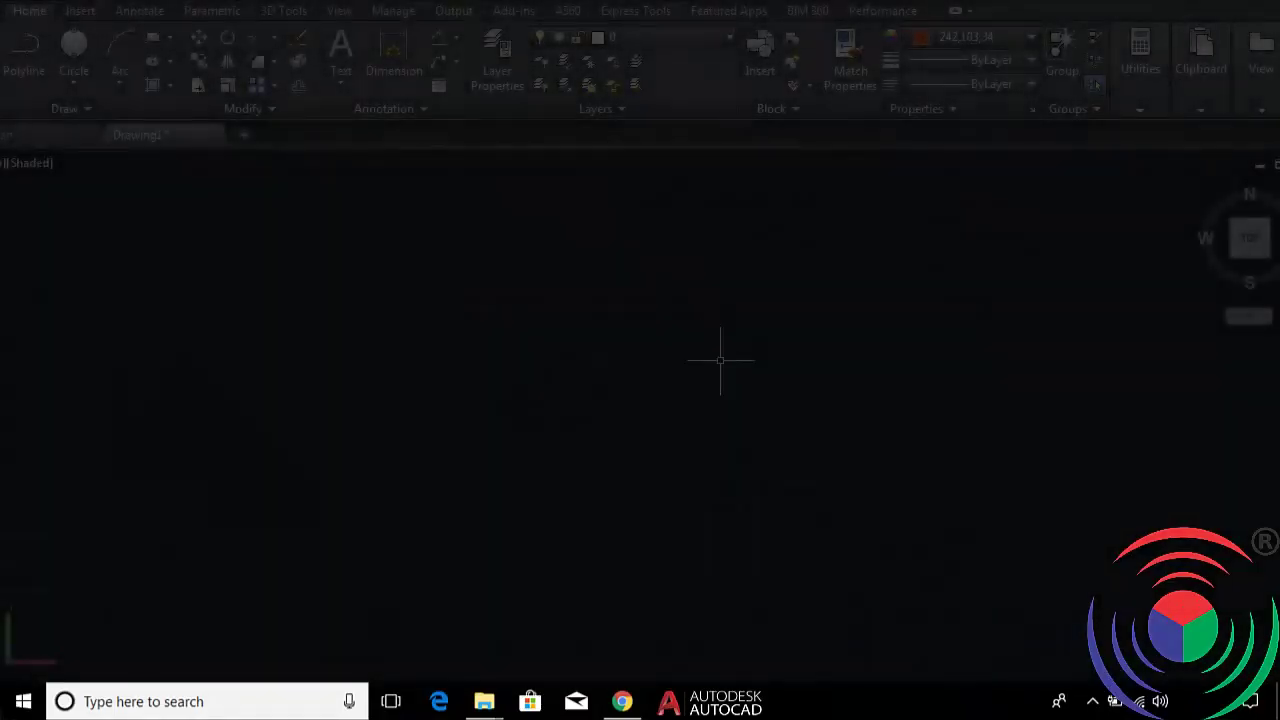
Draw a 7 by 25 rectangle with REC, using @7,25 for the opposite corner.
type("rec")
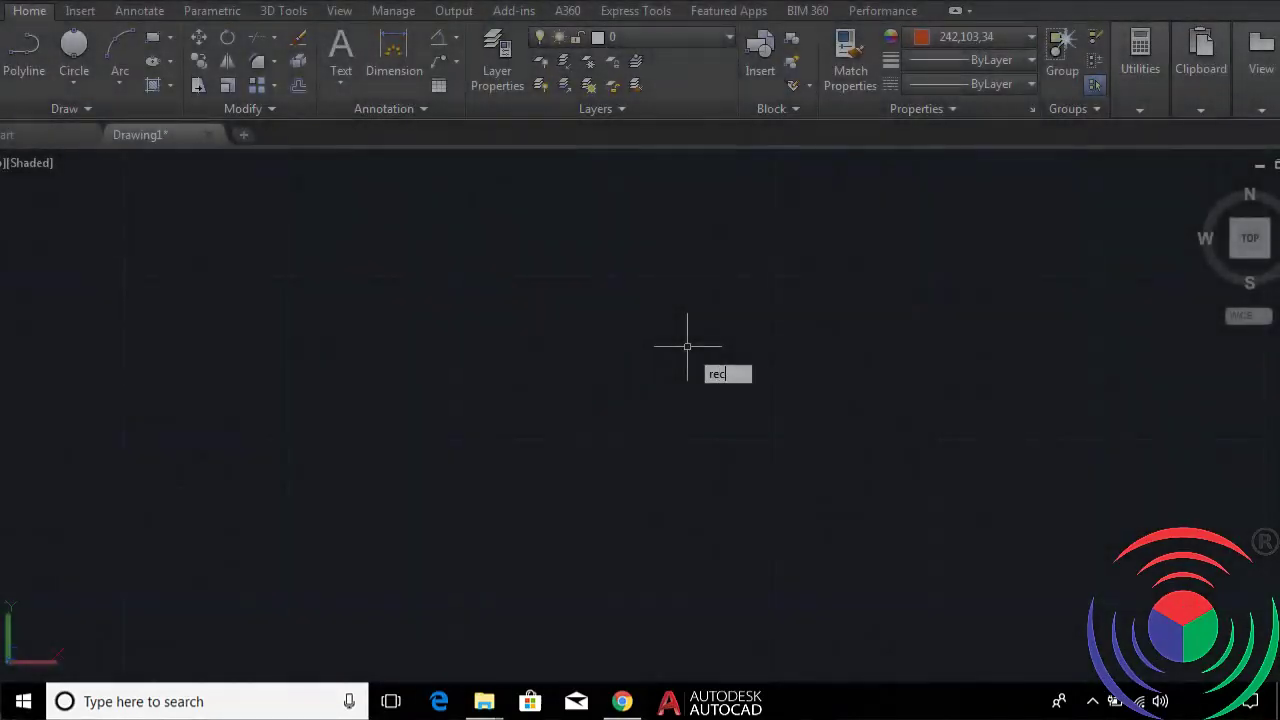
key("Return")
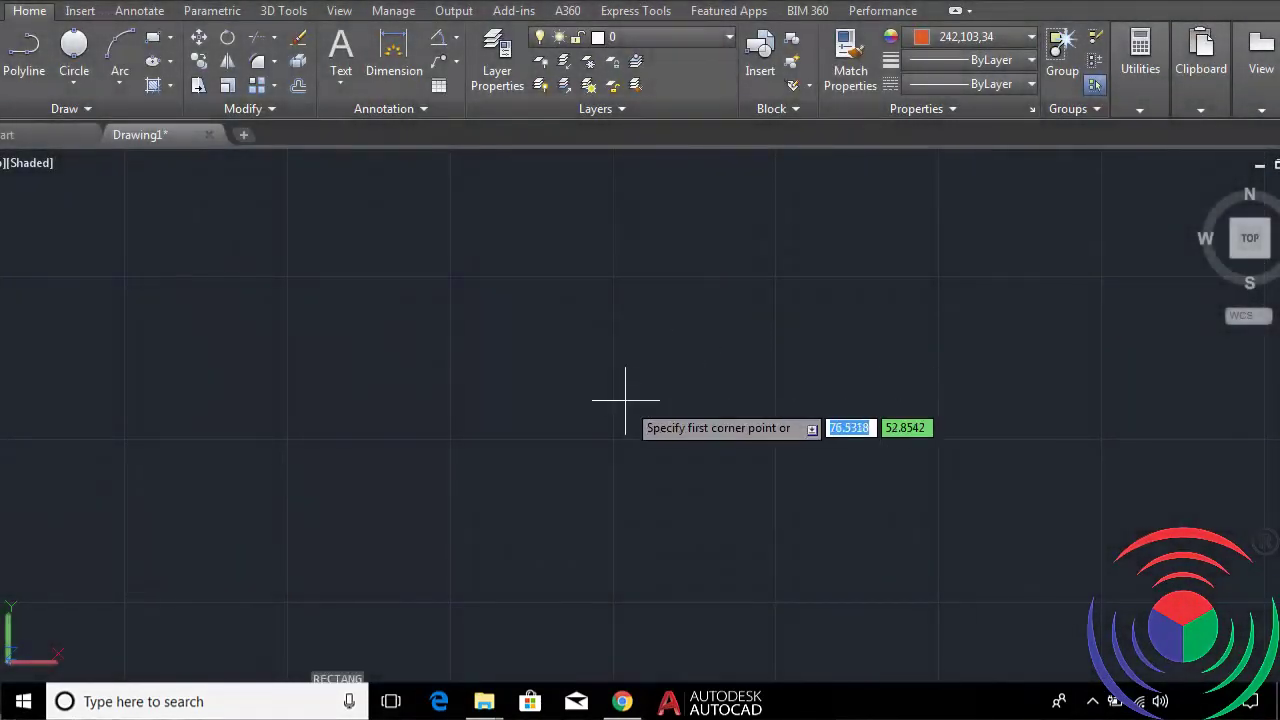
left_click(528, 505)
type("7")
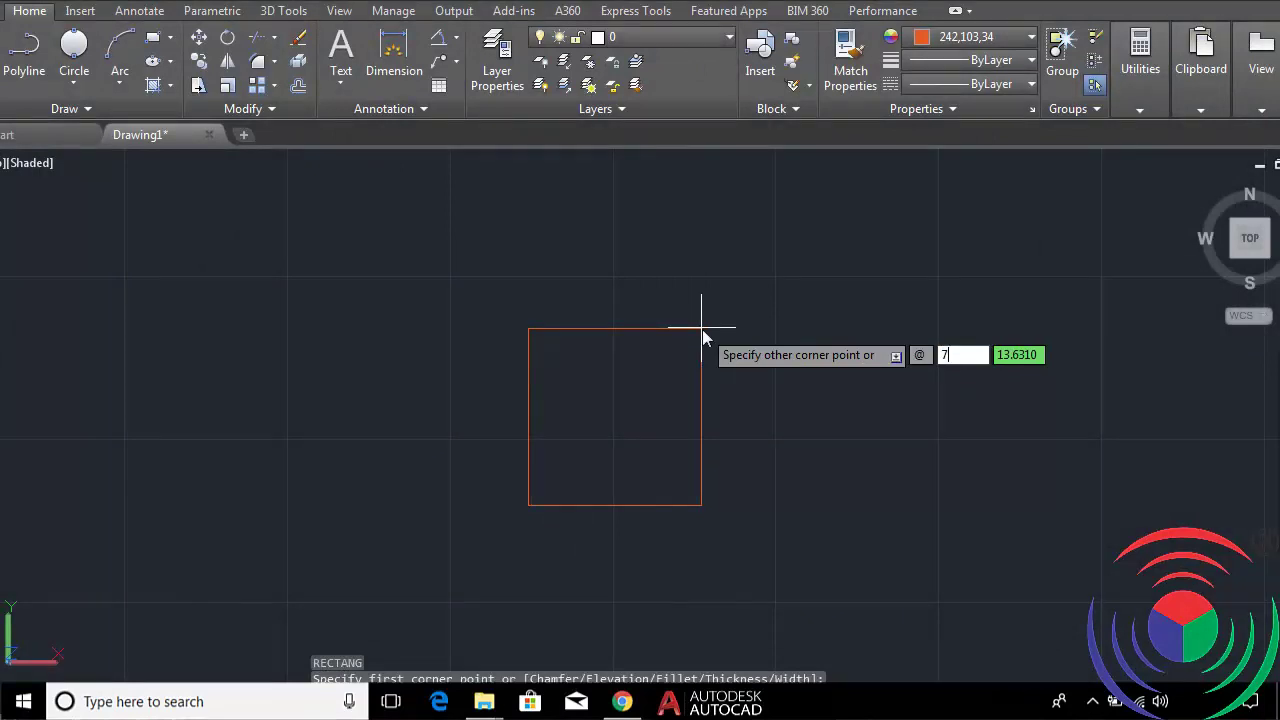
key("Tab")
type("25")
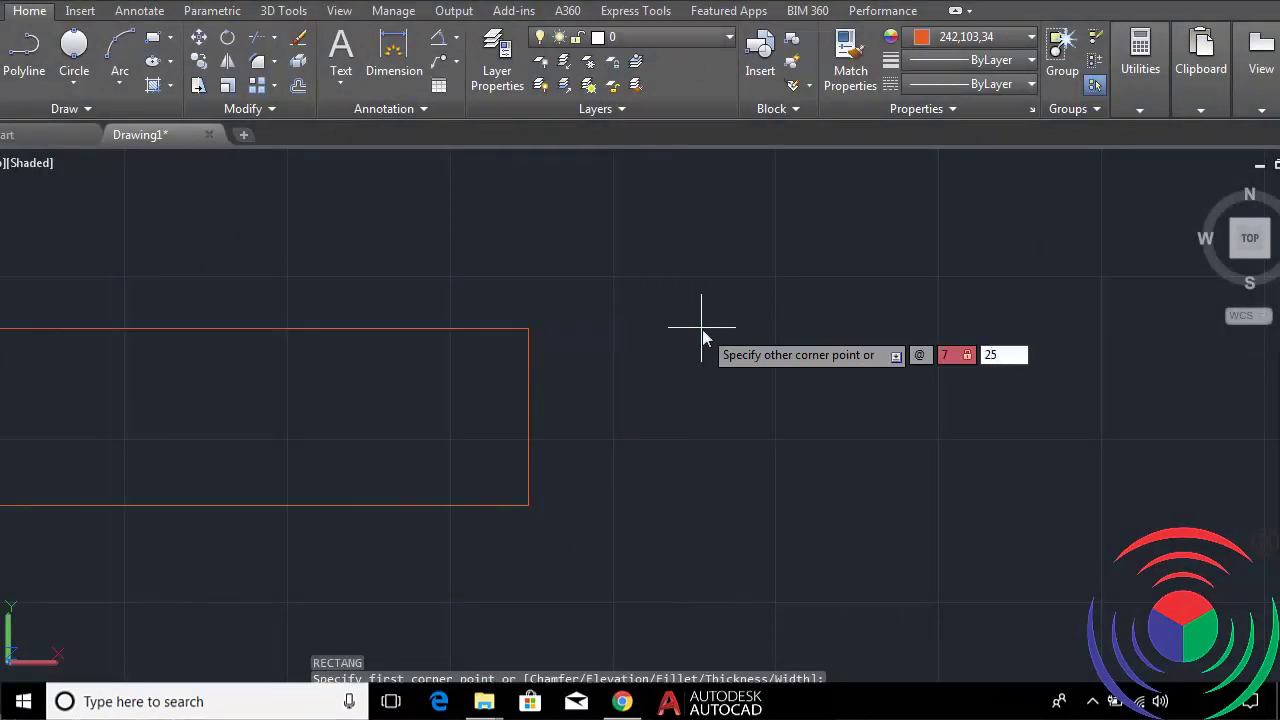
key("Return")
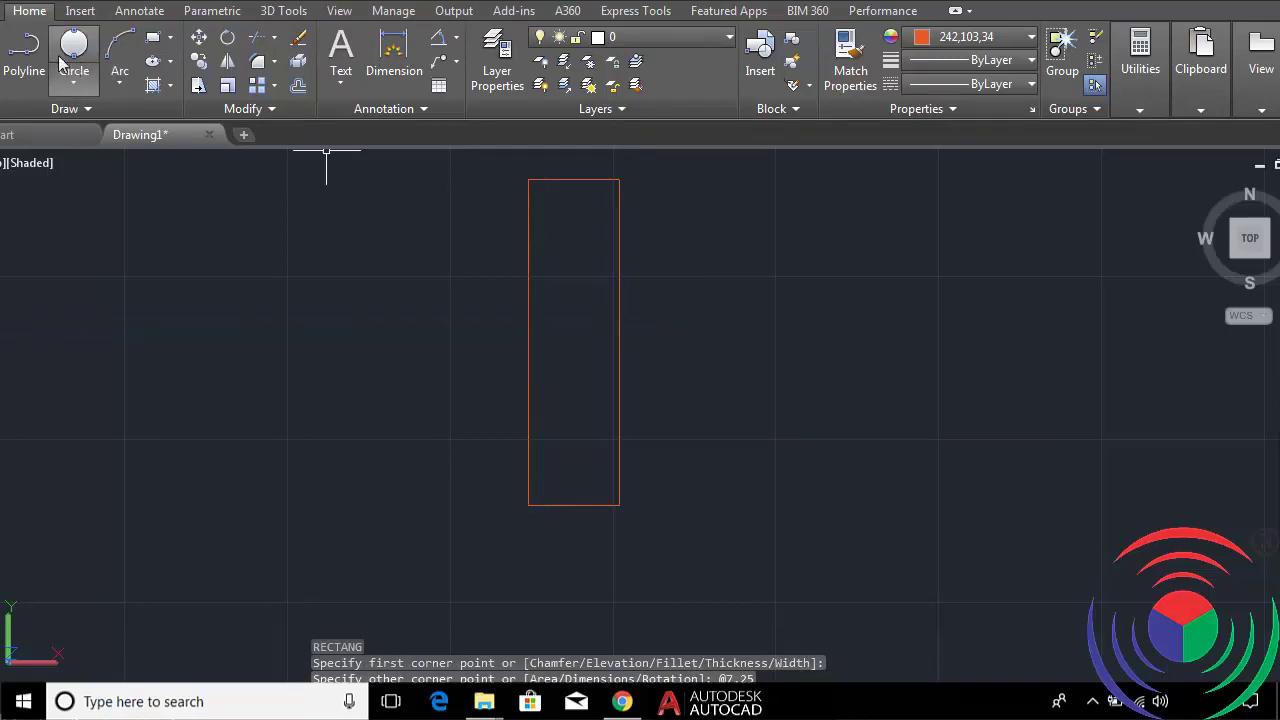
Draw a polyline from the top-right corner forming cross lines 10 and 20 units below the top.
left_click(24, 50)
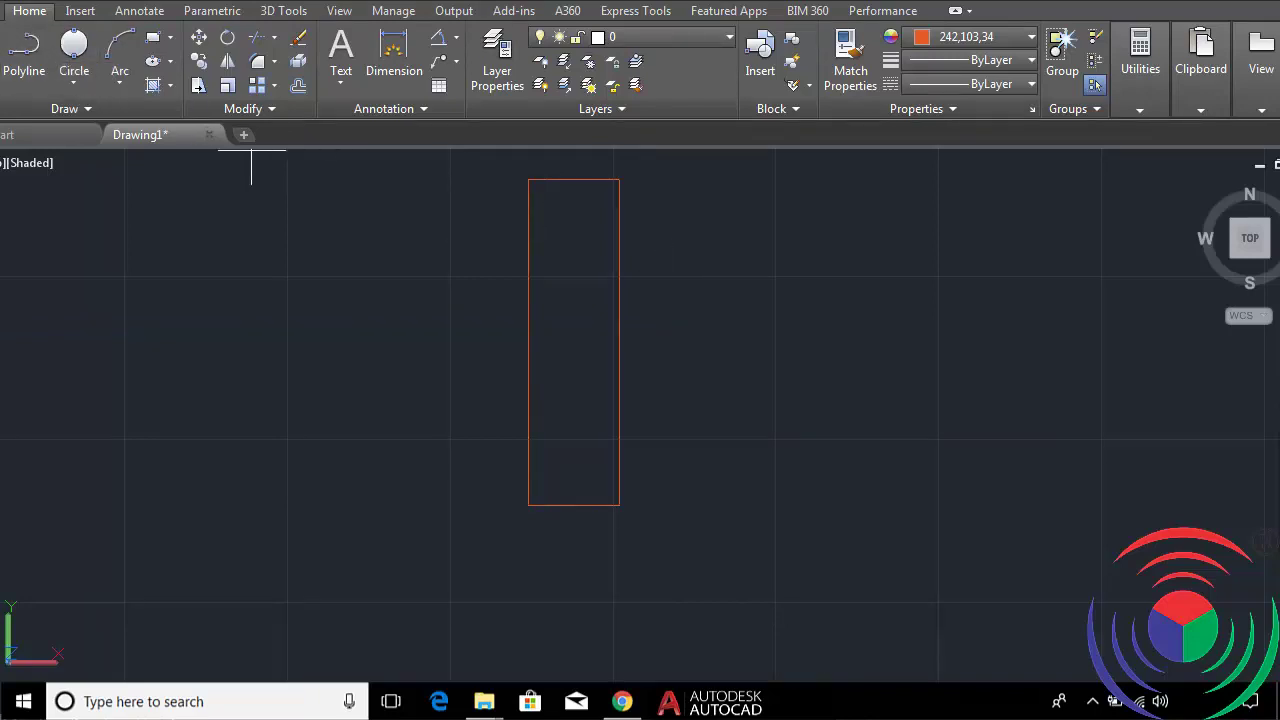
left_click(619, 180)
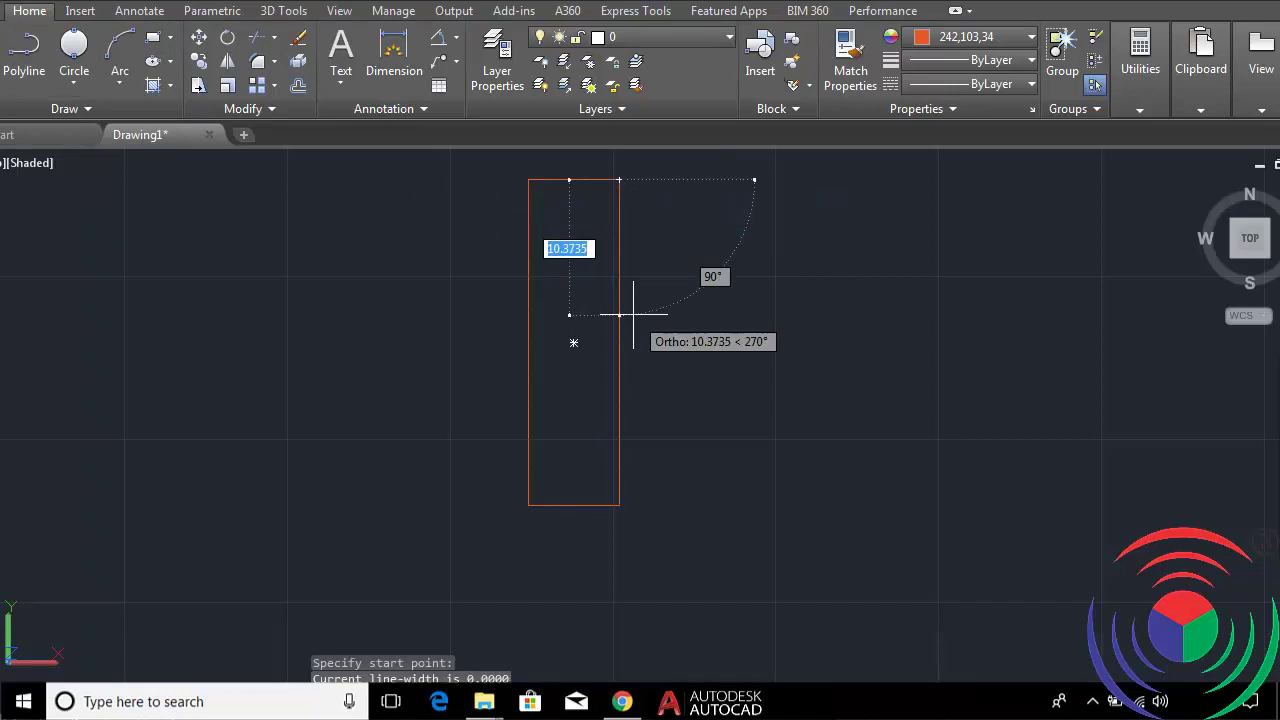
type("1")
key("Return")
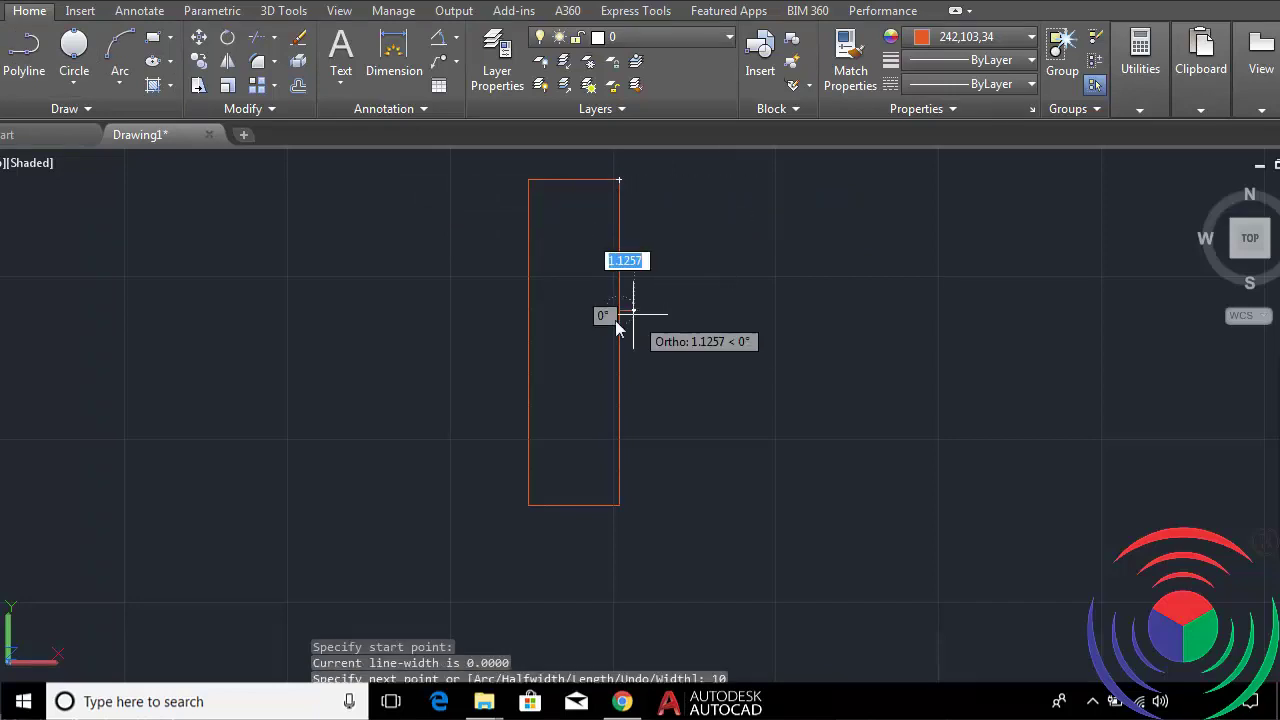
left_click(527, 310)
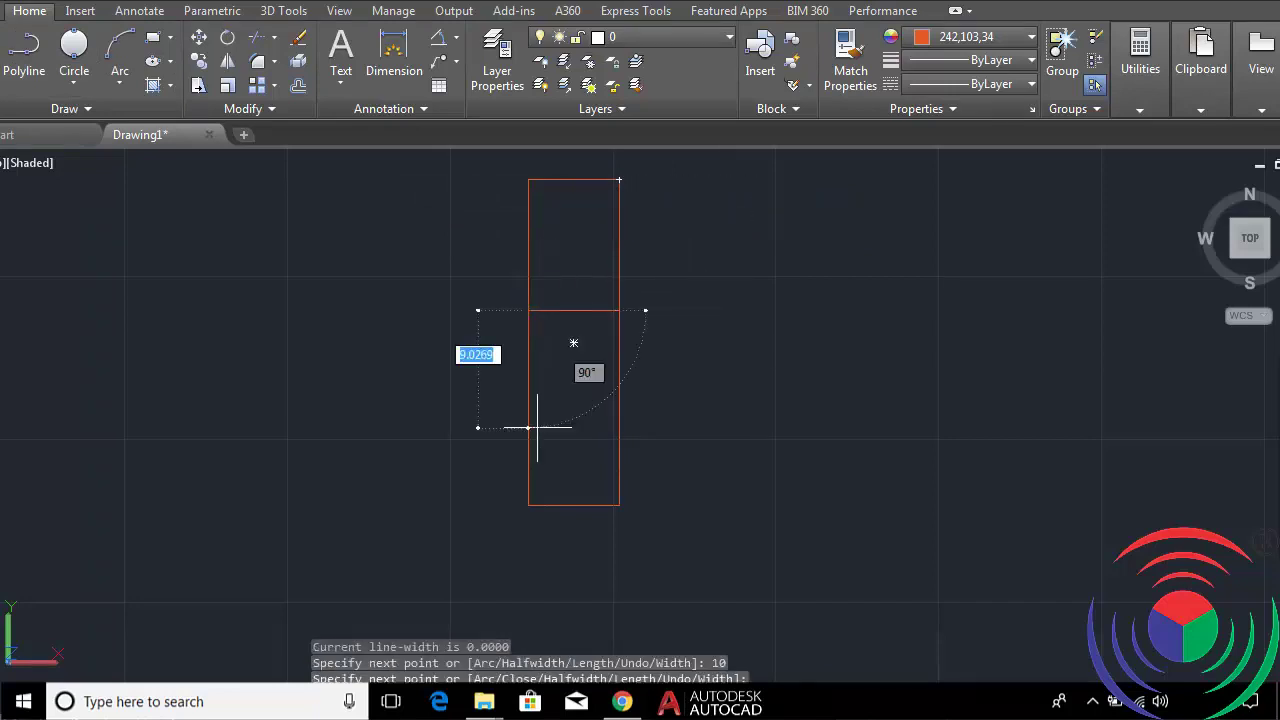
type("10")
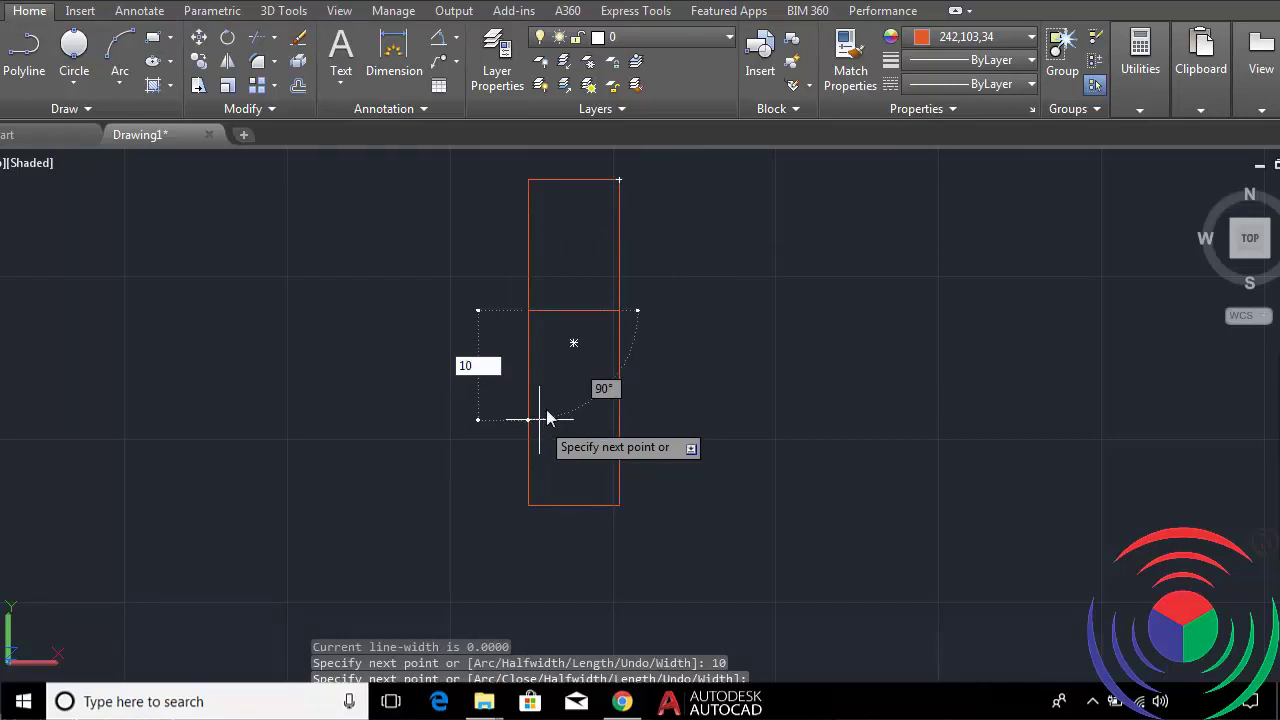
key("Return")
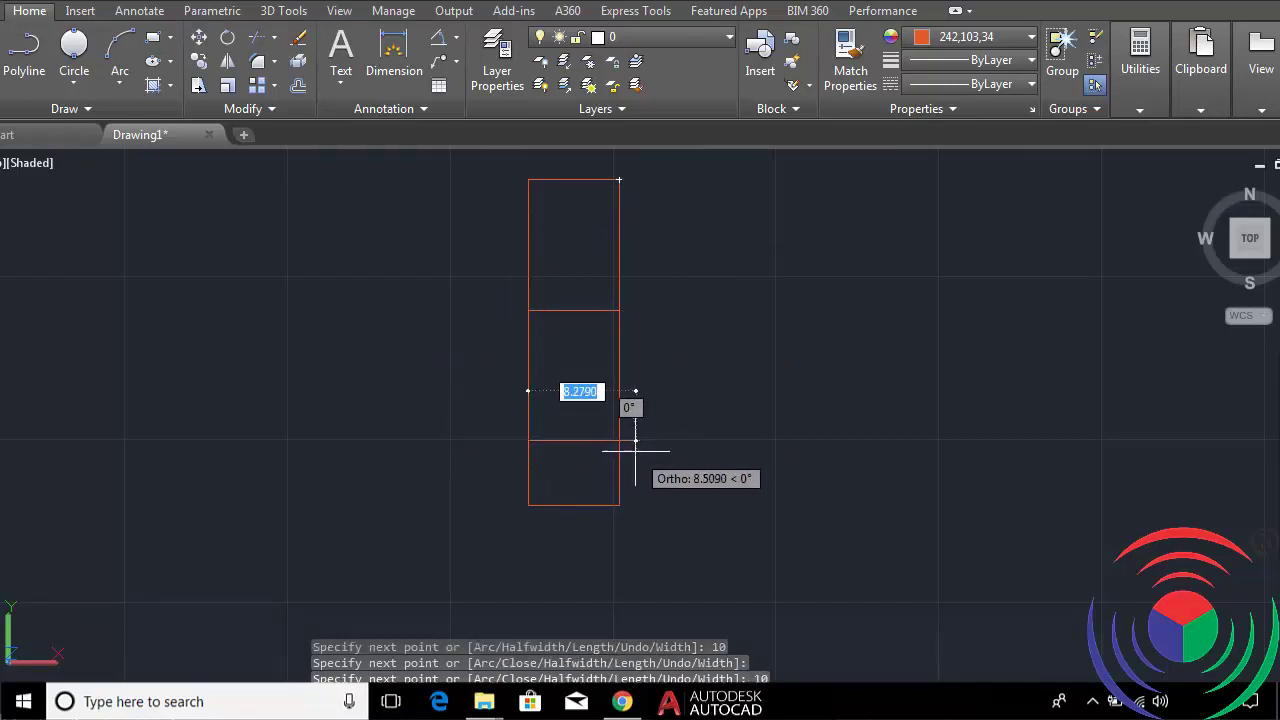
key("u")
key("Return")
type("10")
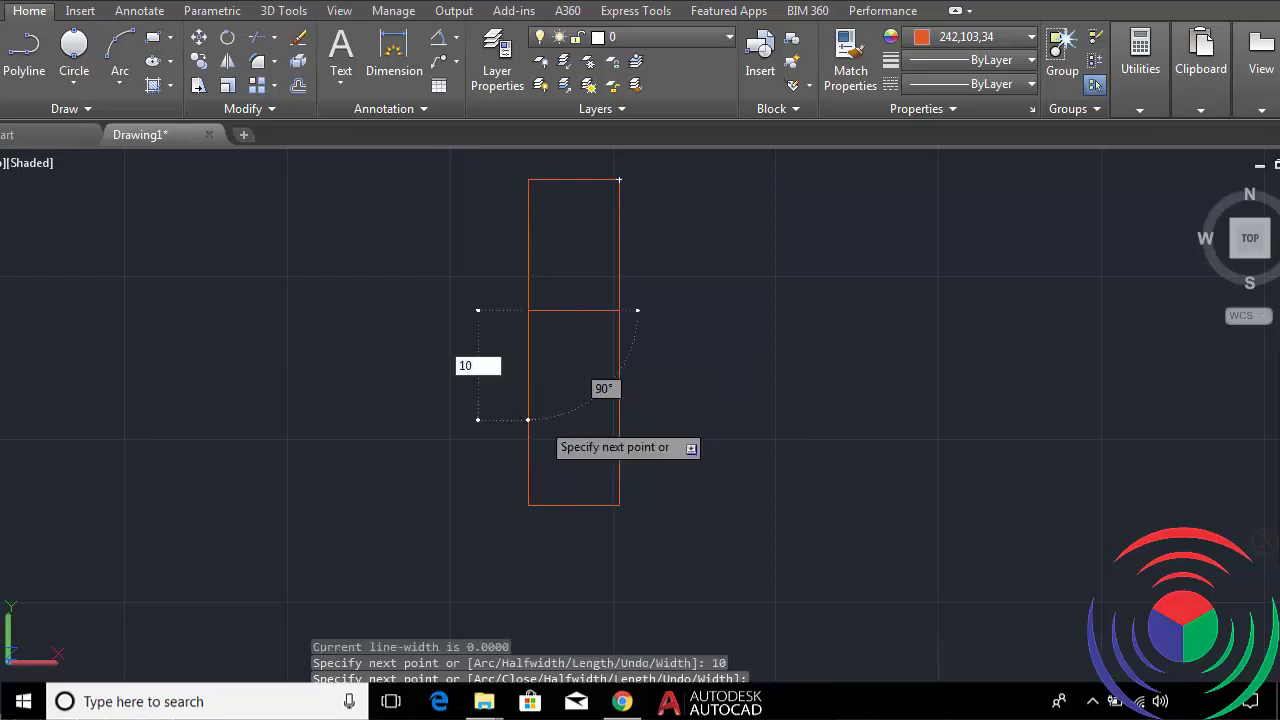
key("Return")
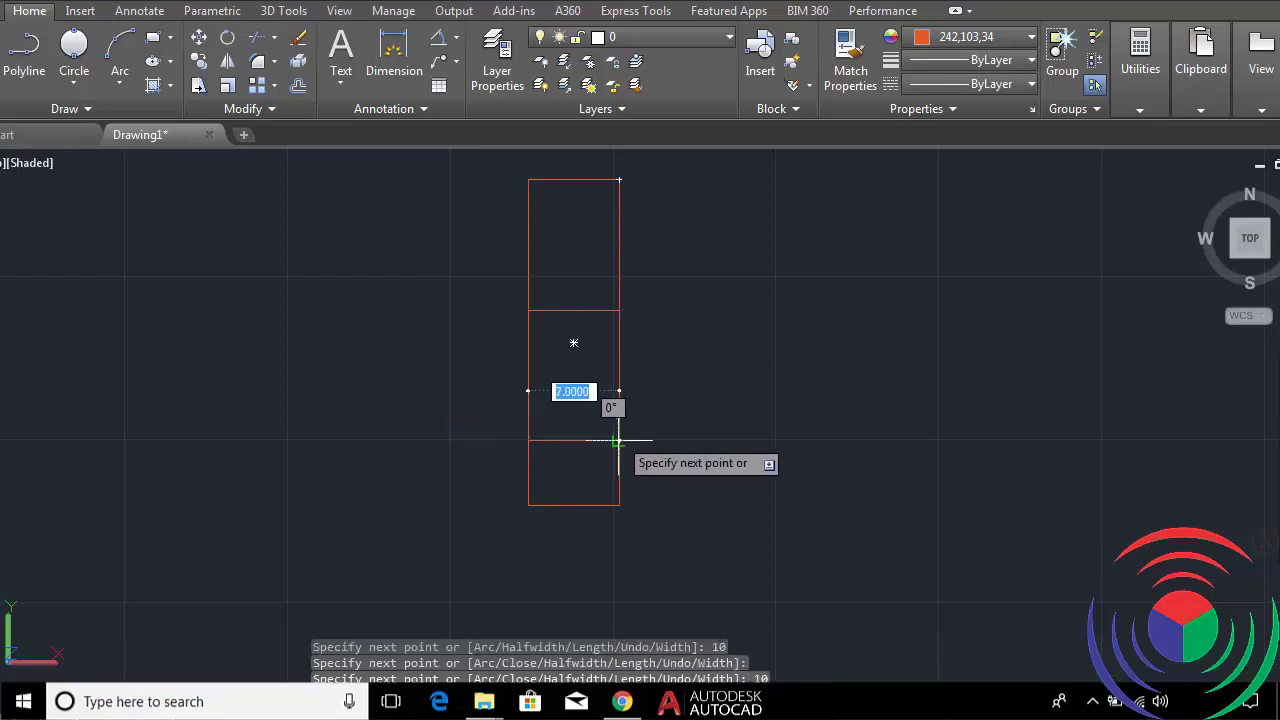
key("Return")
key("Return")
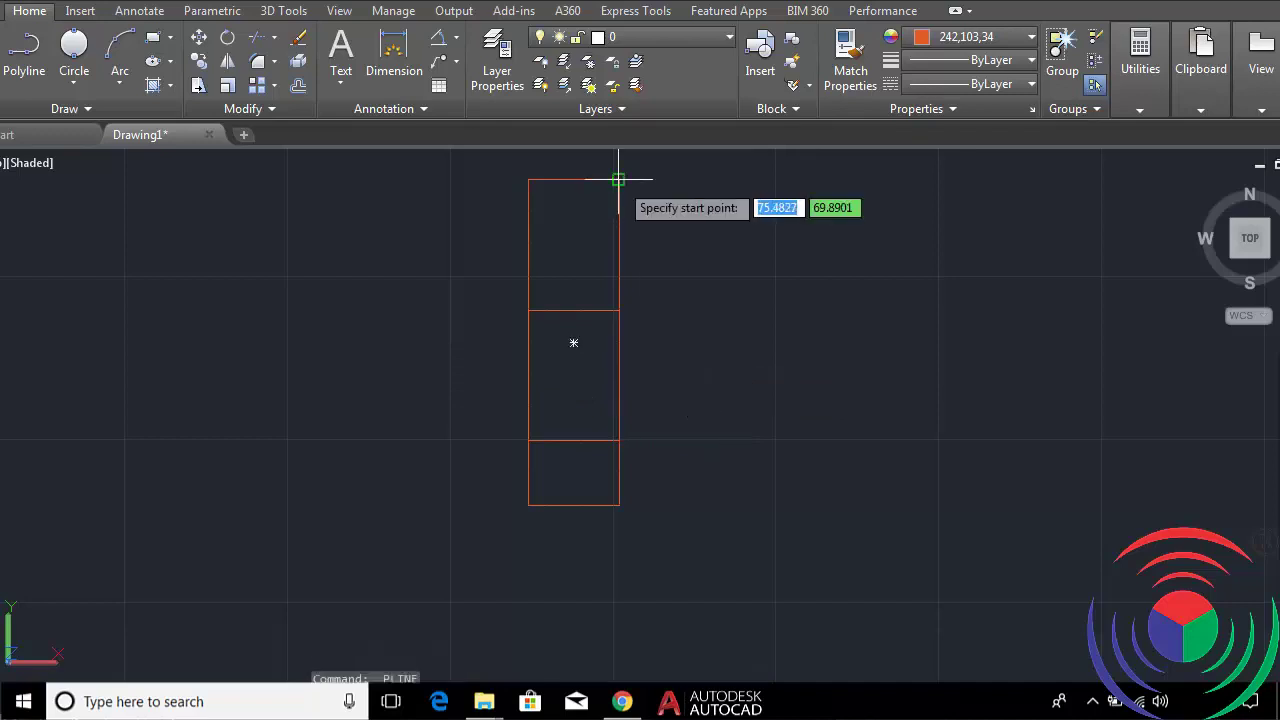
Draw a polyline 1 unit left from the top-right corner down to the first cross line, then turn Ortho off.
left_click(619, 180)
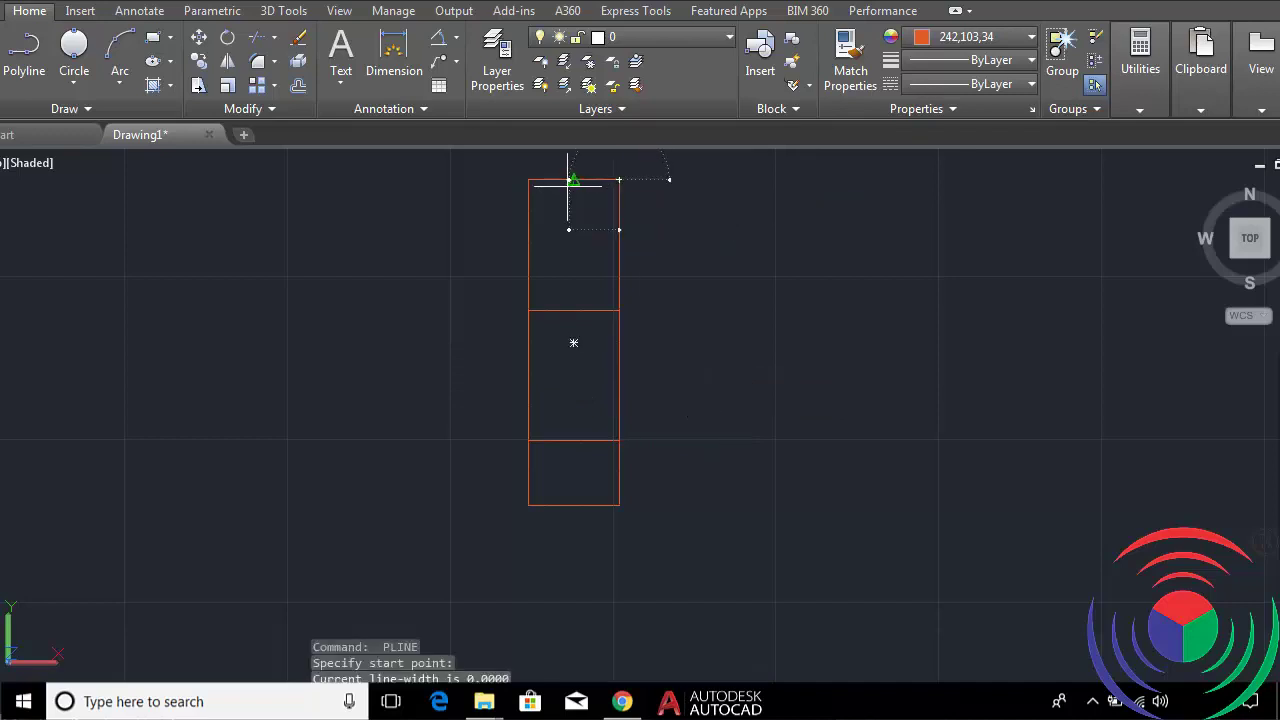
key("Return")
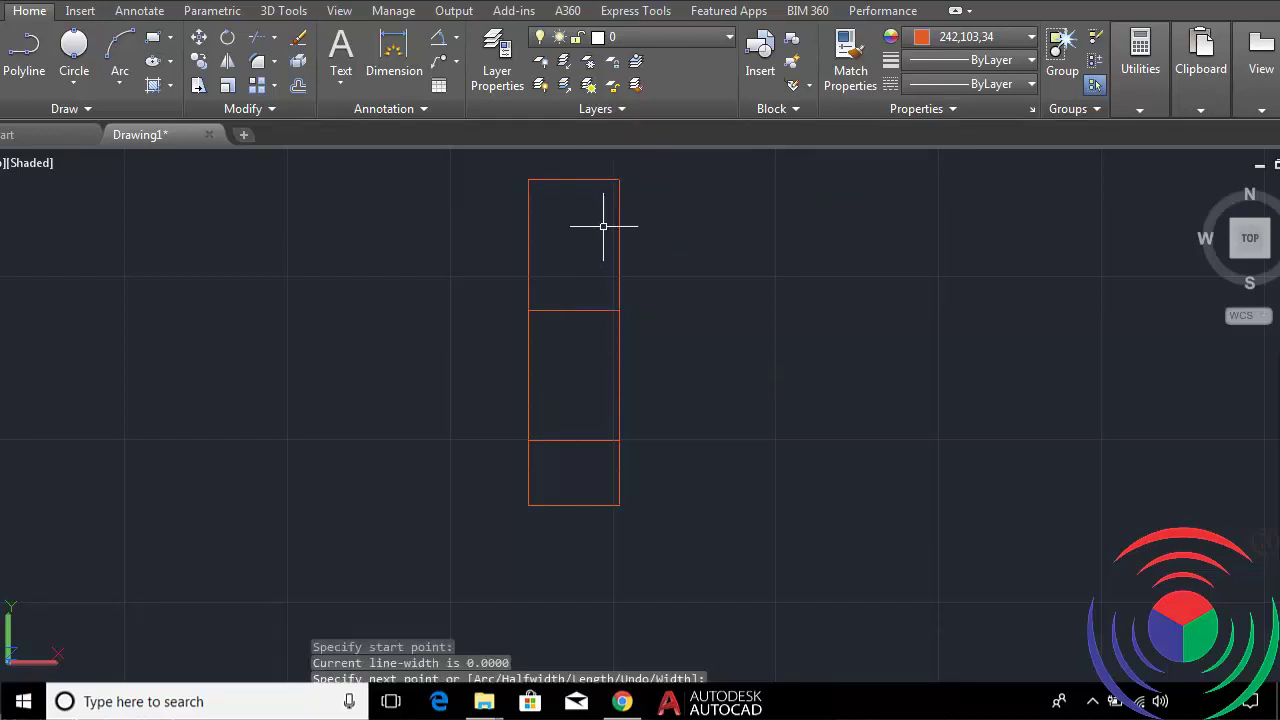
key("Return")
left_click(619, 180)
type("1")
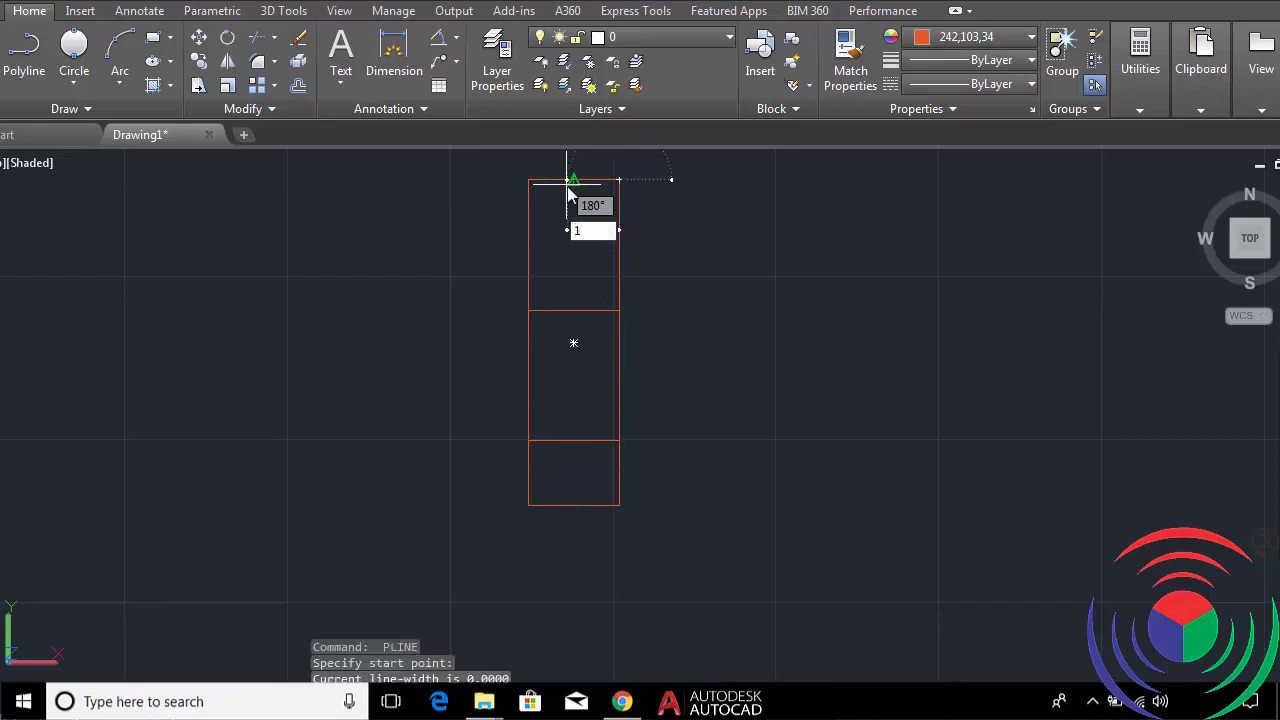
key("Return")
scroll(604, 290, "up", 3)
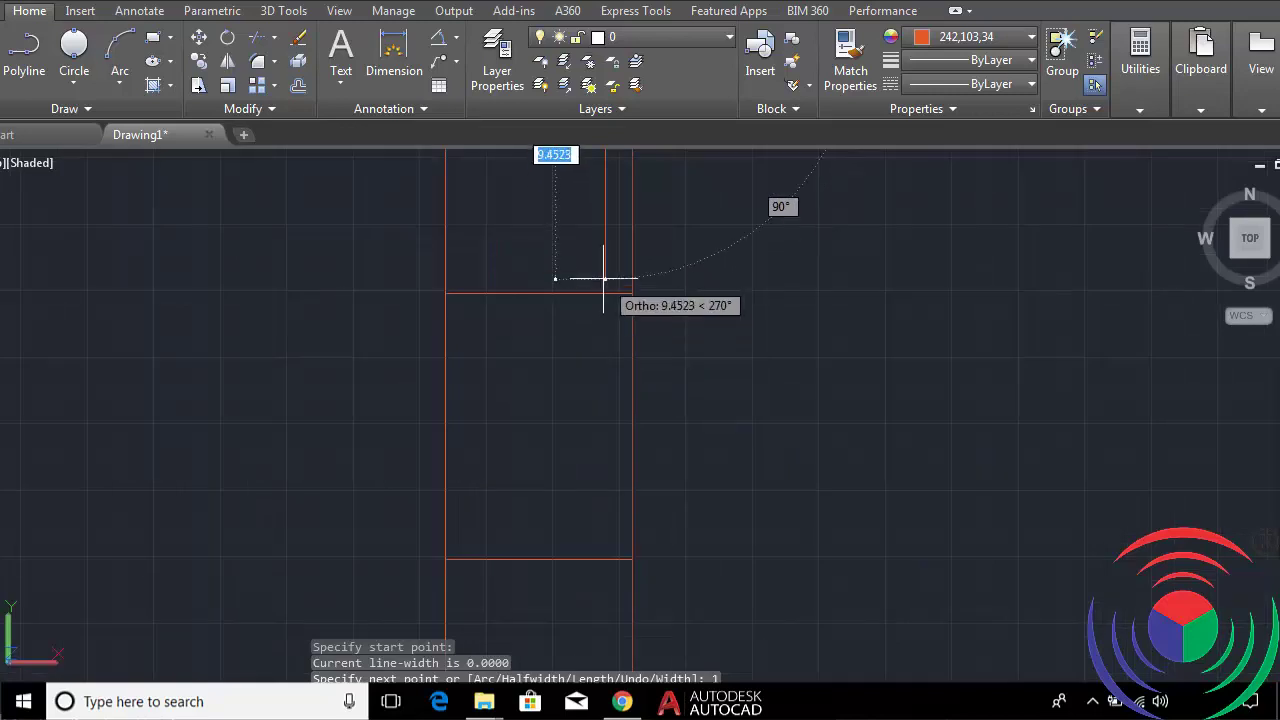
scroll(604, 295, "down", 3)
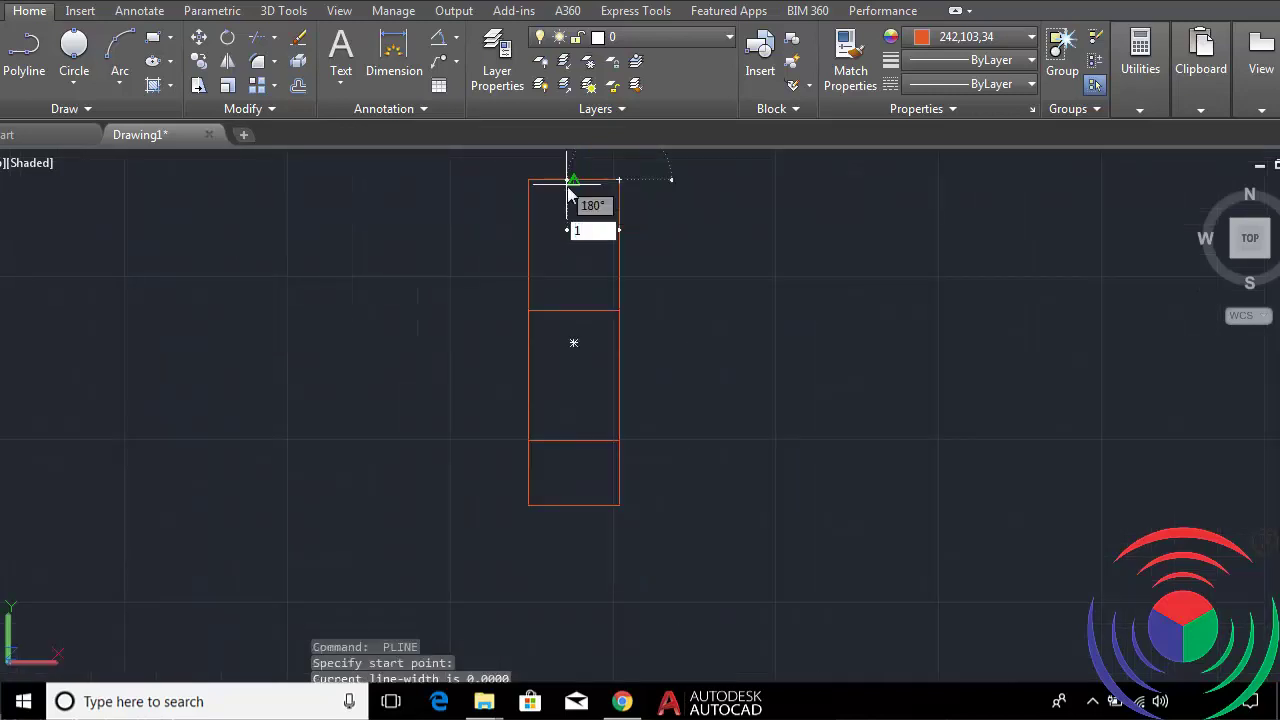
left_click(570, 188)
scroll(612, 306, "up", 3)
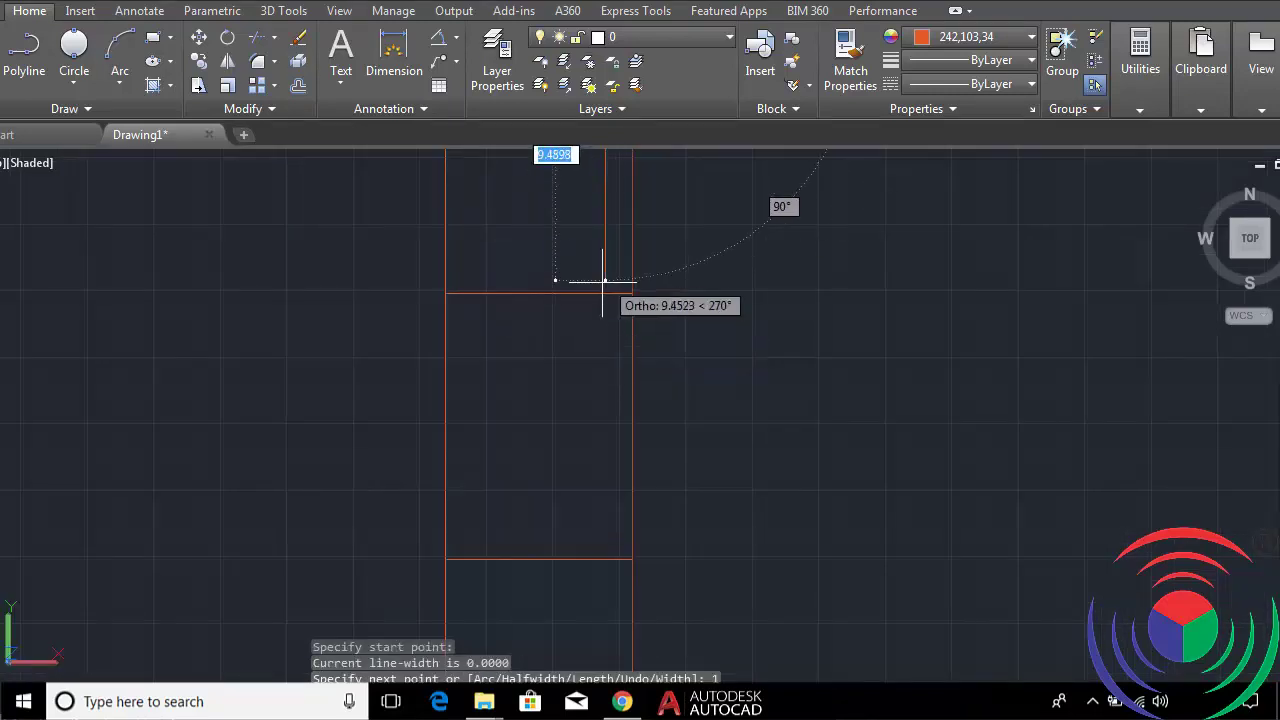
key("Return")
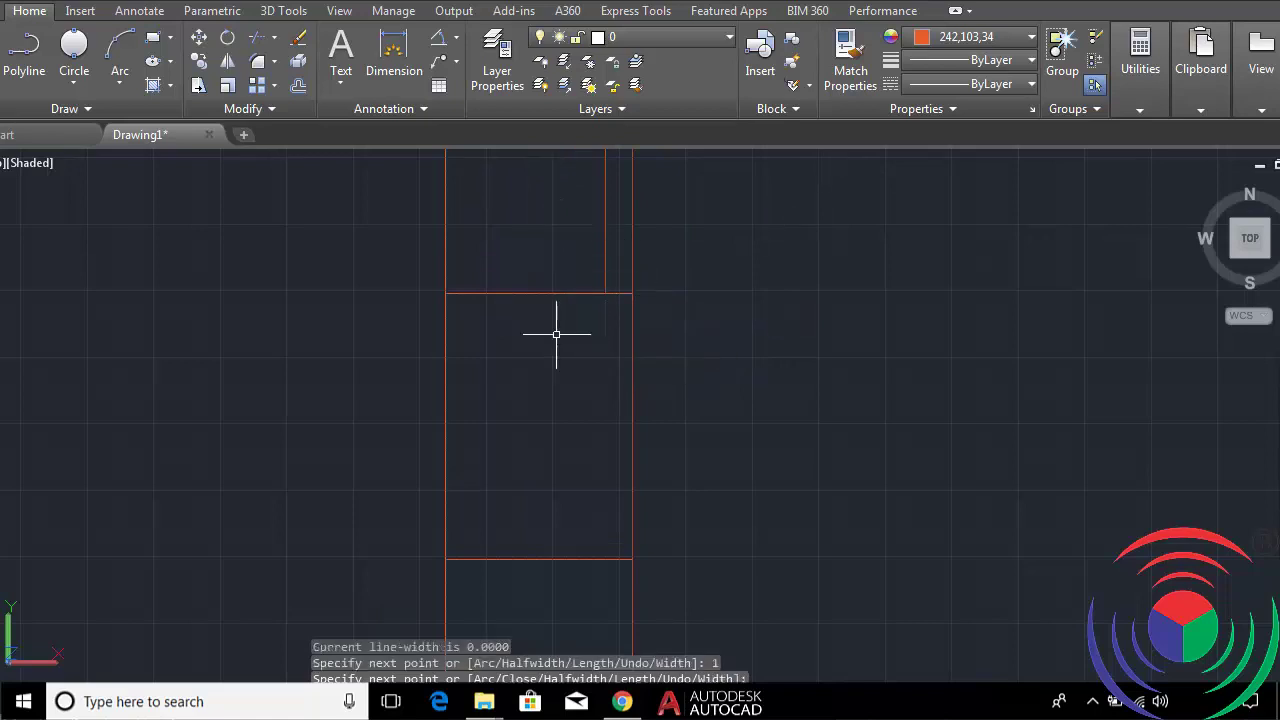
scroll(556, 334, "down", 5)
key("Return")
key("F8")
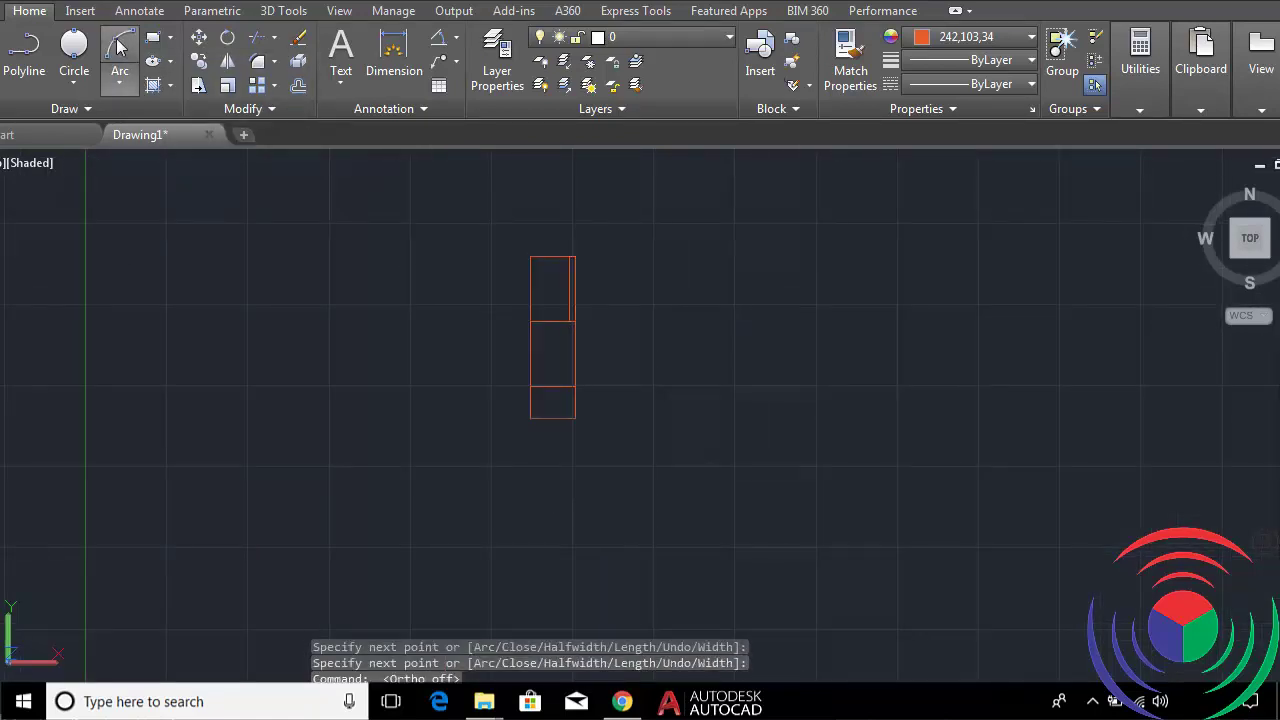
Draw a 3-point arc from the top edge's midpoint to the first cross line's right end.
left_click(117, 44)
scroll(545, 233, "up", 4)
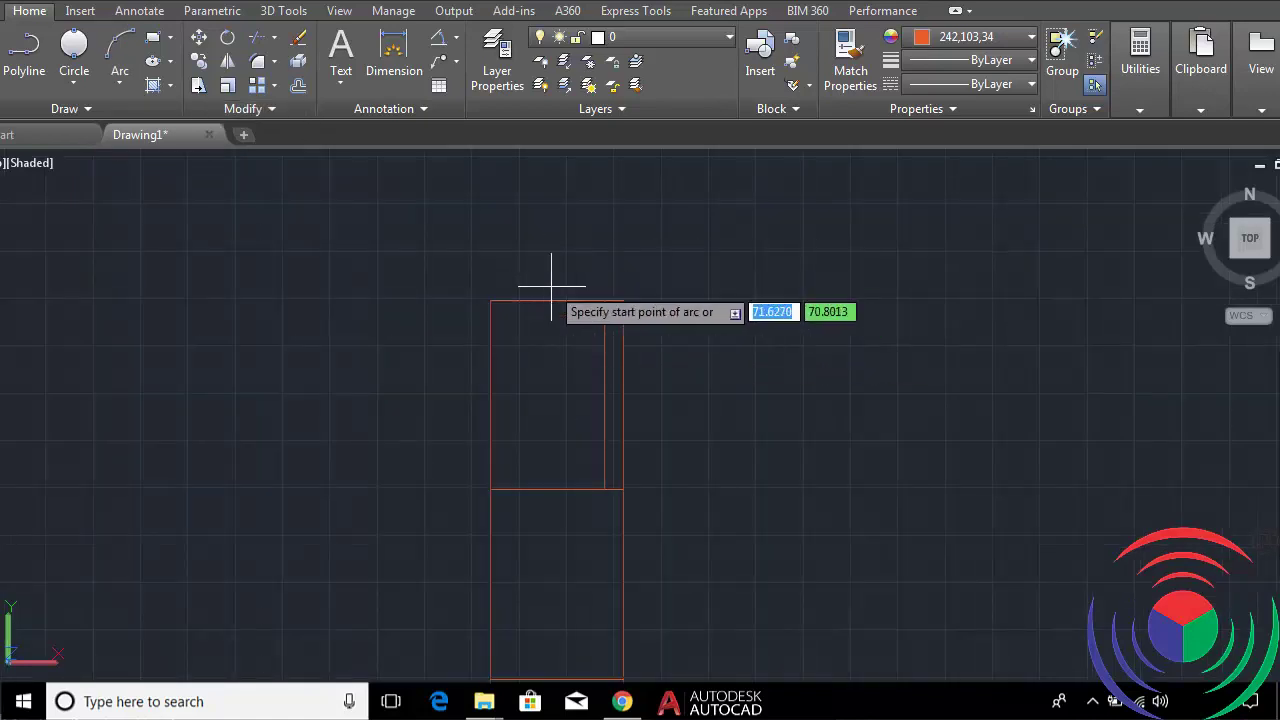
left_click(557, 299)
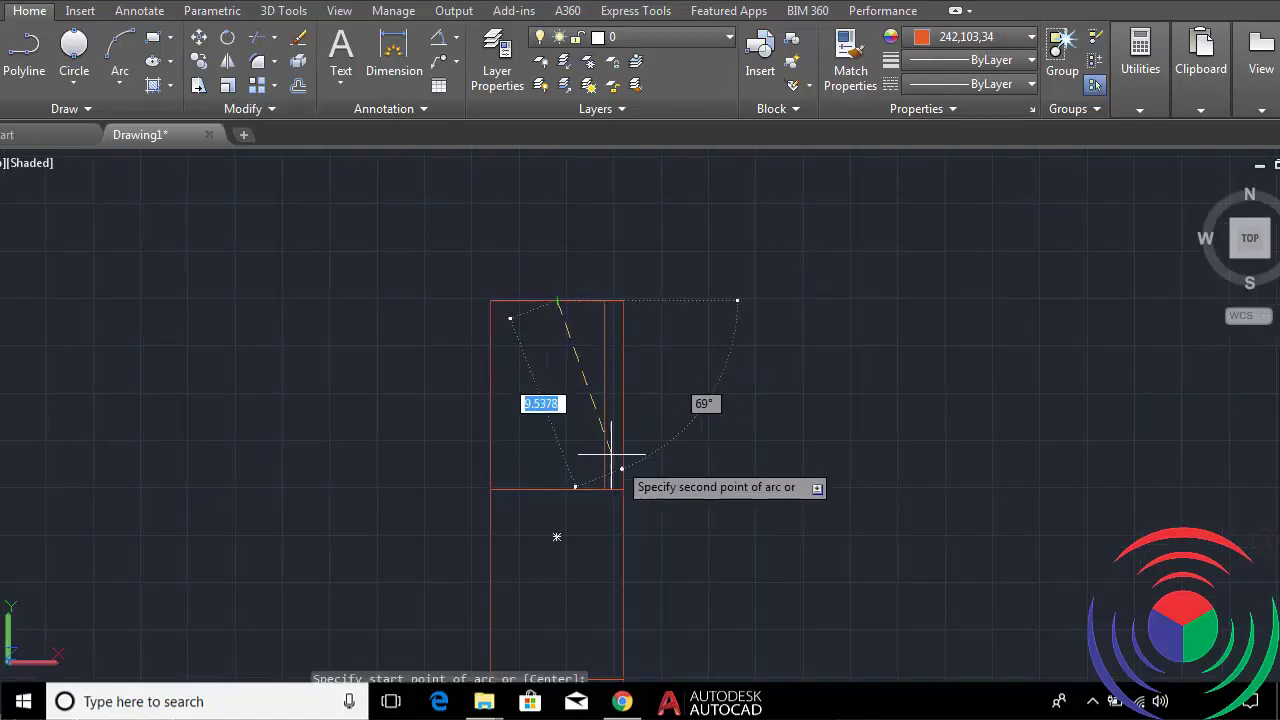
left_click(604, 396)
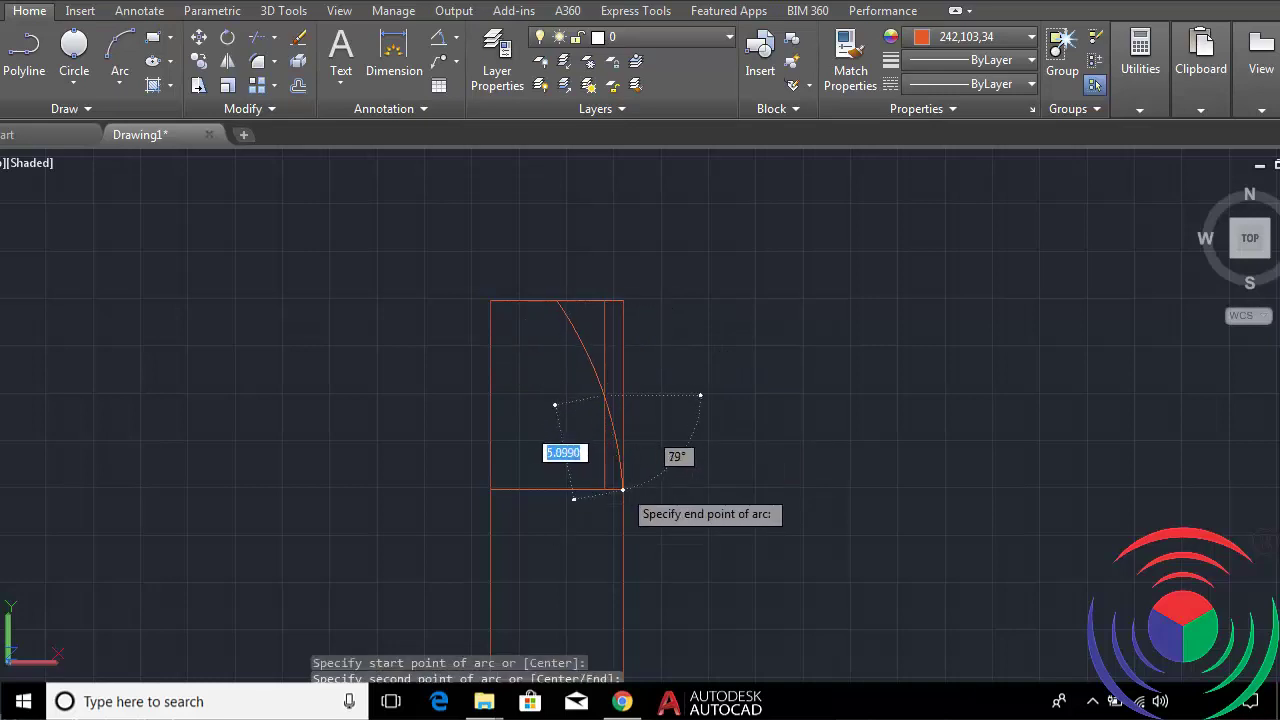
left_click(622, 489)
scroll(655, 372, "down", 4)
scroll(642, 437, "up", 5)
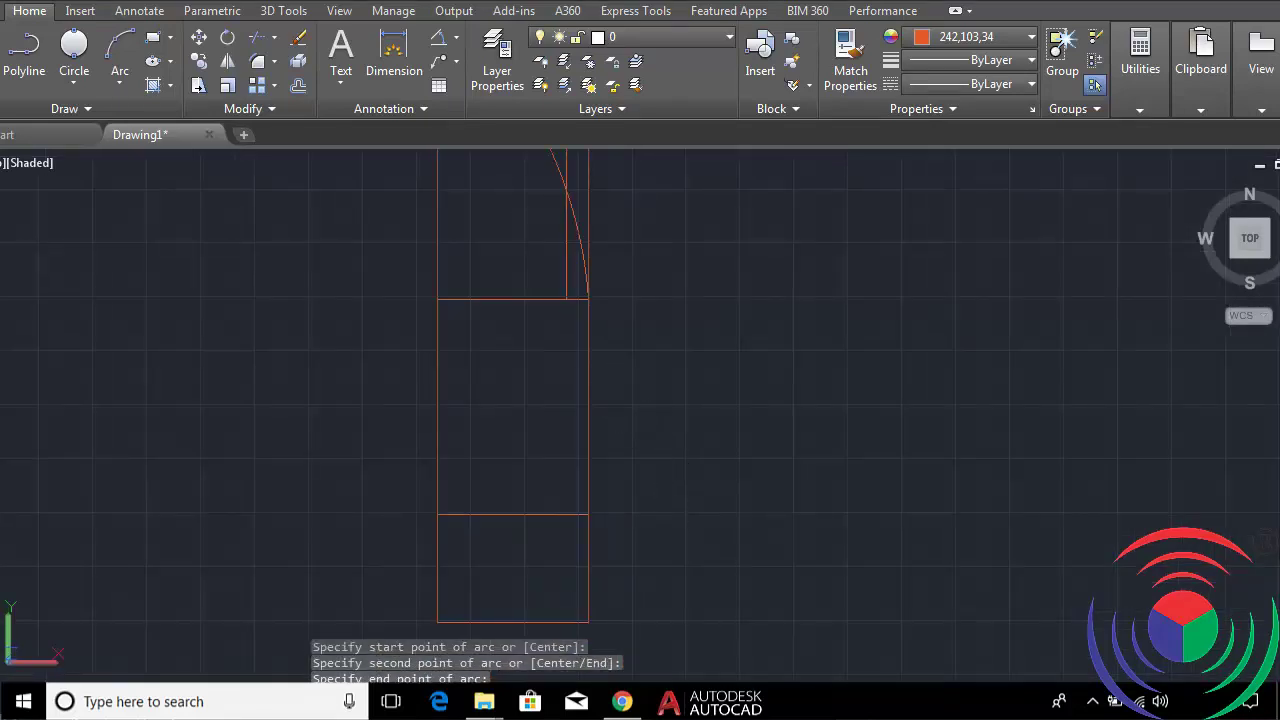
Start a second arc from the cross line's end, then cancel it.
key("Return")
left_click(587, 298)
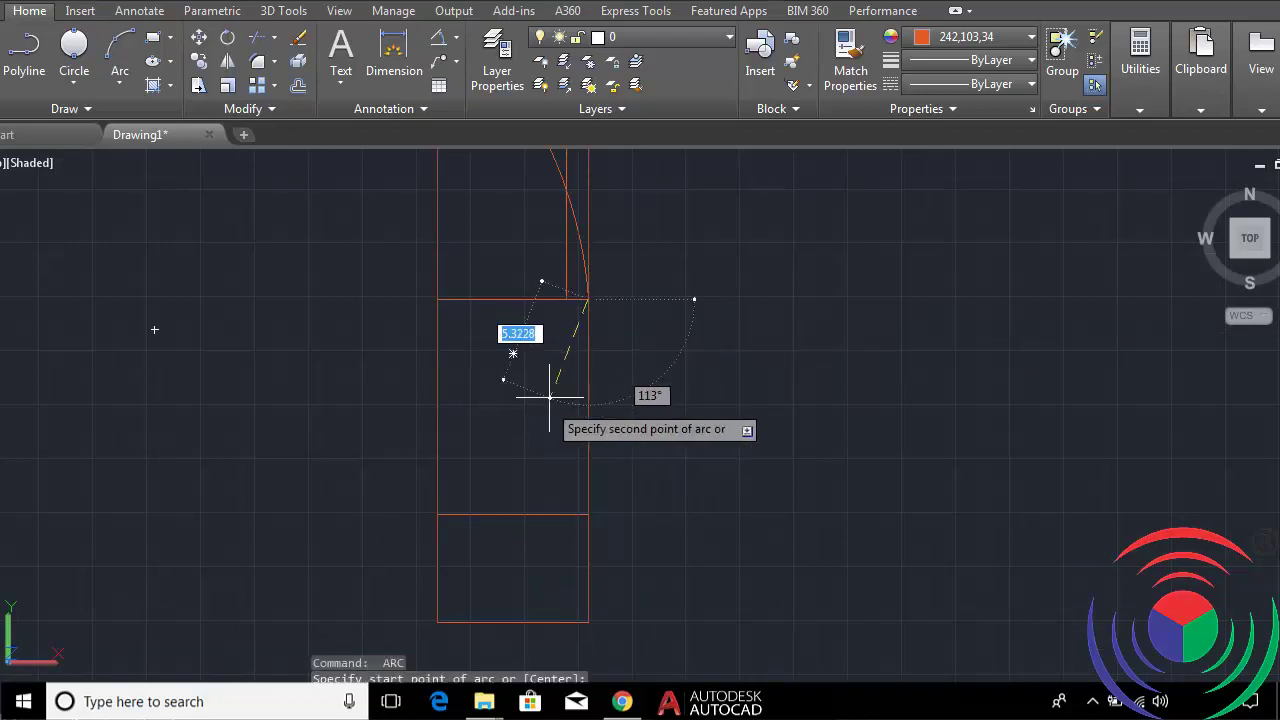
left_click(548, 382)
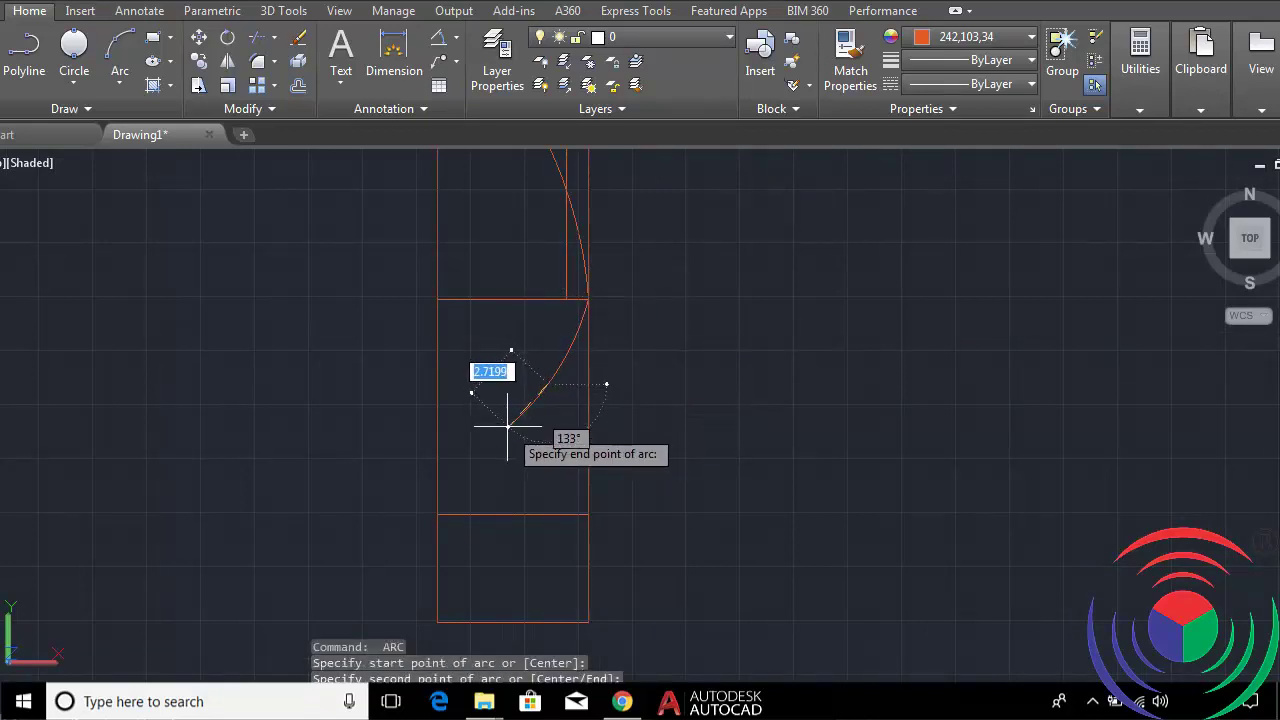
key("ctrl+z")
key("Escape")
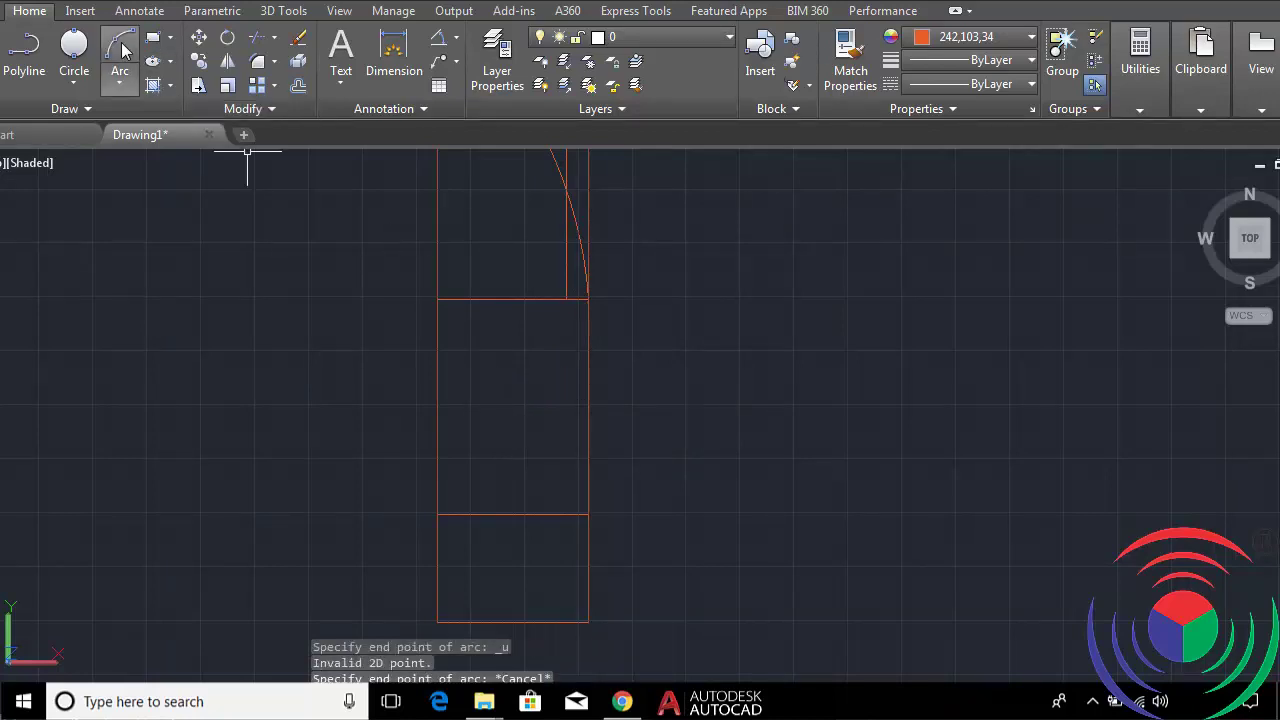
Start an arc from the rectangle corner, then cancel it as misplaced.
left_click(122, 50)
left_click(587, 298)
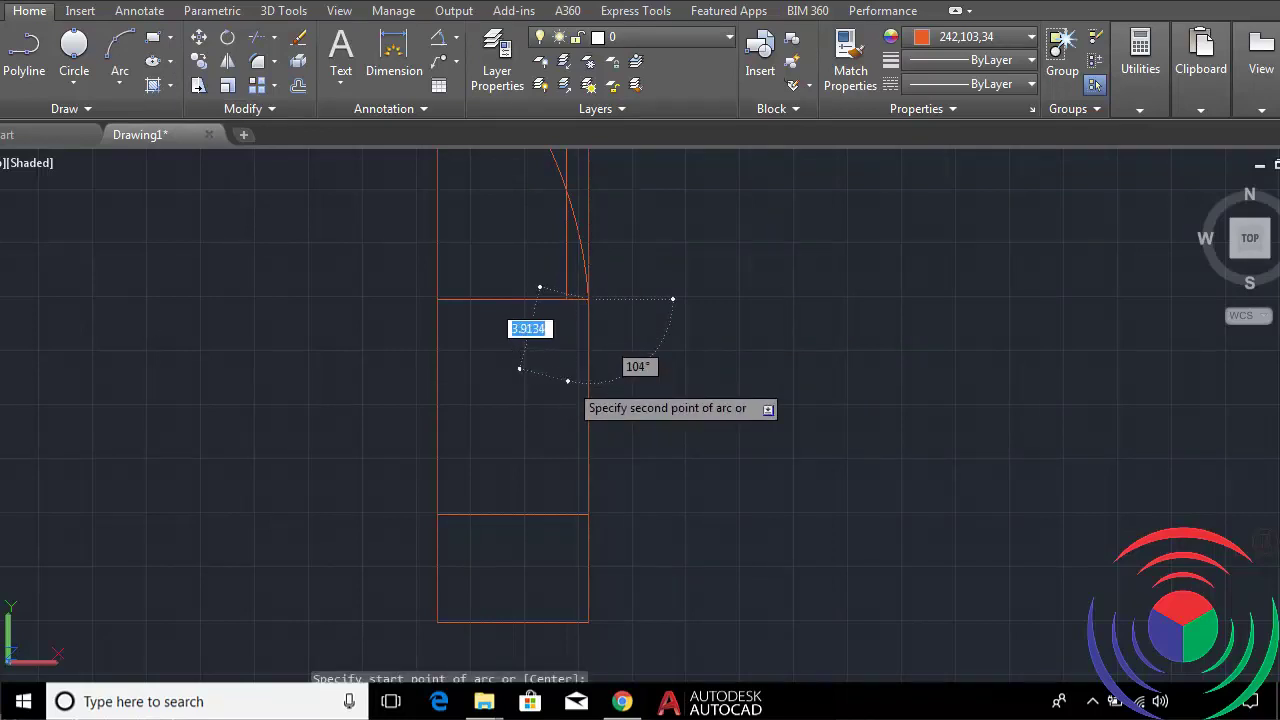
left_click(540, 392)
key("ctrl+z")
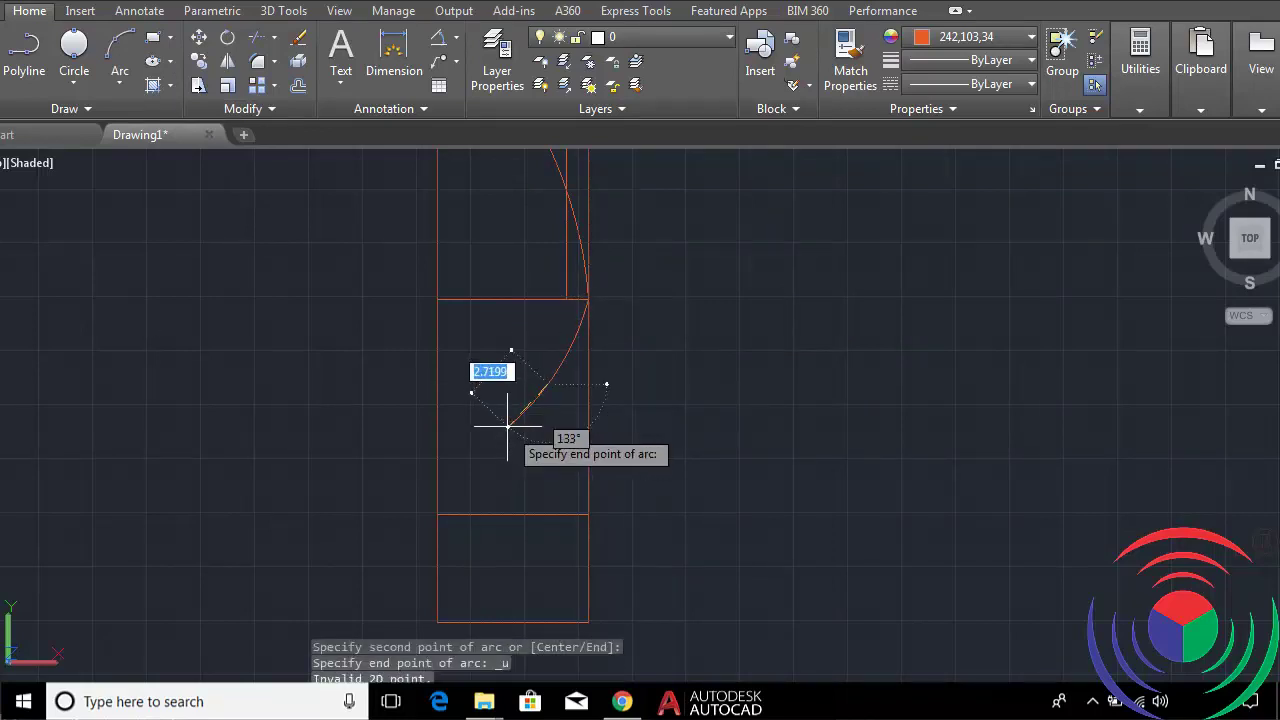
key("Escape")
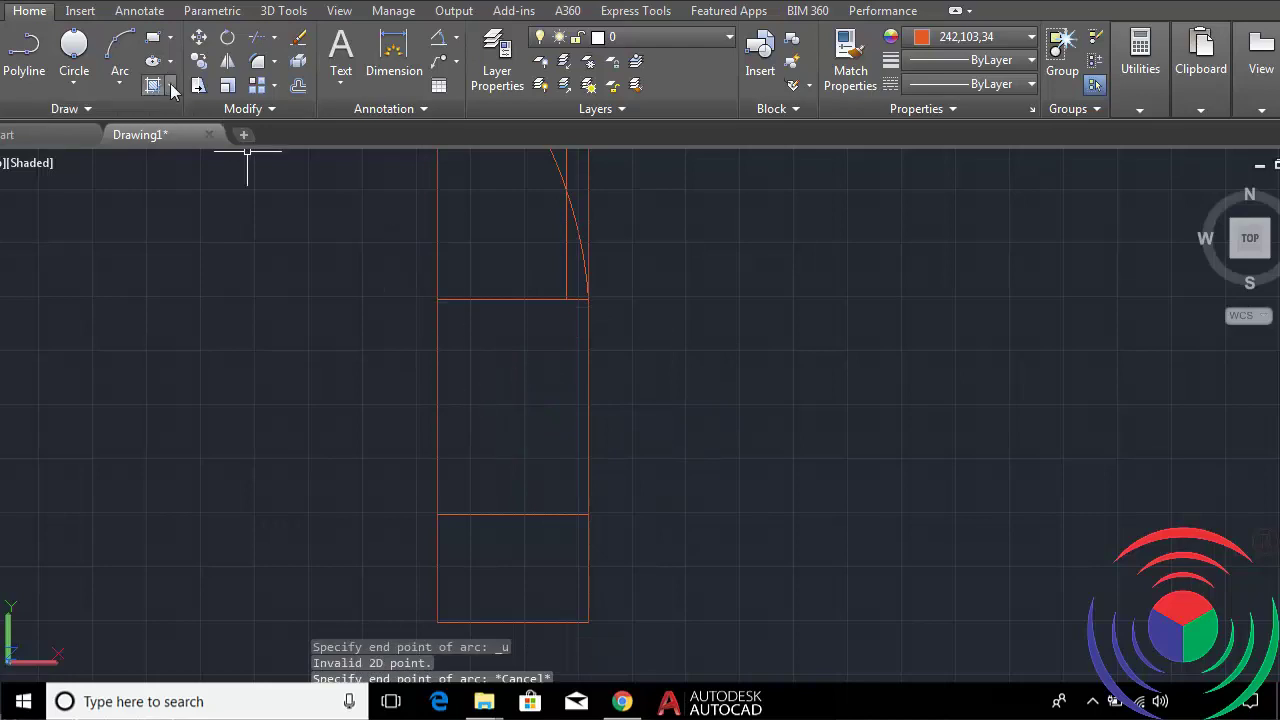
Draw a 3-point arc from the middle section's top-right corner curving toward its centre.
left_click(120, 50)
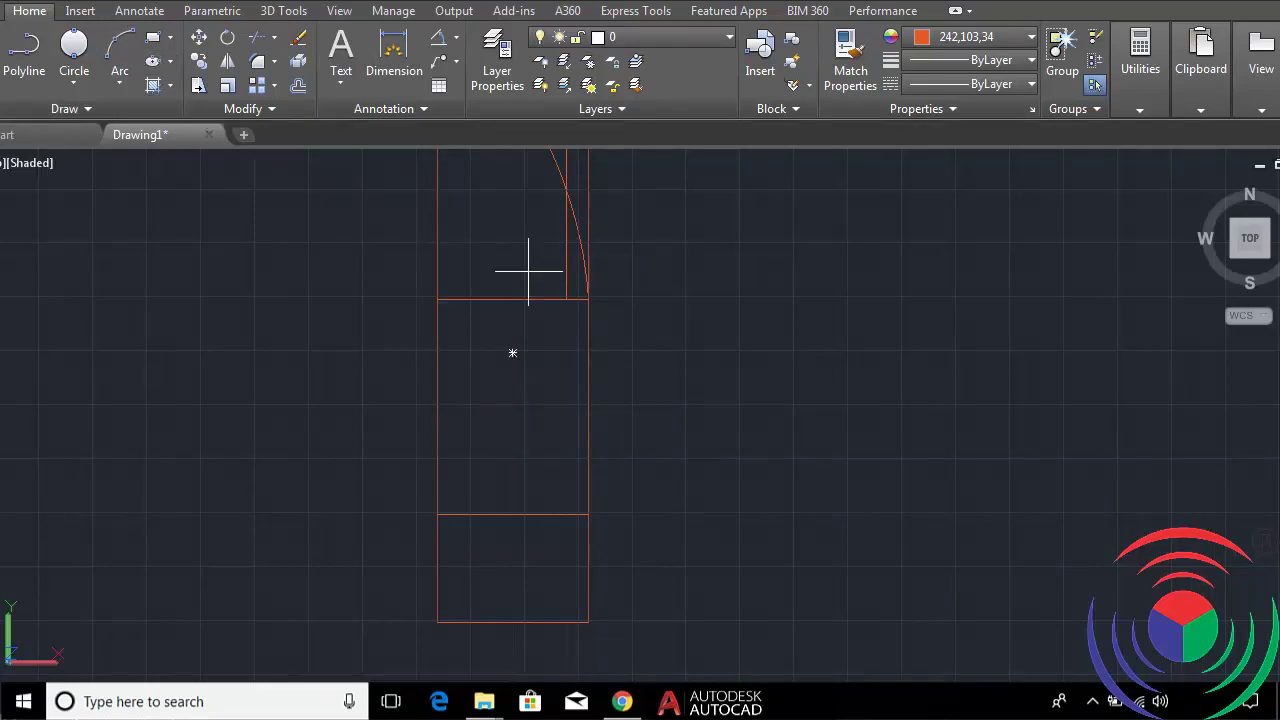
left_click(588, 298)
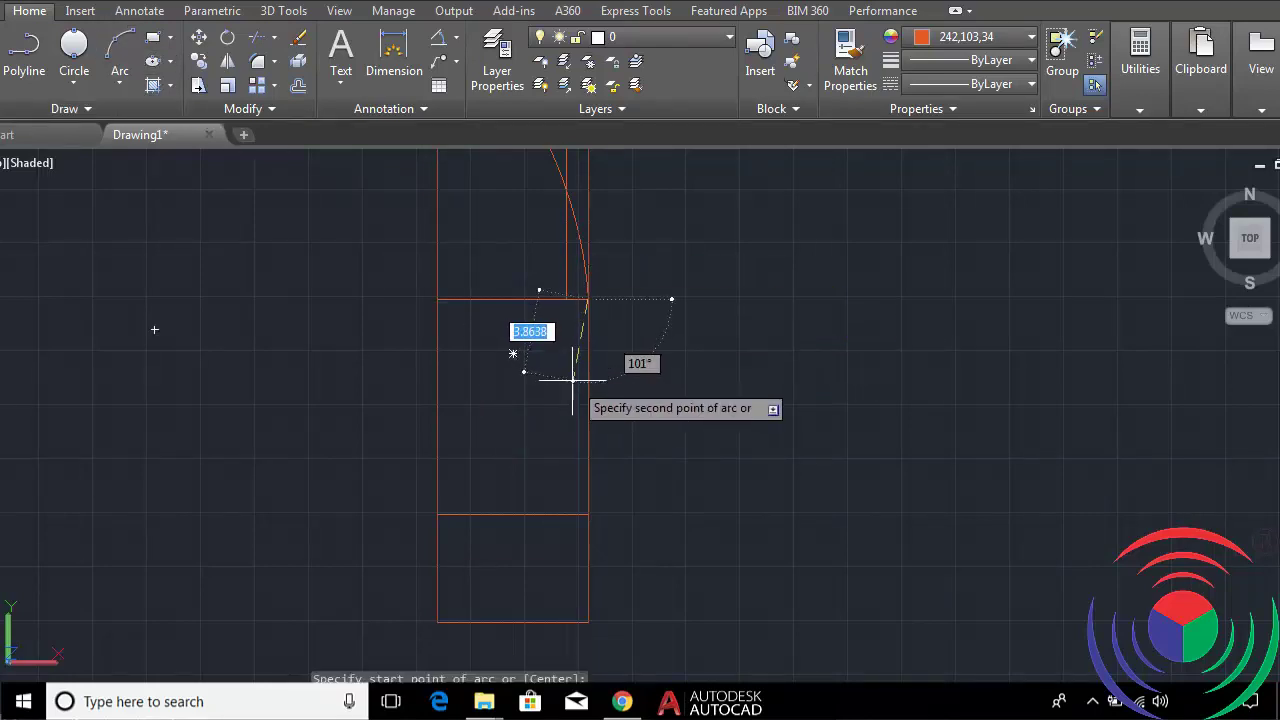
key("Escape")
left_click(567, 380)
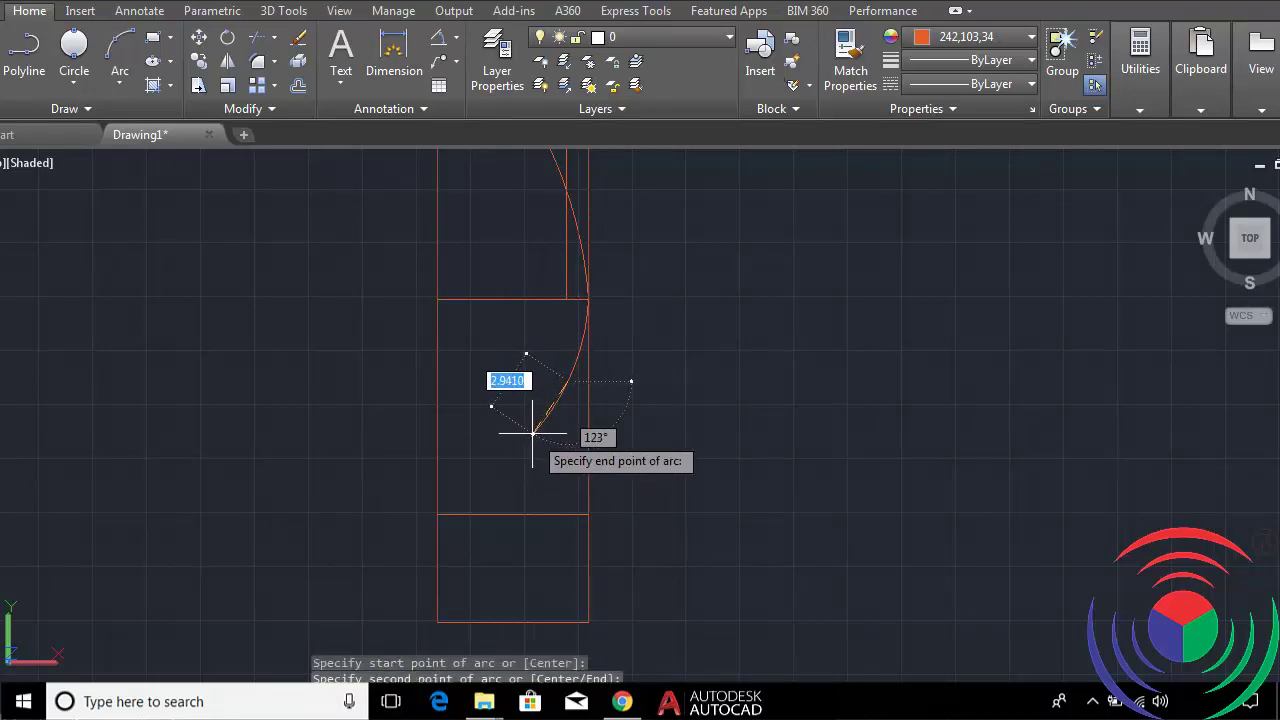
left_click(533, 434)
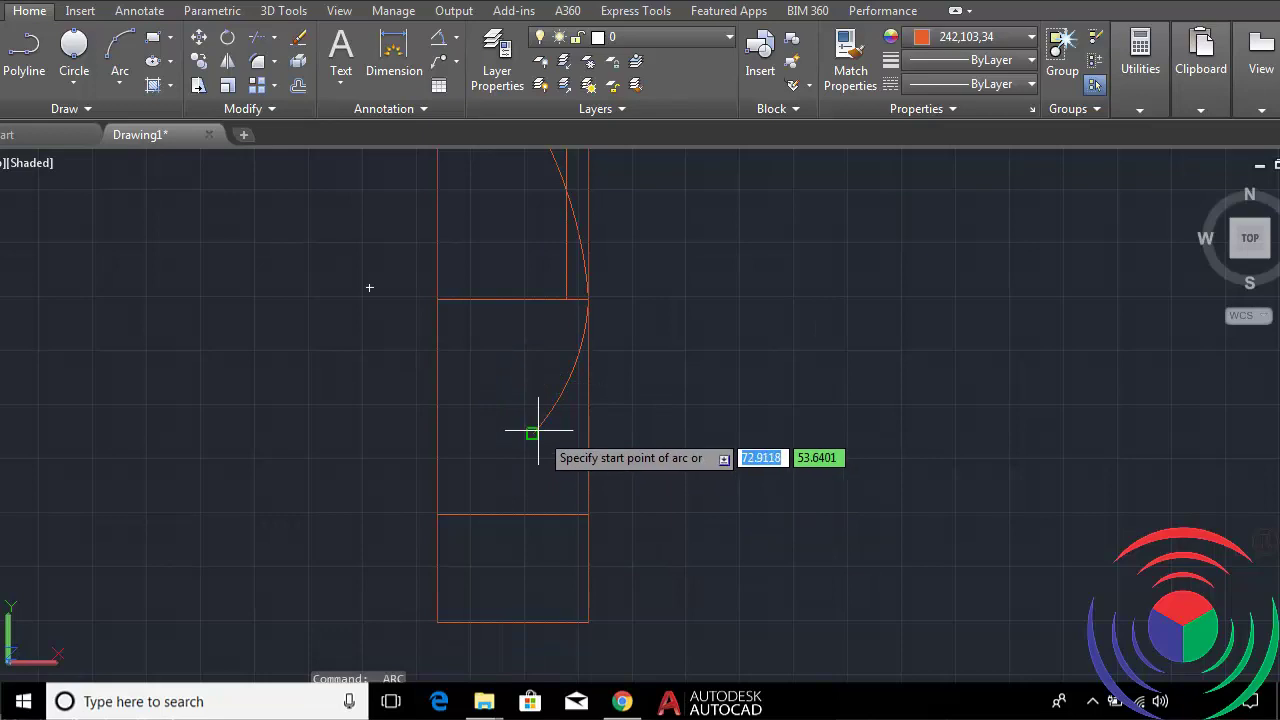
Draw an arc from the previous arc's end to the rectangle's bottom-right corner, redrawing it once.
left_click(533, 434)
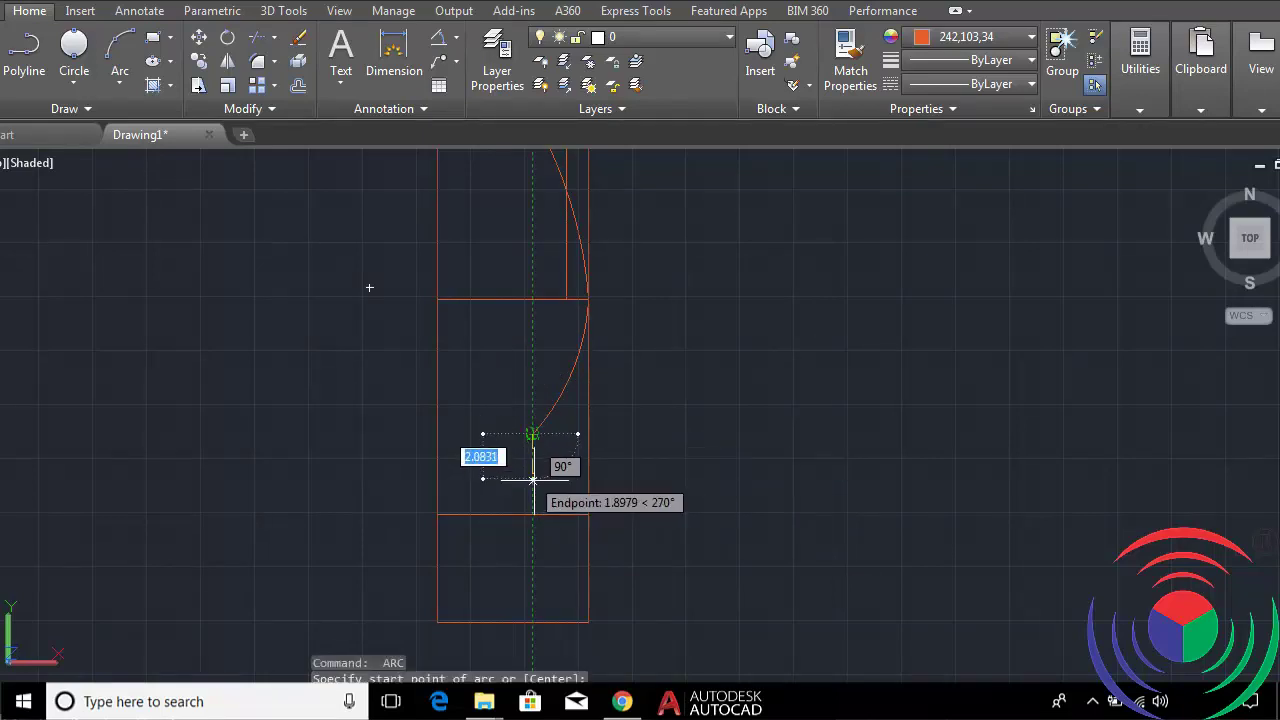
scroll(533, 480, "up", 4)
left_click(508, 446)
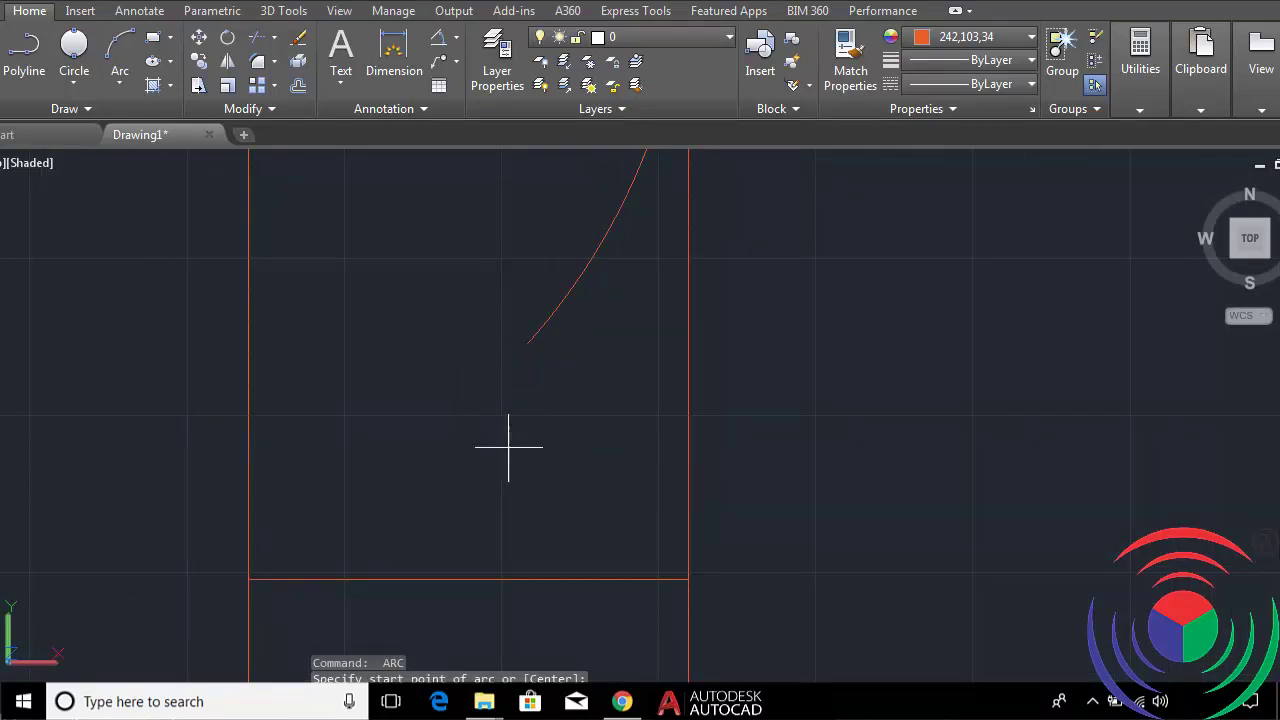
left_click(689, 580)
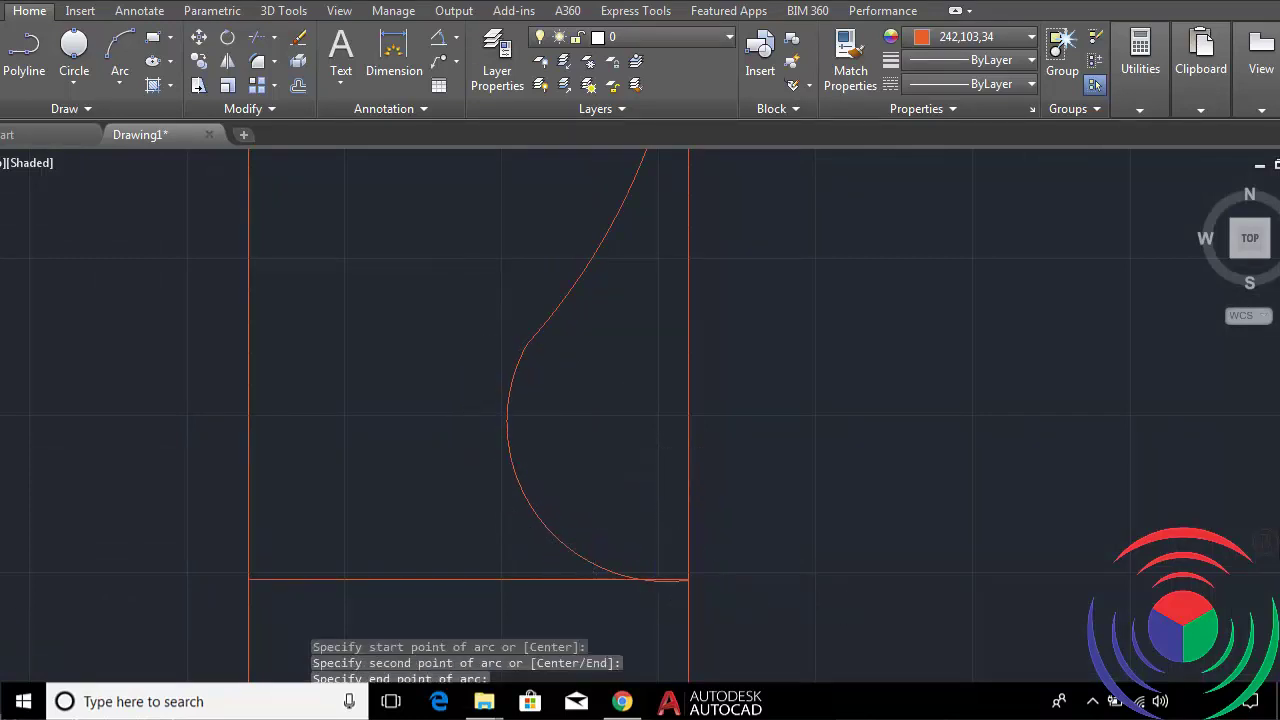
key("ctrl+z")
left_click(508, 446)
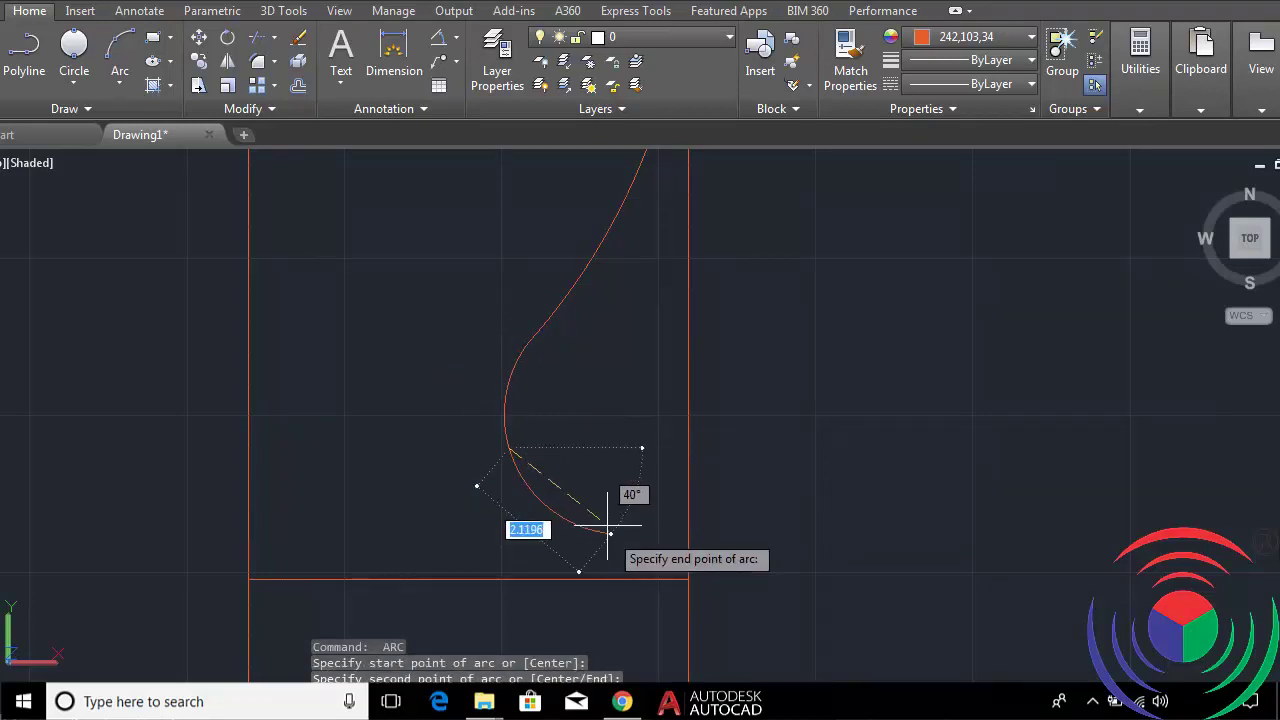
left_click(689, 580)
scroll(705, 500, "down", 1)
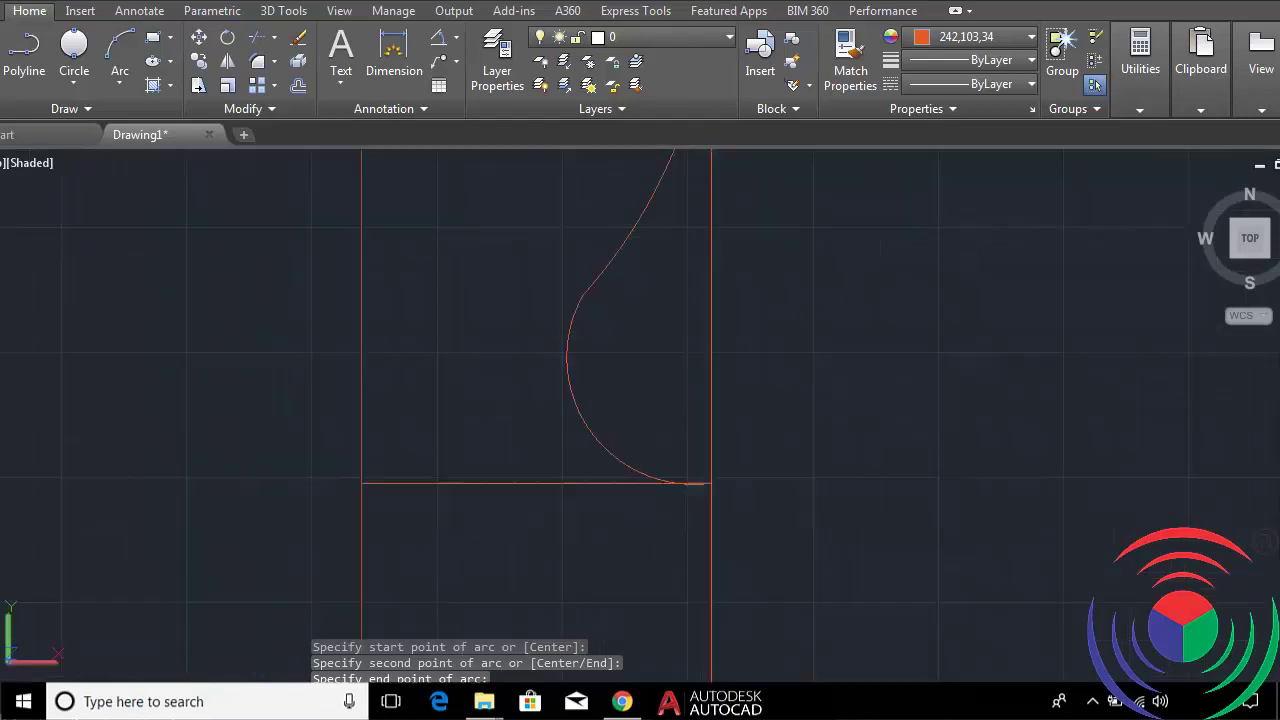
scroll(713, 485, "up", 2)
Add an arc from the profile's lower end curving into the bottom section.
key("space")
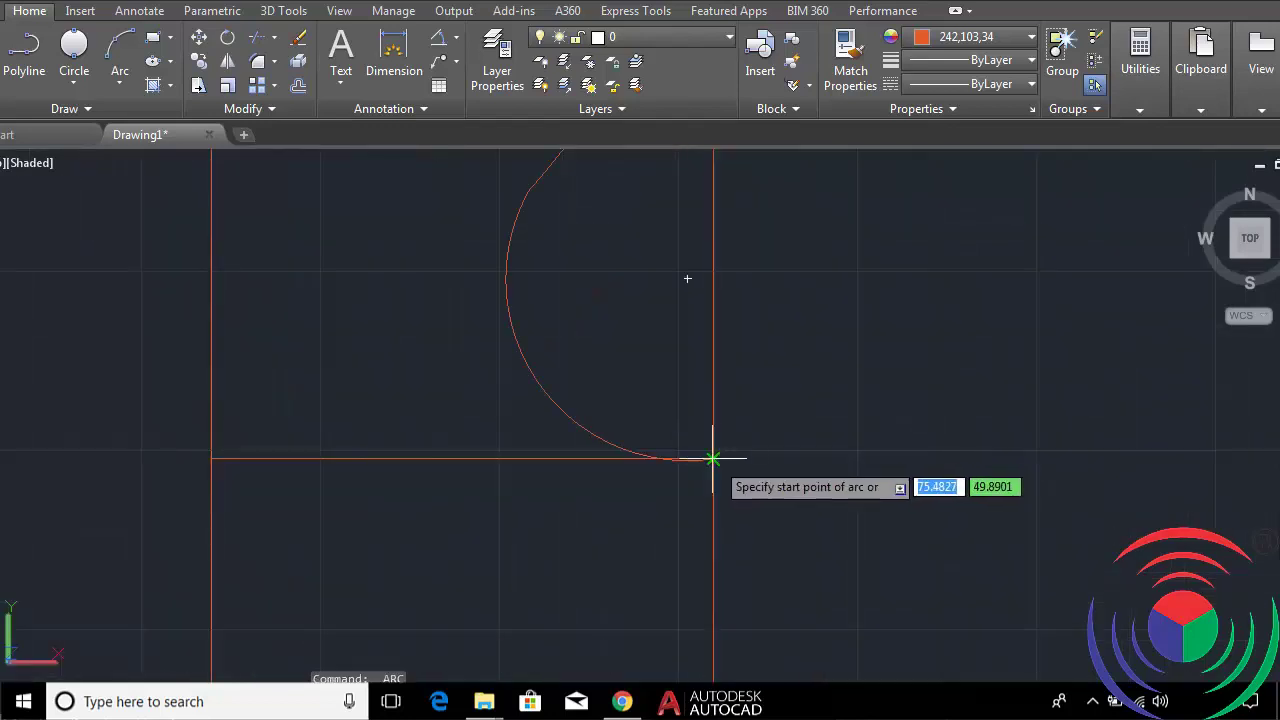
left_click(713, 459)
left_click(599, 545)
scroll(604, 555, "down", 3)
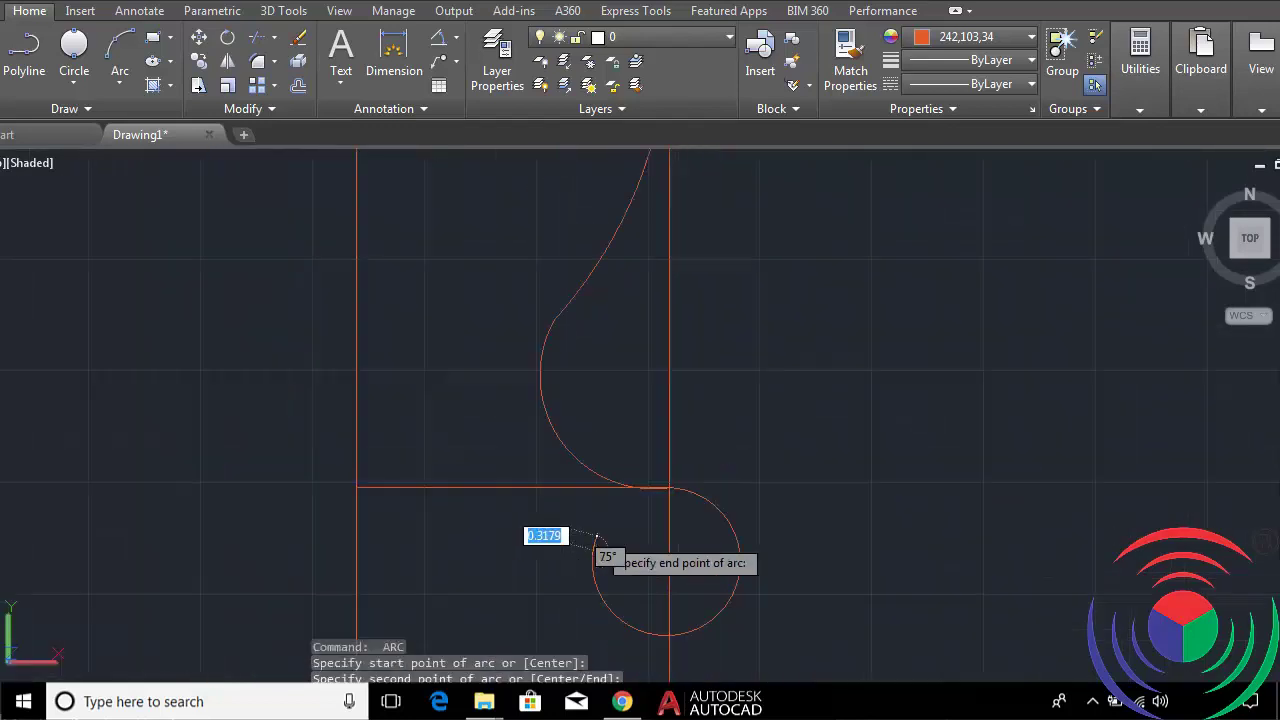
scroll(598, 540, "down", 3)
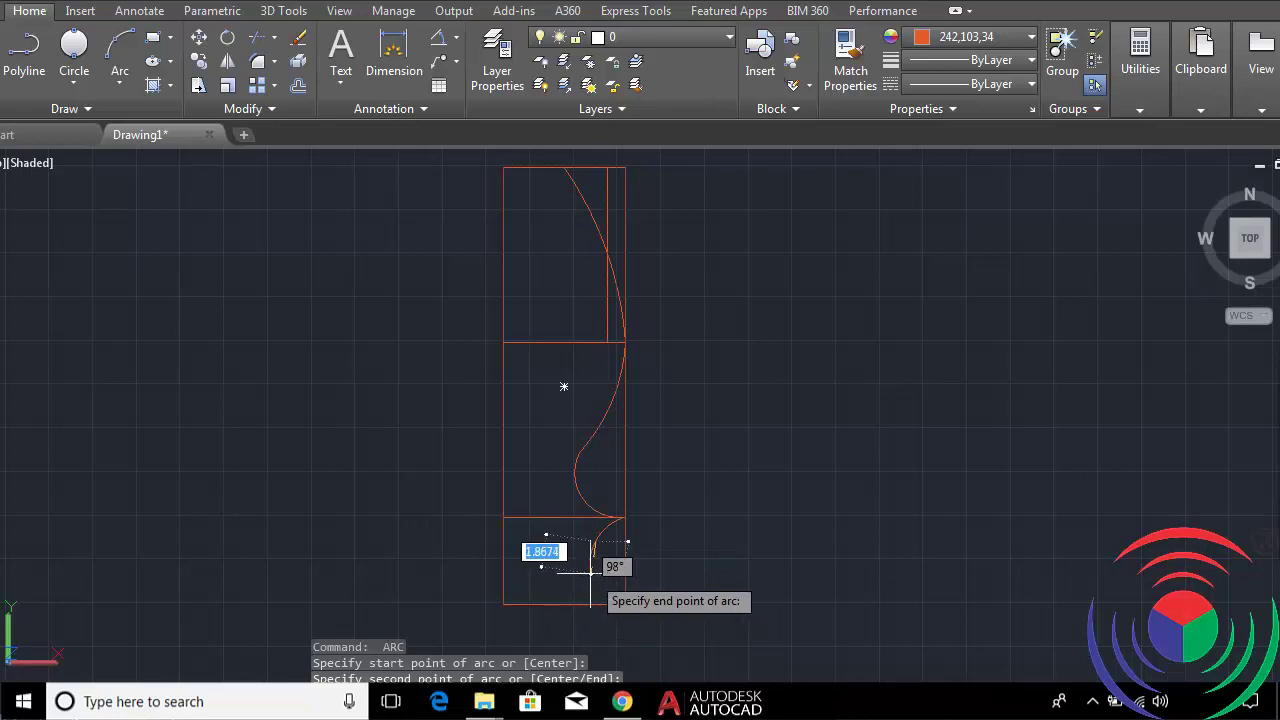
scroll(594, 585, "up", 3)
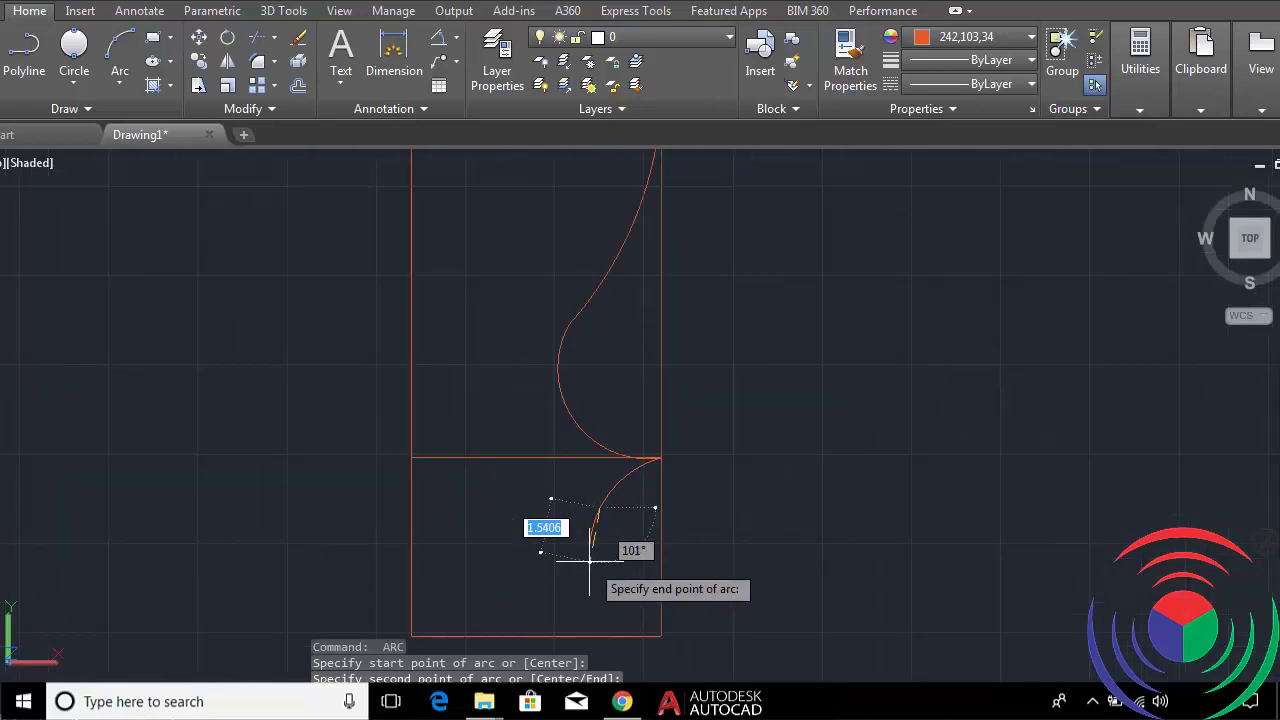
left_click(590, 560)
Chain a final arc down to the leg's bottom edge and recentre the view.
key("Return")
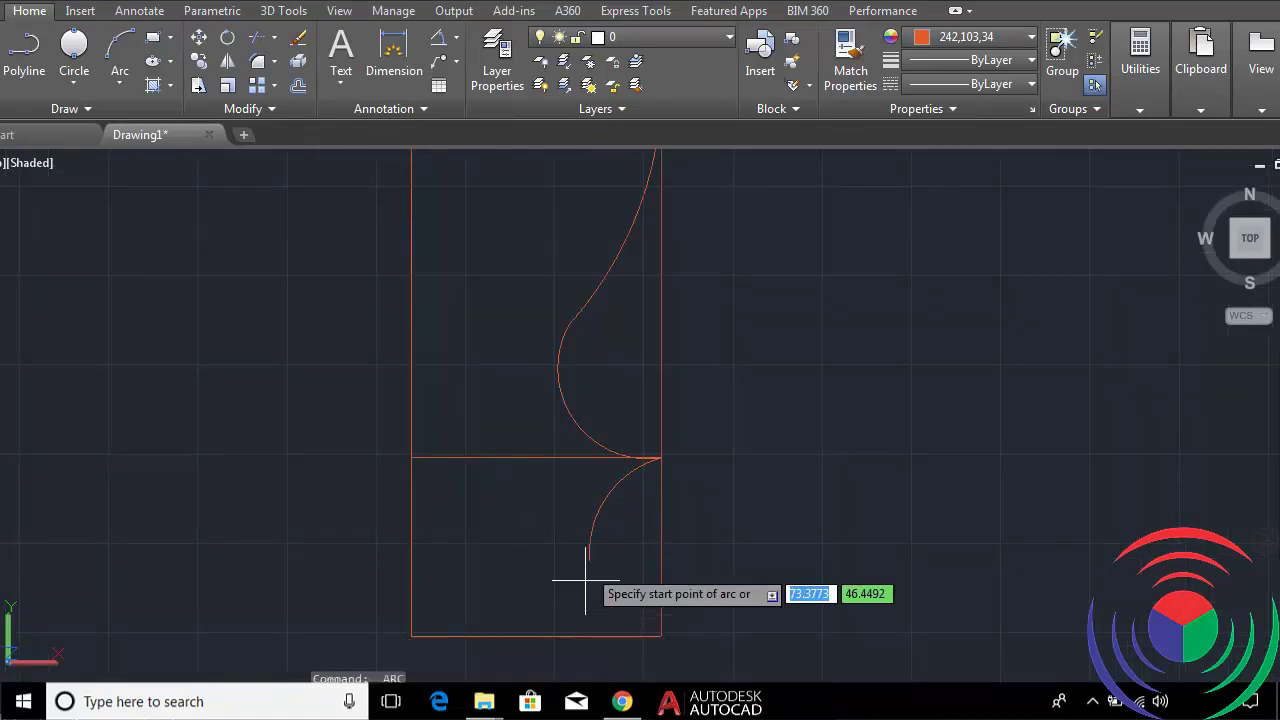
left_click(589, 558)
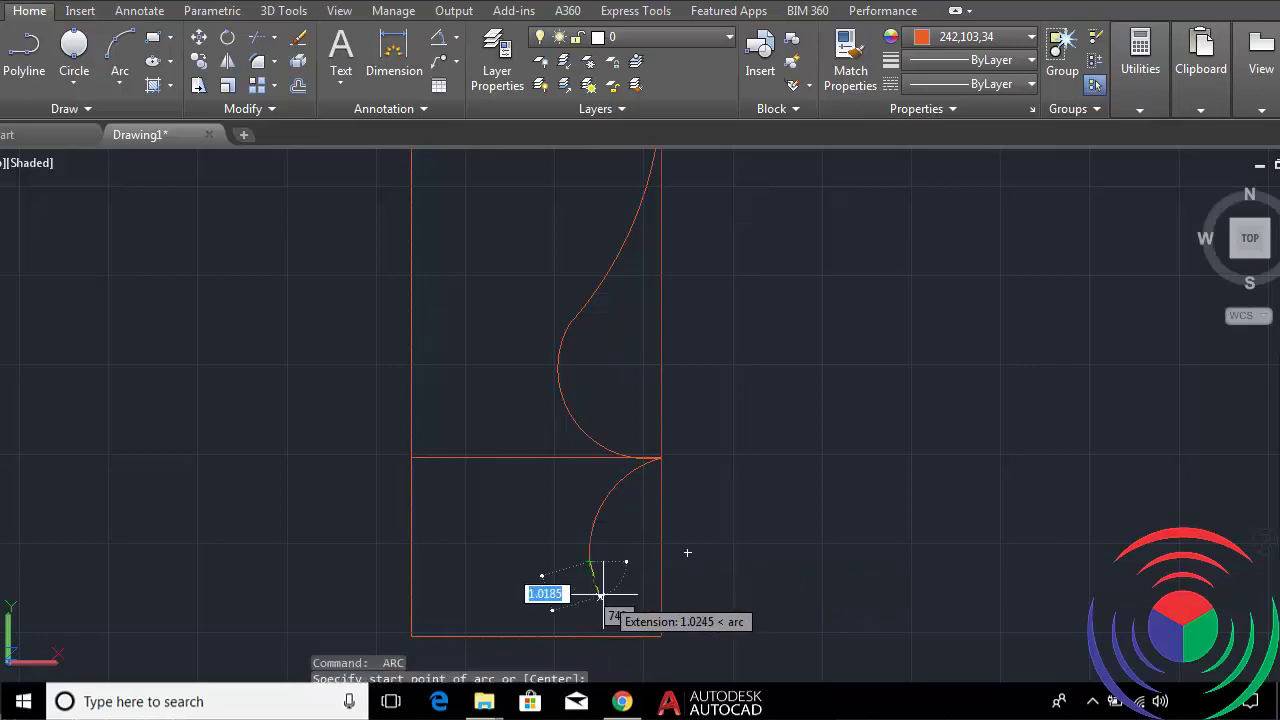
left_click(600, 594)
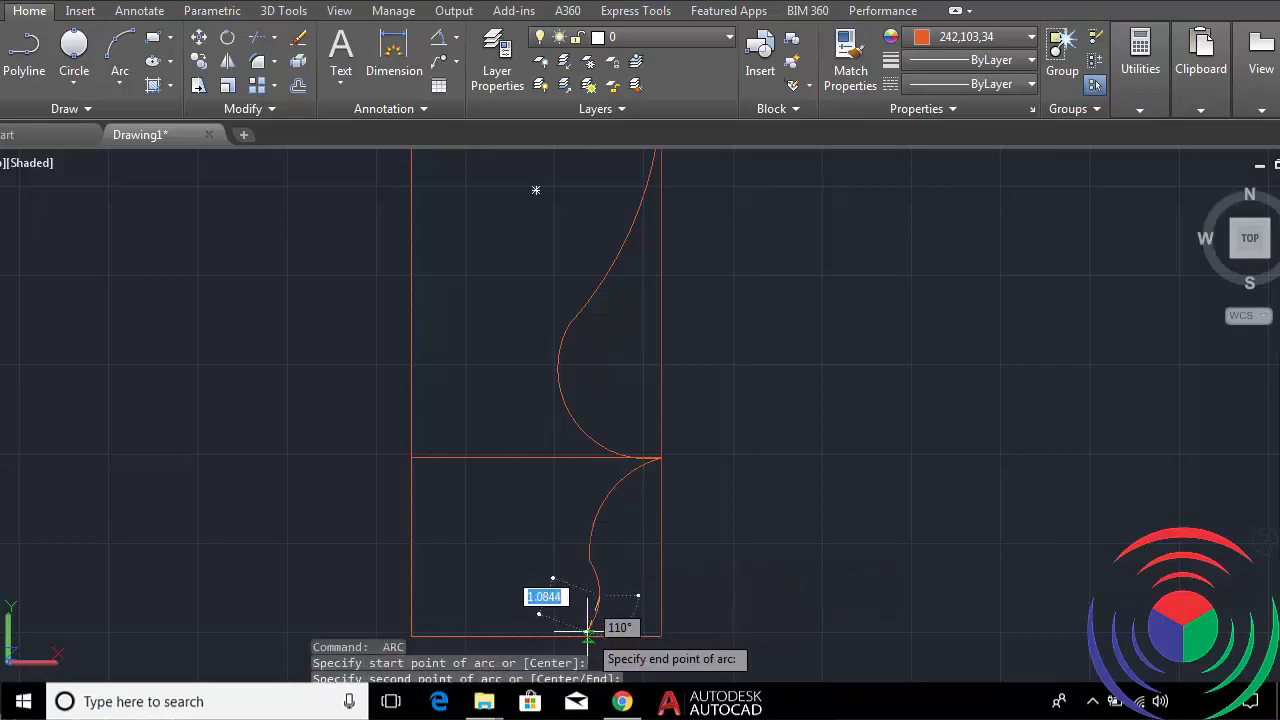
scroll(590, 636, "up", 2)
scroll(588, 636, "up", 1)
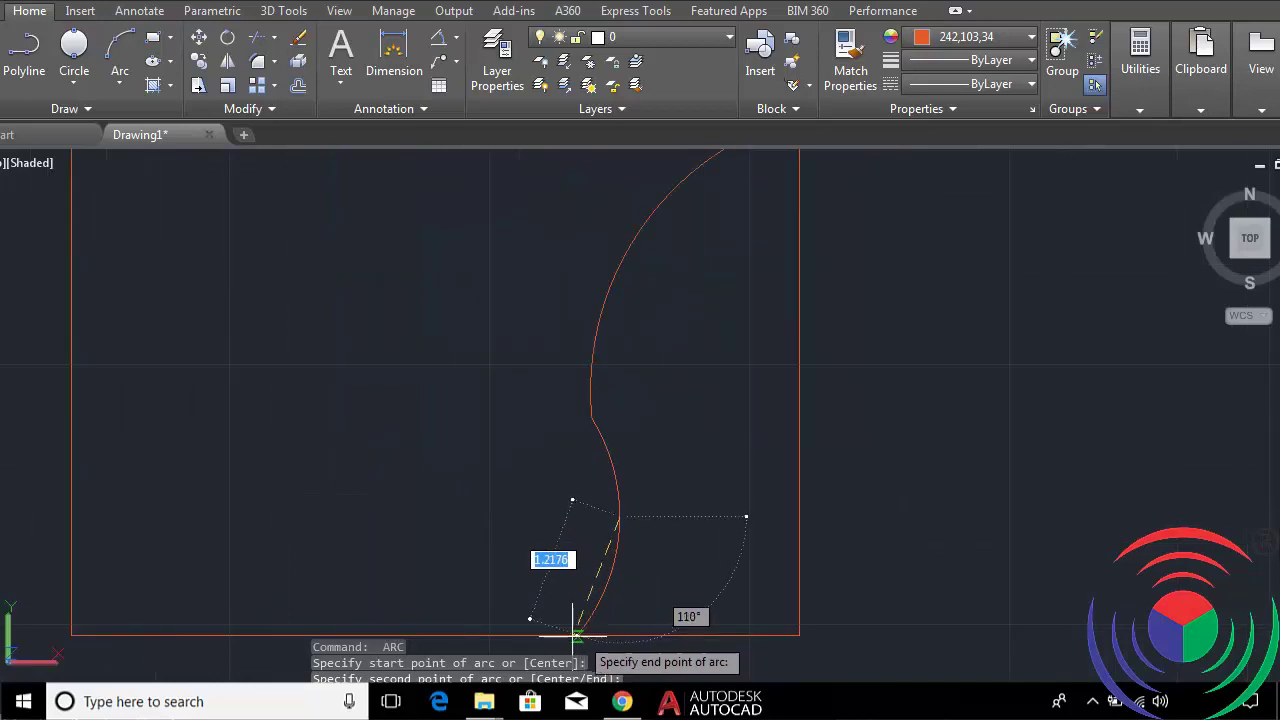
left_click(565, 634)
scroll(565, 634, "down", 2)
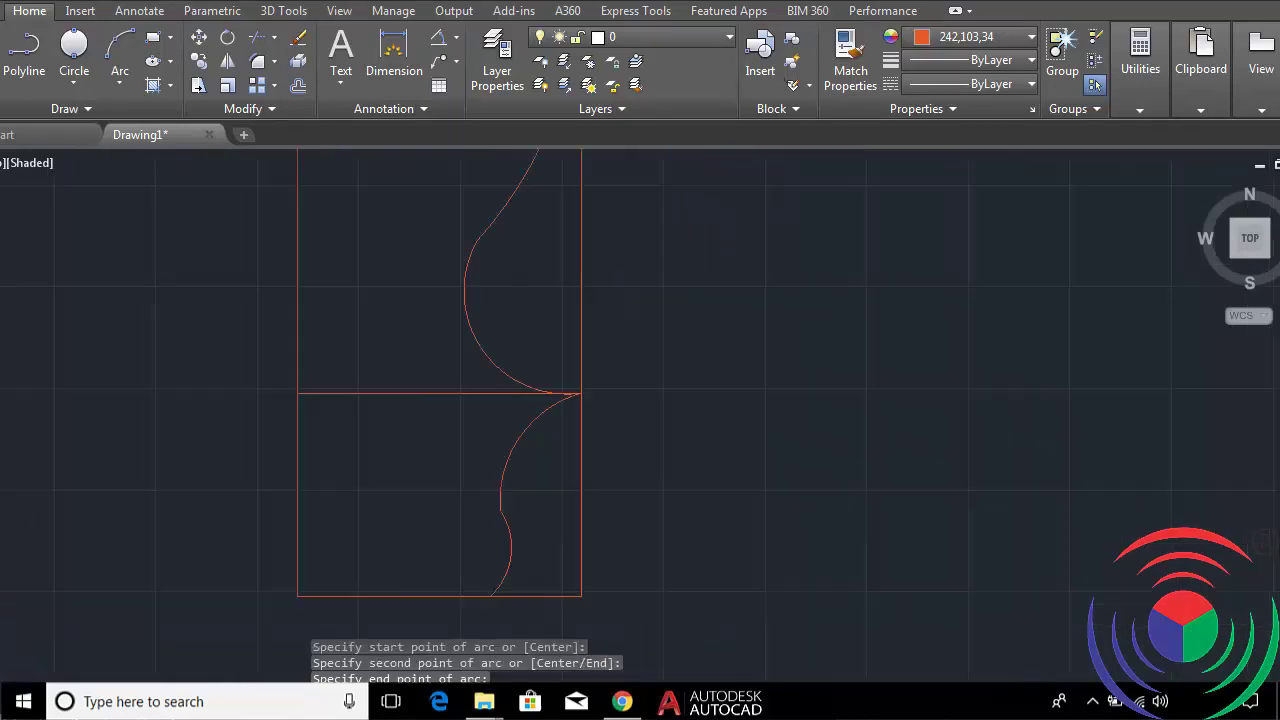
scroll(470, 525, "down", 2)
scroll(466, 520, "up", 1)
scroll(557, 451, "up", 2)
scroll(566, 423, "down", 3)
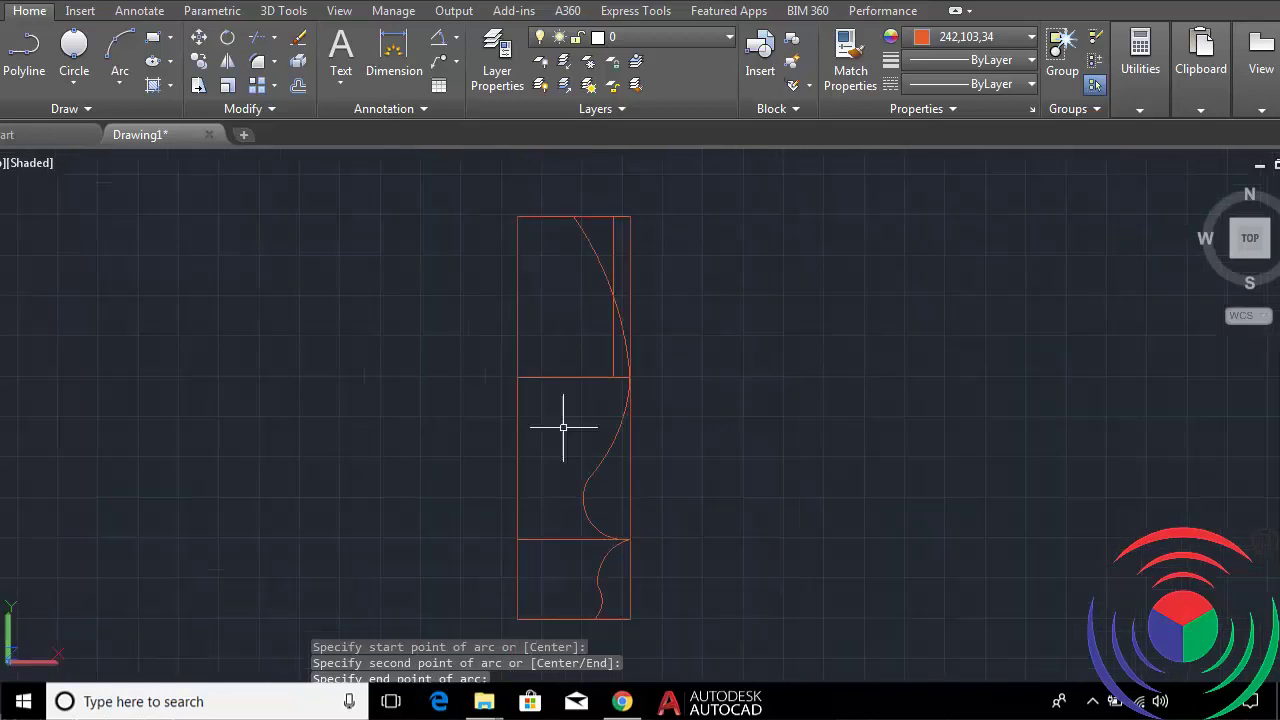
middle_click_drag(566, 423, 564, 318)
Draw a left-side arc down from the middle section's top-left corner, redrawing it once.
scroll(562, 317, "up", 3)
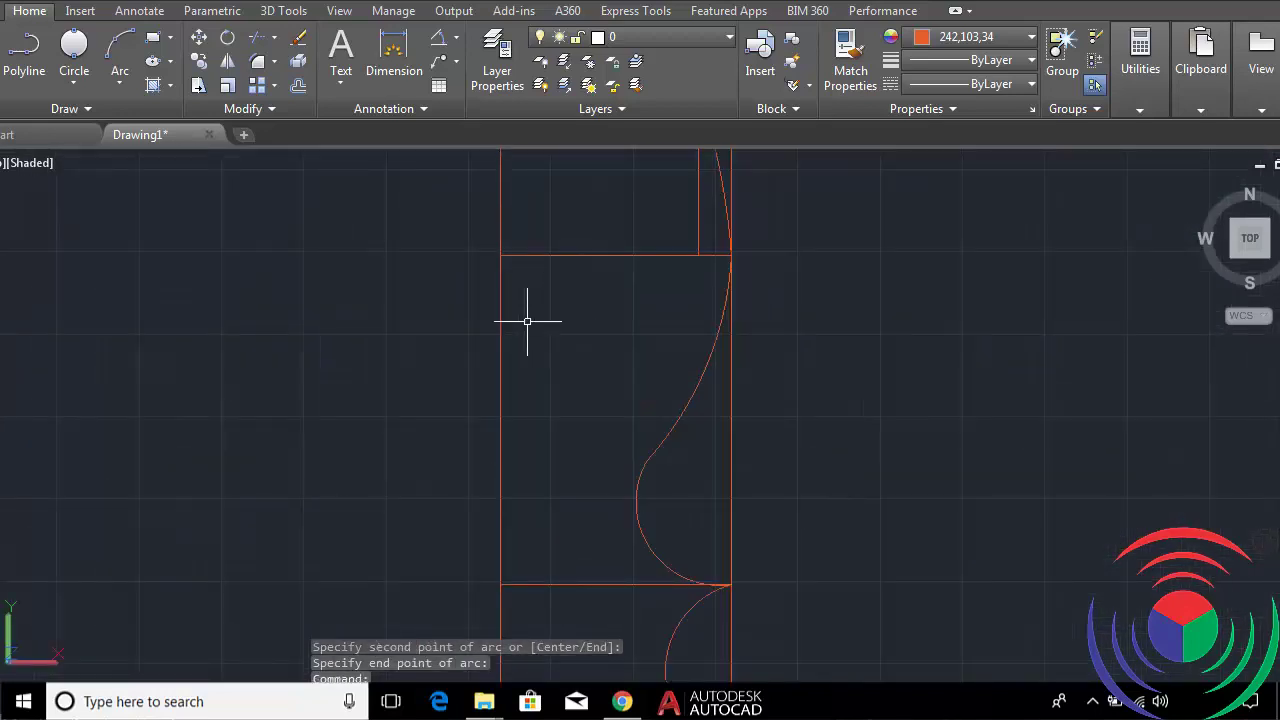
key("Return")
left_click(501, 255)
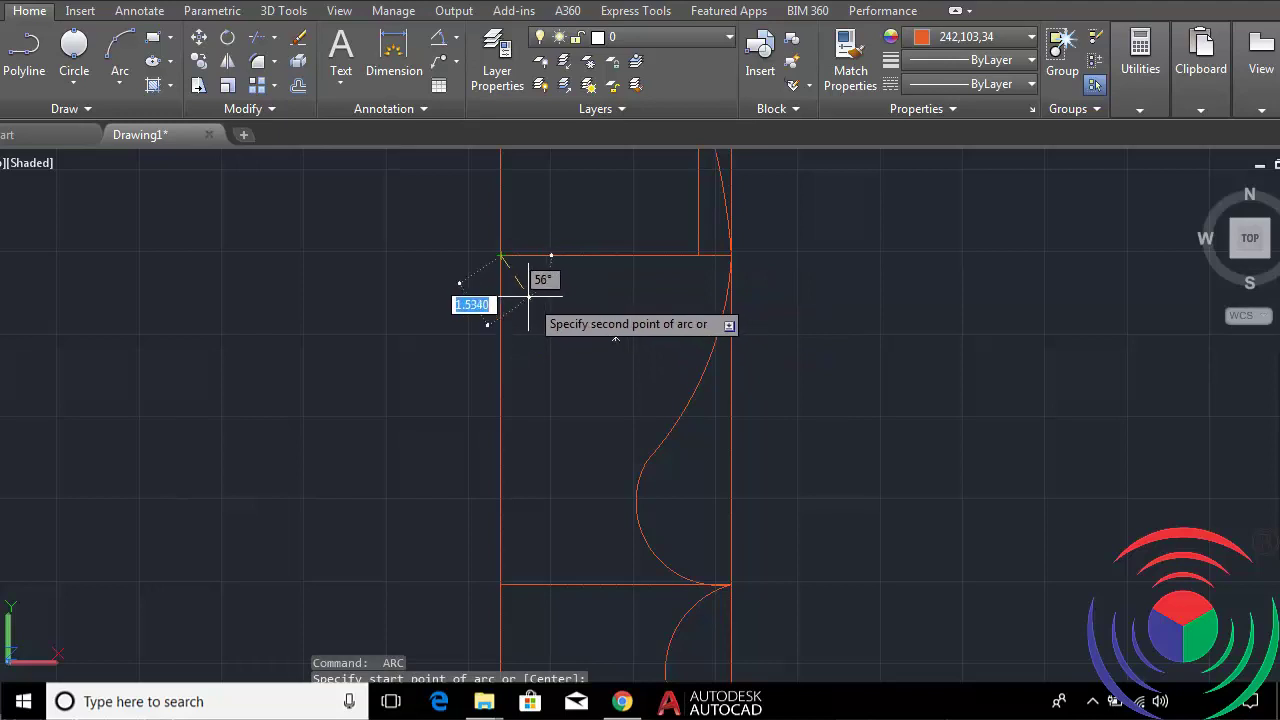
left_click(520, 288)
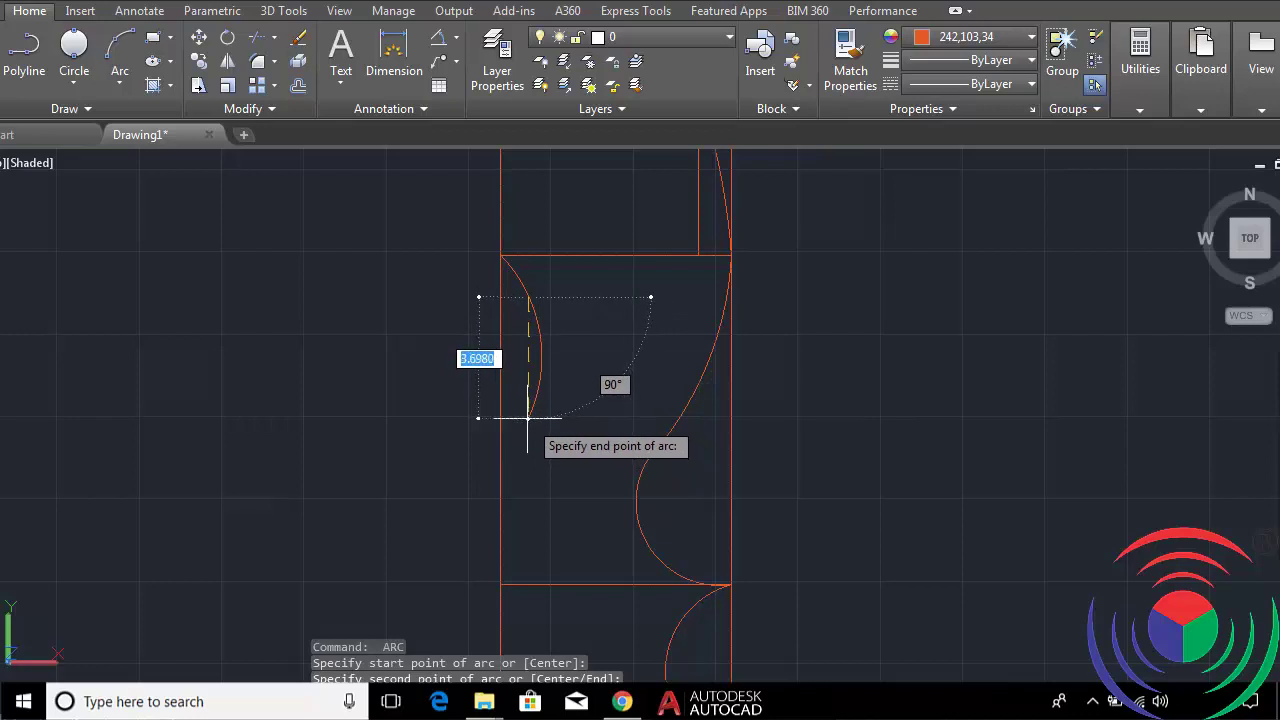
left_click(521, 429)
key("Return")
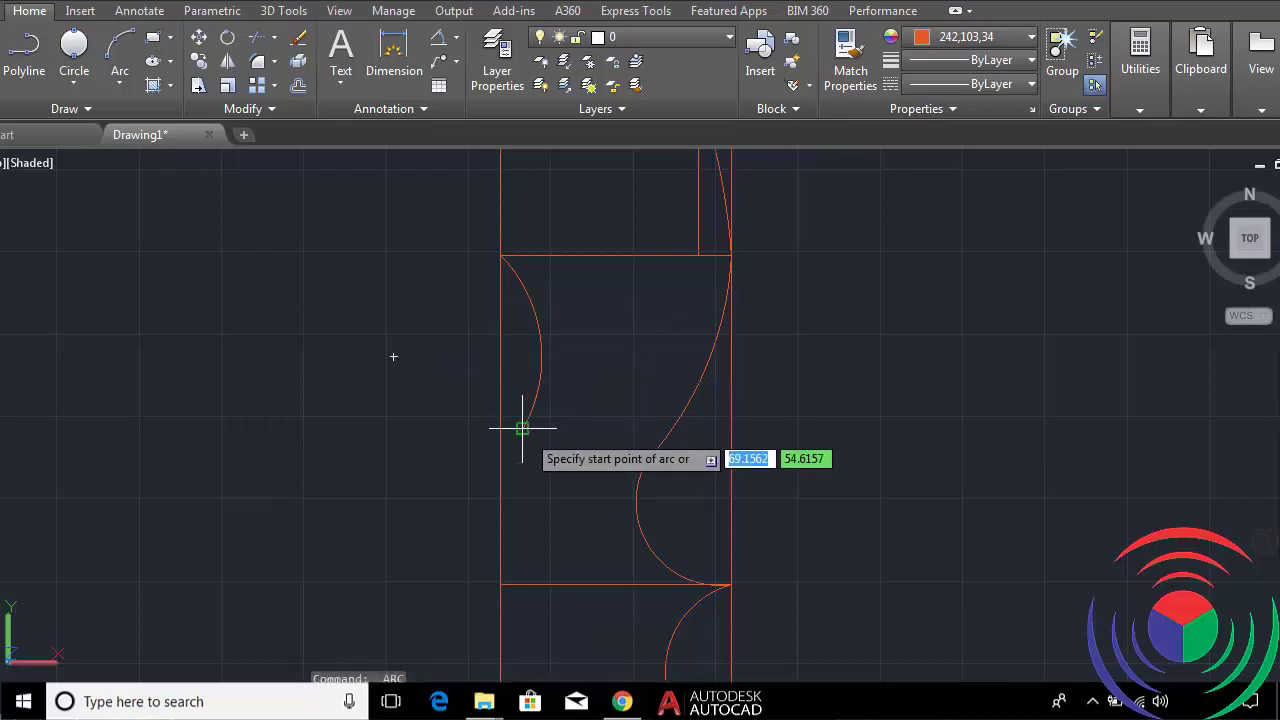
left_click(521, 429)
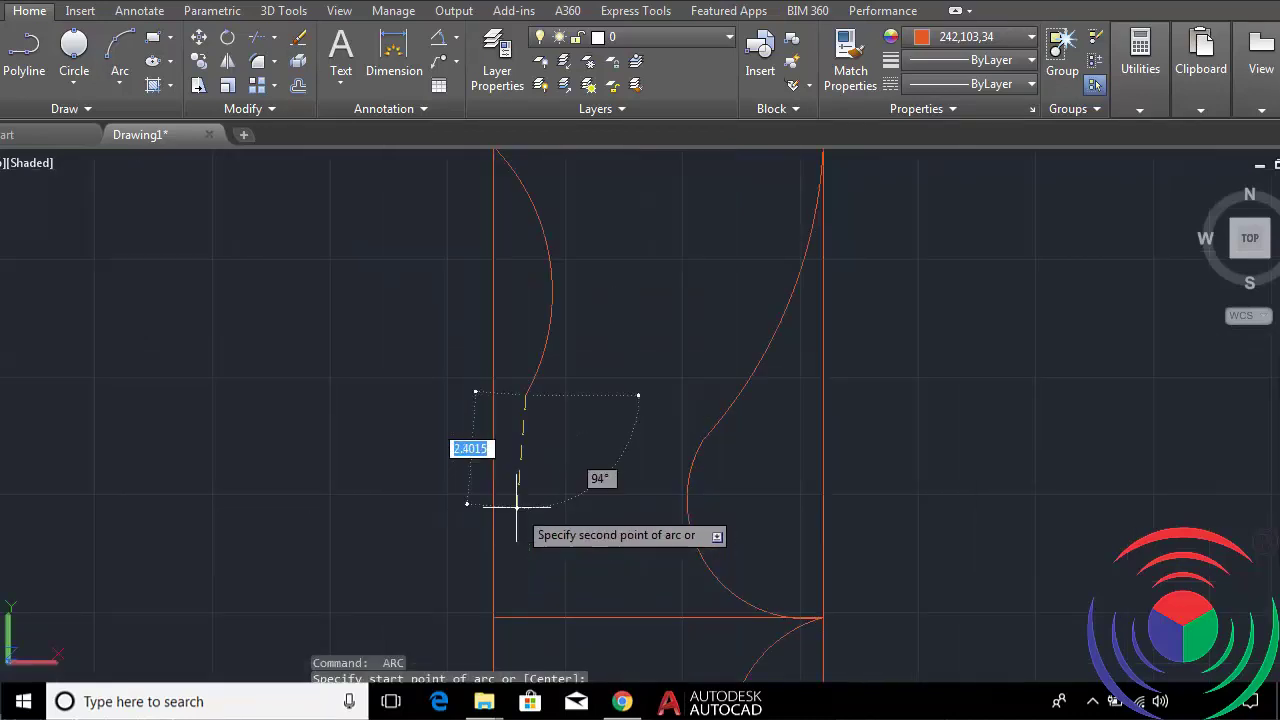
scroll(517, 508, "up", 1)
scroll(505, 505, "down", 1)
key("Escape")
key("Return")
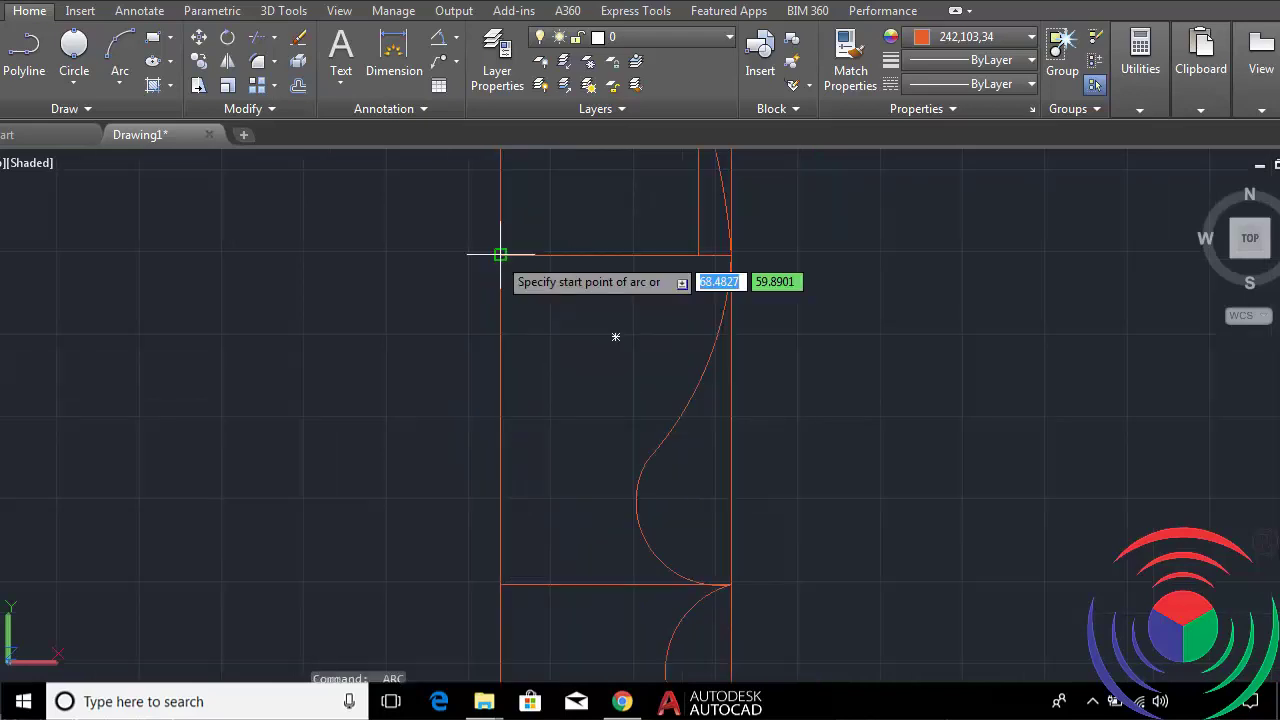
left_click(500, 257)
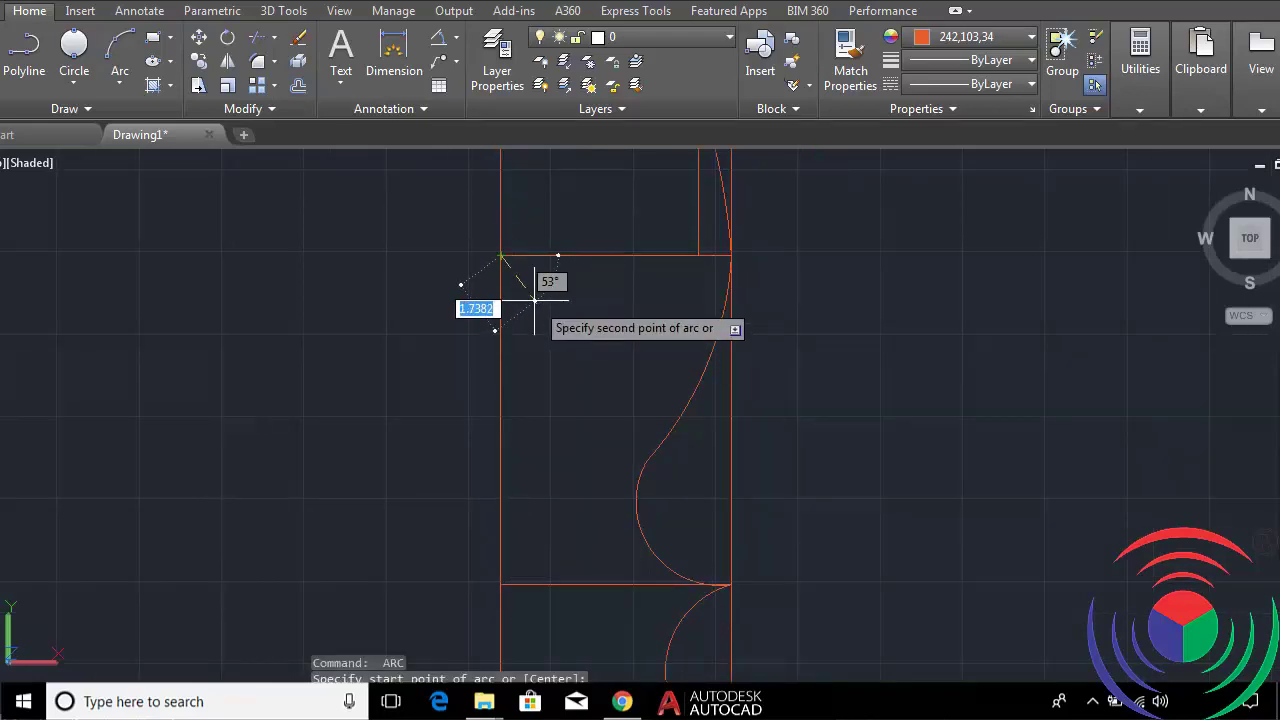
left_click(523, 286)
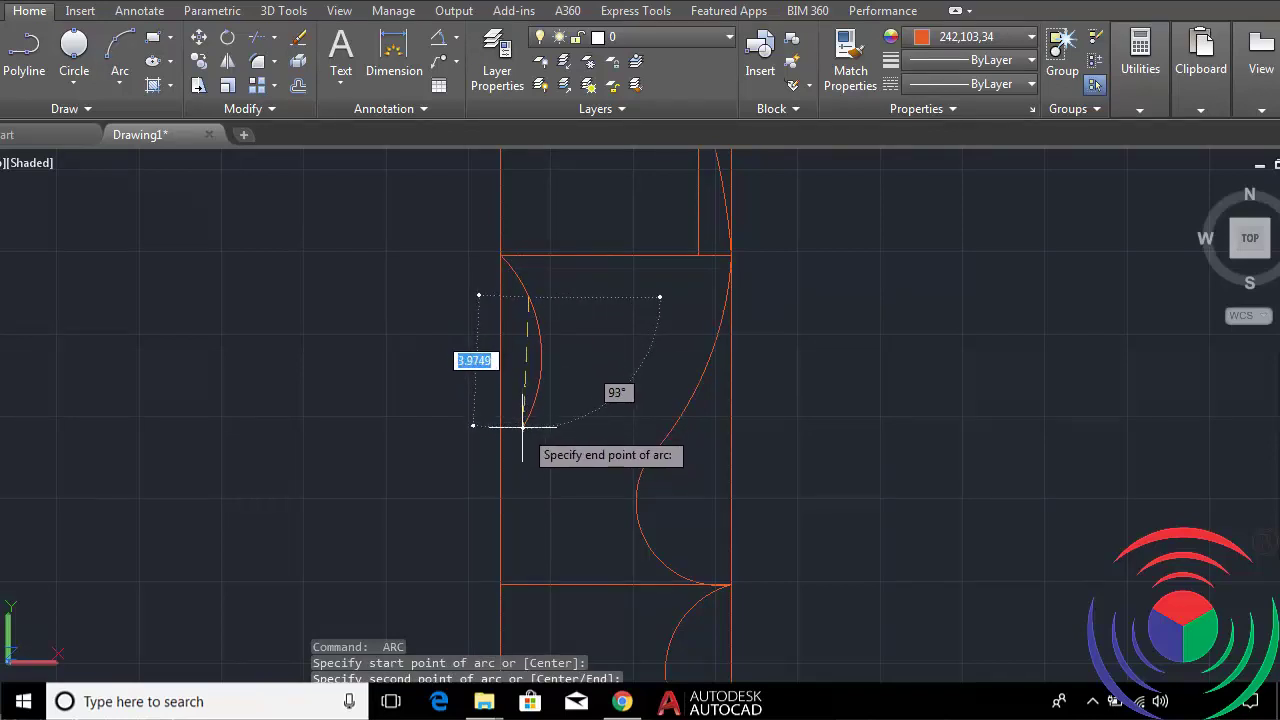
left_click(523, 426)
Continue with an arc from that end down toward the section line.
key("Return")
left_click(523, 428)
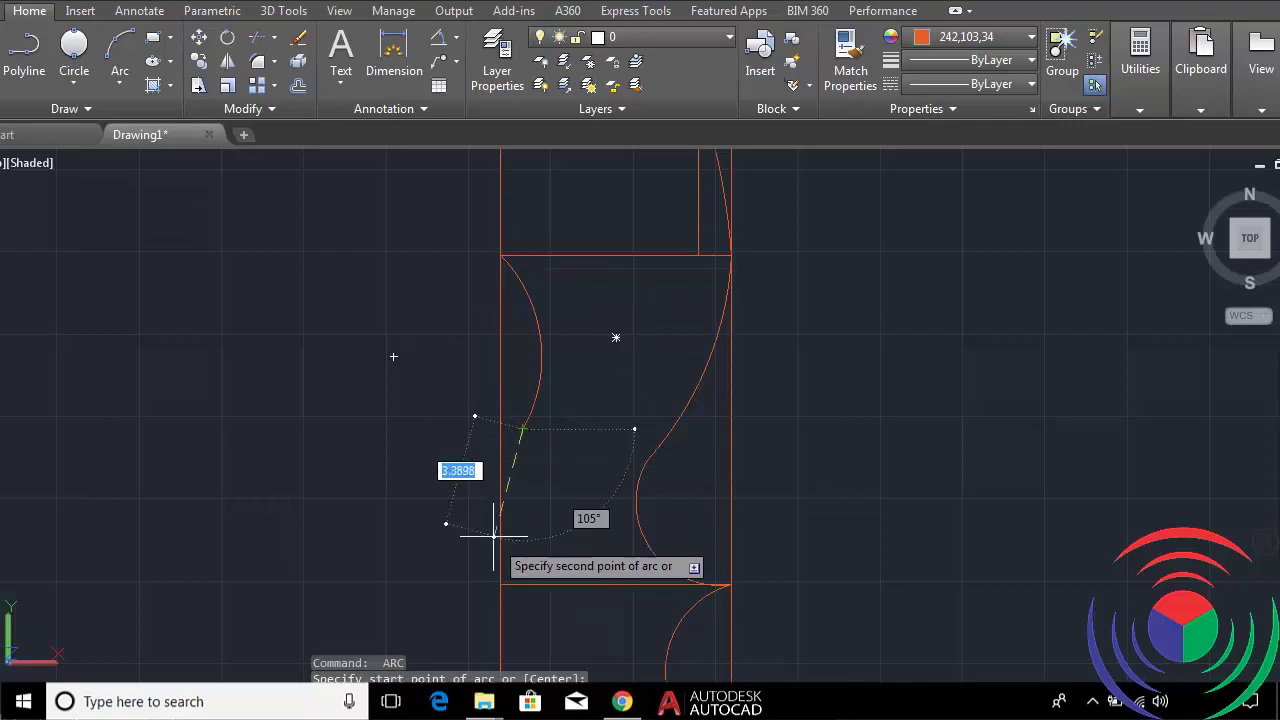
scroll(515, 510, "up", 1)
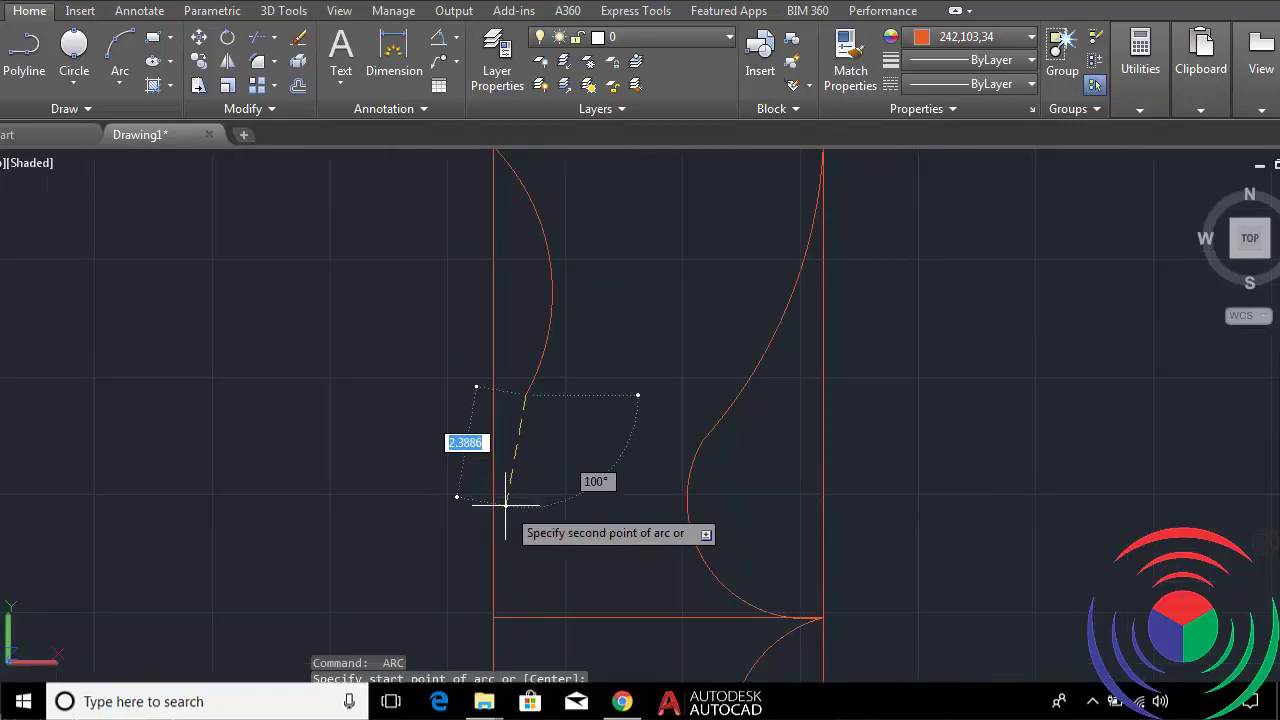
left_click(505, 505)
scroll(585, 628, "down", 2)
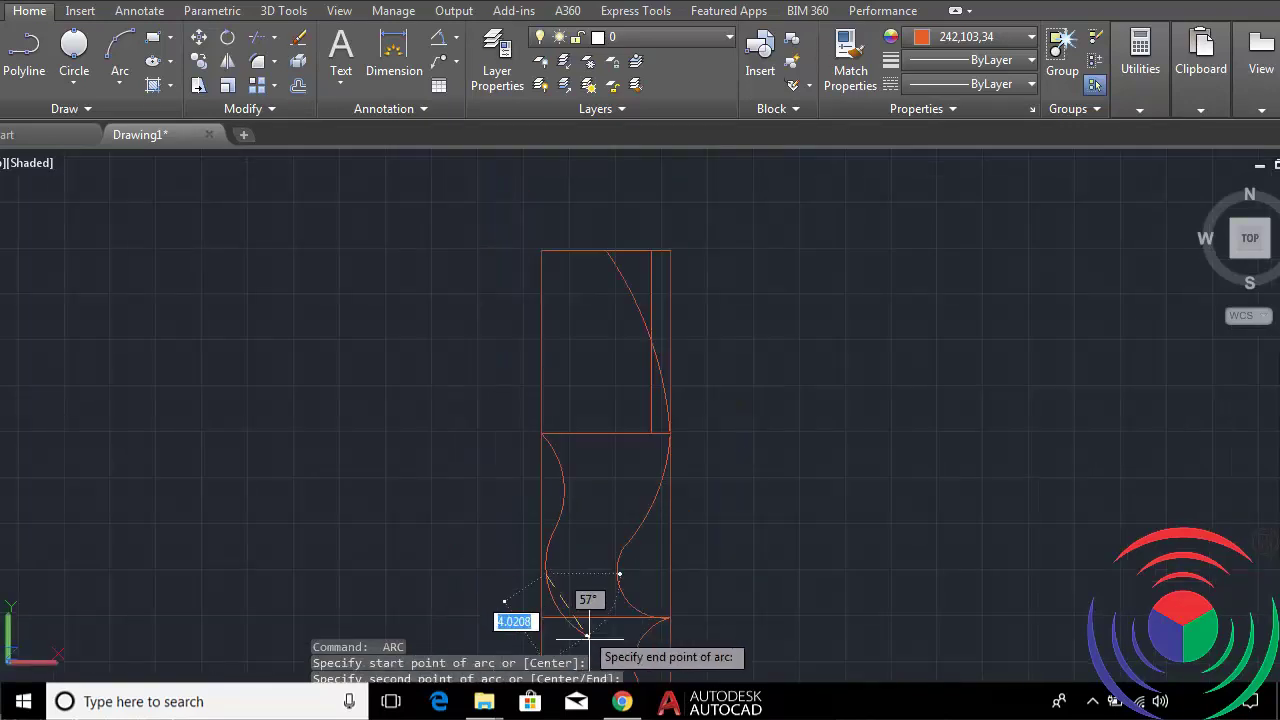
middle_click_drag(589, 633, 580, 471)
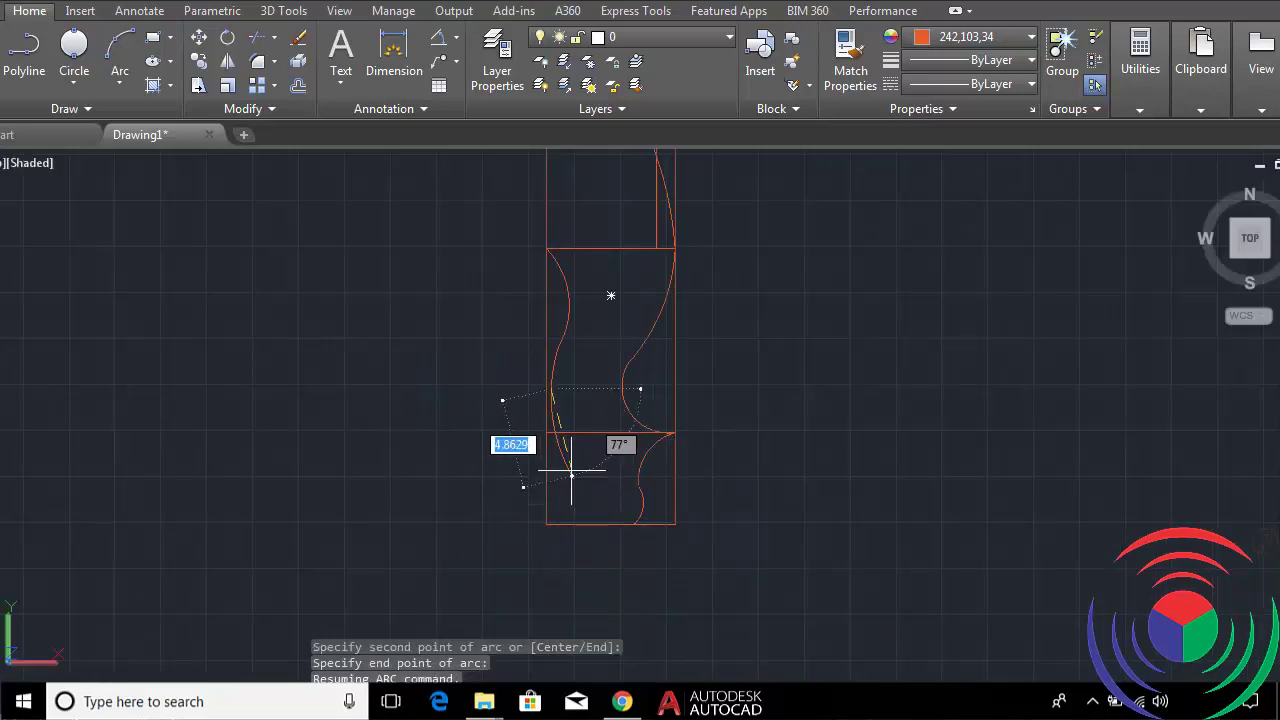
scroll(580, 470, "up", 3)
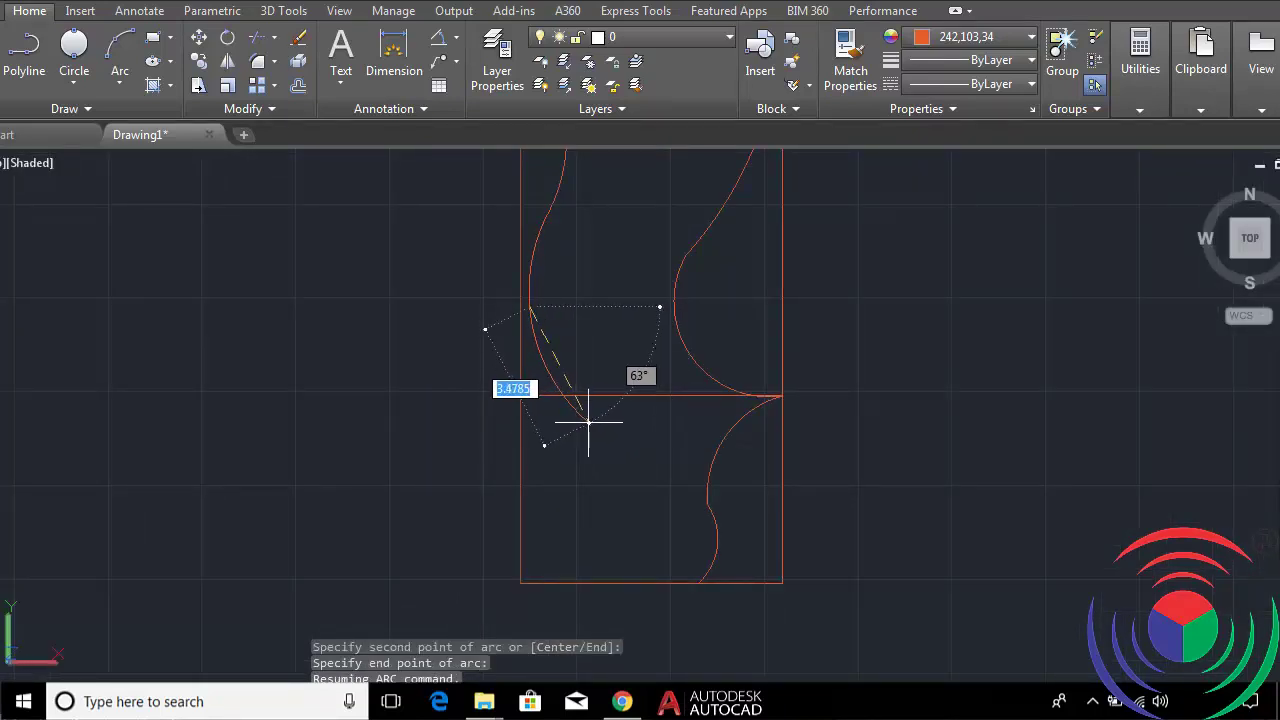
left_click(588, 421)
Add an arc from the section line down near the bottom of the leg.
key("Return")
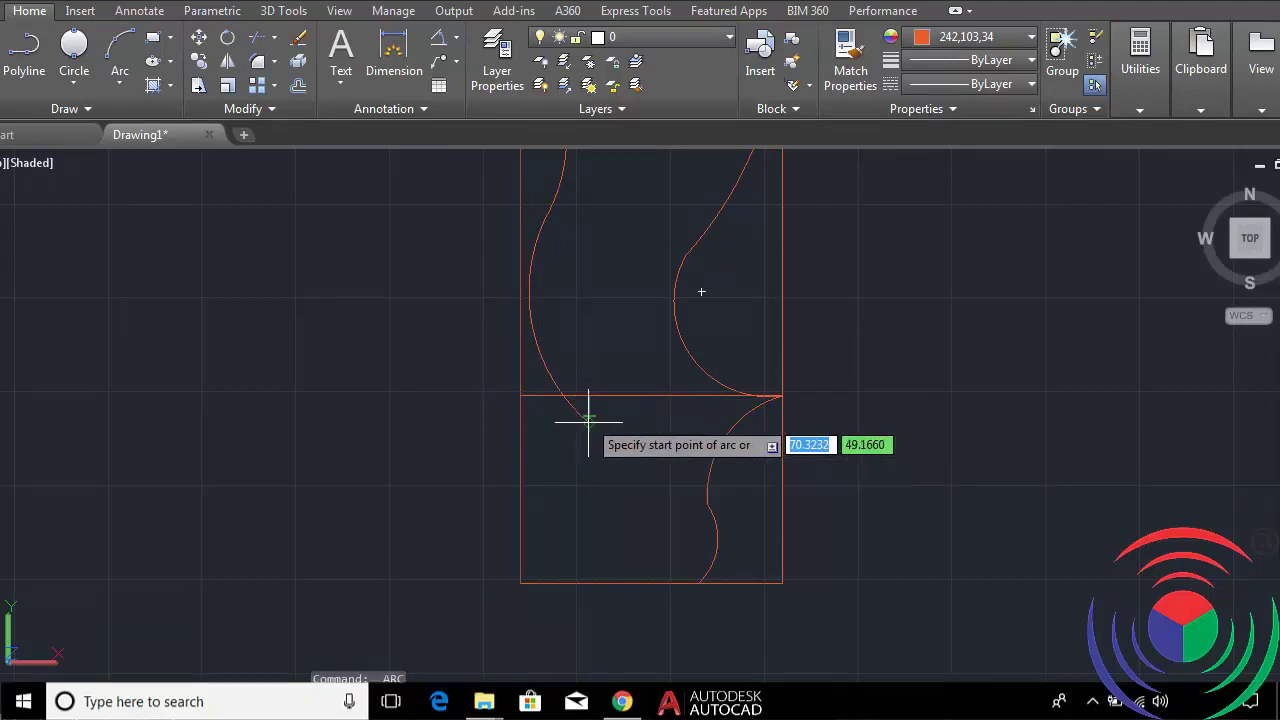
left_click(588, 421)
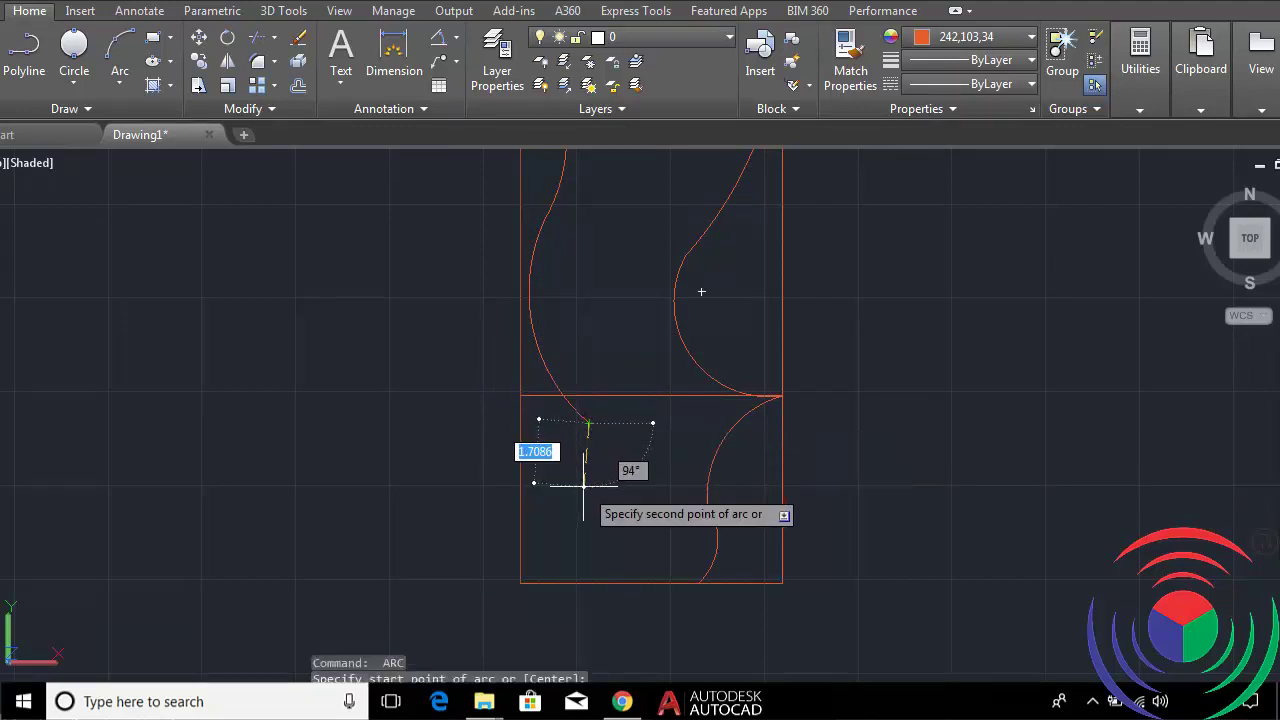
left_click(582, 492)
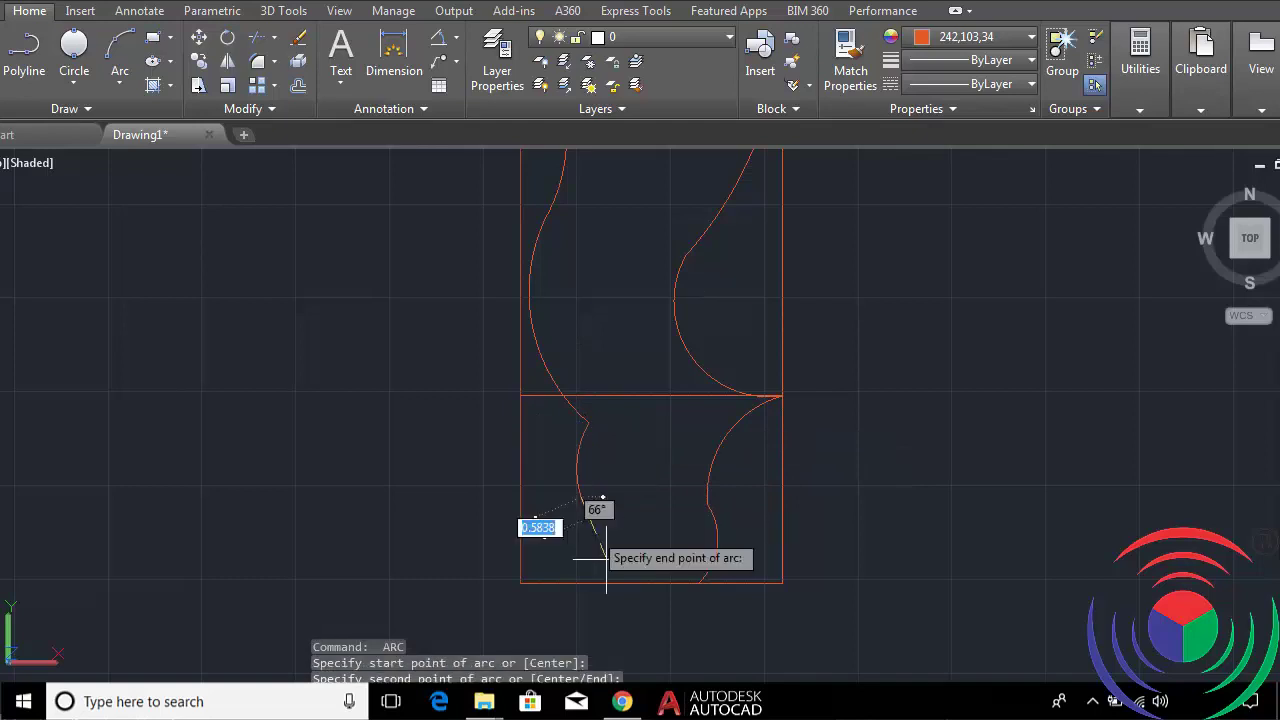
left_click(622, 582)
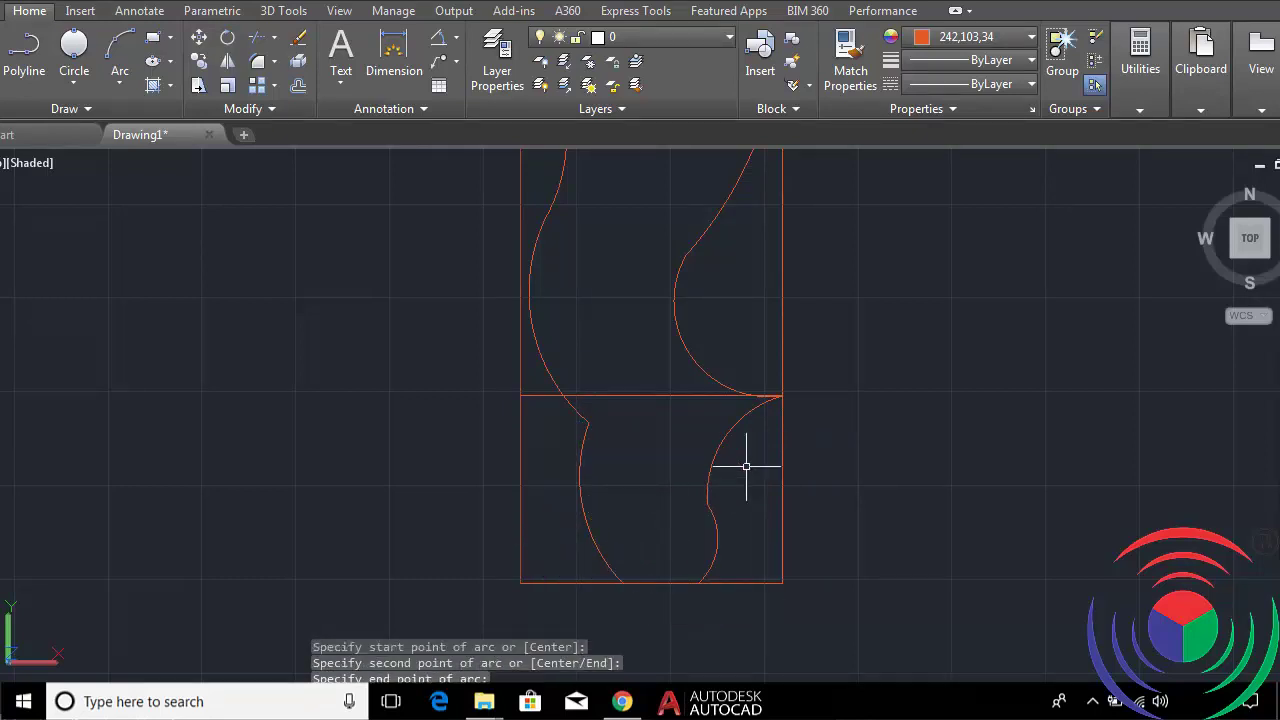
scroll(749, 466, "down", 5)
scroll(766, 480, "up", 1)
Offset the upper section's arc 1 unit to the left.
scroll(773, 305, "up", 2)
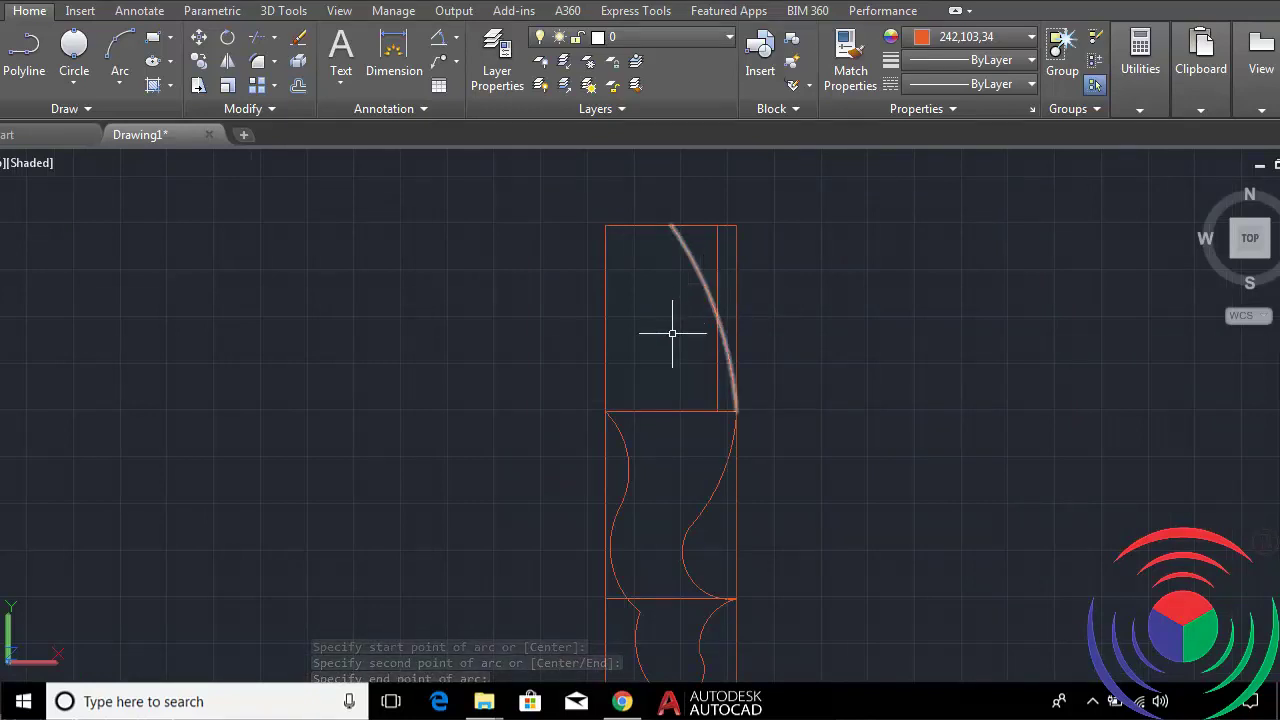
type("O")
key("Return")
type("1")
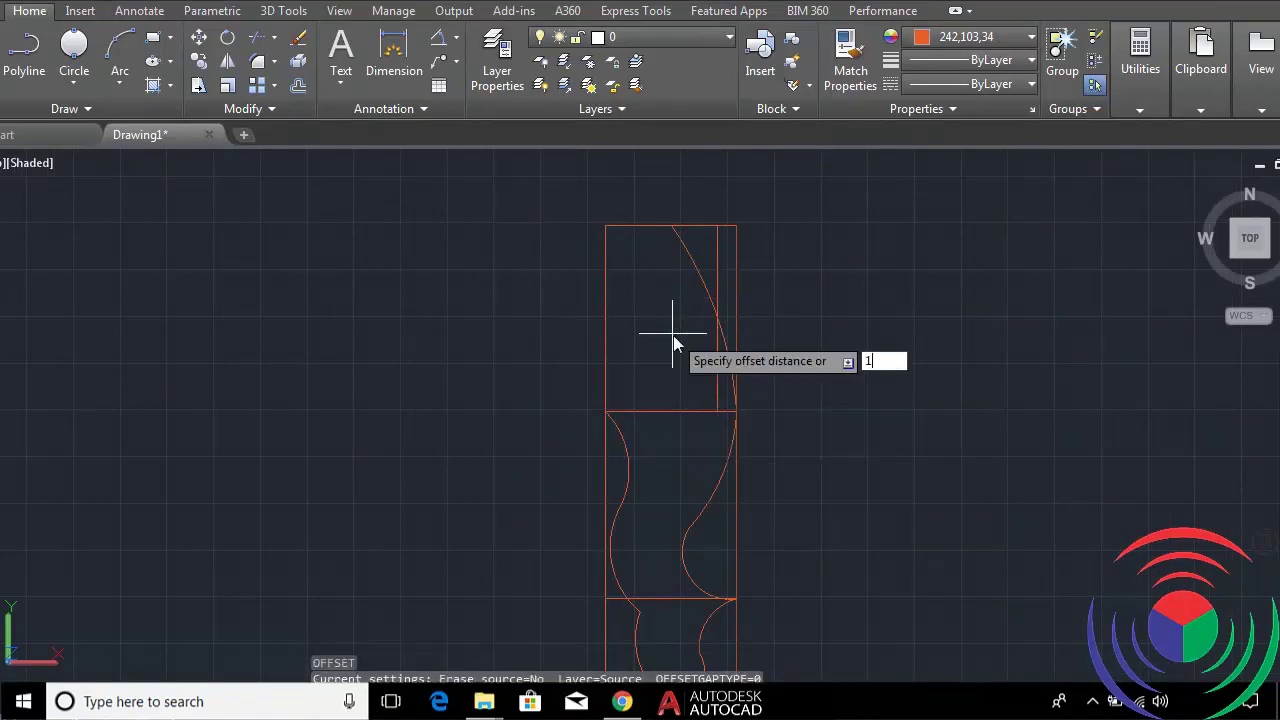
key("Return")
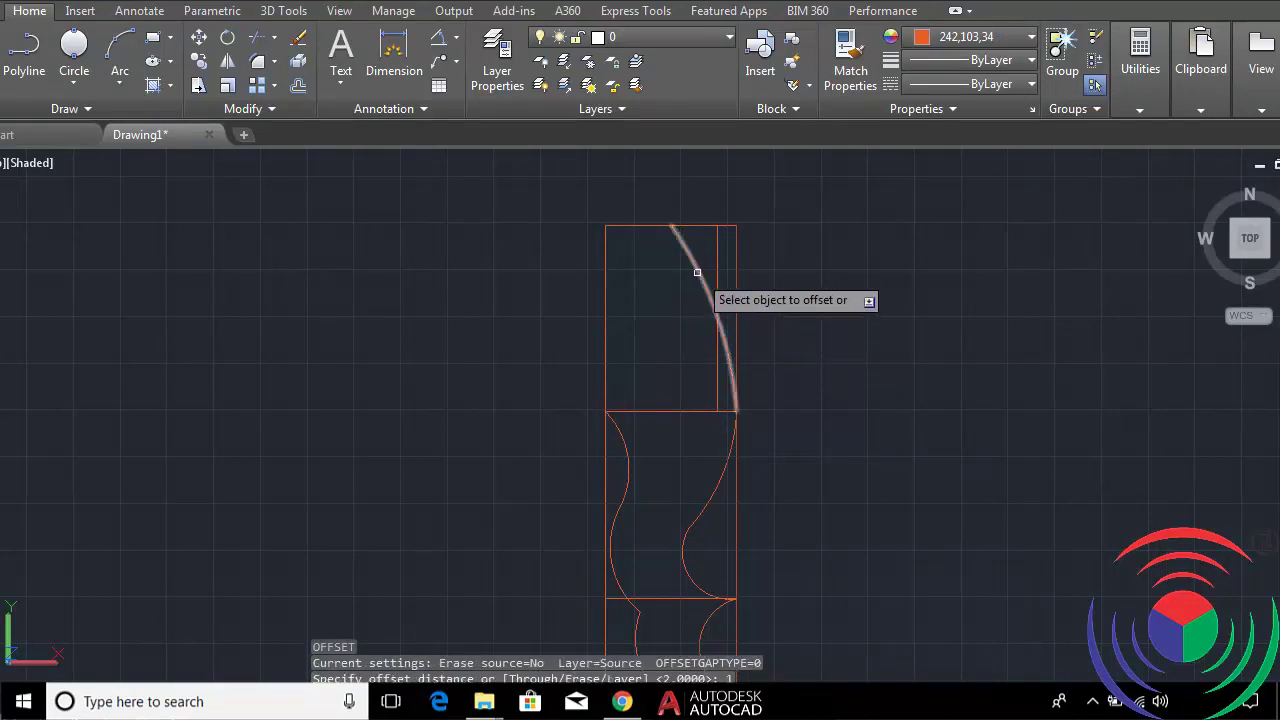
left_click(690, 263)
left_click(665, 287)
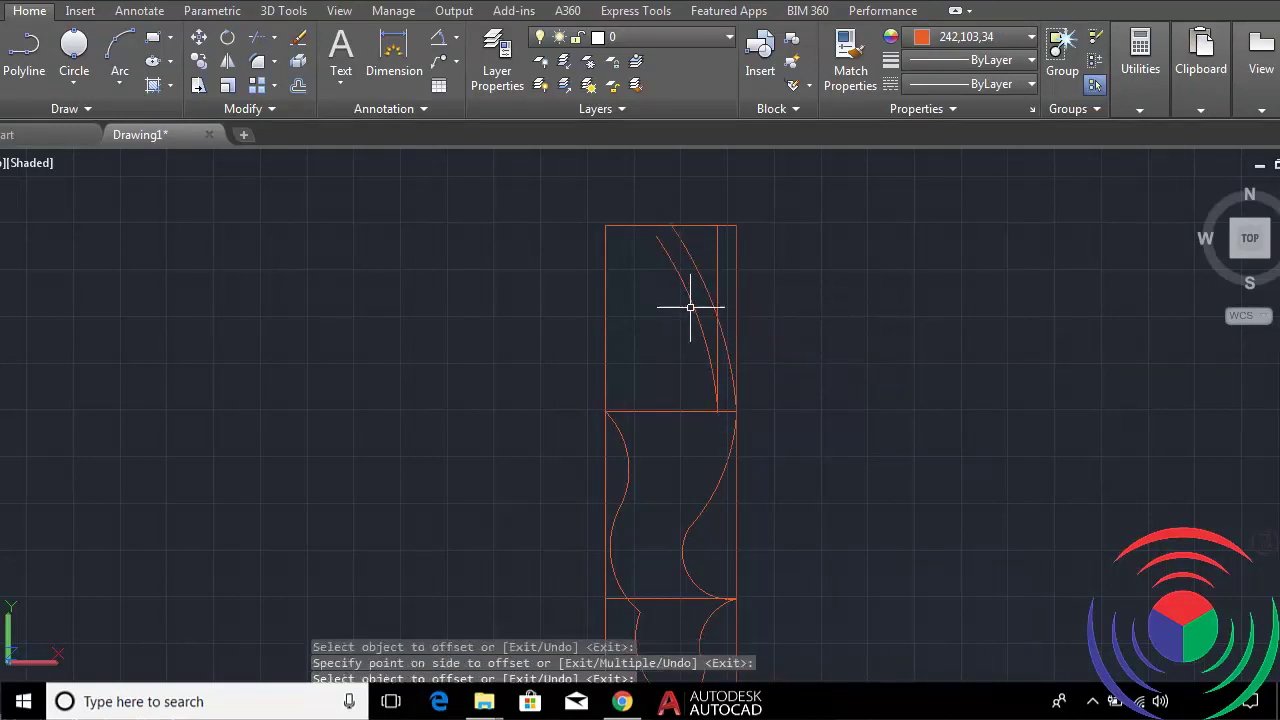
scroll(757, 503, "down", 3)
scroll(773, 305, "up", 3)
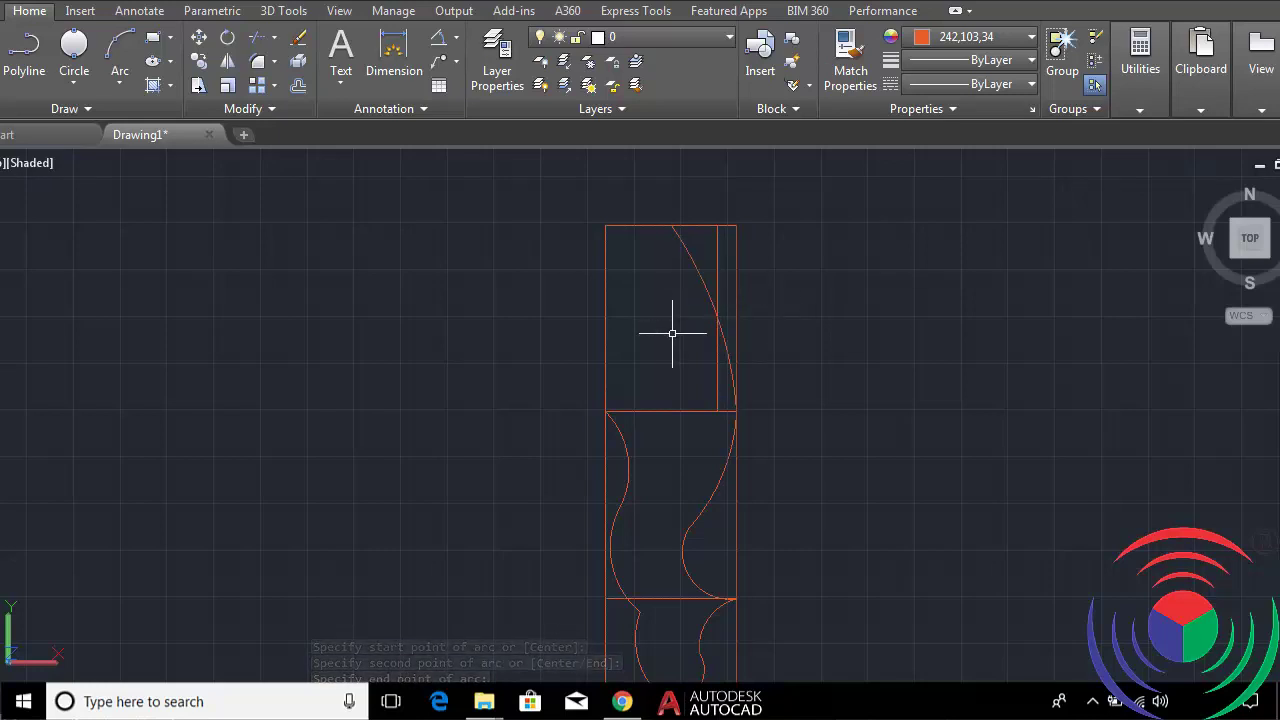
Repeat the 1-unit leftward offset of the upper arc with O.
type("o")
key("Return")
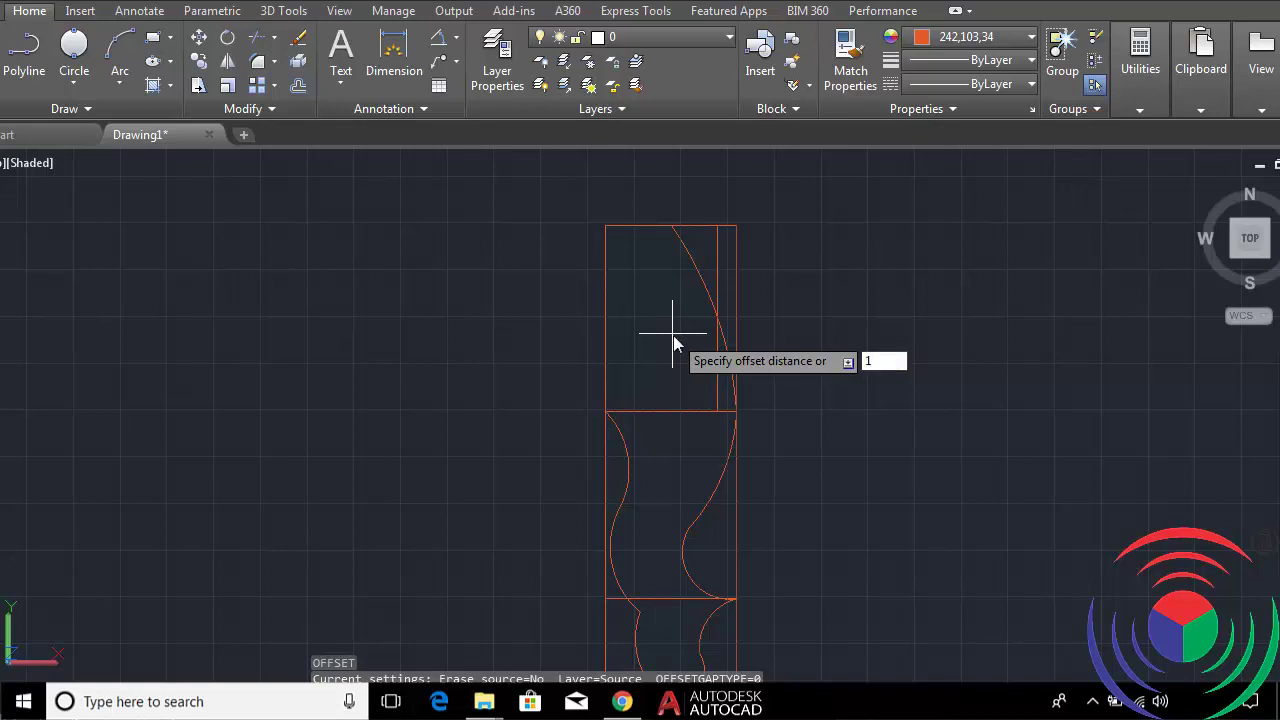
key("Return")
left_click(697, 272)
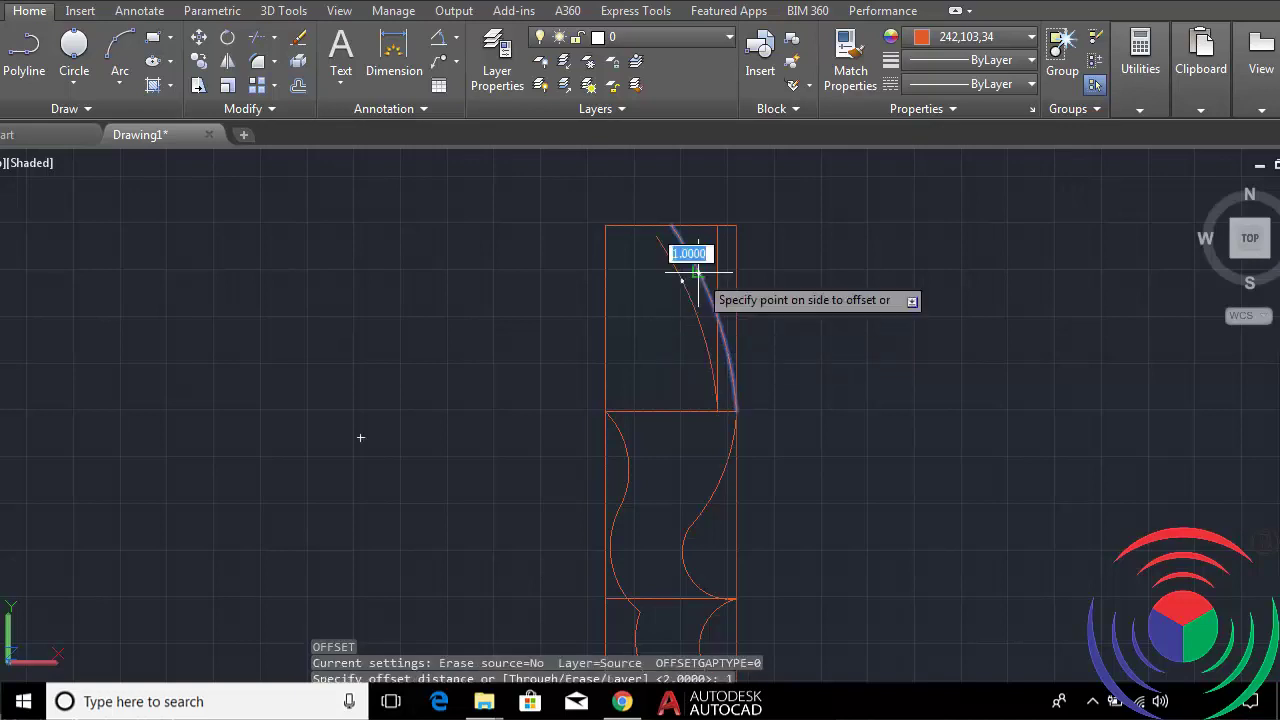
left_click(652, 282)
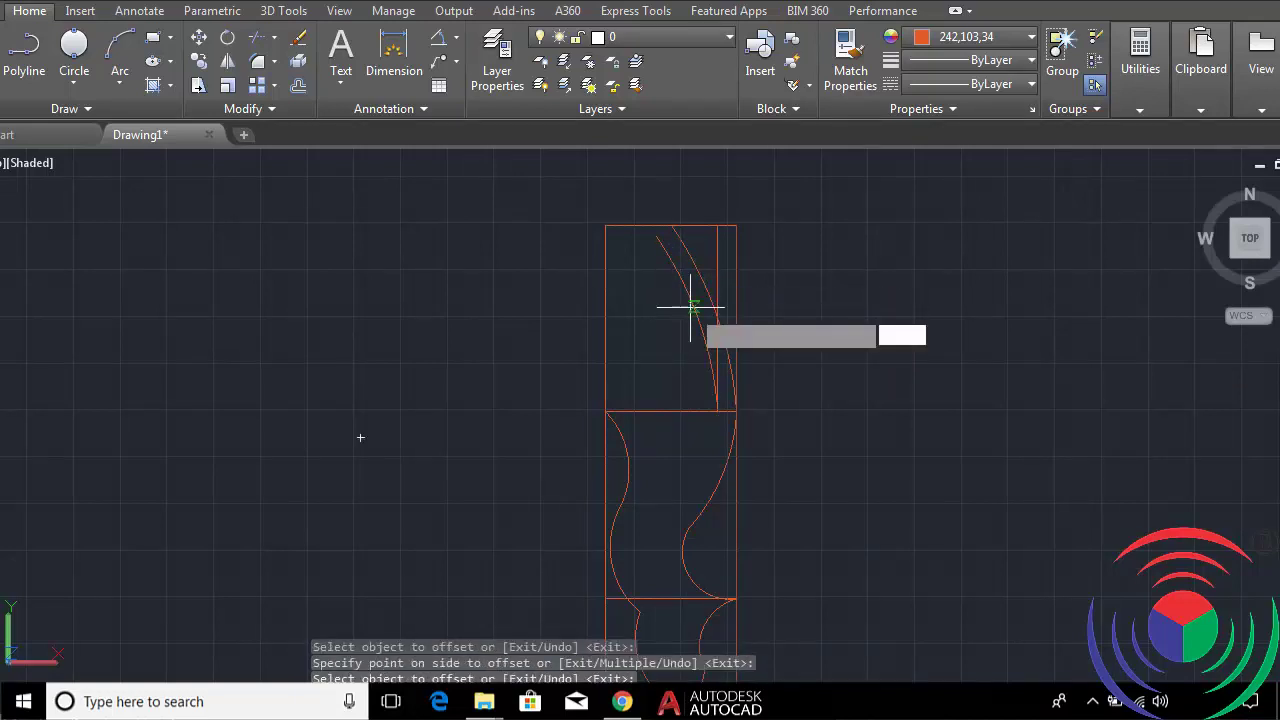
key("Return")
key("Return")
key("Return")
left_click(697, 275)
left_click(668, 272)
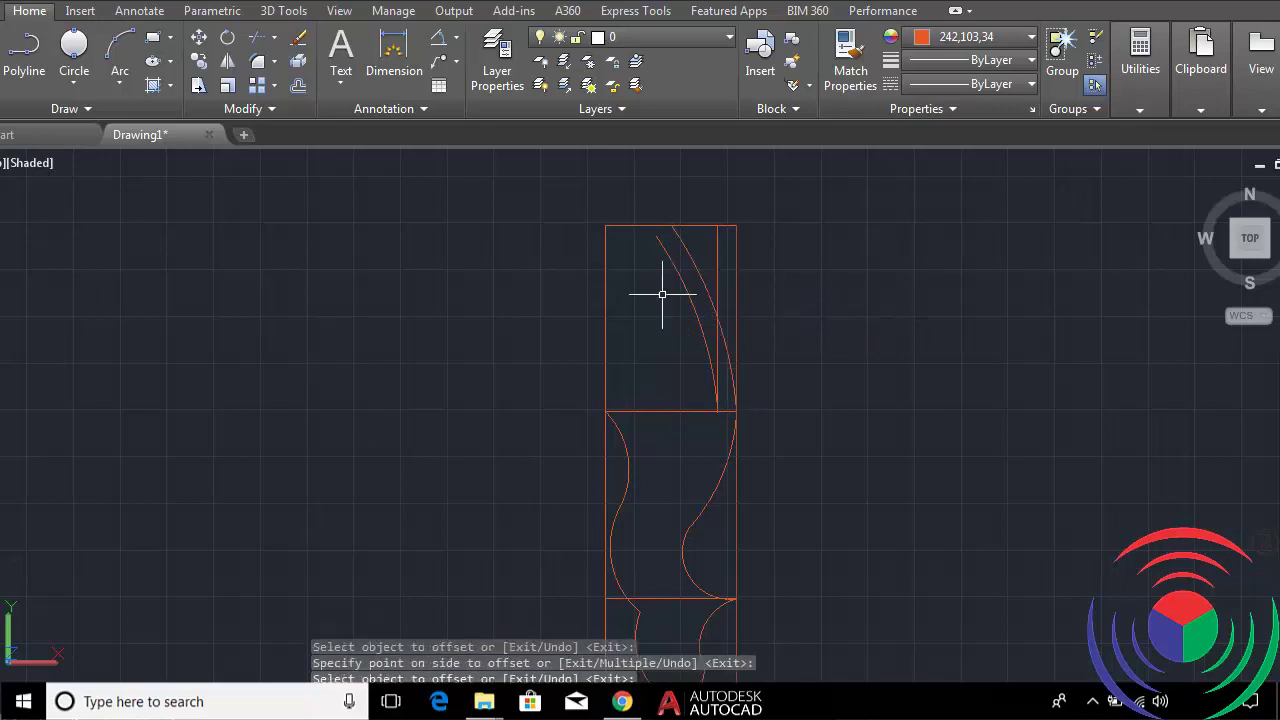
Offset the newest arc another 1 unit left for the second copy, then exit.
key("Return")
key("Return")
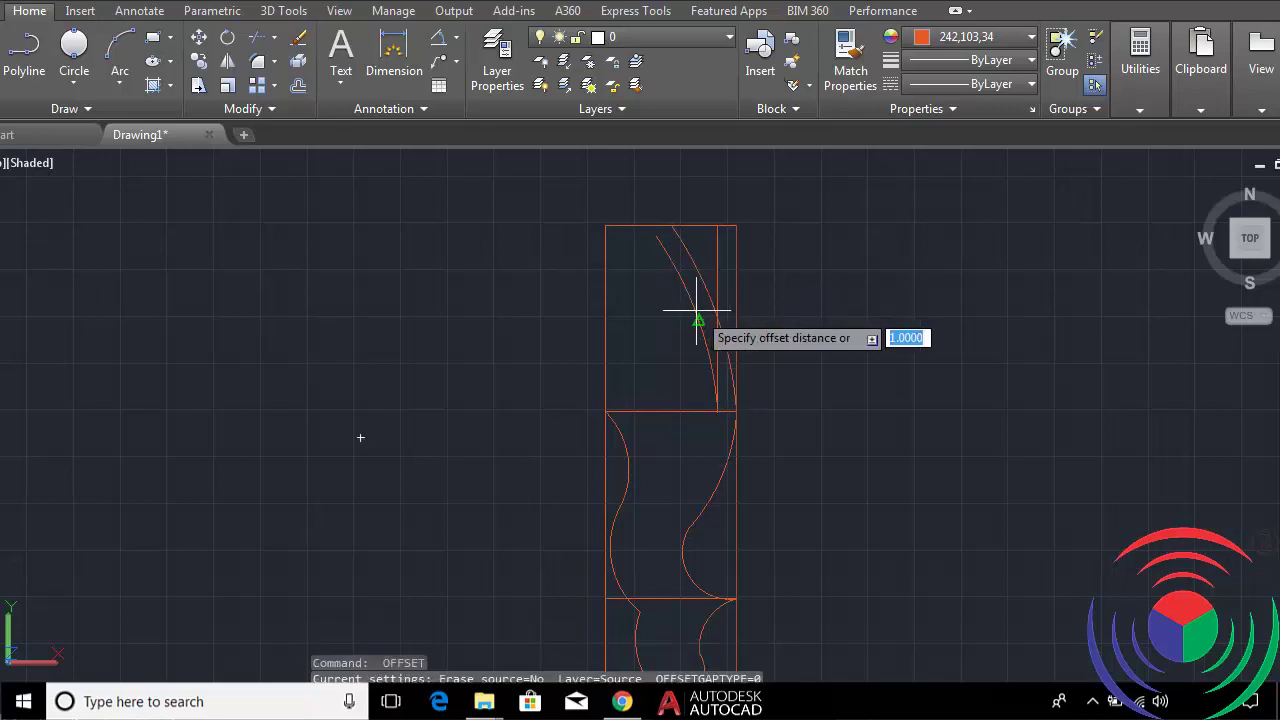
key("Return")
left_click(698, 312)
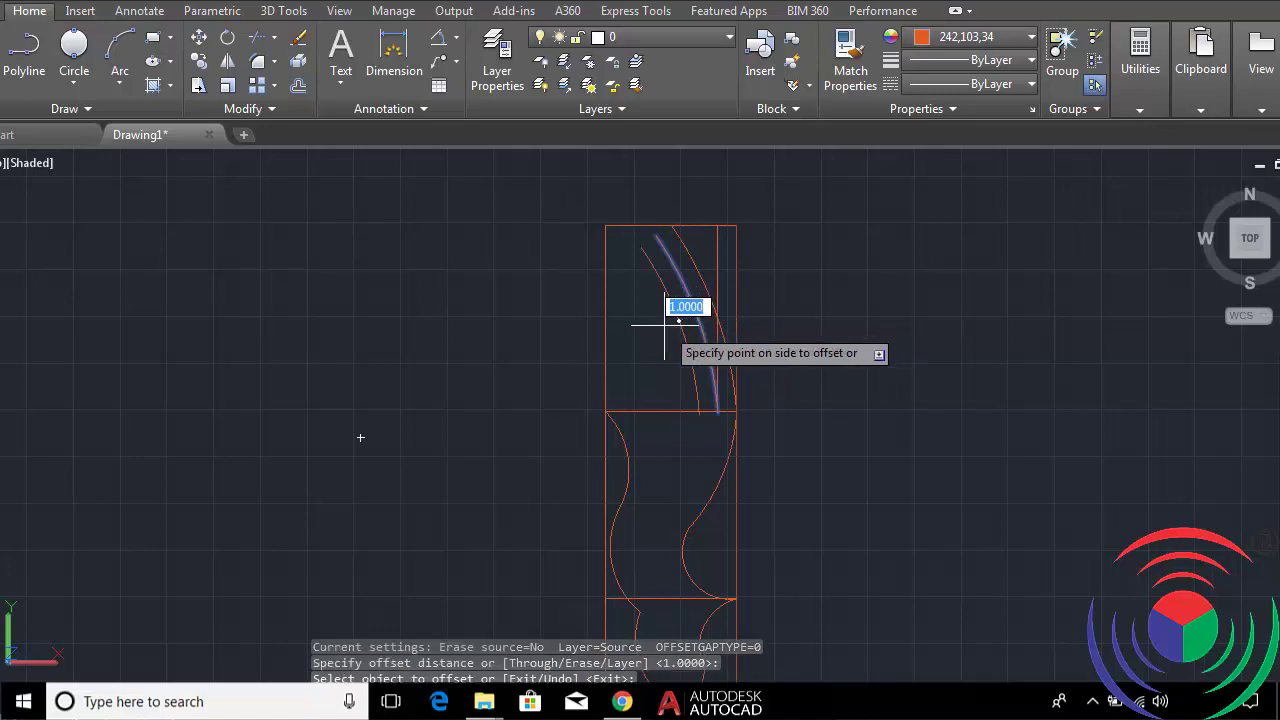
left_click(665, 325)
scroll(707, 317, "up", 2)
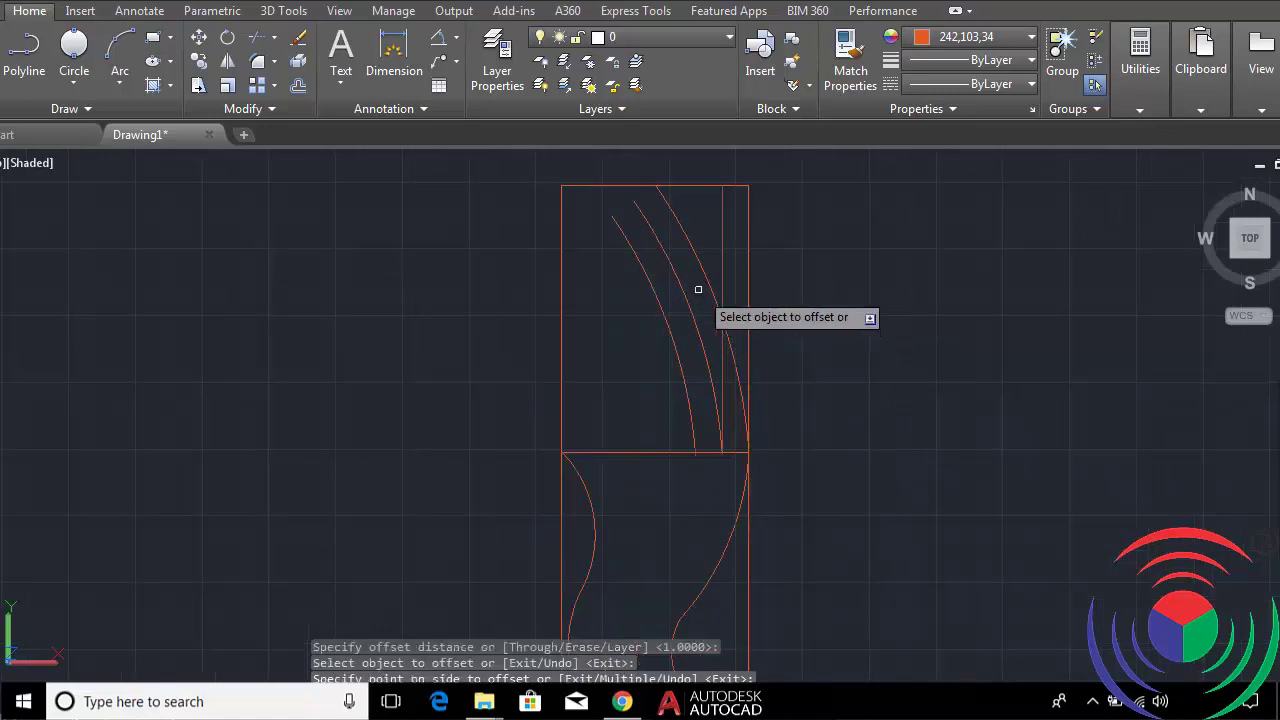
type("ex")
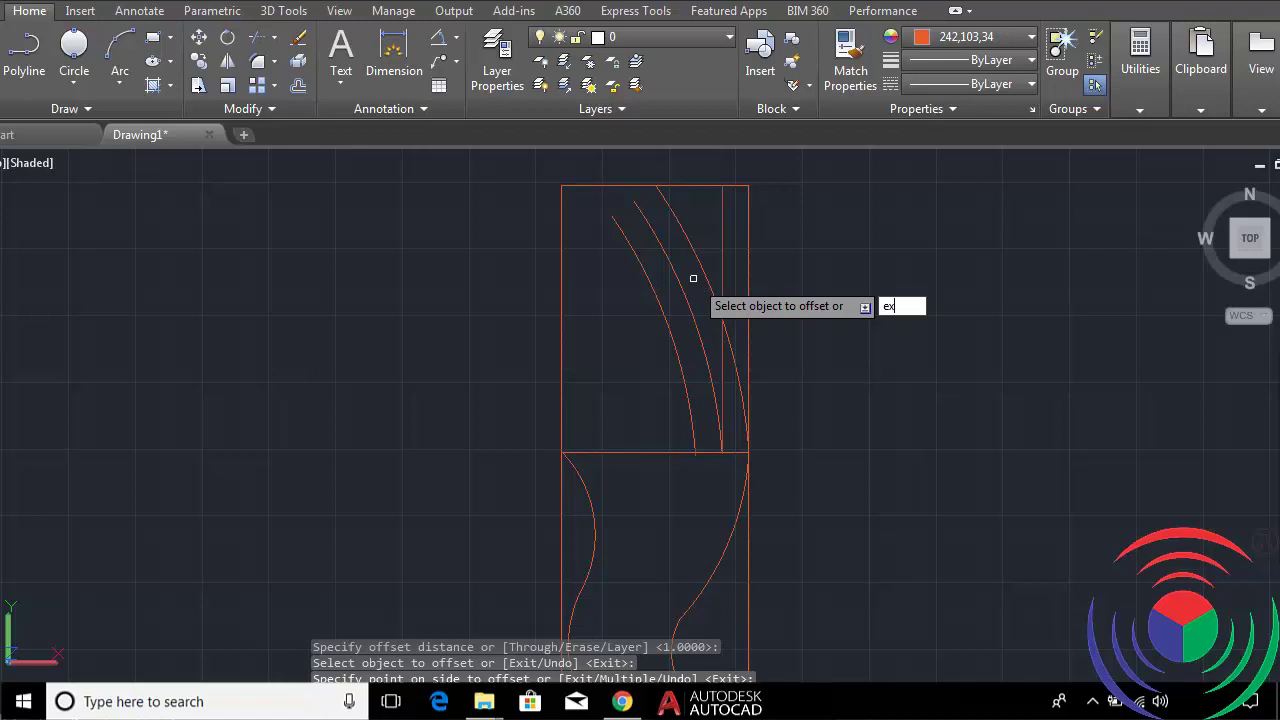
key("Return")
key("Return")
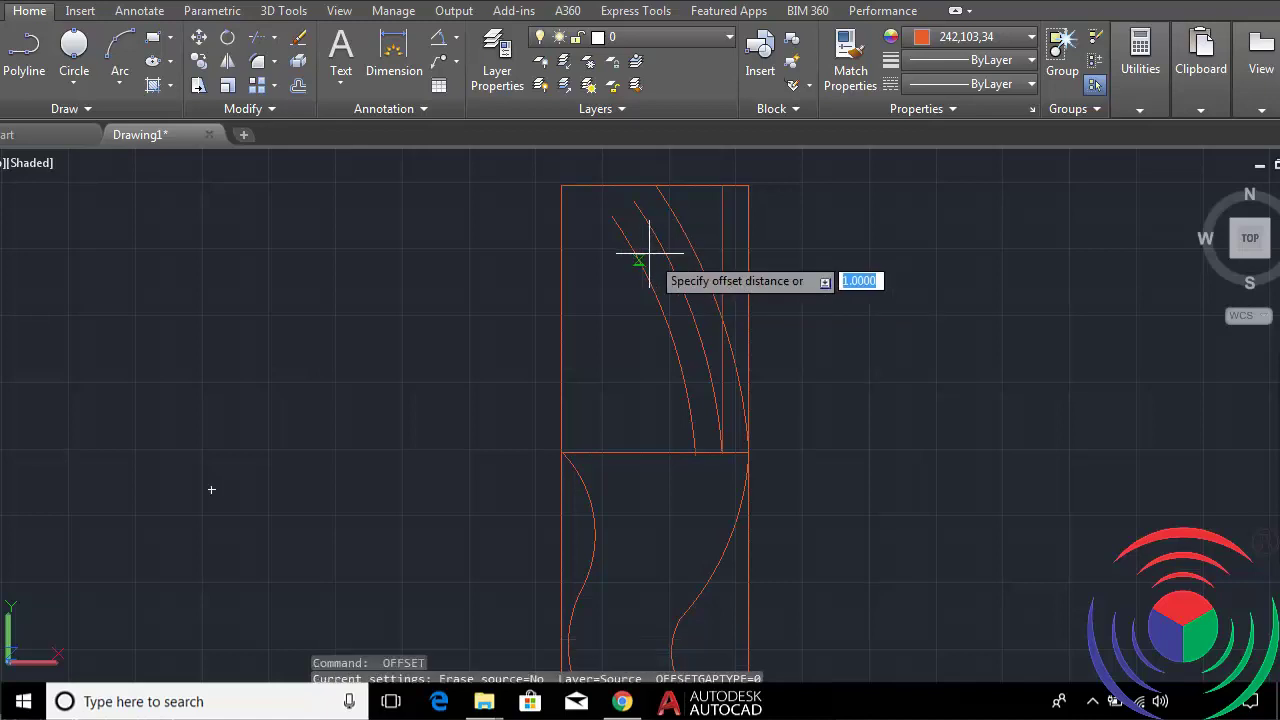
Extend the leftmost offset arc up to the top edge, using all objects as boundaries.
key("Escape")
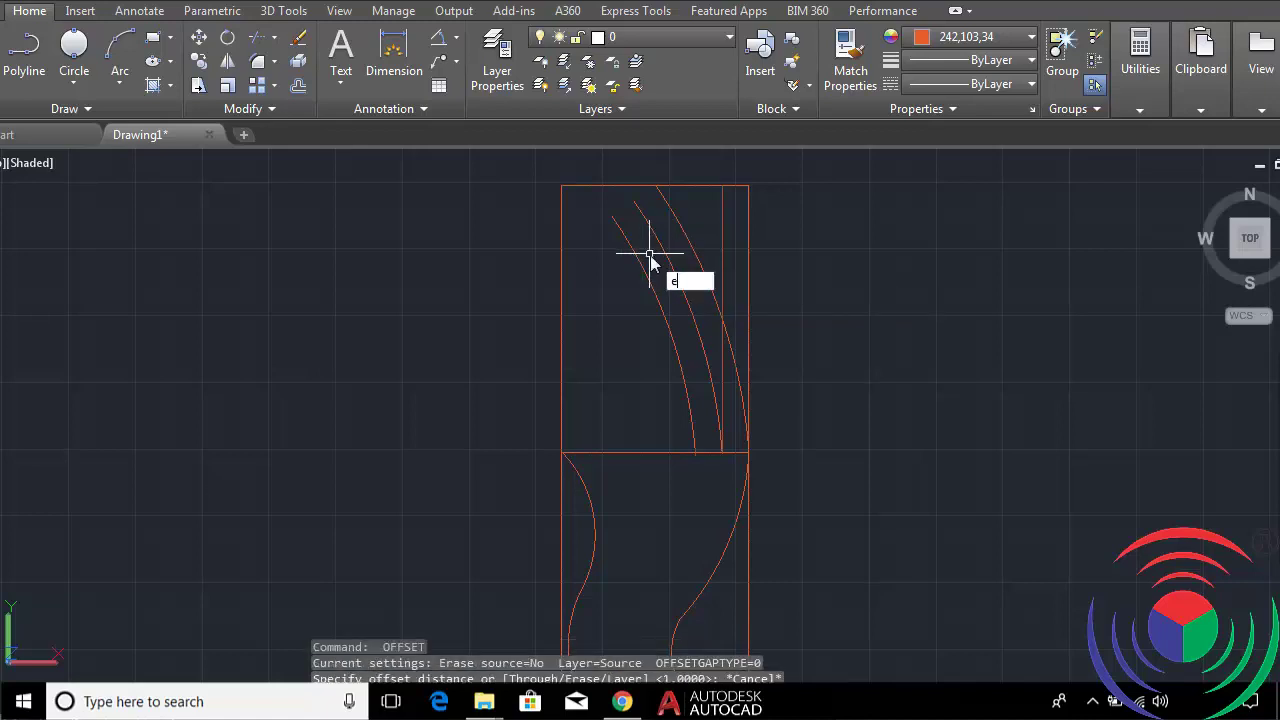
type("x")
key("Return")
key("Return")
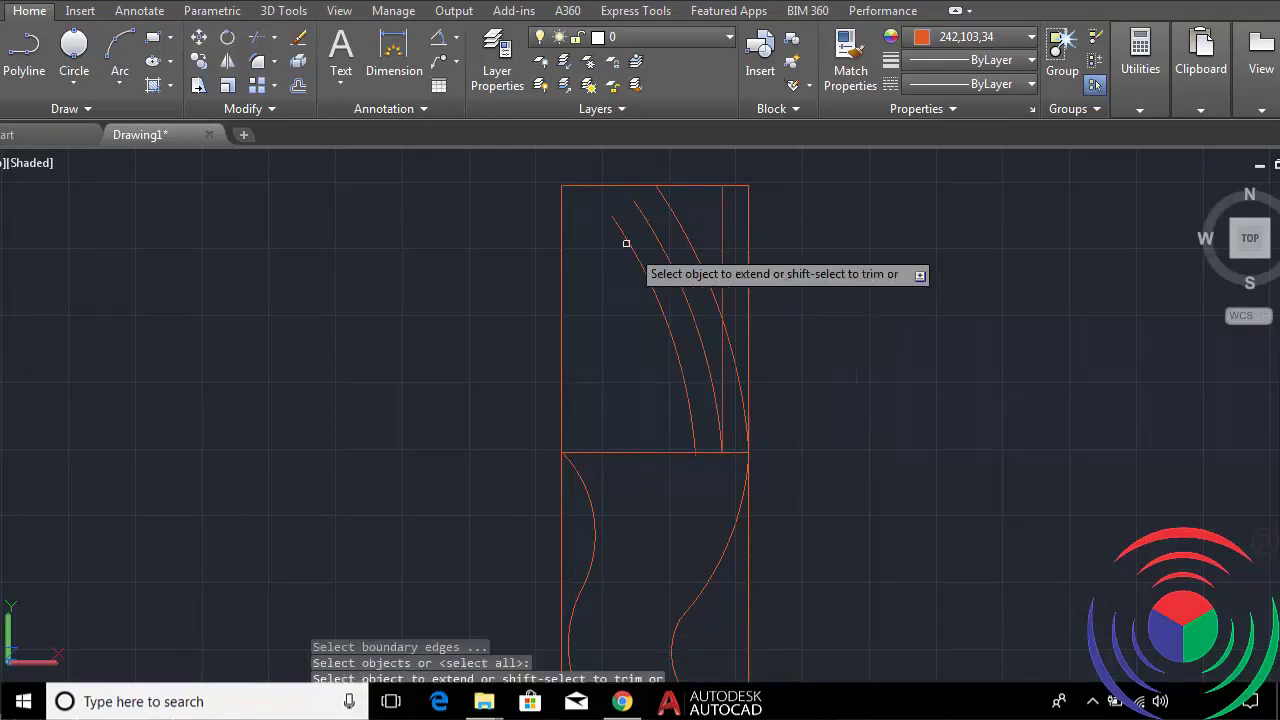
left_click(623, 234)
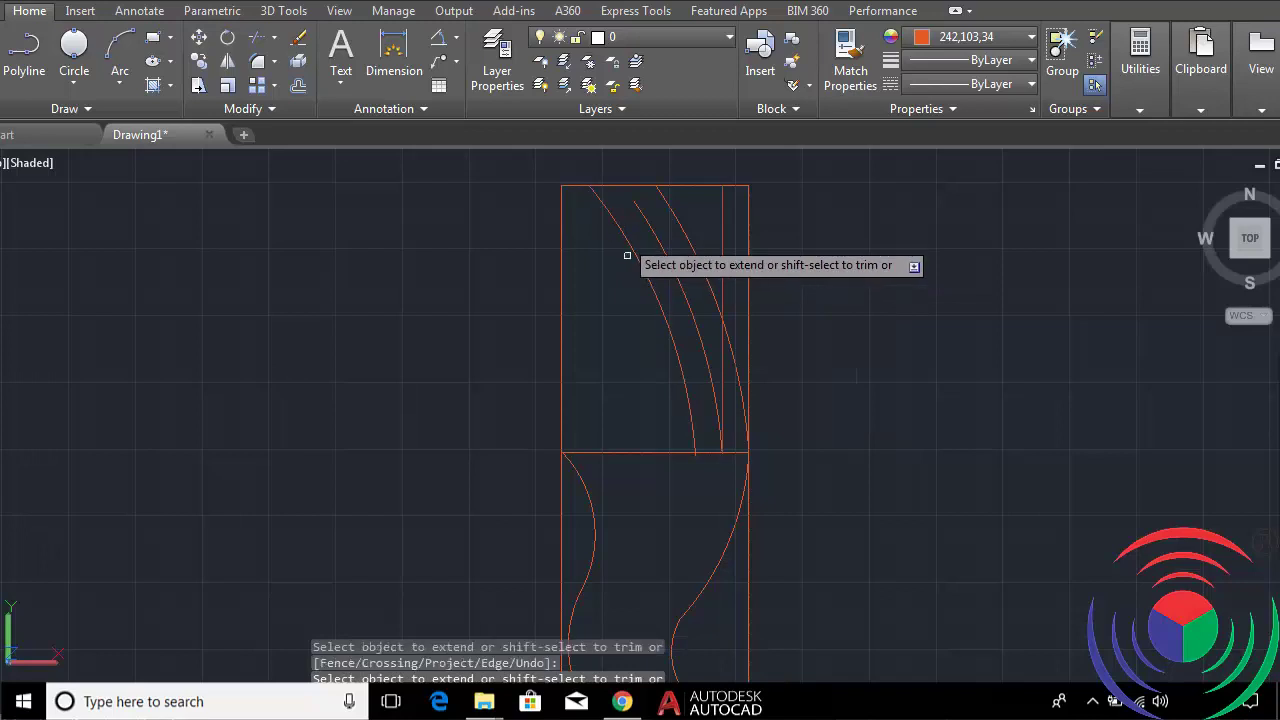
key("Escape")
type("Ex")
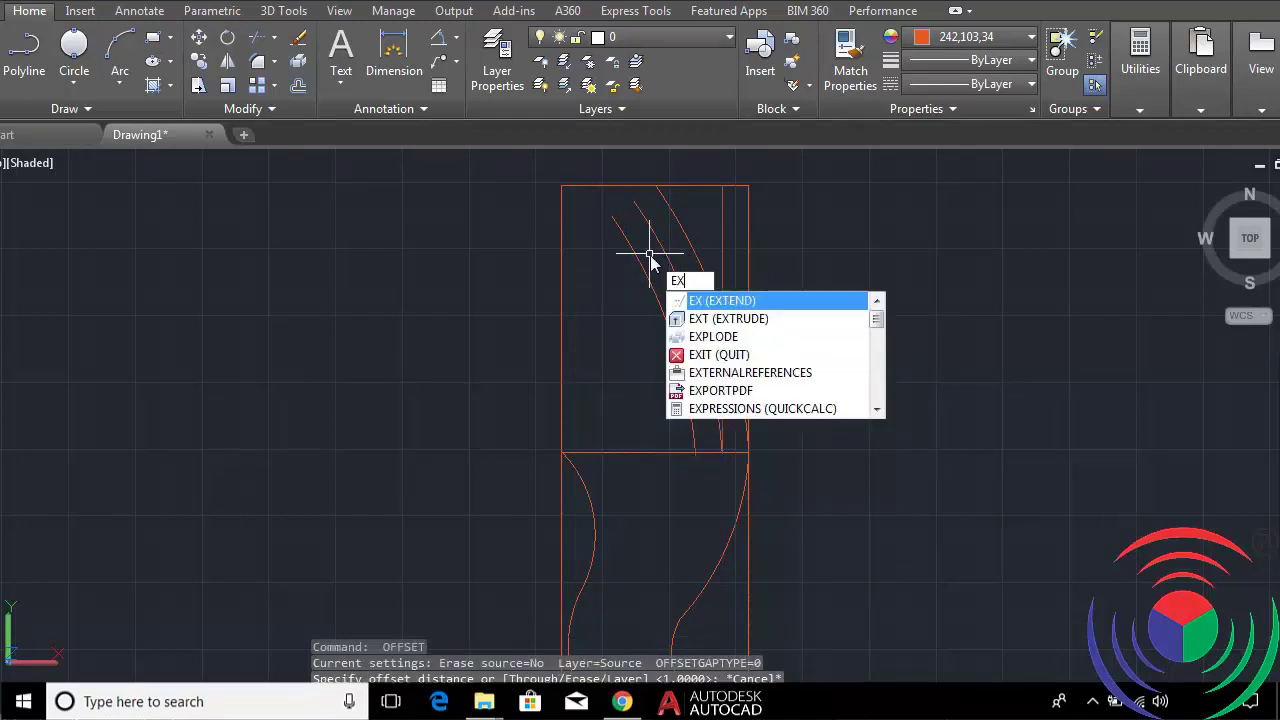
key("Return")
key("Return")
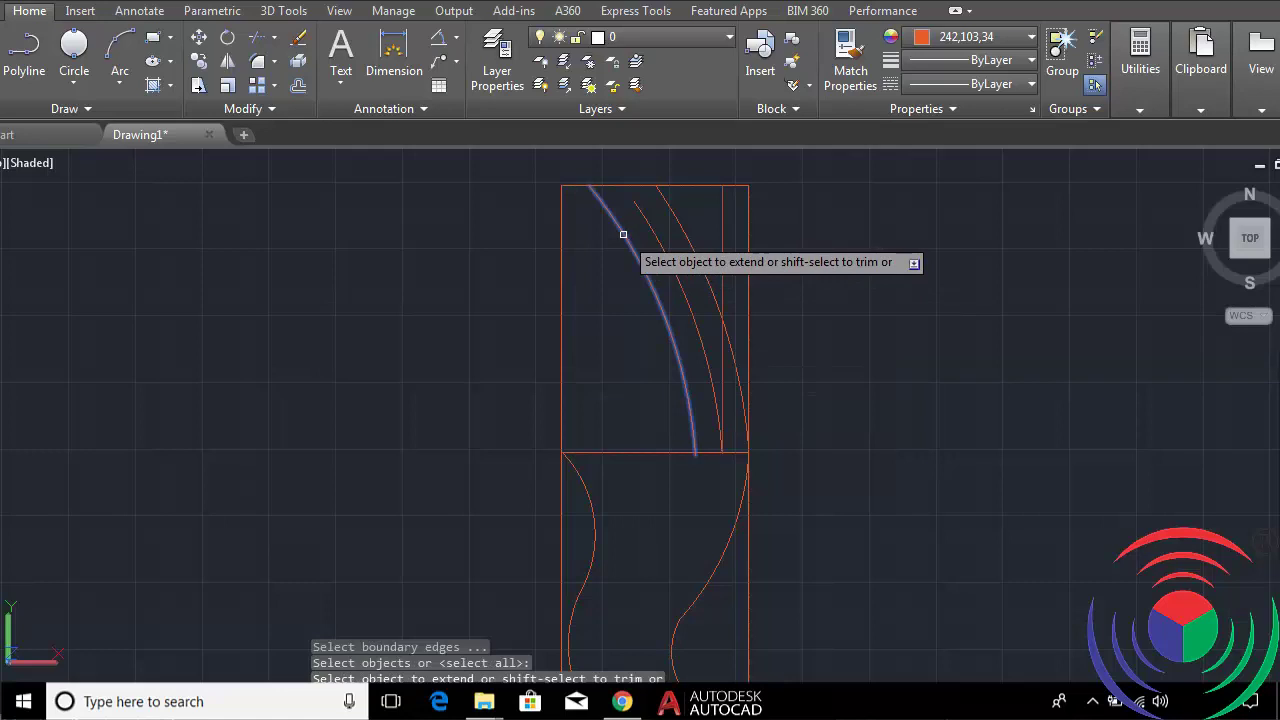
left_click(623, 234)
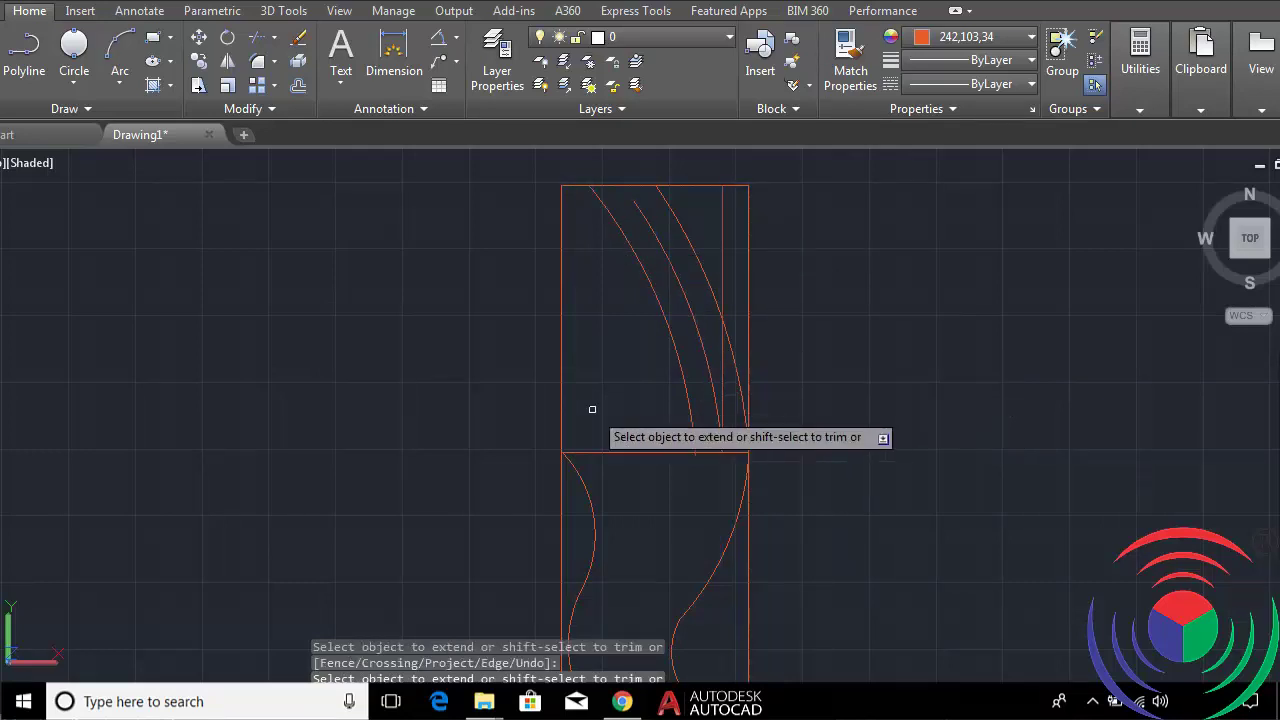
key("Escape")
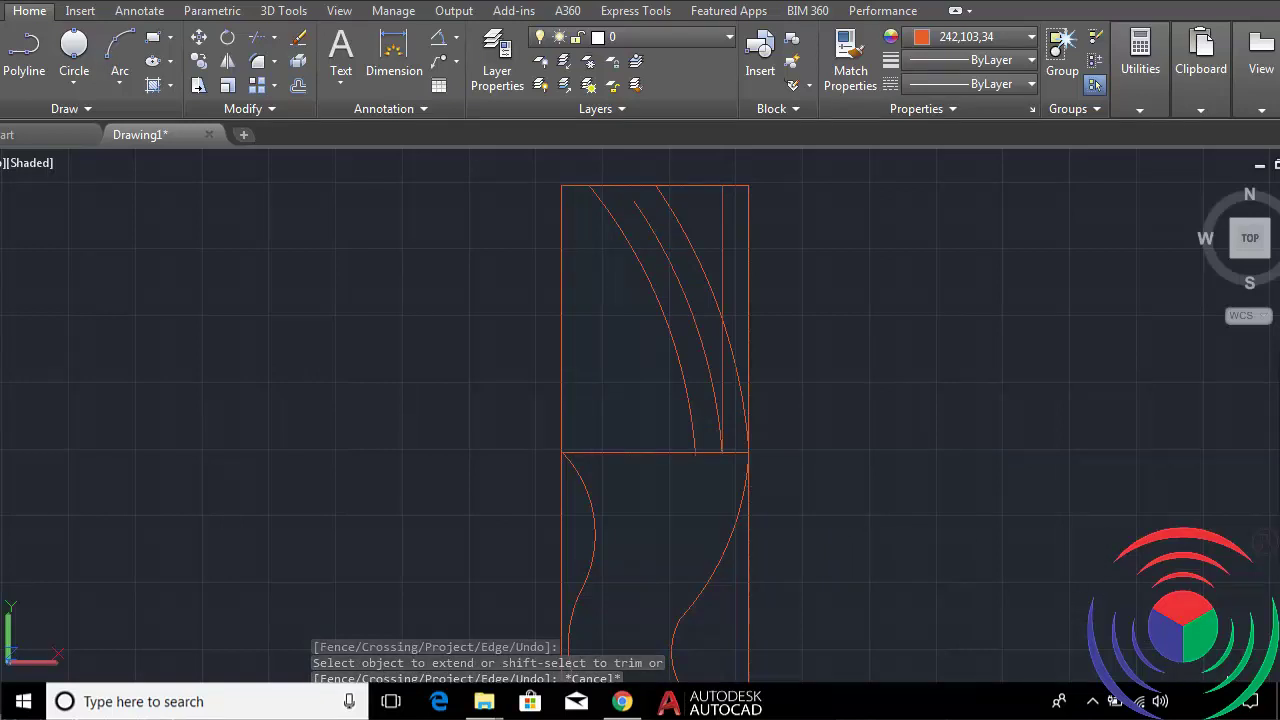
Hide the middle offset arc and erase the vertical line in the top box.
left_click(710, 375)
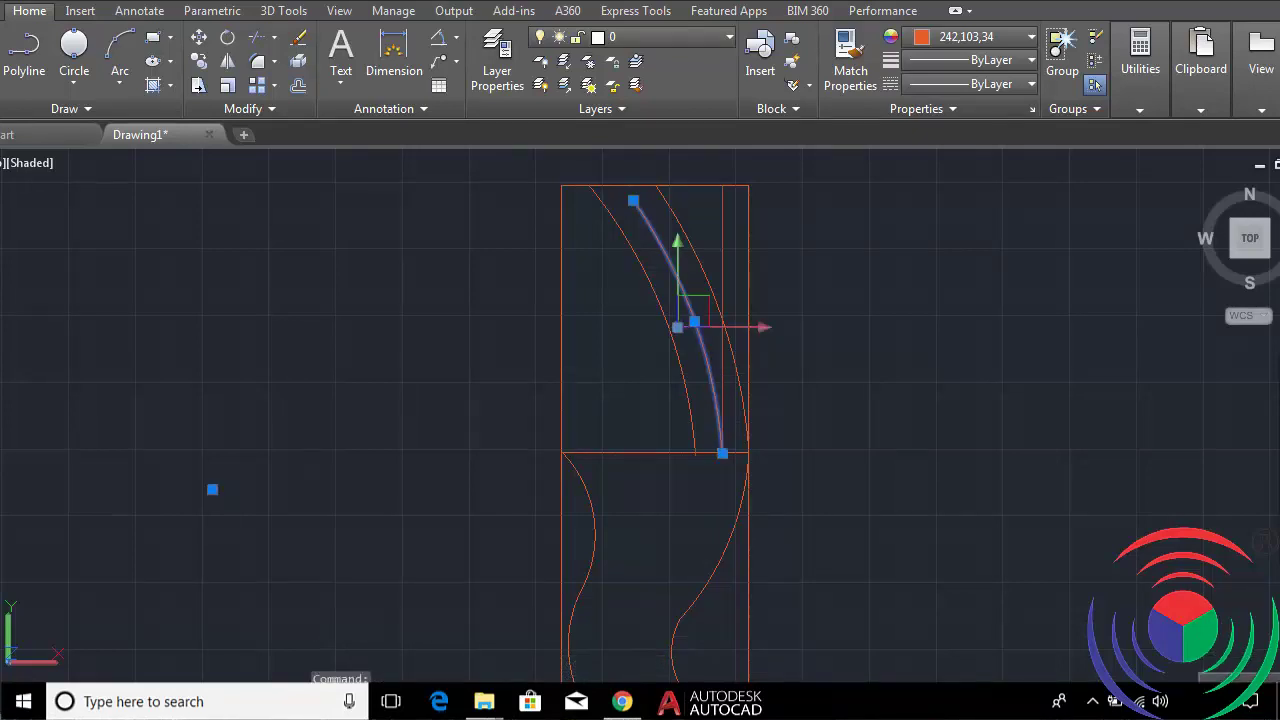
left_click(954, 510)
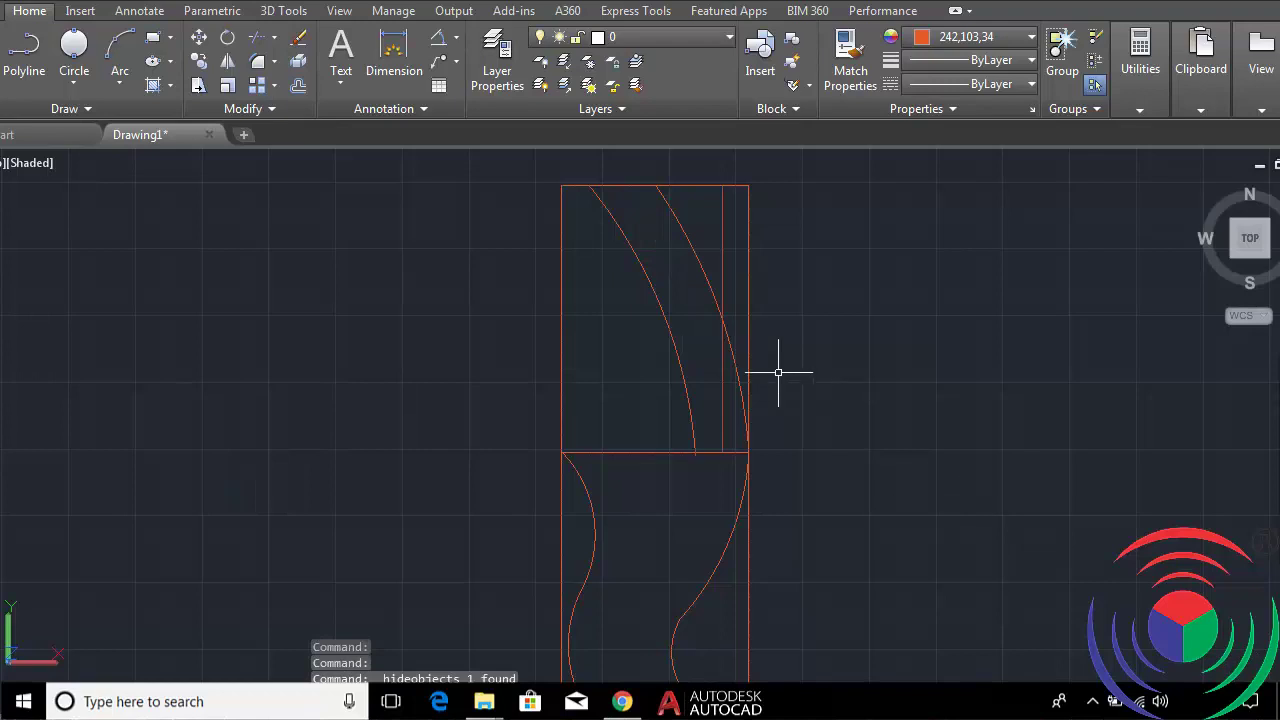
left_click(719, 389)
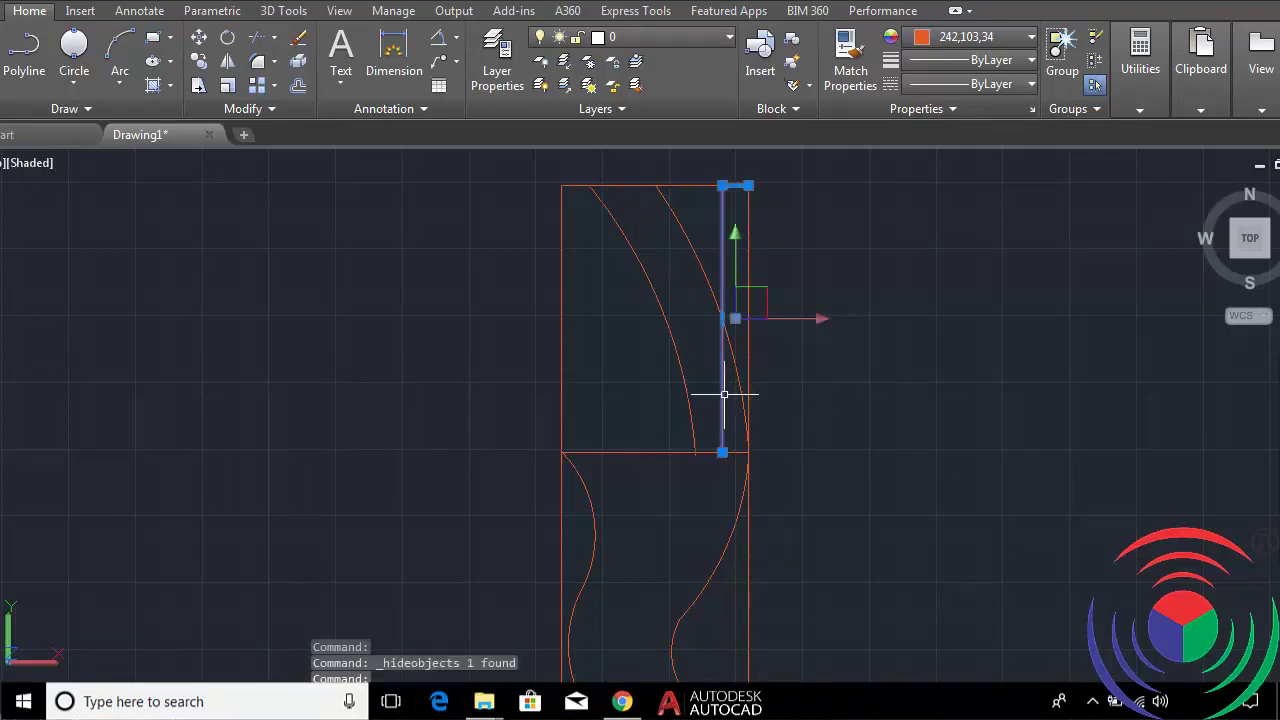
type("e")
key("Return")
type("B")
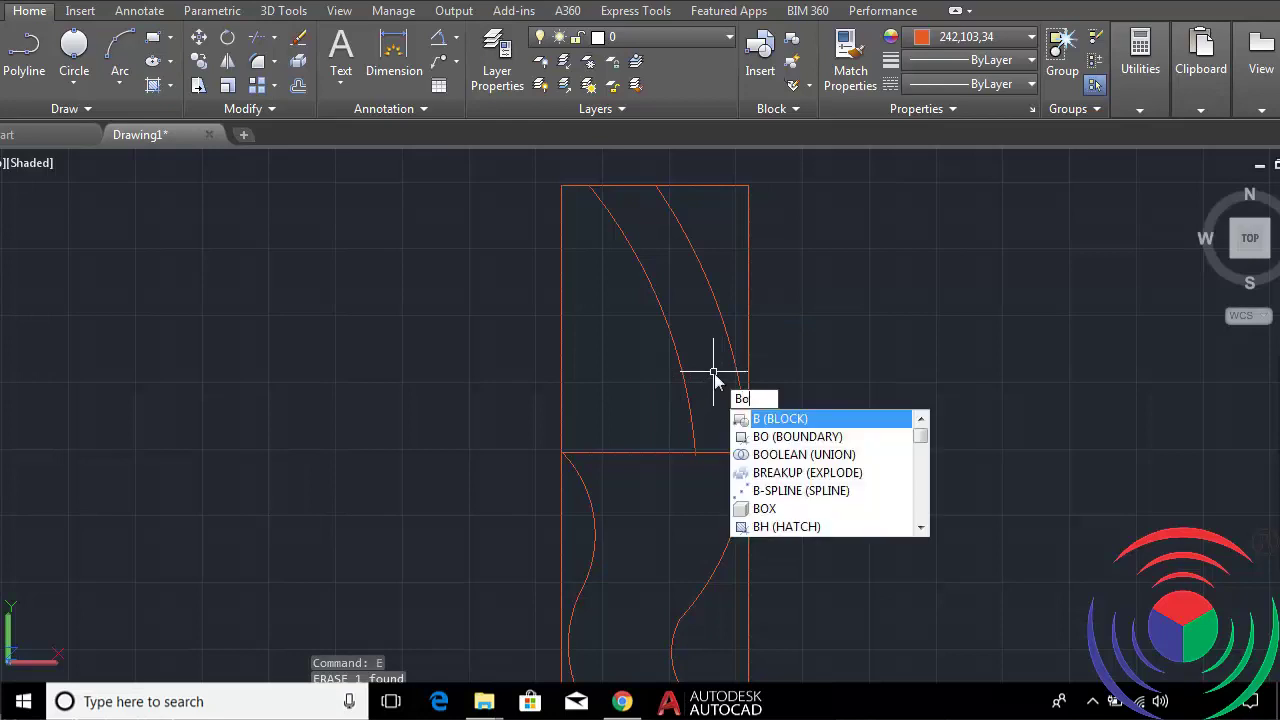
Create a boundary outline by picking inside the curved strip between the arcs.
type("o")
key("Return")
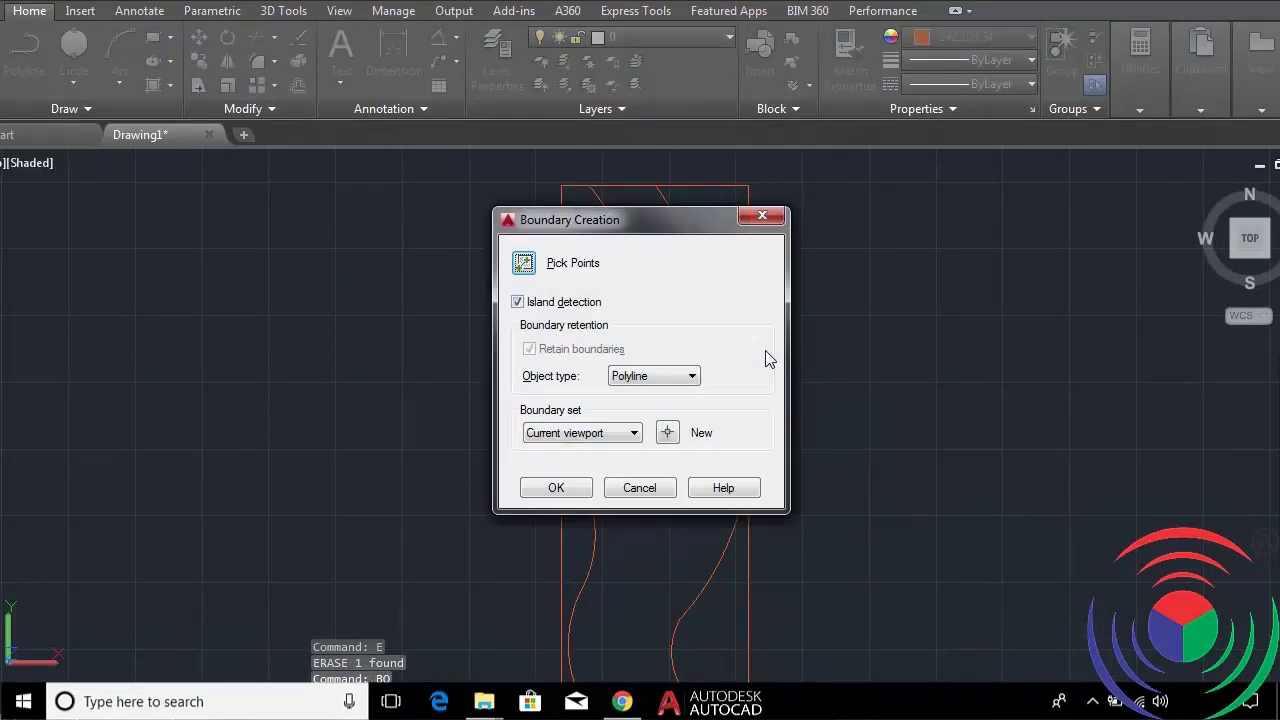
left_click(524, 264)
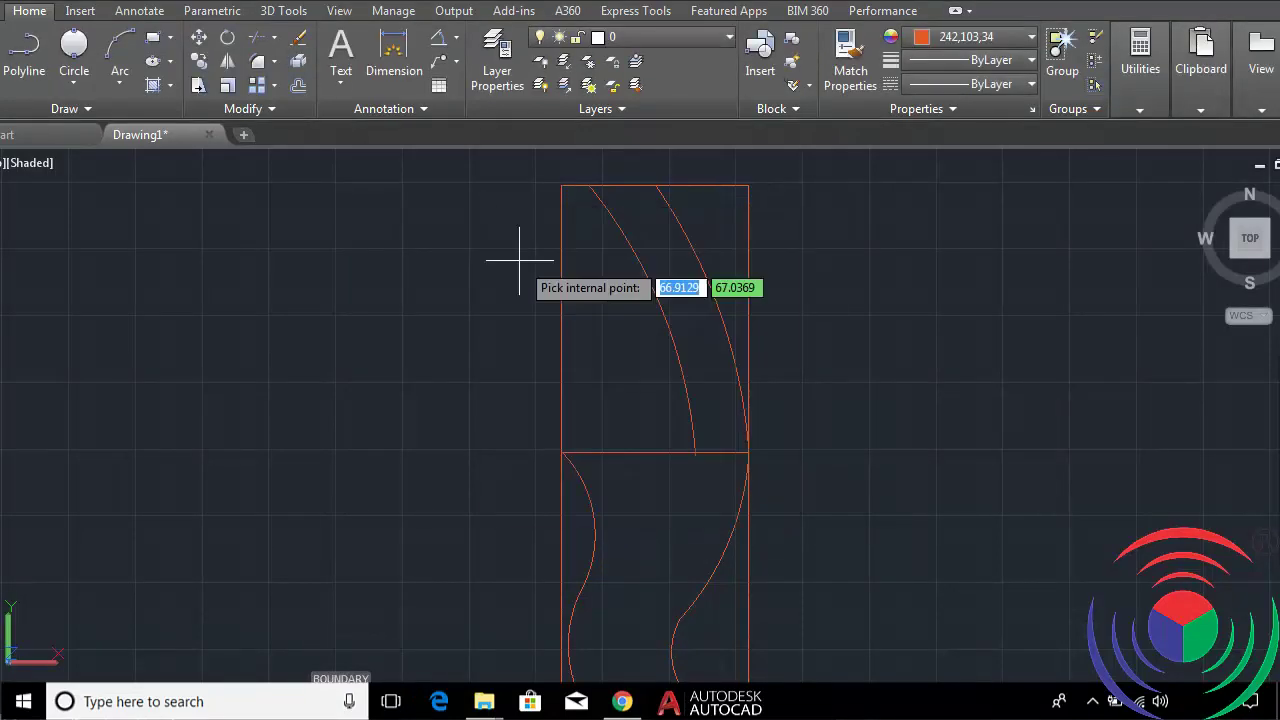
left_click(703, 332)
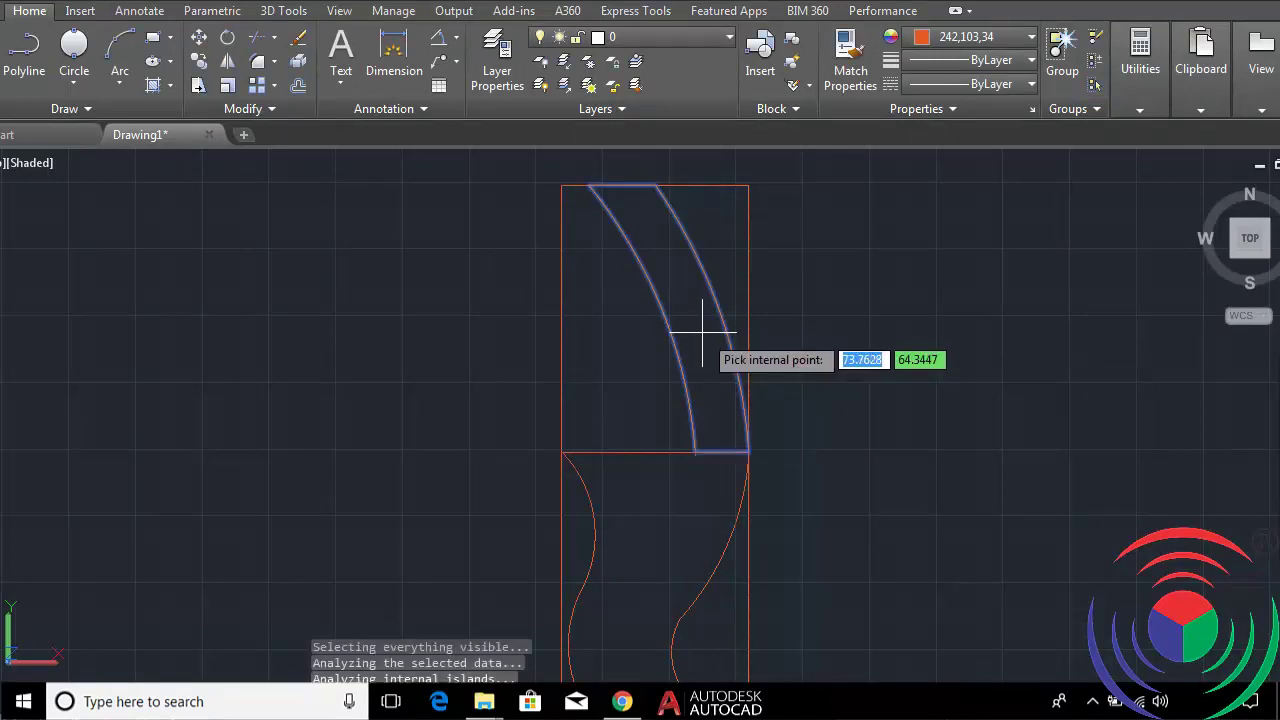
key("Return")
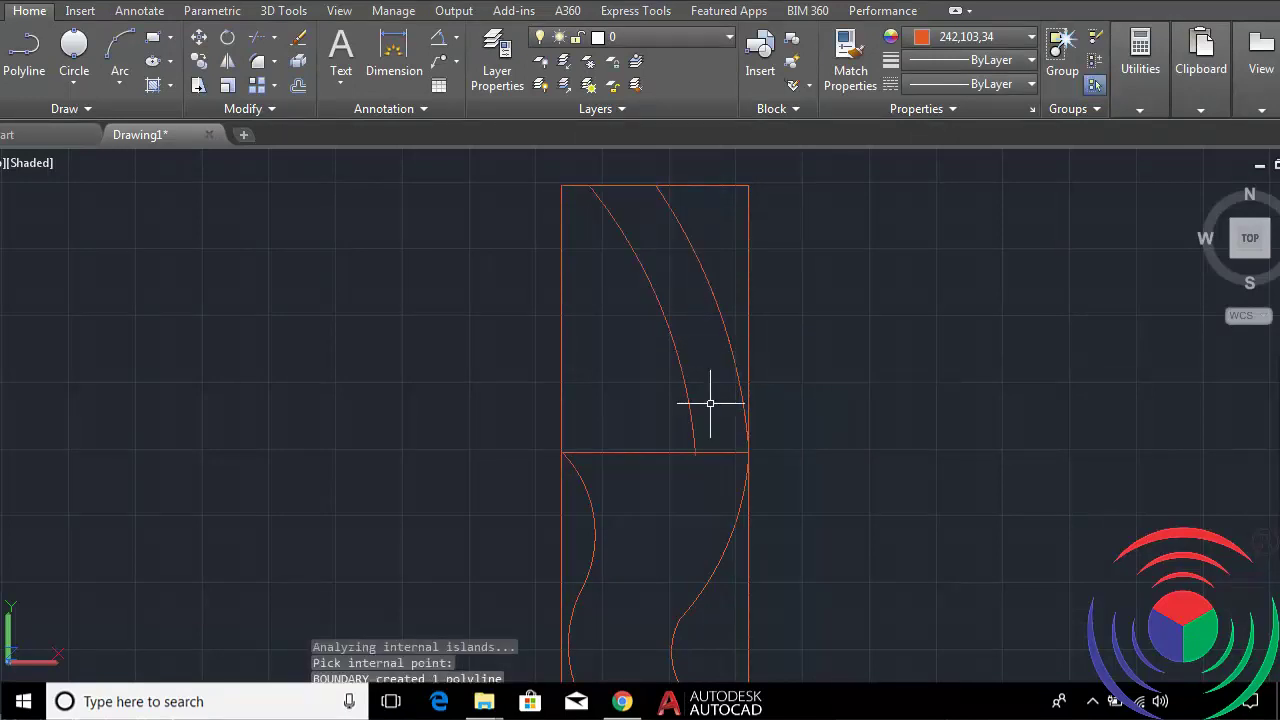
key("Return")
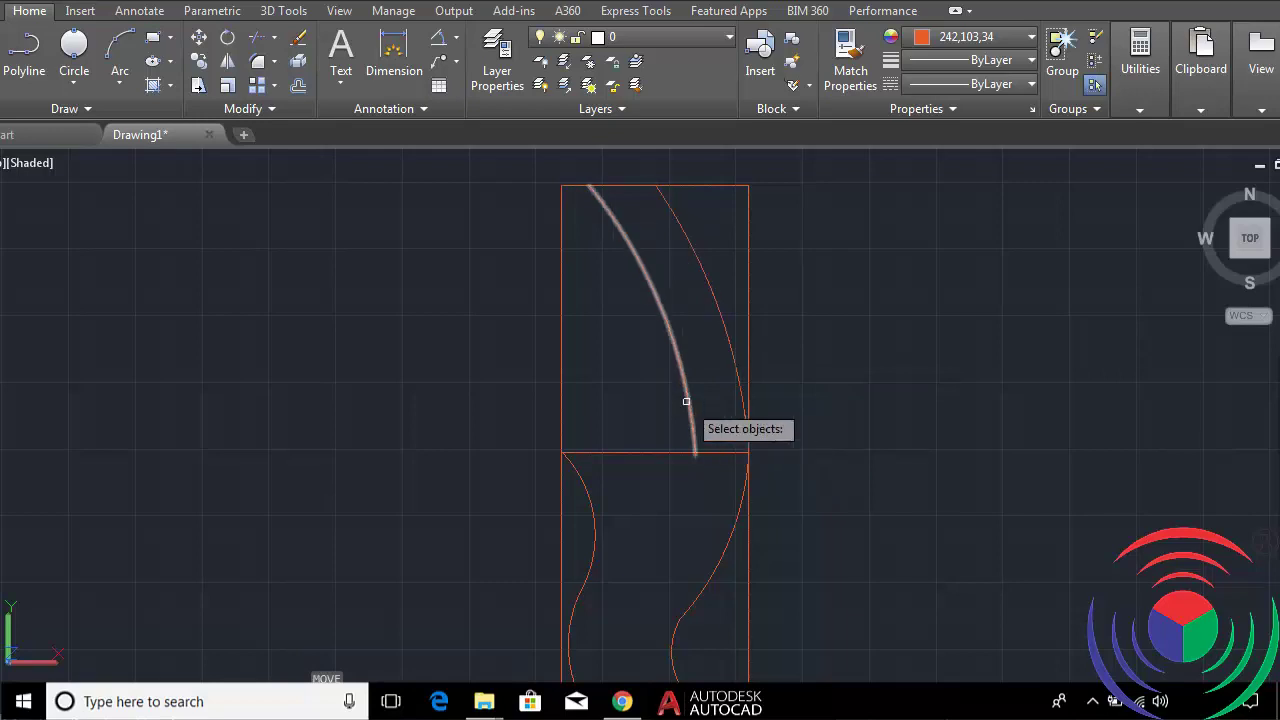
key("Escape")
Rerun BO to outline the curved strip again, then hide the right arc.
type("bo")
key("Return")
left_click(514, 257)
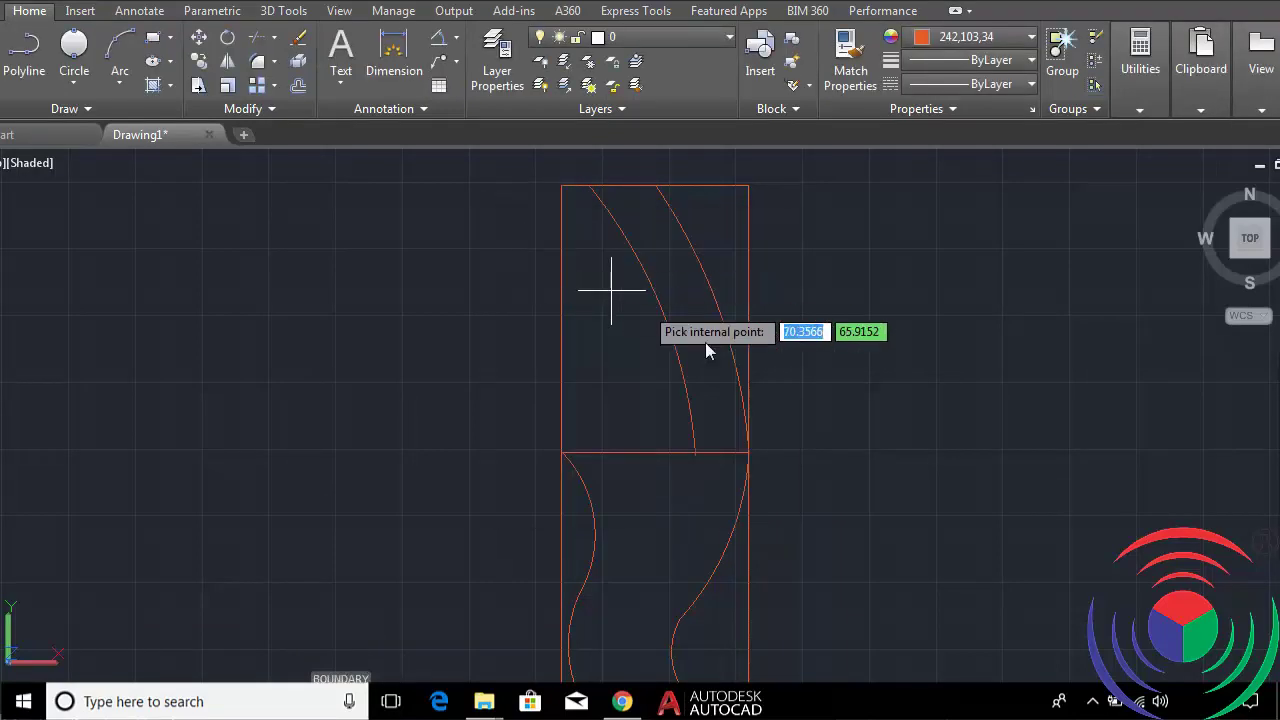
left_click(705, 333)
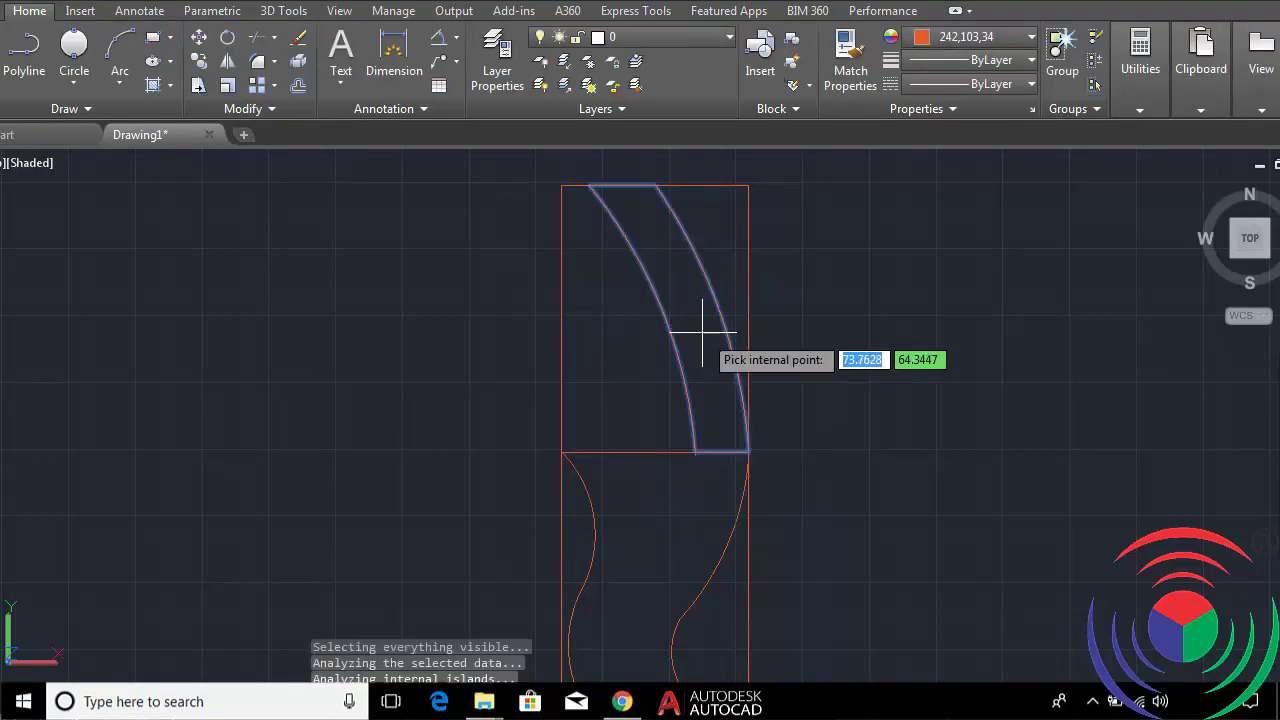
key("Return")
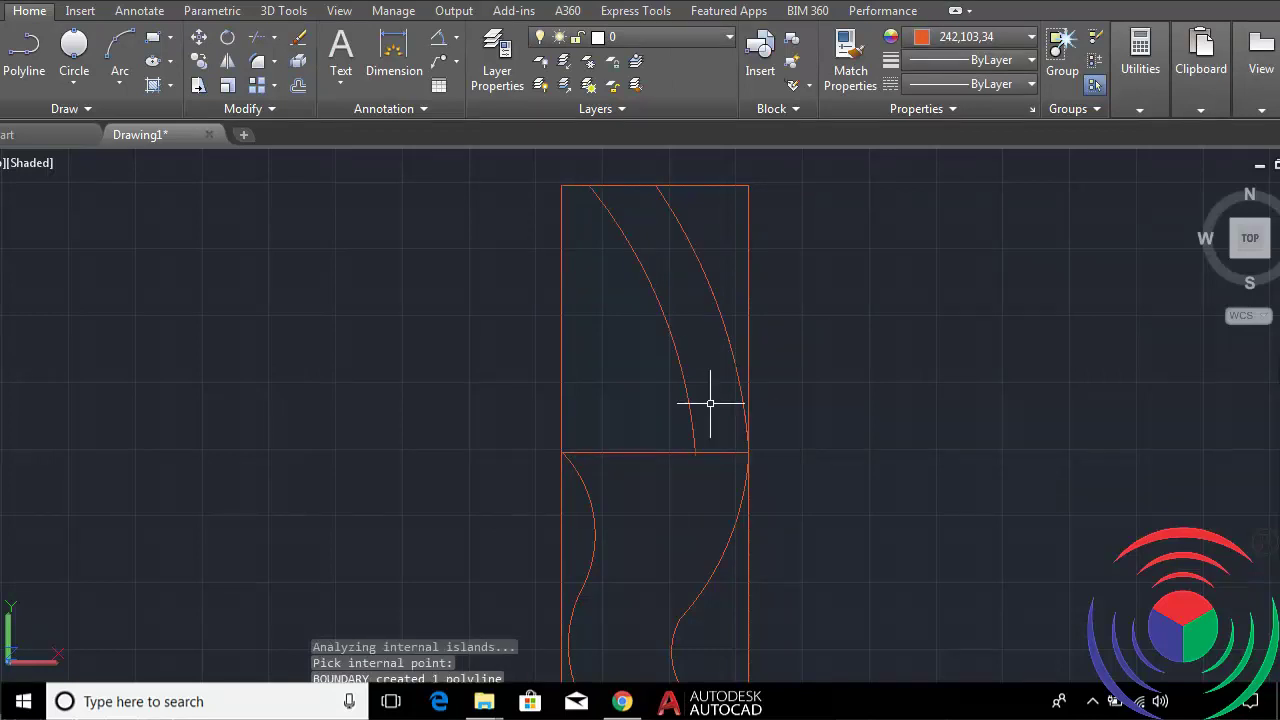
key("Return")
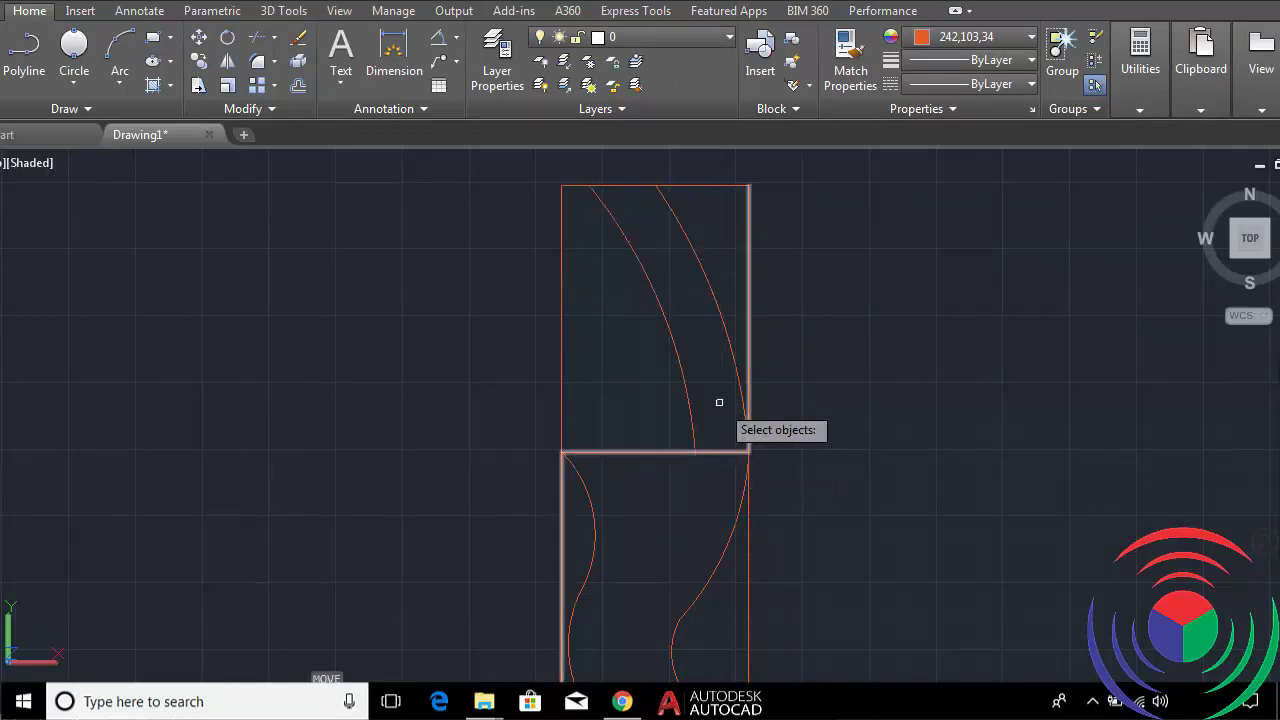
key("Escape")
left_click(709, 280)
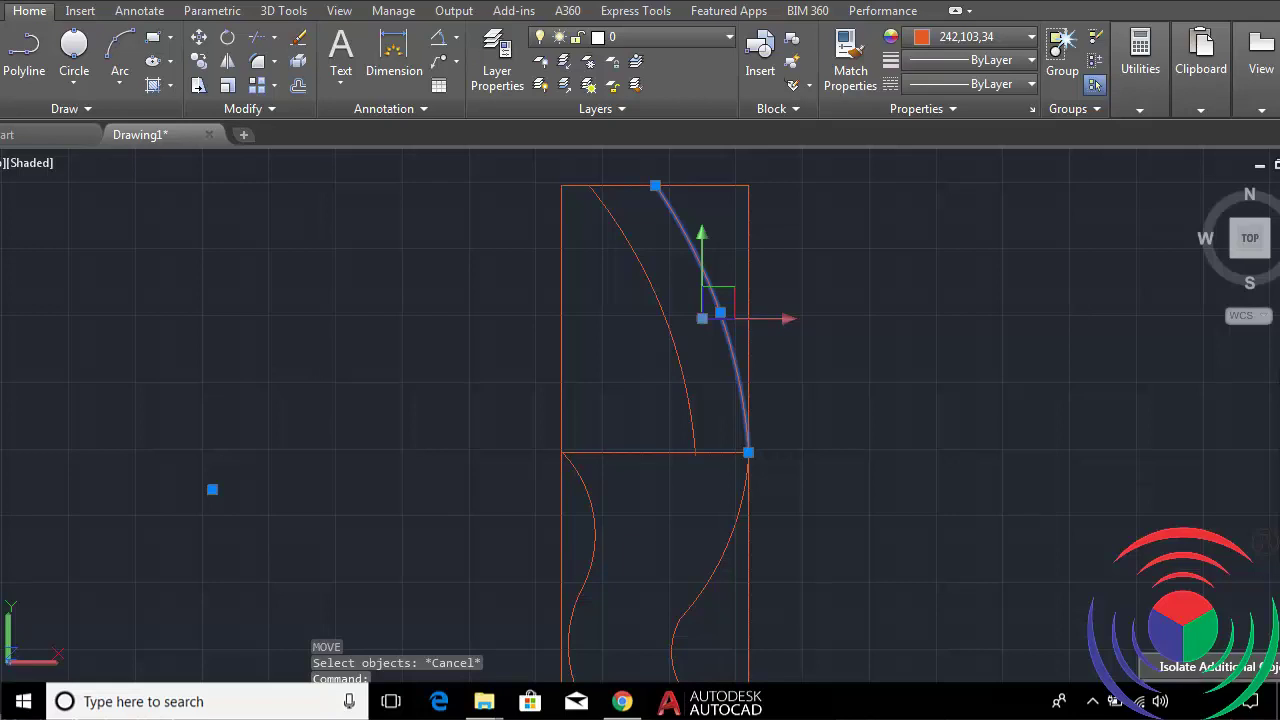
left_click(1160, 645)
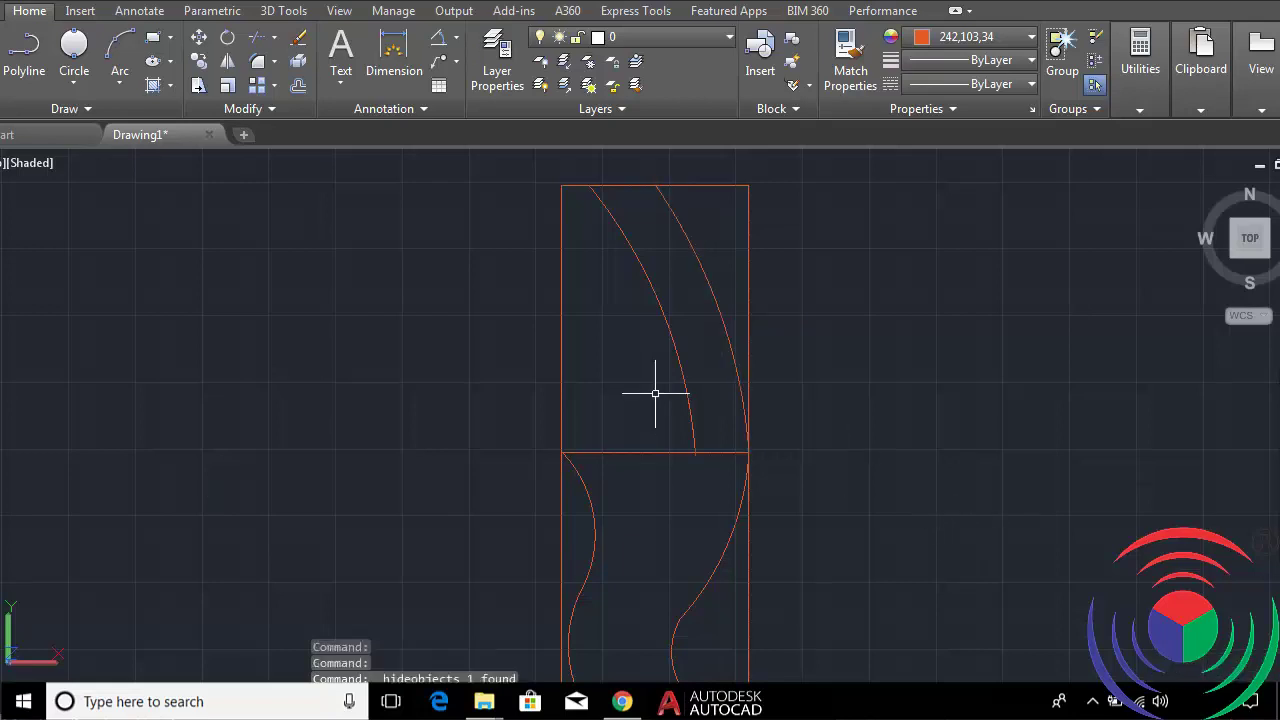
Move the curved strip outline from its bottom corner off to the right.
type("m")
key("Return")
left_click(716, 317)
key("Return")
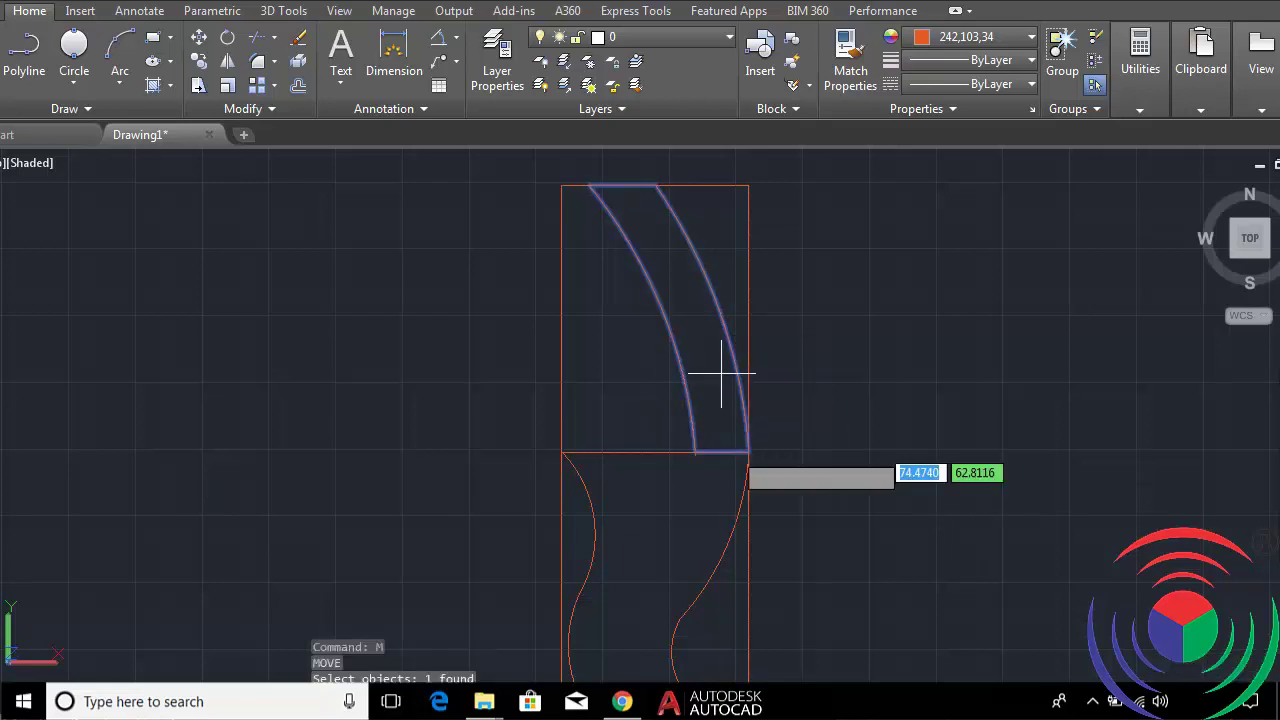
key("Return")
left_click(749, 452)
scroll(765, 430, "down", 3)
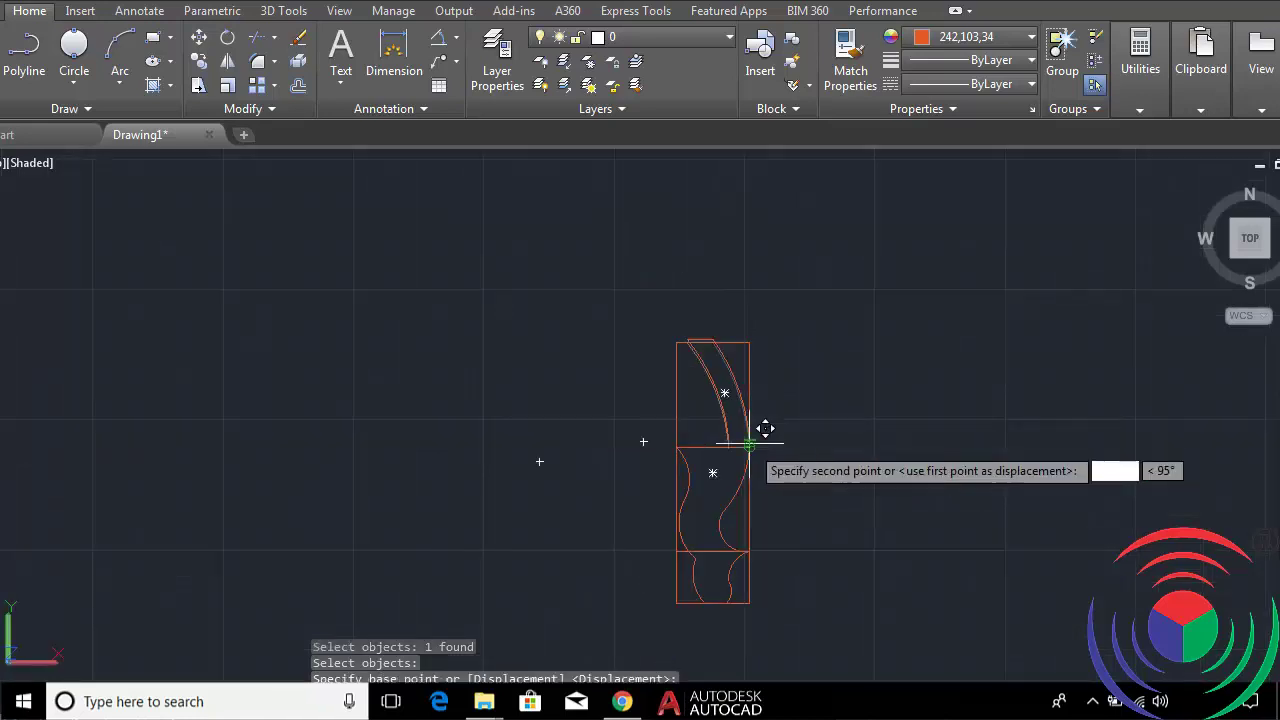
left_click(1063, 429)
Move the outline once more, settling it further right of the leg drawing.
key("Return")
scroll(750, 443, "up", 3)
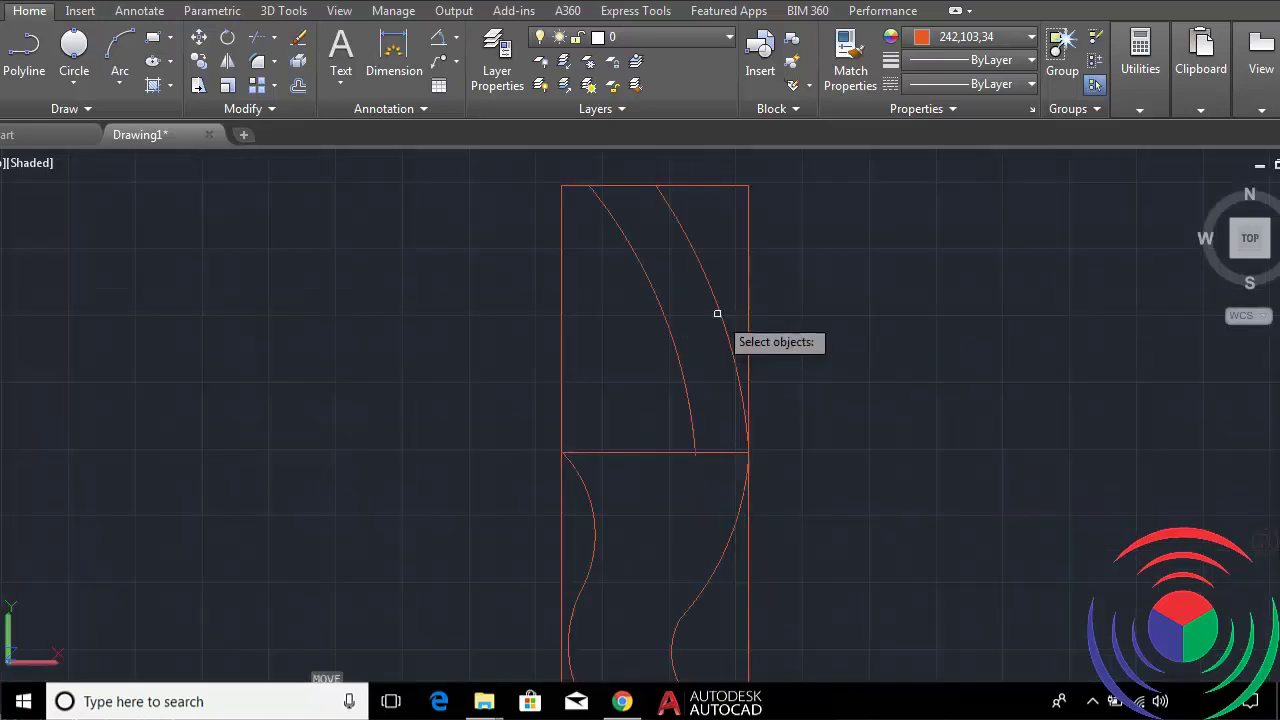
left_click(717, 314)
key("Return")
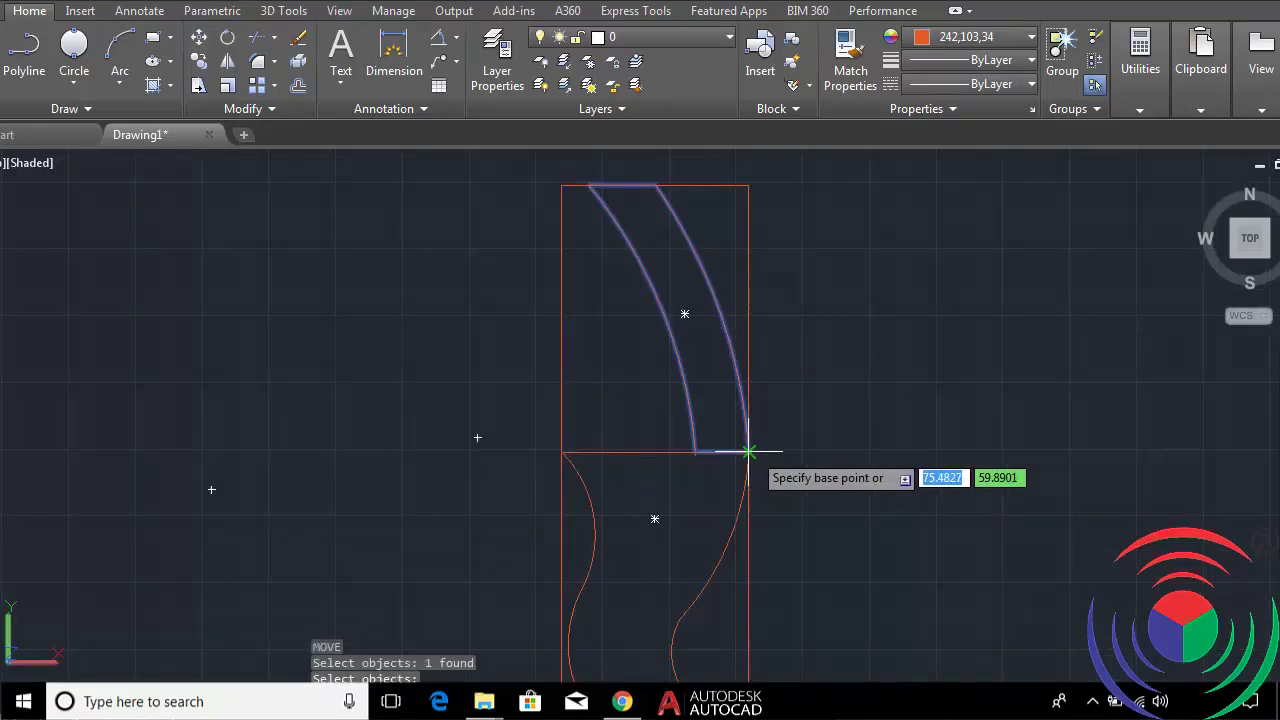
left_click(749, 452)
scroll(757, 434, "down", 3)
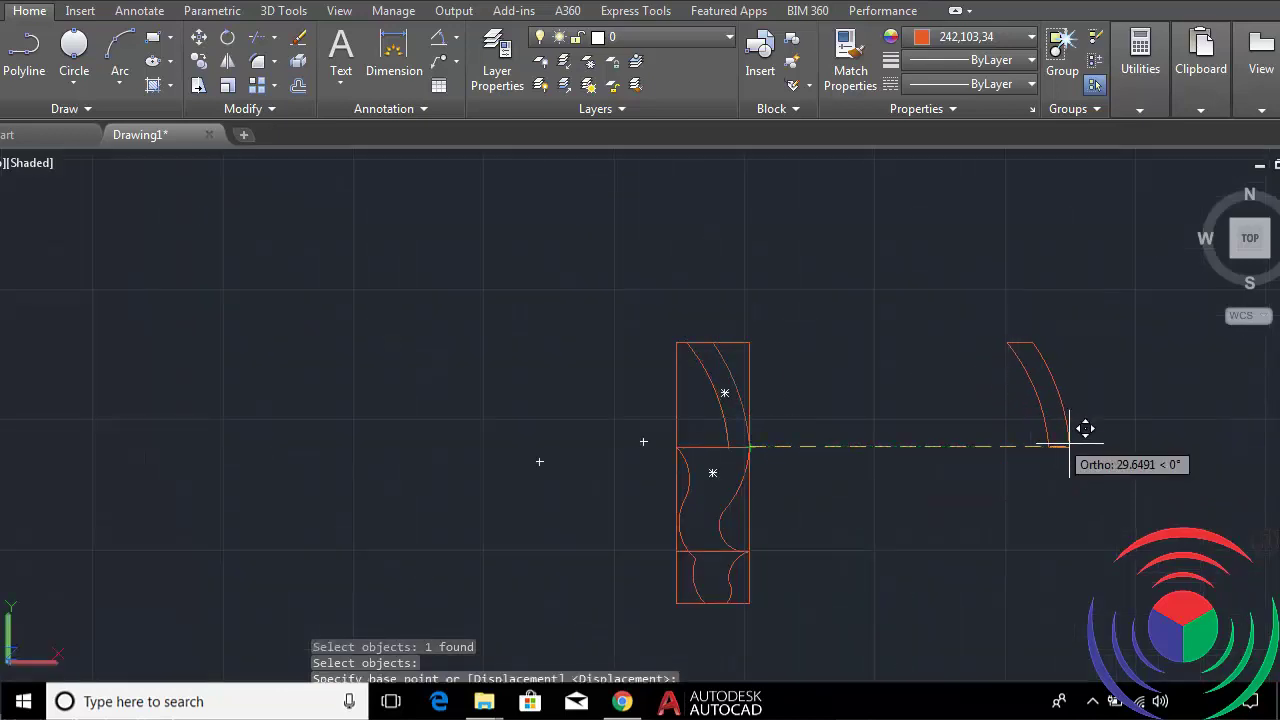
left_click(1107, 430)
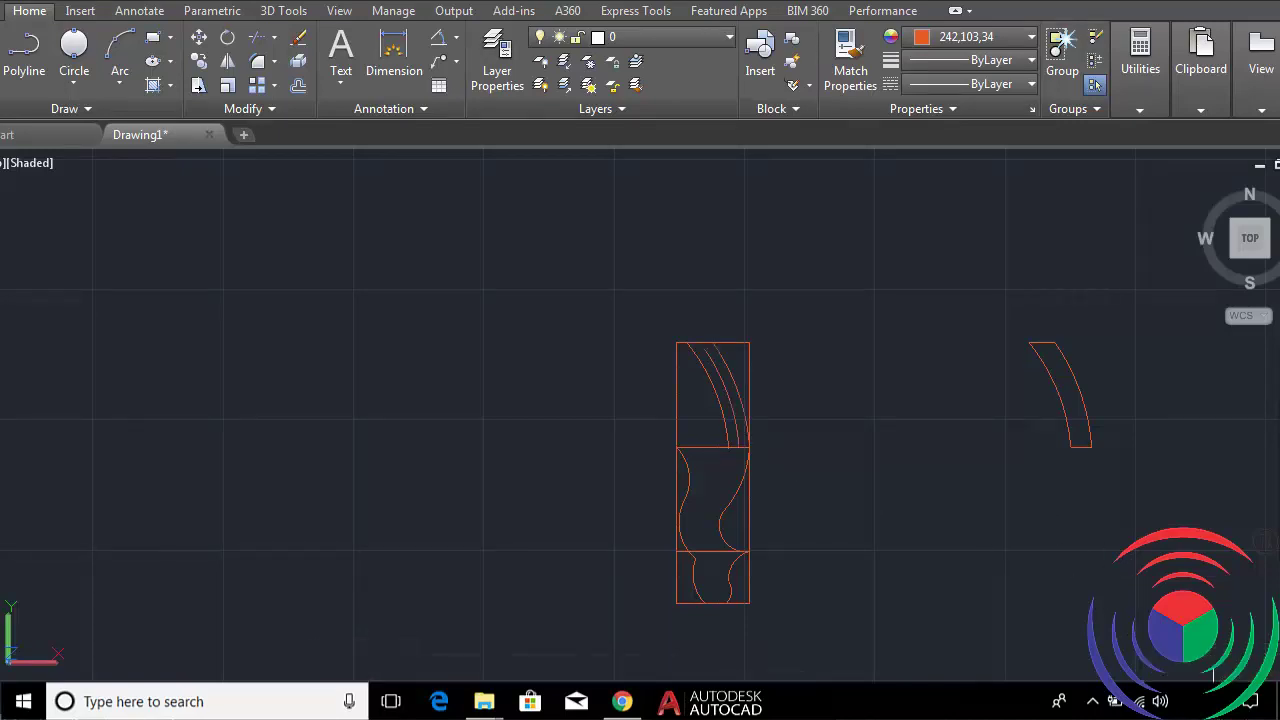
scroll(759, 431, "up", 3)
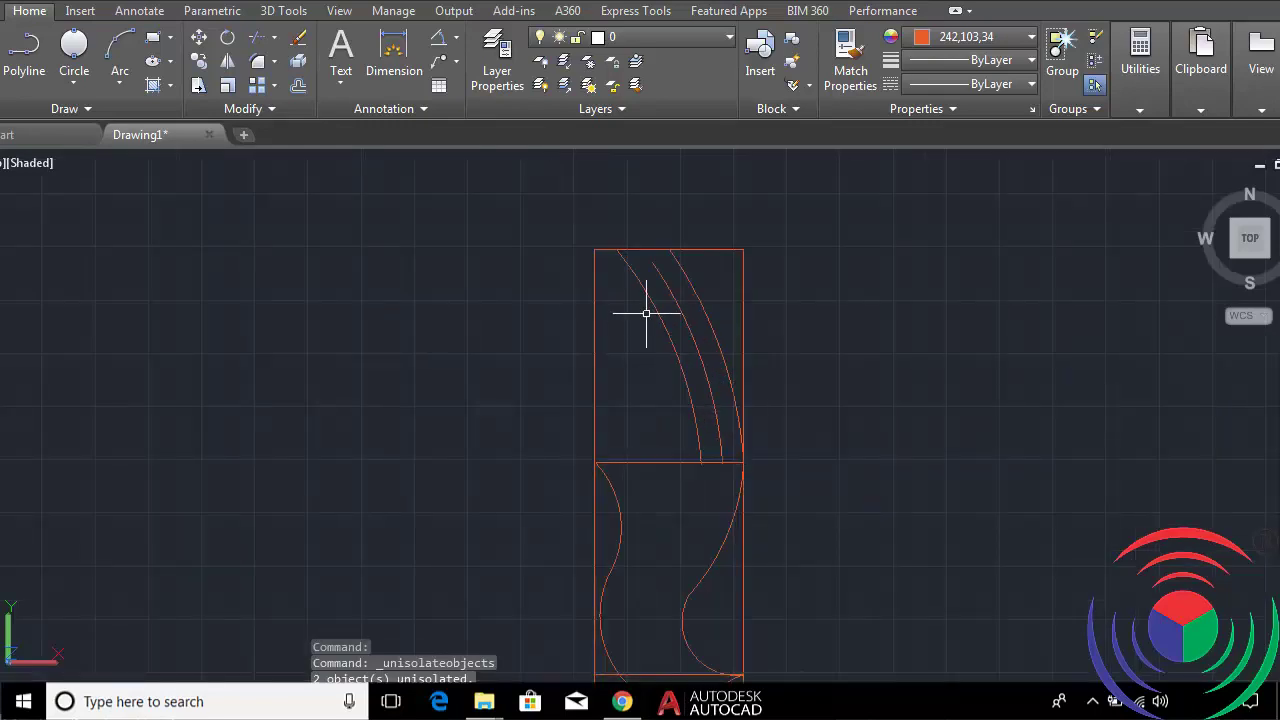
Draw a polyline from the top box's upper-left corner, 3 down, then 7 across to the right edge.
scroll(655, 305, "up", 2)
type("p")
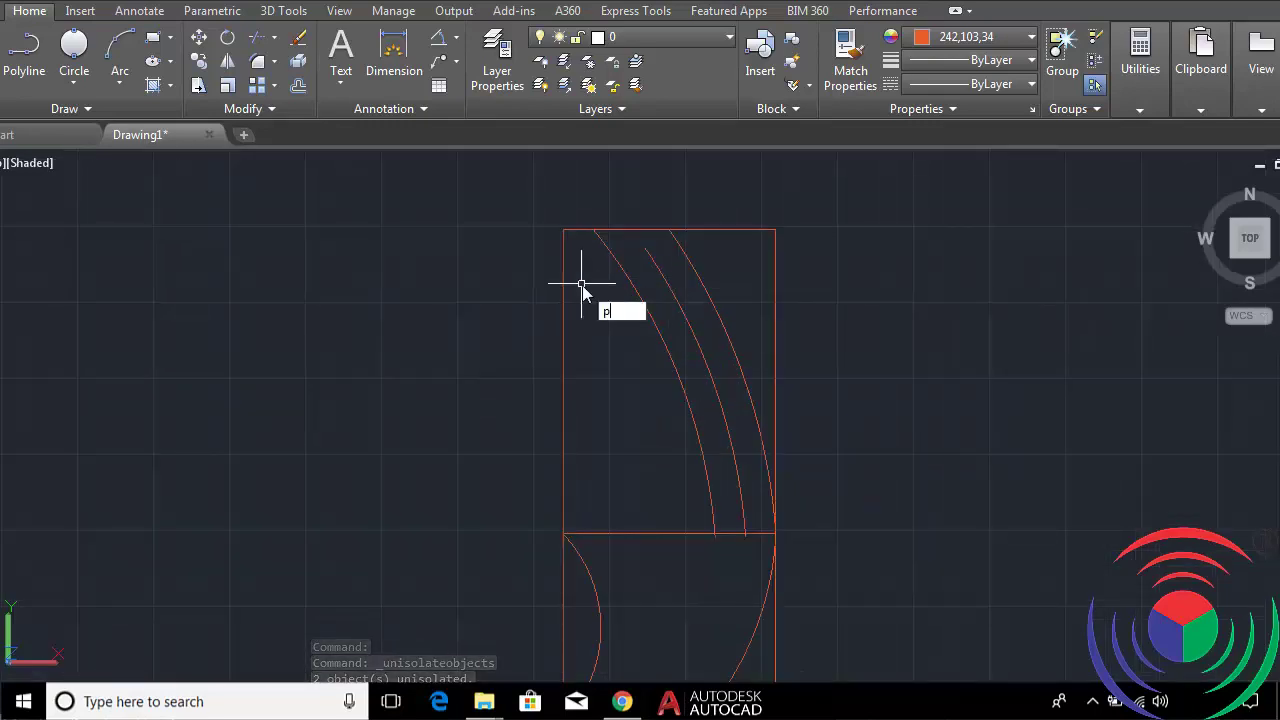
type("l")
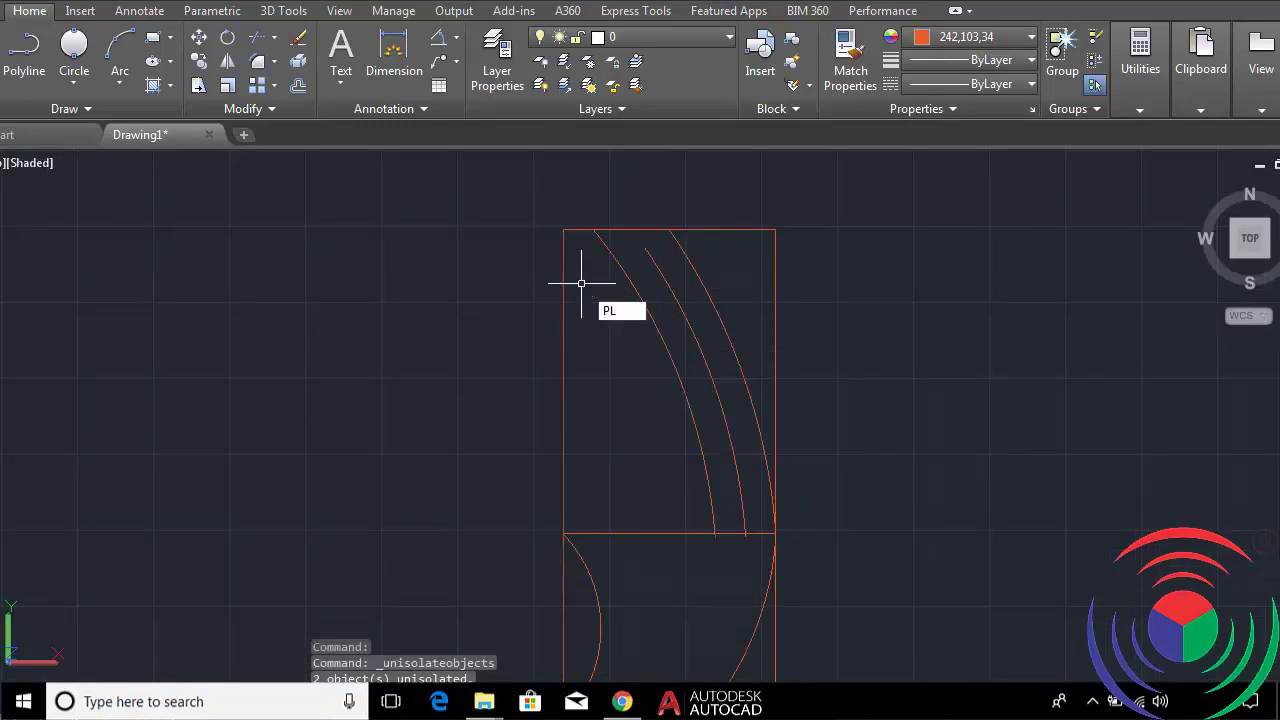
key("Return")
left_click(563, 231)
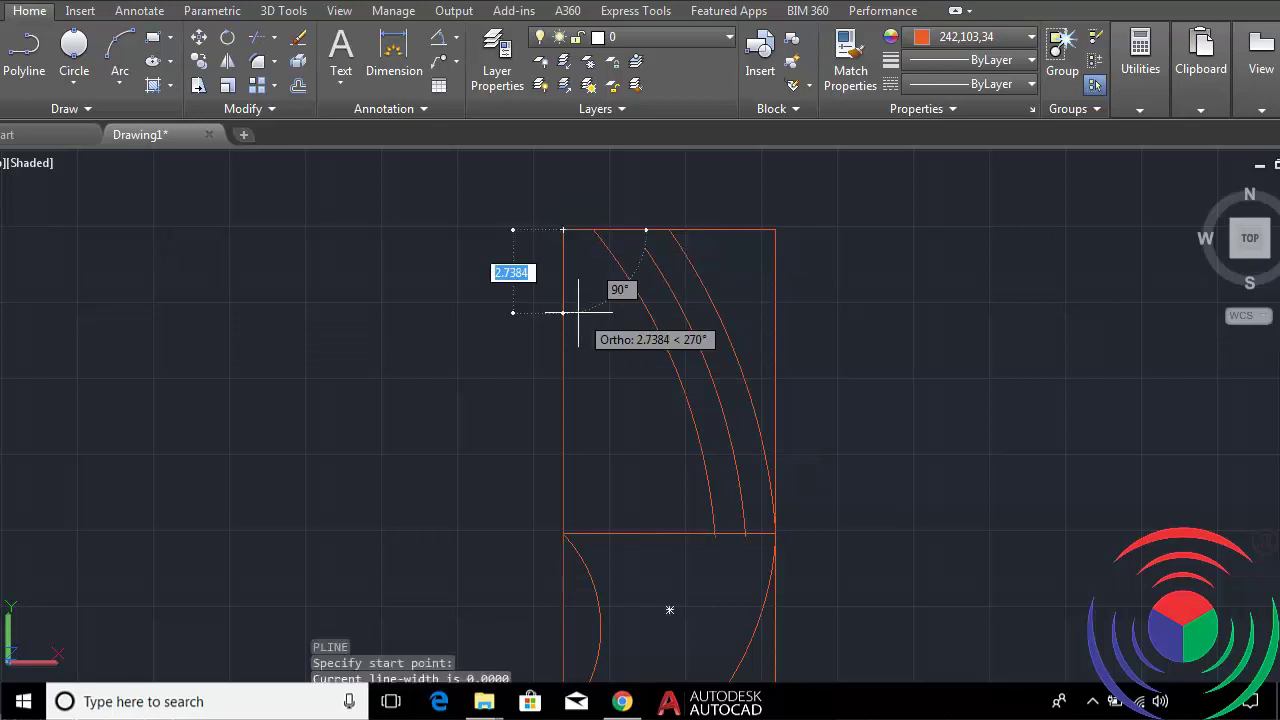
type("3")
key("Return")
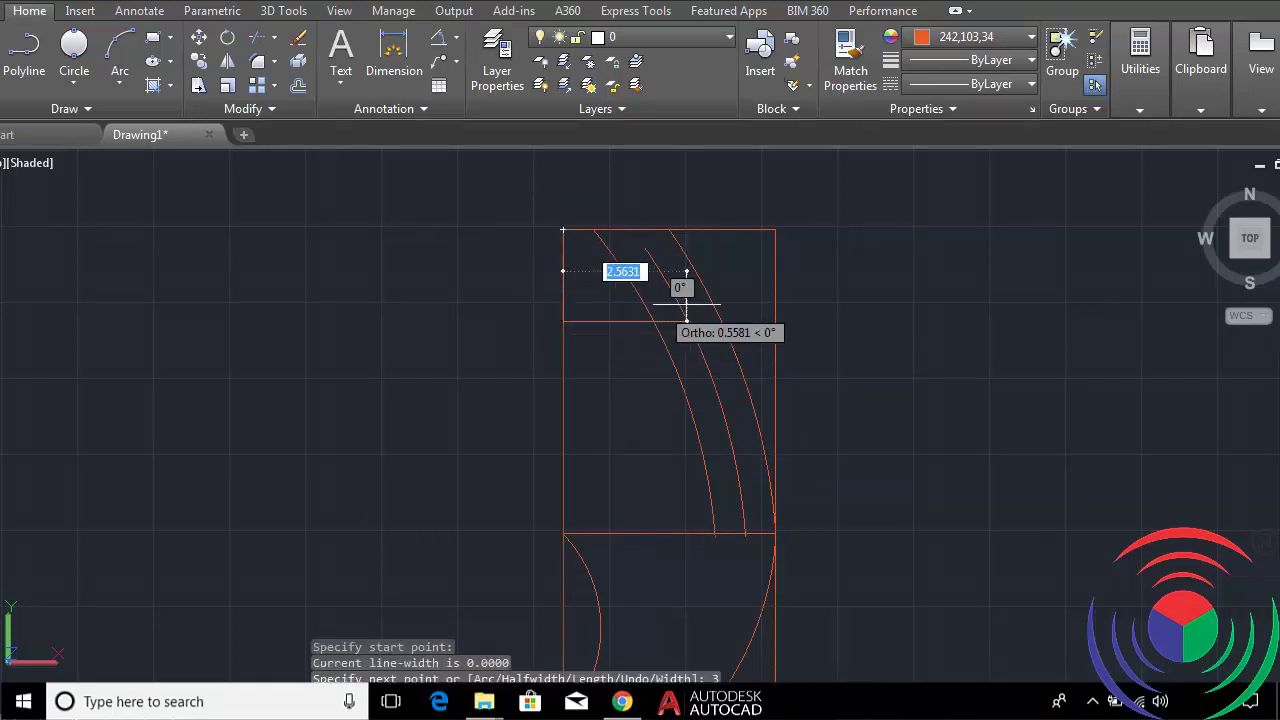
left_click(778, 321)
scroll(735, 337, "up", 1)
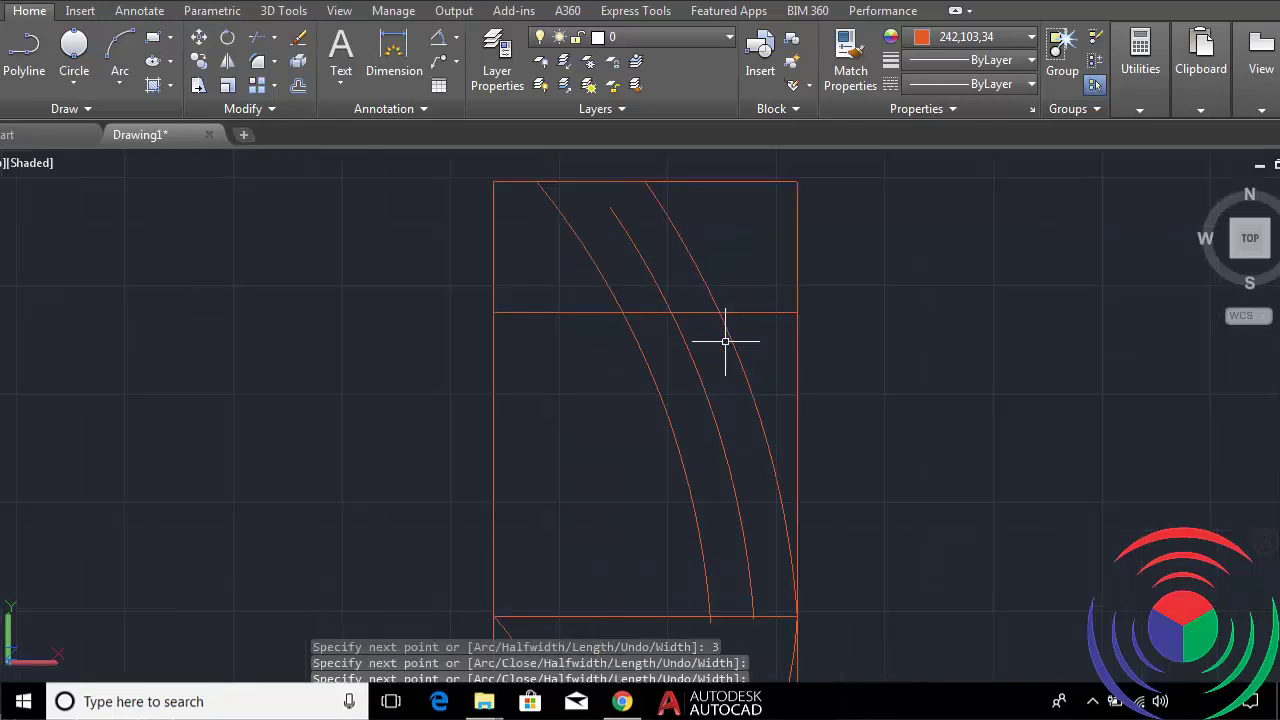
scroll(728, 337, "up", 2)
scroll(728, 337, "down", 2)
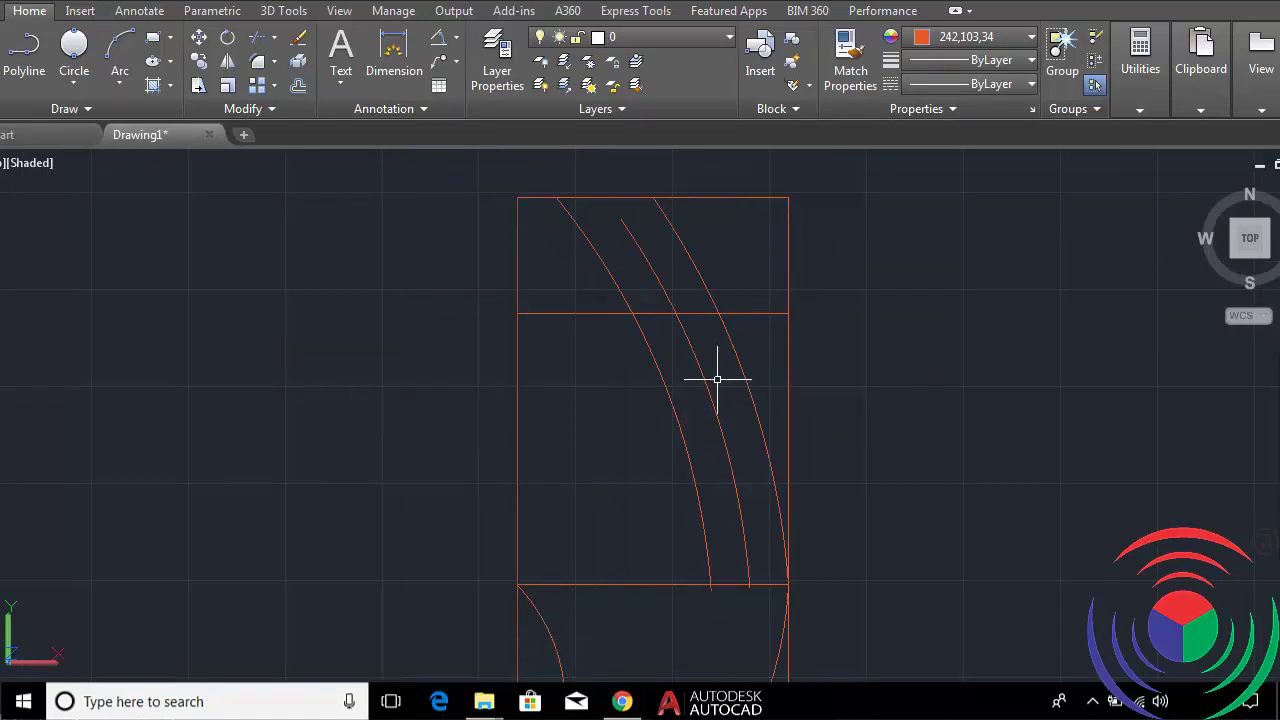
Delete the two inner arcs with a selection window.
left_click(720, 376)
left_click(622, 418)
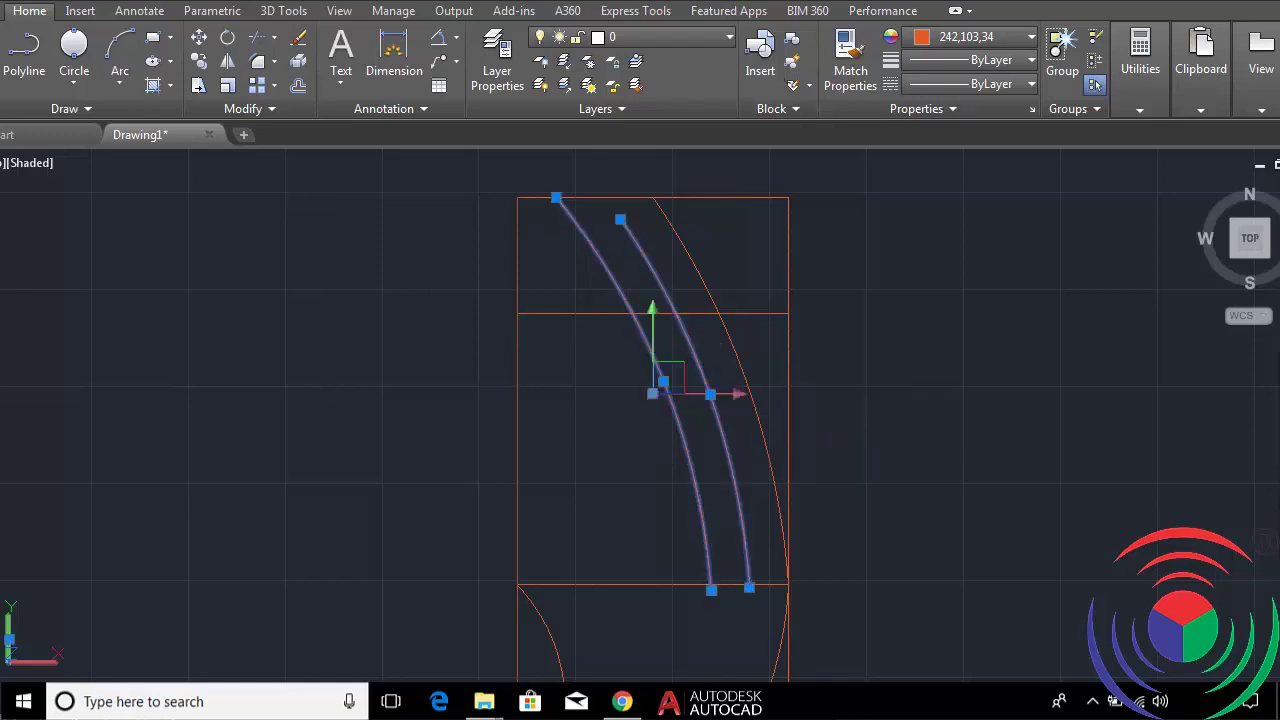
key("Delete")
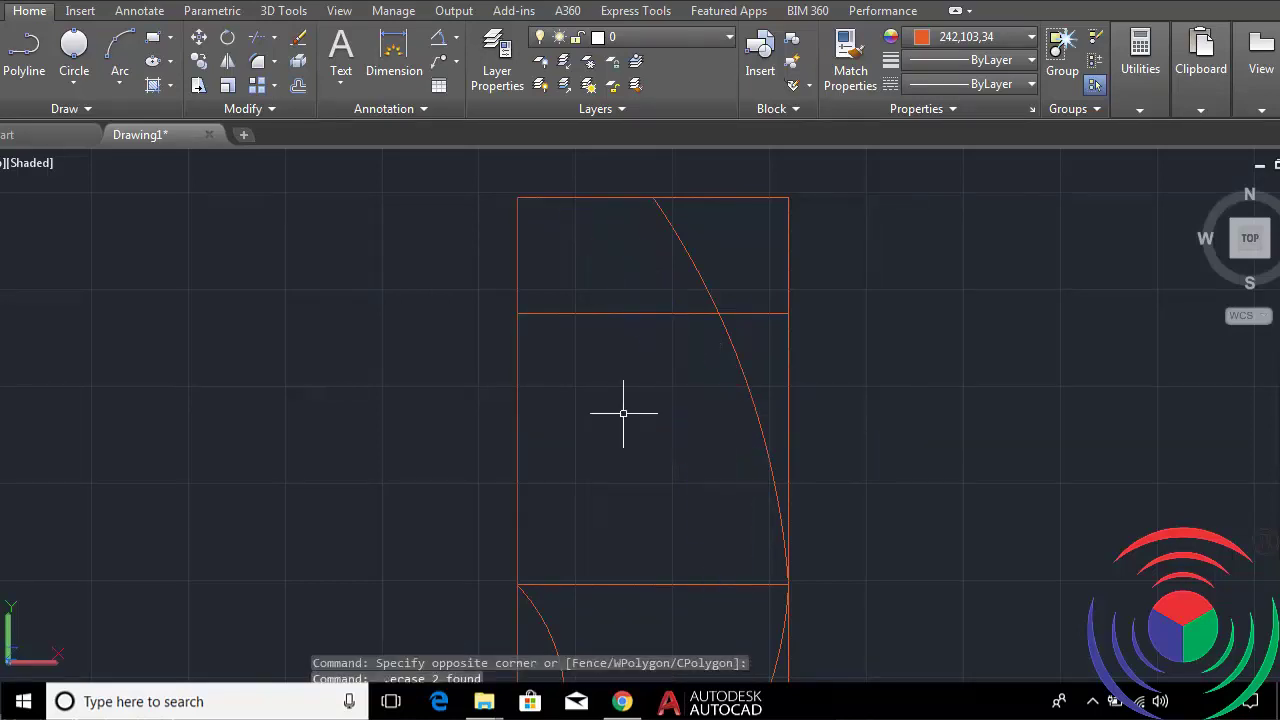
scroll(700, 385, "down", 2)
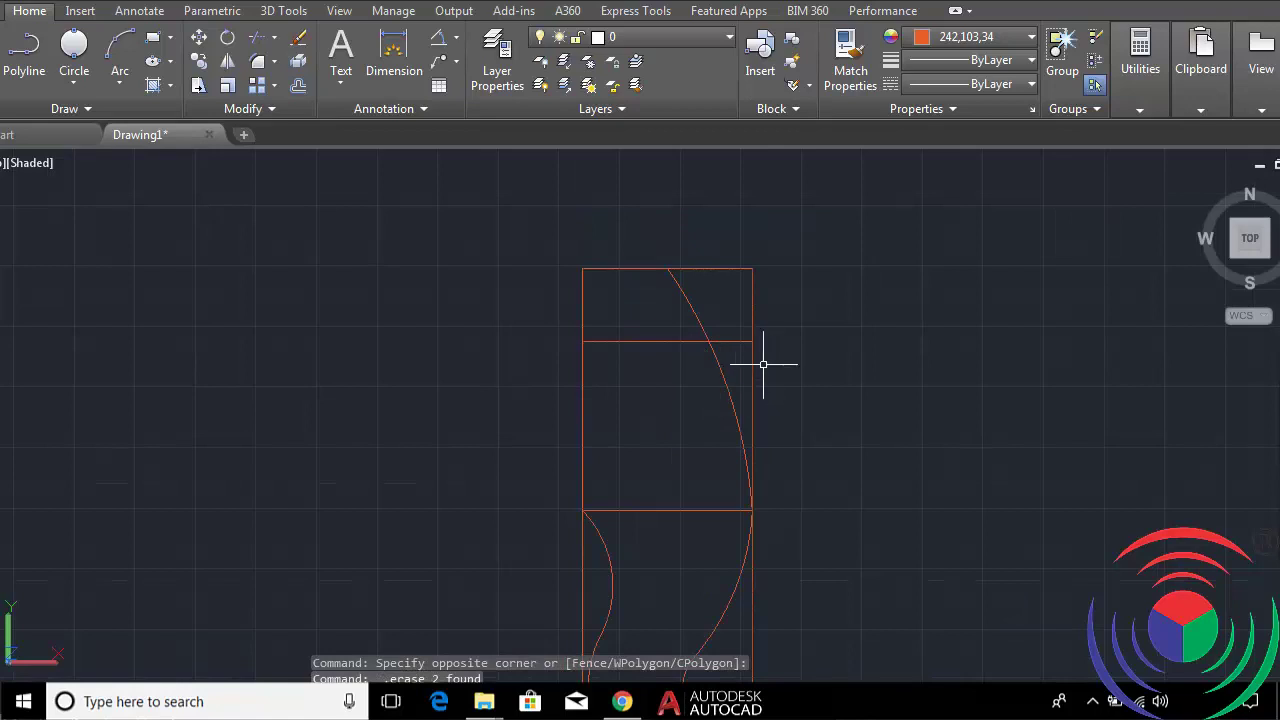
scroll(763, 364, "up", 2)
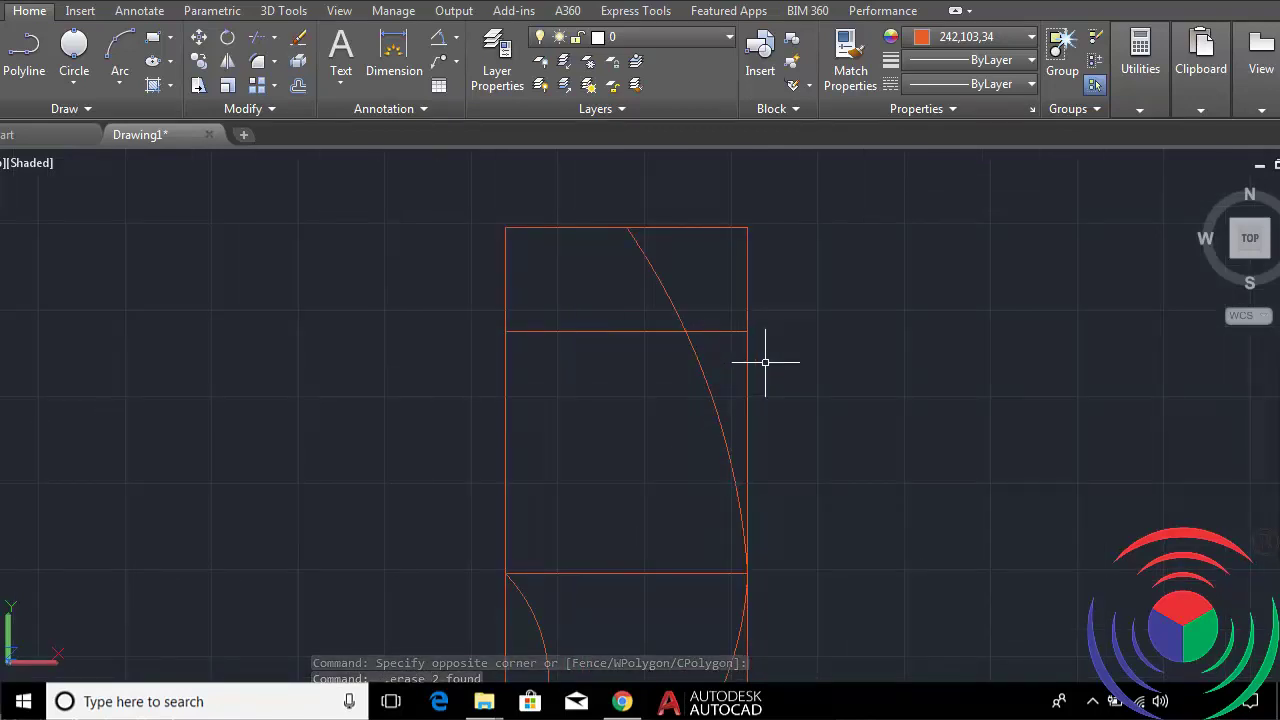
Trim the excess right, lower and bottom-left box edges around the leg curves.
type("tr")
key("Return")
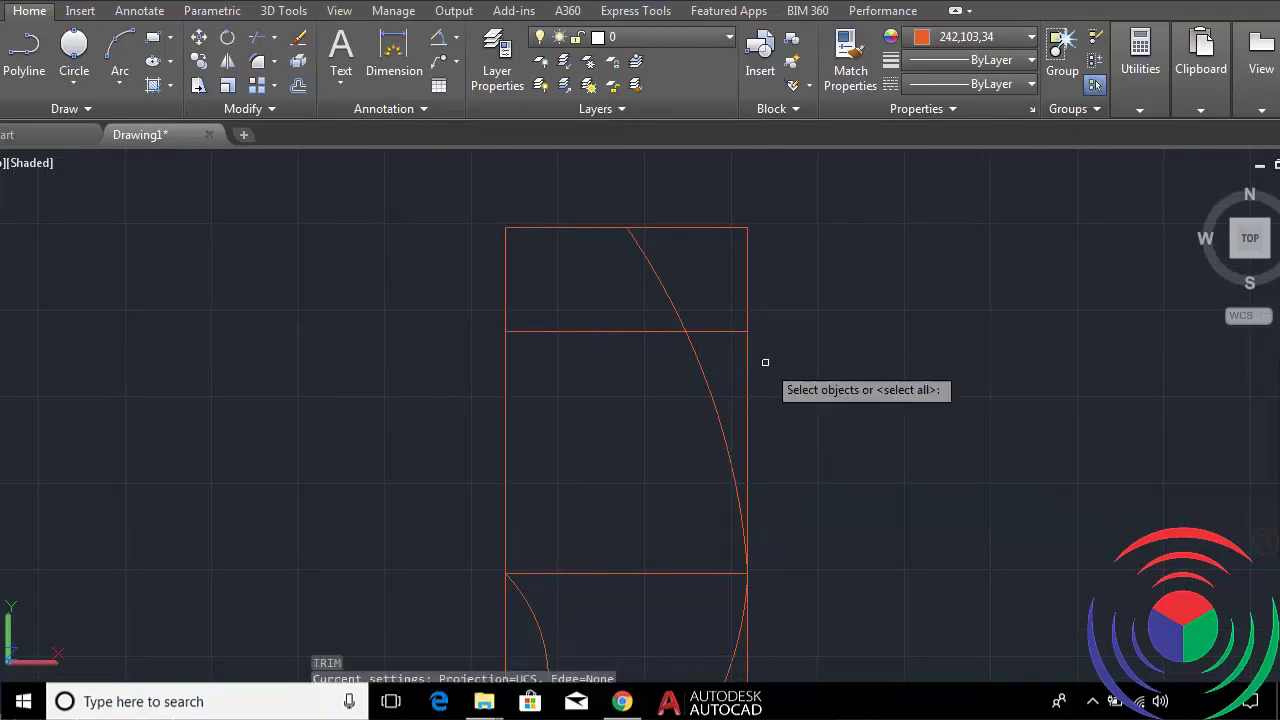
key("Return")
left_click(762, 218)
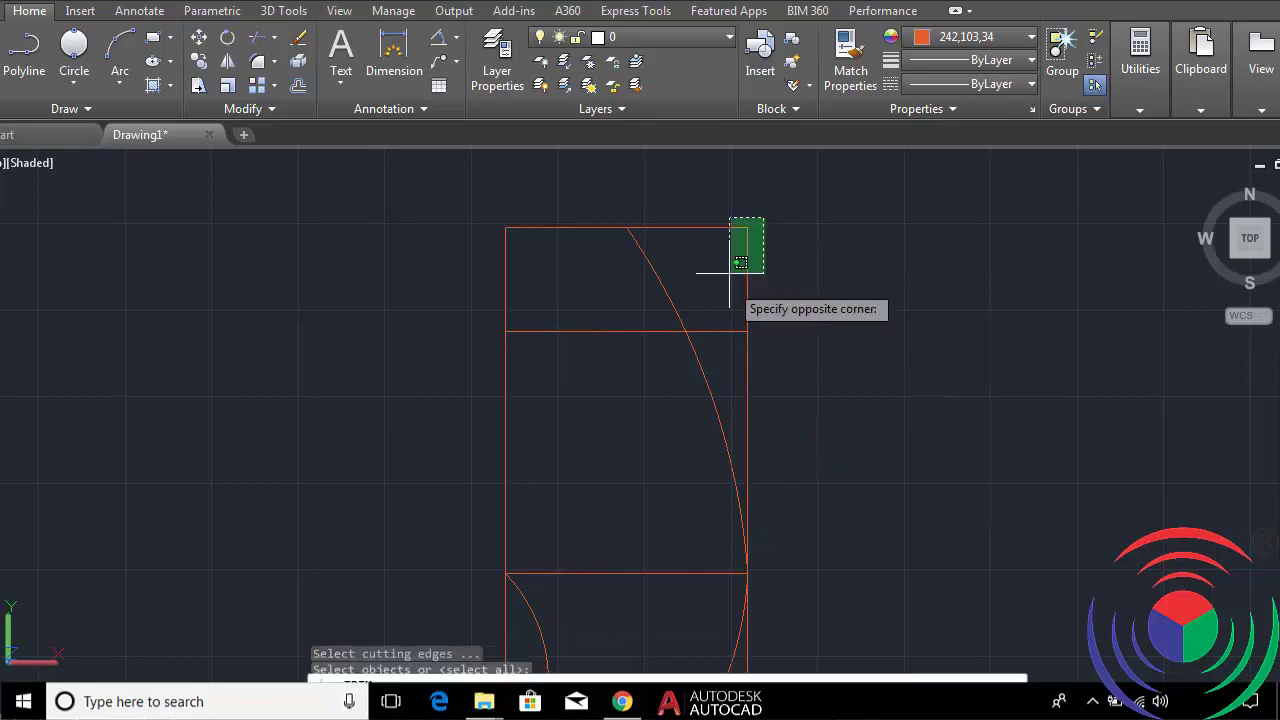
left_click(727, 345)
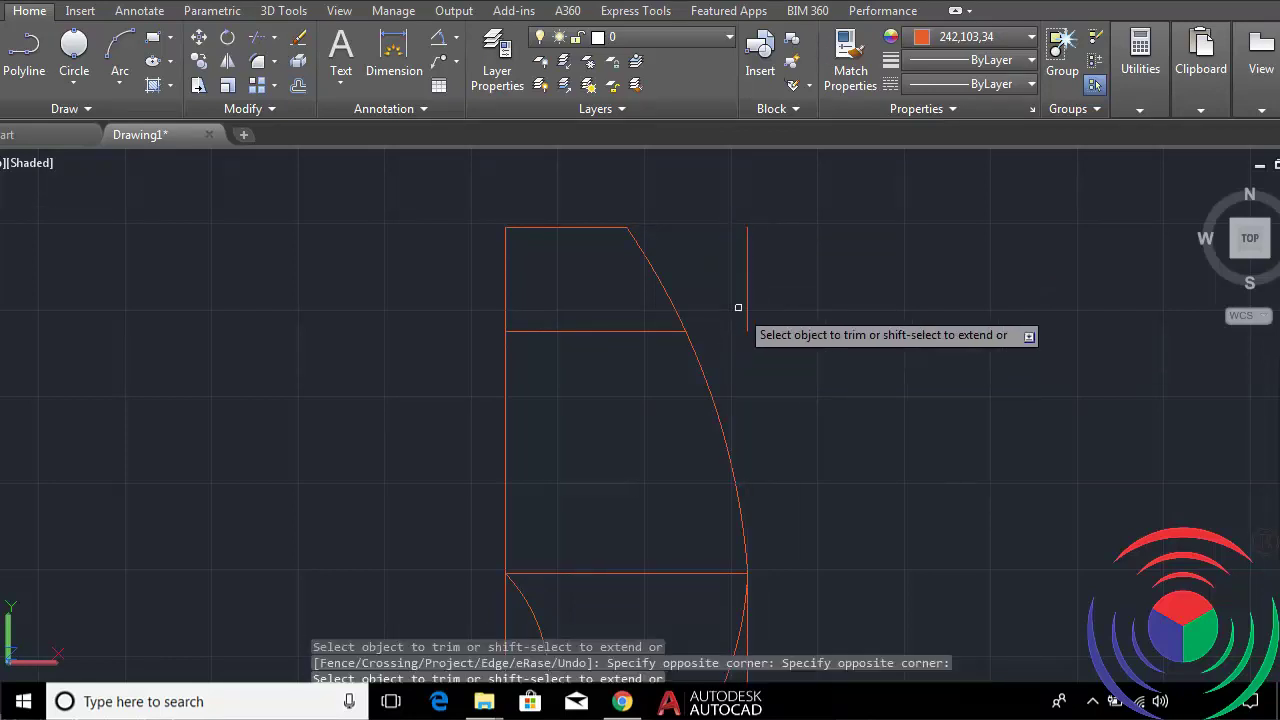
scroll(790, 330, "down", 4)
scroll(855, 512, "up", 3)
left_click(750, 462)
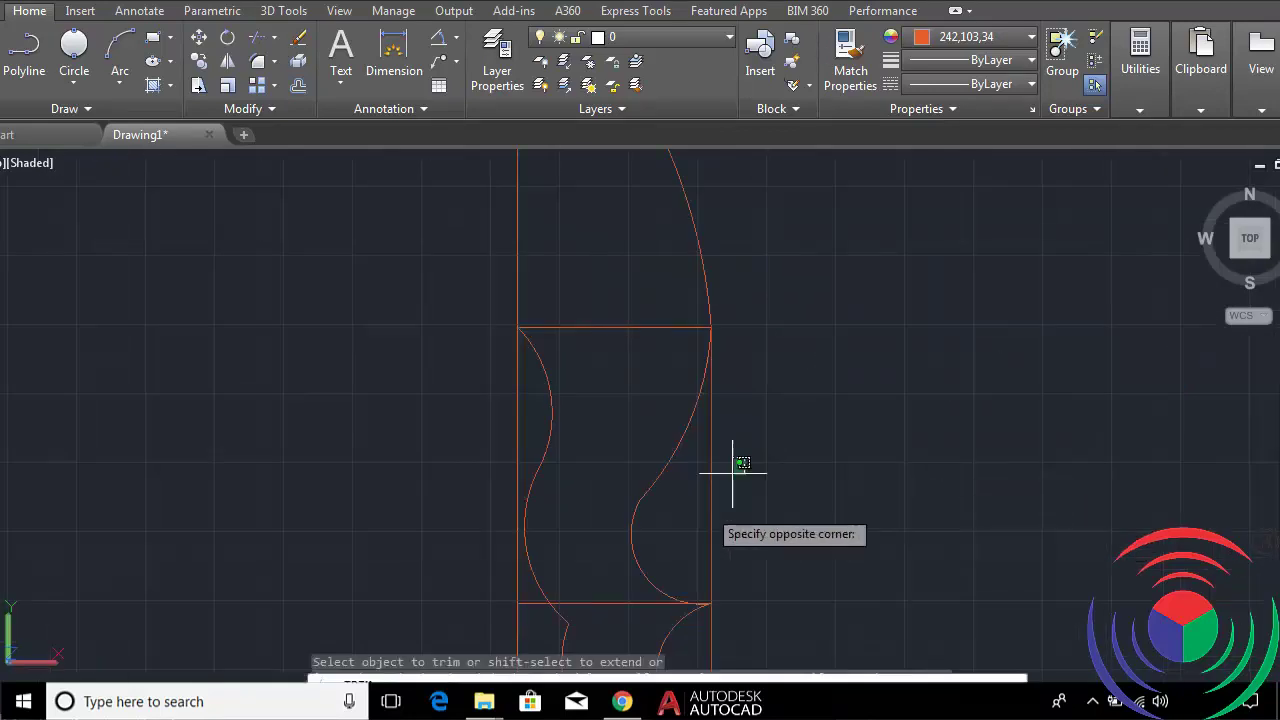
left_click(698, 525)
scroll(698, 525, "down", 2)
scroll(747, 485, "up", 1)
left_click(714, 557)
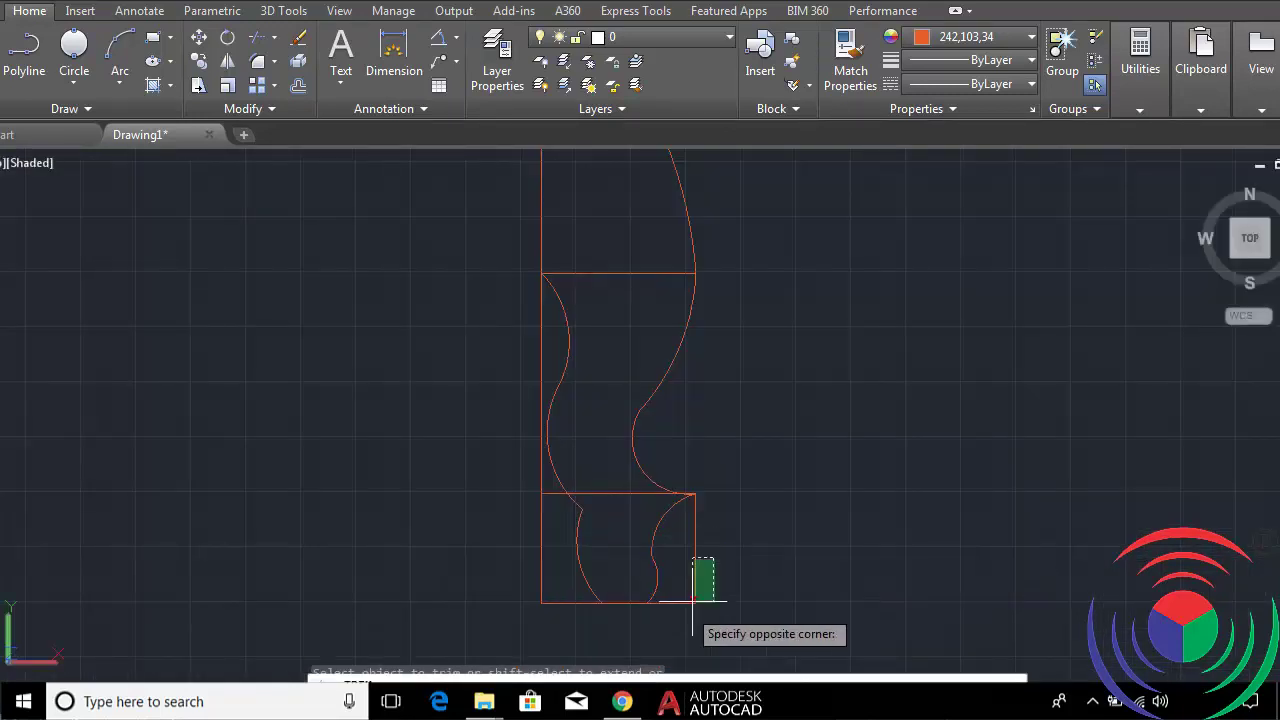
left_click(697, 581)
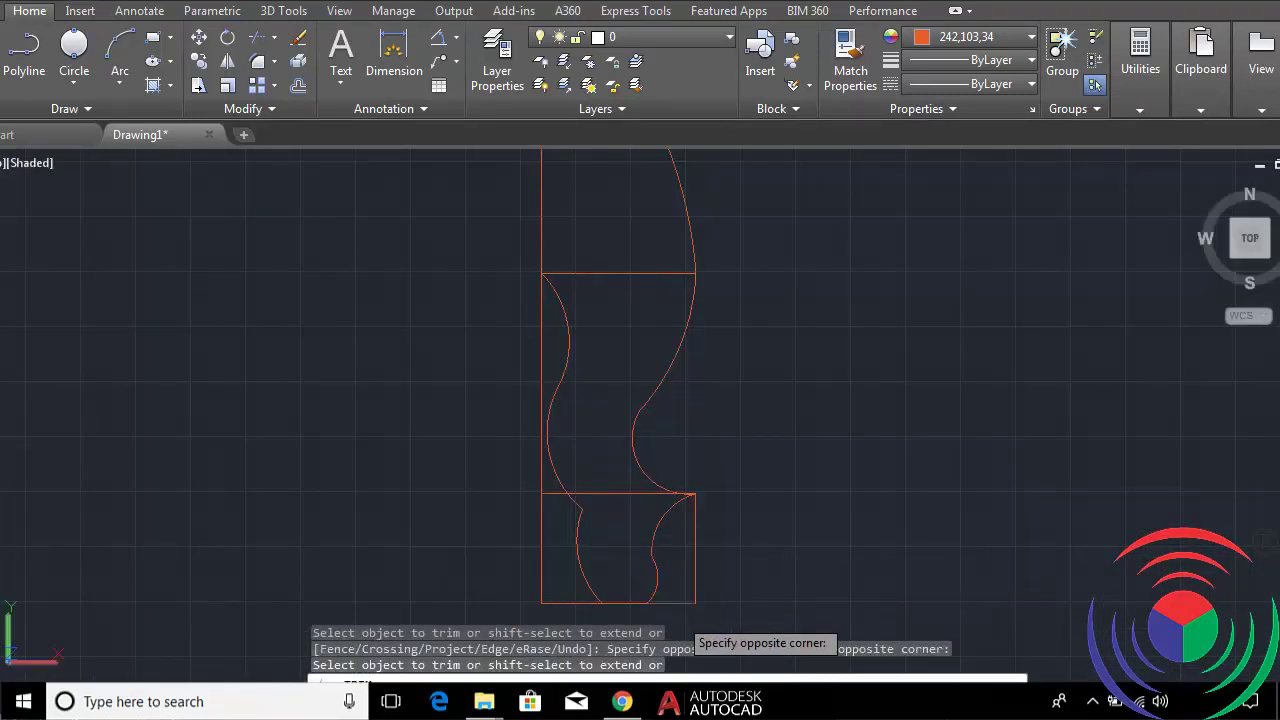
left_click(557, 561)
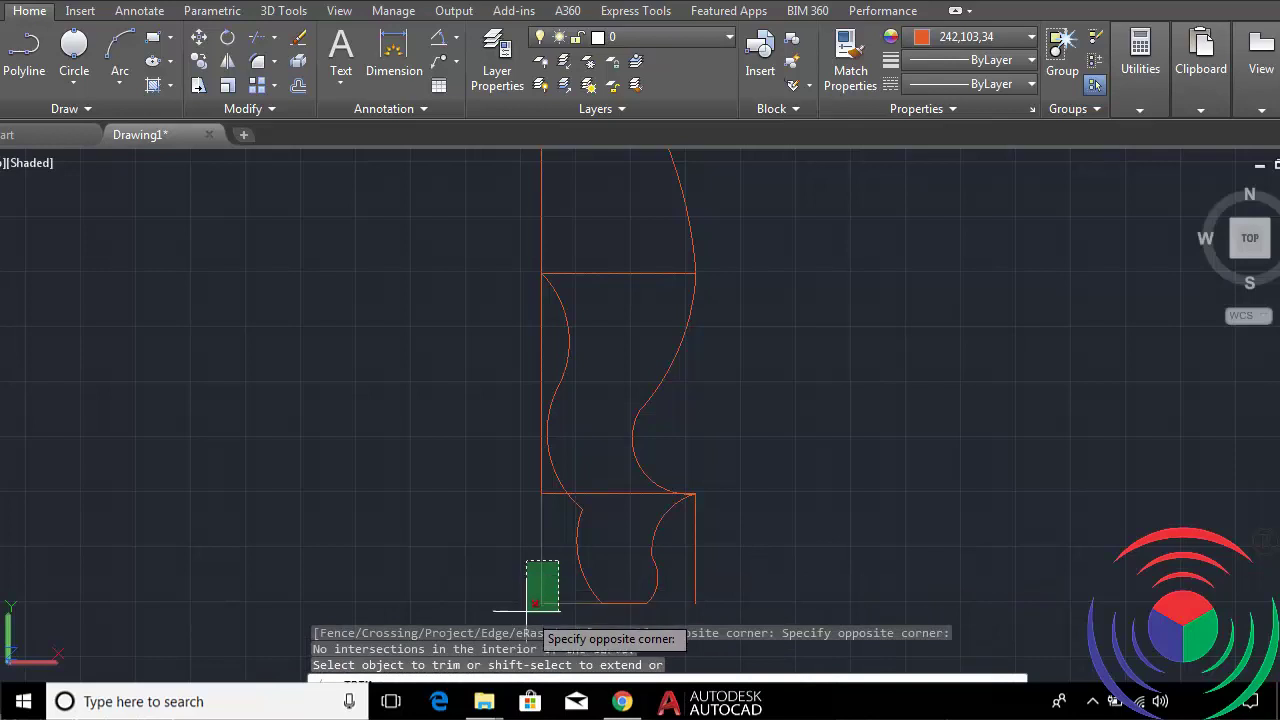
left_click(523, 607)
scroll(522, 500, "up", 1)
Rerun Trim to cut the right-edge segment beside the upper arc and the edge by the curve.
type("tr")
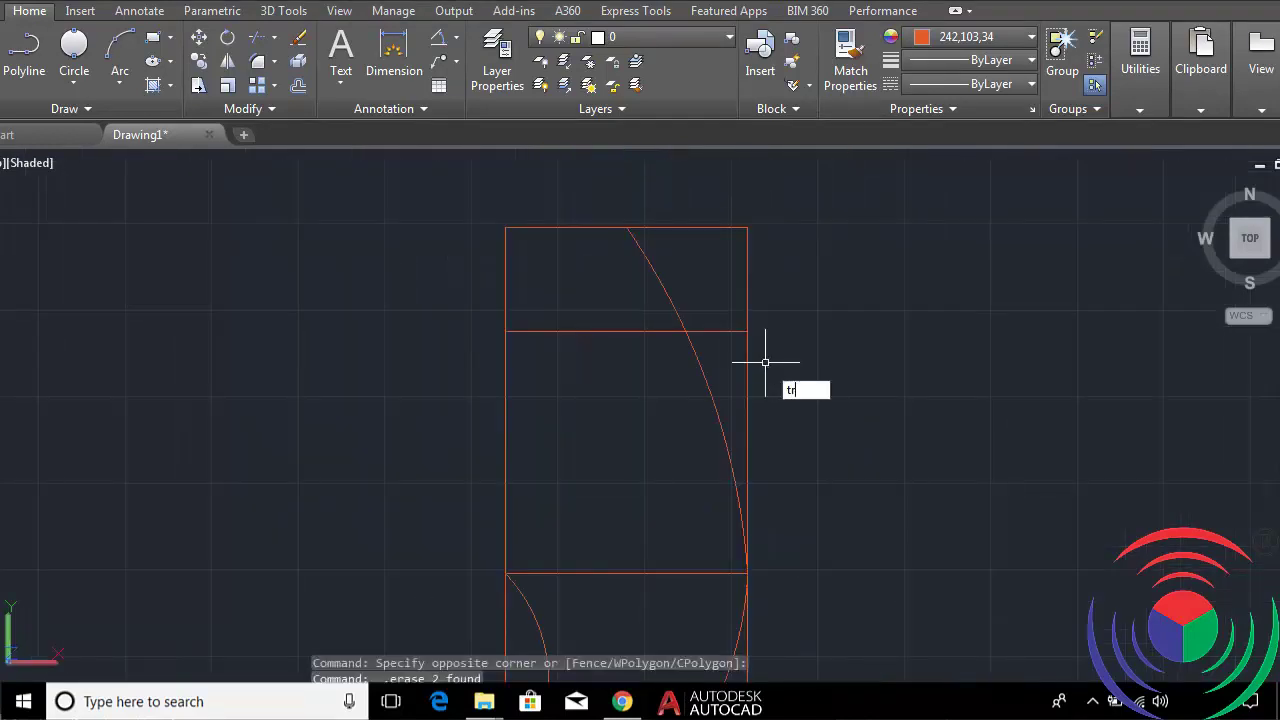
key("Return")
key("Return")
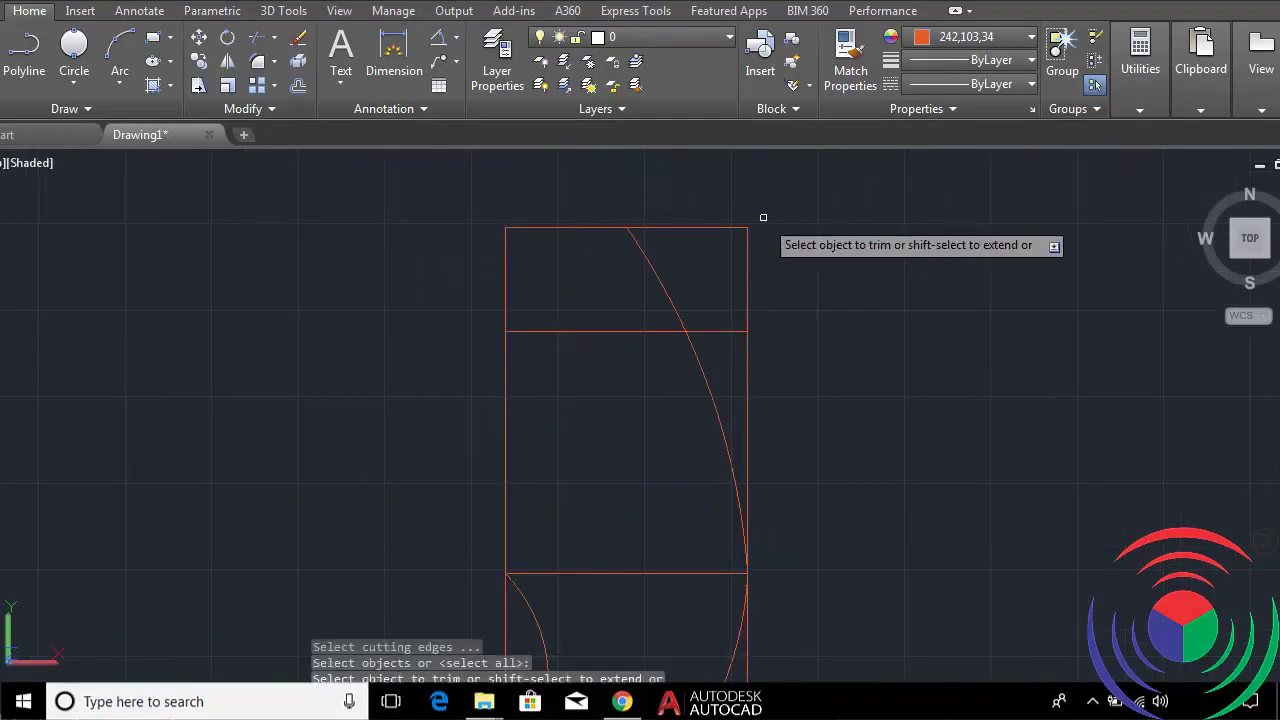
left_click(764, 218)
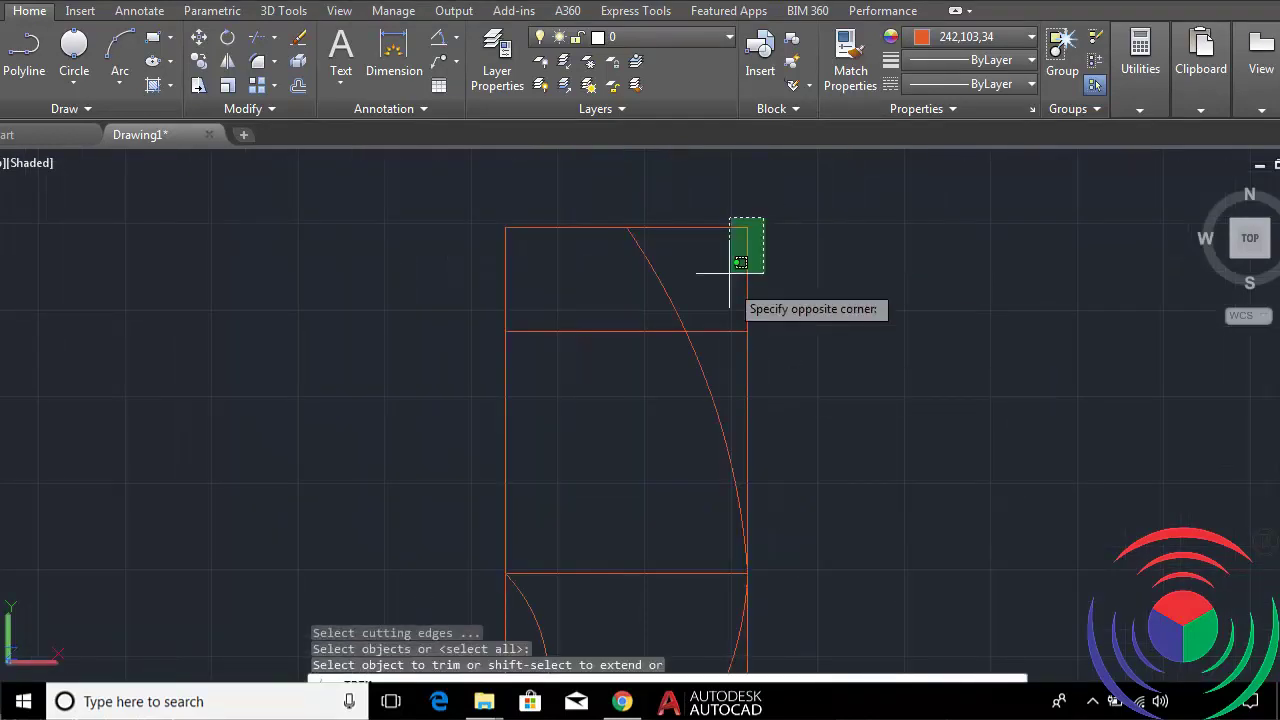
left_click(727, 340)
scroll(790, 335, "down", 2)
scroll(800, 350, "down", 2)
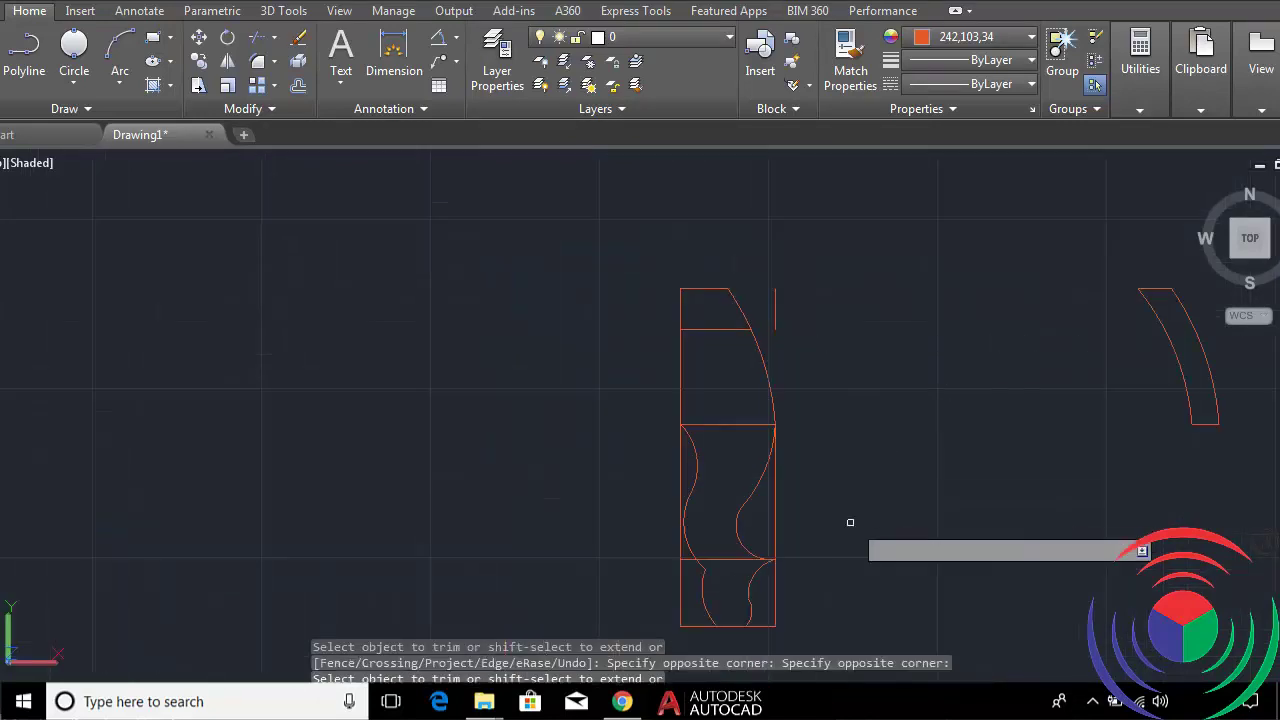
scroll(820, 505, "up", 3)
left_click(749, 457)
left_click(709, 500)
scroll(748, 473, "down", 3)
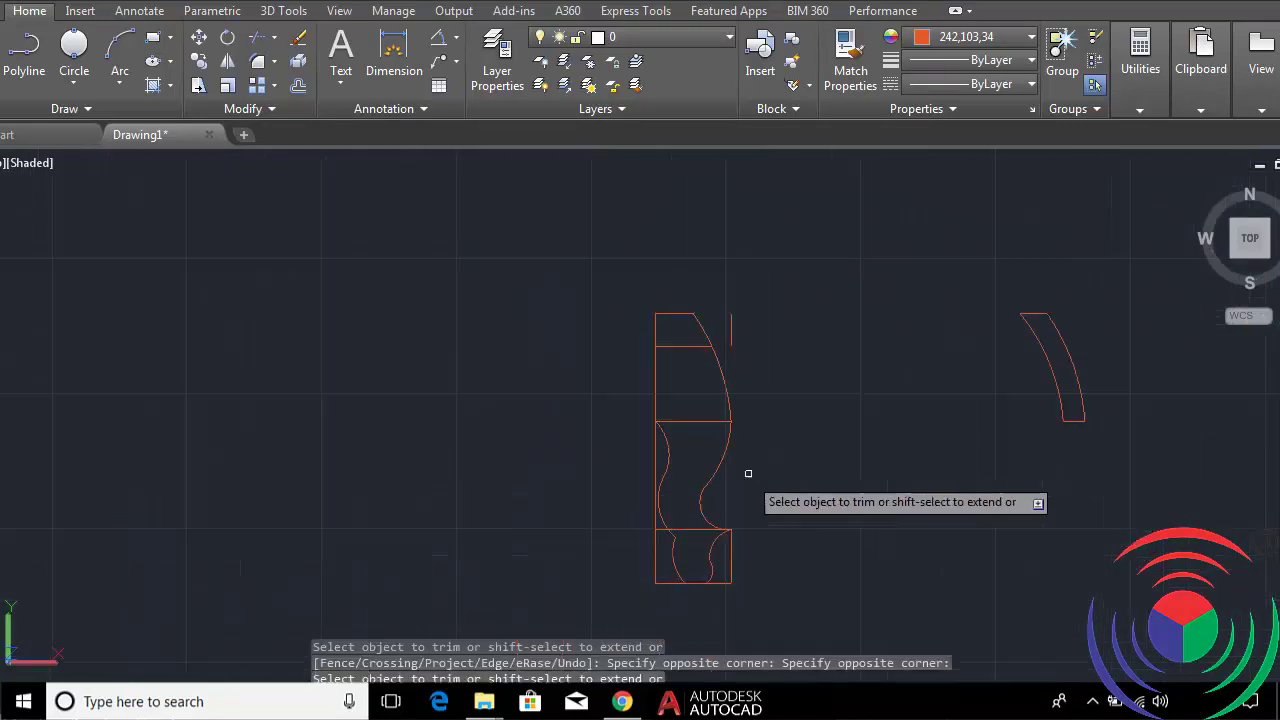
scroll(748, 473, "up", 3)
Trim the lower box's bottom-right segment and the excess lines under the foot.
left_click(714, 557)
left_click(680, 605)
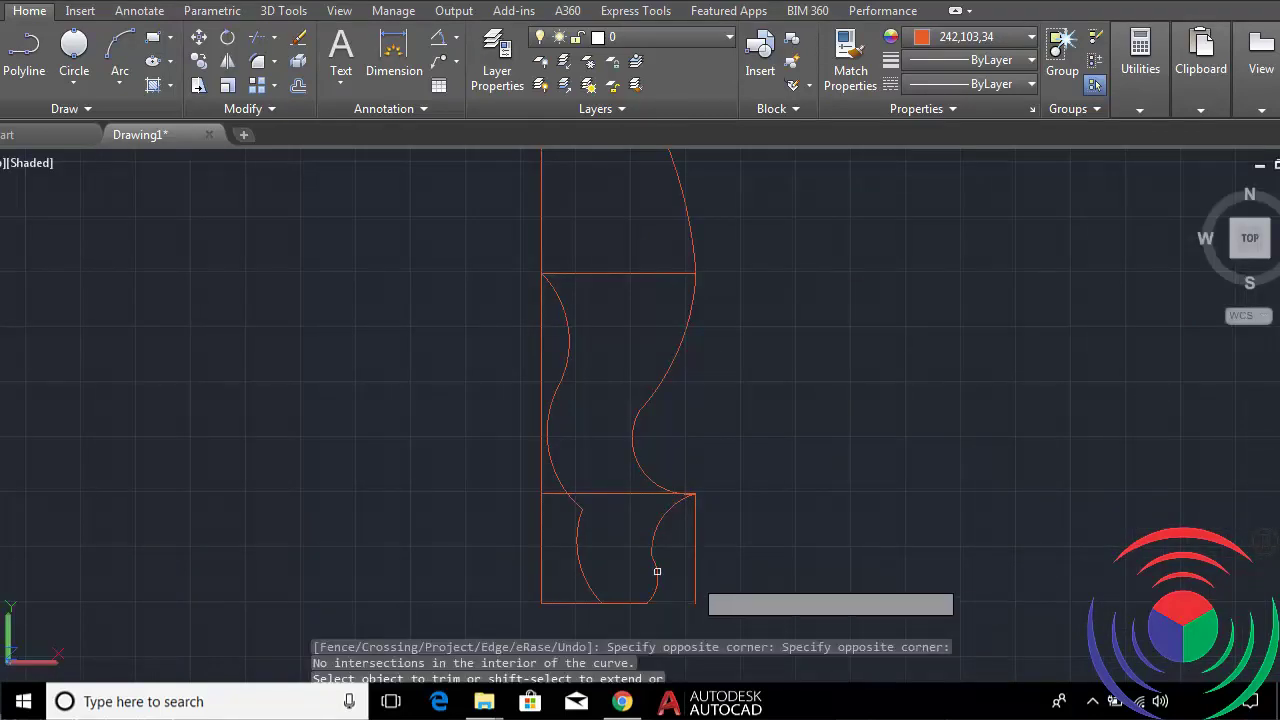
left_click(558, 562)
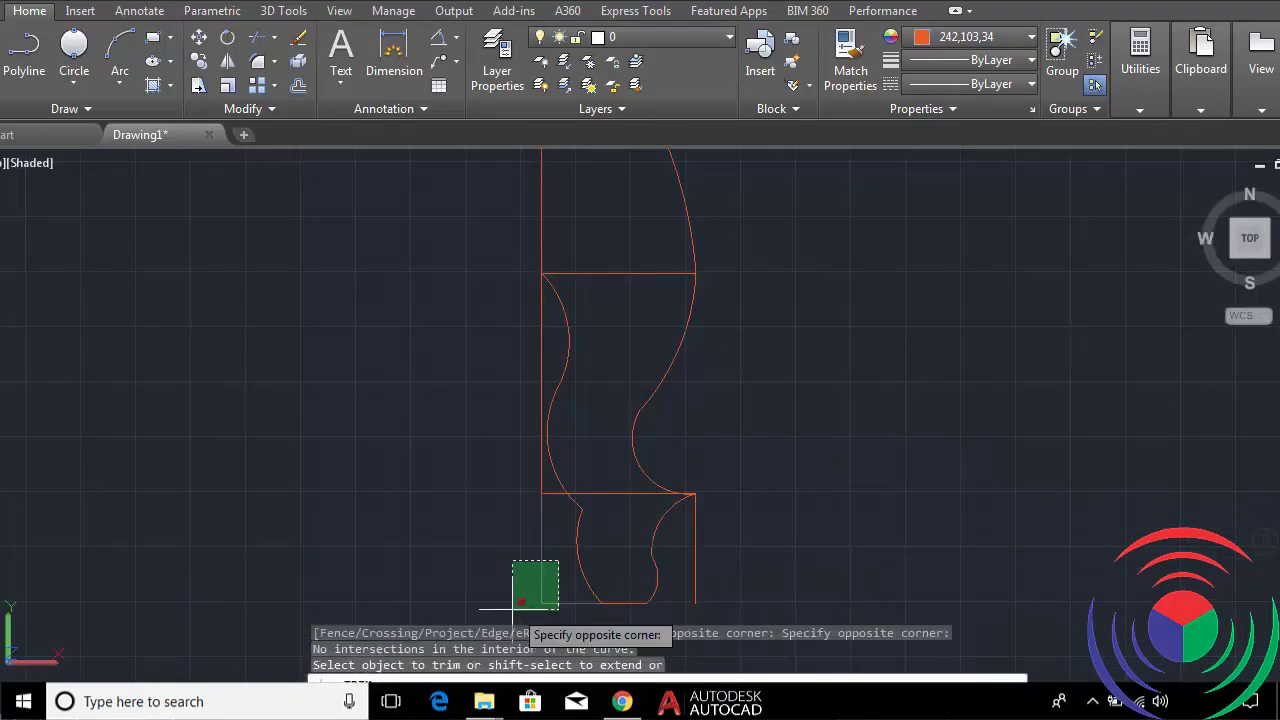
scroll(529, 602, "up", 2)
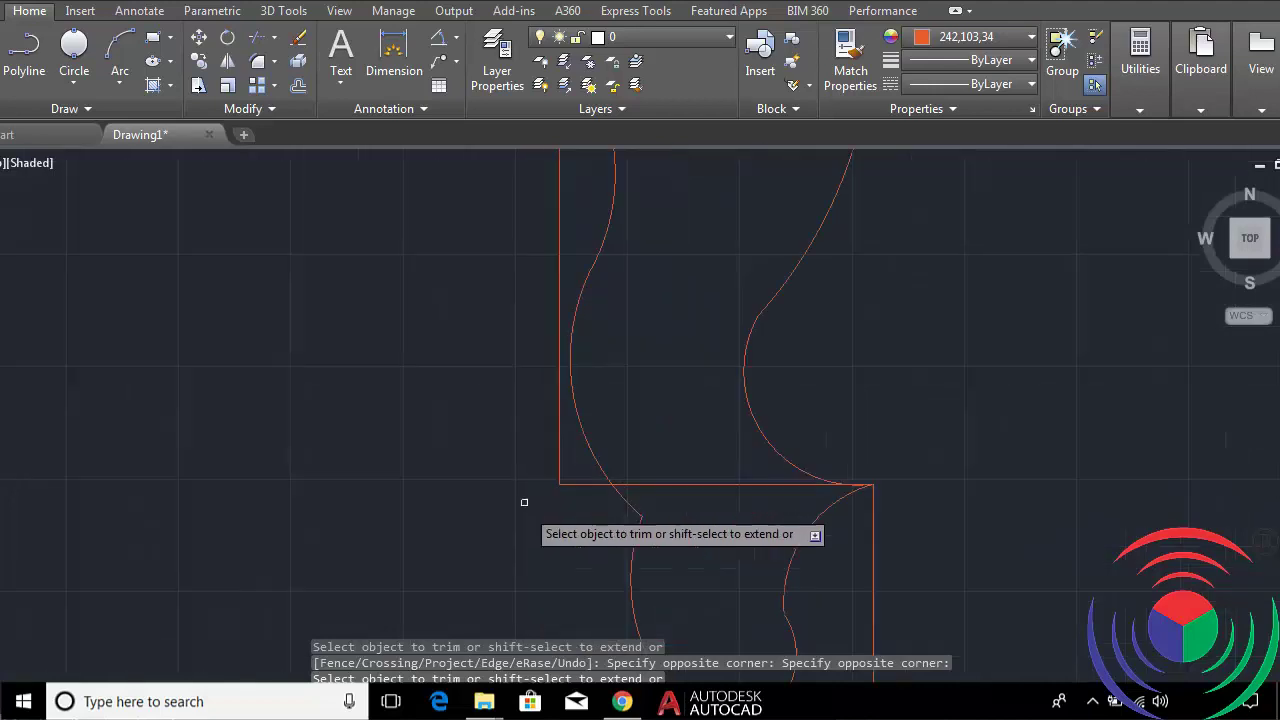
scroll(523, 500, "up", 2)
left_click(591, 470)
left_click(514, 495)
scroll(514, 495, "down", 3)
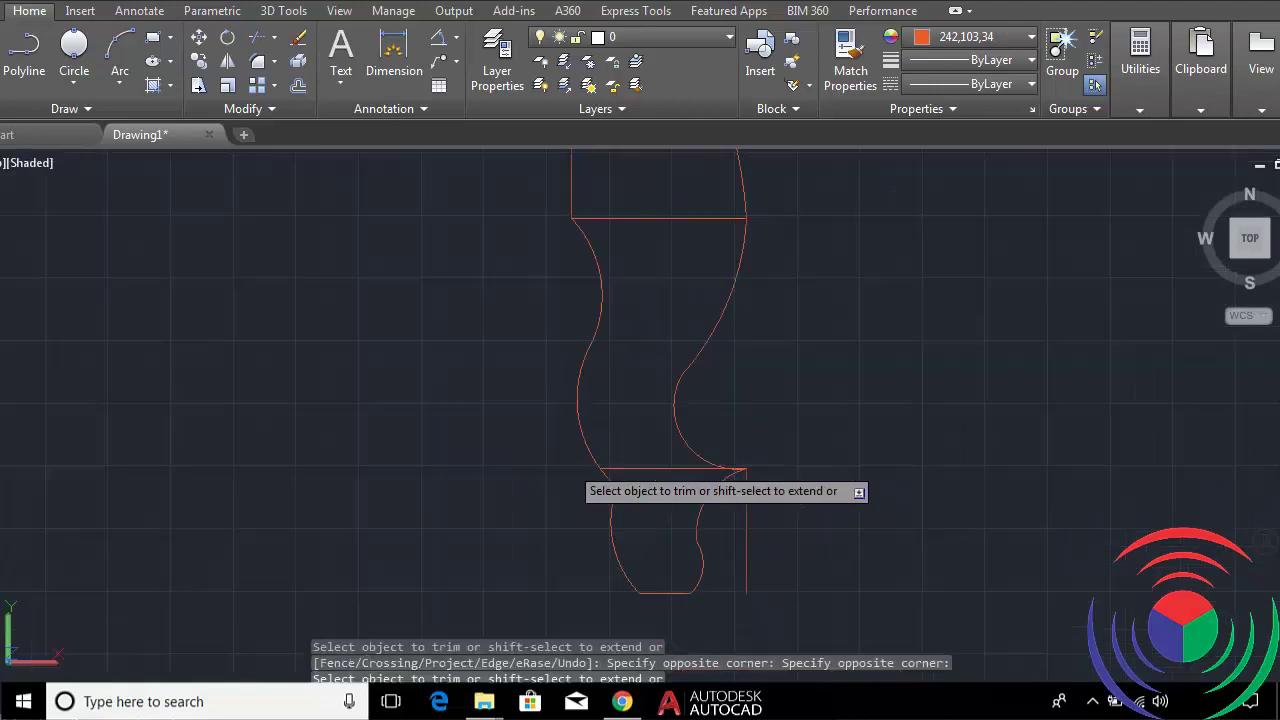
scroll(737, 471, "down", 1)
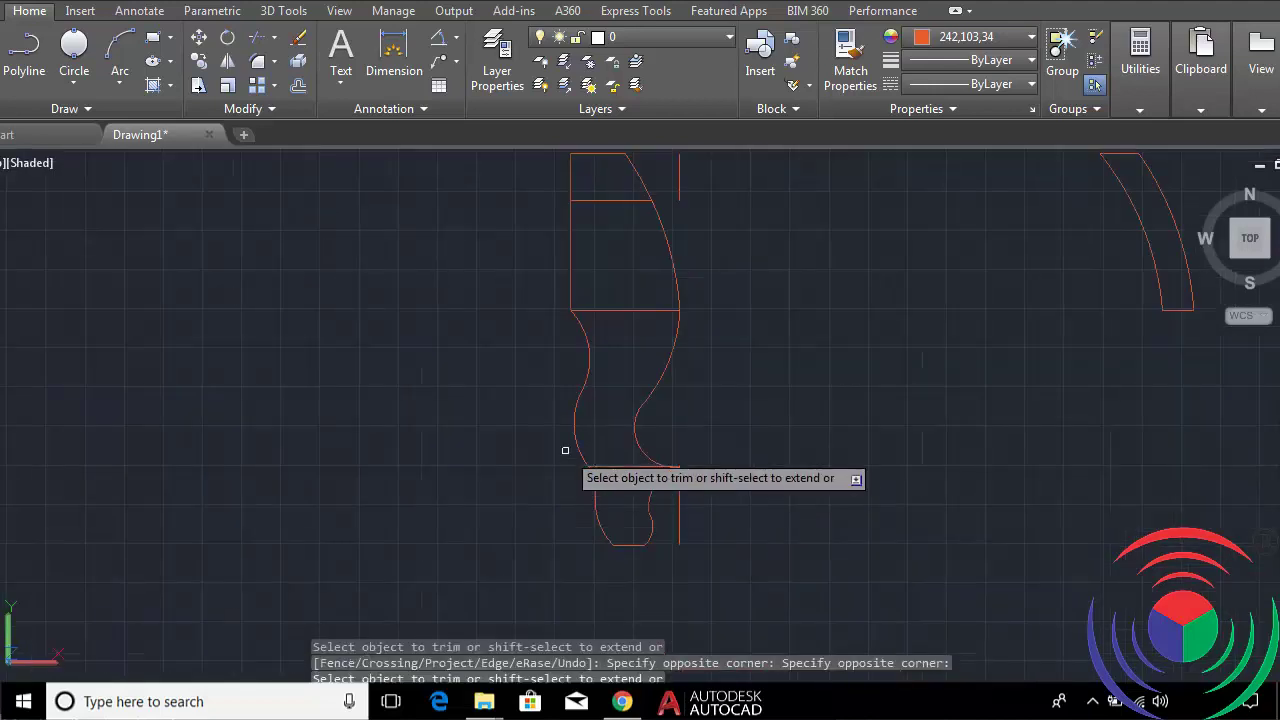
left_click(626, 466)
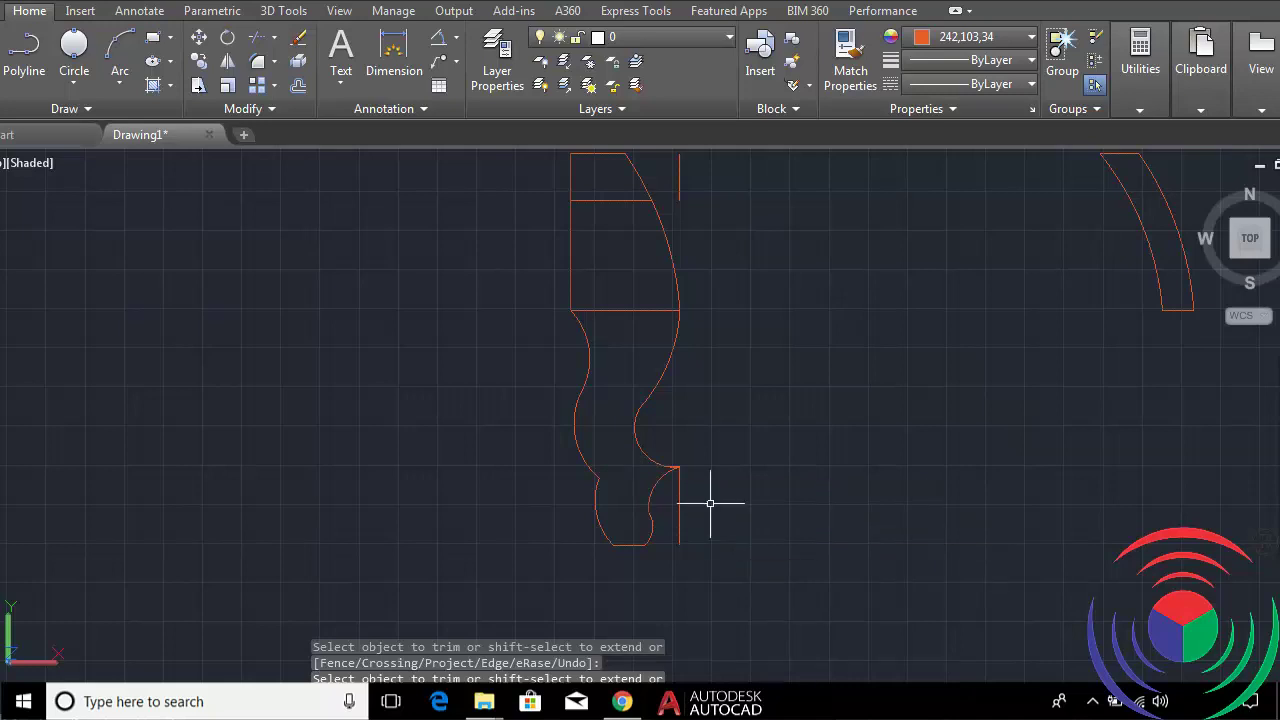
End Trim and erase the leftover vertical line at the foot.
key("Escape")
left_click(679, 498)
type("e")
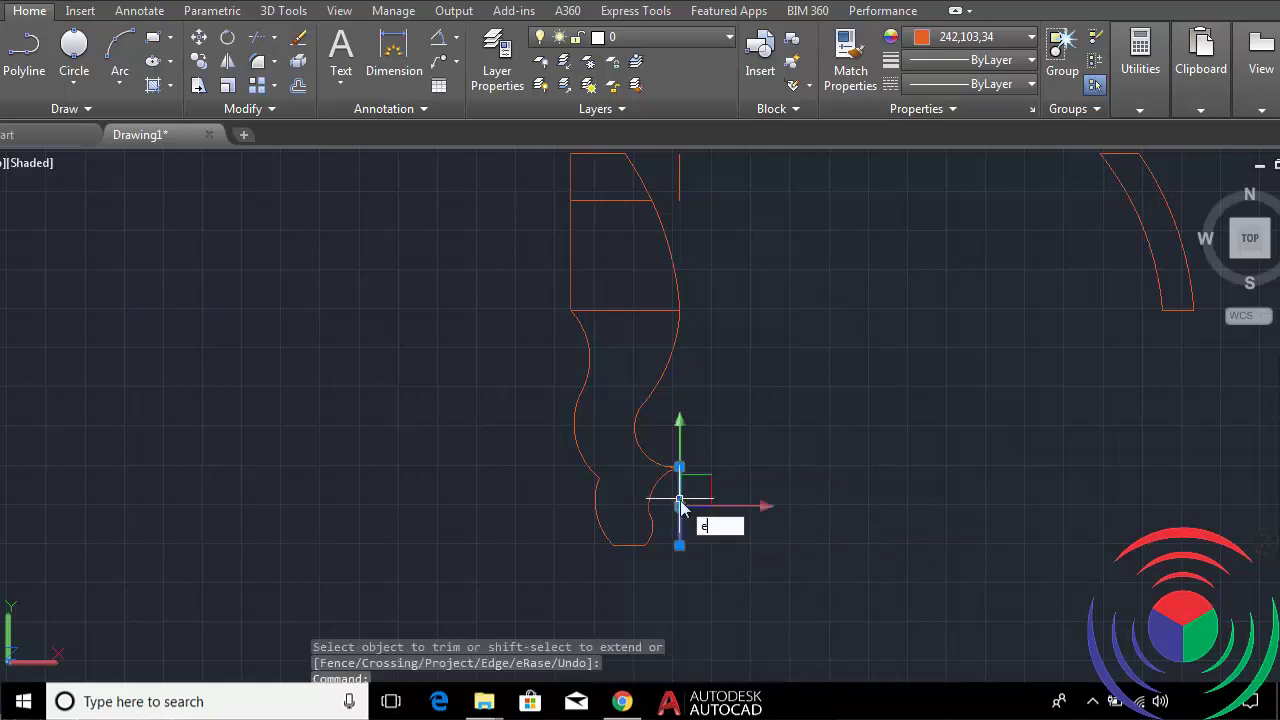
key("Return")
Erase the stray straight line at the curve tip.
scroll(677, 500, "up", 2)
scroll(669, 450, "up", 3)
scroll(670, 443, "up", 3)
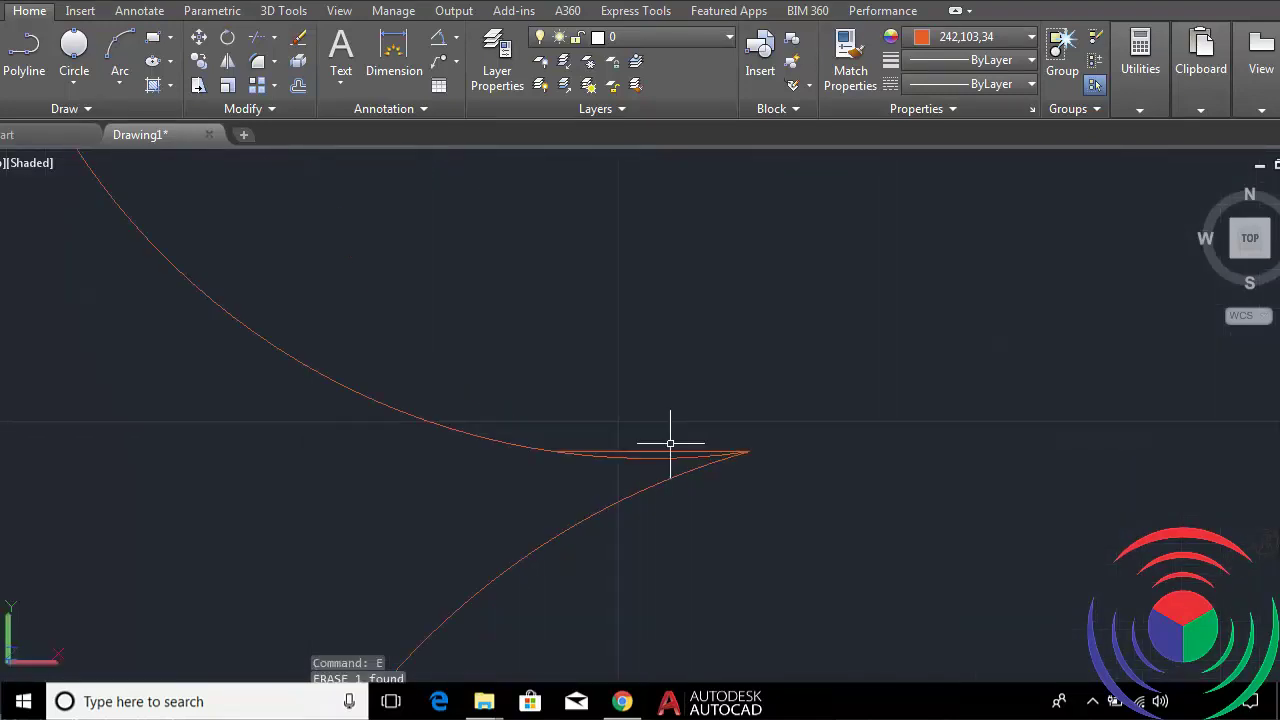
scroll(665, 450, "up", 4)
left_click(661, 467)
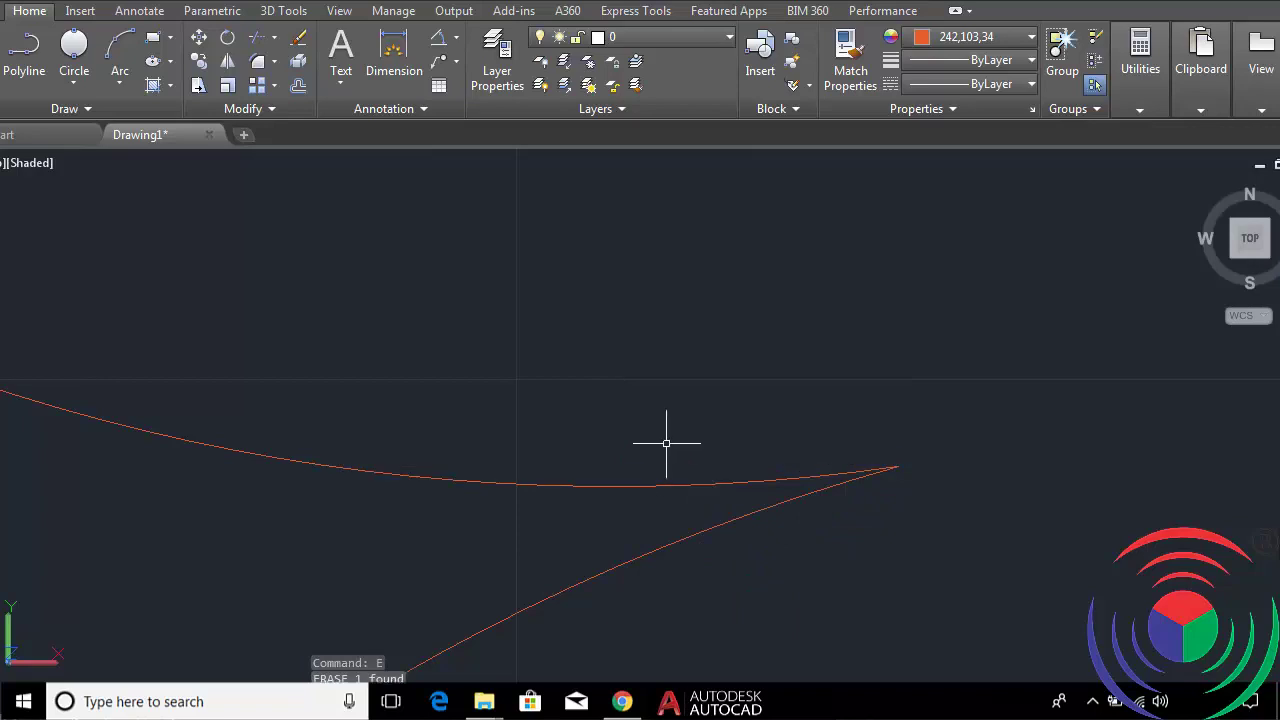
scroll(666, 443, "down", 2)
scroll(677, 443, "down", 3)
scroll(690, 470, "down", 4)
scroll(653, 352, "up", 3)
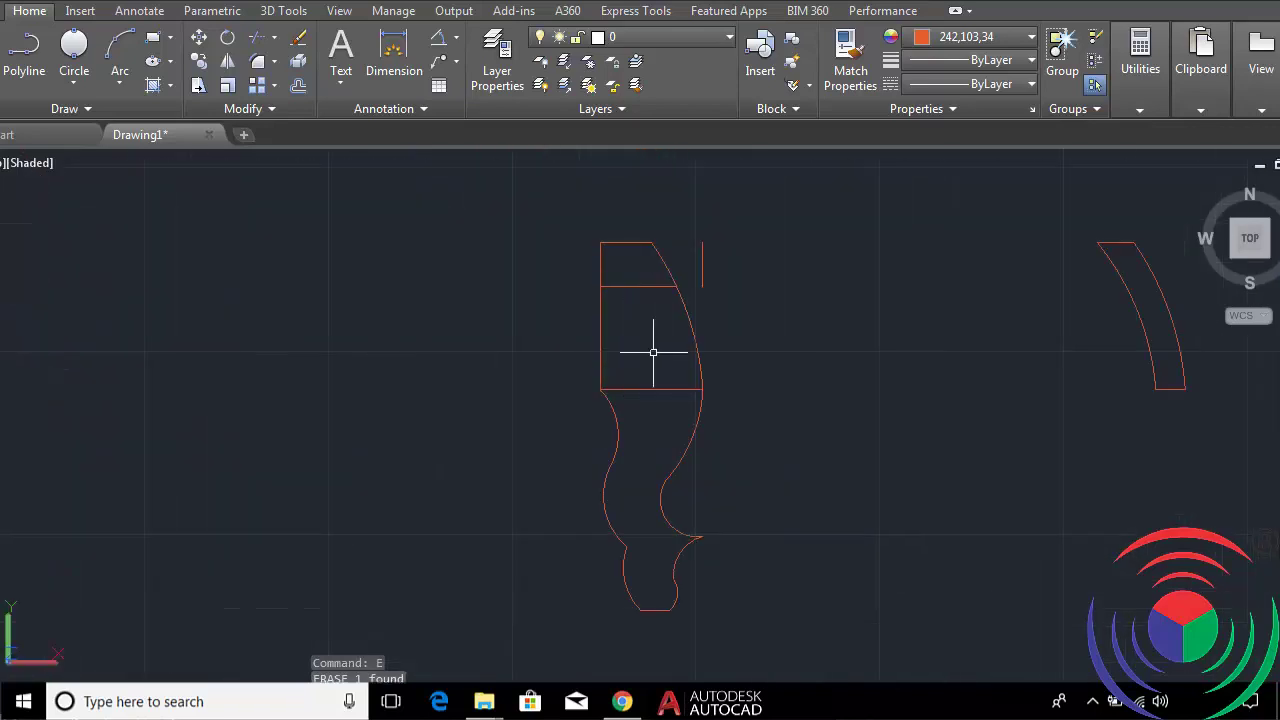
scroll(653, 352, "up", 2)
scroll(686, 480, "up", 2)
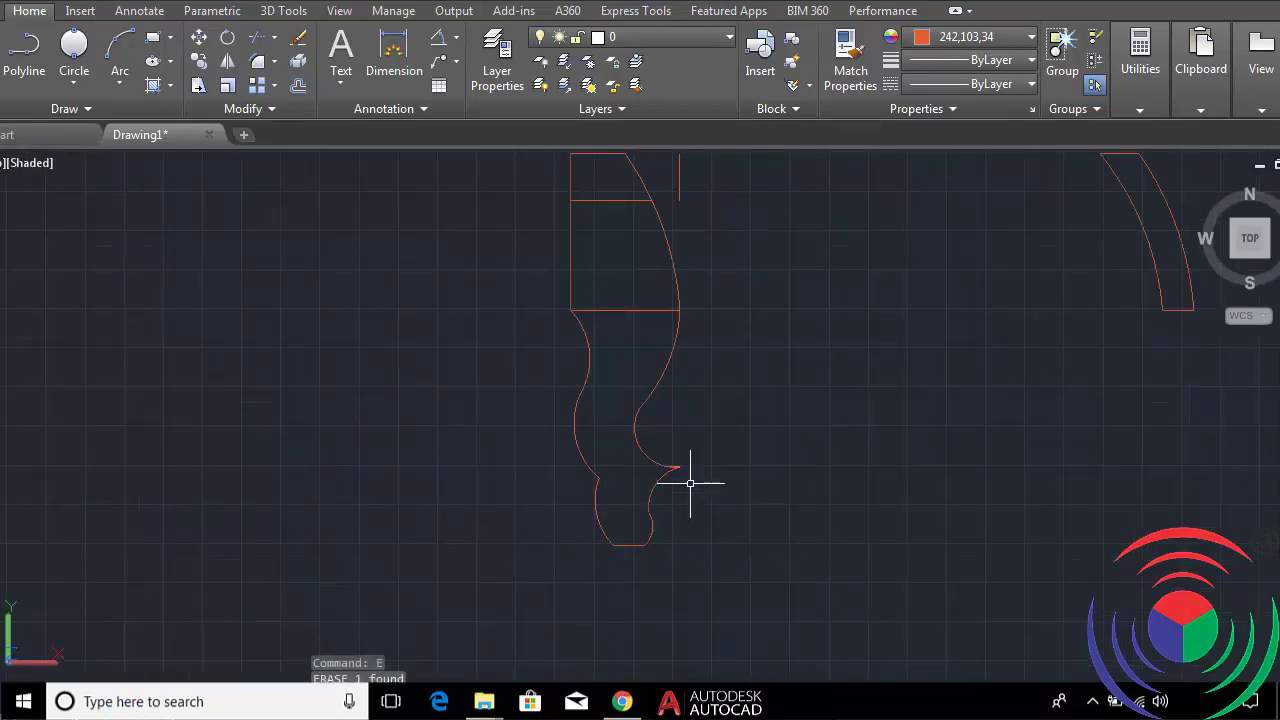
scroll(669, 457, "up", 2)
scroll(690, 462, "up", 3)
scroll(671, 443, "up", 4)
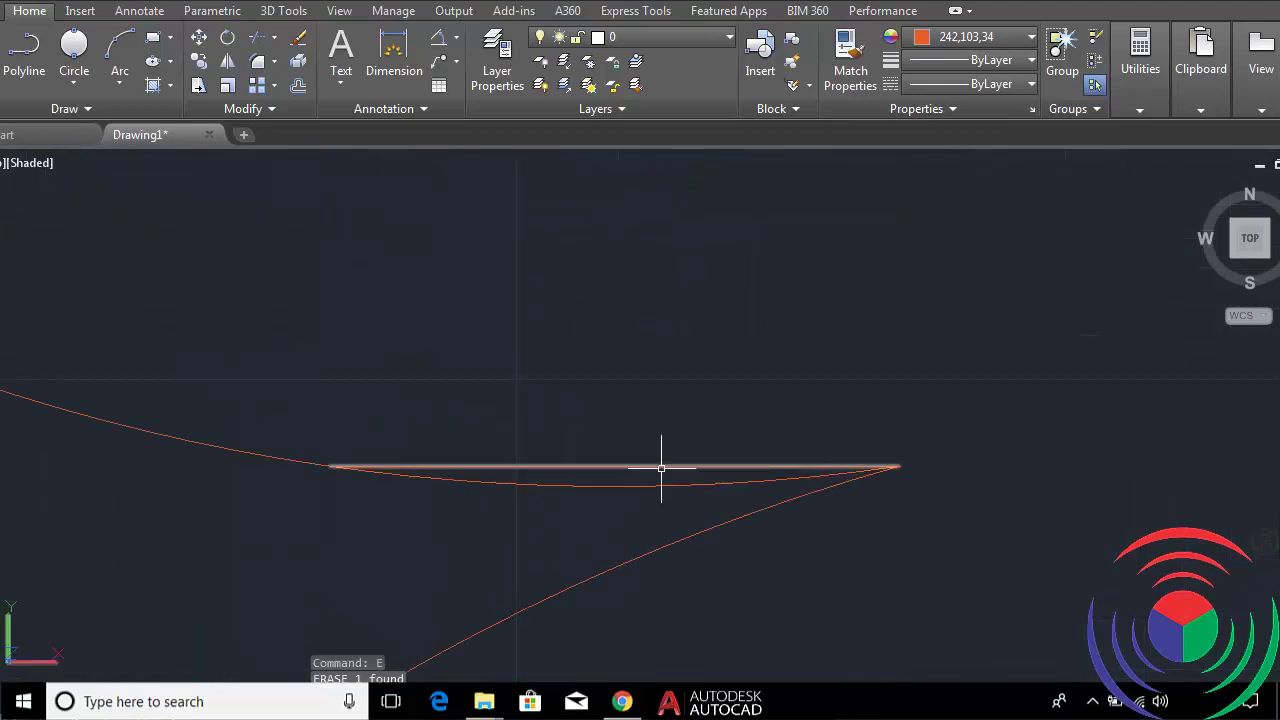
left_click(661, 464)
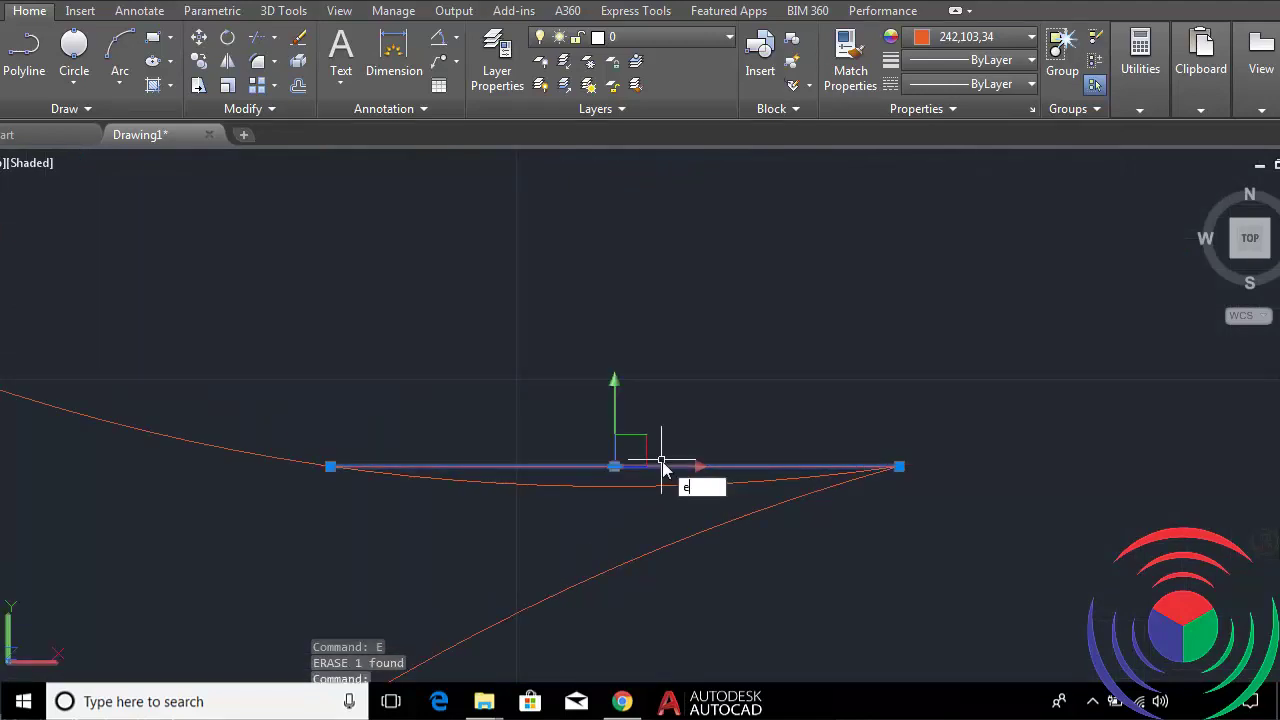
key("Return")
Window-select and erase the short vertical line near the leg's top.
scroll(664, 450, "down", 2)
scroll(675, 443, "down", 3)
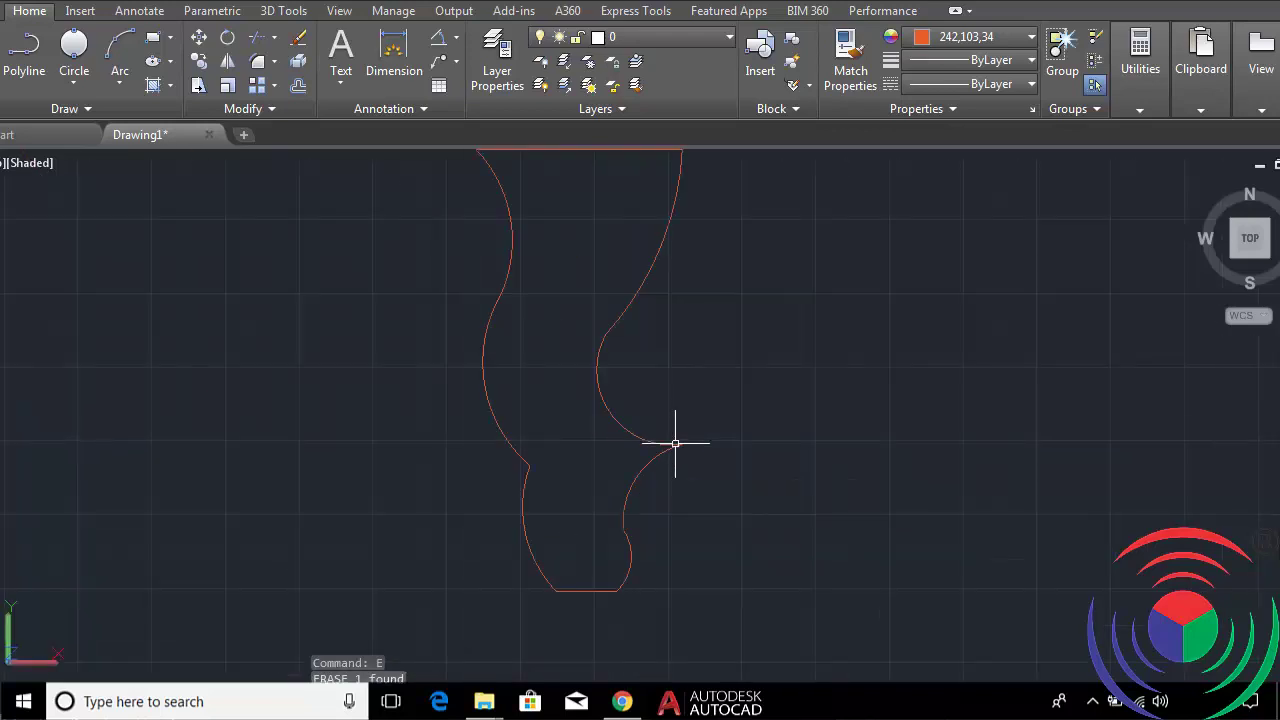
scroll(675, 443, "down", 3)
scroll(660, 400, "up", 2)
scroll(653, 352, "up", 1)
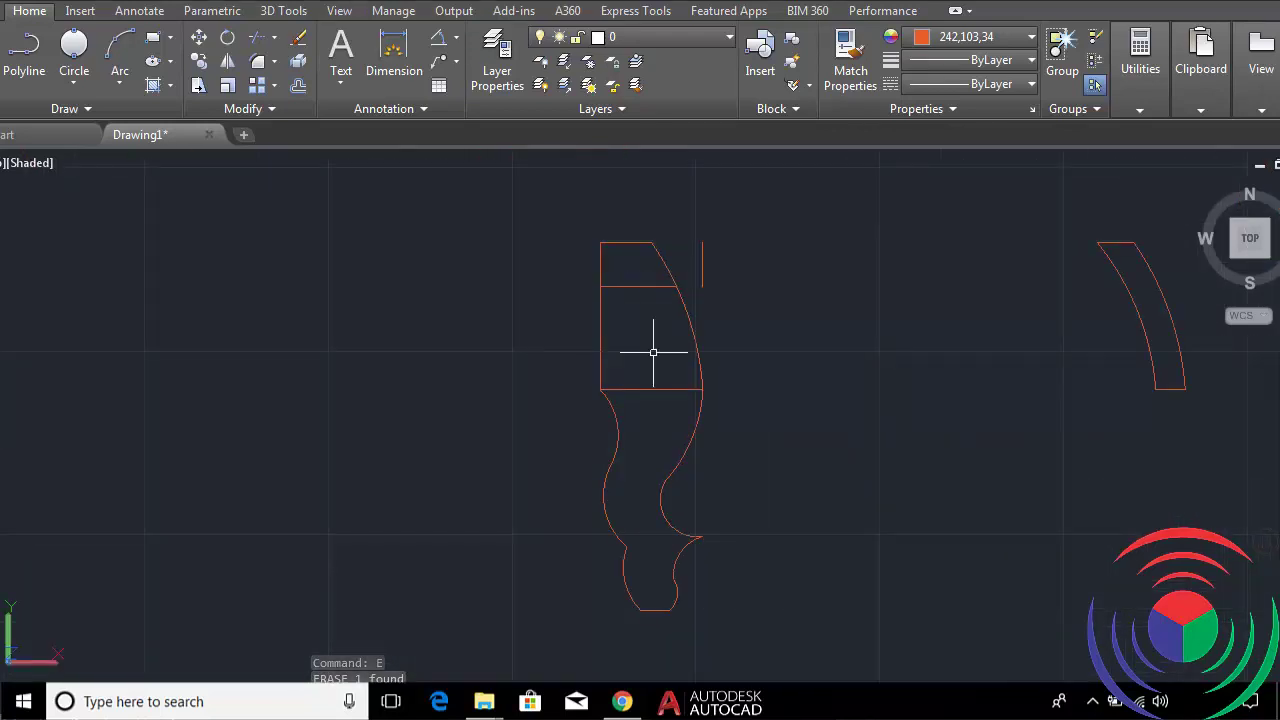
scroll(653, 352, "up", 1)
scroll(653, 352, "down", 1)
scroll(653, 352, "up", 1)
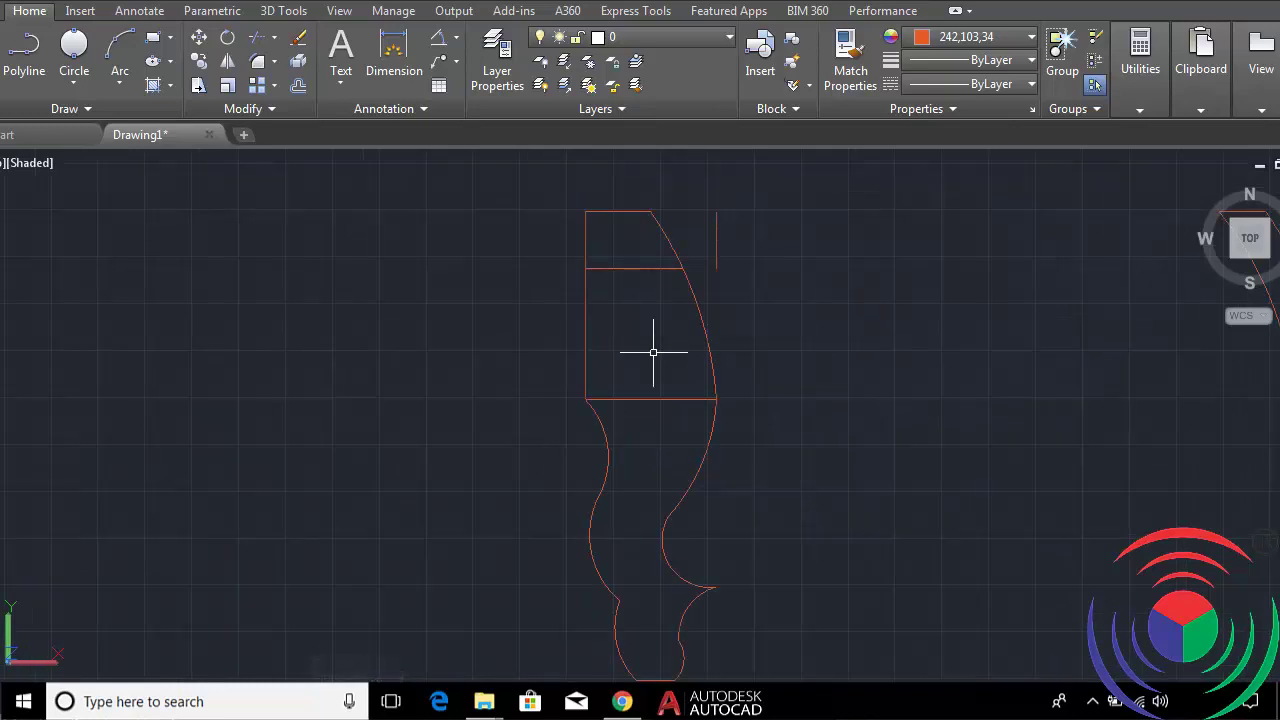
scroll(653, 352, "down", 1)
left_click(710, 254)
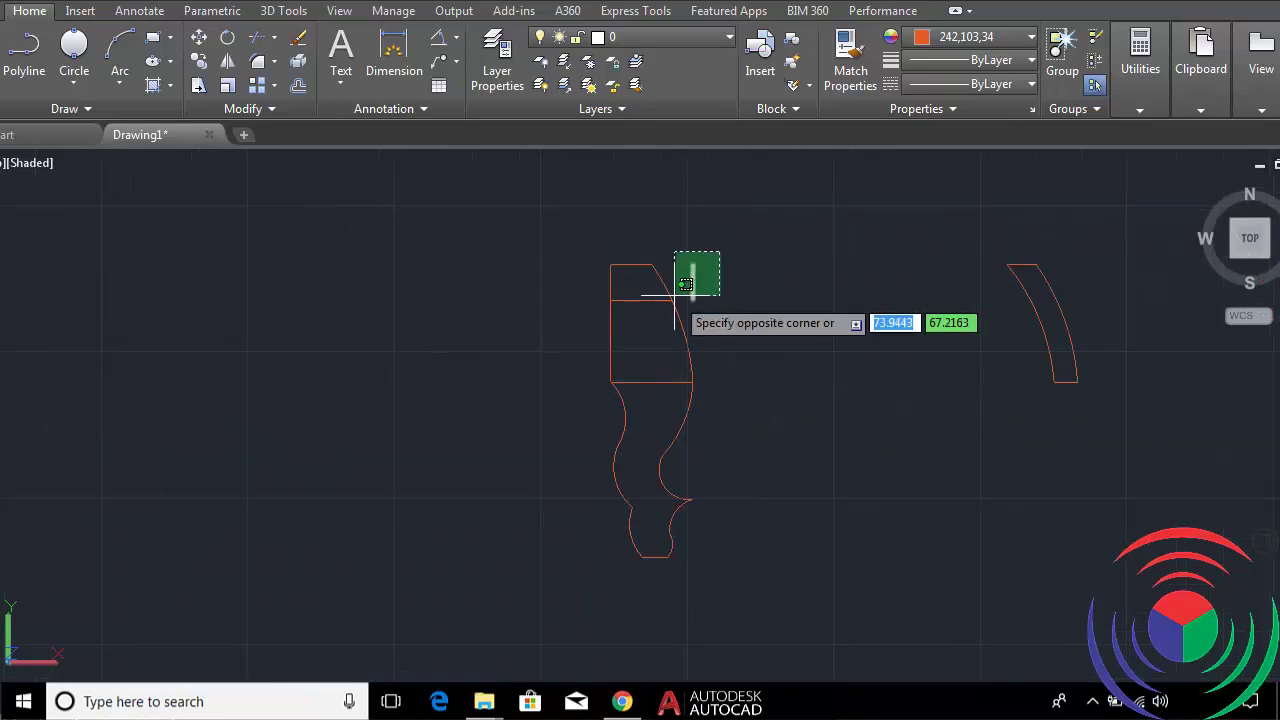
left_click(680, 294)
type("e")
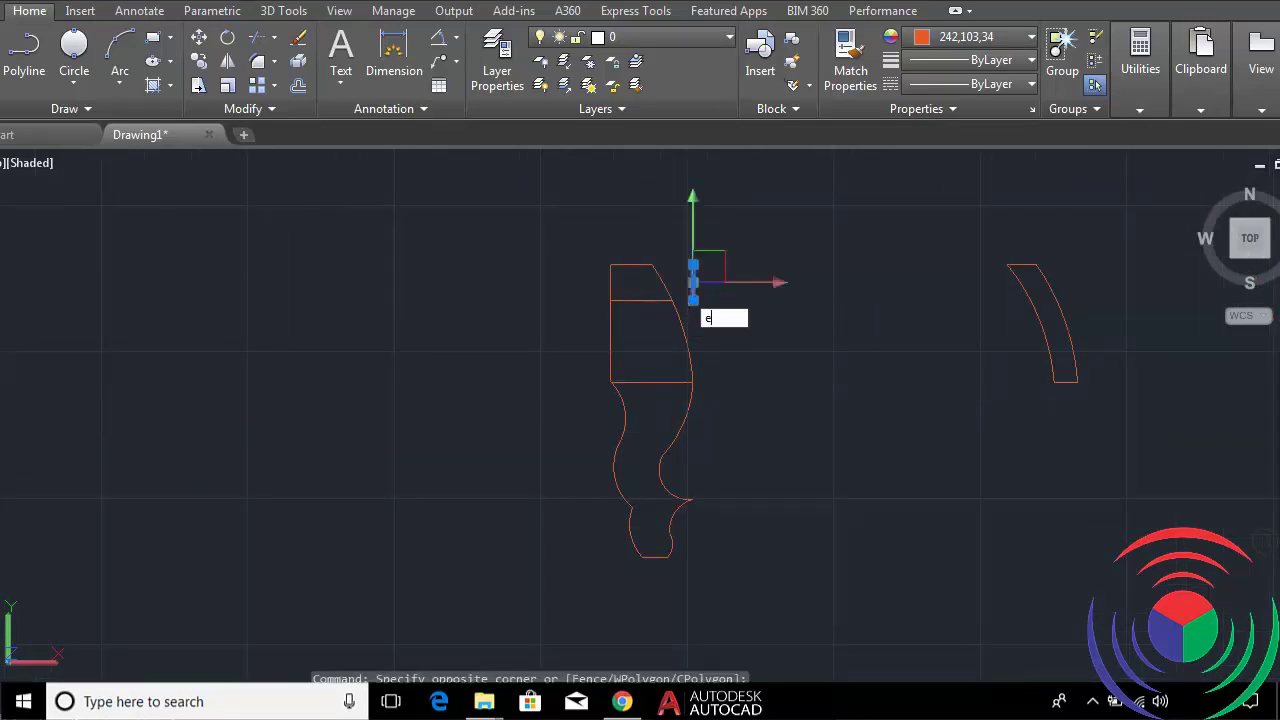
key("Return")
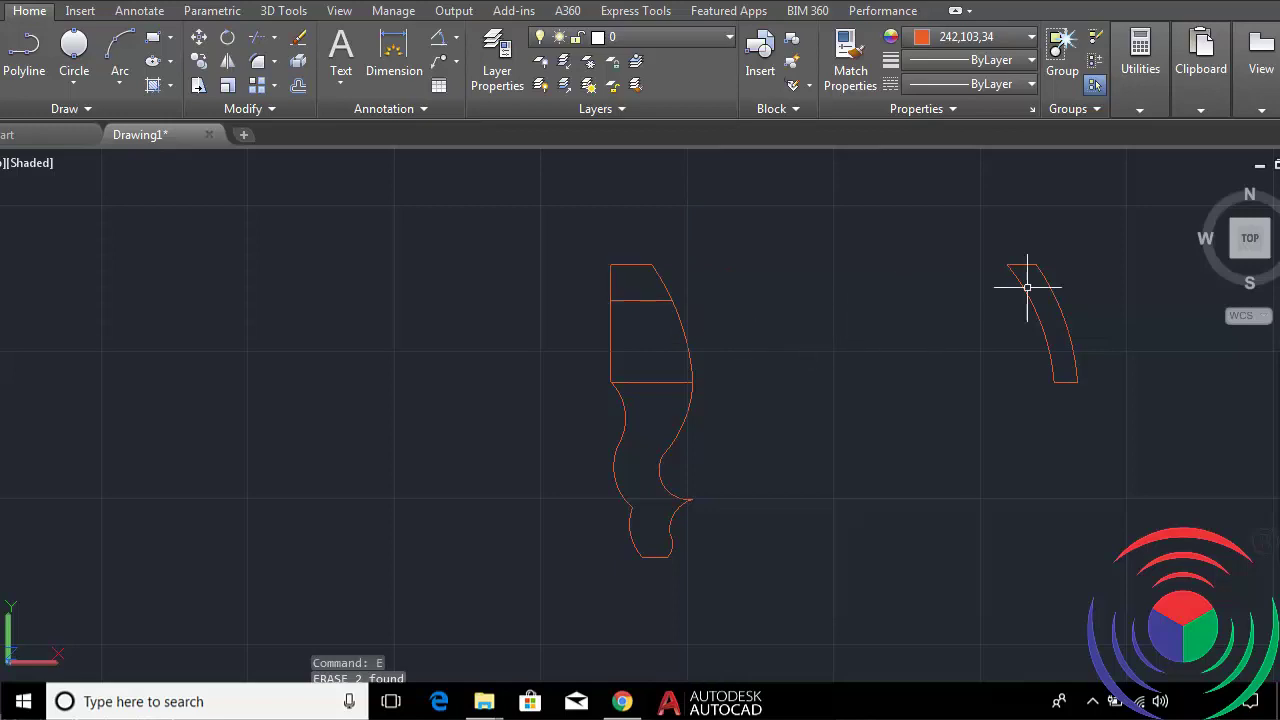
Switch the drawing to an SE Isometric view with the ViewCube.
left_click(1266, 255)
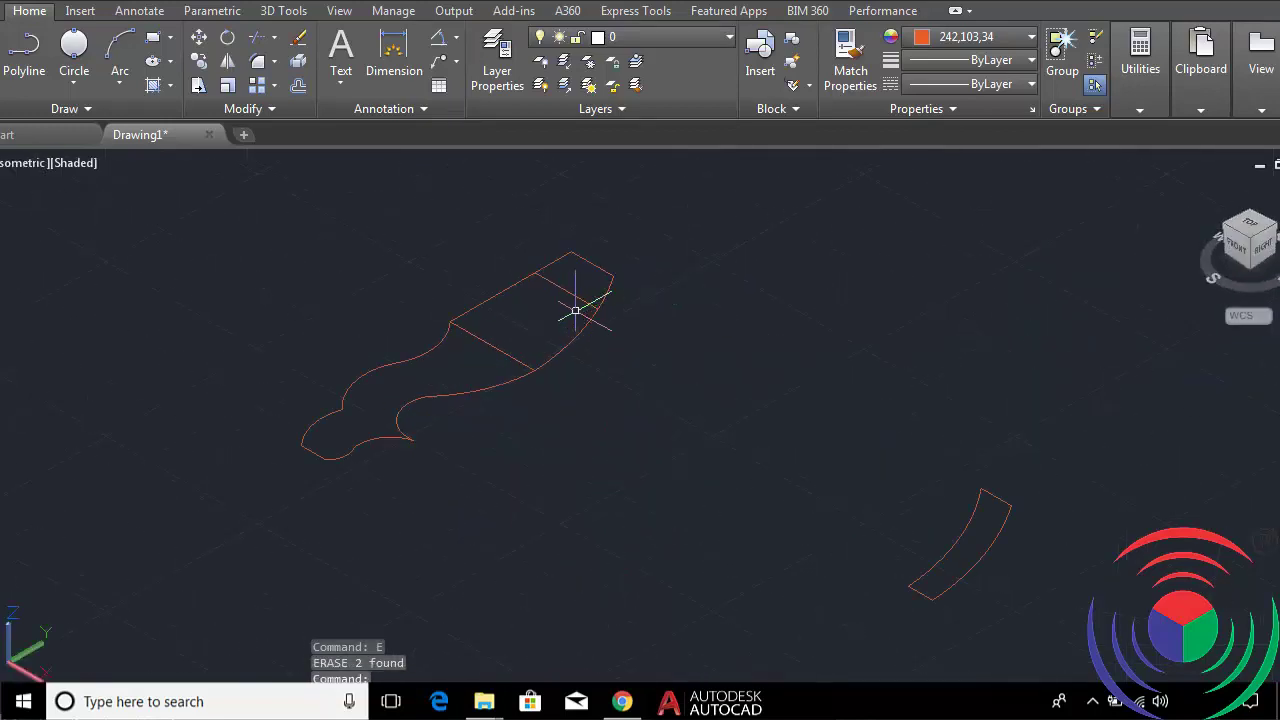
key("ctrl+z")
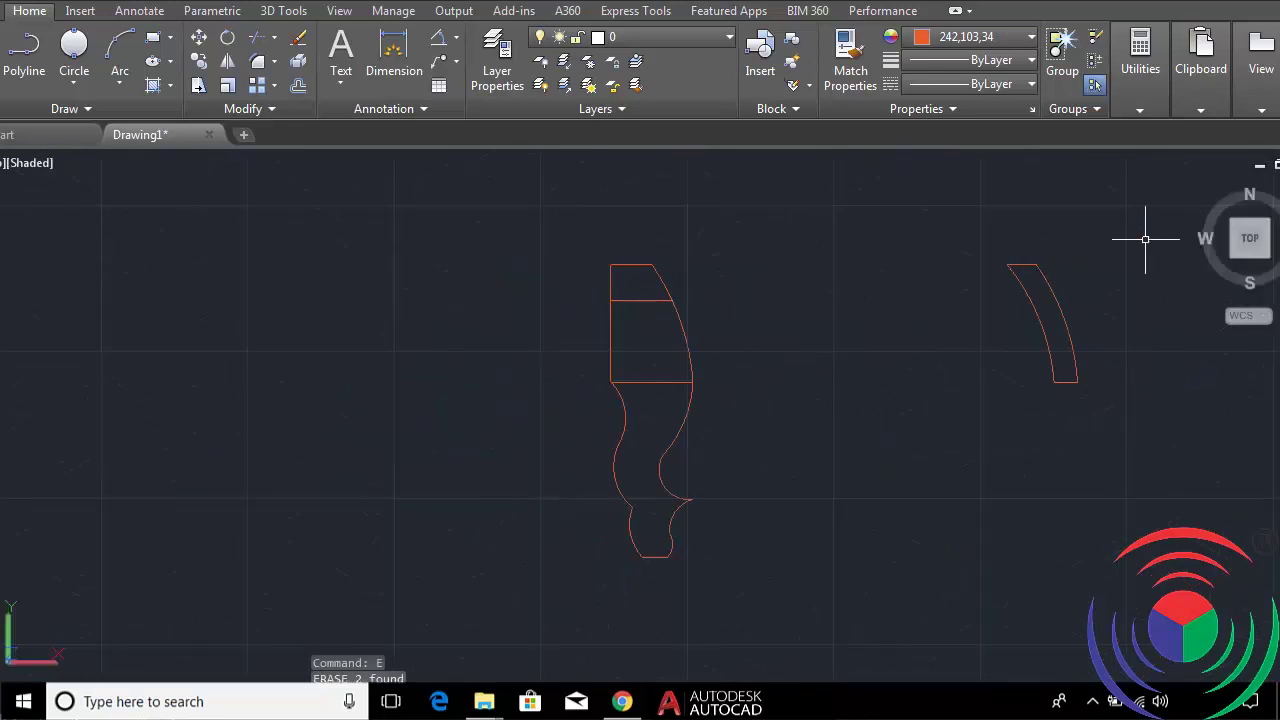
left_click(1267, 256)
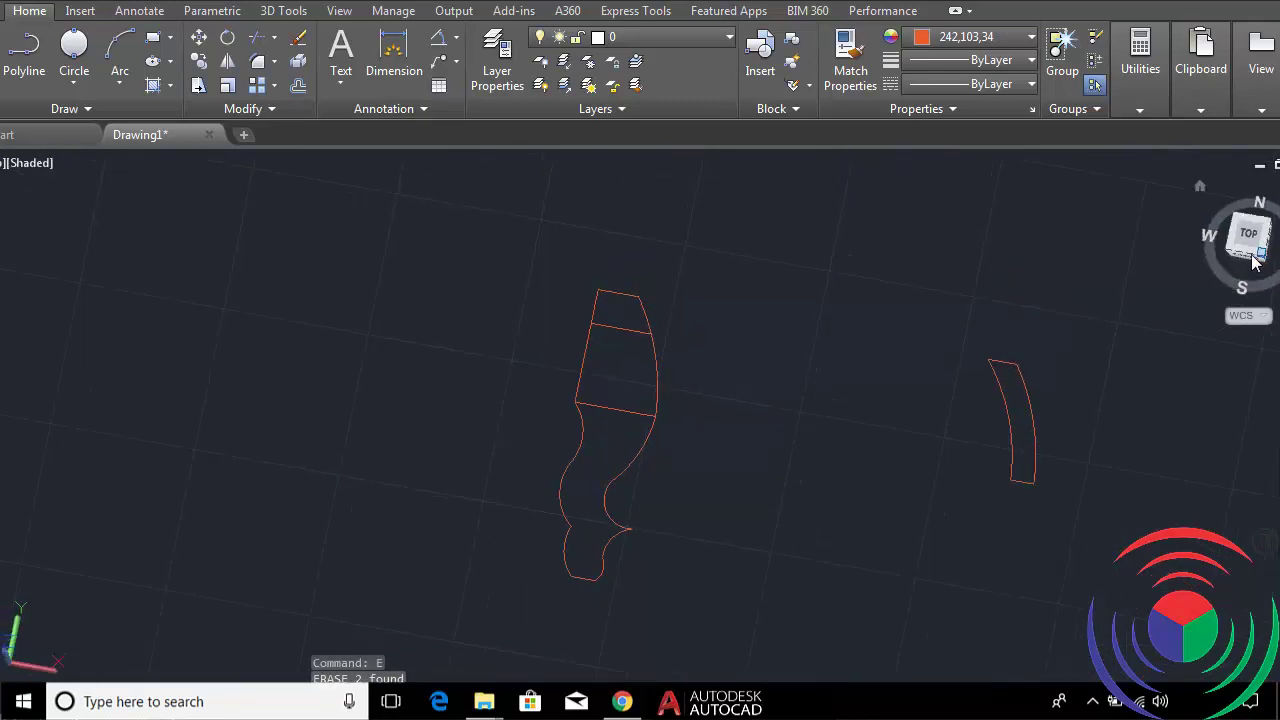
scroll(578, 320, "up", 2)
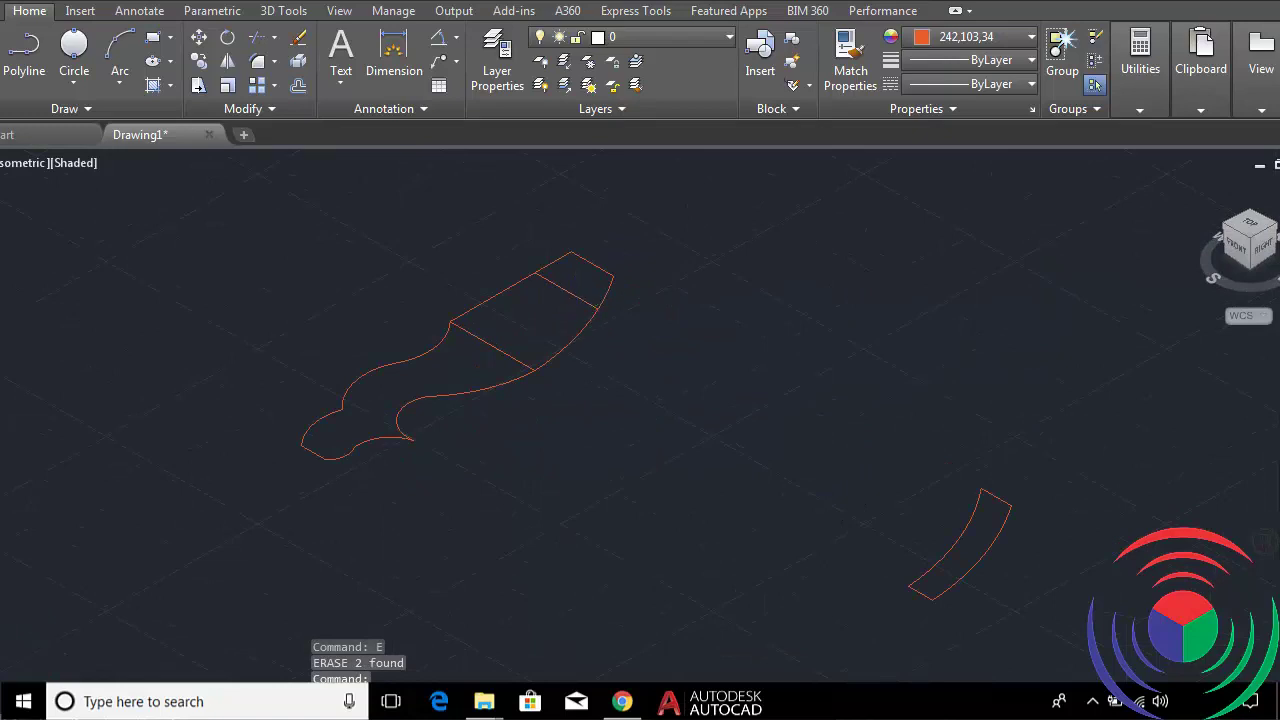
scroll(577, 310, "up", 2)
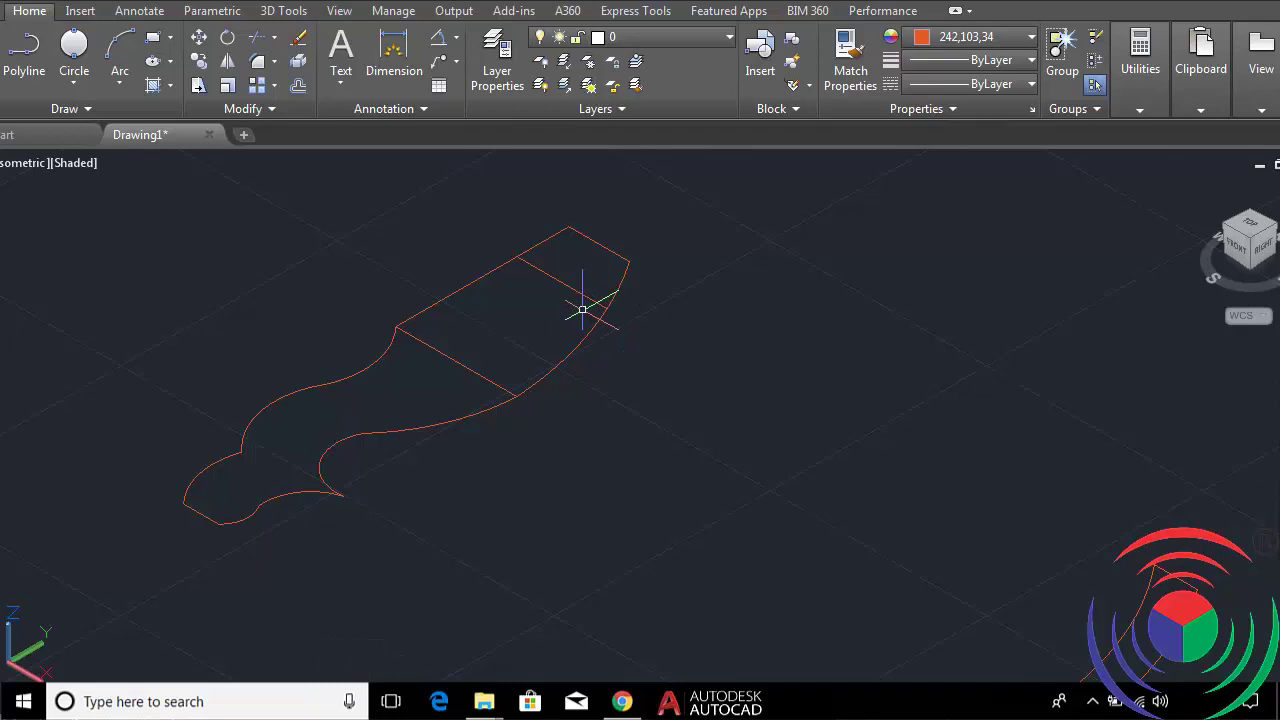
key("Delete")
Hide the short top segment and the cross line inside the leg profile.
left_click(563, 270)
left_click(515, 360)
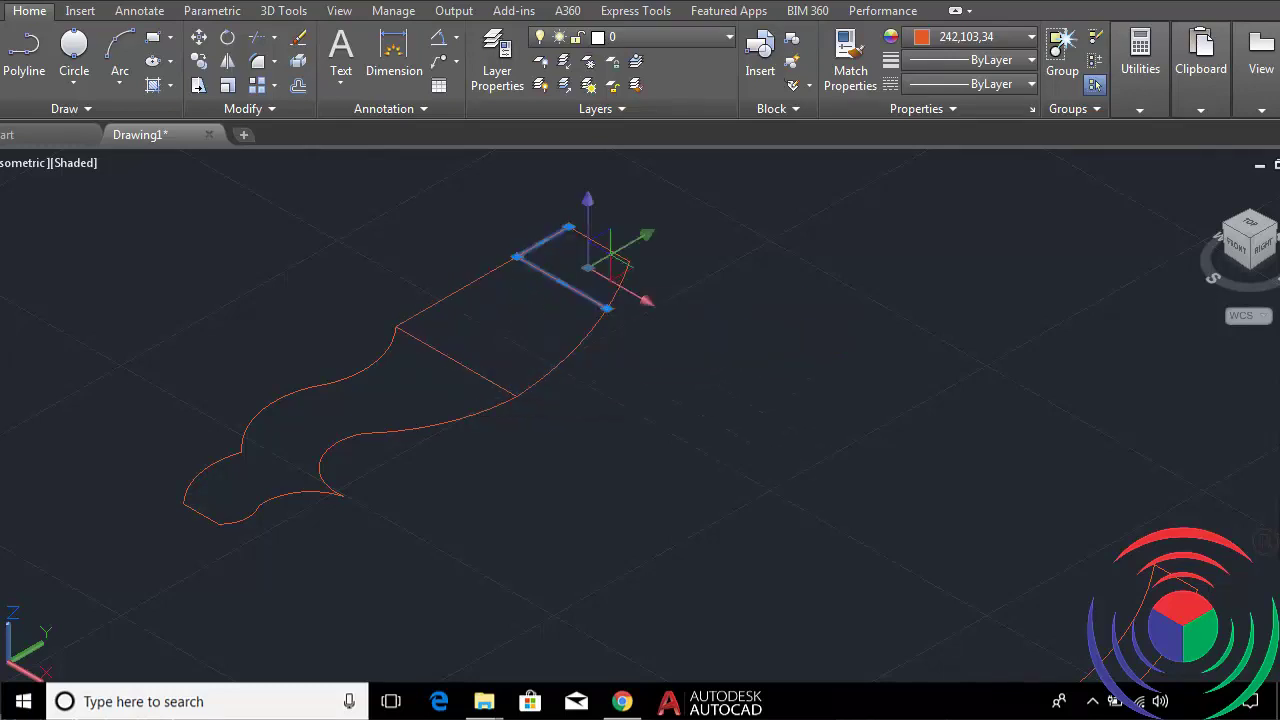
left_click(465, 365)
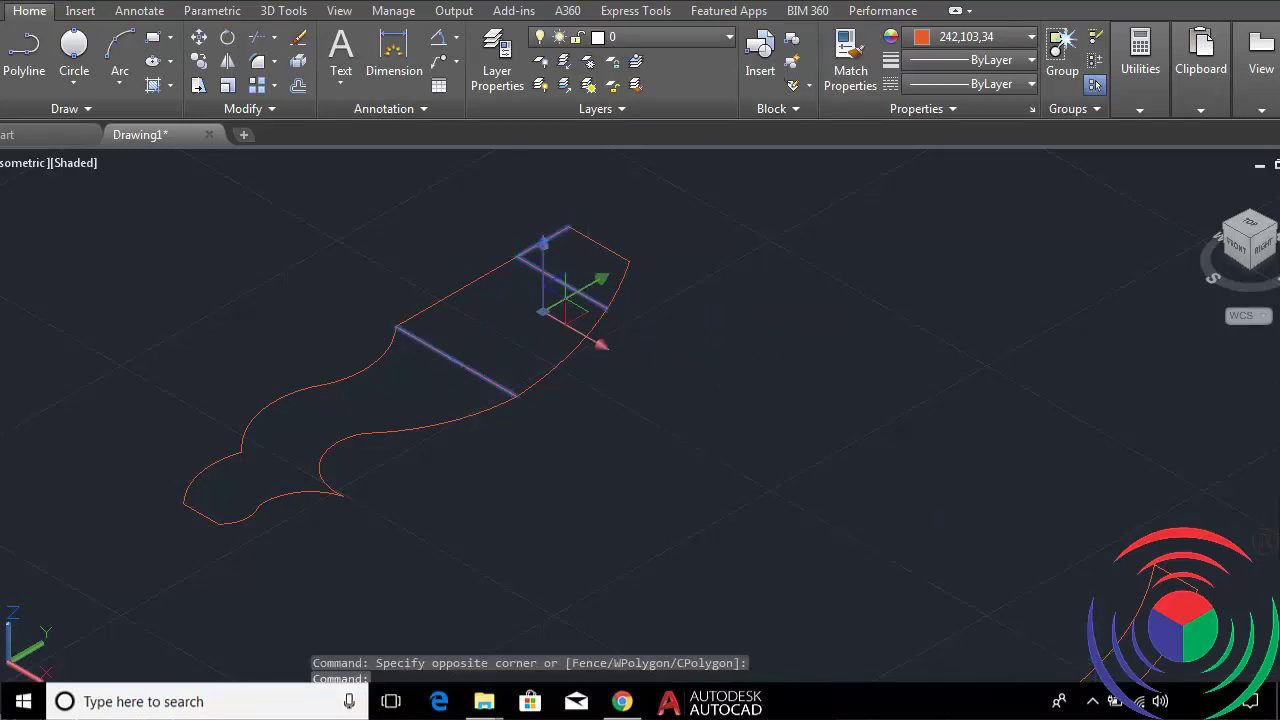
left_click(986, 580)
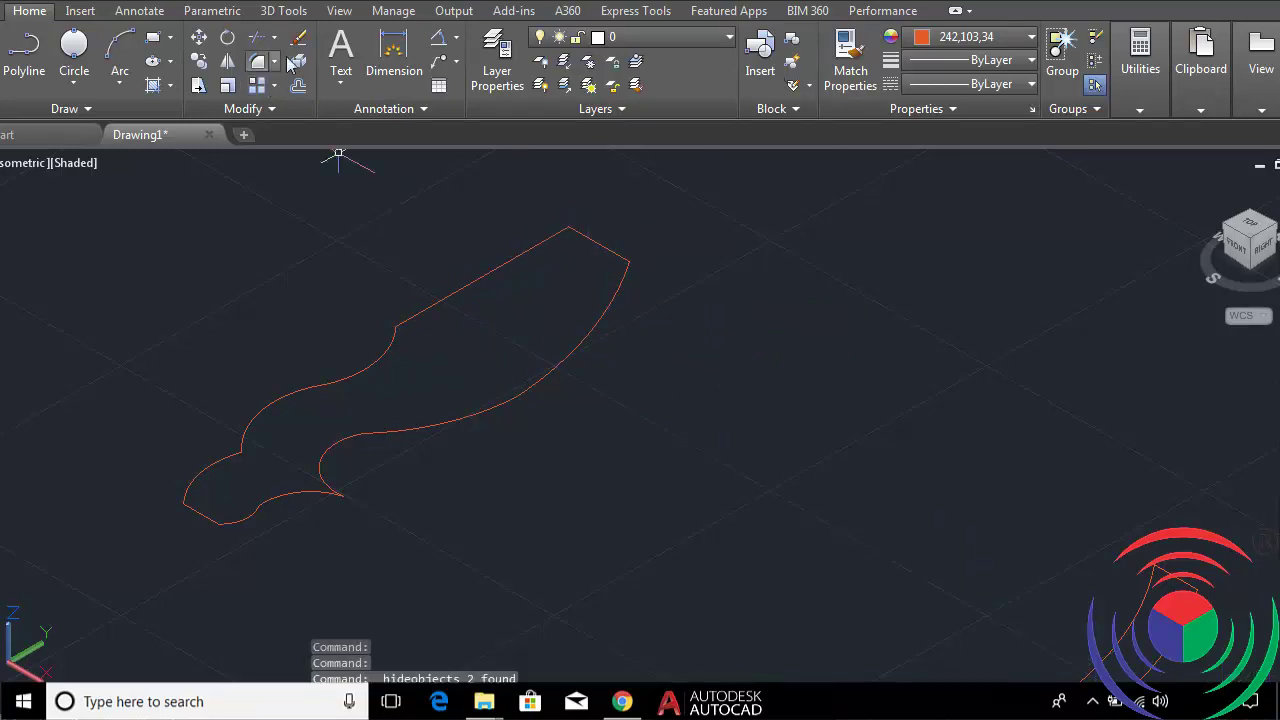
left_click(284, 12)
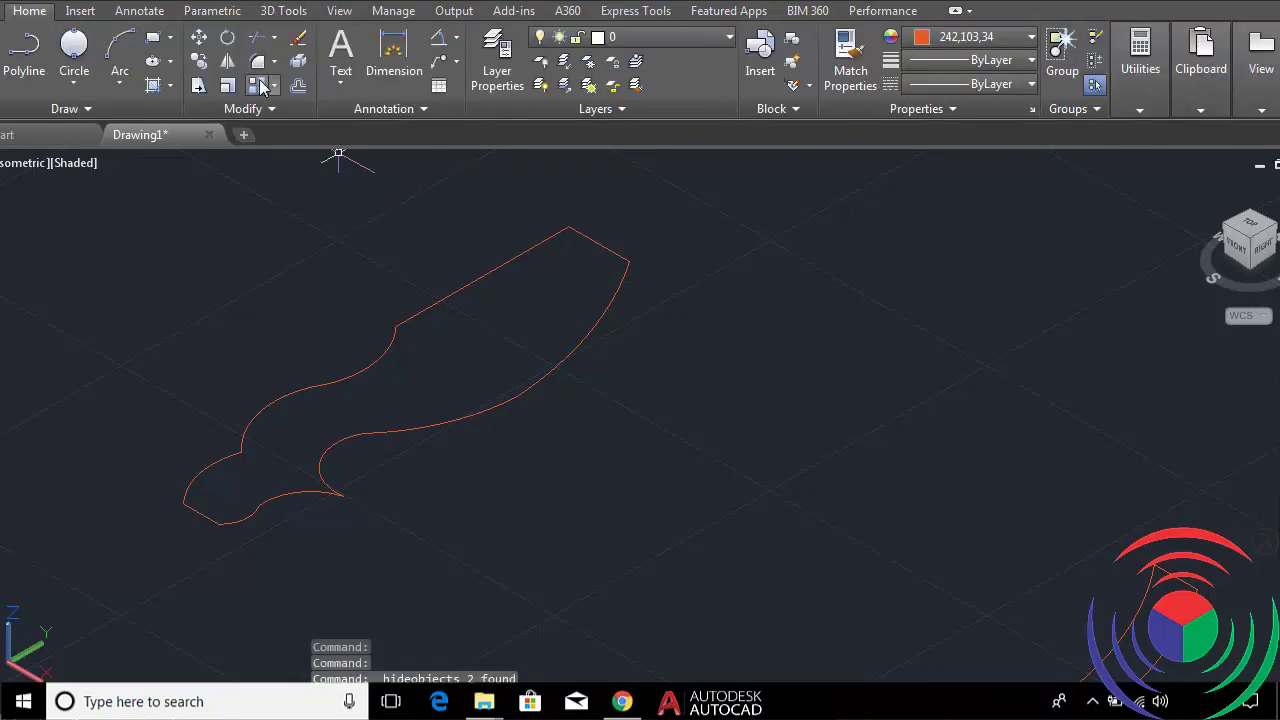
Presspull the leg outline upward into a solid, snapping its height to a midpoint.
left_click(285, 12)
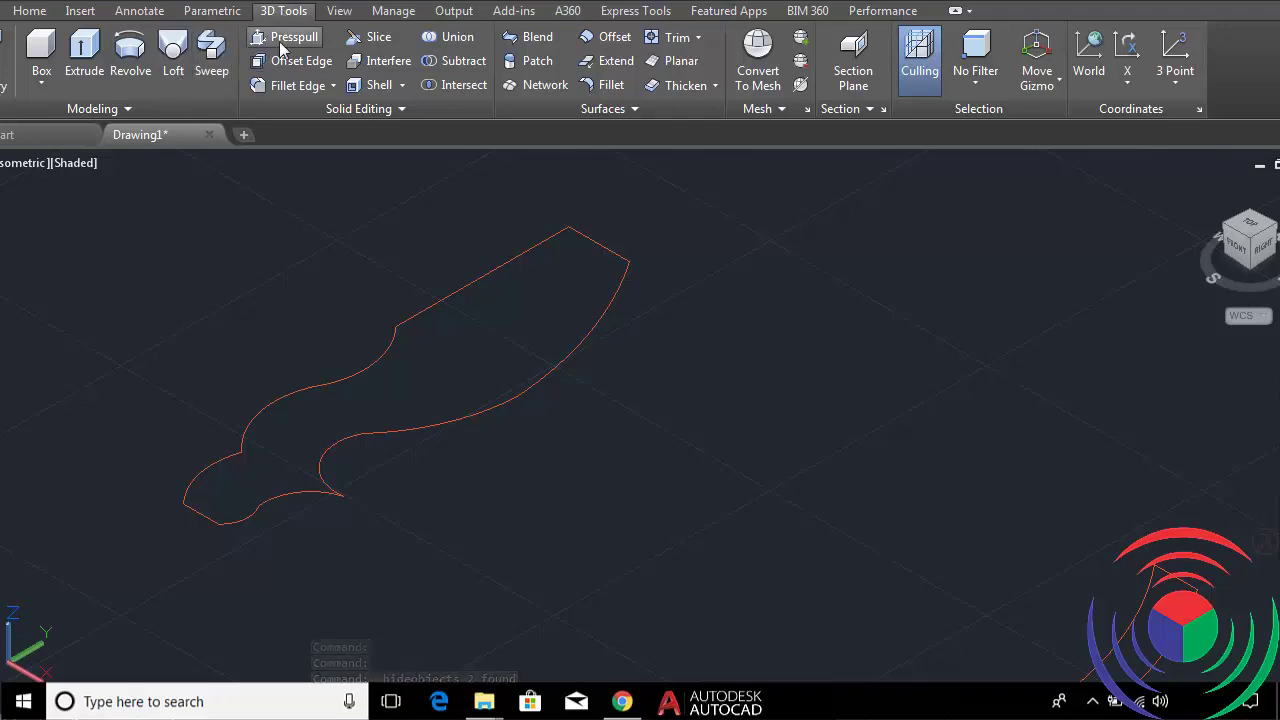
left_click(285, 40)
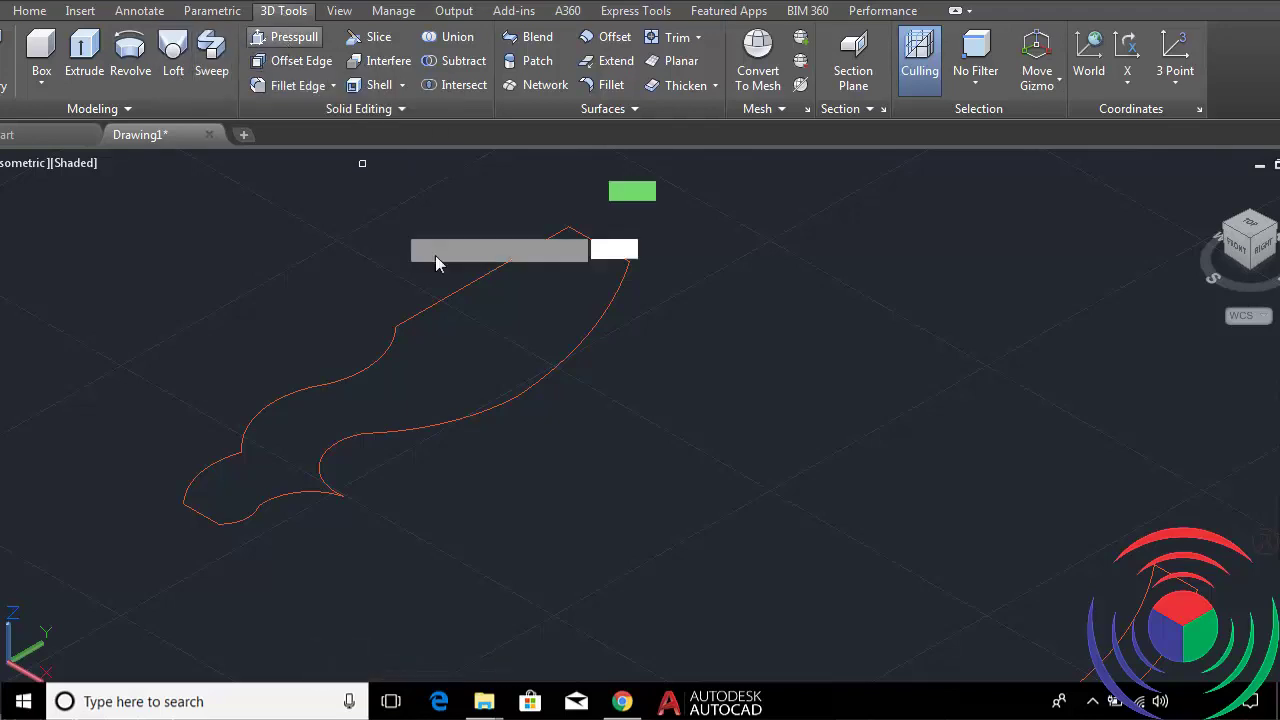
left_click(502, 340)
scroll(490, 255, "down", 3)
scroll(495, 245, "down", 2)
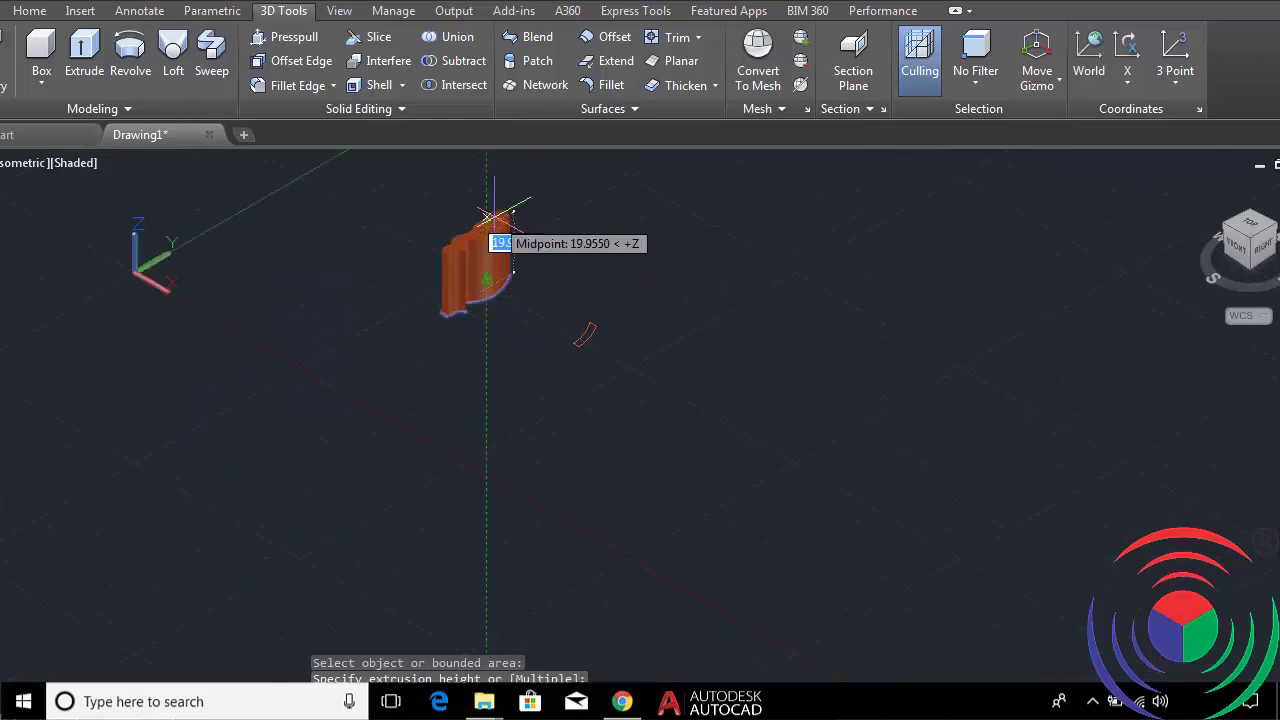
left_click(487, 217)
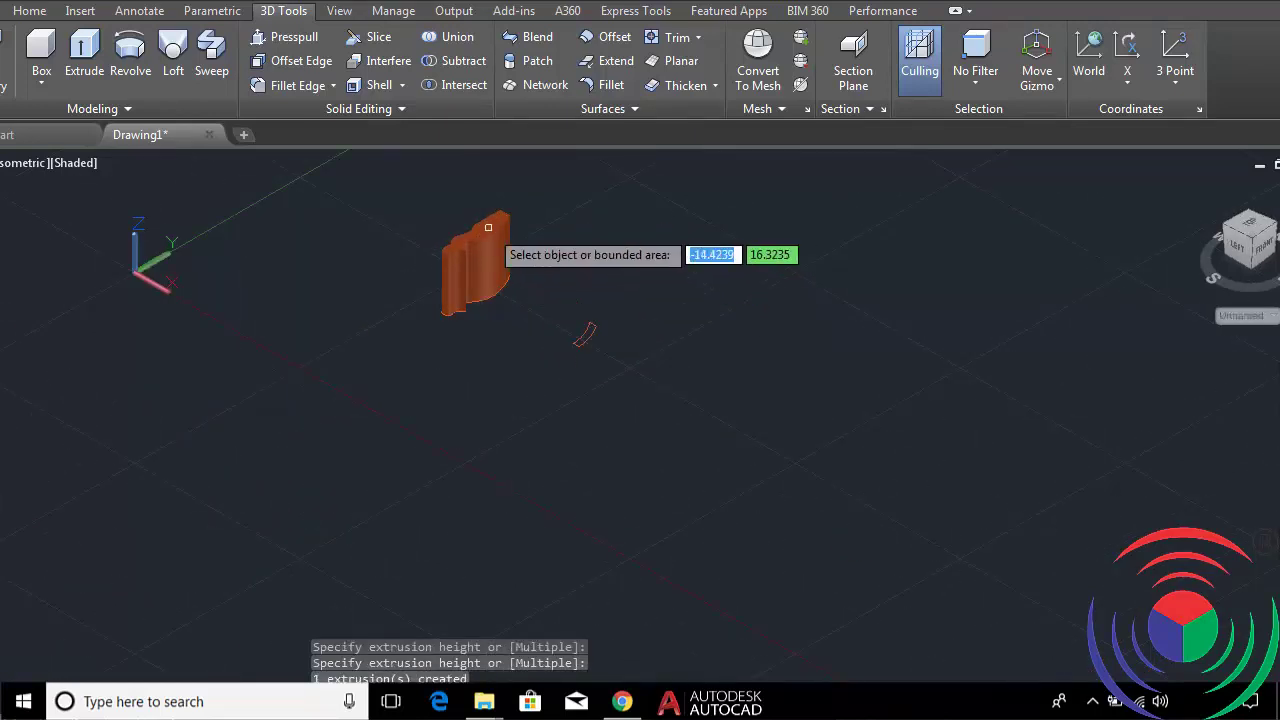
scroll(500, 225, "up", 2)
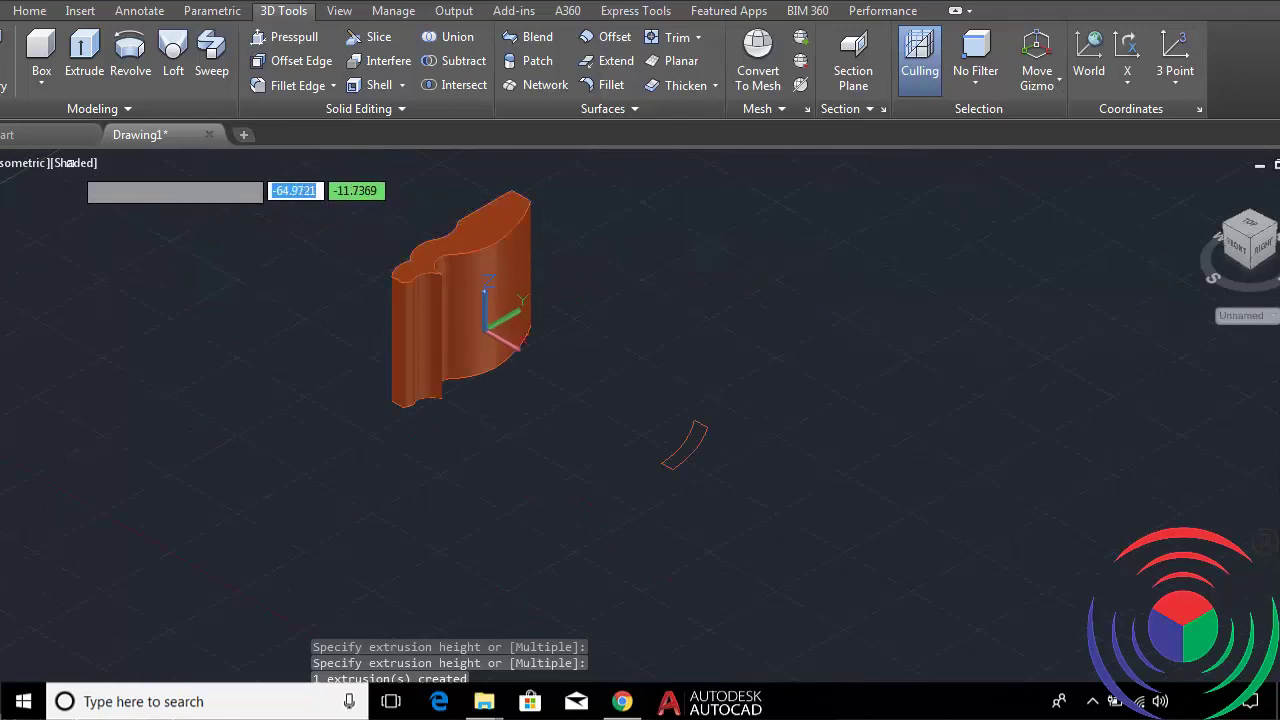
left_click(76, 162)
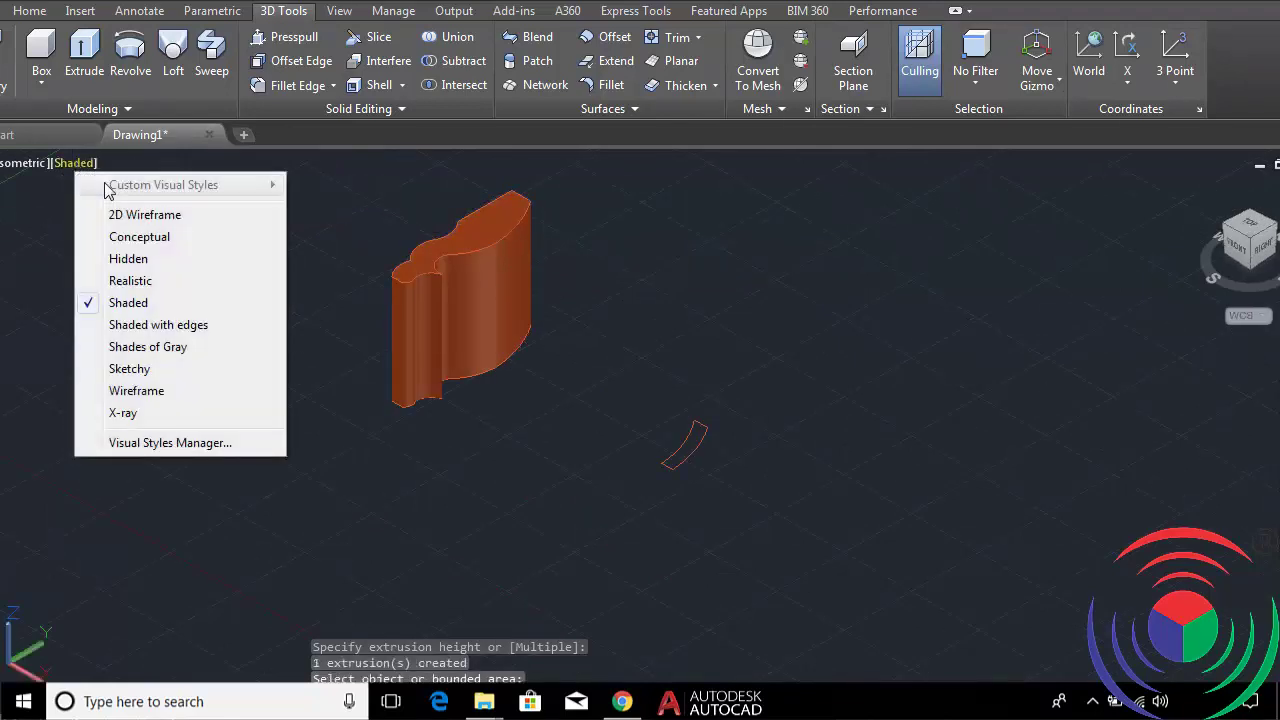
Switch to 2D Wireframe and copy the leg solid down-right onto the small arc profile.
left_click(140, 216)
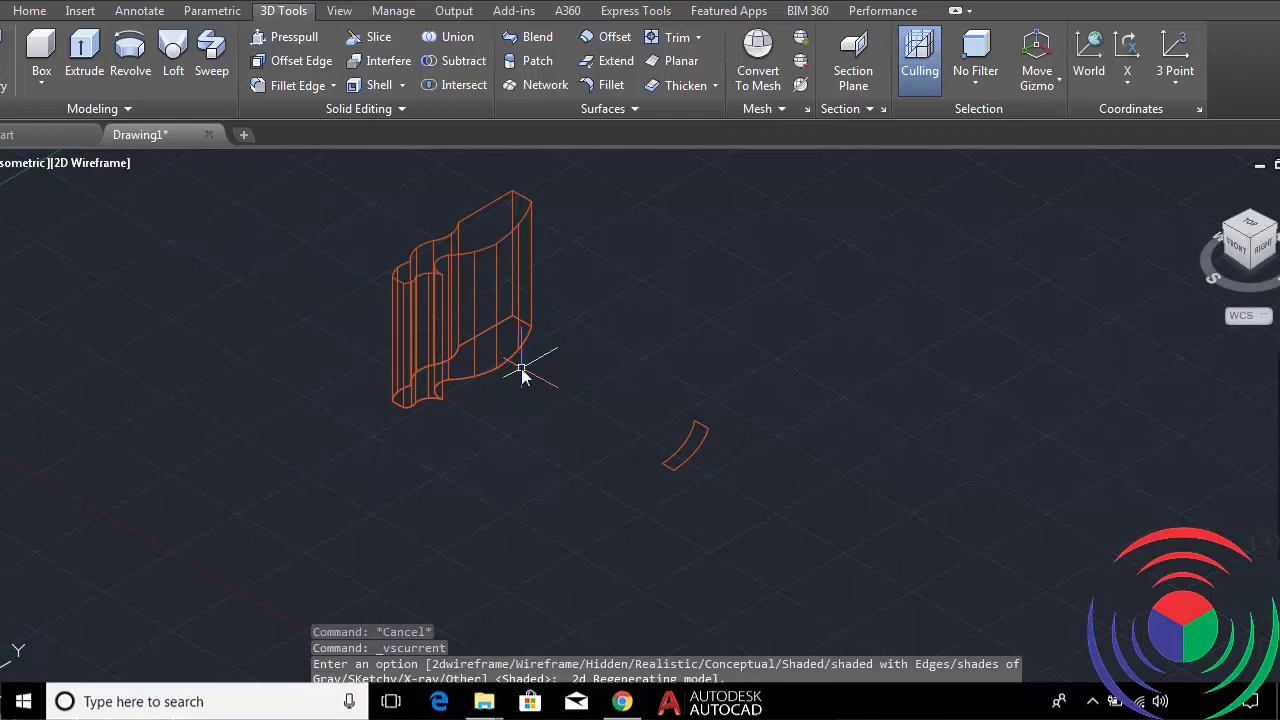
type("co")
key("Return")
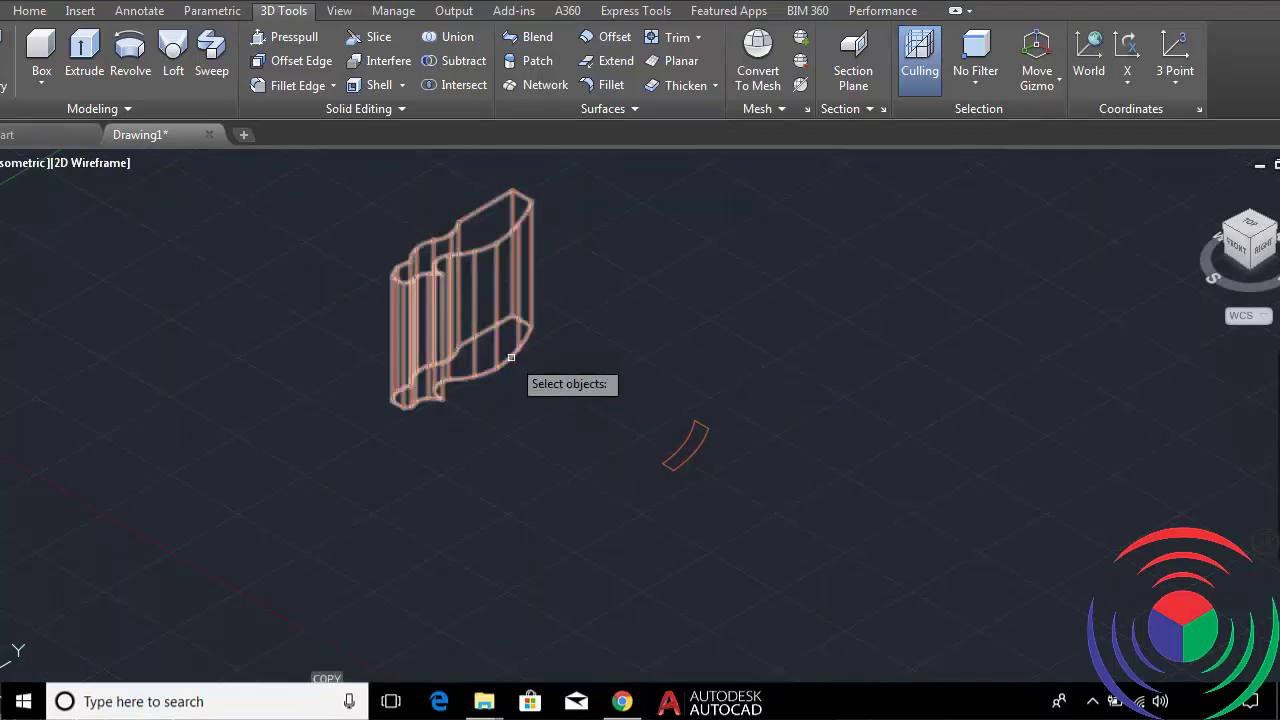
left_click(511, 357)
key("Return")
left_click(374, 478)
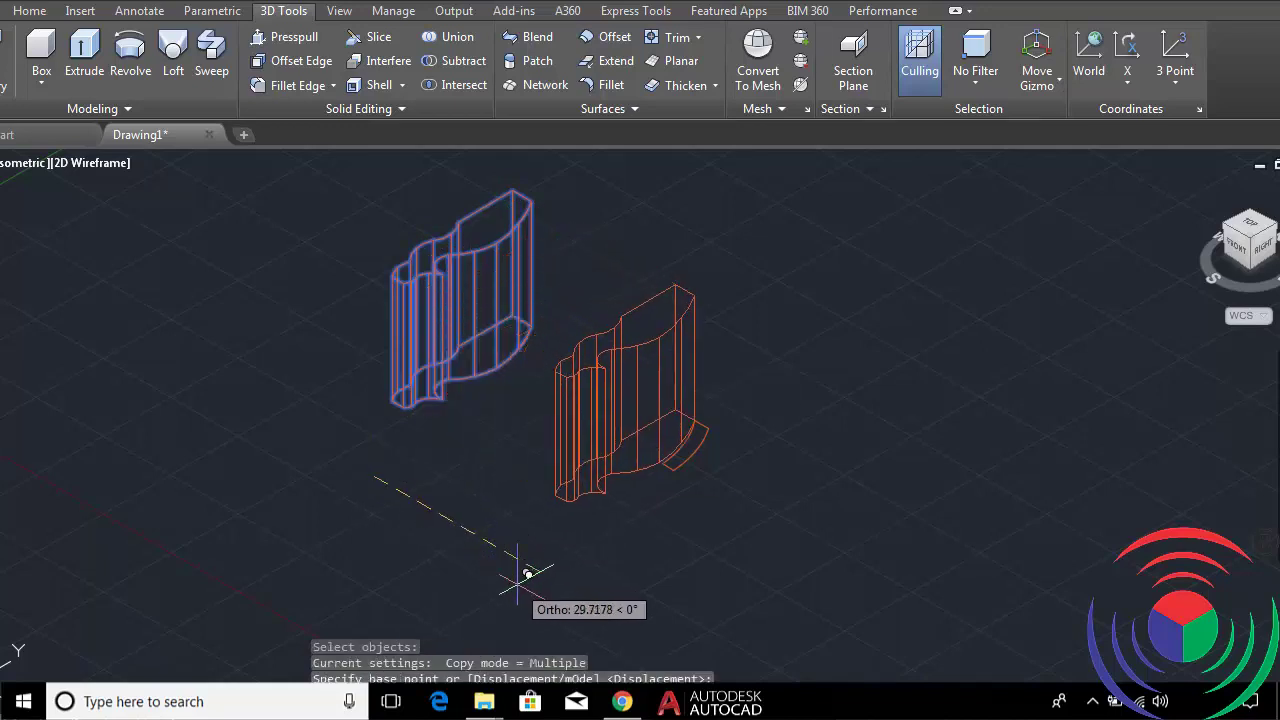
key("Escape")
key("Return")
left_click(509, 357)
key("Return")
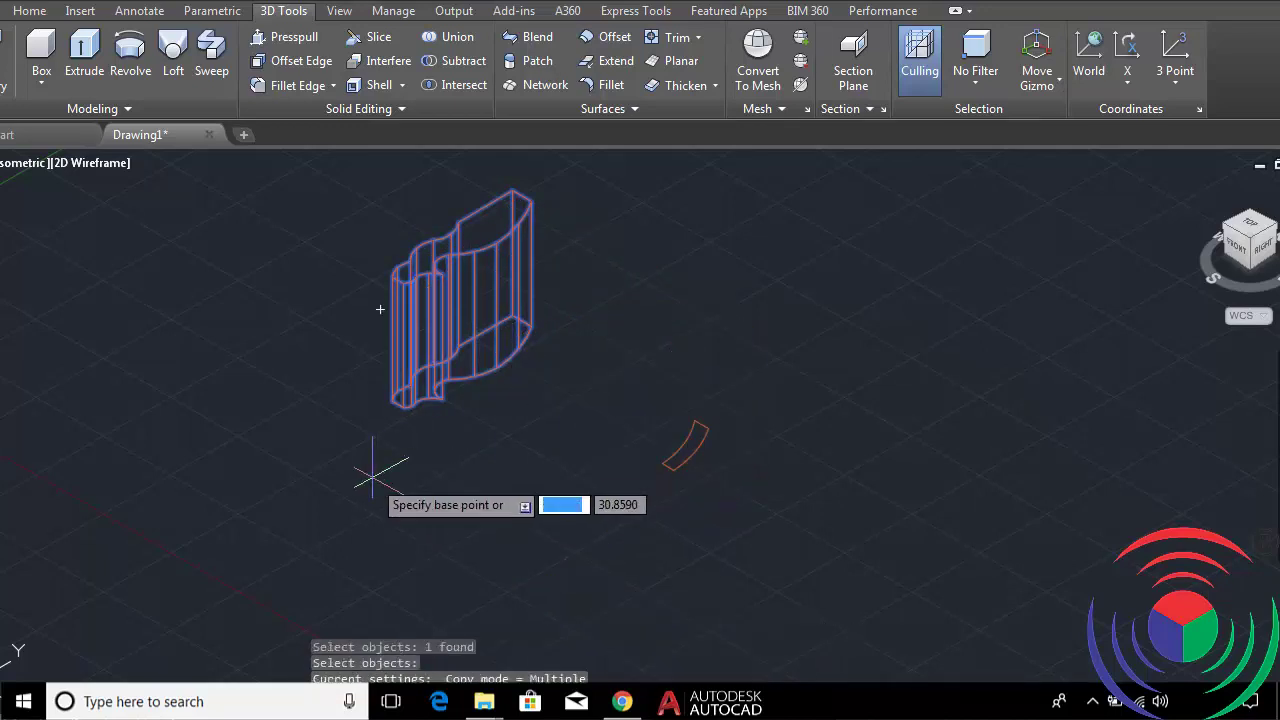
left_click(376, 475)
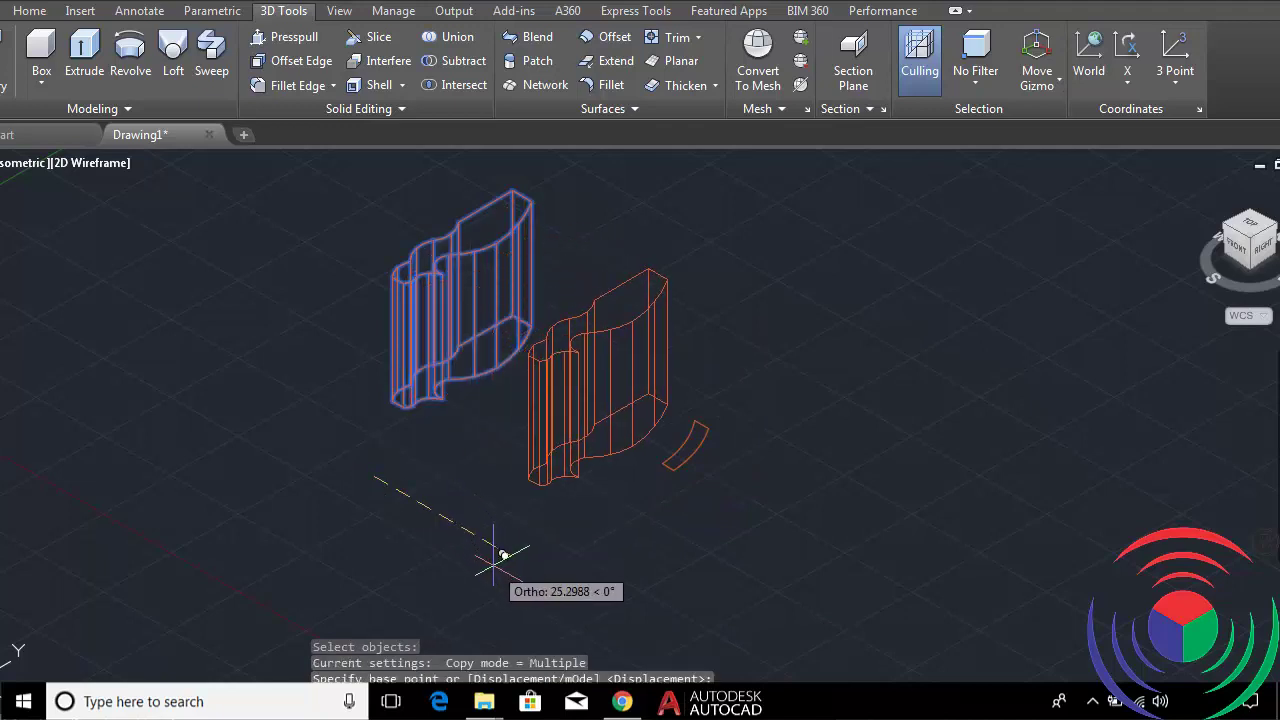
left_click(572, 590)
left_click(620, 508)
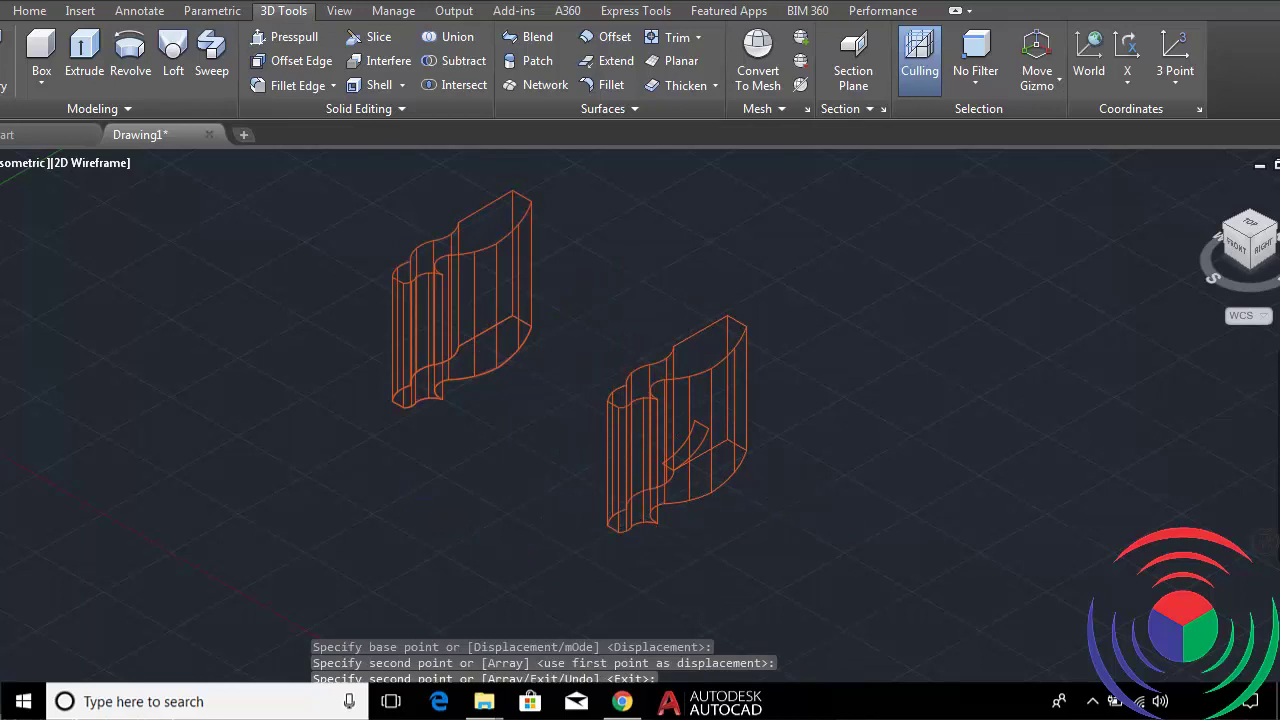
scroll(761, 468, "up", 2)
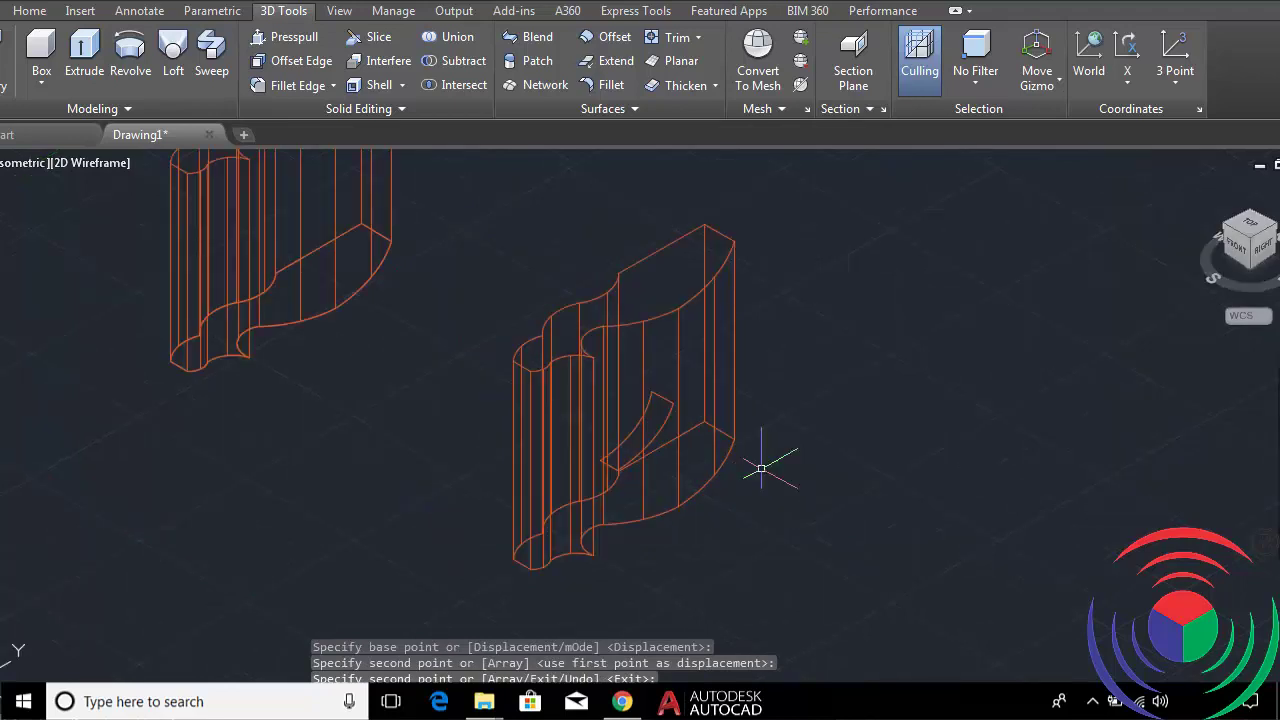
Rotate the window-selected duplicate solid 90° about a two-point axis using ROTATE3D.
key("Down")
key("Return")
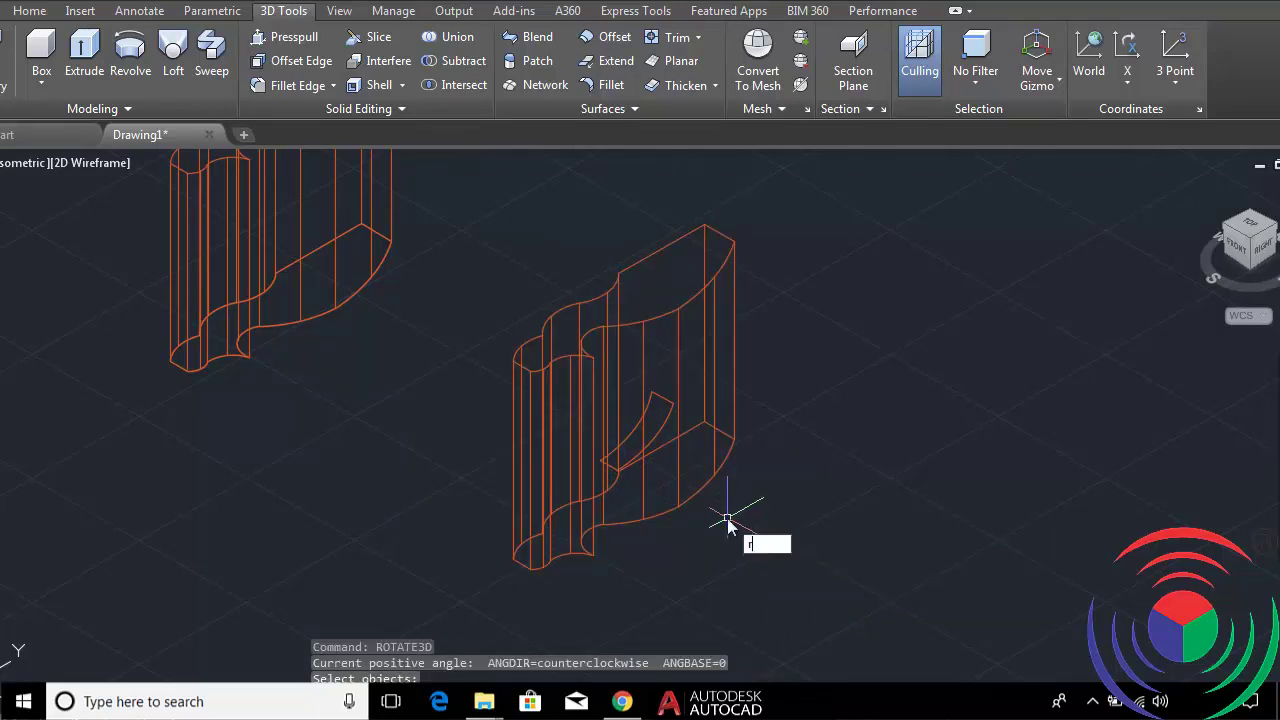
left_click(793, 583)
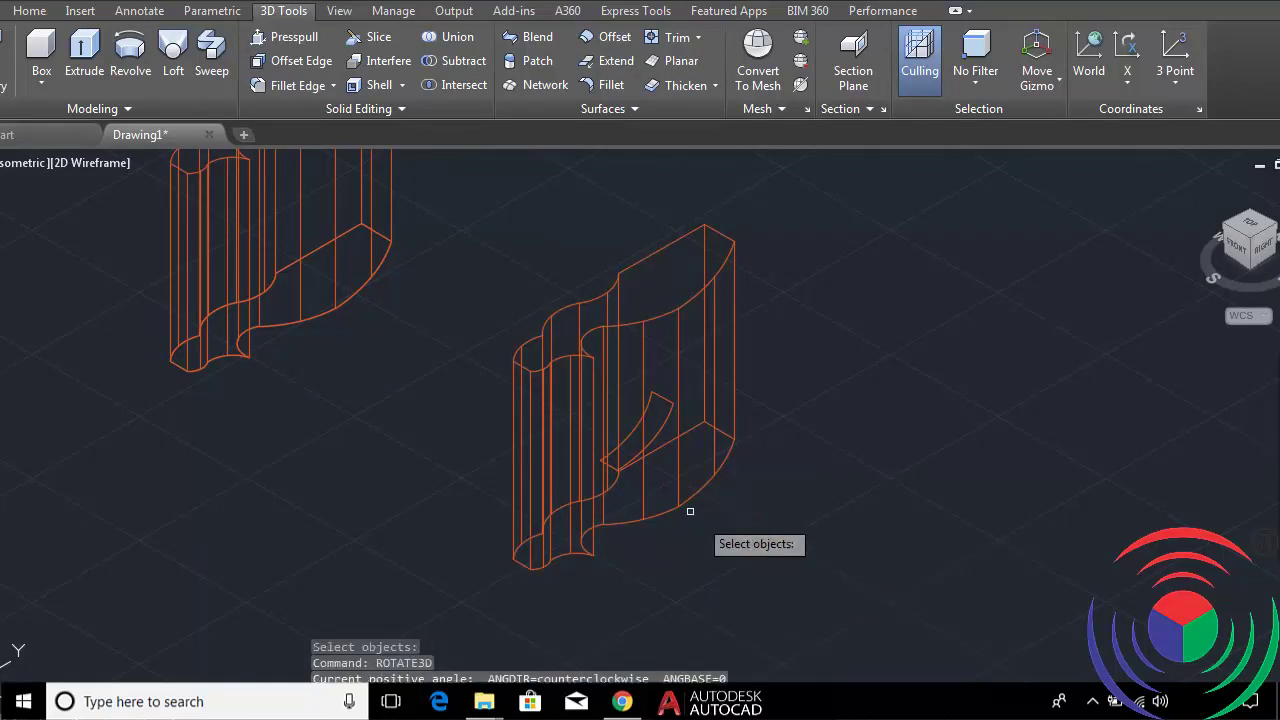
left_click(690, 486)
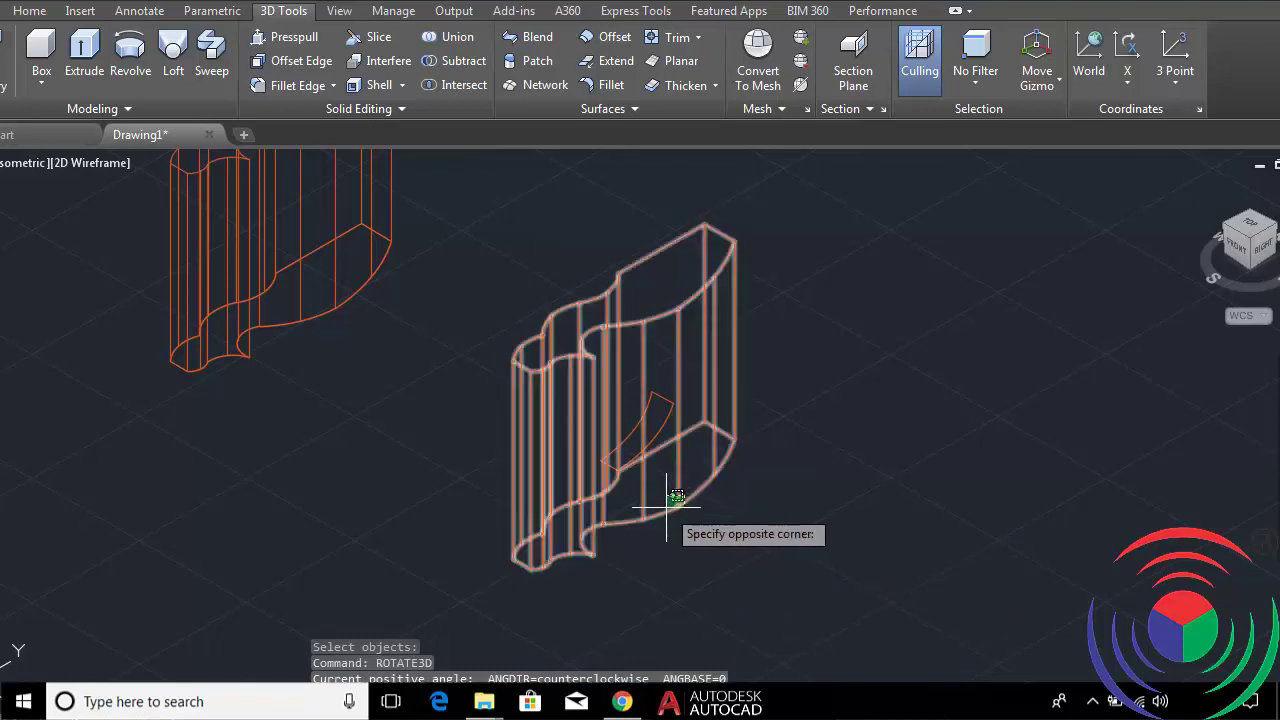
left_click(662, 510)
key("Return")
left_click(618, 472)
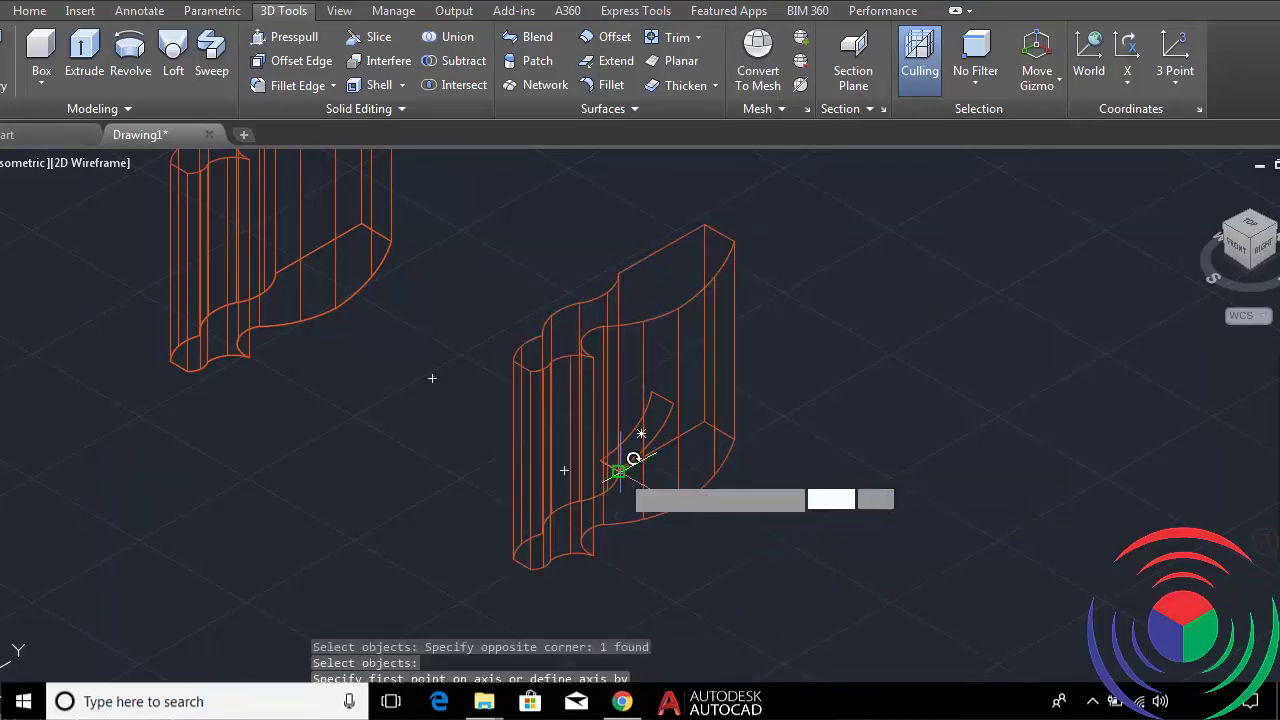
left_click(704, 421)
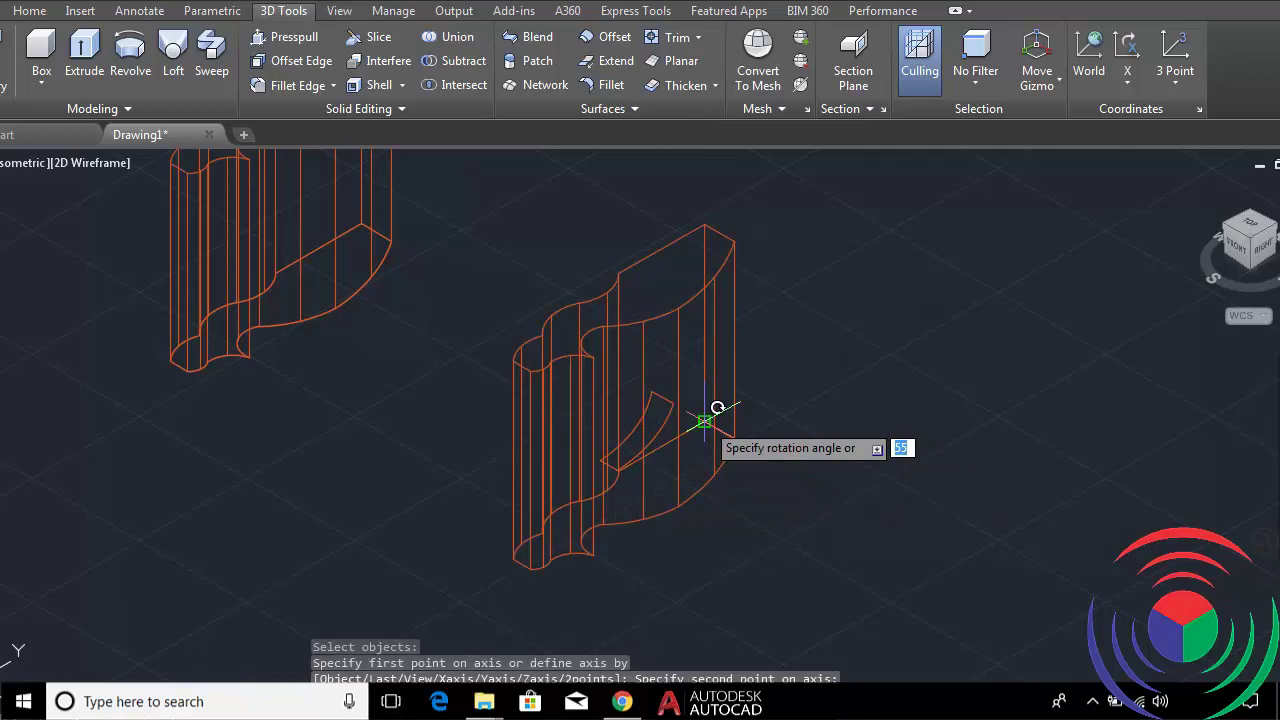
type("90")
key("Return")
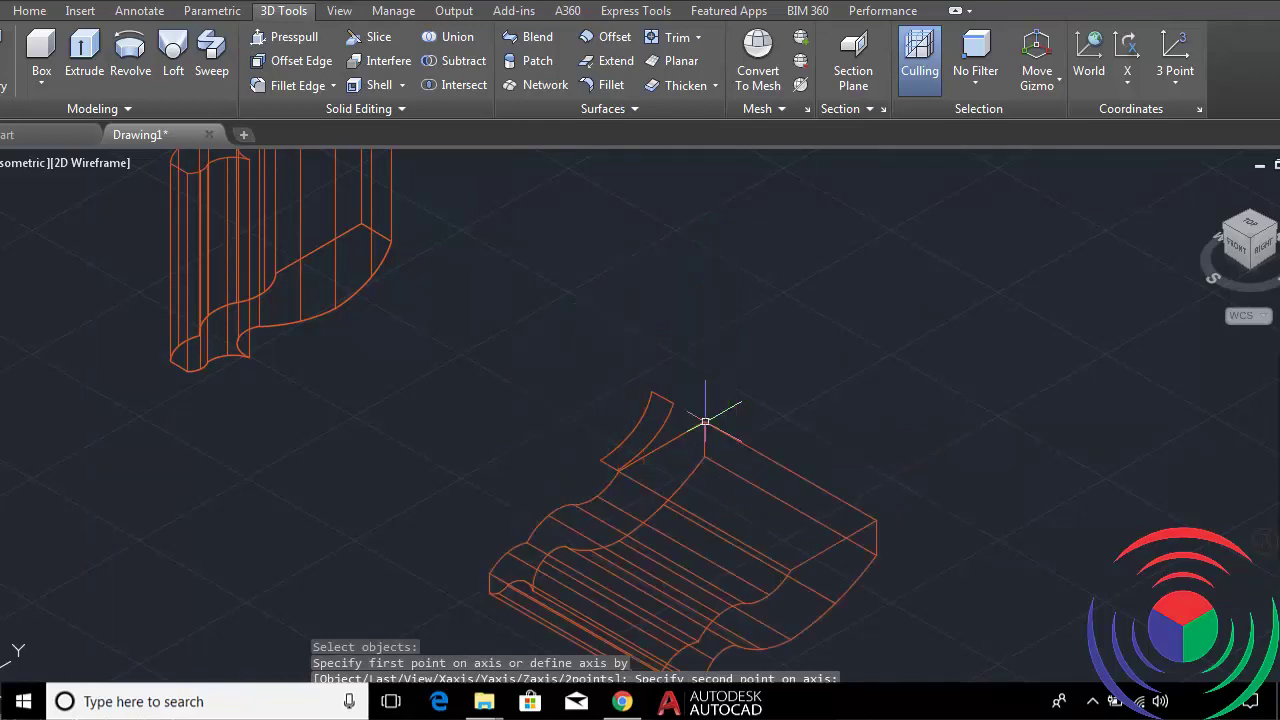
scroll(705, 421, "down", 2)
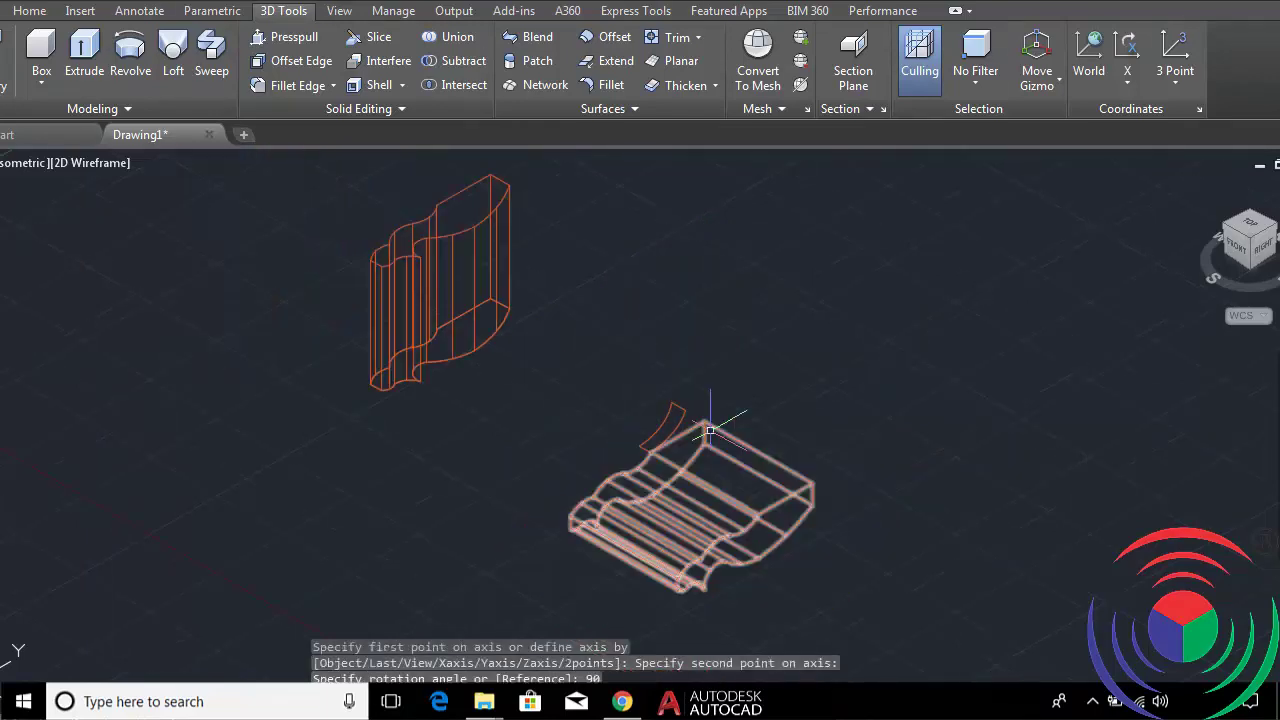
scroll(823, 534, "up", 1)
scroll(825, 531, "down", 1)
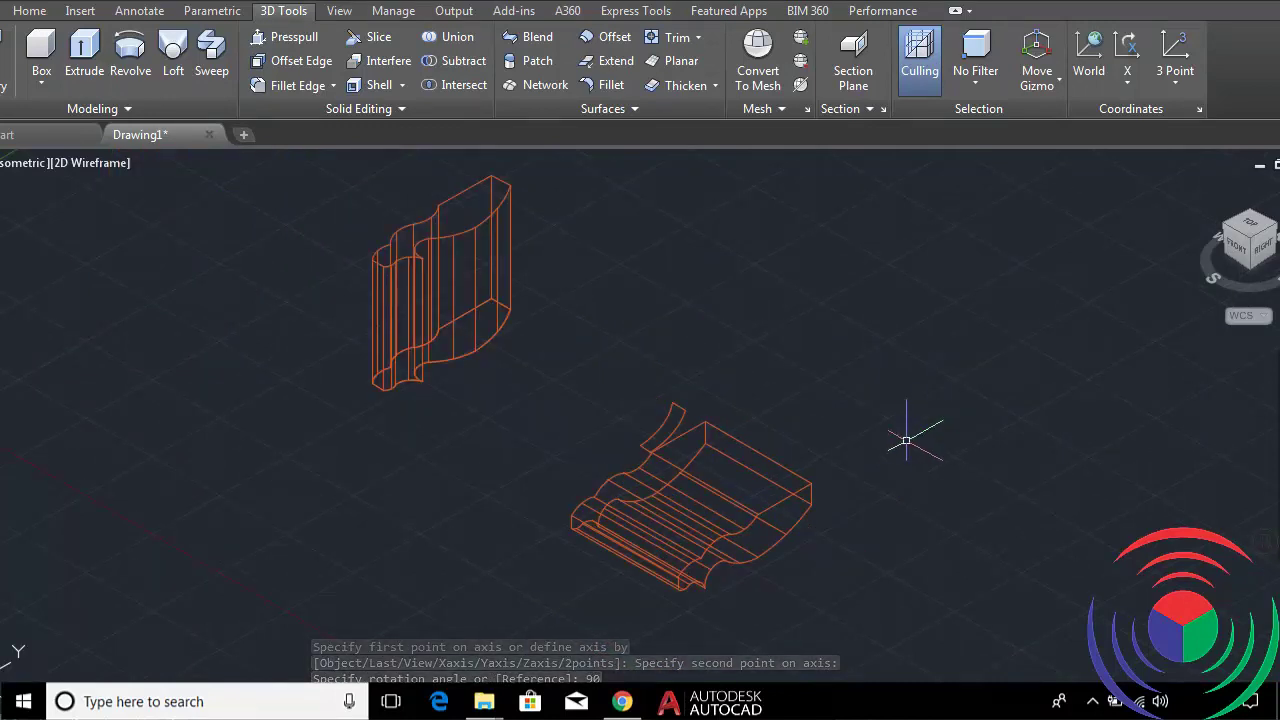
Begin moving the lower solid from a base point, then cancel the unfinished move.
type("m")
key("Return")
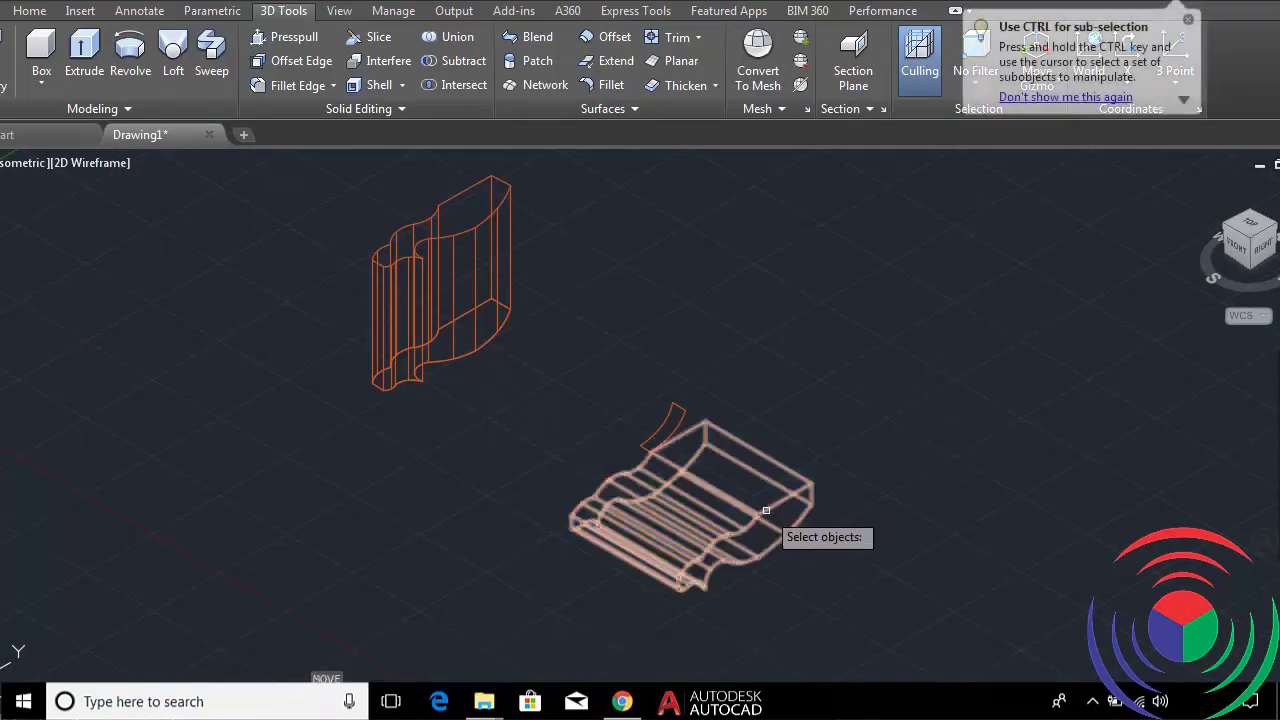
left_click(810, 497)
key("Return")
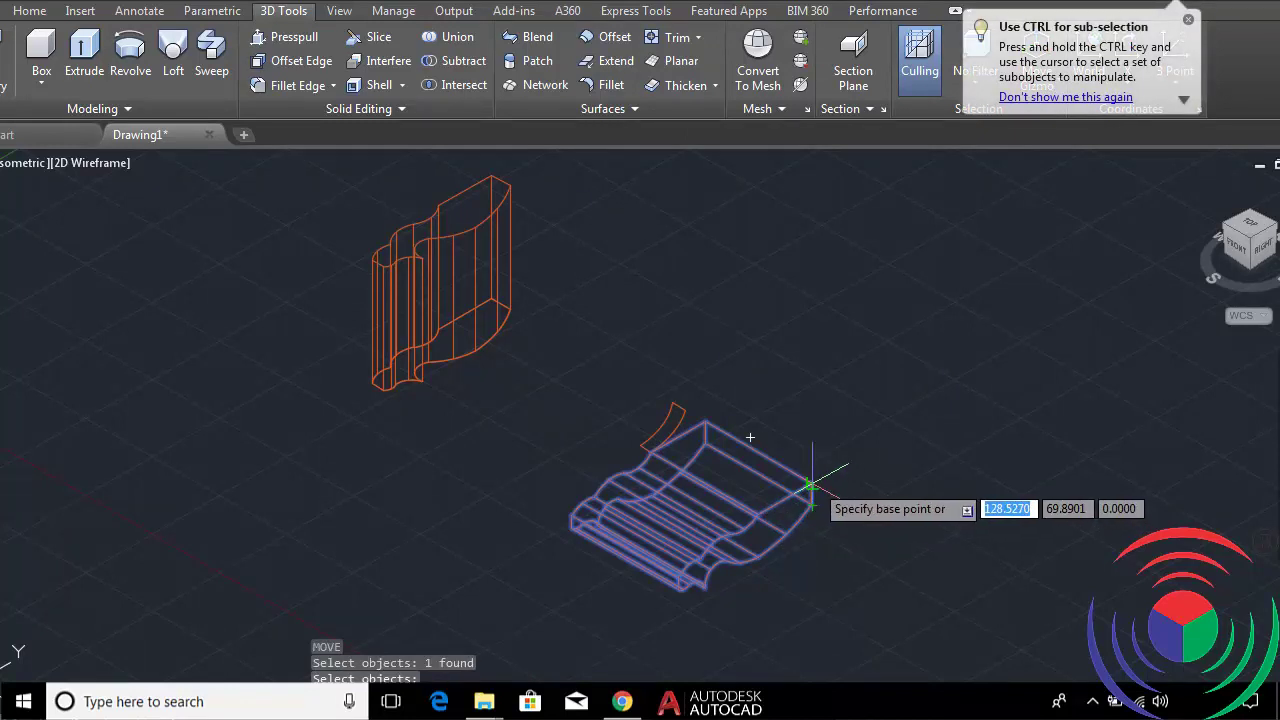
left_click(810, 487)
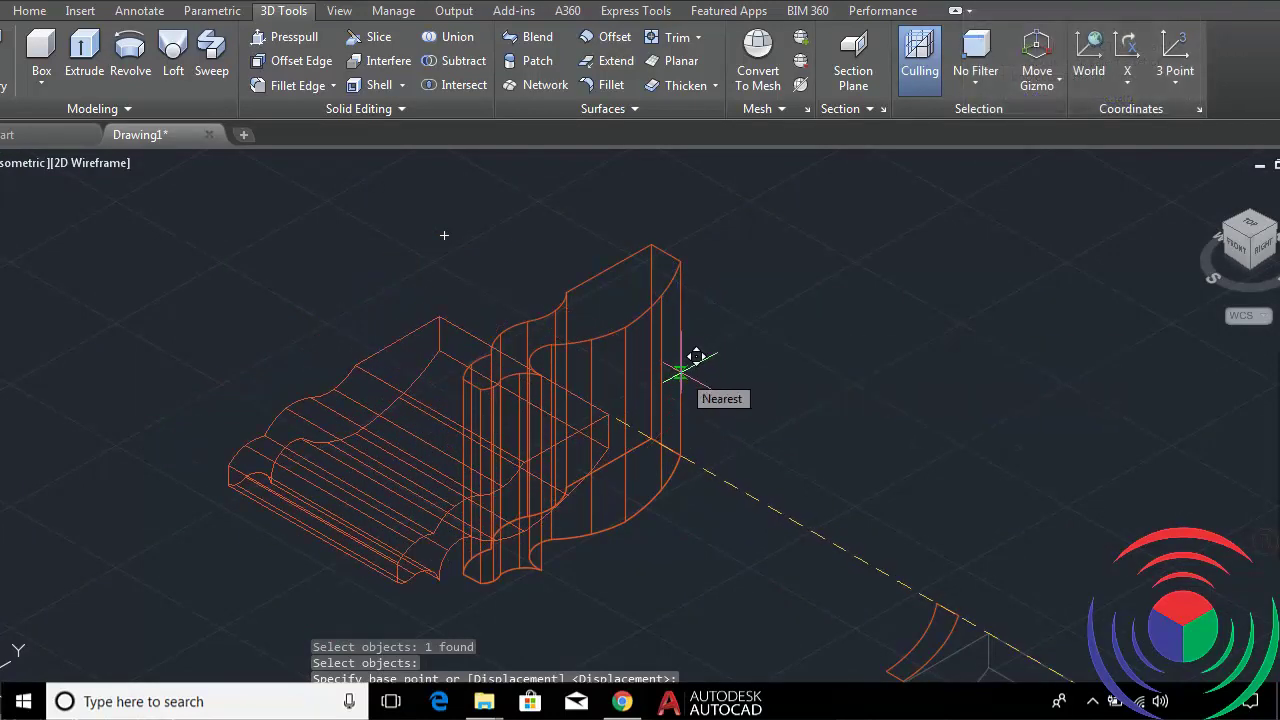
key("Escape")
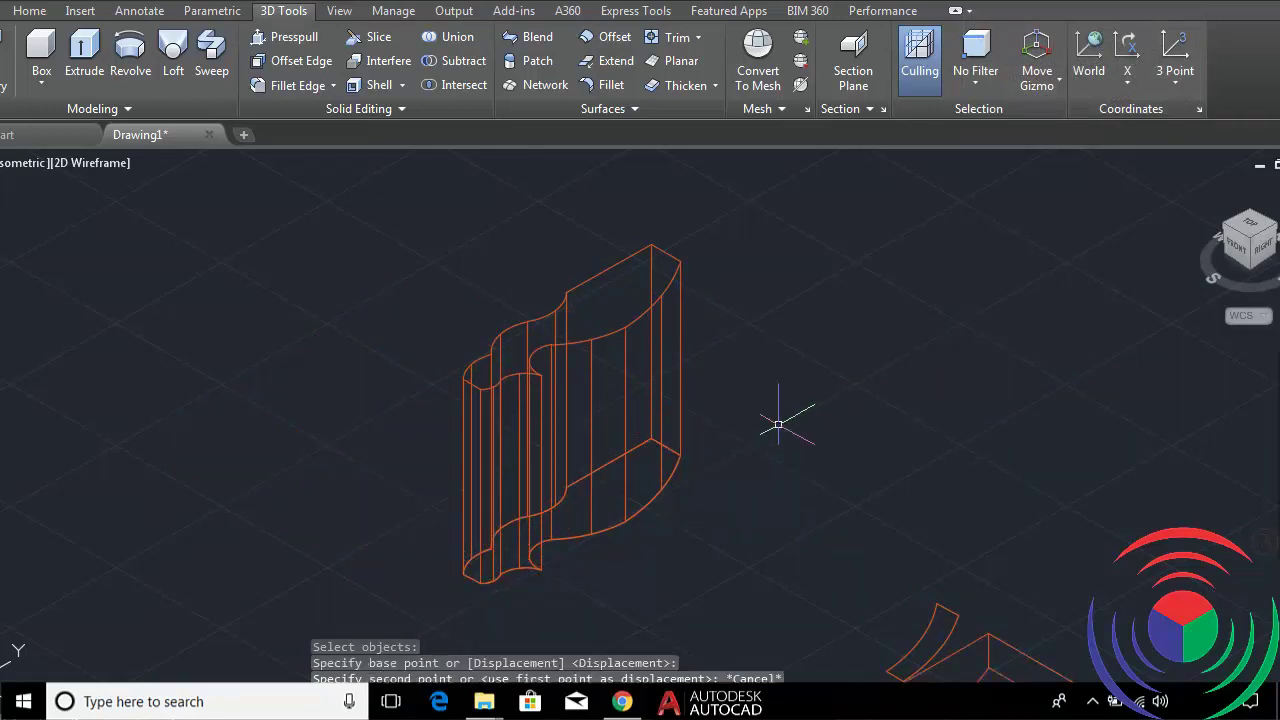
scroll(778, 425, "down", 5)
scroll(858, 507, "up", 5)
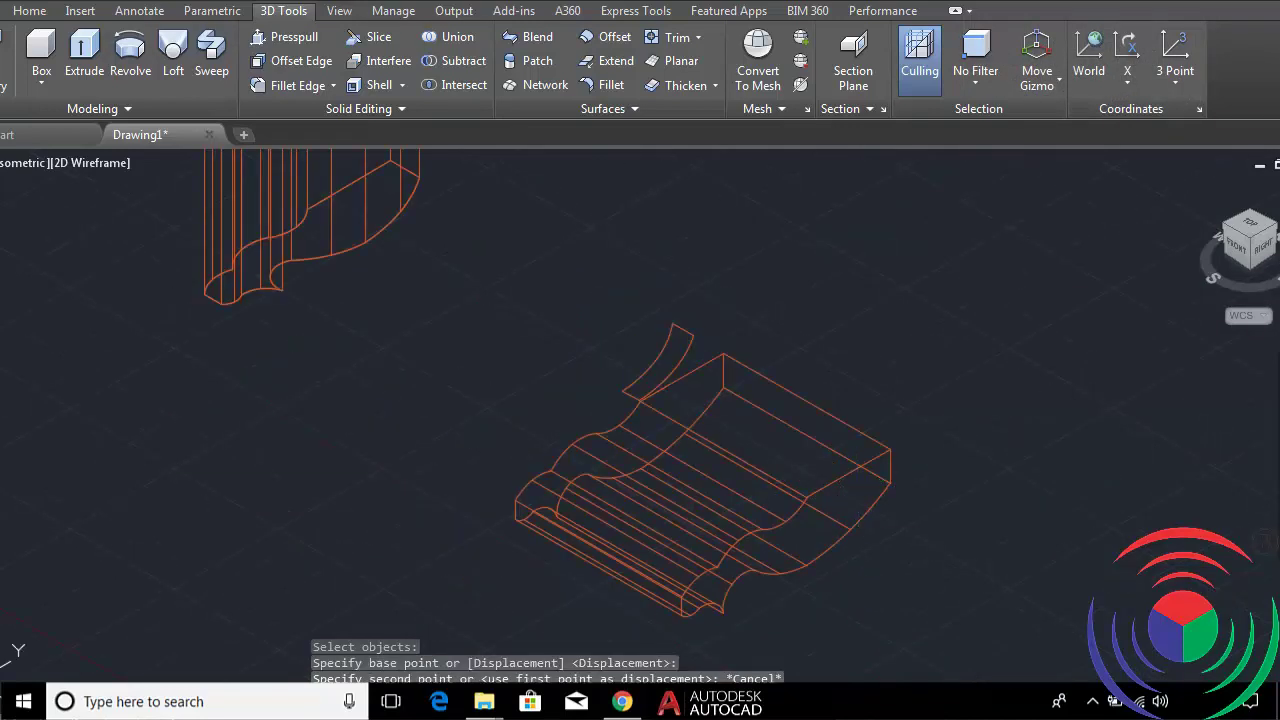
Move the flat solid by its top corner onto the upright solid's matching corner.
type("m")
key("Return")
left_click(831, 481)
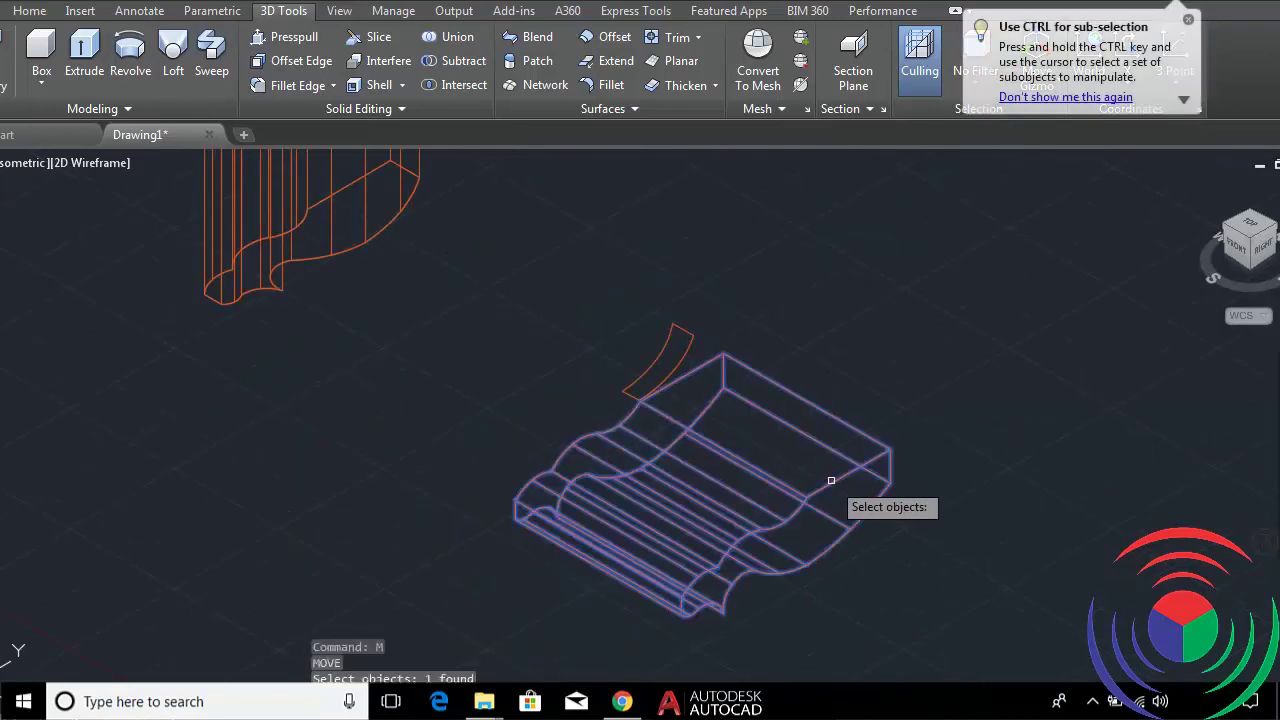
key("Return")
scroll(718, 380, "down", 2)
scroll(718, 378, "up", 2)
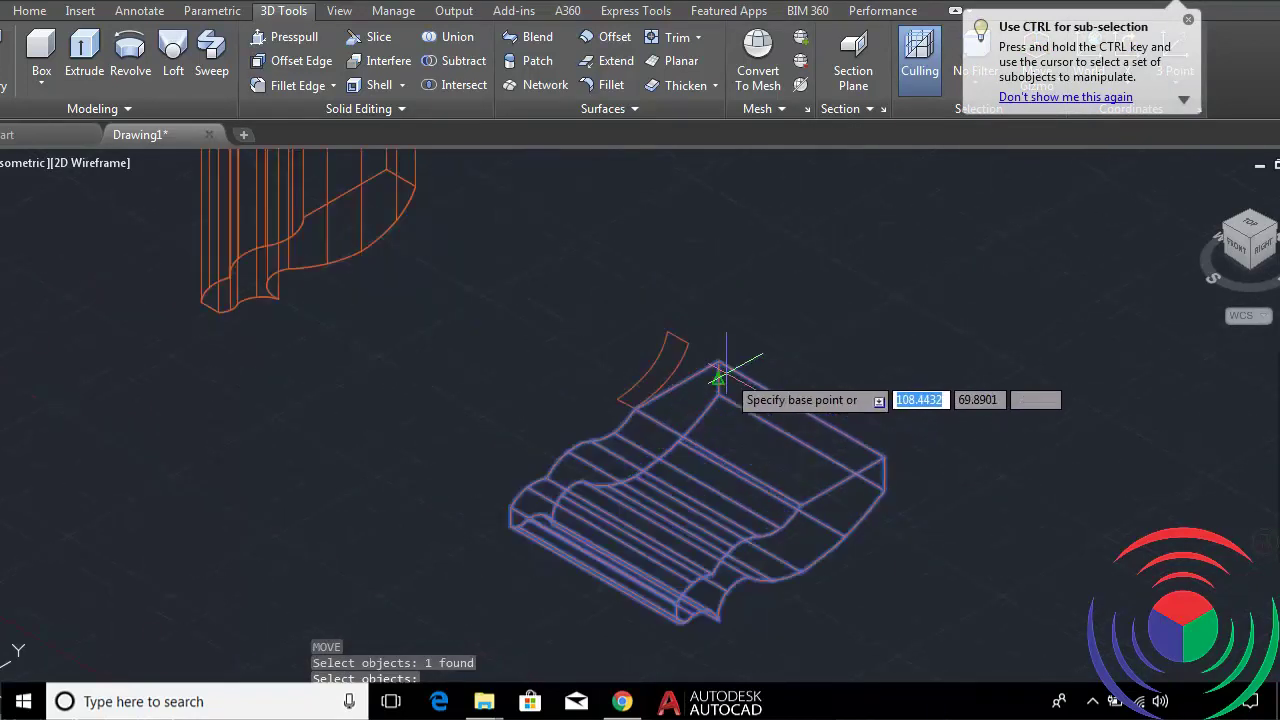
left_click(719, 377)
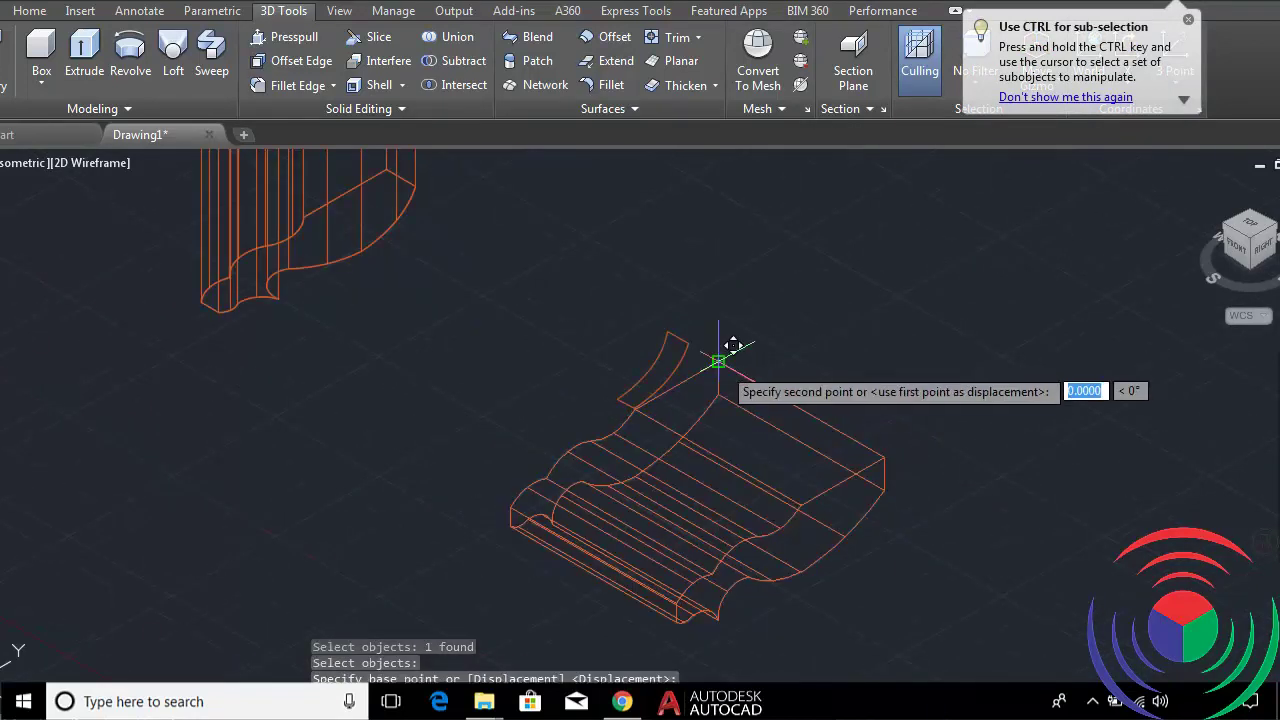
scroll(705, 345, "down", 2)
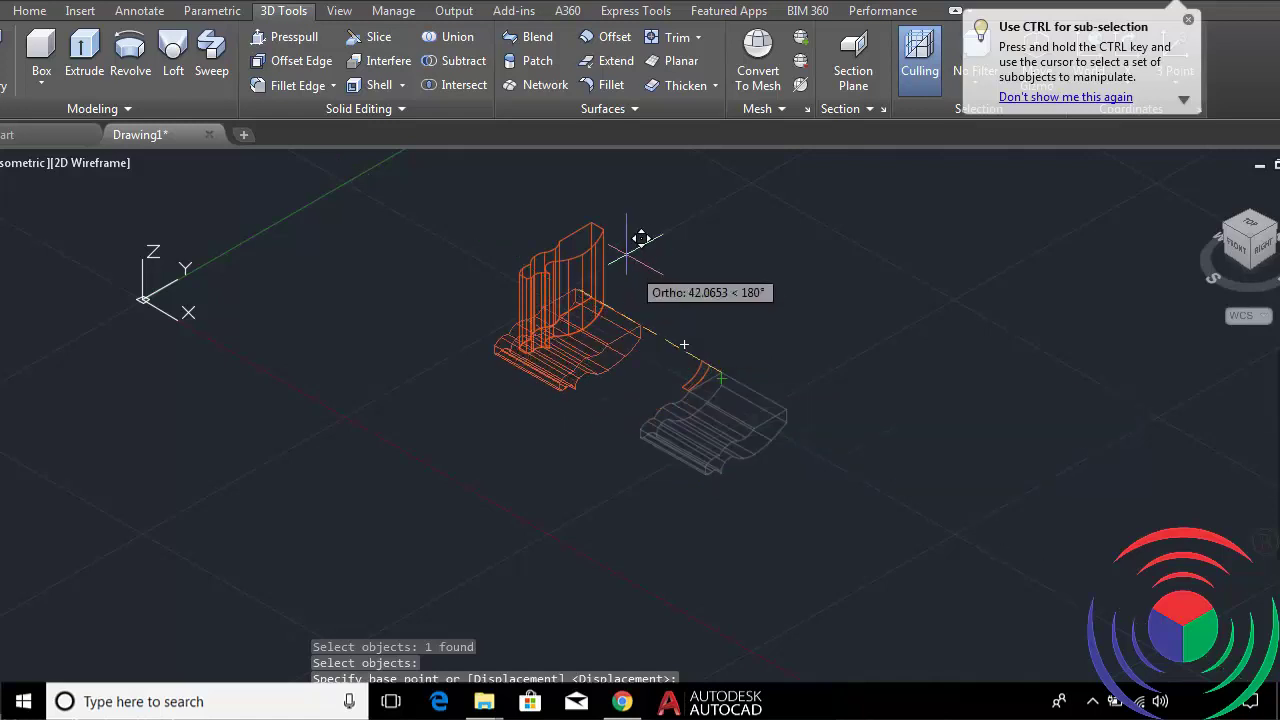
scroll(591, 221, "up", 2)
scroll(586, 214, "up", 1)
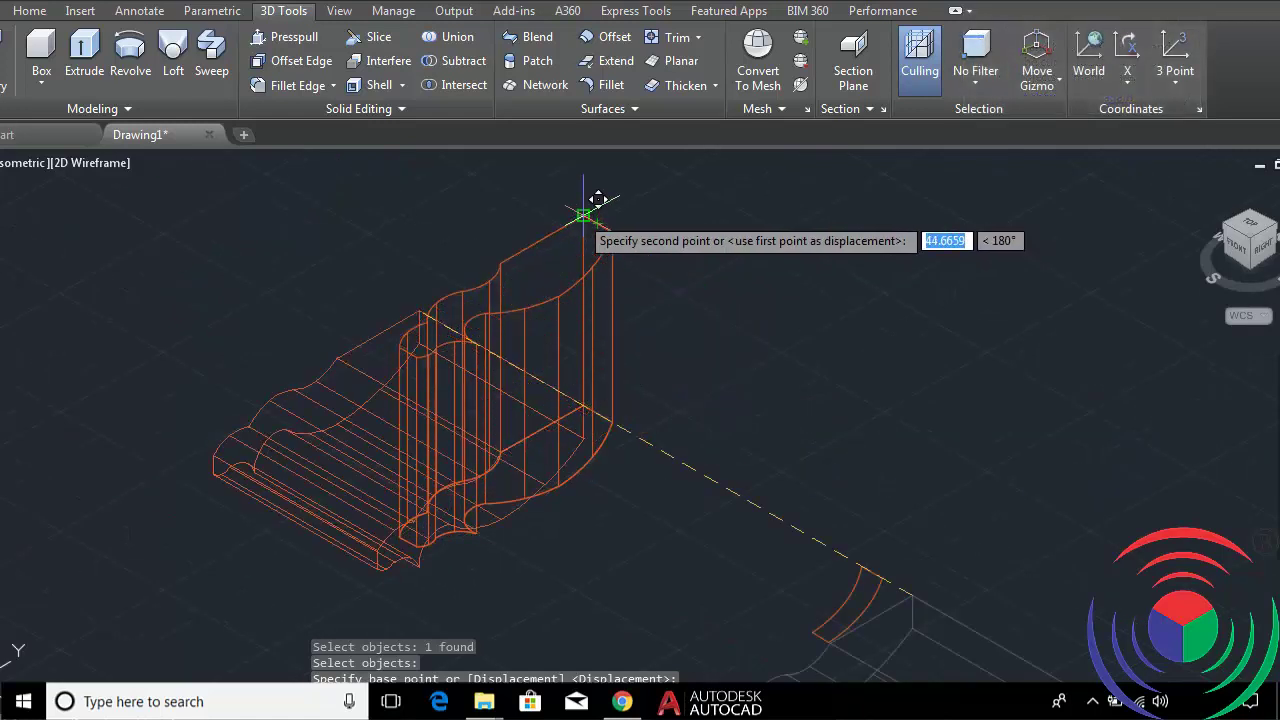
scroll(580, 214, "down", 1)
scroll(645, 323, "down", 2)
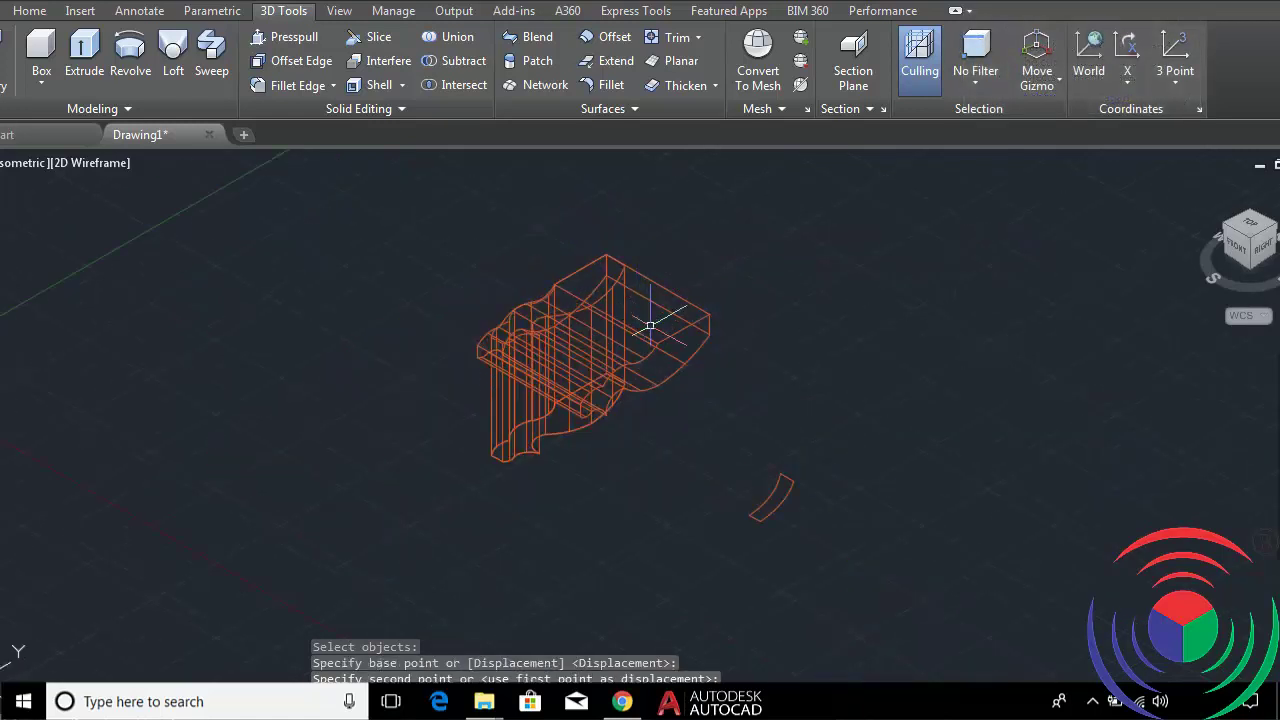
Switch the viewport to the Shaded style and orbit to see the solids from underneath.
left_click(106, 166)
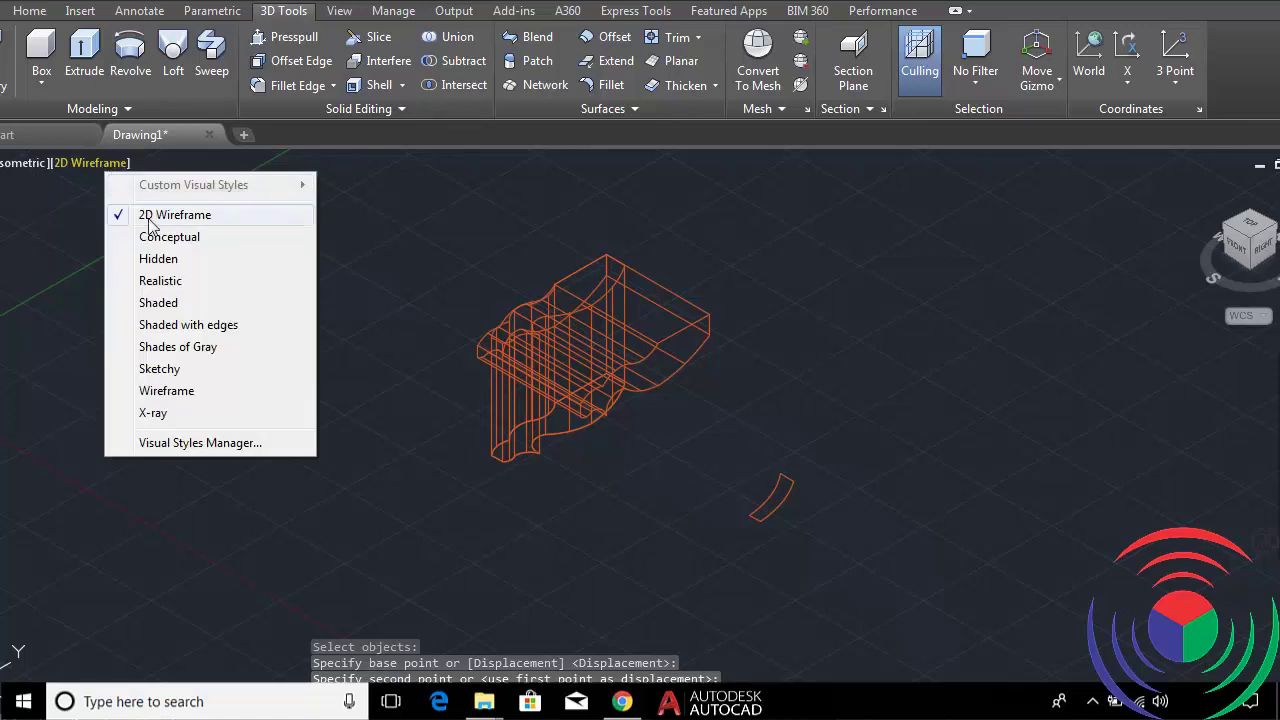
left_click(175, 306)
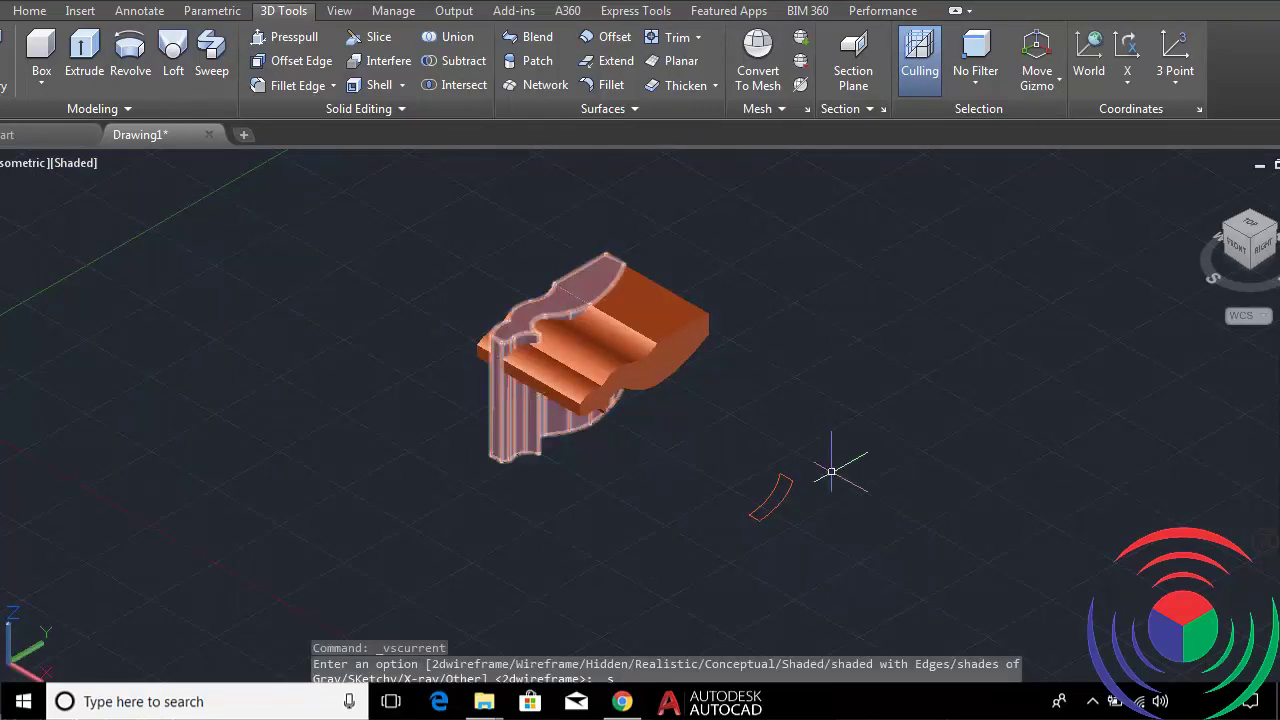
middle_click_drag(717, 349, 666, 359, "shift")
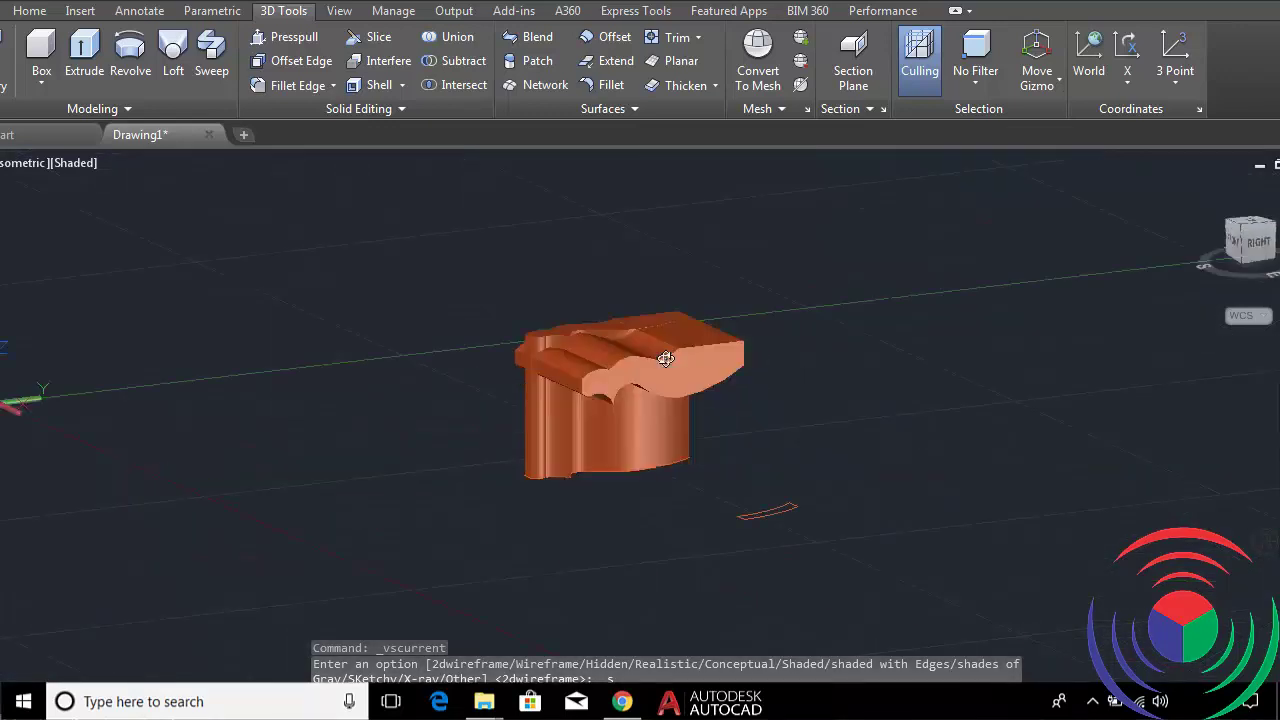
mouse_move(666, 359)
middle_mouse_down("shift")
mouse_move(920, 437)
mouse_move(766, 363)
mouse_move(969, 397)
mouse_move(960, 325)
mouse_move(934, 383)
mouse_move(783, 389)
mouse_move(811, 440)
mouse_move(723, 434)
mouse_move(740, 445)
middle_mouse_up("shift")
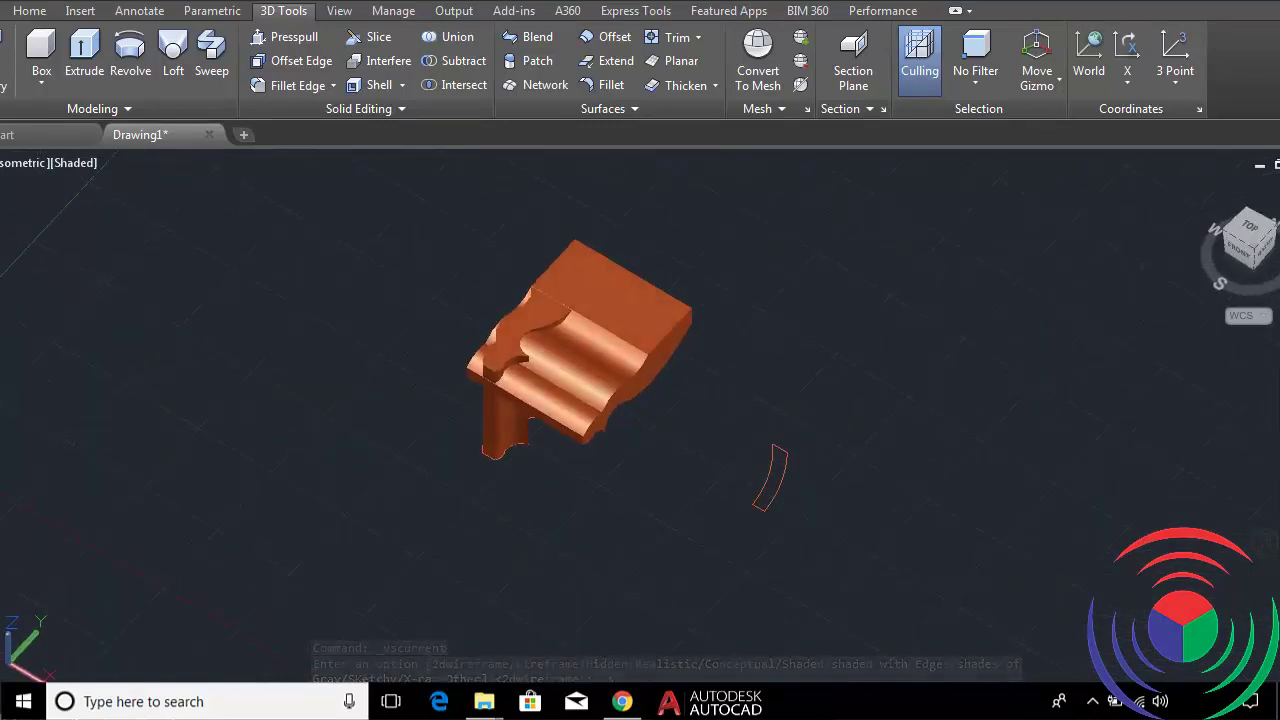
Intersect both window-selected solids into one curved leg, then return to the isometric view.
left_click(464, 86)
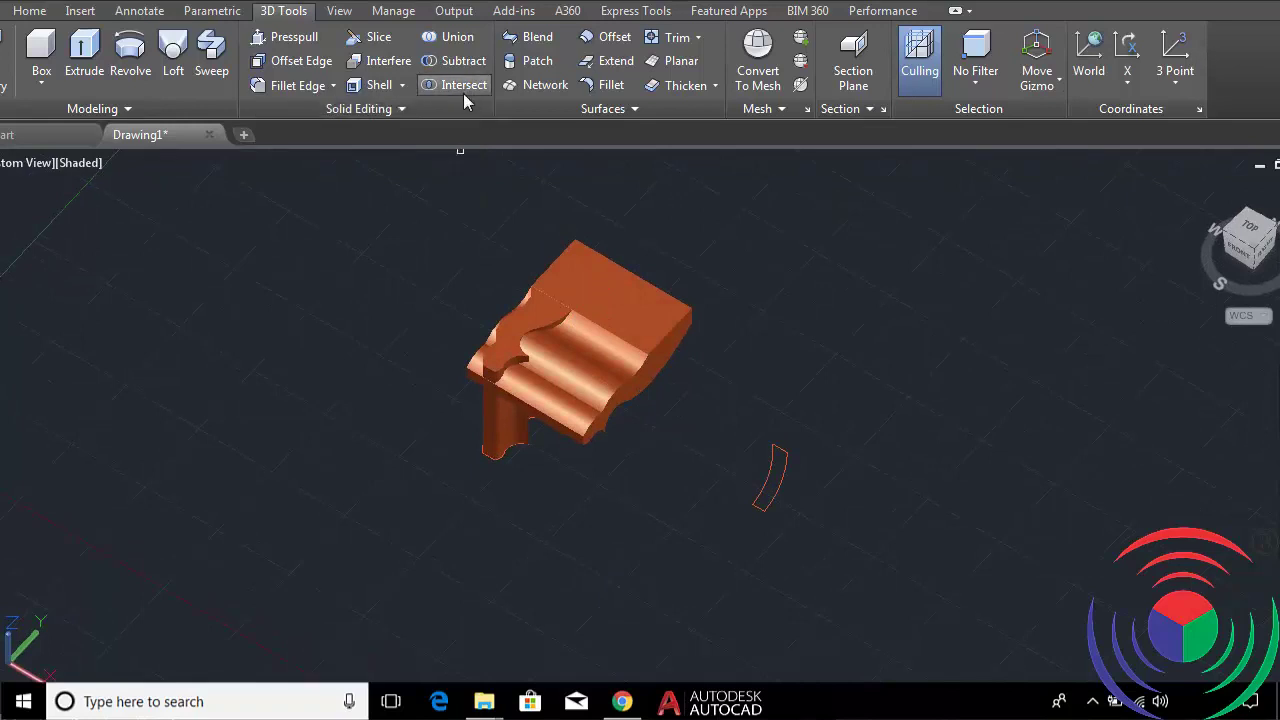
left_click(686, 215)
left_click(409, 414)
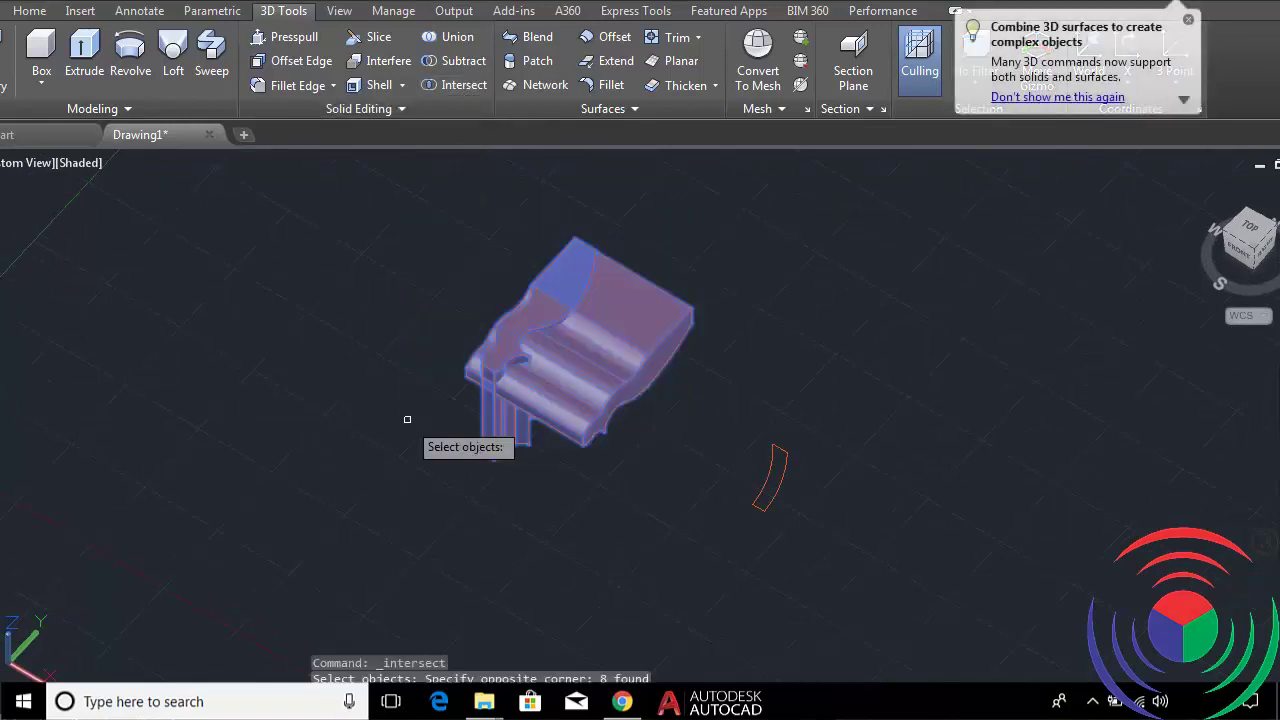
key("Return")
scroll(547, 296, "up", 4)
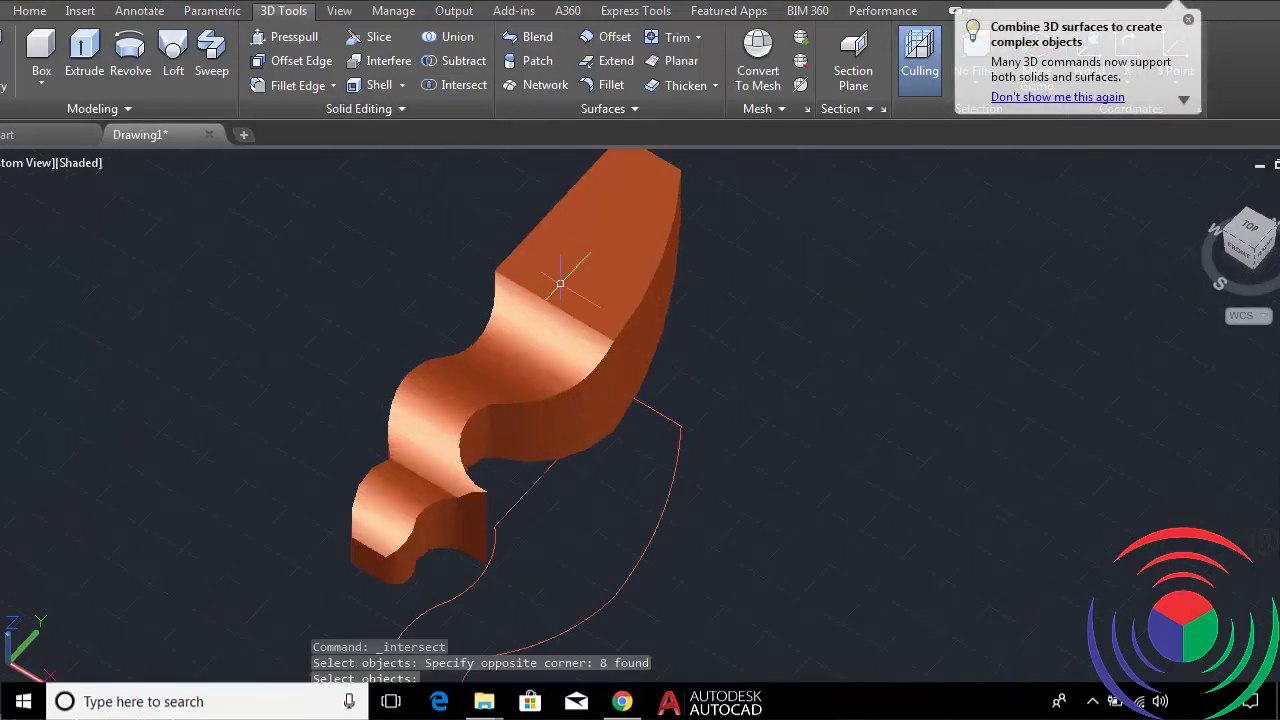
scroll(577, 284, "down", 2)
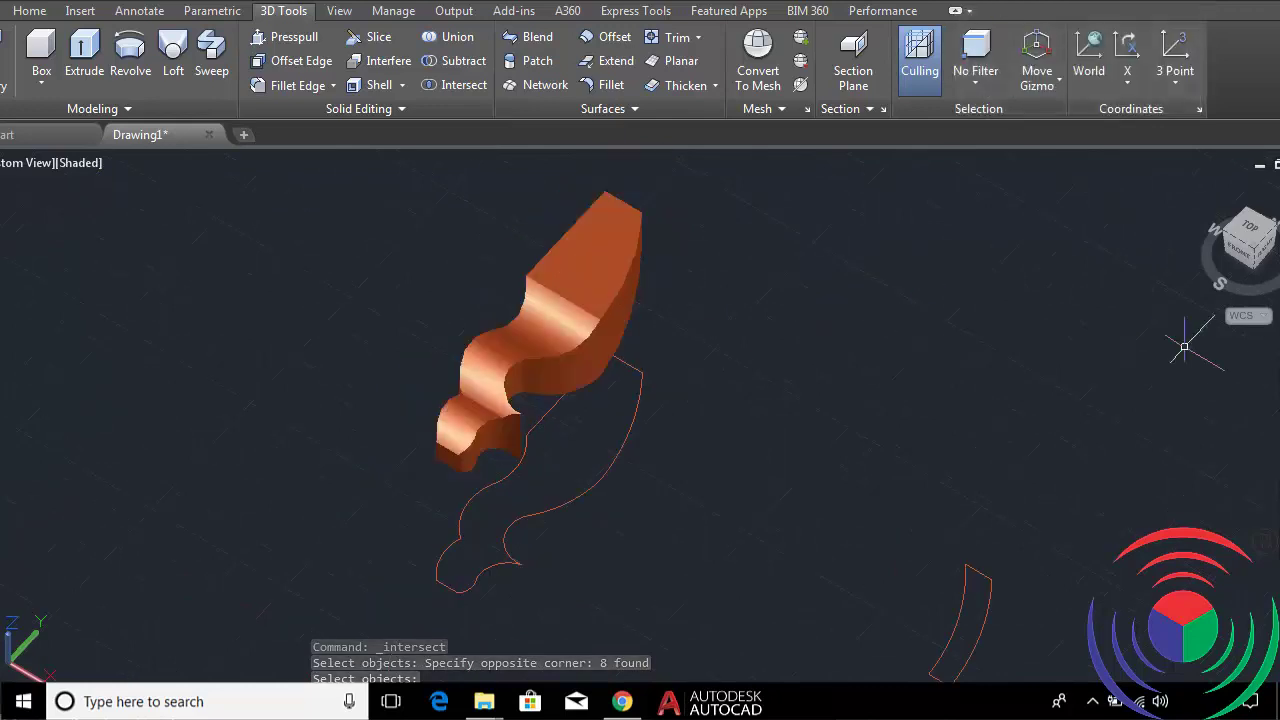
left_click(1255, 254)
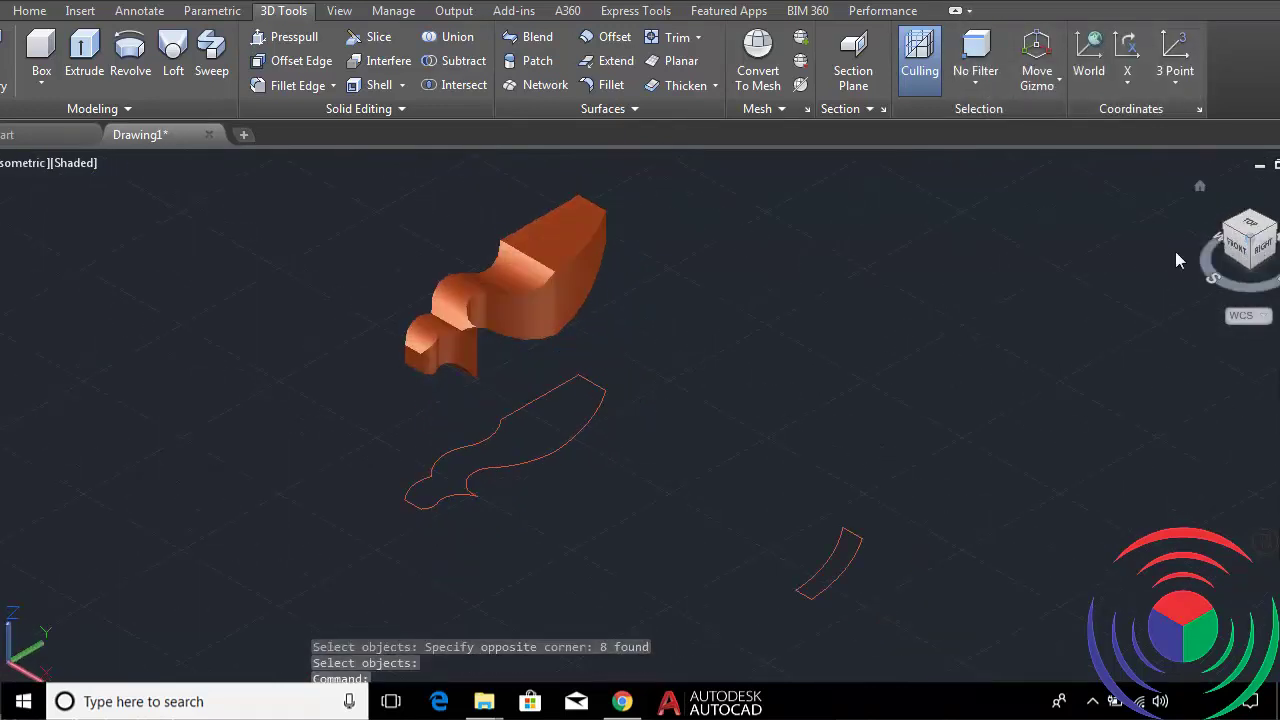
left_click_drag(1228, 232, 908, 305)
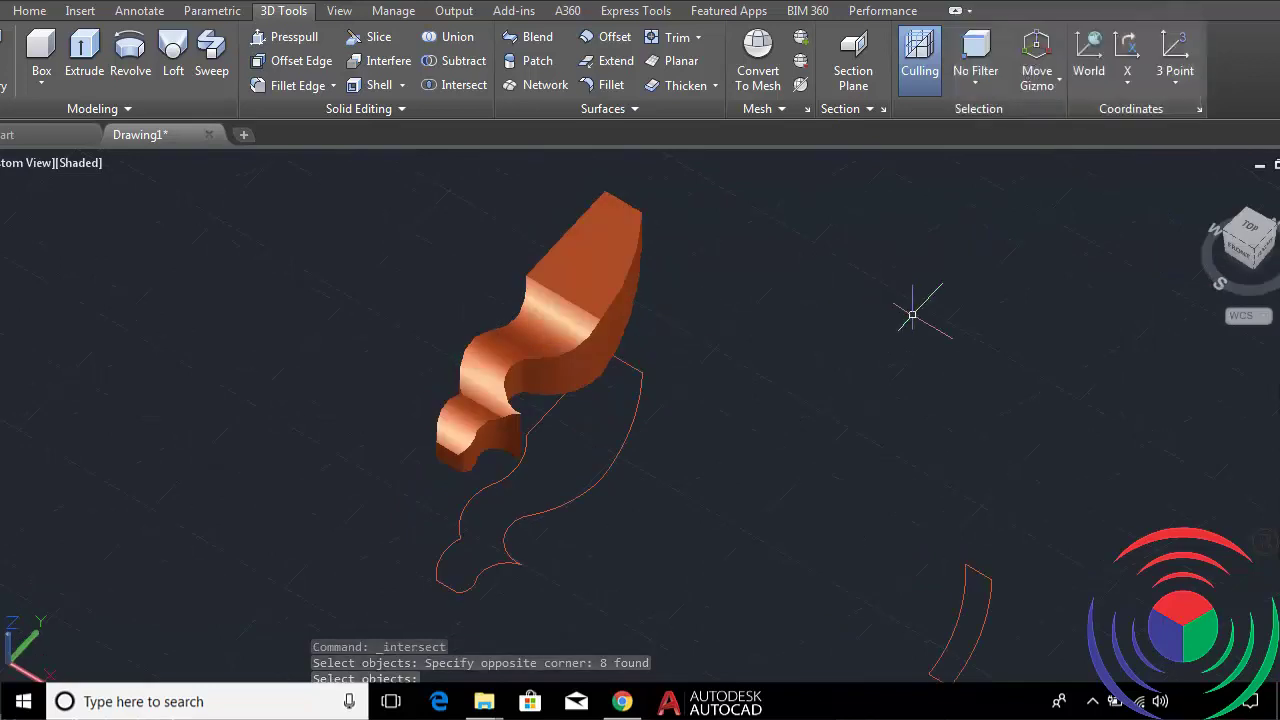
left_click(1257, 262)
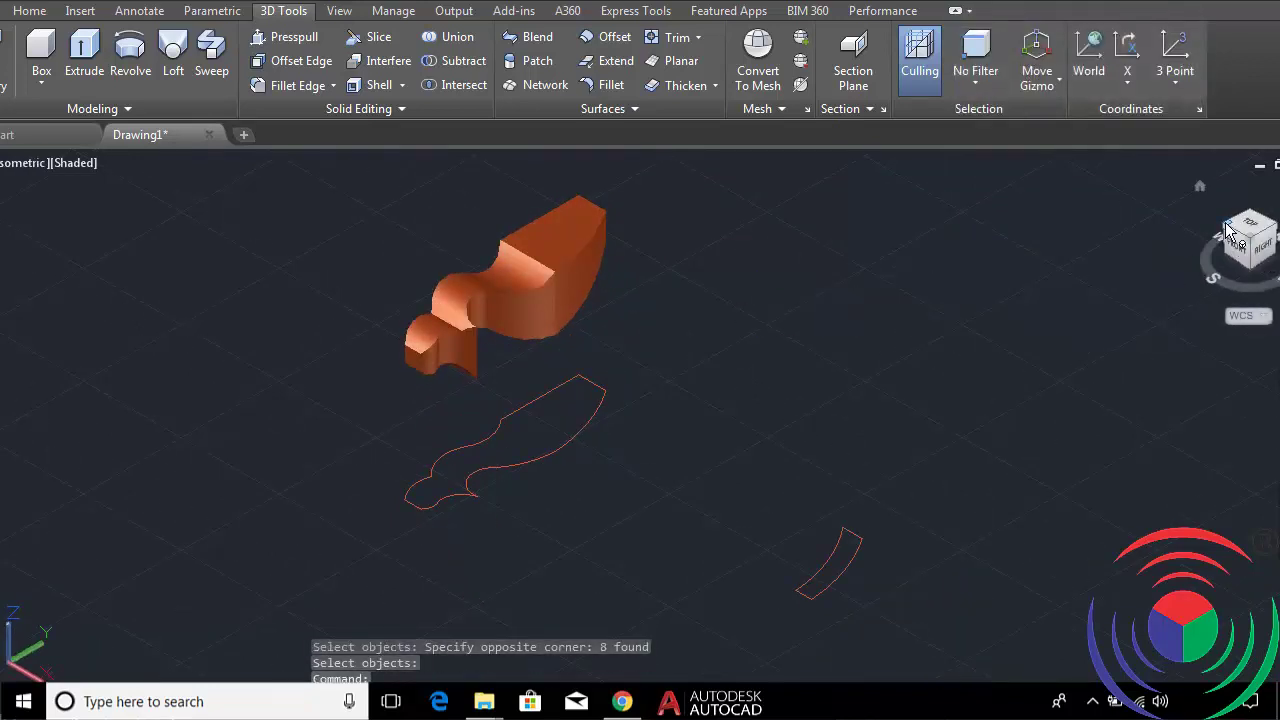
View the leg from the opposite isometric corner, zoomed onto its curved top face, with the Home ribbon shown.
left_click(1228, 230)
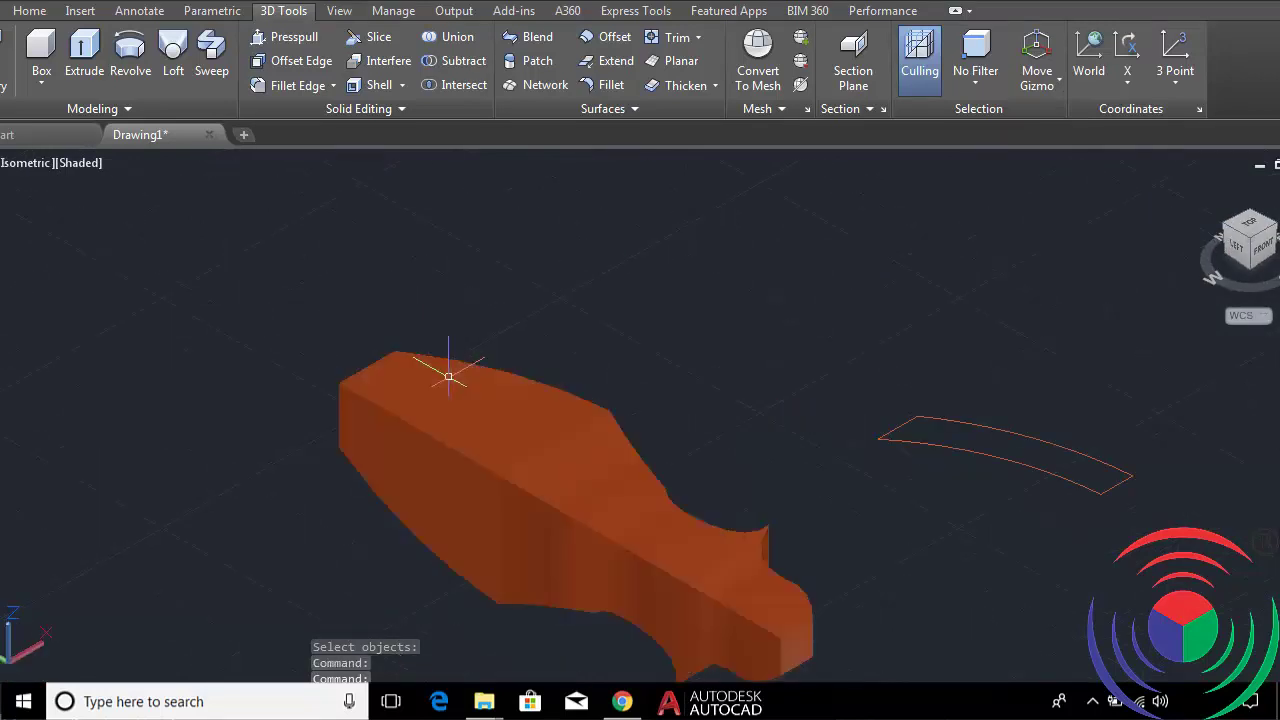
scroll(443, 371, "down", 2)
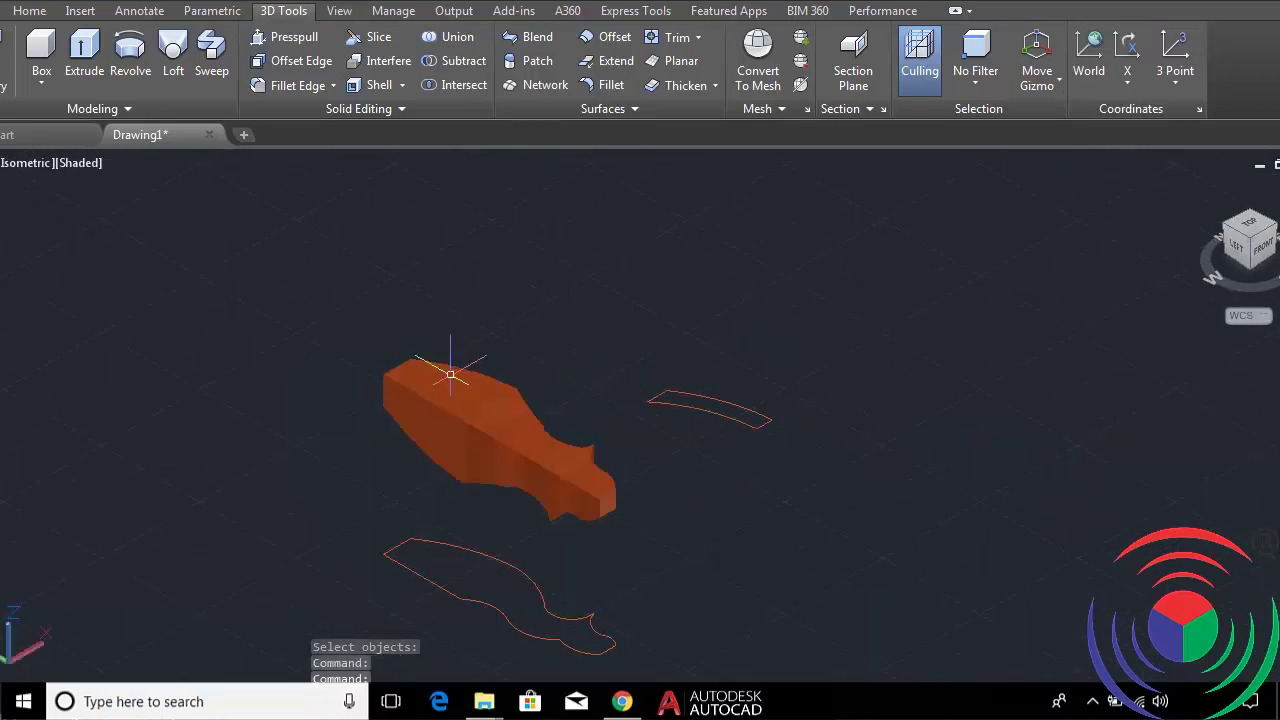
scroll(450, 374, "up", 2)
scroll(449, 376, "up", 2)
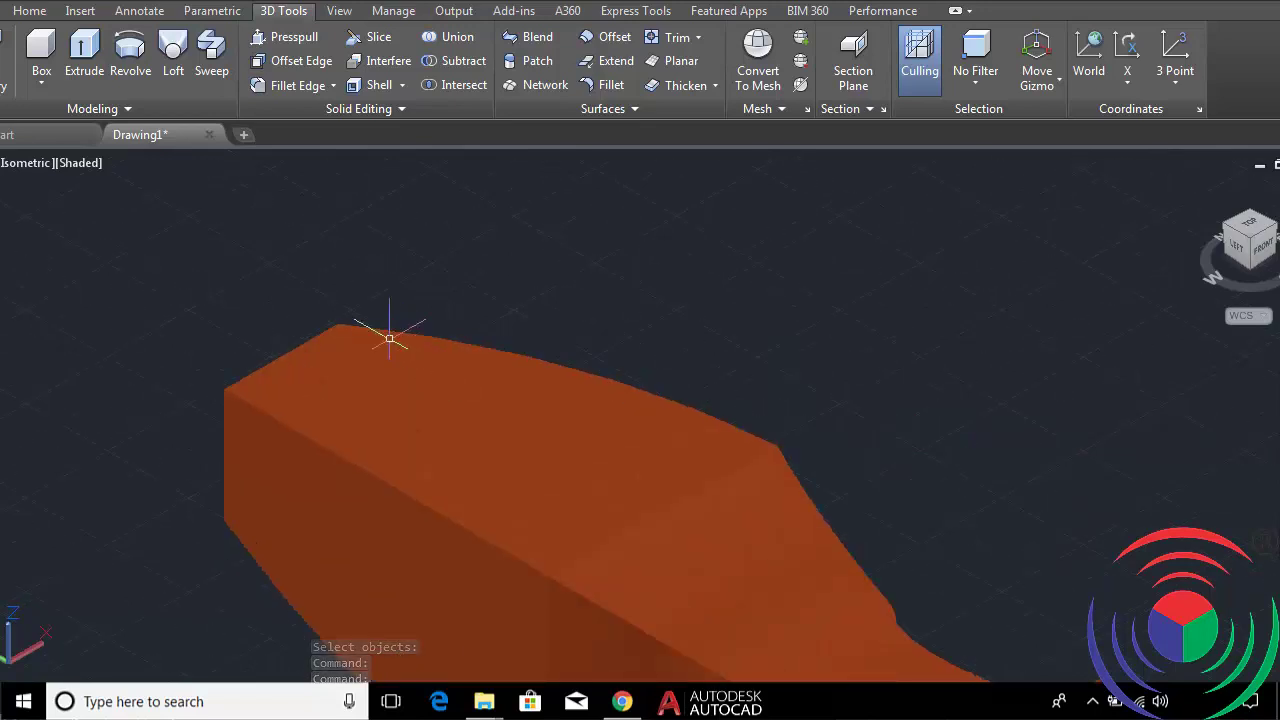
scroll(389, 338, "down", 2)
scroll(590, 430, "down", 1)
scroll(595, 437, "up", 2)
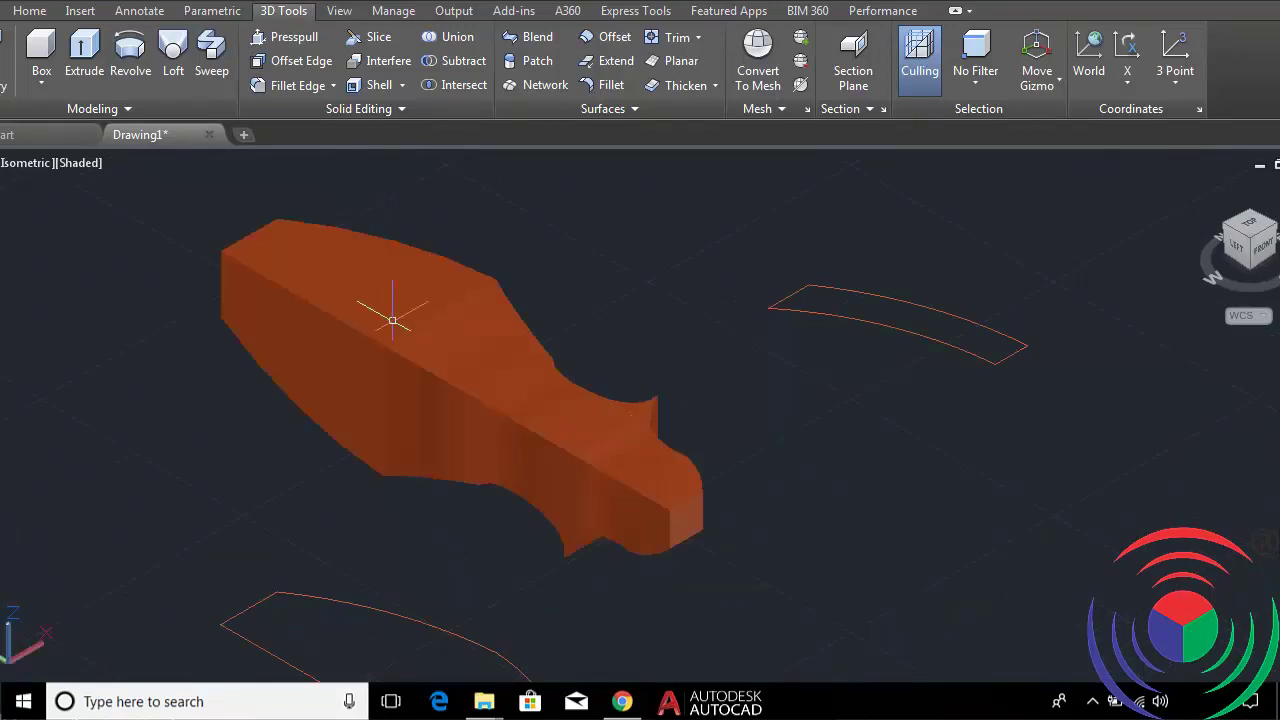
middle_click_drag(392, 320, 557, 489)
scroll(478, 372, "up", 3)
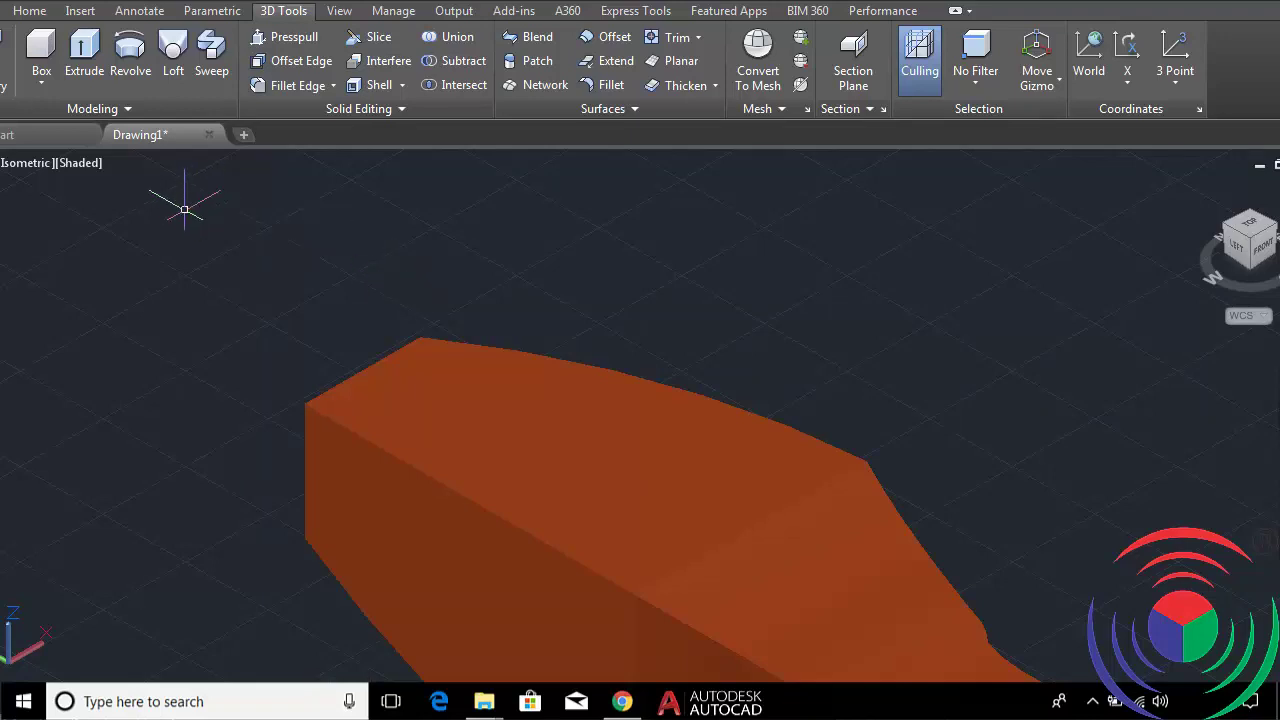
left_click(30, 11)
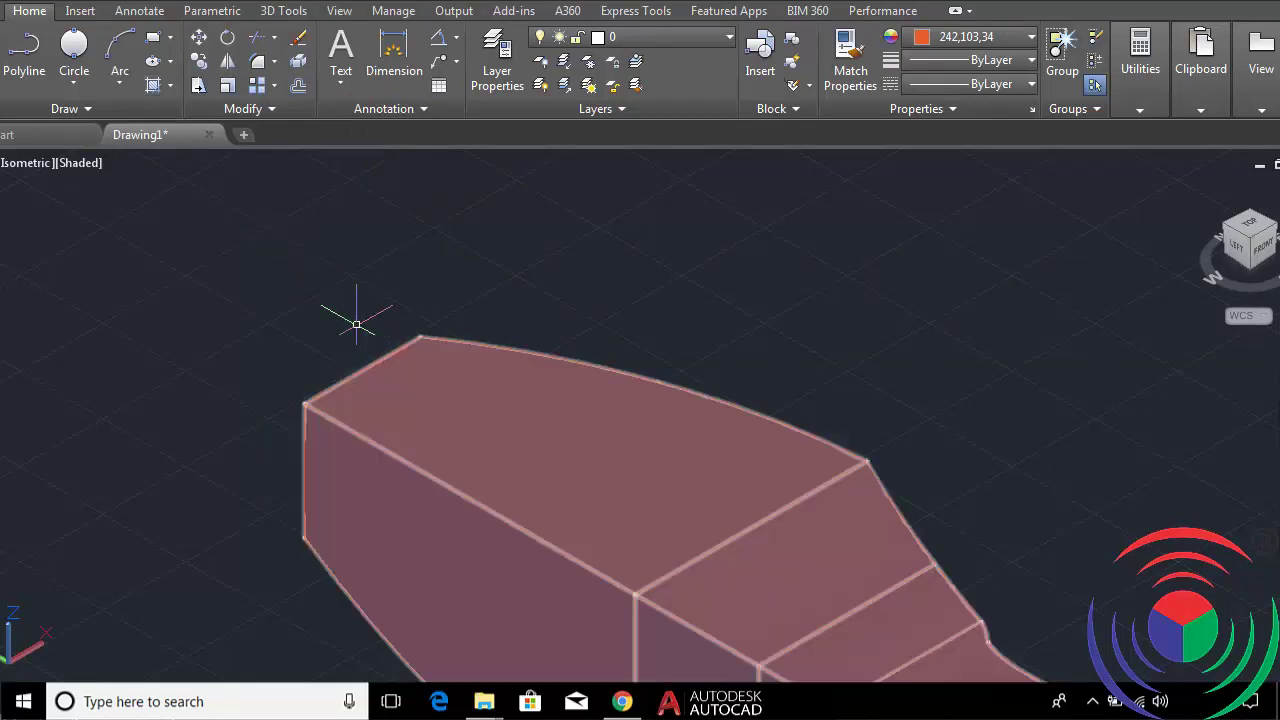
Draw a 3D polyline from the top face's left corner, 3 units along, to the curved edge, and start an arc there.
type("3d")
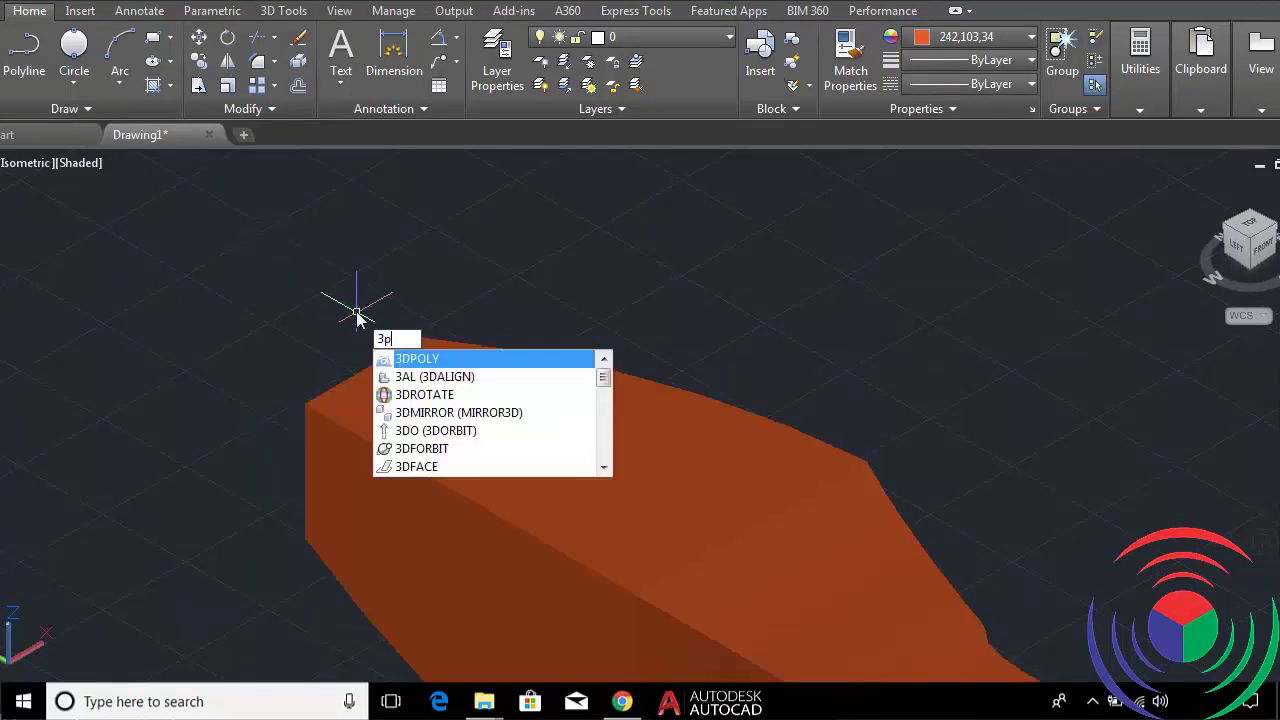
type("p")
key("Return")
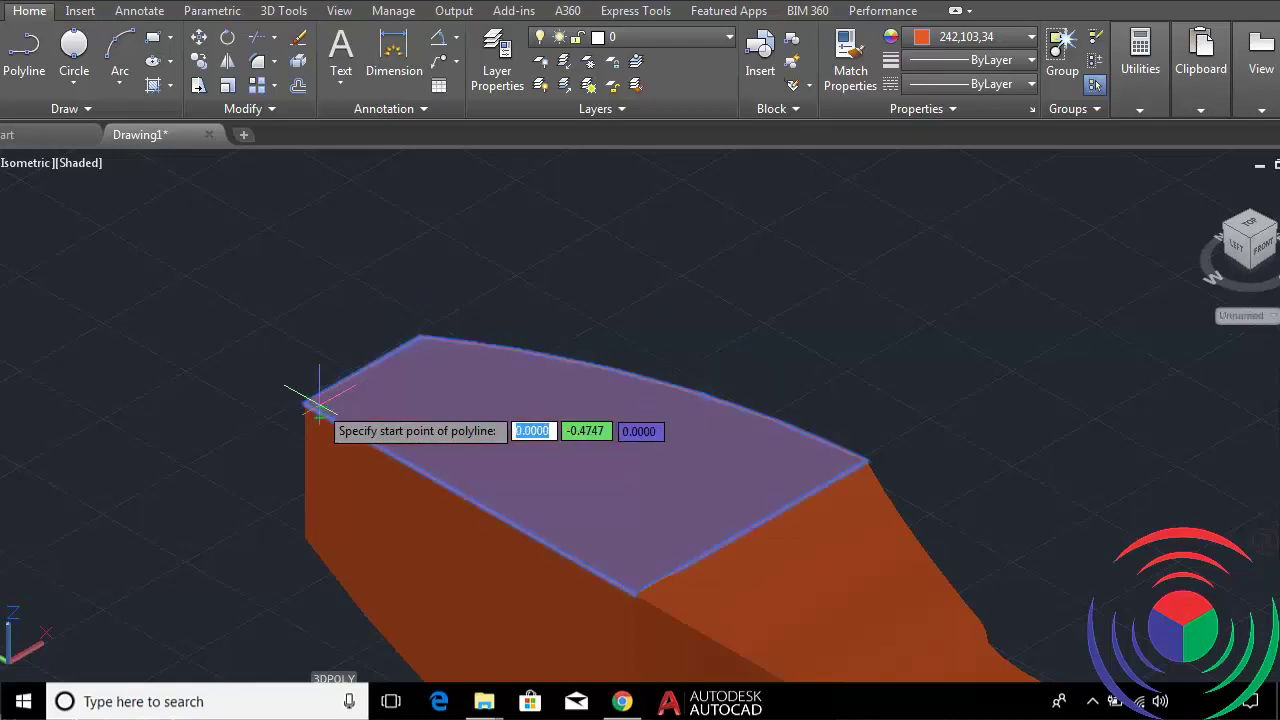
left_click(304, 404)
key("Escape")
type("3dp")
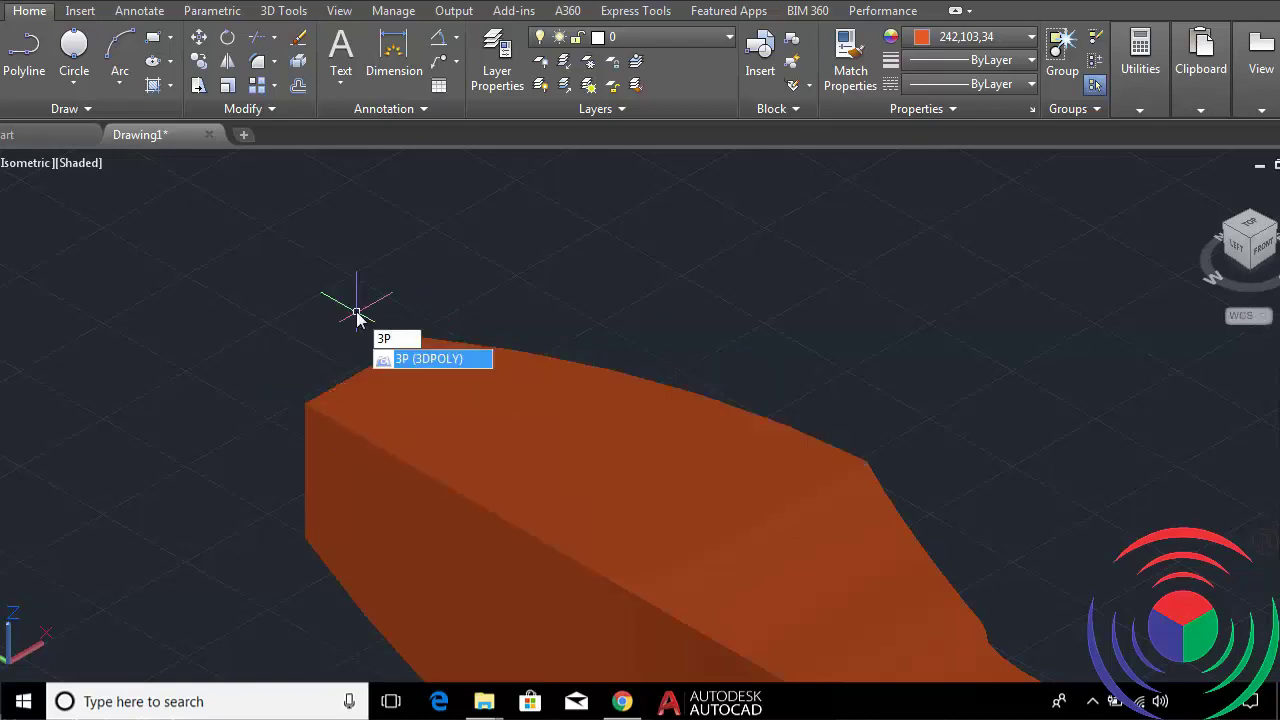
key("Return")
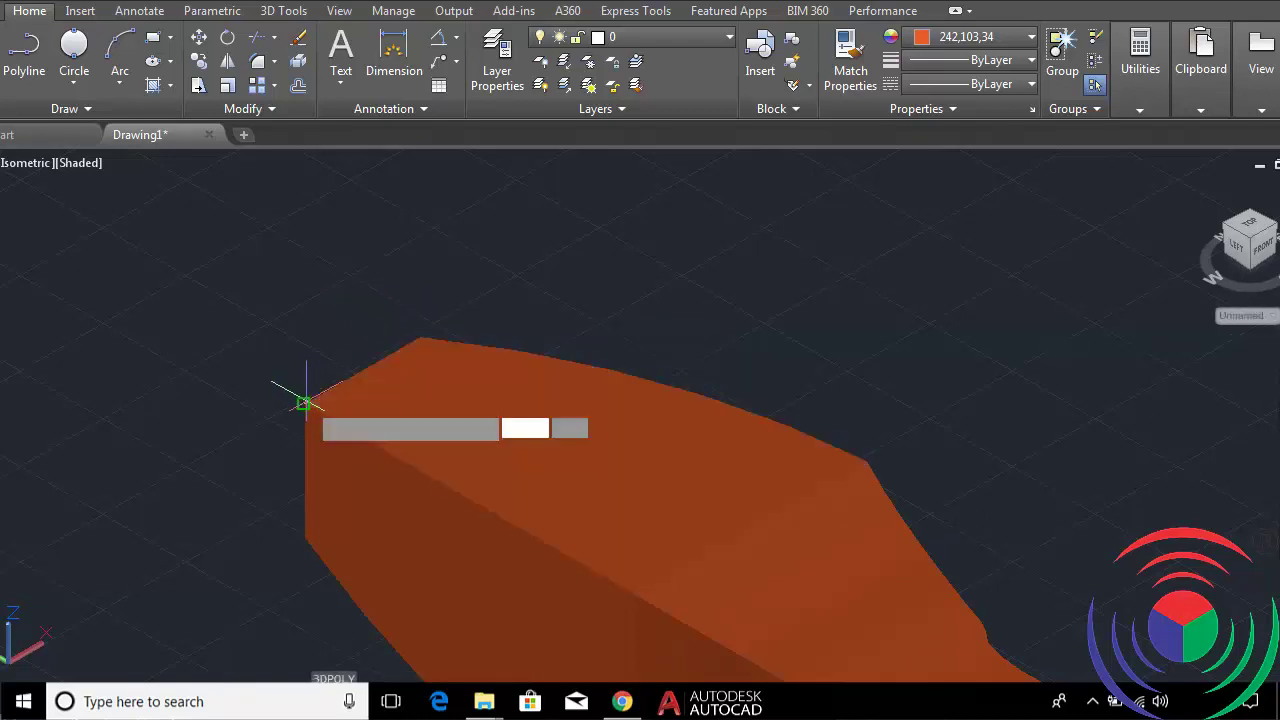
left_click(304, 404)
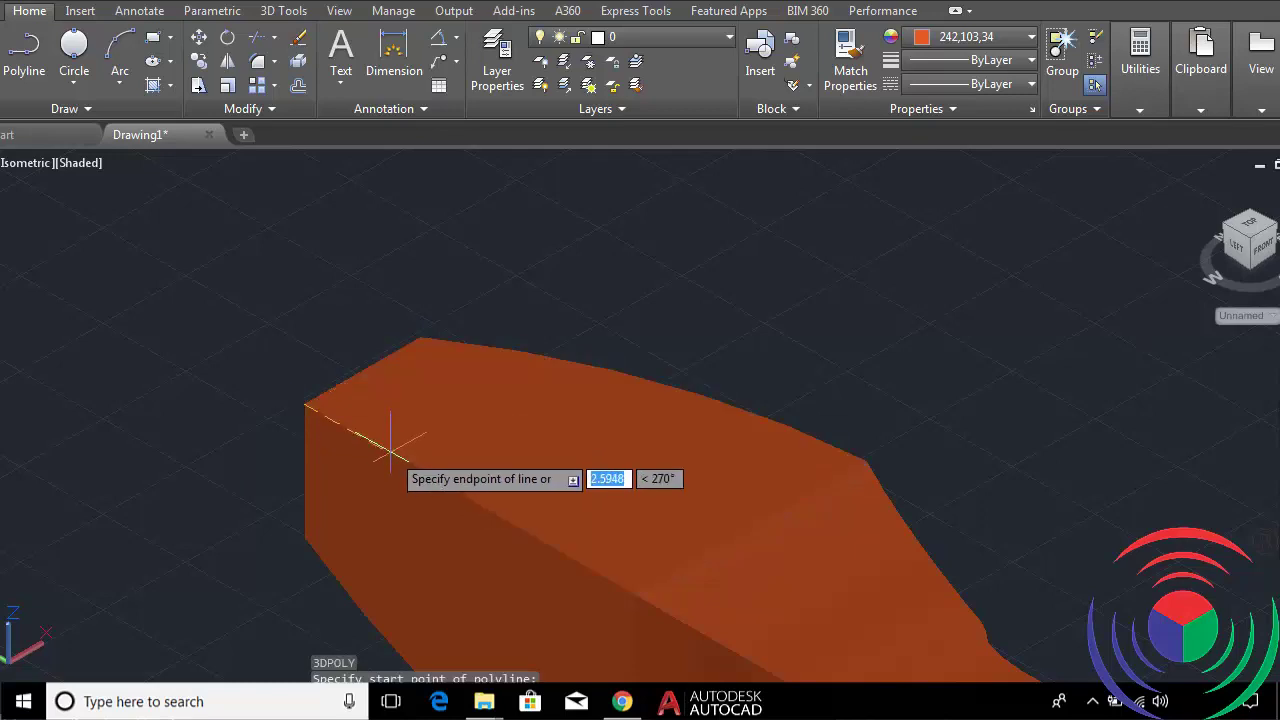
type("3")
key("Return")
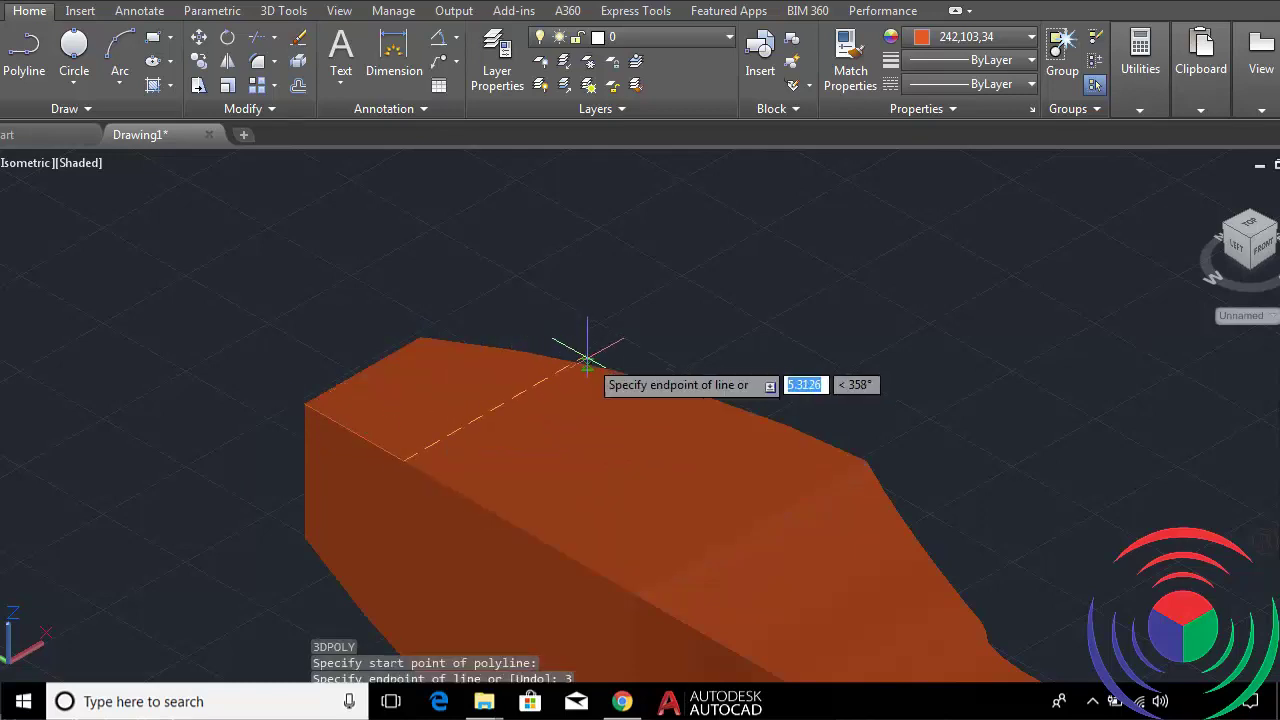
left_click(574, 358)
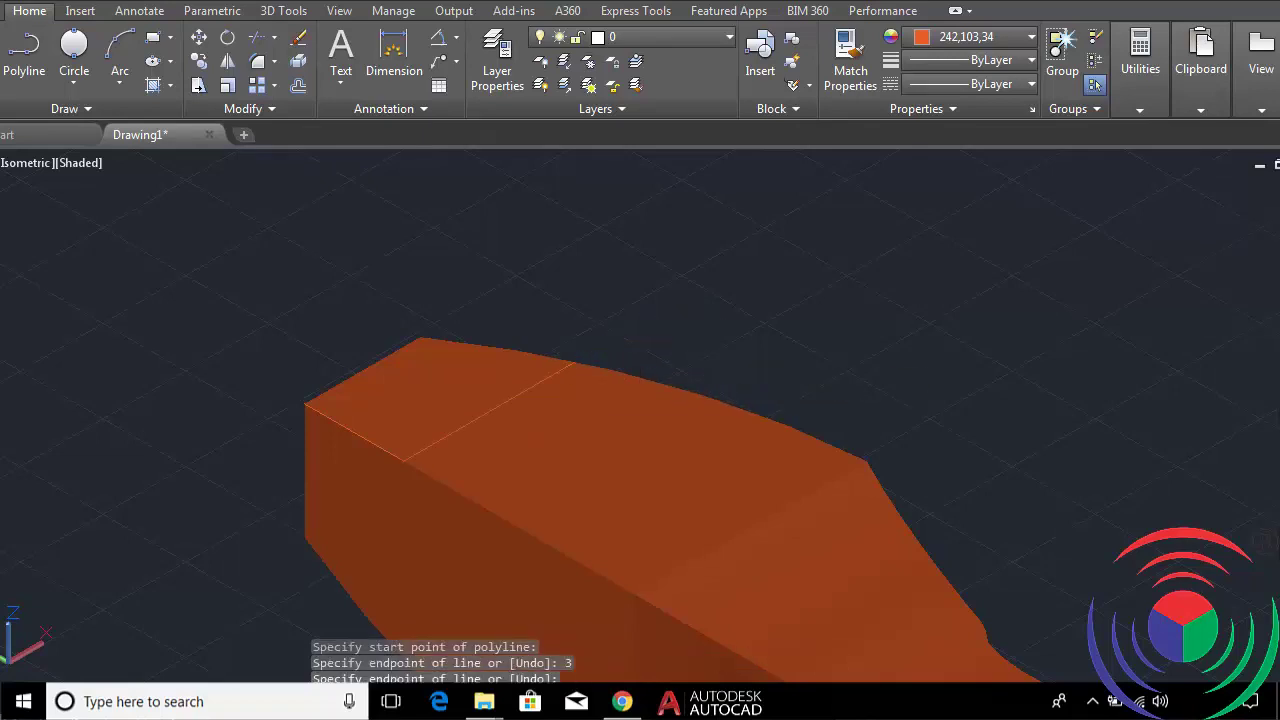
key("Return")
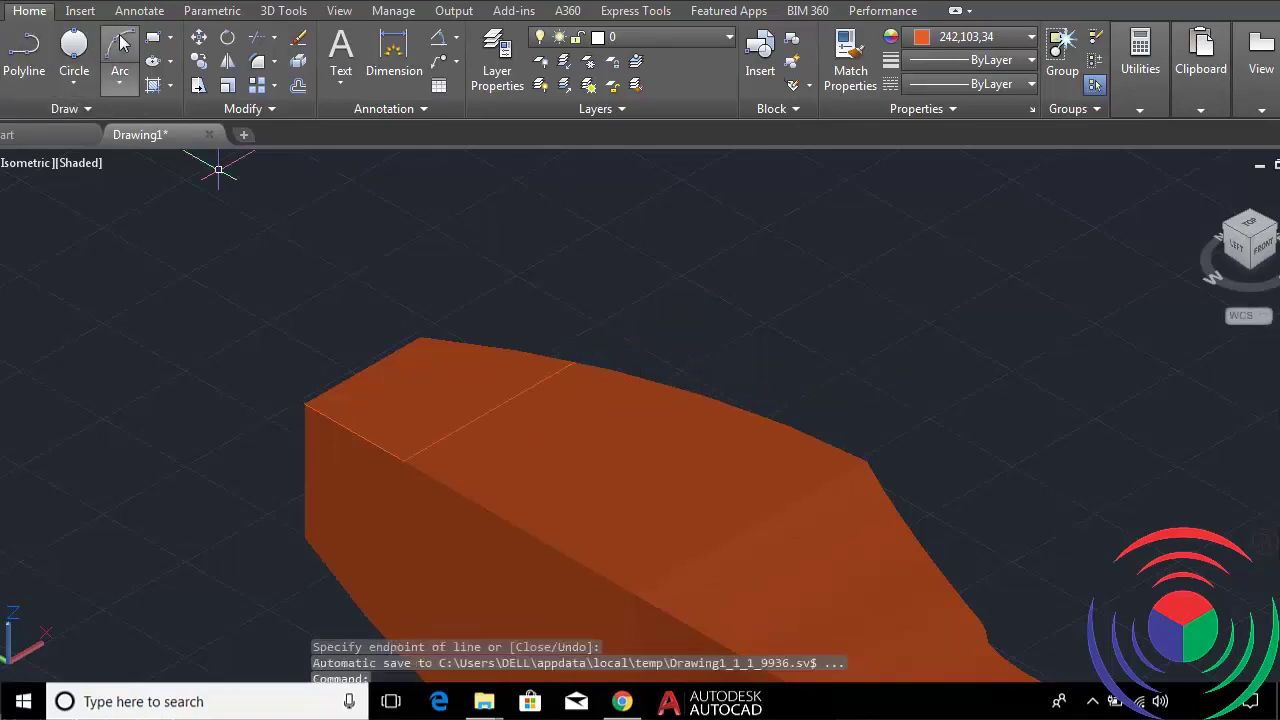
left_click(119, 45)
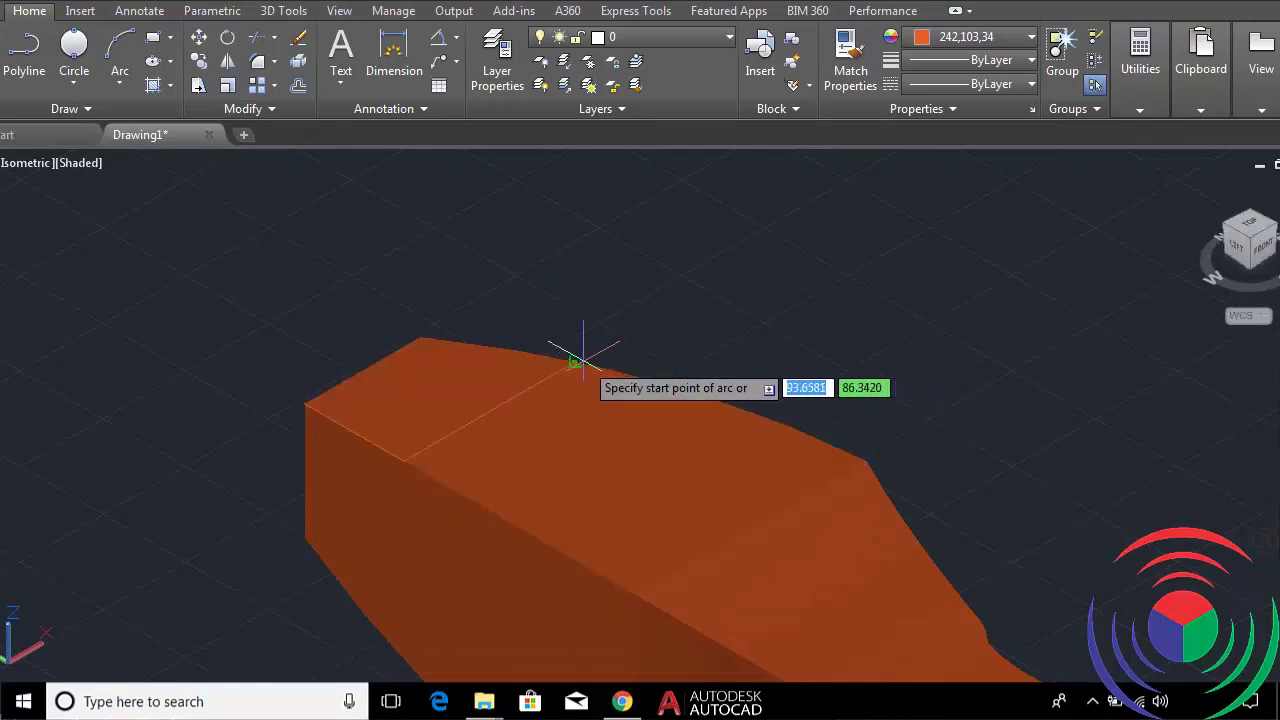
left_click(575, 360)
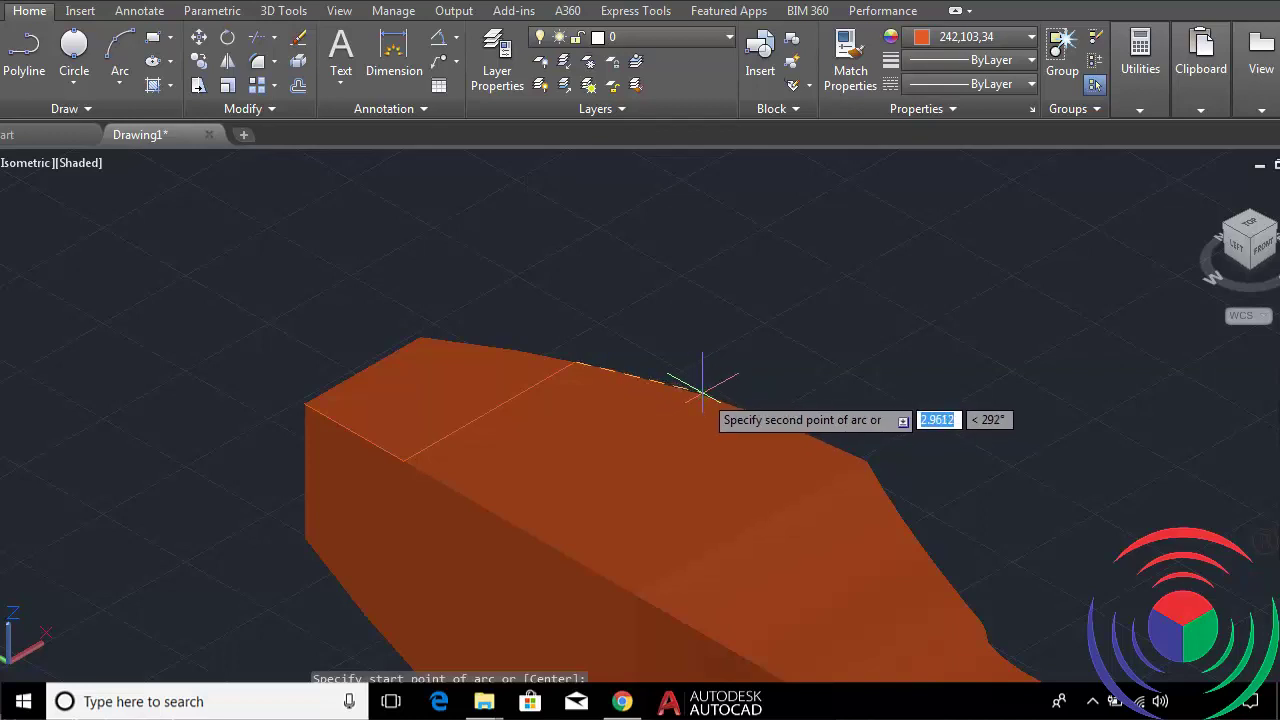
Finish the arc along the curved top edge, ending at the face's far corner.
left_click(705, 394)
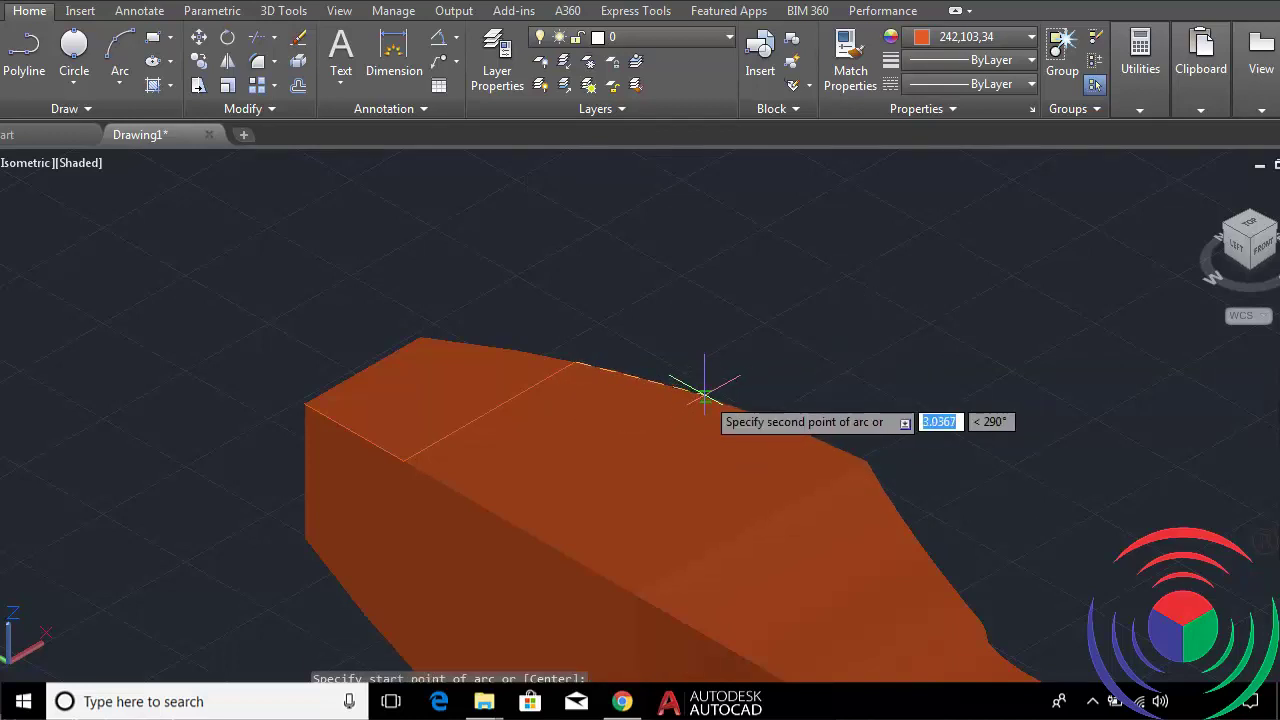
left_click(701, 395)
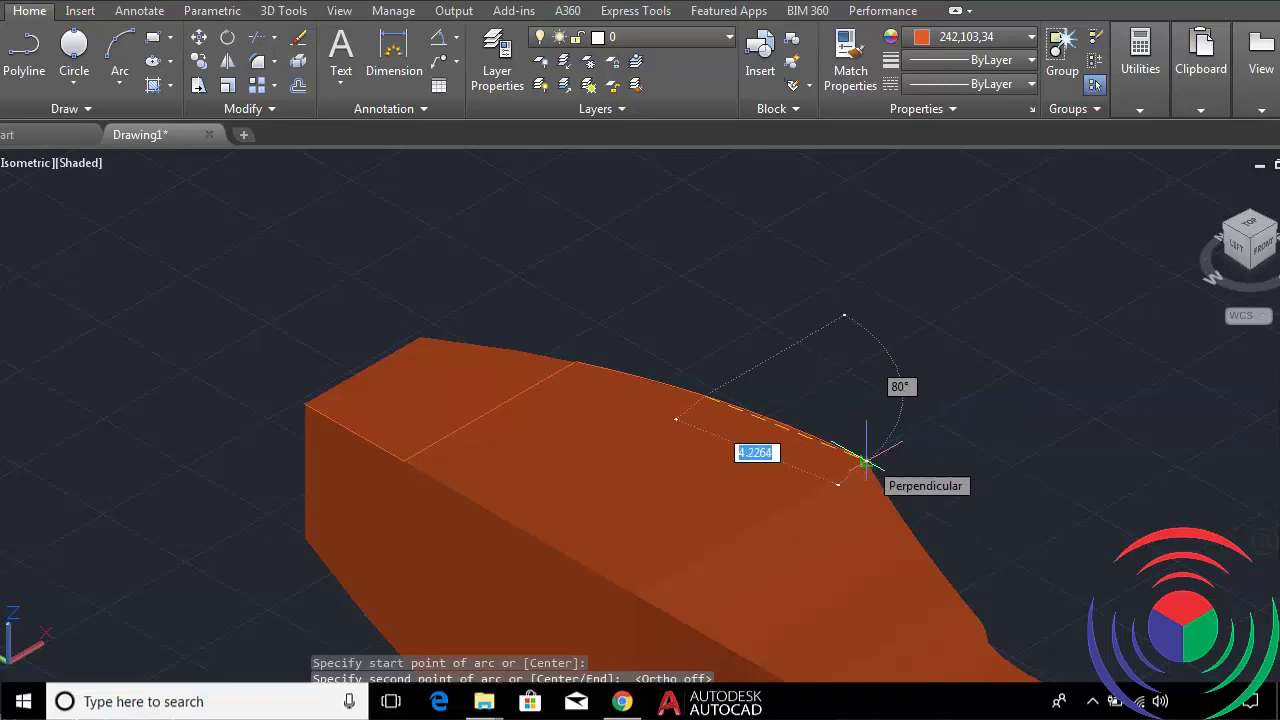
left_click(866, 460)
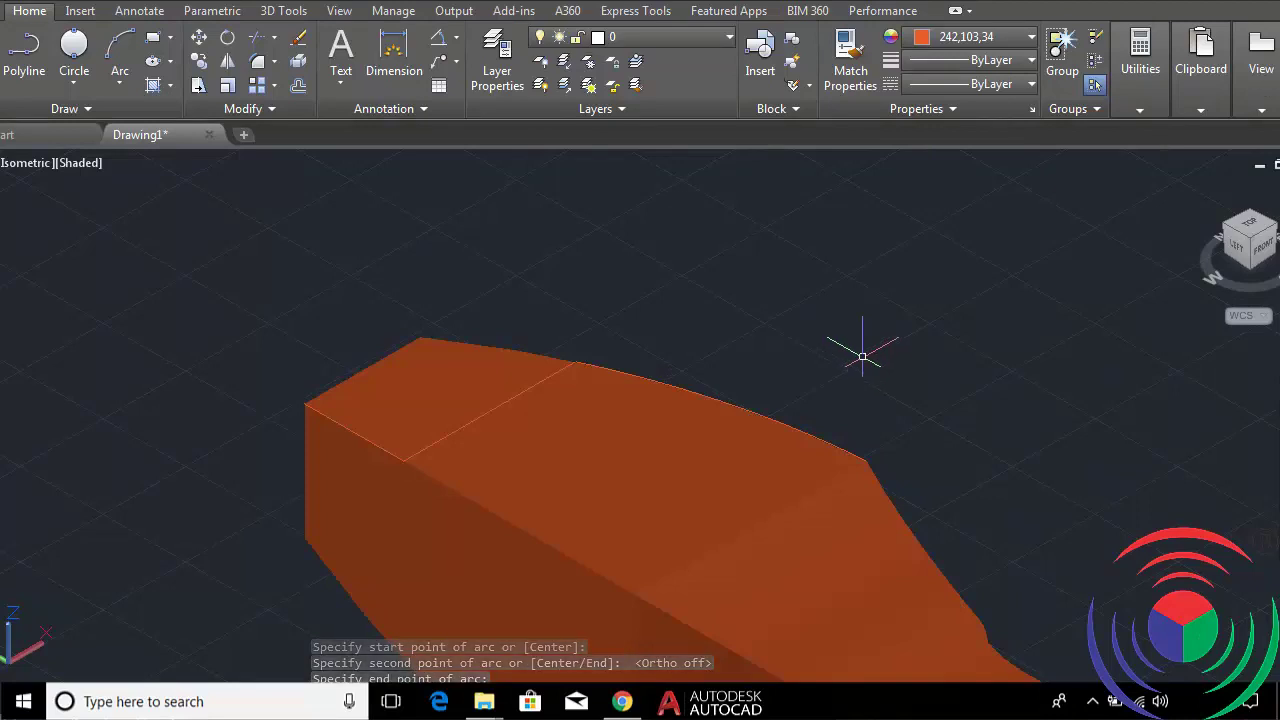
Select the new arc for moving and pick its end as the base point.
type("m")
key("Return")
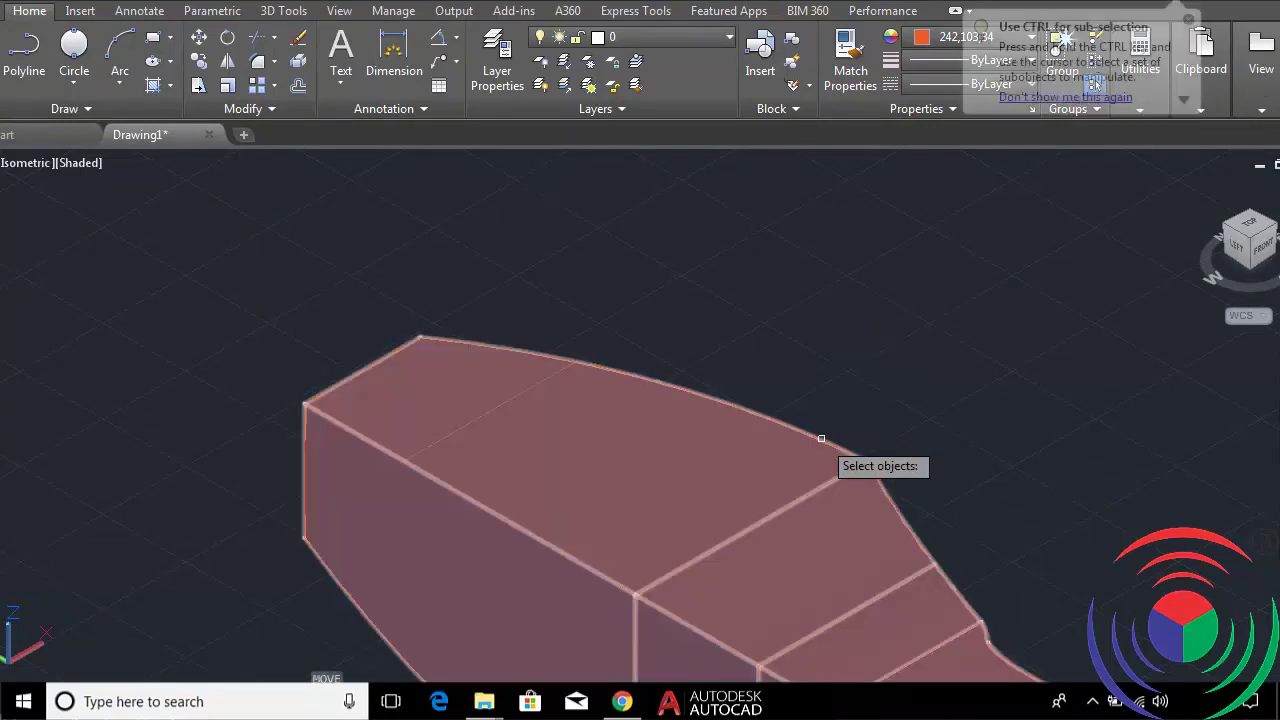
scroll(834, 449, "up", 3)
scroll(857, 446, "up", 3)
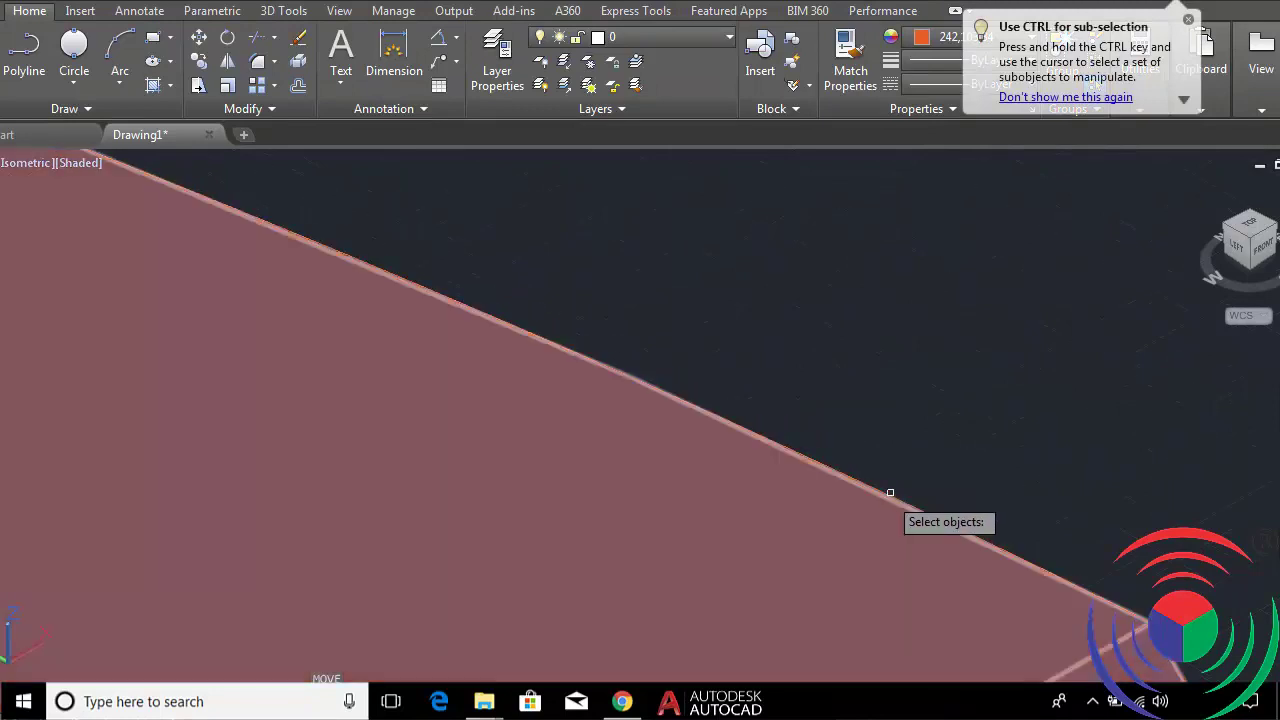
scroll(926, 518, "down", 2)
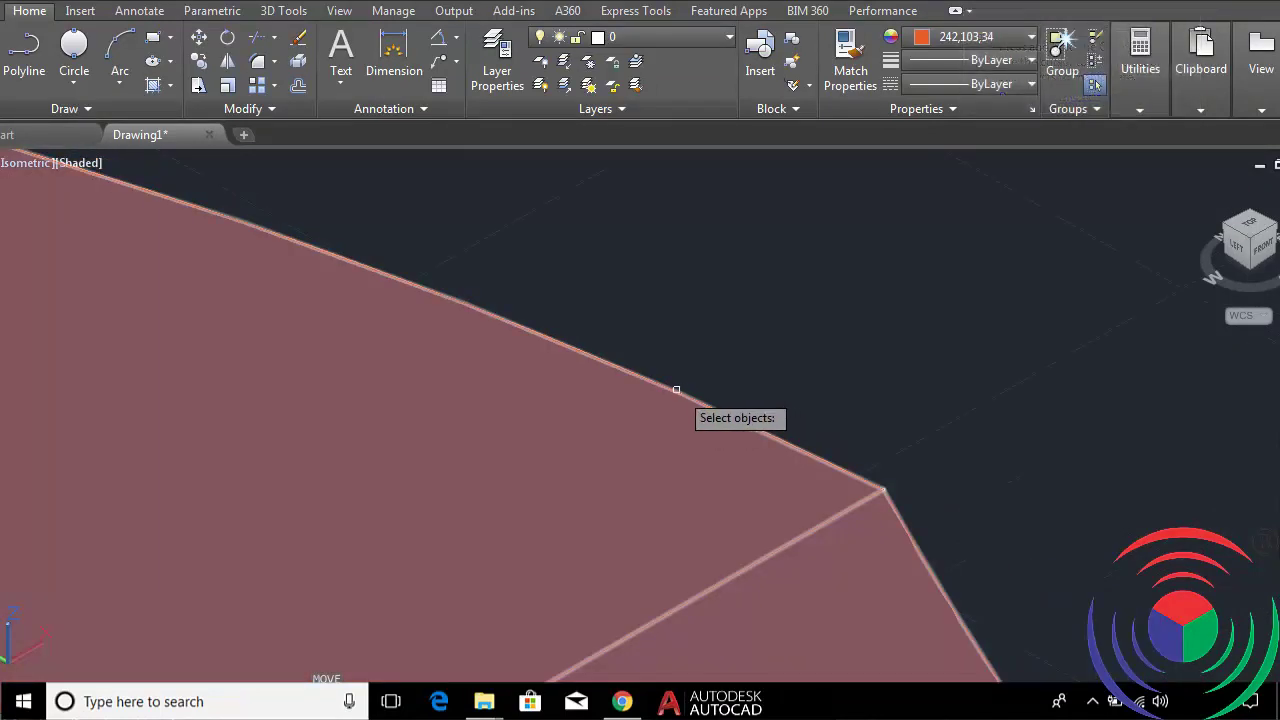
scroll(494, 329, "down", 2)
scroll(750, 390, "up", 3)
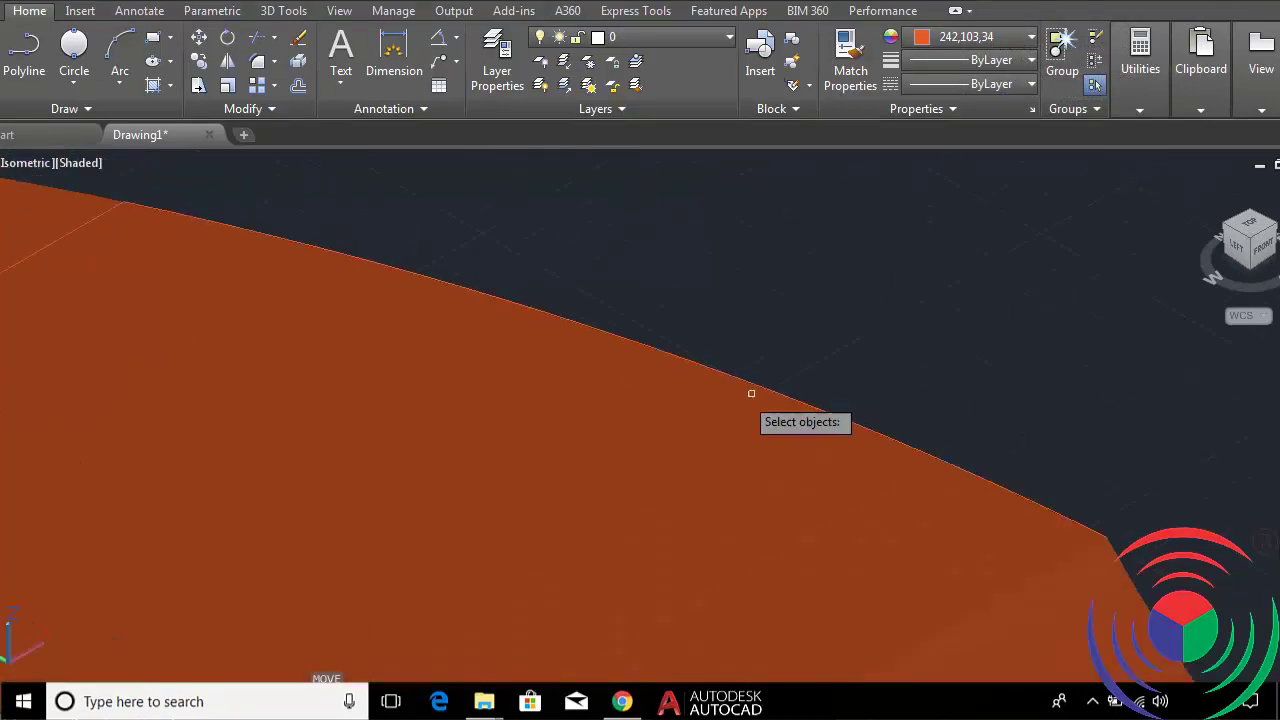
scroll(773, 390, "up", 2)
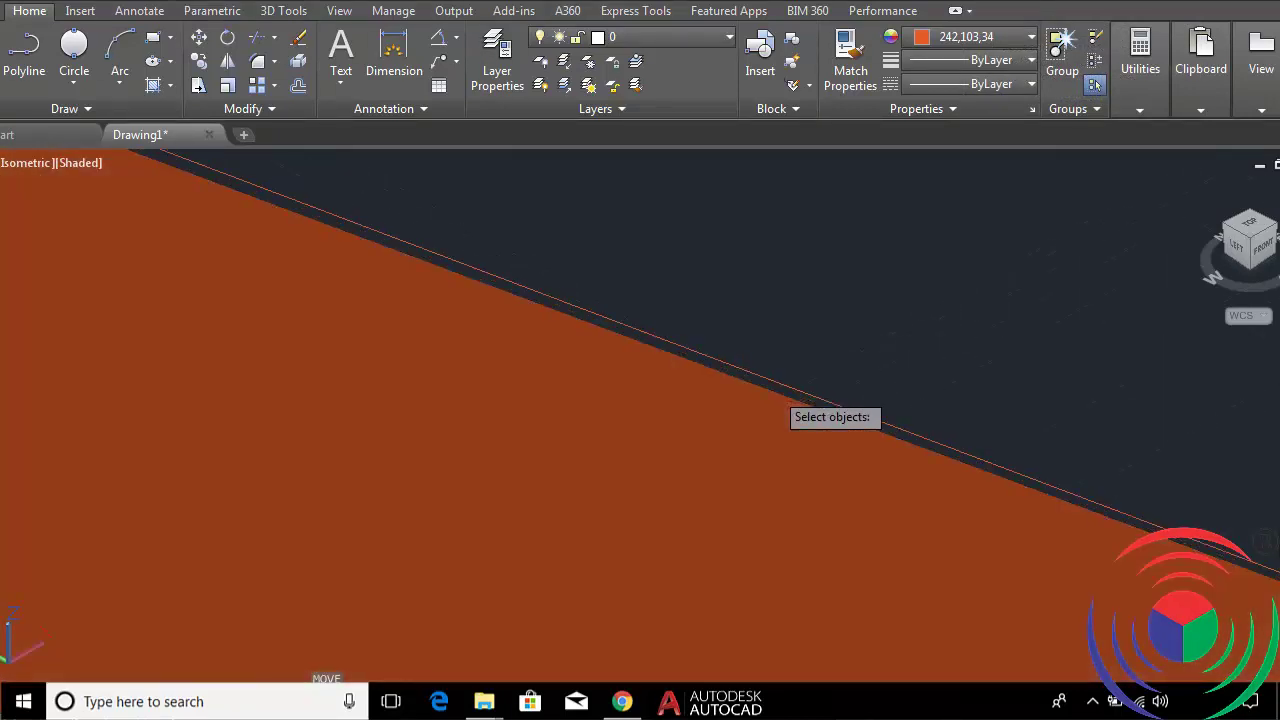
left_click(774, 386)
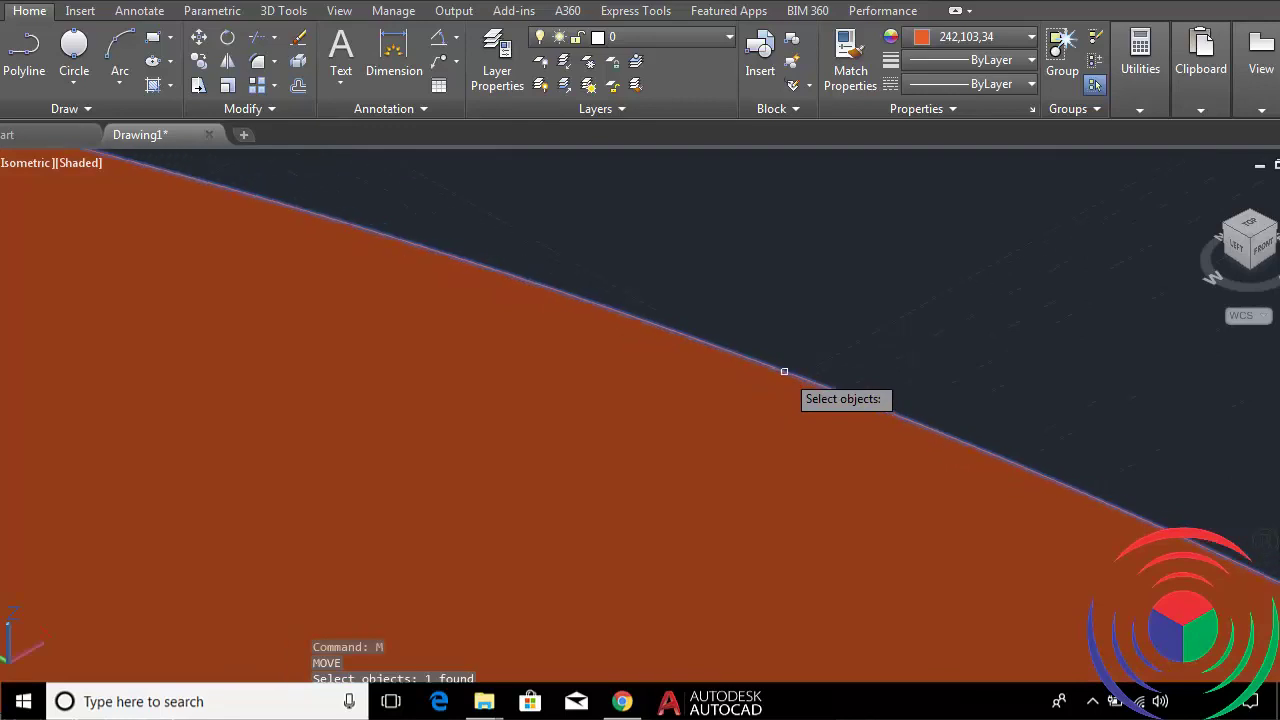
scroll(786, 370, "down", 2)
scroll(916, 381, "down", 2)
key("Return")
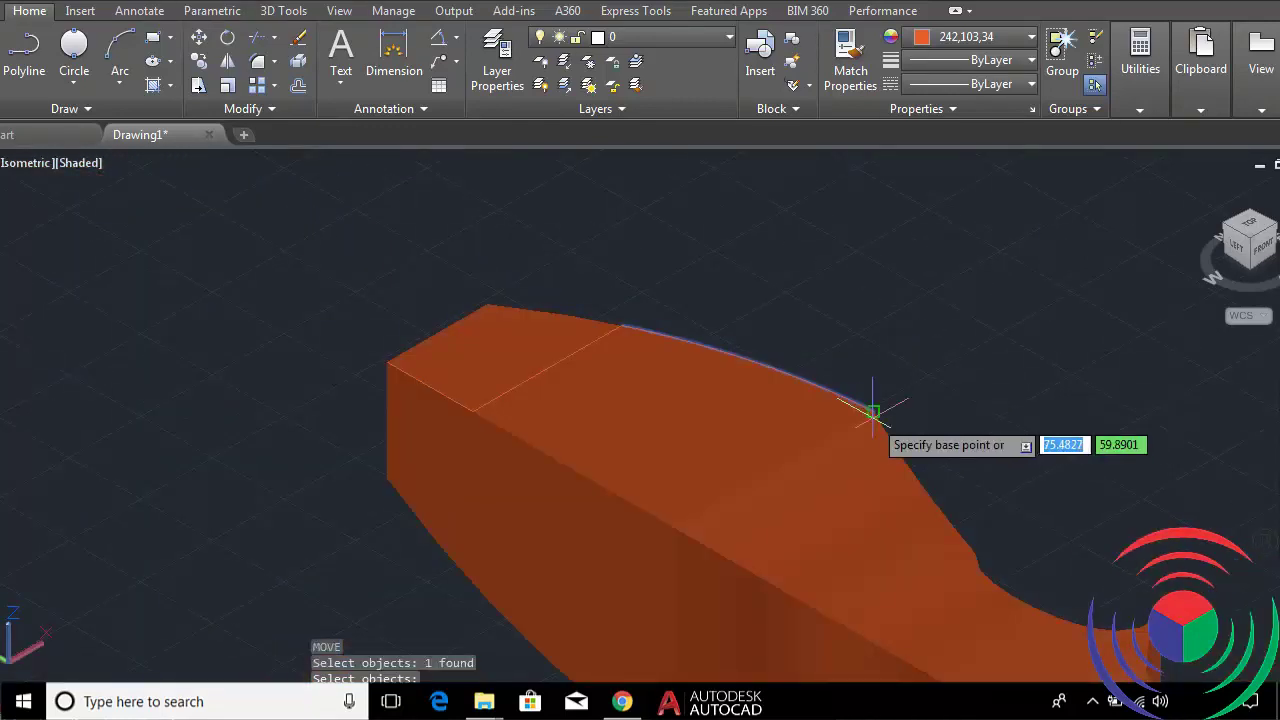
left_click(872, 410)
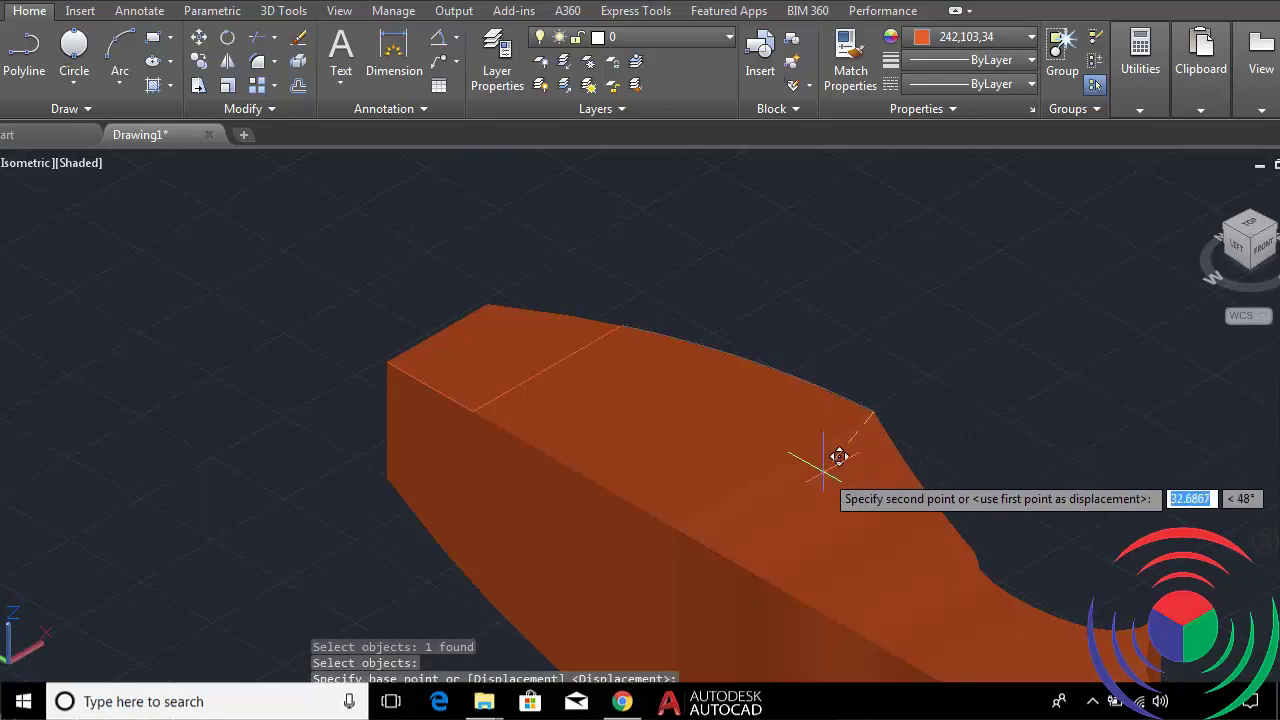
left_click(777, 451)
Move the arc 1 unit inward onto the leg's top face.
type("m")
key("Return")
left_click(780, 372)
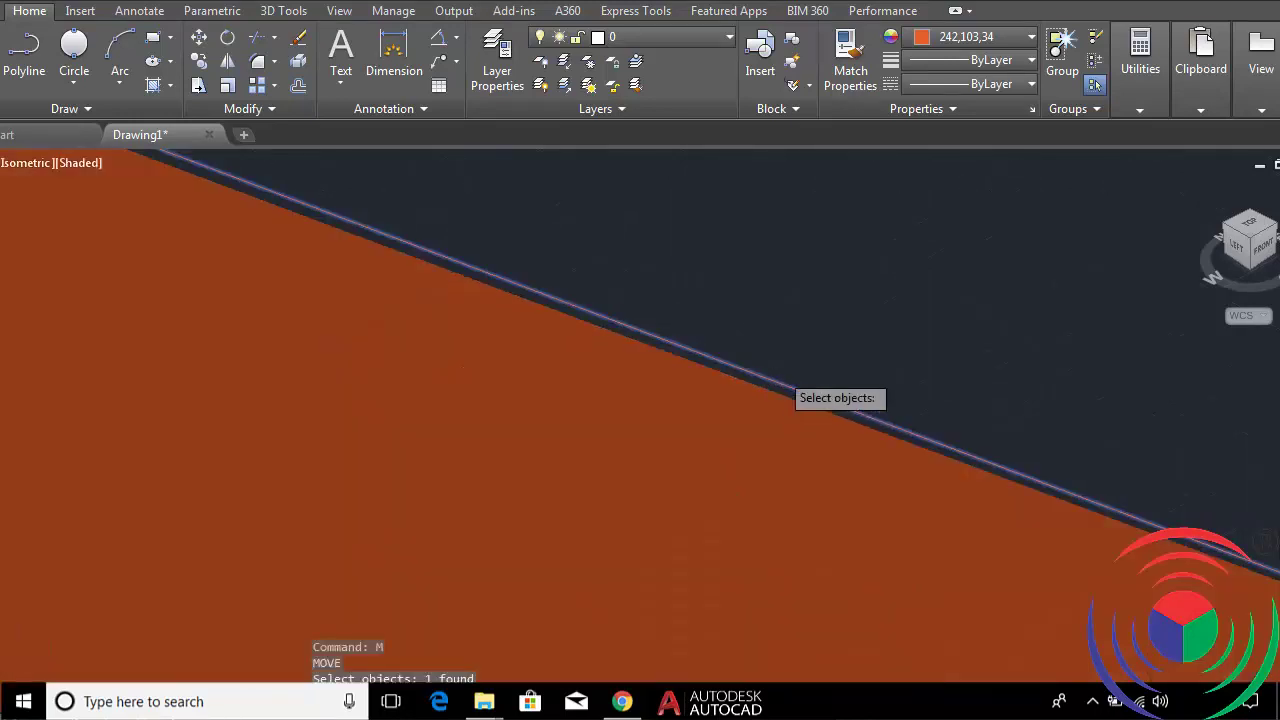
scroll(795, 368, "down", 3)
scroll(880, 372, "down", 3)
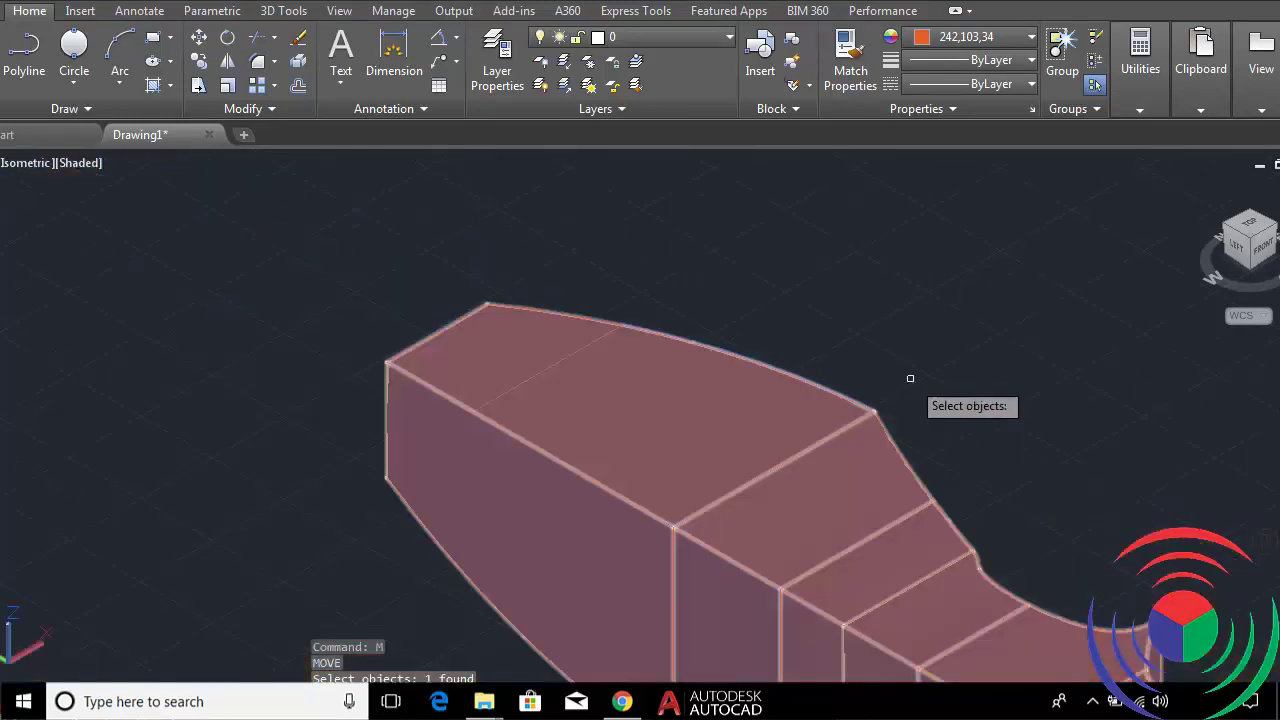
key("Return")
left_click(873, 409)
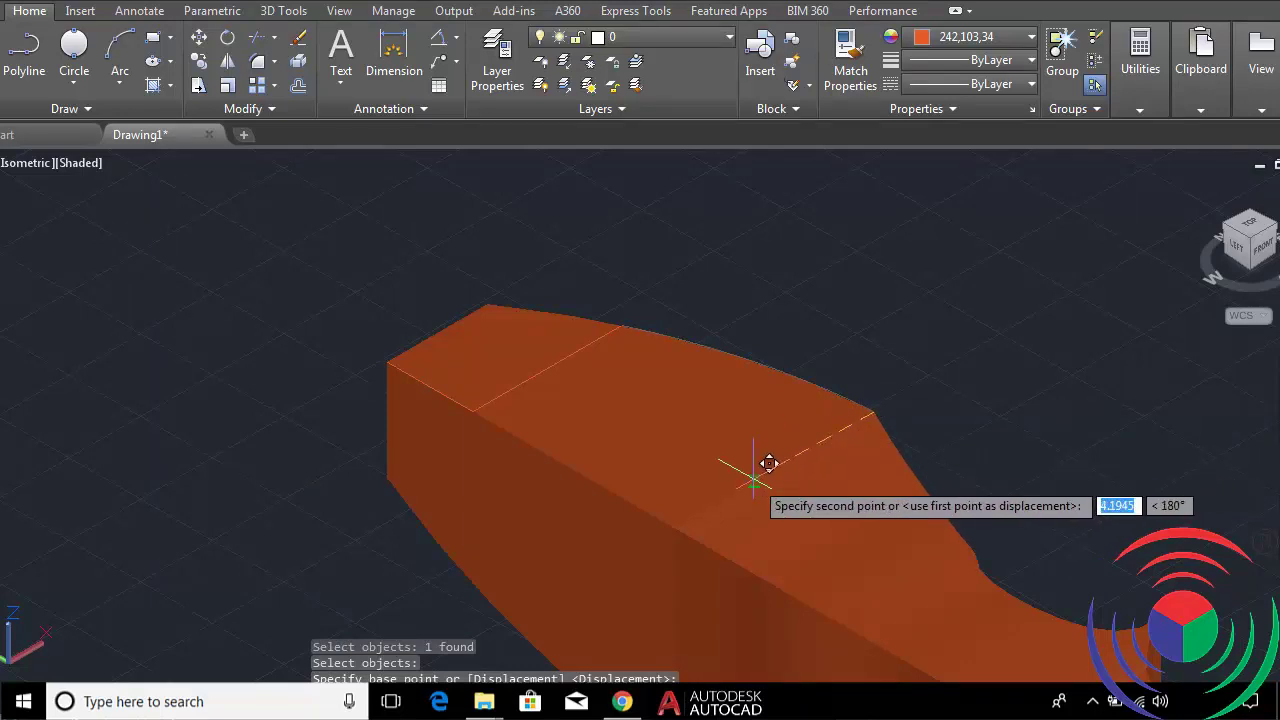
type("1")
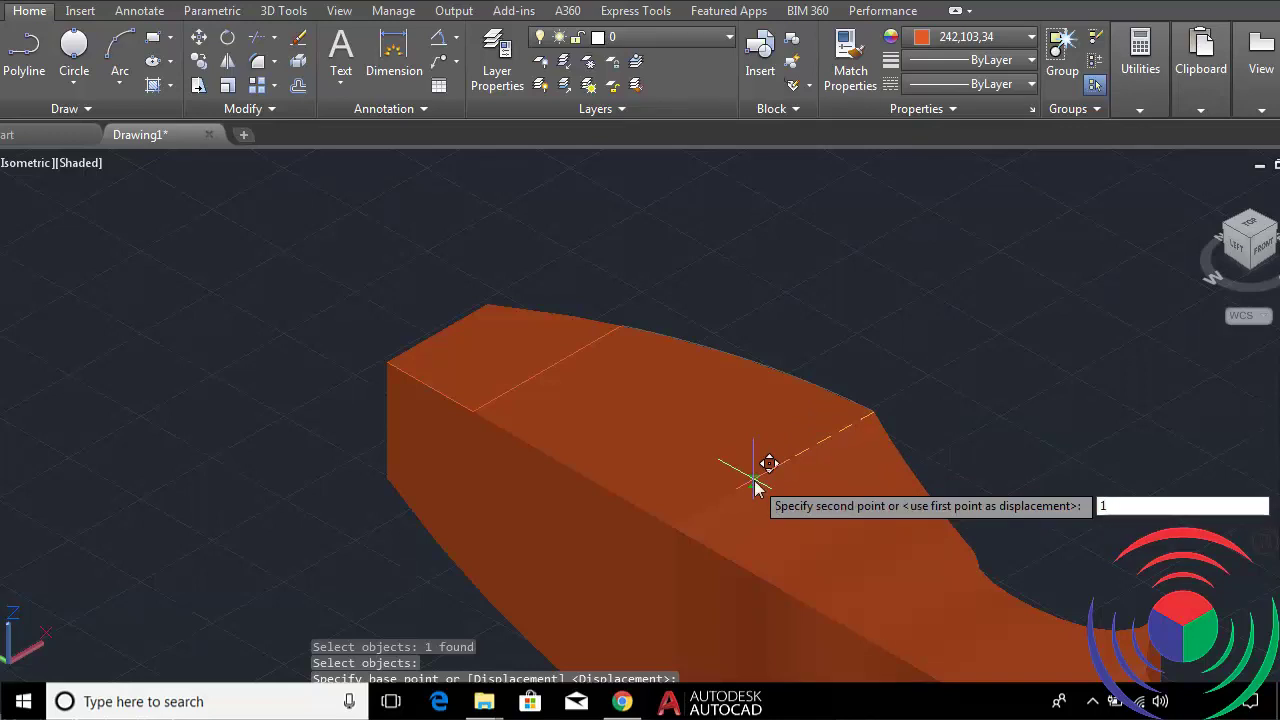
key("Return")
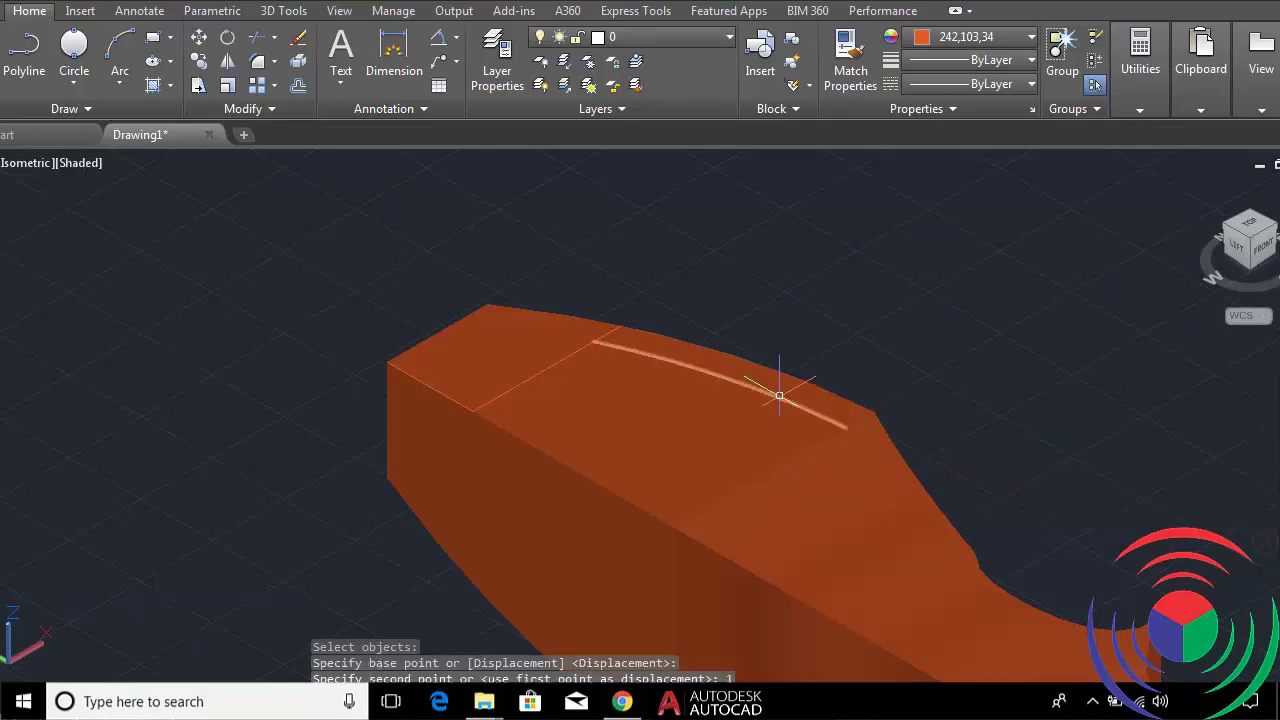
type("o")
key("Return")
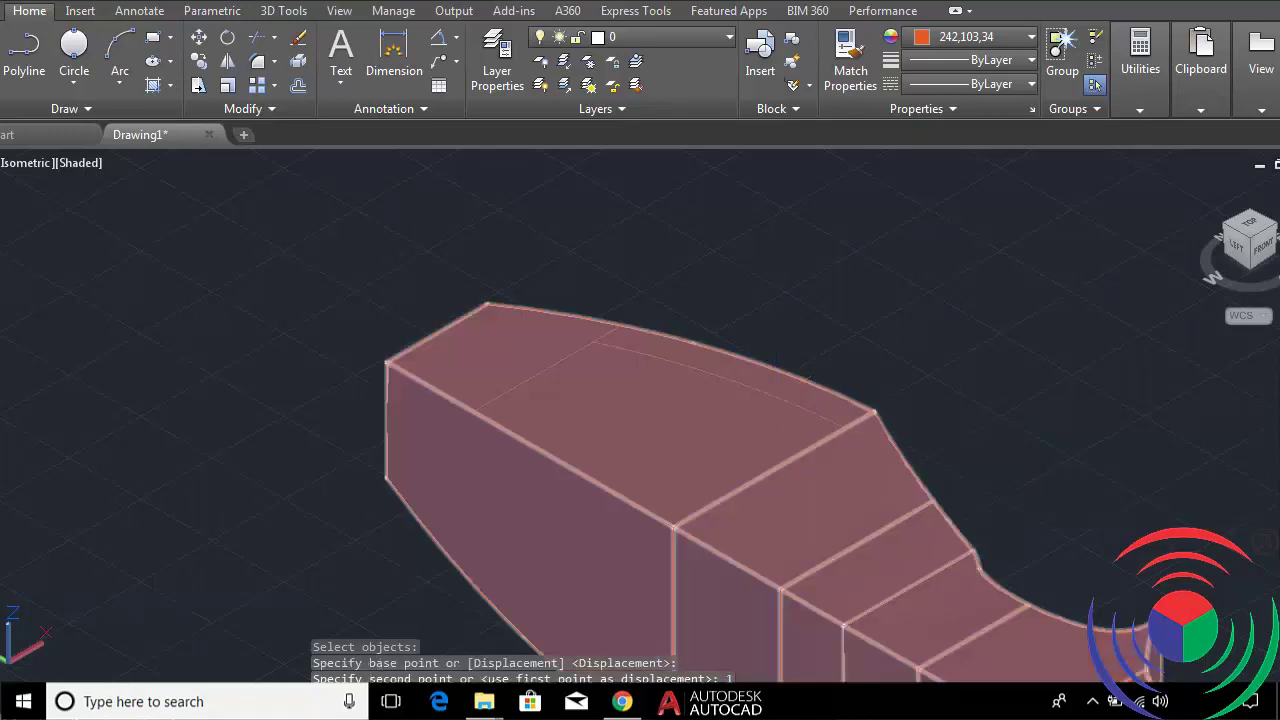
Accept an offset distance of 1 and try picking the arc to offset.
key("Return")
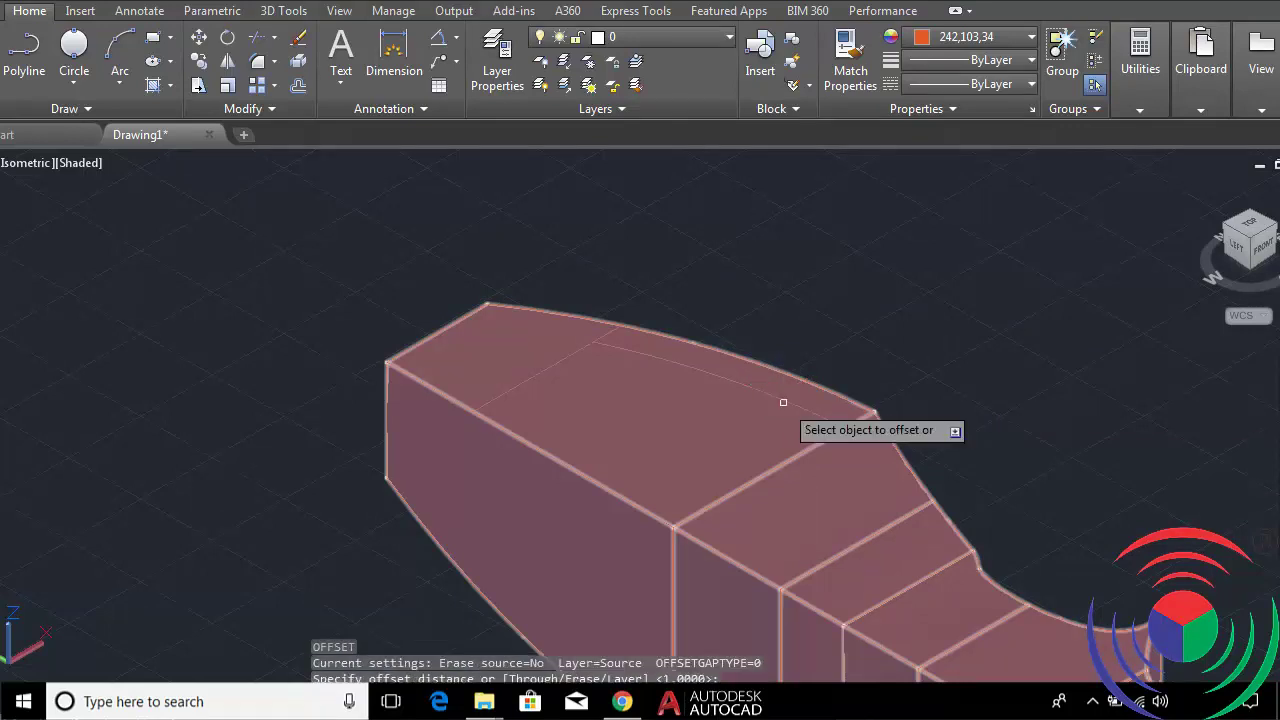
left_click(788, 403)
left_click(792, 404)
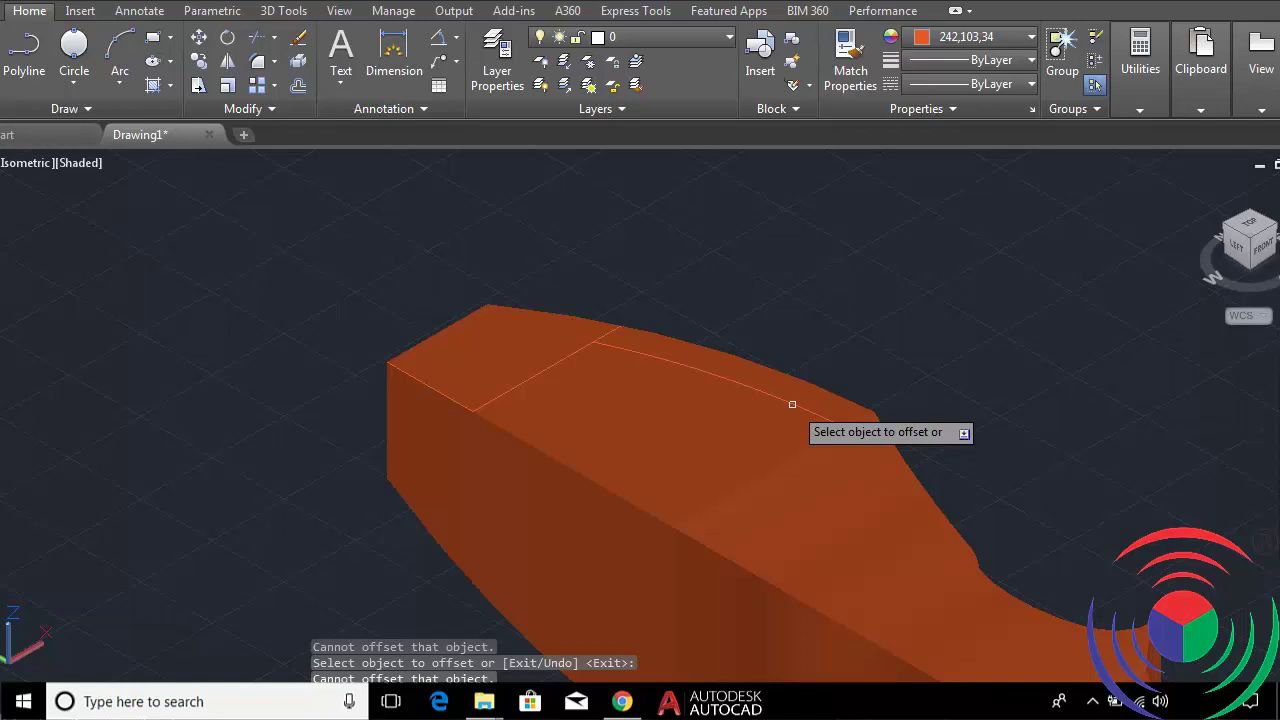
scroll(792, 404, "up", 2)
scroll(790, 403, "up", 2)
scroll(794, 397, "up", 2)
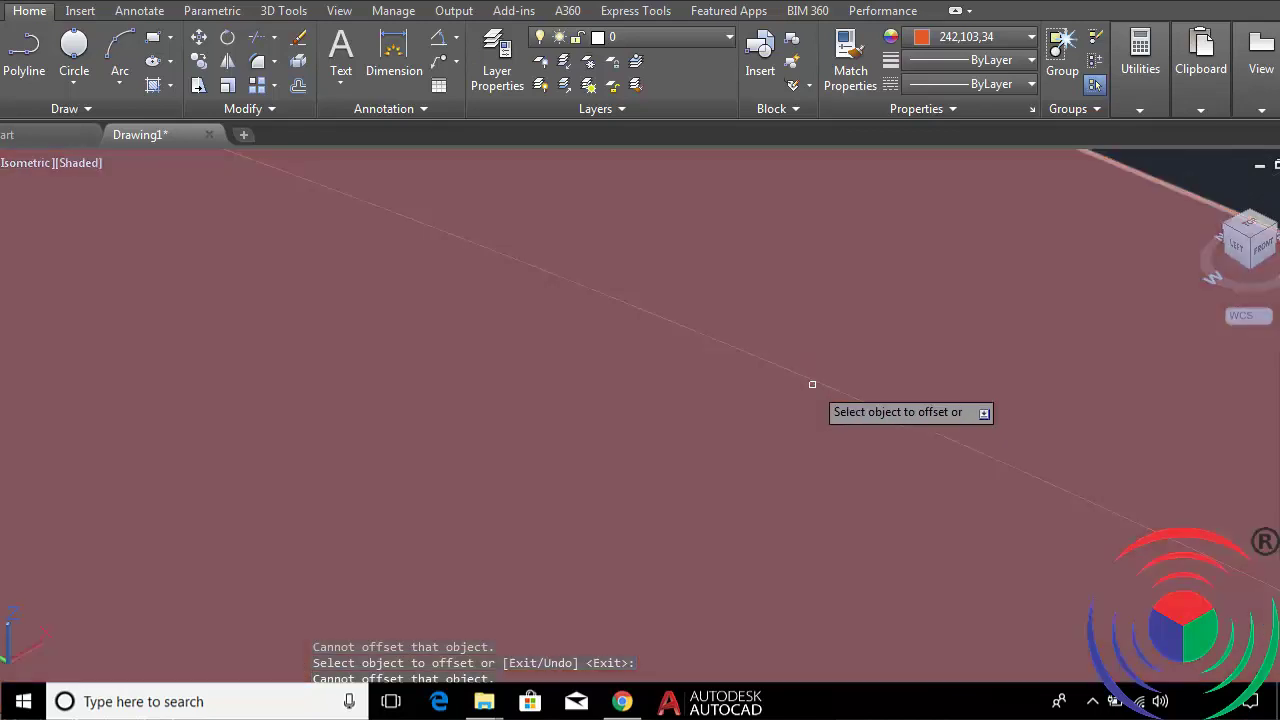
scroll(812, 384, "down", 2)
scroll(857, 362, "down", 2)
scroll(860, 367, "down", 2)
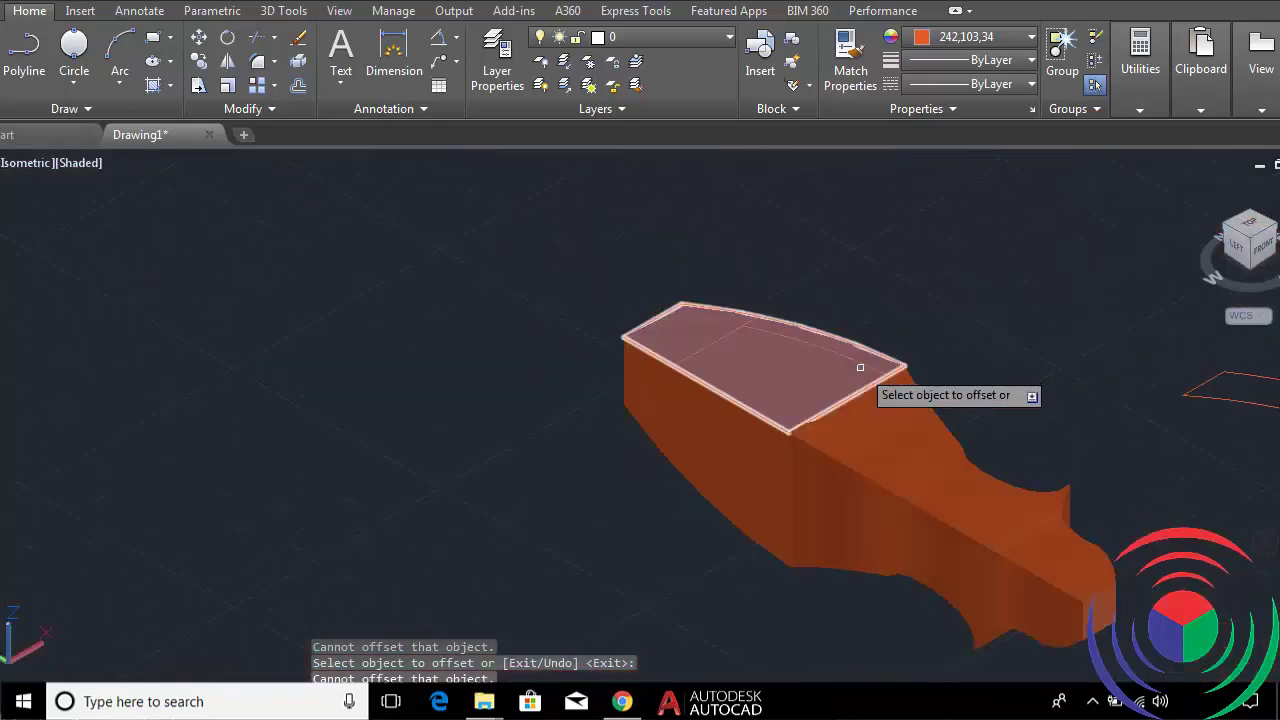
Undo the offset and the earlier move, then restart the offset command.
key("ctrl+z")
key("Escape")
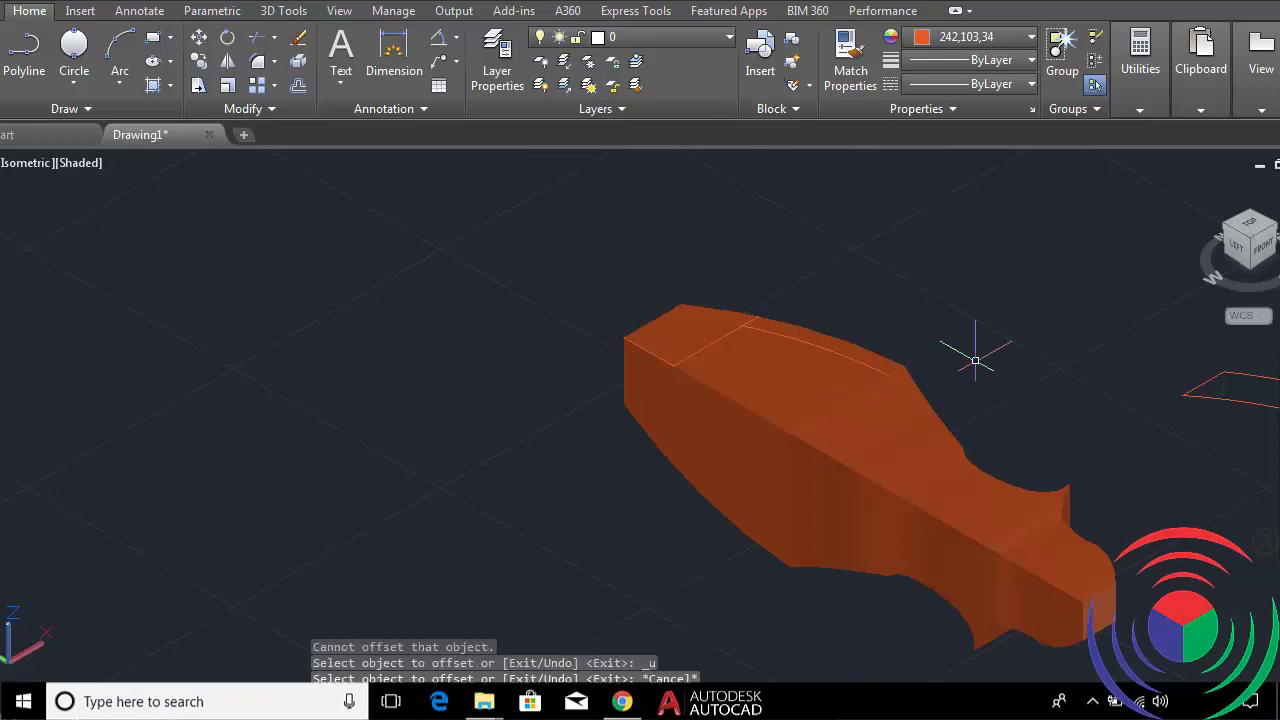
key("ctrl+z")
key("ctrl+z")
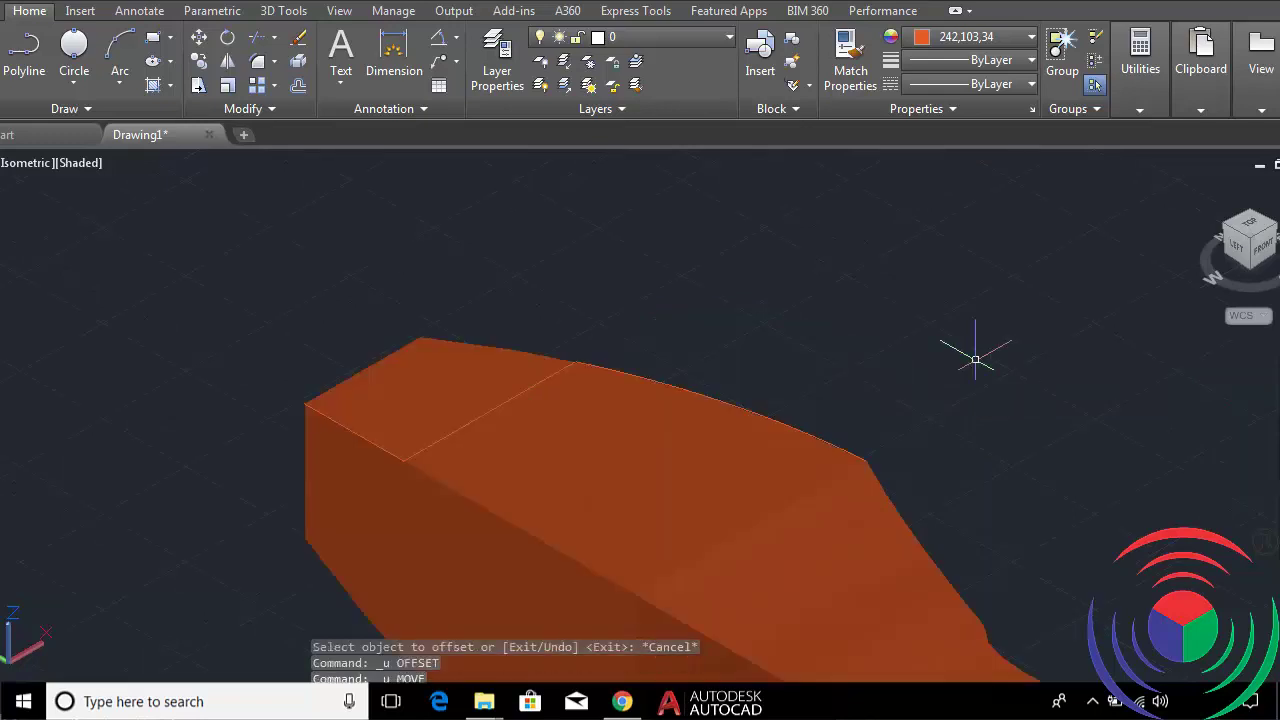
scroll(863, 465, "up", 3)
right_click(868, 462)
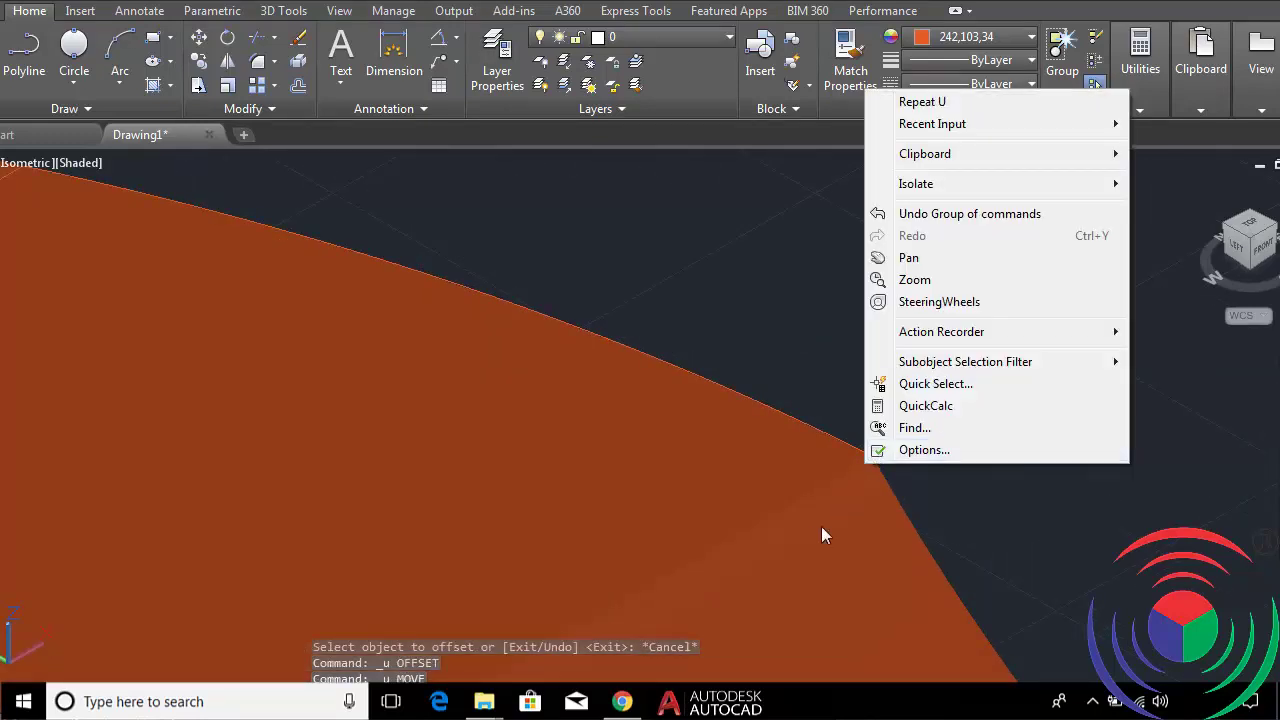
left_click(771, 357)
key("Escape")
type("o")
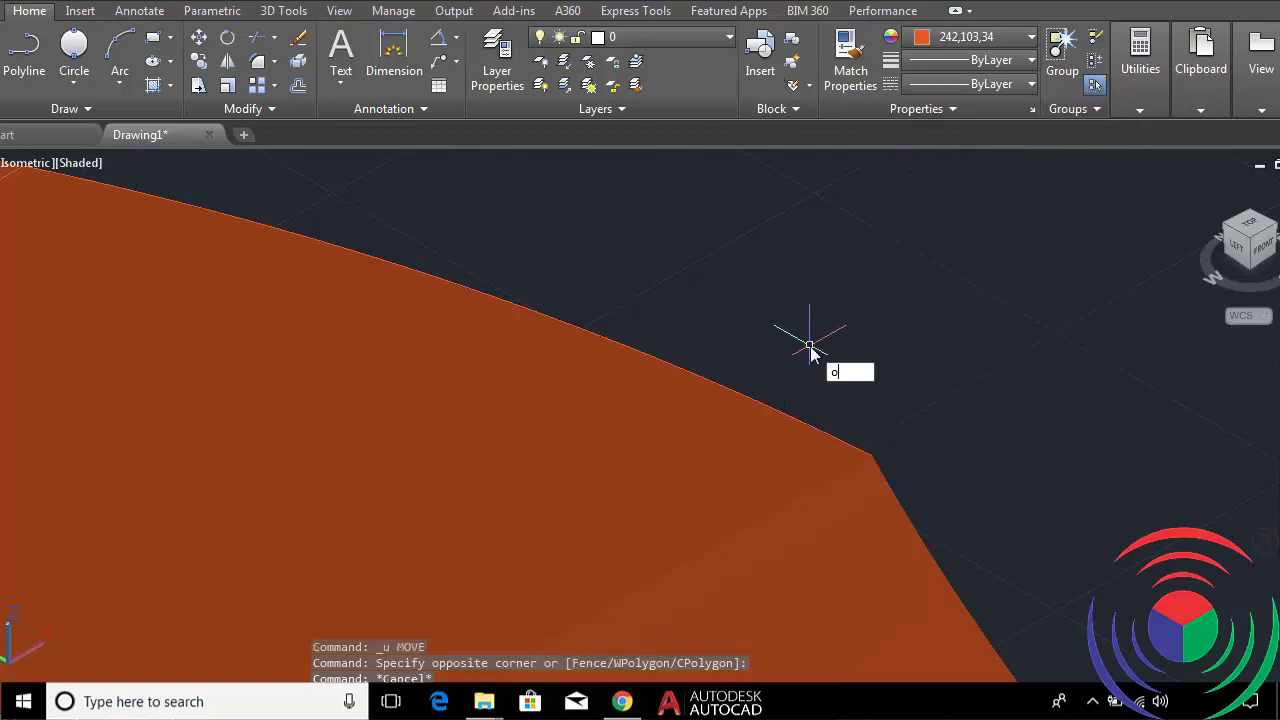
key("Return")
scroll(775, 402, "up", 2)
scroll(795, 405, "up", 2)
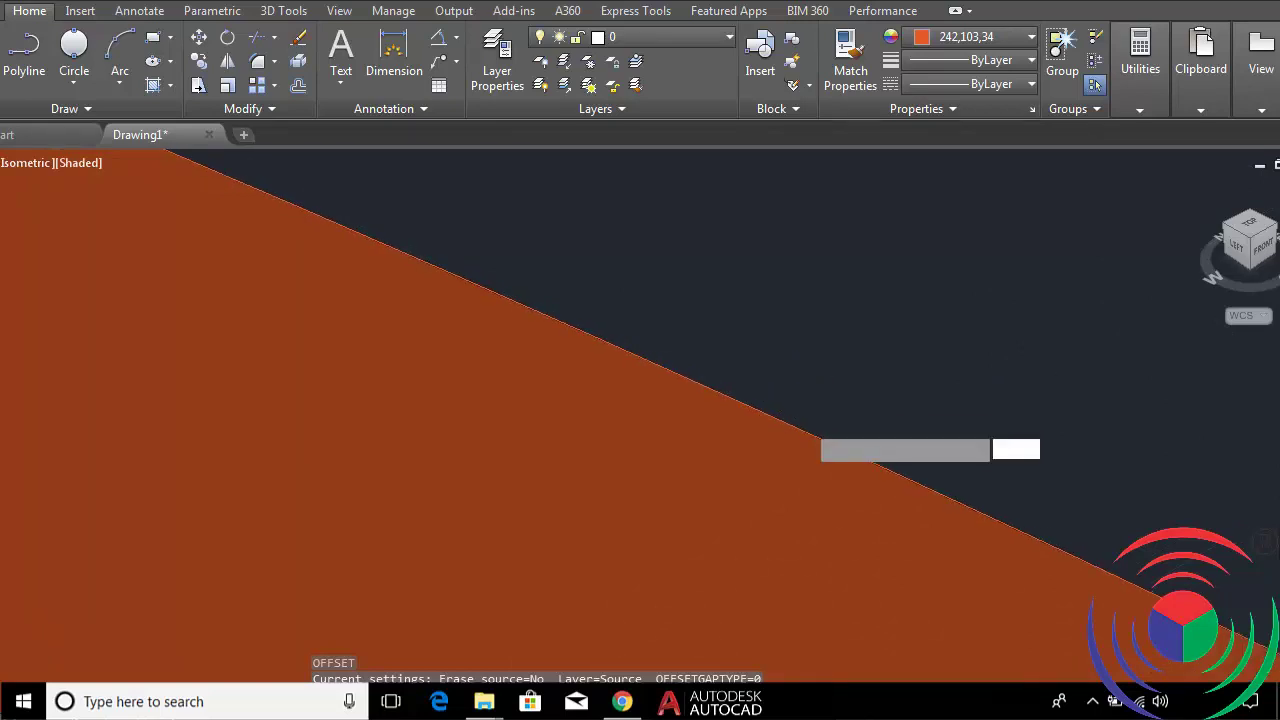
Offset the curved top-face edge of the leg 1 unit inward as a guide arc.
key("Return")
left_click(804, 421)
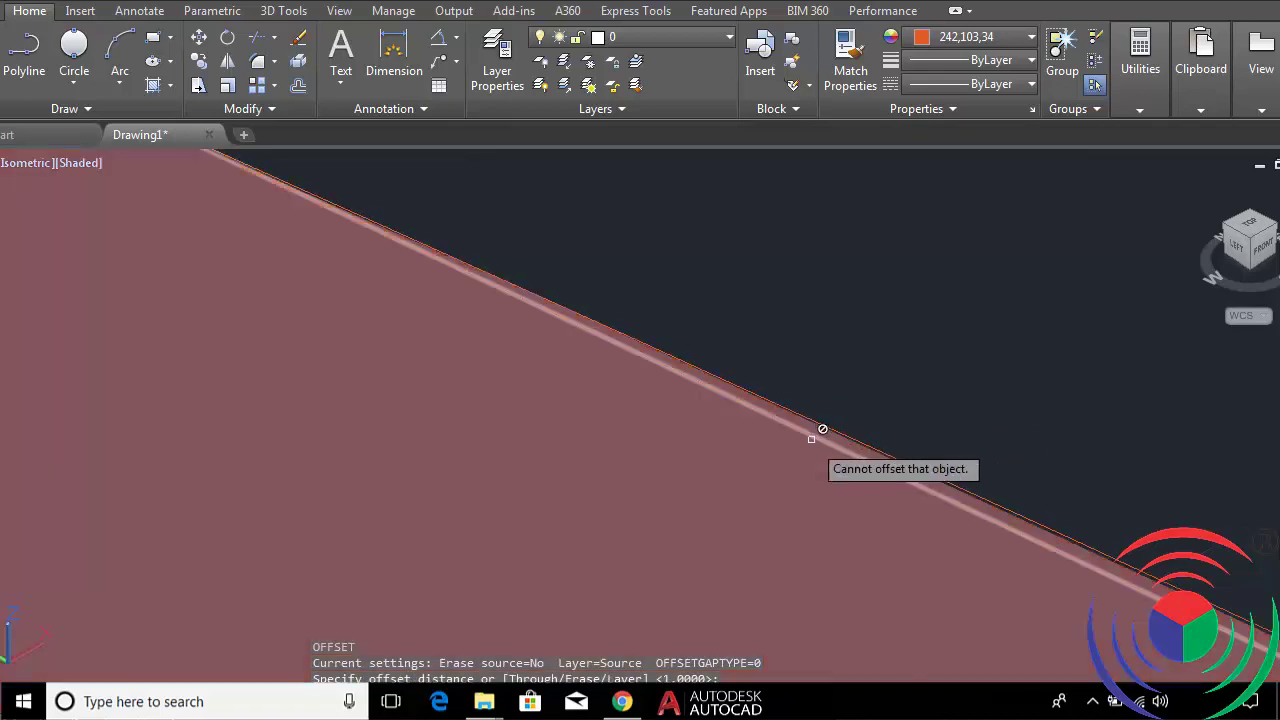
key("Return")
key("Return")
scroll(787, 400, "up", 1)
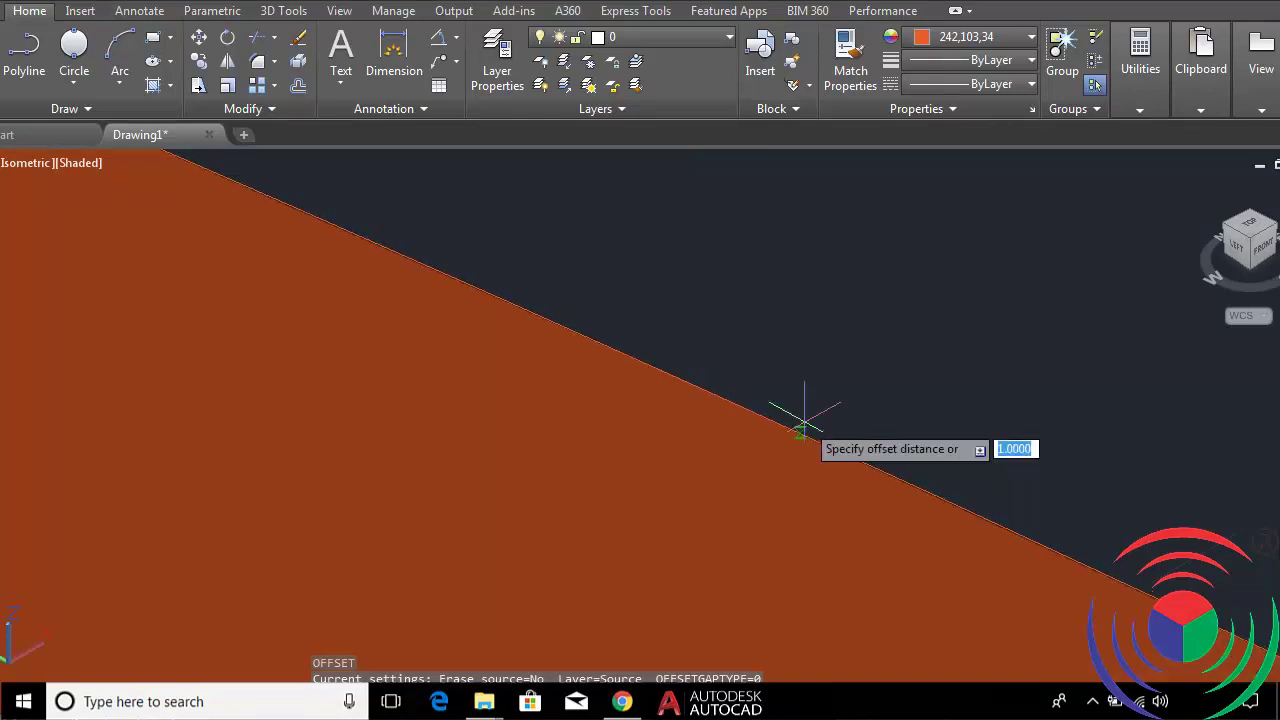
key("Return")
left_click(813, 430)
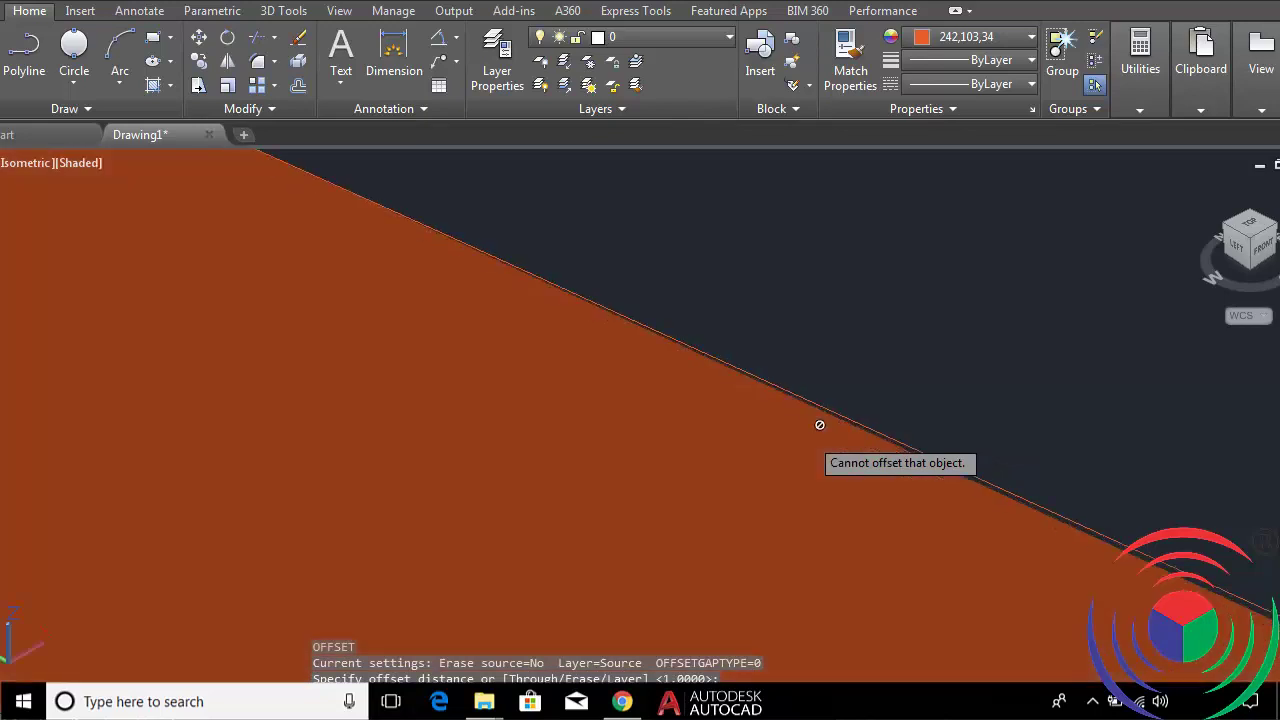
left_click(823, 390)
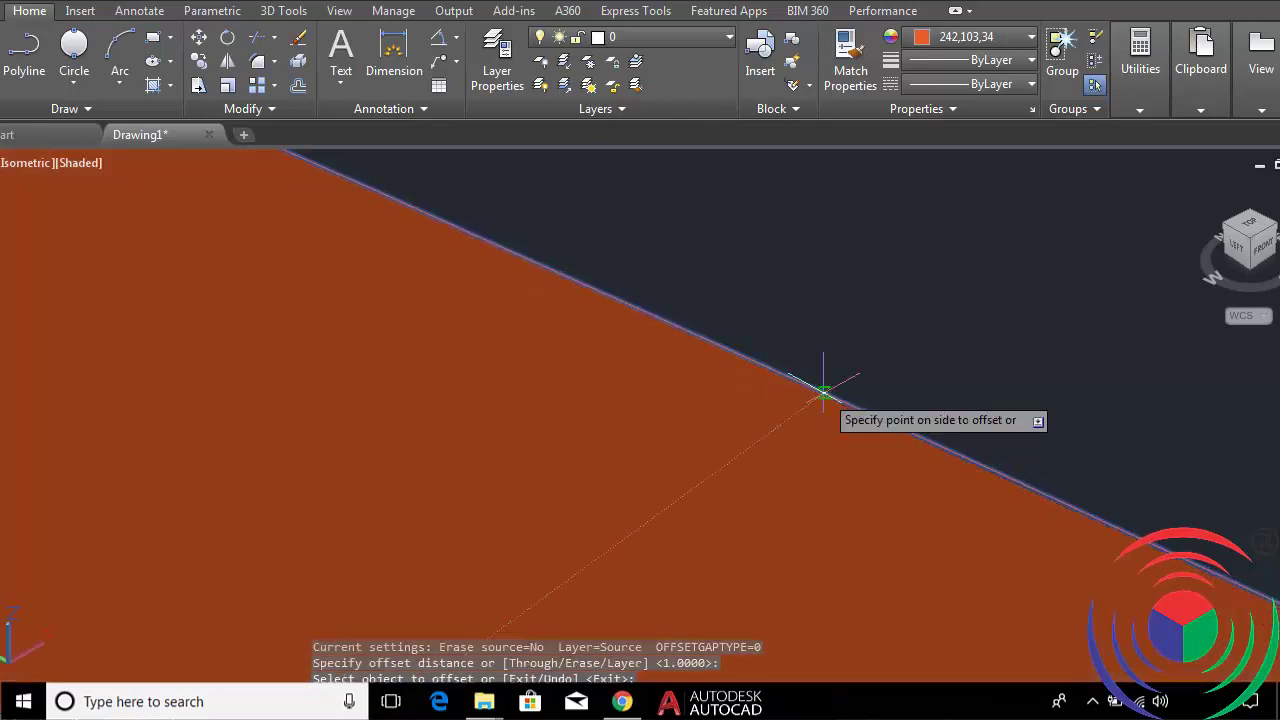
scroll(823, 390, "down", 2)
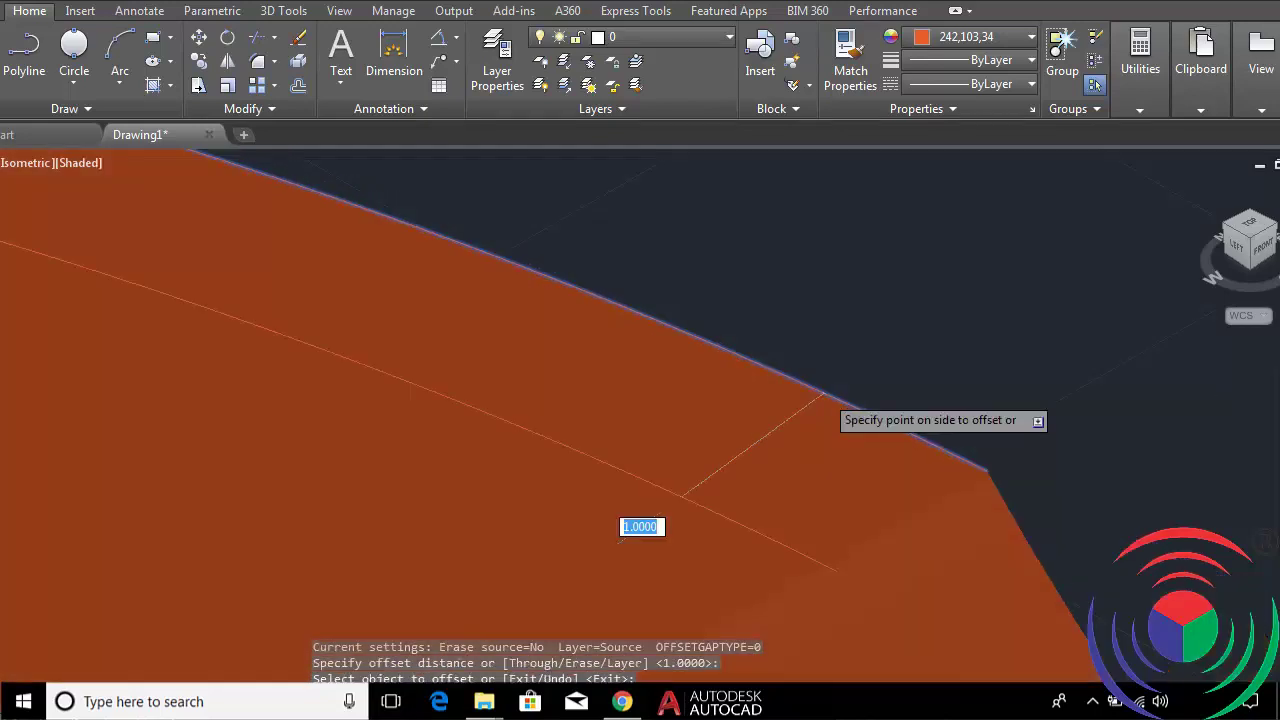
left_click(660, 484)
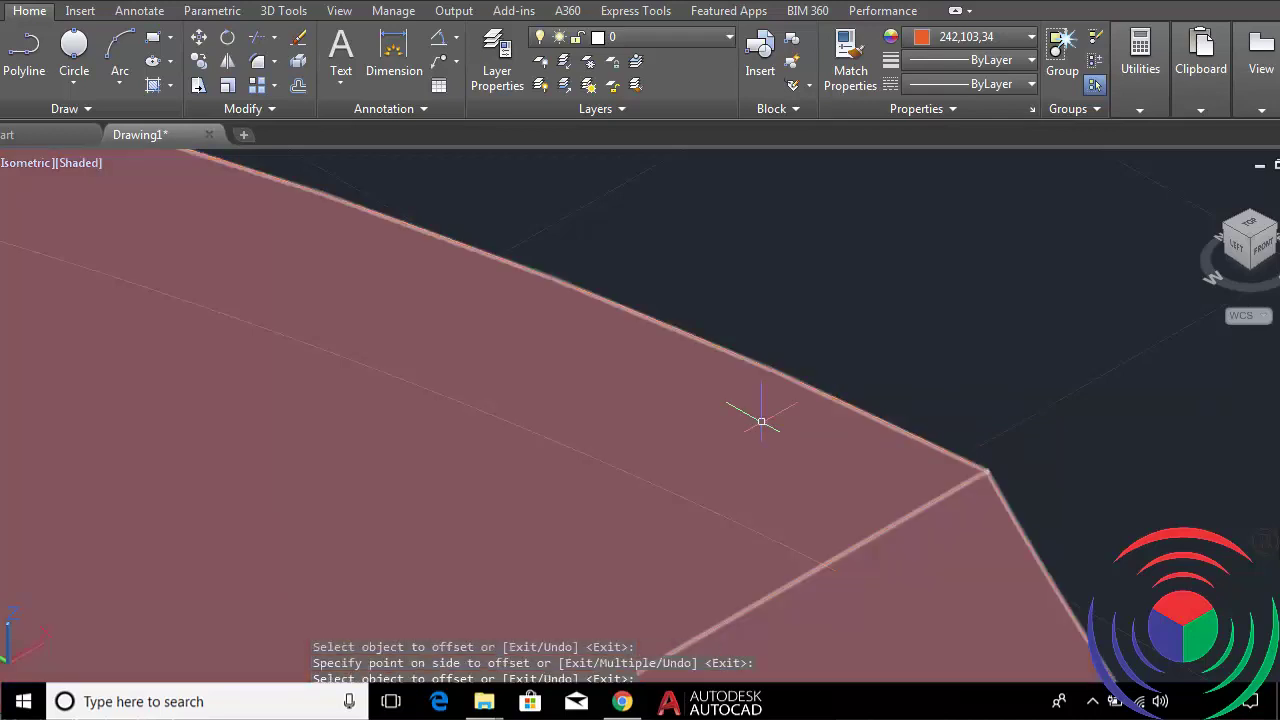
key("Return")
key("Return")
type("2")
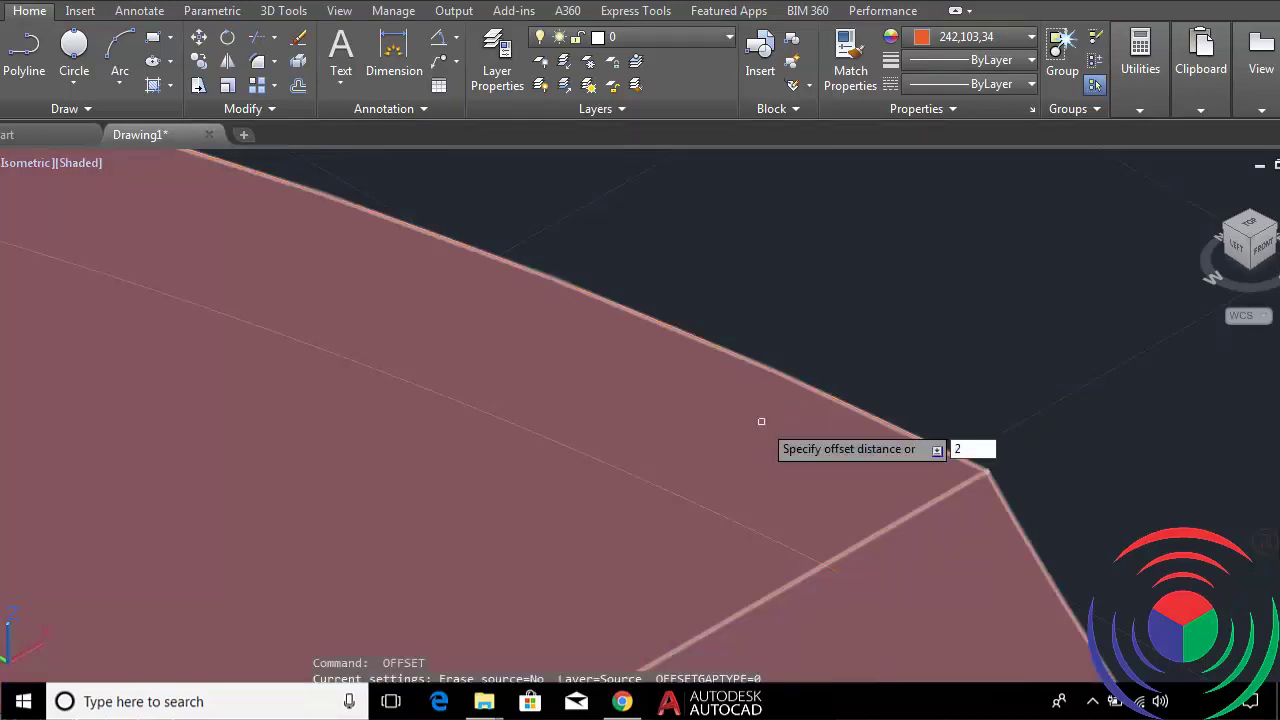
Set the offset distance to 2 and bring the curved top edge into view.
key("Return")
scroll(780, 420, "up", 2)
scroll(794, 349, "up", 2)
left_click(815, 342)
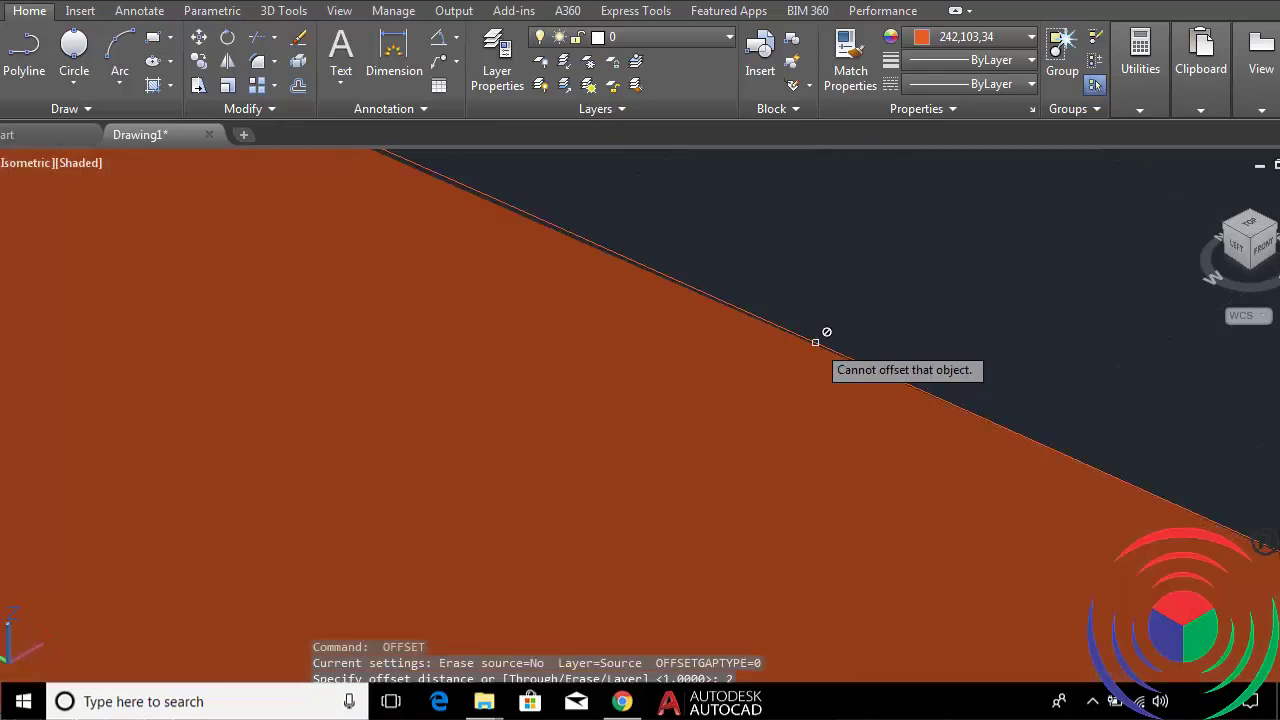
middle_click_drag(815, 342, 811, 329)
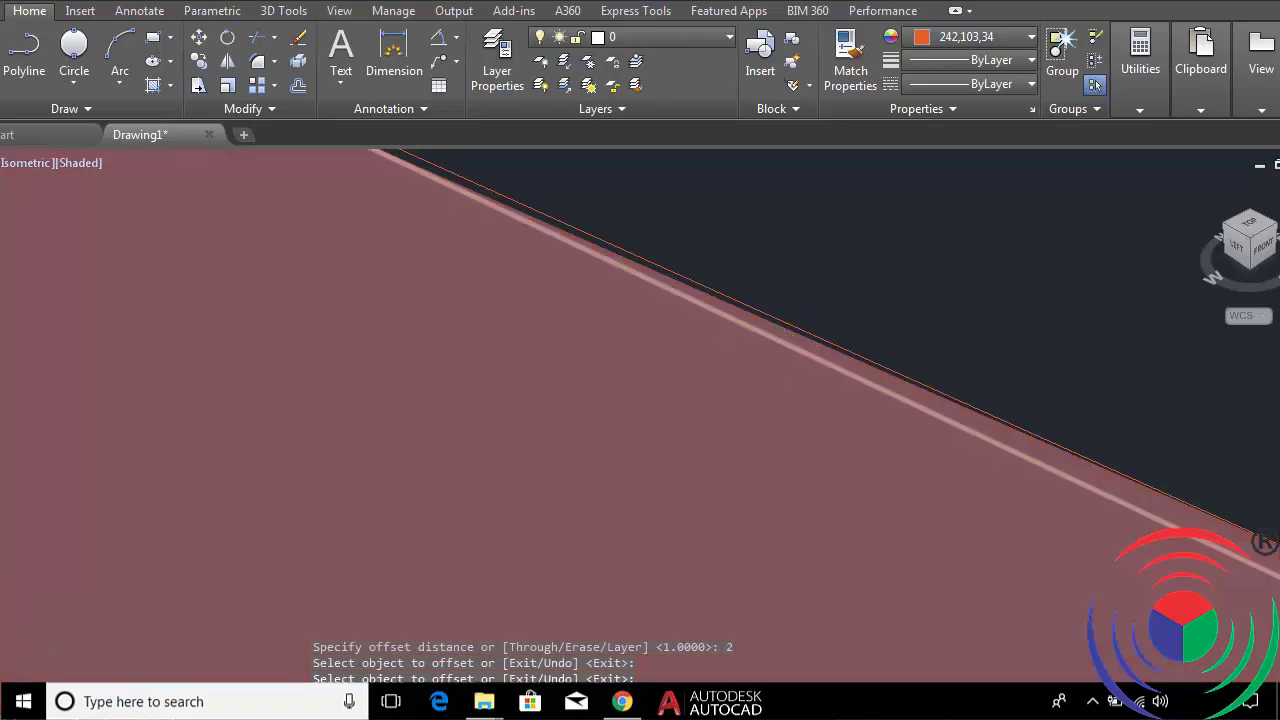
middle_click_drag(811, 329, 685, 400)
scroll(685, 400, "down", 4)
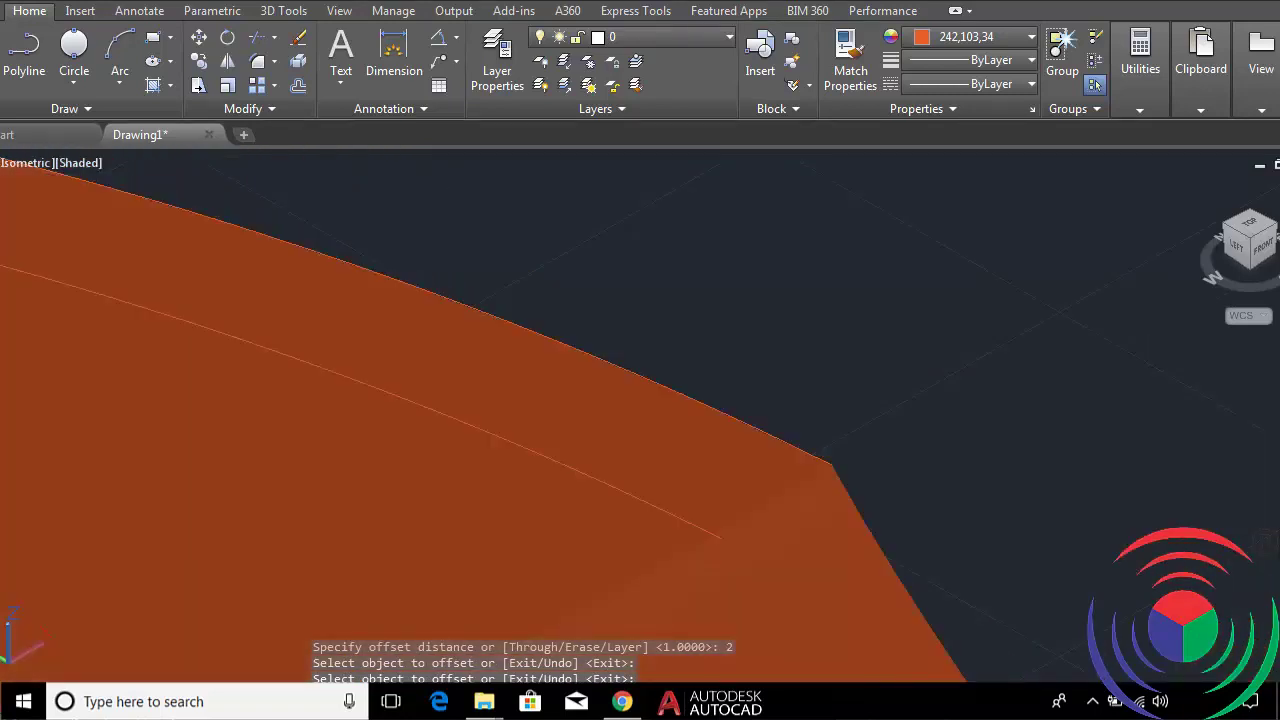
Offset the curved top edge 2 units inward to place a second guide arc.
key("Return")
key("Return")
key("Return")
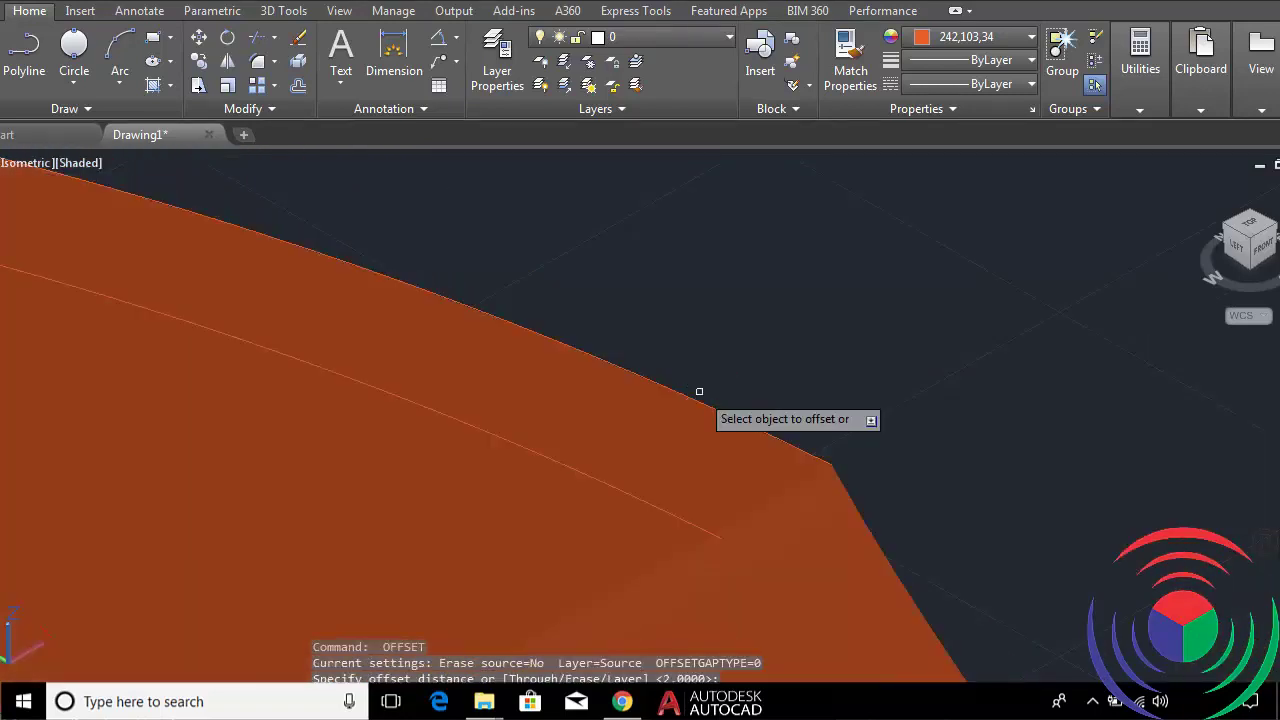
scroll(693, 397, "up", 3)
mouse_move(693, 397)
middle_mouse_down()
mouse_move(667, 417)
mouse_move(547, 431)
mouse_move(609, 329)
mouse_move(604, 348)
middle_mouse_up()
left_click(604, 348)
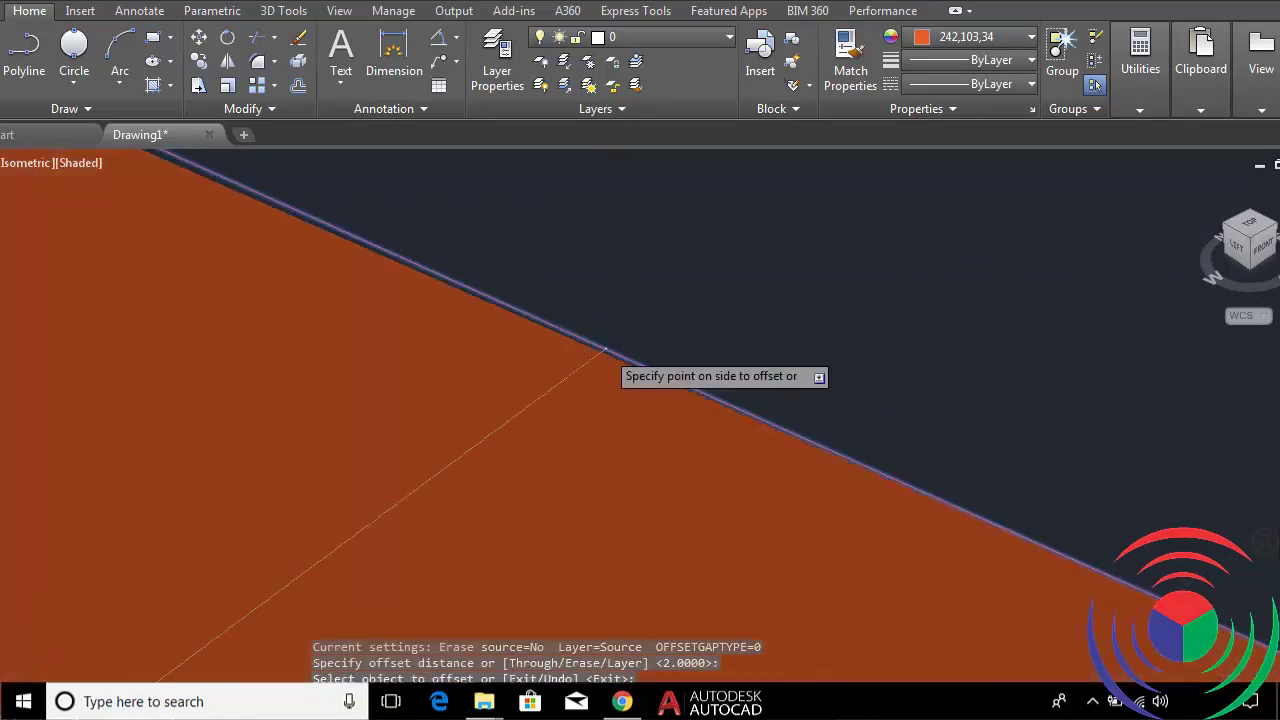
scroll(604, 355, "down", 3)
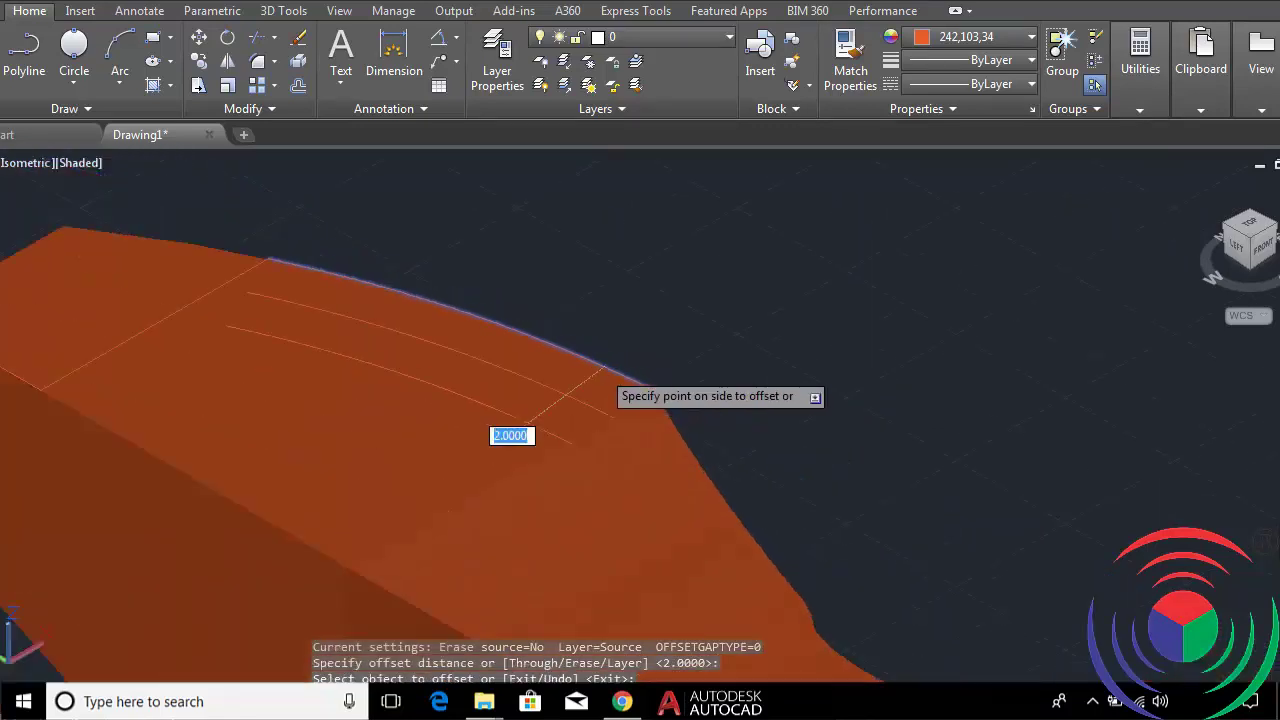
left_click(520, 418)
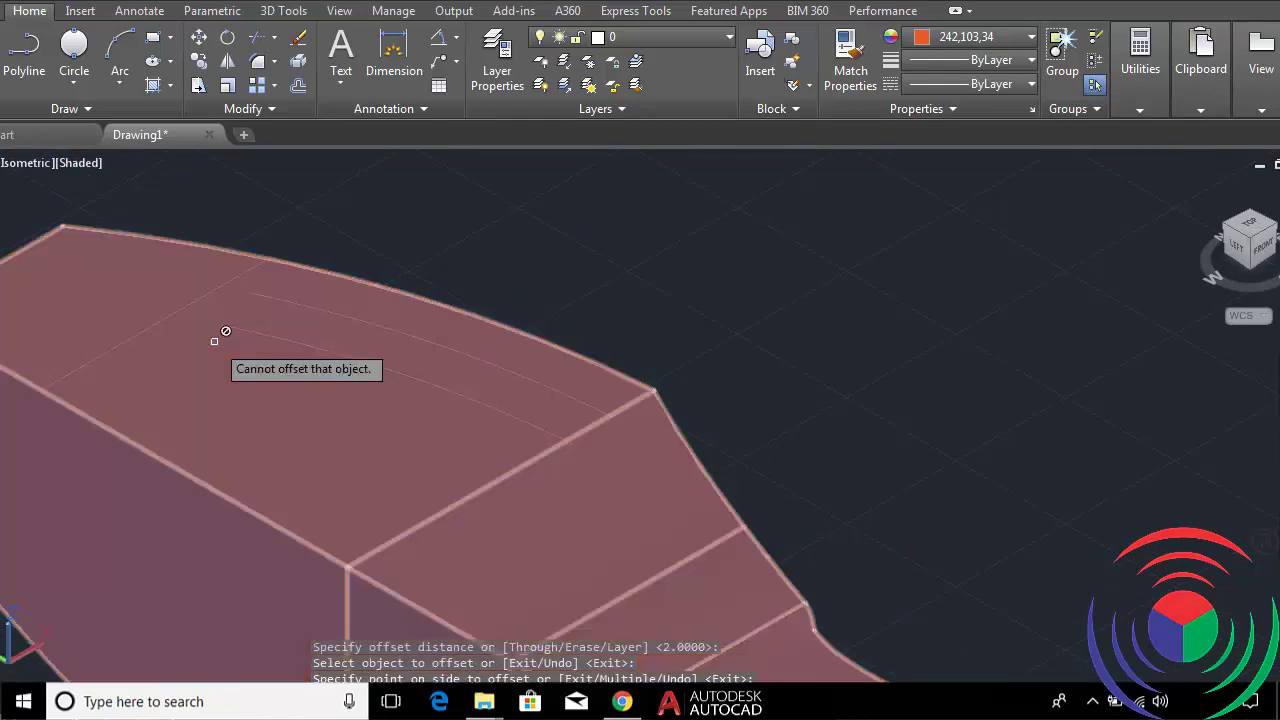
scroll(218, 310, "up", 3)
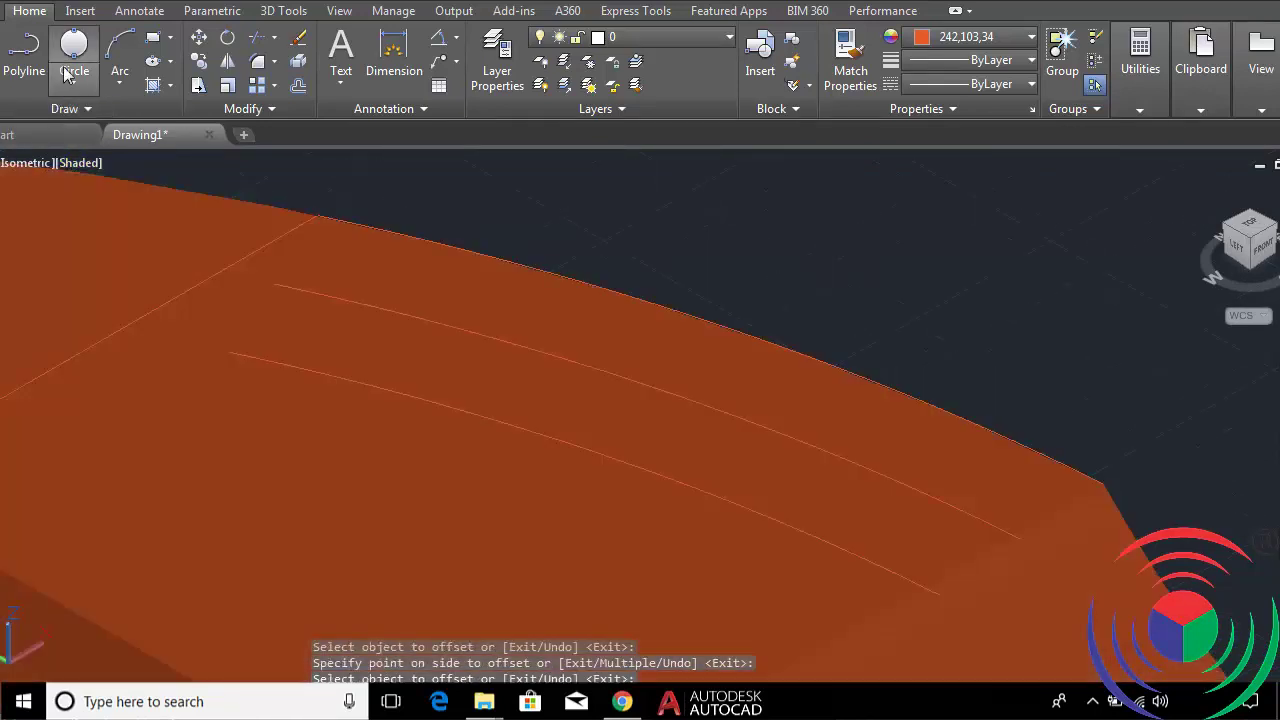
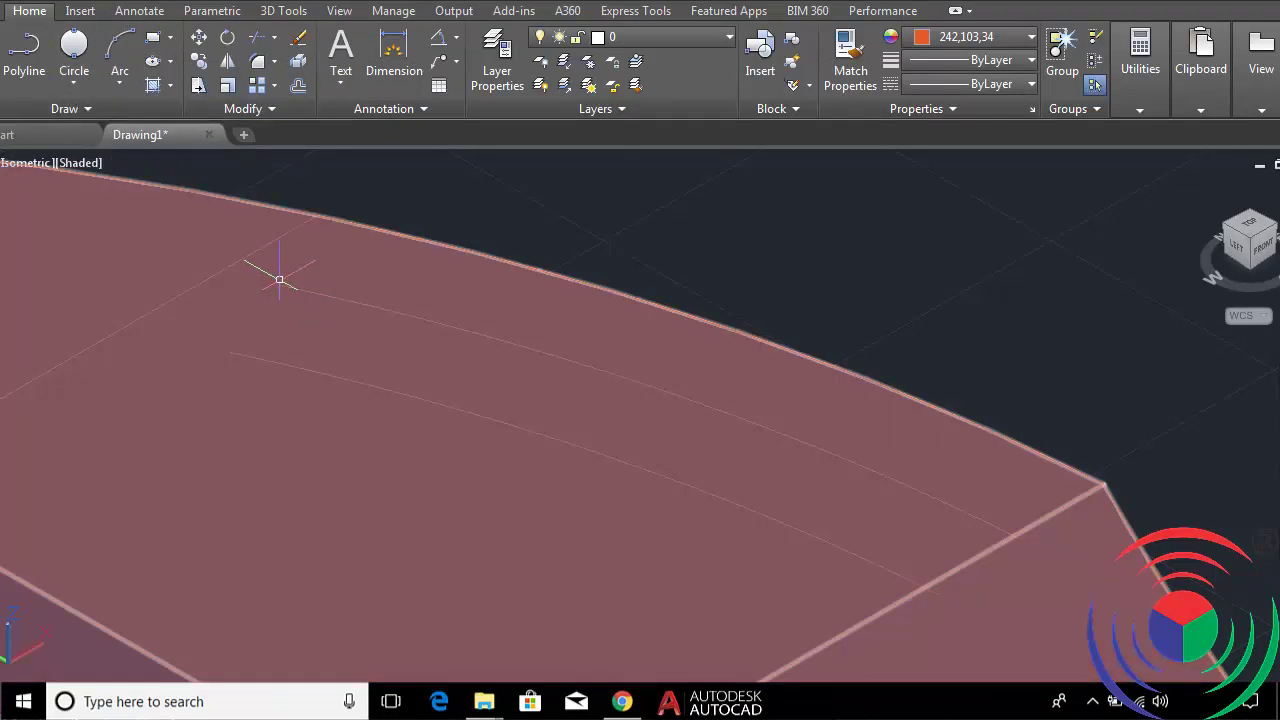
Change the viewport visual style from Shaded to 2D Wireframe to reveal the two top-face curves.
scroll(298, 292, "up", 2)
scroll(301, 301, "up", 2)
scroll(301, 301, "down", 3)
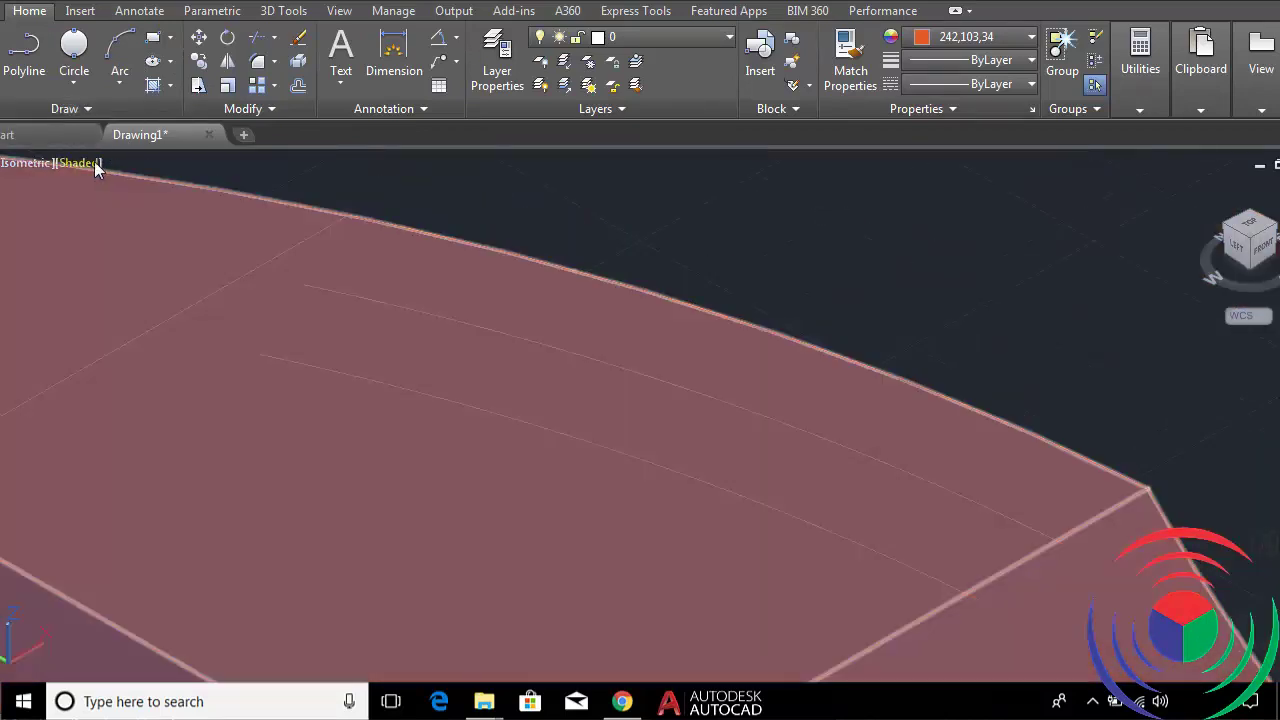
left_click(97, 163)
left_click(215, 215)
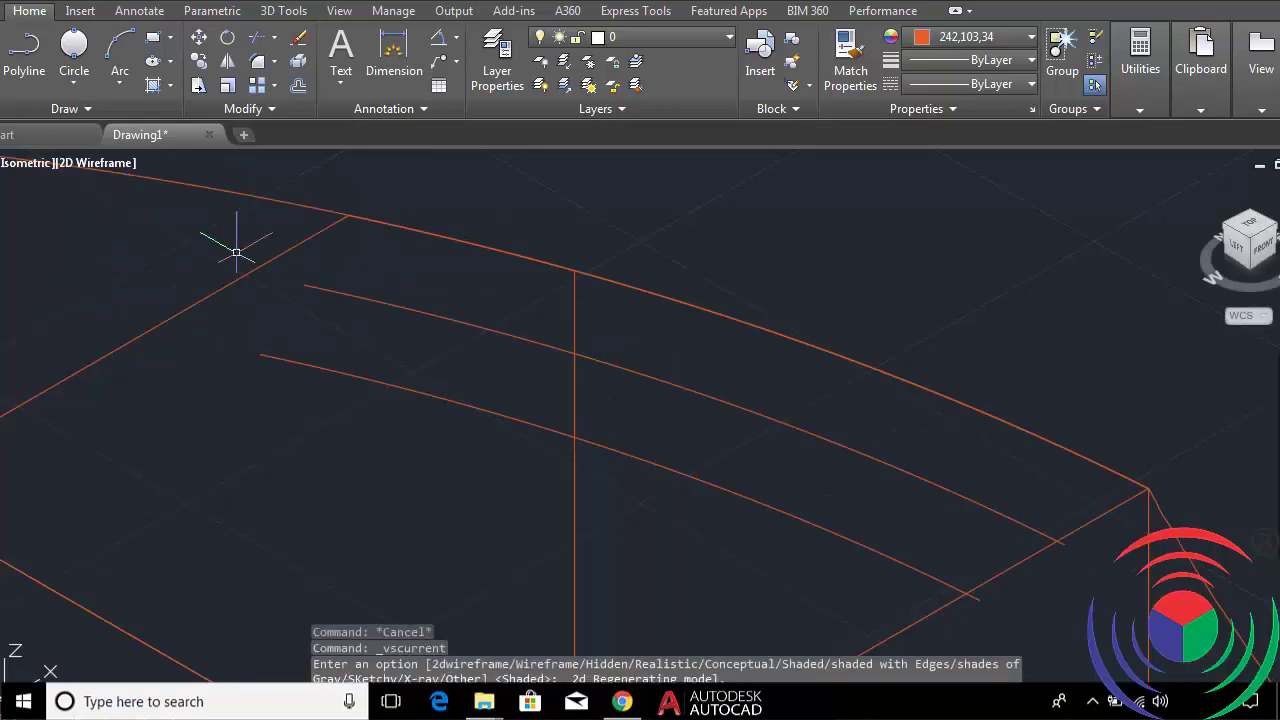
key("ctrl+z")
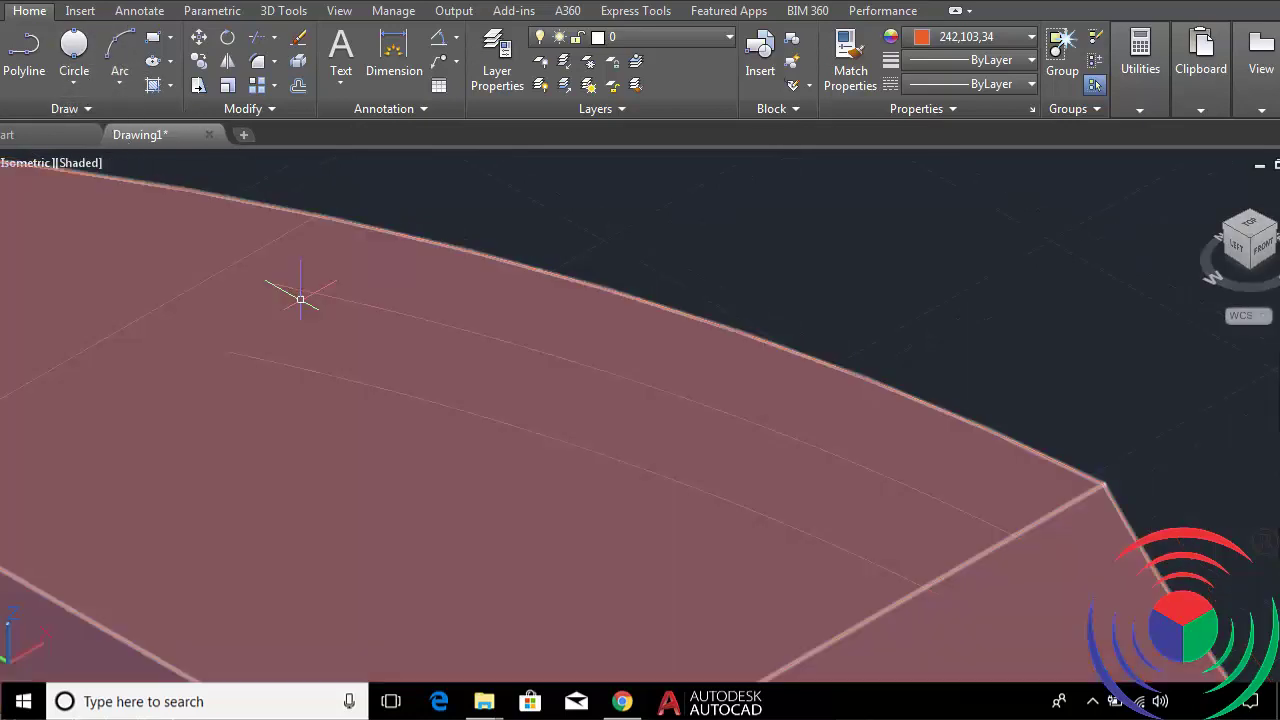
scroll(295, 295, "up", 3)
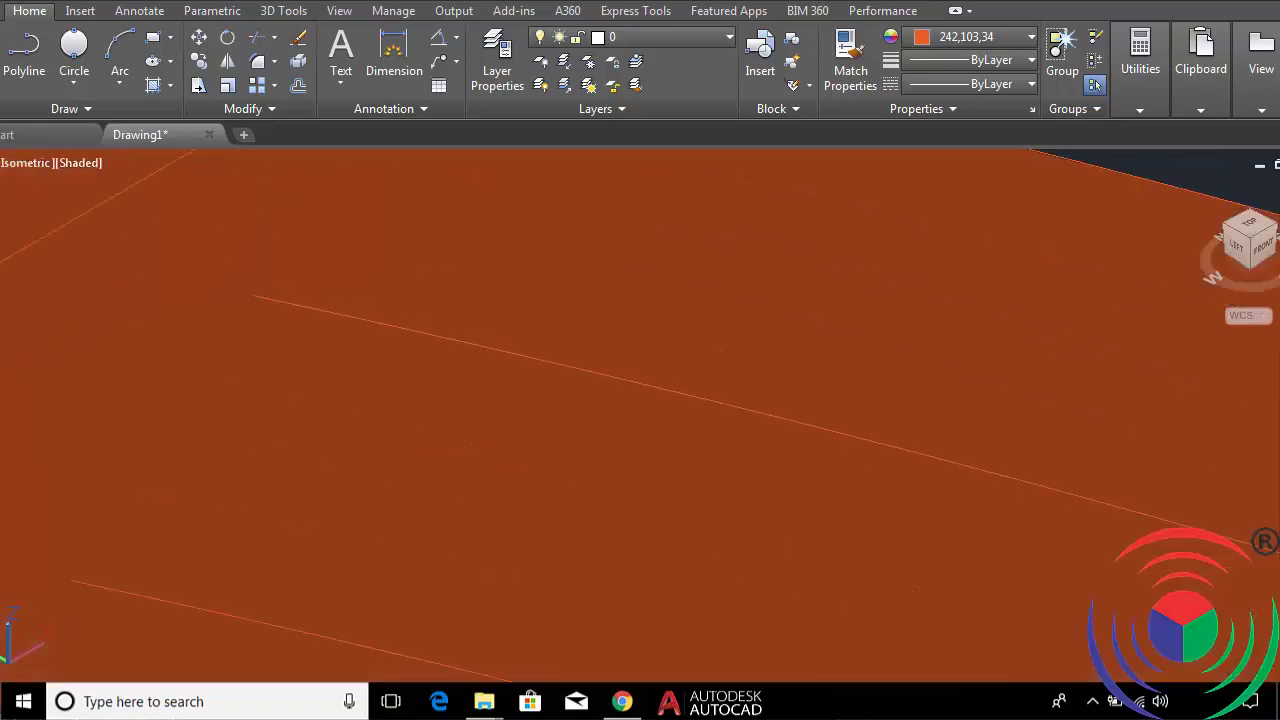
scroll(312, 291, "down", 3)
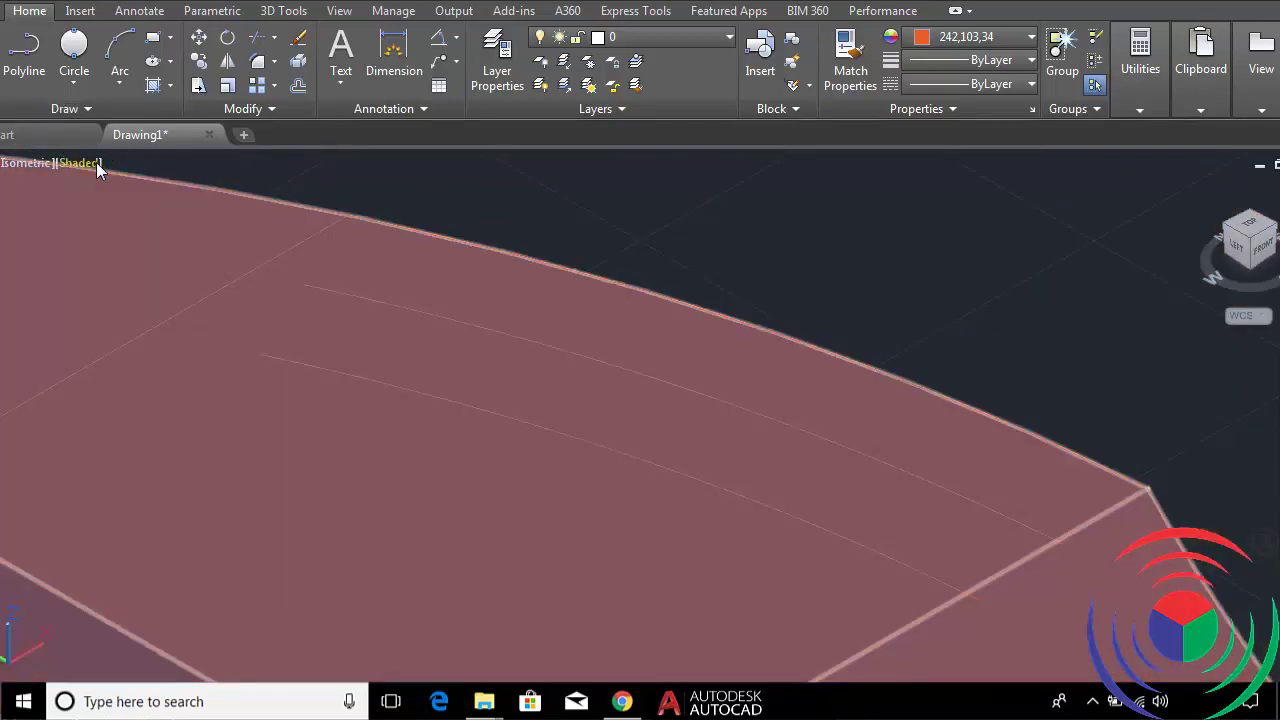
left_click(95, 164)
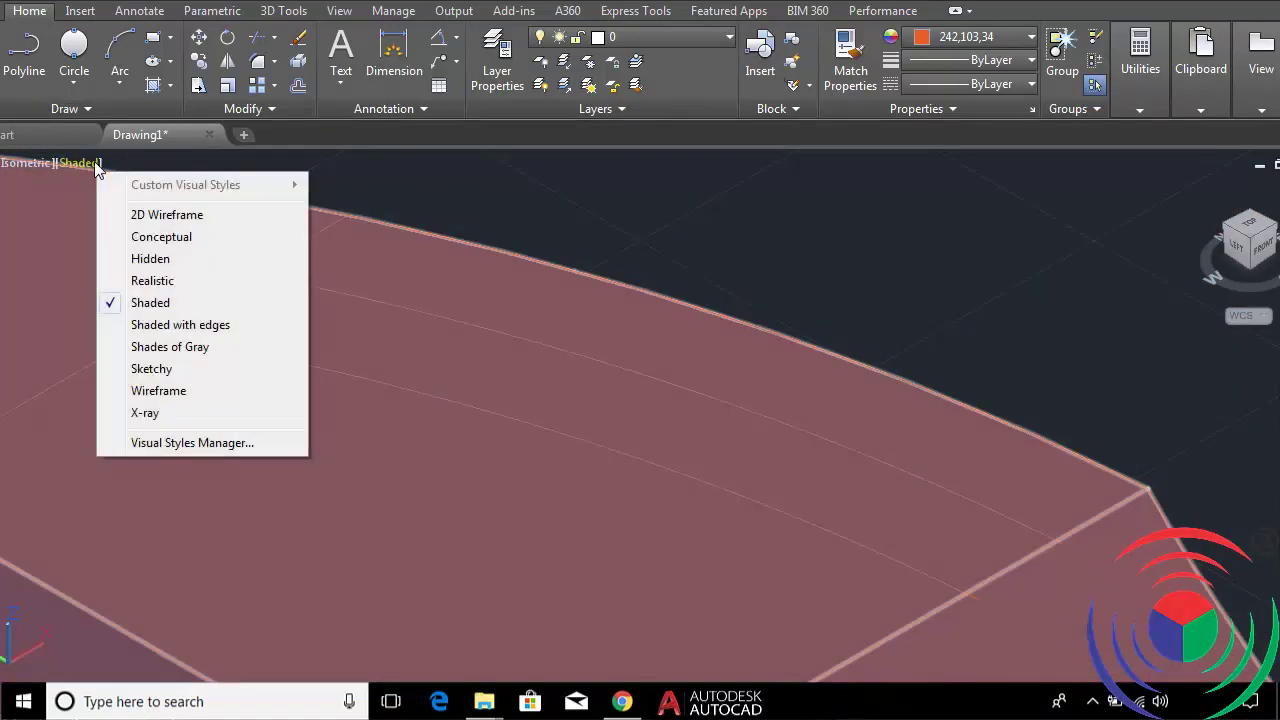
left_click(151, 216)
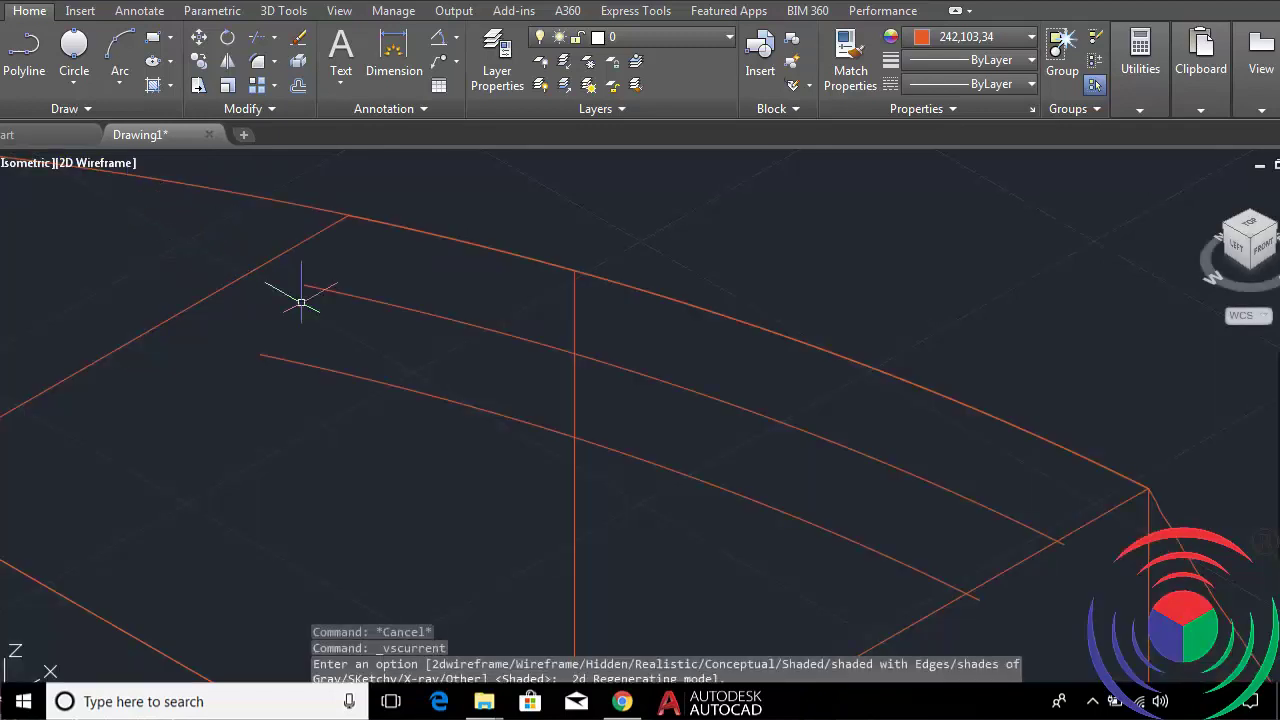
Grip-stretch the left endpoints of the upper and lower curves onto the slanted edge line.
left_click(326, 288)
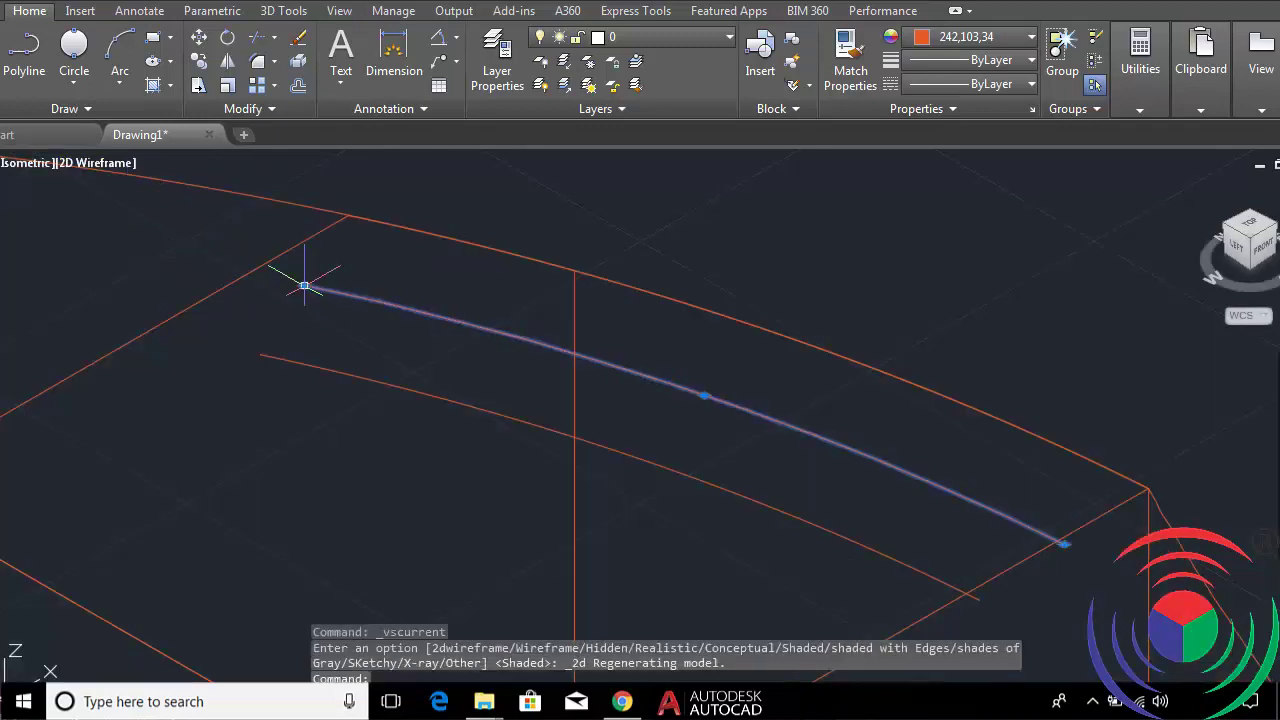
left_click(304, 286)
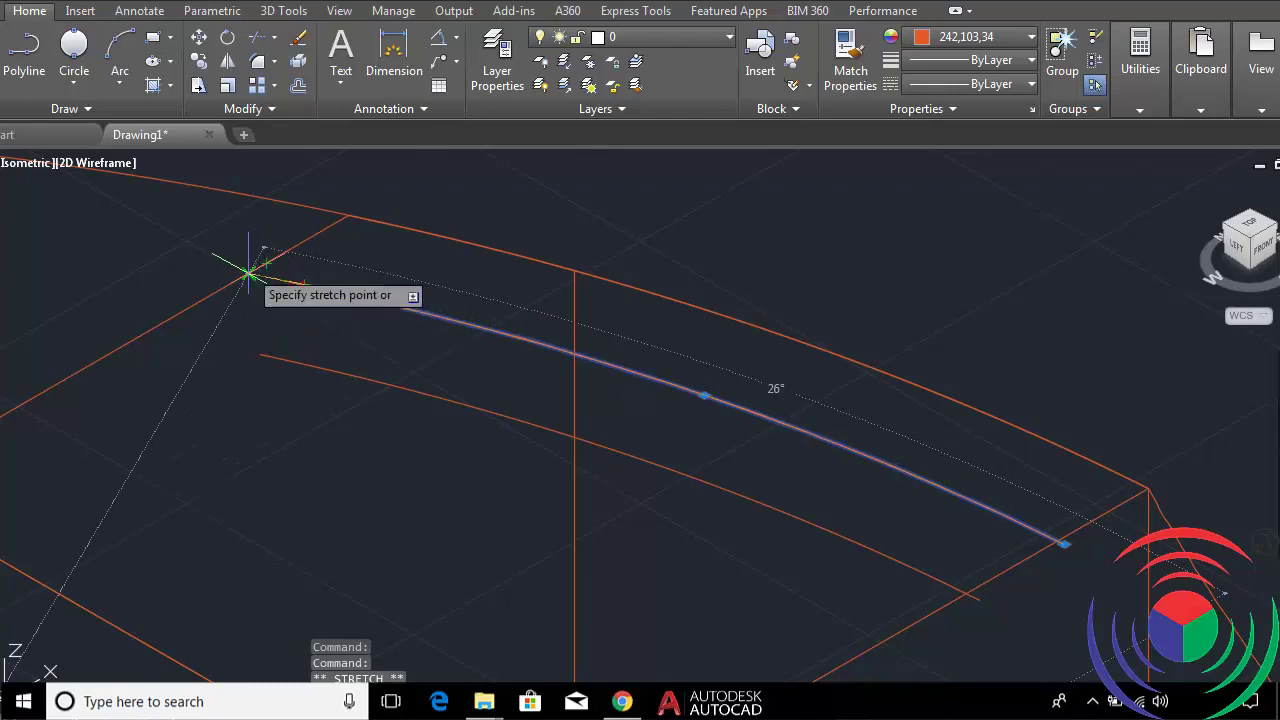
left_click(249, 271)
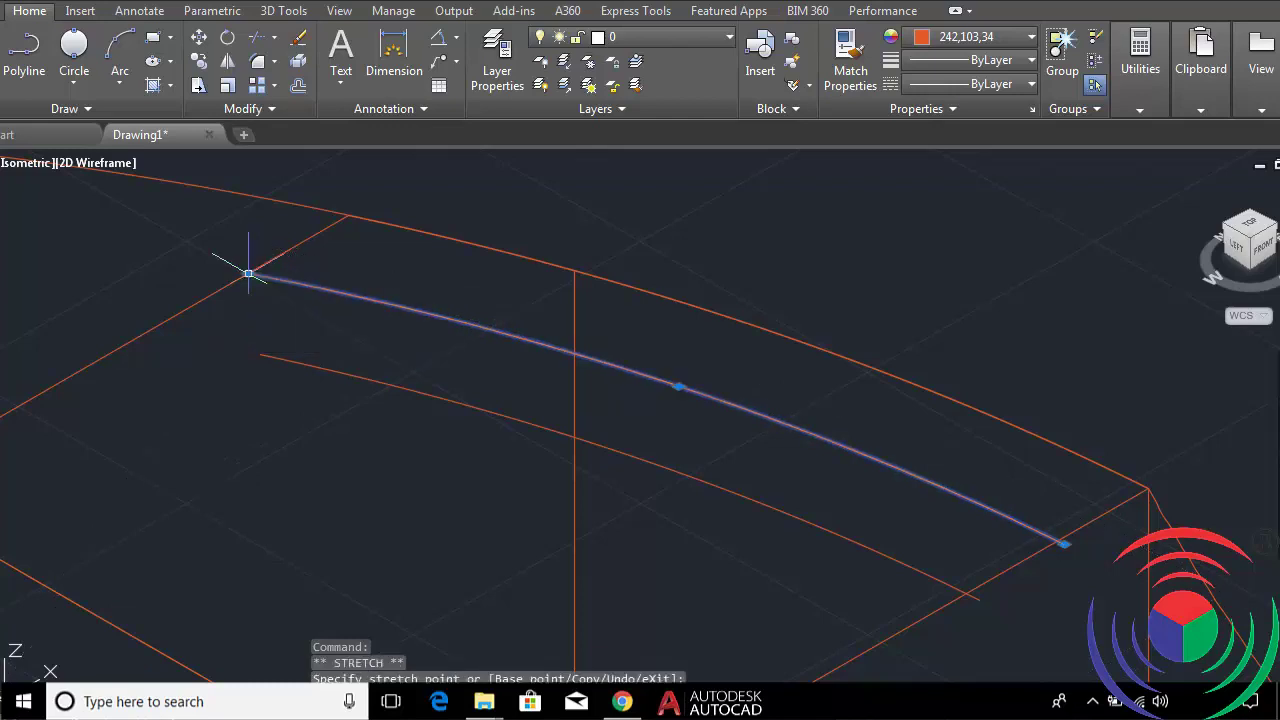
left_click(318, 372)
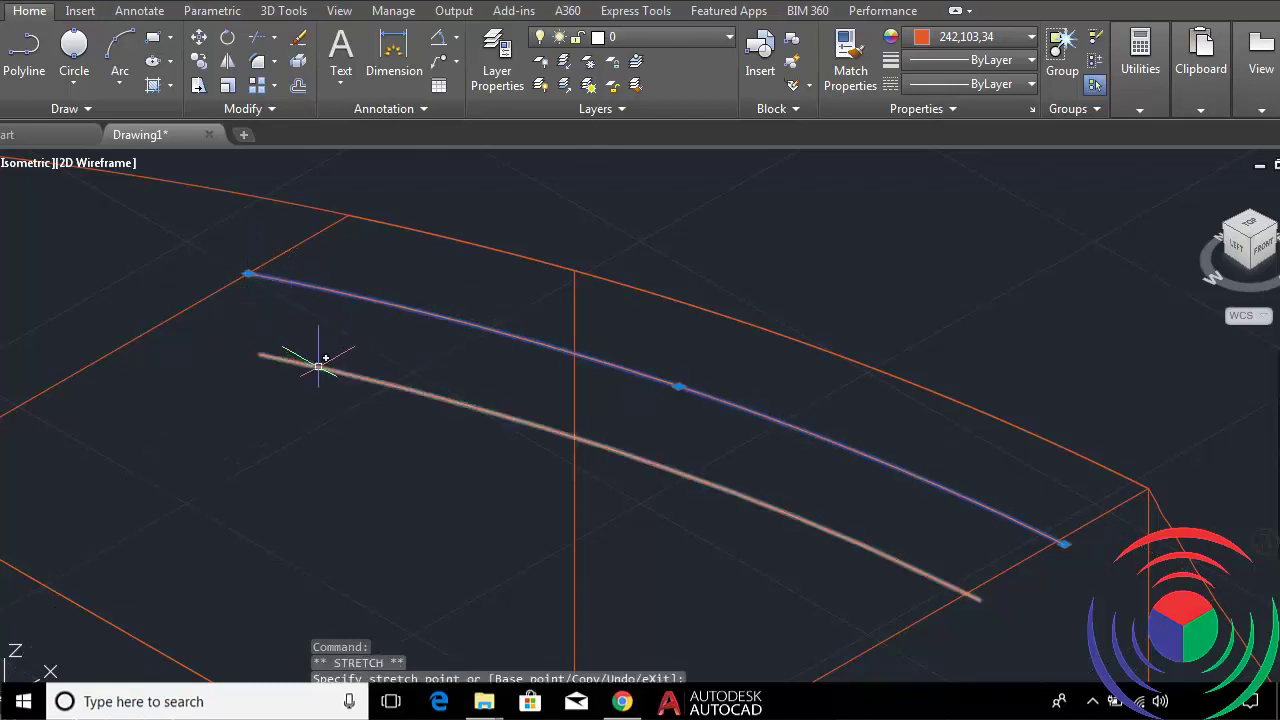
left_click(259, 354)
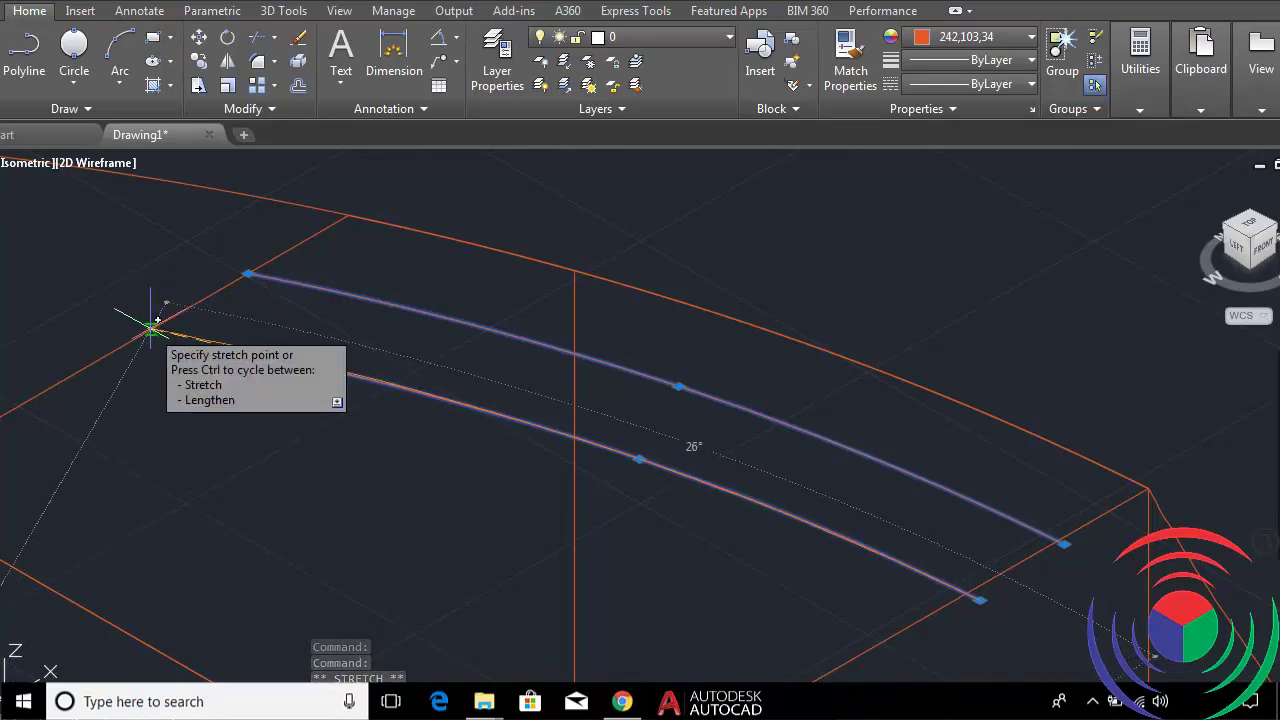
left_click(151, 327)
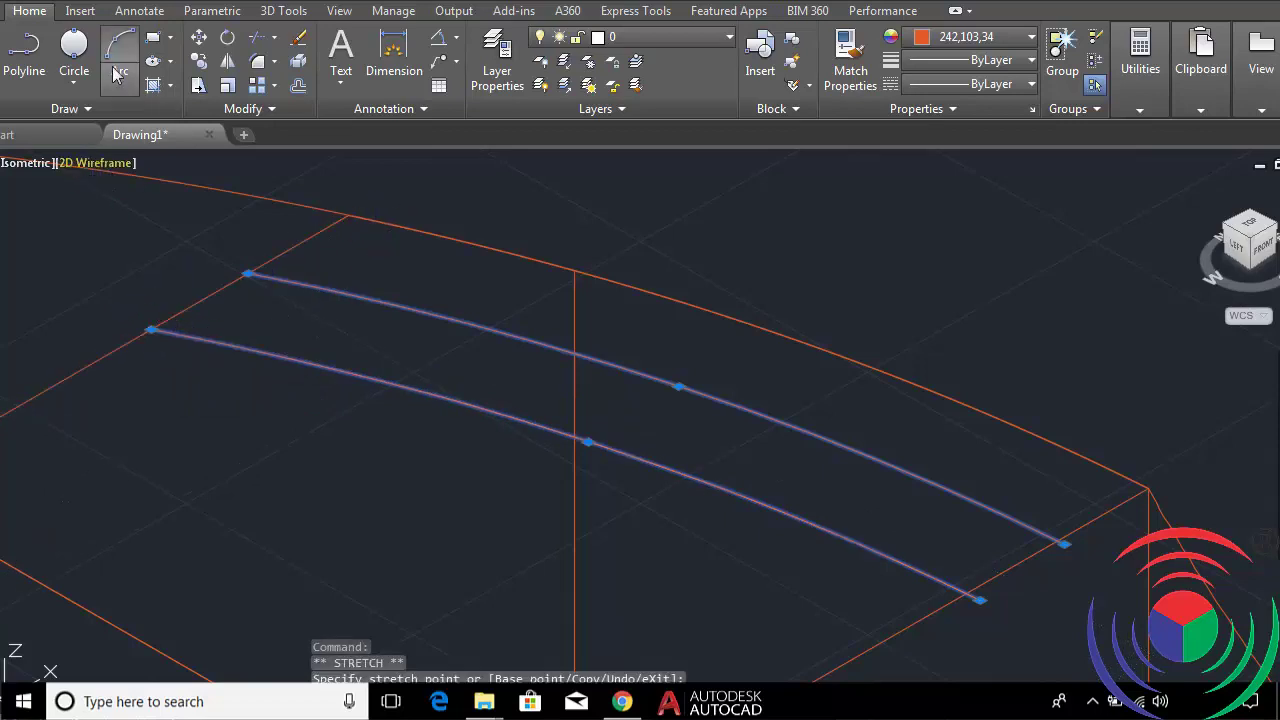
Draw a 3-point arc joining the left ends of the lower and upper curves.
left_click(118, 47)
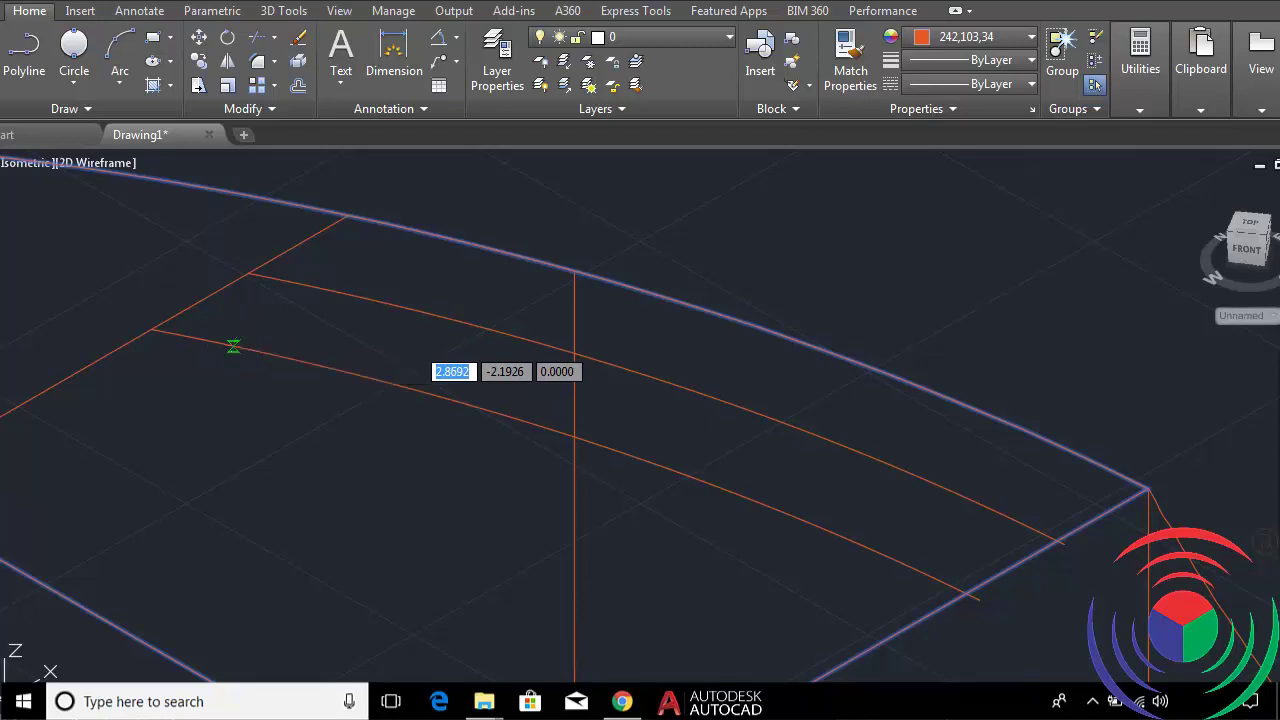
left_click(229, 346)
left_click(210, 295)
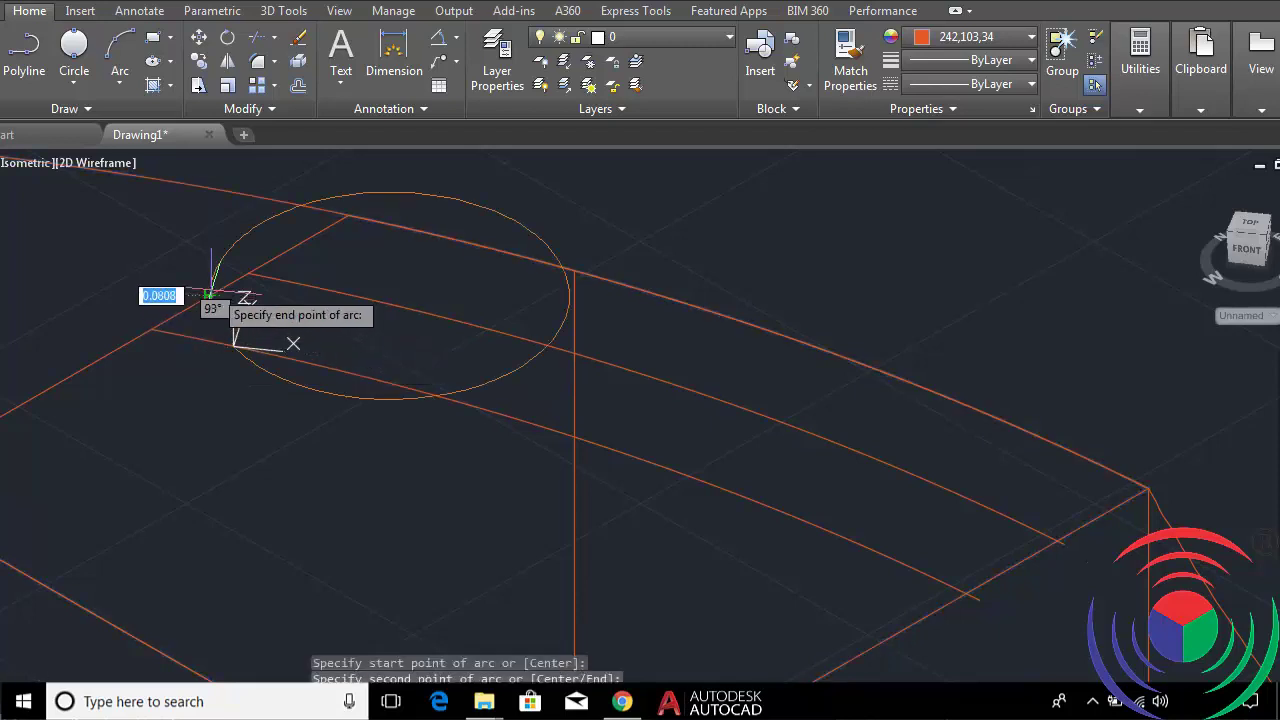
left_click(289, 283)
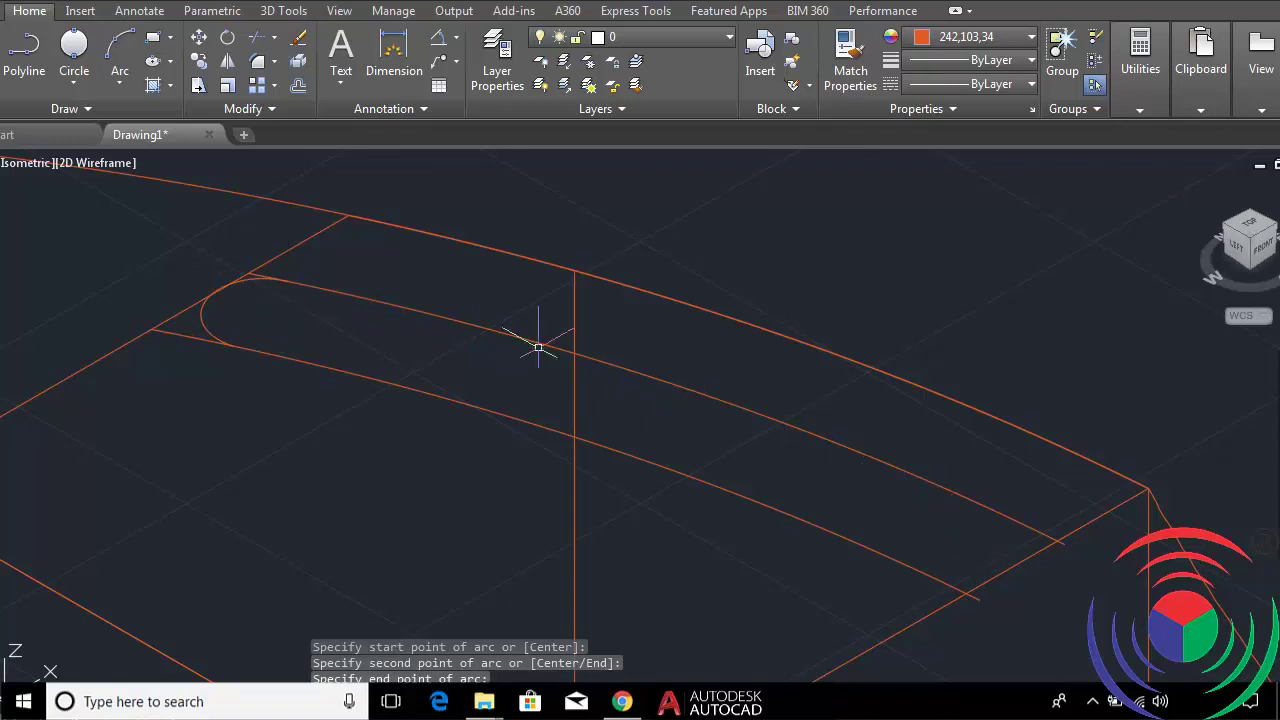
Close the slot's right side with a second 3-point arc between the curve ends.
left_click(120, 45)
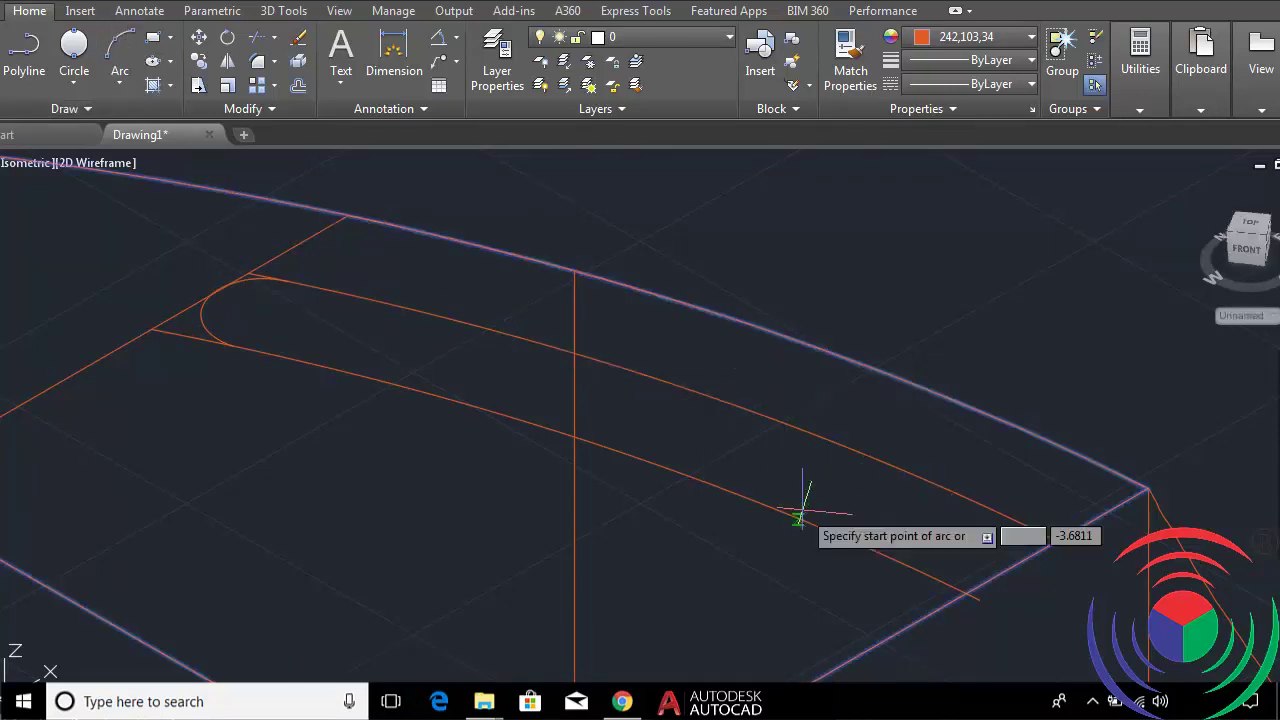
left_click(922, 570)
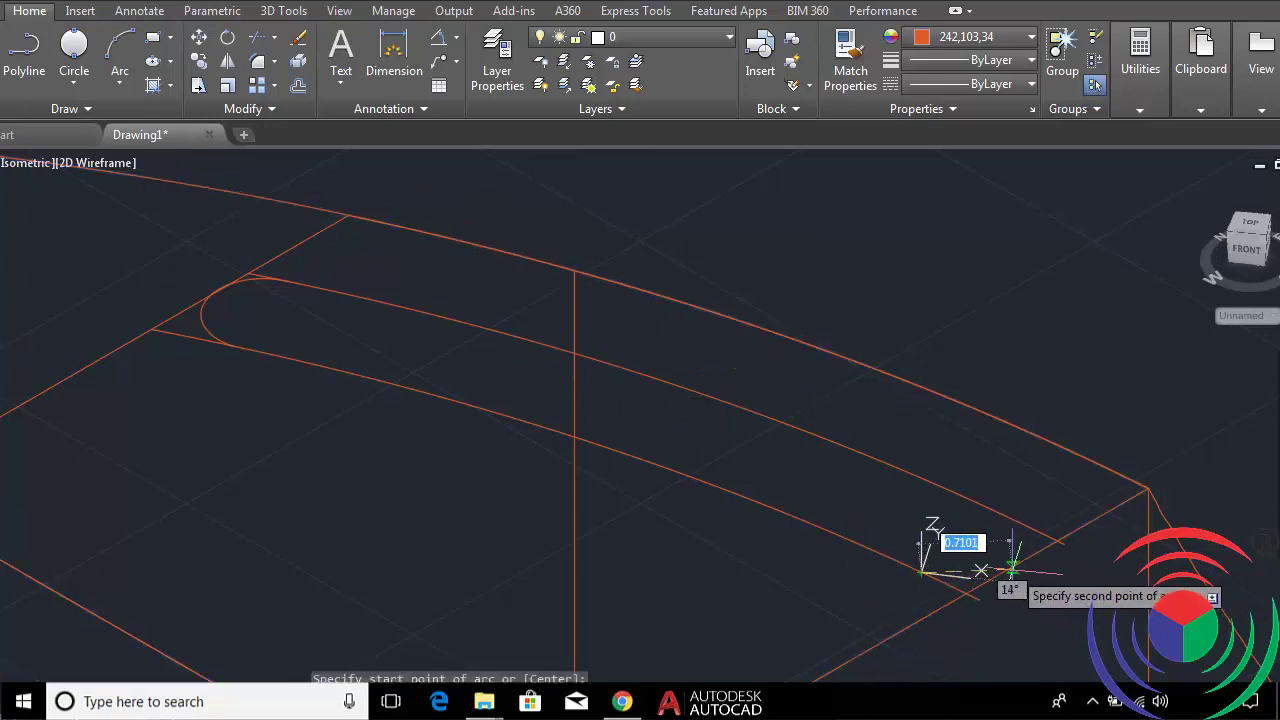
left_click(1010, 568)
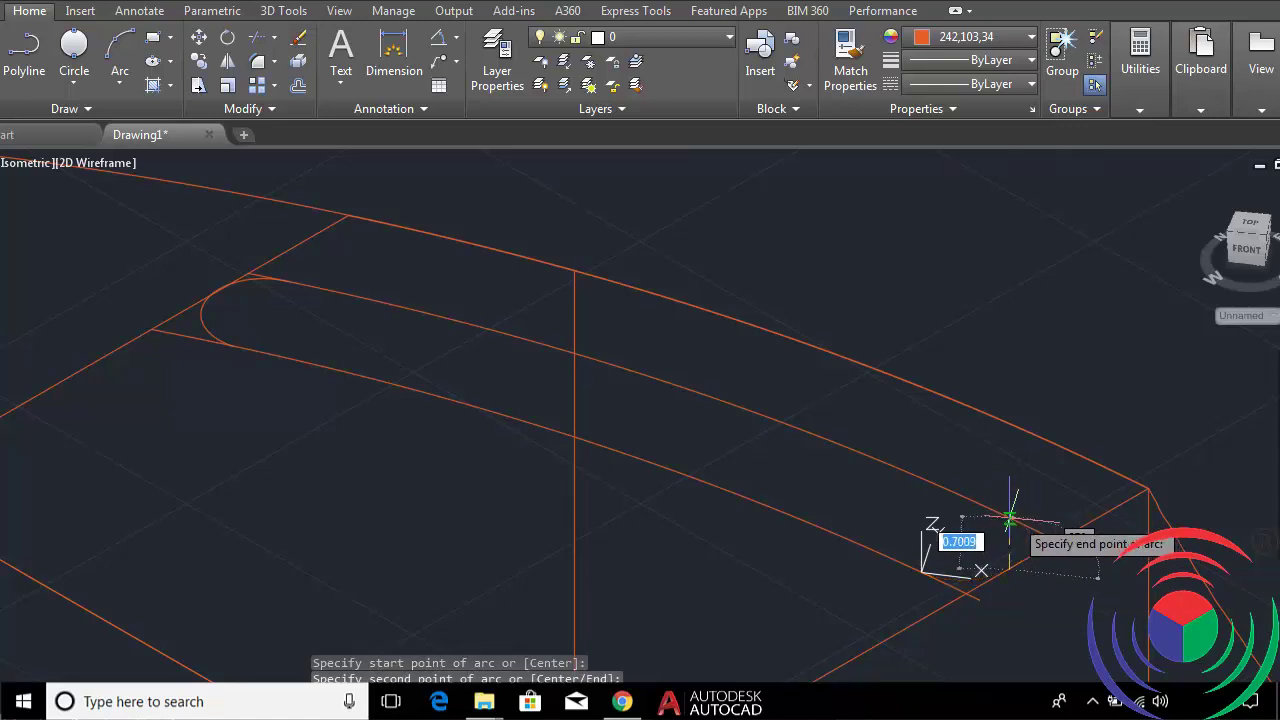
left_click(1010, 519)
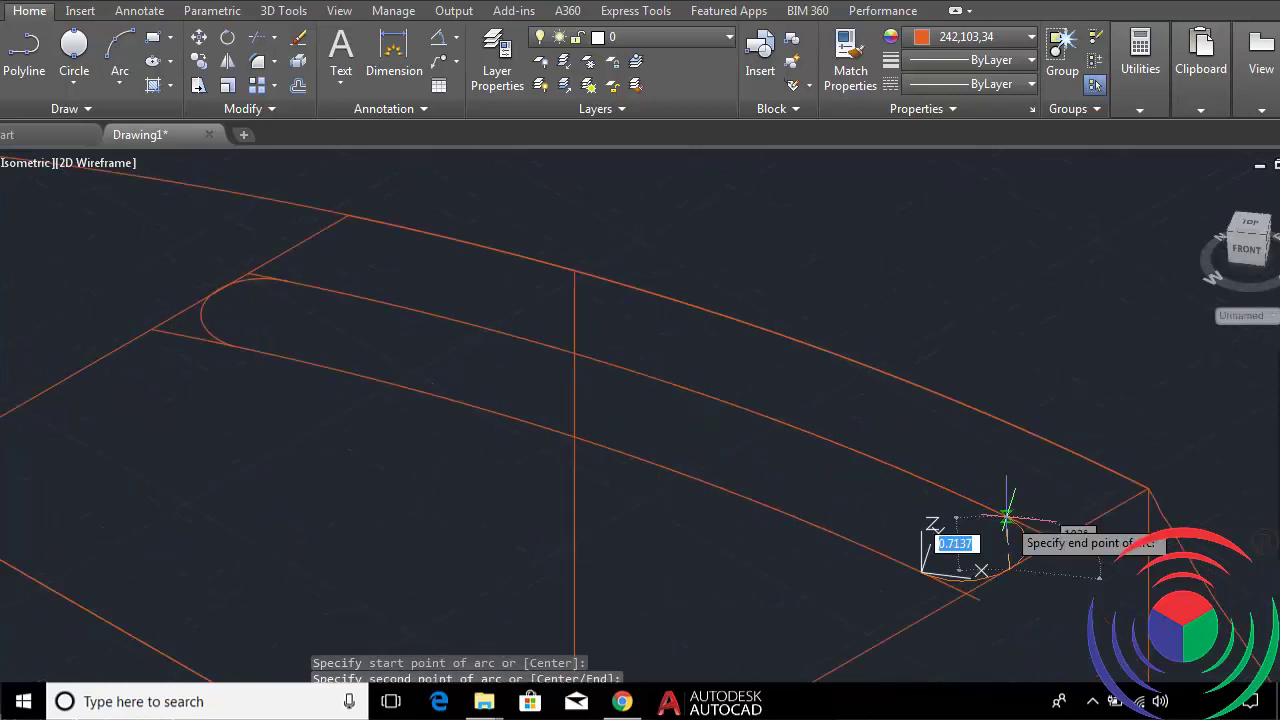
left_click(1007, 519)
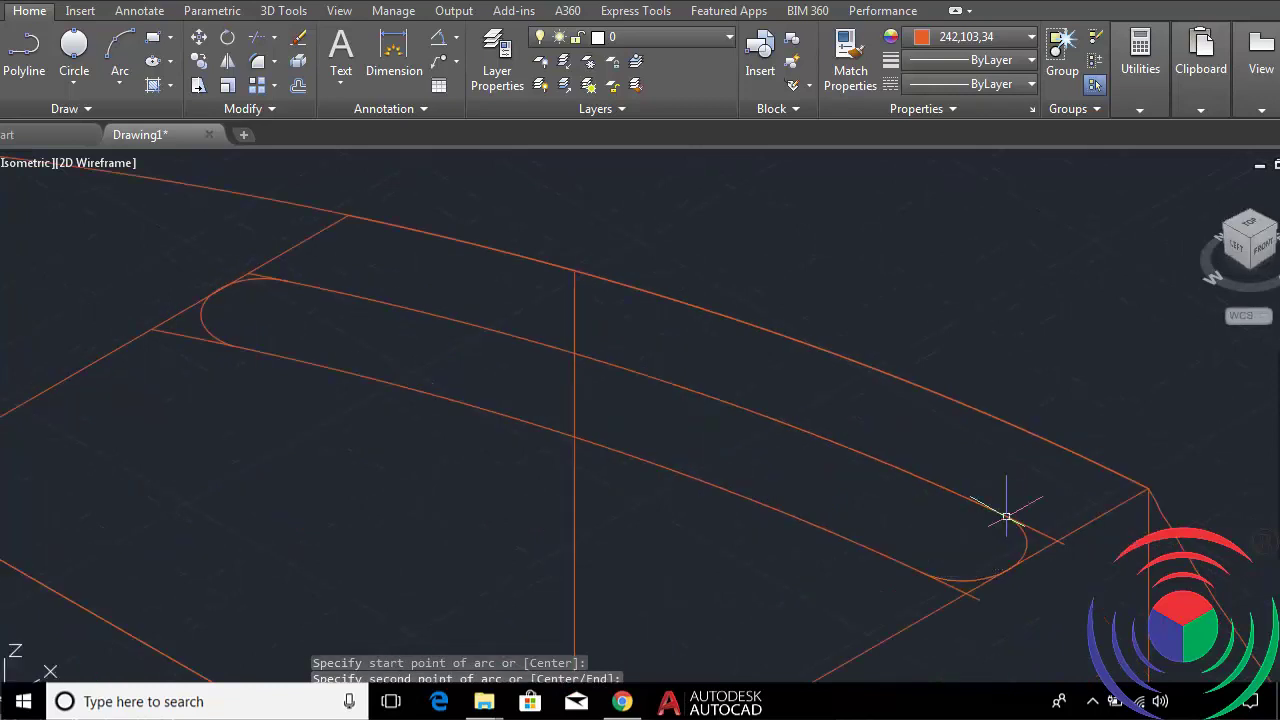
scroll(792, 463, "down", 3)
scroll(790, 466, "down", 2)
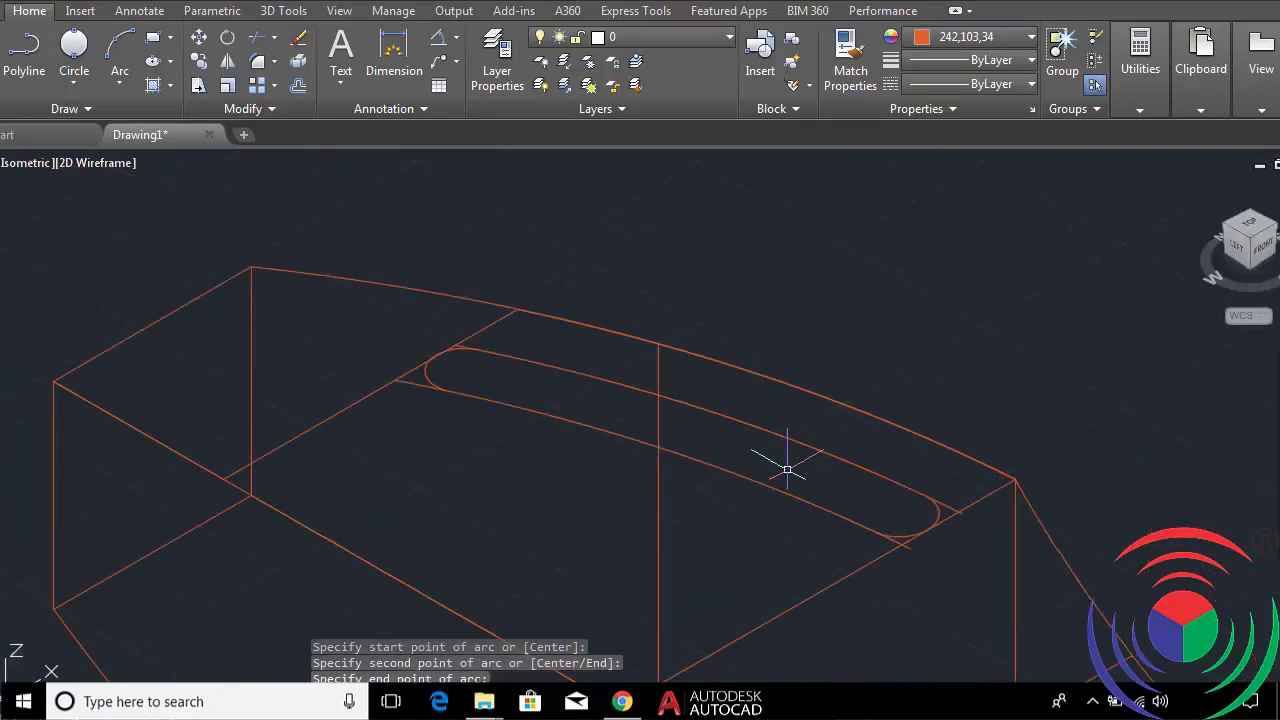
scroll(785, 473, "down", 1)
scroll(783, 472, "up", 2)
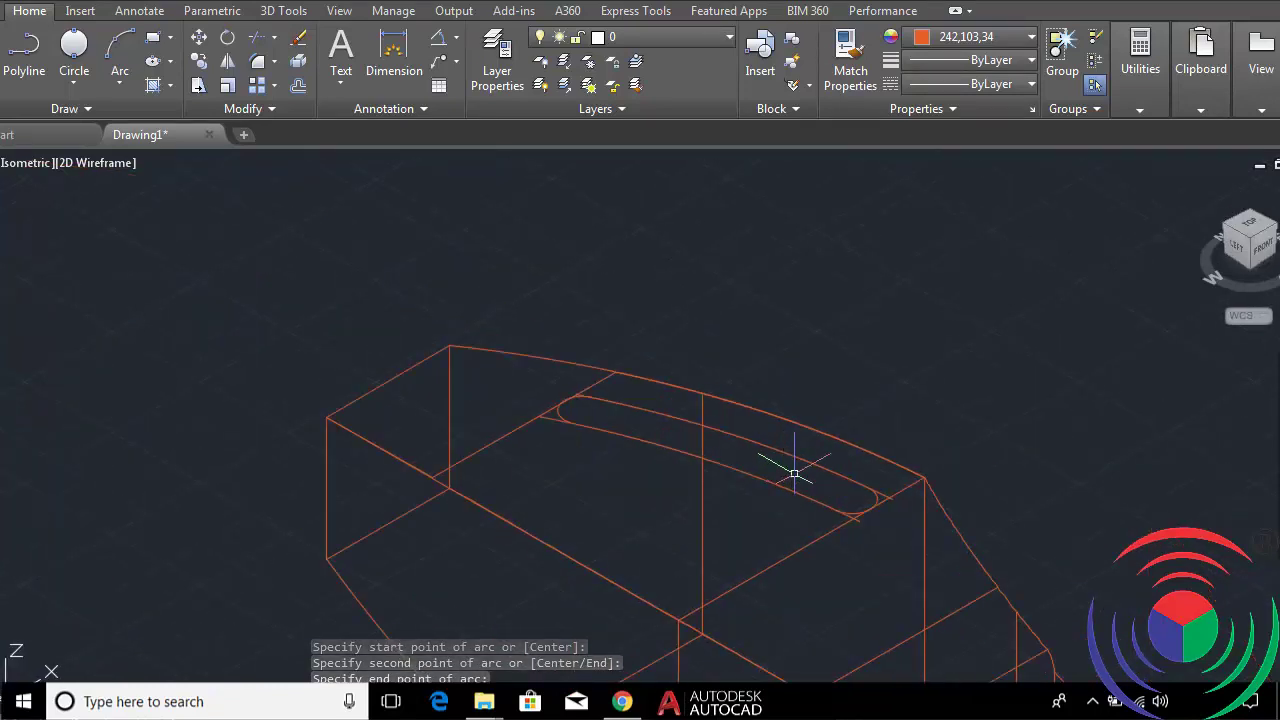
Presspull the rounded slot outline 3 units down into the handle, then start a Box solid.
left_click(284, 12)
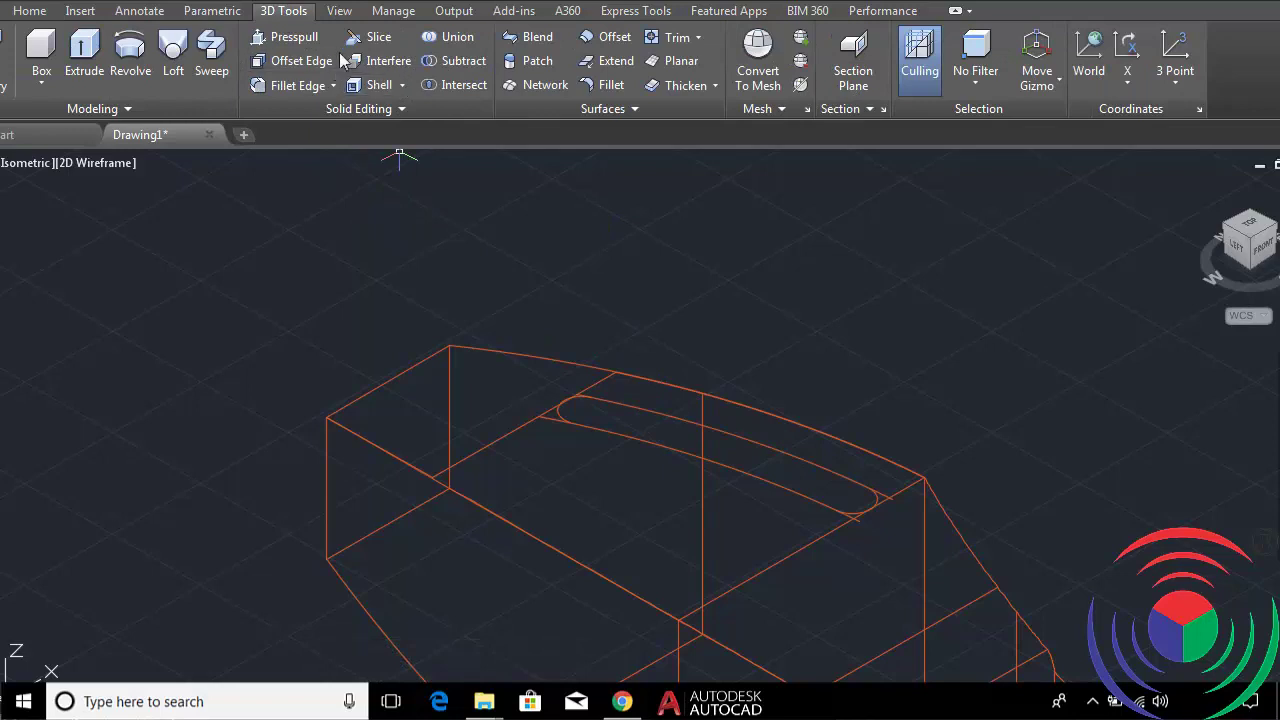
left_click(295, 36)
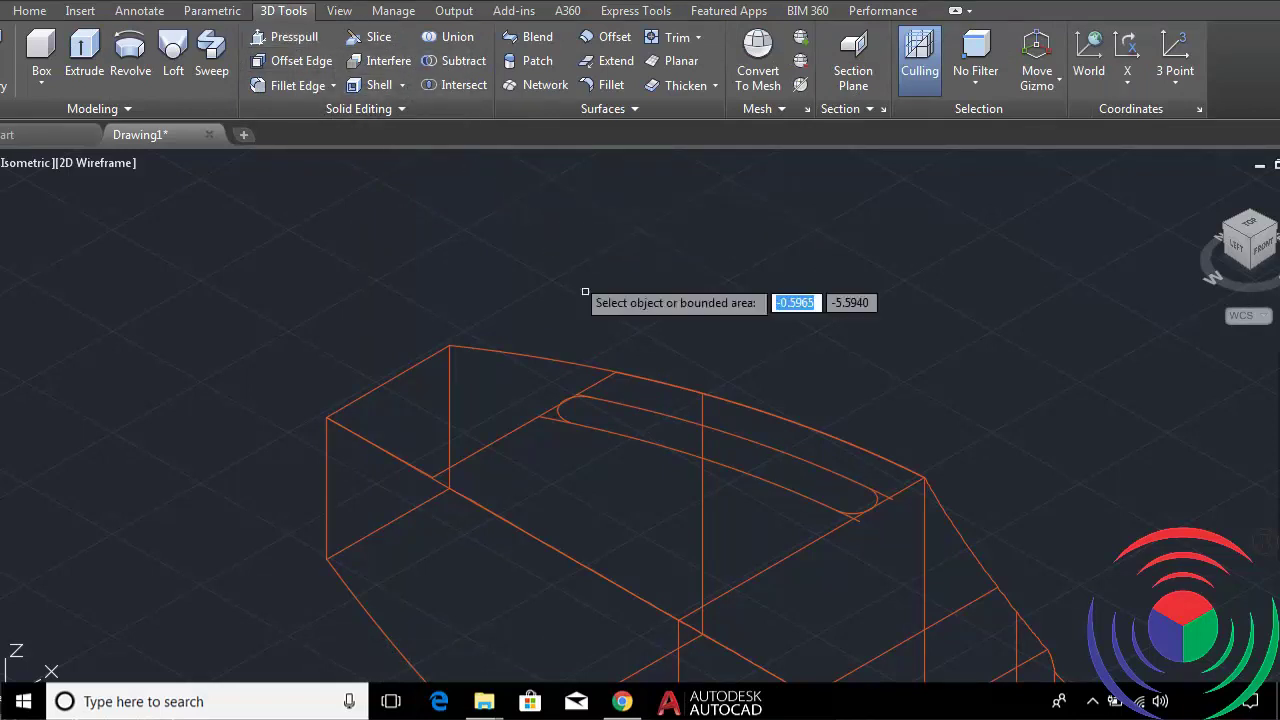
left_click(638, 419)
type("3")
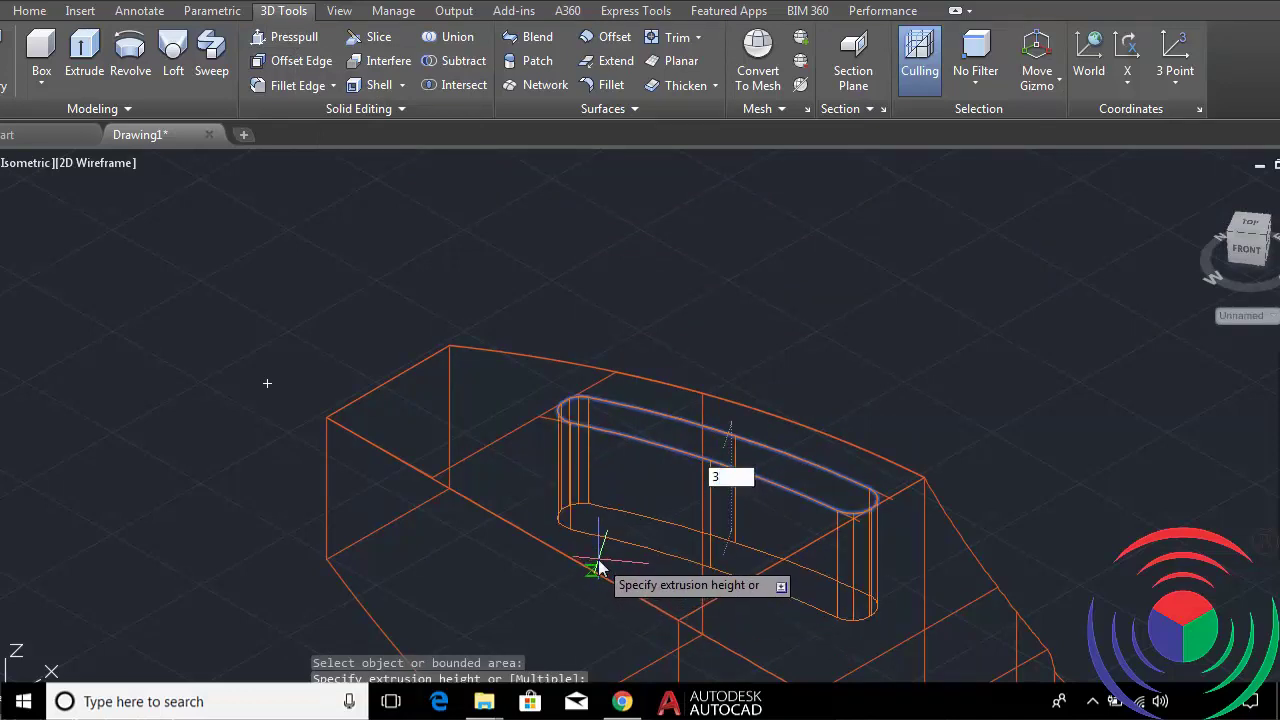
key("Return")
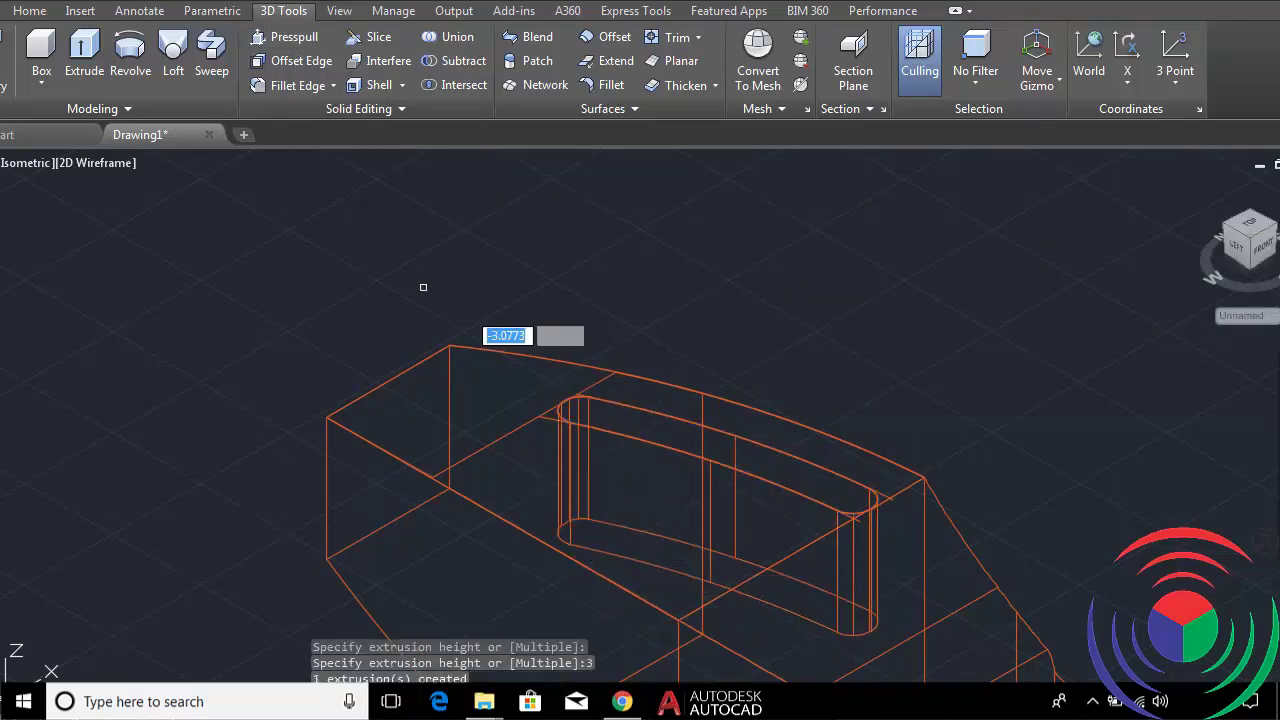
left_click(47, 55)
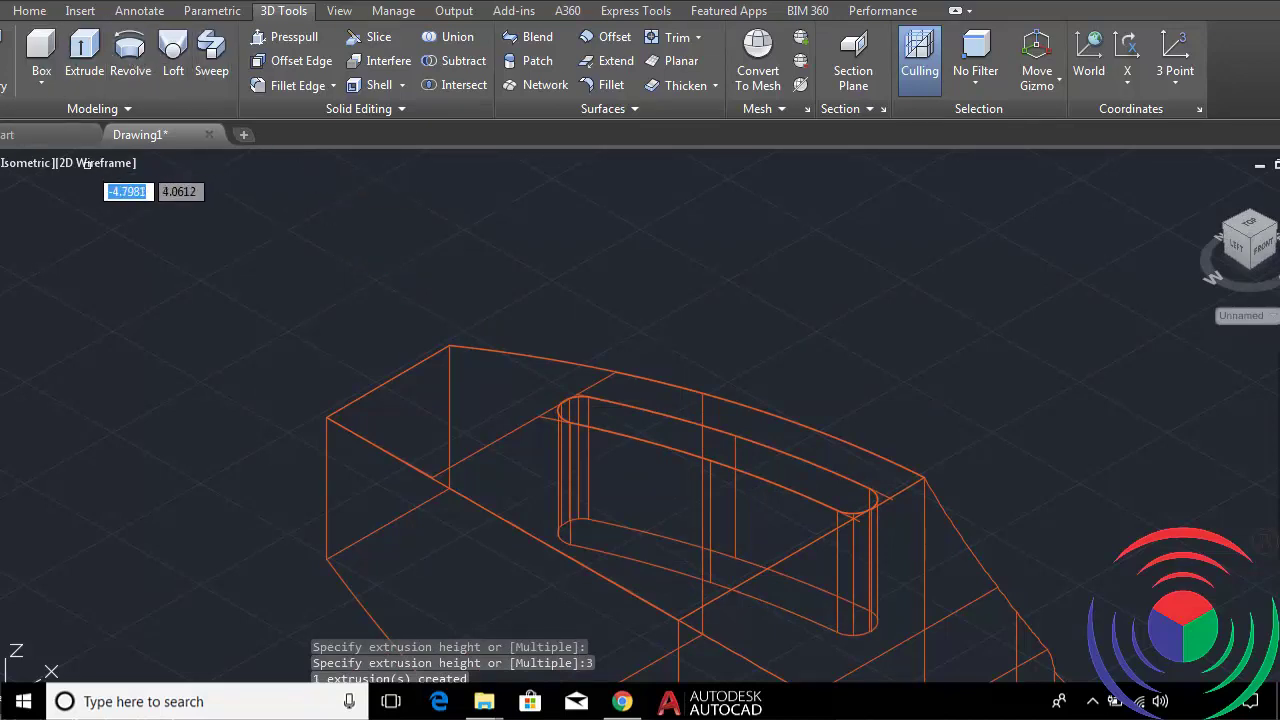
left_click(98, 165)
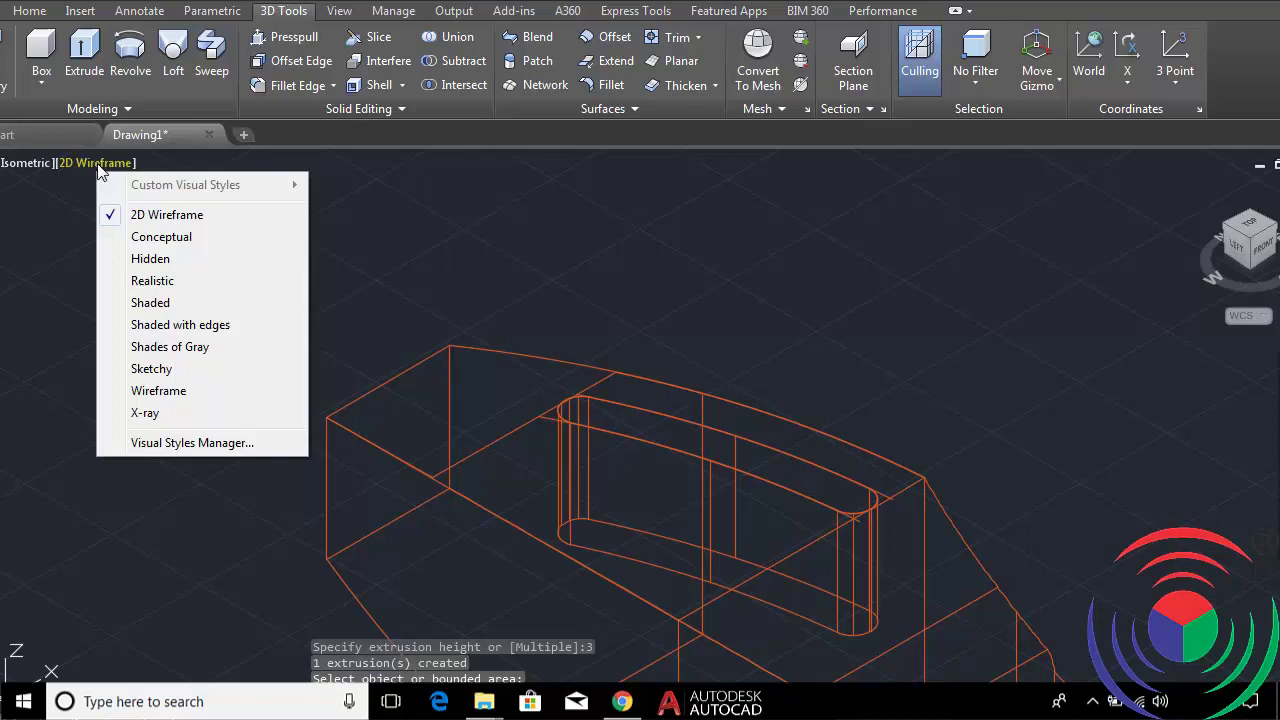
Return the handle to Shaded style and zoom in and out to inspect the recessed slot.
left_click(150, 303)
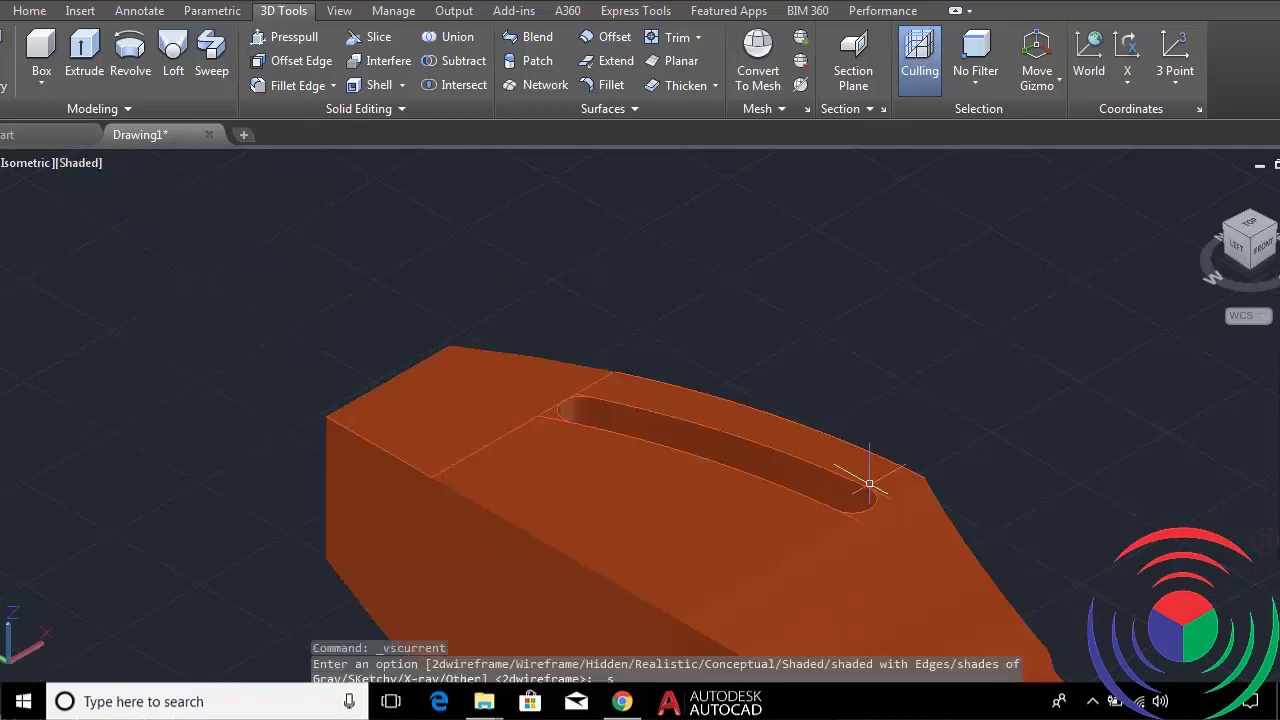
scroll(869, 484, "up", 3)
scroll(869, 484, "down", 4)
scroll(900, 460, "down", 2)
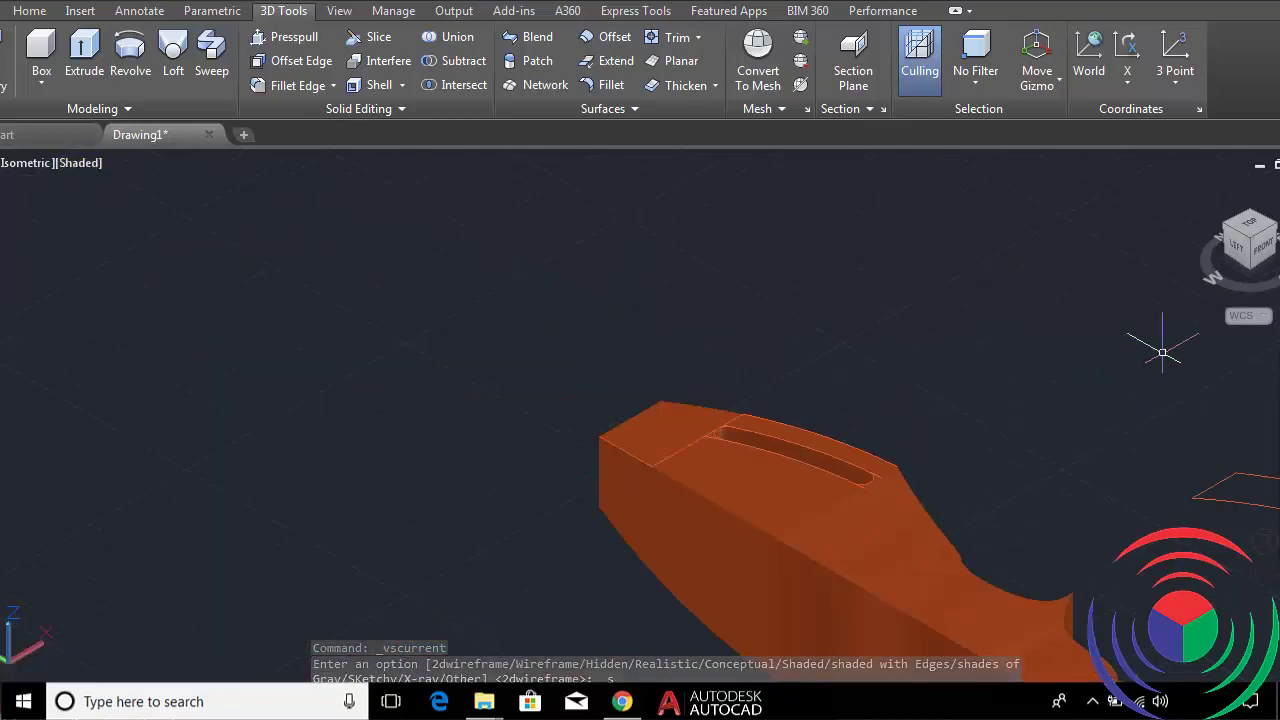
scroll(848, 333, "down", 3)
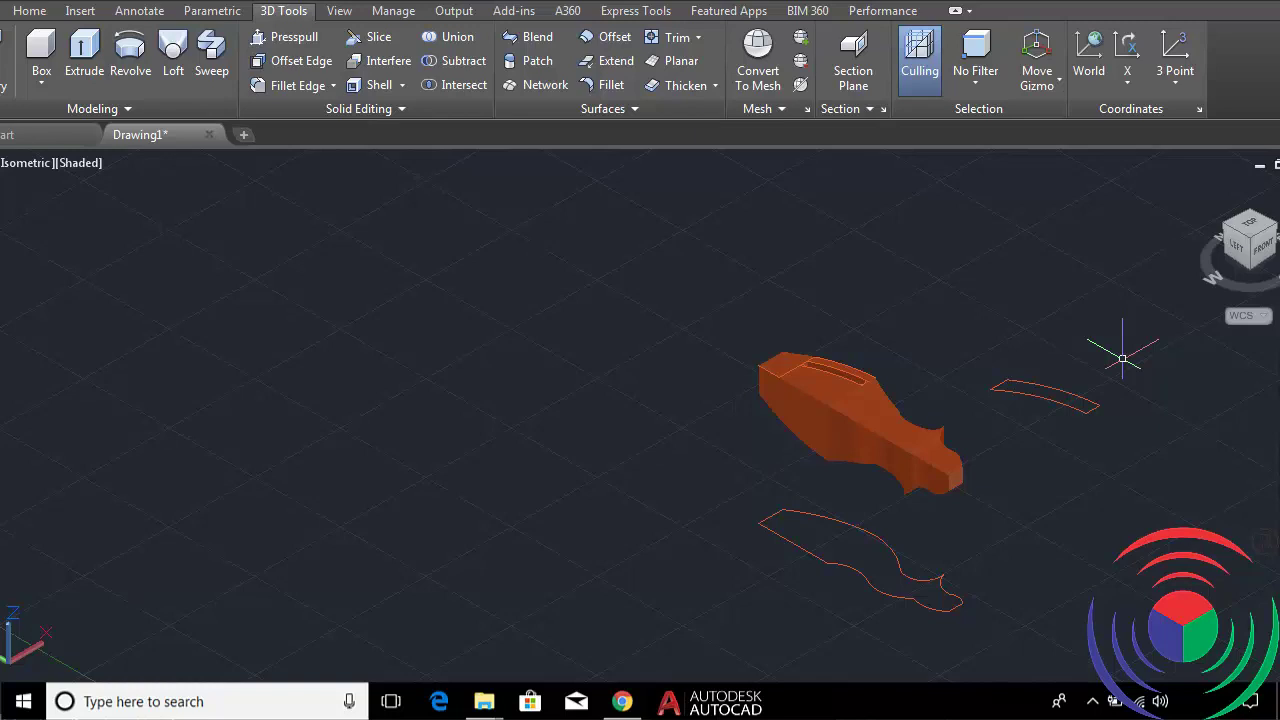
scroll(811, 445, "up", 4)
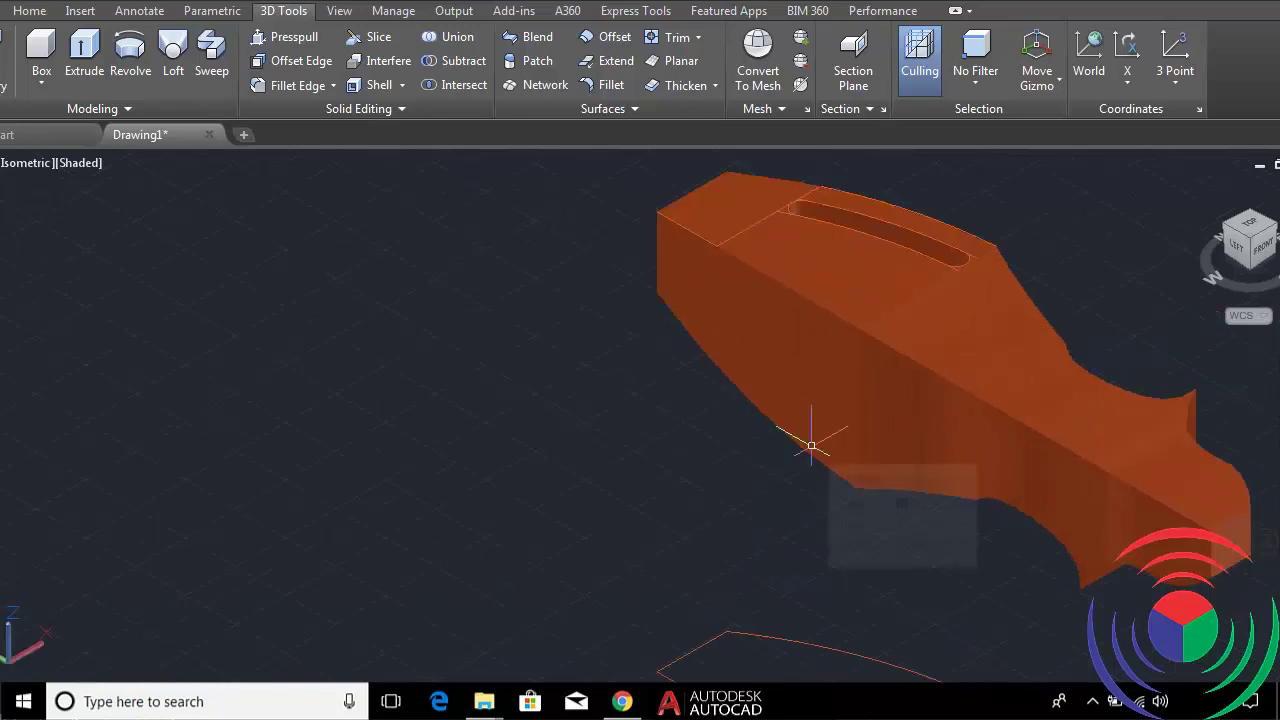
scroll(811, 445, "down", 2)
scroll(811, 445, "up", 1)
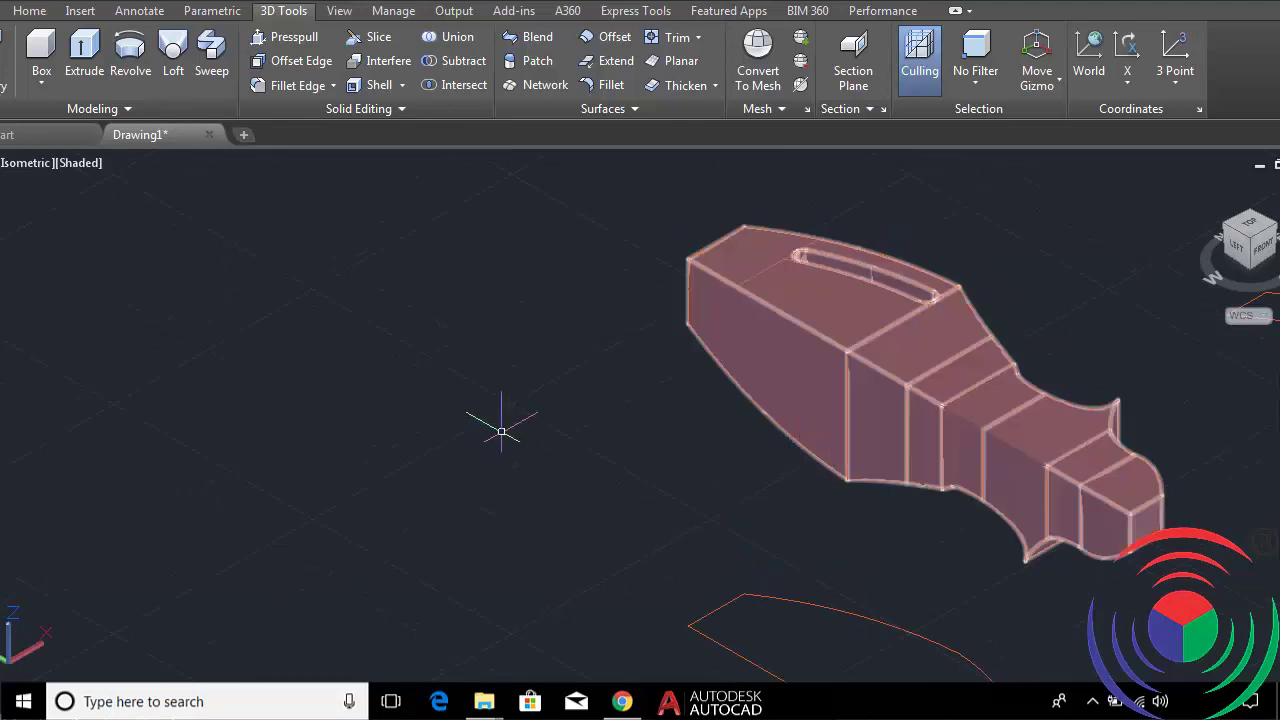
scroll(501, 431, "down", 2)
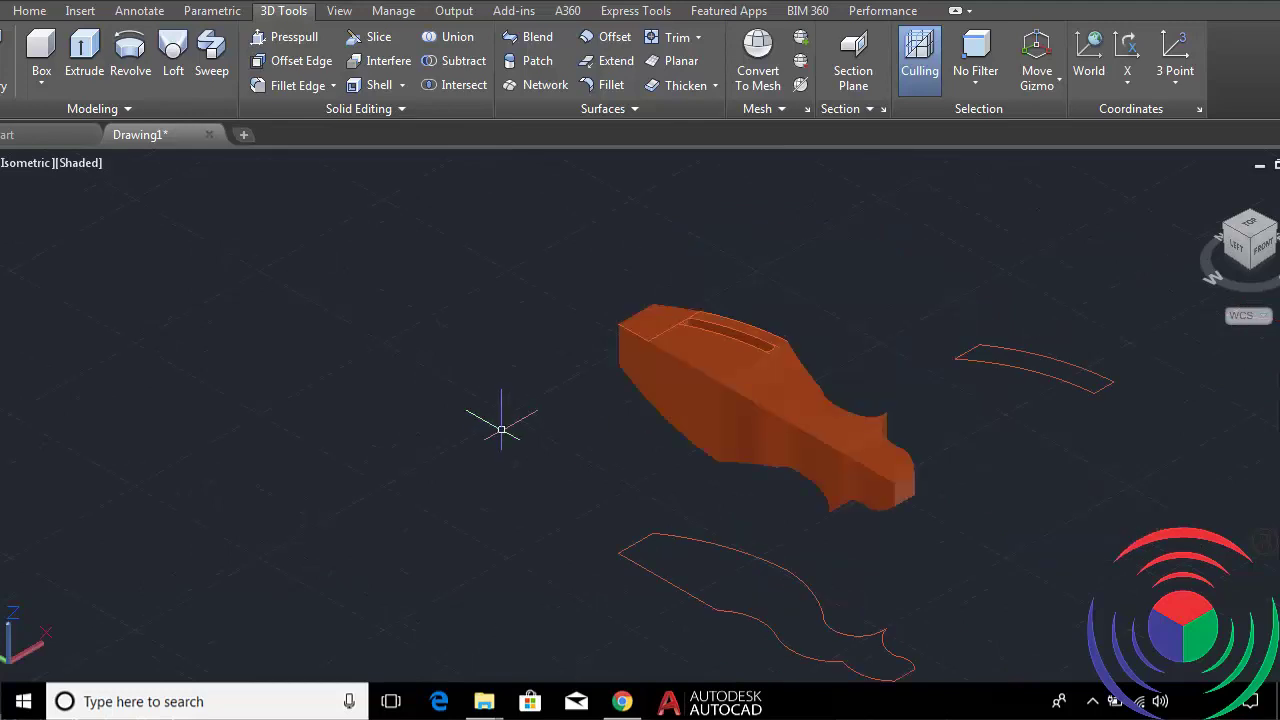
type("Uc")
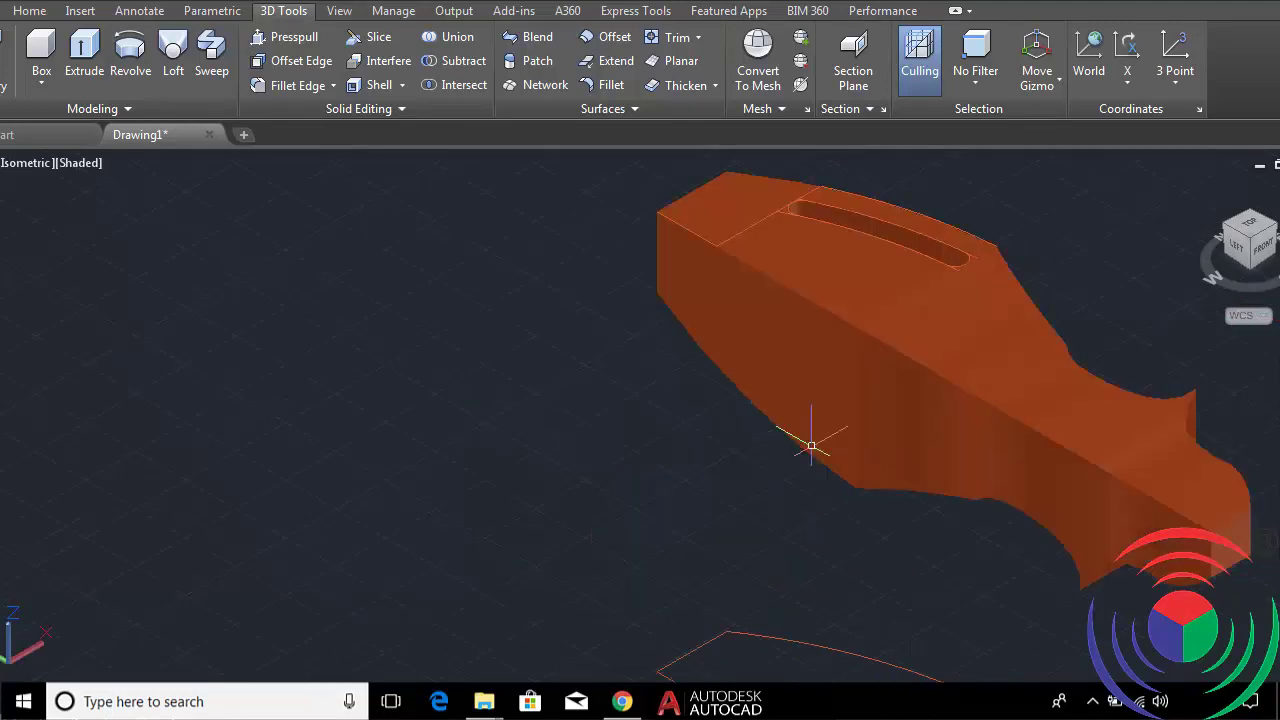
scroll(811, 445, "down", 1)
scroll(811, 445, "down", 2)
scroll(811, 445, "up", 2)
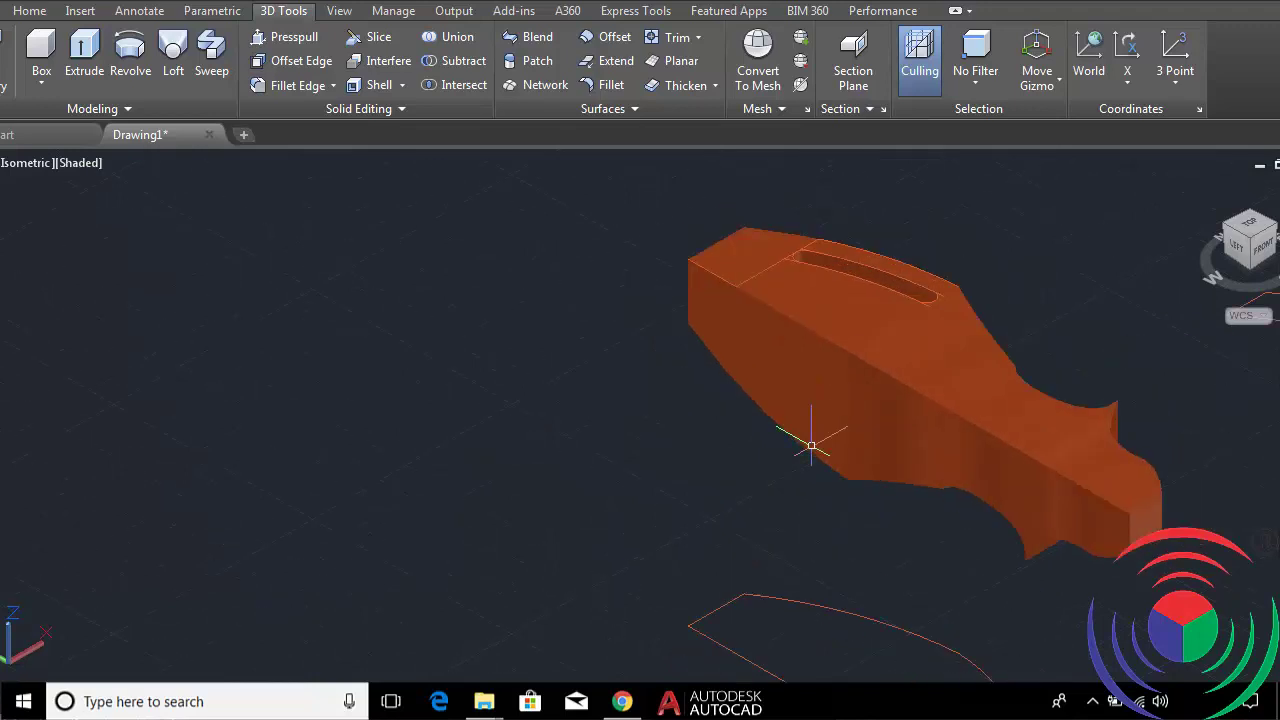
scroll(501, 431, "down", 2)
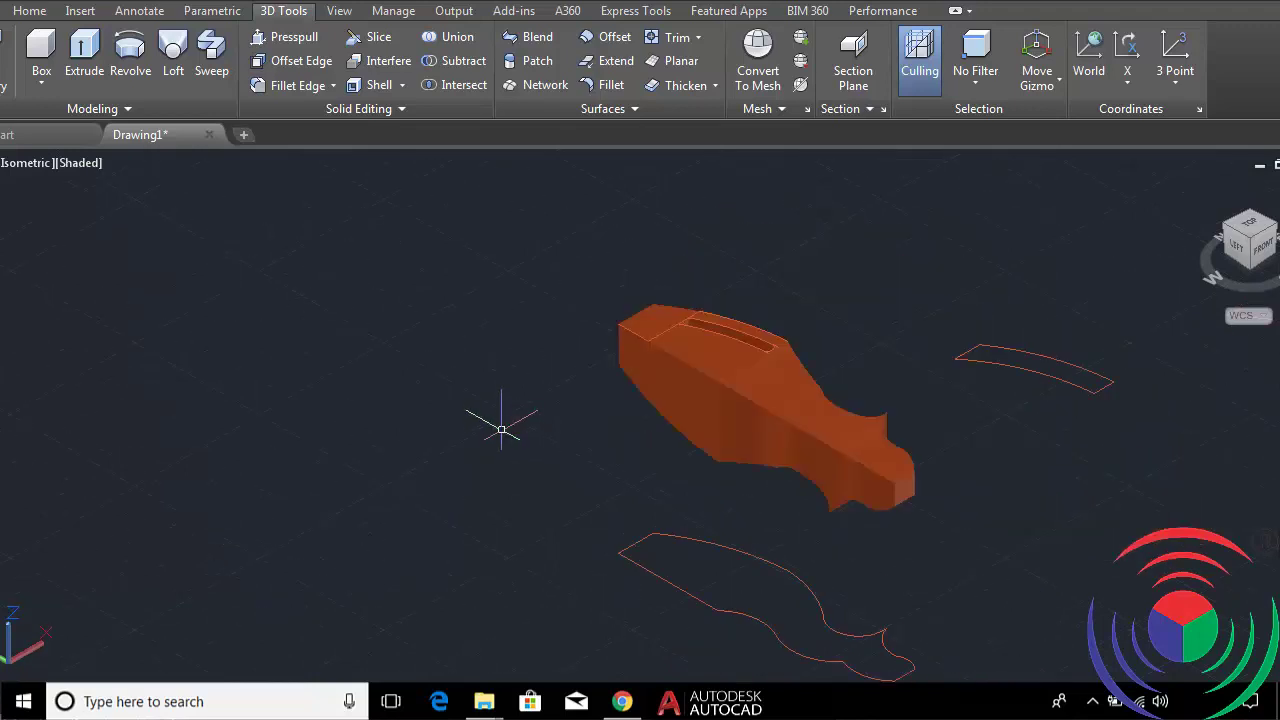
With Ortho on, define a new UCS by picking an origin, an X-axis point and an XY-plane point.
type("uc")
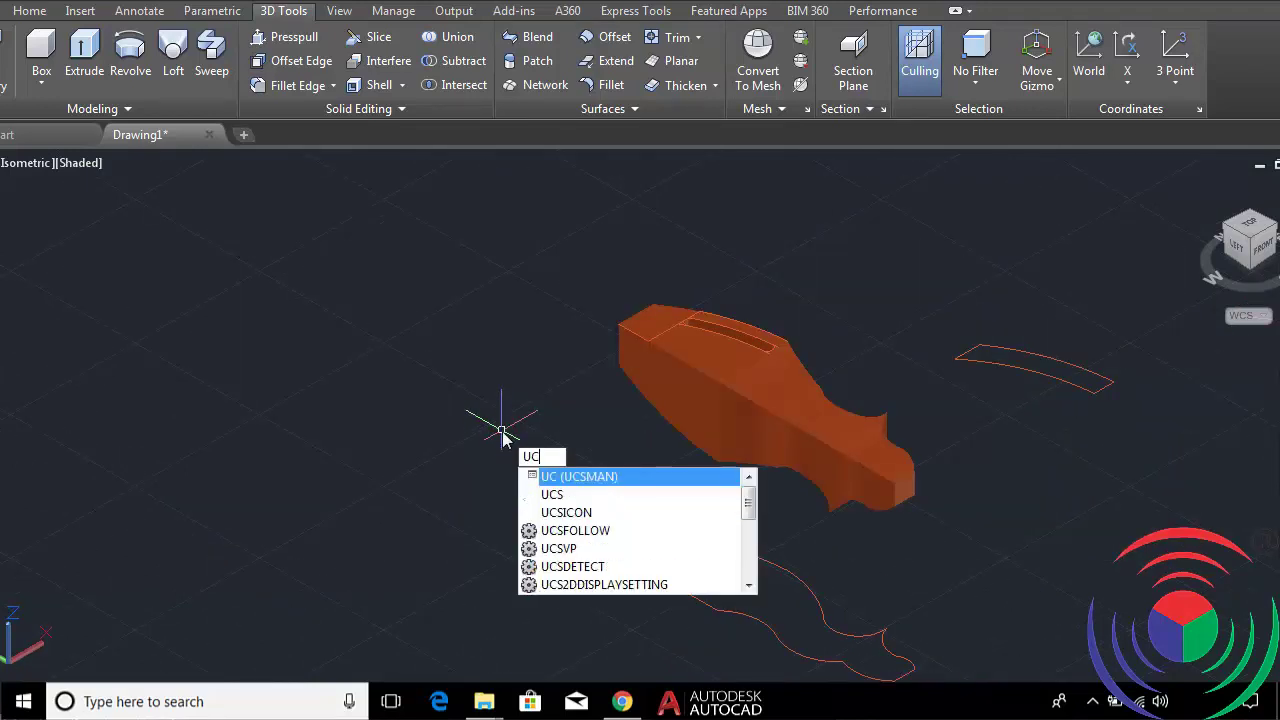
key("Return")
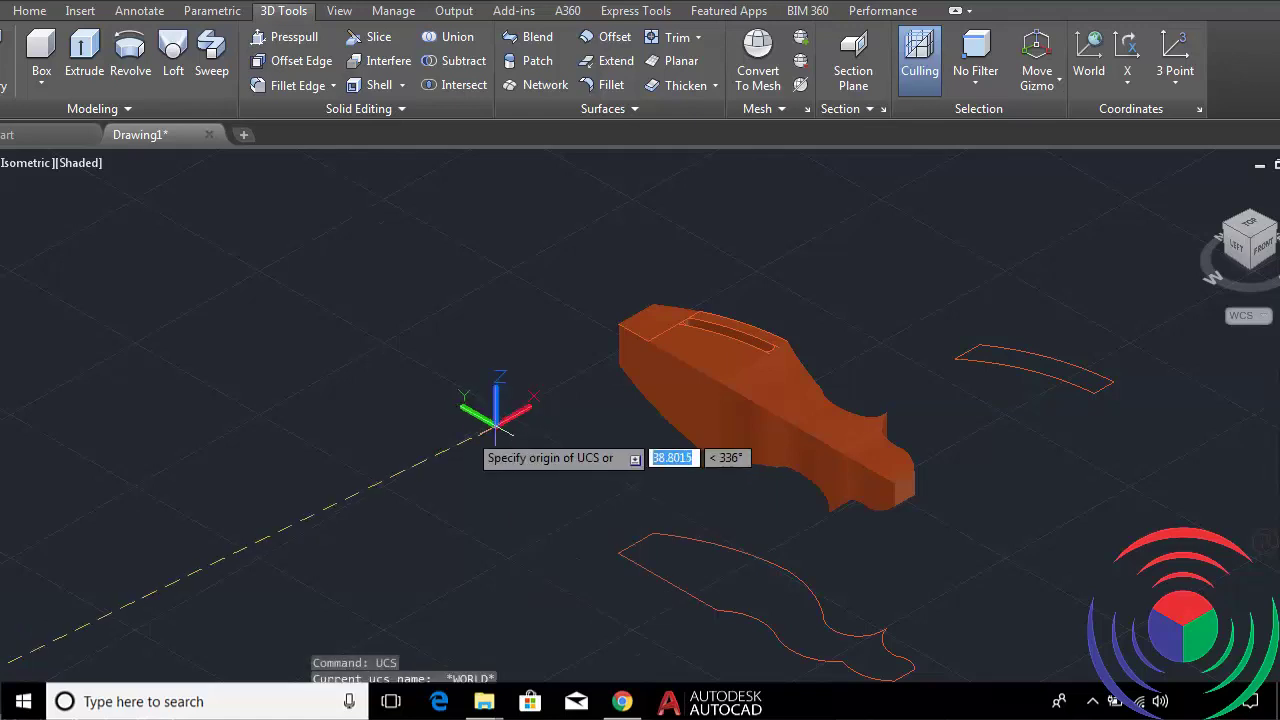
key("F8")
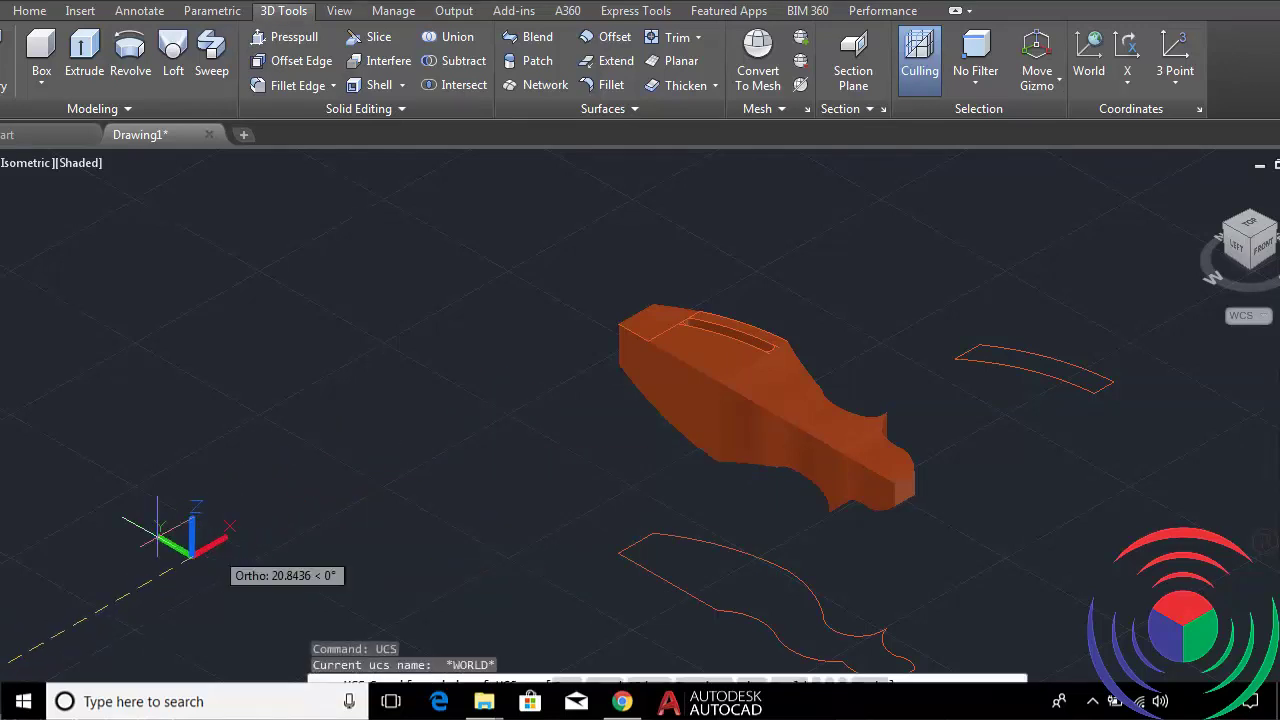
left_click(216, 540)
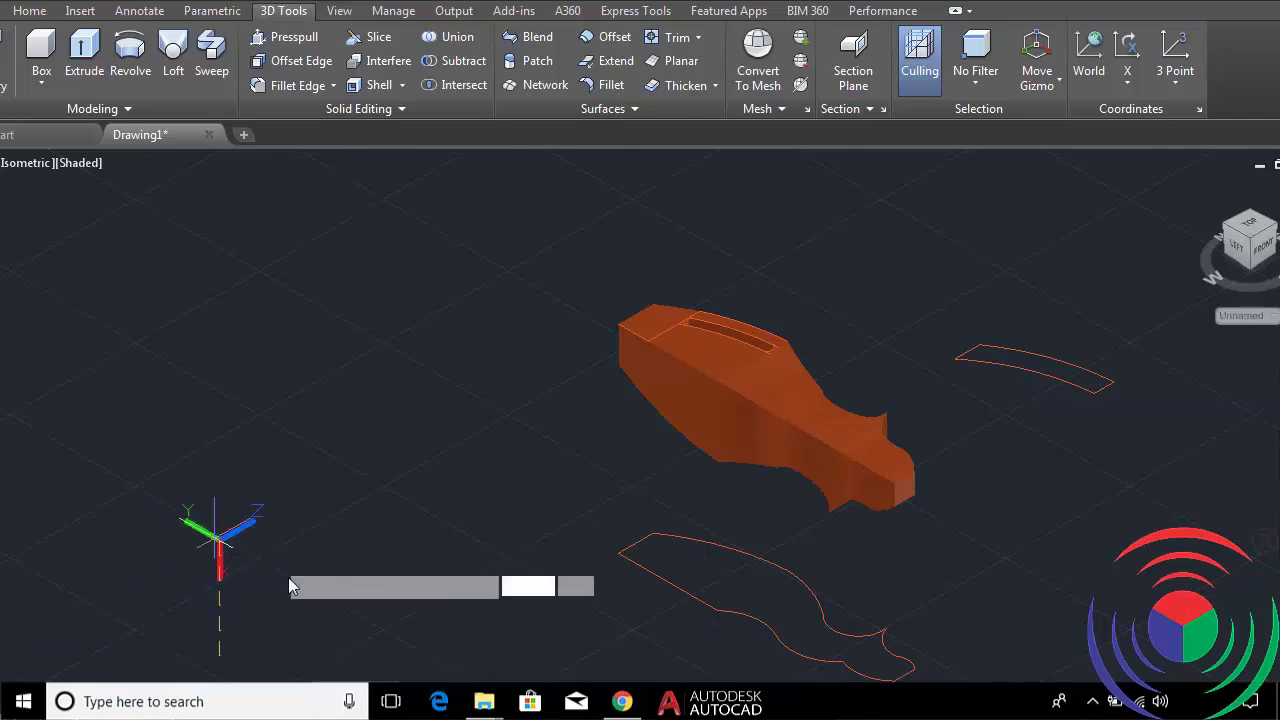
left_click(255, 595)
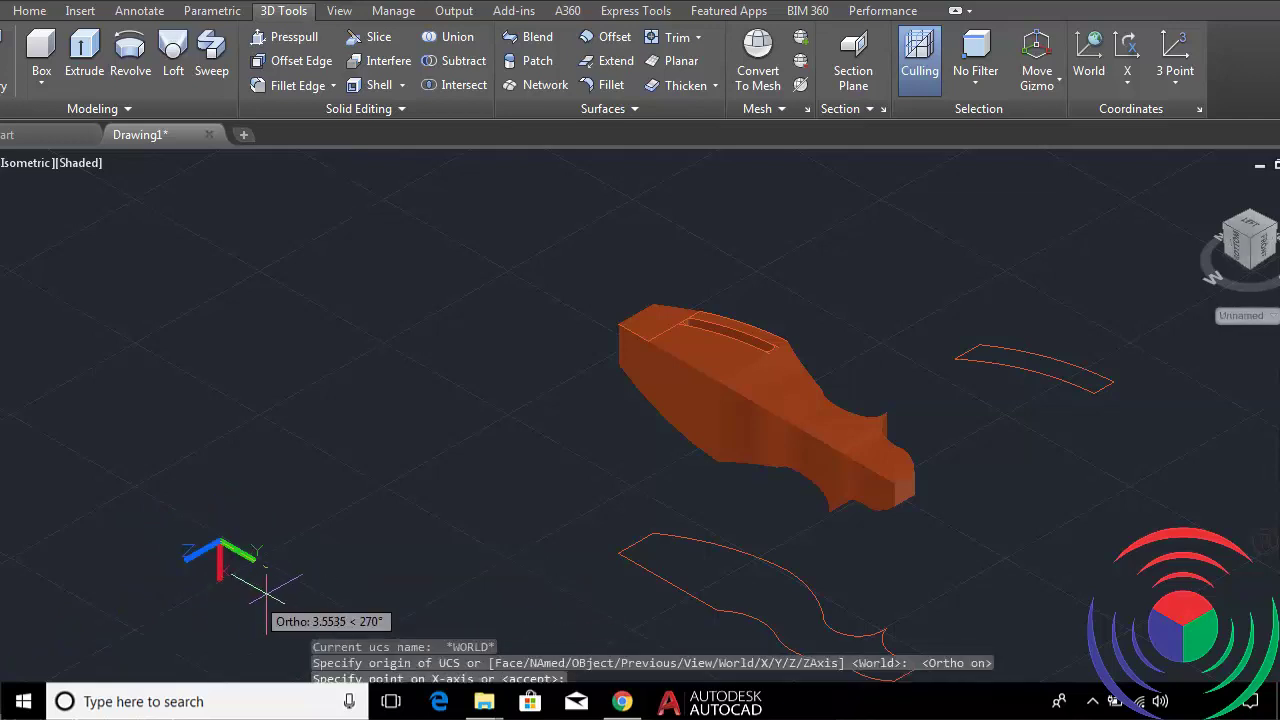
left_click(365, 580)
scroll(708, 425, "up", 4)
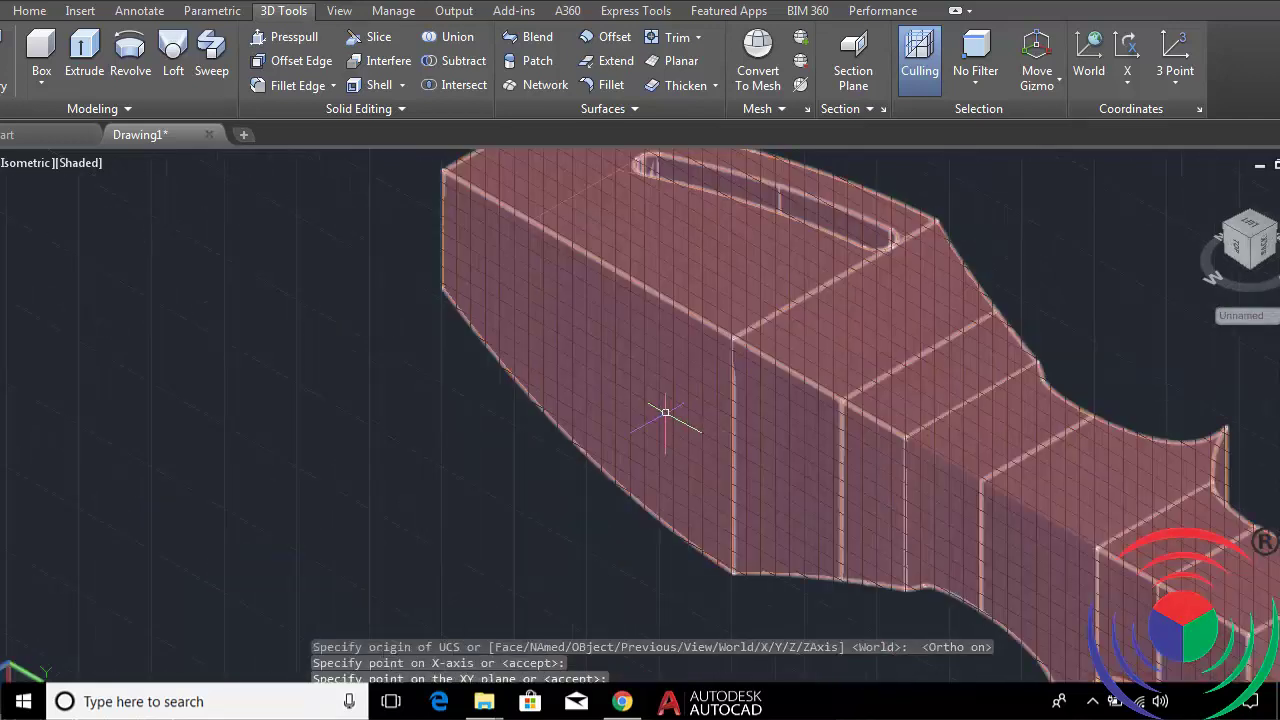
type("3pP")
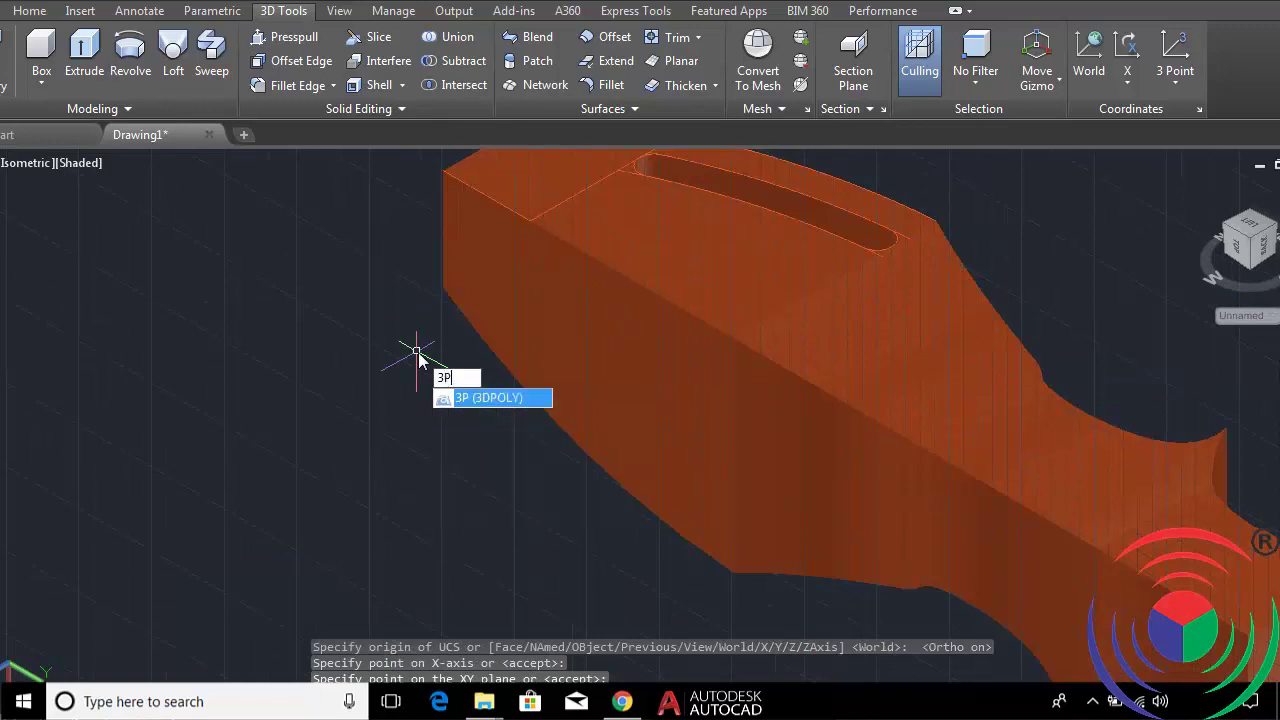
key("Return")
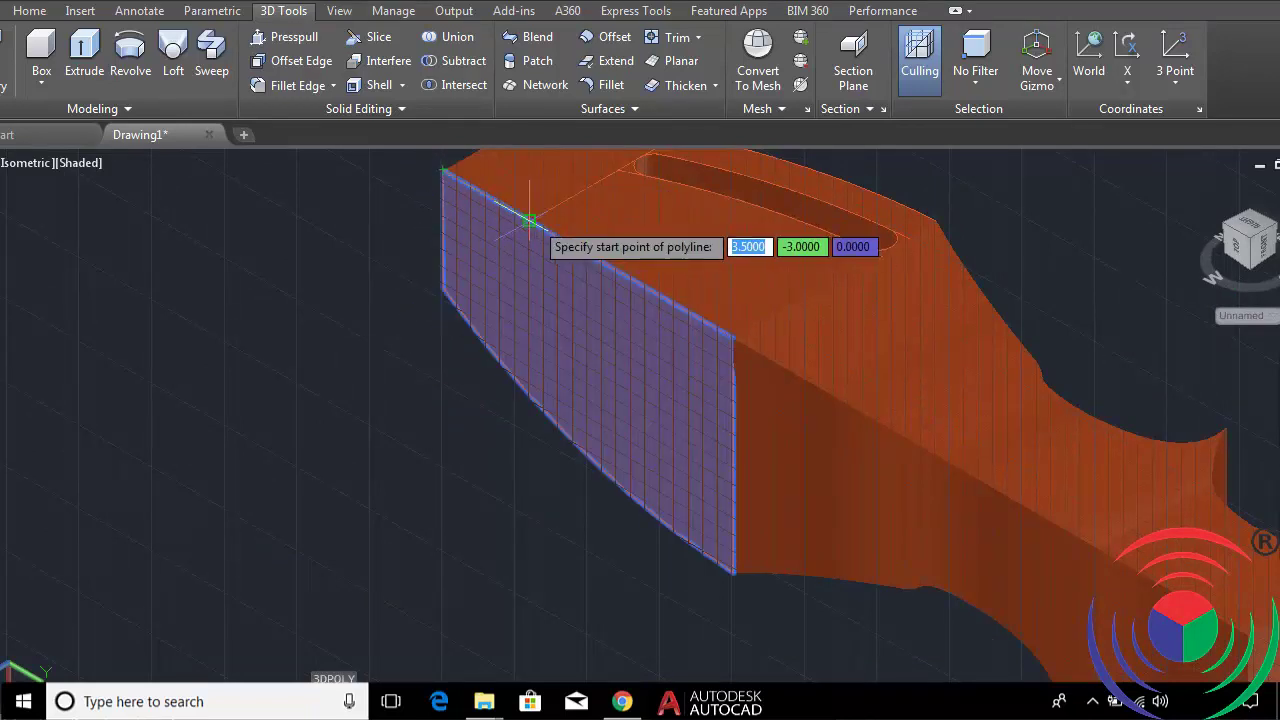
Draw a vertical 3D polyline from the solid's top edge straight down its side face.
left_click(530, 398)
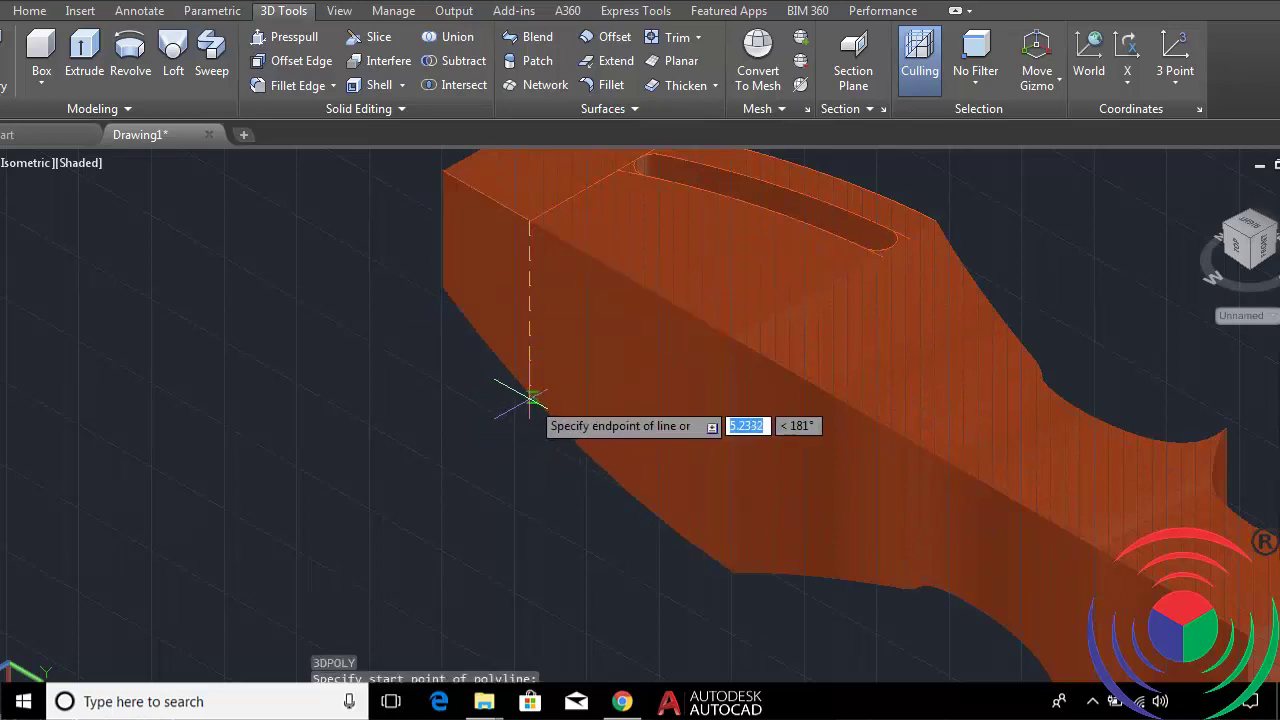
scroll(530, 398, "up", 2)
scroll(534, 380, "down", 2)
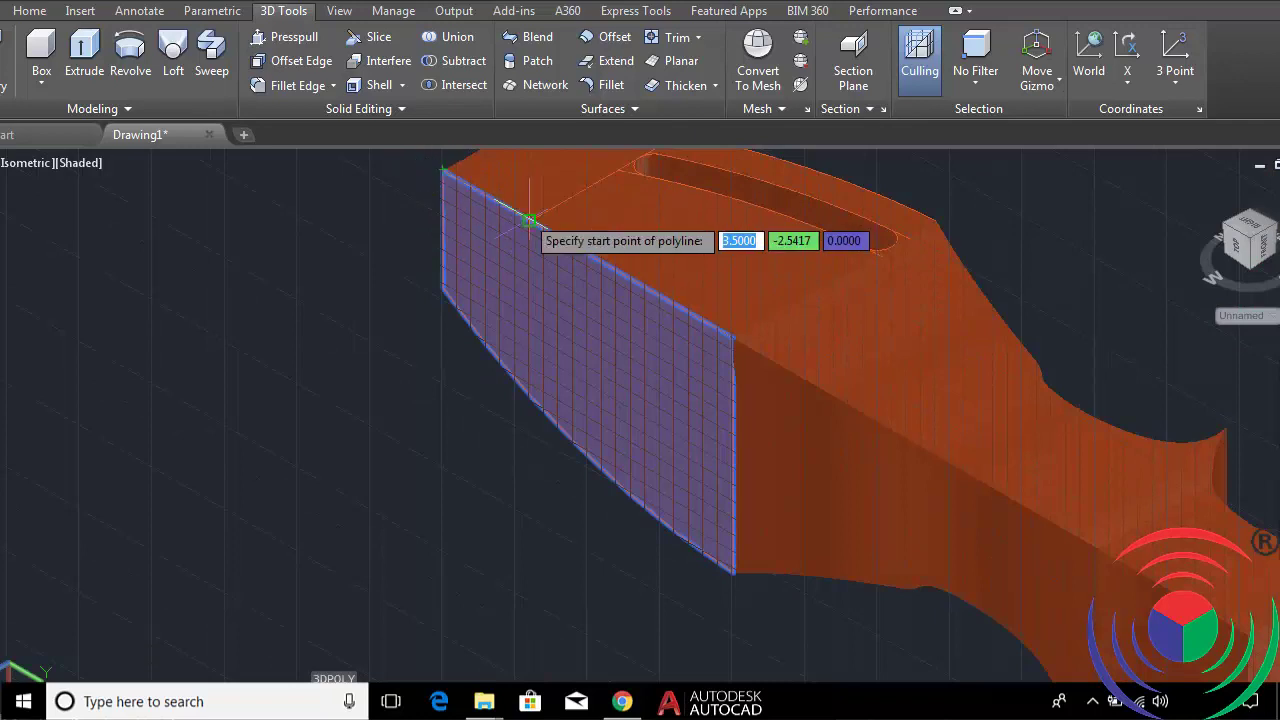
left_click(529, 215)
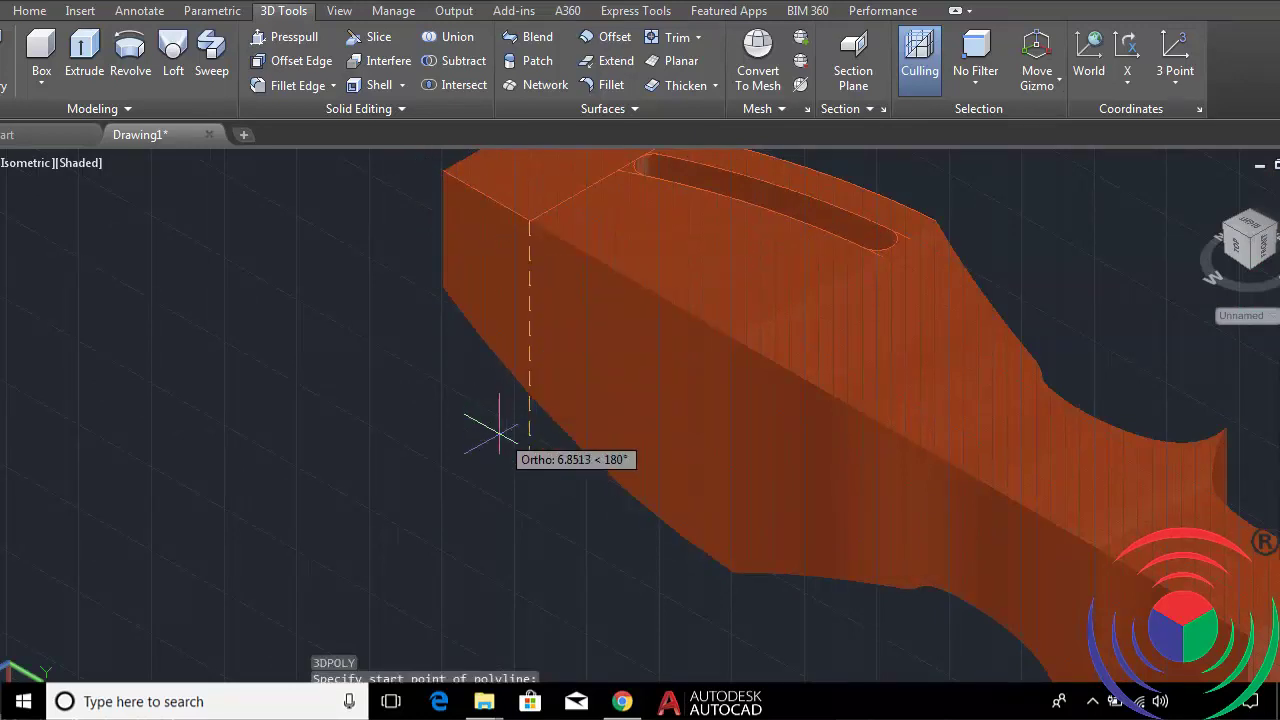
scroll(520, 398, "up", 2)
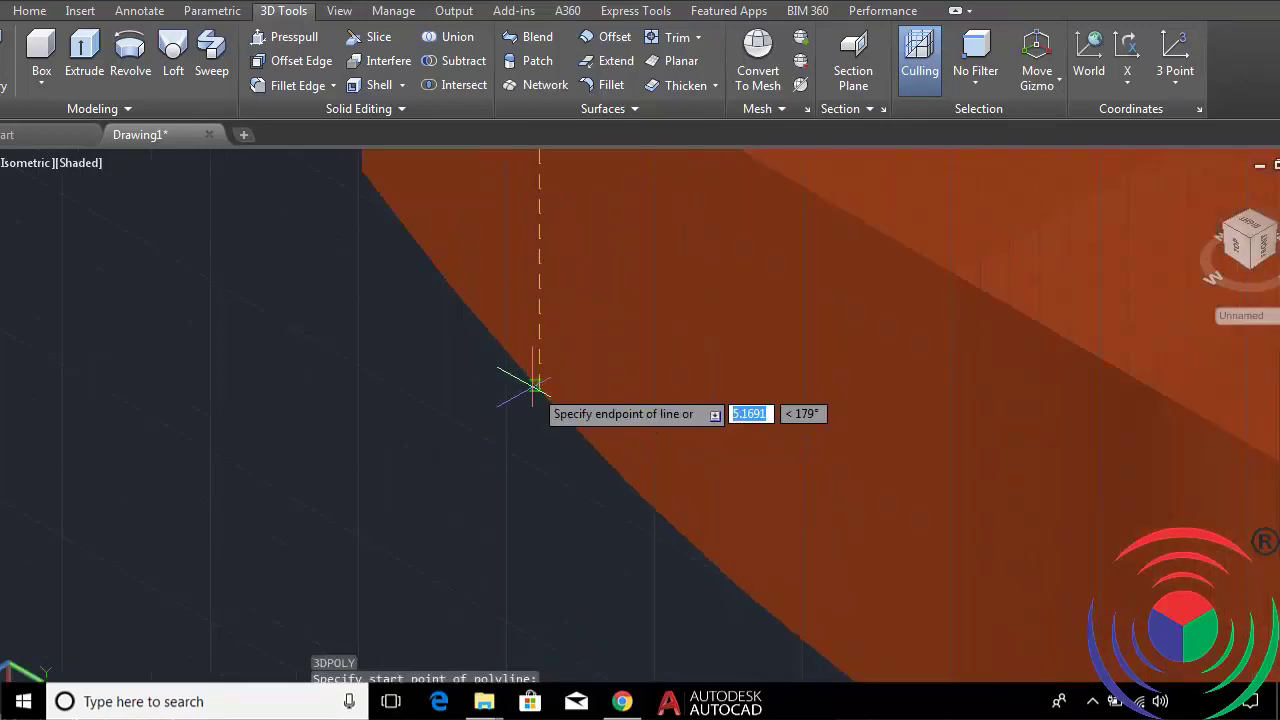
left_click(540, 392)
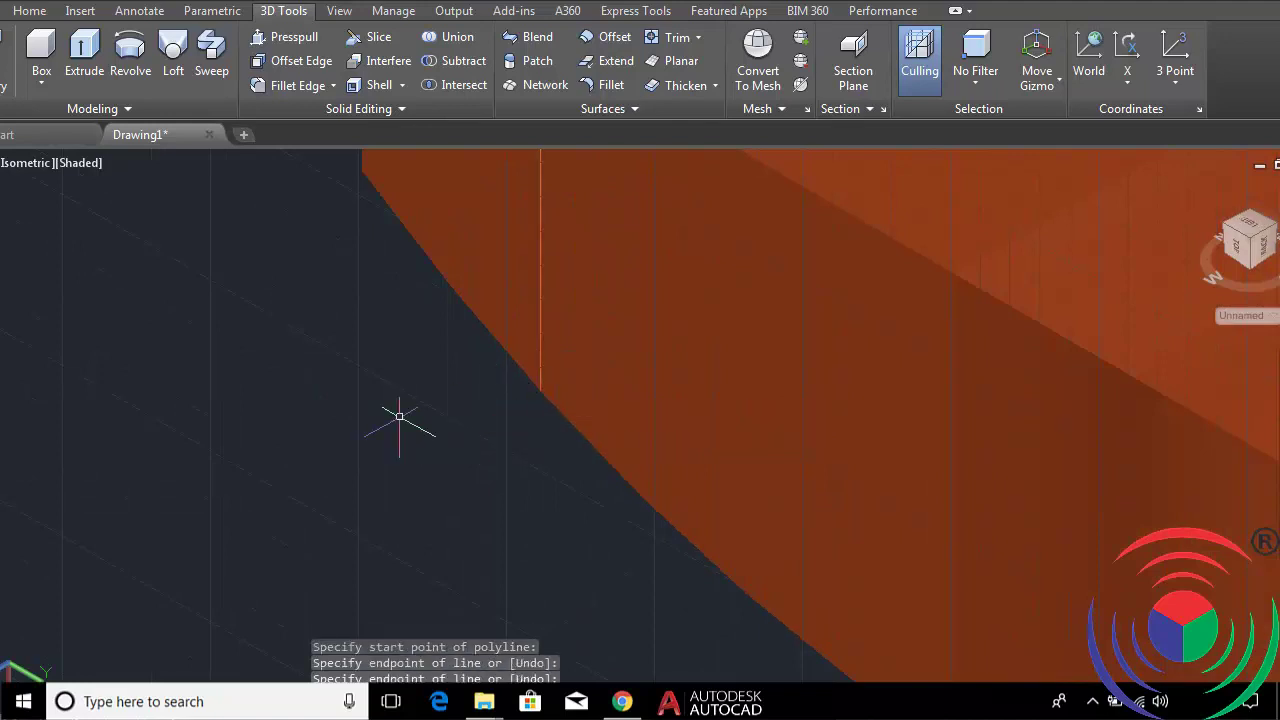
scroll(398, 423, "down", 3)
scroll(528, 457, "up", 2)
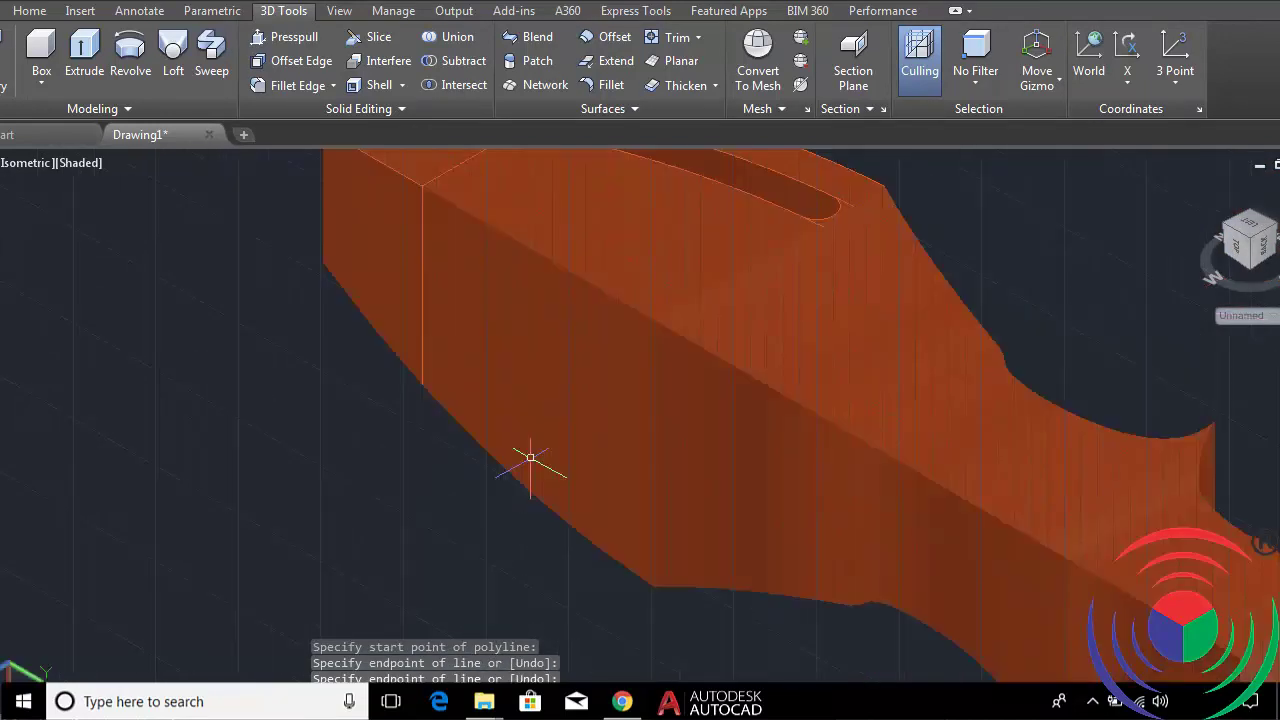
scroll(530, 457, "up", 2)
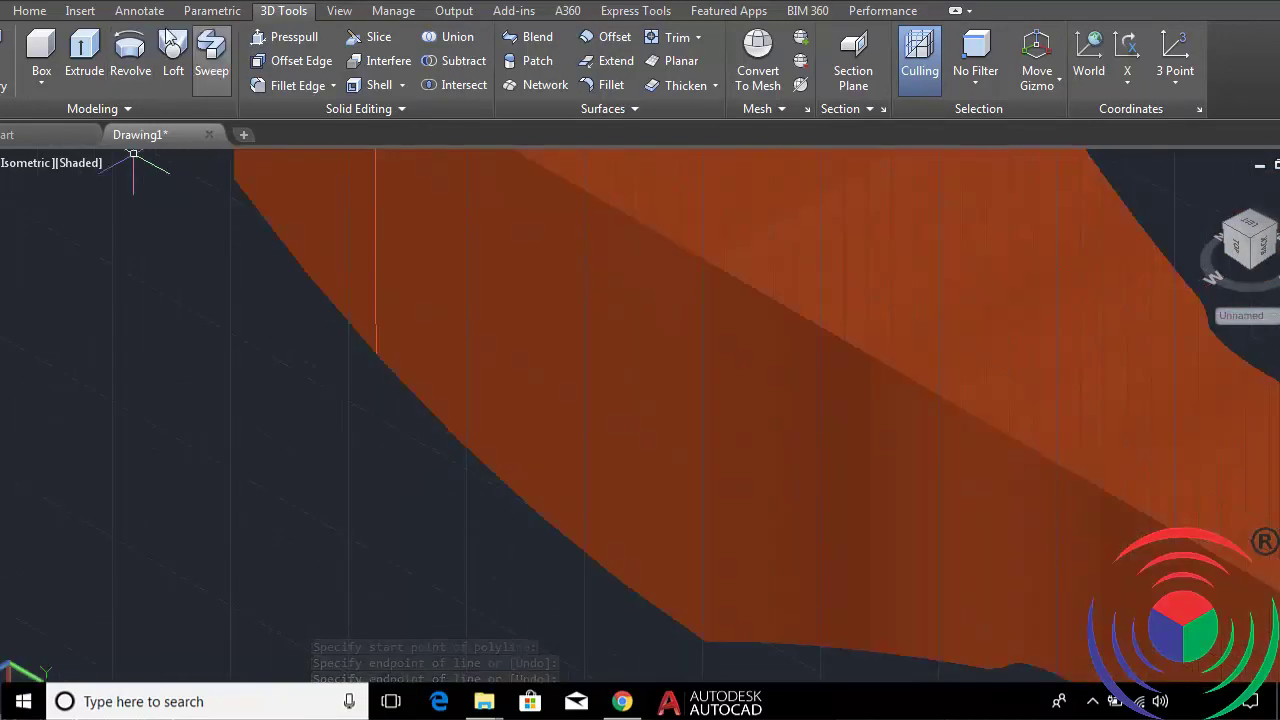
left_click(32, 11)
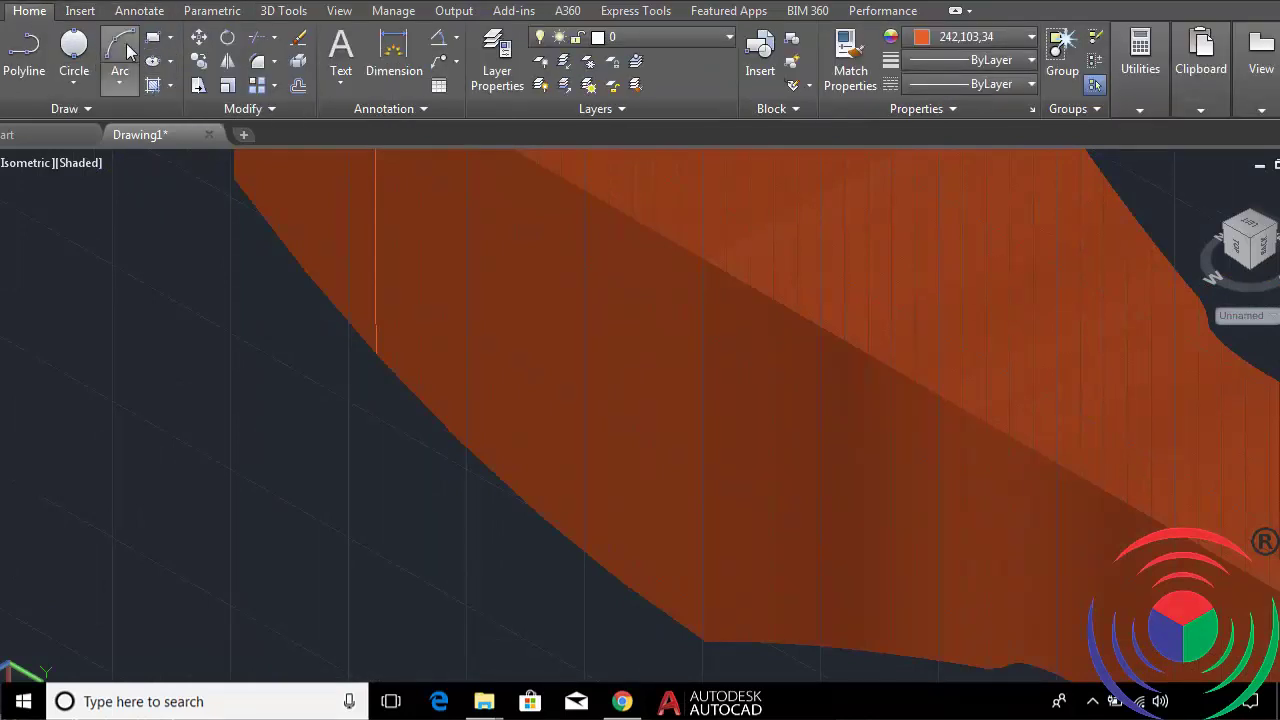
Begin a 3-point arc at the solid's curved lower edge, restarting the ARC command once.
left_click(120, 50)
scroll(375, 400, "up", 3)
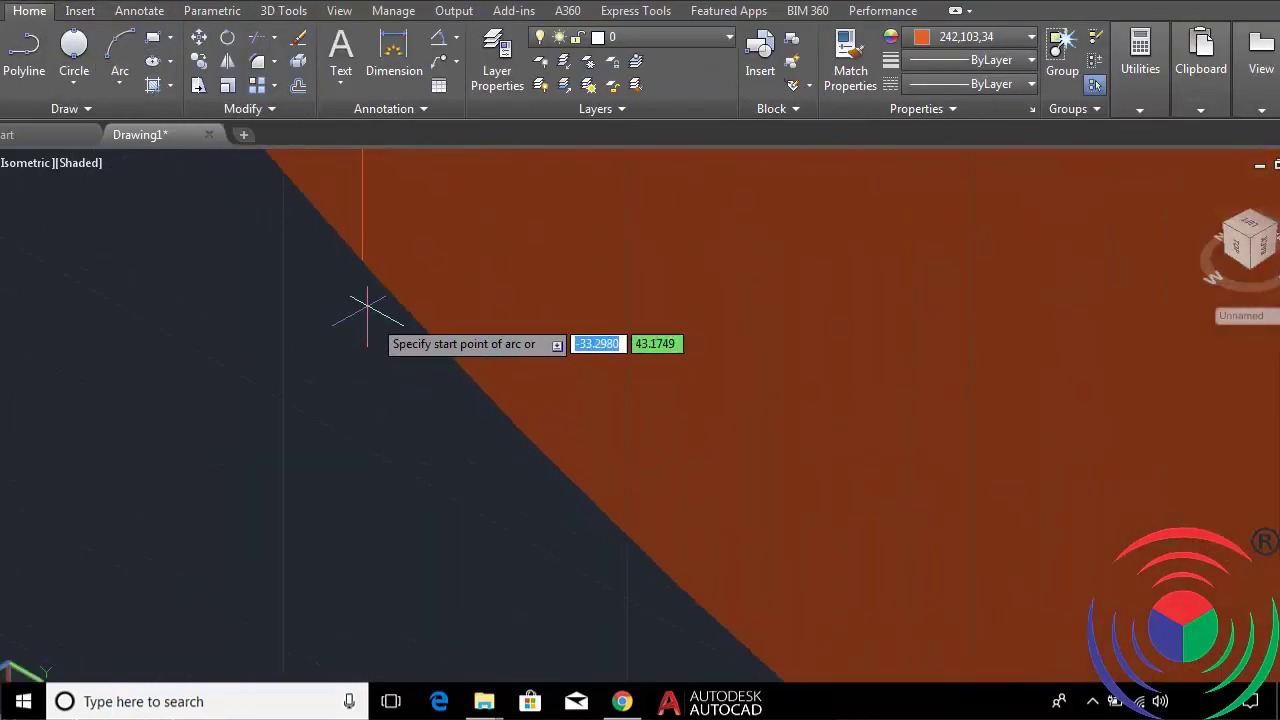
left_click(362, 262)
scroll(488, 400, "up", 2)
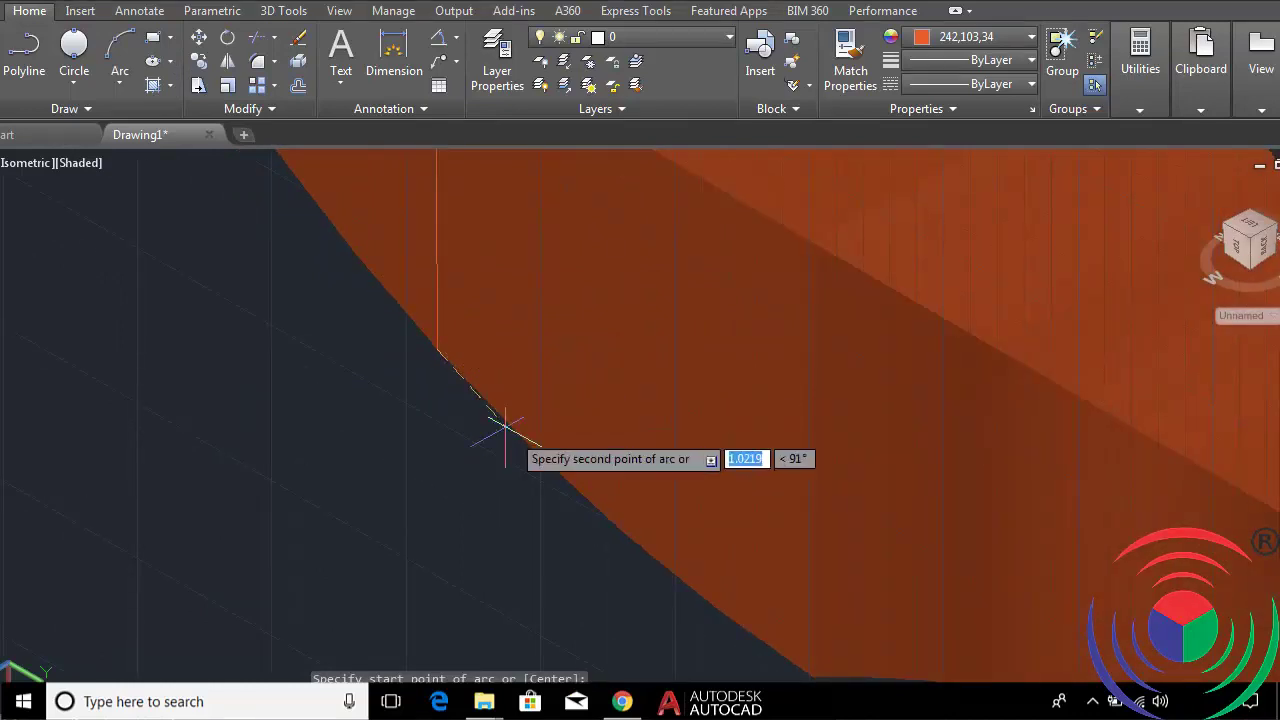
scroll(615, 528, "down", 5)
scroll(694, 545, "up", 1)
scroll(690, 553, "up", 2)
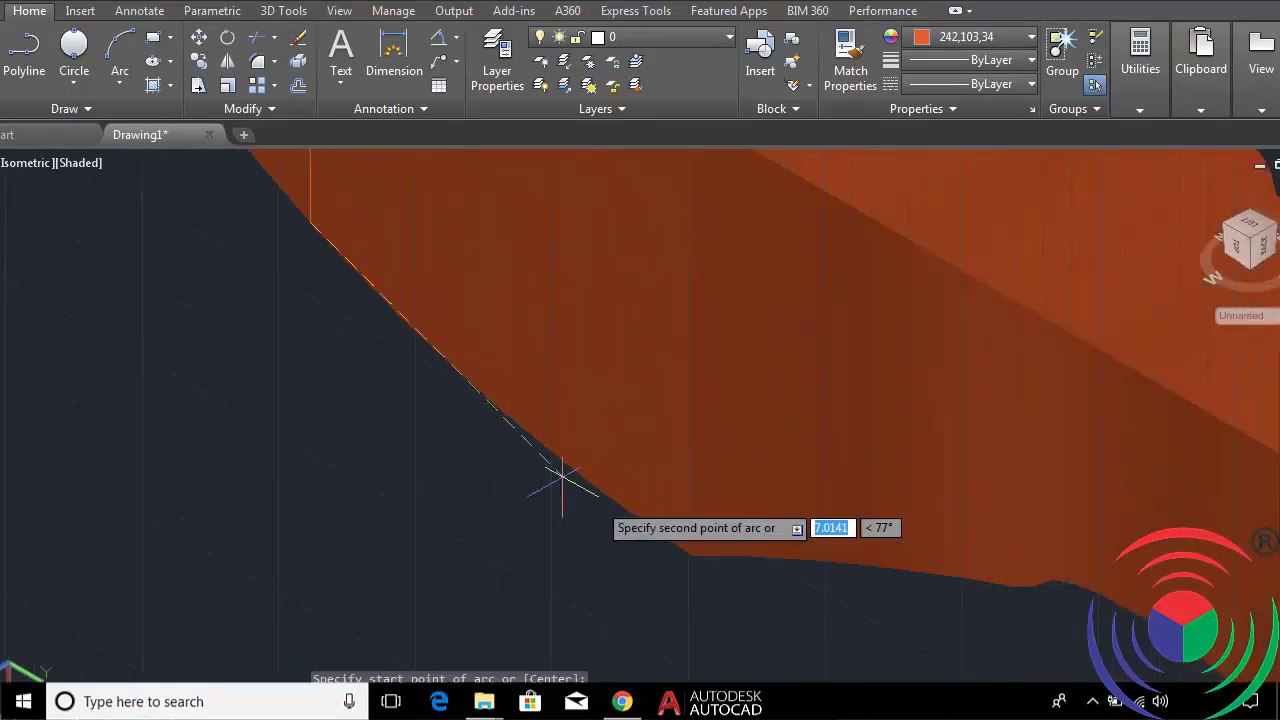
key("Escape")
key("space")
scroll(450, 450, "up", 2)
scroll(380, 415, "up", 2)
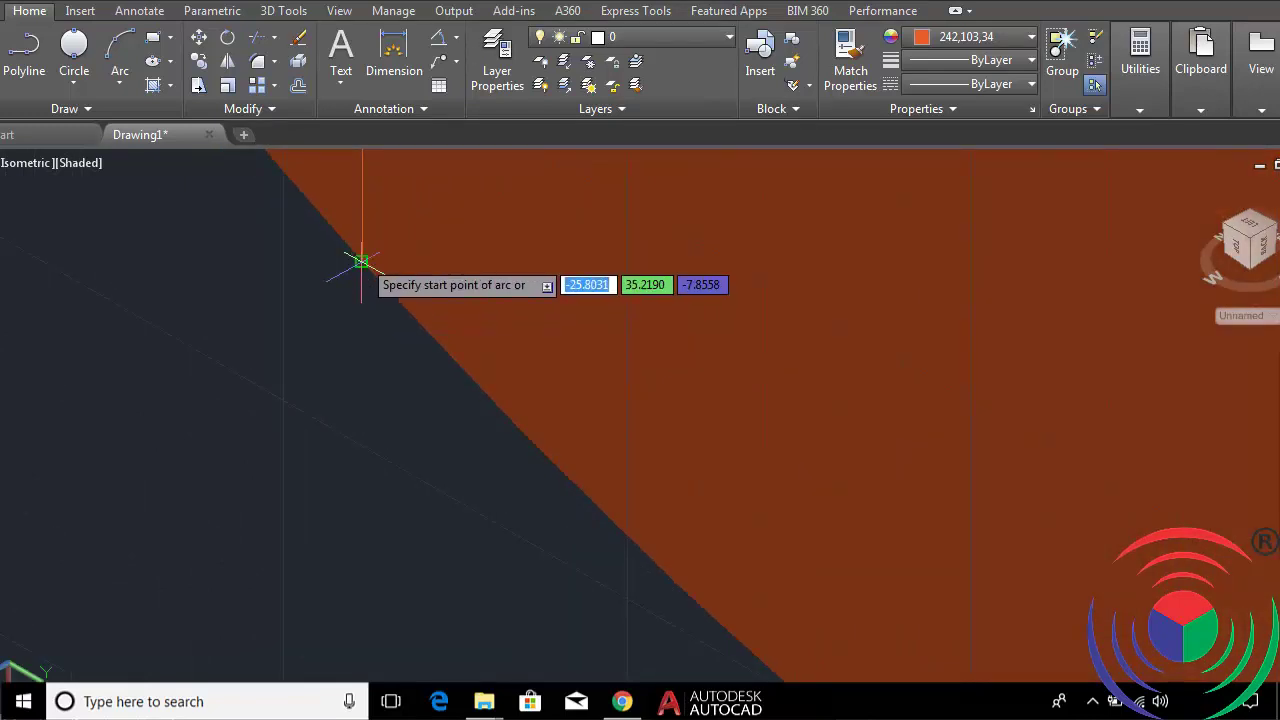
Trace the arc through start, middle and end points along the handle's curved lower edge.
left_click(362, 262)
scroll(520, 430, "down", 1)
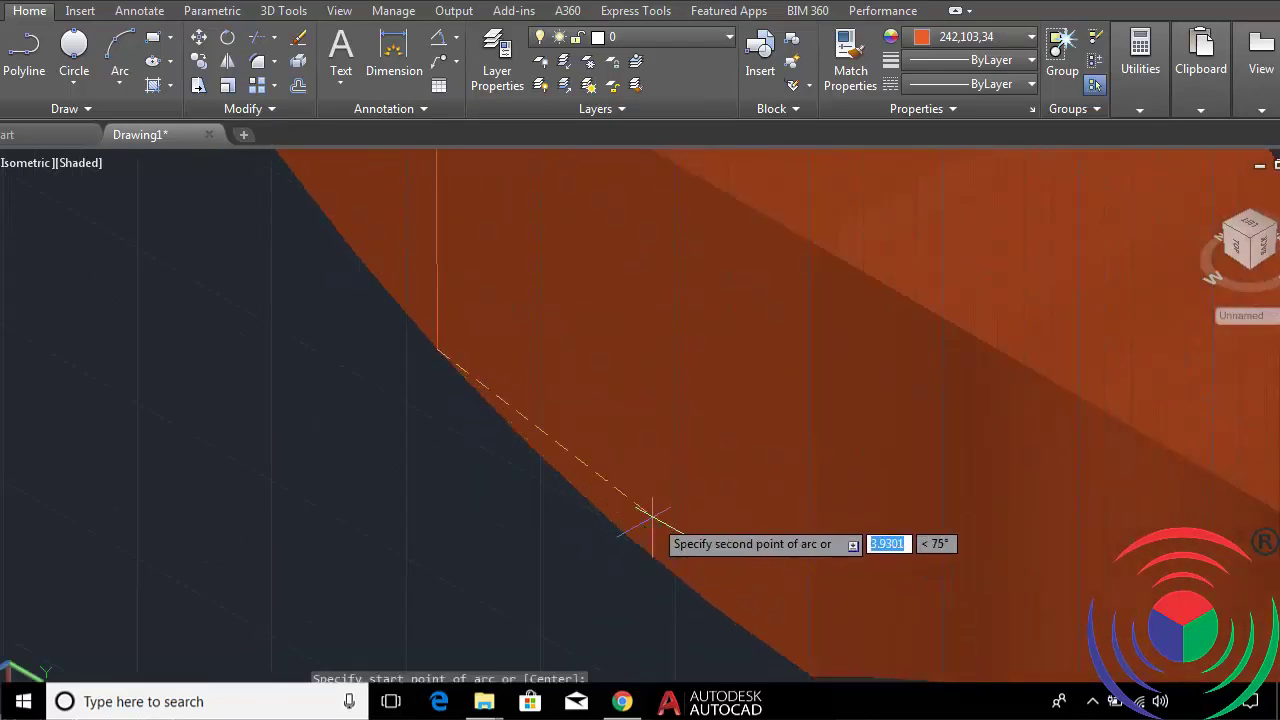
scroll(670, 530, "down", 5)
scroll(687, 541, "up", 5)
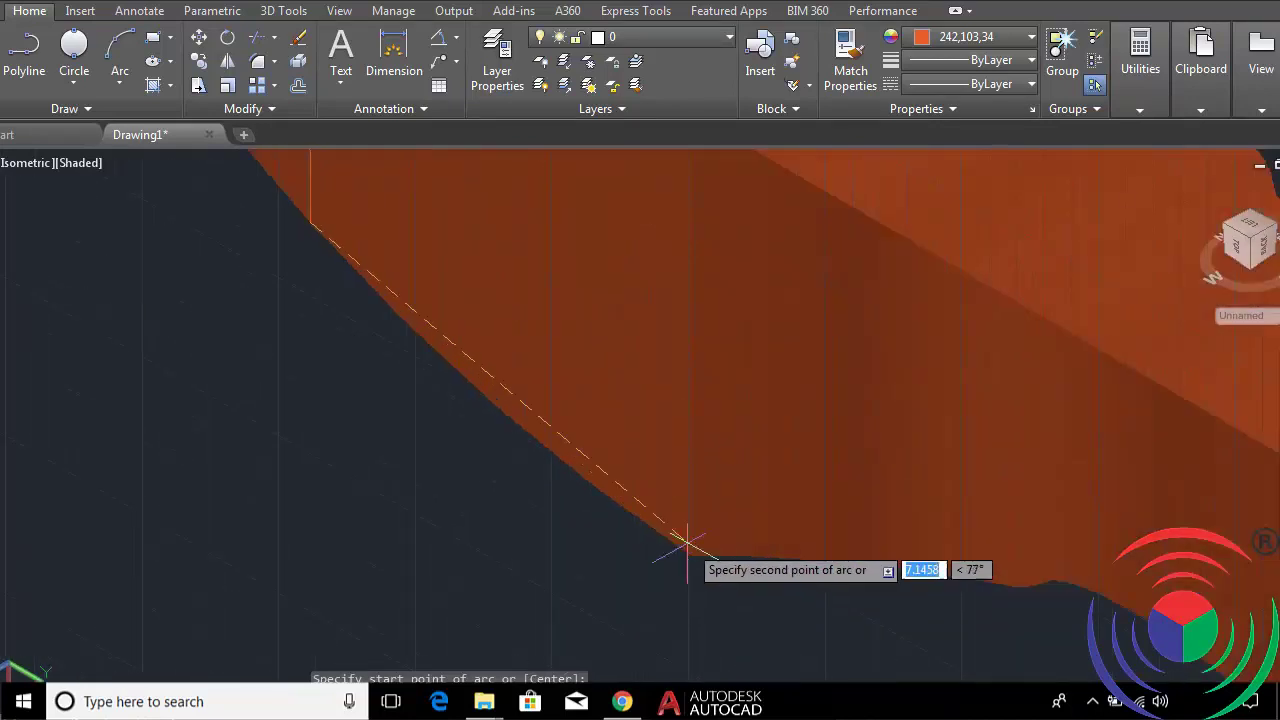
left_click(471, 386)
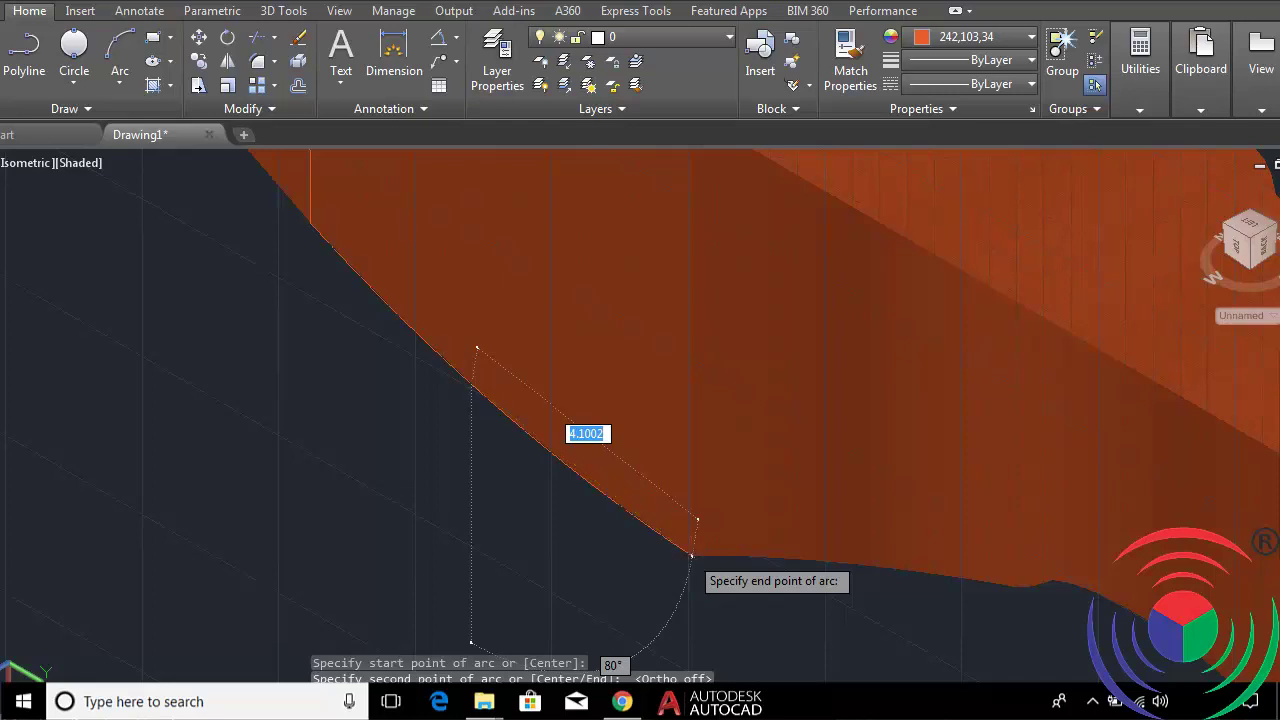
left_click(691, 555)
scroll(525, 461, "down", 1)
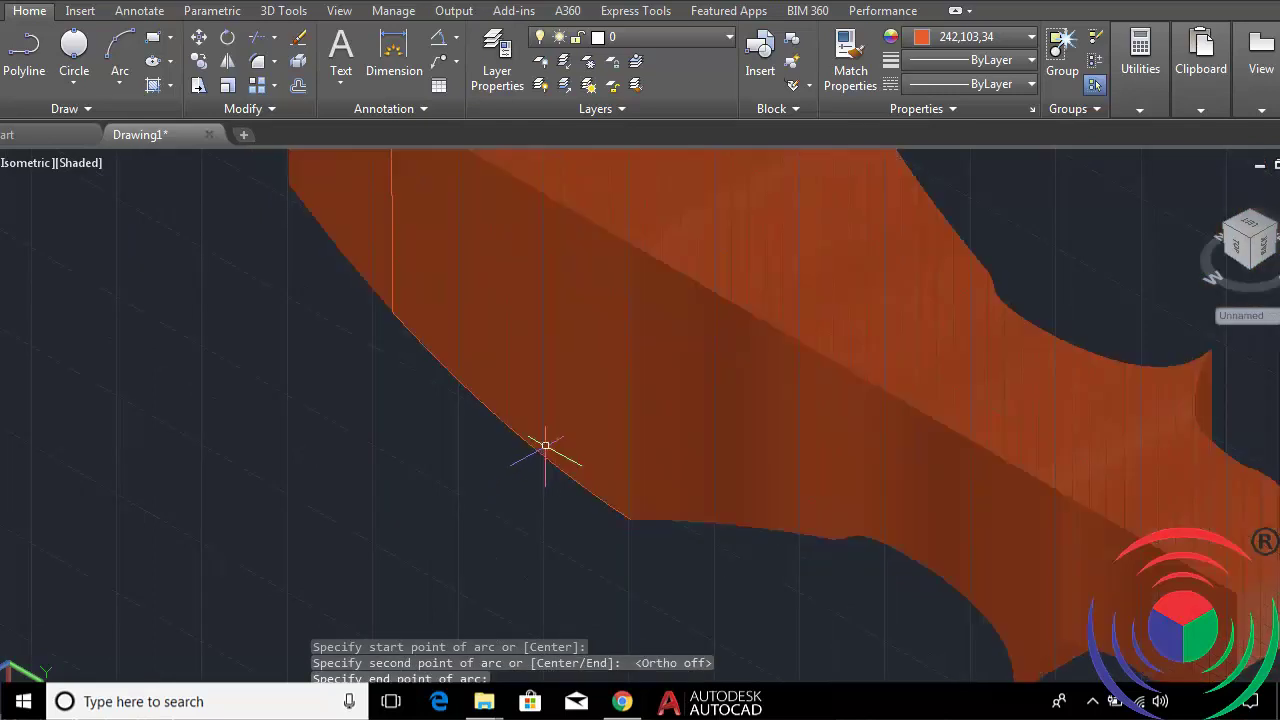
type("c")
Offset the curved-edge arc 1 unit into the solid.
key("Return")
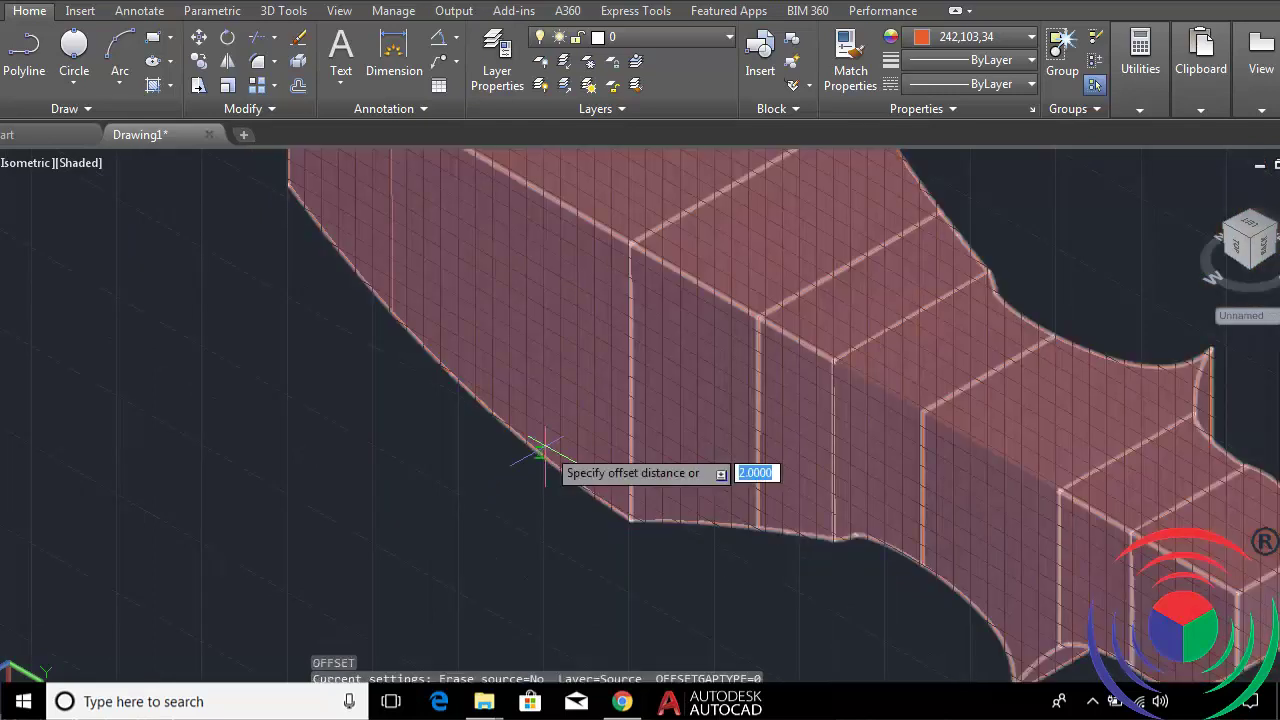
type("1")
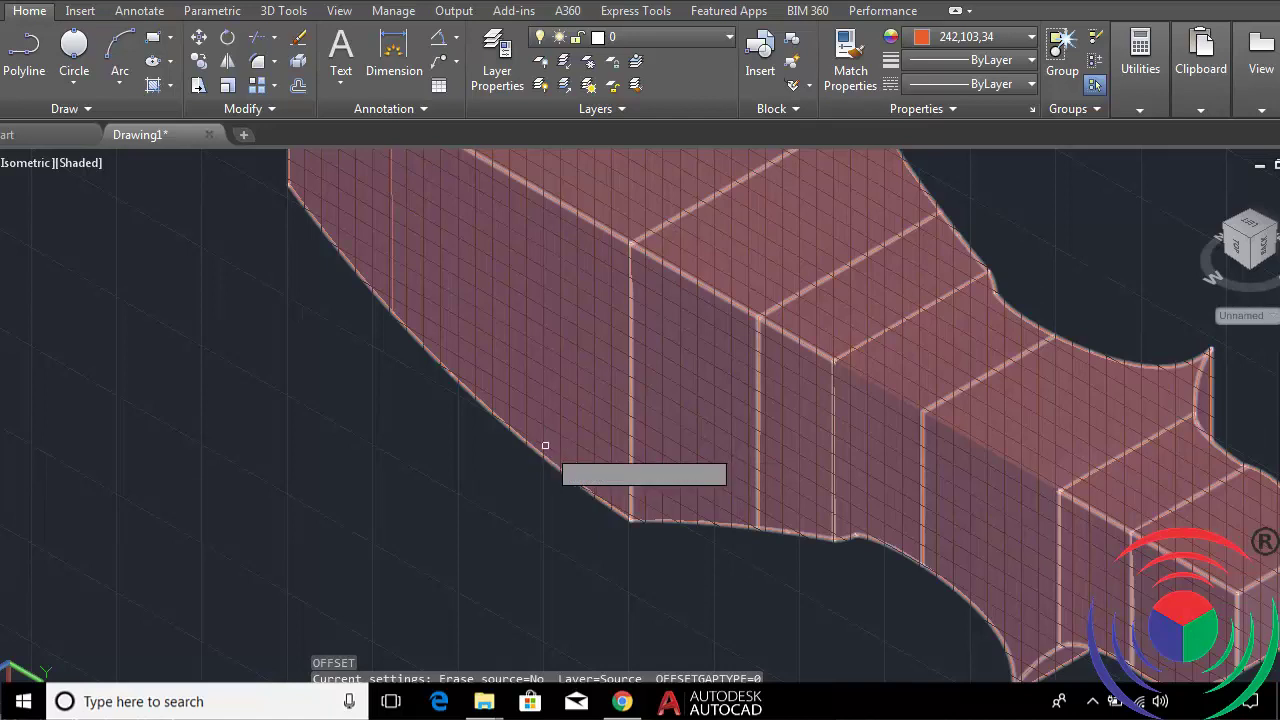
key("Return")
scroll(557, 437, "up", 5)
left_click(531, 471)
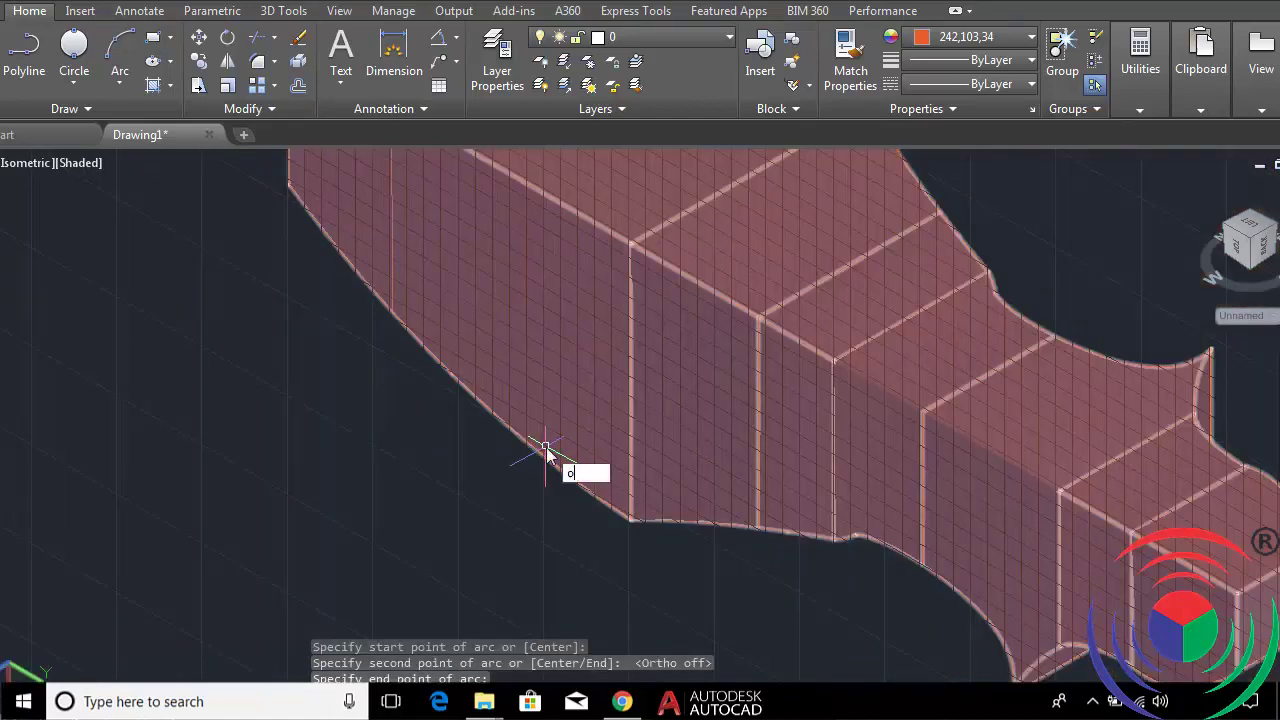
key("Return")
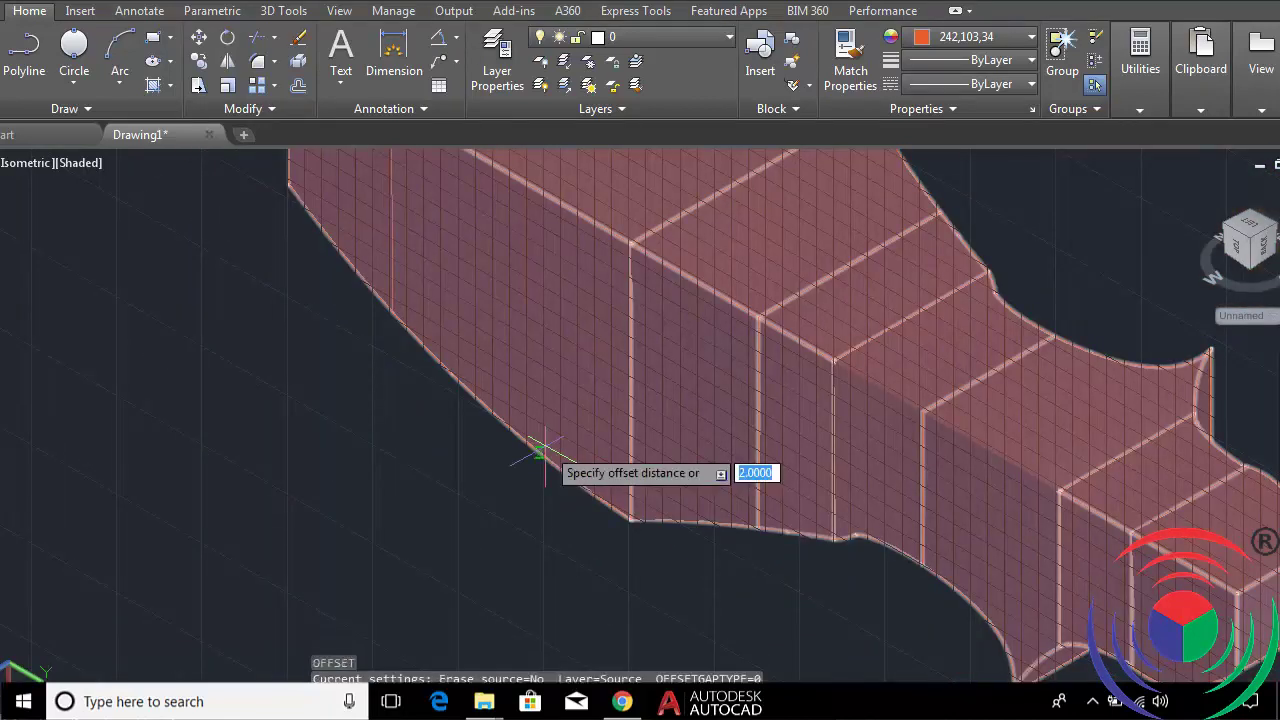
type("1")
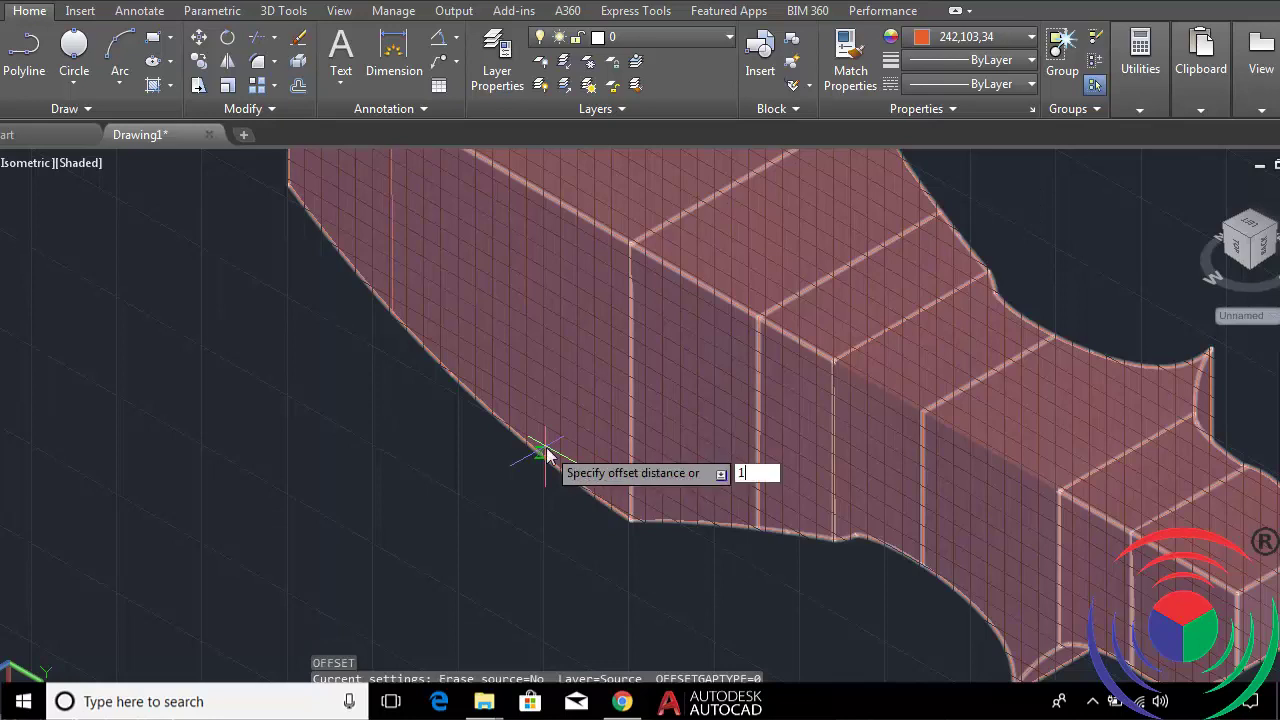
key("Return")
scroll(550, 440, "up", 5)
scroll(531, 471, "up", 3)
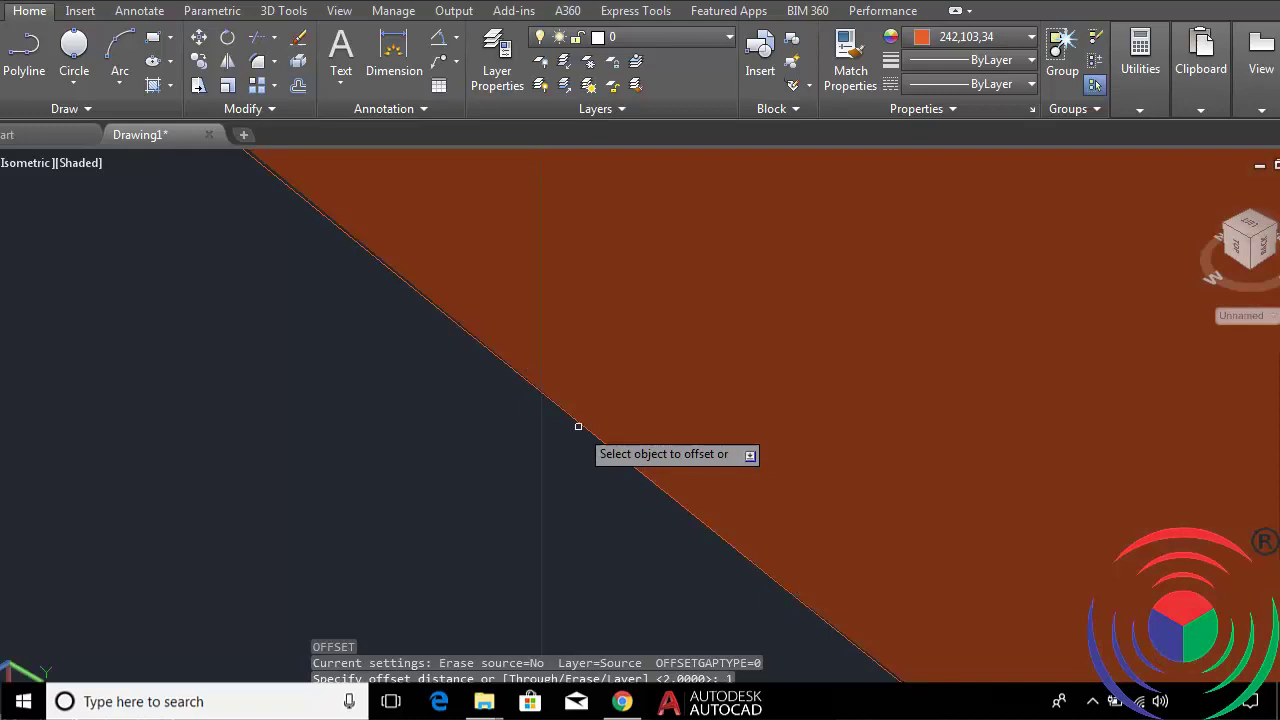
left_click(580, 422)
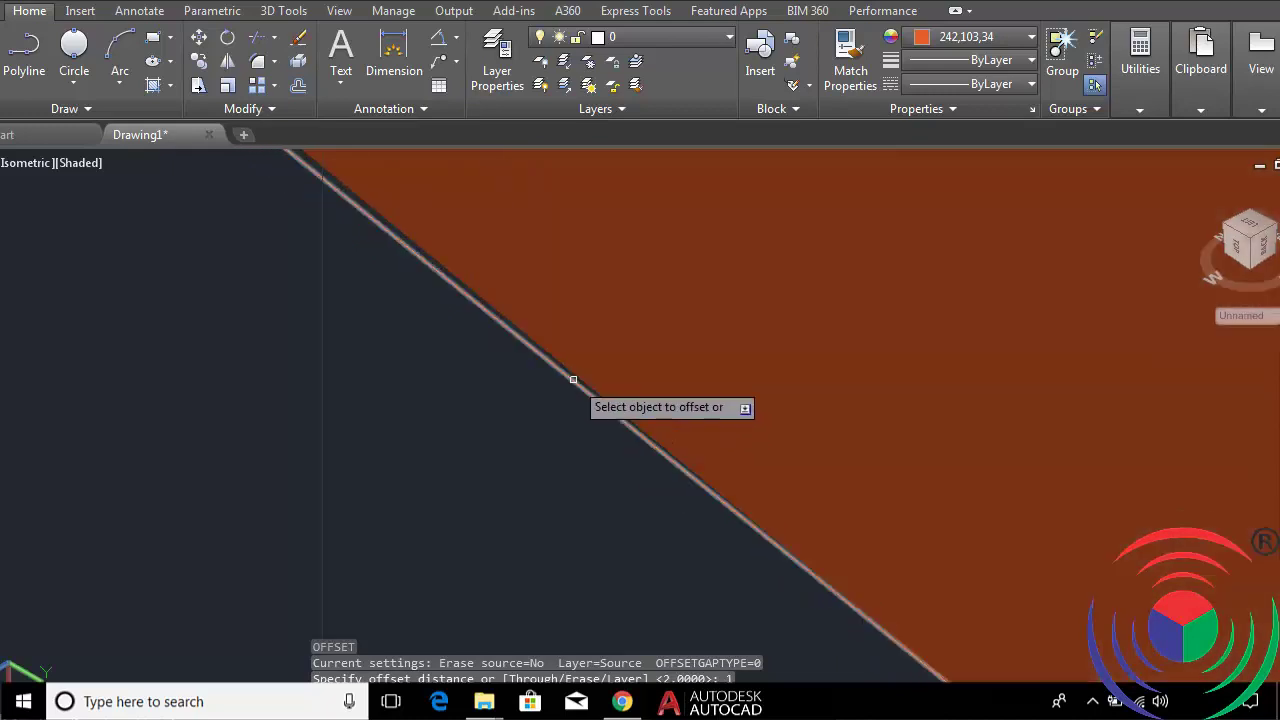
left_click(576, 380)
scroll(573, 383, "down", 2)
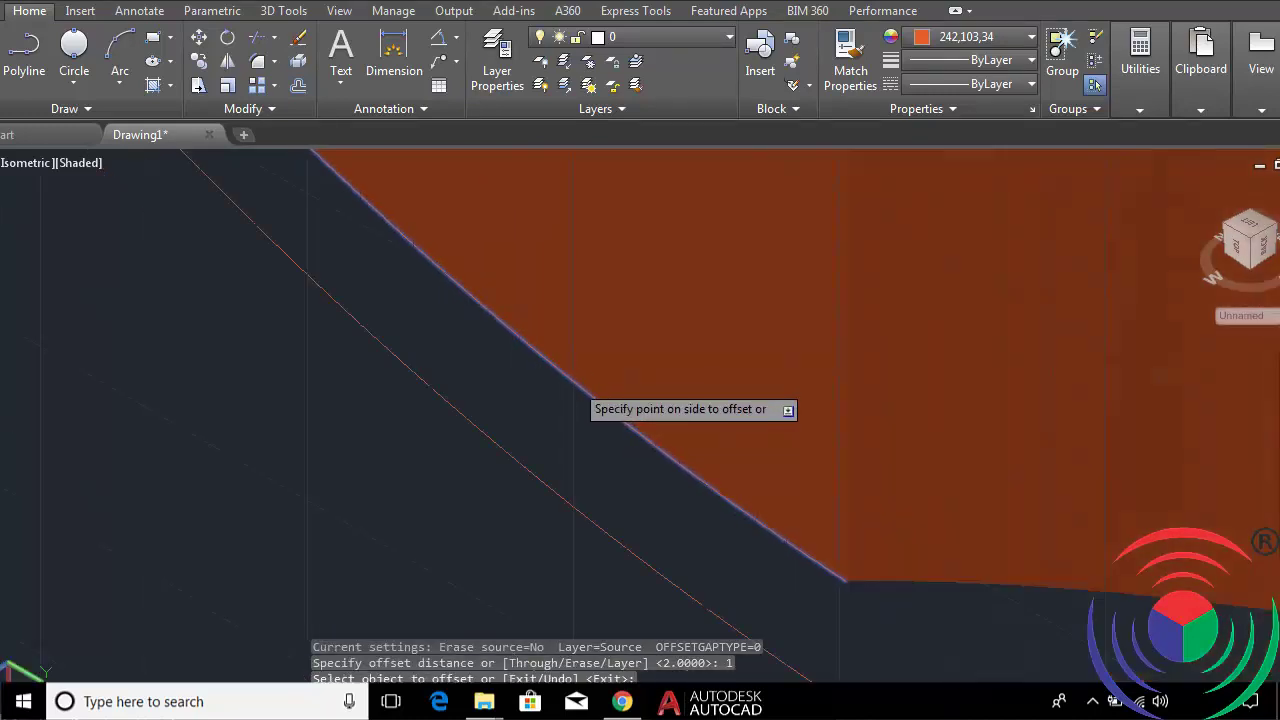
scroll(571, 380, "down", 2)
left_click(555, 348)
Retry offsetting the arc by 1, cancelling after the arc picks fail.
left_click(583, 388)
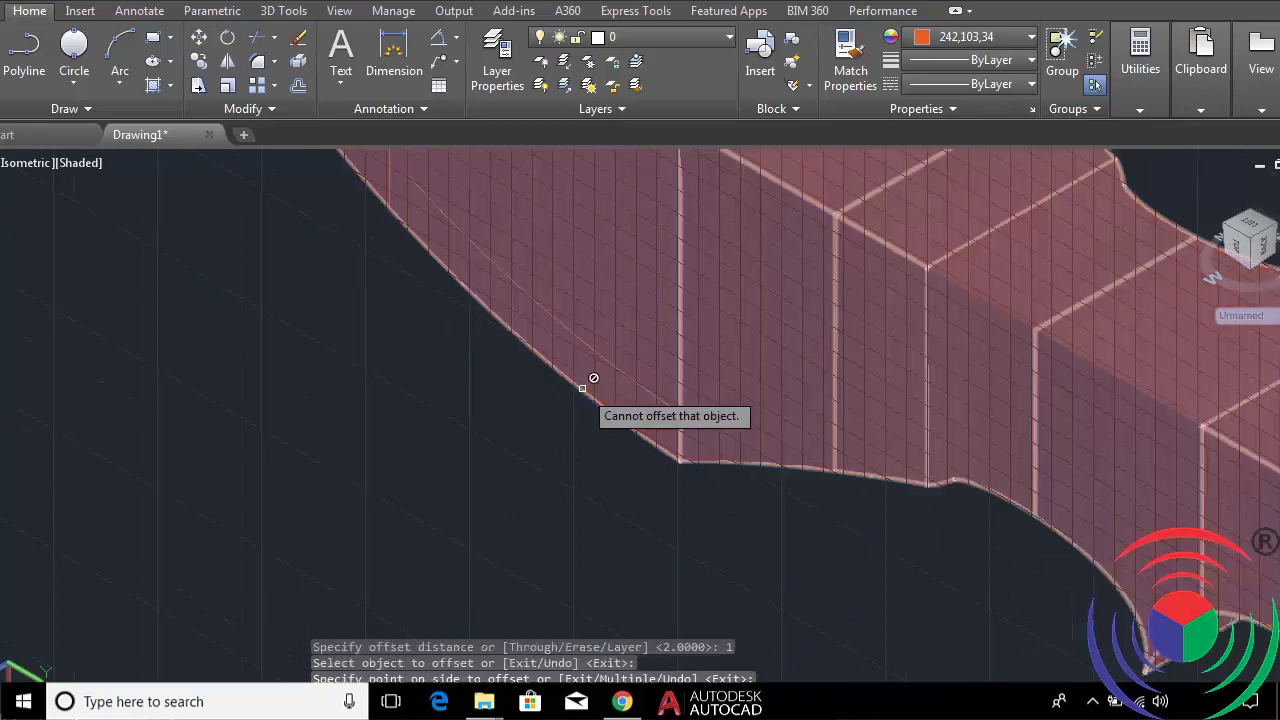
key("Escape")
key("Return")
type("2")
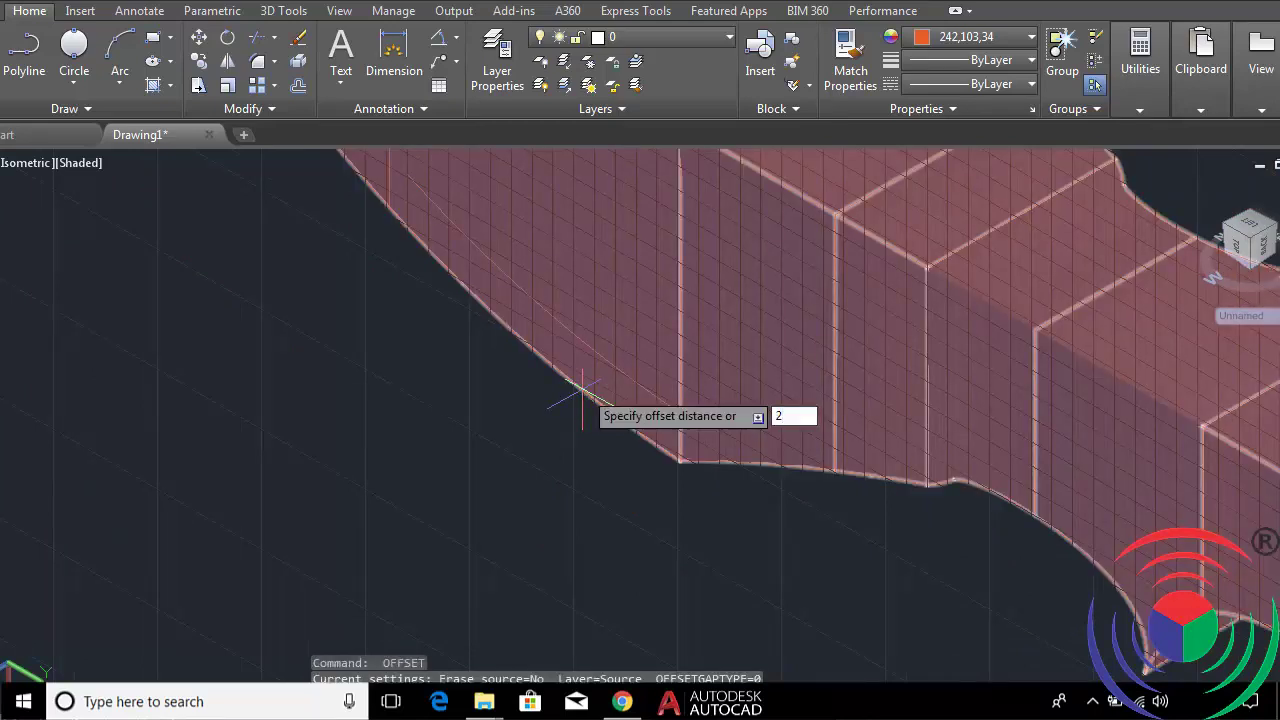
type("1")
key("Return")
scroll(586, 389, "up", 2)
scroll(574, 386, "up", 1)
scroll(587, 383, "down", 3)
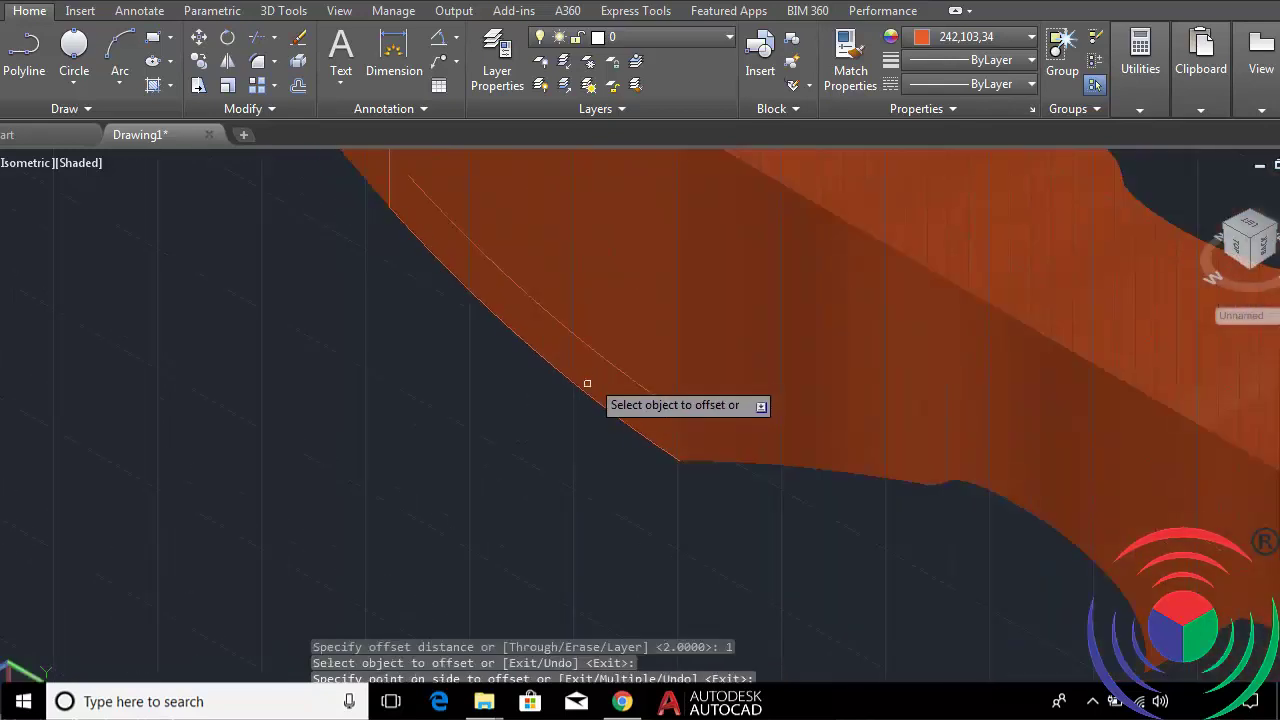
left_click(586, 385)
key("Escape")
Offset the arc 2 units inside the solid, orbiting slightly to reach the diagonal edge.
key("Return")
type("2")
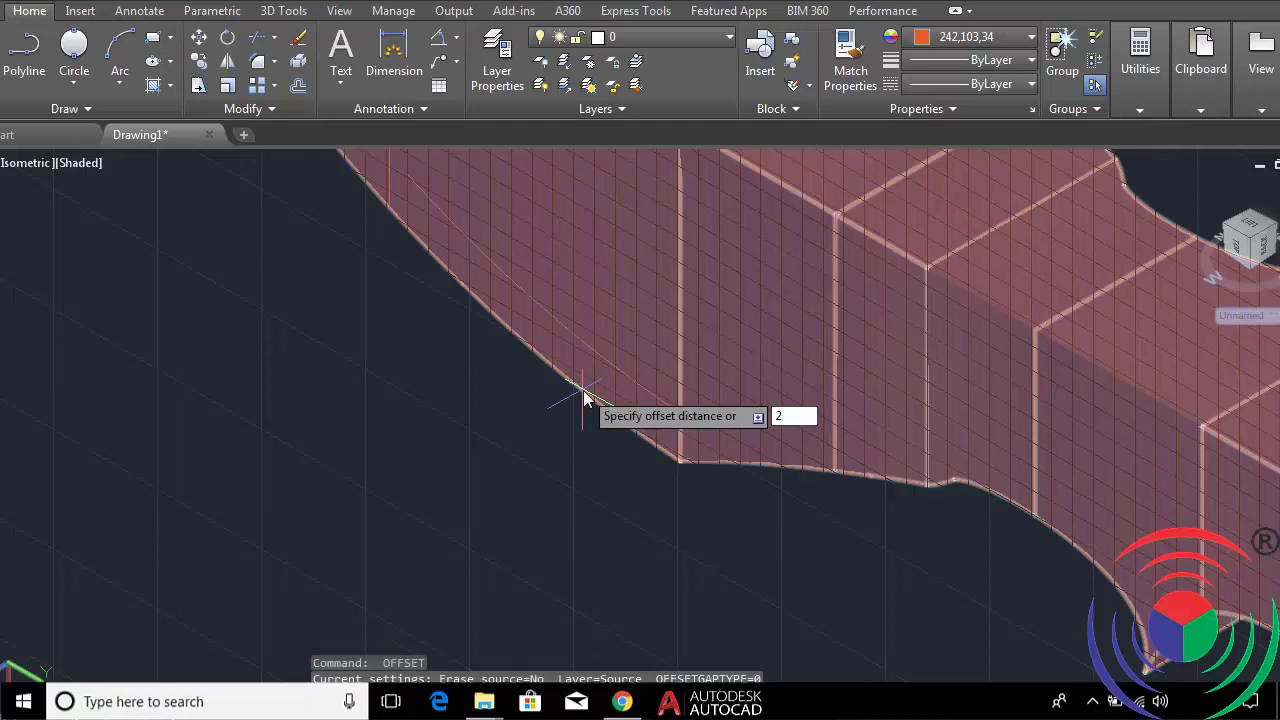
key("Return")
scroll(586, 400, "up", 2)
scroll(586, 380, "up", 2)
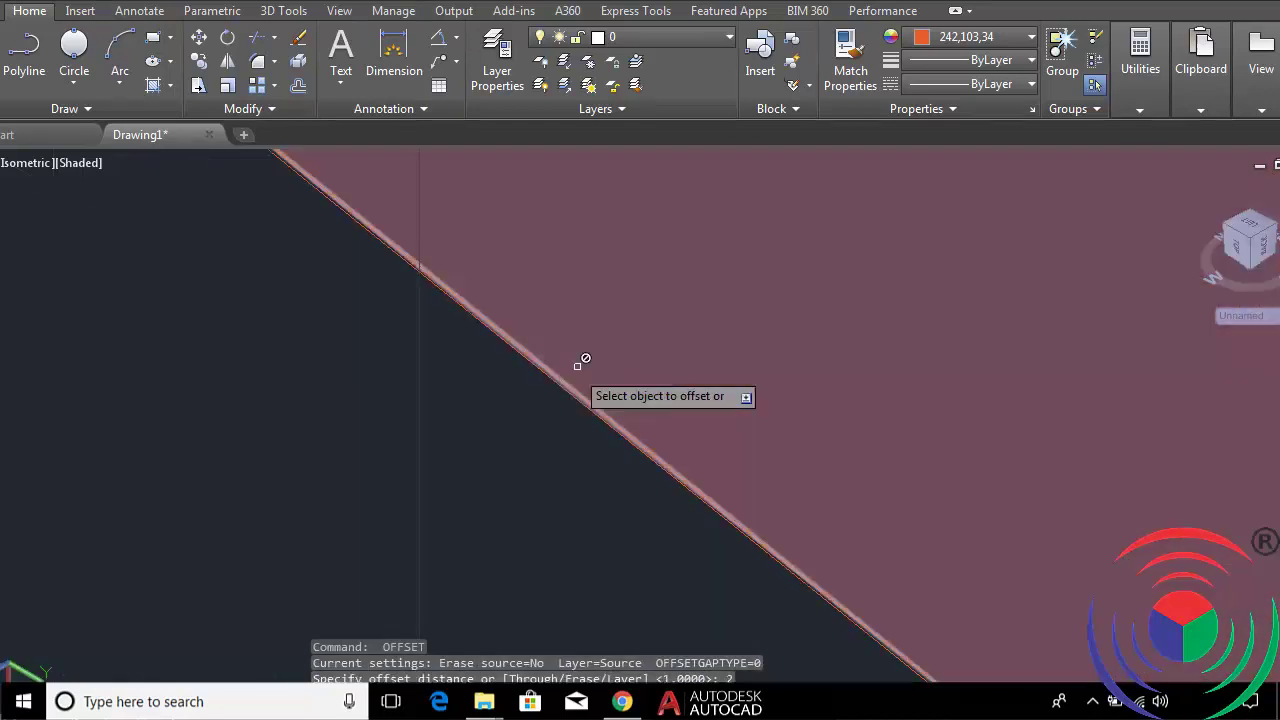
left_click(575, 362)
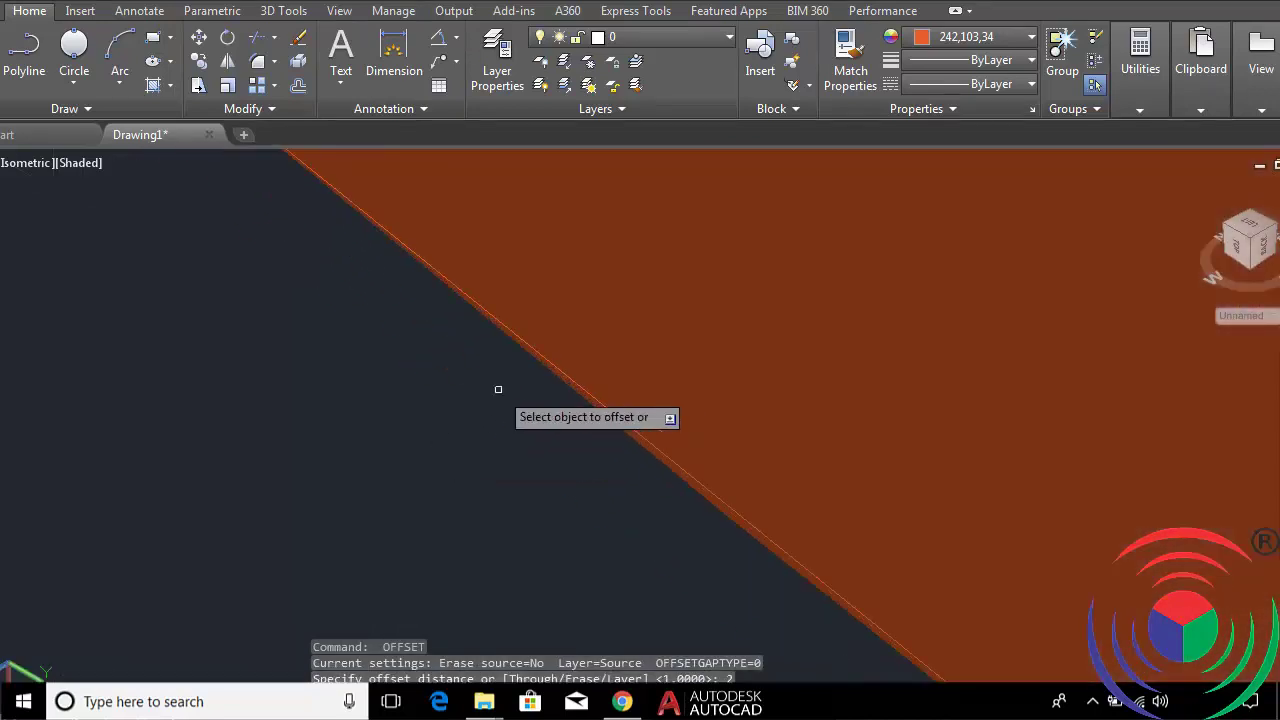
middle_click_drag(526, 360, 660, 346, "shift")
left_click(660, 346)
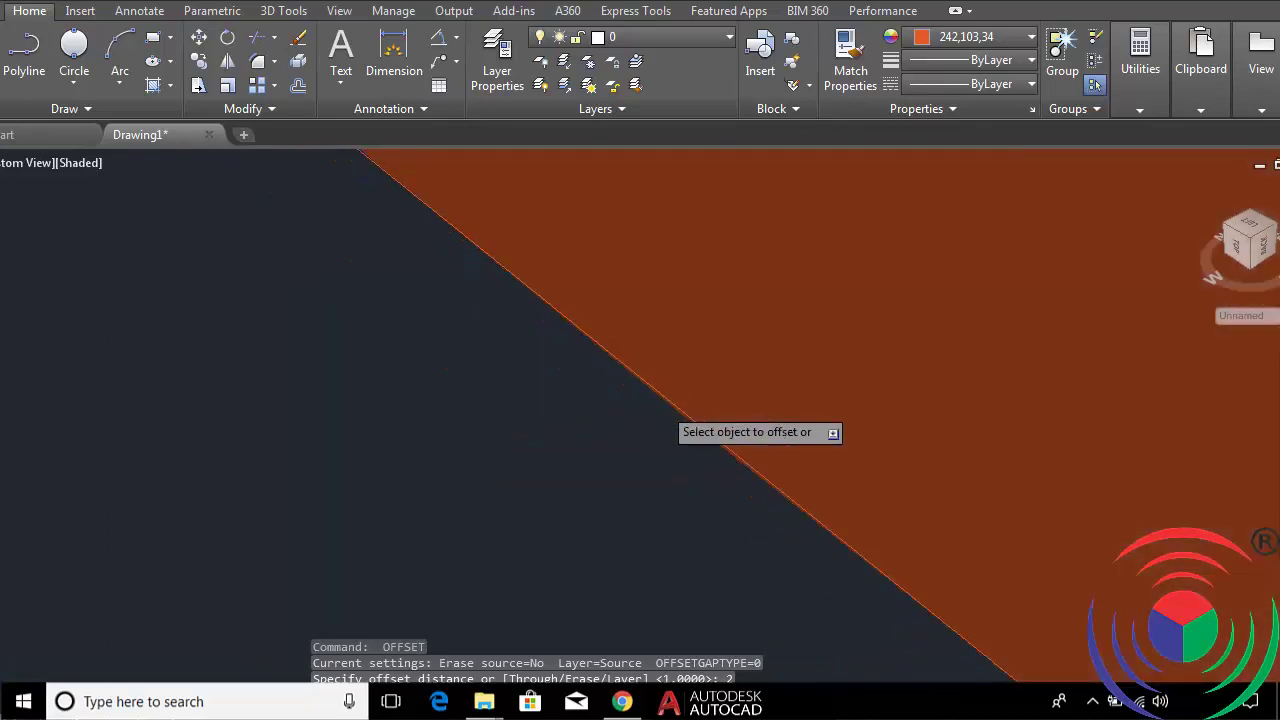
left_click(850, 560)
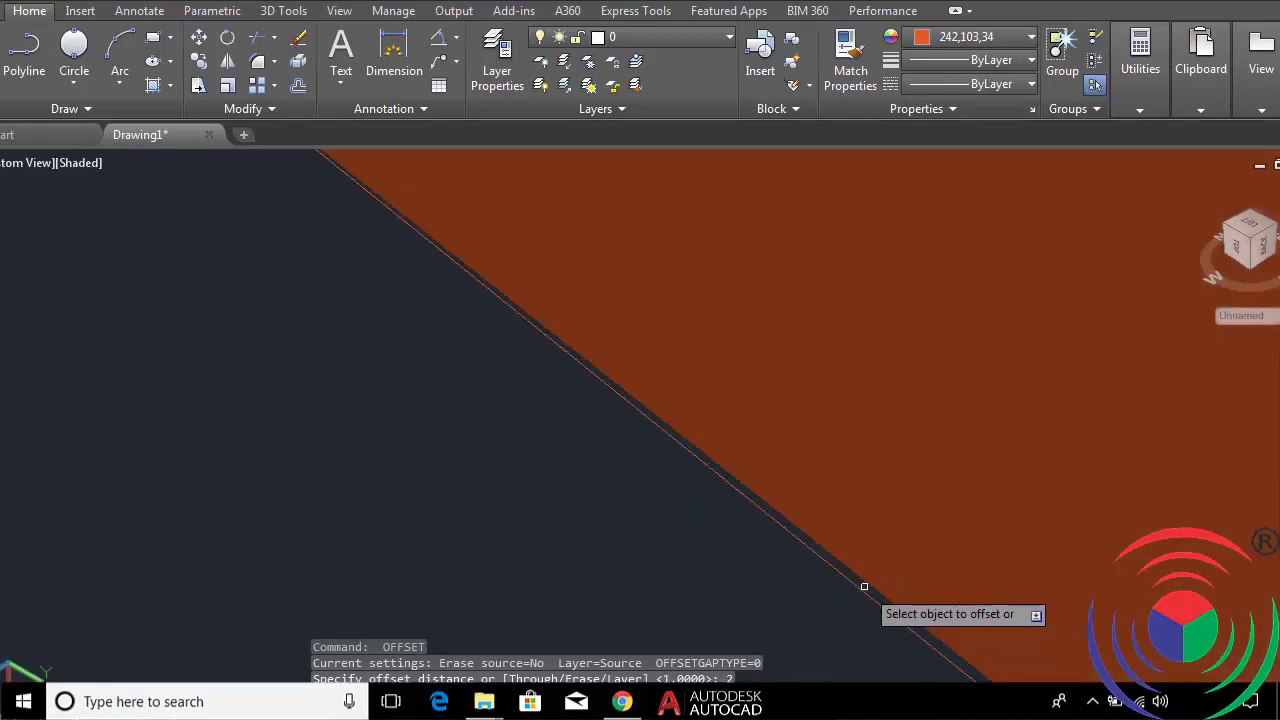
left_click(858, 591)
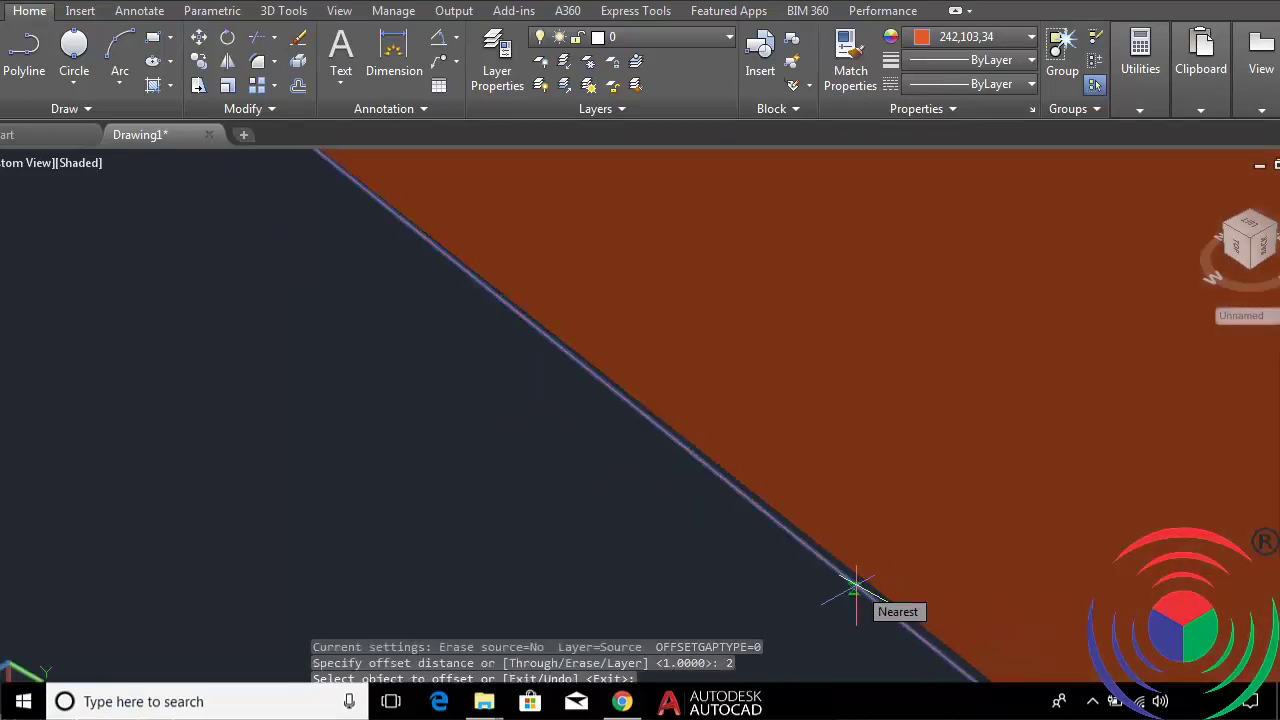
middle_click_drag(855, 588, 840, 550)
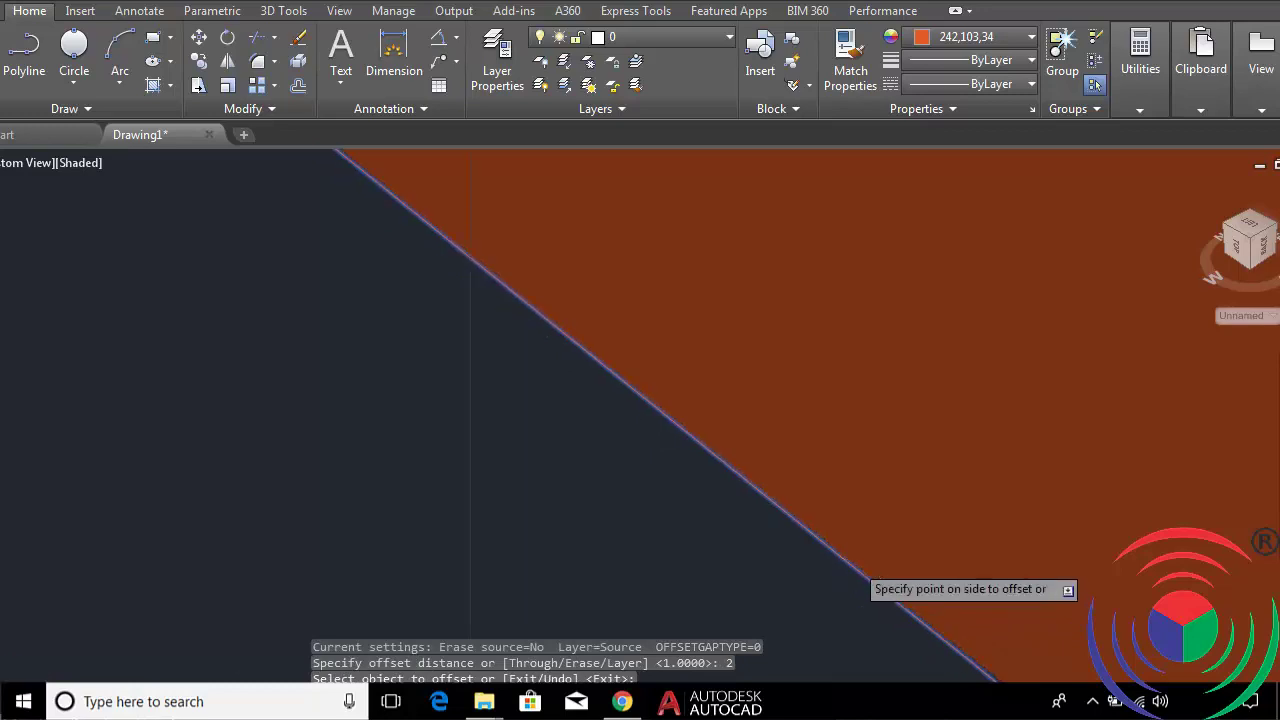
left_click_drag(840, 550, 873, 428, "shift")
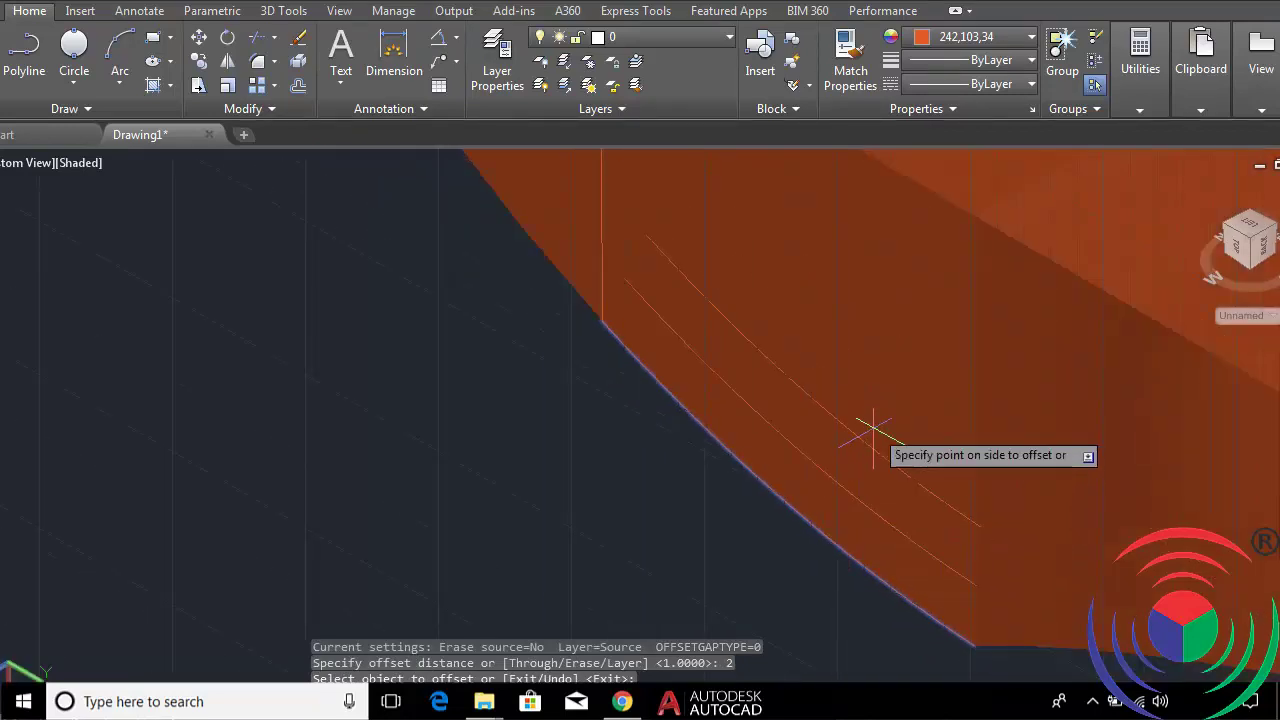
left_click(873, 428)
Change the viewport visual style and confirm the offset copy's side inside the solid.
left_click(671, 380)
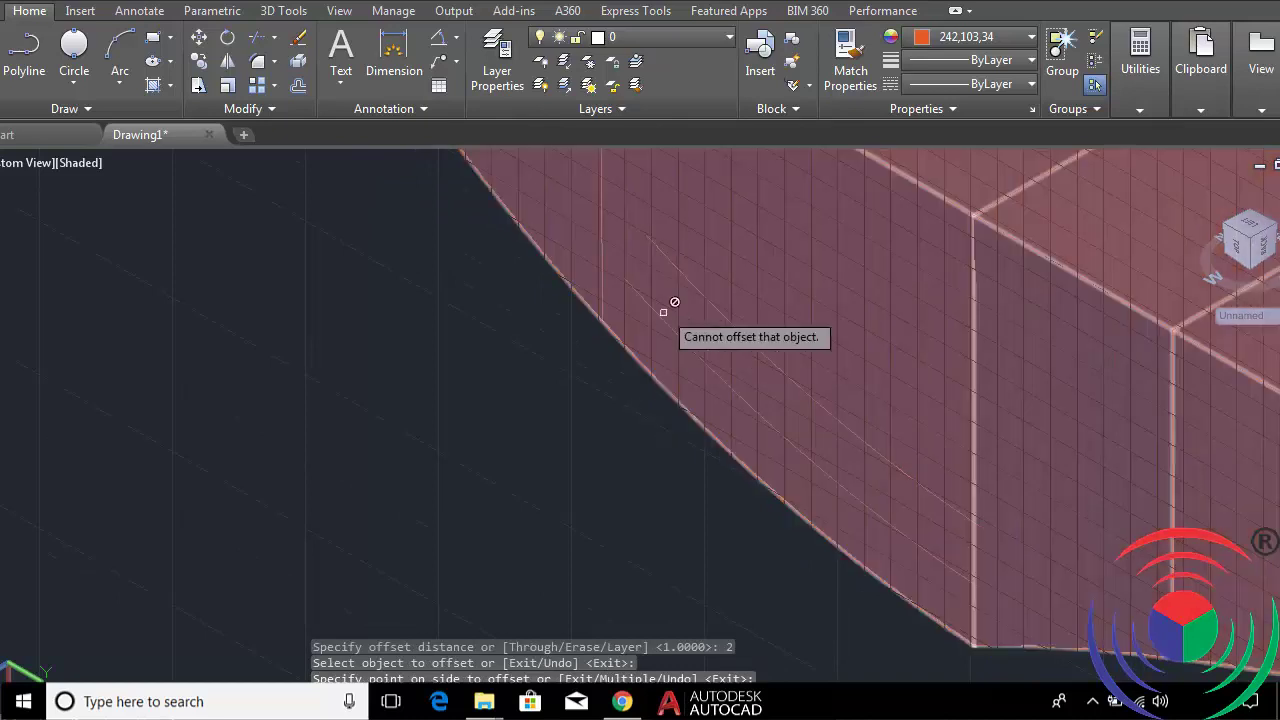
left_click(79, 164)
left_click(140, 216)
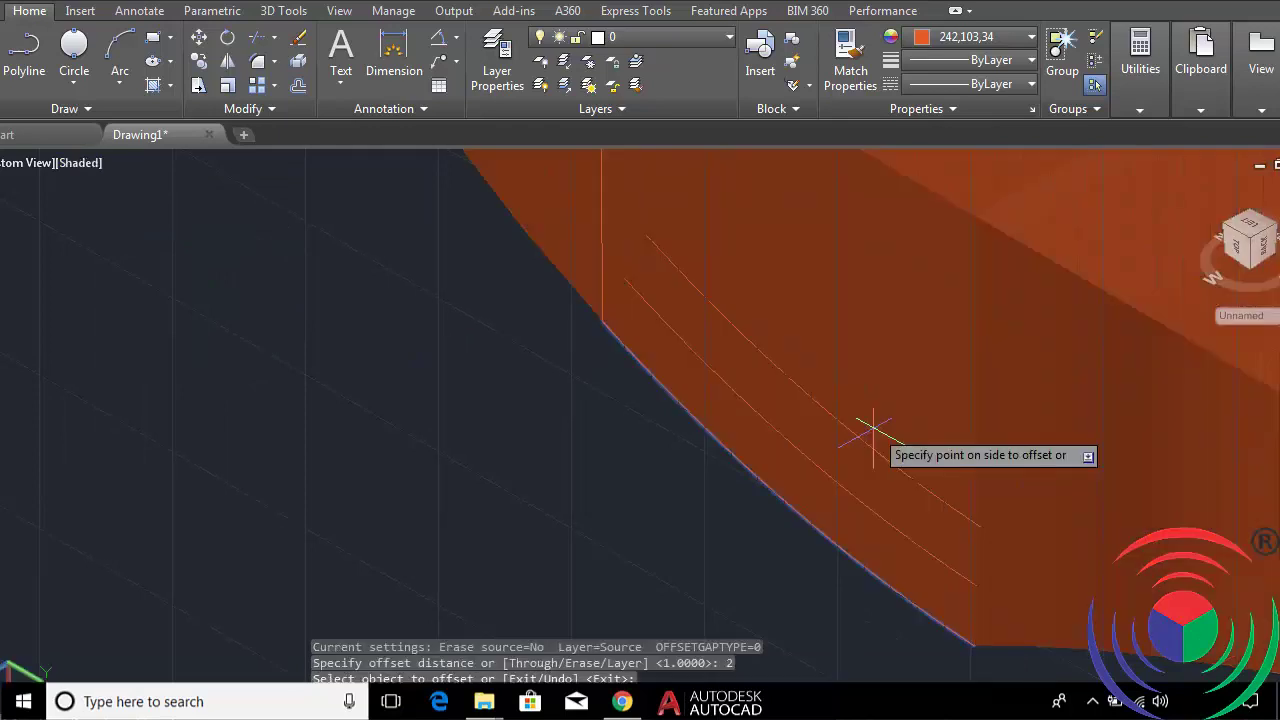
left_click(873, 428)
left_click(608, 266)
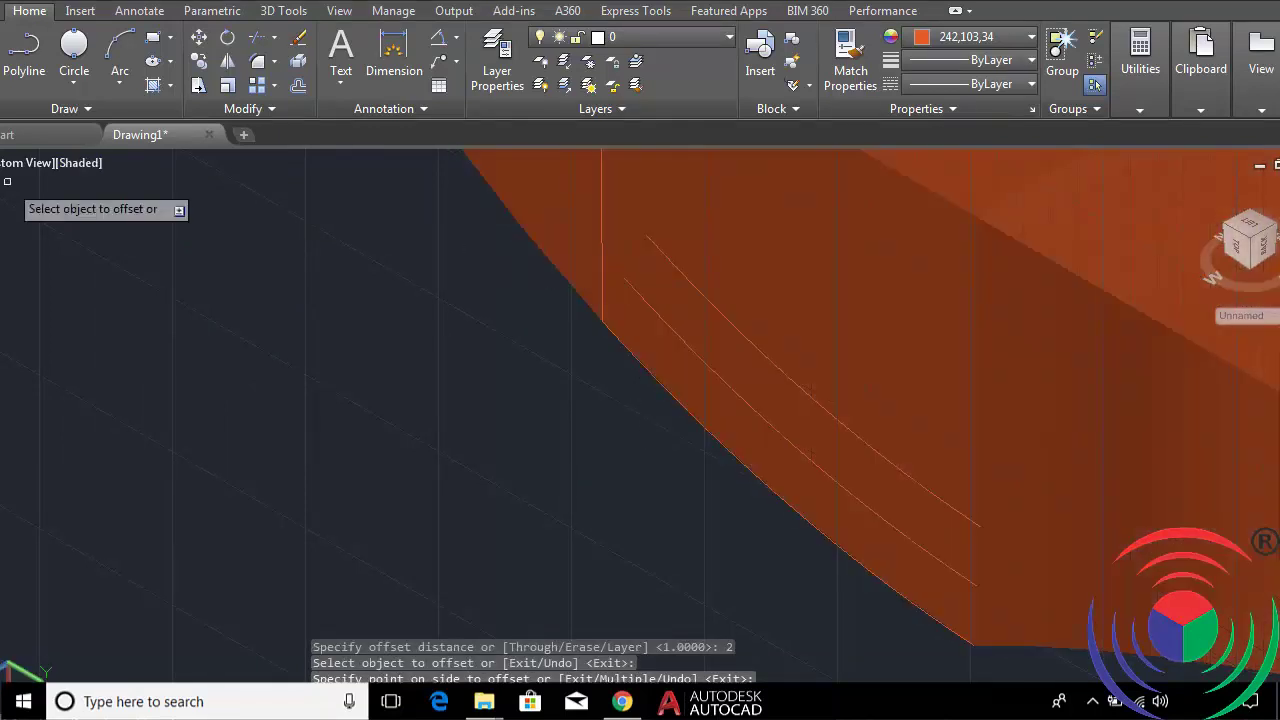
Switch to 2D Wireframe and stretch the offset curves' top ends onto the vertical edge line.
left_click(79, 165)
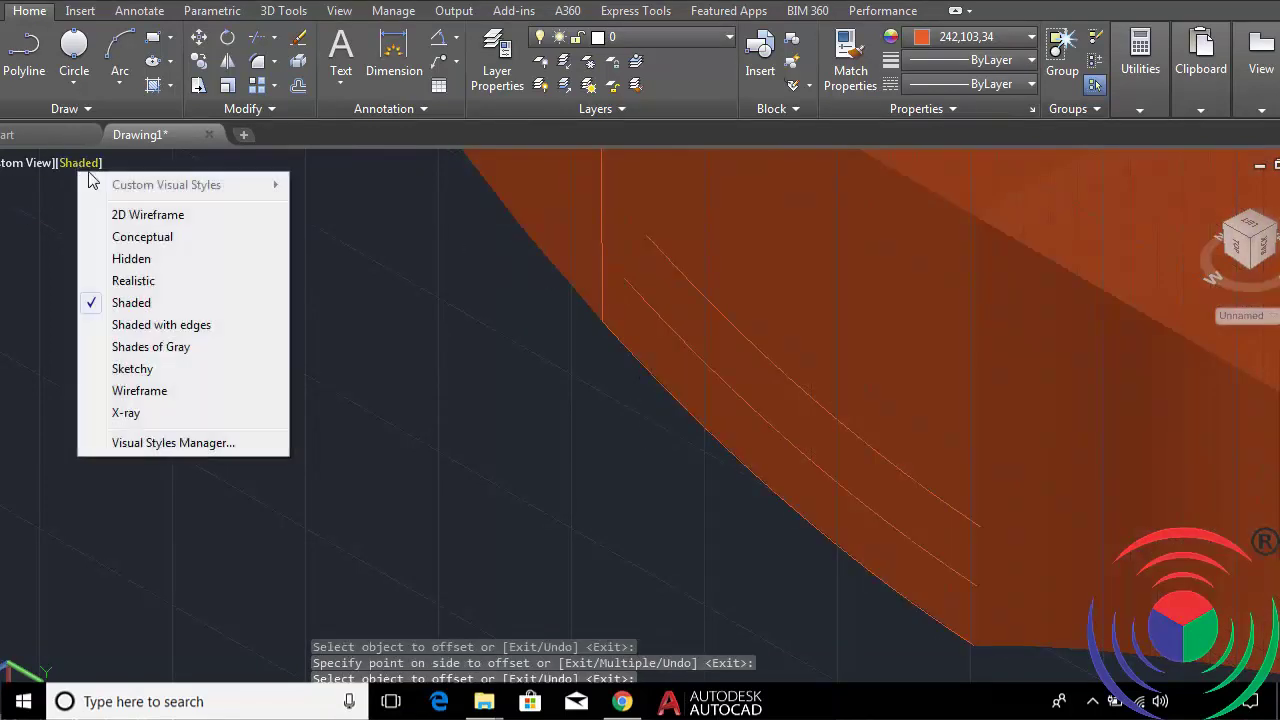
left_click(141, 218)
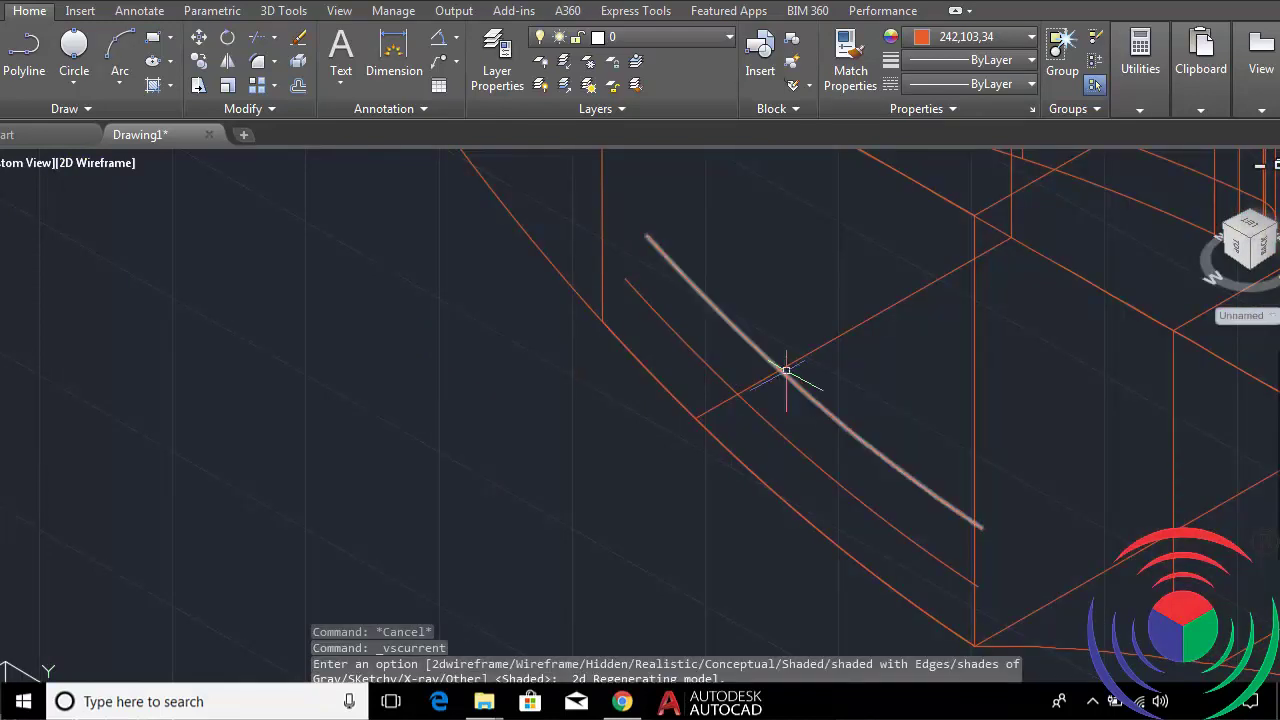
left_click(671, 258)
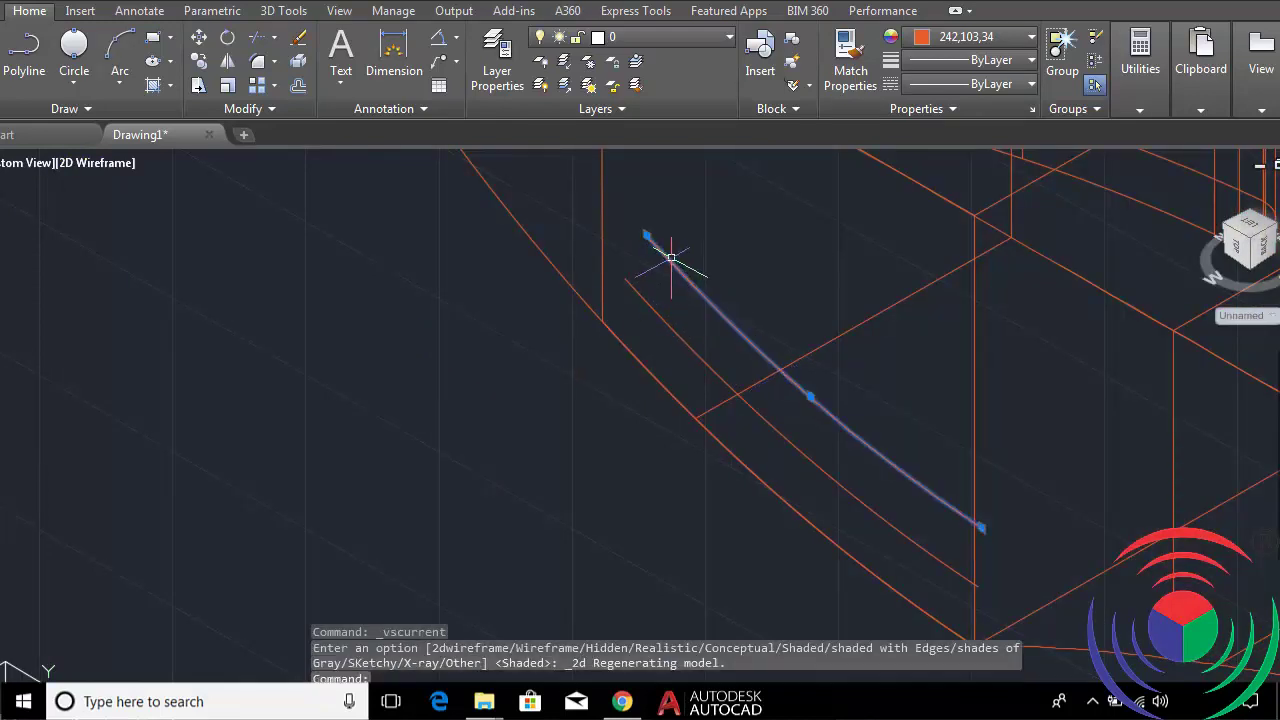
left_click(647, 236)
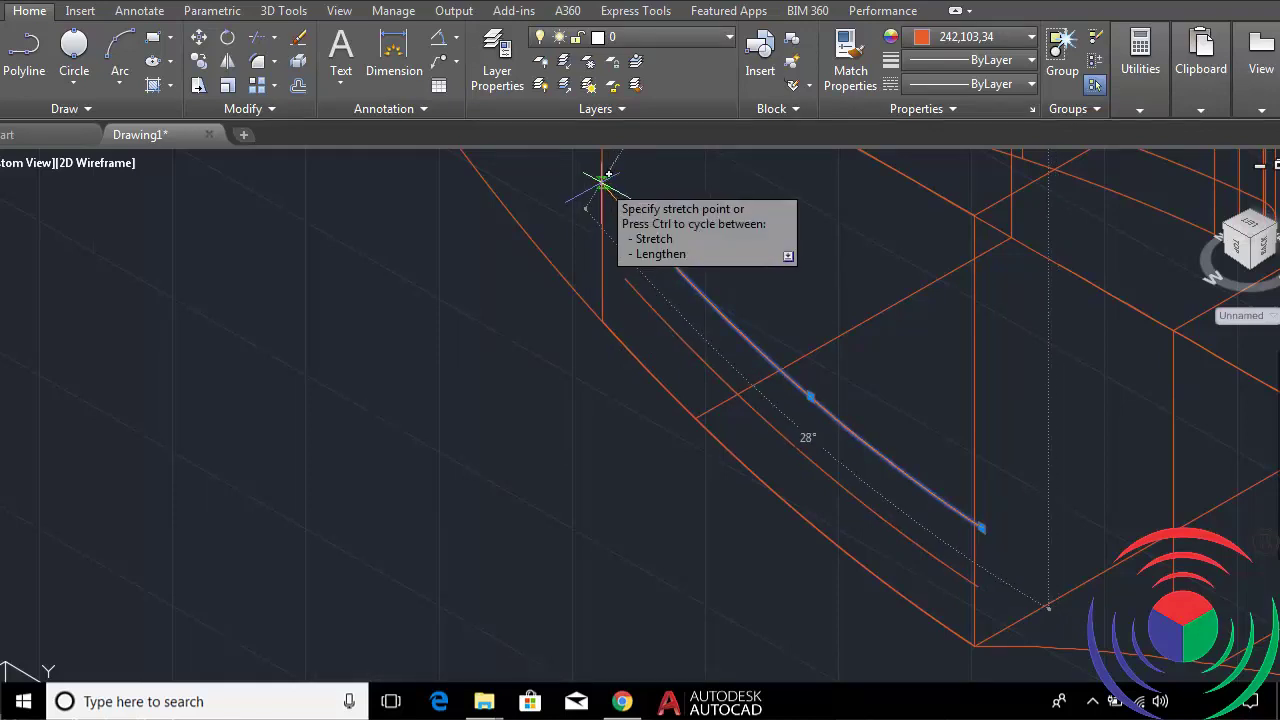
left_click(603, 183)
left_click(626, 289)
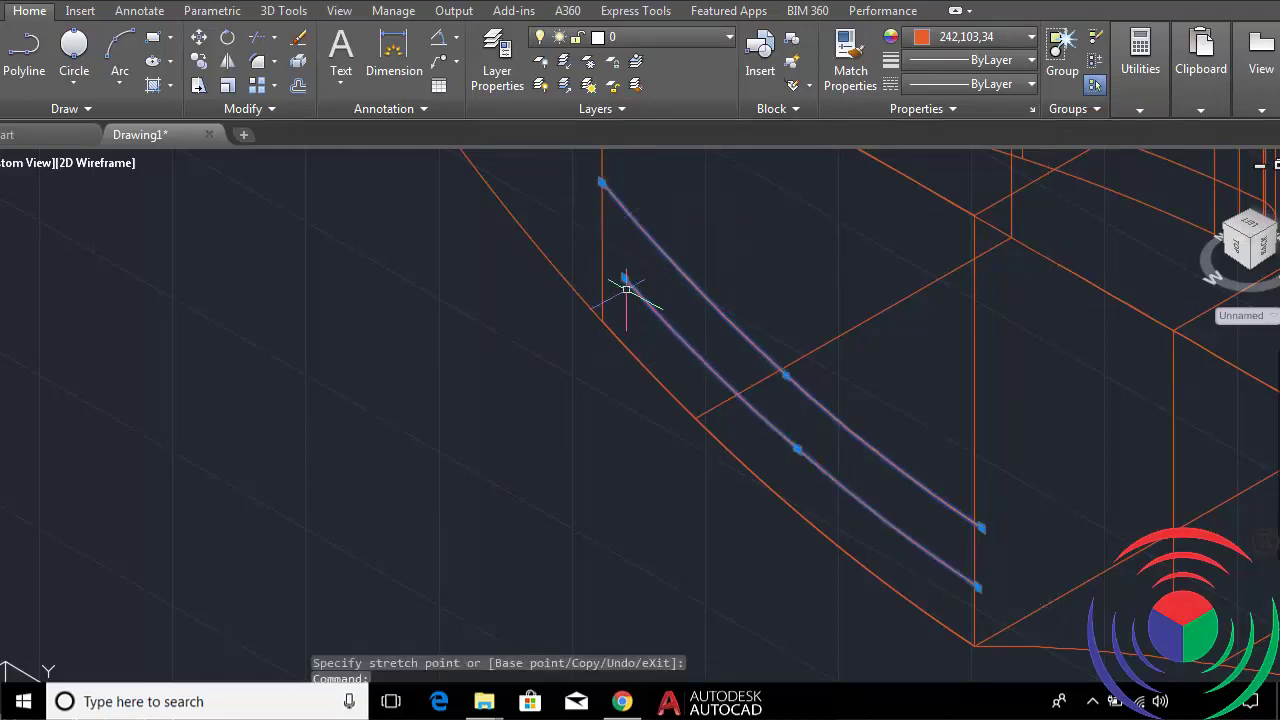
left_click(624, 278)
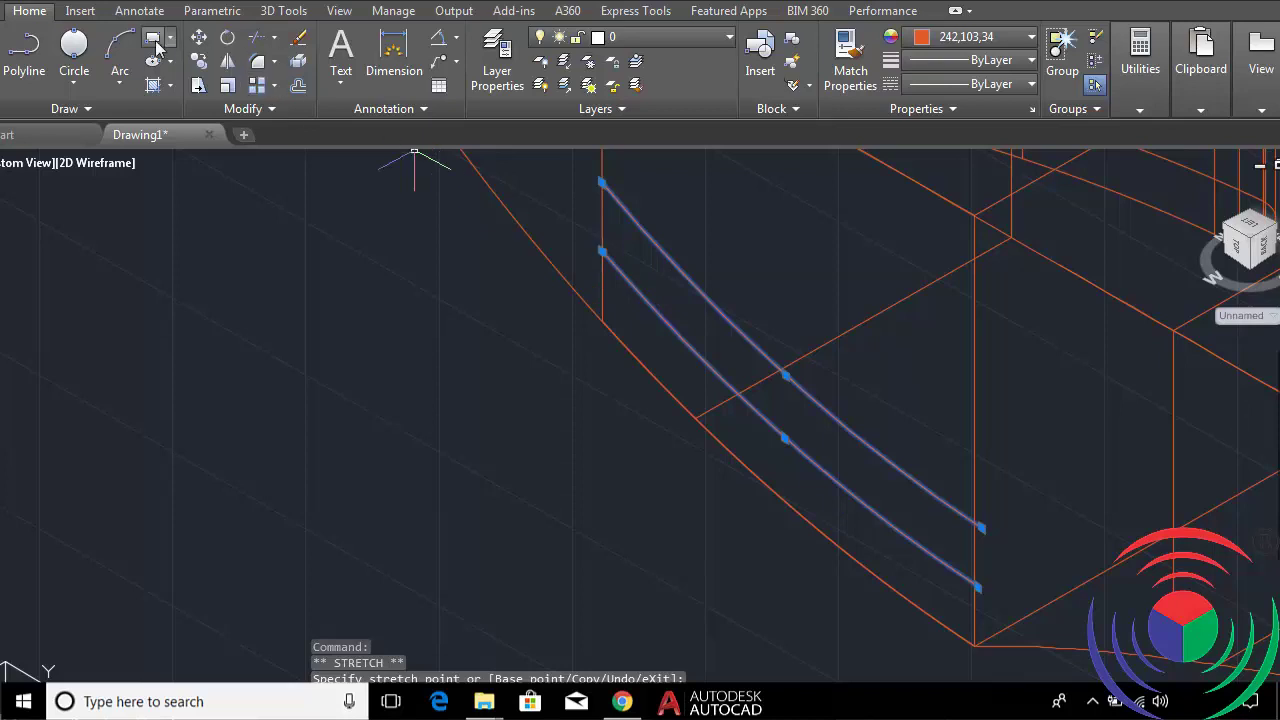
Draw two 3-point arcs joining the offset curves' ends at the slot's upper and lower ends.
left_click(120, 44)
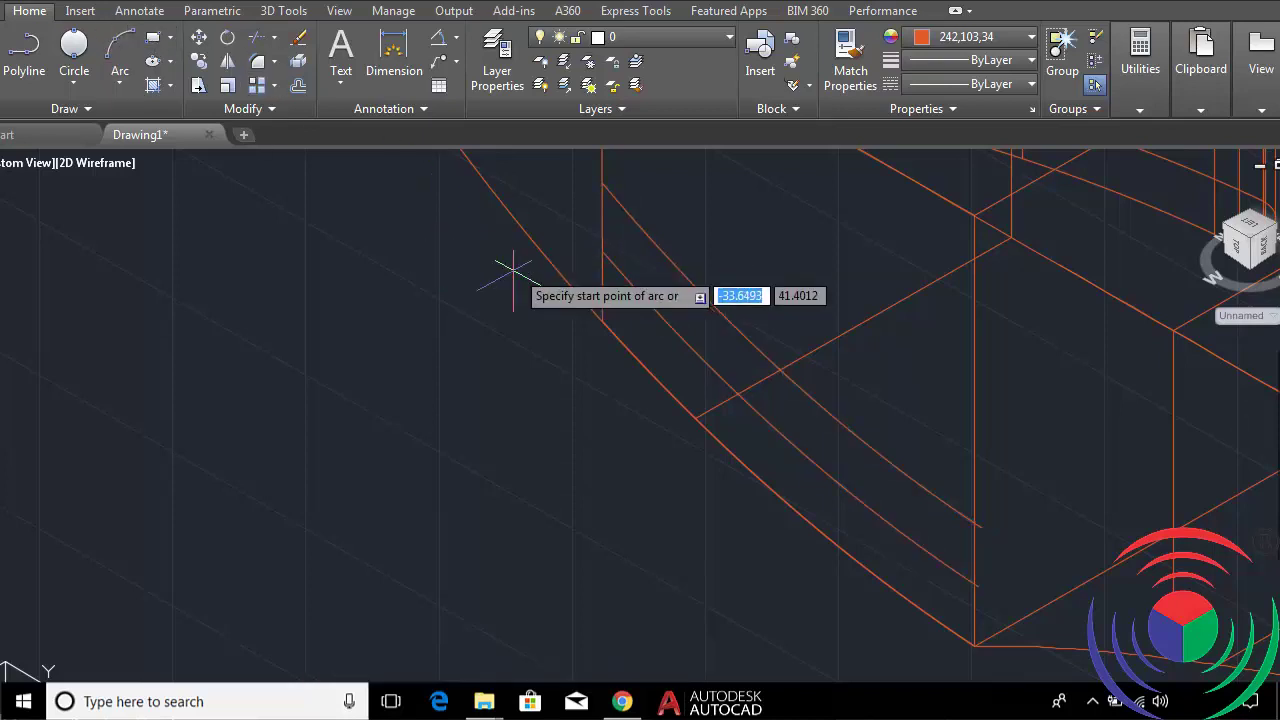
left_click(620, 268)
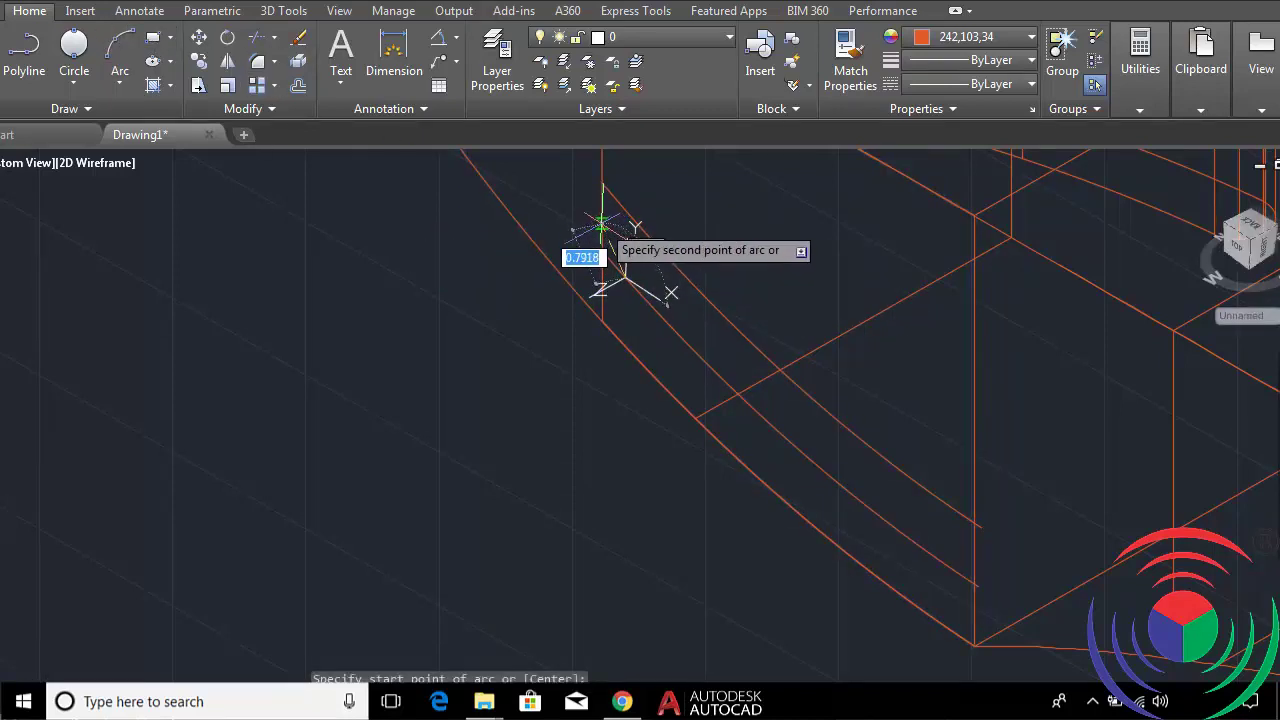
left_click(630, 219)
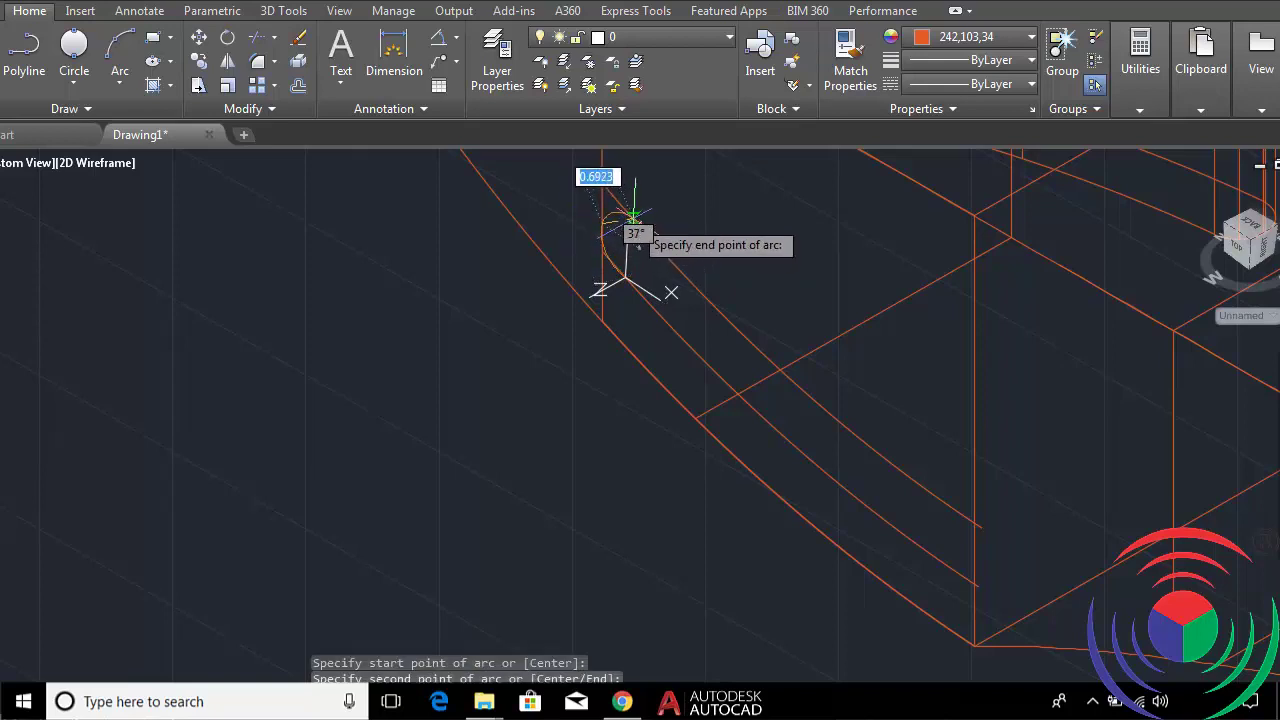
left_click(634, 216)
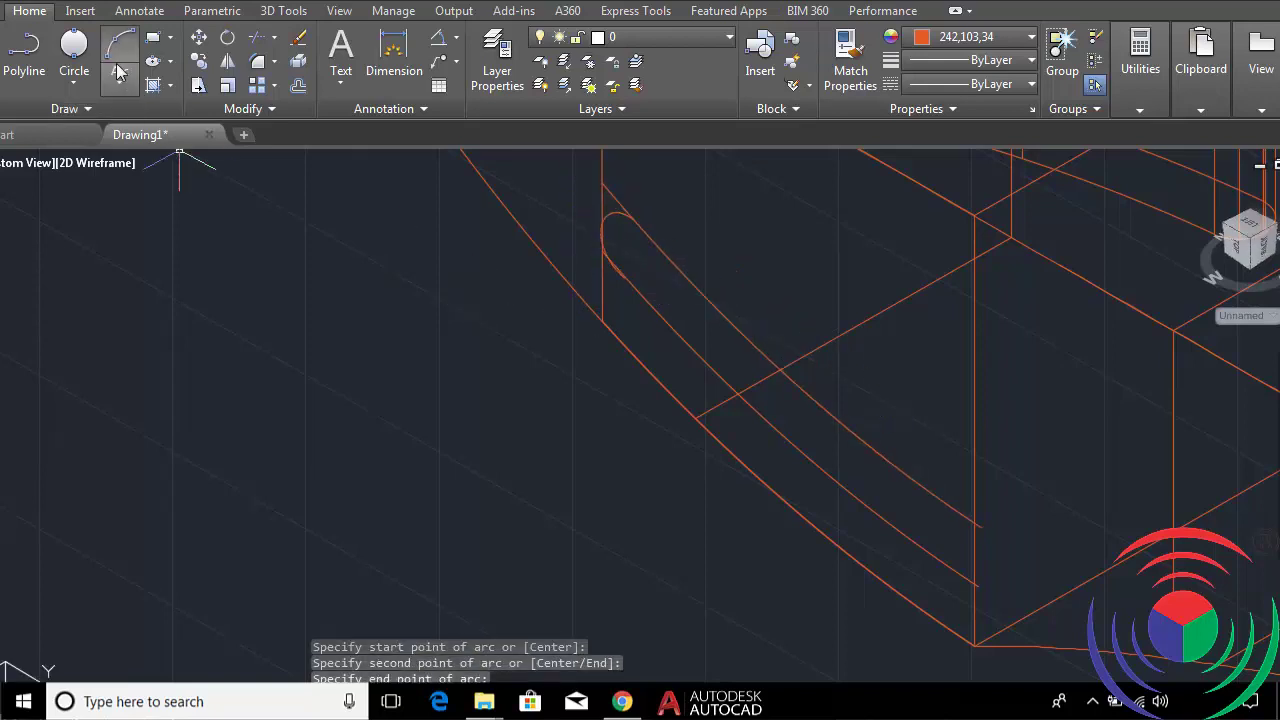
left_click(115, 52)
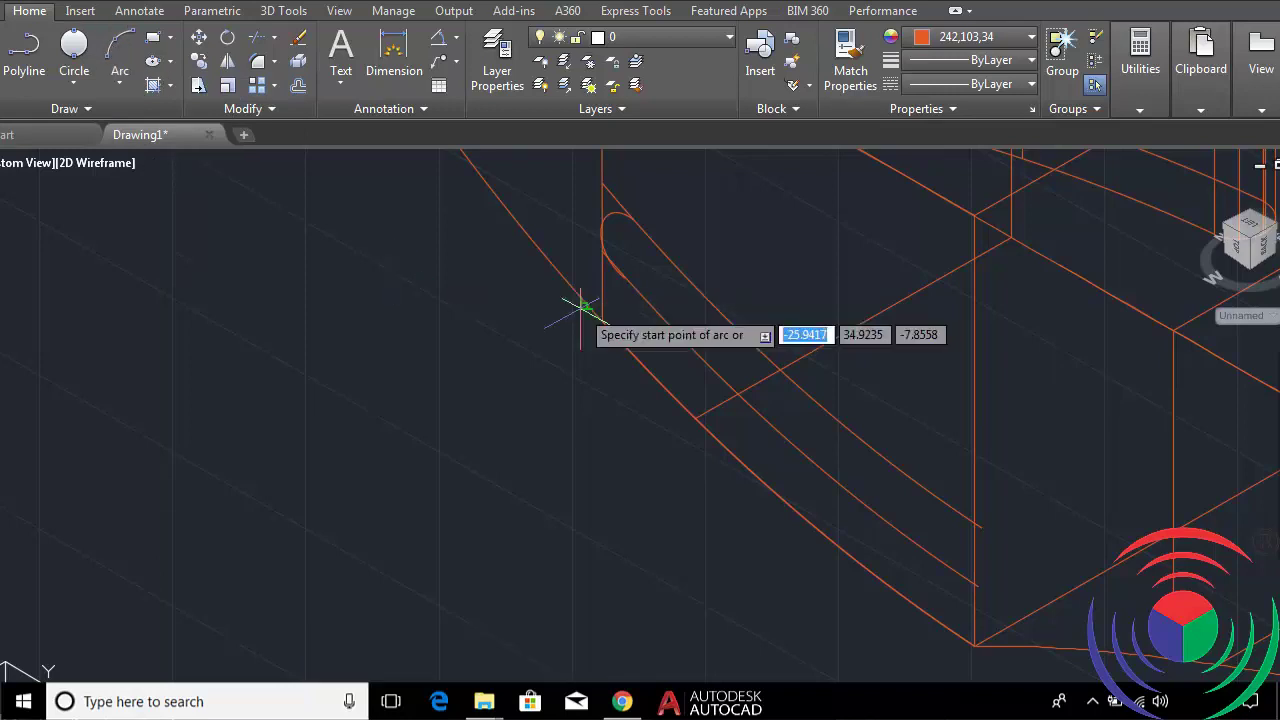
scroll(978, 587, "up", 3)
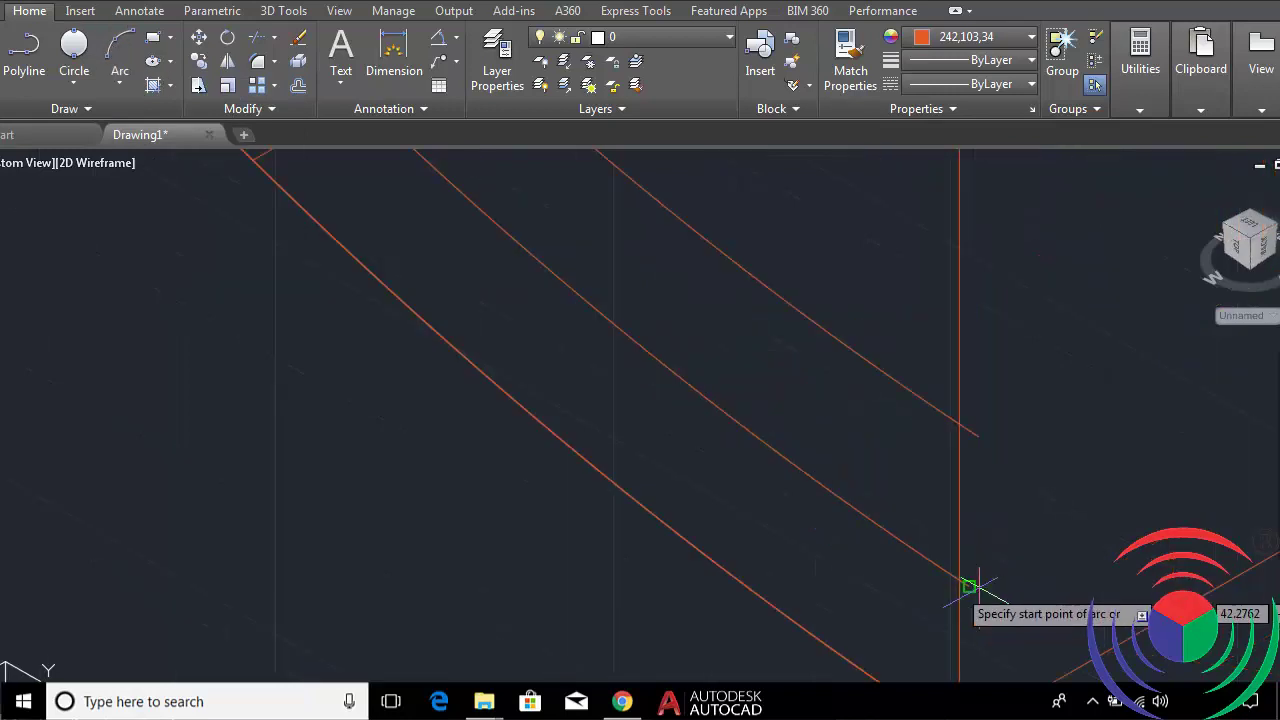
left_click(895, 537)
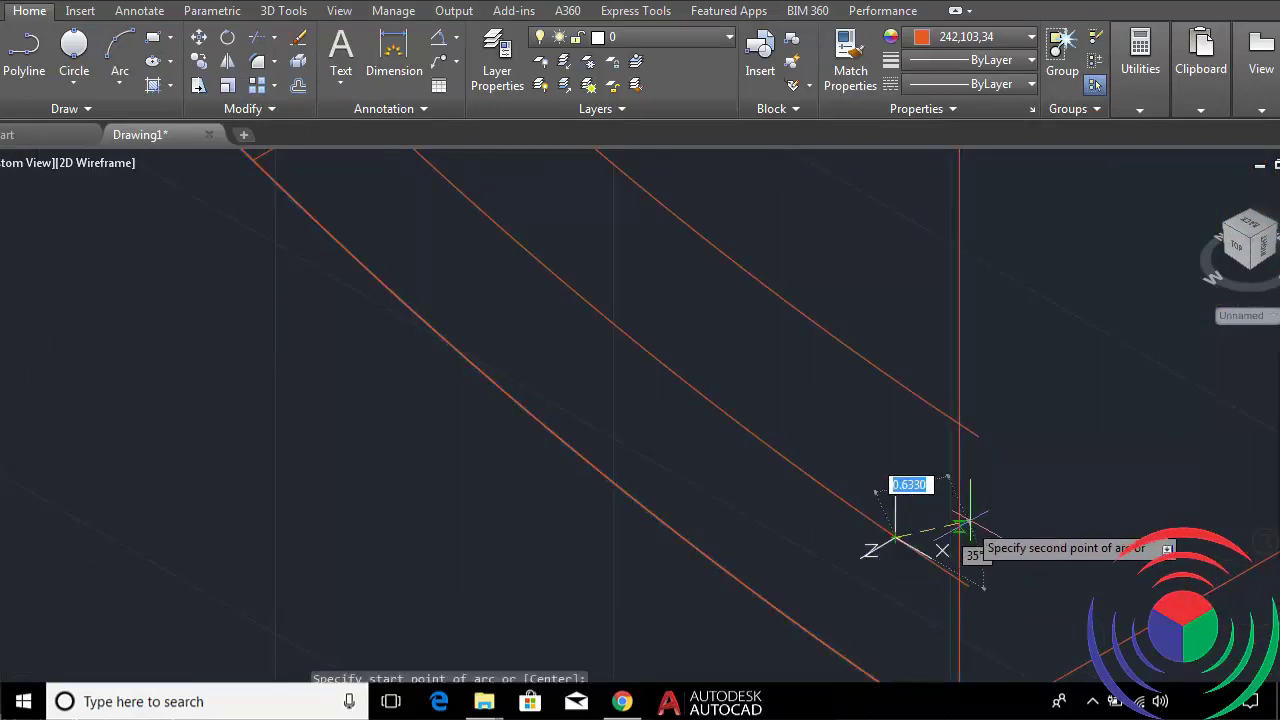
left_click(958, 466)
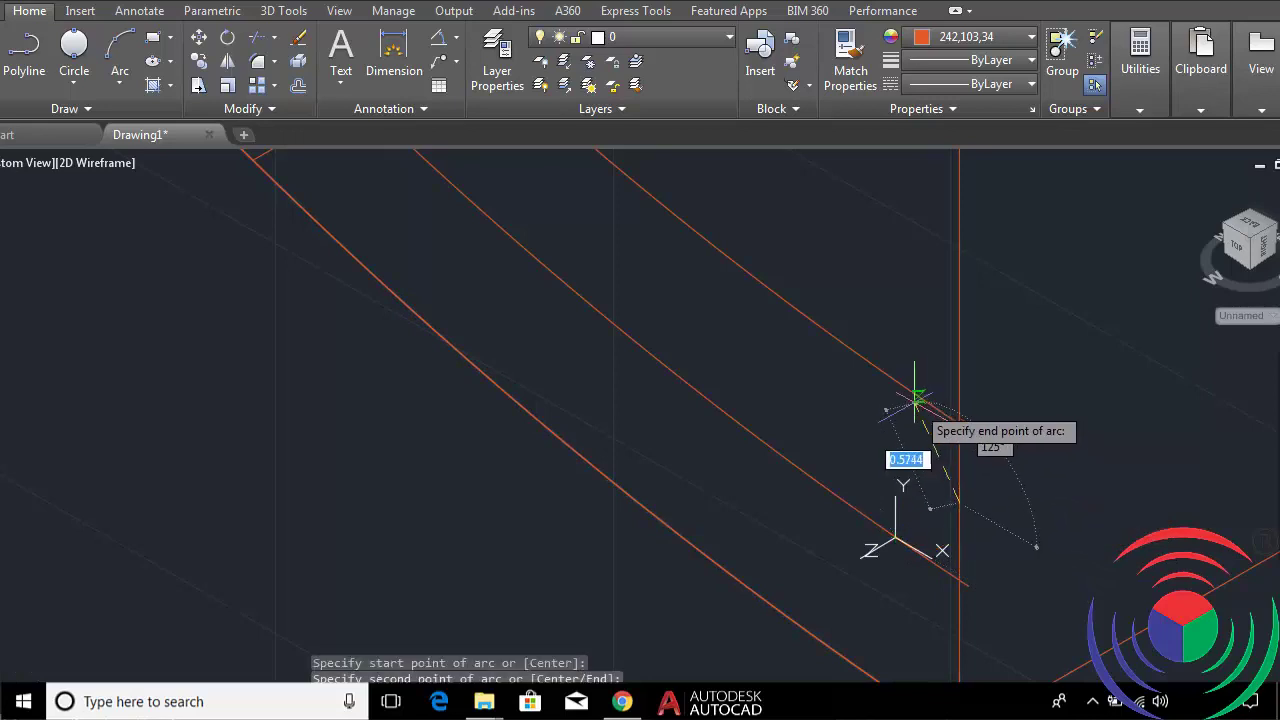
left_click(911, 389)
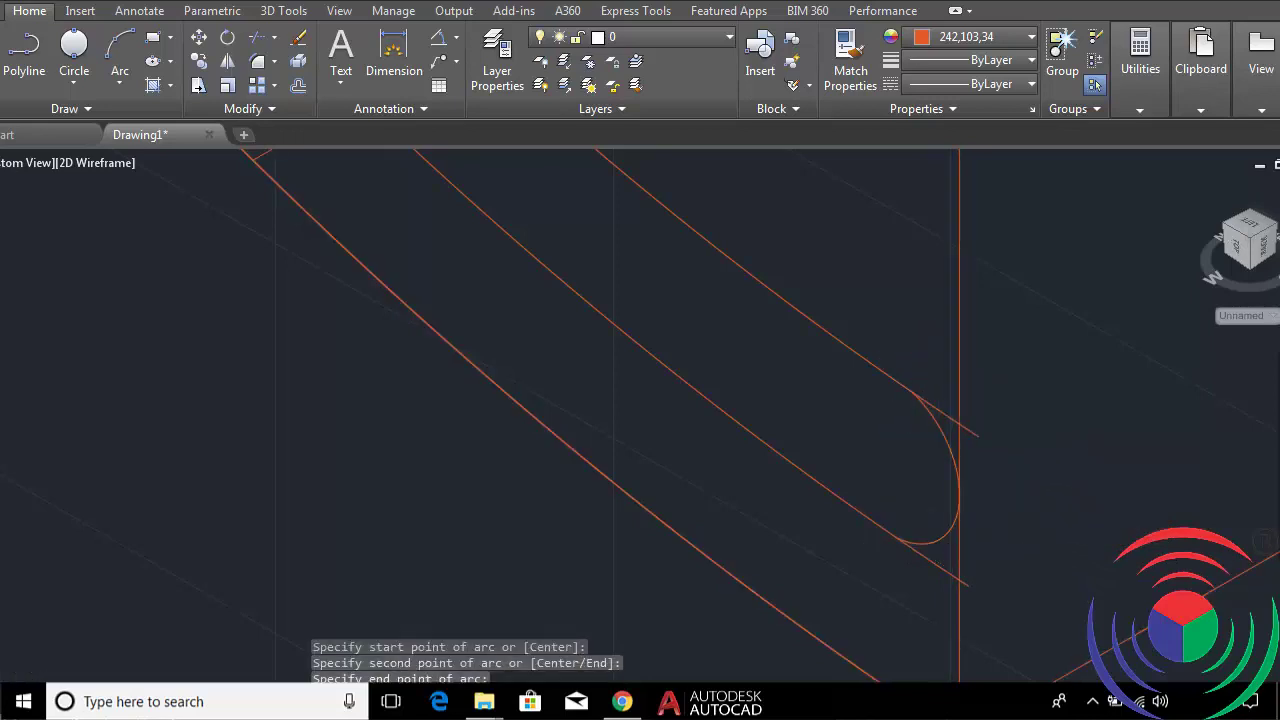
scroll(905, 370, "down", 3)
scroll(880, 345, "down", 2)
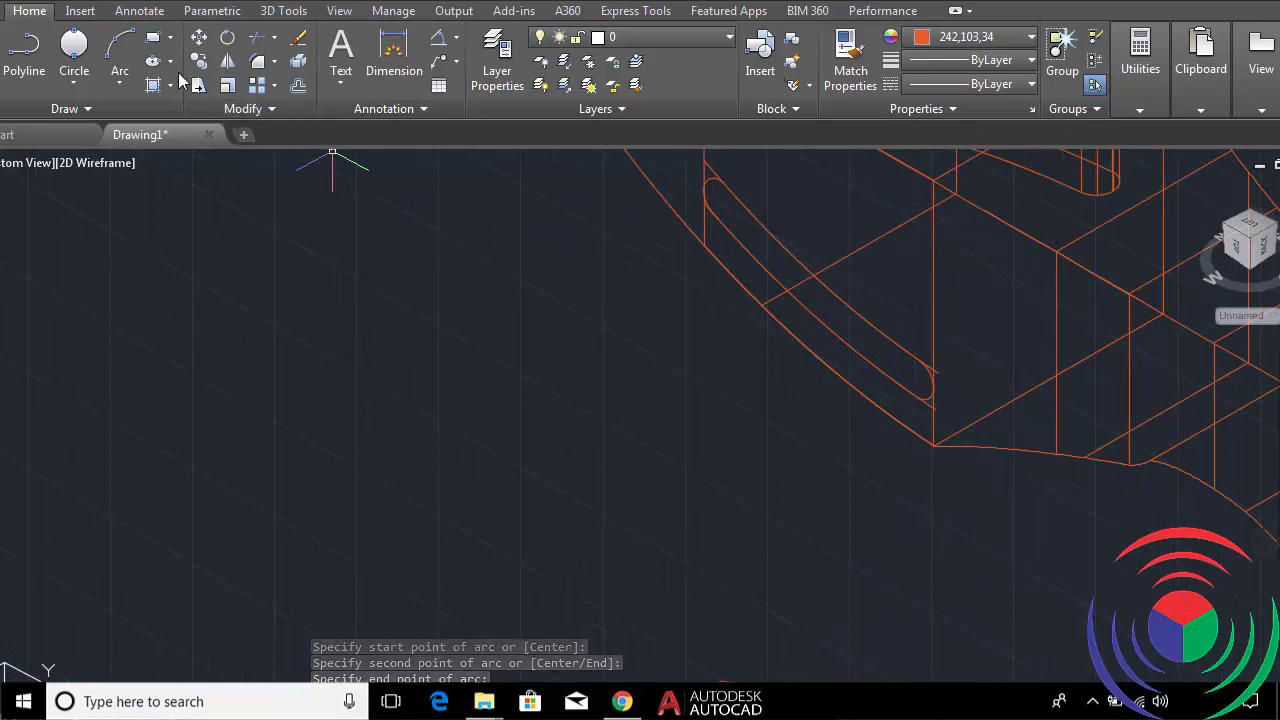
Presspull the enclosed slot area 3 units into the handle solid.
left_click(284, 12)
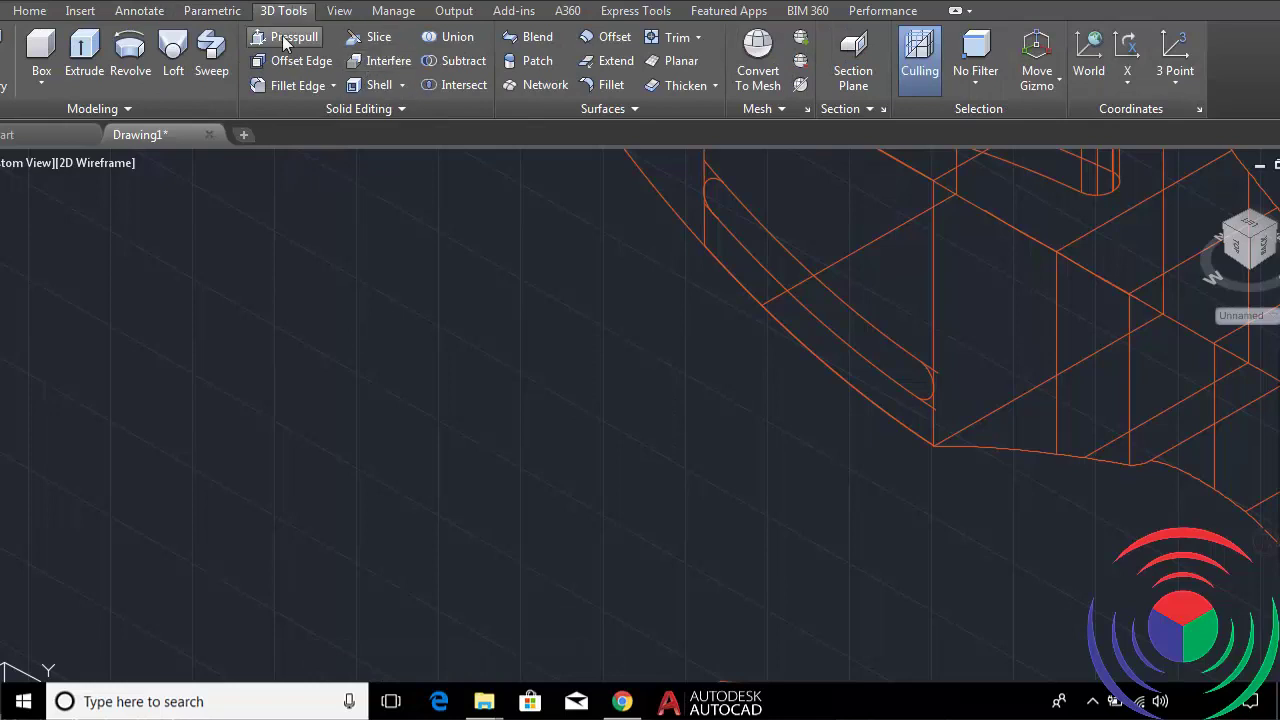
left_click(286, 40)
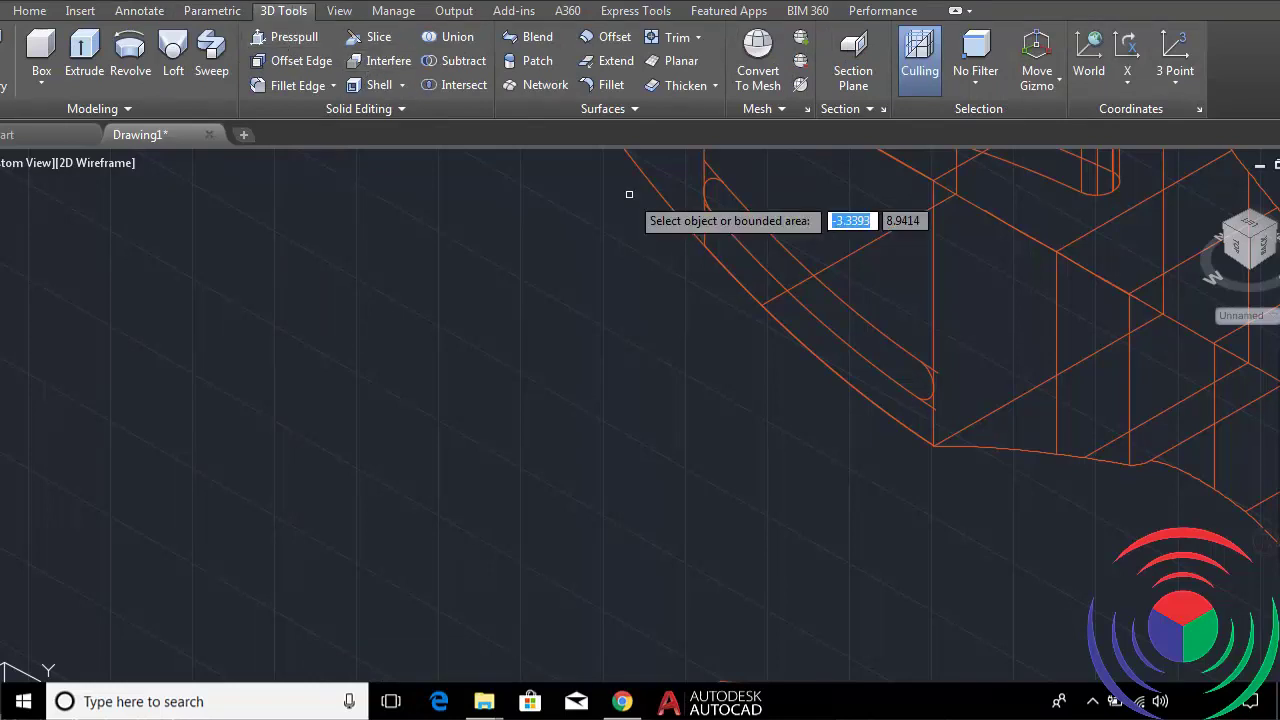
left_click(819, 302)
type("3")
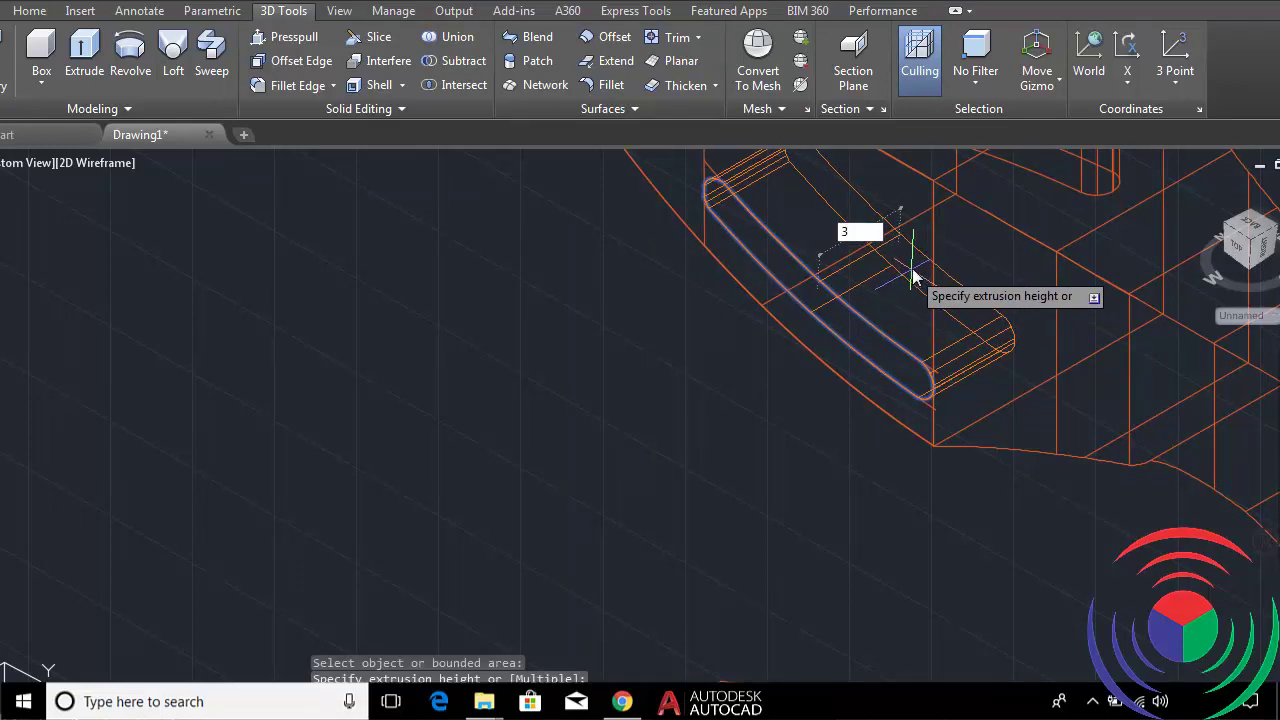
key("Return")
scroll(905, 262, "down", 4)
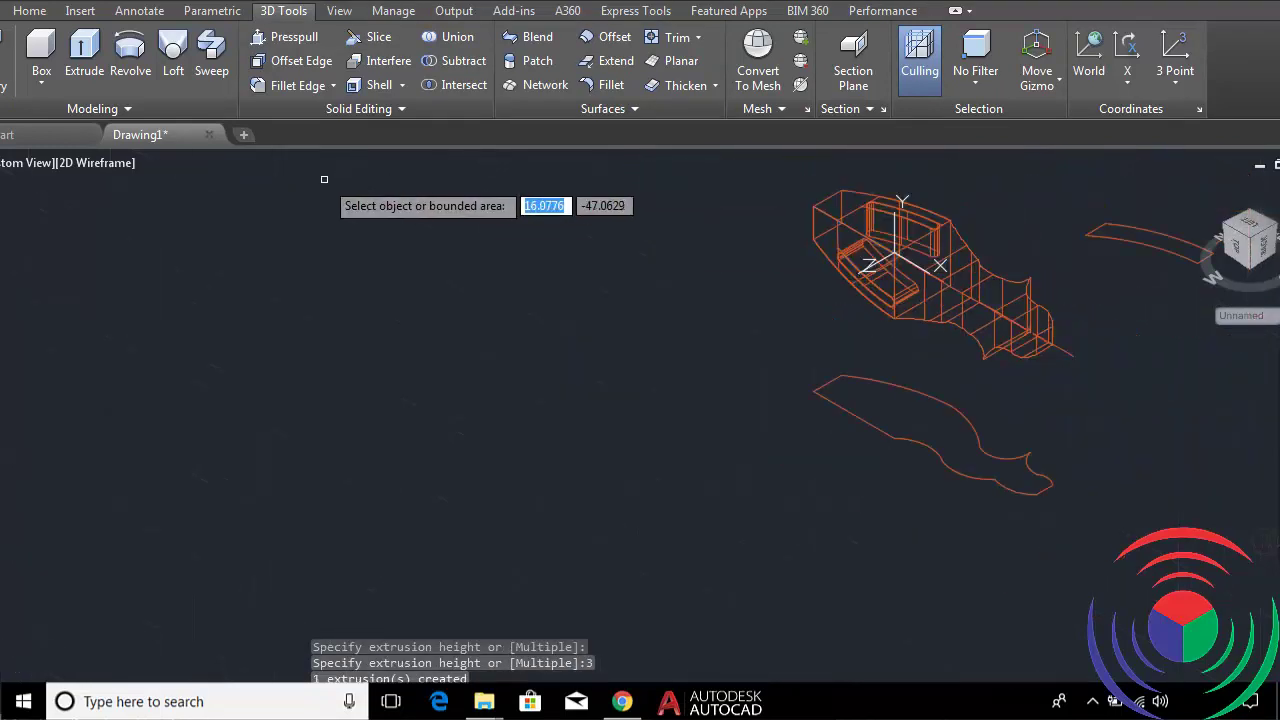
left_click(100, 164)
Set the viewport to Shaded and pan the orange part toward the centre-left.
left_click(195, 305)
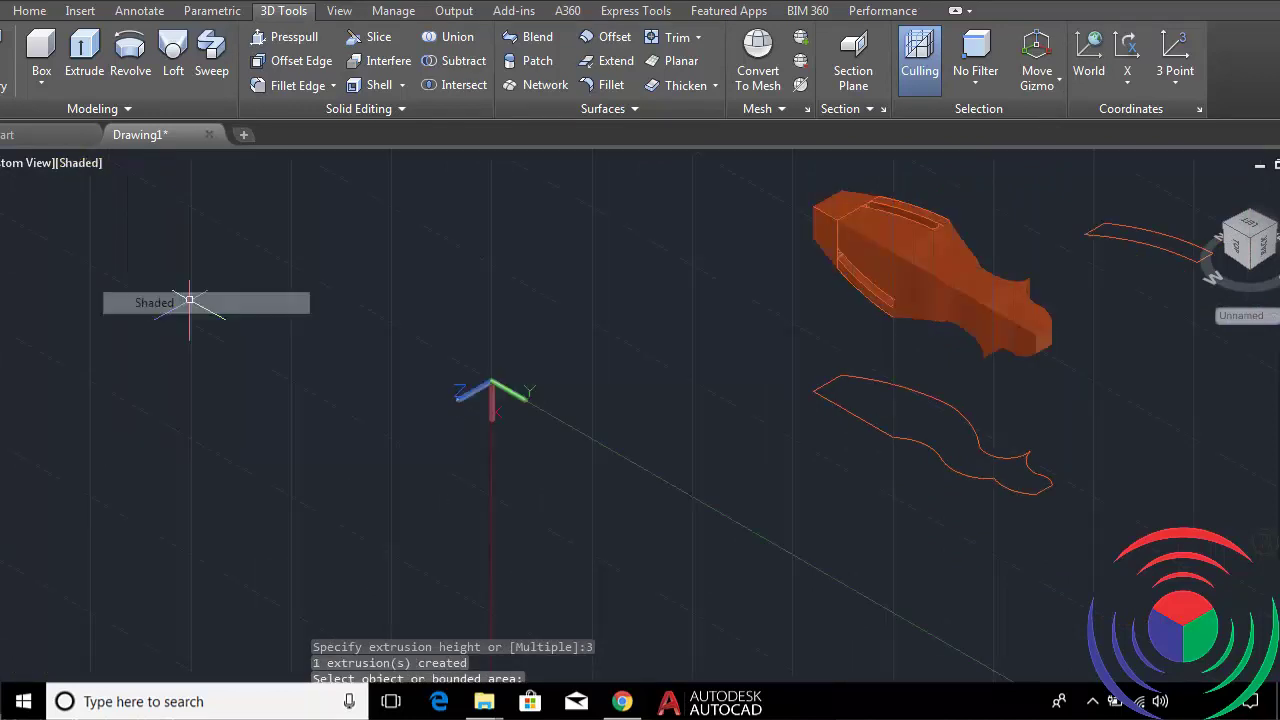
scroll(900, 285, "up", 3)
scroll(880, 300, "down", 3)
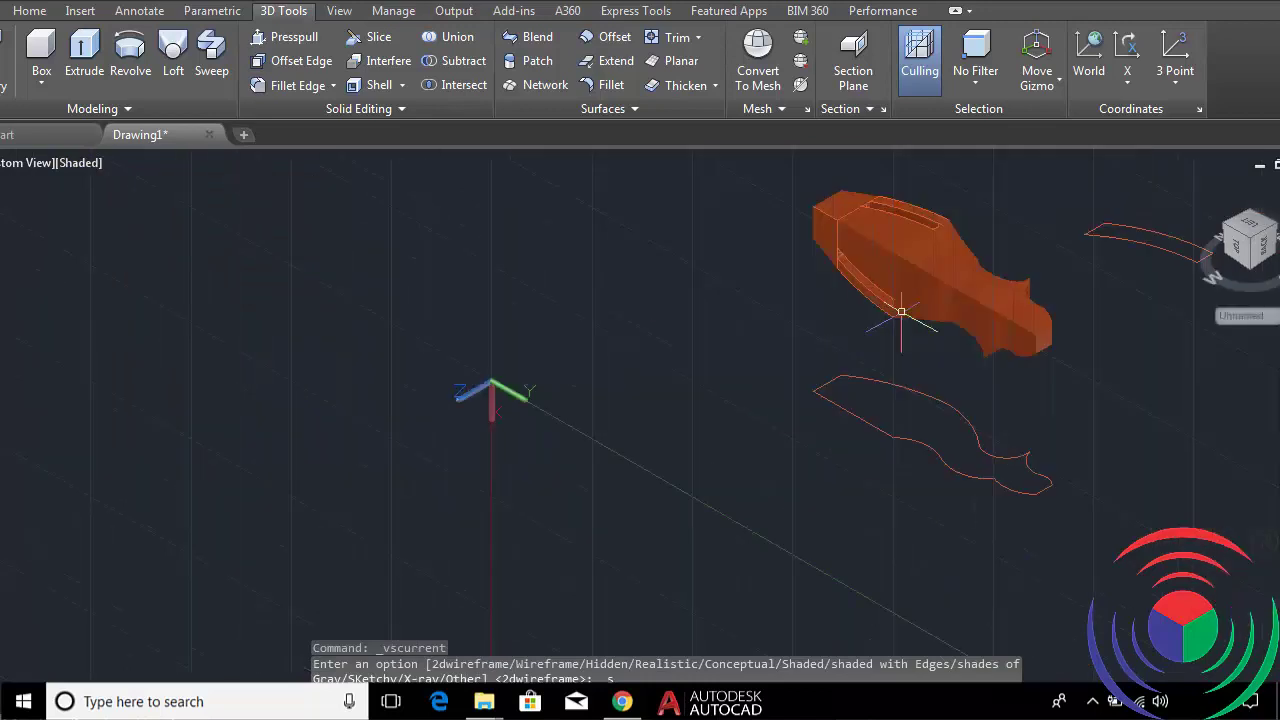
scroll(932, 256, "up", 3)
scroll(925, 258, "down", 2)
scroll(914, 263, "down", 1)
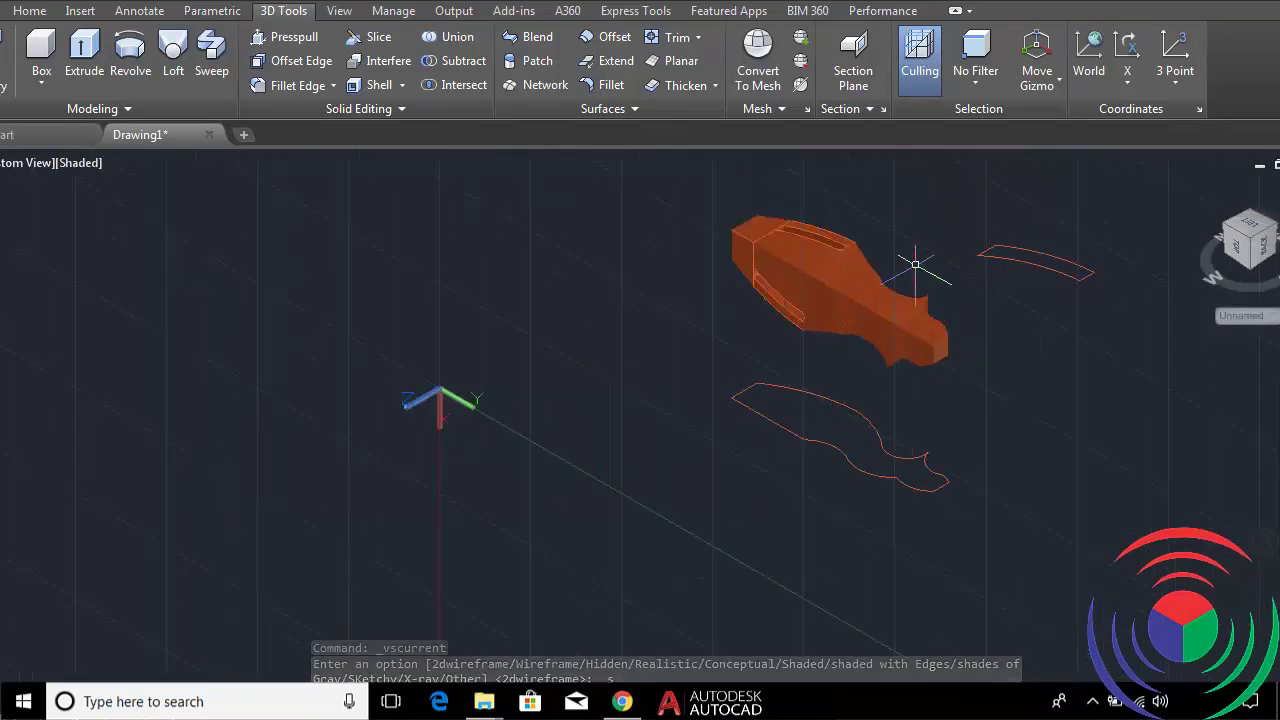
middle_click_drag(914, 263, 610, 358)
type("m")
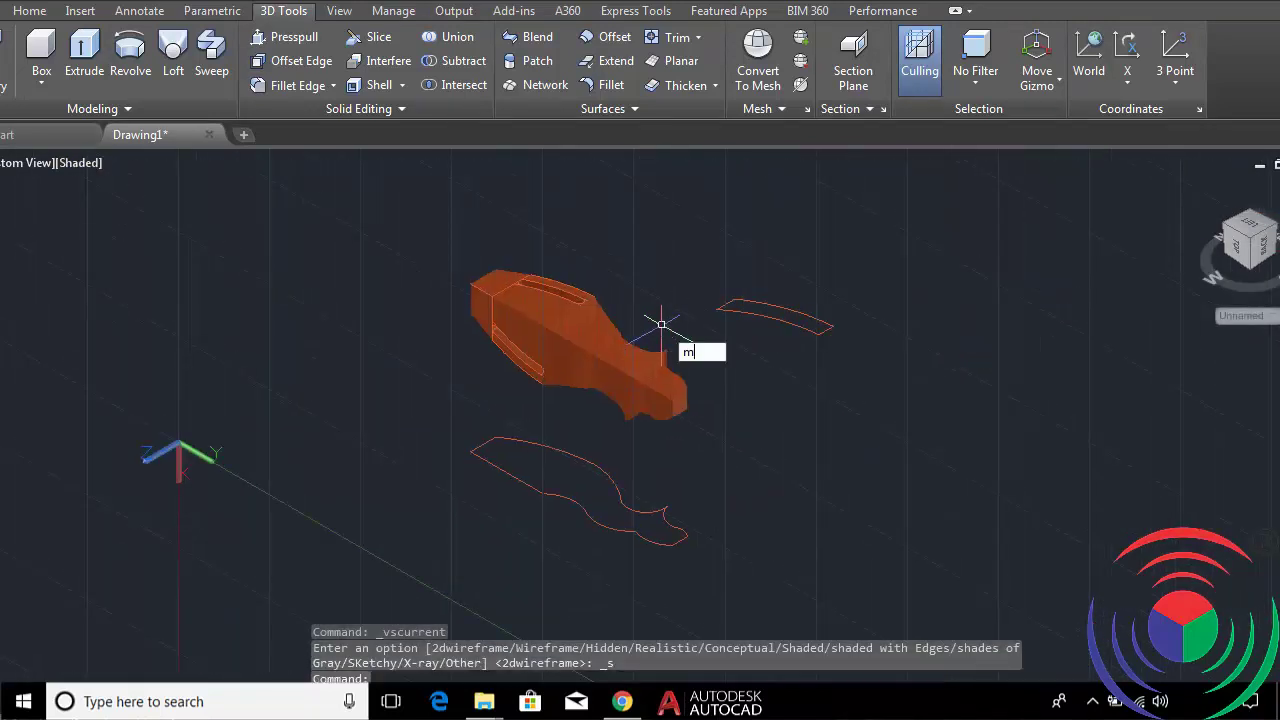
Move the orange handle solid up and right of the sketches, then reset the UCS to World.
key("Return")
left_click(640, 385)
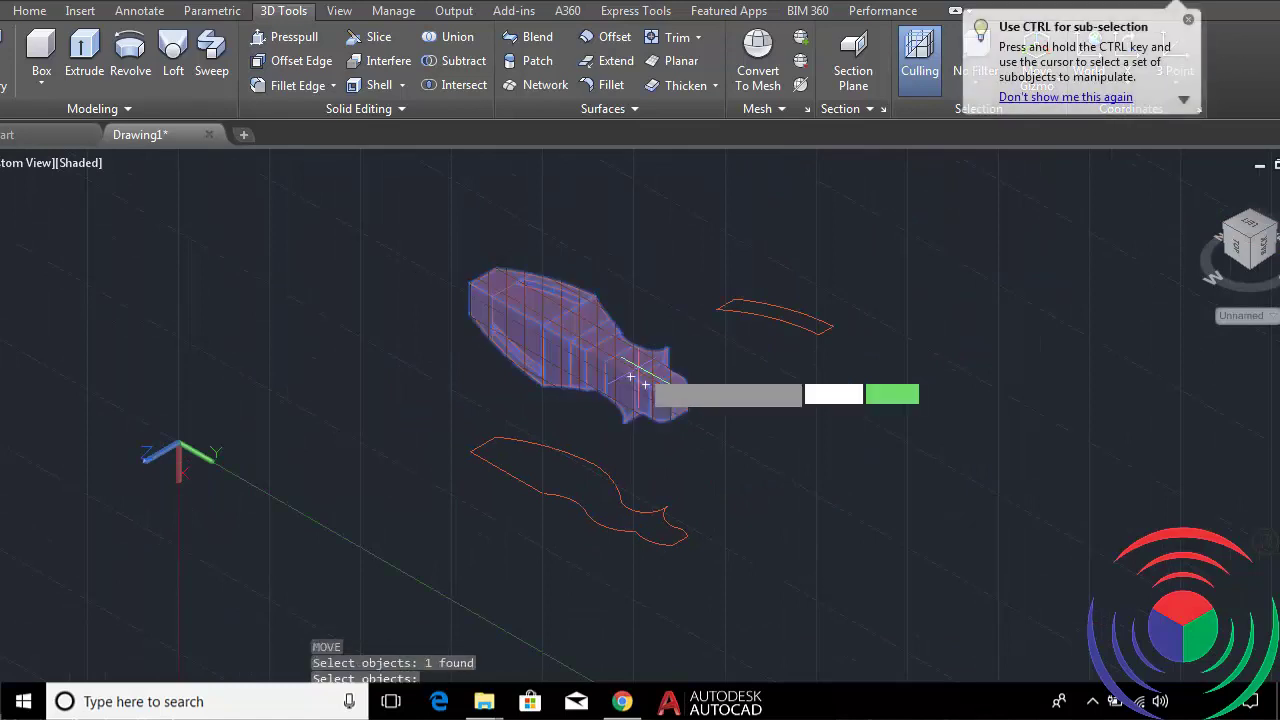
key("Return")
left_click(681, 411)
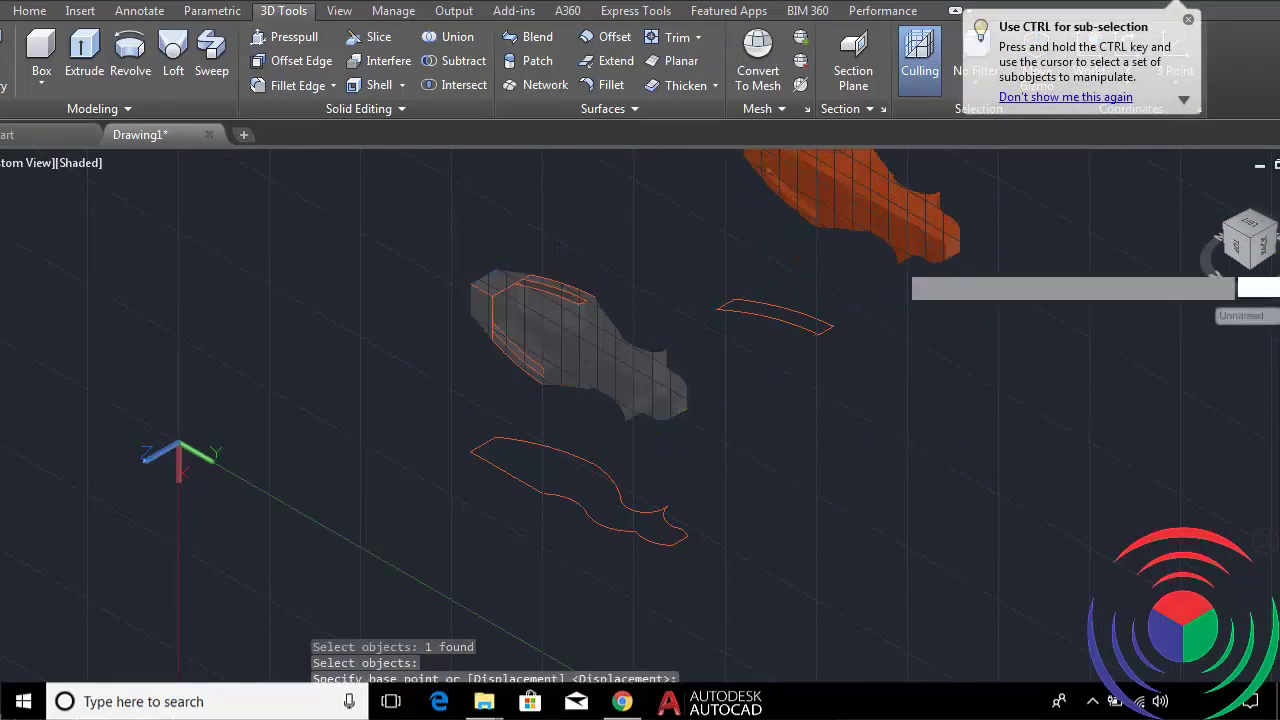
left_click(900, 270)
type("UCS")
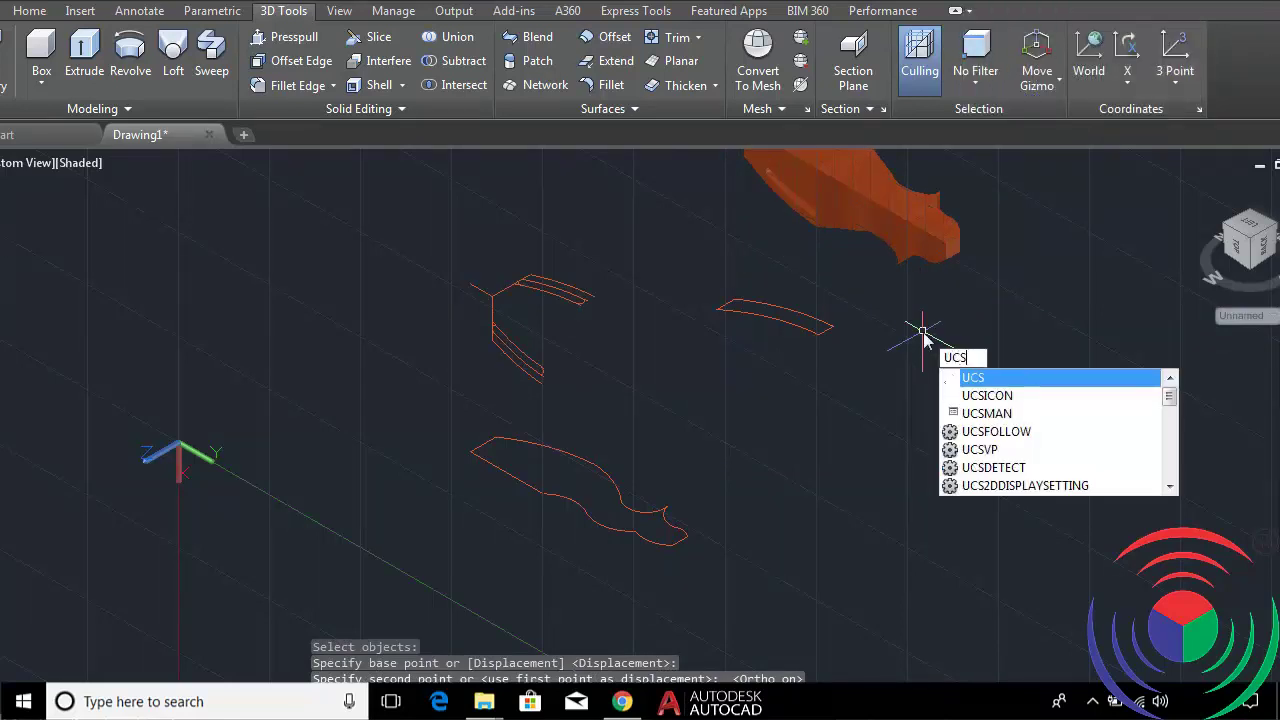
key("Return")
key("Return")
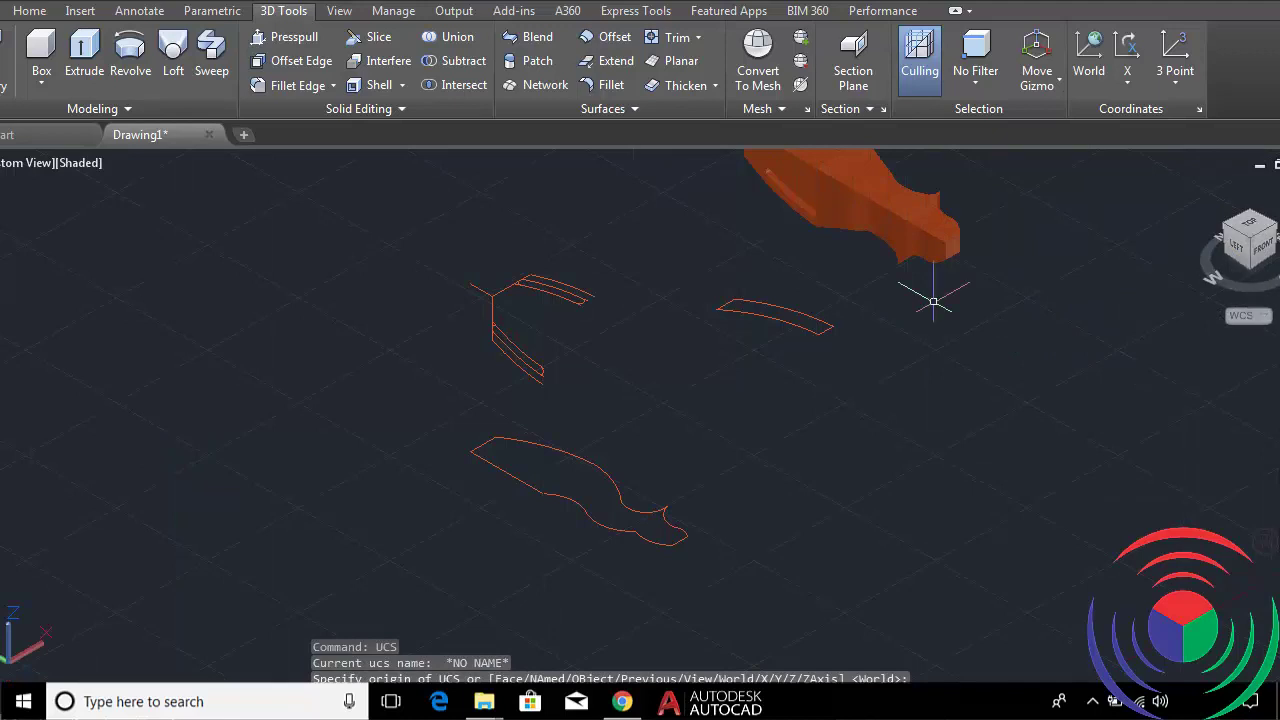
Window-select the sketches on the left, then clear that selection.
scroll(955, 258, "up", 1)
scroll(950, 262, "down", 3)
scroll(923, 268, "up", 2)
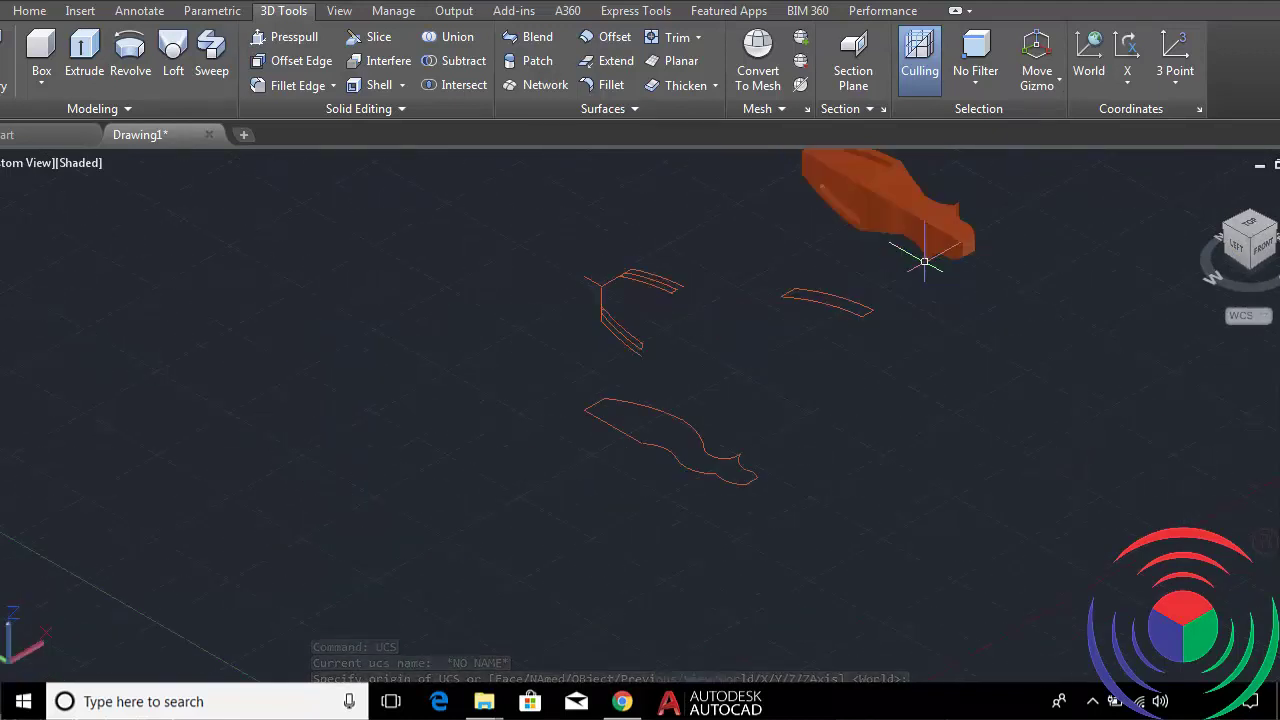
left_click(662, 249)
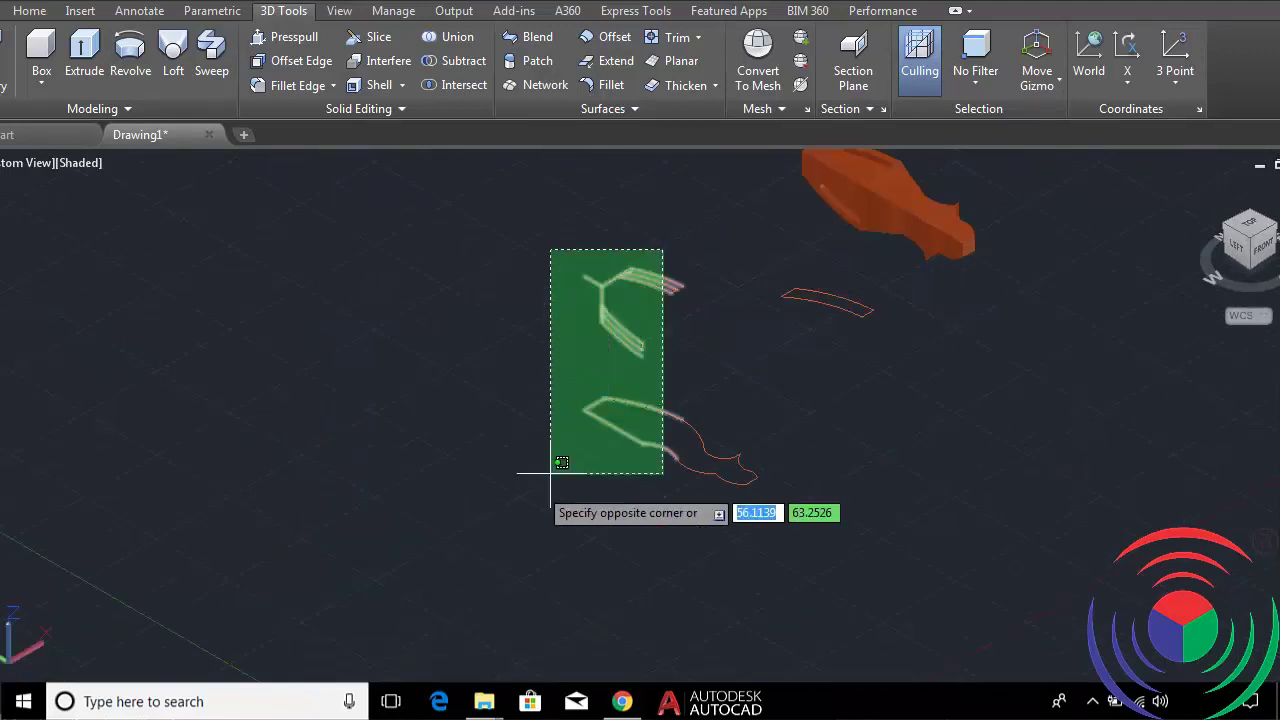
left_click(522, 528)
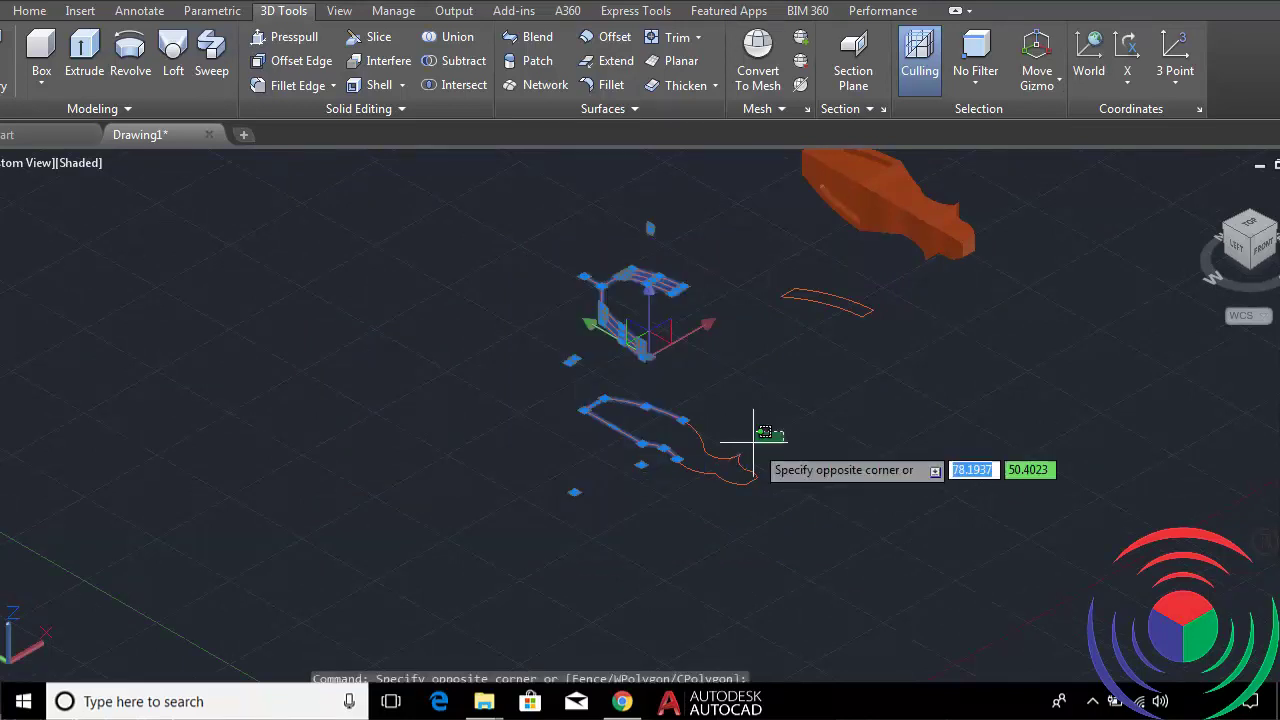
key("Escape")
scroll(1030, 330, "up", 1)
key("Return")
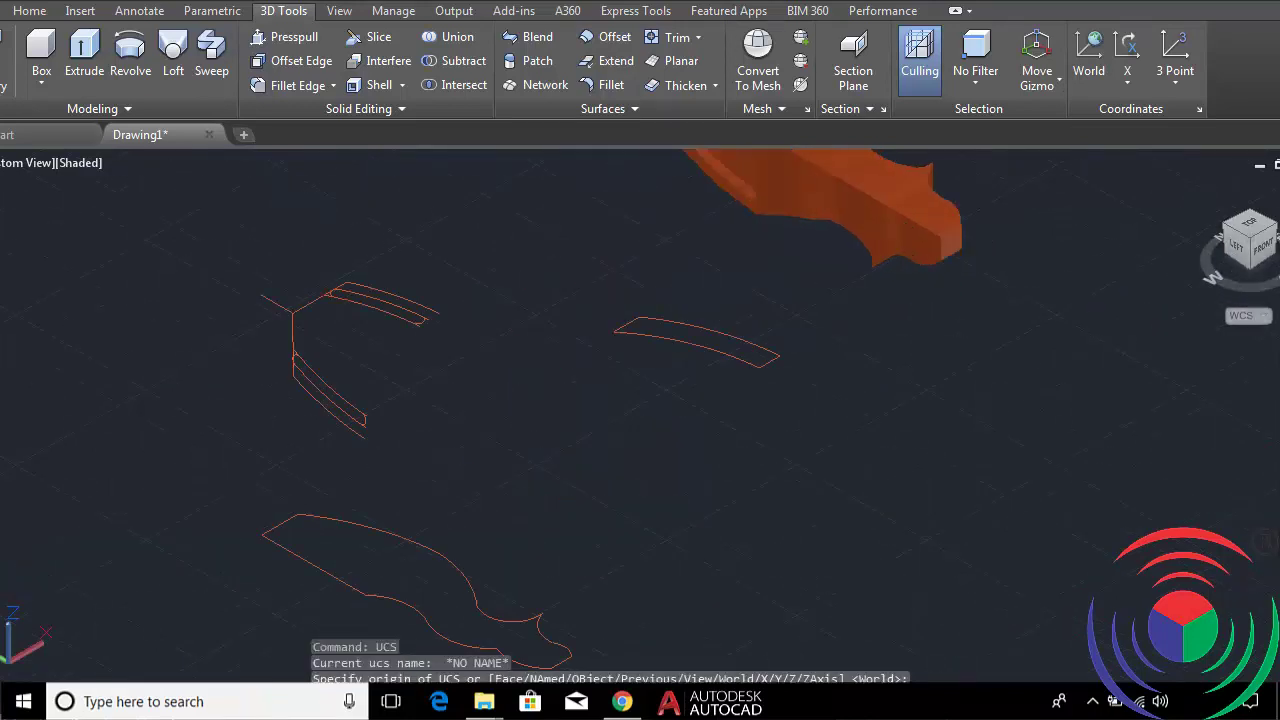
Select the leftover sketch curves and the lower profile outline and erase them.
scroll(957, 263, "down", 3)
scroll(858, 305, "up", 2)
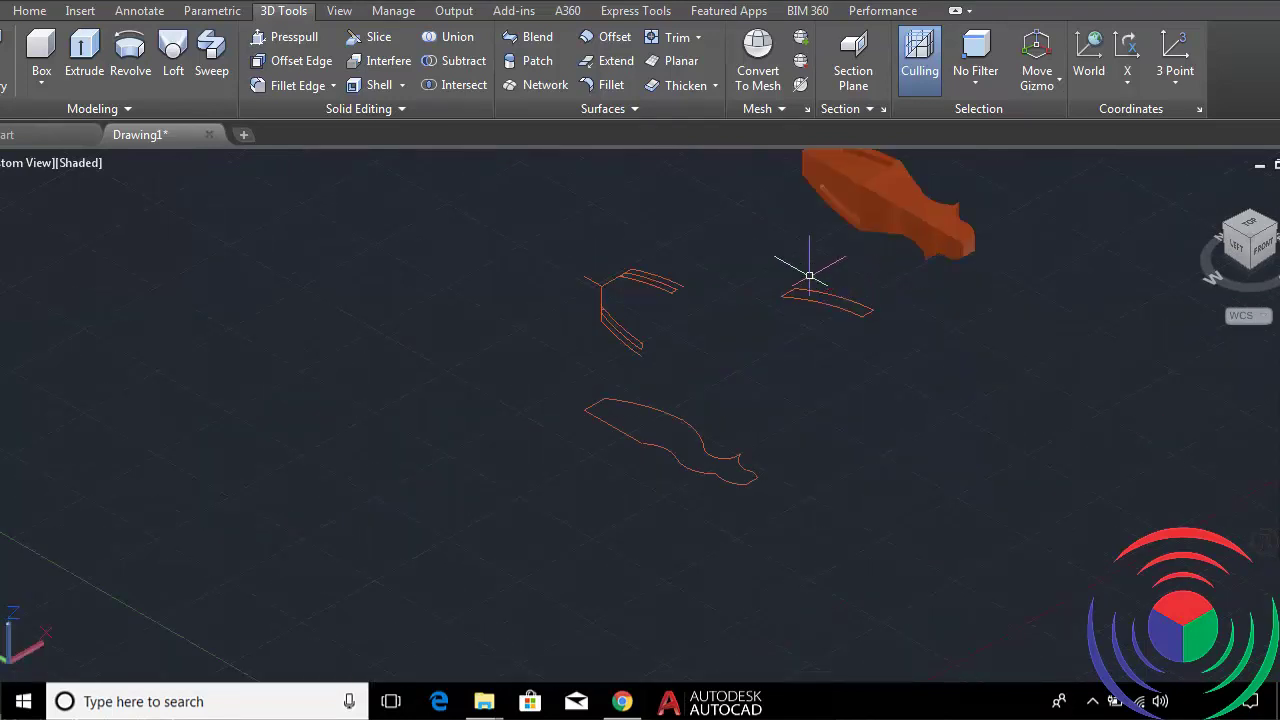
left_click(663, 248)
left_click(510, 520)
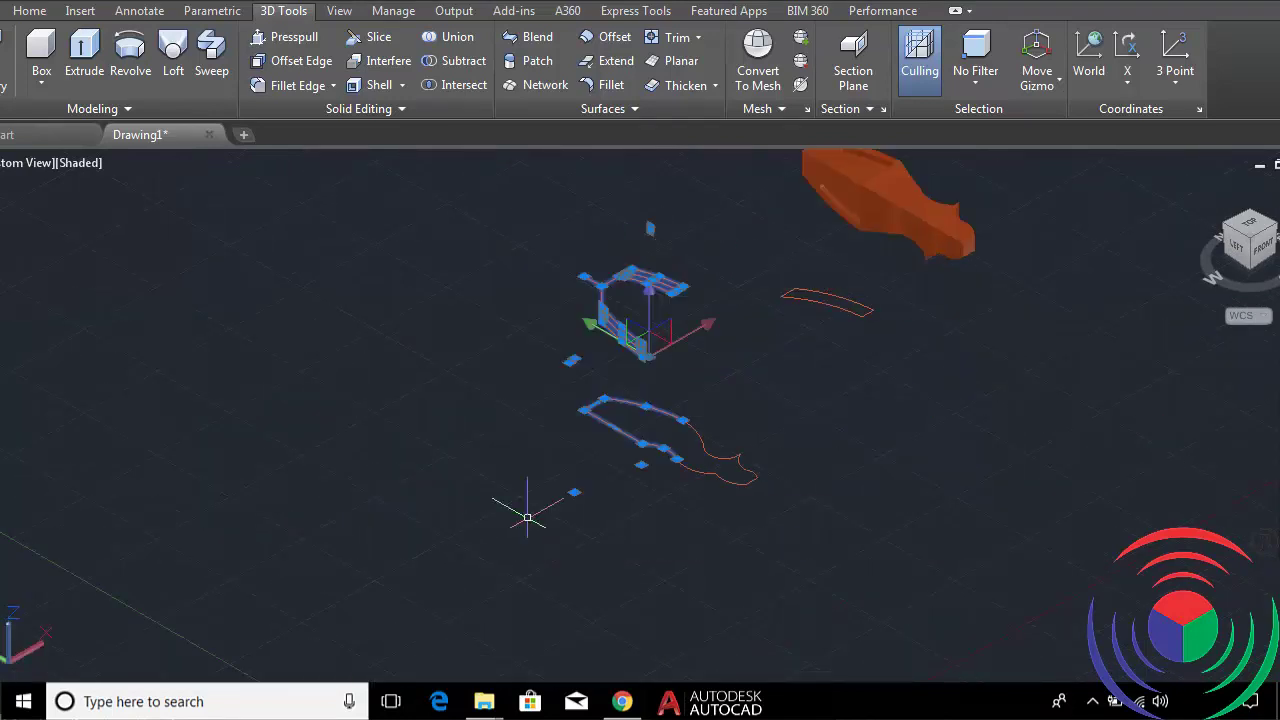
left_click(786, 422)
left_click(575, 530)
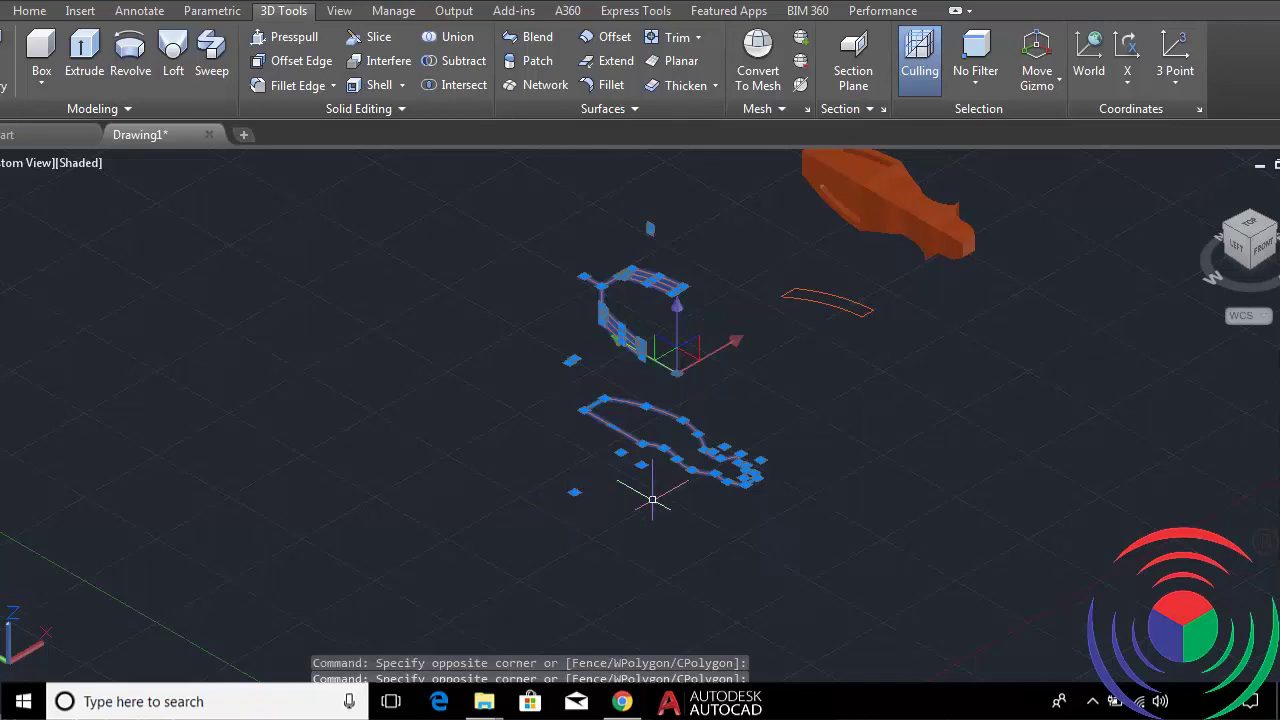
type("e")
key("Return")
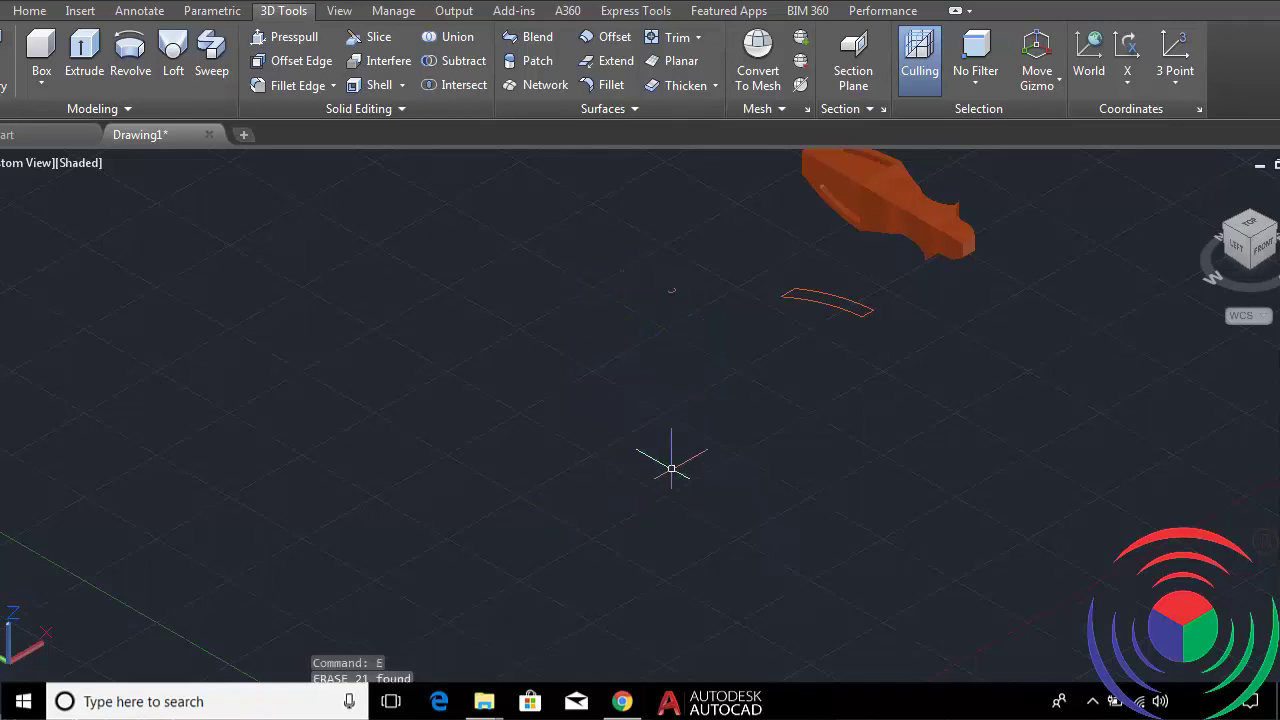
Erase the two small stray leftover curves and recentre the view on the solid and arc.
left_click(709, 280)
left_click(621, 320)
key("Return")
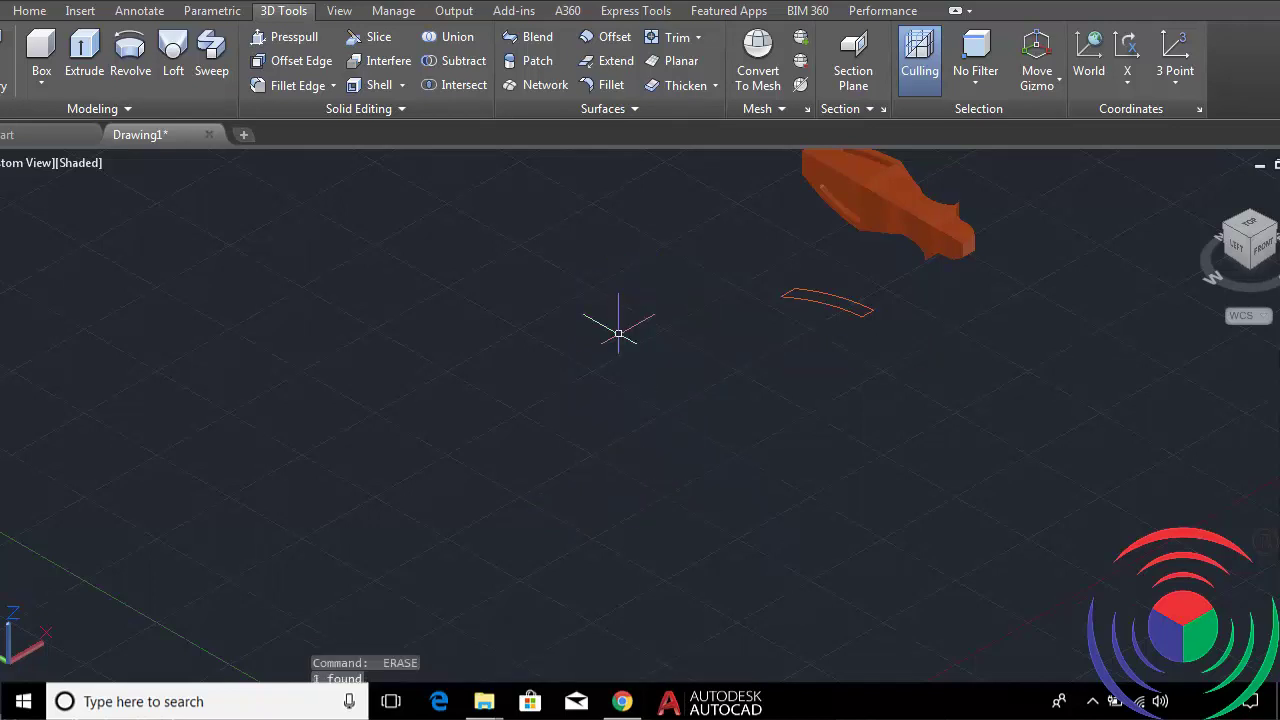
scroll(798, 383, "down", 2)
scroll(652, 491, "up", 1)
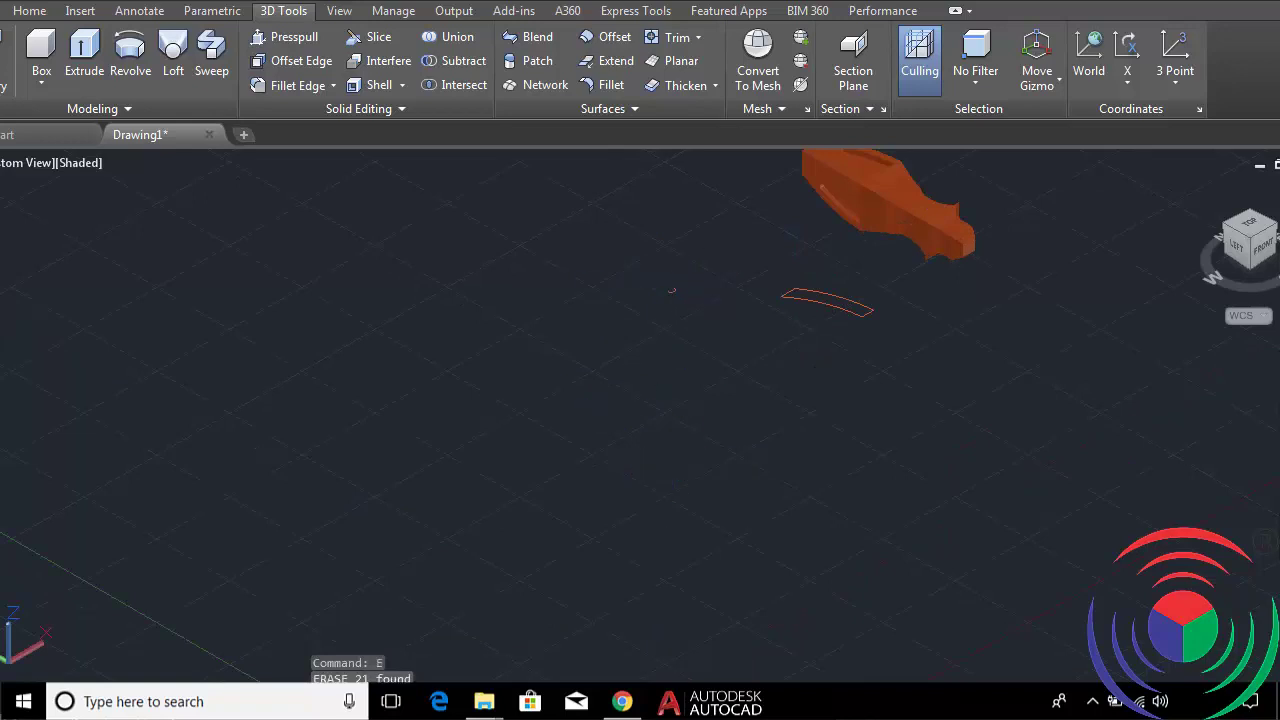
left_click(707, 284)
left_click(619, 326)
key("Return")
scroll(798, 383, "down", 1)
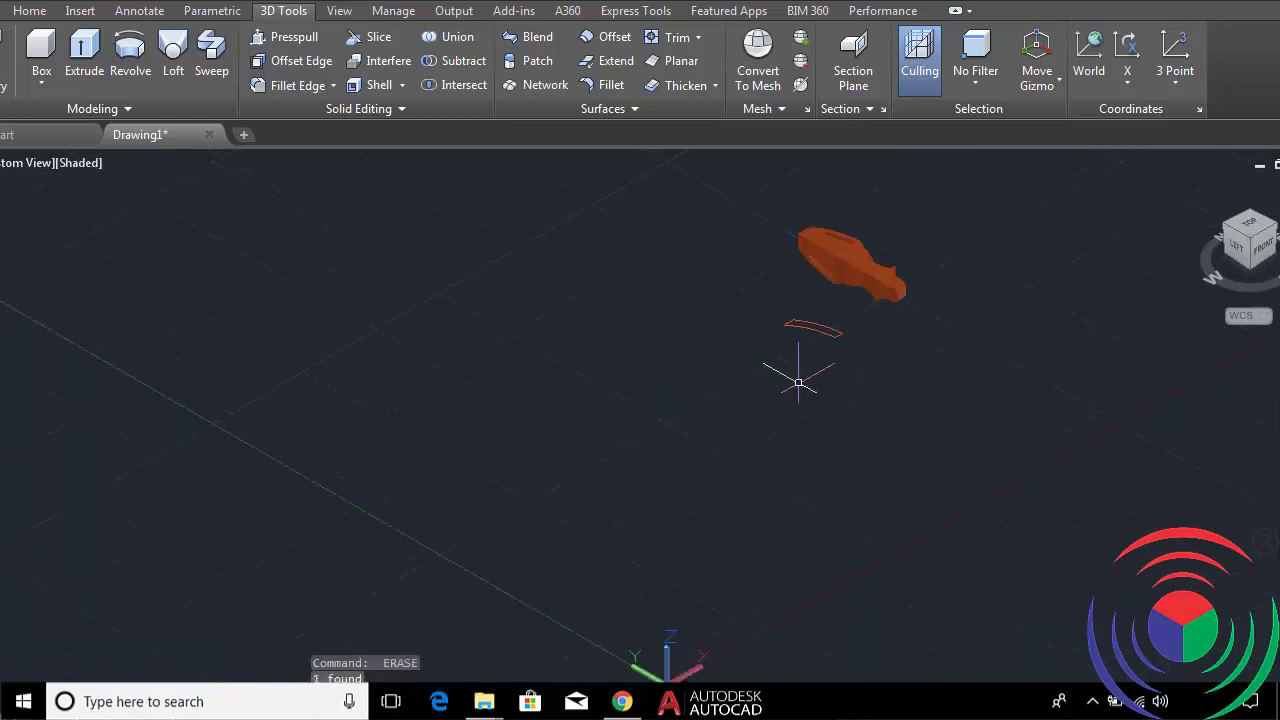
scroll(798, 383, "up", 1)
scroll(794, 380, "down", 1)
scroll(900, 295, "up", 1)
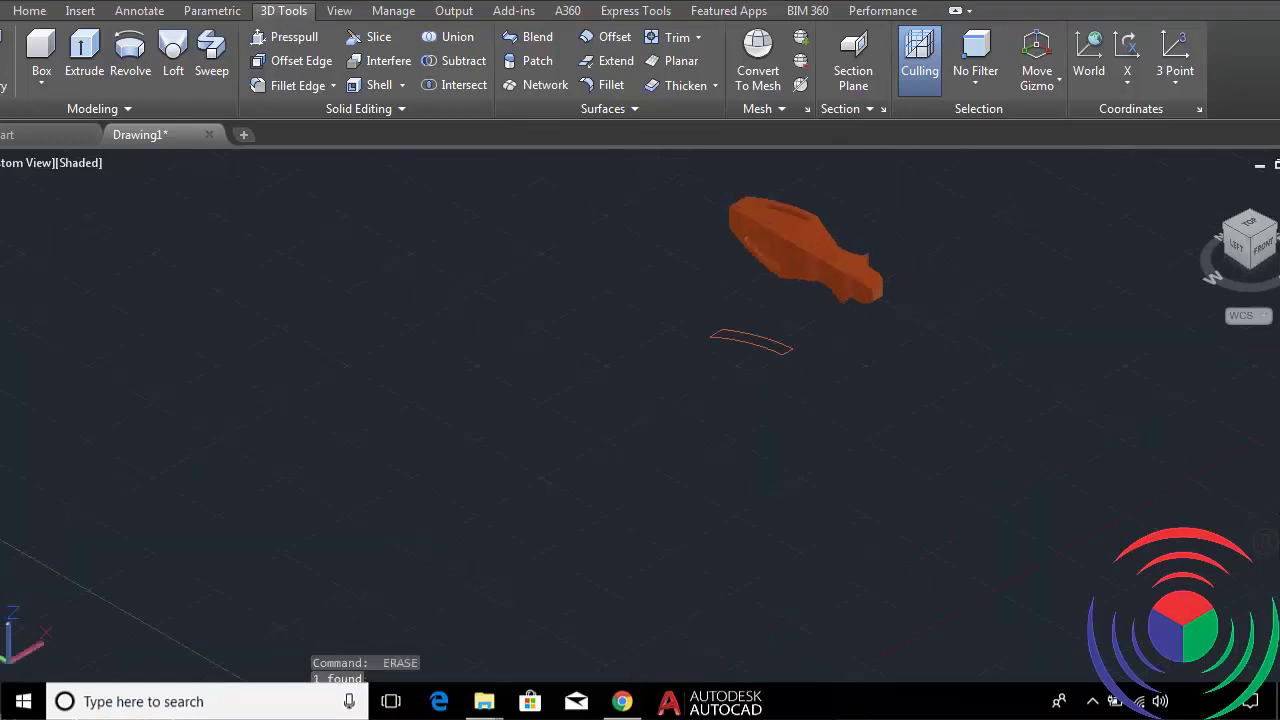
scroll(857, 277, "up", 2)
scroll(899, 282, "down", 1)
scroll(899, 282, "down", 1)
mouse_move(899, 300)
middle_mouse_down()
mouse_move(944, 385)
mouse_move(934, 389)
middle_mouse_up()
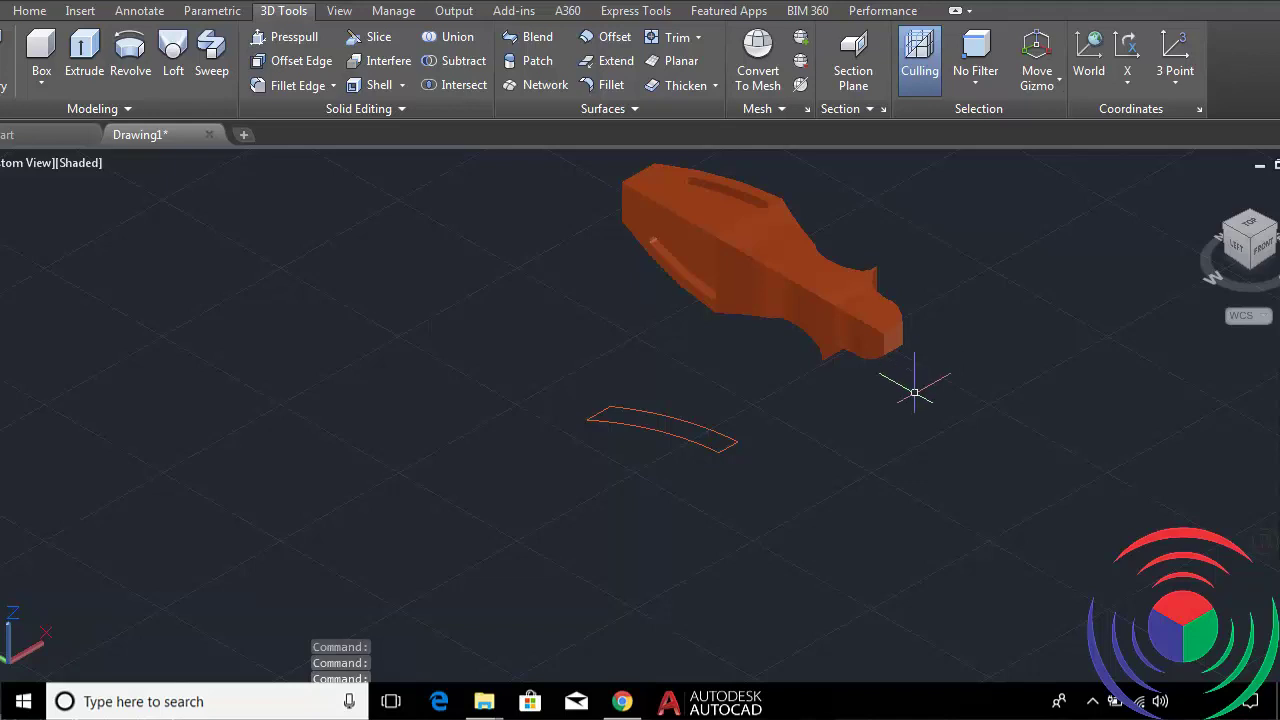
Rotate the handle solid 90° with ROTATE3D about the edge between its two end corners.
key("Down")
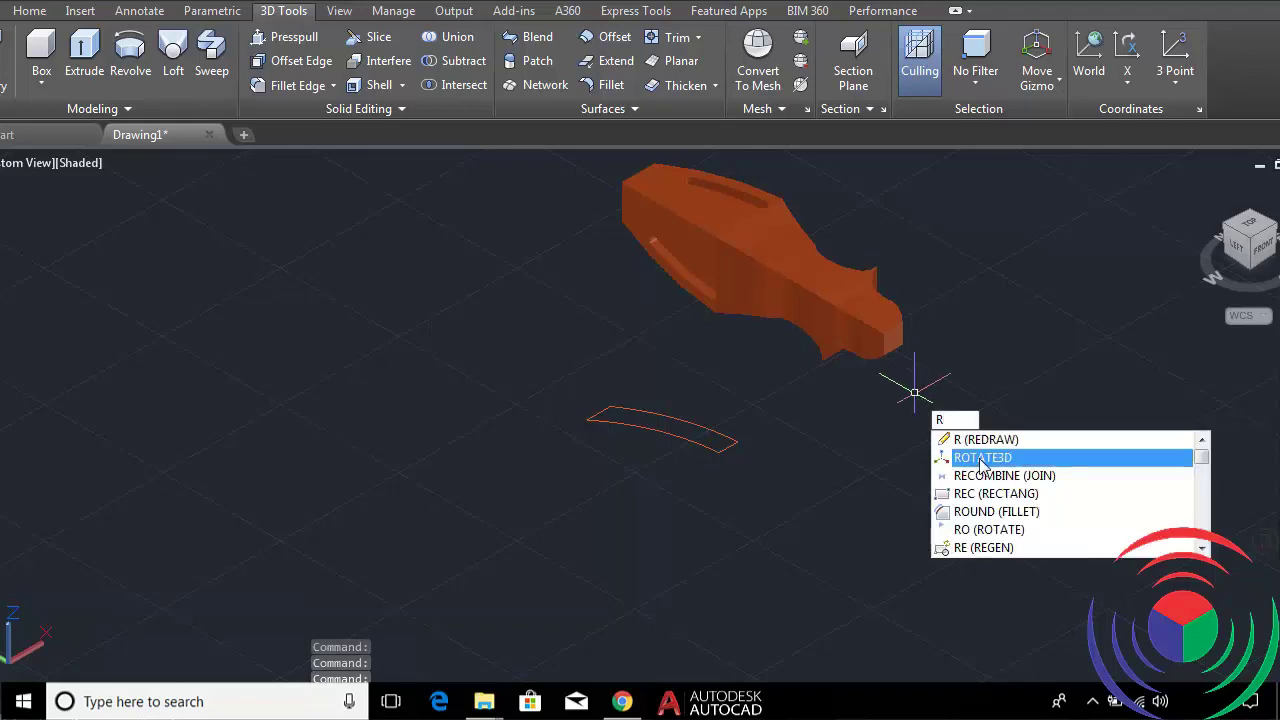
key("Return")
left_click(866, 318)
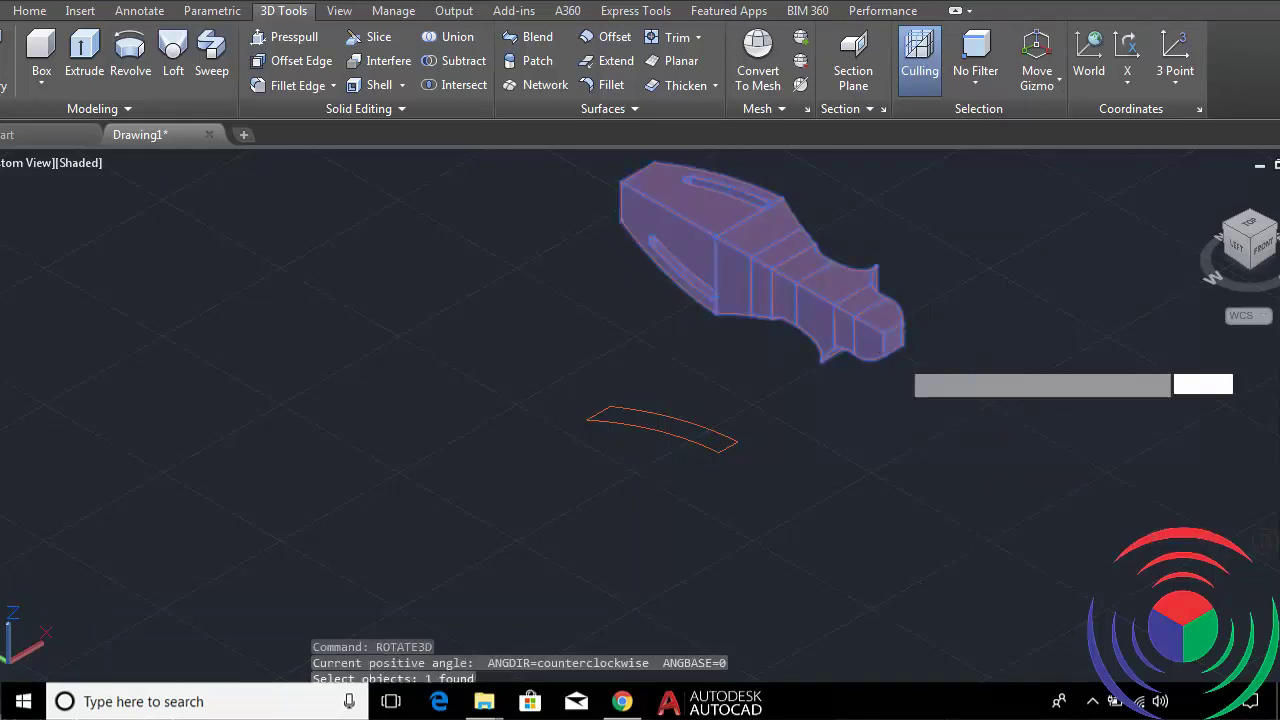
key("Return")
scroll(893, 330, "up", 3)
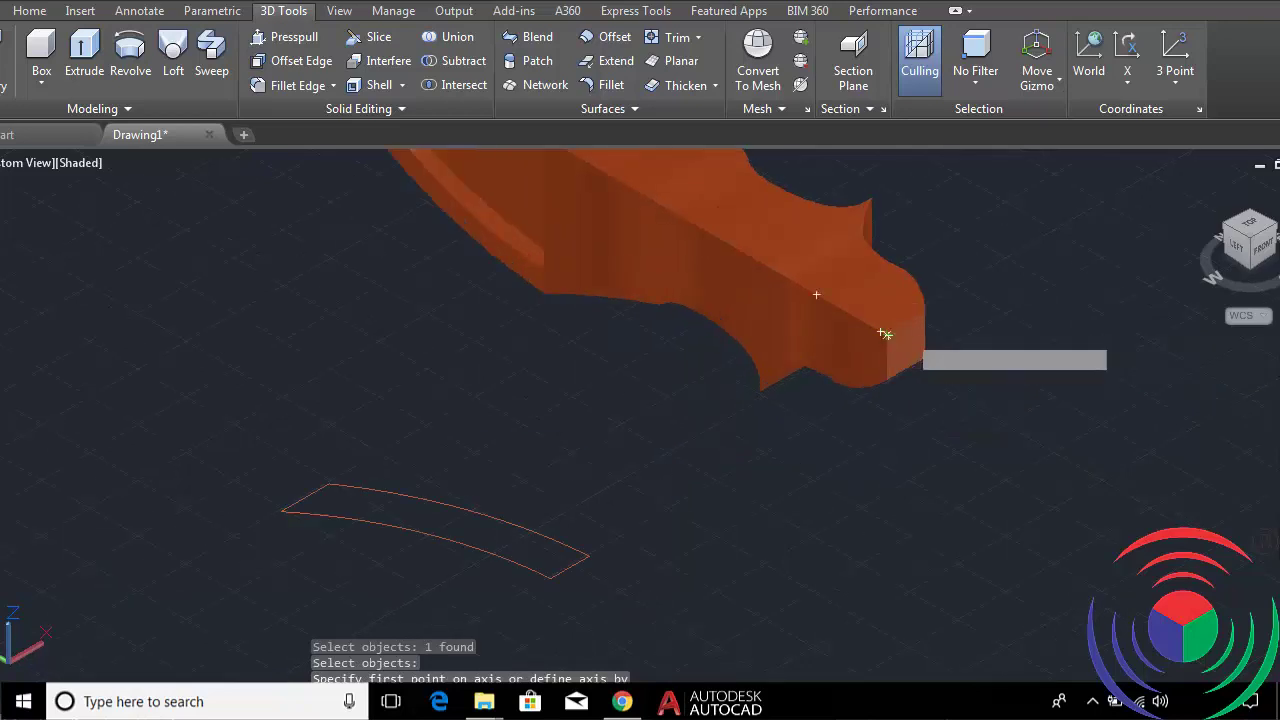
scroll(900, 330, "up", 3)
left_click(892, 332)
type("90")
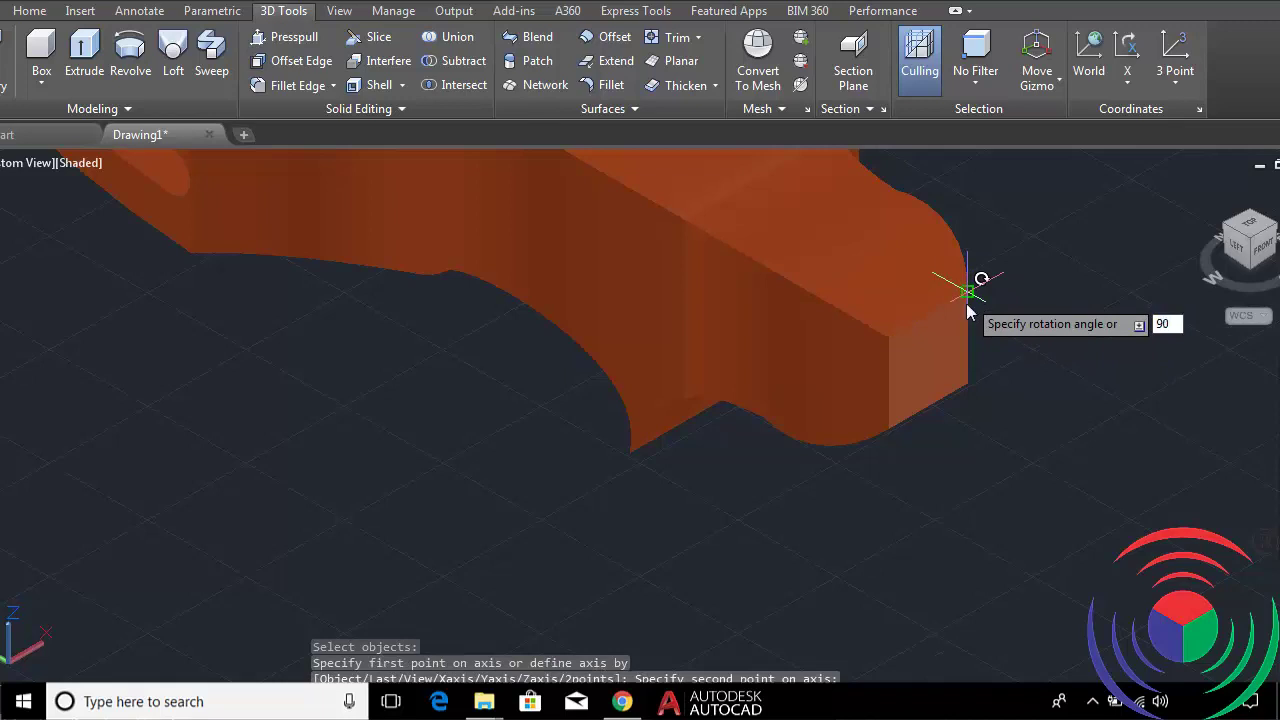
key("Return")
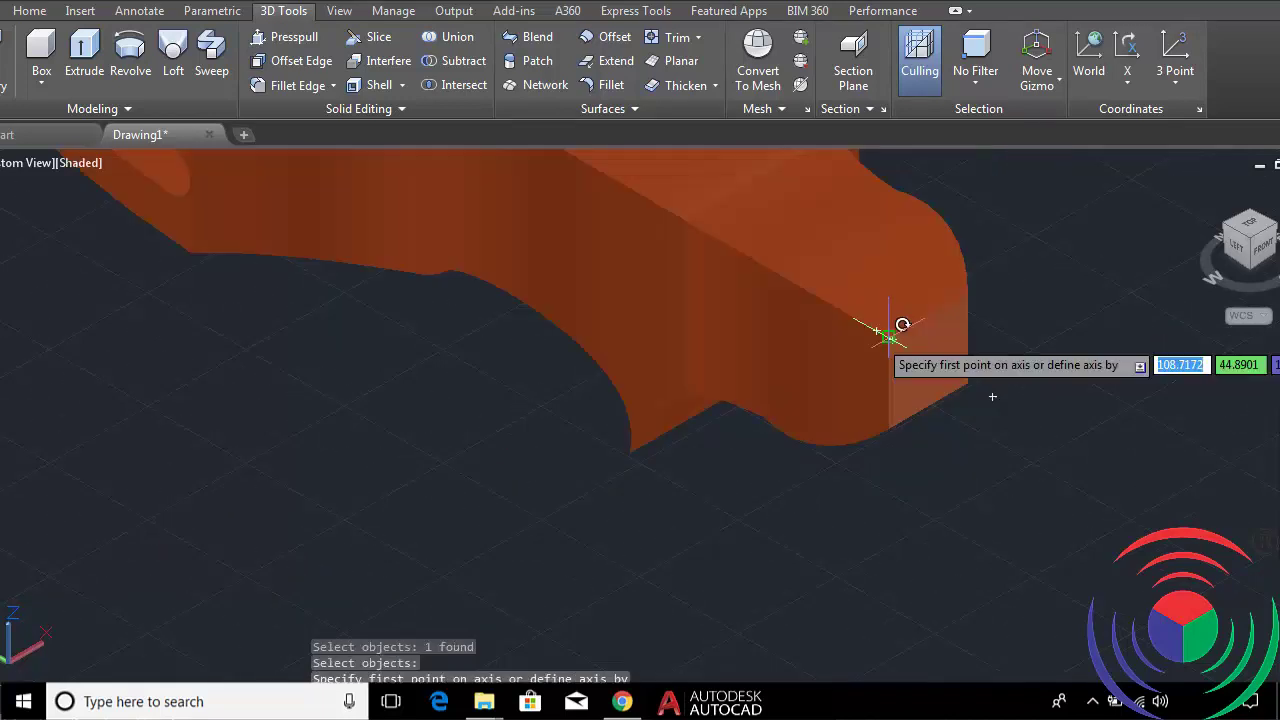
left_click(891, 332)
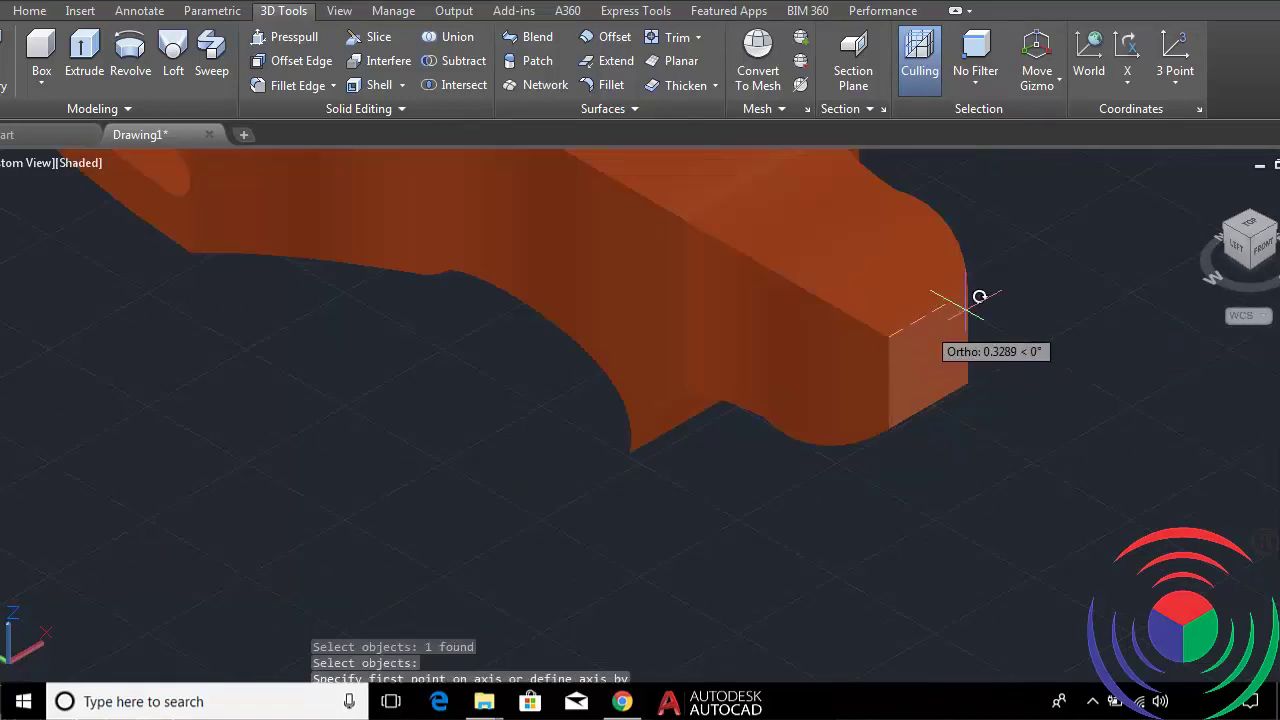
left_click(967, 291)
type("90")
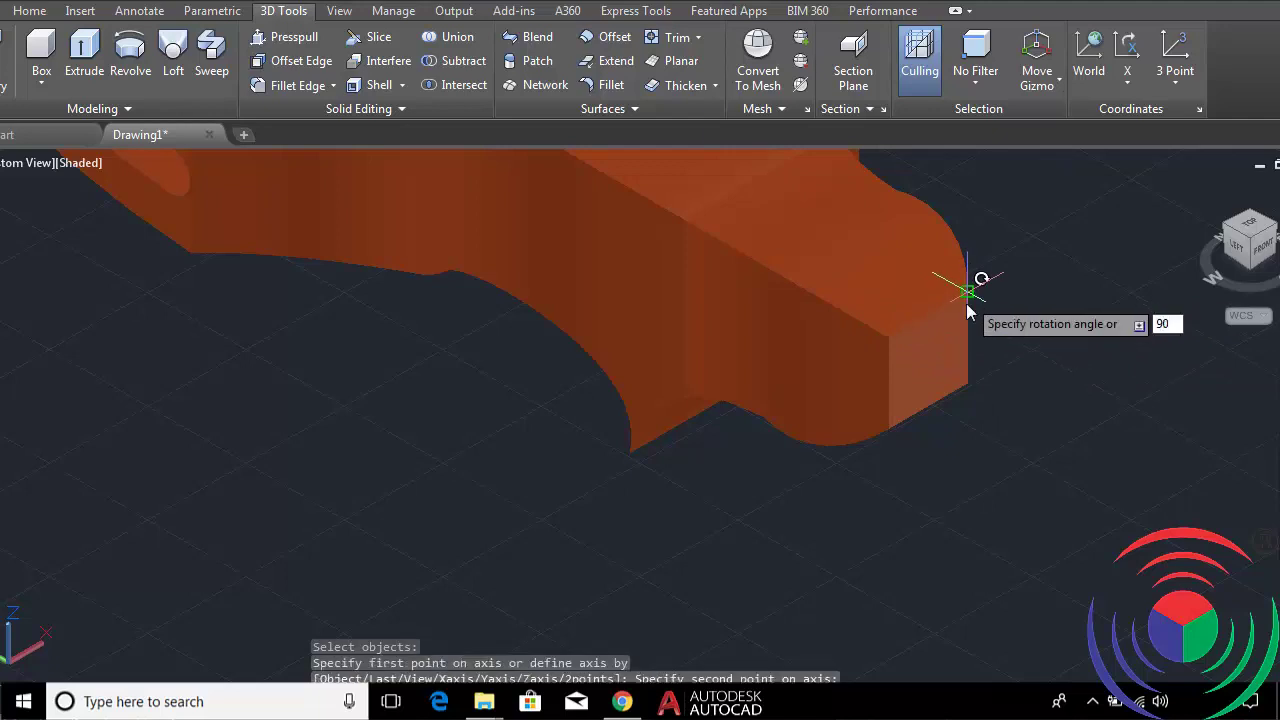
key("Return")
Switch to an isometric view of the rotated solid.
scroll(967, 291, "down", 3)
scroll(967, 291, "down", 2)
scroll(967, 295, "down", 2)
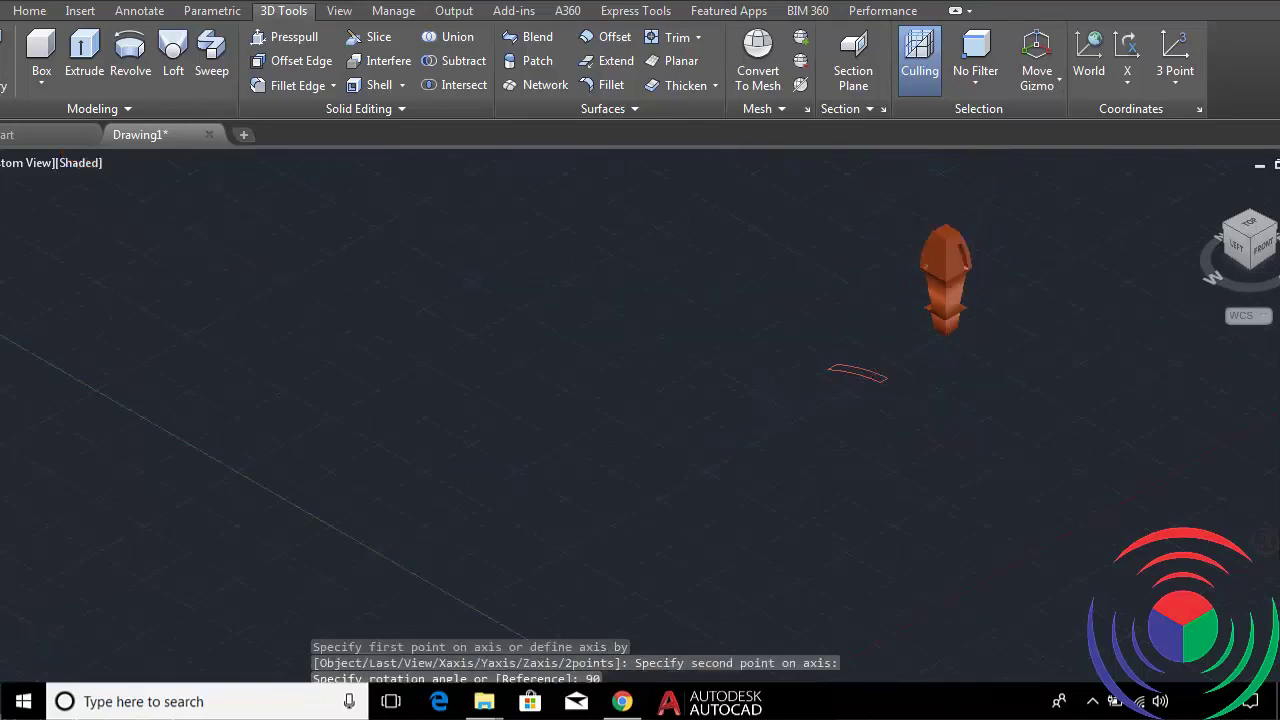
scroll(965, 320, "down", 1)
scroll(965, 328, "up", 3)
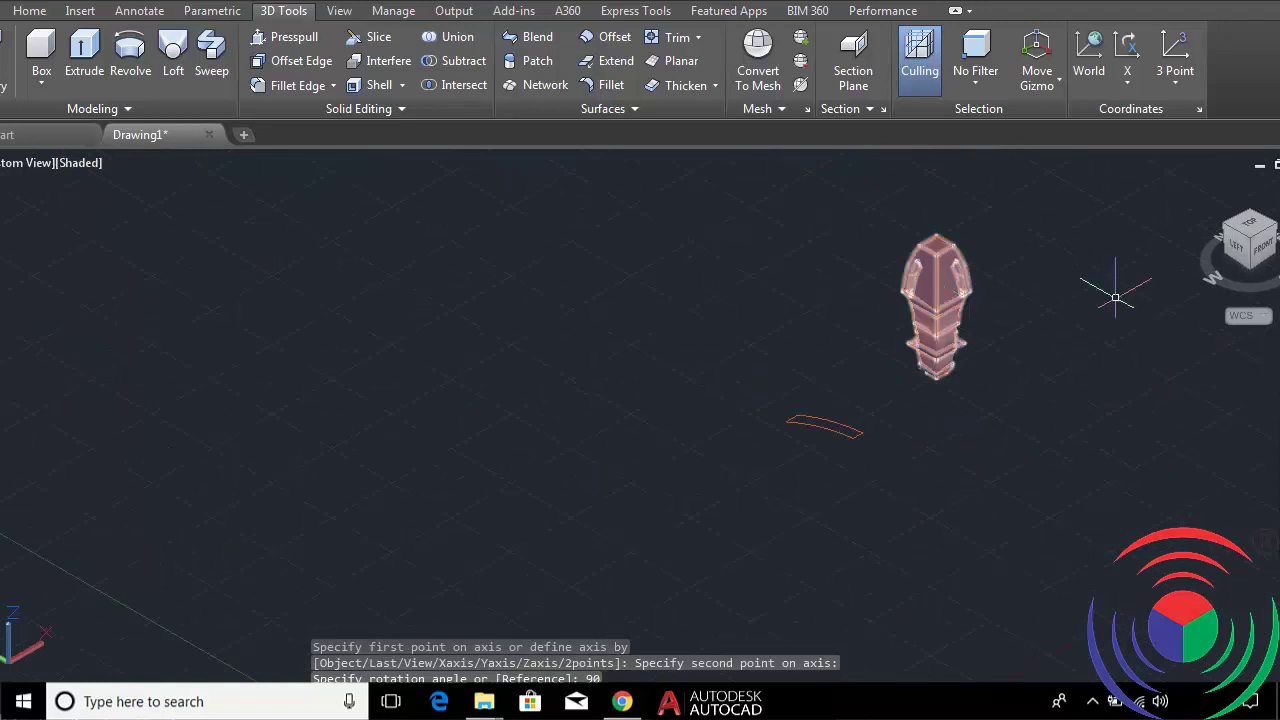
left_click(1250, 218)
scroll(545, 288, "up", 2)
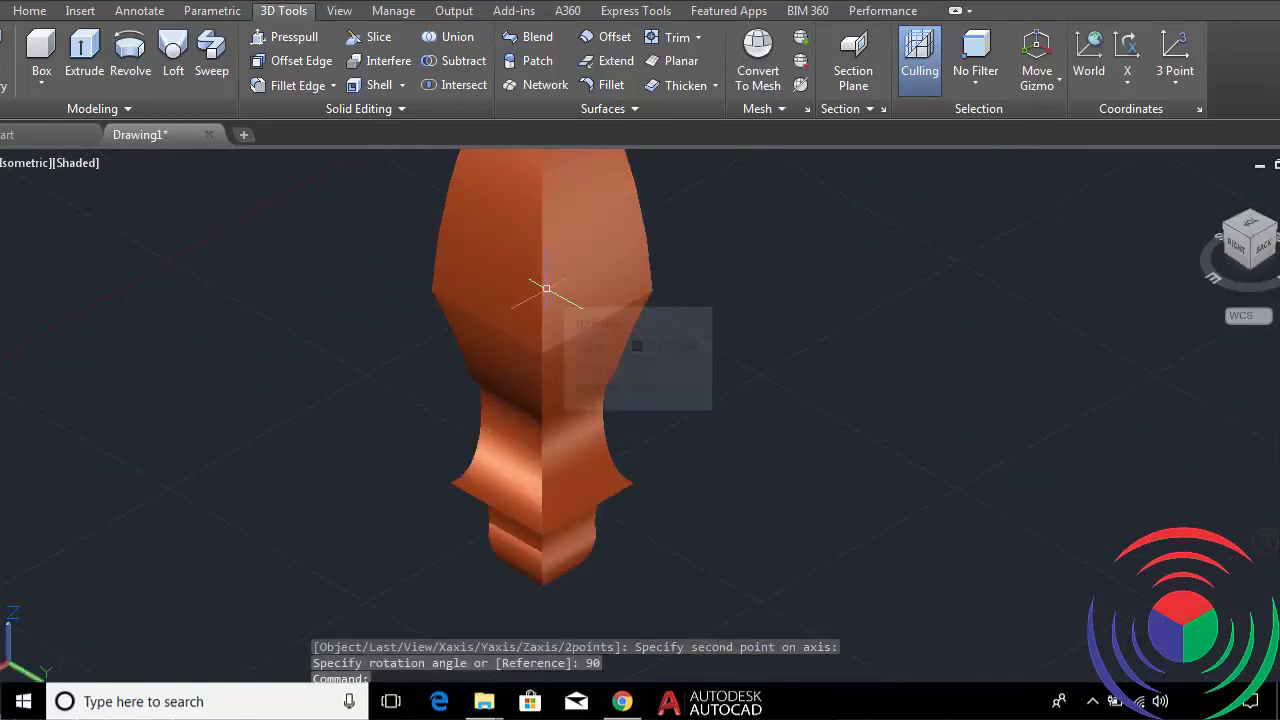
Undo the view change and pan the solid back into view.
scroll(634, 391, "down", 1)
scroll(640, 391, "down", 2)
scroll(608, 366, "up", 2)
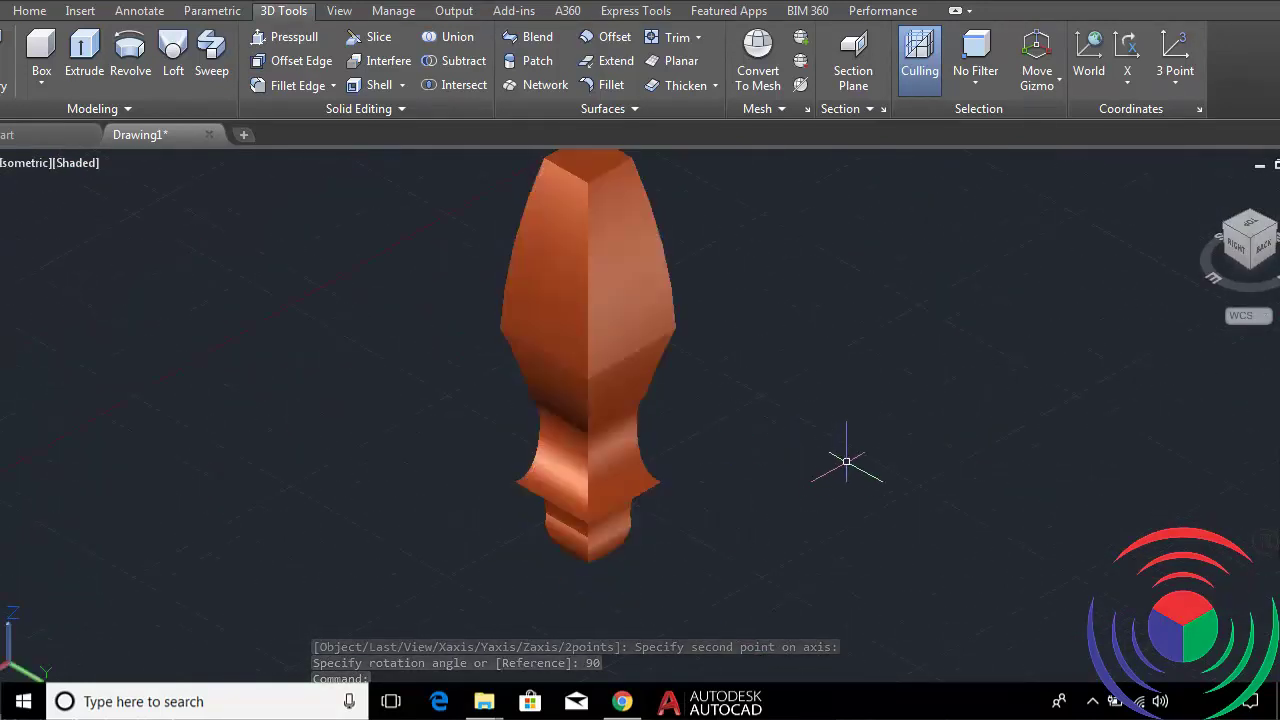
key("ctrl+z")
mouse_move(754, 374)
middle_mouse_down()
mouse_move(829, 191)
mouse_move(729, 200)
mouse_move(676, 314)
mouse_move(611, 257)
mouse_move(677, 209)
mouse_move(837, 231)
mouse_move(993, 303)
mouse_move(1037, 389)
mouse_move(663, 337)
mouse_move(670, 379)
mouse_move(709, 246)
mouse_move(674, 311)
mouse_move(609, 254)
mouse_move(677, 208)
mouse_move(837, 229)
mouse_move(991, 303)
mouse_move(1037, 386)
mouse_move(663, 337)
mouse_move(669, 374)
mouse_move(726, 394)
middle_mouse_up()
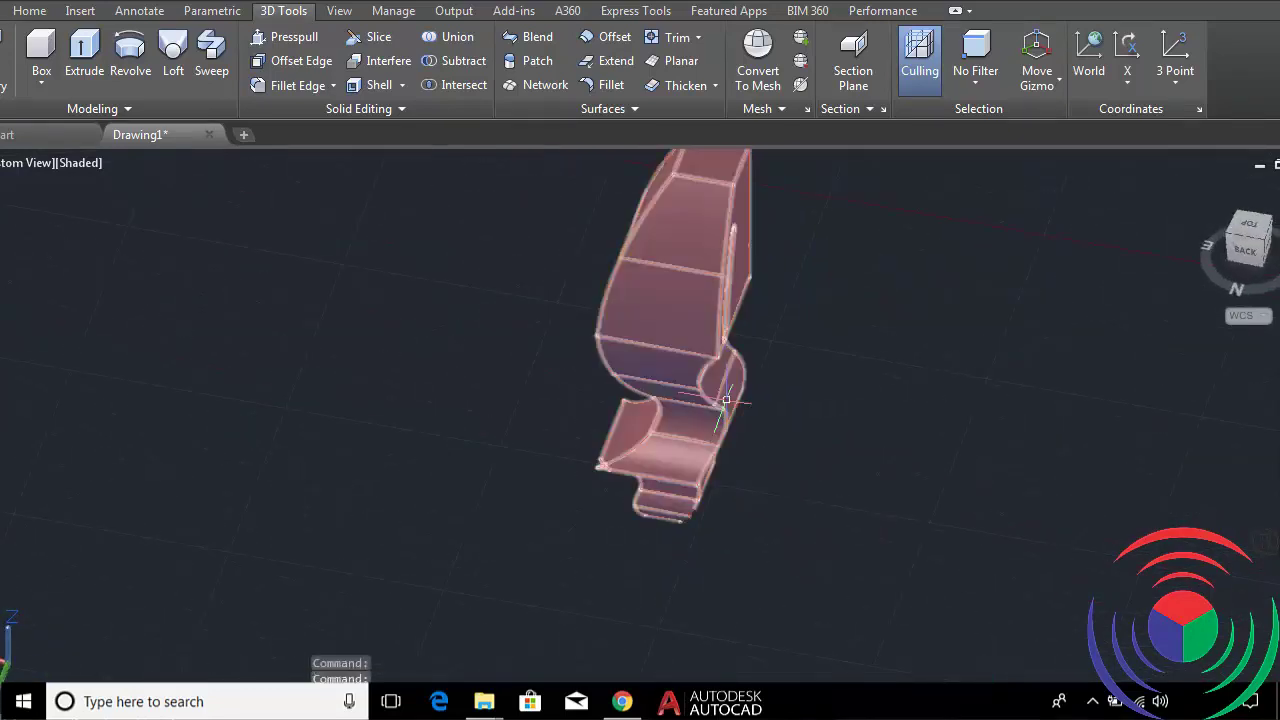
Turn the ViewCube to the solid's other side, then switch to the TOP view and zoom out.
mouse_move(1246, 240)
left_click(1263, 247)
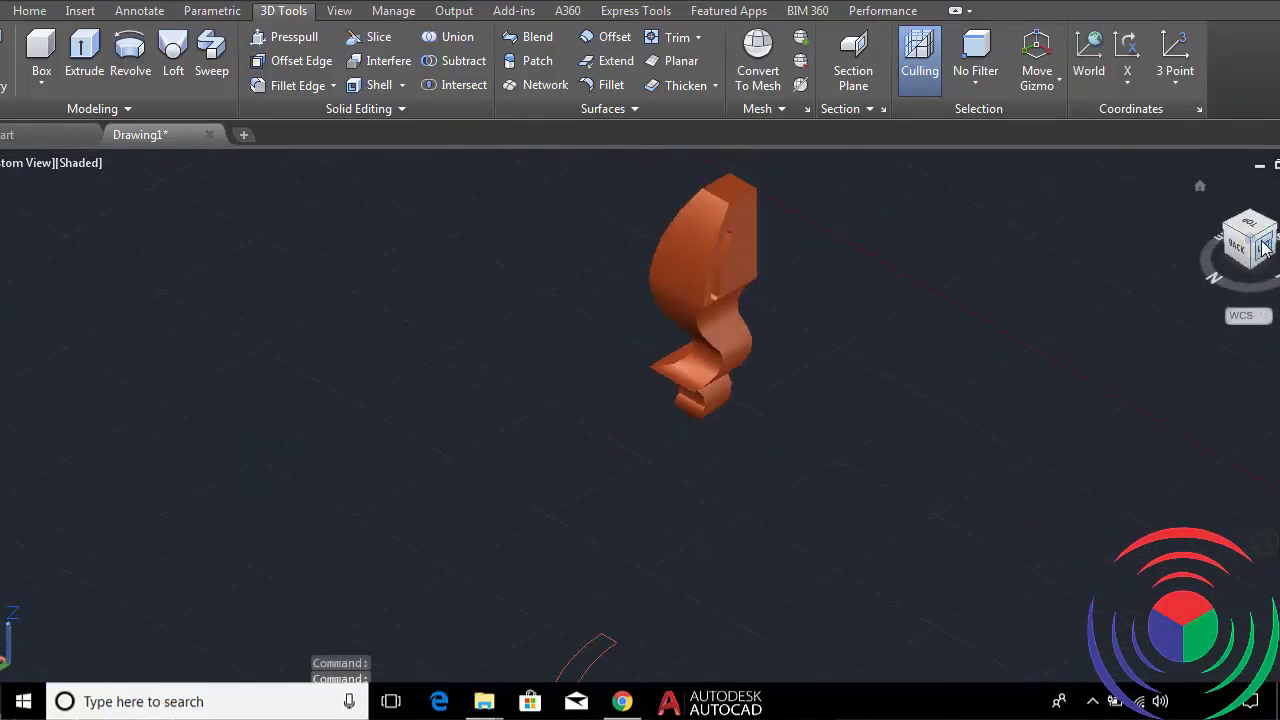
scroll(918, 302, "down", 2)
scroll(918, 302, "down", 2)
scroll(910, 315, "down", 1)
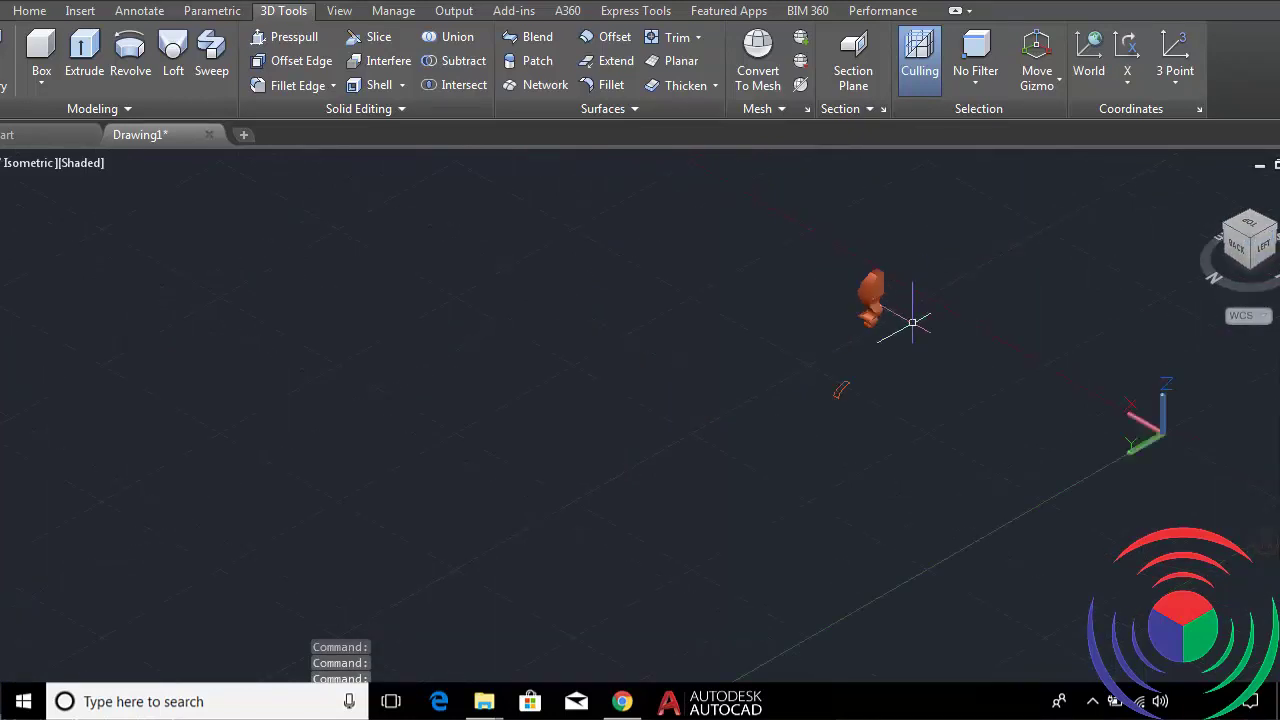
scroll(880, 363, "up", 2)
scroll(880, 363, "down", 2)
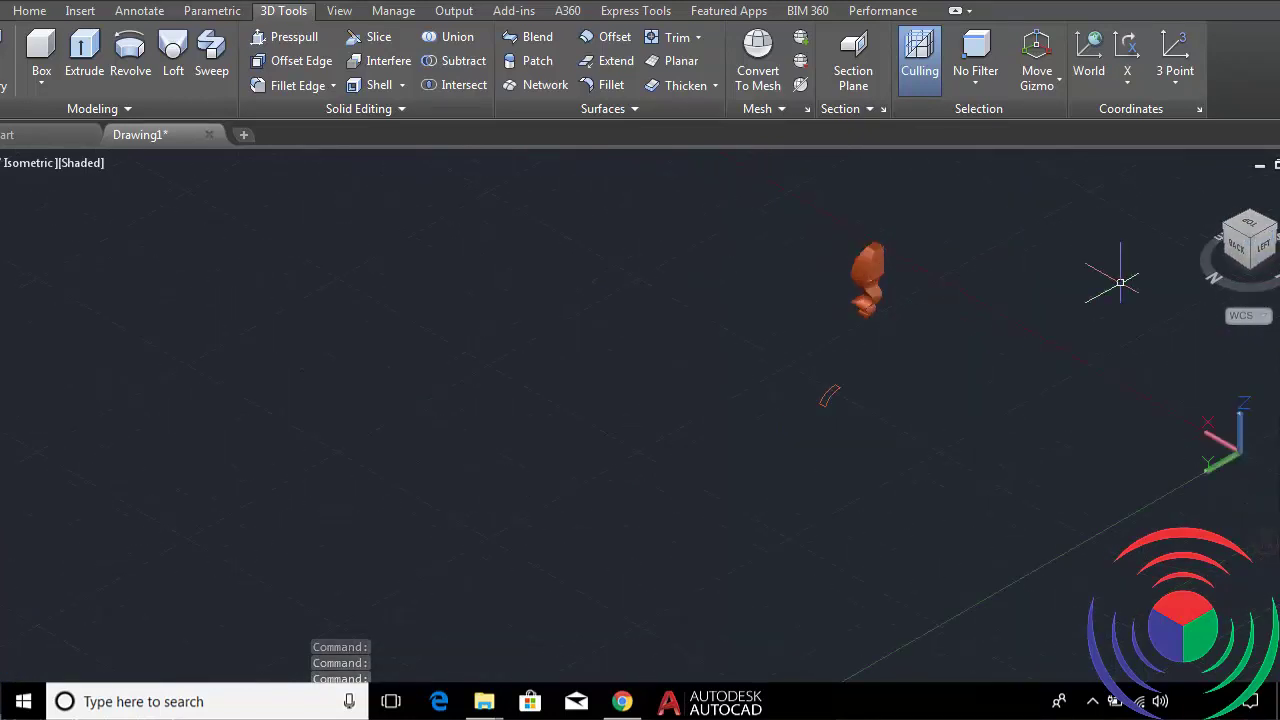
left_click(1248, 230)
scroll(583, 363, "down", 2)
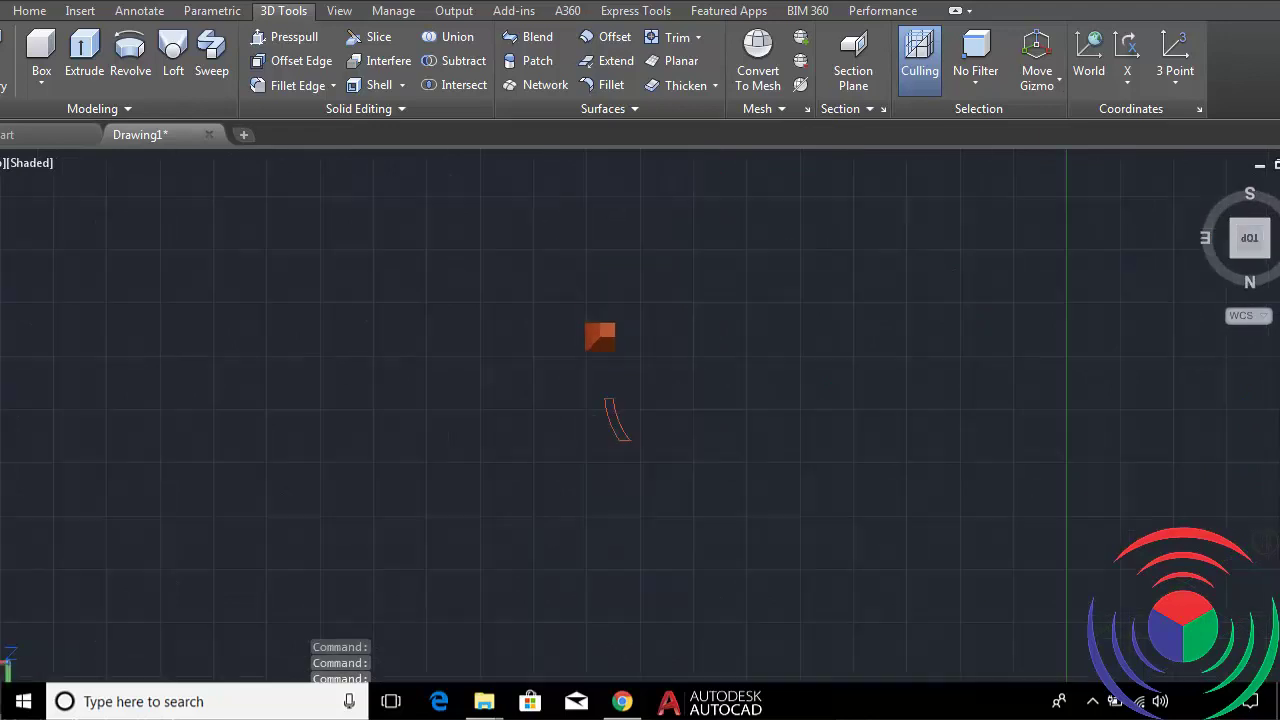
scroll(583, 363, "down", 1)
type("REC")
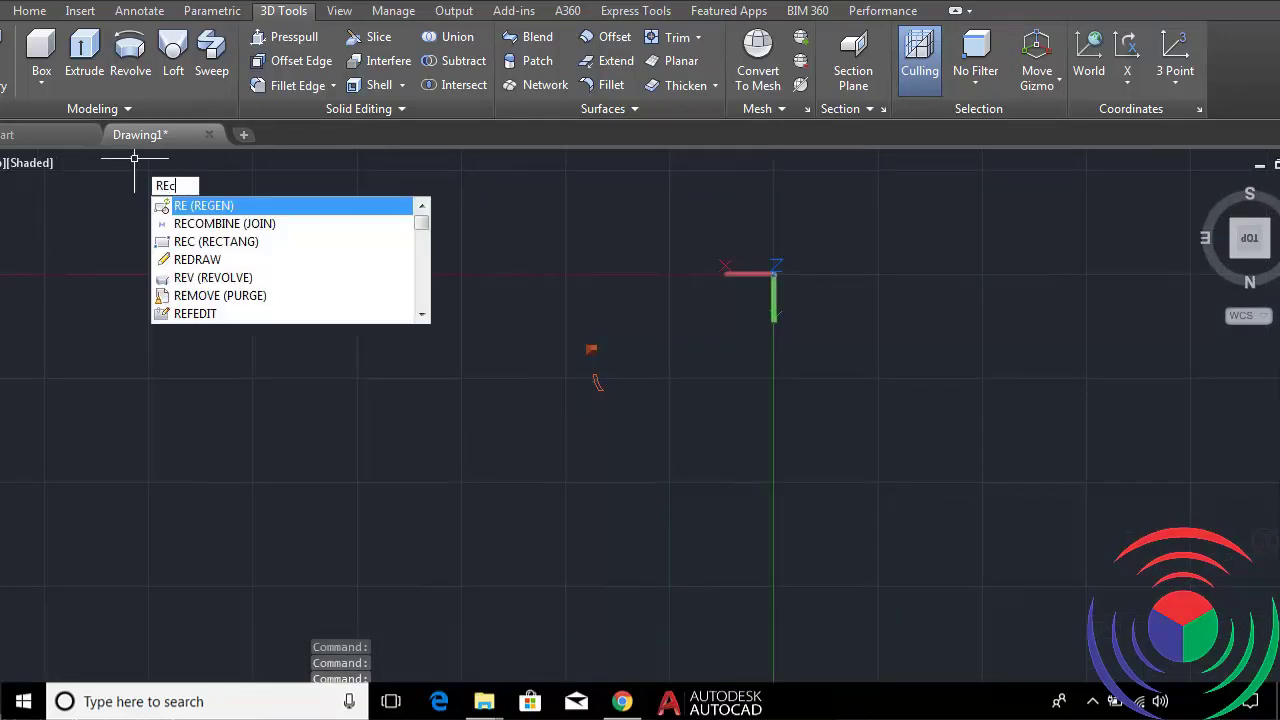
Draw a 60 × 10 rectangle to the left of the solid and zoom in on it.
key("Return")
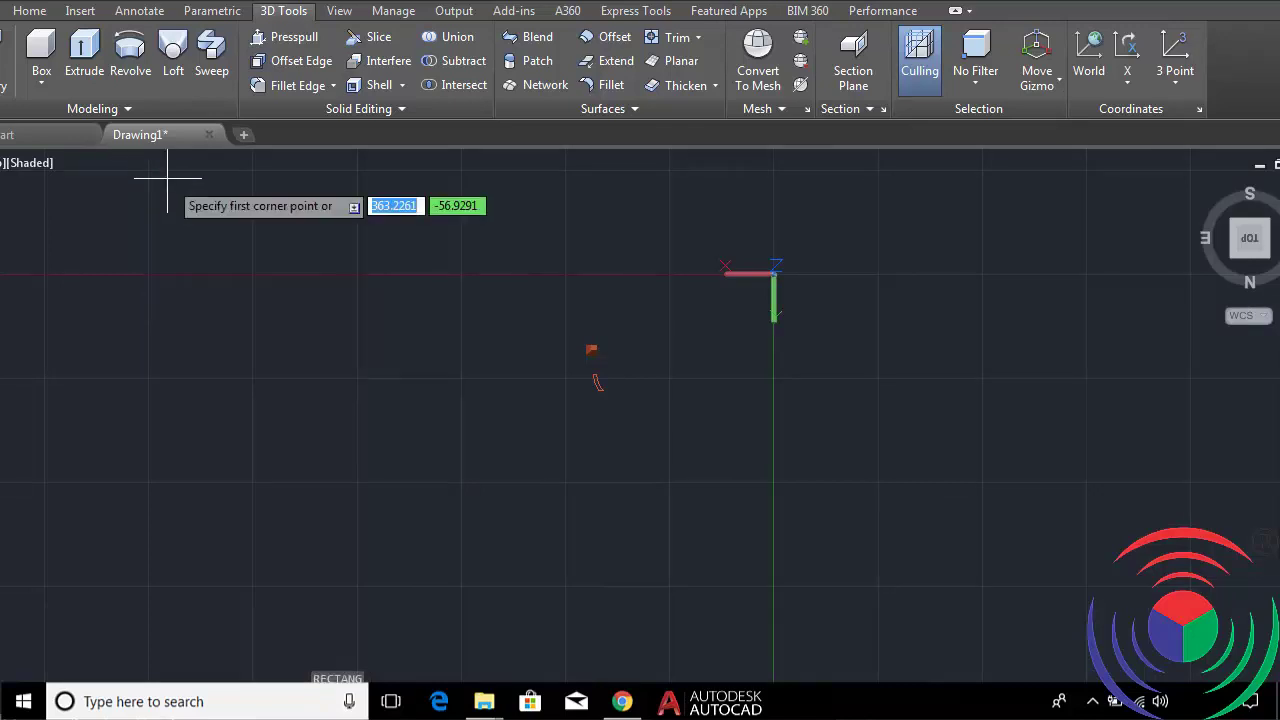
scroll(260, 310, "down", 2)
scroll(299, 414, "up", 2)
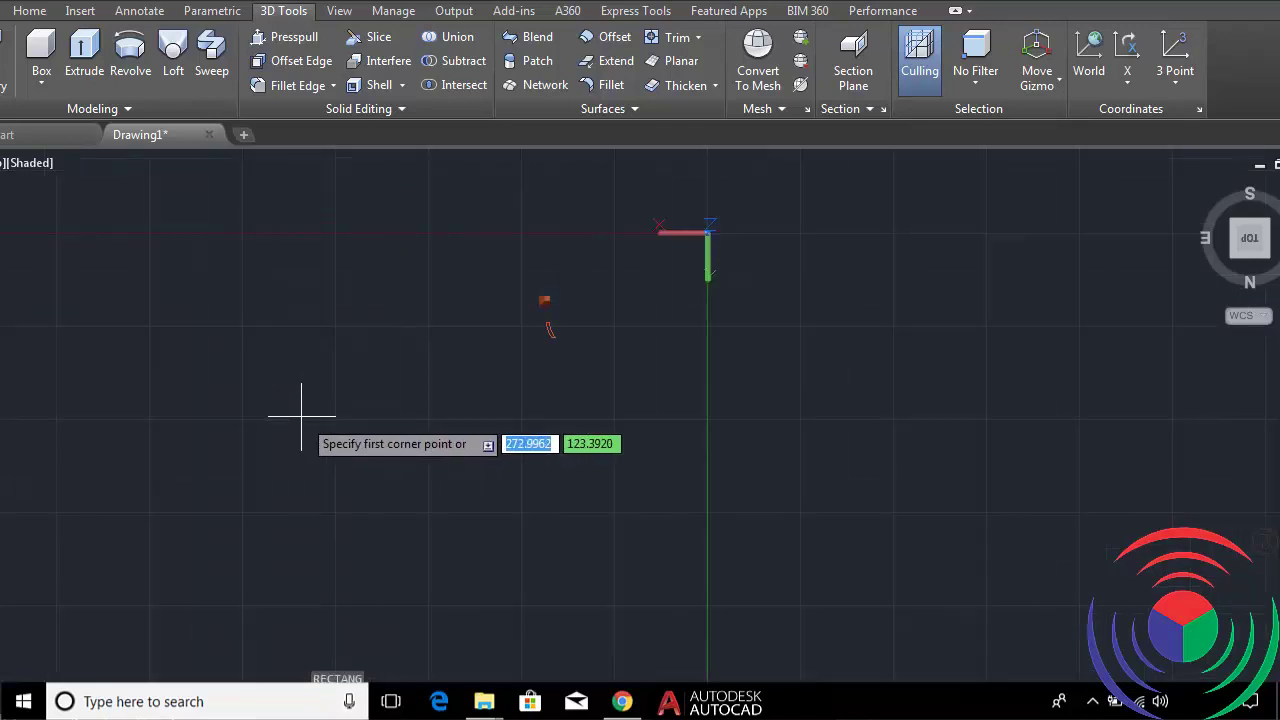
scroll(300, 418, "up", 2)
left_click(346, 422)
type("60")
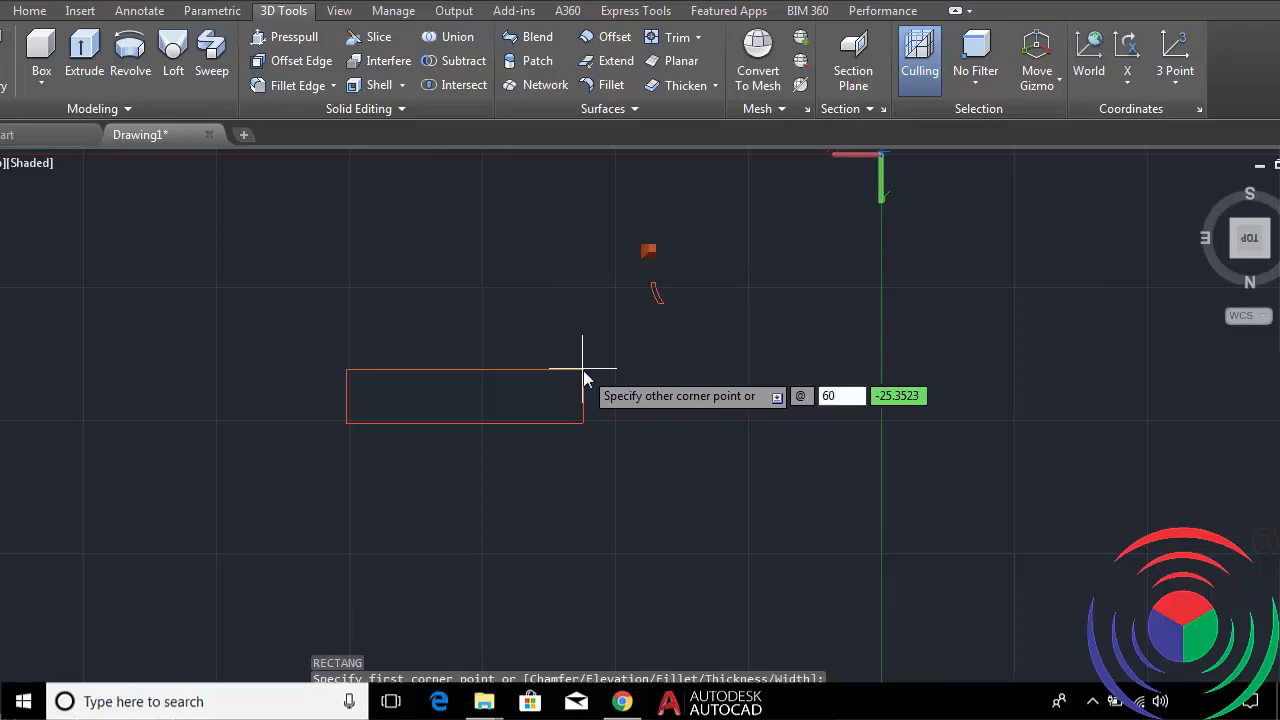
key("Tab")
type("10")
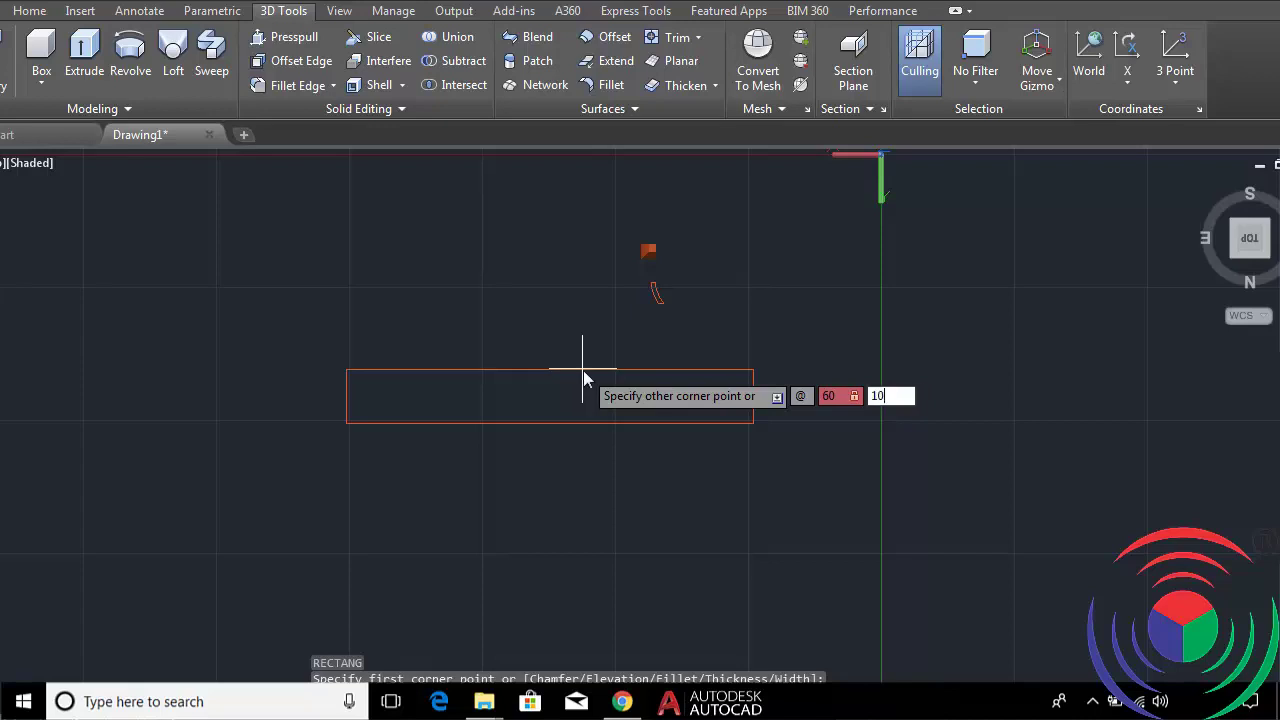
key("Return")
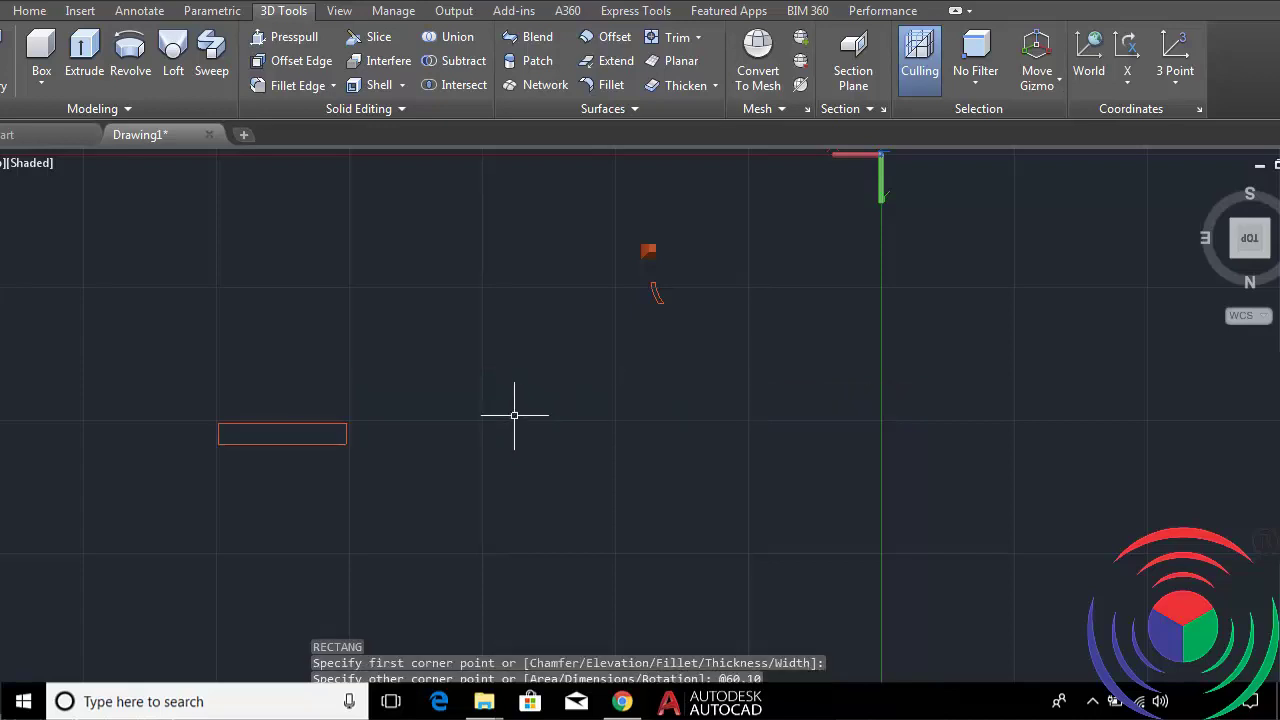
scroll(245, 433, "up", 5)
scroll(223, 451, "up", 2)
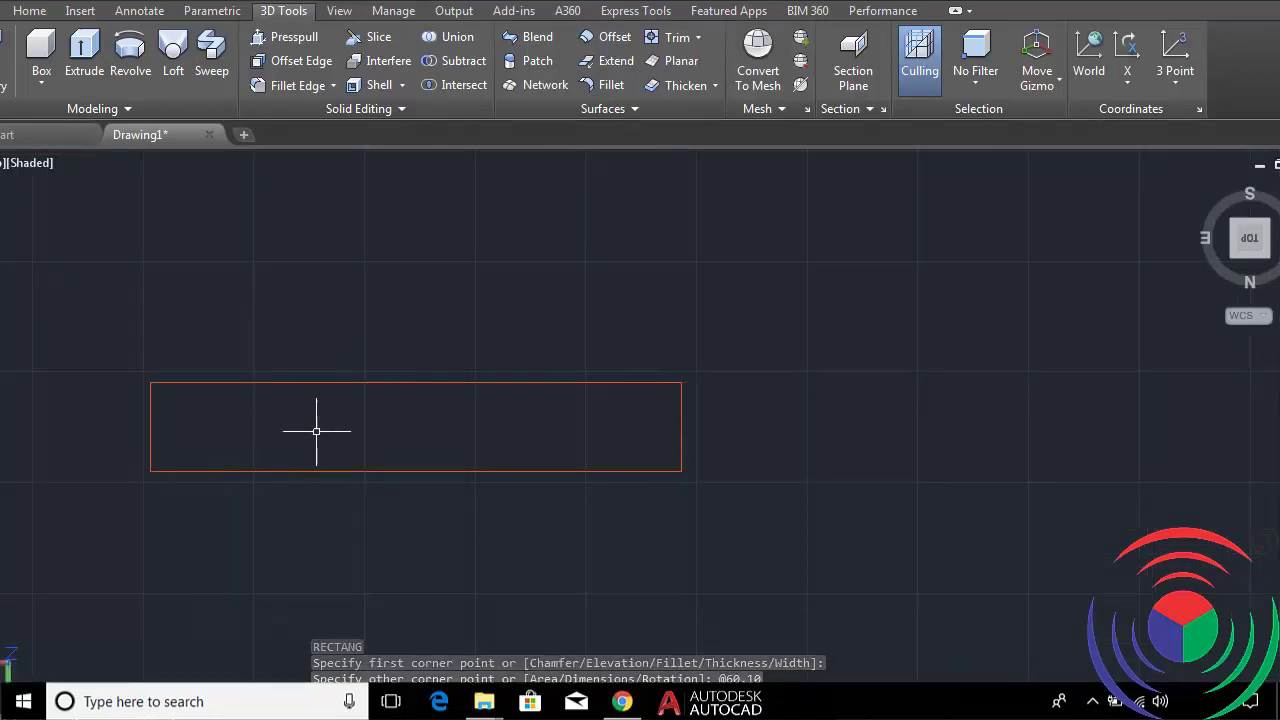
left_click(30, 11)
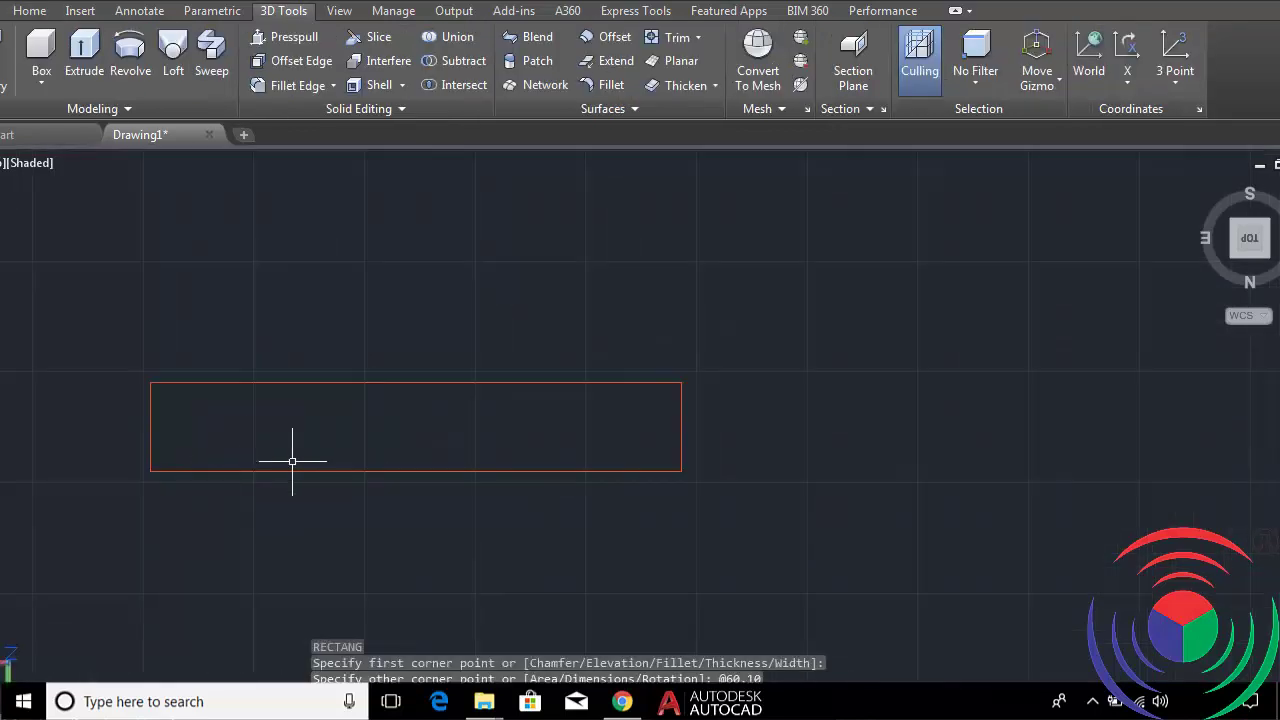
left_click(29, 10)
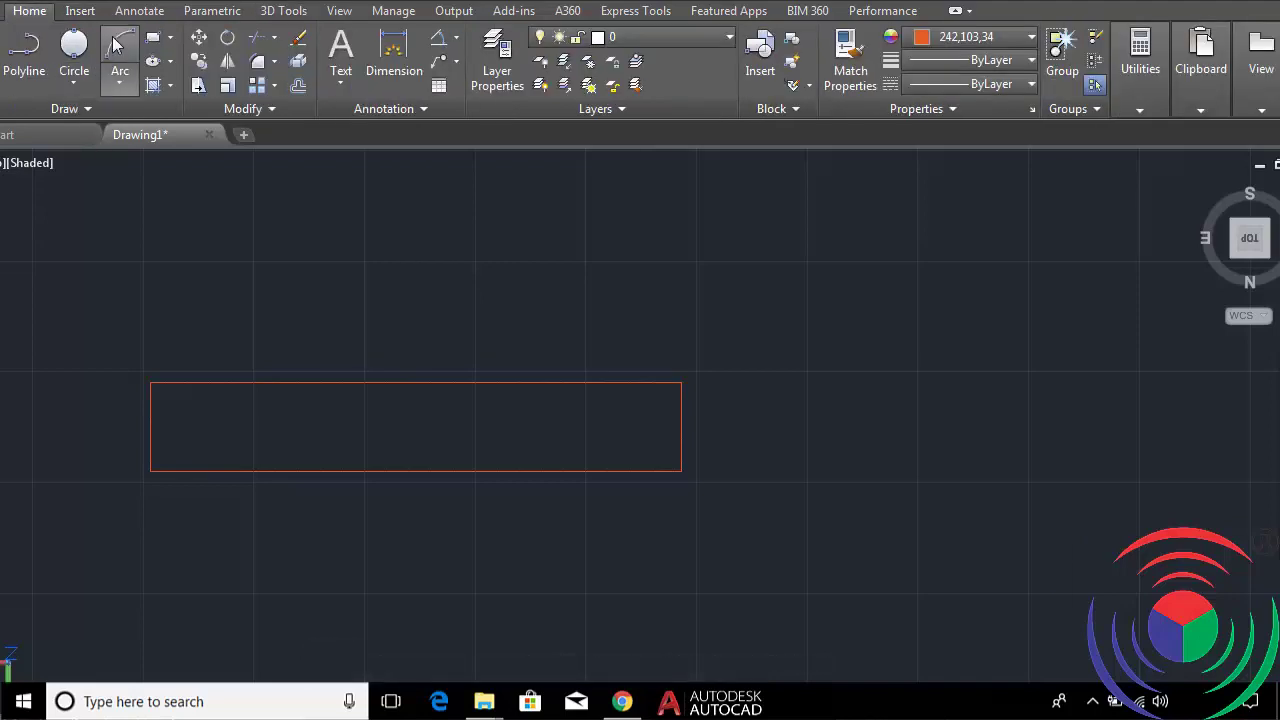
Draw a vertical polyline from the rectangle's top-edge midpoint to its bottom-edge midpoint.
left_click(117, 44)
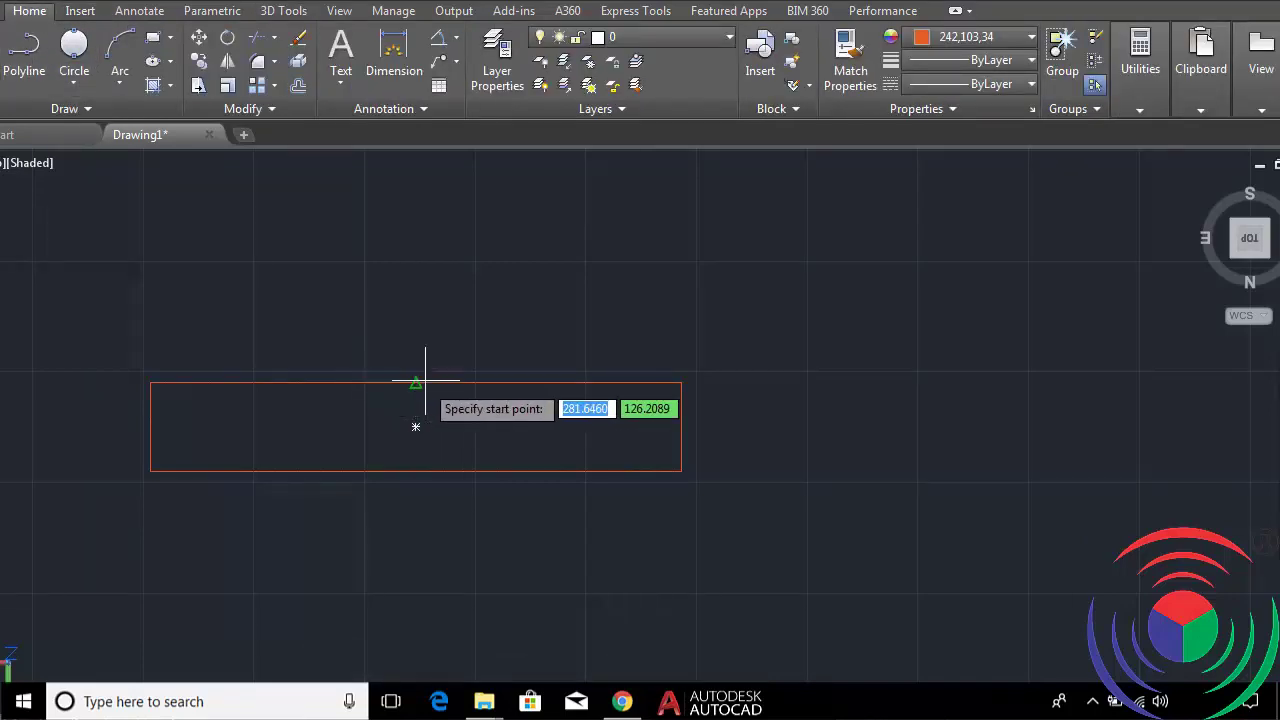
left_click(420, 381)
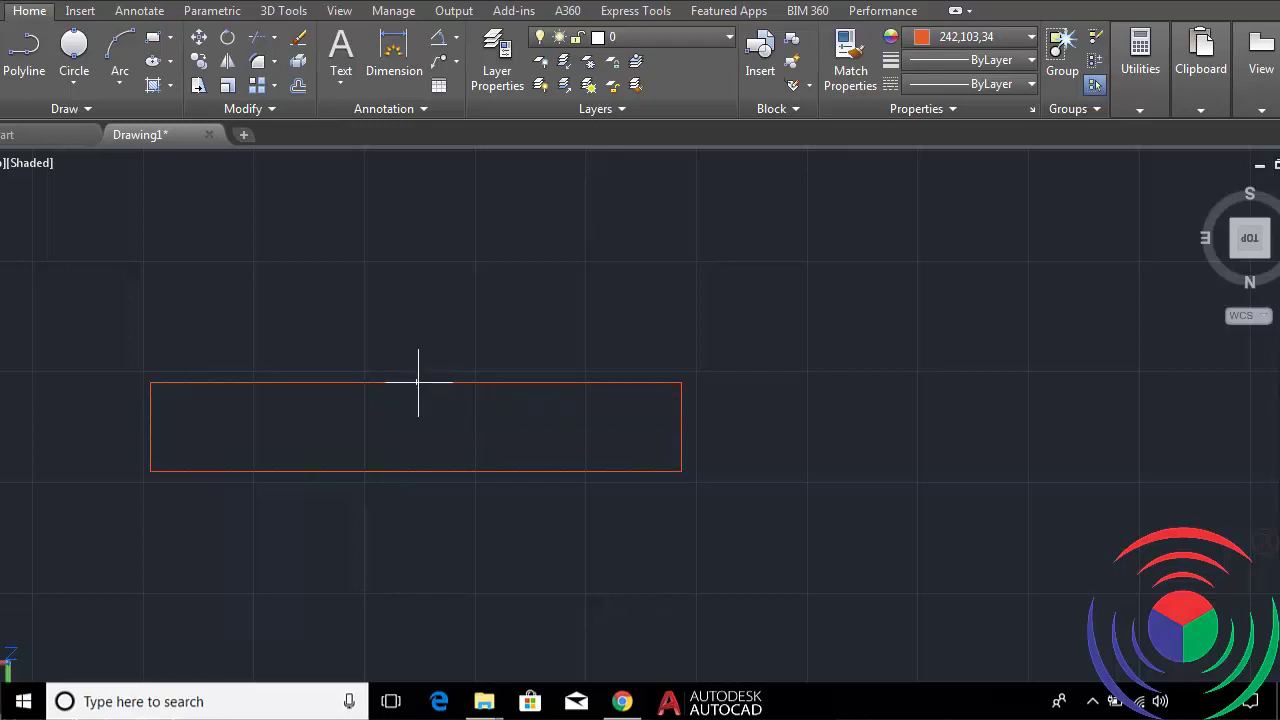
left_click(416, 471)
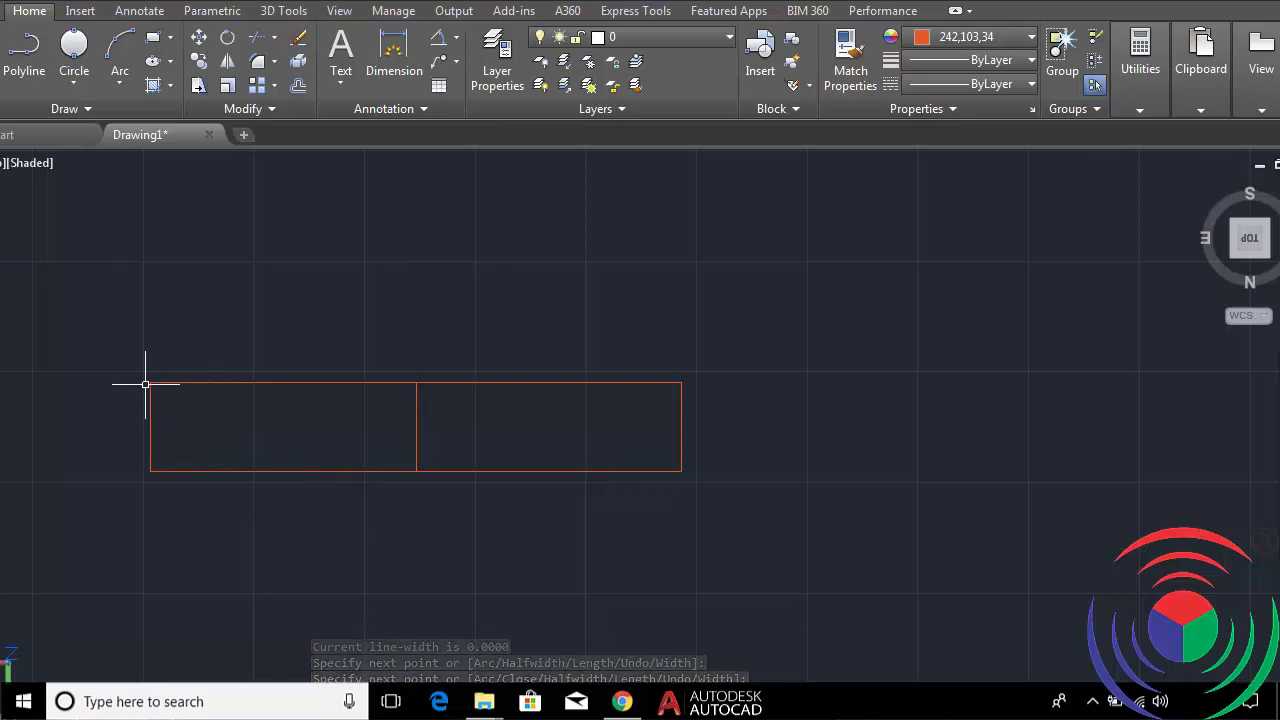
type("SPL")
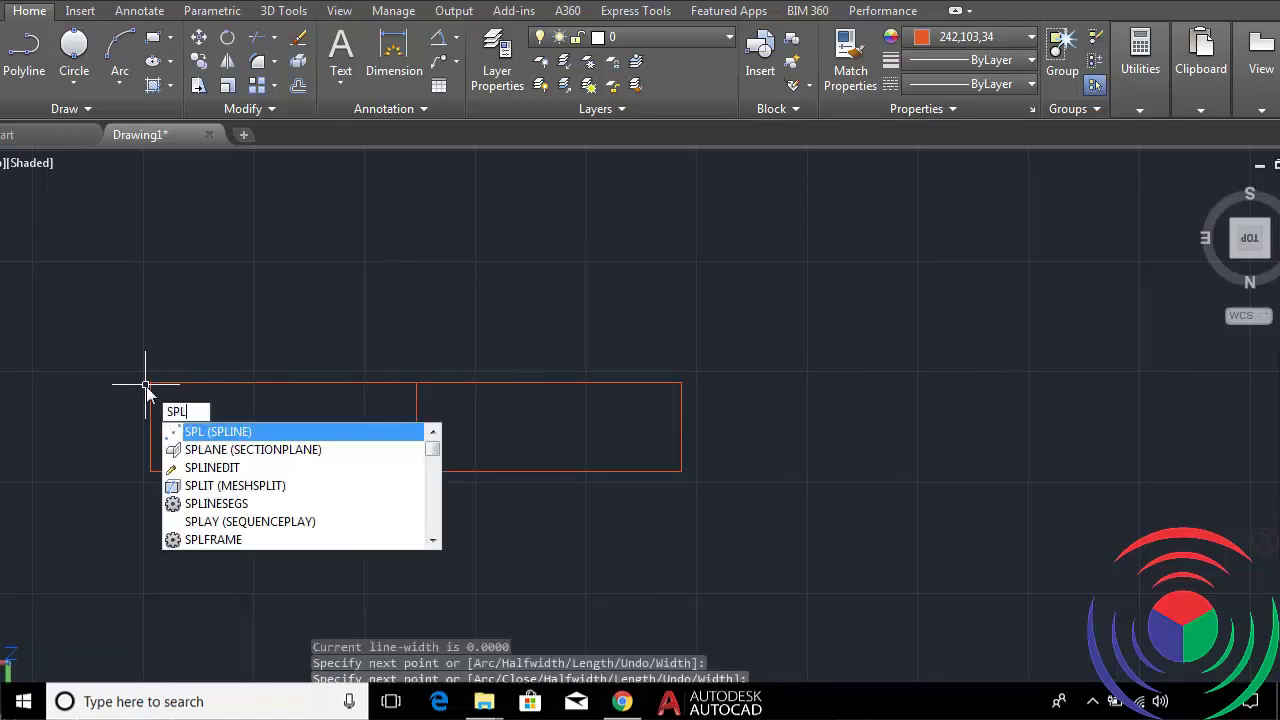
key("Escape")
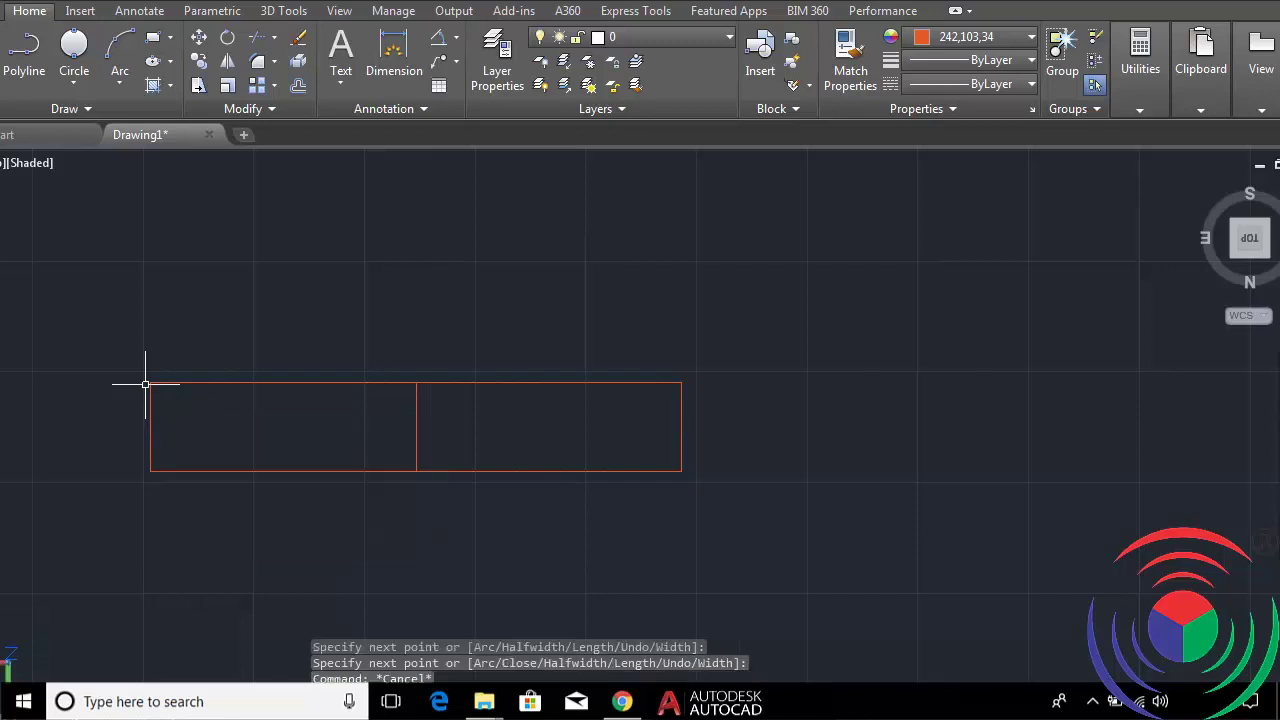
Draw a vertical line 2 units in from the rectangle's left end.
scroll(179, 428, "up", 2)
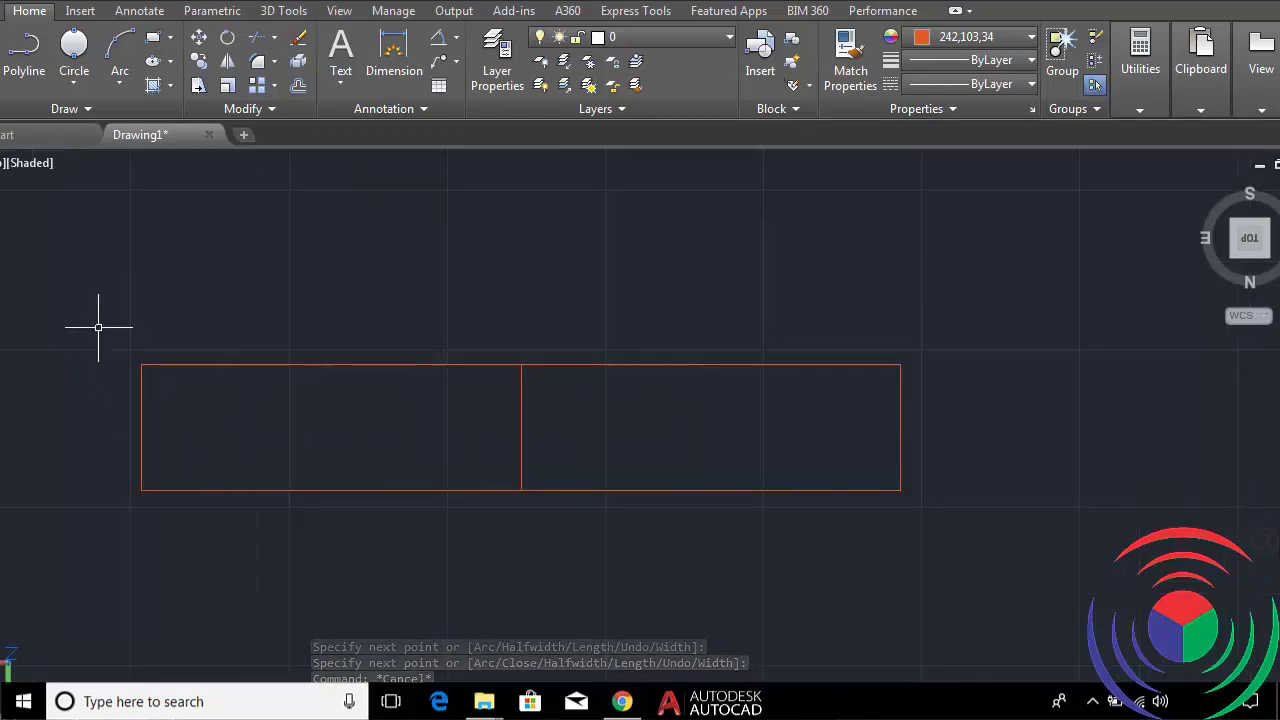
left_click(24, 50)
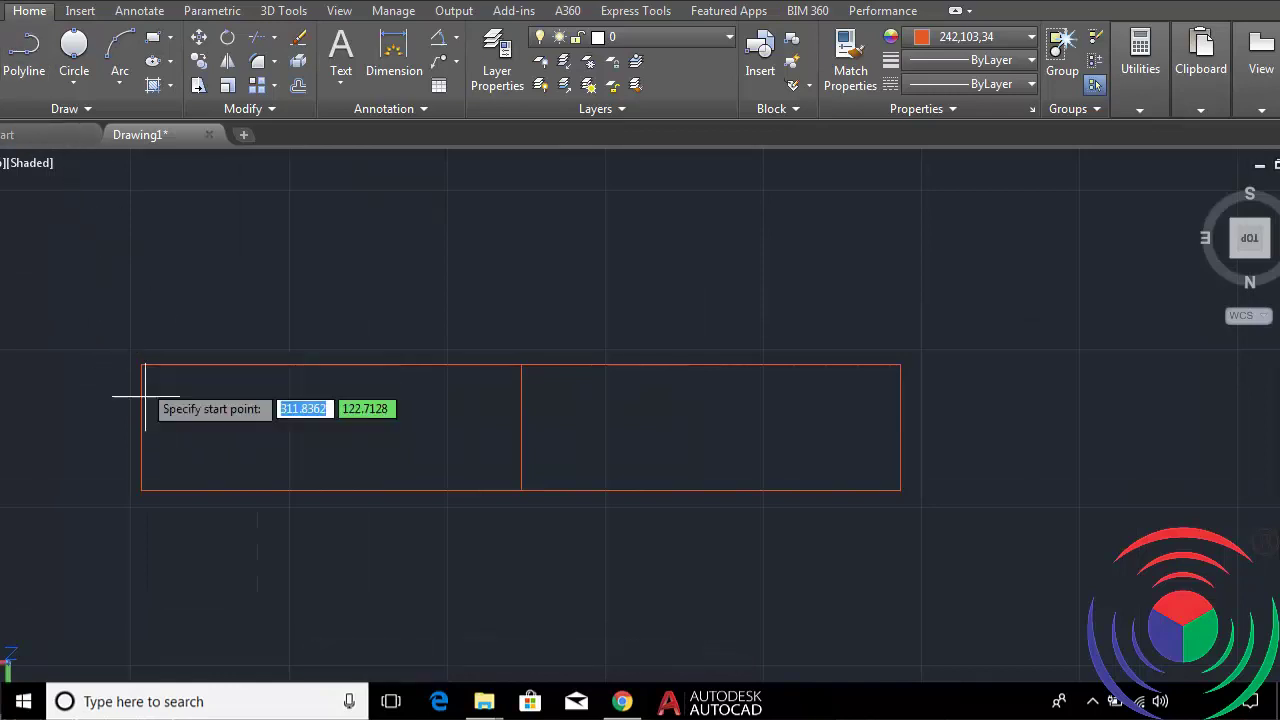
left_click(141, 364)
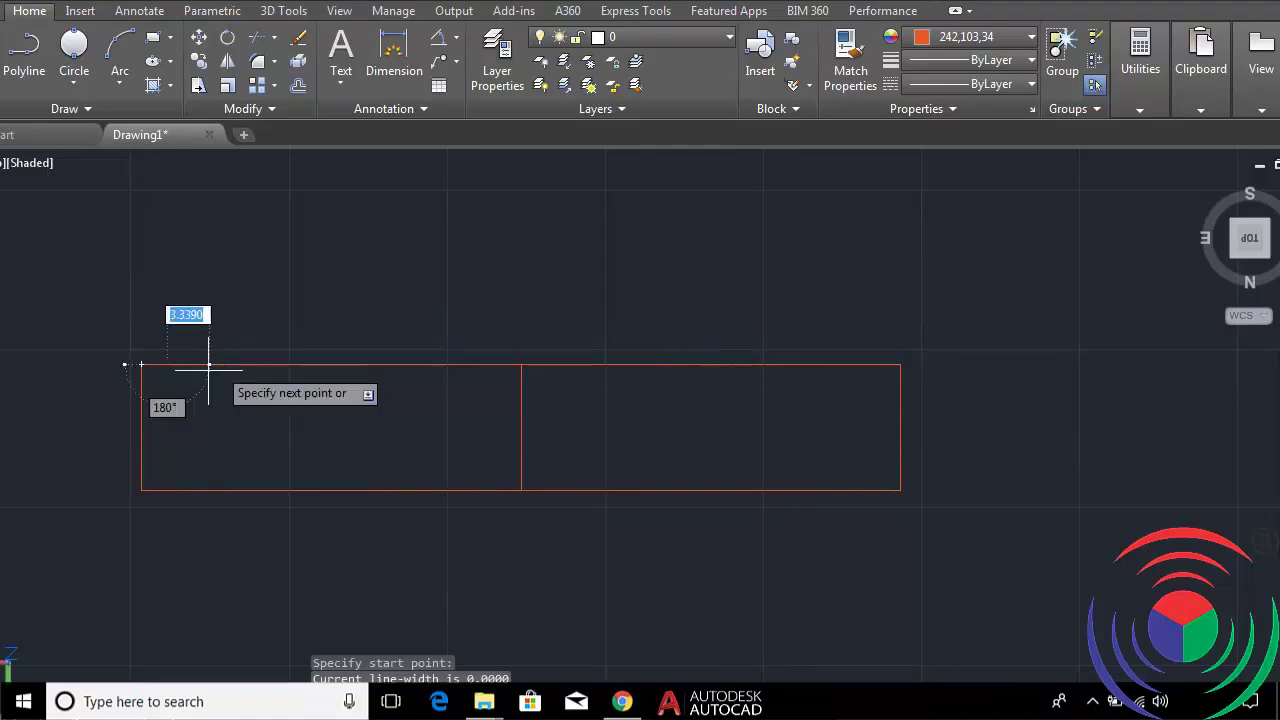
key("Return")
key("Return")
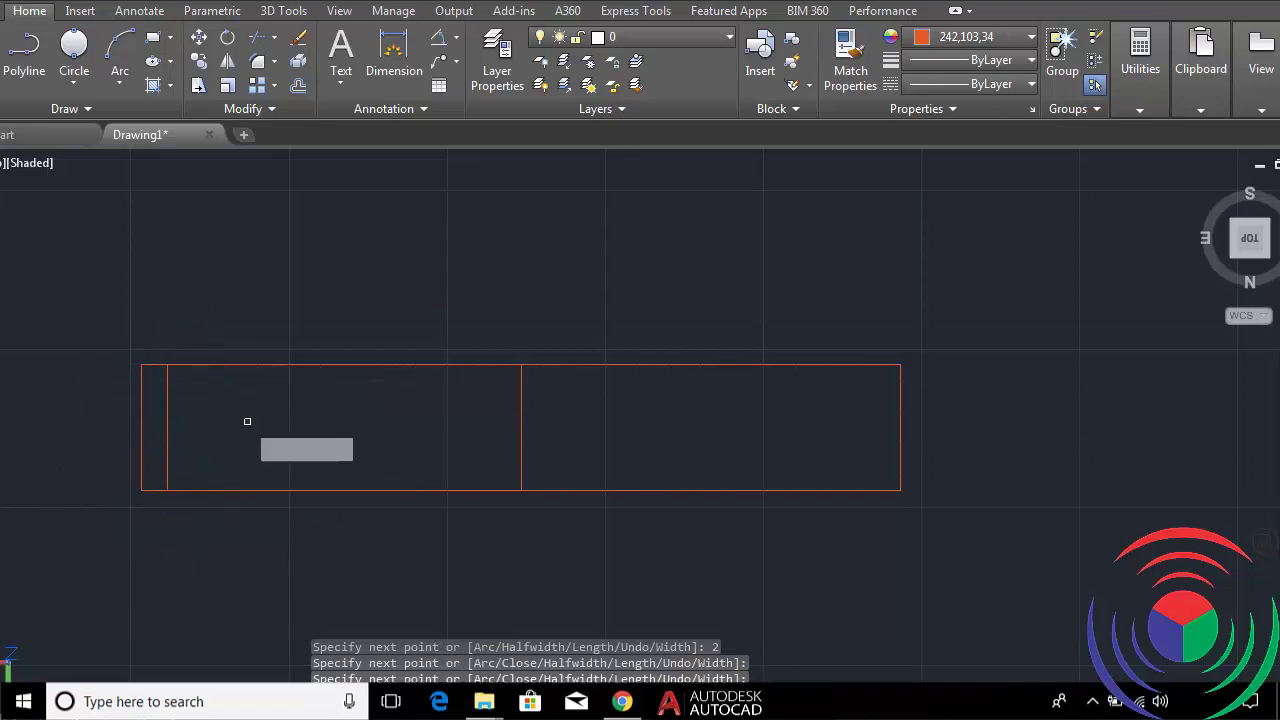
type("mi")
key("Return")
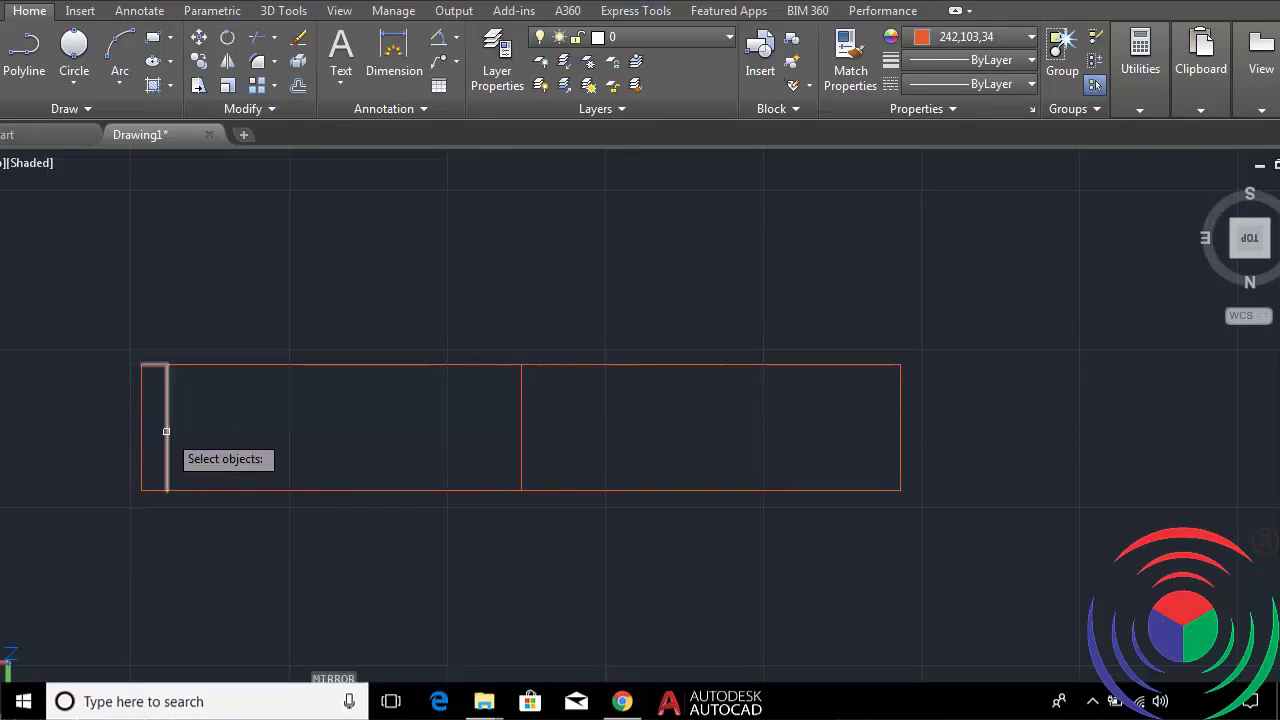
left_click(166, 431)
key("Return")
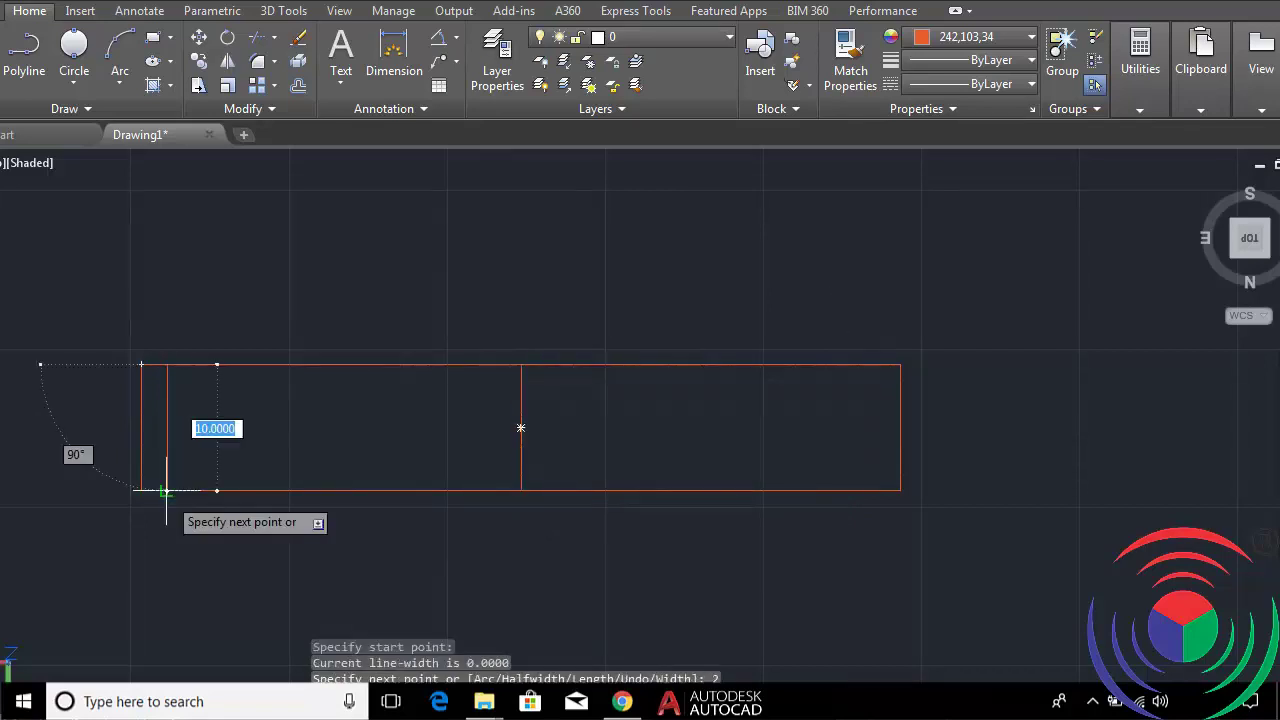
left_click(166, 490)
key("Return")
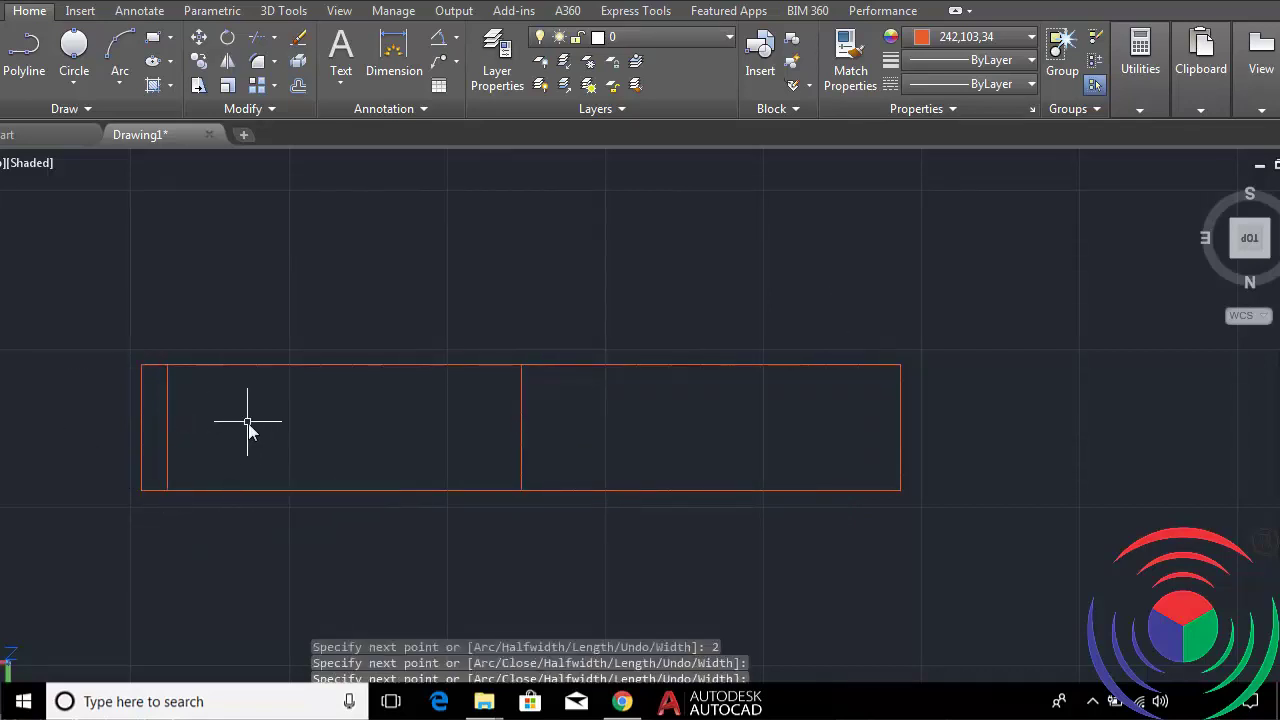
Mirror the left-end line about the central midline, keeping the original.
type("mi")
key("Return")
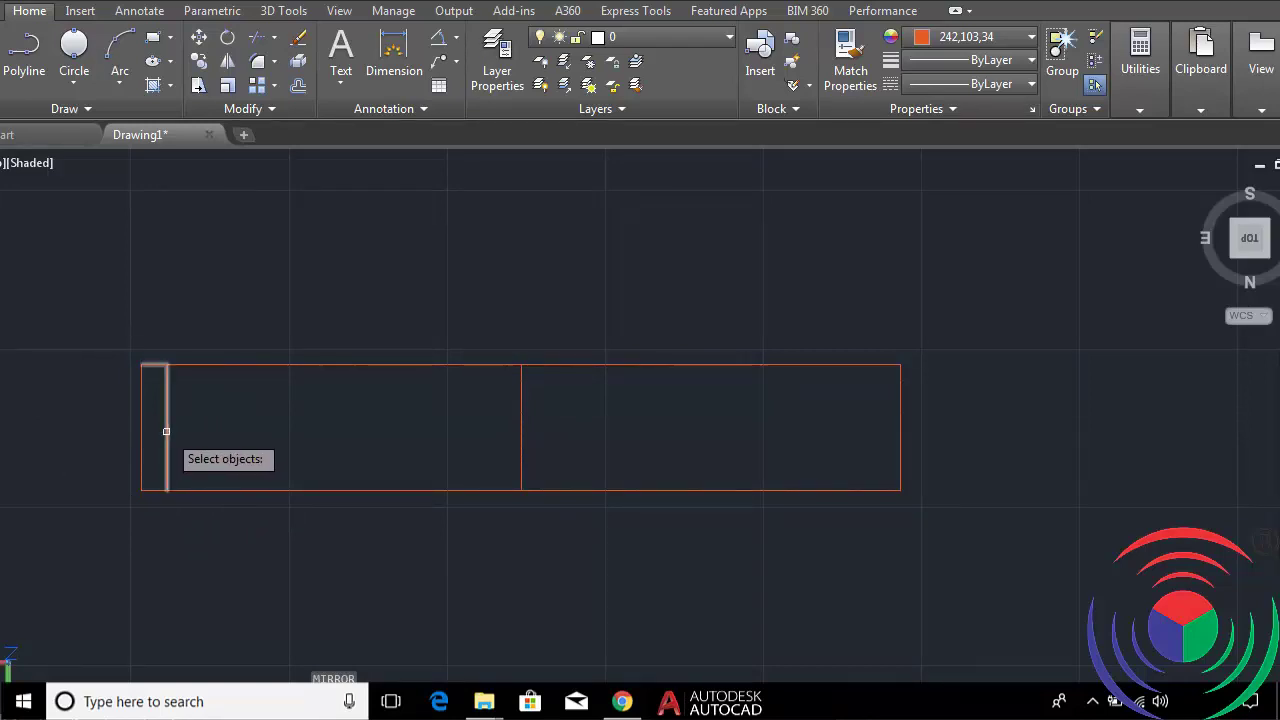
left_click(166, 431)
key("Return")
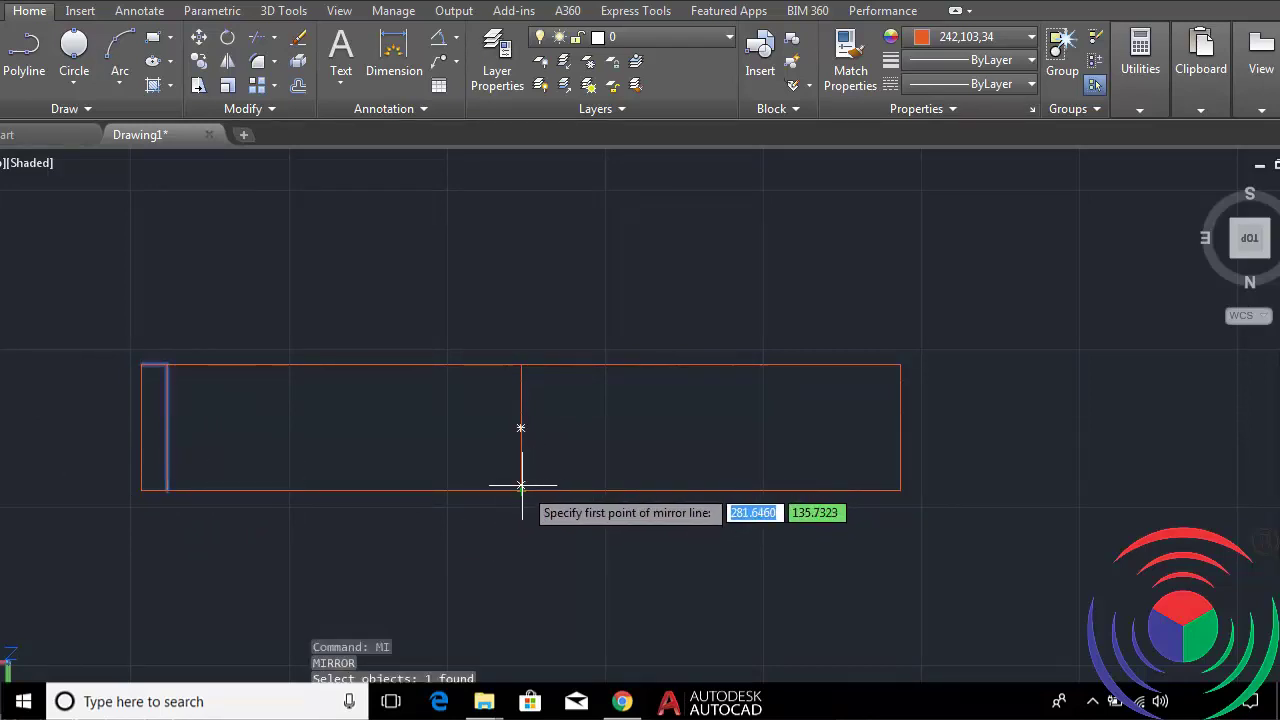
left_click(520, 490)
left_click(520, 365)
type("SP")
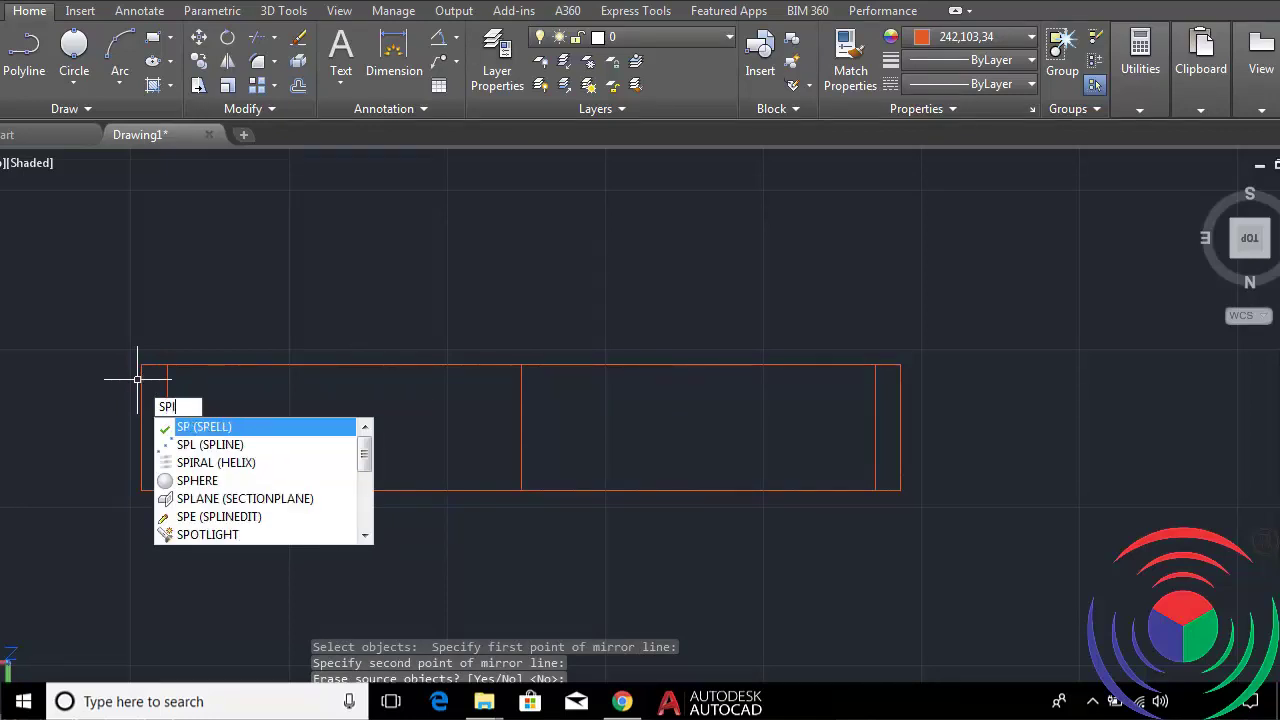
Begin a spline command, then cancel it.
type("l")
key("Return")
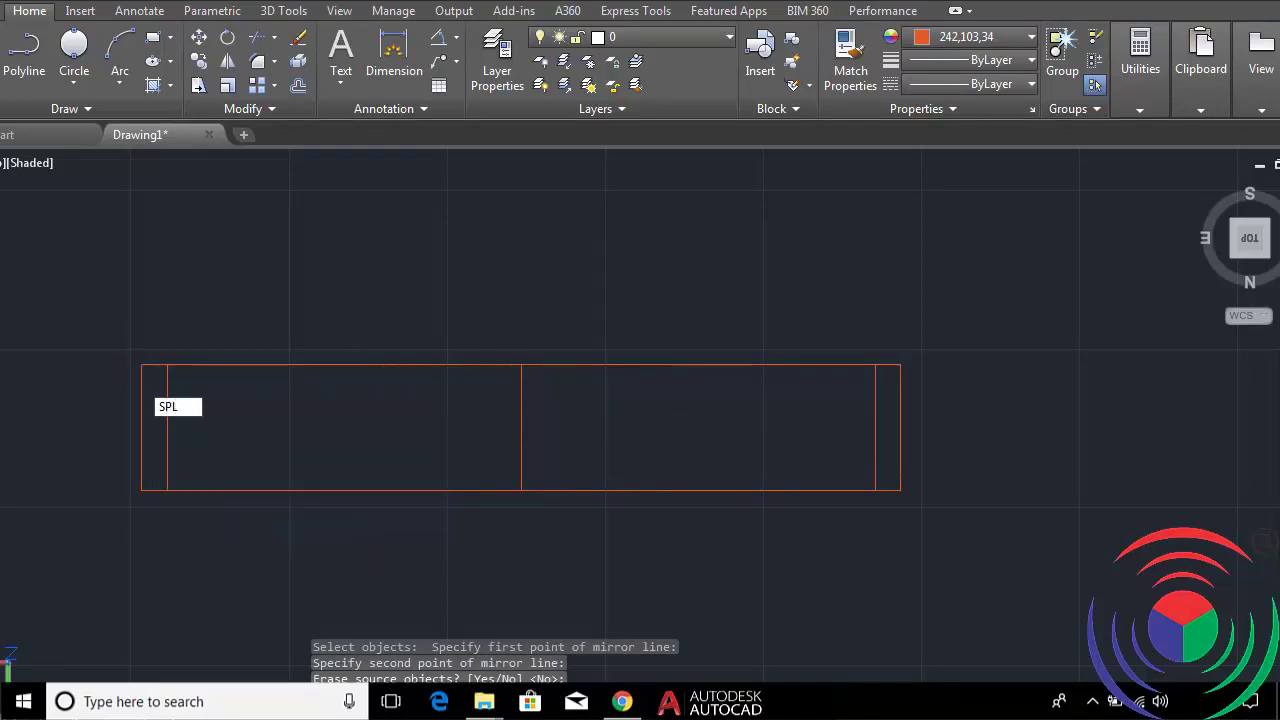
scroll(125, 455, "up", 1)
scroll(213, 467, "up", 1)
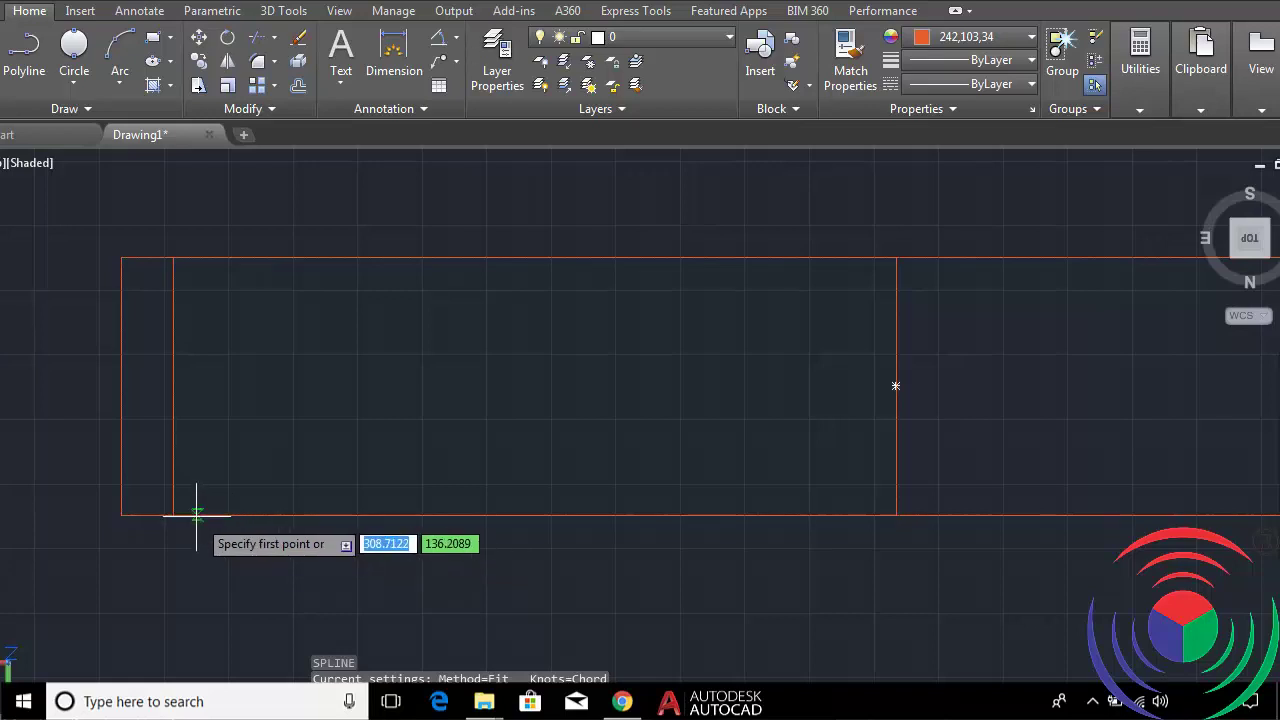
scroll(160, 466, "down", 2)
scroll(118, 455, "up", 1)
scroll(221, 480, "up", 1)
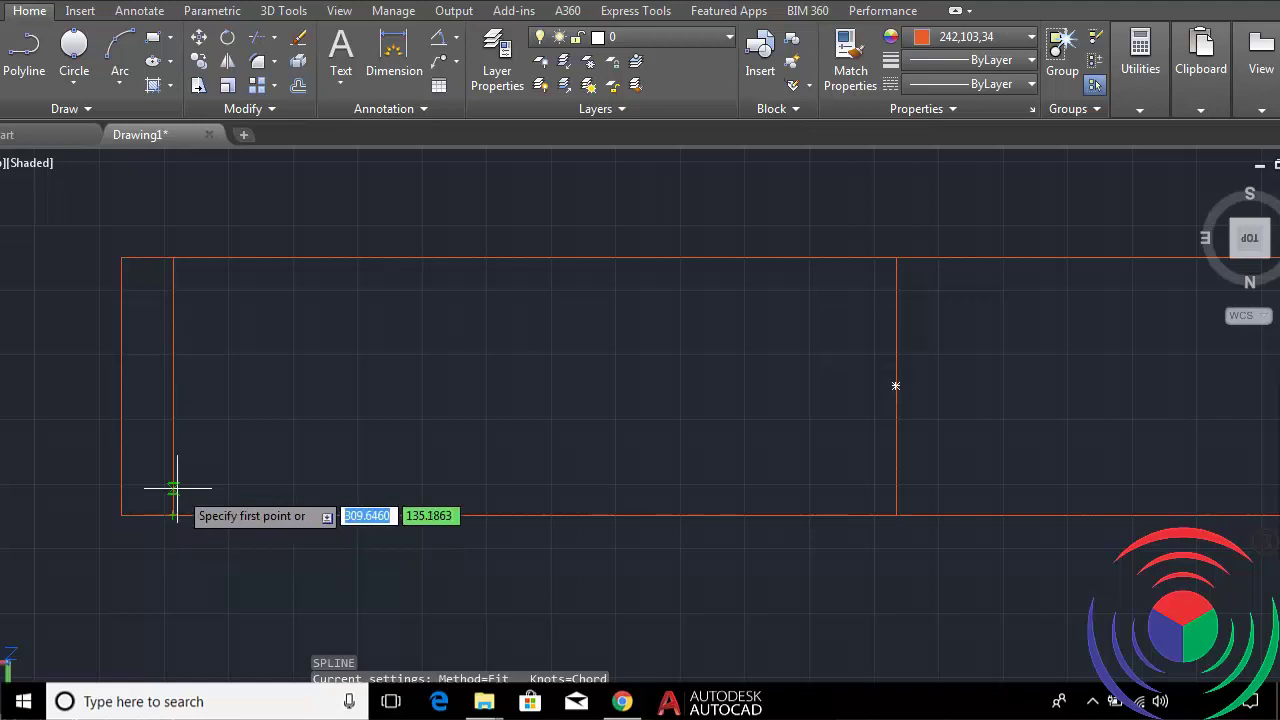
key("Escape")
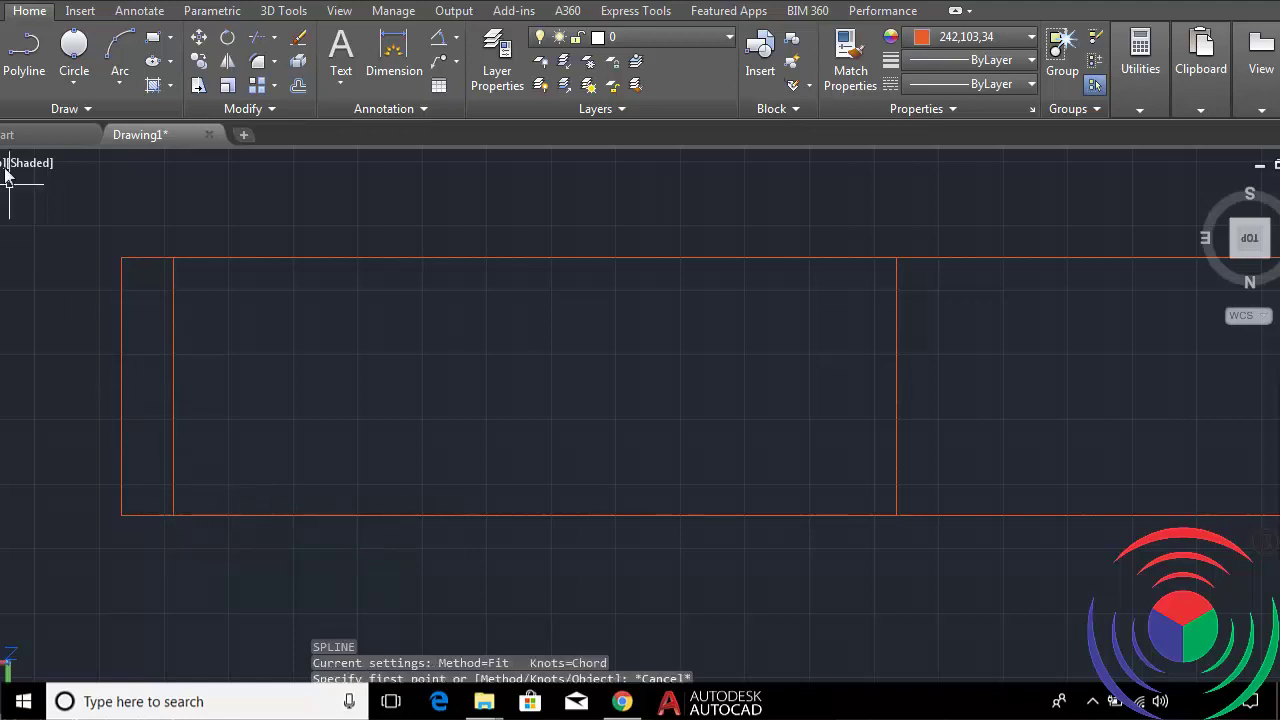
Draw a polyline 2 units above the rectangle's bottom edge across its full 60-unit length.
left_click(24, 50)
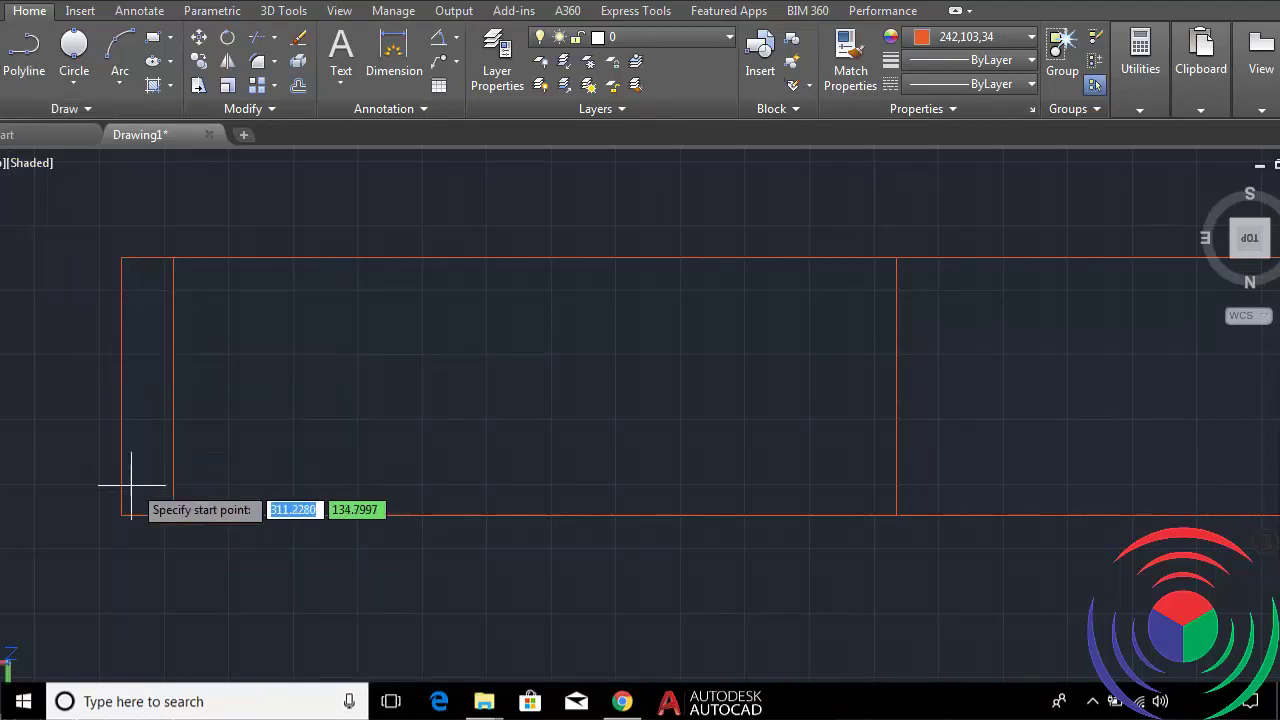
left_click(120, 515)
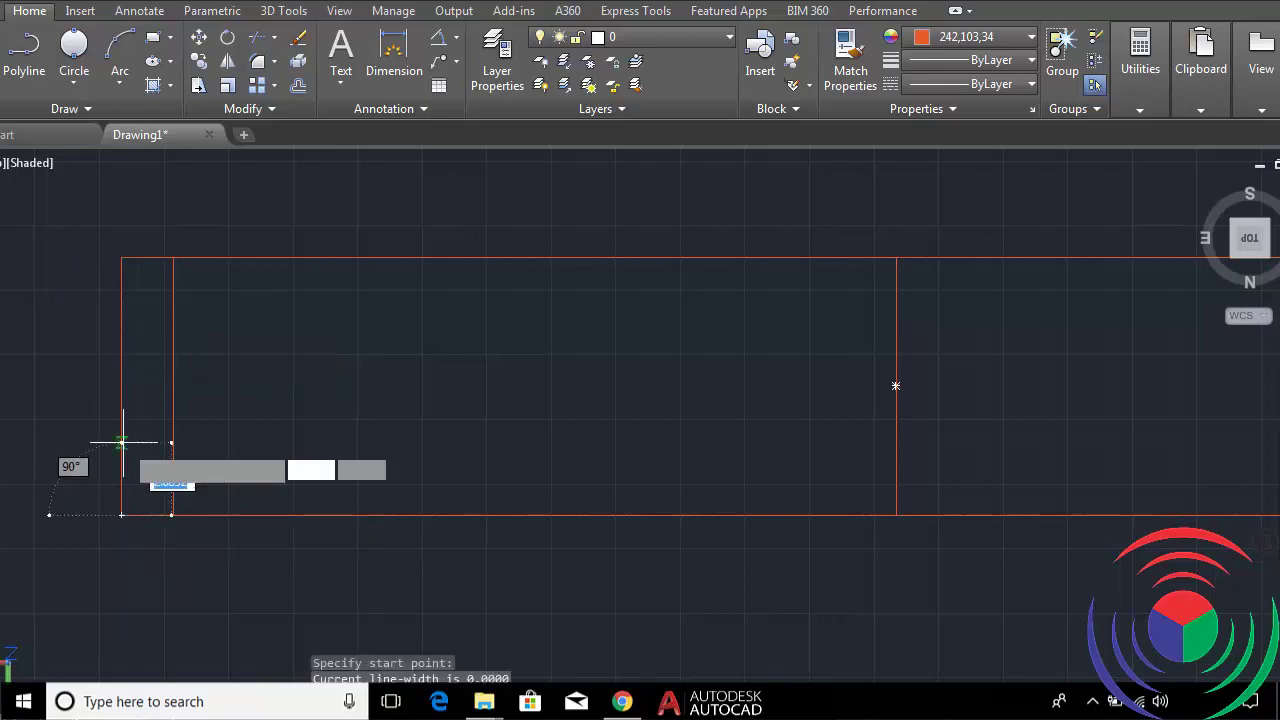
scroll(320, 435, "down", 2)
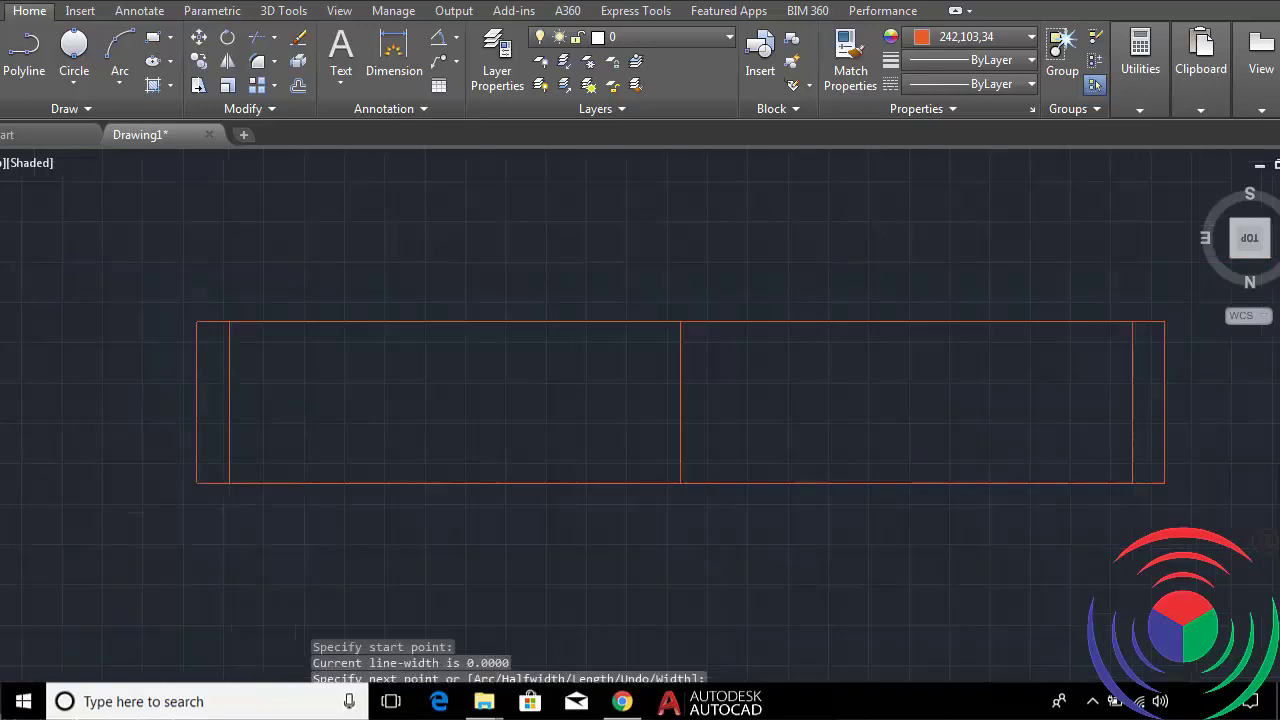
left_click(24, 50)
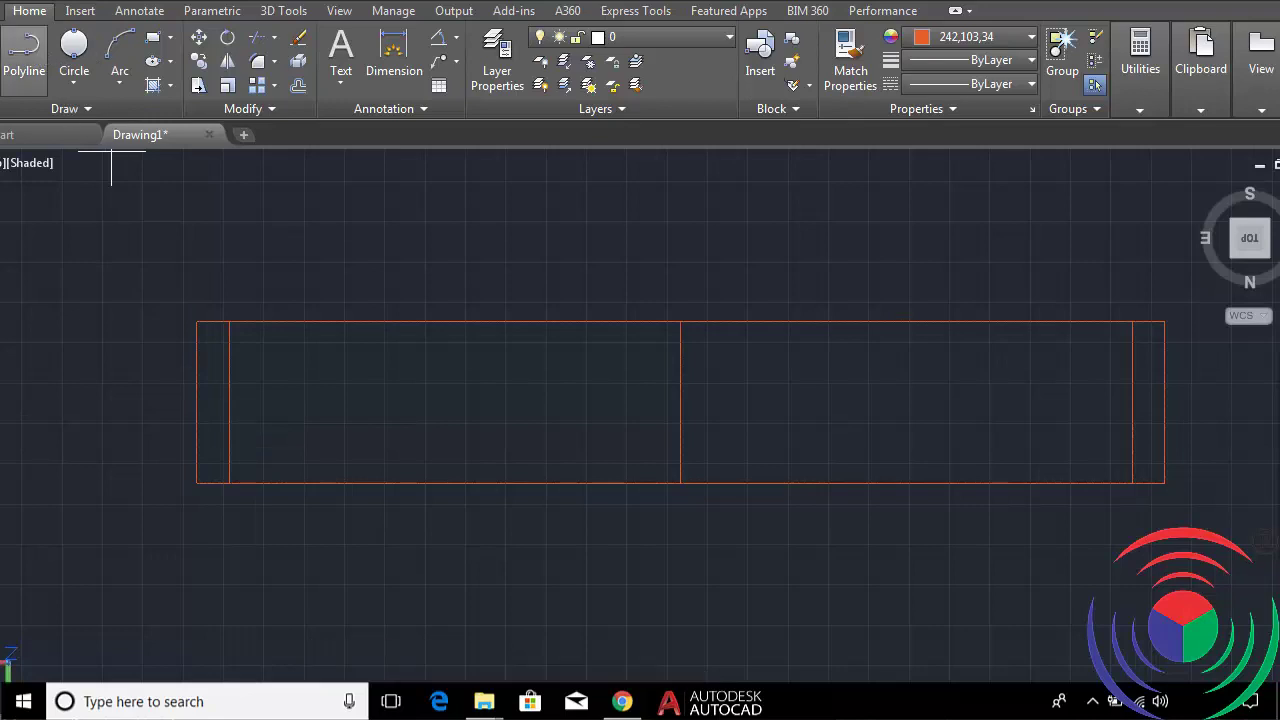
left_click(196, 482)
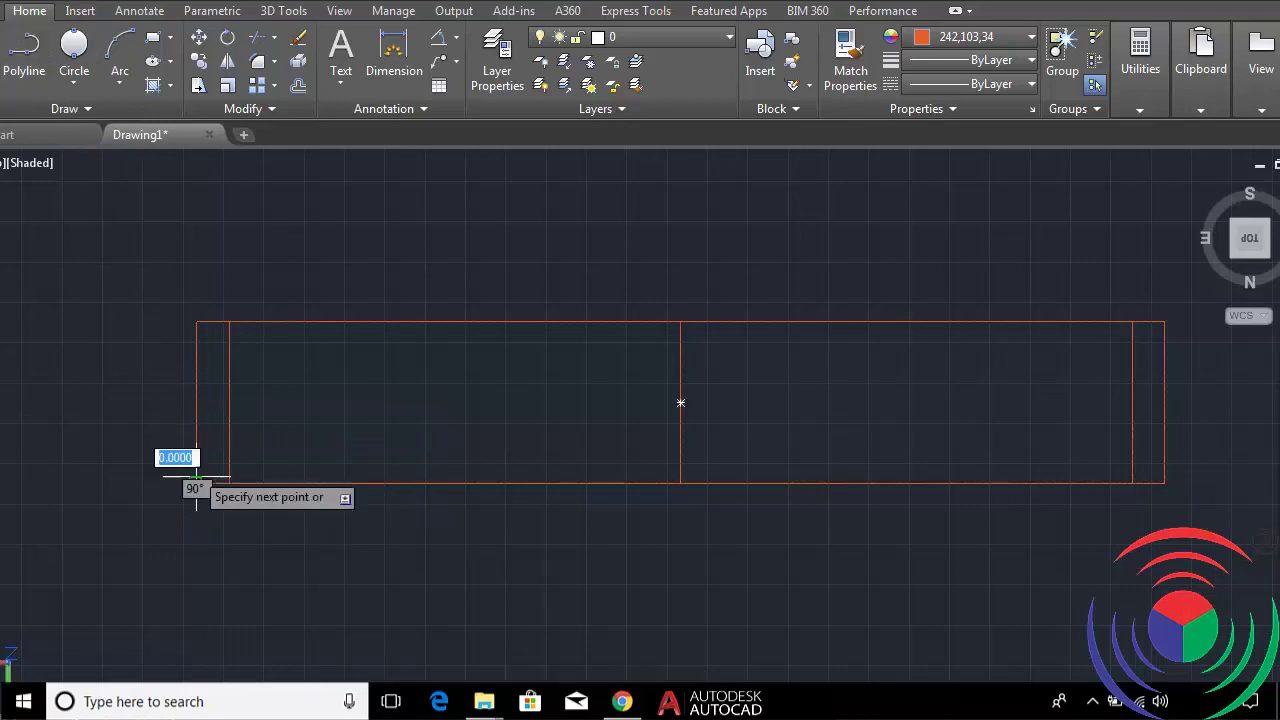
key("Return")
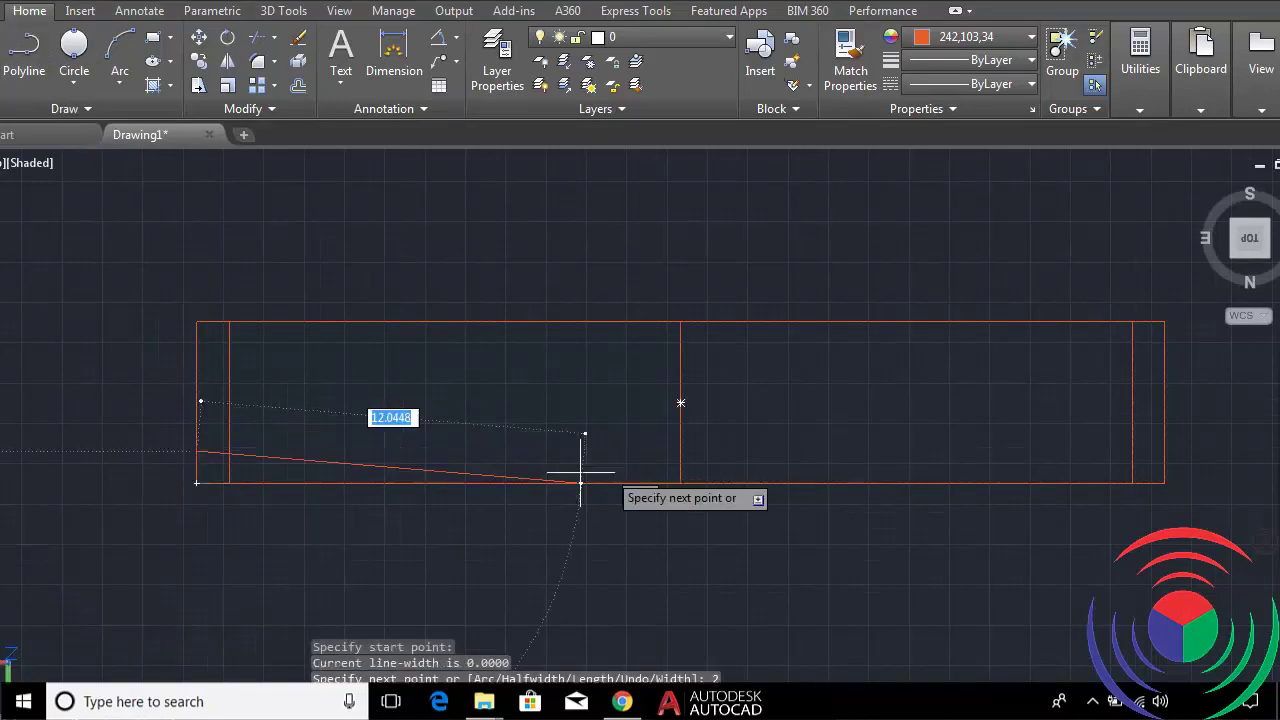
left_click(1164, 451)
scroll(261, 470, "up", 2)
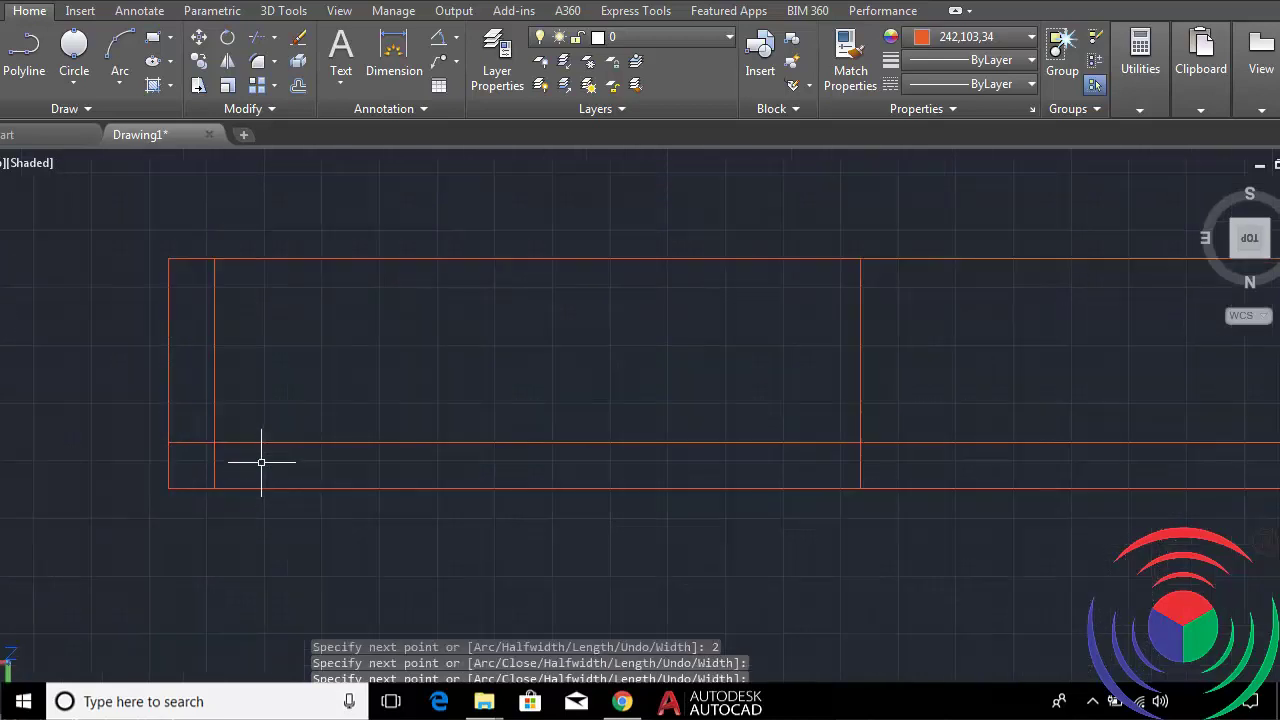
type("SPL")
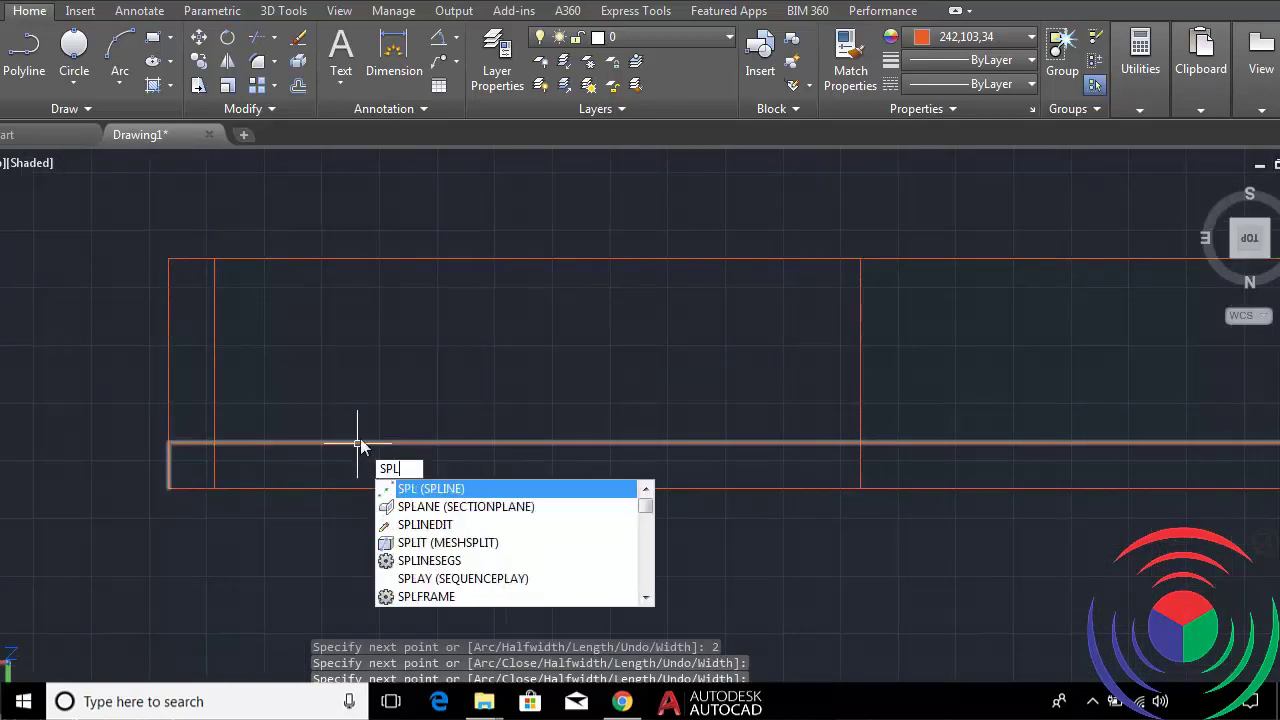
Start a spline at the strip's lower-left corner with Ortho turned off.
key("Return")
scroll(142, 495, "up", 3)
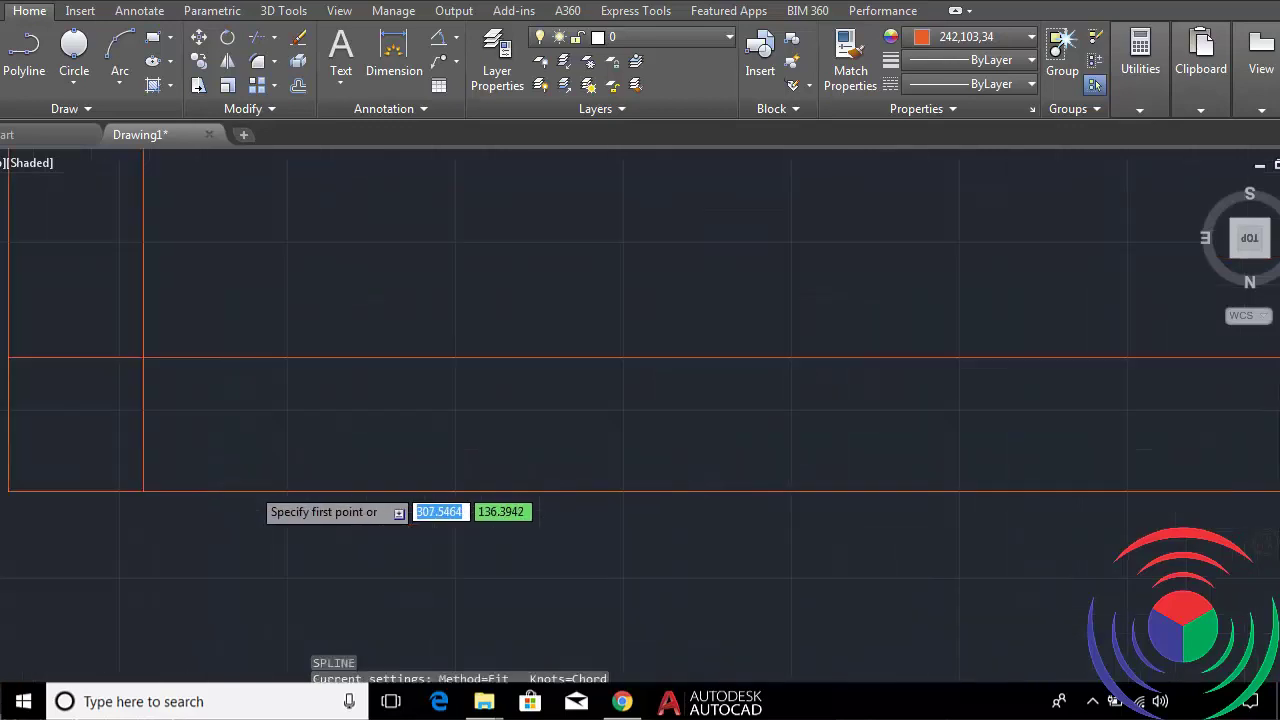
left_click(142, 493)
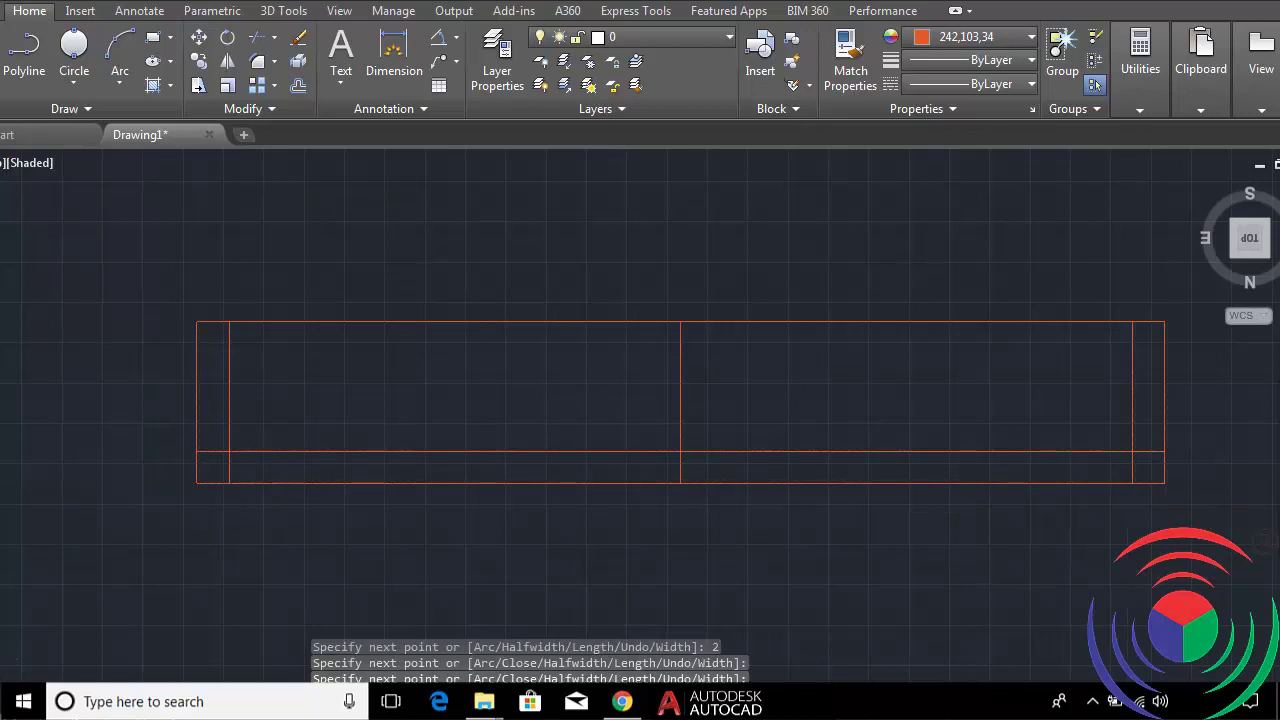
scroll(270, 475, "up", 2)
type("SP")
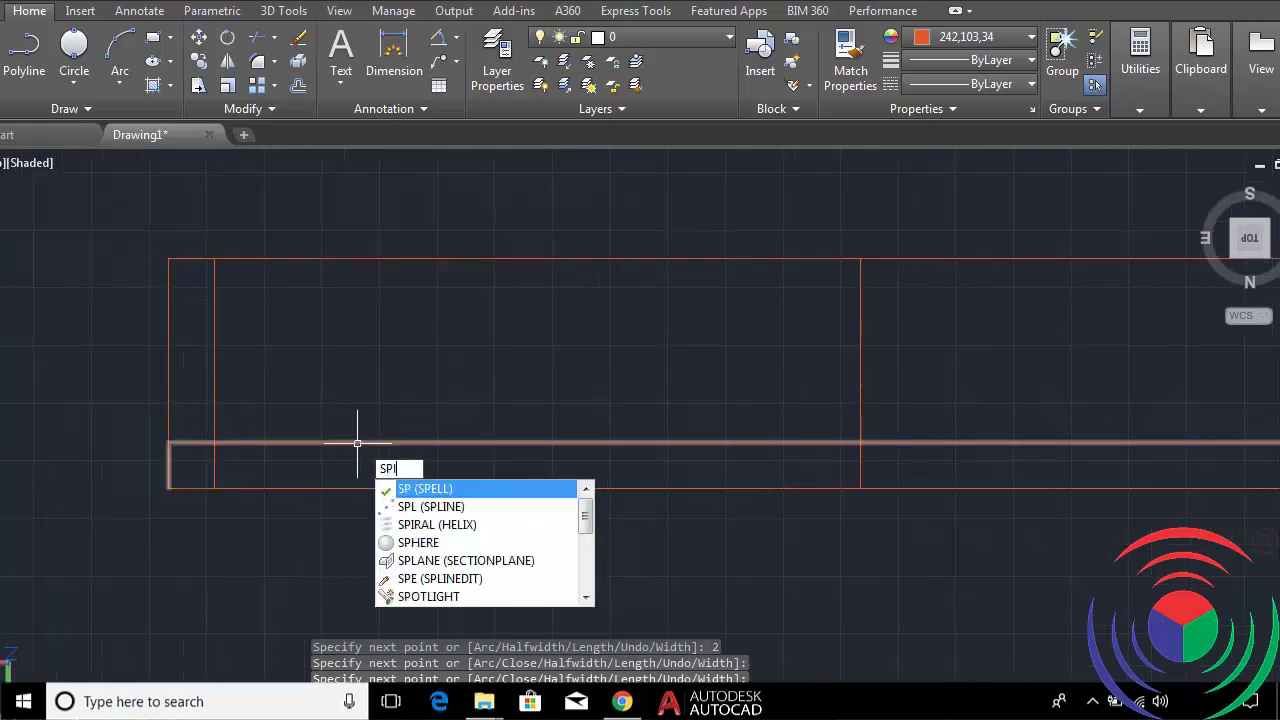
type("LL")
key("Return")
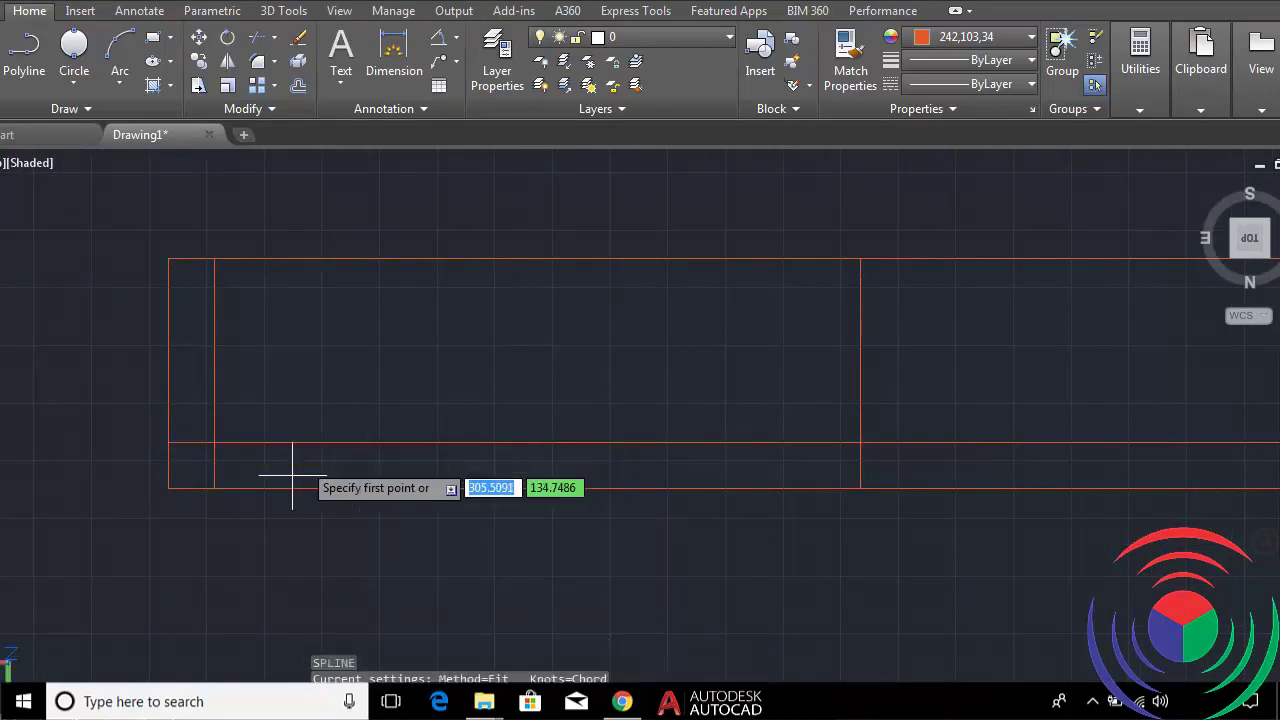
scroll(270, 490, "up", 3)
left_click(142, 491)
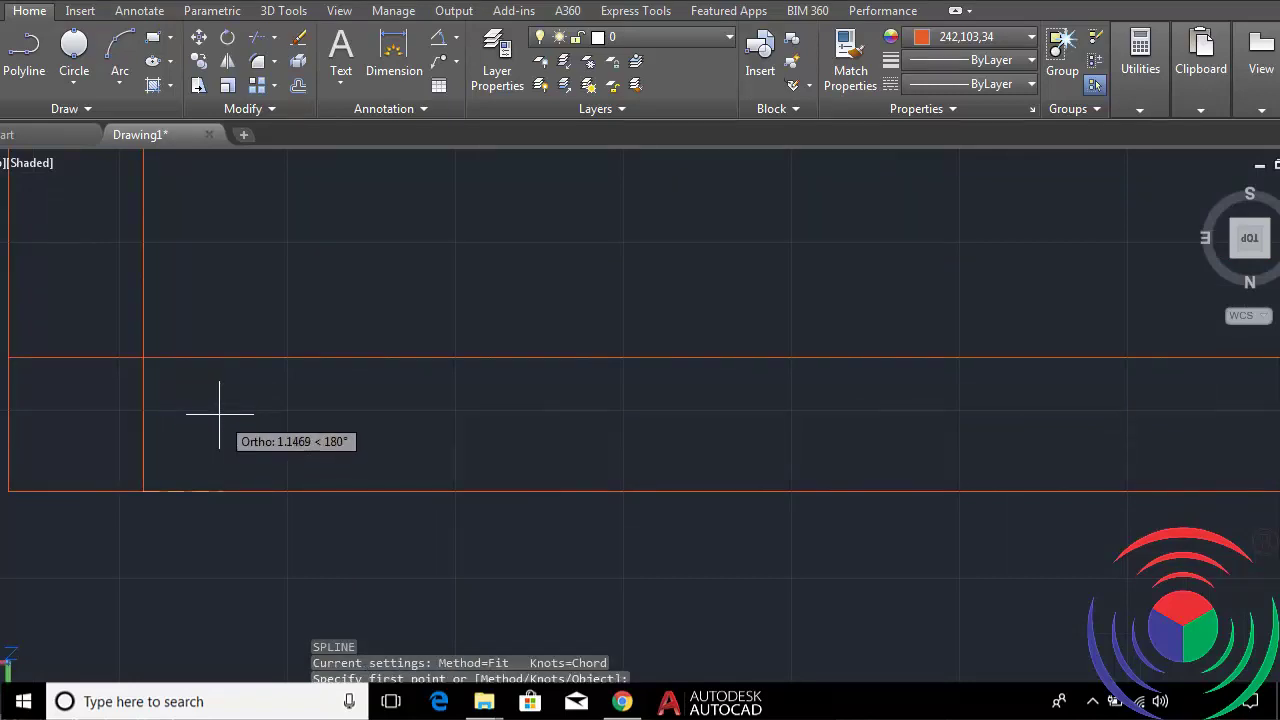
key("F8")
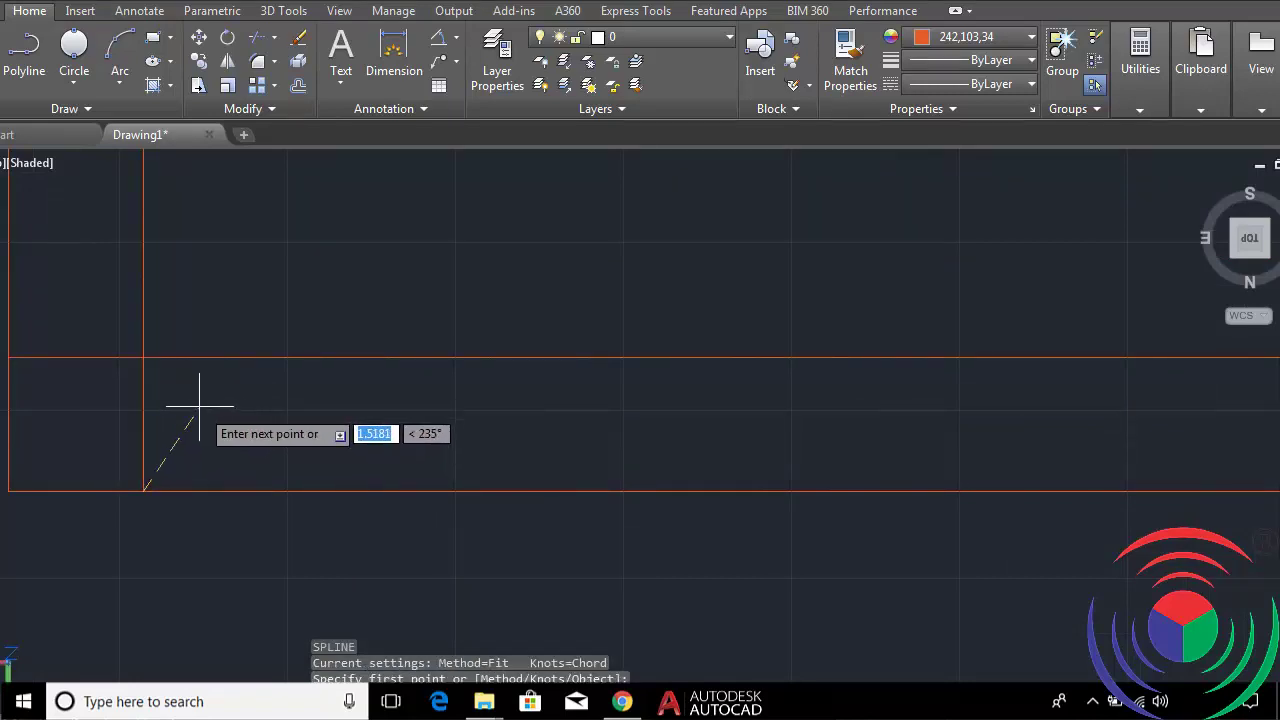
Place the spline's fit points through several peaks and troughs, ending on the strip's bottom edge.
left_click(229, 386)
left_click(241, 376)
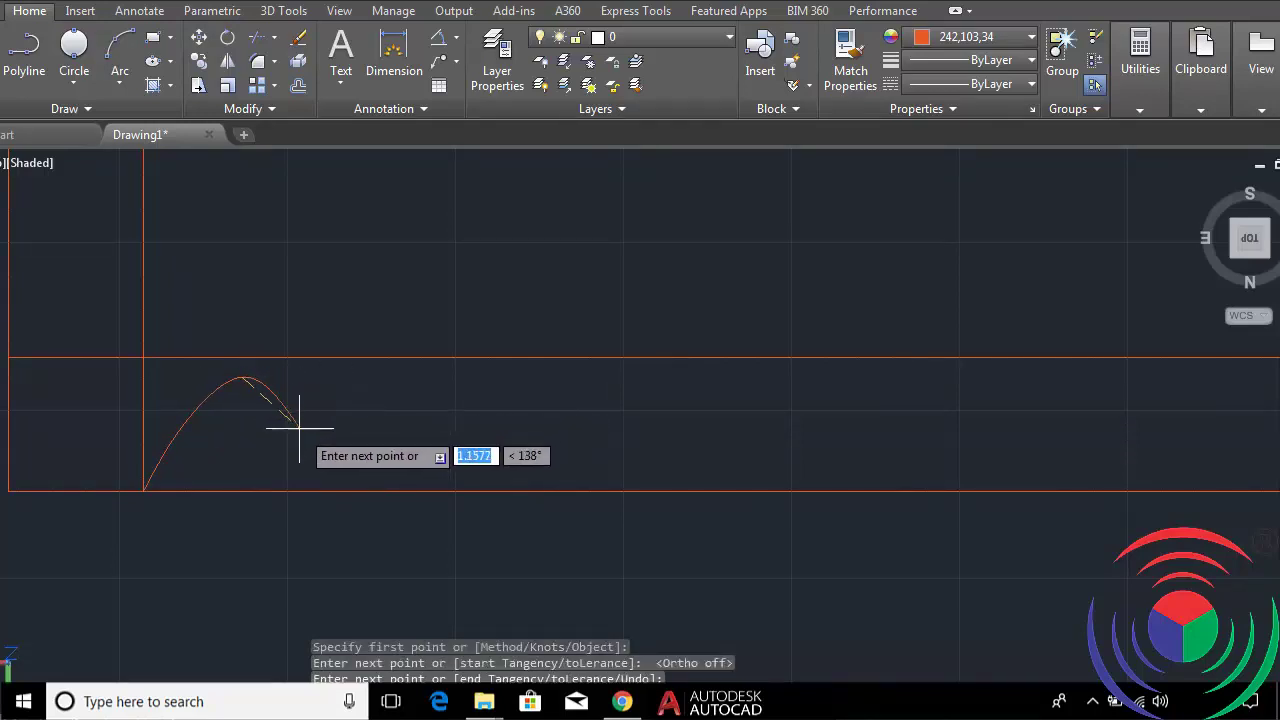
left_click(304, 426)
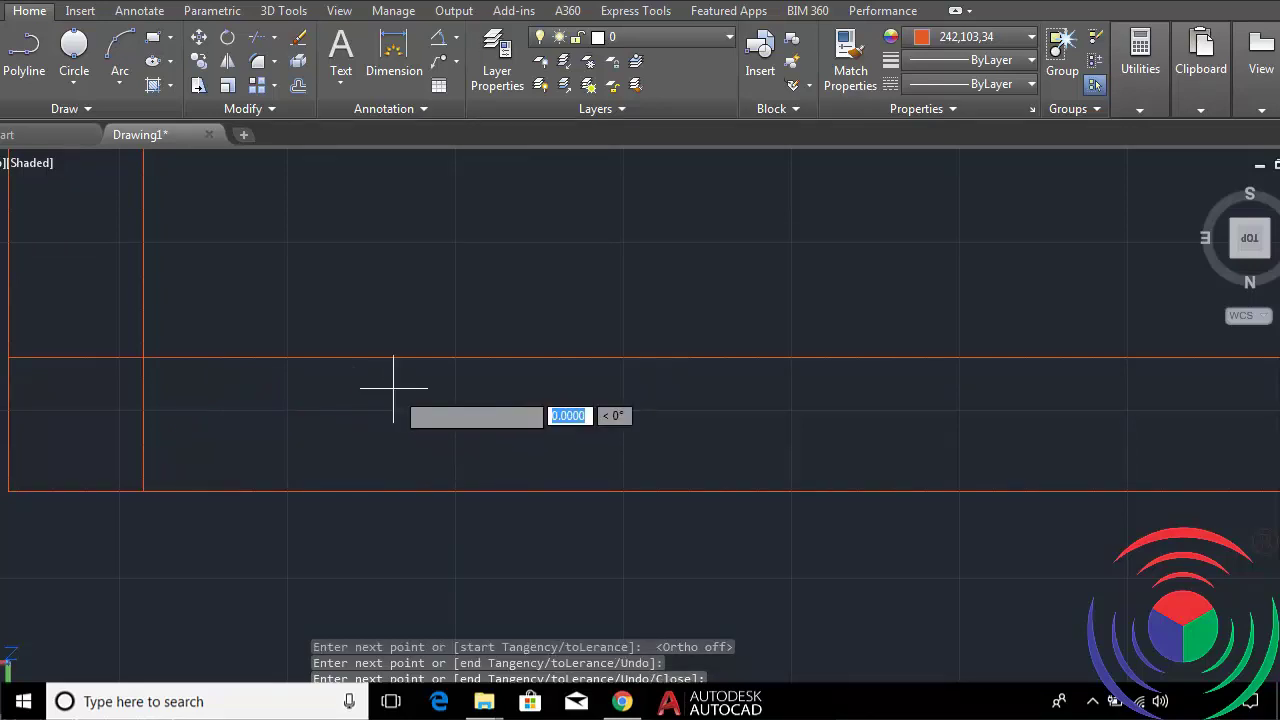
left_click(393, 388)
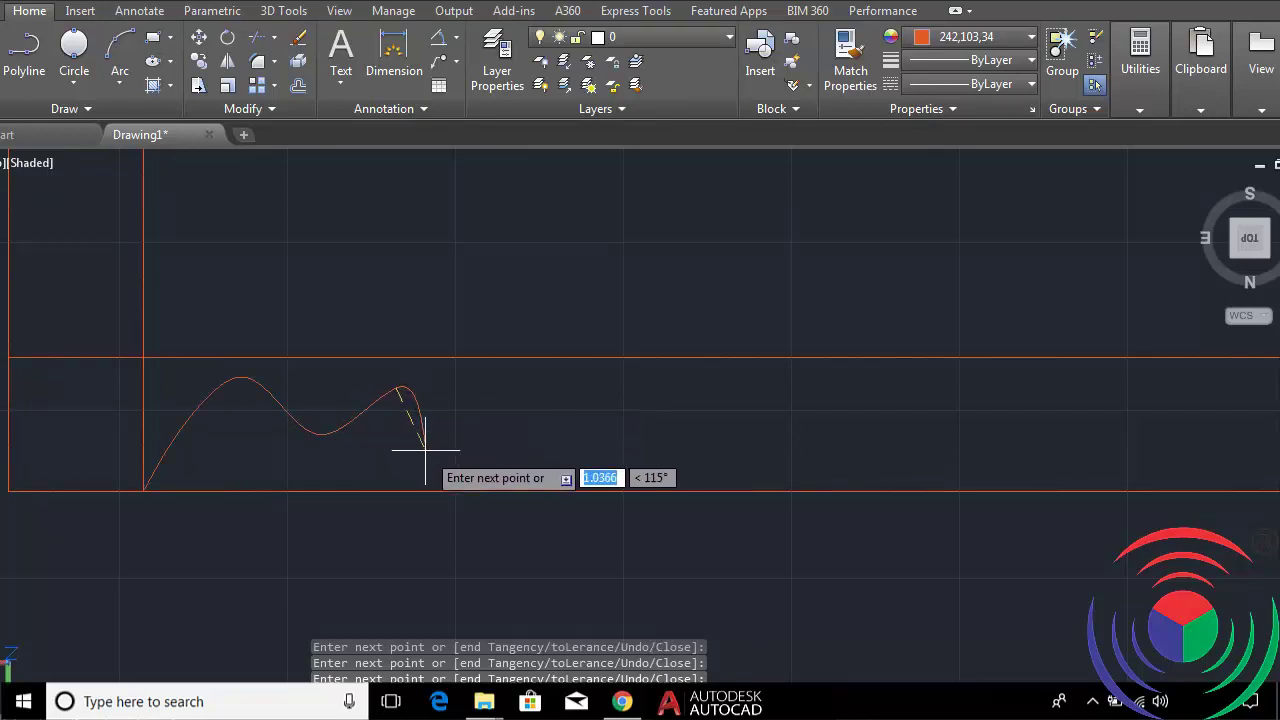
left_click(425, 450)
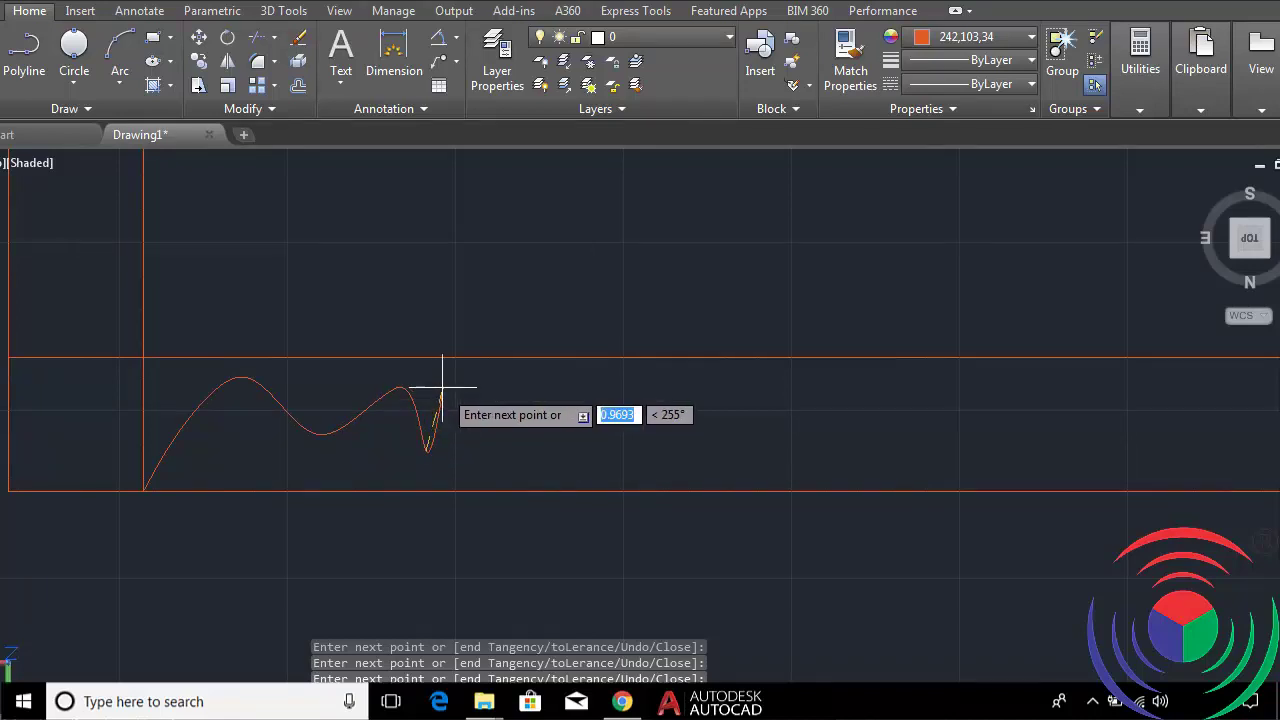
left_click(442, 387)
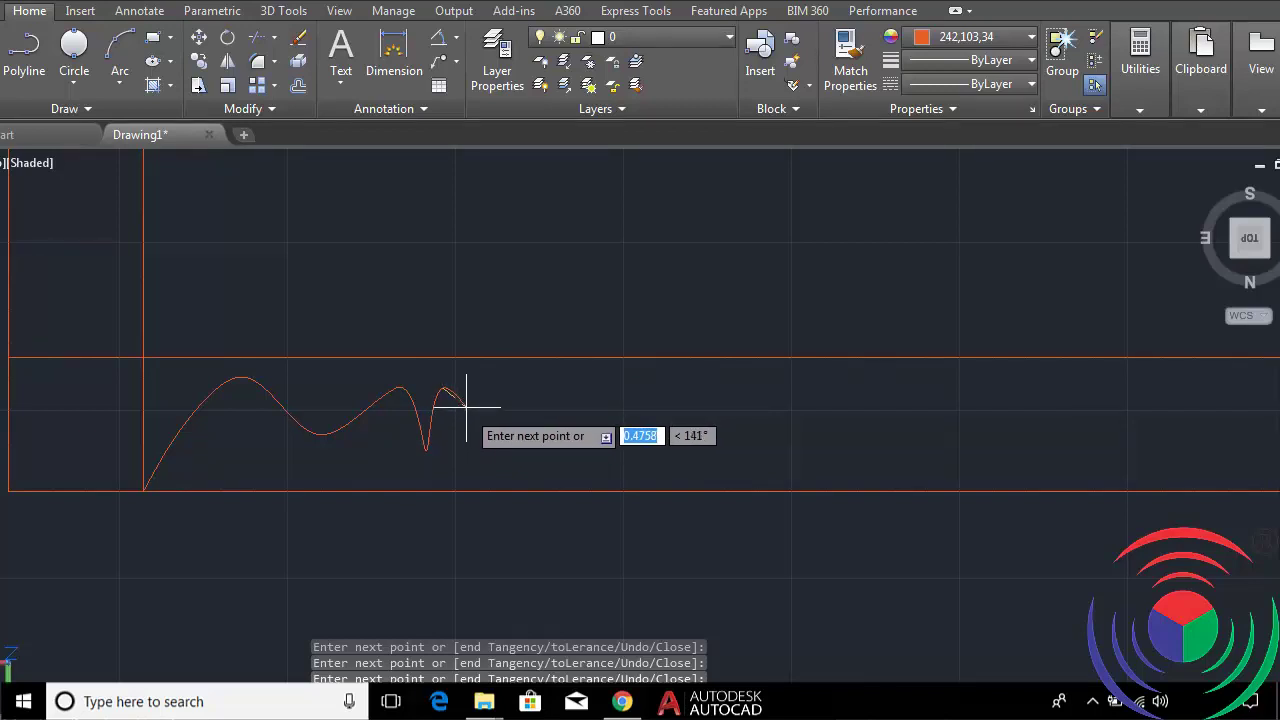
left_click(490, 416)
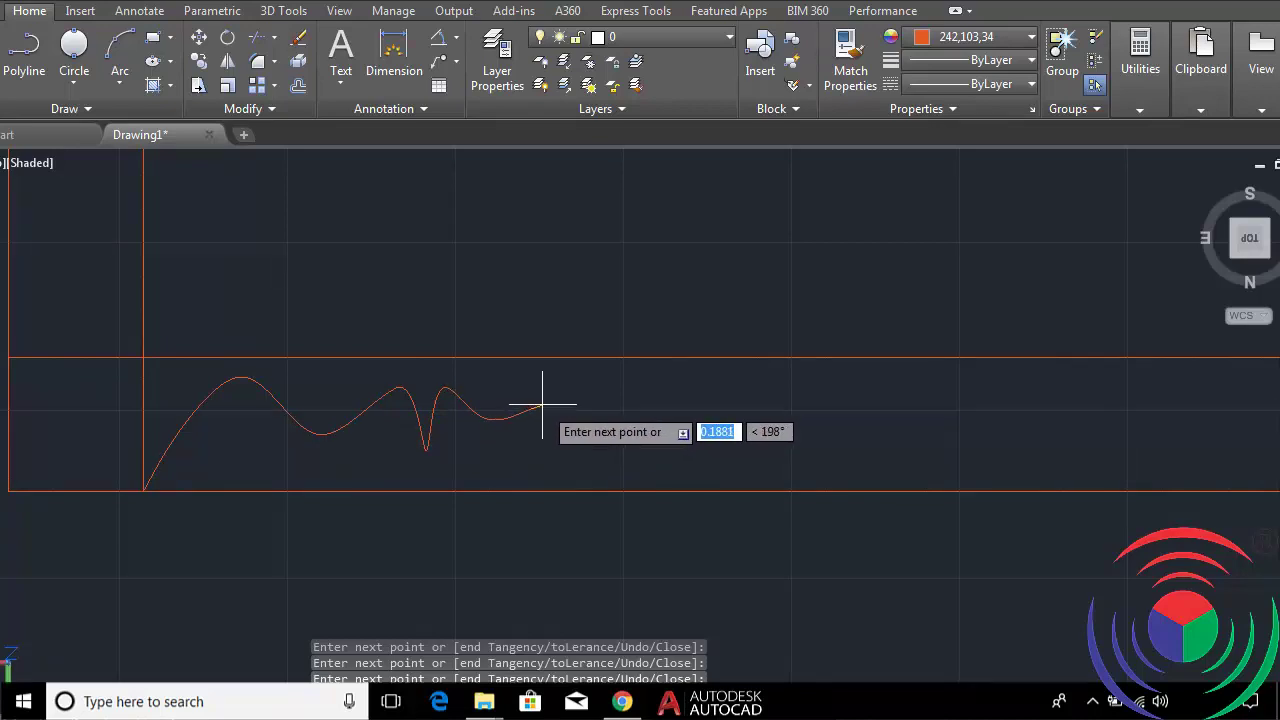
left_click(542, 405)
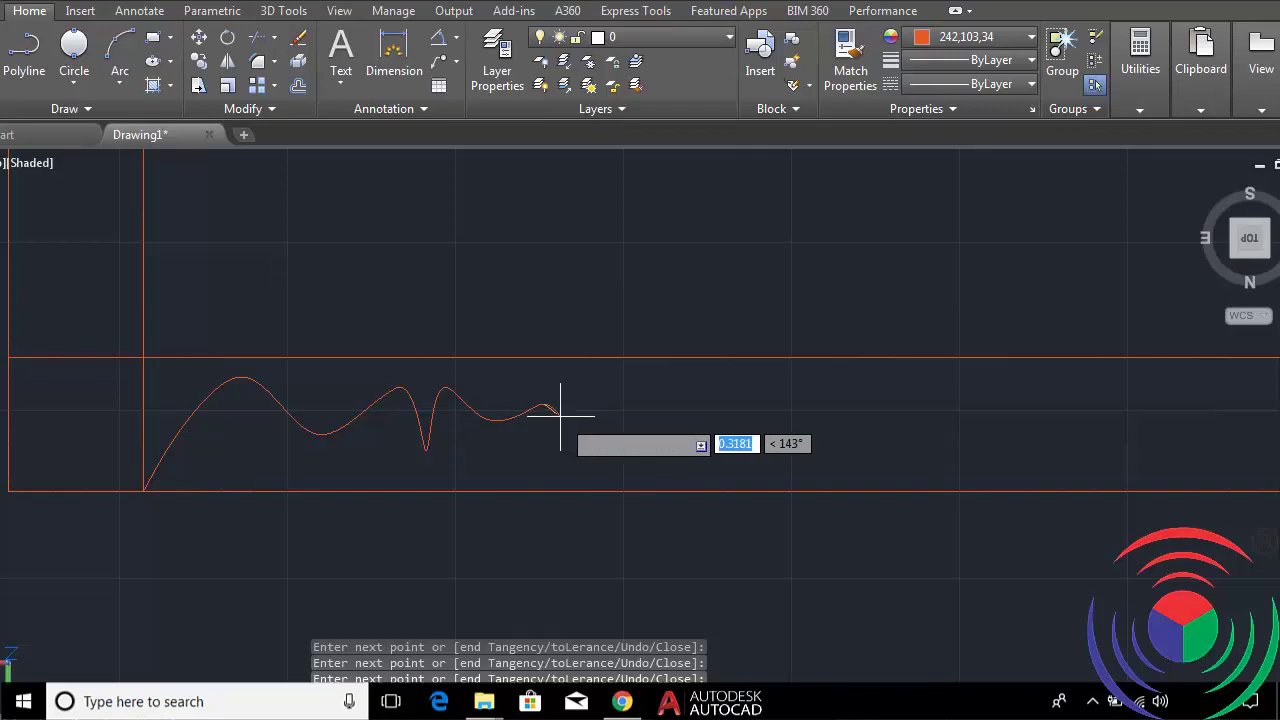
left_click(565, 415)
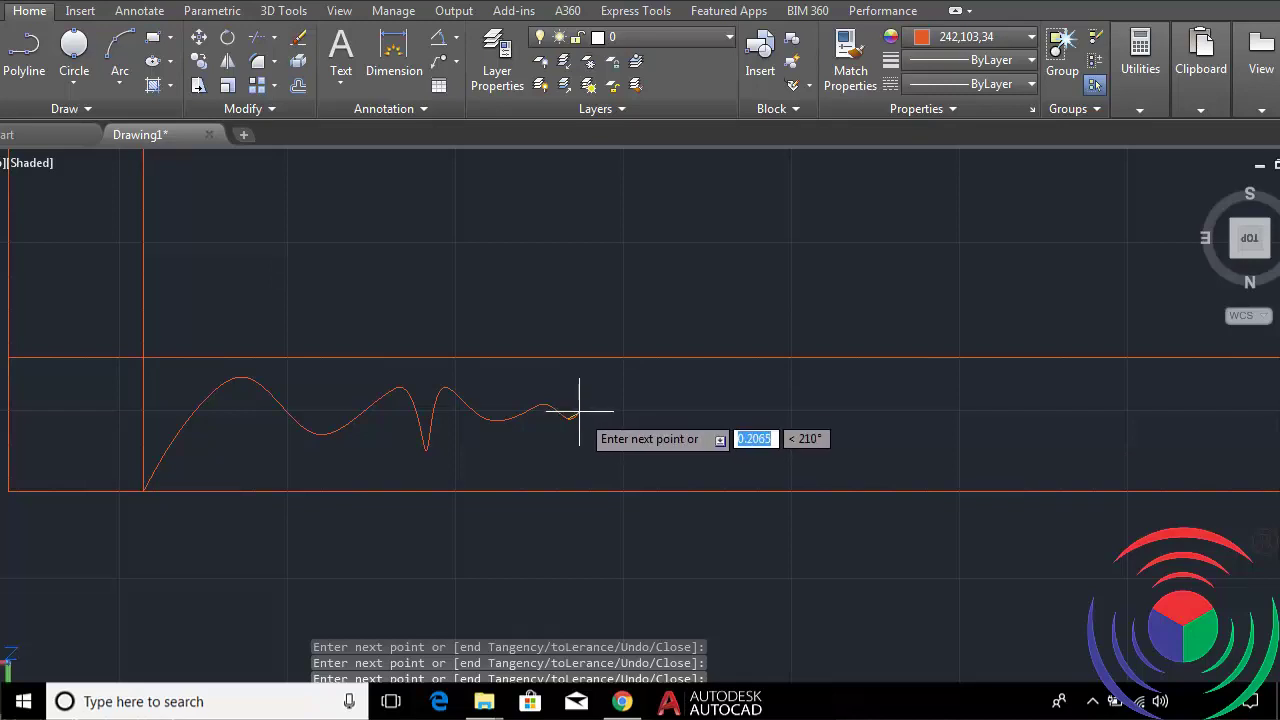
left_click(652, 427)
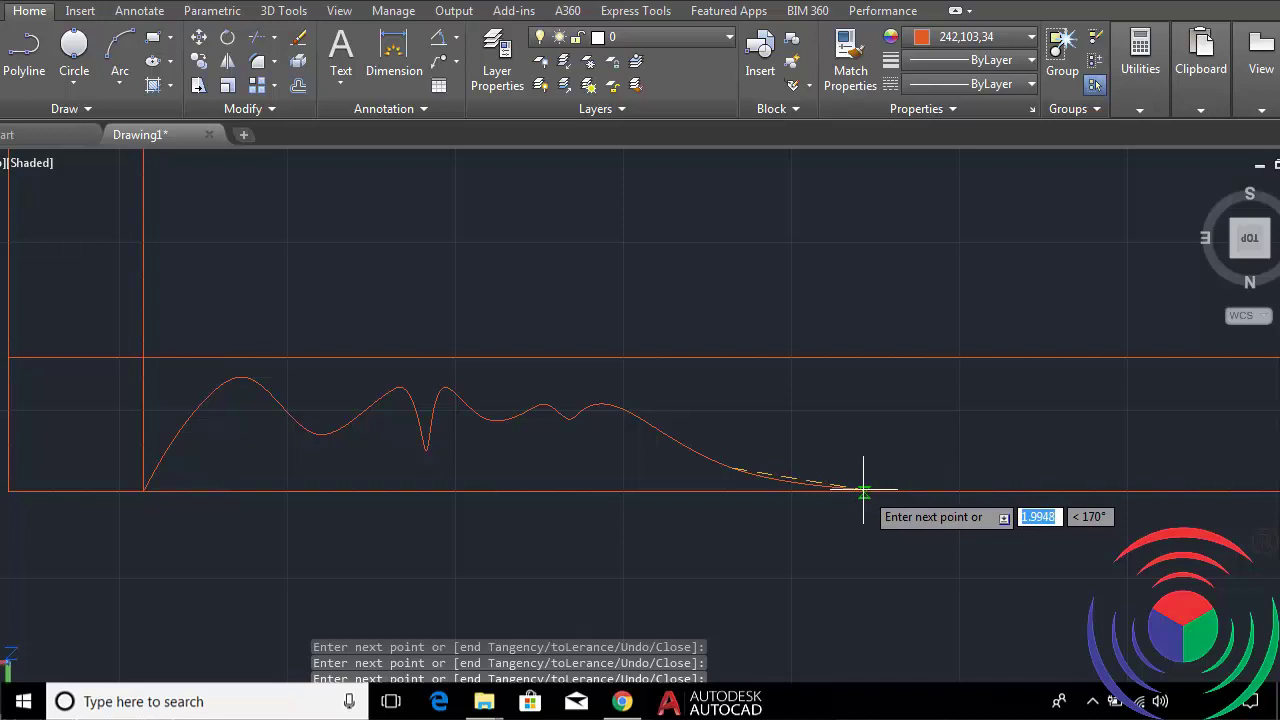
left_click(863, 490)
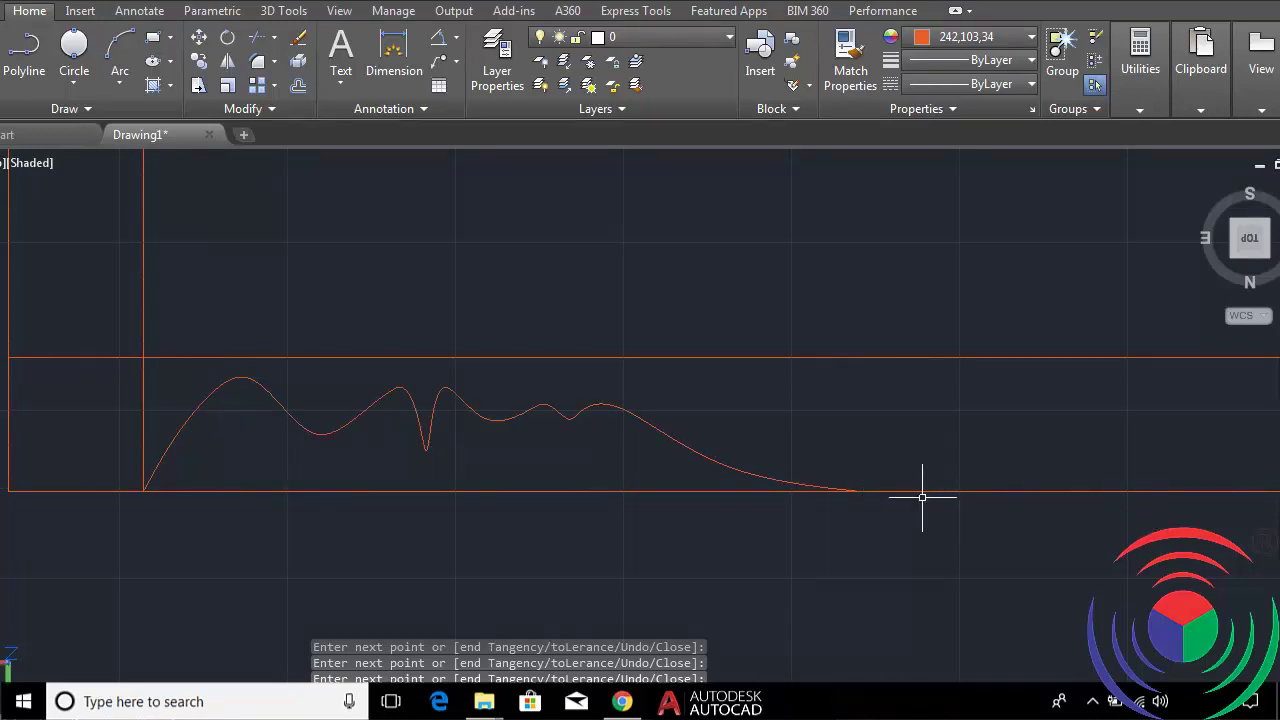
scroll(930, 490, "down", 2)
scroll(945, 490, "down", 2)
scroll(1086, 474, "up", 3)
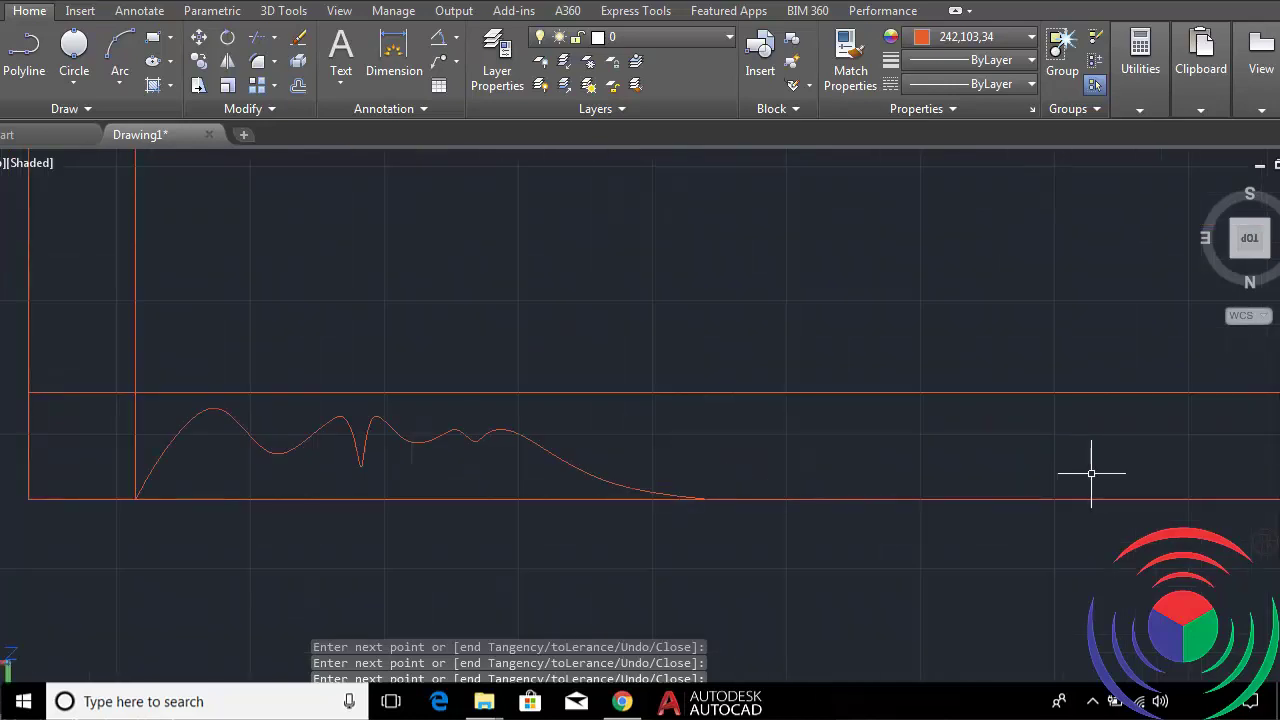
scroll(1088, 474, "down", 2)
scroll(1100, 473, "up", 2)
scroll(1130, 472, "up", 3)
scroll(1135, 476, "down", 4)
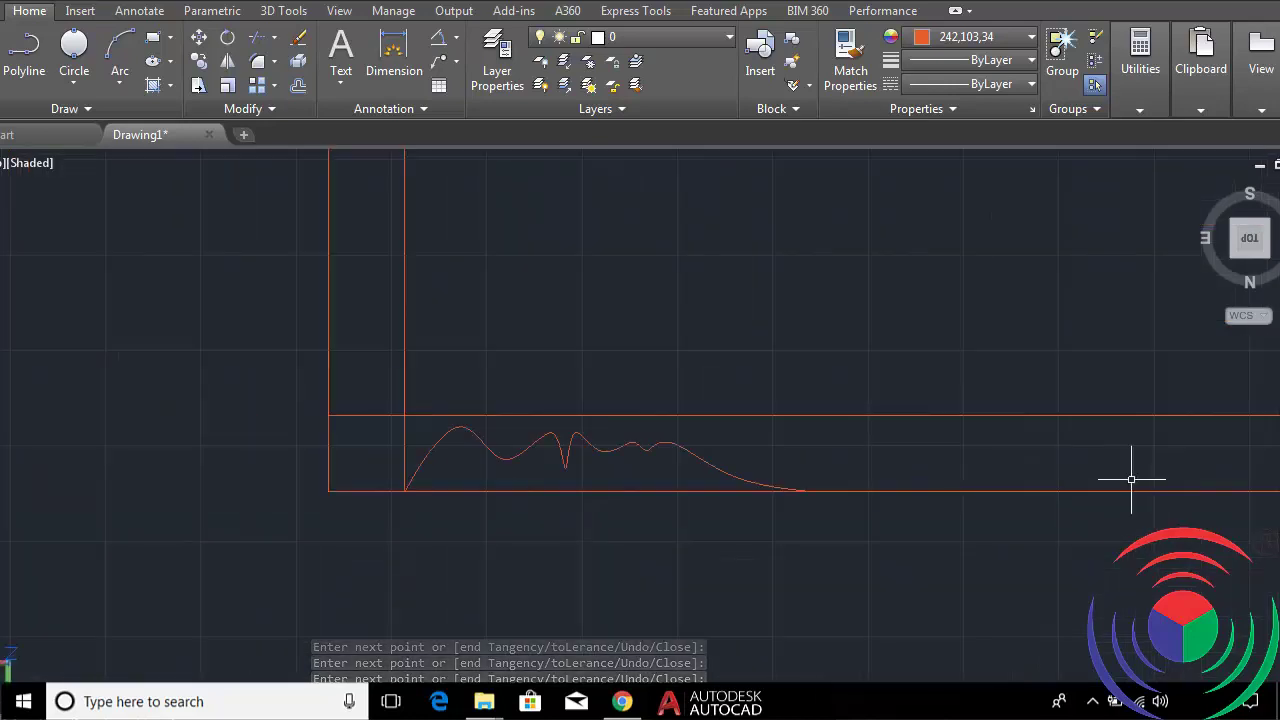
scroll(1131, 479, "down", 4)
mouse_move(1143, 509)
middle_mouse_down()
mouse_move(871, 537)
mouse_move(814, 509)
middle_mouse_up()
key("Return")
Start a second spline on the bottom edge with a small peak dipping back to the edge.
scroll(961, 450, "up", 3)
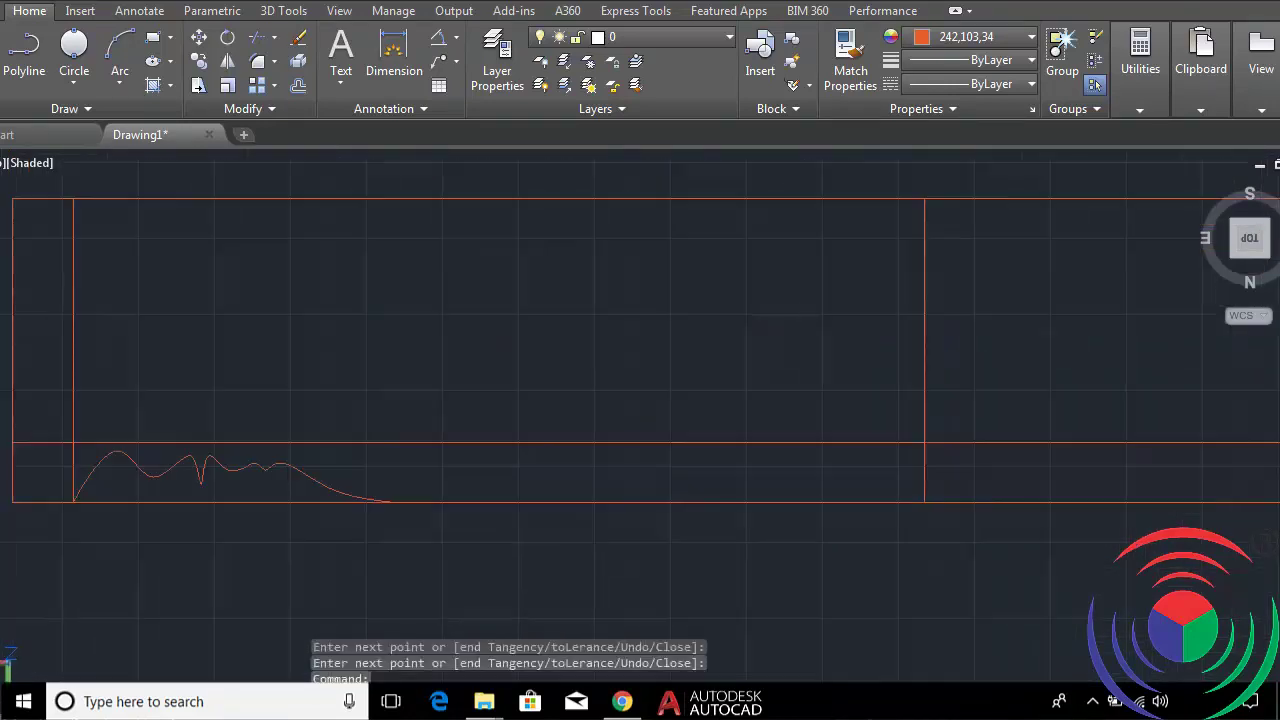
scroll(870, 485, "up", 2)
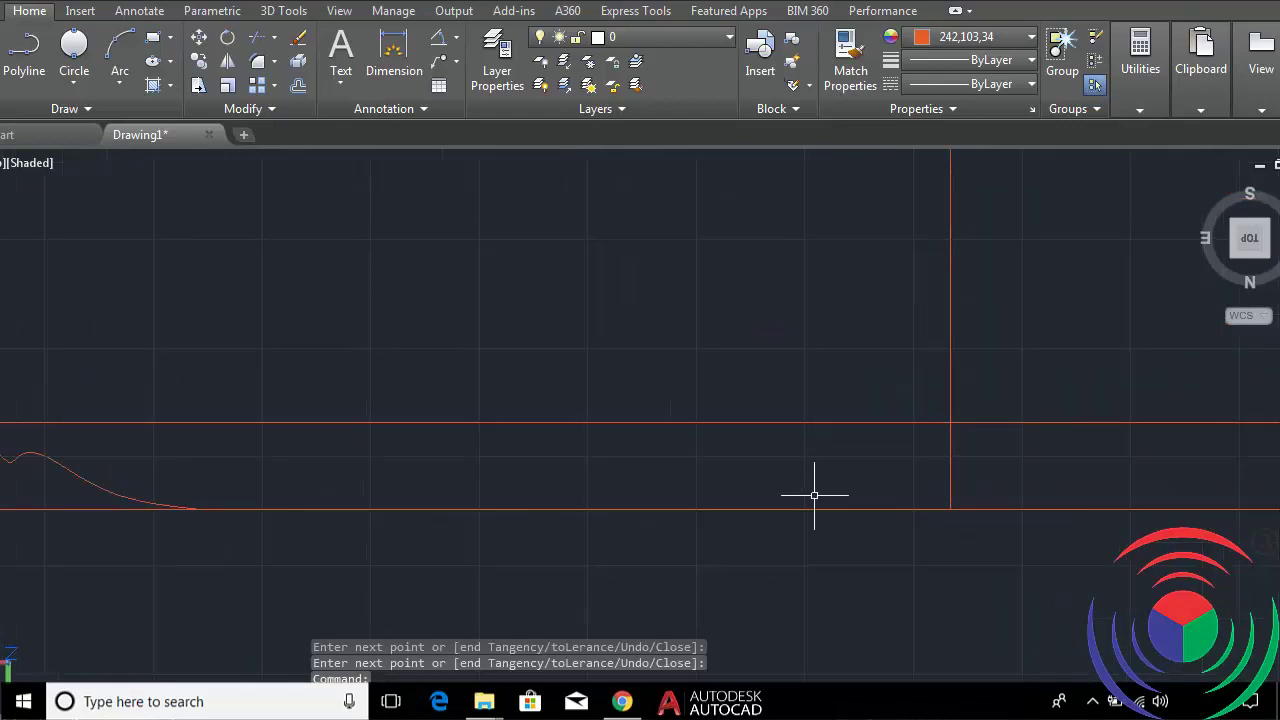
key("Return")
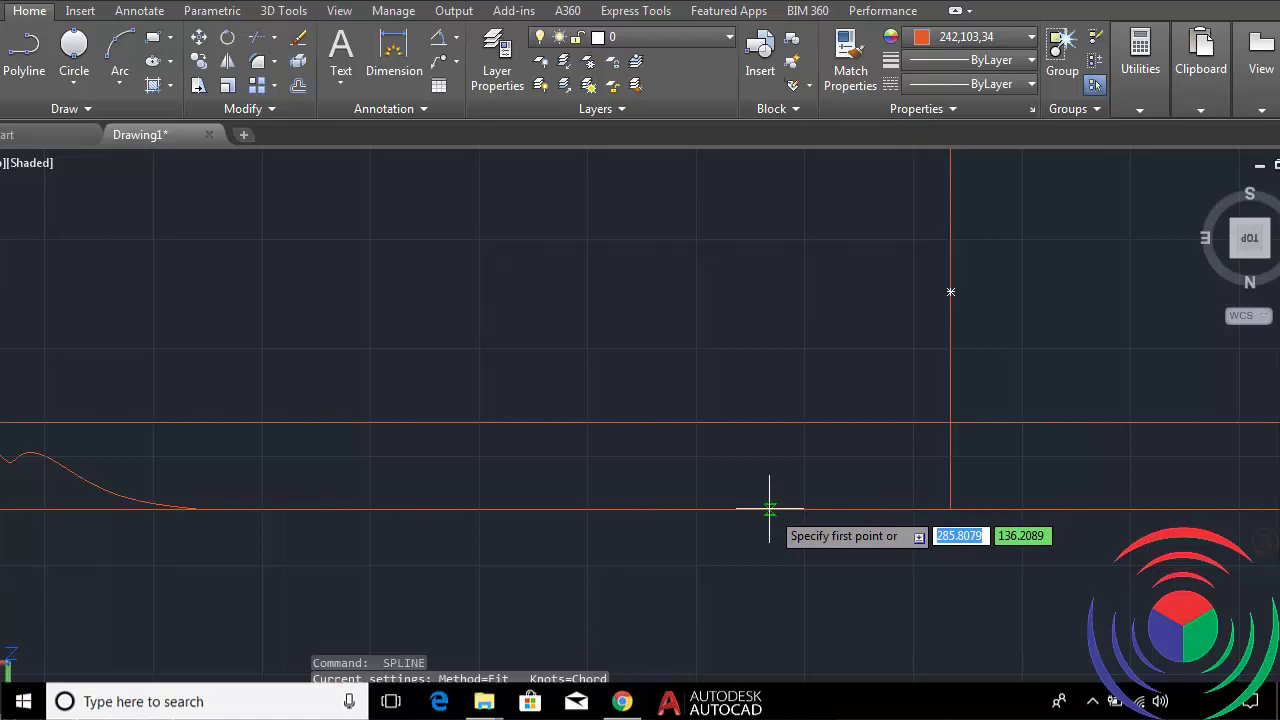
left_click(769, 509)
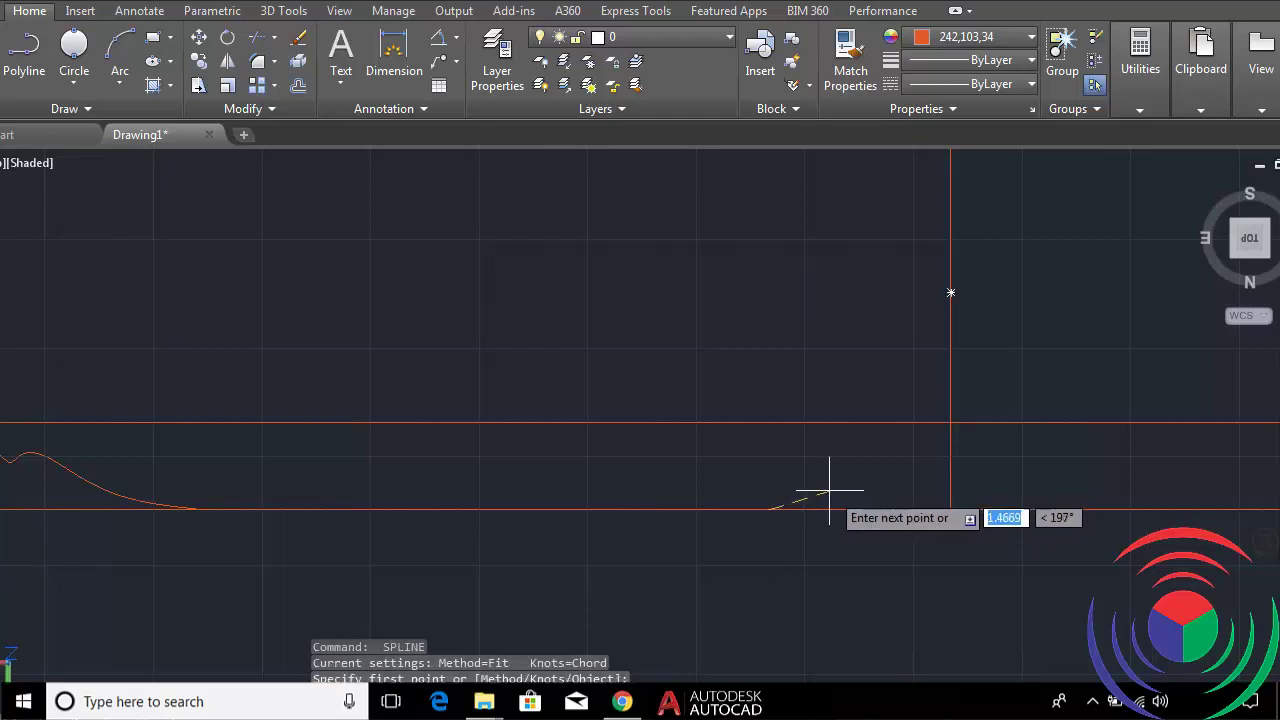
left_click(824, 491)
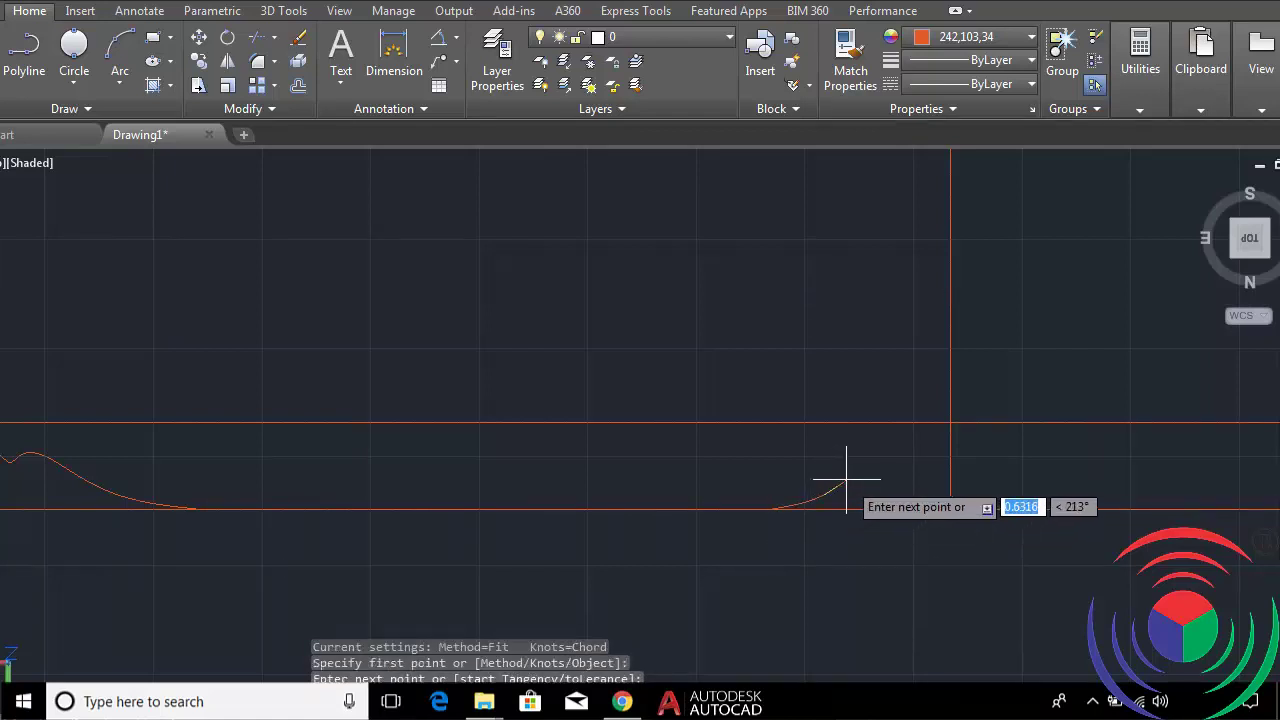
left_click(843, 481)
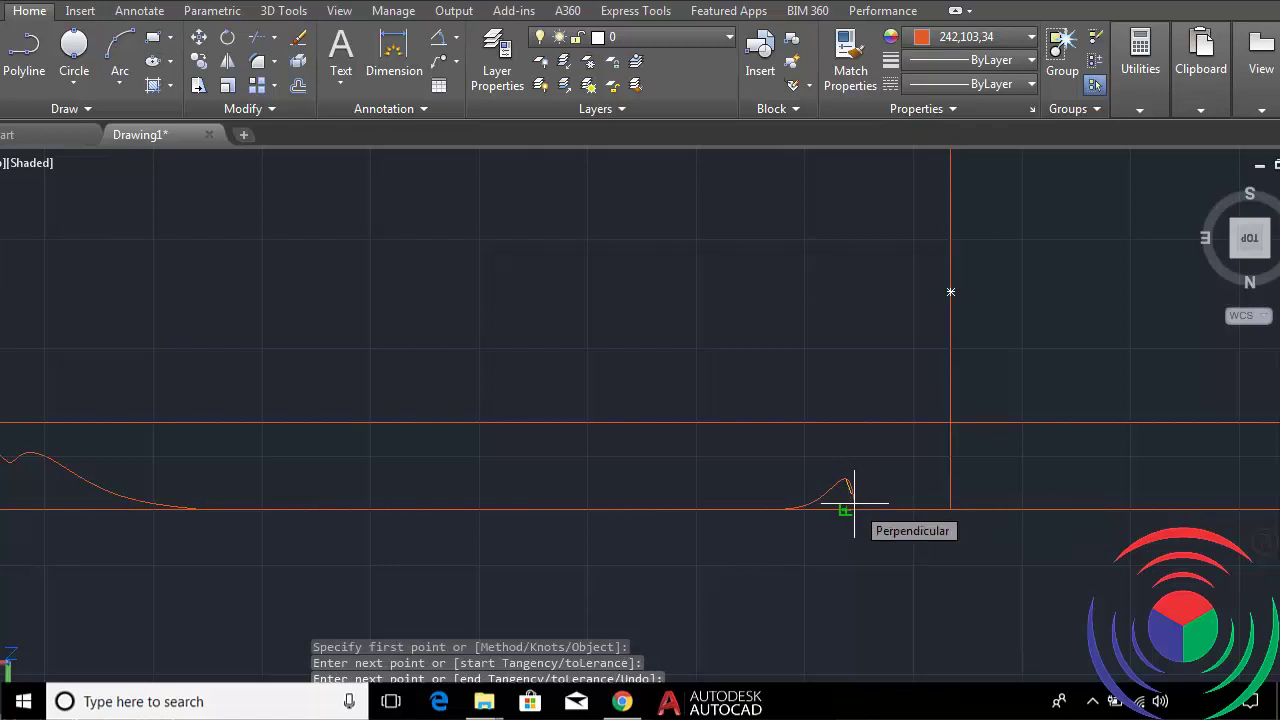
left_click(854, 503)
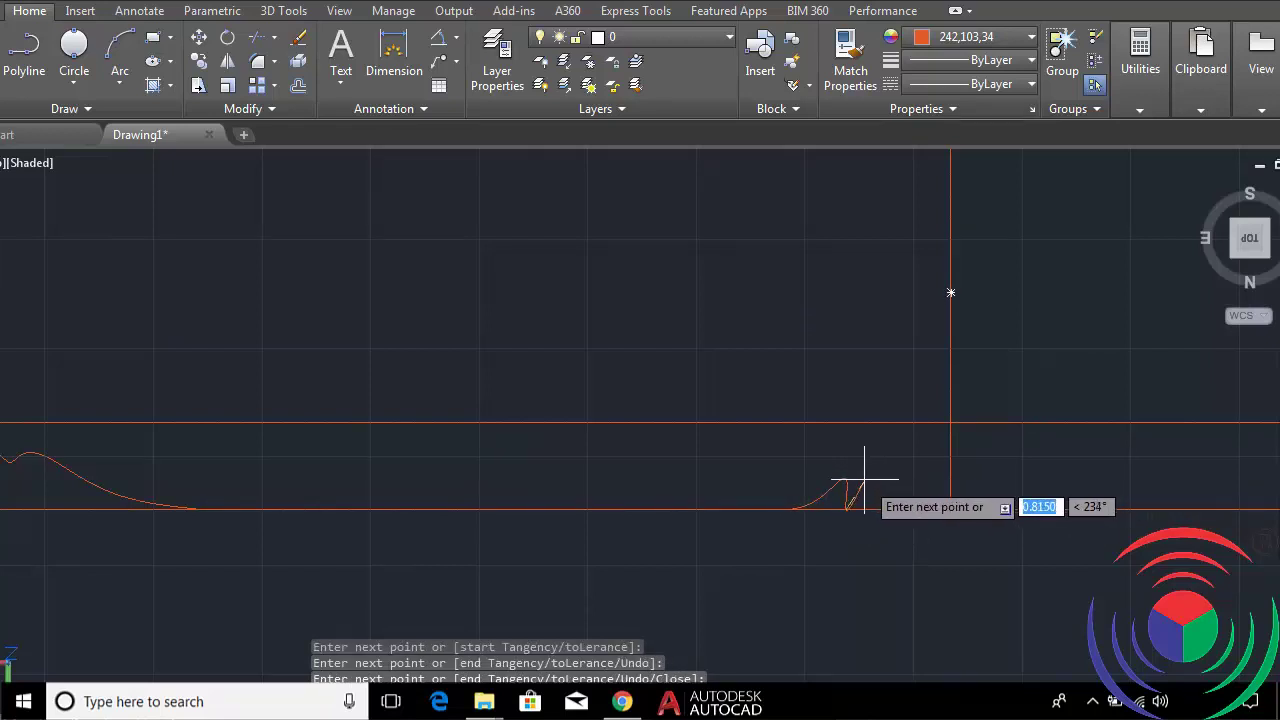
type("u")
Undo a stray fit point, then add the second peak and a point on the falling slope.
left_click(858, 490)
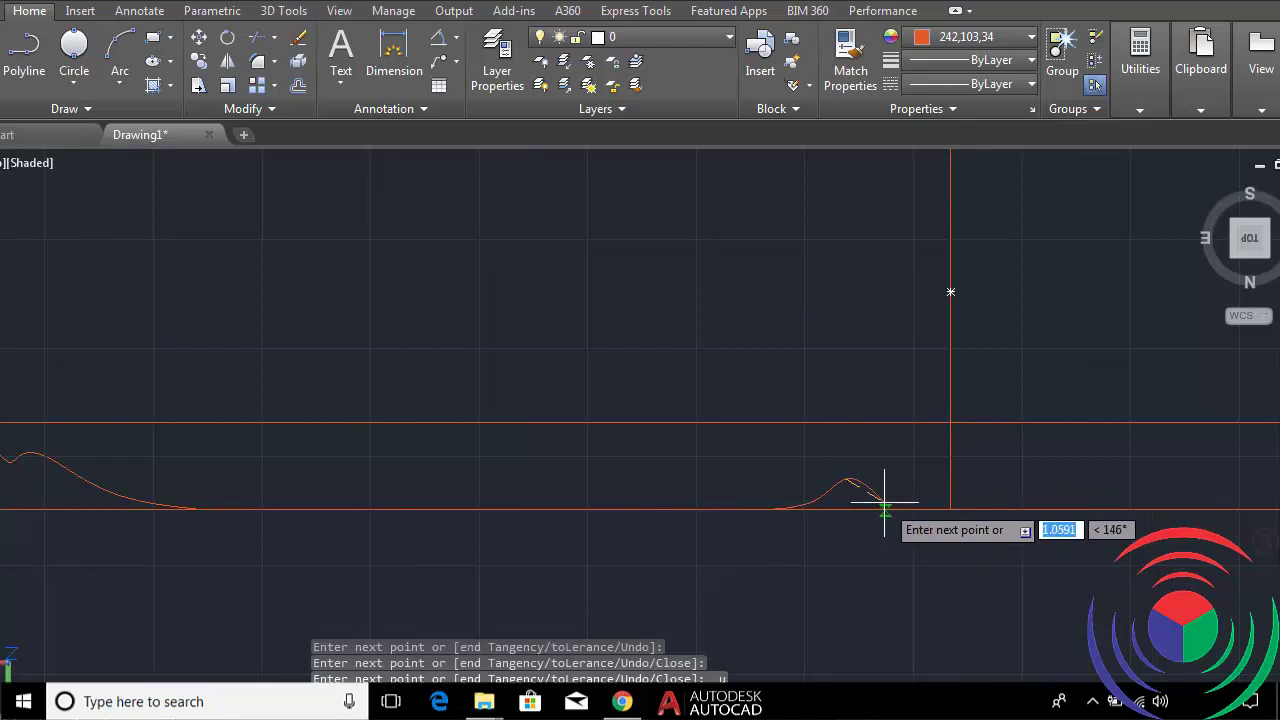
type("u")
scroll(880, 505, "up", 5)
key("Return")
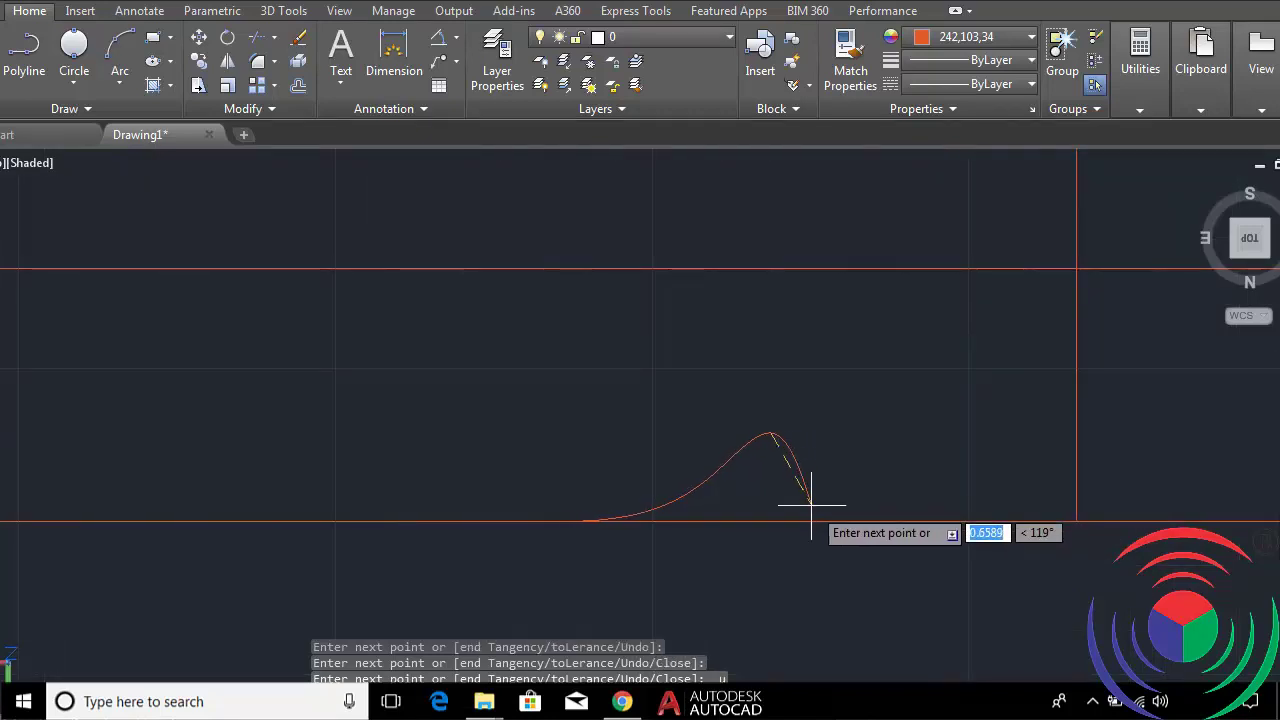
left_click(845, 436)
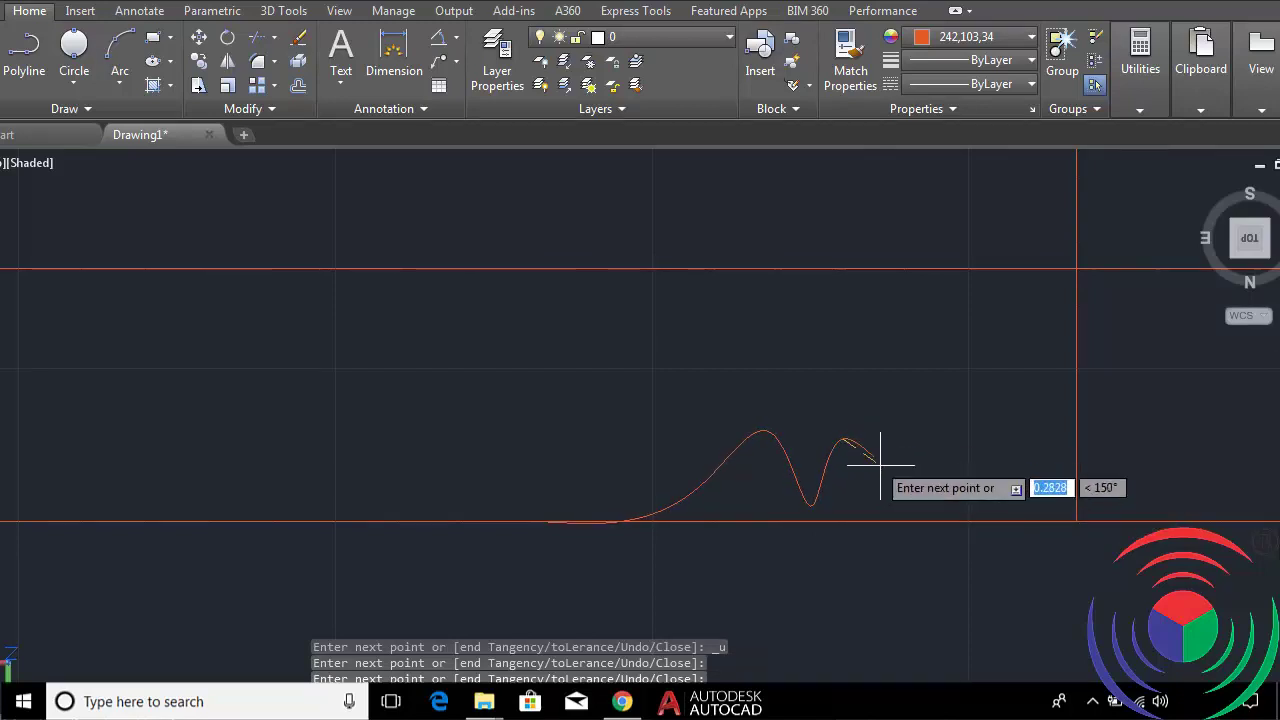
left_click(897, 479)
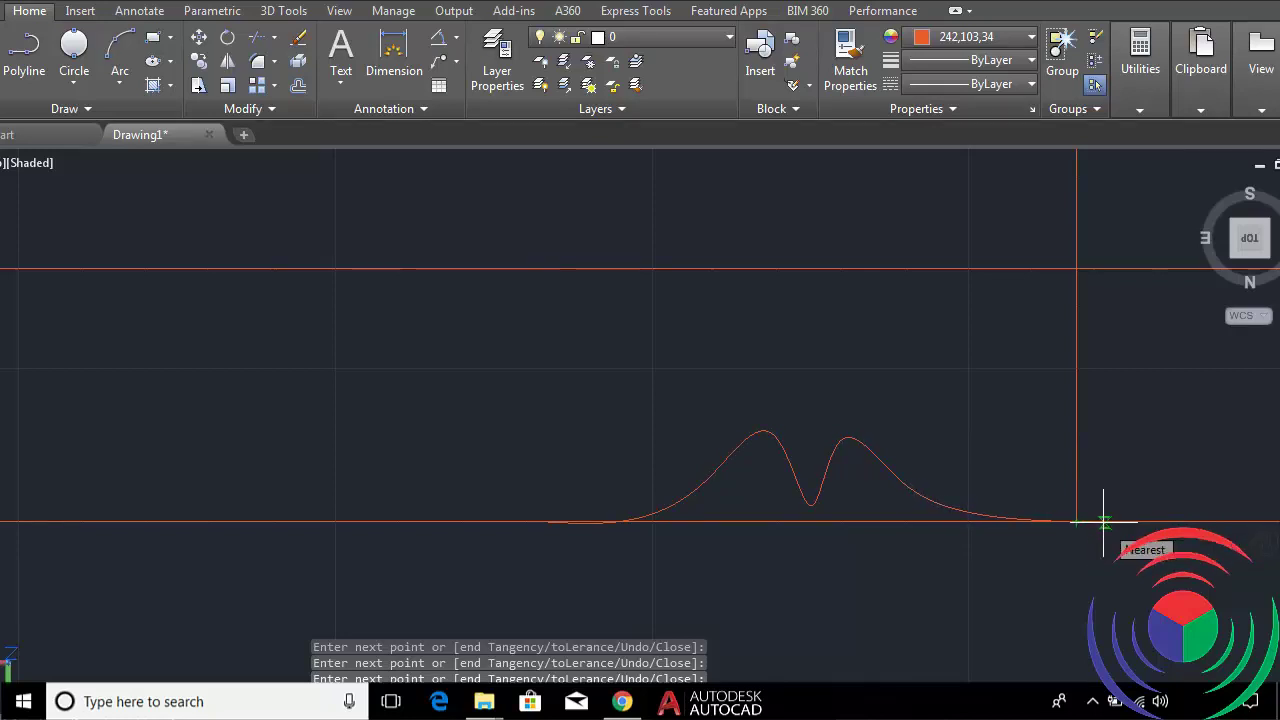
End the current spline and restart the command to redraw its tail.
key("Return")
scroll(1120, 521, "down", 2)
scroll(929, 455, "down", 2)
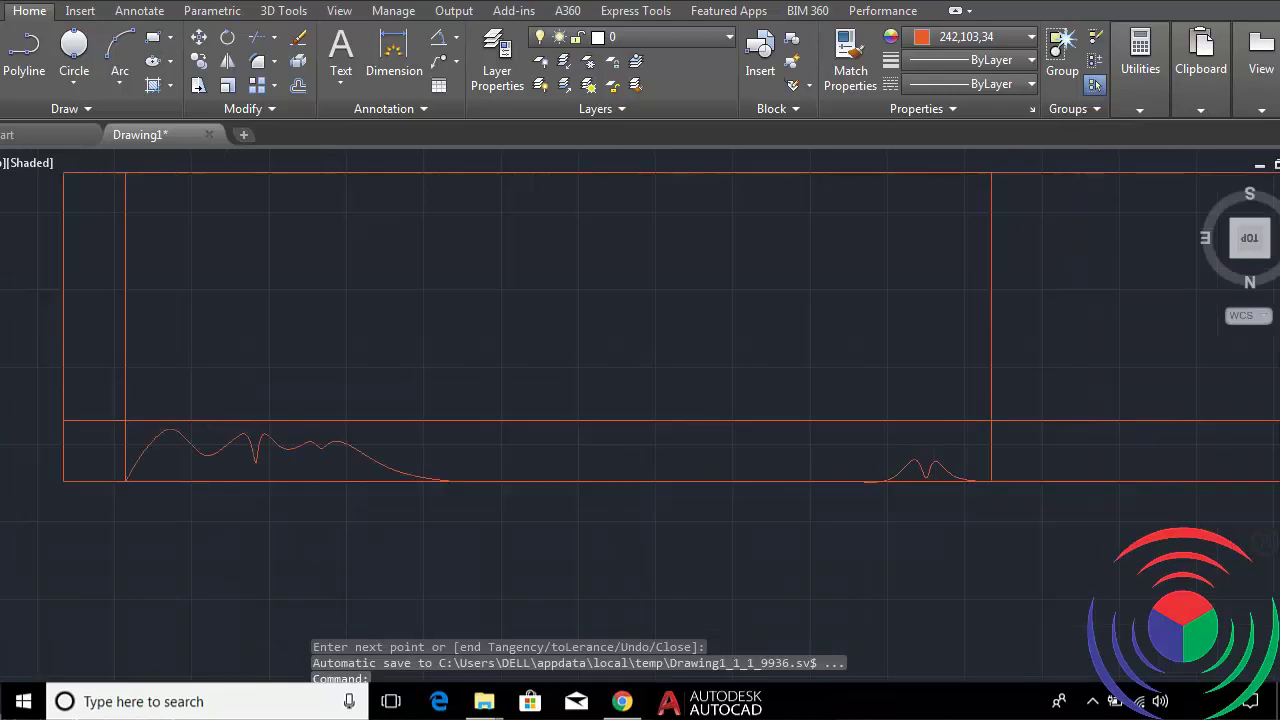
scroll(929, 455, "down", 2)
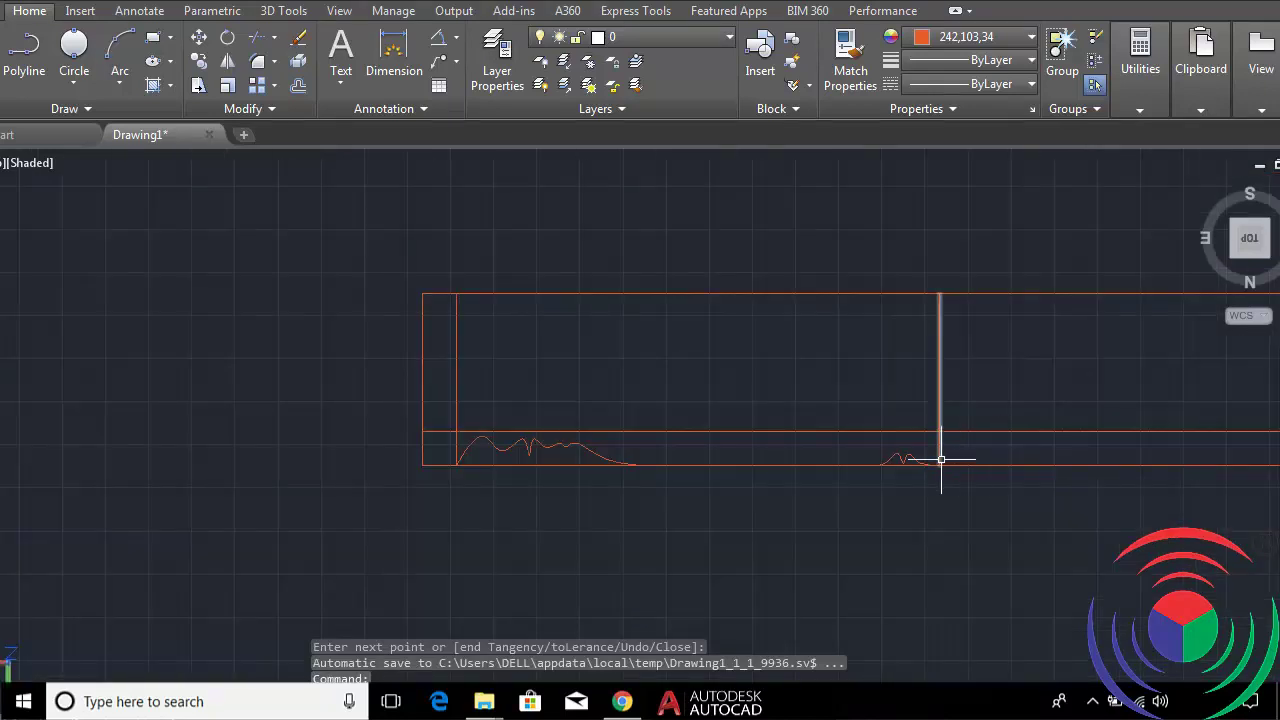
type("r")
key("Return")
key("Return")
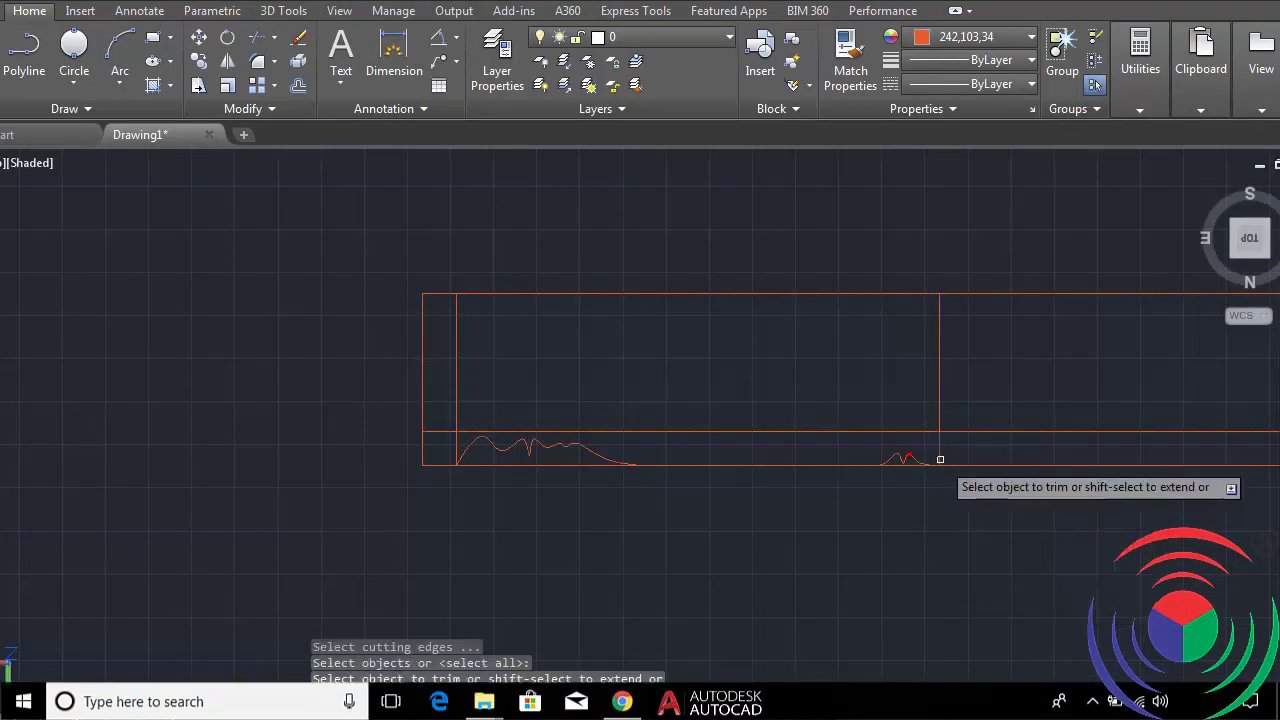
scroll(940, 462, "up", 5)
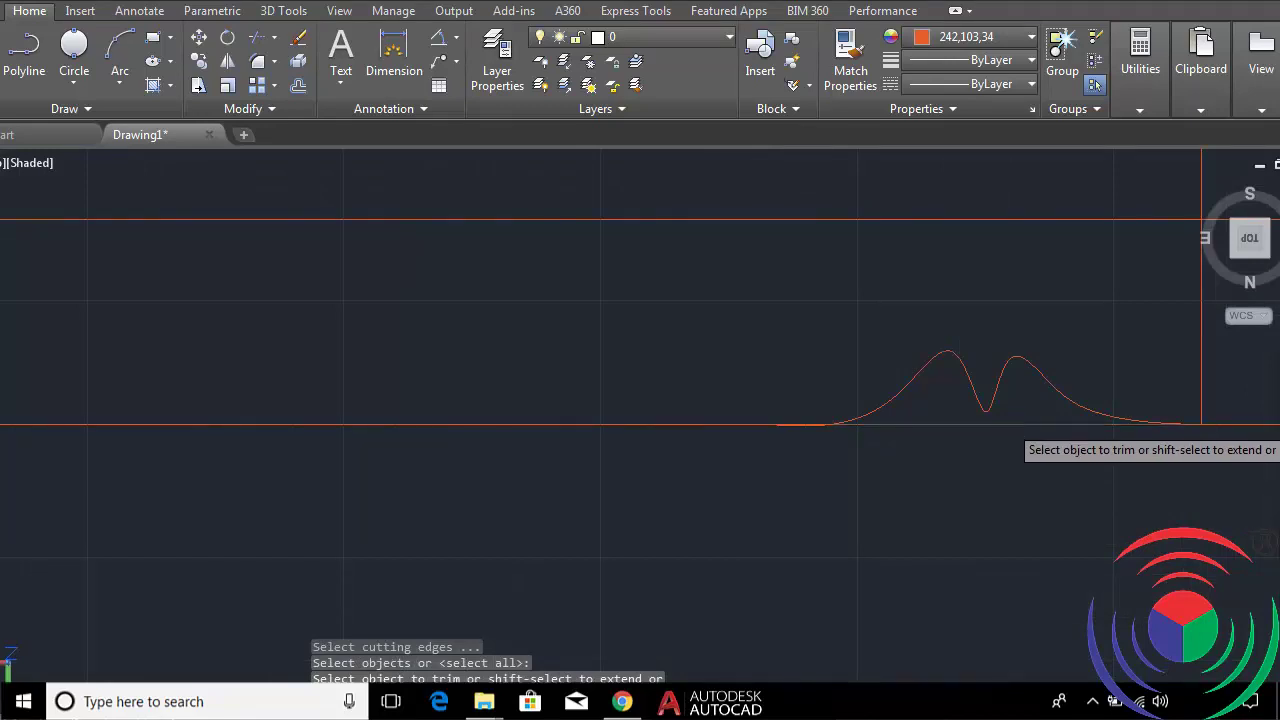
scroll(932, 445, "down", 5)
scroll(930, 445, "down", 3)
scroll(880, 440, "up", 5)
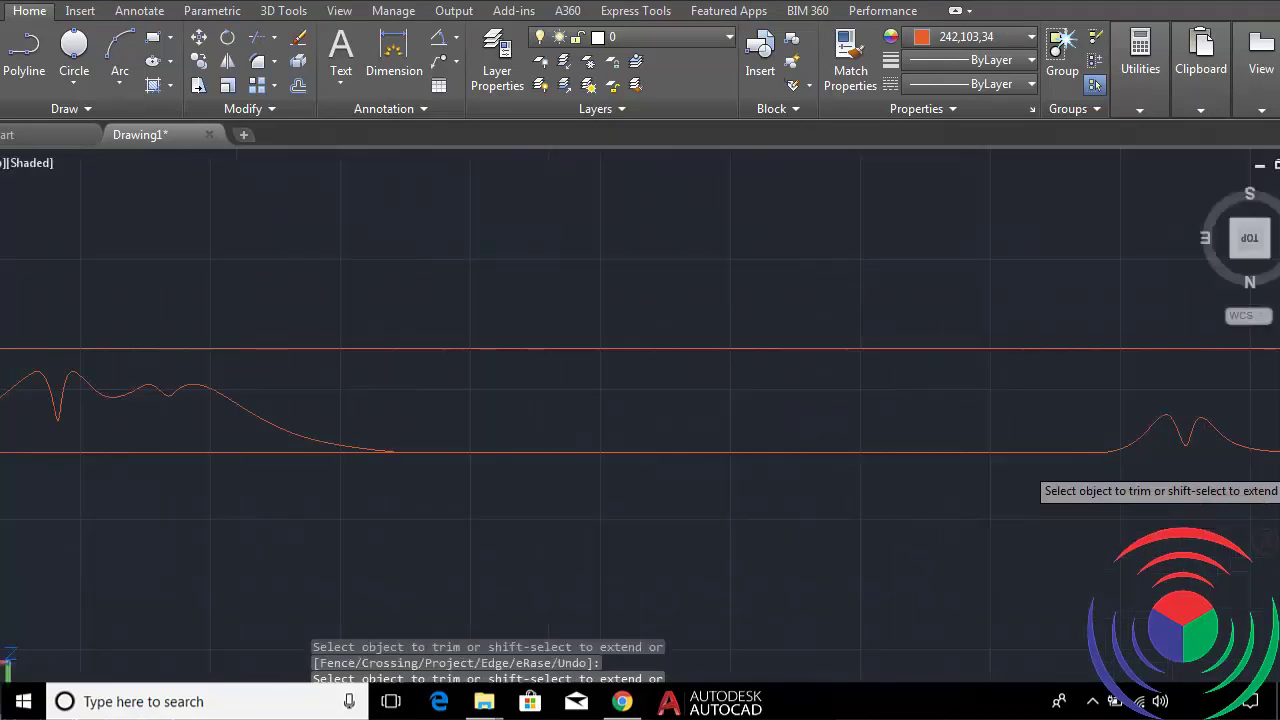
scroll(1035, 445, "up", 2)
scroll(1035, 445, "down", 3)
scroll(1038, 442, "up", 2)
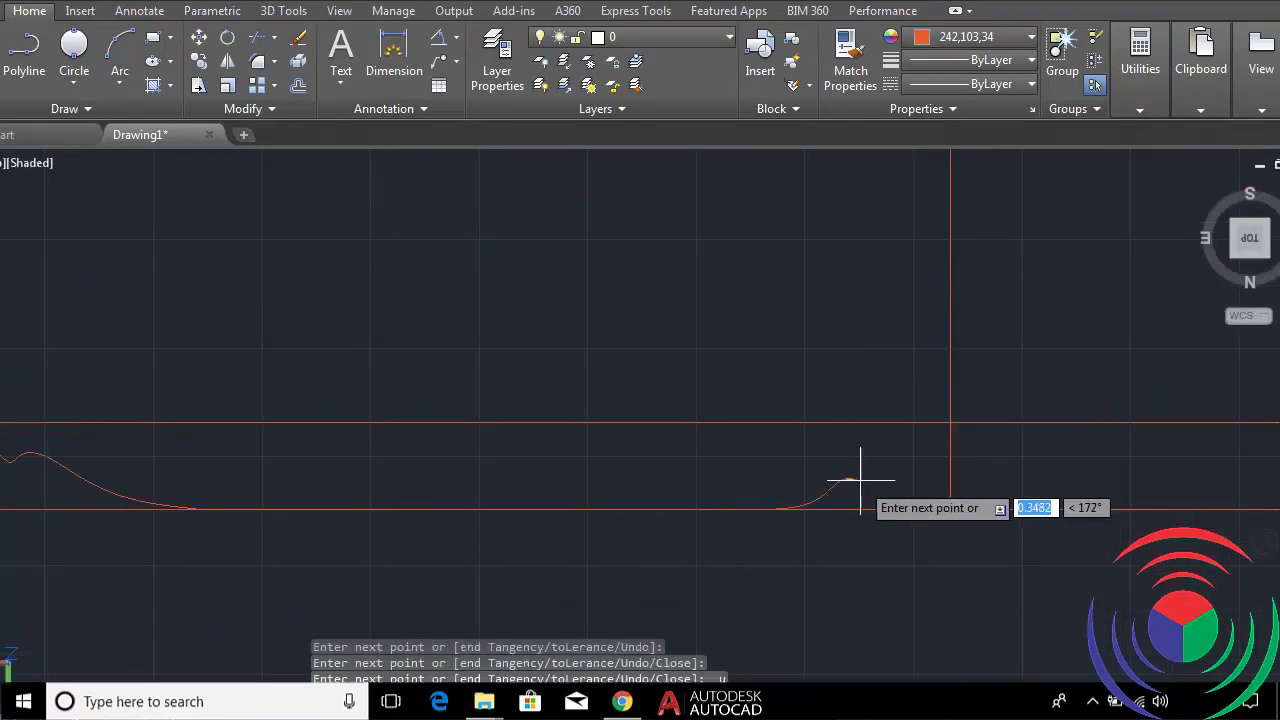
scroll(884, 506, "up", 3)
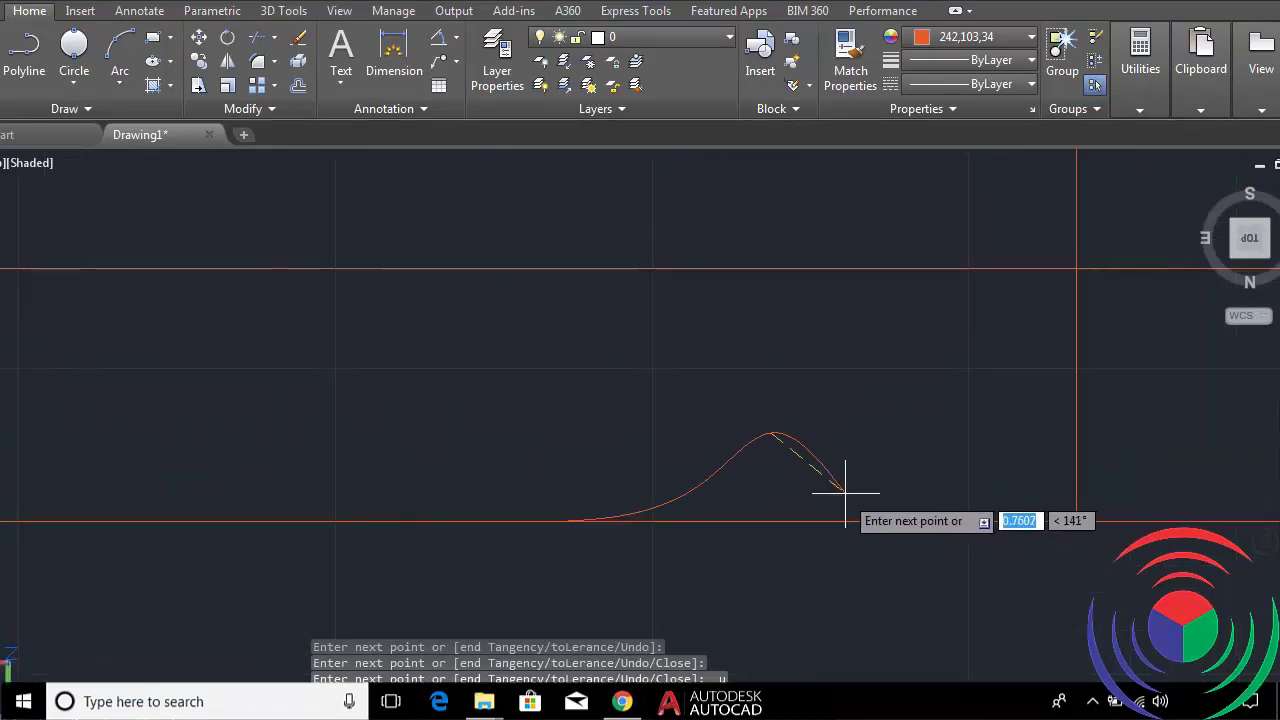
Redraw the tail through the dip, second peak and slope, ending where the right vertical line meets the baseline.
left_click(812, 505)
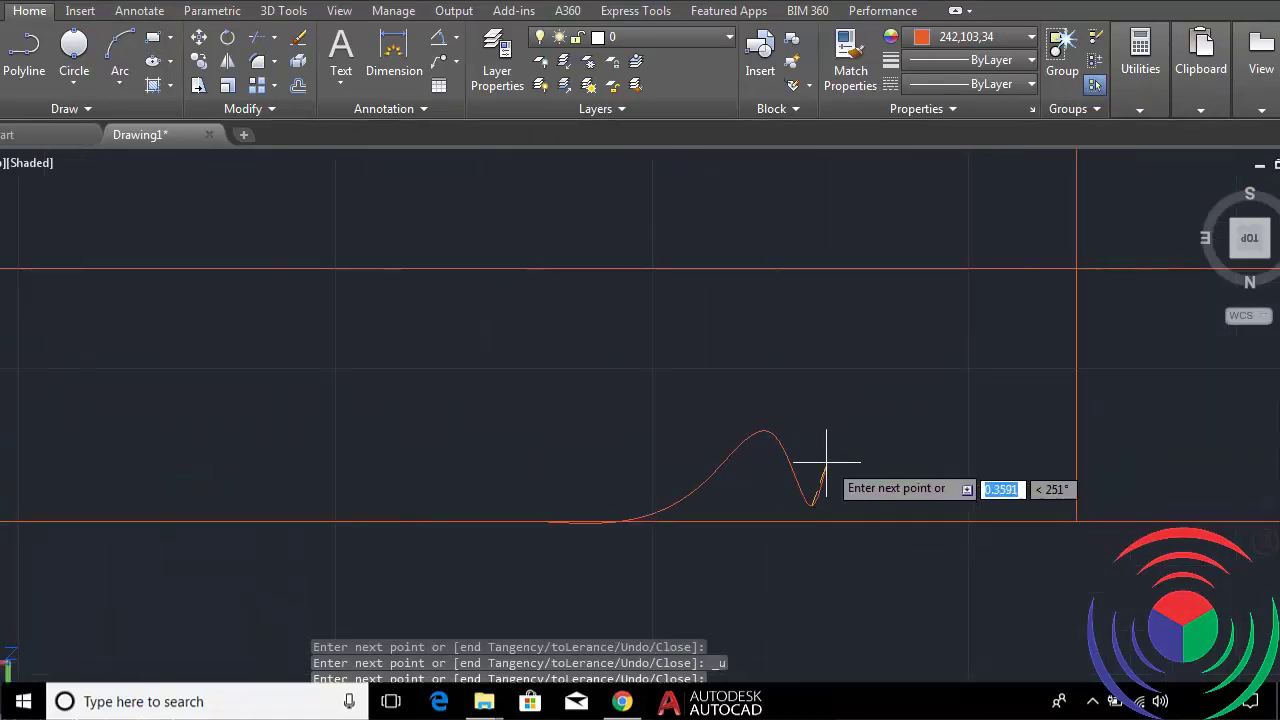
left_click(843, 437)
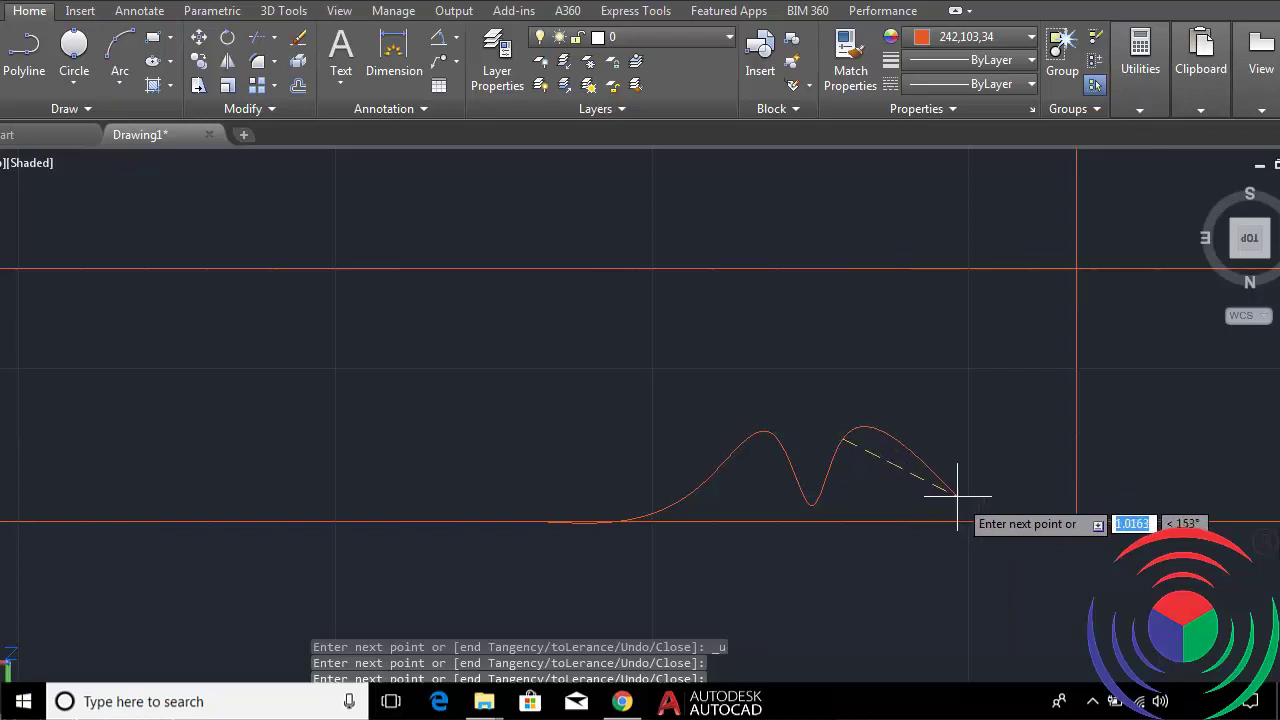
left_click(902, 479)
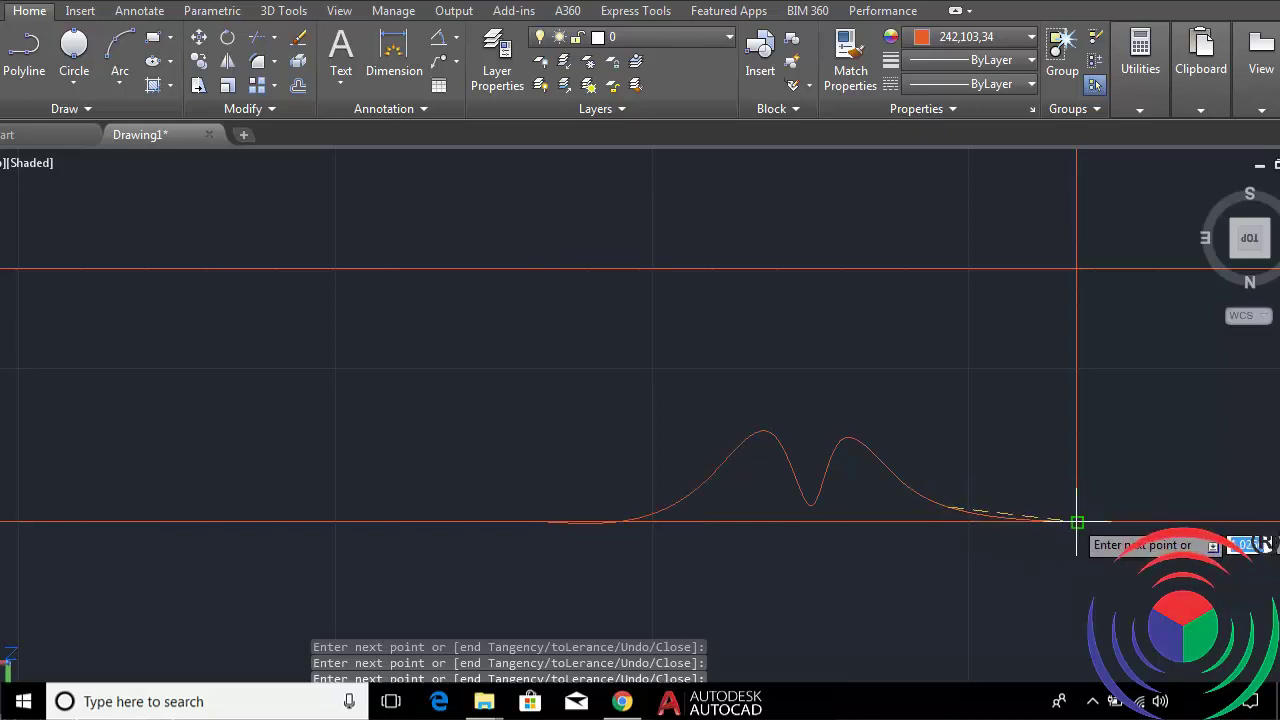
left_click(1077, 522)
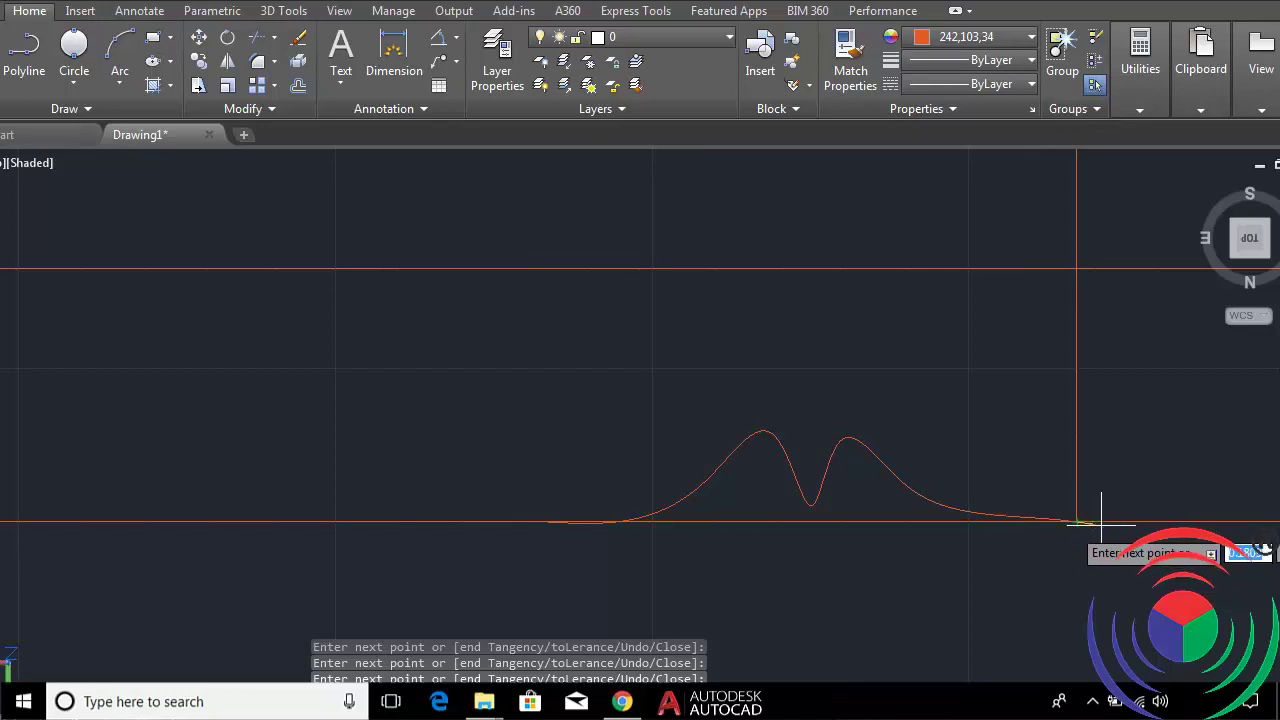
Finish the spline and trim the baseline beneath the right bump and the left wave.
key("Return")
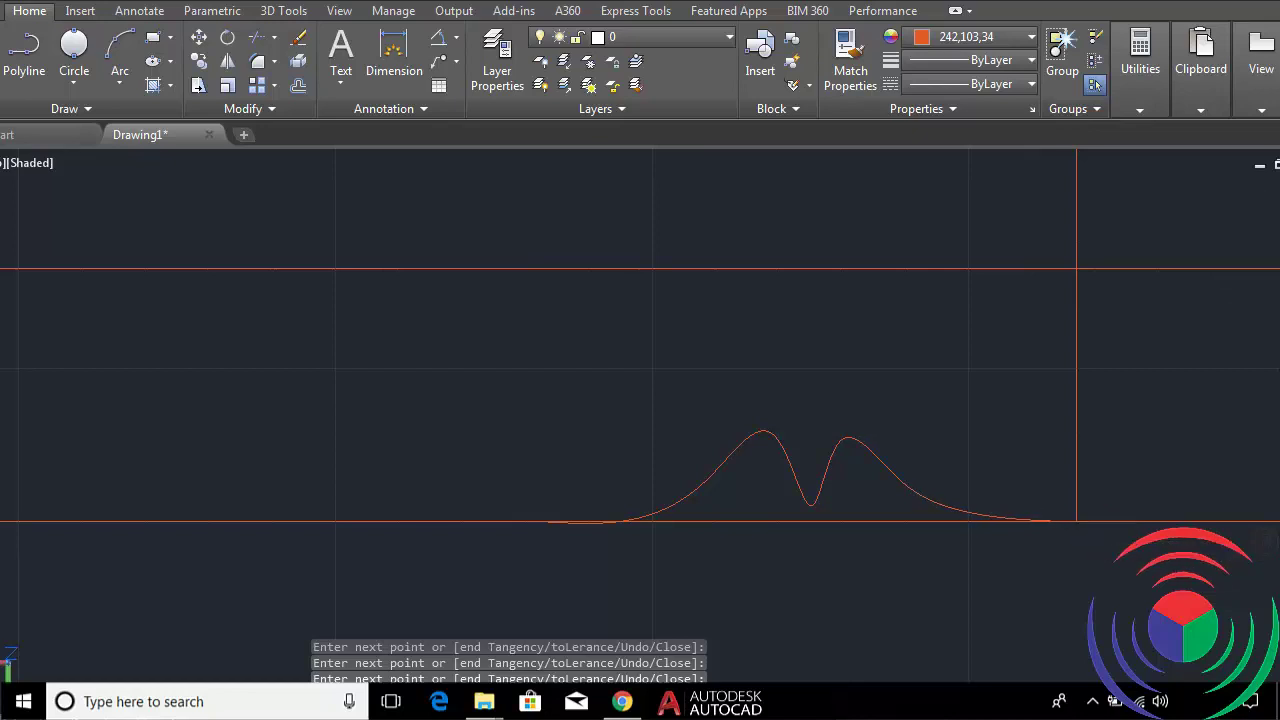
scroll(1103, 522, "down", 2)
scroll(929, 455, "down", 3)
scroll(880, 457, "down", 2)
type("t")
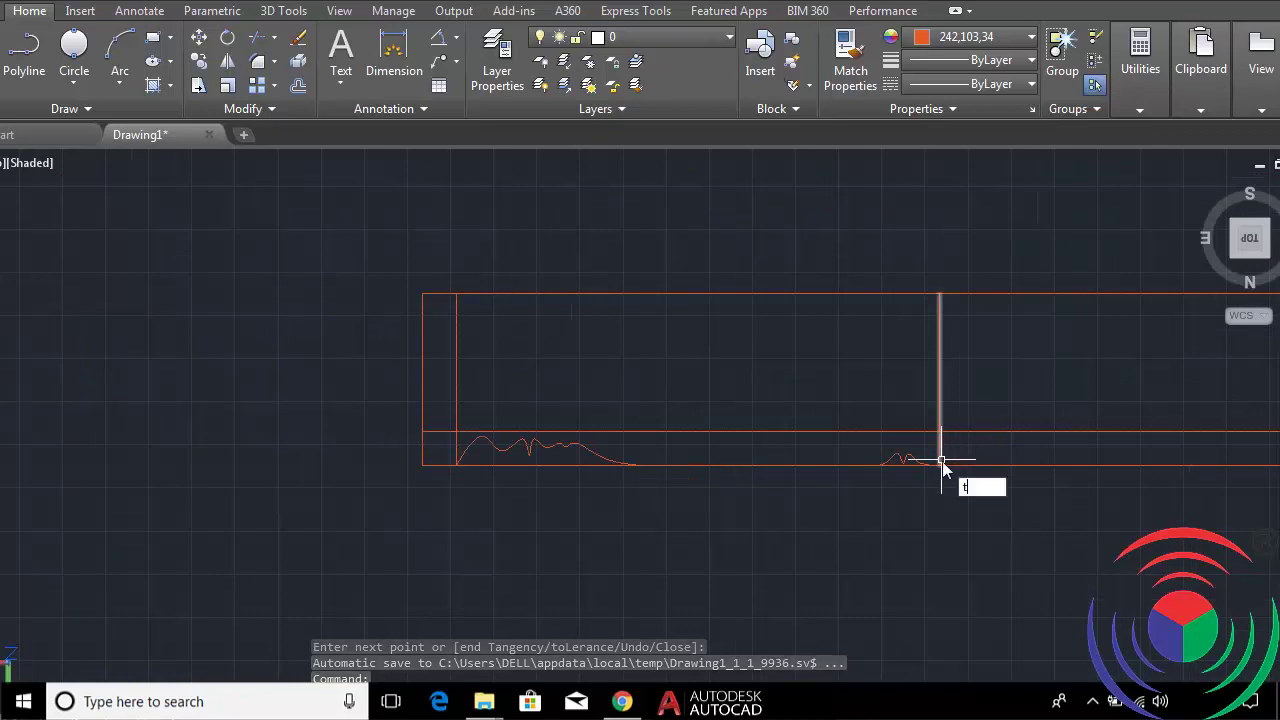
type("r")
key("Return")
key("Return")
scroll(935, 467, "up", 5)
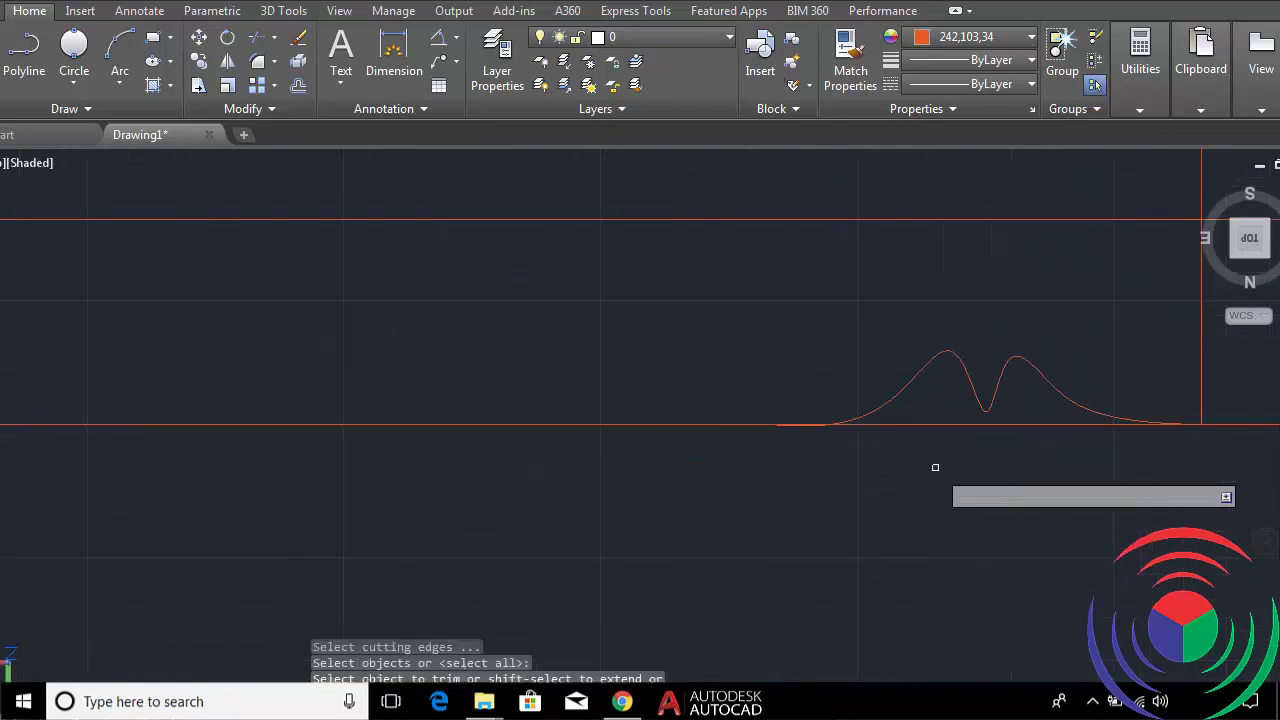
left_click(1005, 425)
scroll(938, 445, "down", 5)
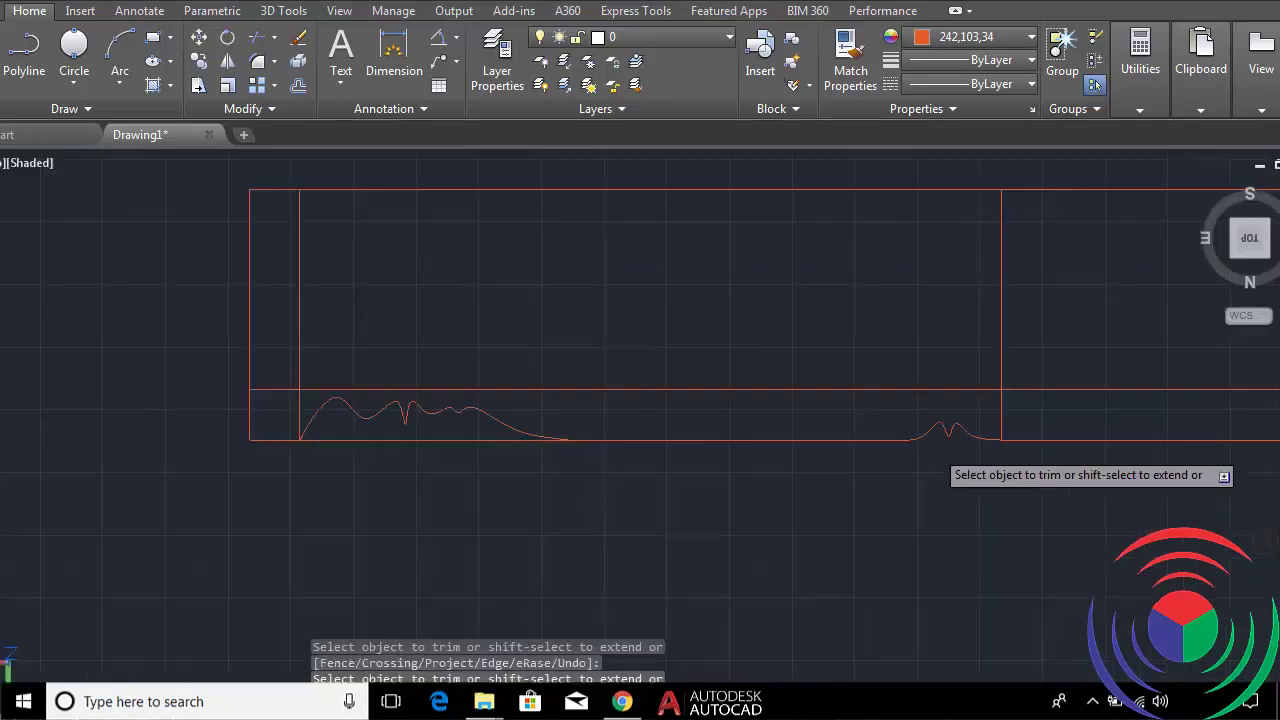
scroll(900, 445, "down", 2)
scroll(935, 467, "up", 5)
scroll(1035, 445, "up", 3)
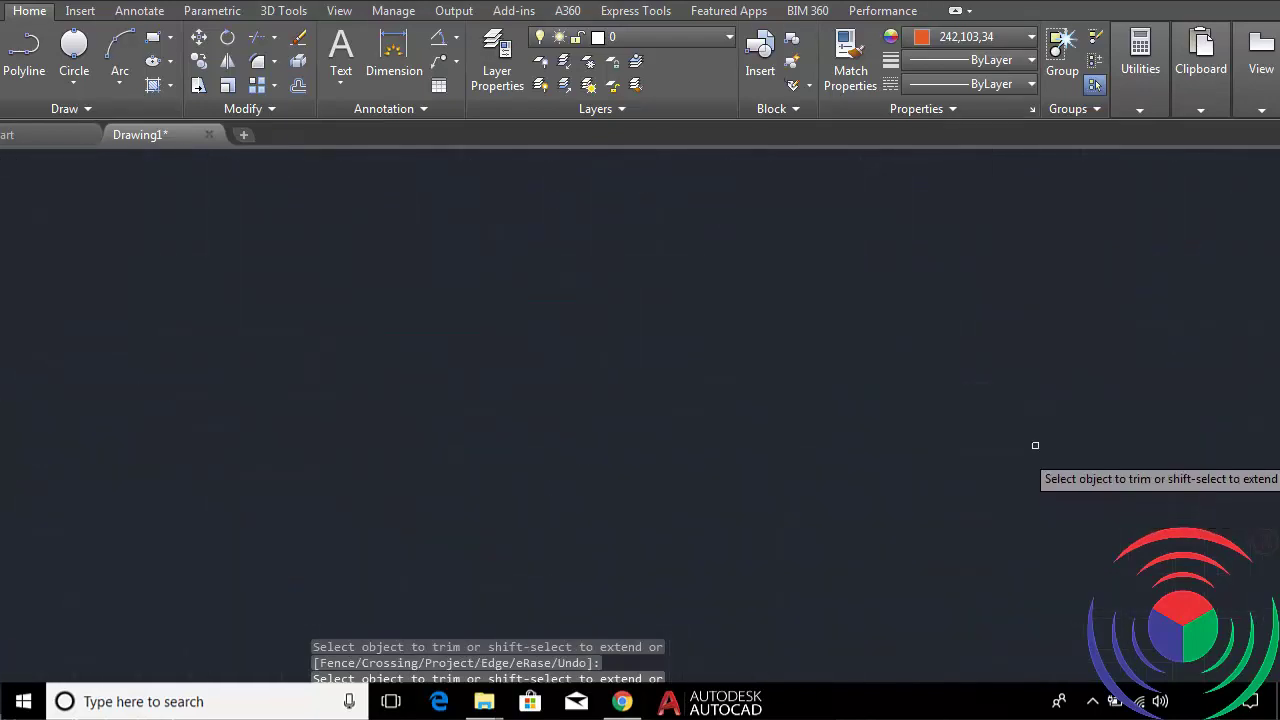
scroll(1035, 445, "down", 3)
scroll(1036, 443, "up", 2)
scroll(1036, 440, "up", 1)
scroll(1035, 436, "up", 1)
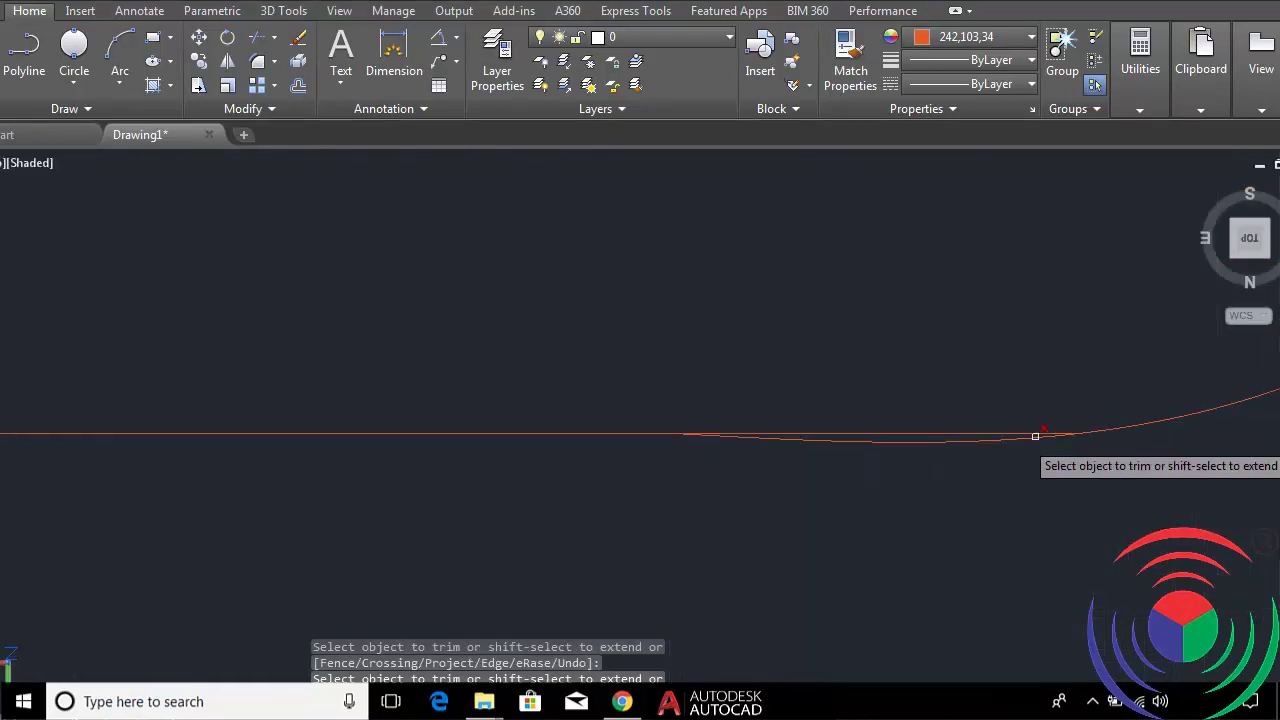
scroll(931, 446, "up", 3)
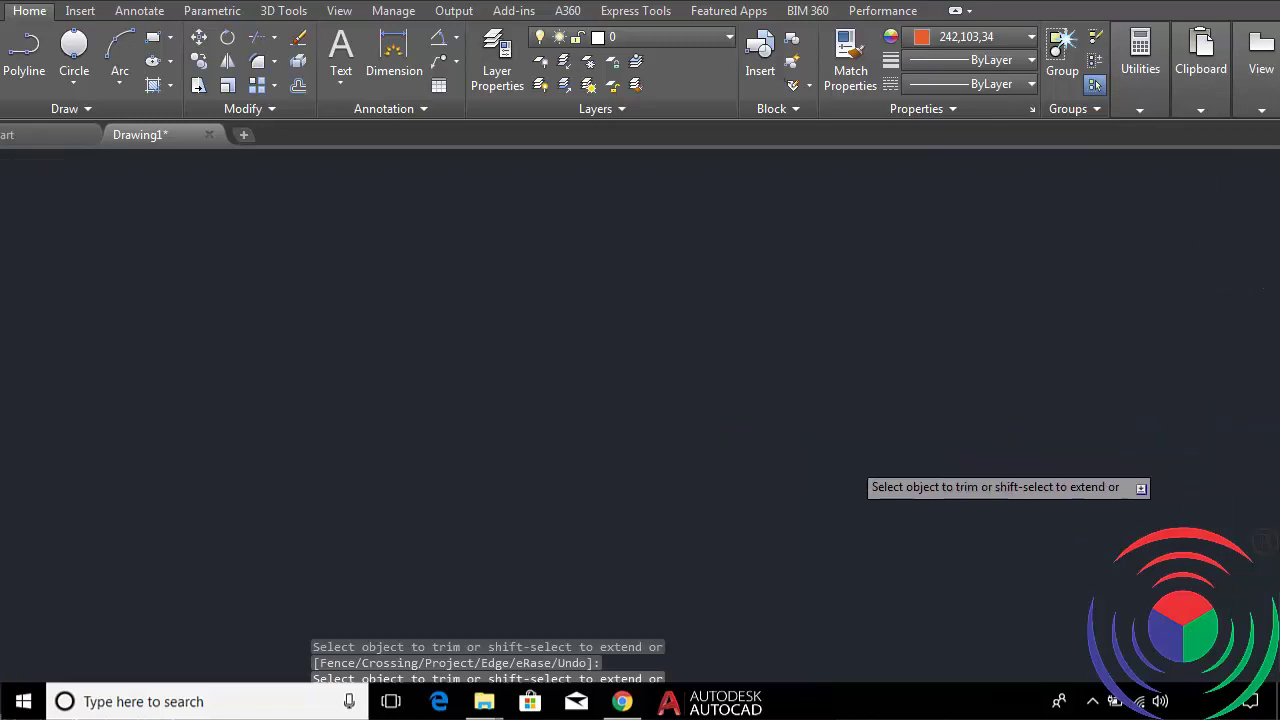
scroll(700, 458, "down", 3)
scroll(530, 458, "up", 3)
scroll(510, 460, "down", 4)
scroll(490, 462, "up", 2)
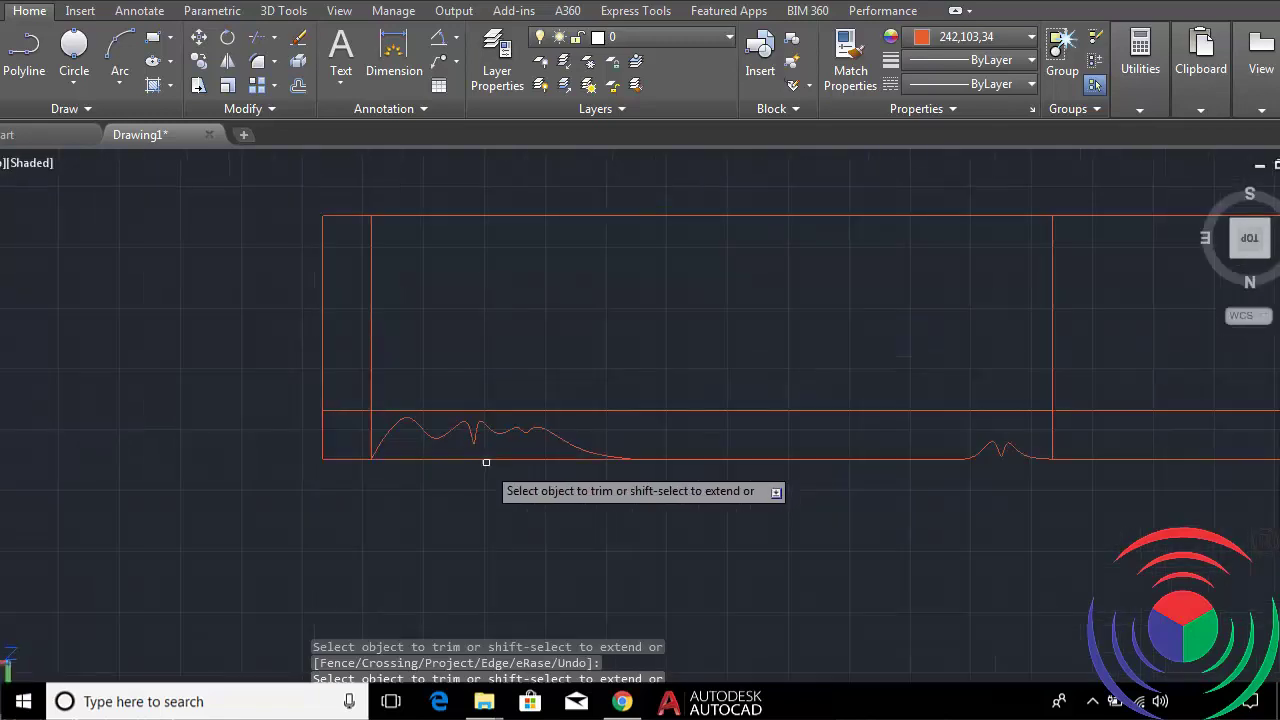
left_click(486, 462)
scroll(652, 456, "up", 2)
scroll(654, 449, "up", 2)
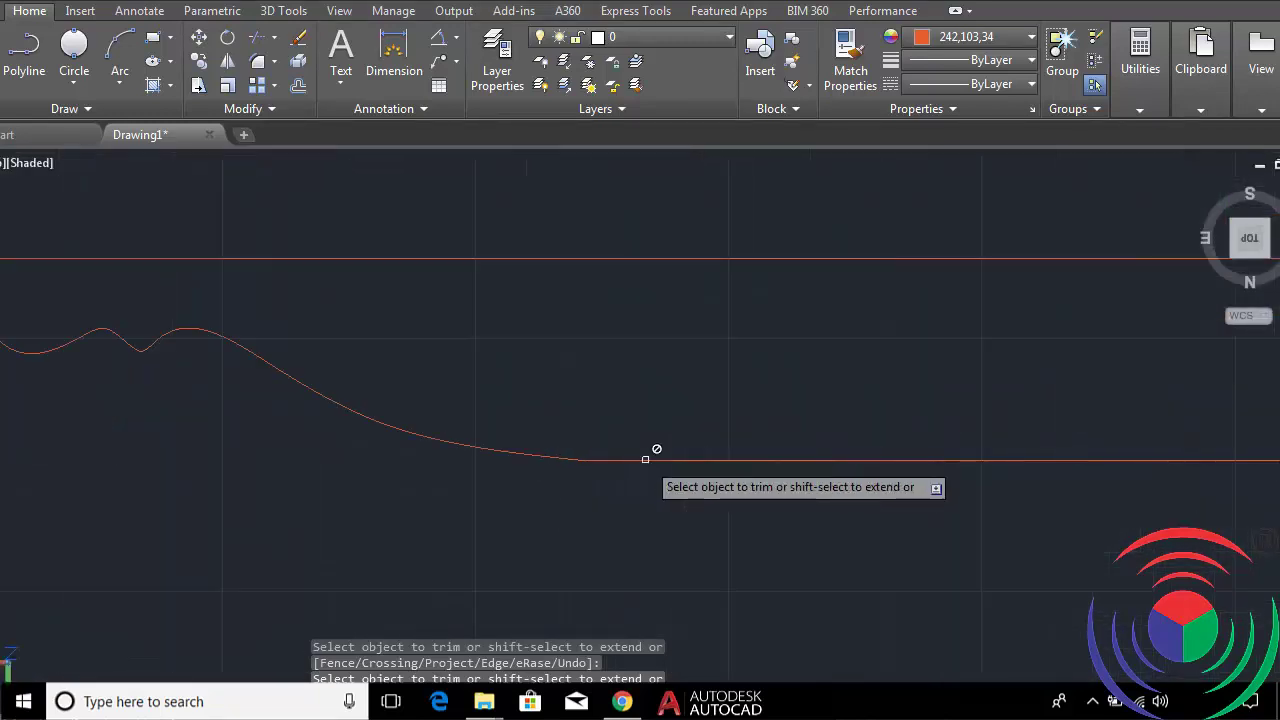
scroll(654, 449, "down", 1)
scroll(651, 449, "down", 4)
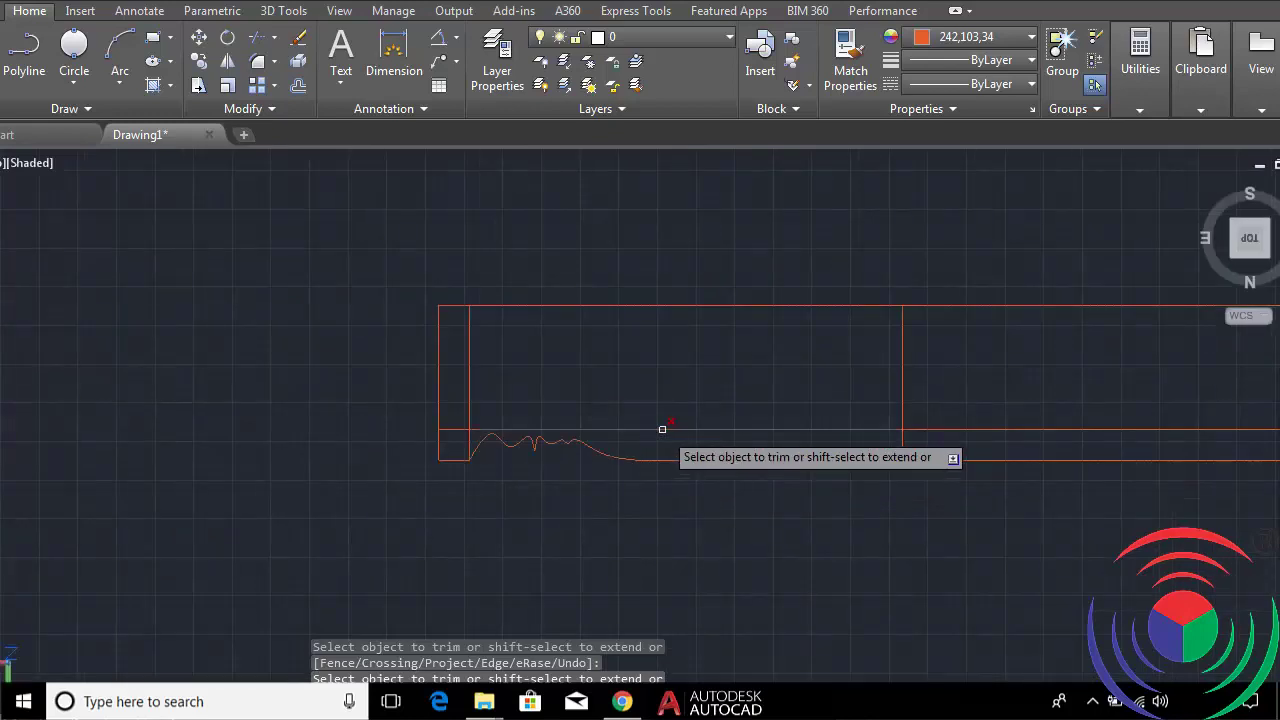
key("Escape")
Erase the leftover horizontal line 2 units above the rectangle's bottom edge.
left_click(694, 430)
type("e")
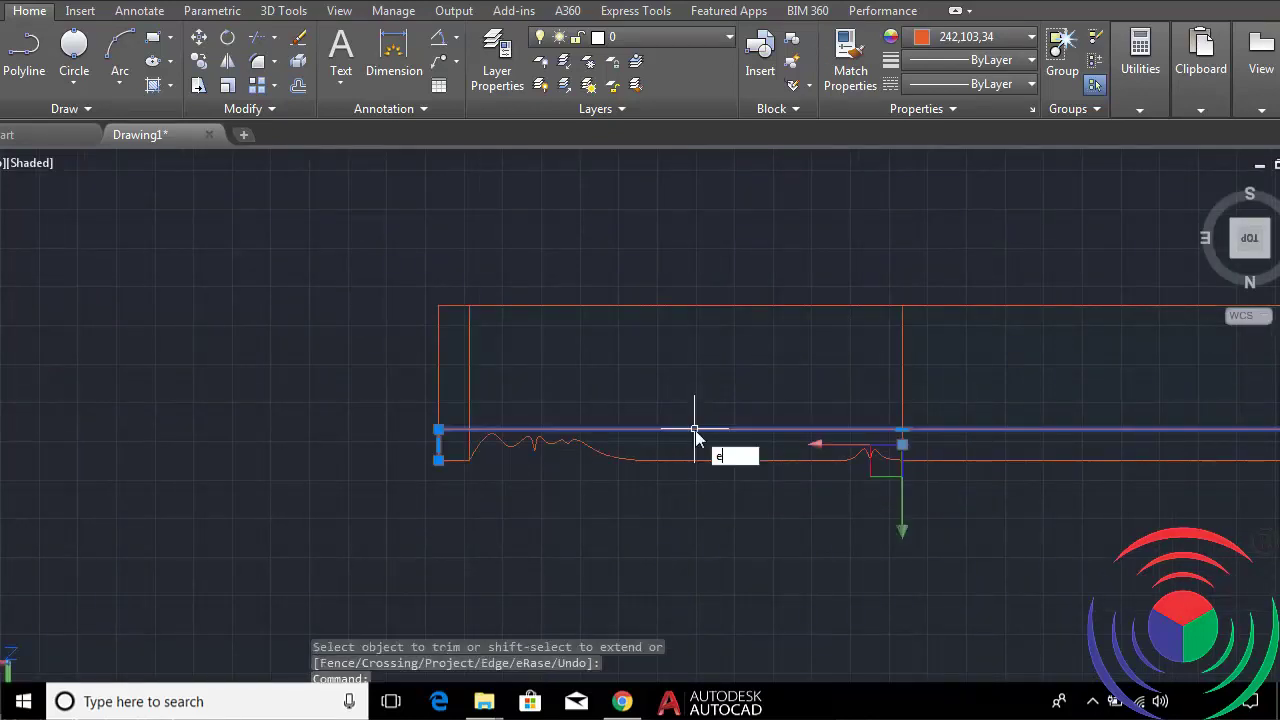
key("Return")
scroll(792, 452, "down", 4)
scroll(687, 420, "up", 3)
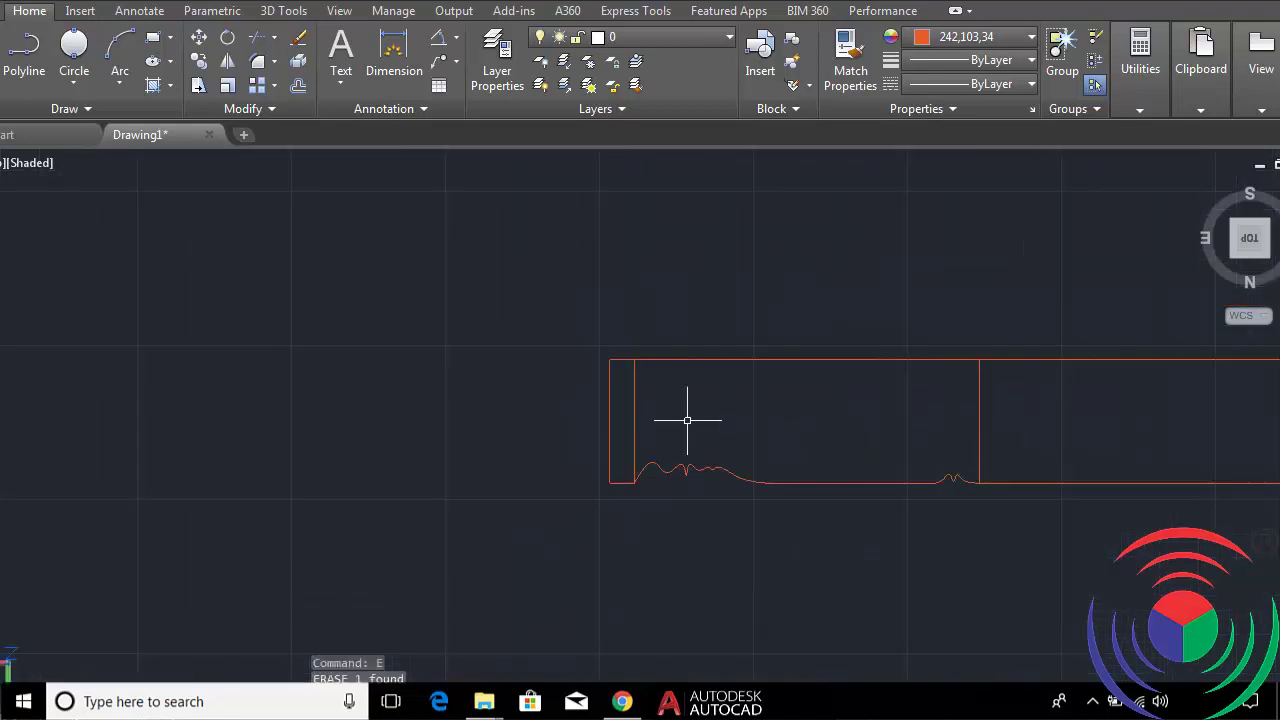
scroll(688, 420, "up", 2)
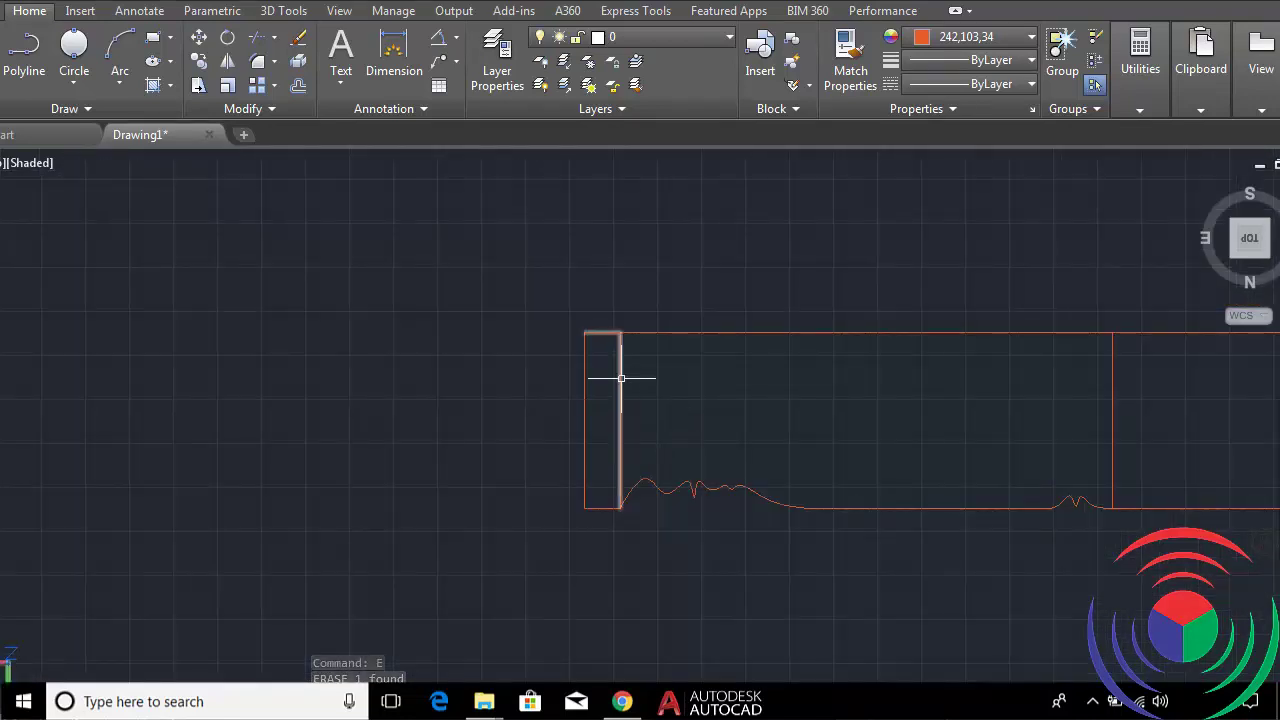
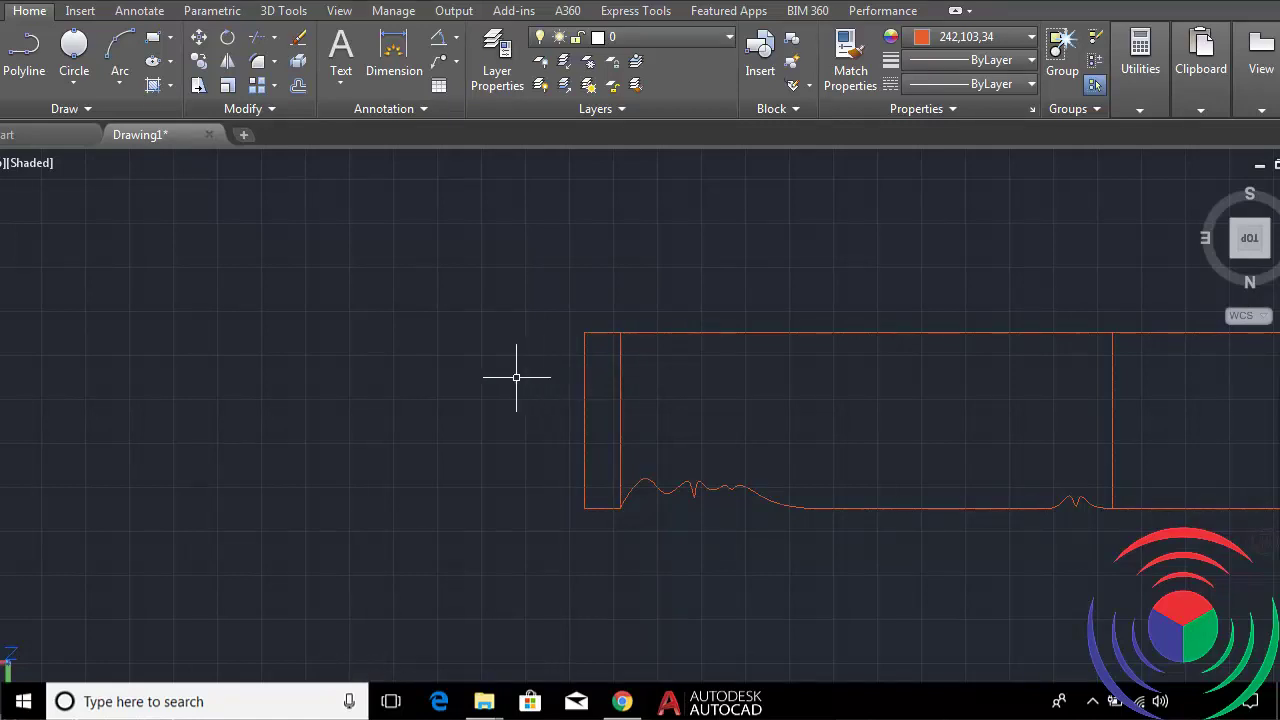
Draw a polyline from the slab's top-left corner 3 units down, then across to the inner vertical line.
scroll(625, 349, "up", 3)
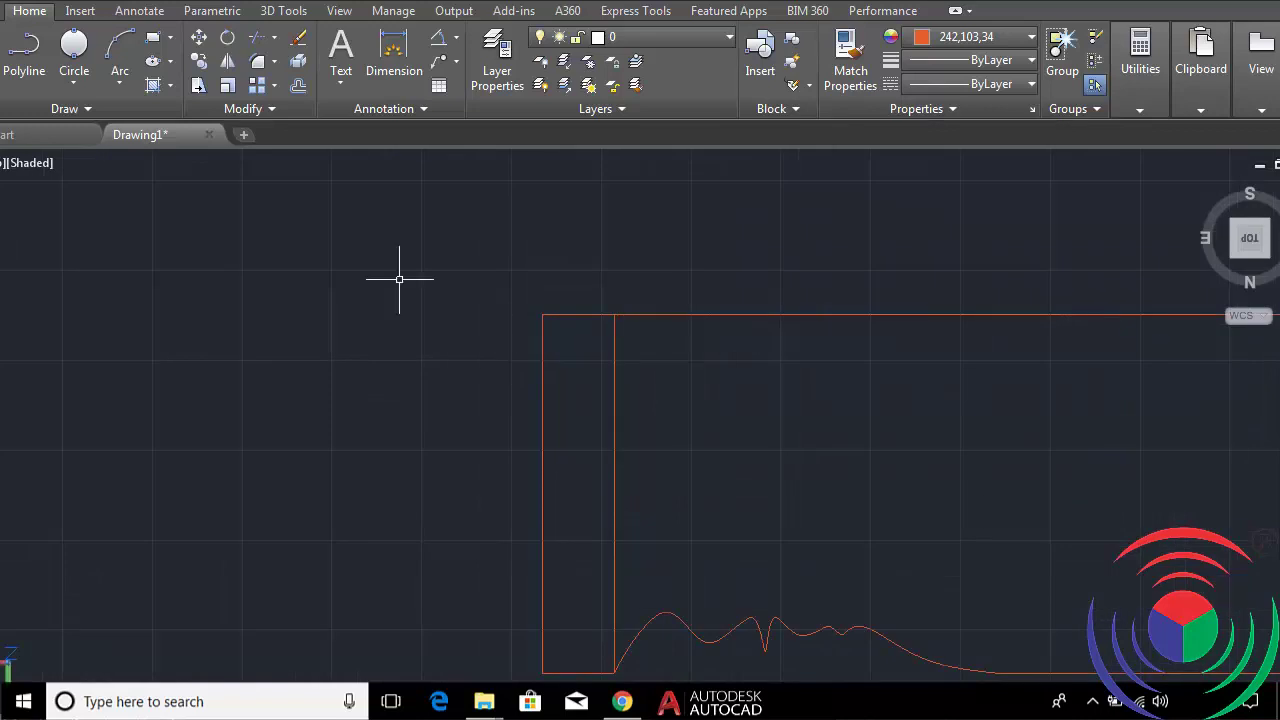
left_click(24, 50)
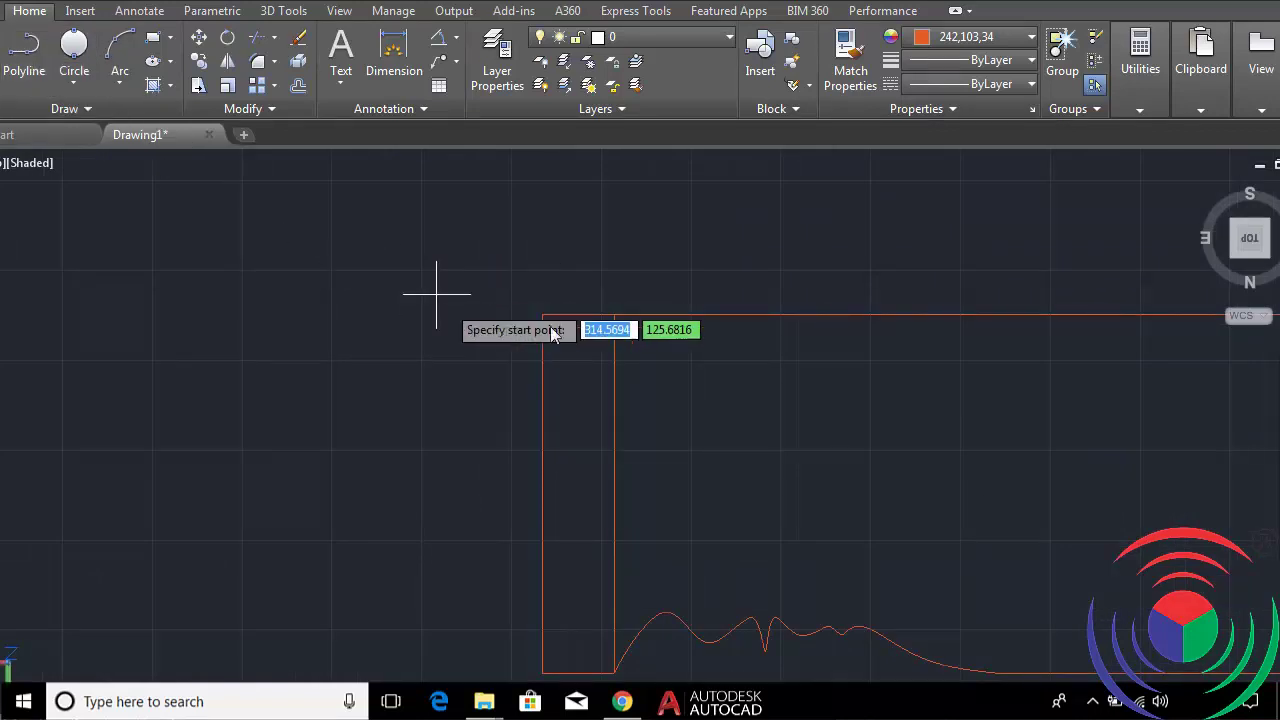
left_click(542, 315)
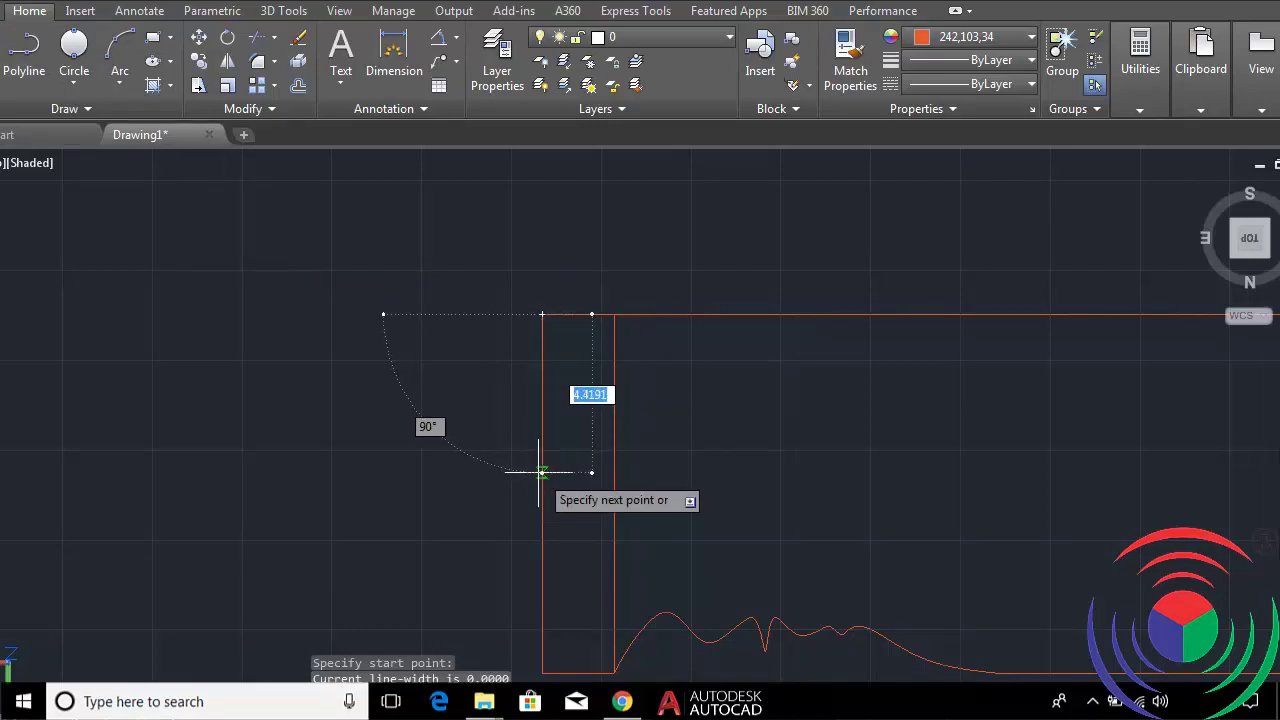
type("3")
key("Return")
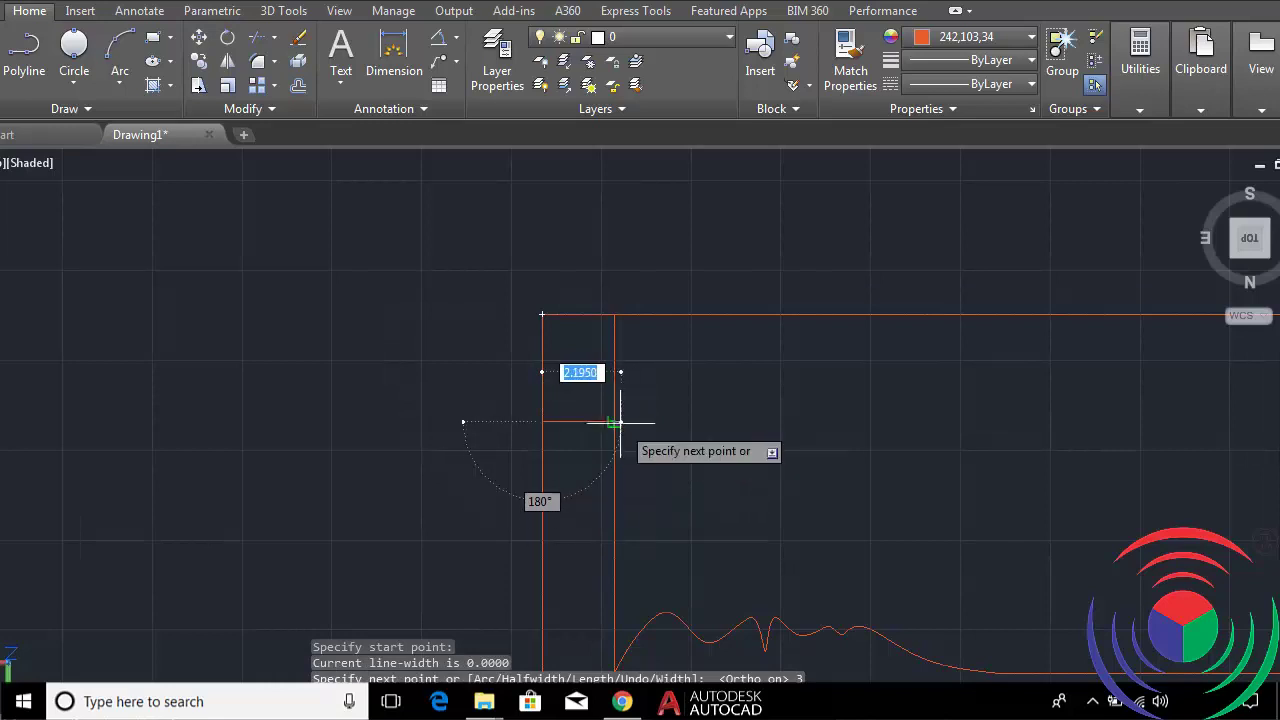
left_click(612, 422)
key("Return")
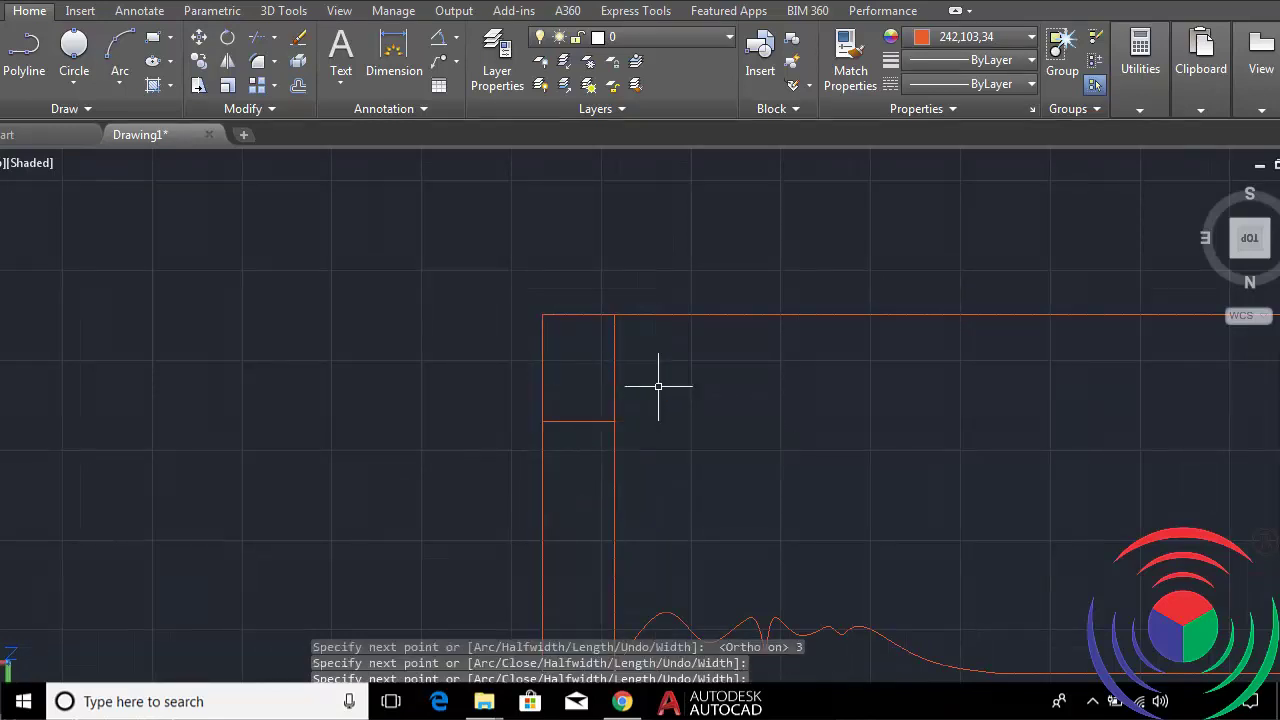
type("tr")
Trim away the upper part of the left-end vertical line.
key("Return")
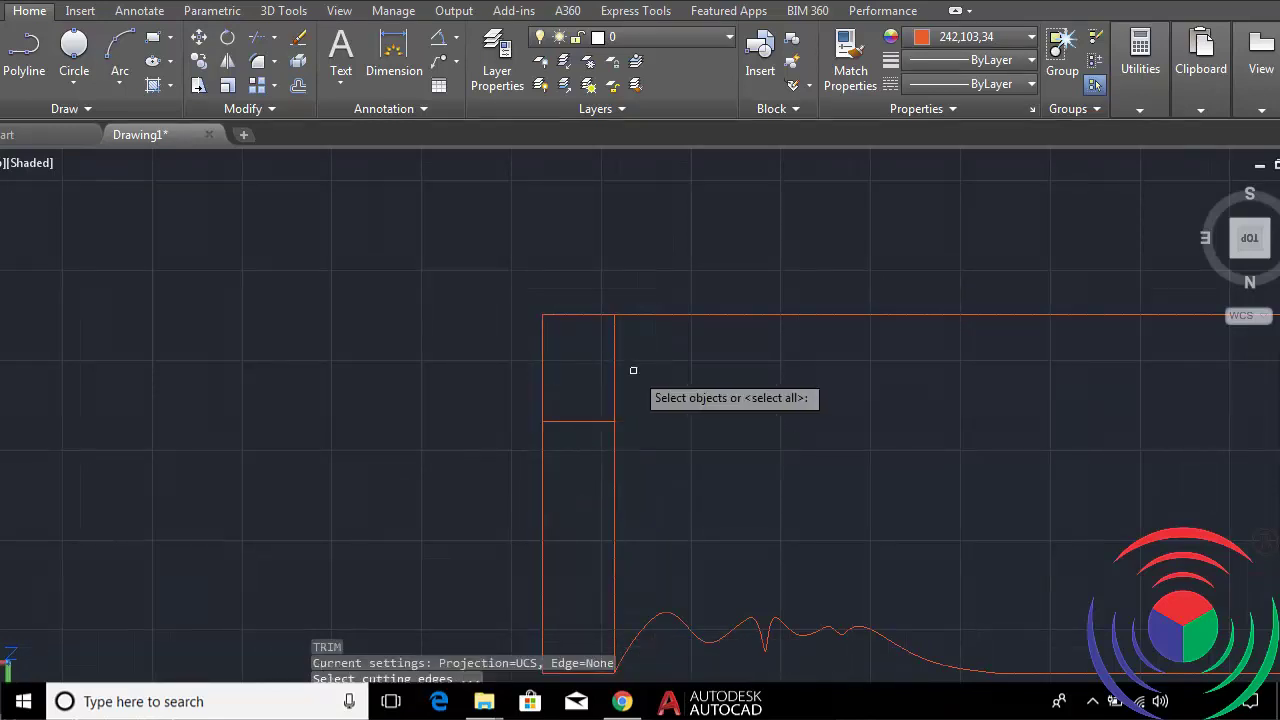
key("Return")
left_click(584, 286)
left_click(497, 352)
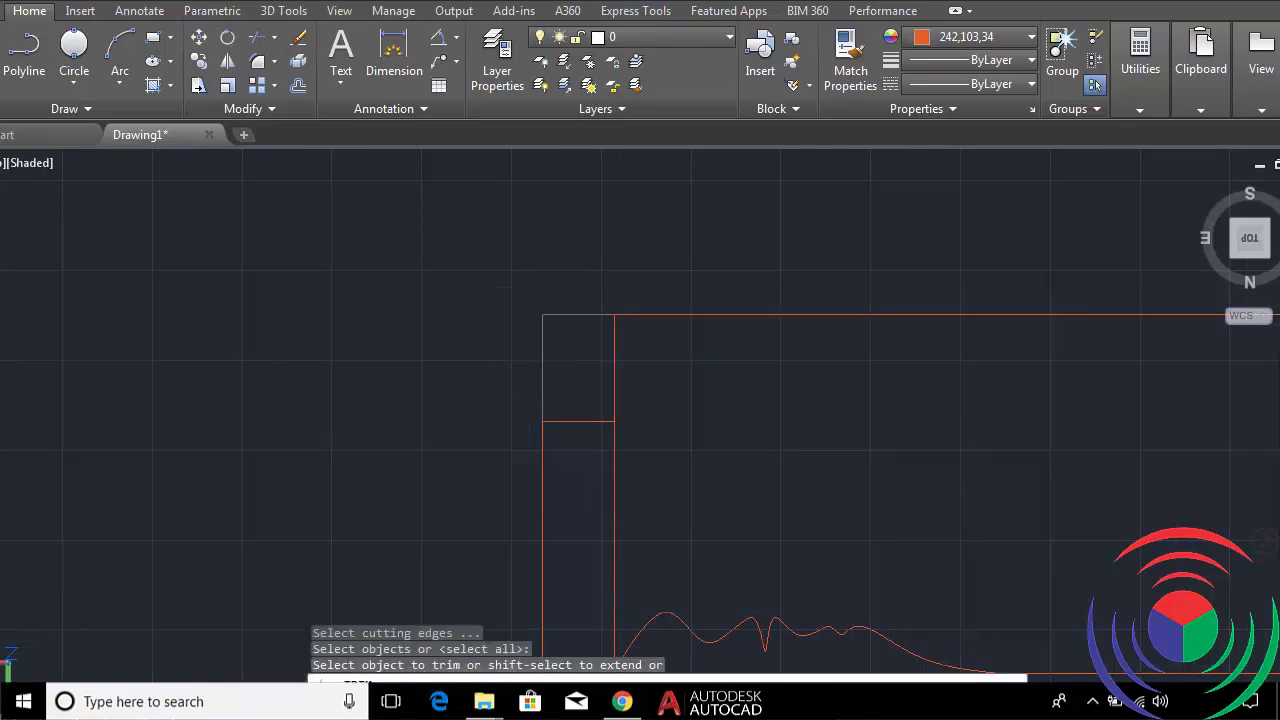
scroll(553, 309, "down", 3)
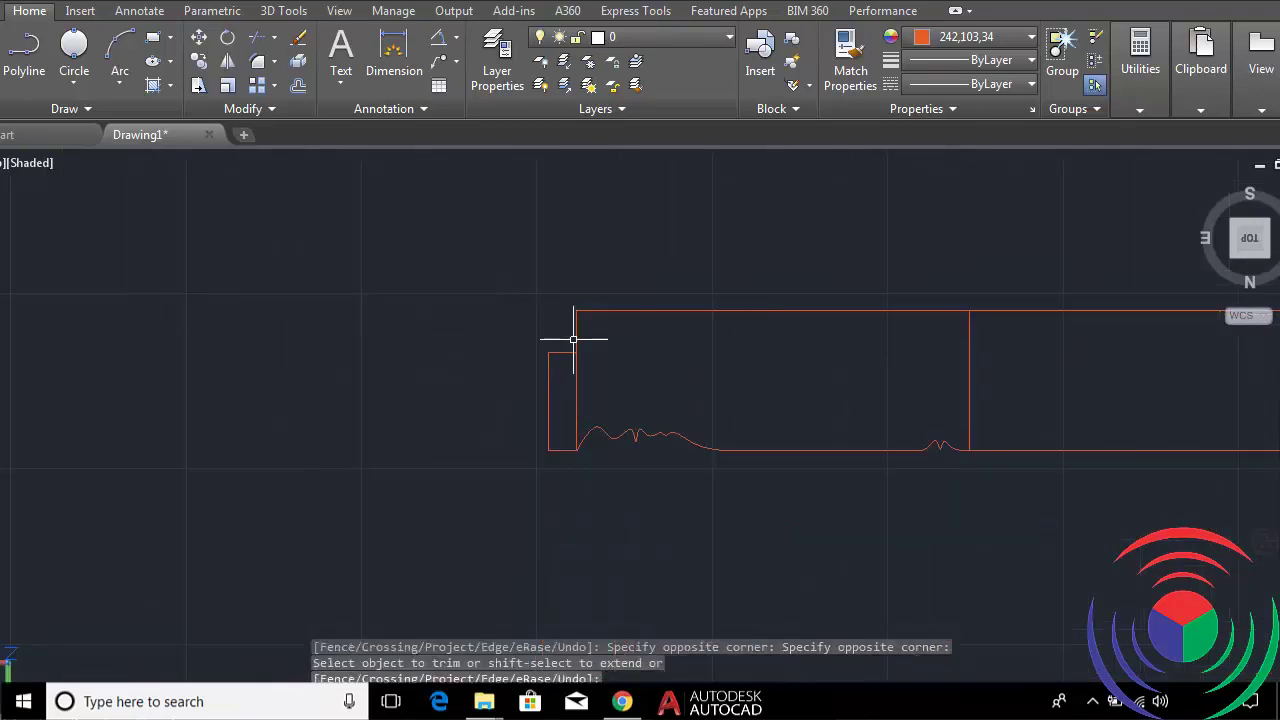
scroll(561, 378, "up", 3)
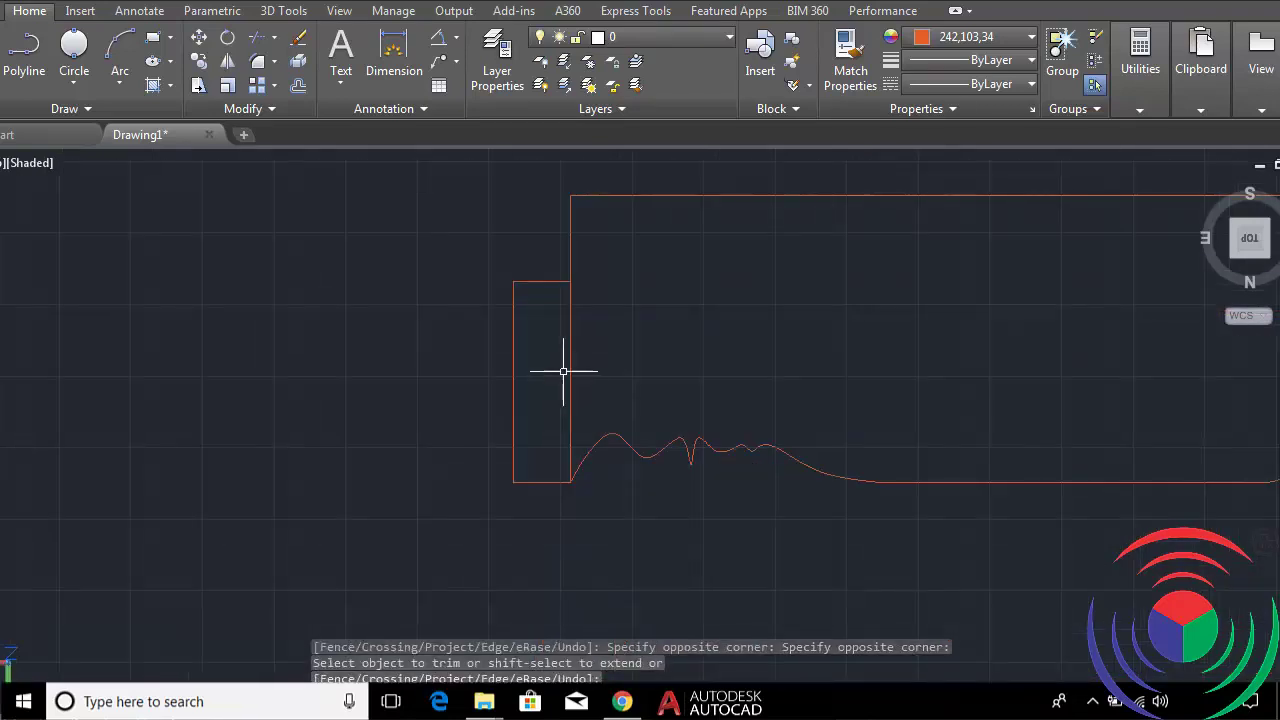
Trim the inner vertical line inside the small left-end compartment.
type("tr")
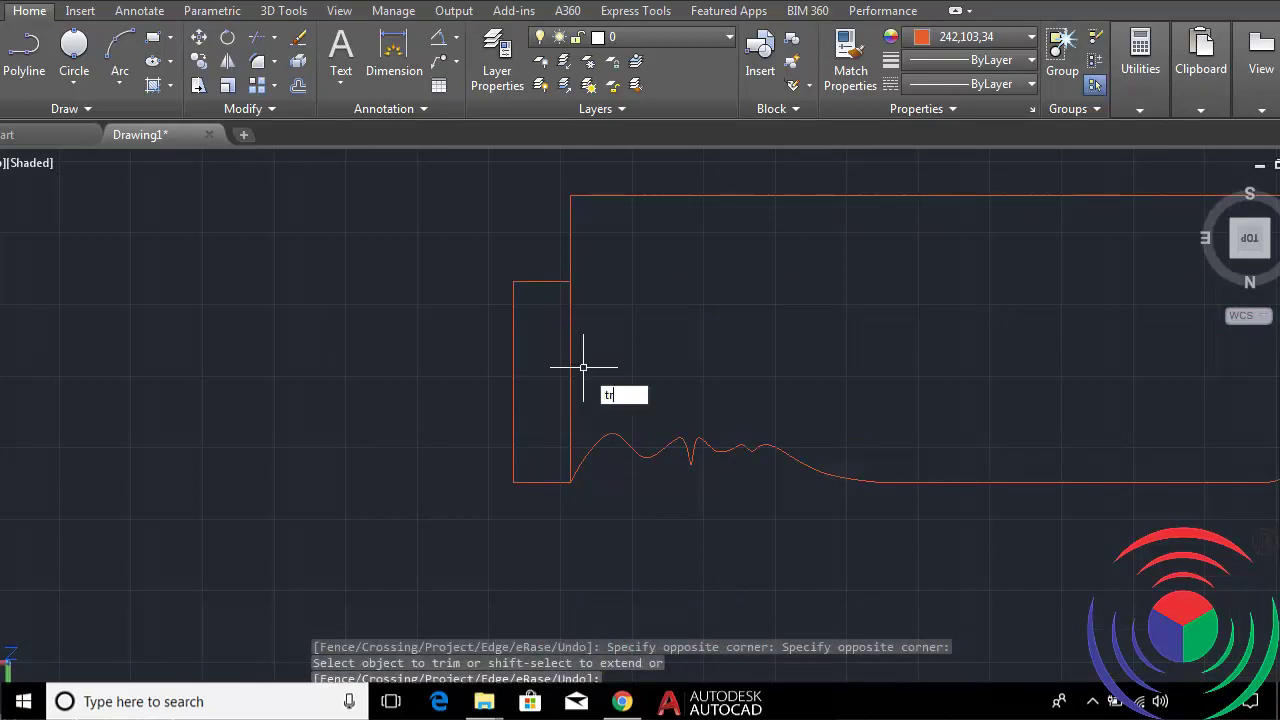
key("Return")
left_click_drag(582, 347, 545, 400)
scroll(604, 361, "down", 3)
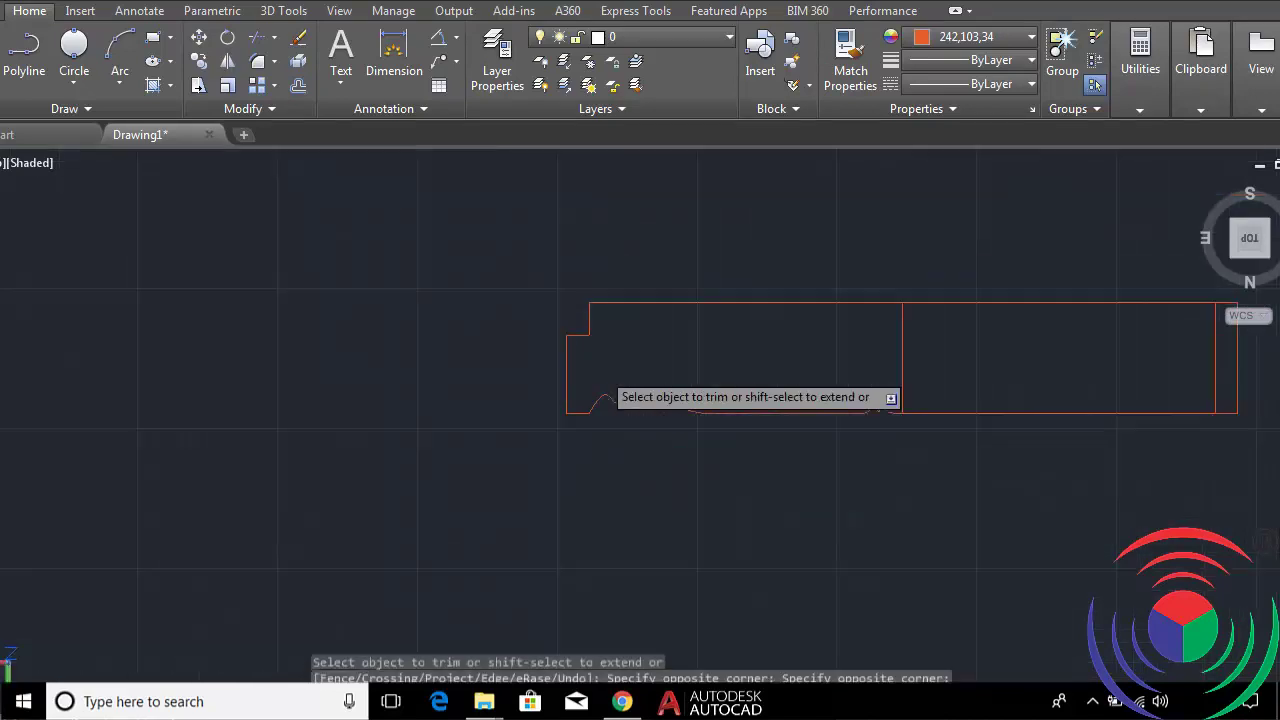
scroll(908, 368, "down", 2)
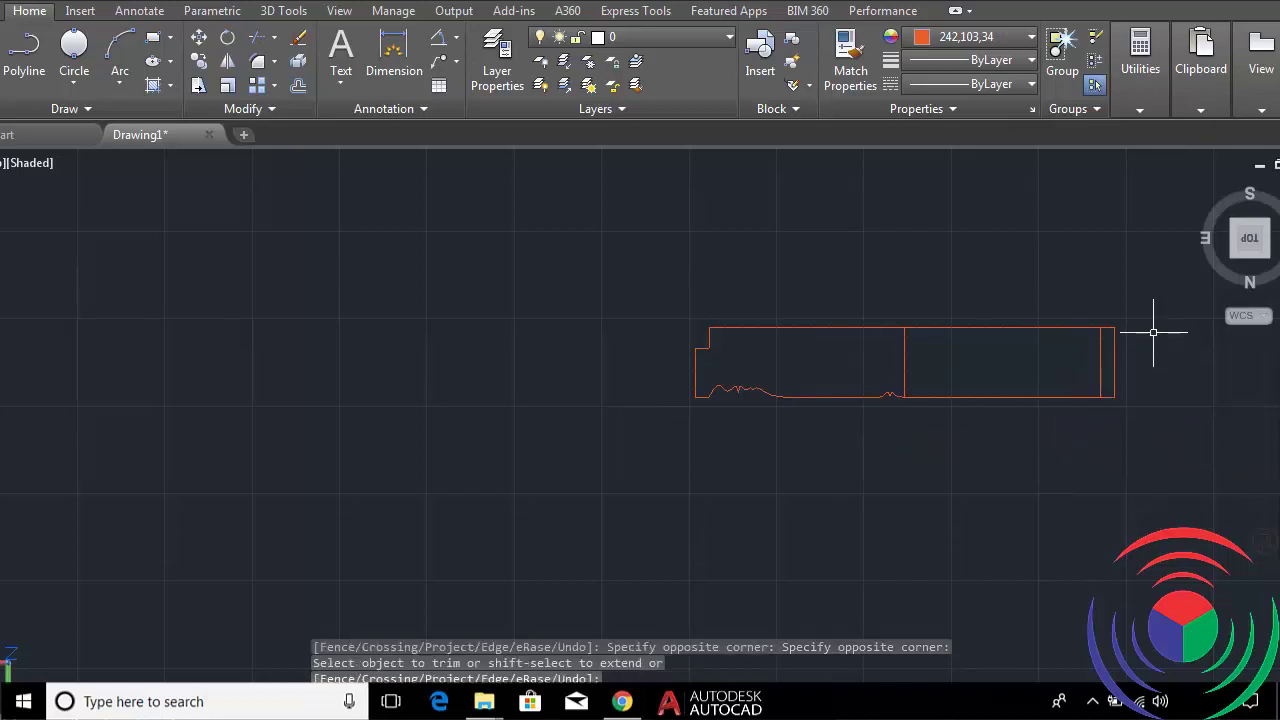
Start another trim using two right-end lines as cutting edges.
key("Return")
key("Return")
left_click(1155, 286)
left_click(1000, 437)
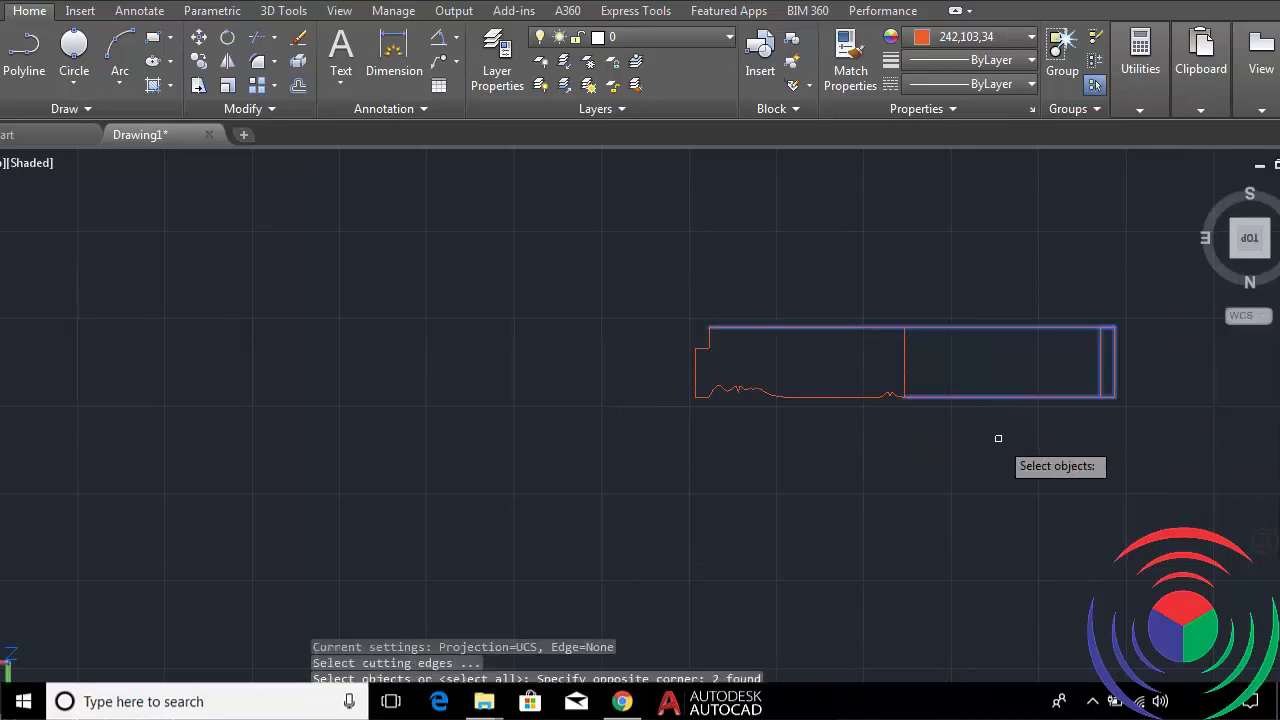
key("Return")
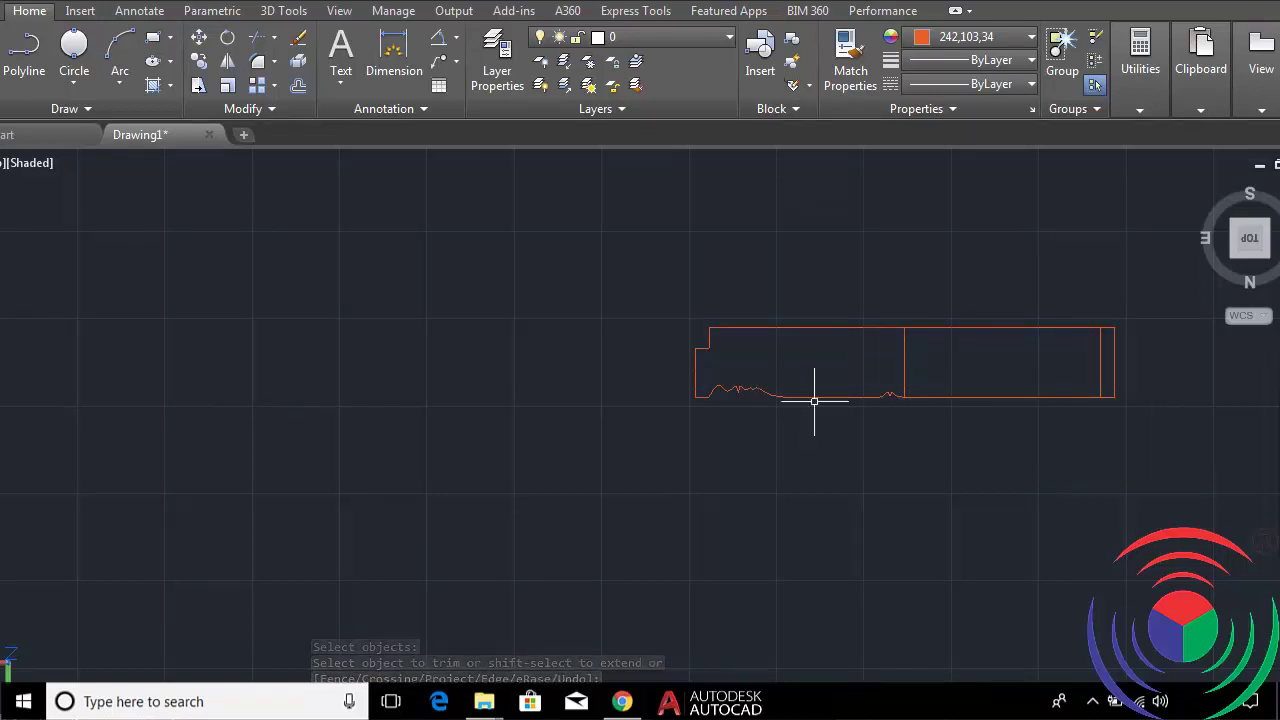
scroll(817, 399, "up", 2)
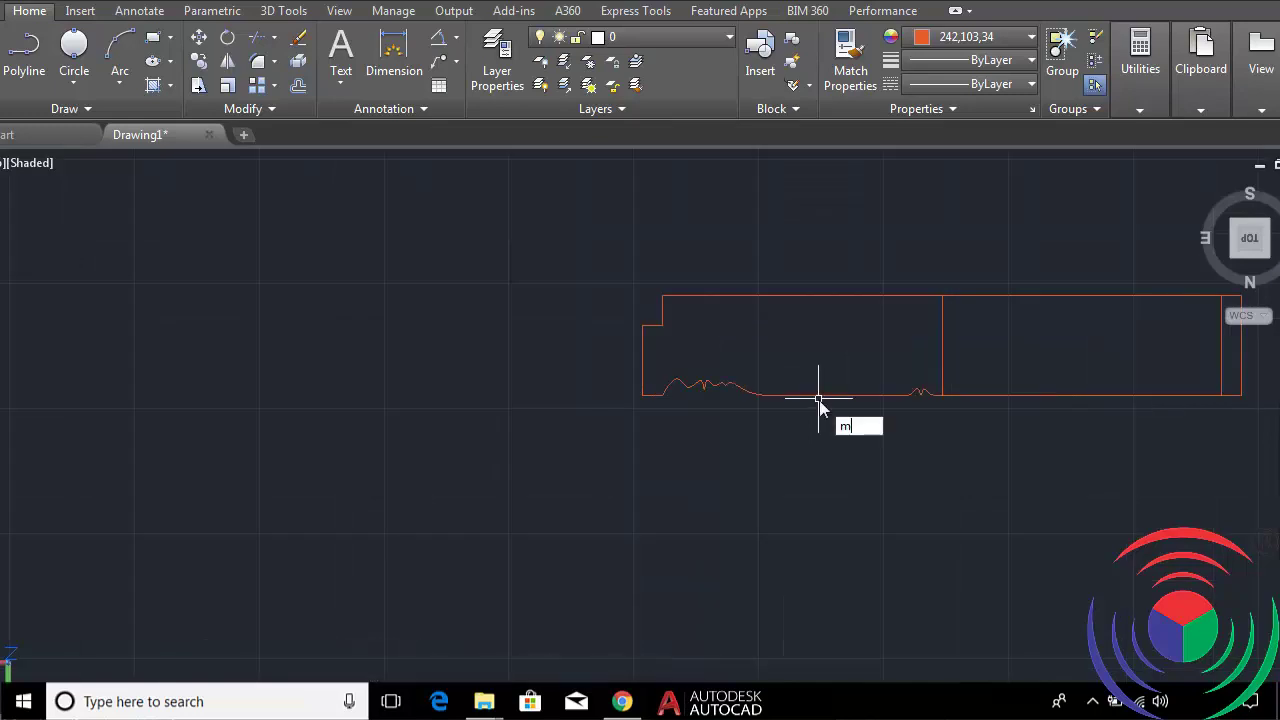
key("Return")
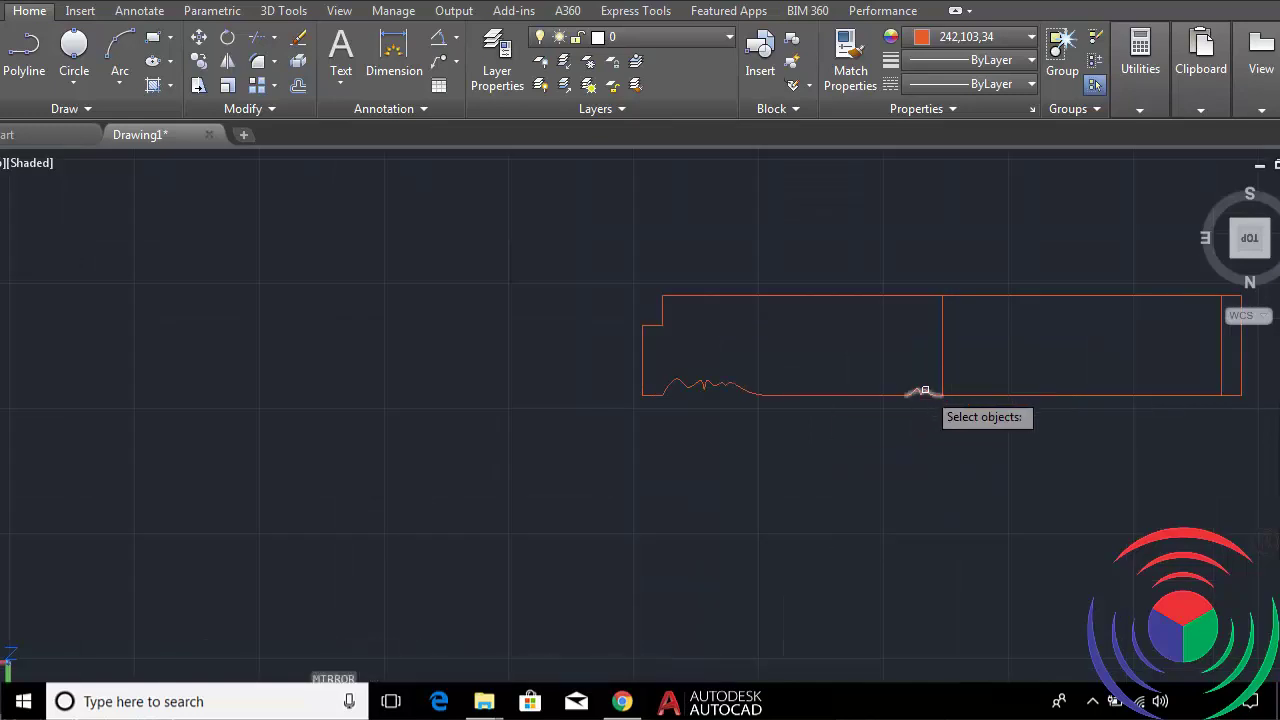
left_click(924, 391)
left_click(930, 358)
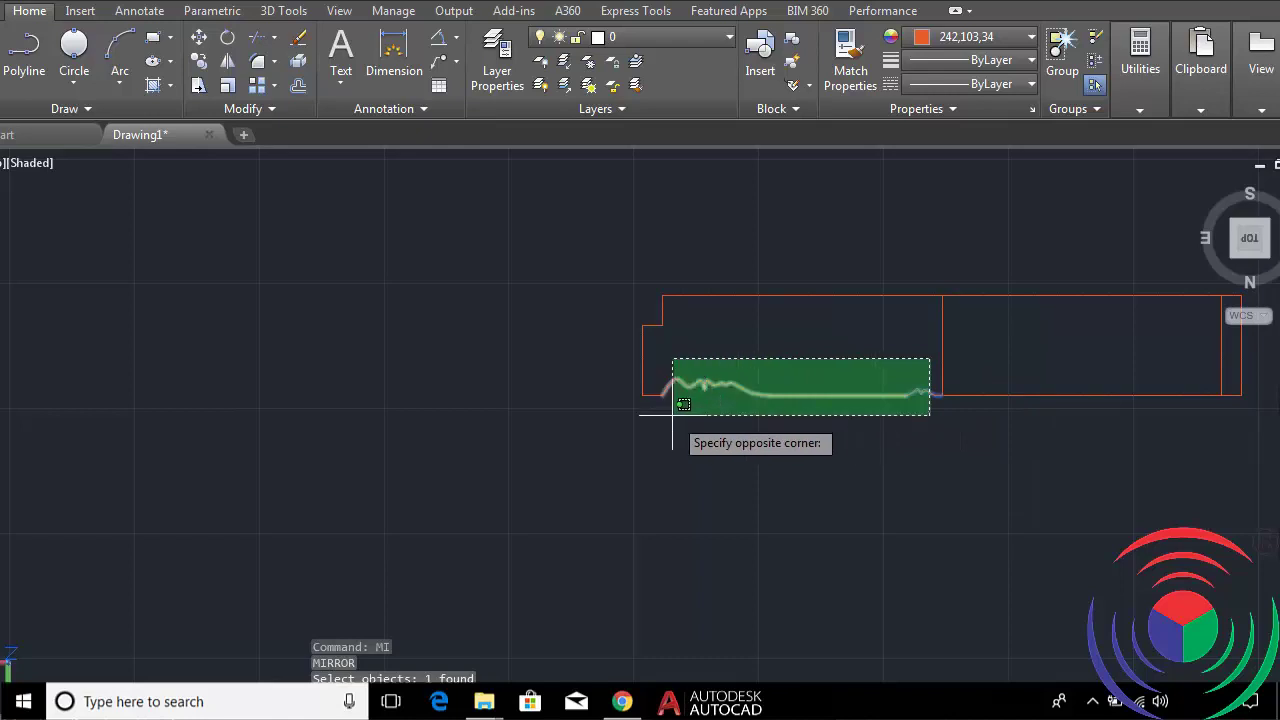
left_click(598, 457)
left_click(651, 328)
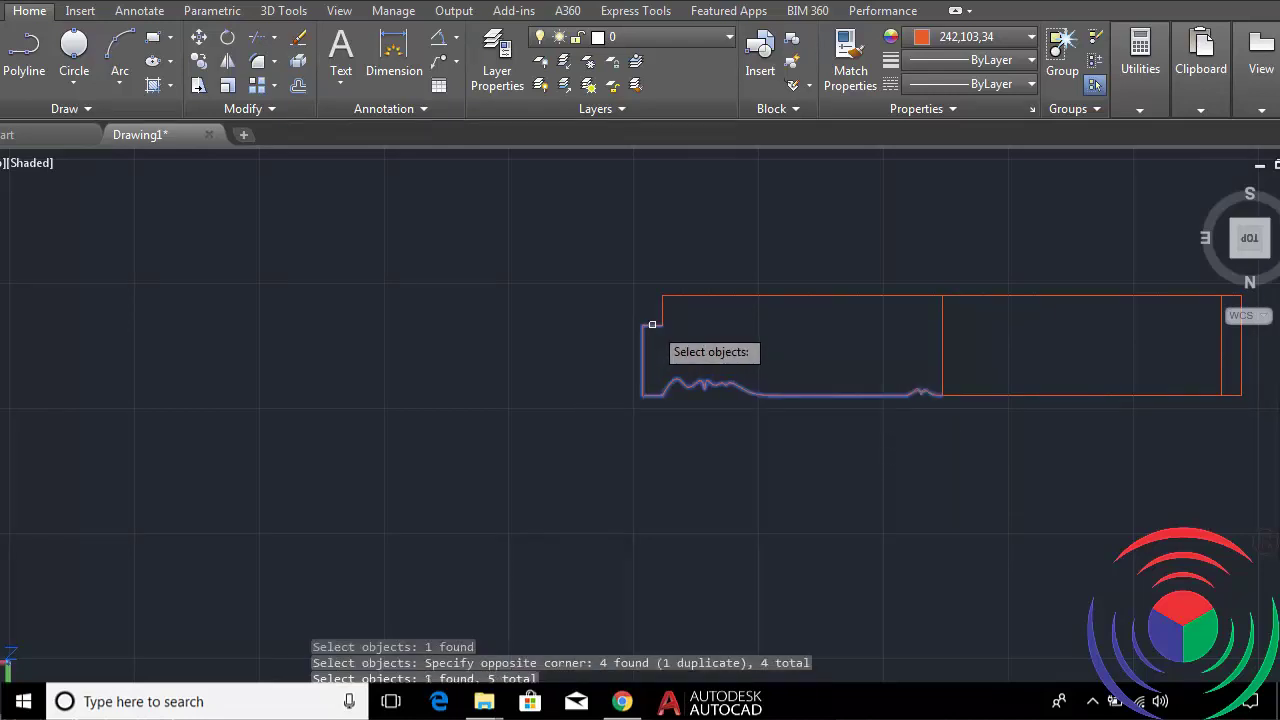
key("Return")
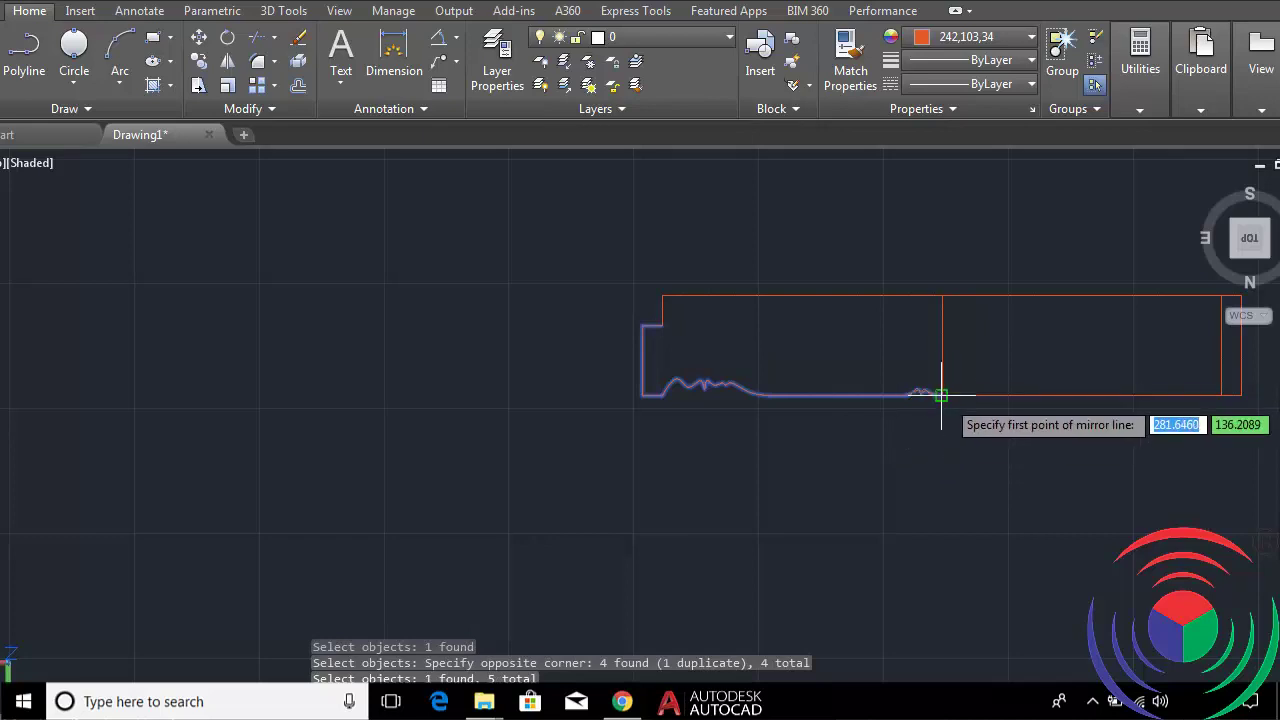
left_click(540, 385)
scroll(600, 369, "down", 3)
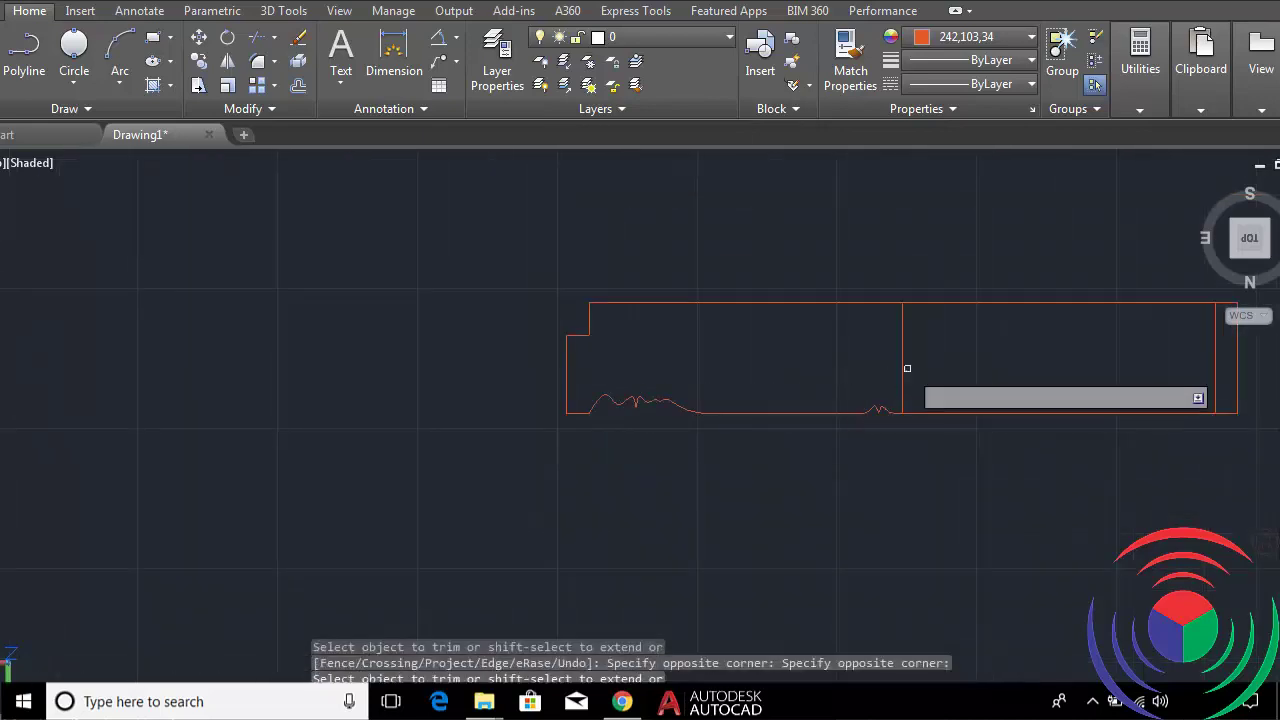
scroll(1048, 427, "down", 2)
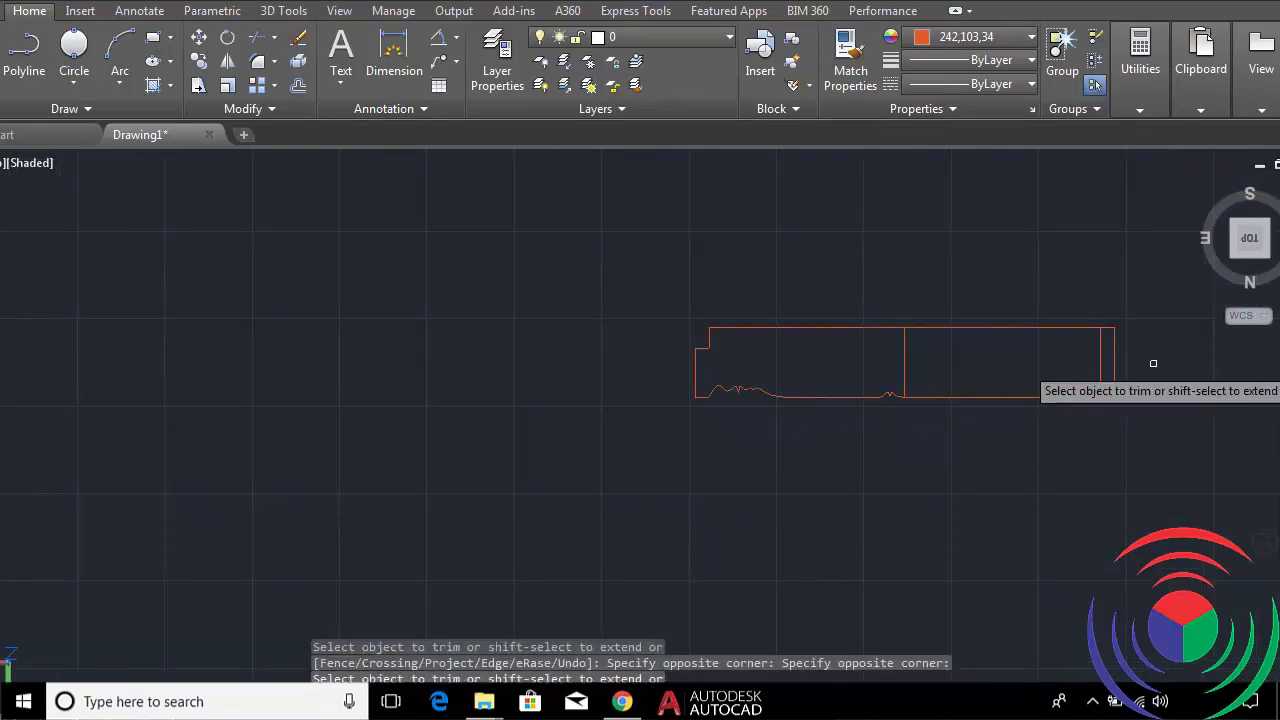
key("Return")
key("Return")
left_click(1156, 290)
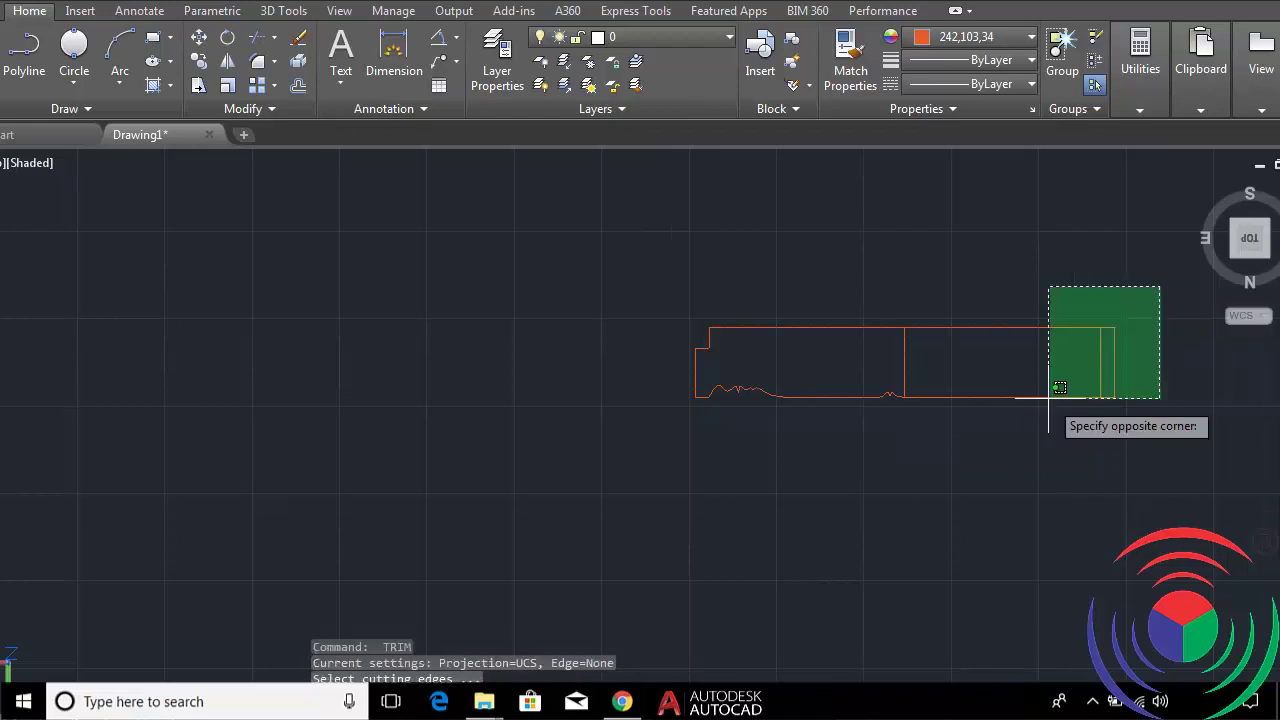
left_click(997, 439)
key("Return")
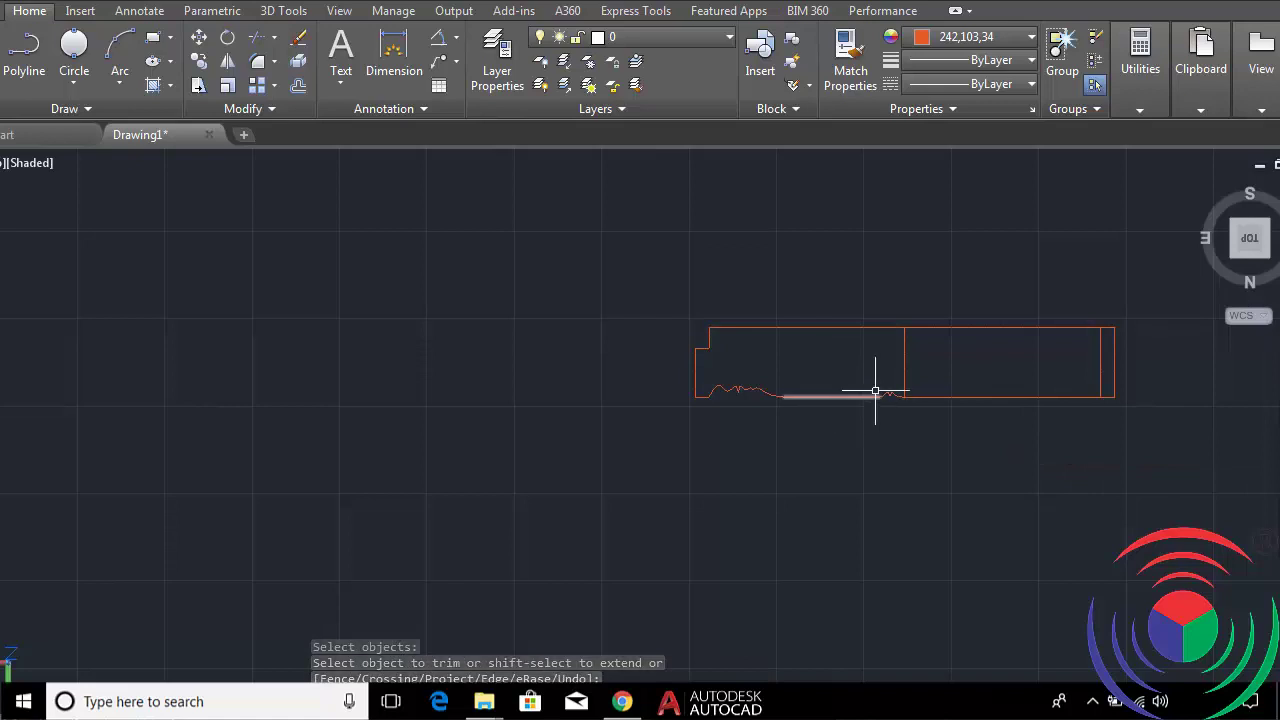
scroll(817, 399, "up", 2)
type("MI")
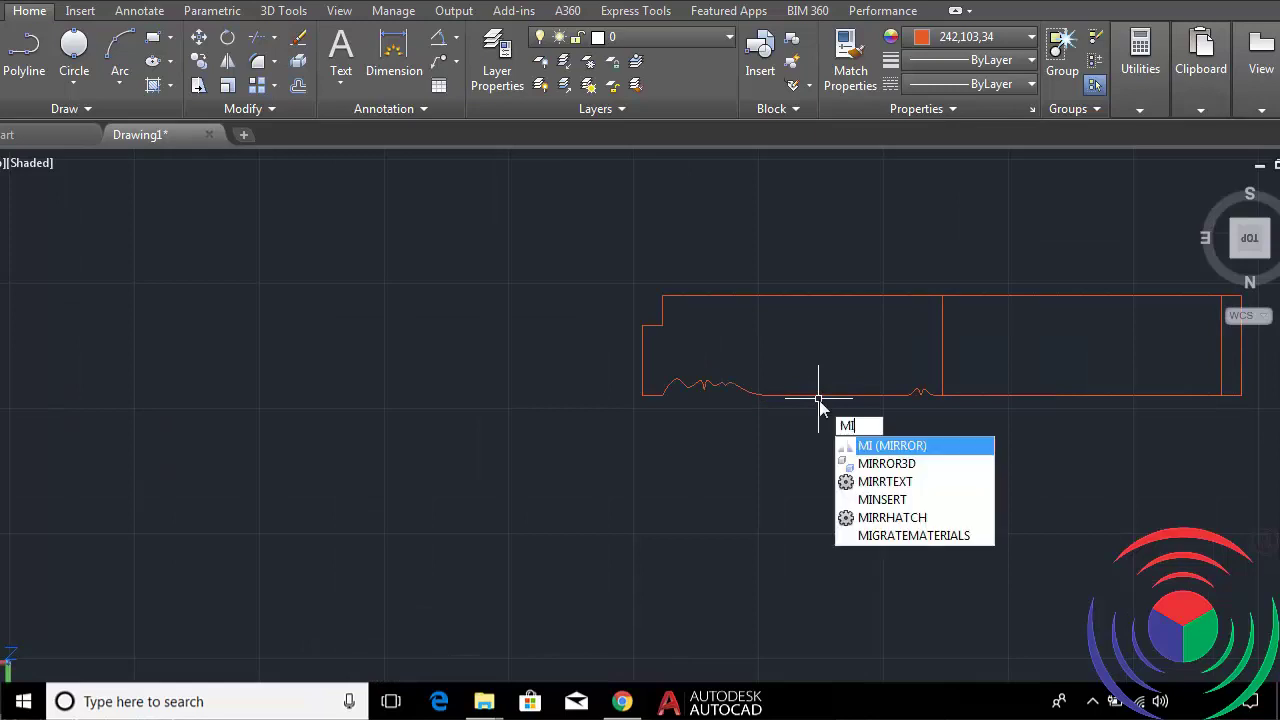
Mirror the wavy left-end profile and step line about the middle divider, keeping the originals.
key("Return")
left_click(925, 390)
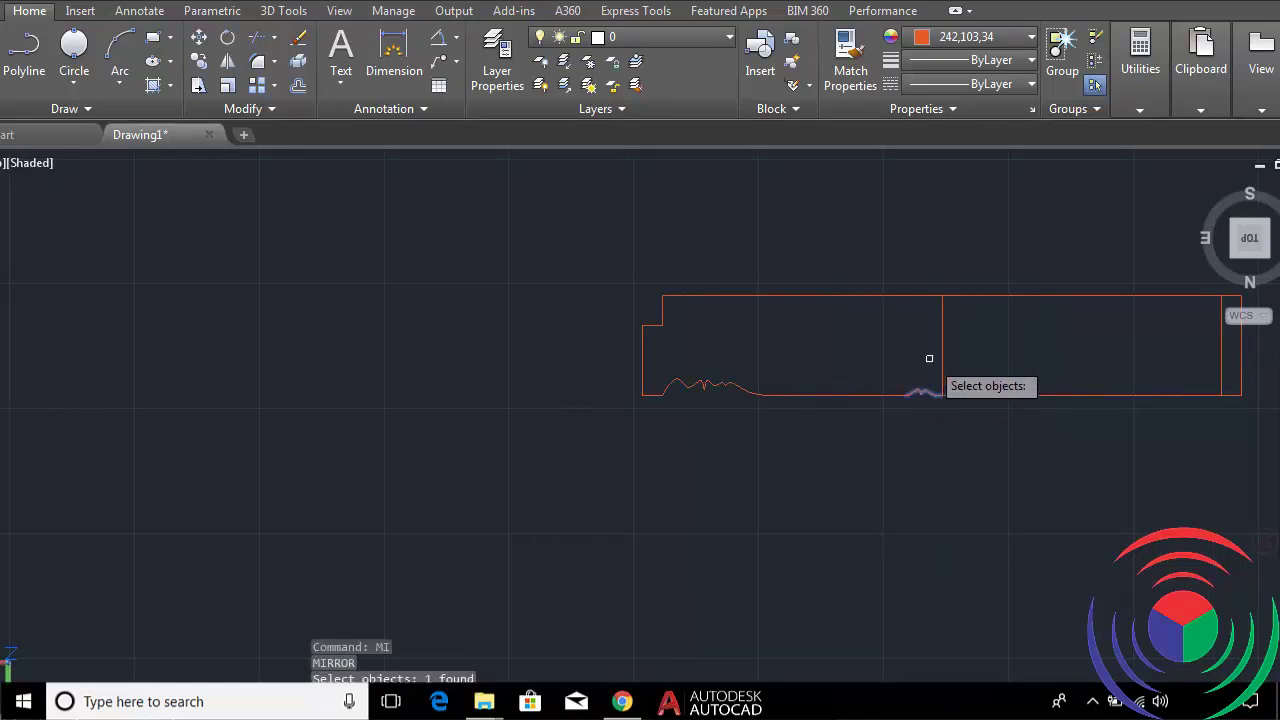
left_click(930, 358)
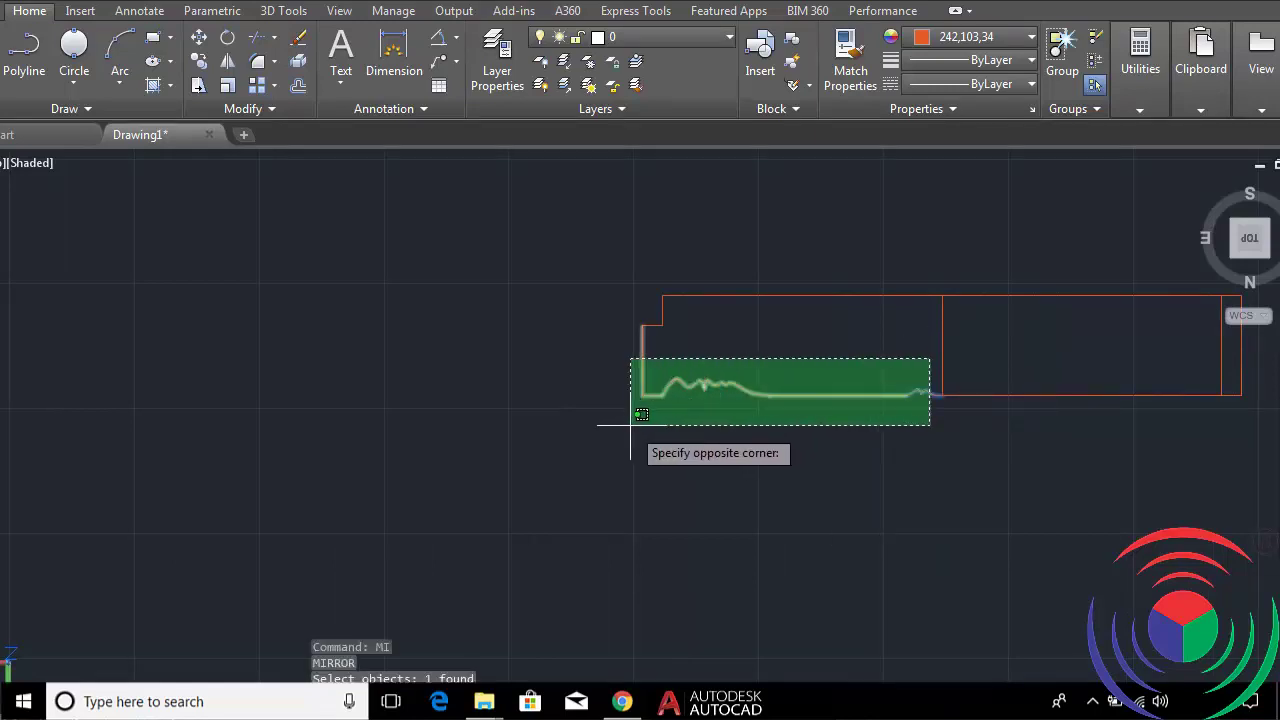
left_click(598, 457)
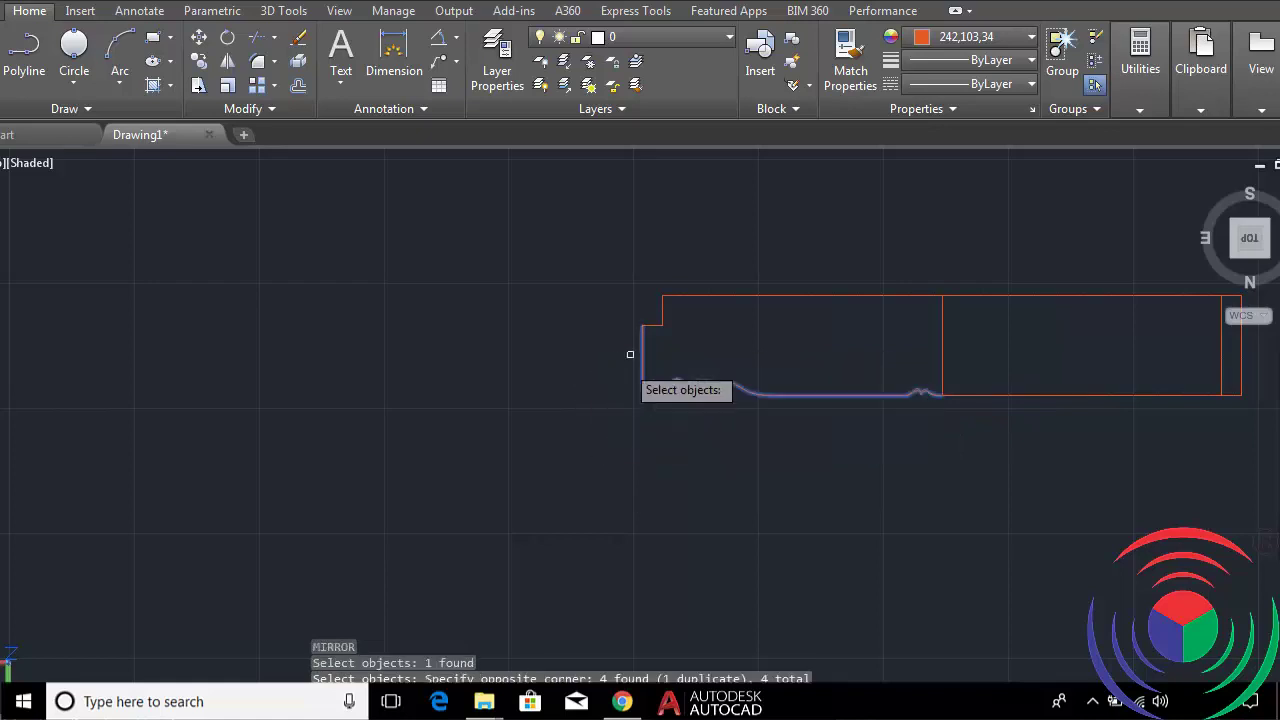
left_click(650, 326)
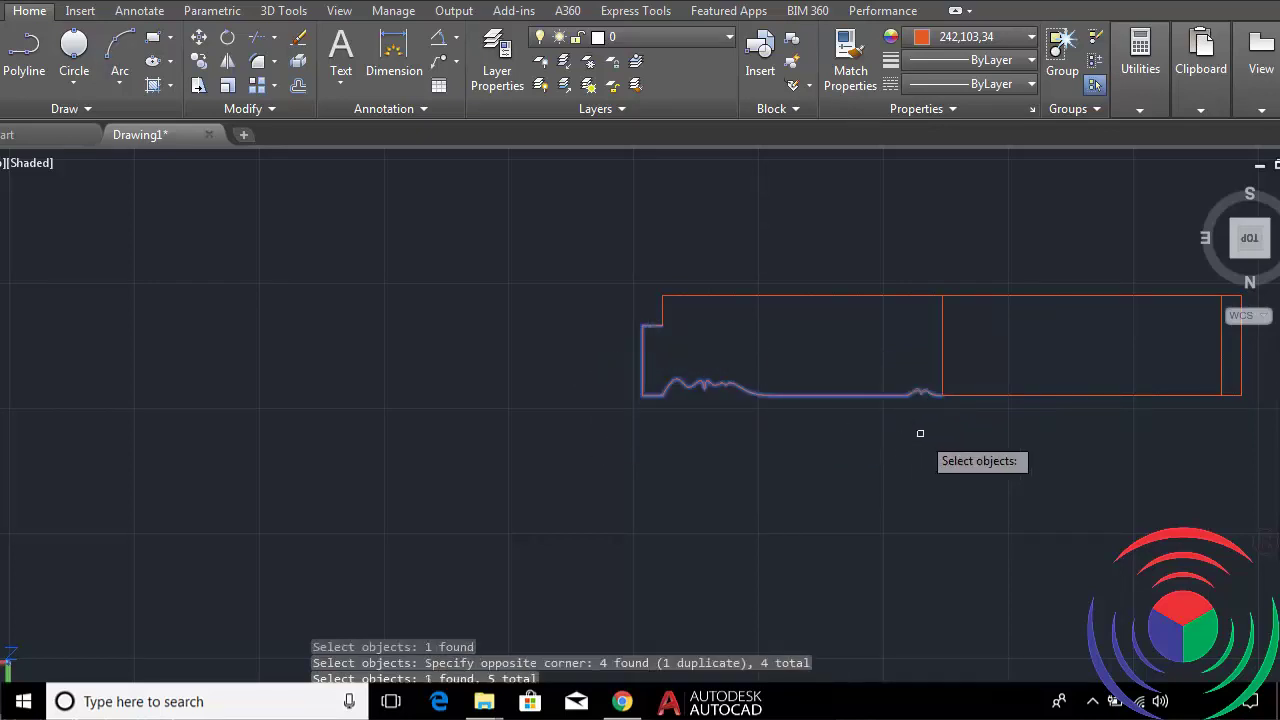
key("Return")
left_click(941, 395)
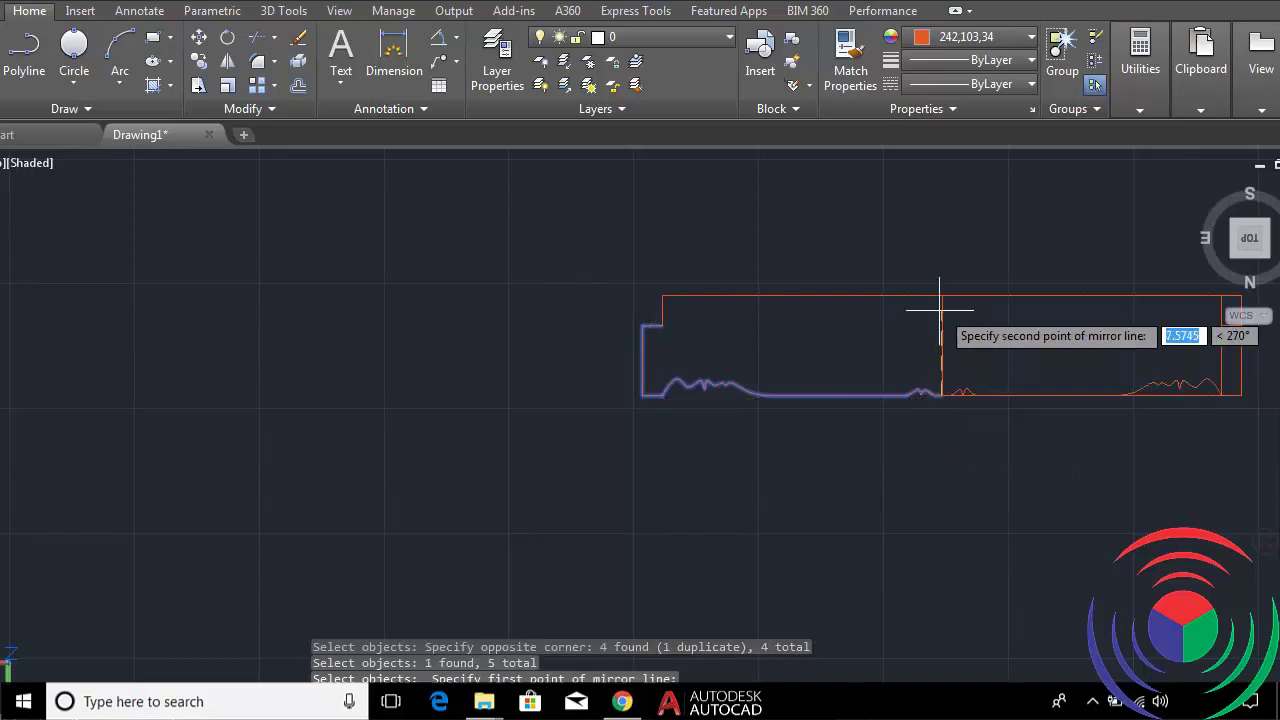
left_click(941, 296)
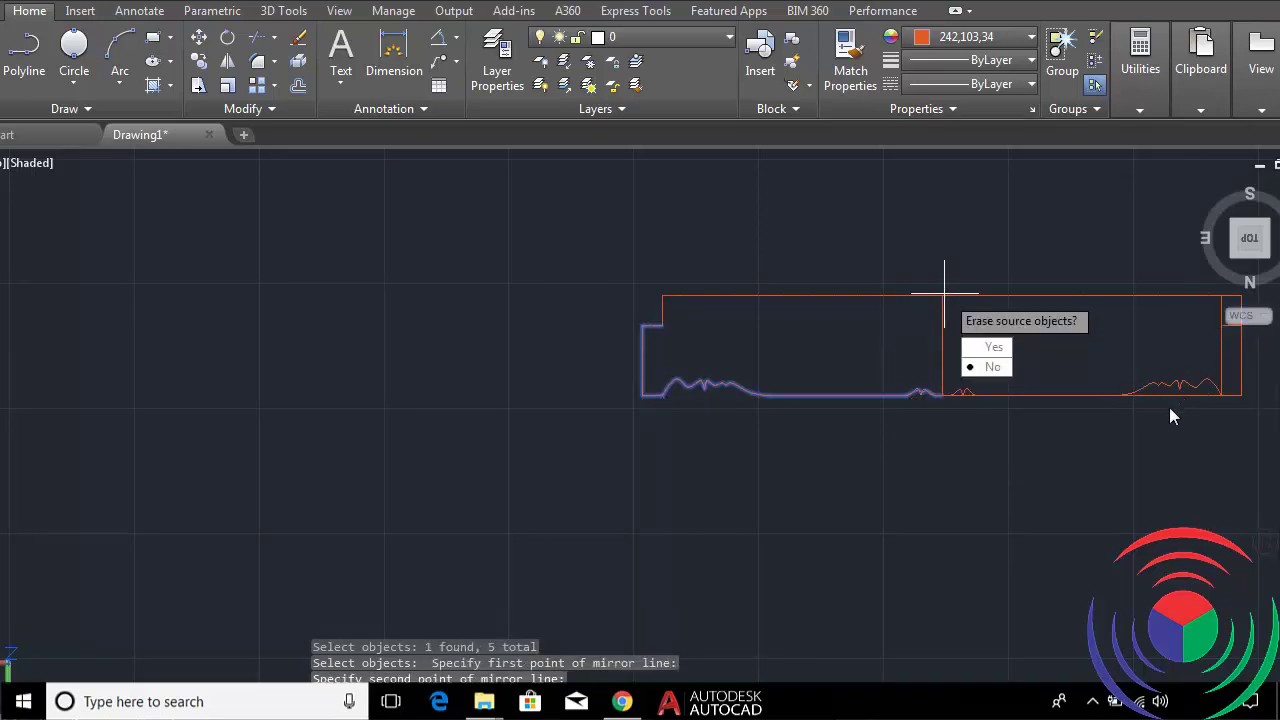
key("Return")
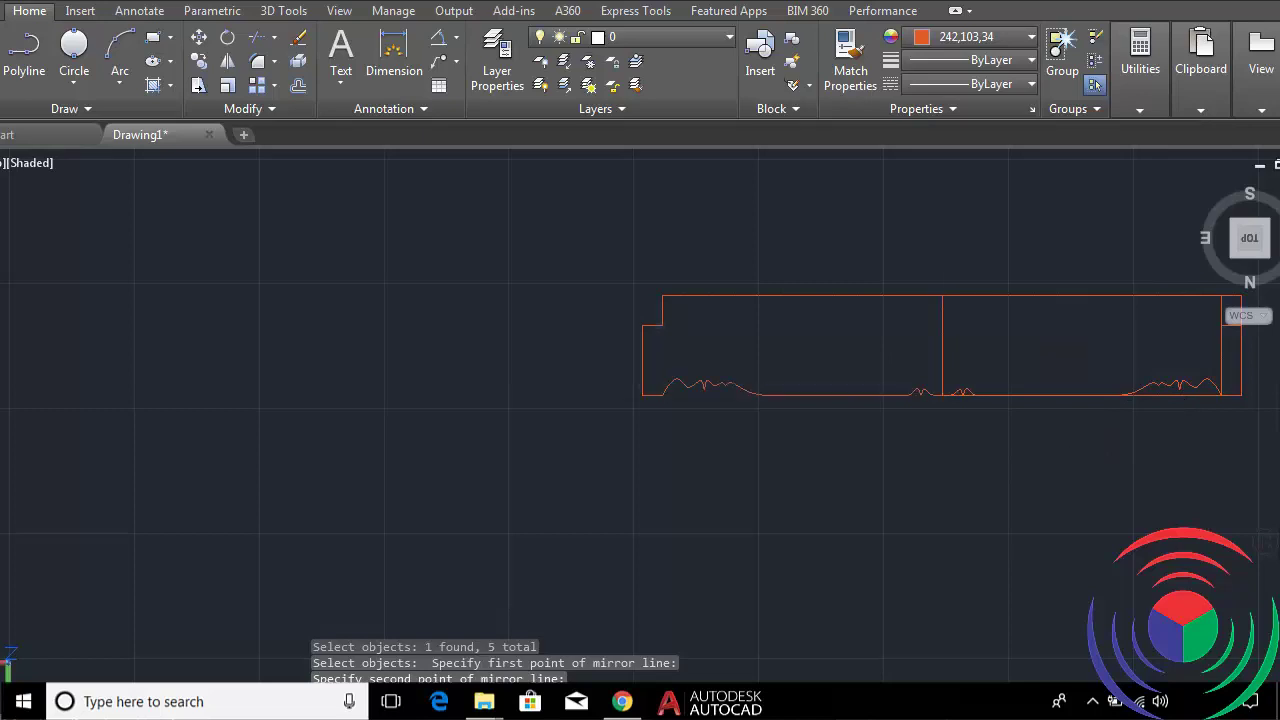
scroll(986, 320, "down", 3)
scroll(878, 306, "up", 1)
scroll(1106, 335, "up", 3)
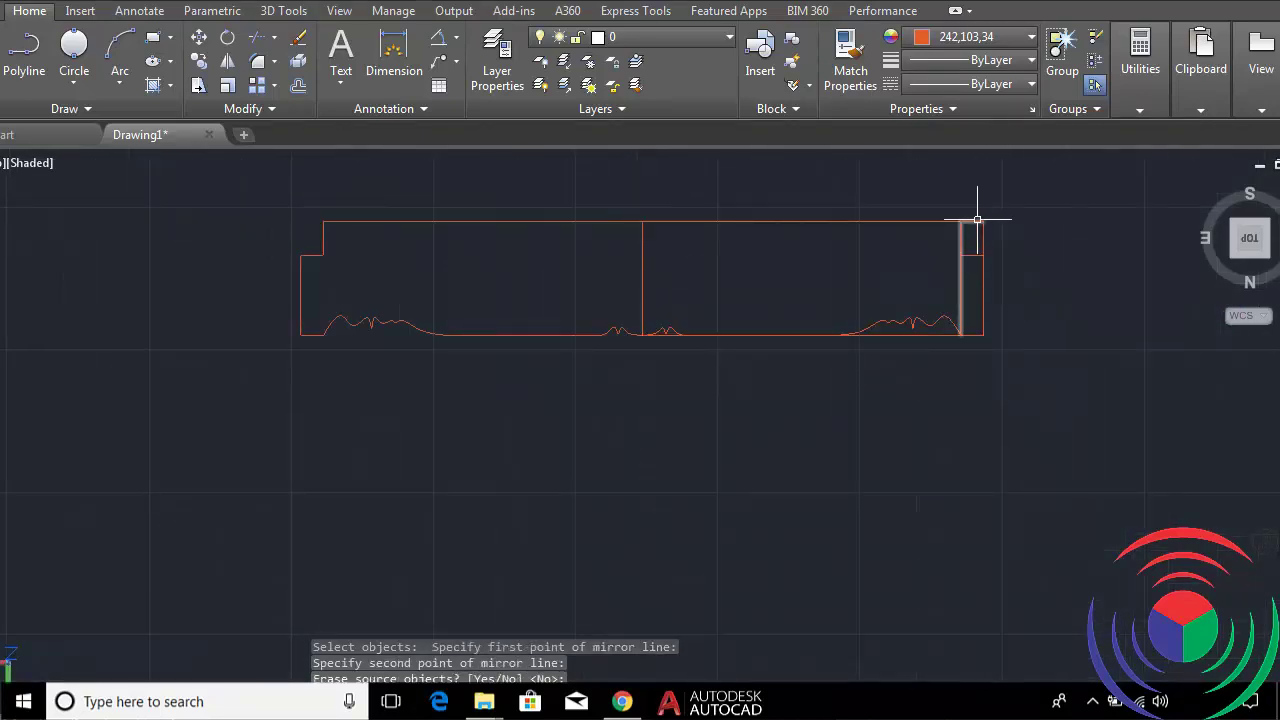
Delete the right-end vertical line, then undo it and check the rectangle outline.
left_click(977, 219)
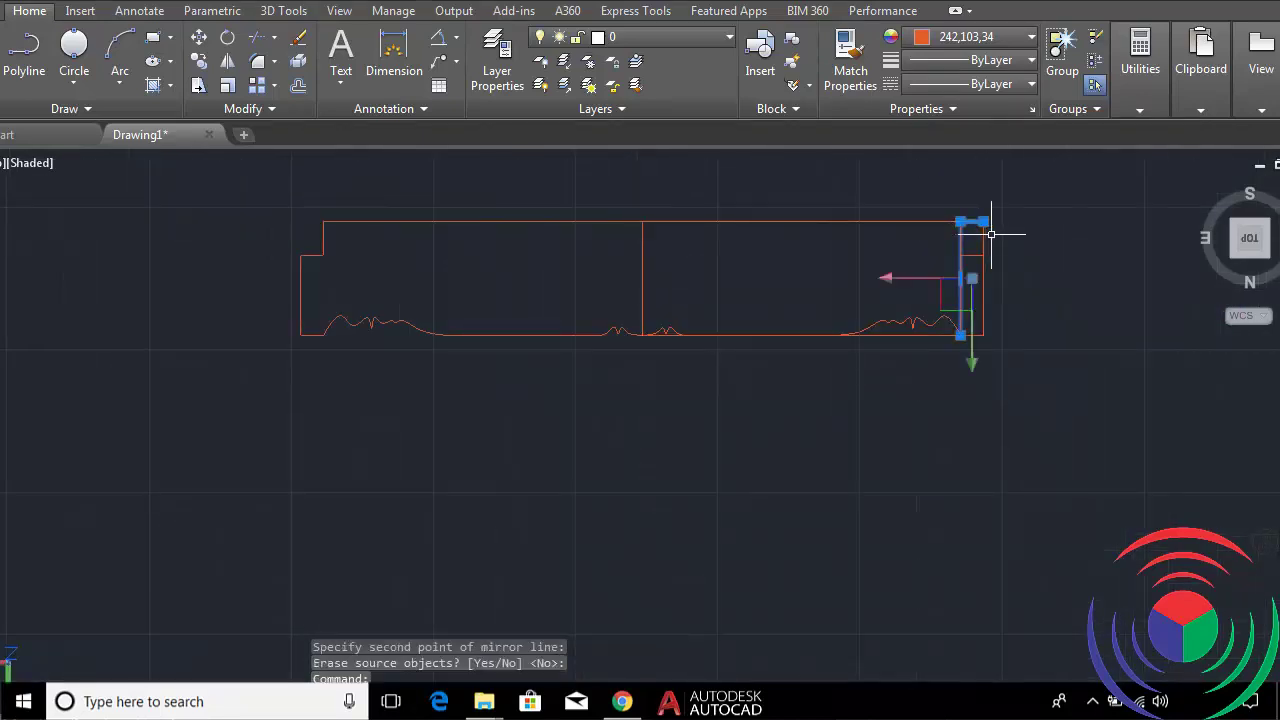
key("Delete")
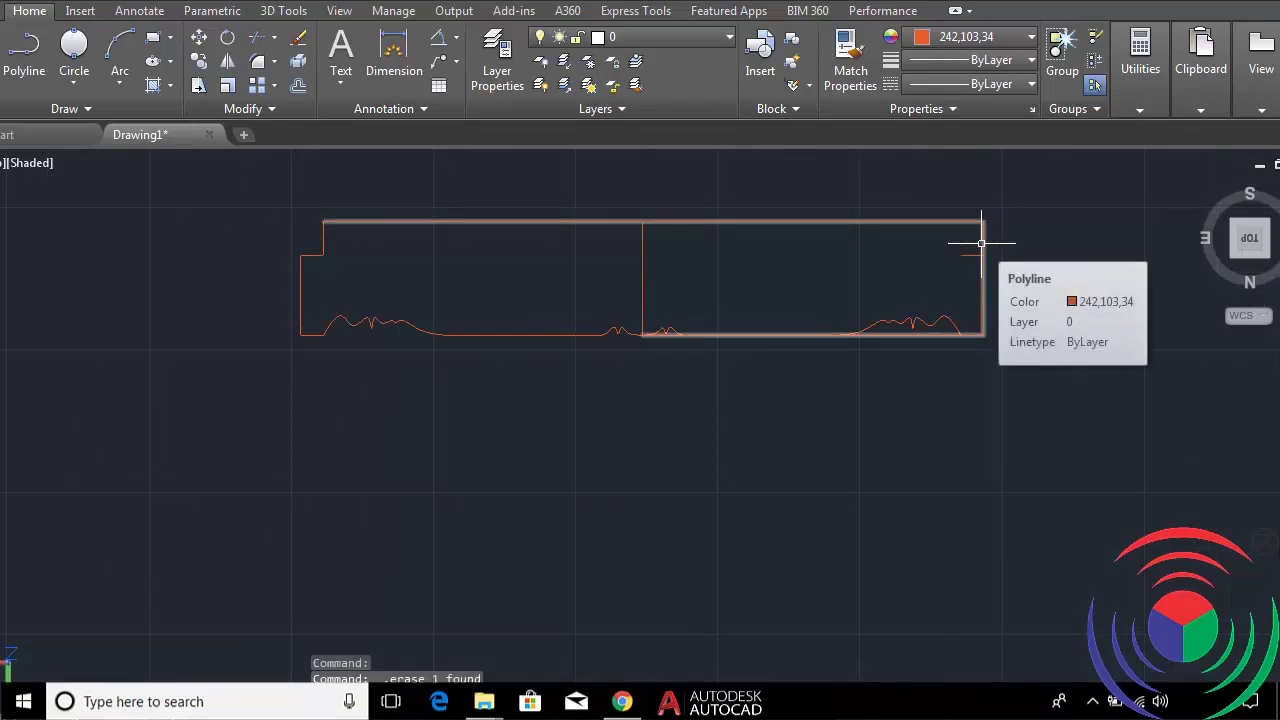
key("ctrl+z")
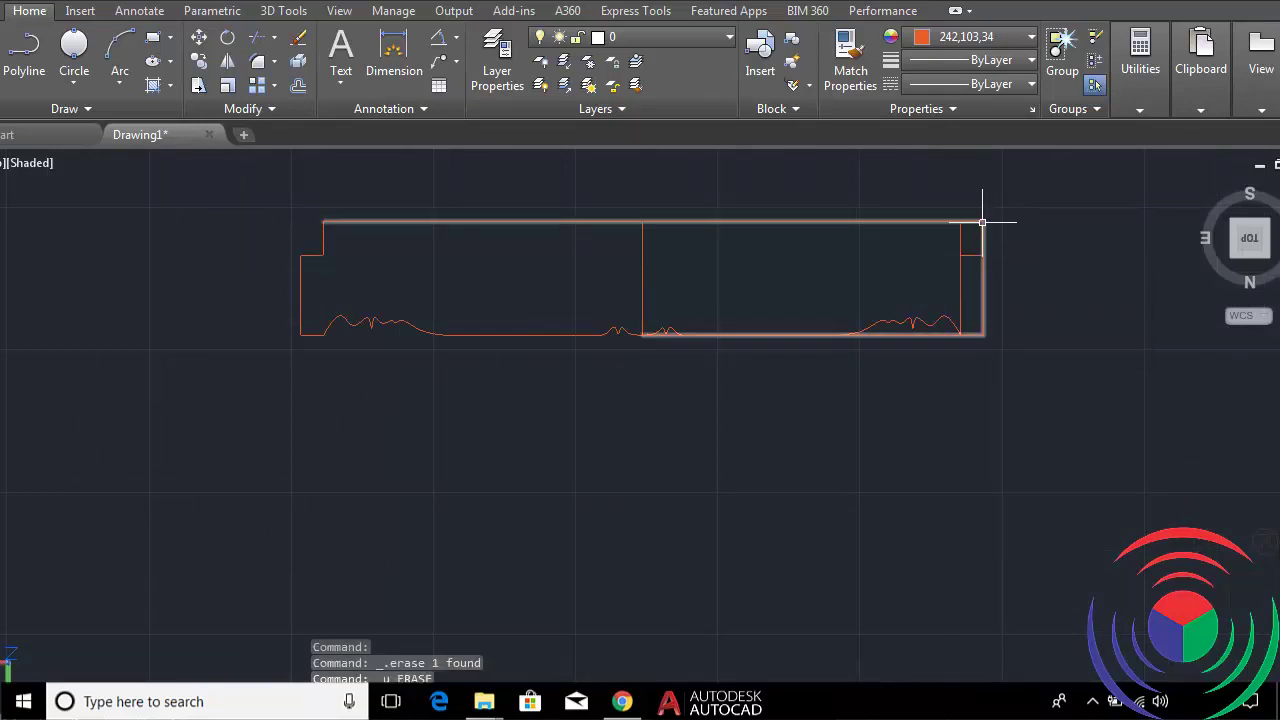
left_click(984, 221)
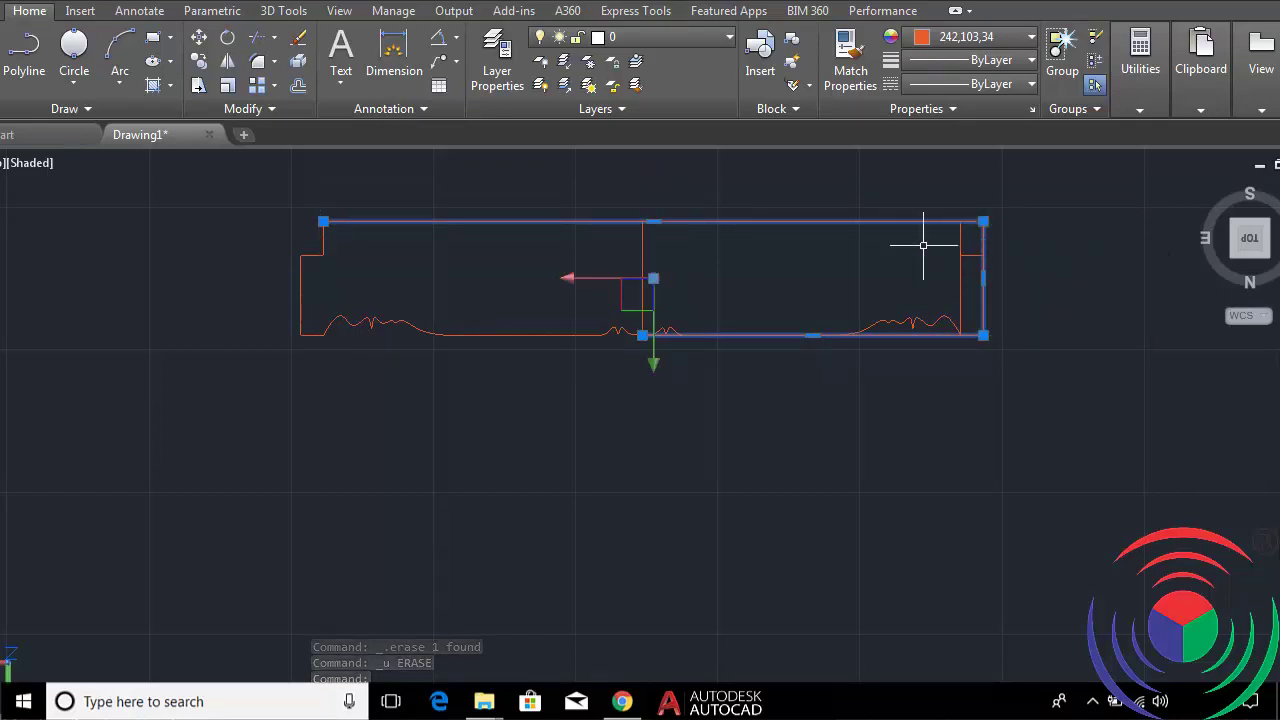
key("Escape")
scroll(997, 256, "up", 3)
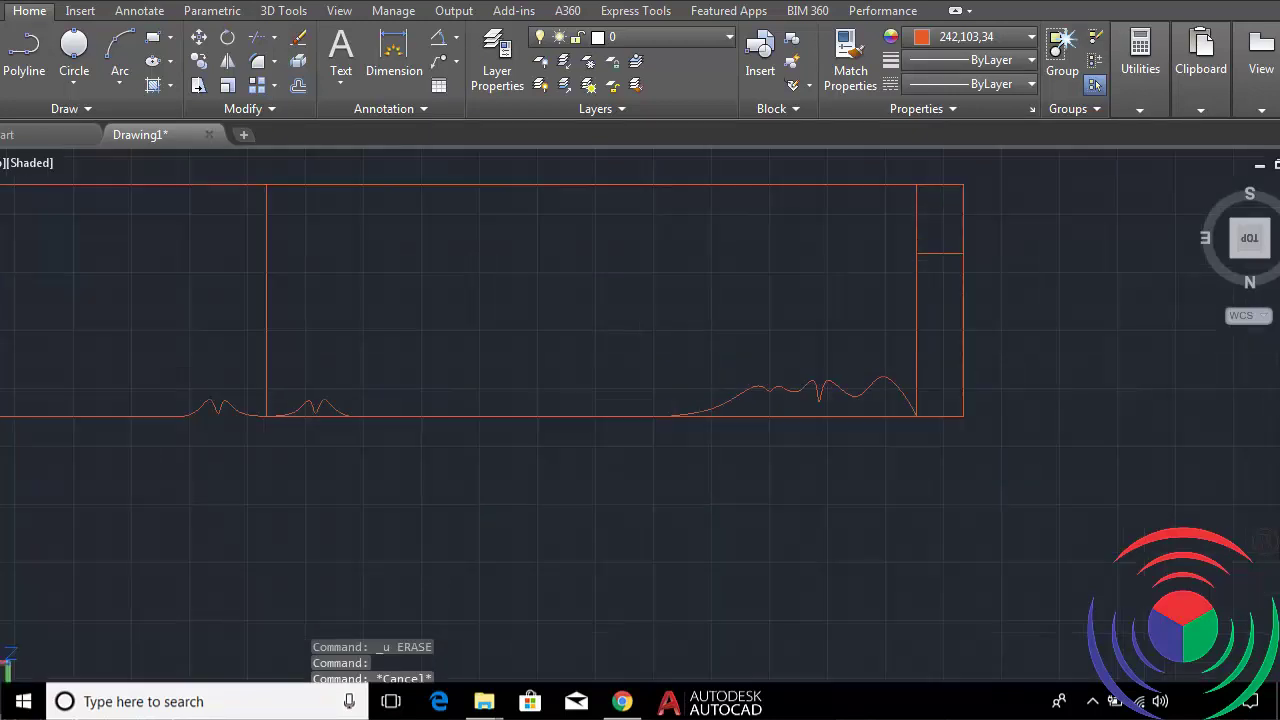
left_click(863, 416)
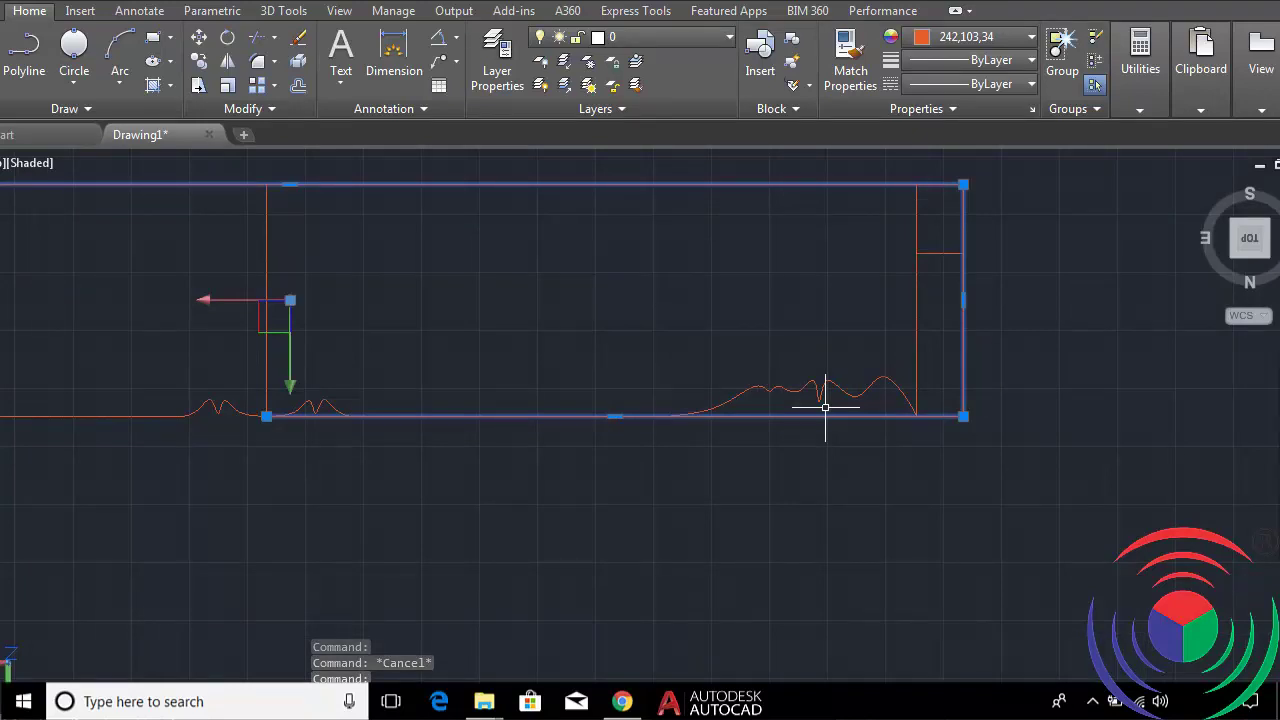
key("Escape")
type("tr")
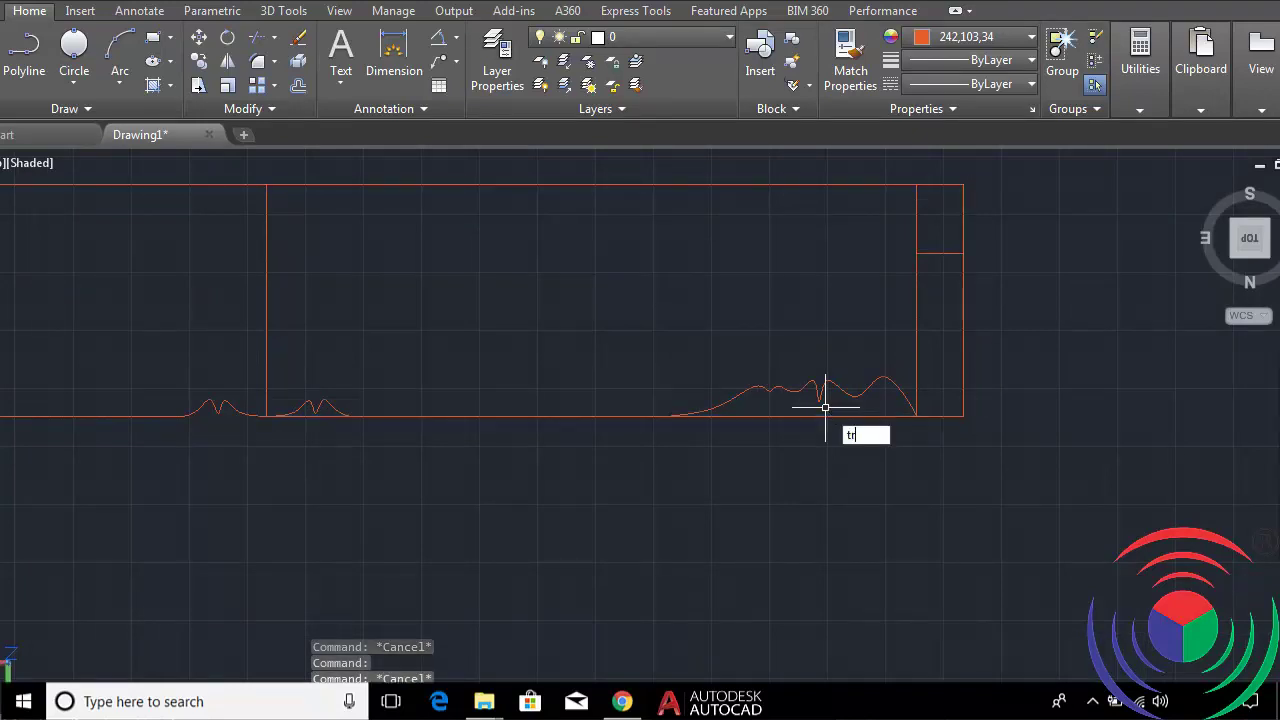
Trim the straight segments beneath the left and right curves.
key("Return")
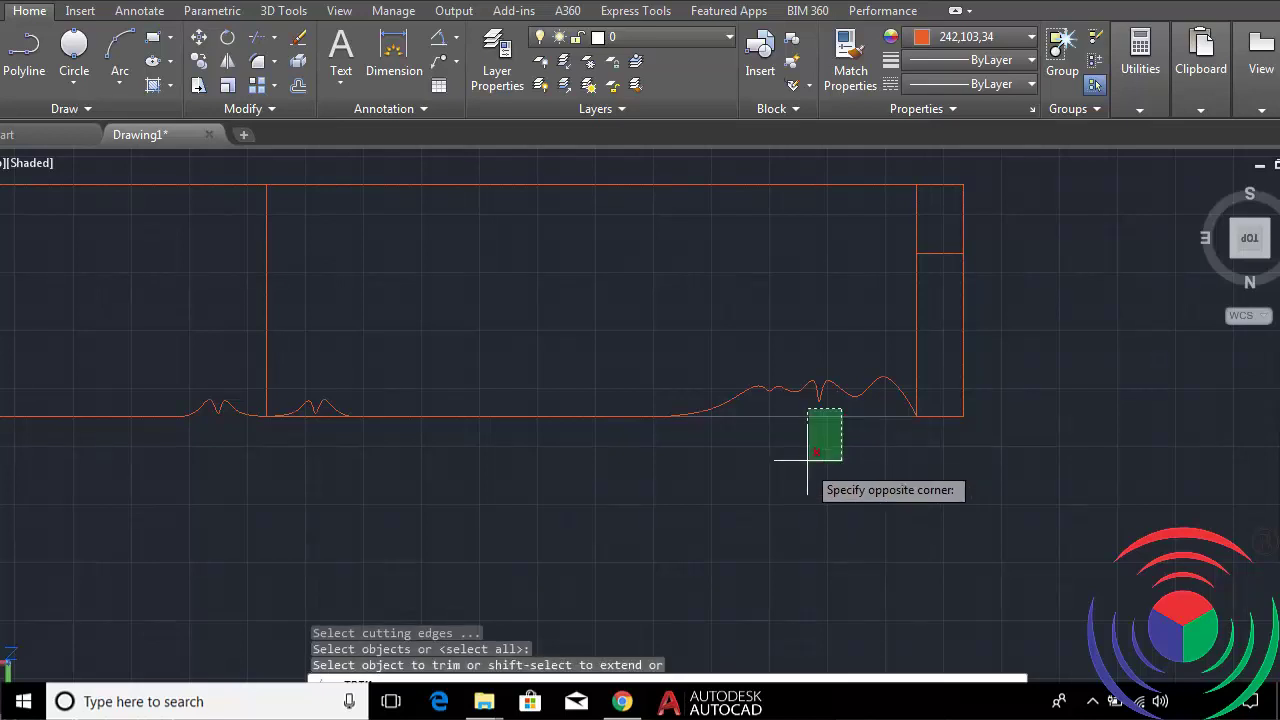
left_click(806, 462)
scroll(320, 410, "up", 2)
scroll(315, 410, "up", 3)
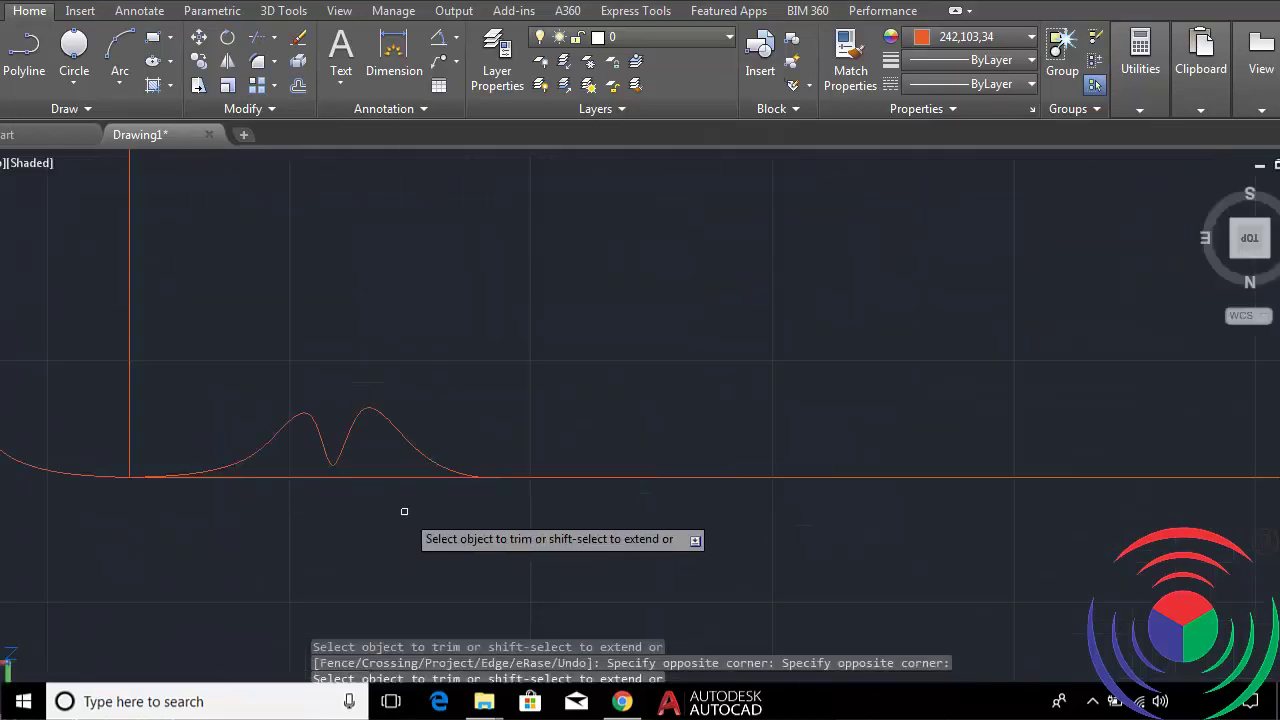
left_click(366, 490)
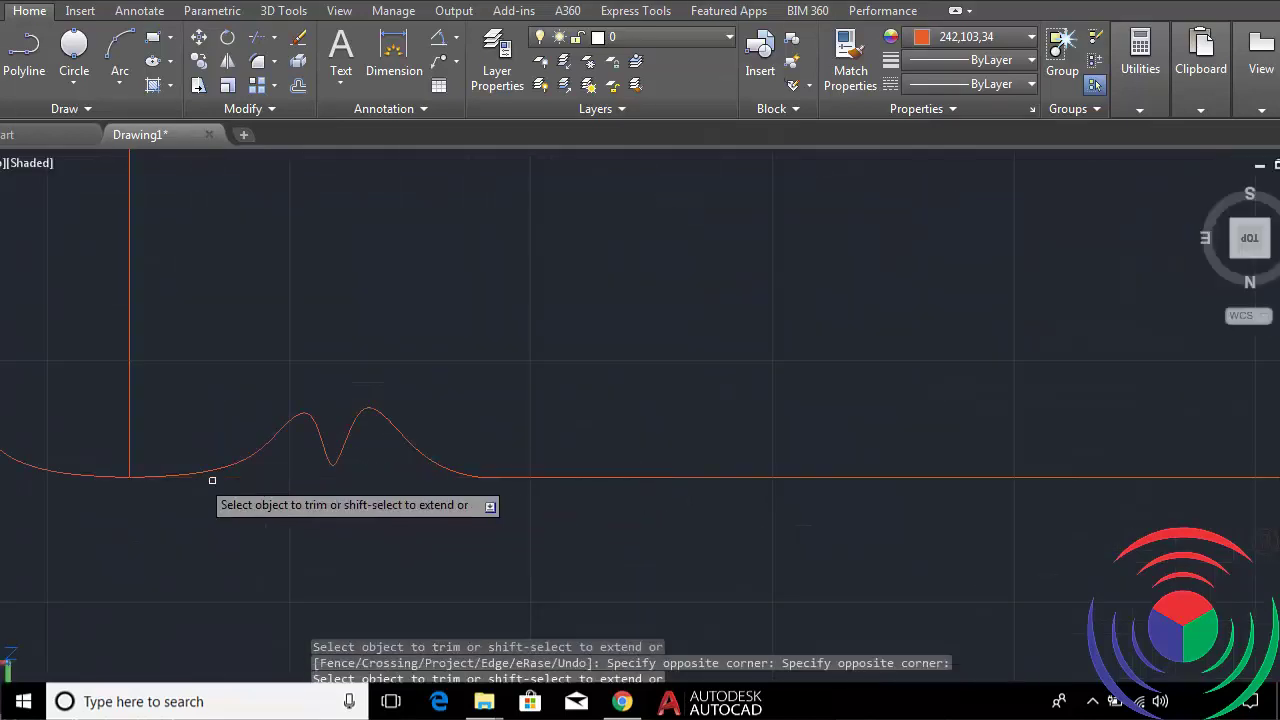
scroll(649, 411, "down", 5)
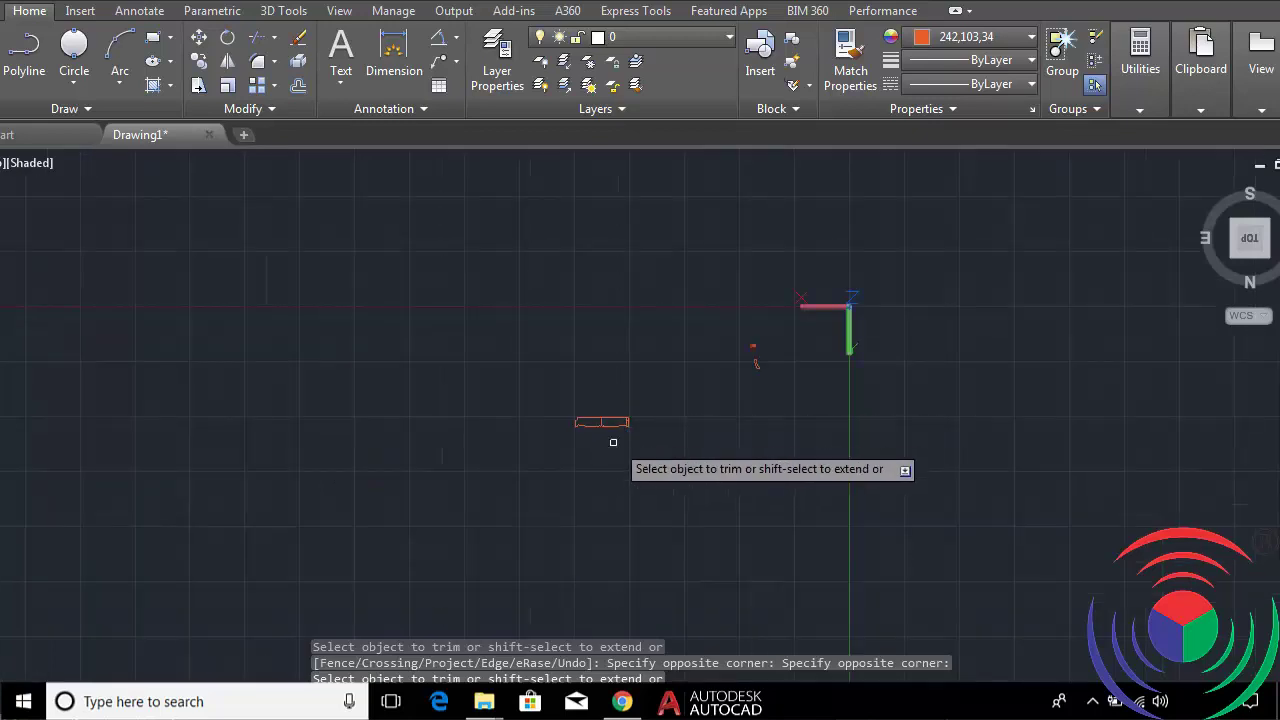
scroll(614, 437, "up", 4)
scroll(640, 400, "up", 3)
scroll(694, 354, "up", 3)
scroll(680, 323, "up", 2)
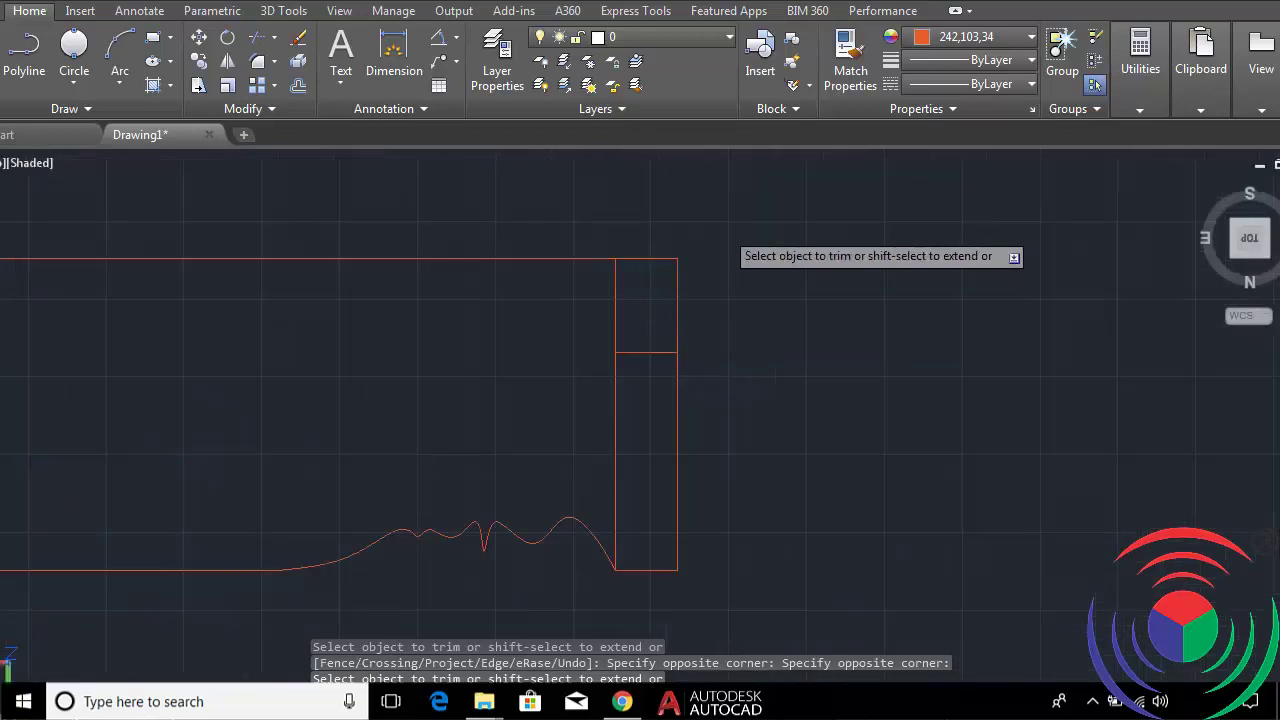
Trim away the right box's top and the segments around the centre line.
left_click(723, 229)
left_click(640, 312)
scroll(652, 330, "down", 3)
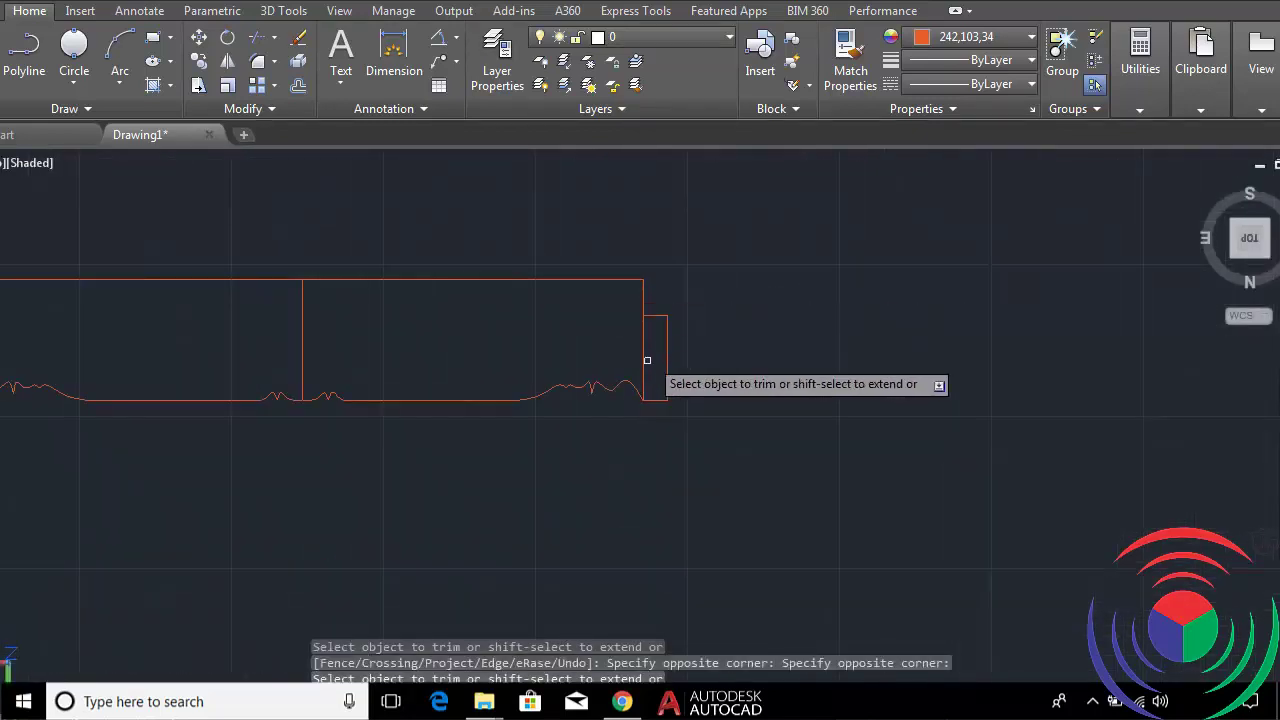
scroll(640, 351, "down", 2)
scroll(451, 374, "down", 2)
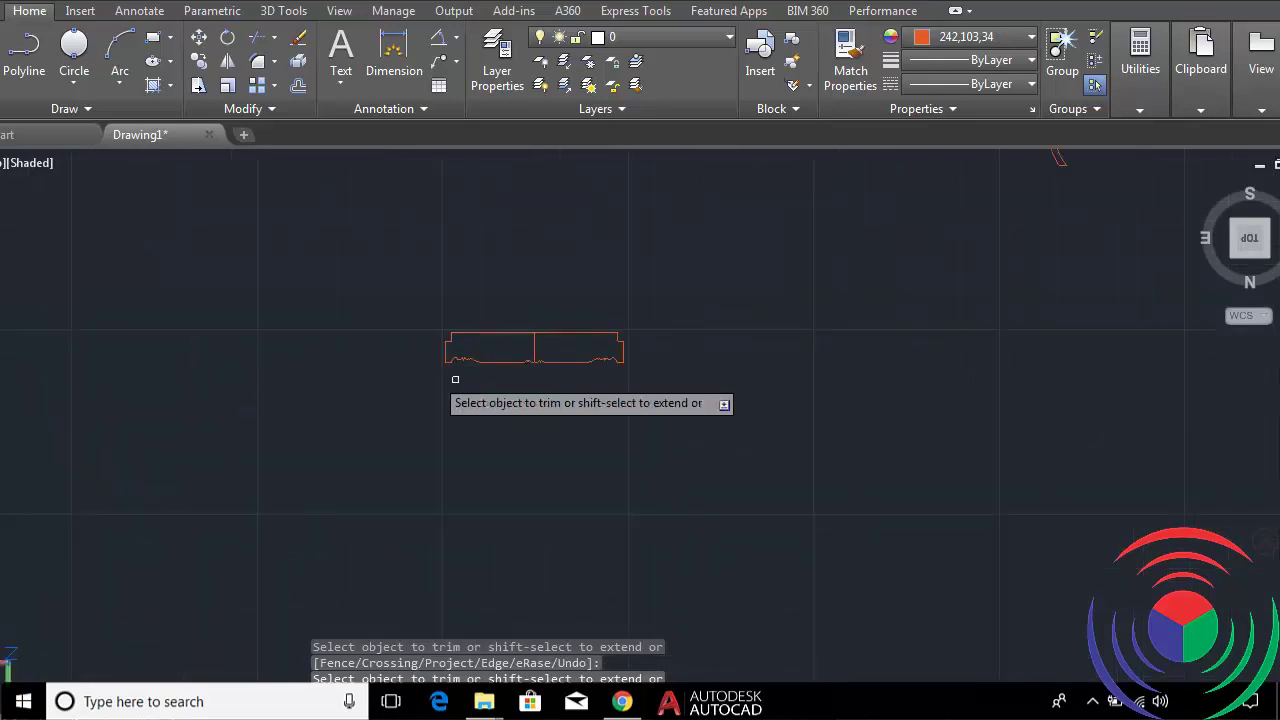
scroll(451, 374, "down", 2)
scroll(537, 354, "up", 5)
left_click(552, 338)
scroll(544, 330, "up", 2)
scroll(545, 324, "up", 2)
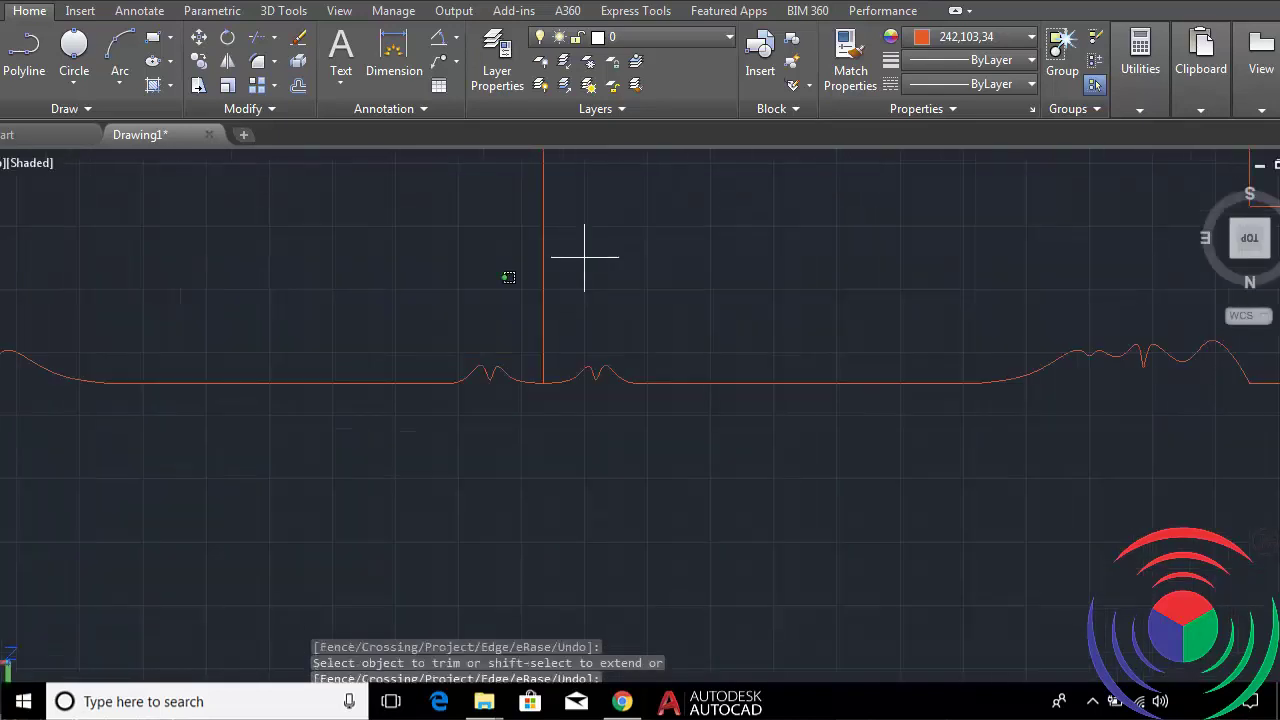
left_click(586, 257)
left_click(467, 292)
scroll(594, 263, "down", 4)
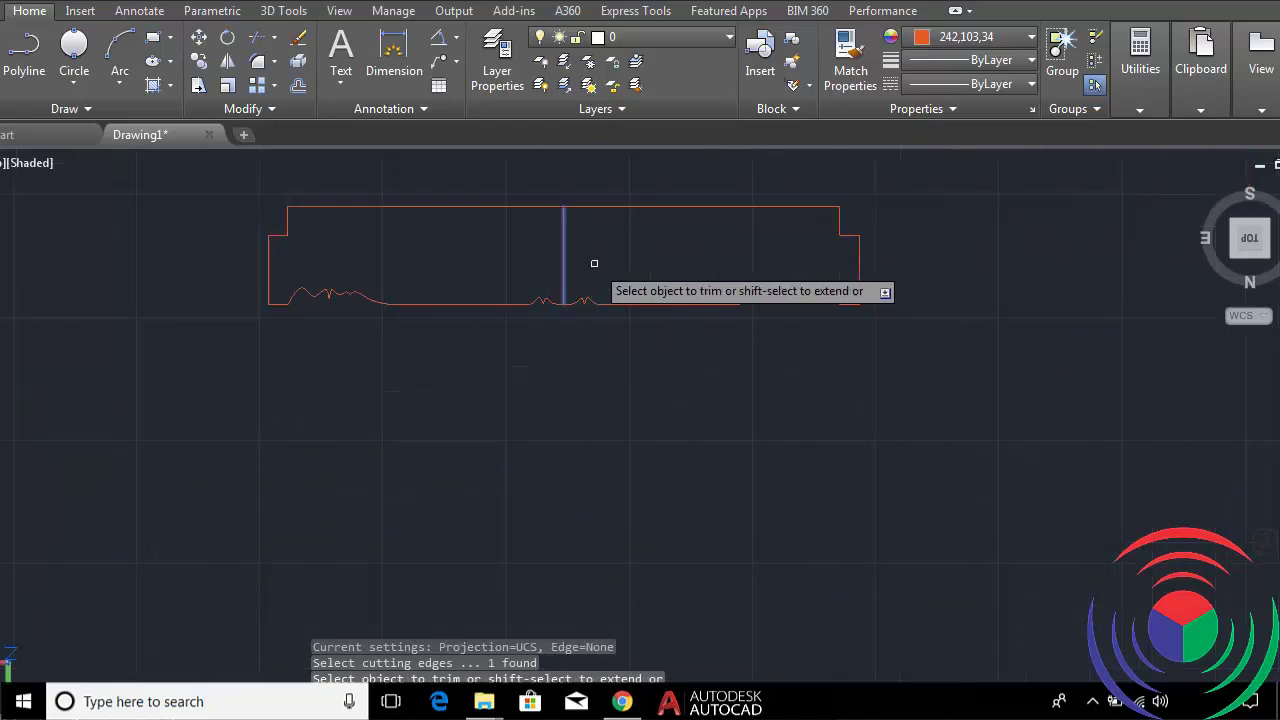
Erase the centre vertical divider line.
key("Escape")
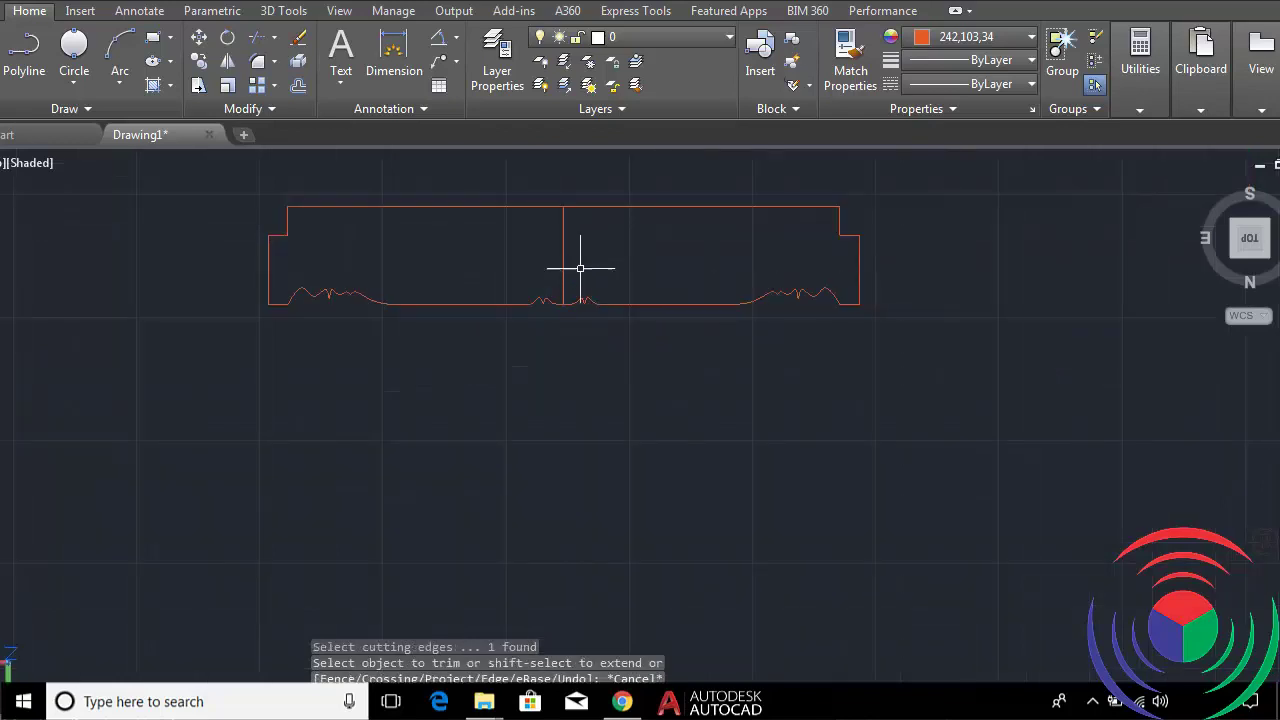
left_click(588, 245)
left_click(519, 267)
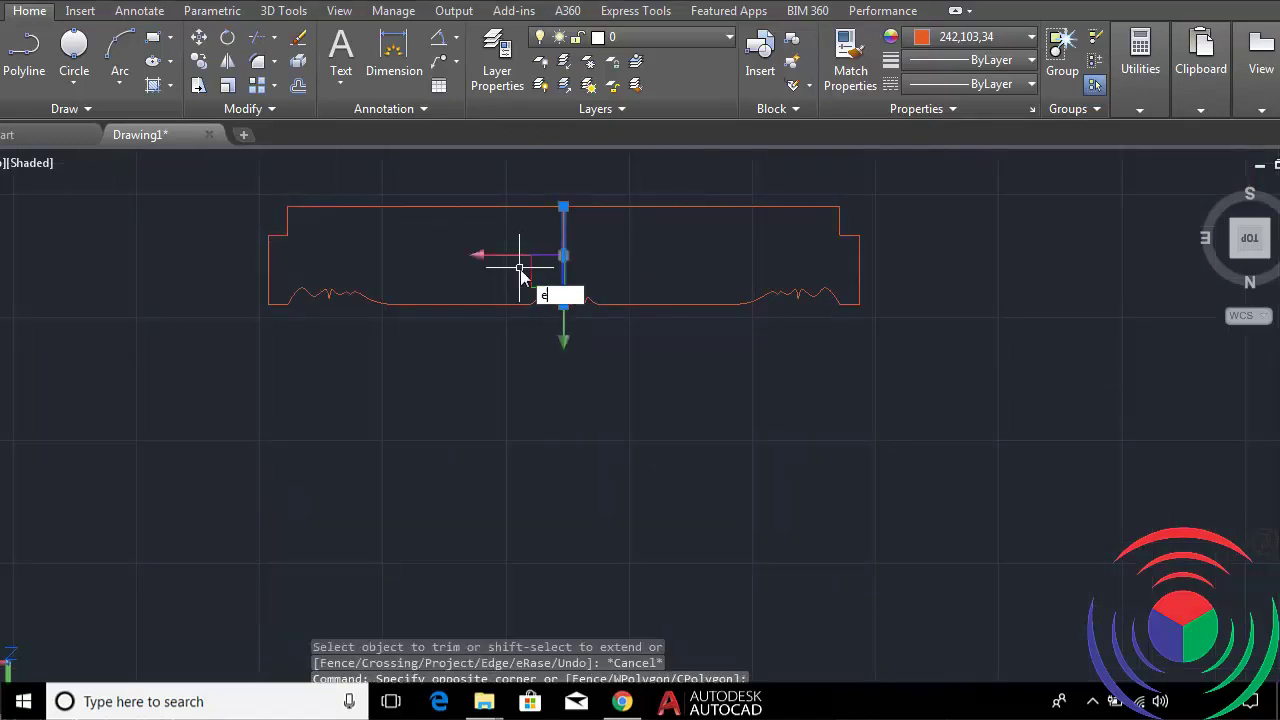
type("e")
key("Return")
scroll(534, 300, "down", 2)
scroll(534, 300, "up", 2)
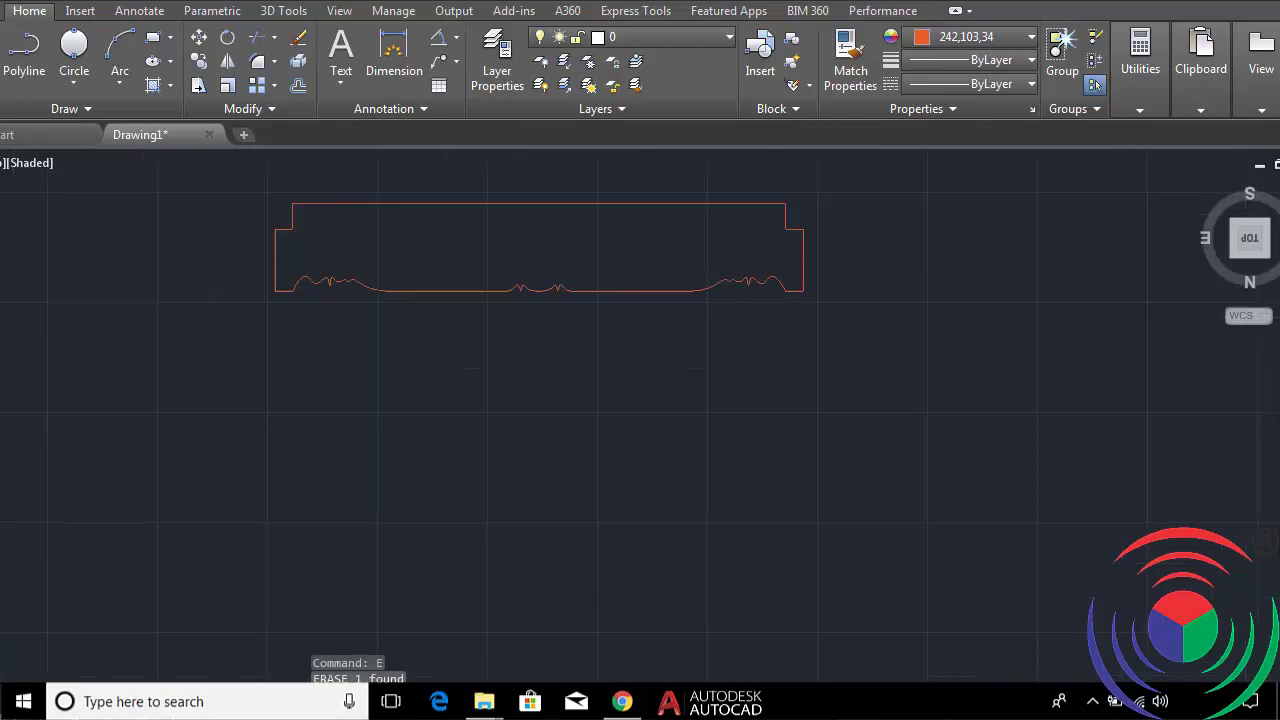
scroll(615, 290, "down", 2)
Switch the view from Top to isometric using the ViewCube.
scroll(612, 285, "down", 2)
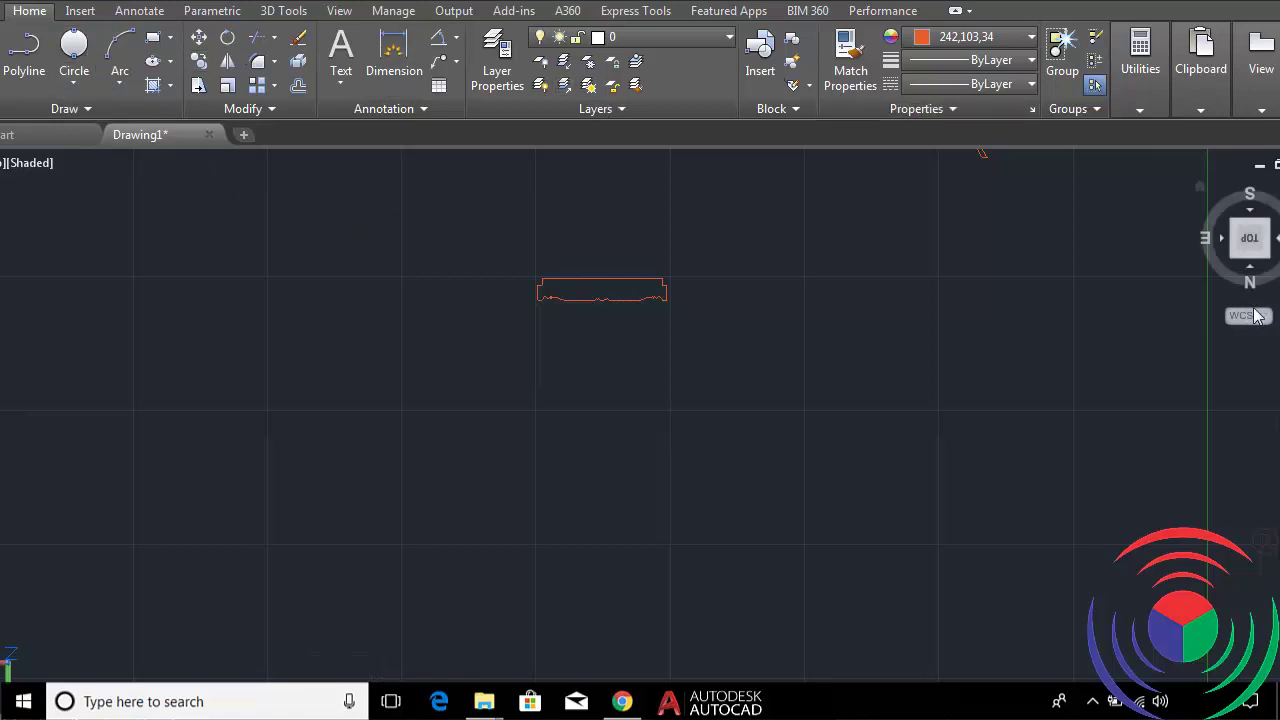
left_click(1268, 258)
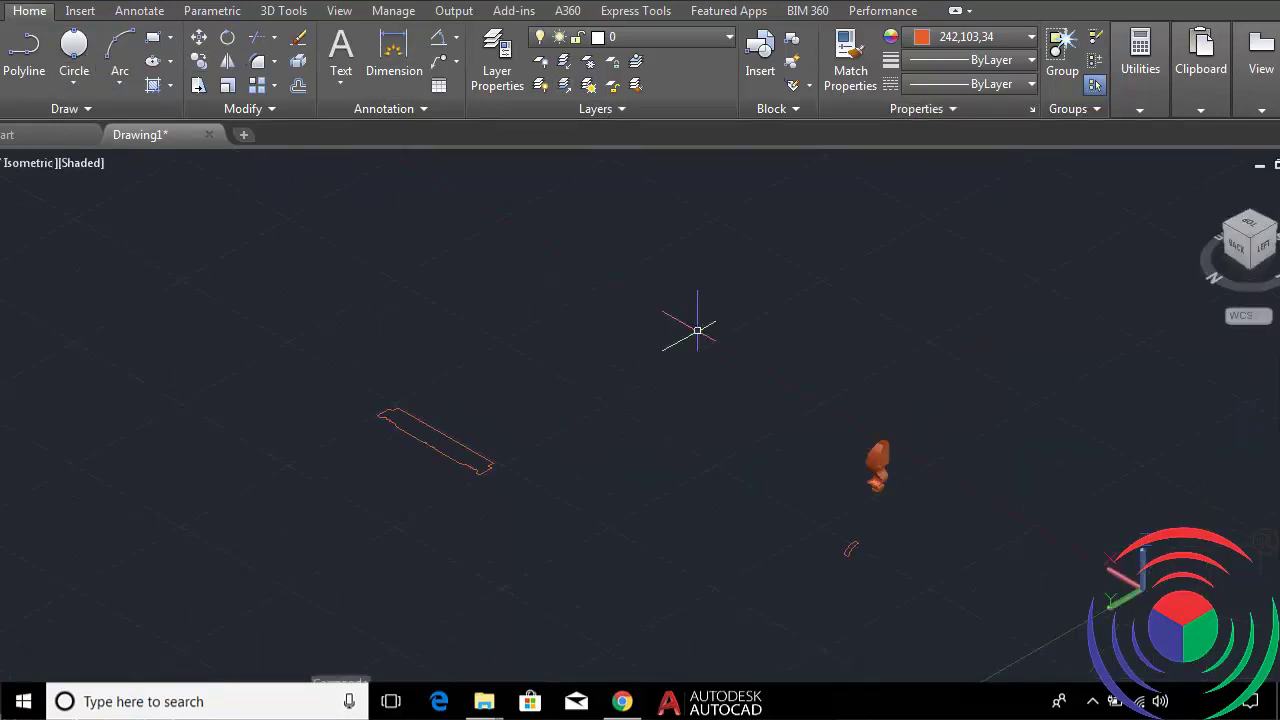
scroll(418, 383, "up", 2)
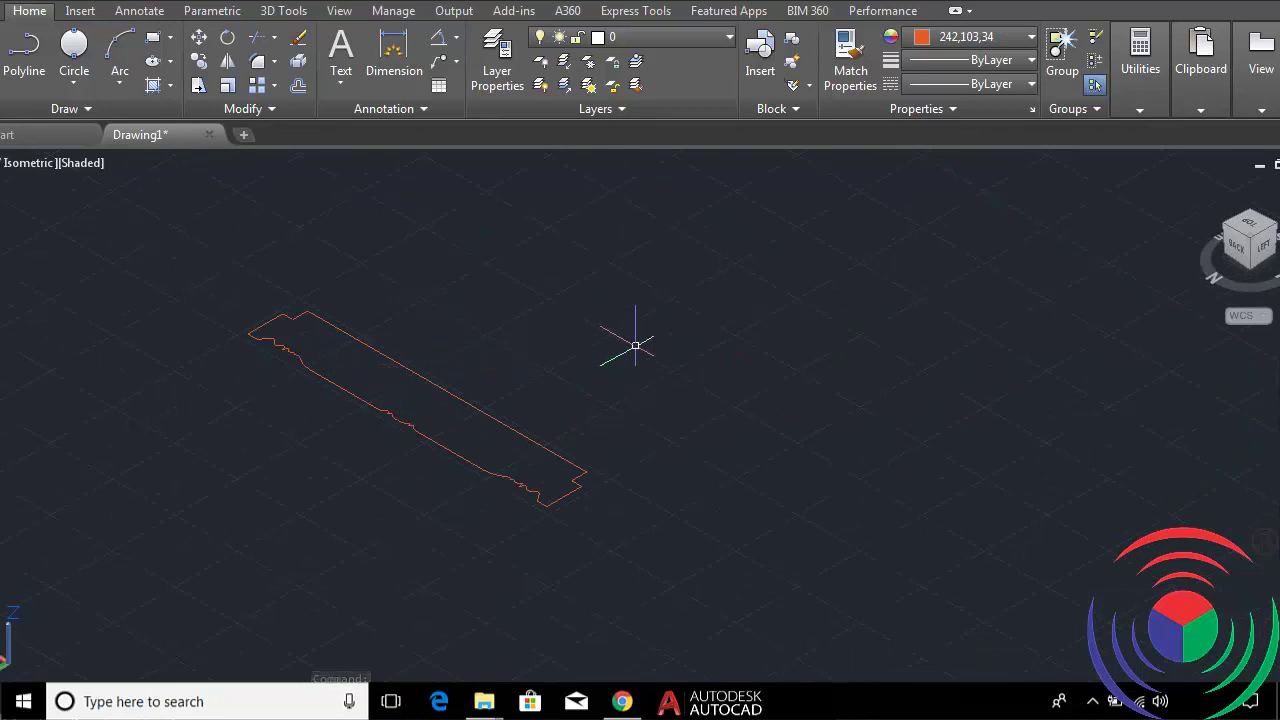
Copy the whole slab profile with CO to a spot beside the original.
type("Cu")
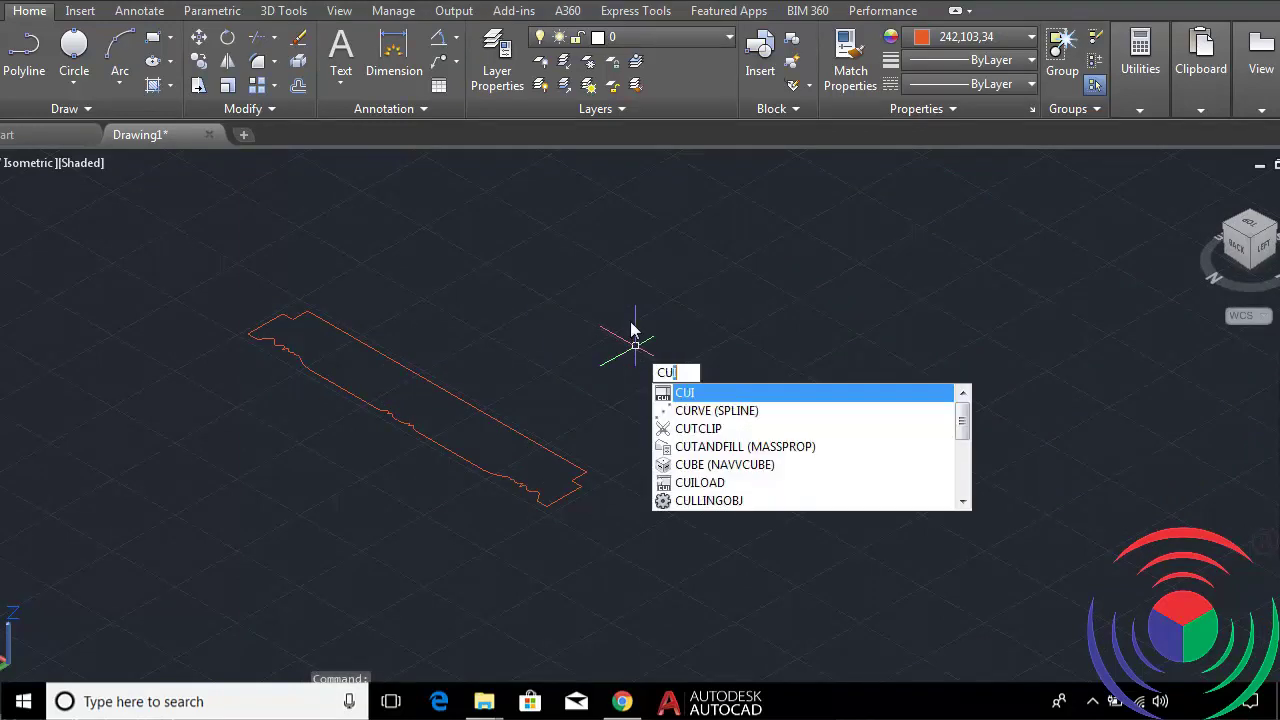
type("o")
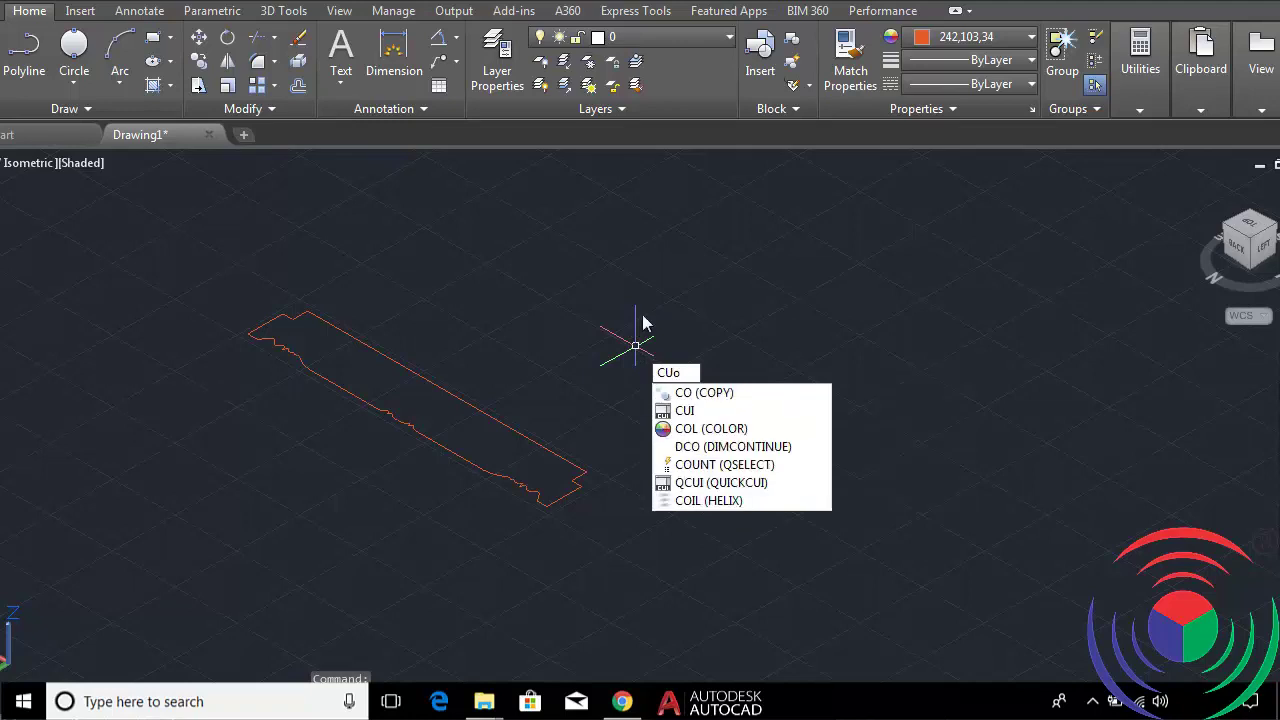
key("BackSpace")
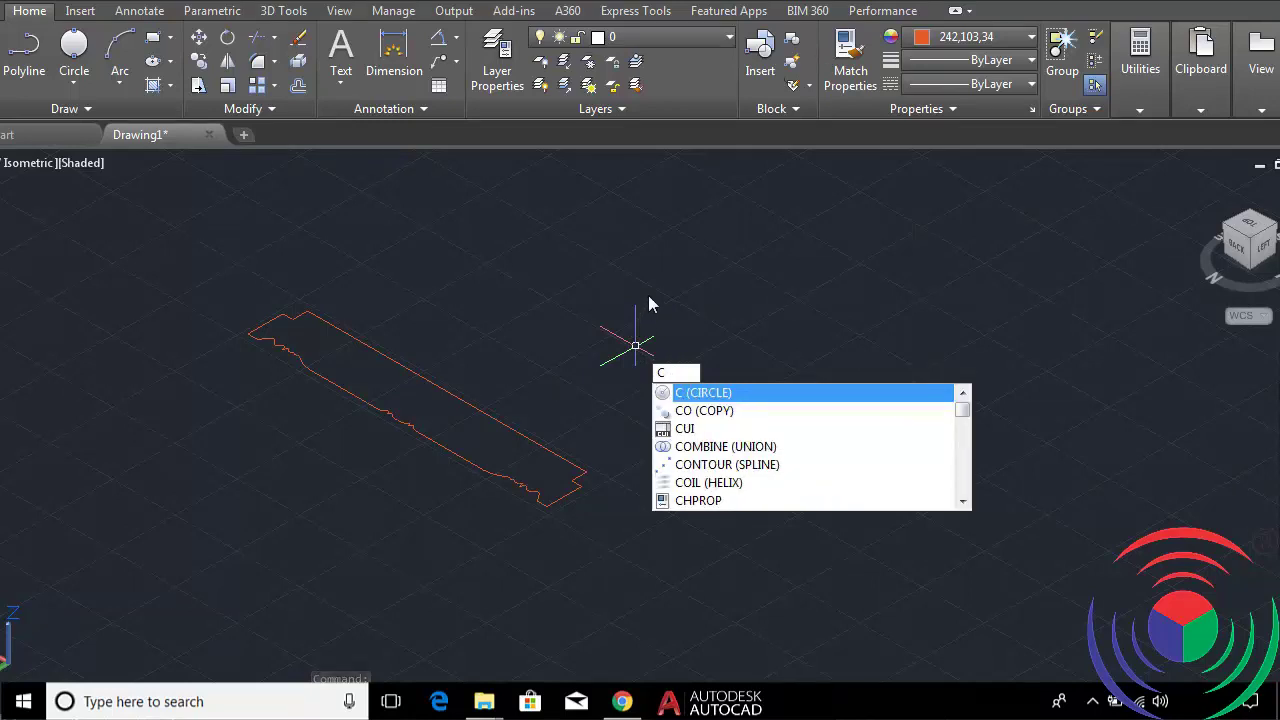
type("o")
key("Return")
left_click(696, 240)
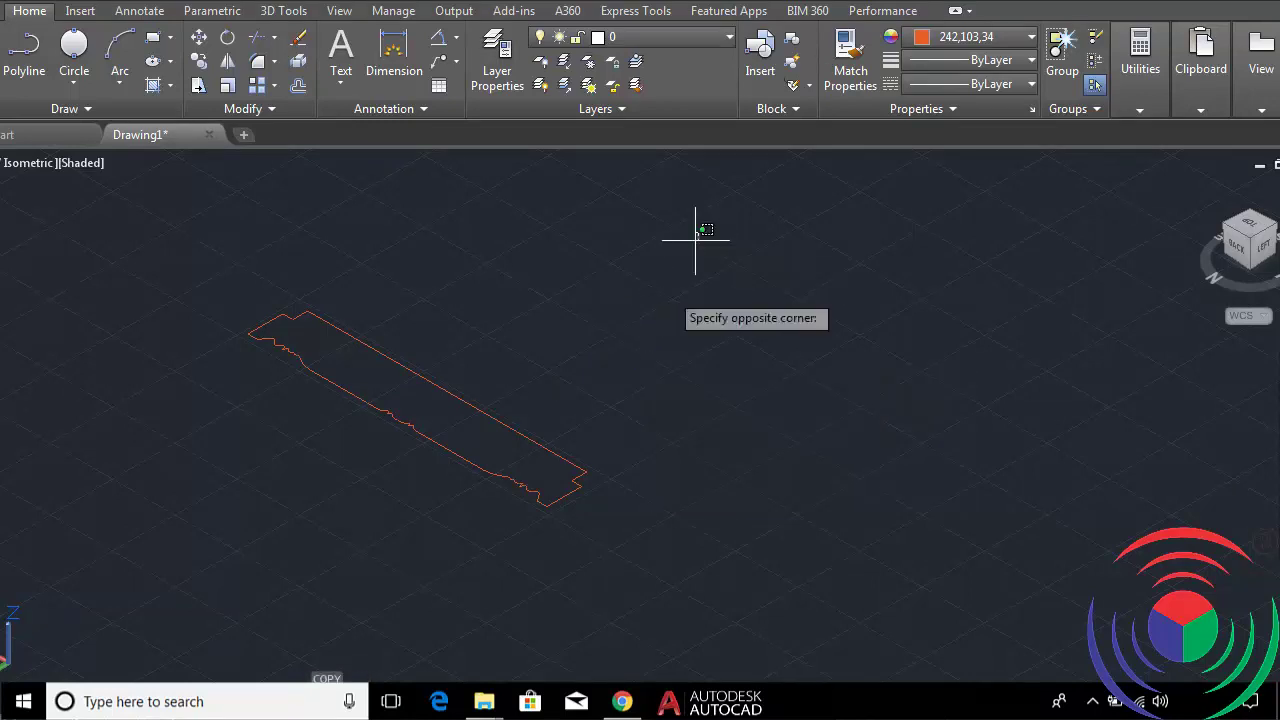
left_click(200, 552)
key("Return")
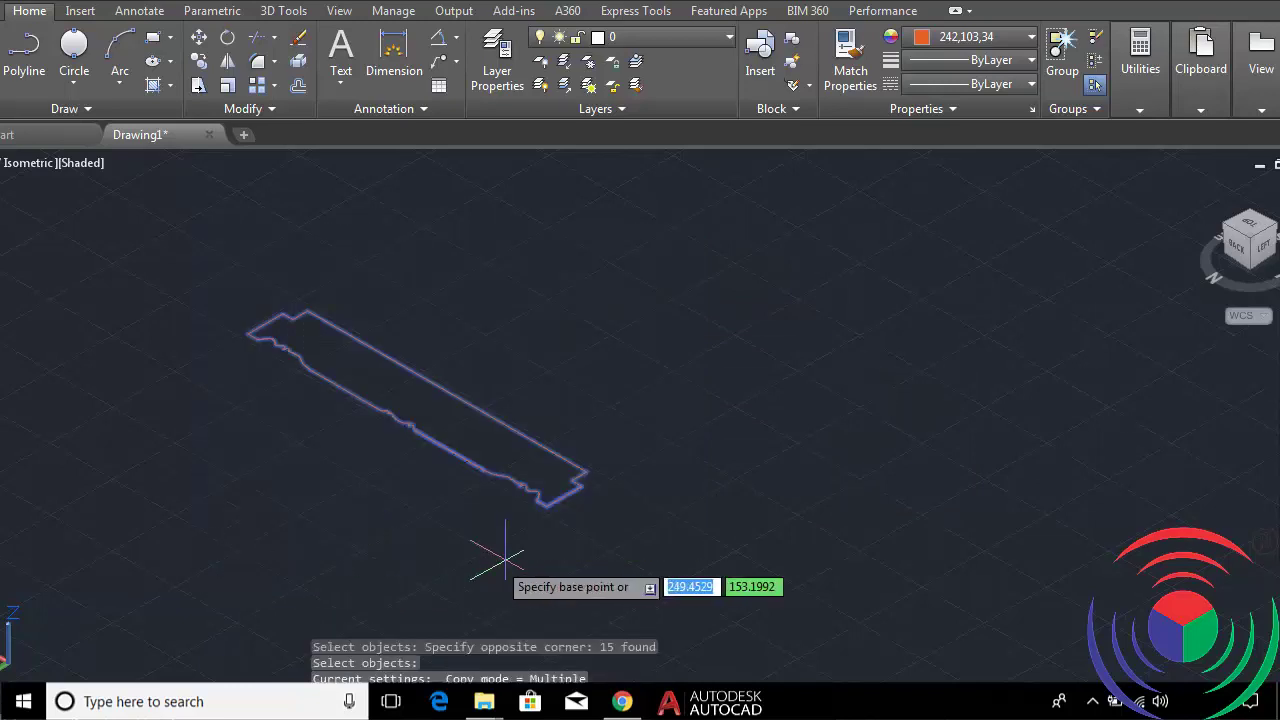
left_click(505, 558)
left_click(871, 391)
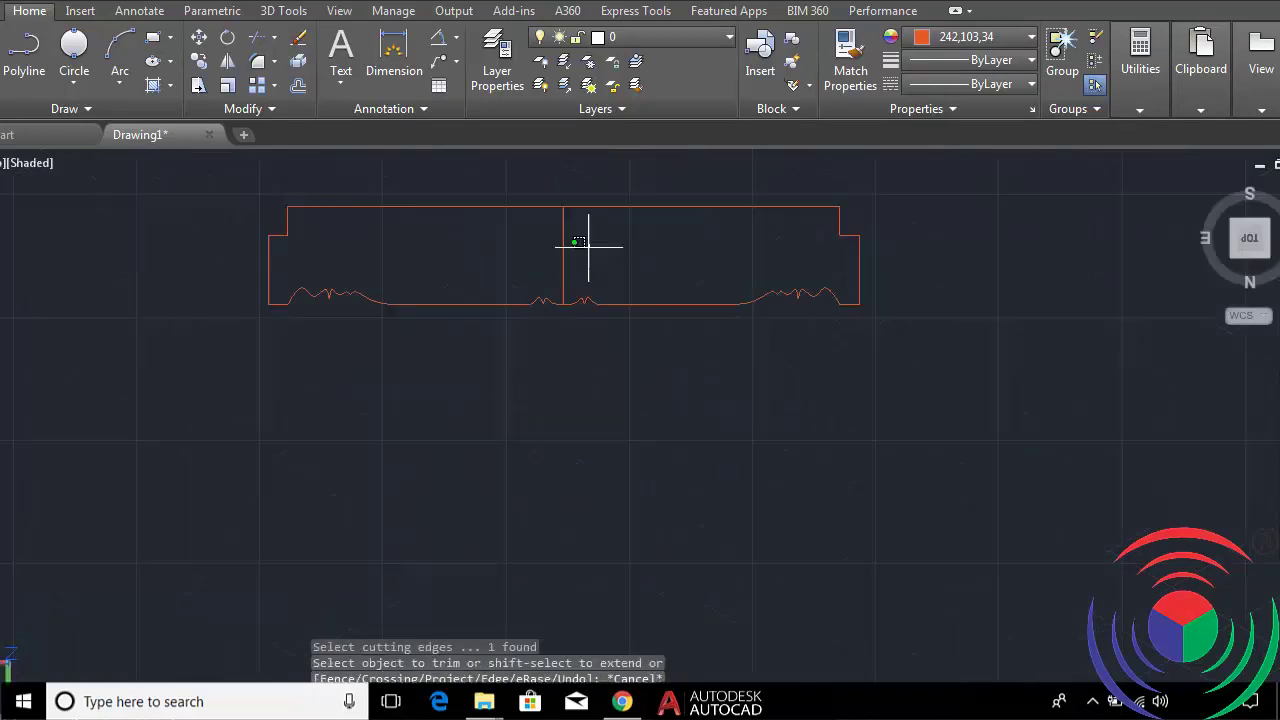
Delete the centre vertical line and return to the isometric view.
left_click(566, 243)
left_click(519, 267)
type("e")
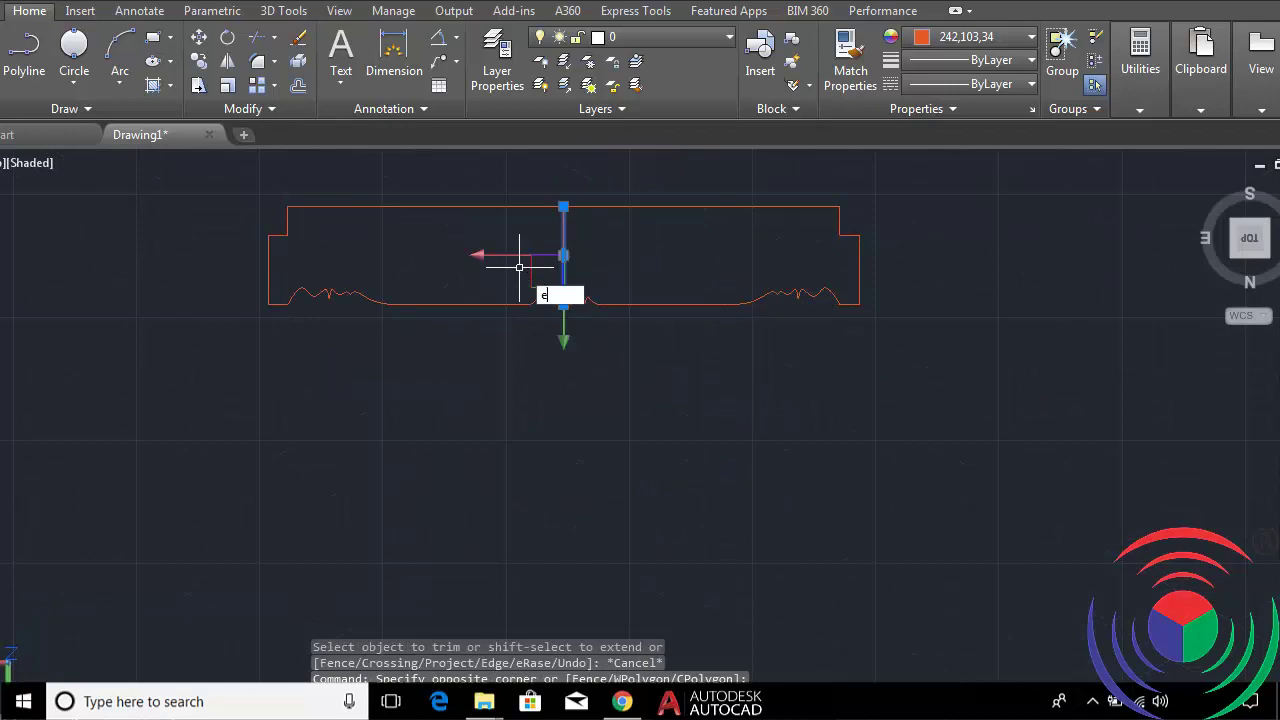
key("Return")
scroll(534, 272, "down", 2)
scroll(622, 262, "up", 2)
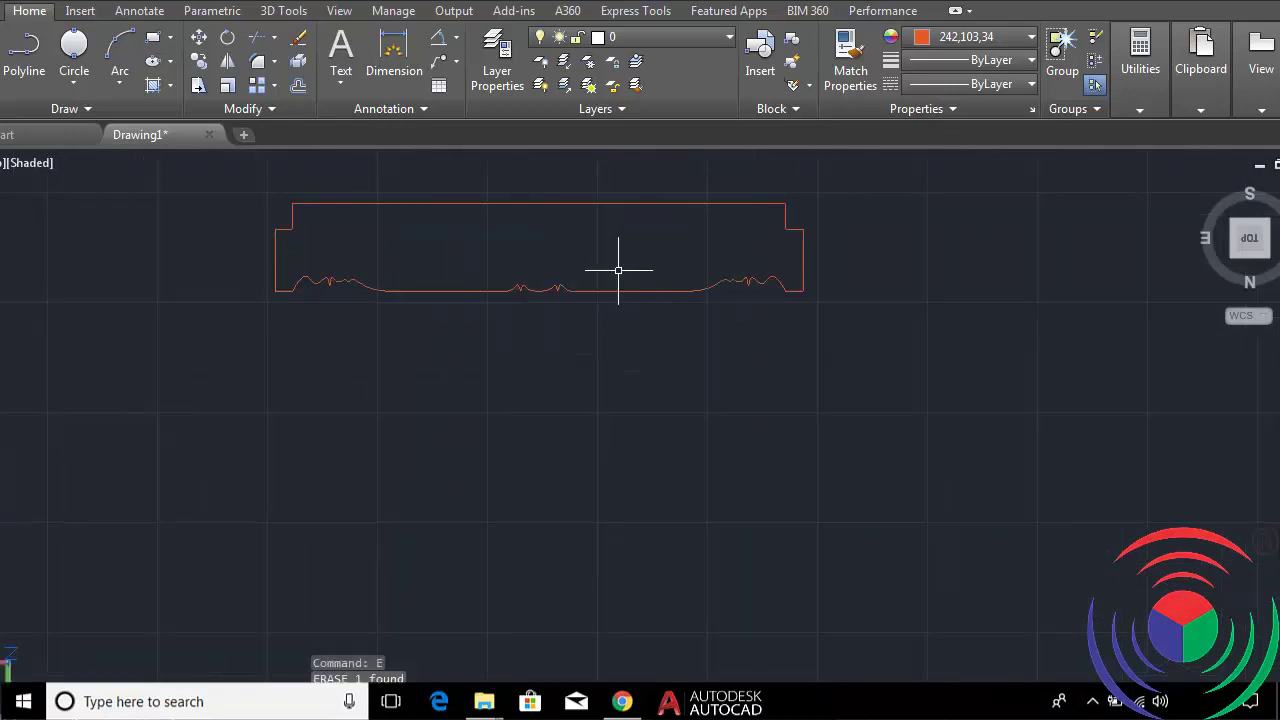
scroll(620, 270, "down", 2)
scroll(614, 285, "down", 1)
scroll(620, 300, "down", 2)
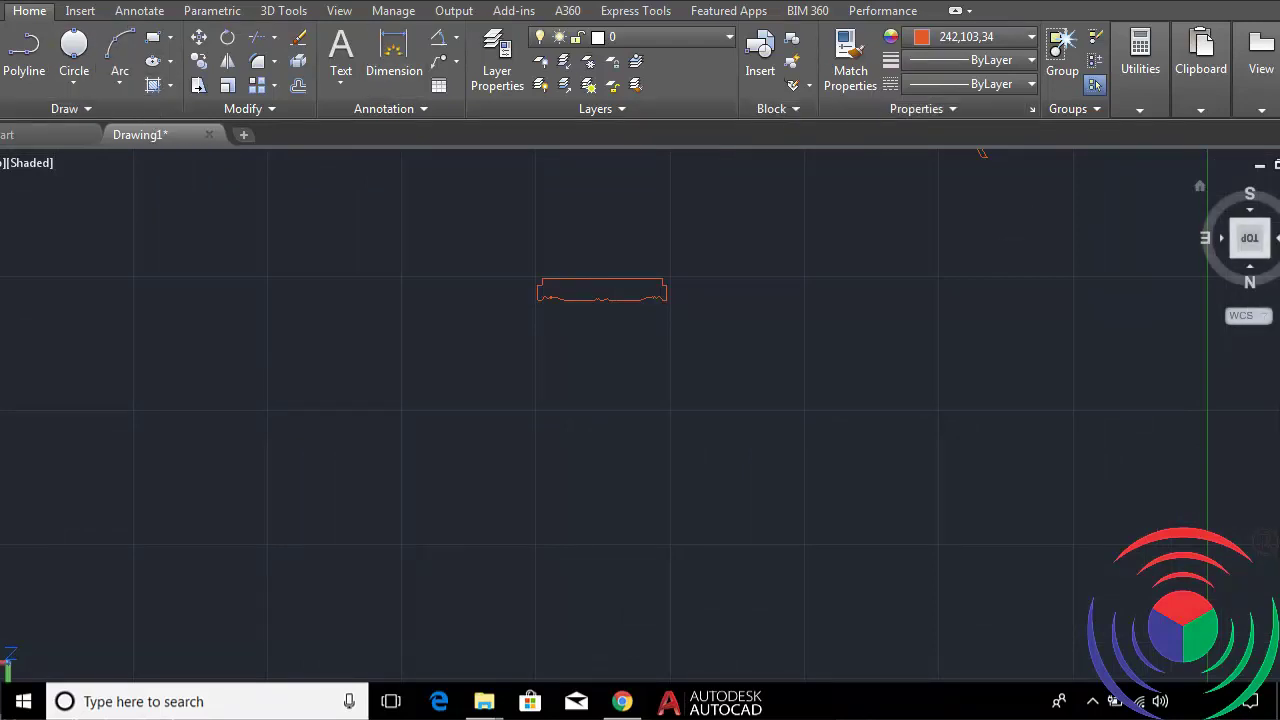
left_click(1267, 257)
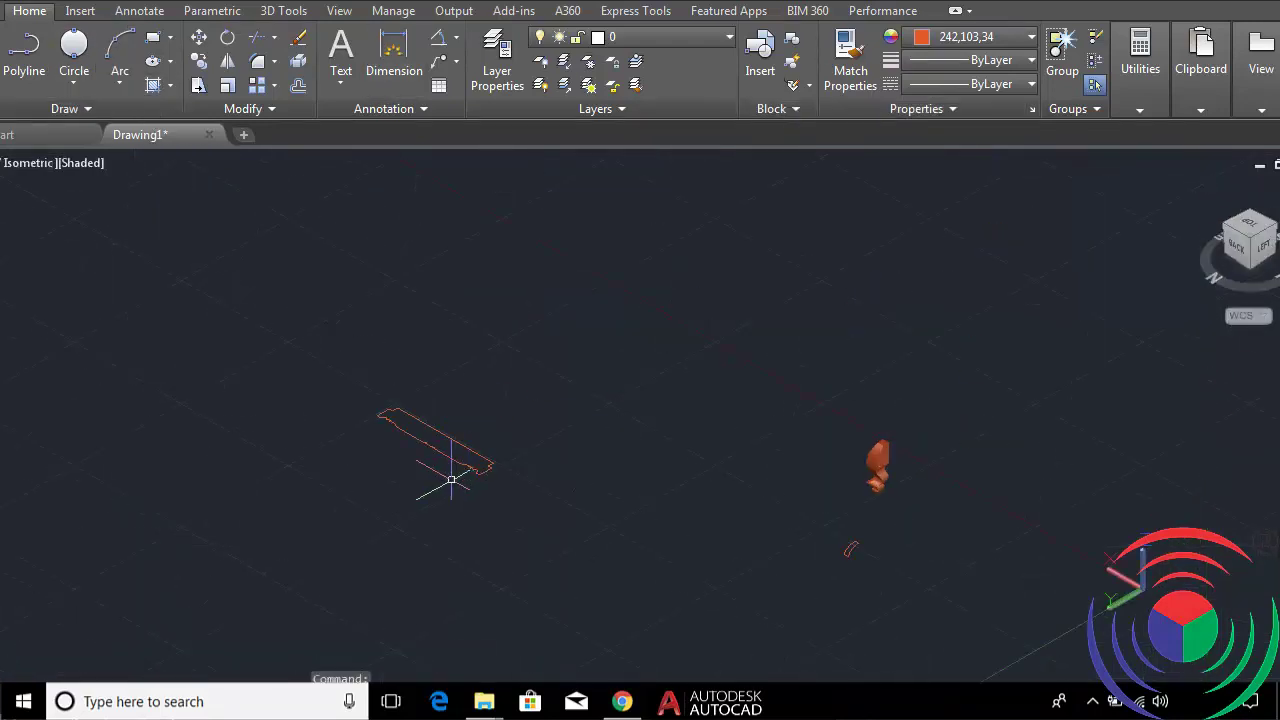
scroll(451, 480, "up", 3)
scroll(428, 400, "up", 2)
type("CU")
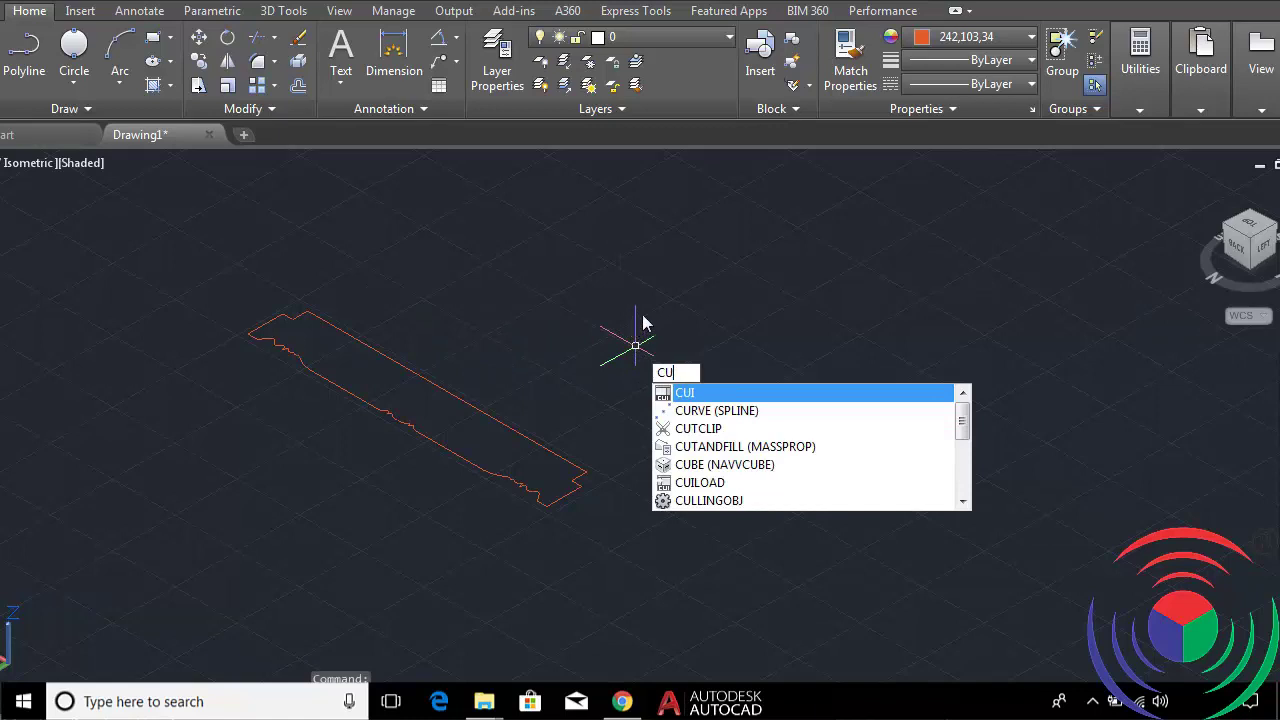
Copy the slab profile outline to a position beside the original.
type("o")
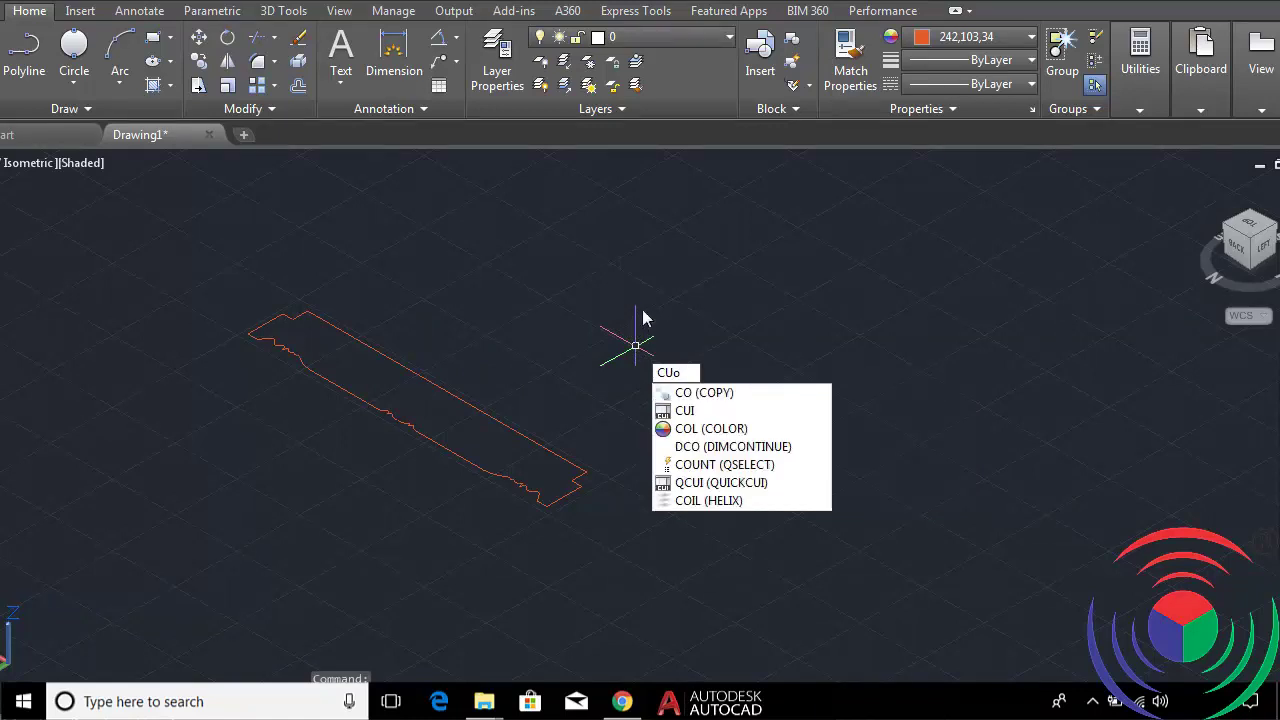
key("BackSpace")
type("o")
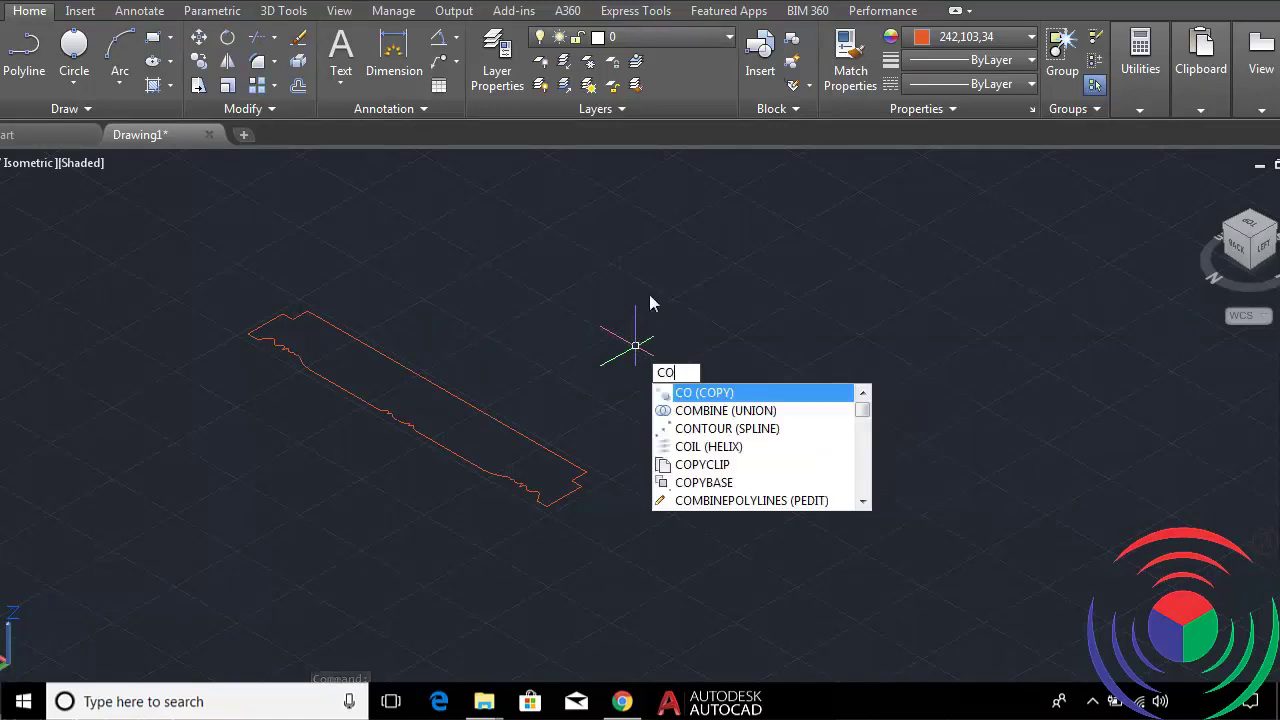
key("Return")
key("Escape")
type("cu")
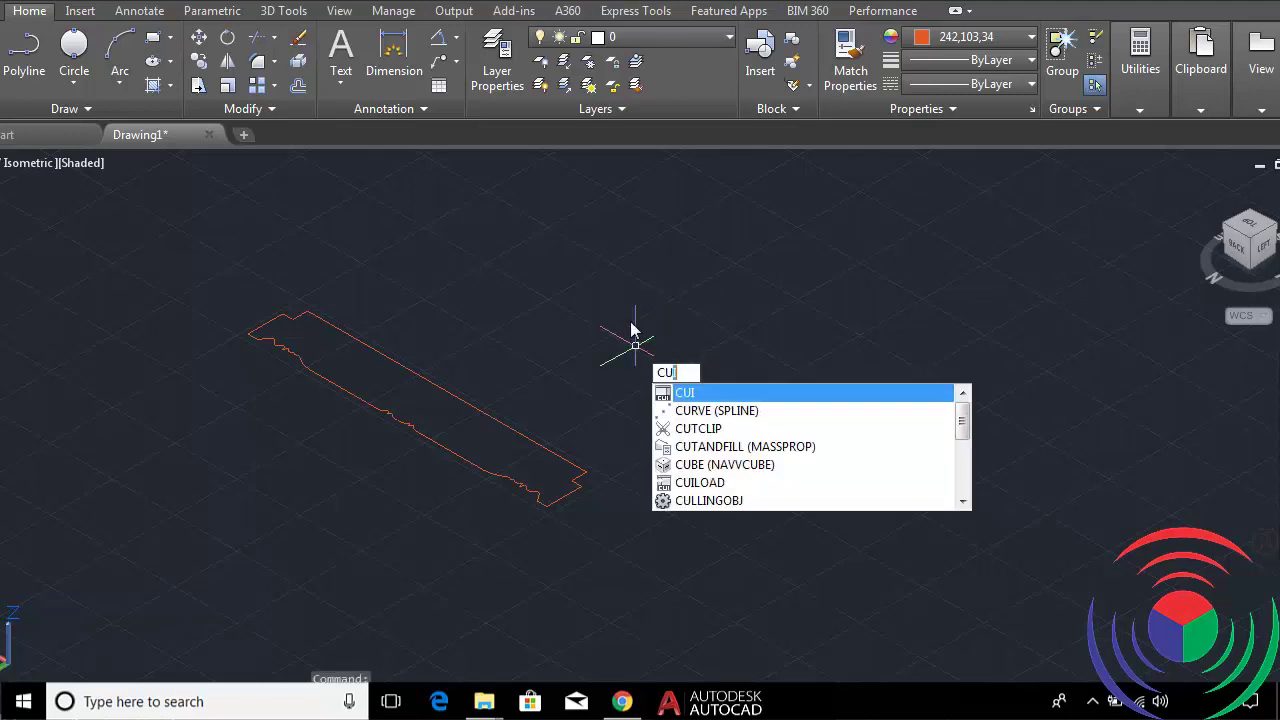
type("o")
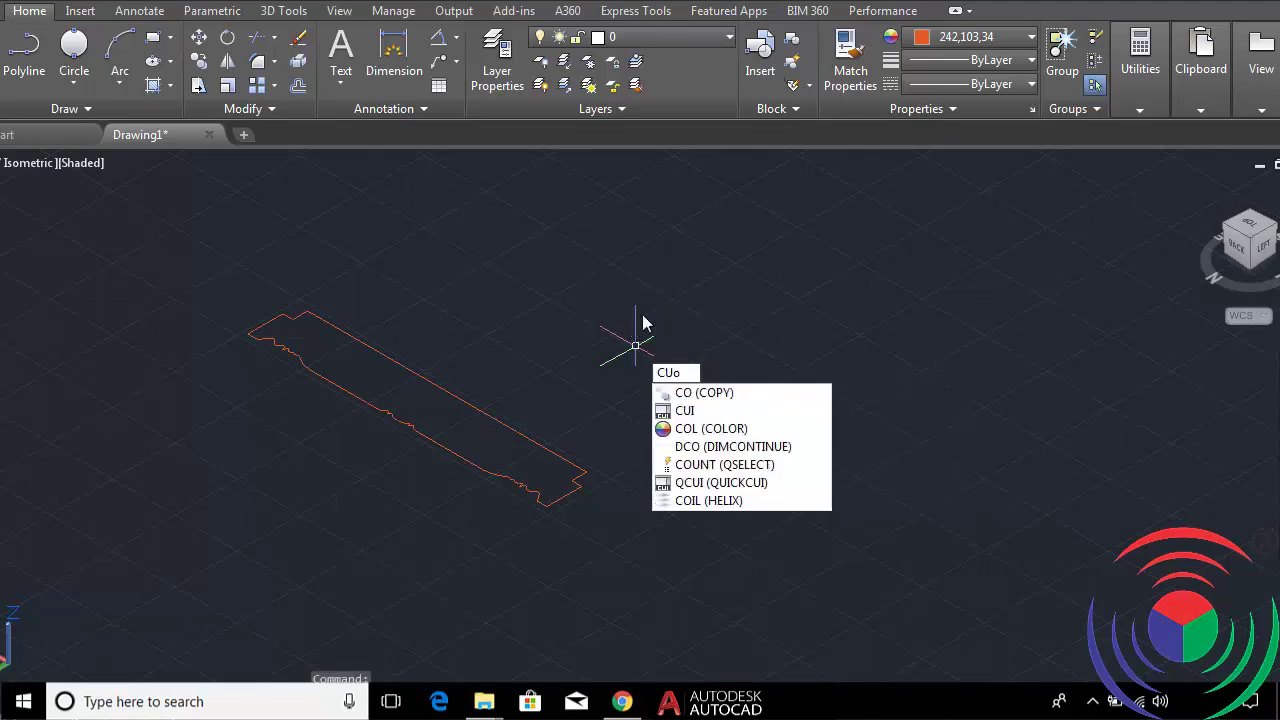
key("BackSpace")
key("BackSpace")
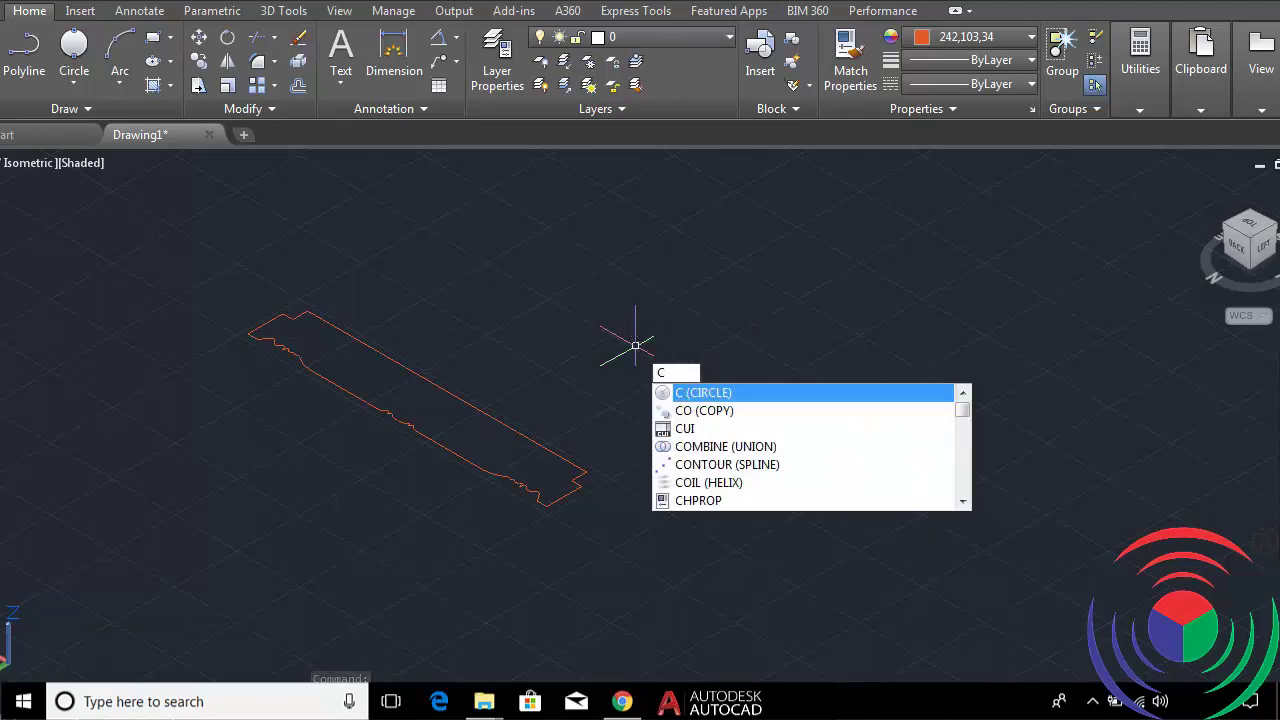
type("O")
key("Return")
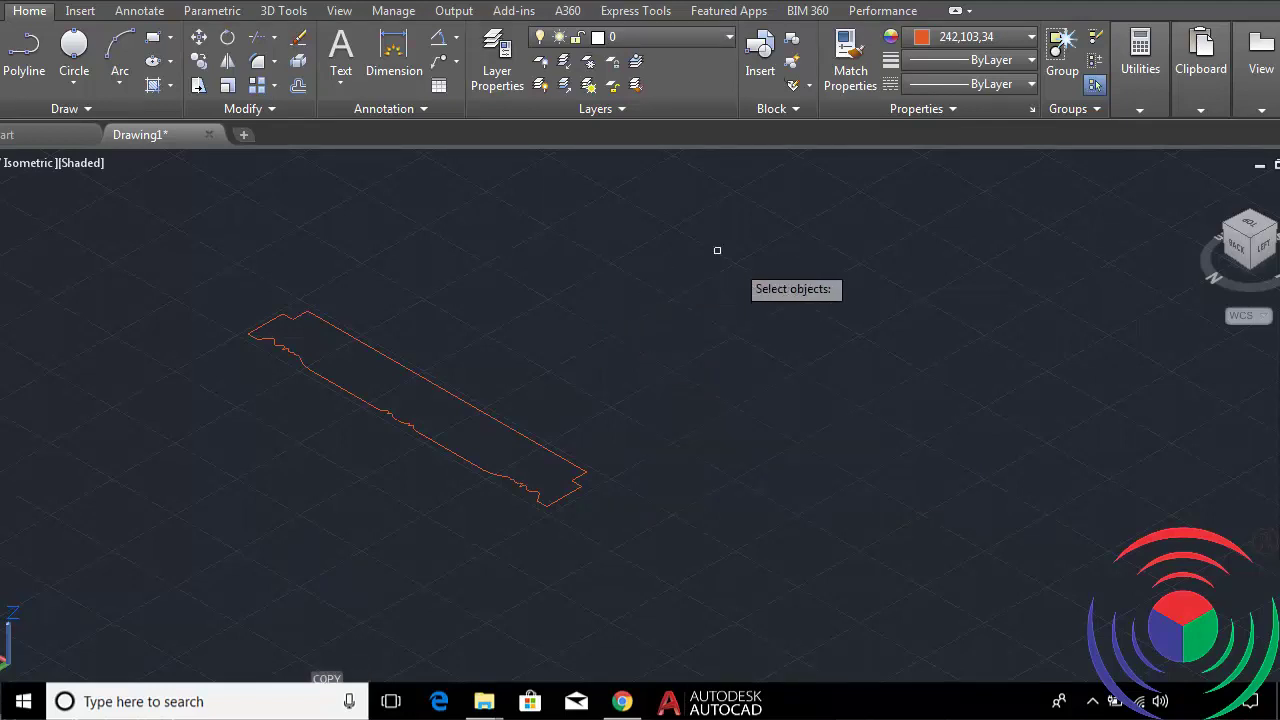
left_click(699, 232)
left_click(200, 557)
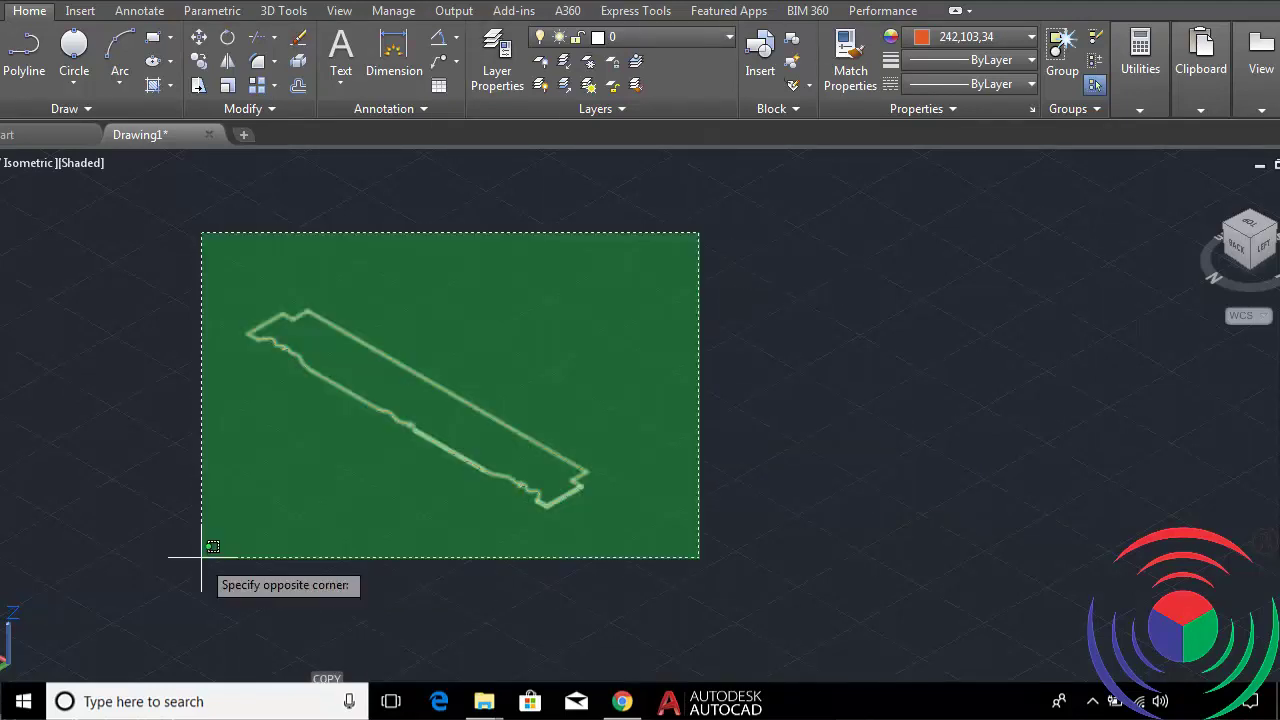
key("Return")
left_click(512, 560)
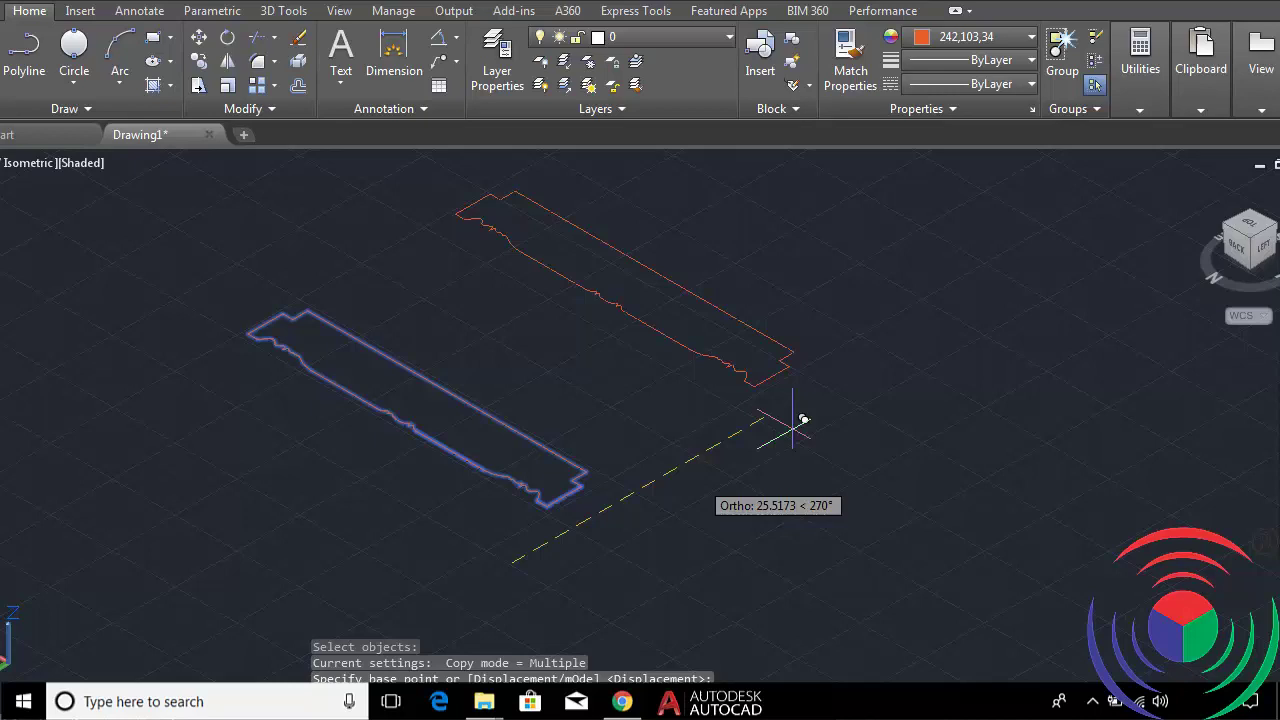
left_click(866, 398)
Copy the curved cutout outline up and to the right.
scroll(814, 371, "down", 4)
scroll(1030, 440, "down", 1)
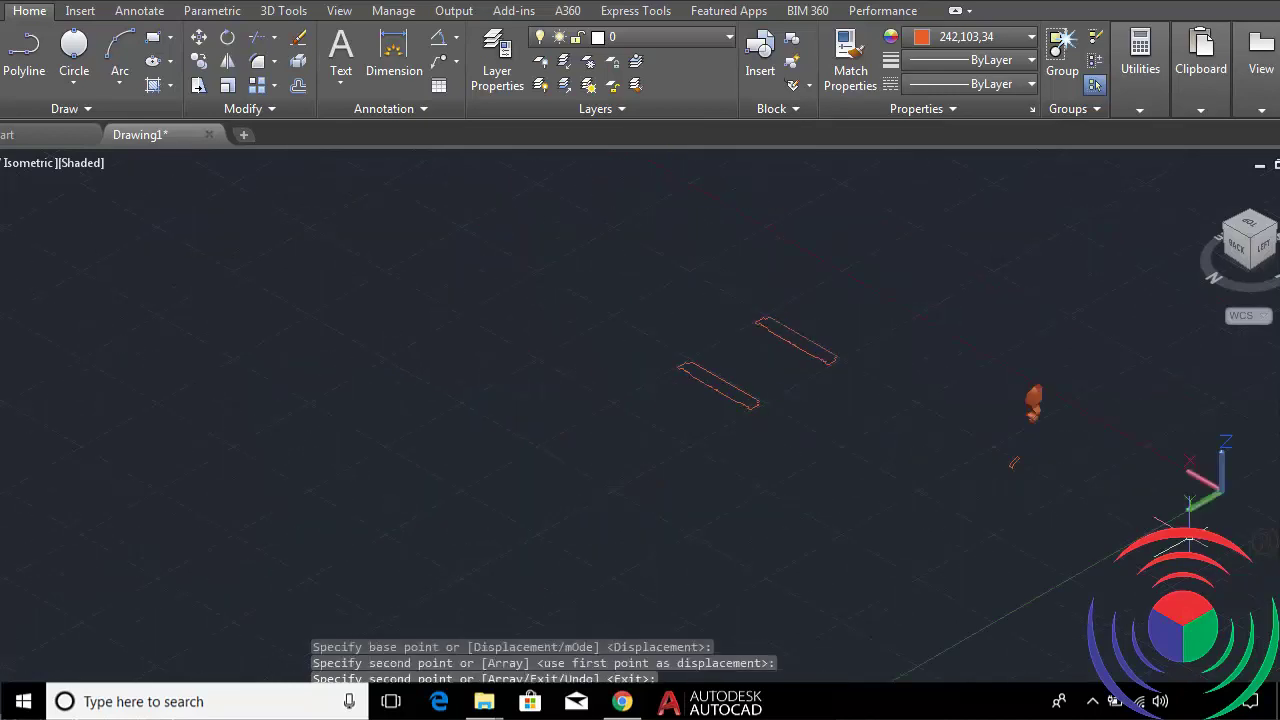
scroll(1000, 460, "up", 4)
key("Return")
key("Return")
left_click(846, 366)
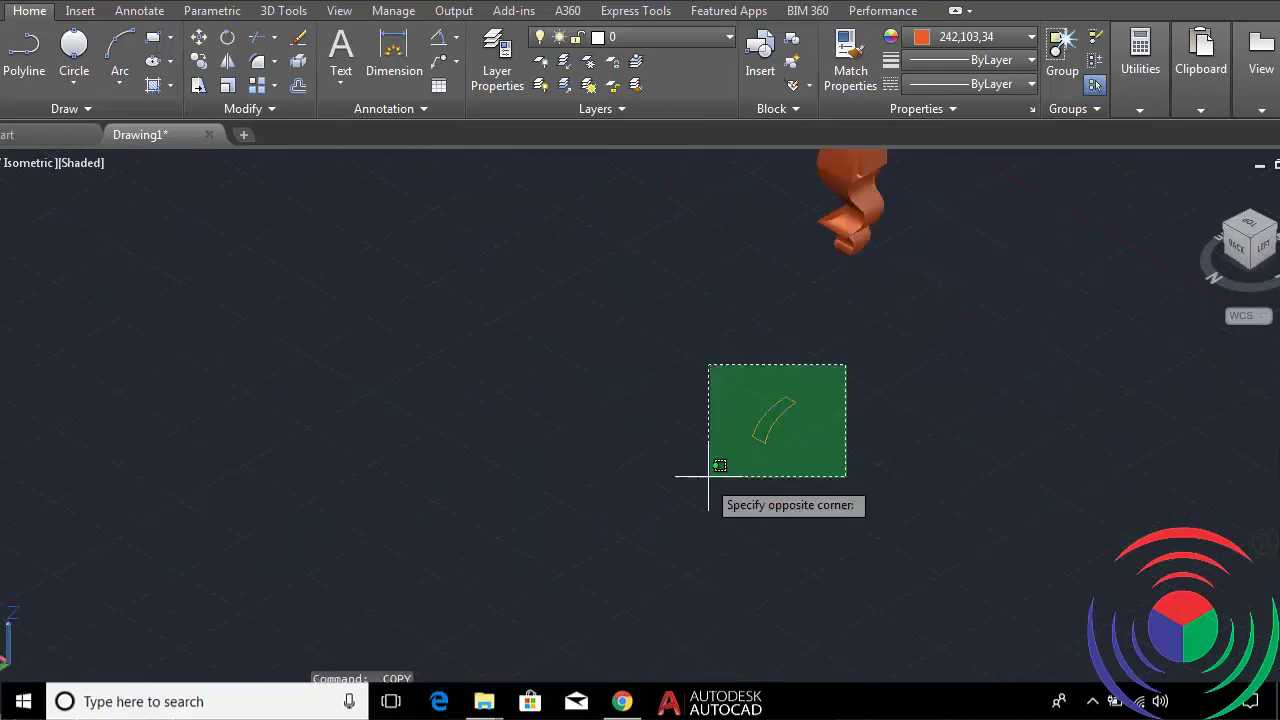
left_click(663, 502)
key("Return")
left_click(828, 490)
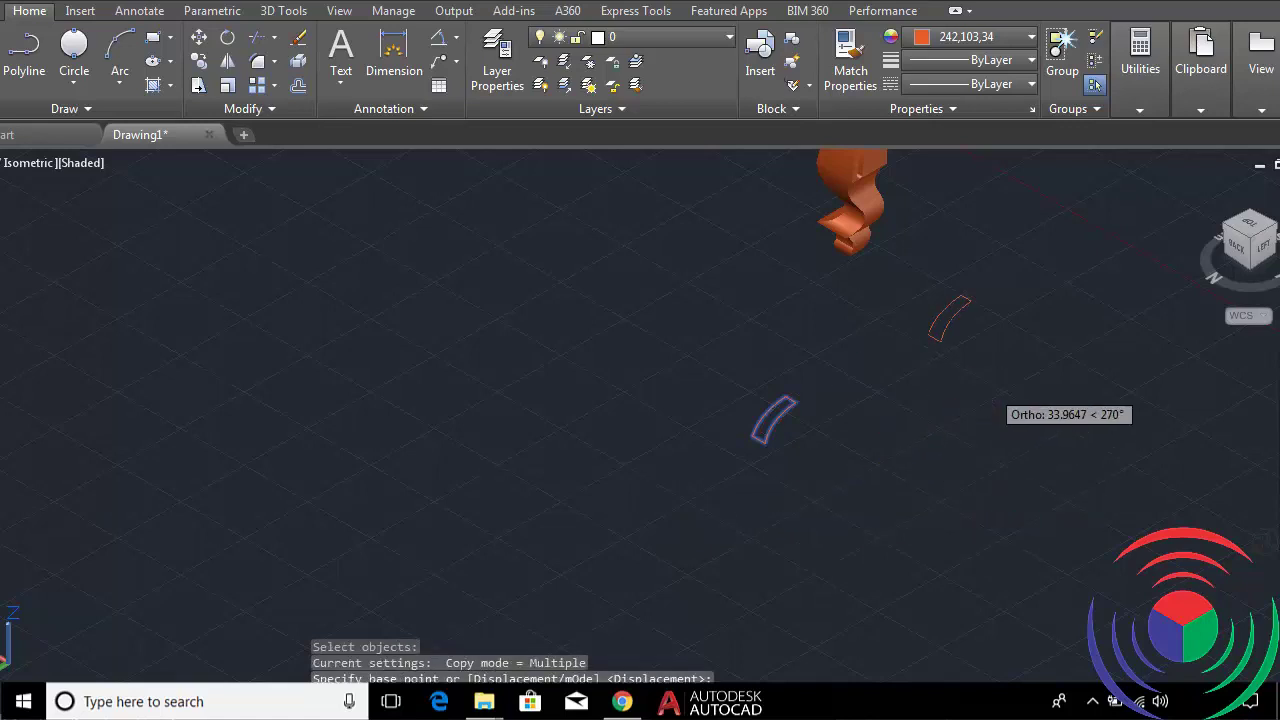
key("Return")
key("Return")
left_click(846, 363)
left_click(665, 522)
key("Return")
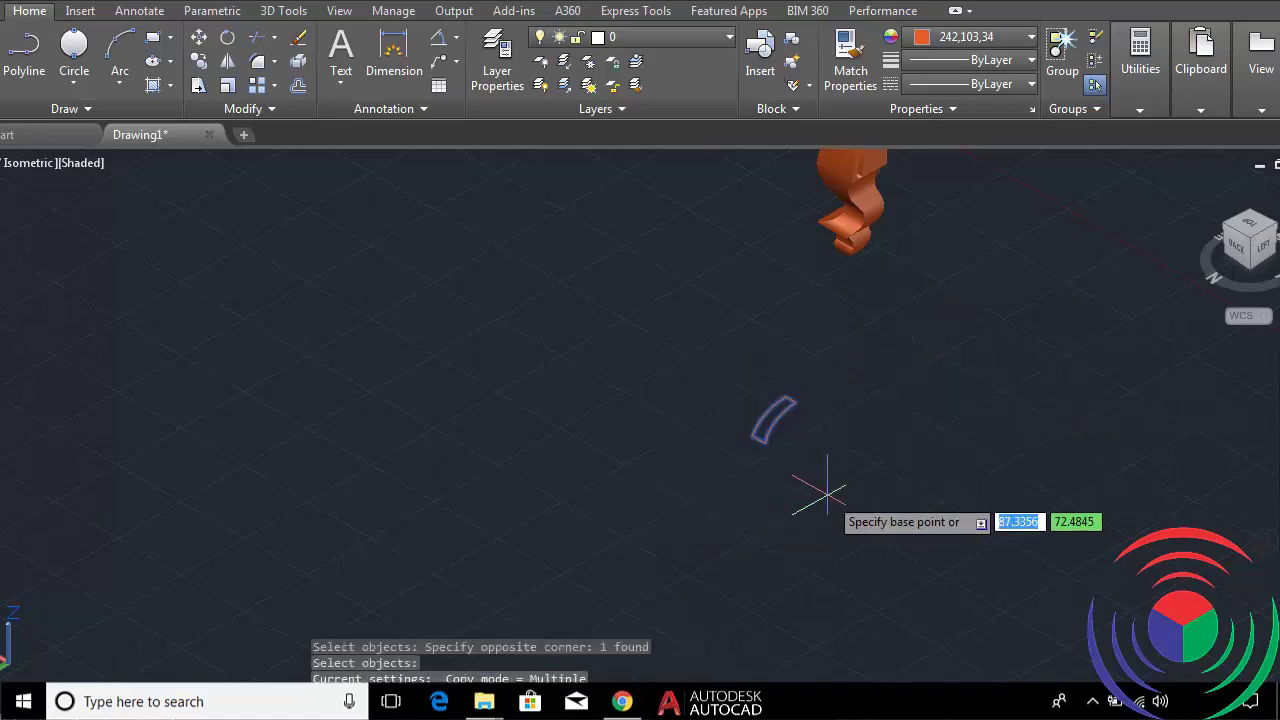
left_click(828, 490)
left_click(990, 372)
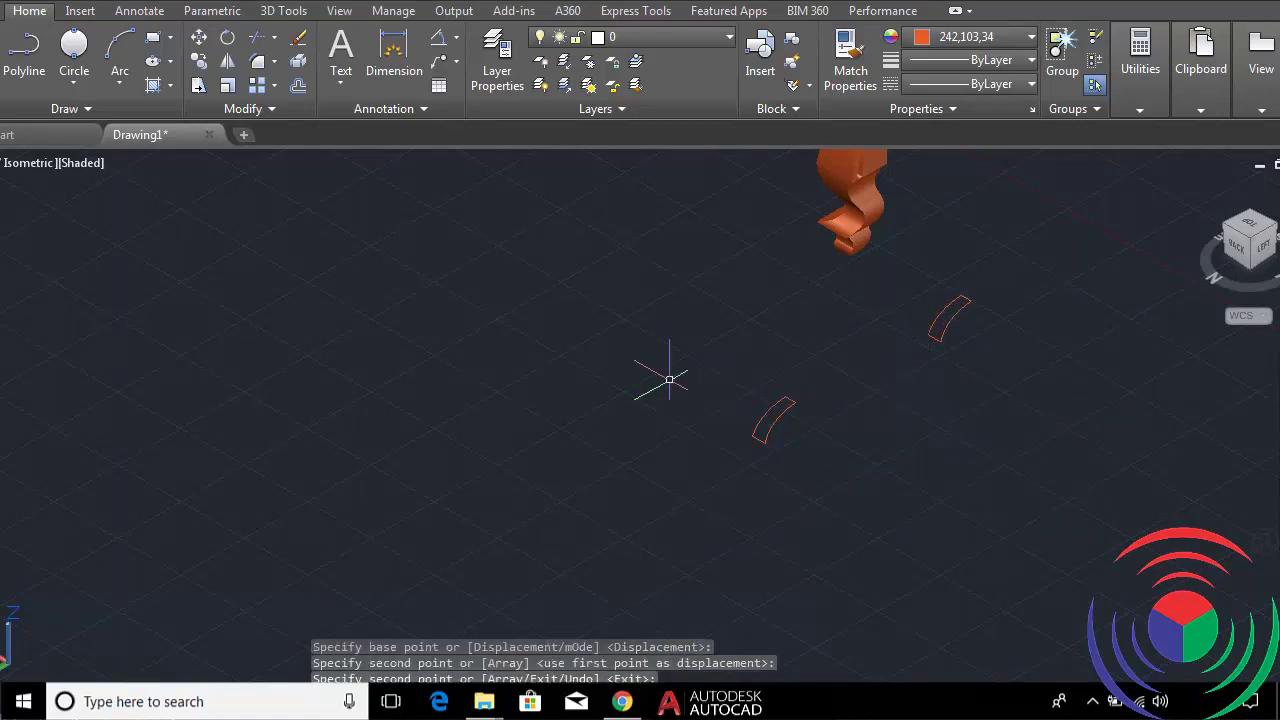
scroll(666, 377, "down", 5)
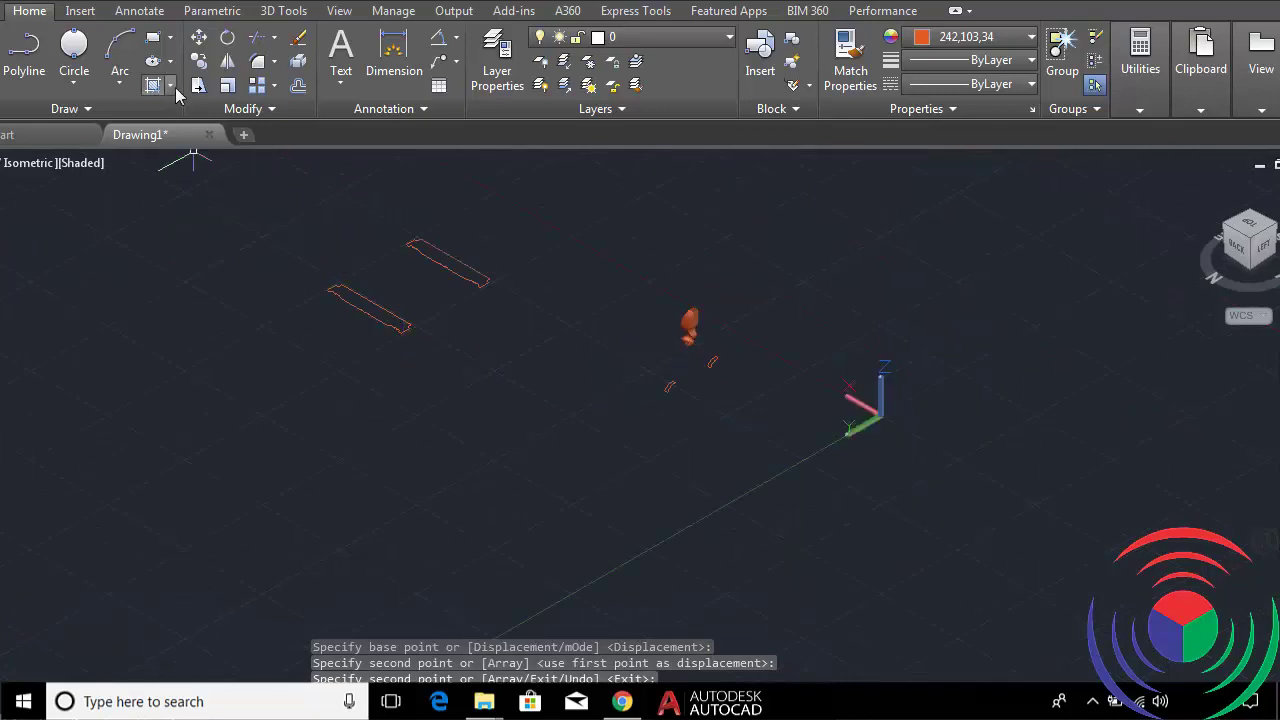
Press-pull one slab profile upward into a tall solid orange wall.
left_click(284, 11)
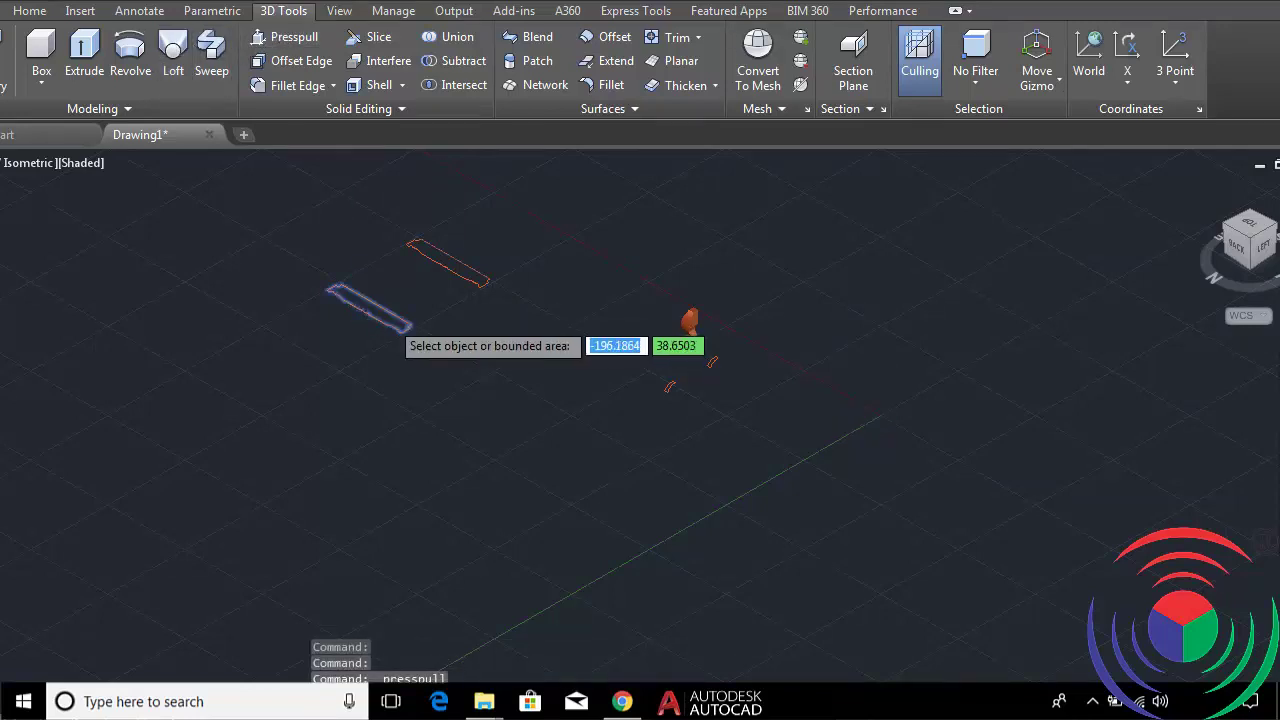
scroll(391, 319, "up", 3)
left_click(385, 316)
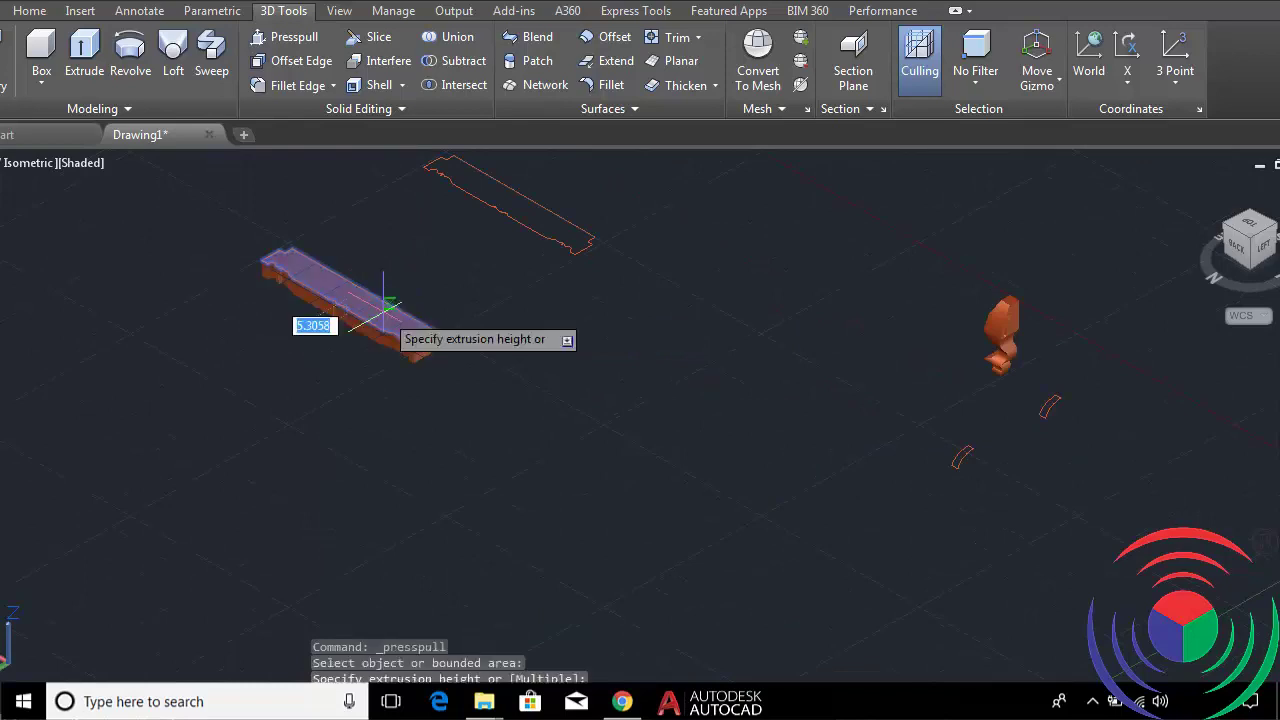
left_click(376, 213)
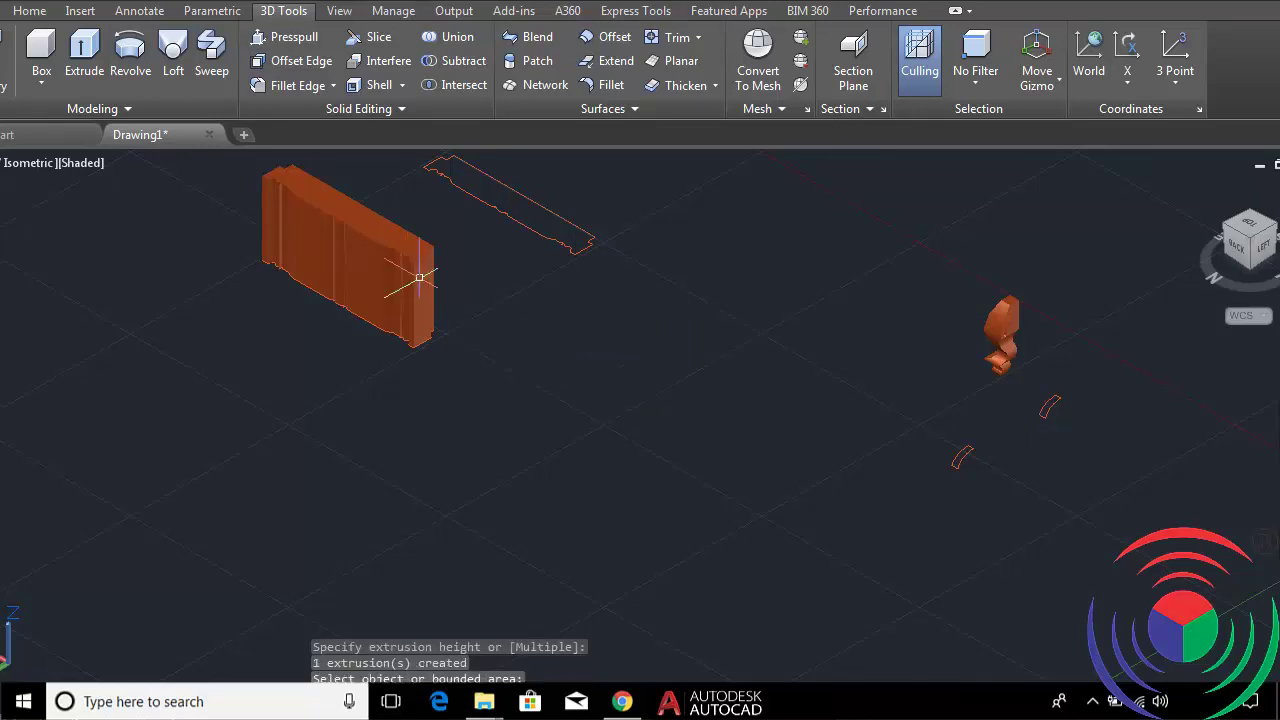
scroll(371, 243, "up", 3)
scroll(371, 243, "up", 2)
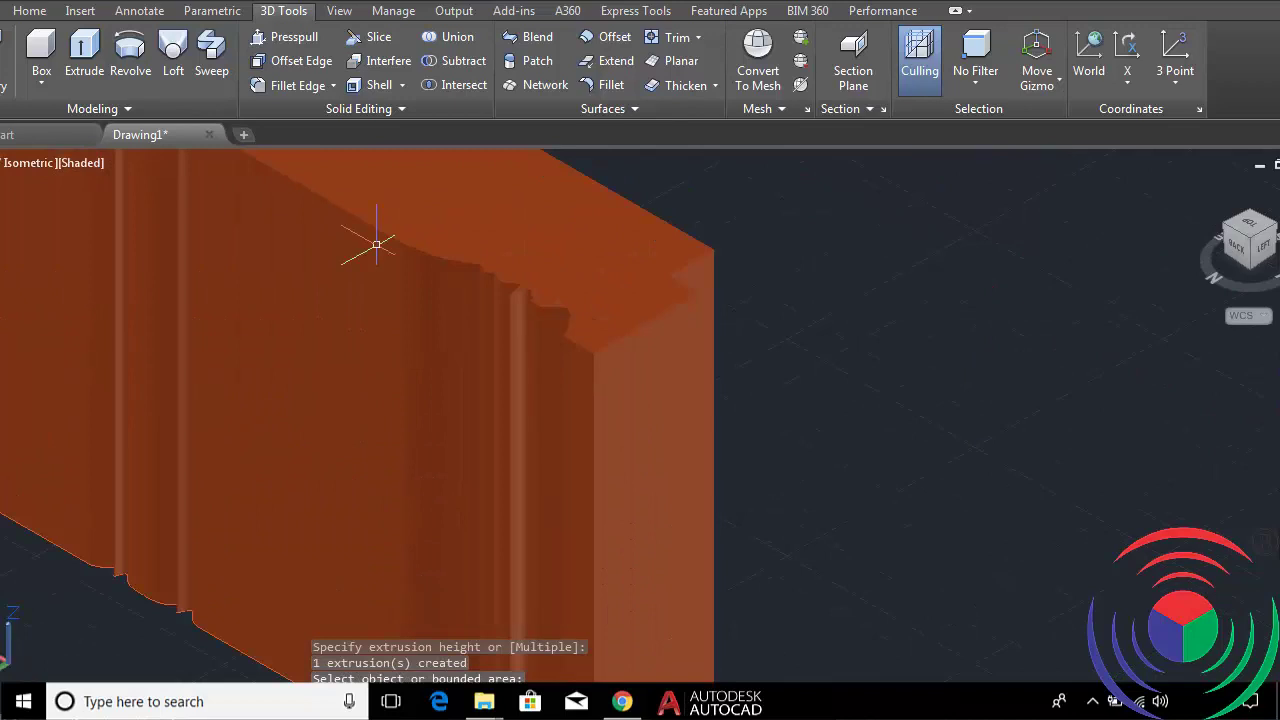
scroll(376, 244, "down", 2)
scroll(376, 244, "down", 2)
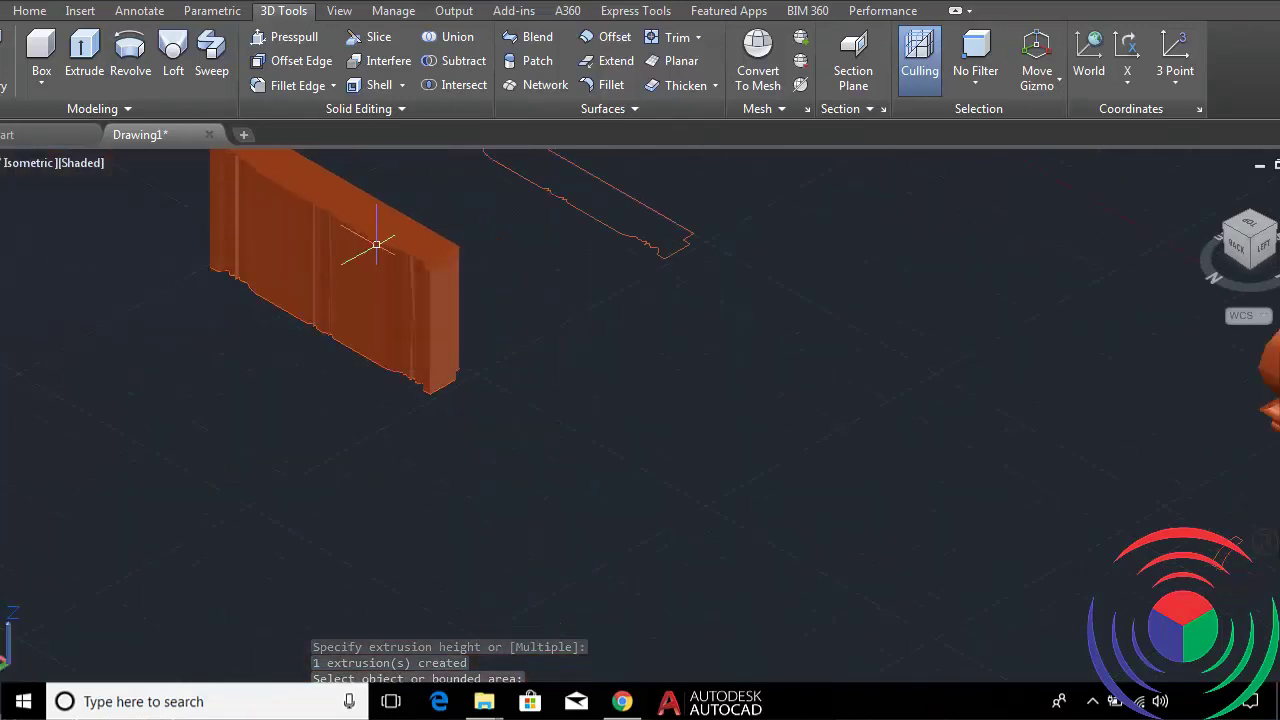
scroll(376, 244, "up", 3)
scroll(377, 245, "down", 5)
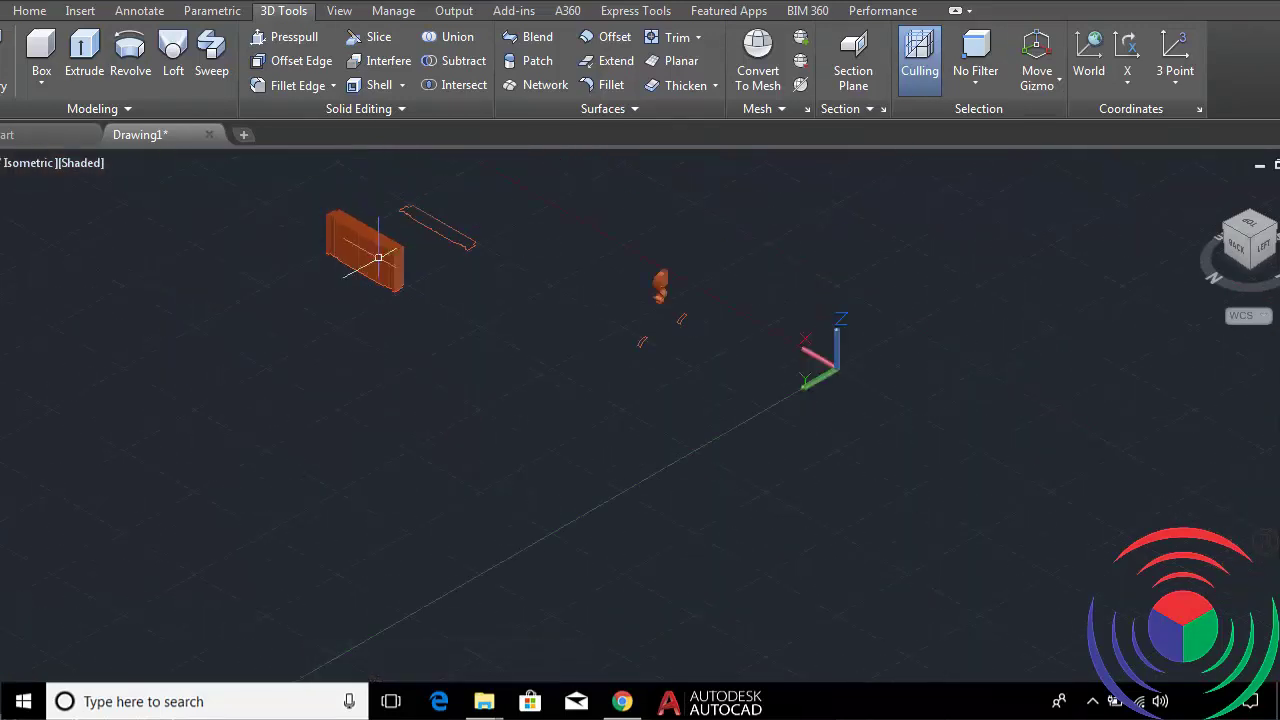
scroll(656, 346, "up", 5)
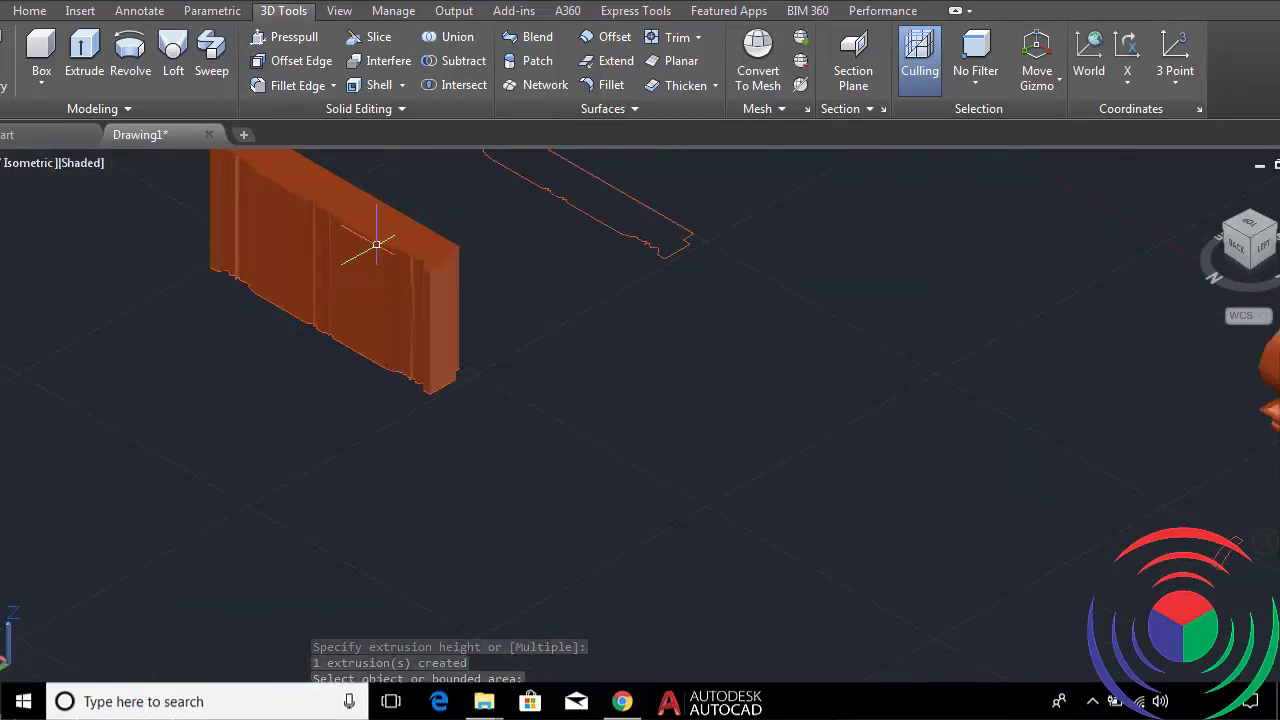
Start 3DROTATE and select the small copied curved outline.
scroll(377, 245, "up", 2)
scroll(377, 245, "down", 5)
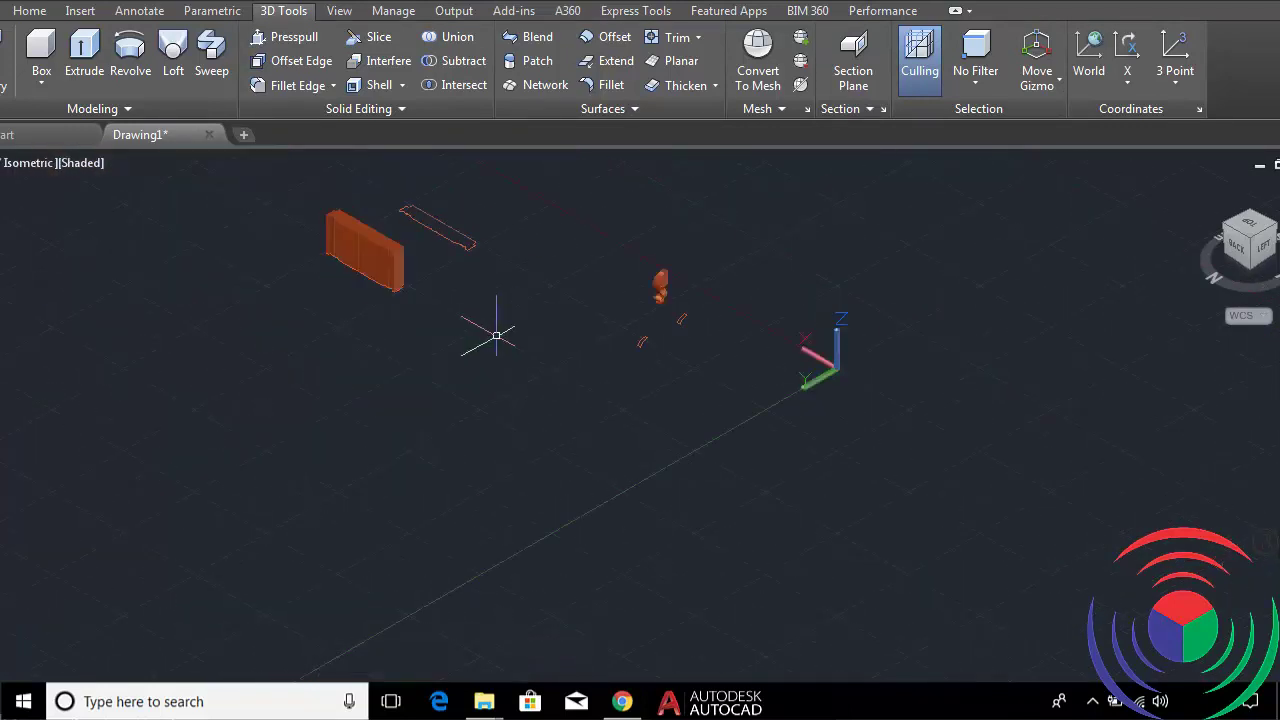
scroll(656, 346, "up", 5)
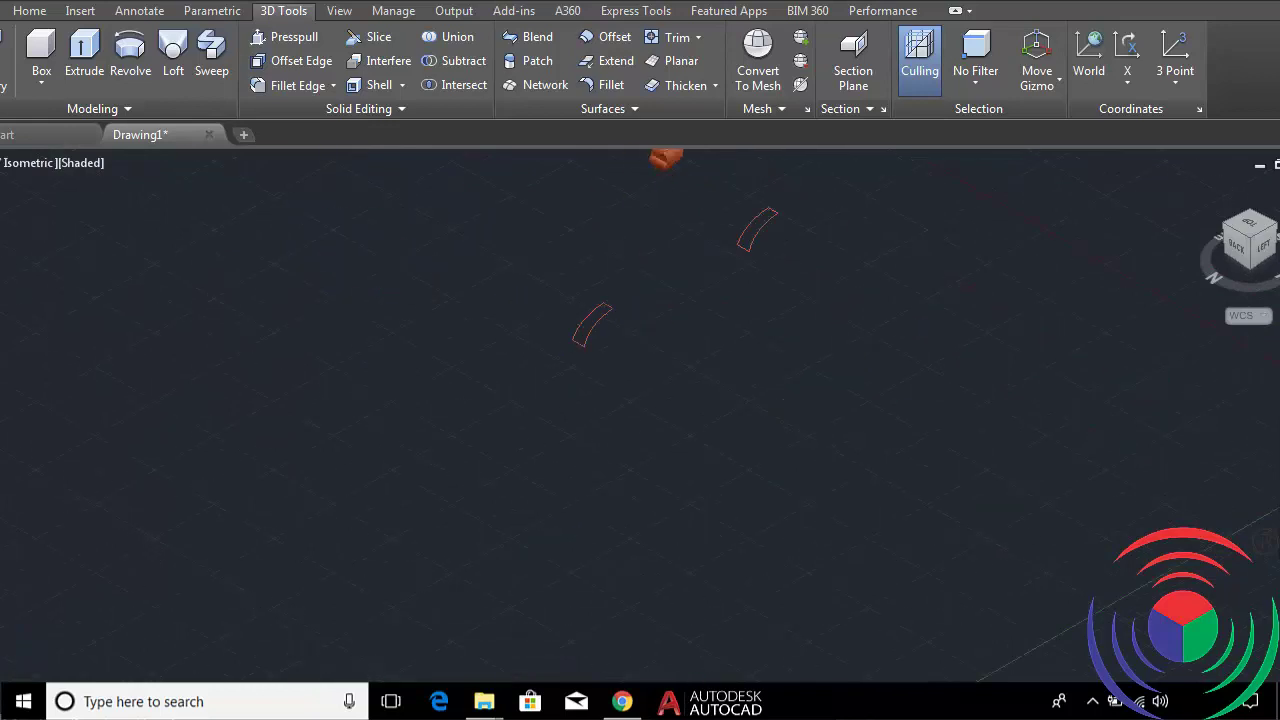
scroll(609, 334, "up", 3)
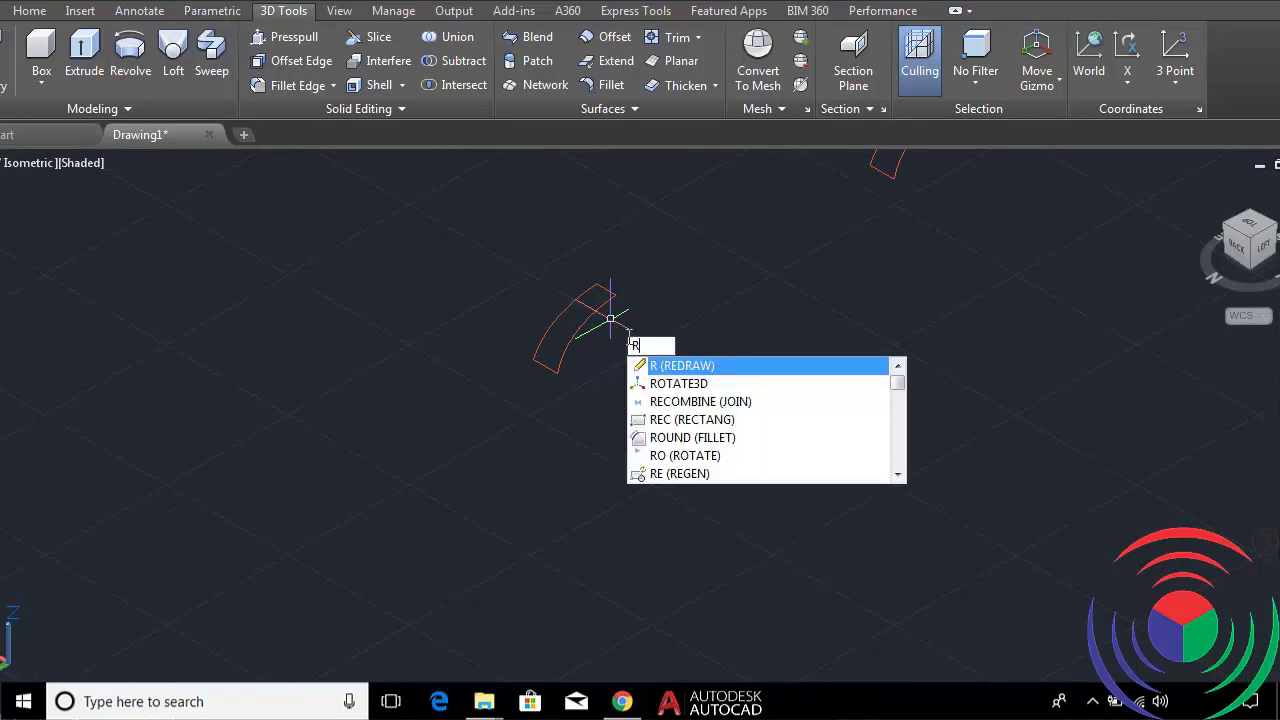
left_click(678, 383)
left_click(578, 328)
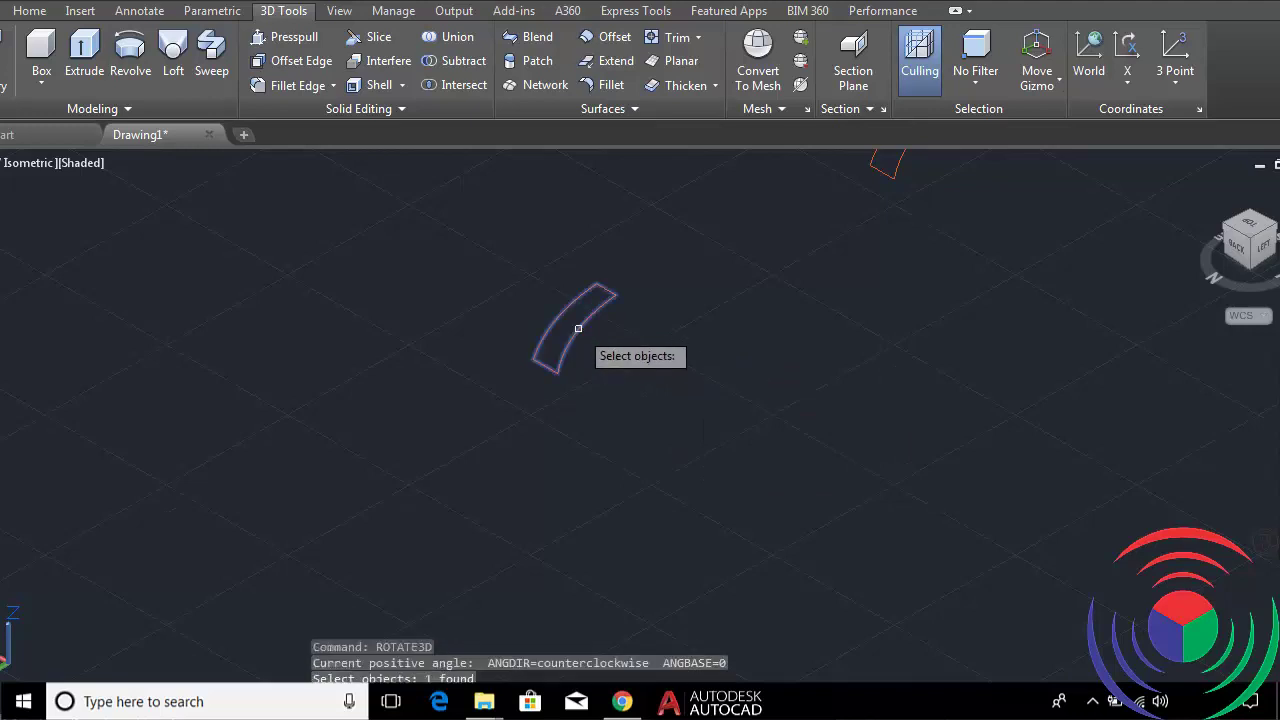
key("Return")
Pick a rotation axis along the outline's end and rotate it 90 degrees.
scroll(626, 373, "down", 3)
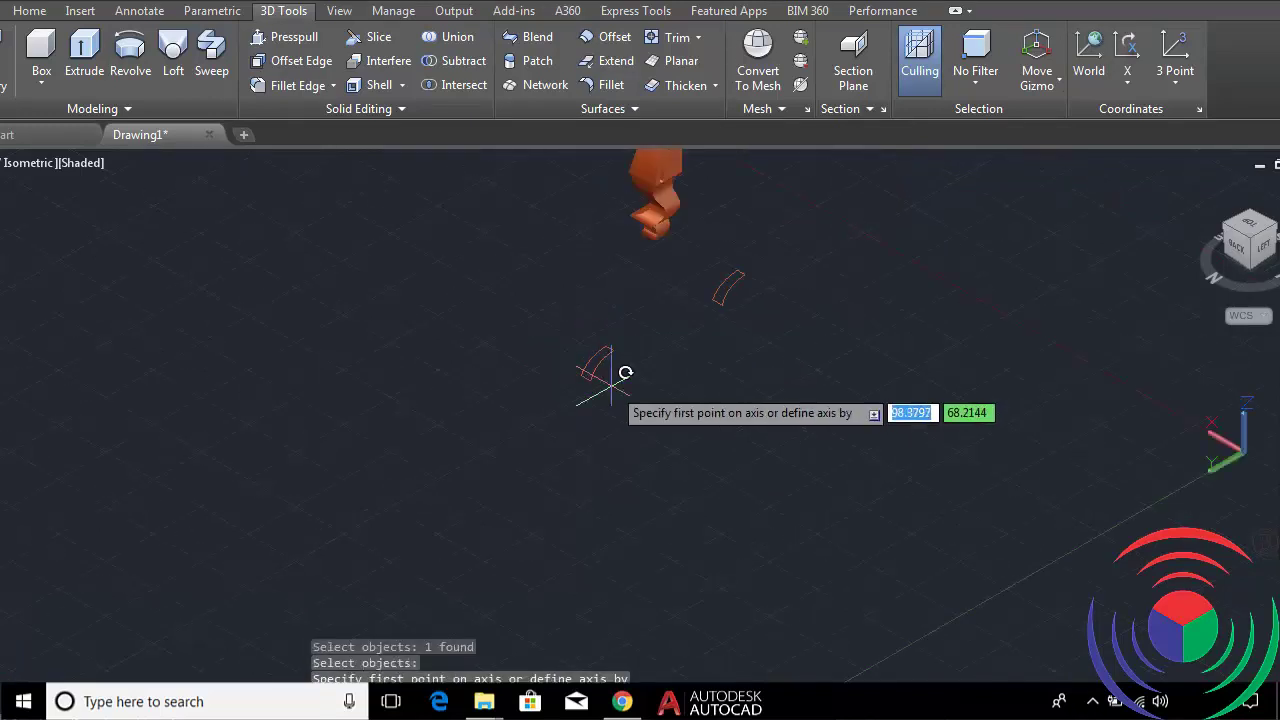
scroll(633, 348, "down", 2)
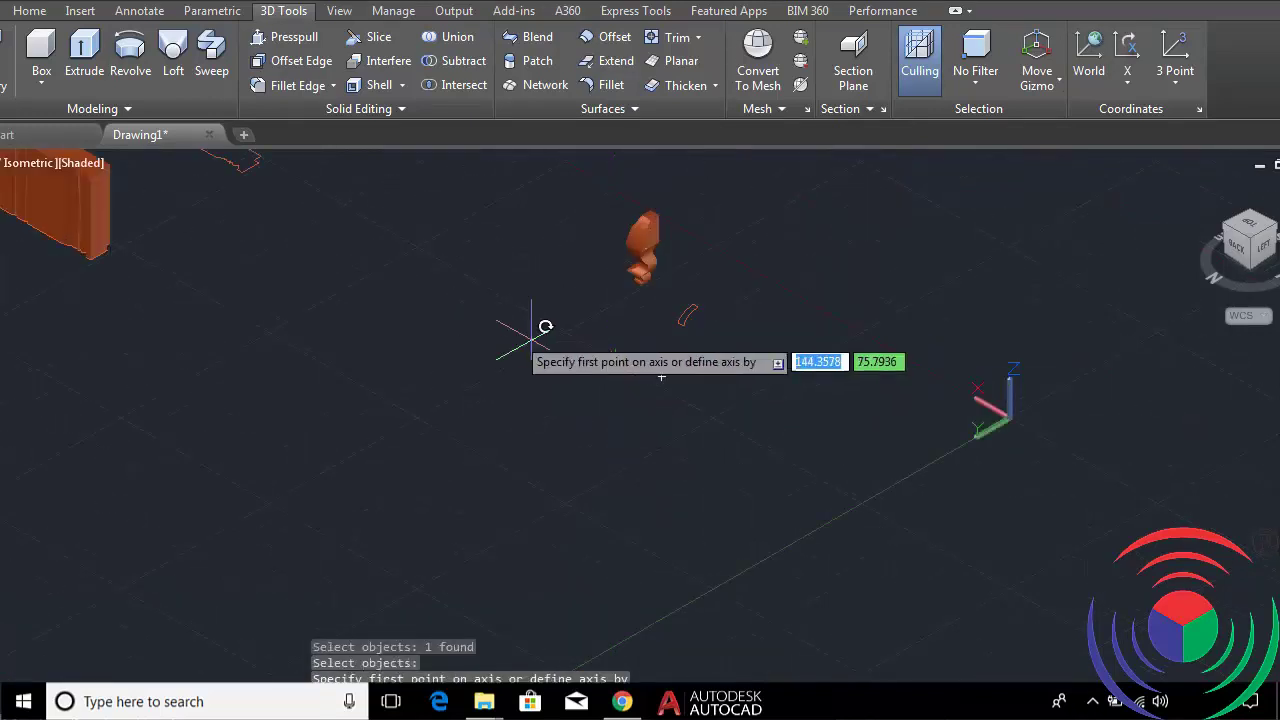
scroll(650, 348, "up", 2)
middle_click_drag(650, 348, 626, 351, "shift")
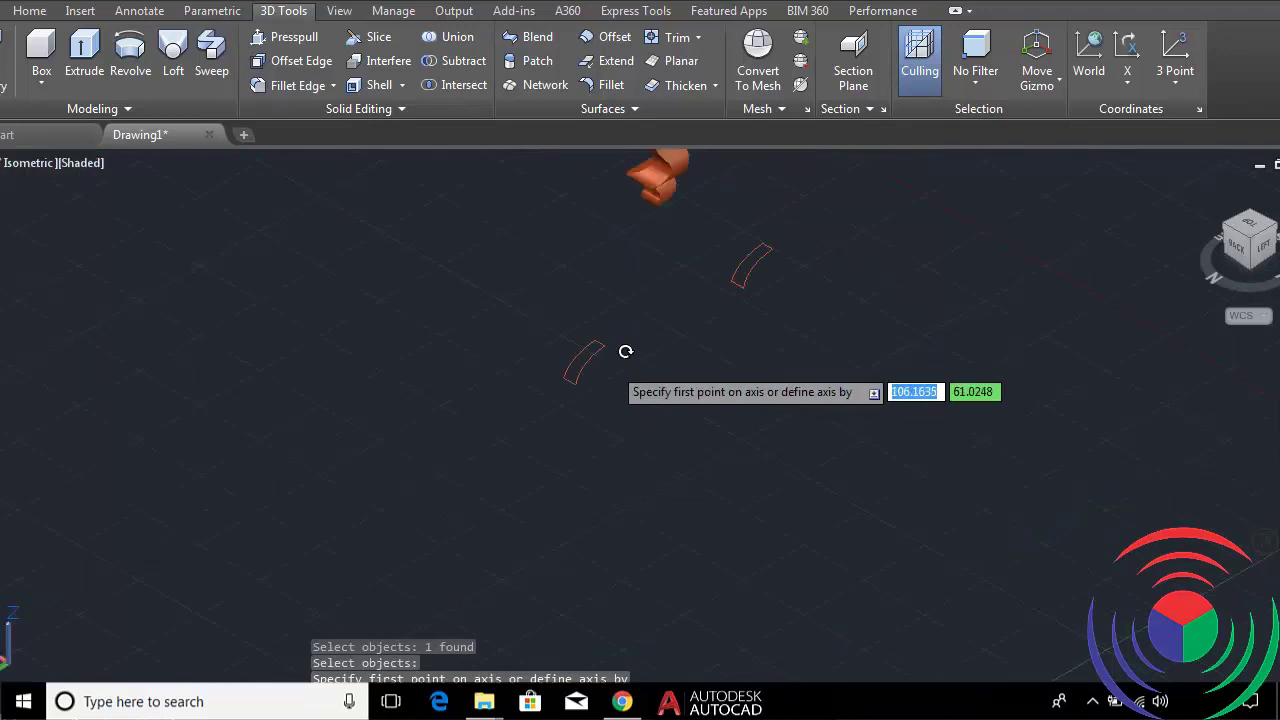
scroll(626, 351, "down", 2)
scroll(303, 200, "up", 2)
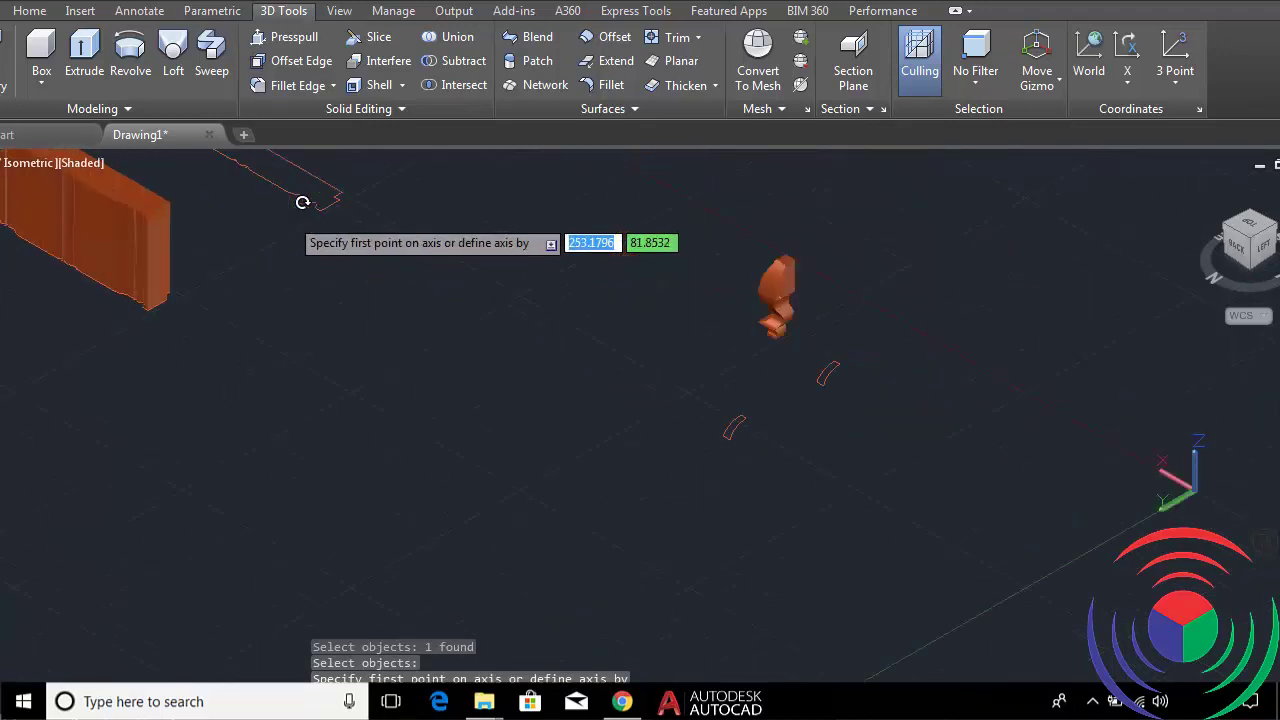
scroll(379, 209, "up", 1)
left_click(361, 193)
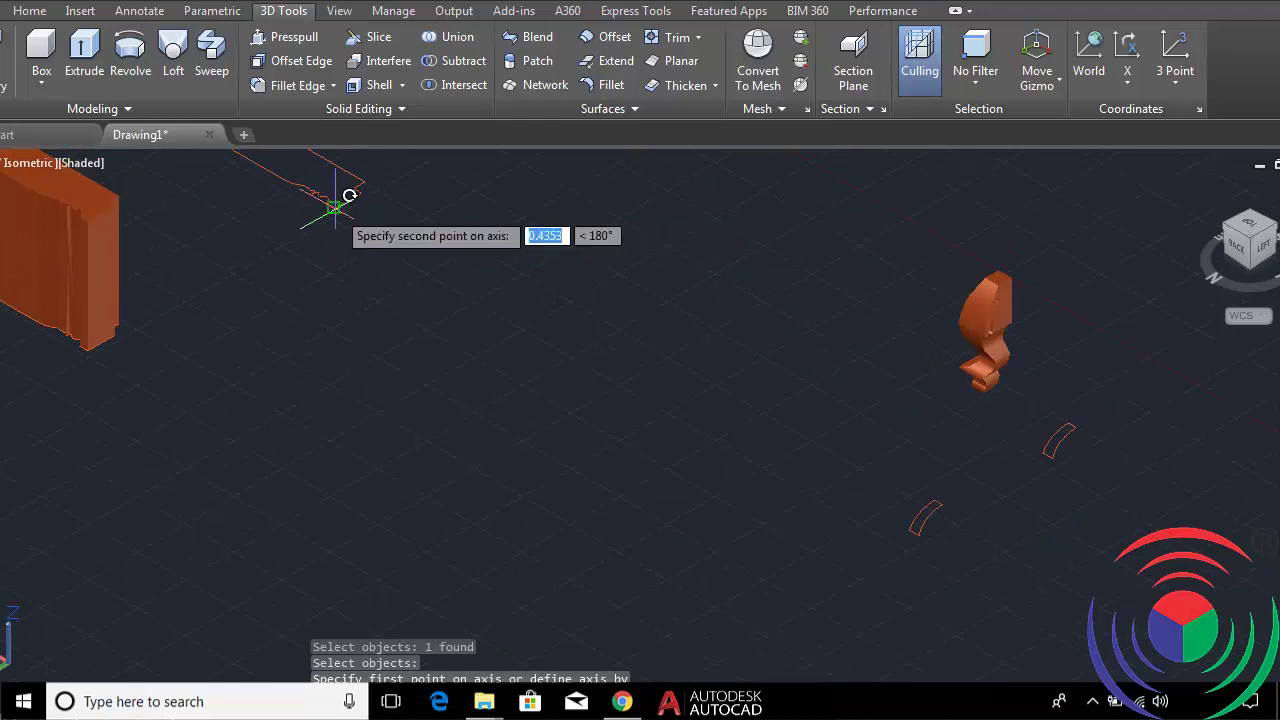
left_click(360, 189)
type("90")
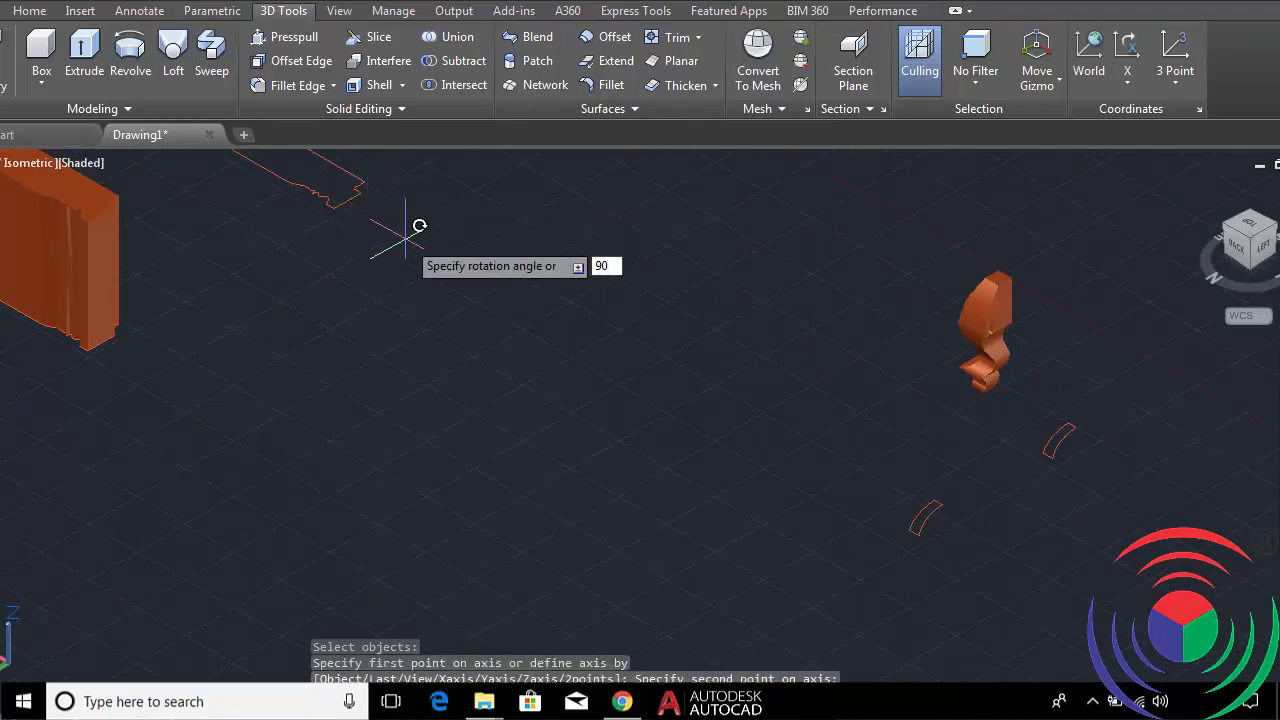
key("Return")
scroll(444, 265, "down", 3)
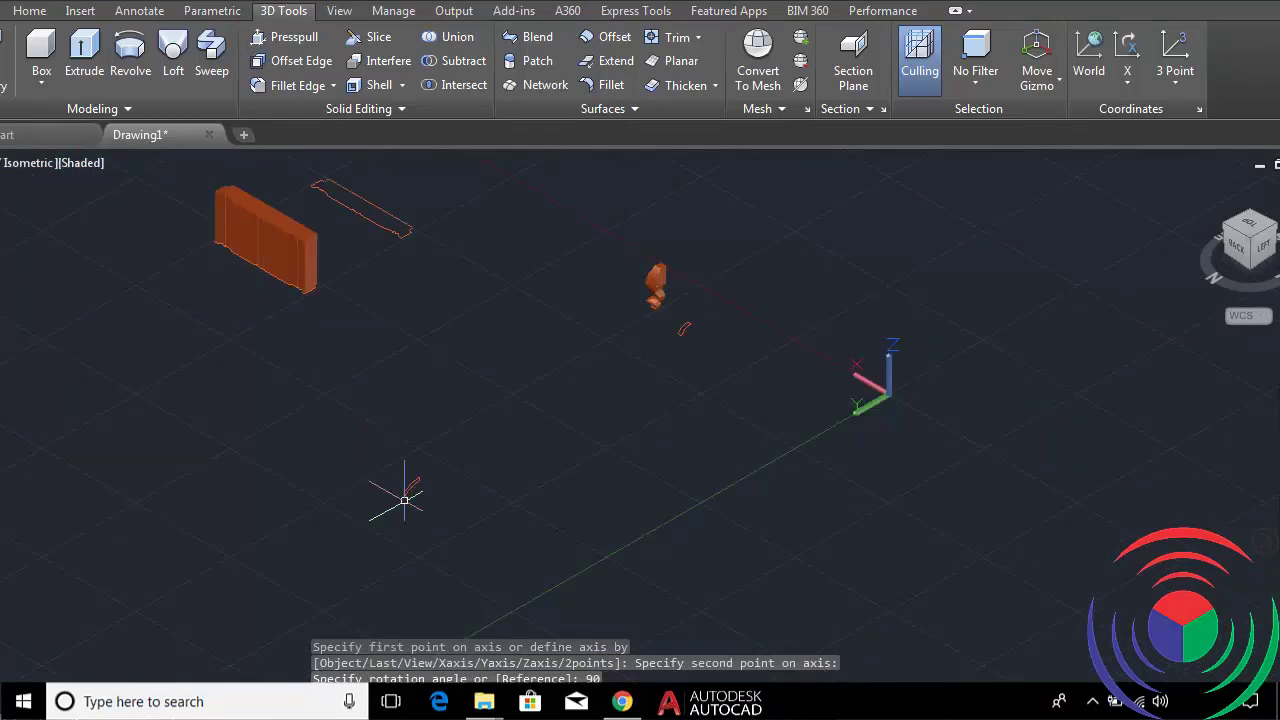
scroll(404, 500, "up", 4)
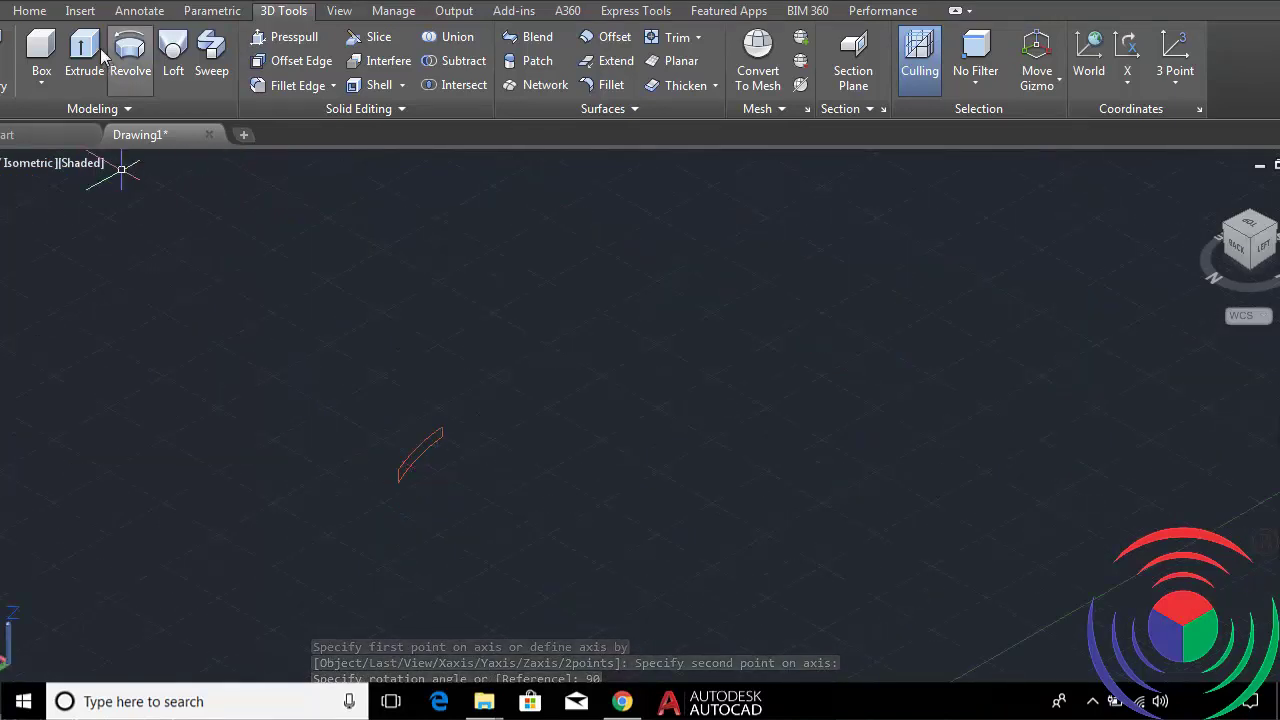
Extrude the rotated curved profile 60 units into a long orange solid.
left_click(98, 52)
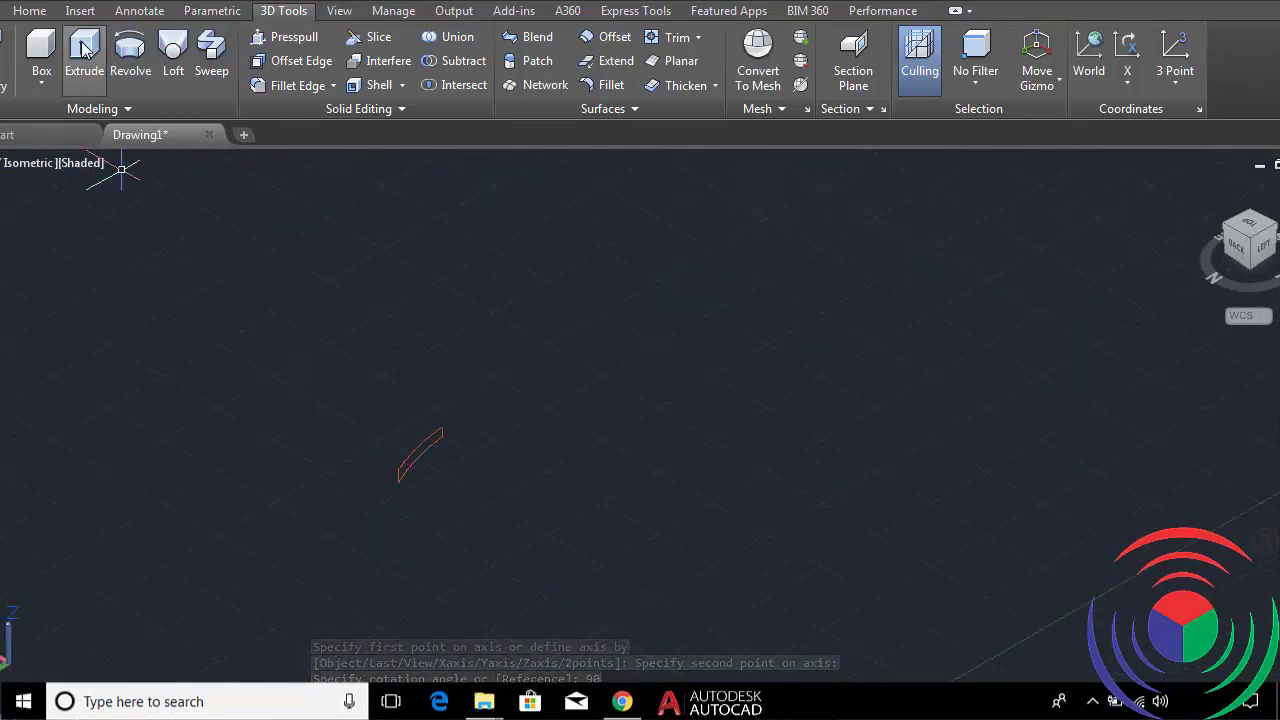
left_click(413, 445)
key("Return")
type("60")
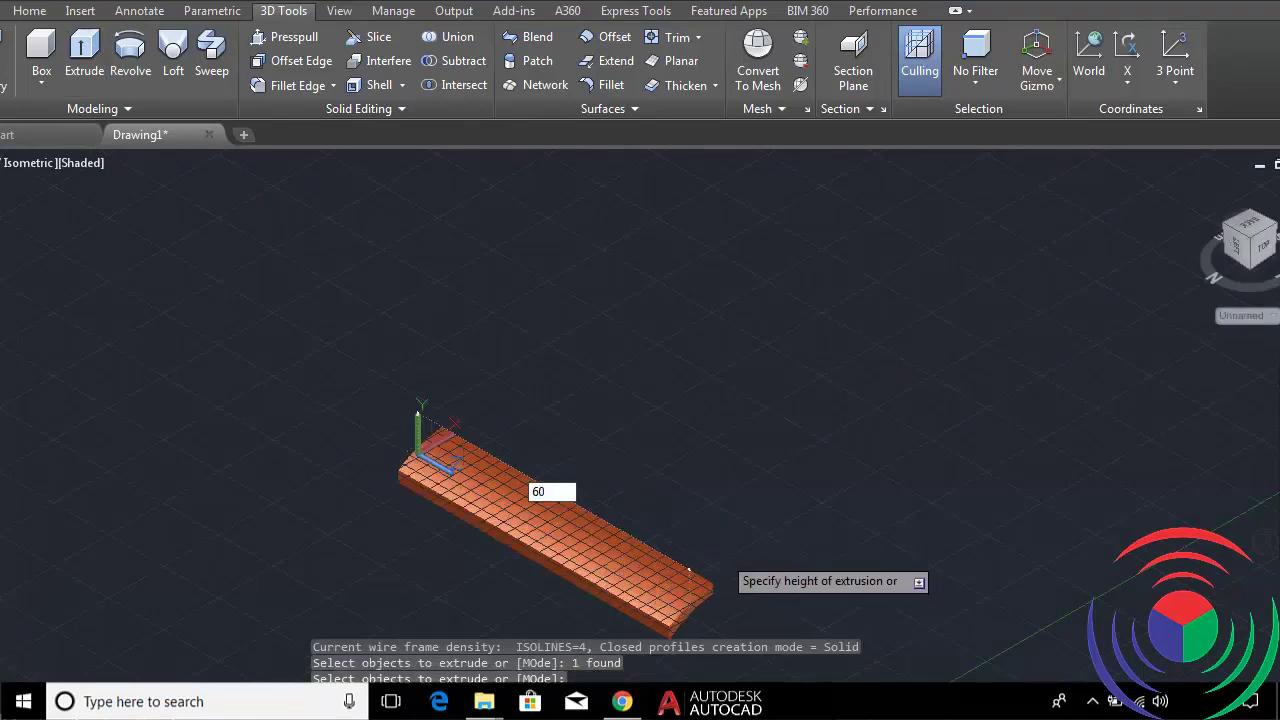
key("Return")
scroll(669, 395, "down", 3)
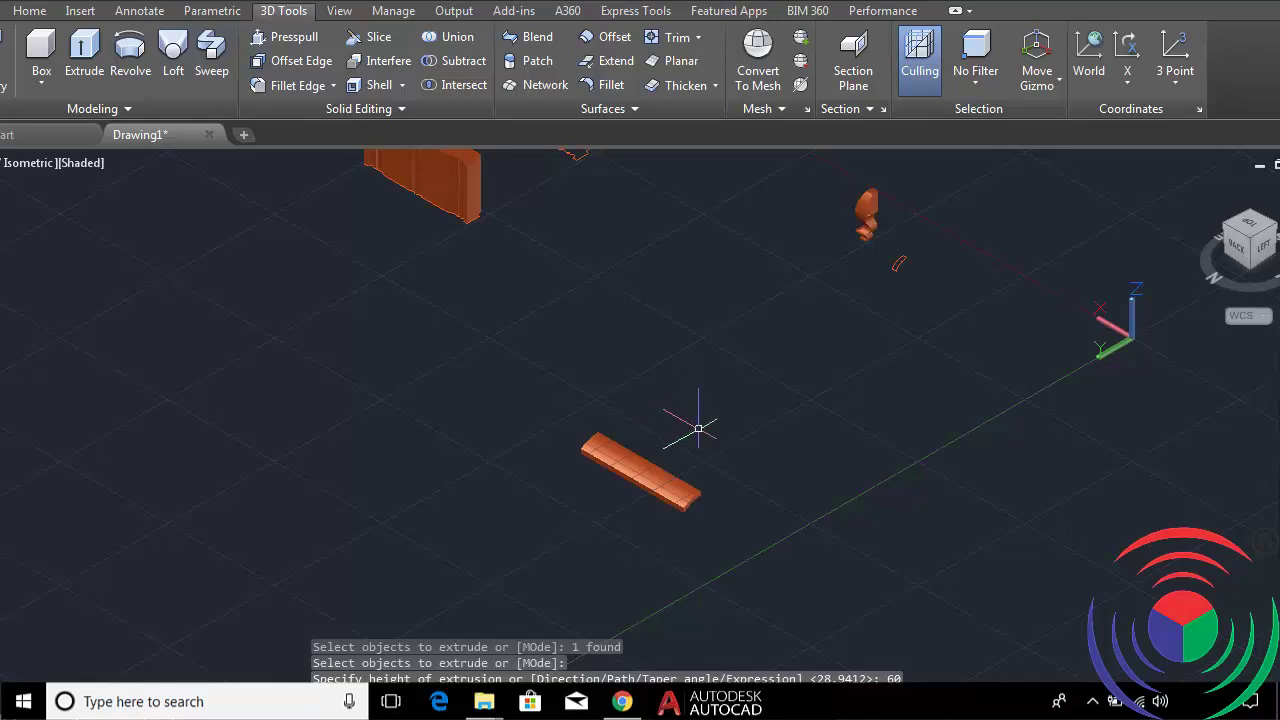
scroll(698, 428, "up", 2)
scroll(671, 500, "up", 2)
scroll(686, 480, "up", 3)
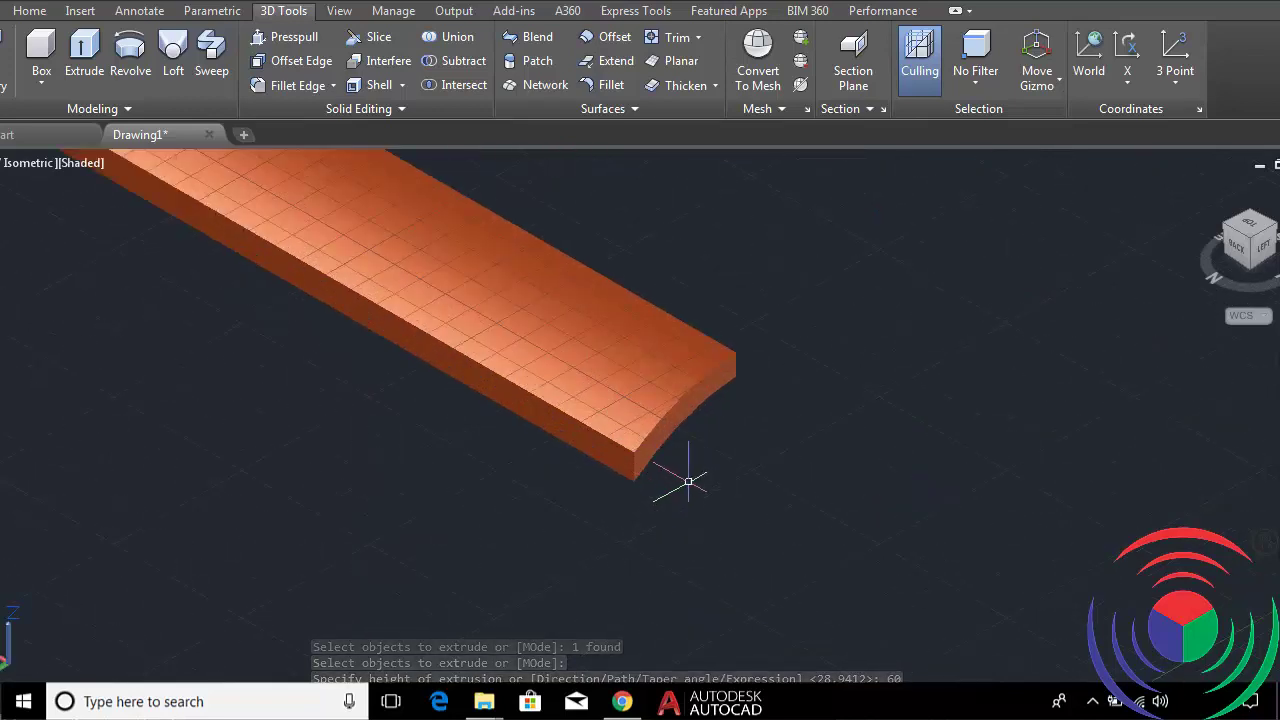
scroll(688, 482, "down", 3)
scroll(680, 490, "down", 1)
scroll(682, 490, "up", 4)
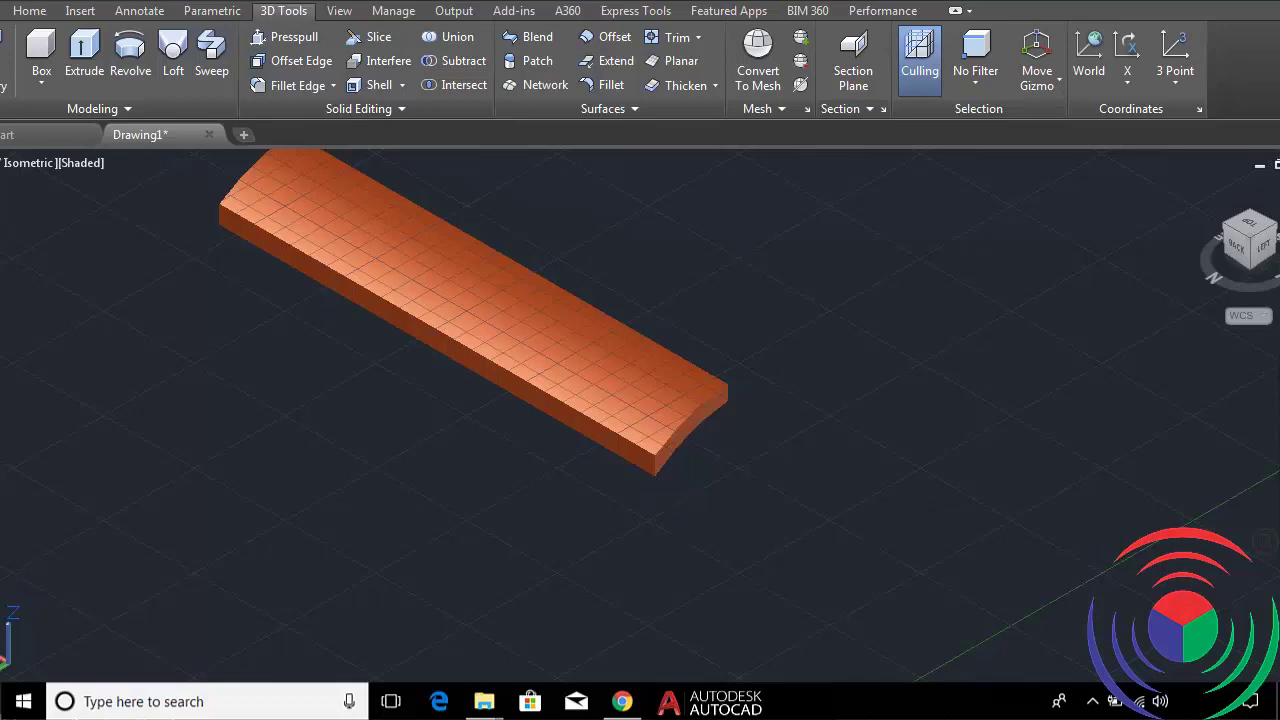
type("m")
key("Return")
Move the curved slab from its corner onto the tall carved solid's bottom corner.
left_click(660, 432)
key("Return")
scroll(655, 470, "up", 2)
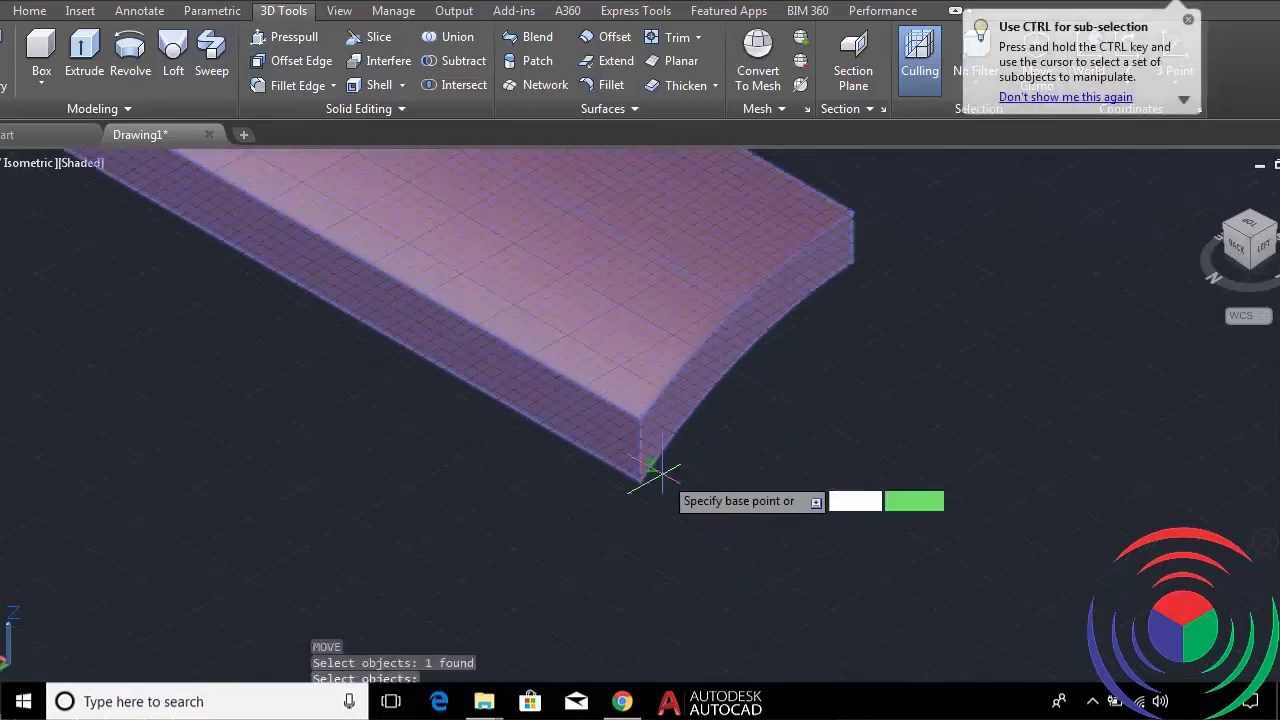
left_click(651, 467)
scroll(655, 465, "down", 5)
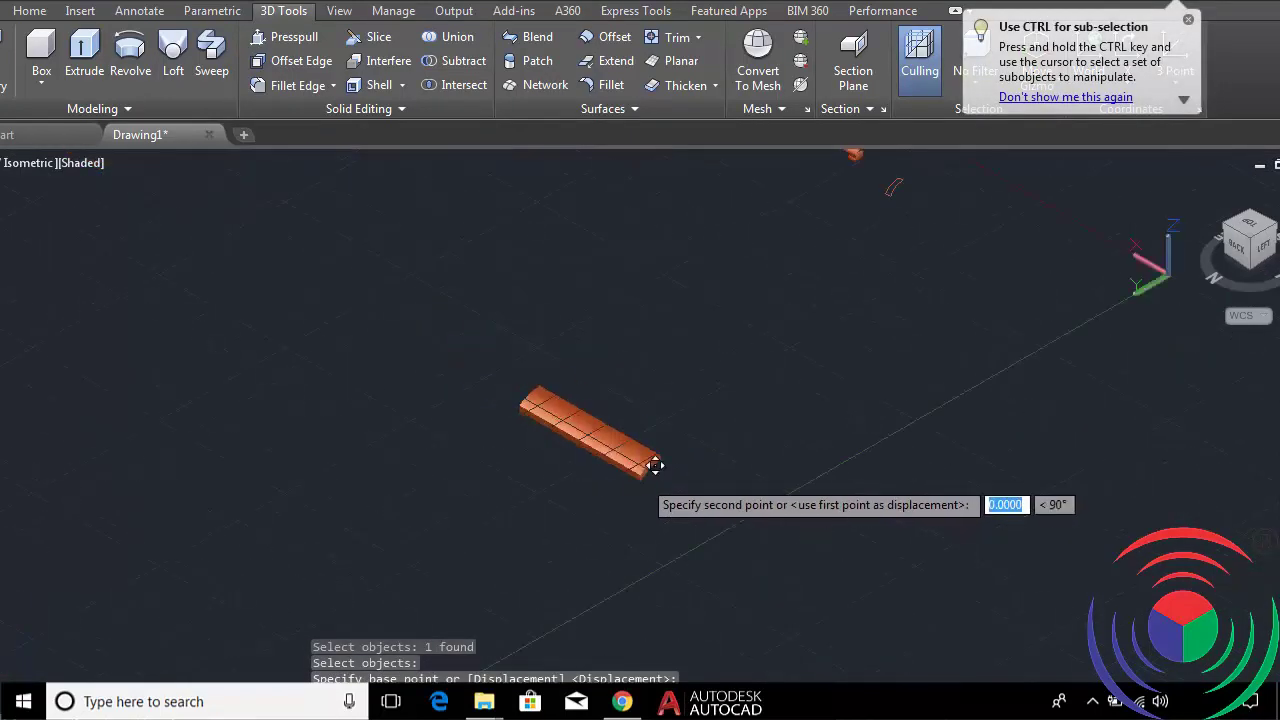
scroll(650, 463, "down", 2)
scroll(560, 350, "up", 3)
scroll(500, 401, "up", 2)
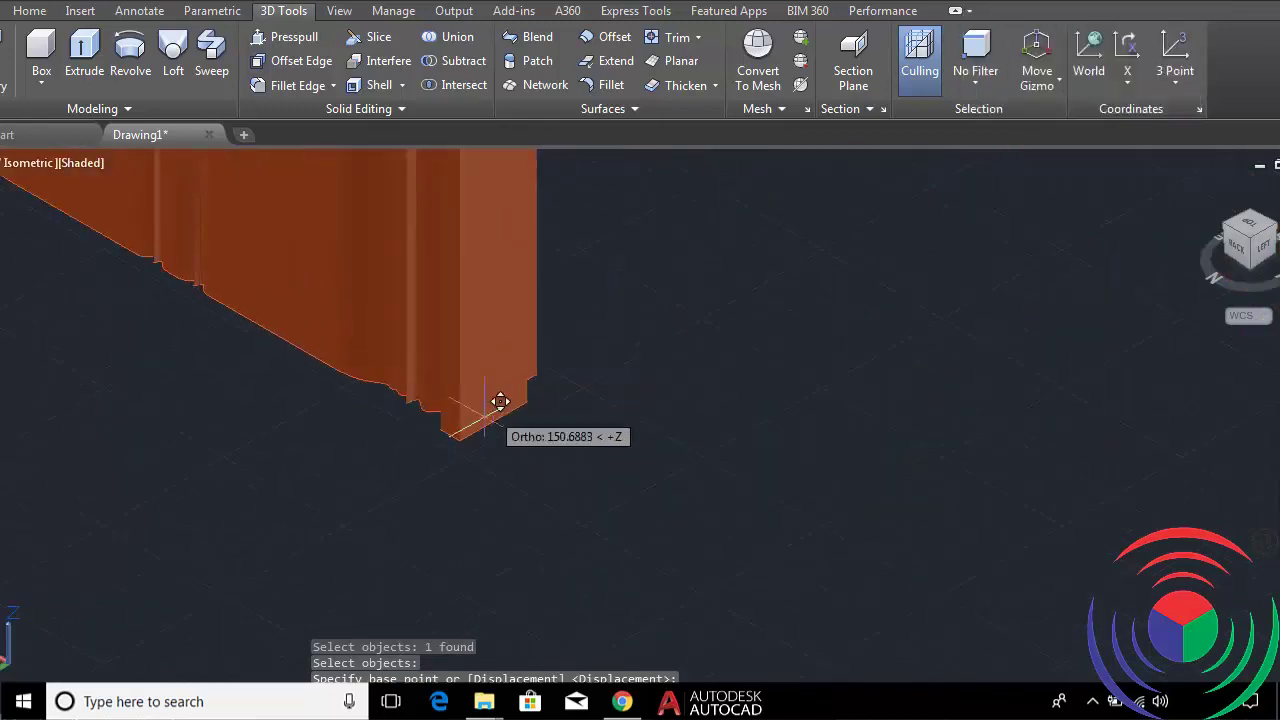
scroll(500, 401, "up", 1)
scroll(449, 449, "up", 1)
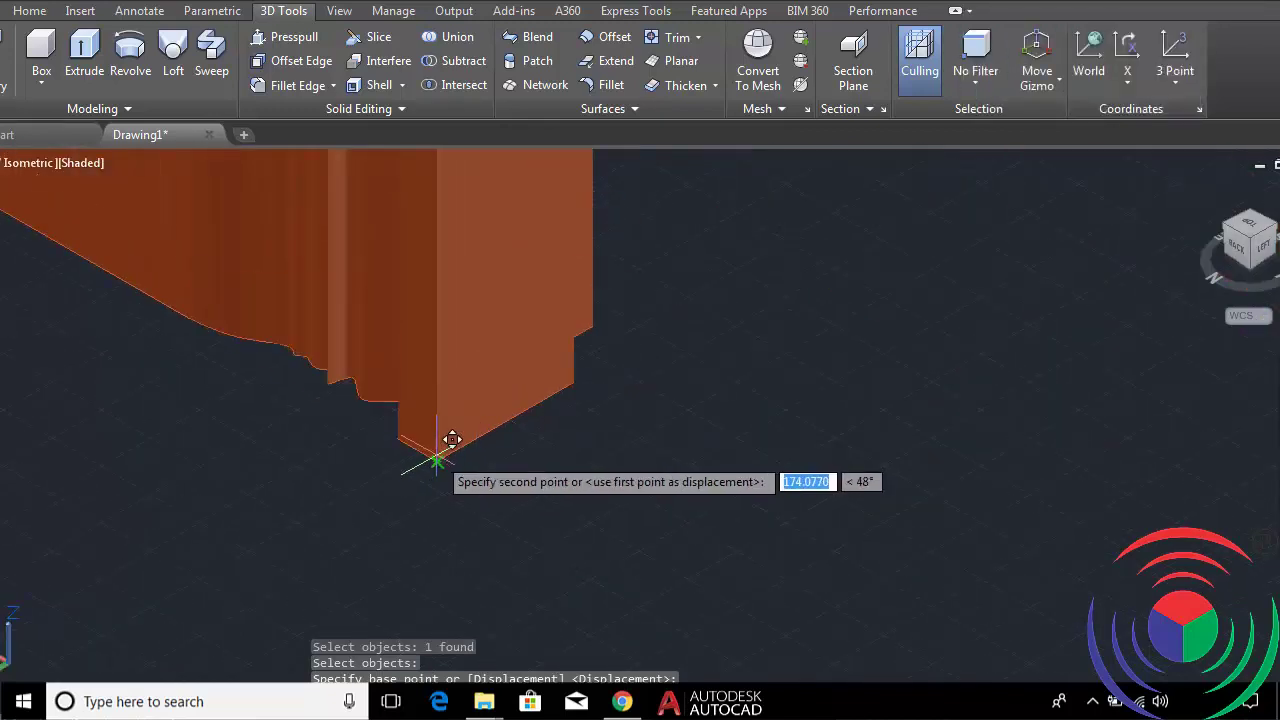
left_click(437, 460)
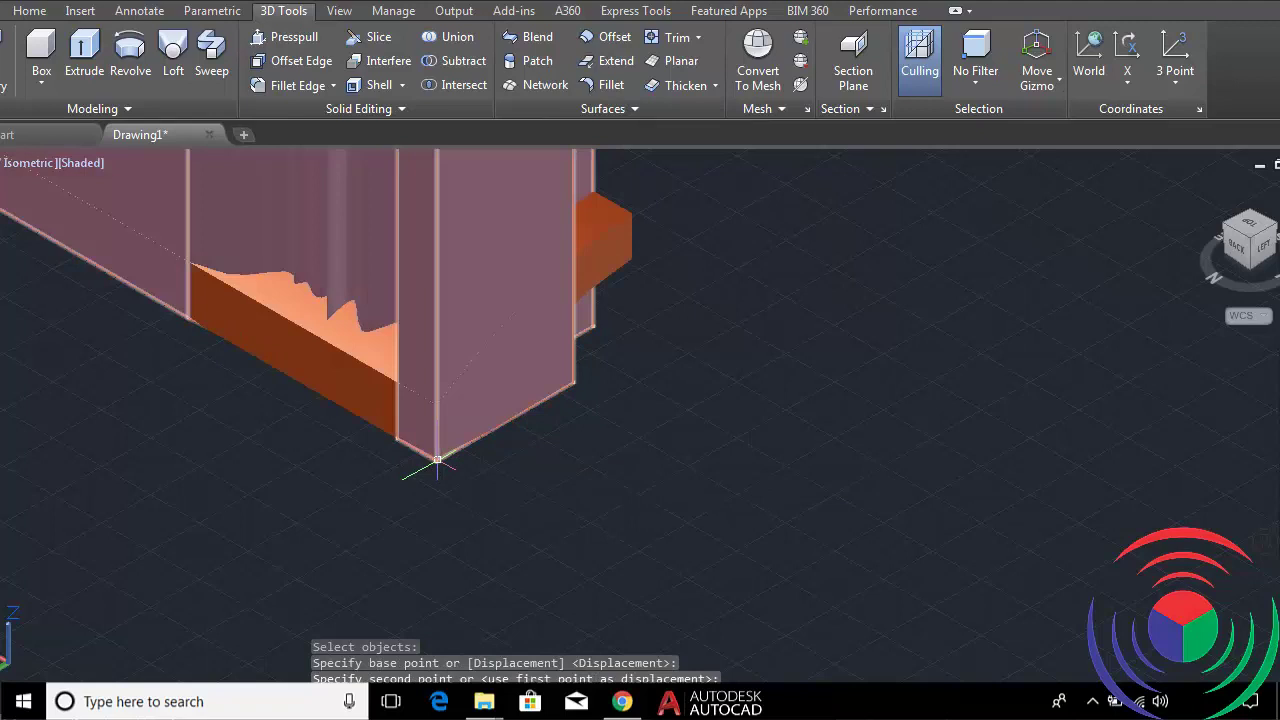
scroll(470, 447, "down", 3)
scroll(497, 440, "down", 2)
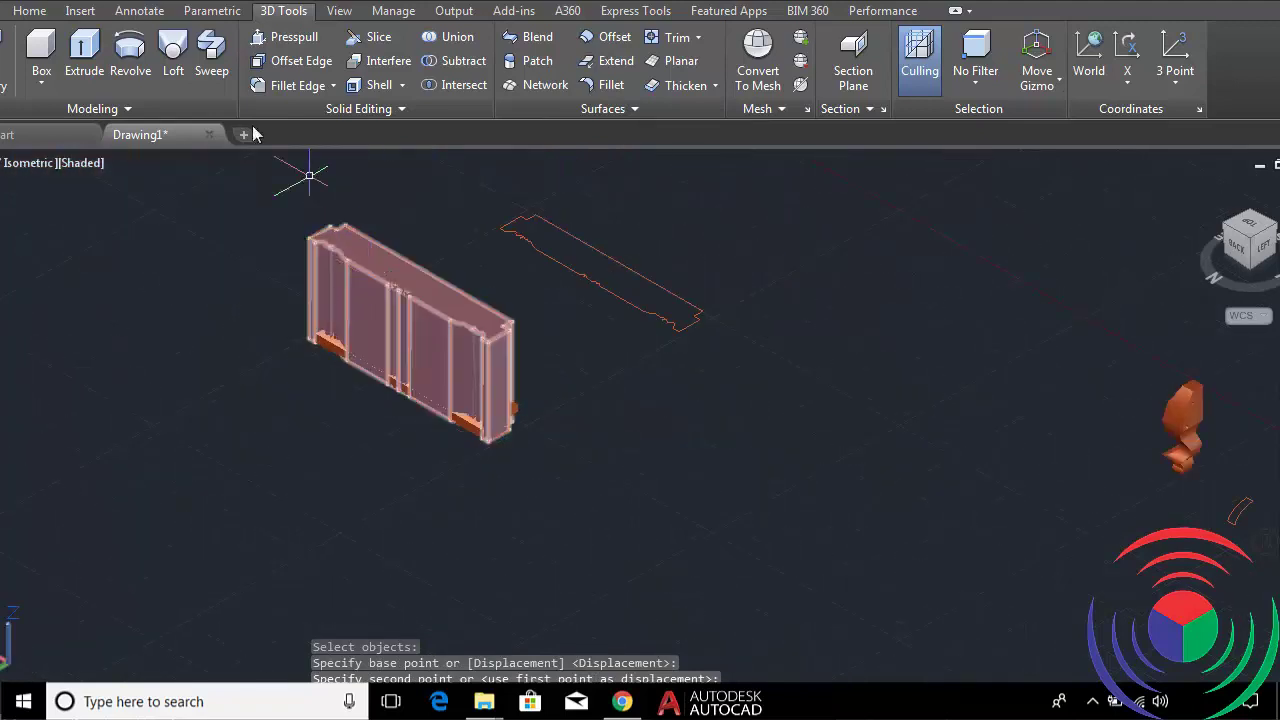
left_click(457, 85)
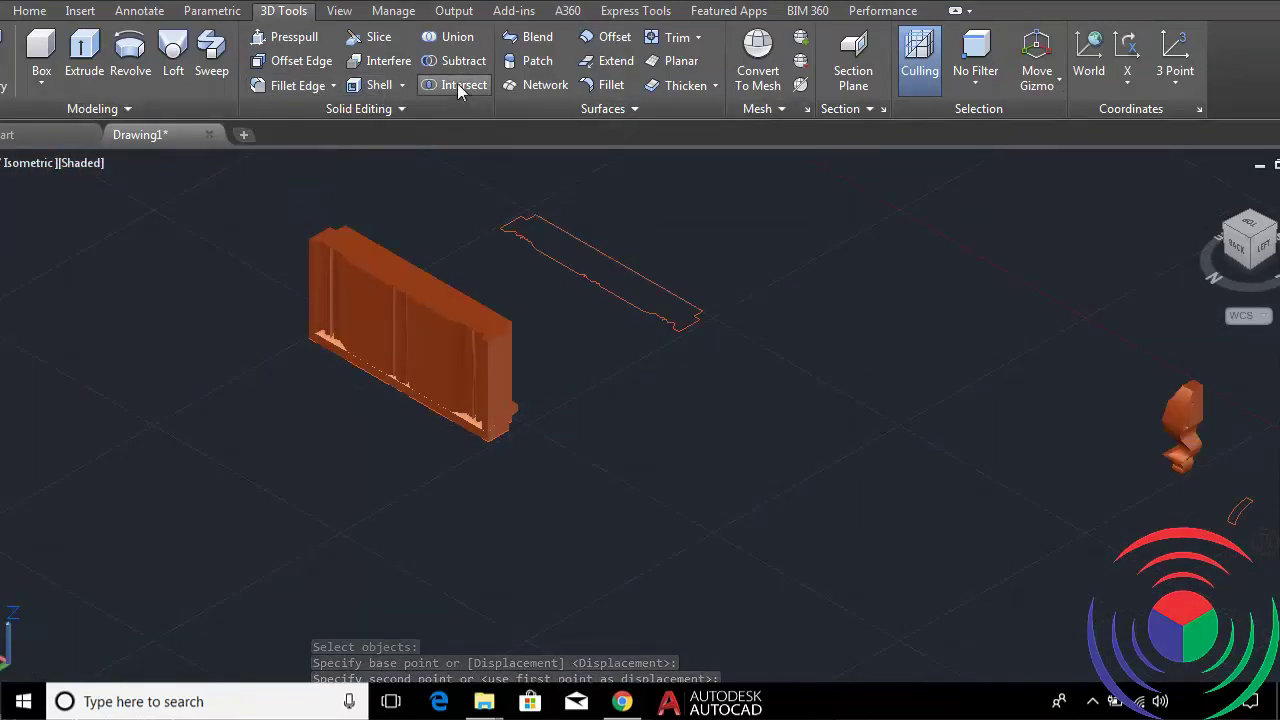
left_click(333, 341)
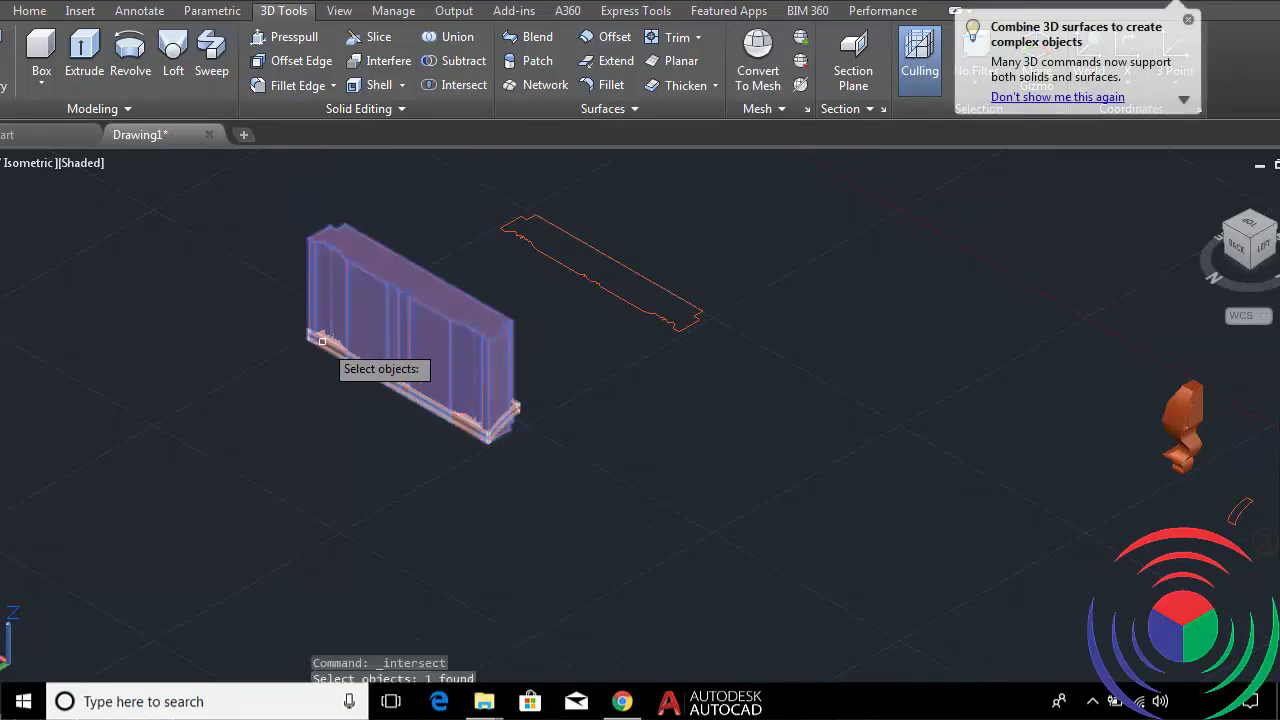
left_click(325, 340)
key("Return")
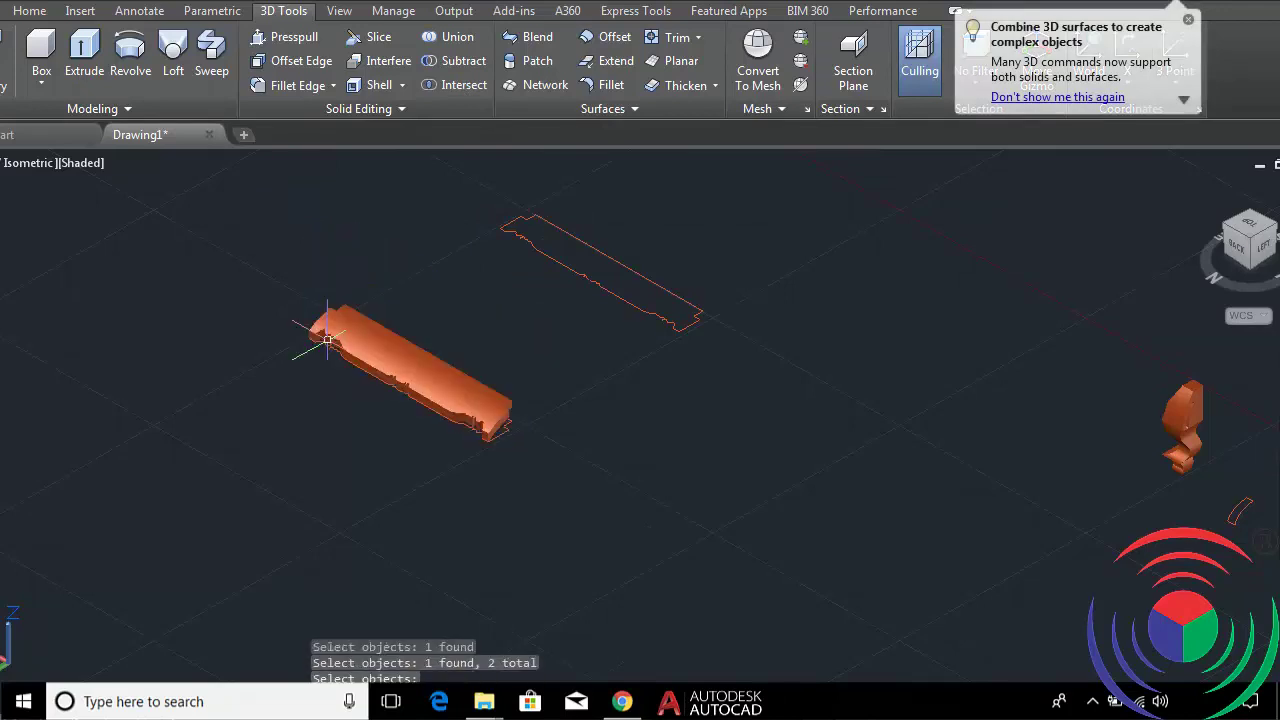
key("Return")
scroll(560, 440, "up", 3)
scroll(589, 426, "up", 2)
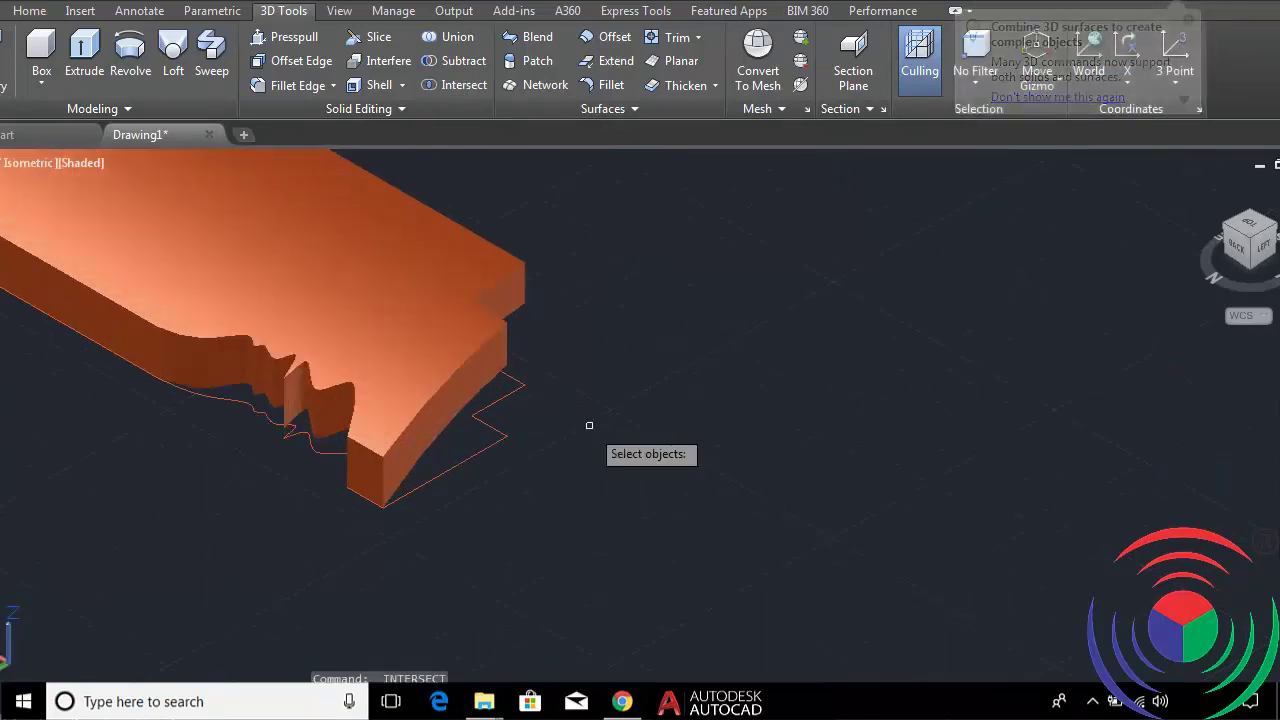
scroll(652, 463, "down", 5)
scroll(545, 320, "up", 5)
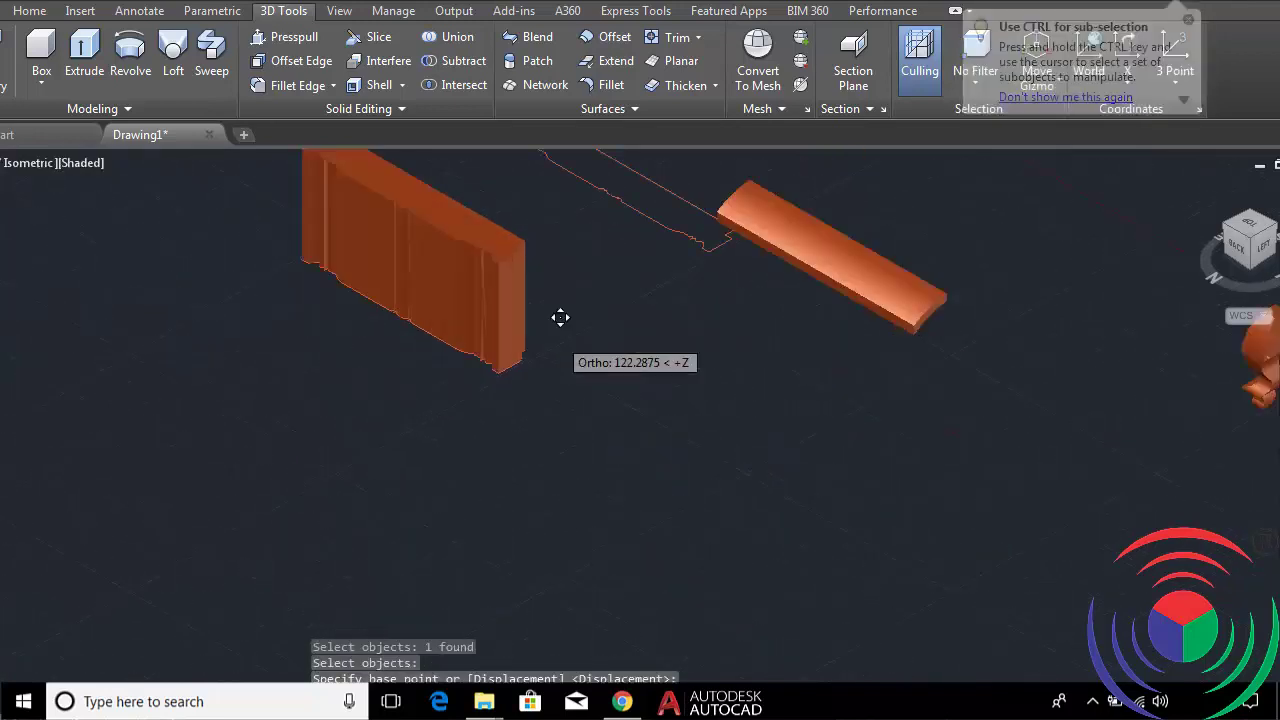
scroll(509, 386, "up", 3)
scroll(491, 409, "up", 1)
left_click(440, 461)
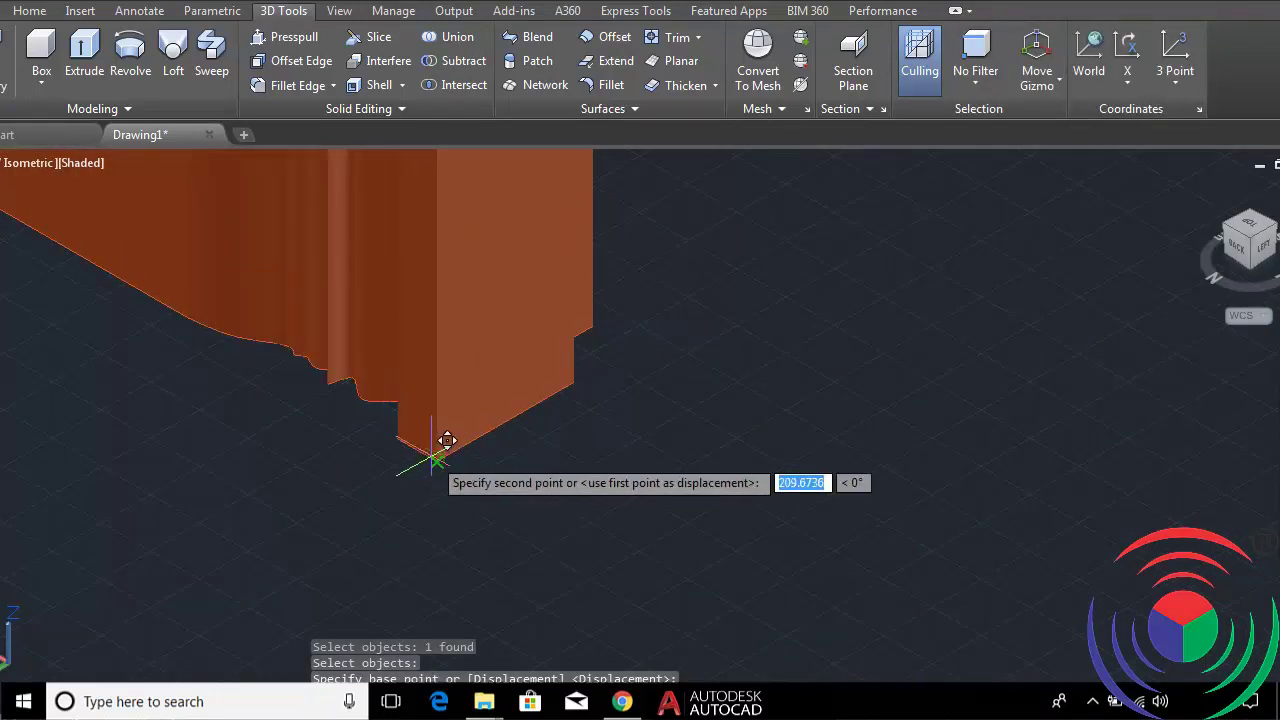
left_click(437, 460)
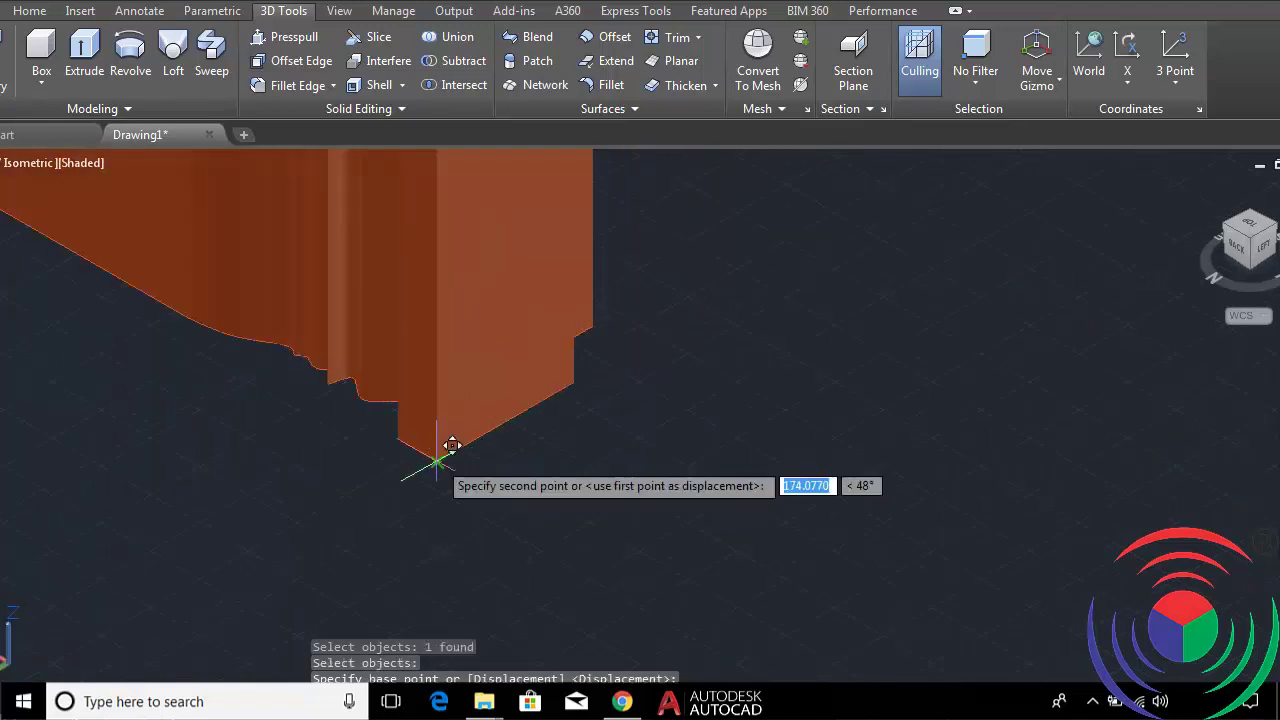
left_click(437, 459)
scroll(495, 437, "down", 5)
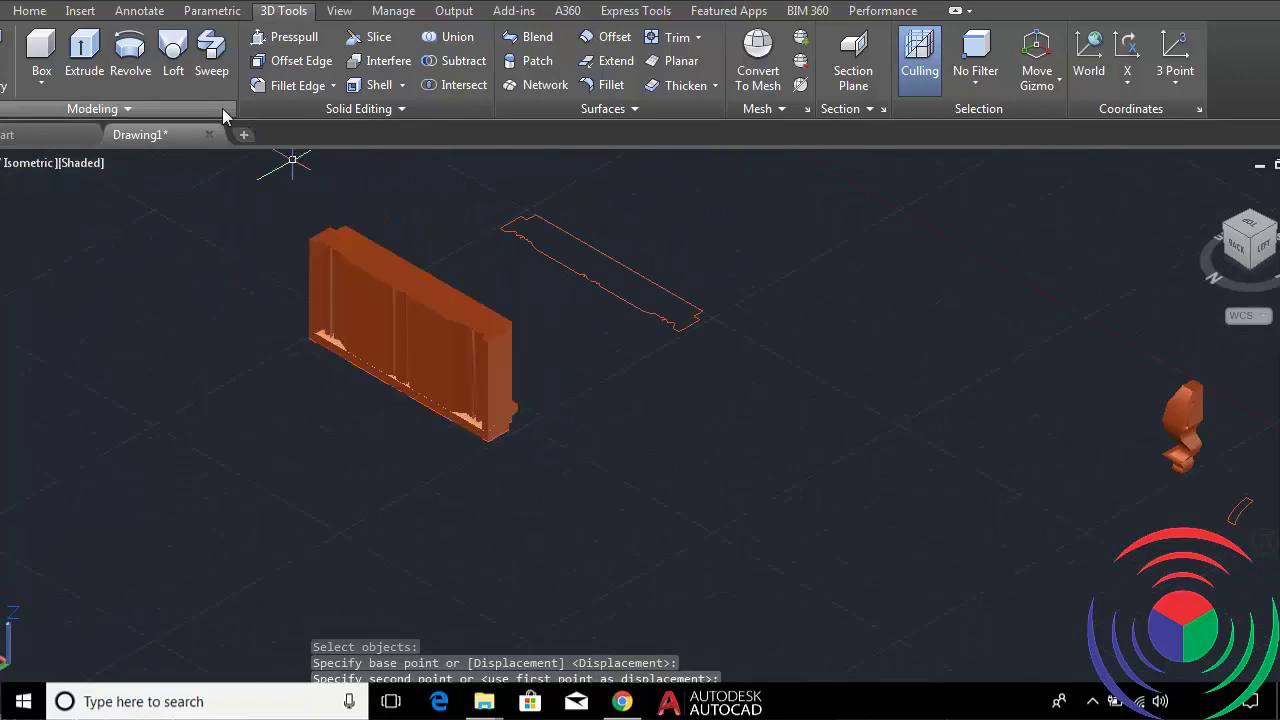
Intersect the tall carved solid with the curved slab, keeping only their overlap.
left_click(461, 88)
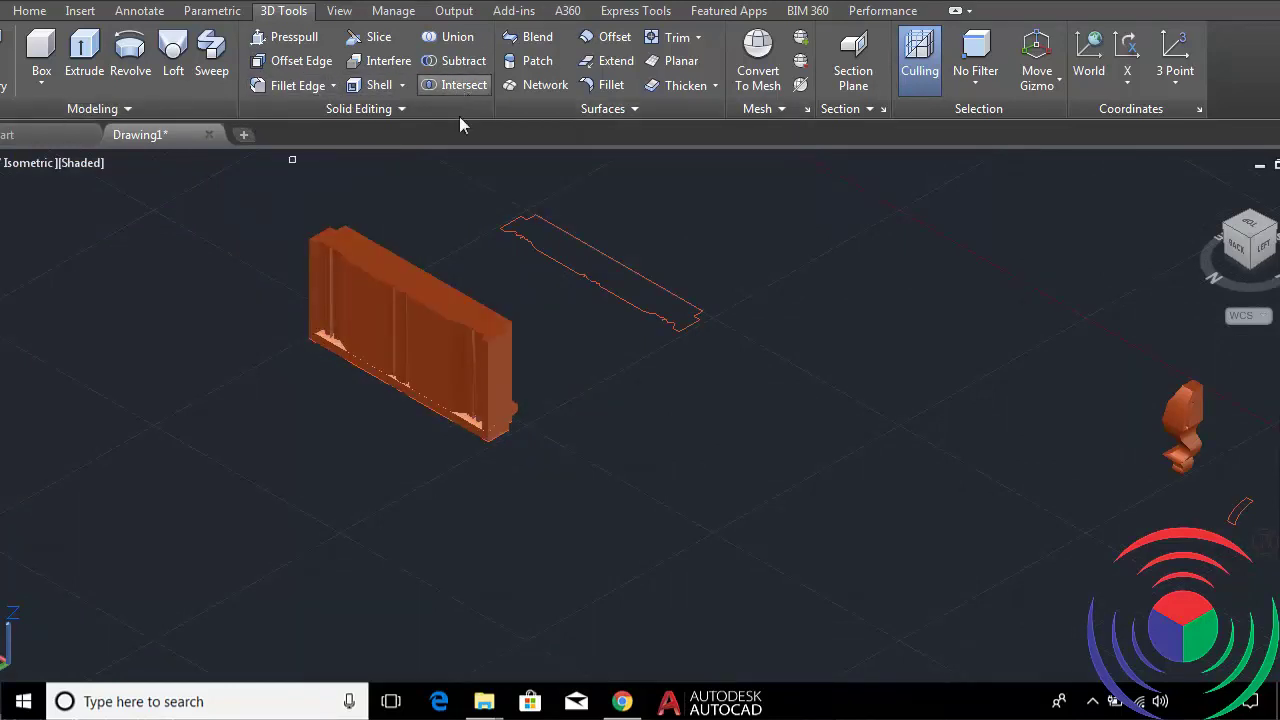
left_click(440, 306)
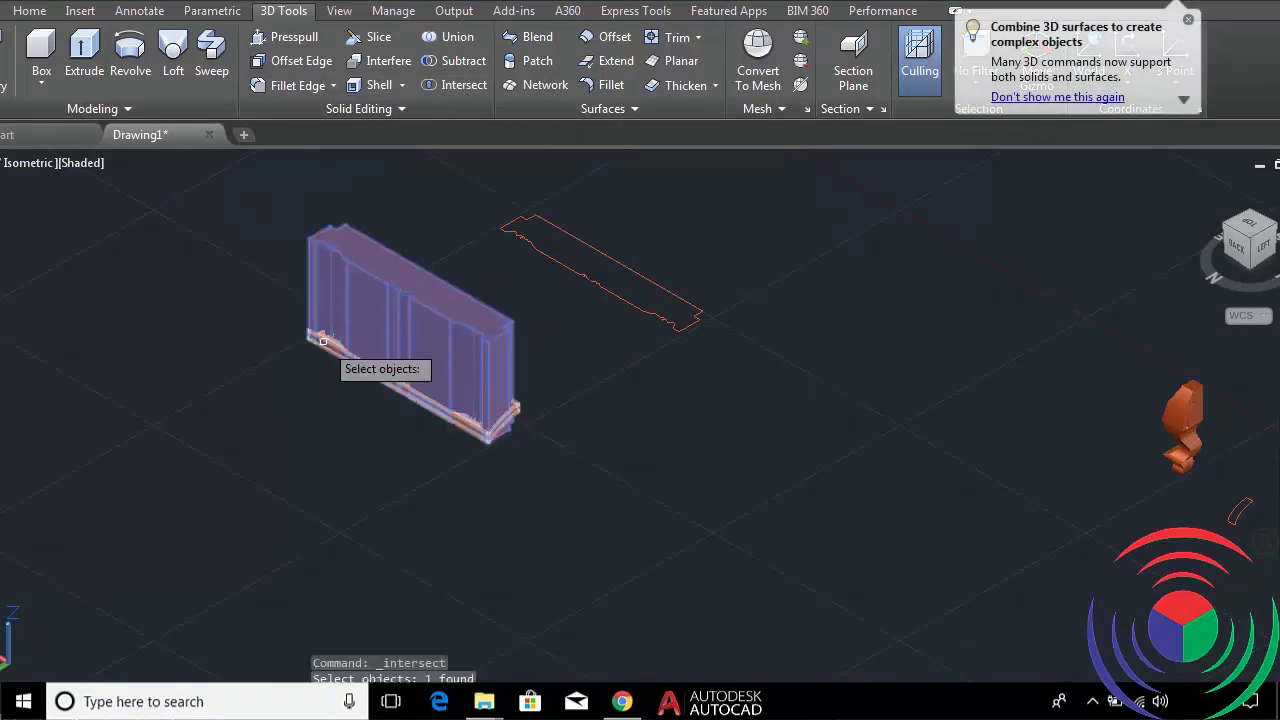
left_click(326, 340)
key("Return")
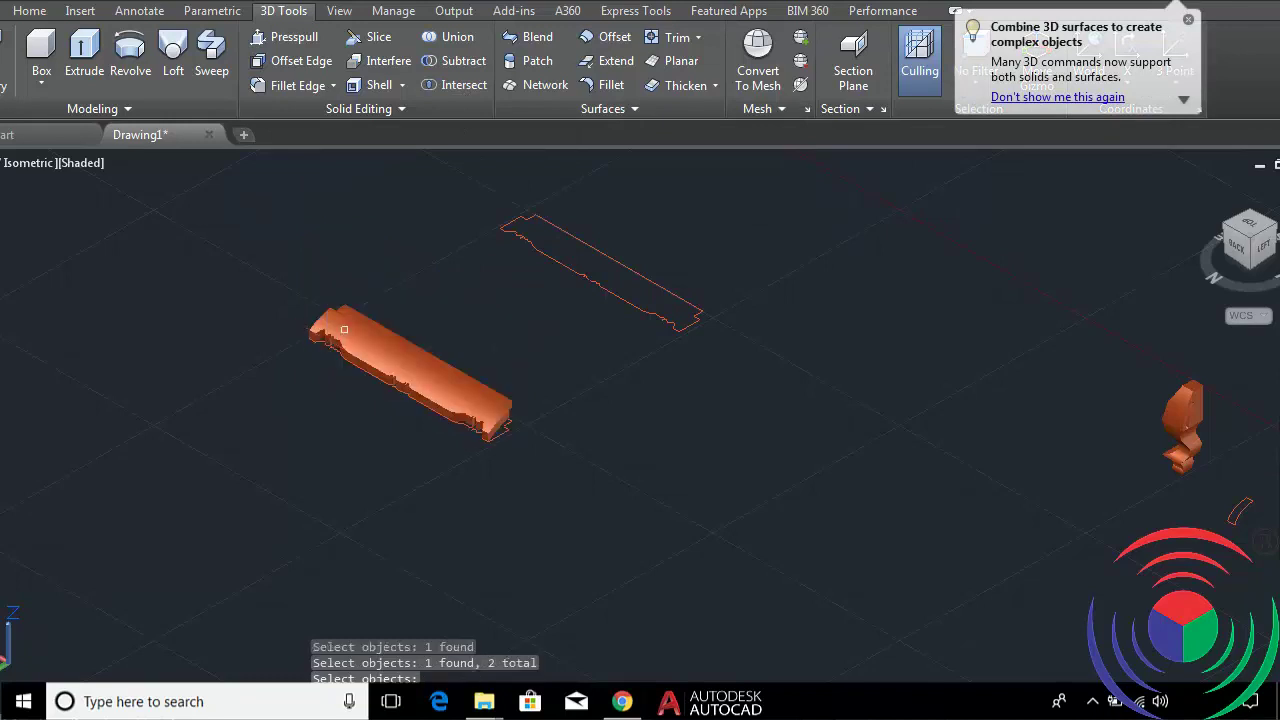
key("Return")
Zoom and pan until the orange intersected solid and its outline fill the view.
scroll(490, 440, "up", 3)
scroll(500, 445, "up", 2)
scroll(590, 422, "up", 1)
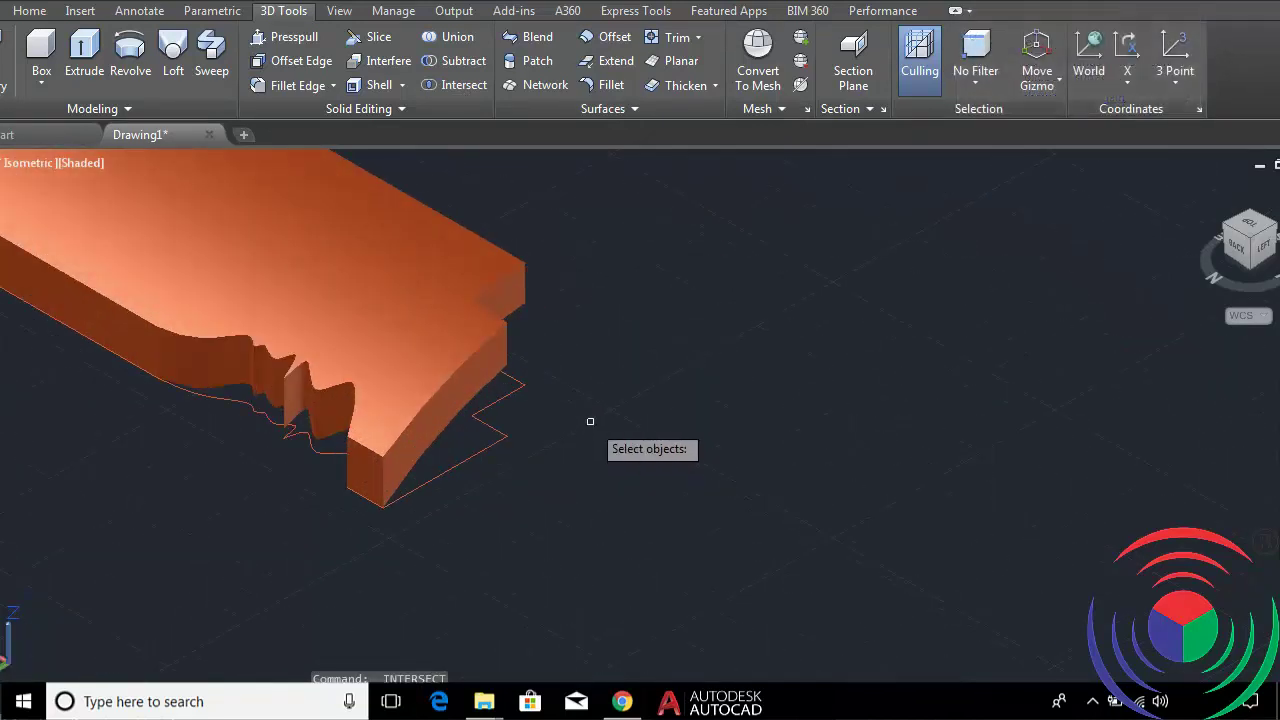
scroll(591, 416, "down", 2)
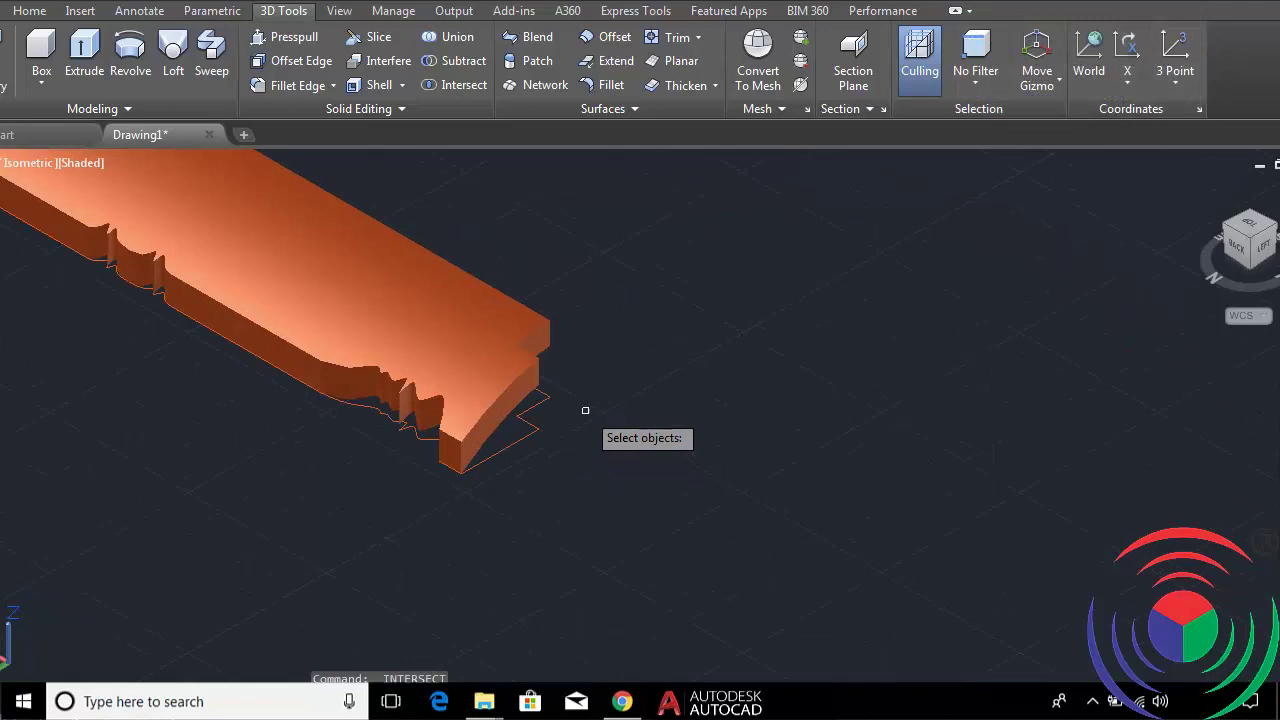
scroll(586, 409, "up", 3)
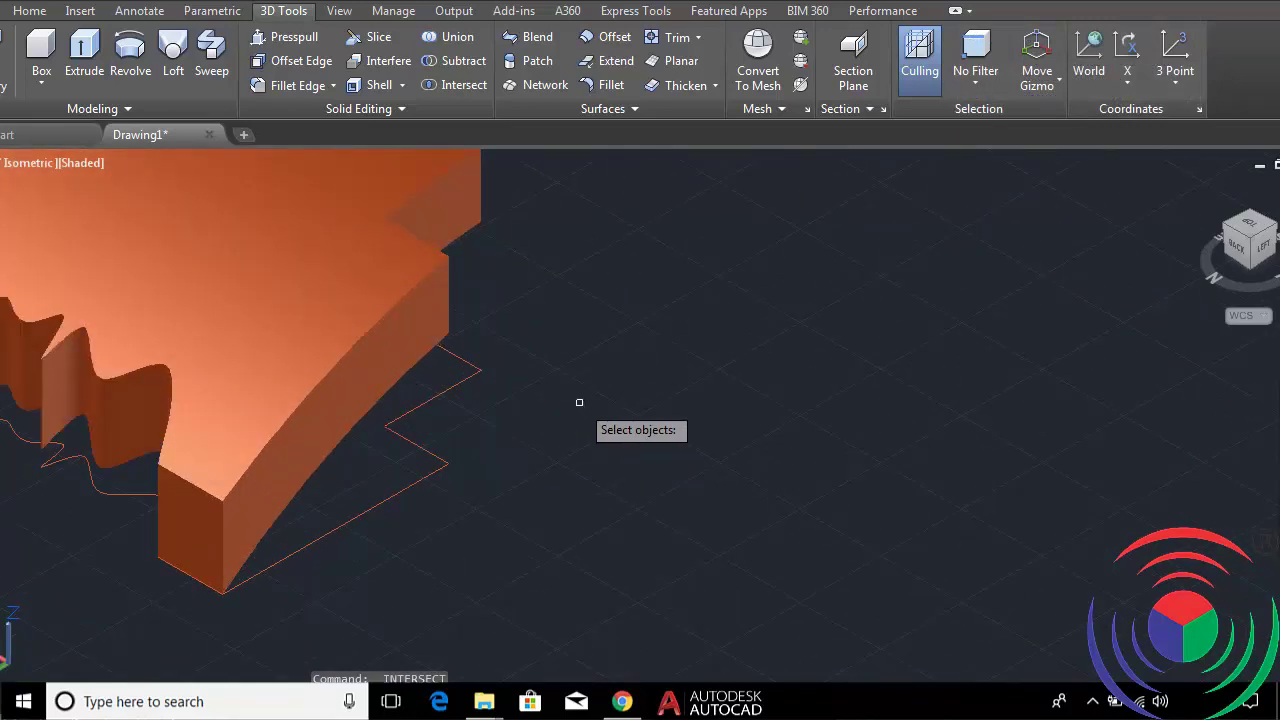
scroll(579, 402, "down", 2)
scroll(579, 402, "down", 2)
scroll(579, 402, "down", 2)
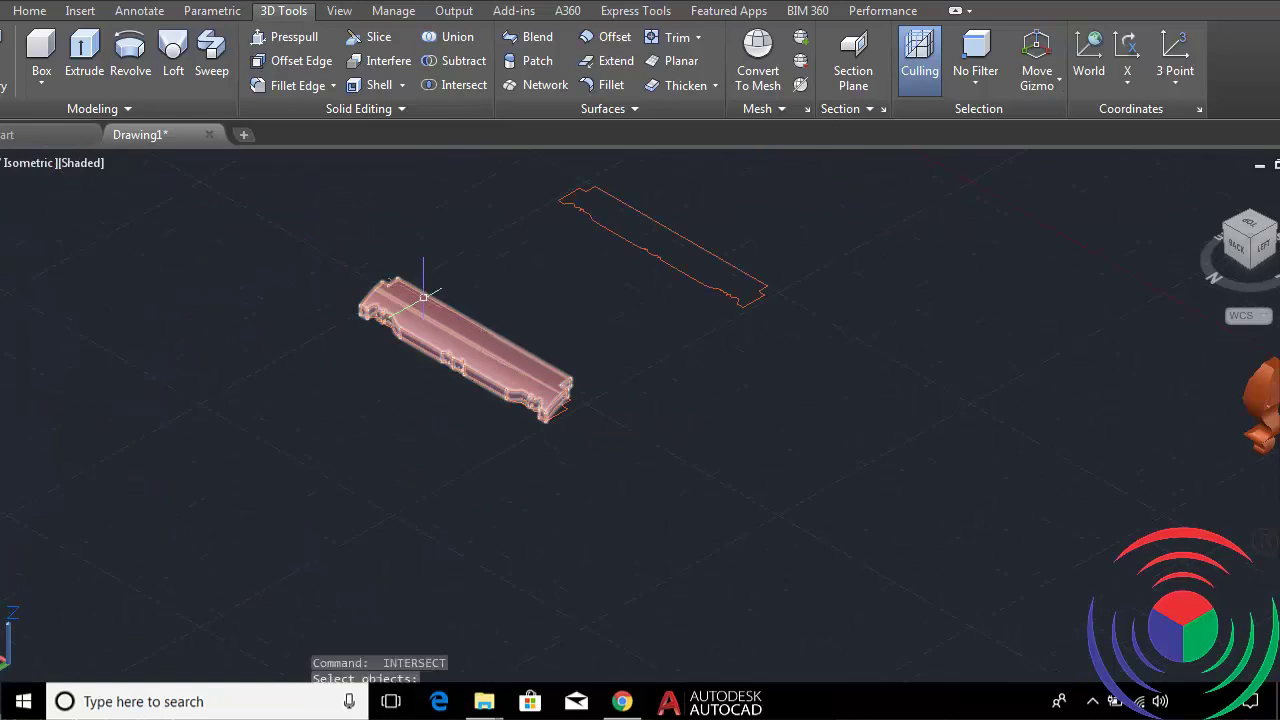
scroll(423, 297, "down", 2)
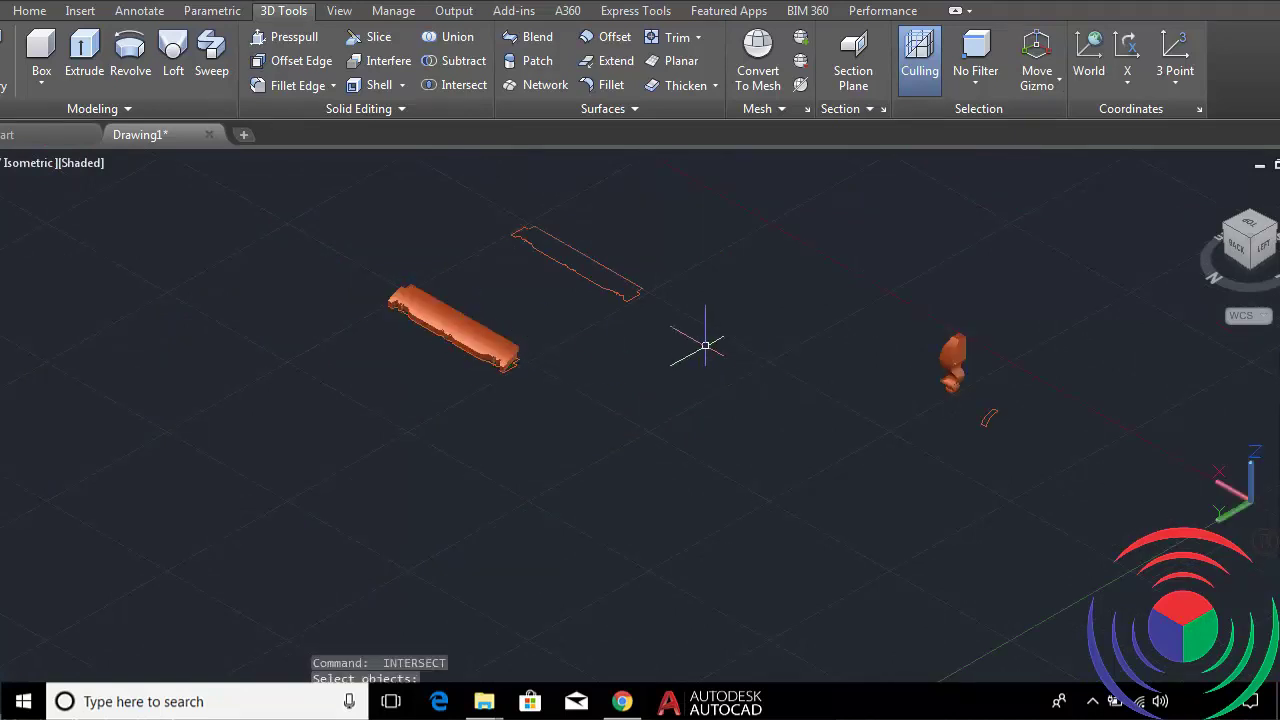
scroll(985, 352, "up", 3)
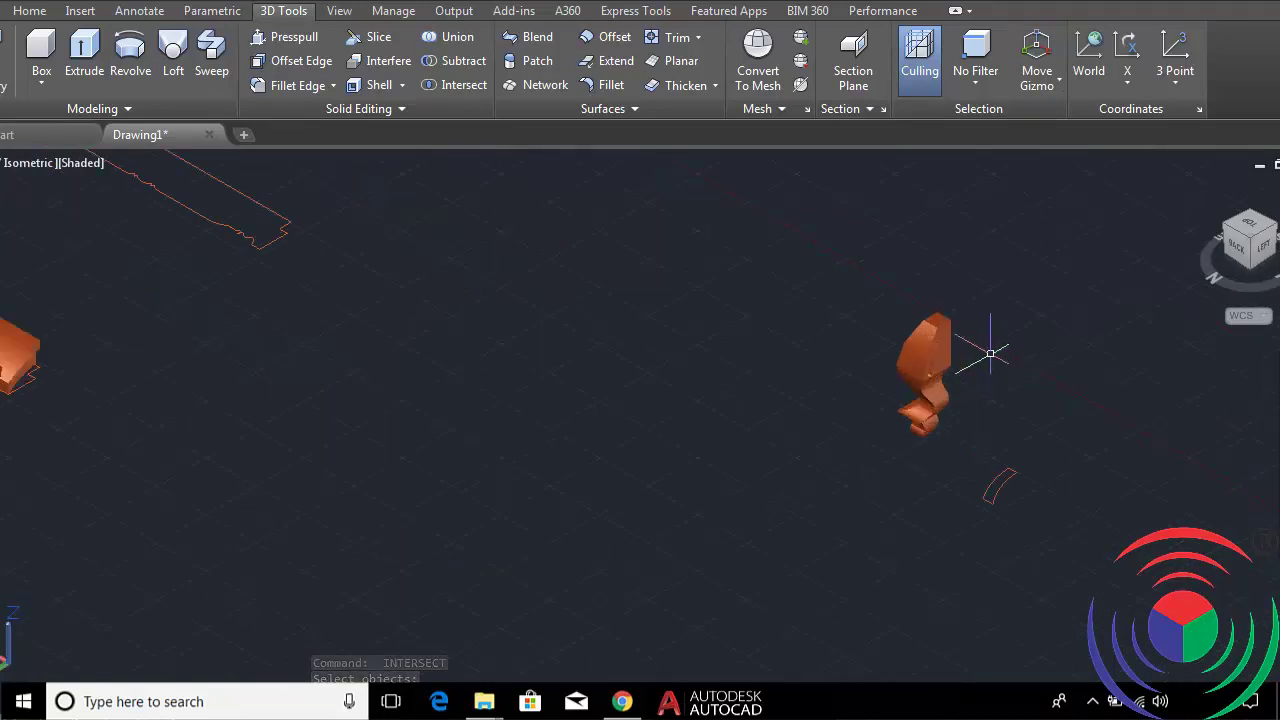
scroll(983, 354, "up", 2)
scroll(1000, 352, "up", 3)
scroll(1005, 350, "down", 3)
scroll(1003, 350, "down", 2)
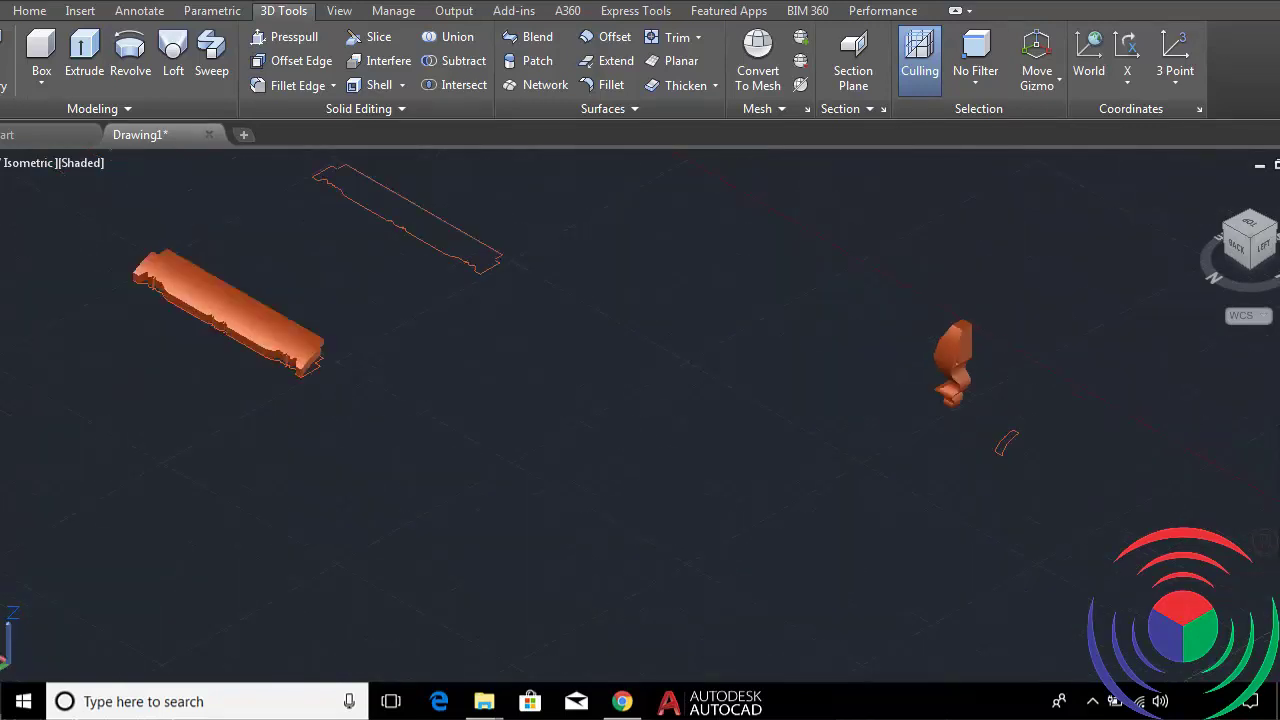
scroll(1000, 350, "down", 2)
scroll(540, 308, "up", 4)
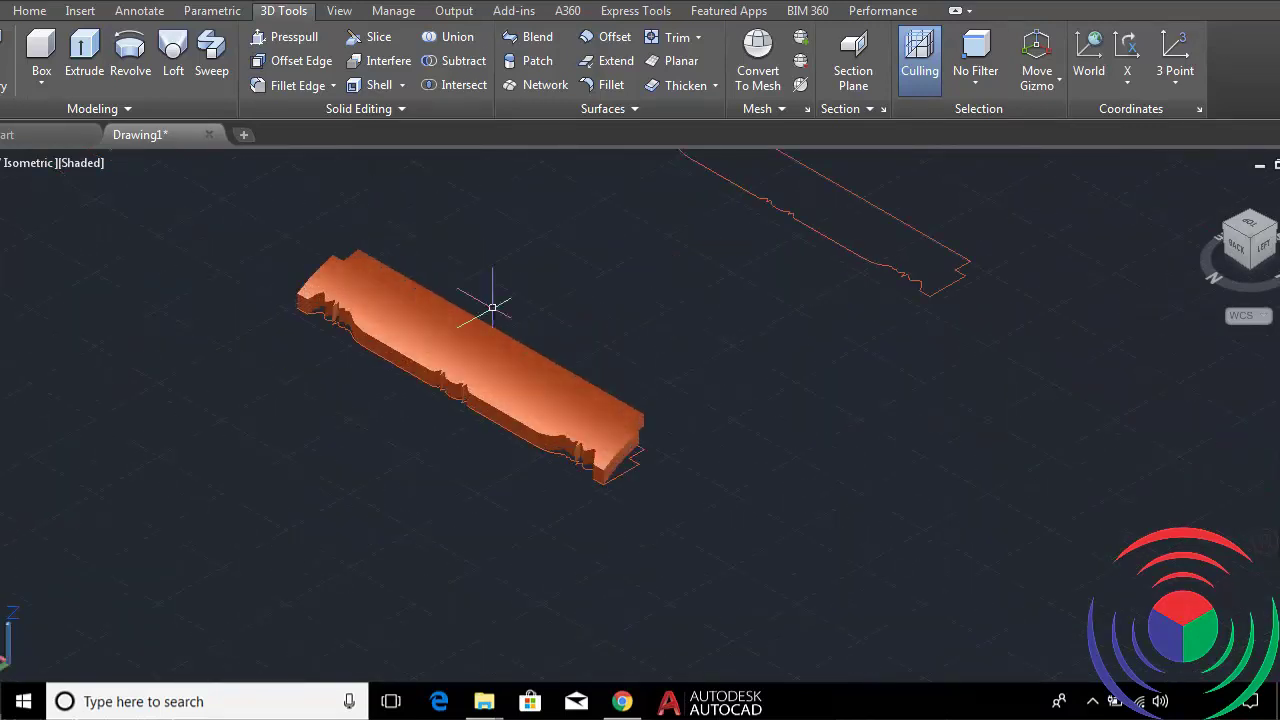
scroll(430, 280, "up", 3)
middle_click_drag(286, 271, 365, 356)
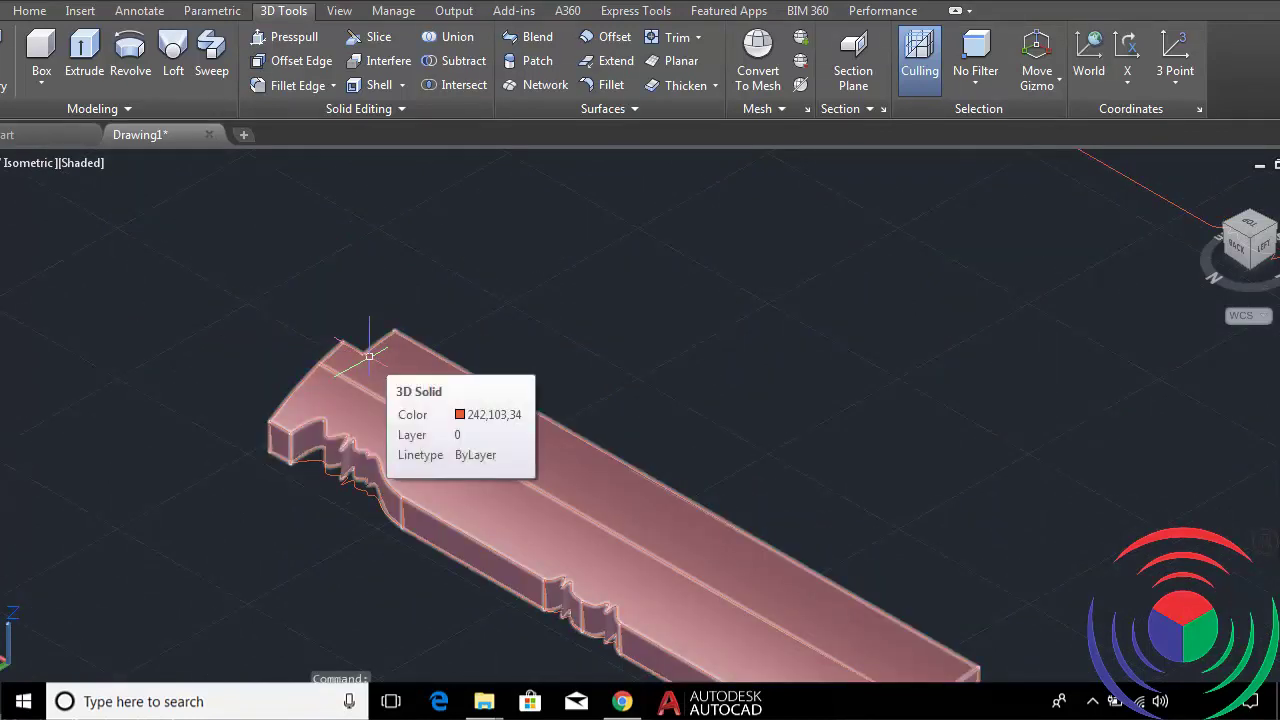
type("3da")
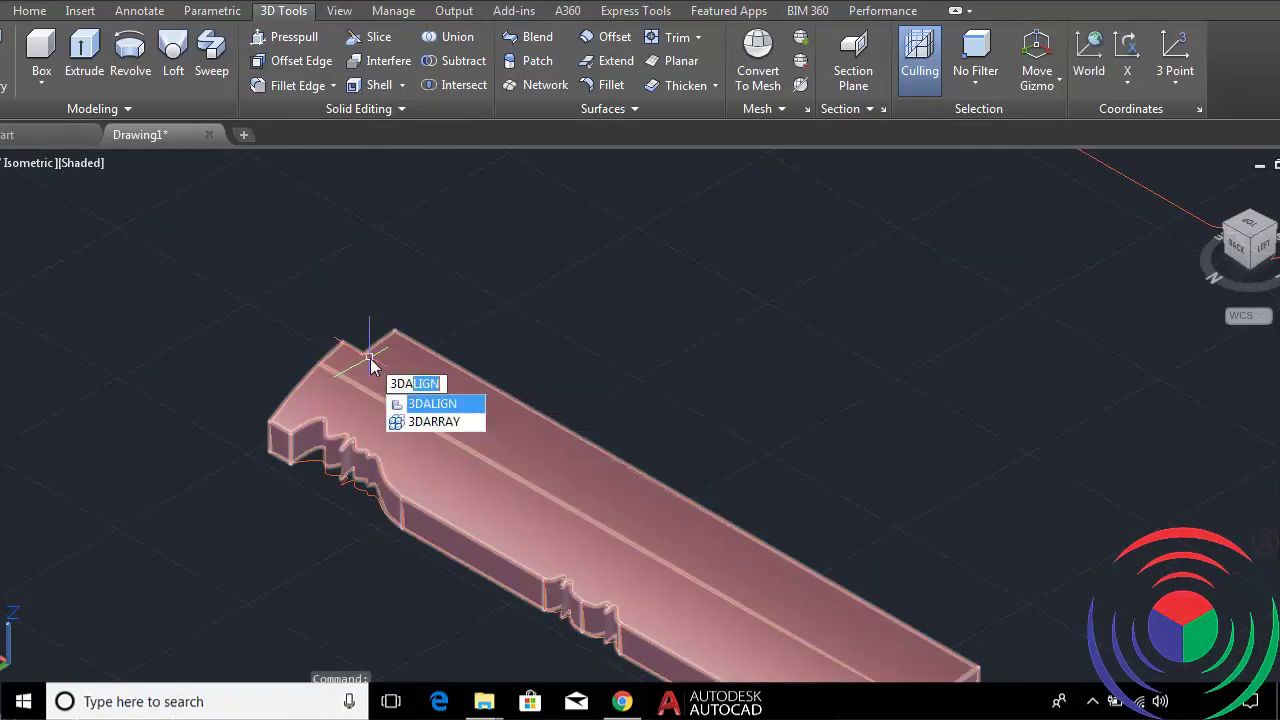
scroll(1009, 345, "down", 5)
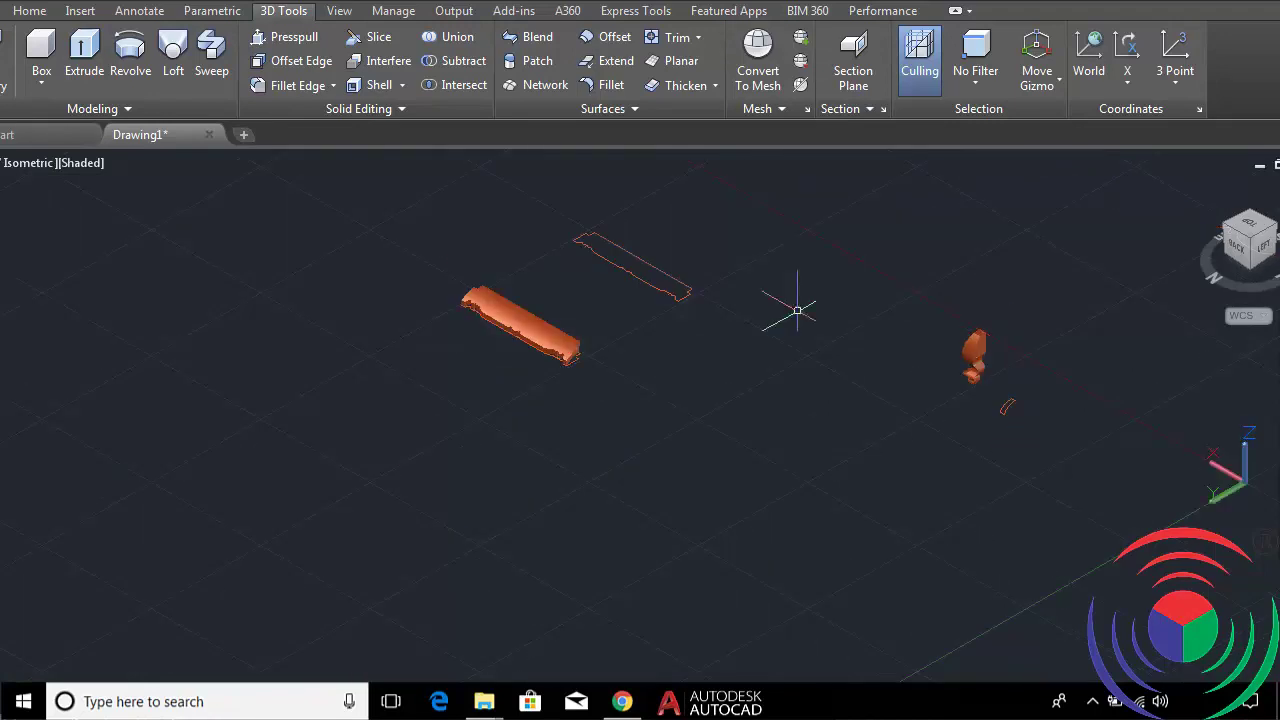
scroll(500, 320, "up", 2)
scroll(400, 266, "up", 3)
scroll(377, 257, "up", 3)
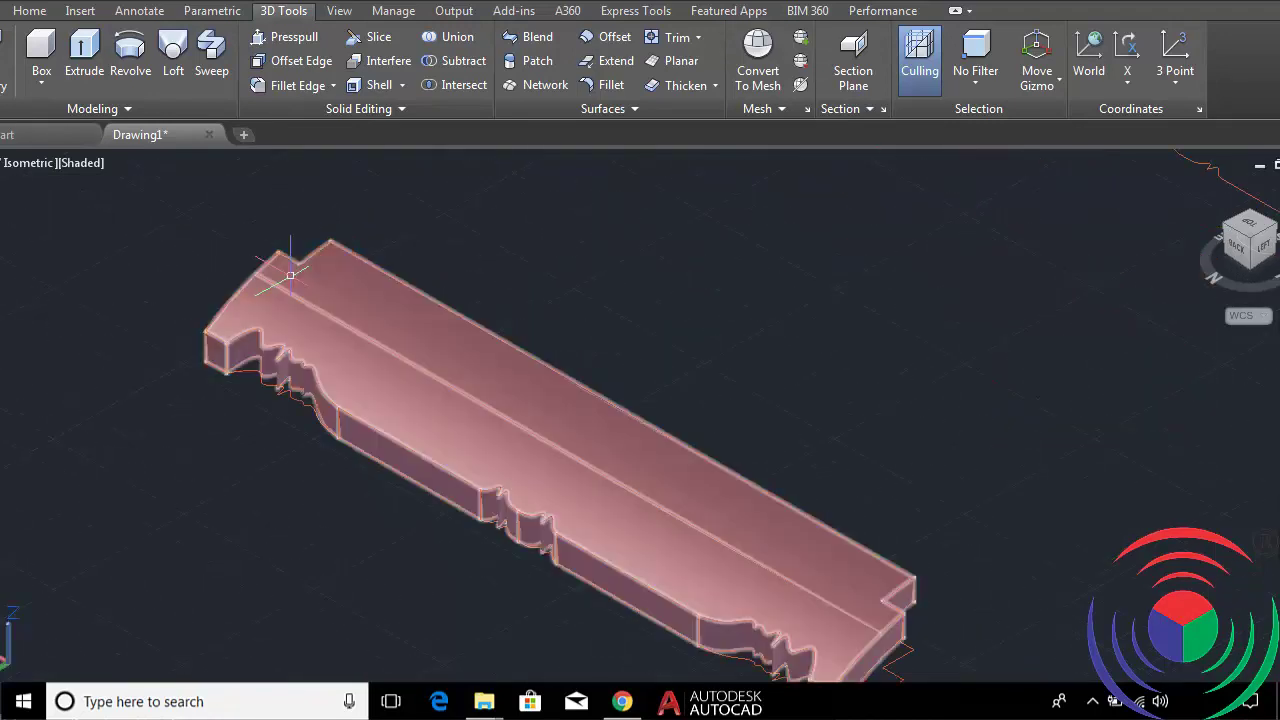
mouse_move(290, 275)
middle_mouse_down()
mouse_move(329, 343)
mouse_move(365, 360)
middle_mouse_up()
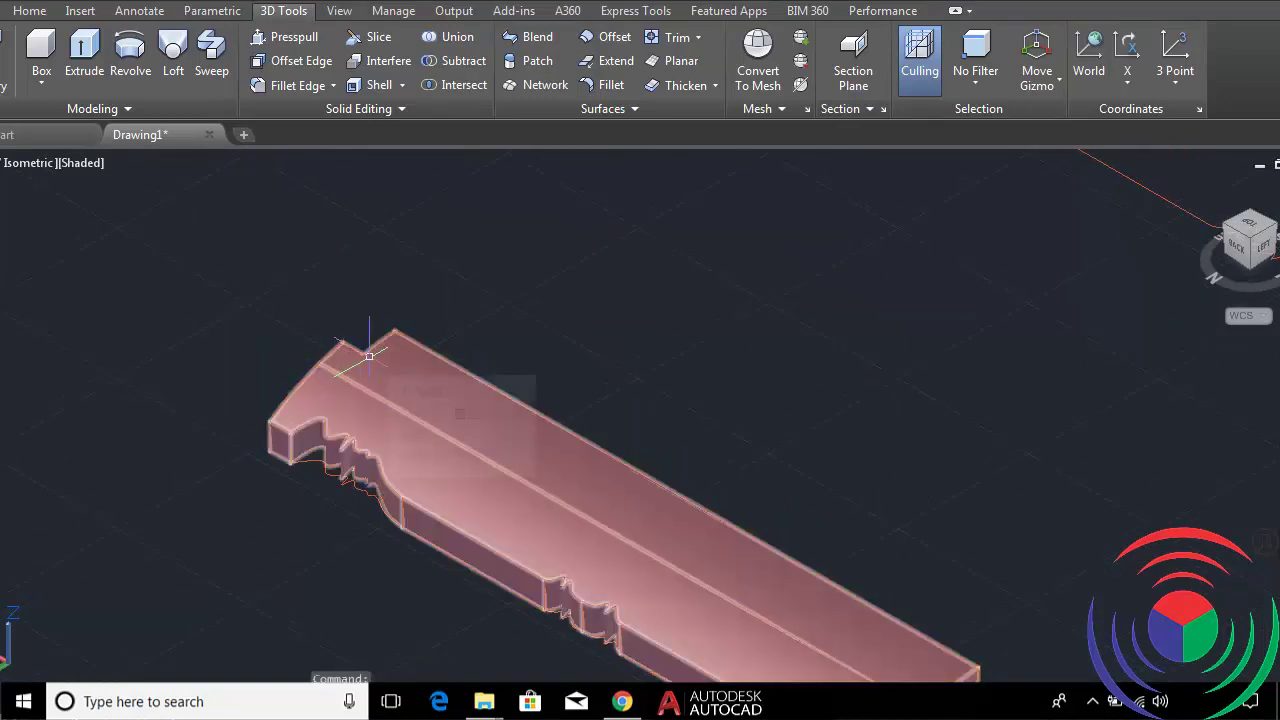
type("3d")
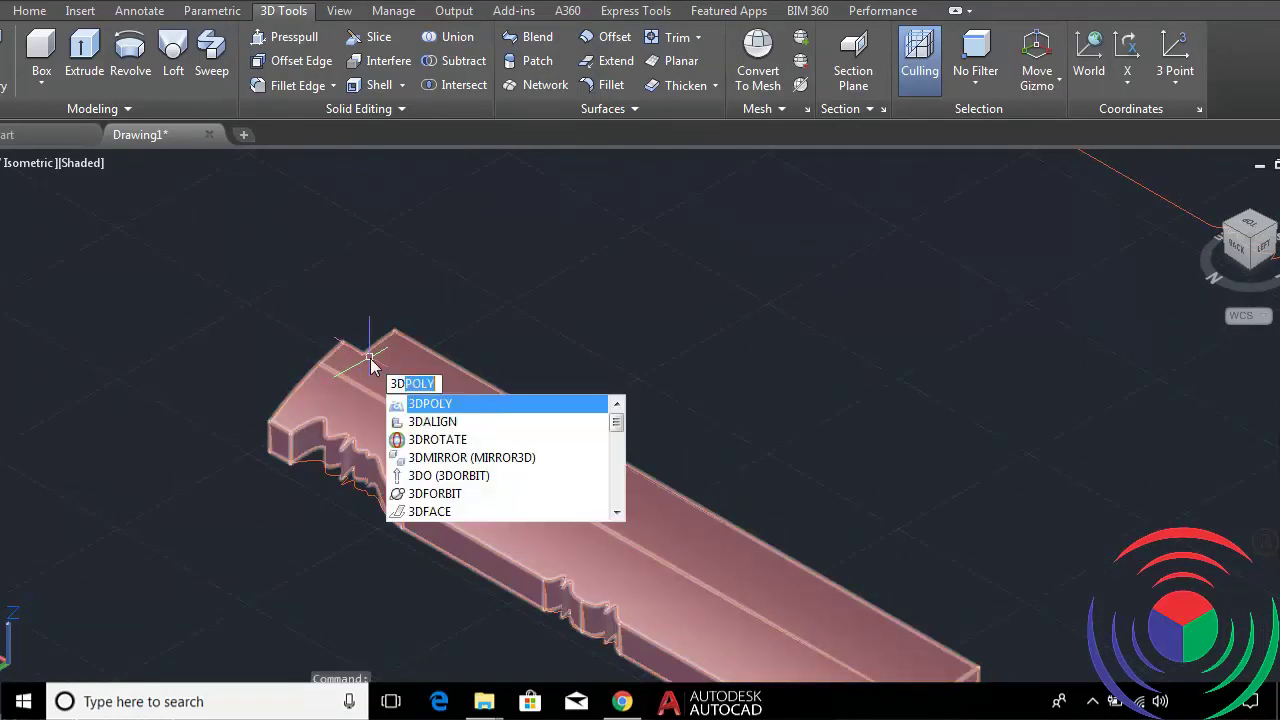
type("l")
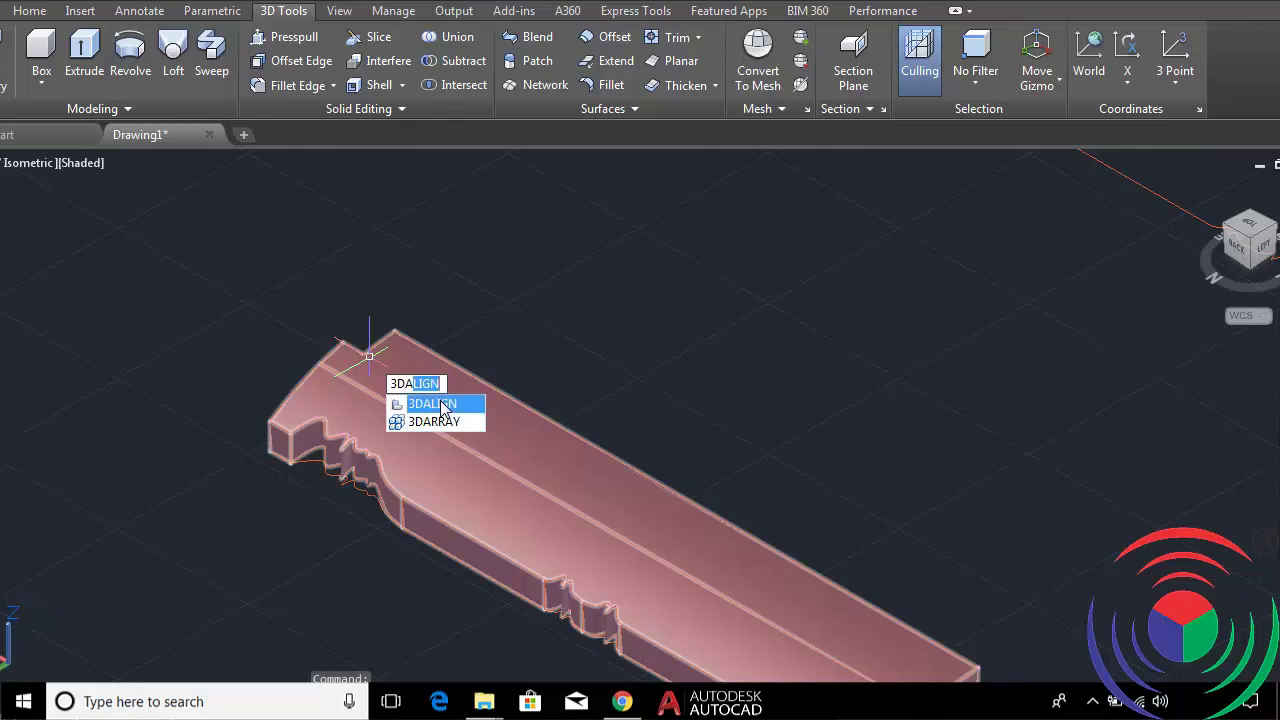
left_click(442, 399)
left_click(442, 397)
key("Return")
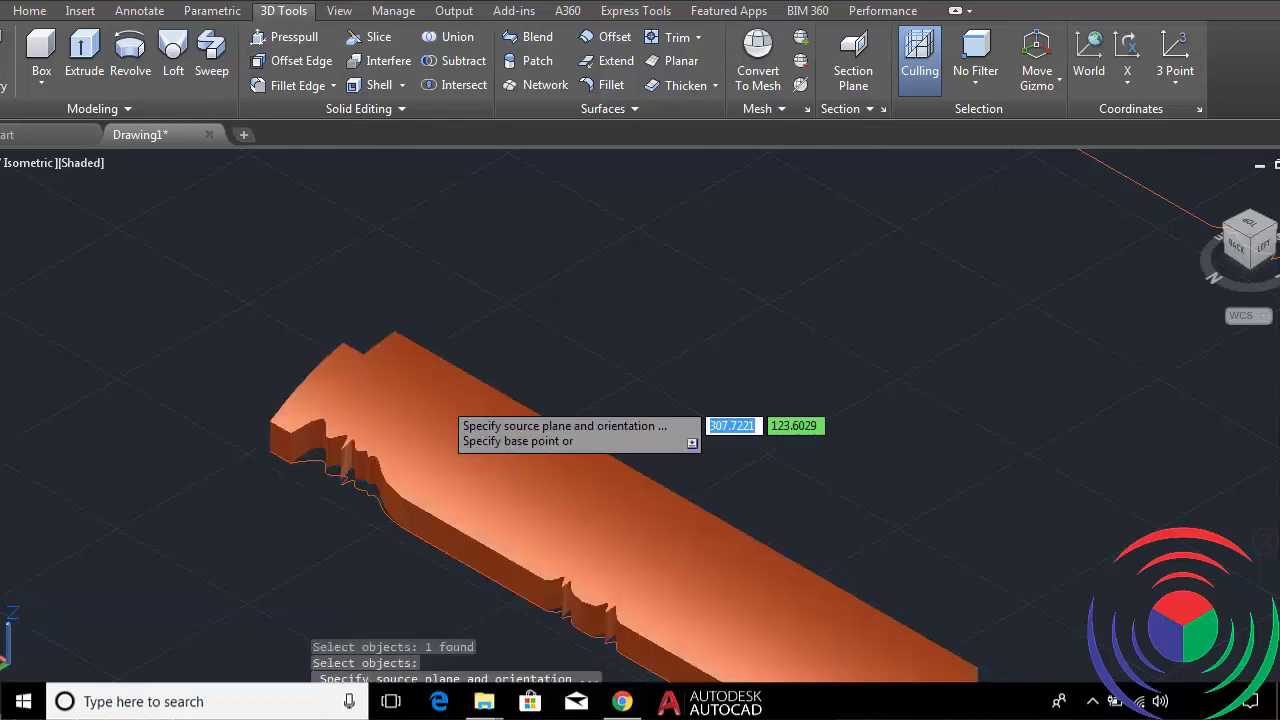
scroll(337, 334, "up", 3)
left_click(334, 342)
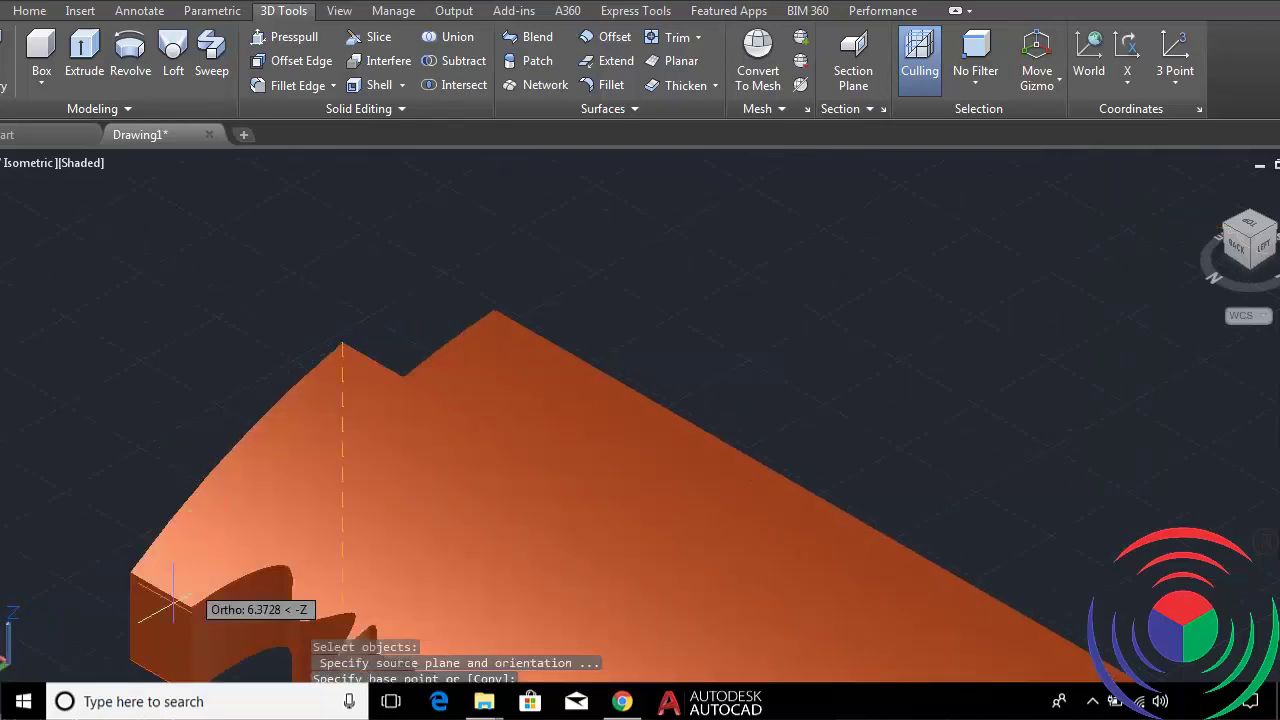
left_click(340, 345)
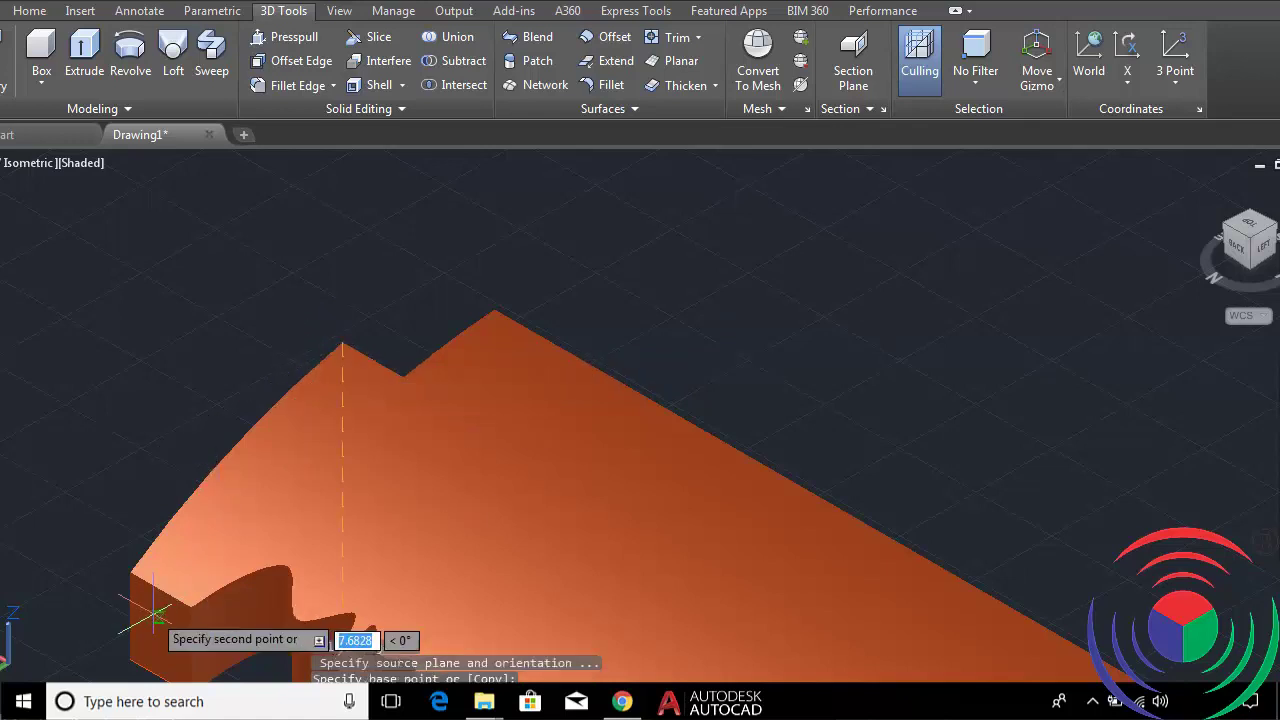
left_click(129, 574)
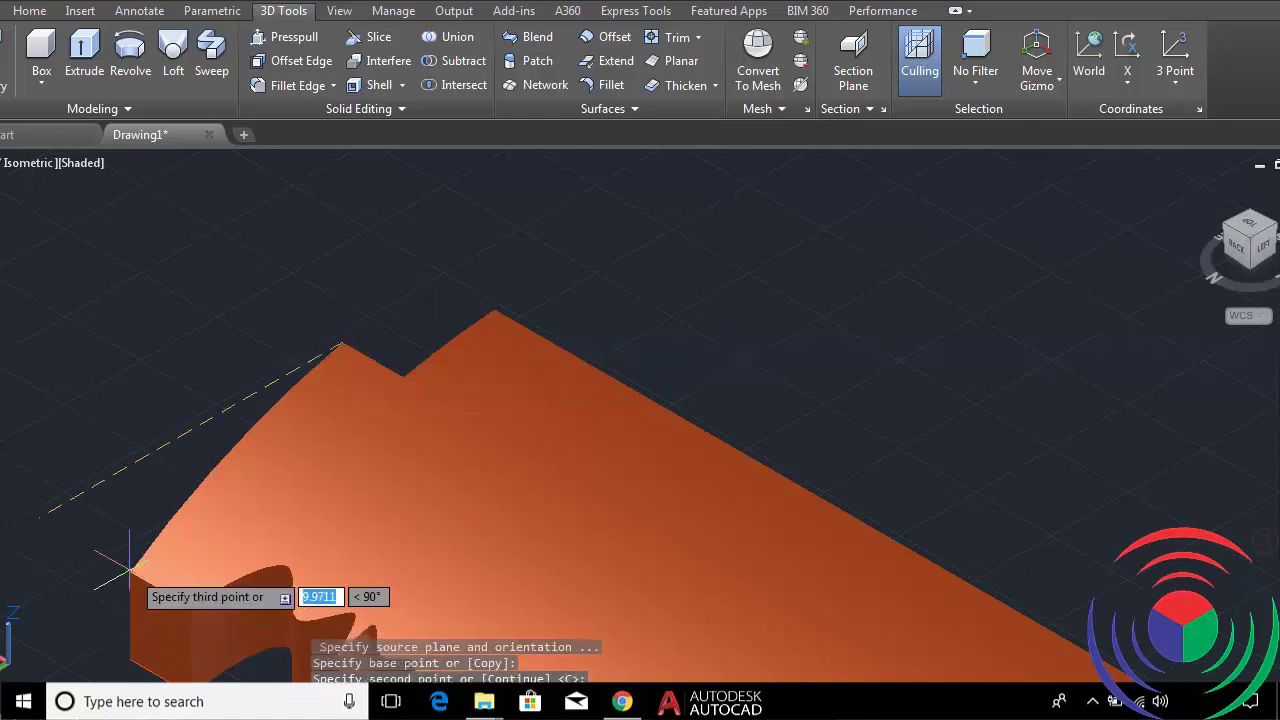
key("Return")
scroll(155, 630, "down", 5)
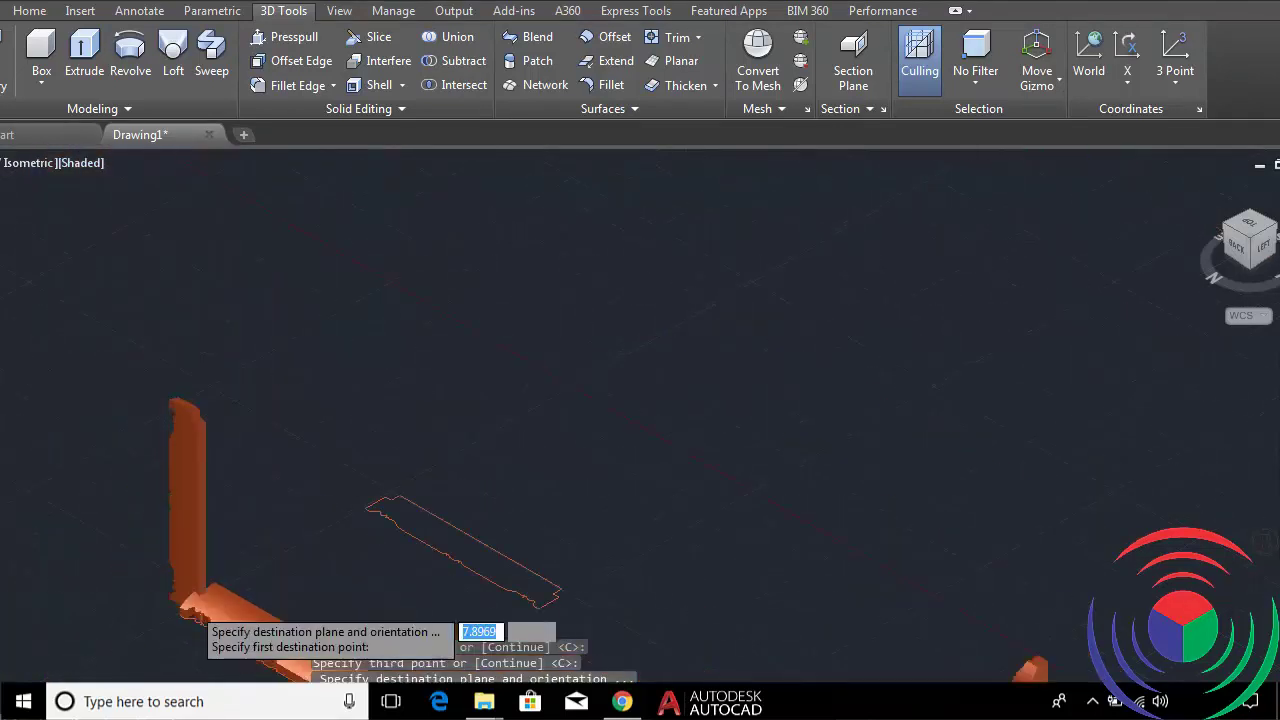
middle_click_drag(414, 543, 471, 396)
scroll(400, 440, "up", 3)
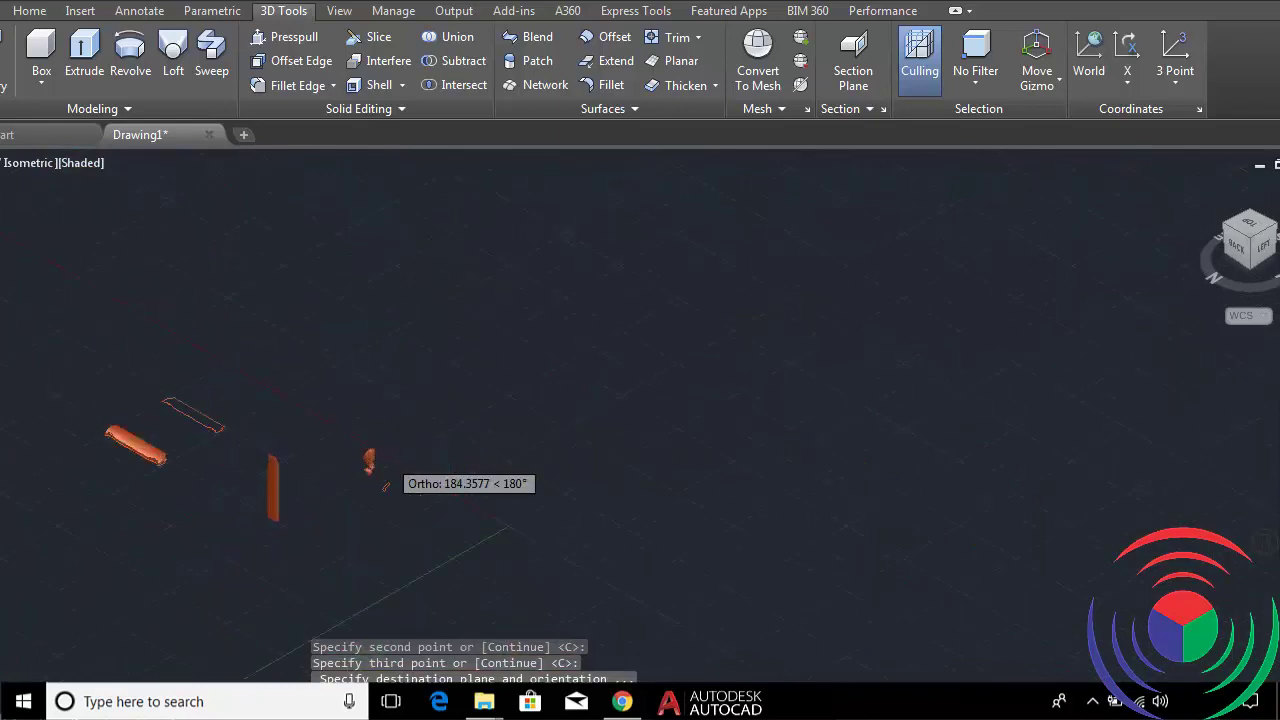
scroll(340, 470, "up", 2)
scroll(200, 625, "down", 5)
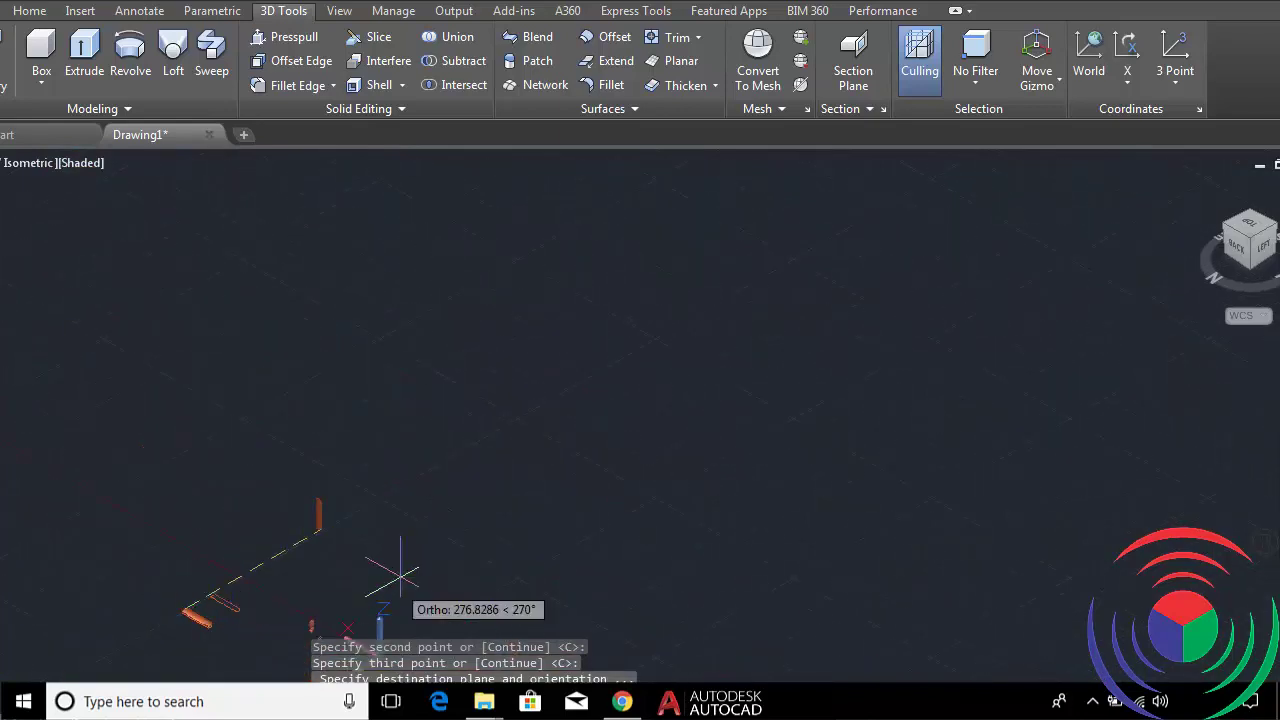
scroll(414, 500, "up", 2)
scroll(336, 455, "up", 2)
scroll(337, 455, "up", 2)
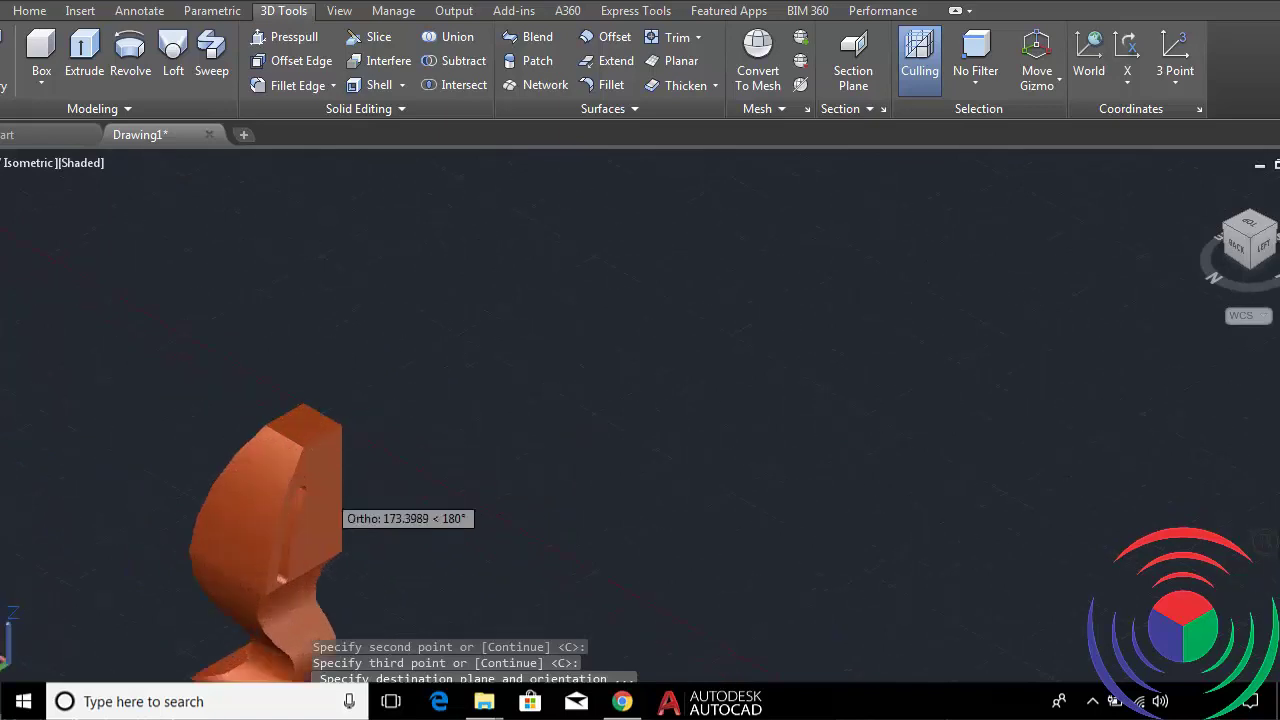
scroll(305, 490, "up", 2)
scroll(295, 485, "up", 2)
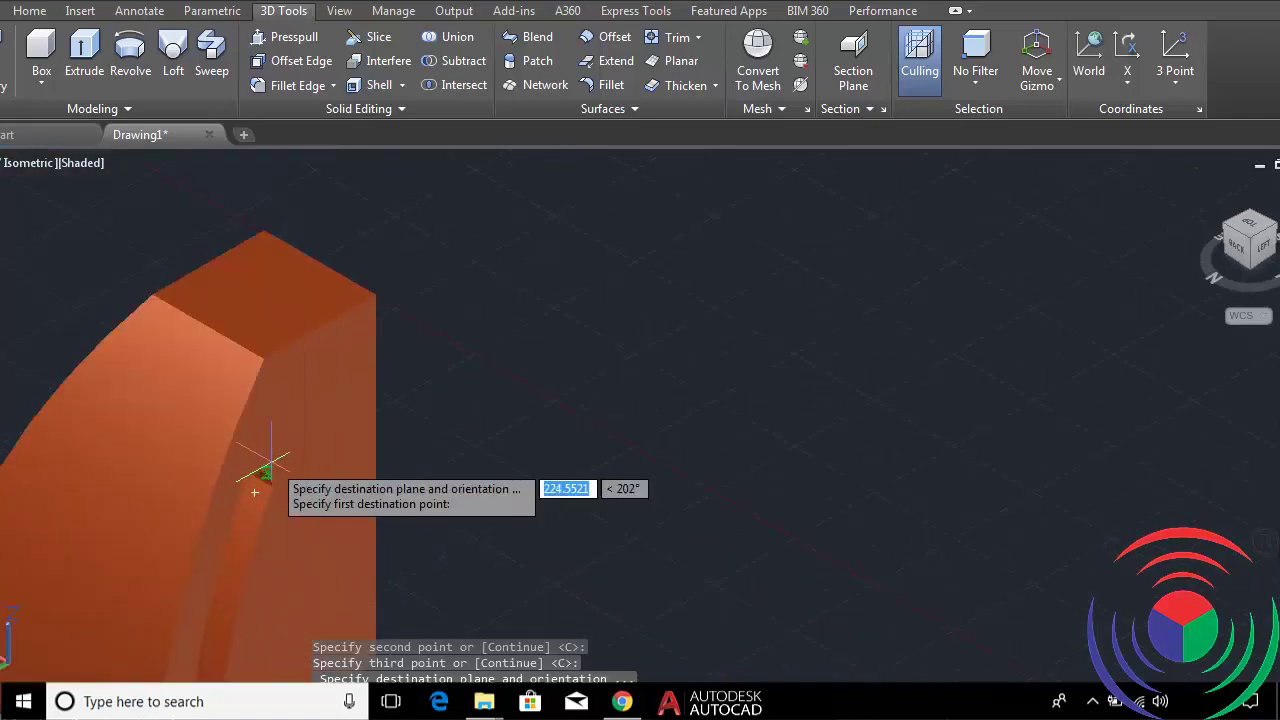
key("Escape")
scroll(262, 470, "down", 3)
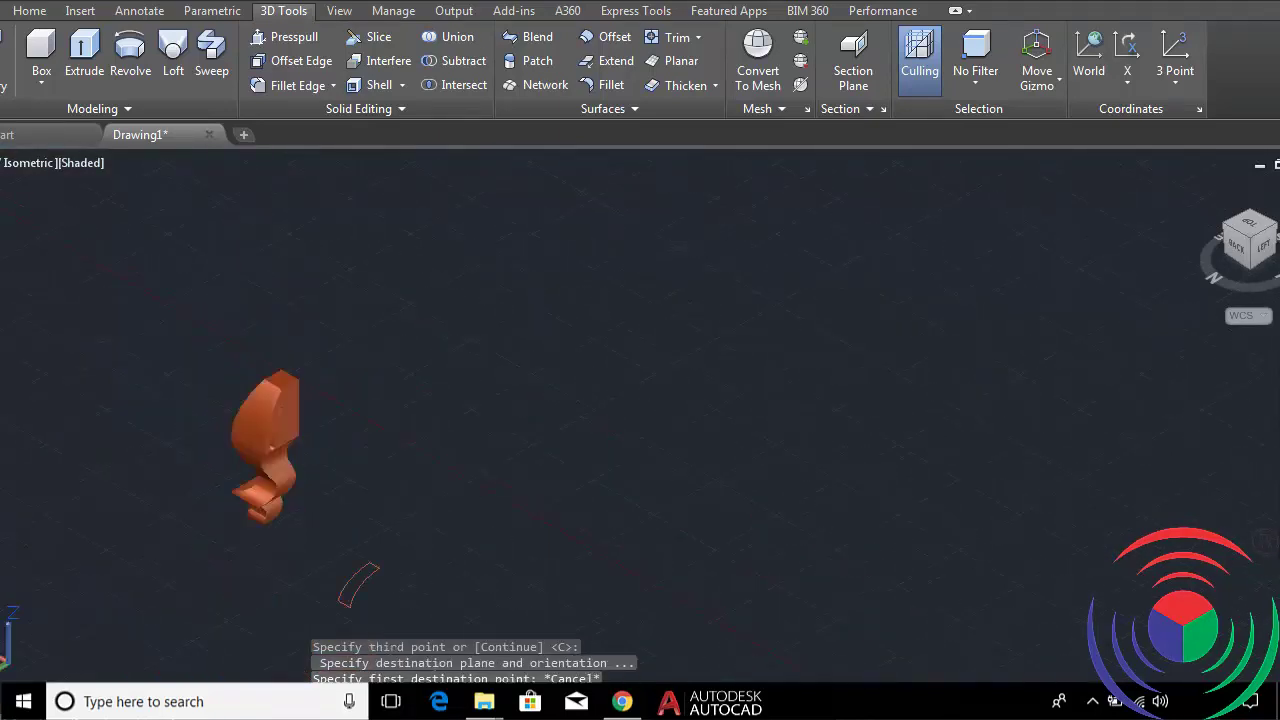
scroll(262, 470, "down", 2)
scroll(230, 440, "up", 2)
scroll(198, 439, "up", 3)
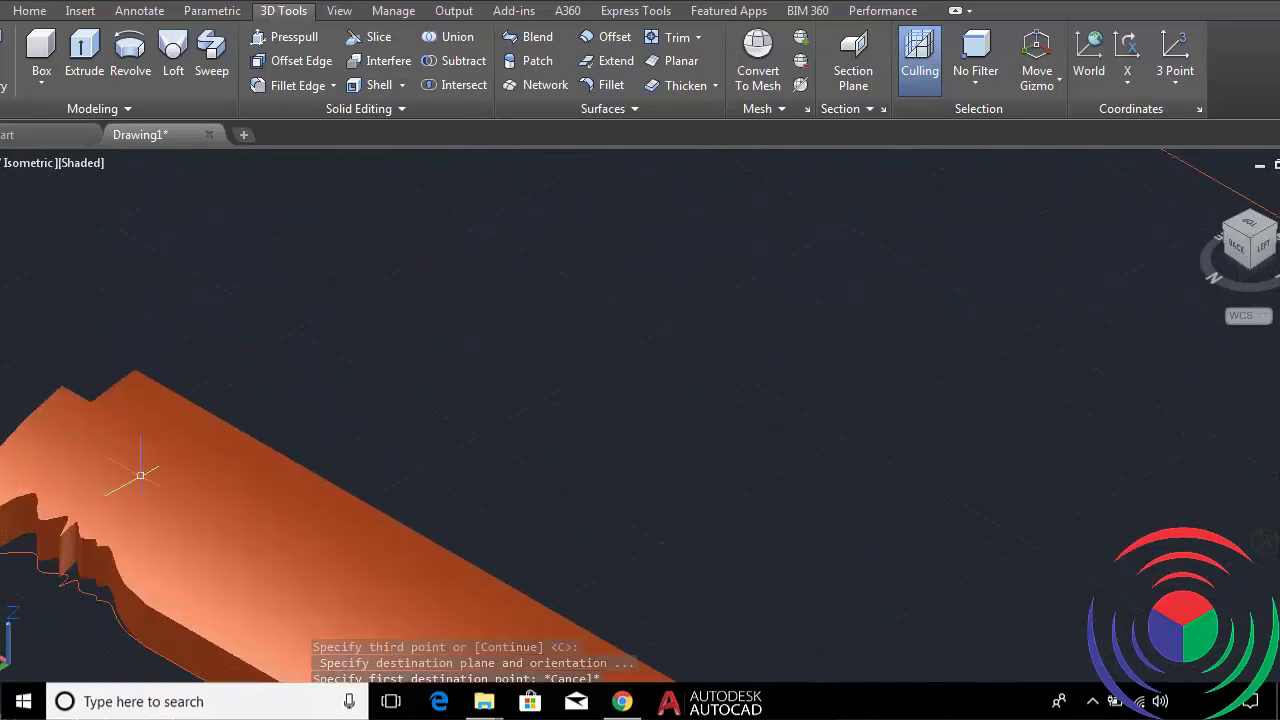
Pan to the solid's end and make a first 3DALIGN attempt, then cancel it.
middle_click_drag(198, 439, 292, 432)
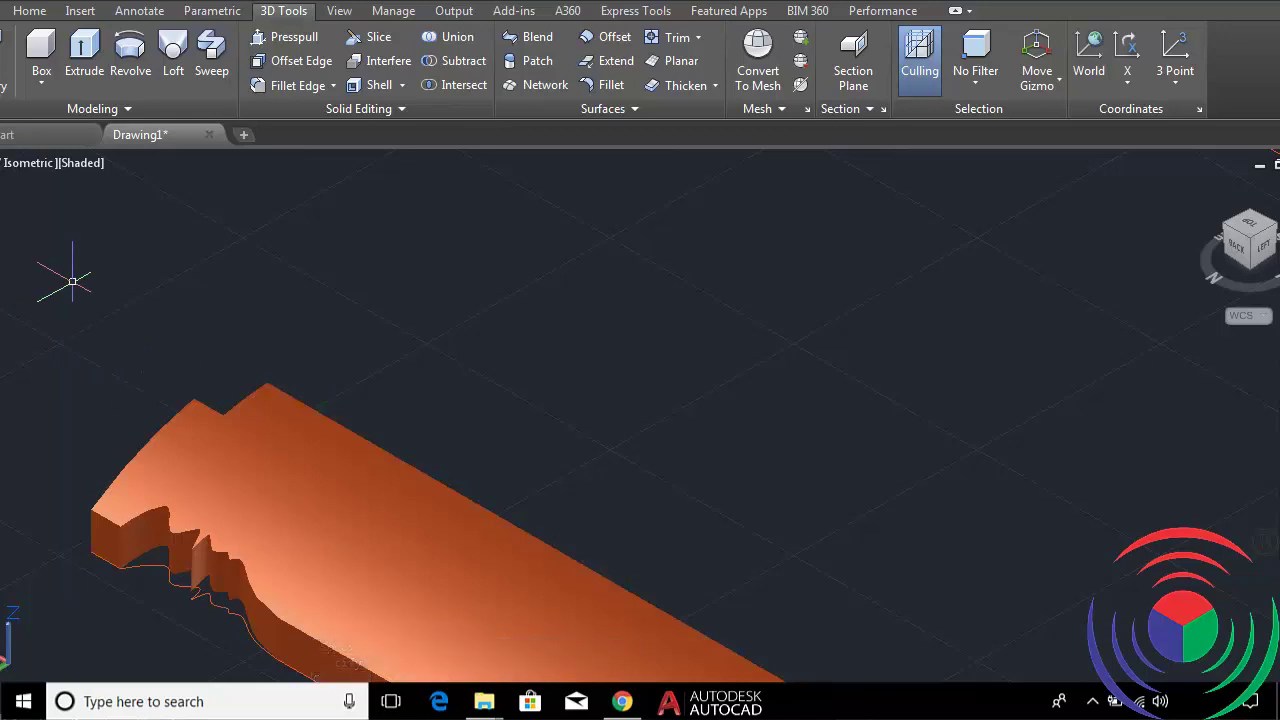
type("3D")
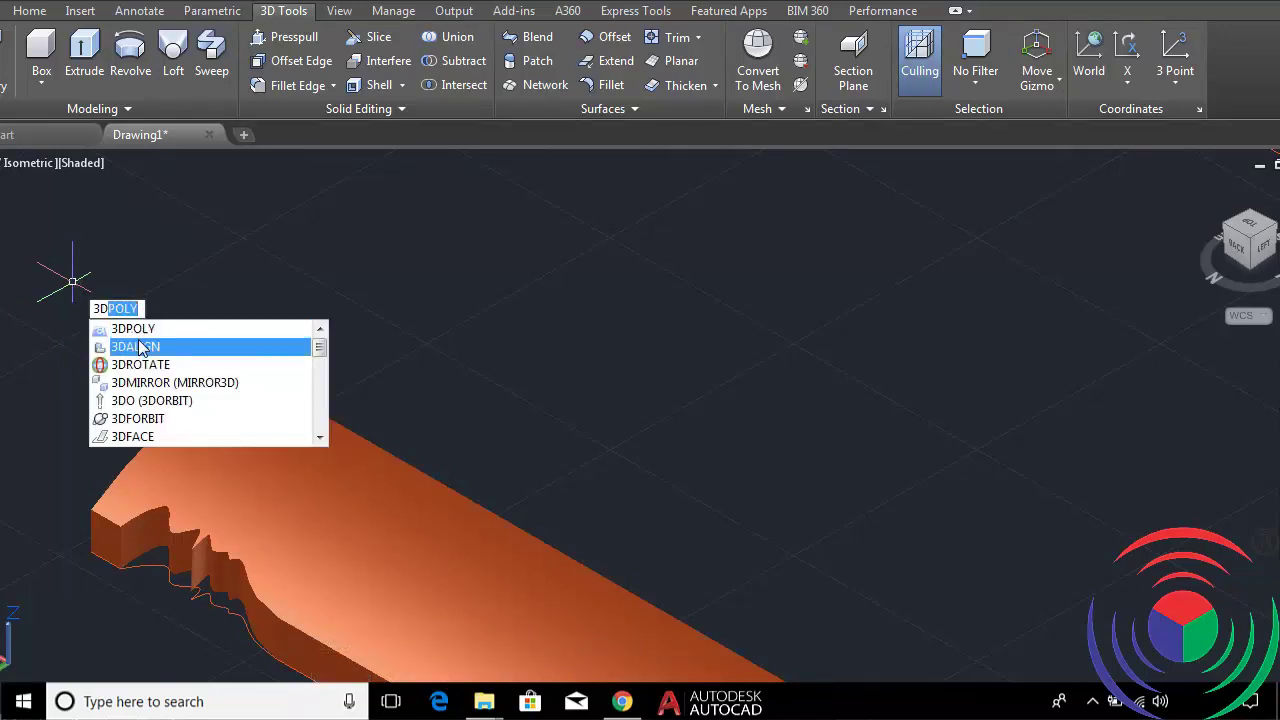
left_click(140, 347)
left_click(248, 425)
key("Return")
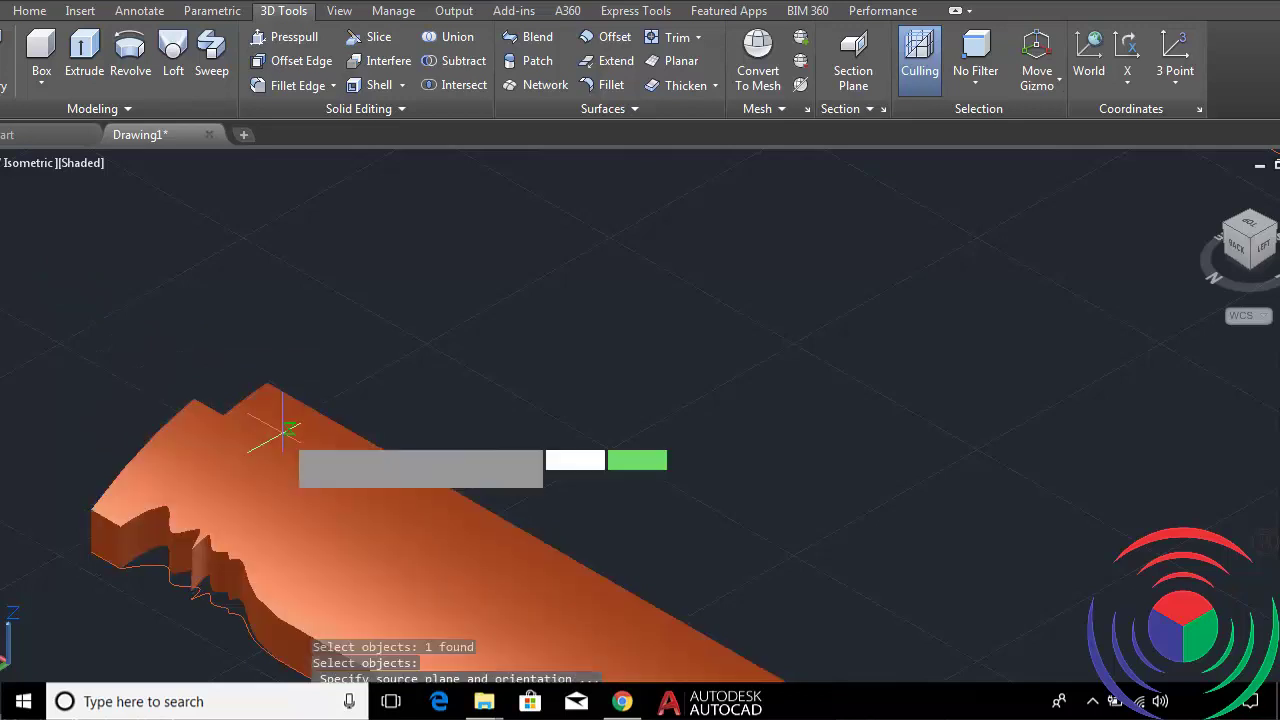
key("Escape")
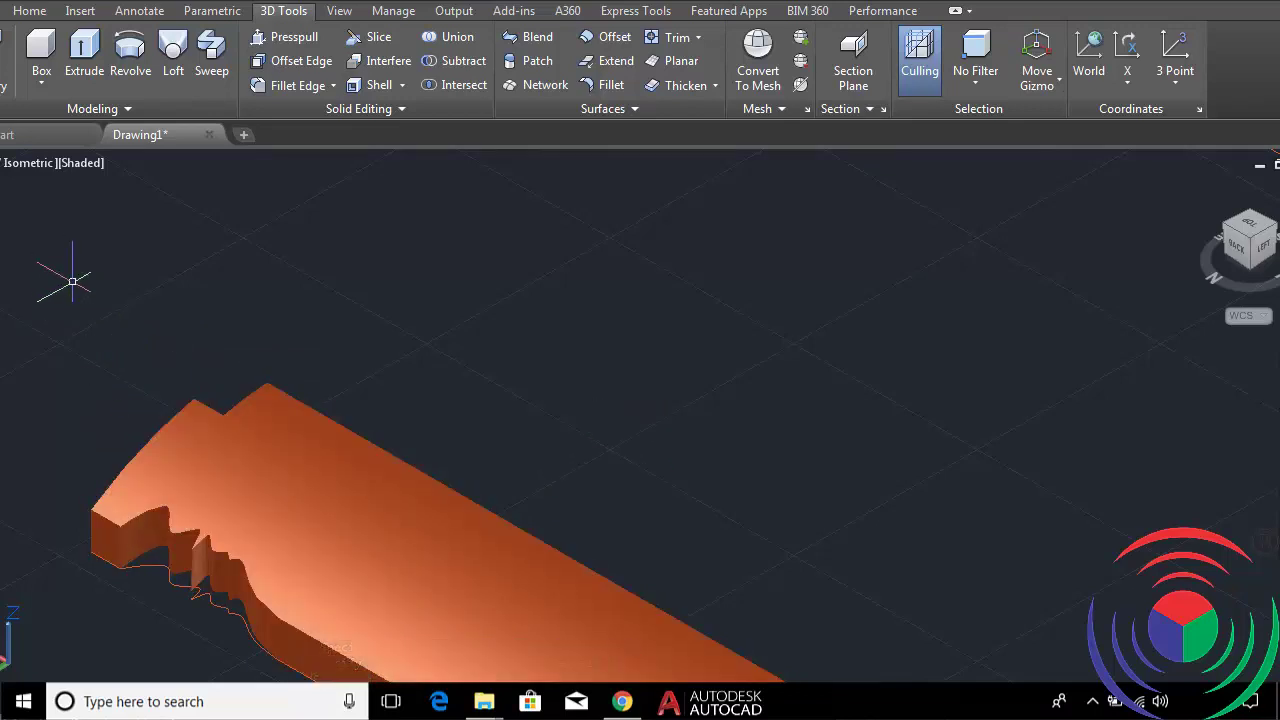
Start 3DALIGN from the command-line suggestions and select the orange carved solid.
type("3D")
key("Down")
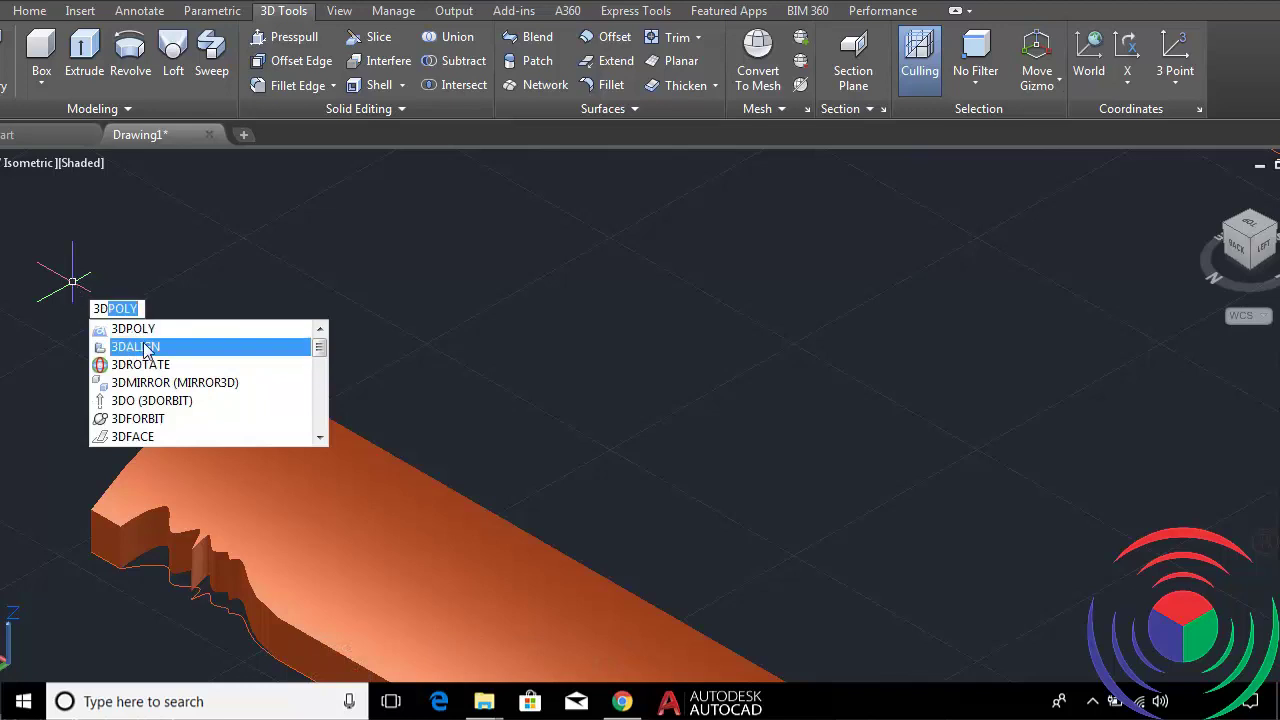
key("Return")
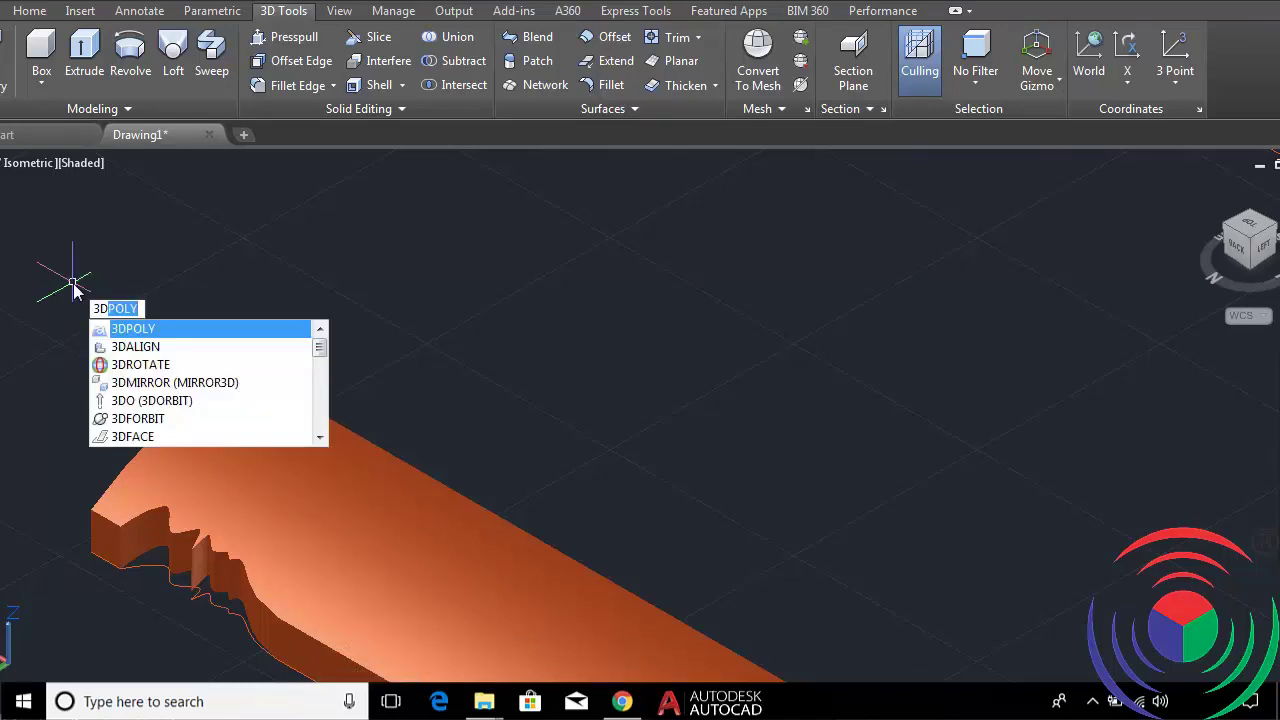
key("Down")
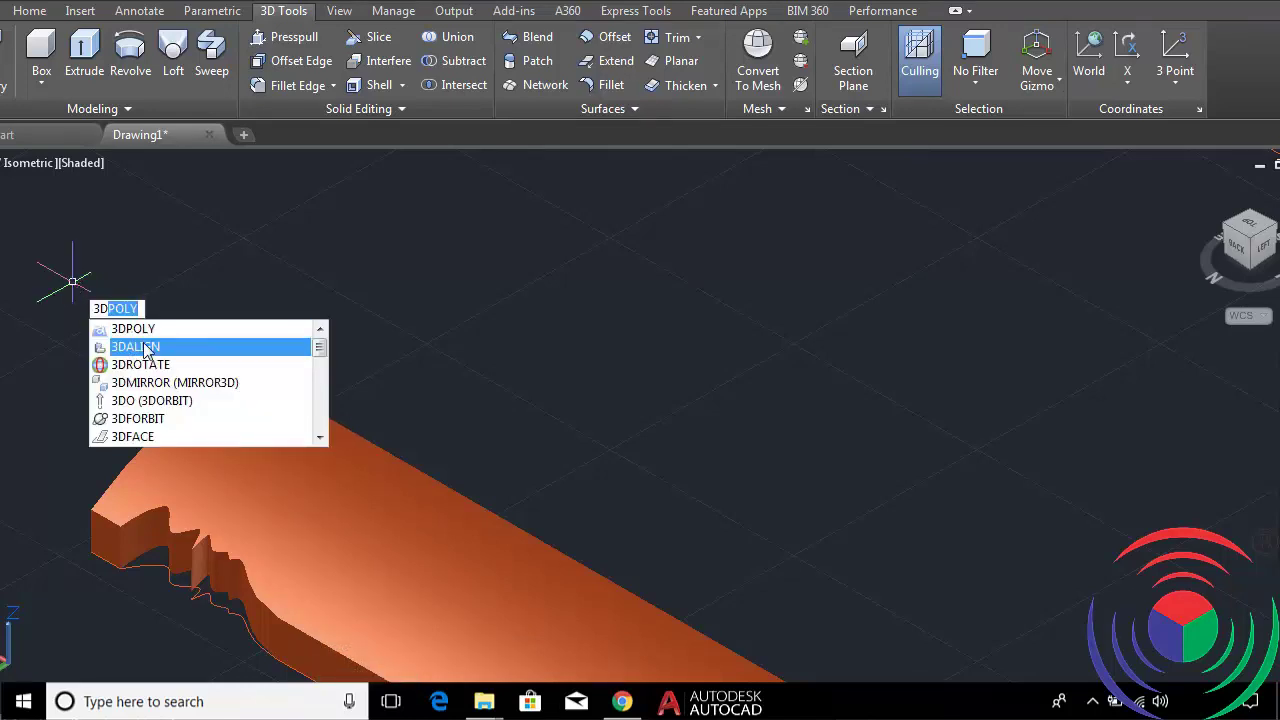
key("Return")
left_click(248, 425)
key("Return")
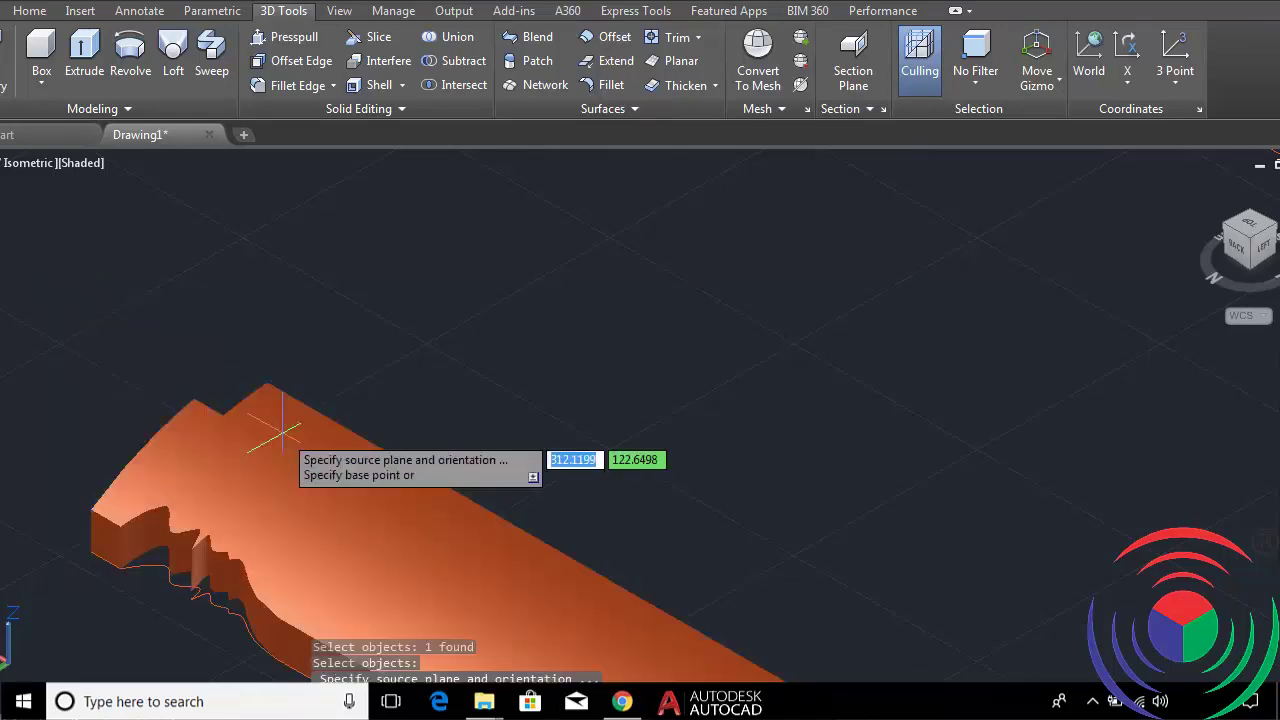
Pick the three source points: top vertex, lower corner and a bottom-edge point.
left_click(267, 383)
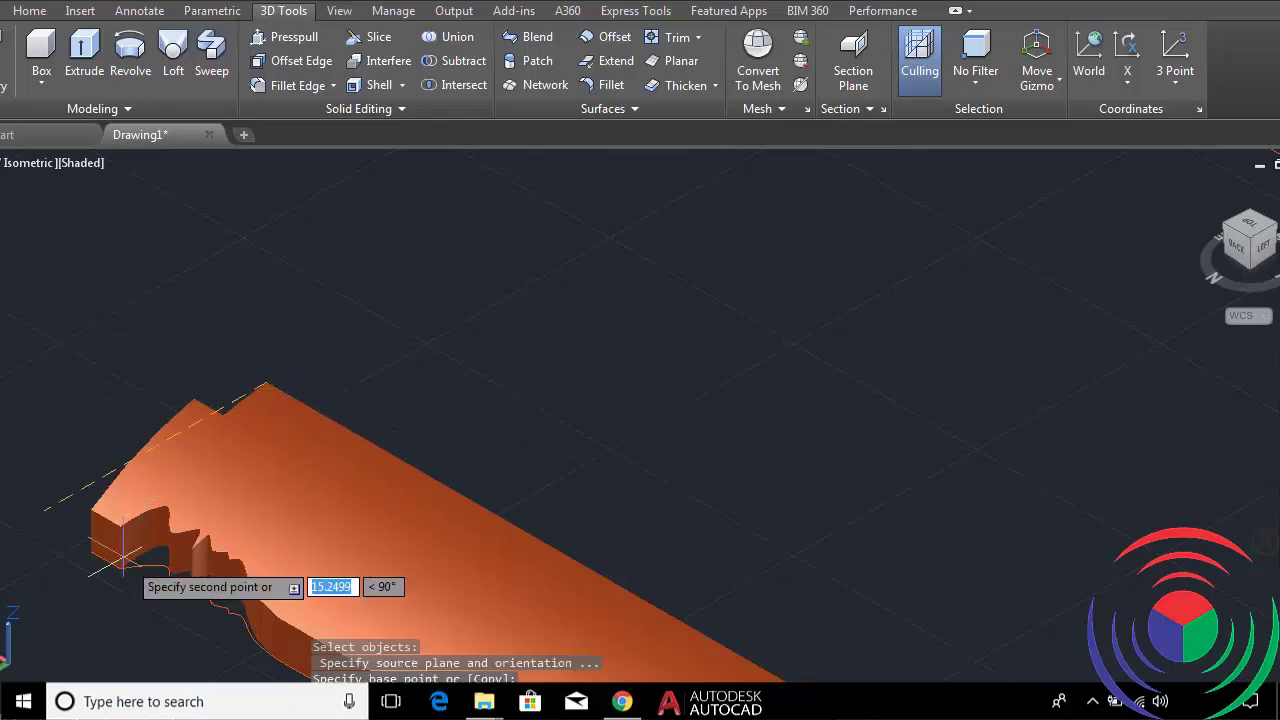
scroll(105, 590, "up", 3)
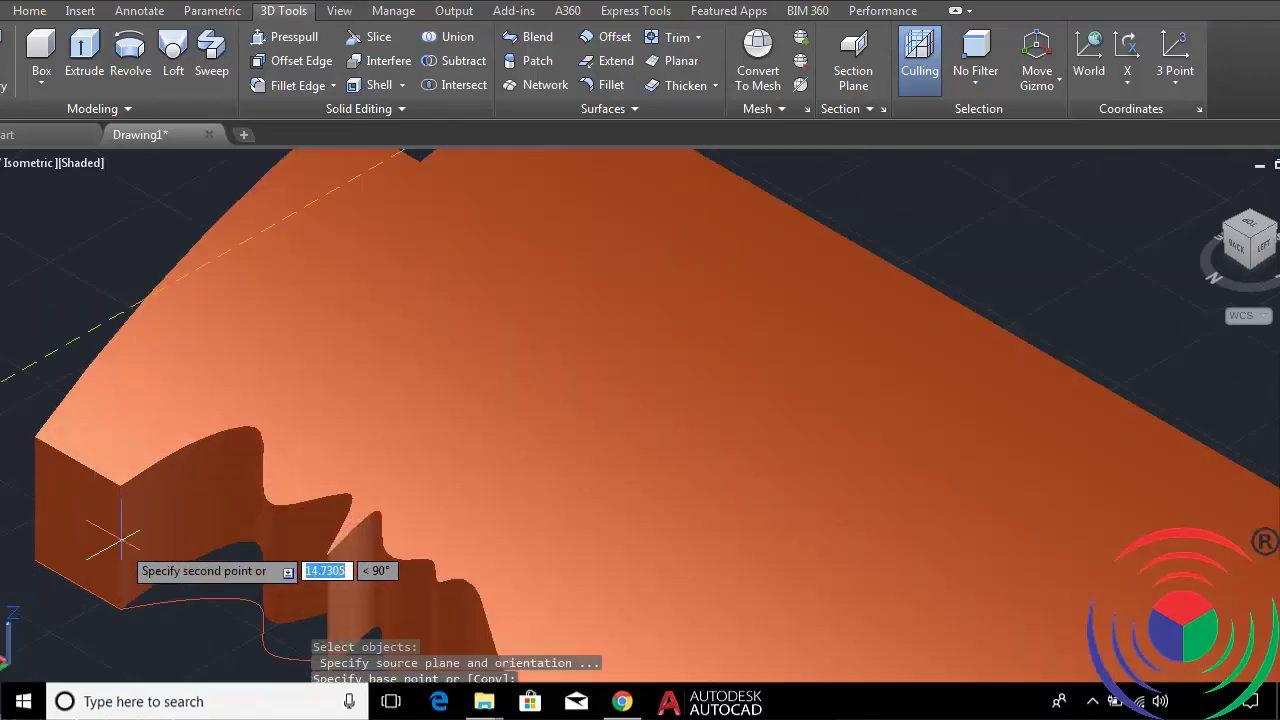
left_click(118, 487)
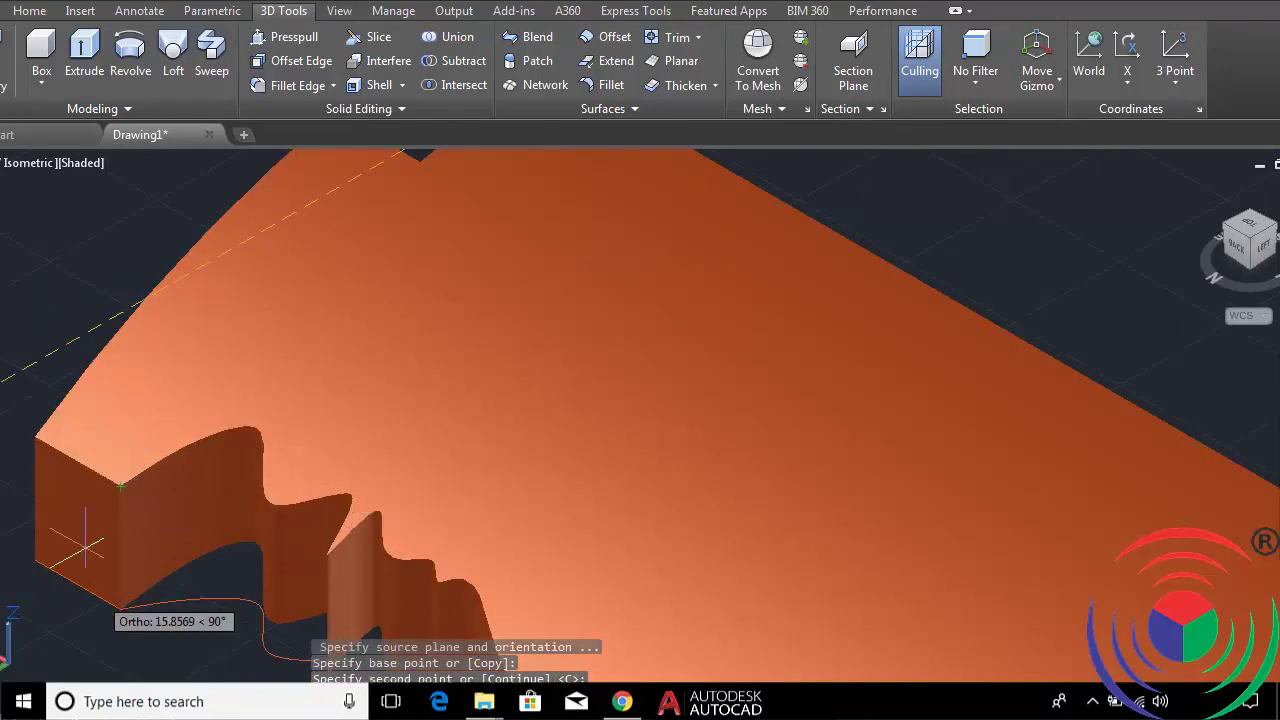
left_click(119, 608)
scroll(125, 600, "down", 3)
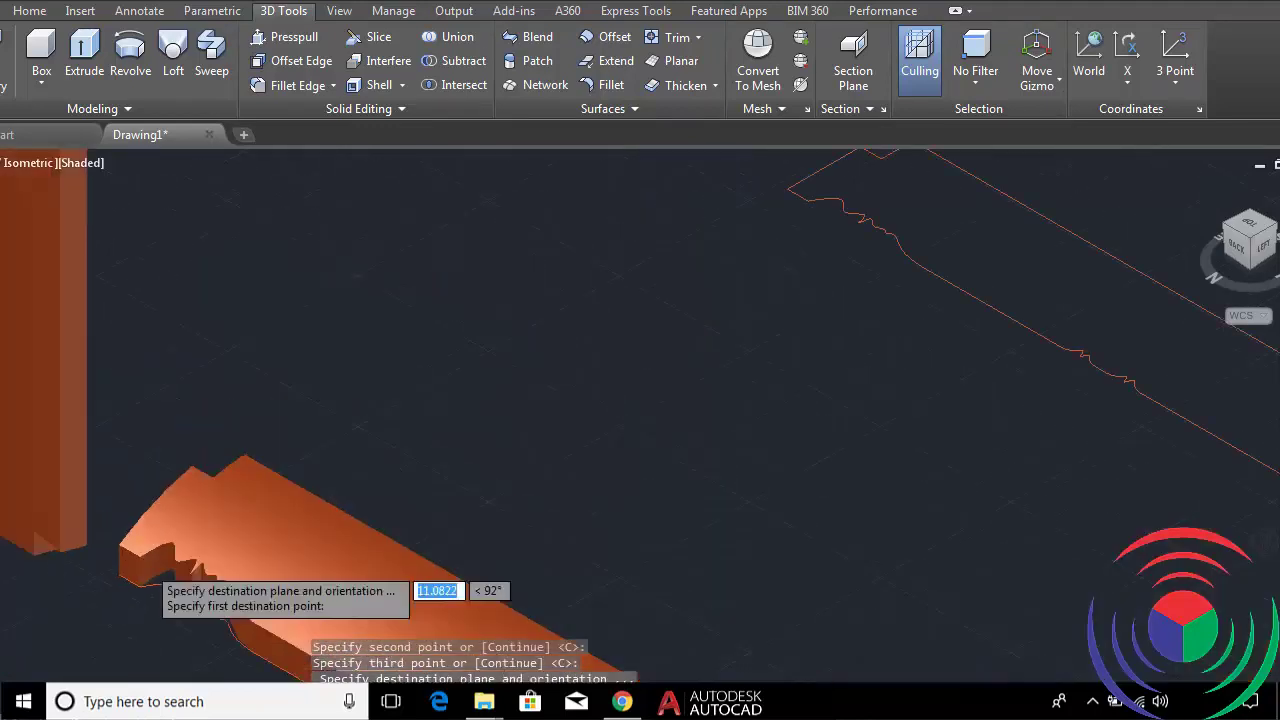
scroll(160, 583, "down", 3)
scroll(349, 531, "down", 2)
scroll(380, 595, "up", 3)
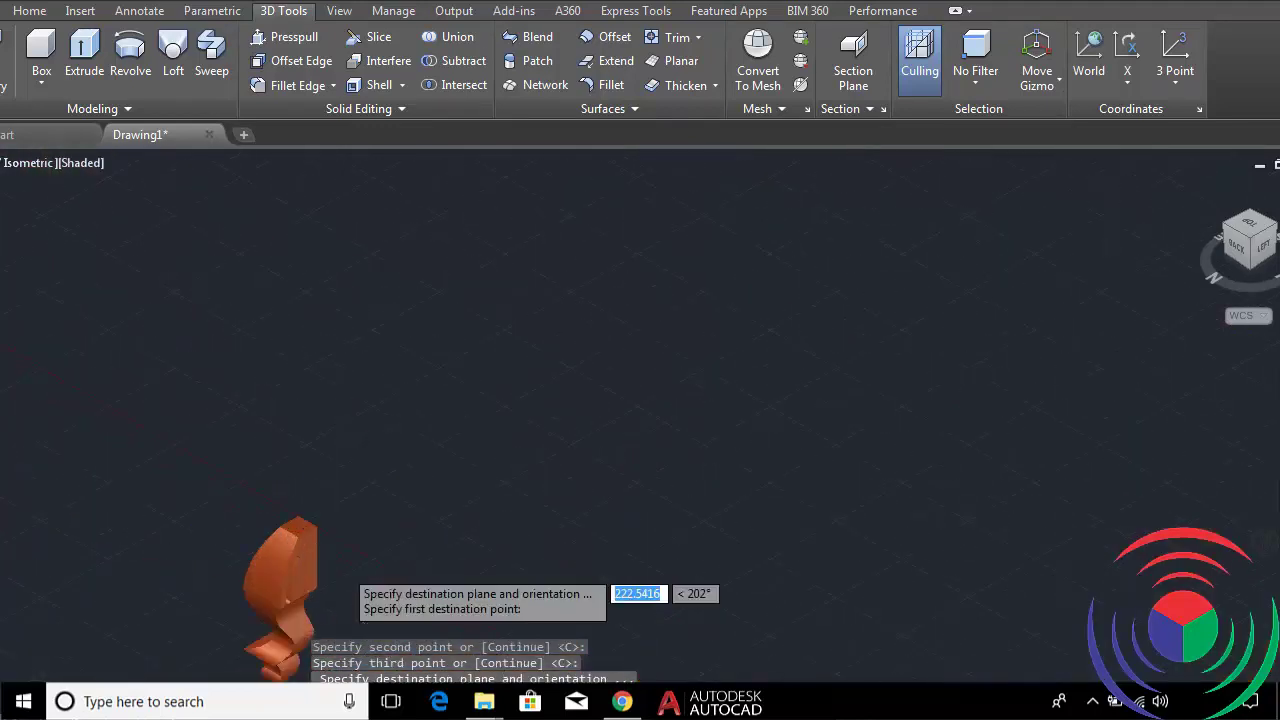
scroll(338, 568, "up", 3)
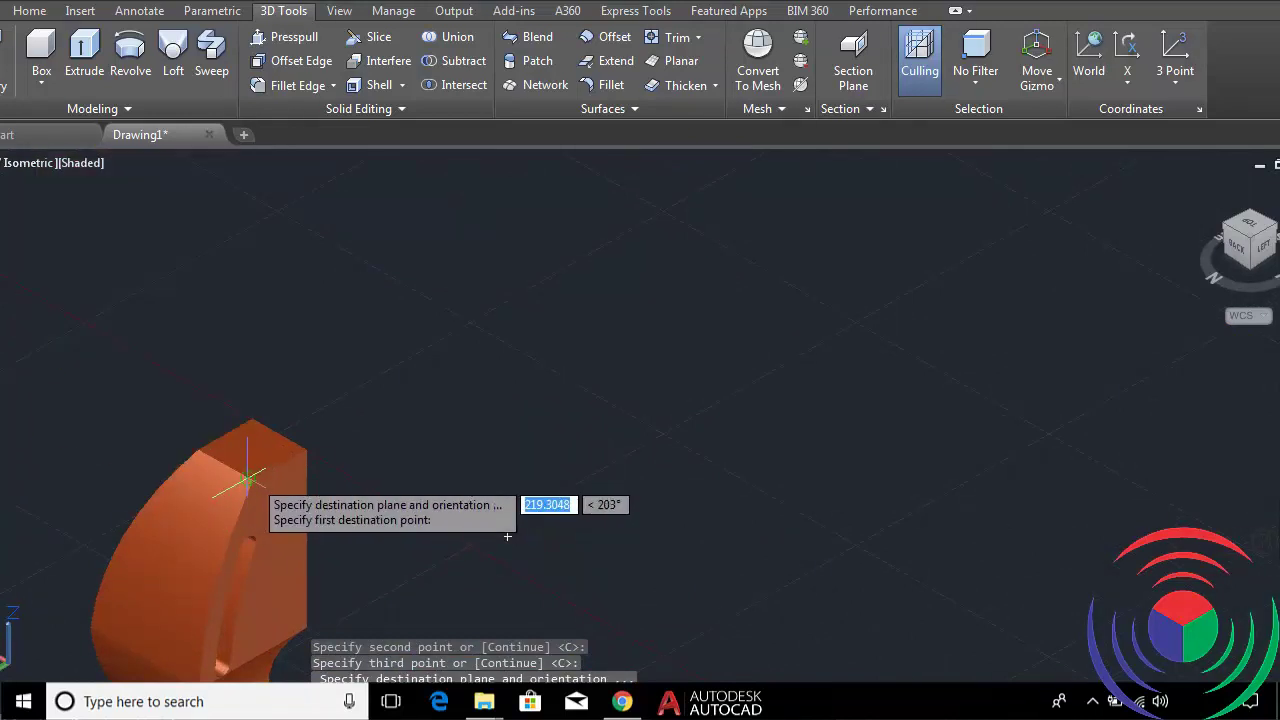
scroll(247, 481, "up", 2)
scroll(231, 468, "up", 3)
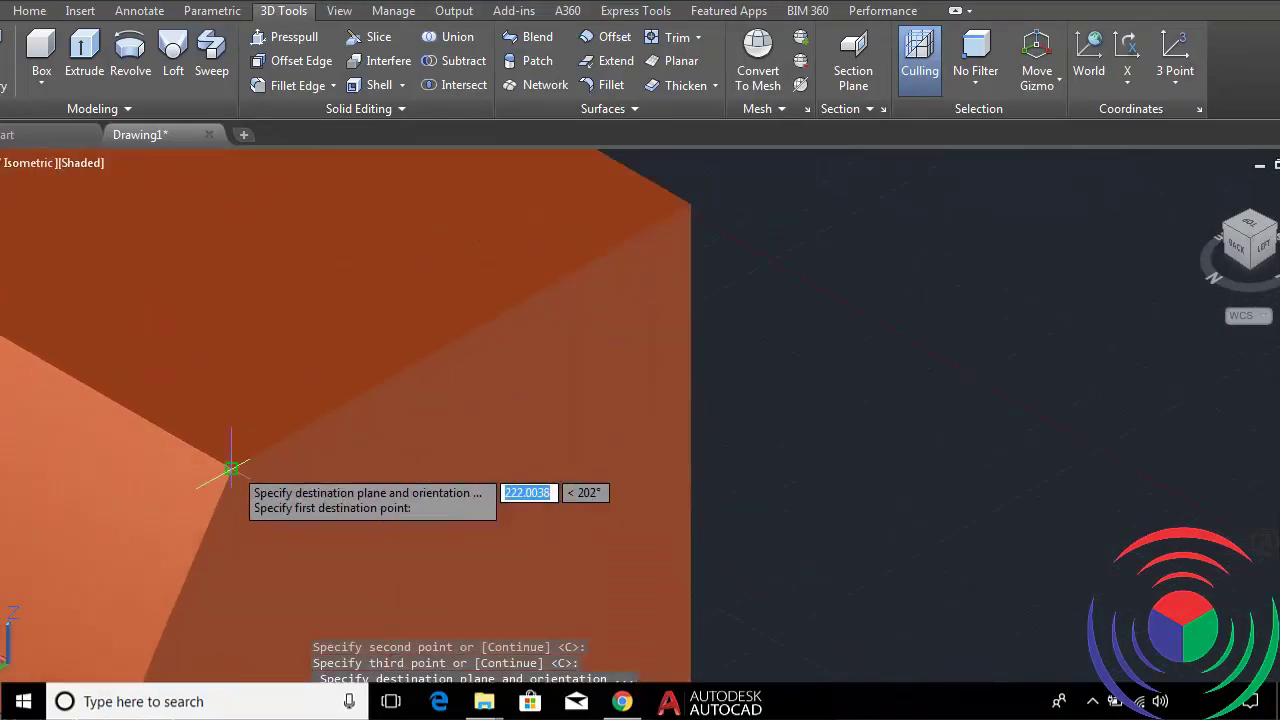
Pick the destination points on the slab's end face, orbiting to see the joint.
left_click(231, 468)
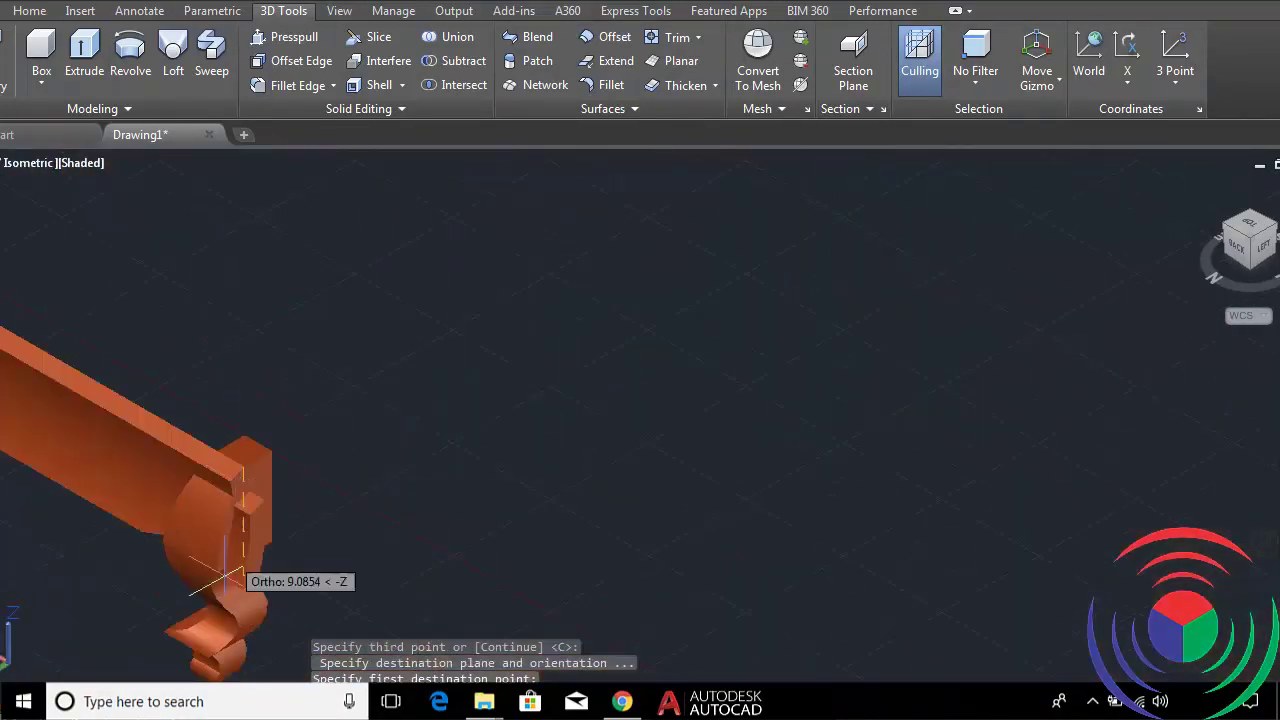
scroll(197, 551, "up", 3)
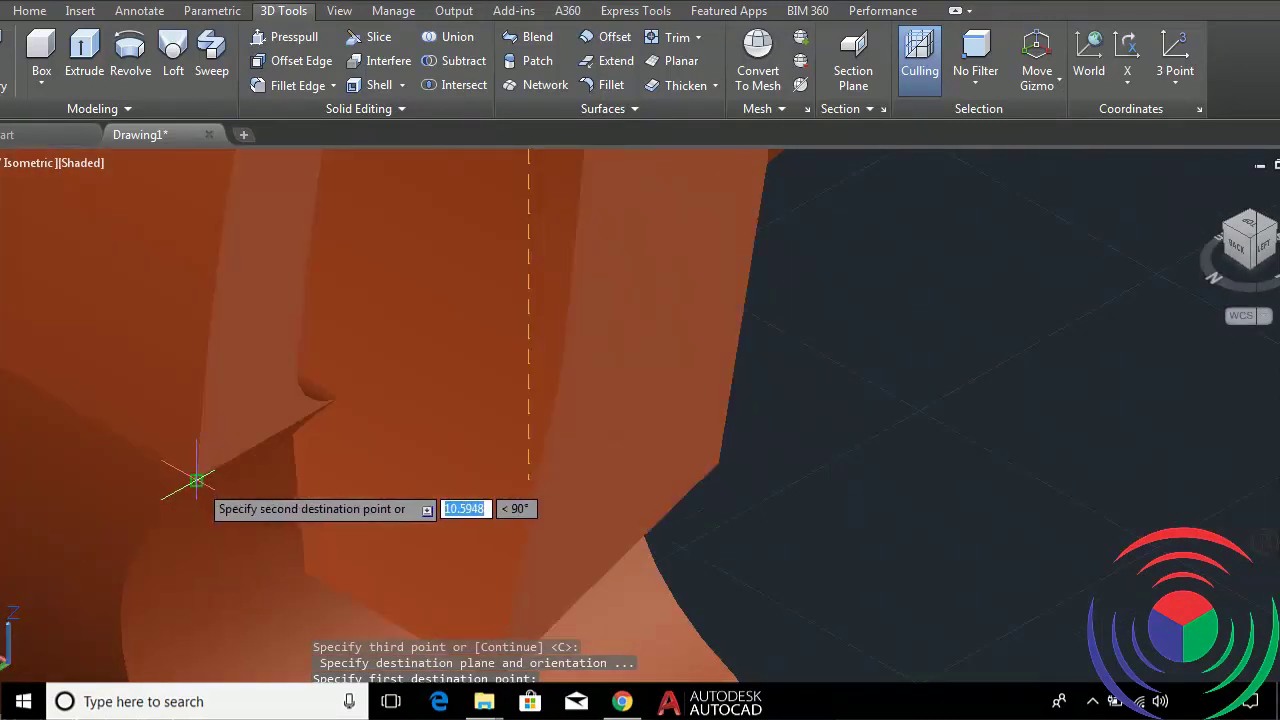
scroll(197, 481, "down", 3)
left_click(357, 386)
scroll(357, 386, "down", 3)
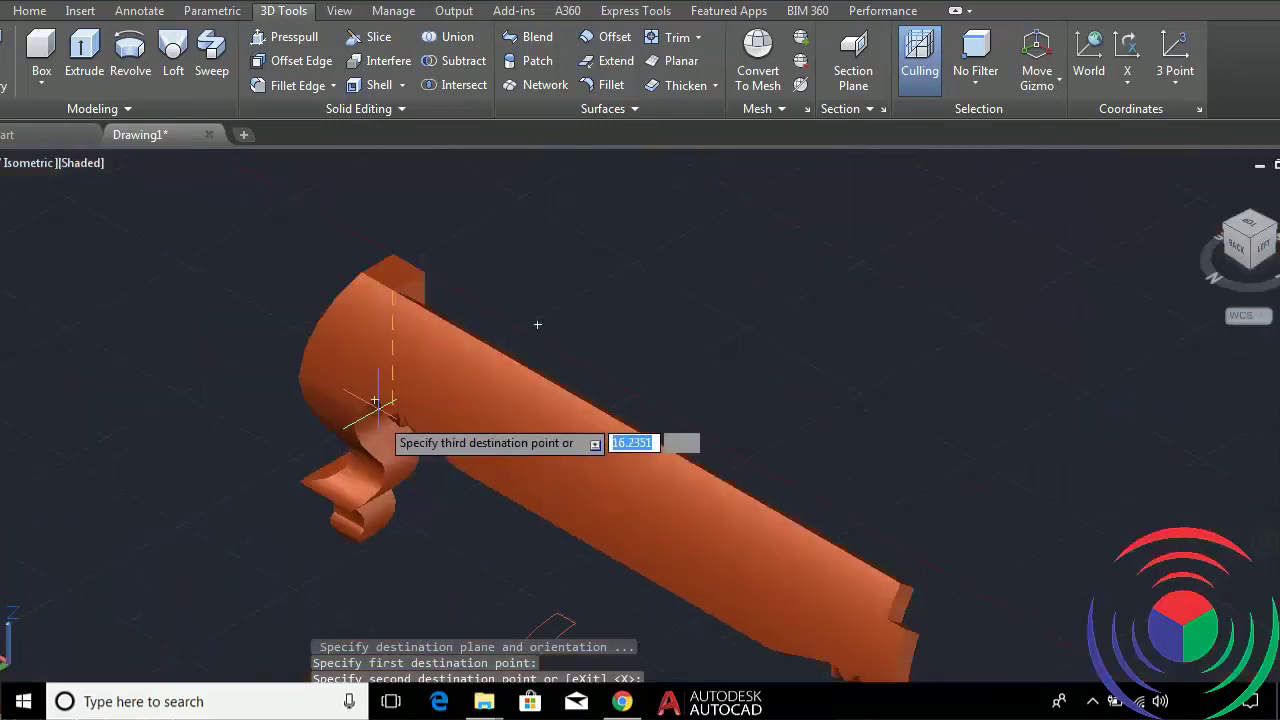
scroll(371, 429, "up", 2)
middle_click_drag(623, 415, 450, 370, "shift")
left_click(405, 360)
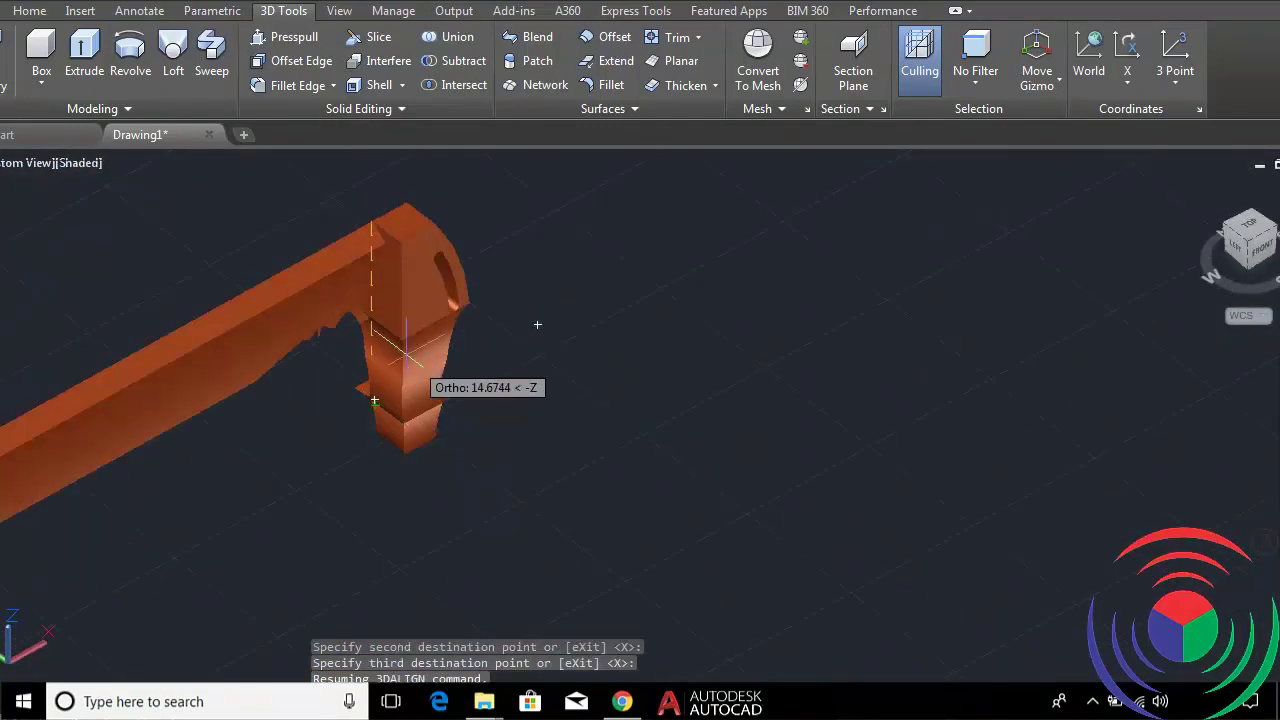
scroll(380, 328, "up", 3)
scroll(380, 330, "up", 2)
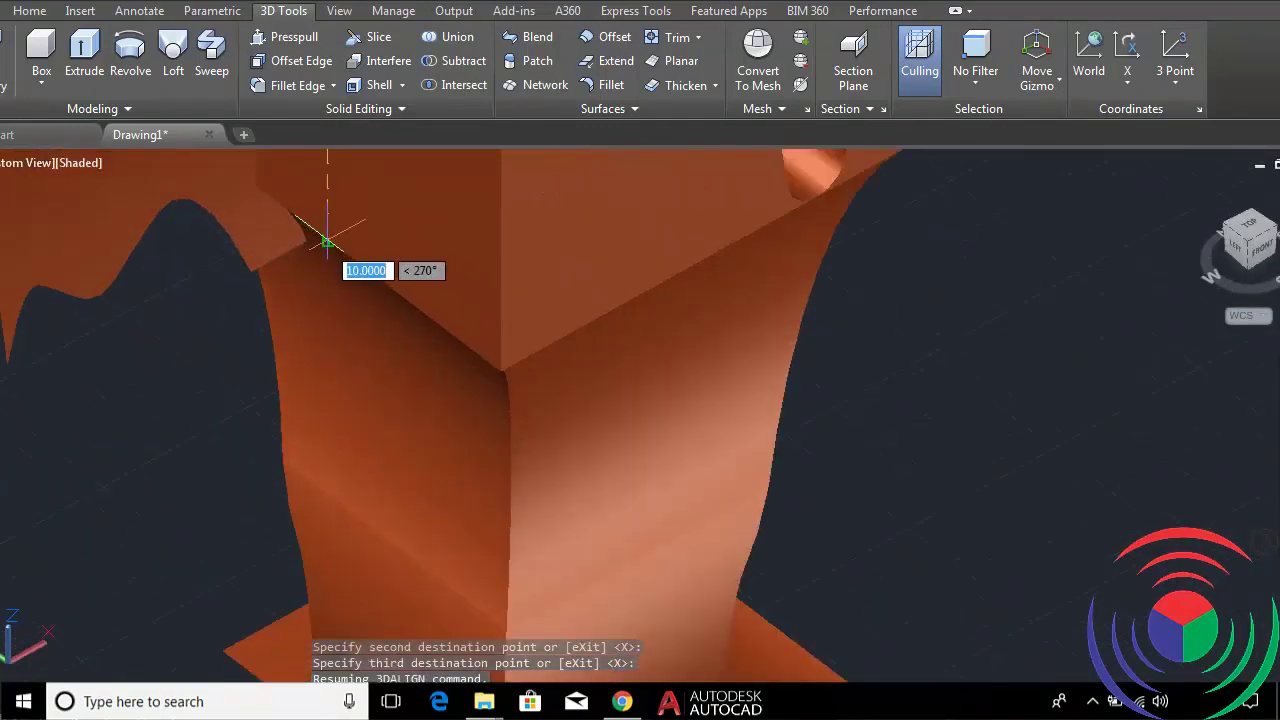
scroll(327, 242, "down", 3)
scroll(480, 400, "down", 3)
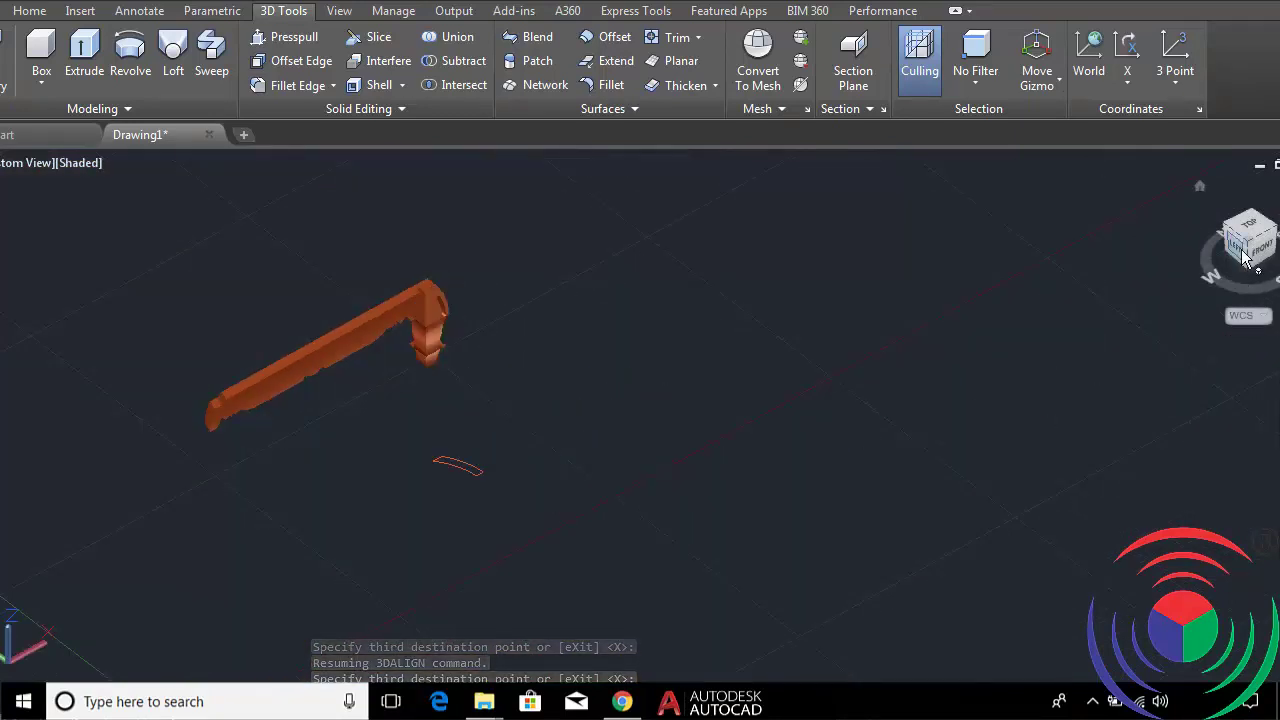
End the alignment and inspect the joint from the back-left isometric view.
left_click_drag(1252, 242, 1246, 248)
left_click(1246, 248)
key("Return")
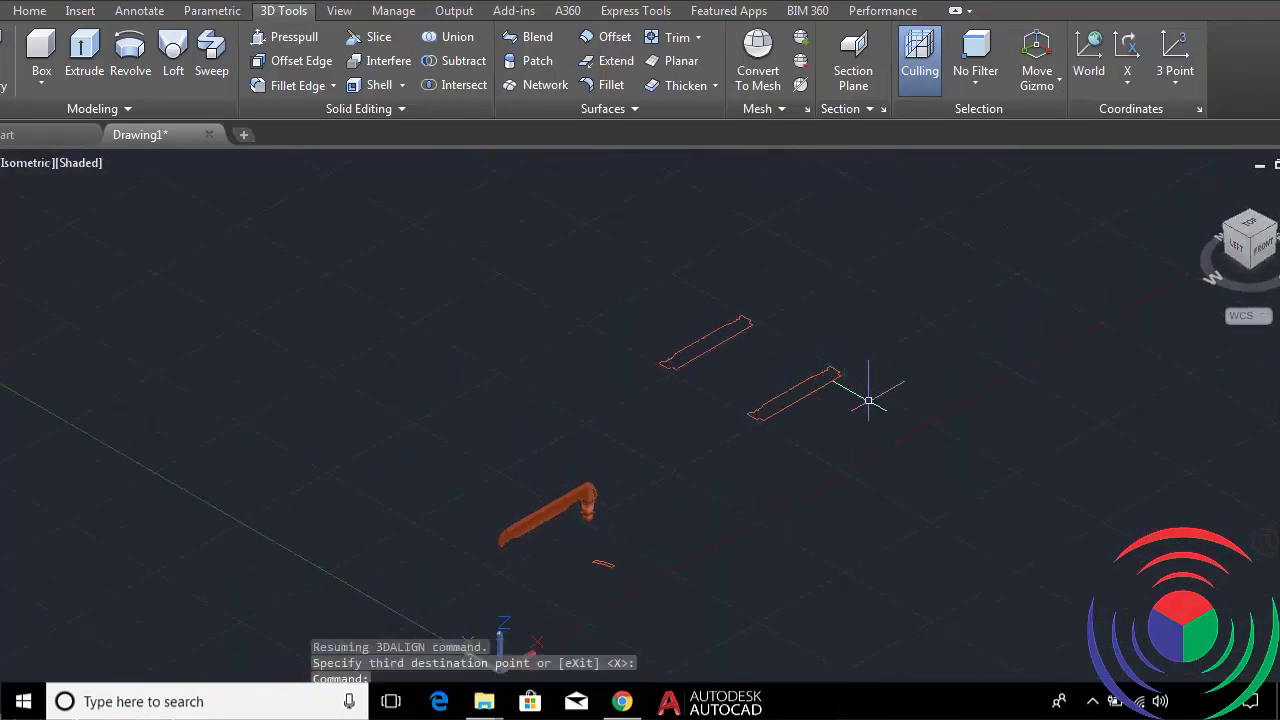
left_click(1228, 232)
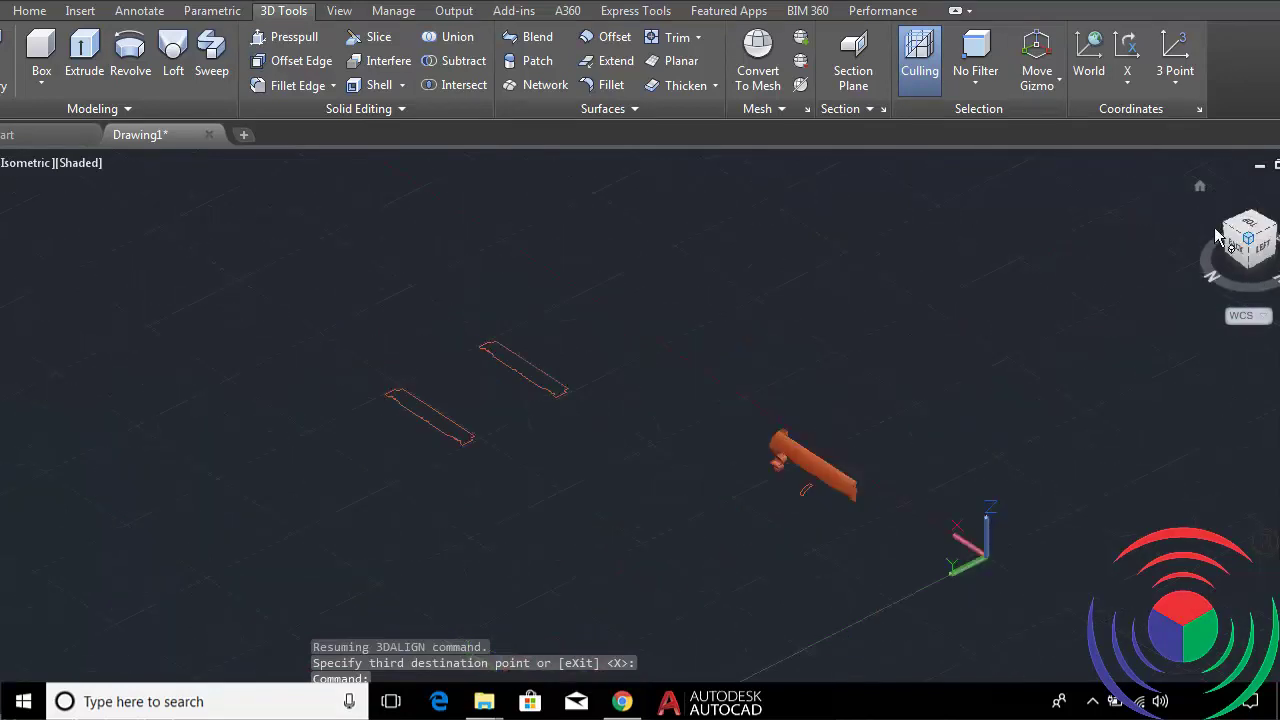
scroll(757, 457, "up", 2)
scroll(757, 457, "up", 4)
scroll(743, 434, "down", 2)
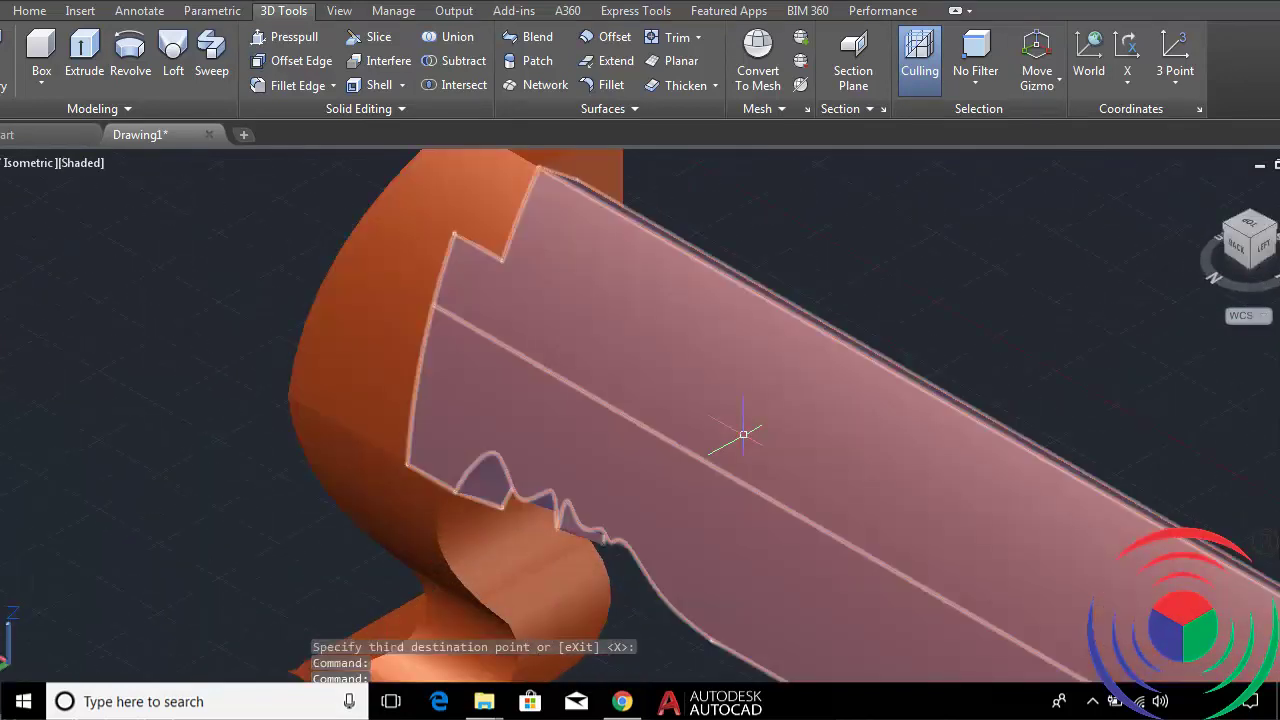
scroll(443, 414, "down", 3)
scroll(390, 428, "down", 3)
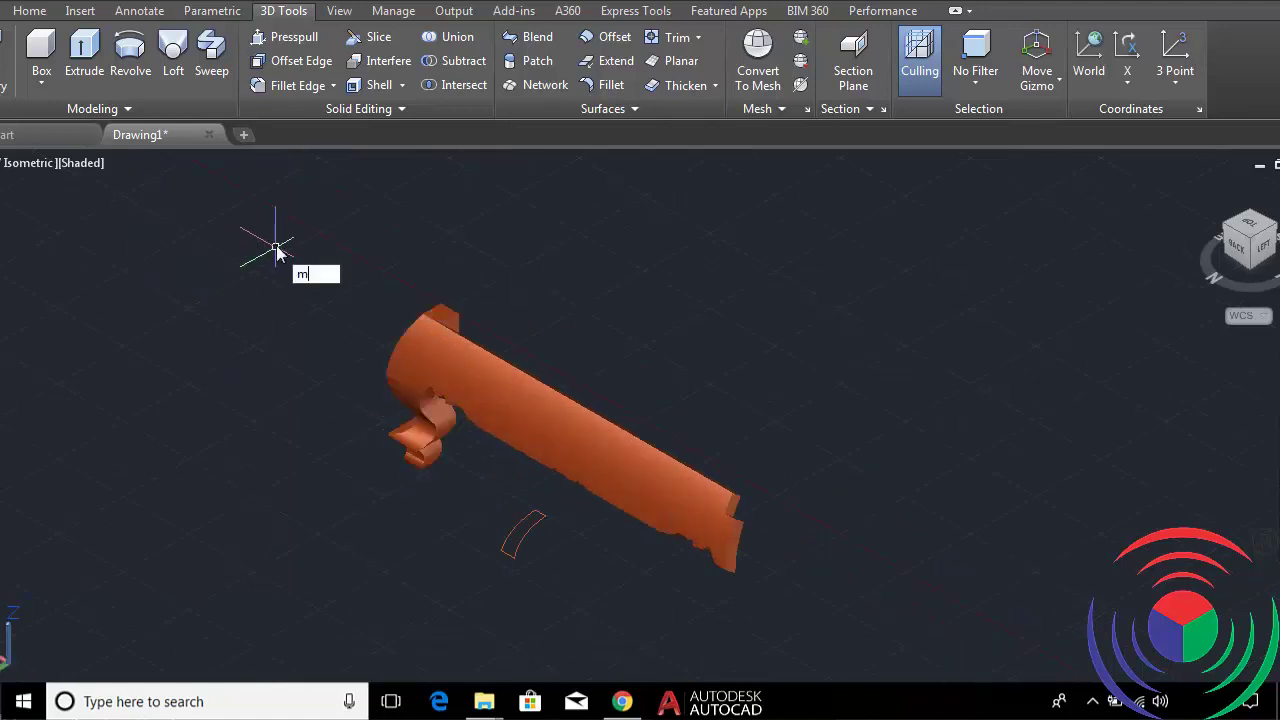
middle_click_drag(275, 246, 329, 249, "shift")
scroll(329, 249, "down", 3)
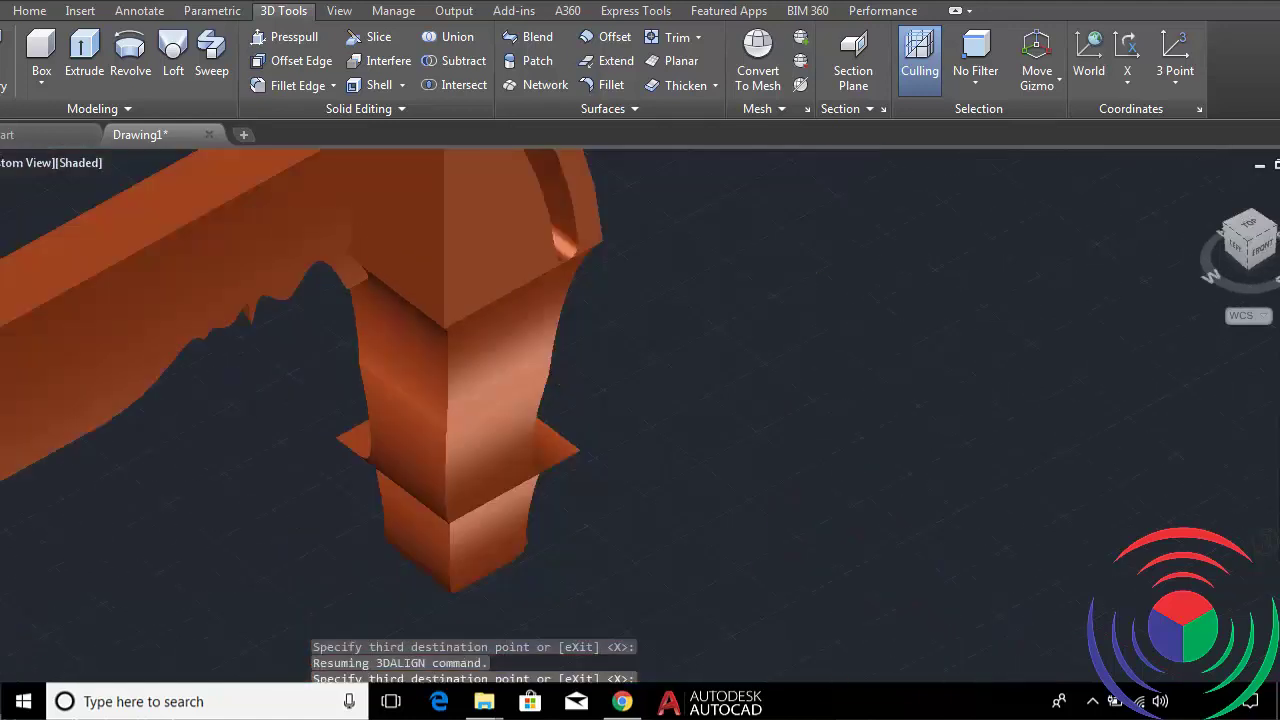
scroll(424, 332, "down", 3)
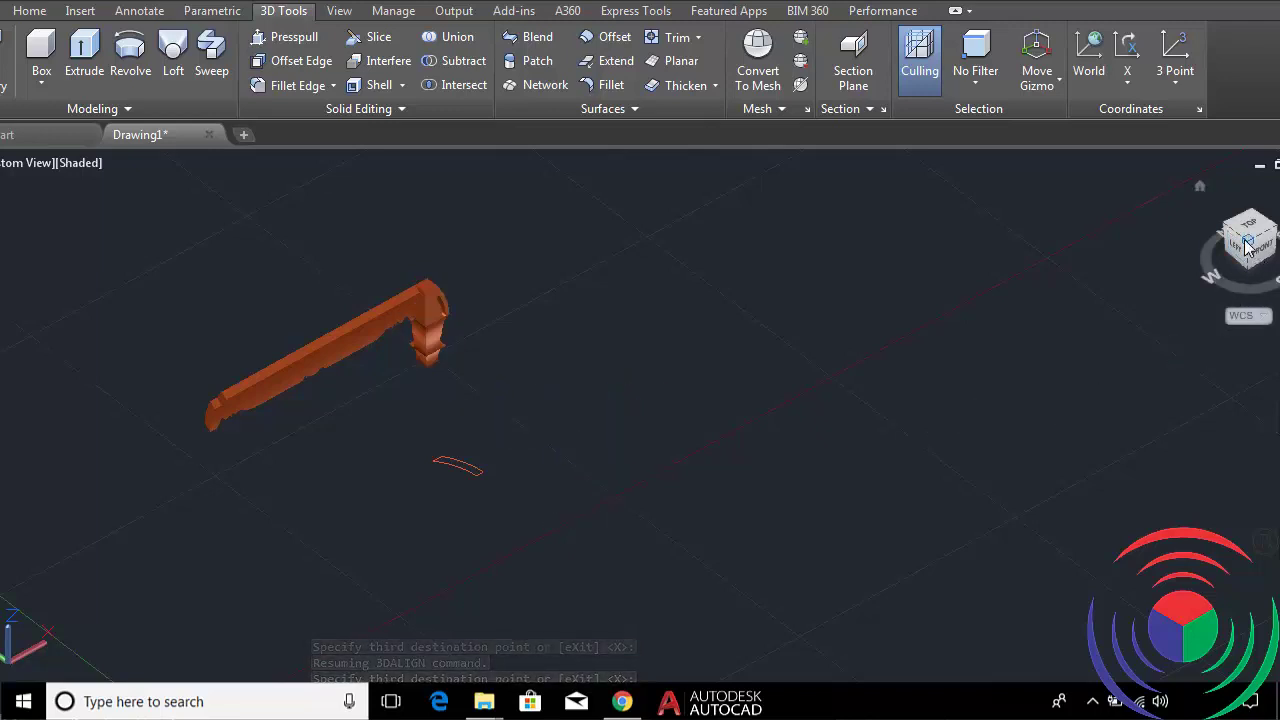
Check the joint again from the top-back-left isometric view.
left_click(1247, 248)
key("Return")
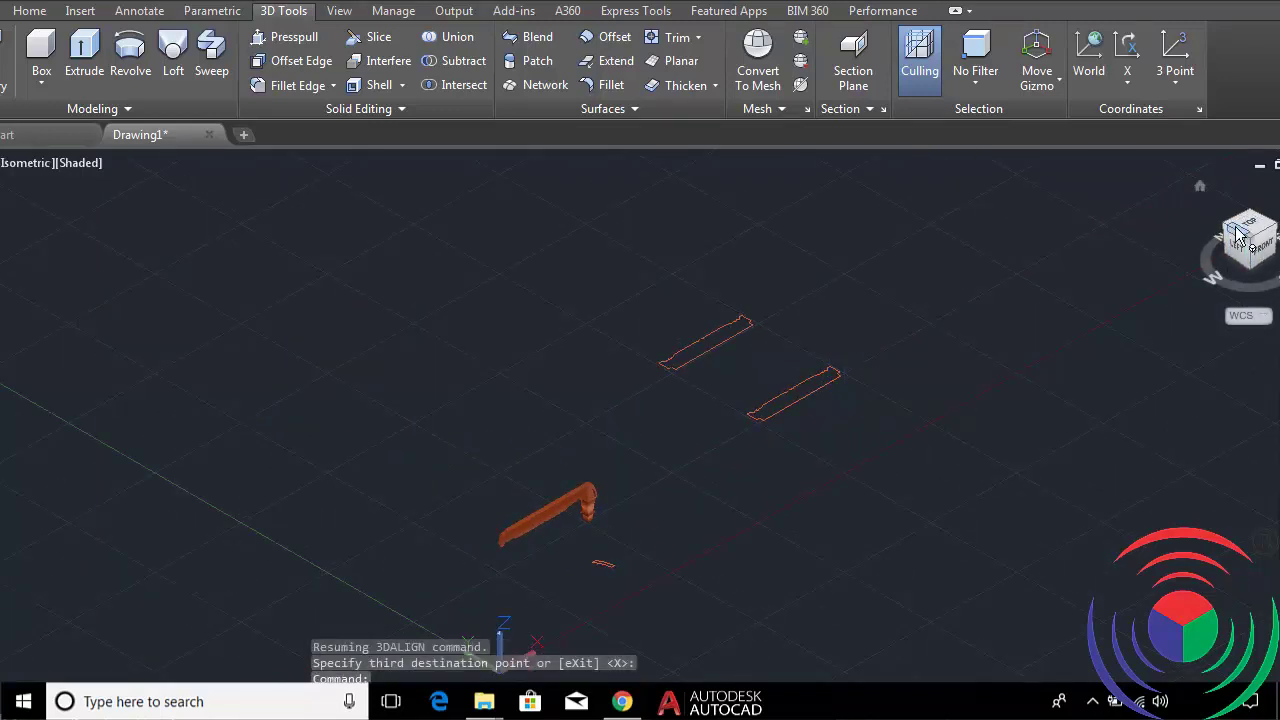
left_click(1230, 235)
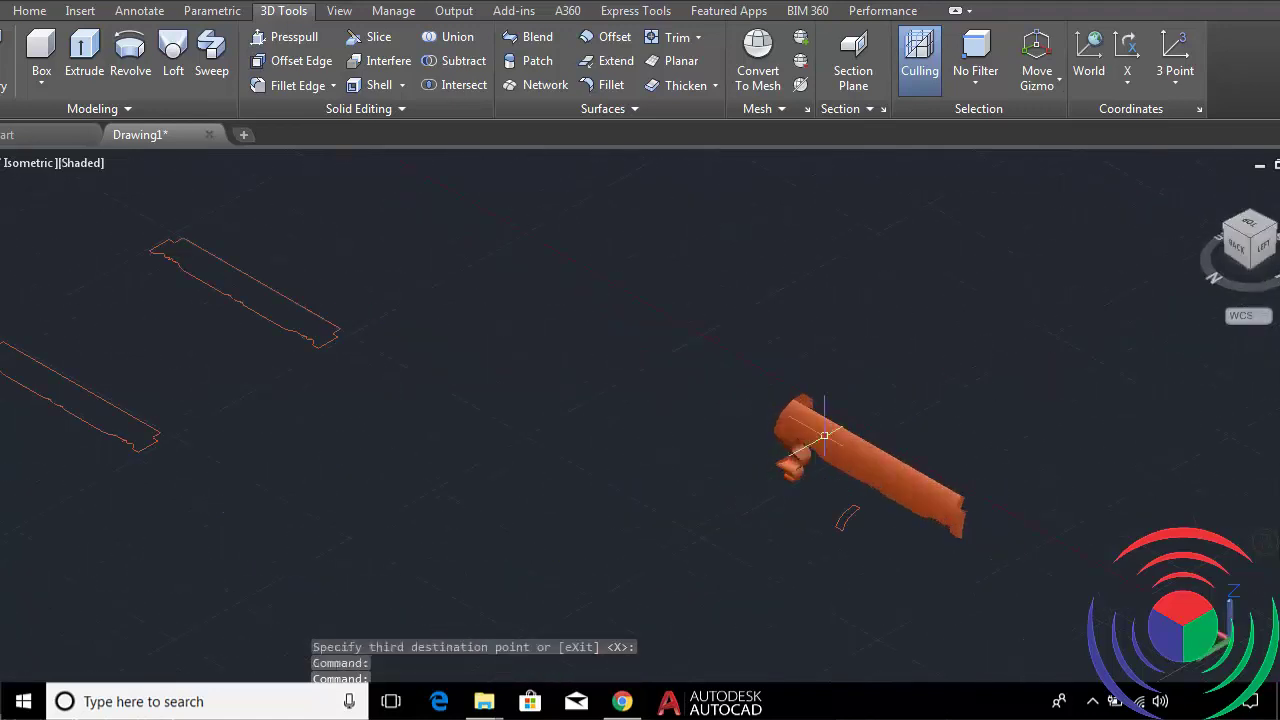
scroll(743, 435, "up", 3)
scroll(596, 400, "down", 3)
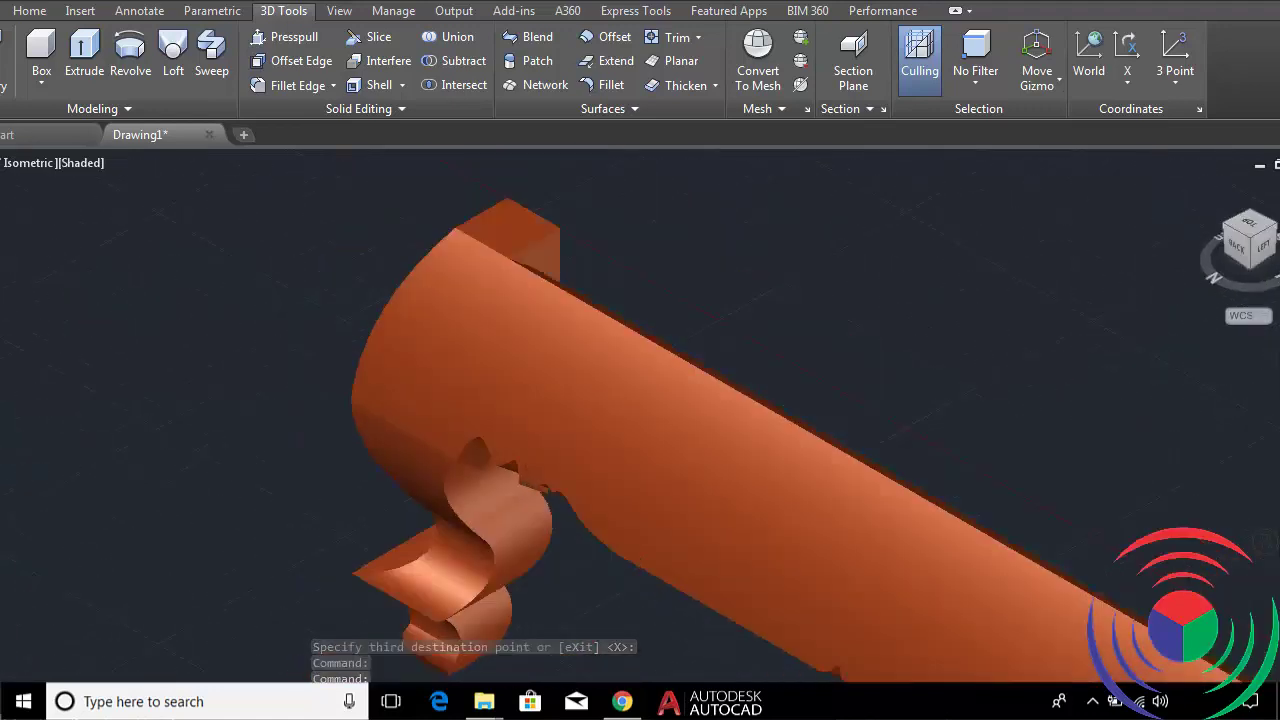
scroll(437, 414, "down", 3)
scroll(390, 420, "down", 2)
scroll(400, 430, "down", 2)
type("MI")
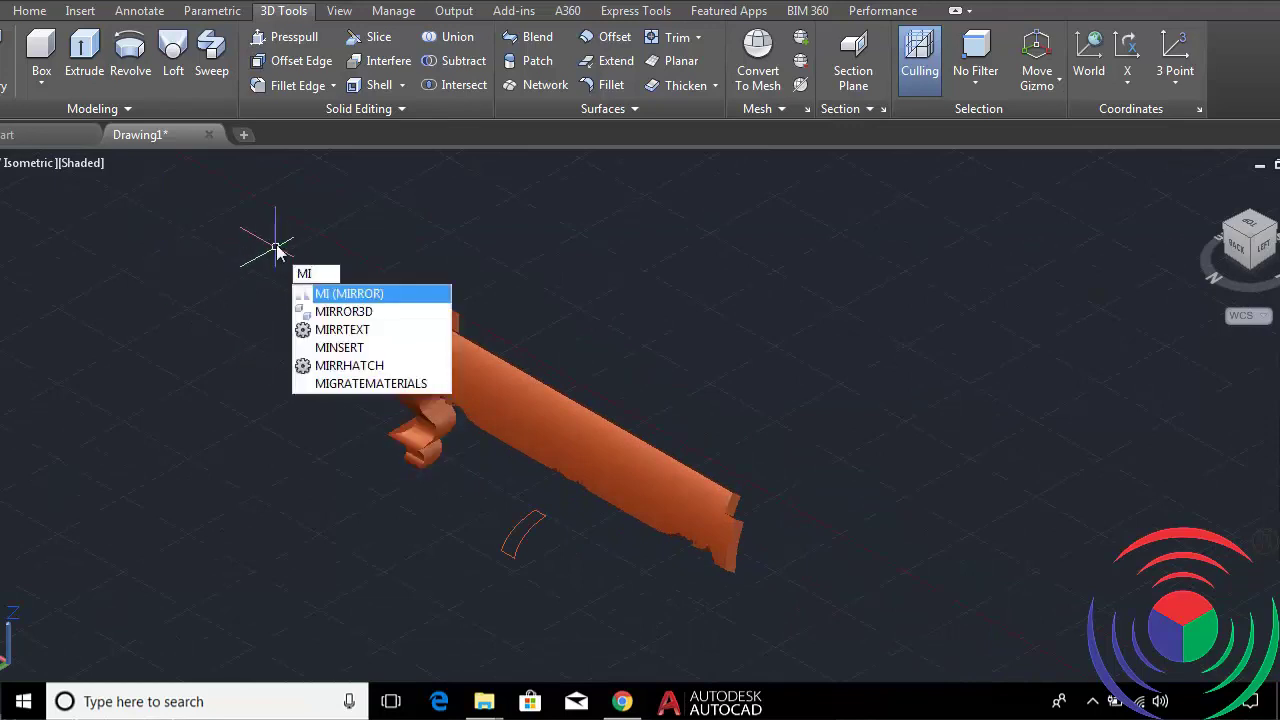
Mirror the carved end post across a mid-slab line to the far end, keeping the original.
key("Return")
left_click(403, 352)
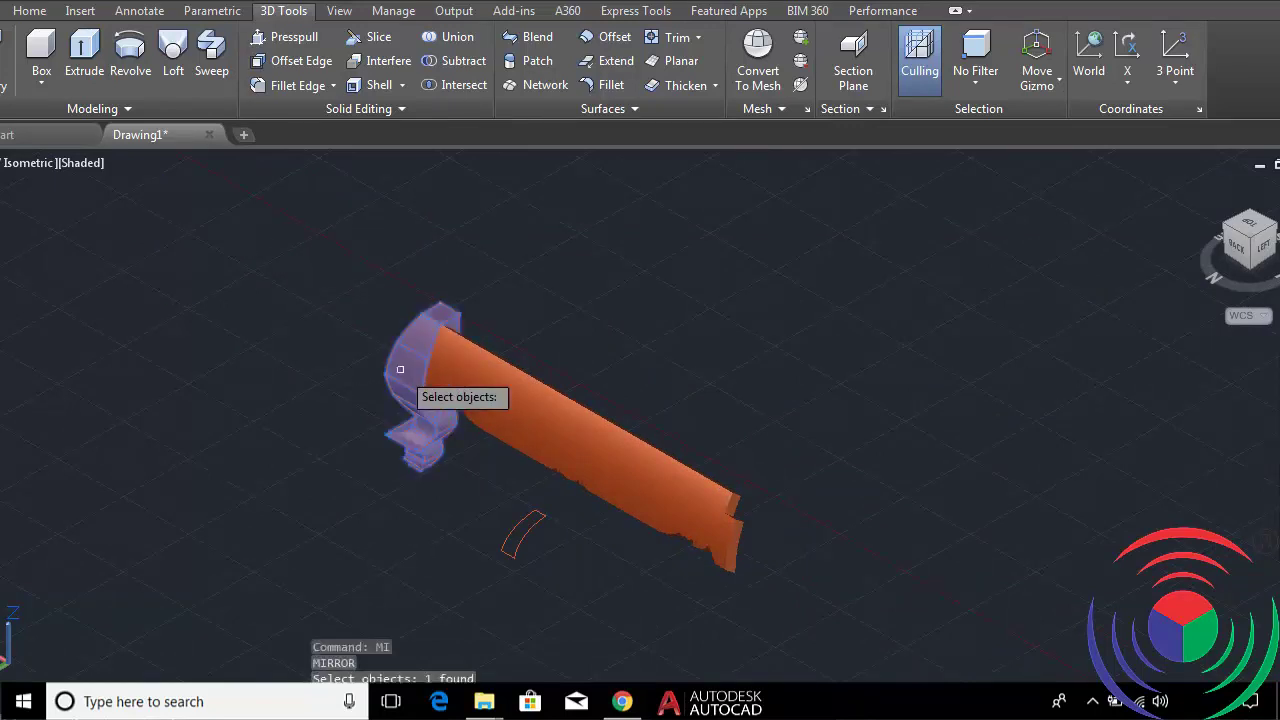
key("Return")
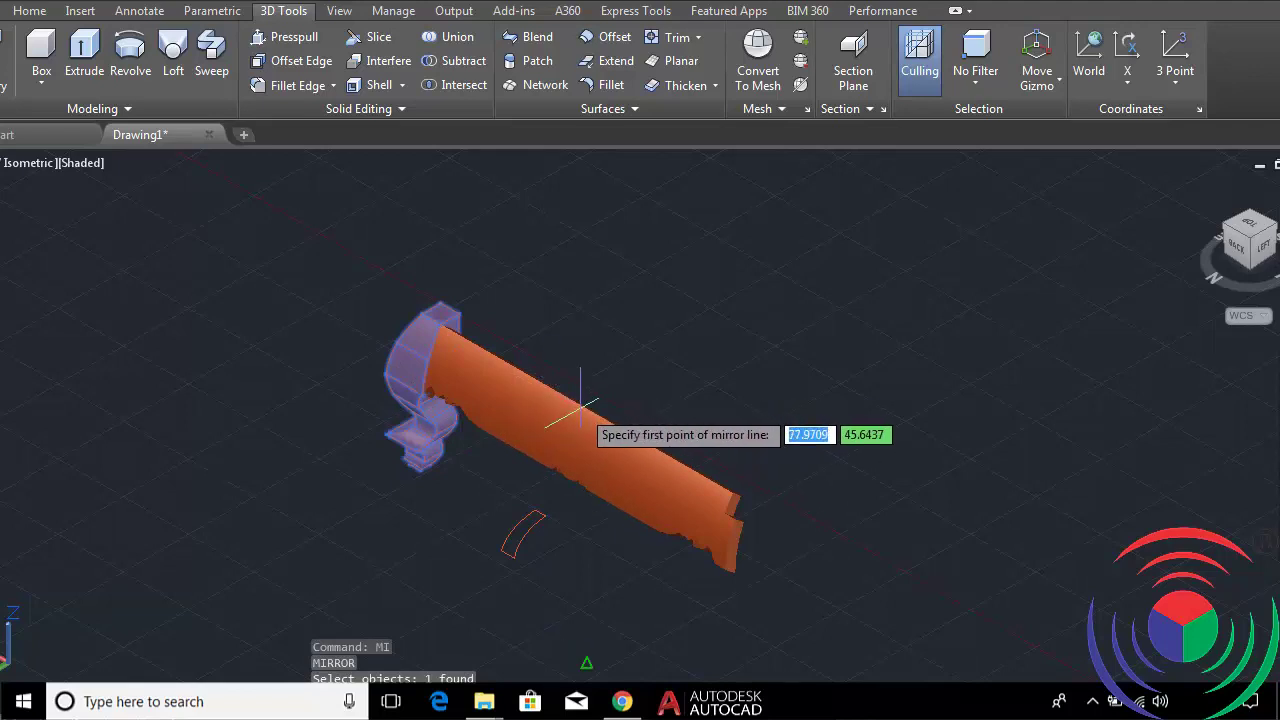
left_click(585, 410)
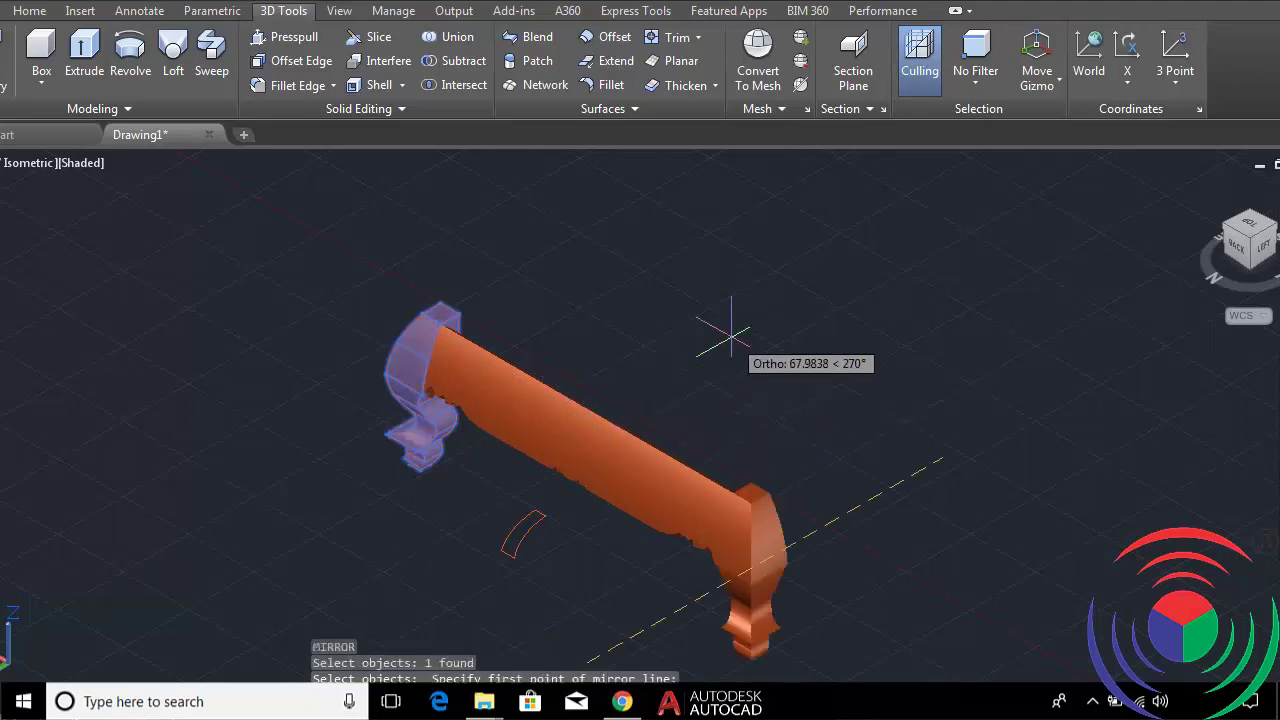
left_click(731, 335)
key("Return")
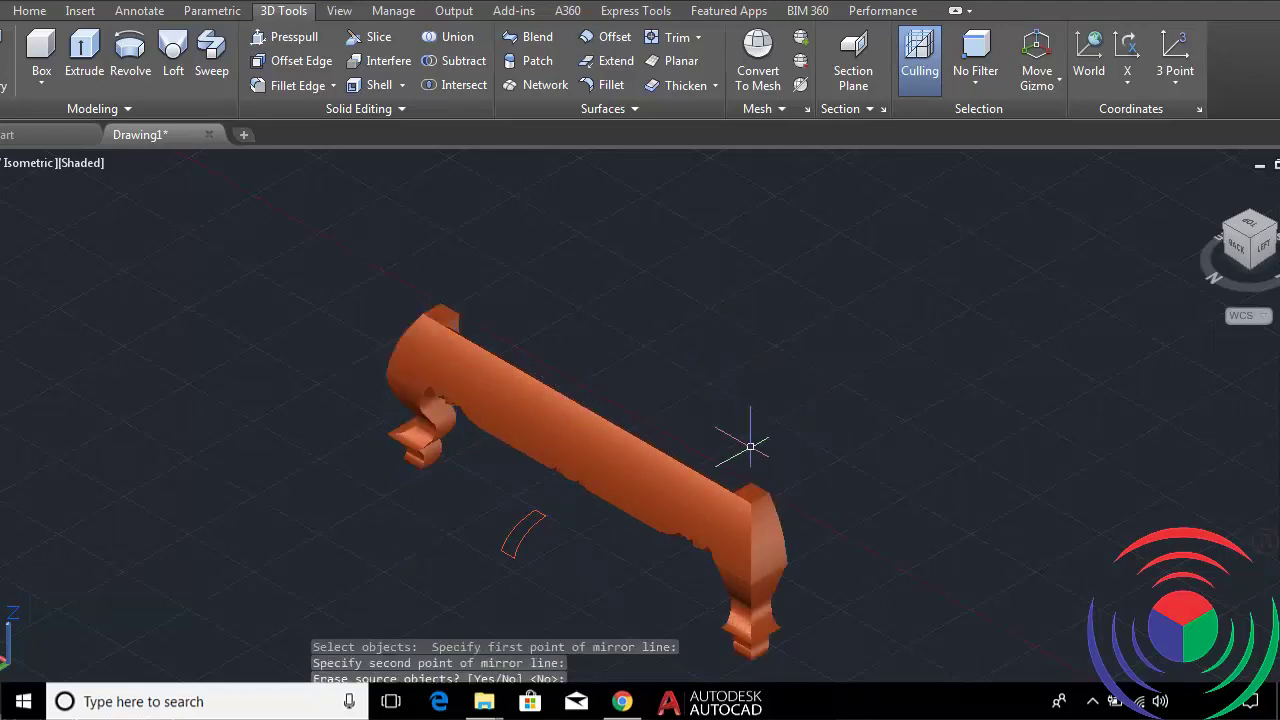
scroll(760, 520, "up", 3)
scroll(771, 512, "down", 5)
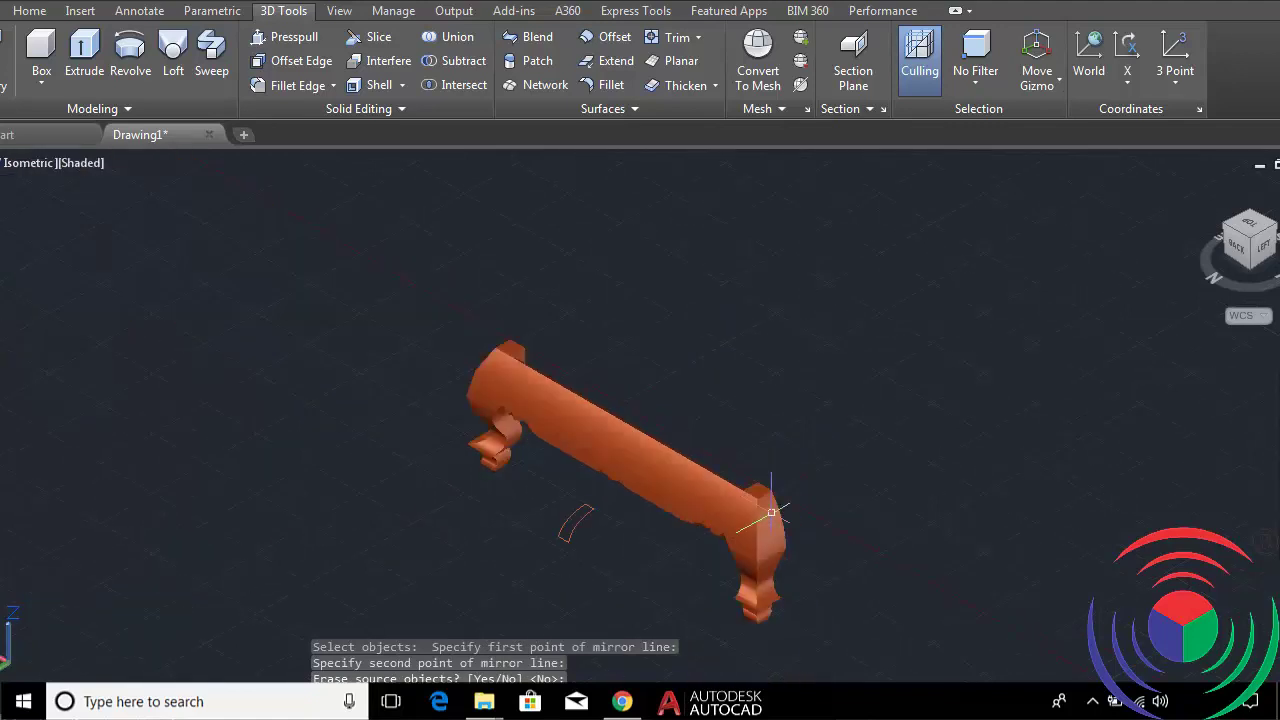
scroll(771, 512, "up", 1)
scroll(771, 512, "down", 1)
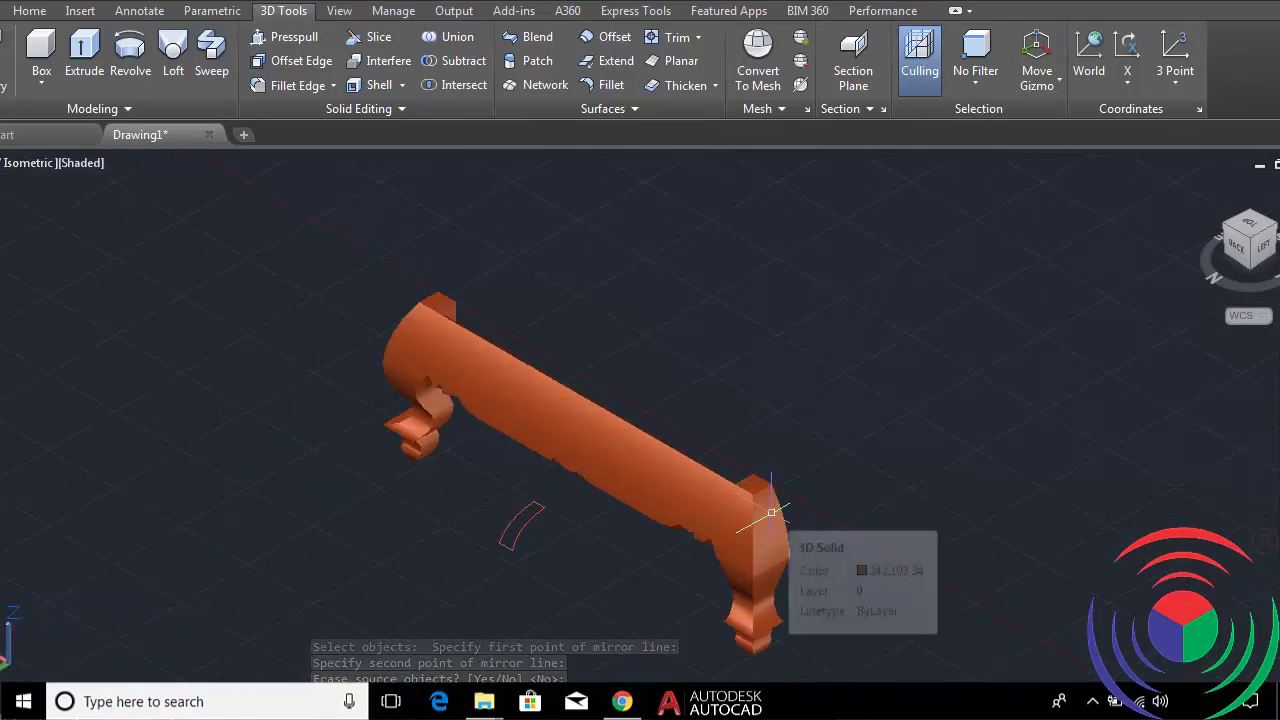
scroll(771, 512, "down", 2)
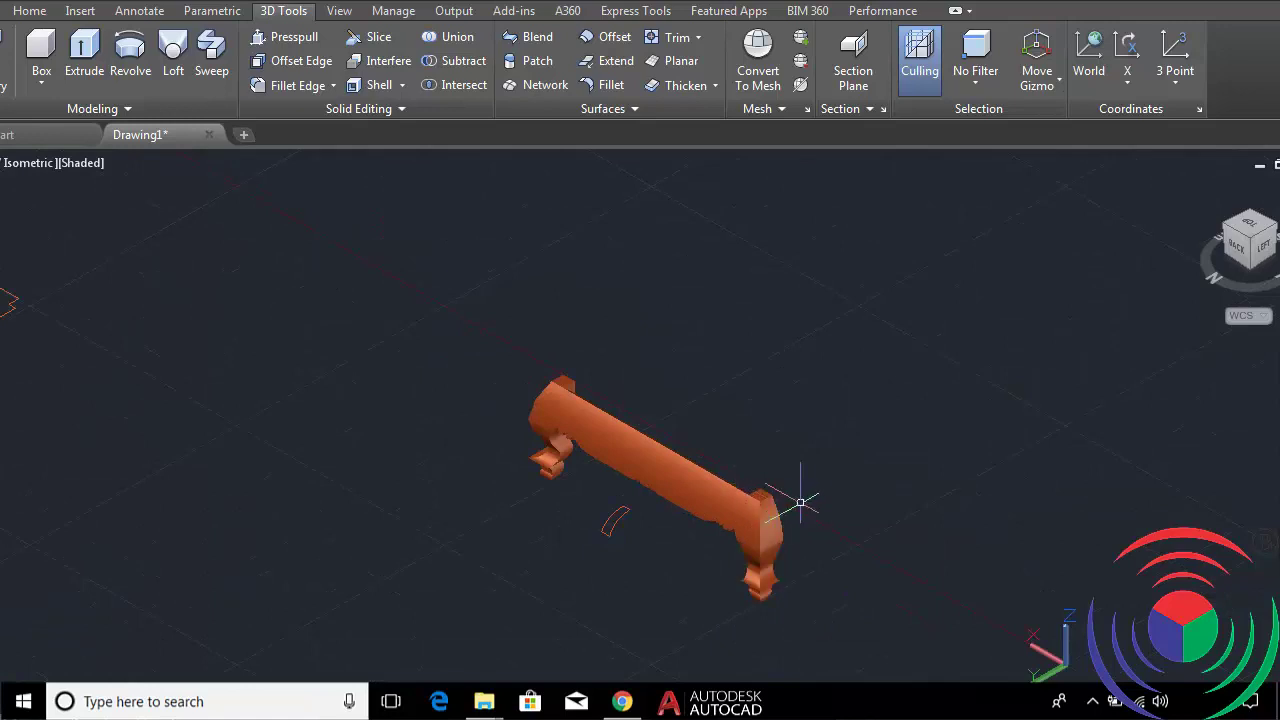
scroll(800, 503, "down", 2)
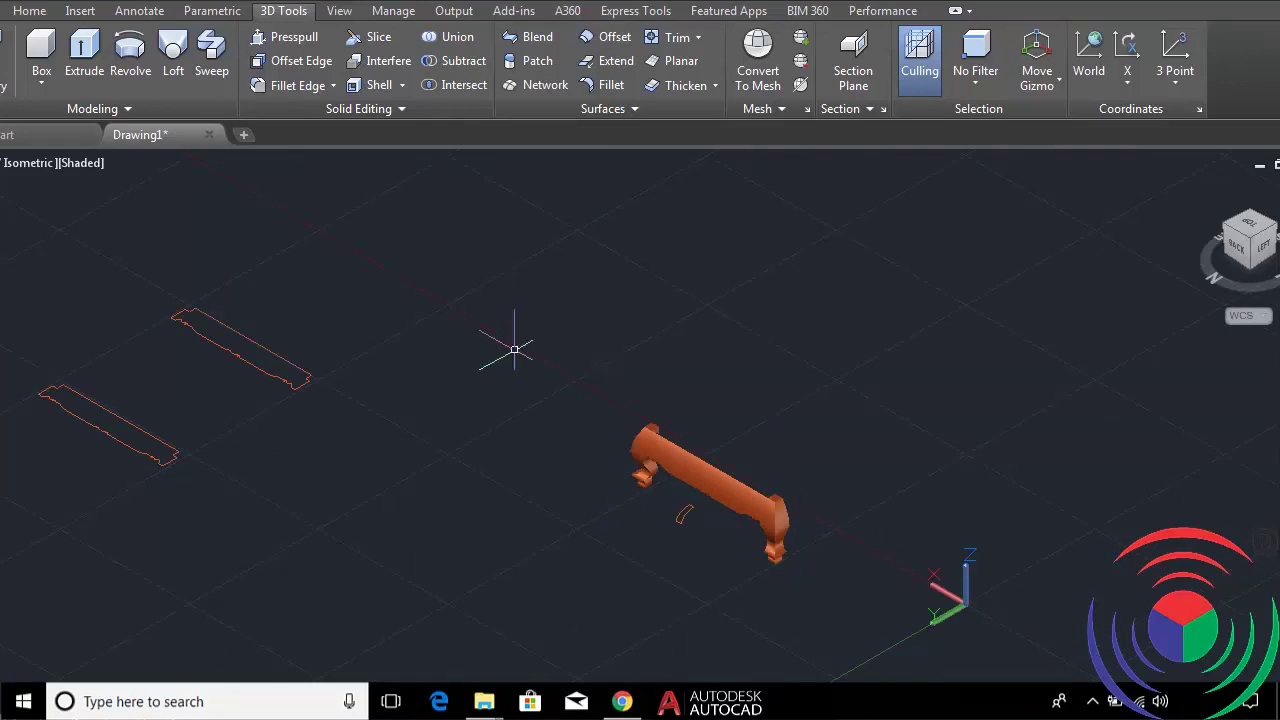
Switch the drawing to a straight-down top view.
scroll(232, 350, "up", 2)
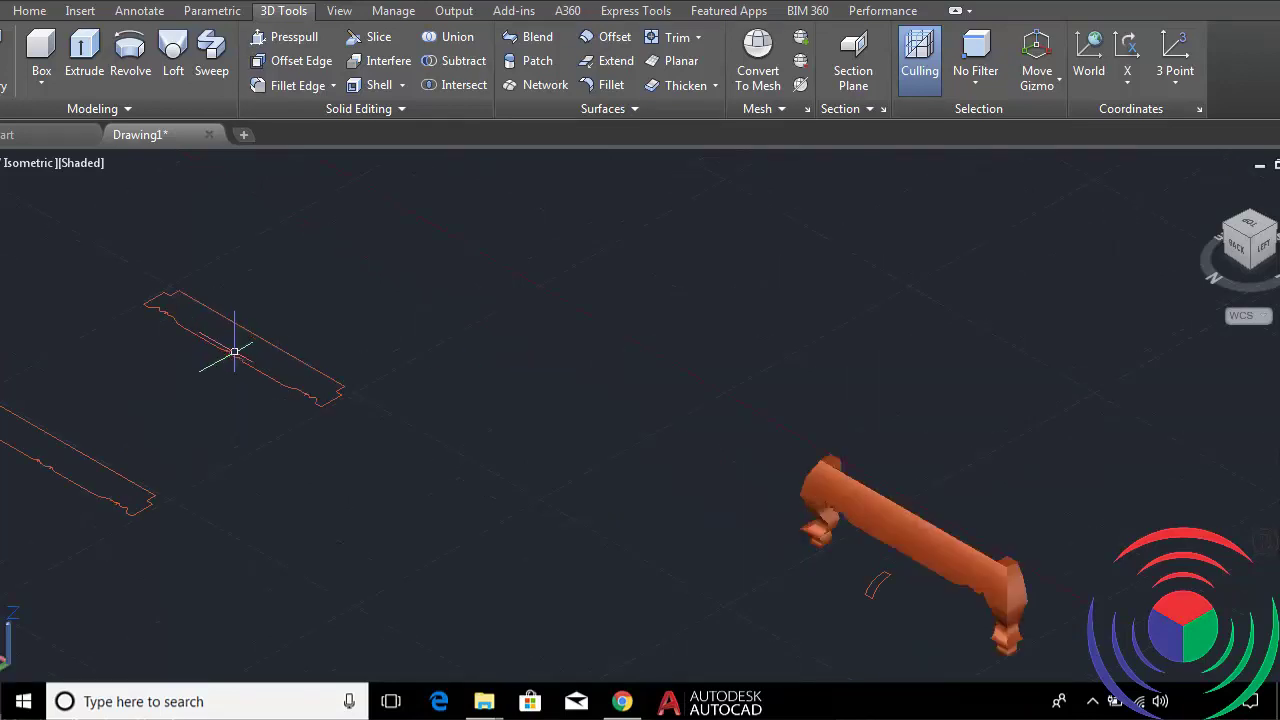
mouse_move(234, 352)
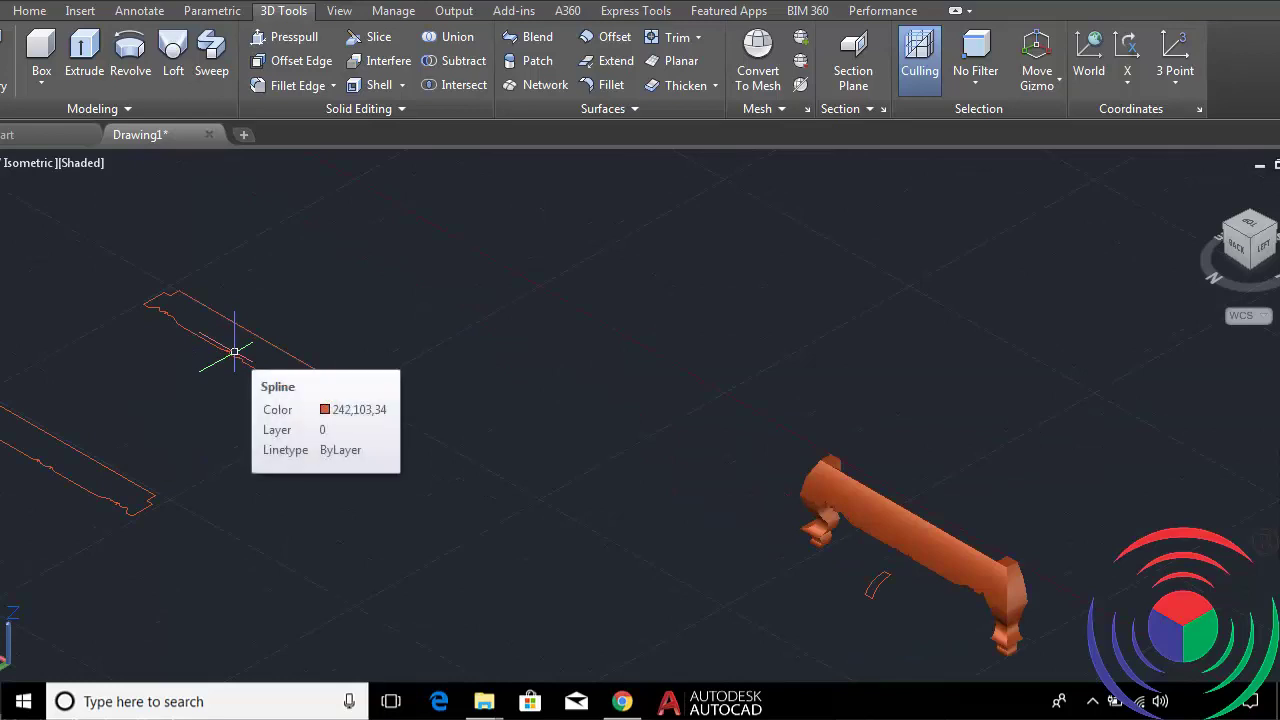
scroll(234, 351, "up", 2)
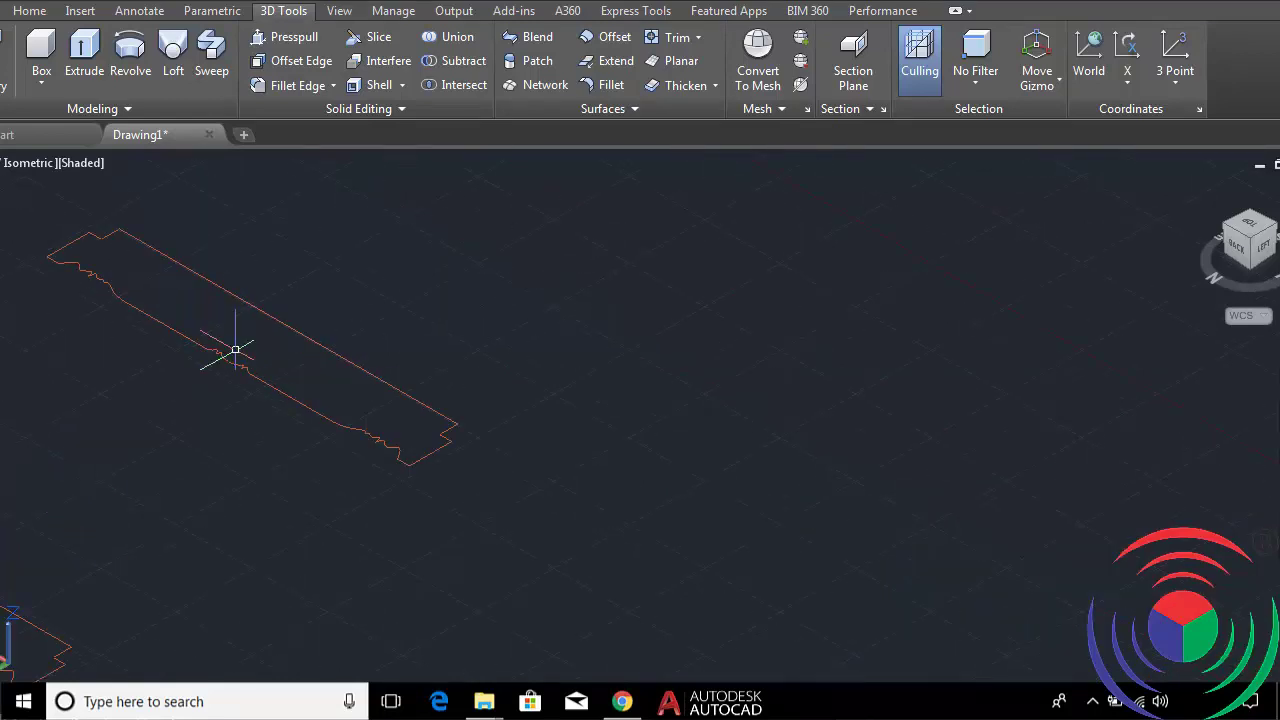
scroll(234, 350, "down", 2)
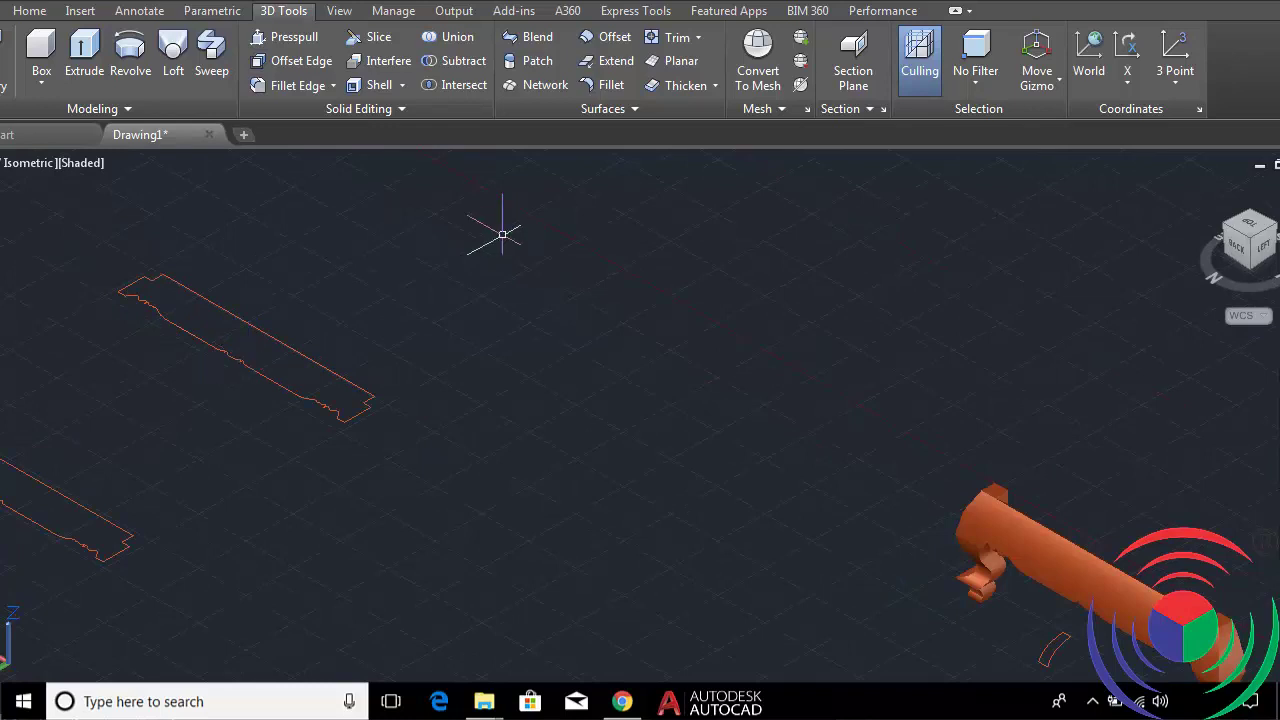
mouse_move(1247, 240)
left_click(1248, 228)
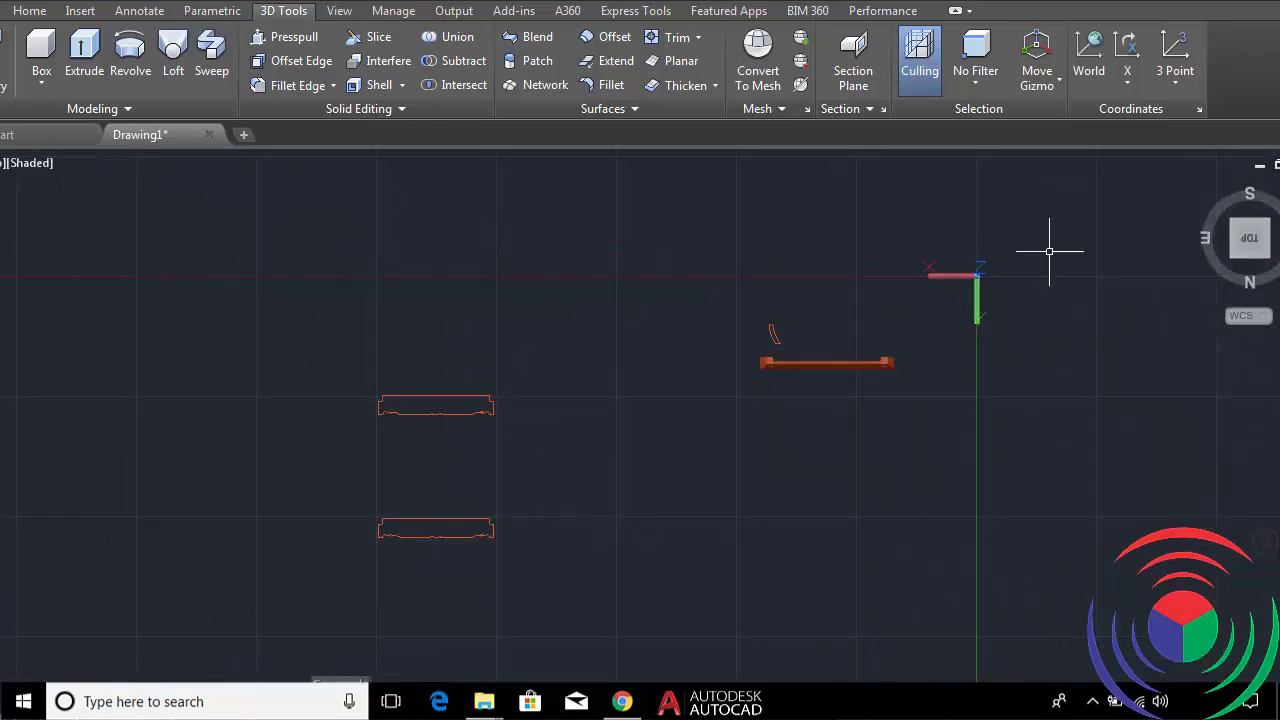
scroll(417, 410, "up", 2)
type("REC")
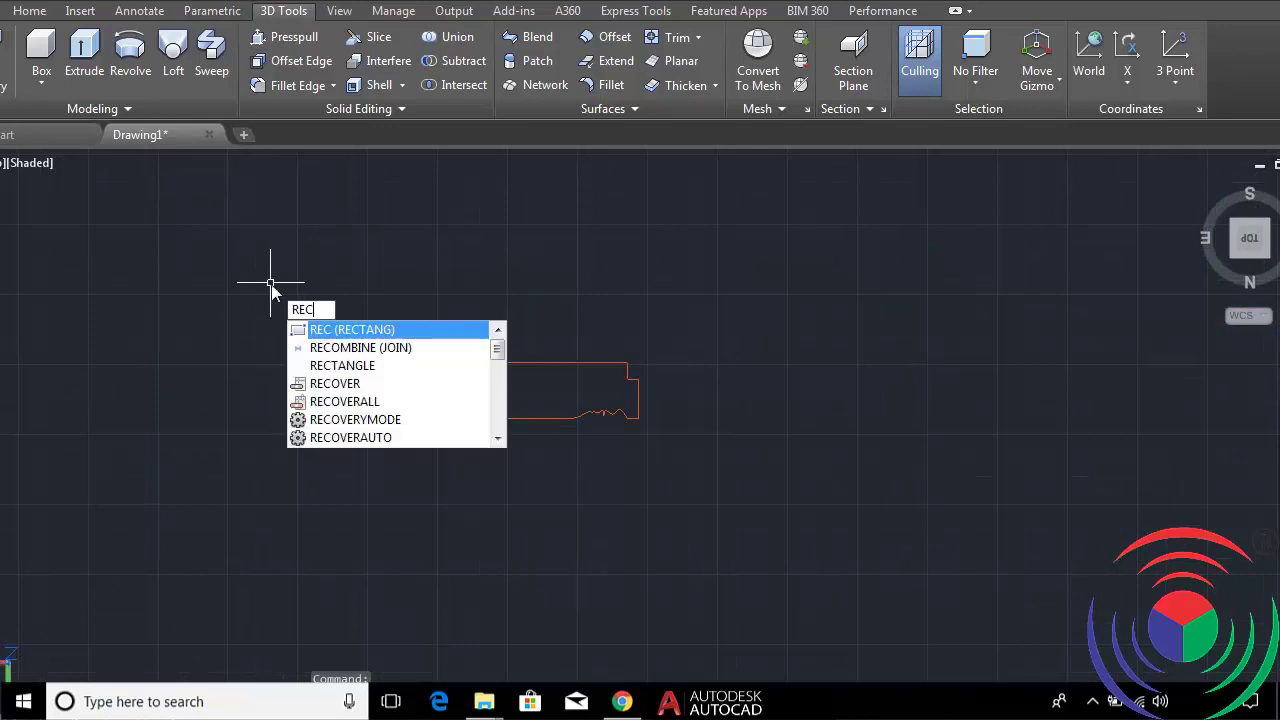
Draw a 45 by 10 rectangle just left of the profile's upper edge.
key("Return")
left_click(315, 309)
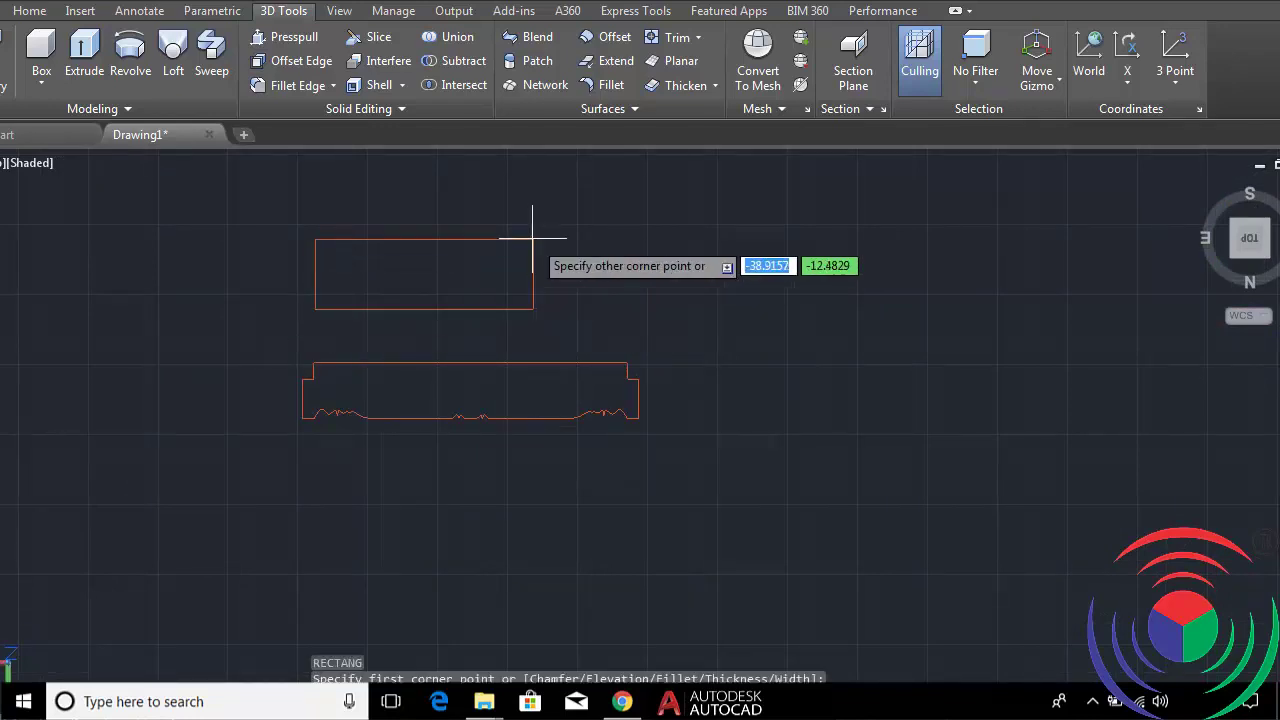
key("F8")
type("45")
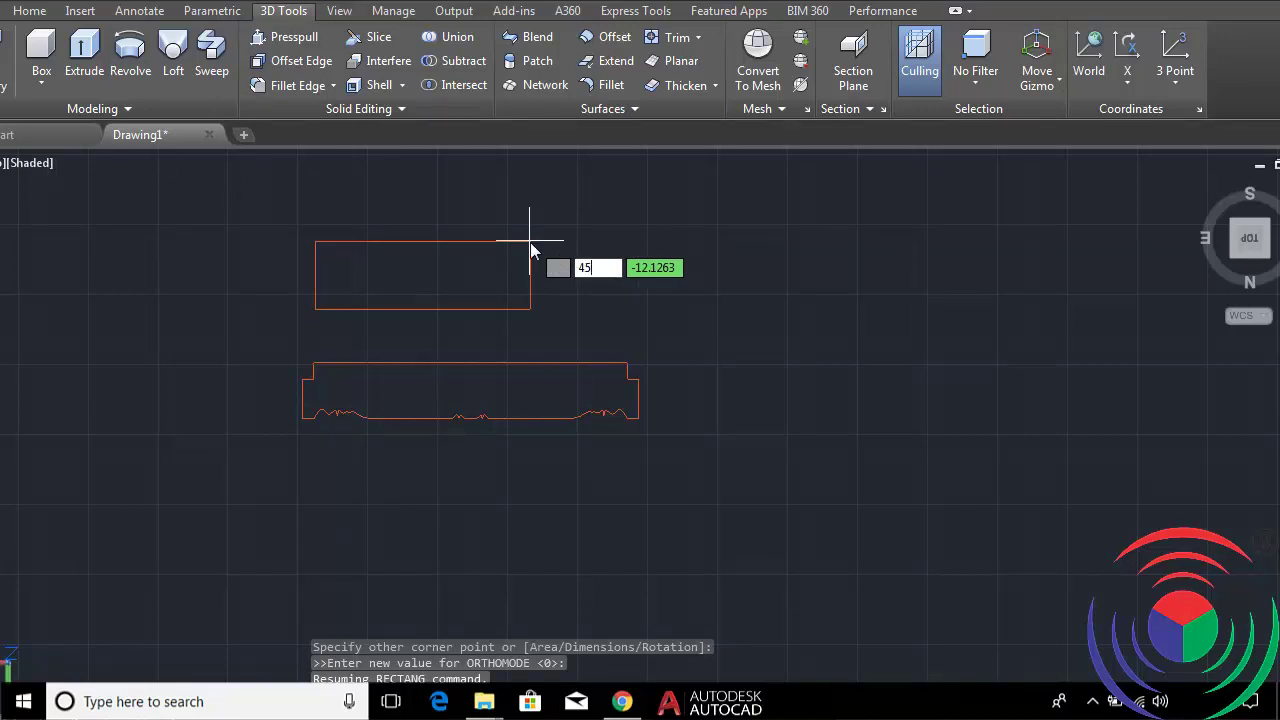
key("Tab")
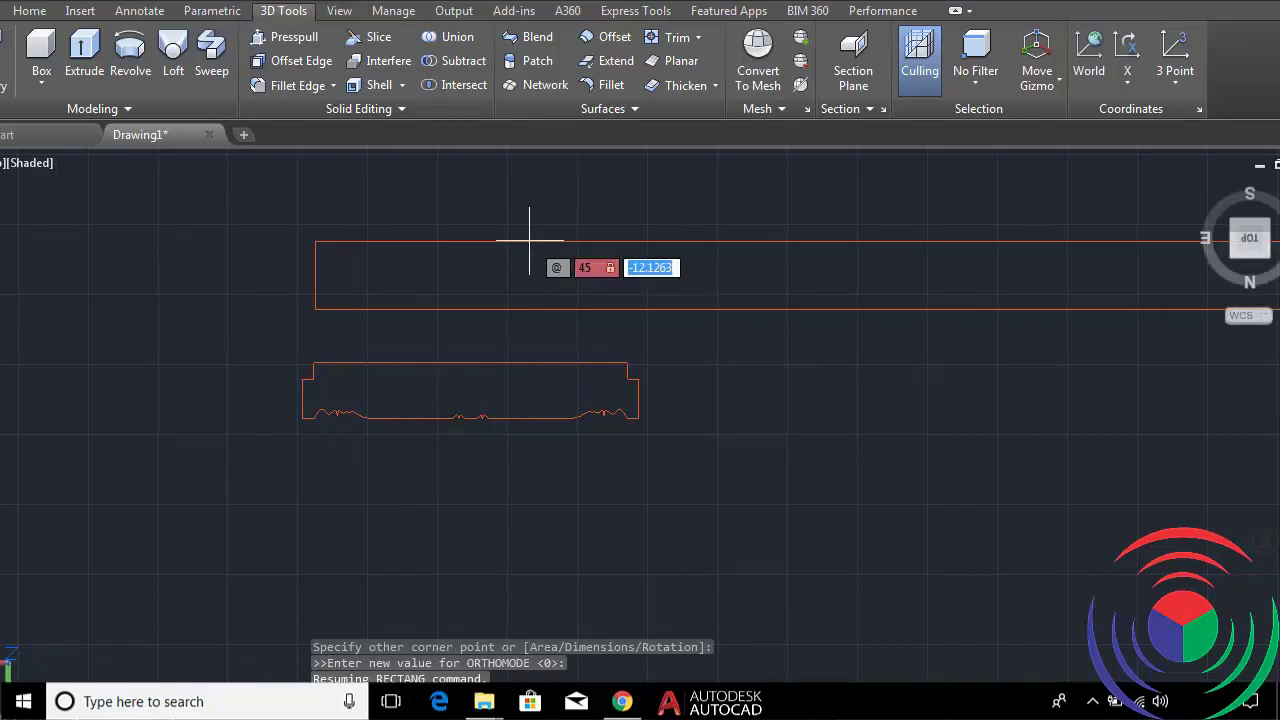
type("10")
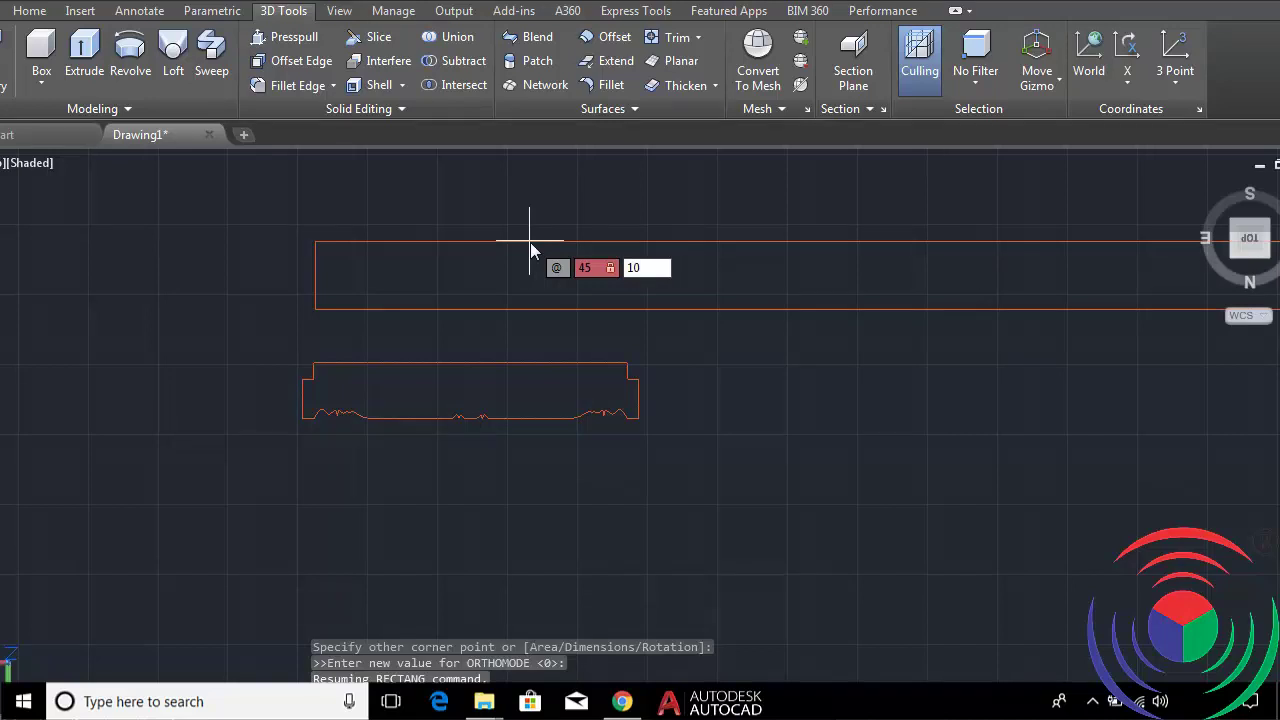
key("Return")
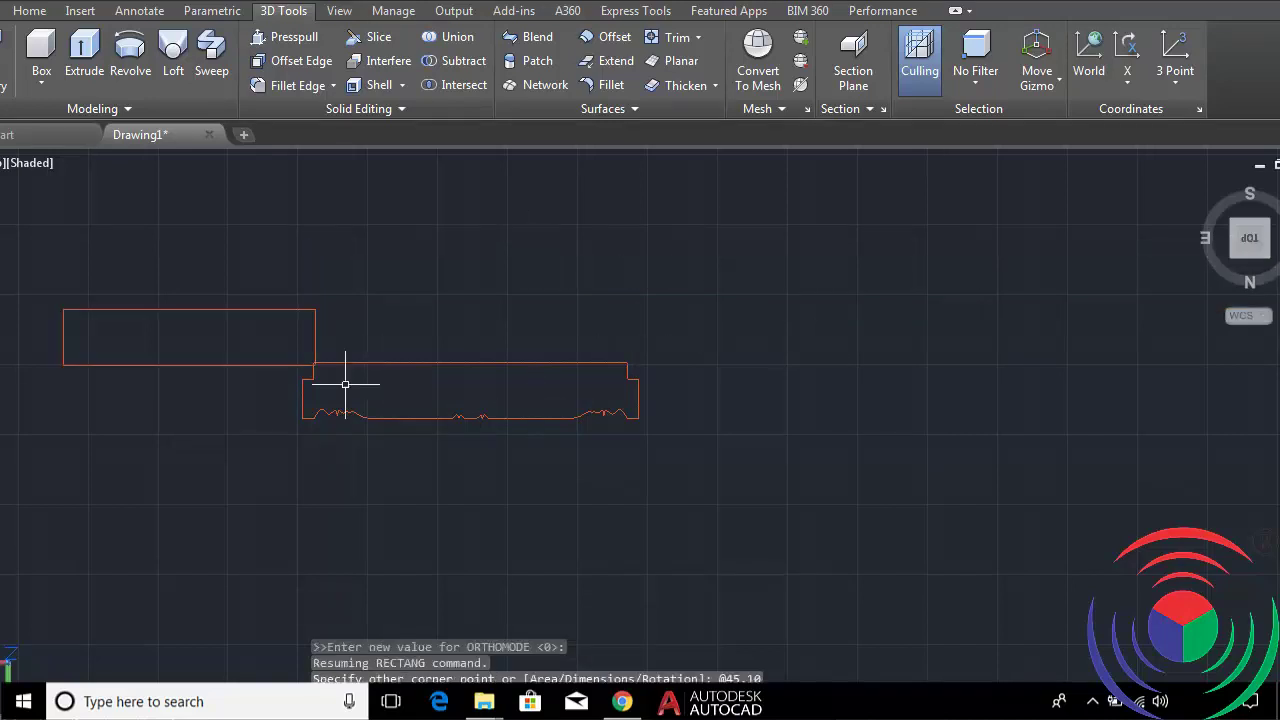
scroll(109, 291, "up", 2)
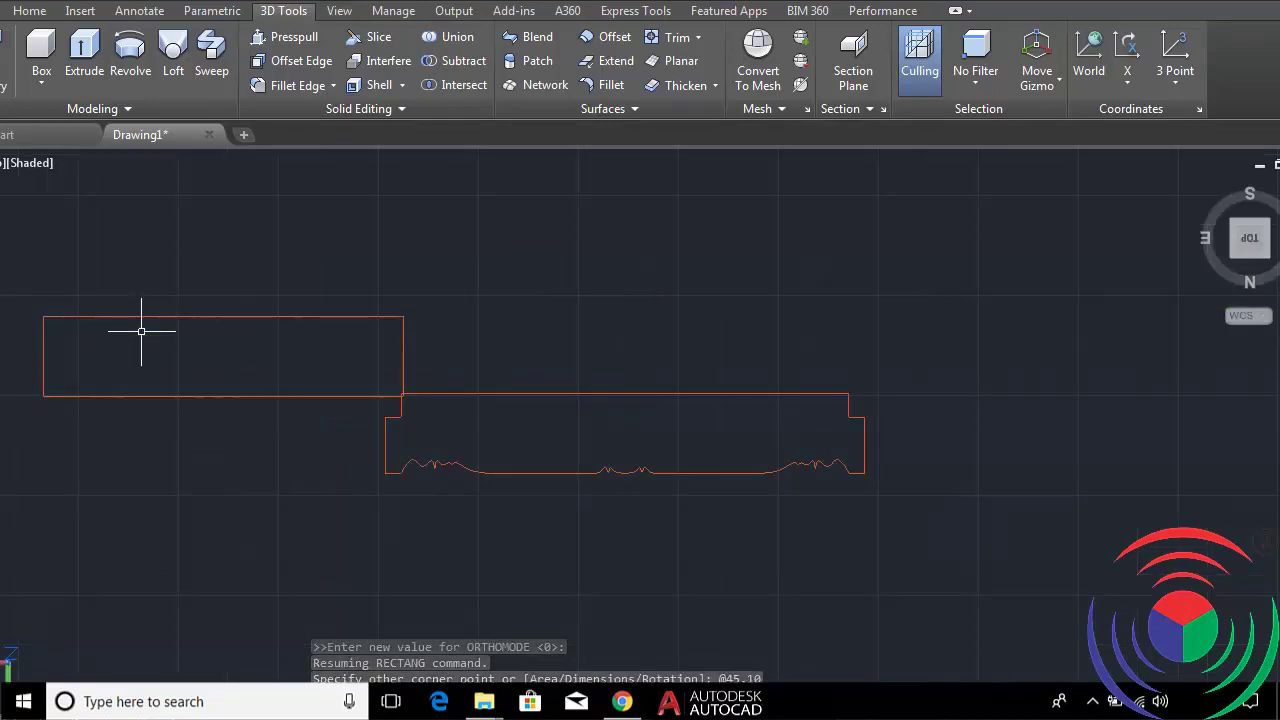
type("m")
key("Return")
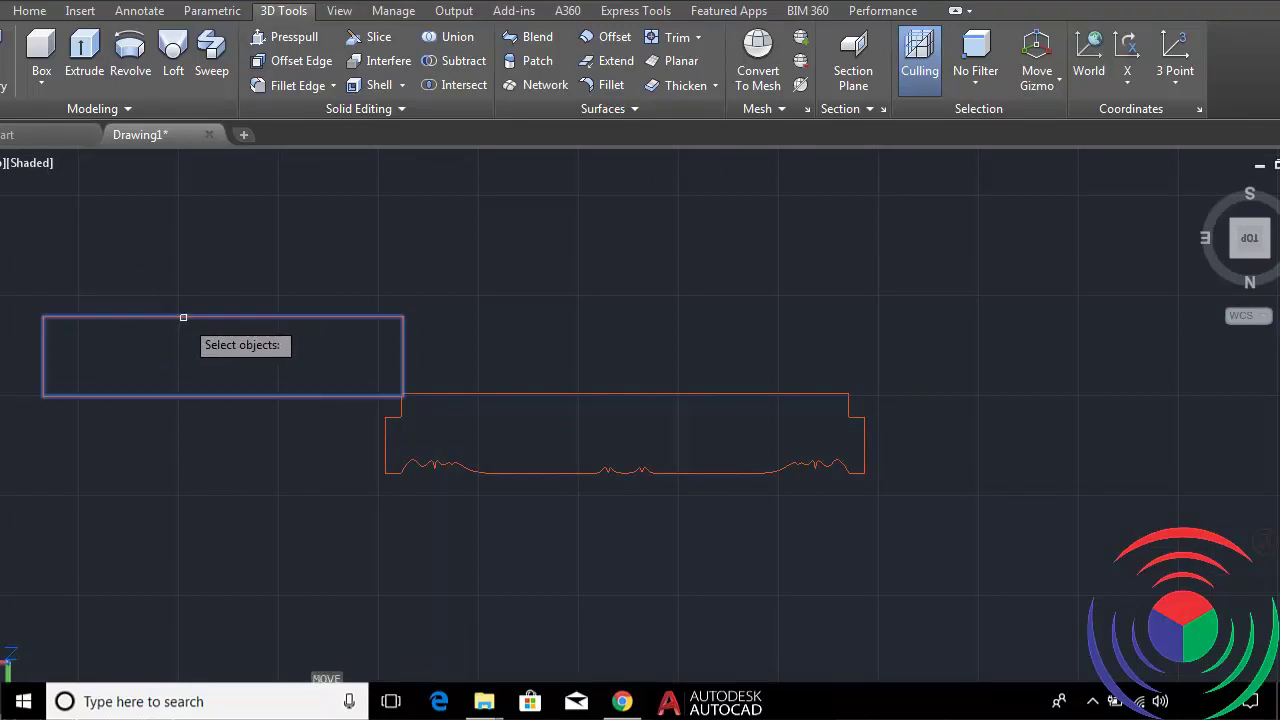
Move the rectangle by its lower-left corner toward the profile's bottom-left corner.
left_click(183, 317)
key("Return")
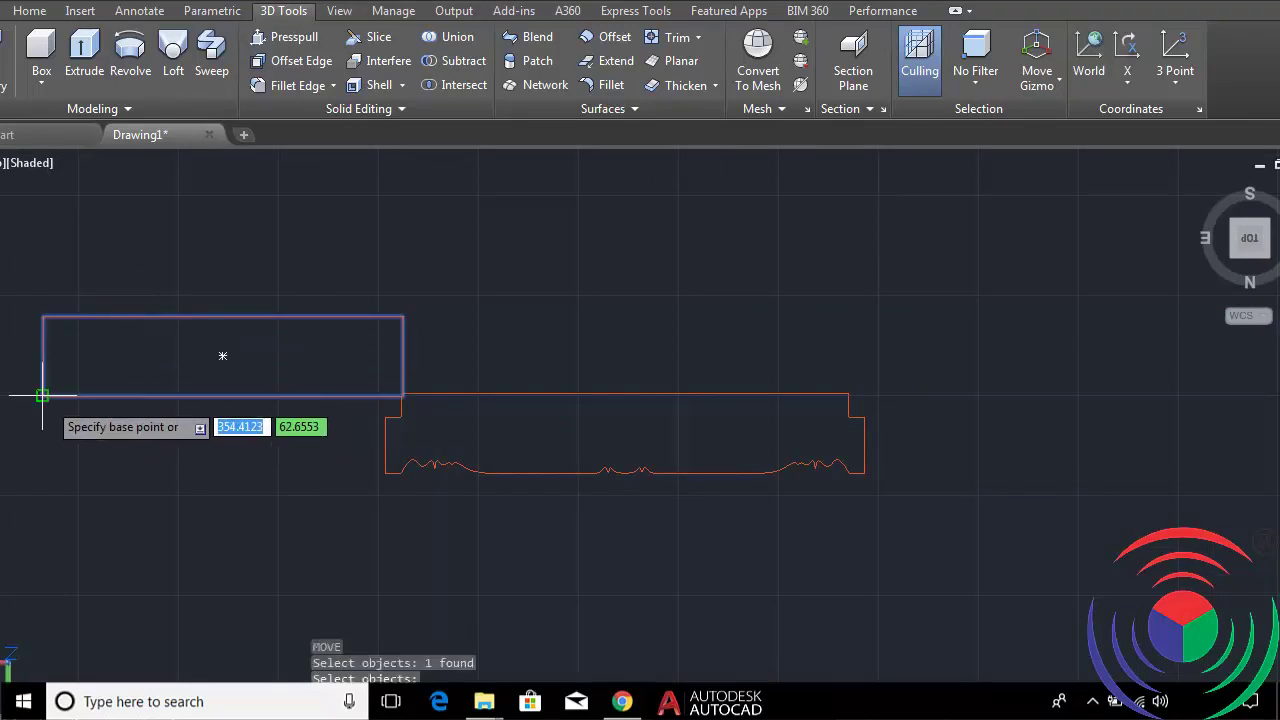
left_click(43, 395)
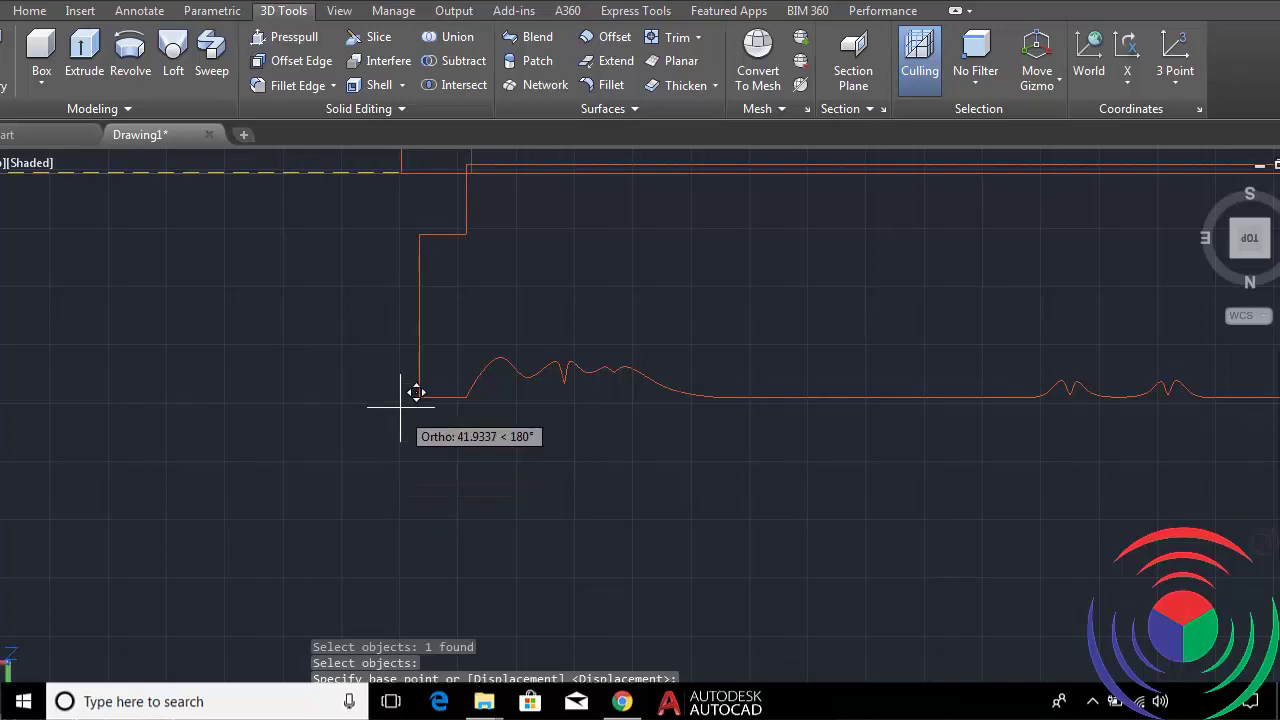
left_click(419, 397)
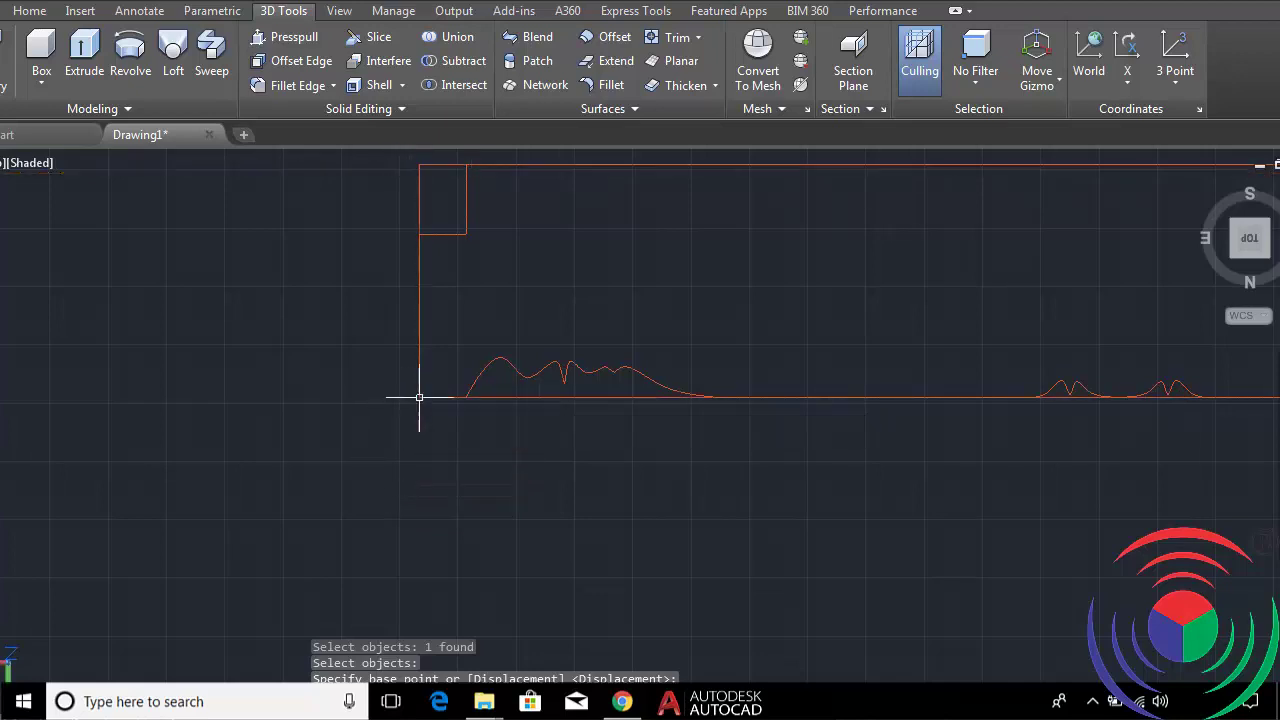
scroll(419, 397, "down", 4)
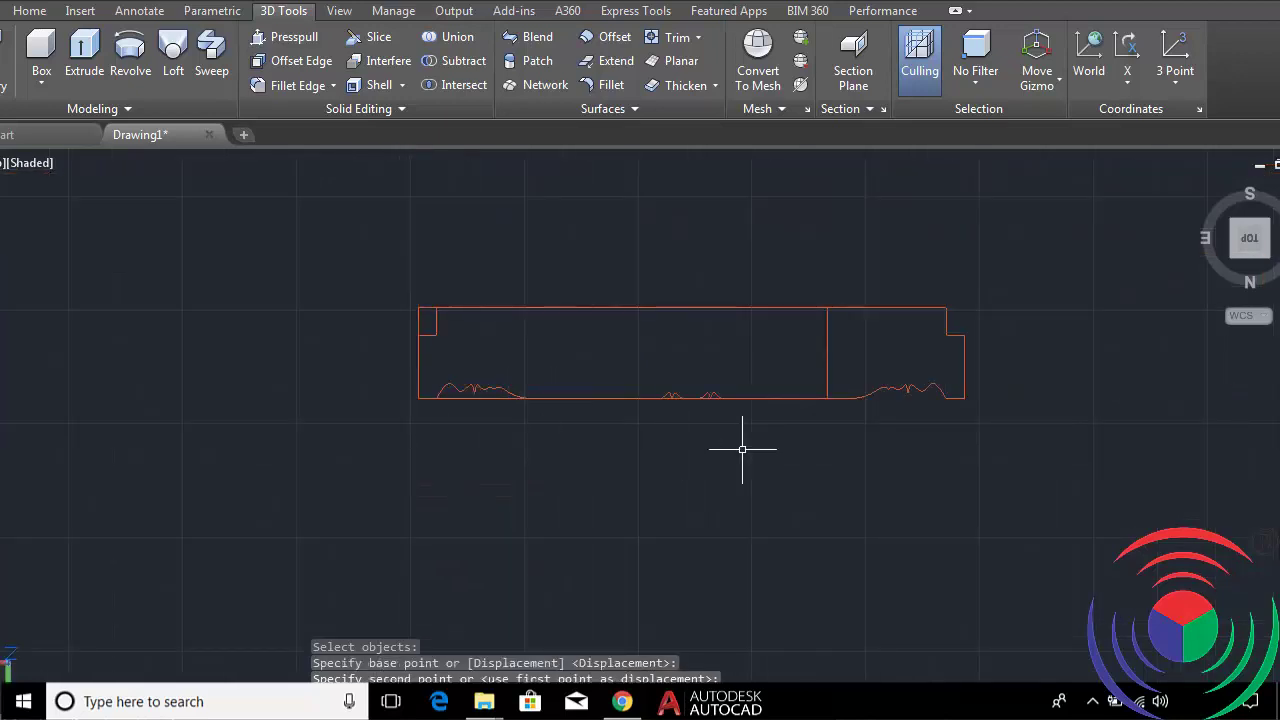
scroll(721, 400, "up", 2)
scroll(721, 400, "up", 2)
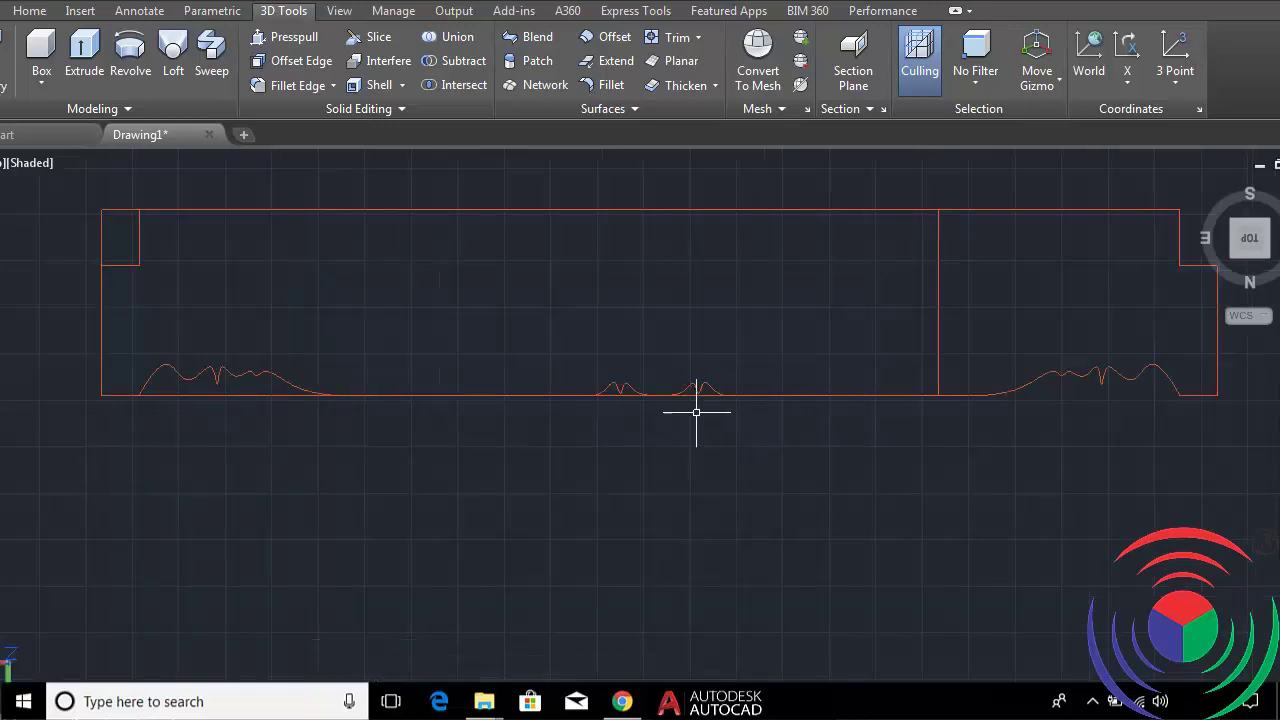
type("1")
type("0")
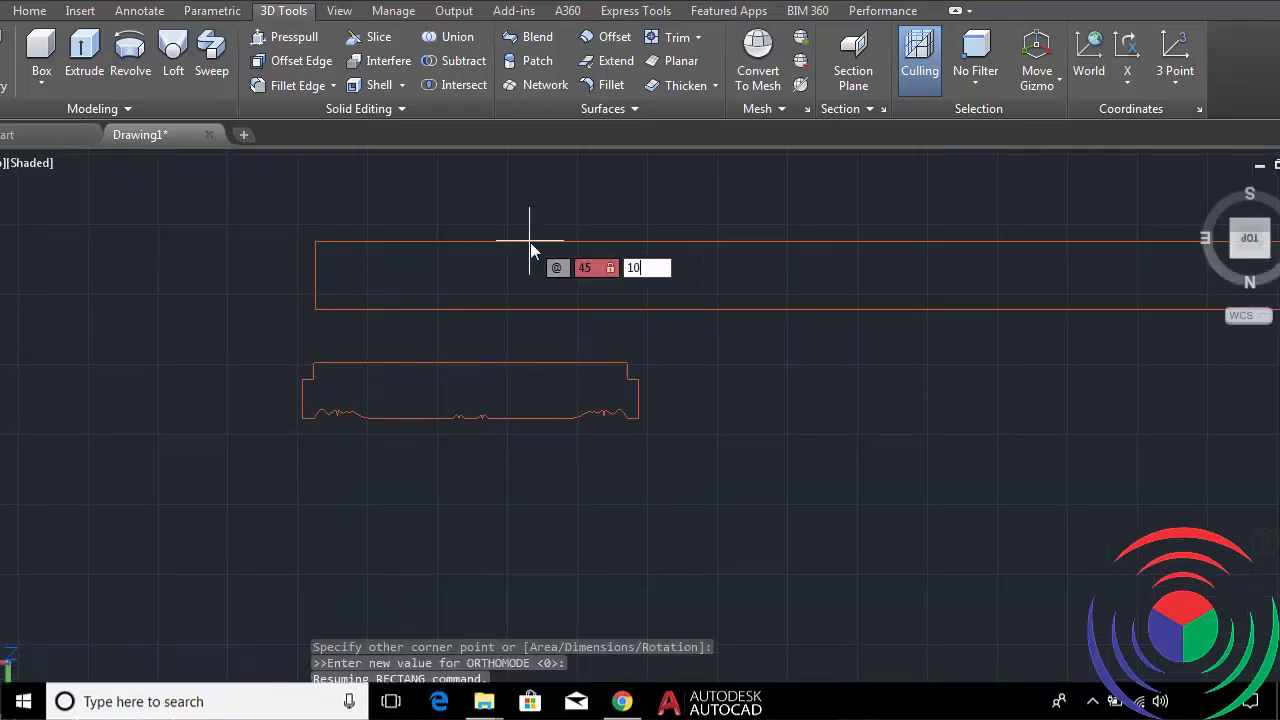
key("Return")
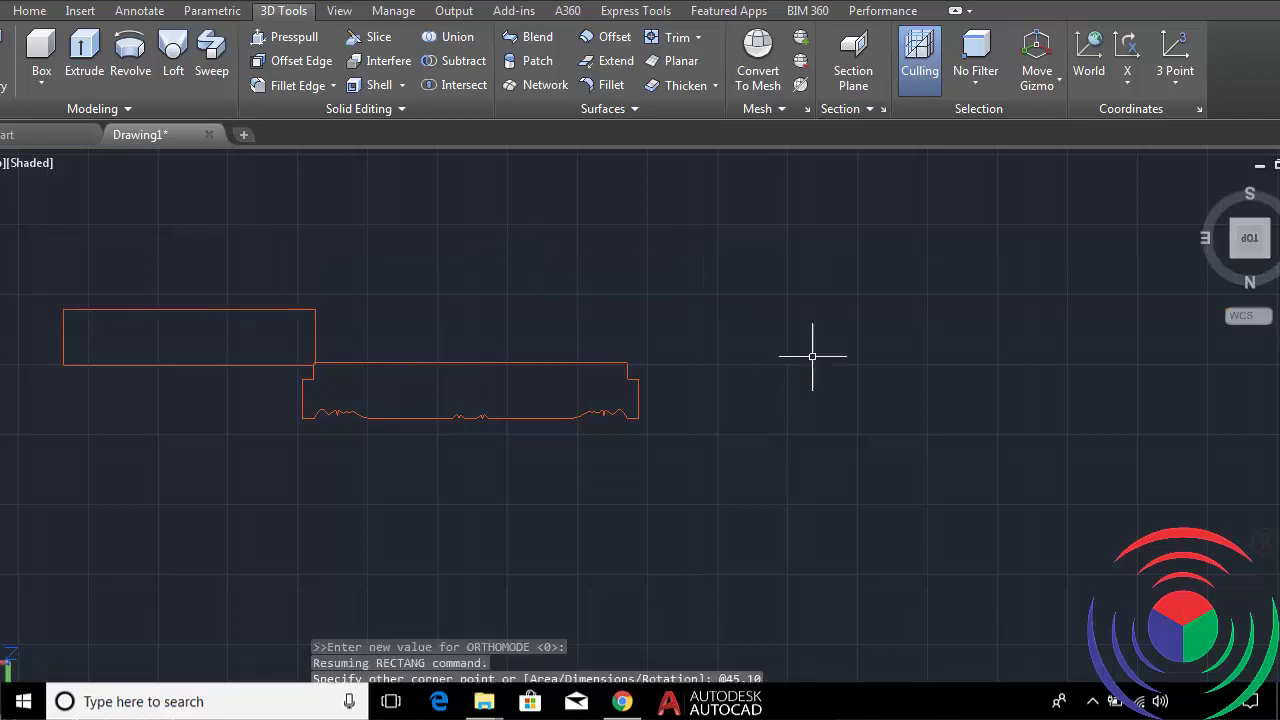
Move the rectangle again so its lower-left corner lands on the profile's bottom-left corner.
scroll(110, 280, "up", 1)
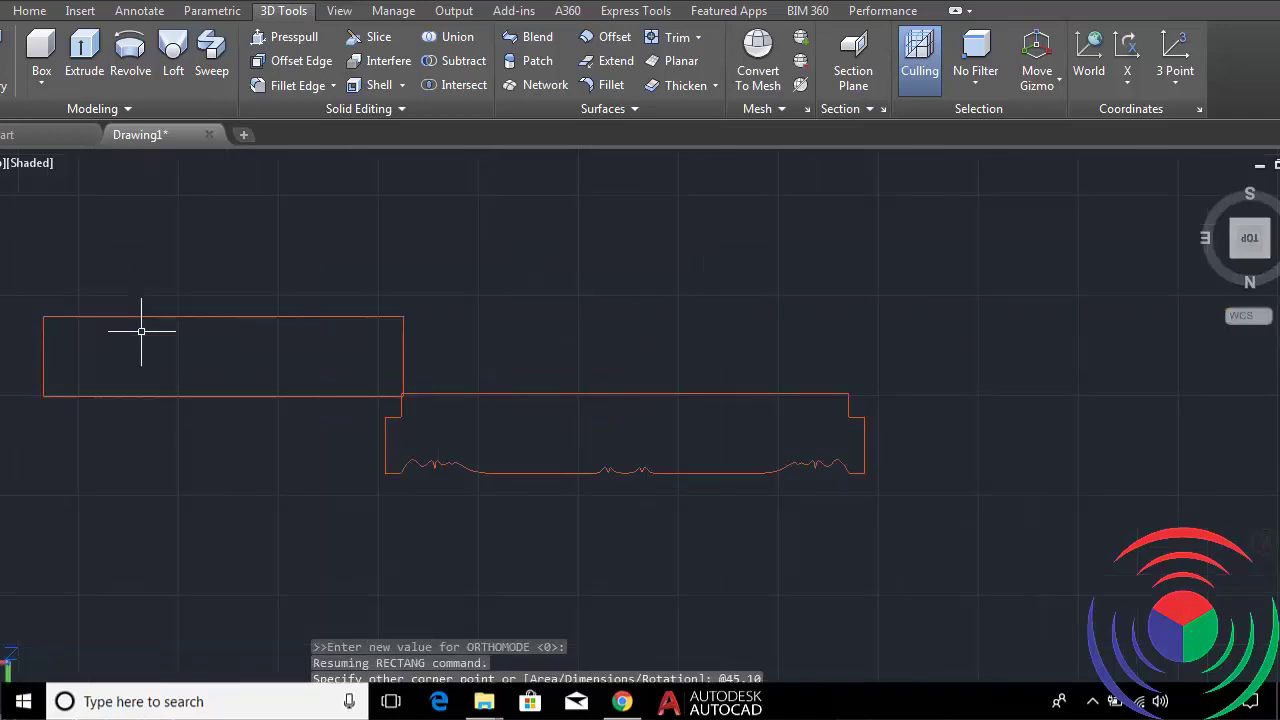
type("m")
key("Return")
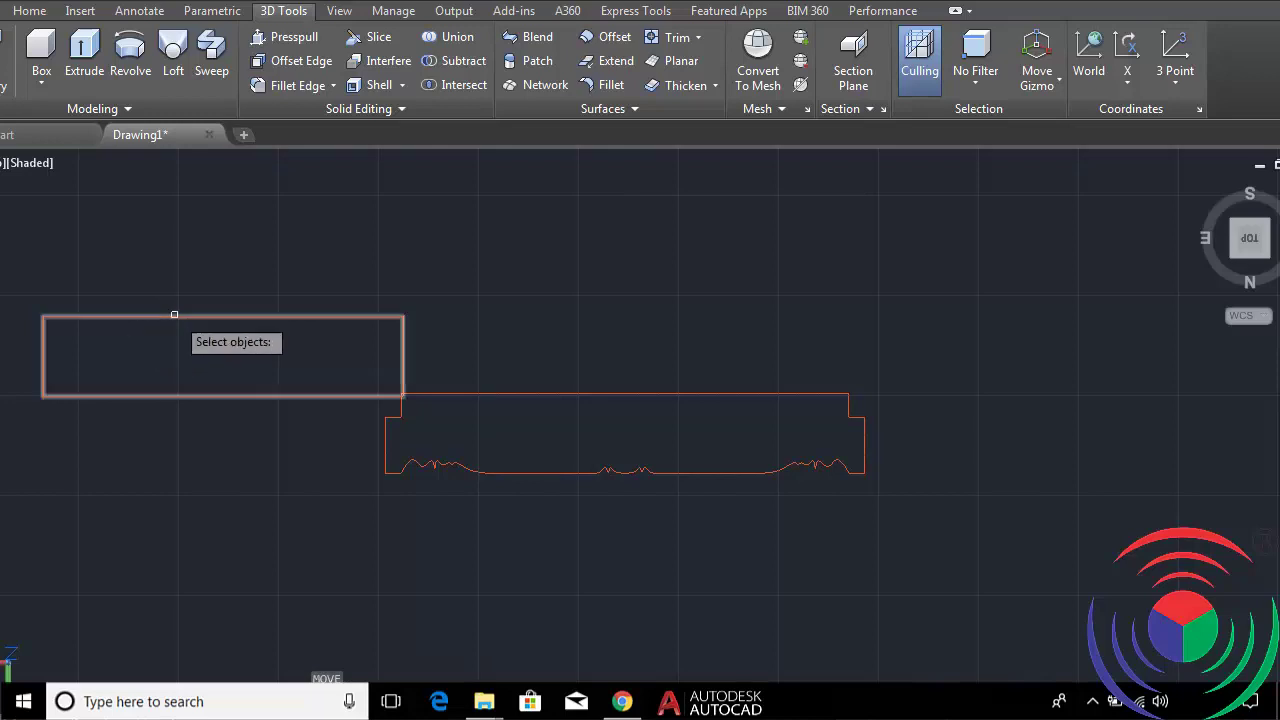
left_click(176, 317)
key("Return")
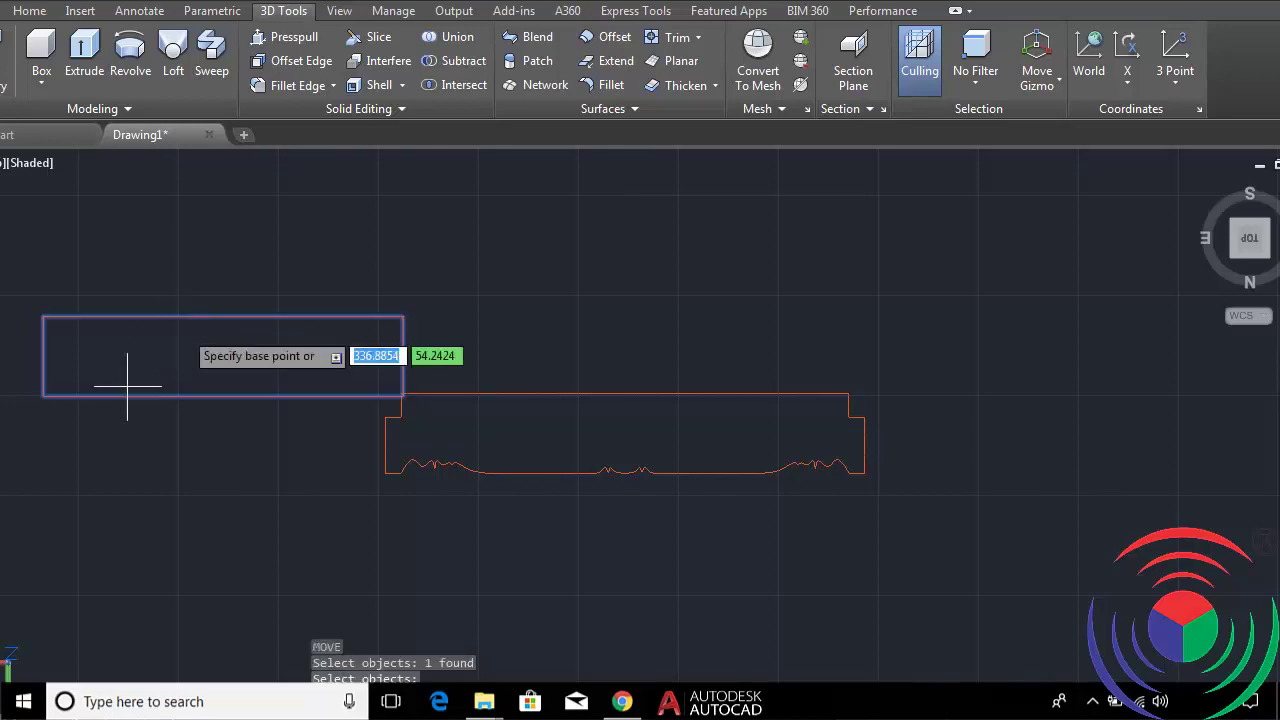
left_click(43, 394)
scroll(360, 505, "up", 2)
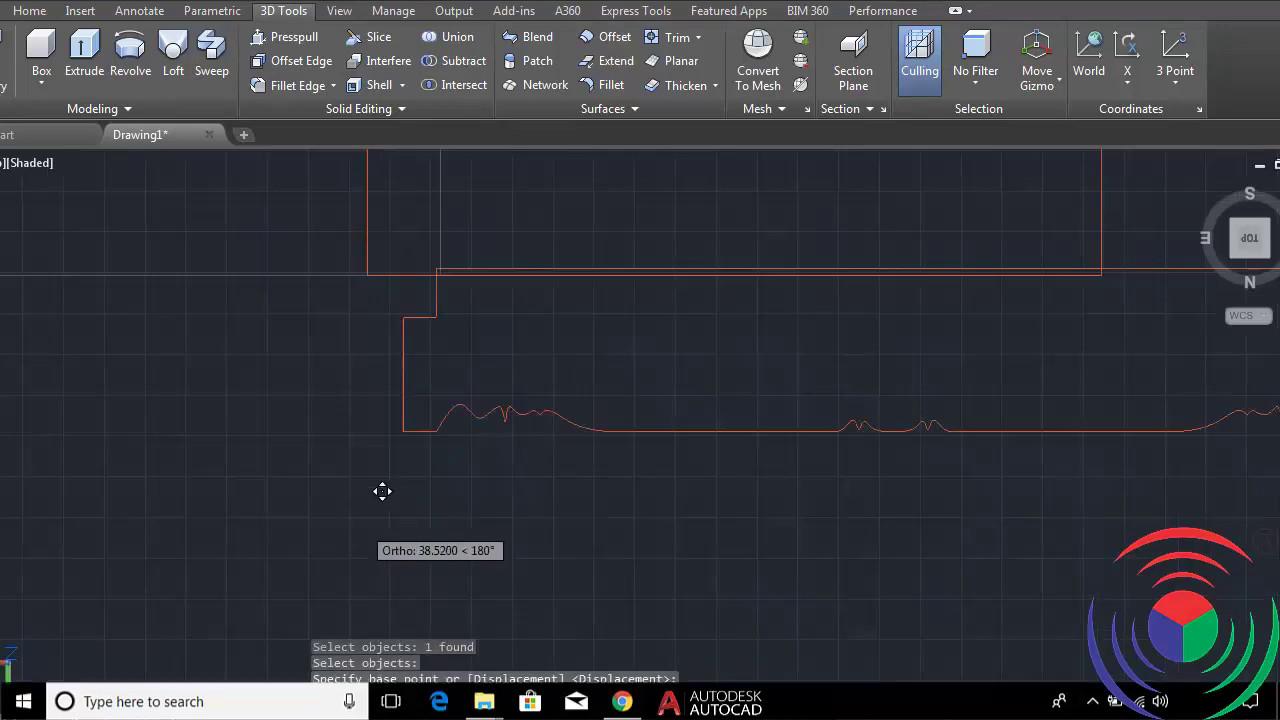
scroll(380, 491, "up", 2)
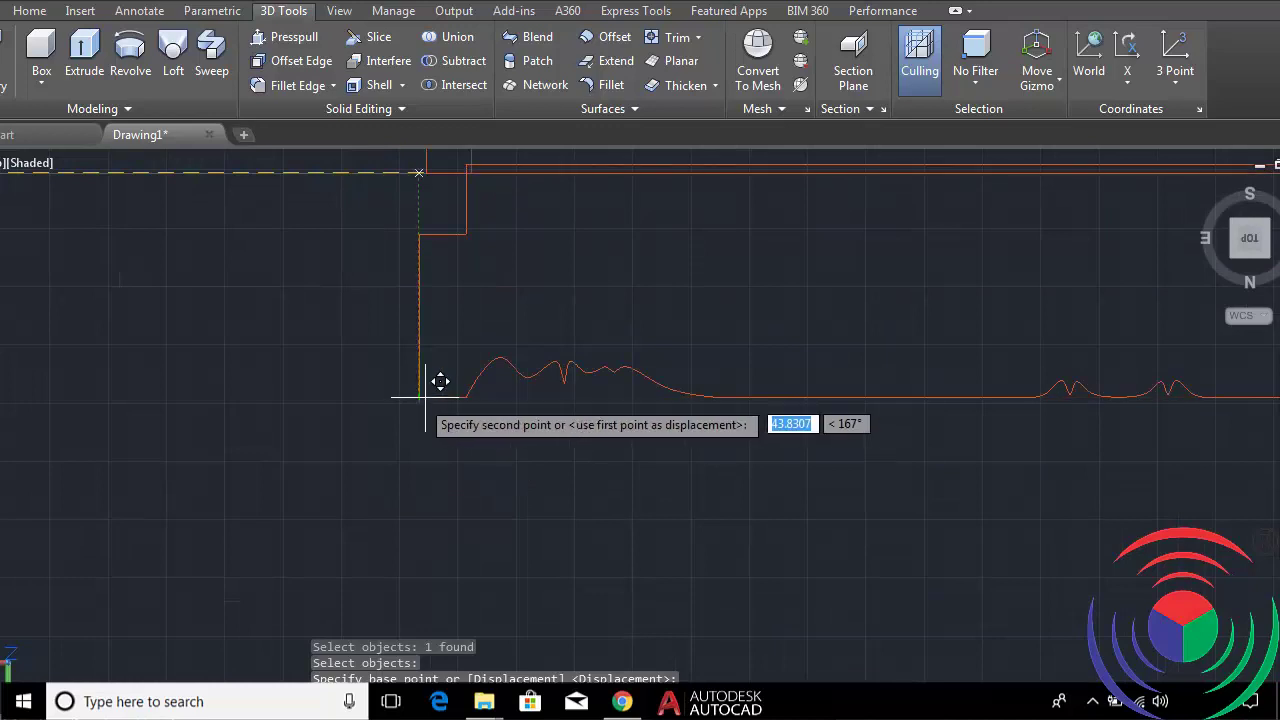
scroll(357, 509, "down", 3)
scroll(383, 491, "up", 2)
scroll(383, 491, "up", 2)
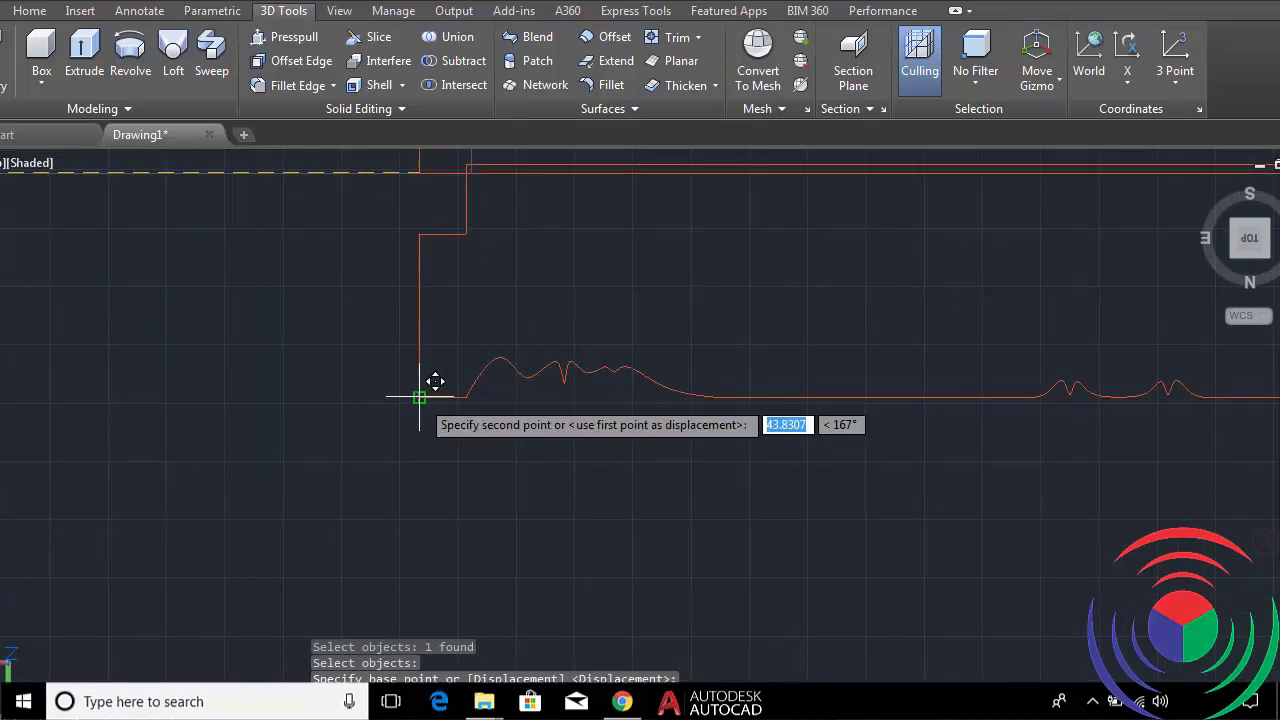
left_click(418, 397)
scroll(417, 406, "down", 3)
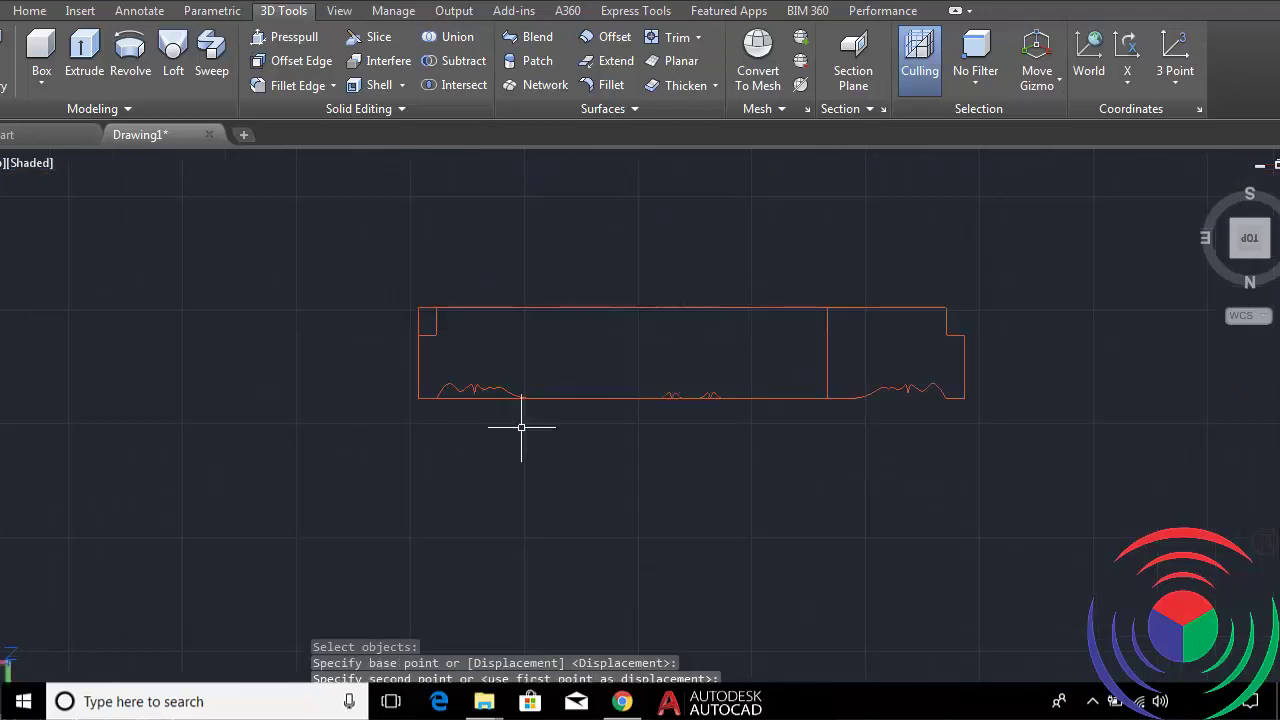
scroll(720, 397, "up", 2)
Erase the right-hand wavy cutout objects with a crossing window.
scroll(716, 402, "up", 2)
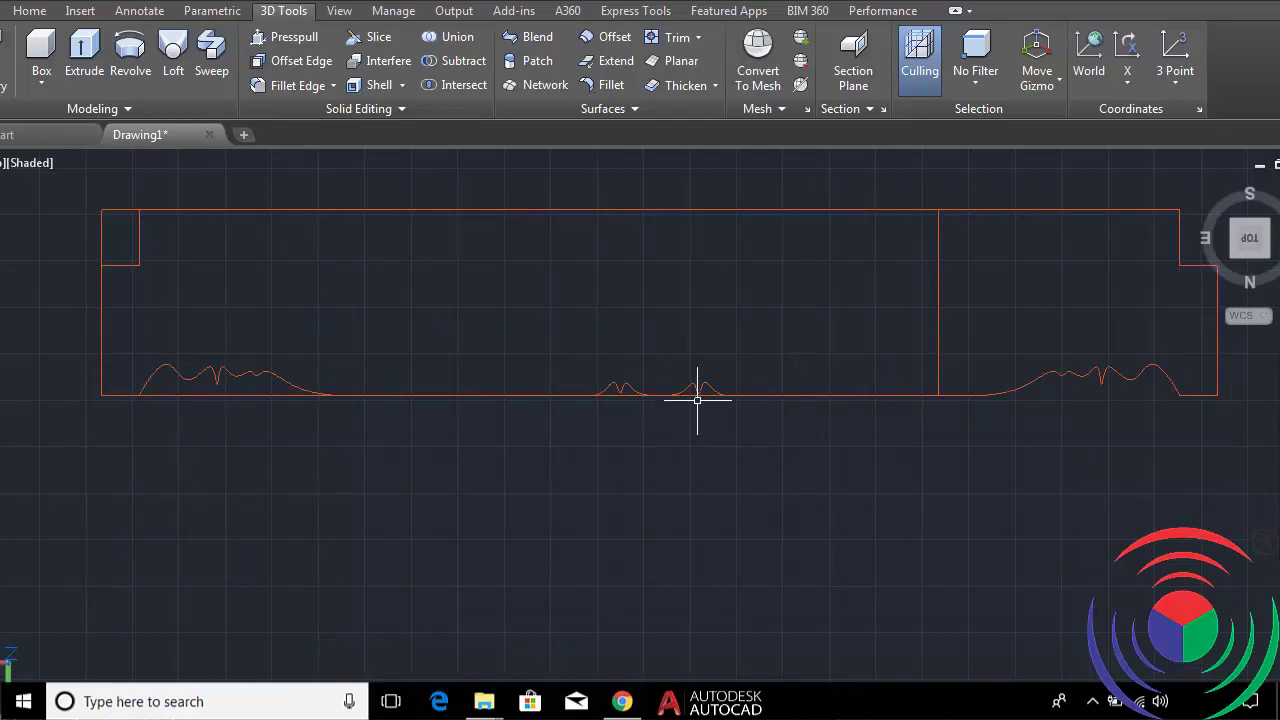
scroll(830, 414, "down", 2)
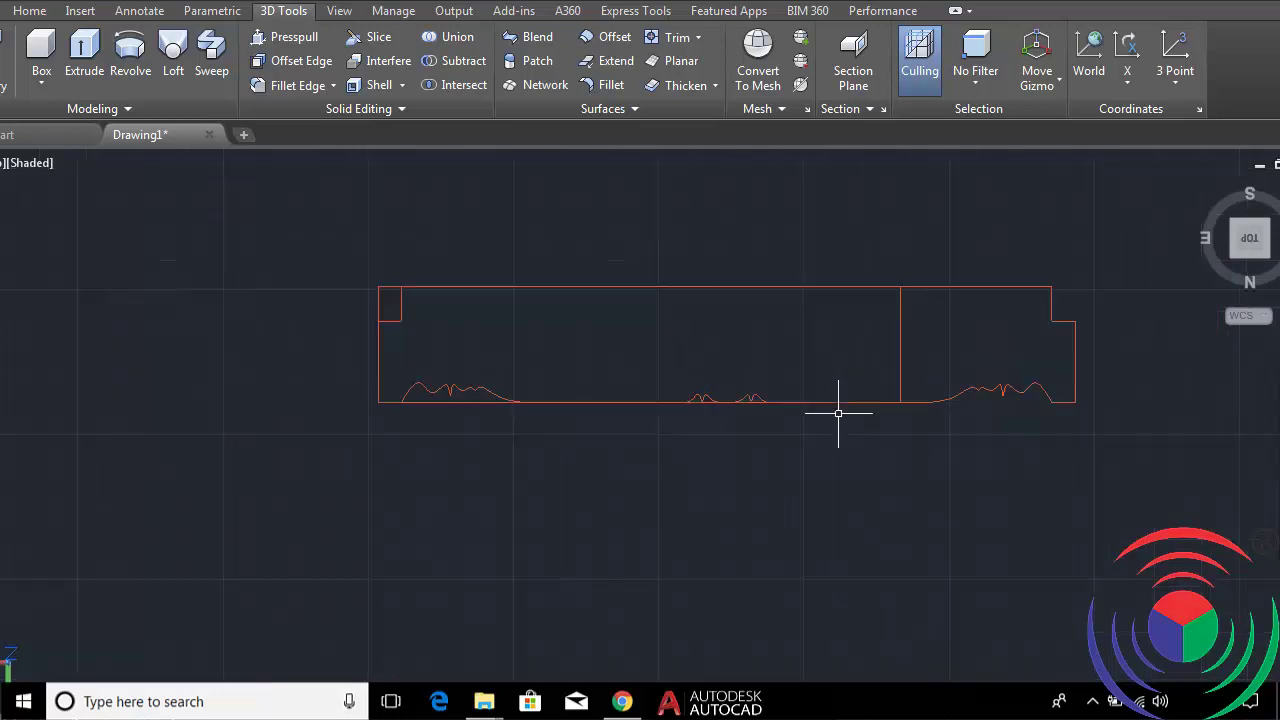
scroll(837, 414, "down", 2)
left_click(1031, 302)
left_click(913, 452)
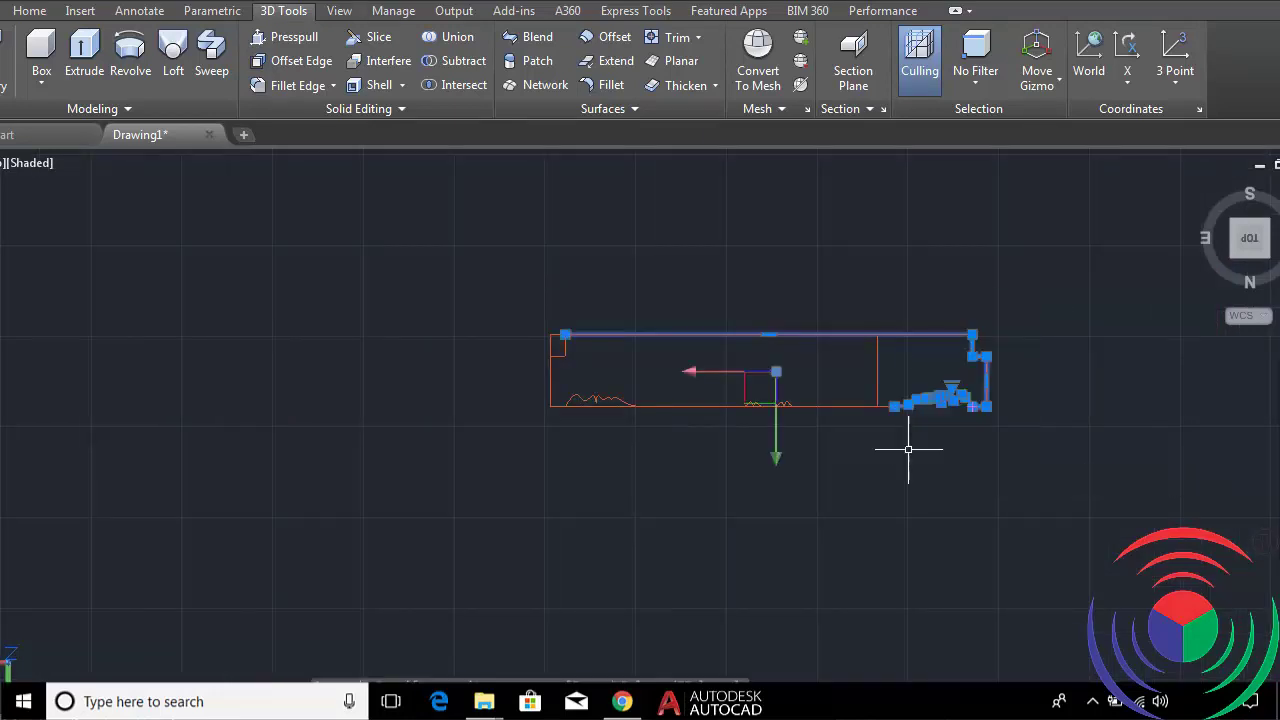
key("Delete")
Erase the small middle wave and select the bottom line's overhanging right piece.
scroll(849, 421, "up", 2)
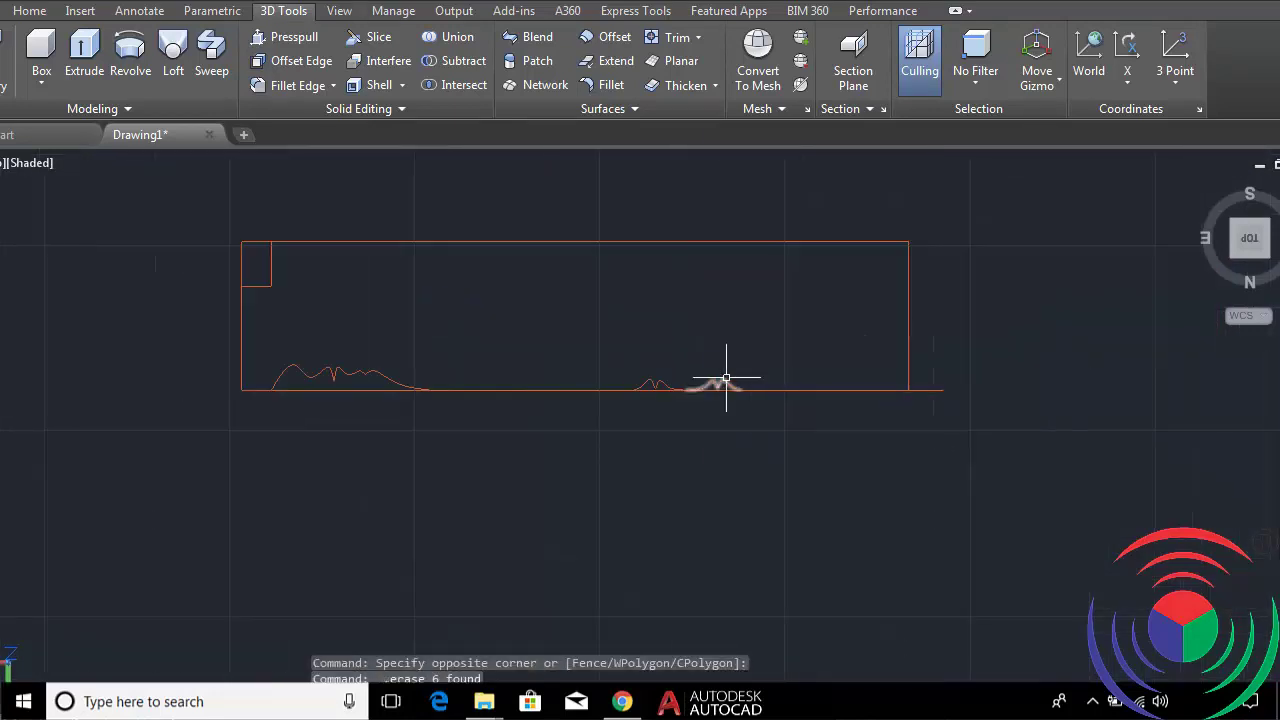
left_click(655, 383)
key("Delete")
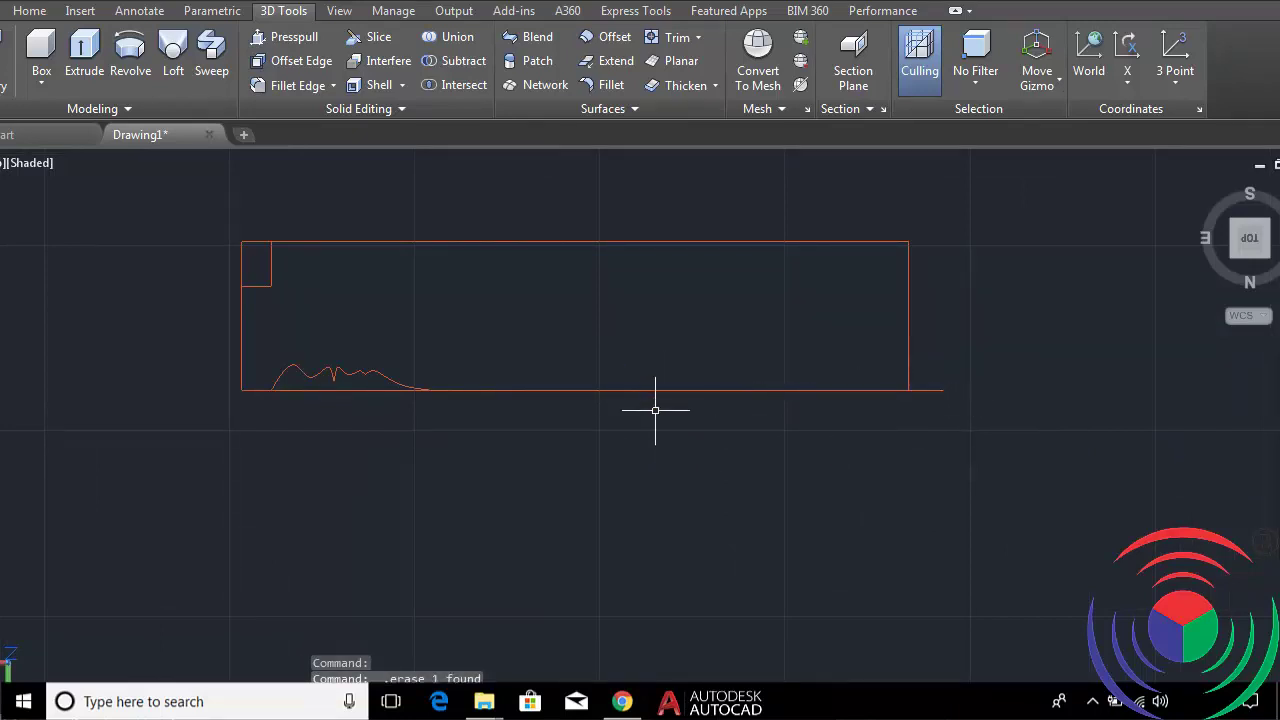
left_click(942, 388)
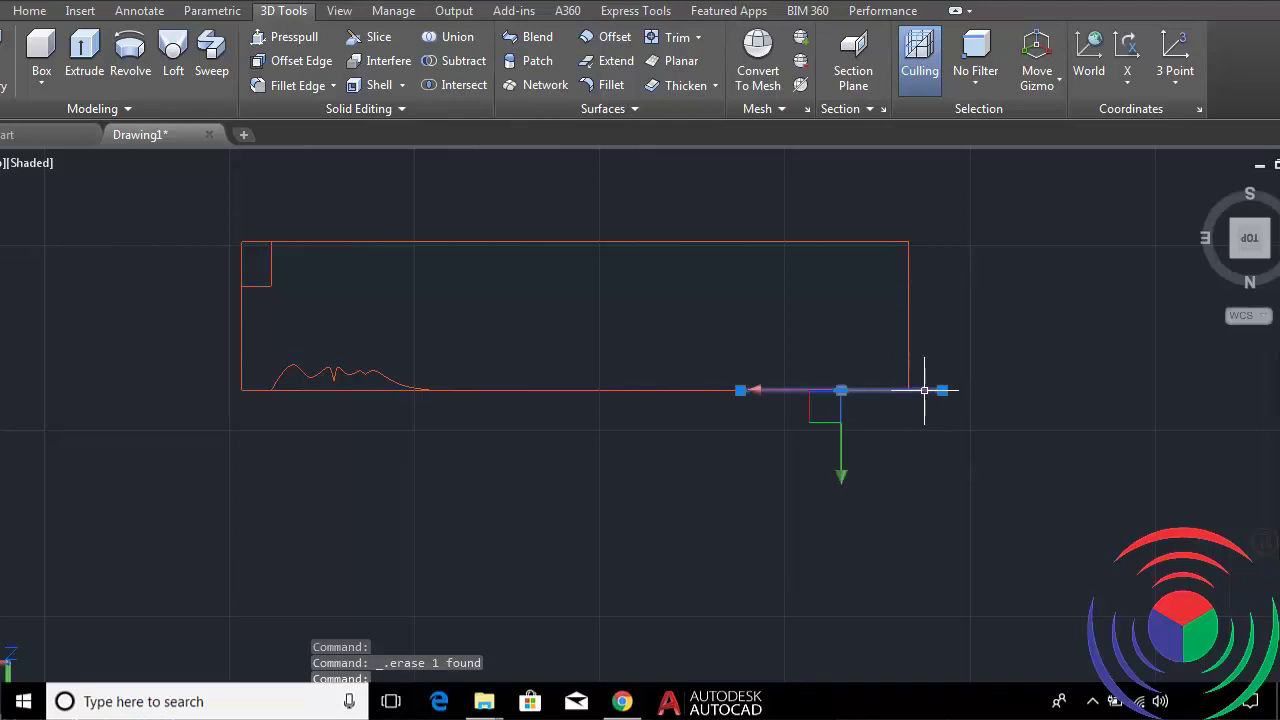
type("e")
Erase the overhanging bottom line piece; a first mirror attempt is cancelled.
key("Return")
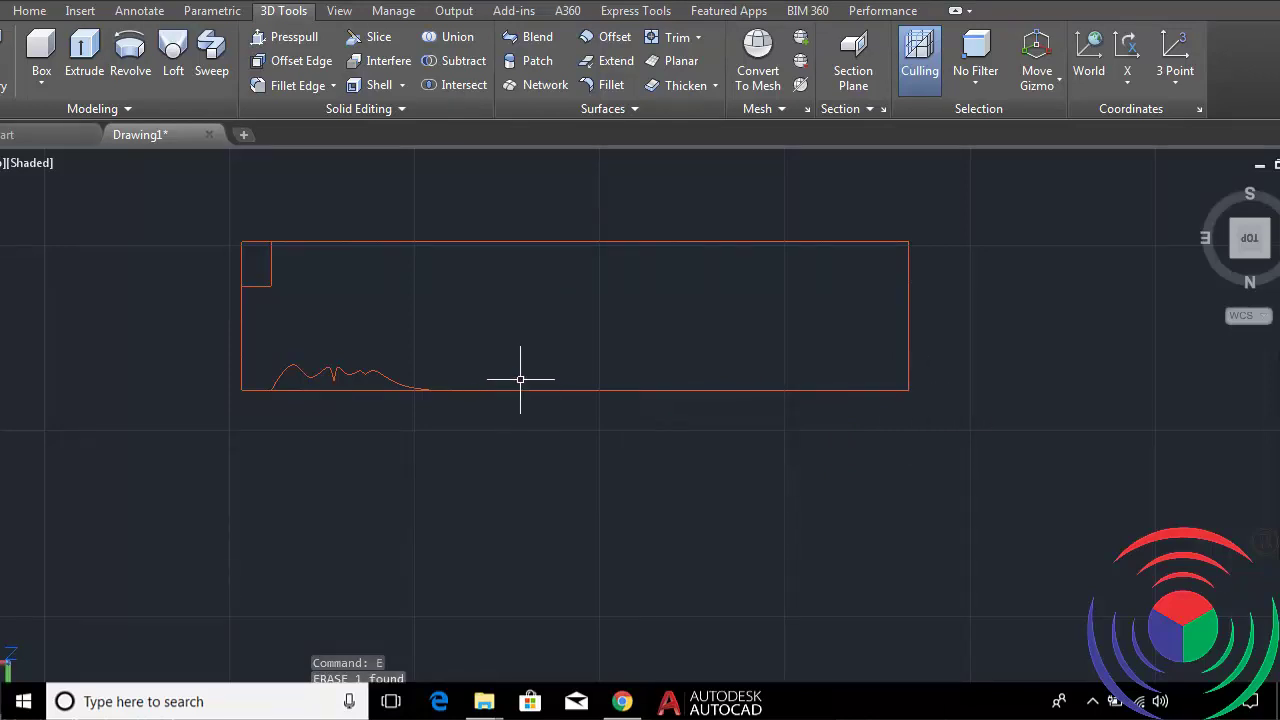
type("MI")
key("Return")
left_click(338, 372)
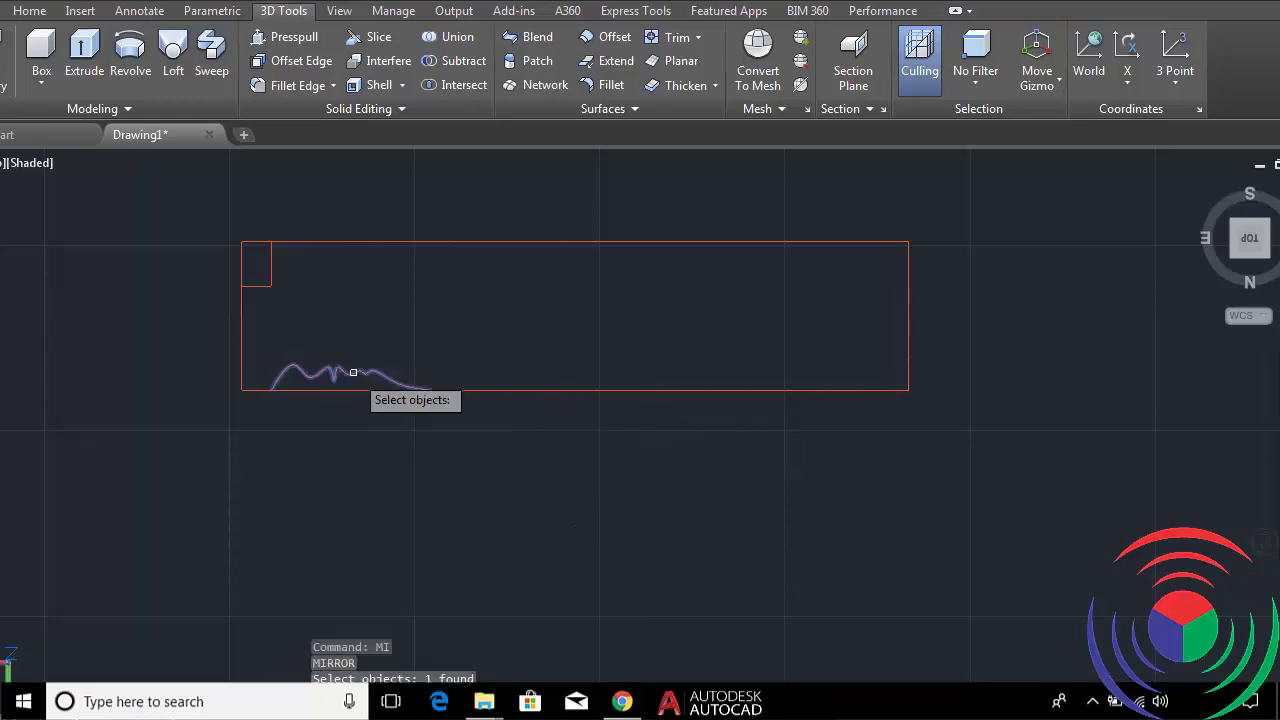
key("Return")
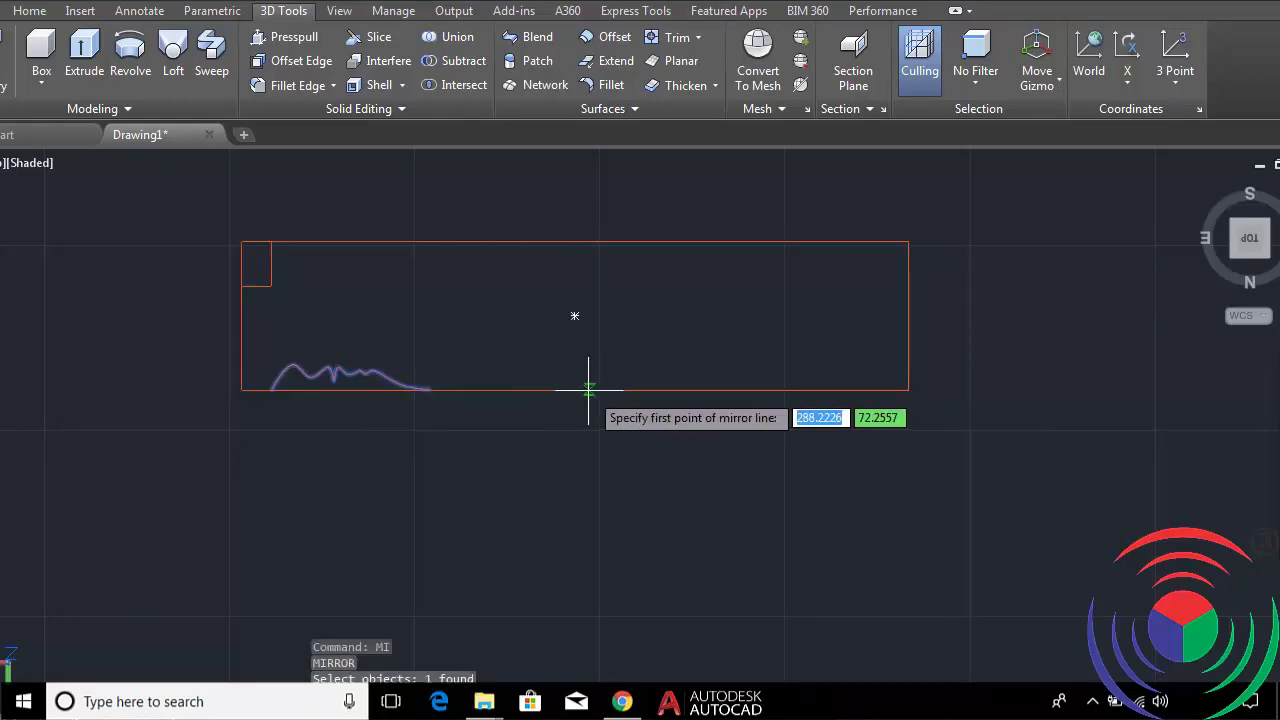
key("Escape")
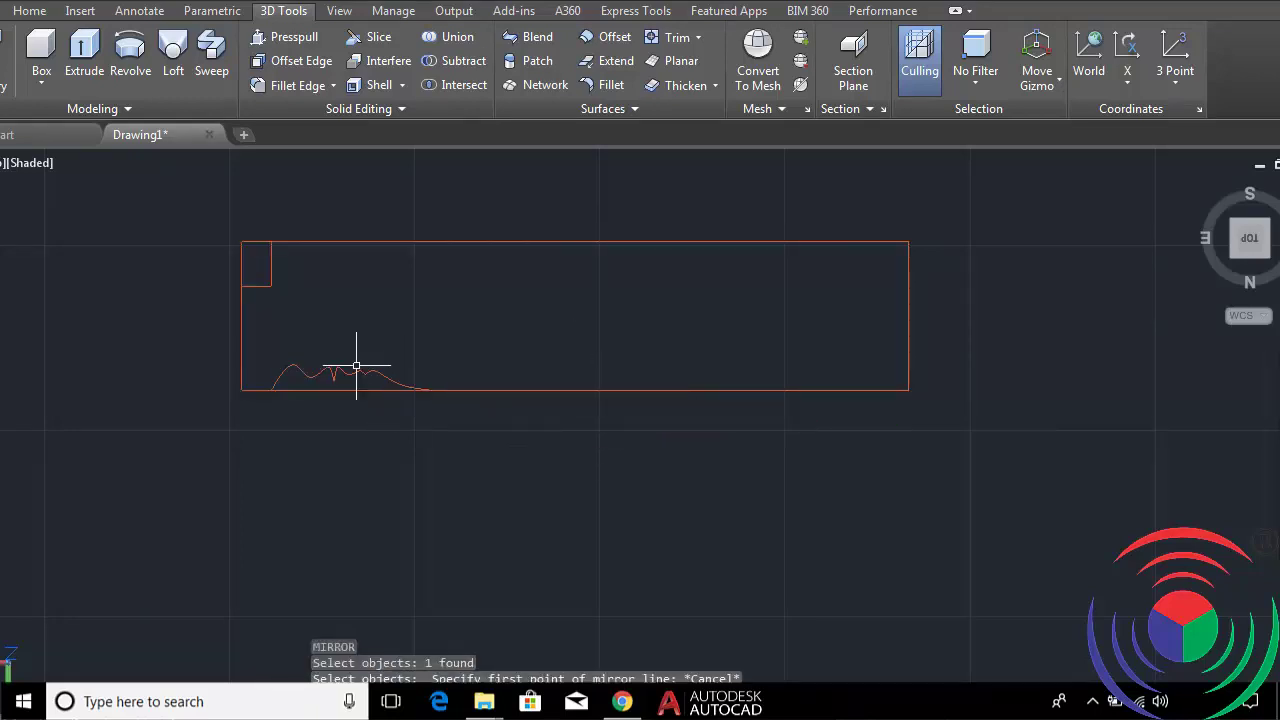
type("mi")
Mirror the left wavy curve and corner notch lines across the slab's vertical midline, keeping originals.
key("Return")
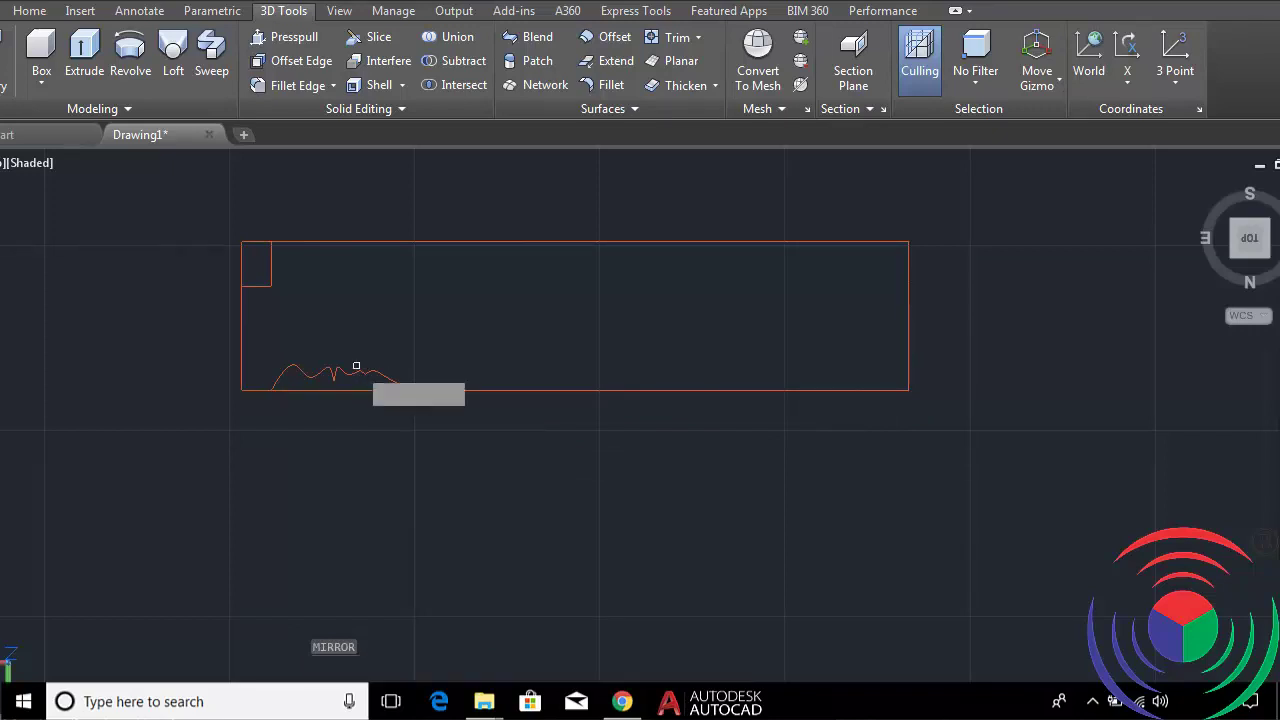
left_click(351, 372)
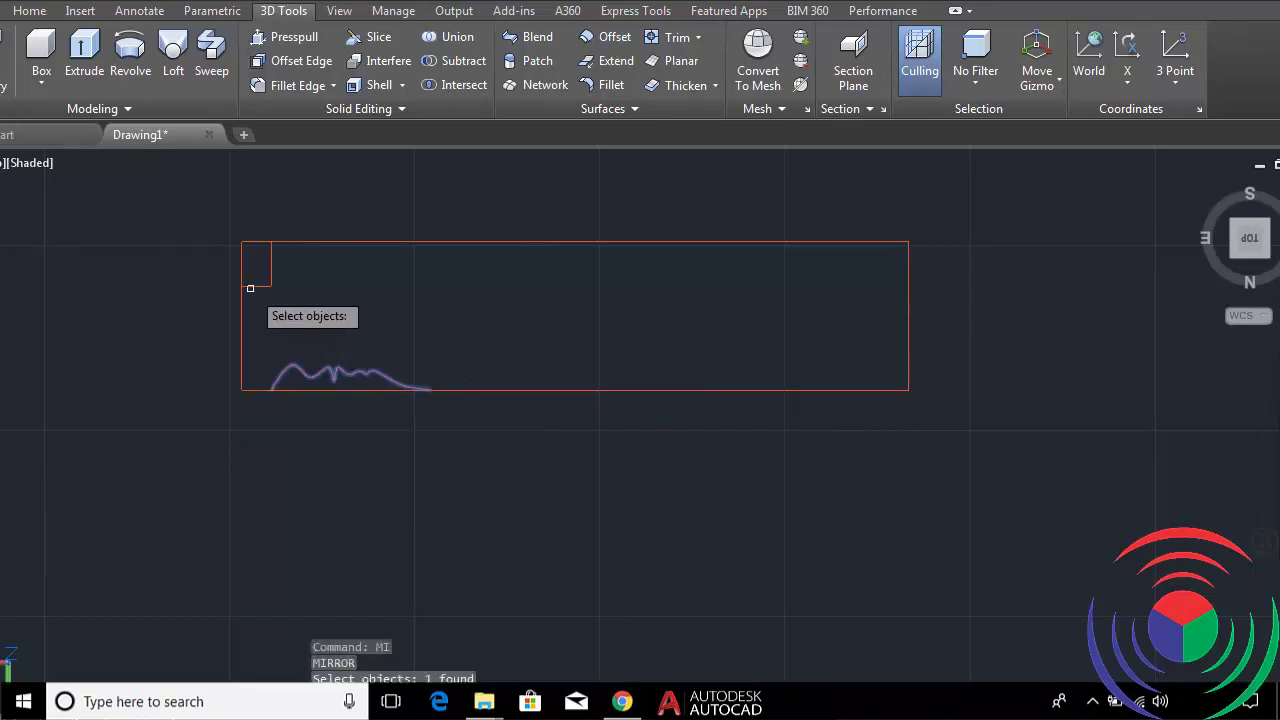
left_click(250, 287)
left_click(242, 308)
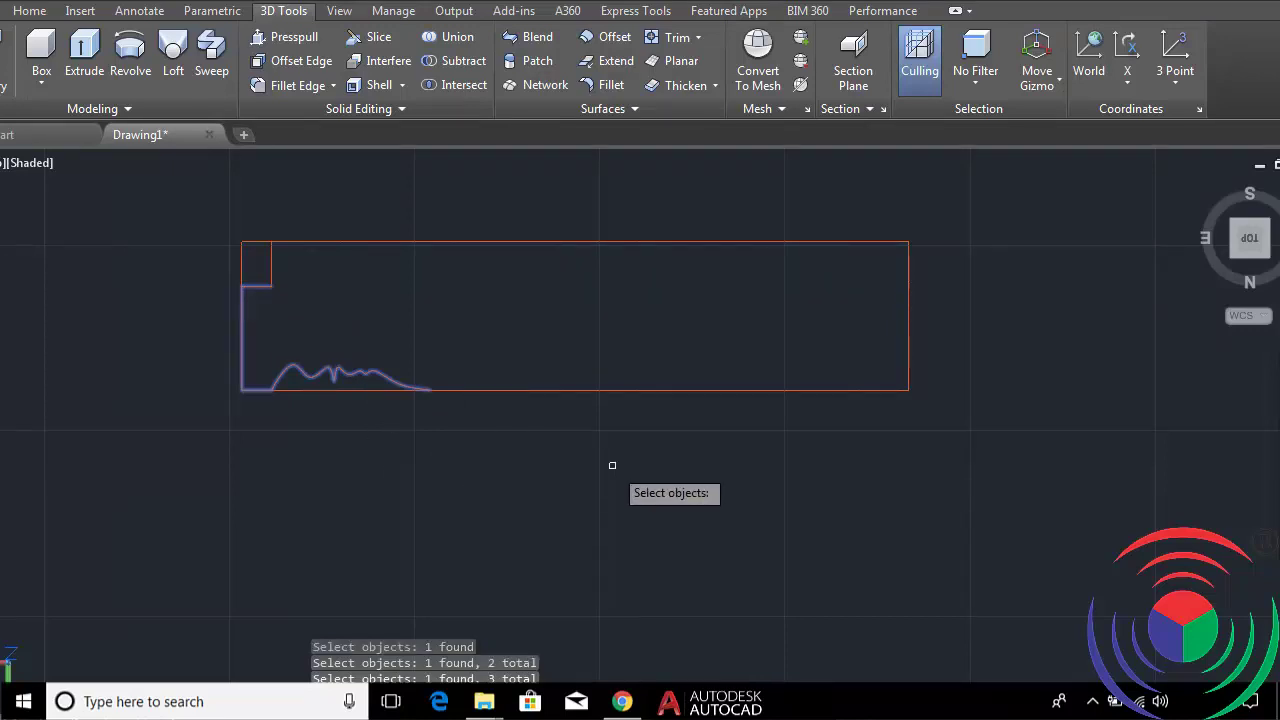
left_click(271, 262)
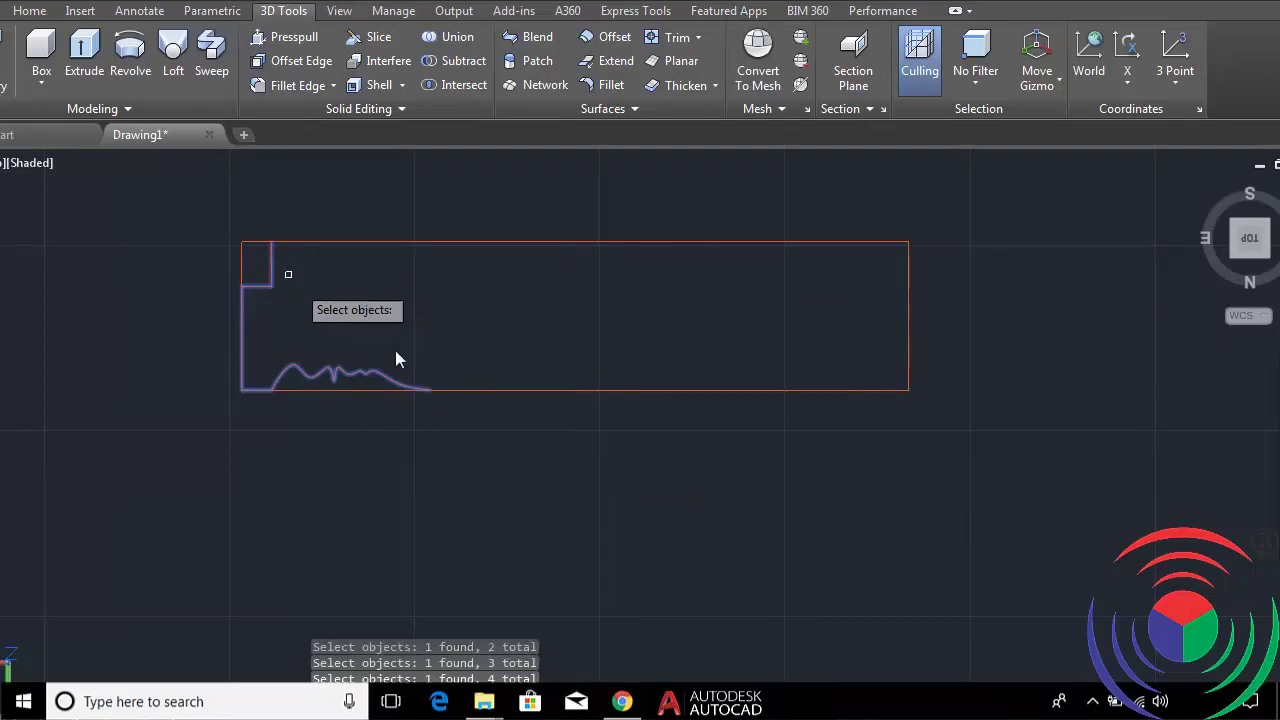
key("Return")
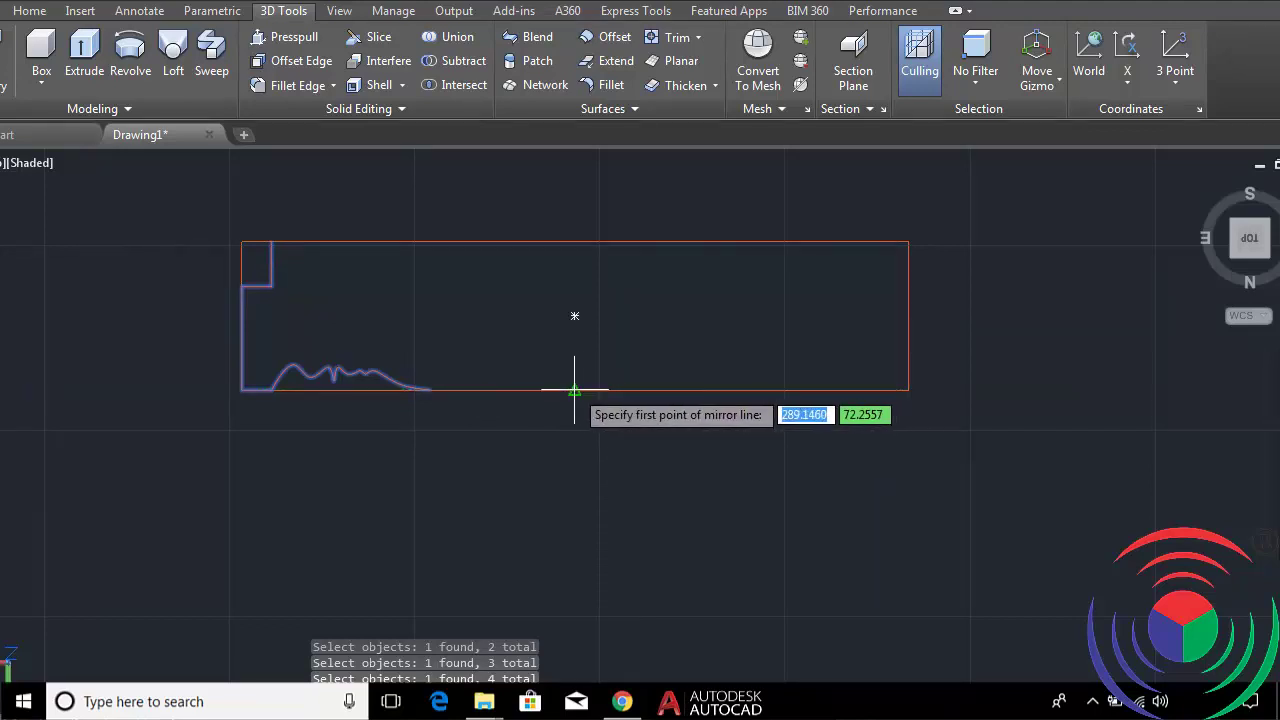
left_click(574, 390)
left_click(574, 242)
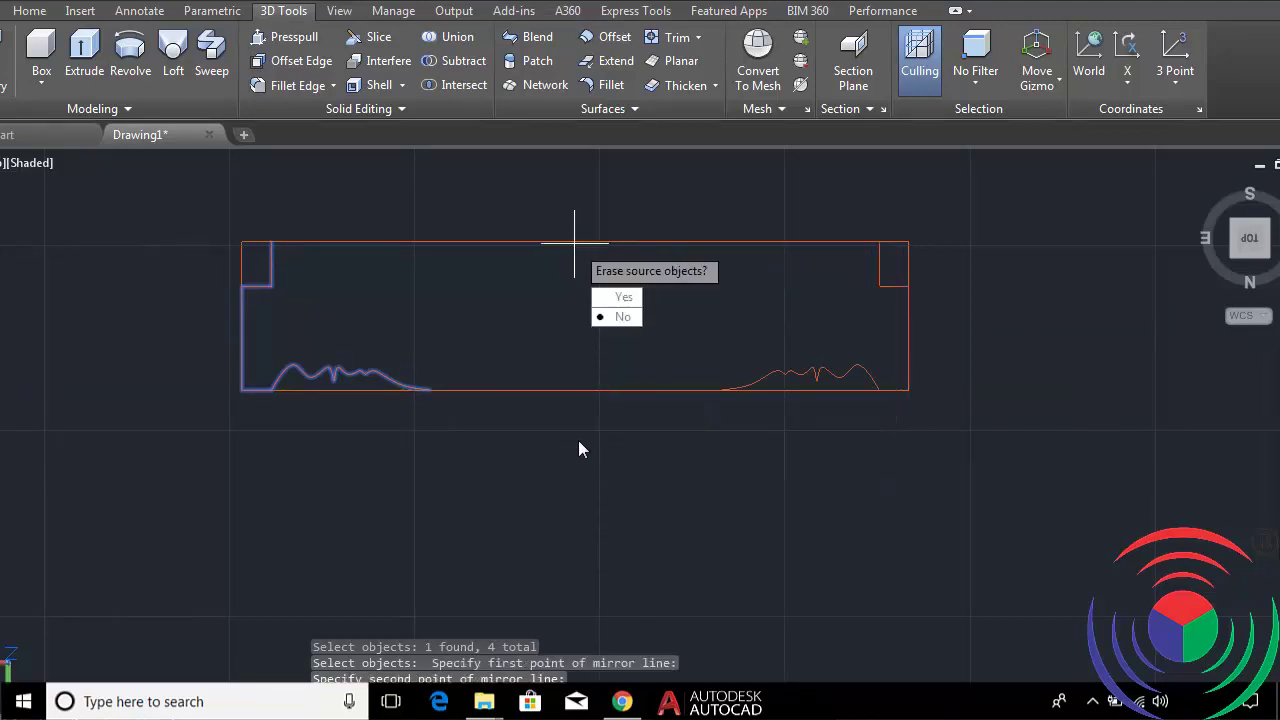
key("Return")
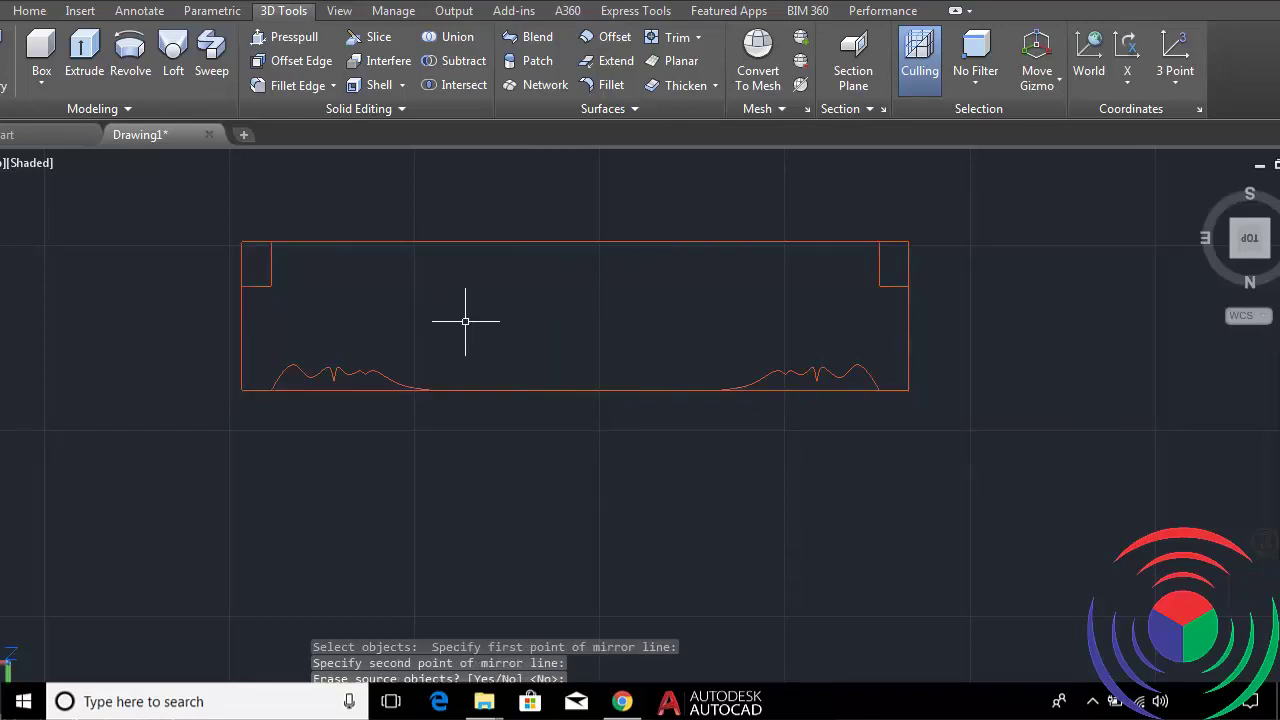
type("TR")
key("Return")
key("Return")
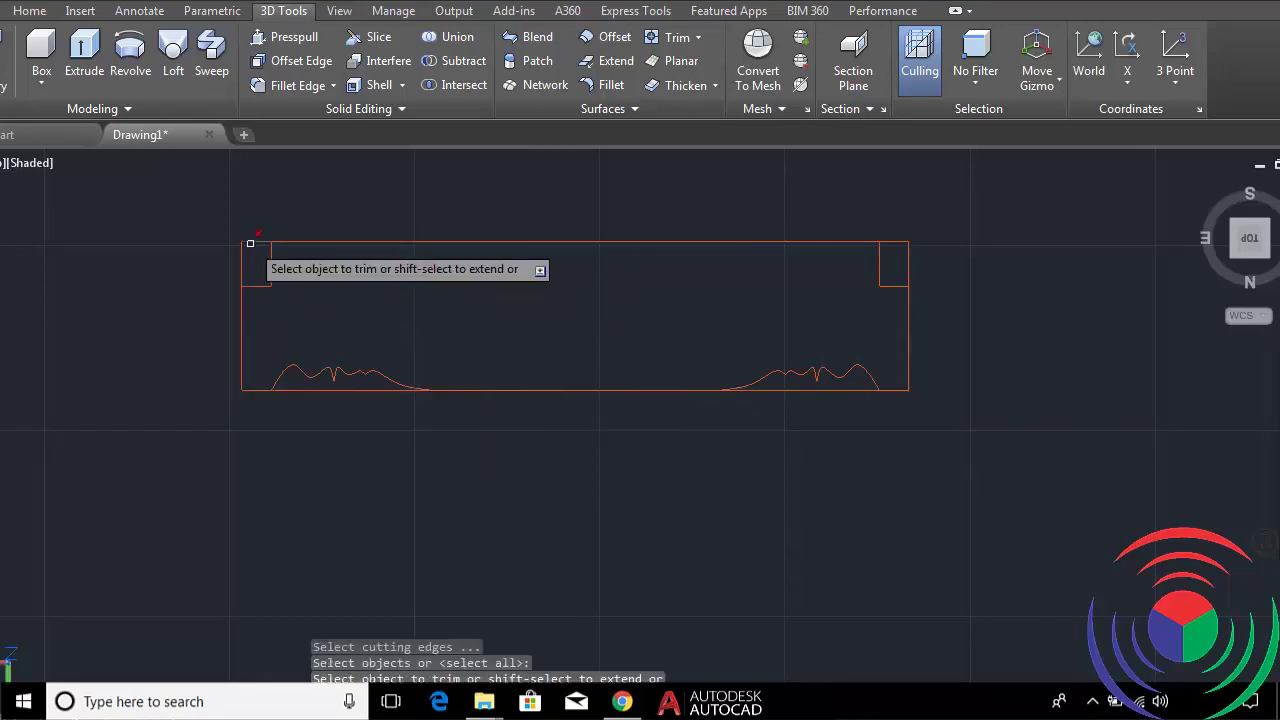
Trim away the top-left and top-right corner segments so both corners step inward.
left_click(254, 230)
left_click(225, 270)
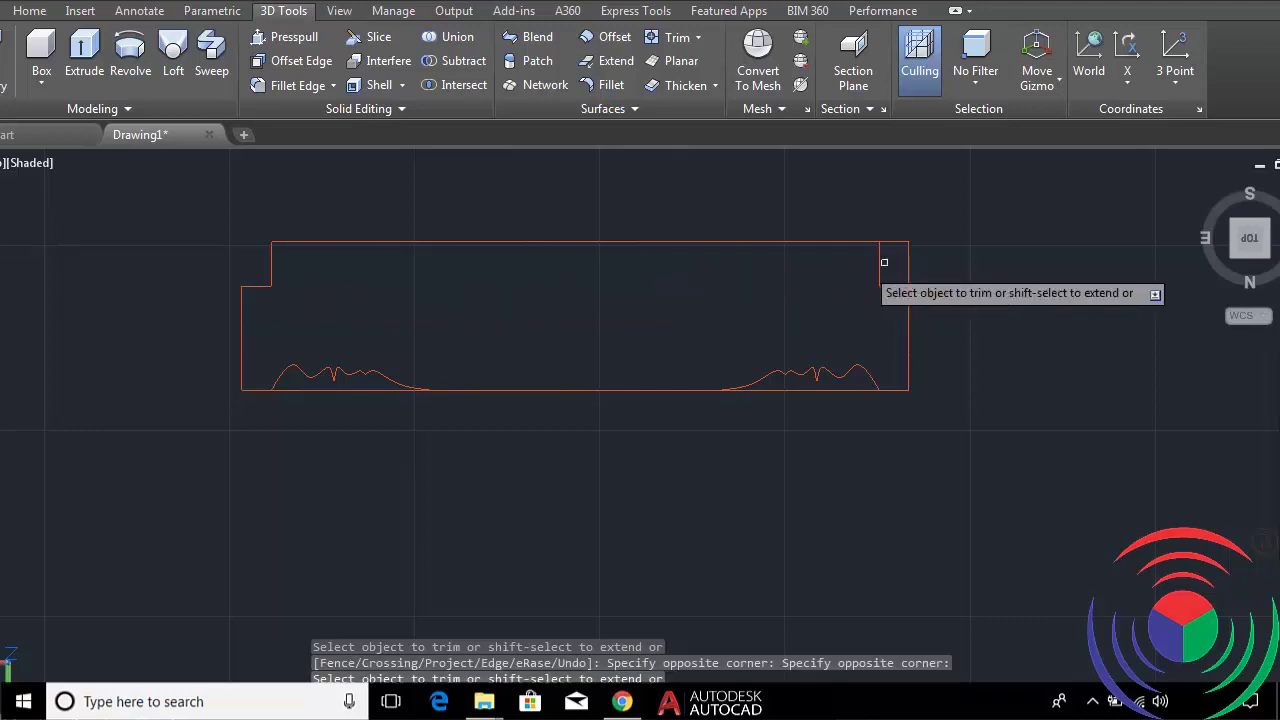
left_click(928, 231)
left_click(897, 265)
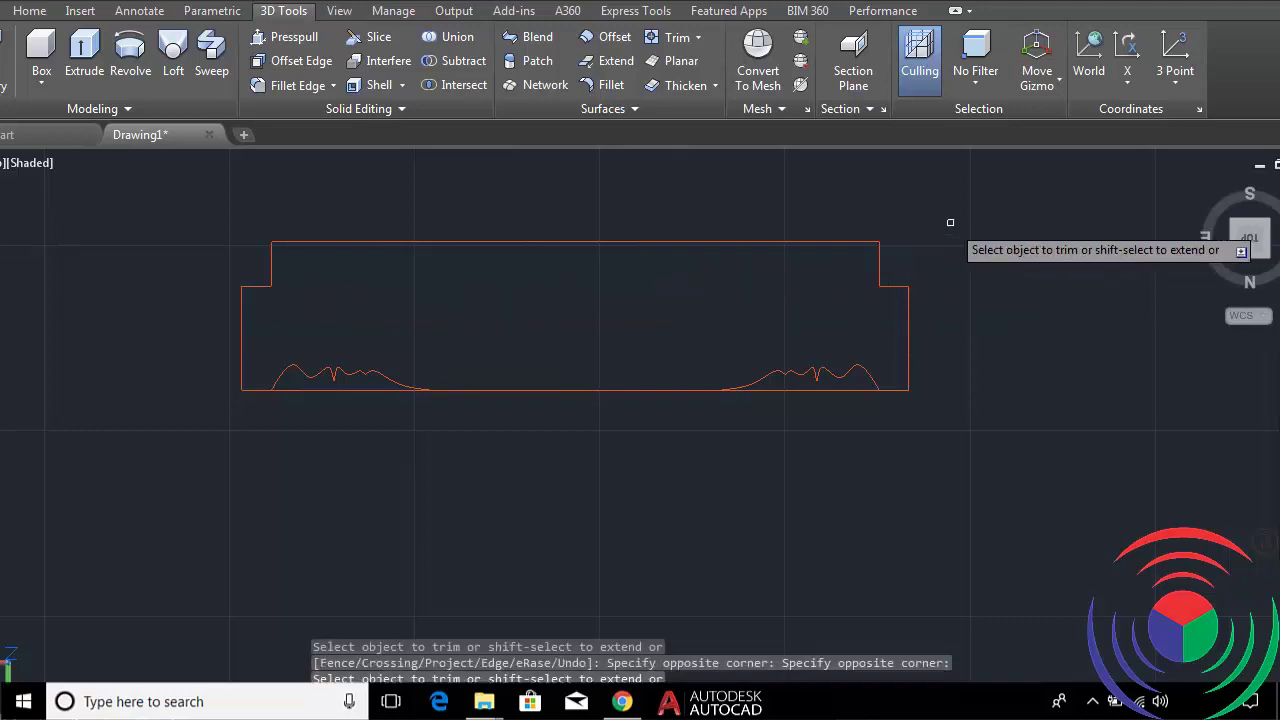
Trim the middle of the bottom edge against the slab outline, undoing an extra trim.
key("Return")
key("Return")
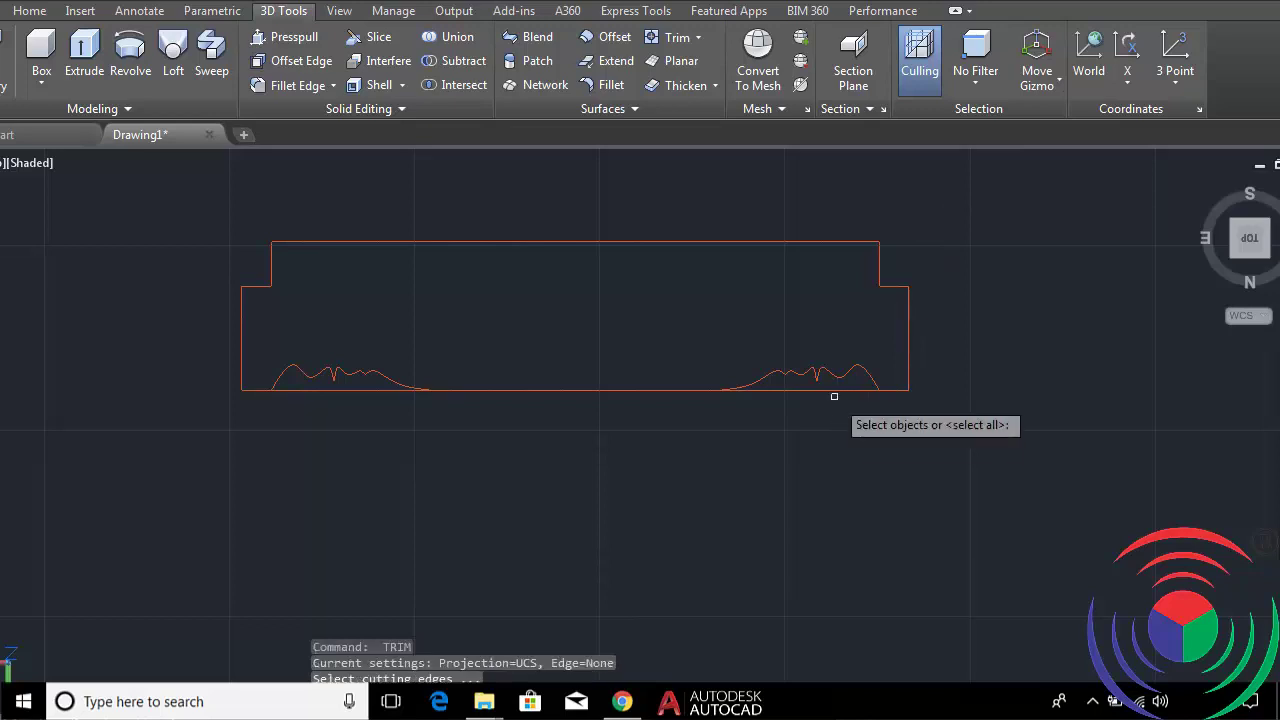
left_click(833, 388)
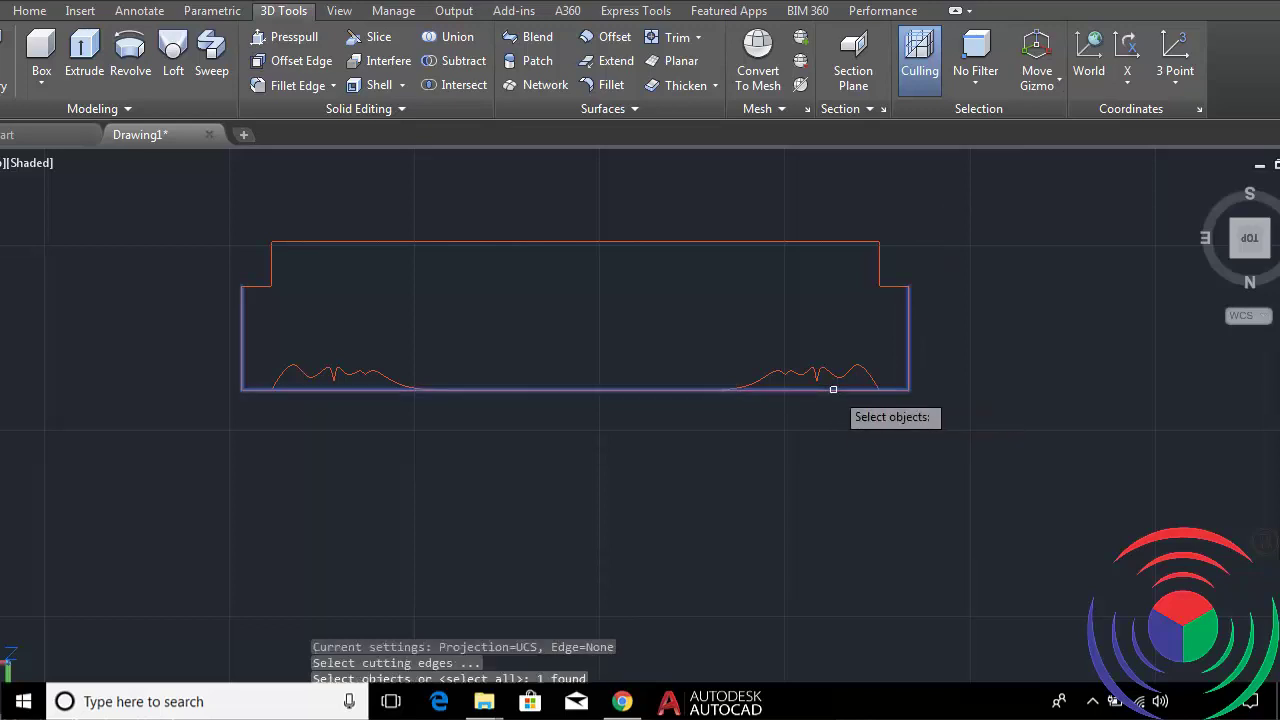
left_click(833, 388)
key("Return")
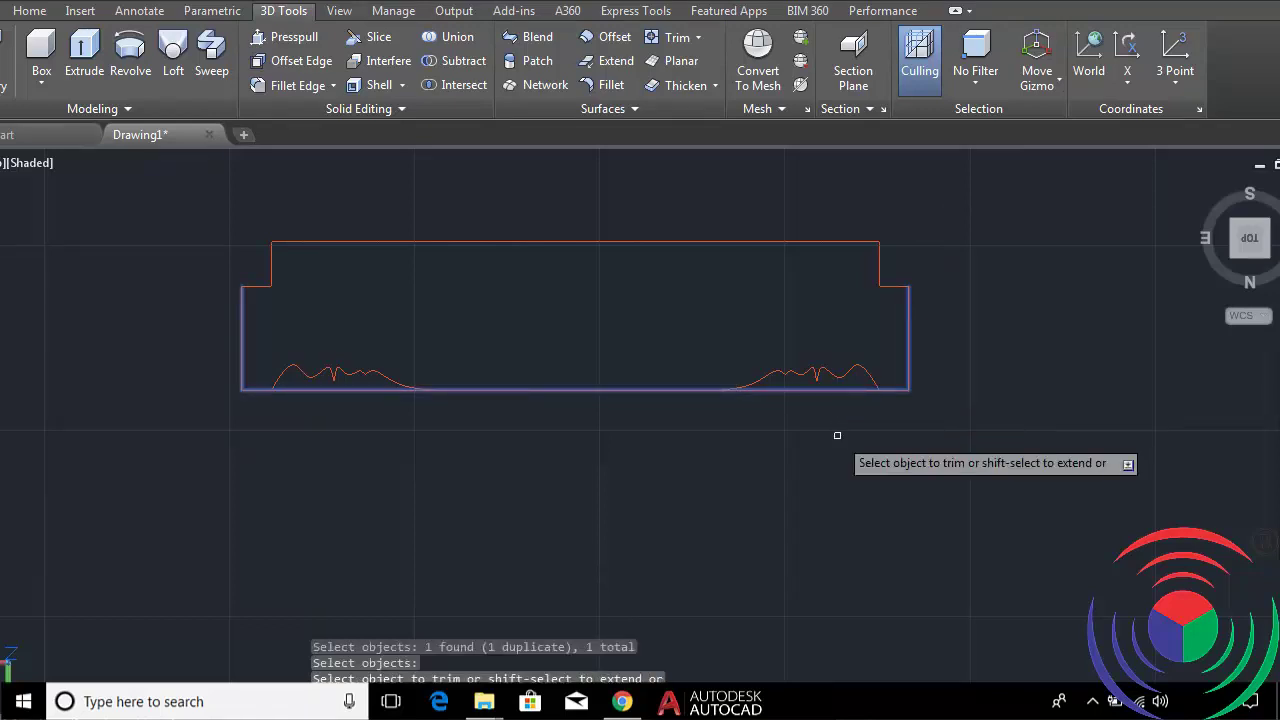
left_click(676, 390)
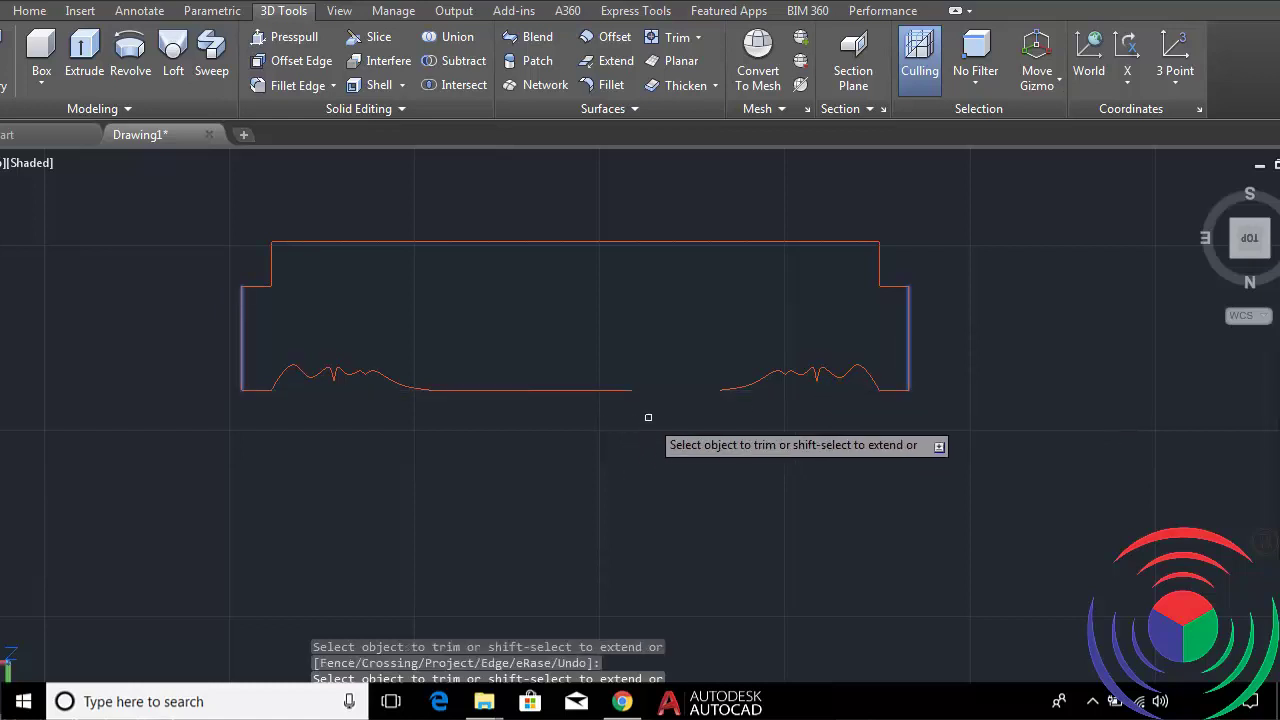
left_click(629, 390)
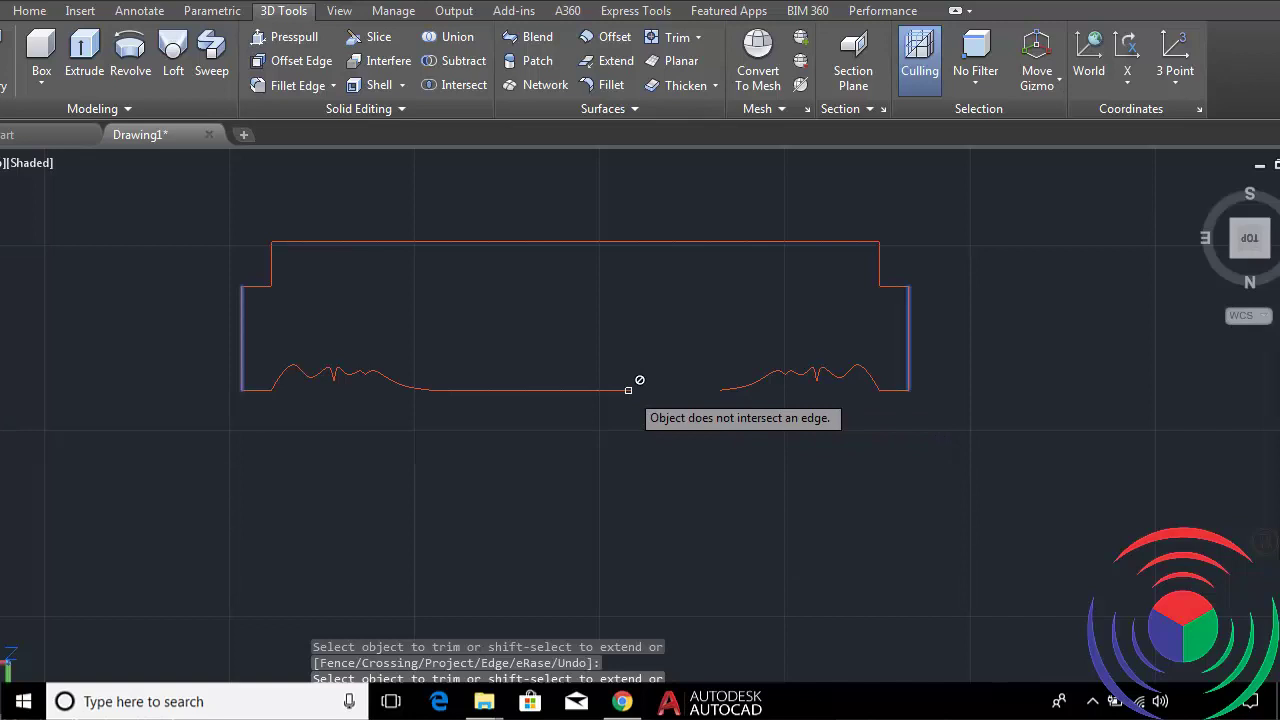
key("ctrl+z")
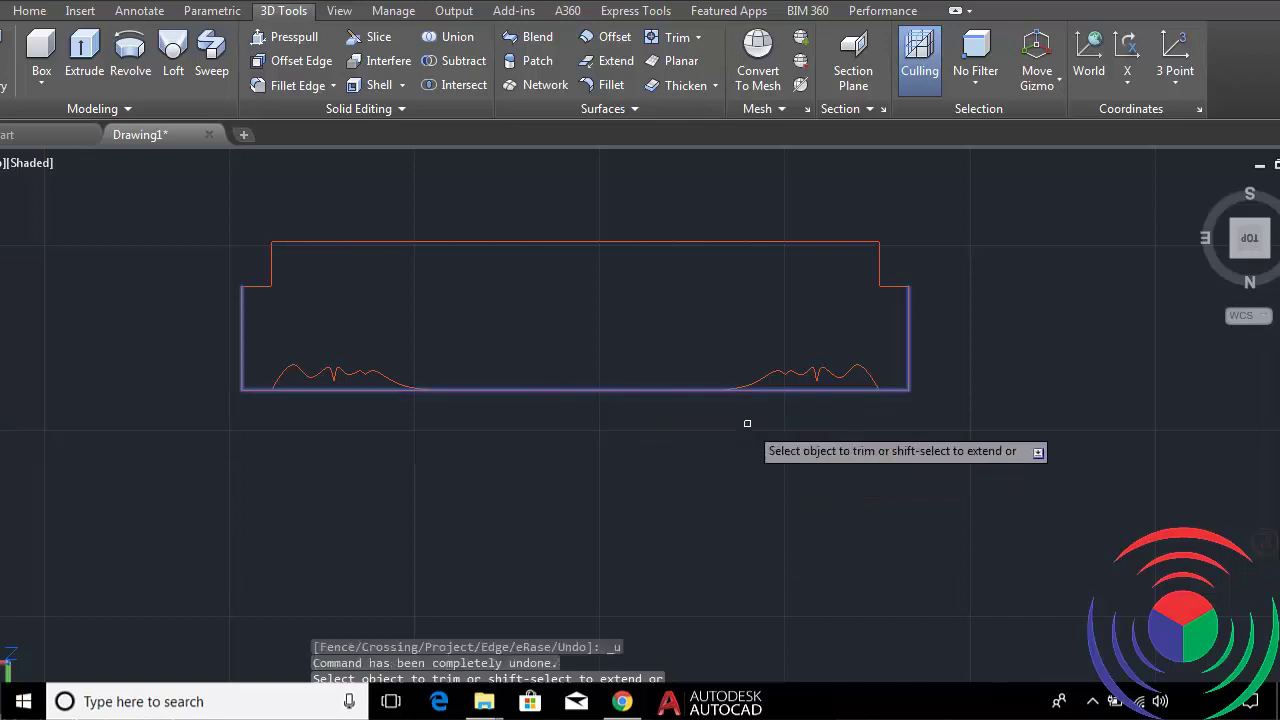
scroll(755, 400, "up", 3)
scroll(650, 385, "up", 3)
scroll(615, 365, "up", 2)
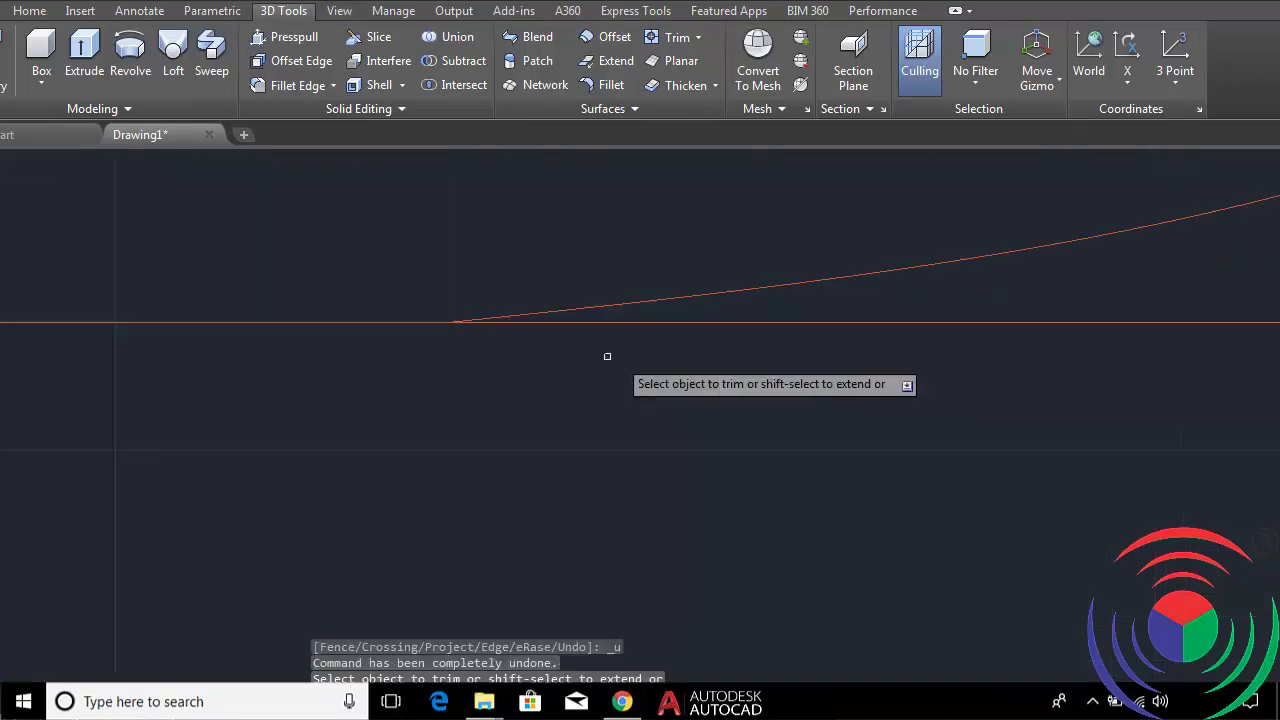
scroll(607, 356, "down", 1)
scroll(674, 380, "down", 2)
scroll(706, 391, "down", 3)
scroll(724, 392, "down", 2)
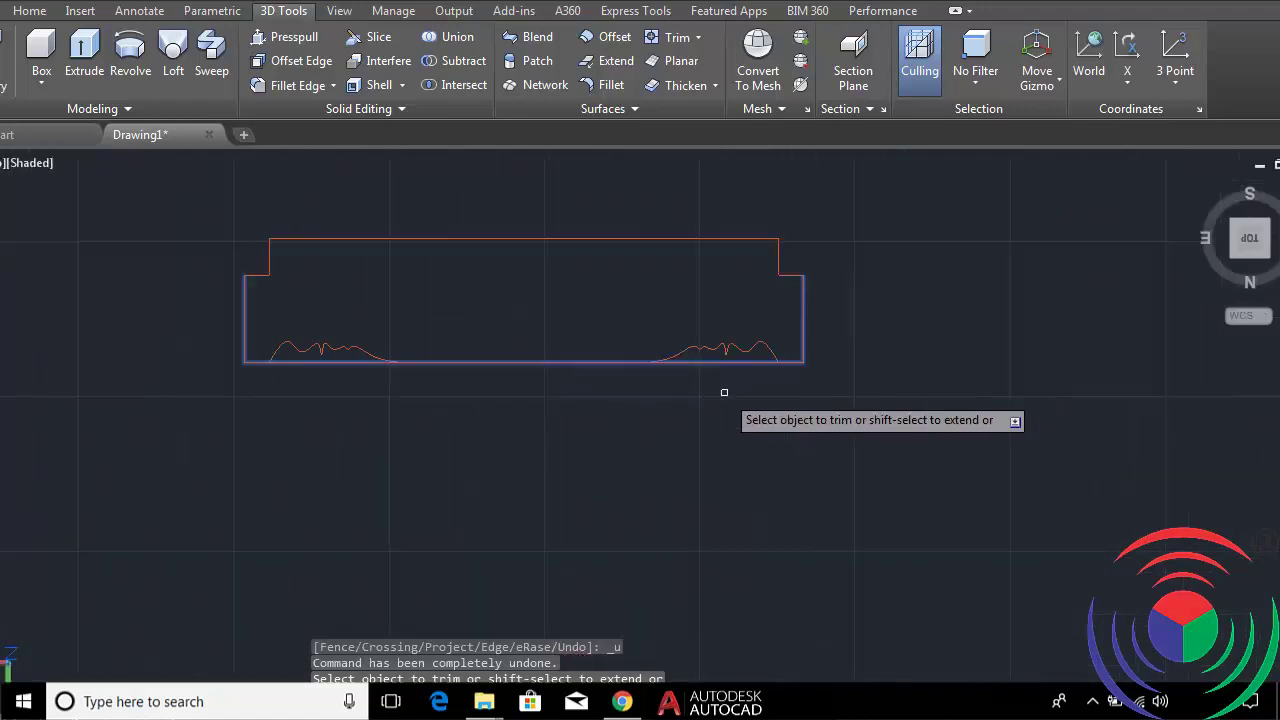
key("Escape")
Trim the straight bottom segment beneath the right wavy curve.
key("space")
key("Return")
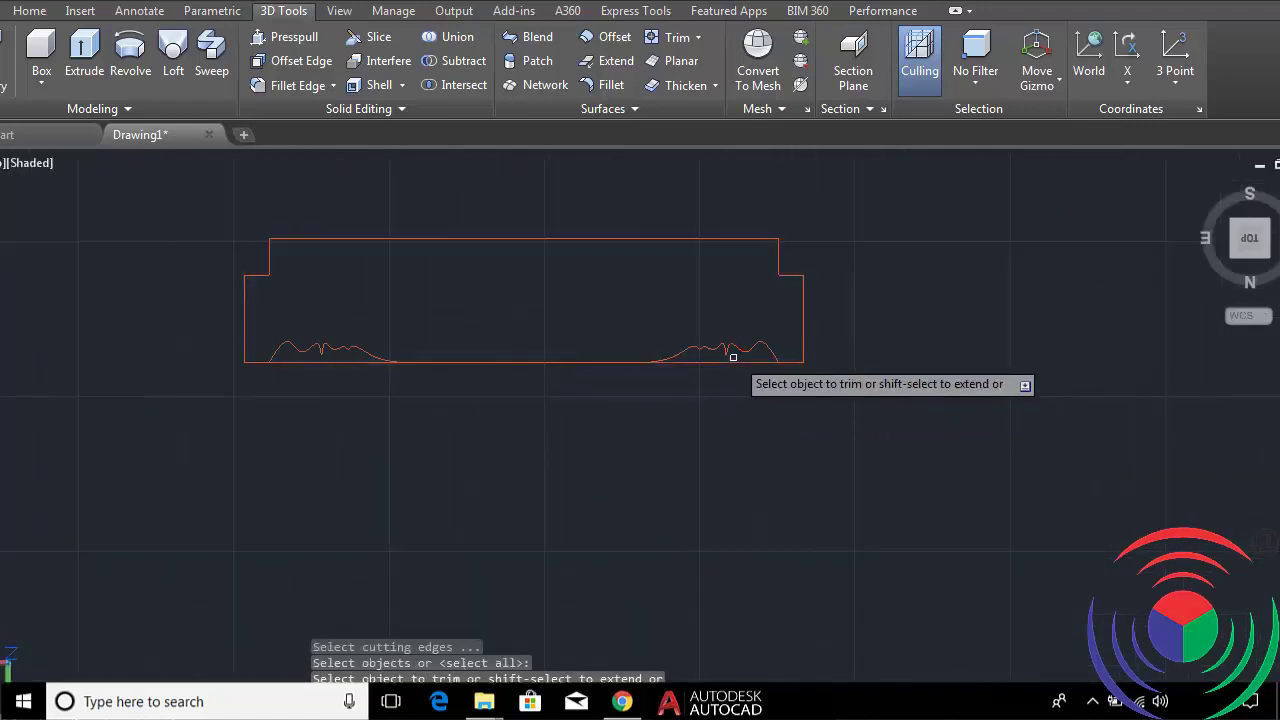
left_click(733, 361)
scroll(768, 379, "down", 2)
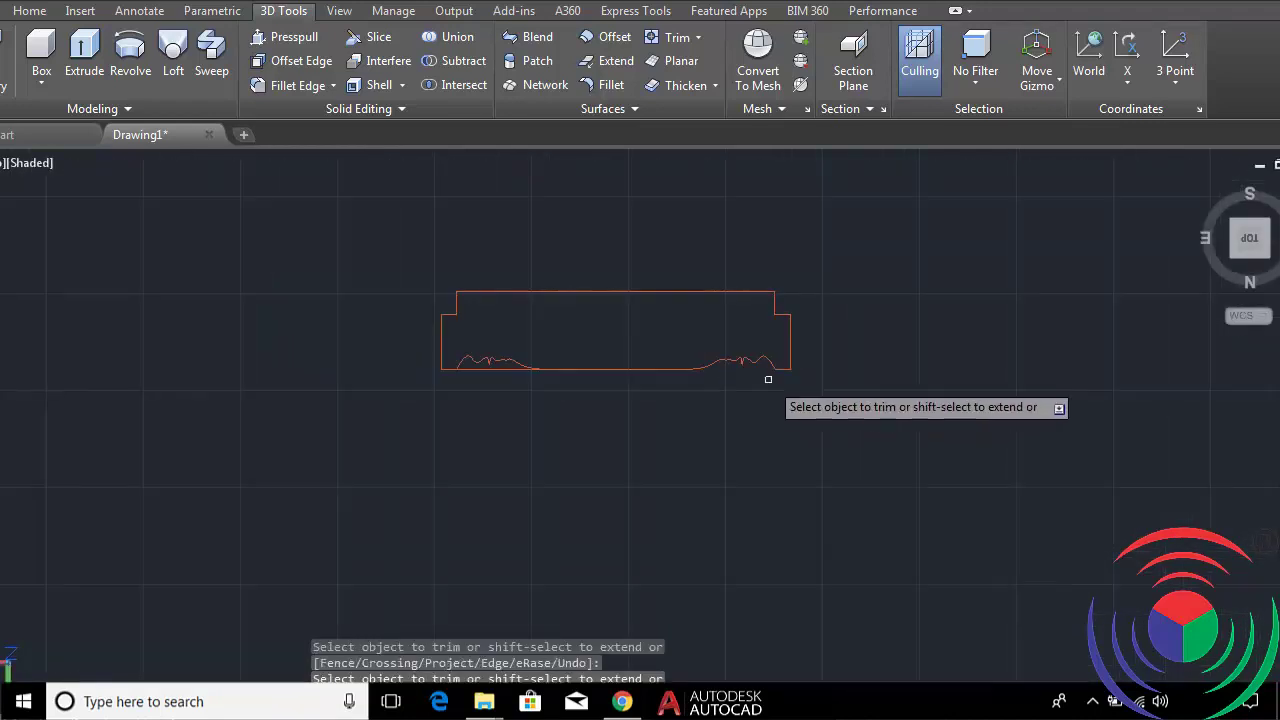
scroll(520, 372, "up", 3)
Retrim the bottom edge using the slab outline as cutting edge, undoing the unwanted cut.
key("Escape")
key("space")
scroll(837, 411, "down", 2)
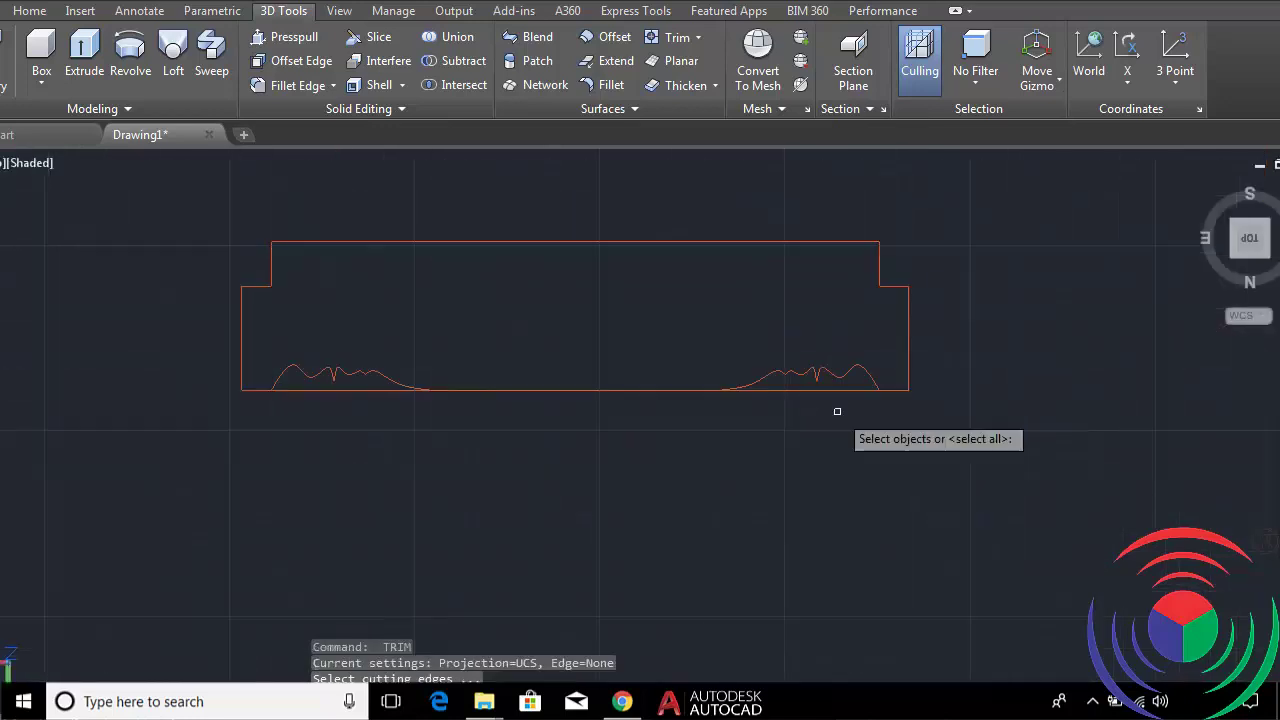
left_click(833, 388)
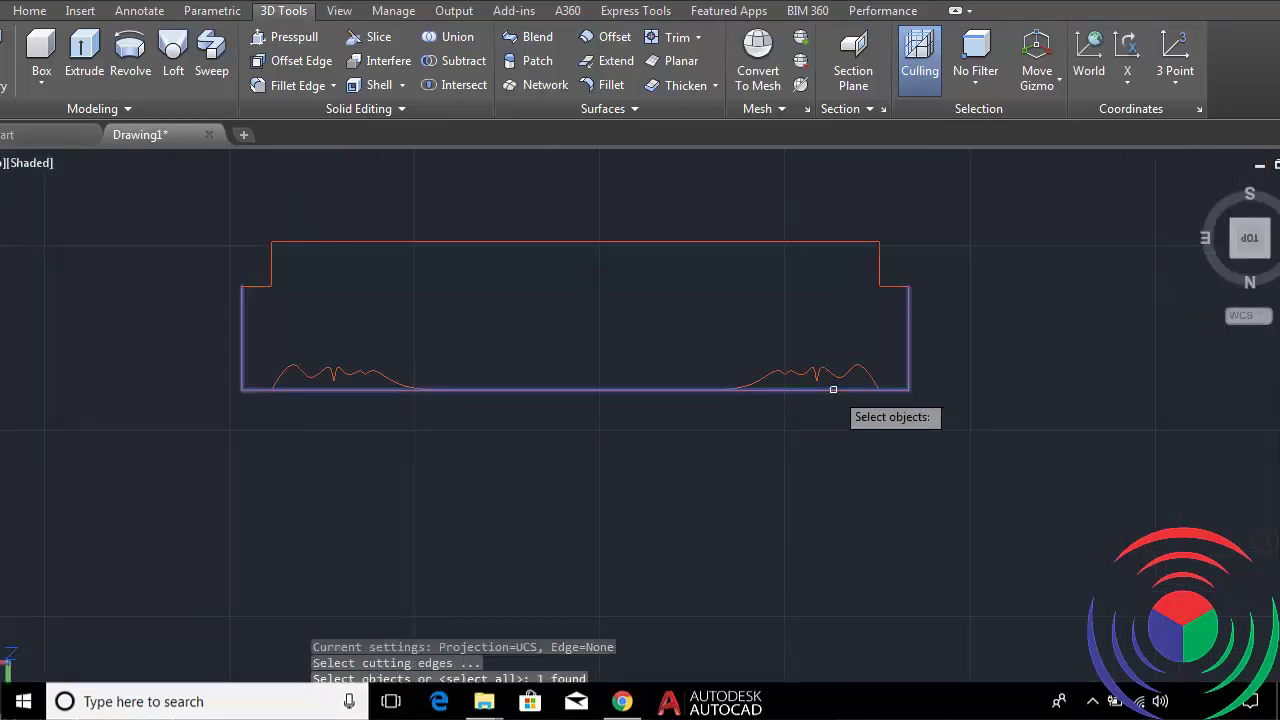
left_click(833, 388)
key("Return")
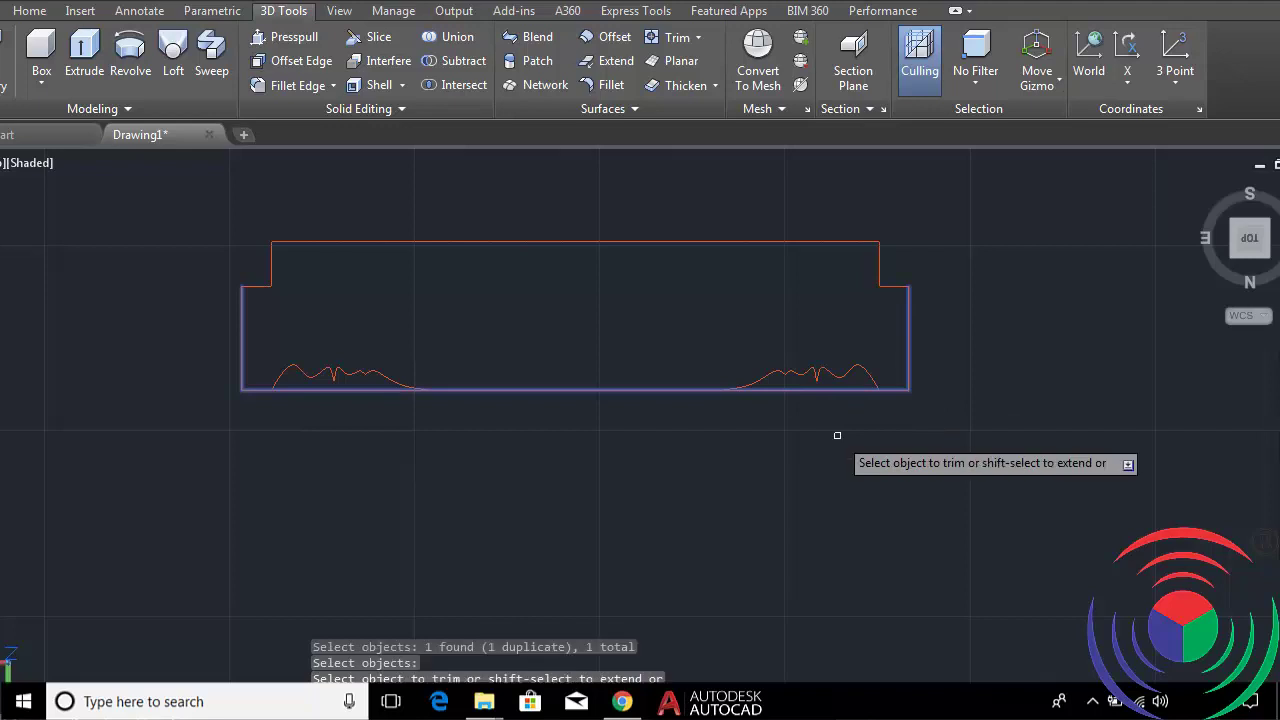
left_click(824, 382)
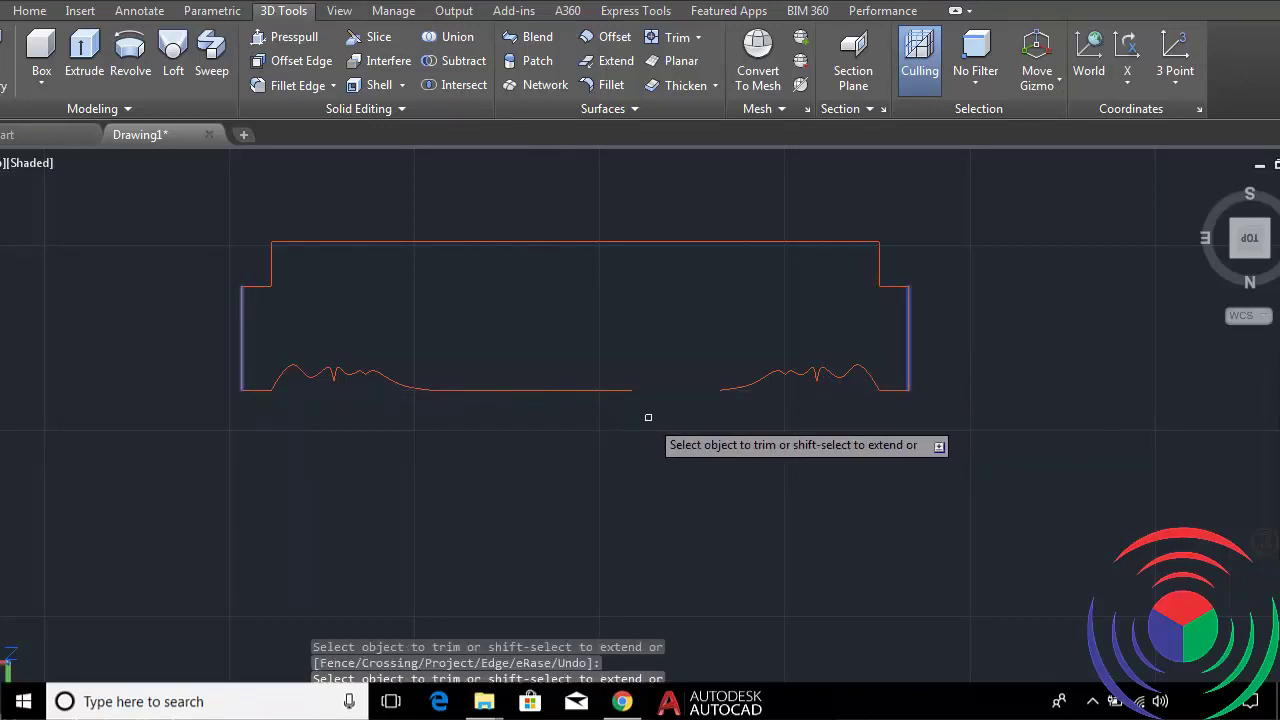
left_click(628, 390)
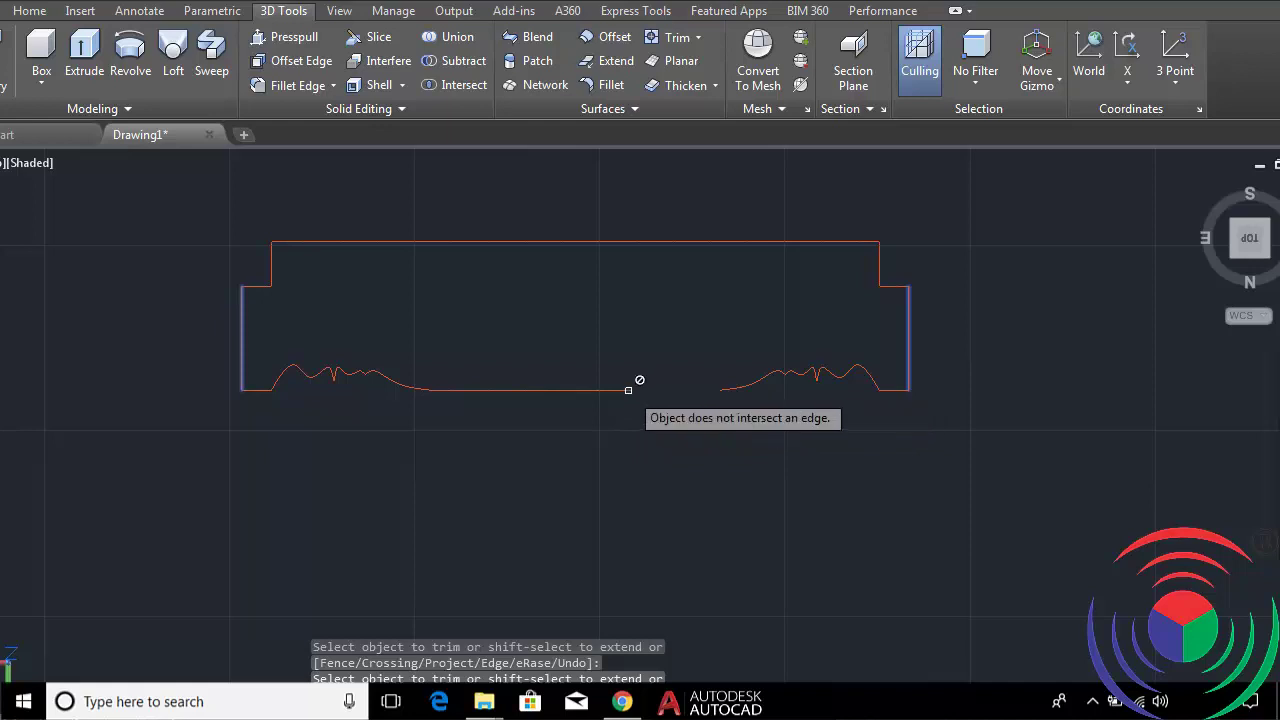
key("ctrl+z")
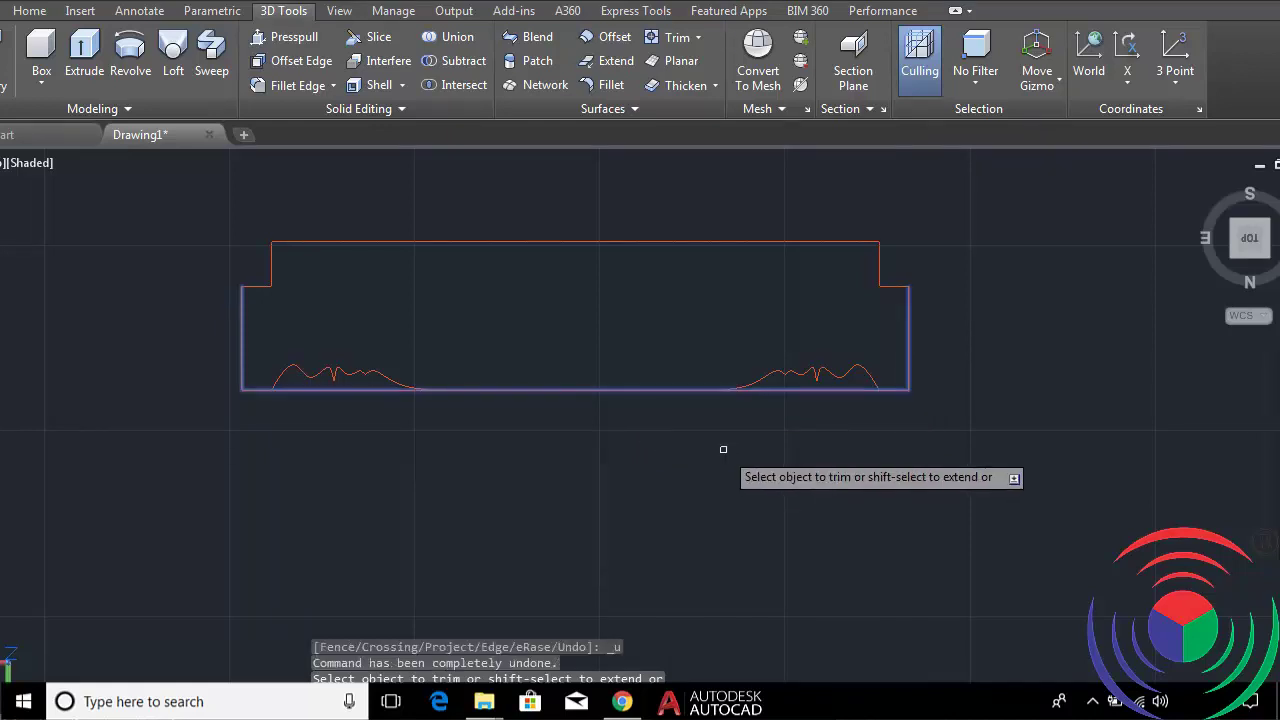
scroll(757, 380, "up", 2)
scroll(834, 391, "up", 3)
scroll(634, 380, "up", 3)
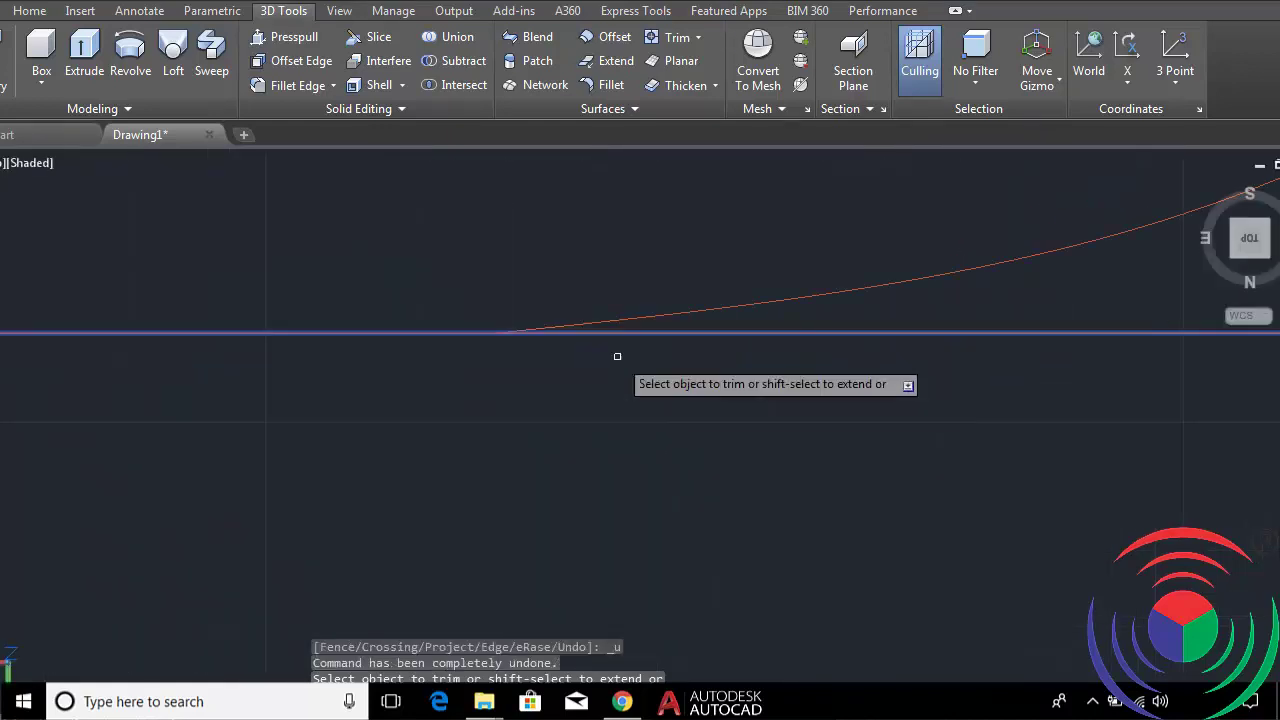
scroll(605, 357, "down", 1)
scroll(617, 366, "down", 2)
scroll(700, 390, "down", 3)
scroll(714, 399, "down", 2)
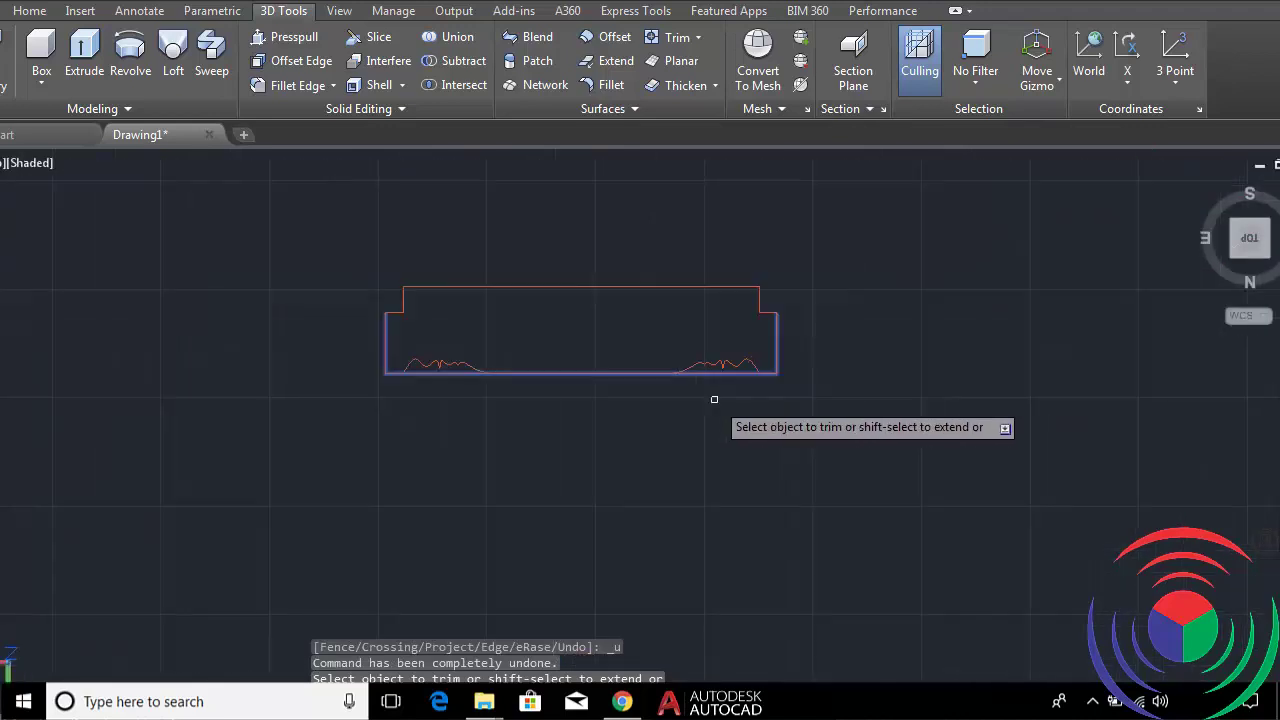
scroll(714, 399, "up", 1)
Run another trim with every object as a cutting edge.
key("Return")
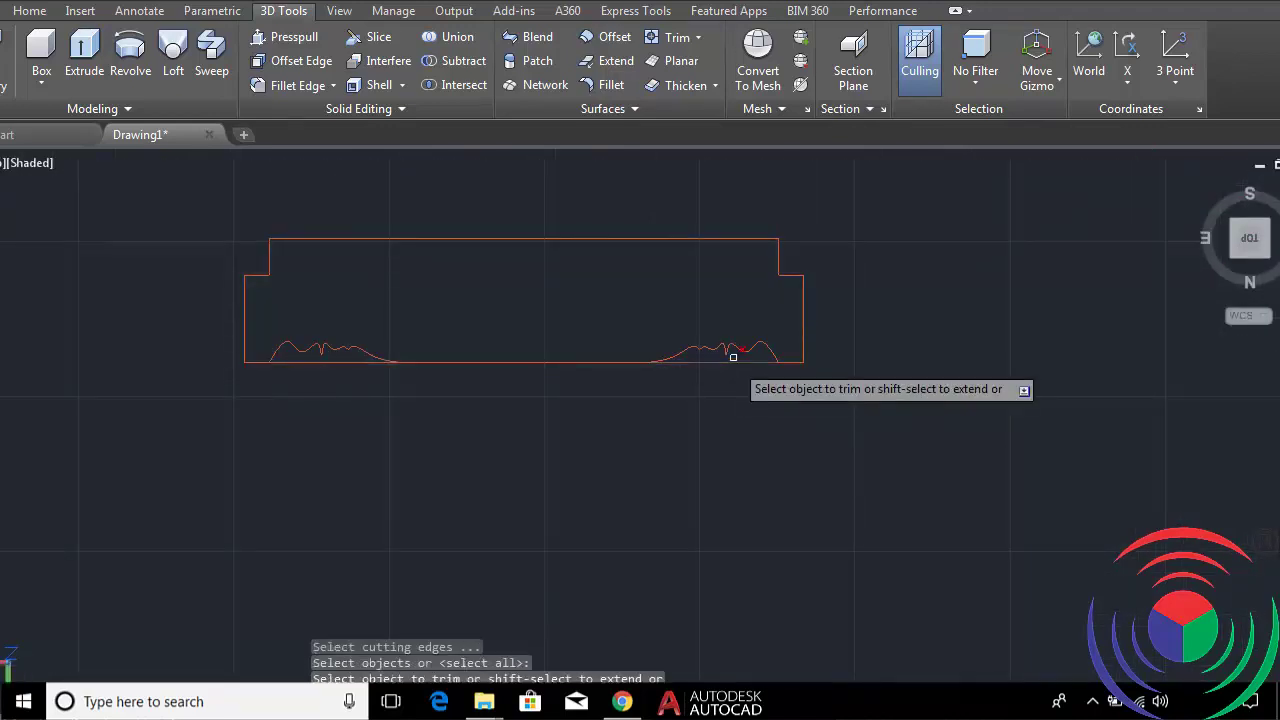
key("Return")
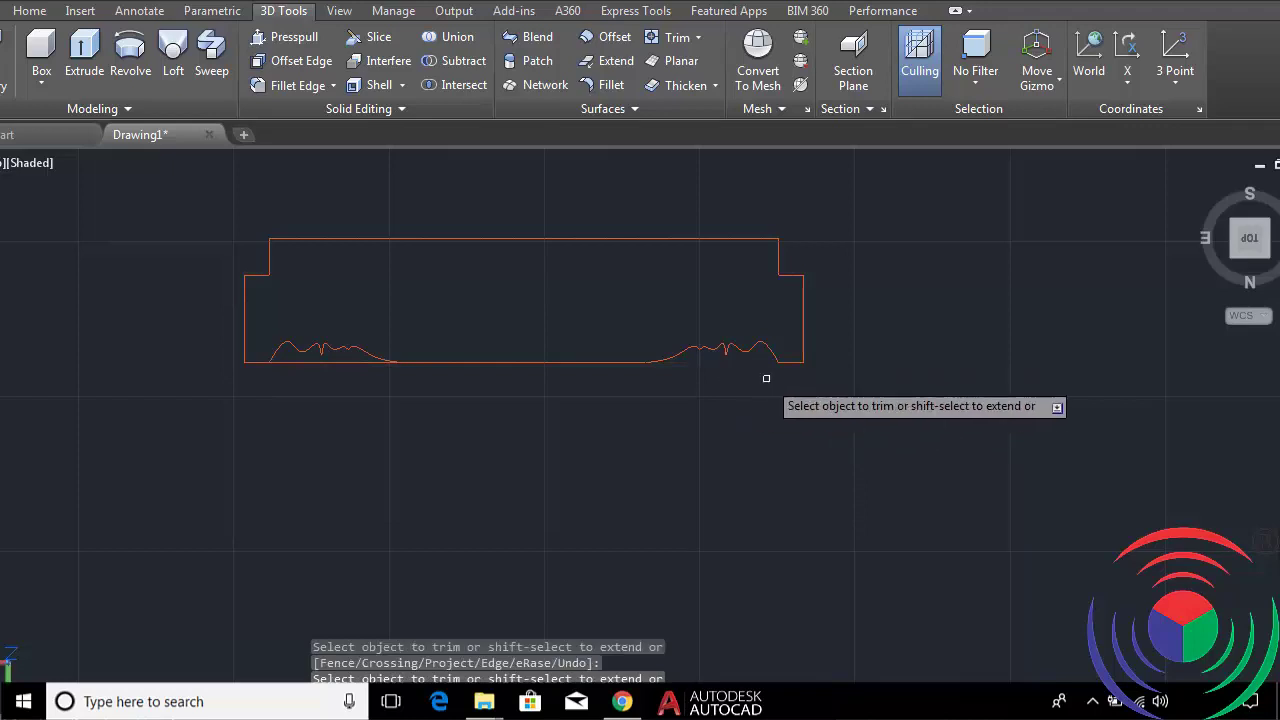
scroll(700, 380, "down", 2)
scroll(540, 370, "up", 5)
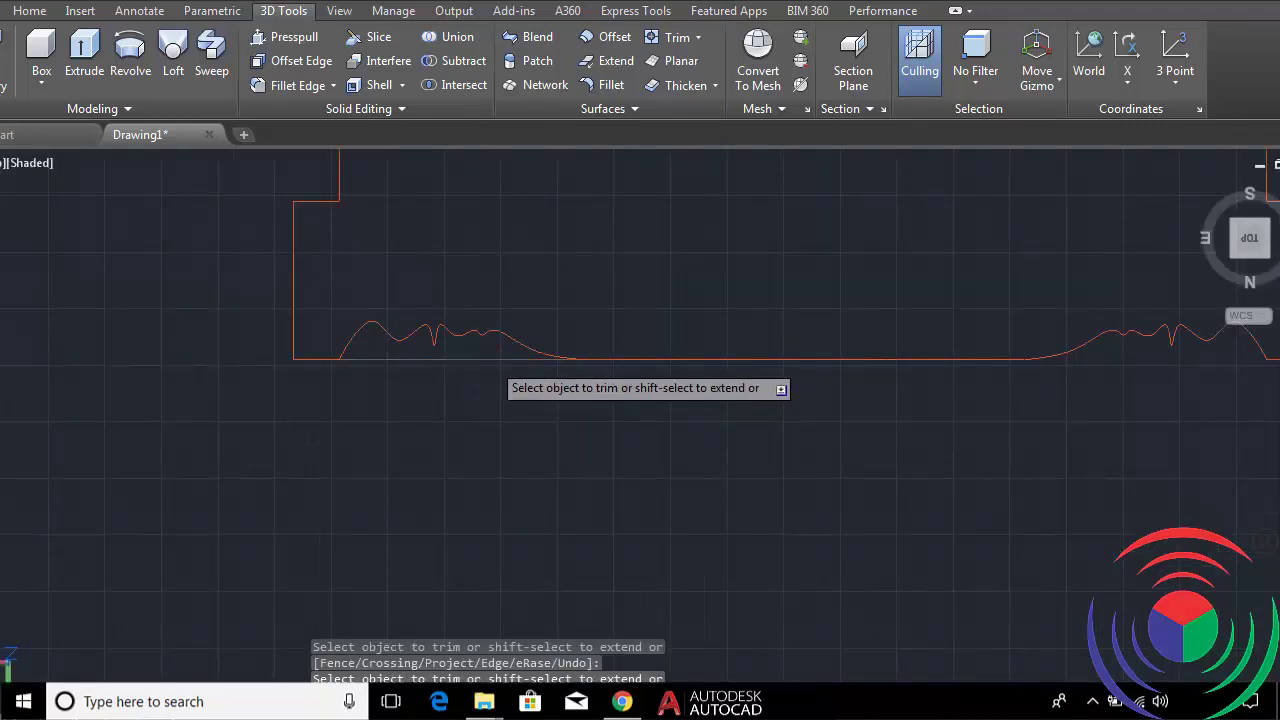
scroll(525, 405, "down", 4)
scroll(572, 425, "down", 3)
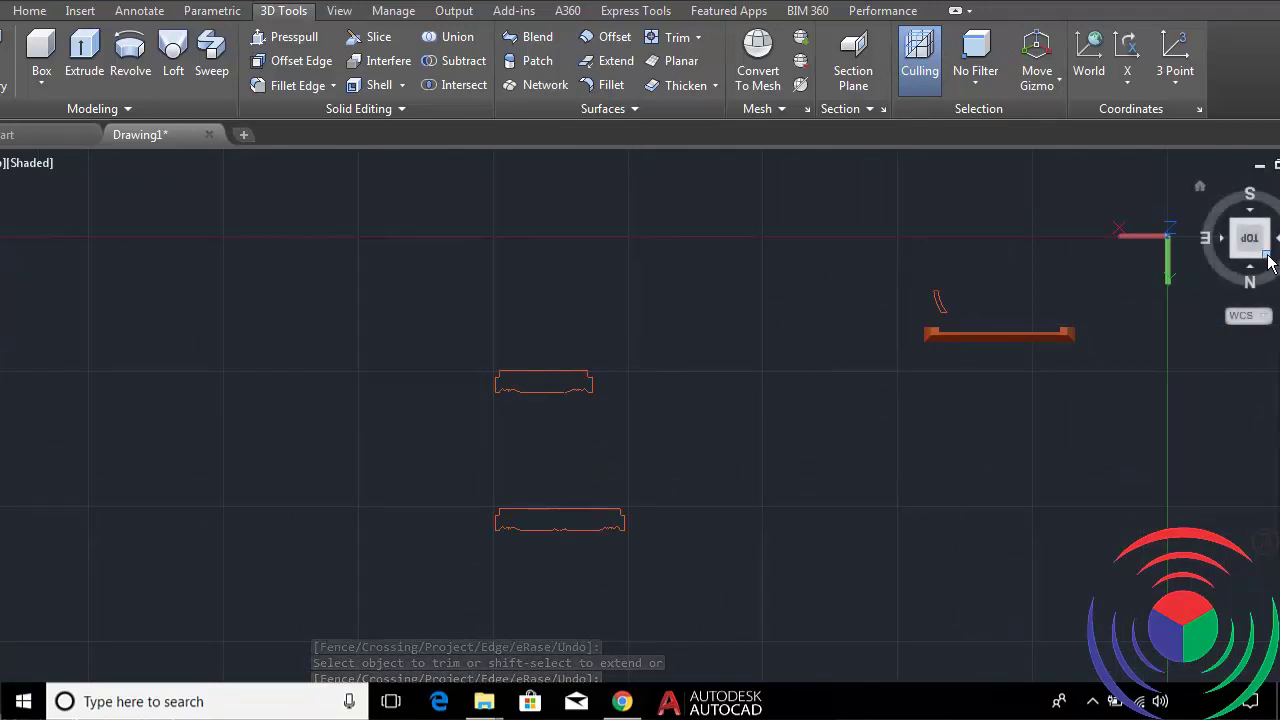
Switch to an isometric view and press-pull the notched slab profile upward into a solid.
left_click_drag(1250, 238, 1216, 278)
left_click(1216, 278)
type("presspull")
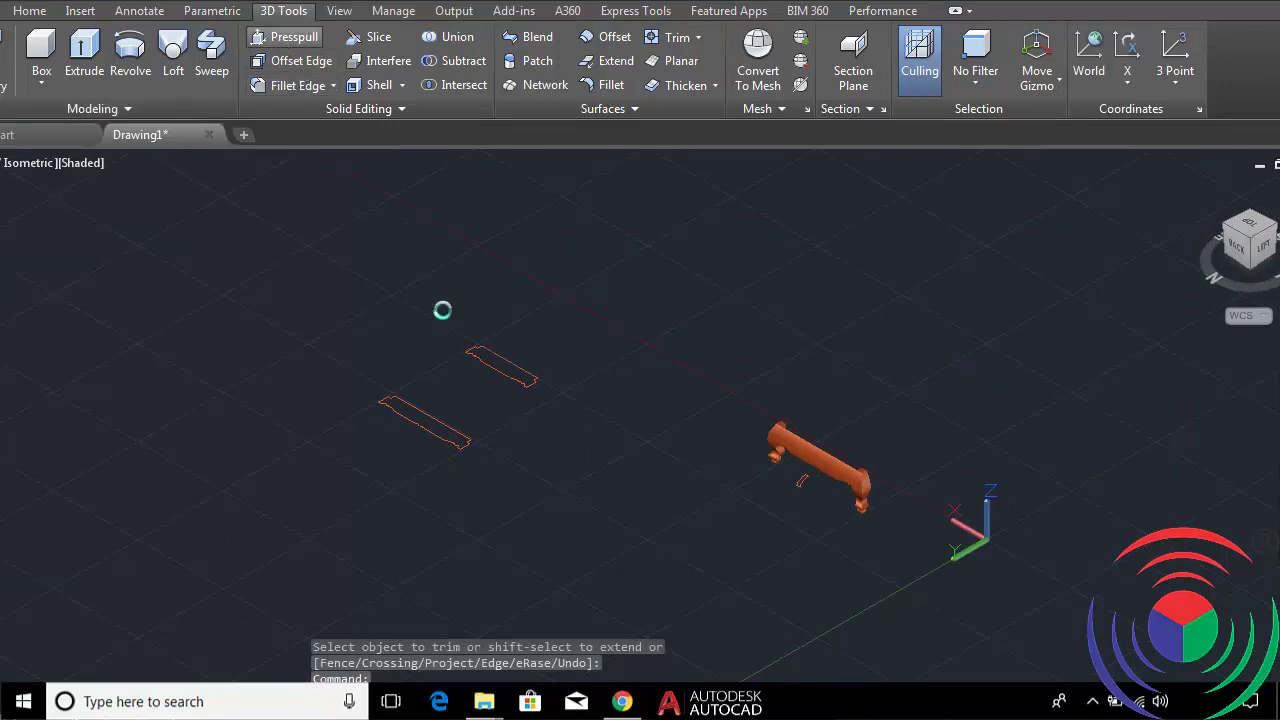
scroll(510, 375, "up", 4)
left_click(504, 366)
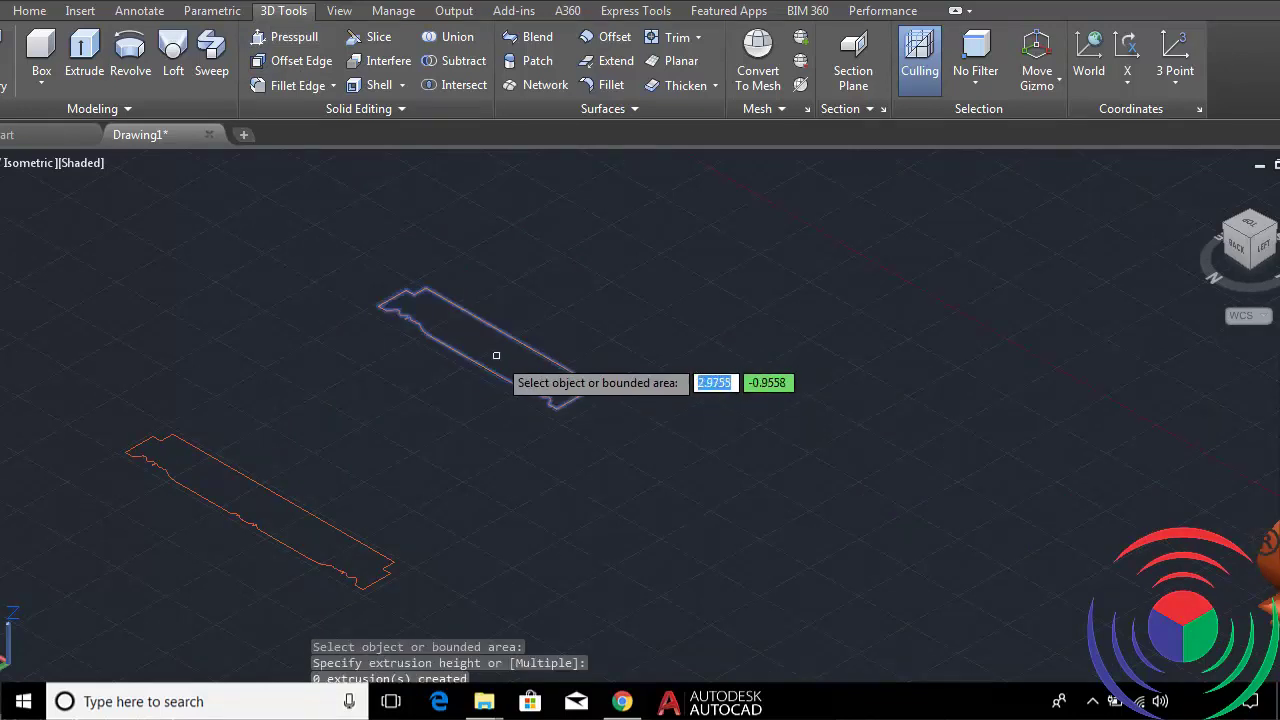
left_click(496, 355)
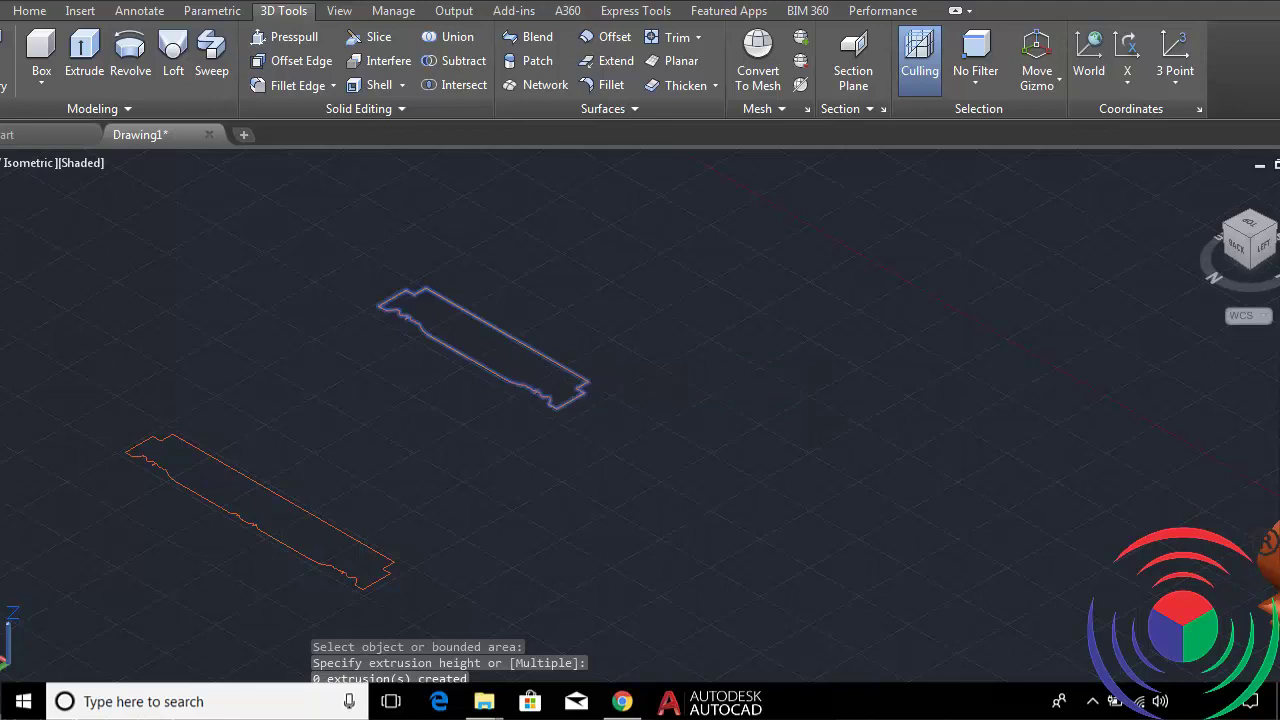
left_click(495, 245)
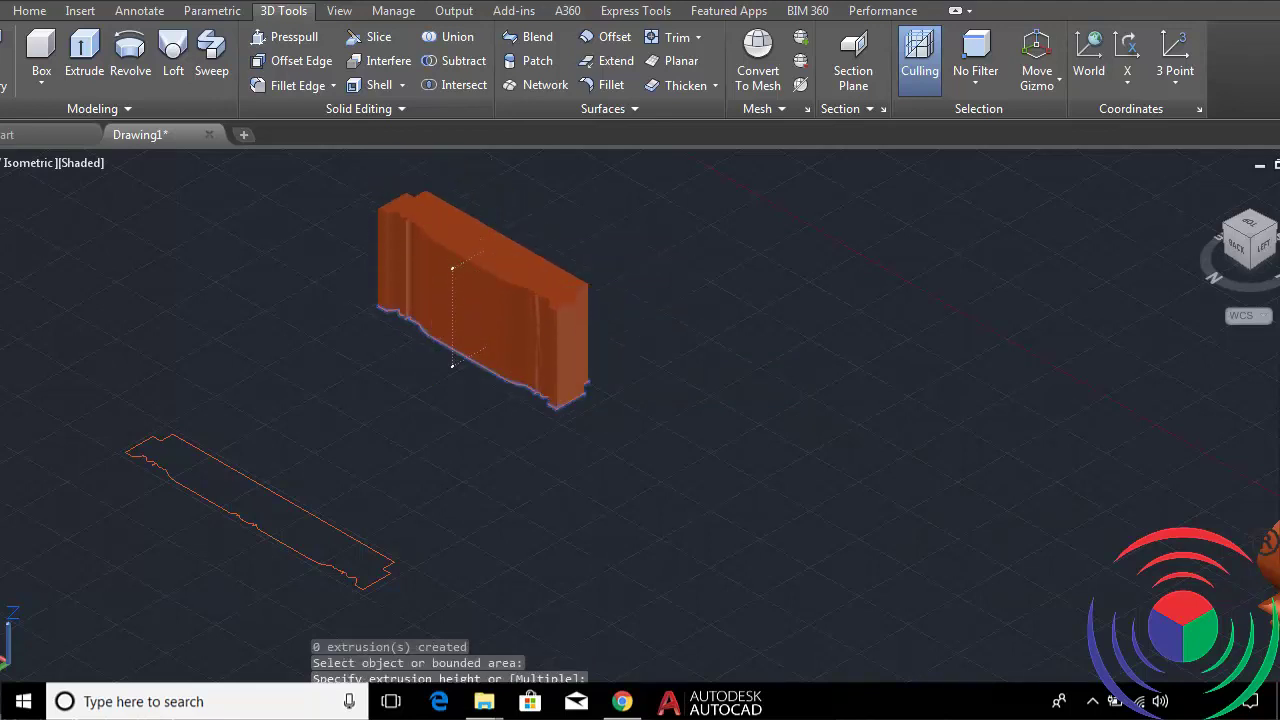
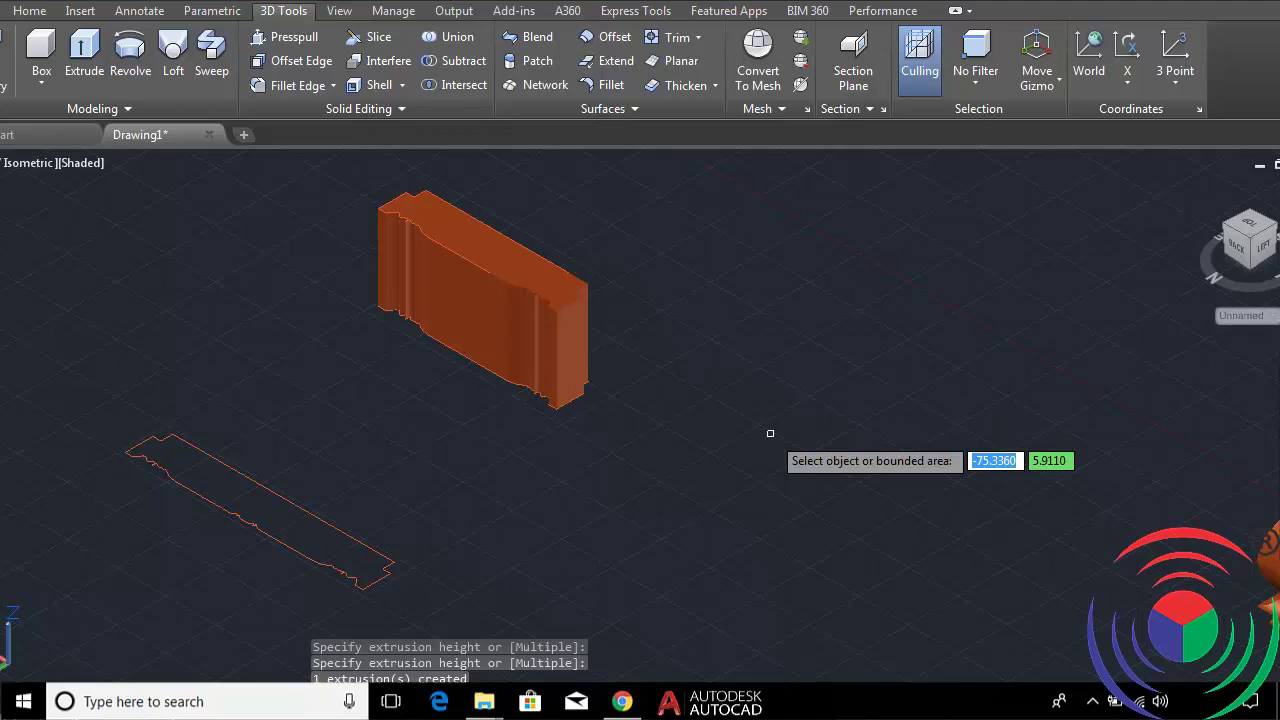
Start ROTATE3D and select the small curved moulding profile.
left_click(751, 474)
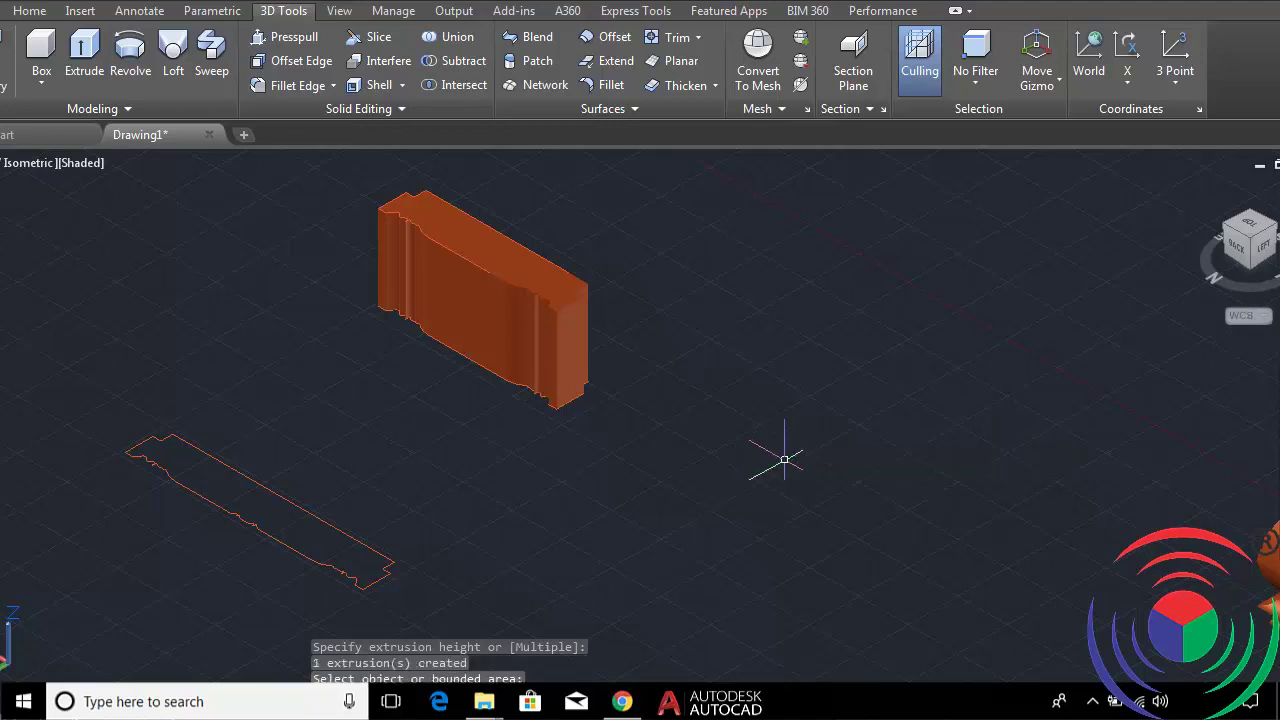
scroll(795, 452, "down", 4)
scroll(815, 465, "down", 2)
scroll(955, 532, "up", 5)
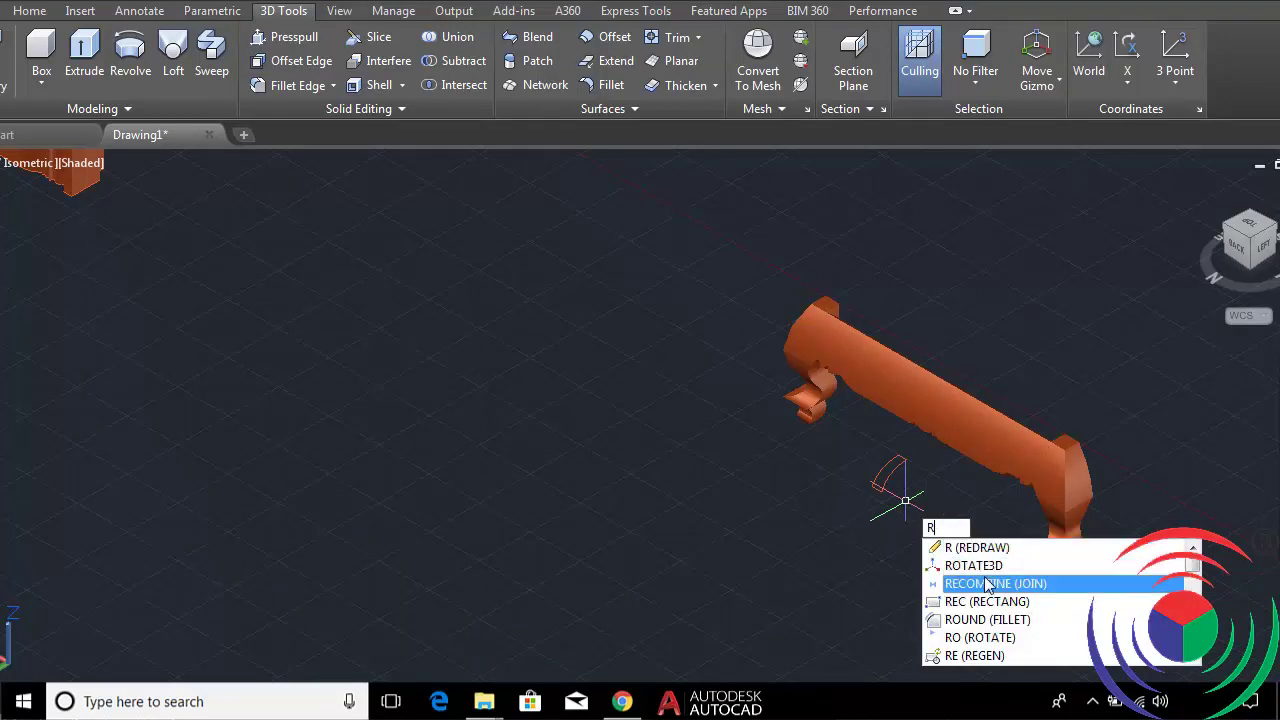
left_click(981, 563)
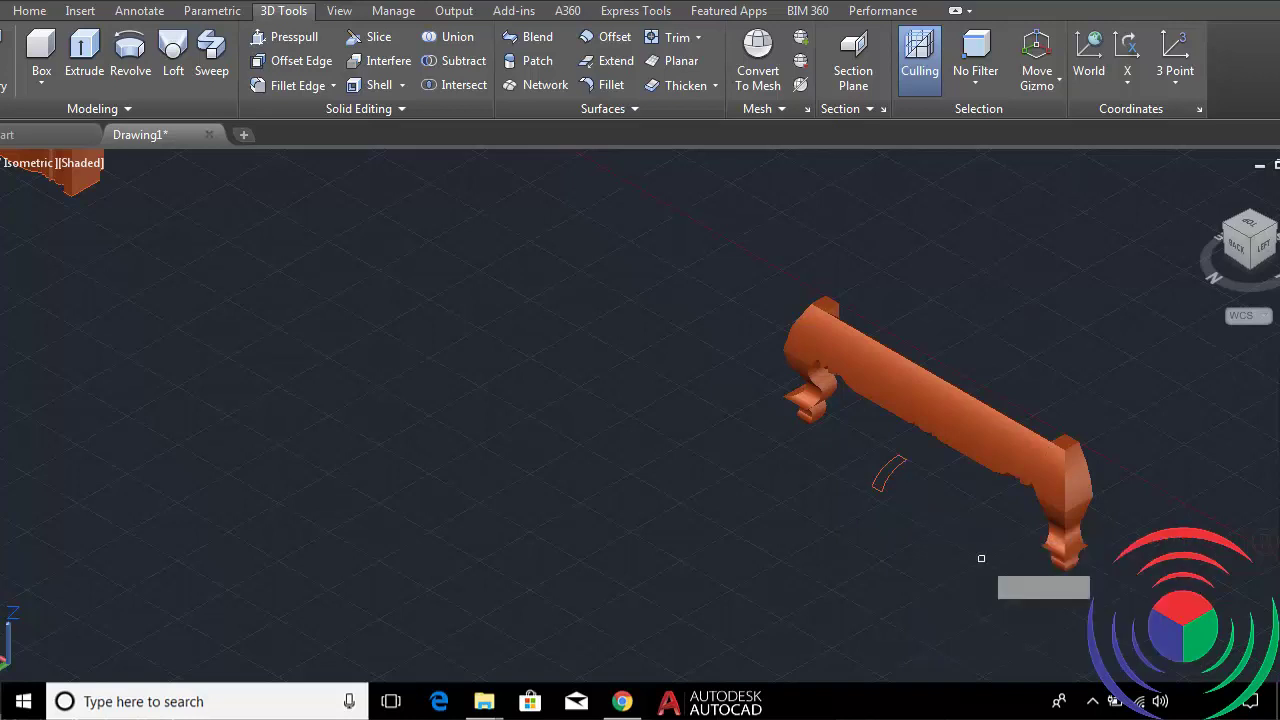
left_click(875, 487)
key("Return")
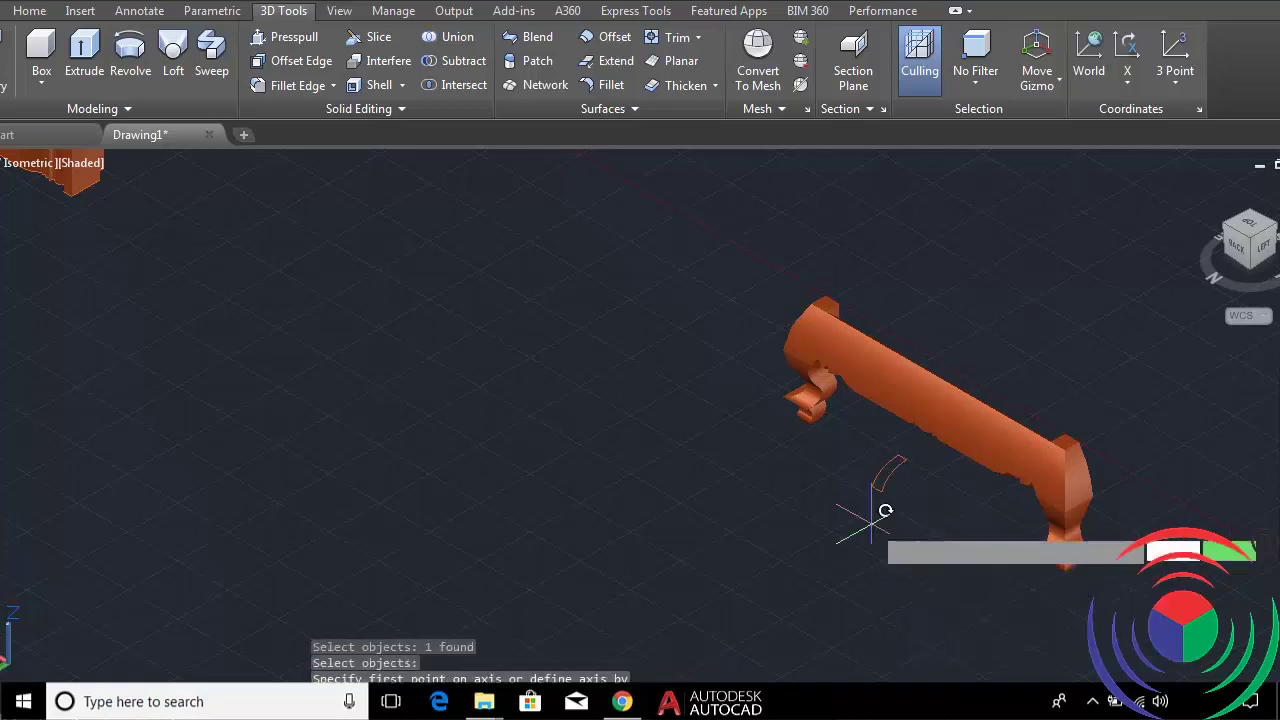
Turn the profile 90° about an axis through its end so it stands upright.
scroll(436, 360, "down", 2)
scroll(300, 343, "down", 1)
scroll(220, 357, "up", 2)
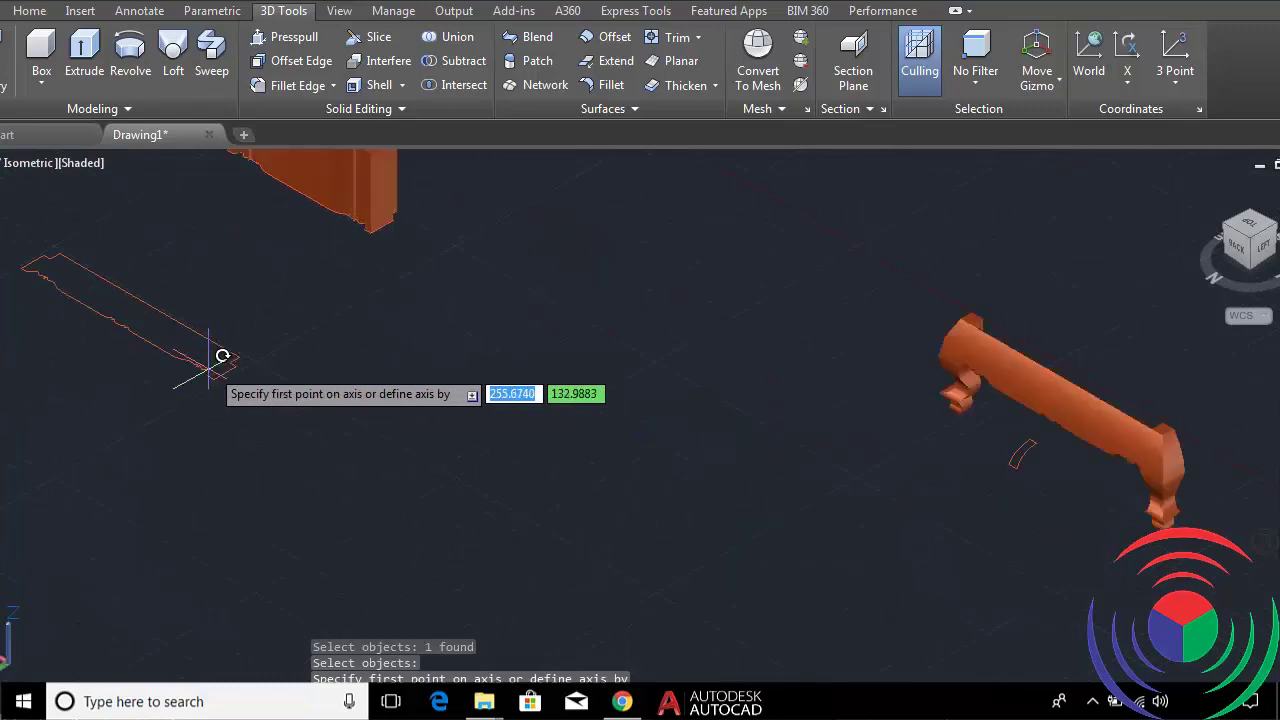
scroll(257, 386, "up", 2)
scroll(240, 388, "up", 1)
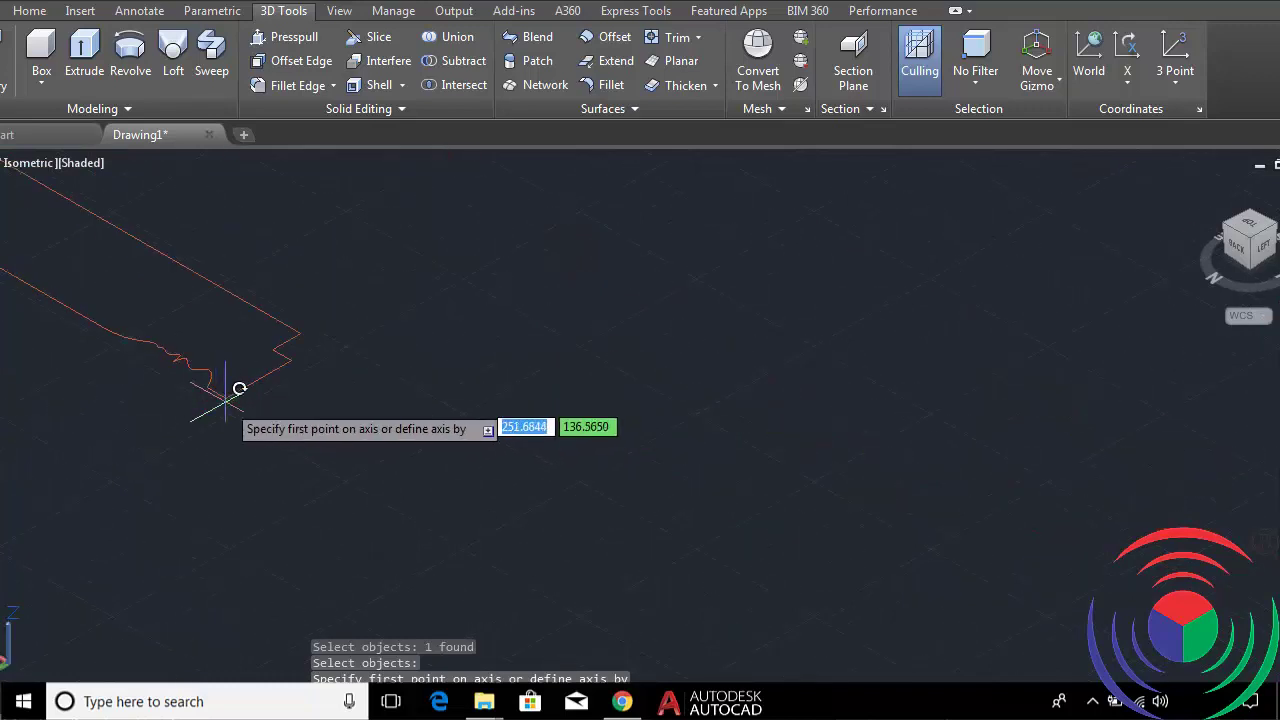
left_click(294, 357)
left_click(304, 349)
type("90")
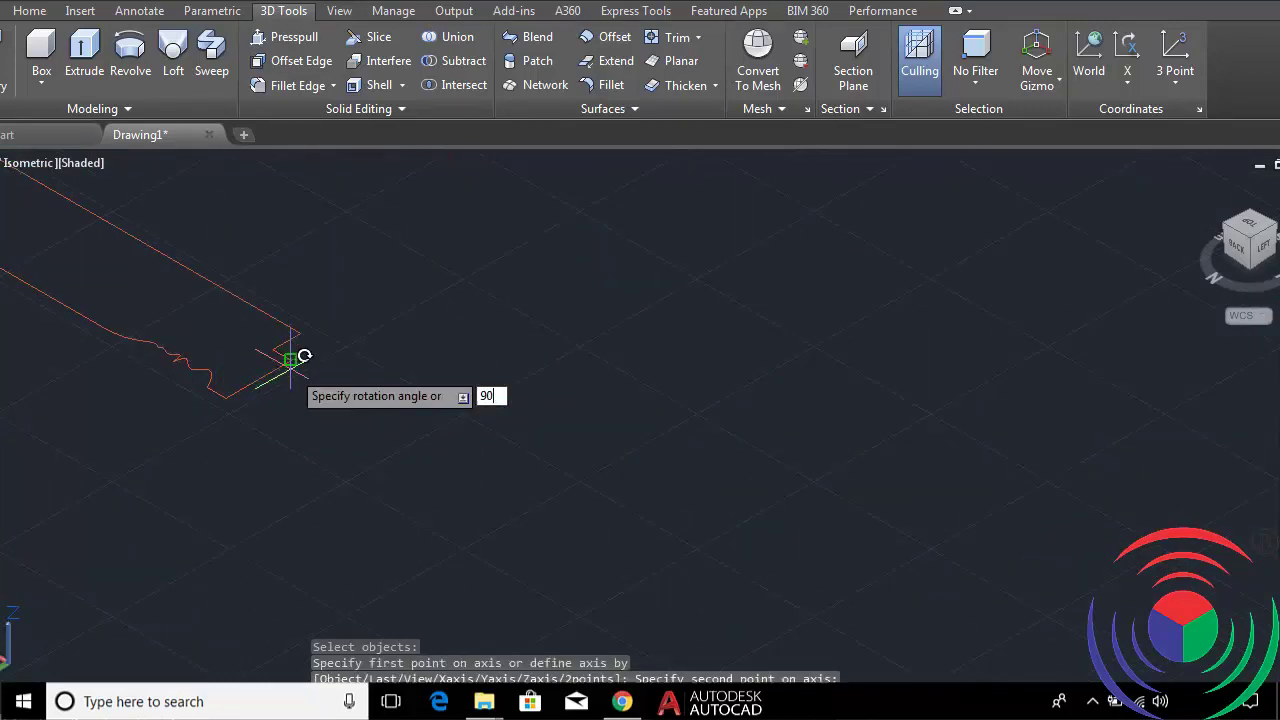
key("Return")
scroll(290, 360, "down", 3)
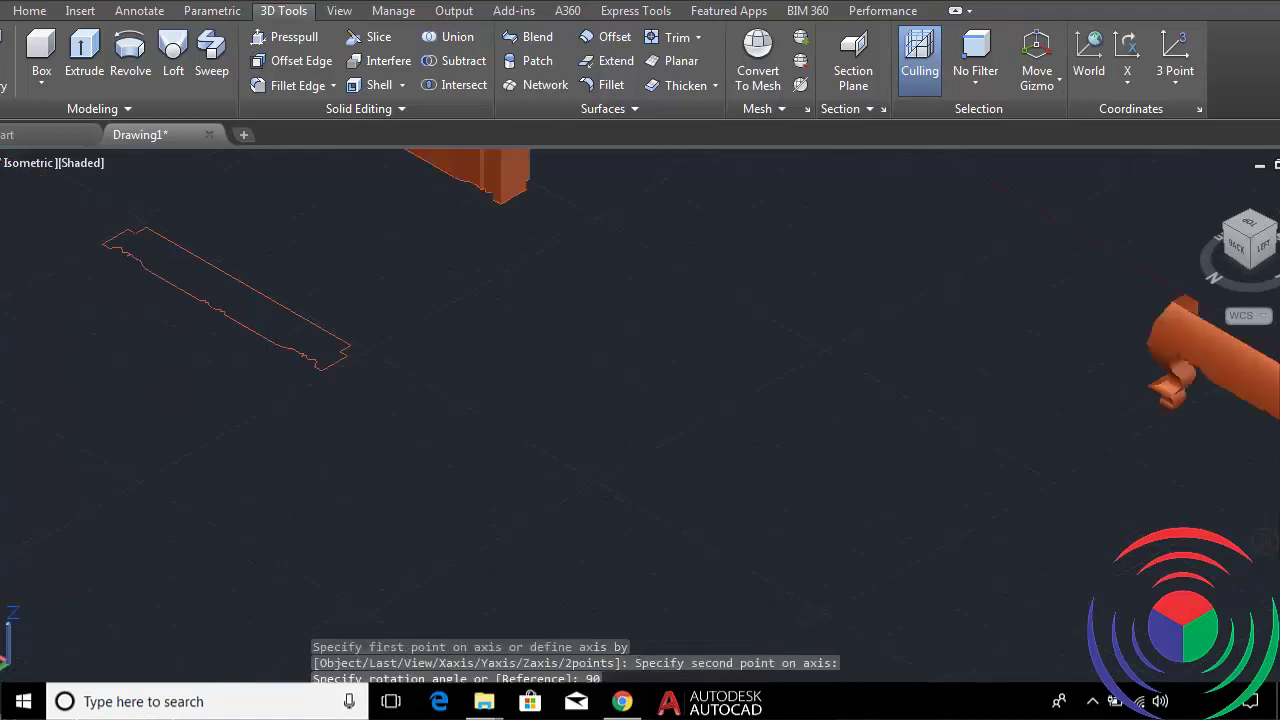
scroll(398, 354, "down", 2)
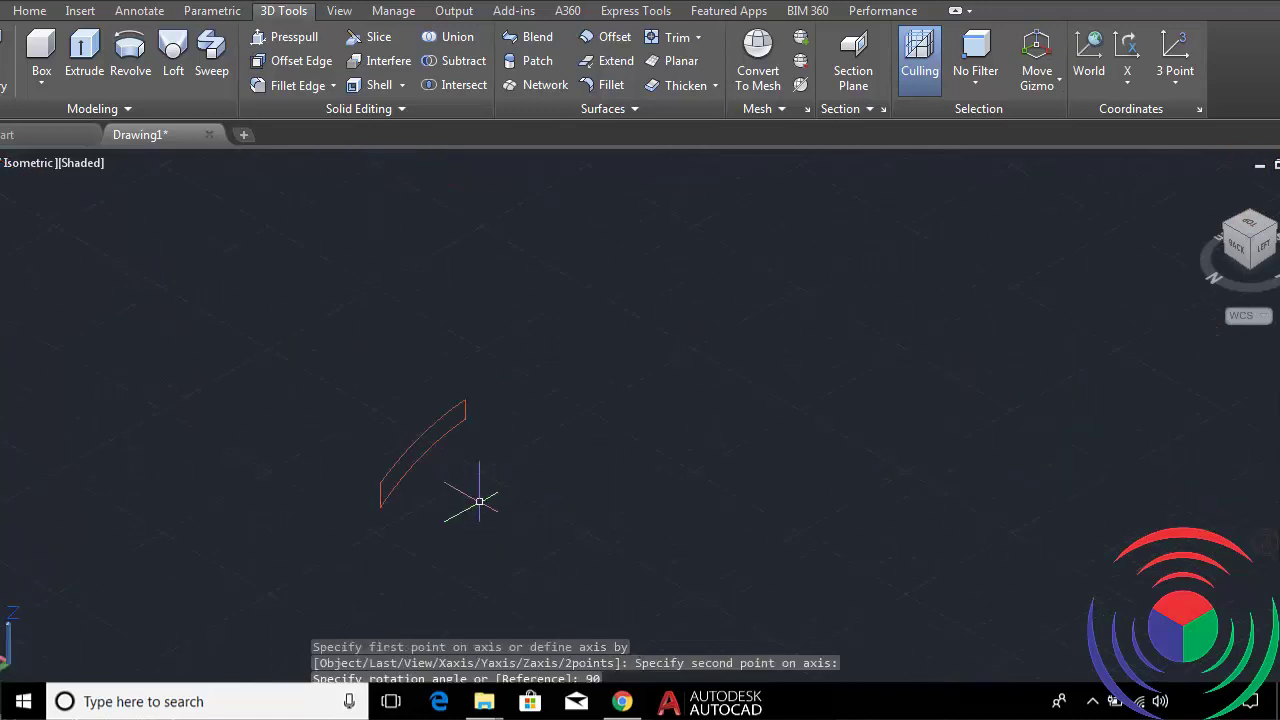
scroll(700, 500, "up", 5)
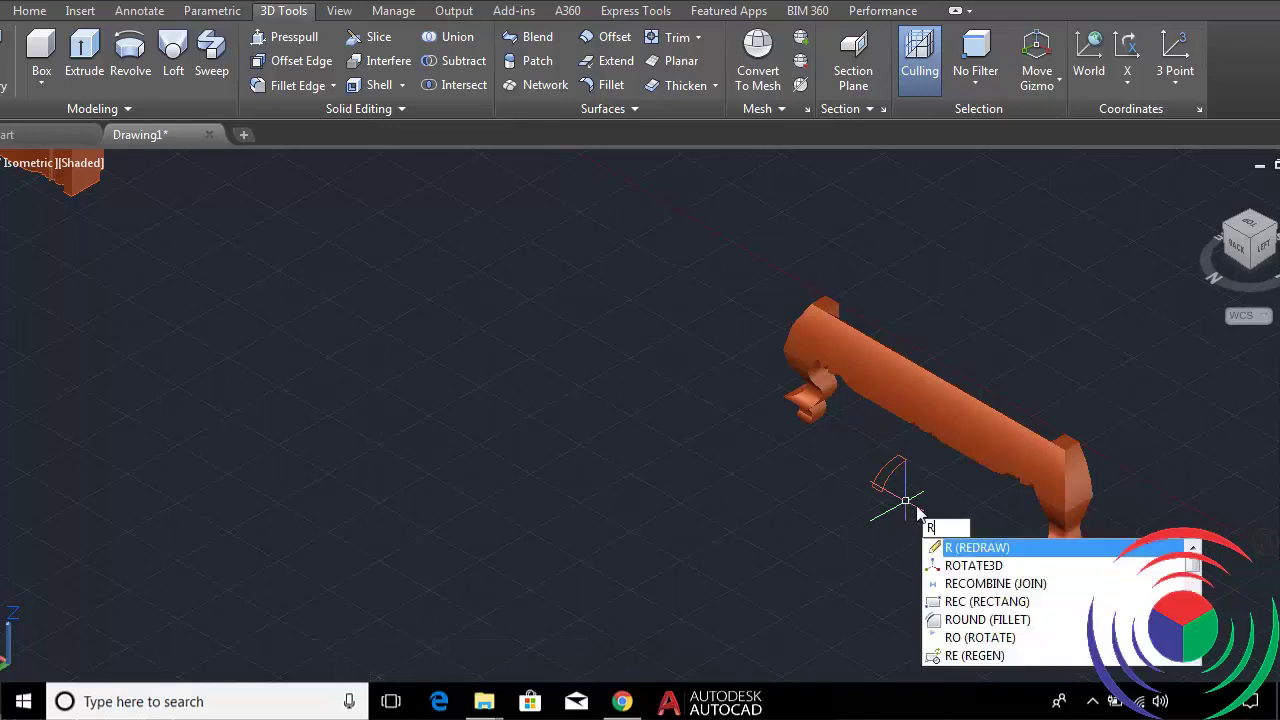
Rotate the longer arc outline 90° in 3D about an axis at its corner.
left_click(981, 560)
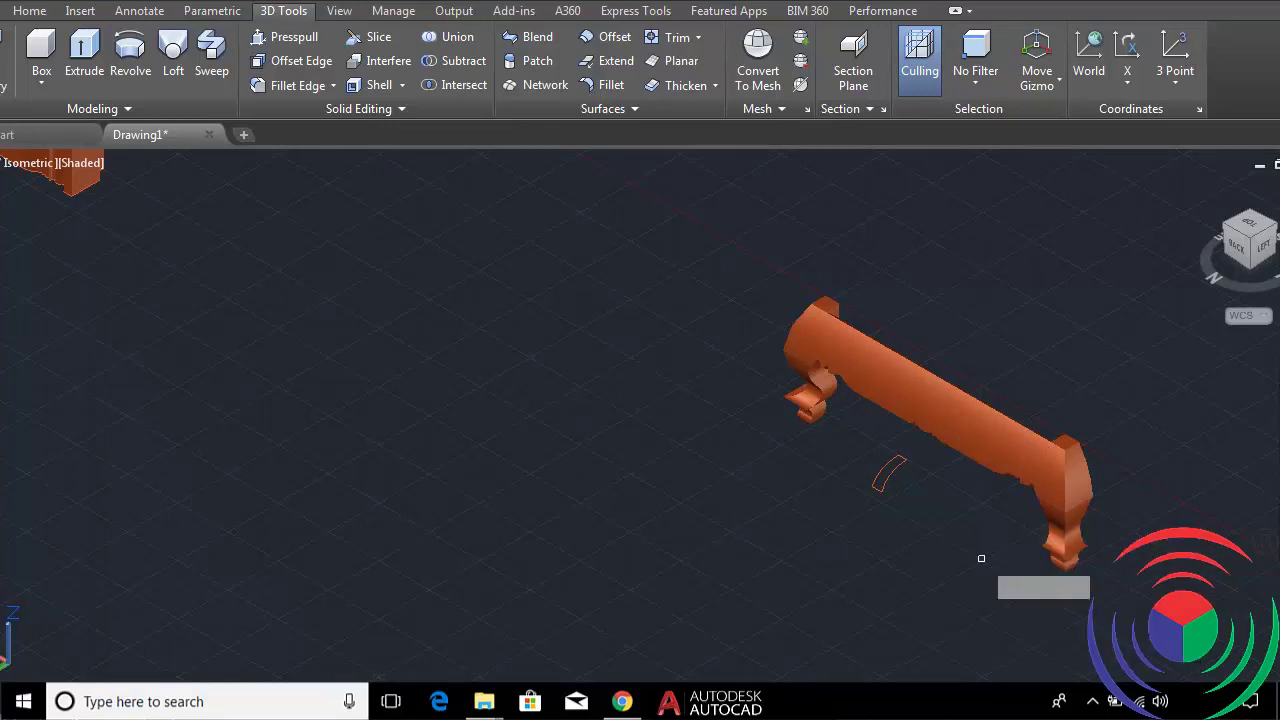
left_click(875, 488)
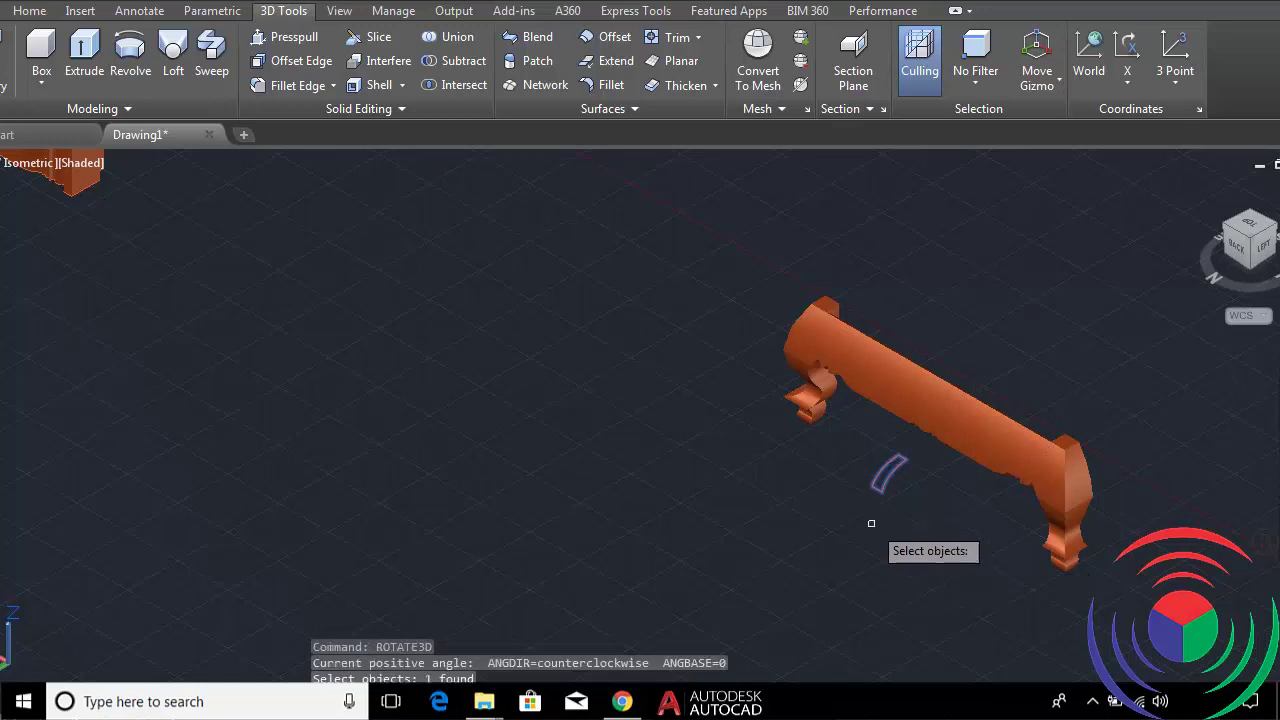
key("Return")
scroll(436, 360, "down", 2)
scroll(297, 349, "down", 1)
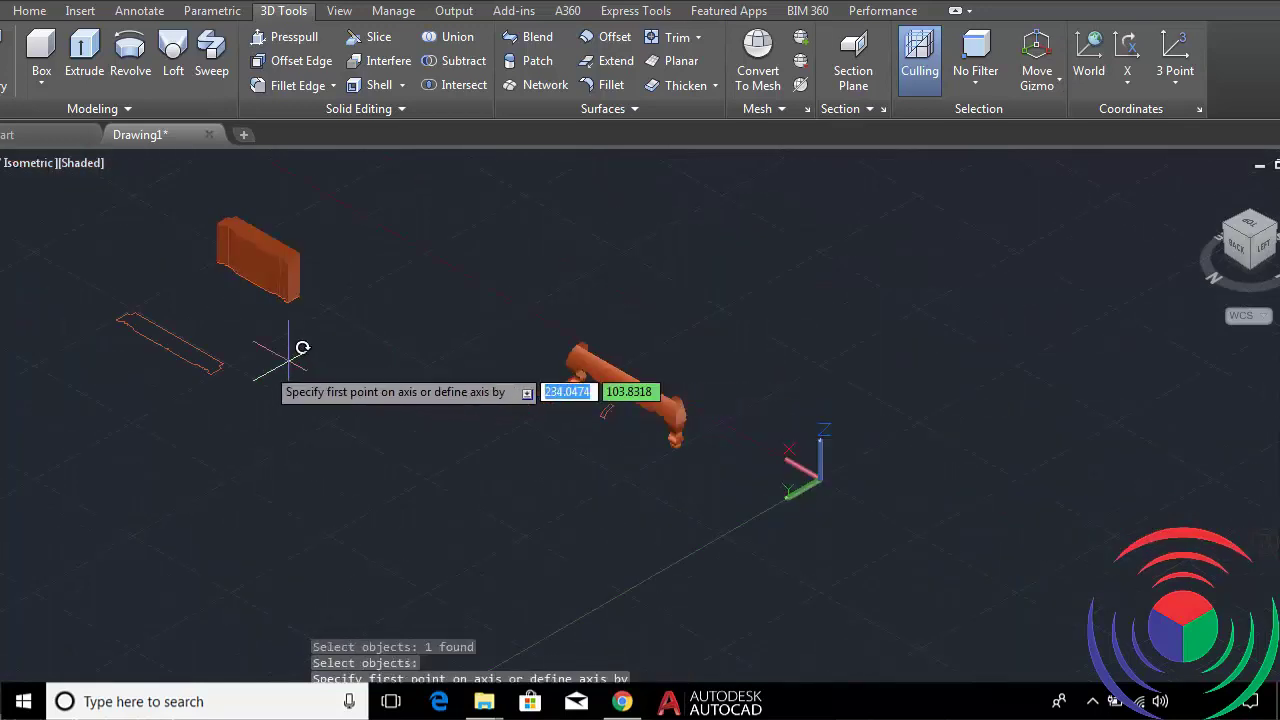
scroll(220, 357, "up", 2)
scroll(257, 389, "up", 2)
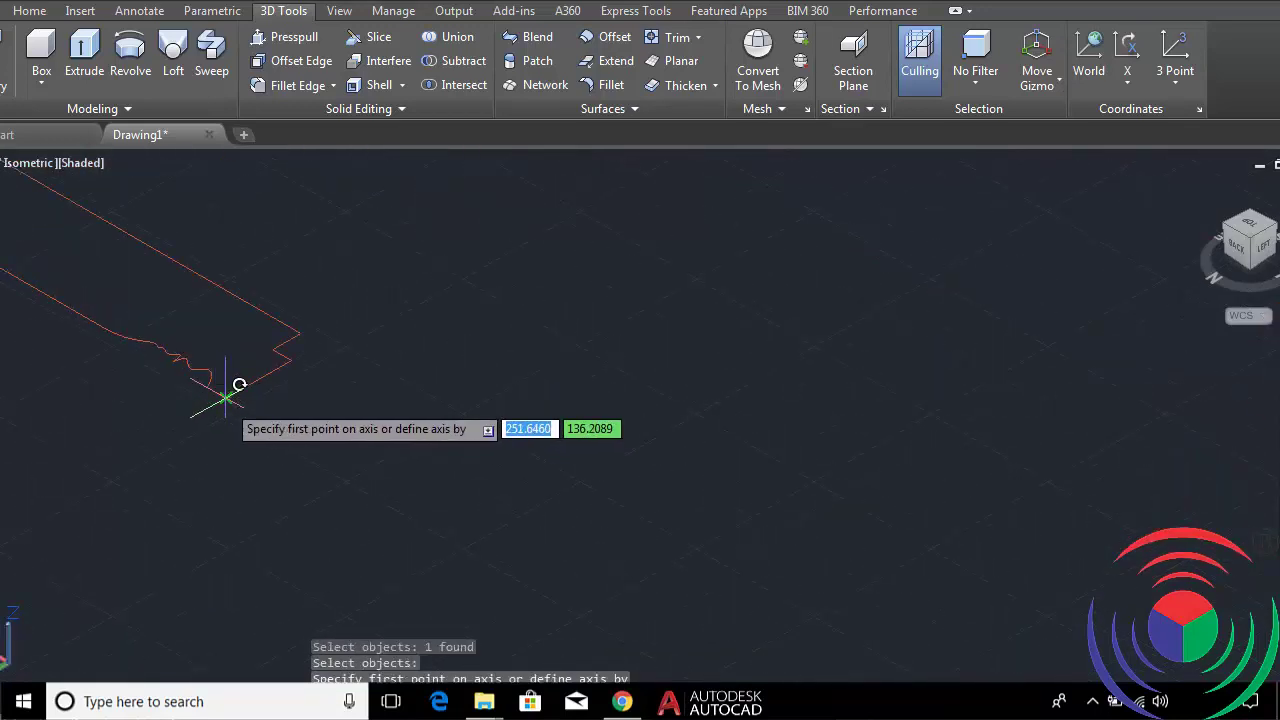
left_click(287, 360)
left_click(291, 354)
type("90")
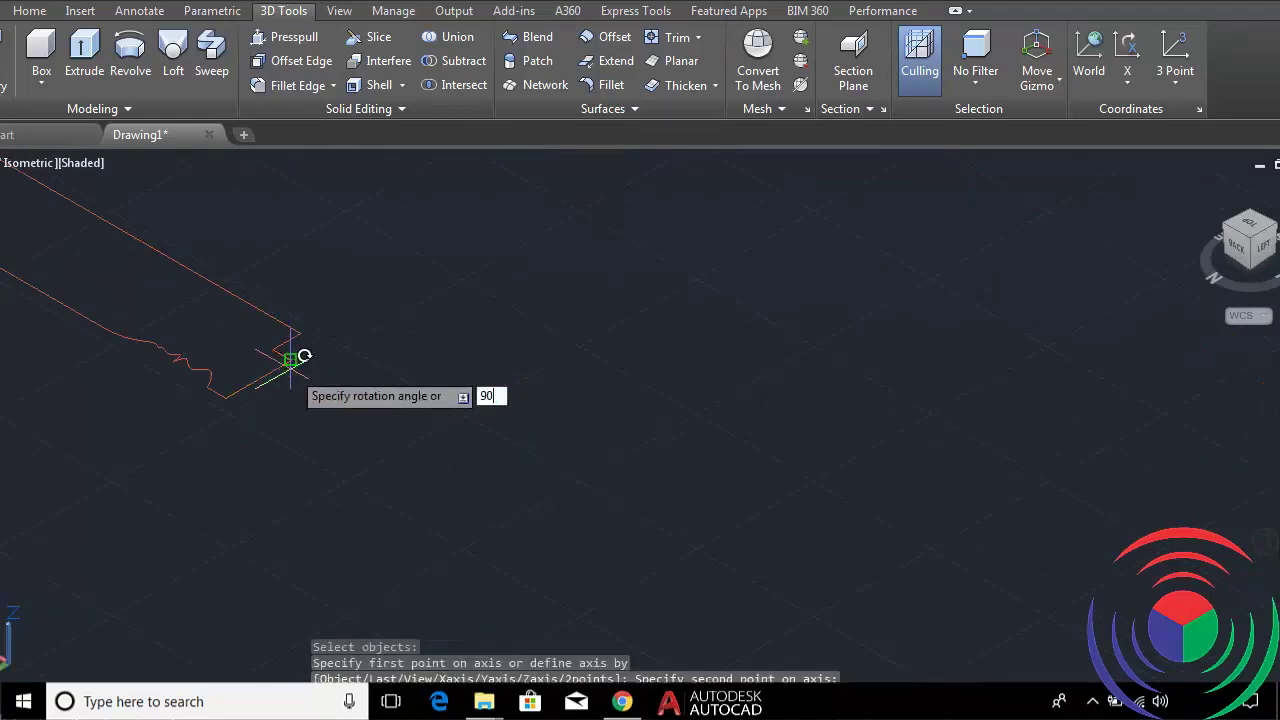
key("Return")
scroll(391, 354, "down", 3)
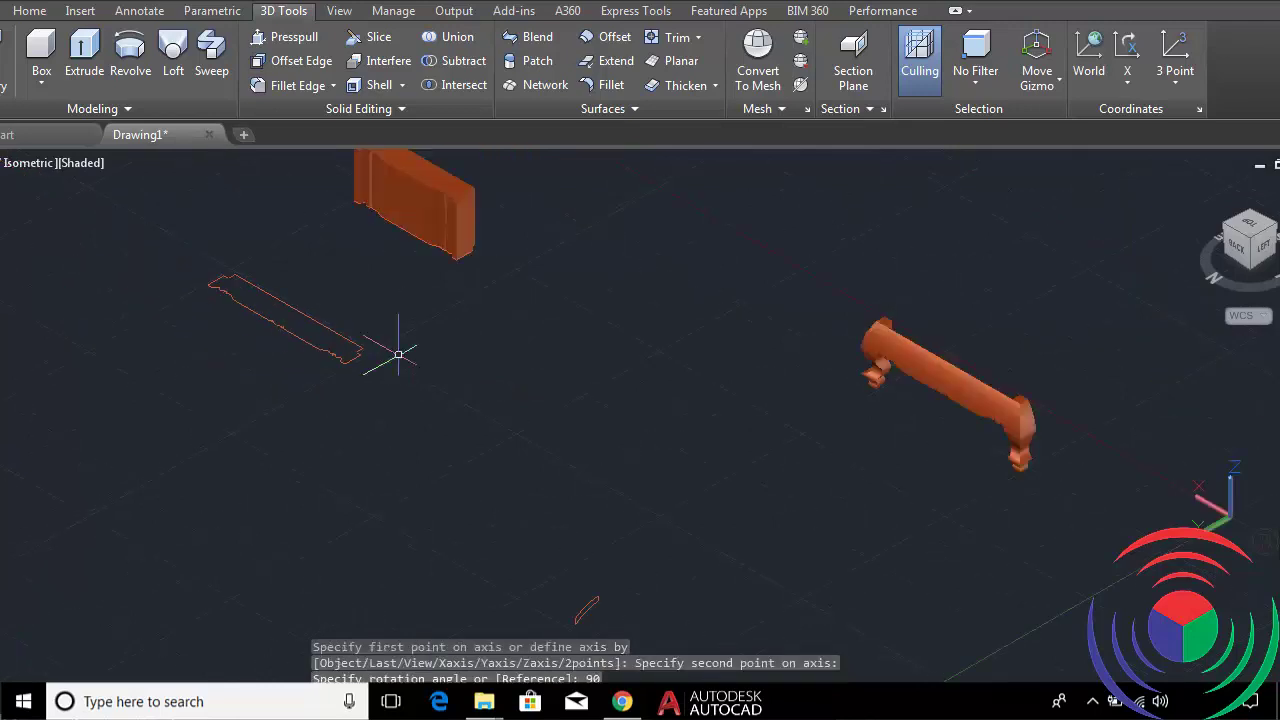
scroll(422, 374, "down", 2)
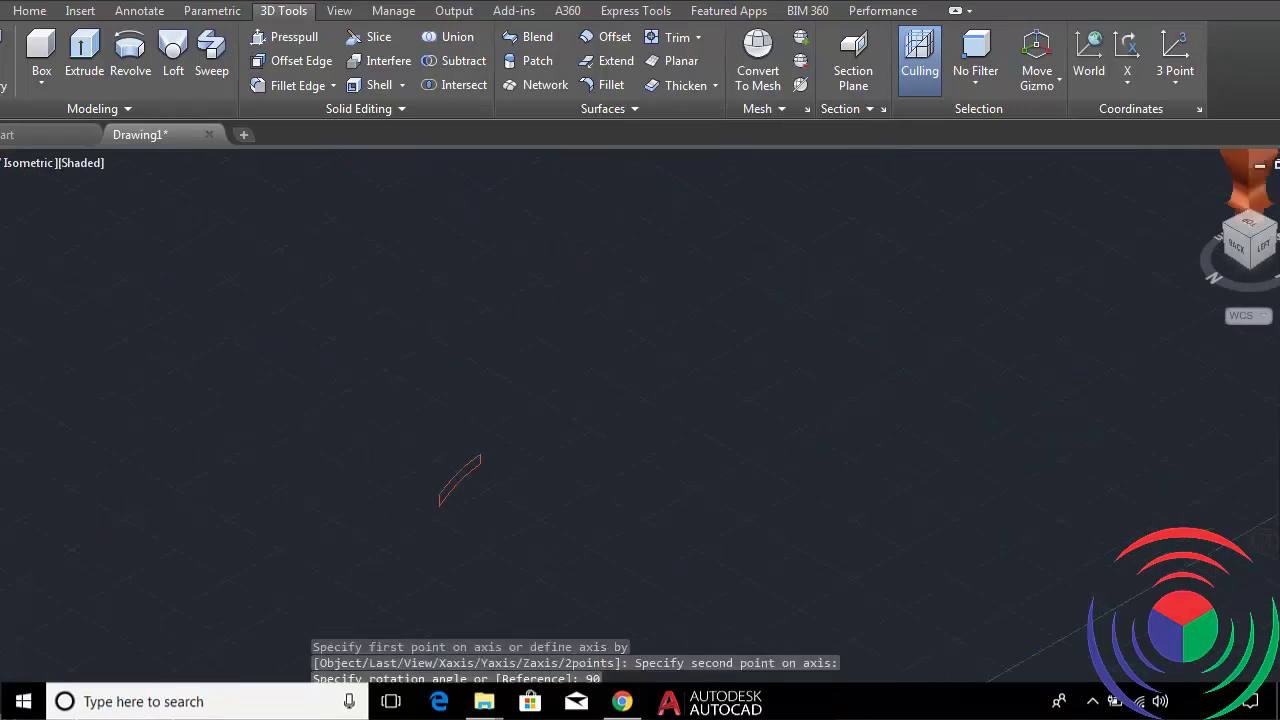
scroll(445, 485, "up", 3)
scroll(455, 470, "up", 2)
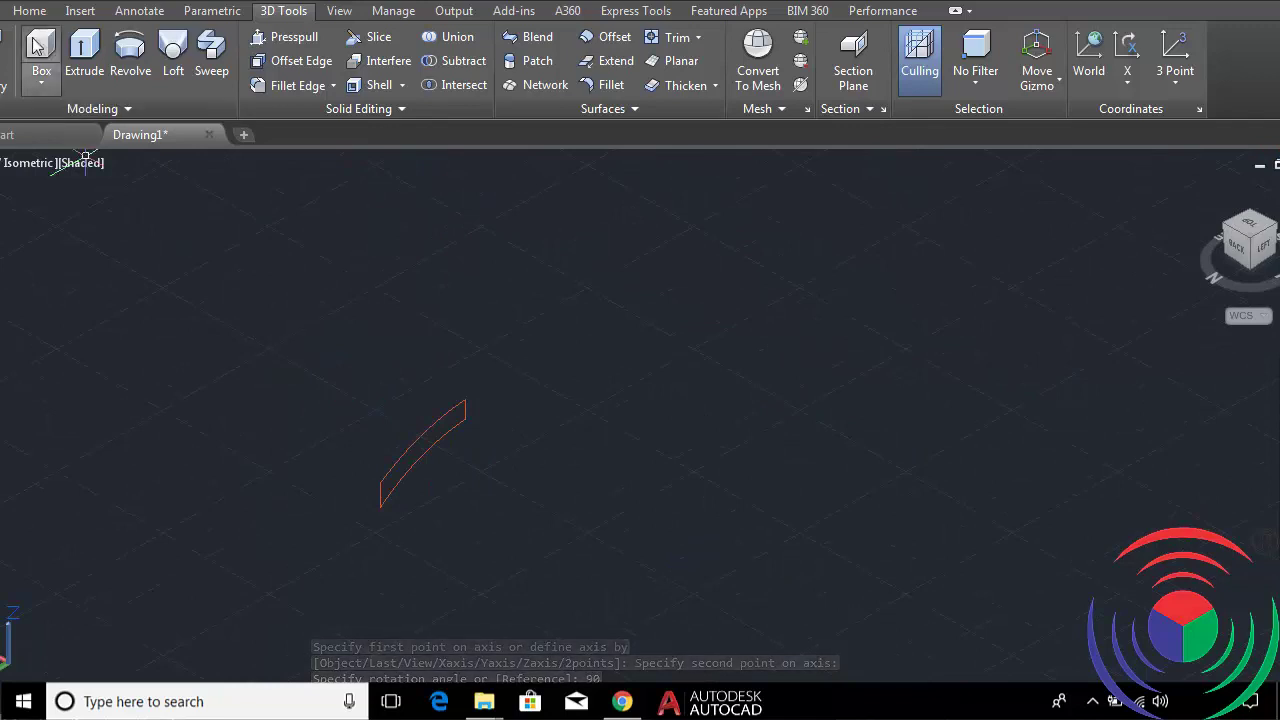
Extrude the upright arc profile to a height of 45 and view the solid from the side.
left_click(84, 52)
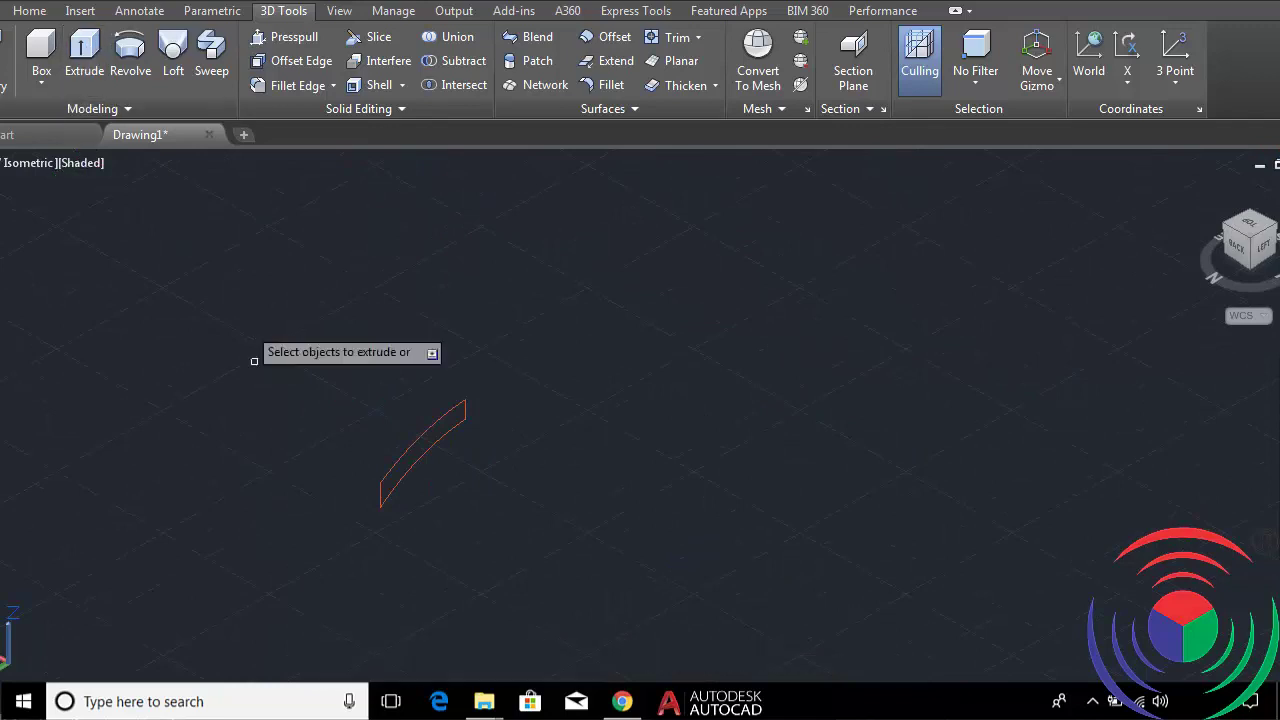
left_click(390, 470)
key("Return")
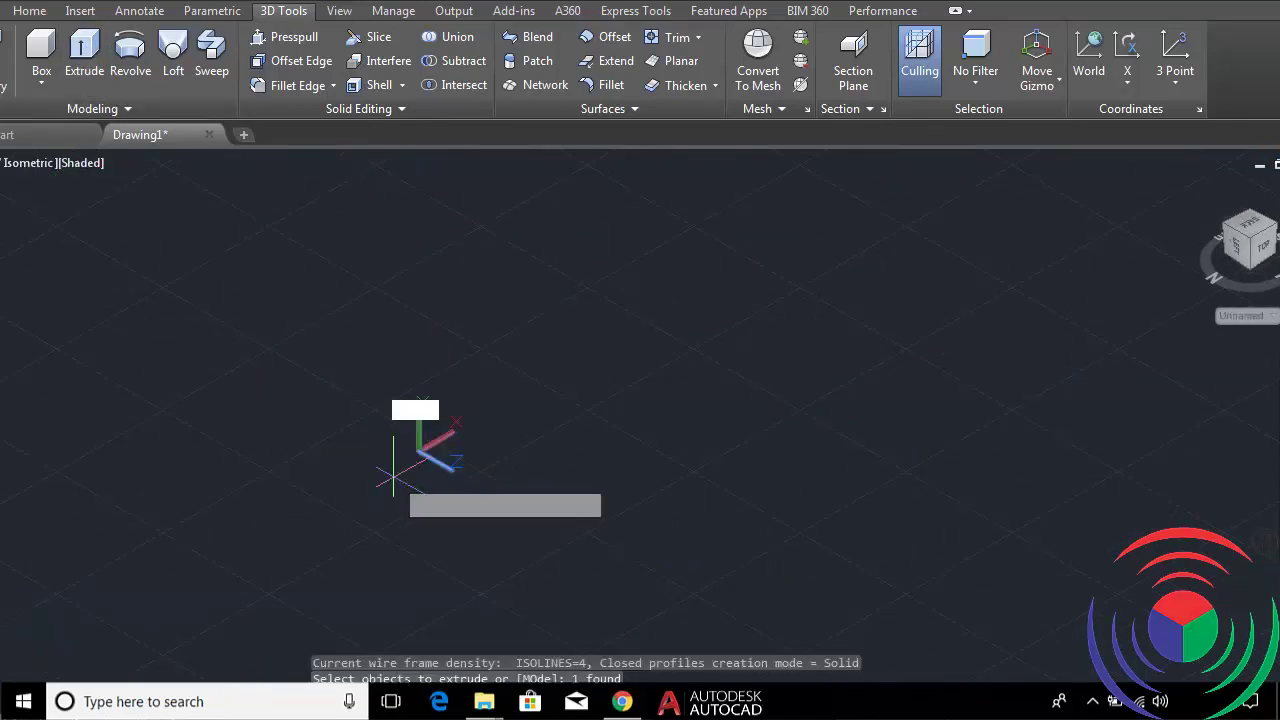
type("45")
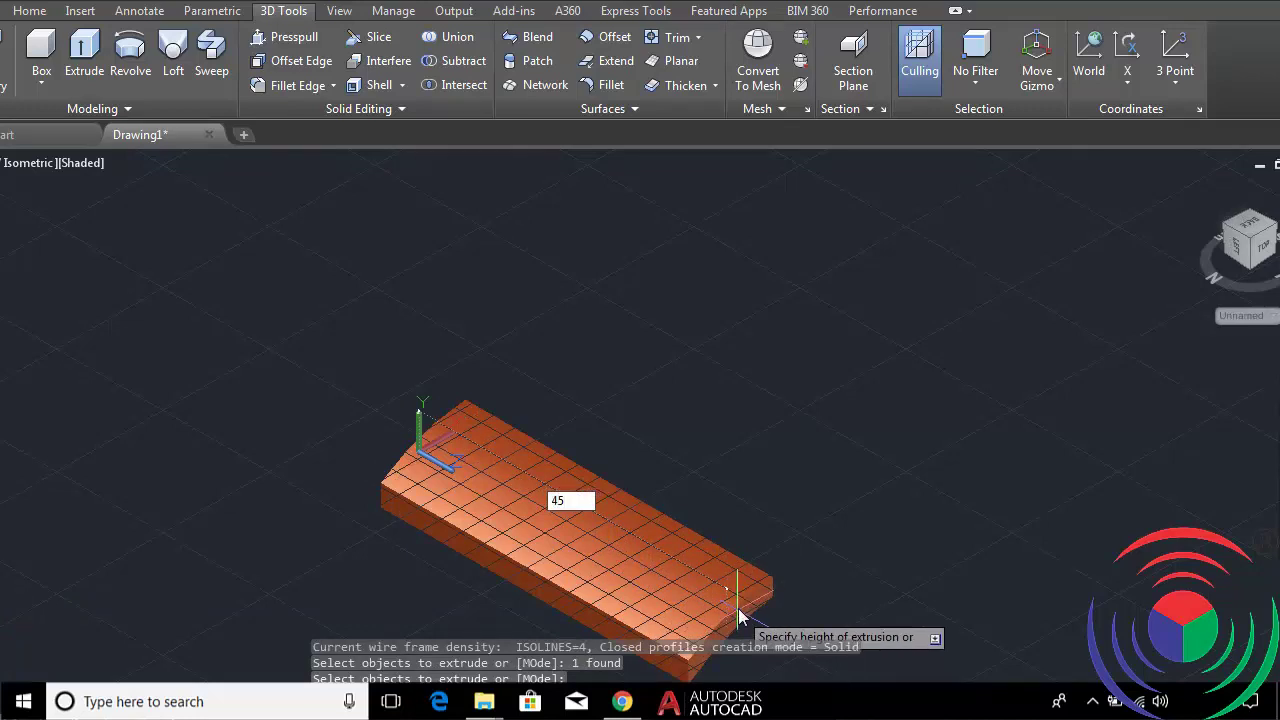
key("Return")
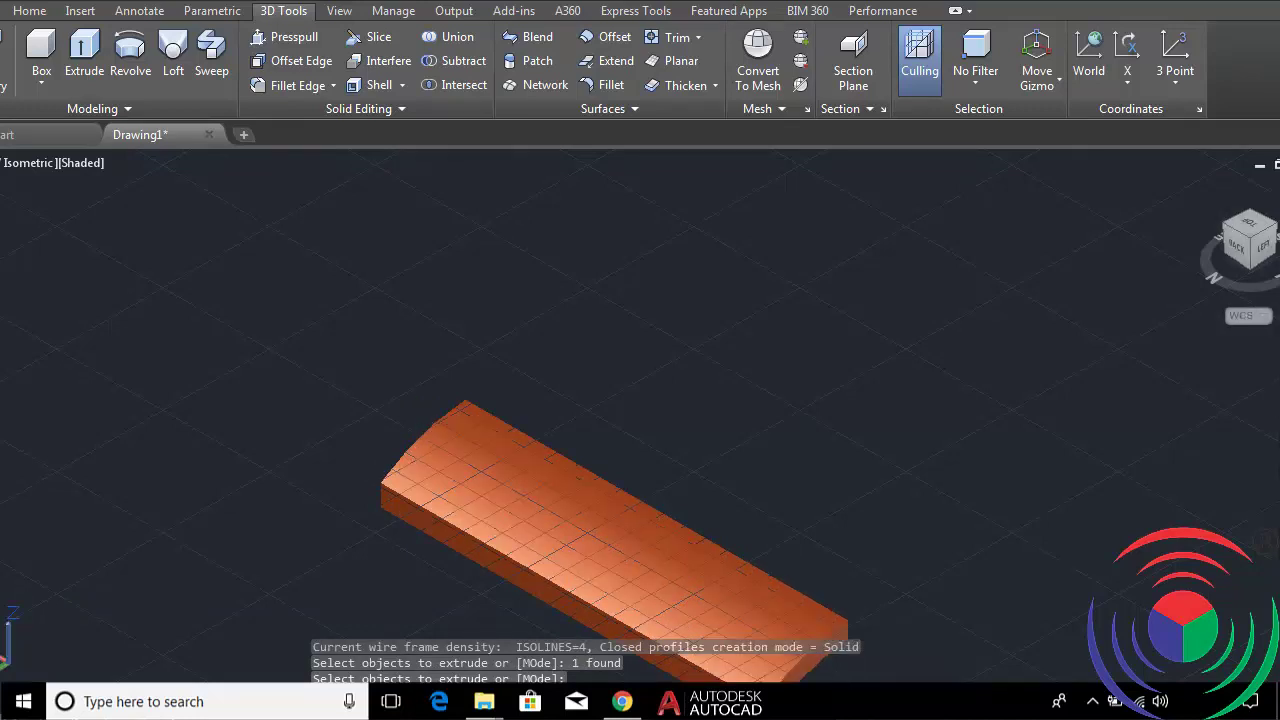
scroll(751, 433, "down", 5)
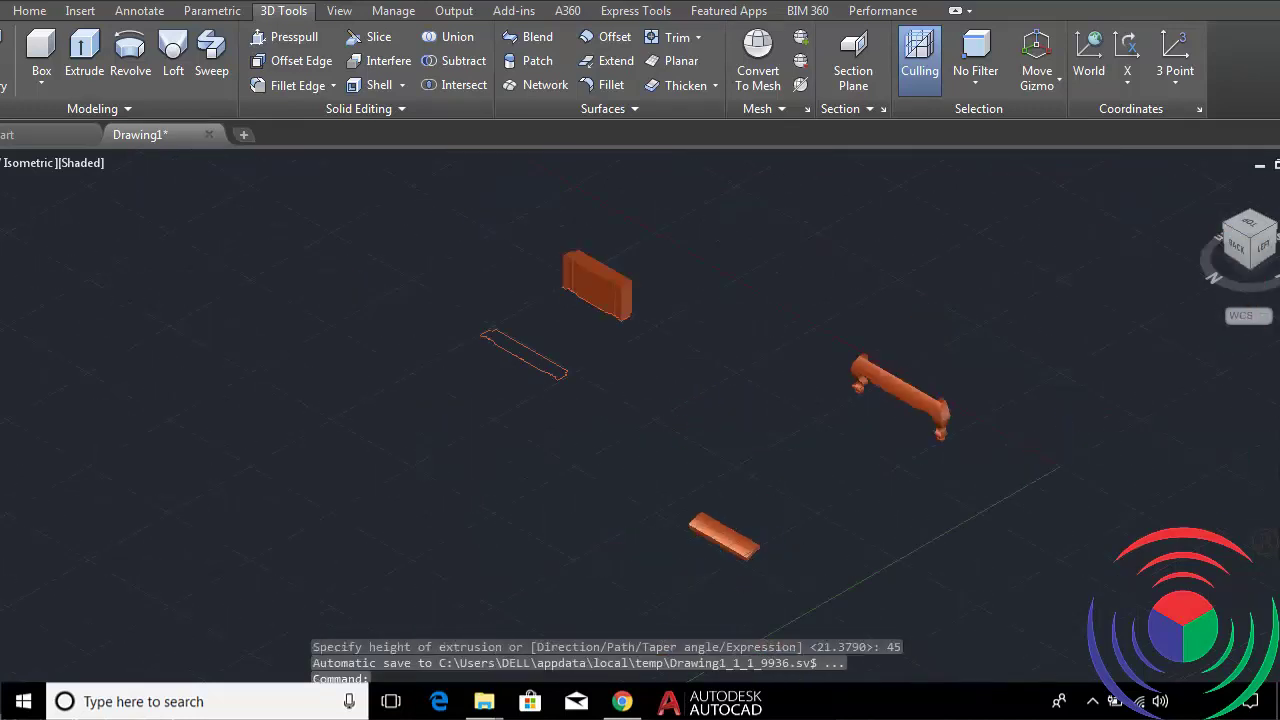
scroll(755, 549, "up", 3)
scroll(755, 549, "up", 2)
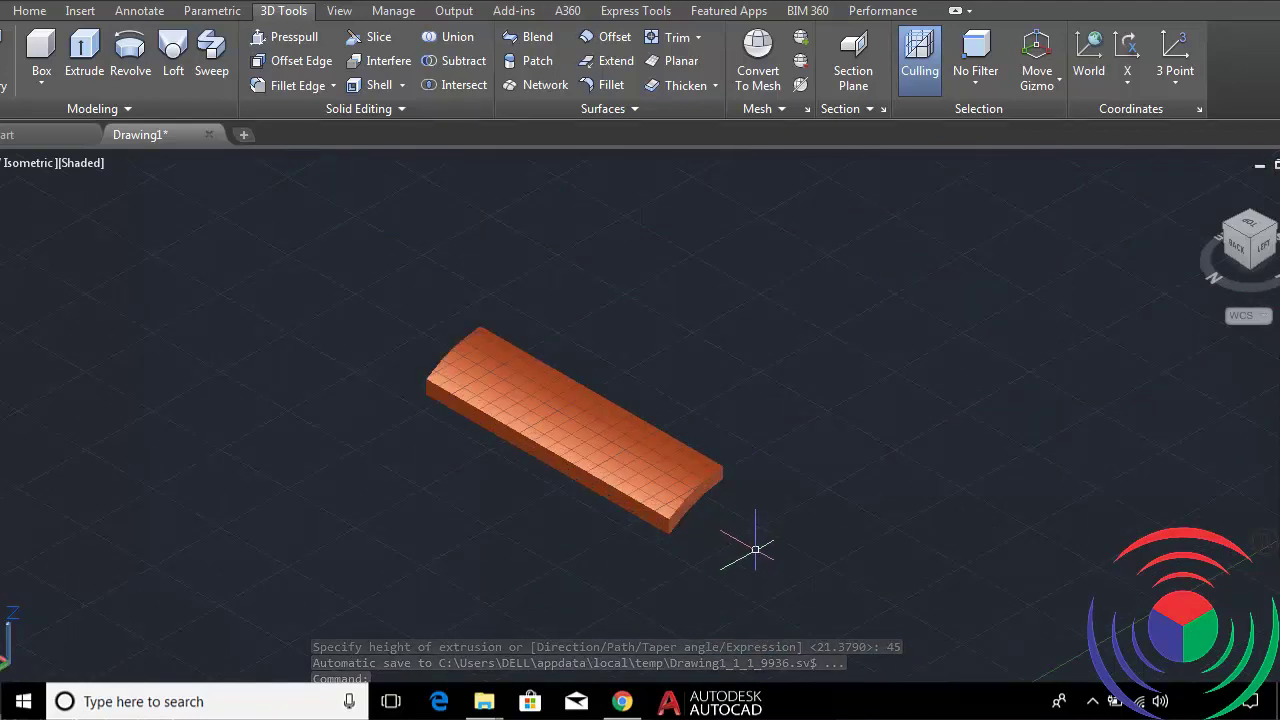
scroll(755, 549, "down", 5)
scroll(750, 430, "down", 2)
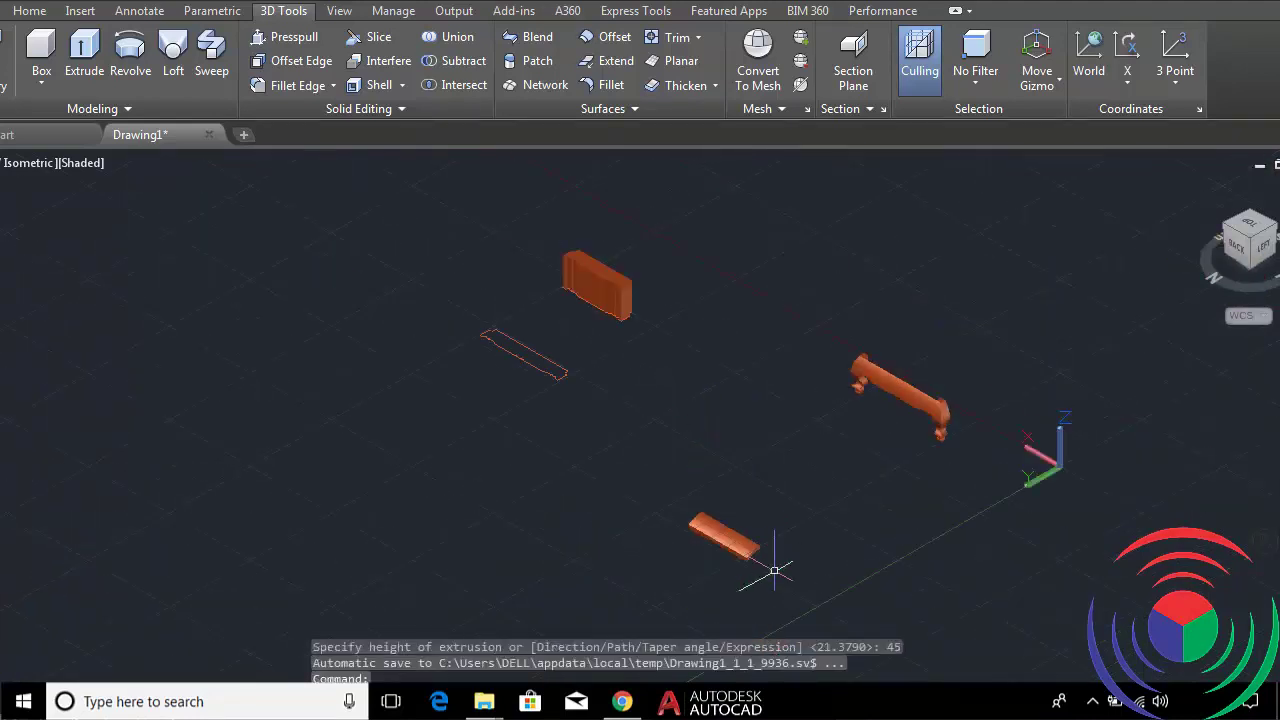
scroll(760, 556, "up", 3)
scroll(755, 549, "up", 2)
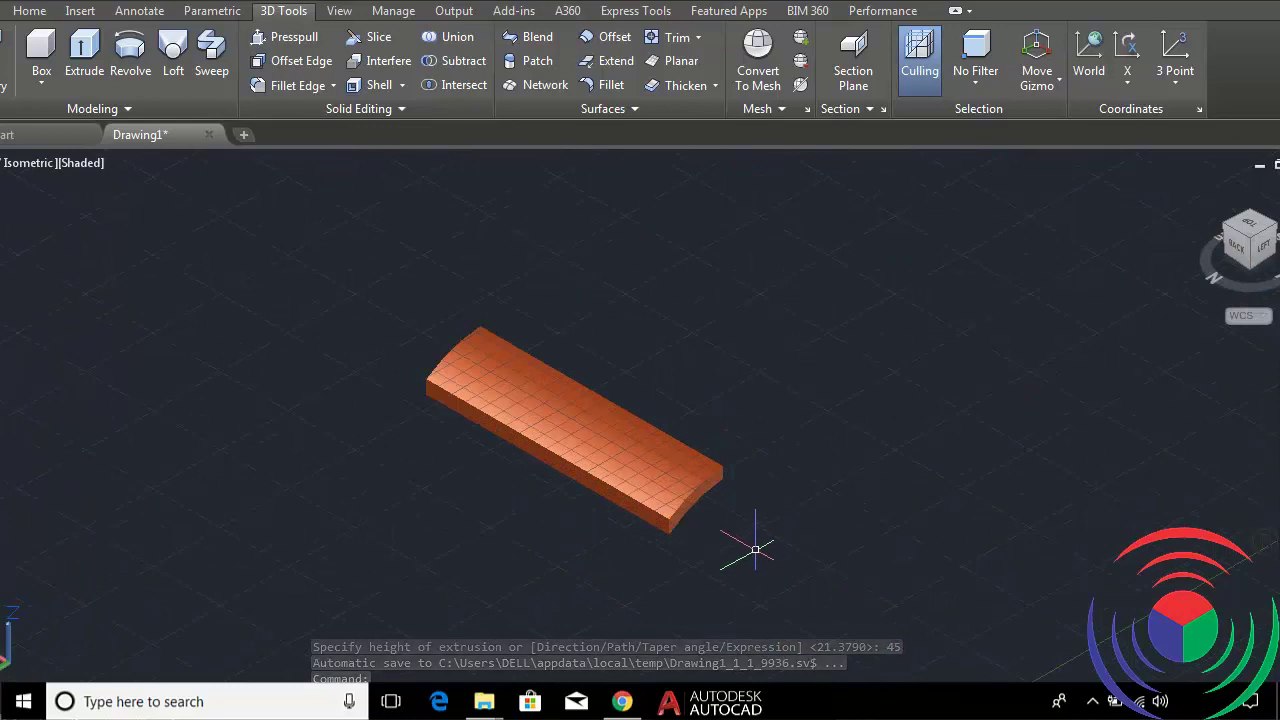
scroll(755, 549, "down", 2)
scroll(751, 540, "down", 3)
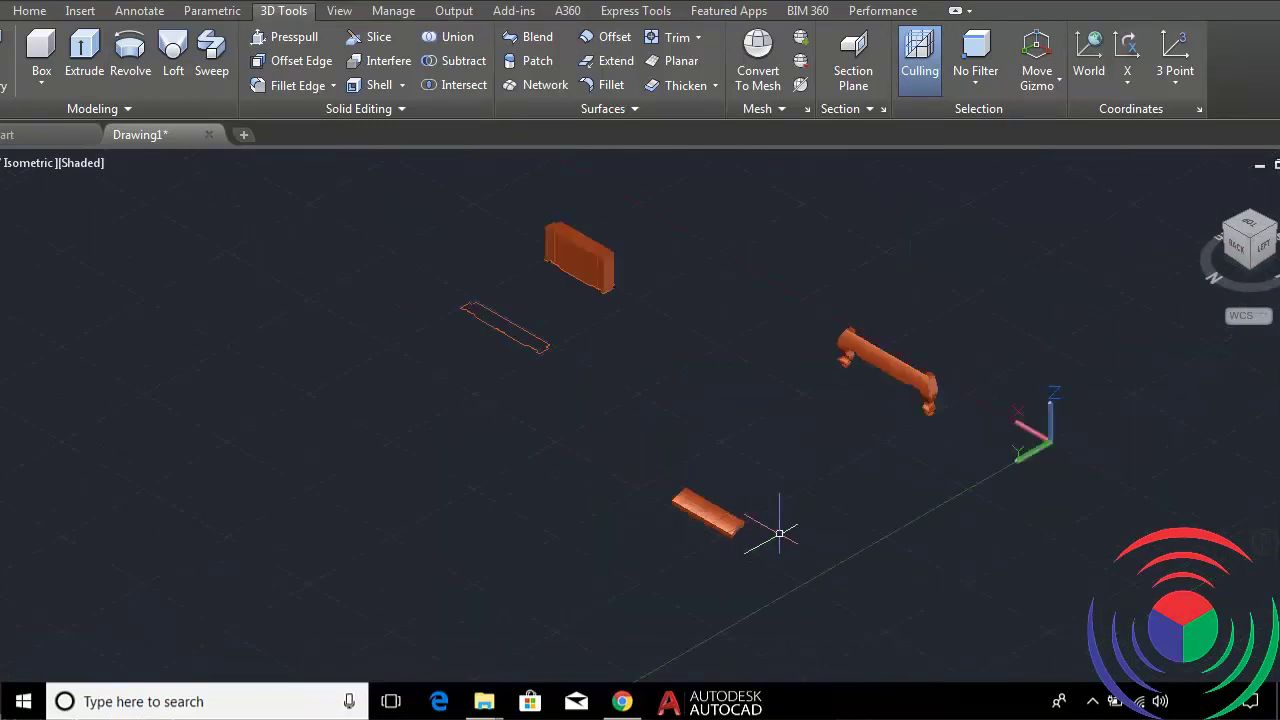
mouse_move(779, 533)
middle_mouse_down("shift")
mouse_move(729, 437)
mouse_move(699, 441)
mouse_move(851, 497)
mouse_move(820, 500)
middle_mouse_up("shift")
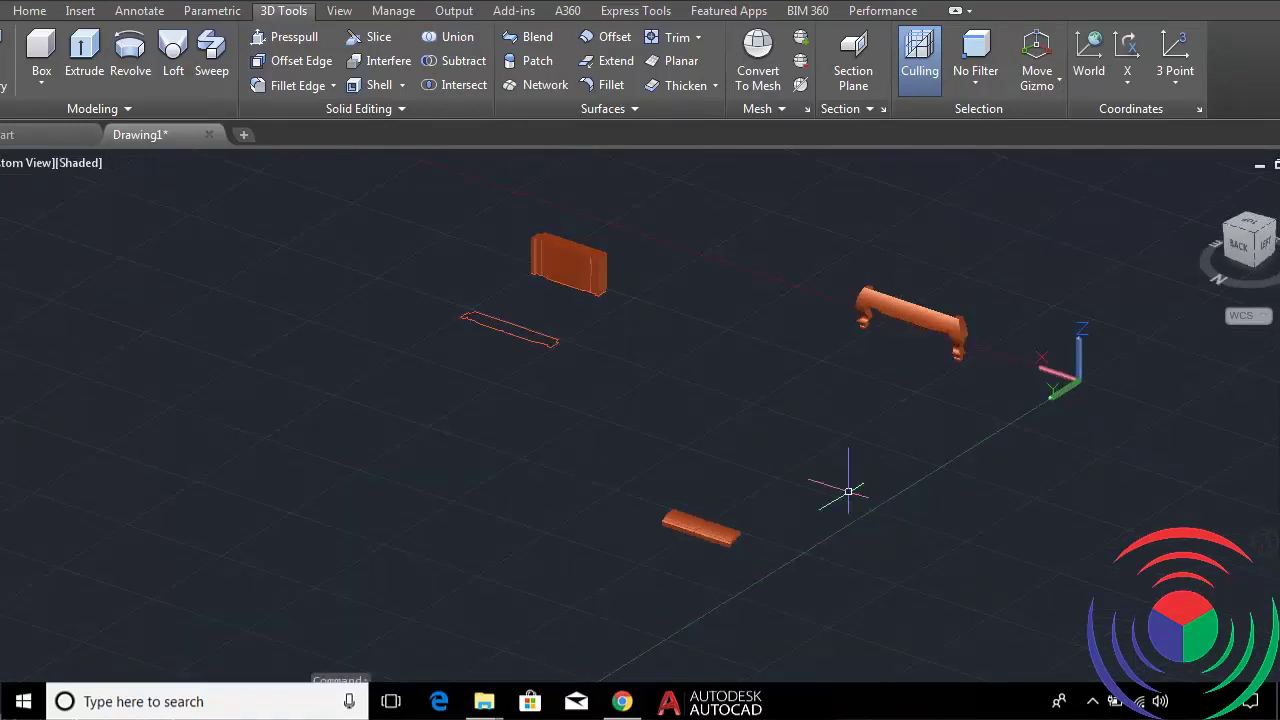
left_click(1254, 235)
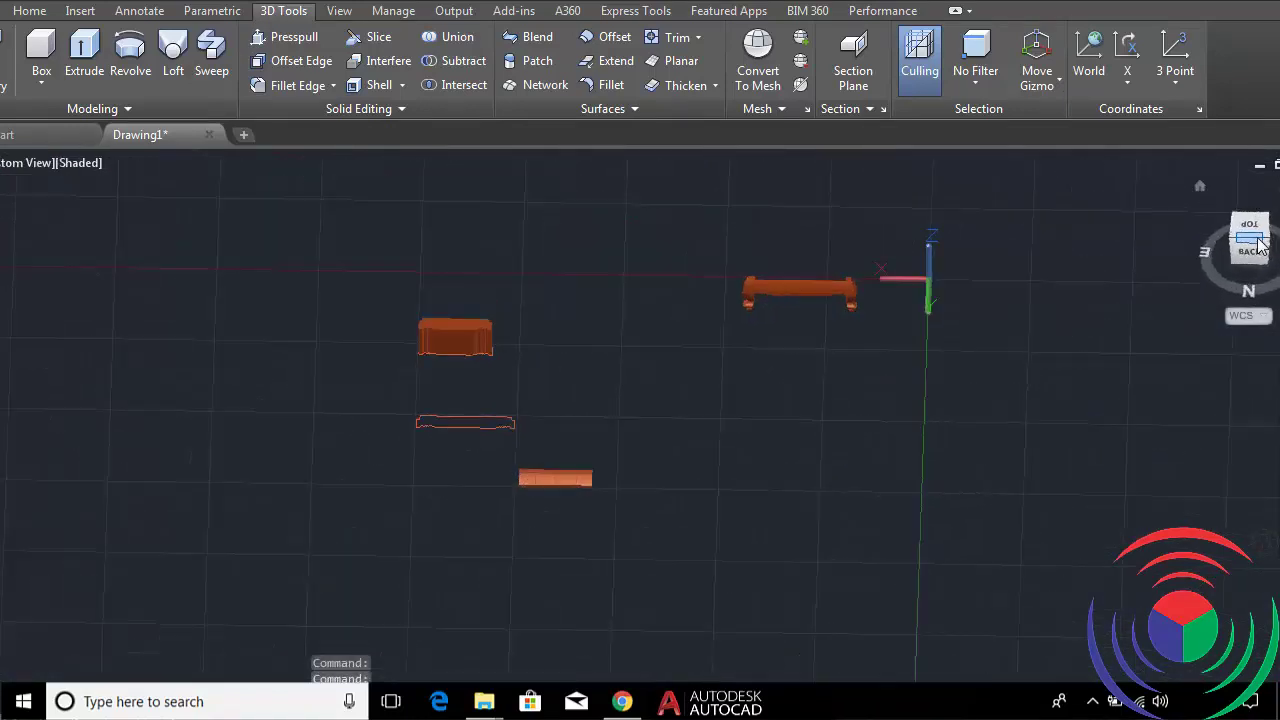
left_click(1270, 250)
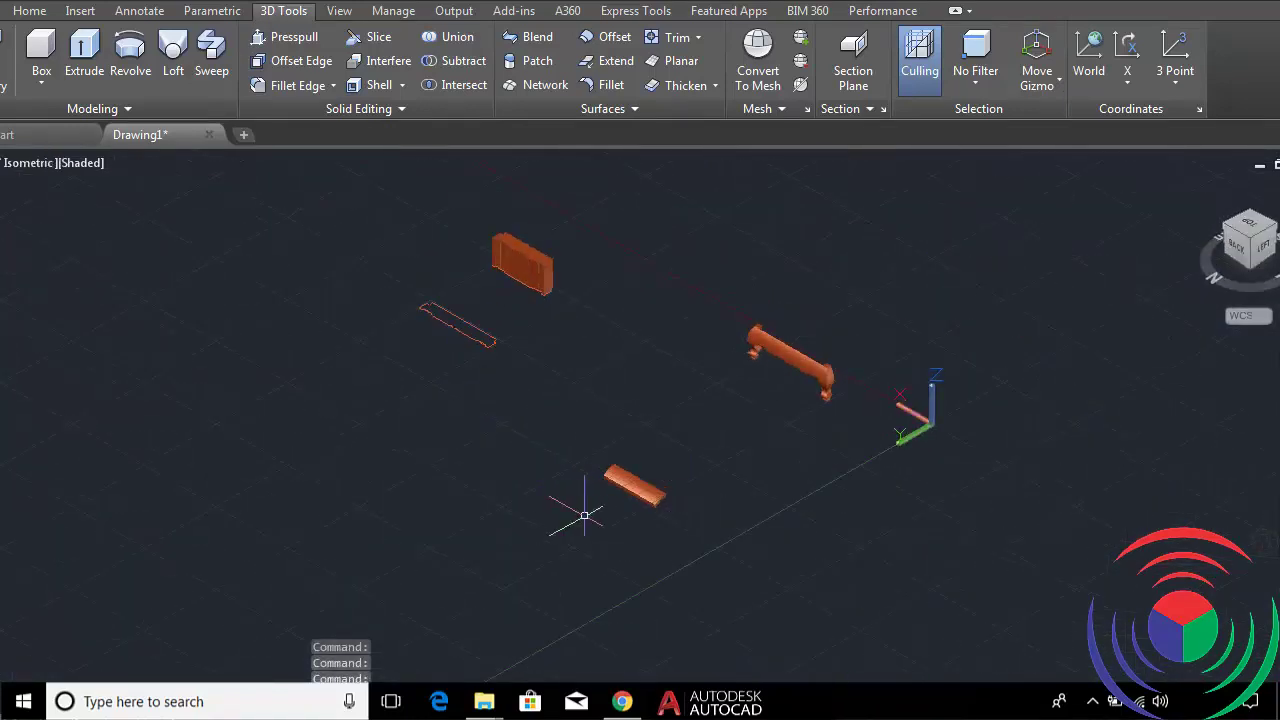
scroll(585, 516, "up", 6)
type("M")
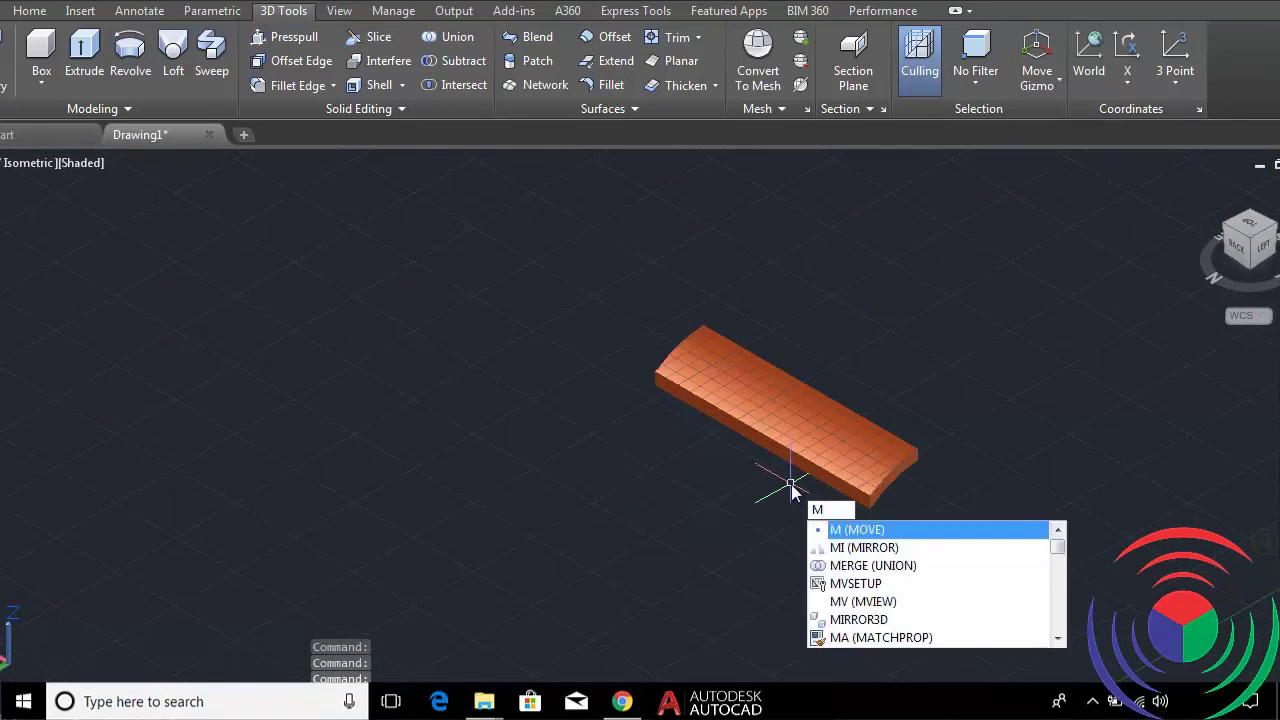
key("Return")
left_click(876, 464)
key("Return")
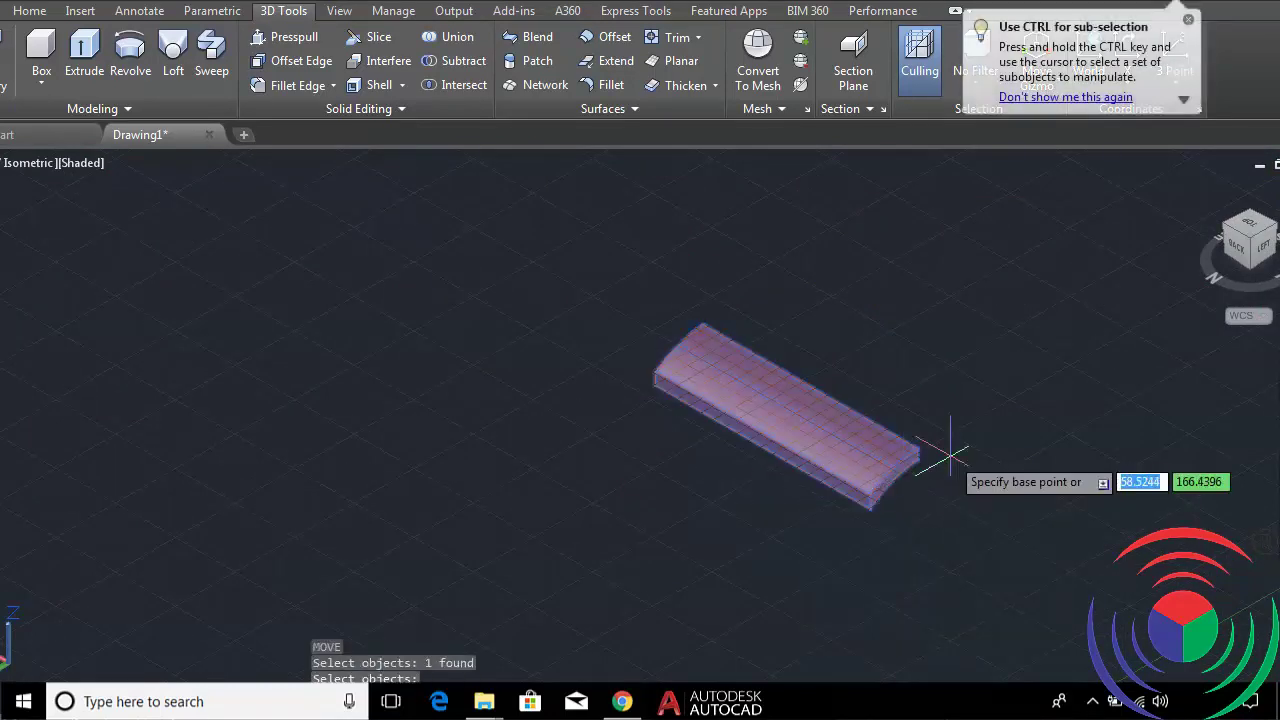
key("Escape")
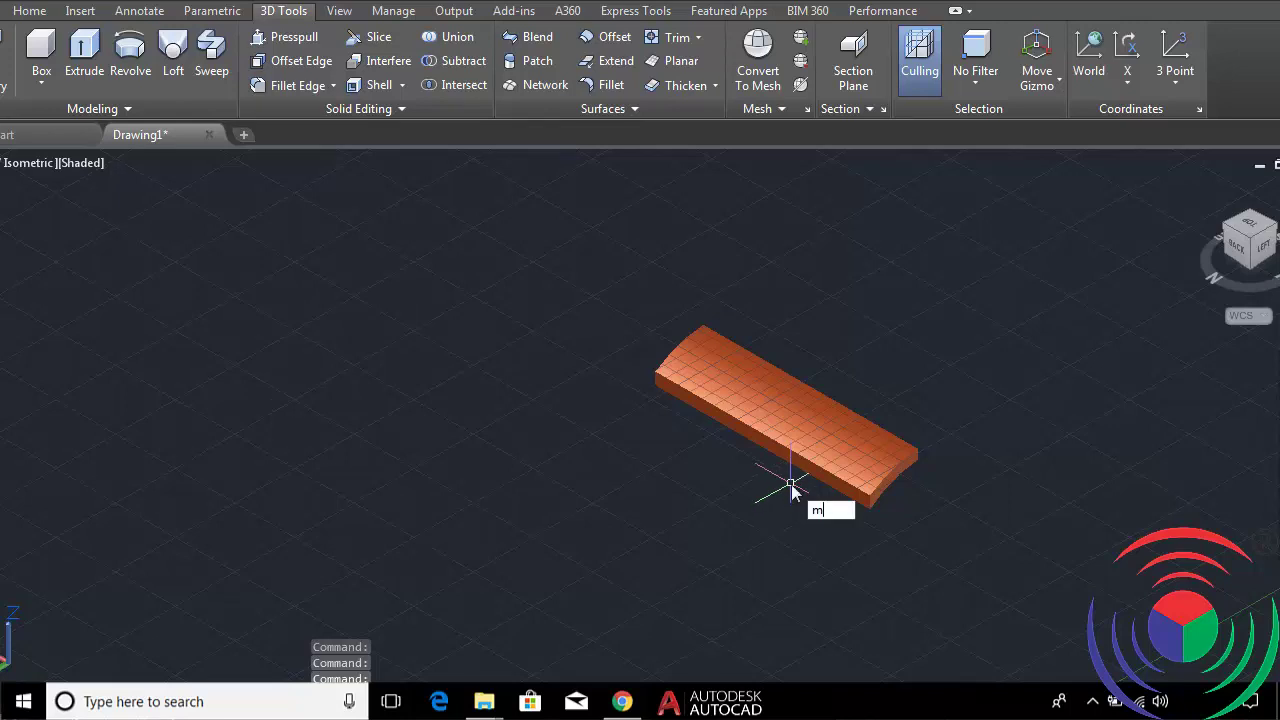
key("Return")
left_click(857, 449)
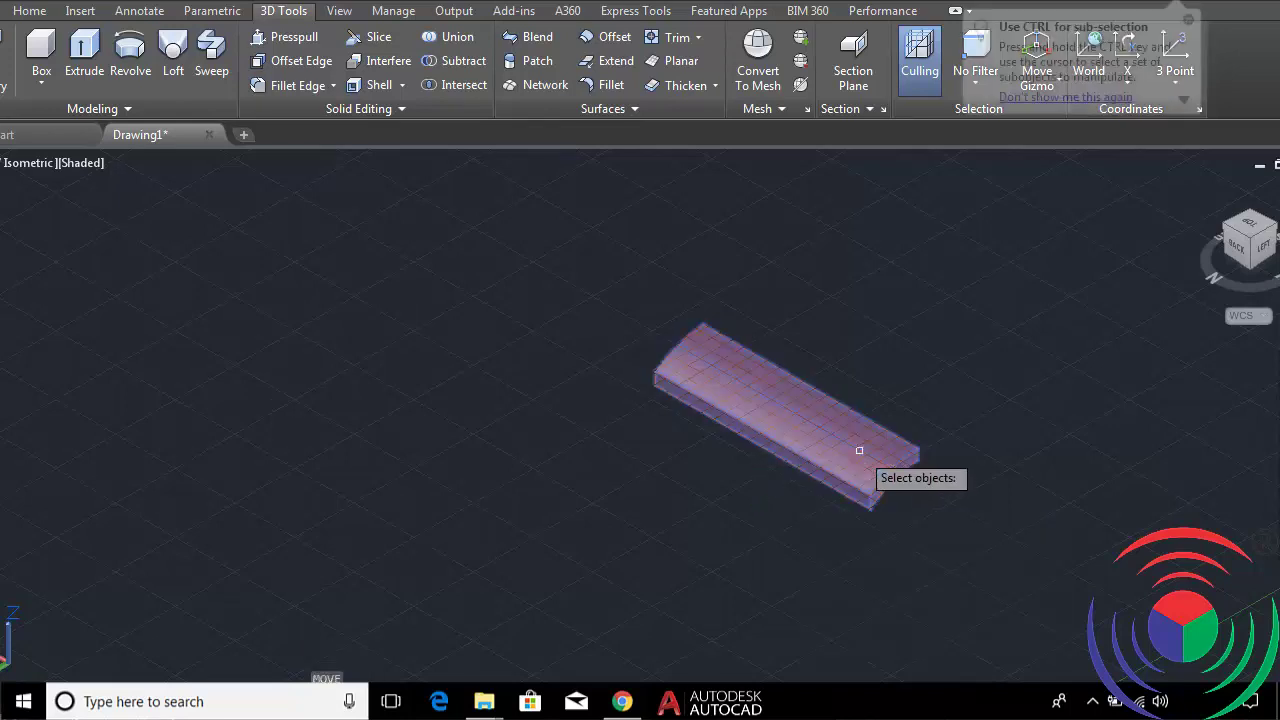
key("Return")
scroll(890, 480, "up", 3)
scroll(857, 420, "up", 3)
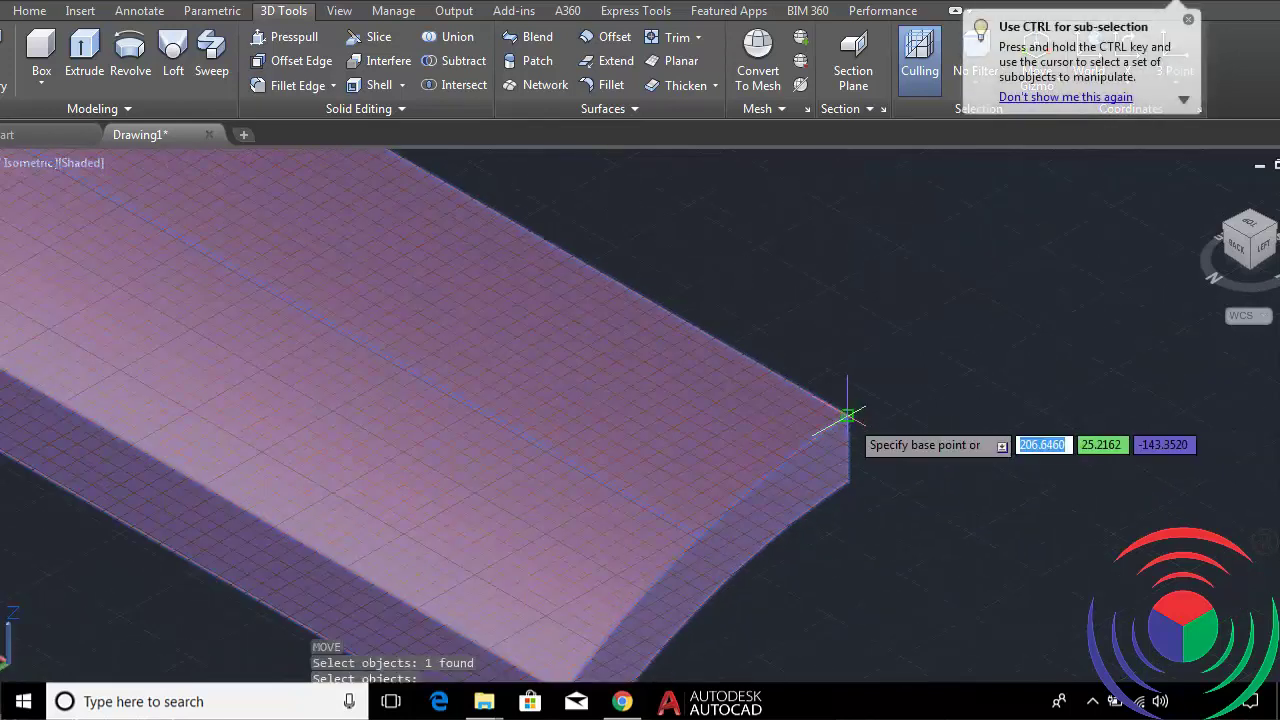
left_click(843, 420)
scroll(838, 438, "down", 5)
scroll(830, 430, "down", 5)
scroll(805, 360, "up", 4)
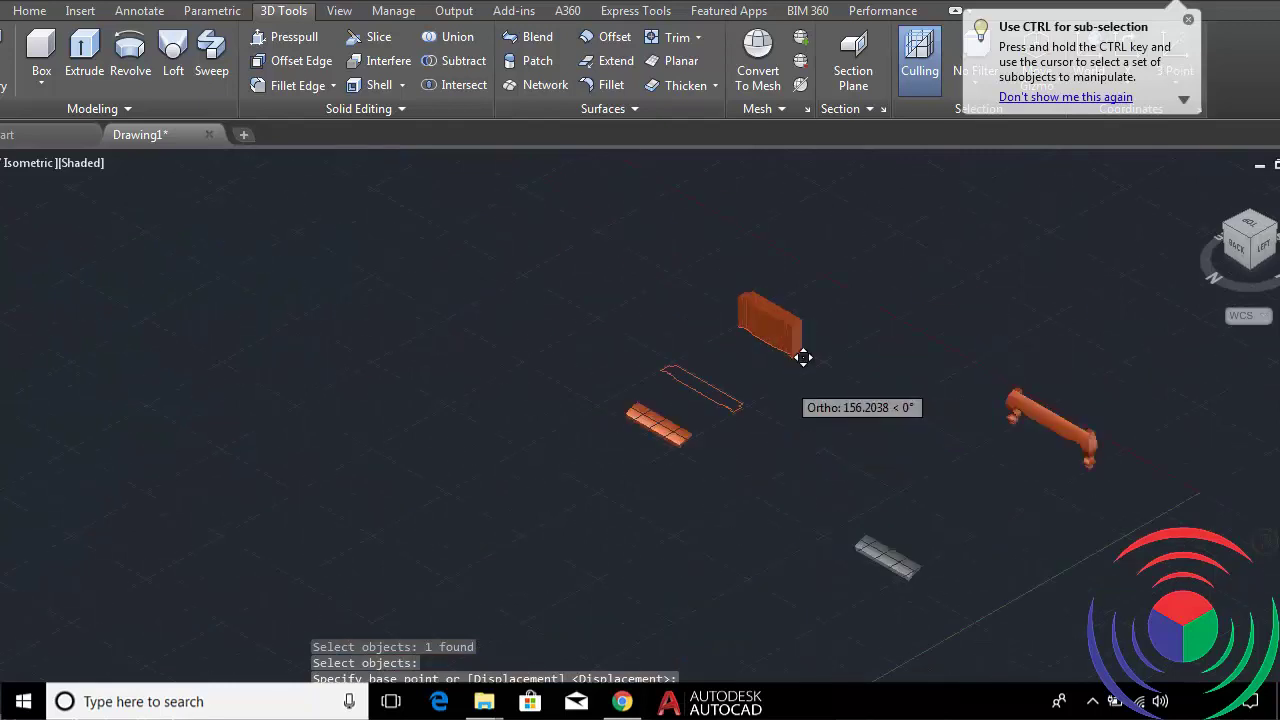
scroll(808, 351, "up", 2)
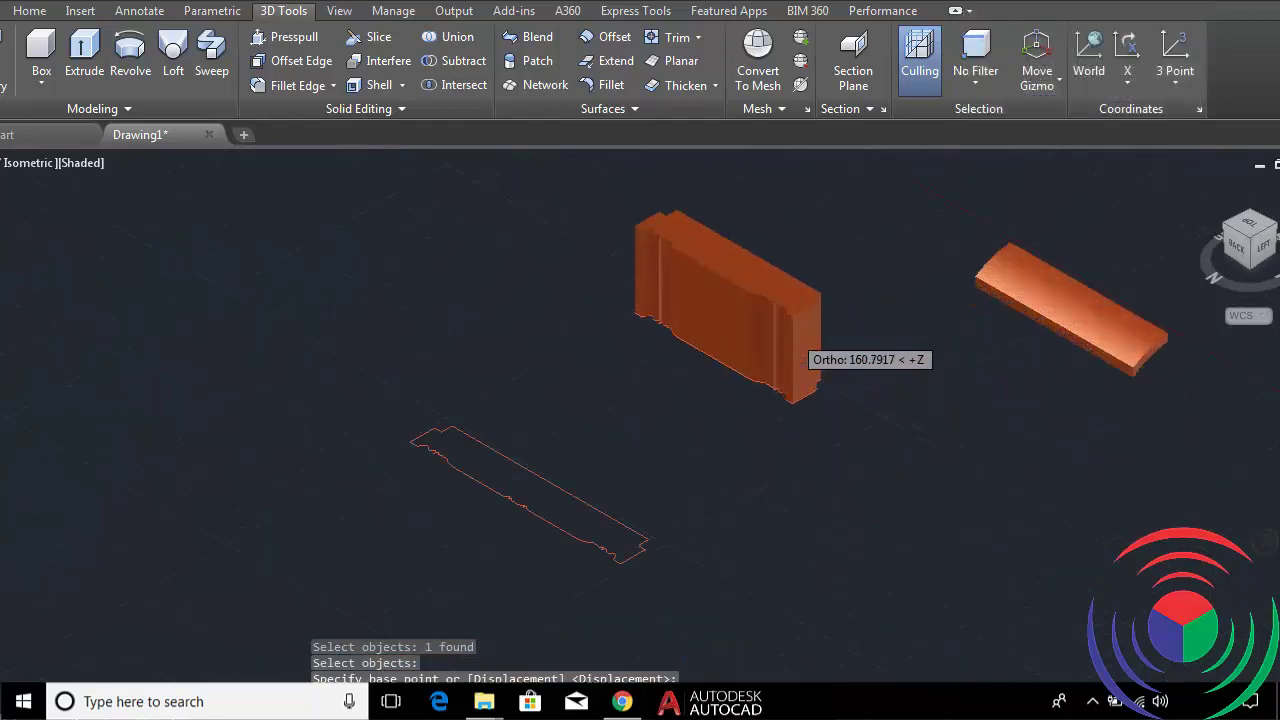
scroll(830, 335, "up", 2)
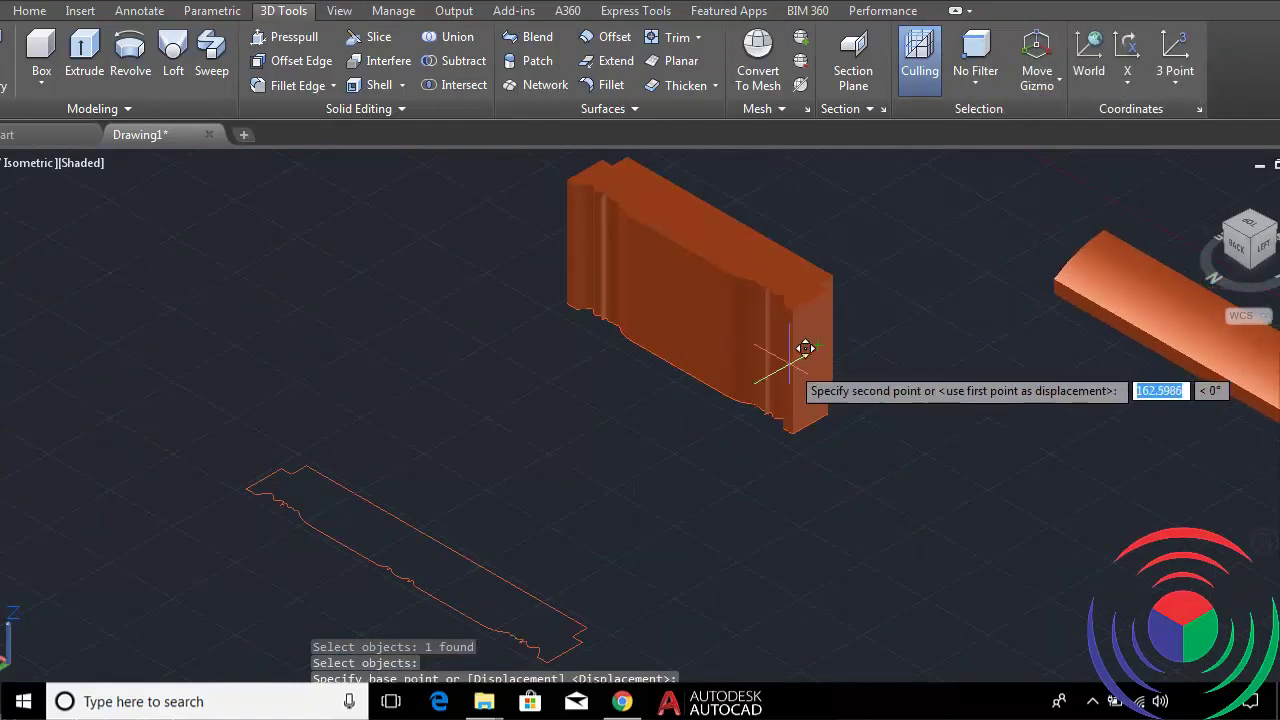
key("Escape")
scroll(803, 349, "down", 2)
scroll(805, 375, "down", 3)
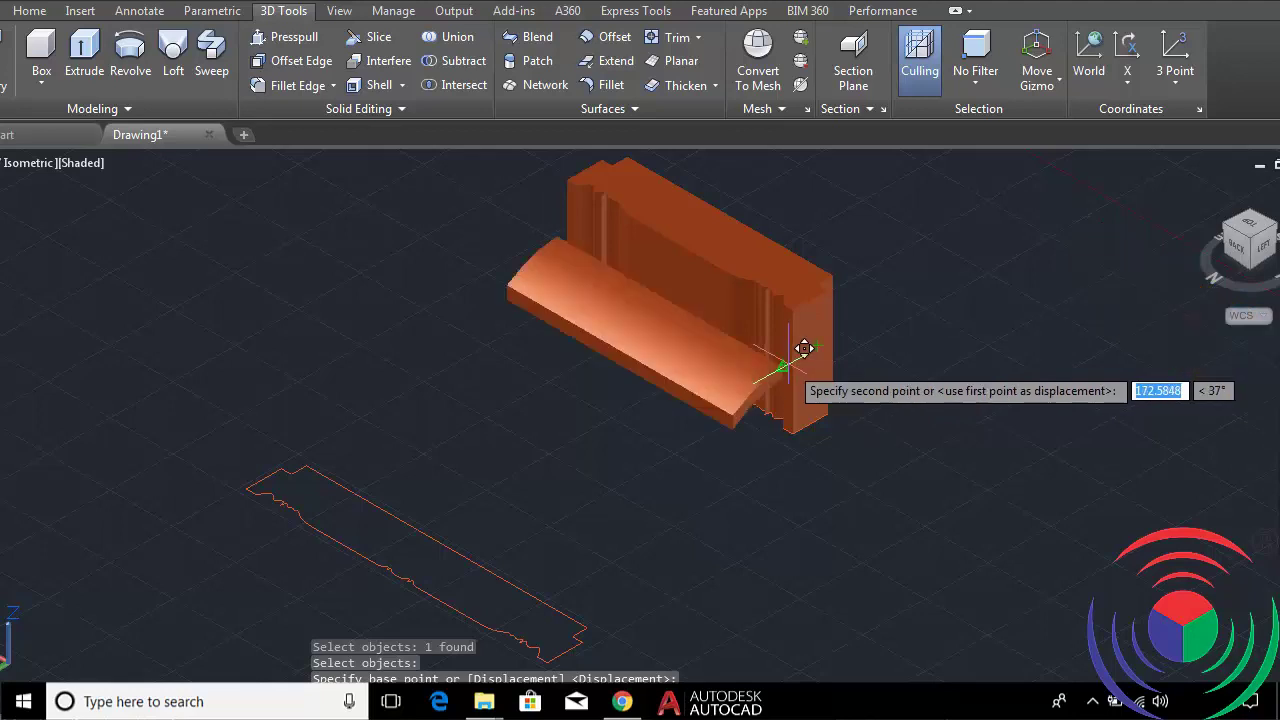
key("Escape")
scroll(803, 349, "down", 3)
scroll(866, 444, "down", 2)
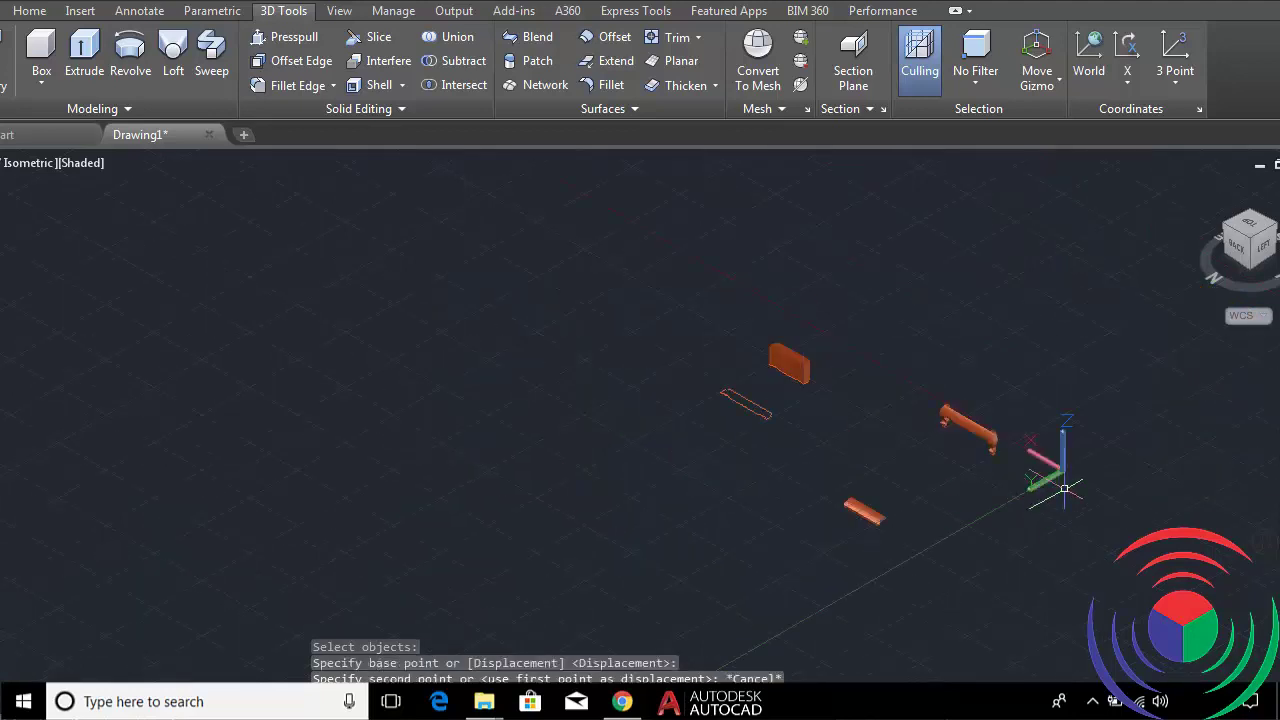
Move the curved slab from its bottom corner onto the tall block's bottom corner.
key("space")
scroll(900, 540, "up", 3)
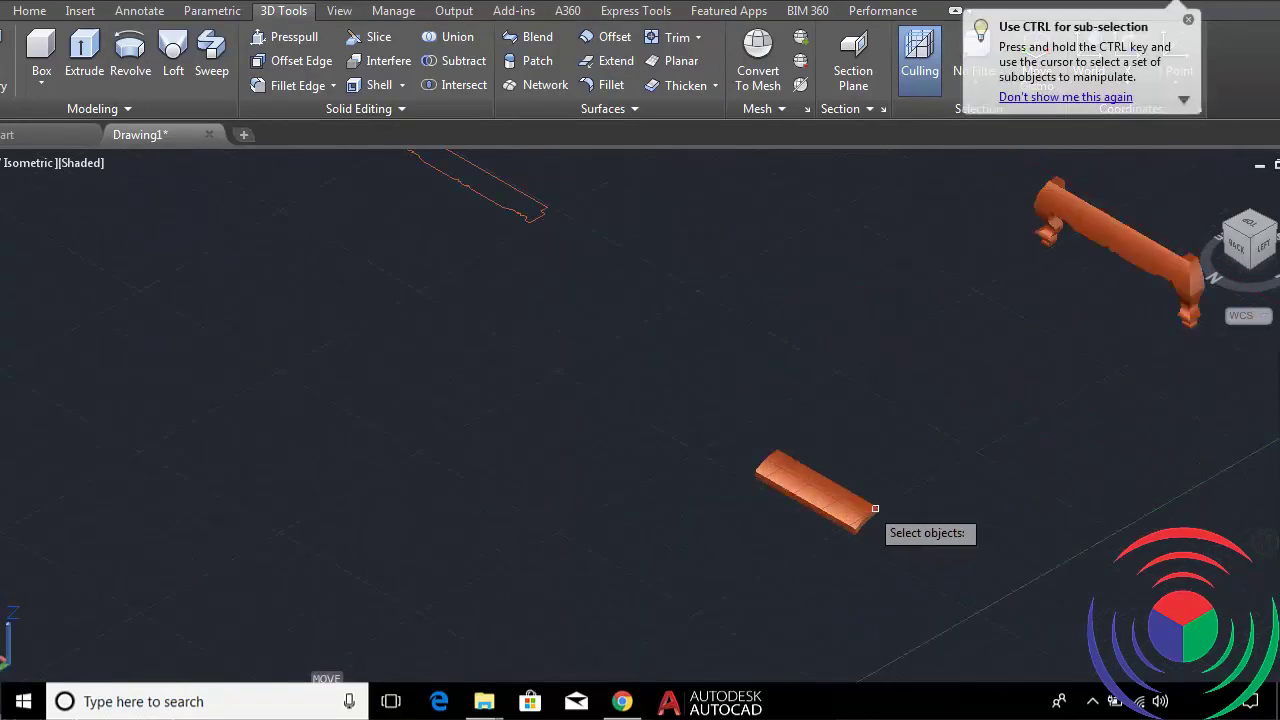
scroll(850, 540, "up", 3)
left_click(837, 560)
key("Return")
scroll(810, 540, "up", 2)
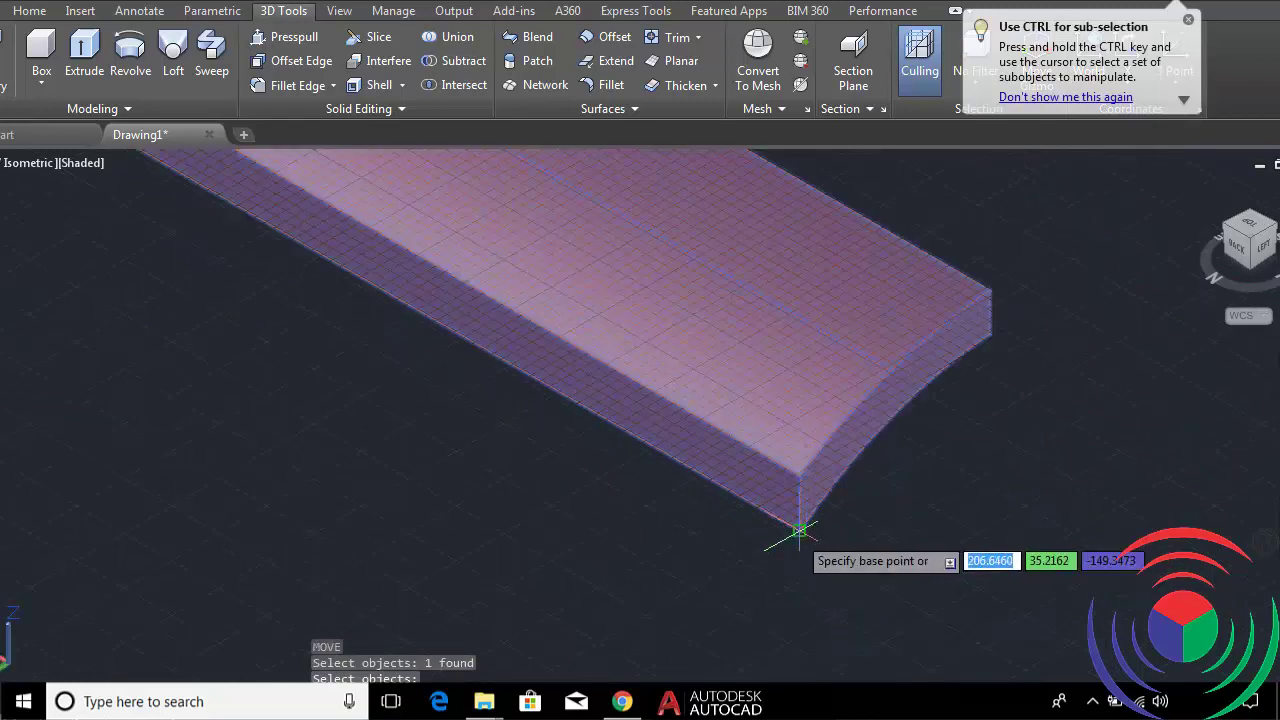
left_click(797, 530)
scroll(797, 530, "down", 3)
scroll(803, 548, "down", 2)
scroll(790, 460, "up", 2)
scroll(740, 410, "up", 2)
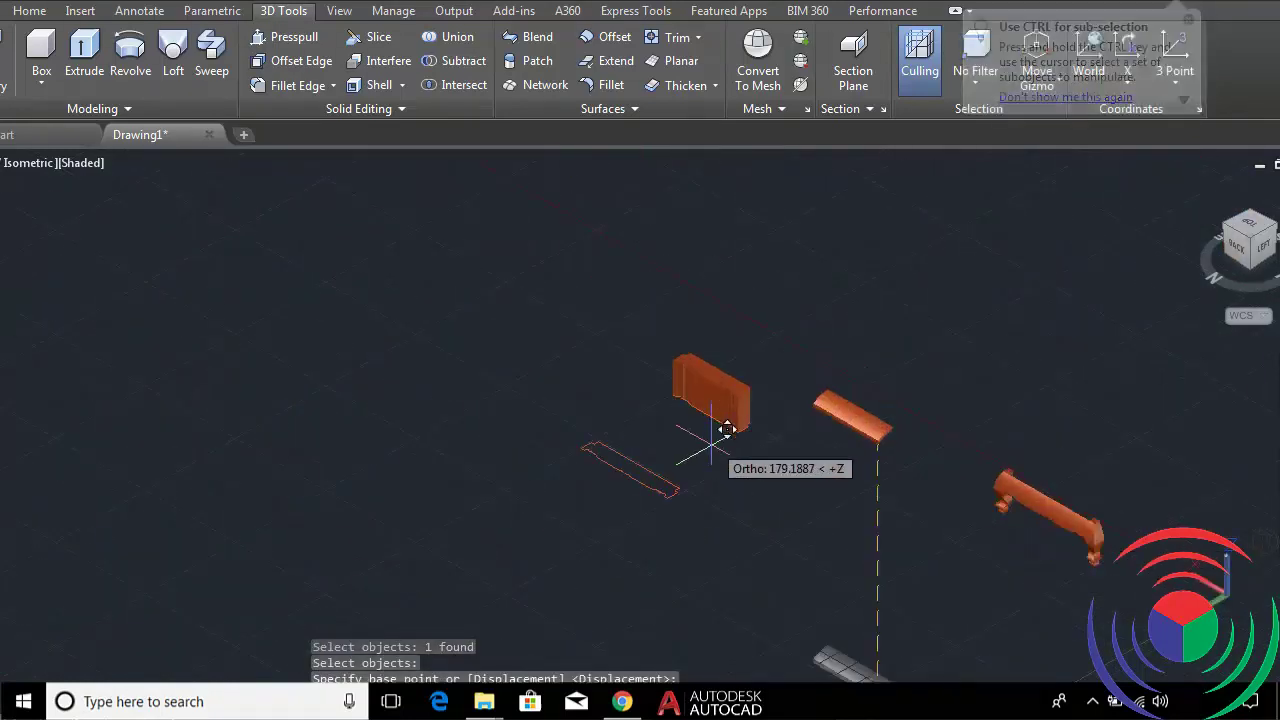
scroll(745, 434, "up", 2)
scroll(775, 410, "up", 3)
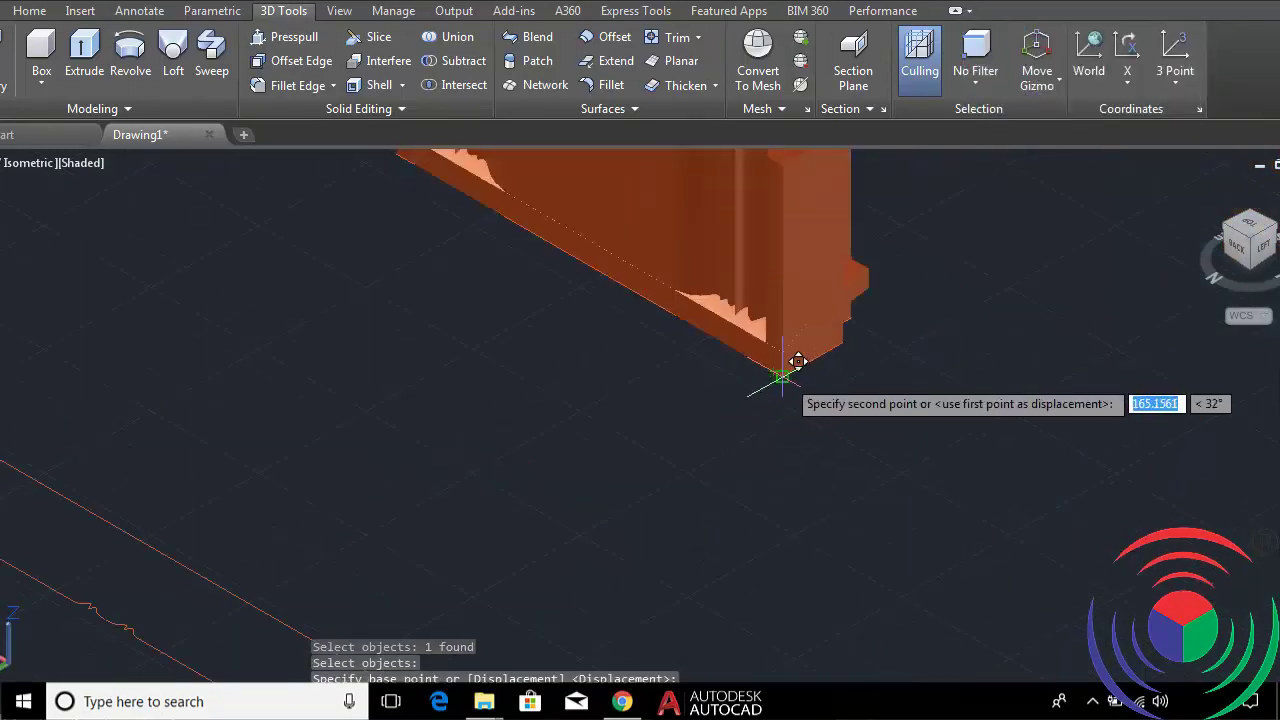
left_click(784, 377)
scroll(726, 453, "down", 3)
scroll(723, 414, "up", 3)
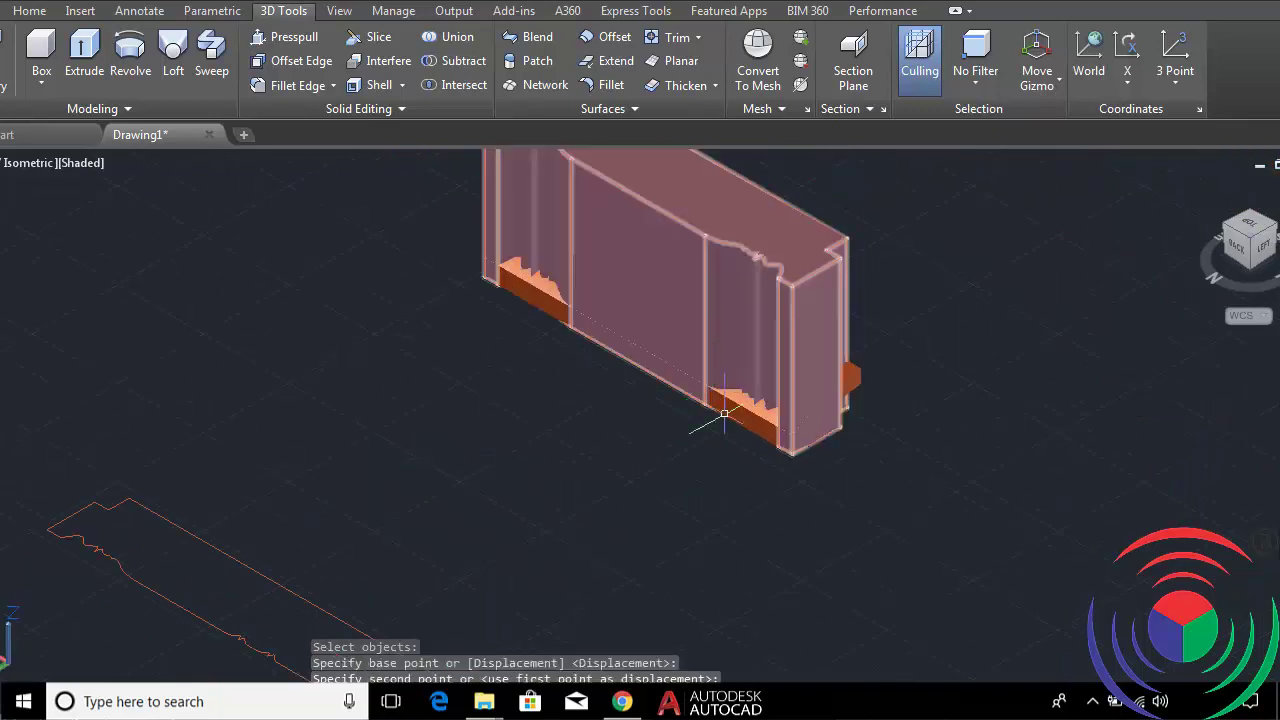
Intersect the tall contoured block with the flat slab, then undo the result.
left_click(461, 97)
left_click(649, 223)
left_click(546, 308)
key("Return")
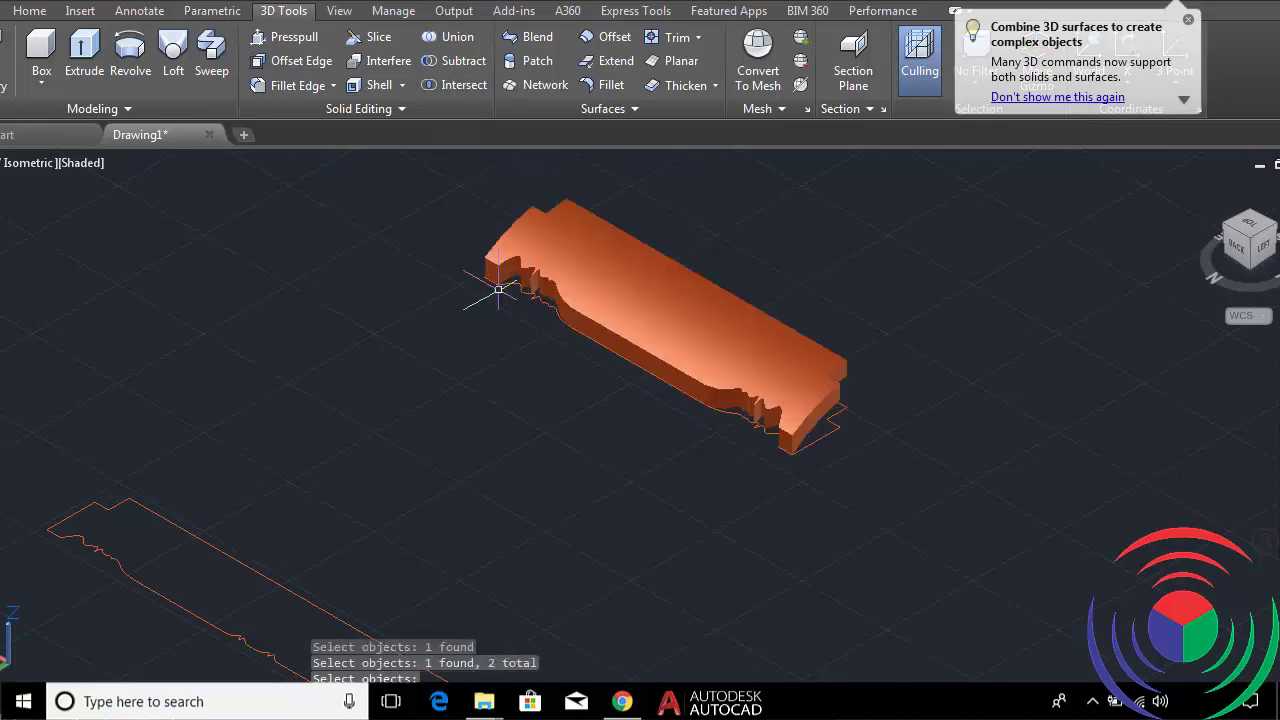
scroll(900, 404, "down", 3)
scroll(965, 402, "down", 2)
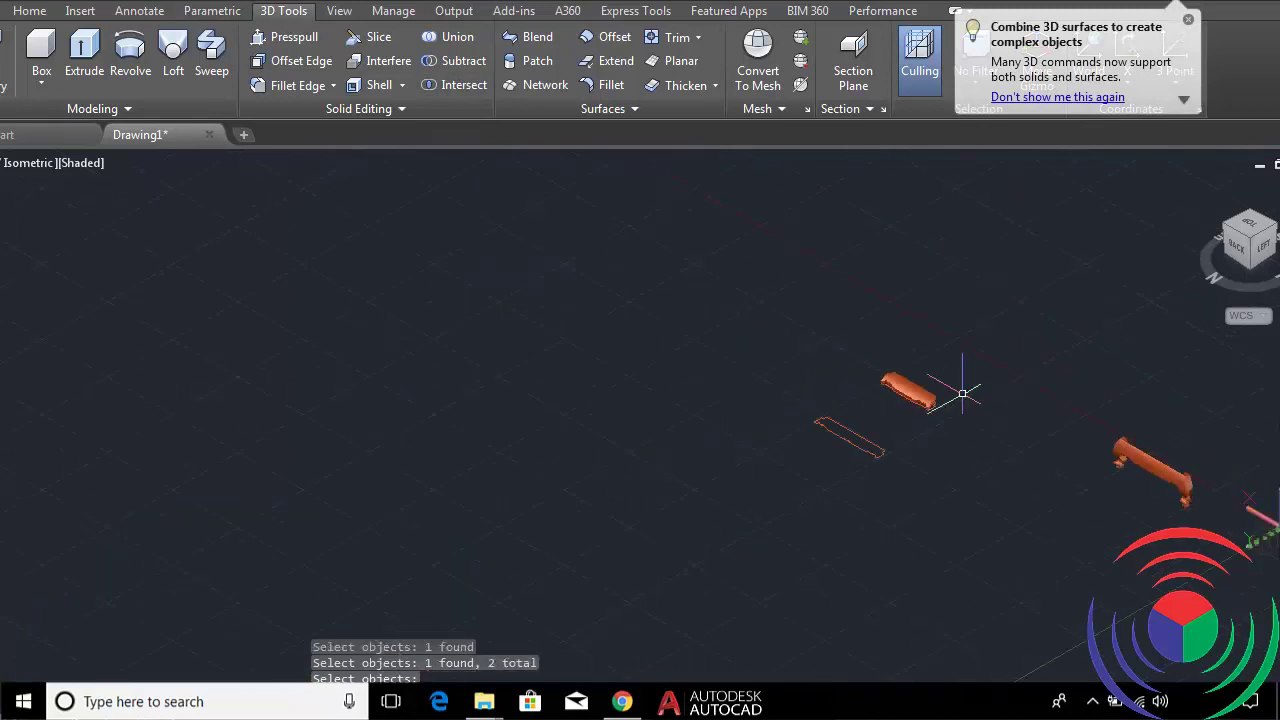
key("Return")
left_click(962, 393)
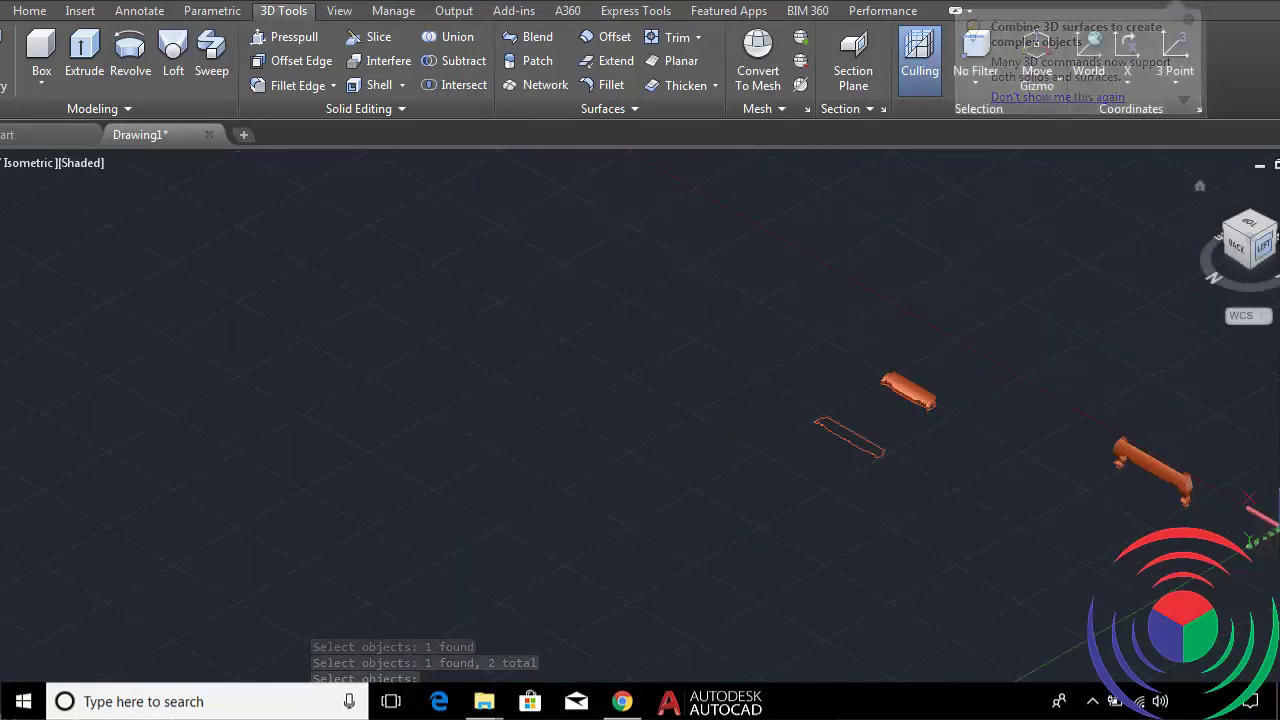
scroll(950, 405, "up", 5)
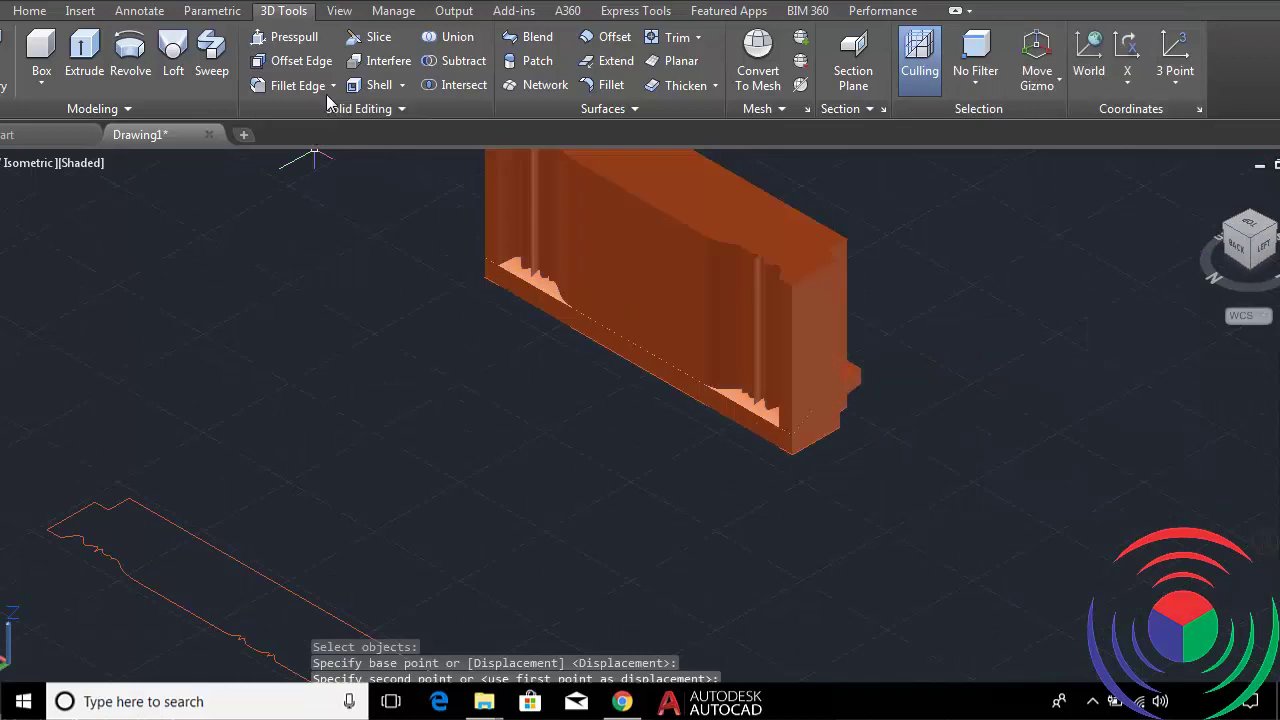
Intersect the tall block and slab again, keeping only their shared volume.
left_click(452, 90)
left_click(557, 309)
left_click(552, 309)
key("Return")
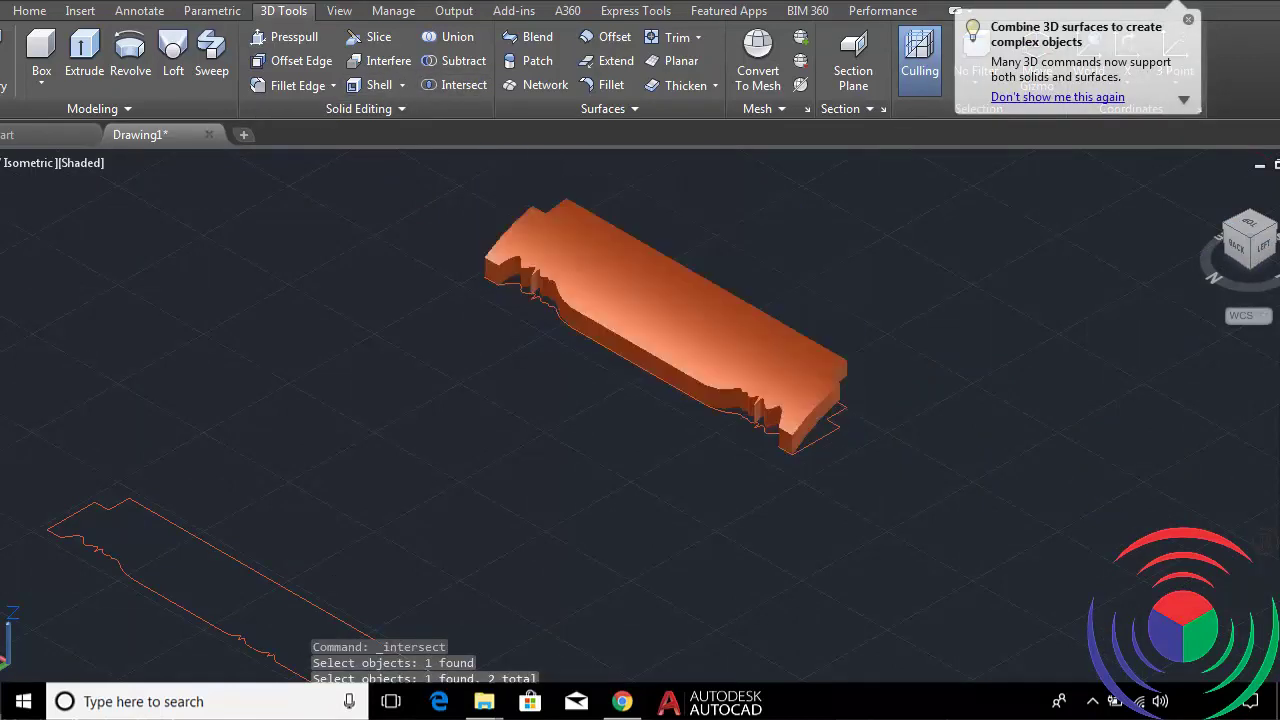
scroll(737, 358, "down", 2)
scroll(968, 398, "down", 2)
scroll(962, 393, "down", 2)
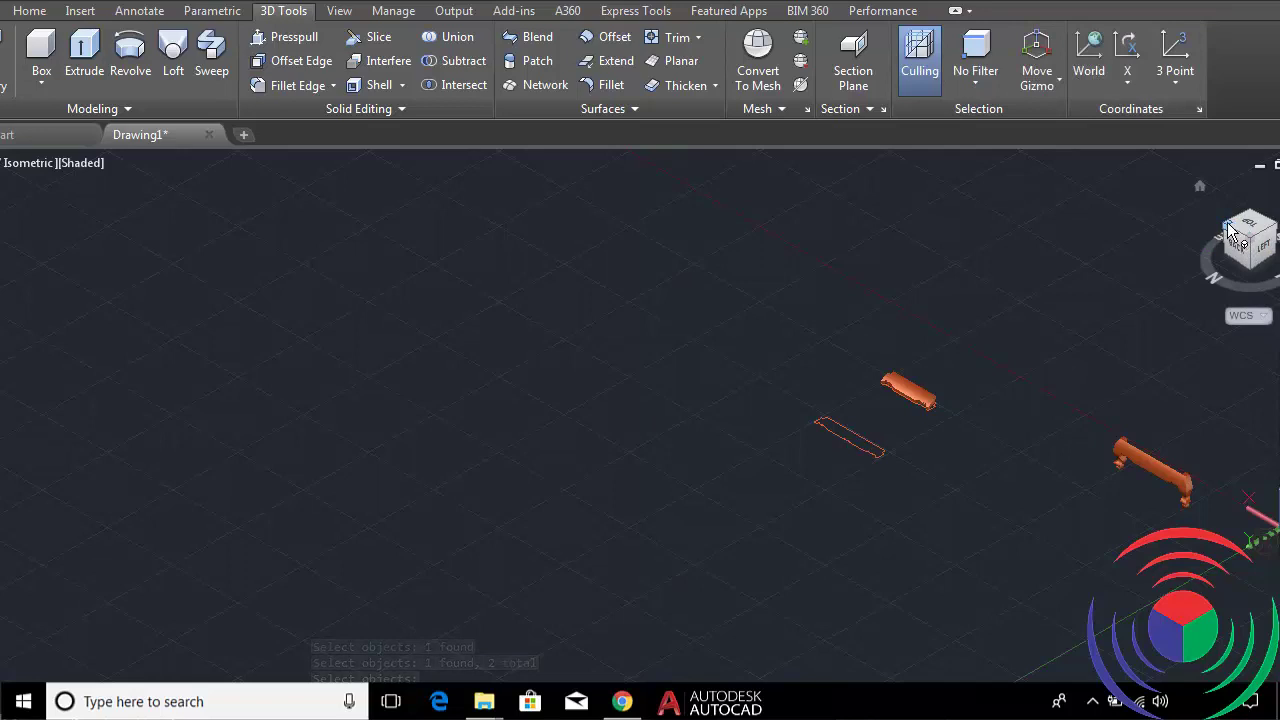
left_click_drag(1225, 232, 1121, 297)
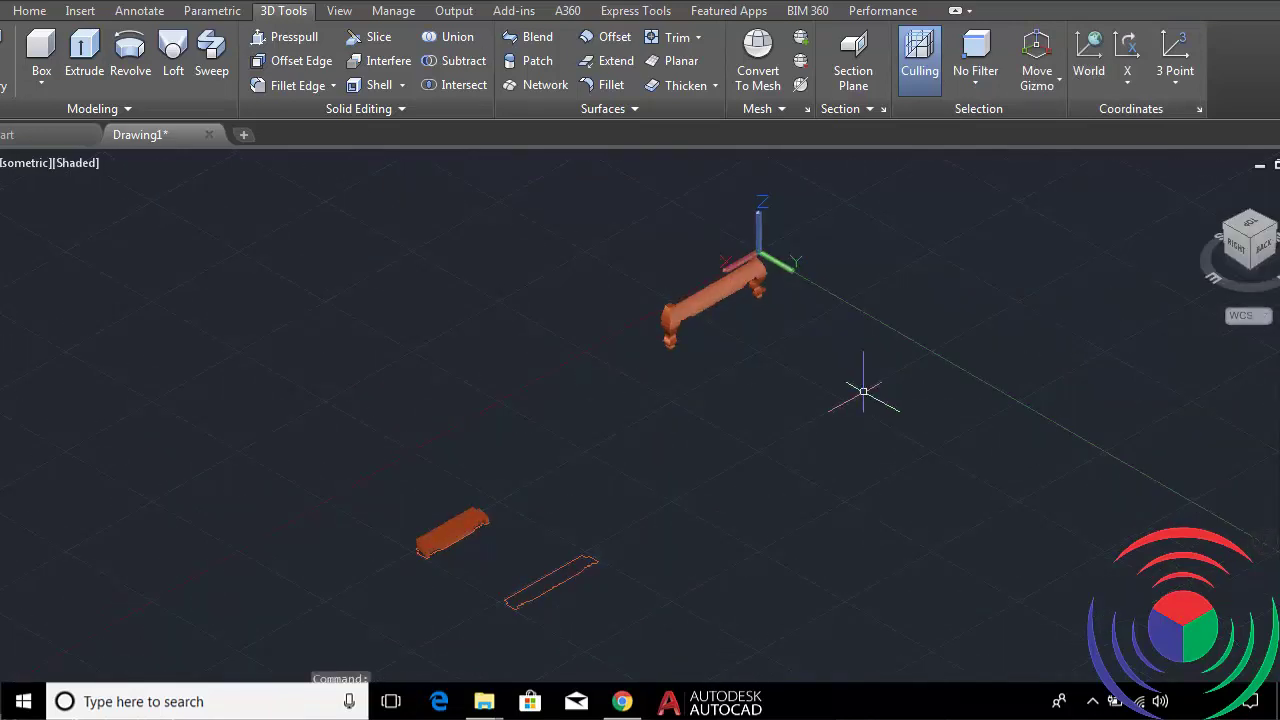
View the flat carved panel from the front-right and front-left isometric corners, zooming in.
left_click(1228, 232)
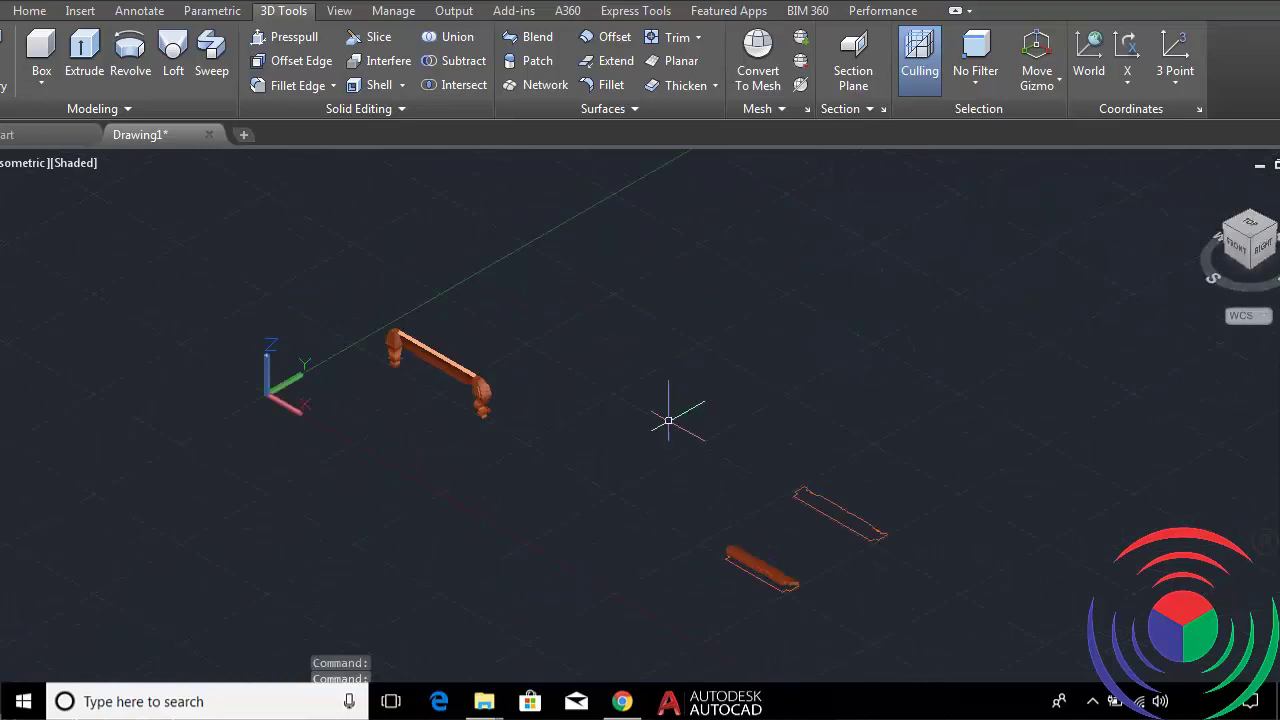
scroll(477, 409, "up", 5)
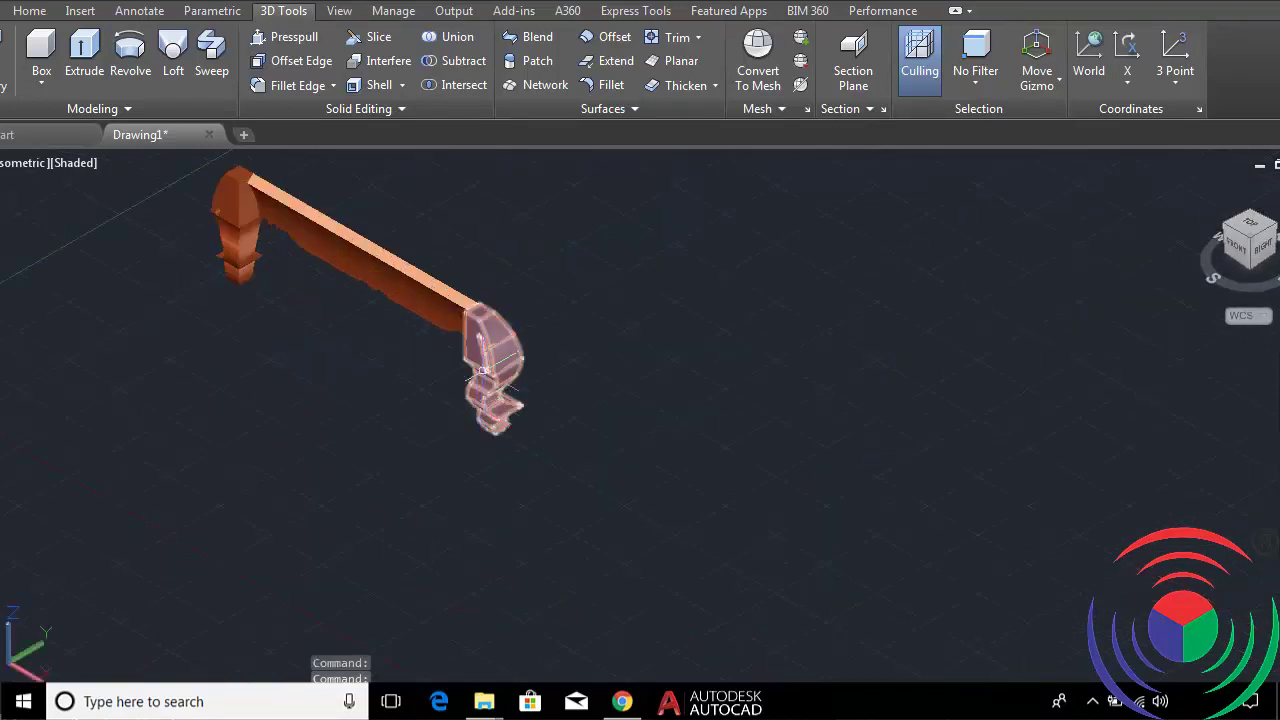
scroll(481, 370, "up", 2)
scroll(486, 372, "down", 8)
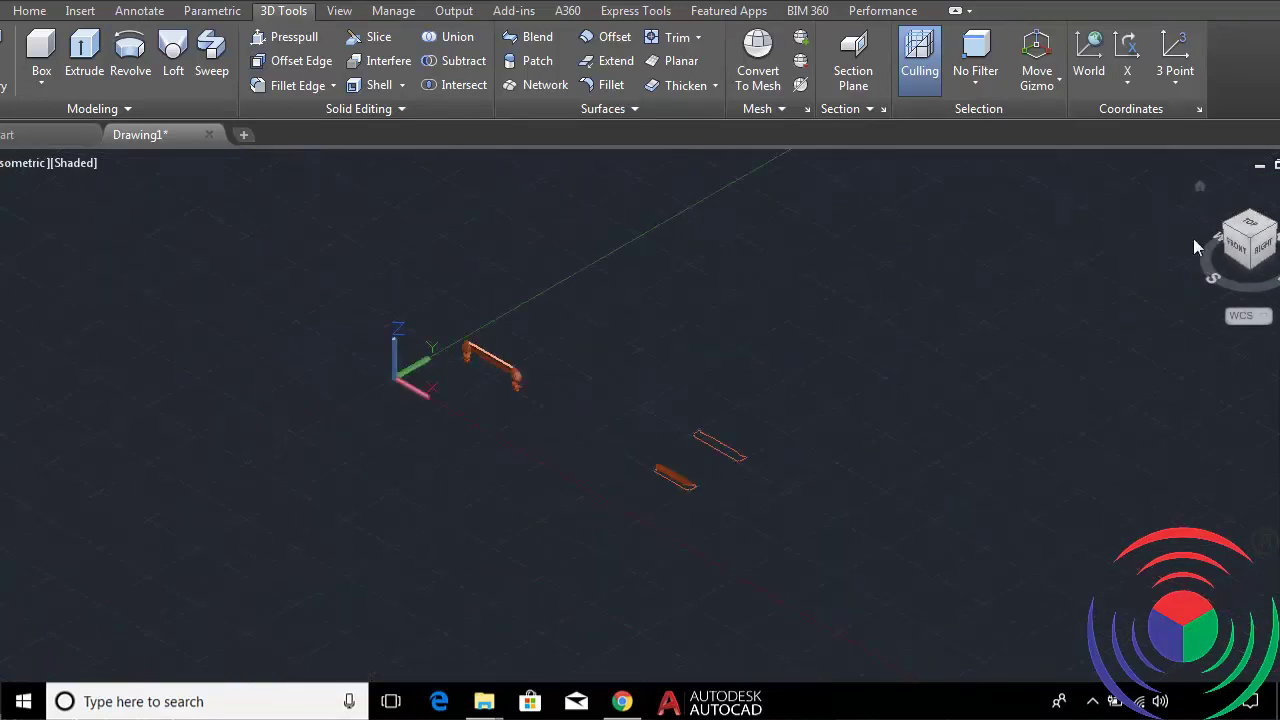
left_click(1221, 223)
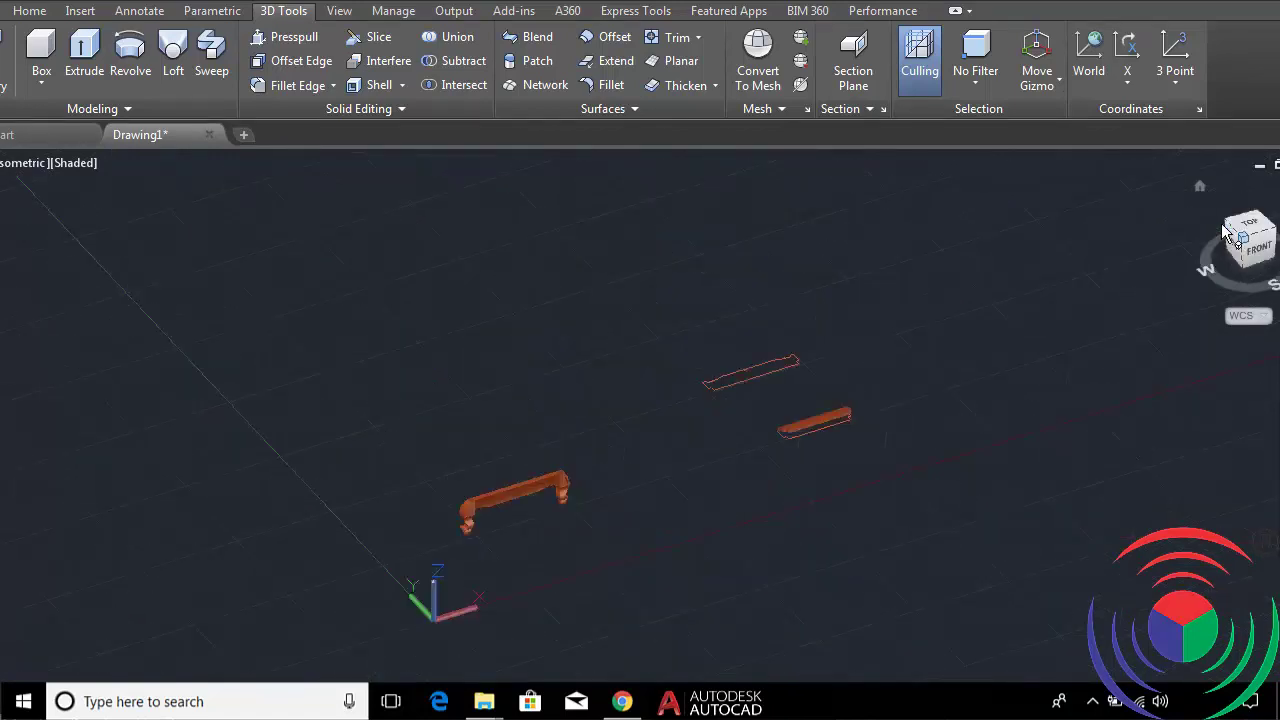
scroll(806, 398, "up", 4)
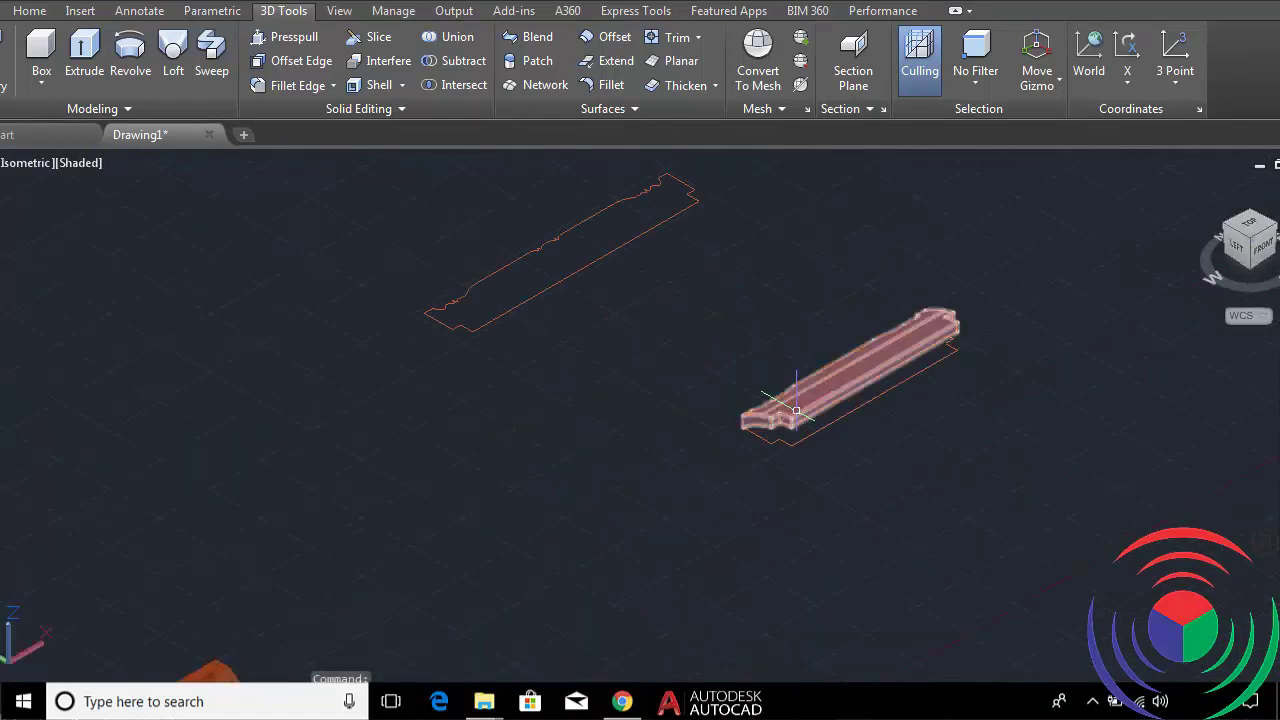
scroll(794, 413, "down", 1)
scroll(787, 420, "up", 3)
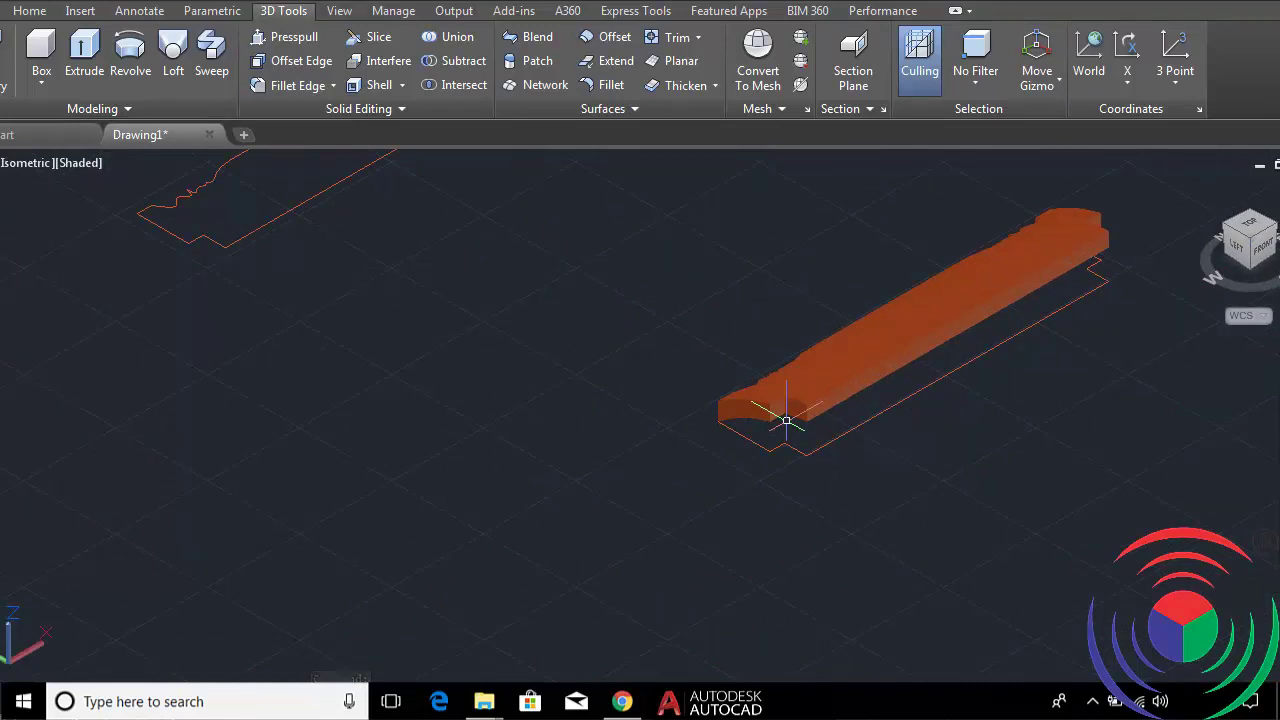
scroll(787, 420, "up", 5)
scroll(690, 400, "up", 3)
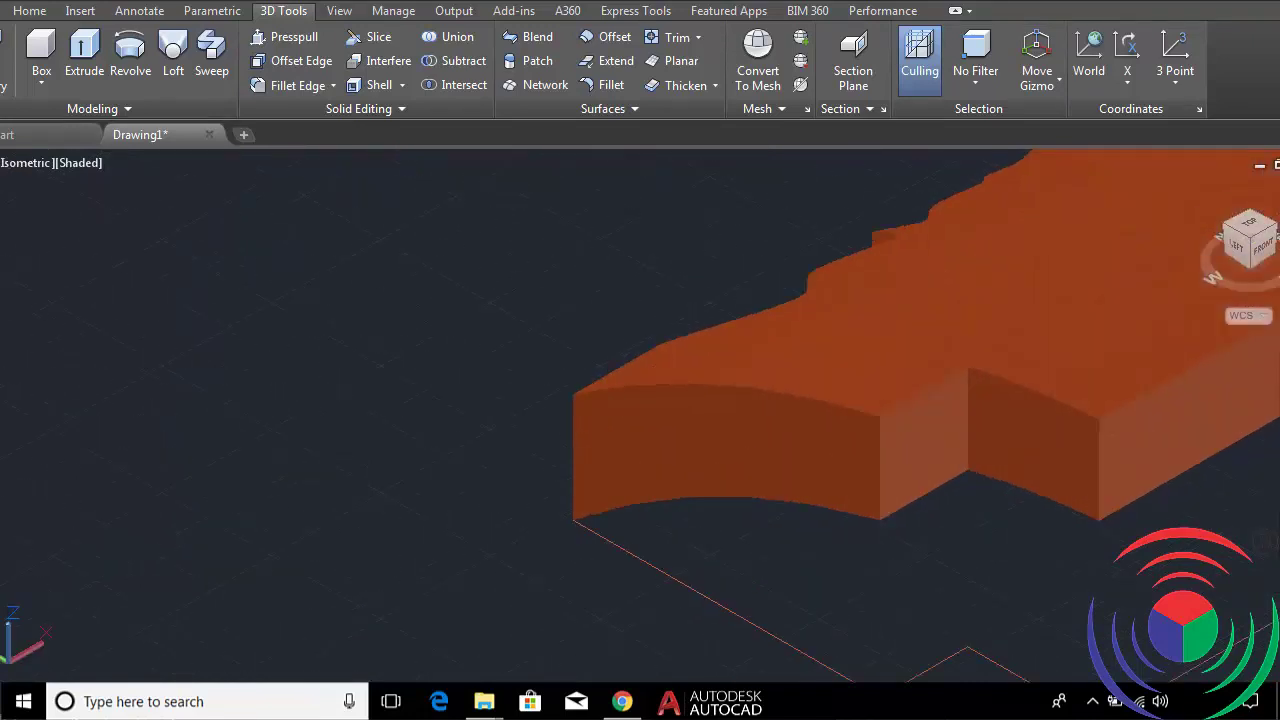
scroll(625, 388, "up", 1)
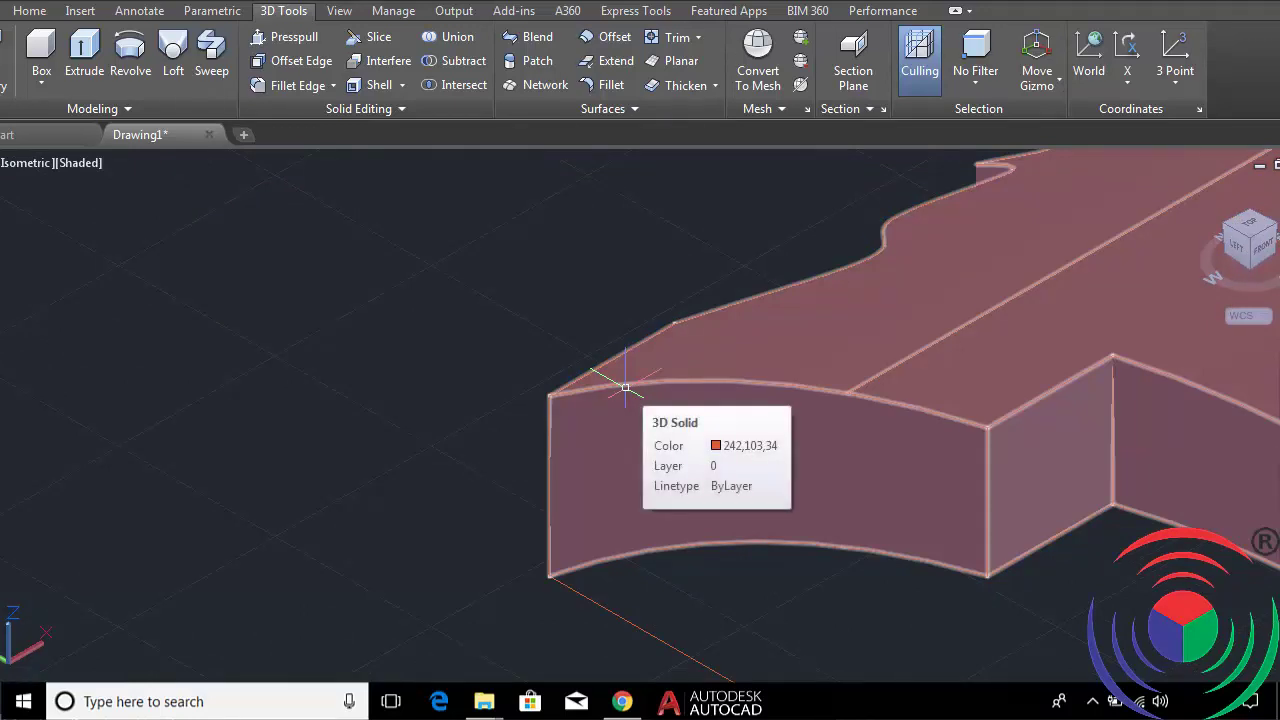
scroll(625, 388, "down", 3)
scroll(647, 394, "down", 4)
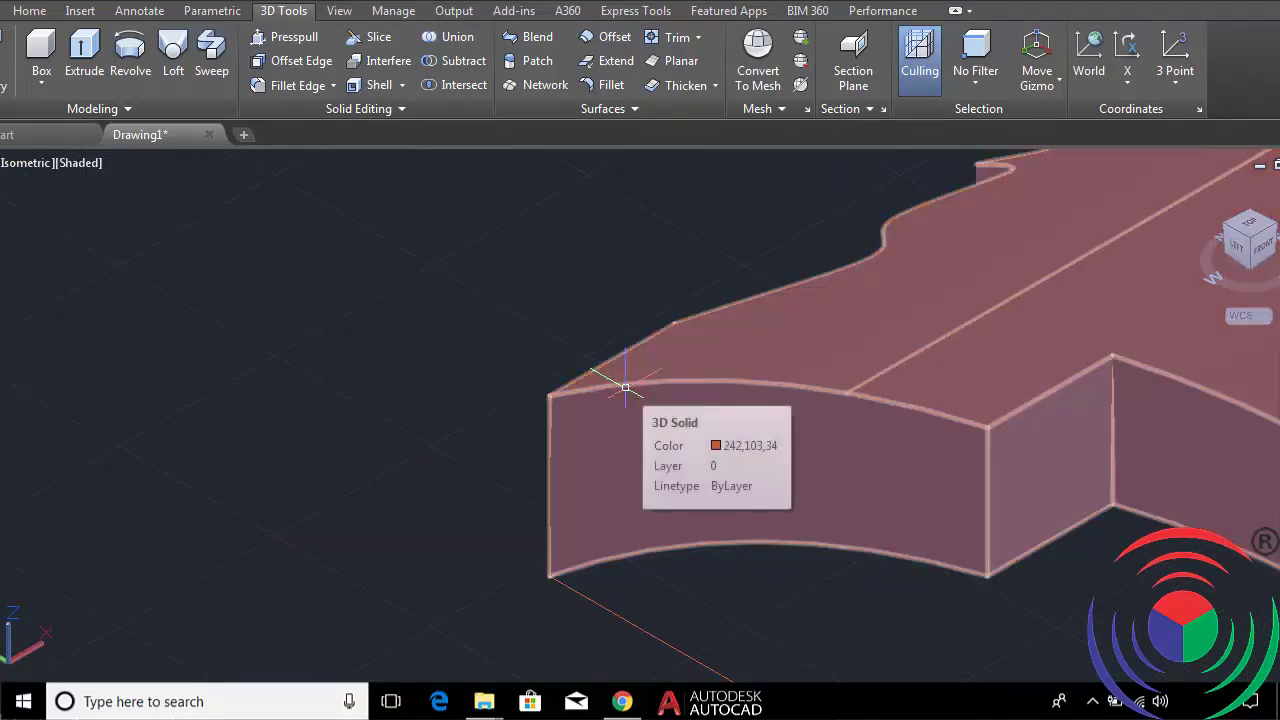
scroll(625, 388, "down", 3)
scroll(647, 394, "down", 3)
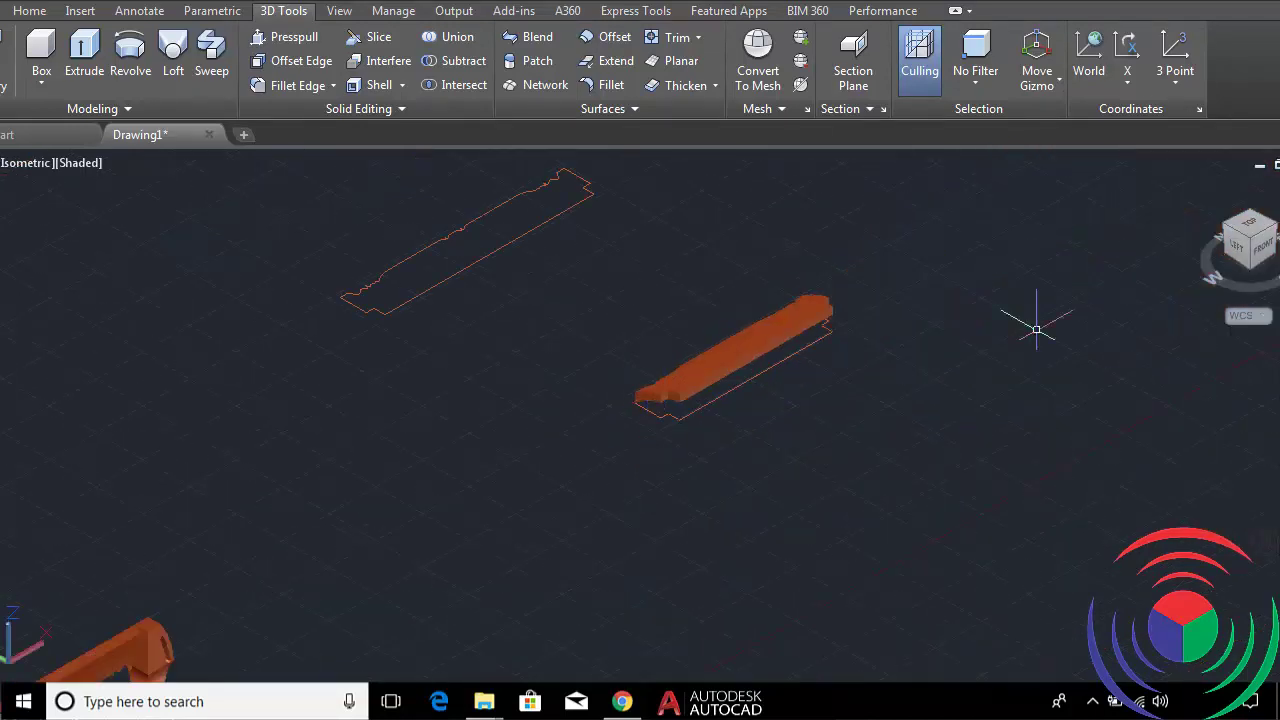
Return to the back-right isometric view and zoom in on the carved panel.
left_click(1249, 217)
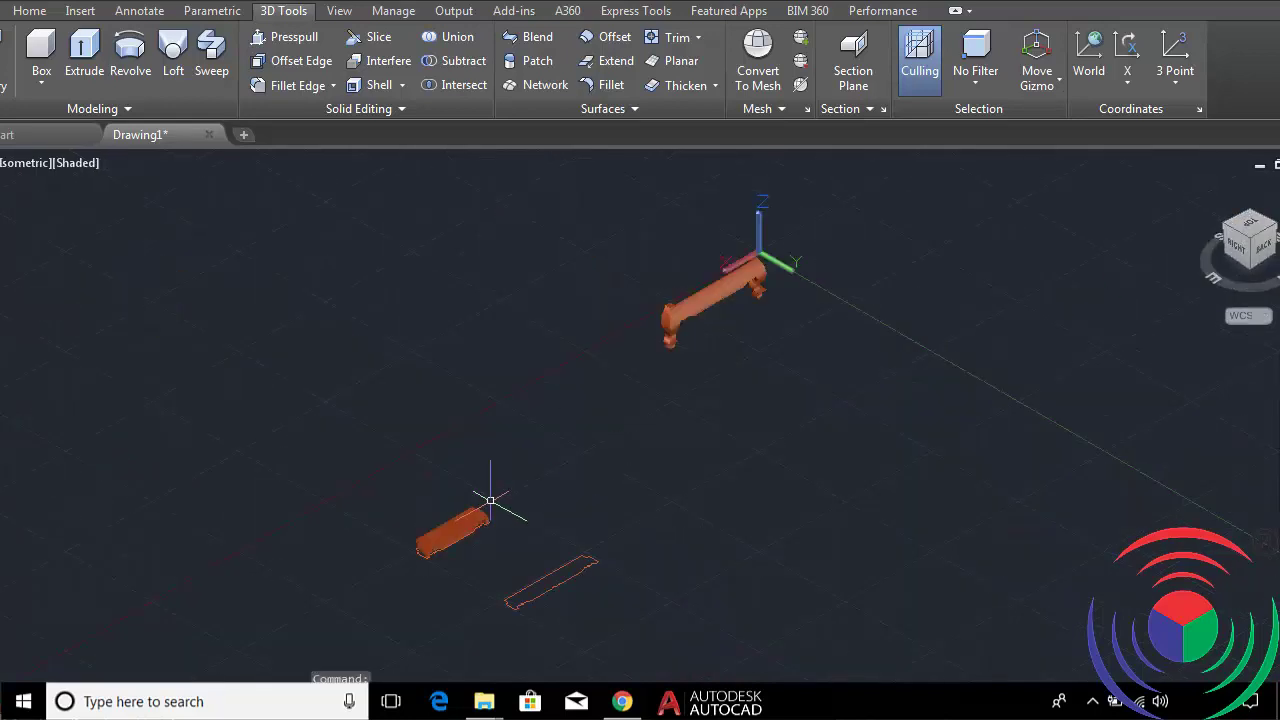
scroll(490, 500, "up", 2)
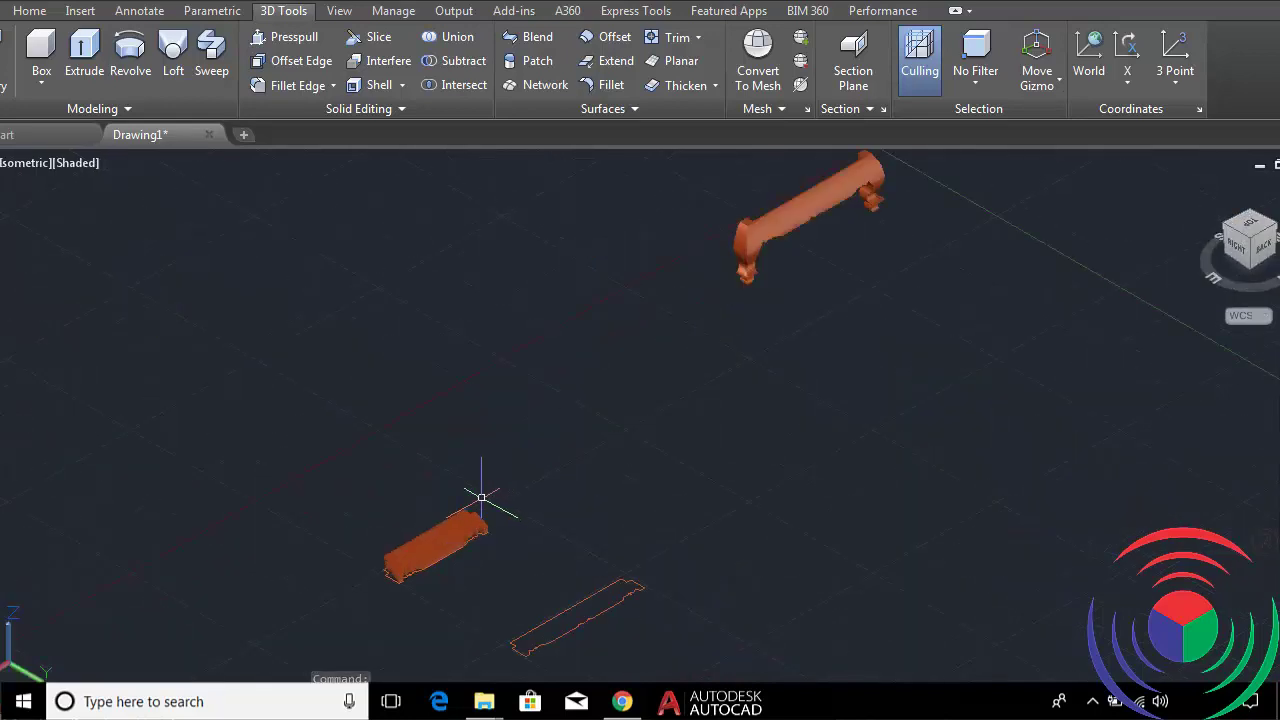
scroll(443, 540, "up", 2)
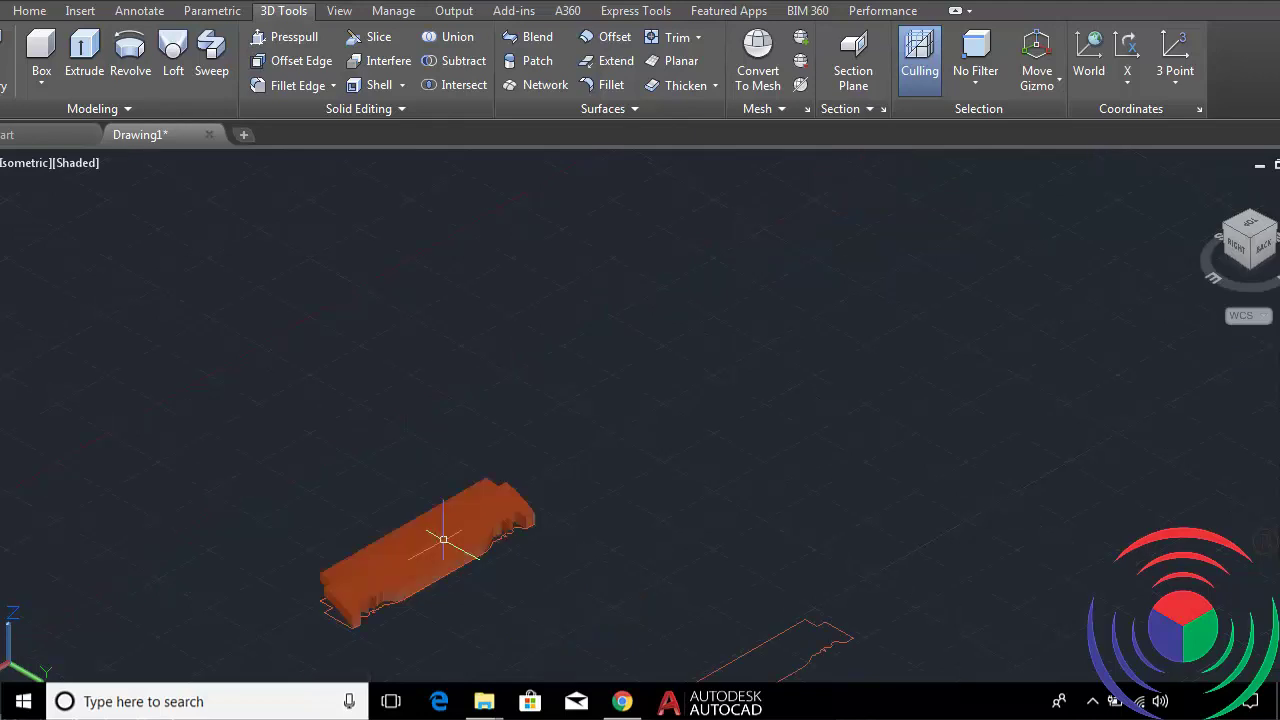
type("r")
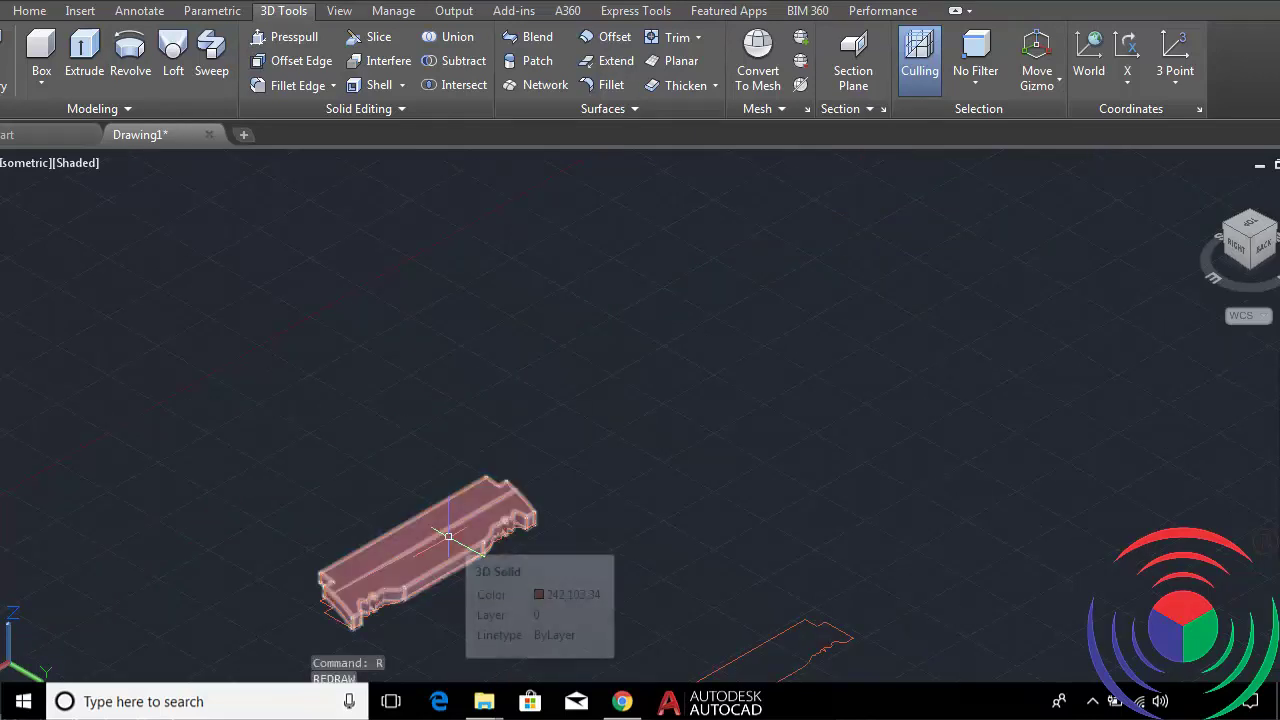
type("r")
Rotate the carved panel 90° about a vertical Z axis, then view from the opposite isometric corner.
left_click(518, 603)
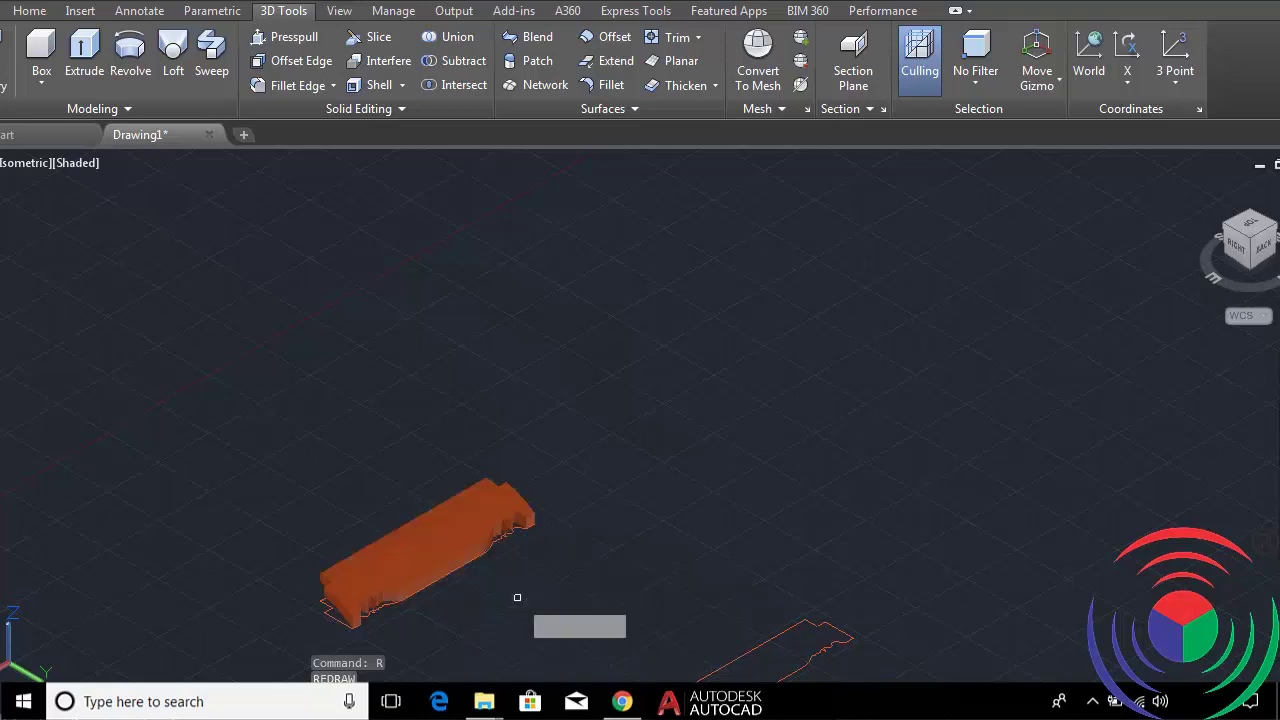
left_click(451, 524)
key("Return")
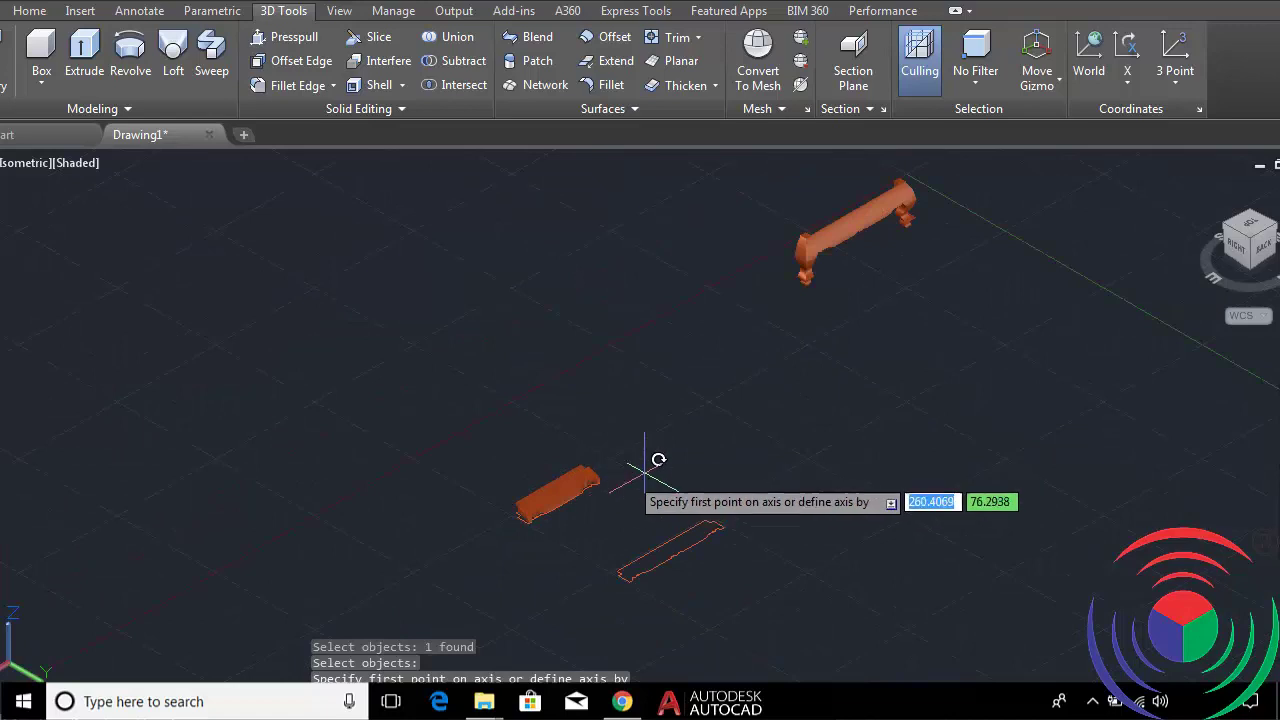
left_click(714, 518)
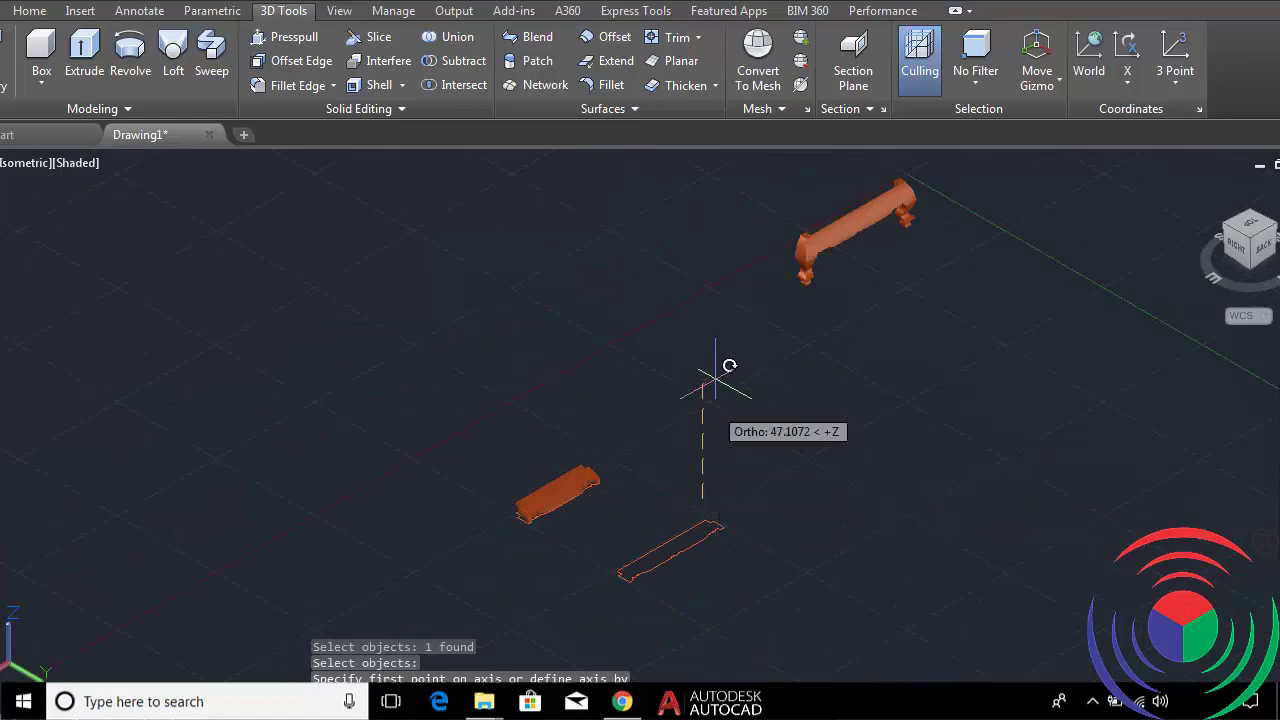
left_click(720, 357)
type("90")
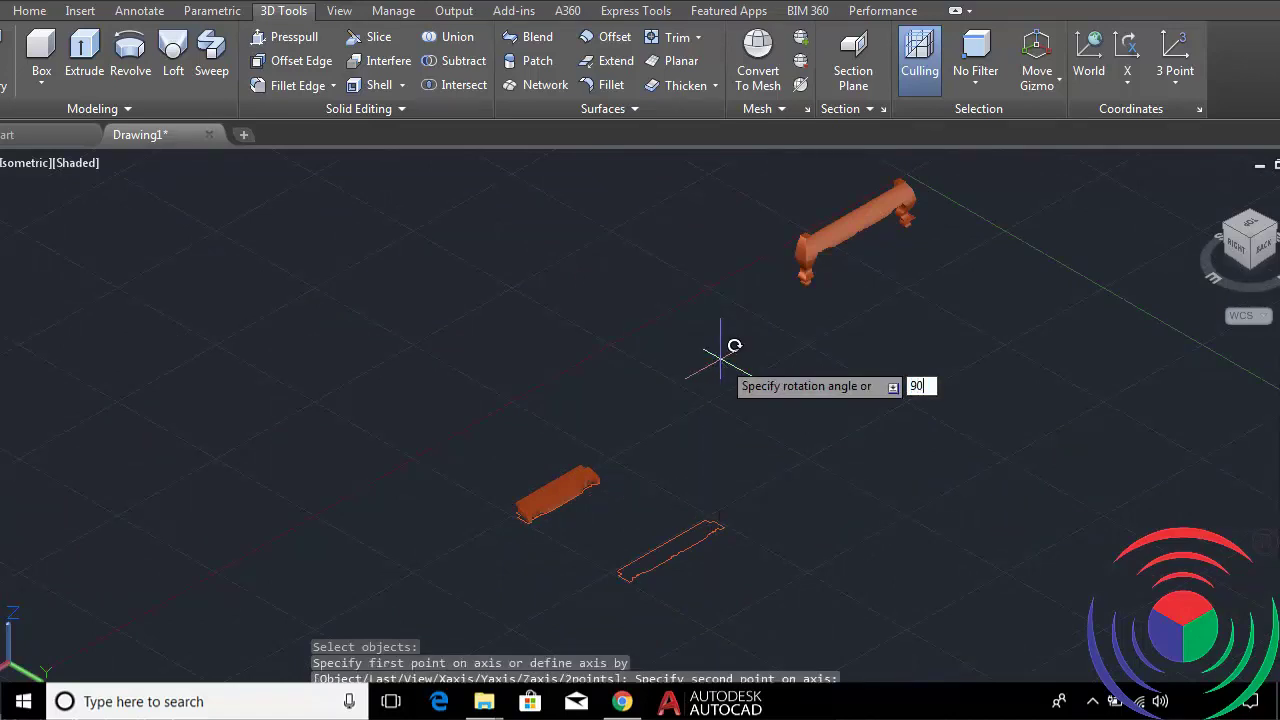
key("Return")
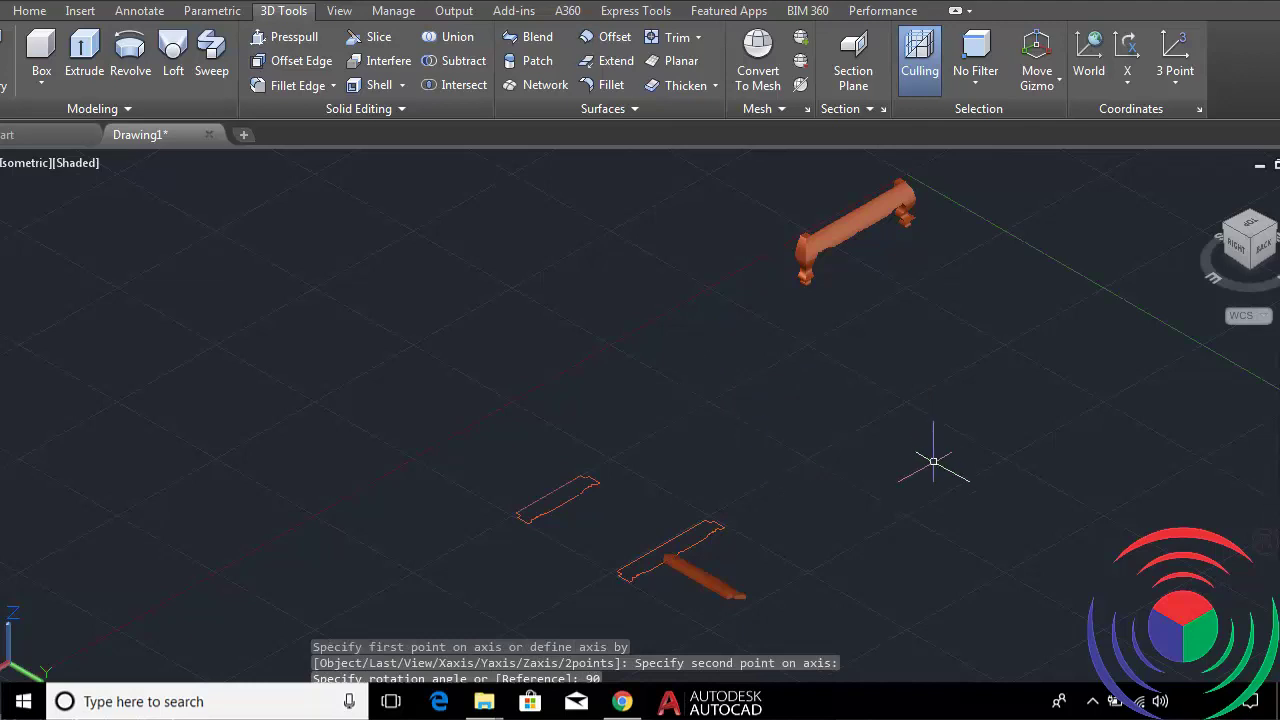
mouse_move(1250, 240)
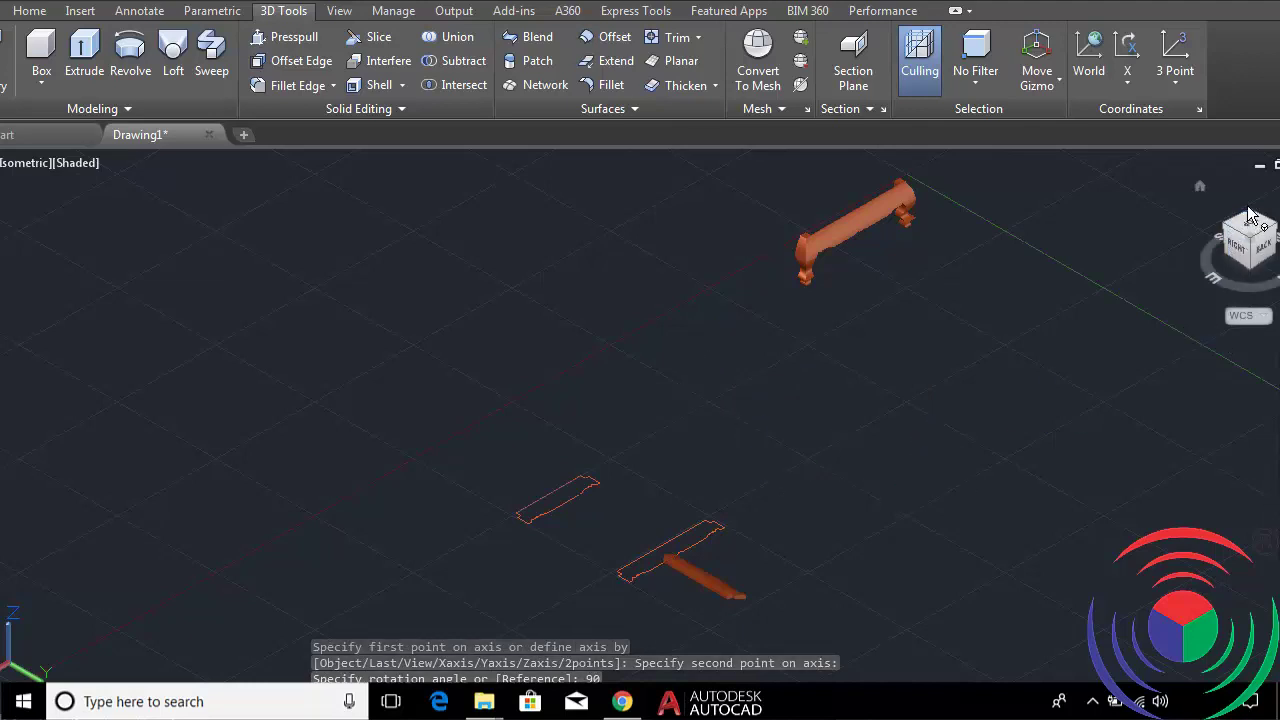
left_click(1249, 217)
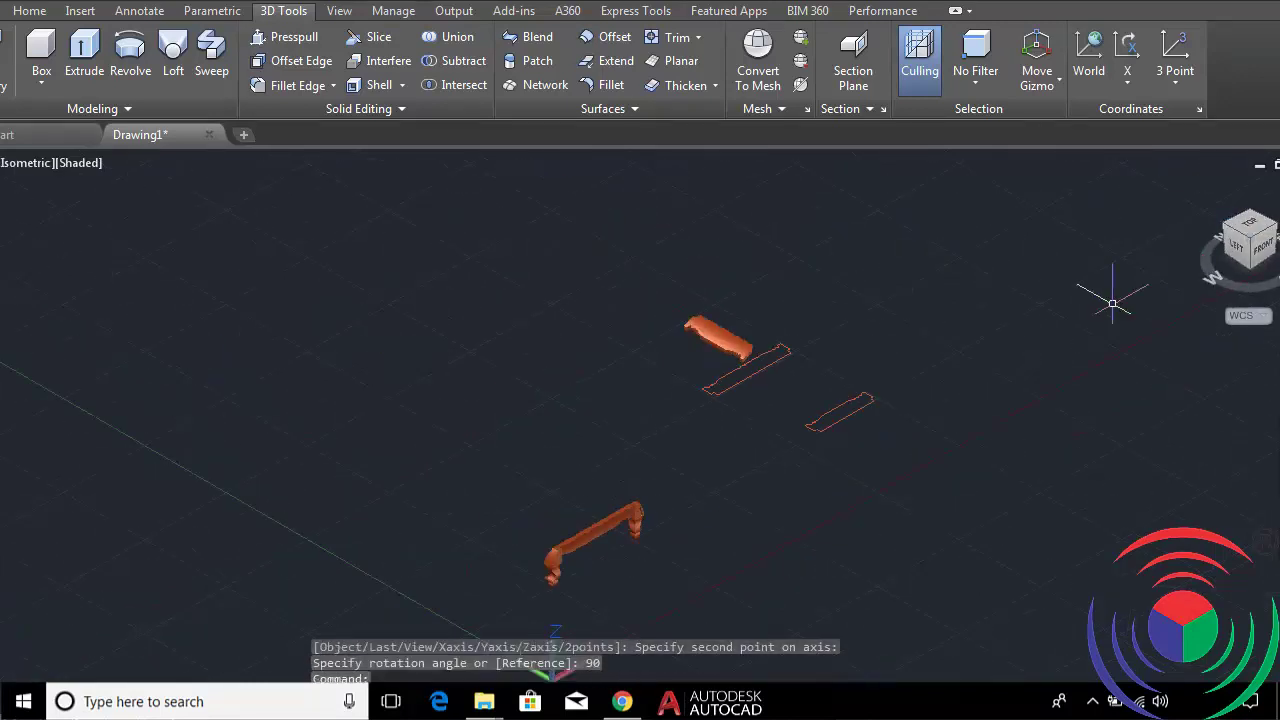
Begin 3DALIGN on the carved panel and pick a first base point on it.
scroll(697, 307, "up", 1)
scroll(697, 307, "up", 5)
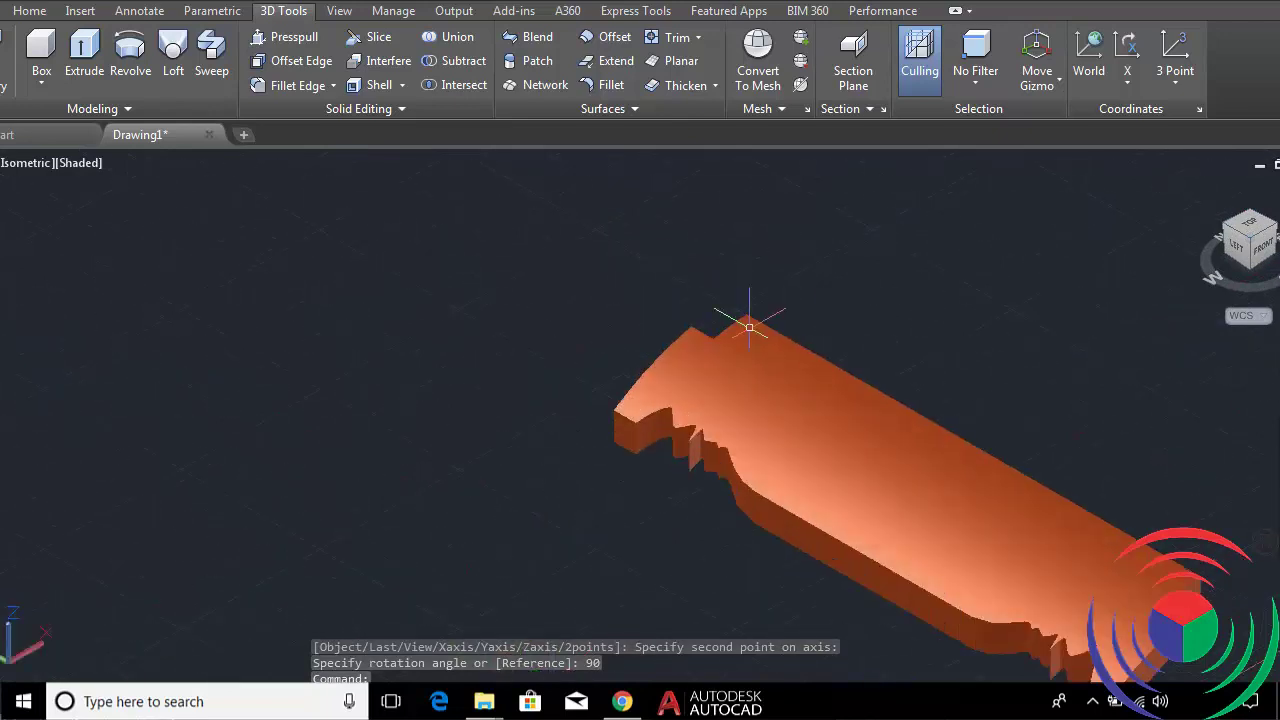
type("3d")
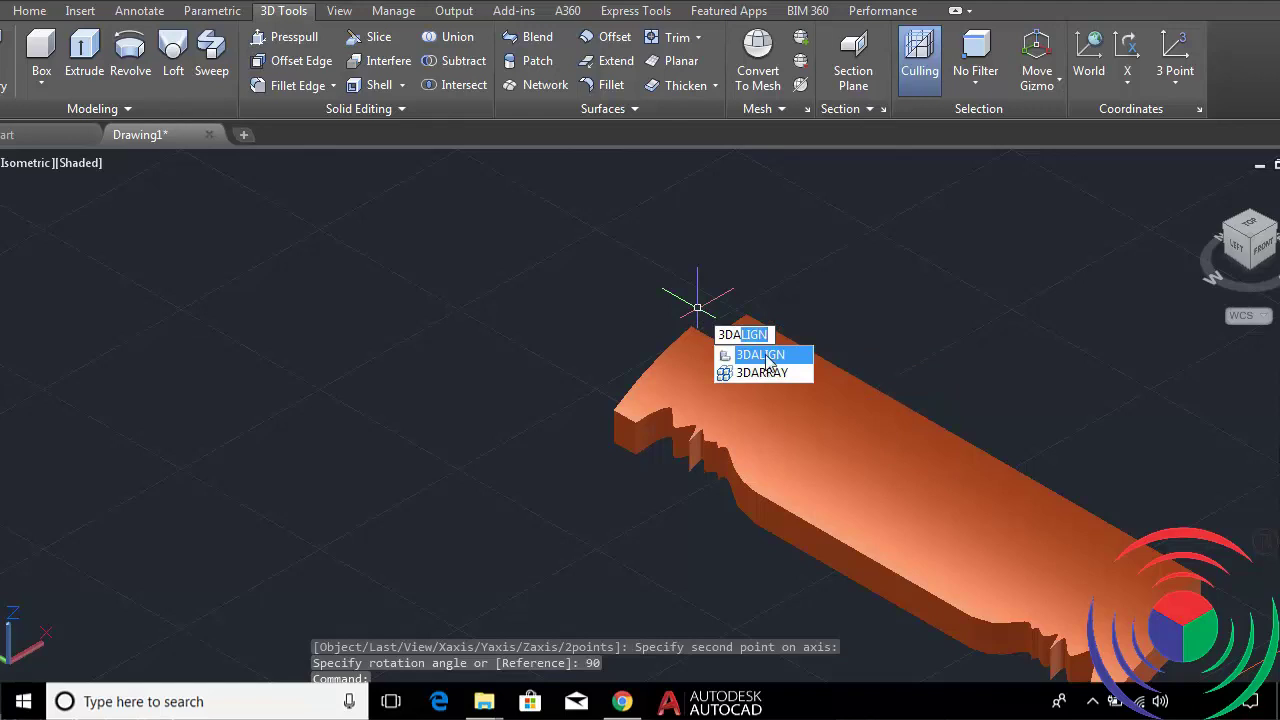
left_click(767, 357)
left_click(735, 367)
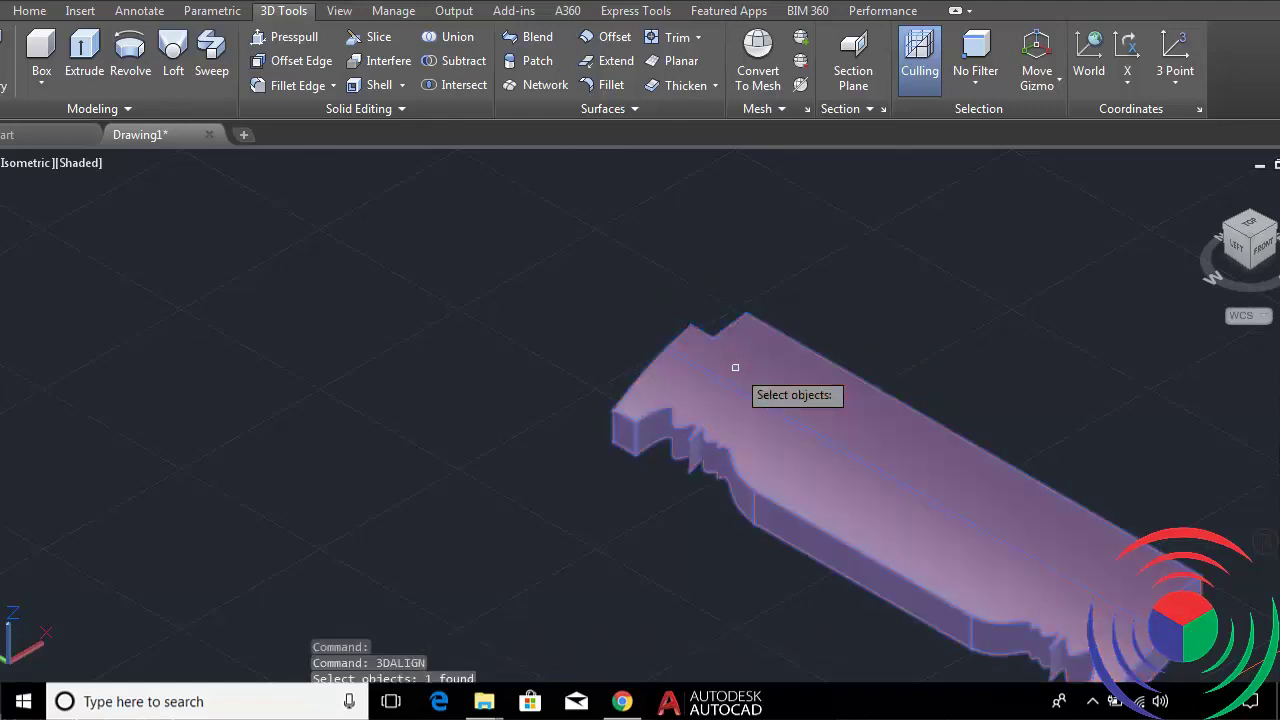
key("Return")
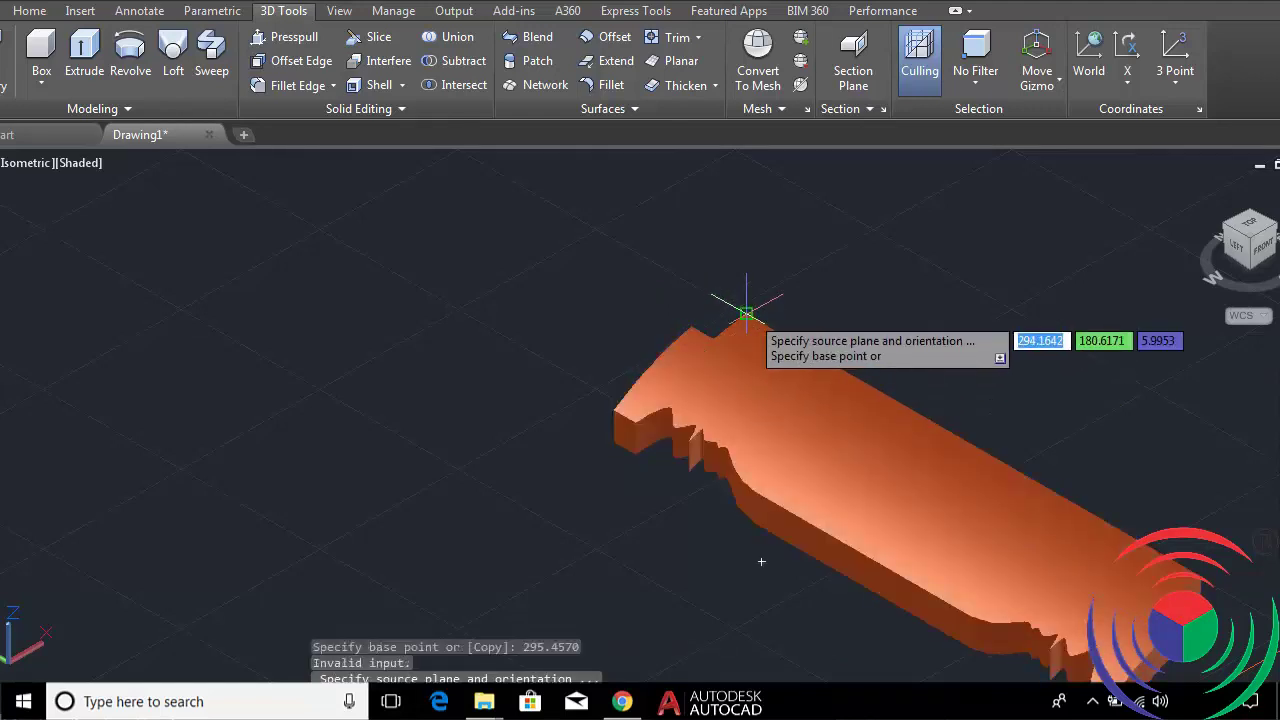
left_click(747, 313)
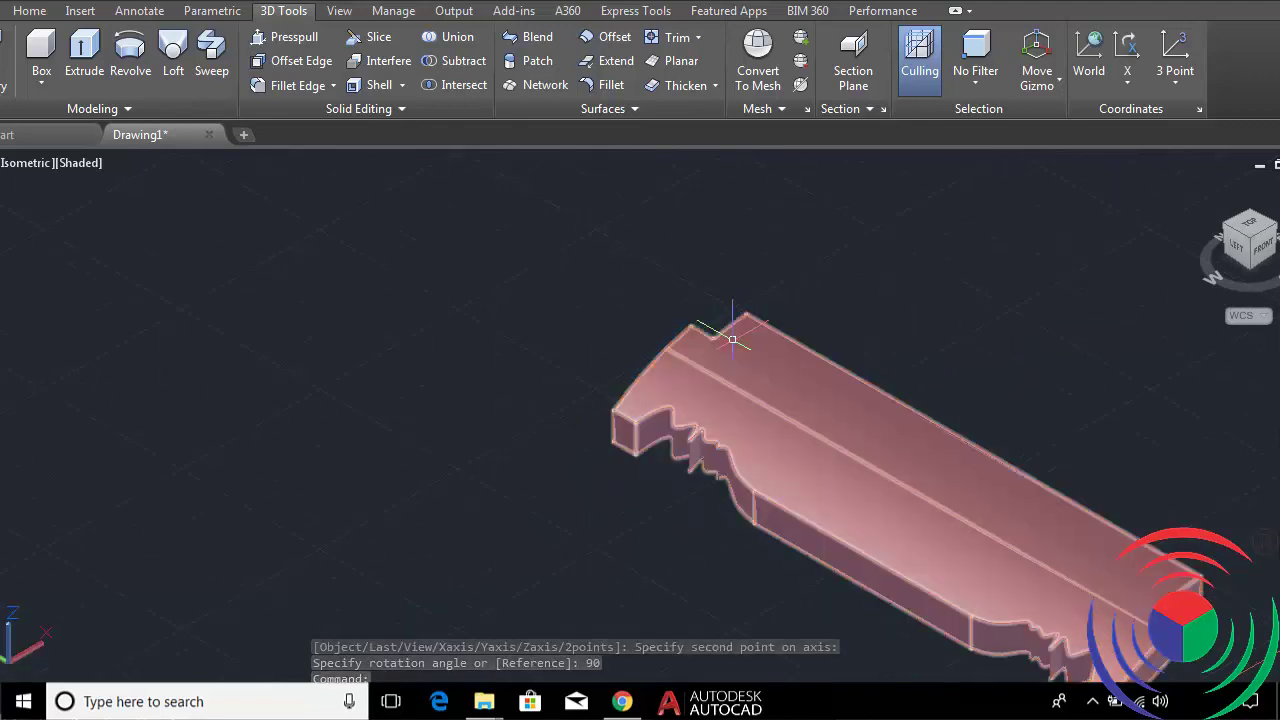
Restart 3DALIGN on the carved panel and pick three source points on its end.
type("3d")
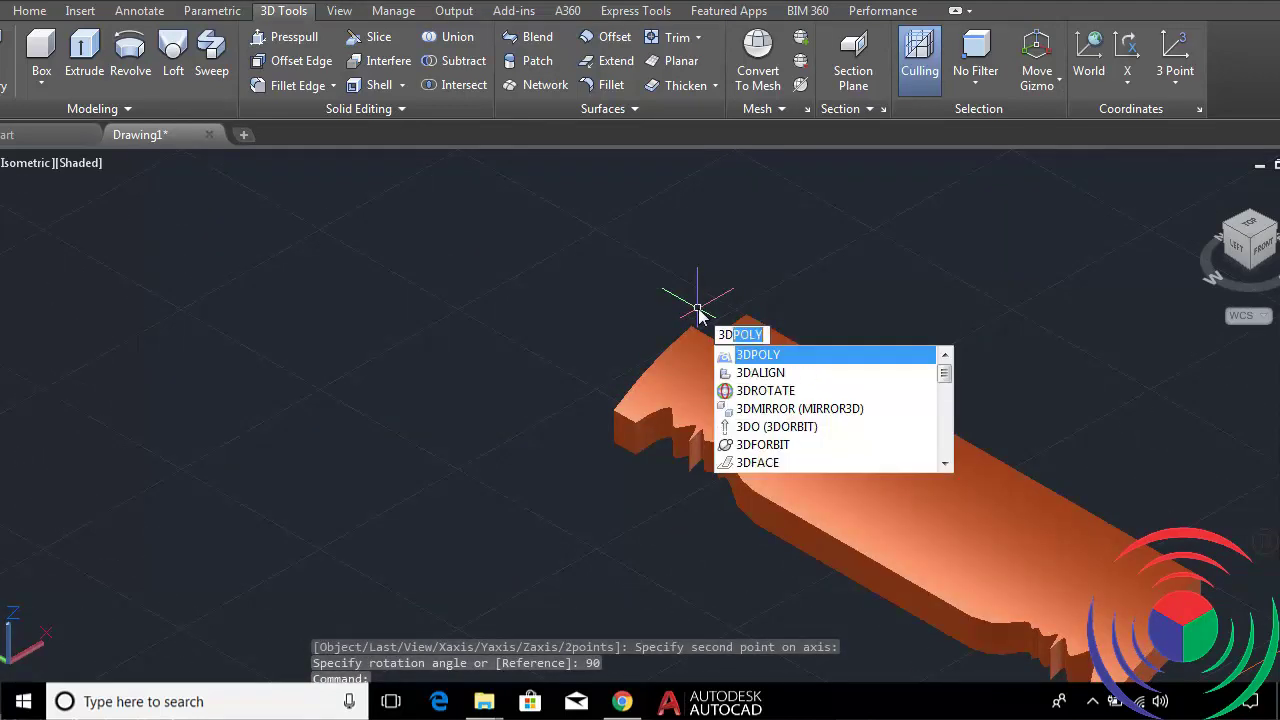
left_click(768, 362)
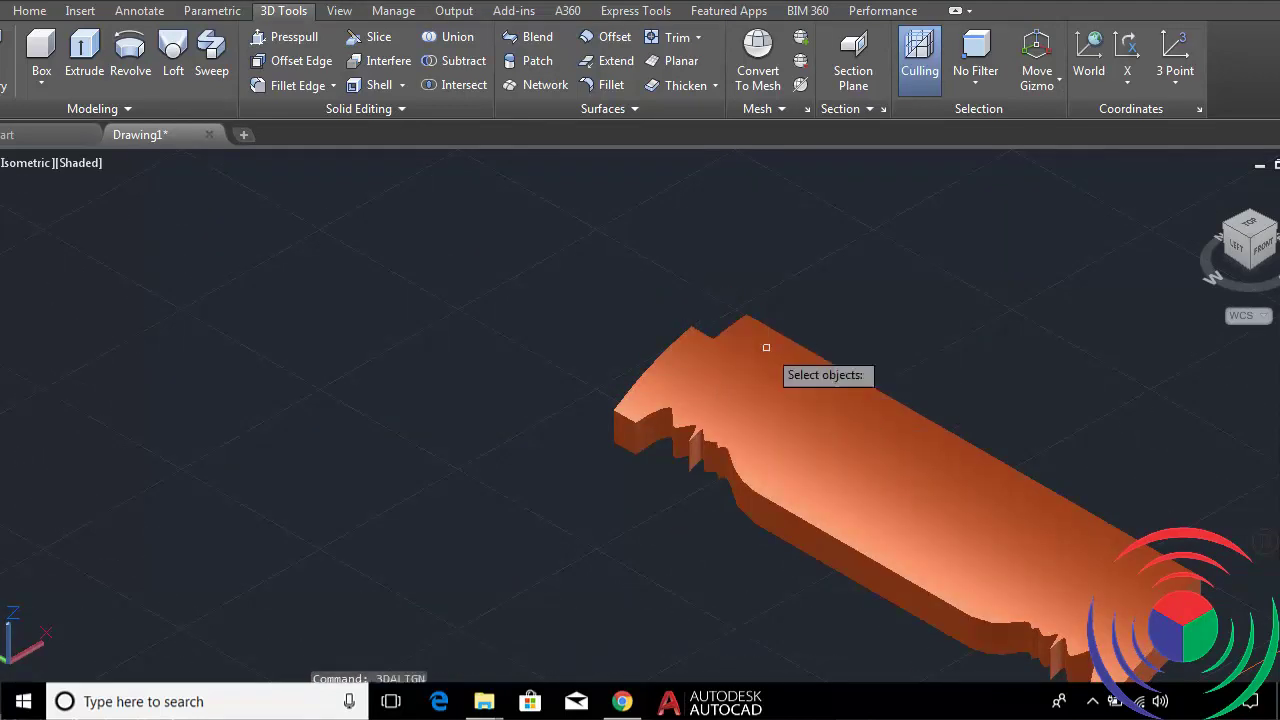
left_click(735, 367)
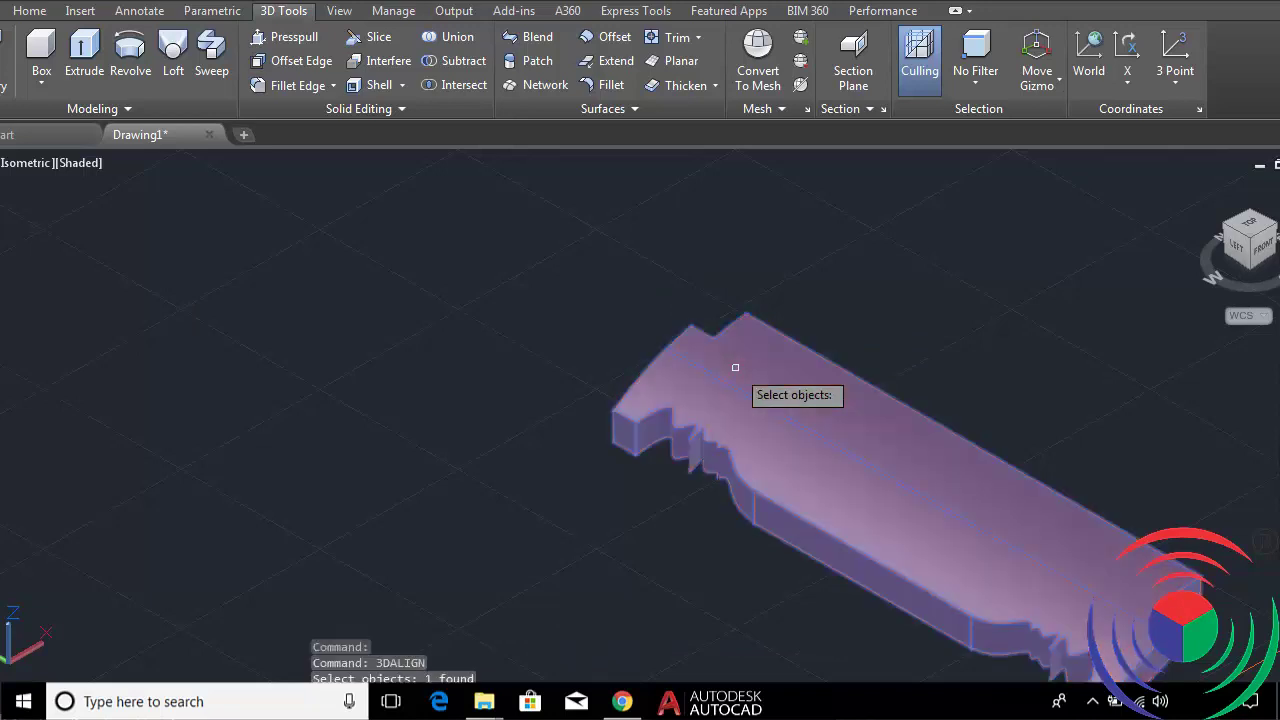
key("Return")
left_click(746, 313)
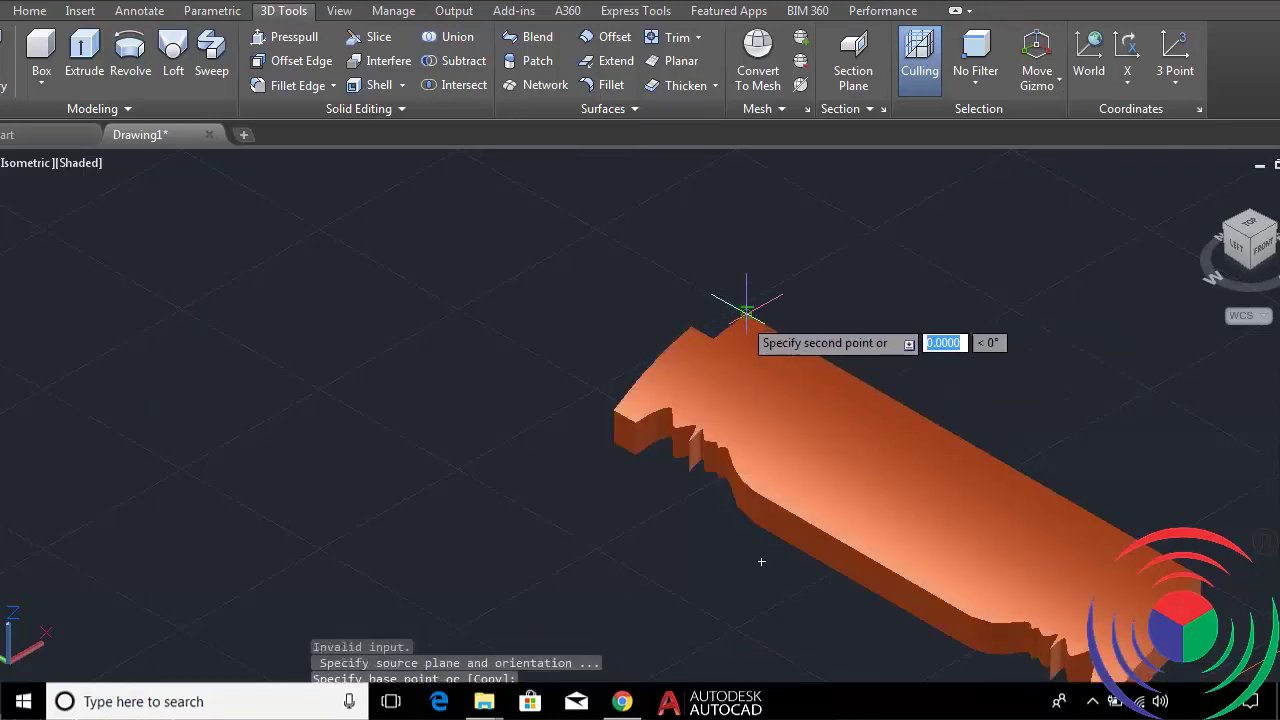
scroll(635, 372, "up", 4)
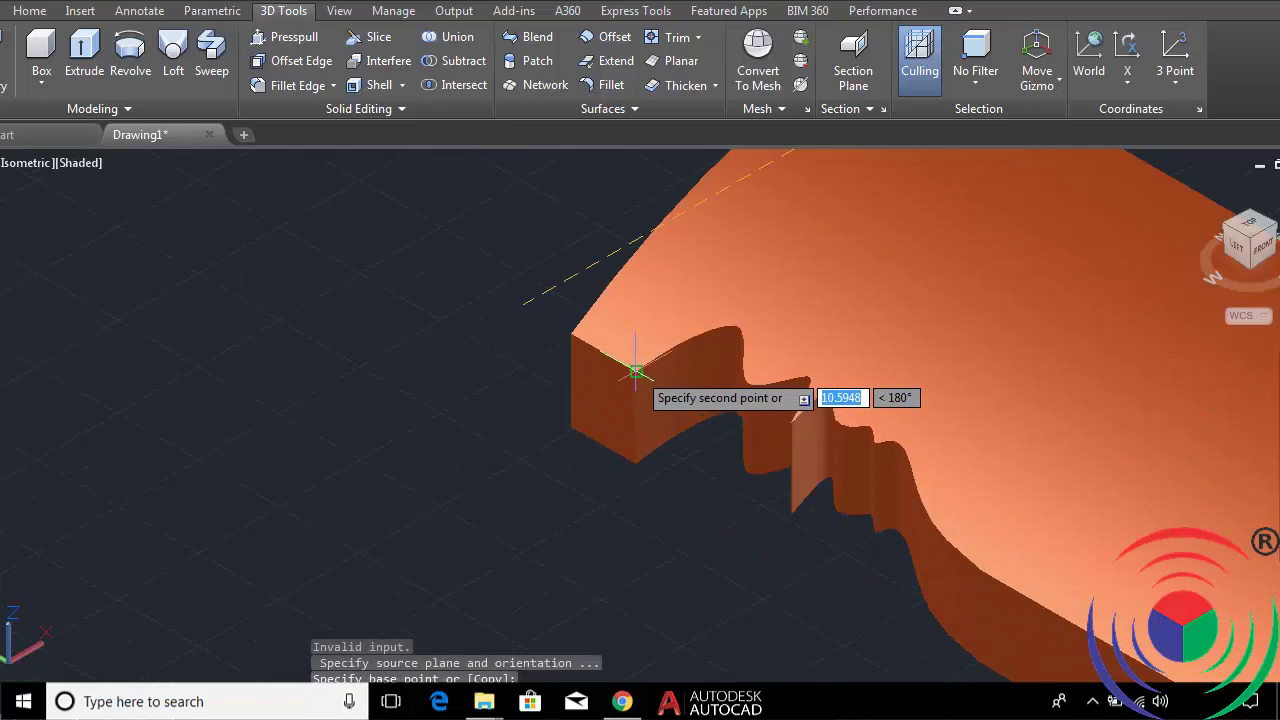
left_click(635, 372)
left_click(635, 463)
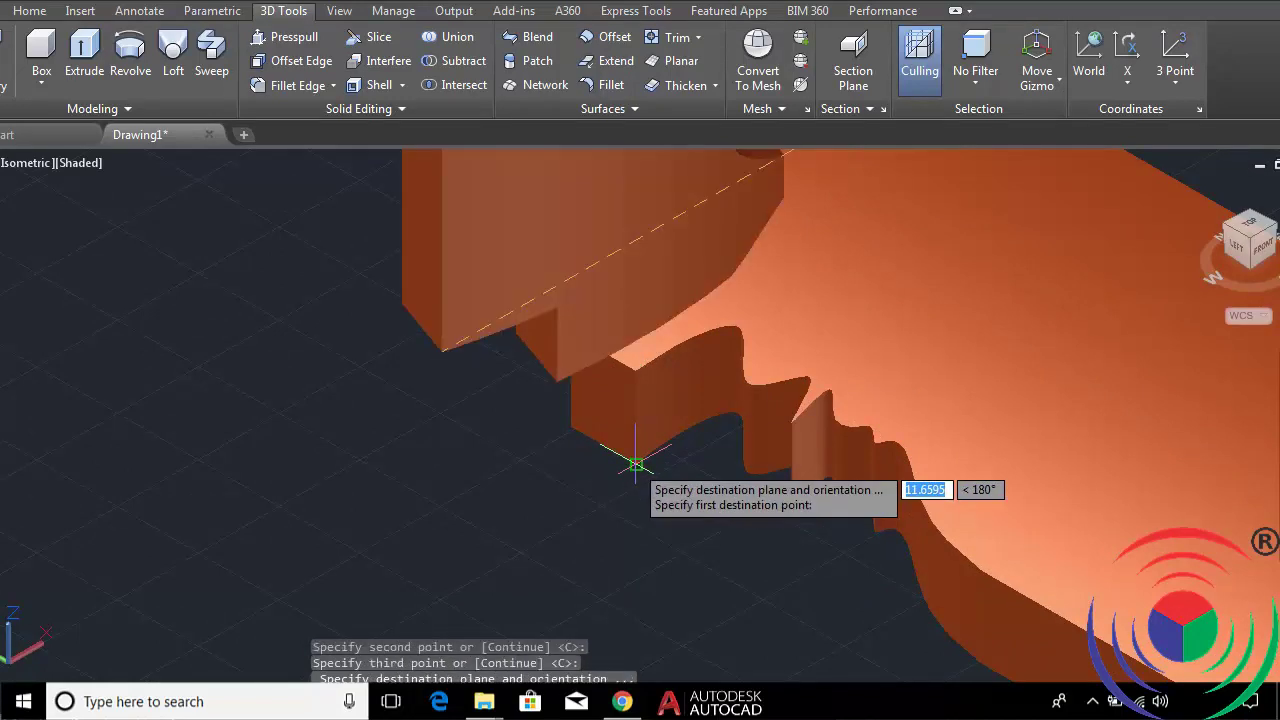
Place three destination points on the leg's top corner and along the rail.
scroll(635, 460, "down", 3)
scroll(640, 465, "down", 3)
scroll(600, 480, "down", 2)
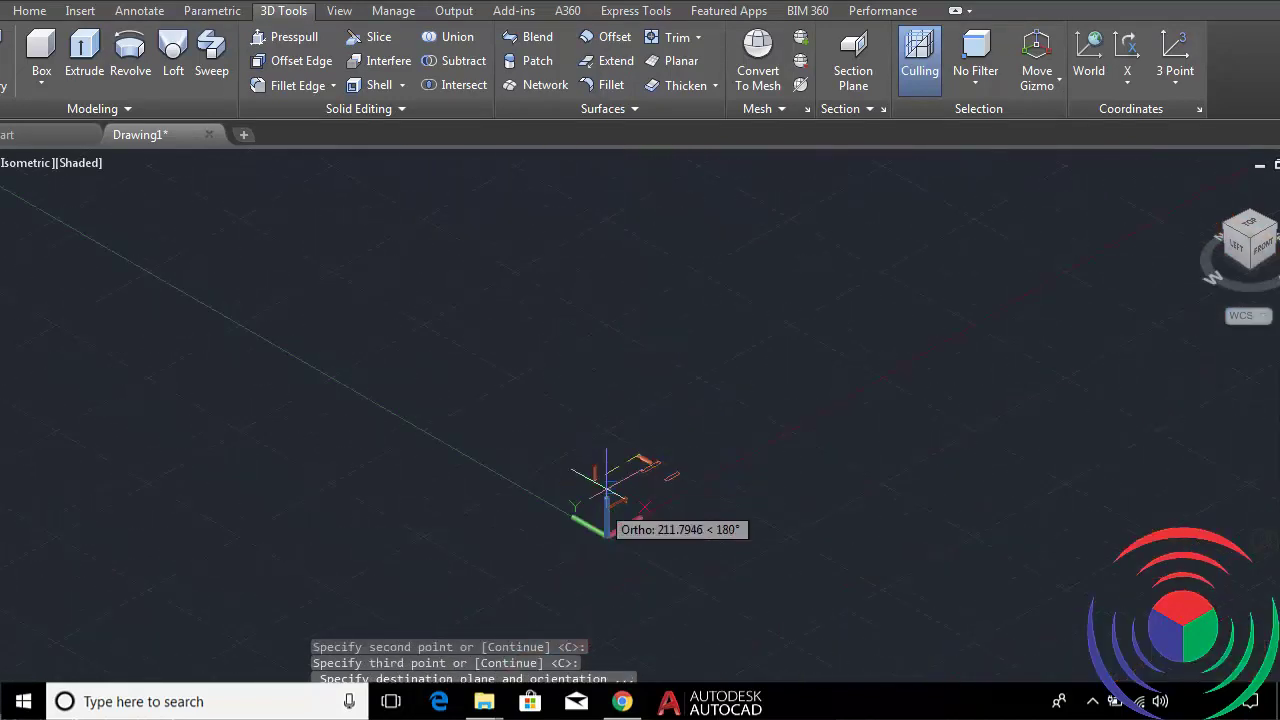
scroll(590, 590, "up", 3)
scroll(600, 575, "up", 3)
scroll(605, 515, "up", 3)
scroll(600, 515, "up", 2)
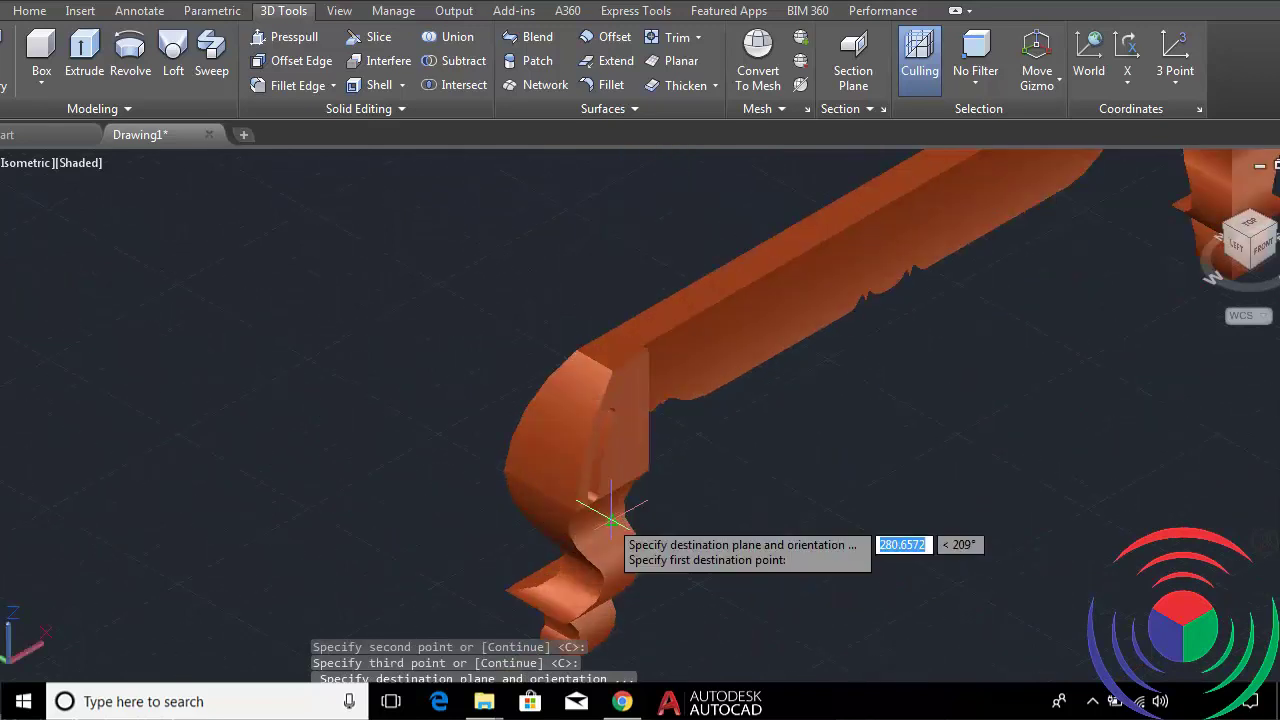
scroll(580, 480, "up", 2)
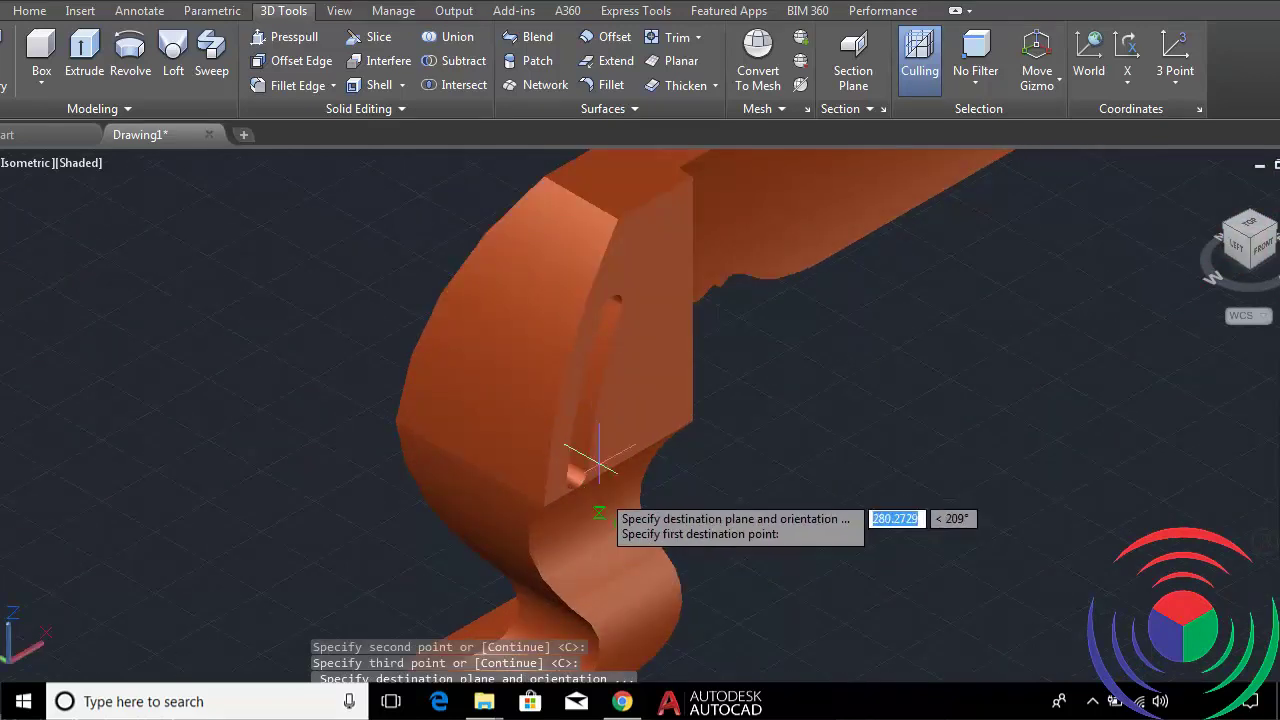
scroll(613, 215, "up", 3)
left_click(610, 213)
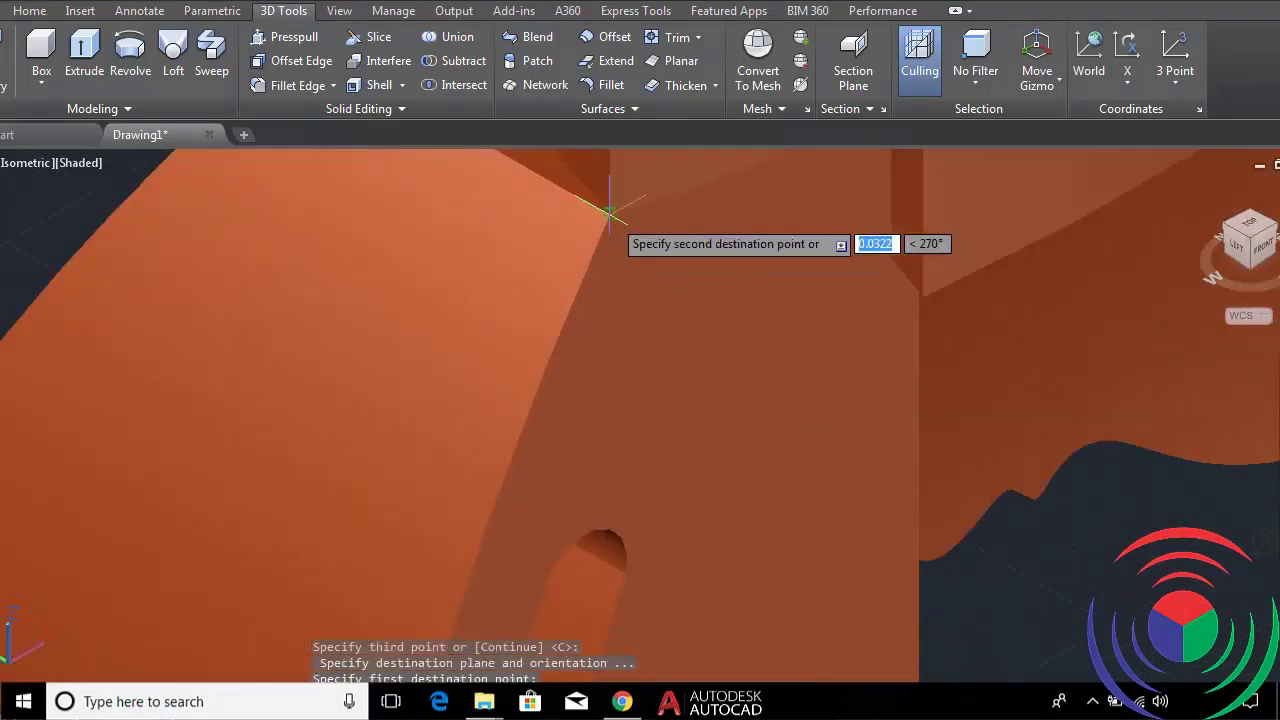
scroll(610, 213, "down", 5)
scroll(557, 386, "up", 2)
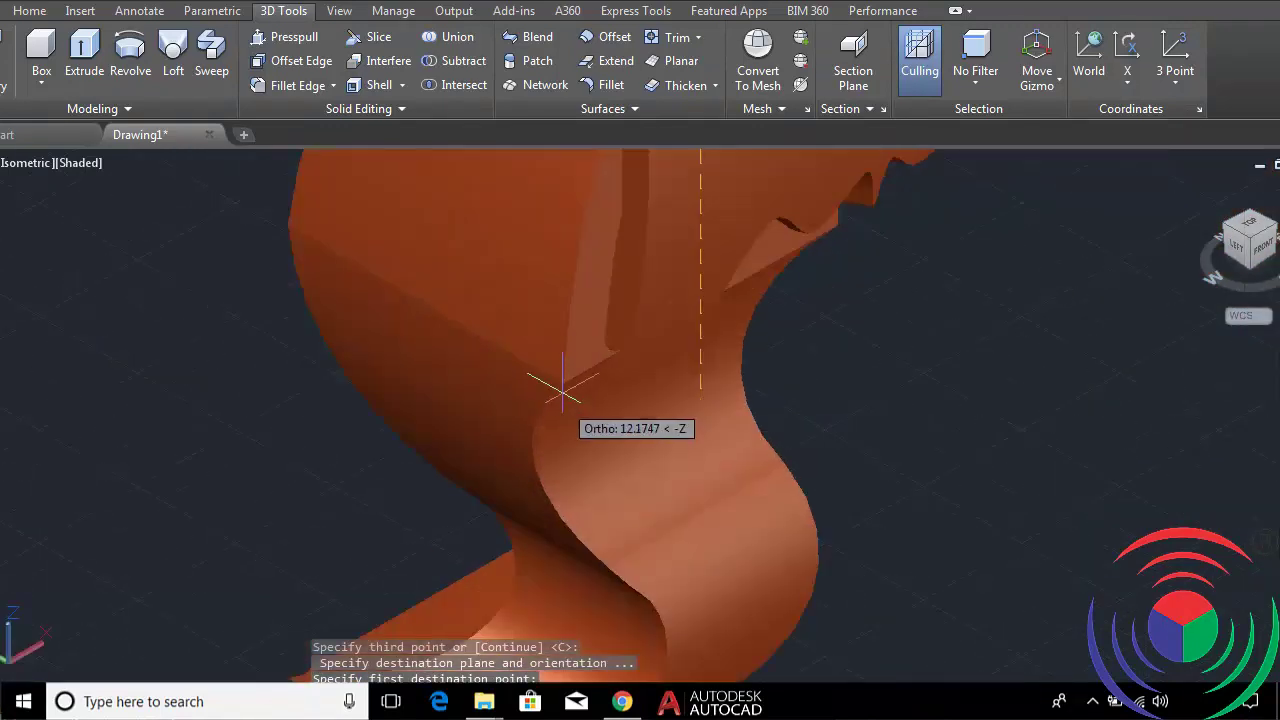
scroll(560, 380, "up", 2)
left_click(560, 380)
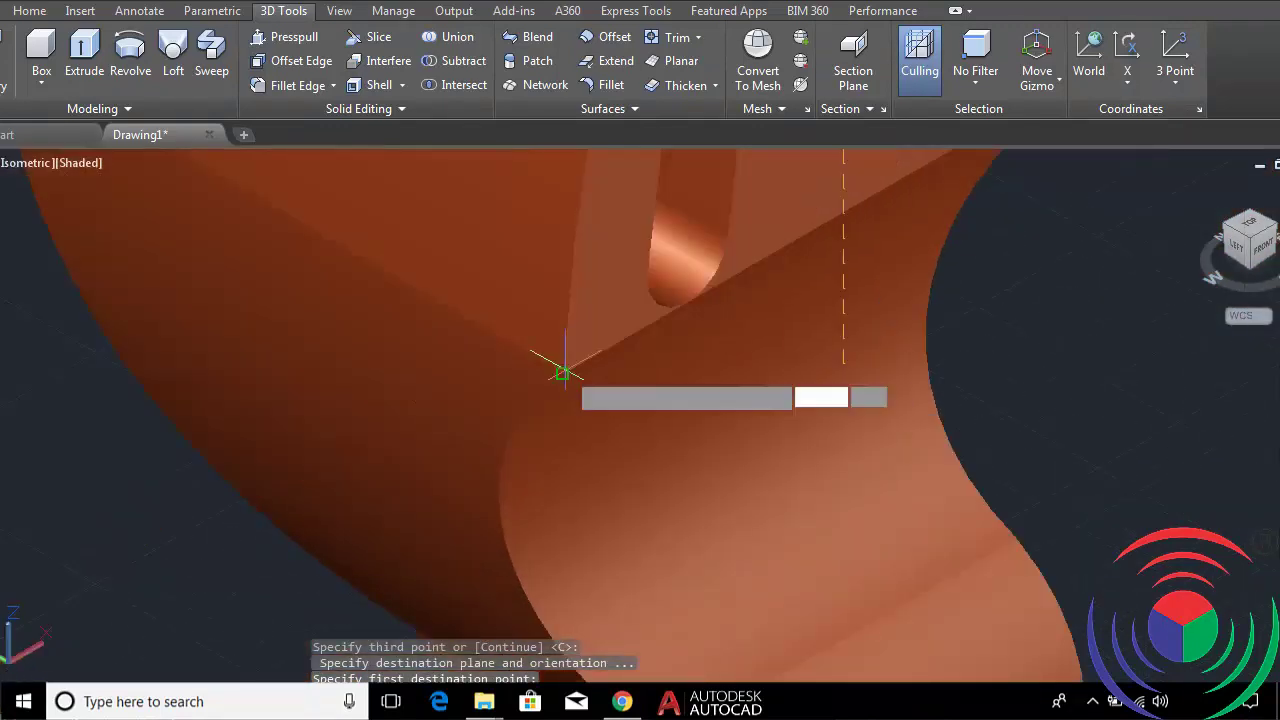
scroll(658, 355, "down", 2)
scroll(760, 320, "down", 2)
scroll(860, 310, "down", 2)
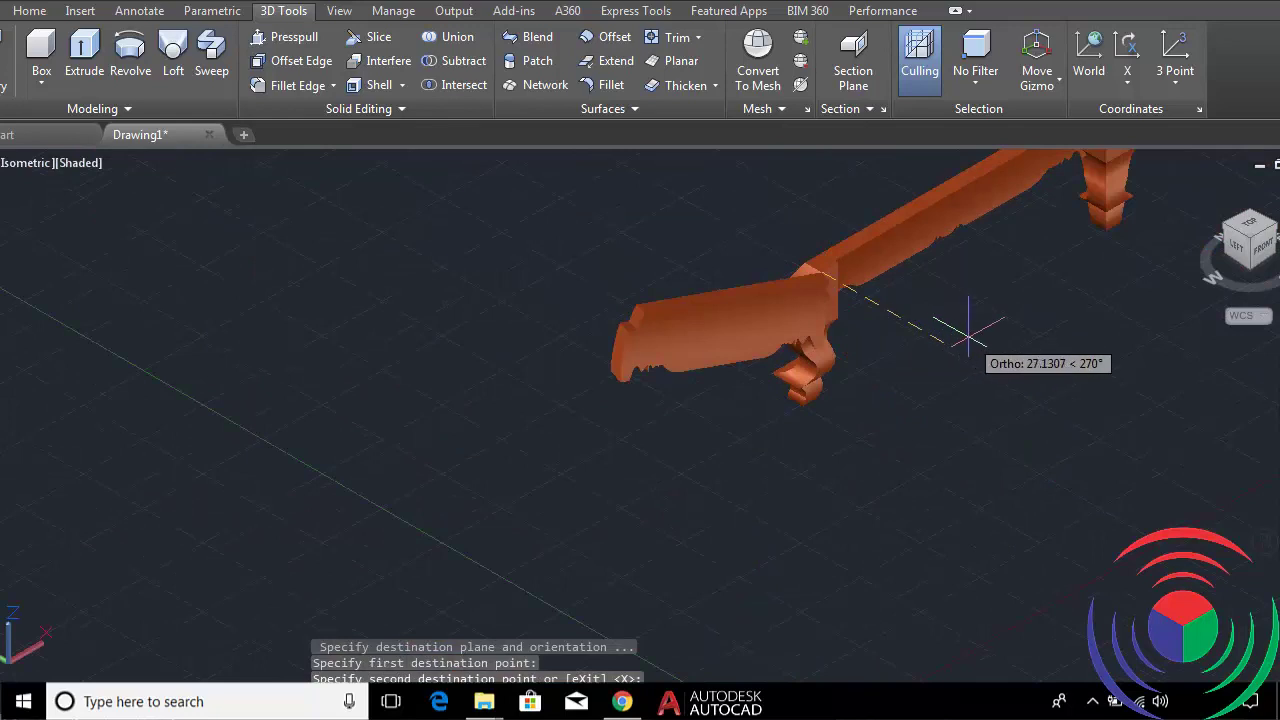
left_click(965, 360)
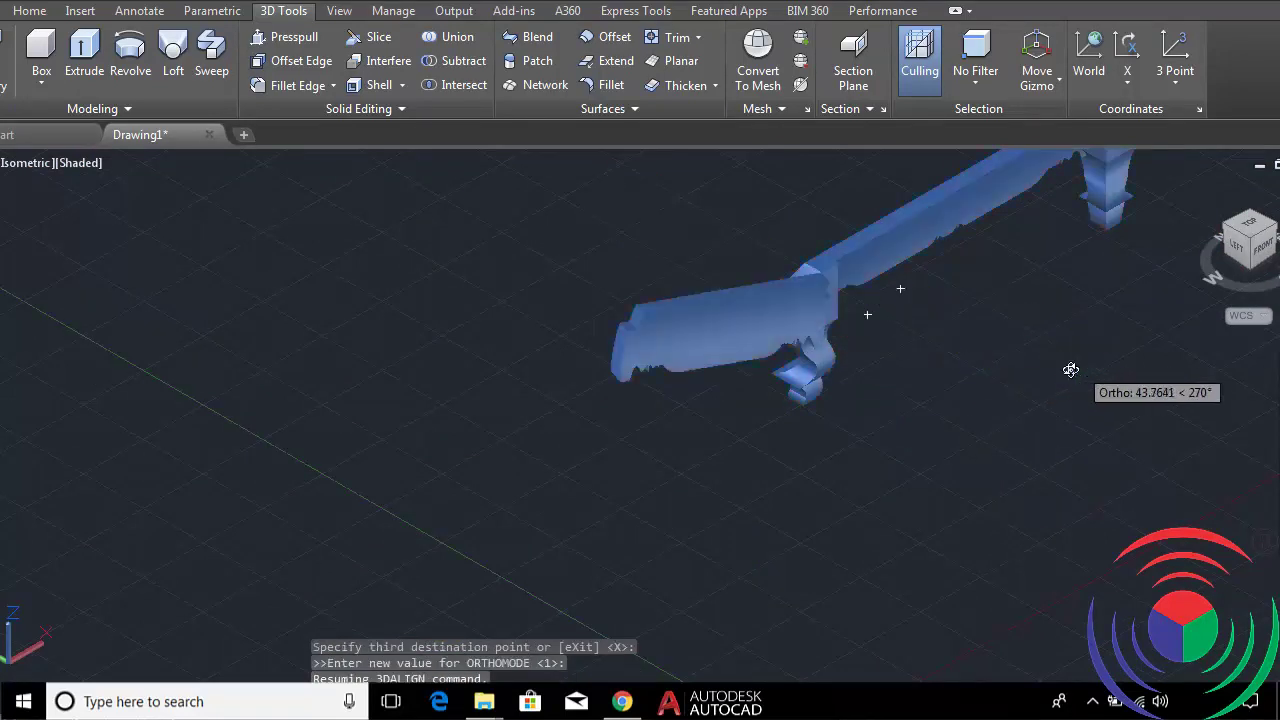
middle_click_drag(1063, 366, 850, 358, "shift")
scroll(789, 437, "up", 2)
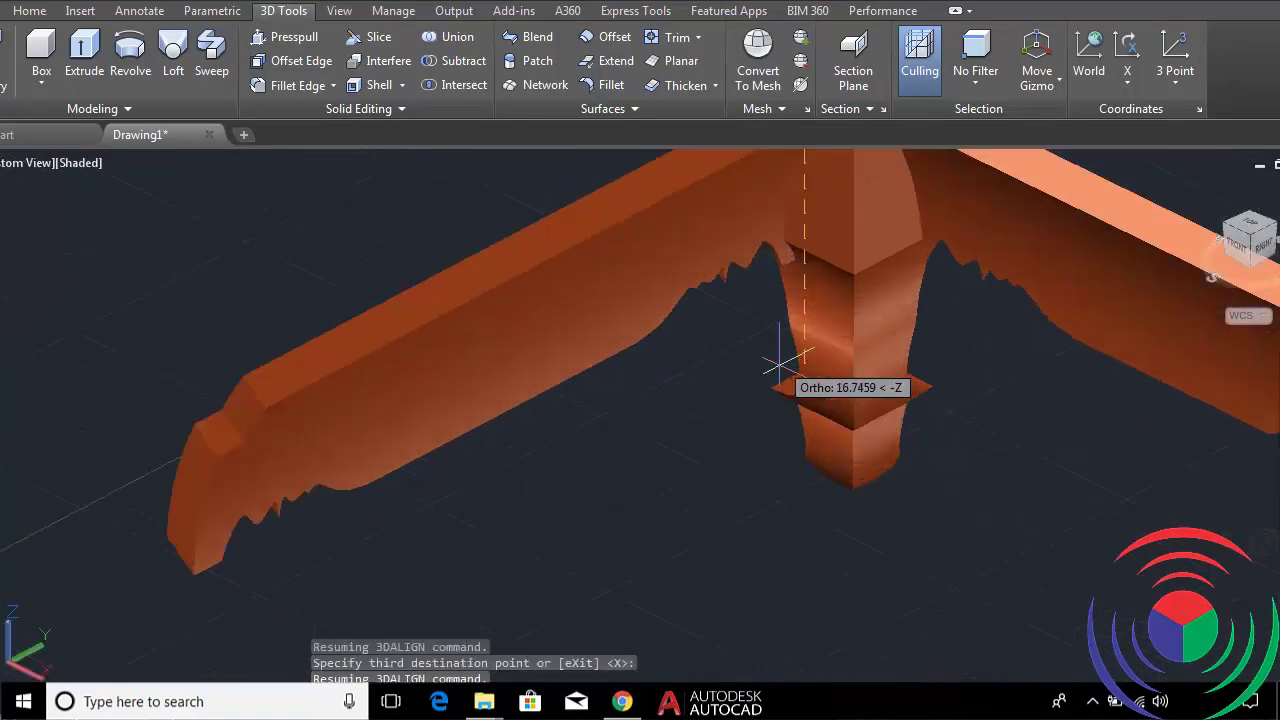
scroll(777, 366, "up", 2)
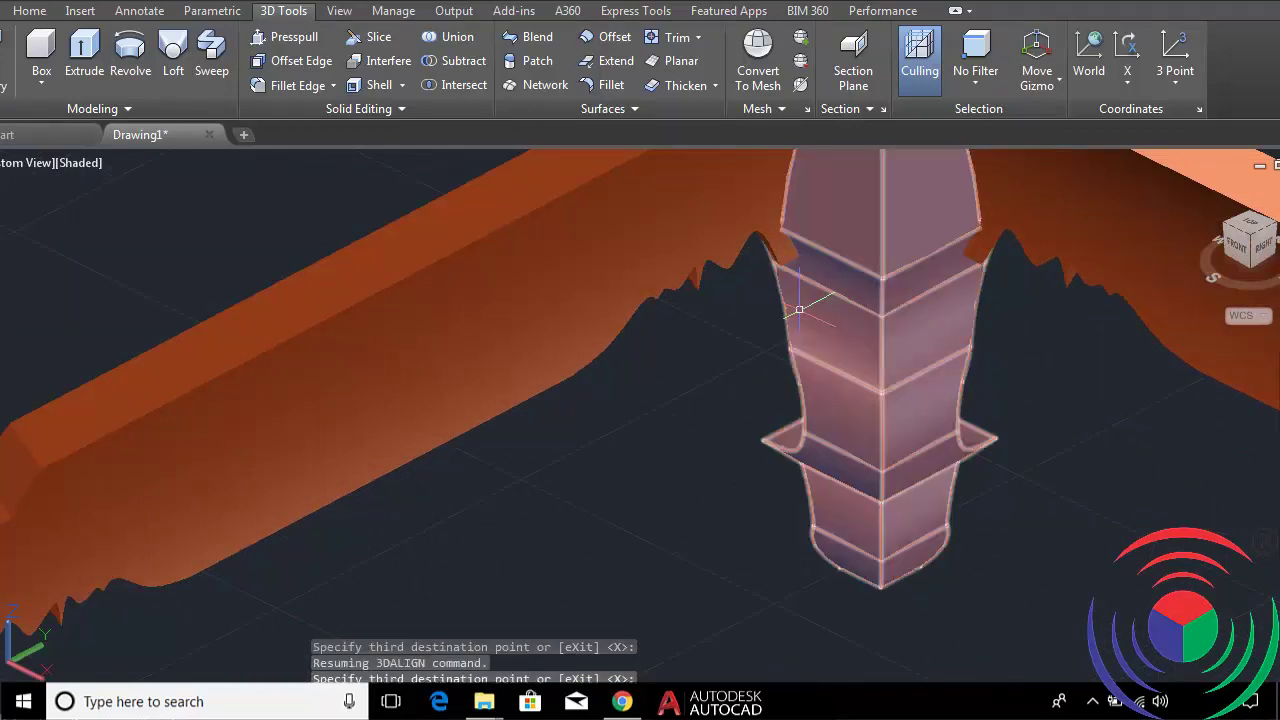
left_click(799, 309)
key("Return")
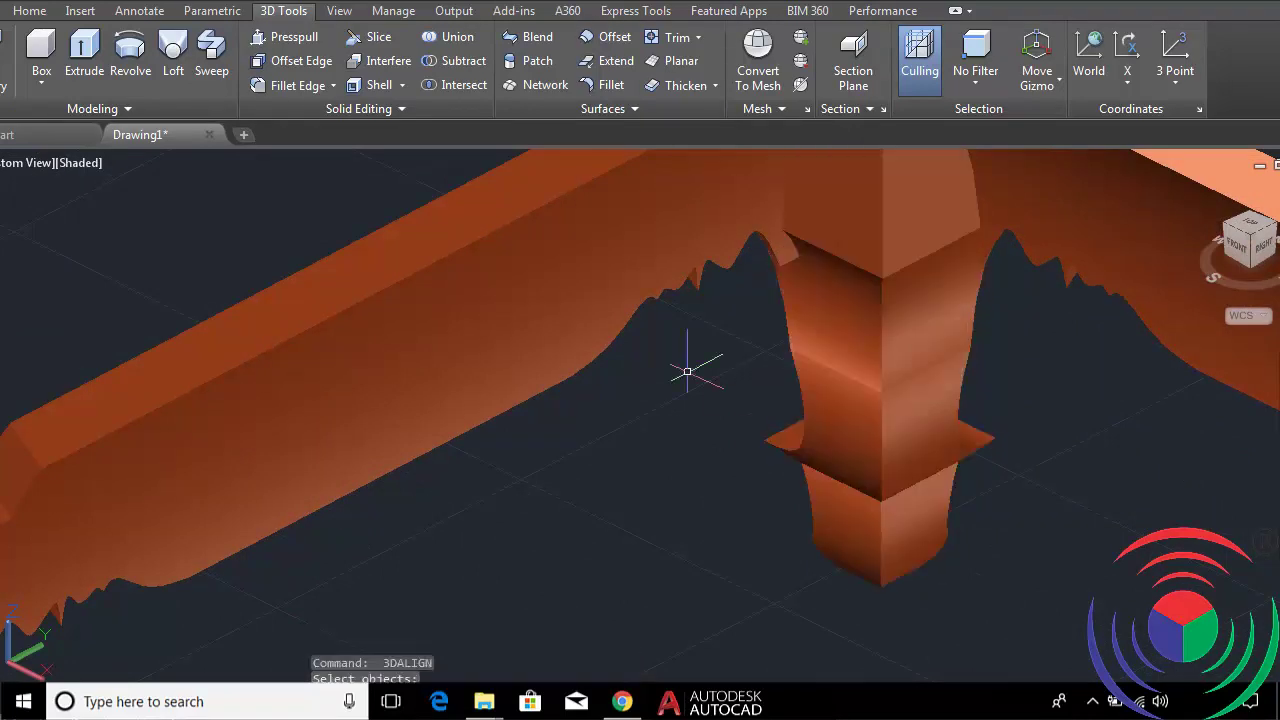
Show the model in isometric view, zoom to extents, then zoom in on the carved-leg corner.
scroll(687, 371, "down", 5)
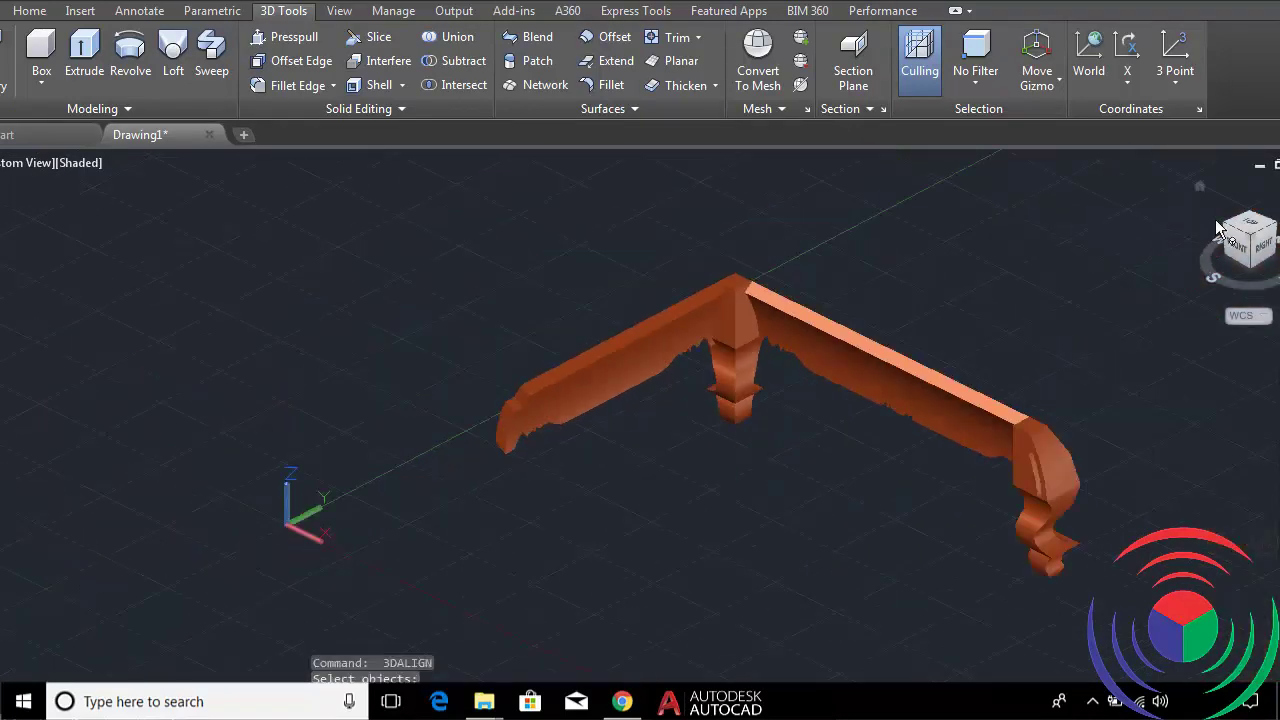
left_click(1226, 229)
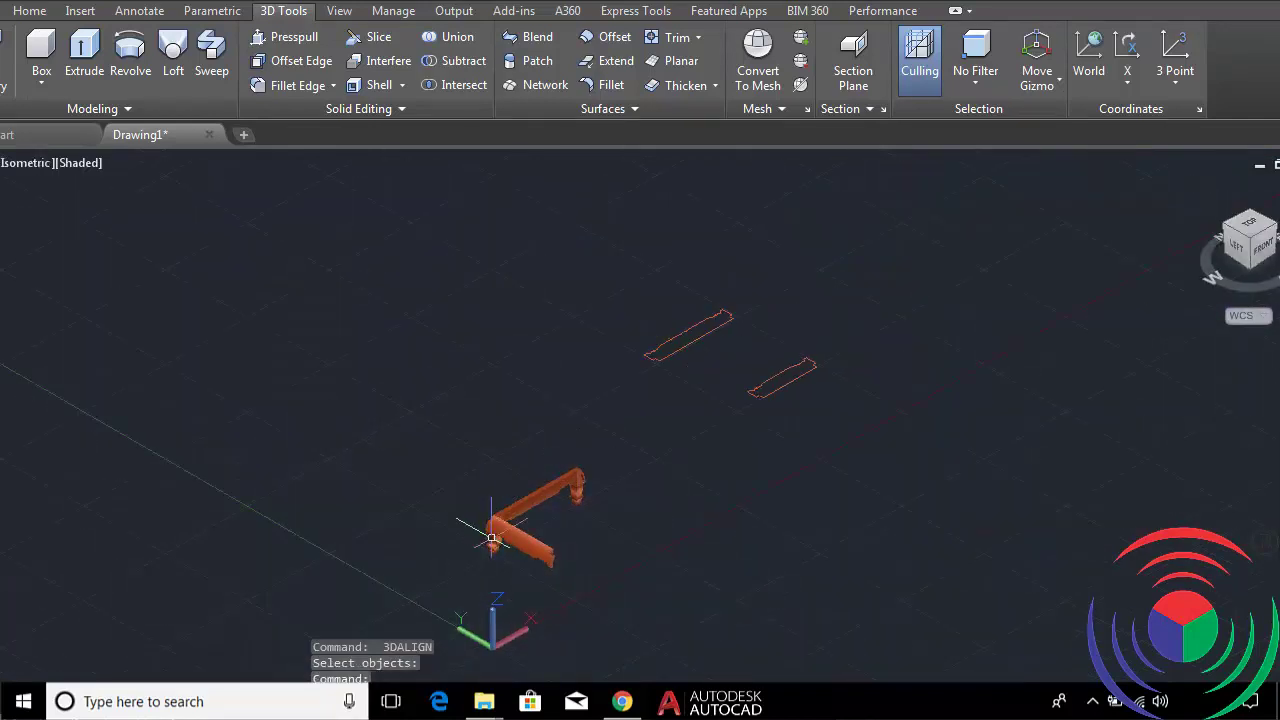
scroll(491, 538, "up", 3)
scroll(500, 535, "up", 3)
scroll(544, 565, "down", 2)
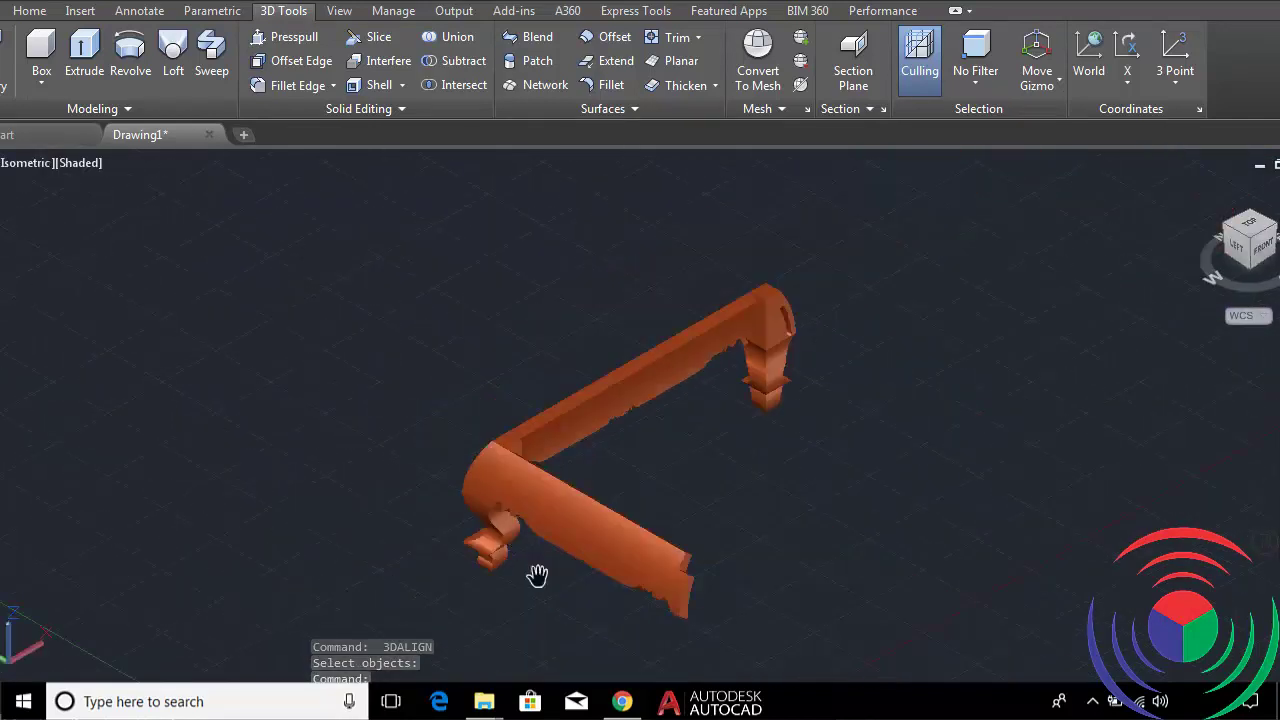
middle_click(537, 575)
scroll(463, 590, "up", 2)
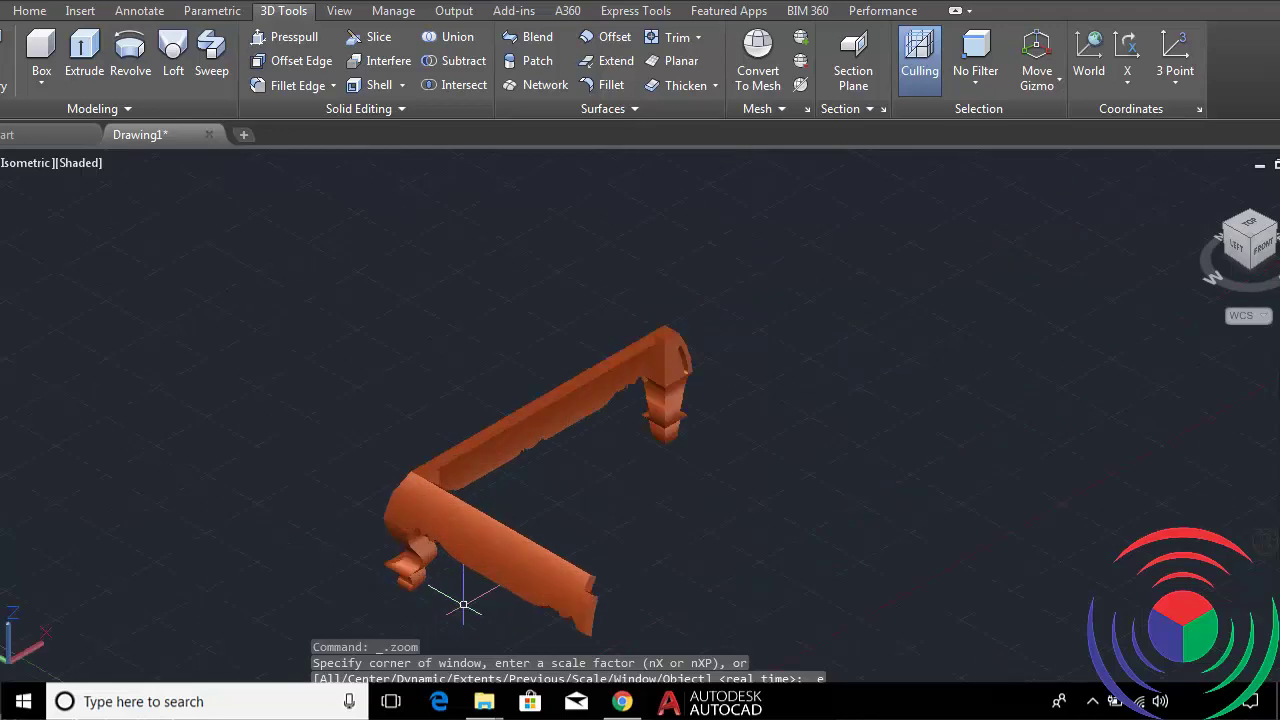
scroll(520, 486, "up", 1)
scroll(463, 381, "up", 2)
scroll(463, 381, "up", 1)
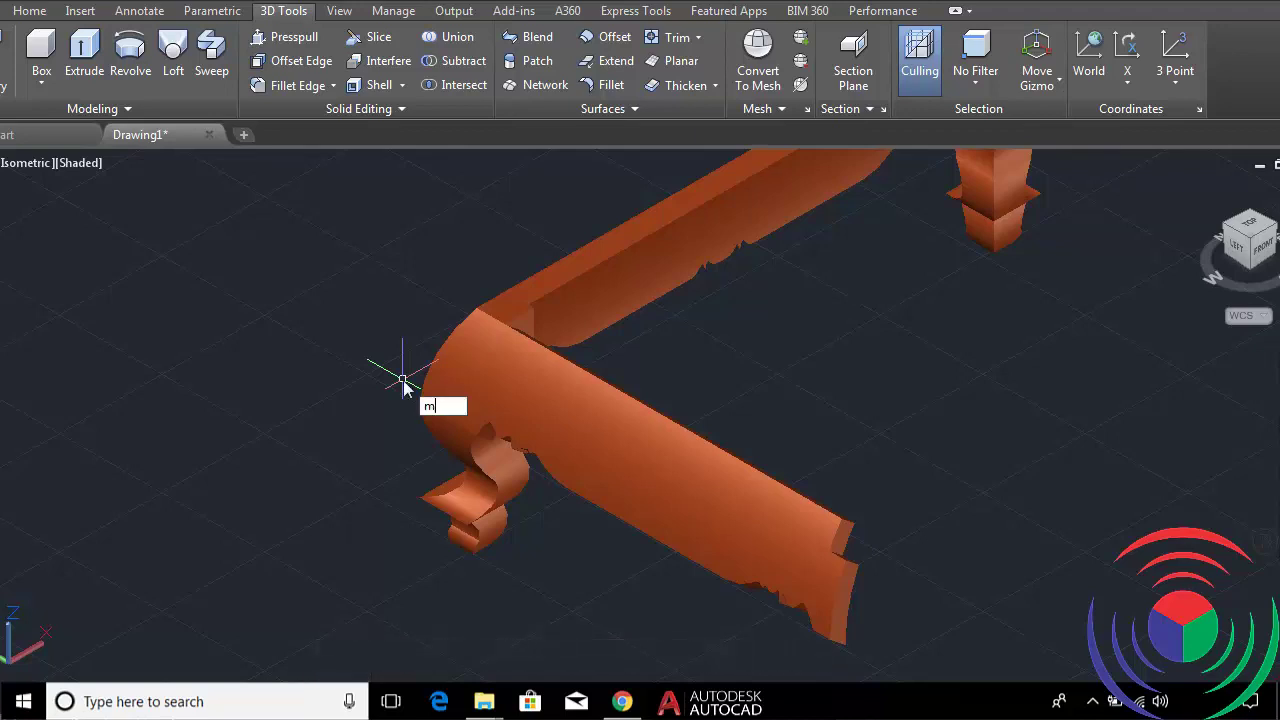
type("i")
key("Return")
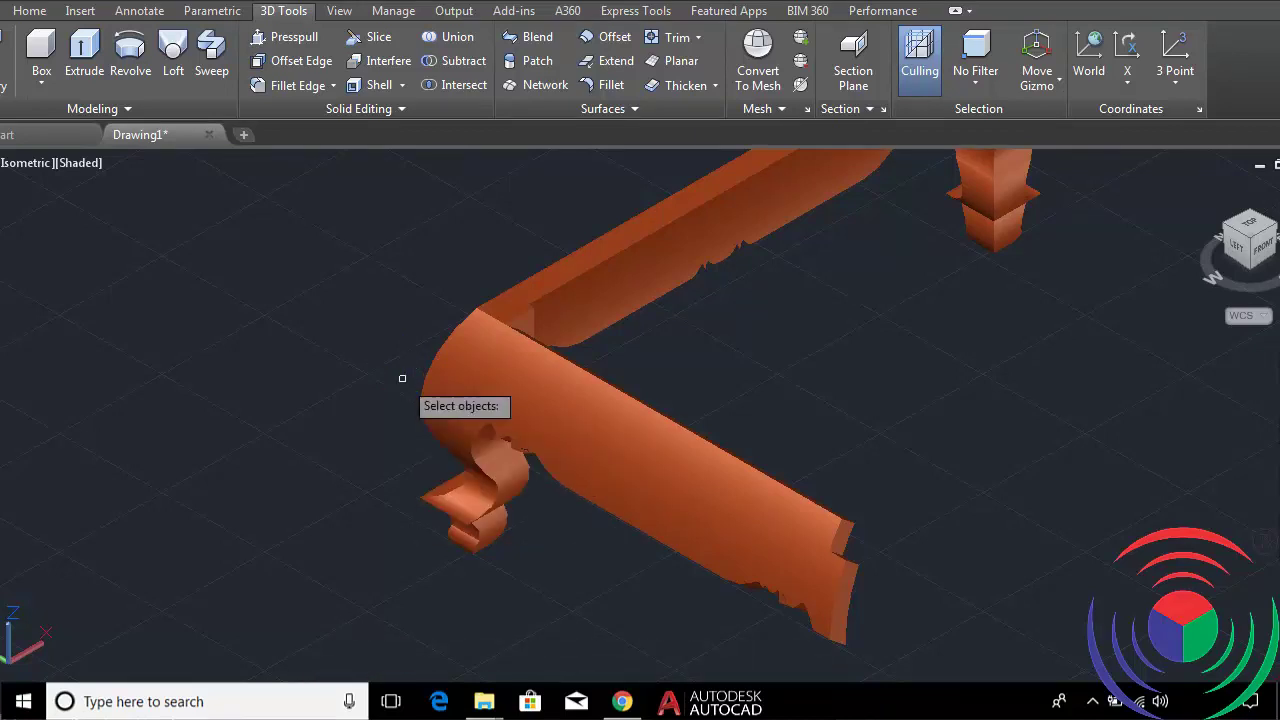
left_click(437, 388)
key("Return")
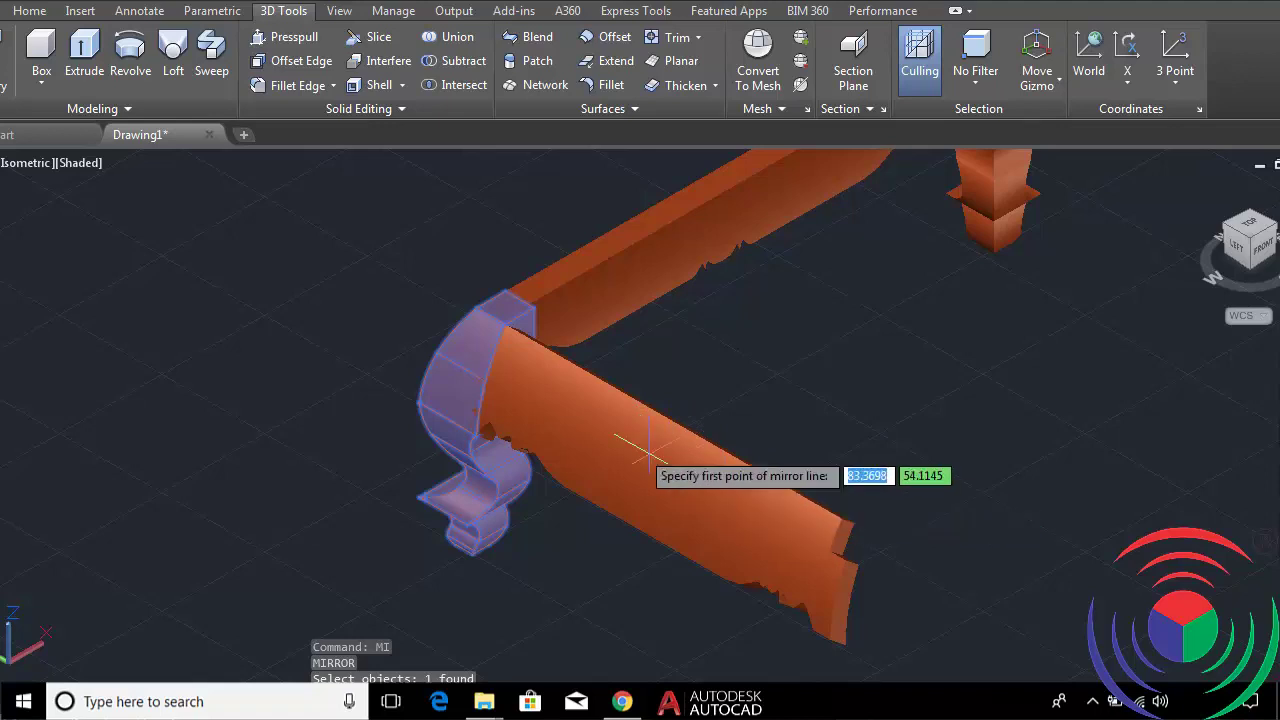
key("Return")
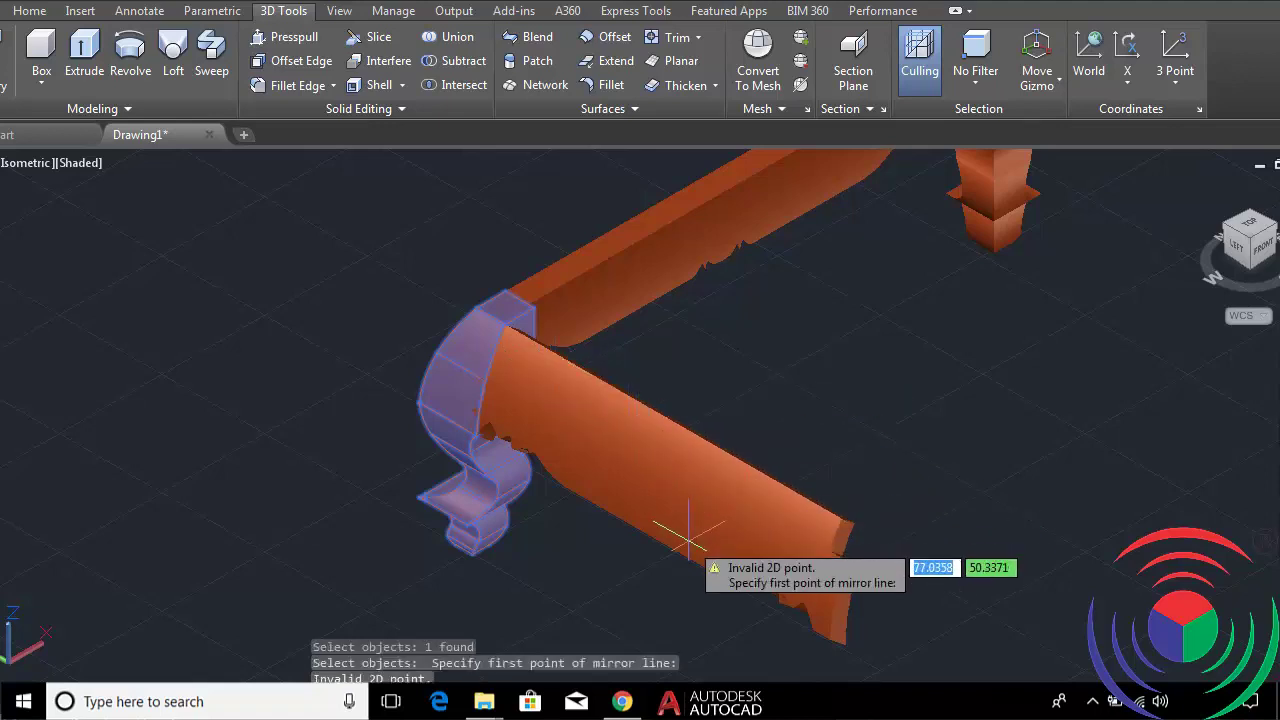
key("Escape")
type("MI")
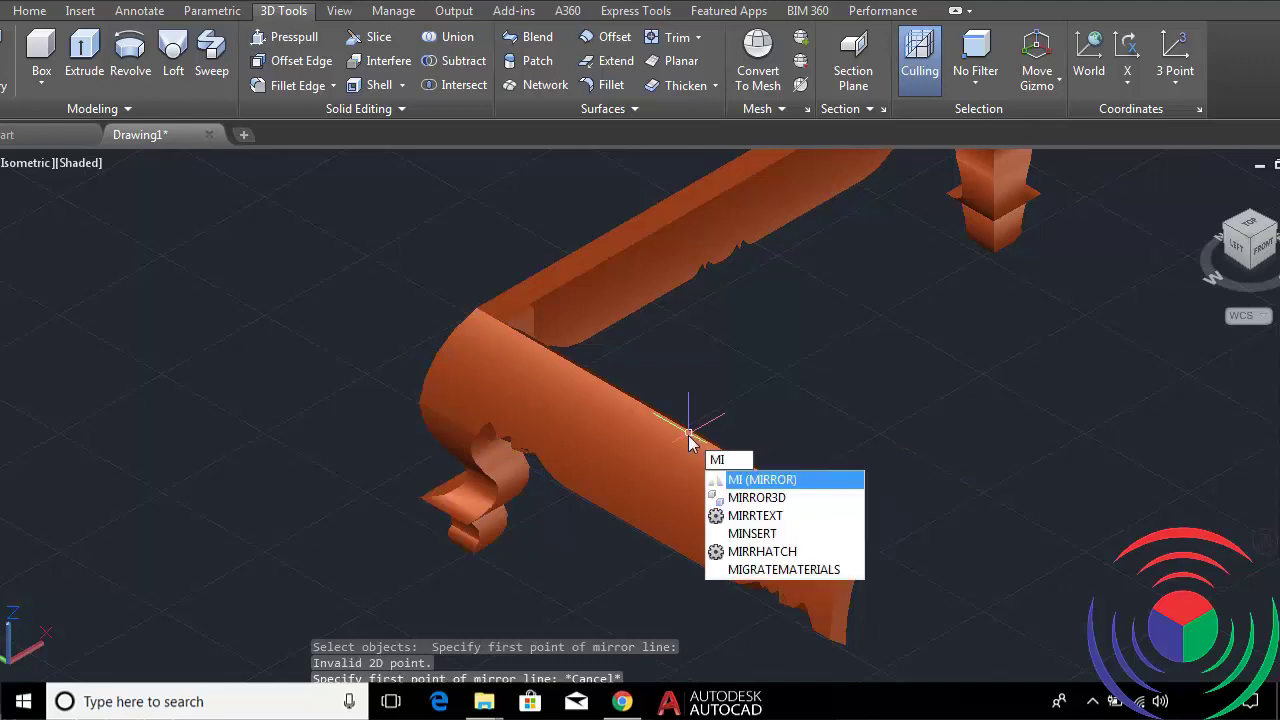
key("Return")
left_click(466, 342)
key("Return")
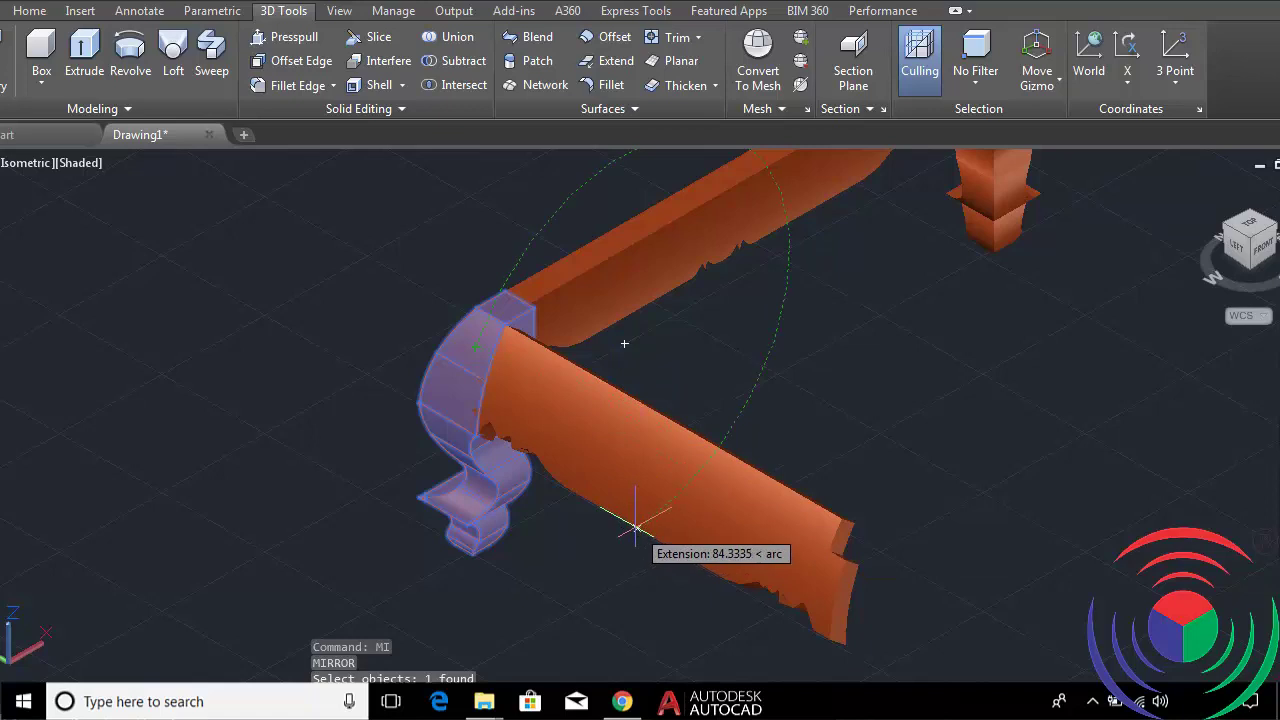
key("Return")
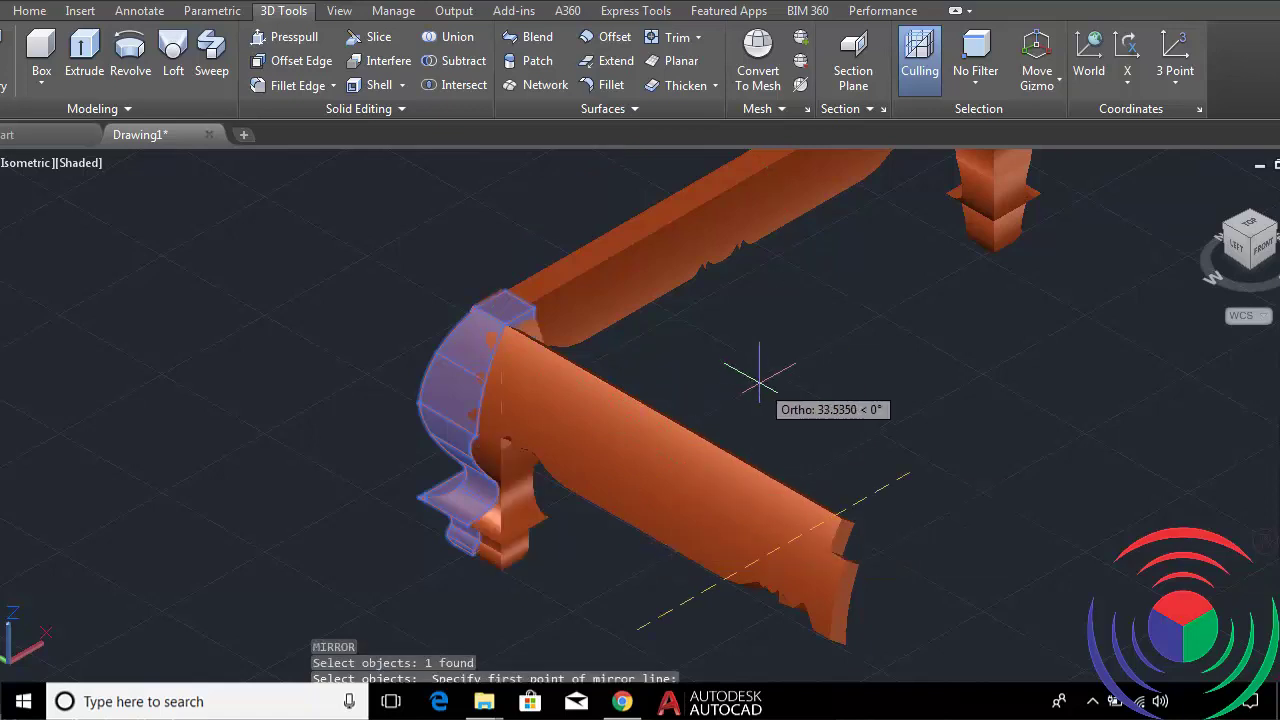
left_click(603, 573)
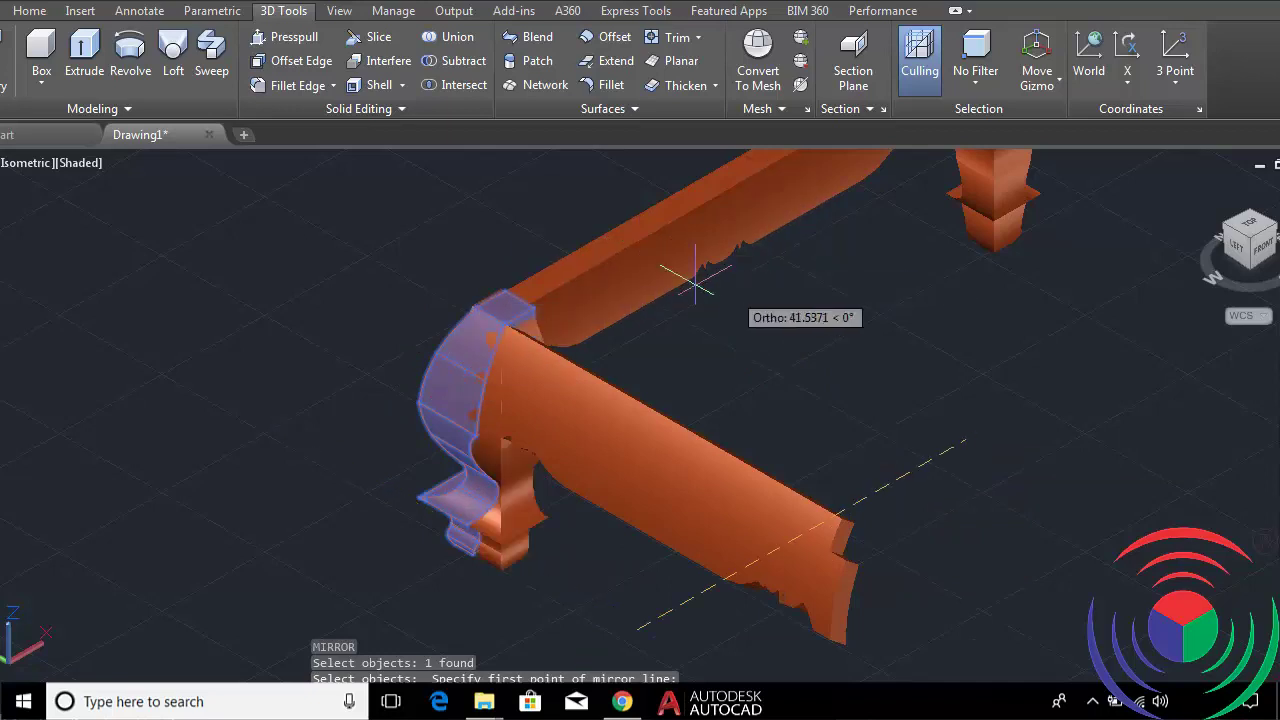
key("Escape")
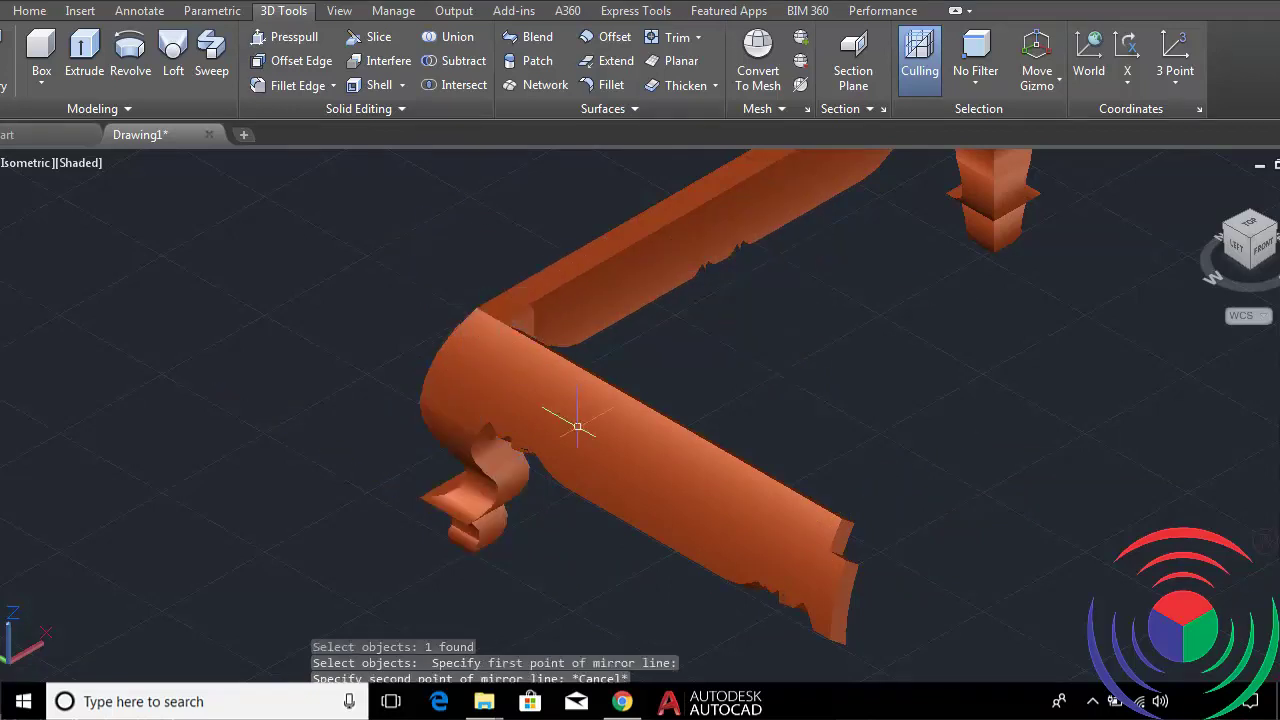
scroll(660, 440, "down", 3)
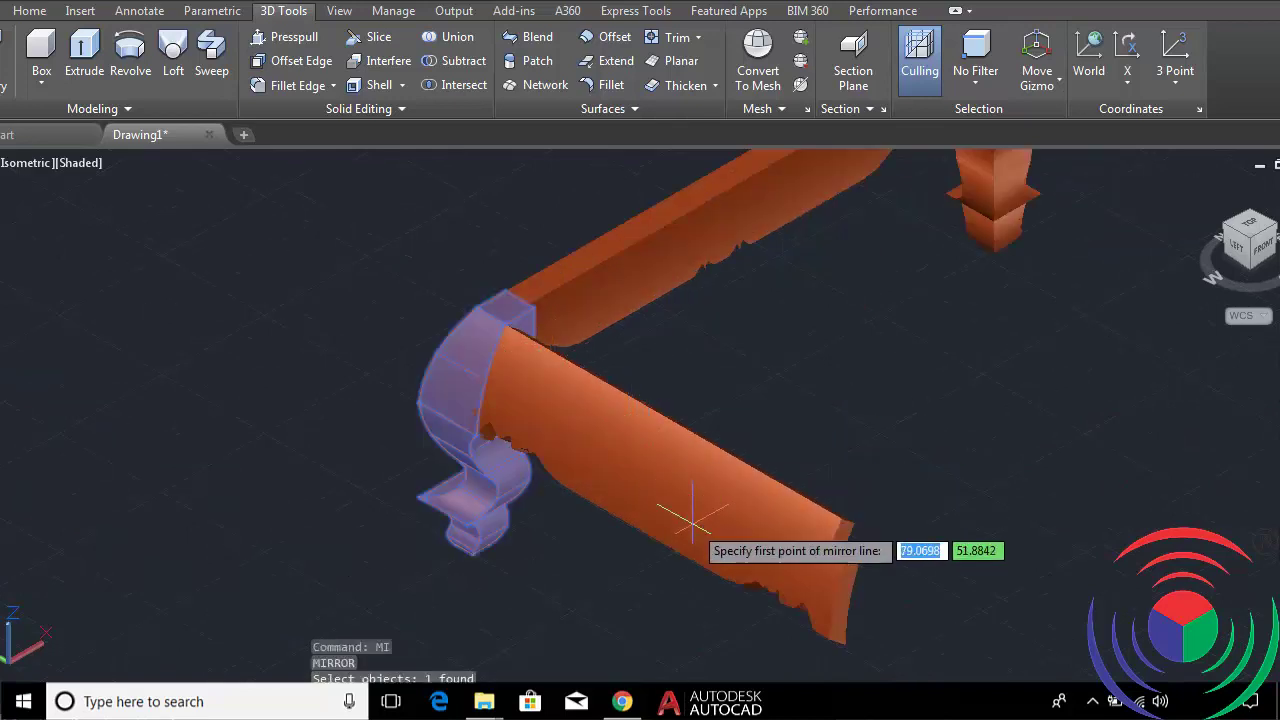
key("Return")
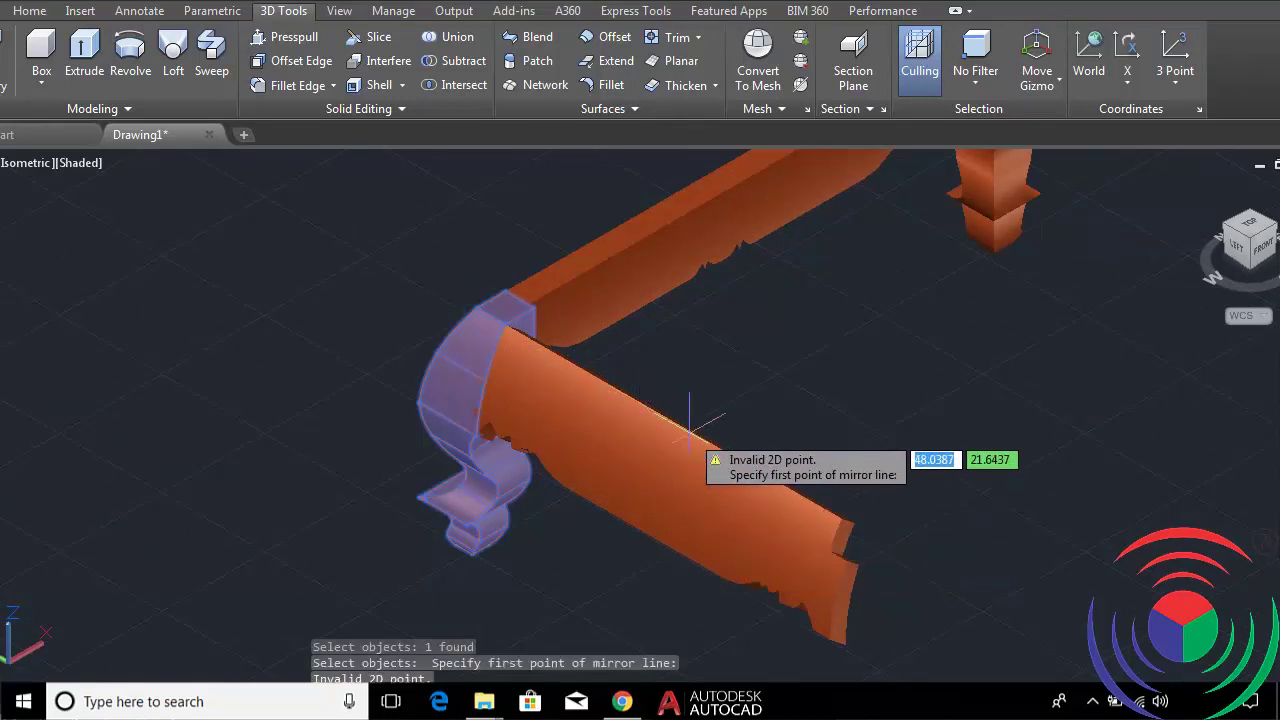
key("Escape")
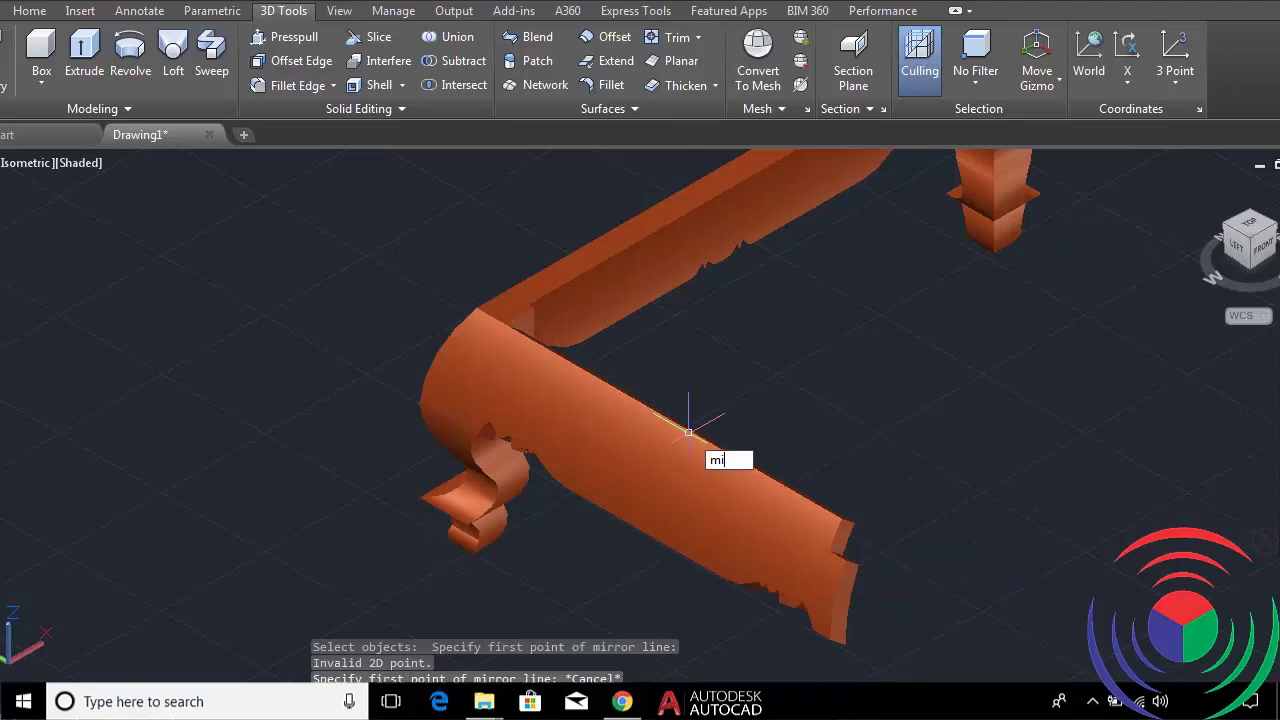
key("Return")
left_click(466, 346)
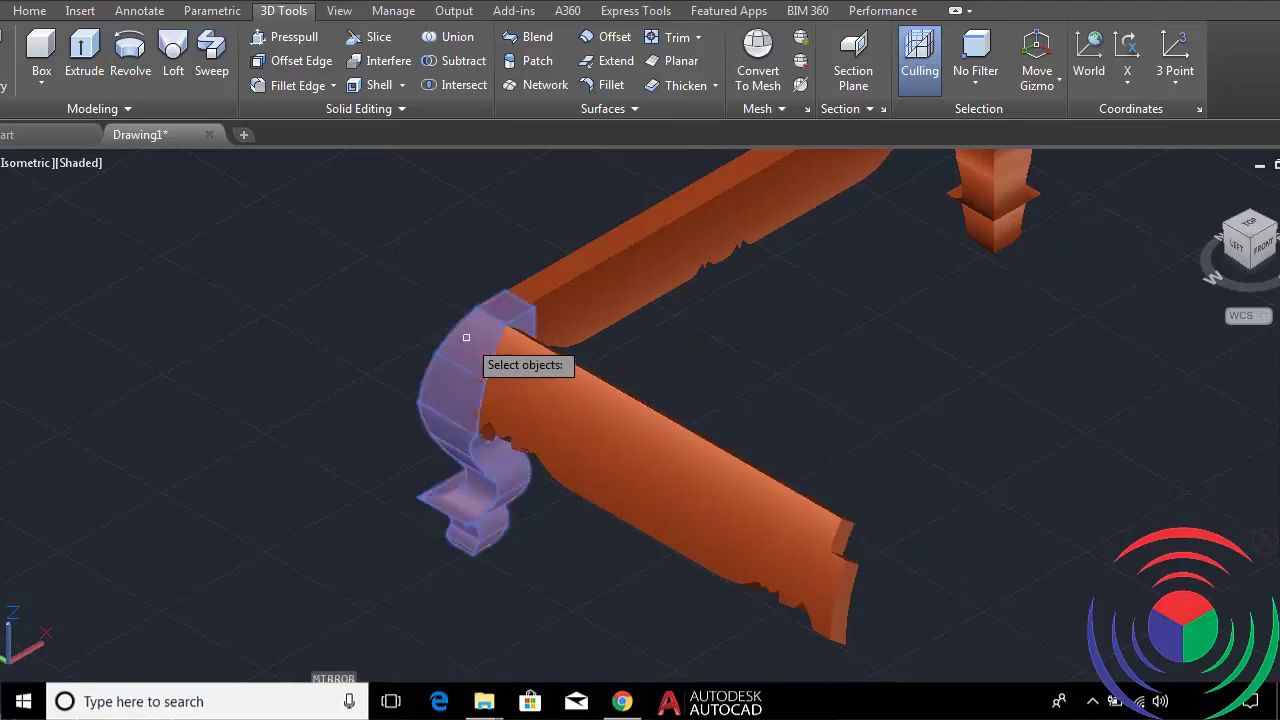
key("Return")
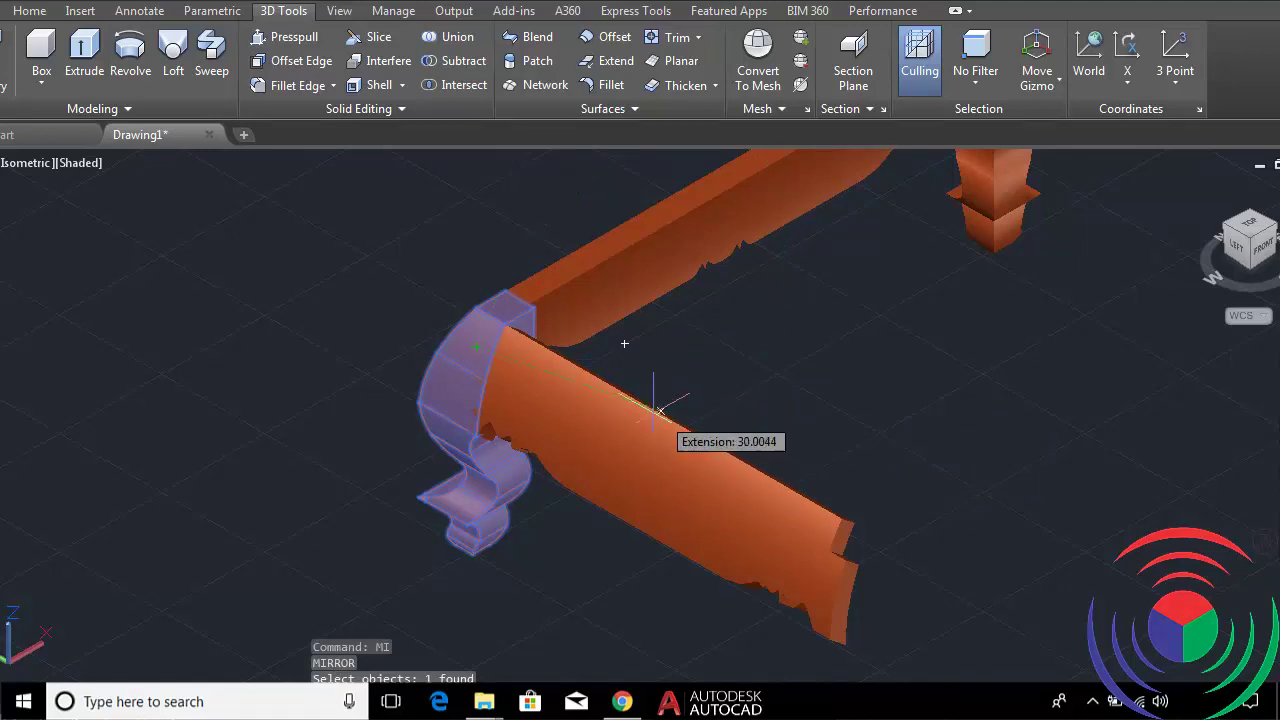
left_click(636, 527)
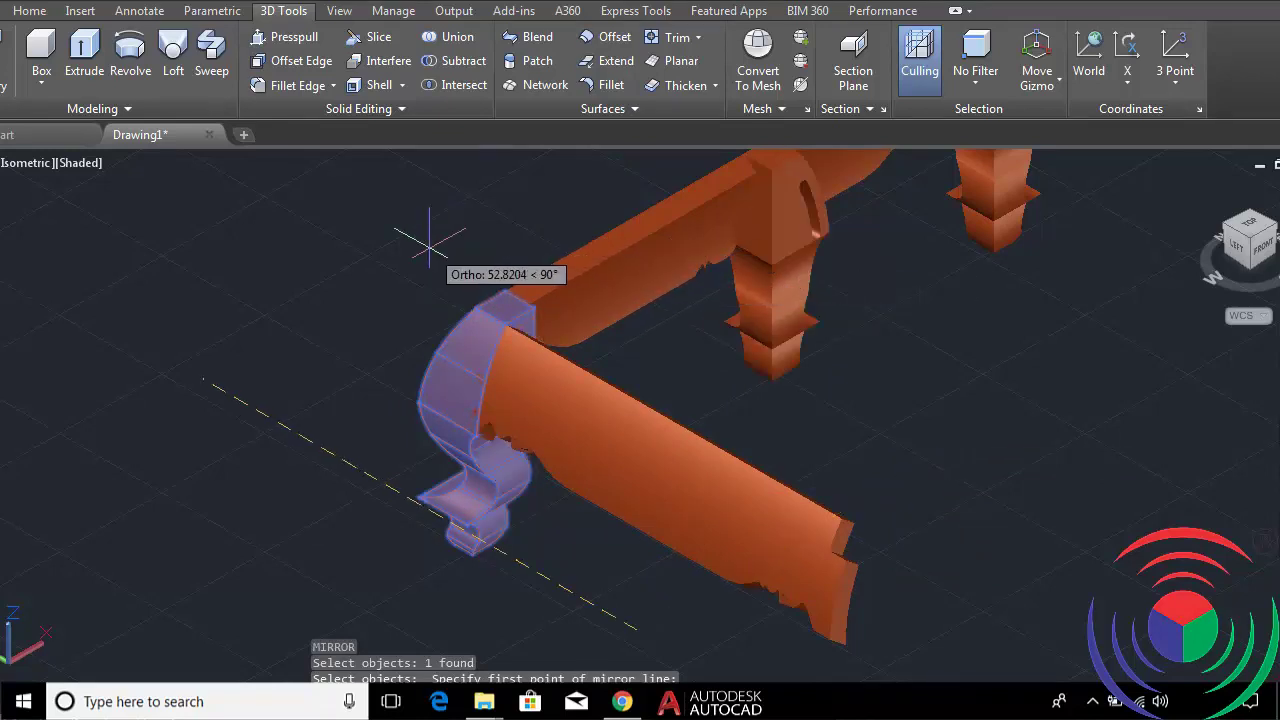
key("Escape")
scroll(650, 367, "down", 3)
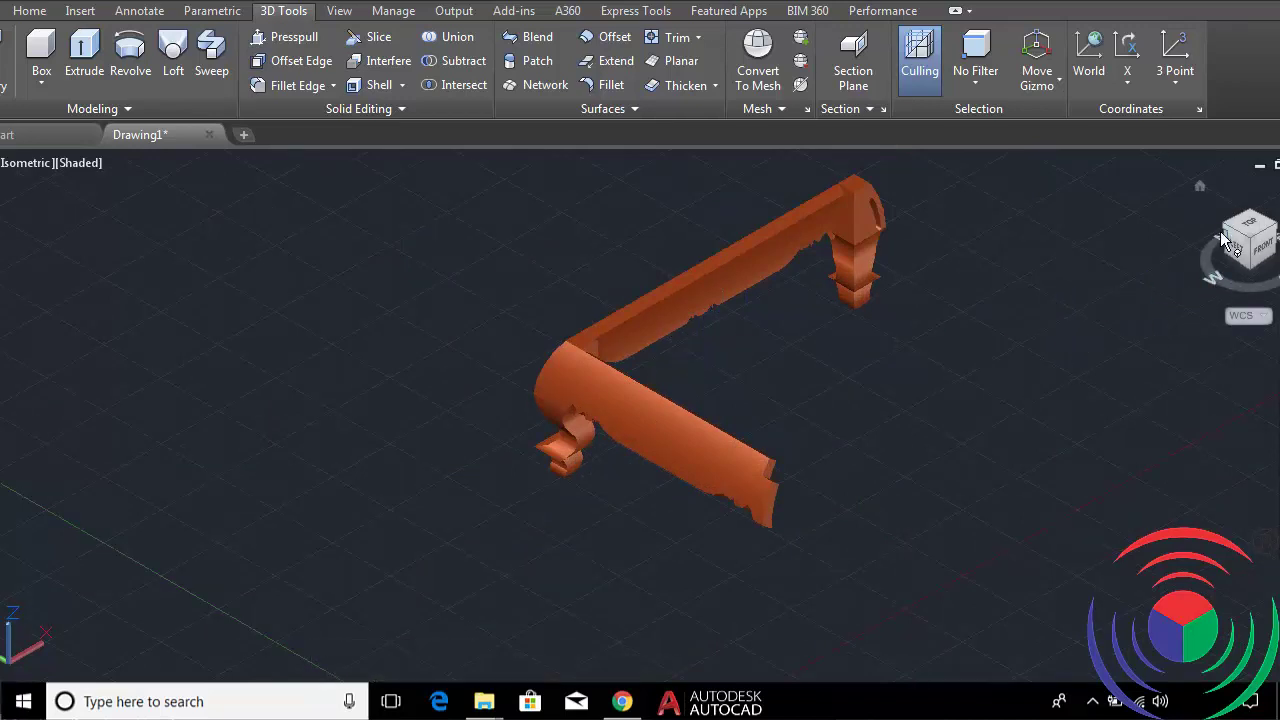
From a back-left view, mirror the corner leg piece through the arm's midpoint, keeping the original.
left_click_drag(1224, 240, 1082, 302)
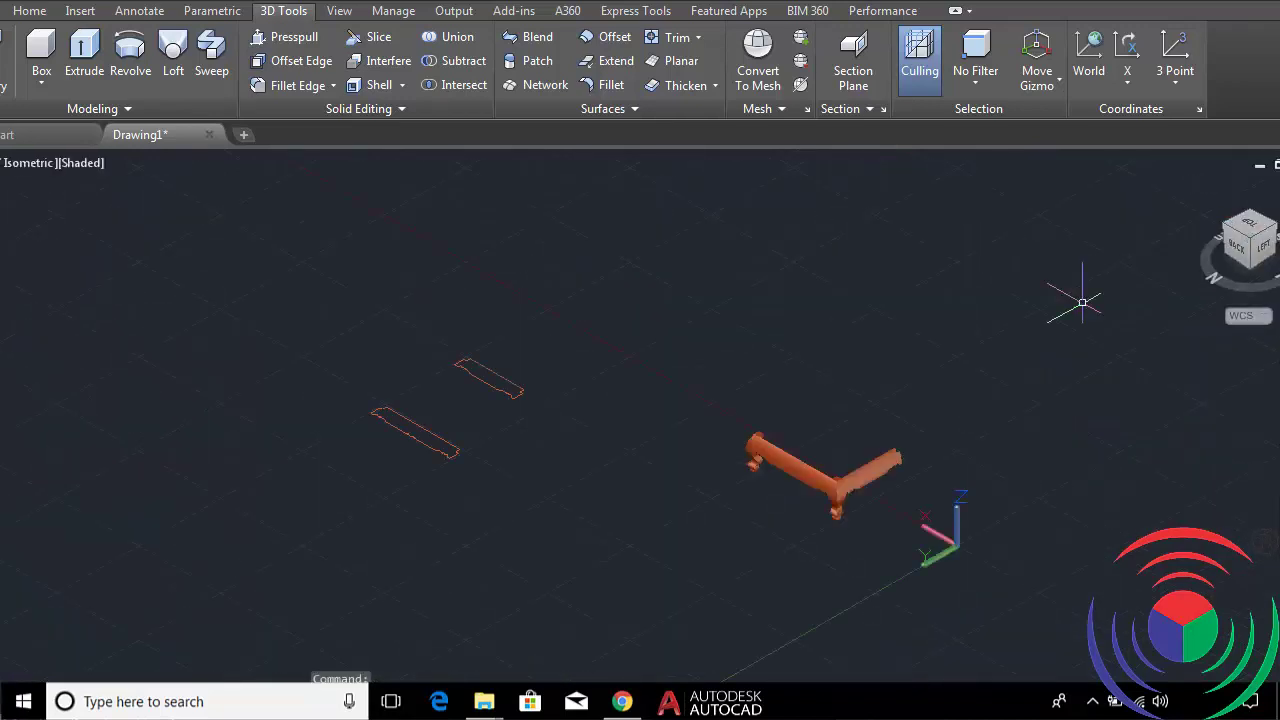
scroll(900, 470, "up", 3)
scroll(891, 463, "up", 3)
scroll(751, 391, "down", 2)
scroll(804, 538, "up", 1)
type("MI")
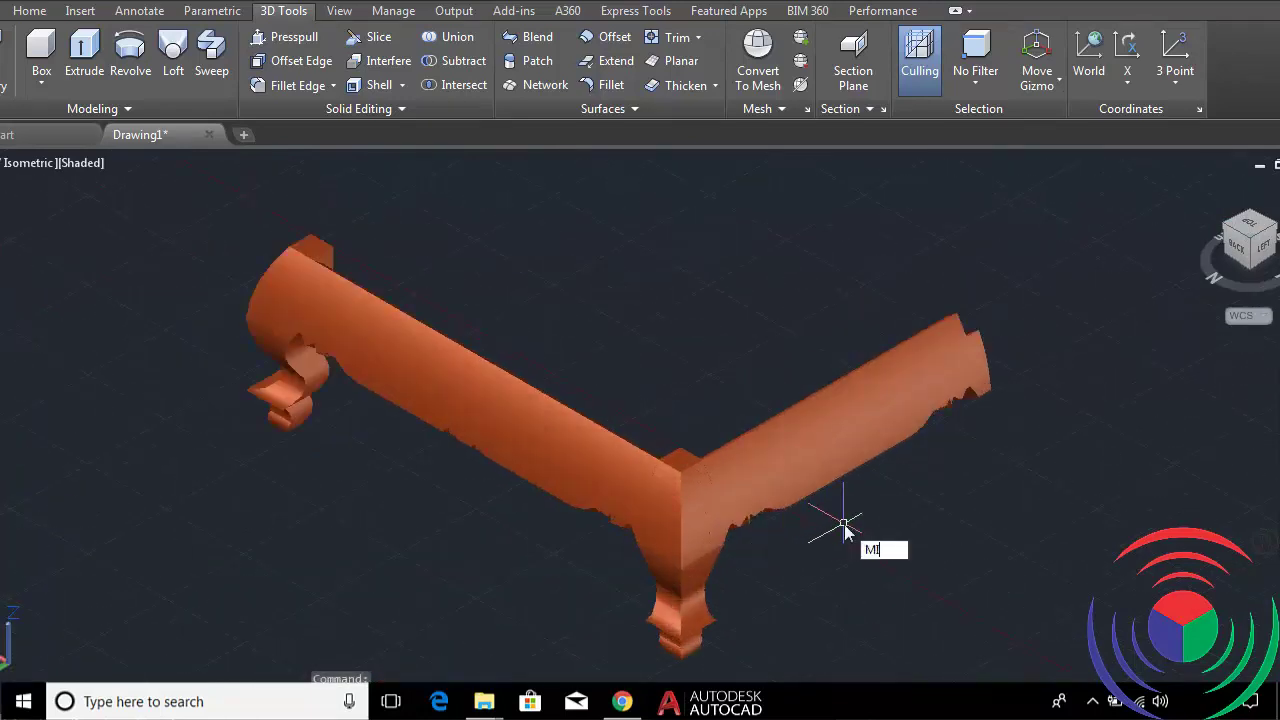
key("Return")
left_click(702, 540)
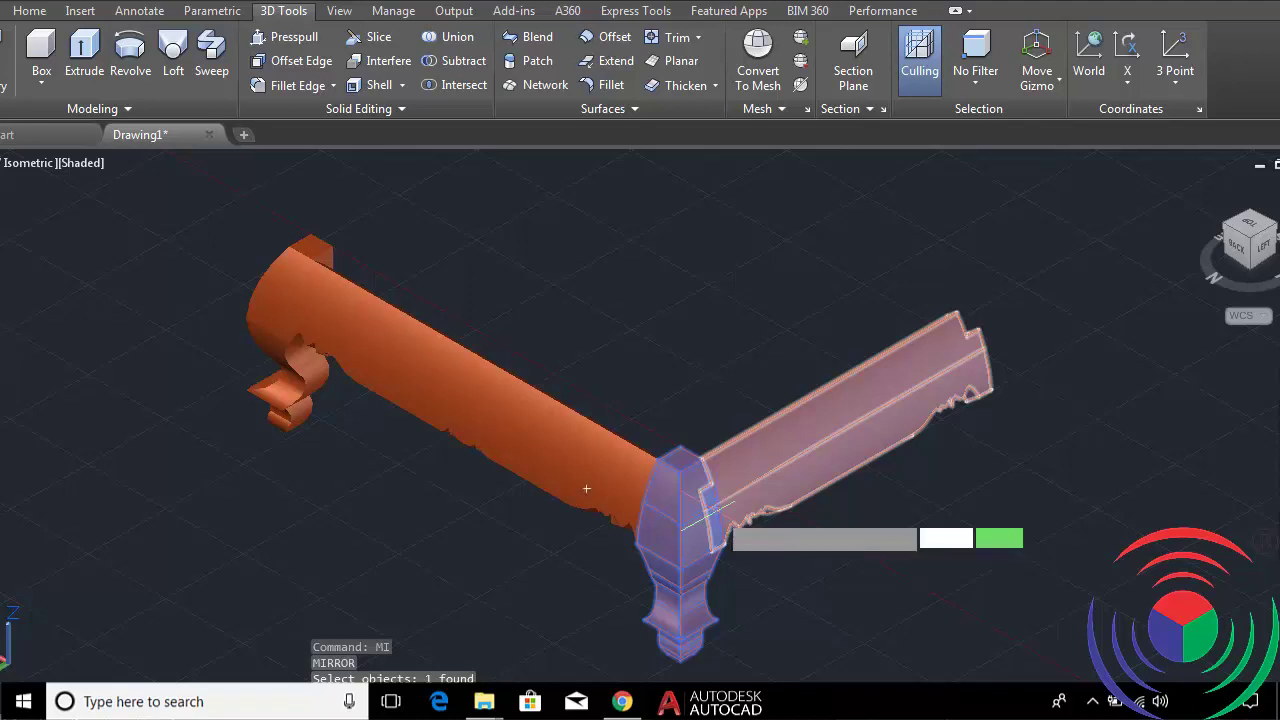
key("Return")
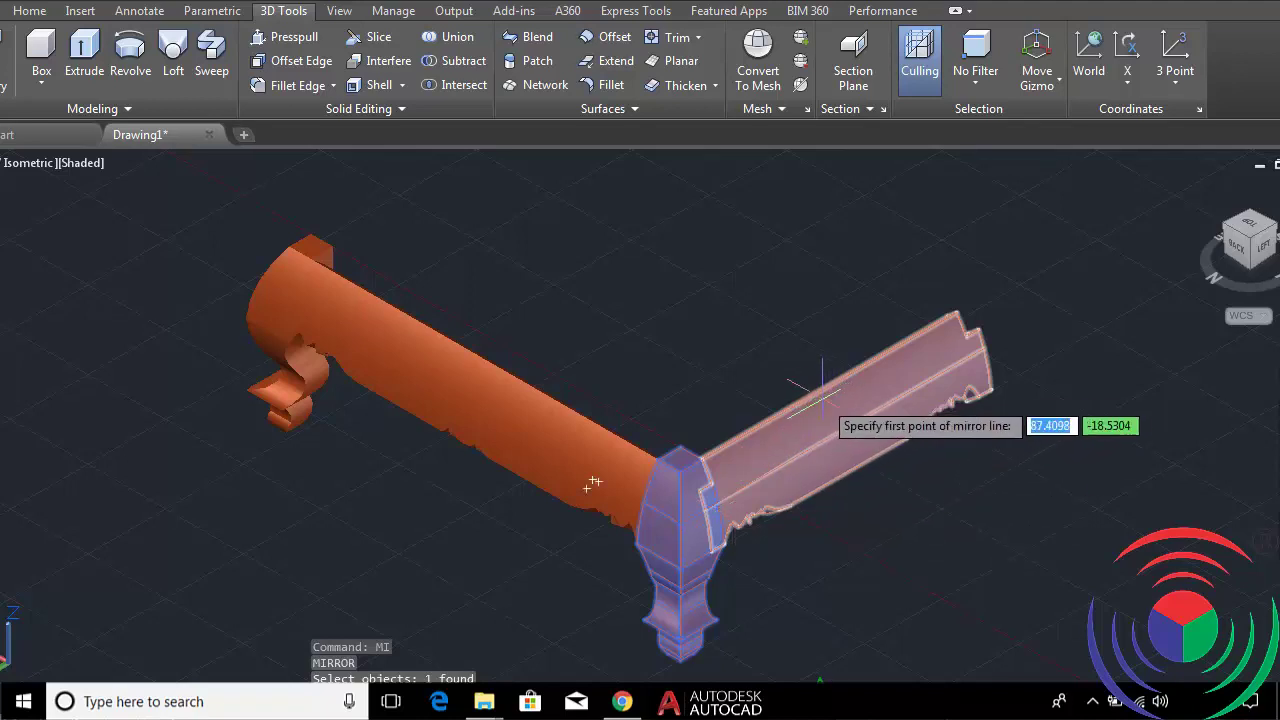
left_click(820, 391)
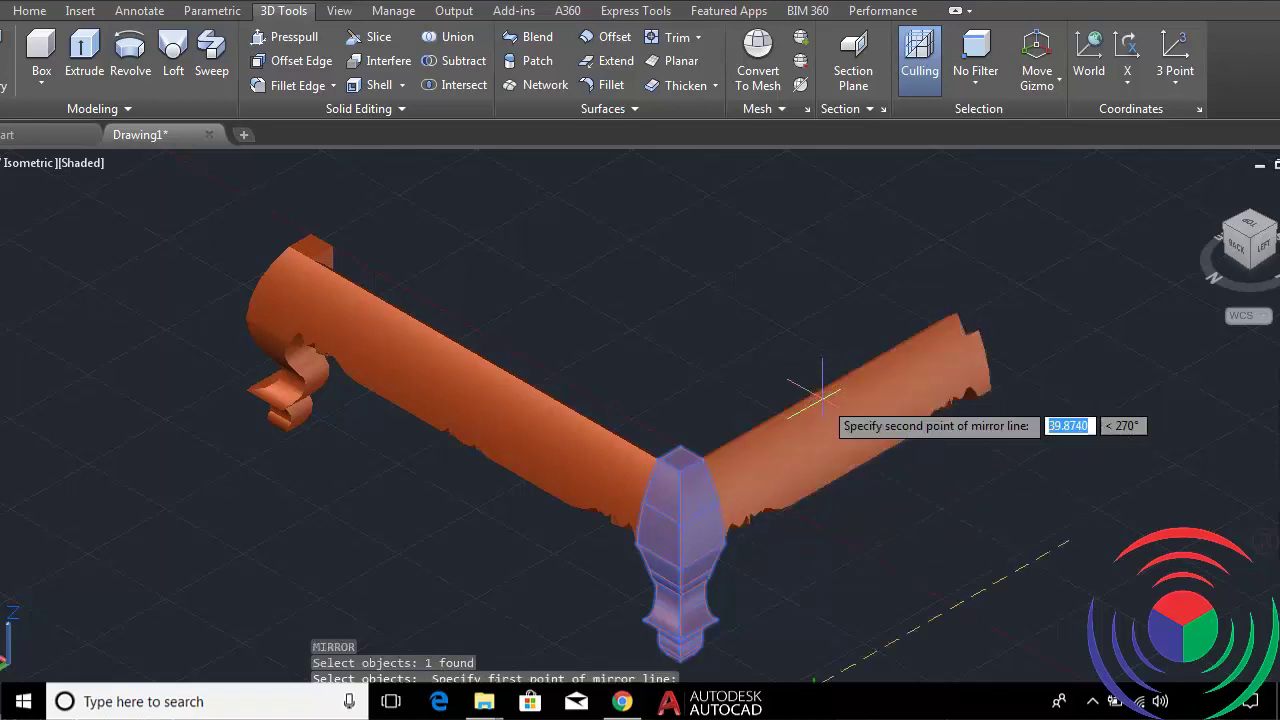
left_click(749, 345)
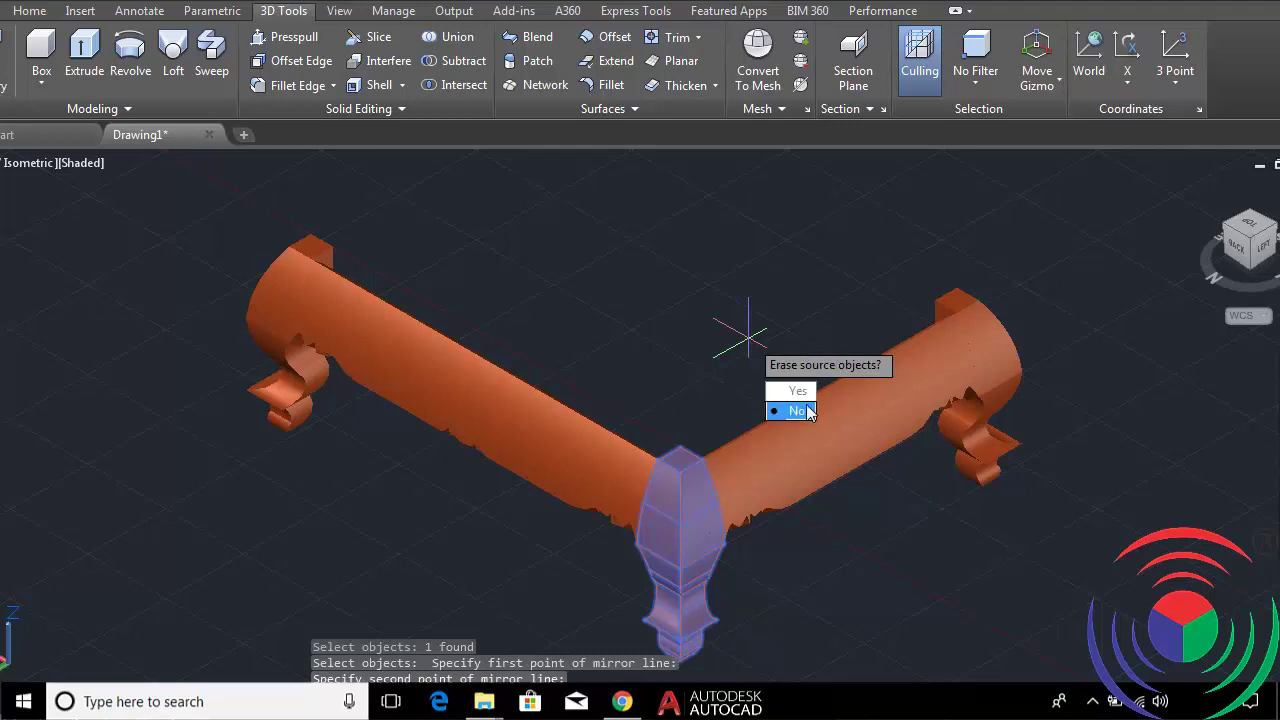
left_click(797, 411)
scroll(772, 295, "down", 4)
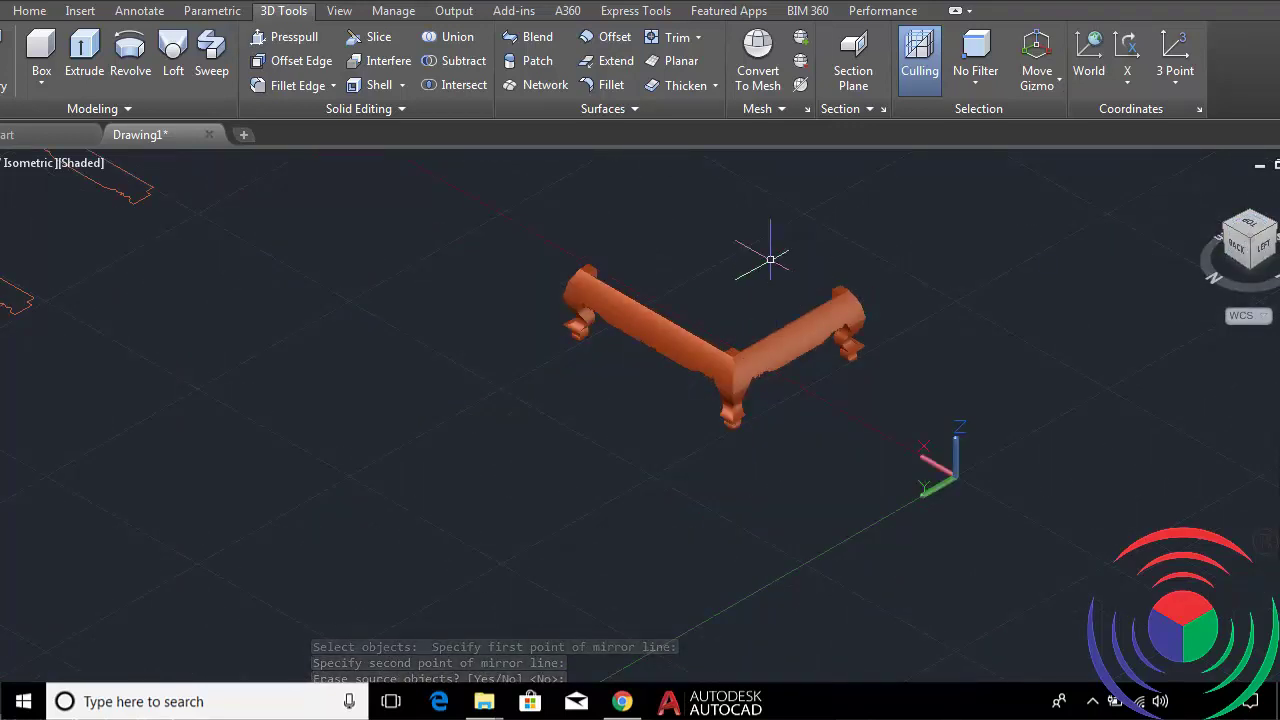
scroll(698, 247, "up", 2)
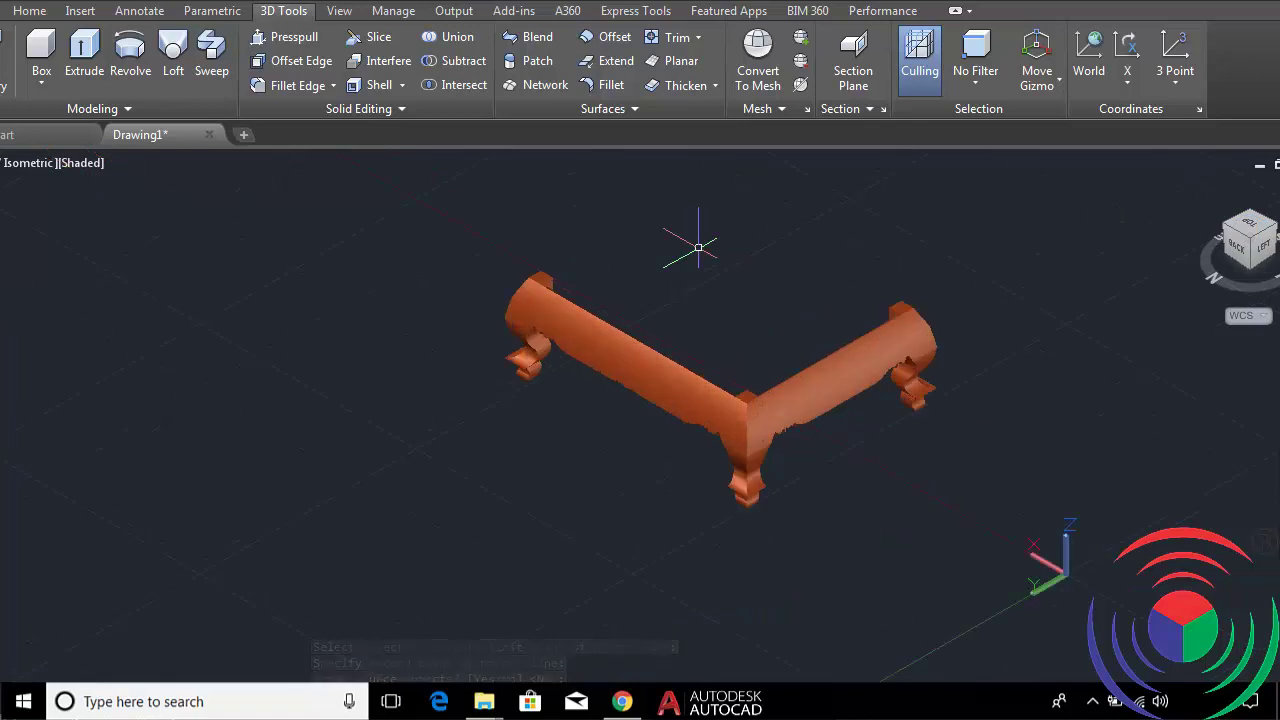
Mirror the long side rail across the corner, keeping the original.
left_click(659, 374)
key("Return")
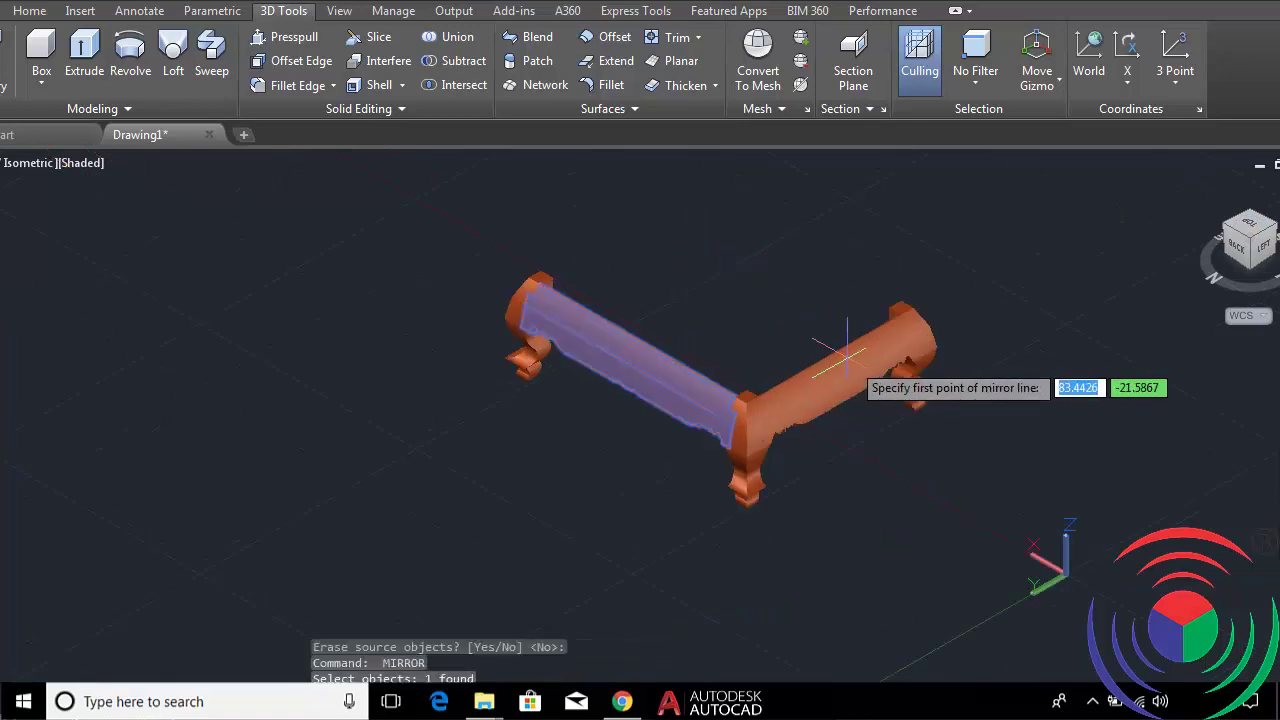
left_click(838, 345)
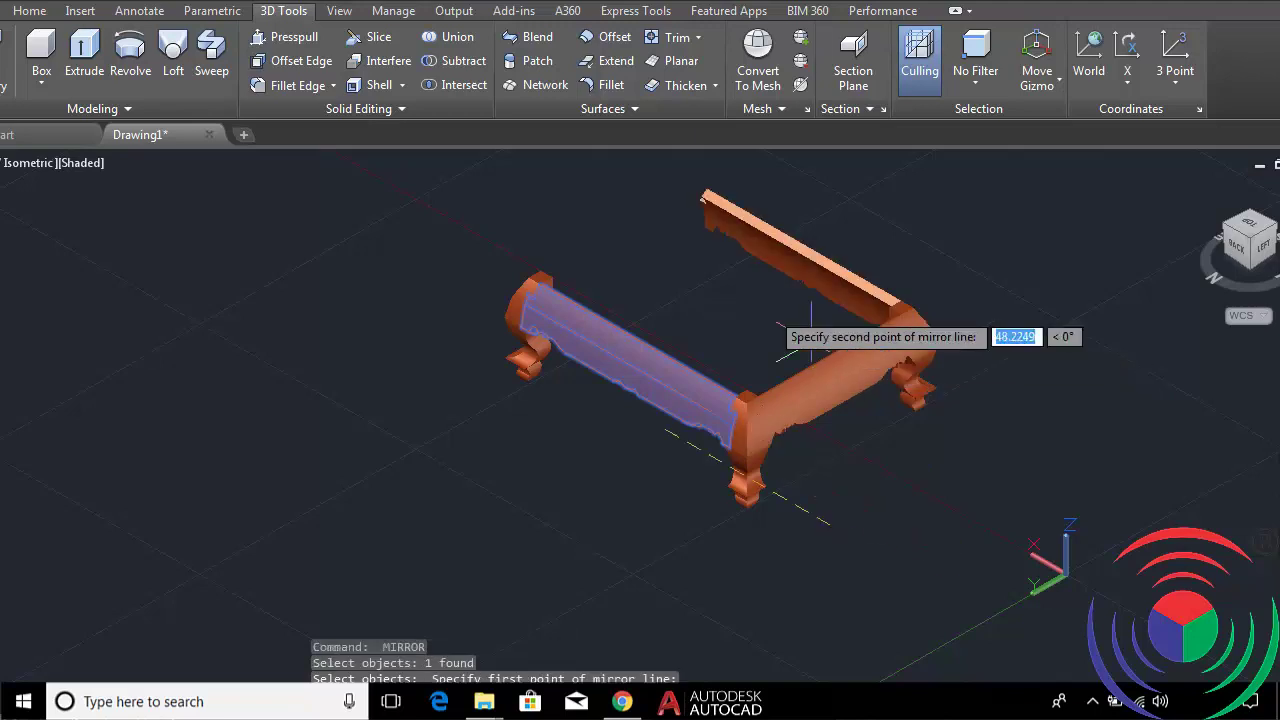
left_click(755, 301)
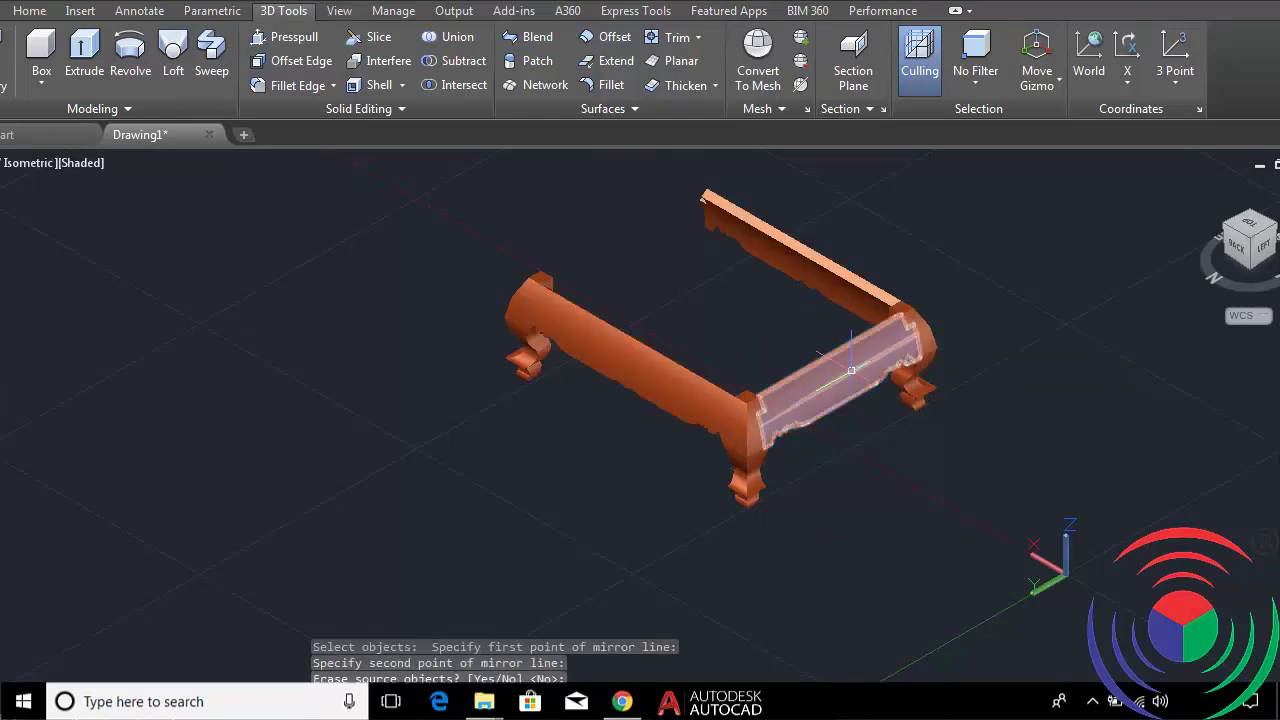
key("Return")
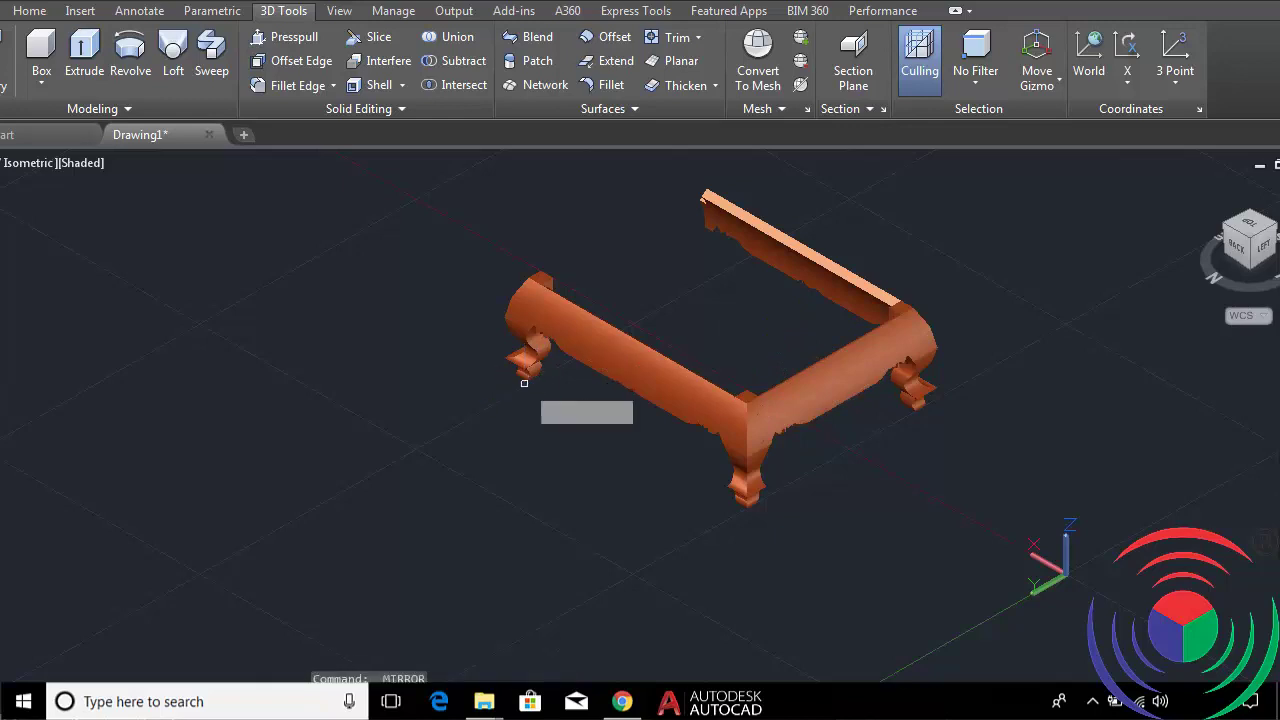
Mirror the scroll leg from the frame's end to the empty back corner.
key("Return")
left_click(533, 352)
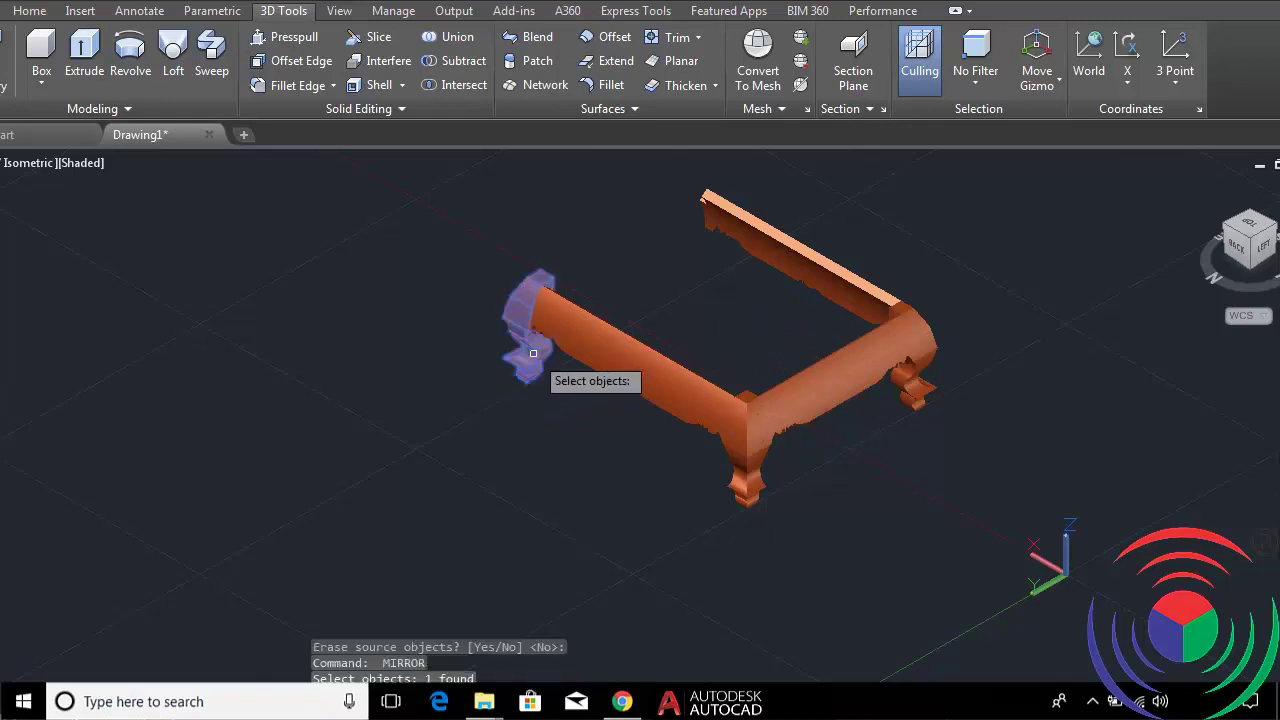
key("Return")
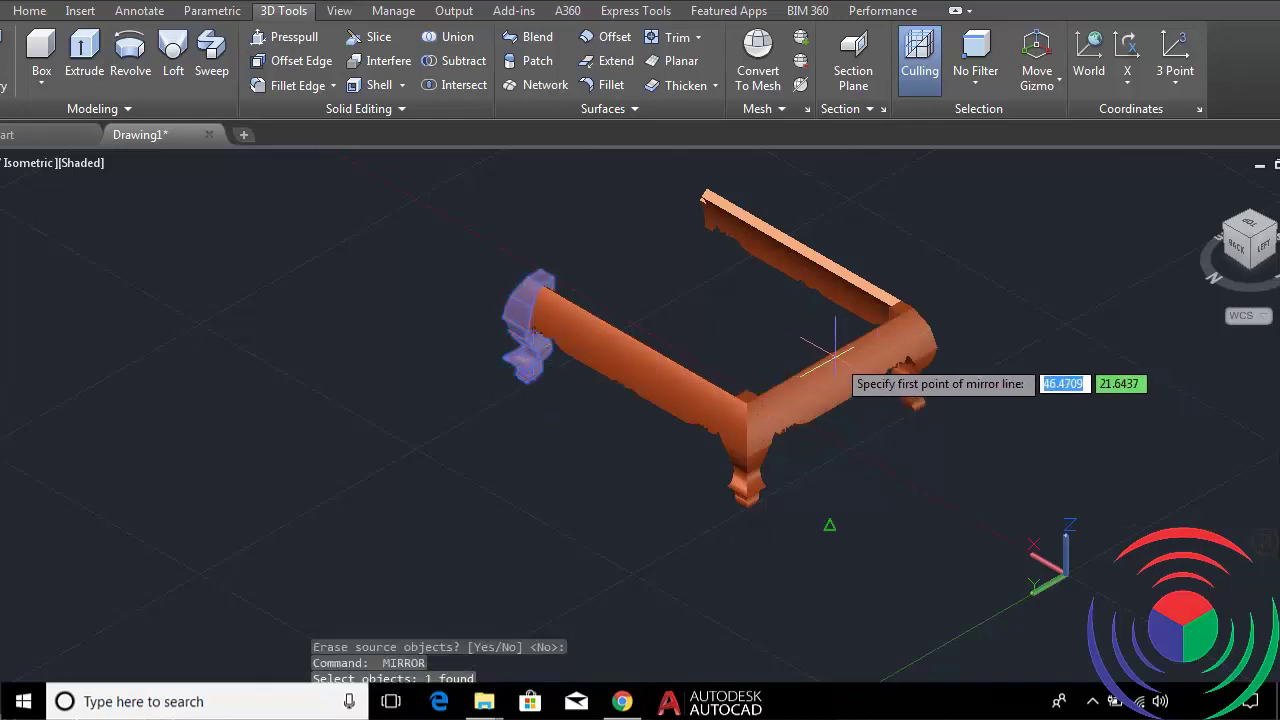
left_click(835, 348)
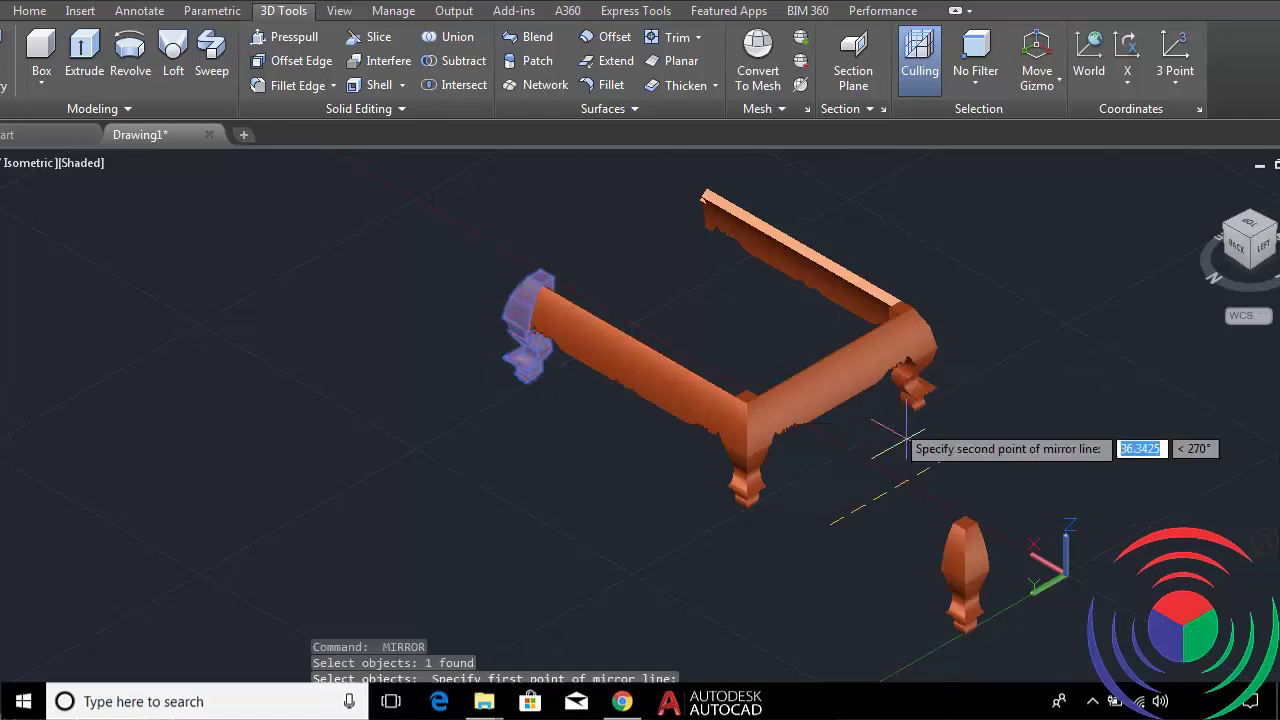
left_click(675, 507)
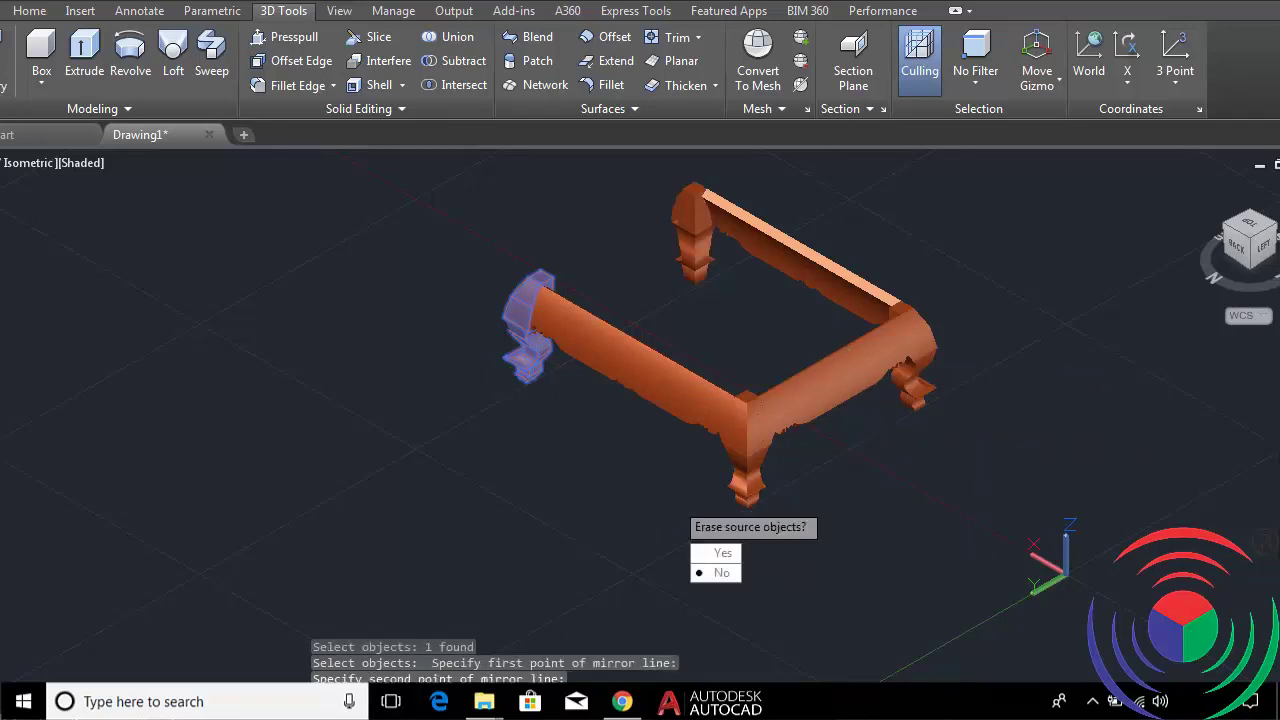
key("Return")
Select the side rail and start its mirror line at the rail's midpoint.
key("Return")
left_click(814, 394)
key("Return")
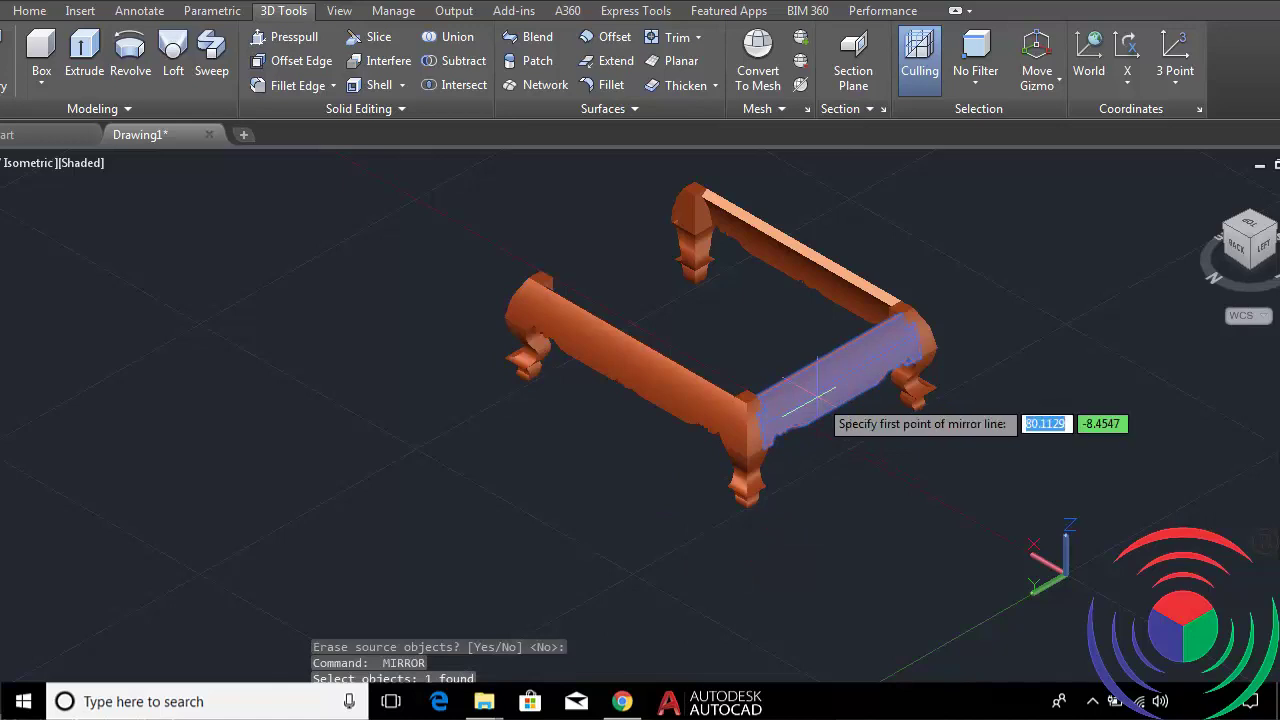
left_click(641, 340)
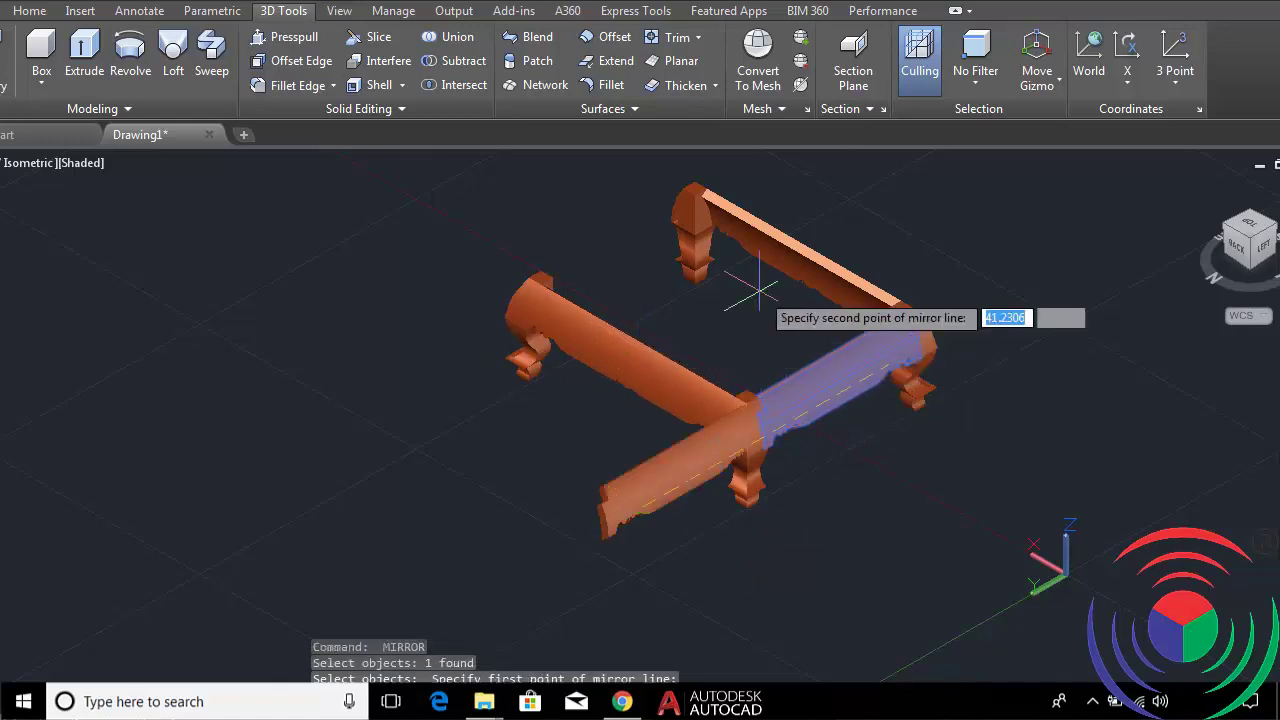
key("Return")
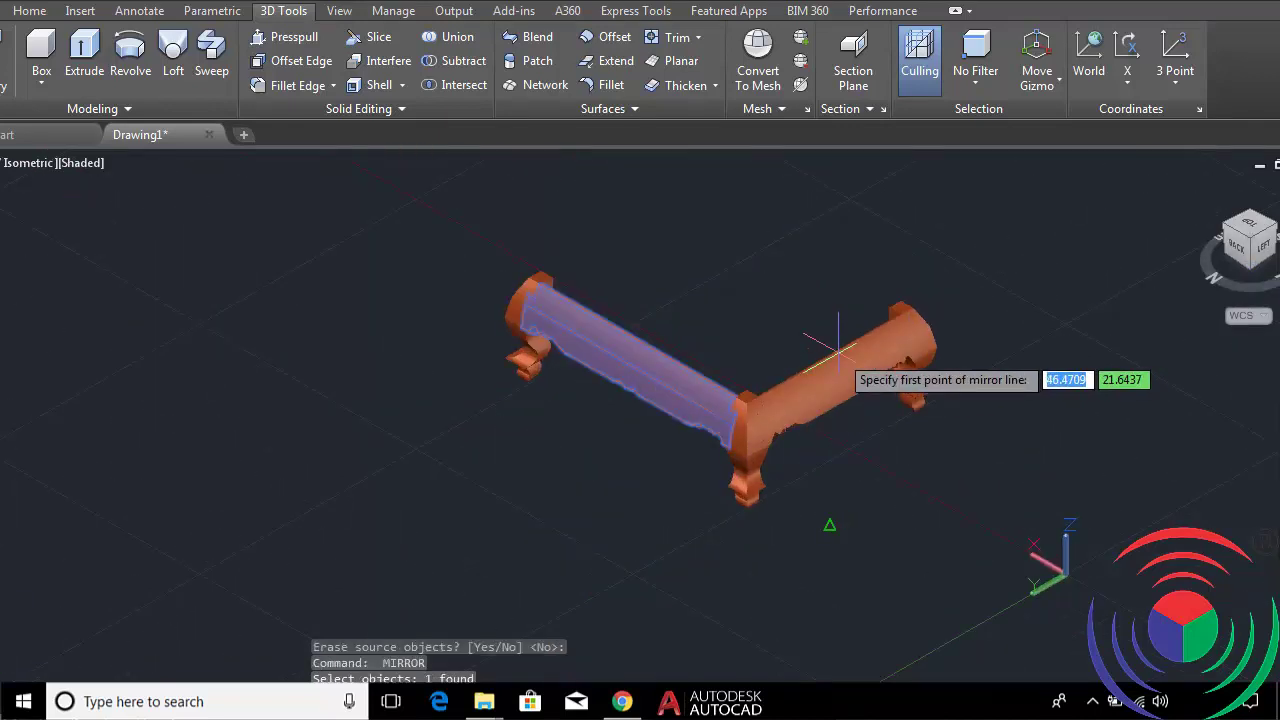
Mirror the rail across through its midpoint, keeping the original.
left_click(829, 524)
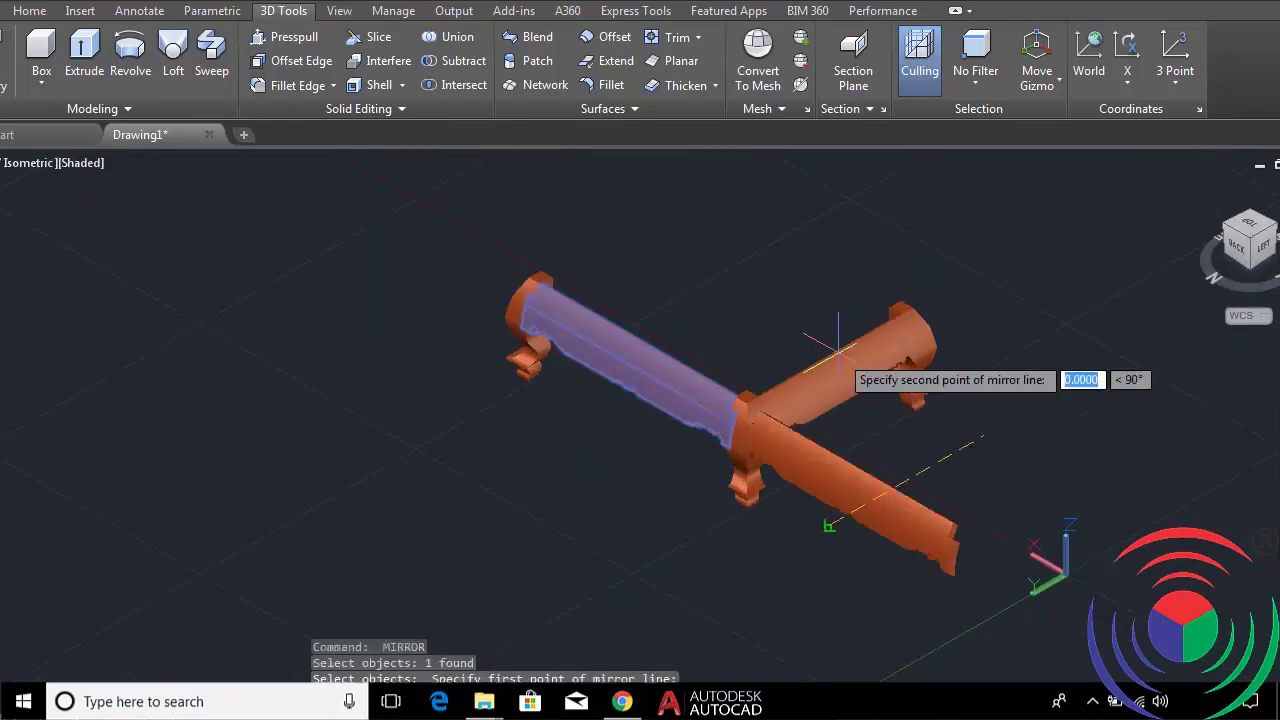
left_click(755, 298)
key("Return")
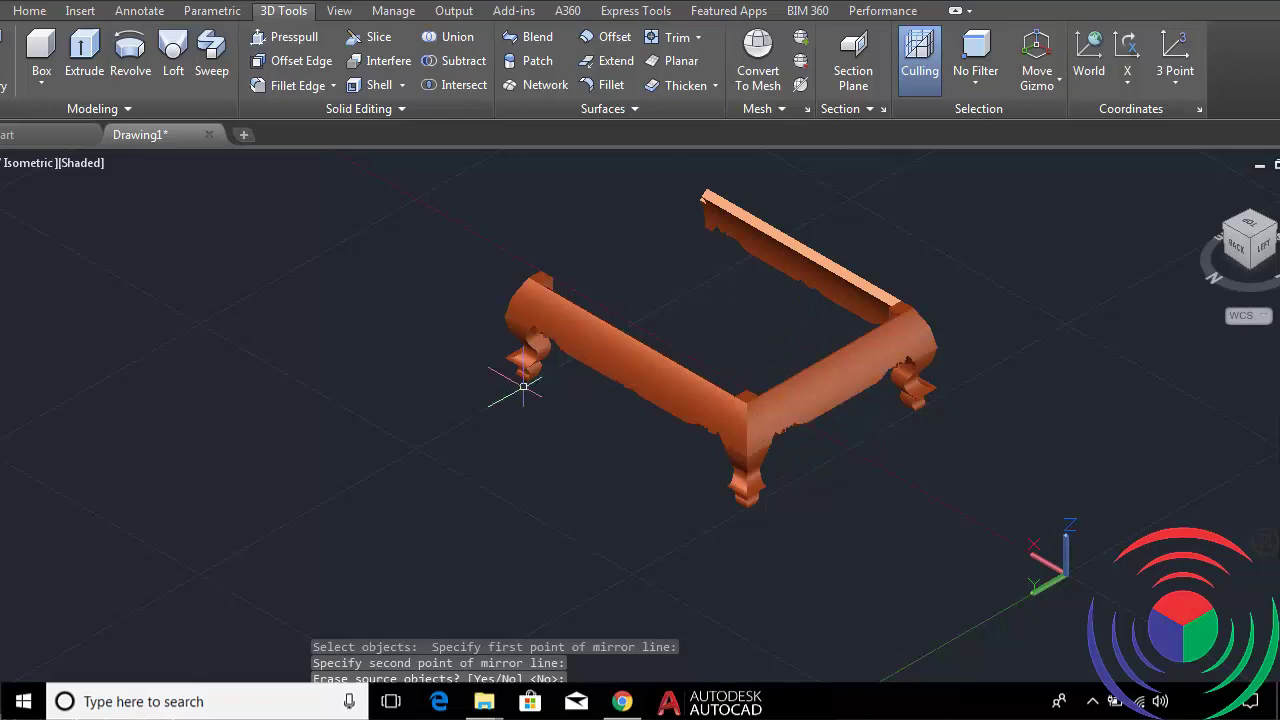
Mirror the left carved leg to the back corner, keeping the original.
key("Return")
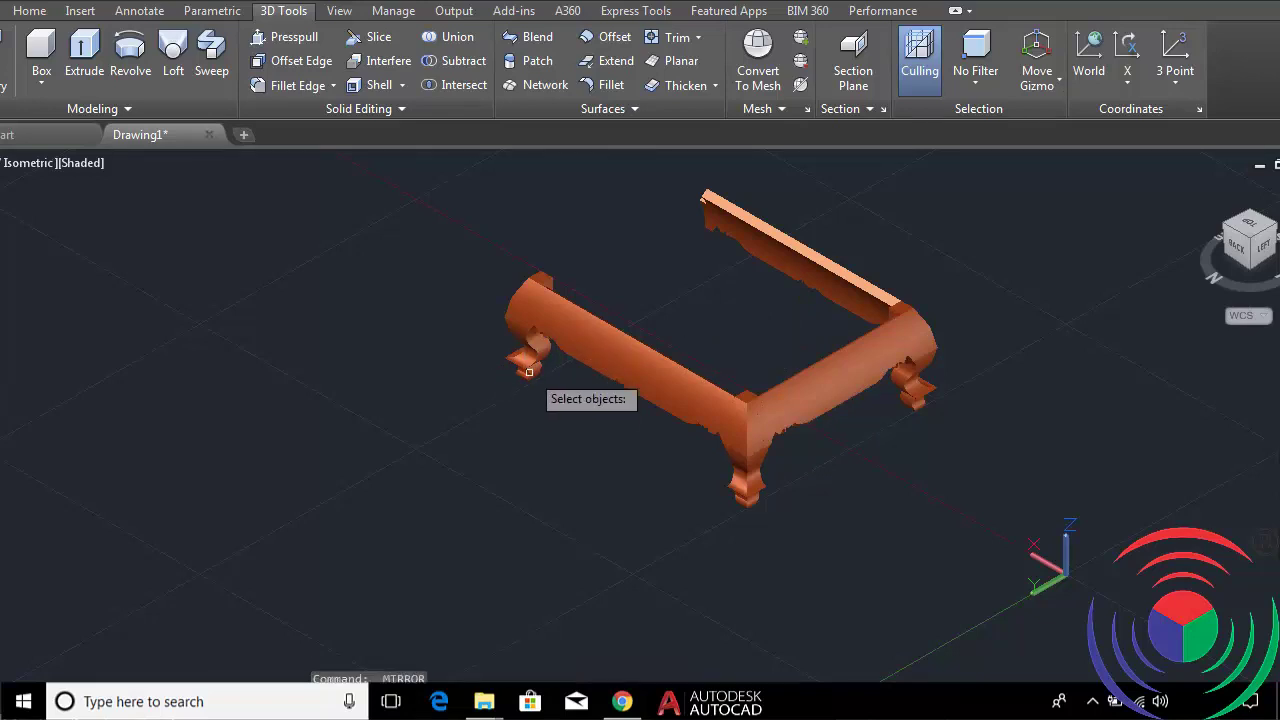
left_click(533, 352)
key("Return")
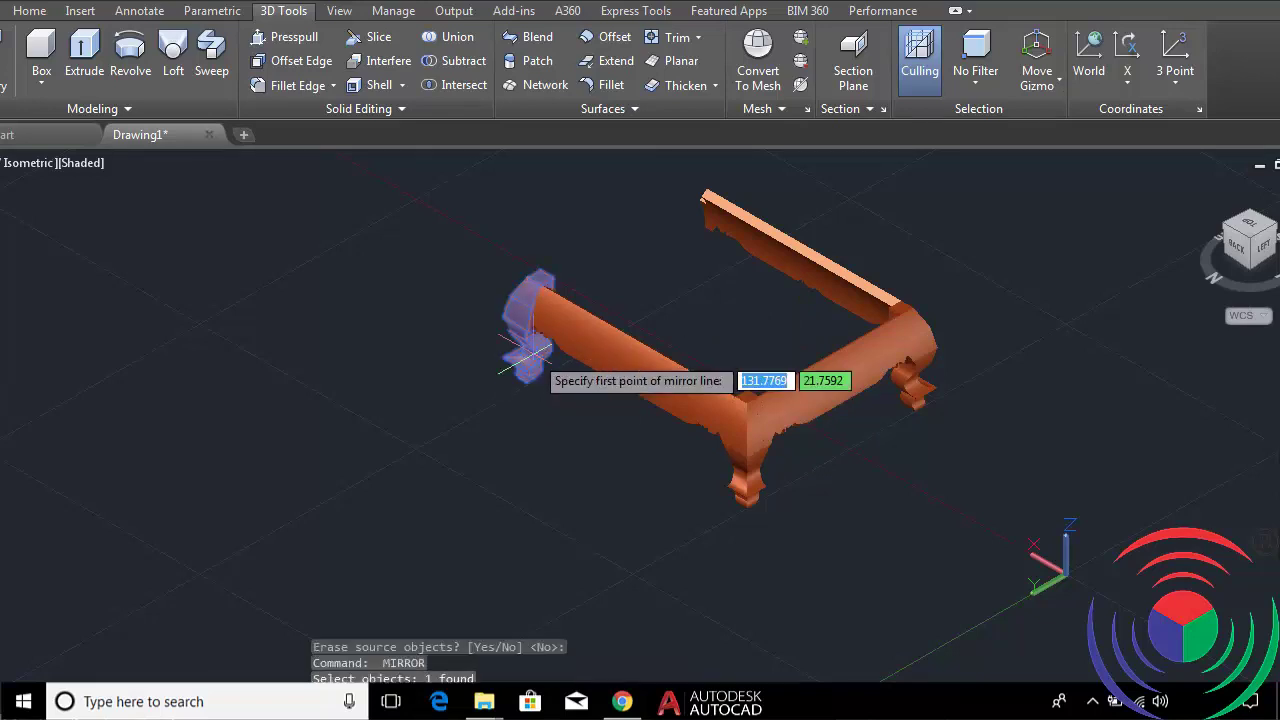
left_click(837, 350)
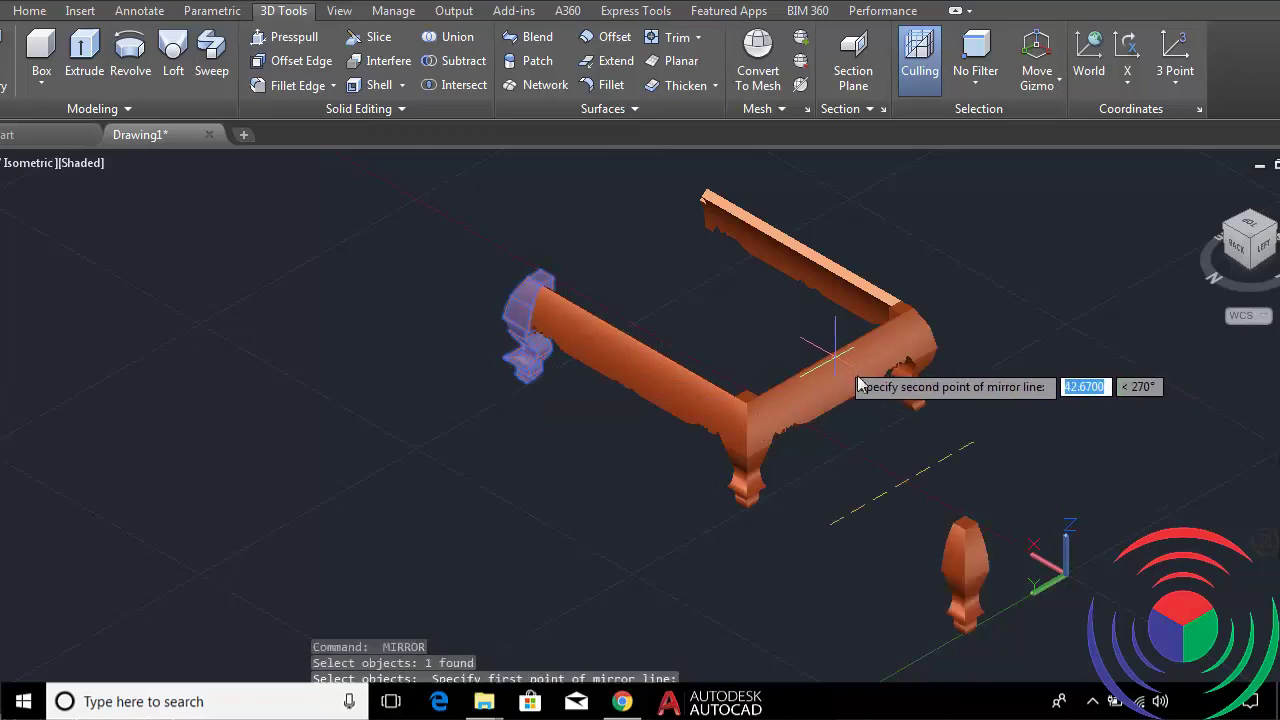
left_click(675, 505)
key("Return")
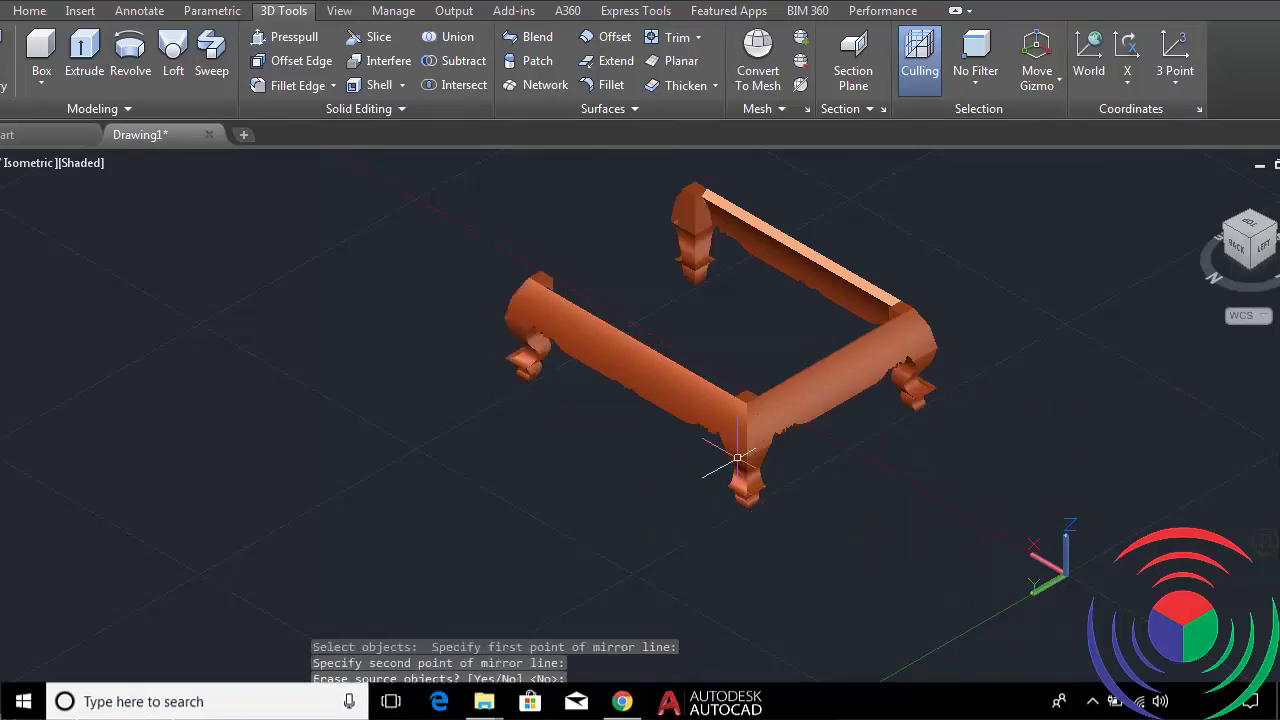
Mirror the right front rail to the opposite side from its midpoint.
key("Return")
left_click(817, 397)
key("Return")
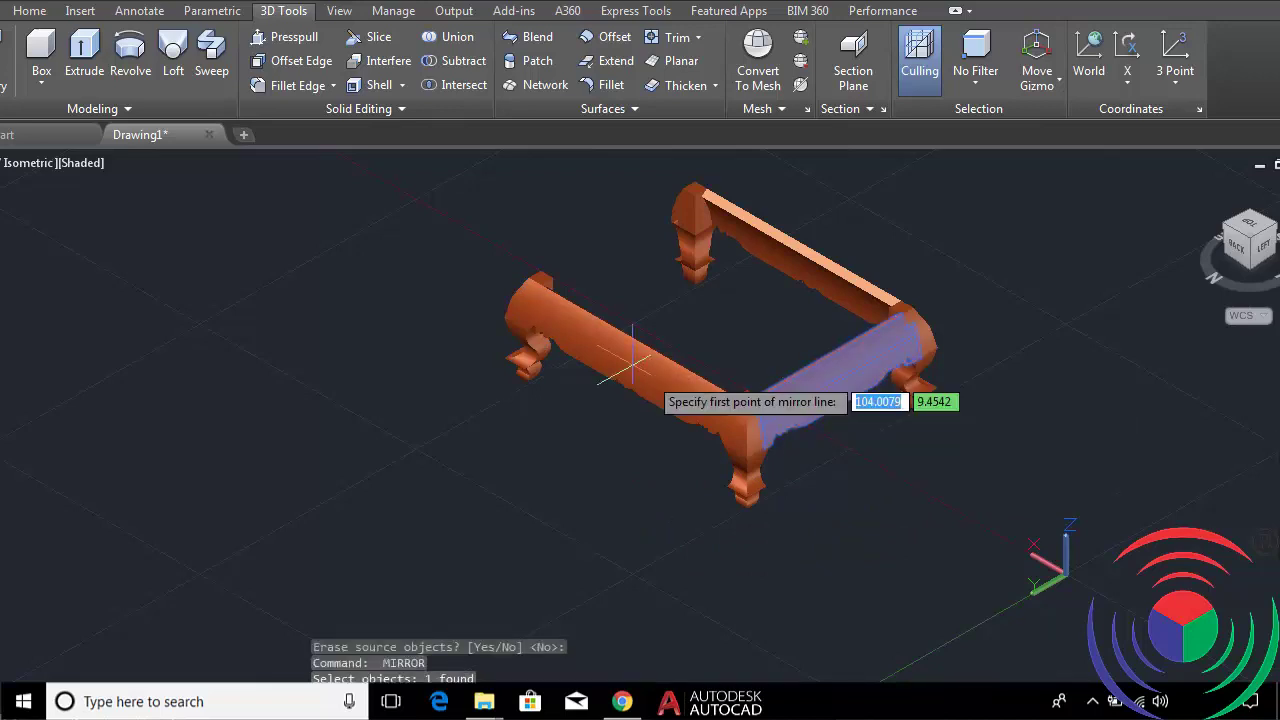
left_click(641, 340)
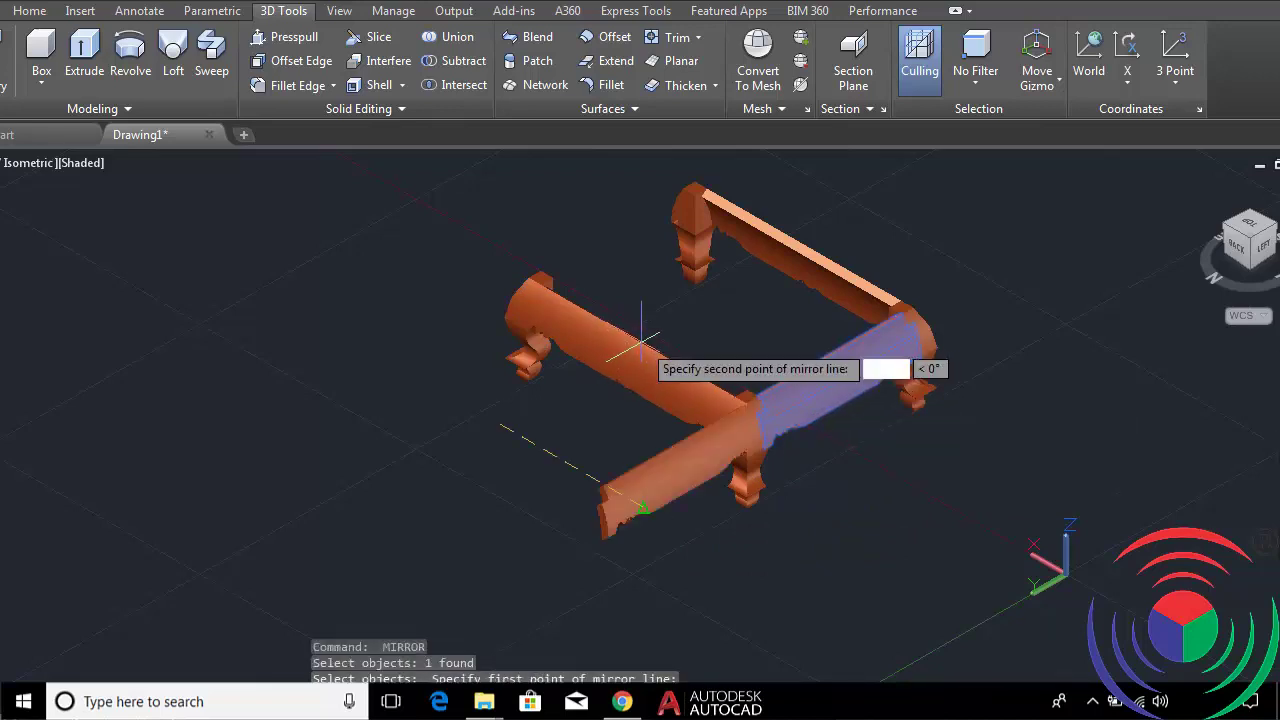
left_click(770, 285)
key("Return")
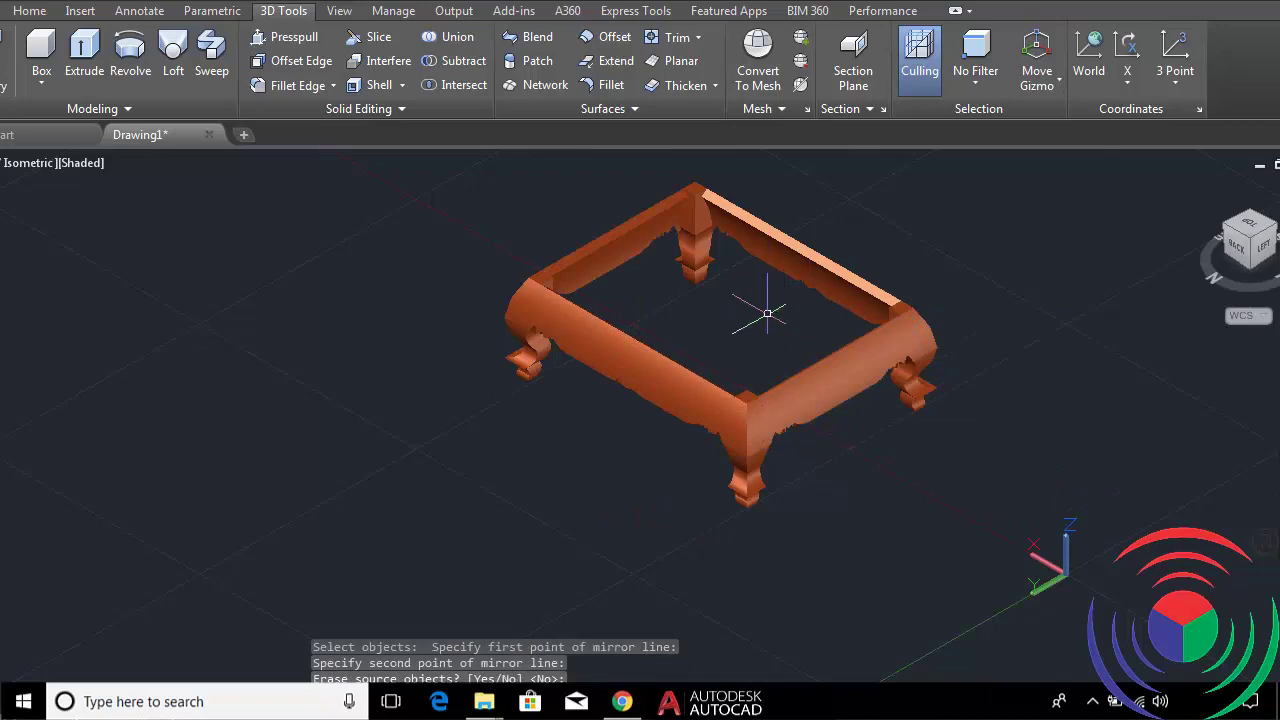
scroll(858, 353, "down", 2)
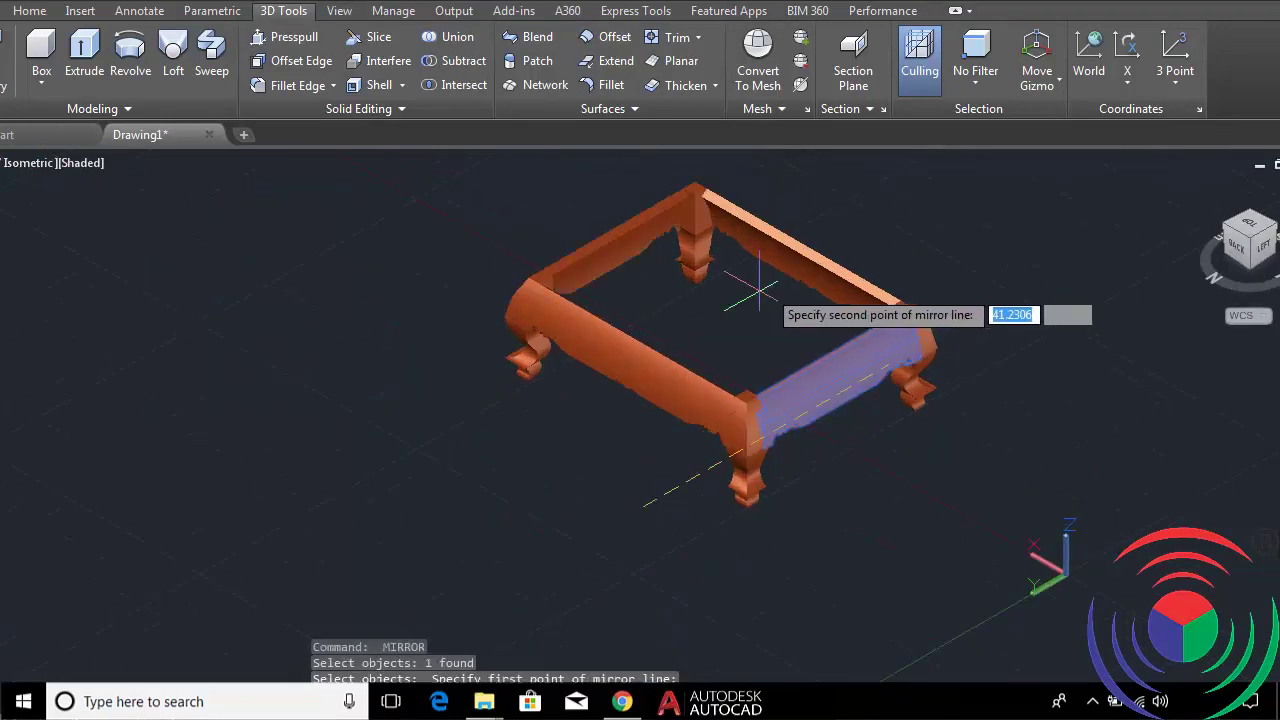
left_click(766, 285)
Complete the final rail mirror and cancel the repeated mirror command.
left_click(770, 285)
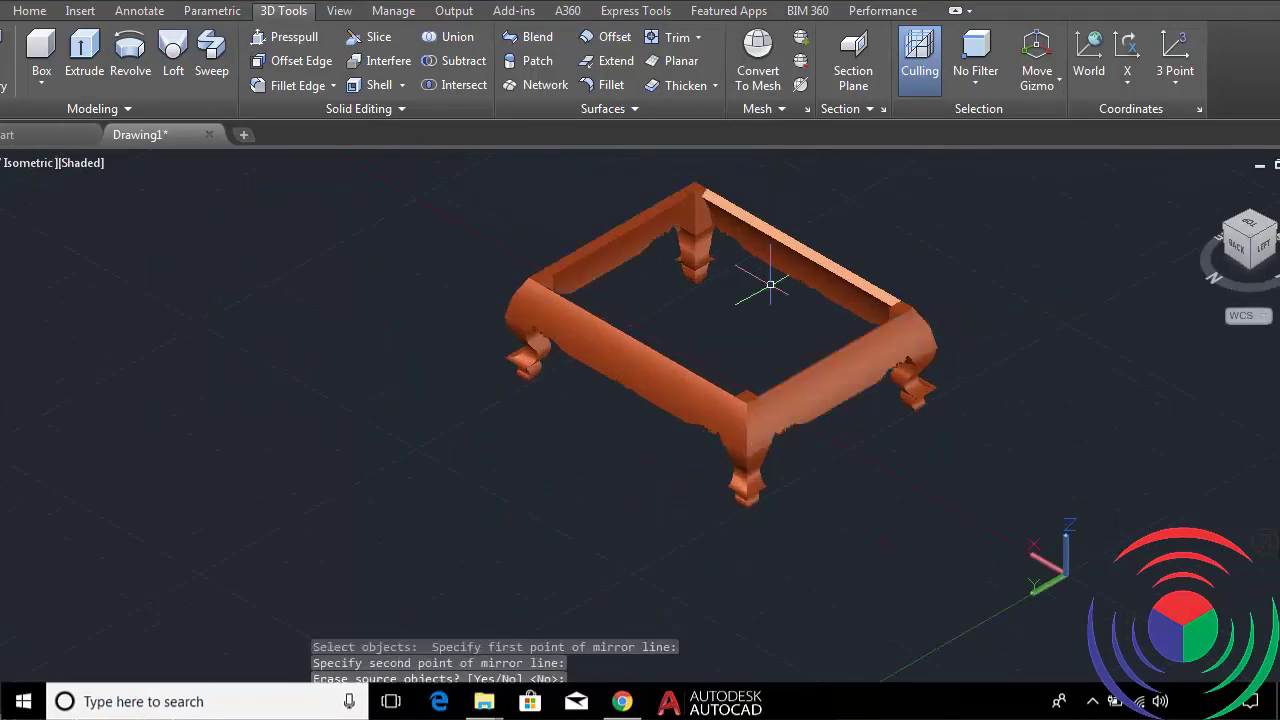
scroll(857, 320, "up", 1)
scroll(860, 318, "down", 2)
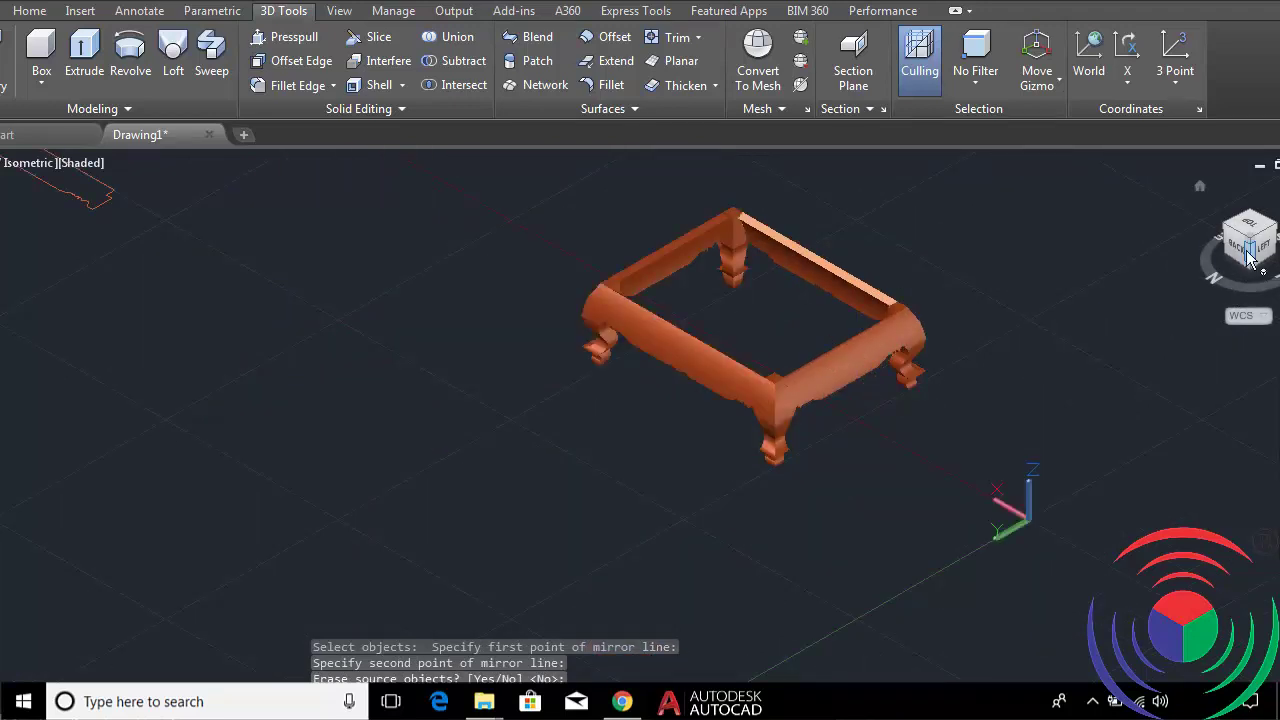
scroll(780, 480, "down", 5)
scroll(850, 400, "up", 3)
key("Return")
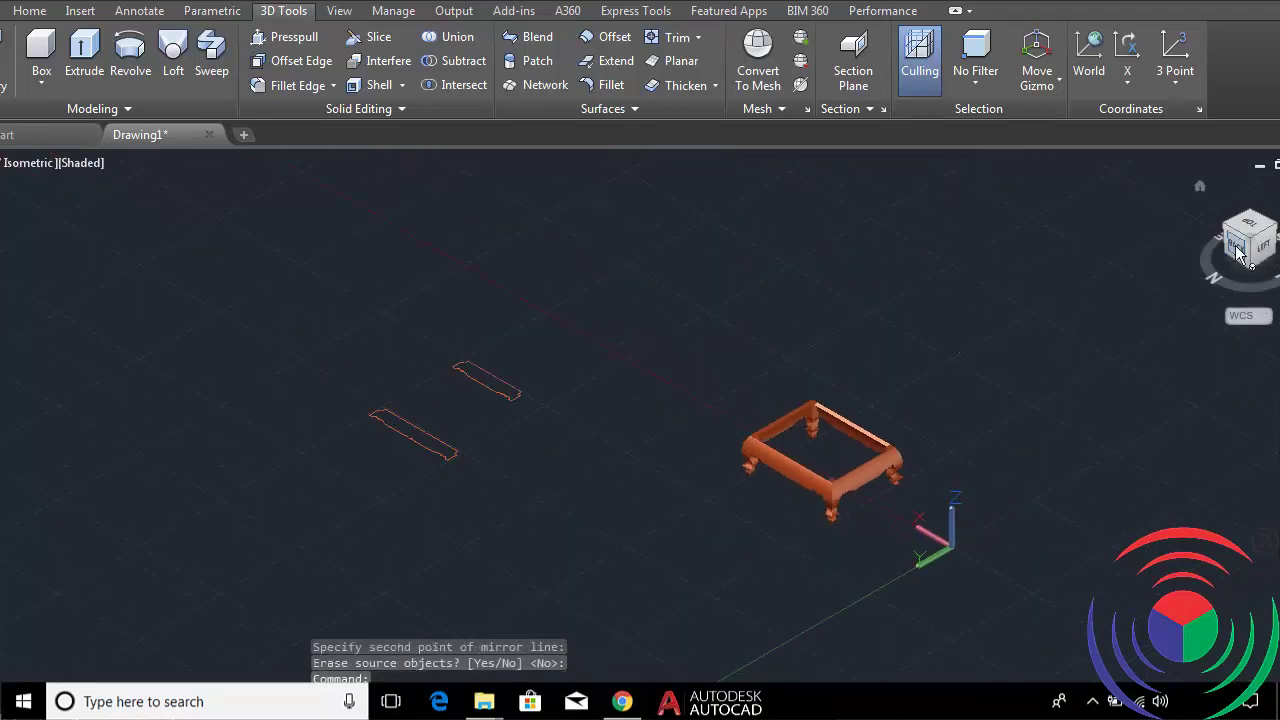
In Top view, window-select and erase the two leftover flat profile outlines.
left_click(1252, 228)
scroll(865, 295, "up", 3)
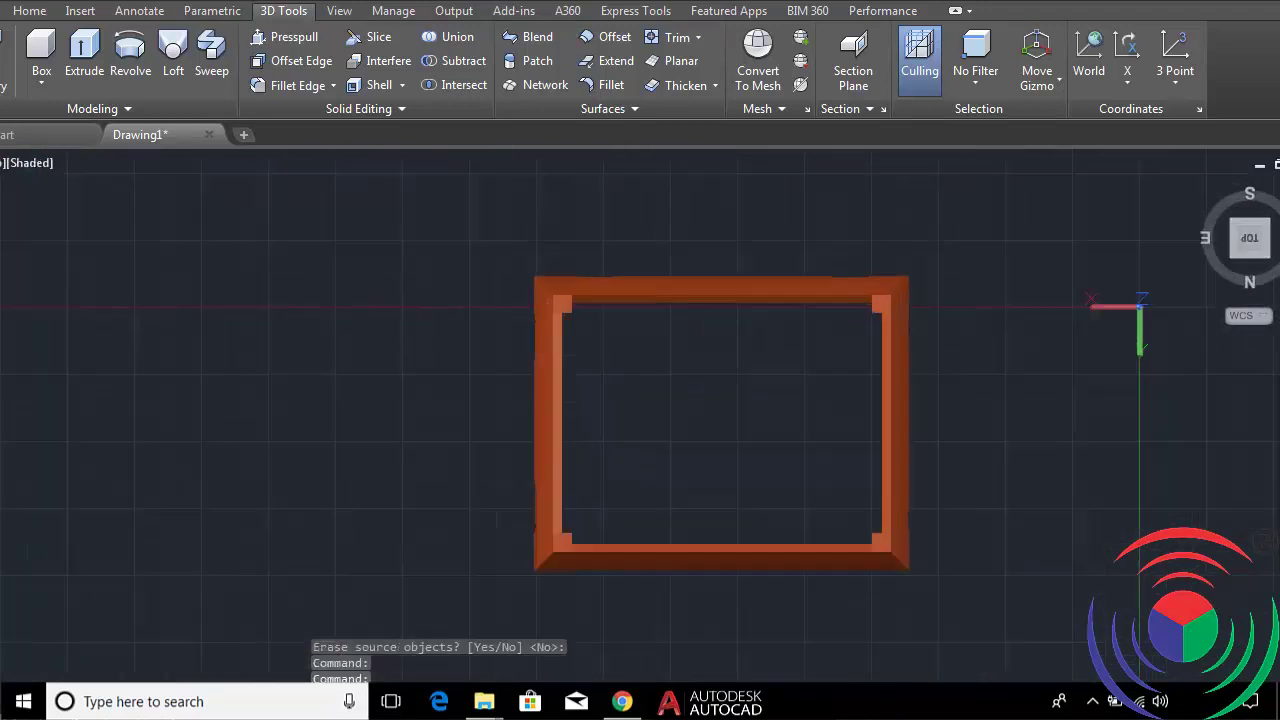
scroll(1010, 290, "up", 2)
scroll(1013, 285, "down", 3)
scroll(1014, 286, "down", 5)
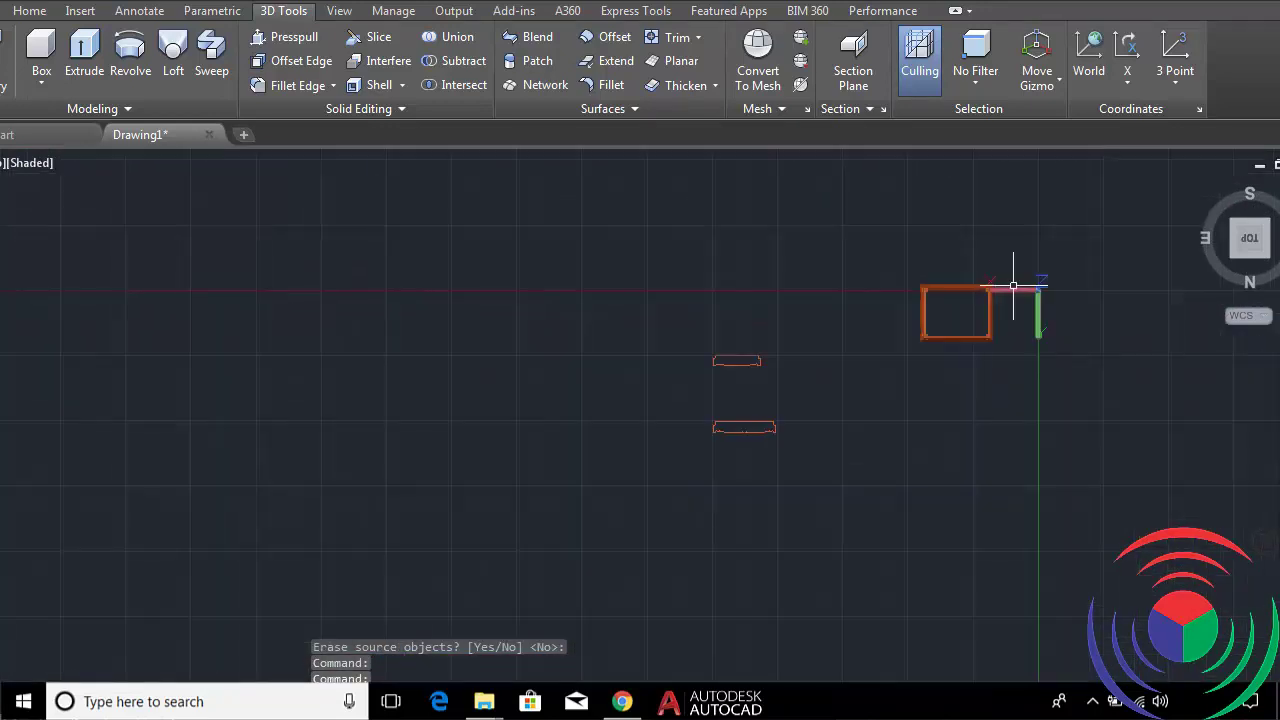
scroll(966, 313, "up", 3)
scroll(732, 390, "down", 1)
left_click(715, 352)
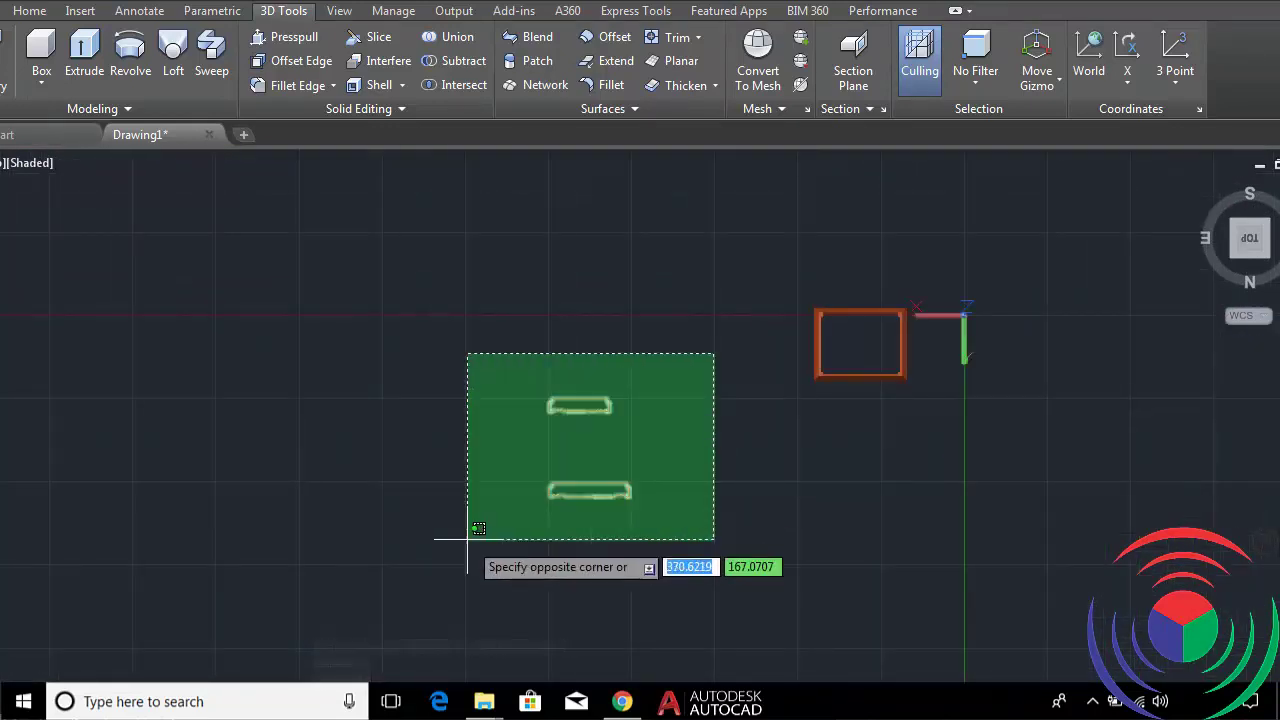
left_click(468, 537)
type("E")
key("Return")
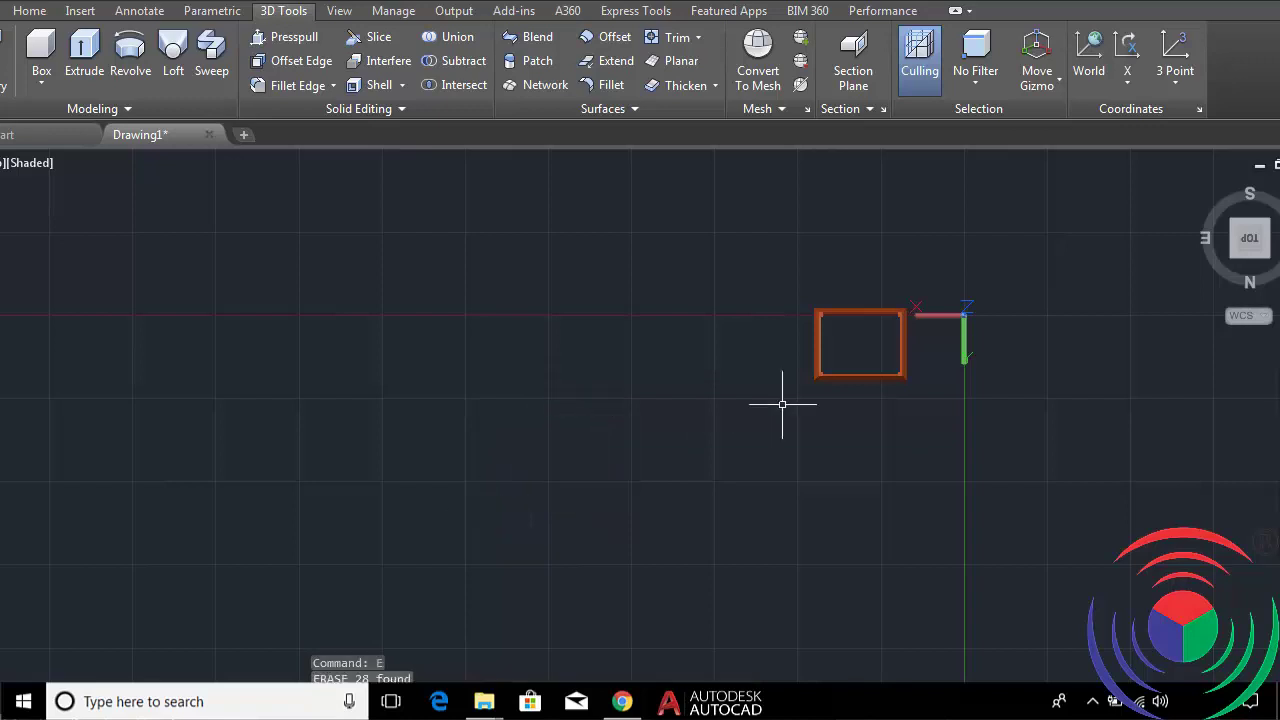
Return to isometric and orbit around the finished table frame to inspect it.
left_click(1266, 254)
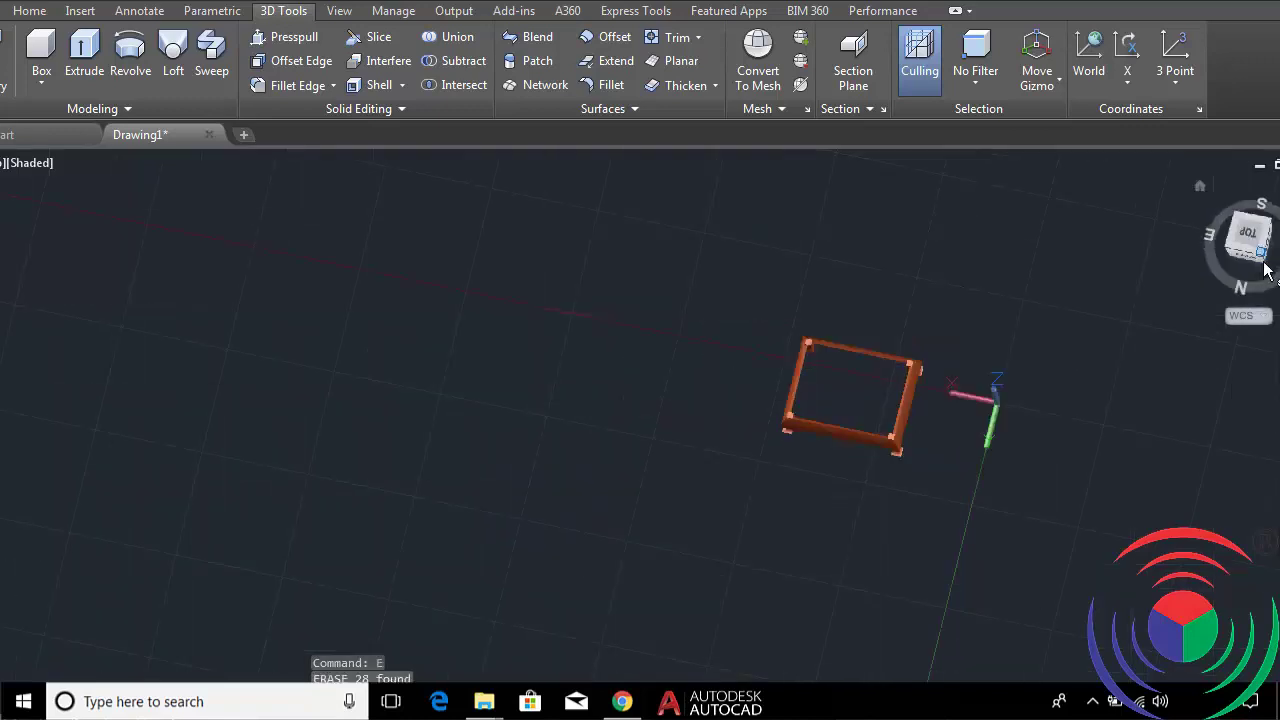
scroll(824, 531, "up", 2)
scroll(808, 514, "down", 1)
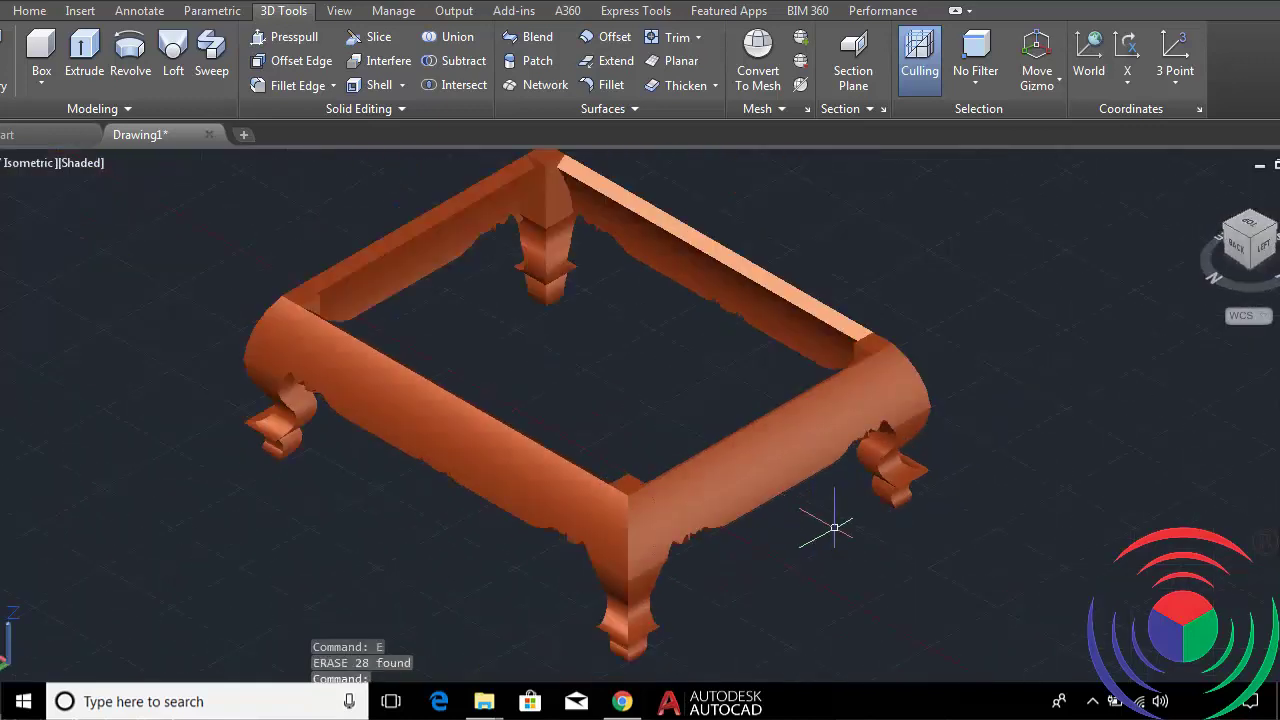
mouse_move(824, 542)
middle_mouse_down("shift")
mouse_move(829, 477)
mouse_move(529, 480)
mouse_move(594, 530)
mouse_move(846, 537)
mouse_move(800, 560)
mouse_move(789, 543)
mouse_move(751, 553)
mouse_move(557, 529)
mouse_move(506, 537)
middle_mouse_up("shift")
scroll(811, 517, "up", 3)
scroll(811, 517, "down", 3)
mouse_move(825, 552)
middle_mouse_down("shift")
mouse_move(829, 477)
mouse_move(691, 483)
mouse_move(578, 522)
mouse_move(826, 534)
mouse_move(800, 549)
mouse_move(569, 529)
mouse_move(511, 540)
mouse_move(514, 555)
mouse_move(786, 543)
mouse_move(558, 533)
mouse_move(609, 529)
mouse_move(500, 534)
mouse_move(512, 561)
mouse_move(420, 535)
mouse_move(417, 550)
mouse_move(651, 439)
middle_mouse_up("shift")
scroll(651, 439, "down", 4)
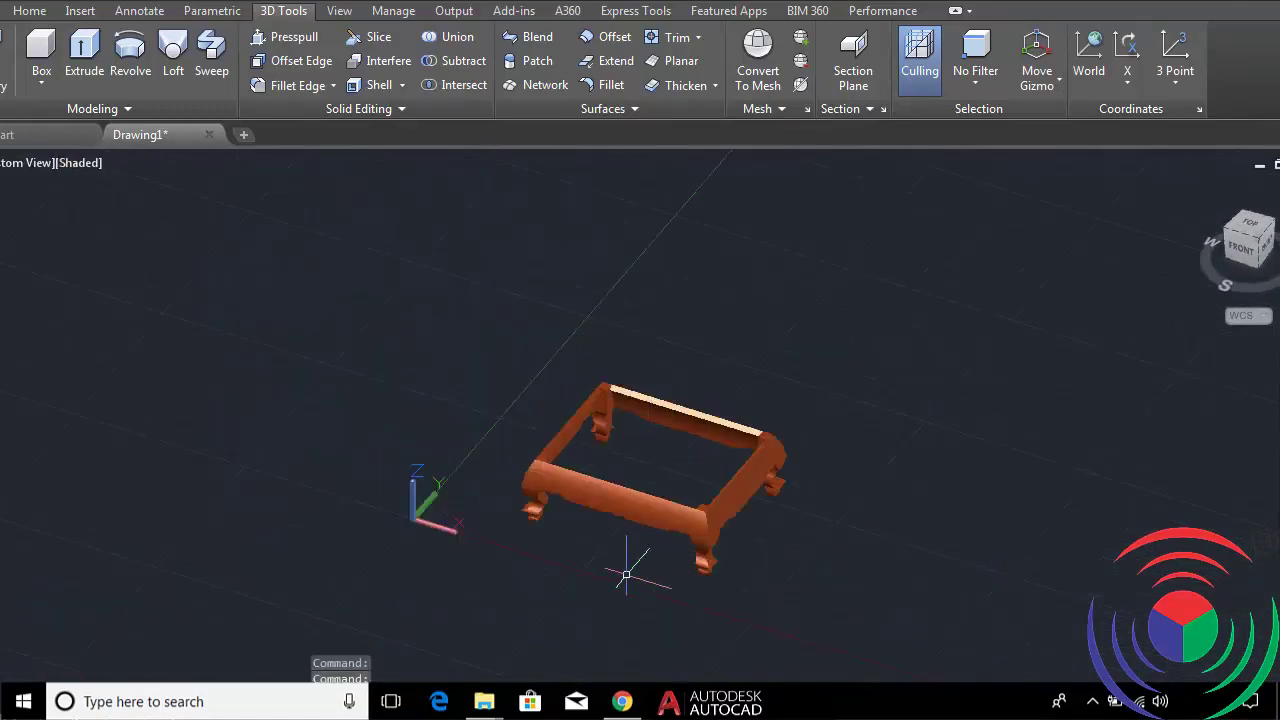
scroll(640, 550, "up", 2)
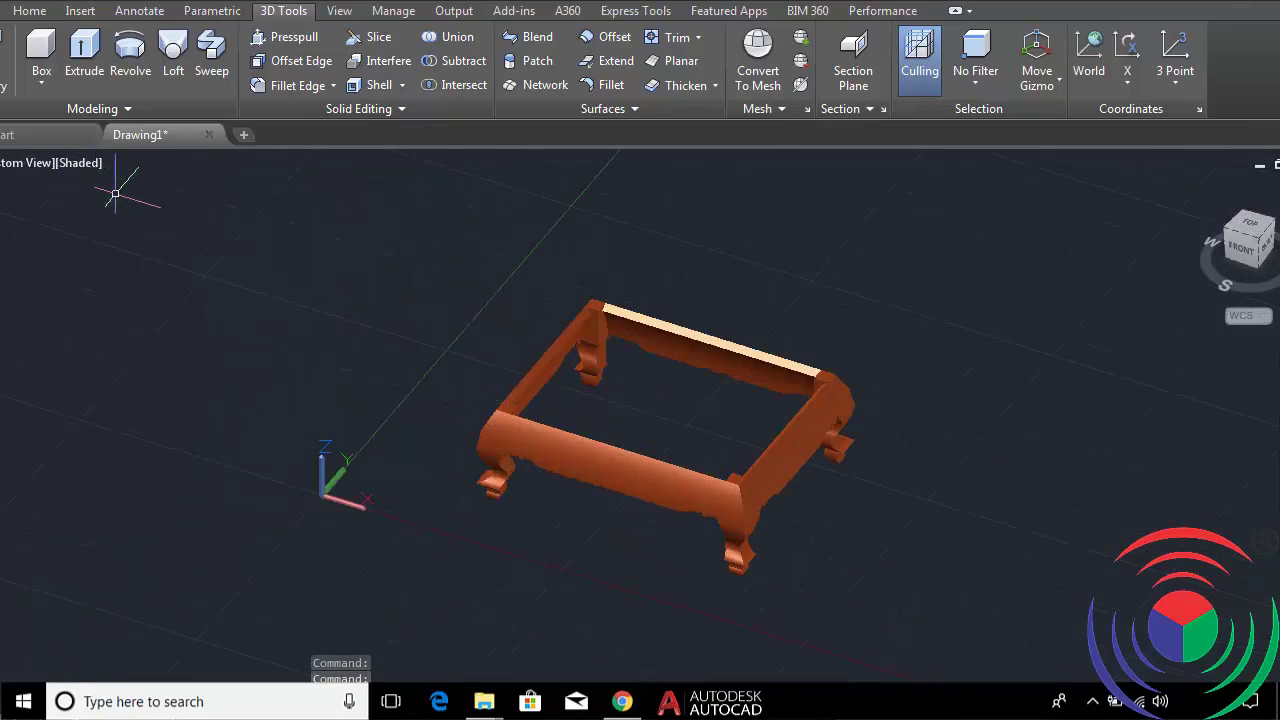
Start a 3D polyline and place points on several inner top-rail corners, then end it to start over.
type("3P")
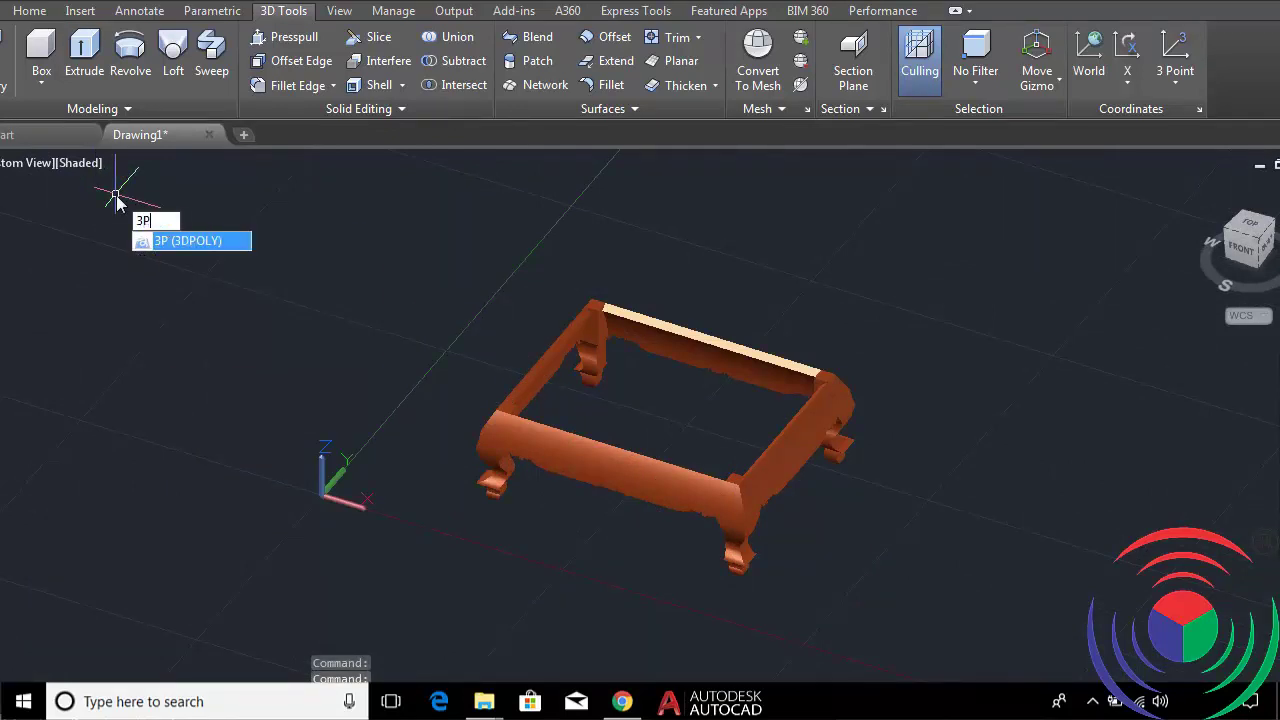
key("Return")
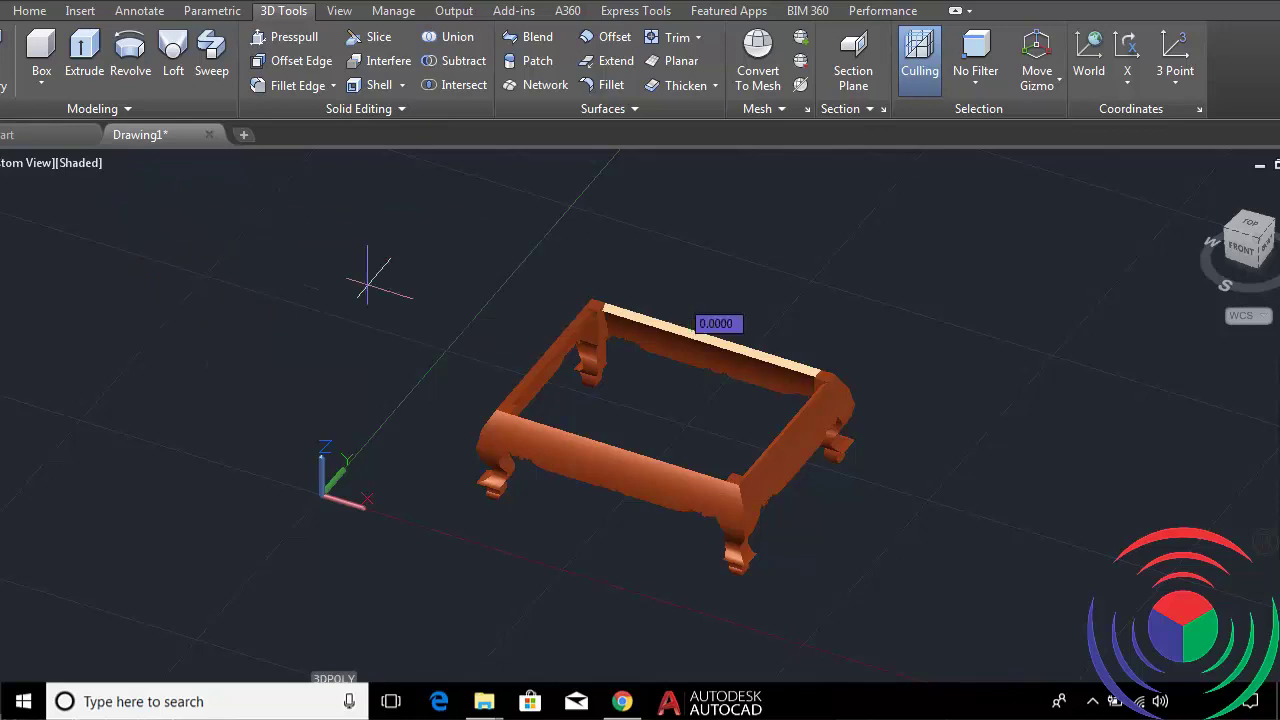
scroll(447, 440, "up", 3)
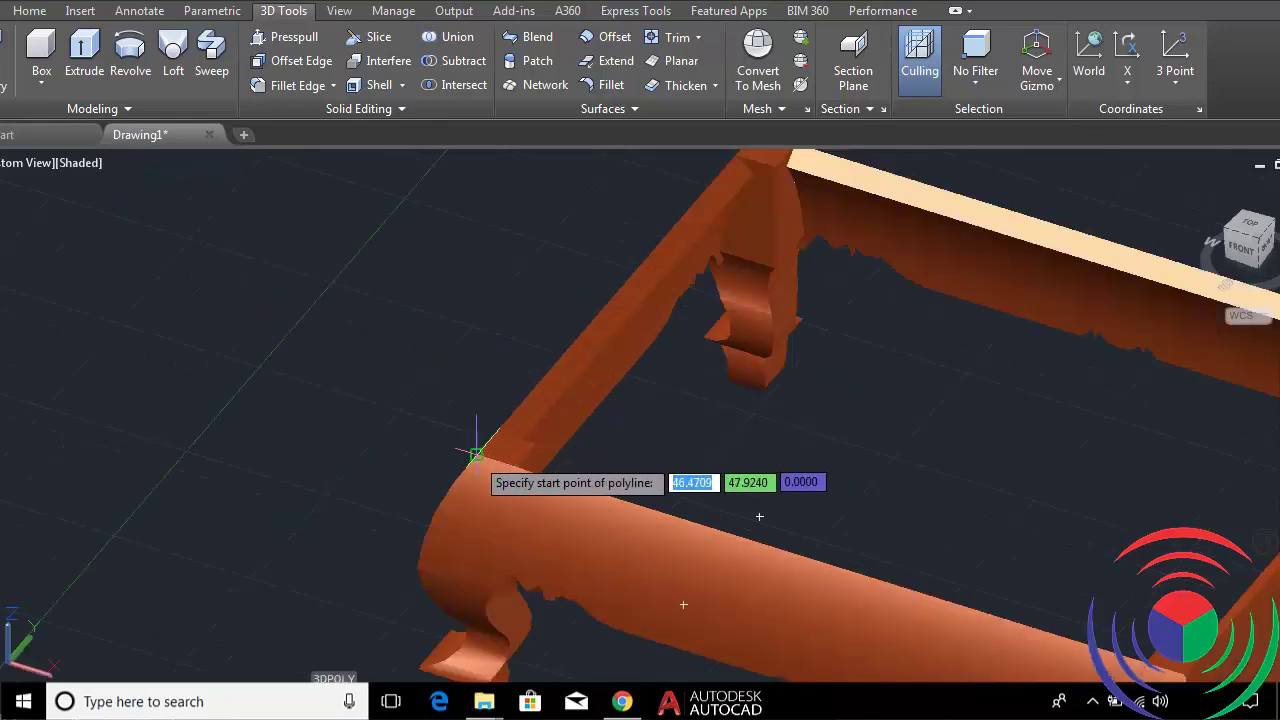
left_click(476, 453)
scroll(490, 460, "down", 3)
scroll(540, 410, "down", 2)
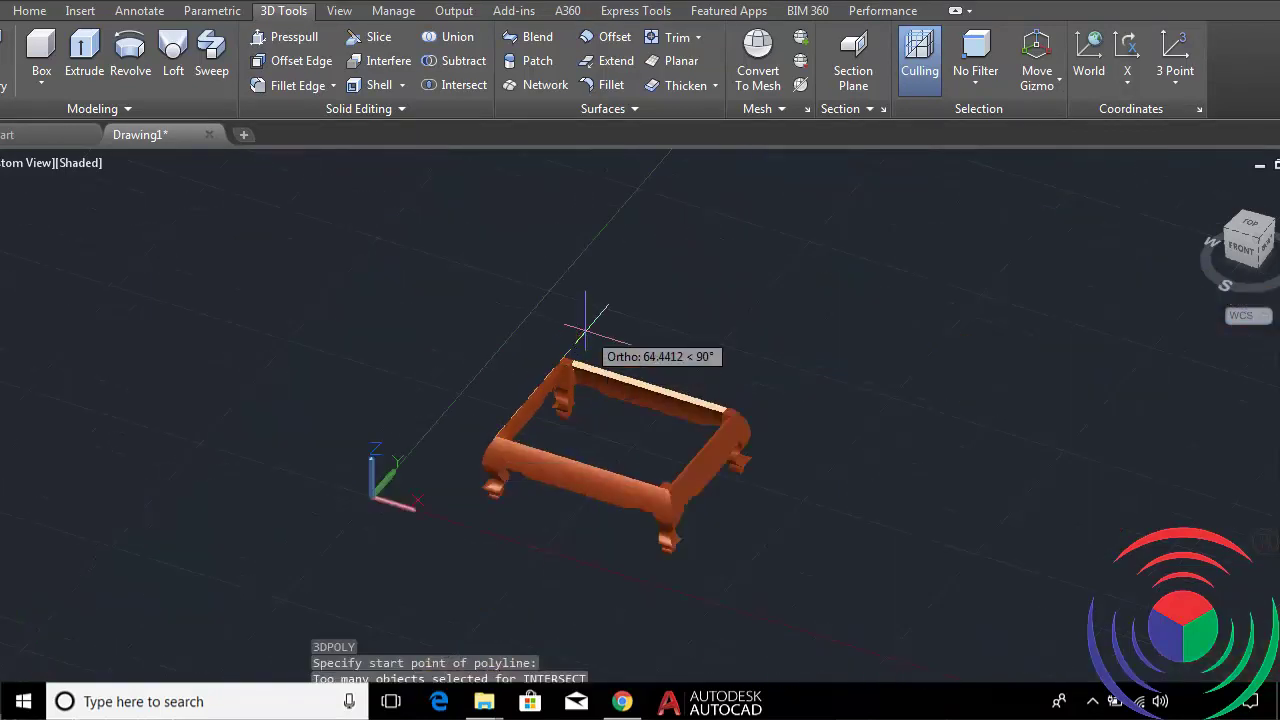
scroll(570, 380, "up", 2)
scroll(560, 410, "up", 3)
key("Escape")
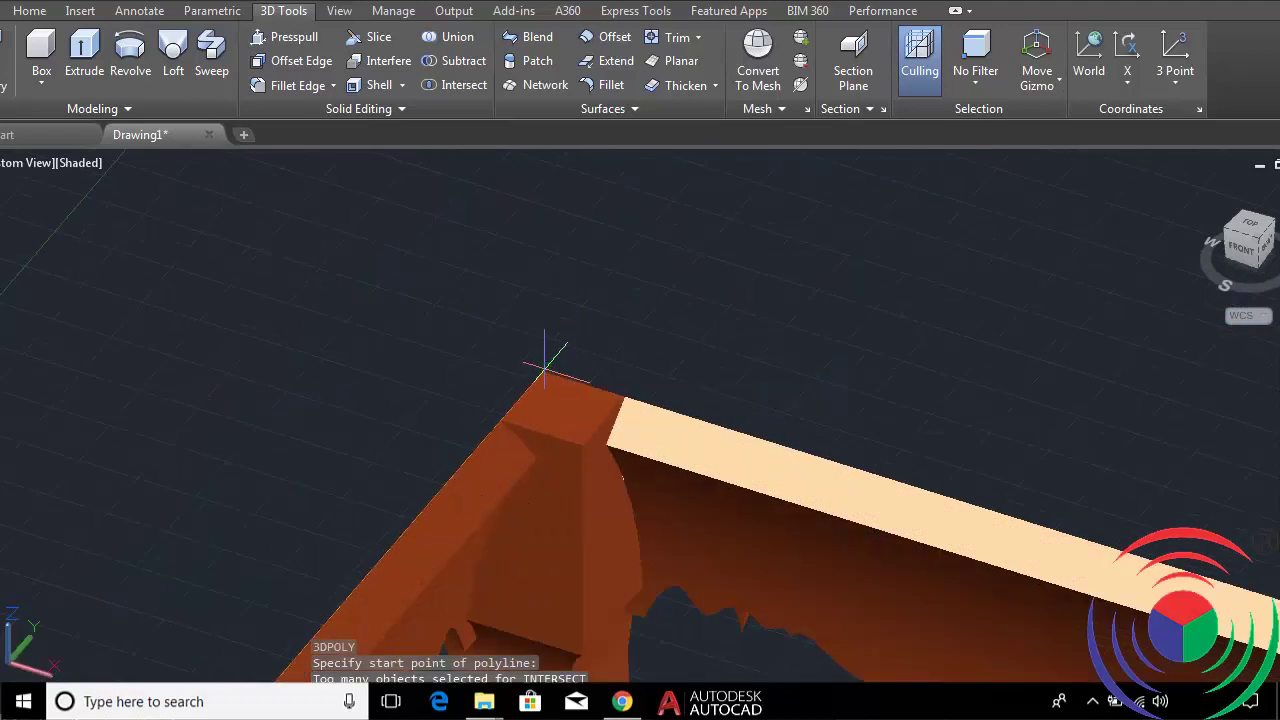
key("Return")
scroll(474, 452, "down", 3)
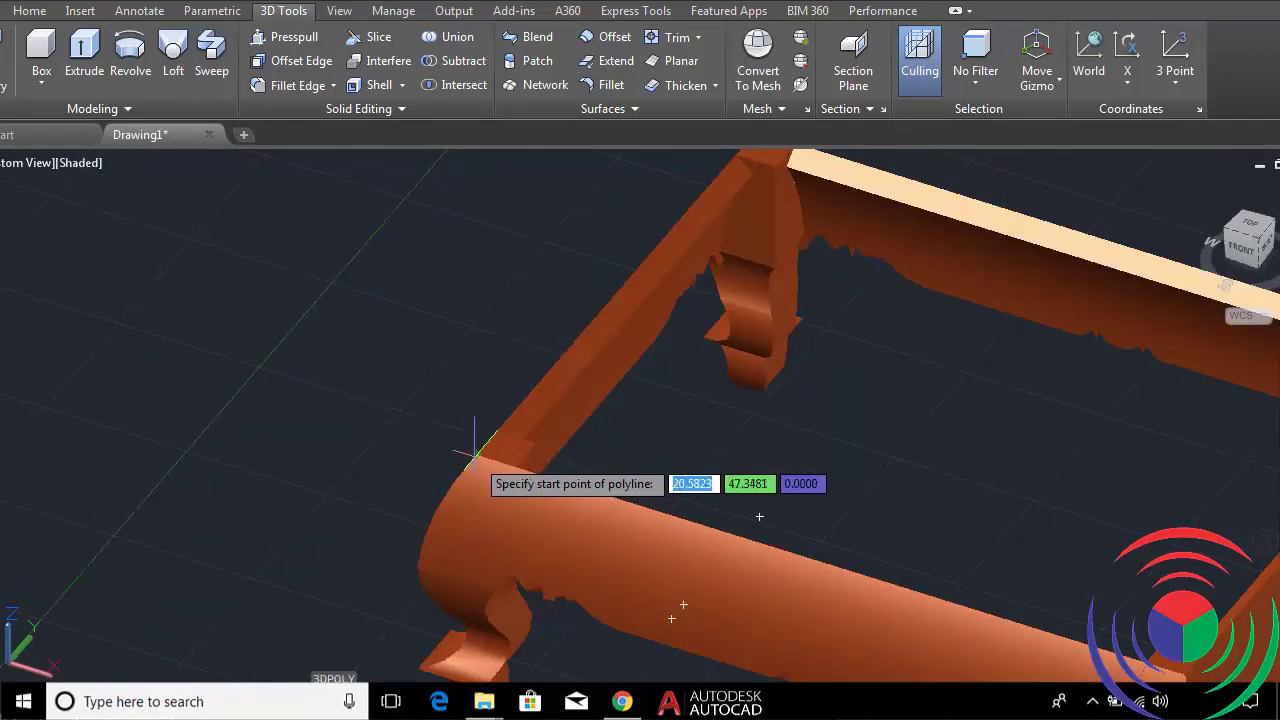
scroll(480, 455, "down", 5)
scroll(546, 395, "up", 2)
scroll(546, 395, "down", 2)
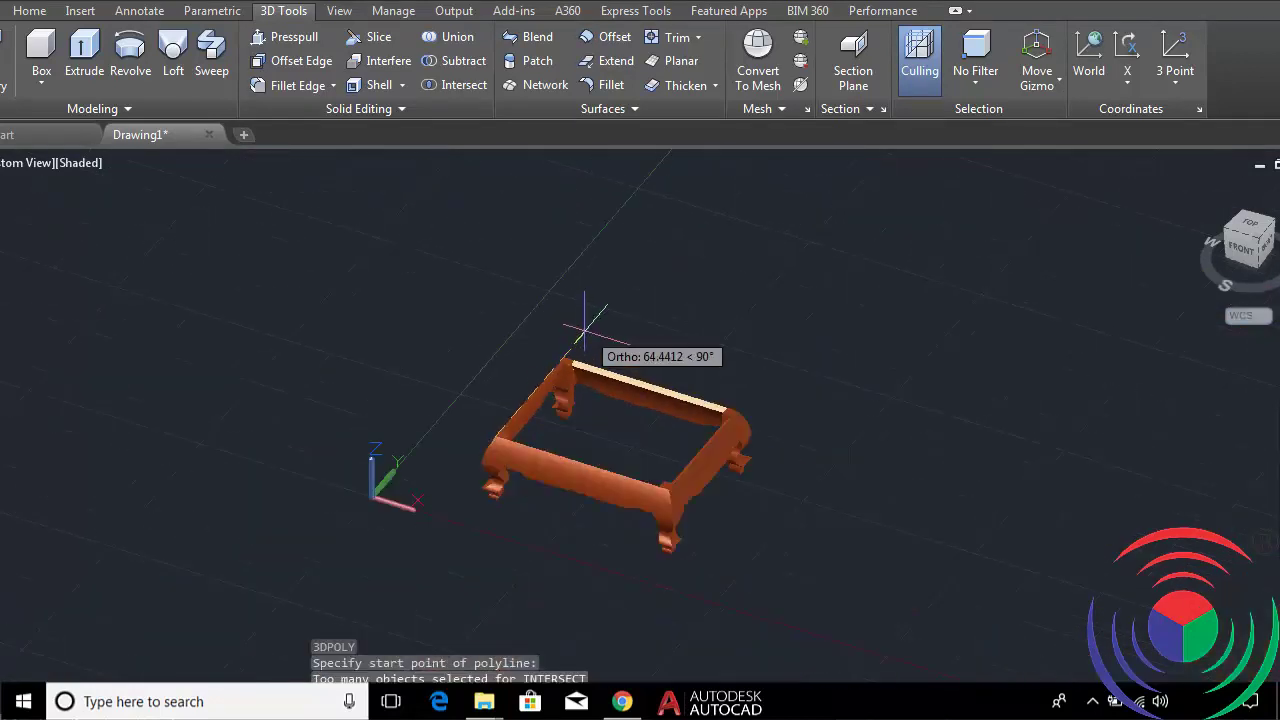
scroll(560, 375, "up", 2)
scroll(550, 380, "up", 2)
scroll(543, 372, "up", 3)
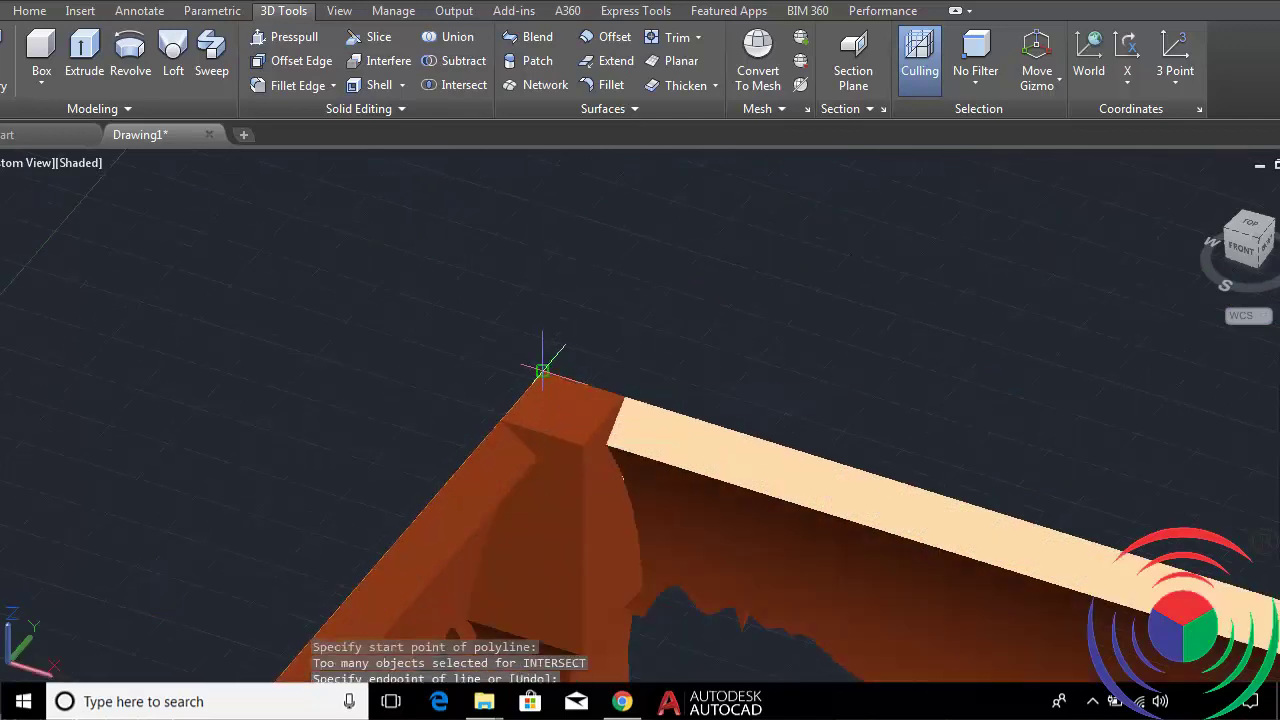
scroll(550, 385, "down", 3)
scroll(771, 457, "down", 2)
scroll(790, 435, "up", 6)
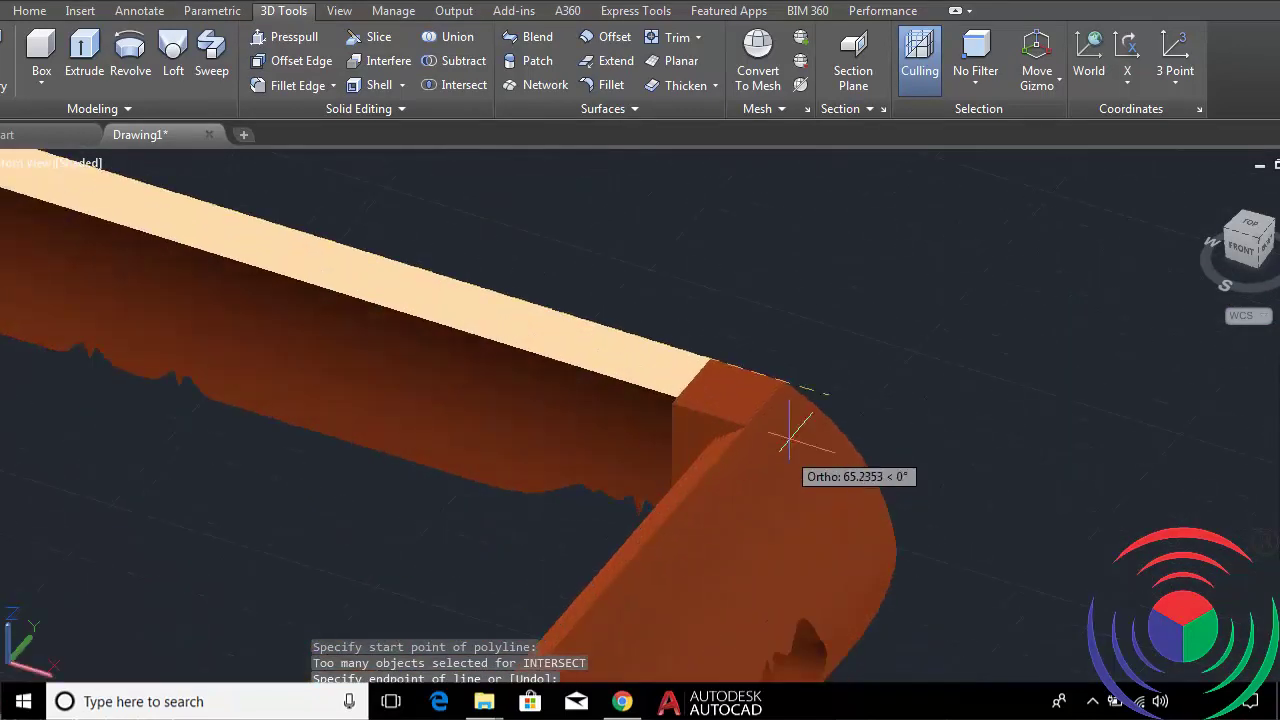
left_click(786, 381)
scroll(780, 395, "down", 2)
scroll(735, 505, "down", 2)
scroll(725, 490, "up", 5)
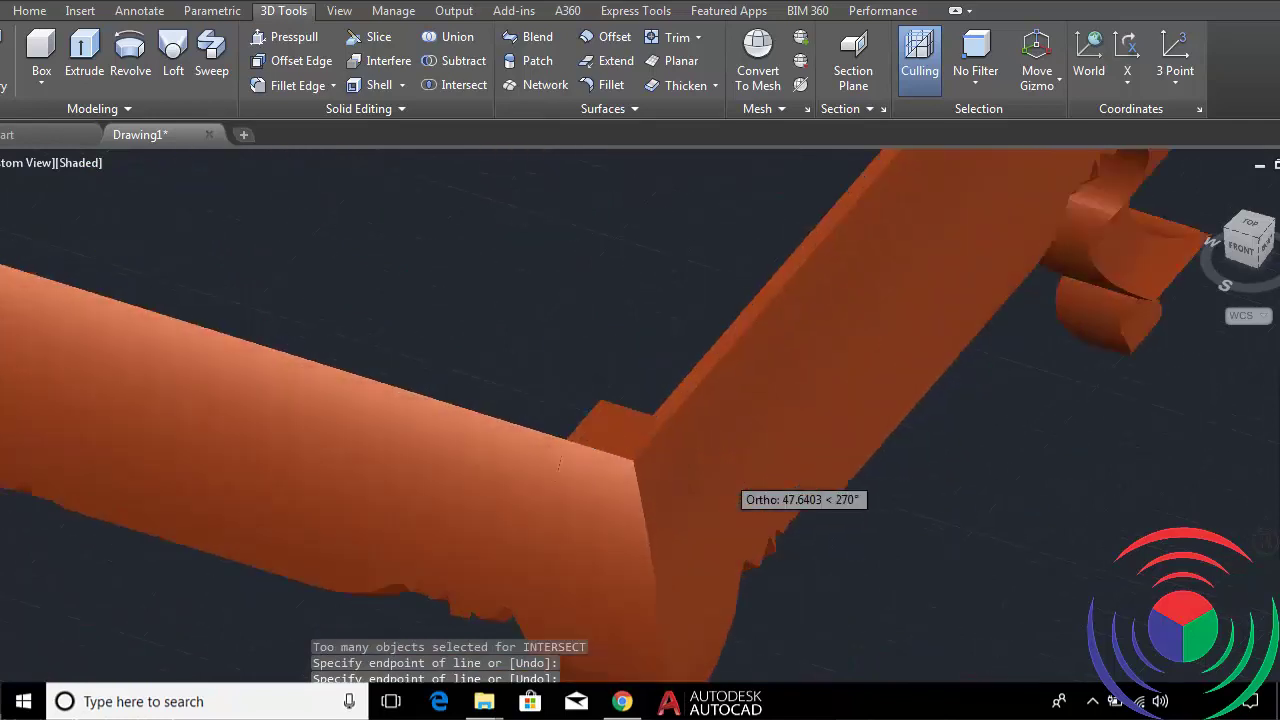
scroll(603, 458, "up", 2)
left_click(603, 458)
scroll(610, 462, "down", 2)
scroll(400, 395, "down", 2)
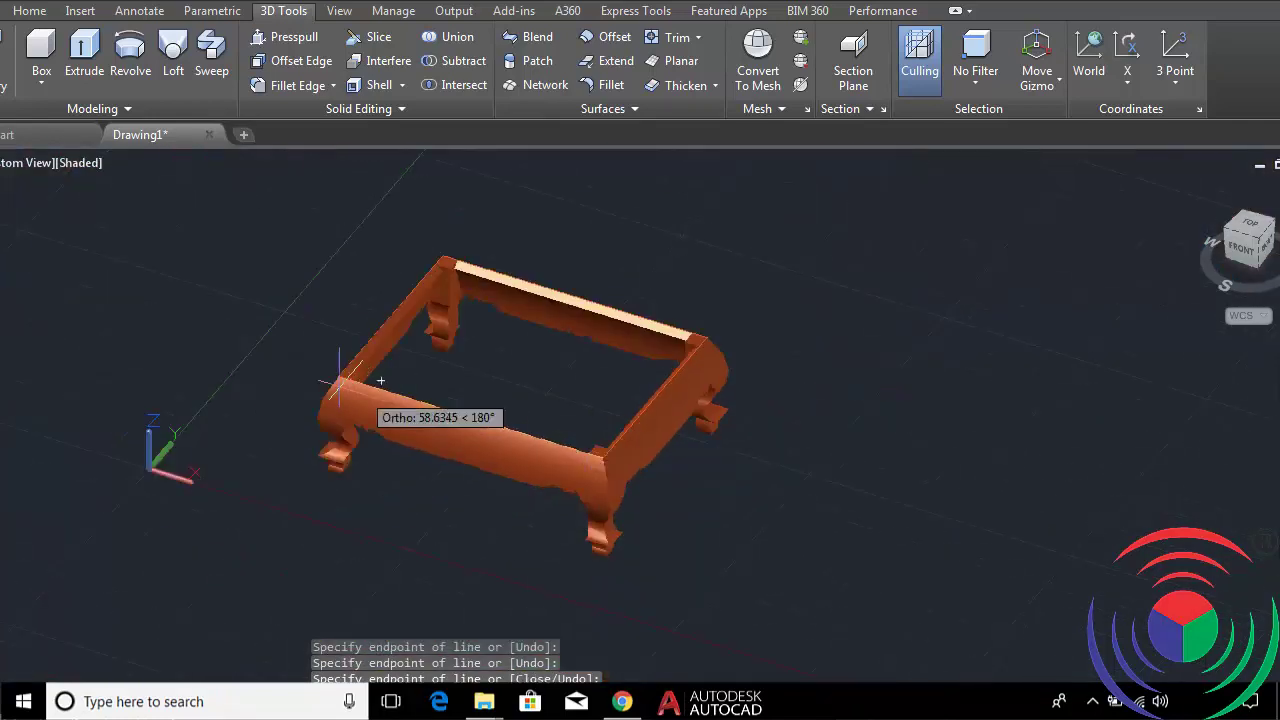
scroll(345, 378, "up", 5)
scroll(330, 340, "up", 2)
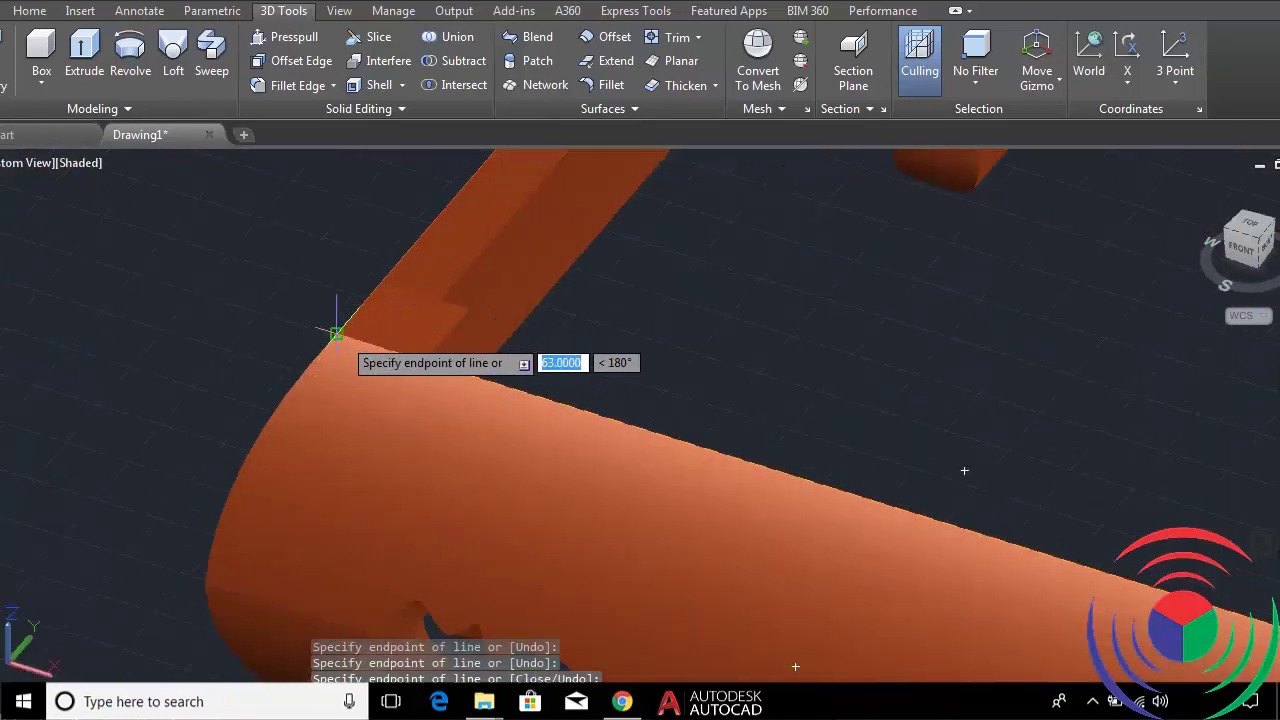
left_click(331, 337)
scroll(548, 303, "up", 2)
key("Return")
key("Return")
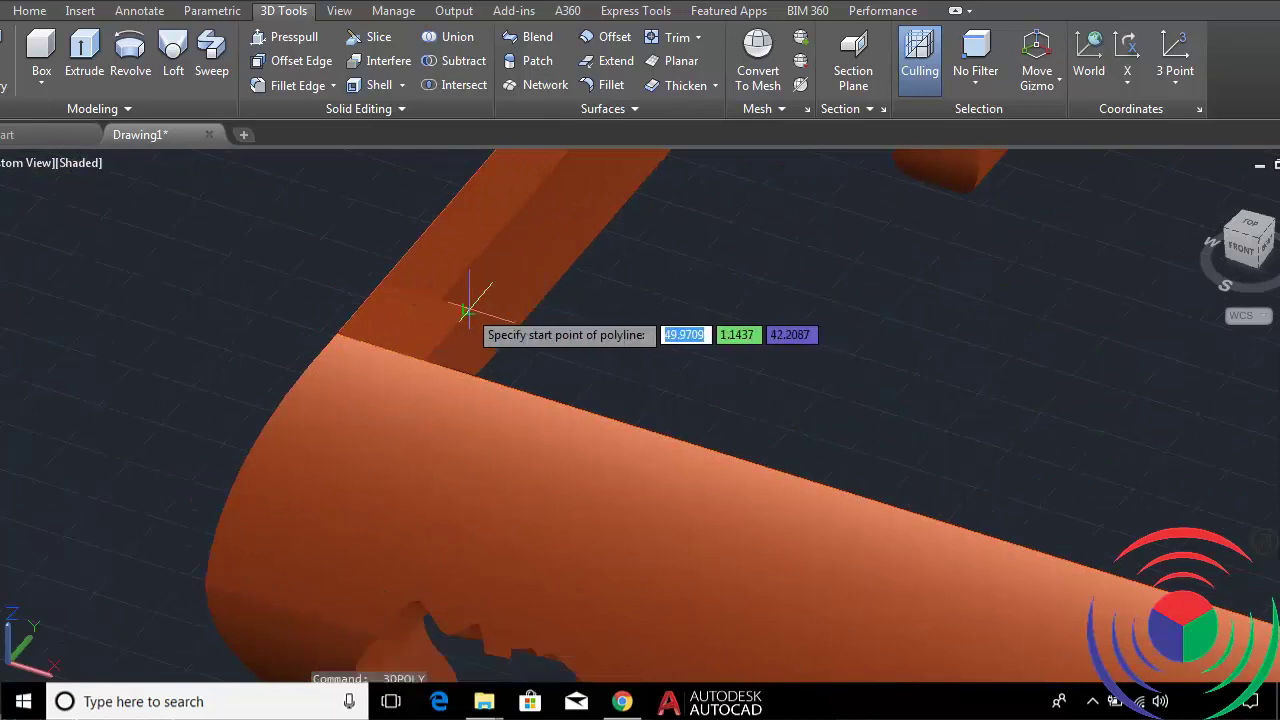
Retrace the polyline through the four inner rail corners, then switch to SE Isometric view.
scroll(500, 330, "down", 3)
scroll(640, 220, "down", 2)
scroll(643, 170, "up", 5)
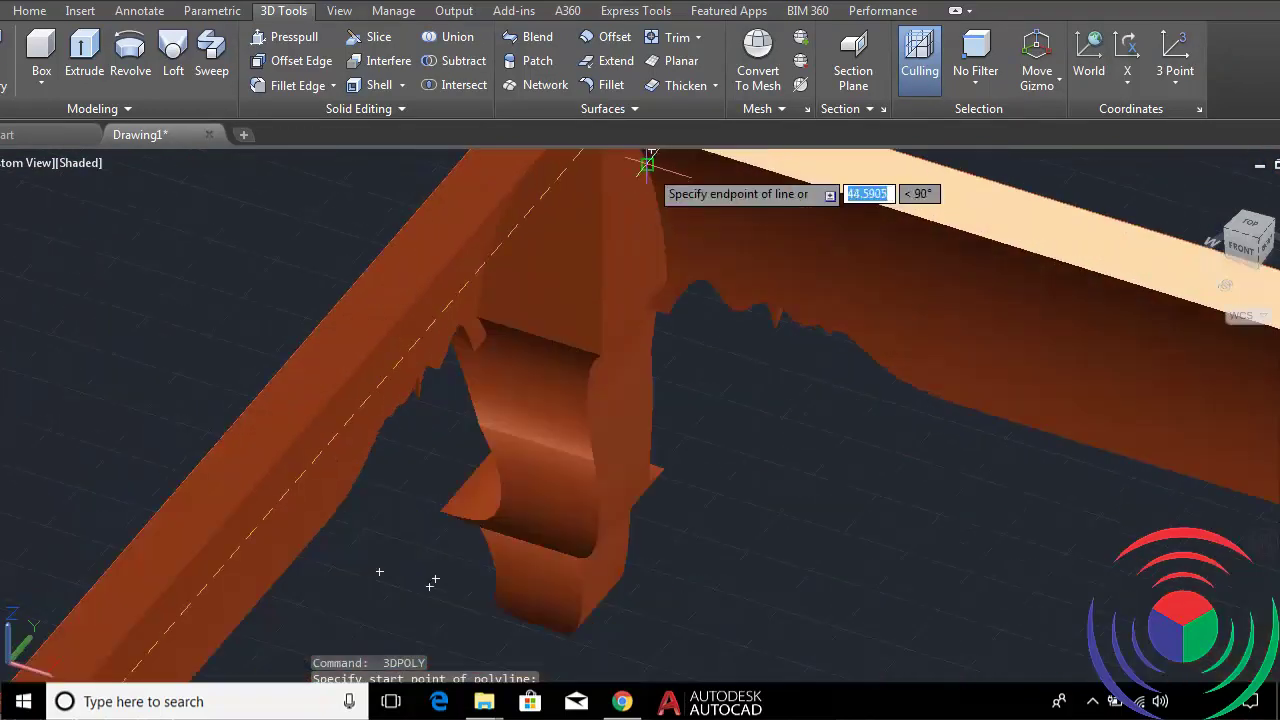
middle_click_drag(643, 165, 652, 457)
left_click(636, 368)
scroll(615, 375, "up", 1)
scroll(610, 372, "up", 2)
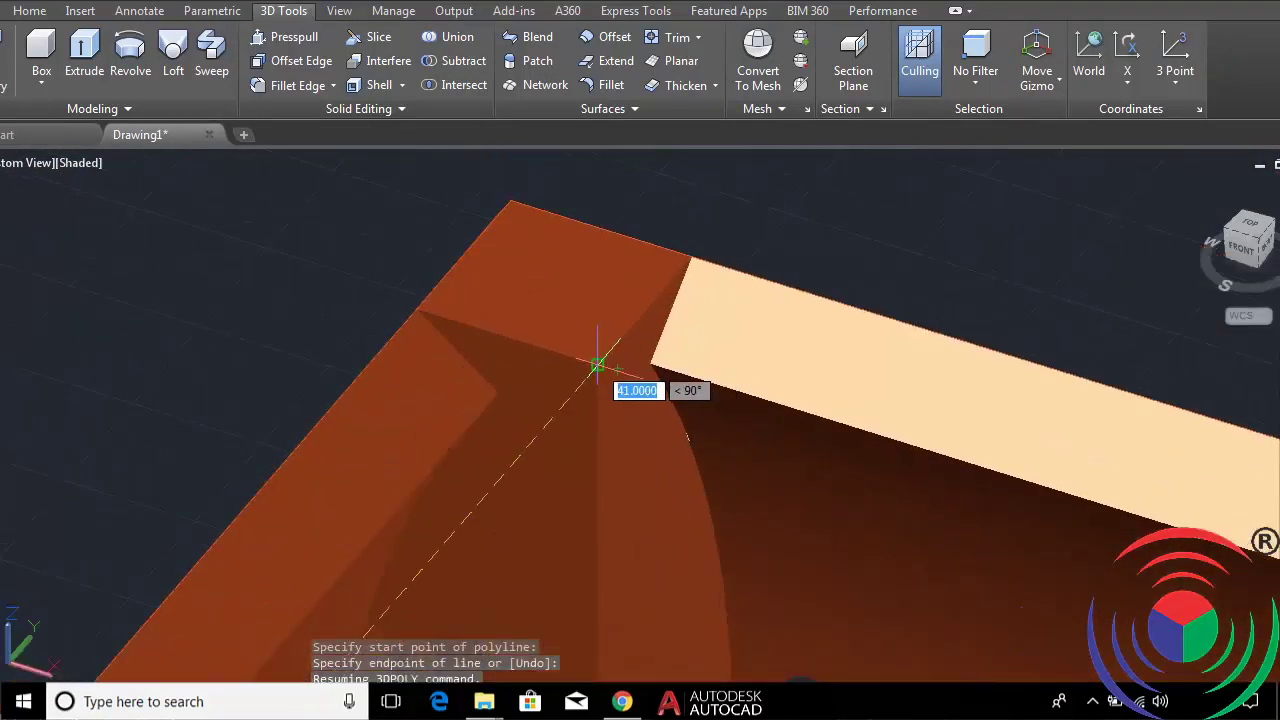
scroll(600, 362, "down", 2)
scroll(643, 340, "down", 3)
scroll(830, 430, "up", 3)
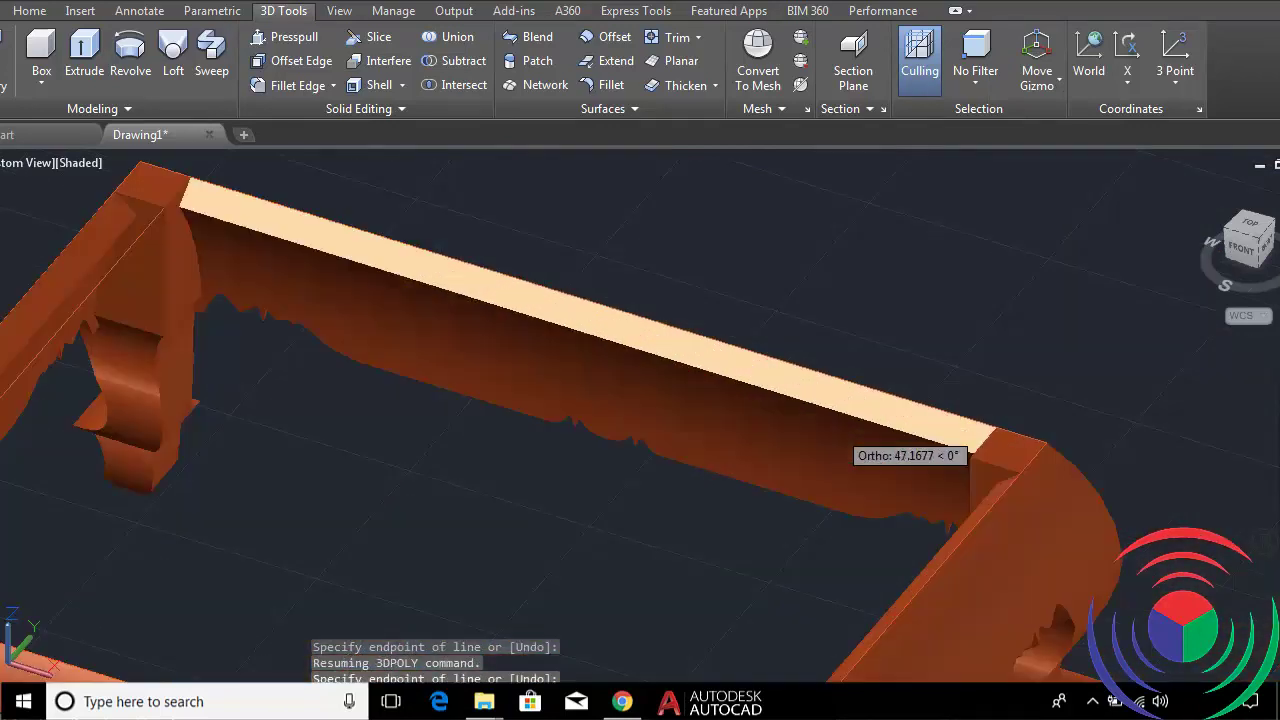
left_click(980, 455)
scroll(965, 460, "down", 3)
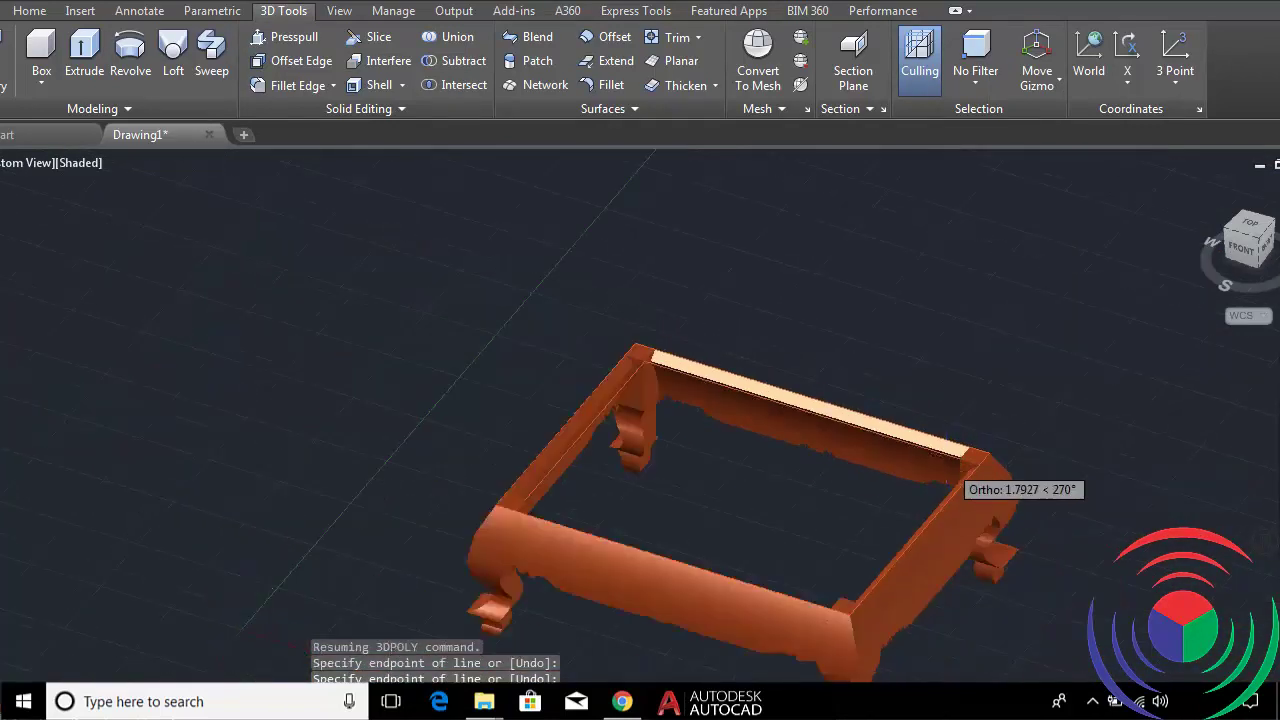
scroll(860, 535, "up", 1)
scroll(862, 522, "up", 3)
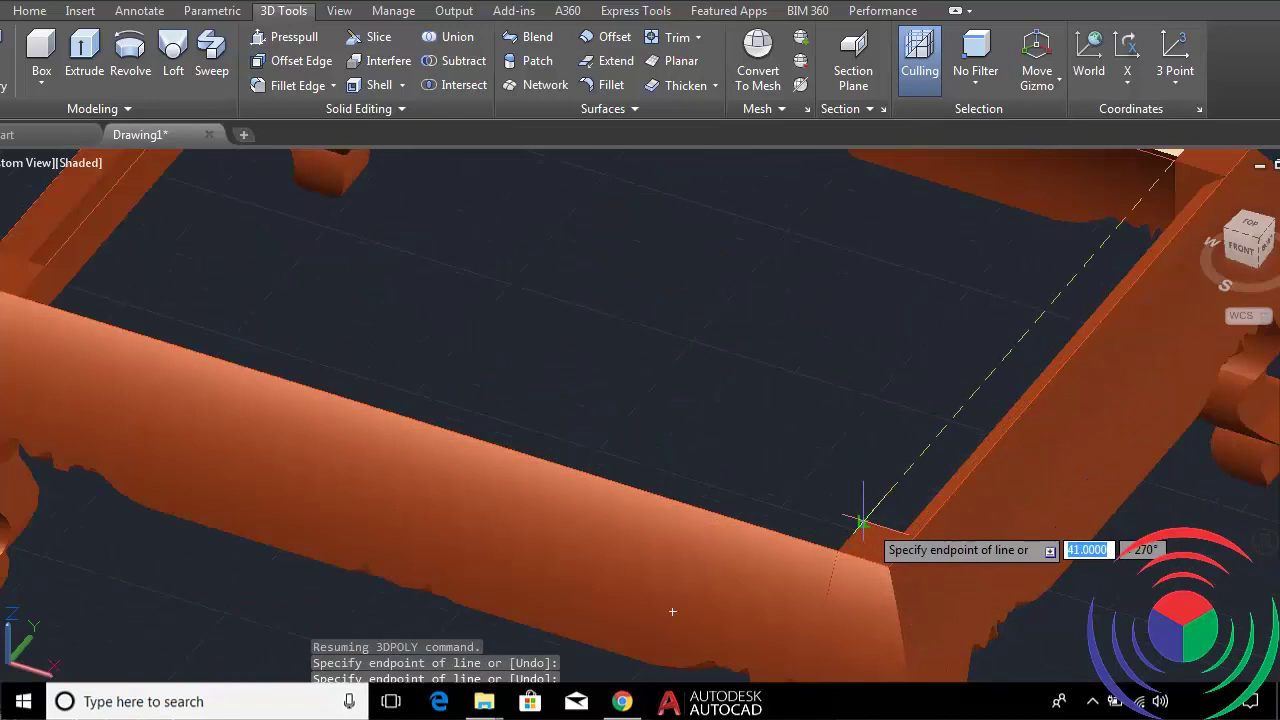
left_click(862, 522)
scroll(760, 535, "down", 3)
scroll(560, 460, "up", 1)
scroll(383, 410, "up", 3)
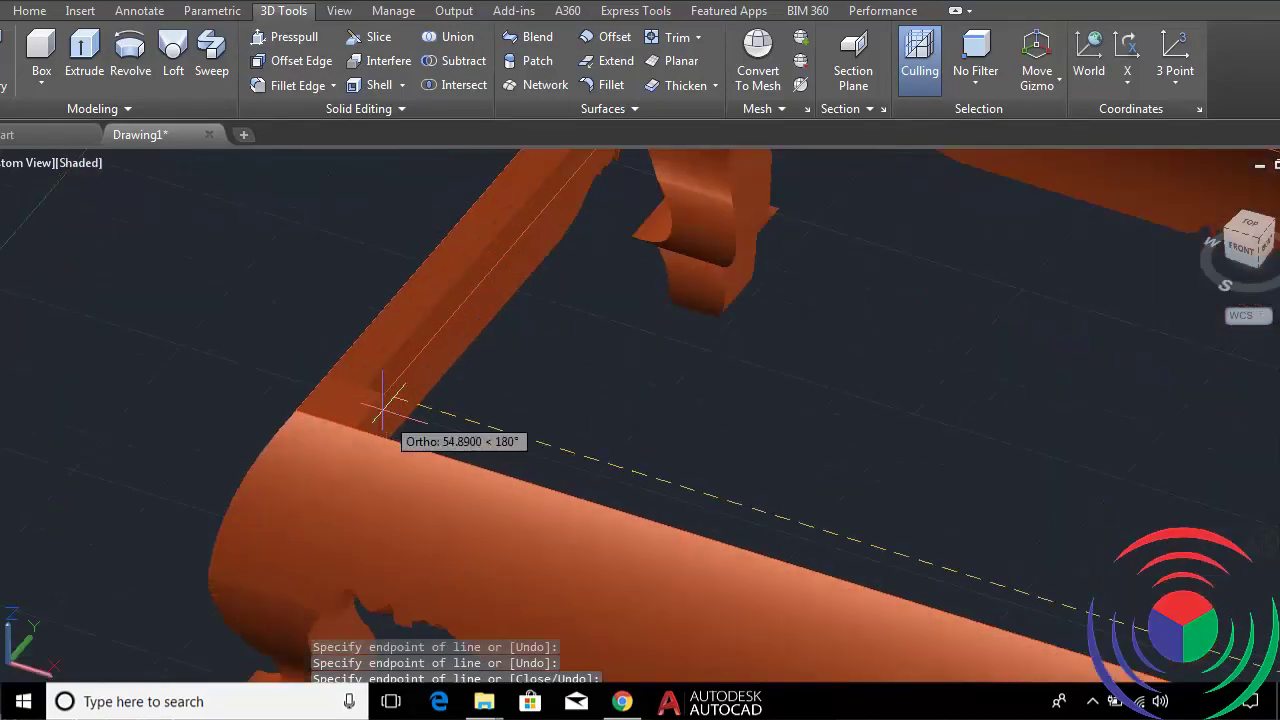
left_click(385, 393)
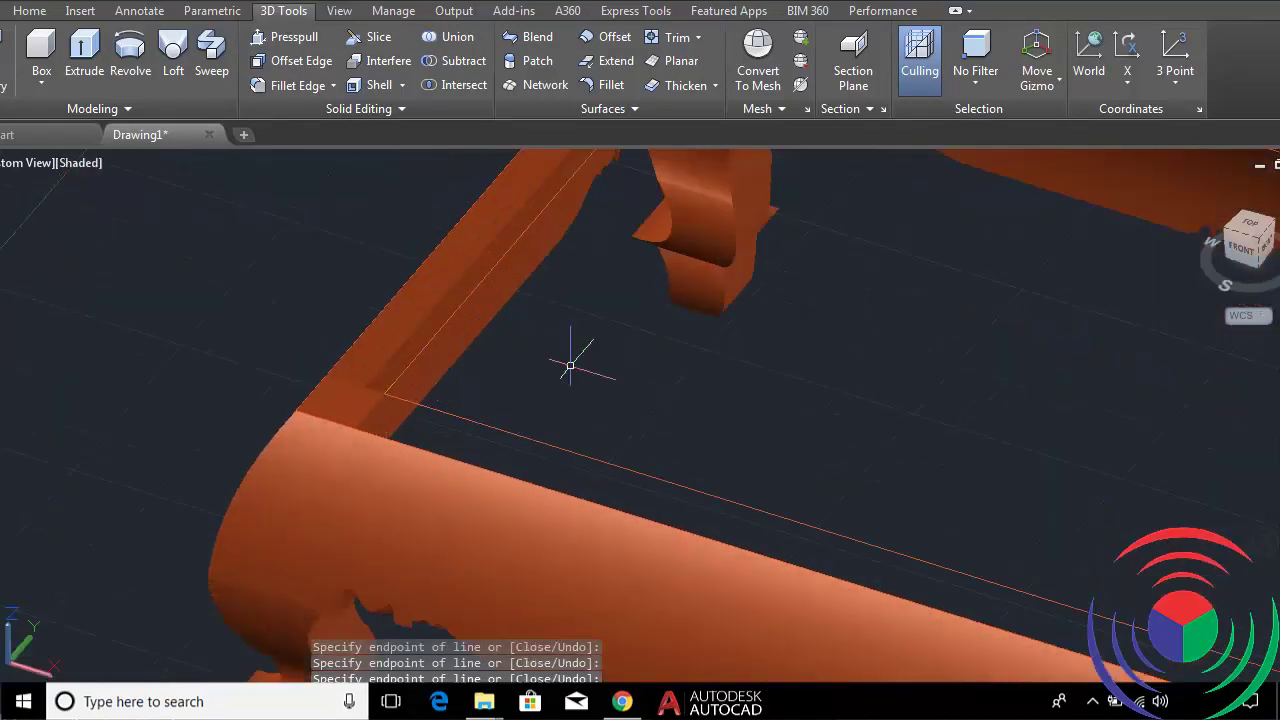
scroll(660, 372, "down", 4)
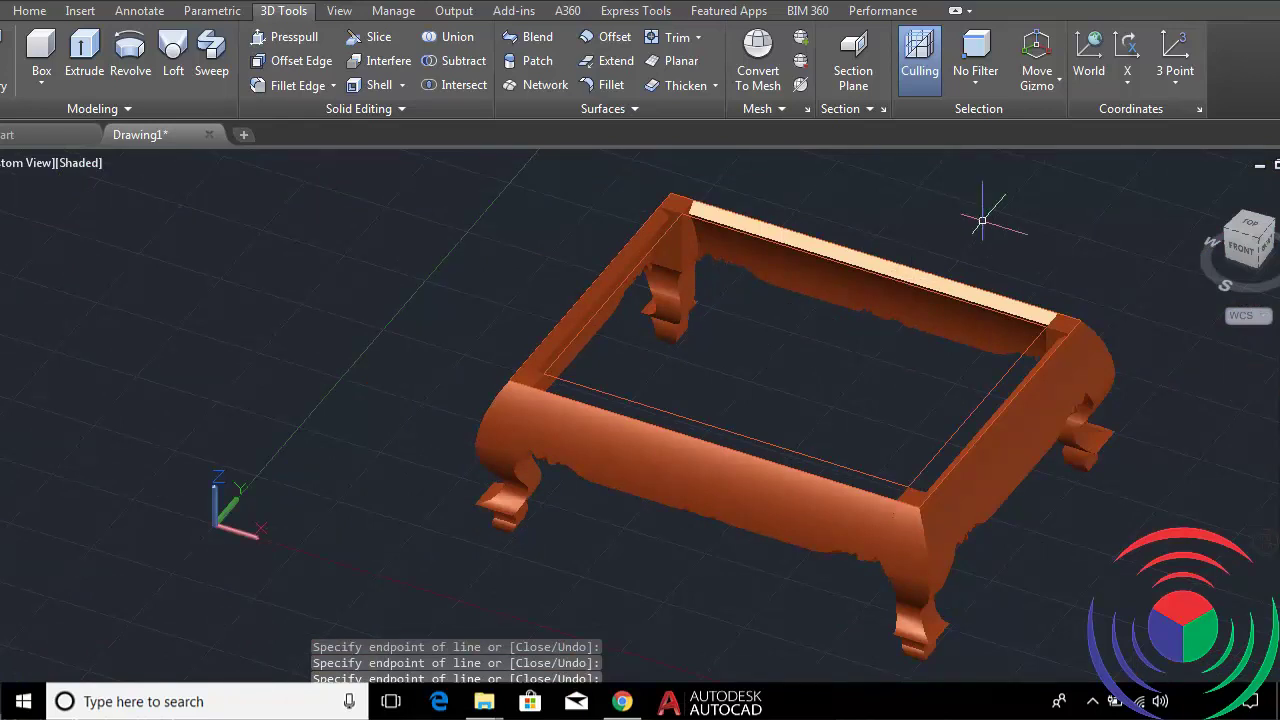
left_click(1265, 245)
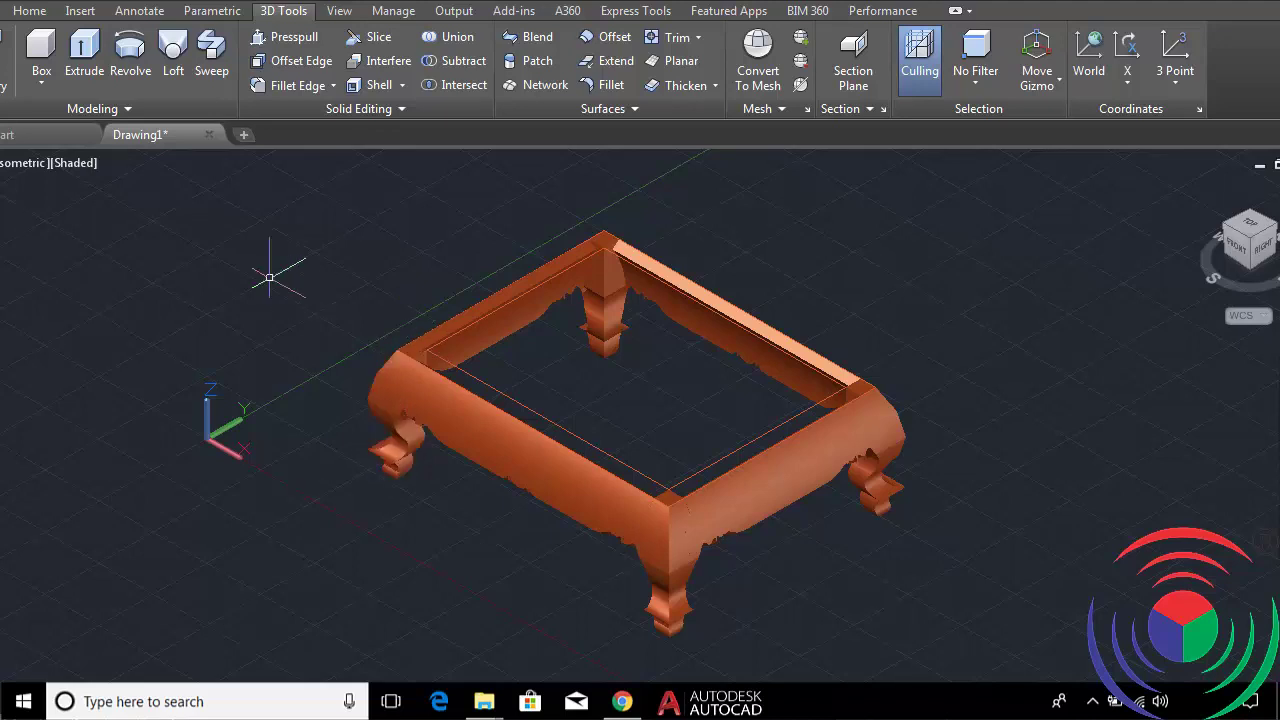
Begin a solid box at the inner rail corner, then rotate the view with the ViewCube.
left_click(45, 50)
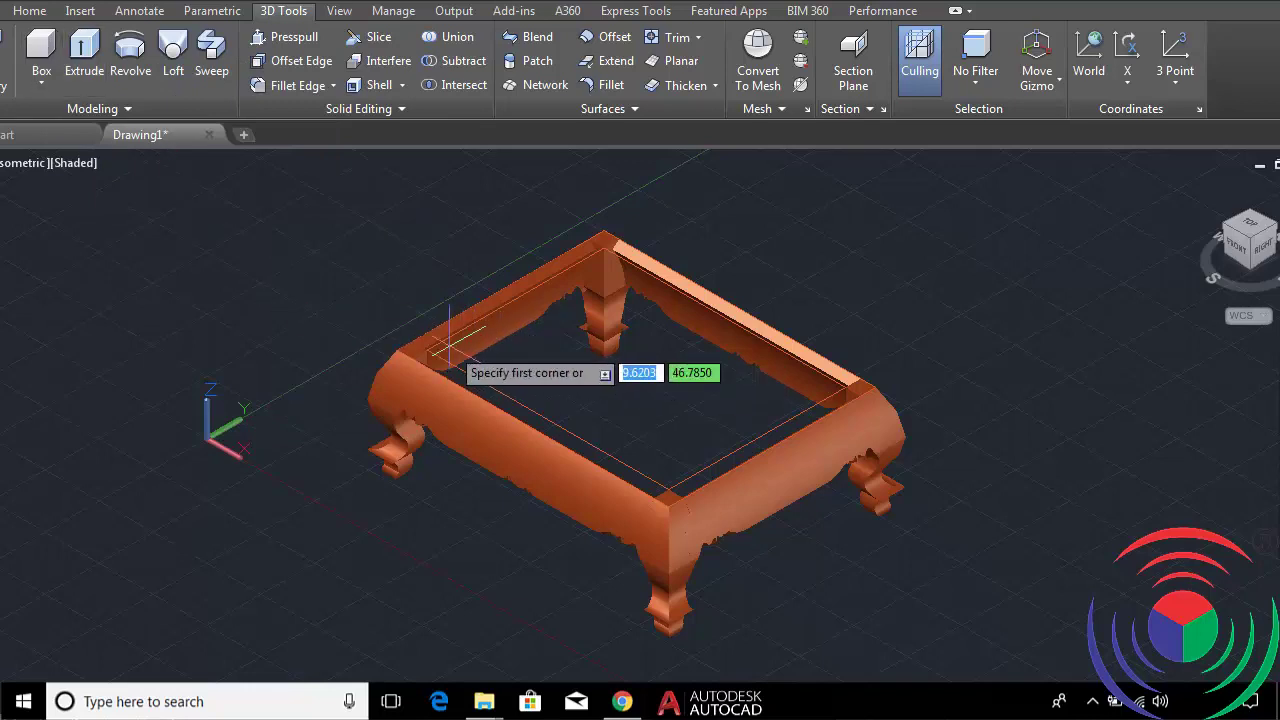
scroll(450, 345, "up", 5)
scroll(450, 345, "up", 2)
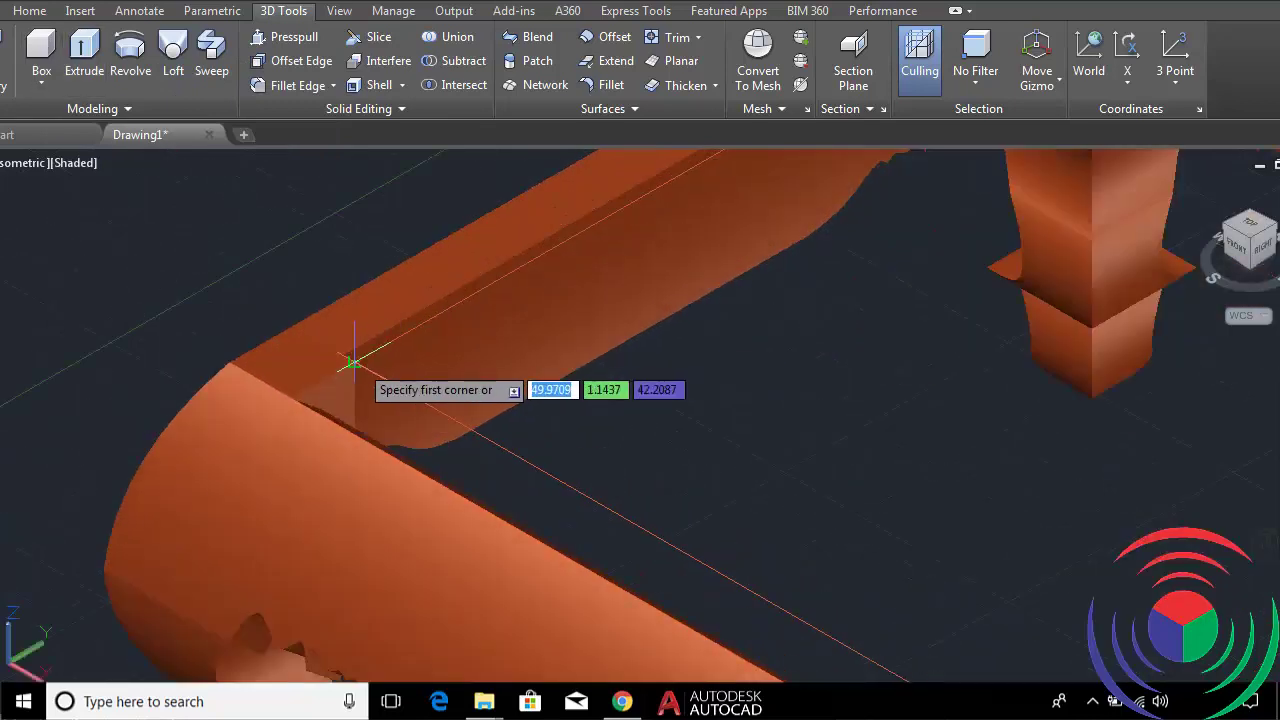
left_click(352, 362)
scroll(358, 363, "down", 2)
scroll(646, 421, "down", 3)
scroll(644, 419, "up", 3)
scroll(566, 303, "up", 2)
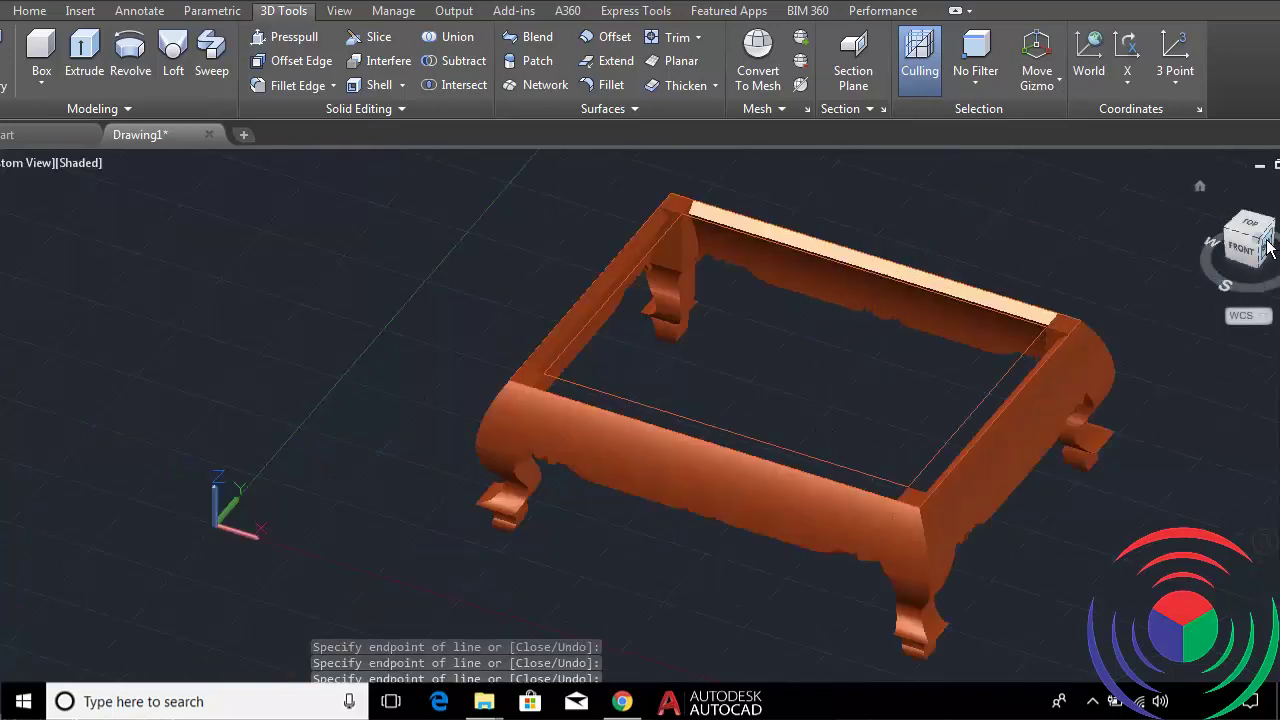
left_click(1258, 244)
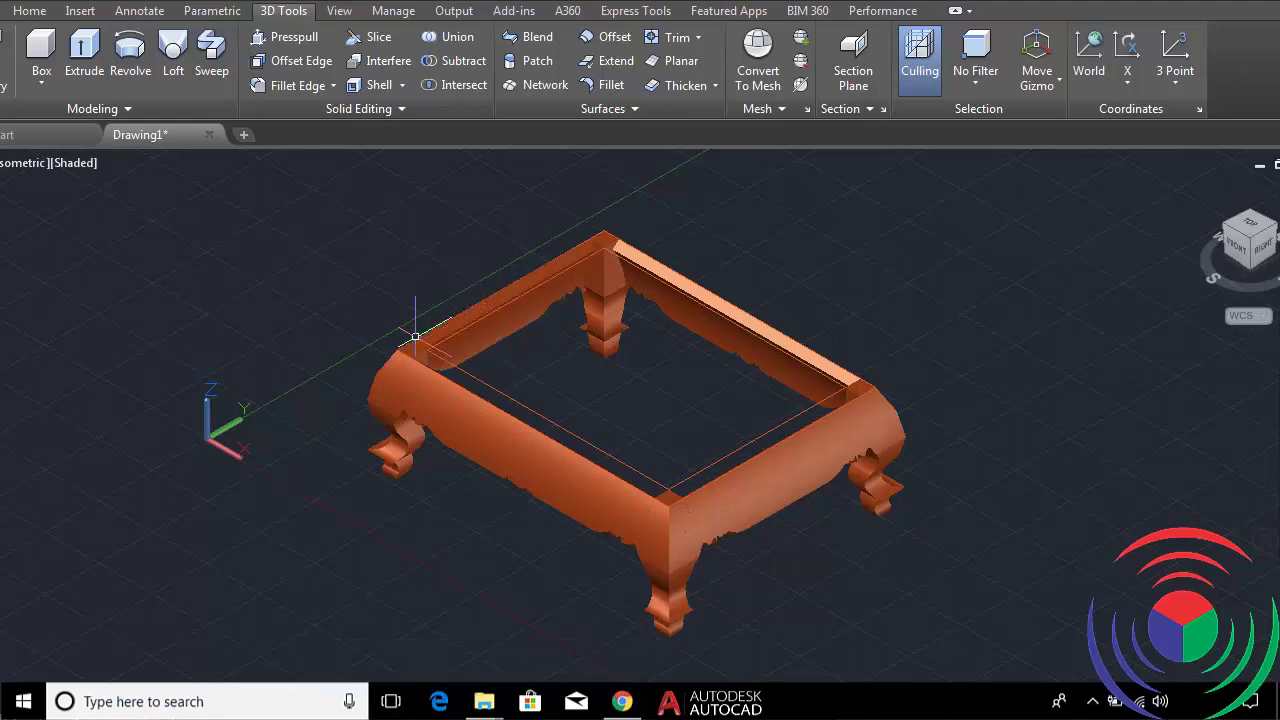
Draw a 3-unit-high box from the inner rail corner to the far table corner.
left_click(45, 48)
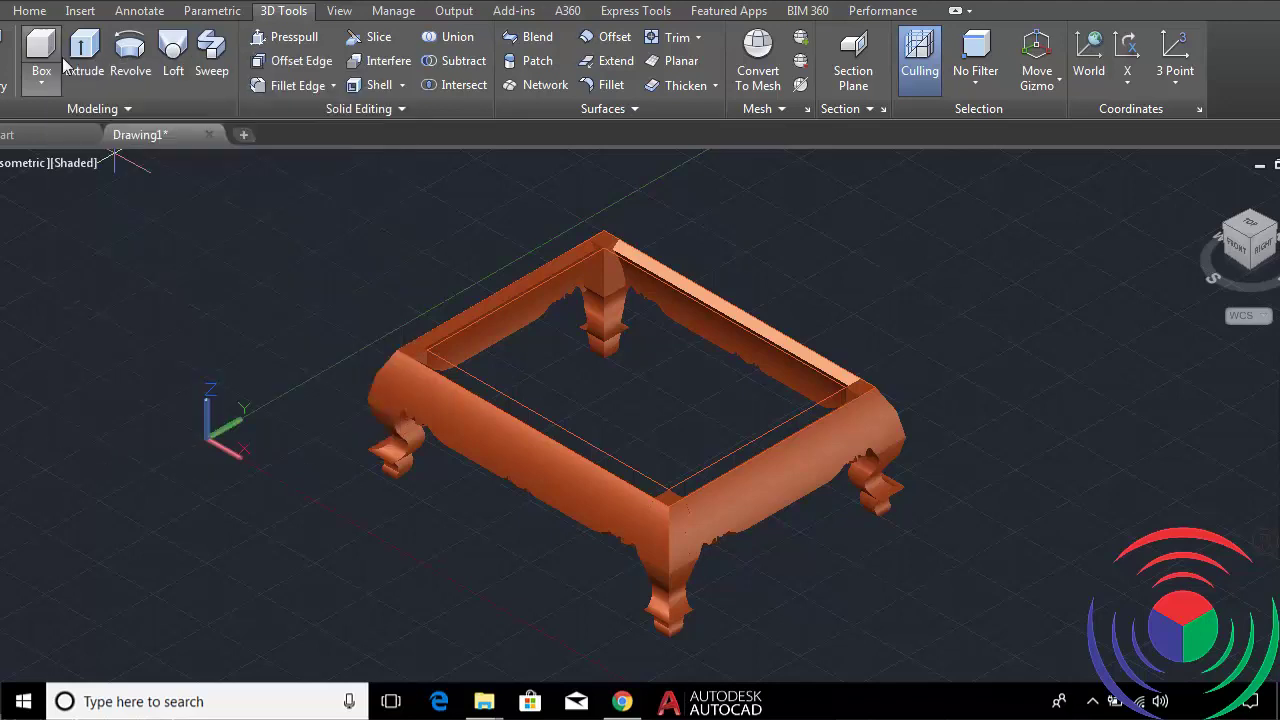
scroll(450, 343, "up", 5)
scroll(450, 343, "up", 2)
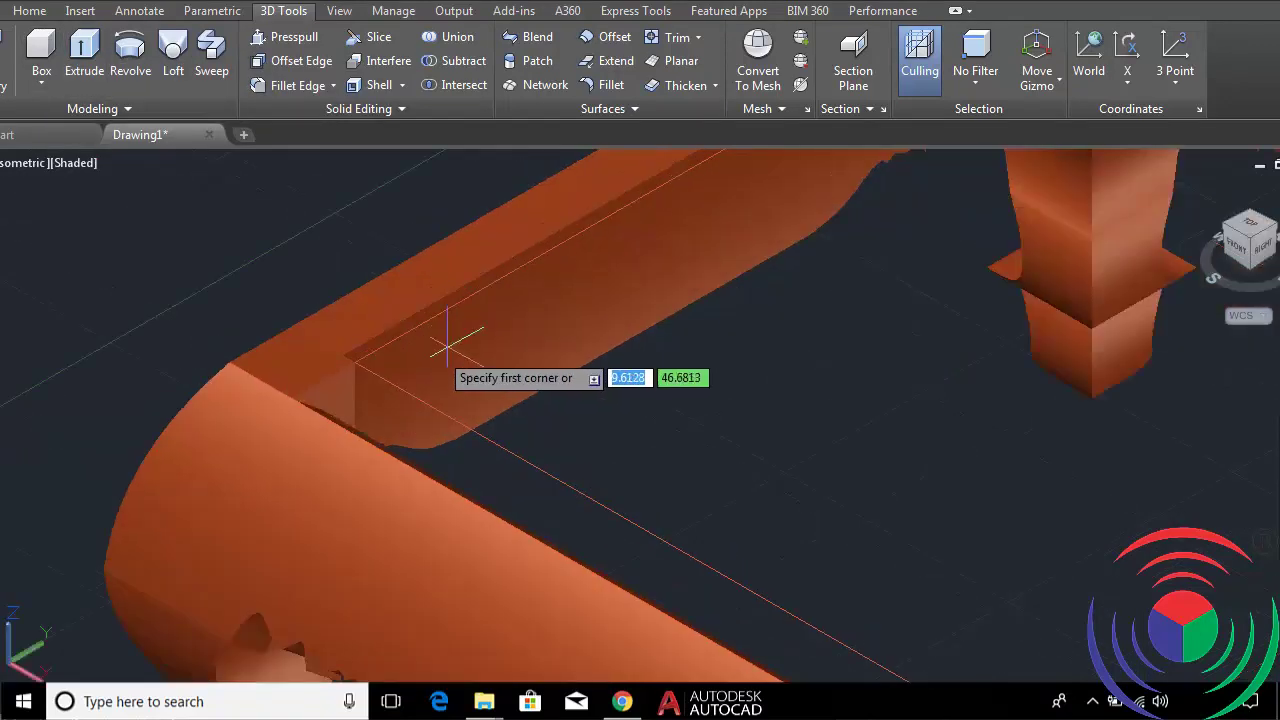
left_click(353, 362)
scroll(353, 362, "down", 5)
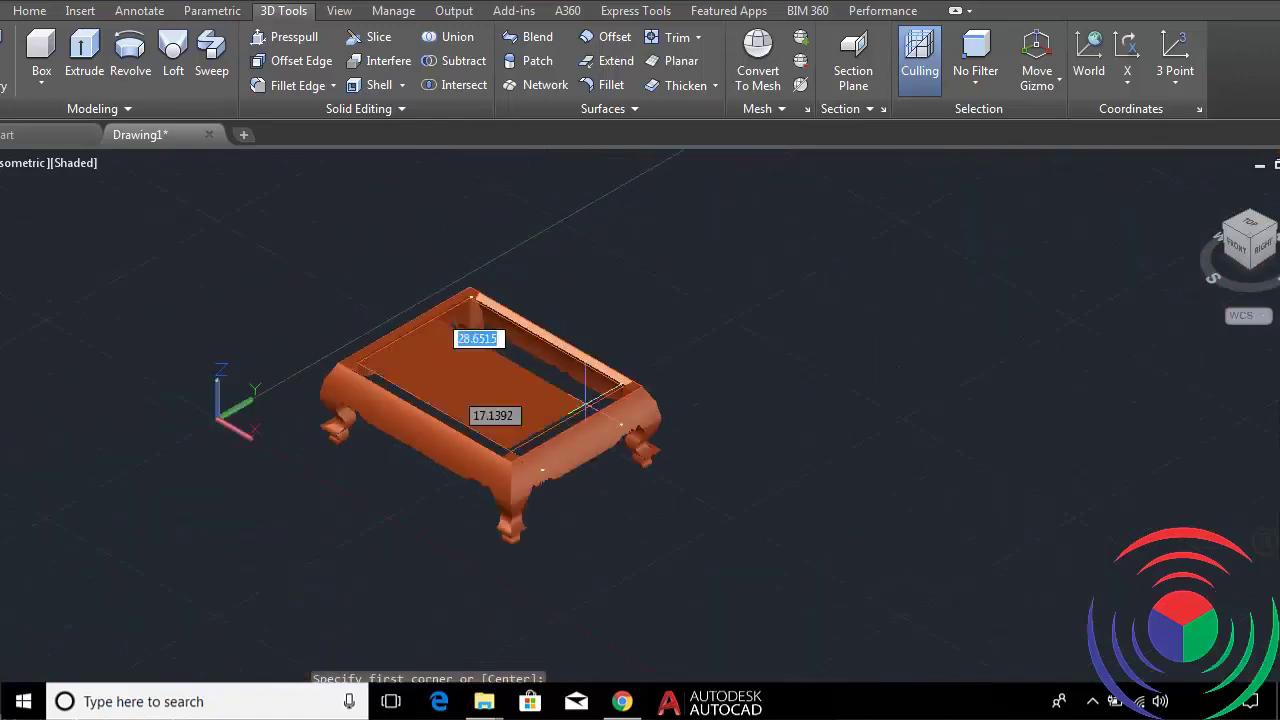
scroll(651, 429, "up", 2)
scroll(574, 323, "up", 2)
scroll(577, 313, "up", 1)
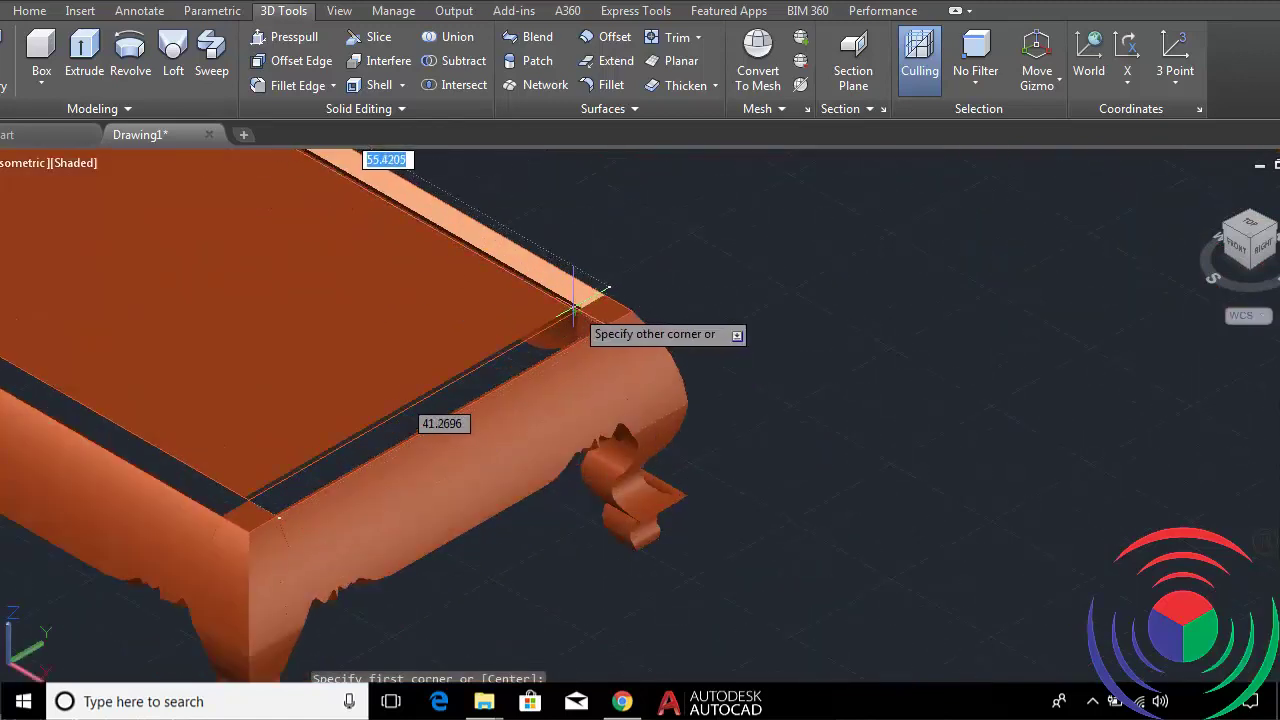
scroll(570, 316, "up", 1)
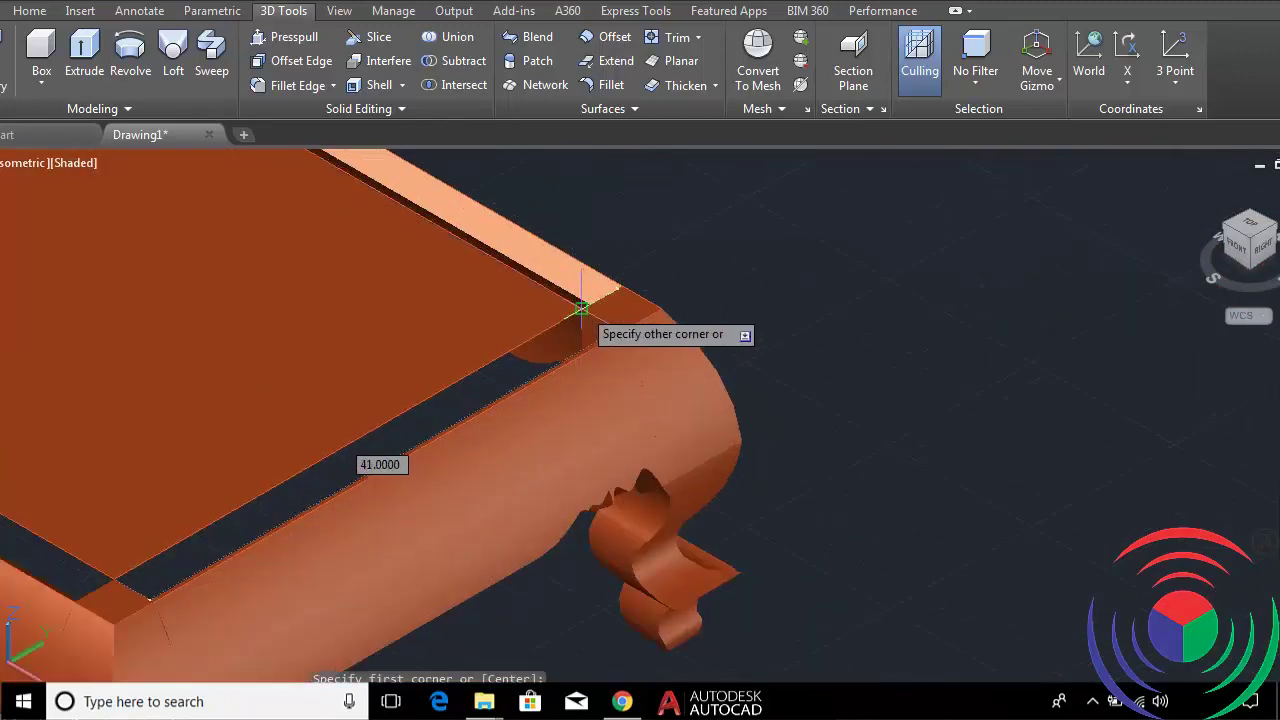
left_click(581, 308)
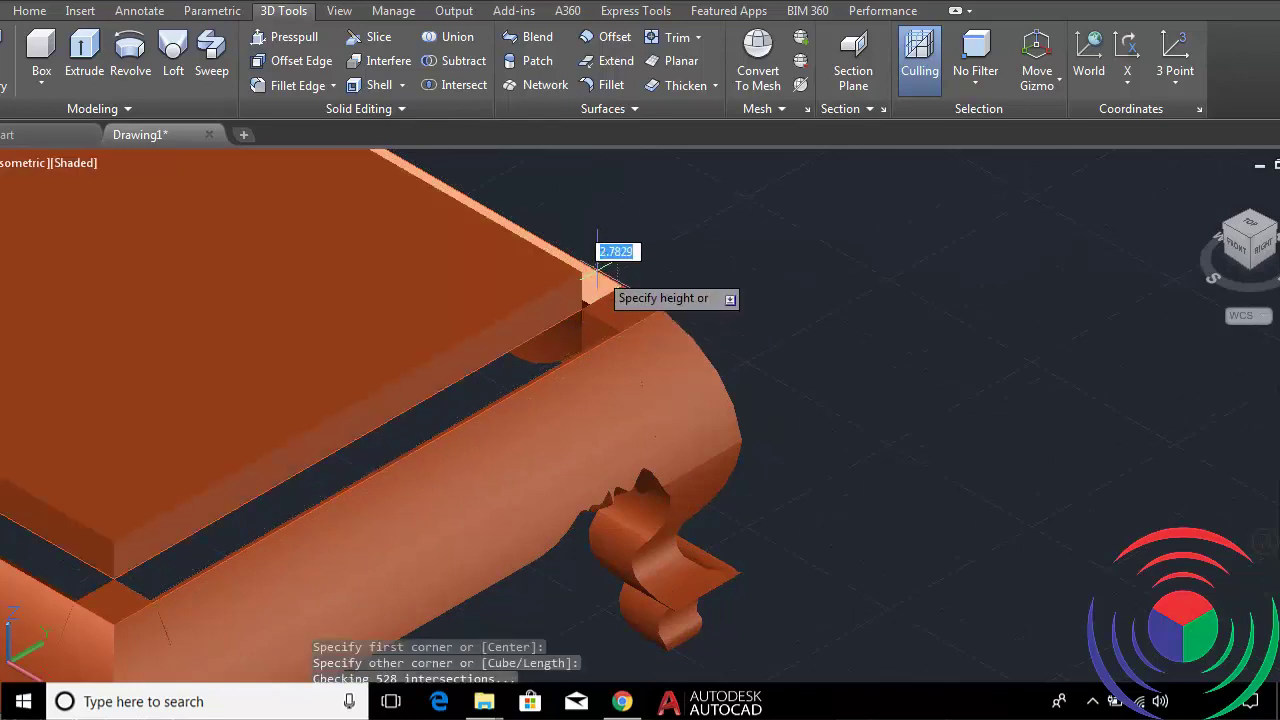
left_click(597, 270)
key("Return")
scroll(597, 270, "down", 1)
left_click(278, 515)
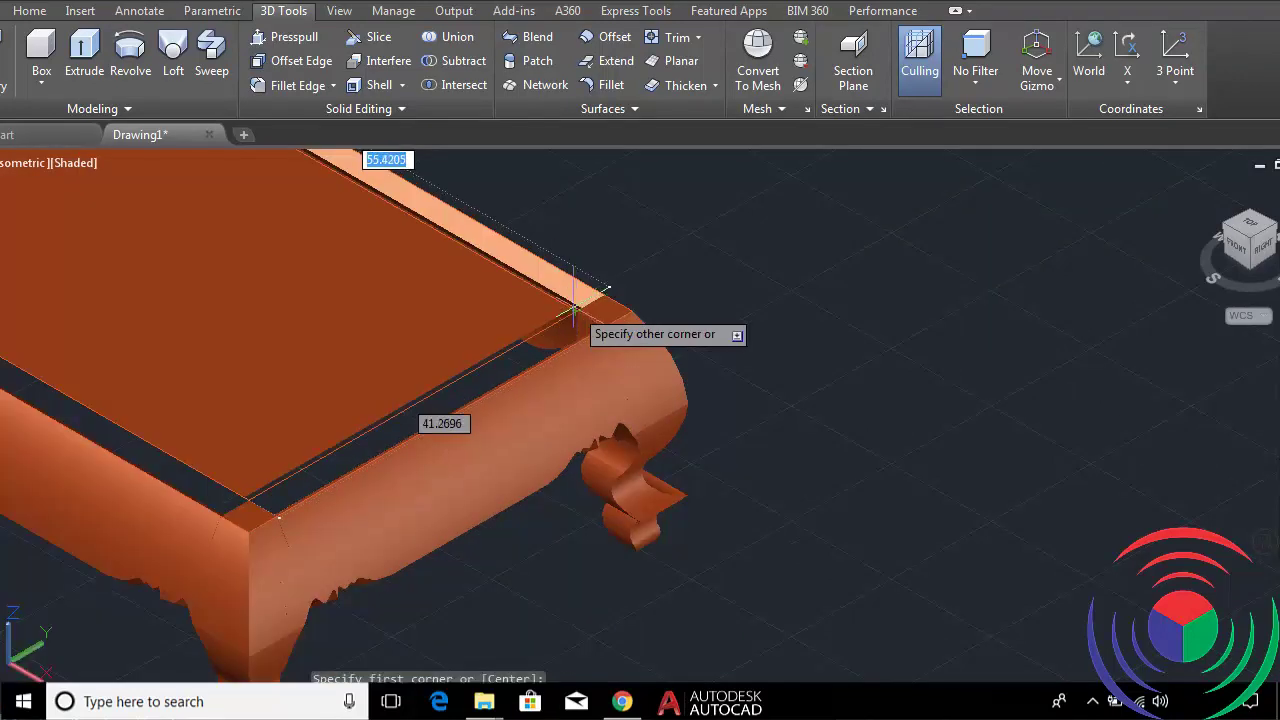
scroll(578, 309, "up", 1)
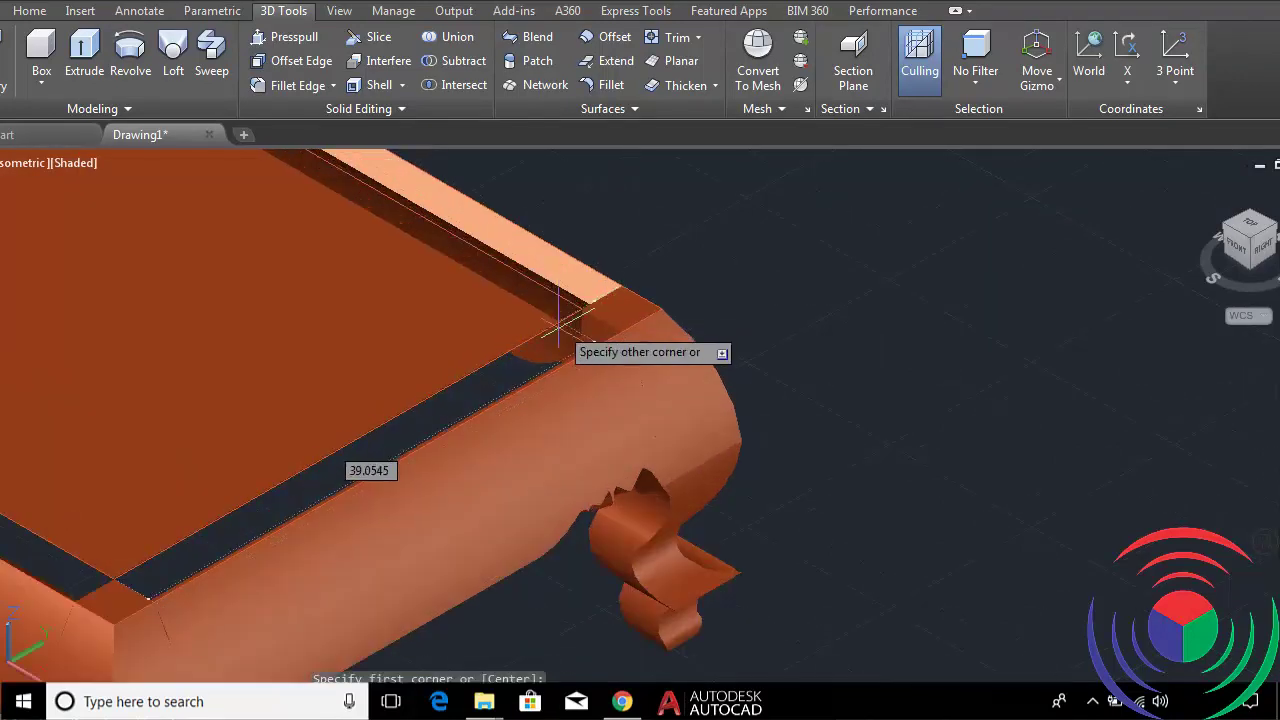
left_click(581, 308)
type("3")
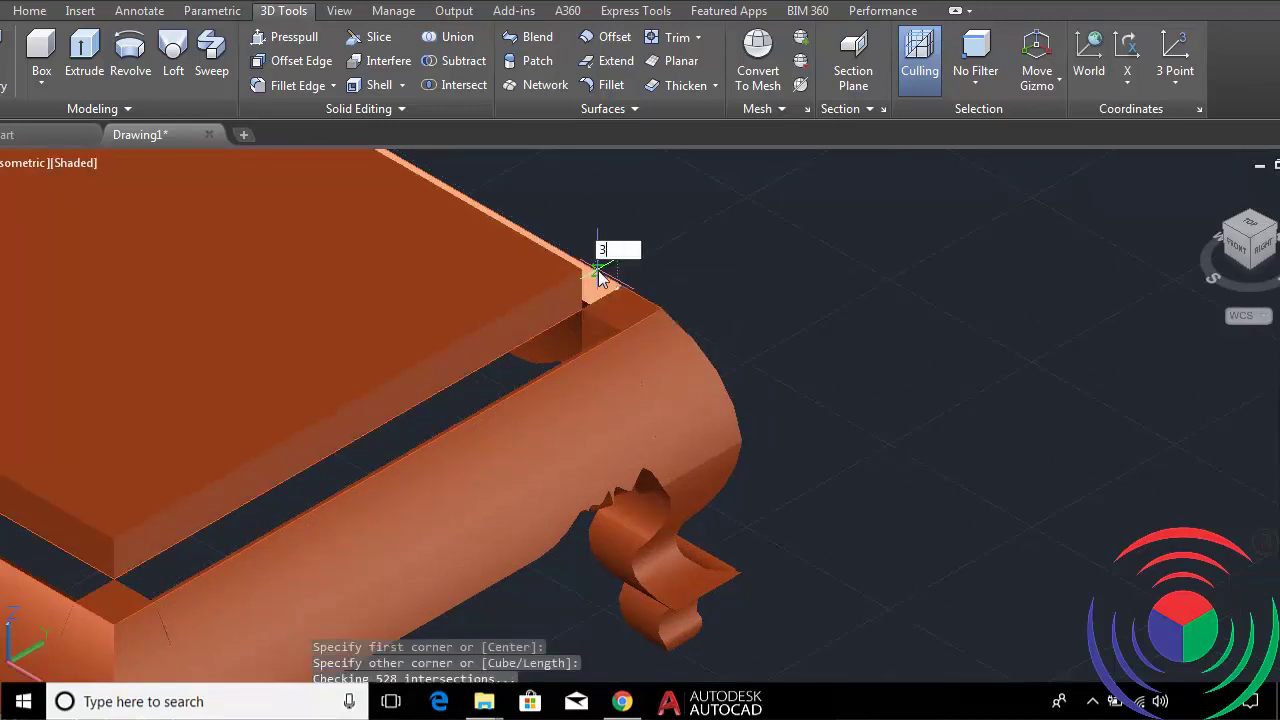
key("Return")
scroll(600, 322, "down", 5)
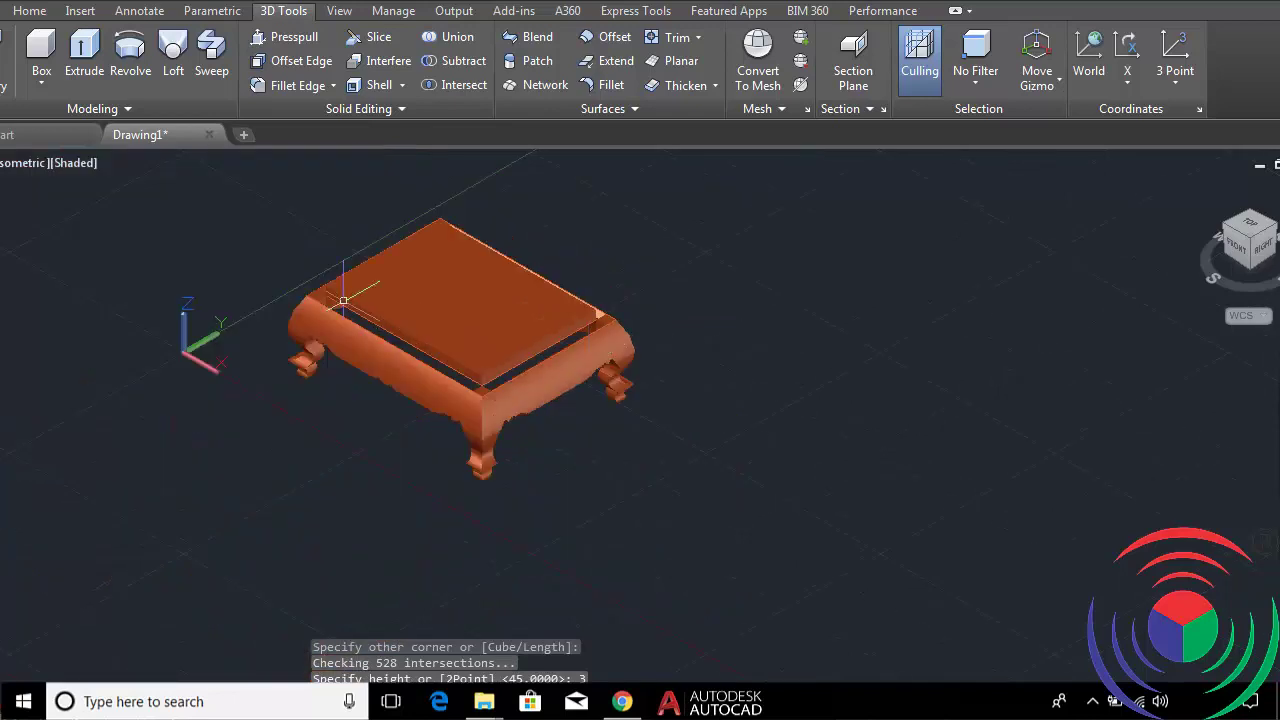
scroll(343, 286, "up", 2)
key("Return")
scroll(300, 320, "up", 4)
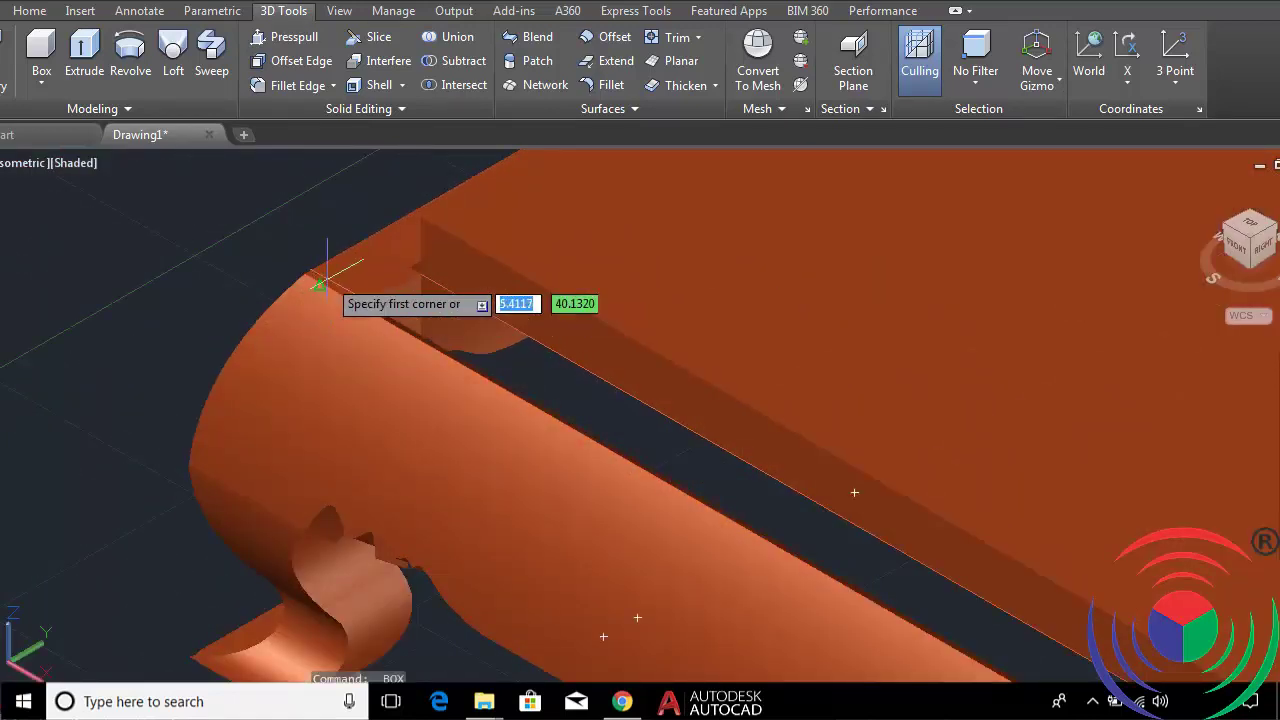
scroll(303, 272, "down", 5)
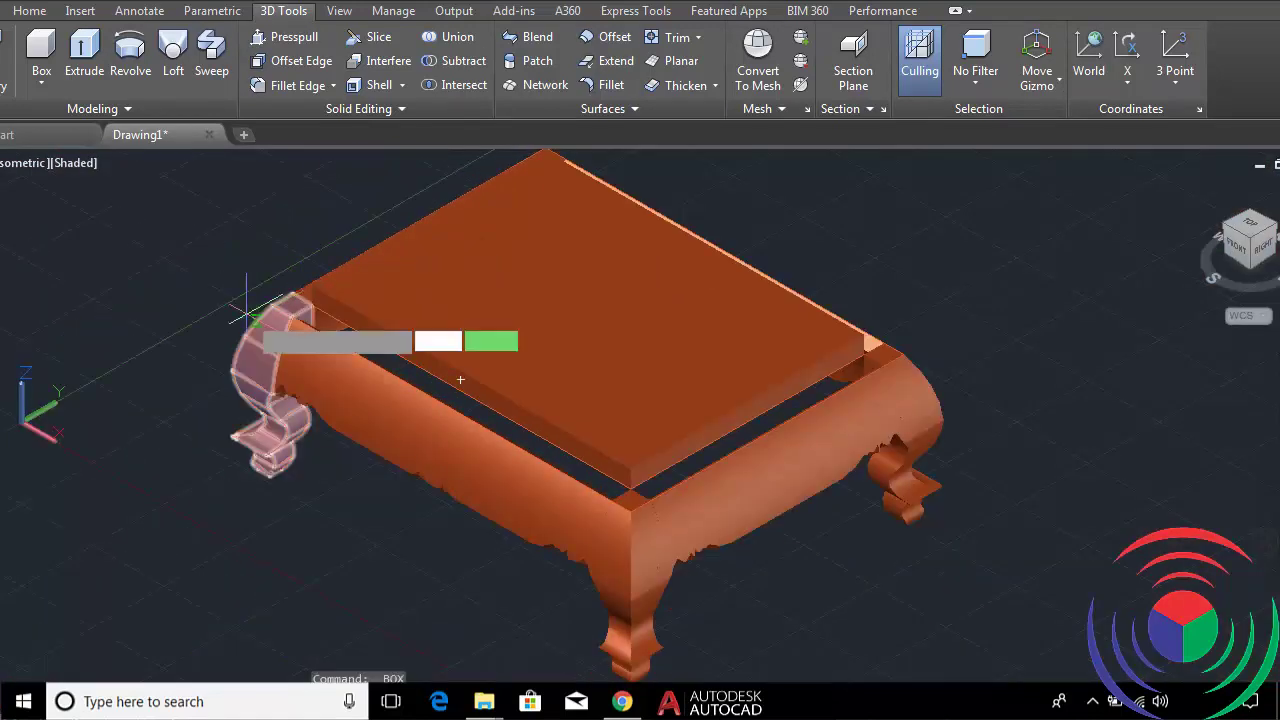
Draw a 3-unit-high box across the top from the table's top corner to the far corner.
scroll(260, 335, "up", 5)
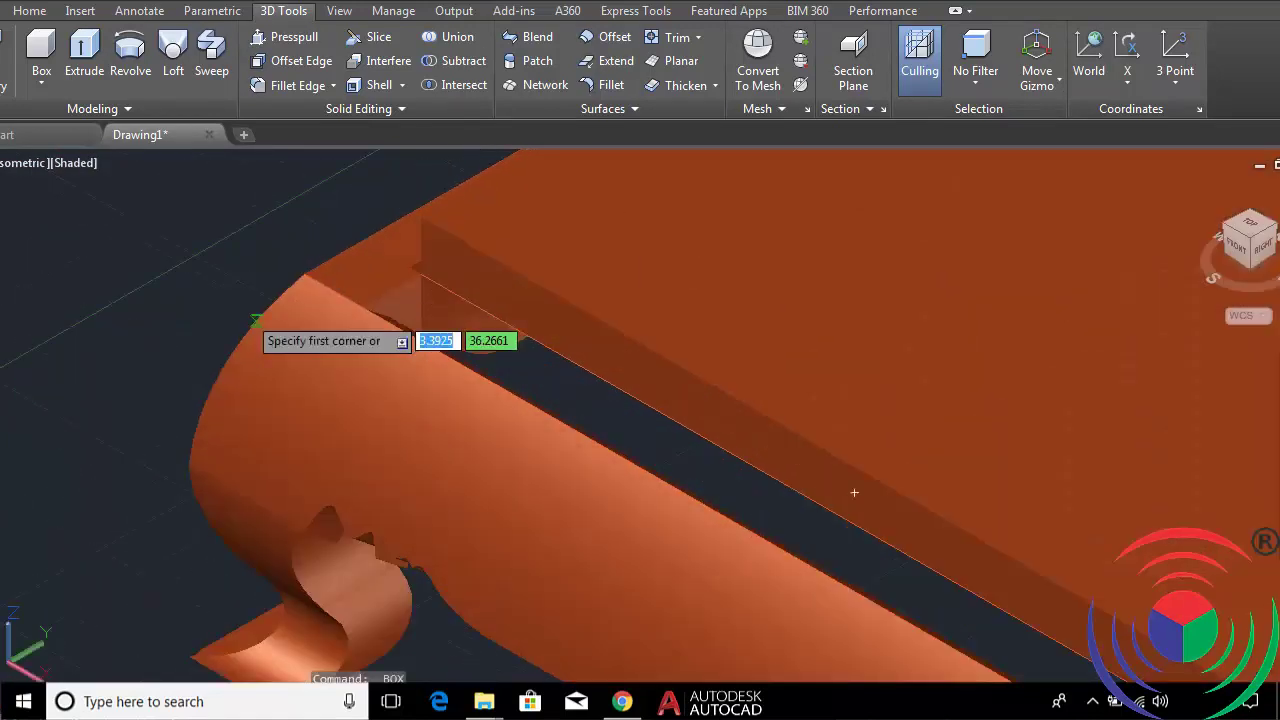
left_click(305, 272)
scroll(337, 297, "down", 5)
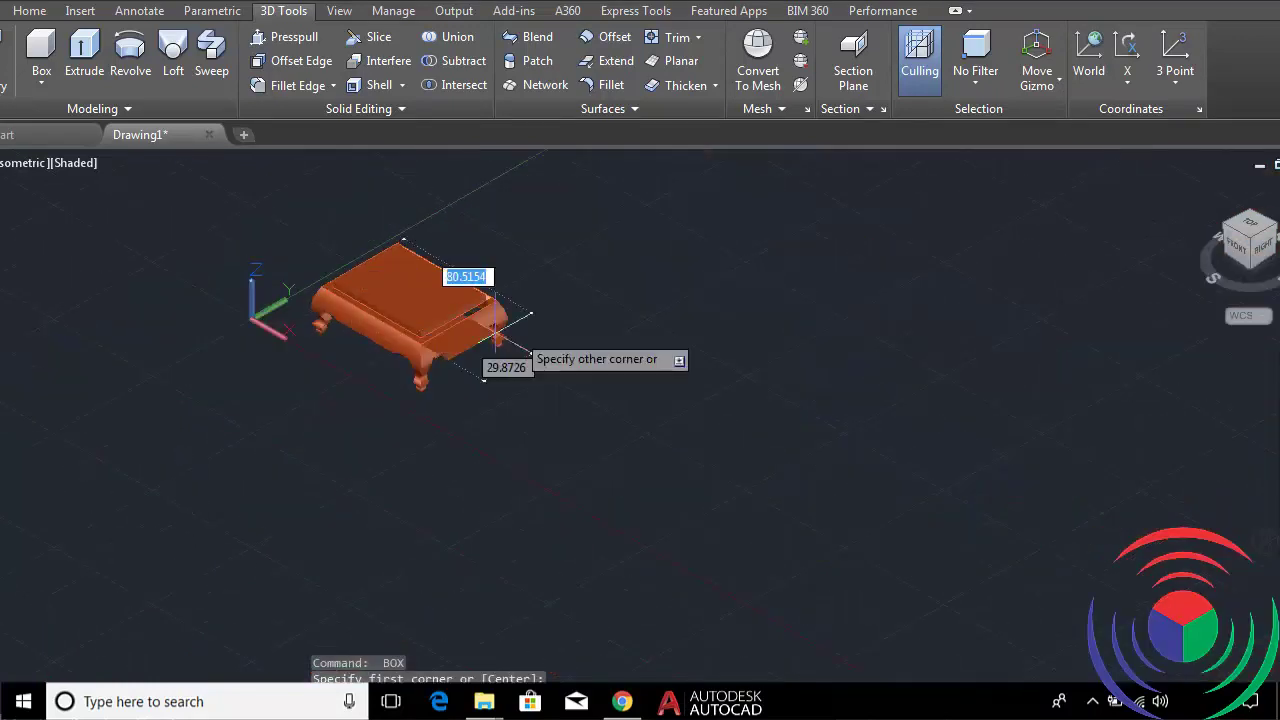
scroll(486, 286, "up", 5)
scroll(437, 243, "up", 3)
scroll(423, 237, "up", 2)
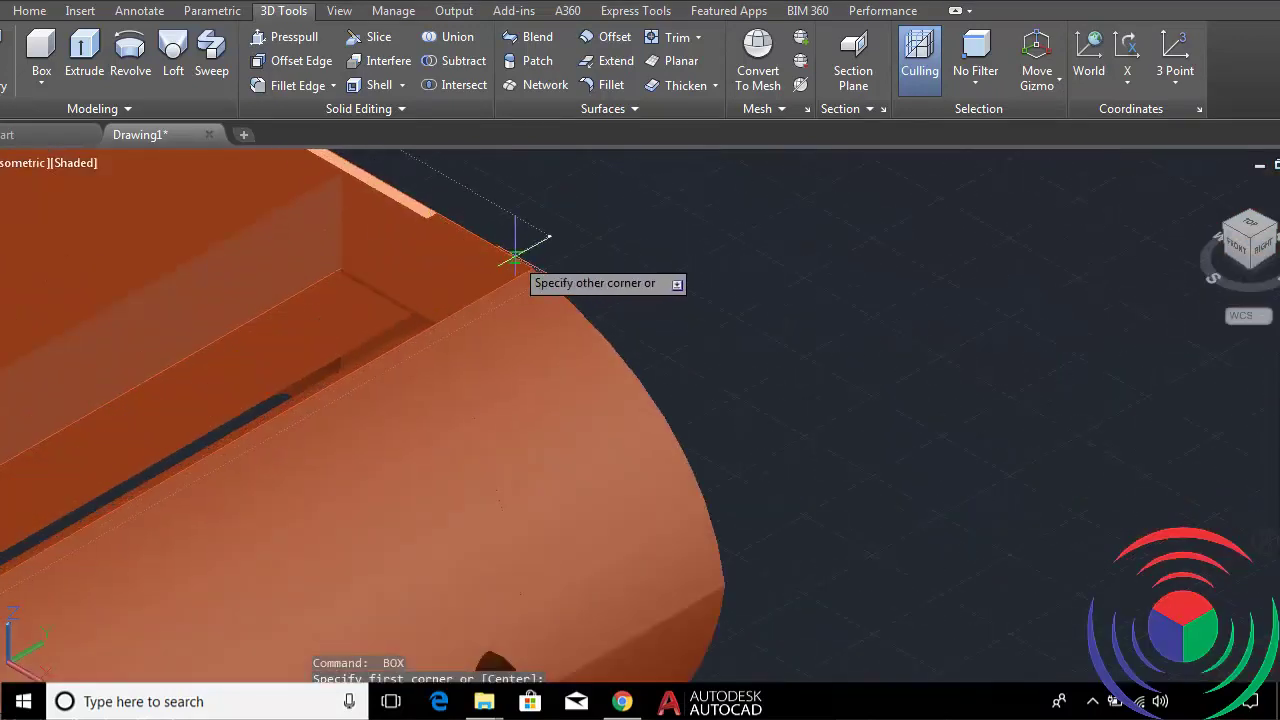
key("Escape")
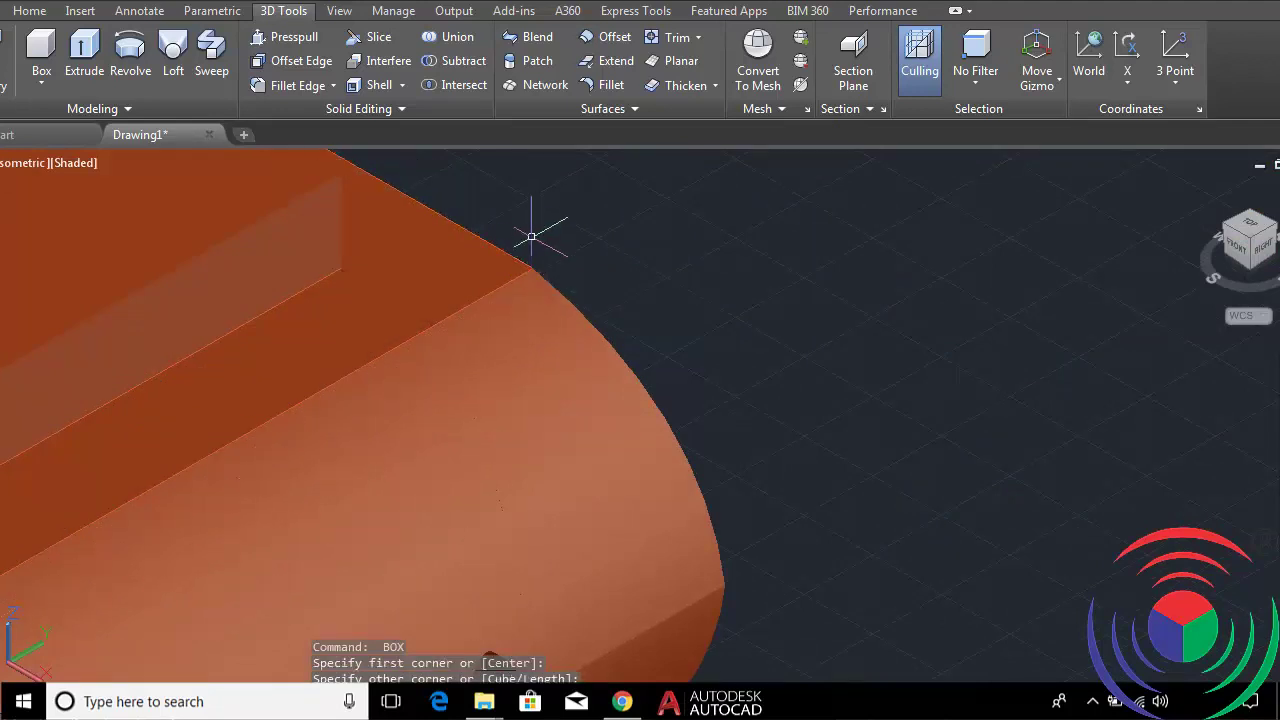
scroll(536, 284, "down", 3)
scroll(540, 300, "down", 2)
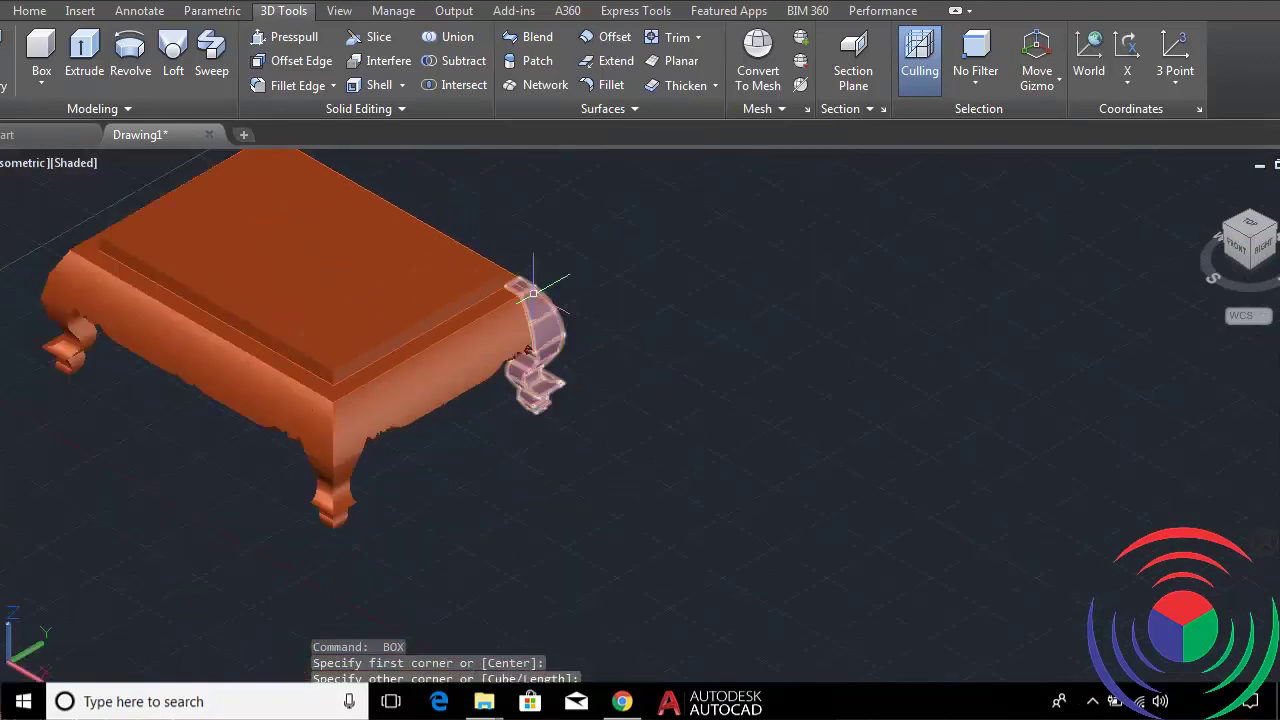
scroll(545, 305, "up", 2)
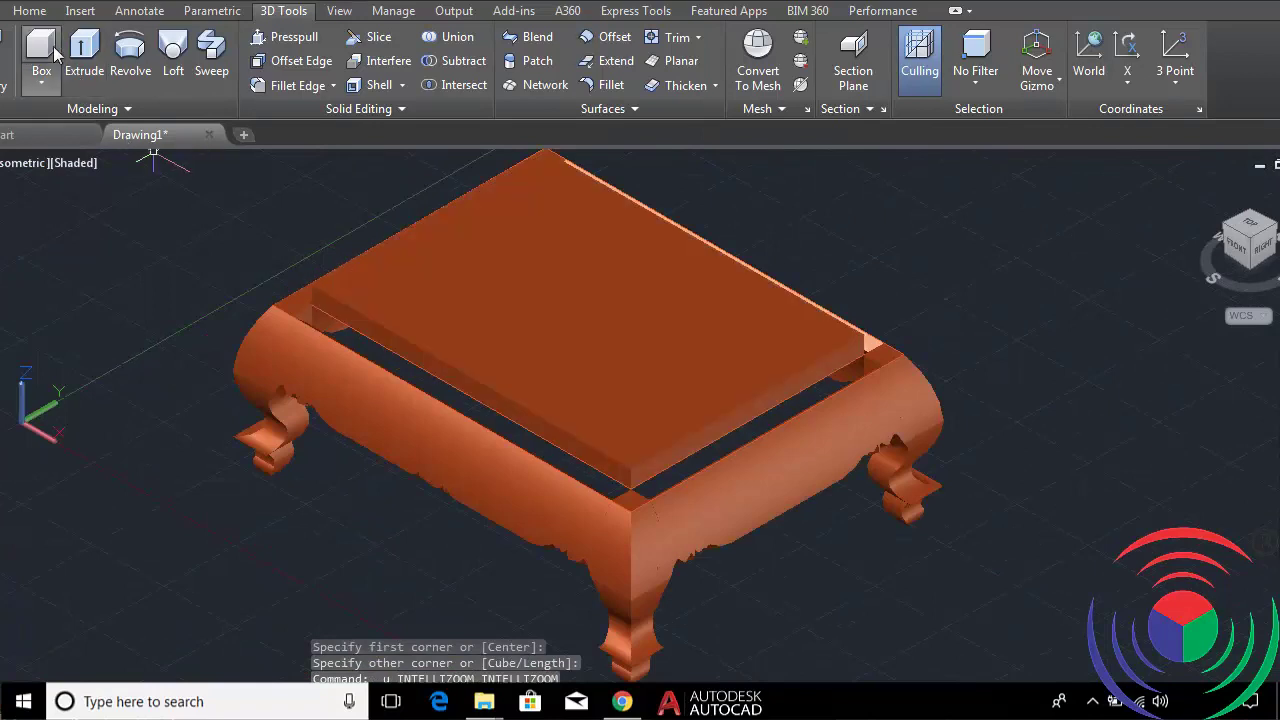
left_click(41, 52)
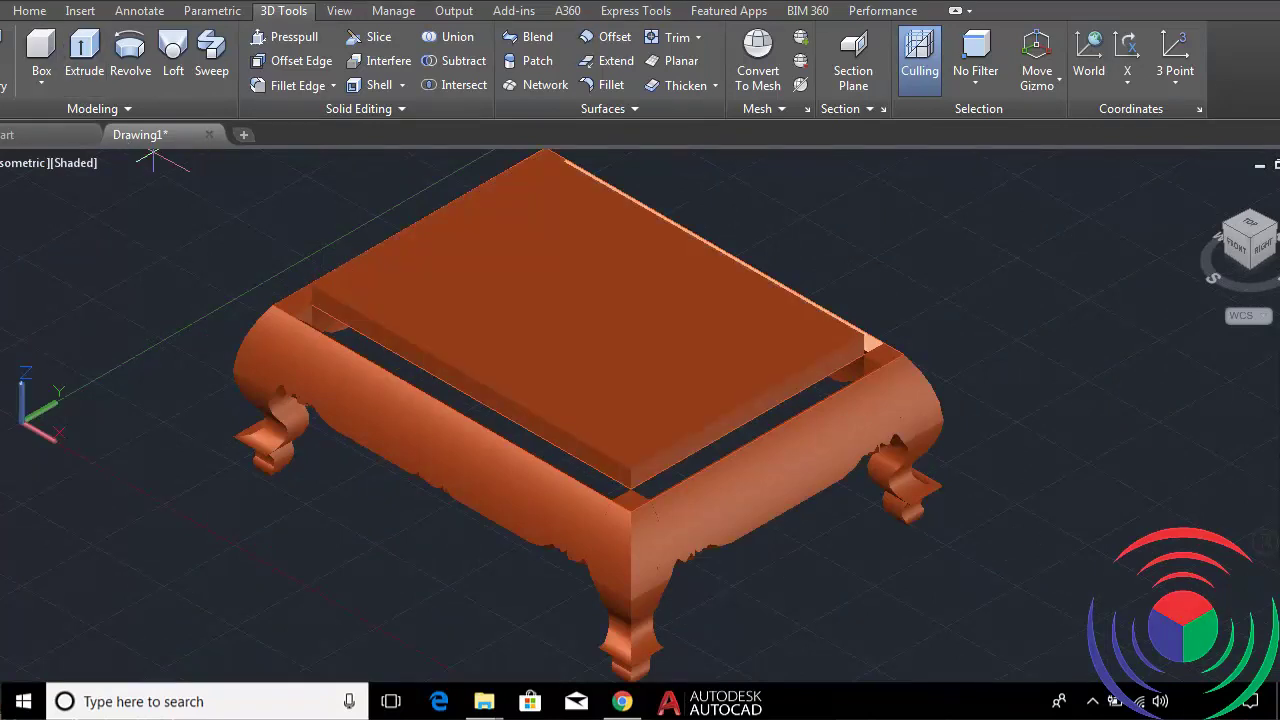
left_click(272, 305)
scroll(900, 345, "up", 3)
scroll(940, 330, "up", 2)
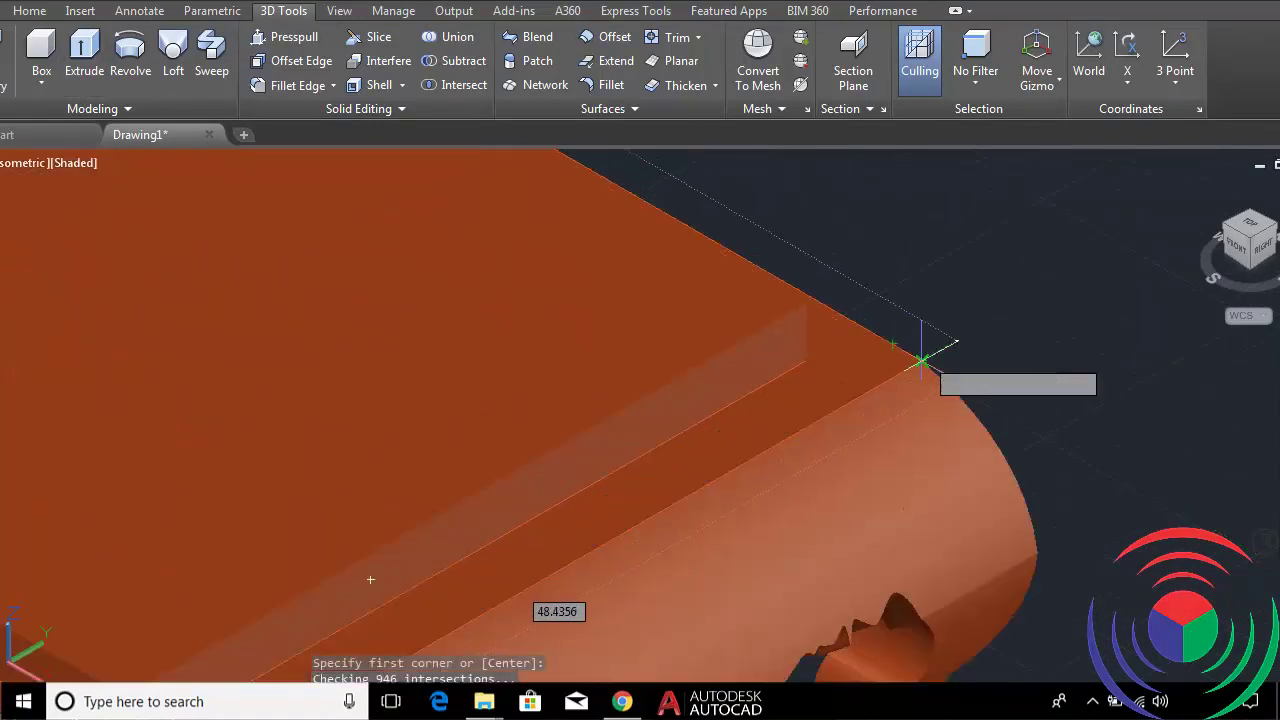
left_click(920, 358)
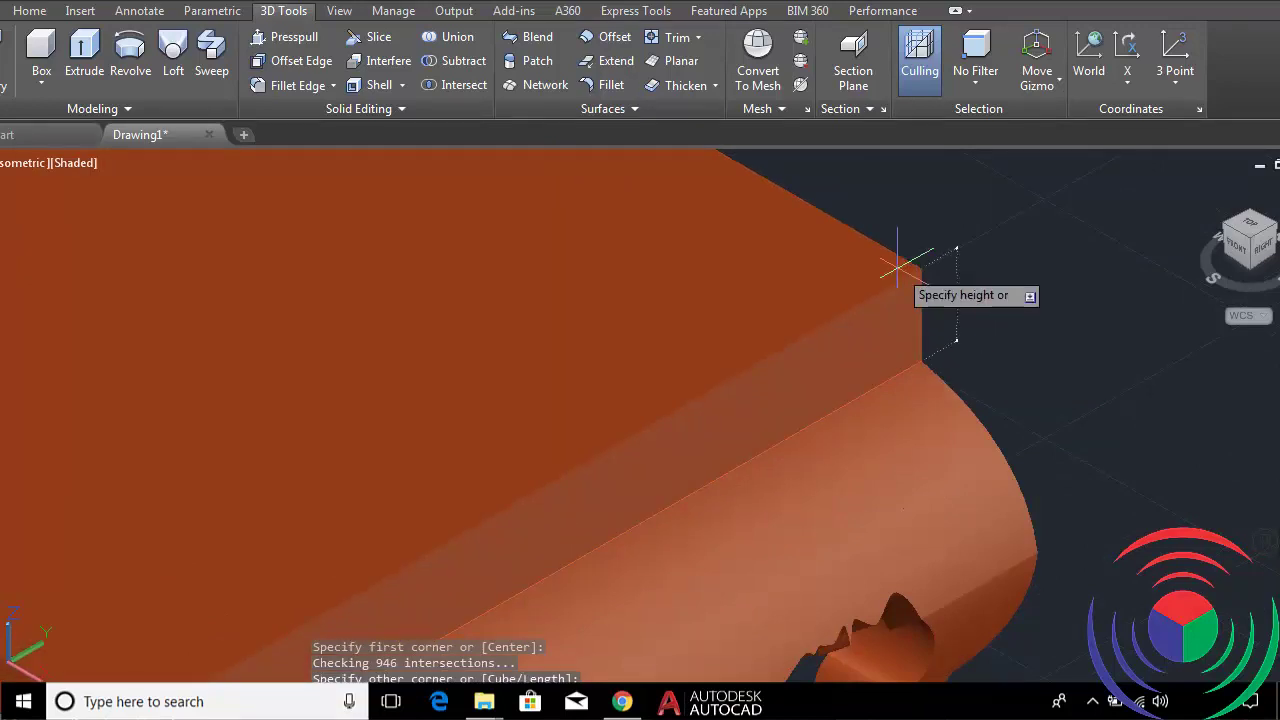
type("3")
key("Return")
scroll(900, 268, "down", 4)
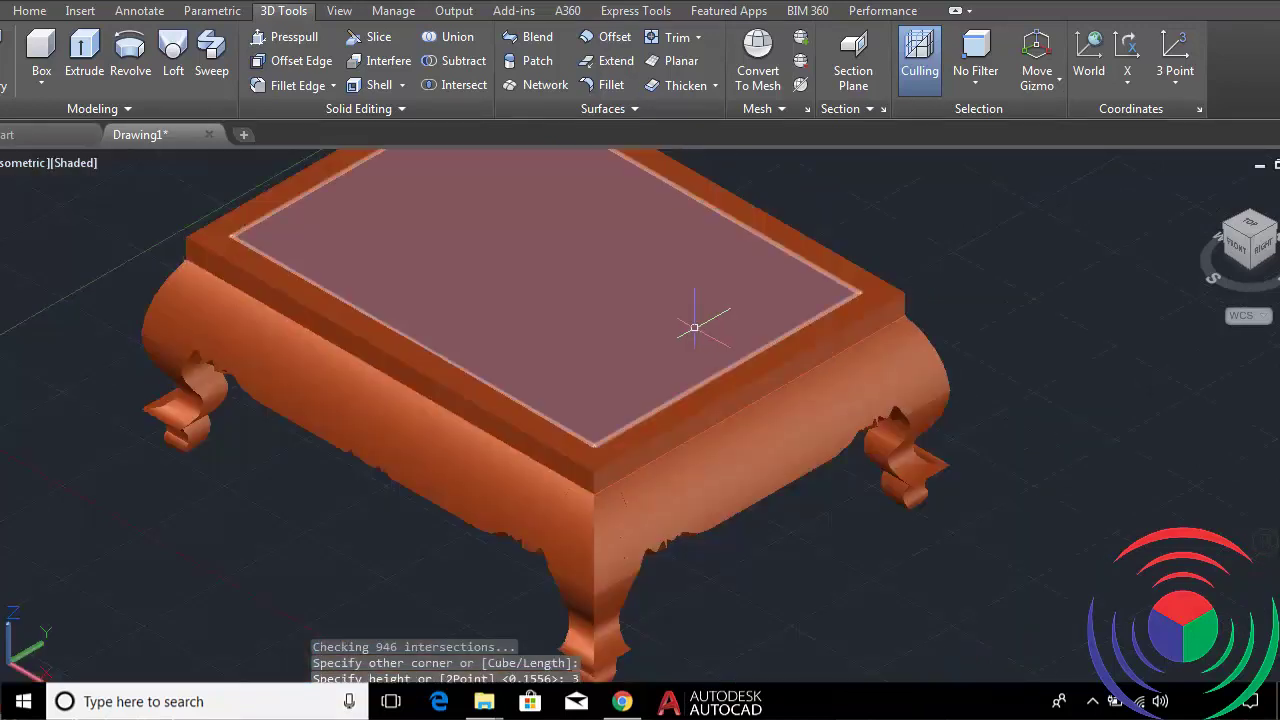
Subtract the inset box from the top slab to leave a hollow rectangular rim.
type("Su")
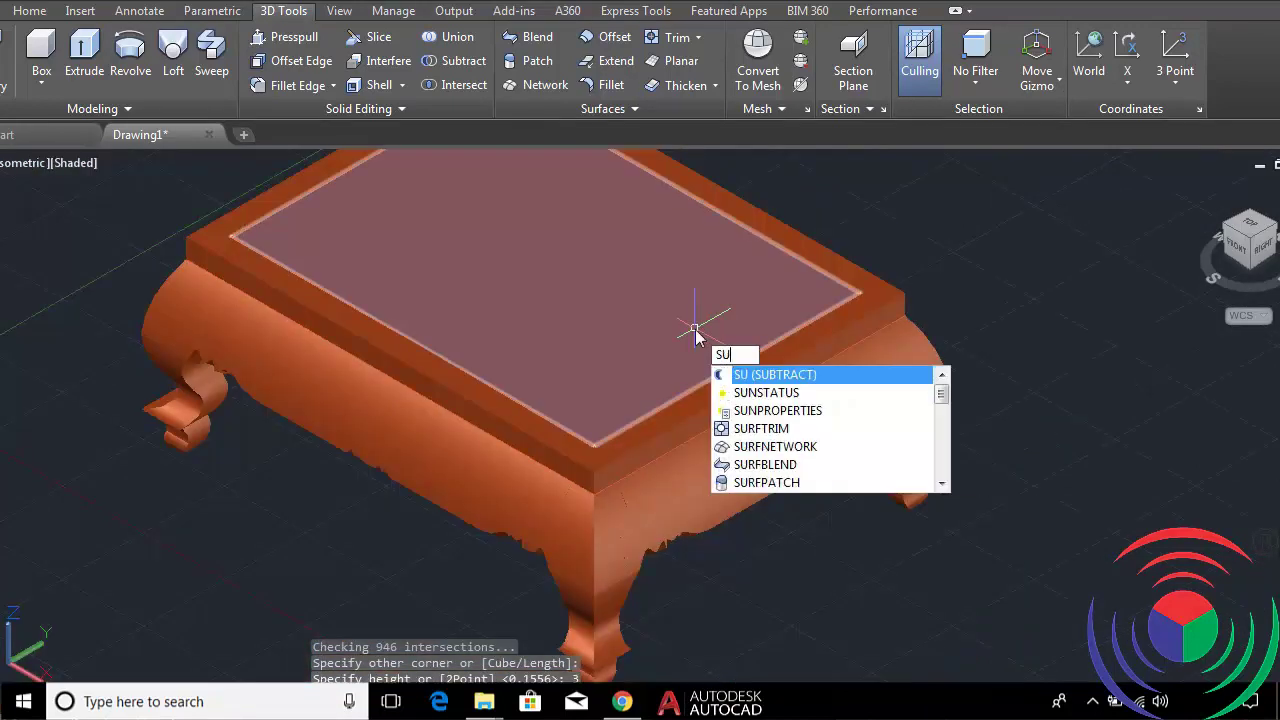
key("Return")
left_click(686, 412)
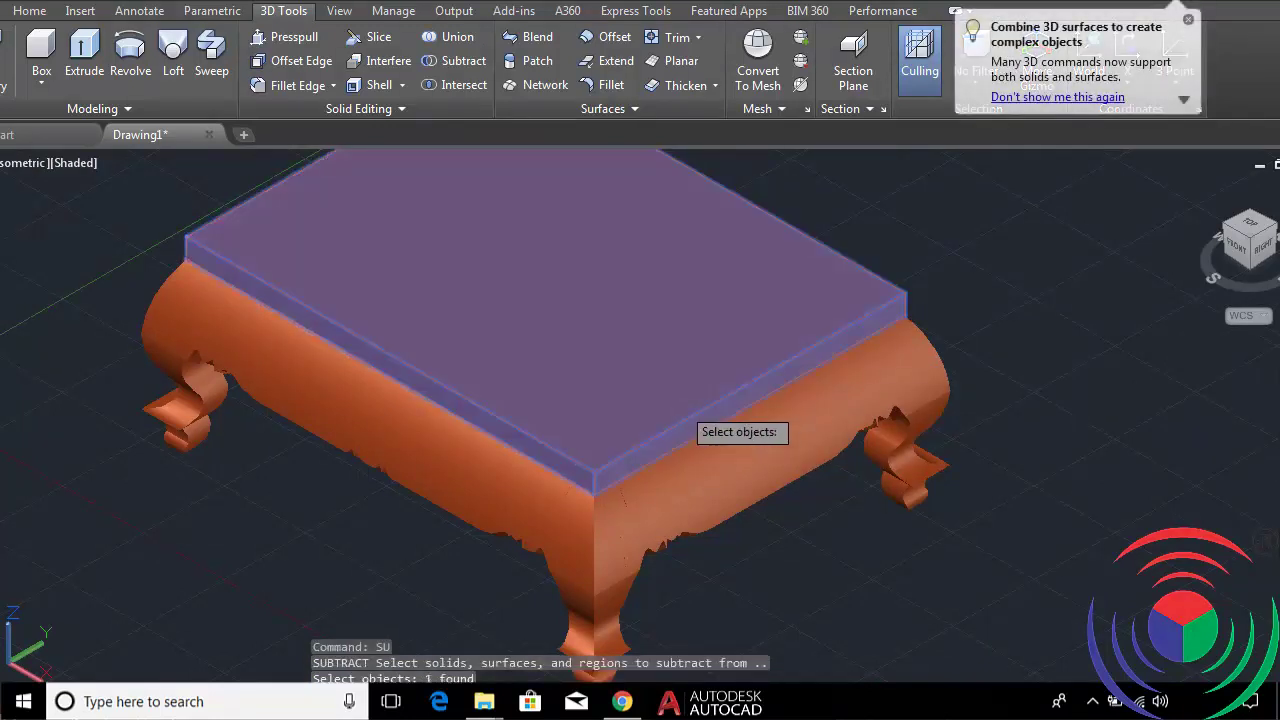
key("Return")
left_click(596, 291)
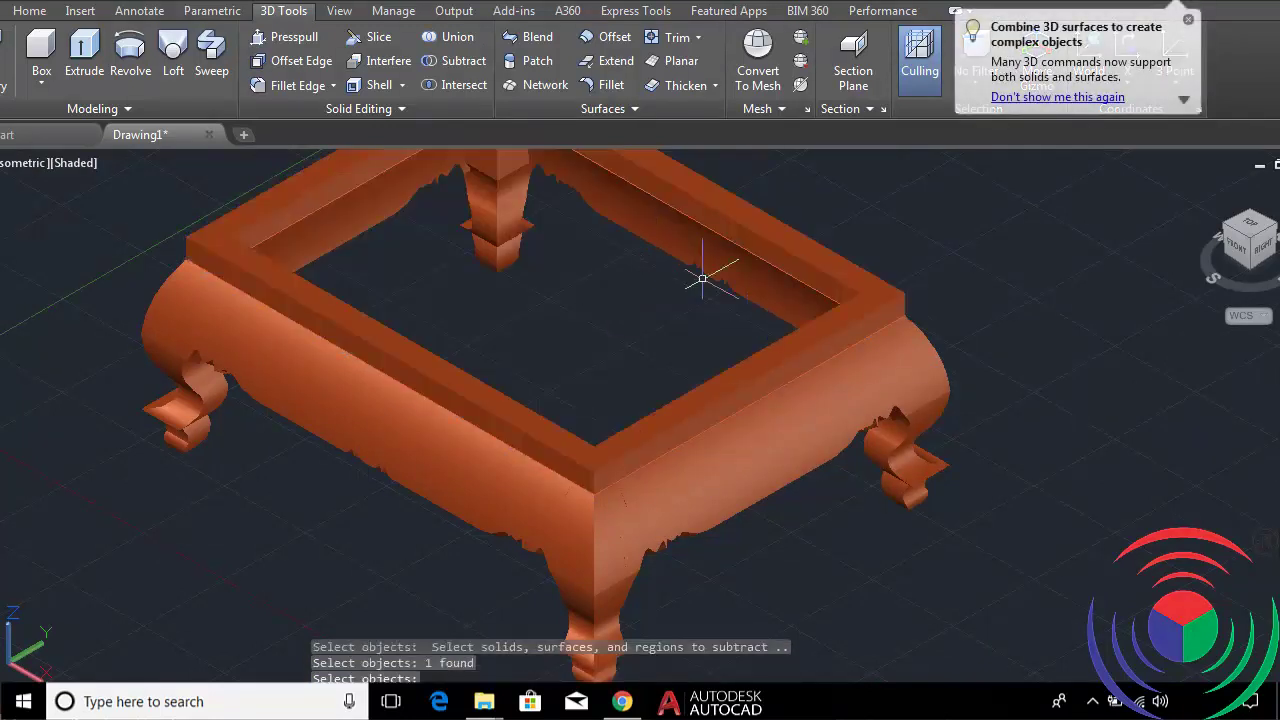
scroll(844, 322, "down", 4)
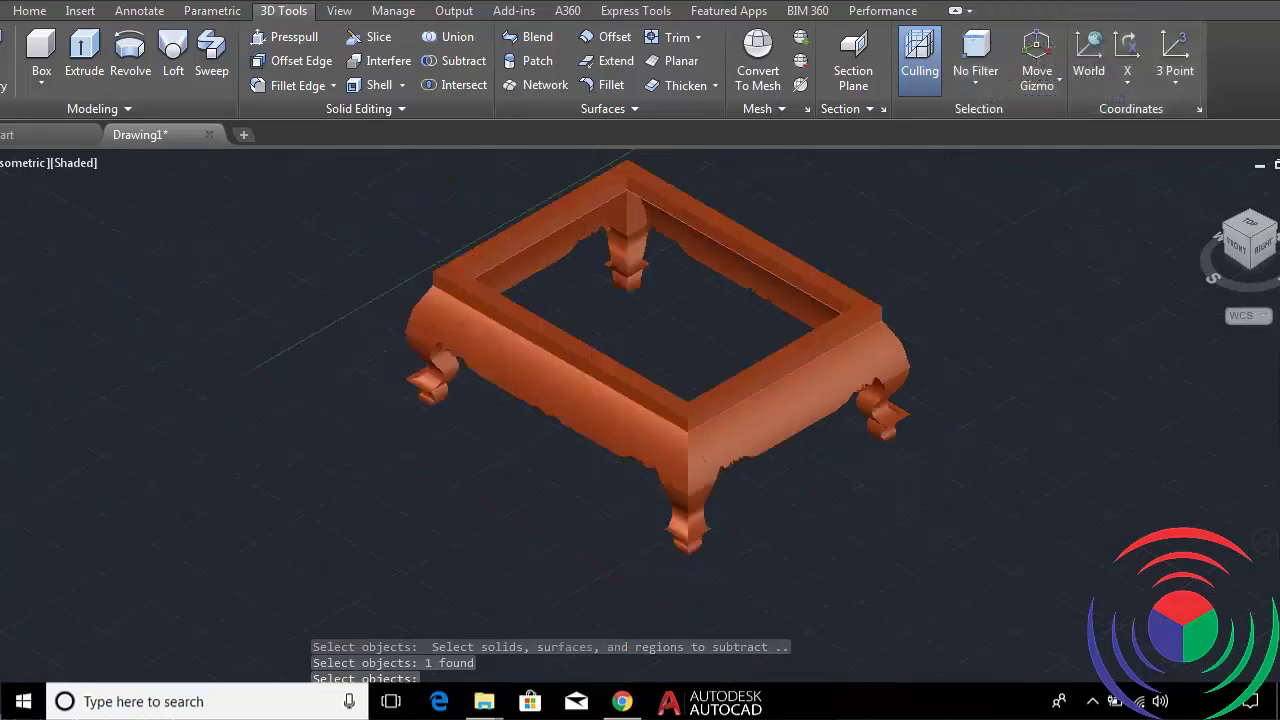
Switch to Top view and the Home tab, and begin a rectangle left of the frame.
left_click(1246, 228)
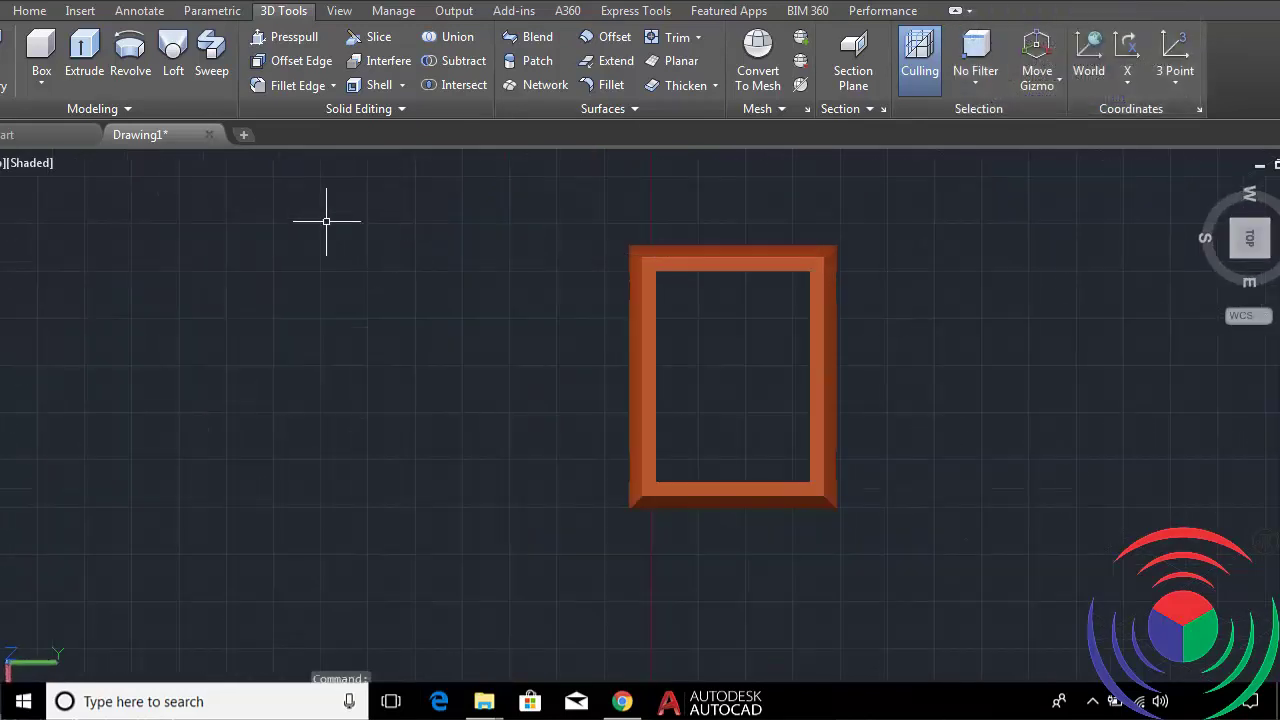
left_click(30, 11)
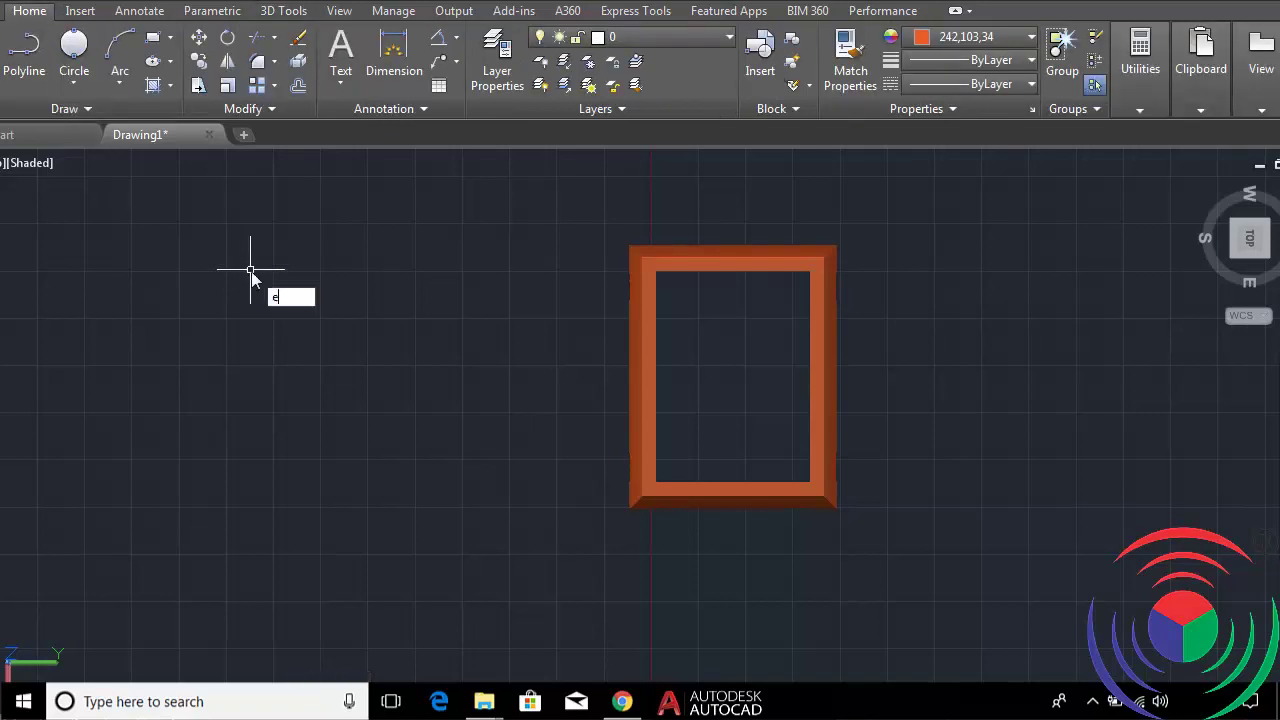
key("BackSpace")
key("Return")
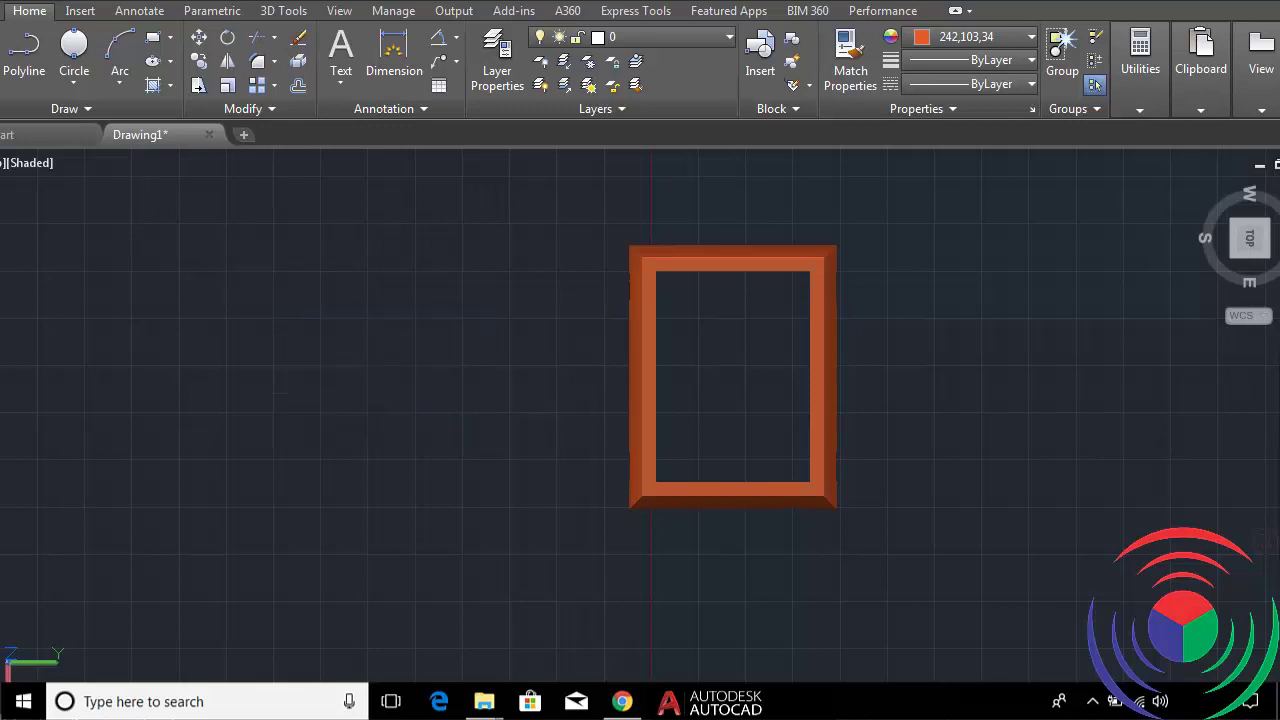
left_click(257, 410)
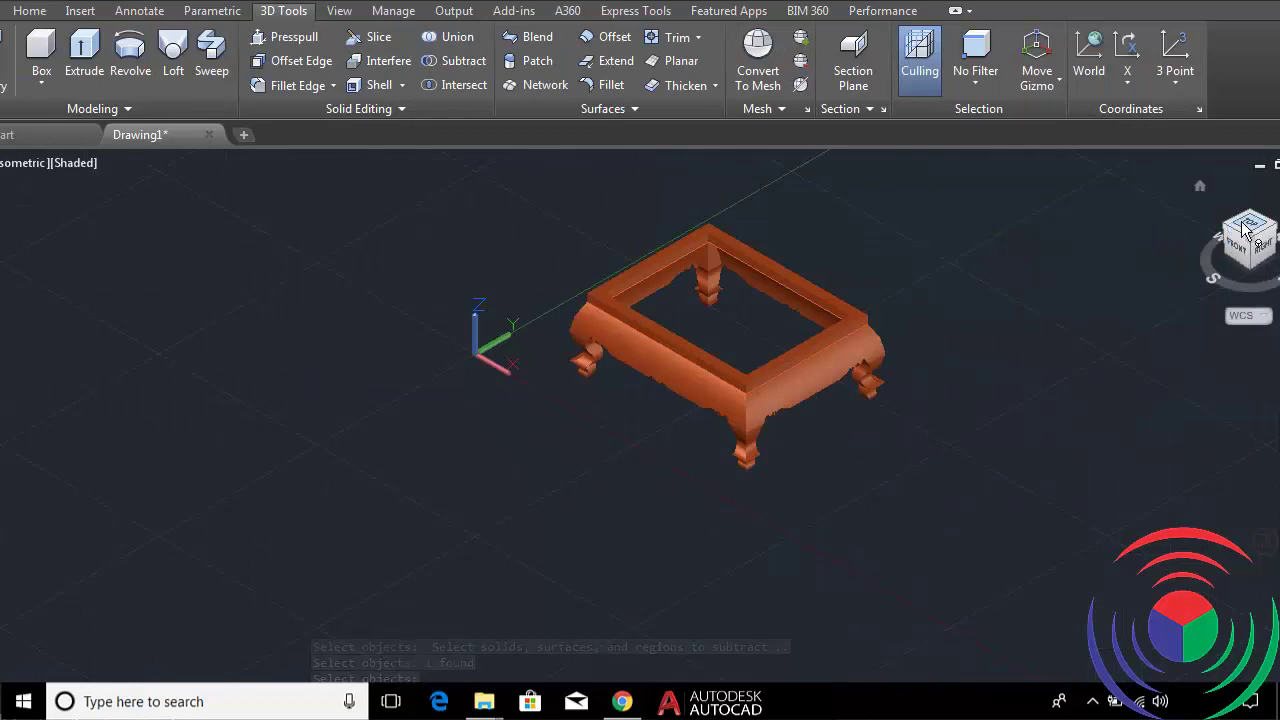
Redraw the rectangle from a corner left of the frame as a 2 by 2 square.
left_click(1247, 232)
scroll(893, 285, "down", 2)
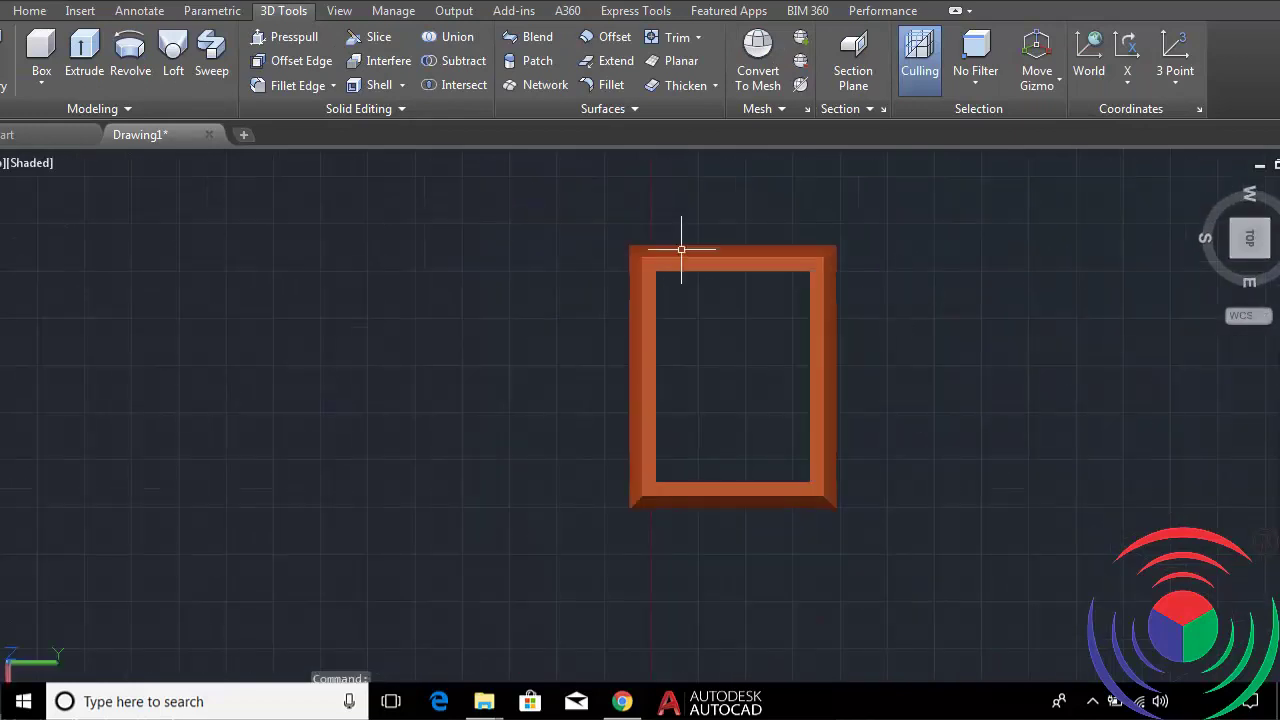
left_click(30, 12)
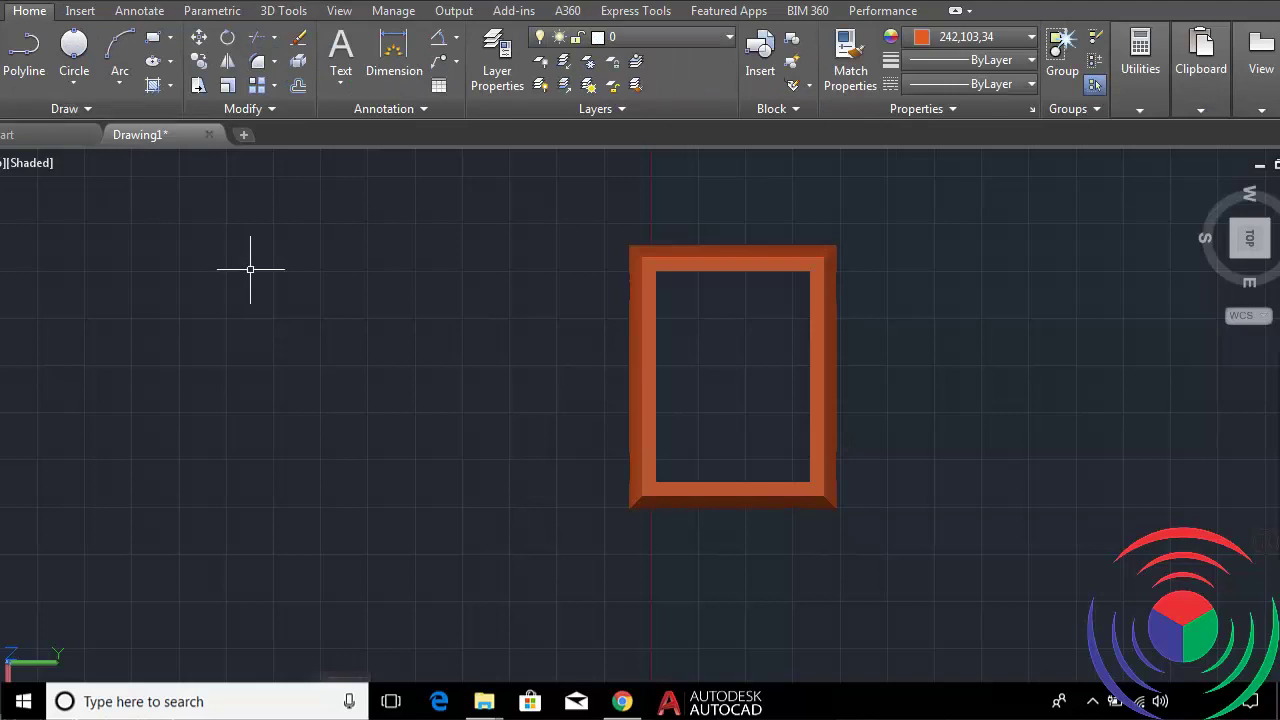
type("e")
key("BackSpace")
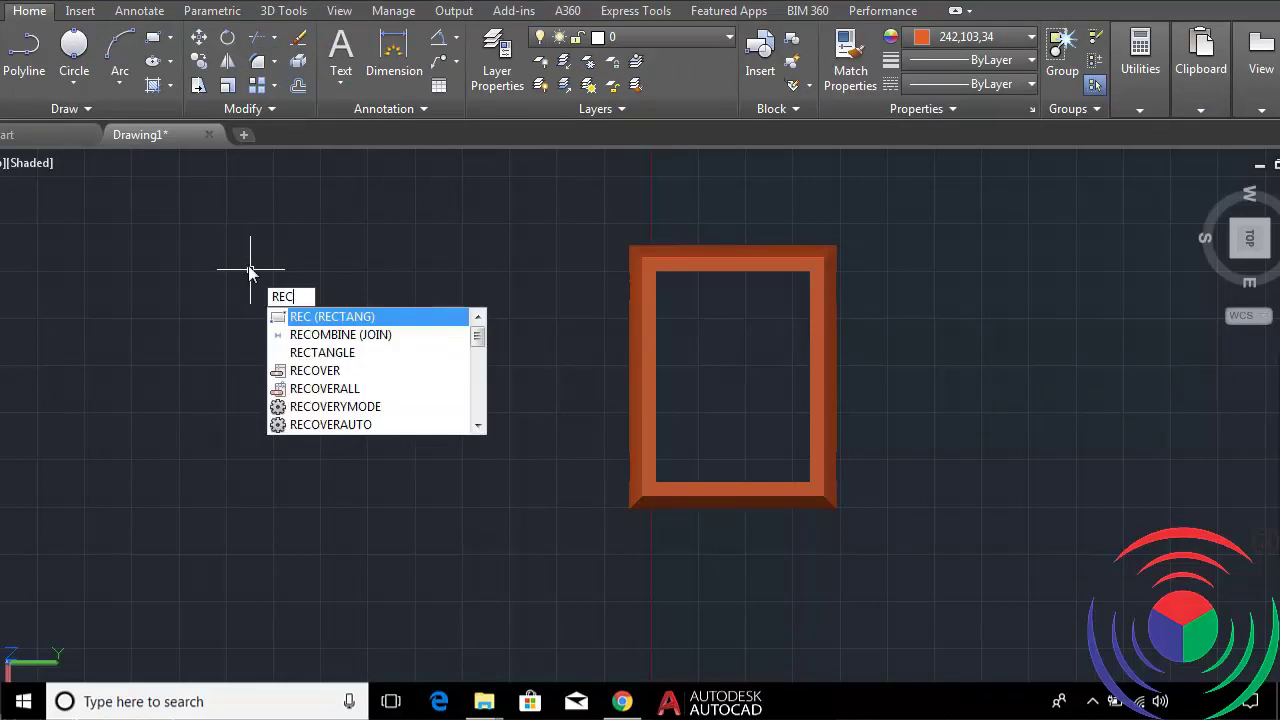
key("Return")
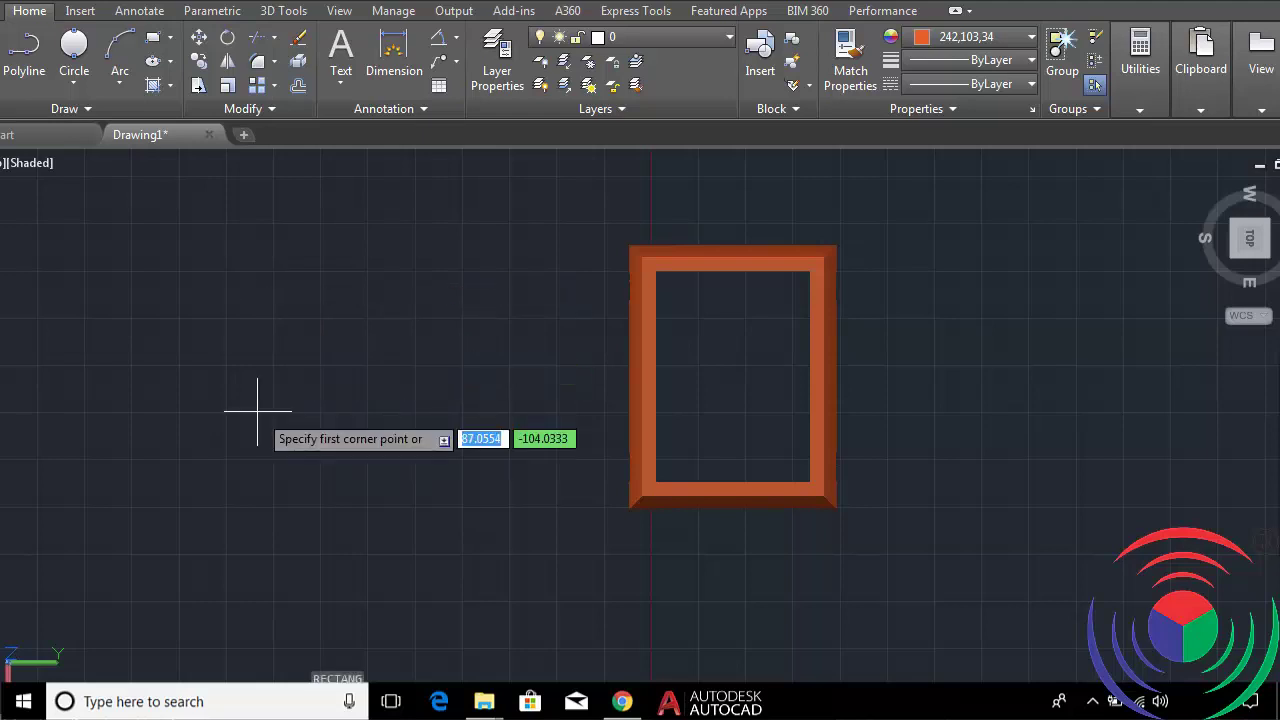
left_click(258, 411)
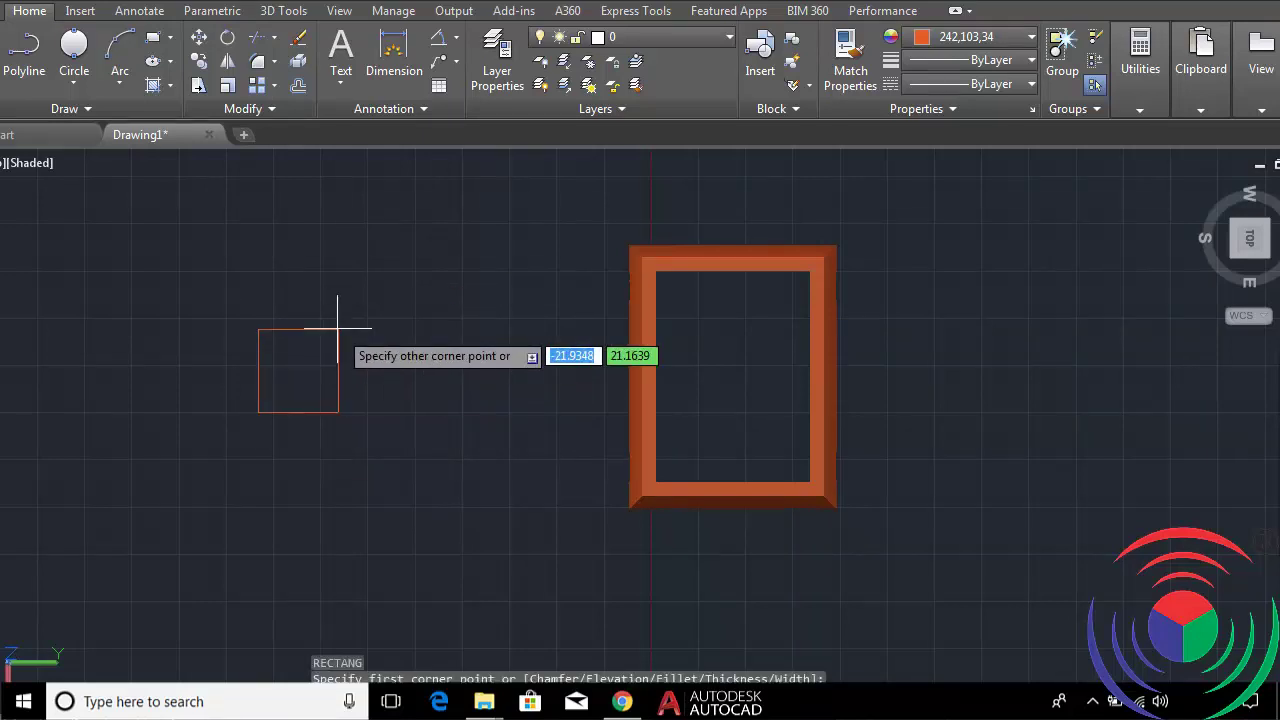
key("F8")
type("2")
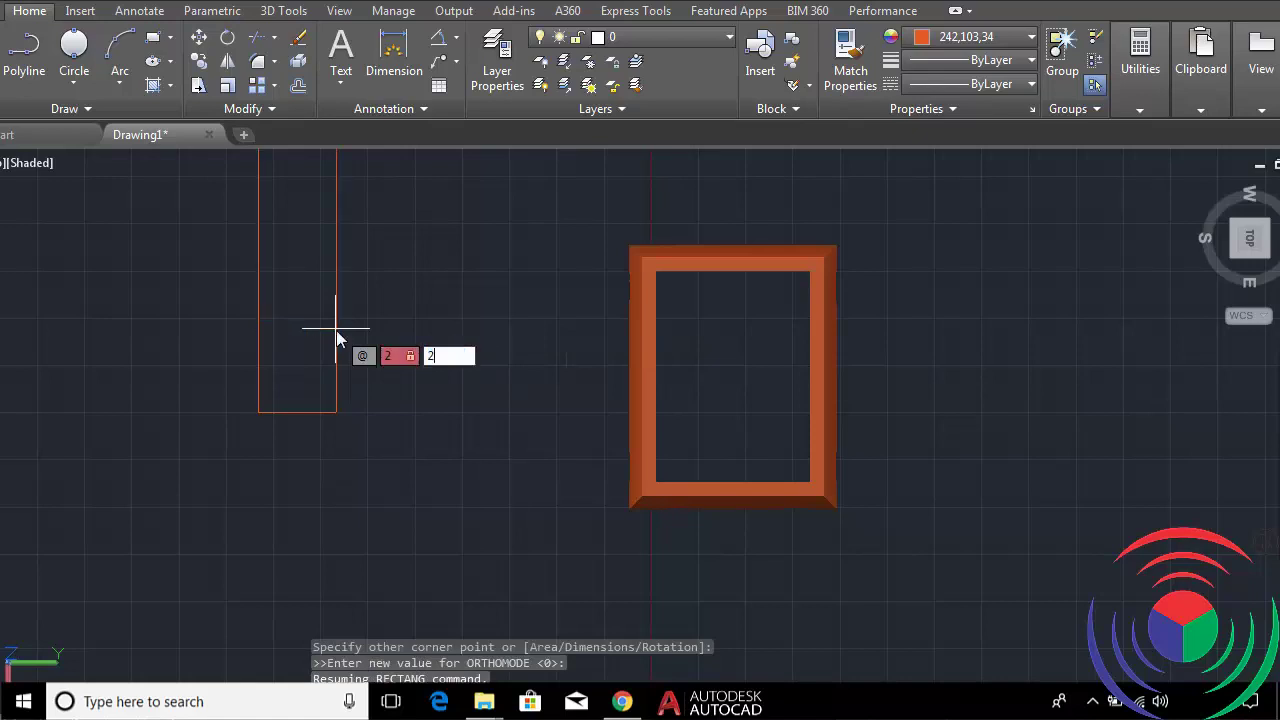
key("Return")
scroll(227, 420, "up", 6)
scroll(311, 410, "up", 2)
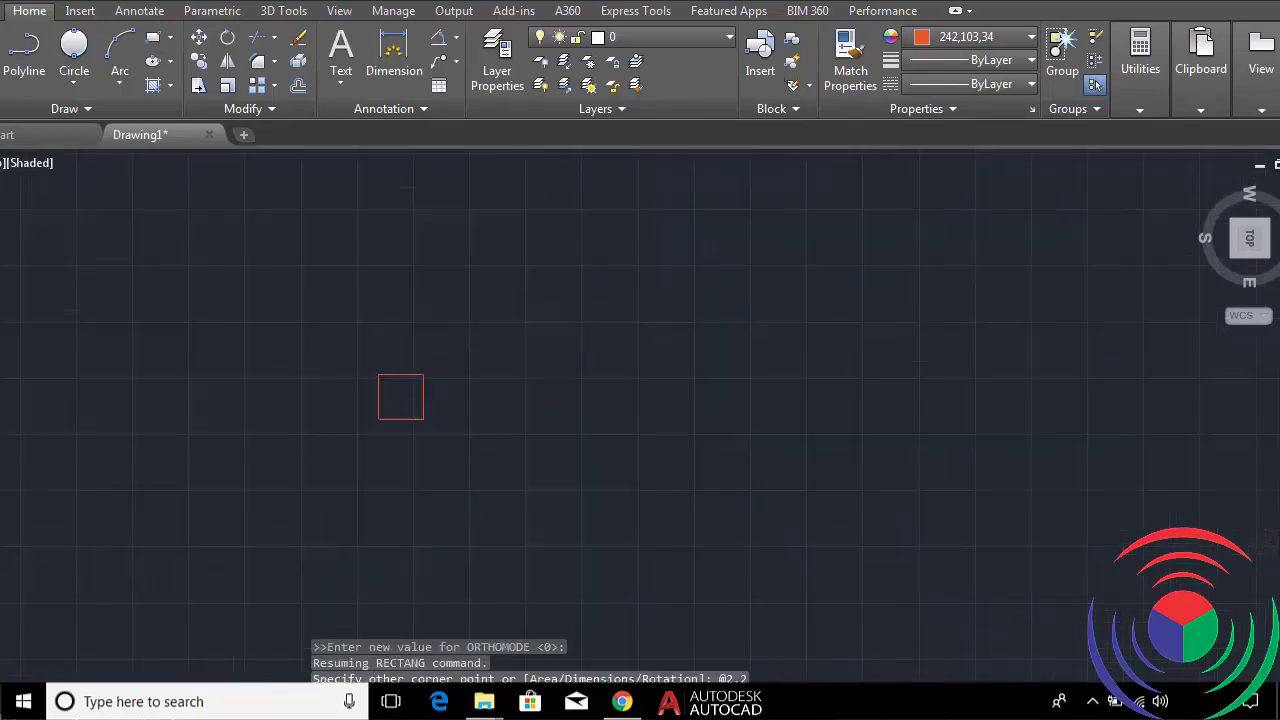
Draw a diameter circle from the square's bottom-left corner up its left edge.
left_click(74, 45)
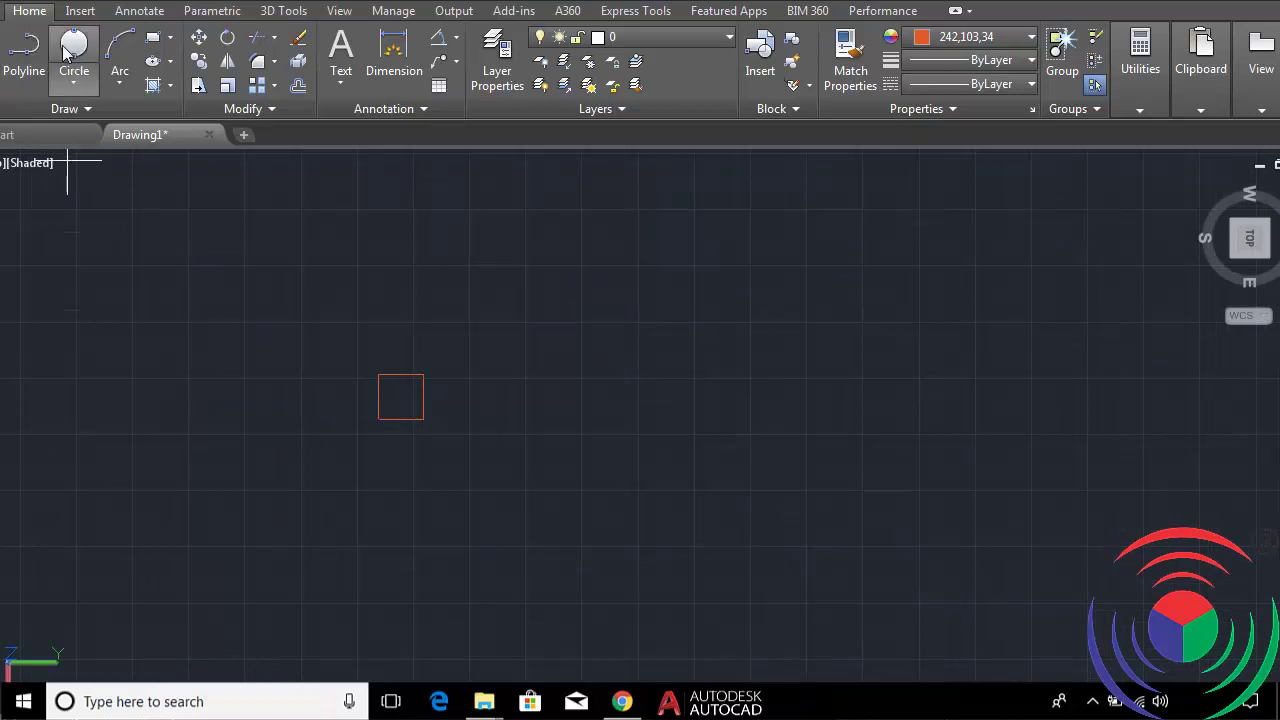
left_click(378, 419)
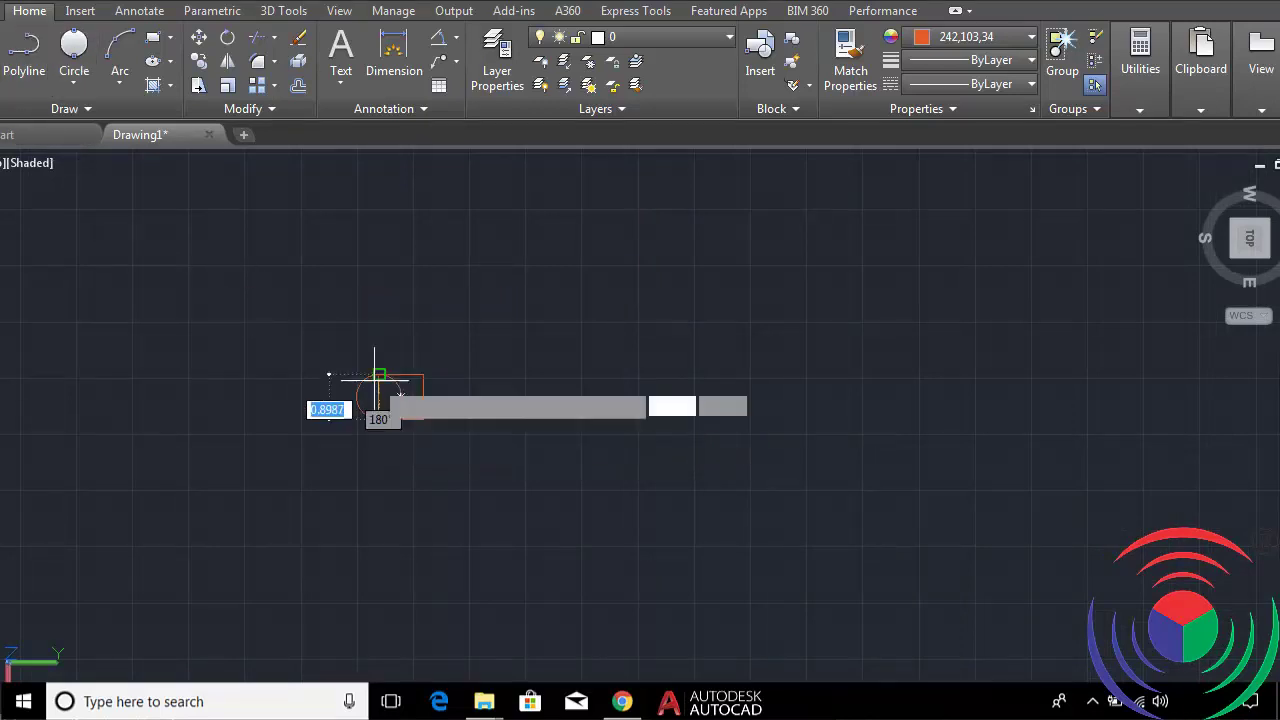
left_click(378, 374)
scroll(472, 400, "up", 5)
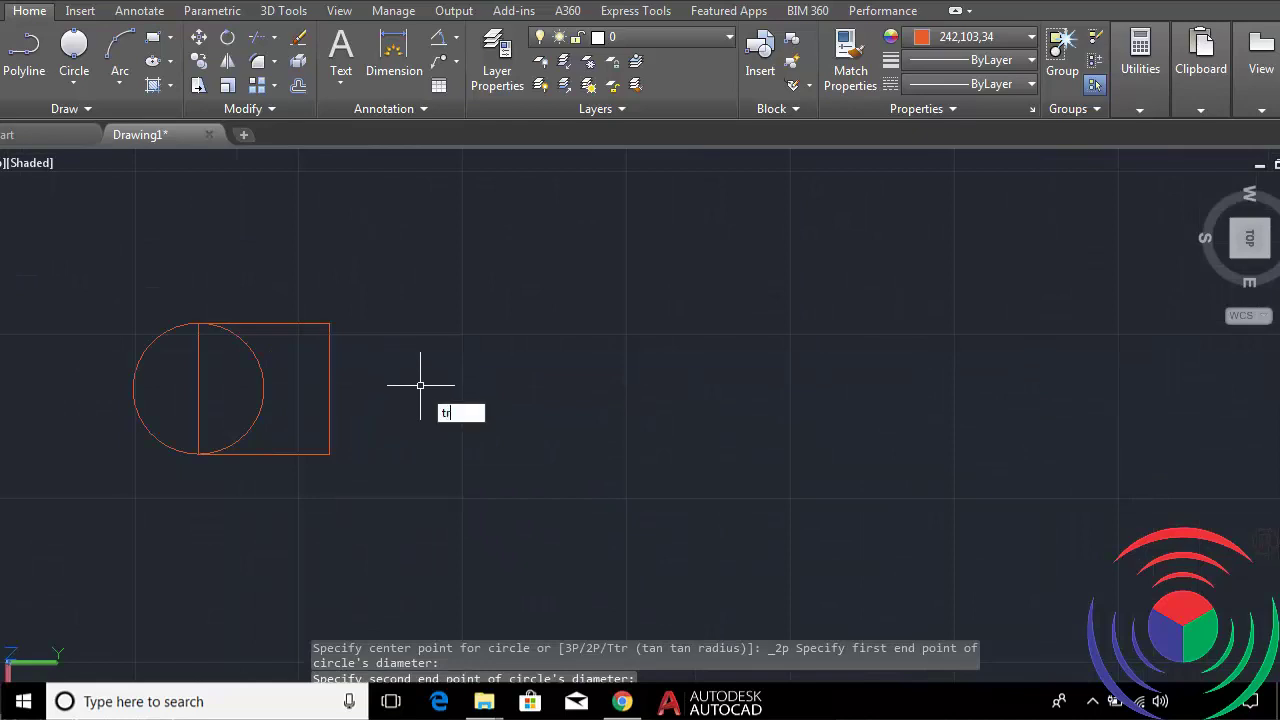
Trim the square's edges with a crossing window, then undo that trim.
key("Return")
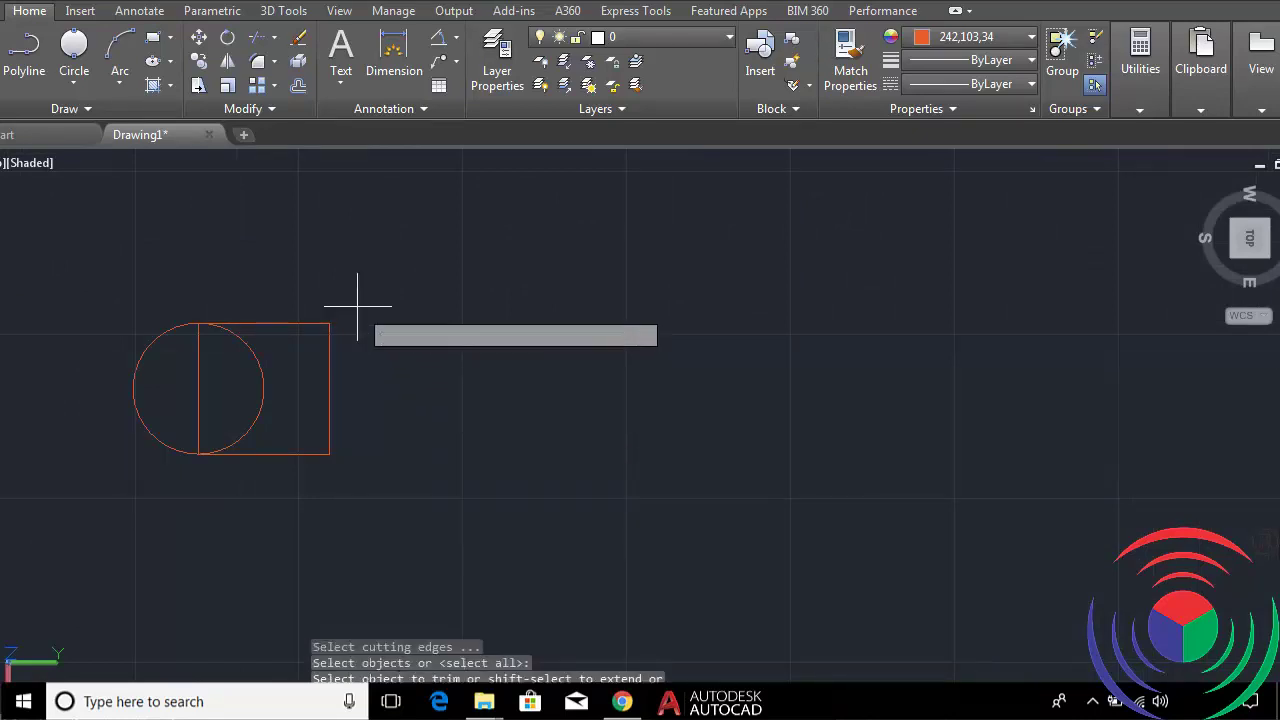
left_click(357, 307)
left_click(314, 467)
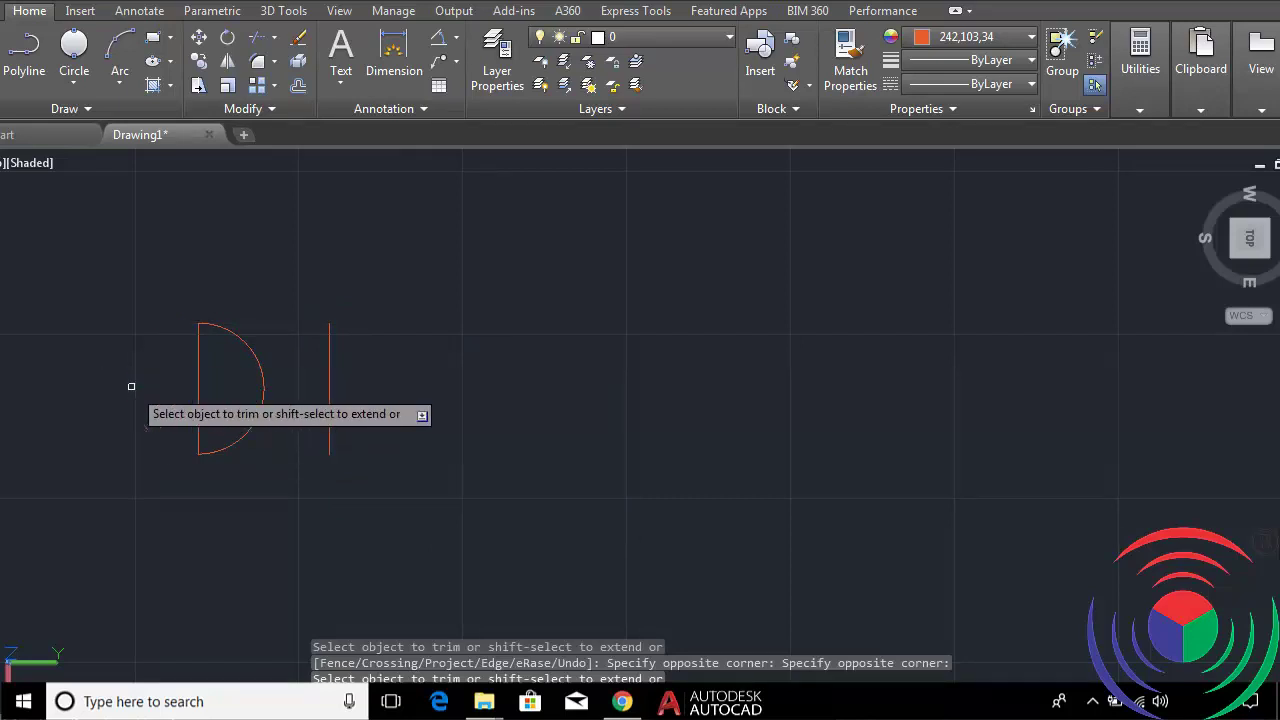
key("Return")
left_click(374, 323)
left_click(327, 440)
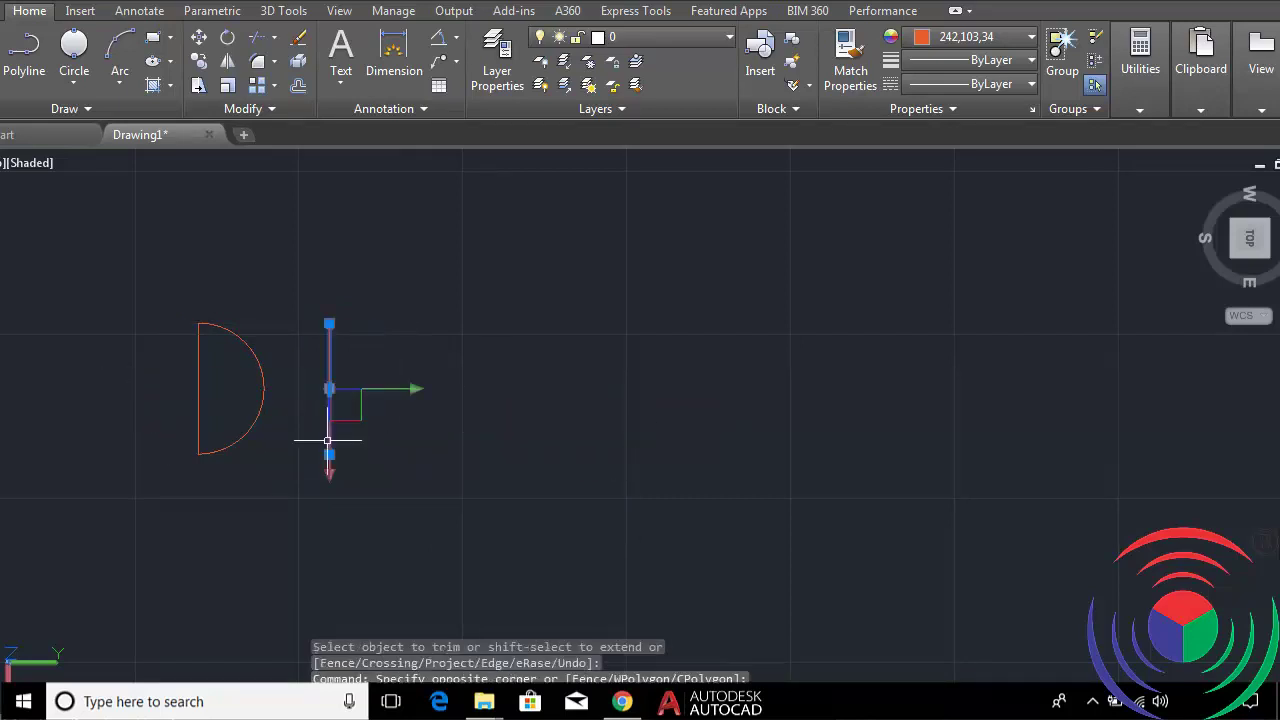
key("ctrl+z")
Trim away the rectangle's top and bottom edges and the circle's left half.
type("tr")
key("Return")
key("Return")
left_click(357, 307)
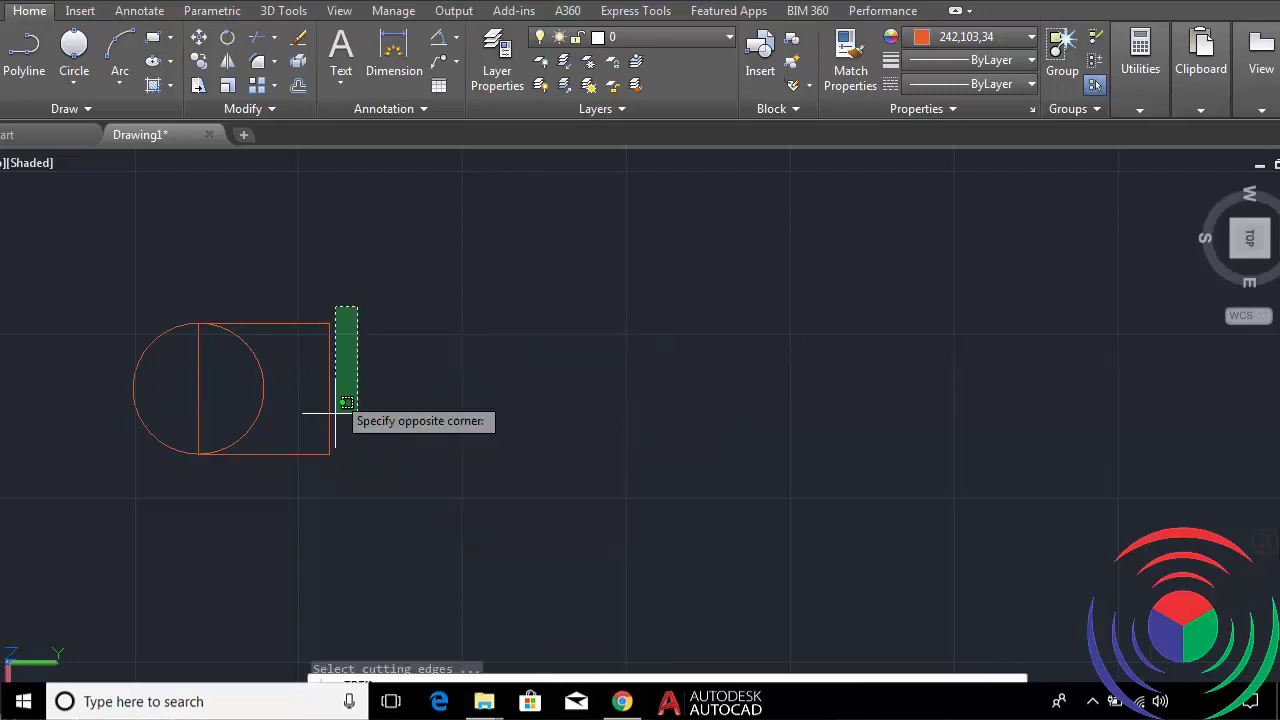
left_click(309, 468)
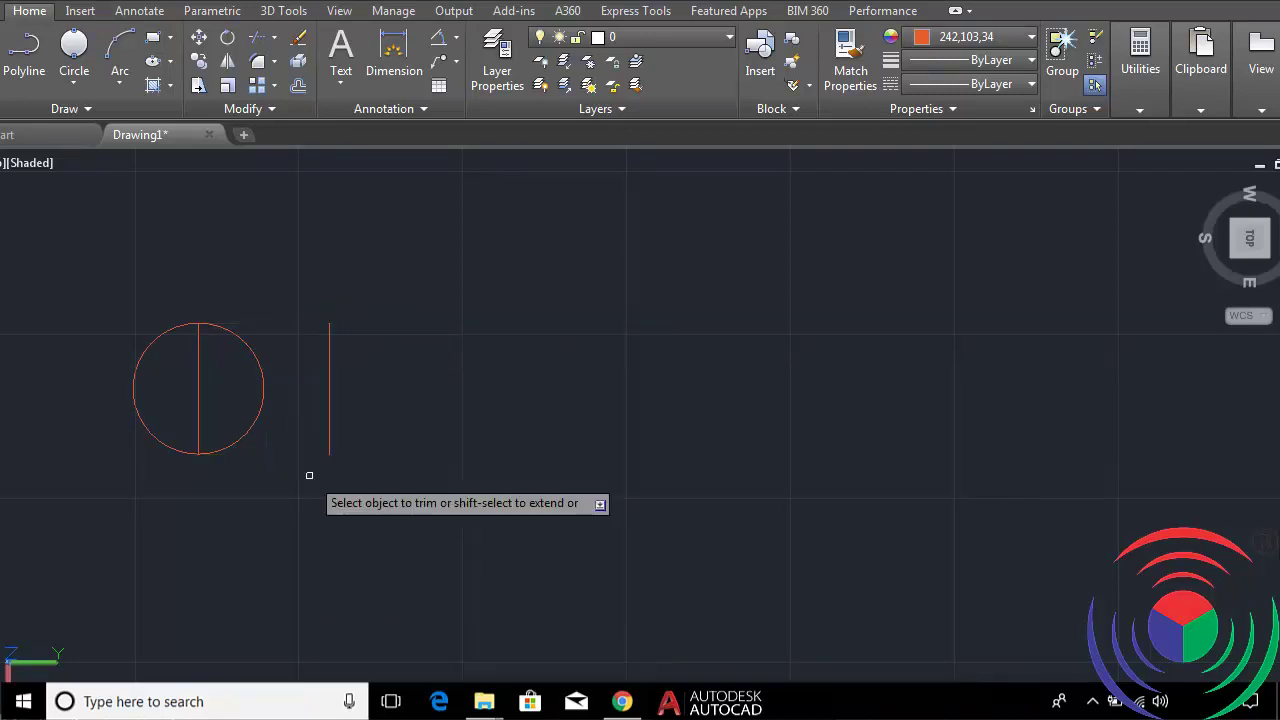
left_click(134, 386)
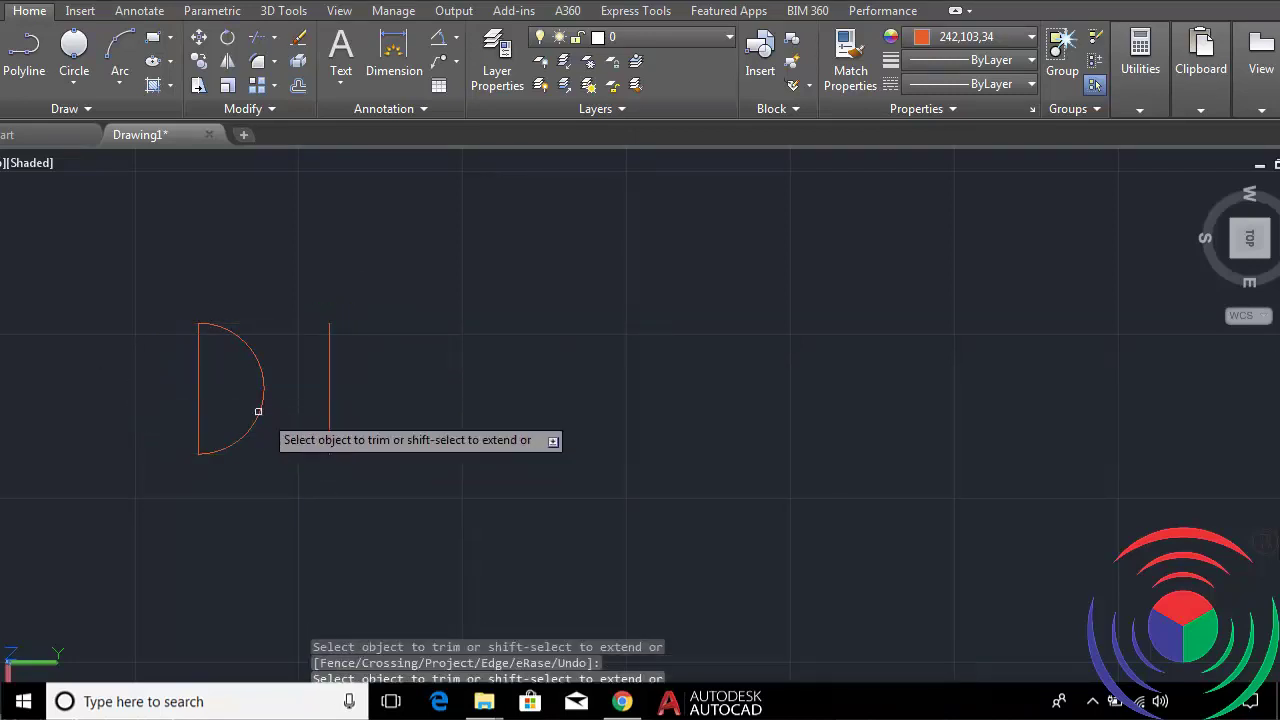
key("Return")
Erase the leftover vertical line, leaving a single semicircle profile.
left_click(373, 328)
left_click(327, 440)
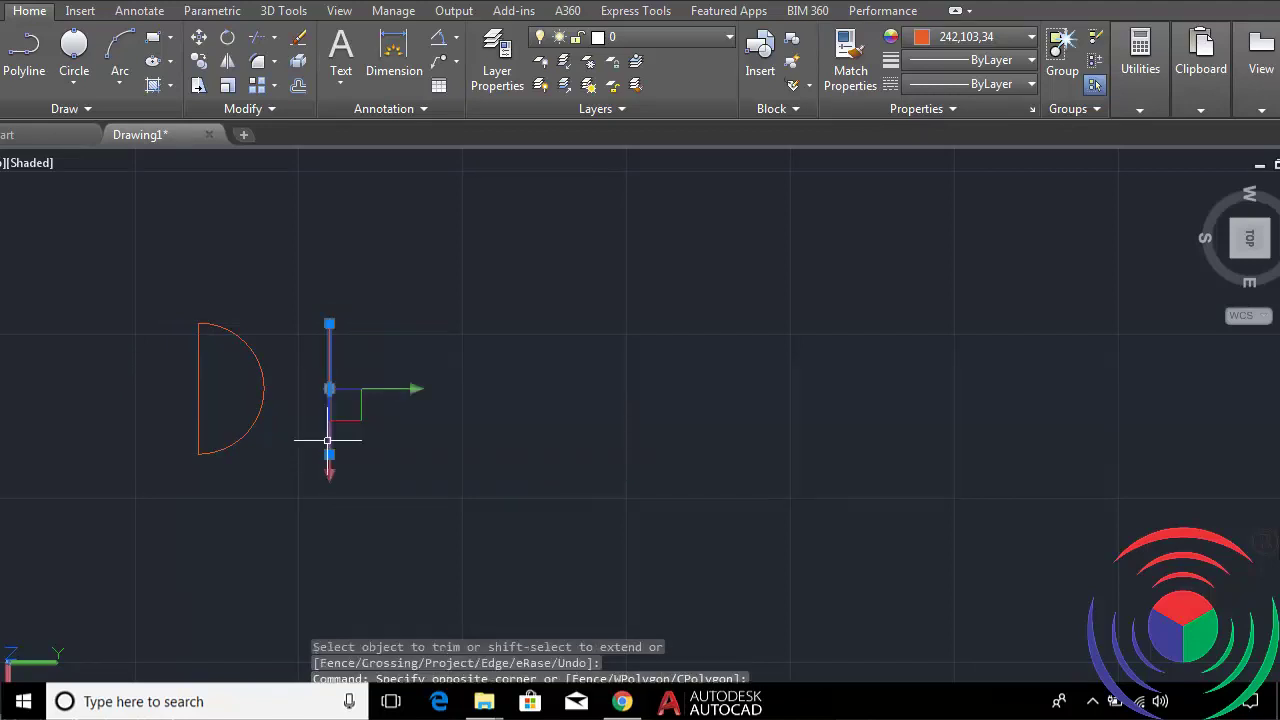
type("e")
key("Return")
scroll(340, 400, "down", 5)
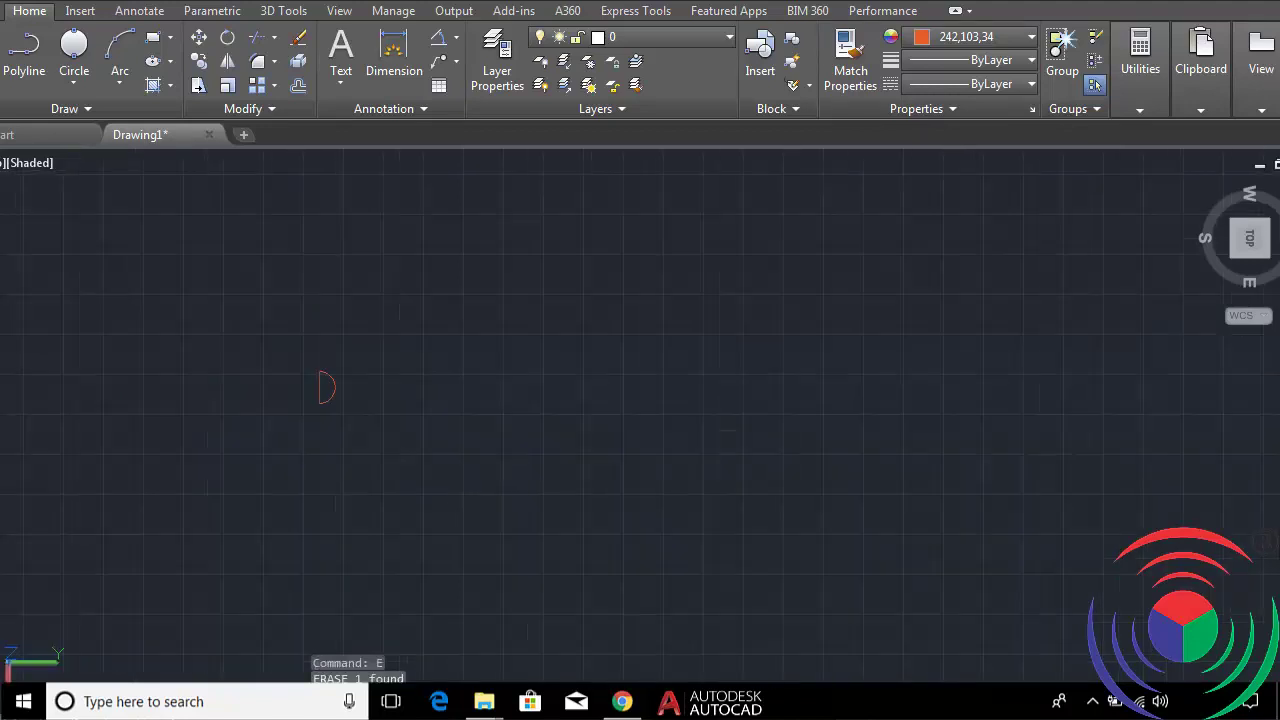
scroll(496, 377, "down", 3)
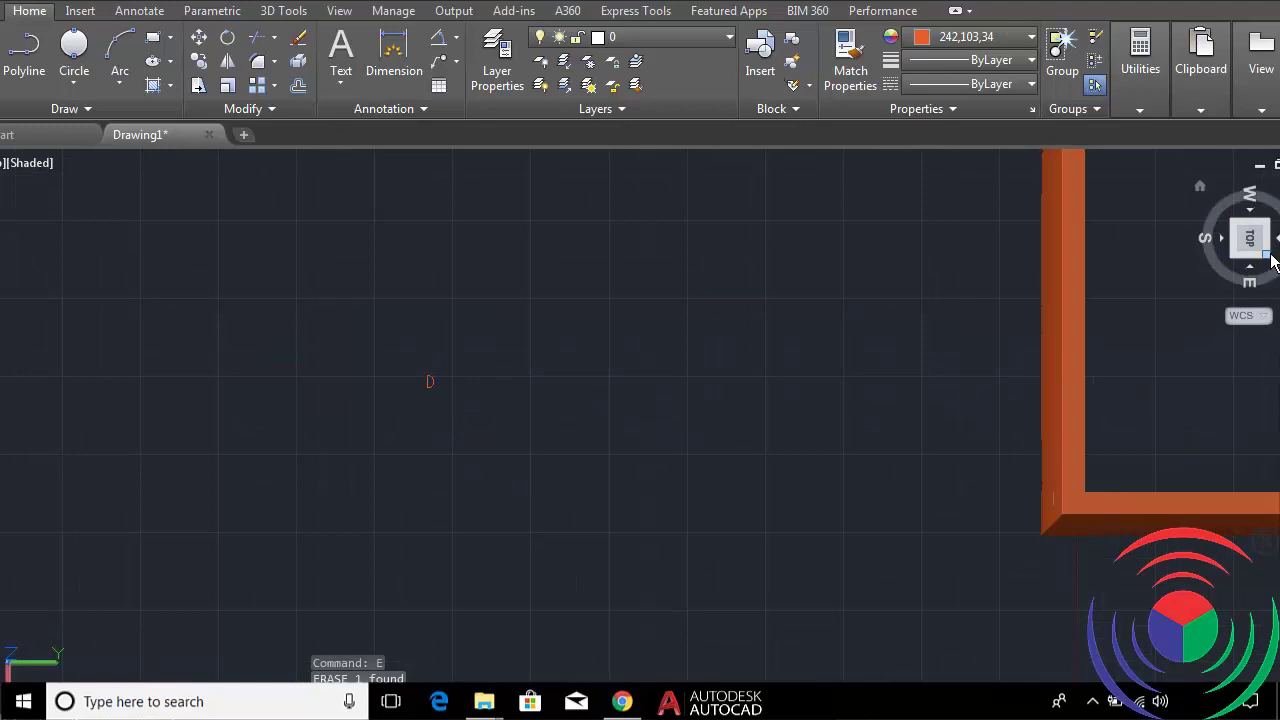
left_click(1267, 256)
scroll(430, 411, "up", 3)
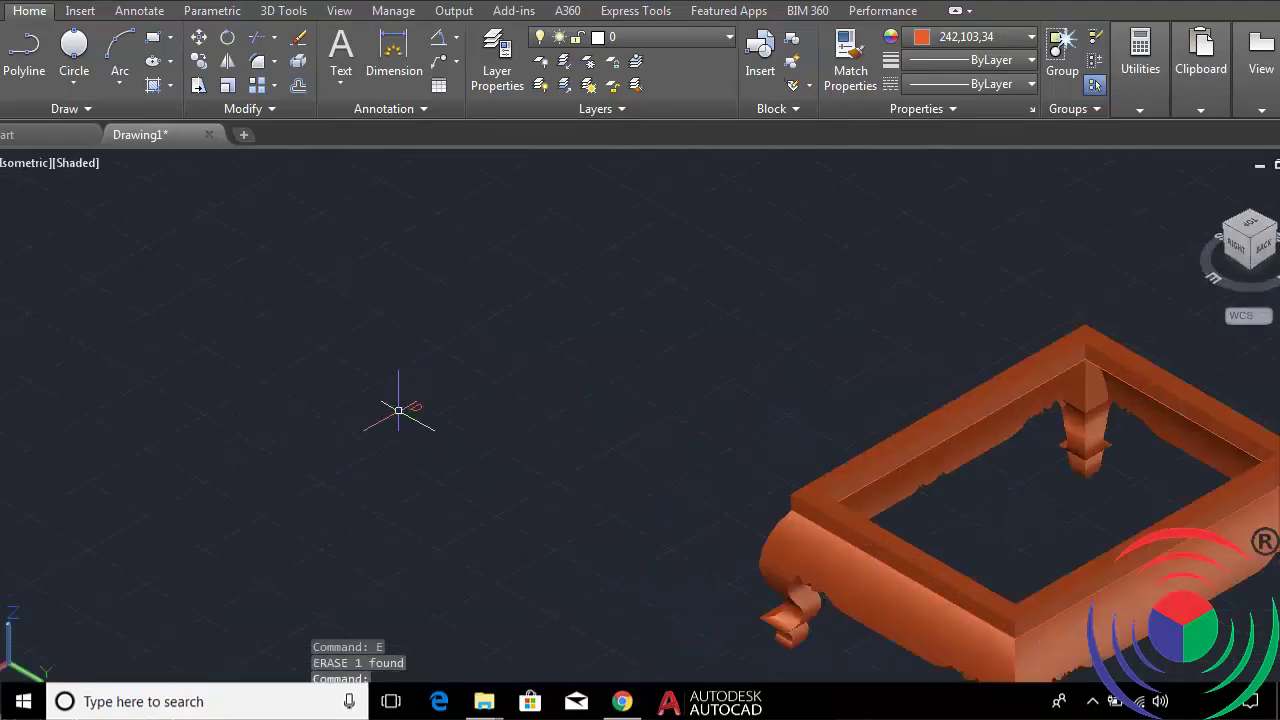
scroll(499, 403, "up", 3)
type("R")
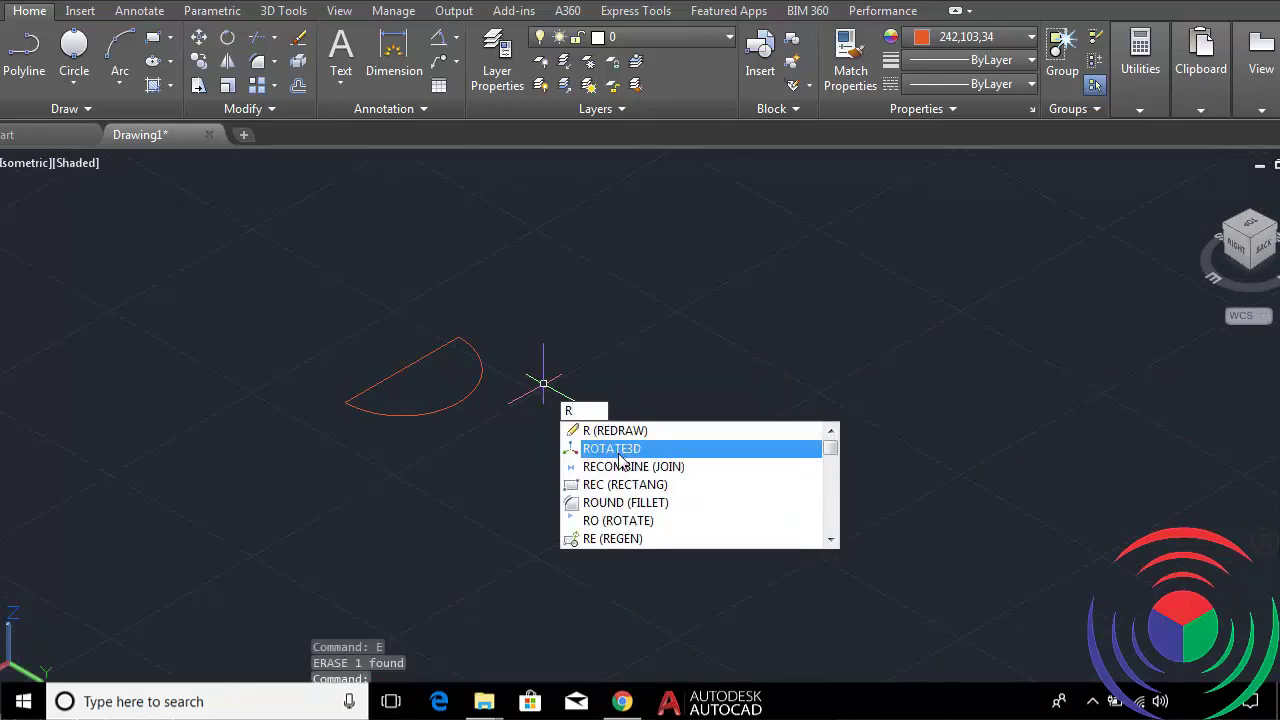
left_click(619, 449)
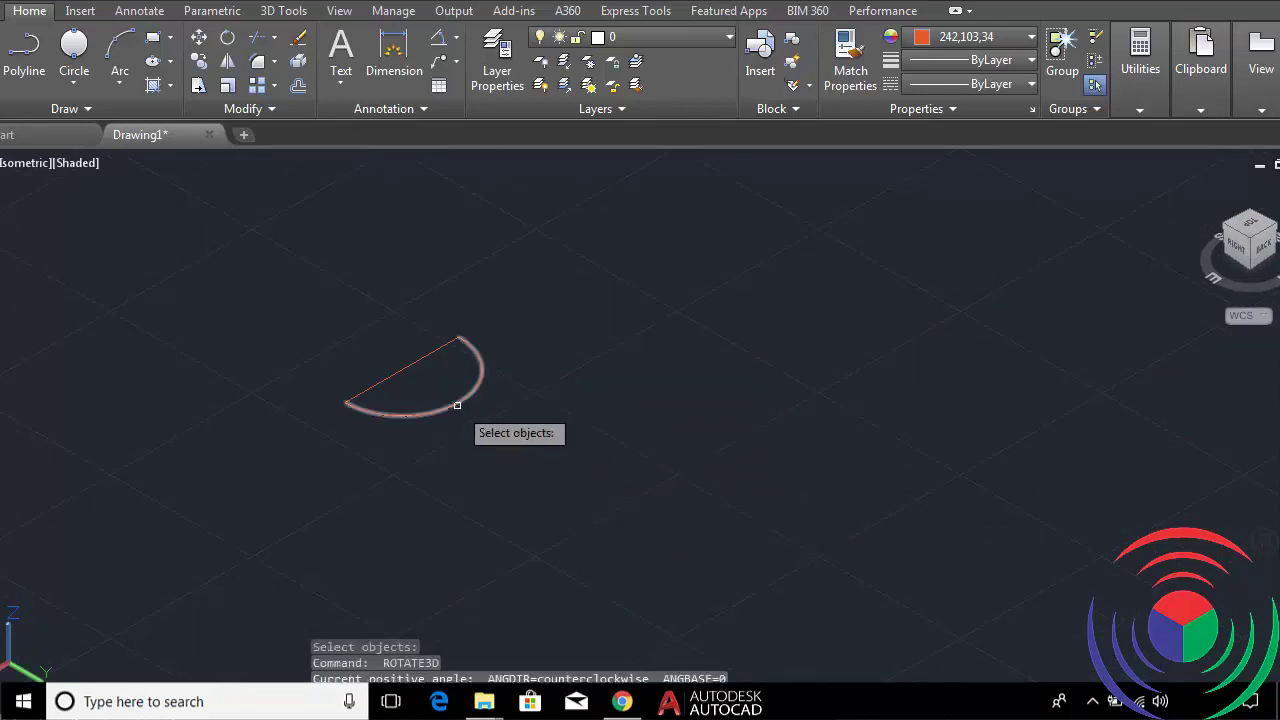
left_click(457, 405)
left_click(410, 366)
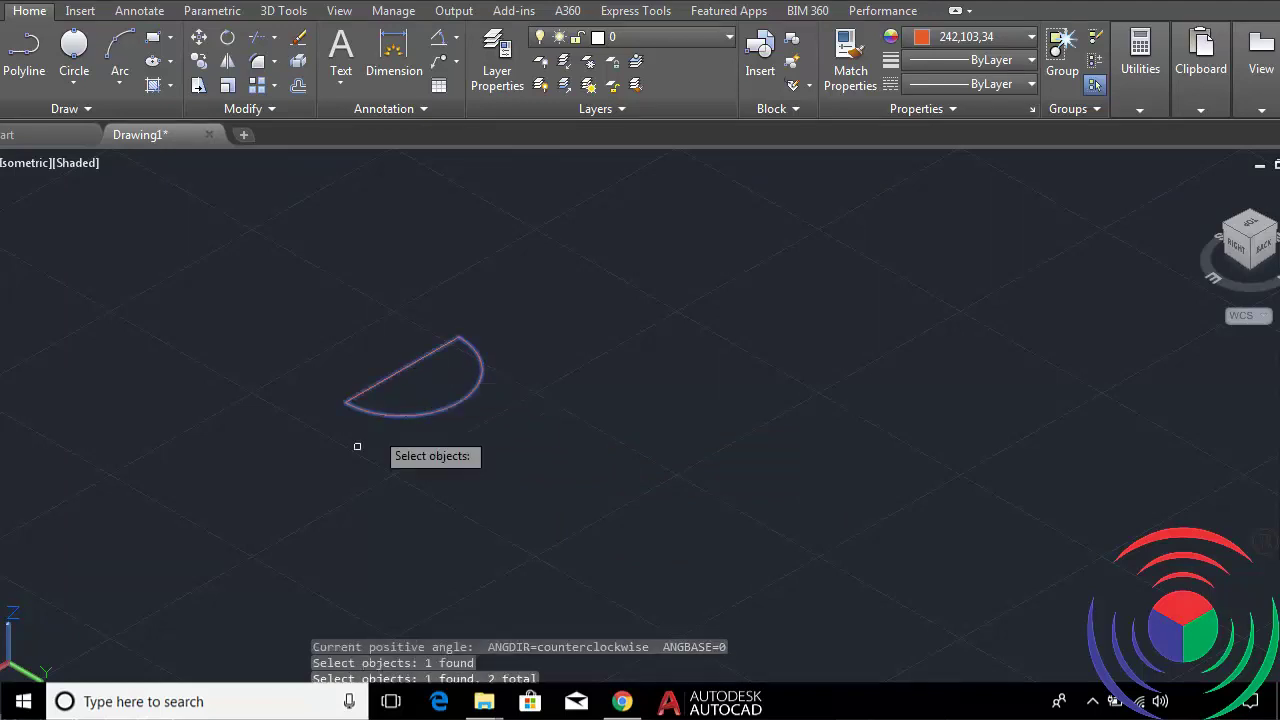
key("Escape")
type("r")
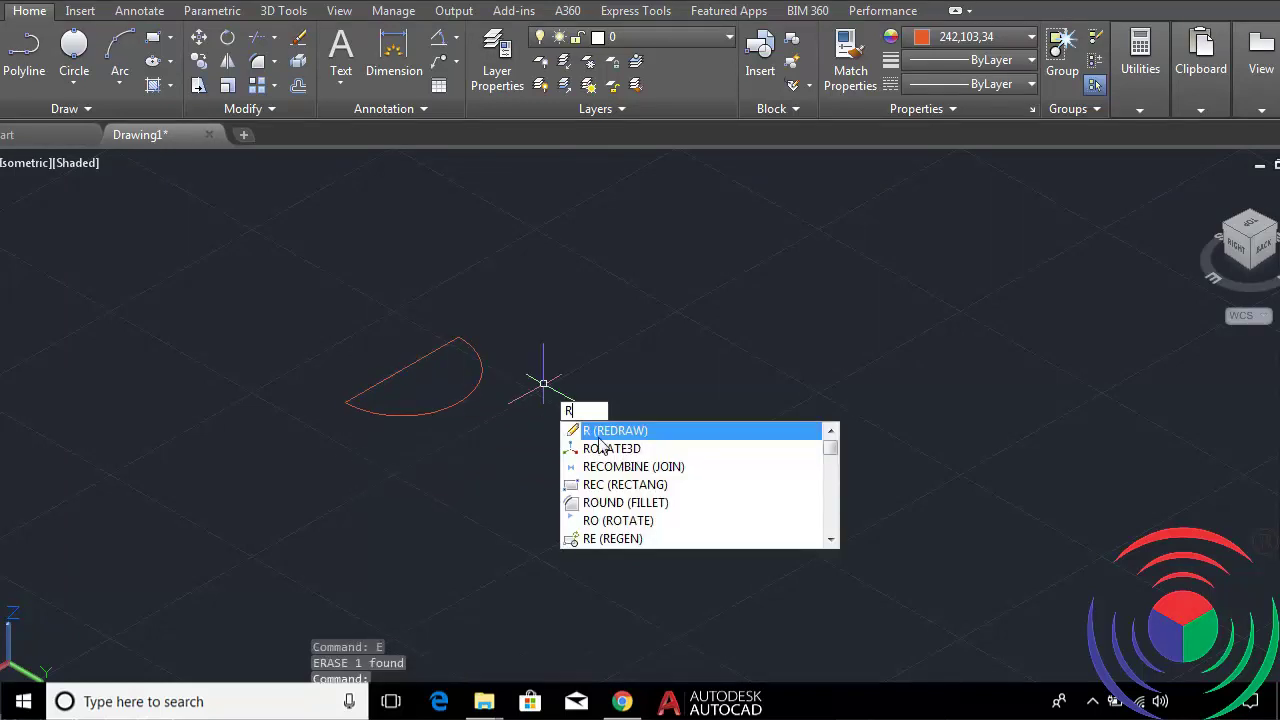
key("Down")
key("Return")
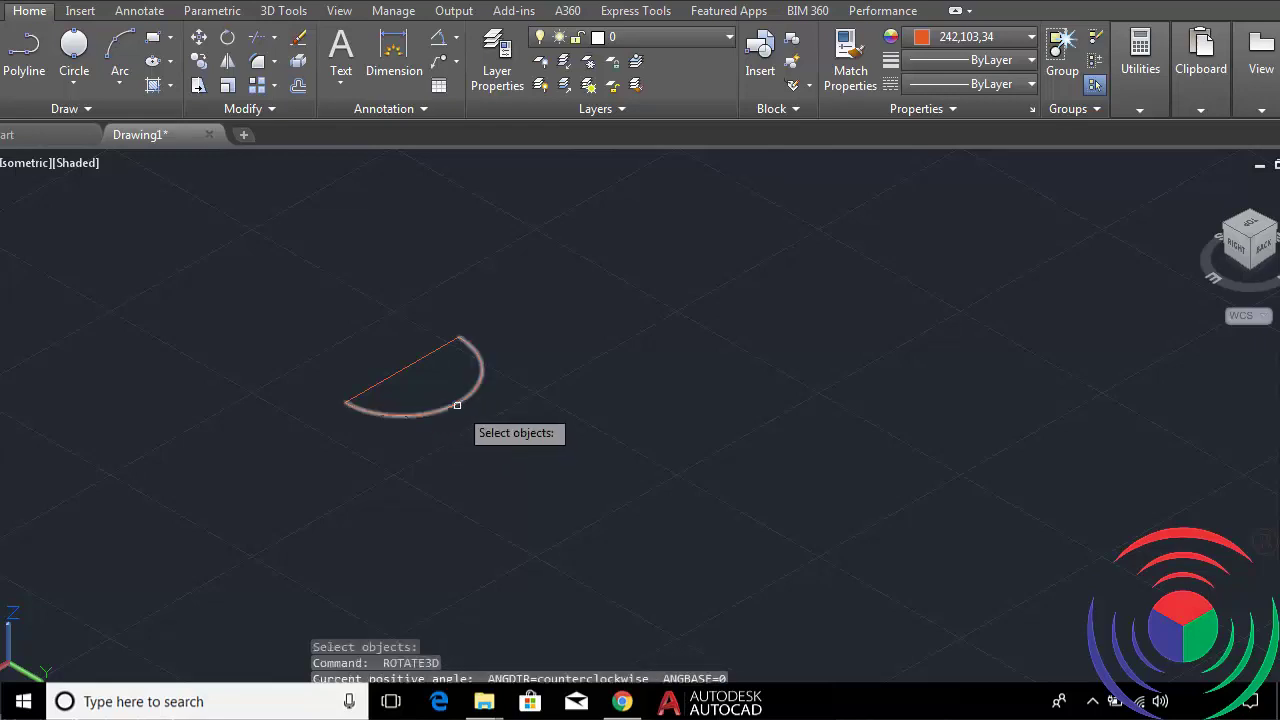
left_click(460, 411)
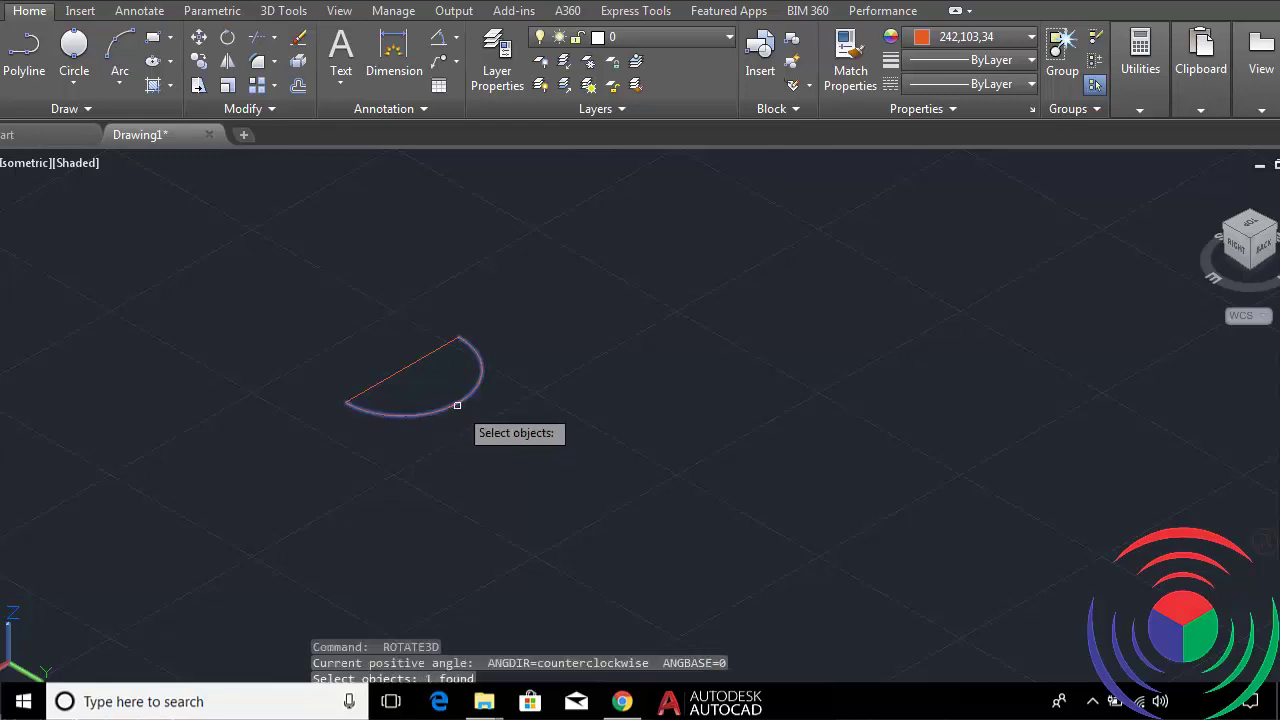
left_click(410, 365)
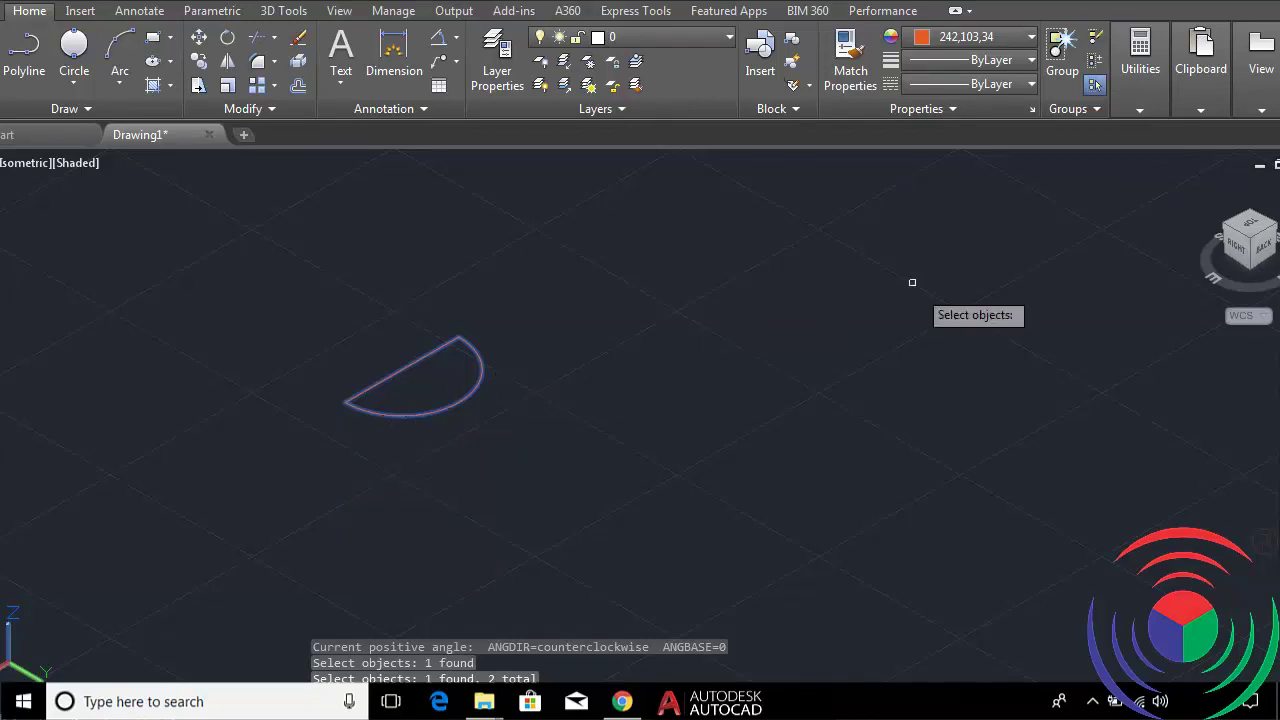
key("Escape")
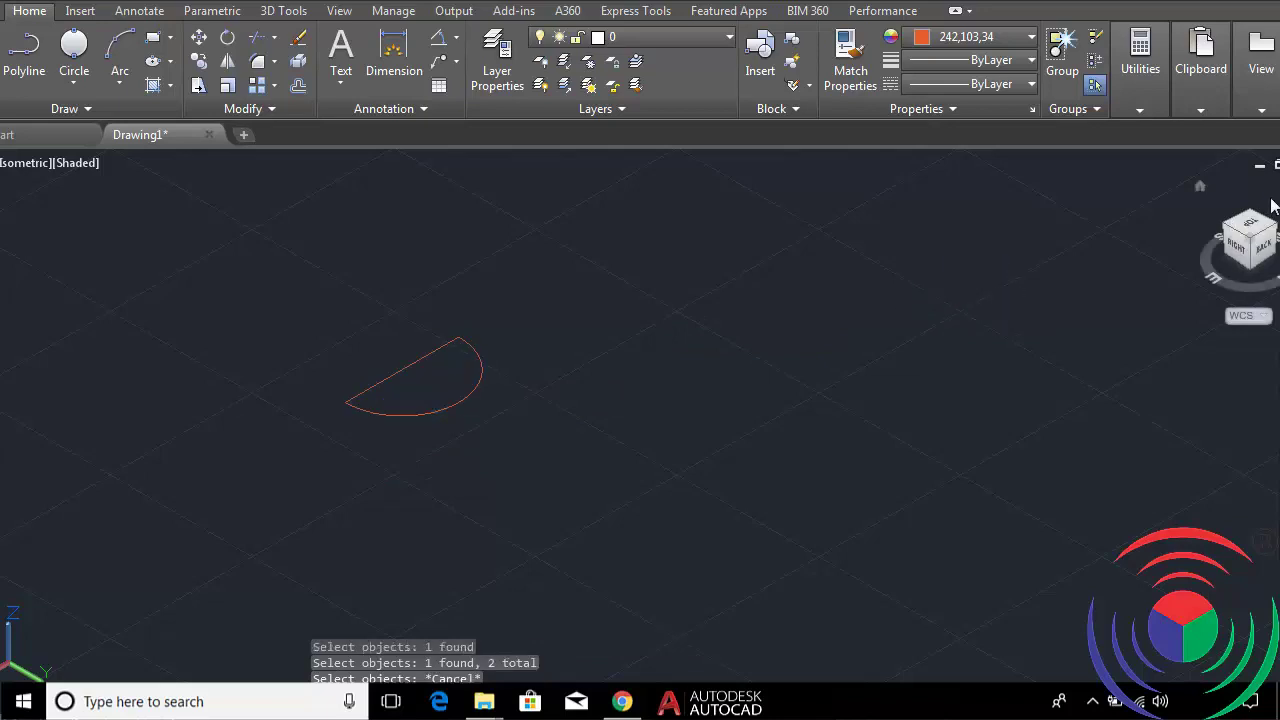
left_click(1250, 228)
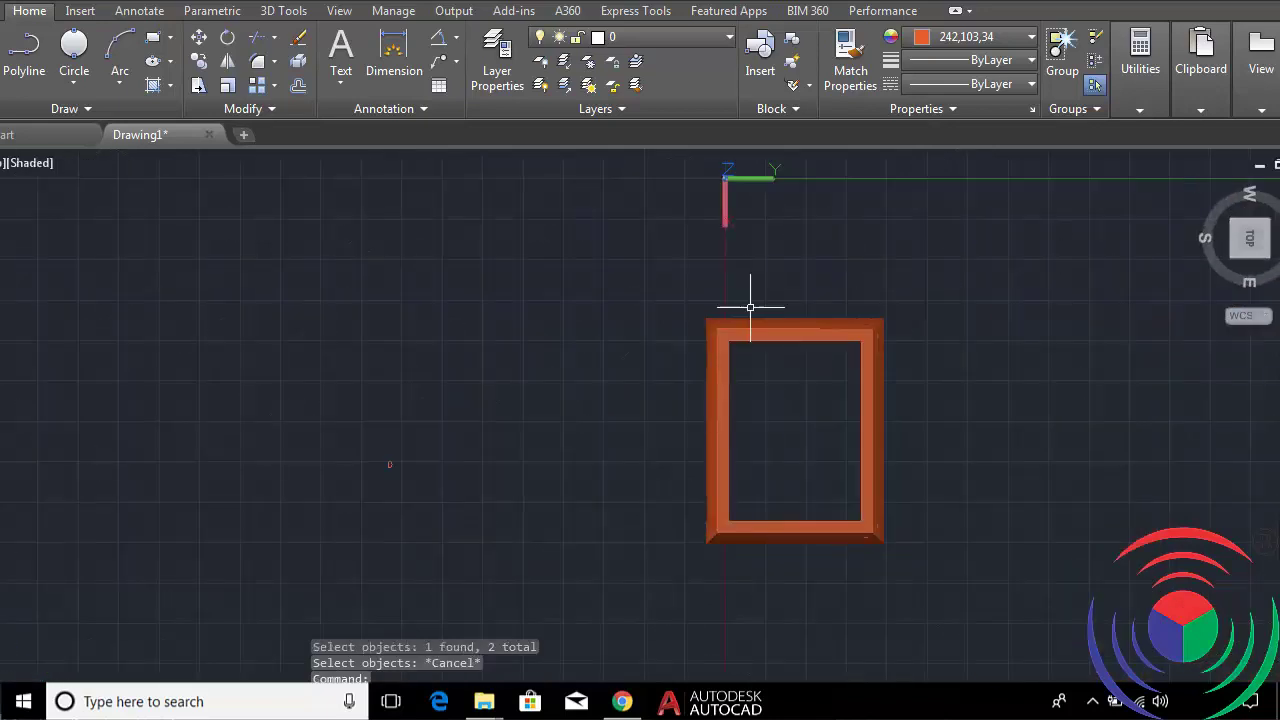
scroll(447, 488, "up", 5)
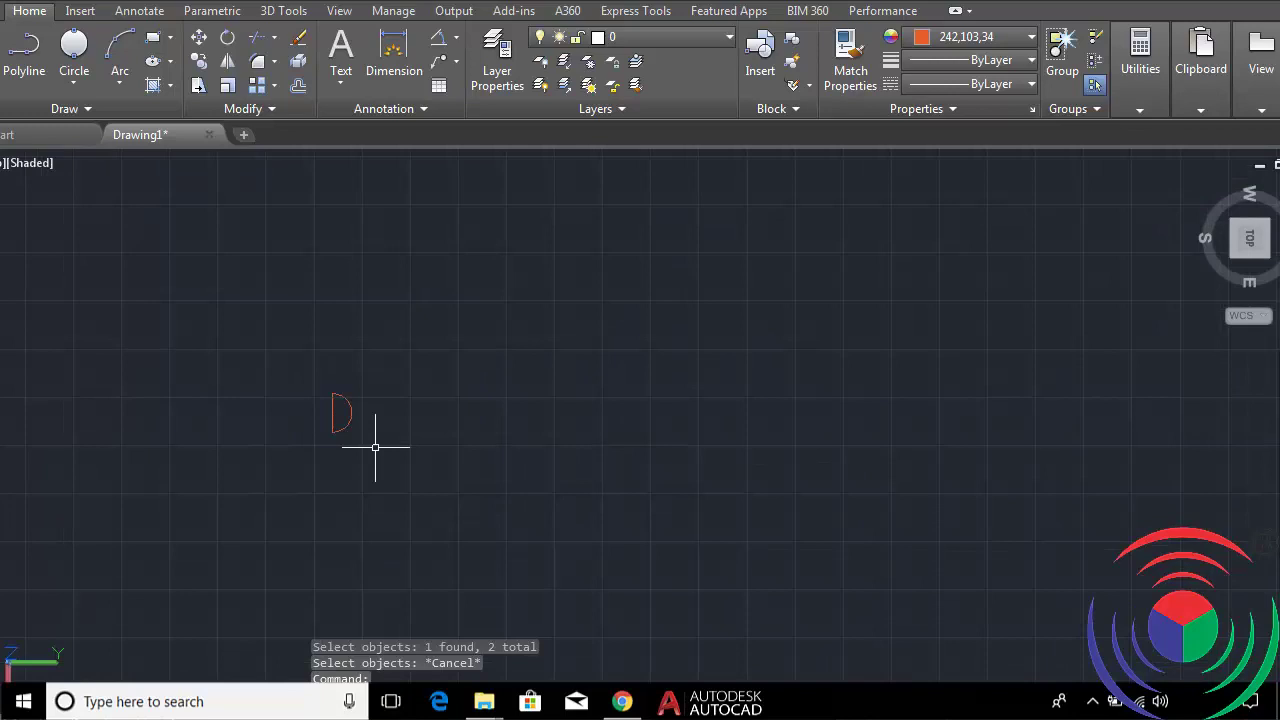
Create a closed boundary polyline with BO by picking a point inside the D-shaped semicircle.
type("bo")
key("Return")
left_click(525, 263)
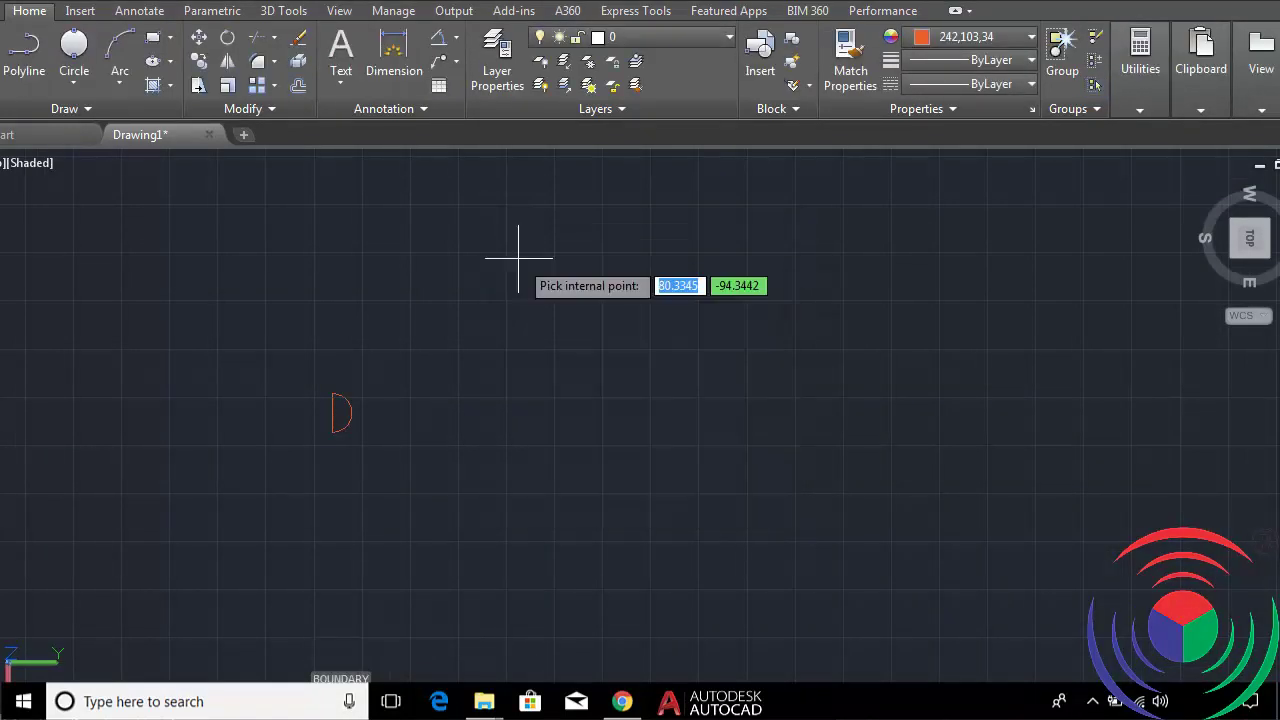
key("Escape")
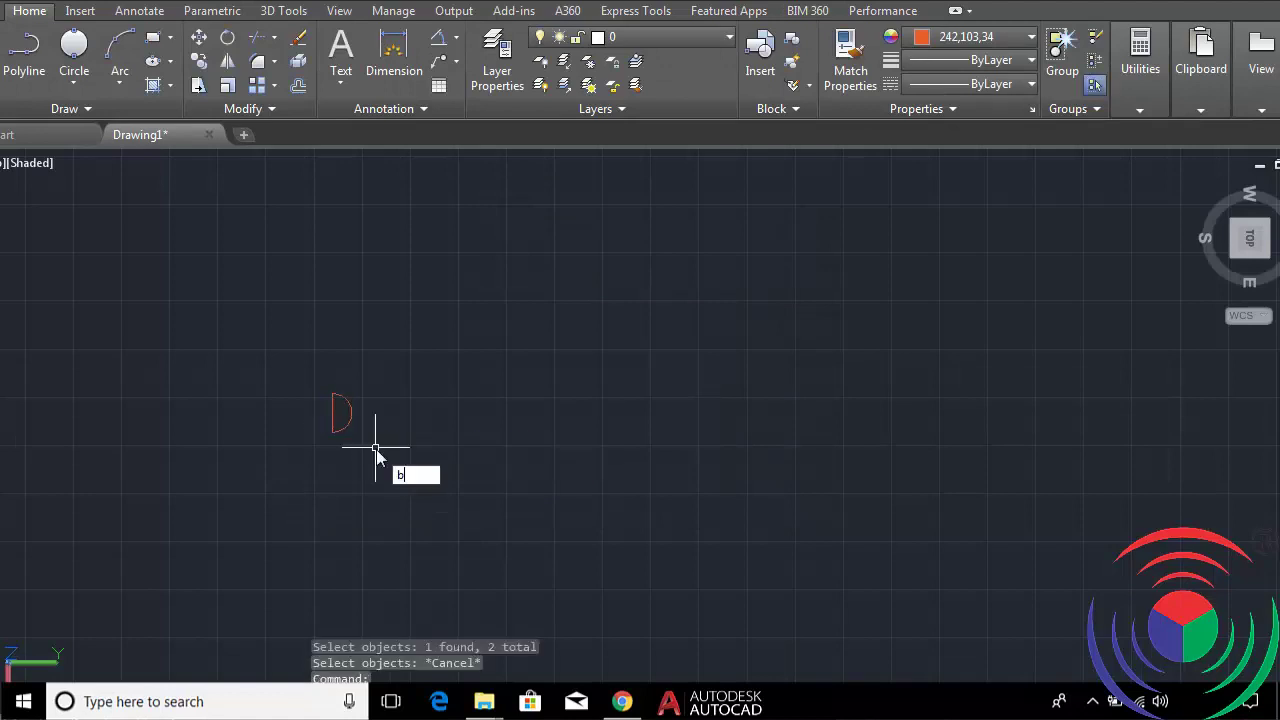
type("bo")
key("Return")
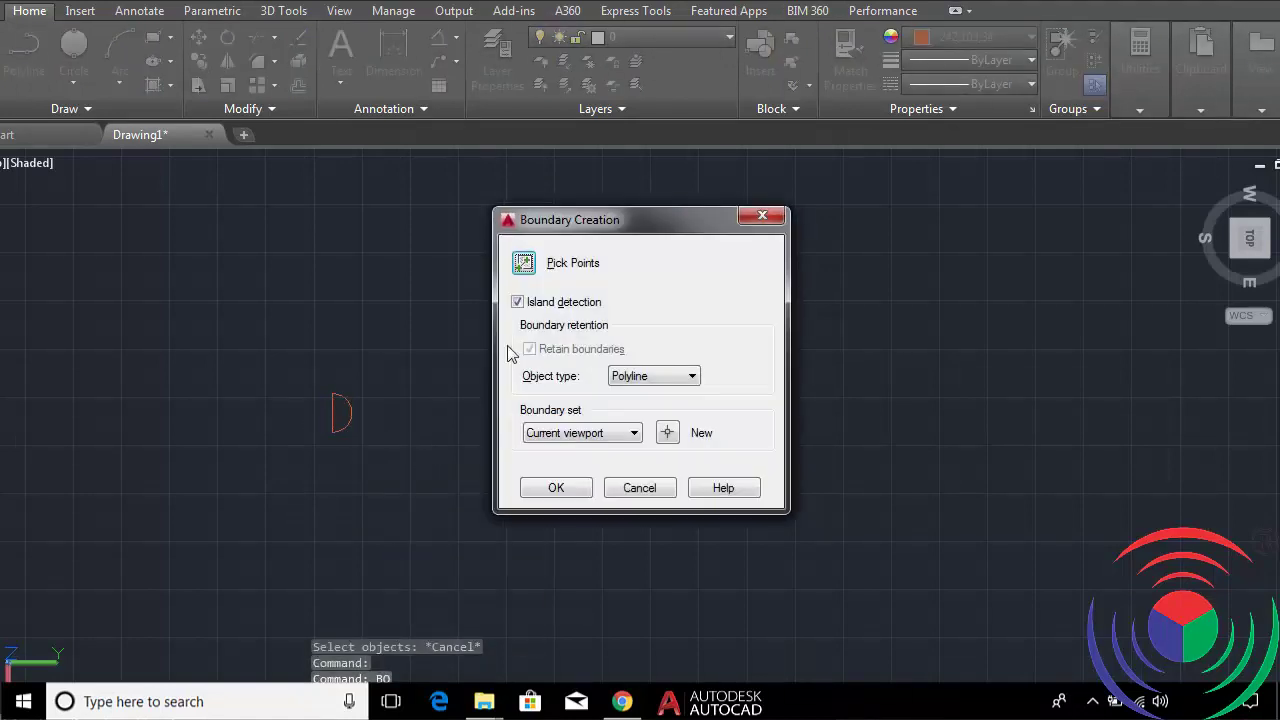
left_click(525, 263)
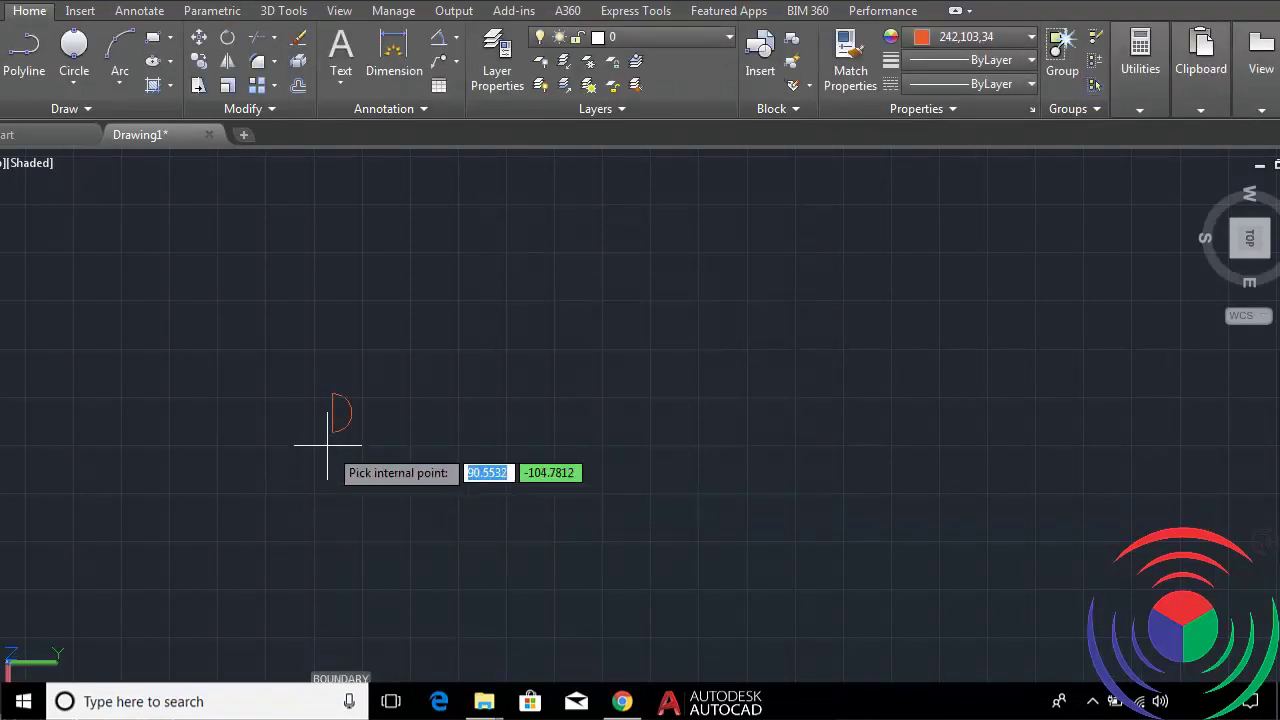
left_click(337, 413)
key("Return")
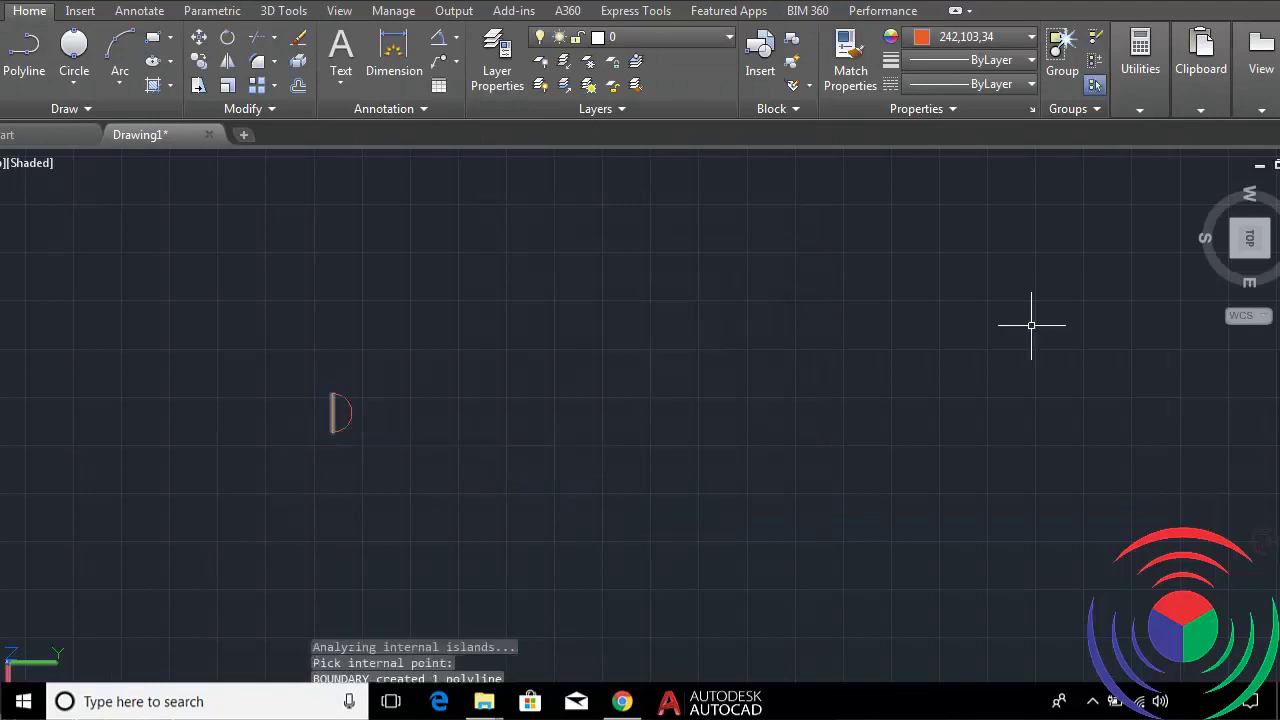
Switch to an isometric view and select the whole semicircle profile for 3D rotation.
left_click(1268, 260)
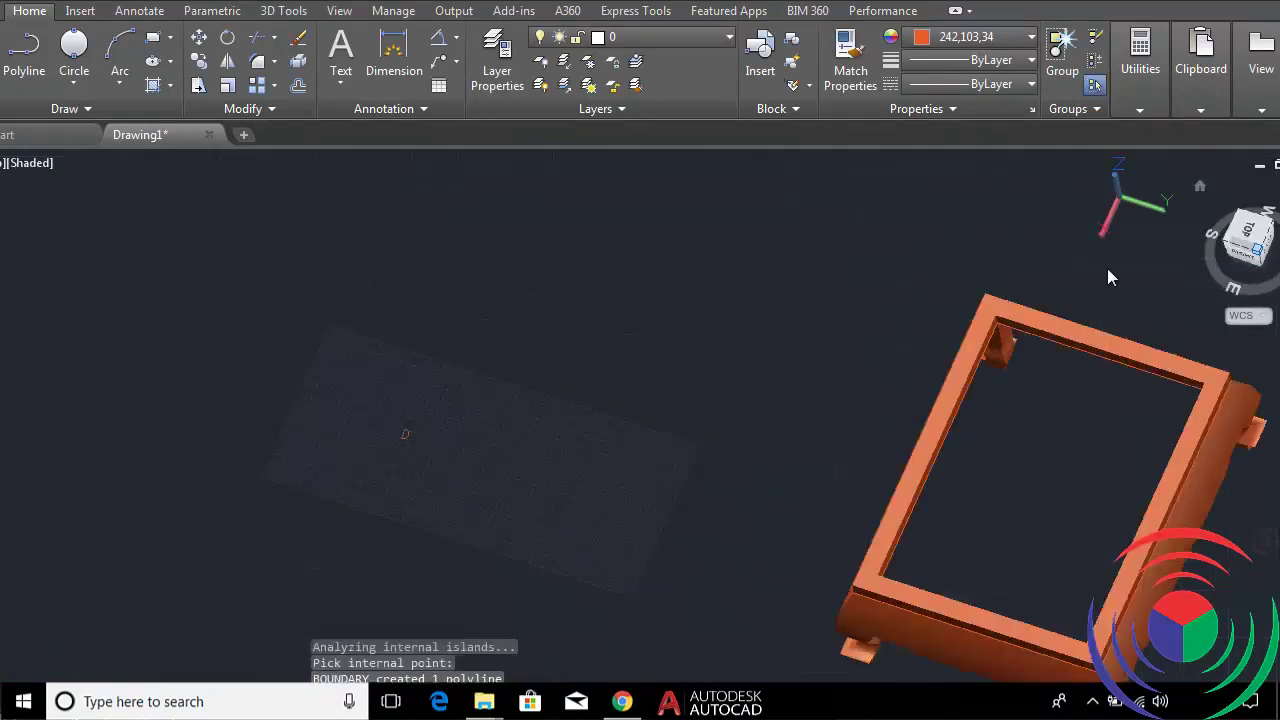
scroll(457, 429, "up", 2)
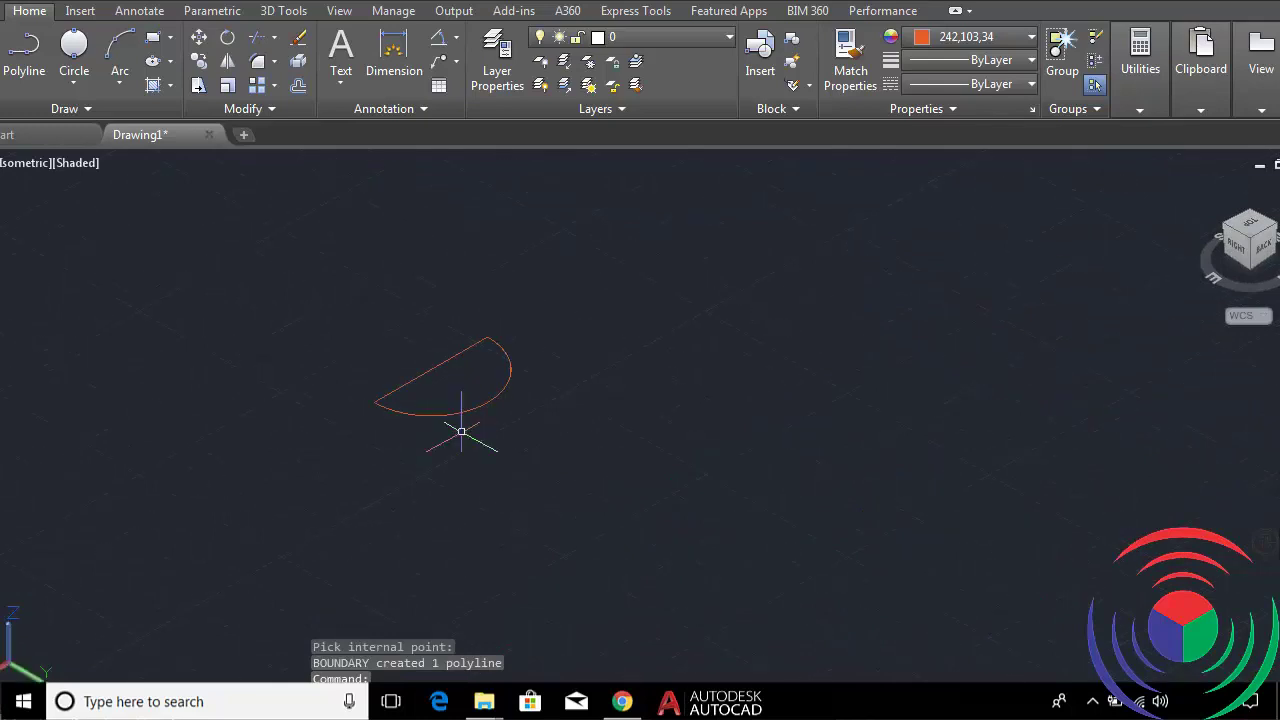
scroll(445, 385, "up", 3)
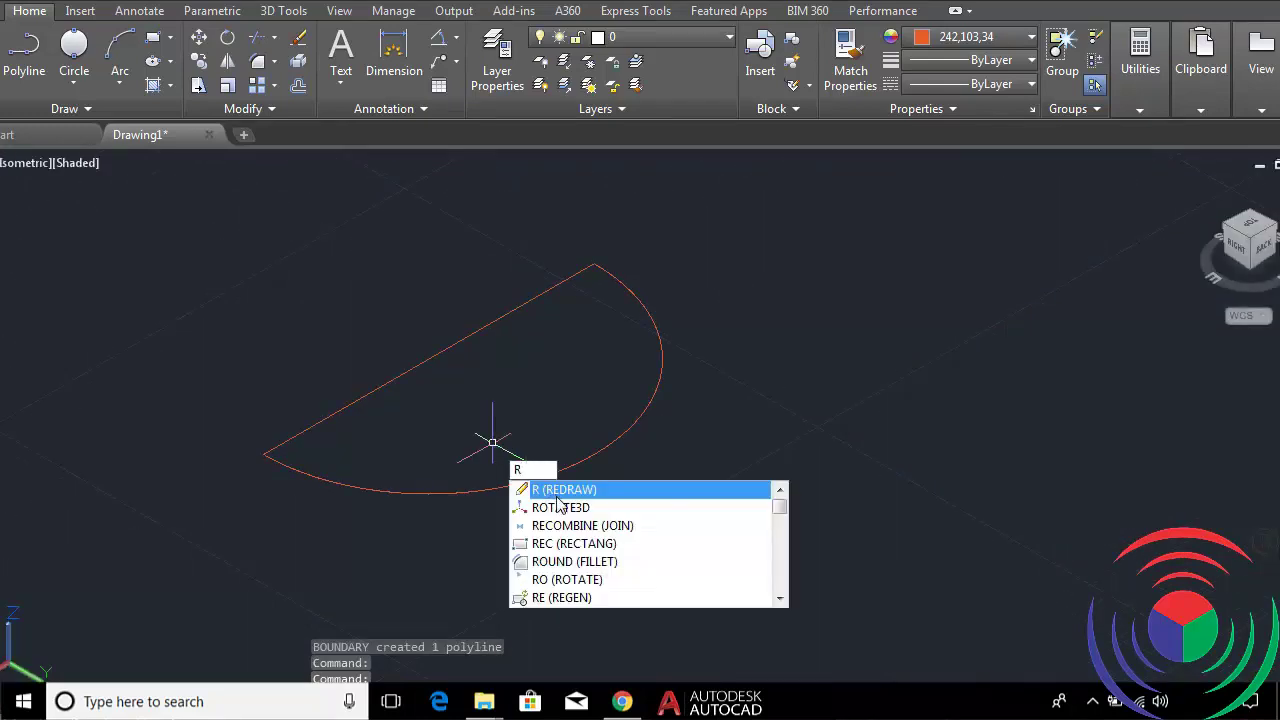
left_click(560, 507)
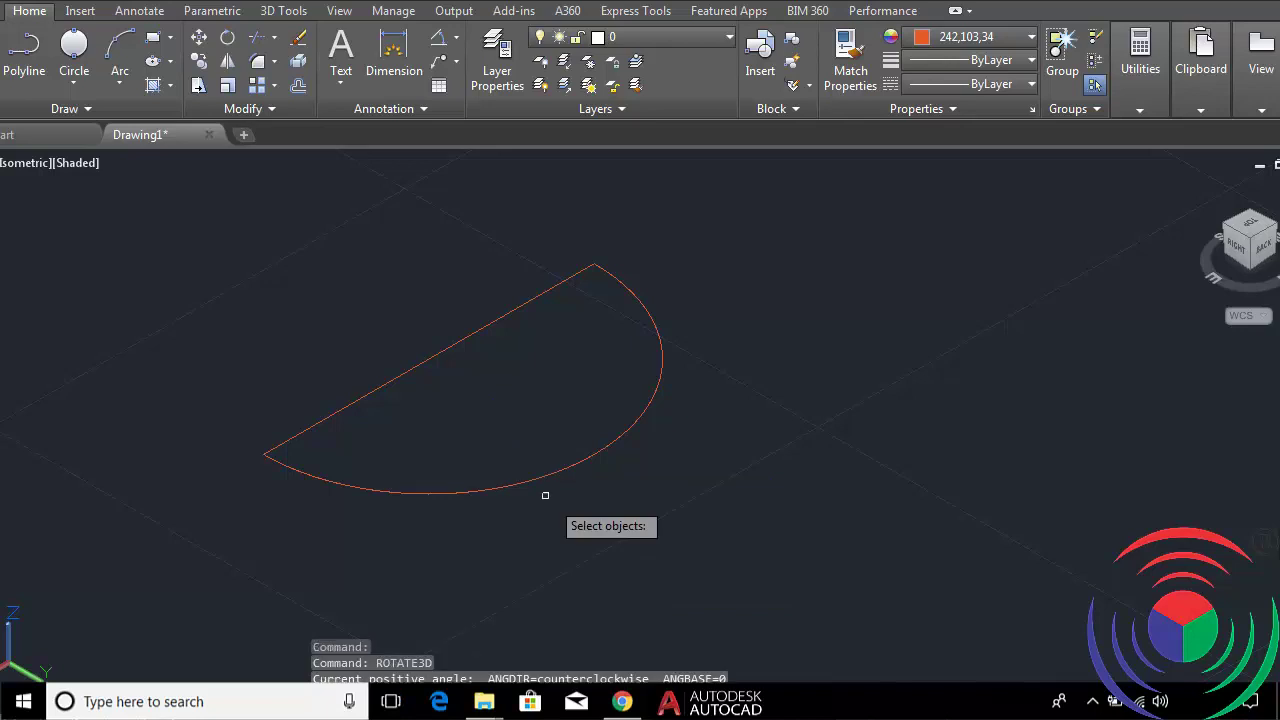
left_click(491, 488)
left_click(728, 236)
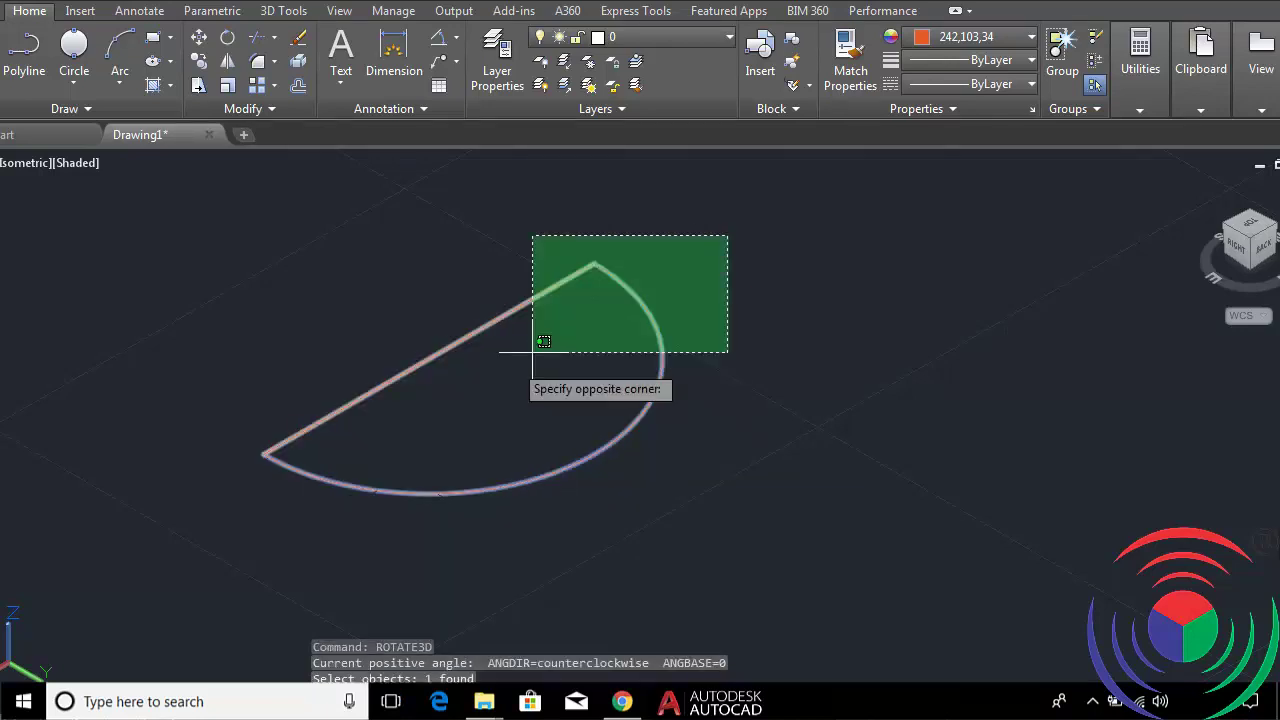
left_click(543, 341)
key("Return")
Rotate the profile 90° about its straight edge so it stands upright.
scroll(477, 371, "down", 2)
scroll(508, 371, "down", 2)
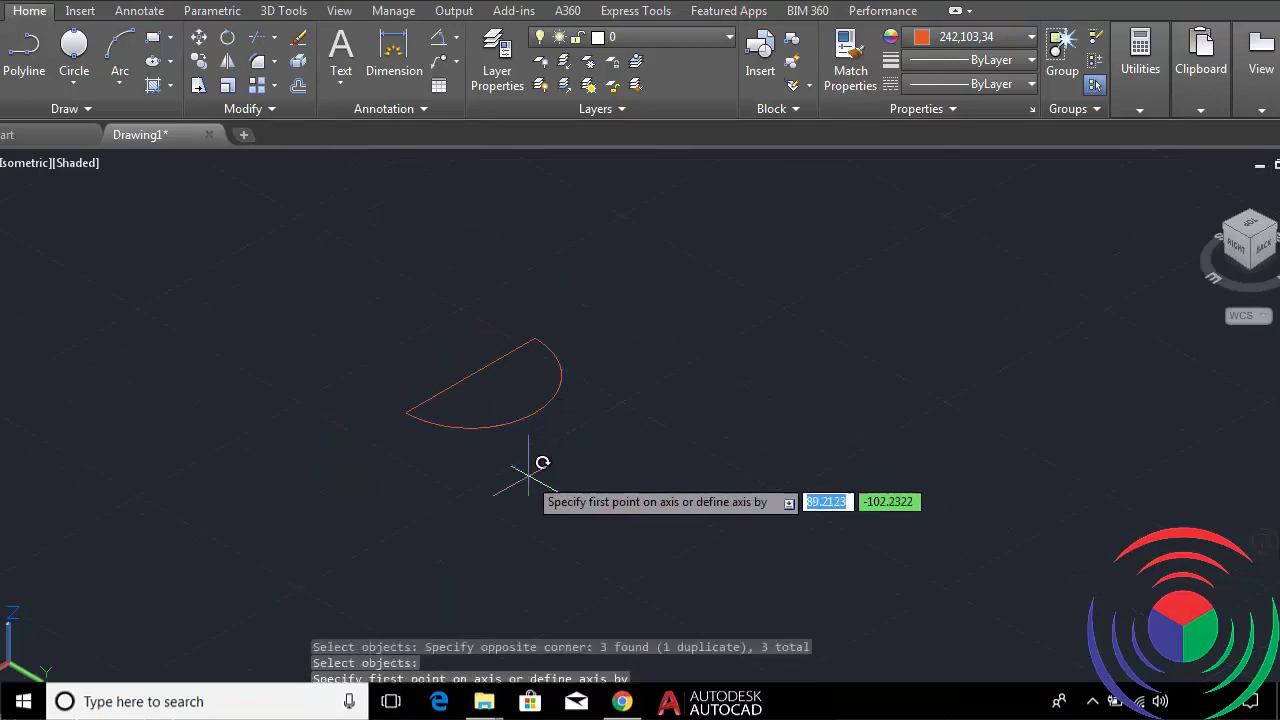
left_click(407, 409)
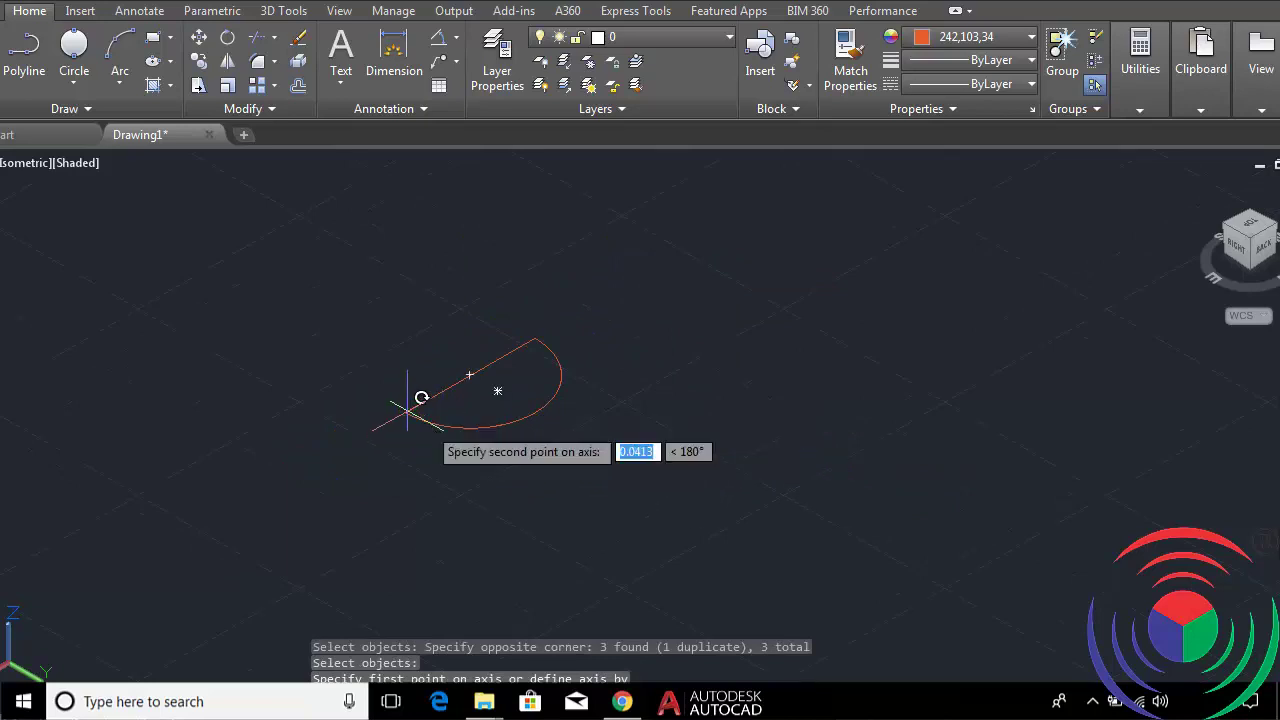
left_click(543, 489)
type("90")
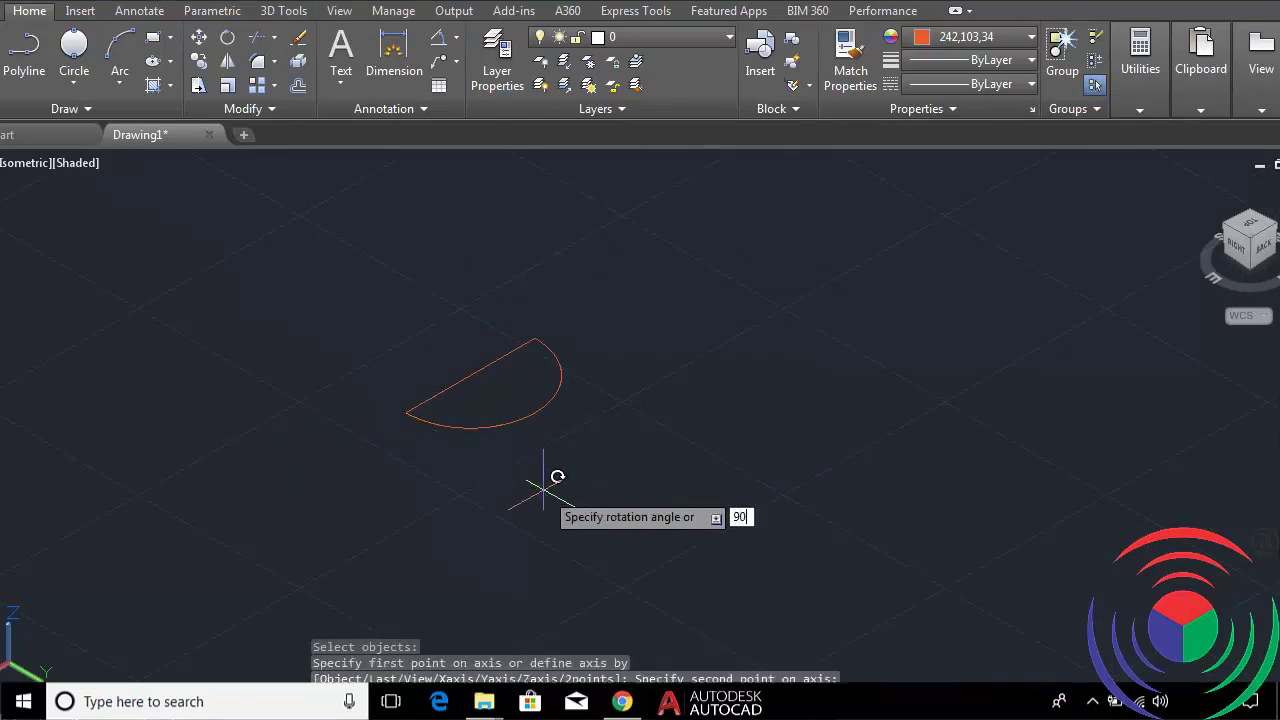
key("Return")
scroll(543, 489, "down", 3)
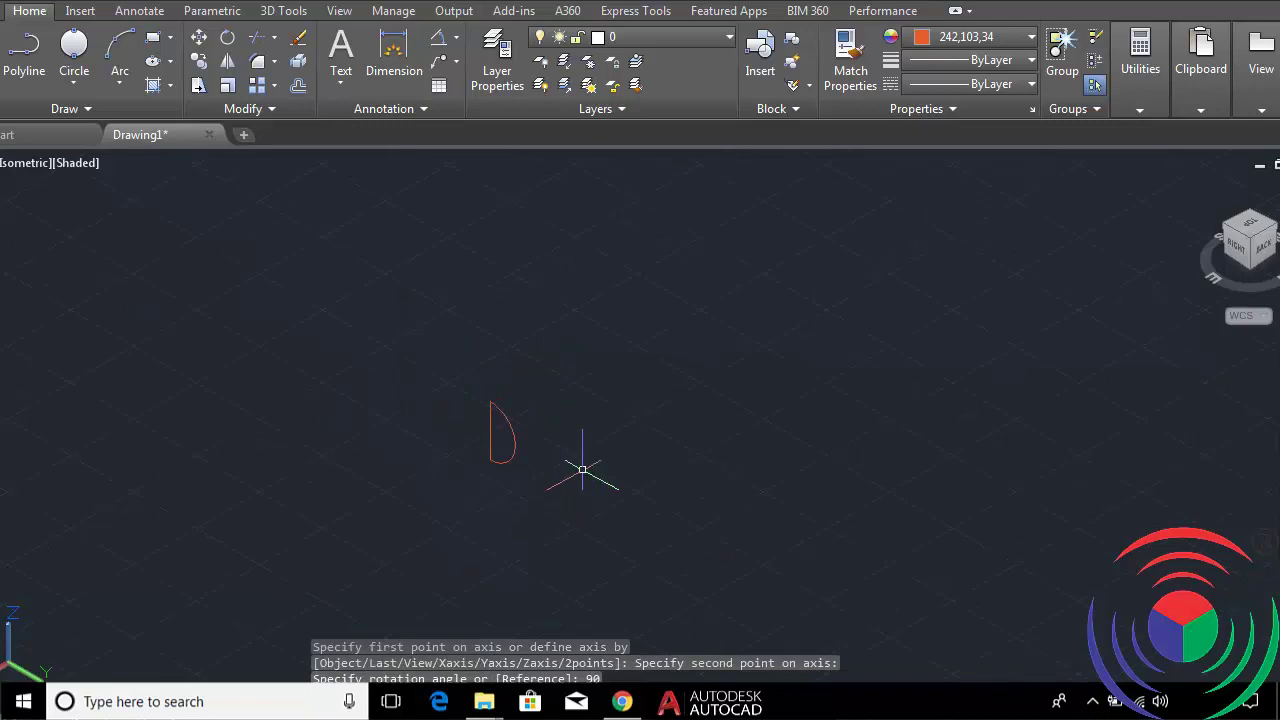
type("m")
key("Return")
Change the viewport visual style from Shaded to 2D Wireframe.
type("m")
key("Return")
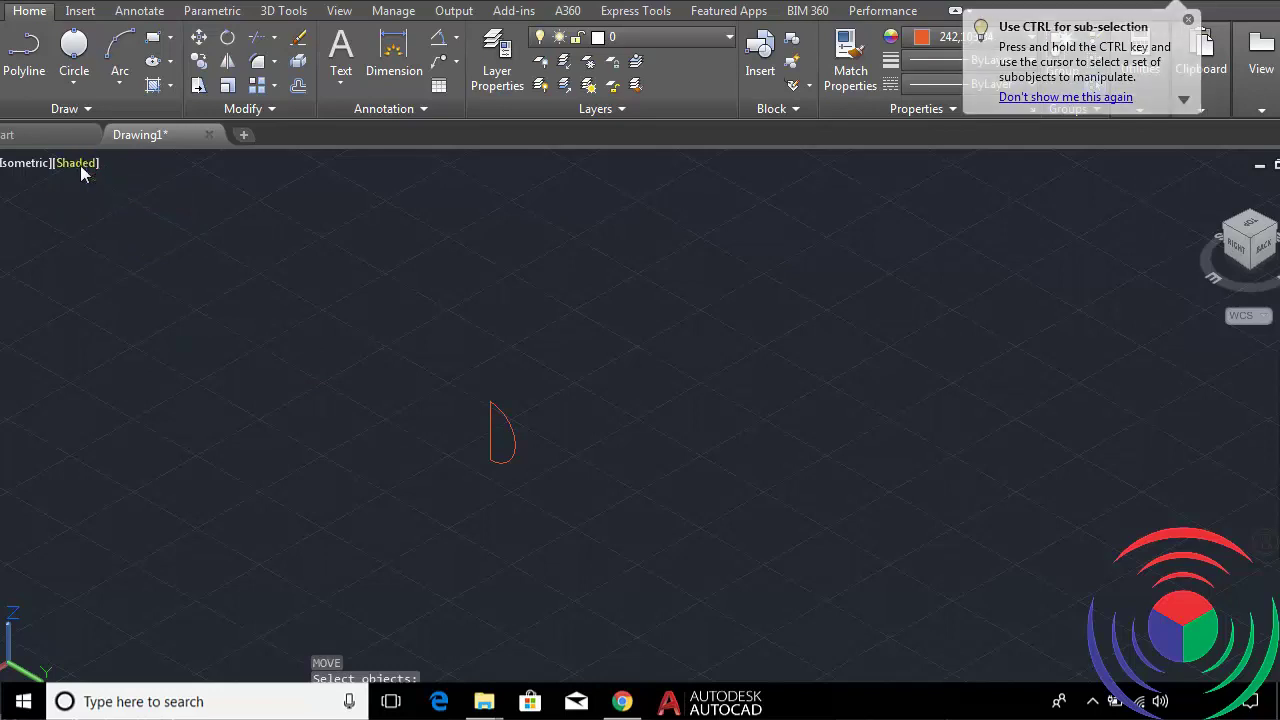
left_click(79, 164)
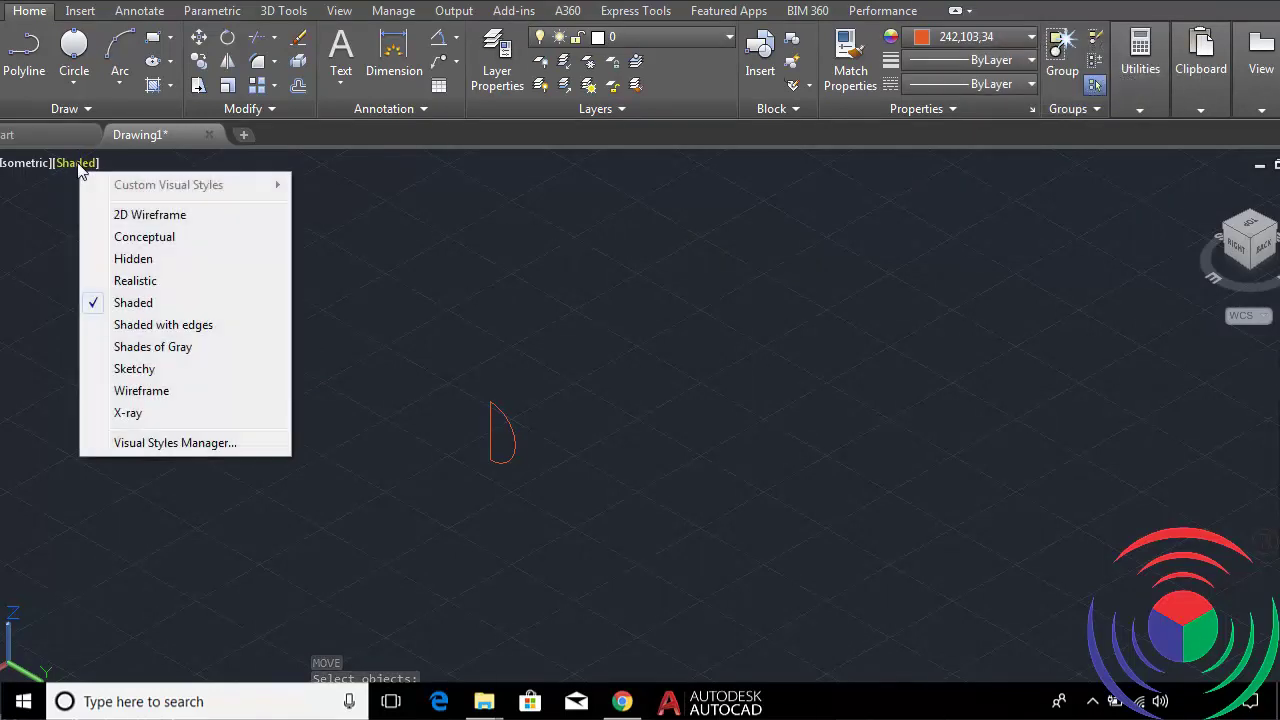
left_click(138, 214)
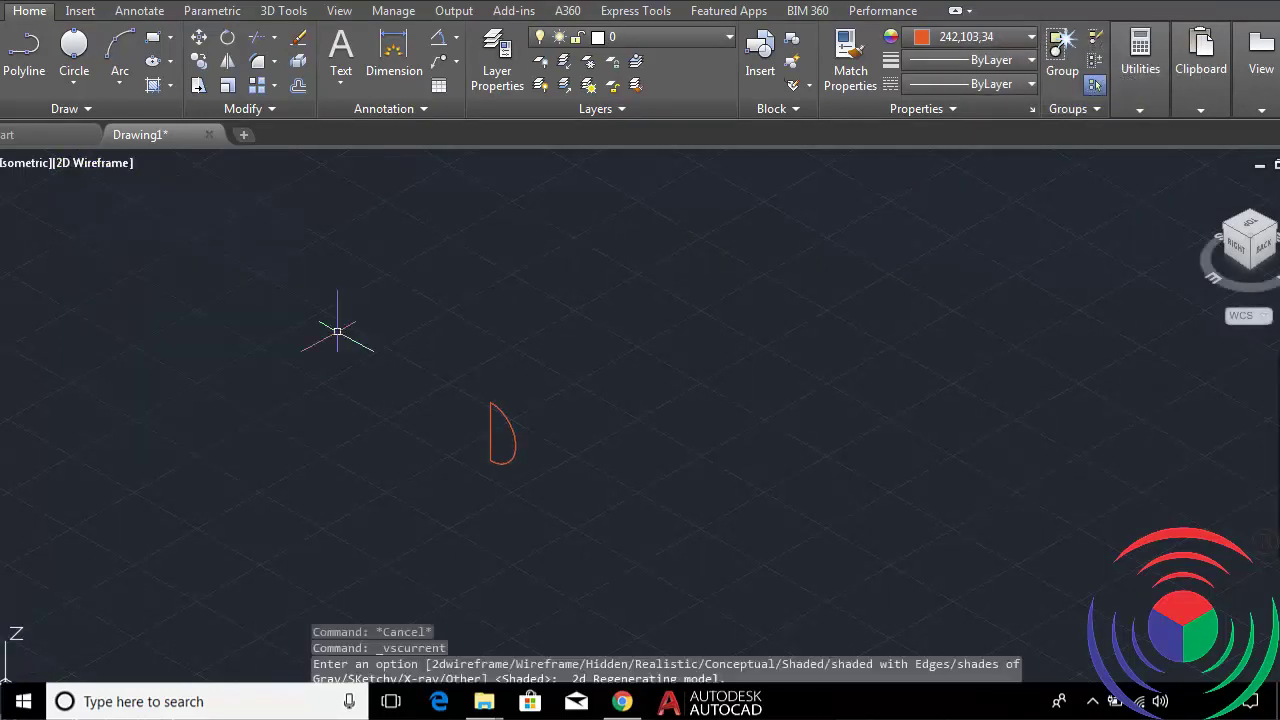
left_click(77, 162)
left_click(150, 214)
Move the profile from a base point on its flat edge to the table frame's top corner.
scroll(524, 438, "up", 5)
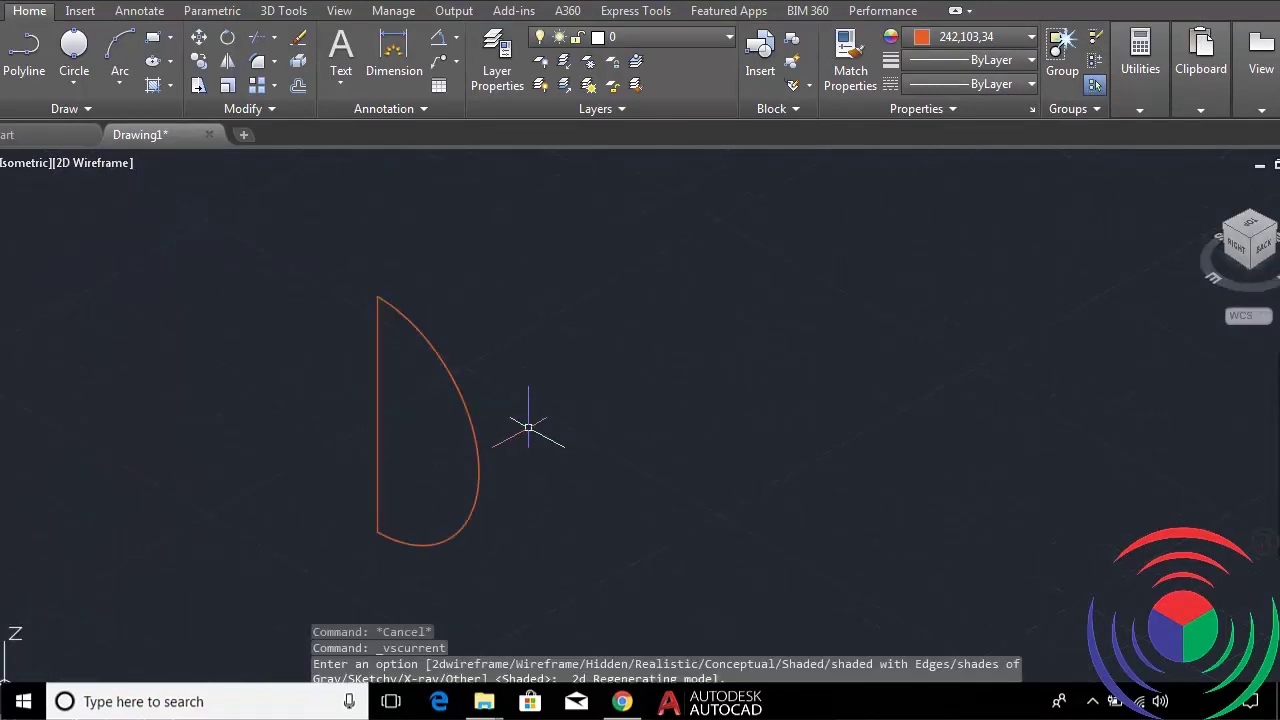
type("m")
key("Return")
left_click(477, 480)
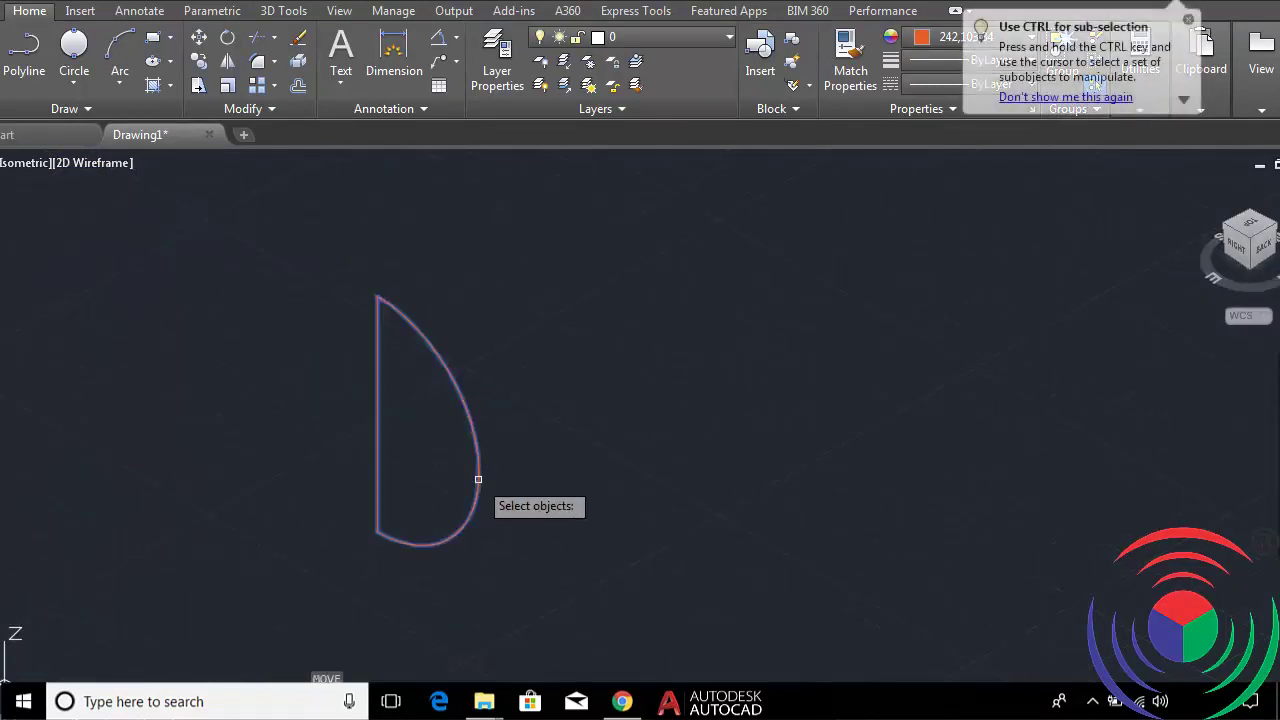
key("Return")
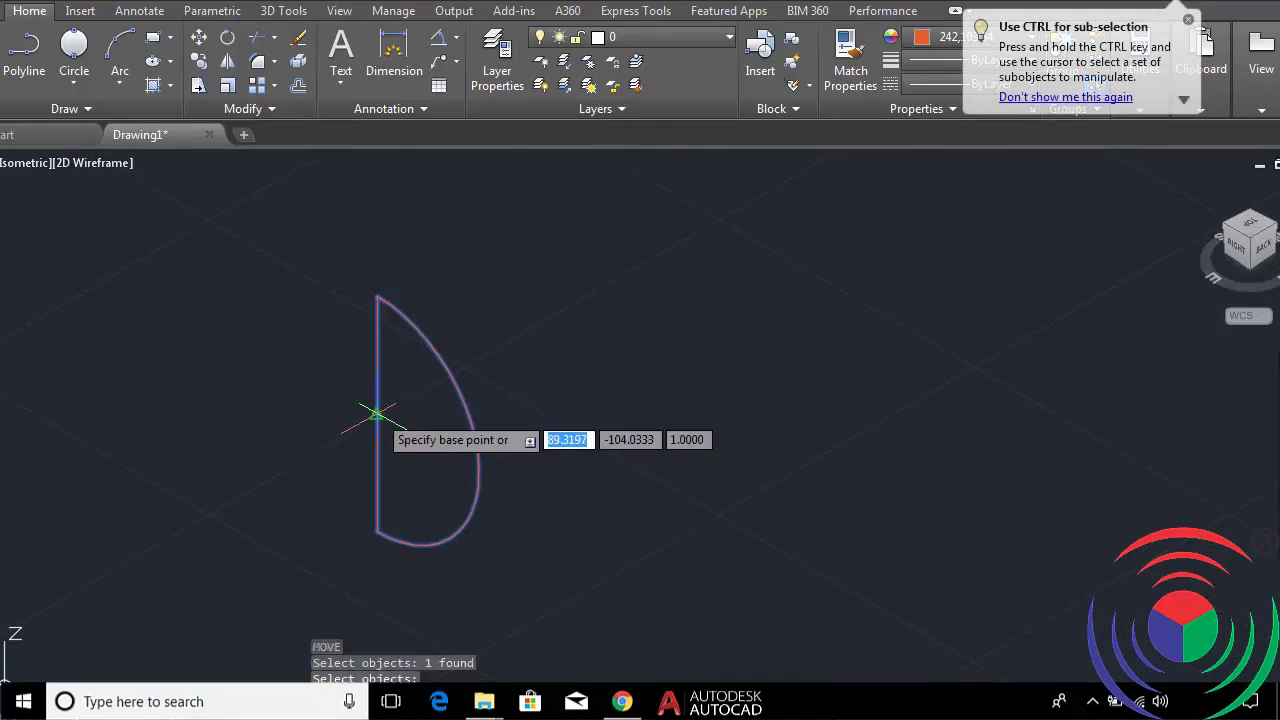
left_click(372, 420)
scroll(399, 405, "down", 5)
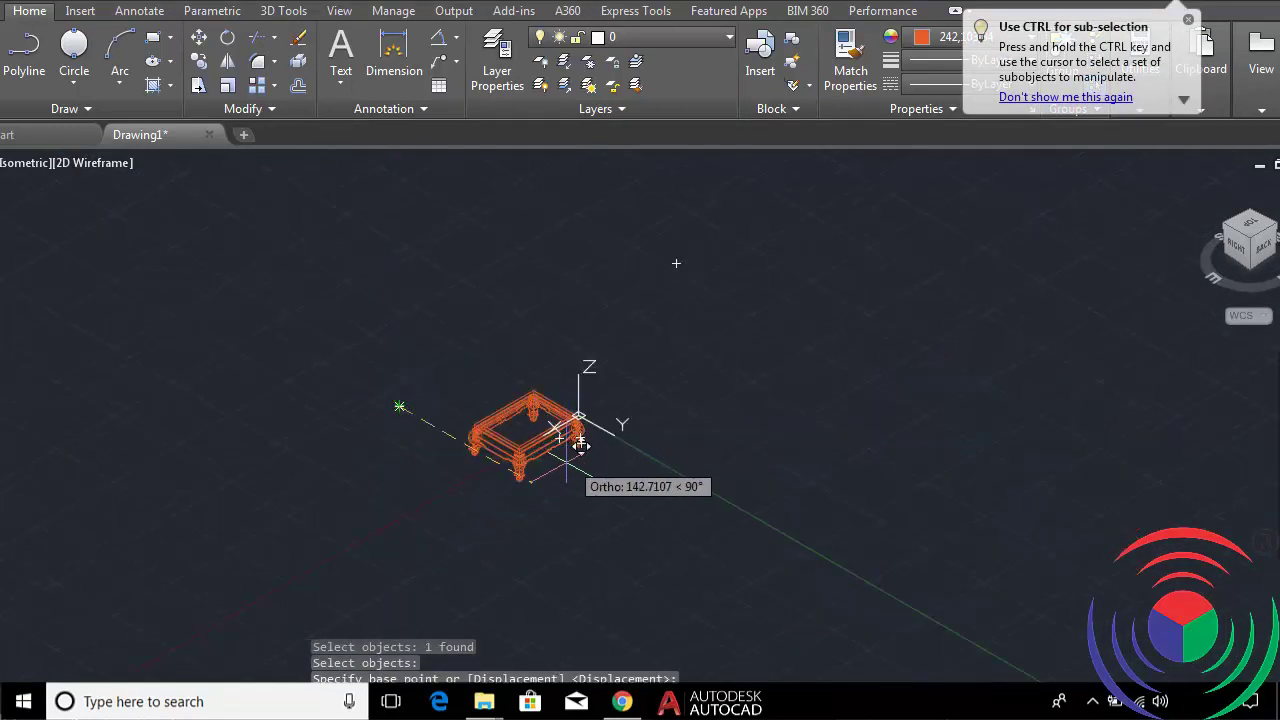
scroll(565, 432, "up", 5)
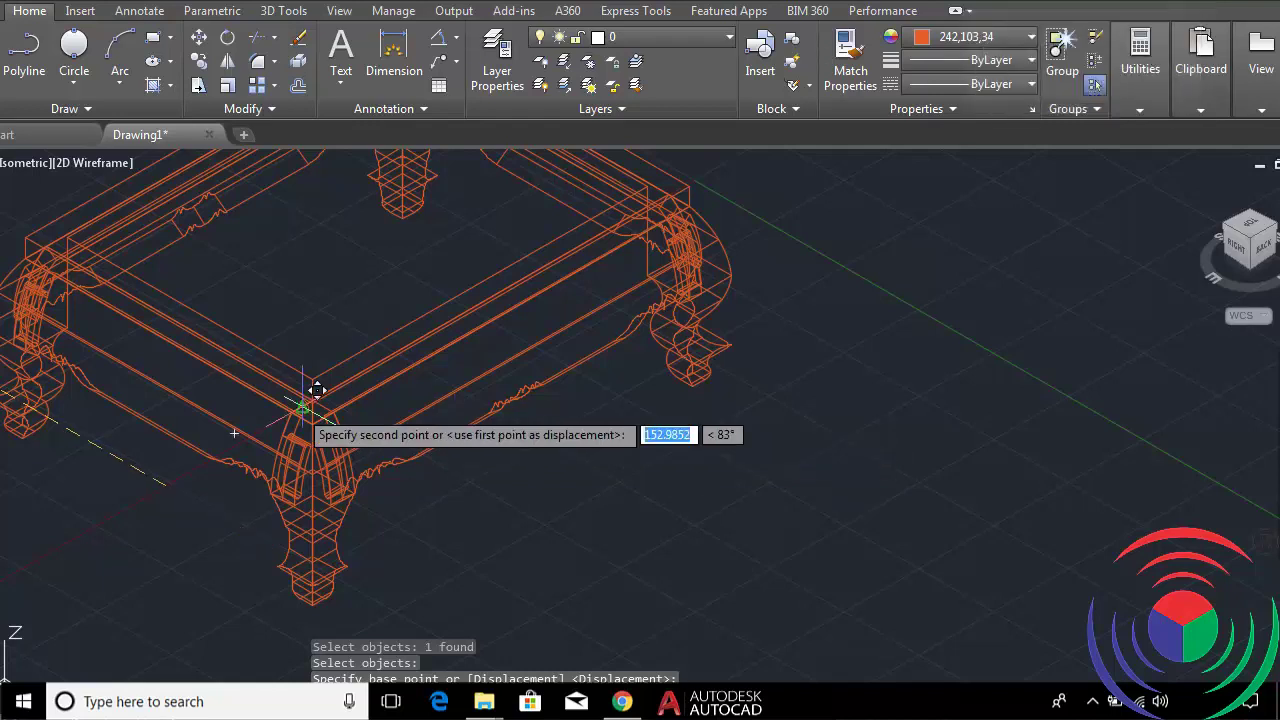
scroll(320, 385, "up", 5)
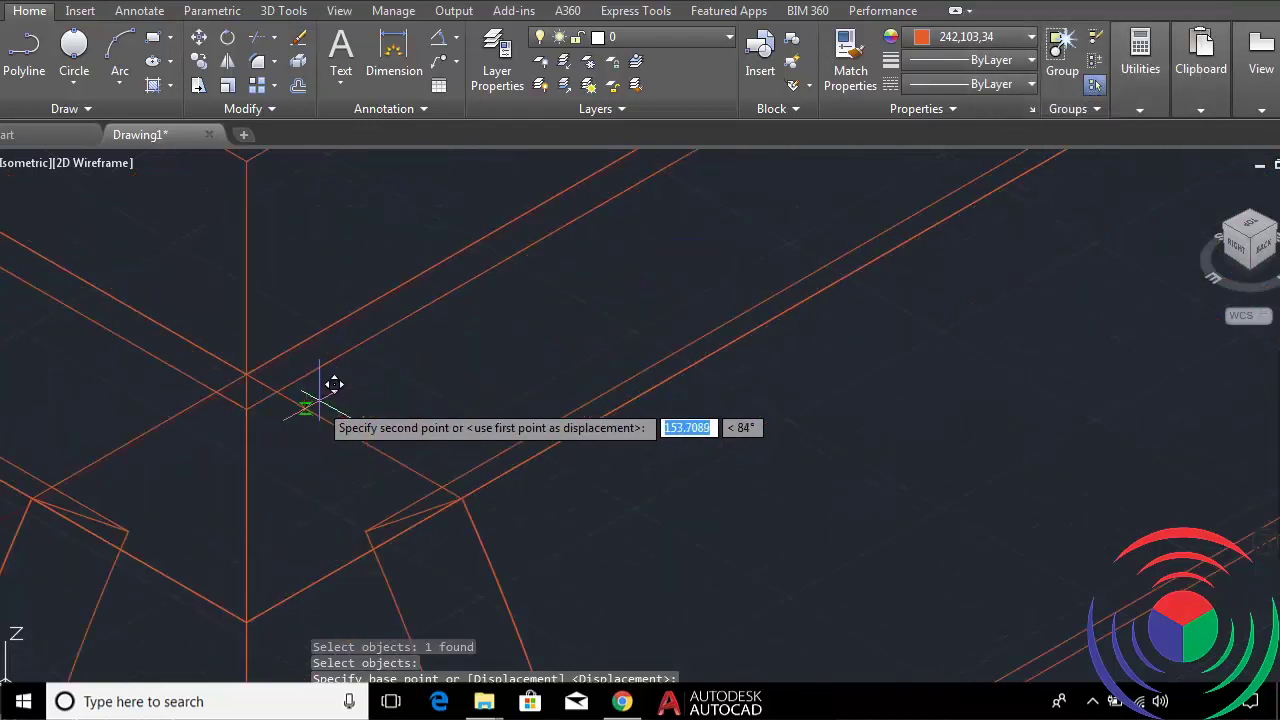
left_click(246, 268)
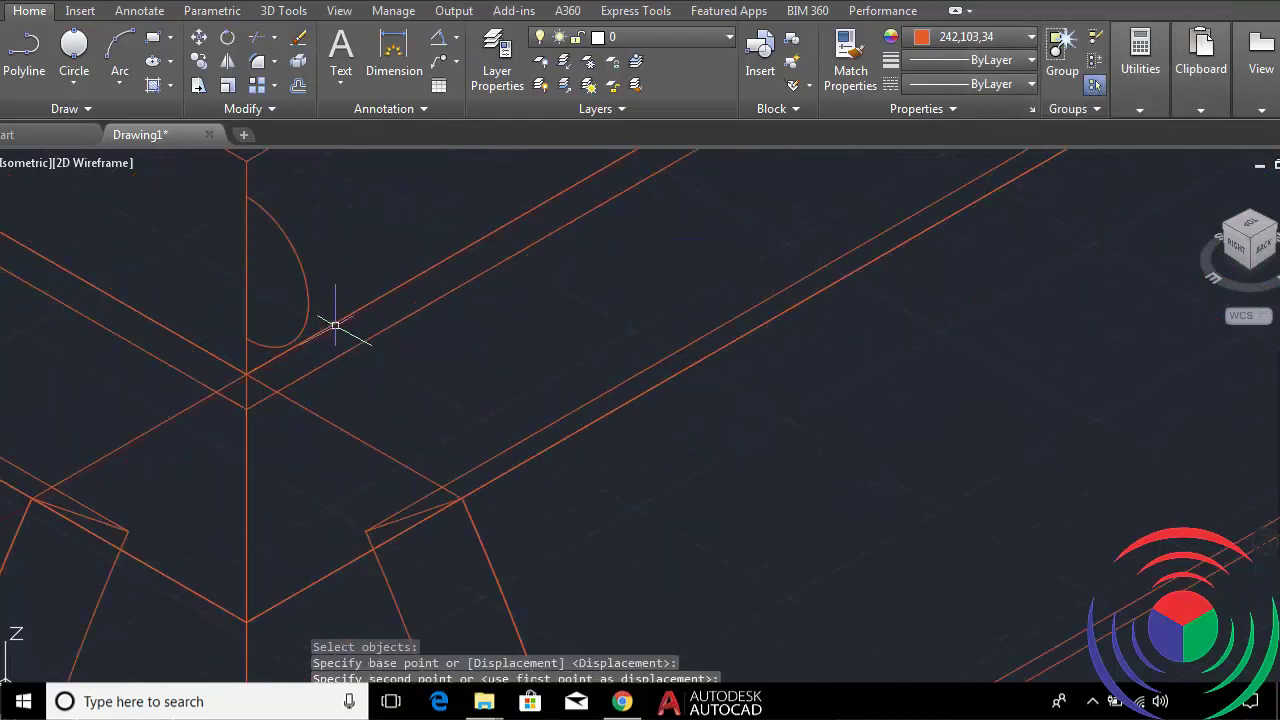
scroll(335, 325, "down", 2)
scroll(399, 312, "down", 1)
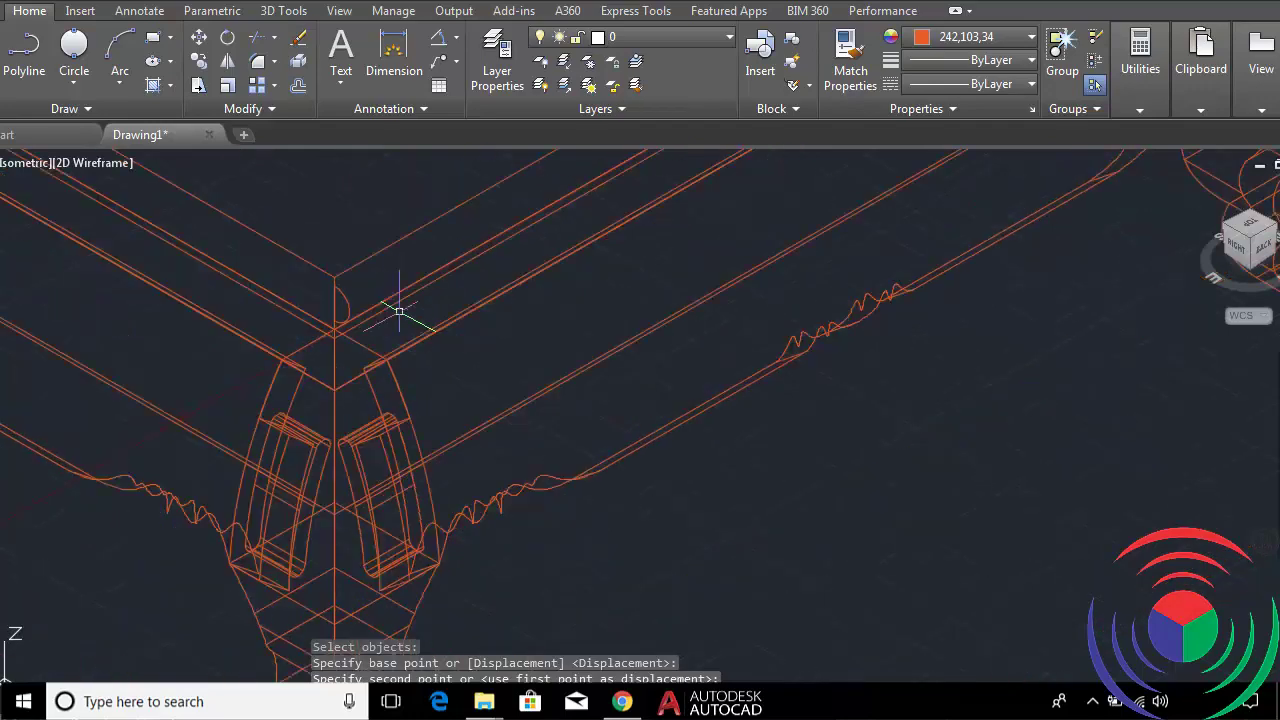
scroll(399, 312, "down", 2)
scroll(400, 314, "down", 2)
scroll(334, 314, "up", 5)
scroll(327, 321, "up", 2)
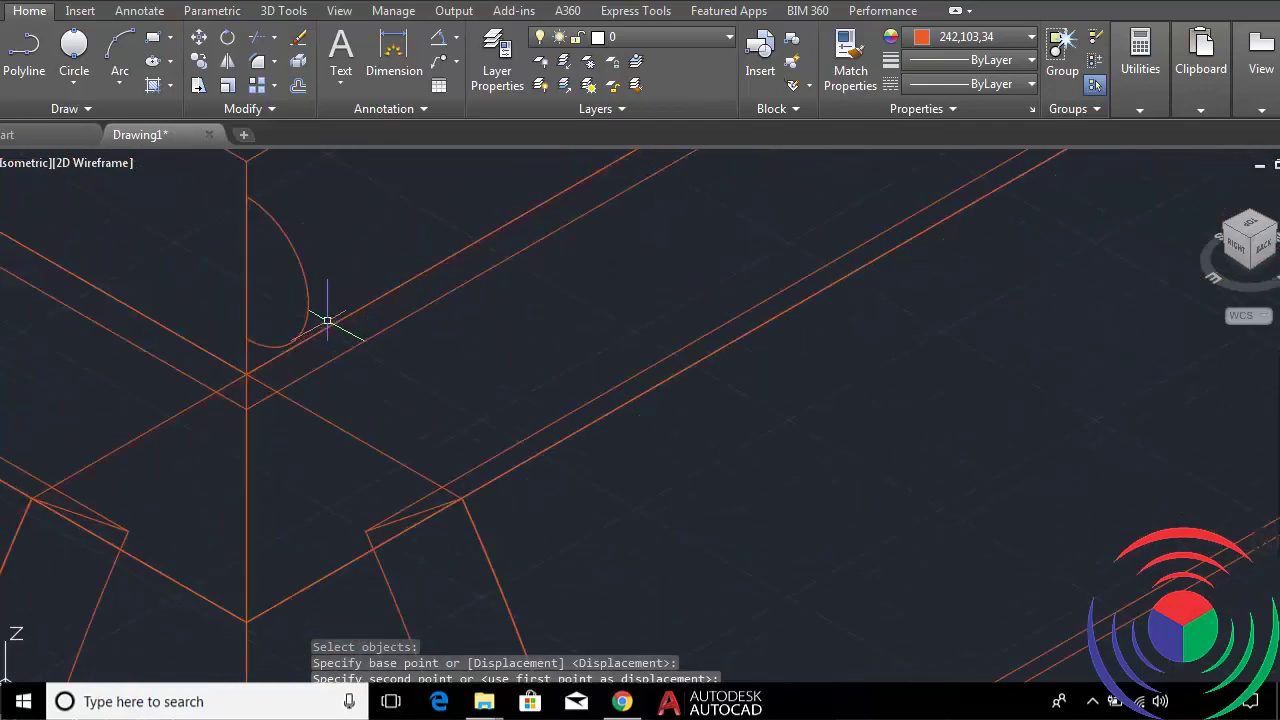
scroll(327, 321, "down", 2)
scroll(386, 300, "down", 2)
scroll(400, 314, "down", 1)
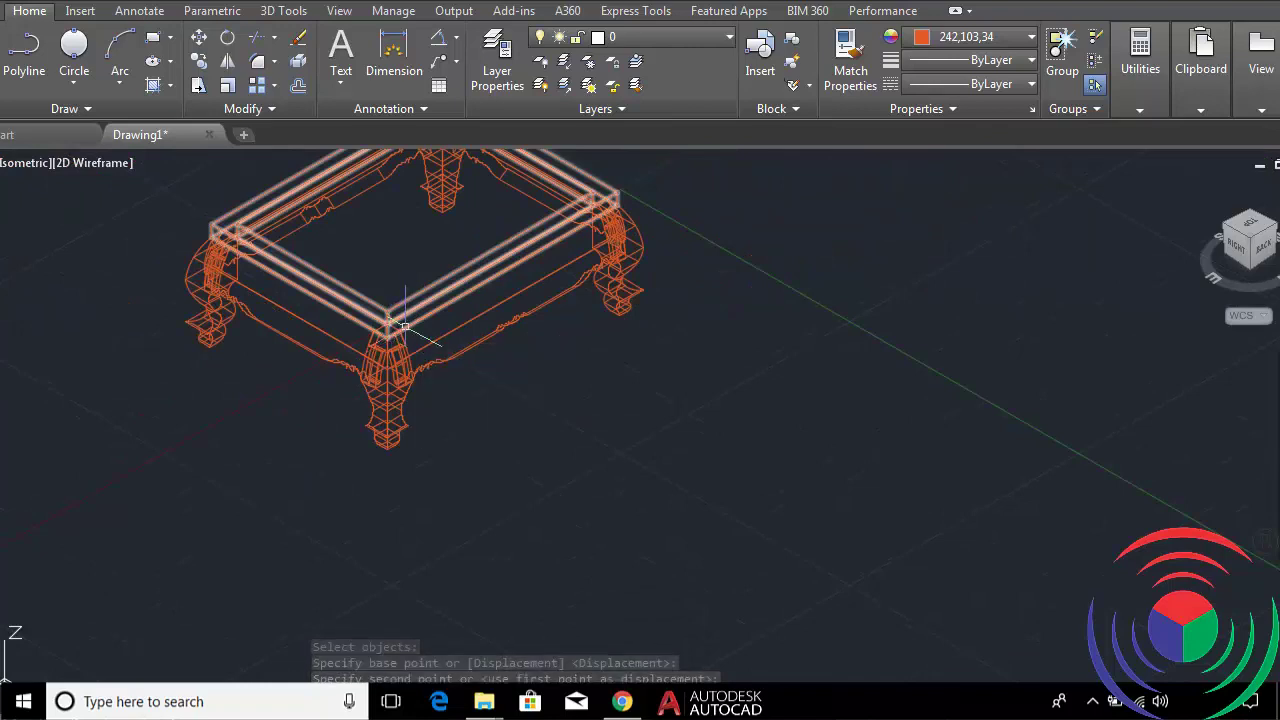
scroll(391, 340, "up", 4)
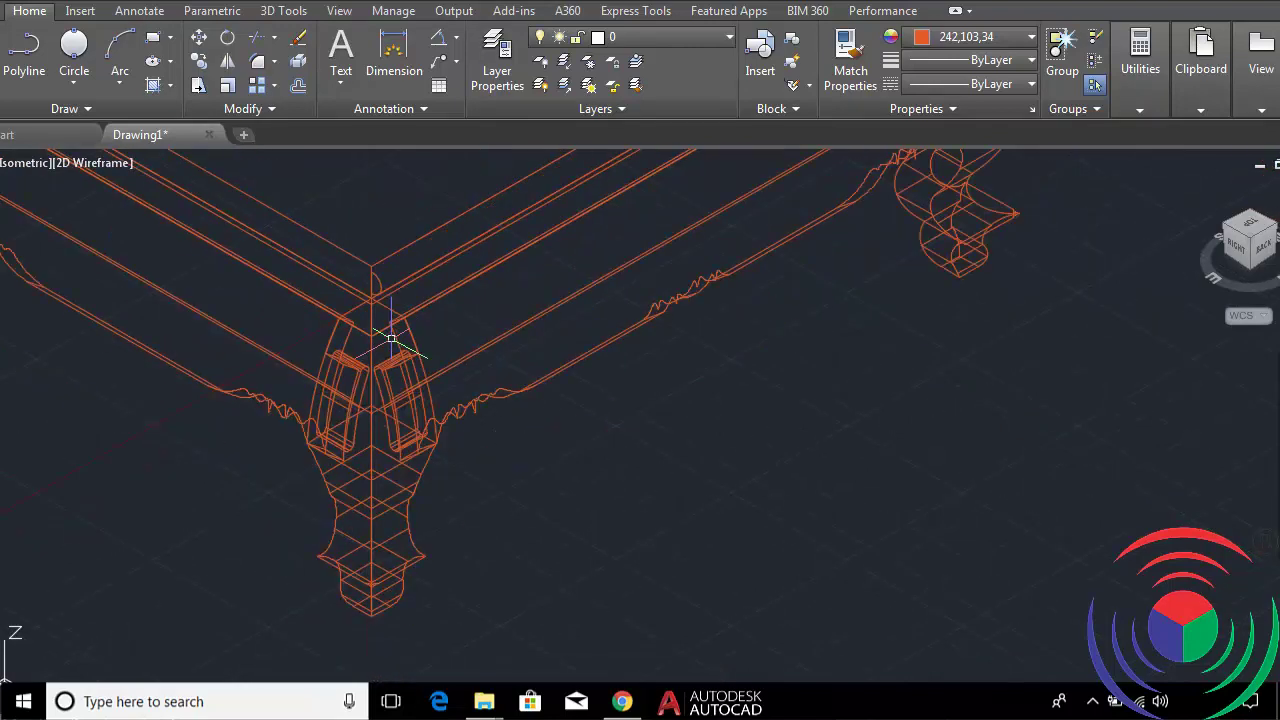
scroll(371, 293, "up", 2)
scroll(390, 280, "up", 3)
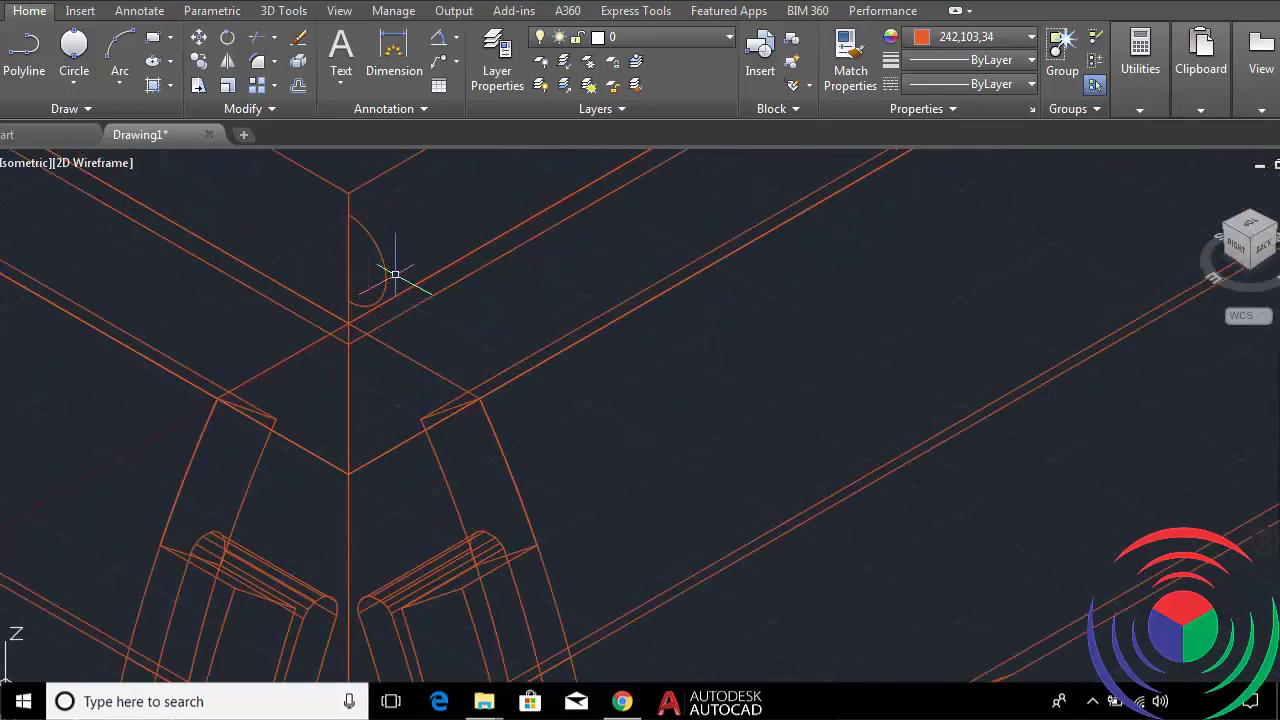
type("m")
Move the profile again from its base point to a new corner point on the top frame.
key("Return")
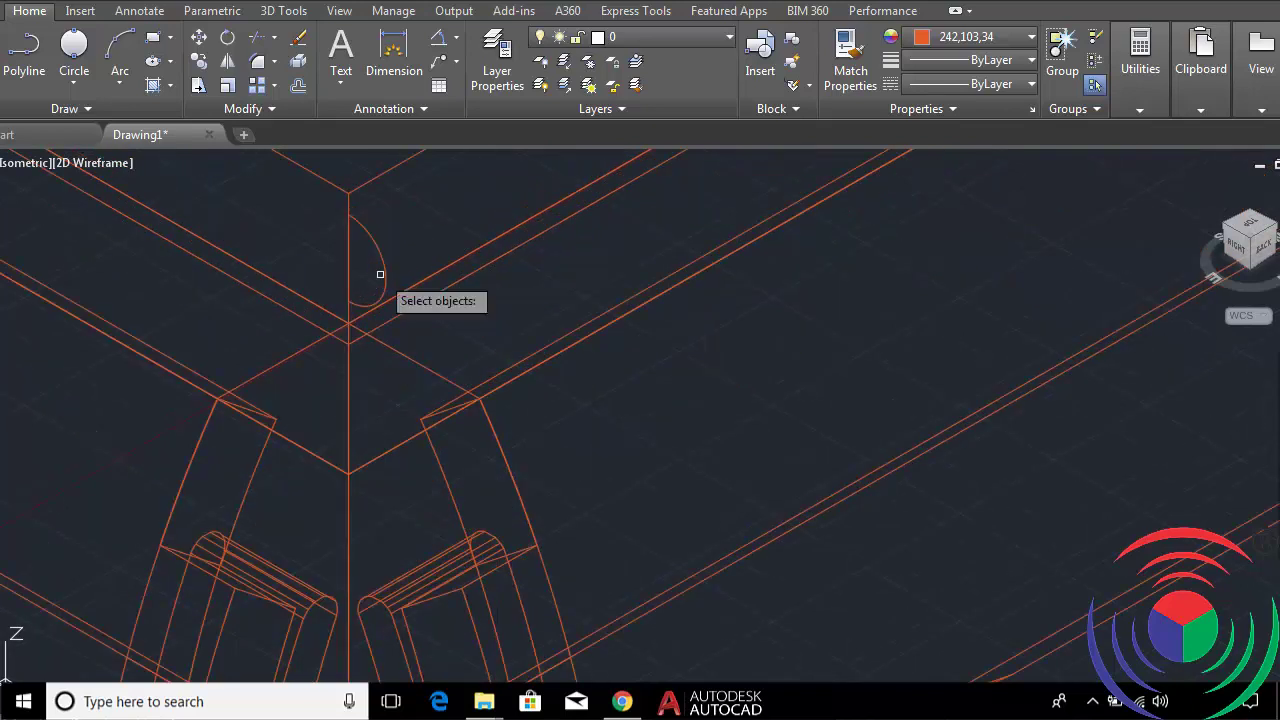
left_click(382, 271)
key("Return")
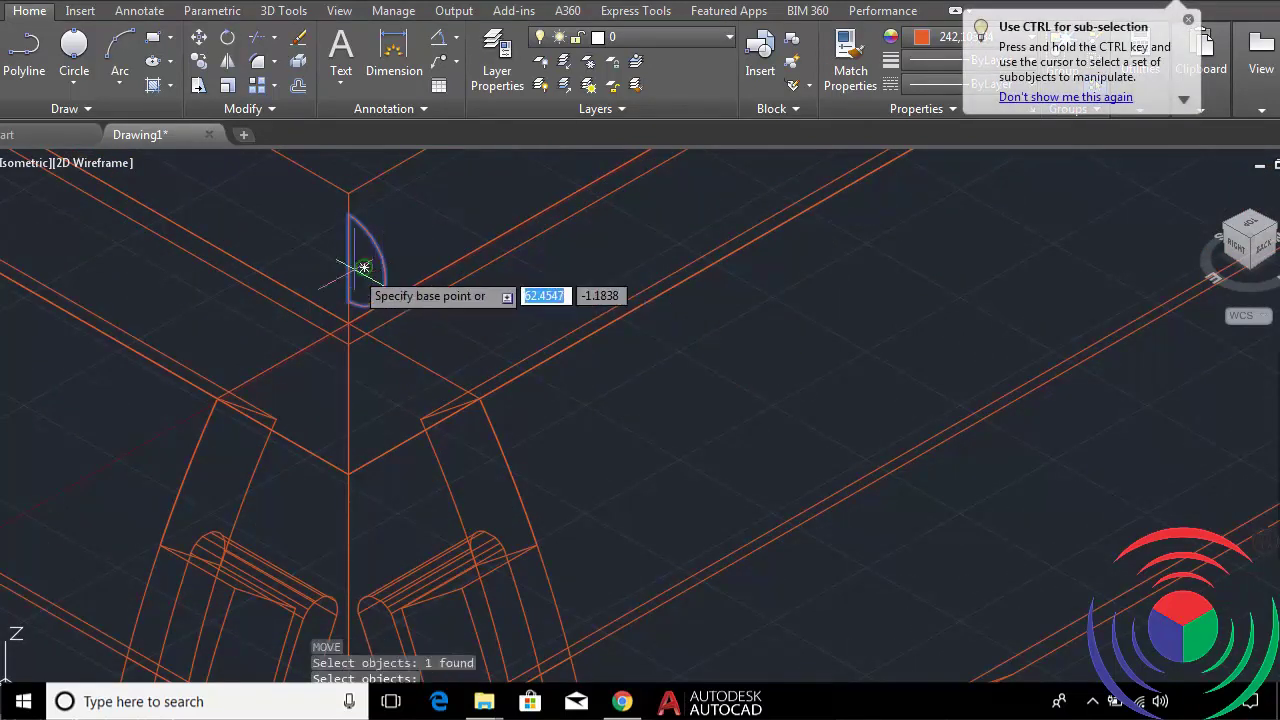
left_click(358, 265)
scroll(368, 261, "down", 5)
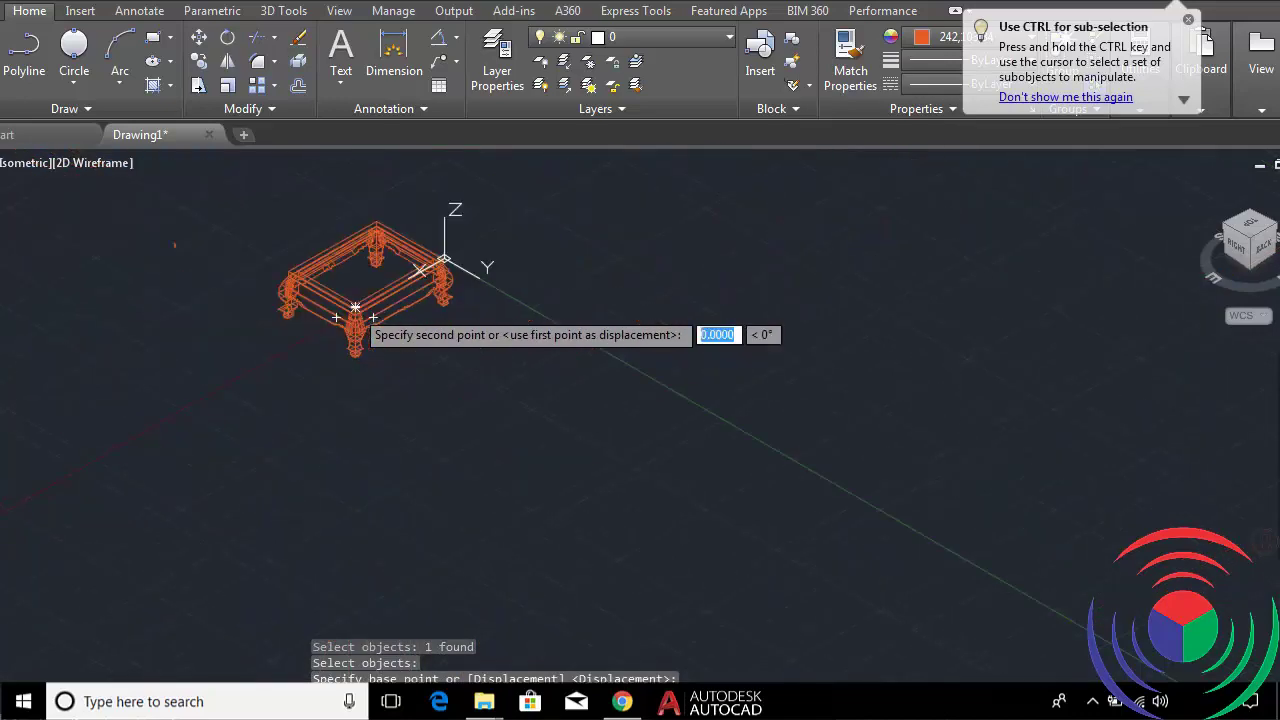
scroll(343, 271, "down", 2)
scroll(337, 280, "up", 2)
scroll(275, 221, "up", 2)
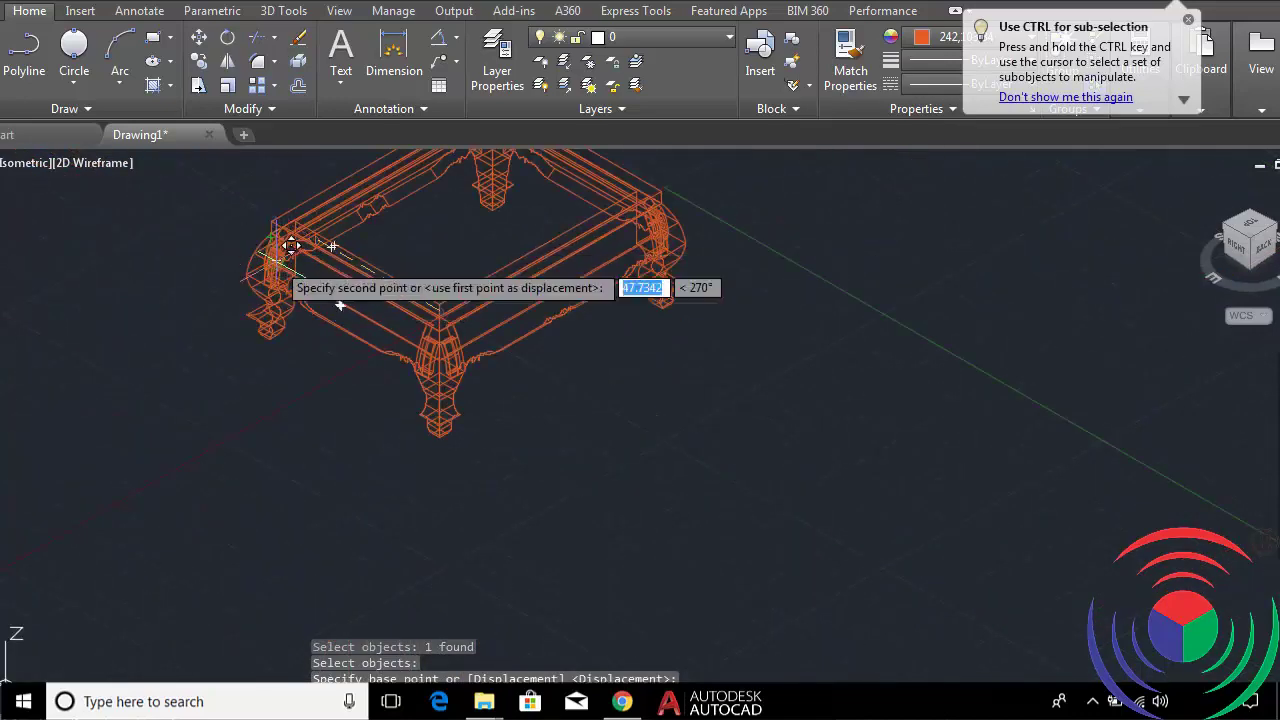
scroll(284, 240, "up", 2)
scroll(281, 208, "up", 2)
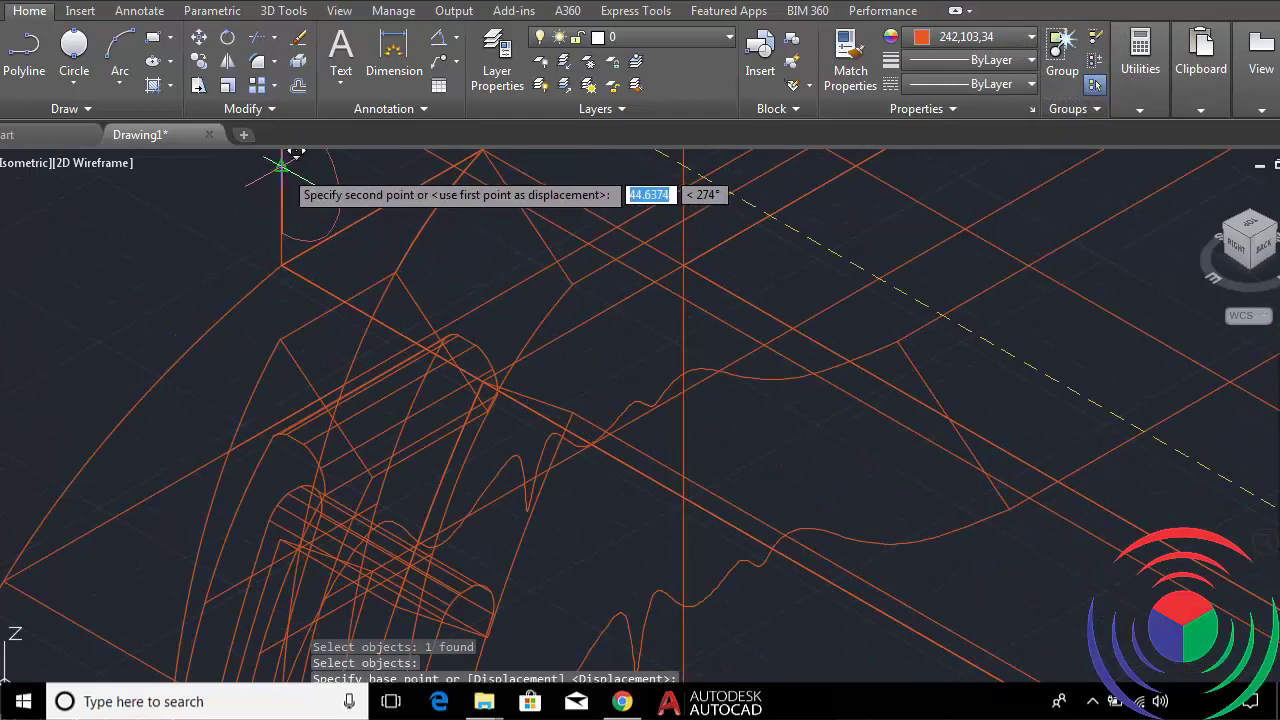
left_click(280, 171)
scroll(242, 252, "down", 2)
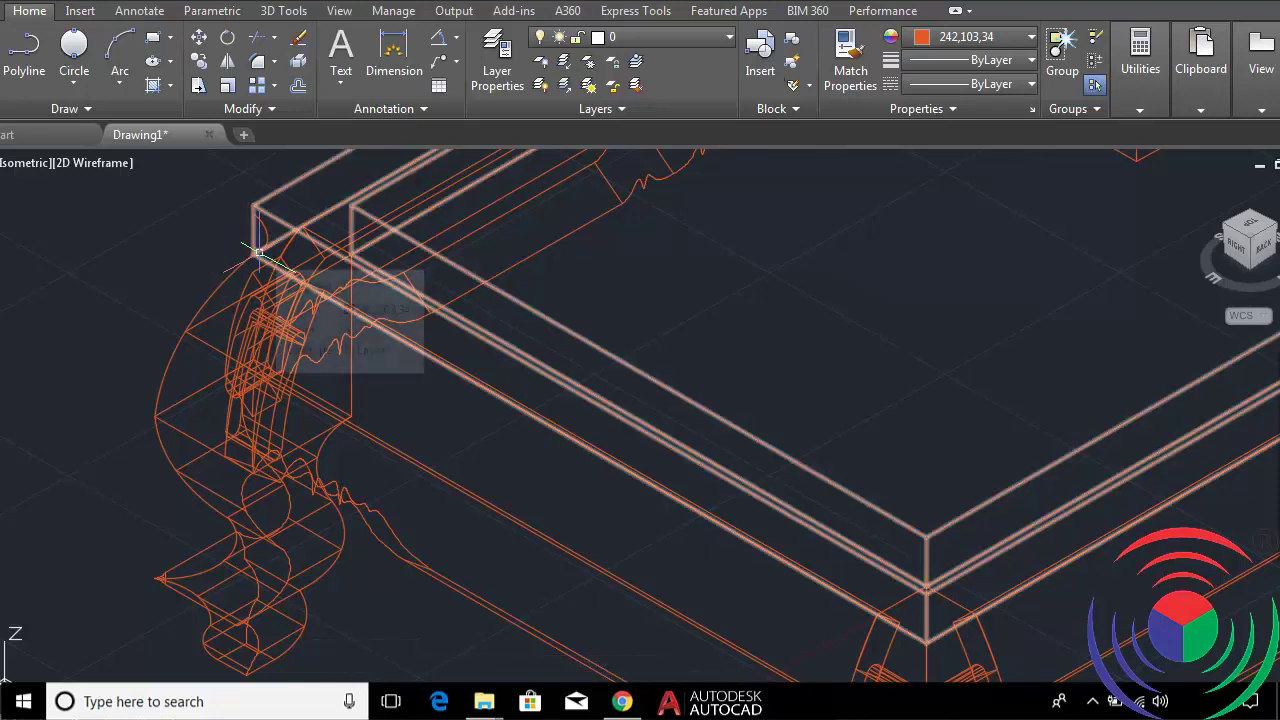
Undo the last zoom and the profile's moves.
key("ctrl+z")
key("ctrl+z")
key("ctrl+z")
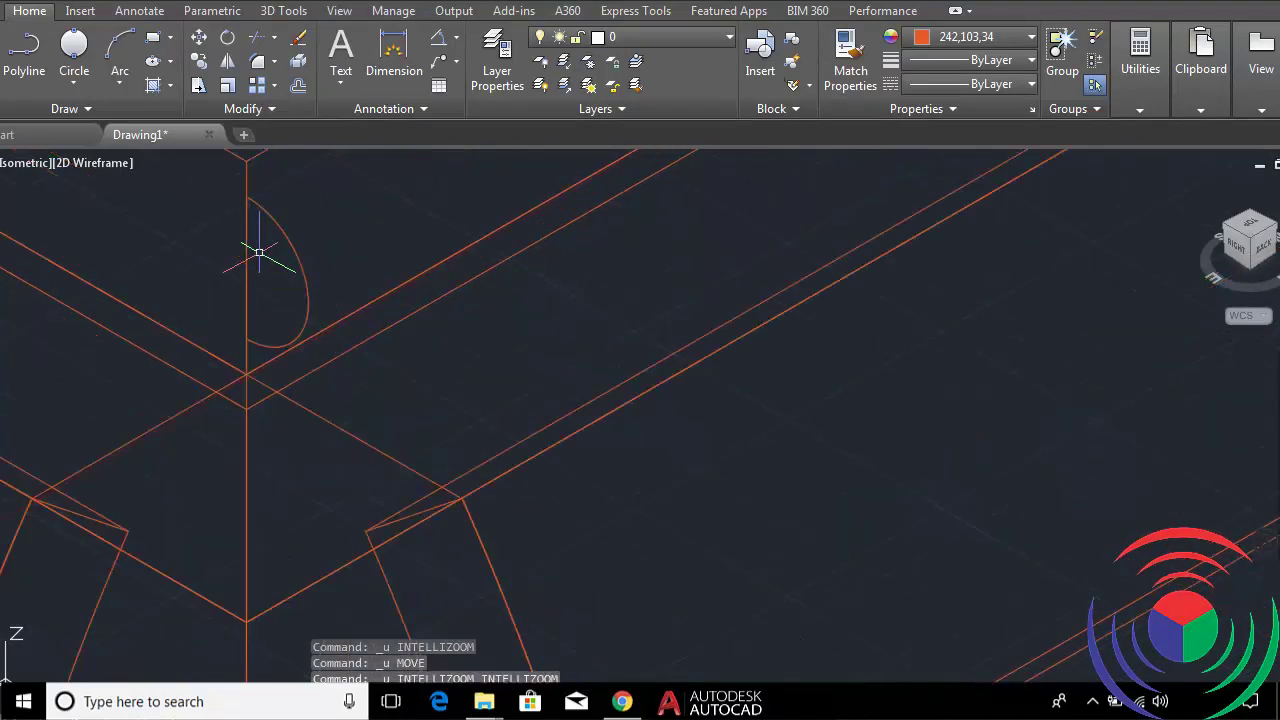
key("ctrl+z")
scroll(351, 276, "down", 10)
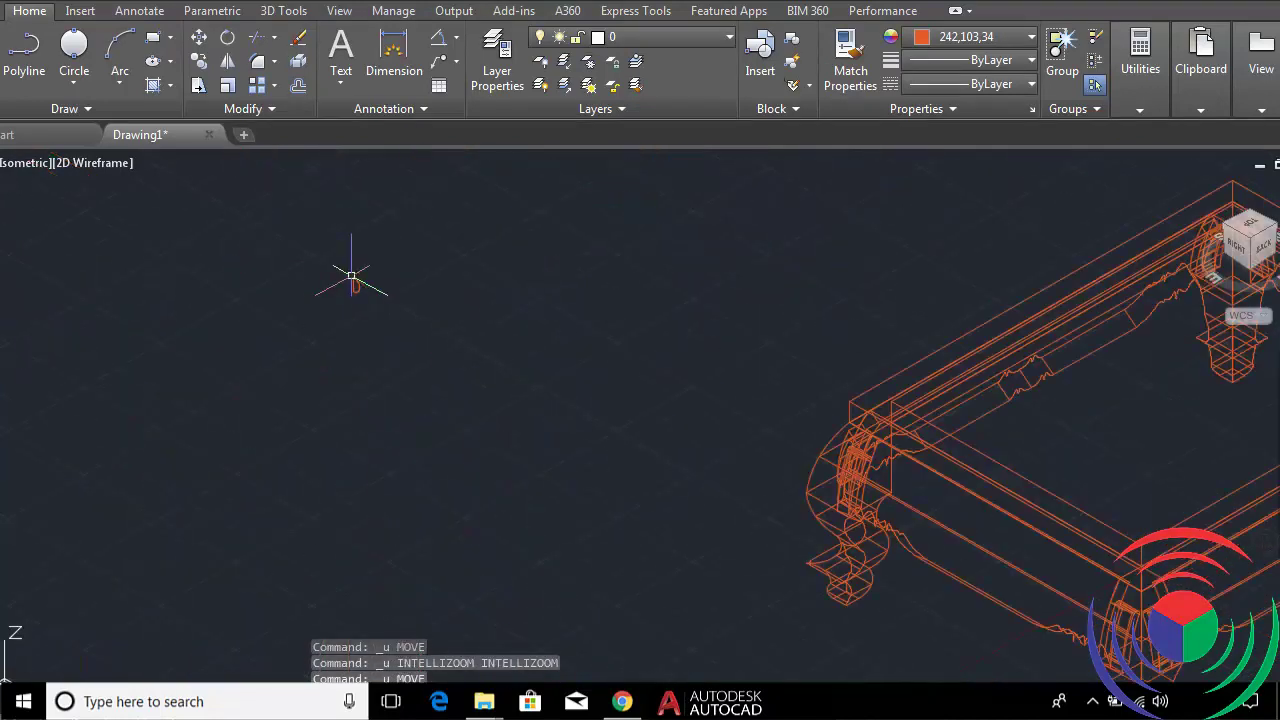
scroll(257, 251, "up", 5)
scroll(259, 252, "up", 2)
scroll(259, 252, "up", 2)
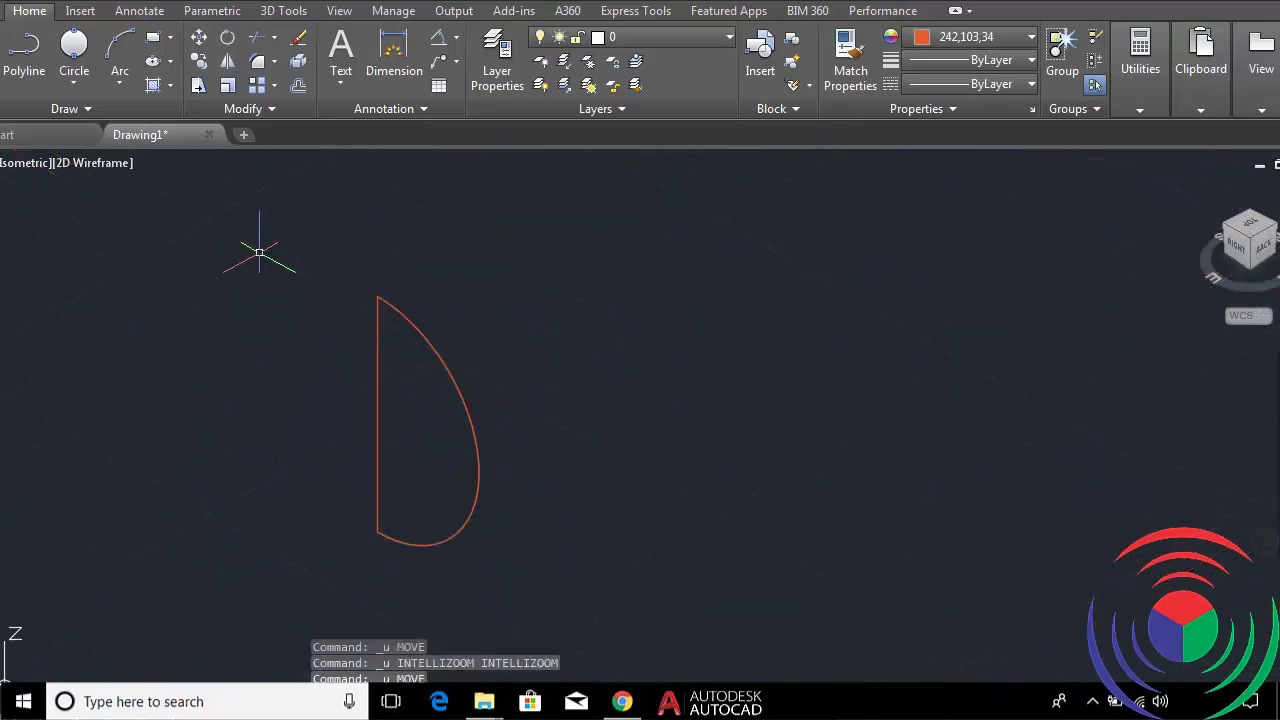
scroll(351, 277, "down", 5)
scroll(358, 276, "down", 5)
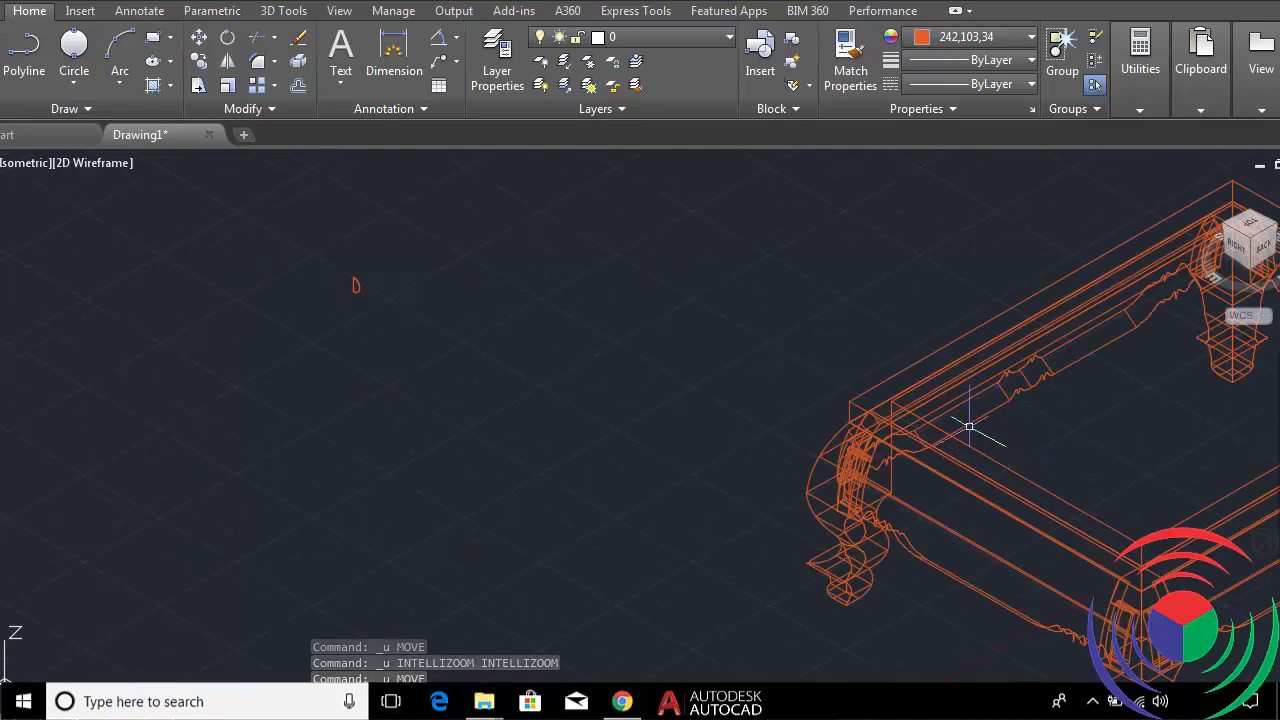
Pan and zoom to bring the whole table frame into view.
middle_click_drag(1109, 394, 760, 389)
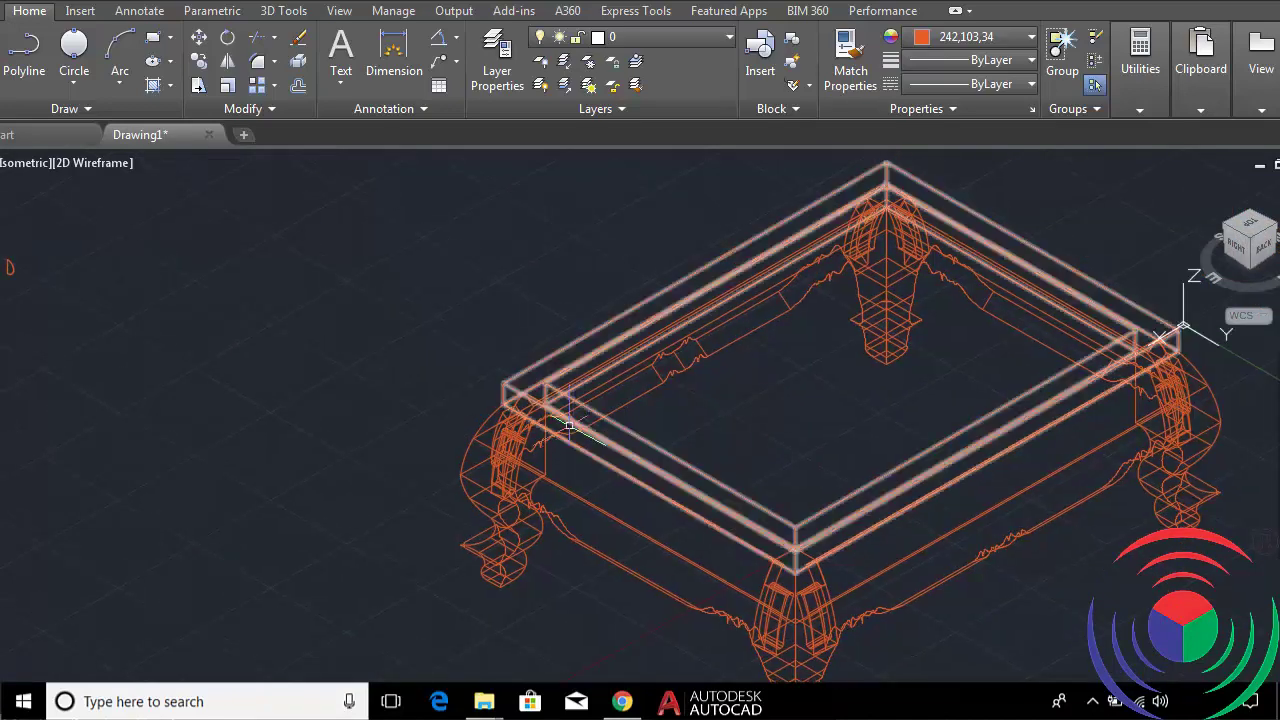
scroll(568, 425, "up", 5)
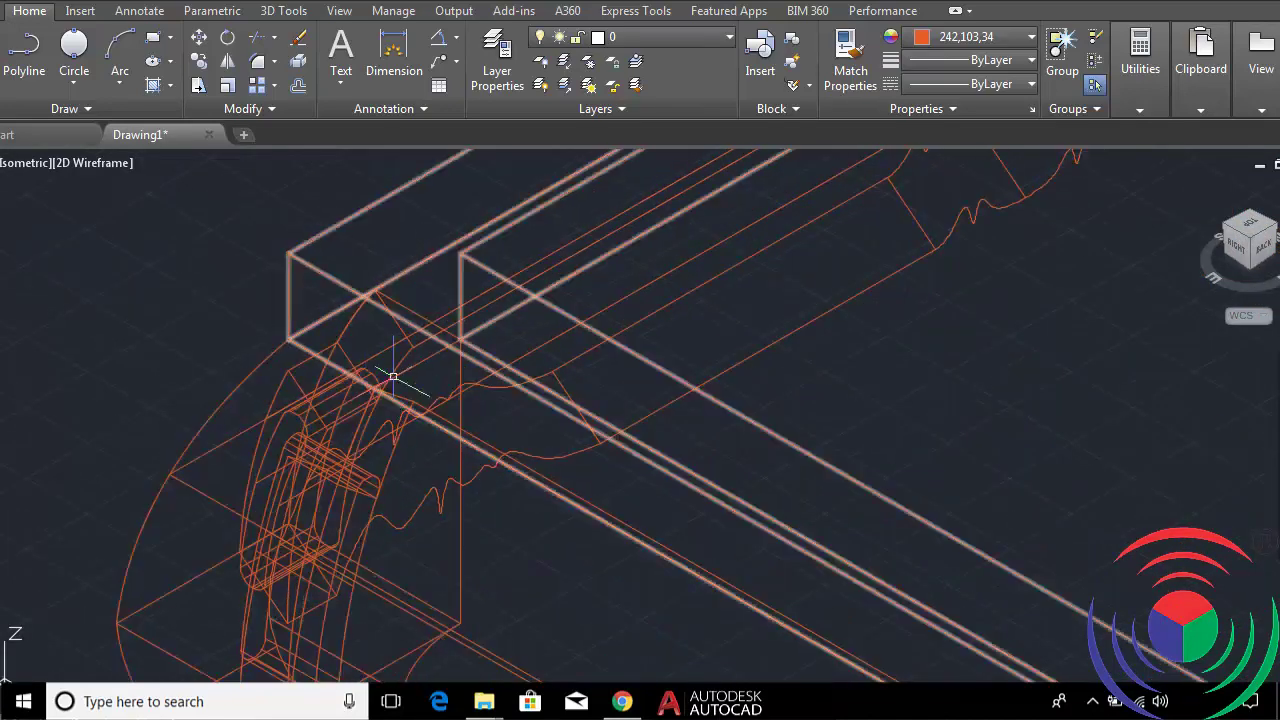
scroll(393, 377, "down", 4)
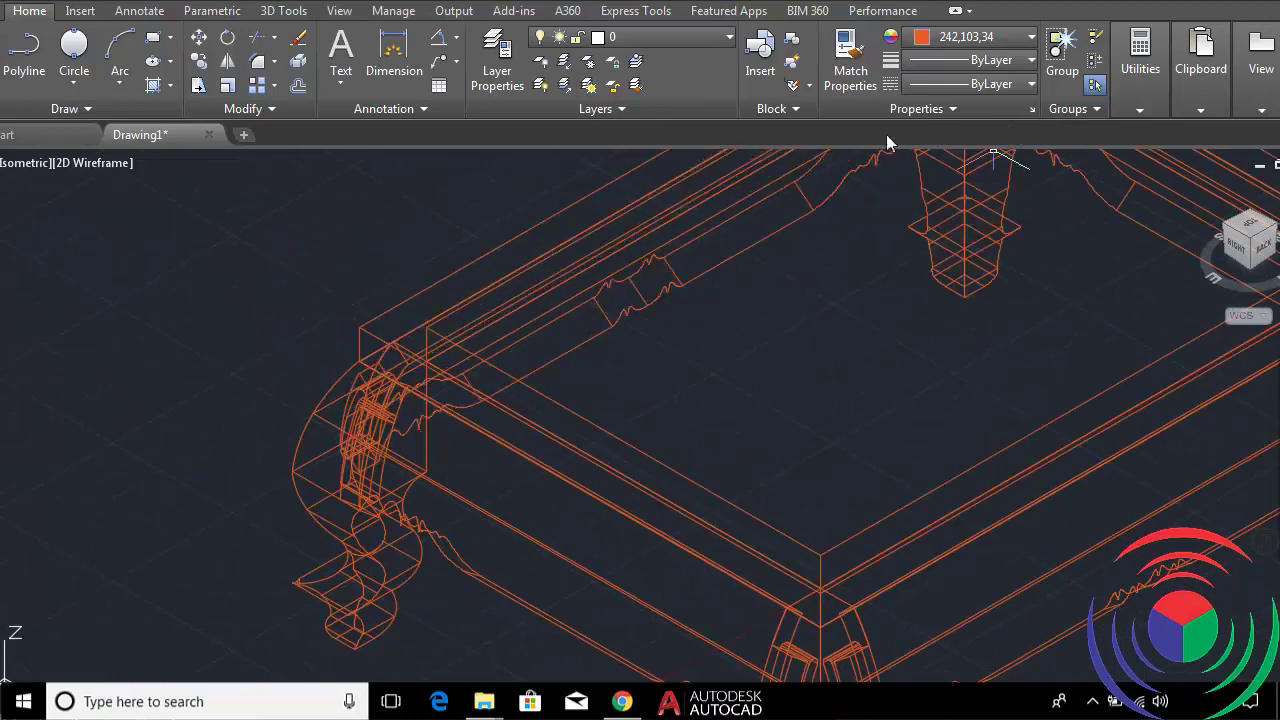
scroll(651, 307, "down", 5)
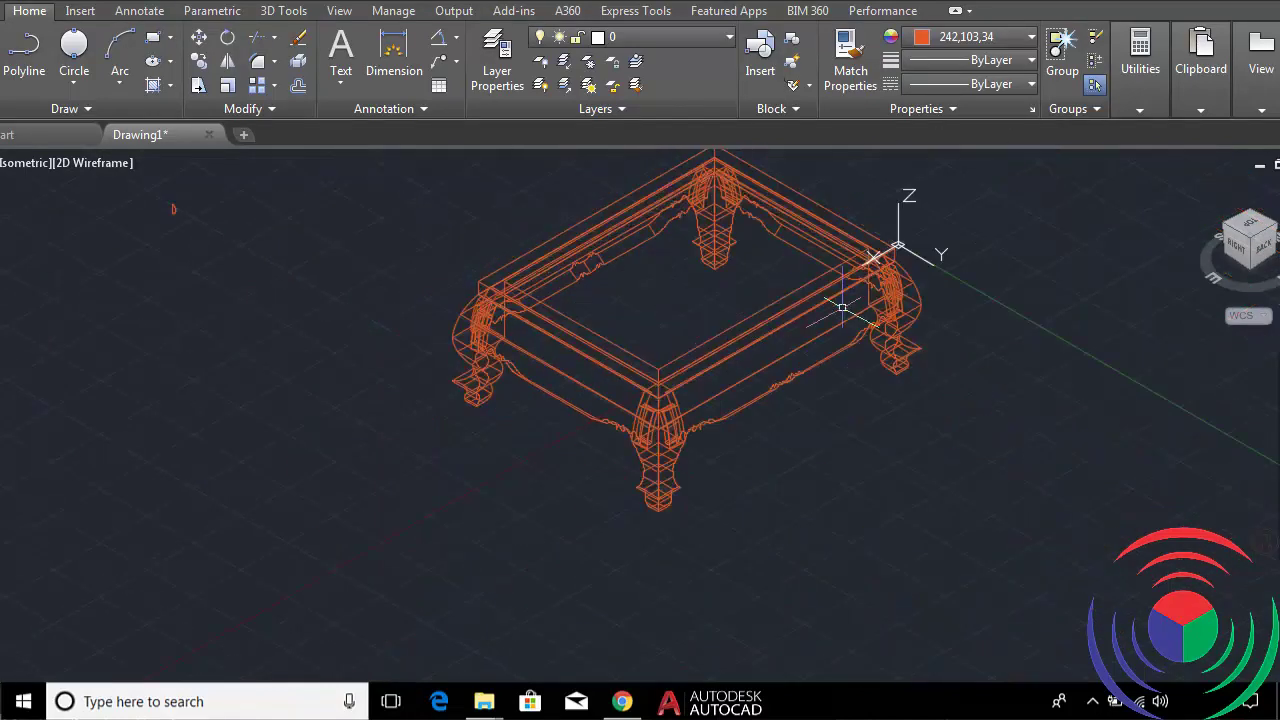
scroll(843, 308, "up", 4)
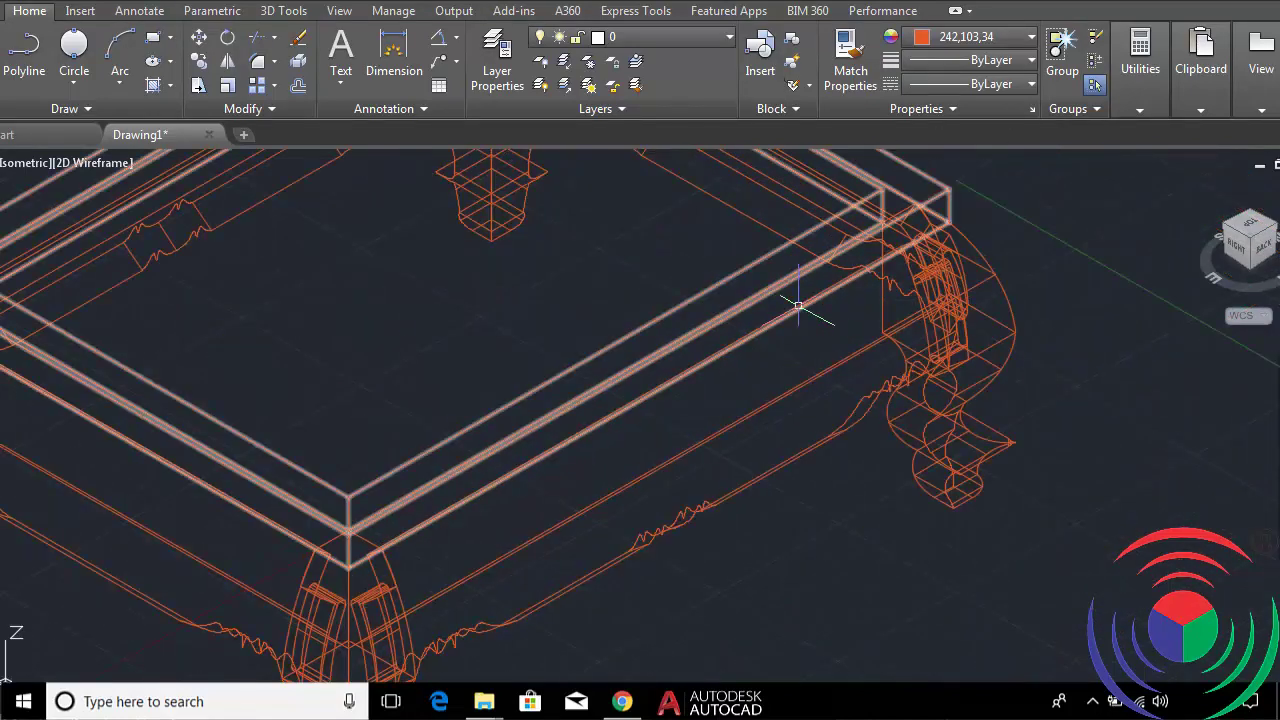
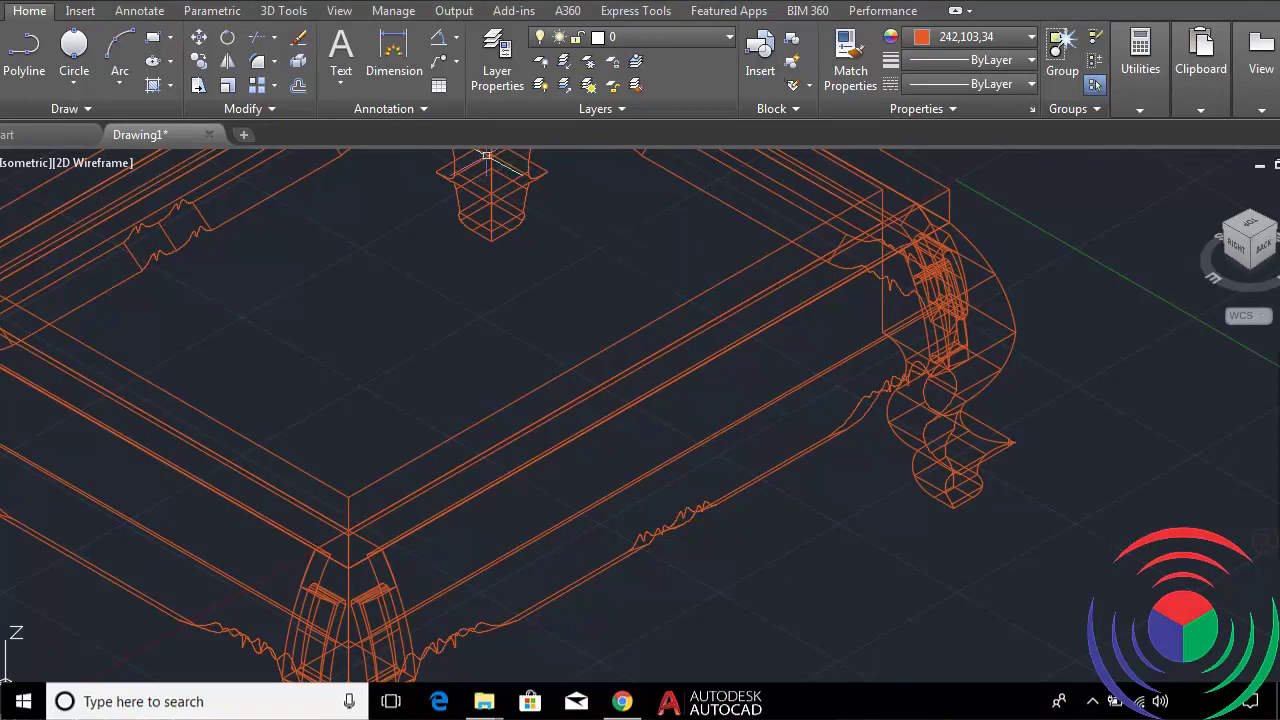
Switch the model's visual style to Shaded.
left_click(103, 162)
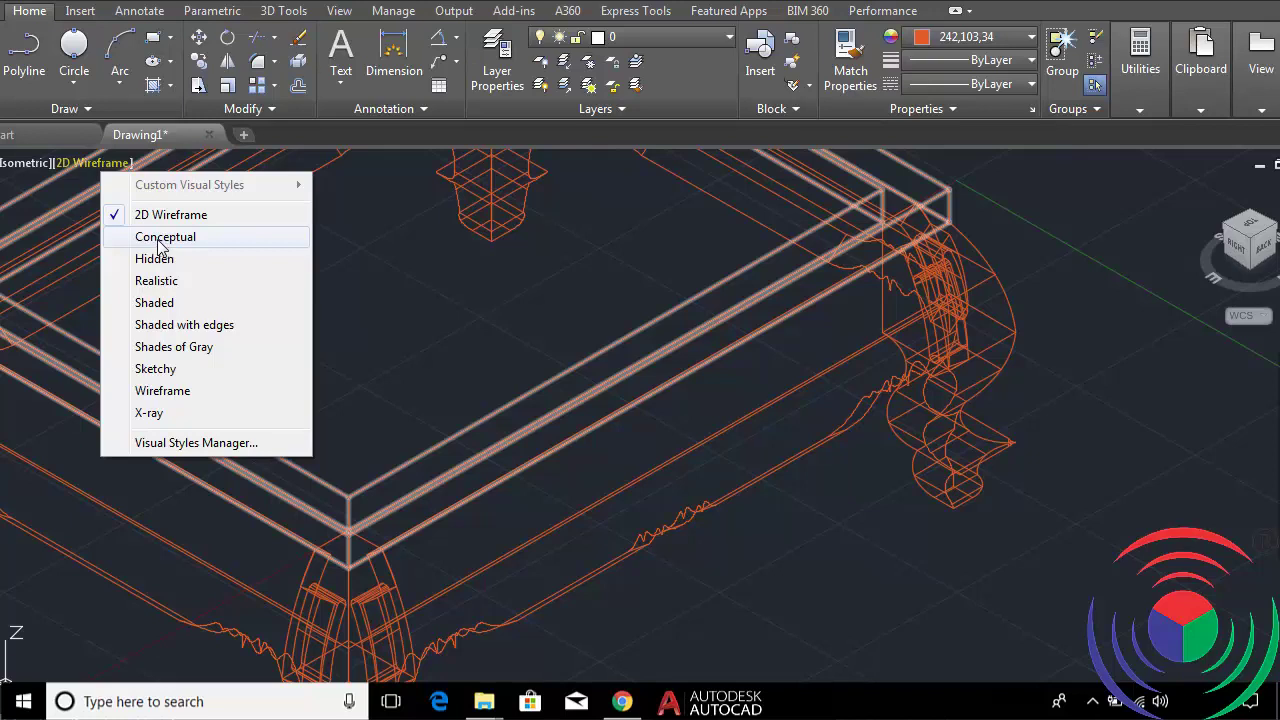
left_click(154, 302)
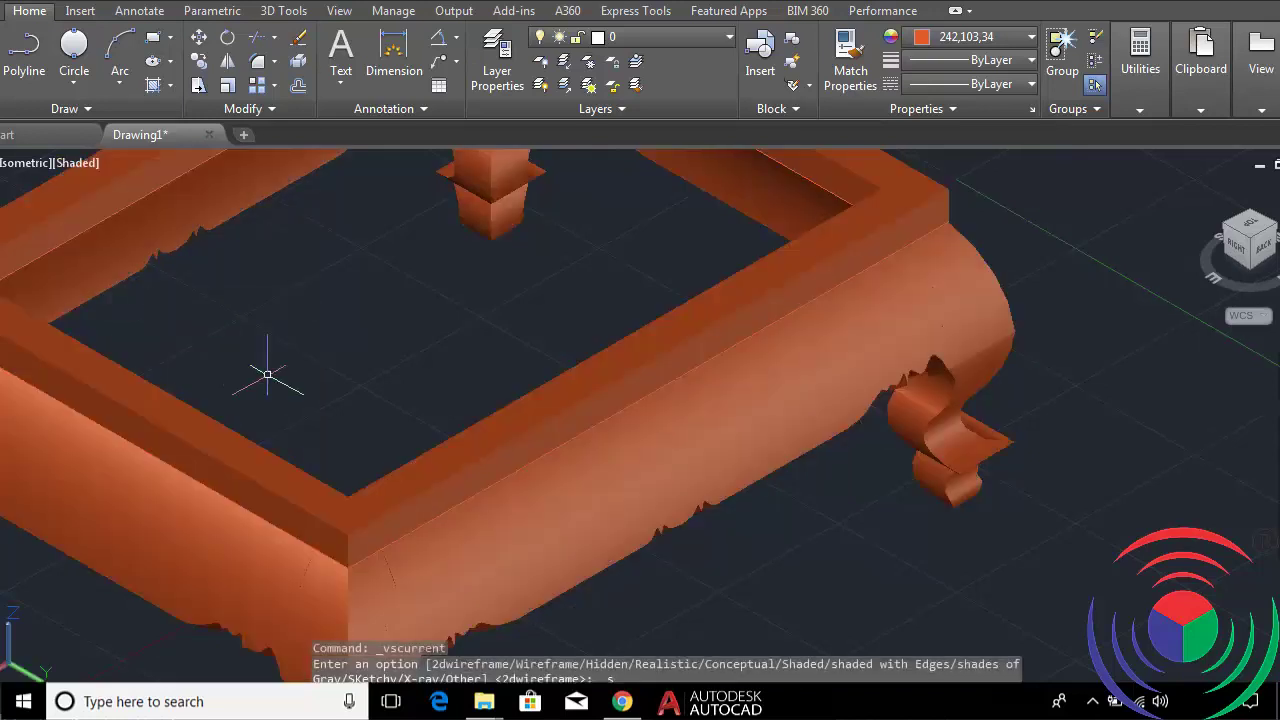
scroll(333, 397, "down", 2)
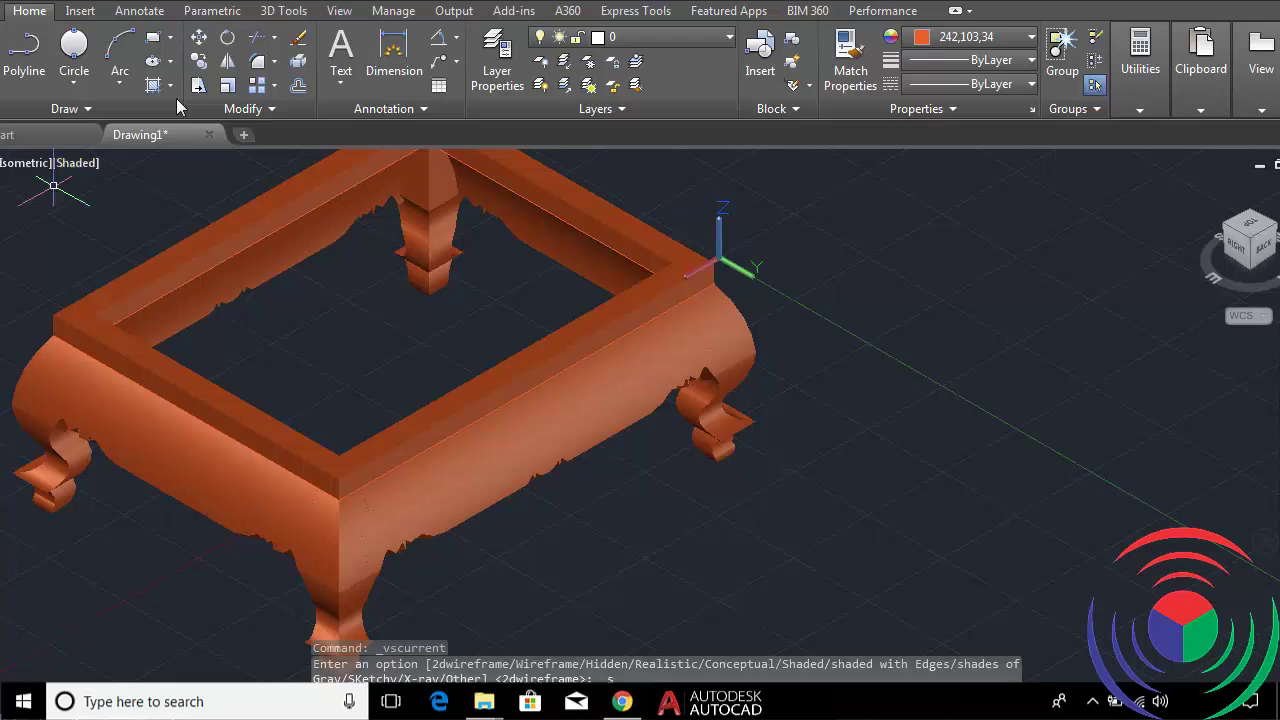
Start a 3D polyline (3P) and snap its first point to the rim's outer top corner.
type("3p")
key("Return")
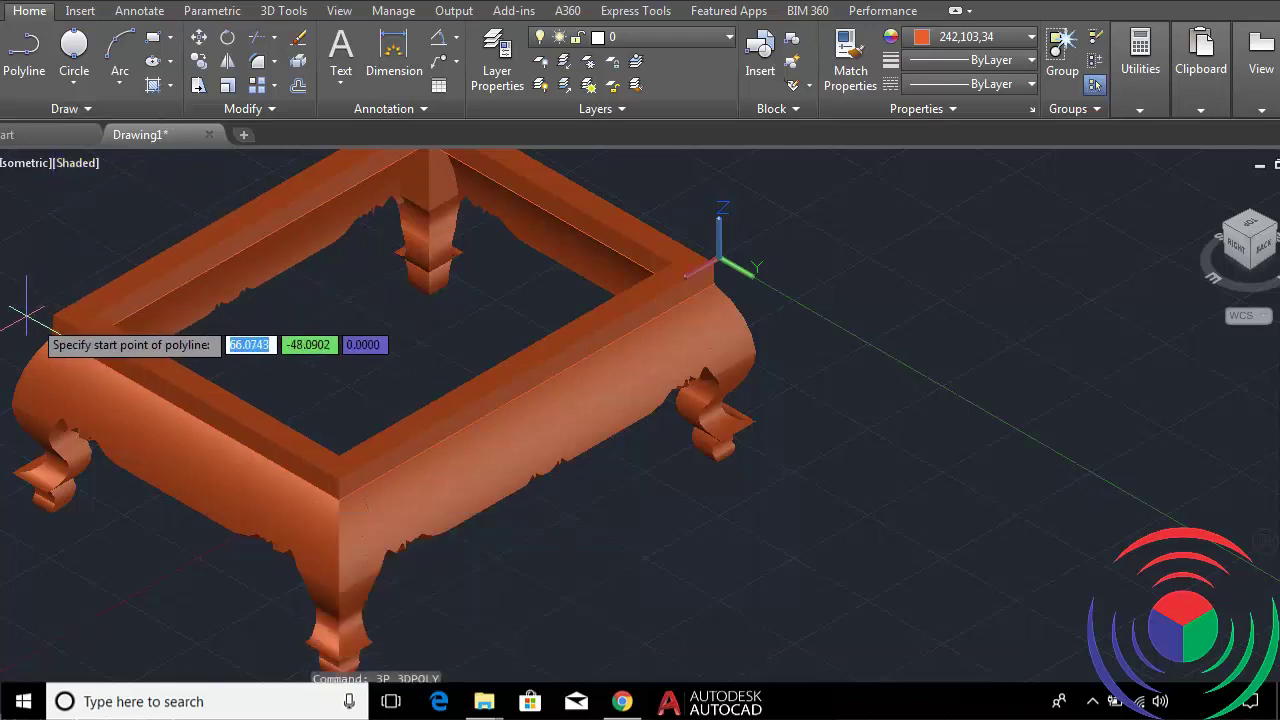
scroll(100, 330, "up", 4)
left_click(107, 316)
scroll(112, 335, "down", 2)
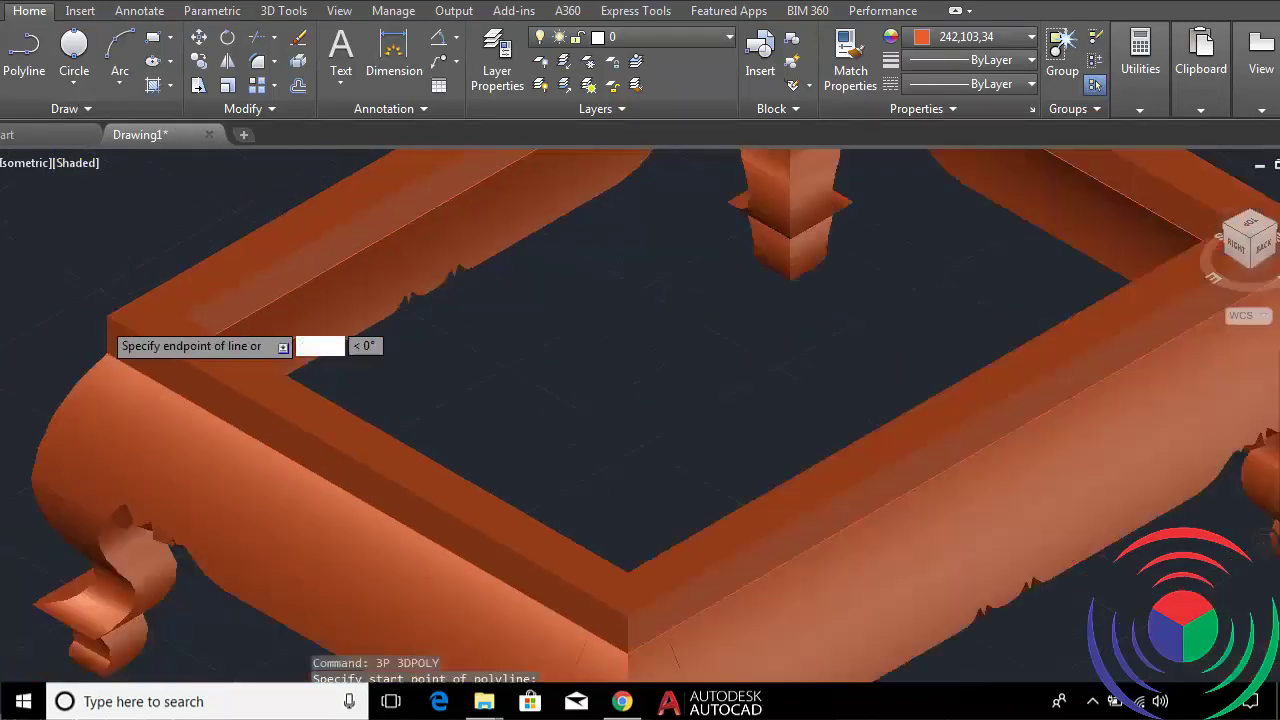
scroll(257, 225, "down", 3)
scroll(257, 262, "up", 3)
scroll(257, 262, "up", 2)
scroll(106, 314, "up", 5)
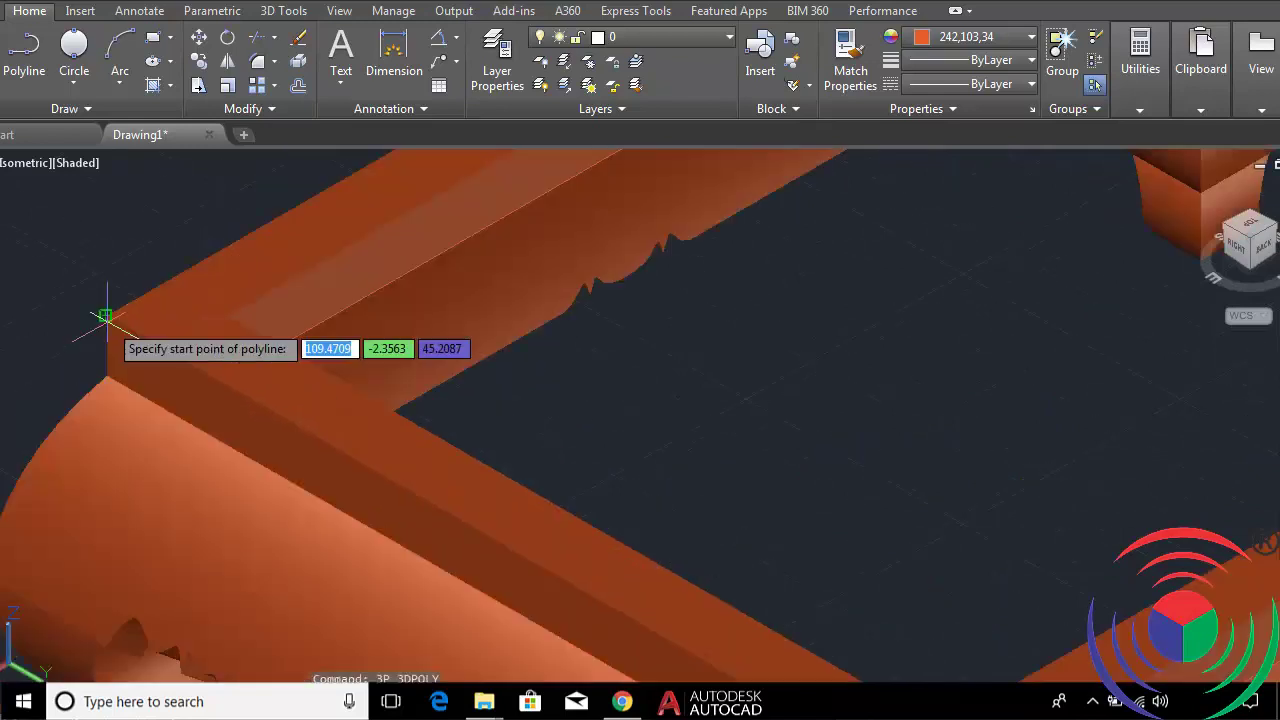
left_click(106, 314)
scroll(106, 316, "down", 6)
scroll(180, 260, "down", 1)
scroll(263, 286, "up", 3)
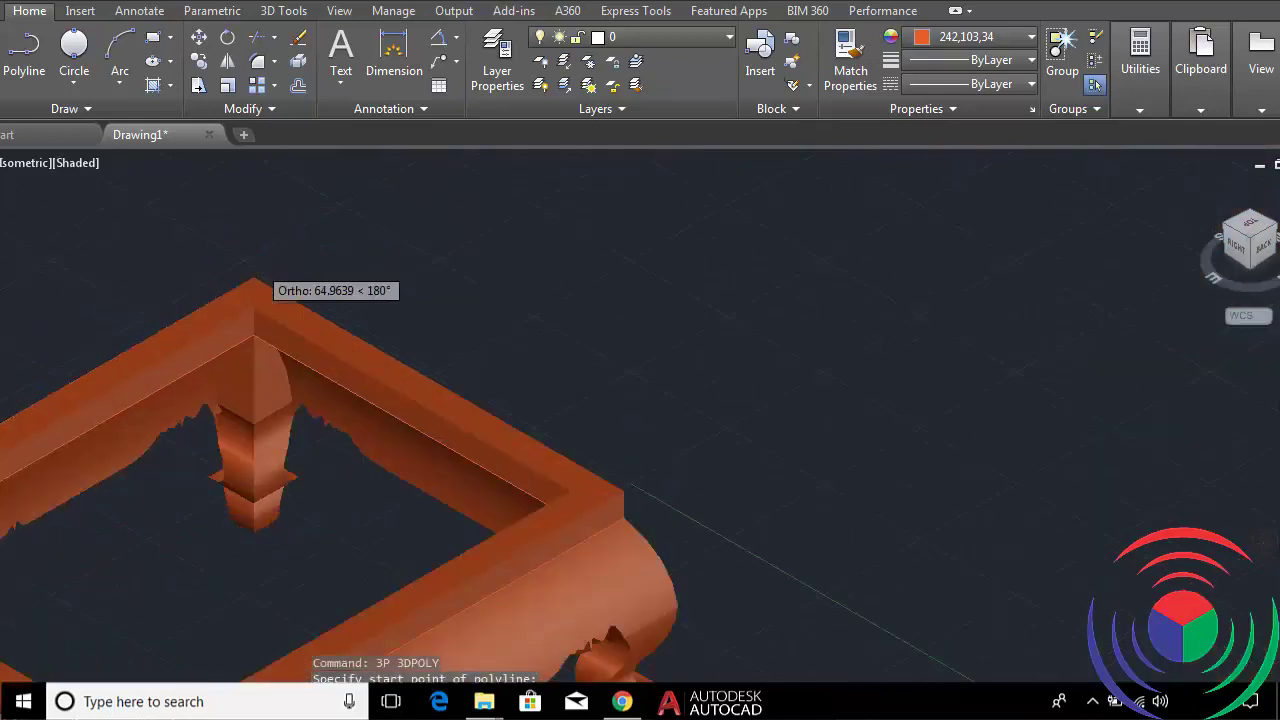
scroll(257, 294, "up", 2)
Trace the polyline through the remaining rim corners and close it back at the start.
left_click(255, 288)
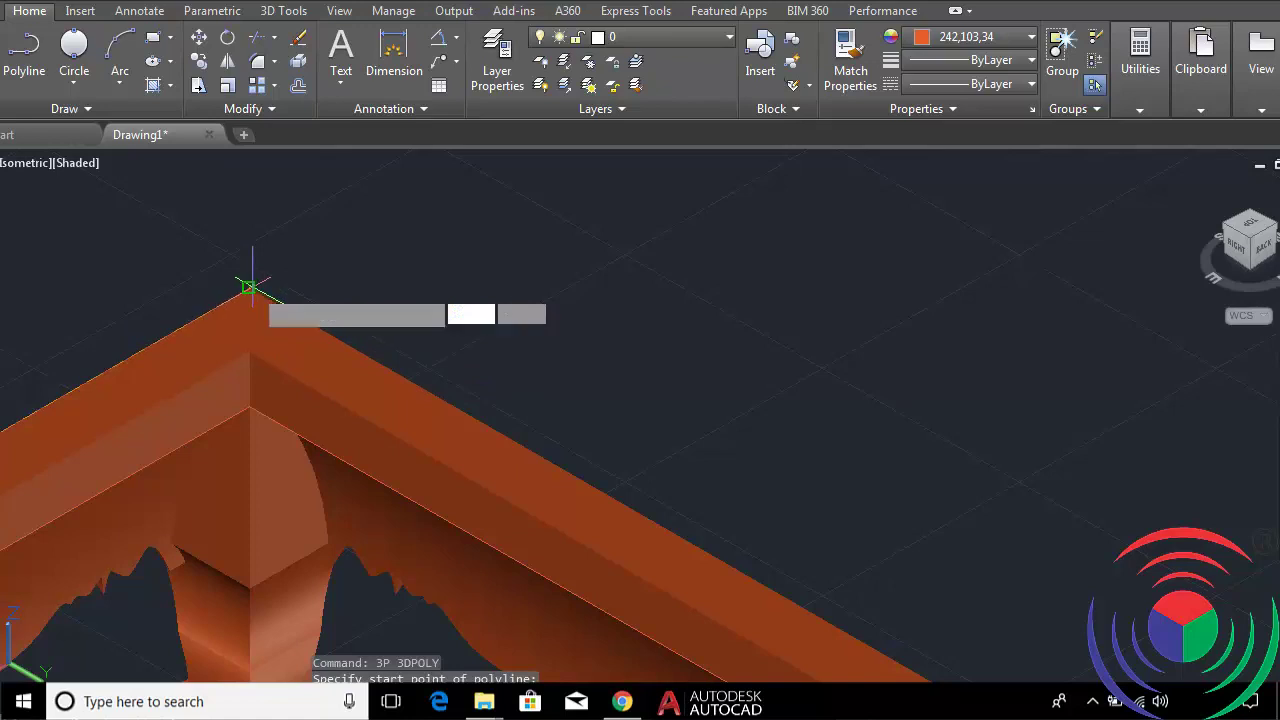
scroll(300, 295, "down", 6)
scroll(500, 418, "up", 2)
scroll(500, 410, "up", 2)
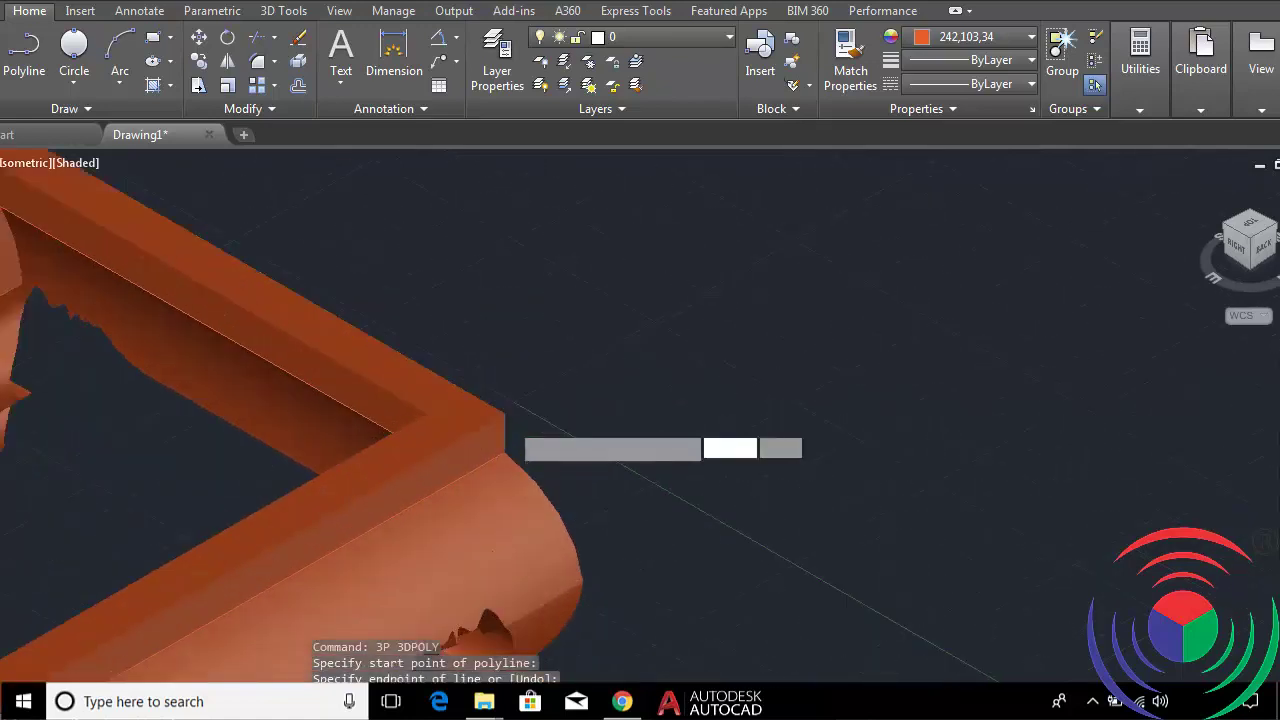
scroll(500, 405, "up", 2)
left_click(500, 405)
scroll(500, 405, "down", 2)
scroll(263, 510, "down", 3)
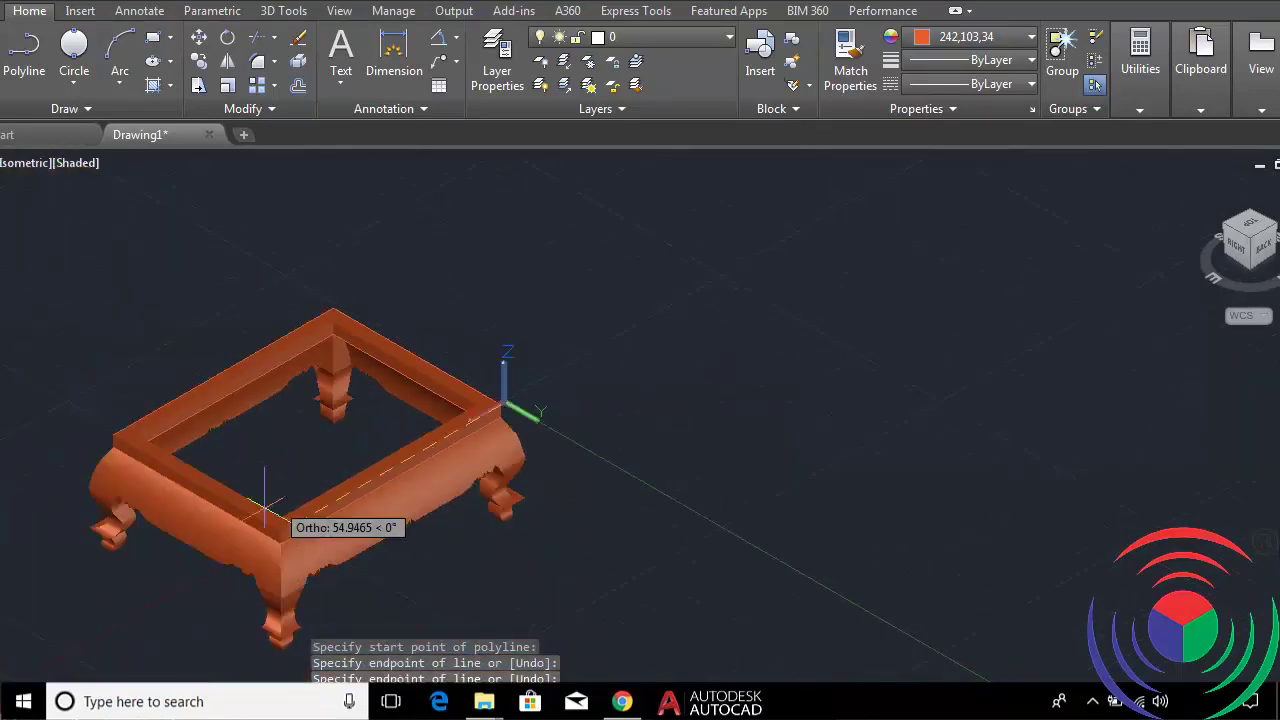
scroll(337, 566, "up", 4)
left_click(320, 557)
scroll(320, 557, "down", 4)
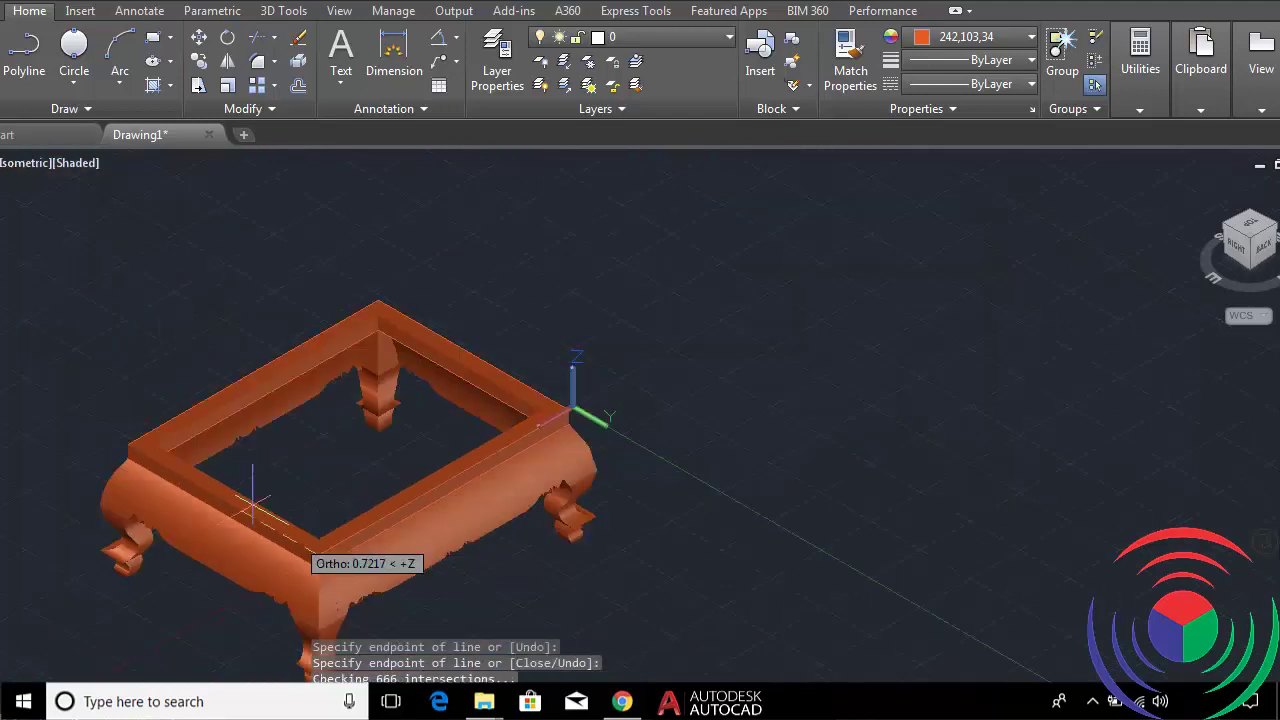
scroll(130, 455, "up", 4)
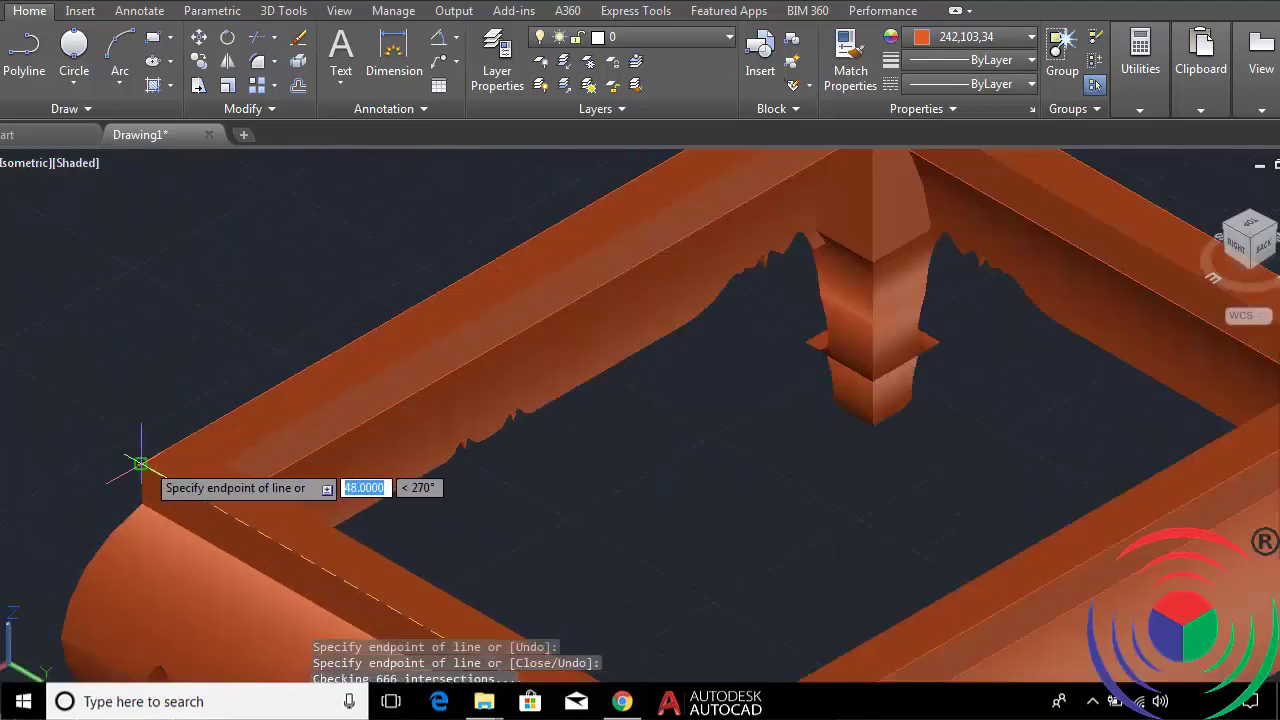
left_click(133, 482)
left_click(68, 423)
key("Return")
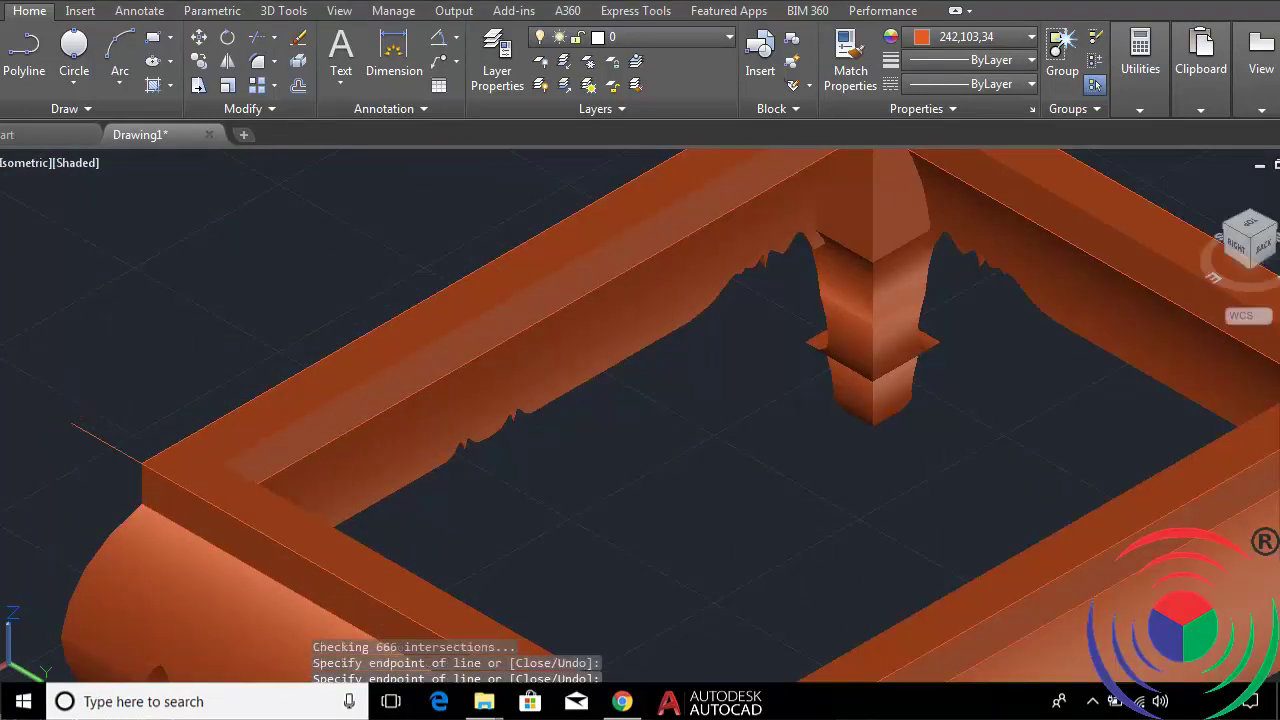
Move the traced rim outline (M) off to a spot beside the table.
type("m")
key("Return")
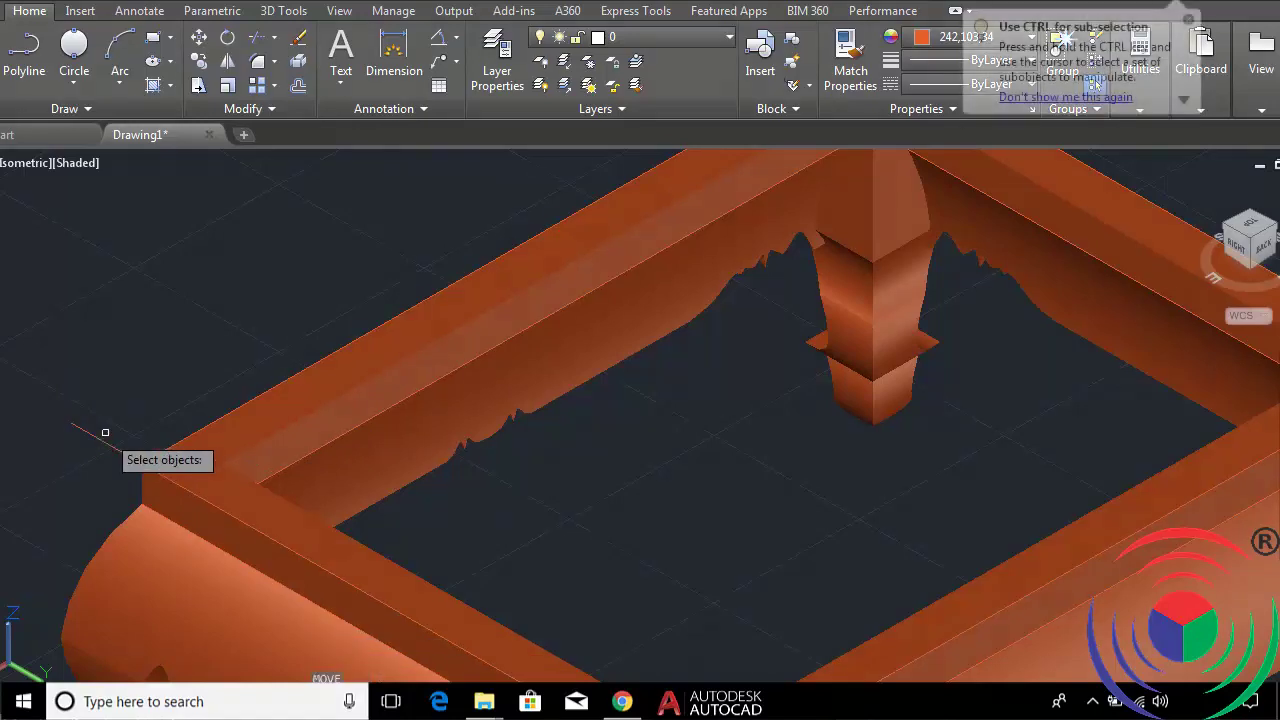
left_click(103, 441)
key("Return")
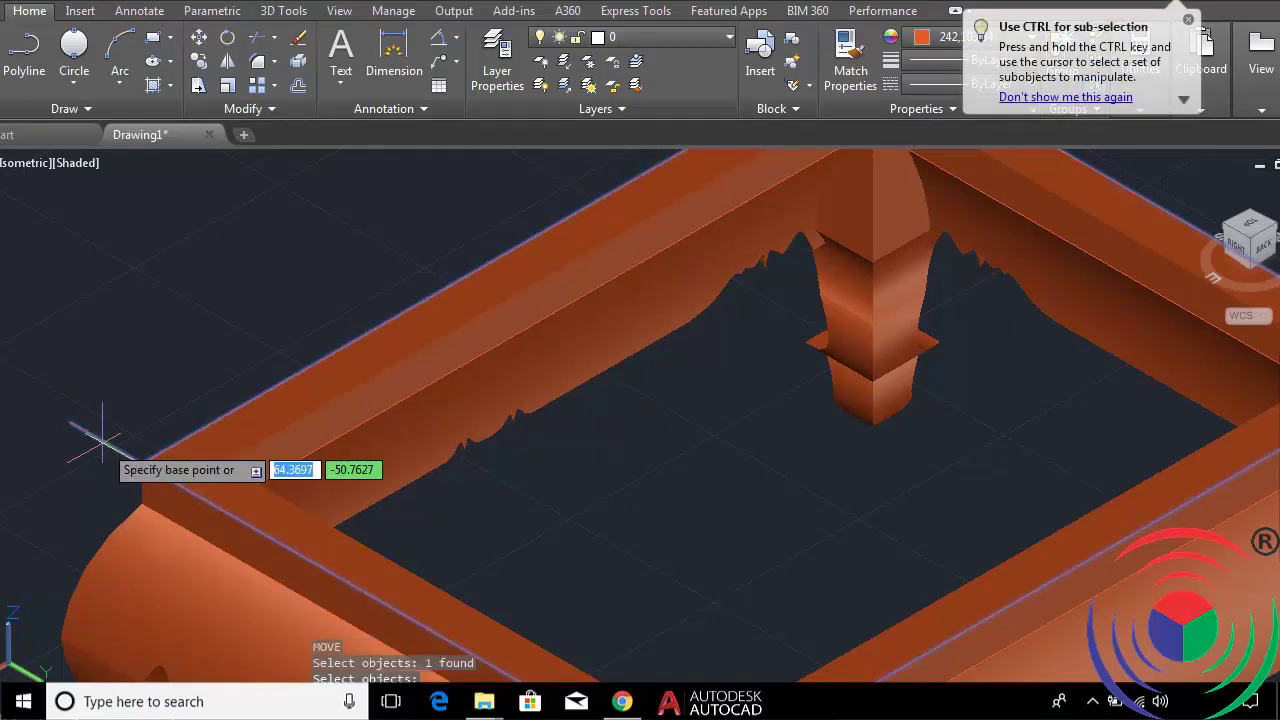
left_click(66, 418)
scroll(71, 414, "down", 5)
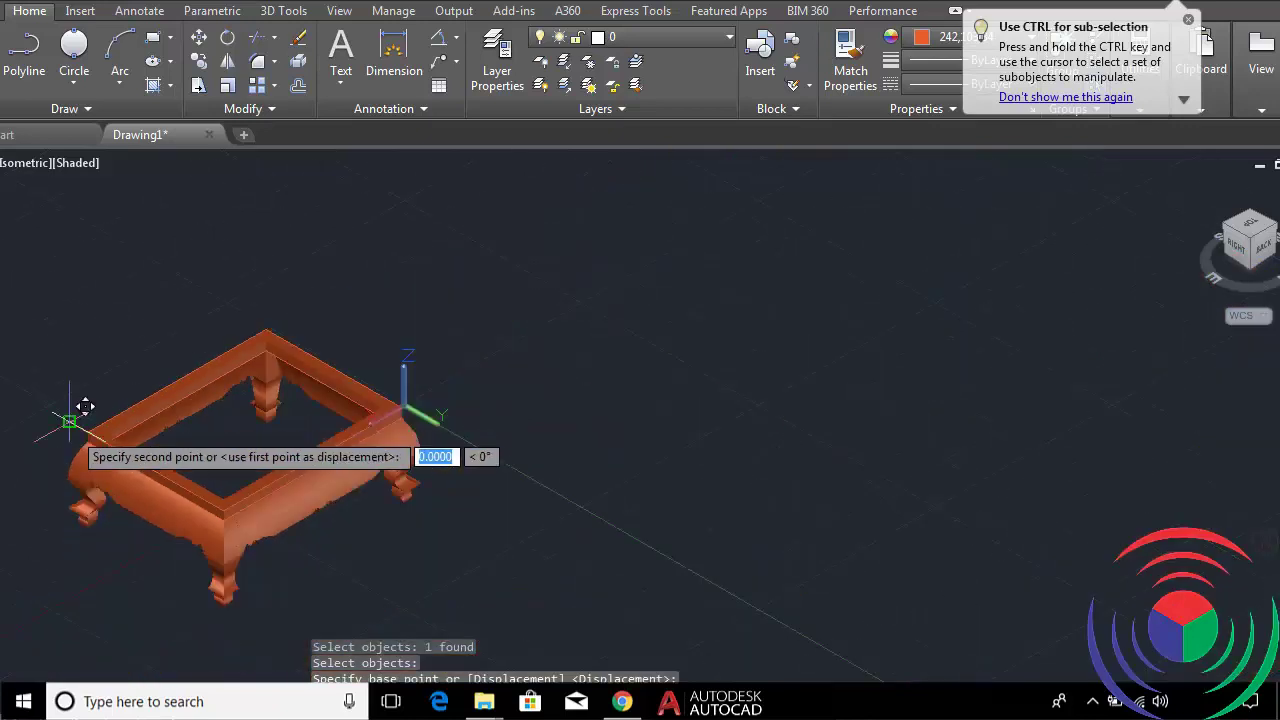
scroll(40, 380, "down", 2)
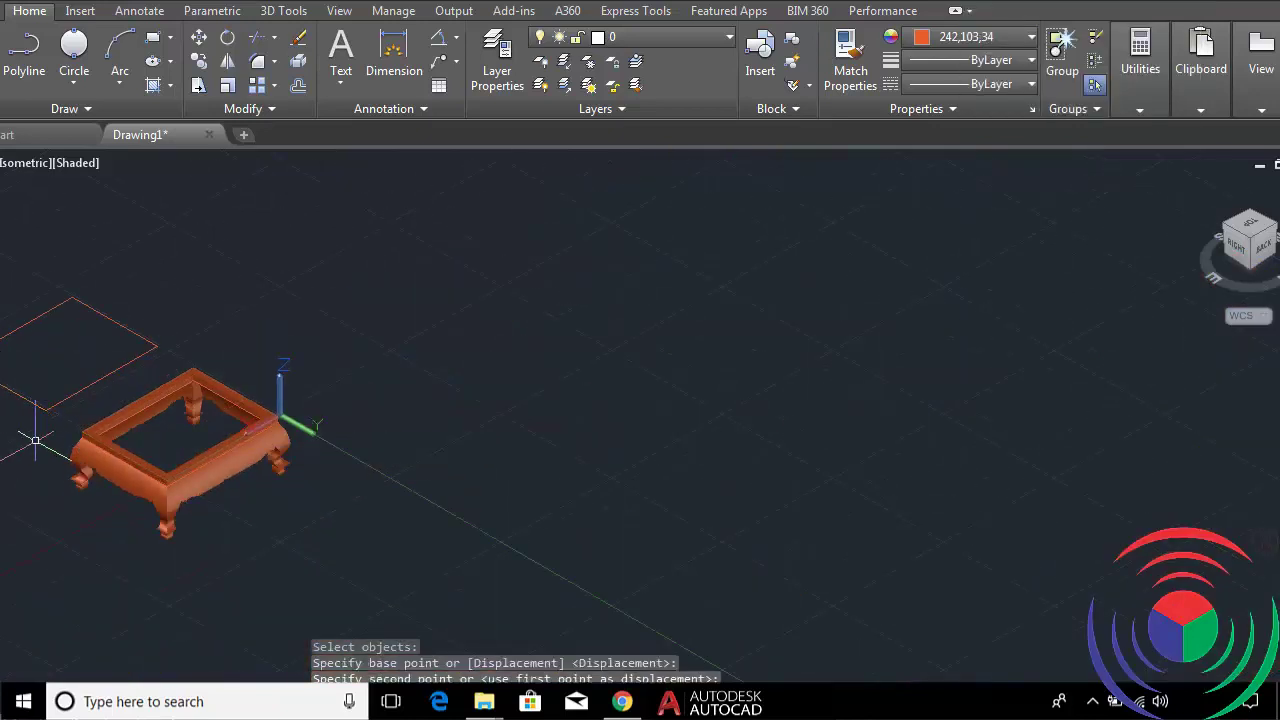
scroll(50, 421, "down", 2)
left_click(272, 445)
scroll(278, 450, "up", 3)
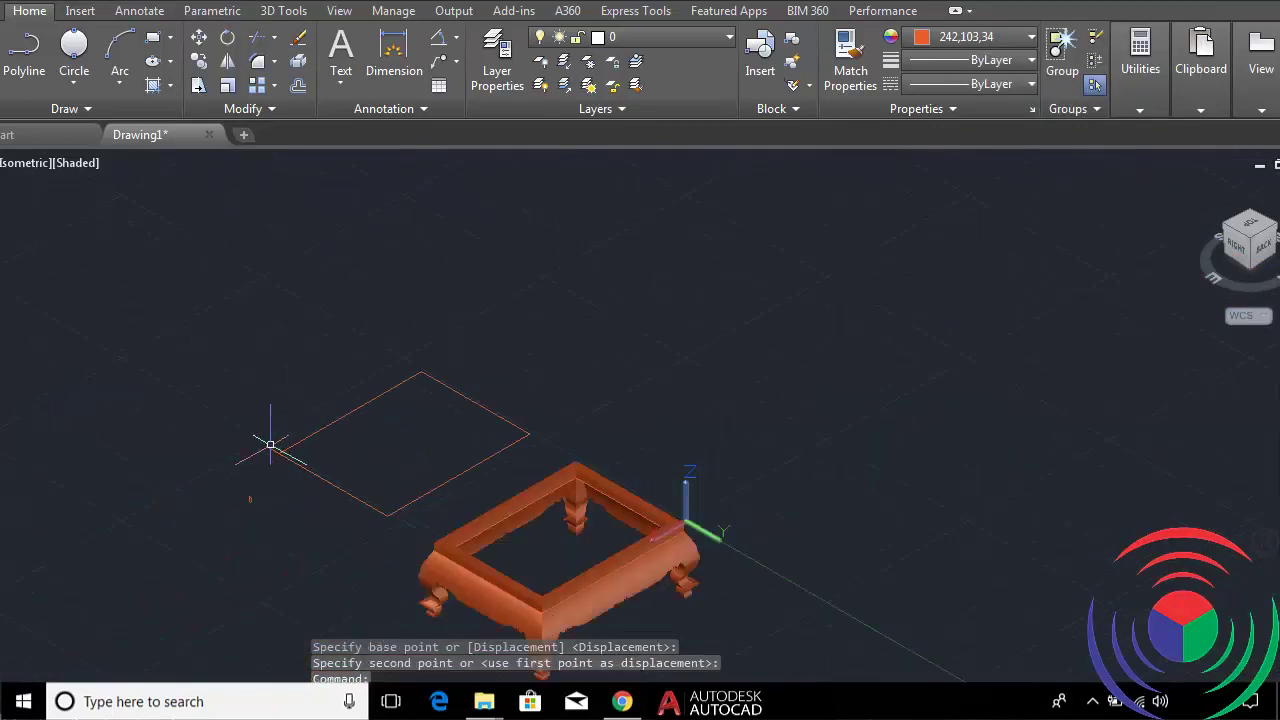
scroll(280, 456, "up", 3)
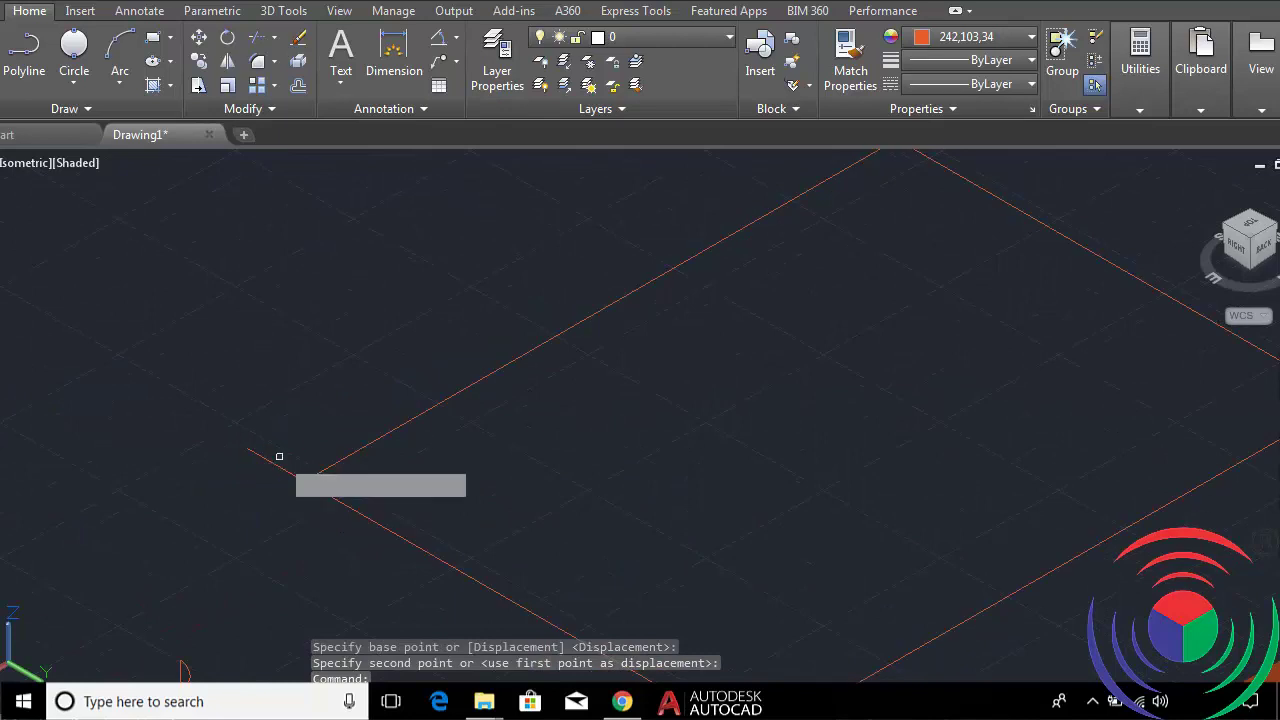
Try trimming the stray line end at the outline's corner, then cancel and pan closer.
key("Return")
left_click(275, 435)
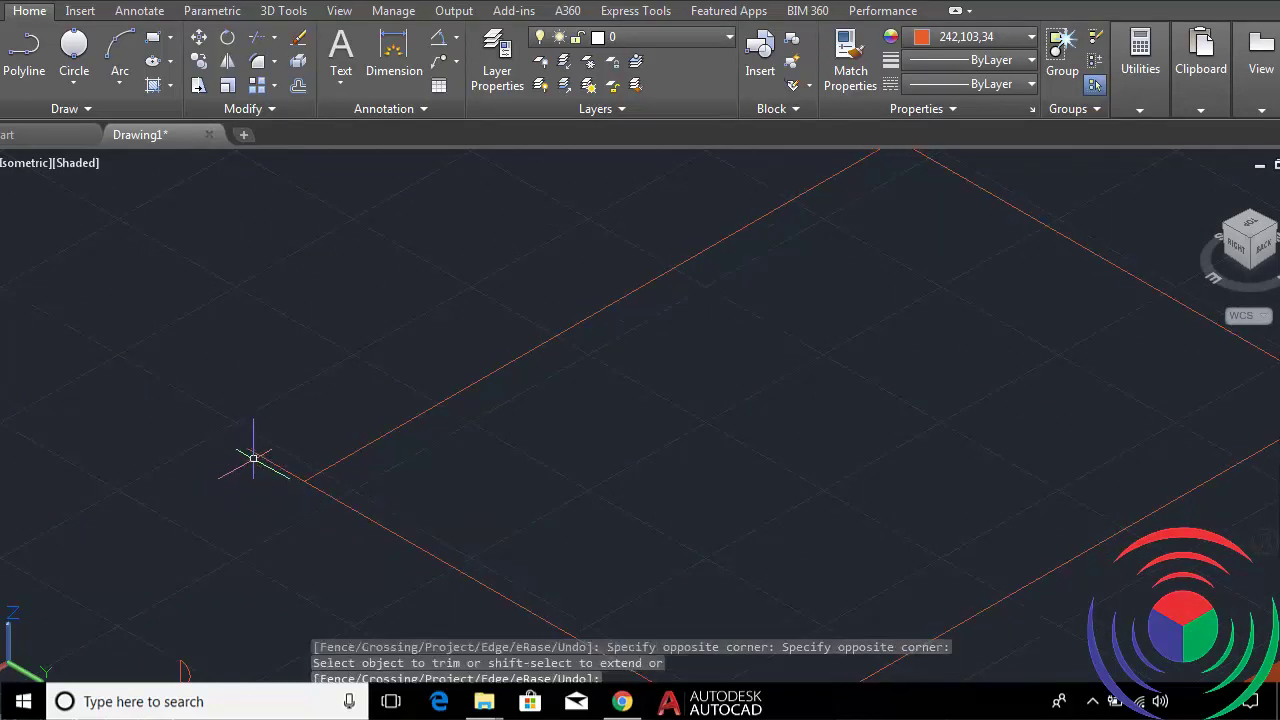
type("TR")
key("Return")
key("Return")
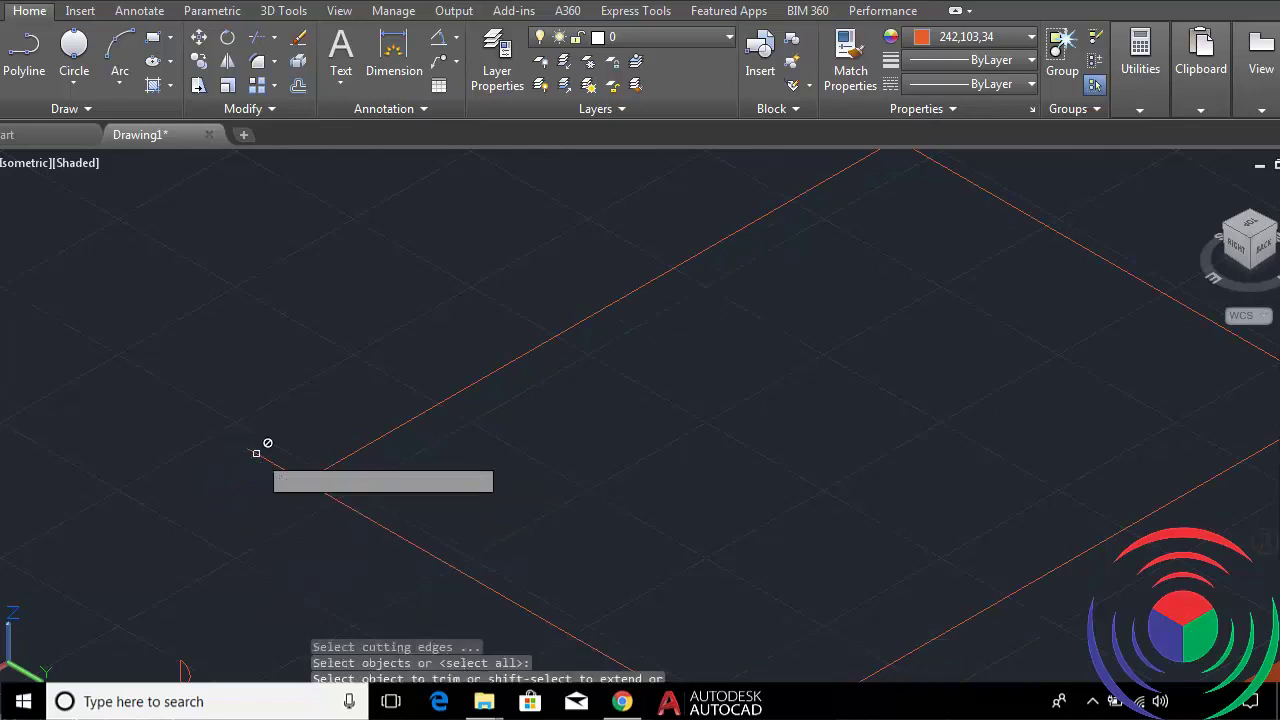
left_click(260, 450)
key("Escape")
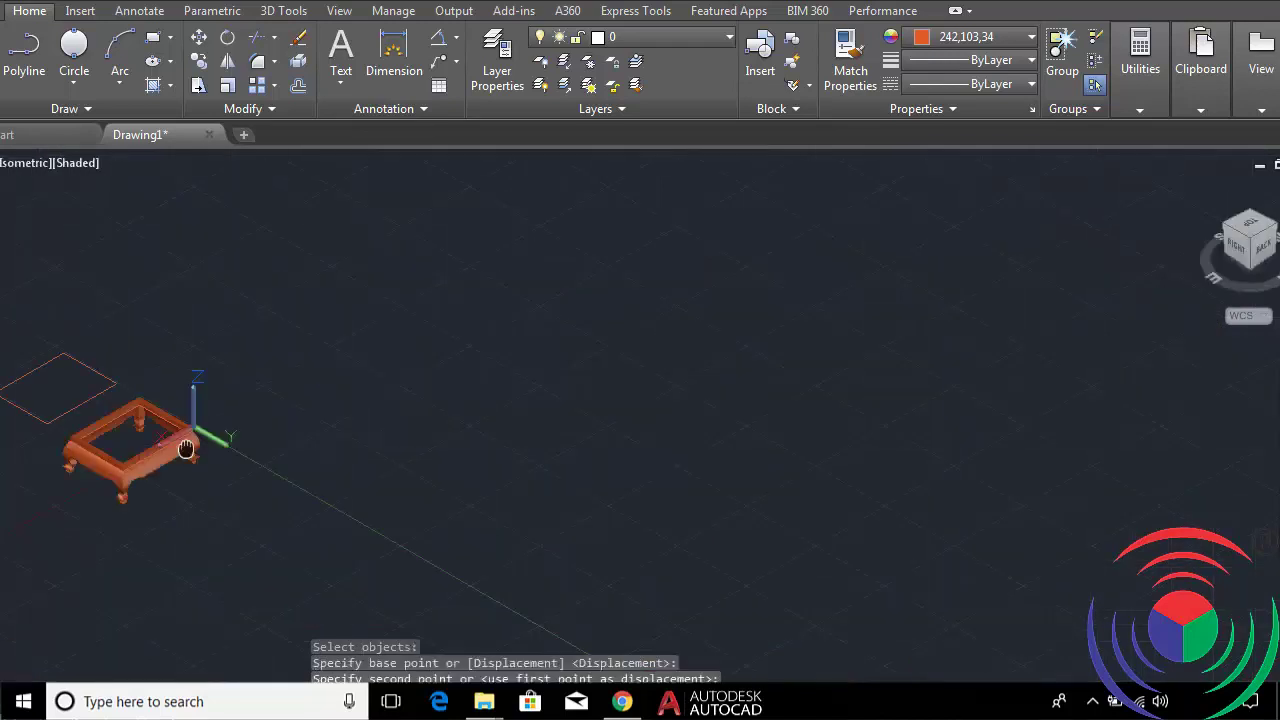
middle_click_drag(186, 449, 257, 448)
scroll(257, 448, "up", 3)
scroll(265, 445, "down", 2)
left_click(271, 443)
scroll(278, 465, "up", 5)
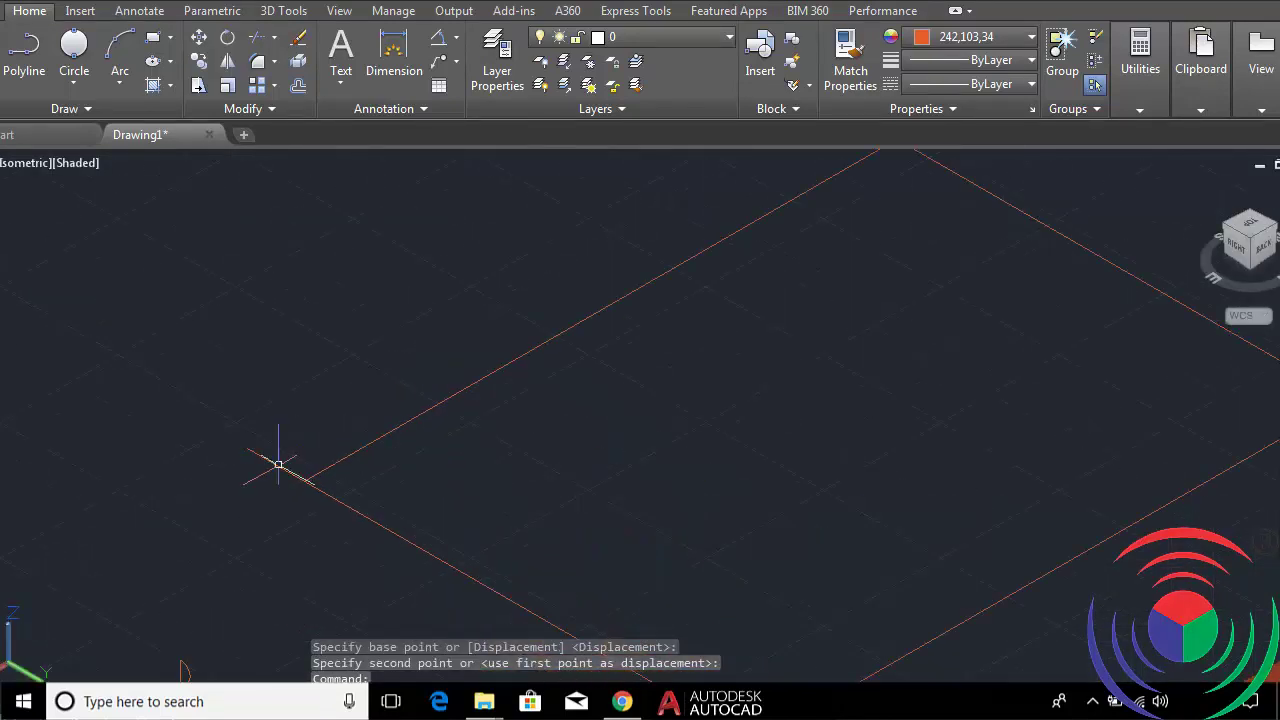
Retry TRIM on the line end overshooting the corner, then cancel it.
type("t")
key("Return")
key("Return")
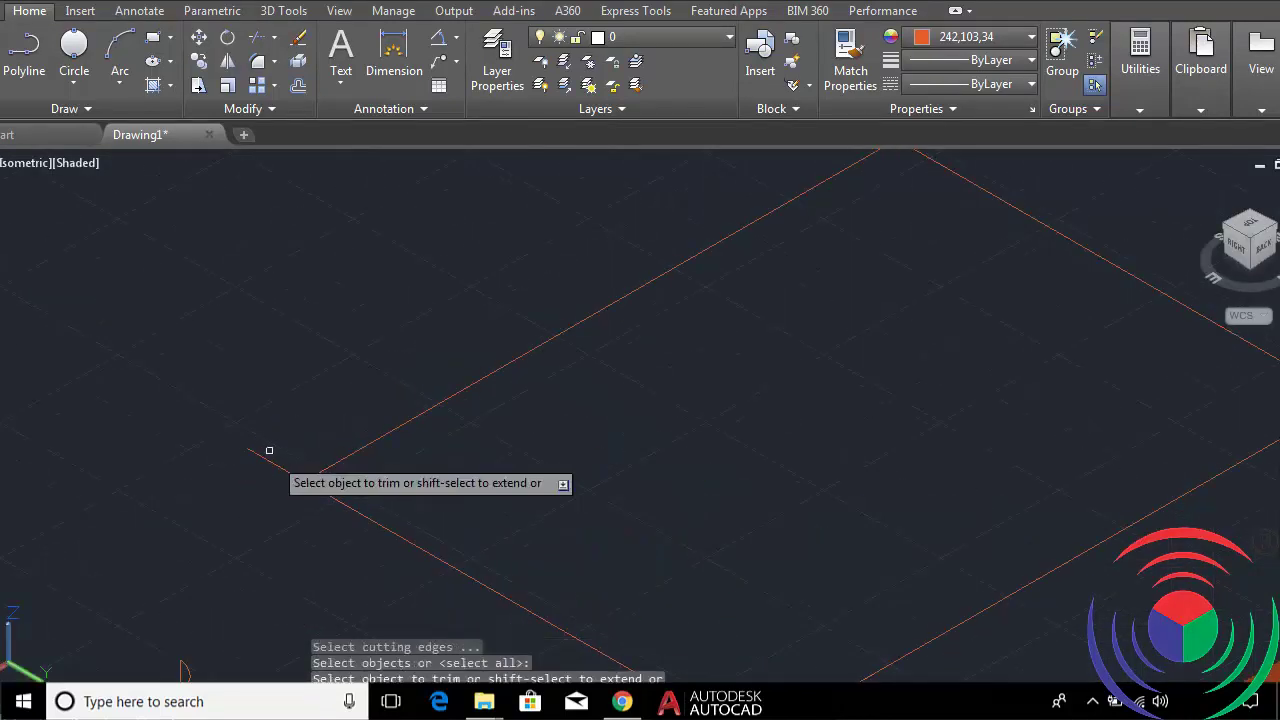
left_click(277, 434)
left_click(223, 486)
type("tr")
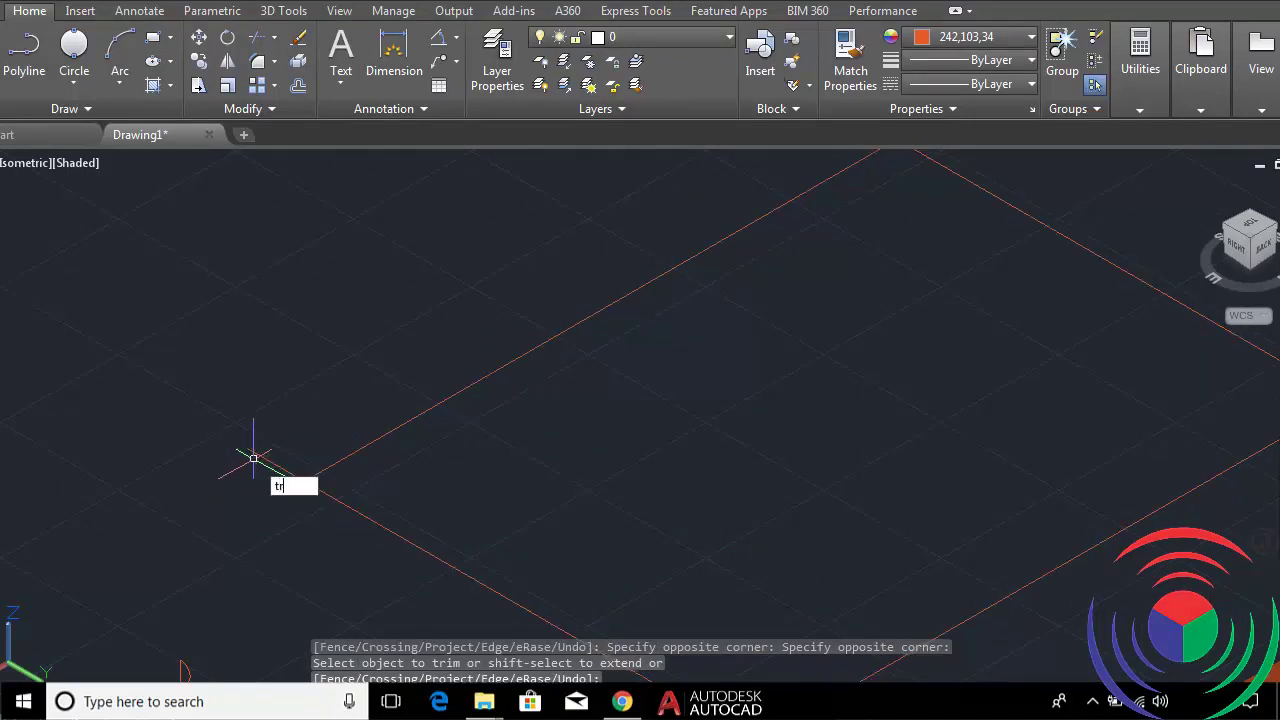
key("Return")
key("Return")
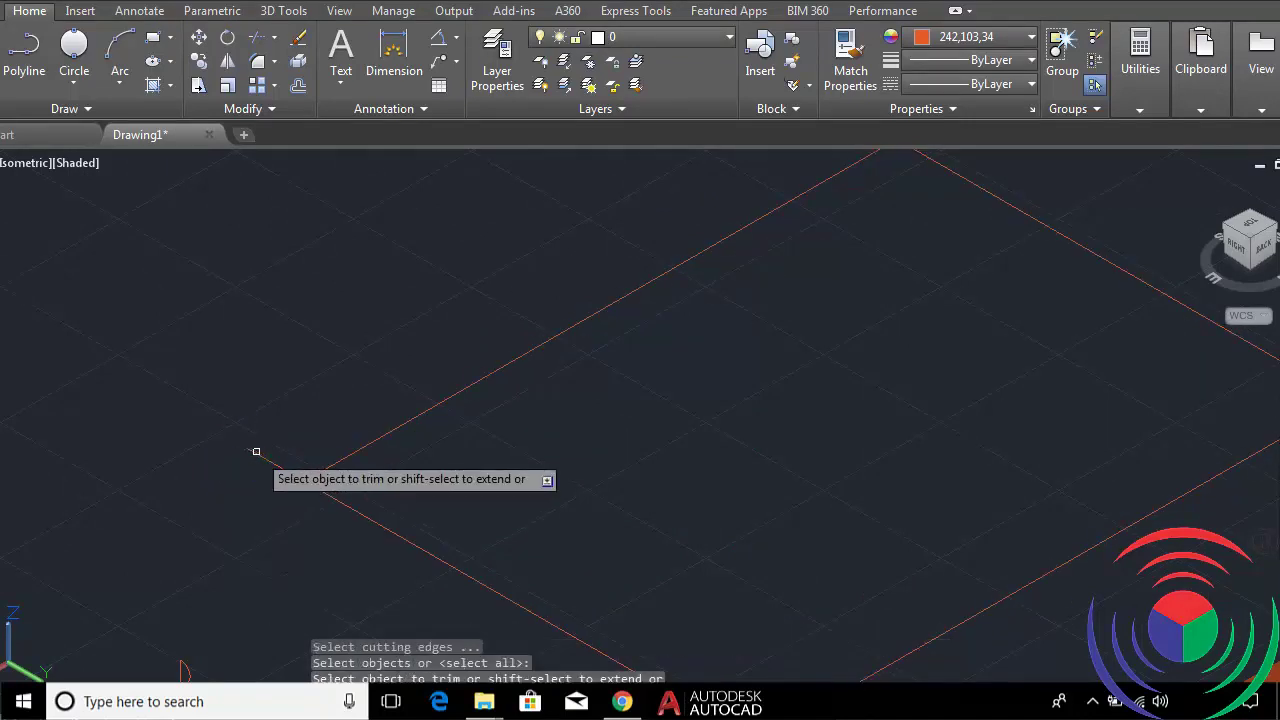
left_click(277, 462)
key("Escape")
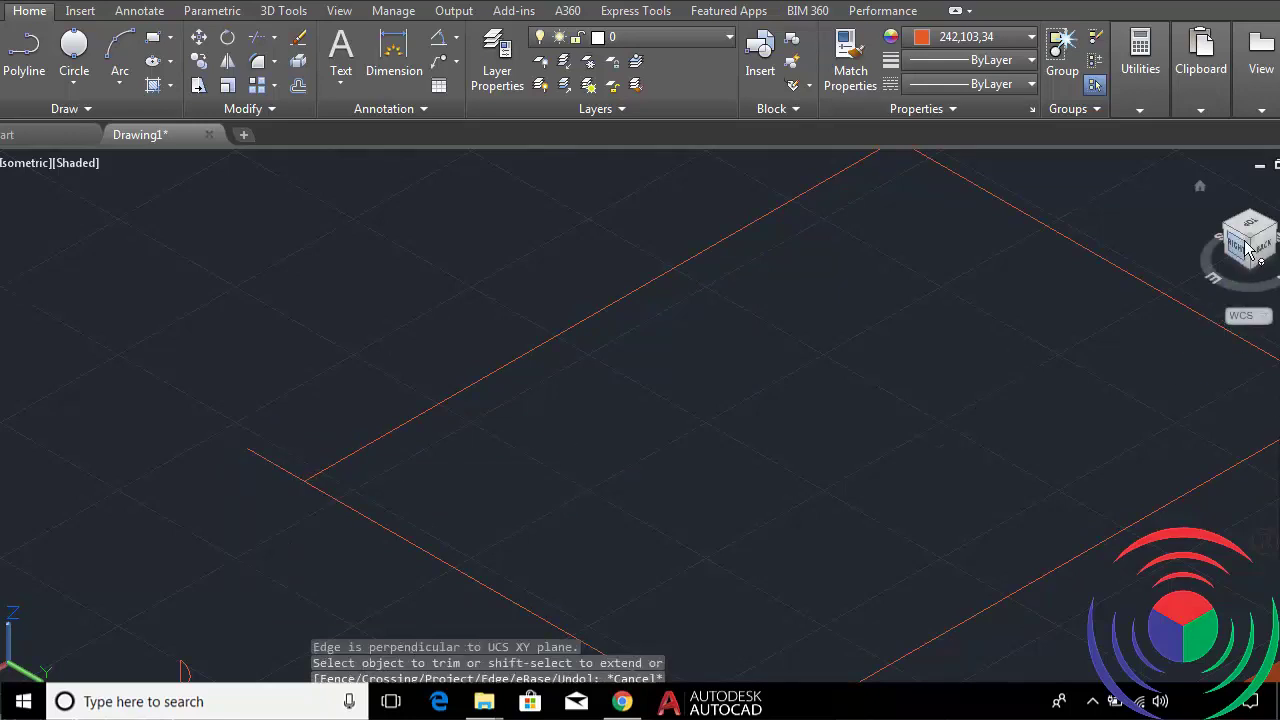
In Top view, trim the line stub above the corner, then return to isometric.
left_click(1247, 224)
scroll(534, 271, "up", 3)
scroll(534, 271, "up", 3)
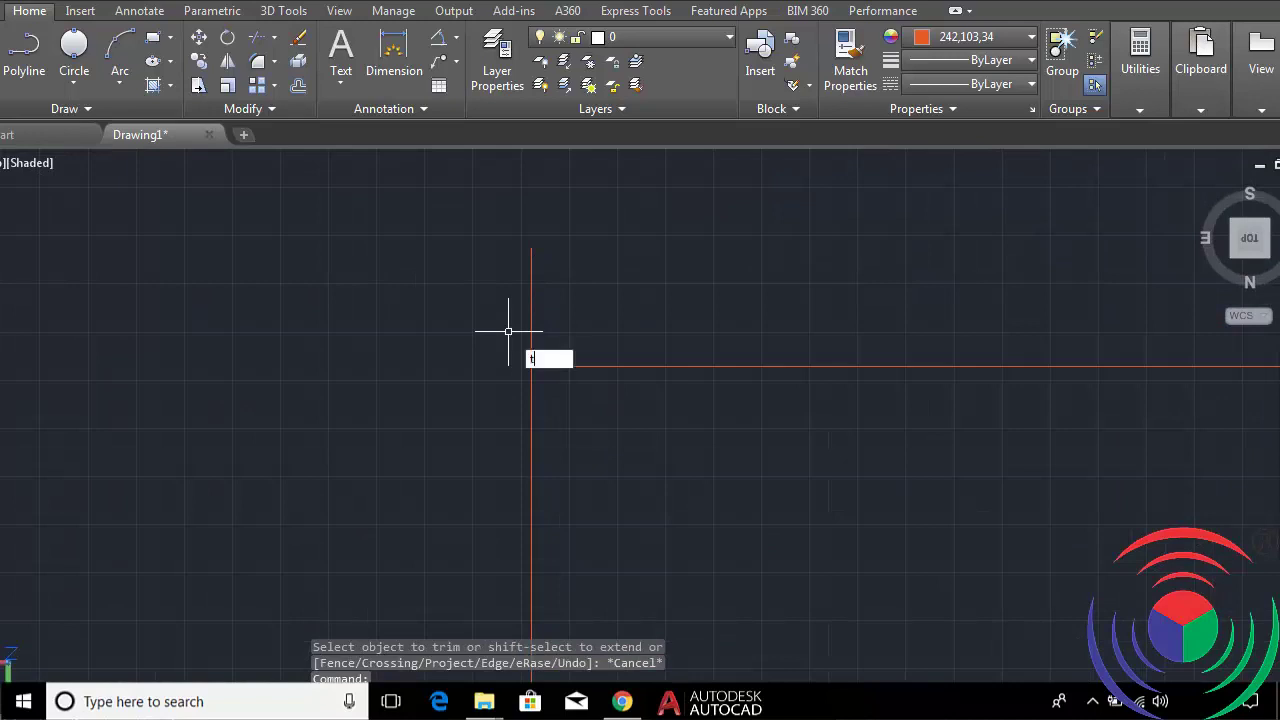
key("Return")
key("Return")
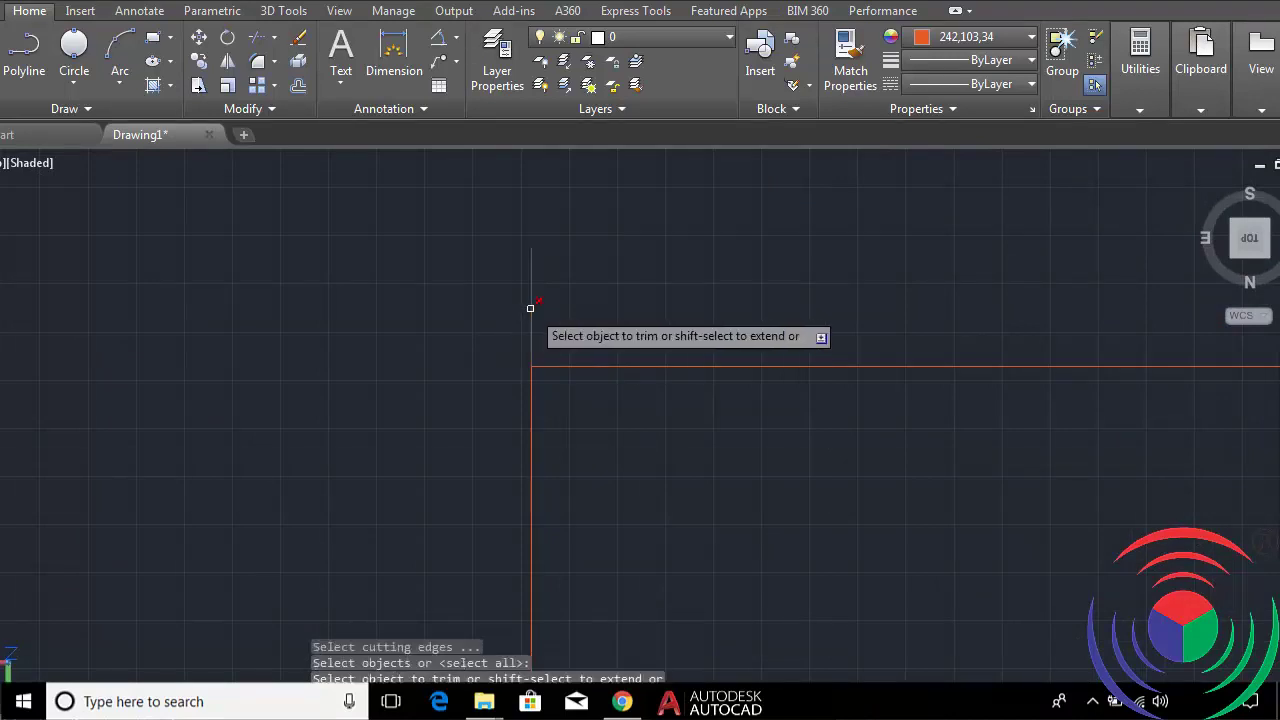
left_click(531, 322)
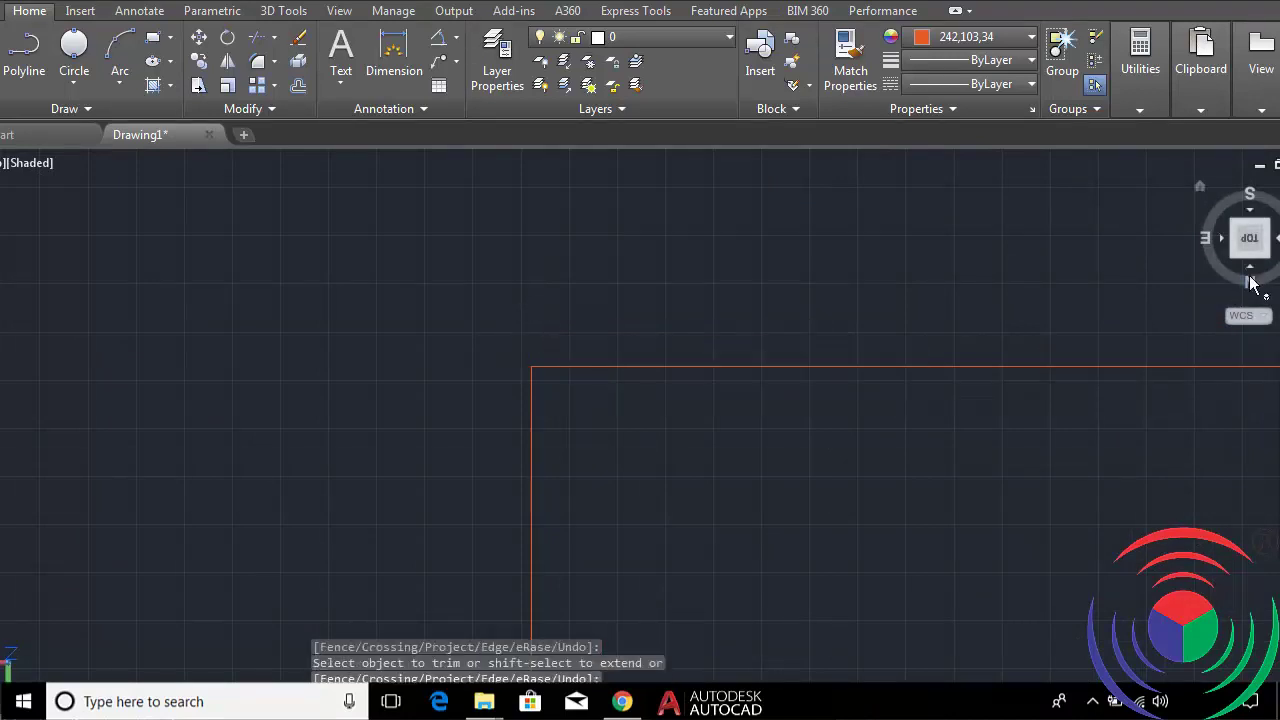
left_click(1266, 258)
key("Return")
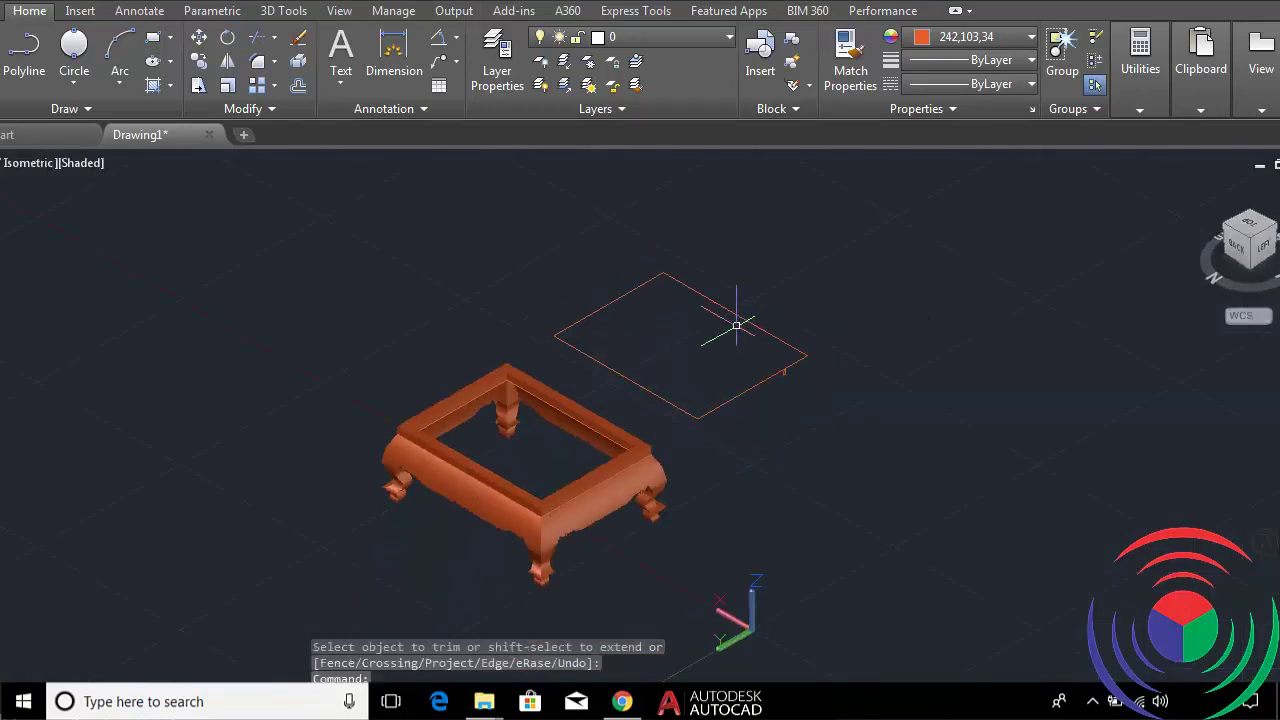
Cancel the leftover trim and rotate to an isometric view facing the right and back.
left_click(1232, 232)
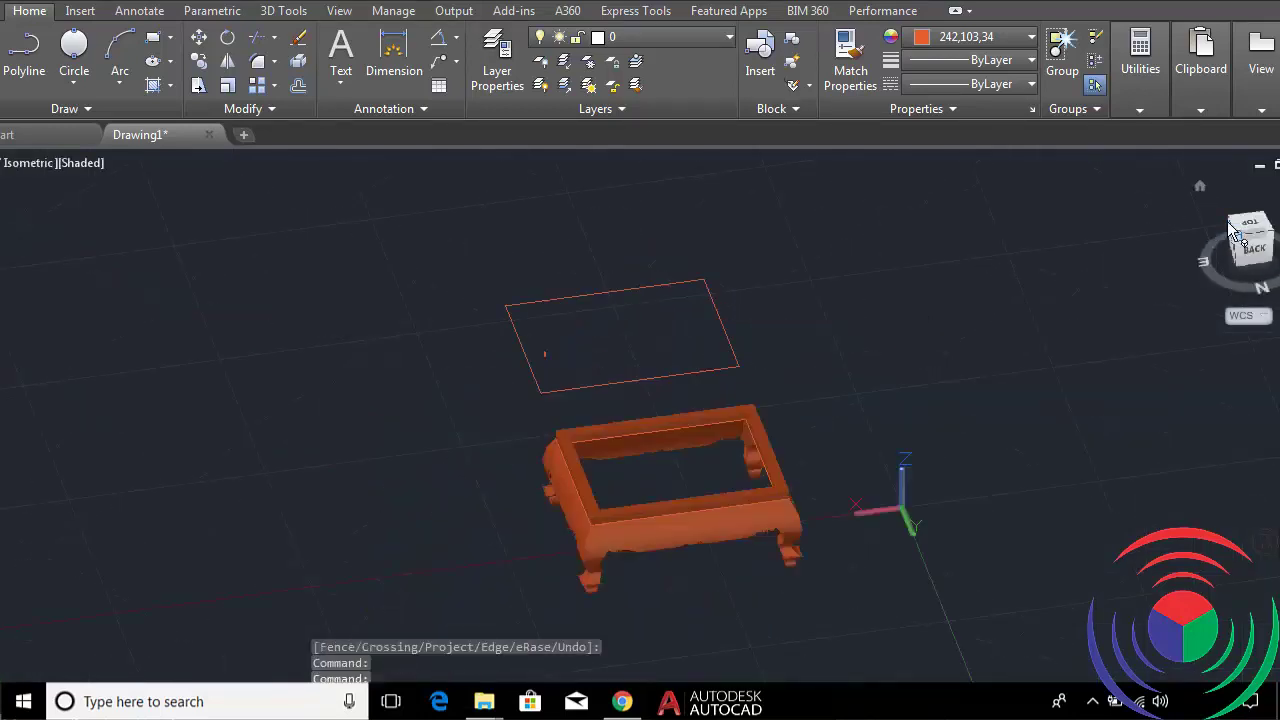
scroll(465, 410, "up", 4)
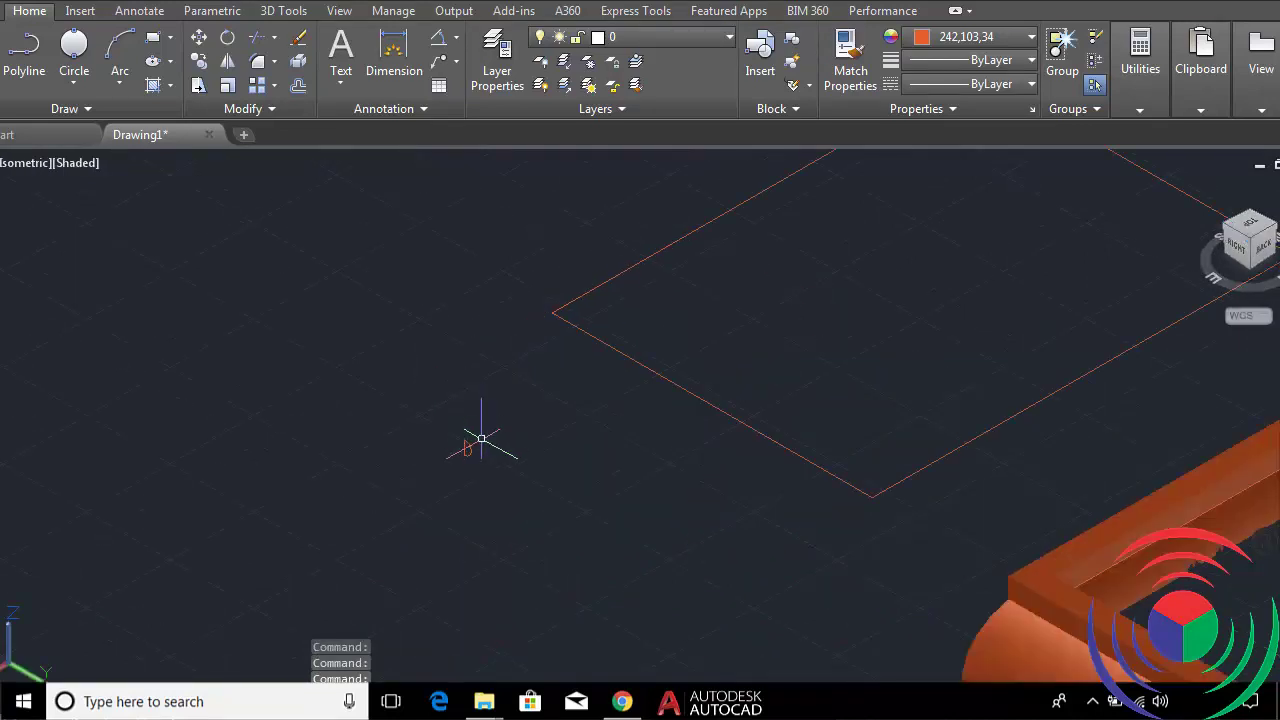
key("Return")
key("Return")
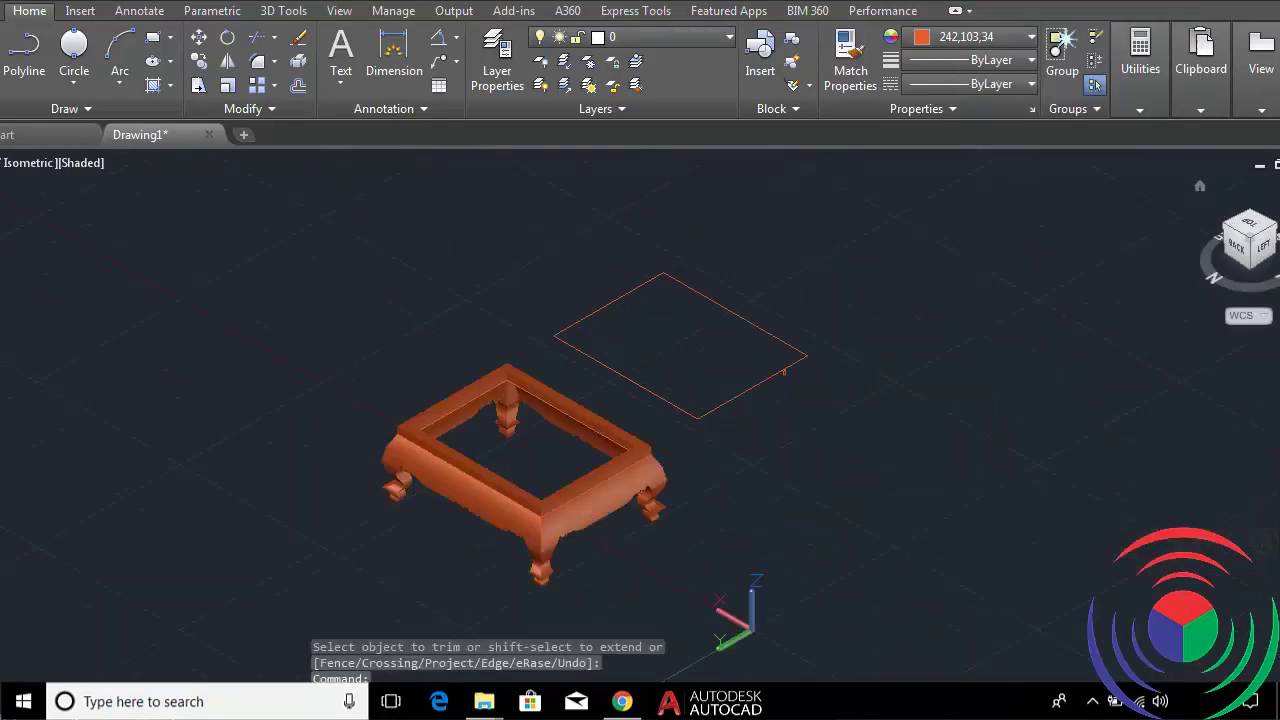
key("Return")
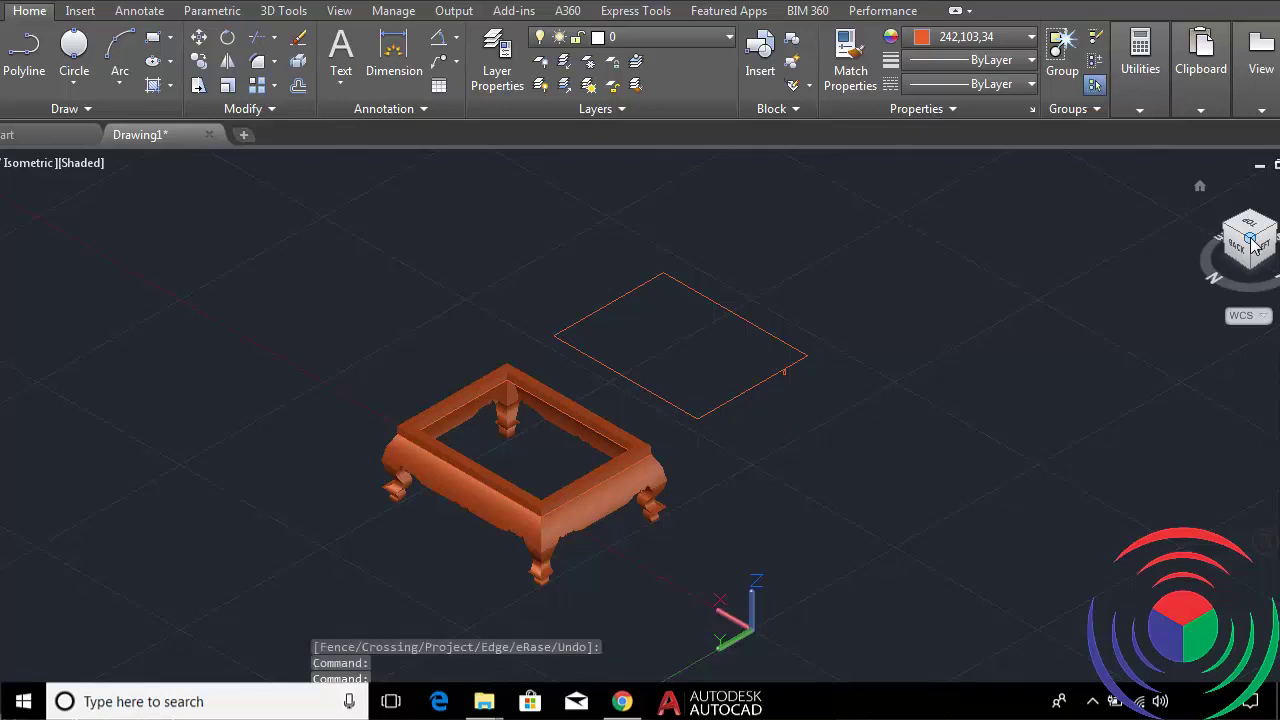
left_click(1229, 229)
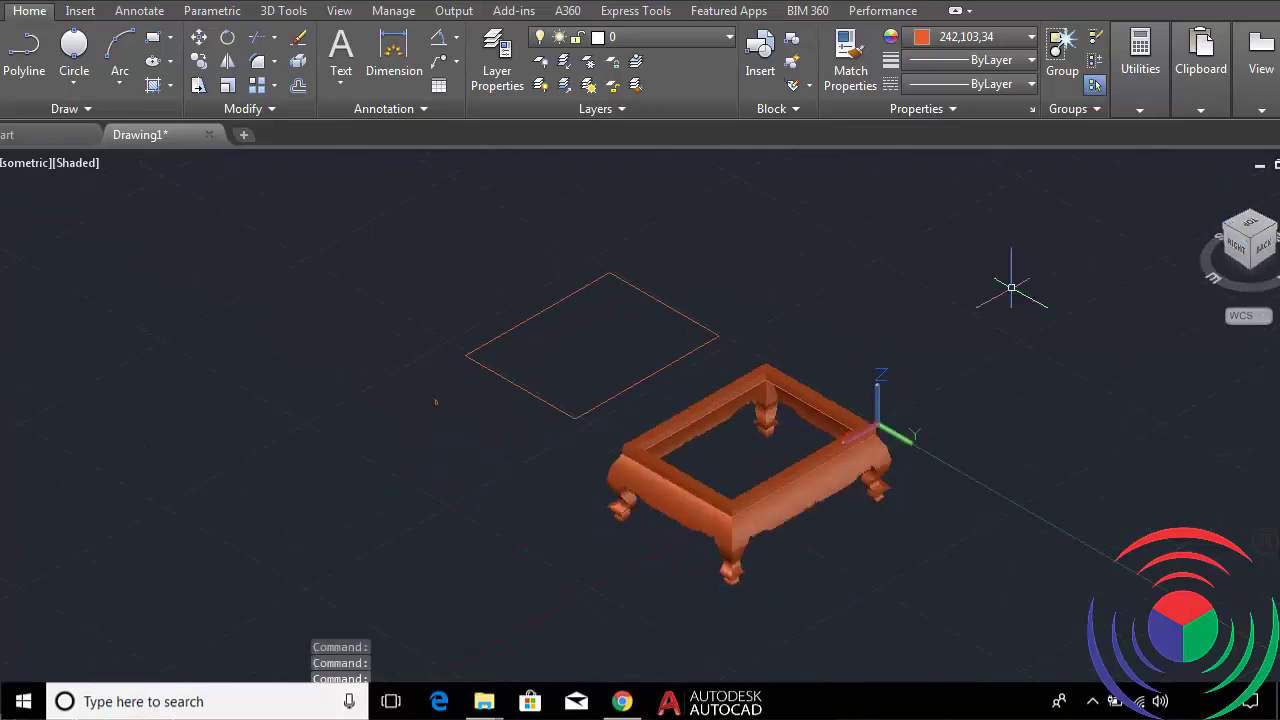
scroll(420, 377, "up", 5)
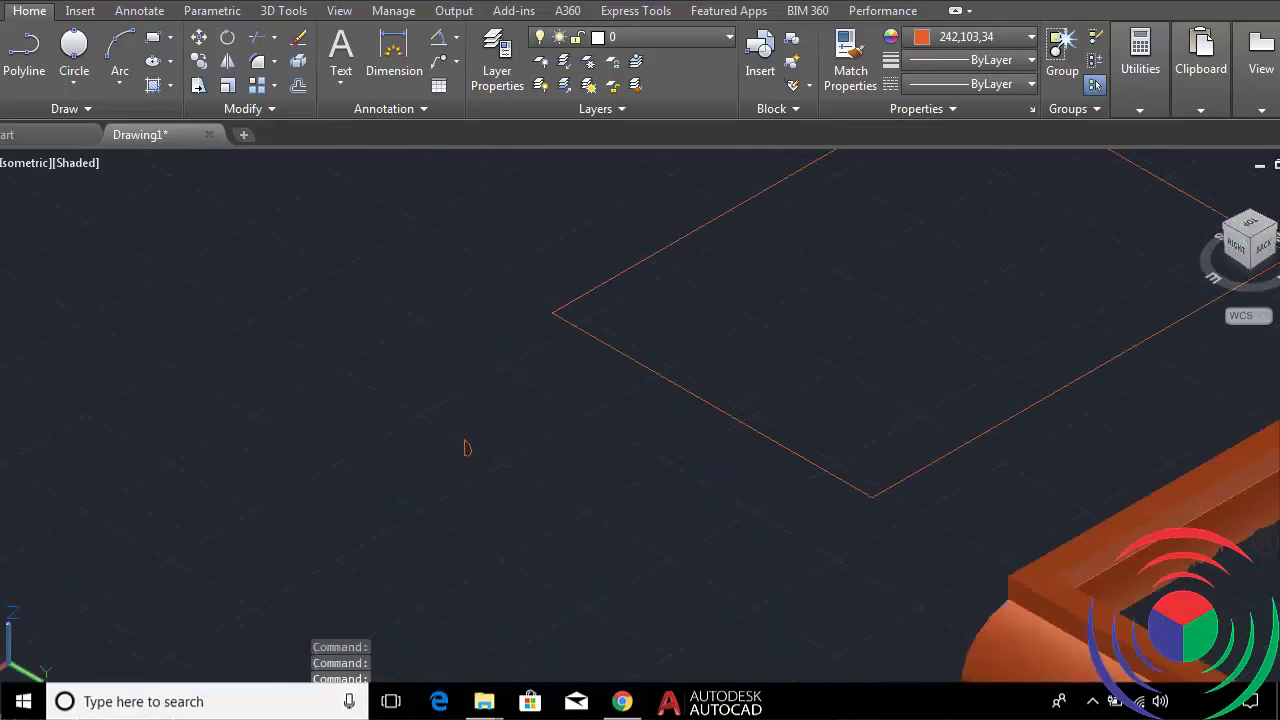
Window-select the profile's arc and line and move them onto the rectangle outline.
type("m")
key("Return")
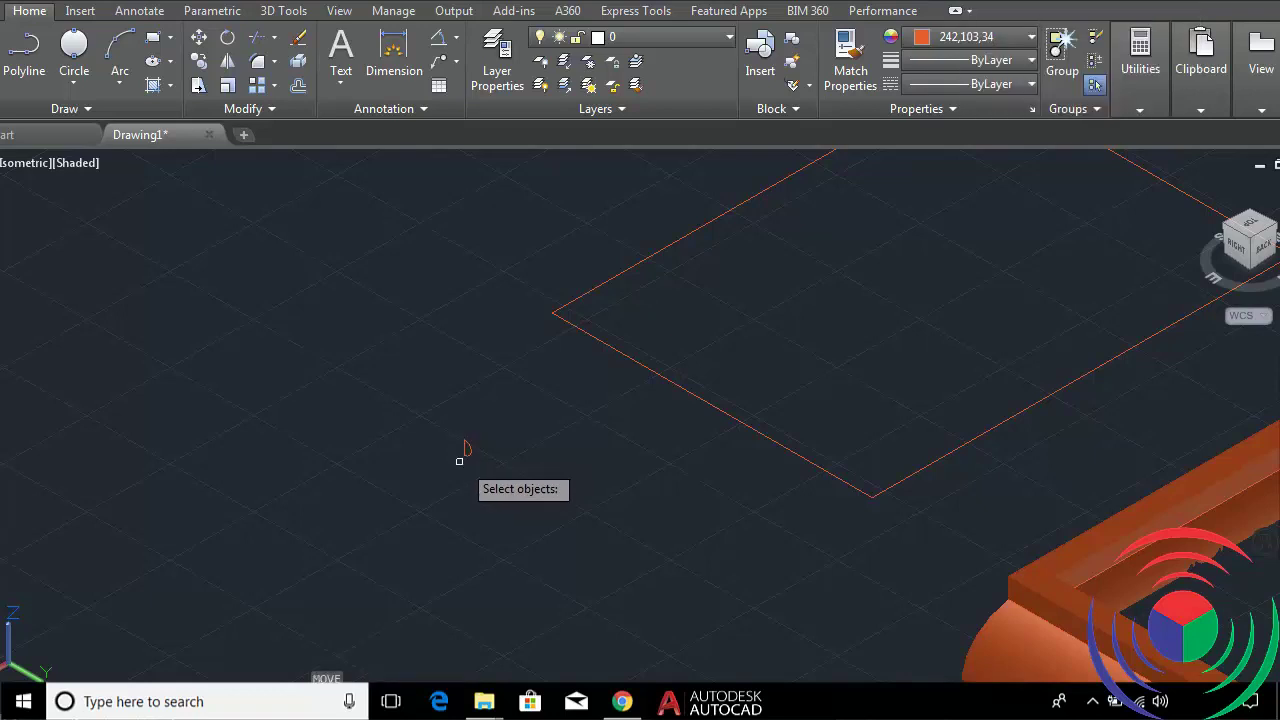
left_click(466, 450)
scroll(486, 443, "up", 3)
scroll(488, 451, "up", 3)
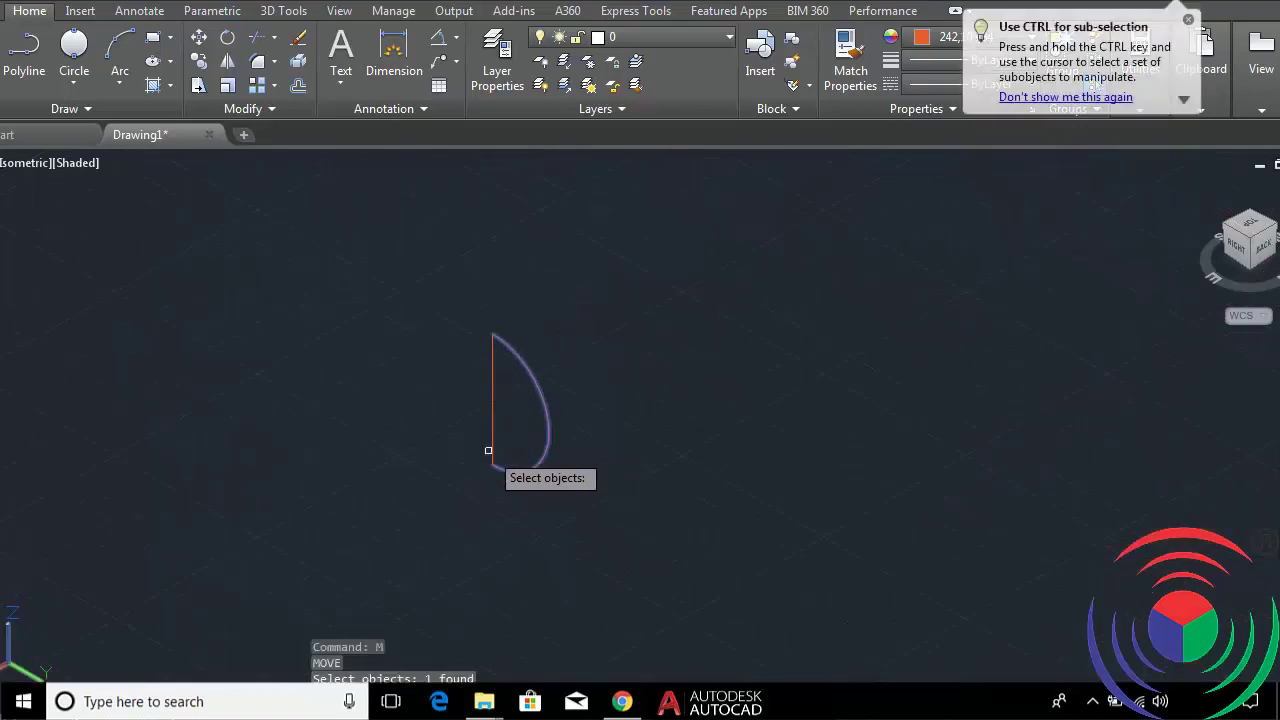
left_click(610, 390)
left_click(520, 454)
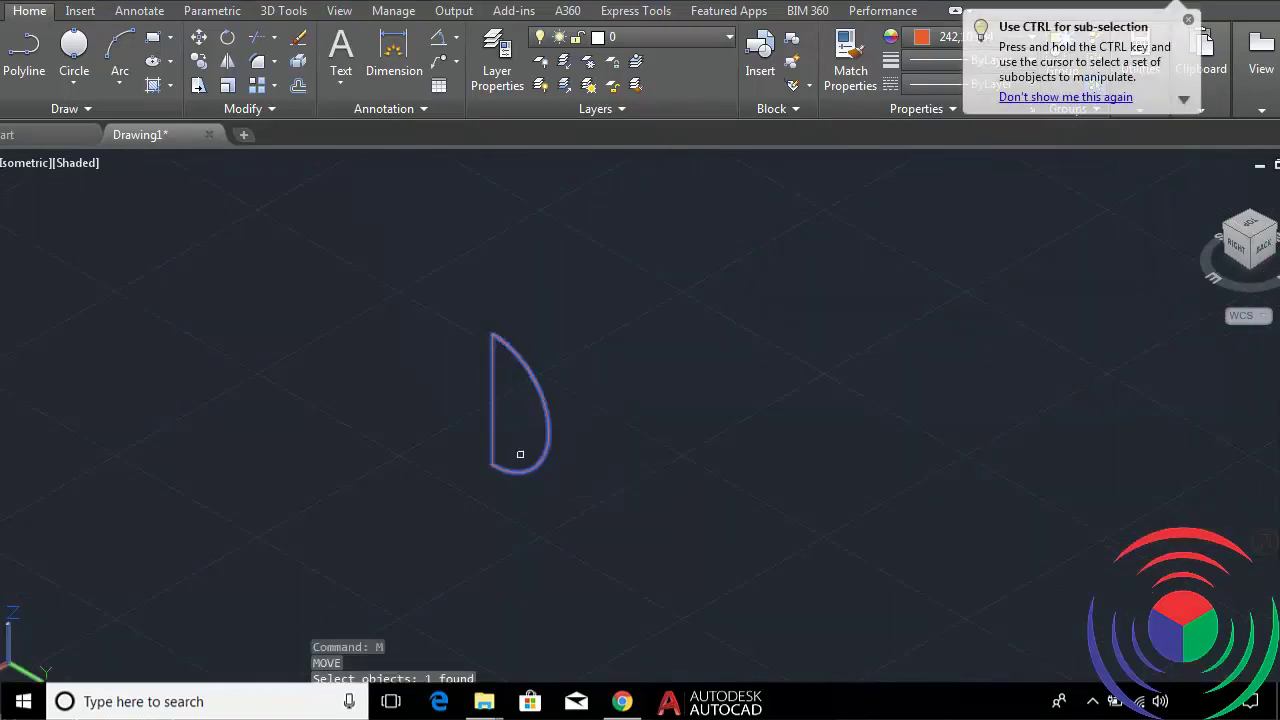
key("Return")
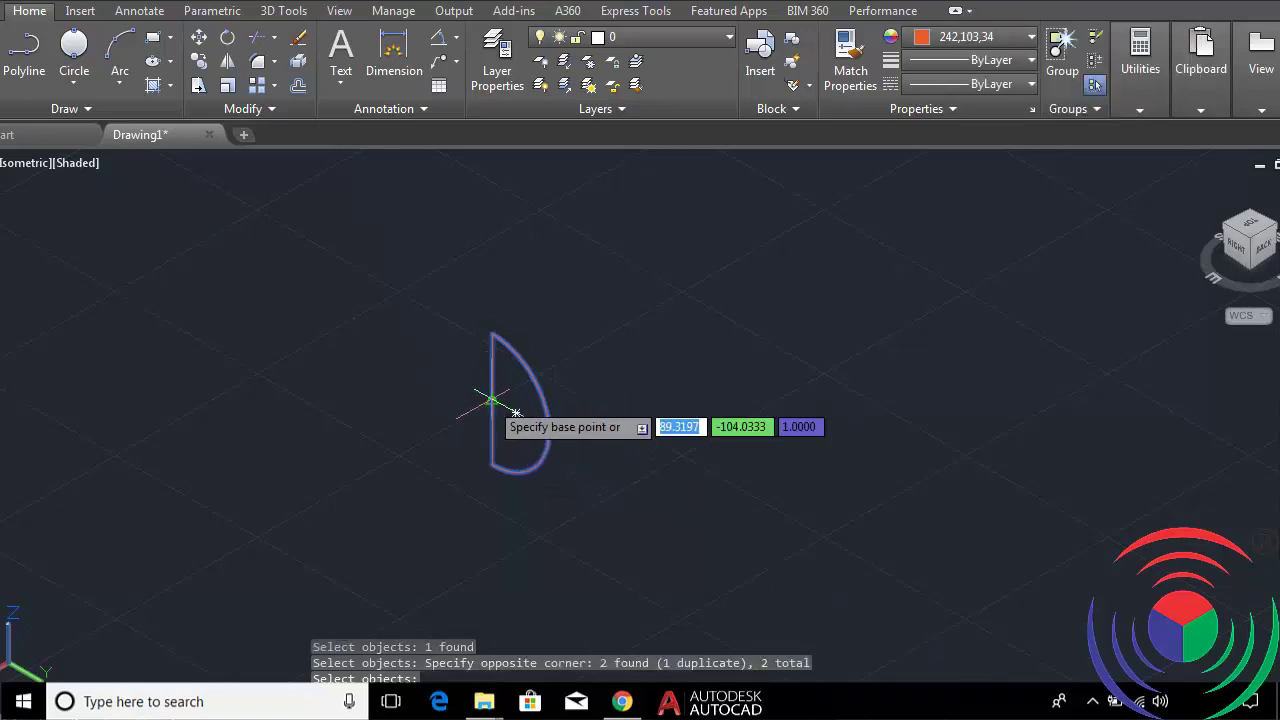
left_click(491, 400)
scroll(491, 406, "down", 3)
scroll(660, 310, "down", 2)
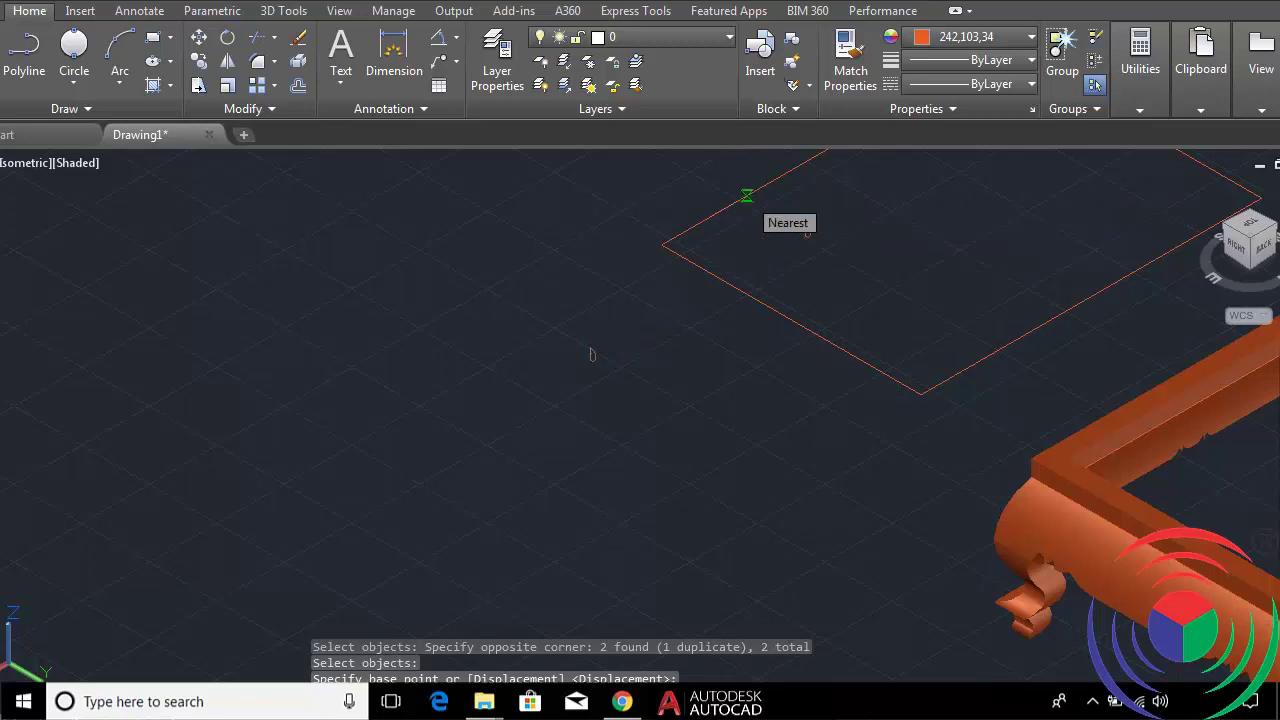
left_click(748, 196)
scroll(677, 190, "up", 3)
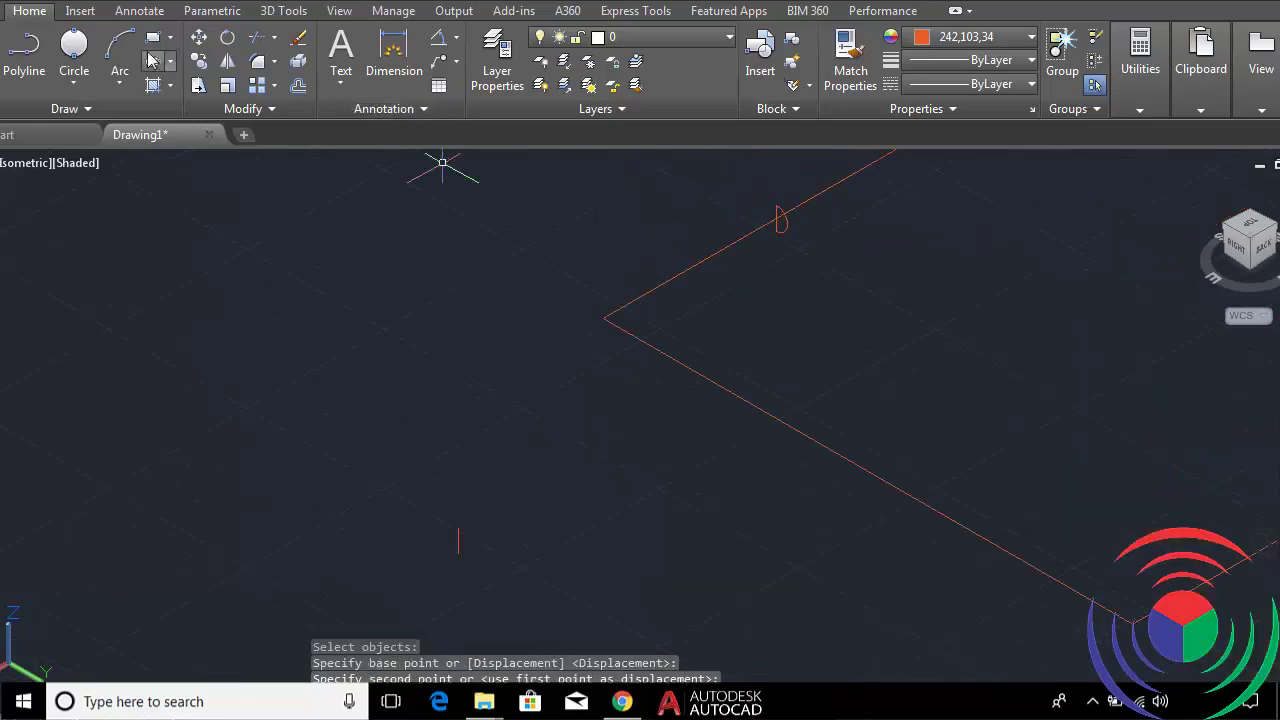
Start a Sweep from the 3D Tools tab and pick the profile.
left_click(284, 11)
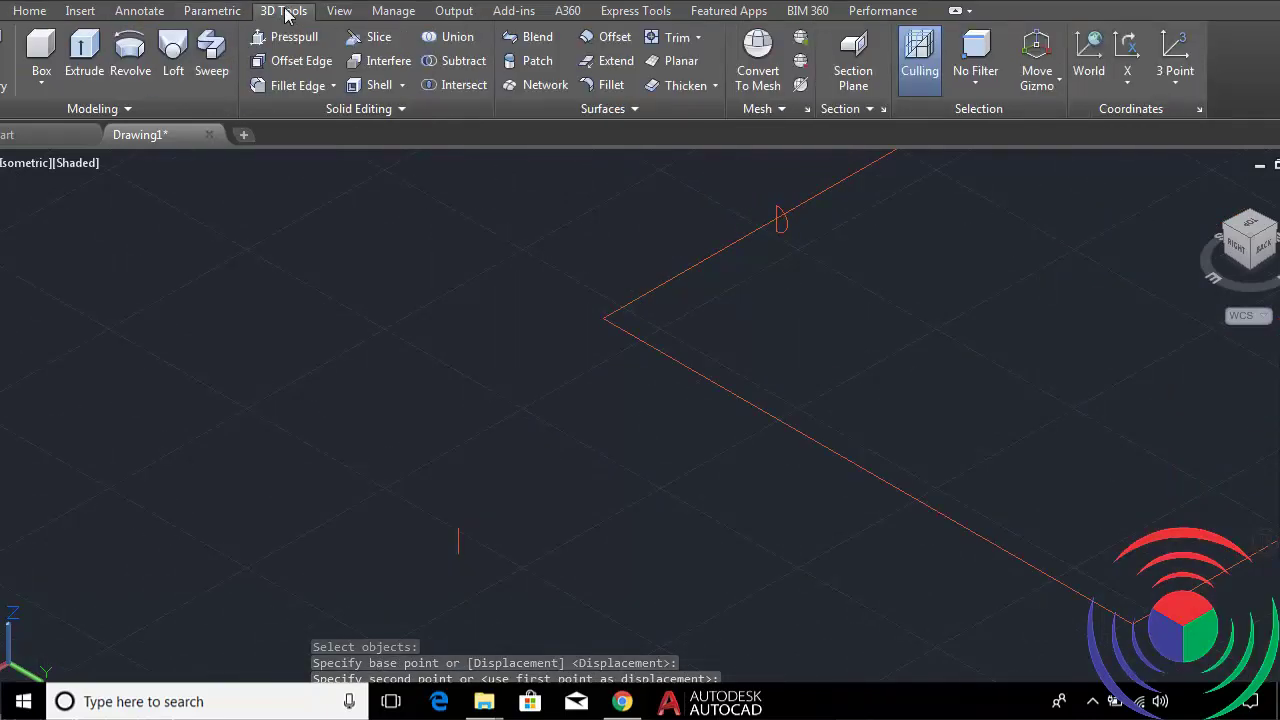
left_click(212, 55)
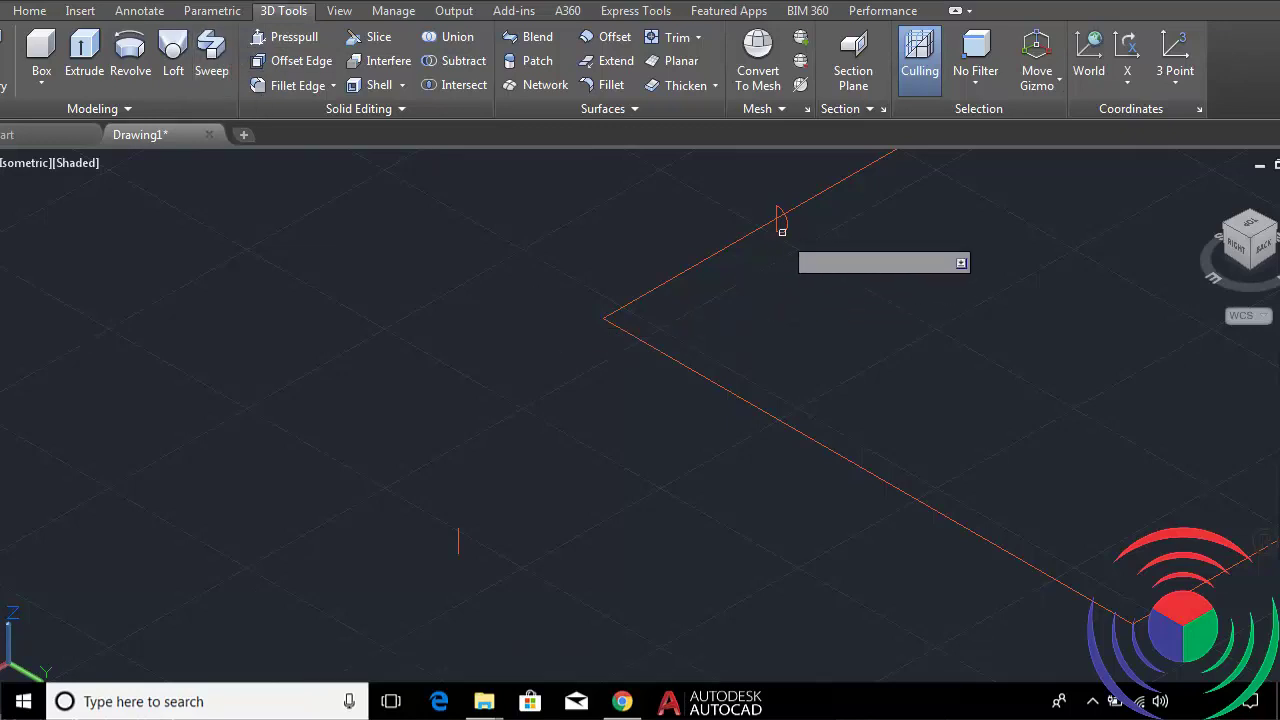
scroll(783, 222, "down", 3)
left_click(745, 273)
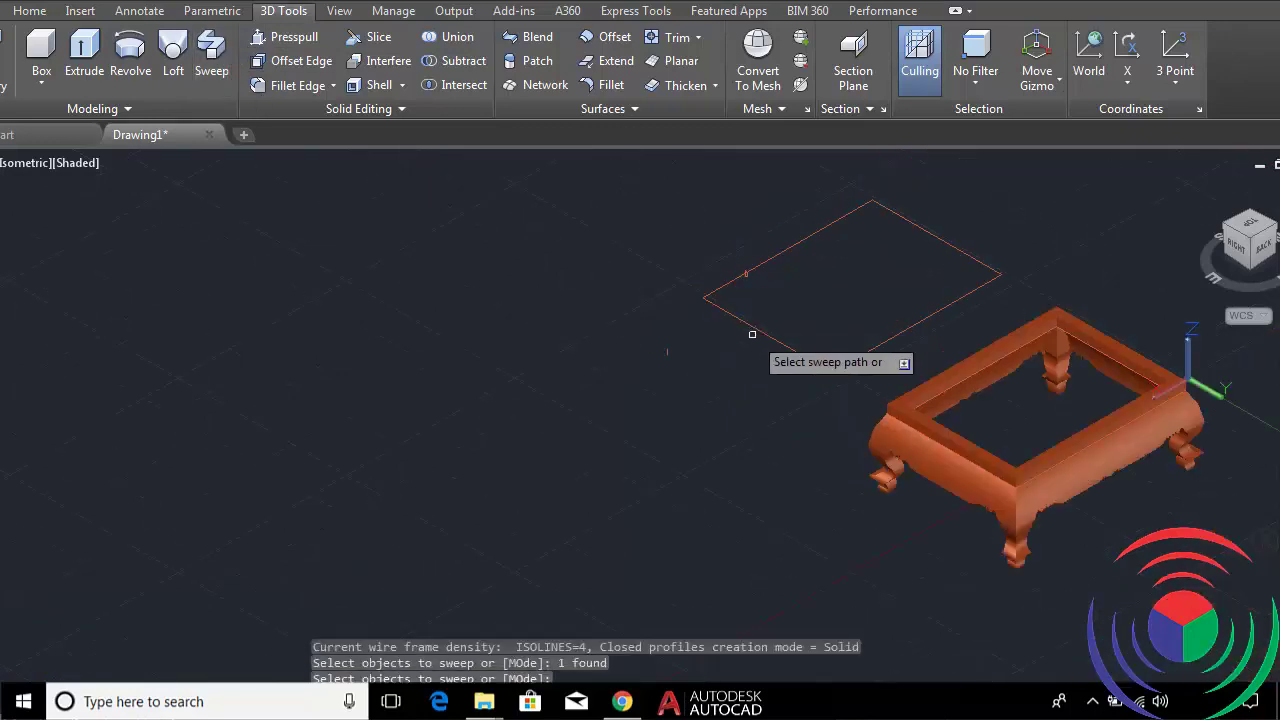
left_click(757, 328)
key("Return")
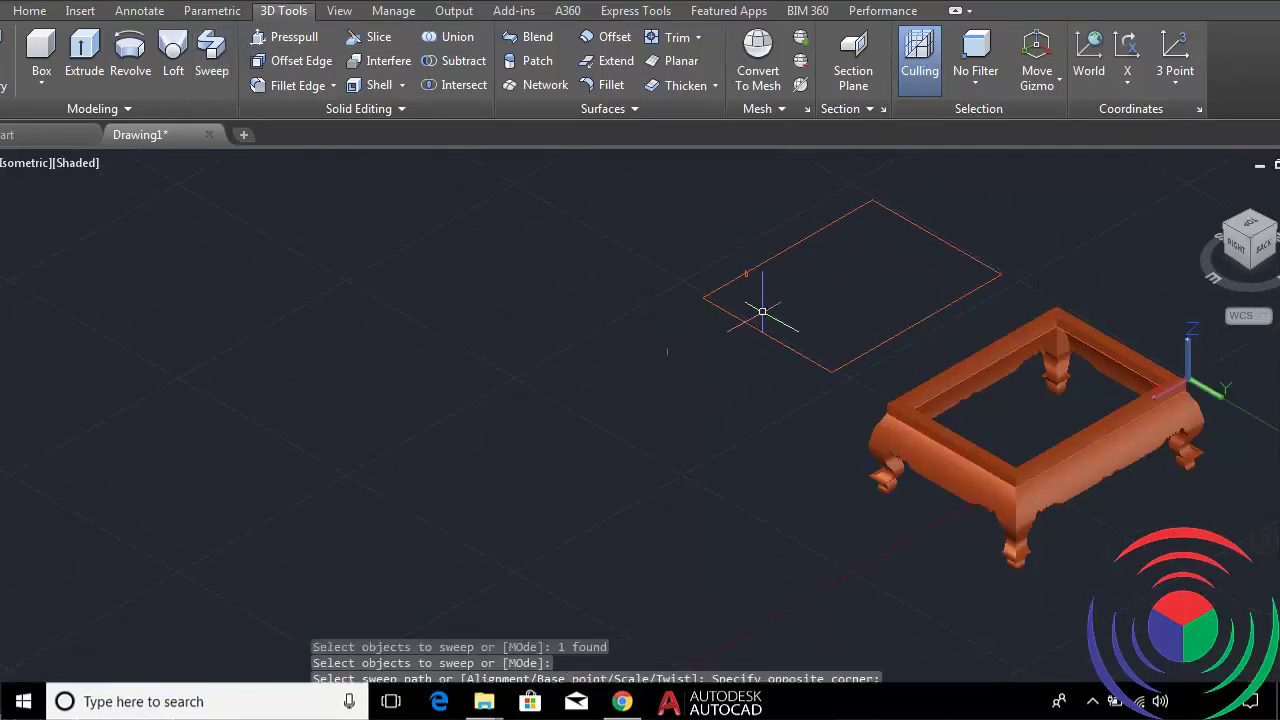
scroll(748, 281, "up", 2)
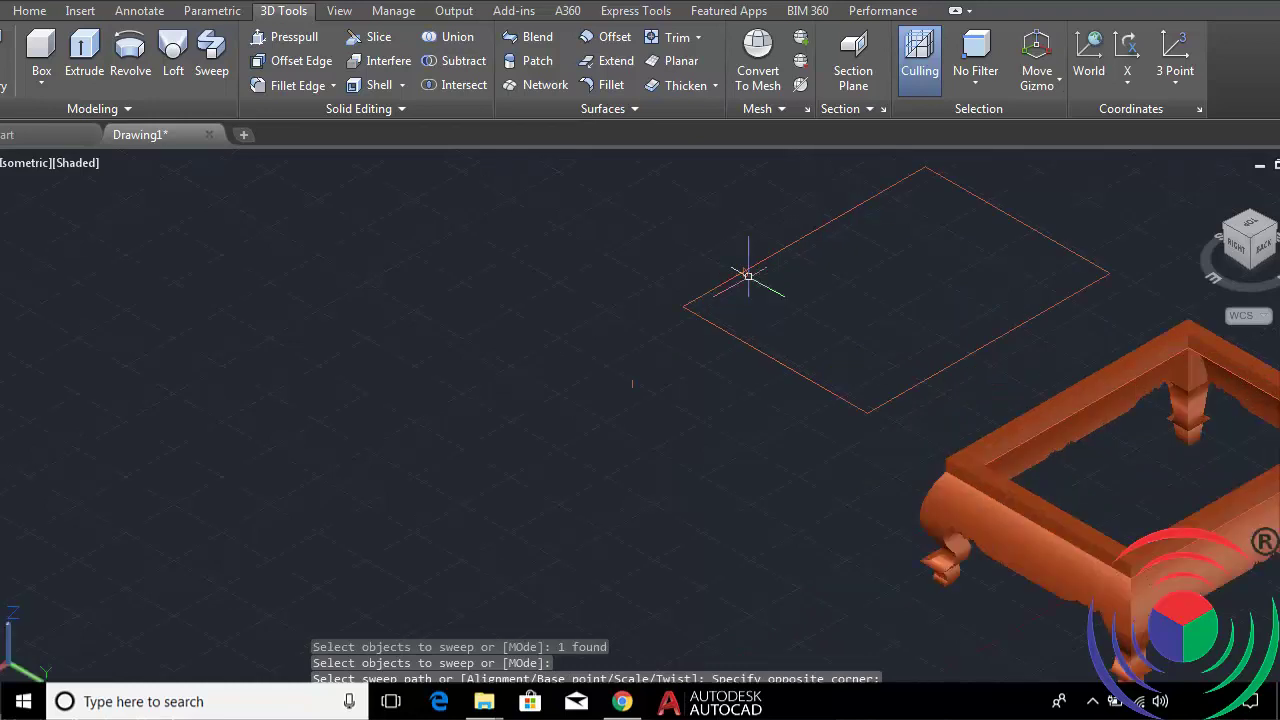
Restart Sweep, choose the small profile, and use the rectangle as the path.
left_click(224, 52)
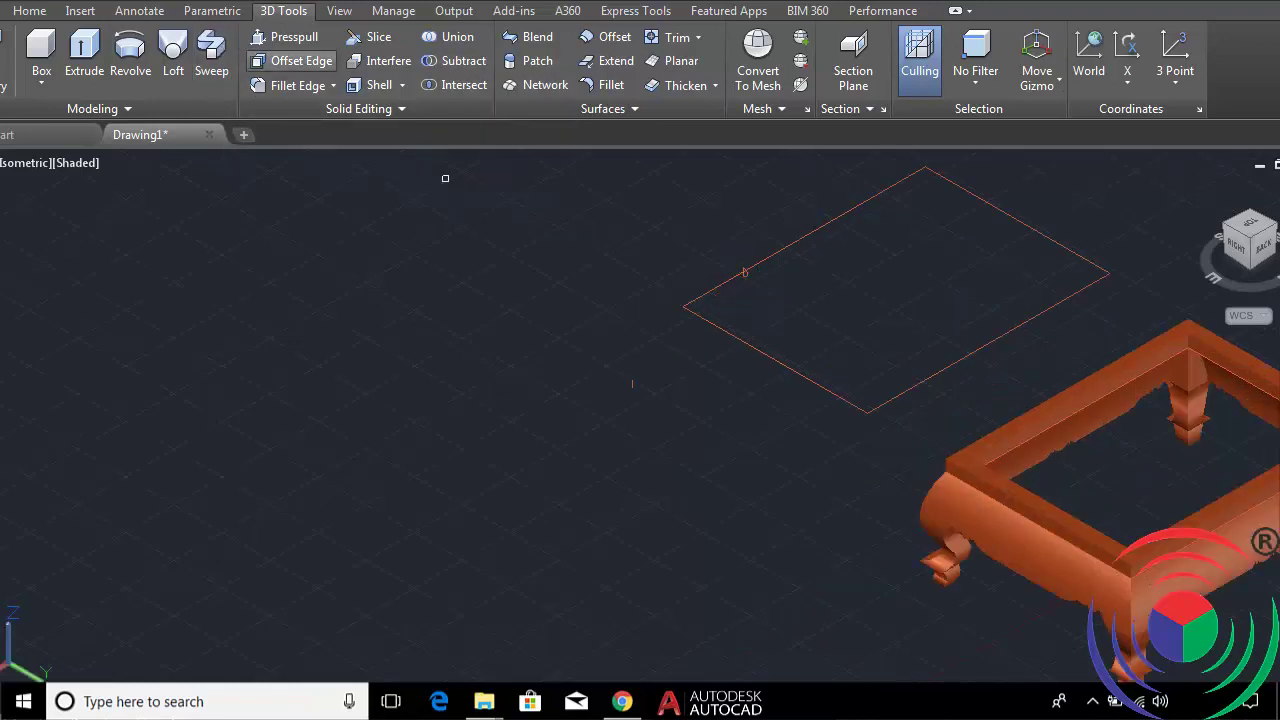
left_click(745, 272)
key("Return")
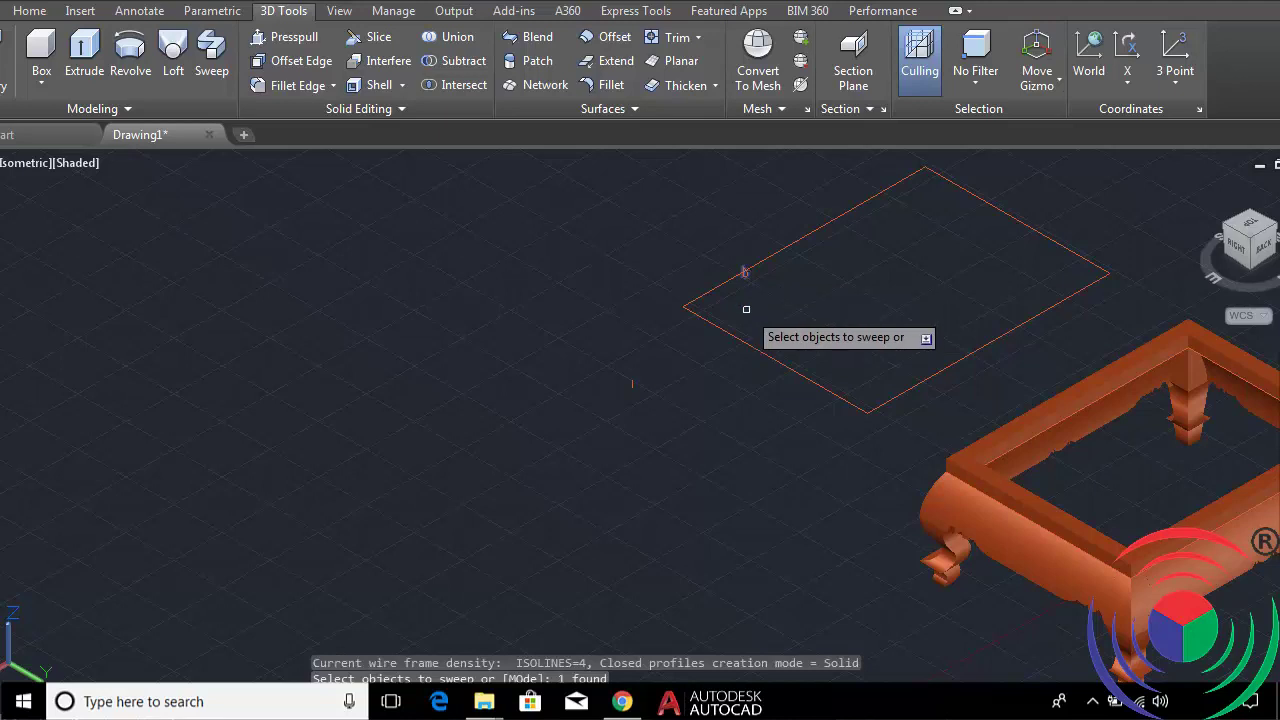
left_click(746, 309)
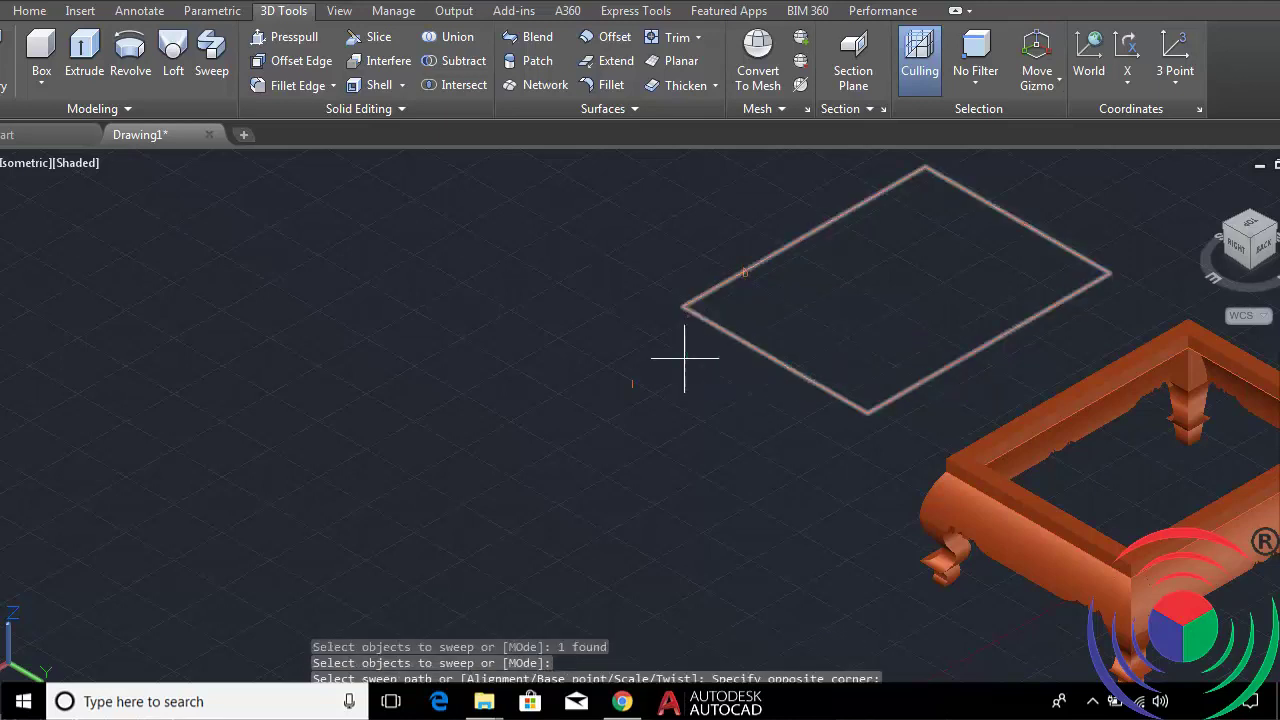
left_click(685, 357)
scroll(801, 275, "up", 2)
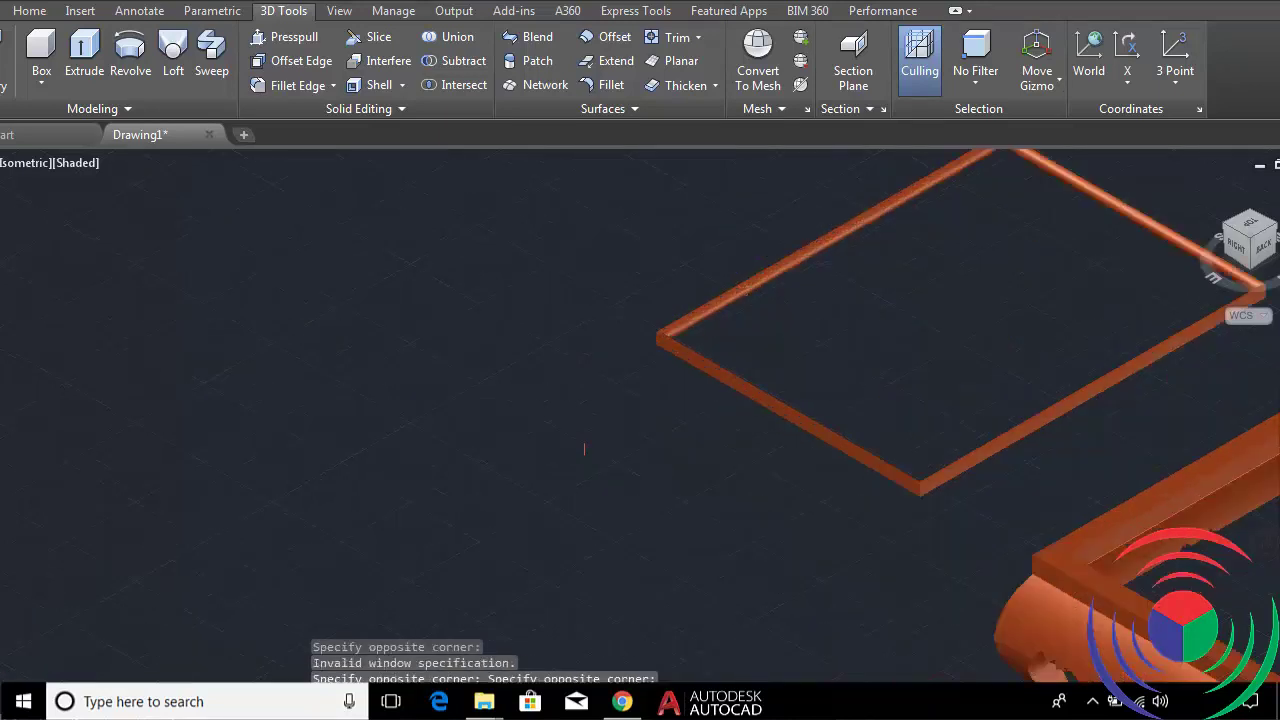
scroll(801, 275, "up", 2)
scroll(580, 275, "down", 3)
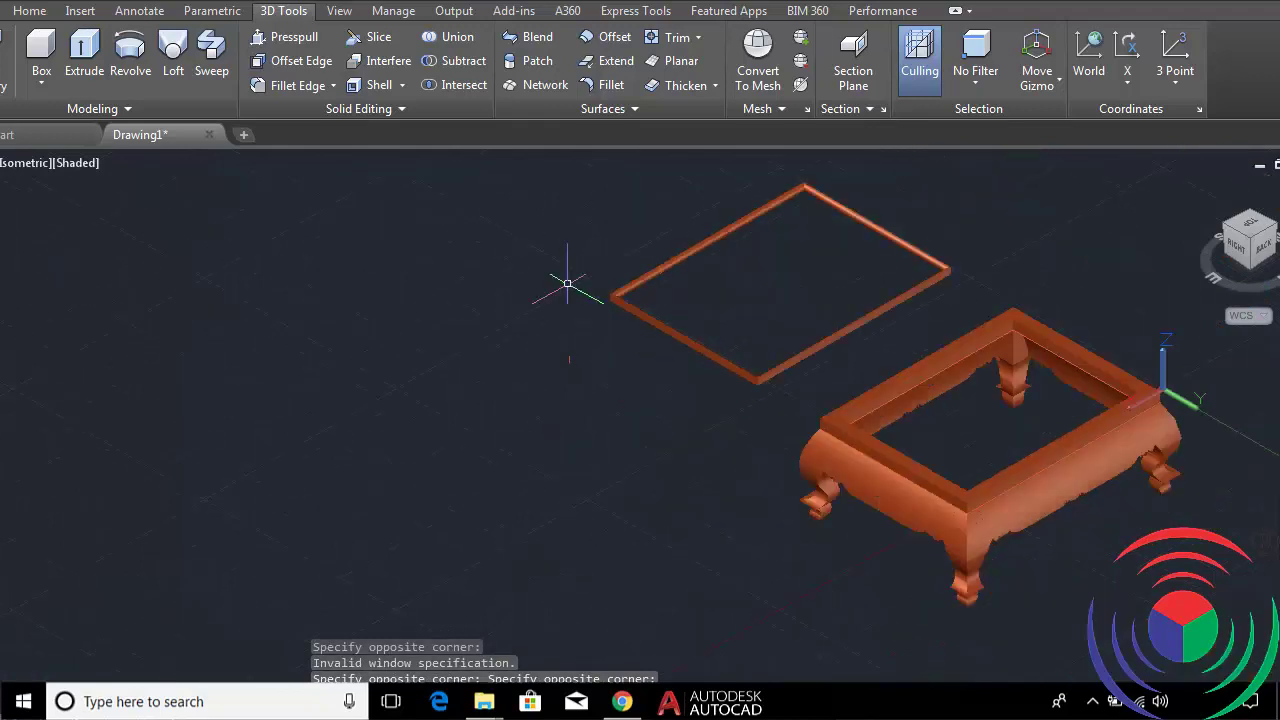
left_click(78, 163)
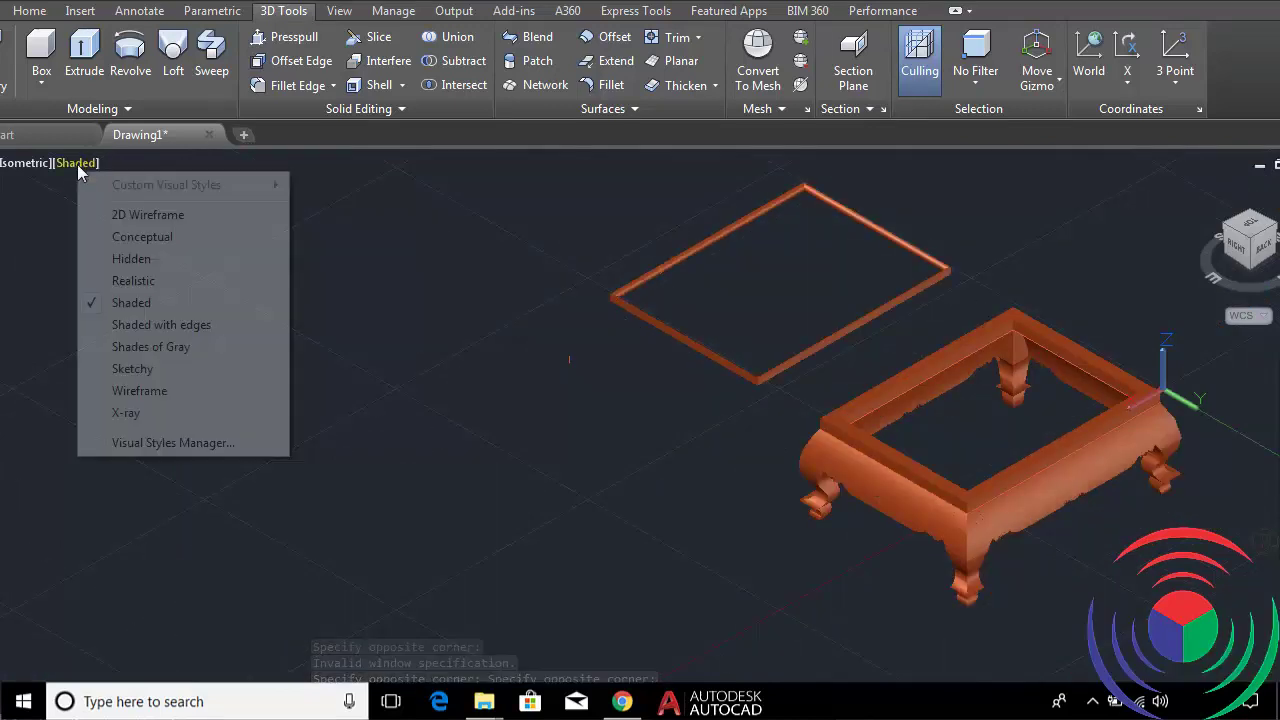
Switch the visual style to 2D Wireframe.
left_click(110, 214)
scroll(617, 290, "up", 3)
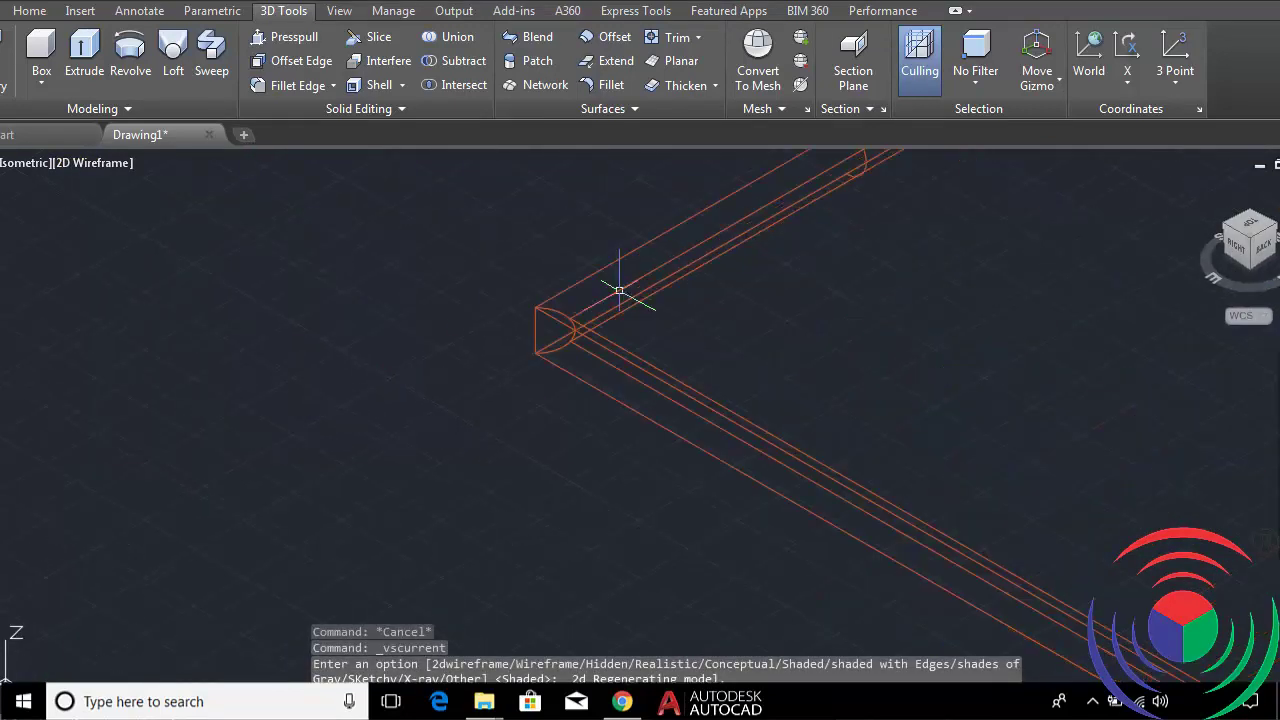
scroll(572, 337, "up", 2)
Move the swept rim from its corner to the table top's corner.
key("Return")
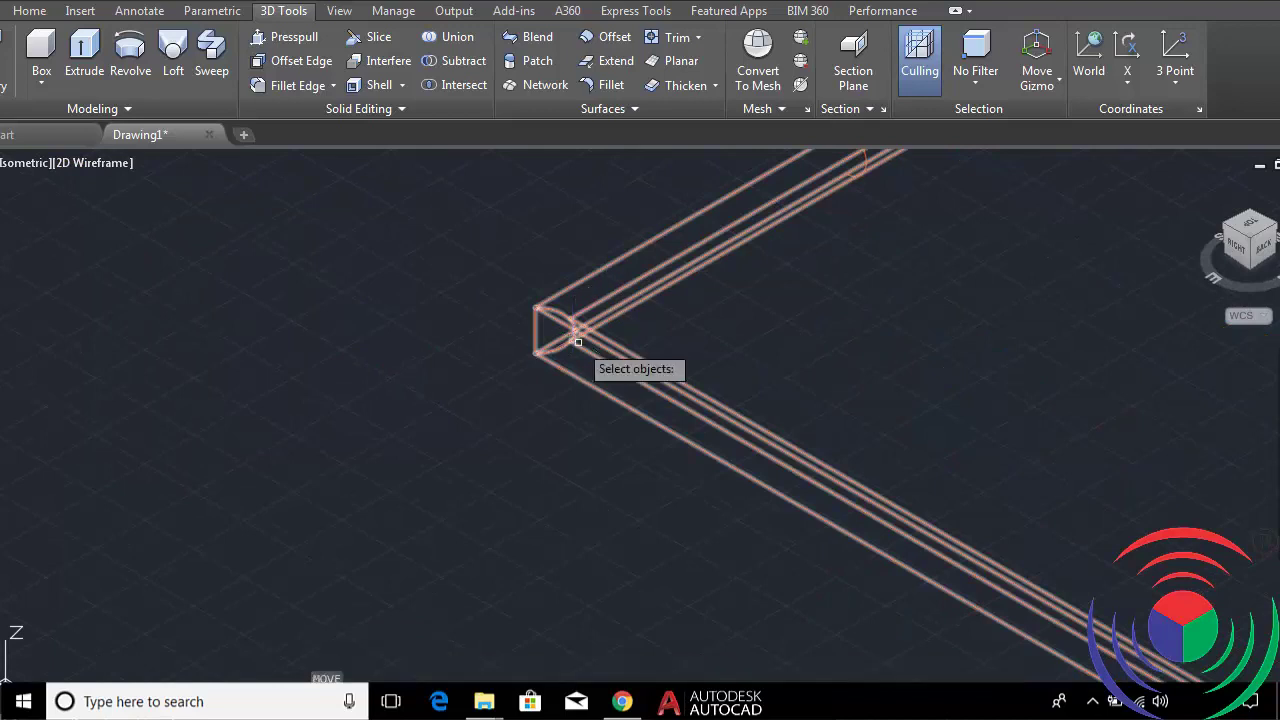
left_click(574, 345)
key("Return")
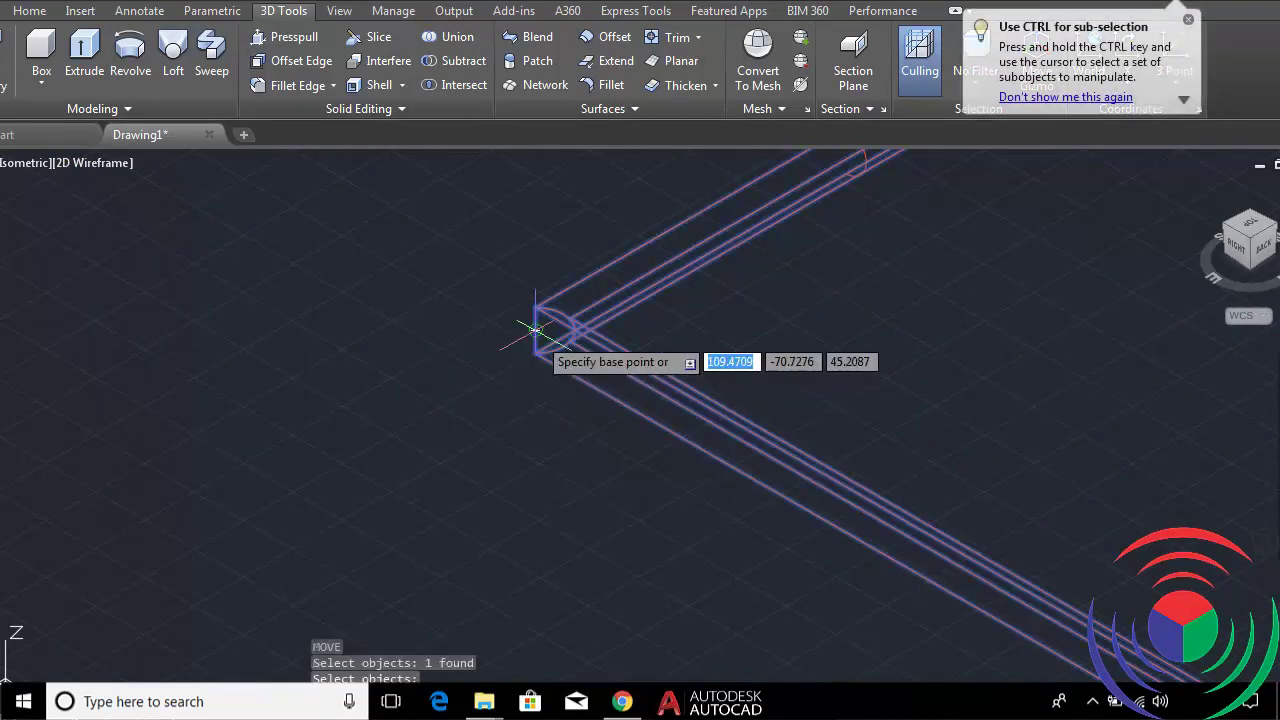
scroll(530, 350, "up", 2)
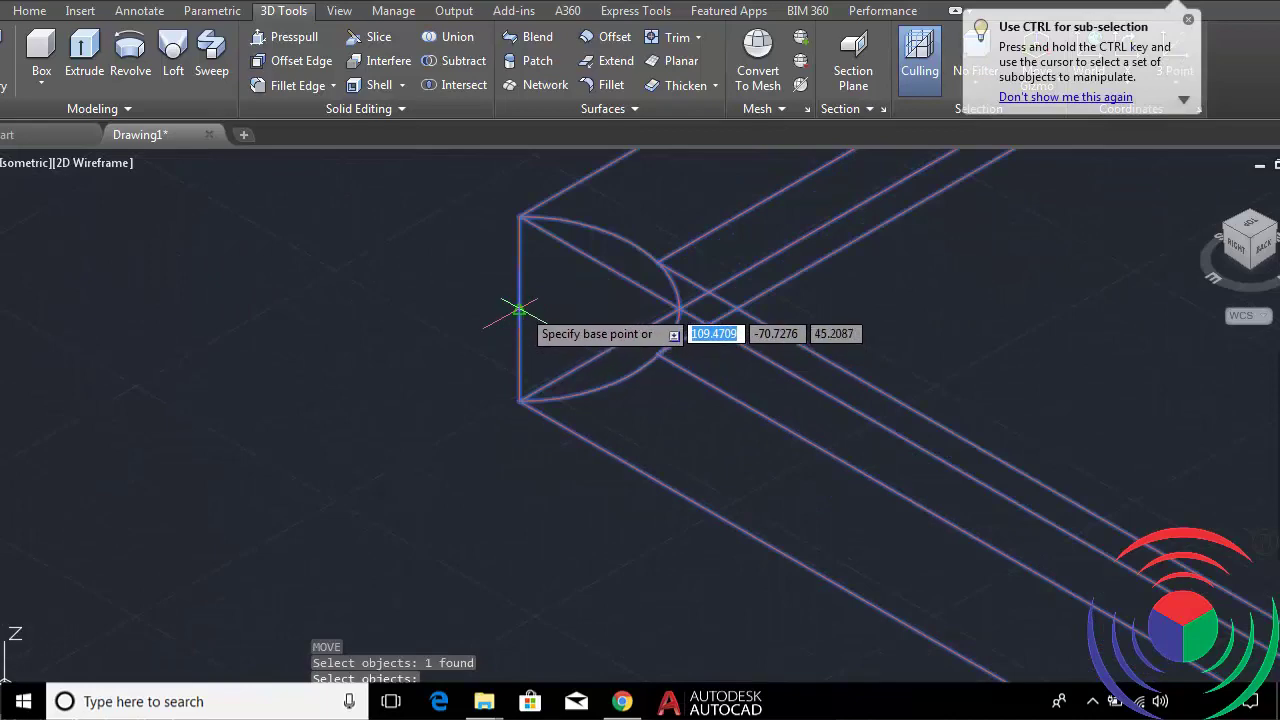
left_click(519, 312)
scroll(520, 318, "down", 5)
scroll(724, 452, "up", 5)
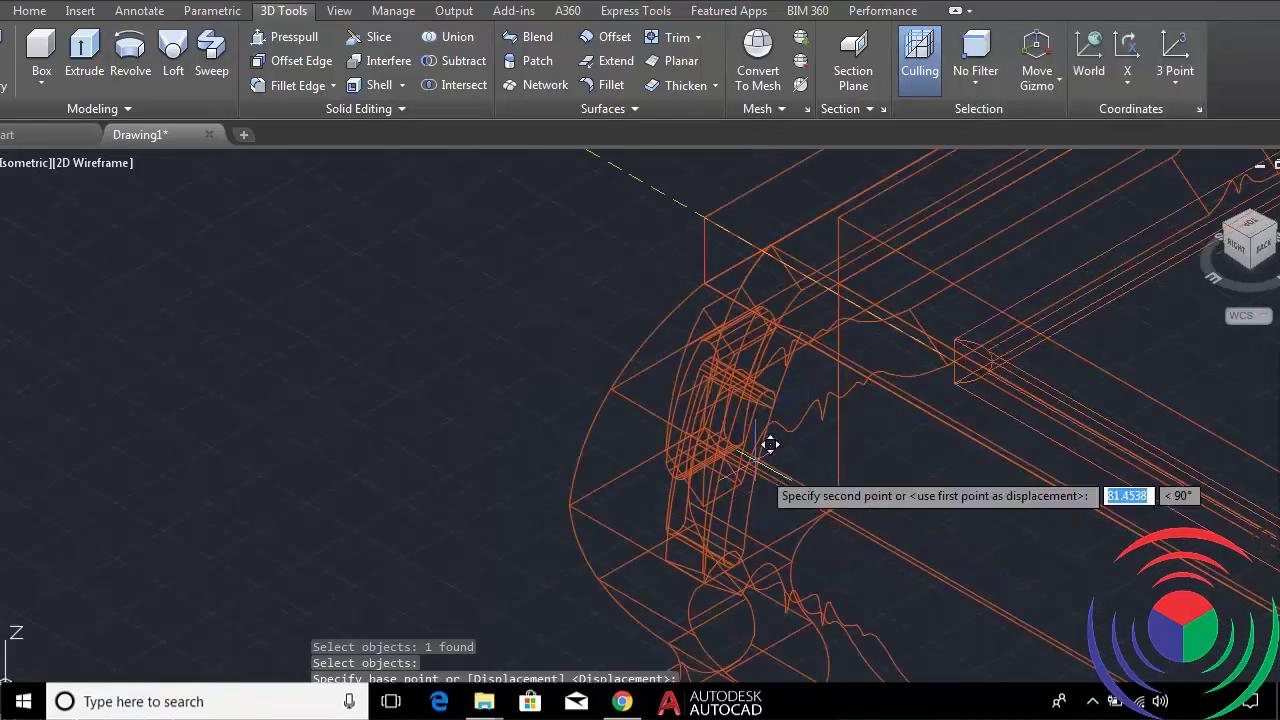
left_click(704, 248)
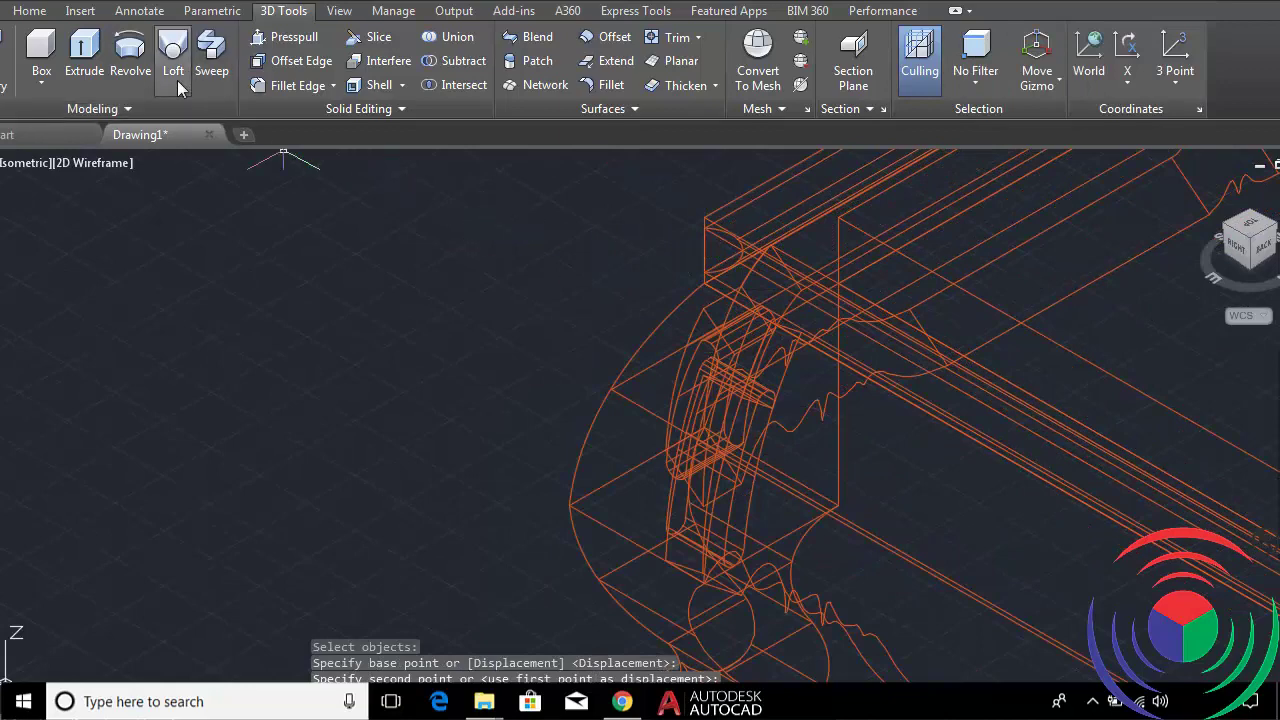
scroll(620, 286, "up", 5)
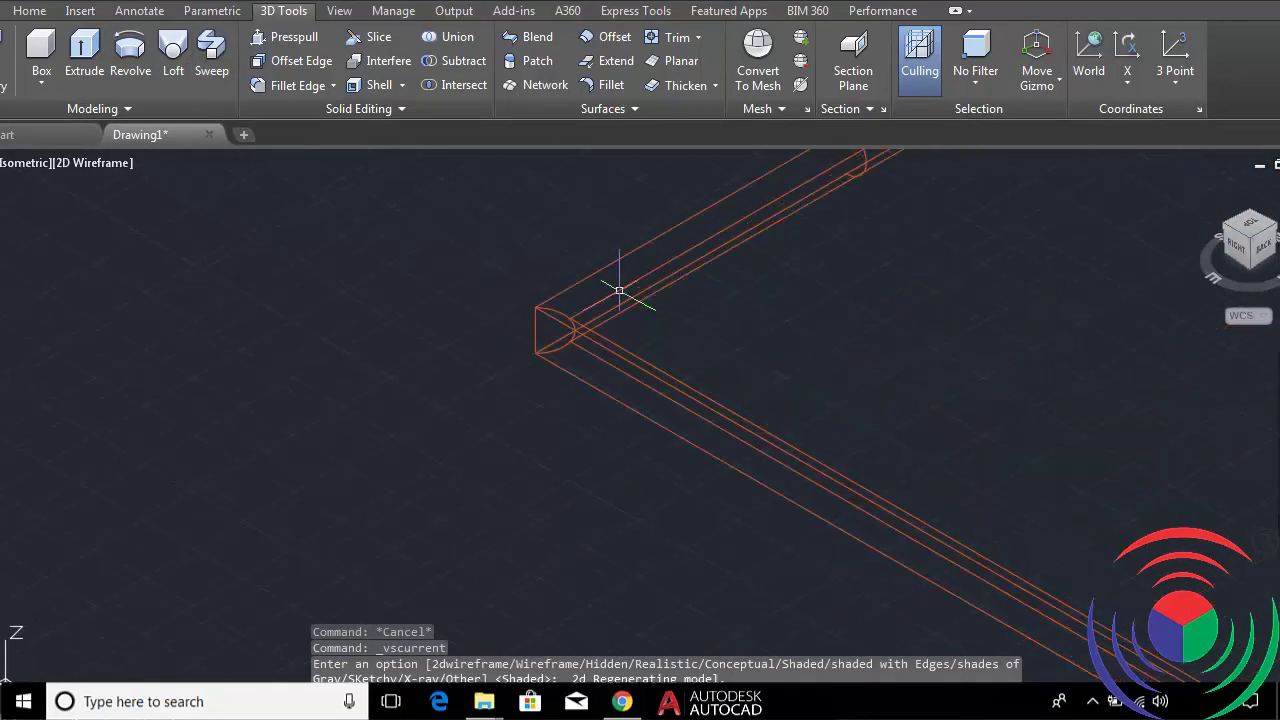
Repeat the move, snapping the rim's corner onto the table top corner.
key("Return")
left_click(565, 338)
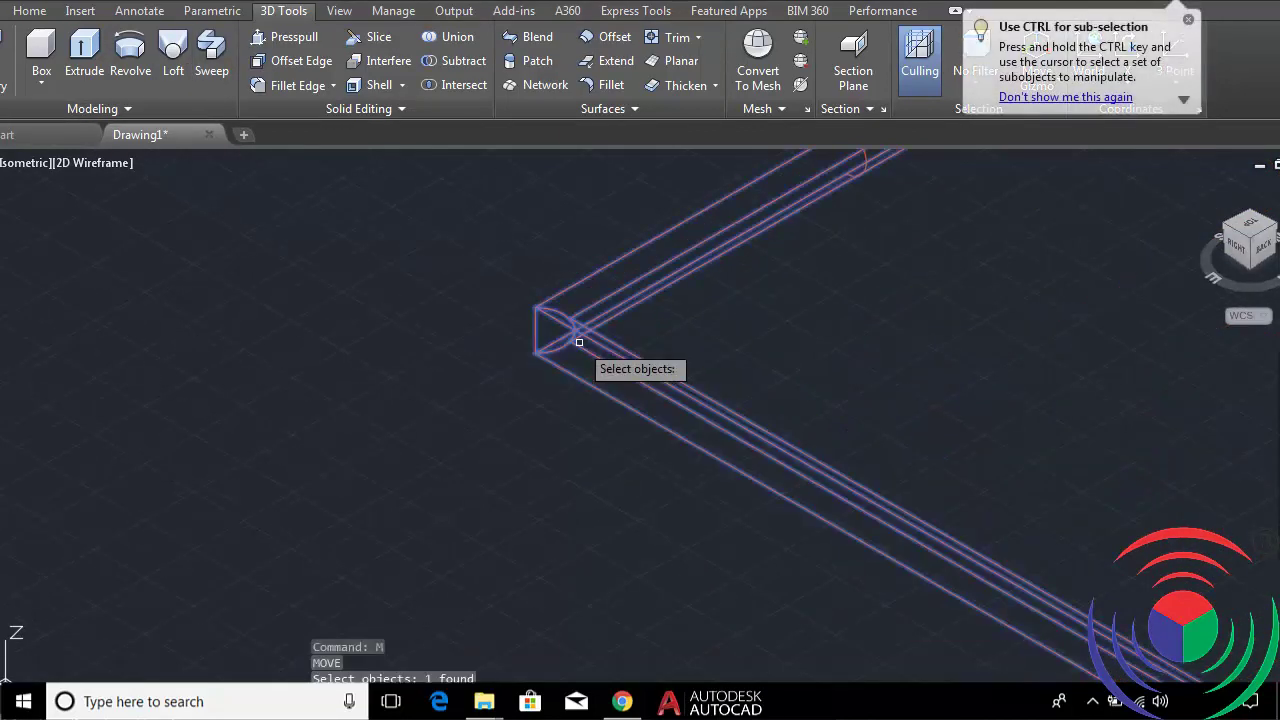
key("Return")
scroll(530, 352, "up", 2)
scroll(512, 343, "up", 2)
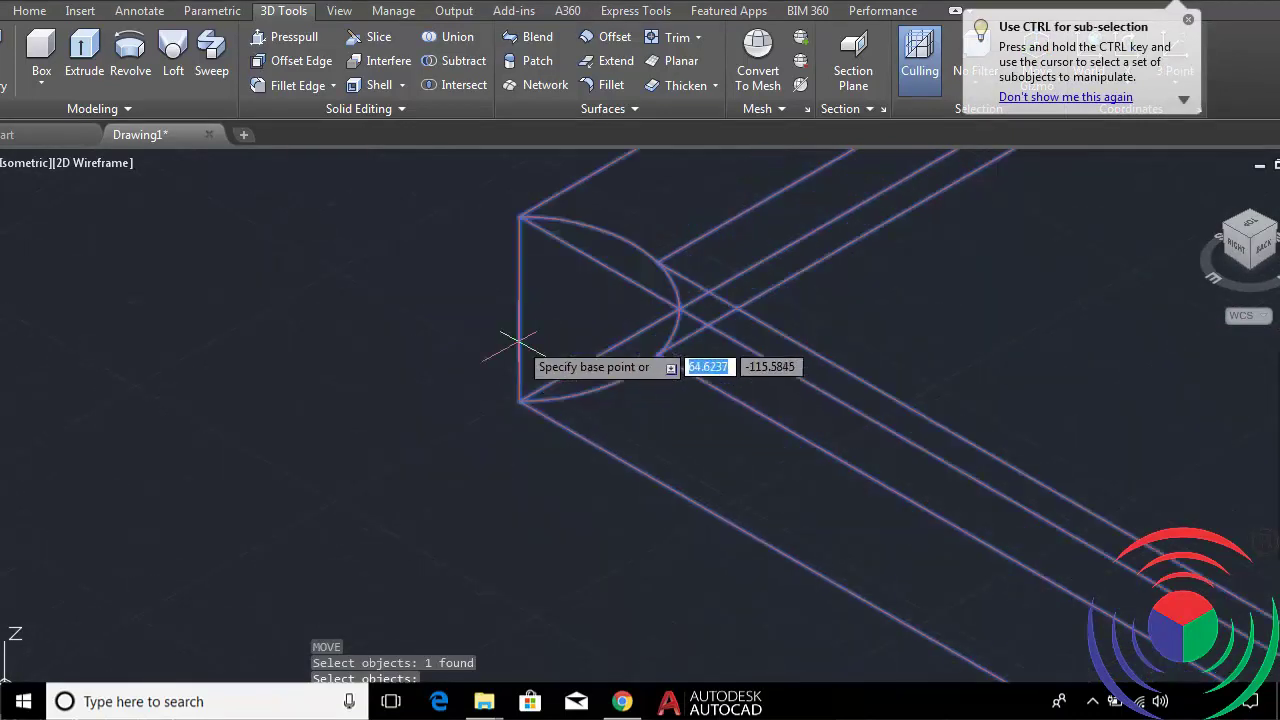
left_click(519, 310)
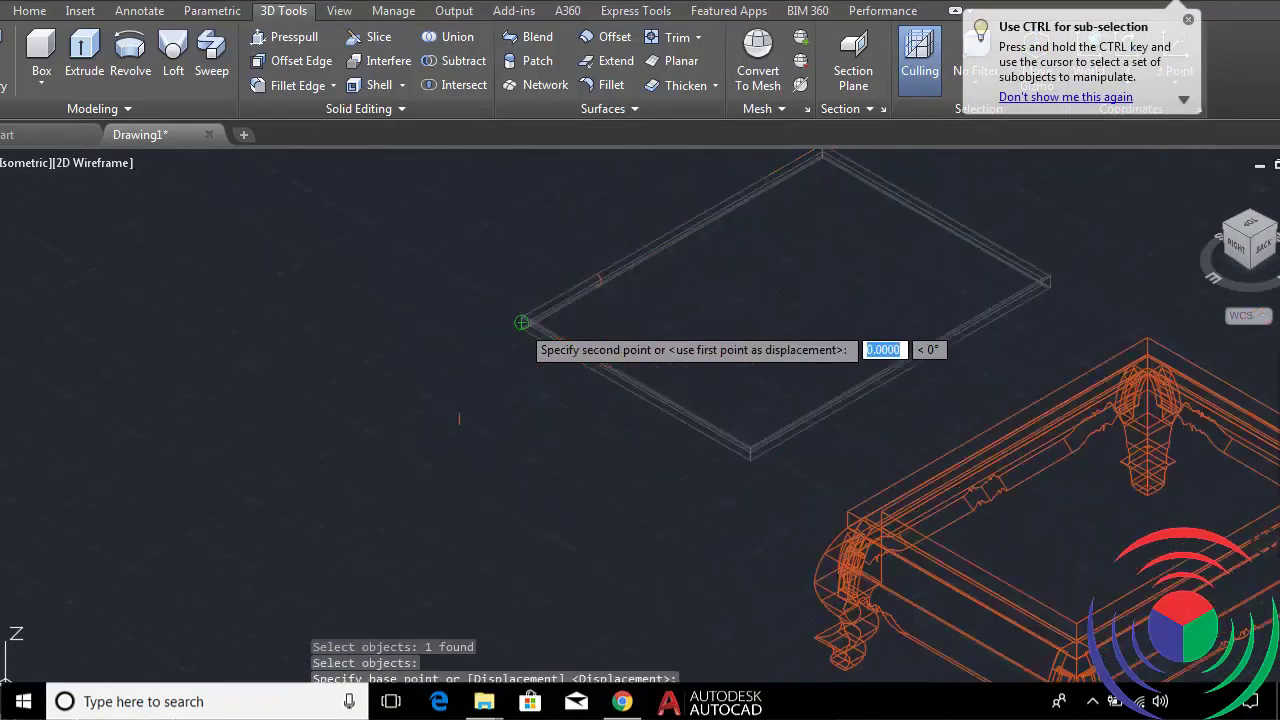
scroll(651, 423, "down", 4)
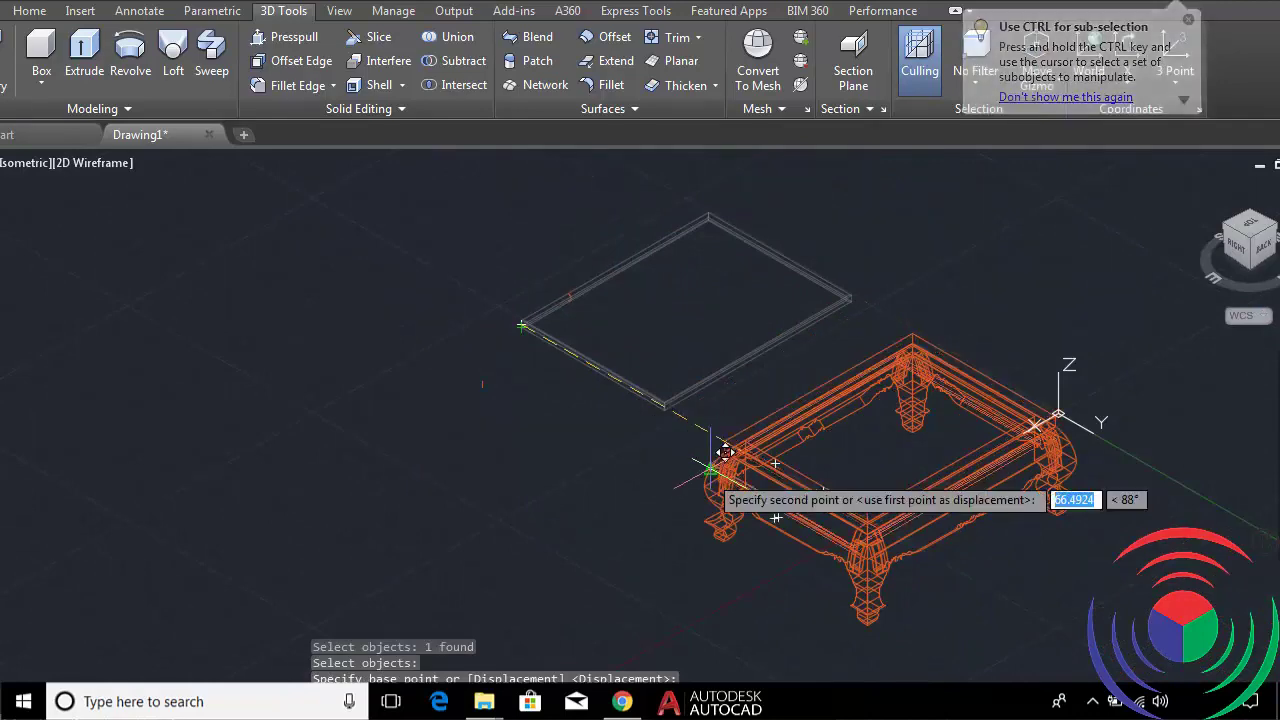
scroll(720, 503, "up", 4)
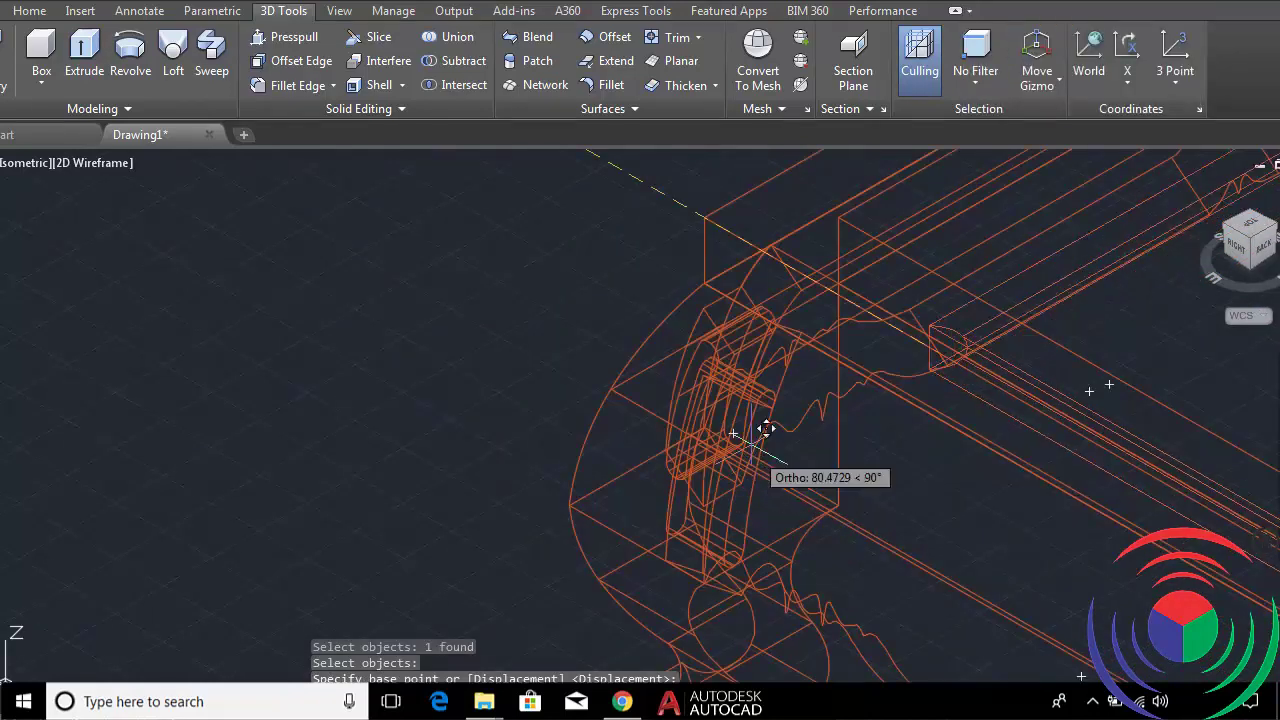
left_click(704, 249)
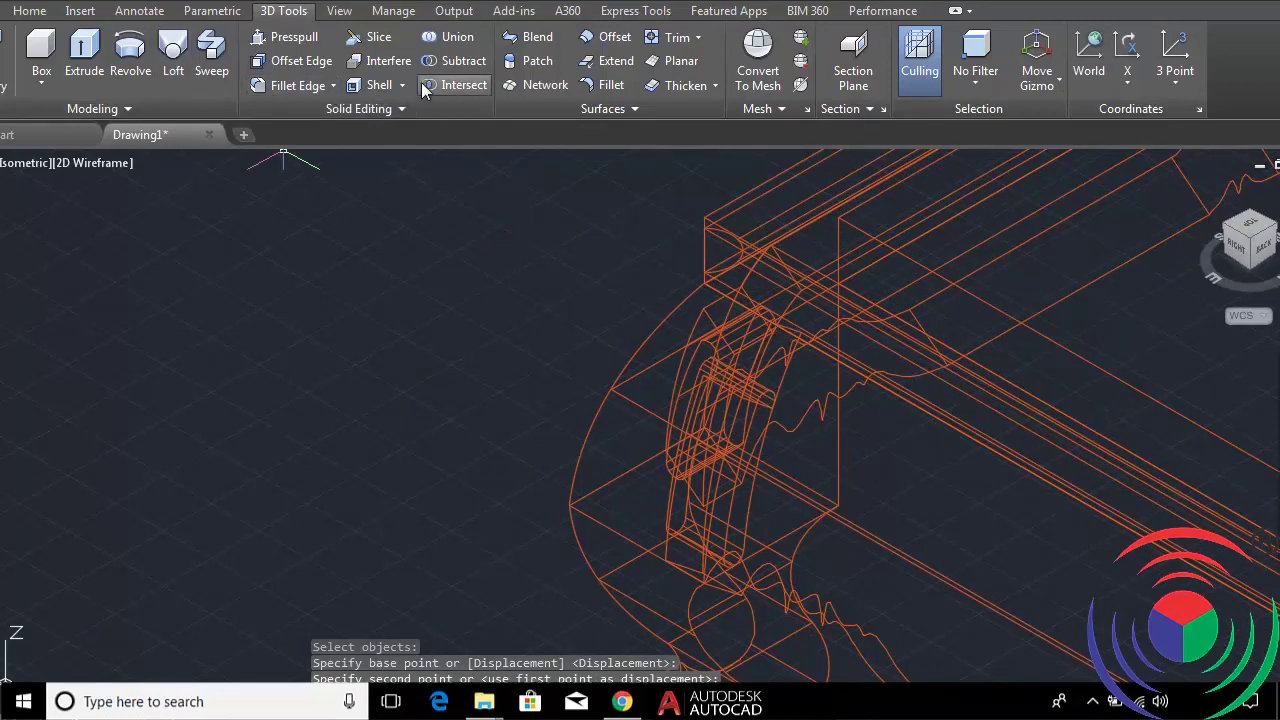
Subtract the overlapping rim bar from the table-top solid.
left_click(460, 60)
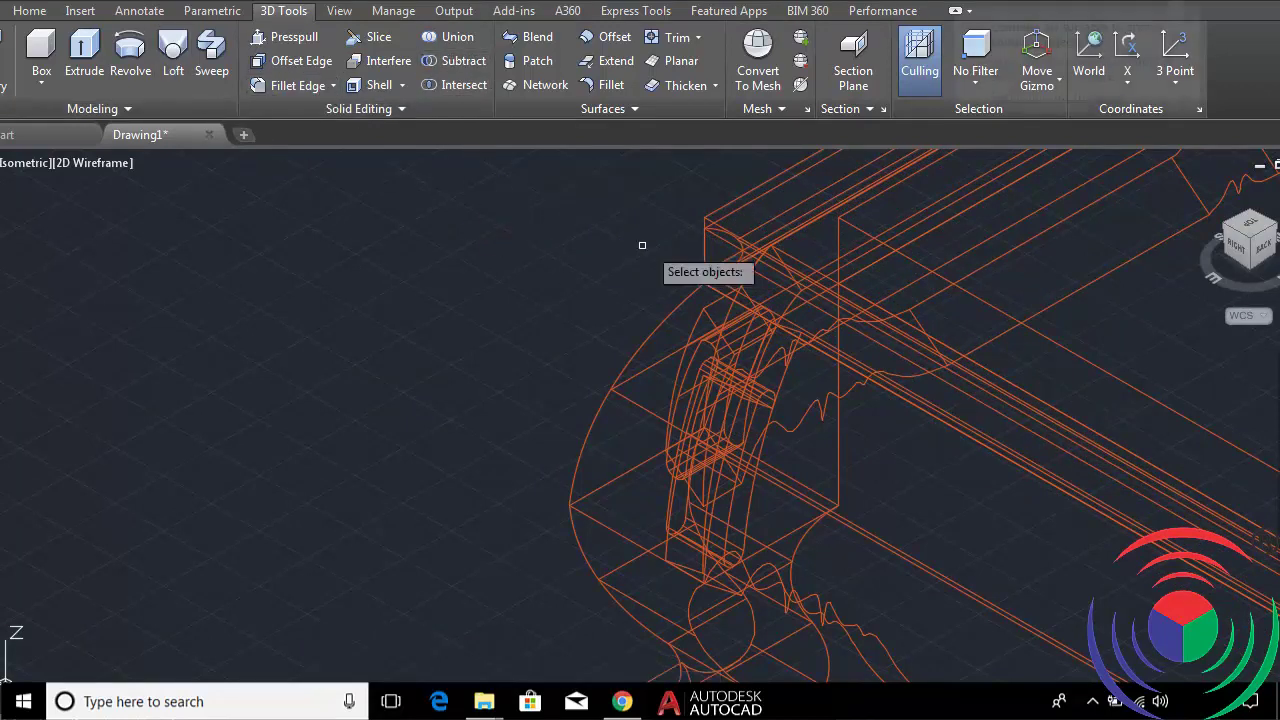
left_click(726, 203)
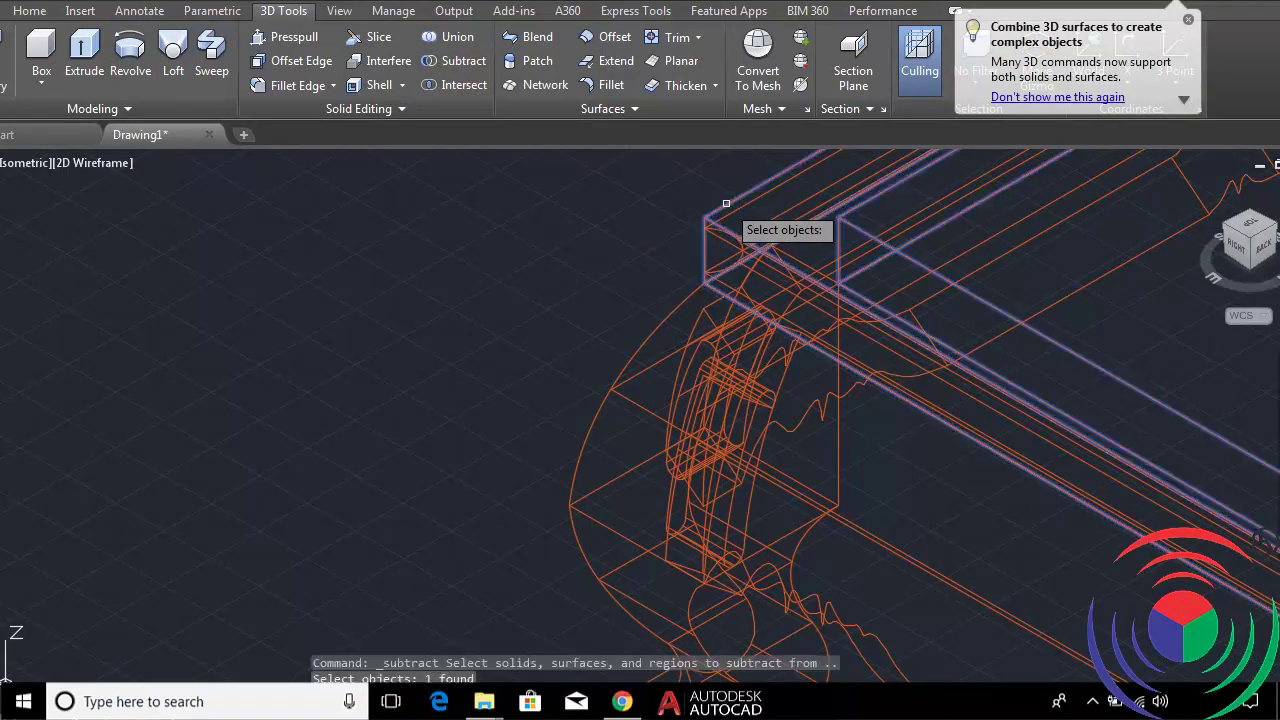
key("Return")
left_click(736, 259)
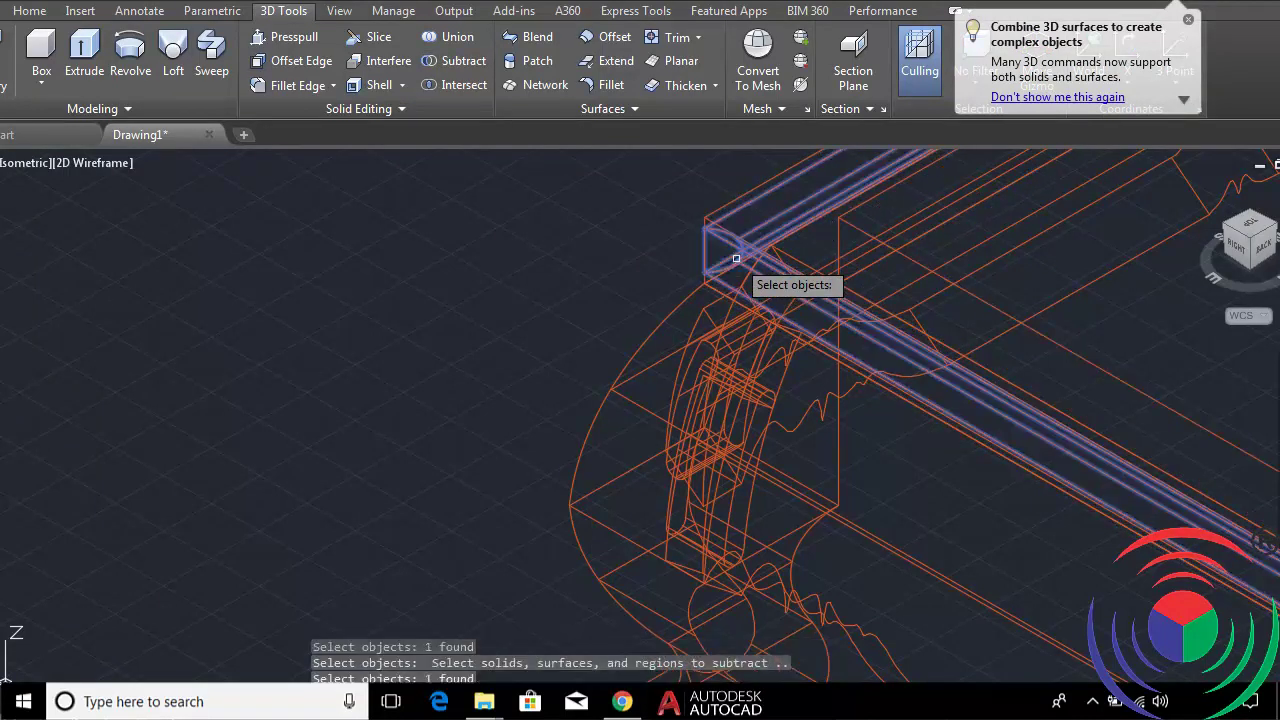
Switch the viewport to the Shaded visual style and orbit to inspect the molded rim from the front.
left_click(115, 164)
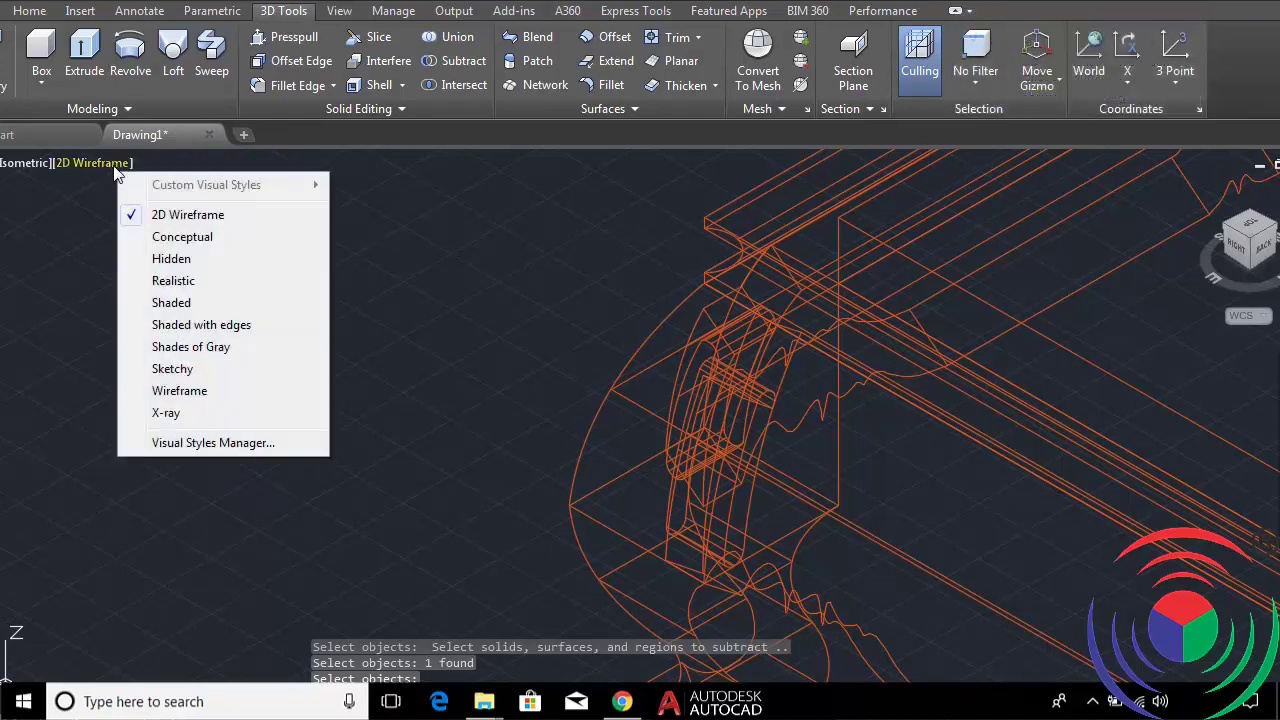
left_click(190, 303)
scroll(543, 271, "down", 3)
scroll(543, 271, "down", 2)
scroll(864, 345, "up", 6)
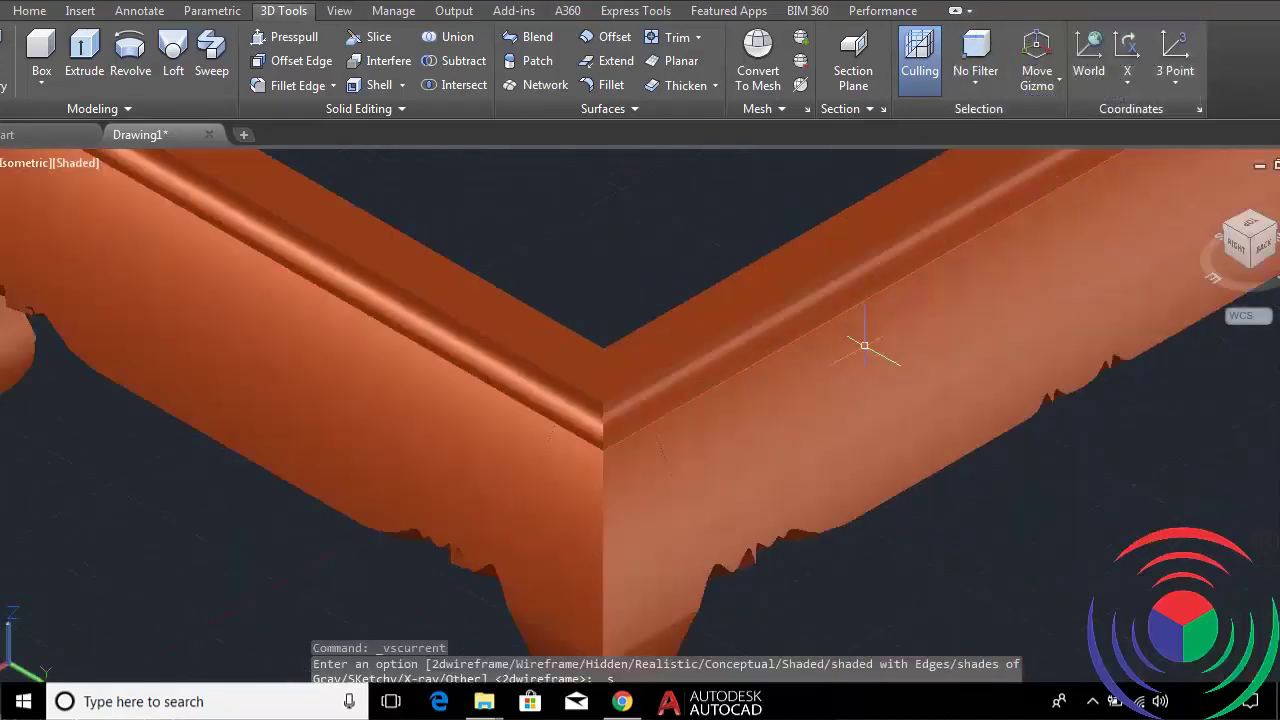
scroll(690, 340, "up", 3)
scroll(680, 337, "down", 3)
scroll(600, 486, "up", 4)
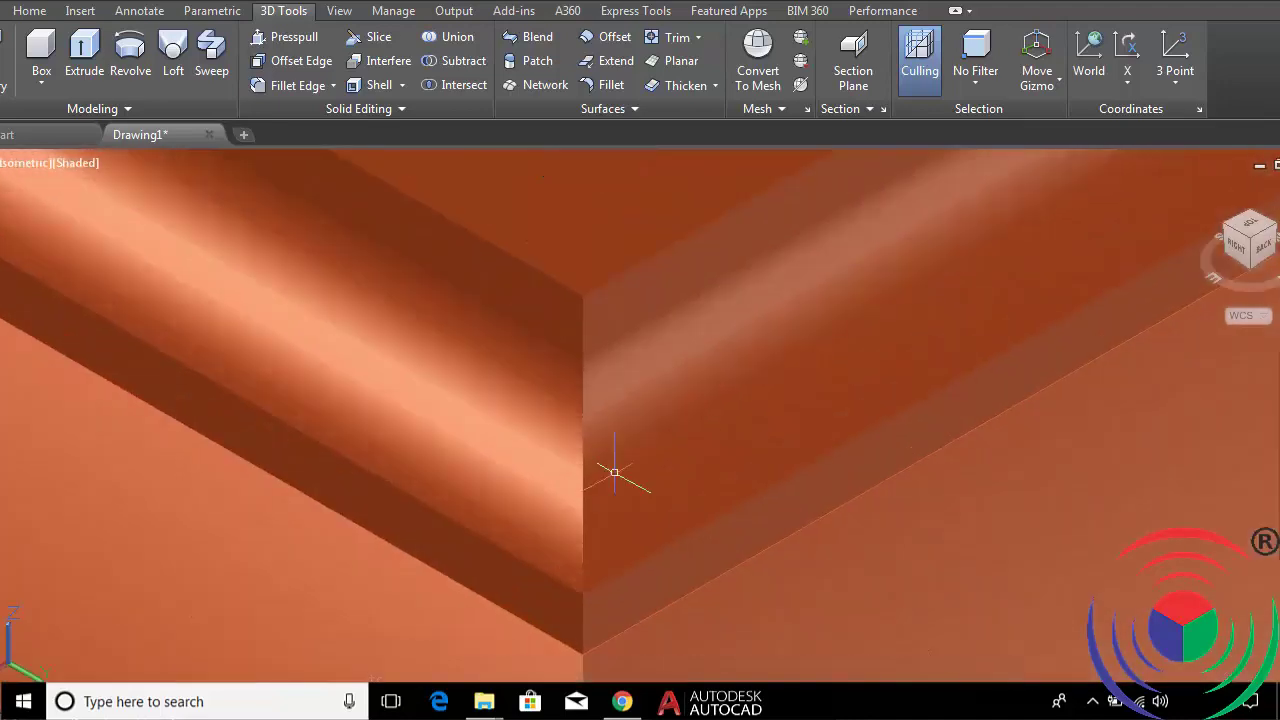
scroll(614, 472, "down", 3)
scroll(511, 381, "down", 2)
scroll(430, 350, "up", 3)
scroll(445, 356, "up", 3)
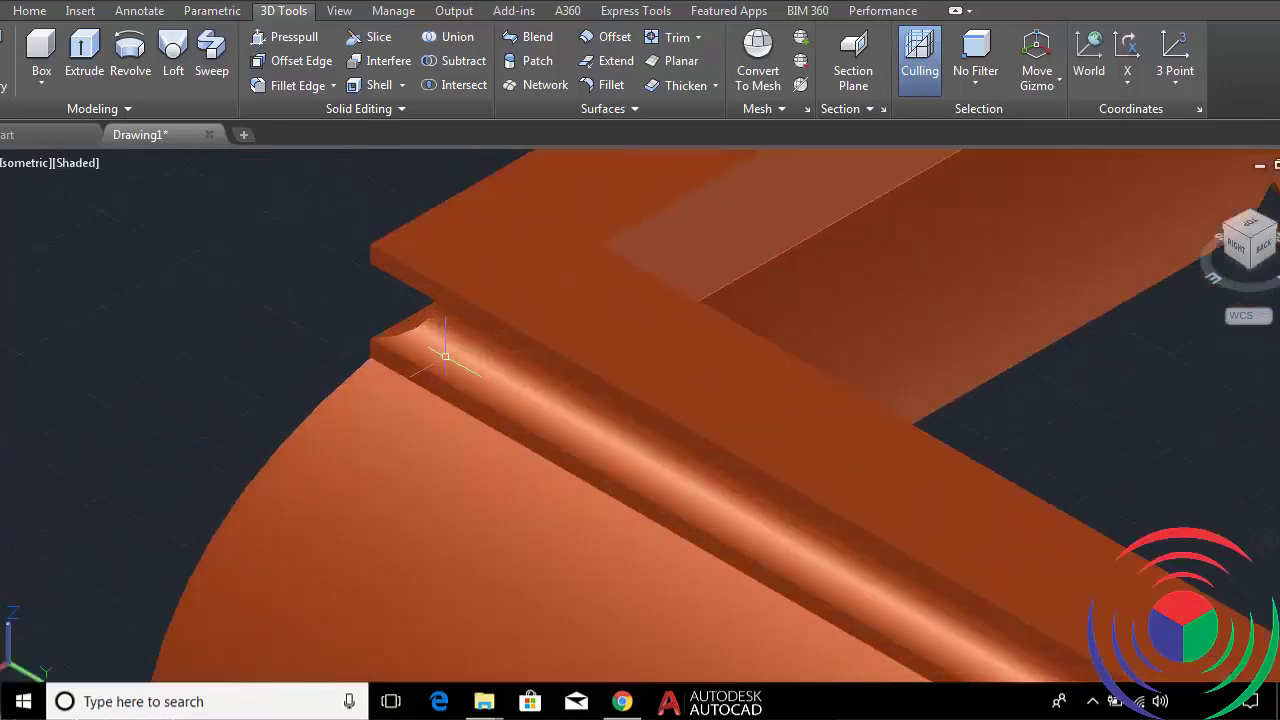
scroll(445, 356, "up", 2)
scroll(445, 356, "down", 2)
scroll(450, 360, "down", 3)
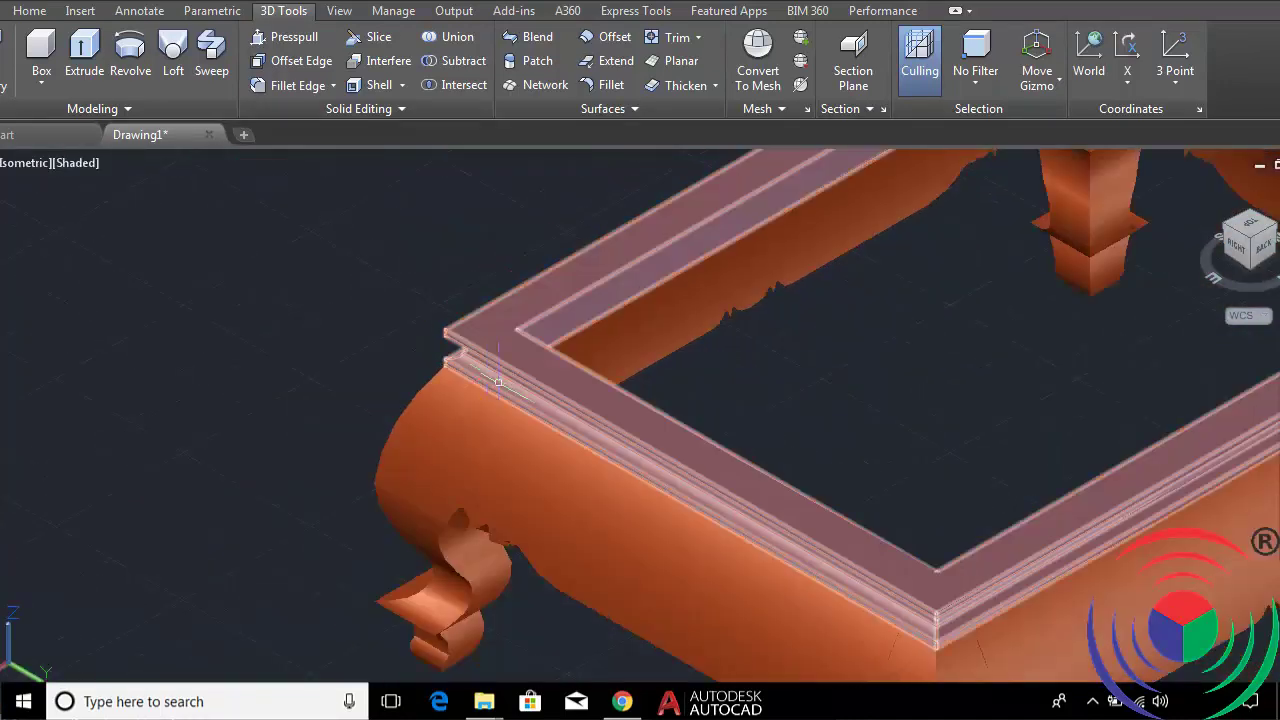
scroll(600, 450, "up", 4)
scroll(691, 486, "up", 2)
scroll(691, 486, "down", 2)
scroll(423, 386, "up", 2)
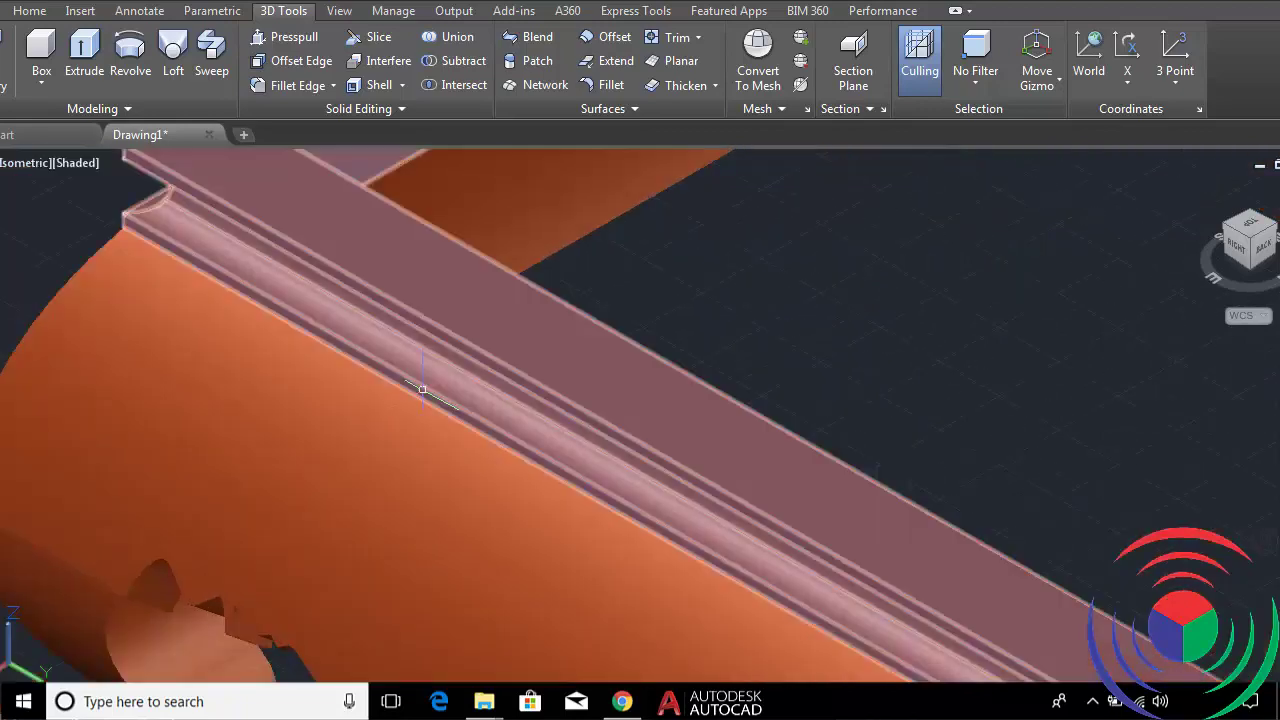
scroll(417, 383, "down", 3)
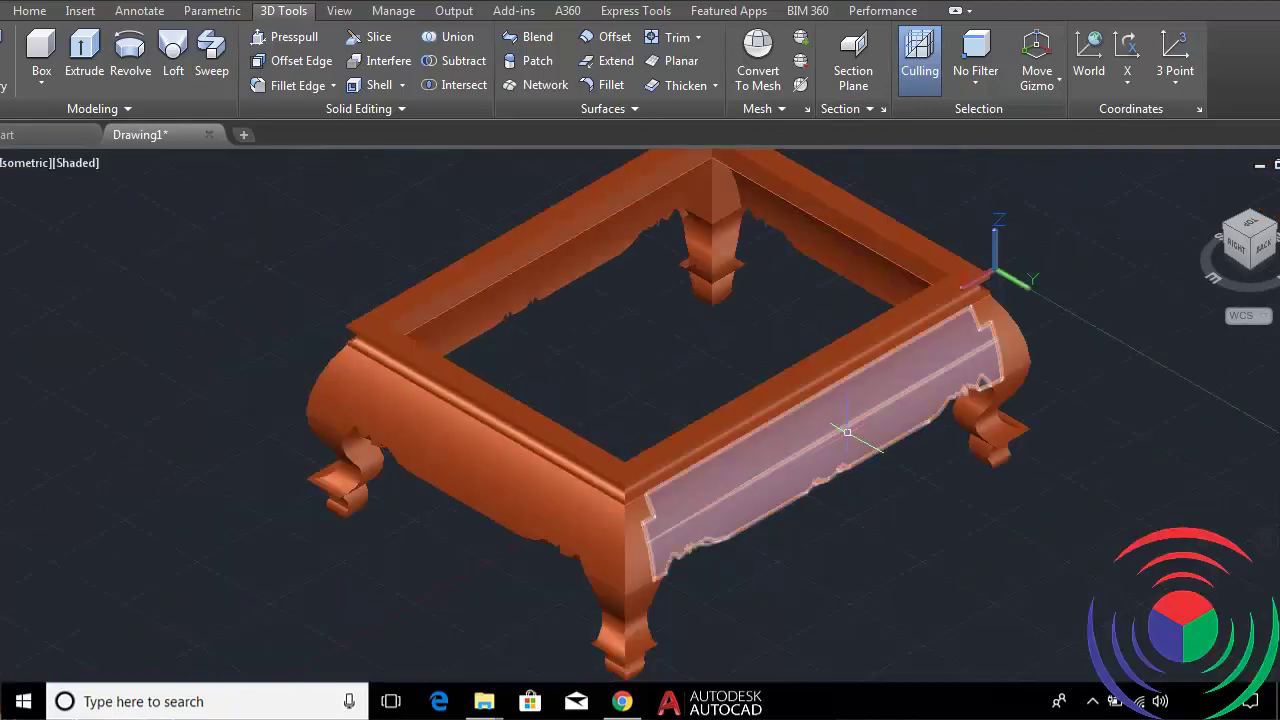
mouse_move(897, 522)
middle_mouse_down("shift")
mouse_move(740, 436)
mouse_move(543, 443)
middle_mouse_up("shift")
scroll(600, 460, "up", 3)
scroll(709, 484, "up", 2)
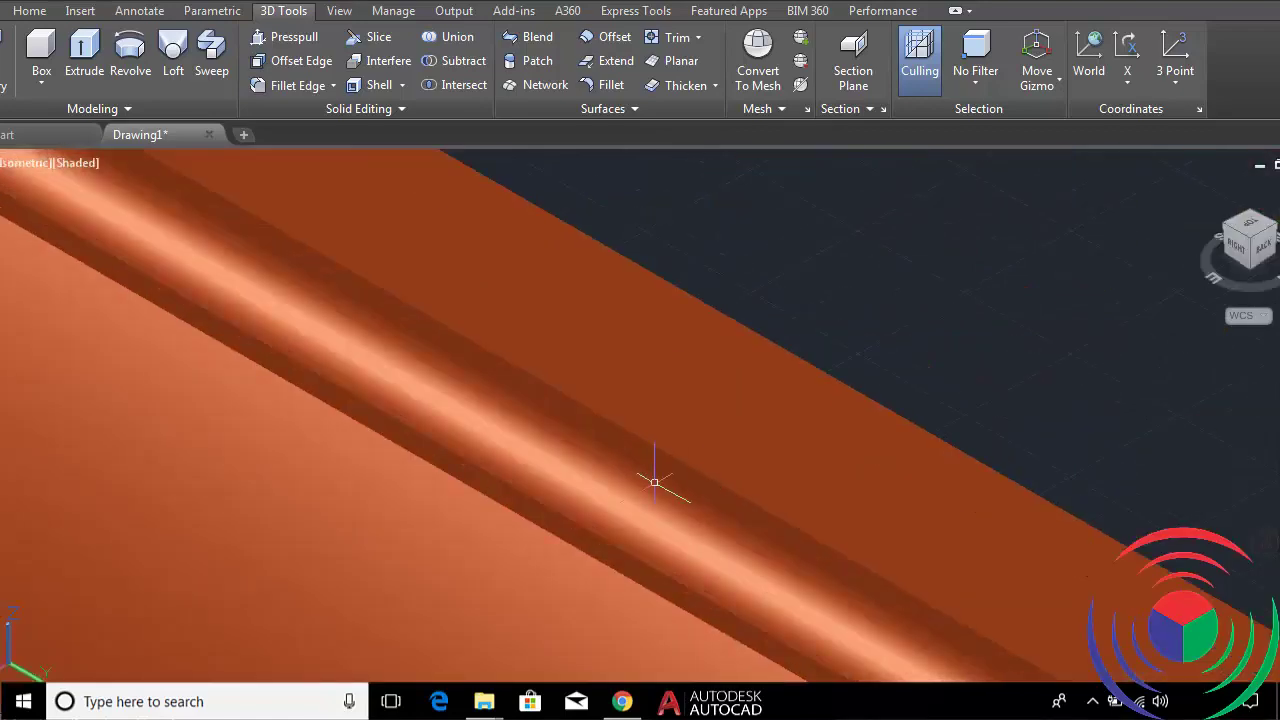
scroll(654, 483, "down", 2)
scroll(600, 450, "up", 2)
scroll(523, 393, "down", 3)
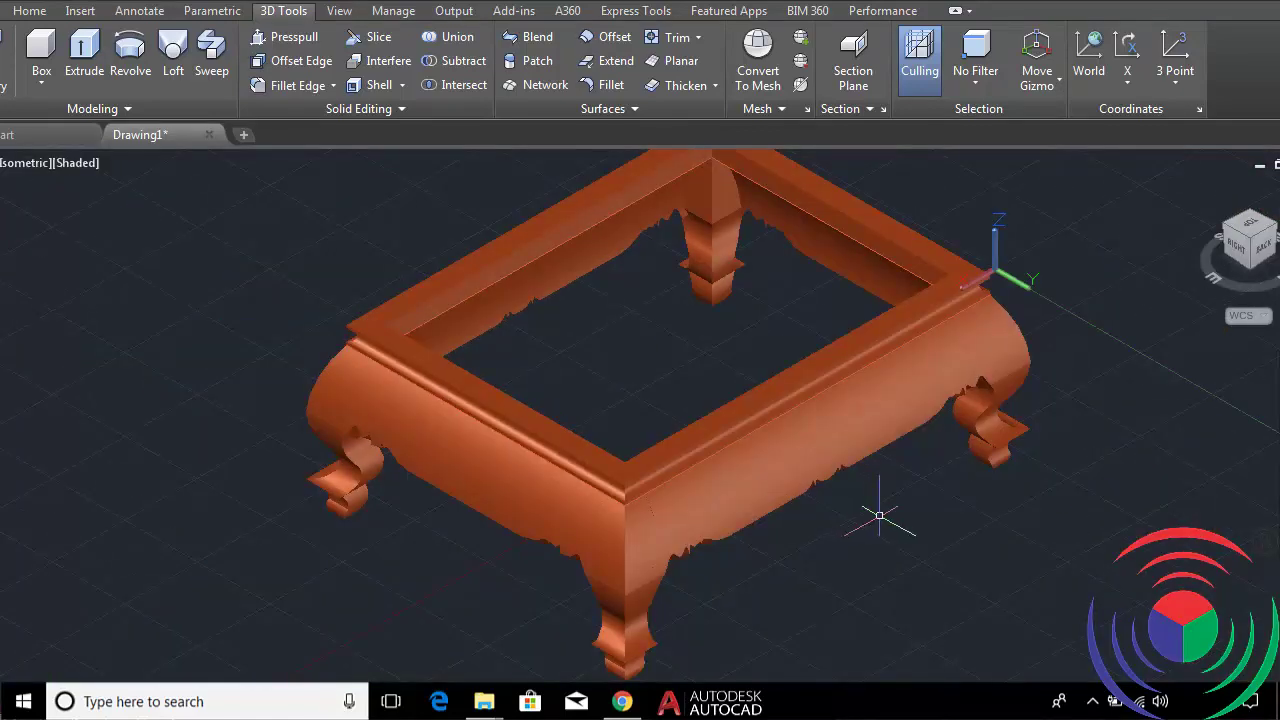
mouse_move(909, 514)
middle_mouse_down("shift")
mouse_move(851, 463)
mouse_move(694, 440)
mouse_move(557, 446)
mouse_move(654, 449)
mouse_move(914, 514)
mouse_move(983, 480)
mouse_move(880, 511)
mouse_move(943, 411)
middle_mouse_up("shift")
mouse_move(1248, 240)
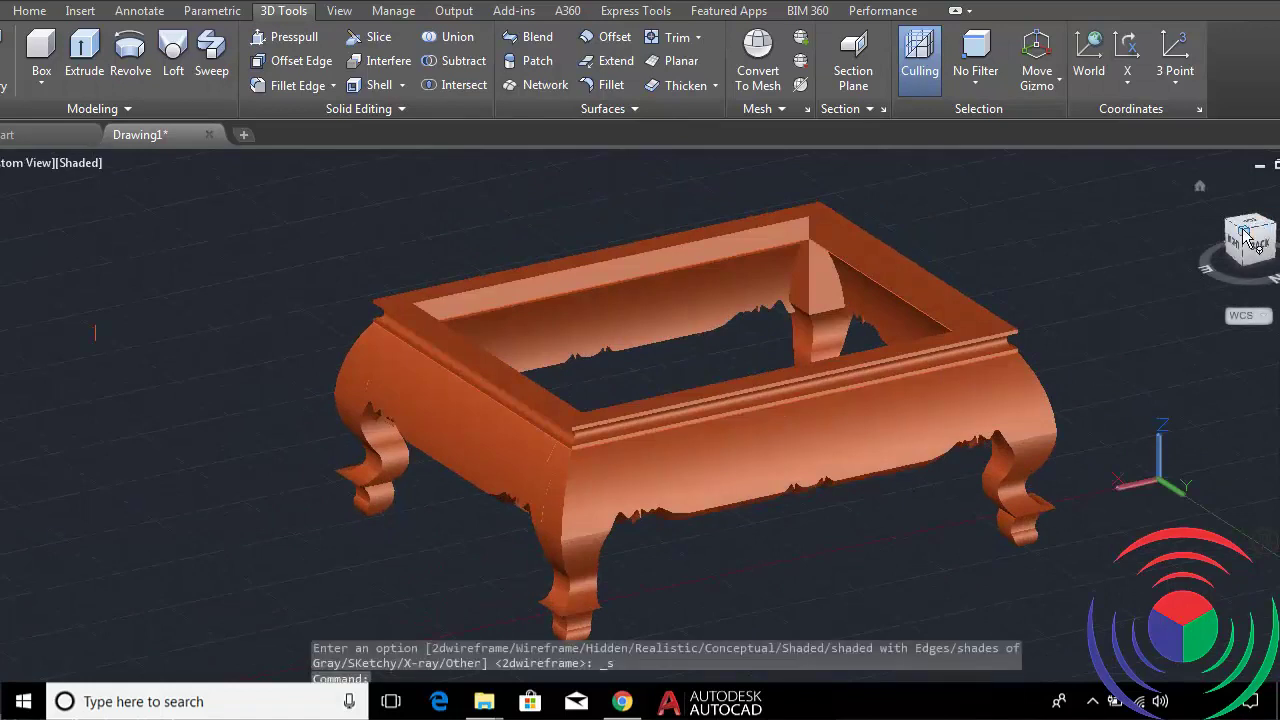
Orbit the table, window-select the stray objects on its left, and keep the Shaded visual style.
middle_click_drag(1246, 240, 1209, 259, "shift")
middle_click_drag(985, 344, 992, 338, "shift")
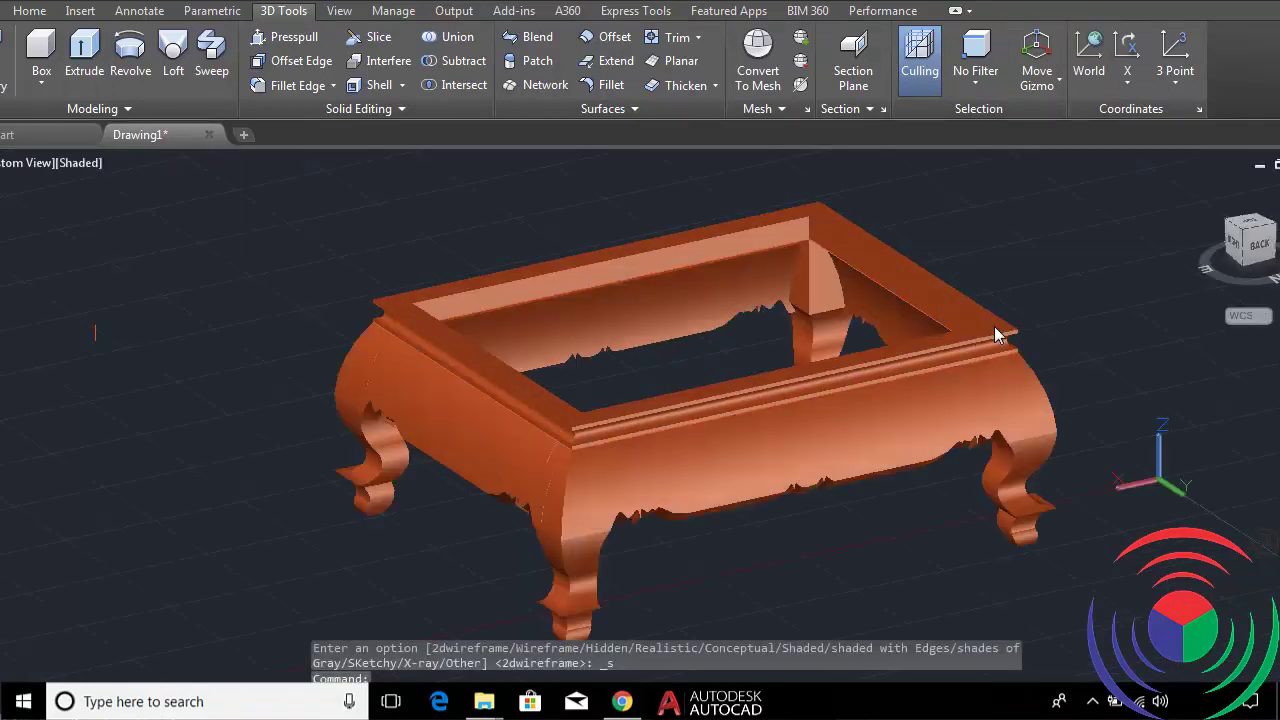
scroll(305, 420, "down", 3)
scroll(263, 443, "down", 2)
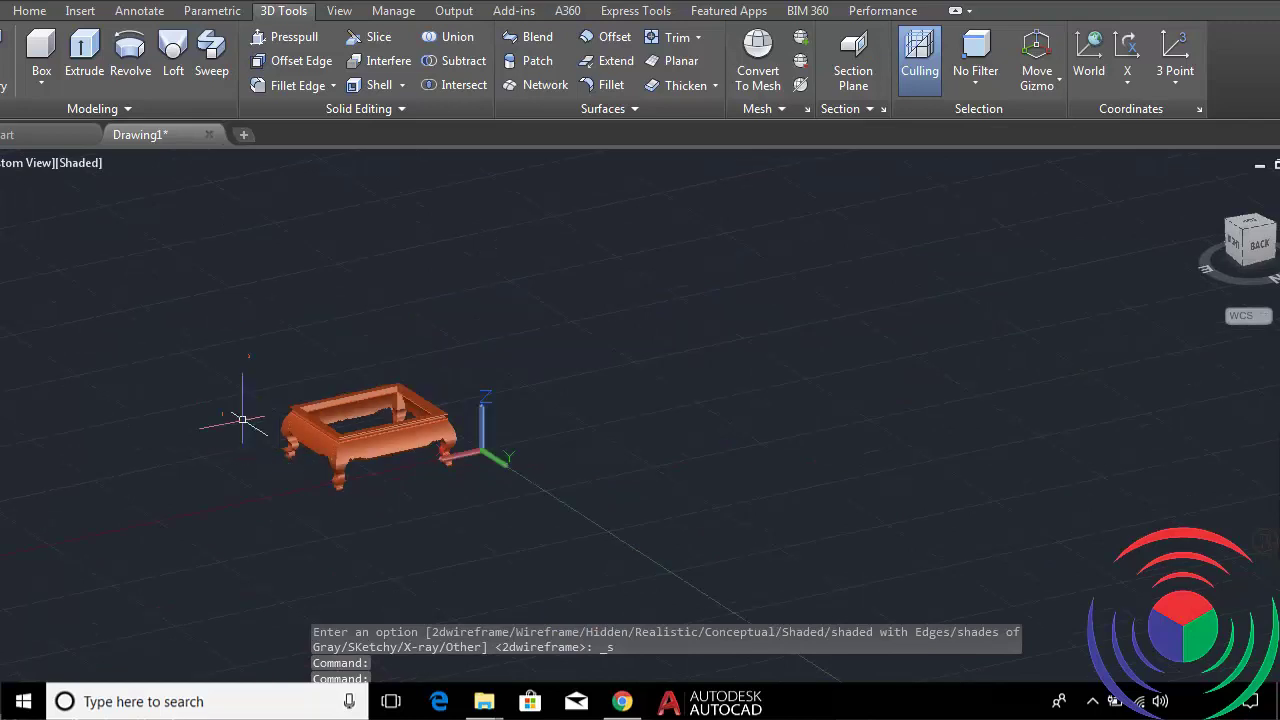
scroll(300, 380, "up", 4)
left_click(378, 230)
left_click(192, 475)
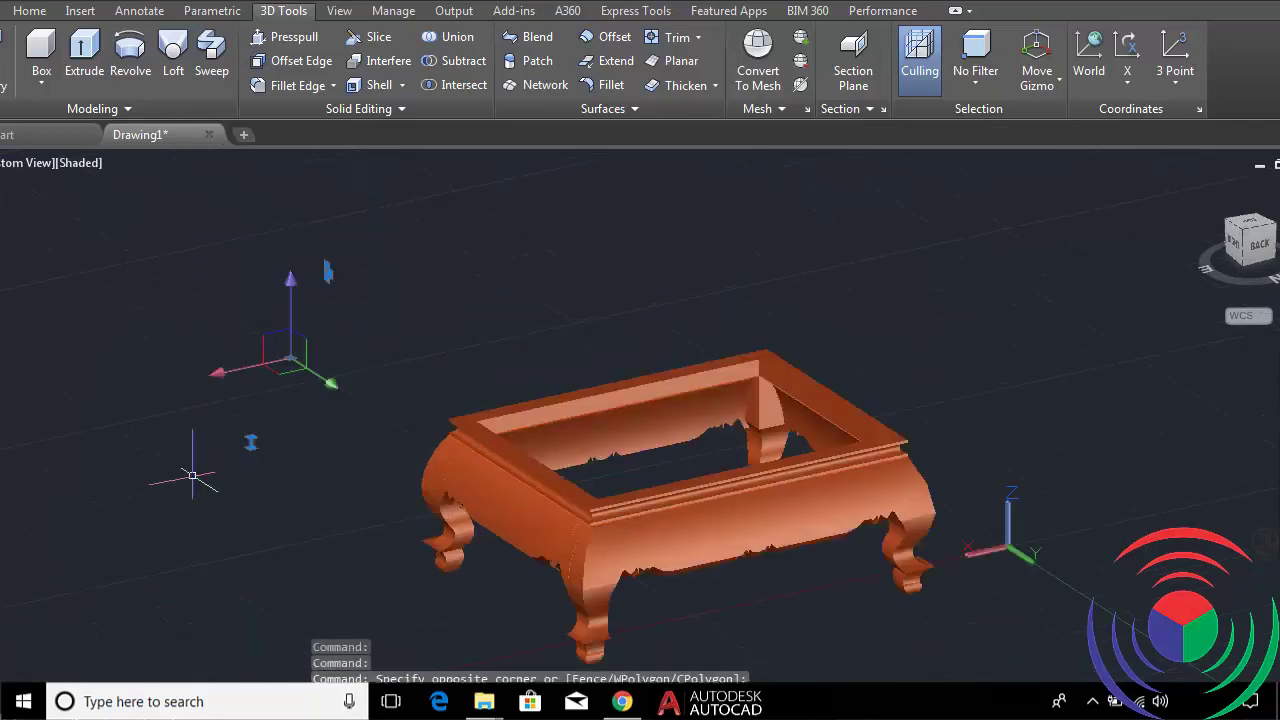
type("vs")
key("Return")
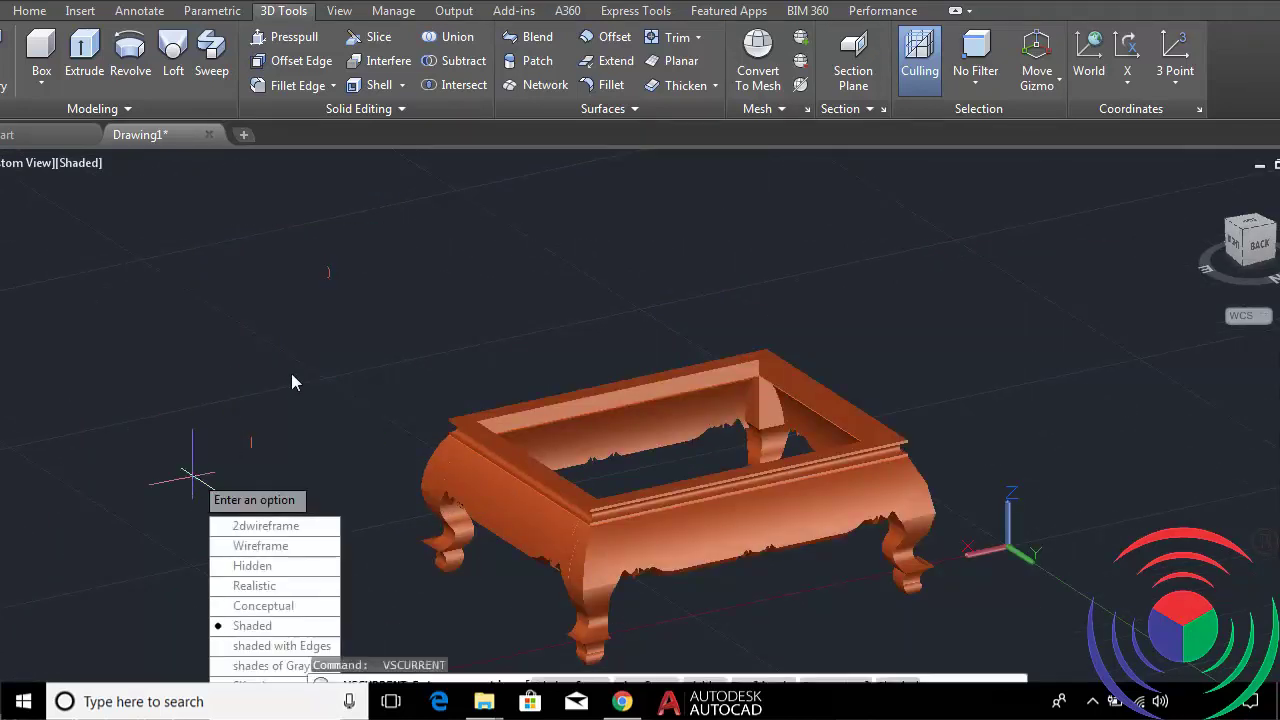
left_click(252, 625)
Erase the two stray objects left of the table.
scroll(262, 440, "down", 5)
scroll(262, 440, "up", 4)
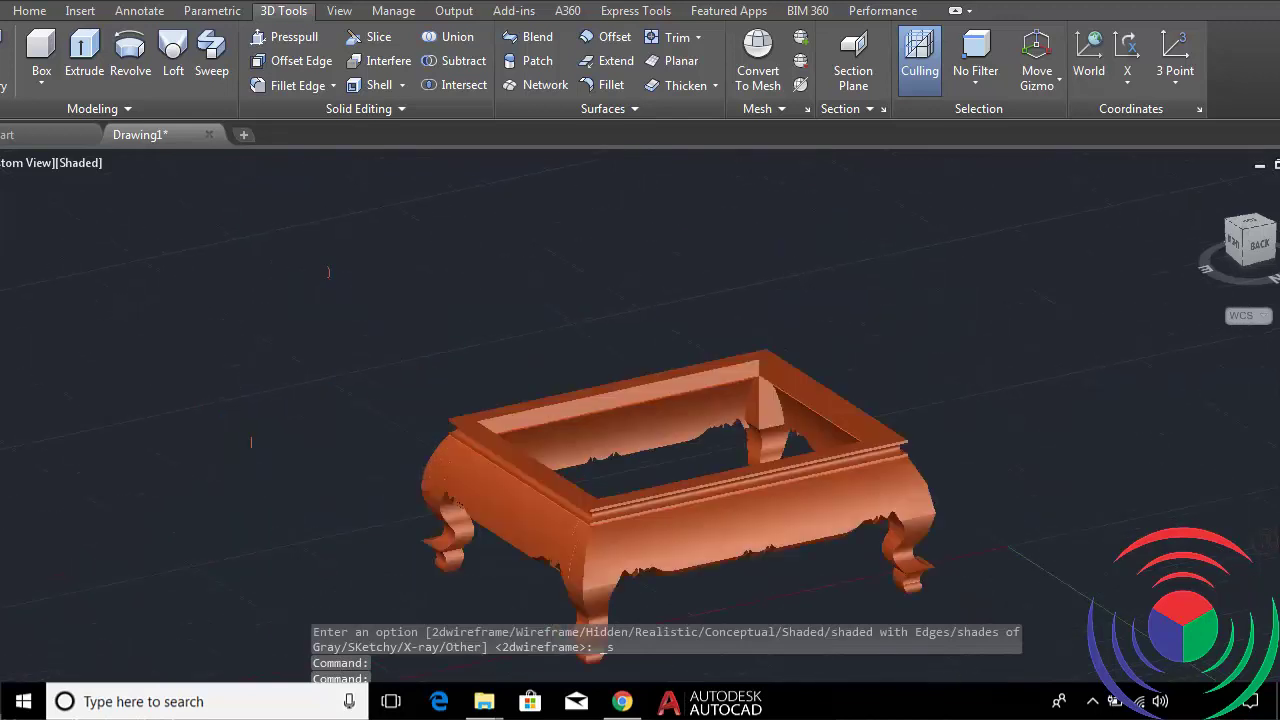
left_click(383, 230)
left_click(192, 477)
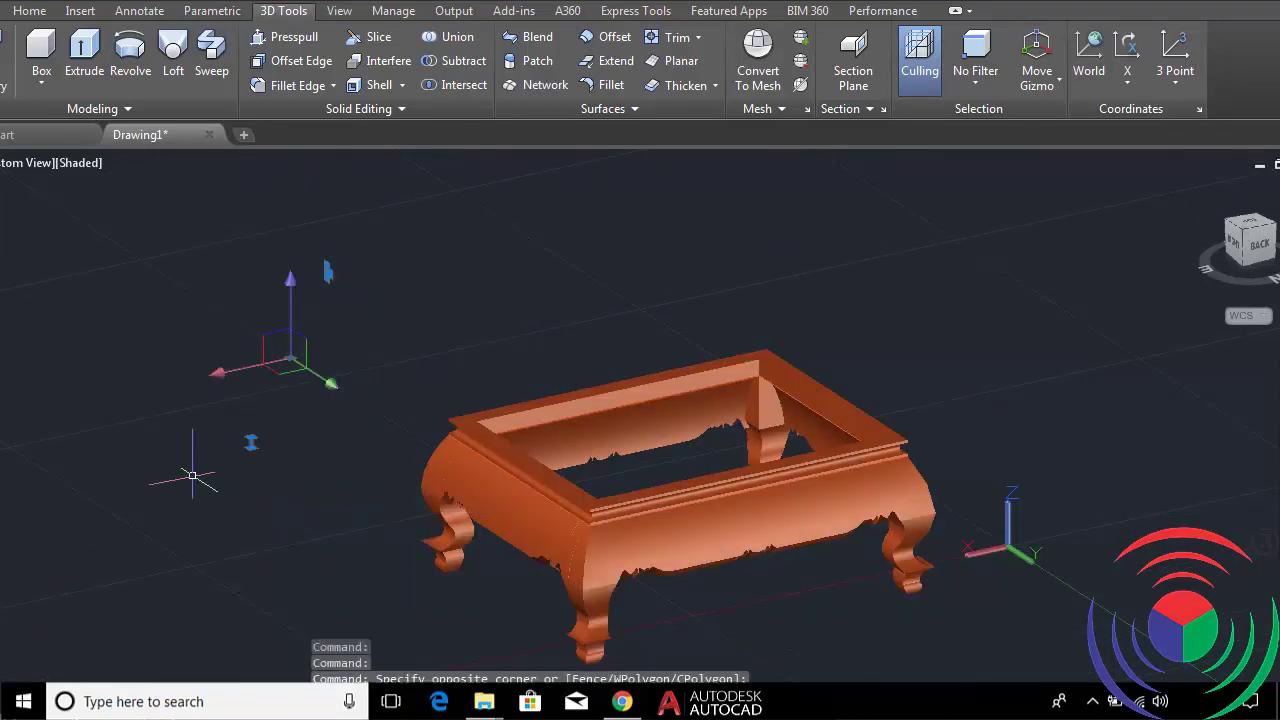
key("Return")
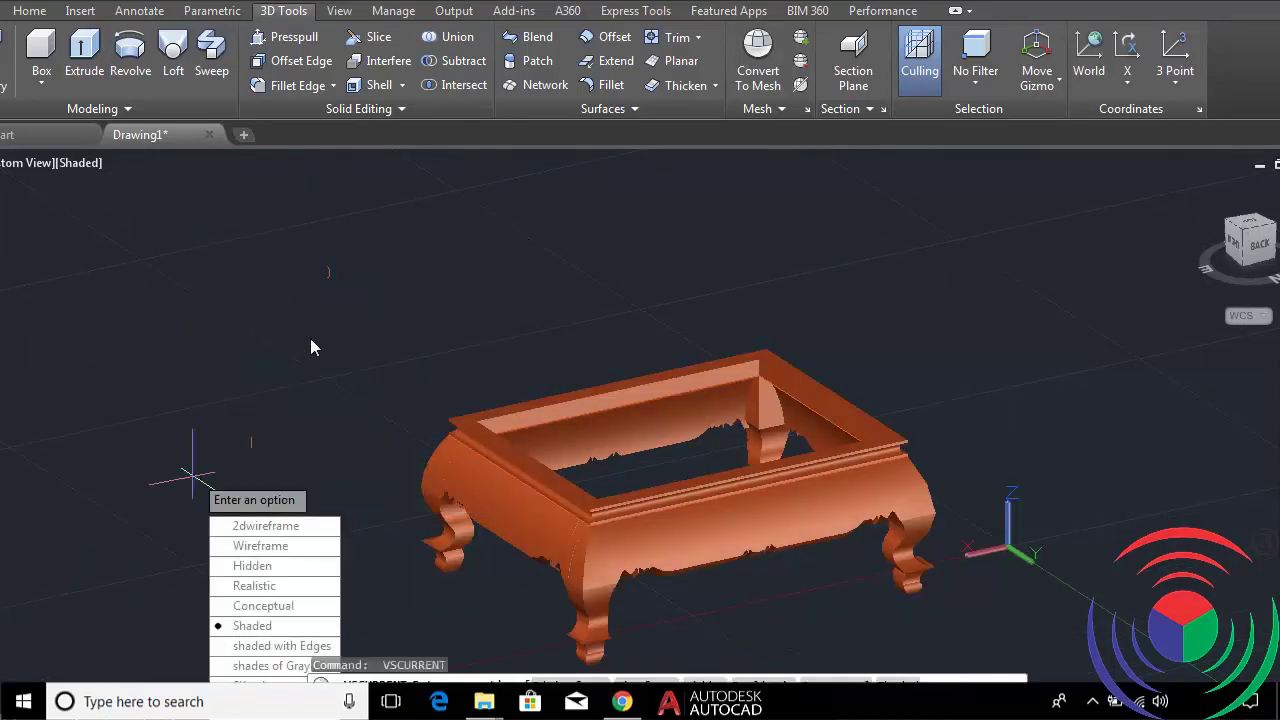
key("Escape")
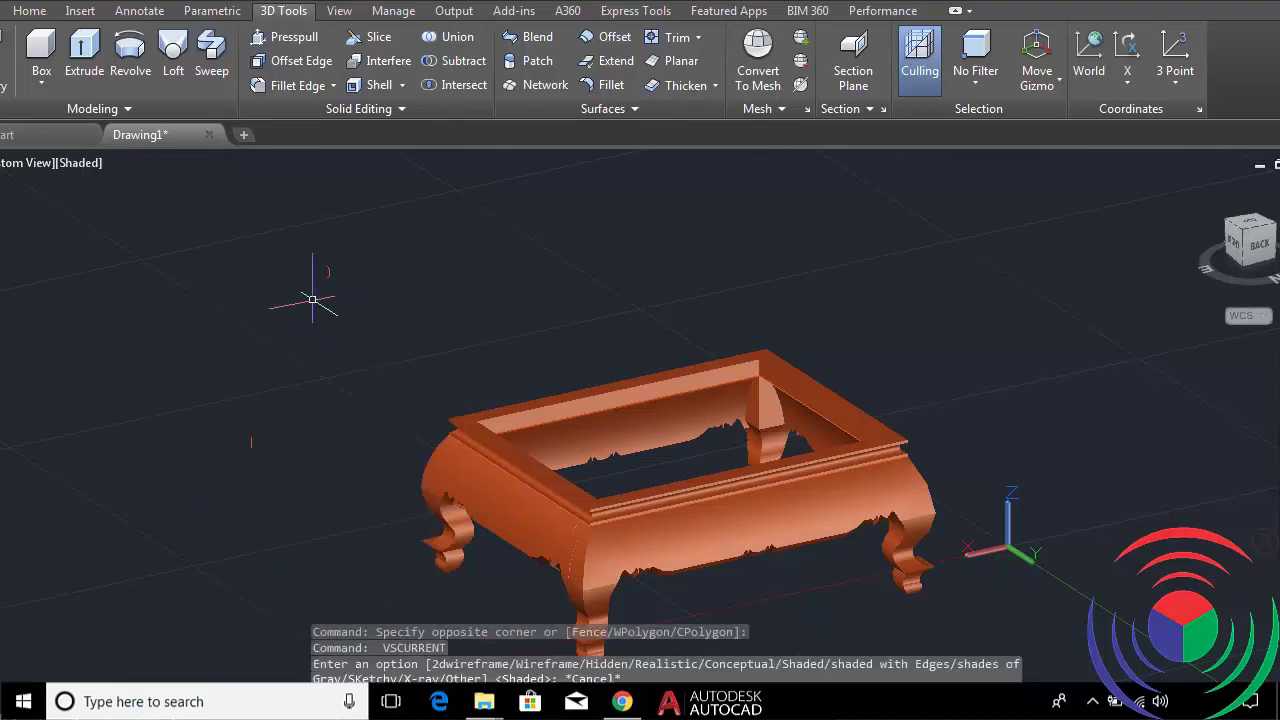
left_click(370, 239)
left_click(169, 481)
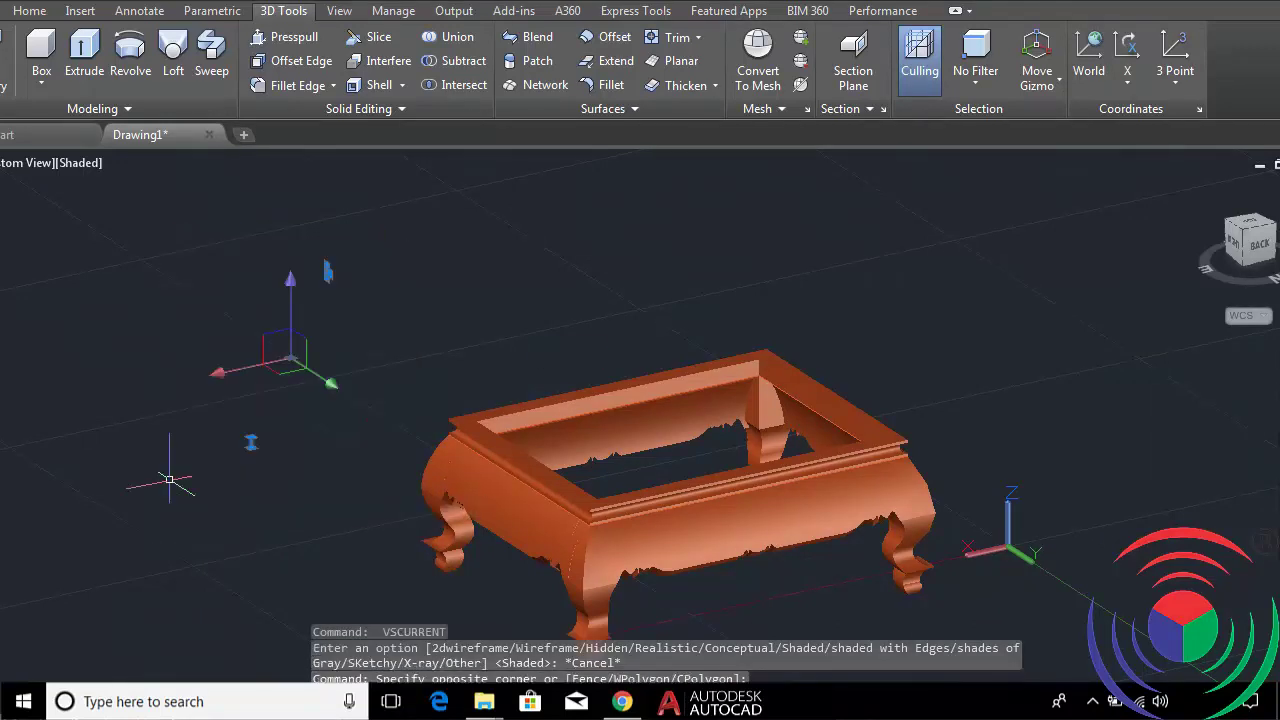
type("e")
key("Return")
type("Uc")
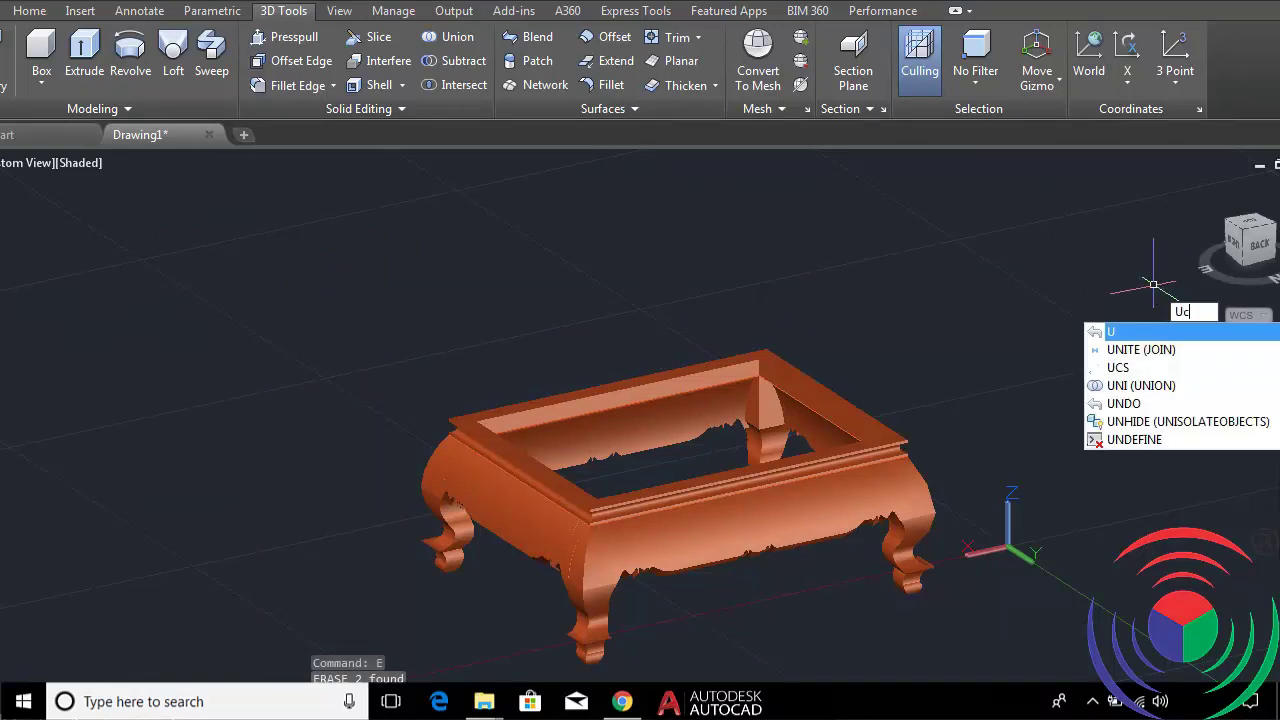
Reset the UCS to World, then toggle between SE Isometric and Top views, ending on Top.
type("s")
key("Return")
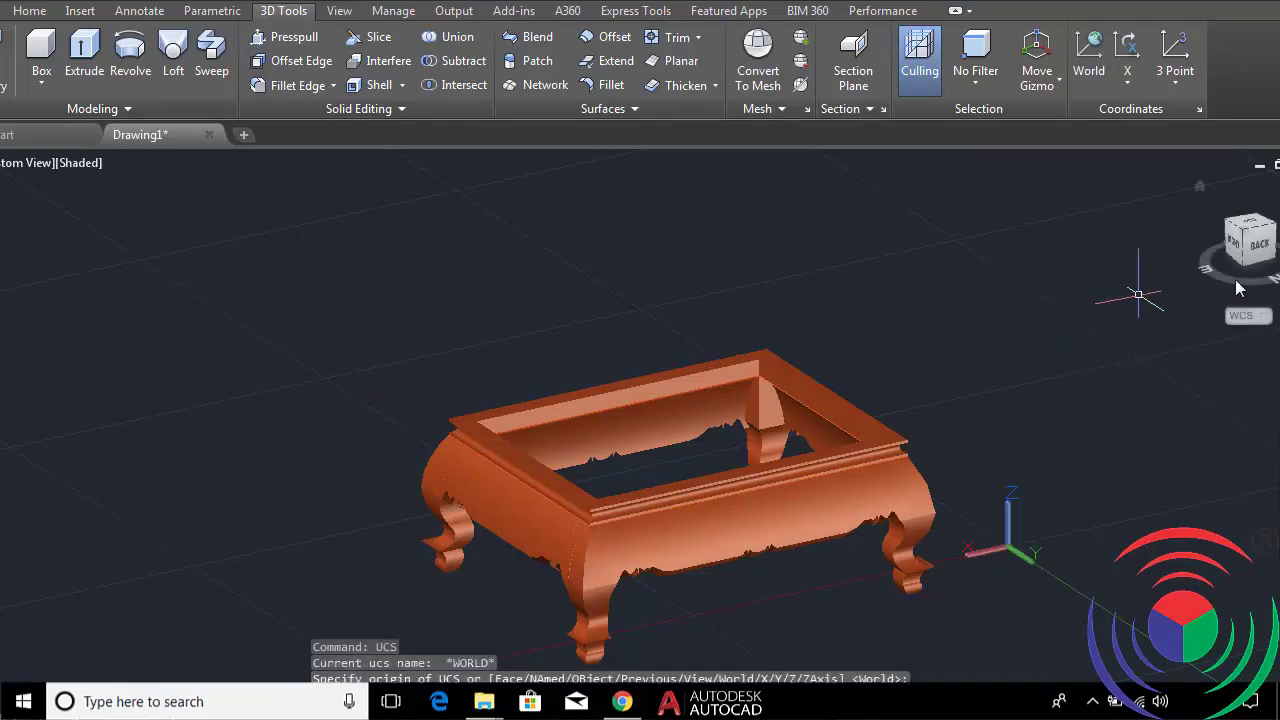
left_click(1273, 230)
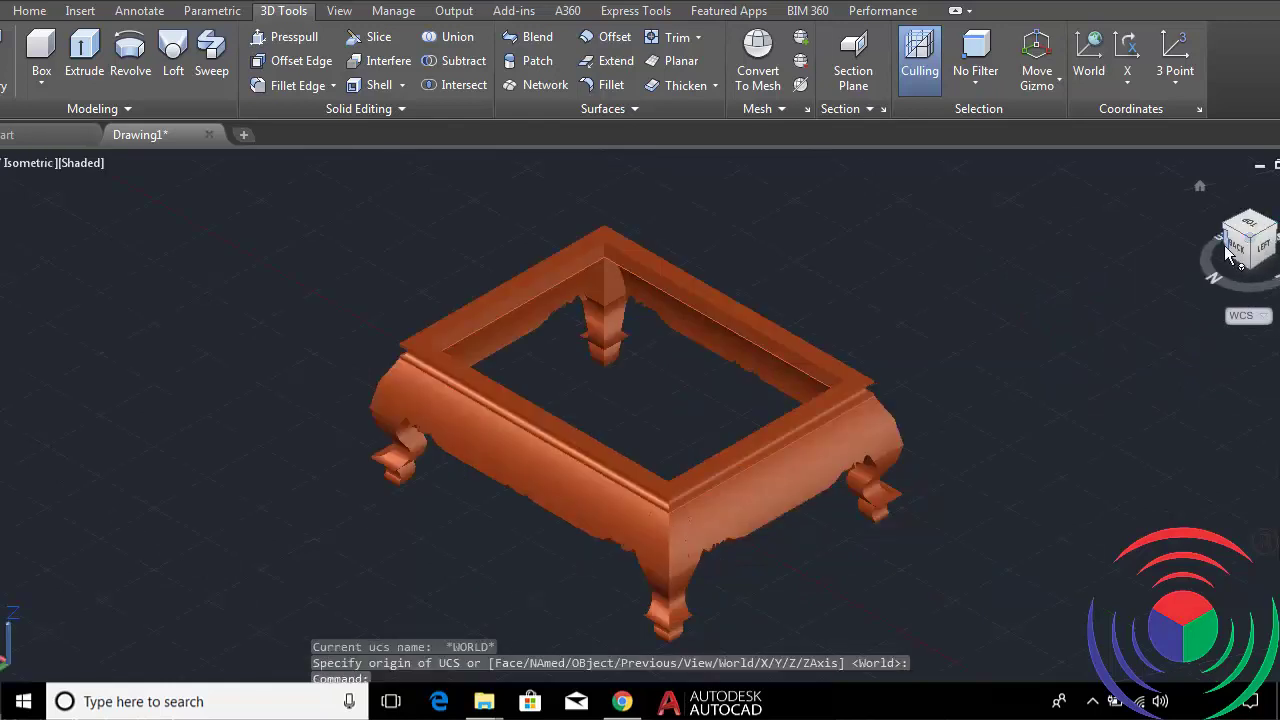
scroll(1011, 350, "down", 2)
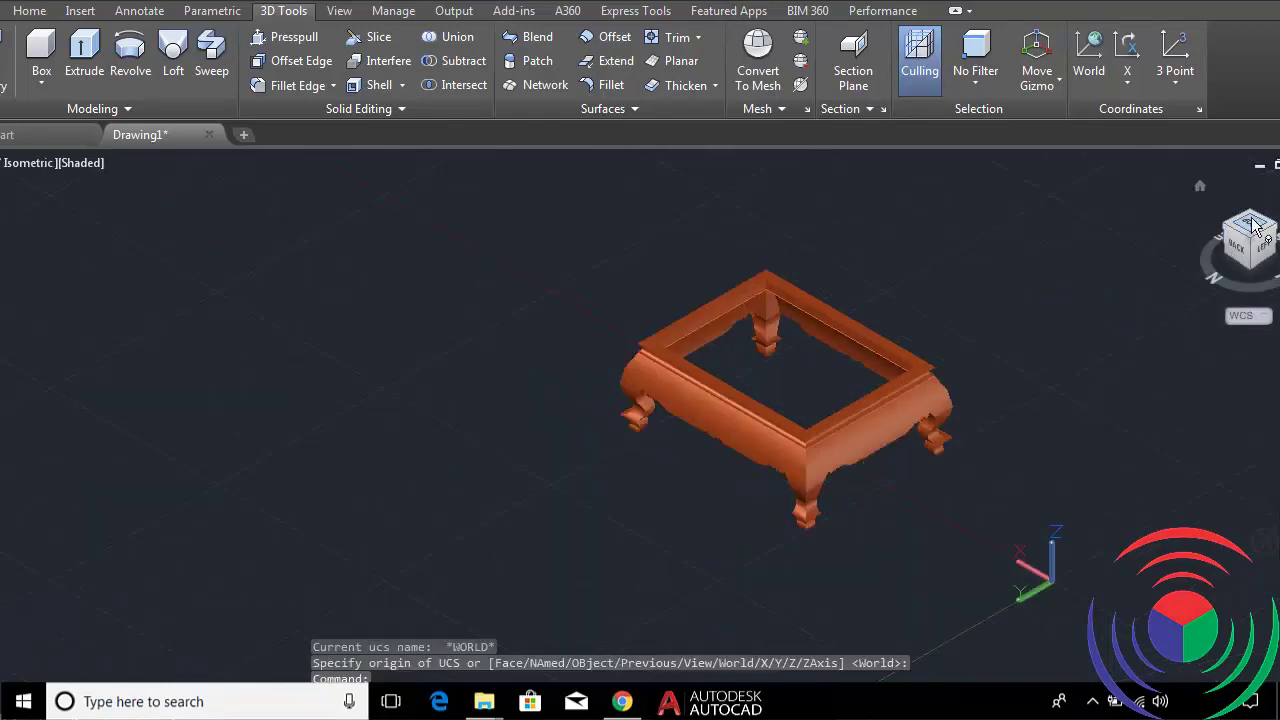
left_click(1252, 224)
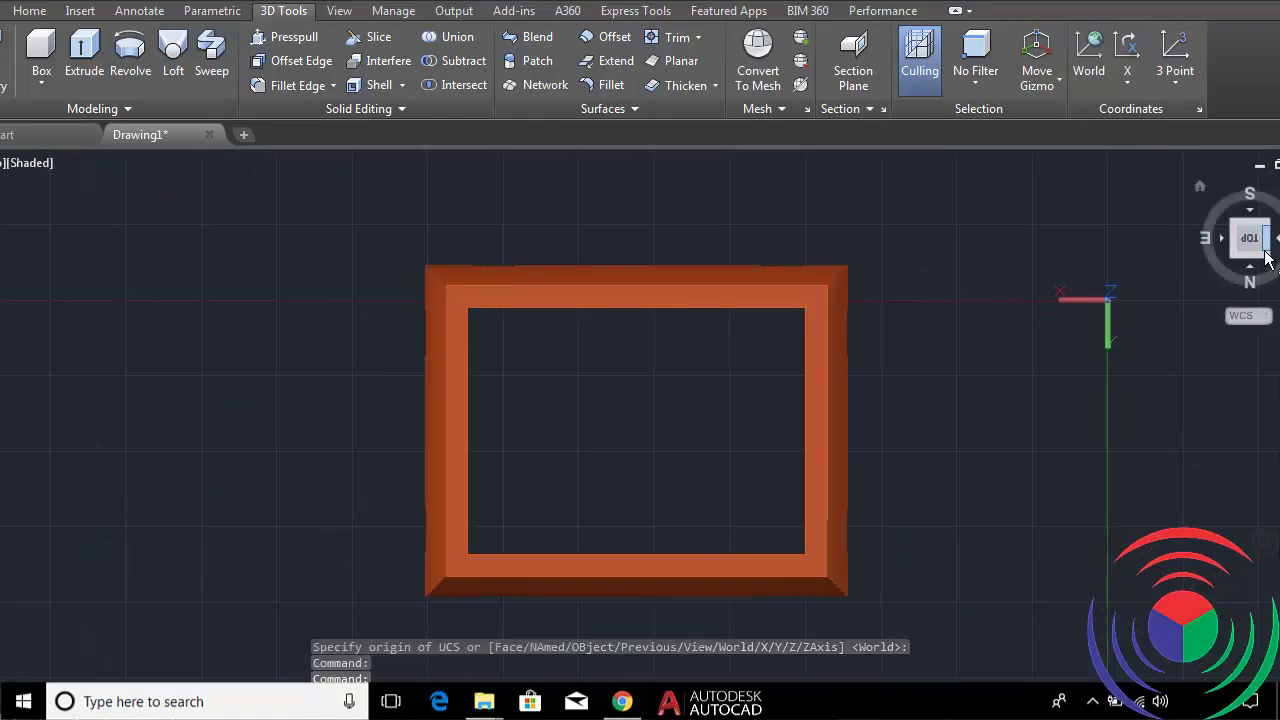
left_click(1267, 226)
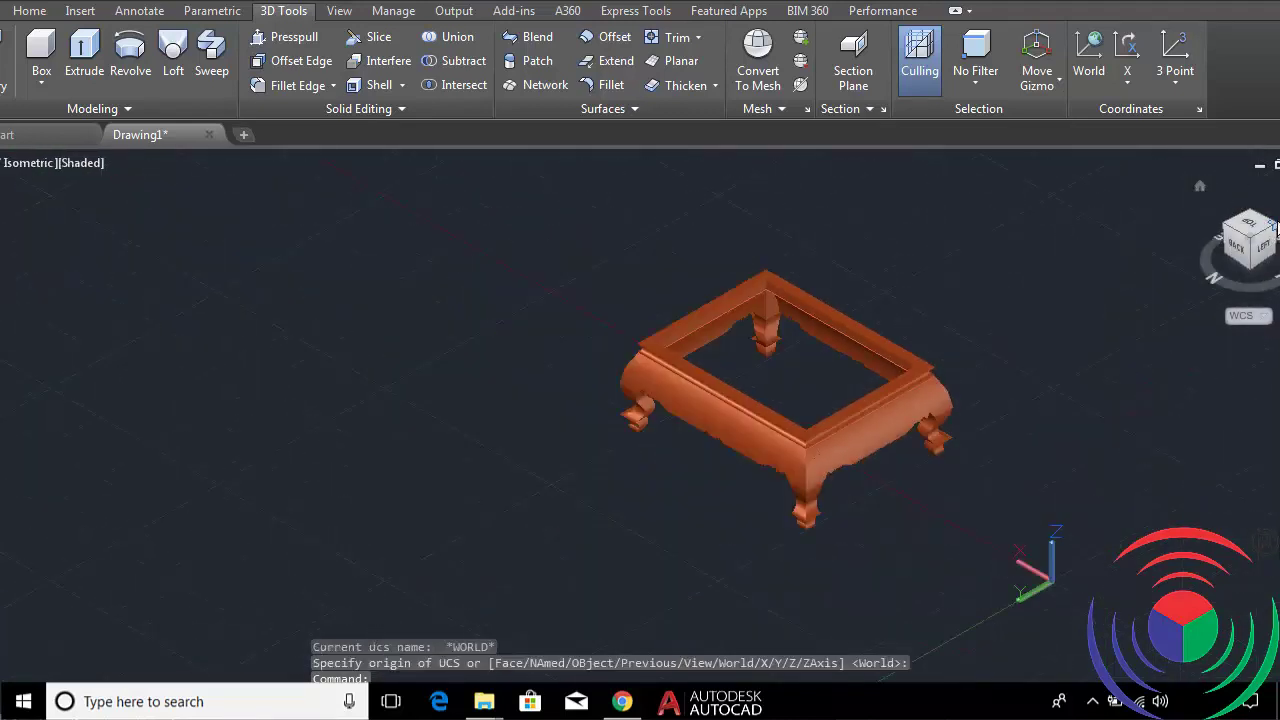
left_click(1252, 224)
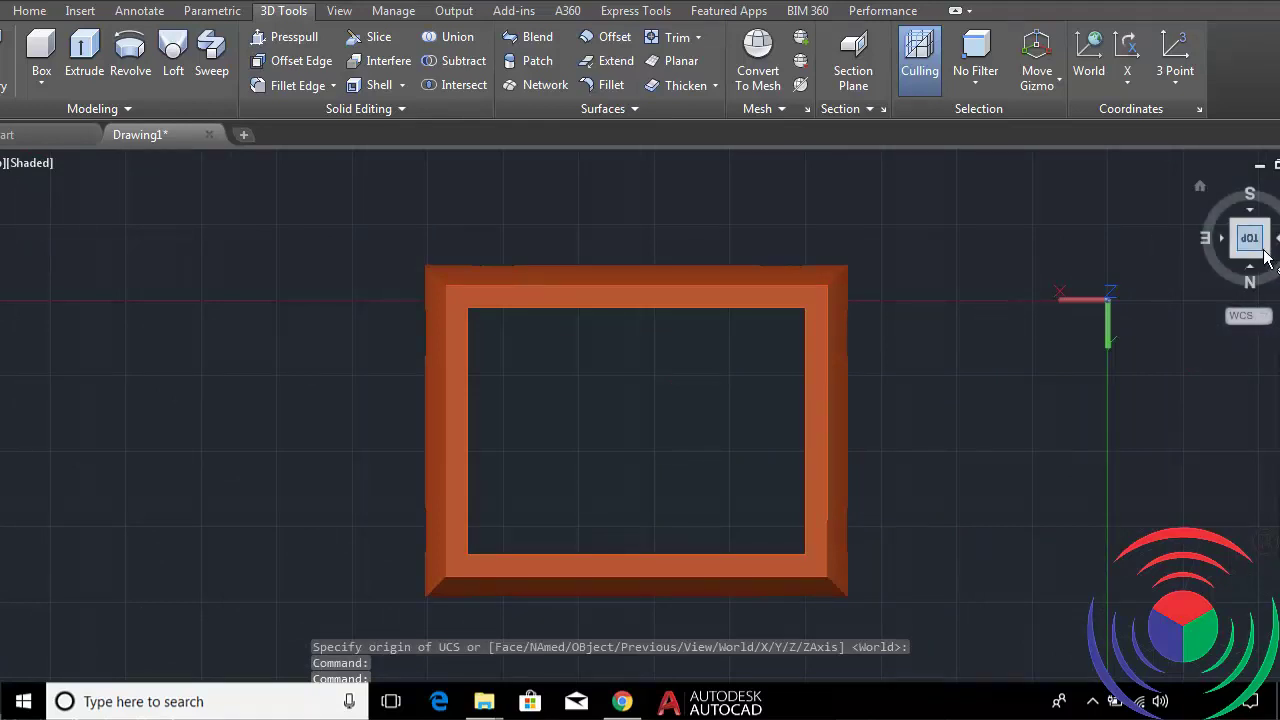
left_click(1268, 230)
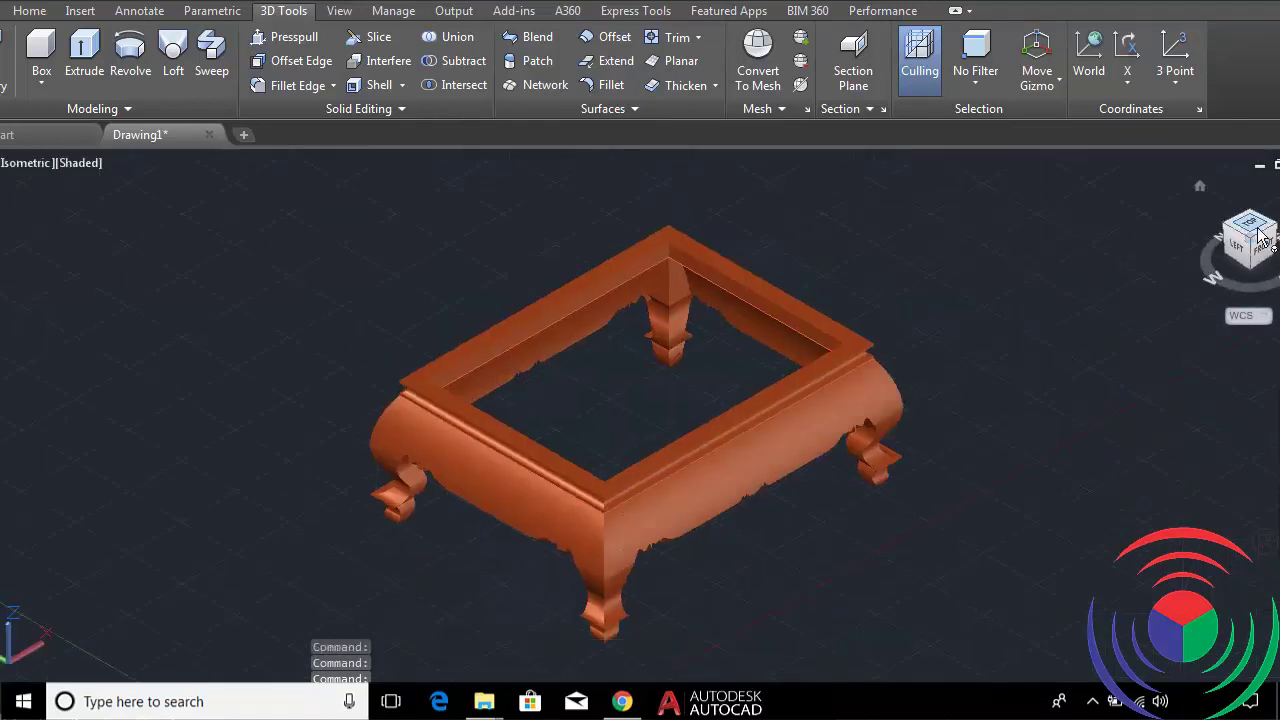
left_click(1253, 232)
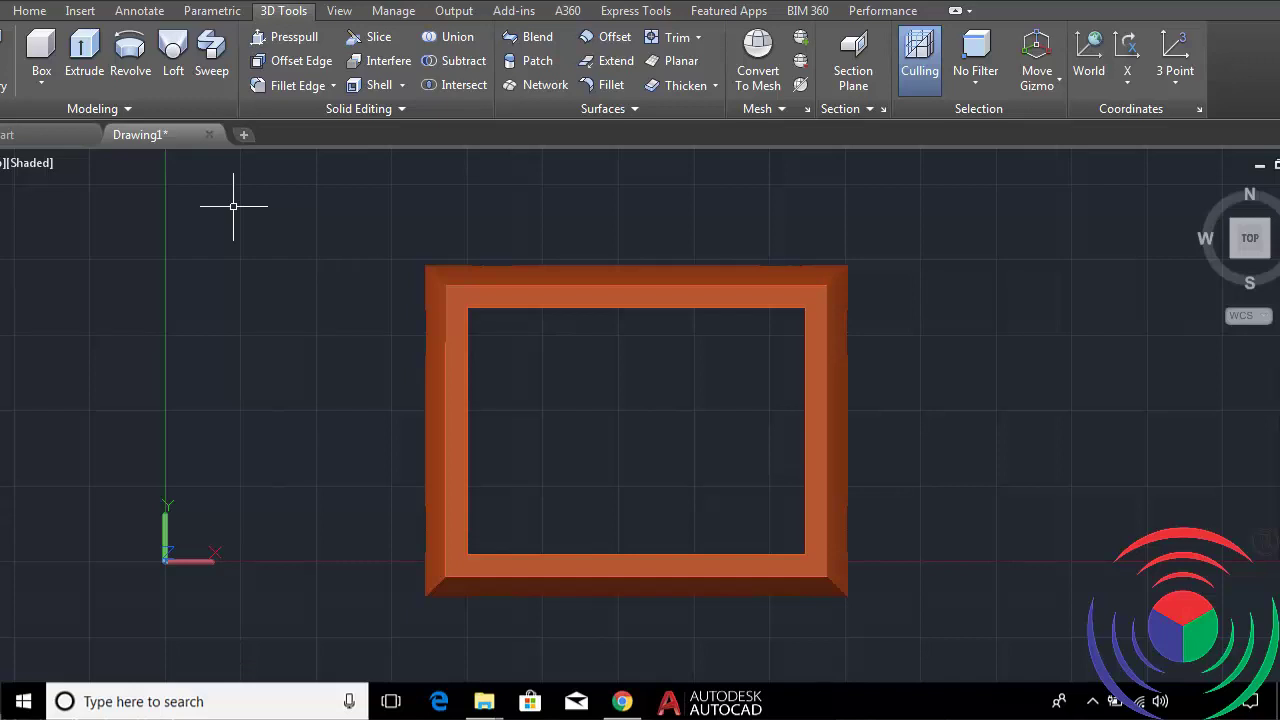
Draw a 3 by 3 square rectangle to the right of the frame and zoom in on it.
type("rec")
key("Return")
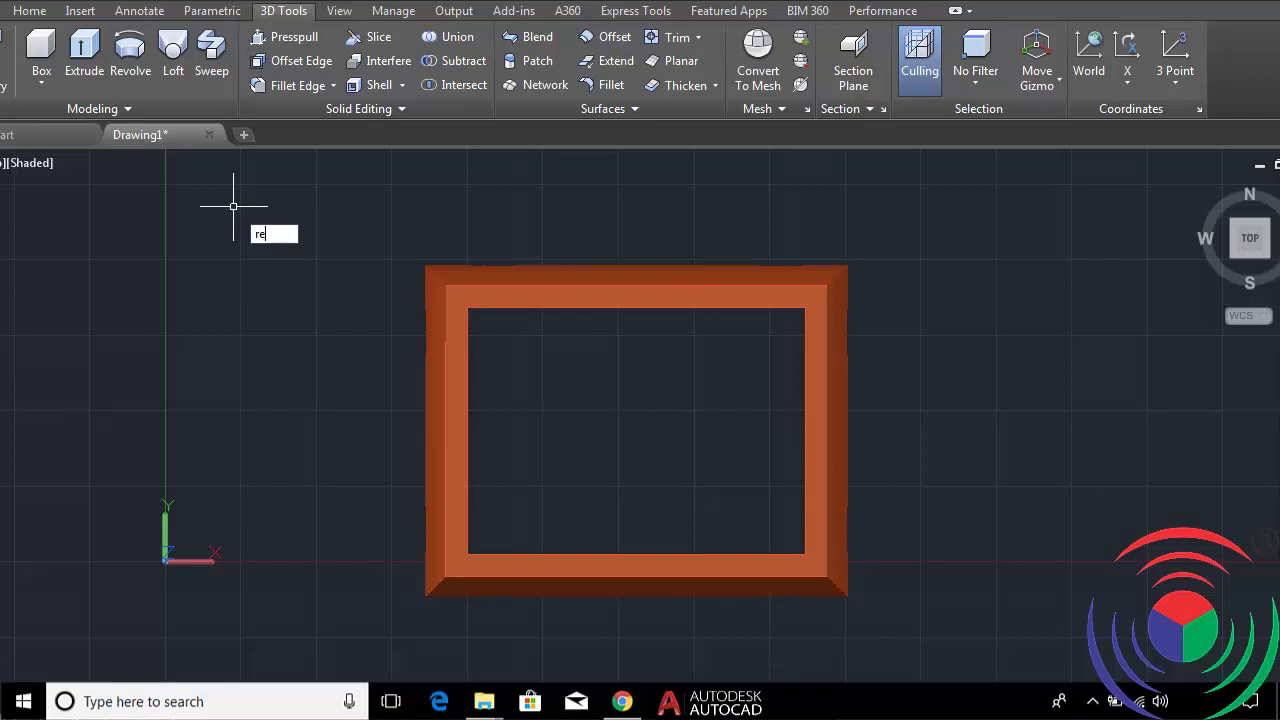
type("c")
key("Return")
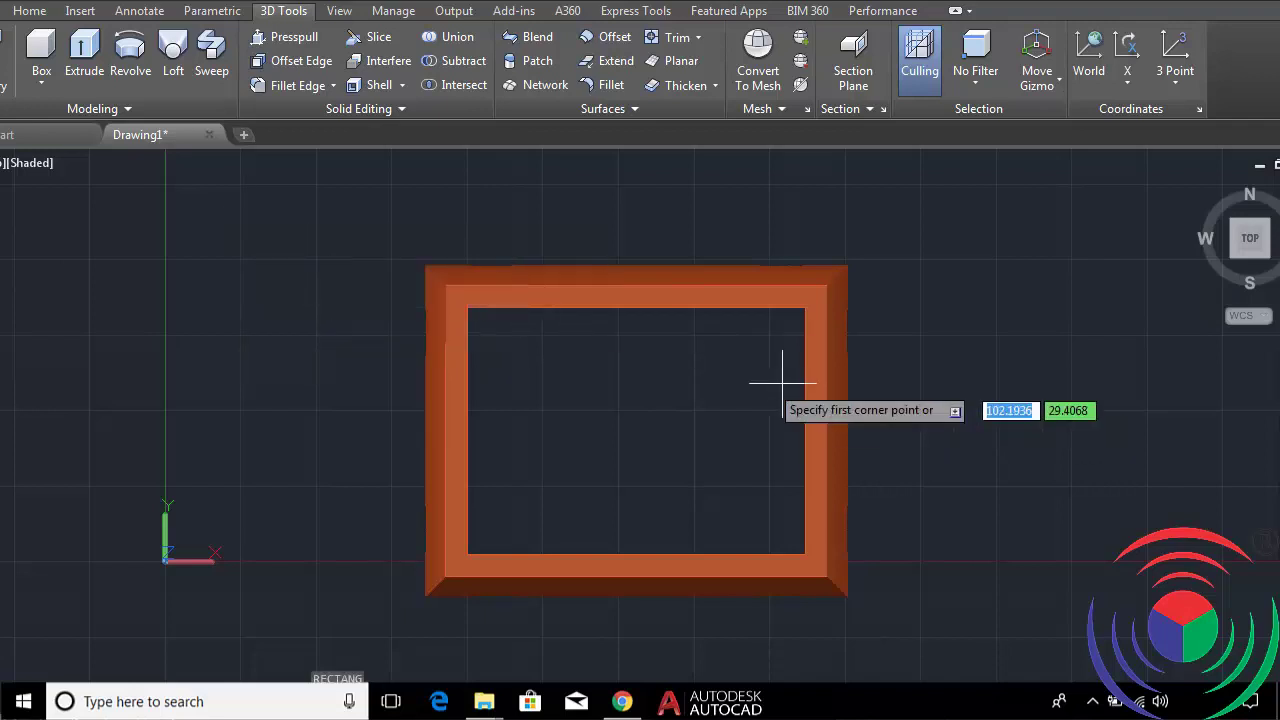
left_click(984, 433)
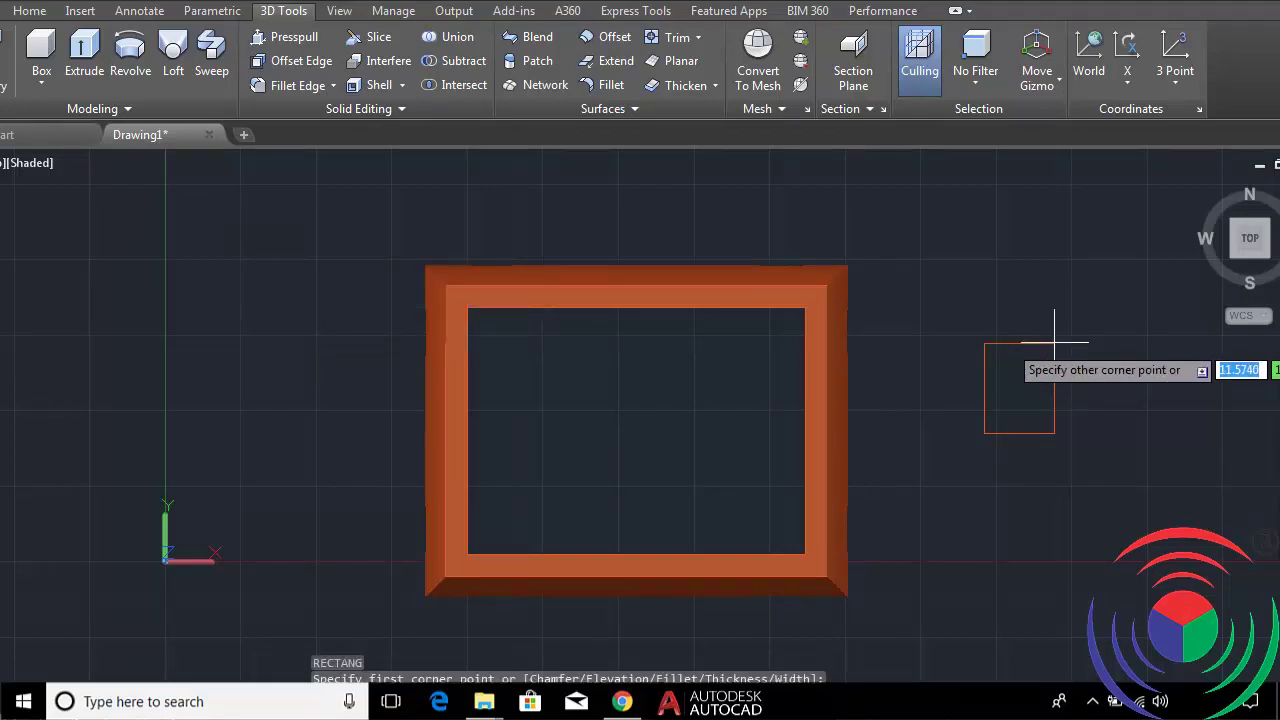
key("F8")
type("3")
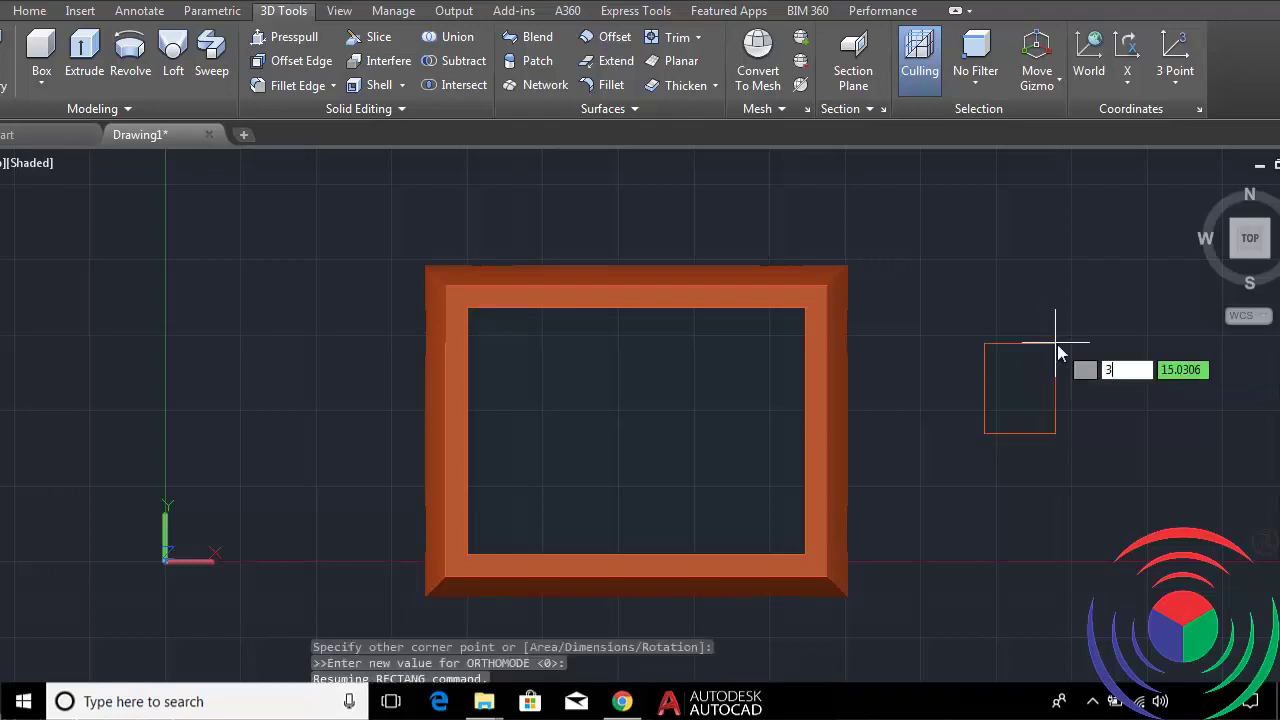
key("Tab")
key("Return")
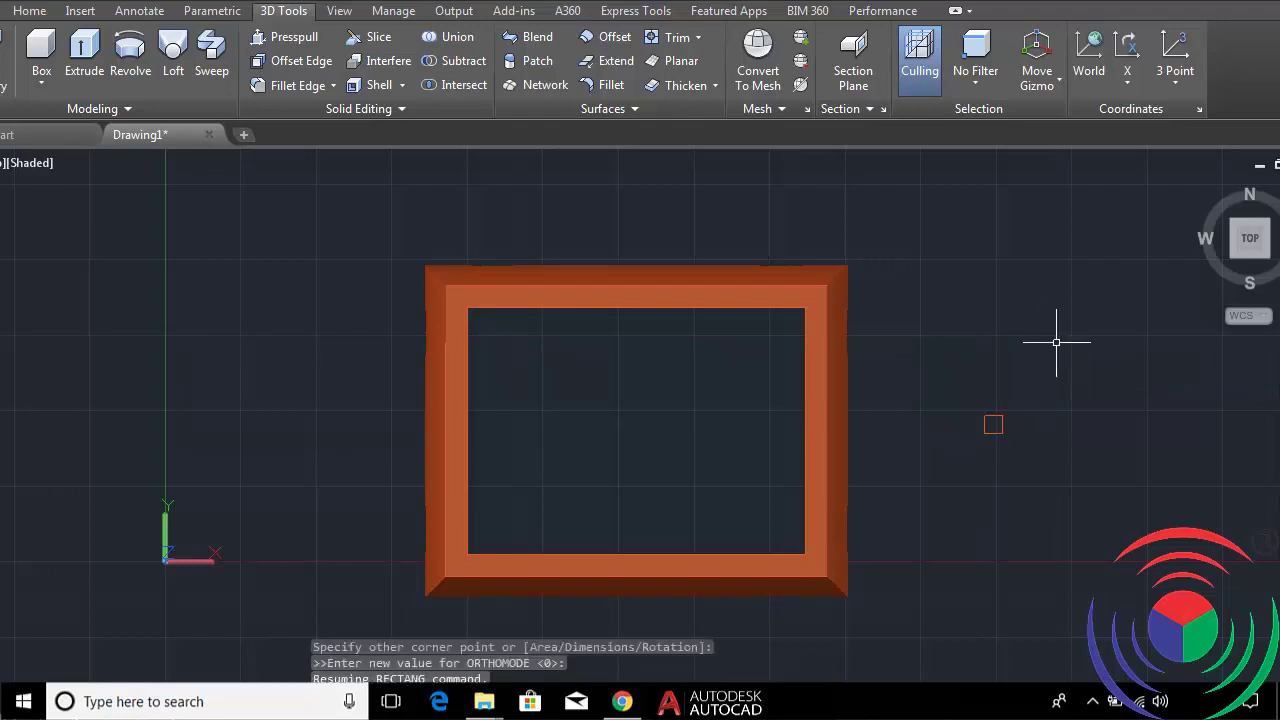
scroll(1020, 451, "up", 4)
scroll(1014, 423, "up", 3)
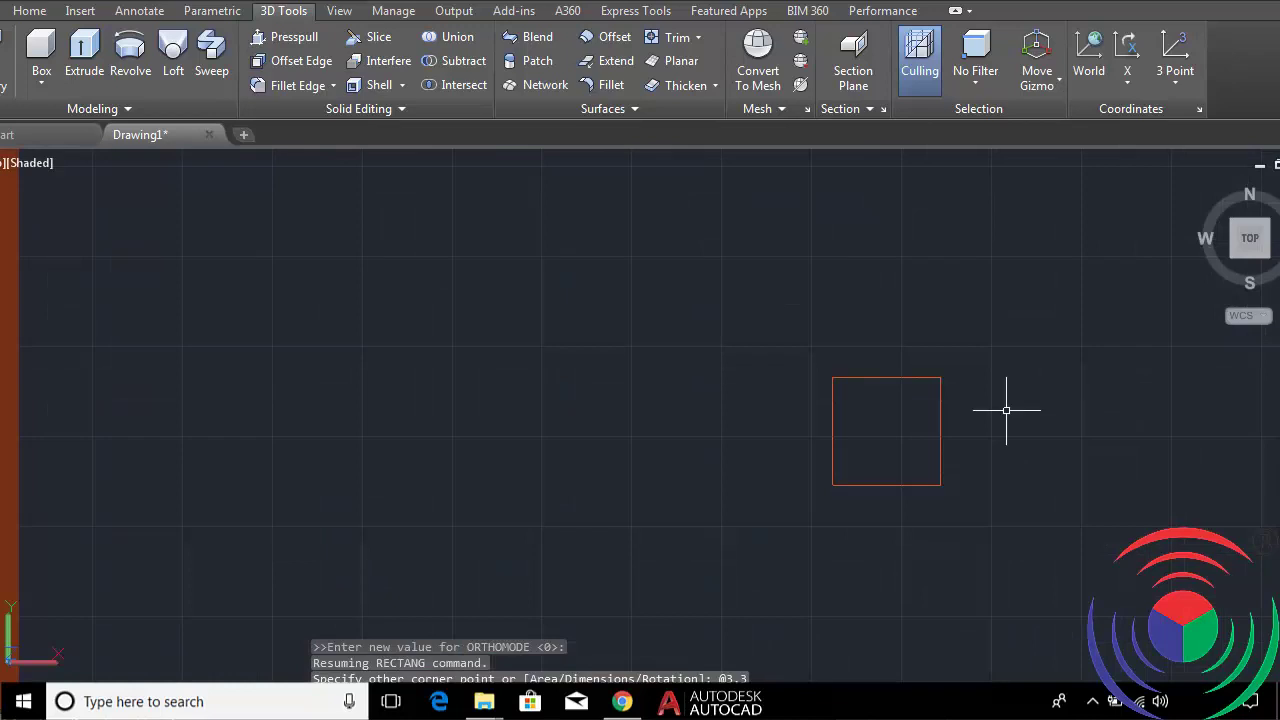
scroll(1056, 341, "down", 5)
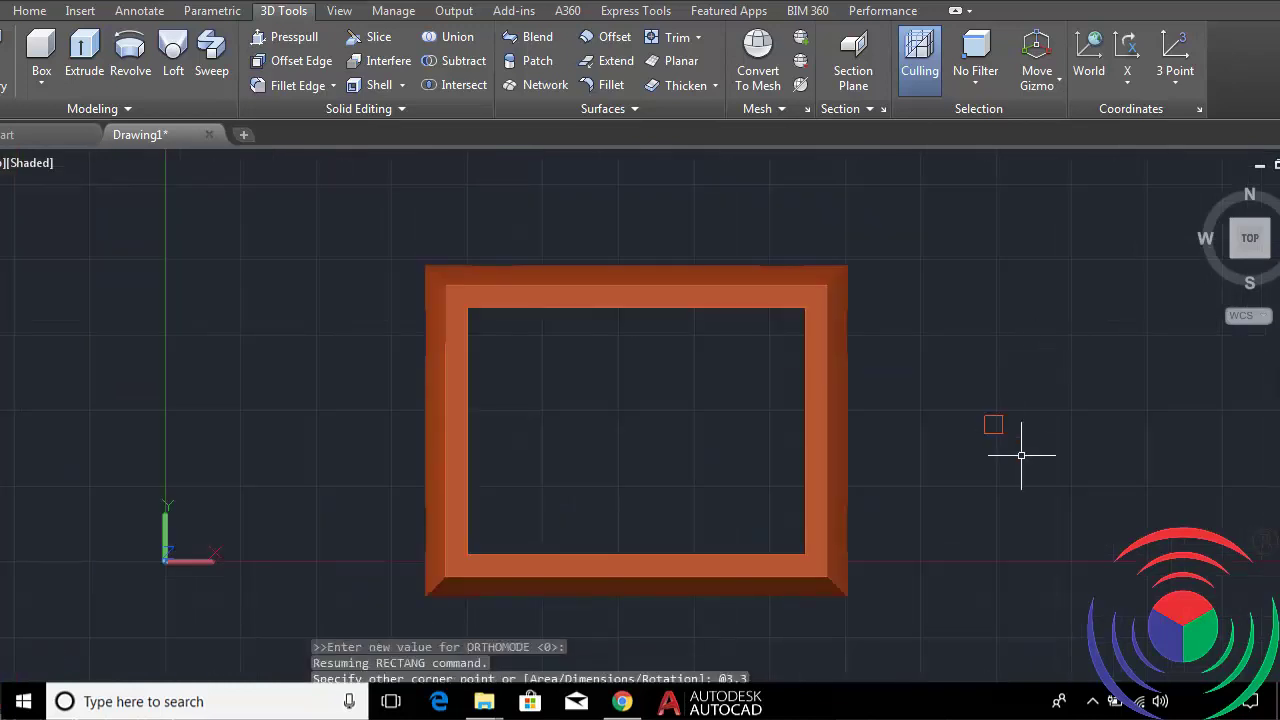
scroll(1017, 430, "up", 4)
scroll(1015, 424, "up", 3)
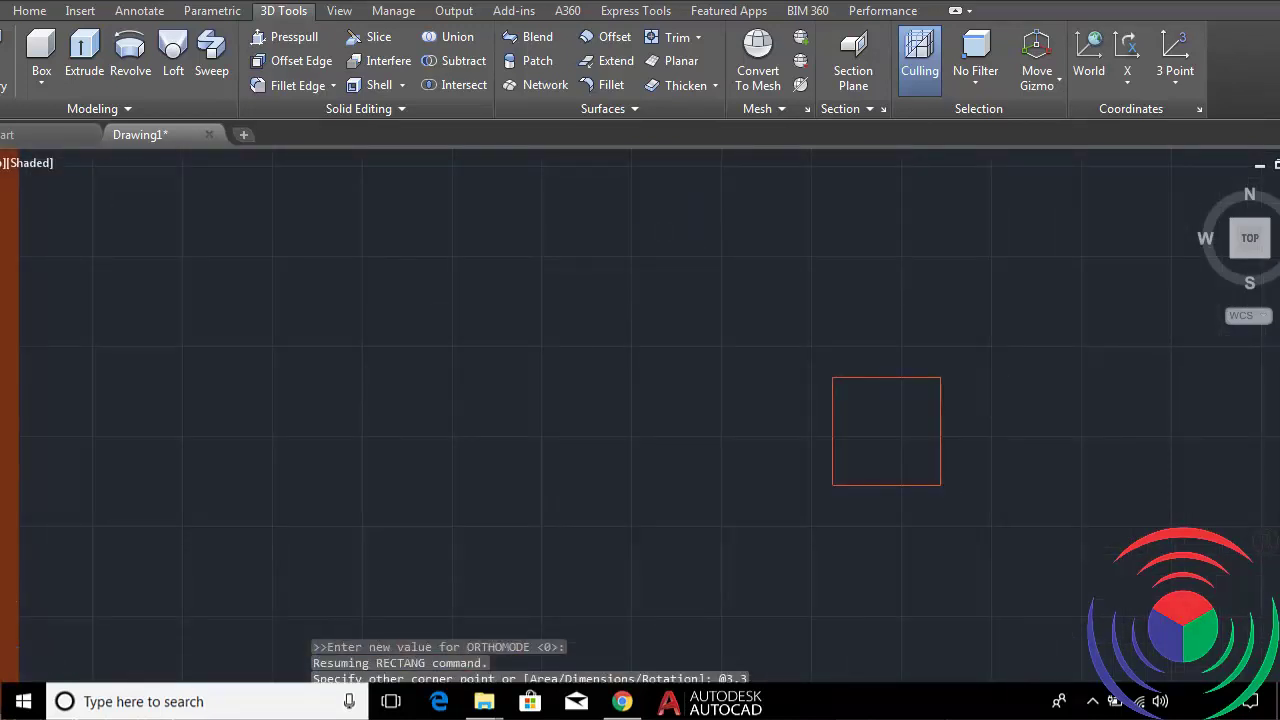
scroll(1006, 414, "up", 1)
Draw a vertical polyline from the square's top-edge midpoint to its bottom-edge midpoint.
left_click(30, 11)
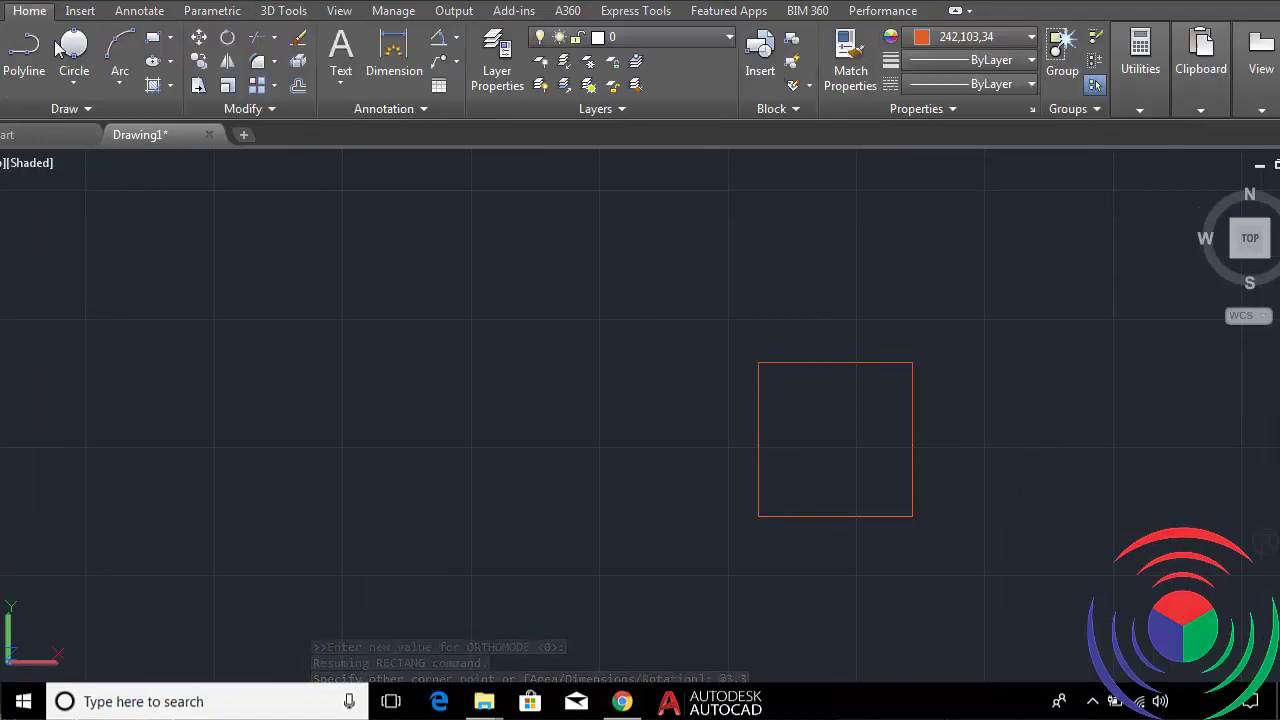
left_click(25, 55)
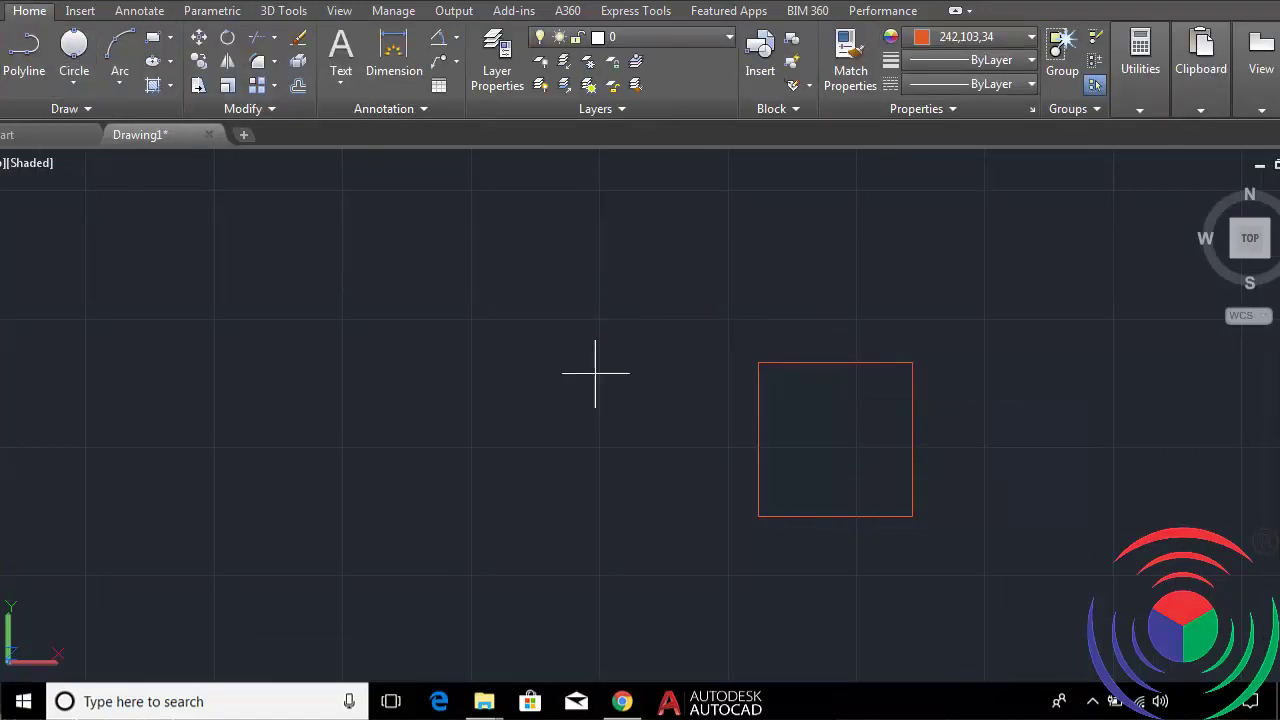
left_click(835, 362)
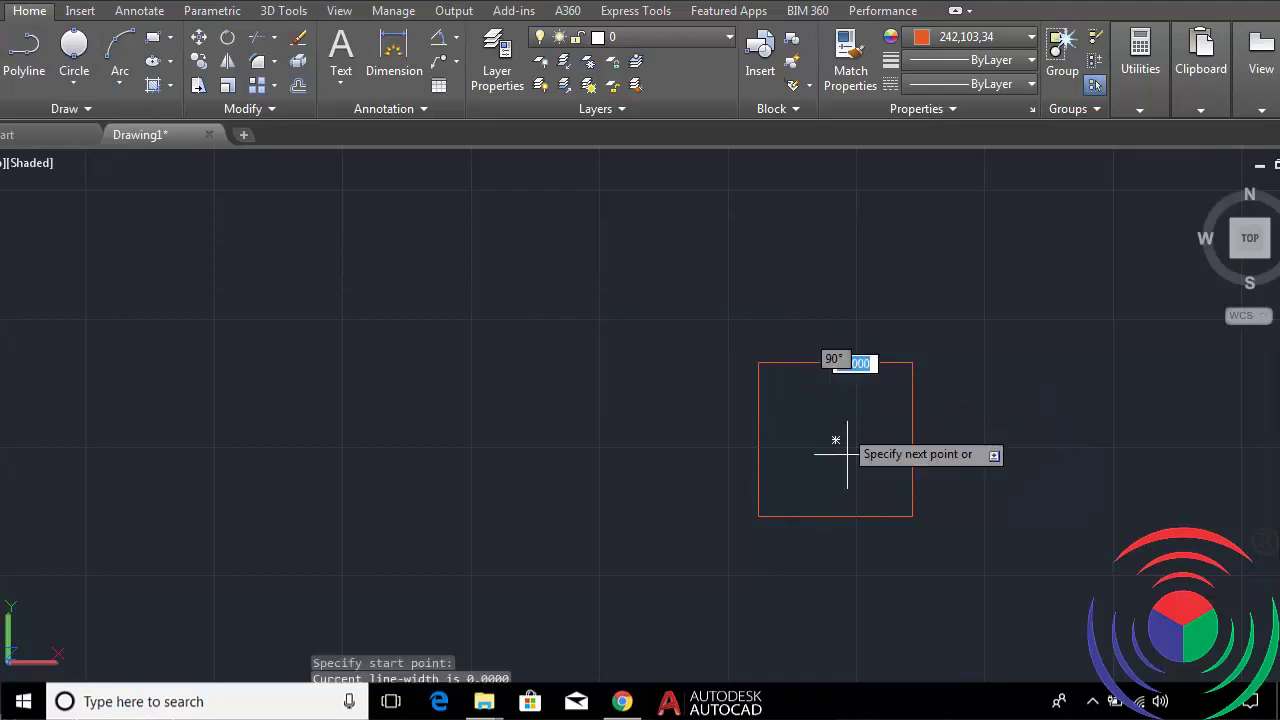
left_click(837, 514)
key("Return")
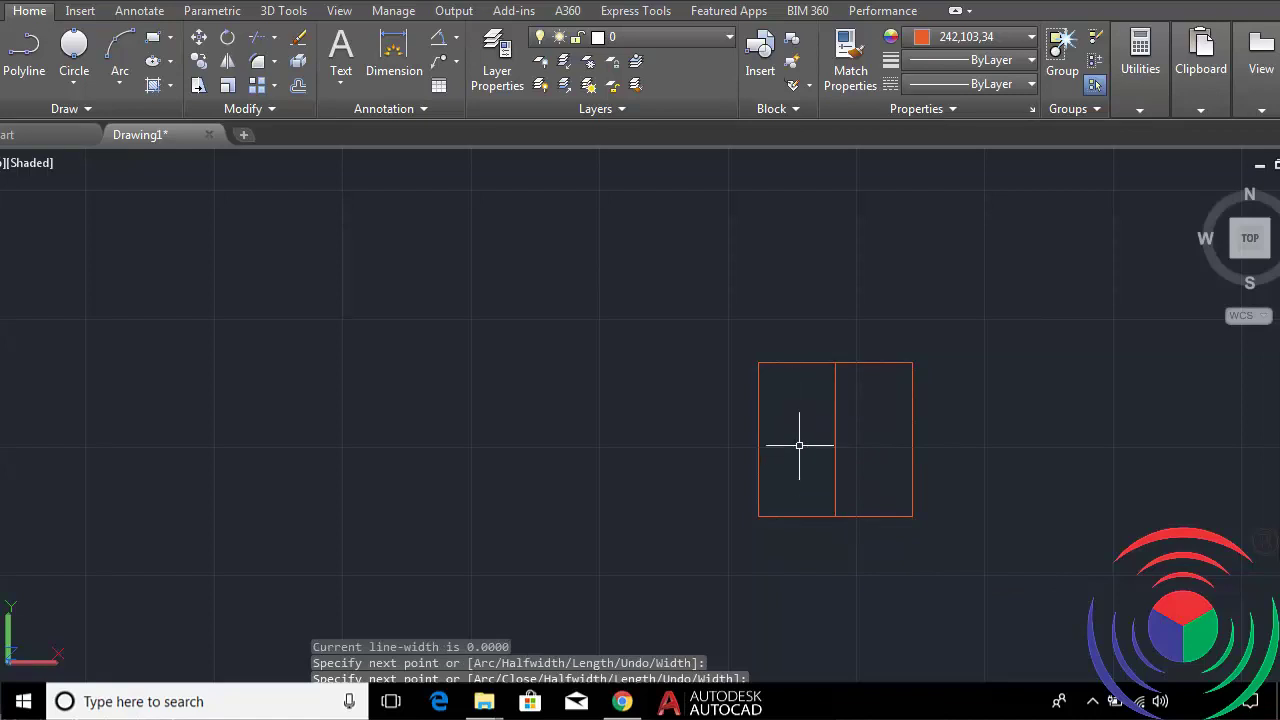
scroll(775, 380, "up", 3)
scroll(772, 372, "up", 2)
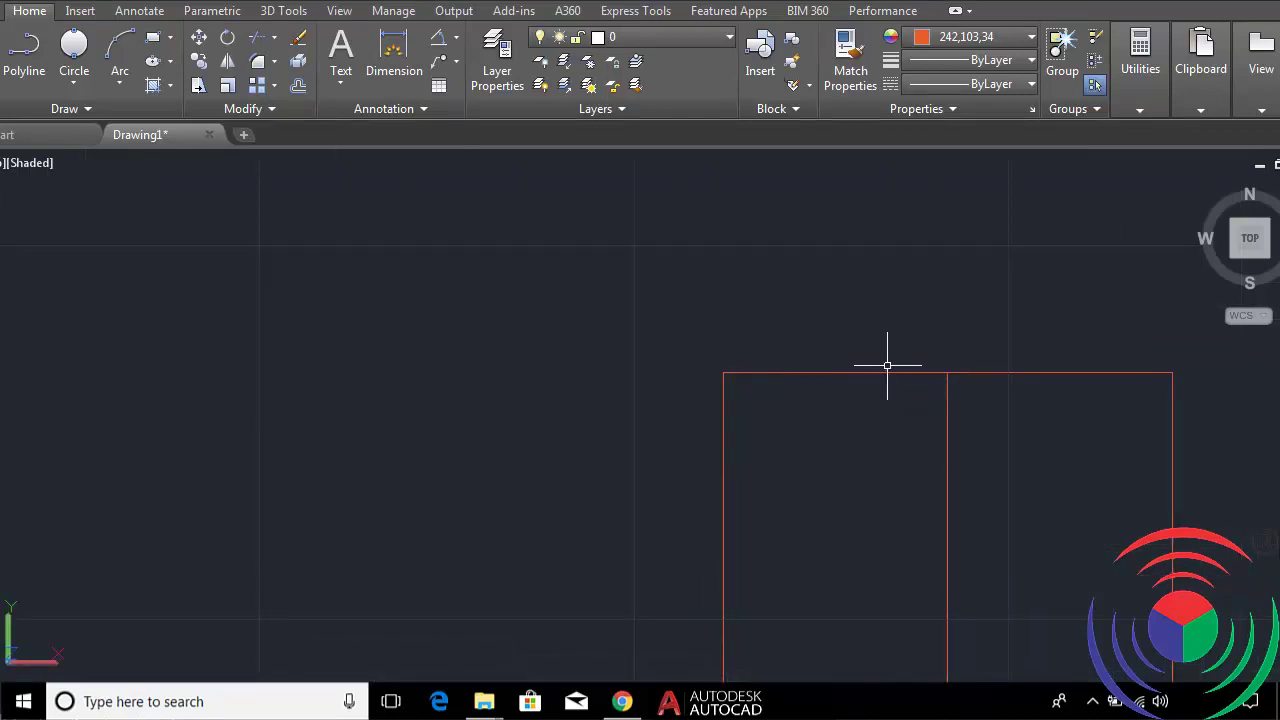
Draw trial polylines along the square's top edge toward its top-left corner.
key("Return")
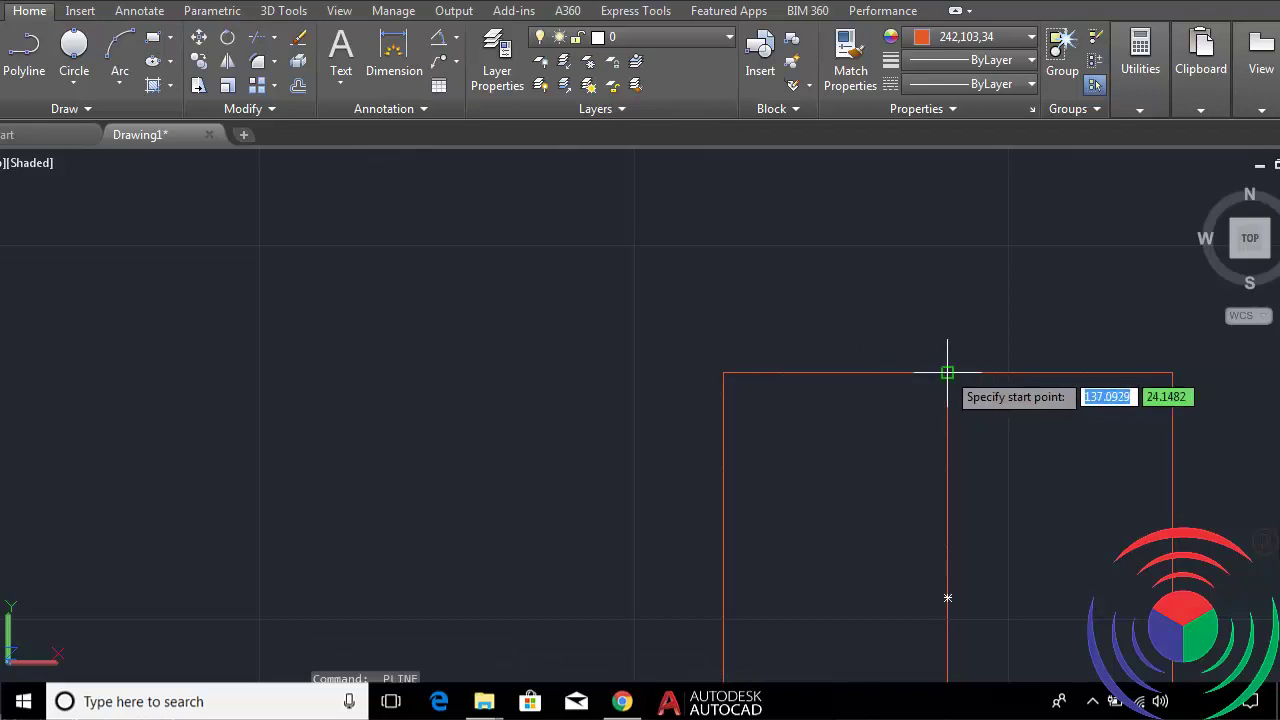
left_click(947, 373)
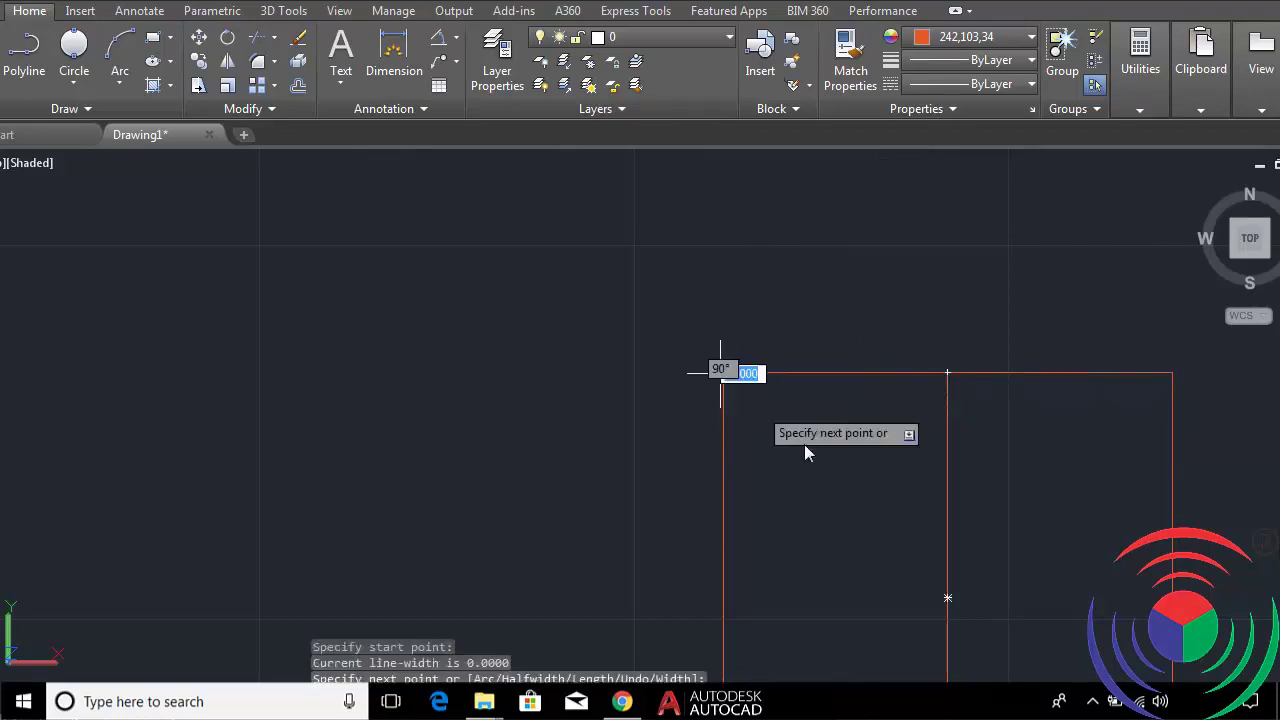
left_click(722, 373)
key("Return")
key("Return")
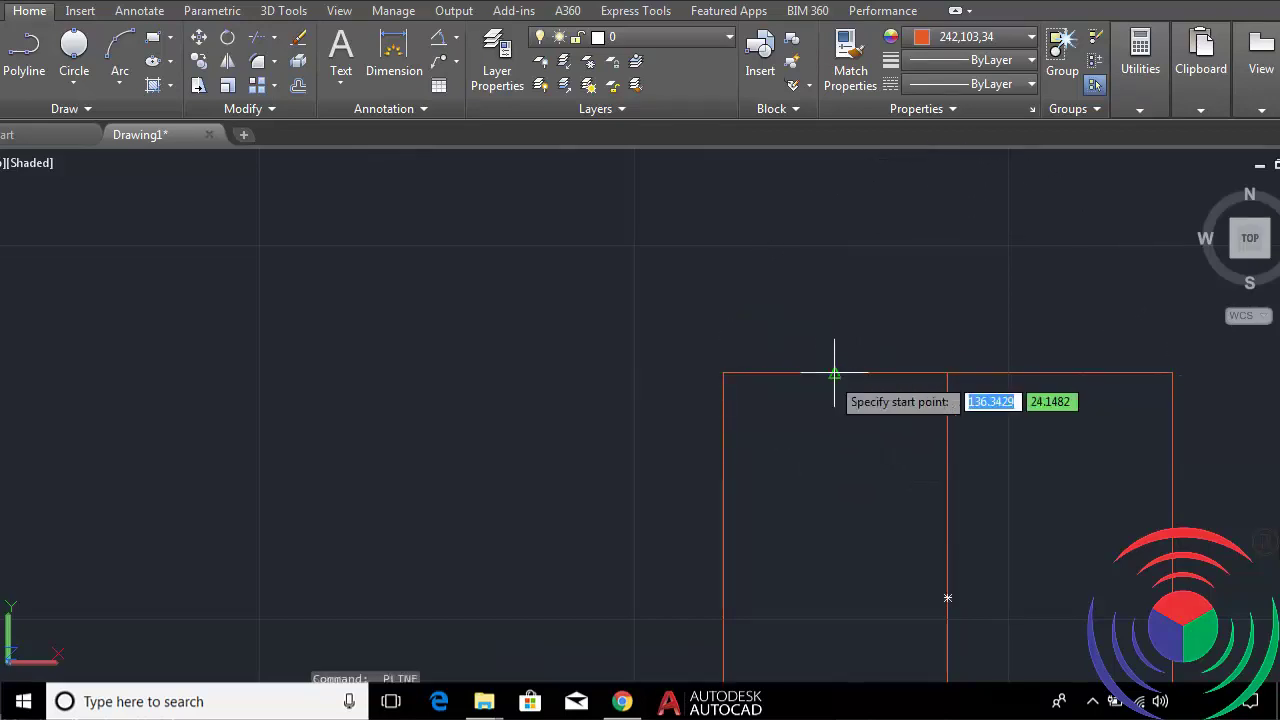
left_click(834, 373)
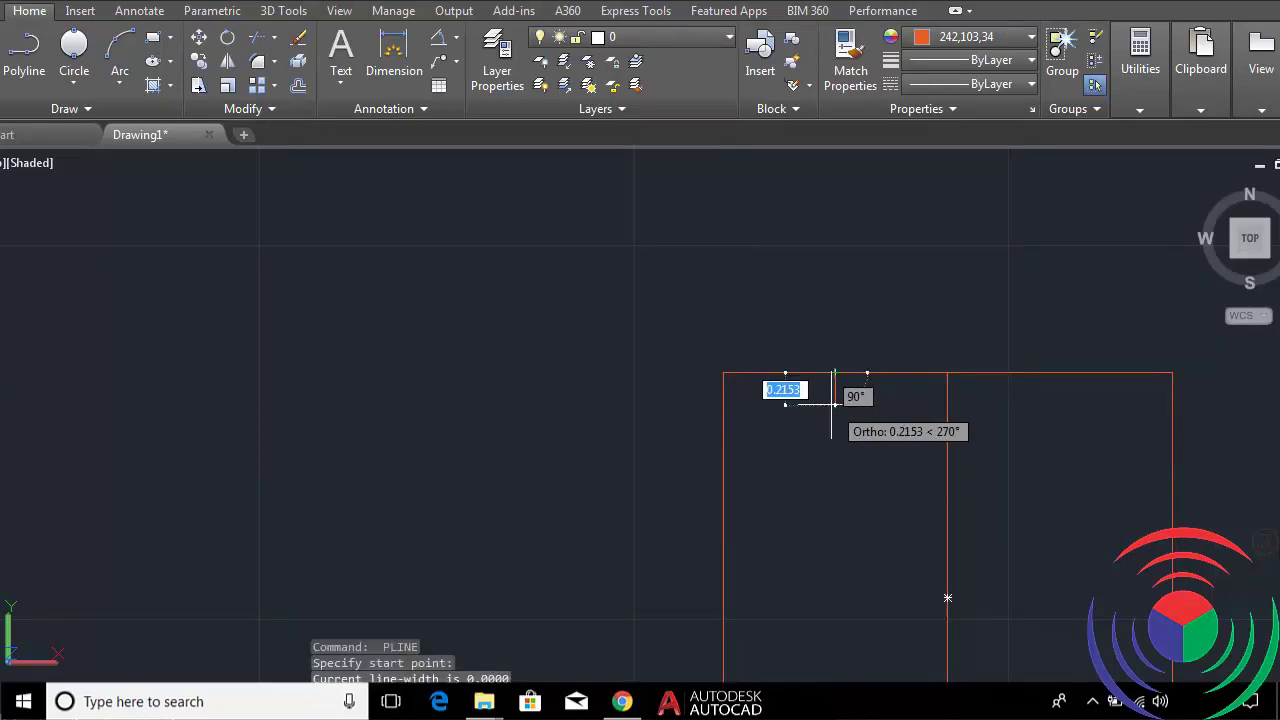
type("0")
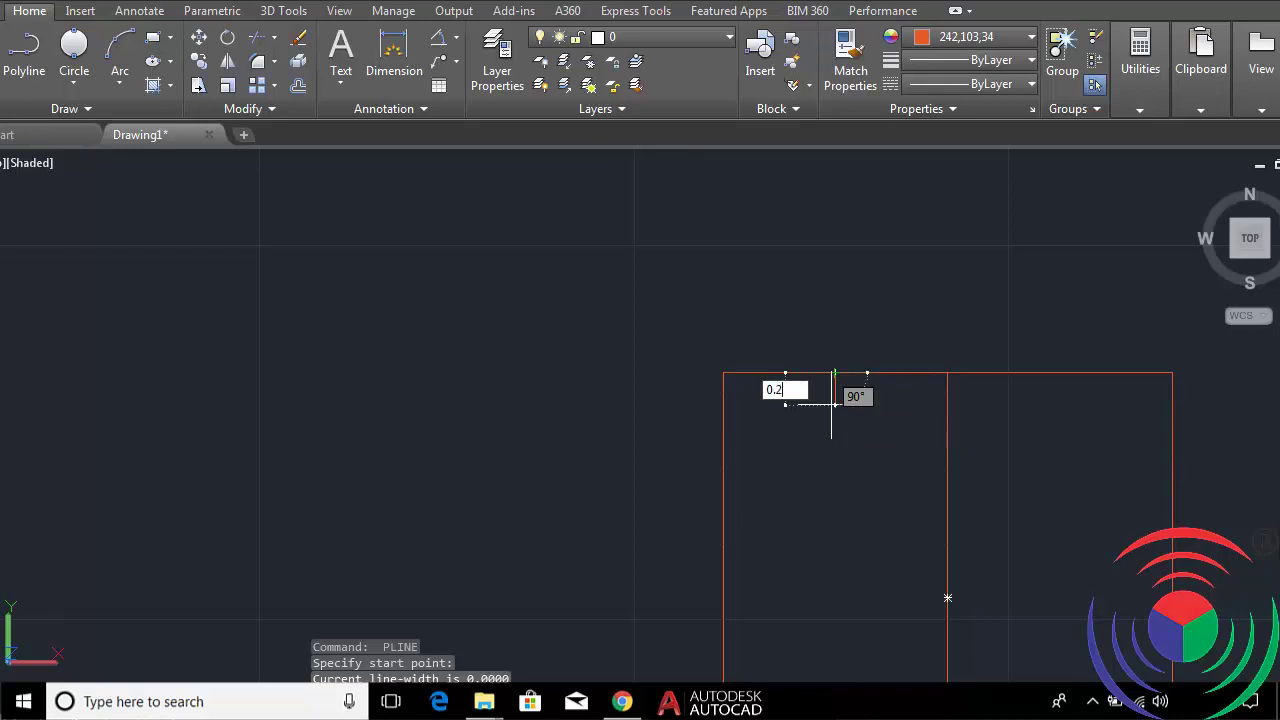
key("Return")
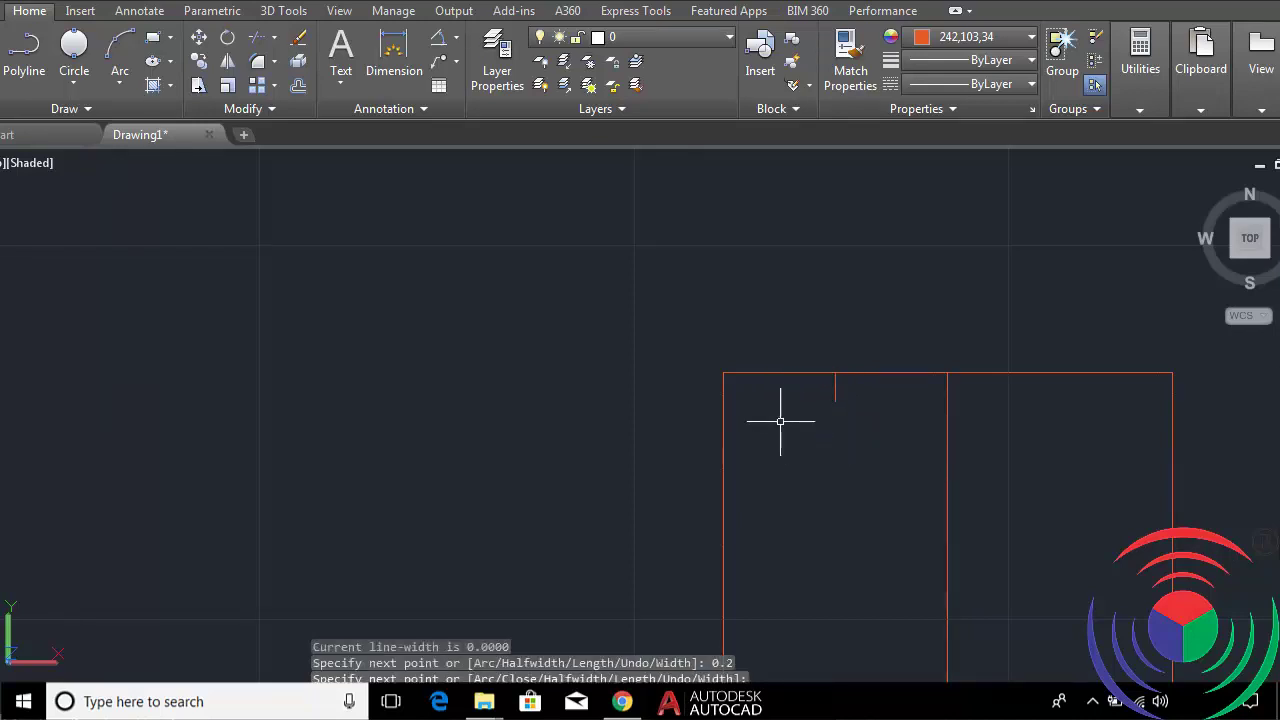
key("Return")
key("Return")
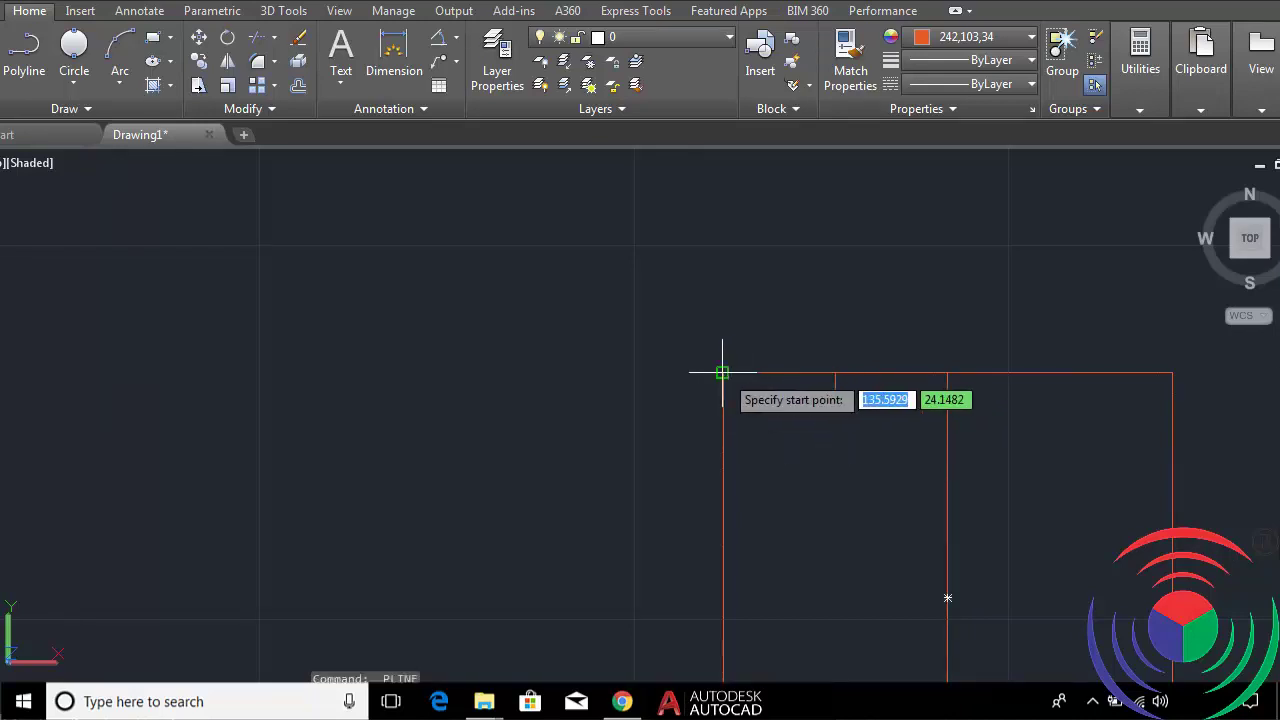
key("Escape")
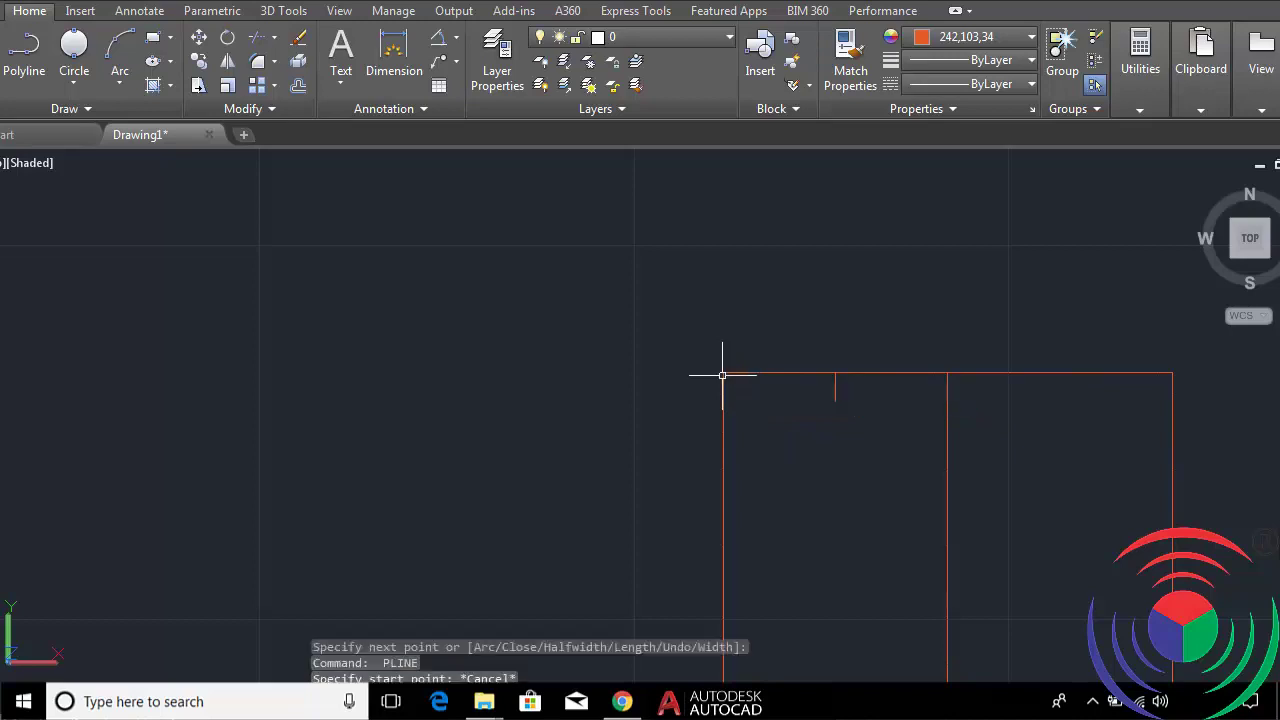
Measure distances from the square's top-left corner to points inside the square.
type("Di")
key("Return")
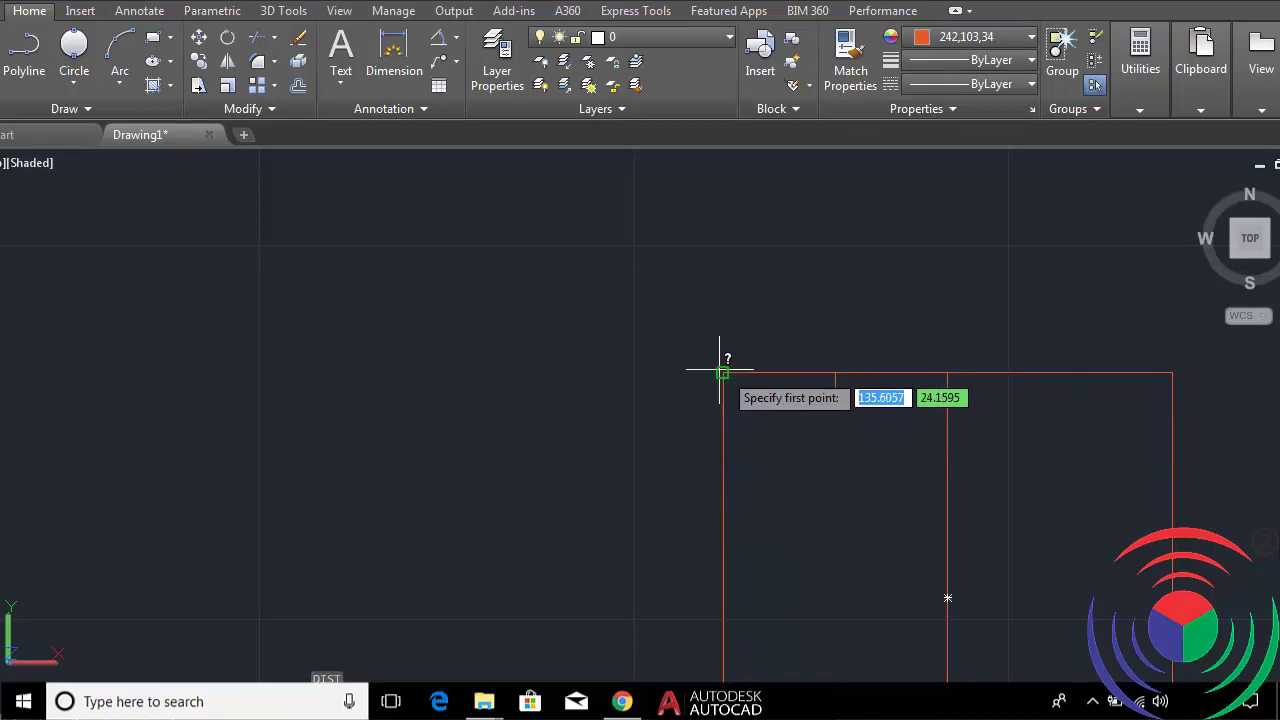
left_click(720, 371)
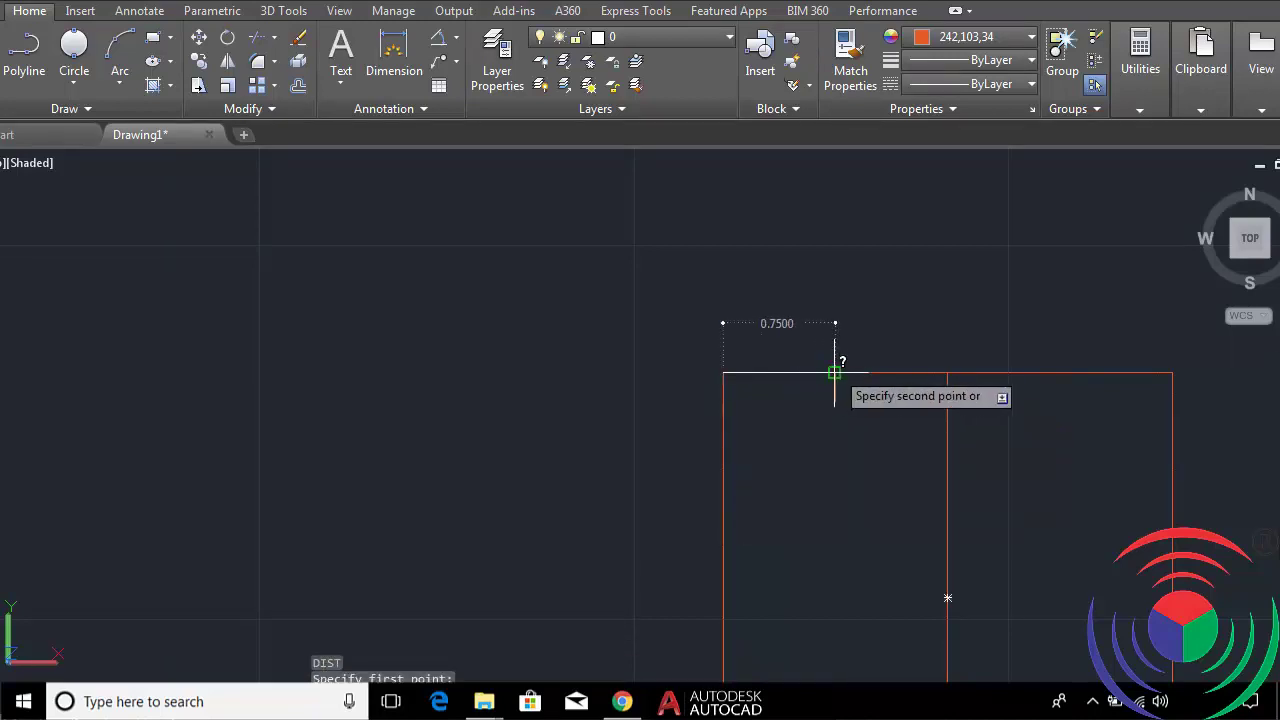
left_click(795, 422)
type("pl")
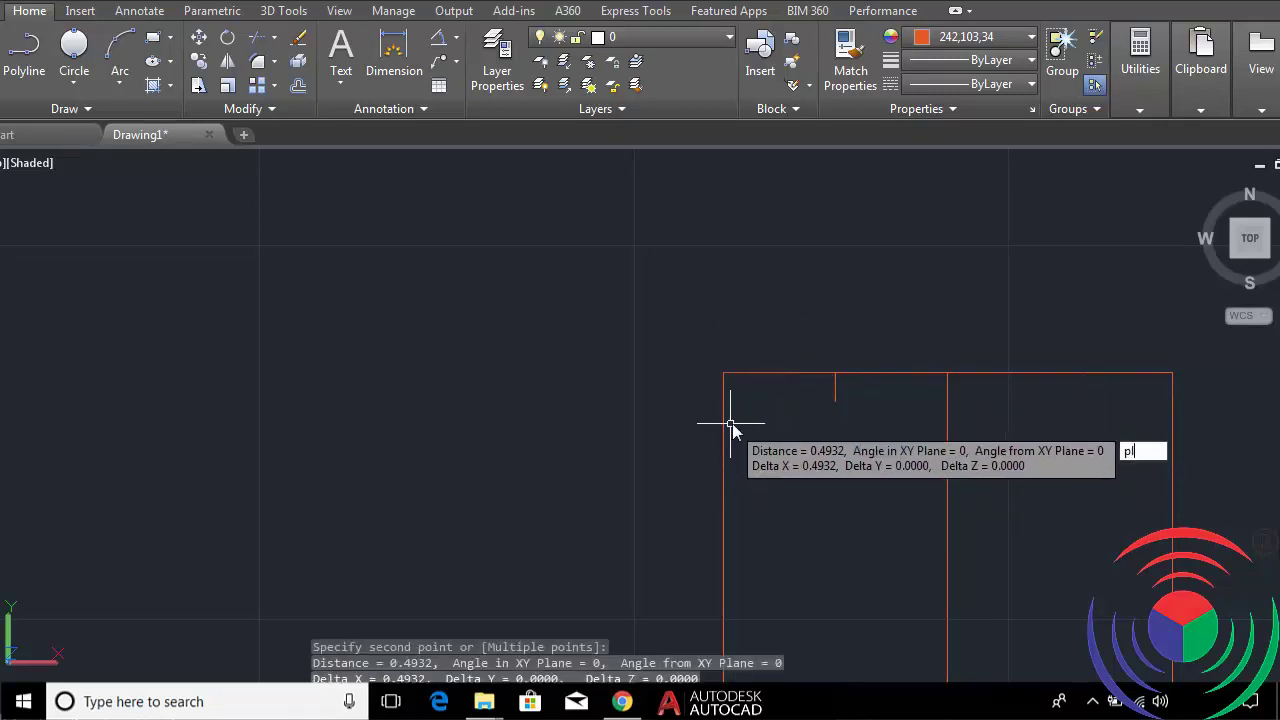
key("Return")
left_click(723, 373)
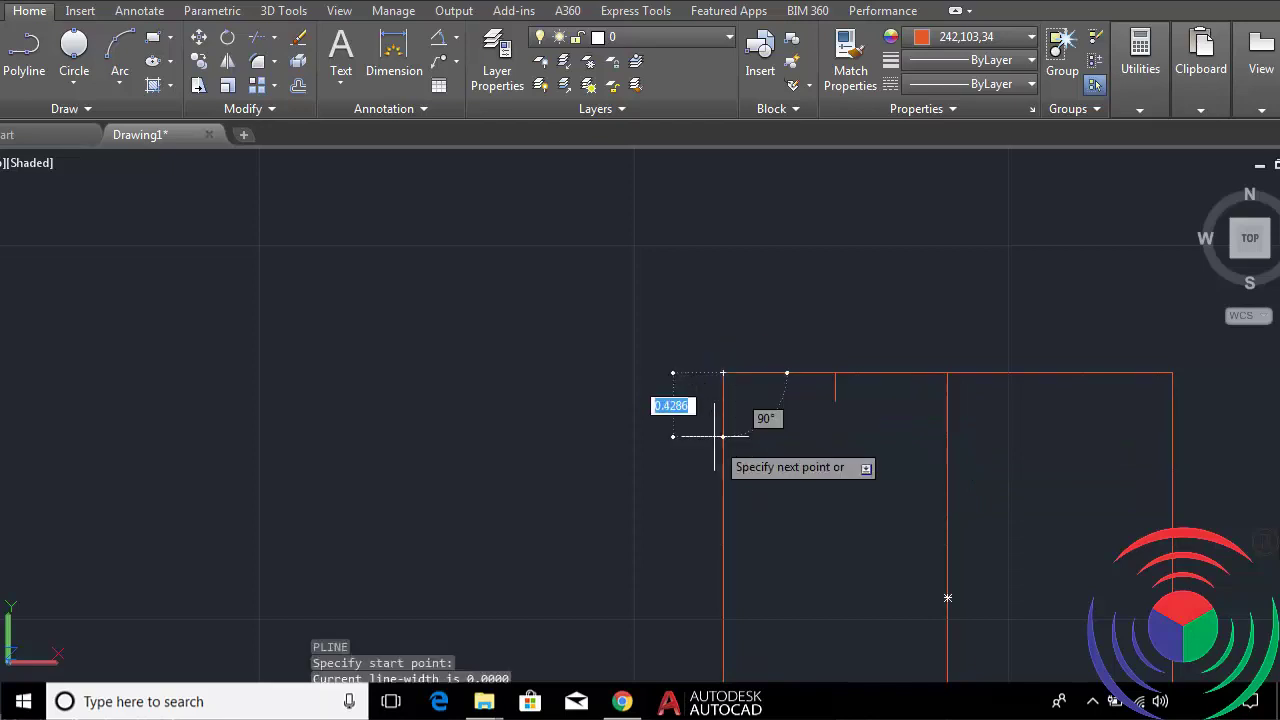
type("0")
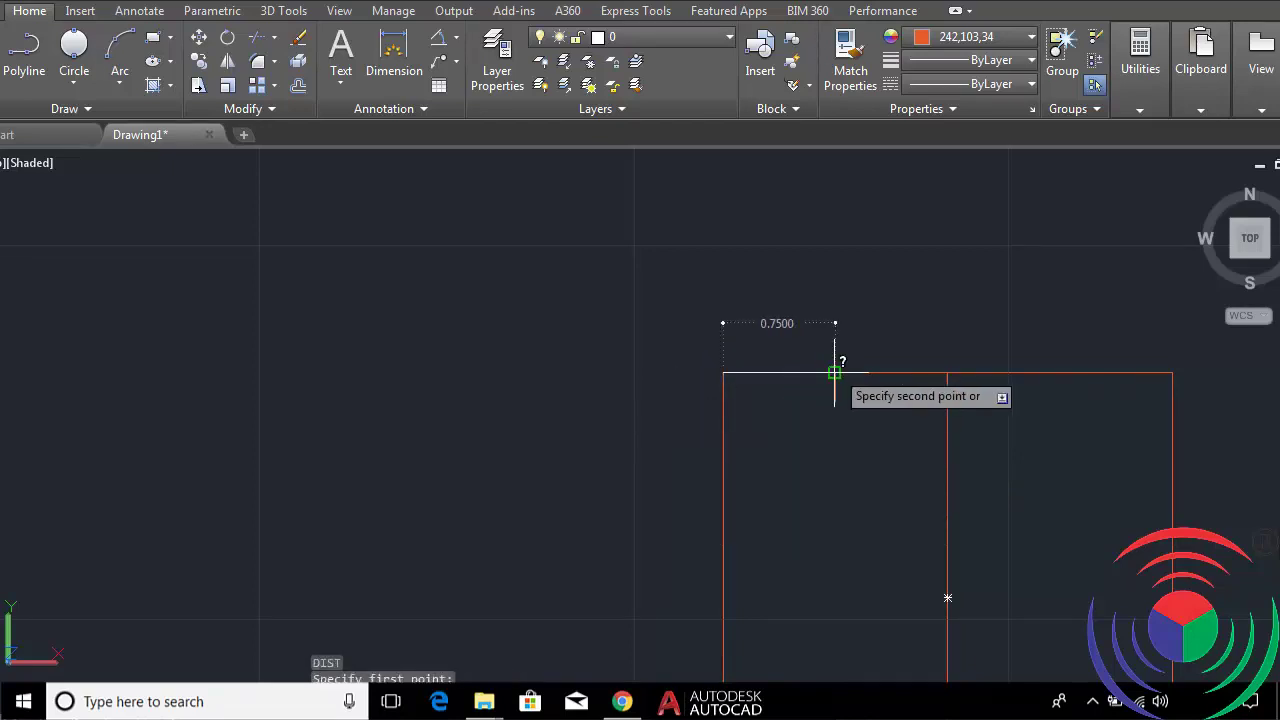
left_click(789, 417)
type("pl")
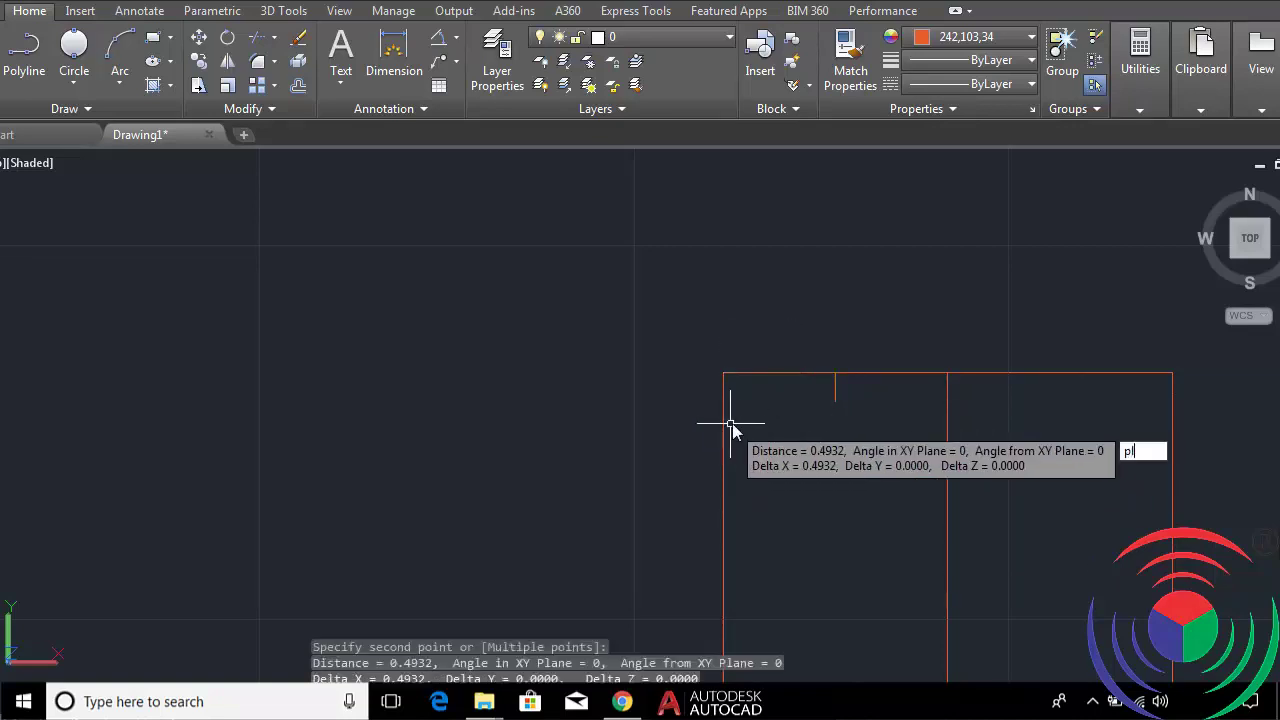
Draw a polyline from the top-left corner 0.75 down, then 0.2 to the right.
key("Return")
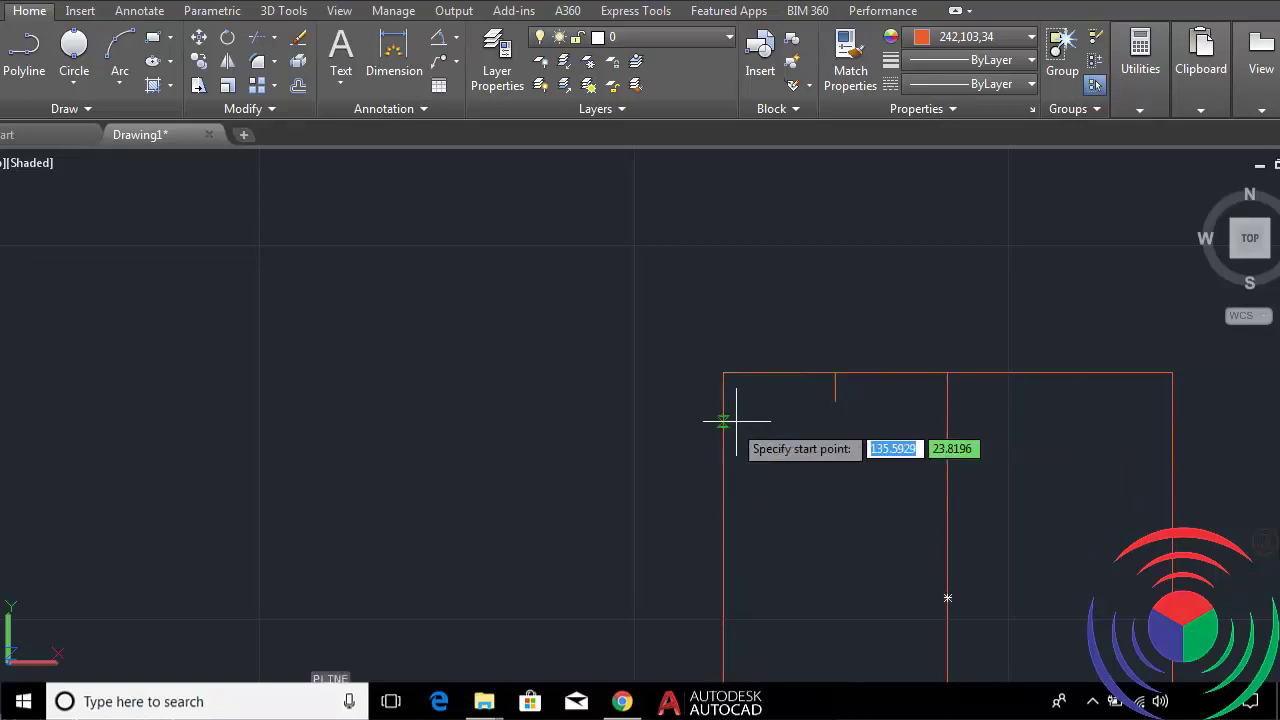
left_click(723, 373)
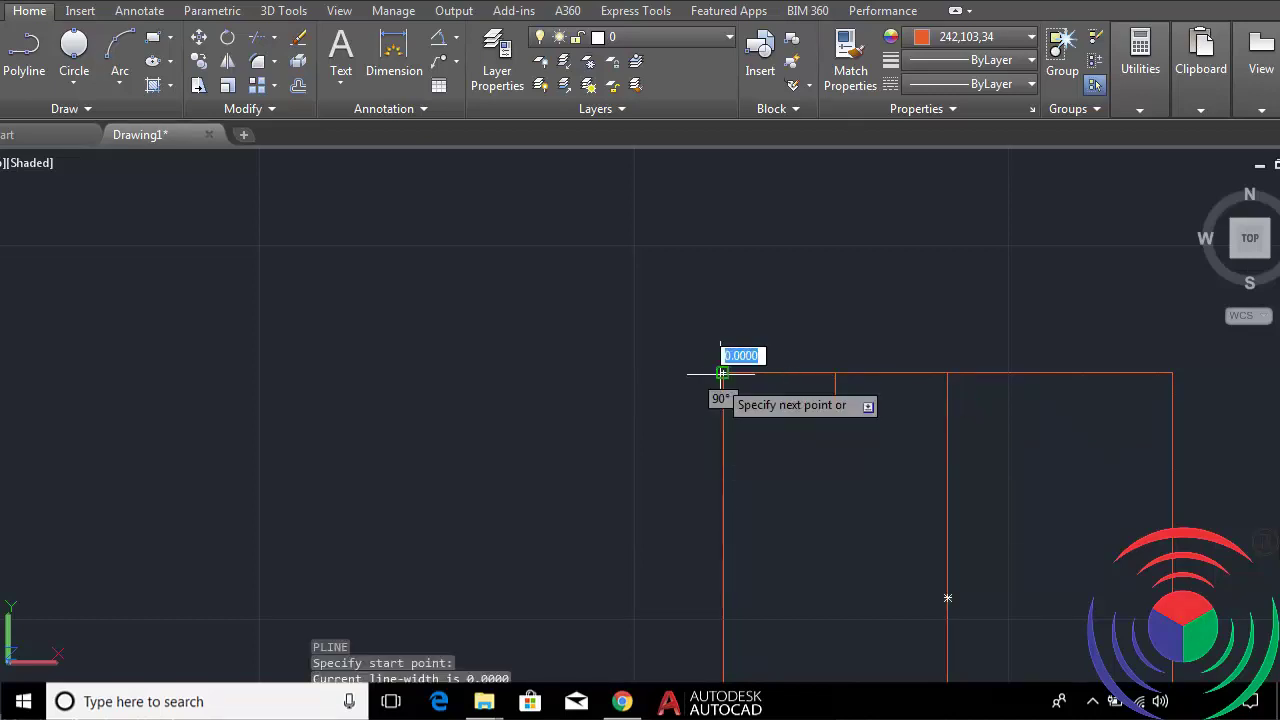
type("0.75")
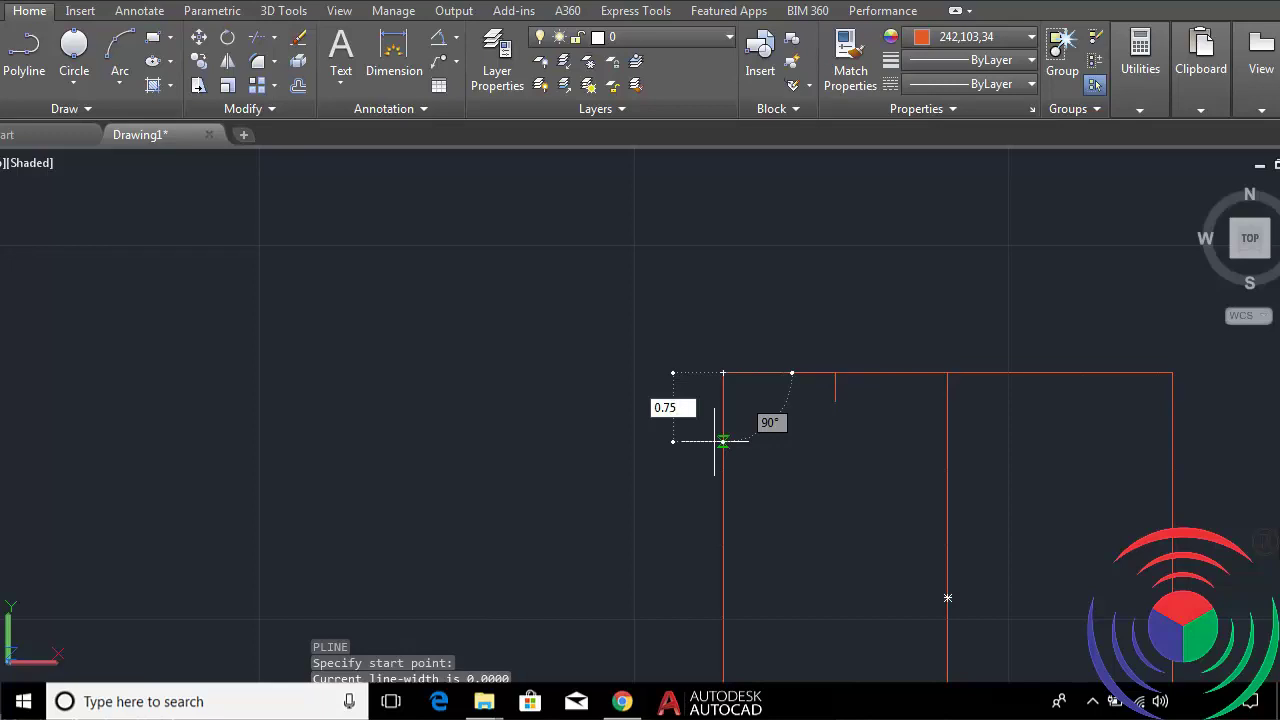
key("Return")
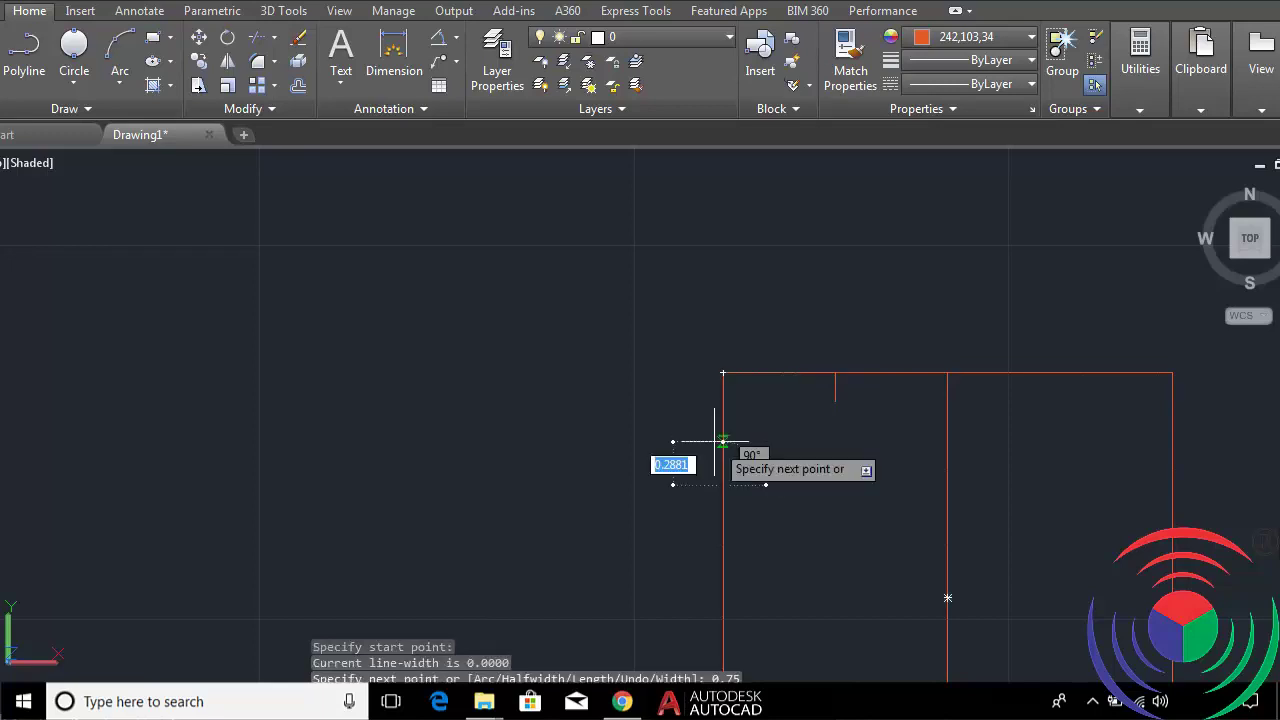
type("0.2")
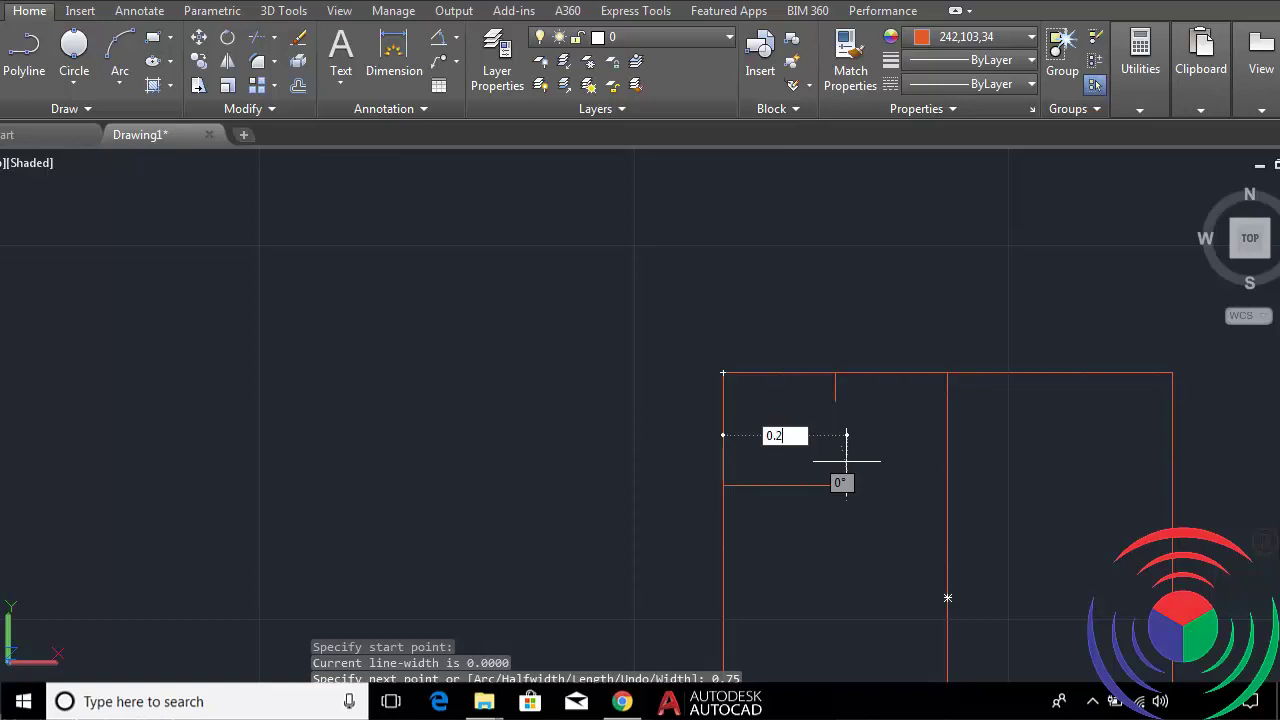
key("Return")
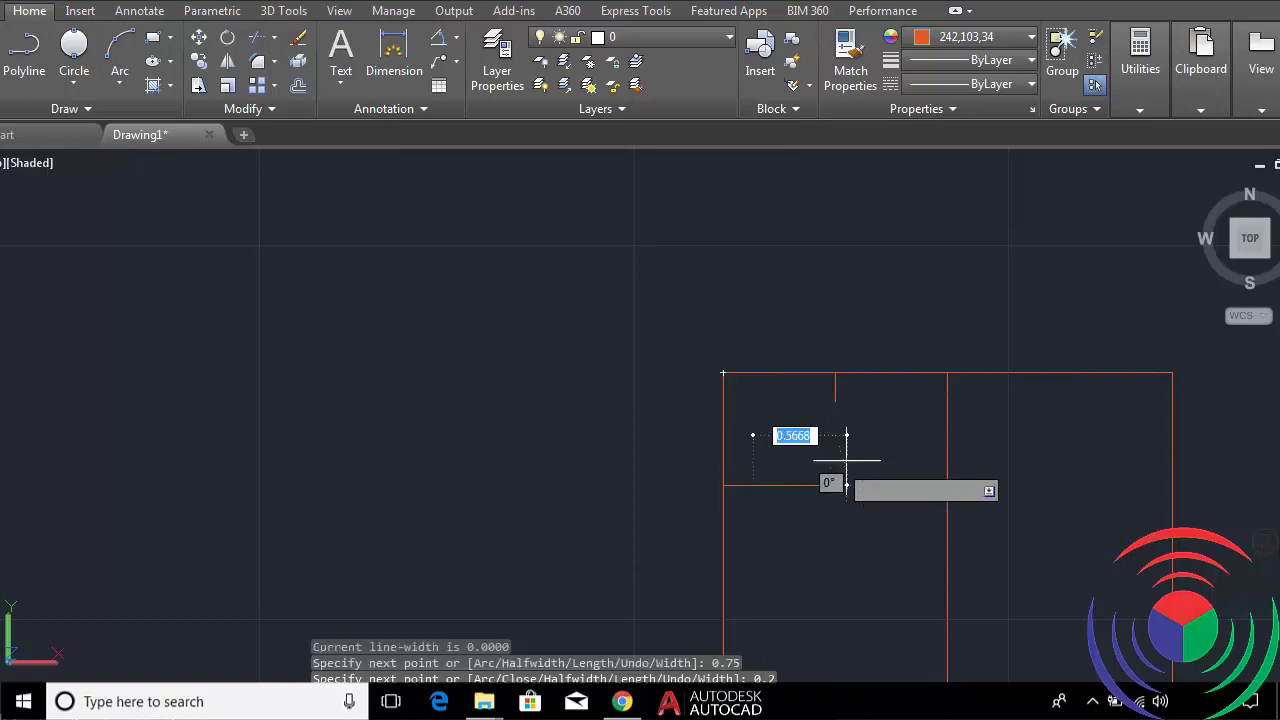
Cap the step with a 3-point arc from the short segment's end up to the top edge.
left_click(118, 75)
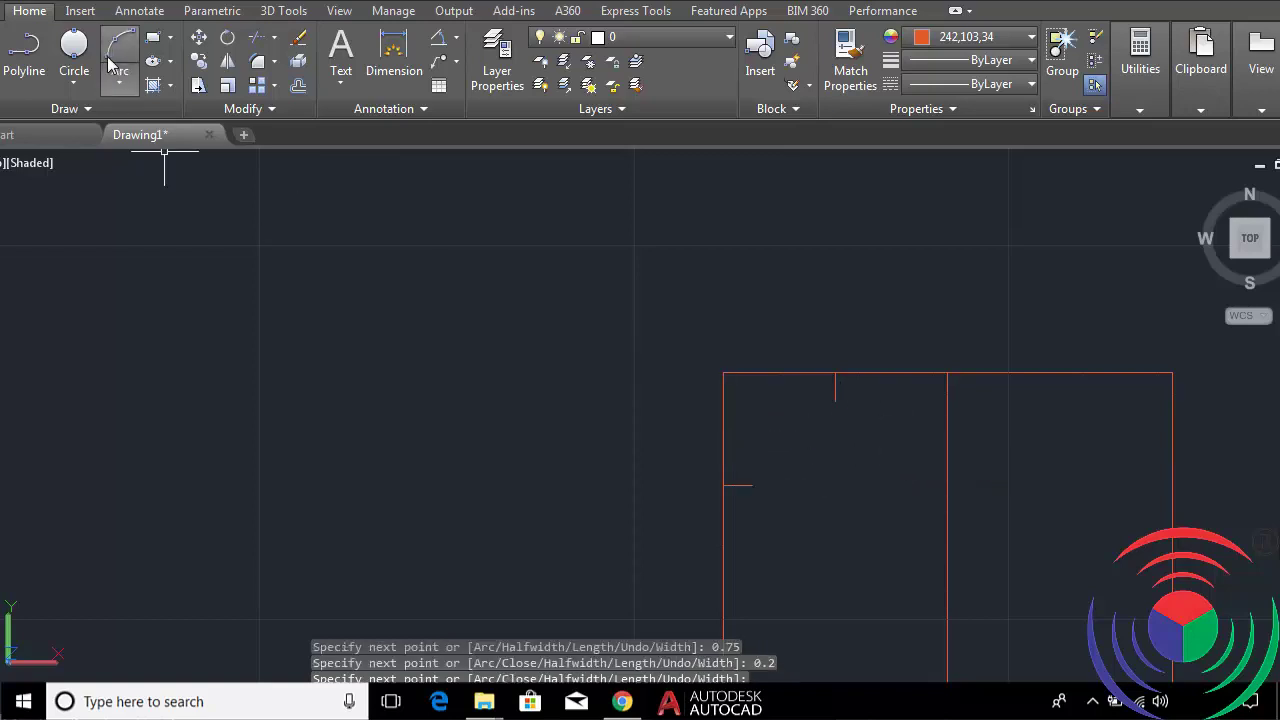
left_click(752, 485)
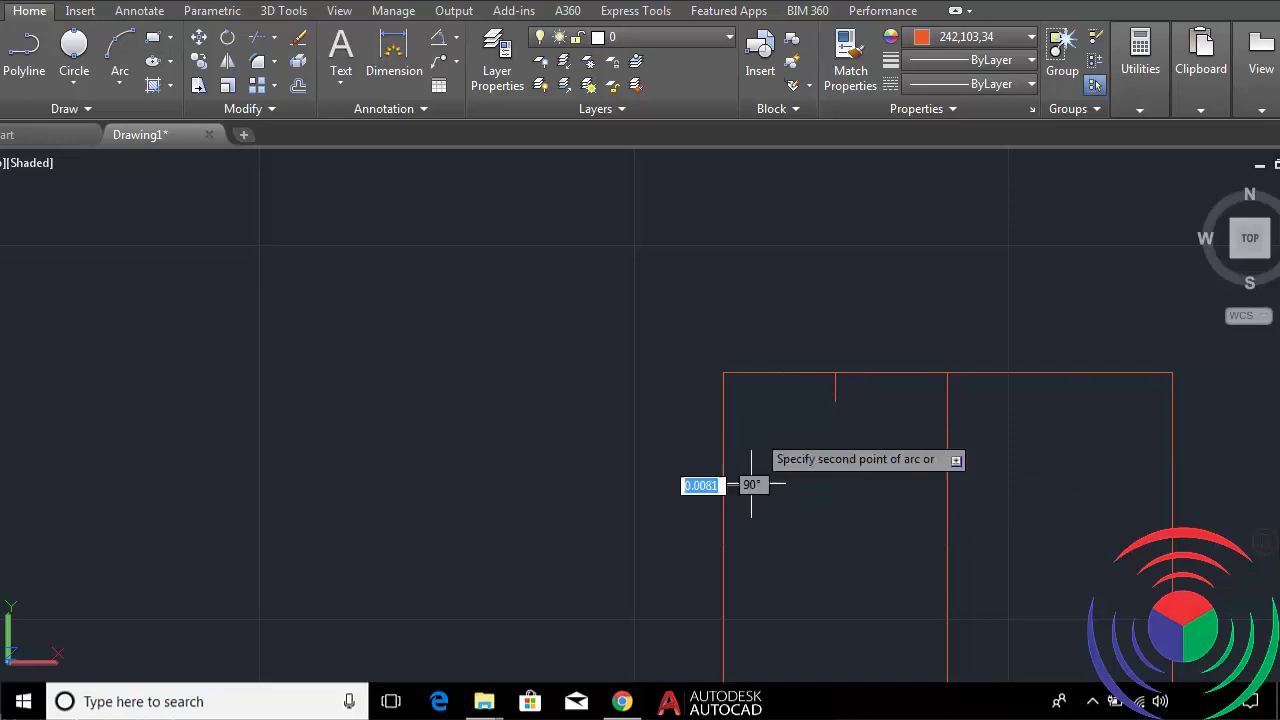
left_click(756, 418)
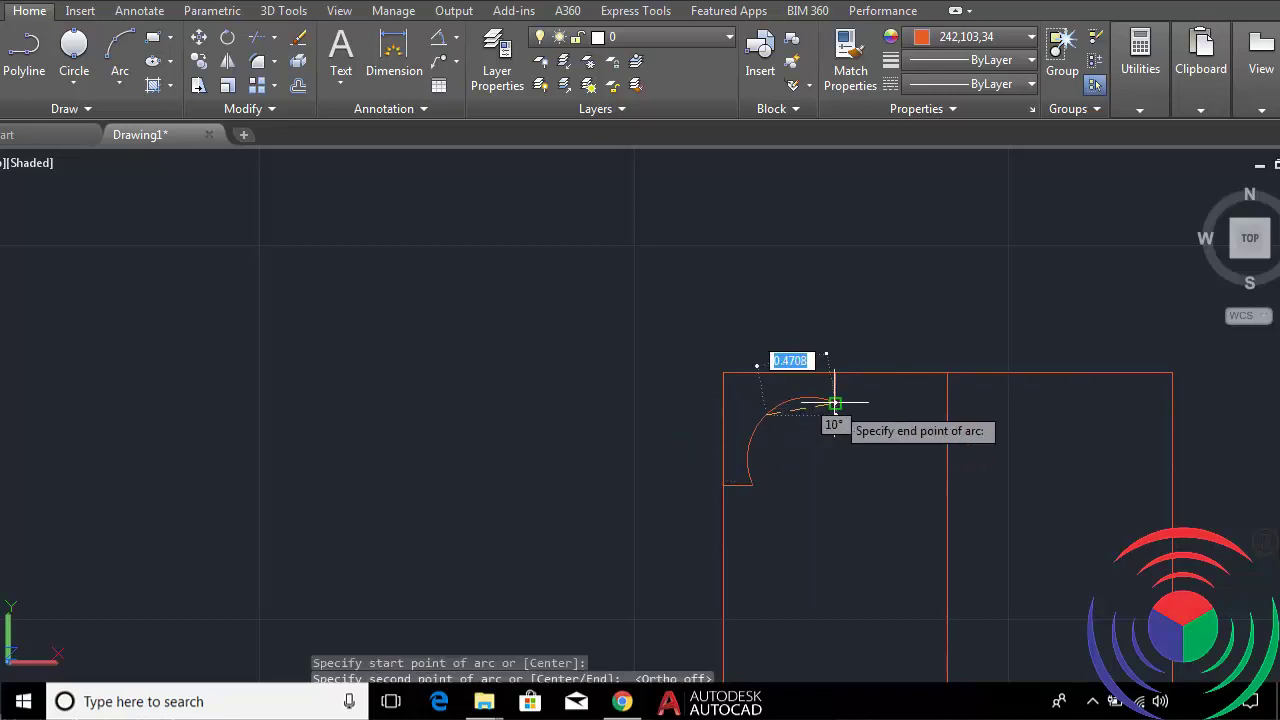
left_click(835, 403)
scroll(1029, 401, "down", 2)
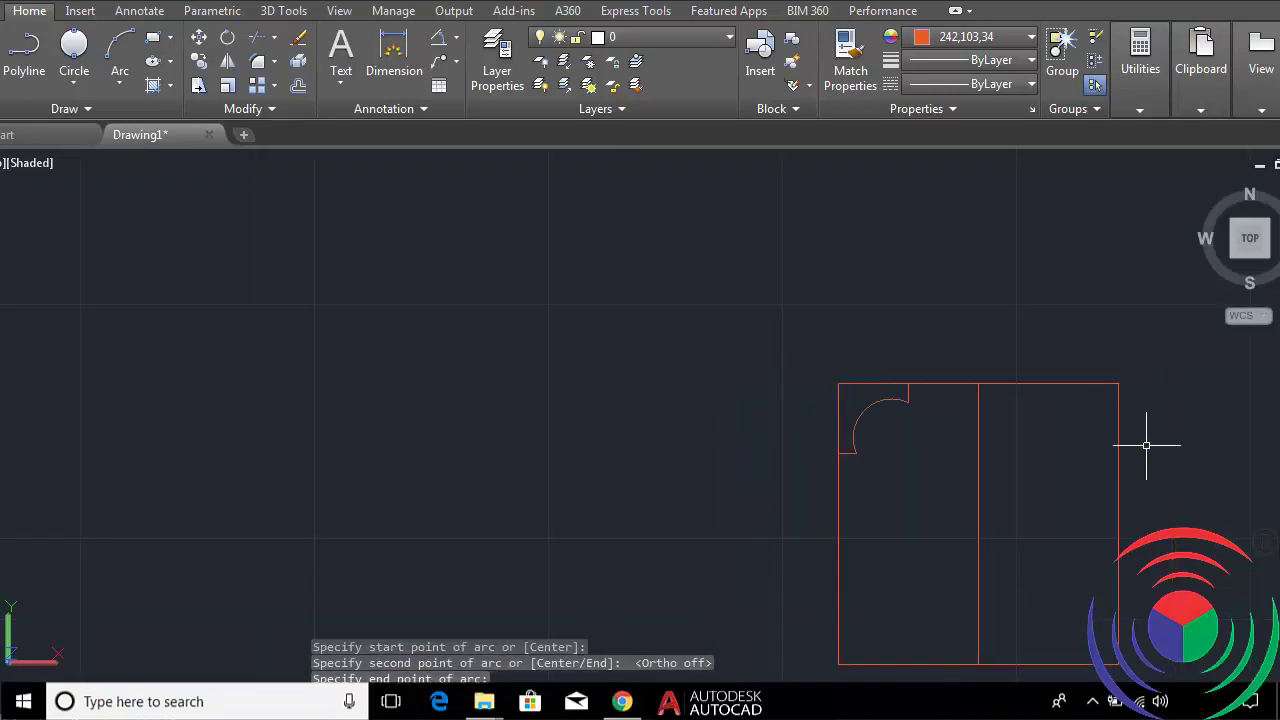
scroll(1146, 445, "up", 3)
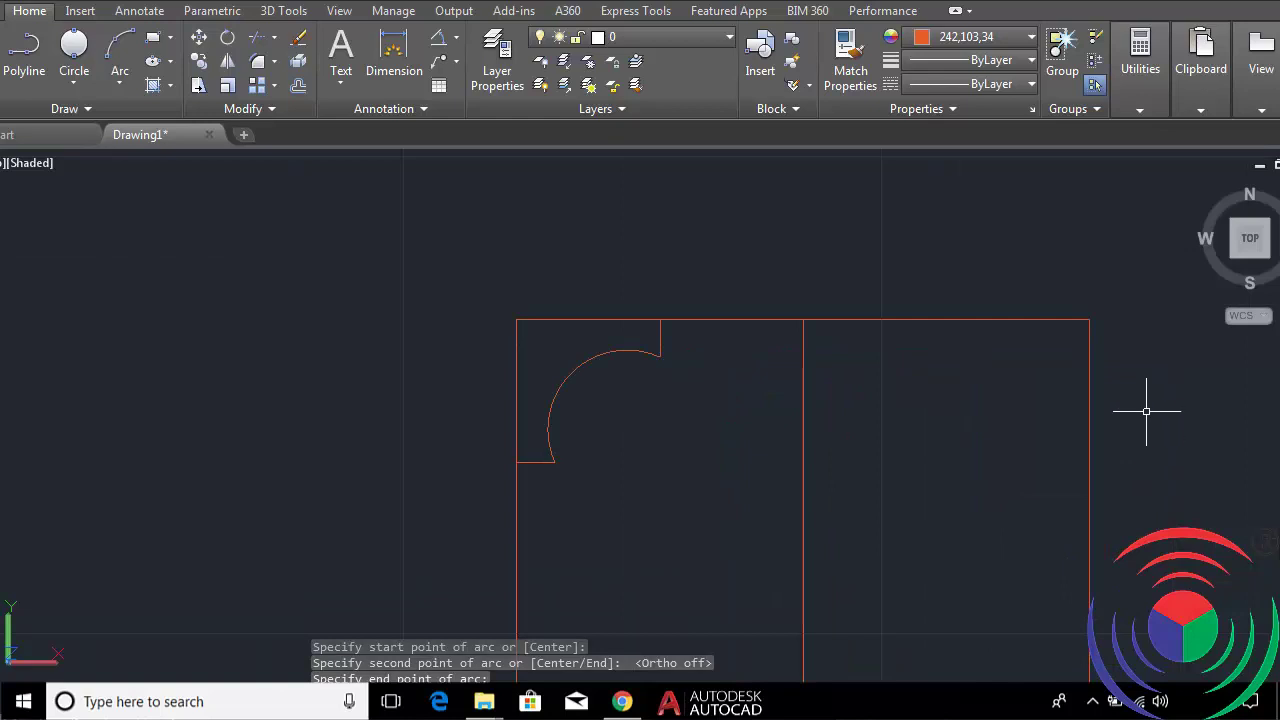
scroll(1118, 400, "down", 2)
Draw a first 3-point wave arc rightward from the middle line's top end.
mouse_move(1163, 429)
middle_mouse_down()
mouse_move(1018, 392)
mouse_move(983, 366)
middle_mouse_up()
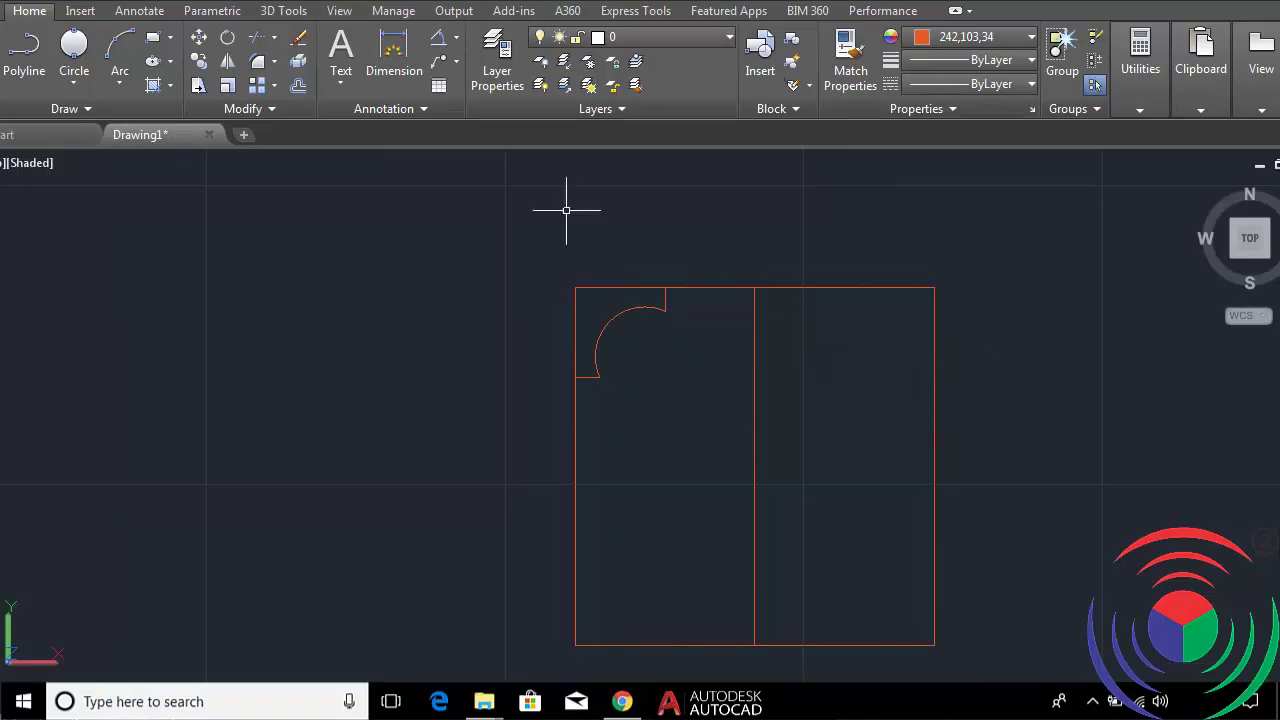
left_click(76, 46)
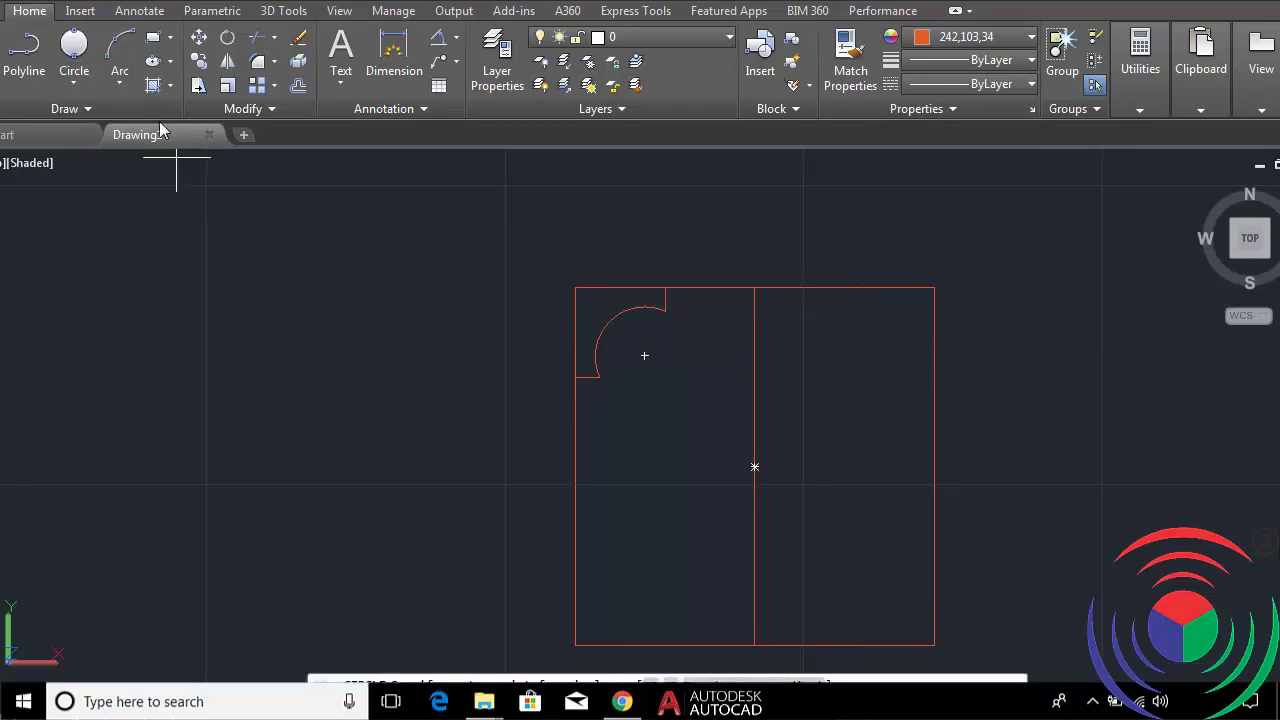
left_click(120, 50)
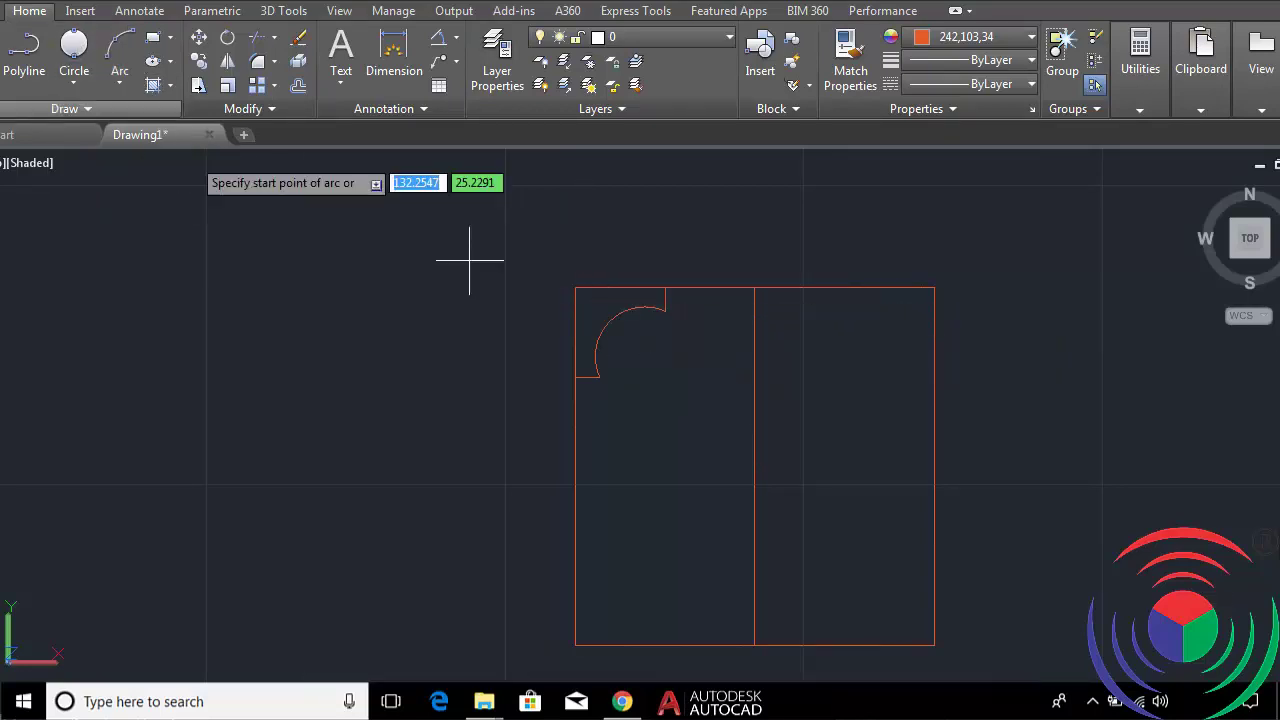
left_click(755, 288)
left_click(792, 337)
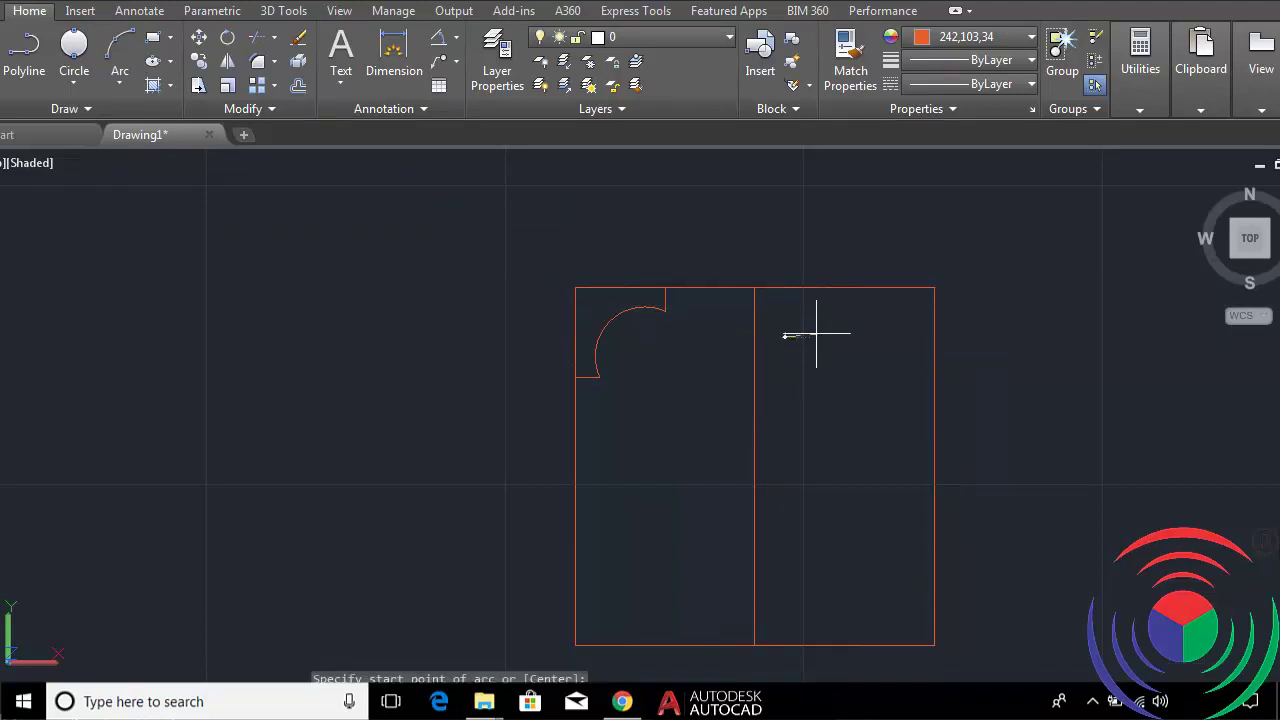
left_click(825, 332)
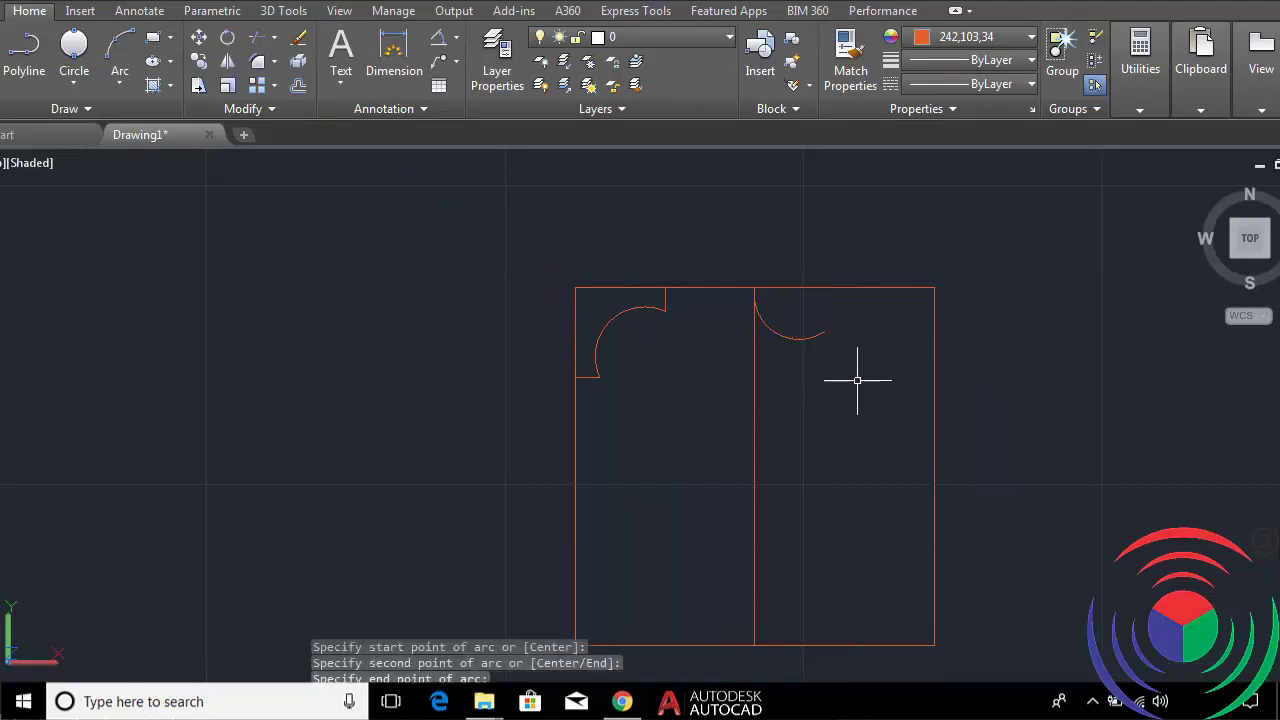
key("Return")
left_click(825, 332)
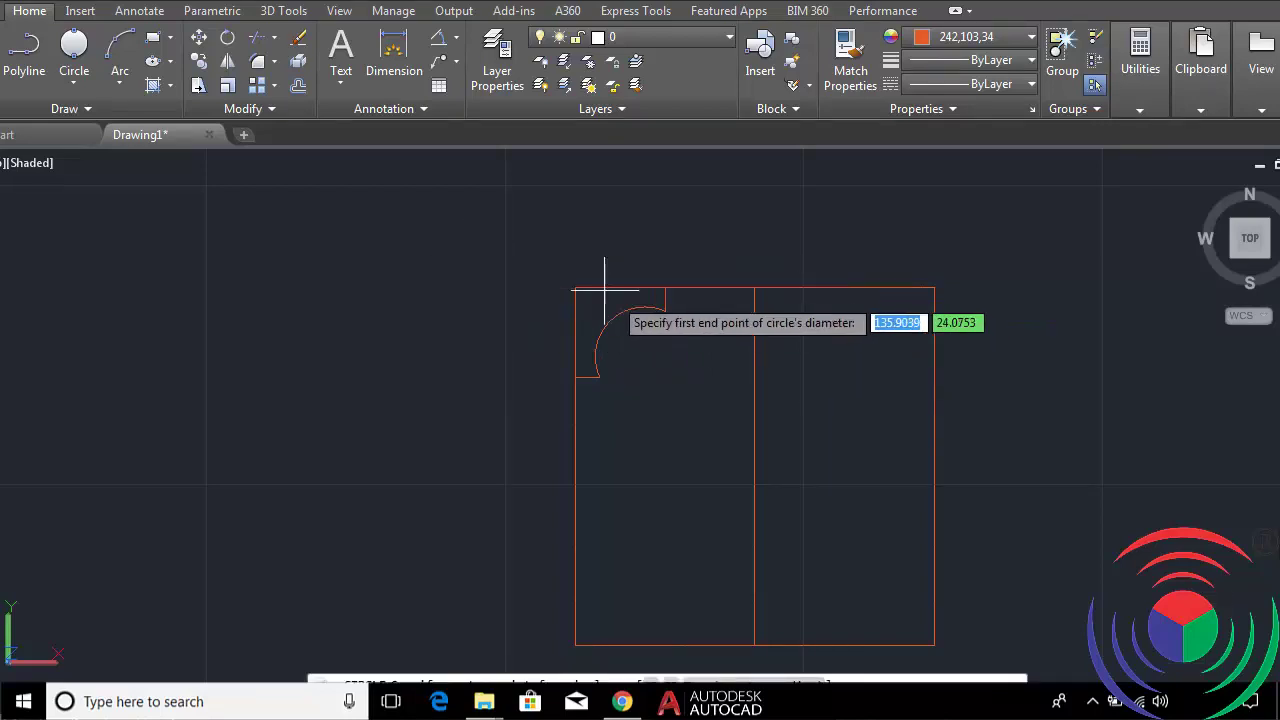
Redraw the first wave arc from the middle line's top, then chain a second arc from its end.
left_click(119, 45)
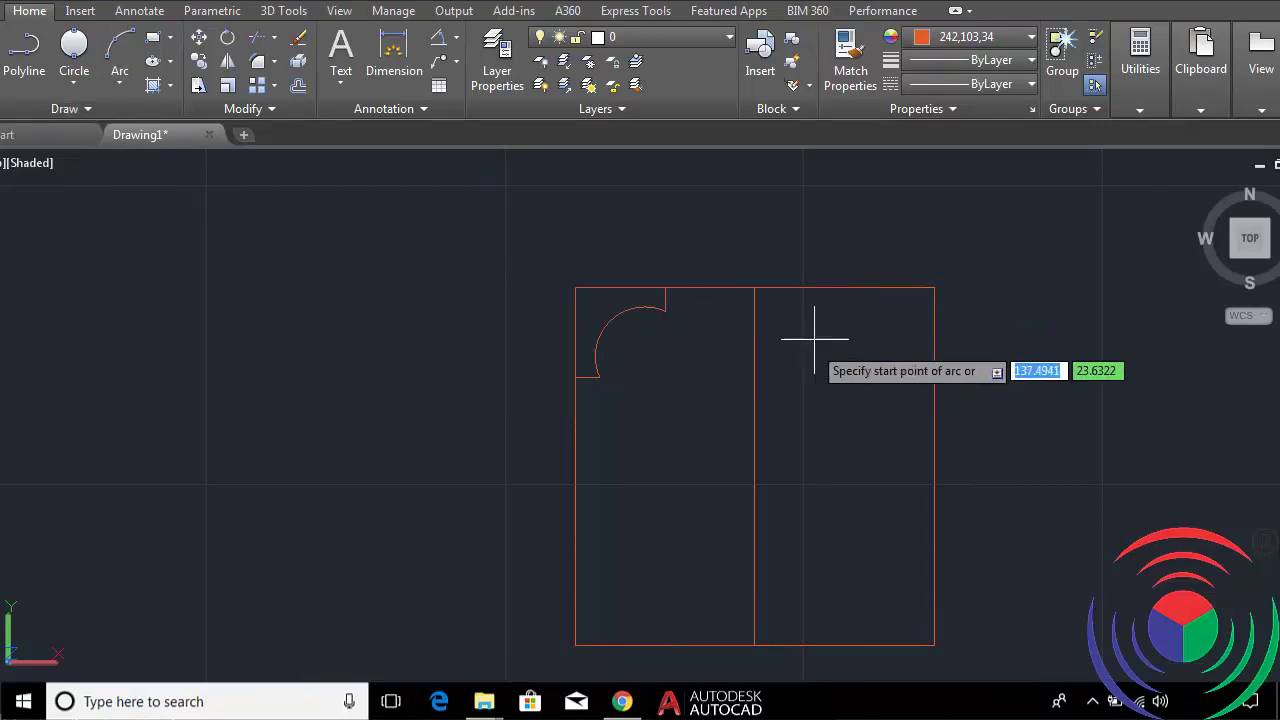
left_click(755, 288)
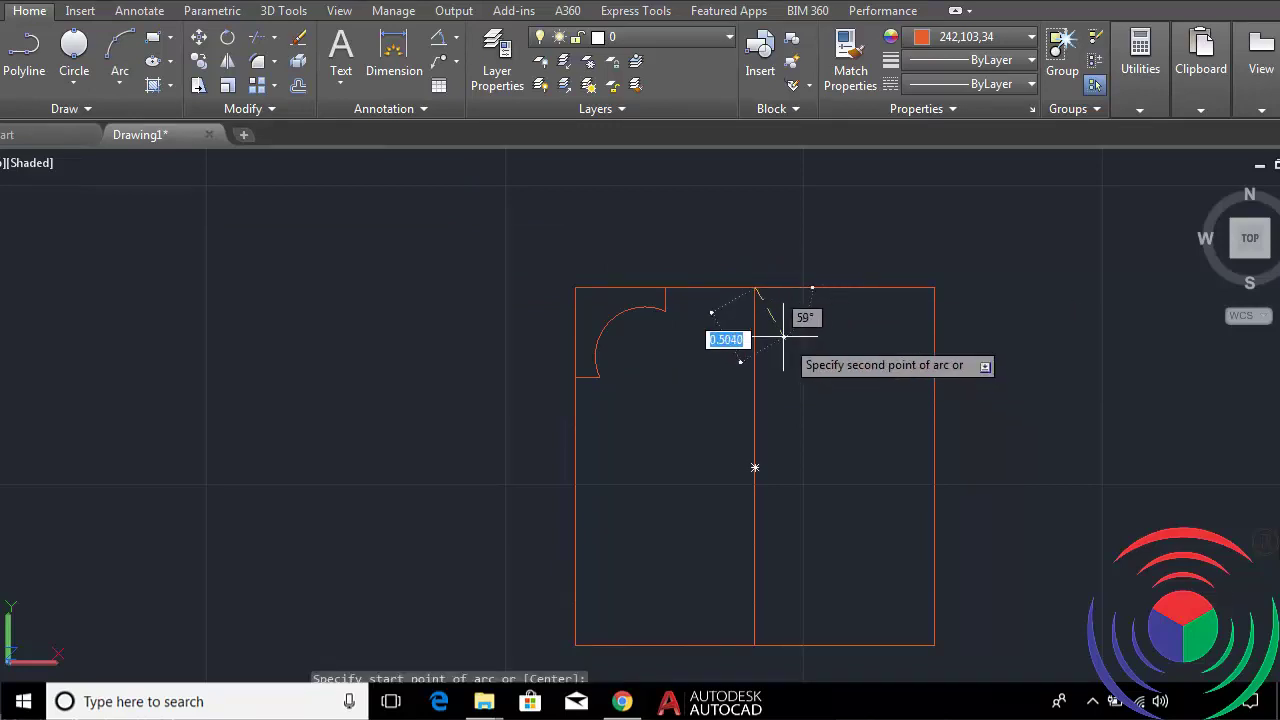
left_click(800, 339)
left_click(824, 332)
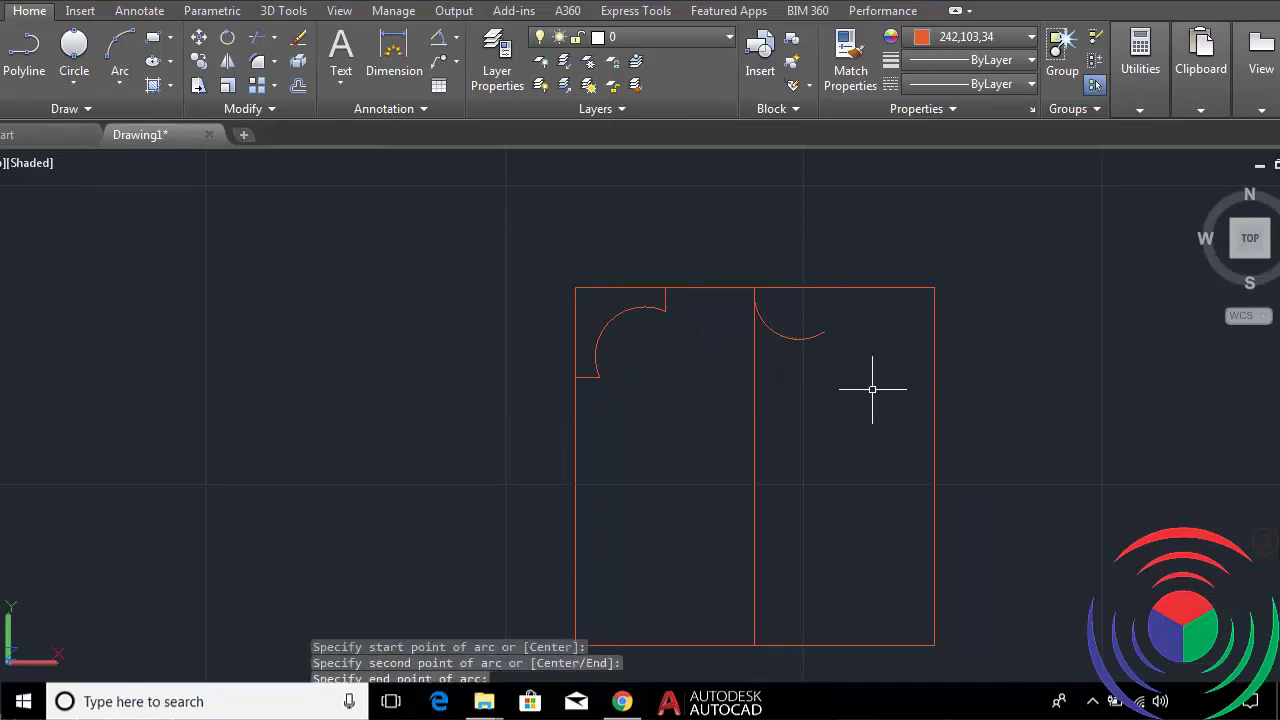
key("Return")
left_click(825, 331)
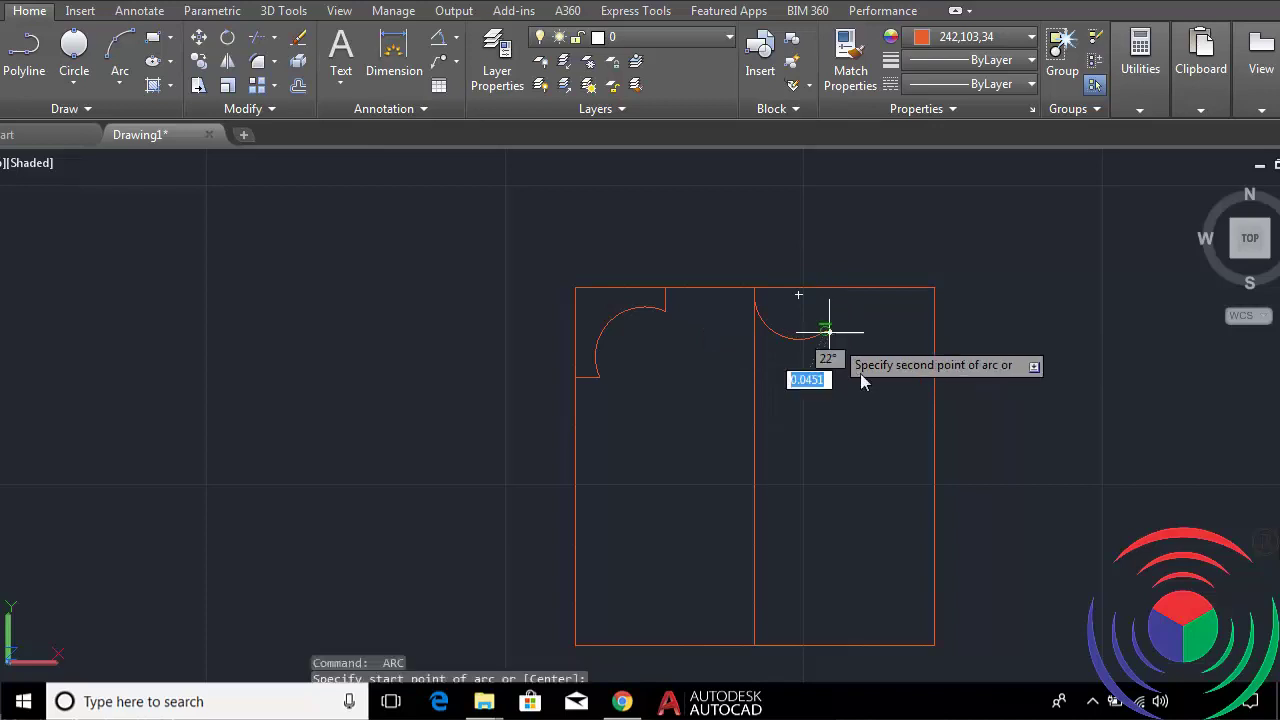
left_click(864, 350)
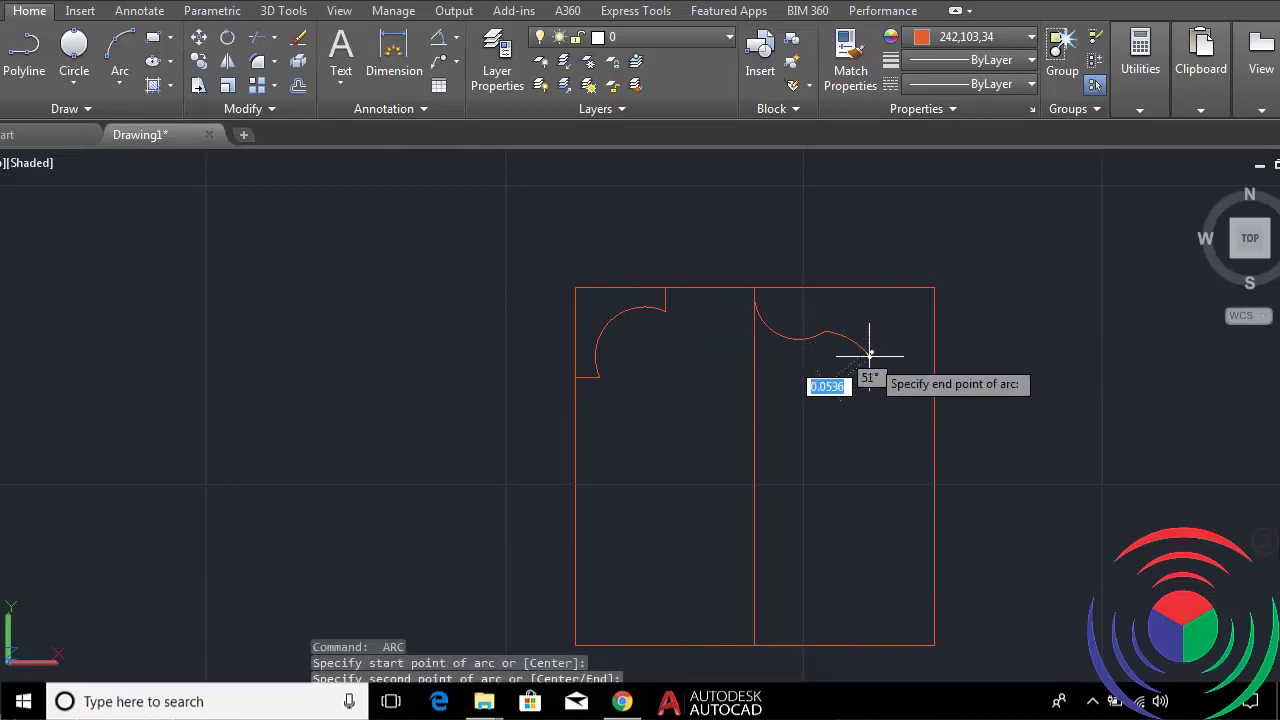
left_click(861, 362)
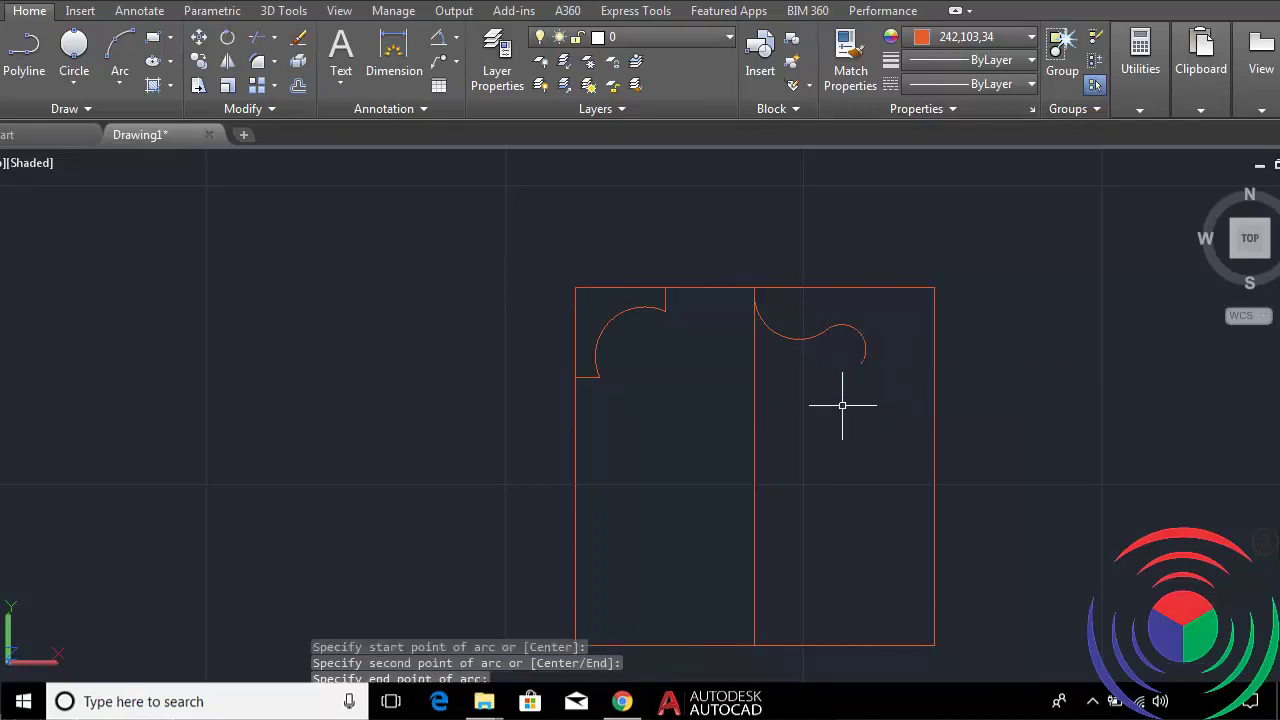
Chain a small third arc and a final arc that ends the wave on the right edge.
key("Return")
left_click(858, 361)
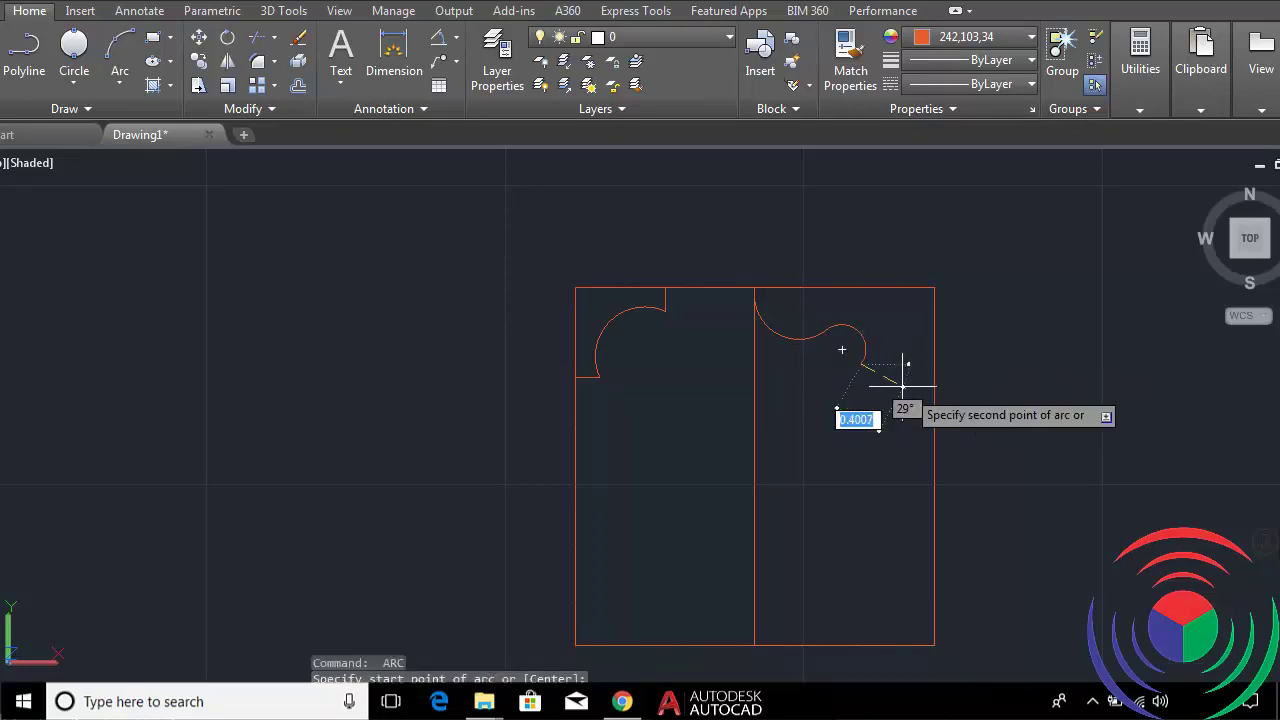
left_click(906, 382)
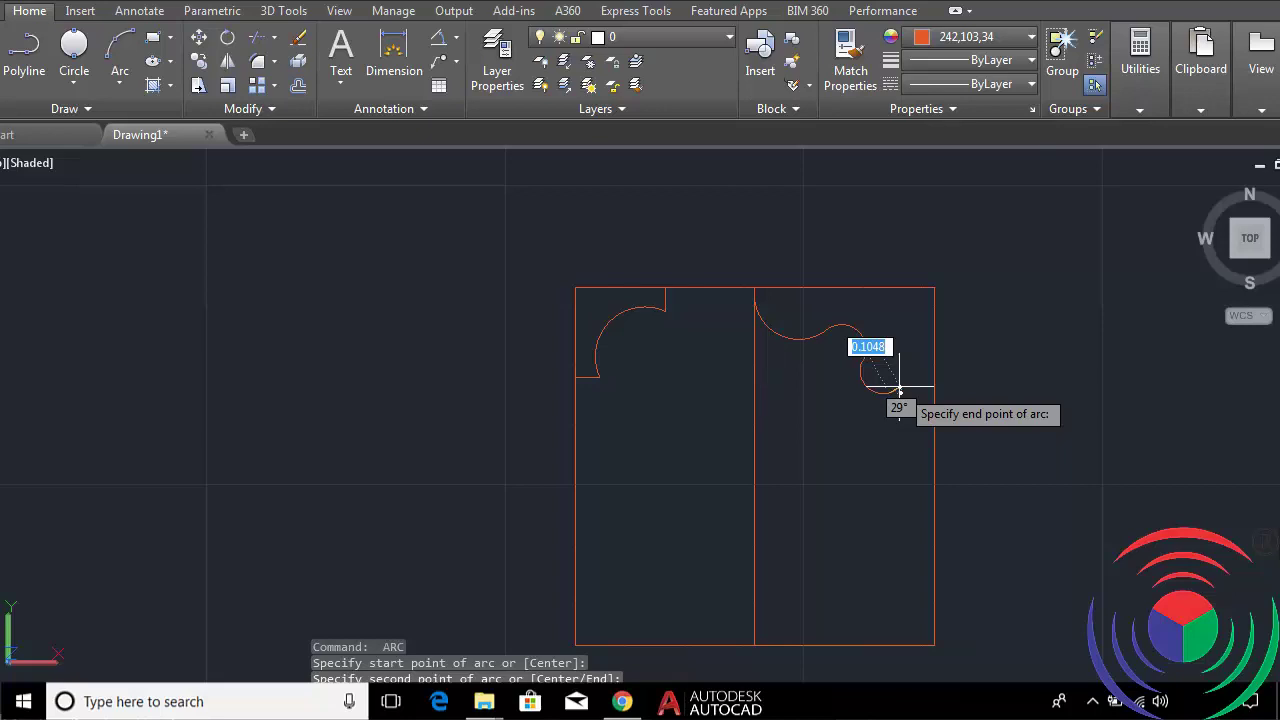
left_click(899, 388)
key("Return")
scroll(914, 420, "up", 5)
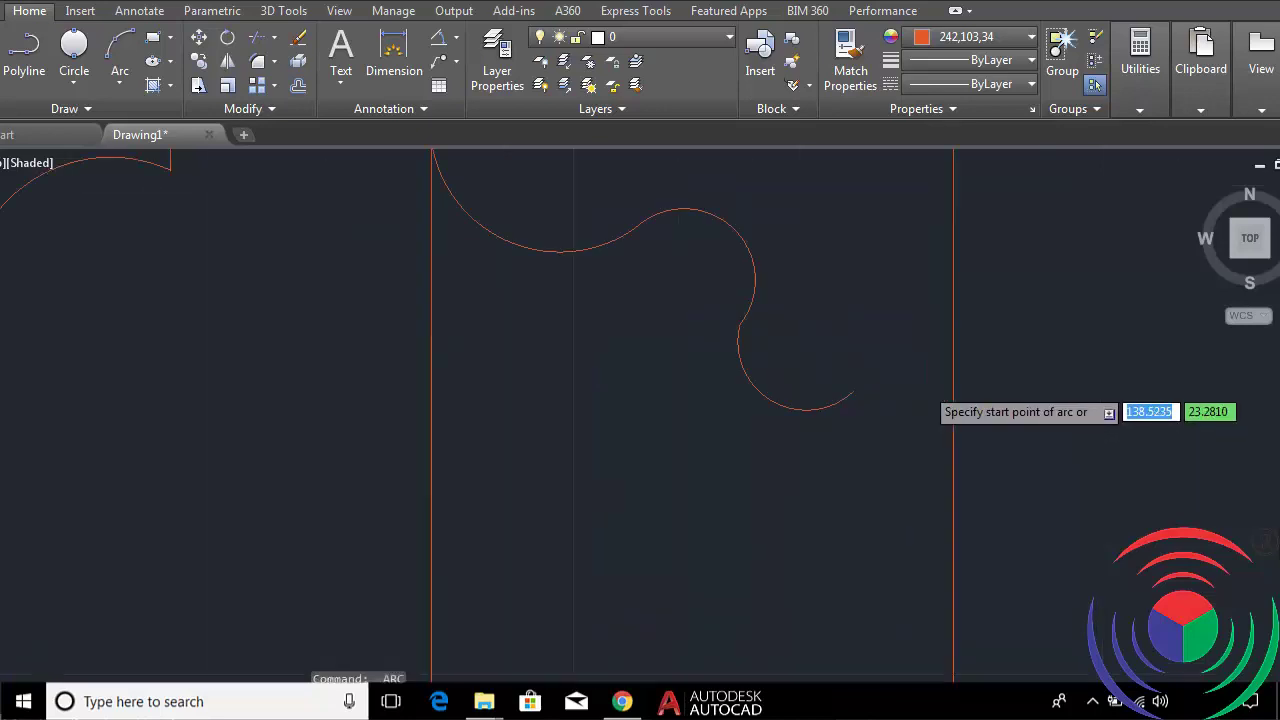
left_click(853, 389)
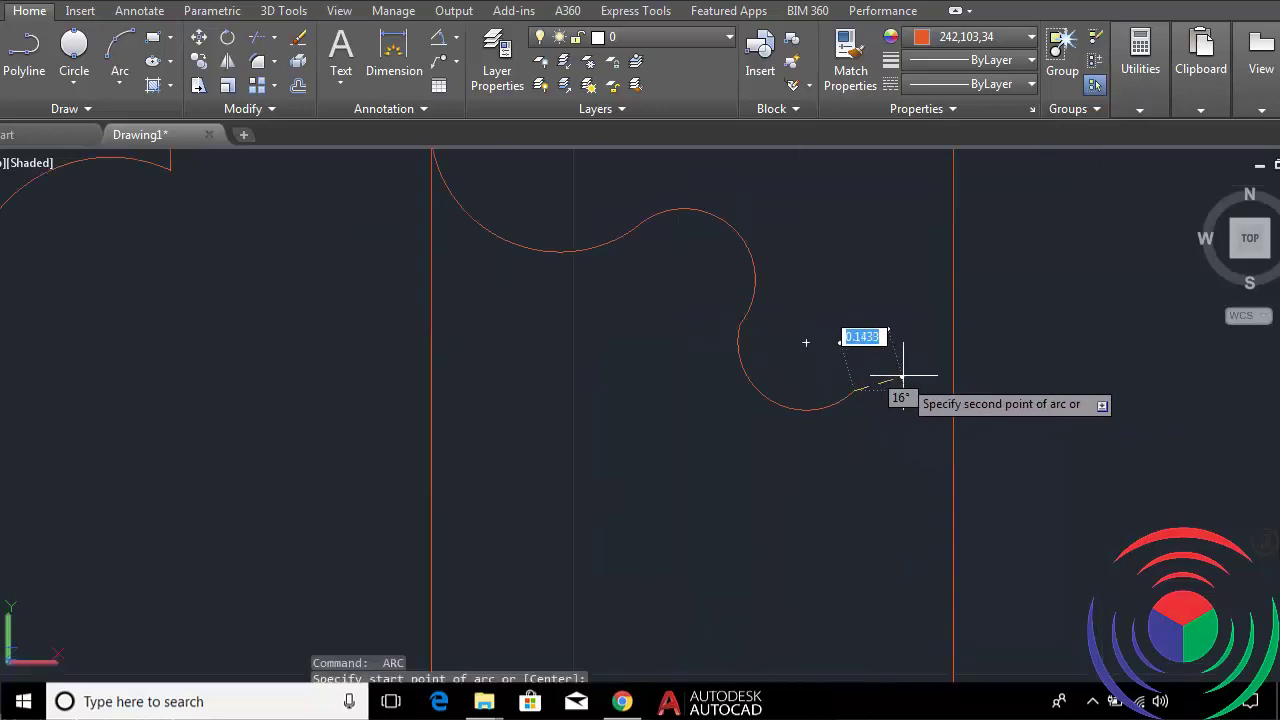
left_click(905, 372)
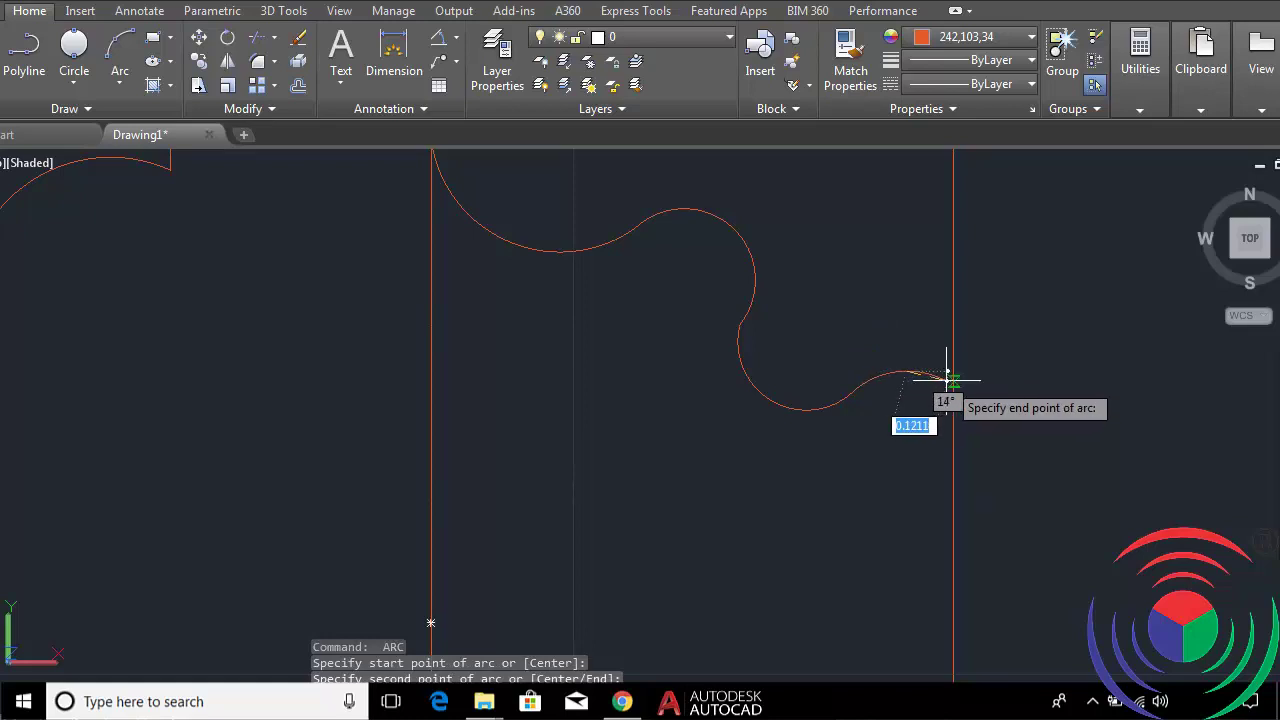
left_click(950, 376)
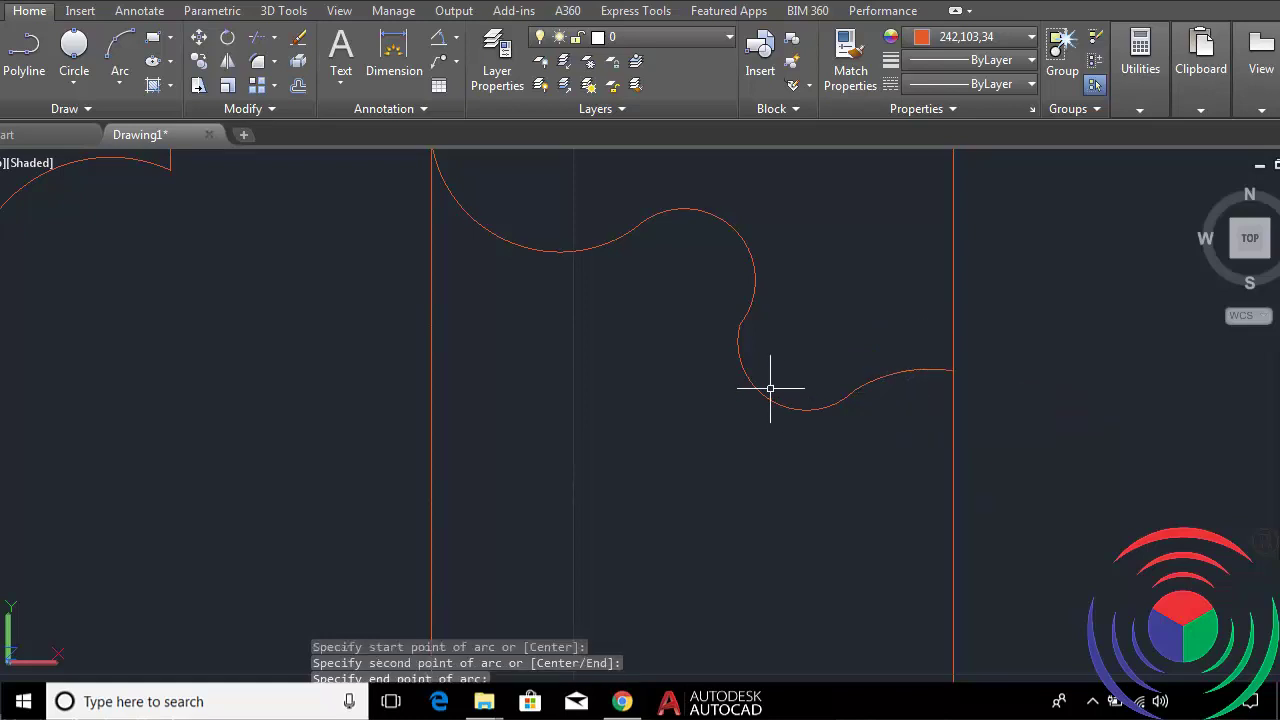
scroll(791, 388, "down", 3)
scroll(880, 377, "down", 4)
scroll(979, 326, "up", 2)
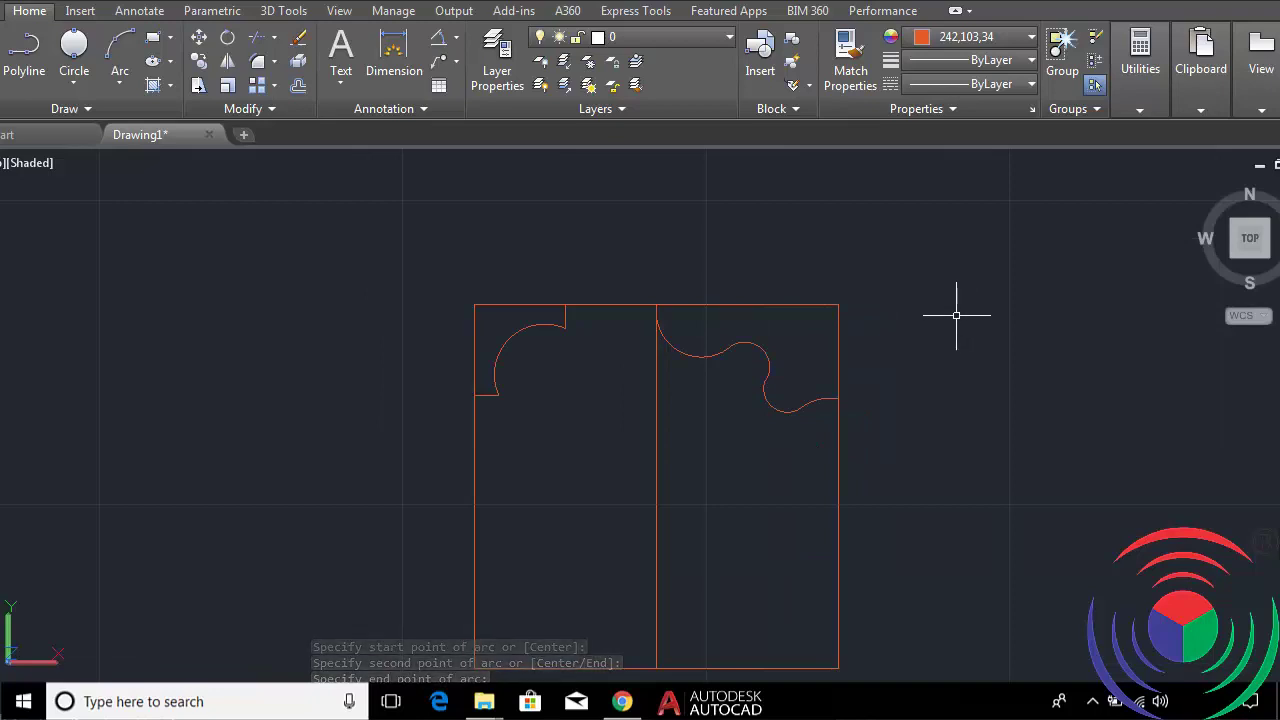
Trim the excess lines above and outside the curved molding profile.
type("TR")
key("Return")
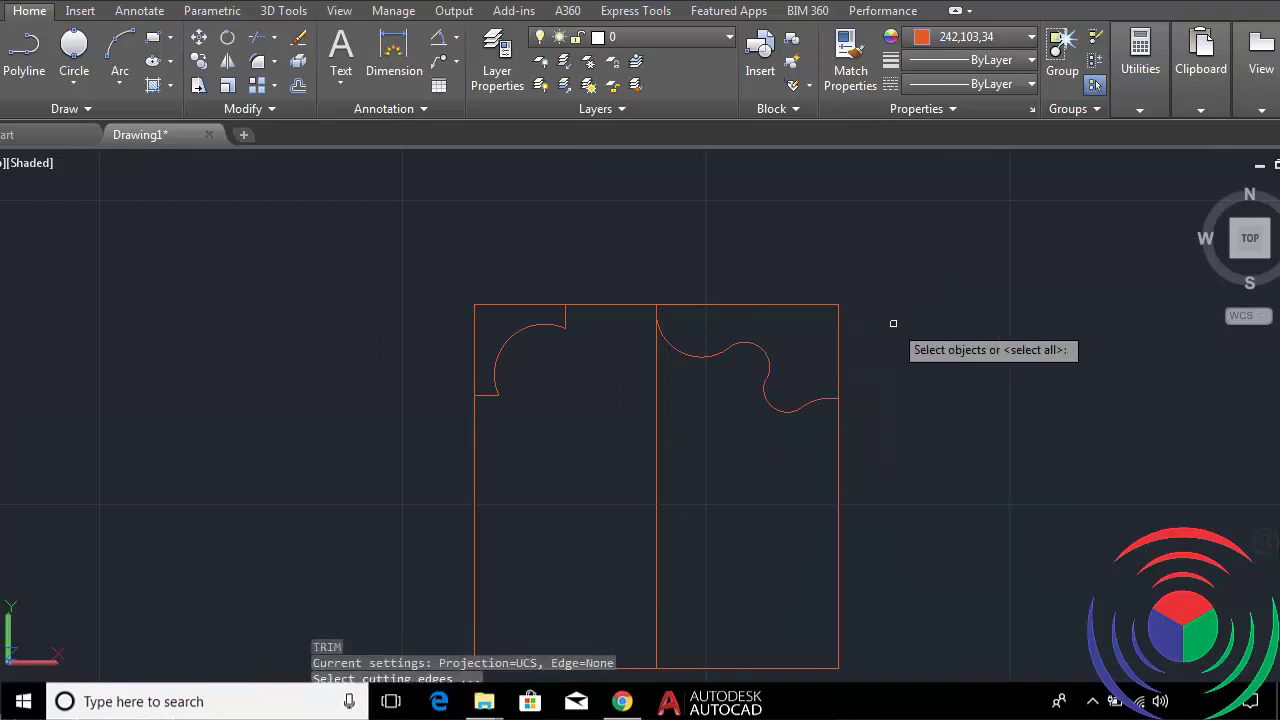
key("Return")
left_click(864, 265)
left_click(816, 327)
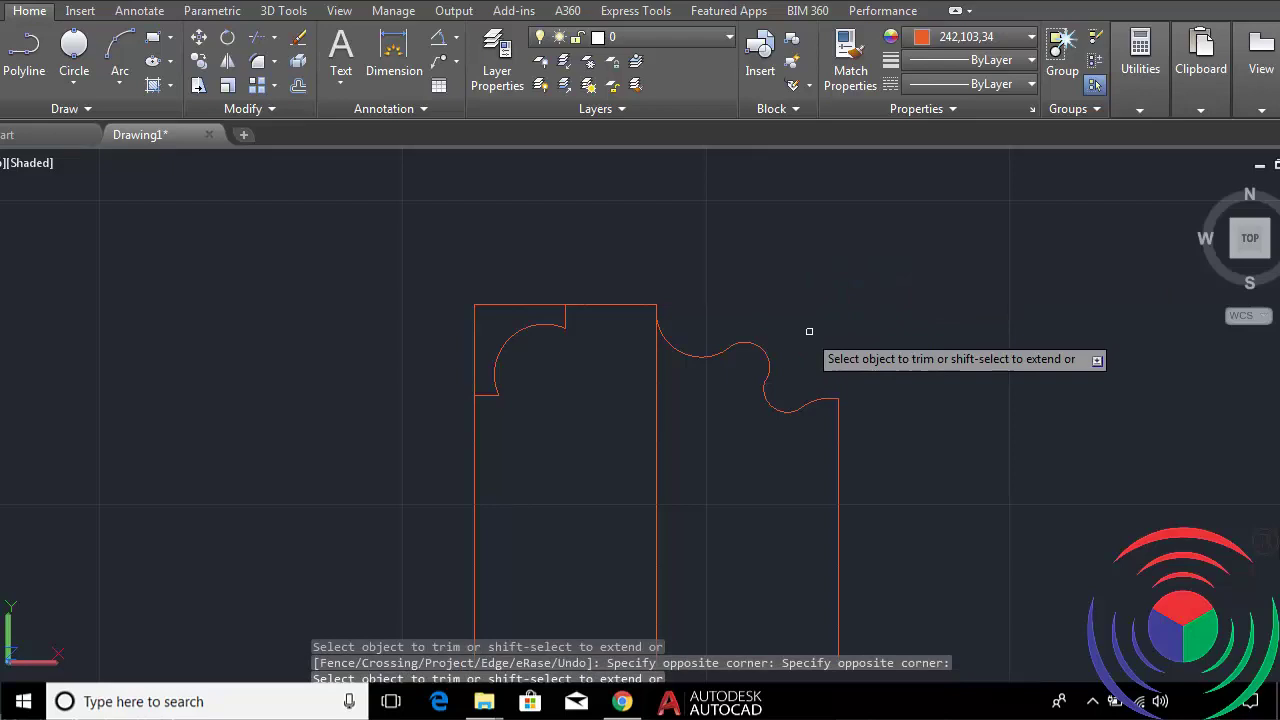
left_click(487, 290)
left_click(458, 321)
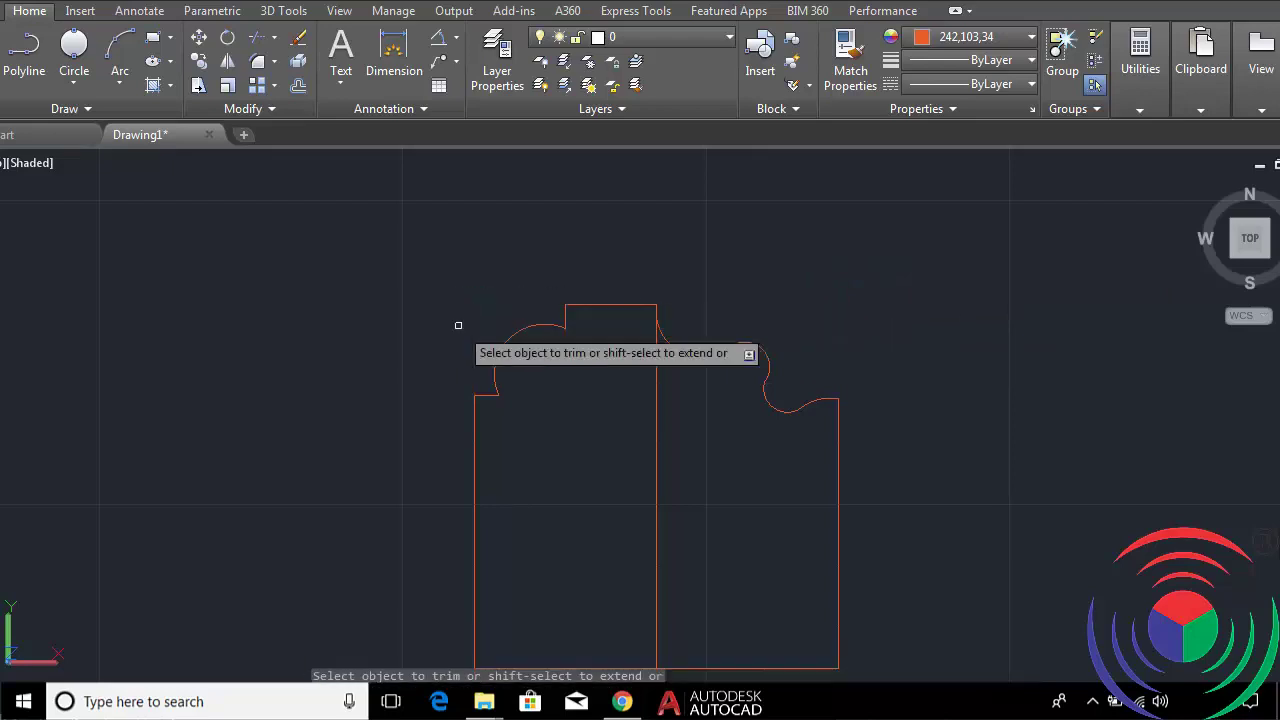
key("Return")
Erase the stray middle vertical line from the profile.
left_click(701, 427)
left_click(602, 483)
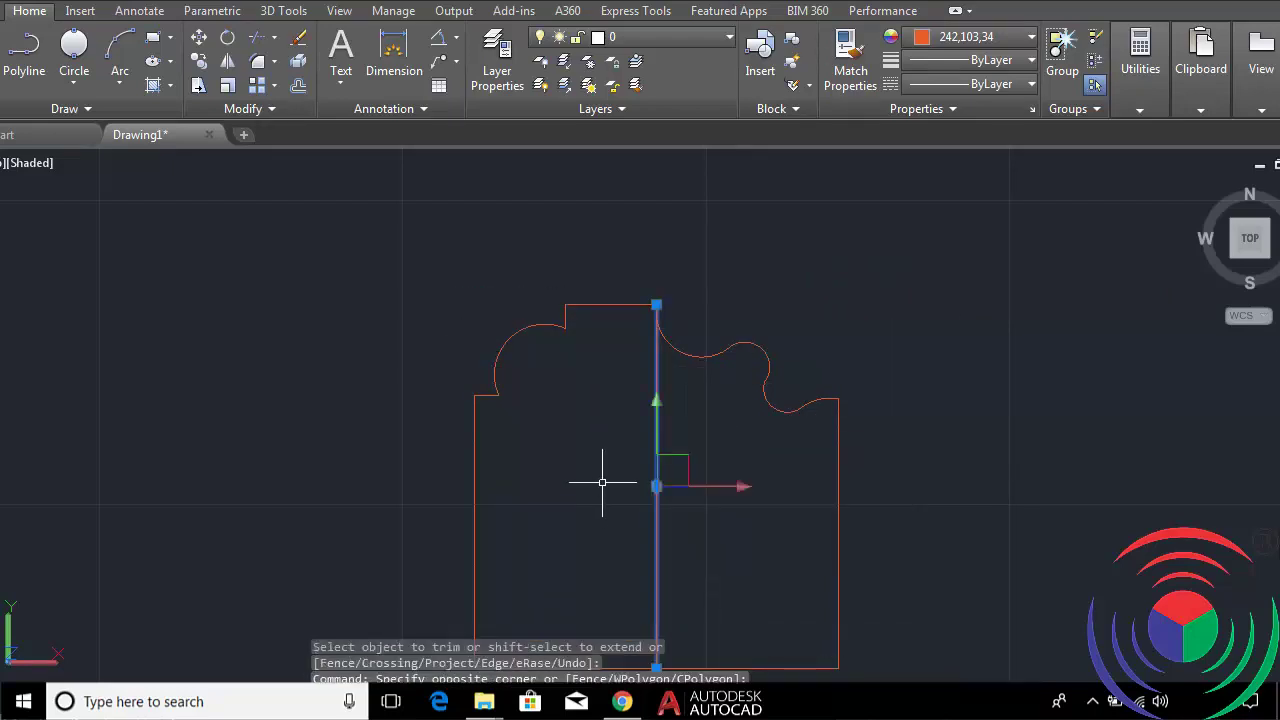
type("e")
key("Return")
scroll(771, 357, "down", 2)
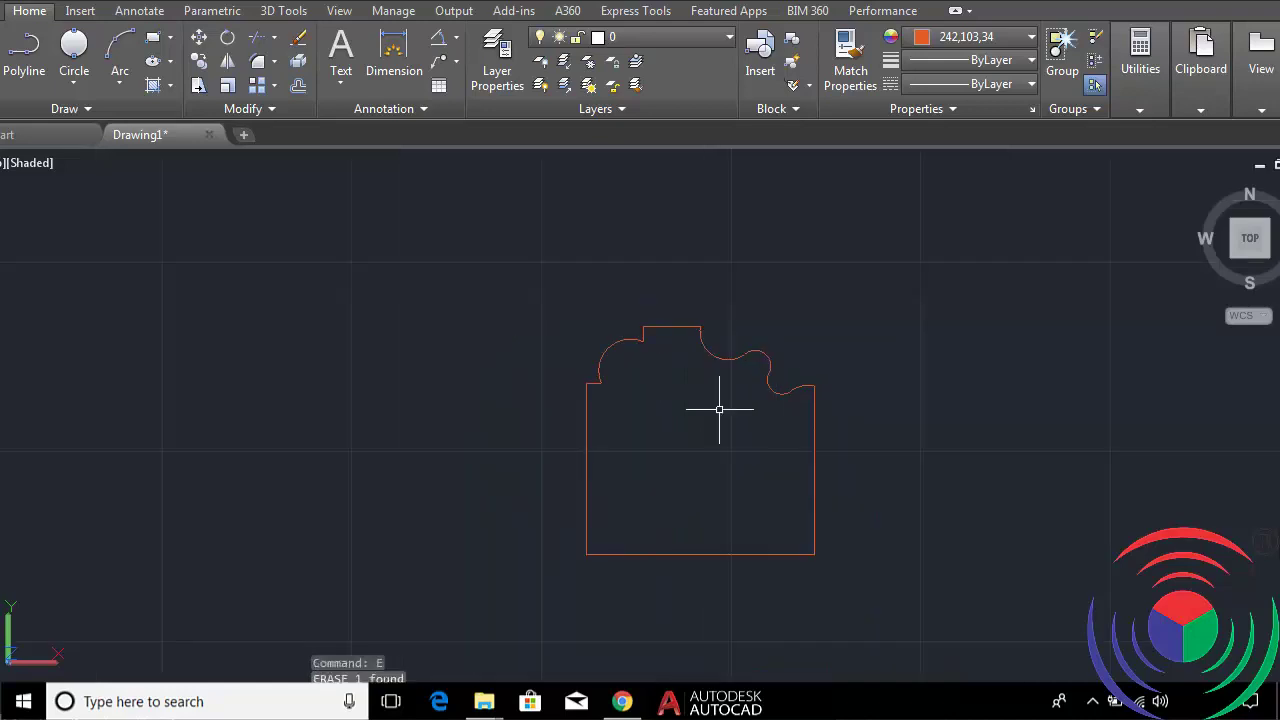
Use BOUNDARY inside the molding profile to make one closed polyline.
type("bo")
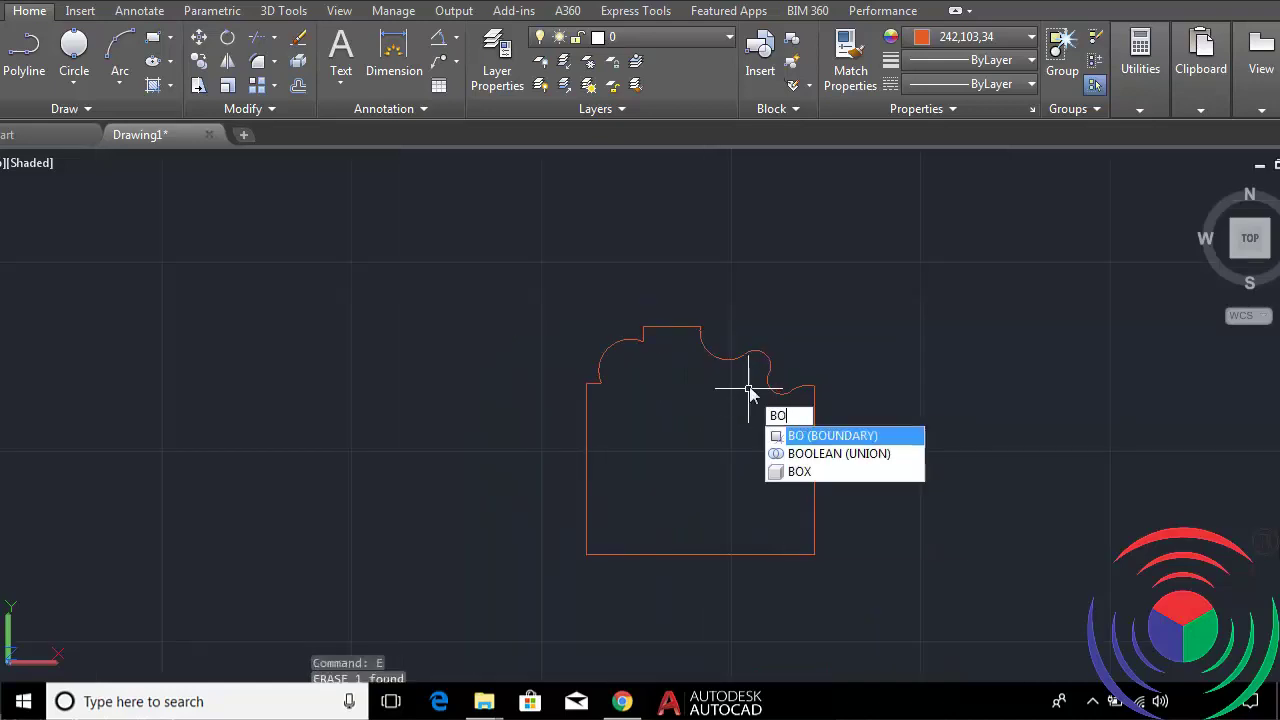
key("Return")
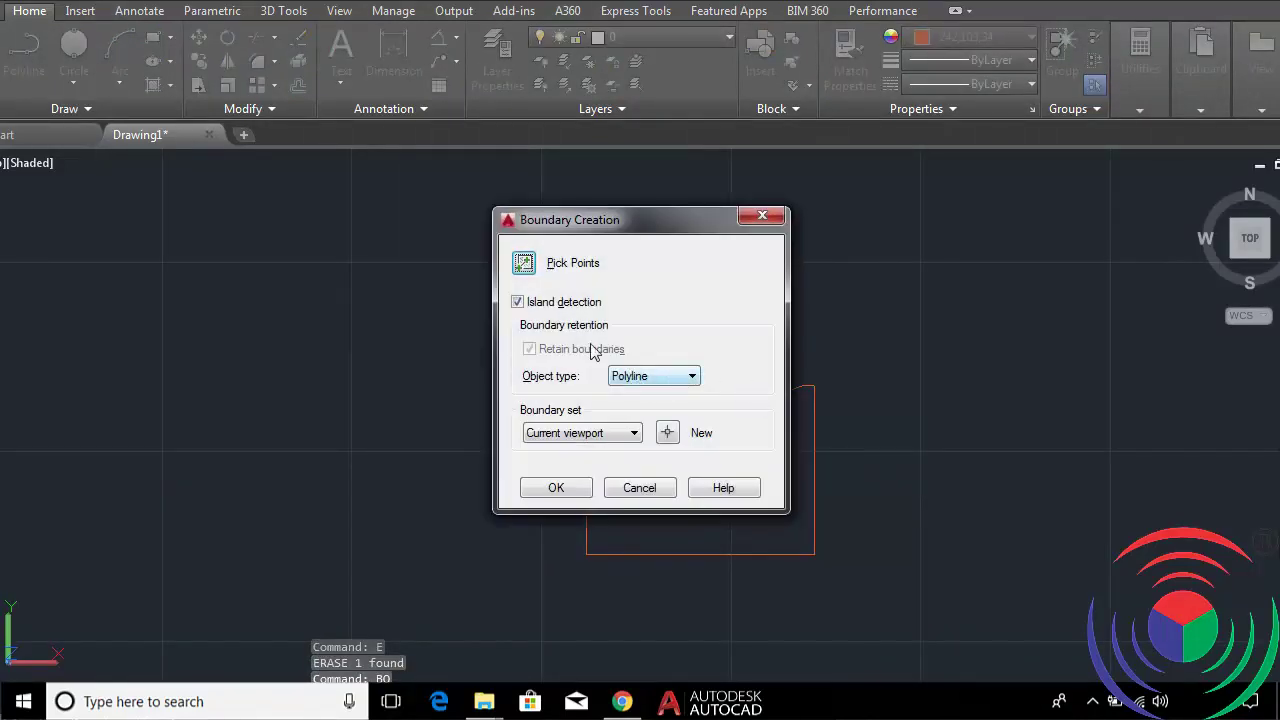
left_click(527, 263)
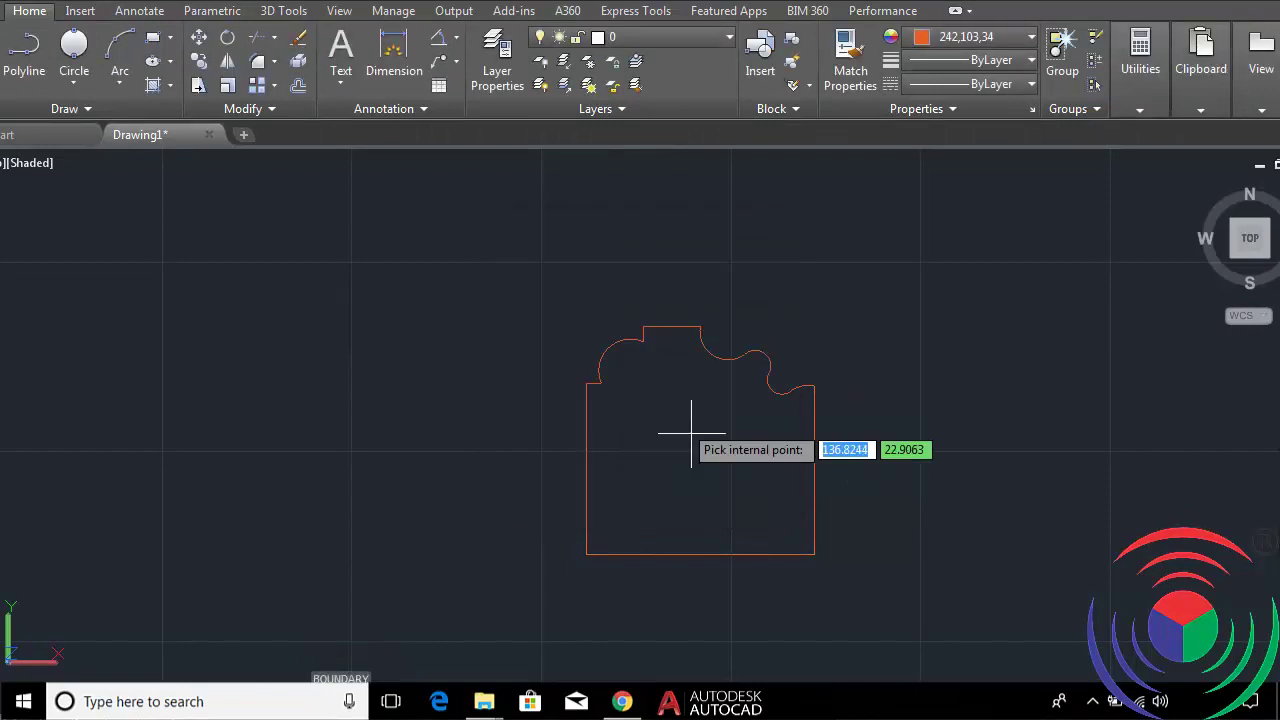
left_click(689, 432)
key("Return")
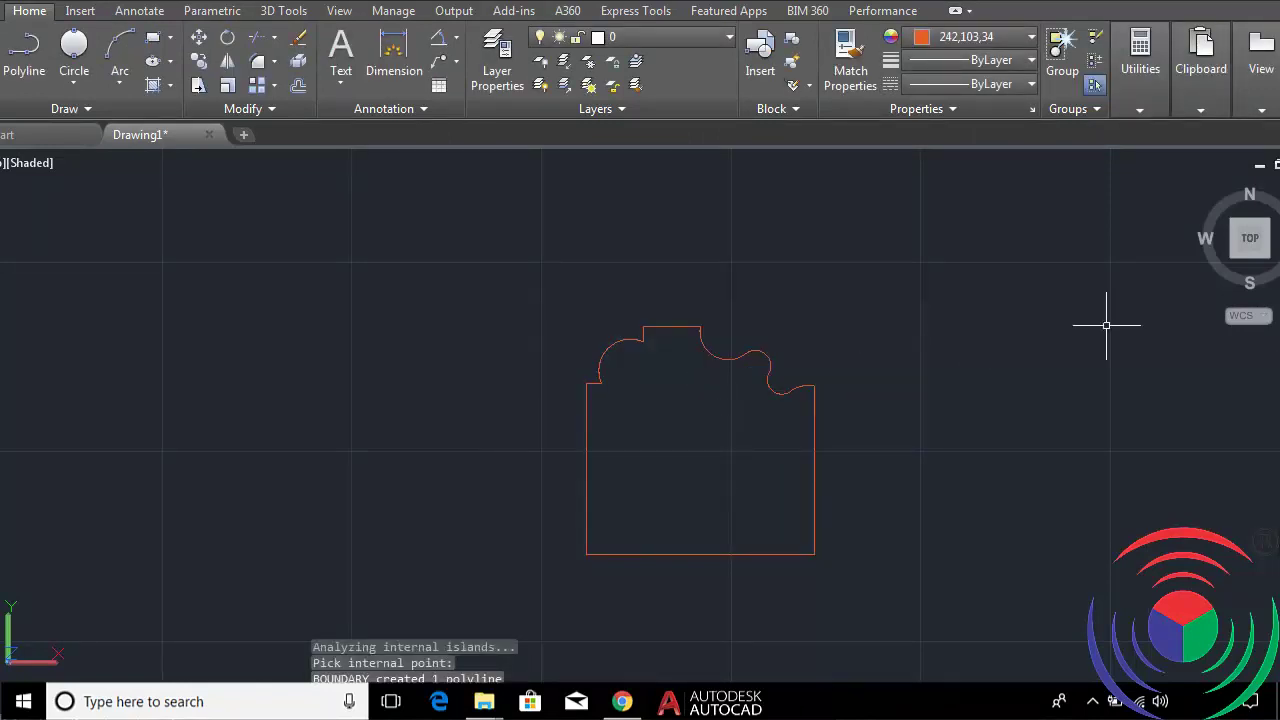
Switch to the SE isometric view and zoom to the orange table frame.
mouse_move(1250, 238)
left_click(1265, 255)
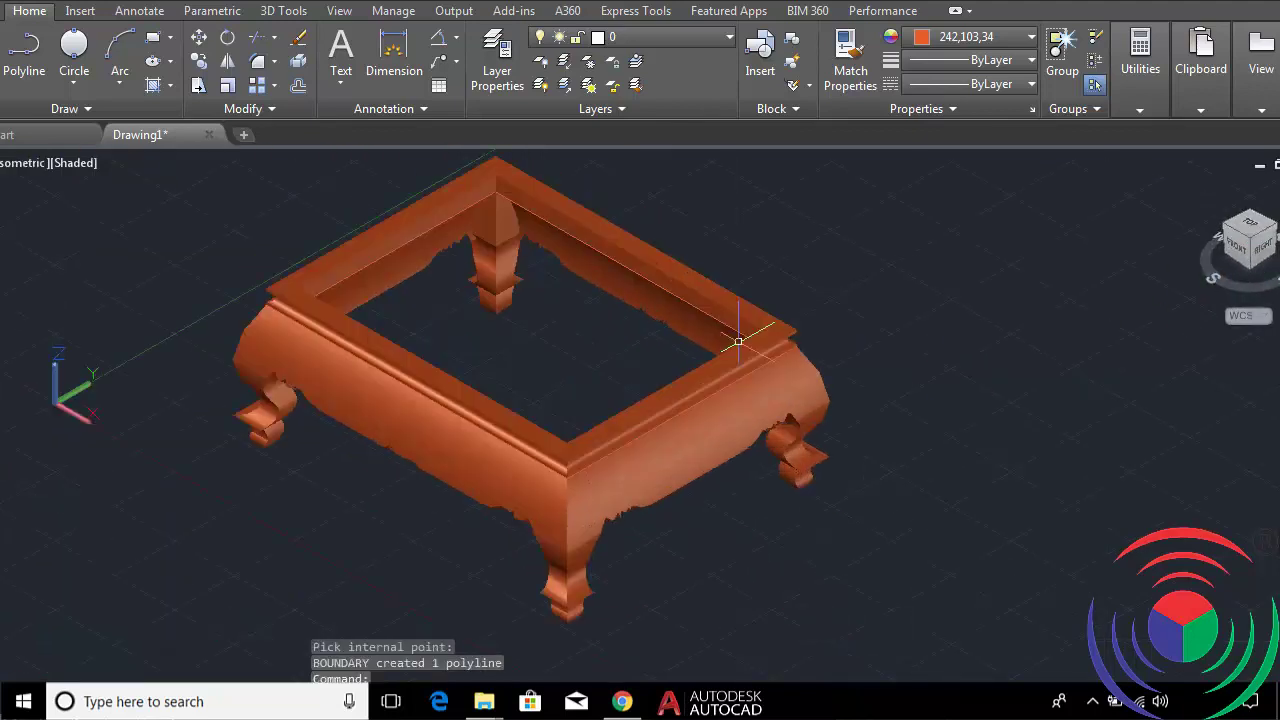
scroll(305, 262, "up", 3)
scroll(305, 262, "up", 3)
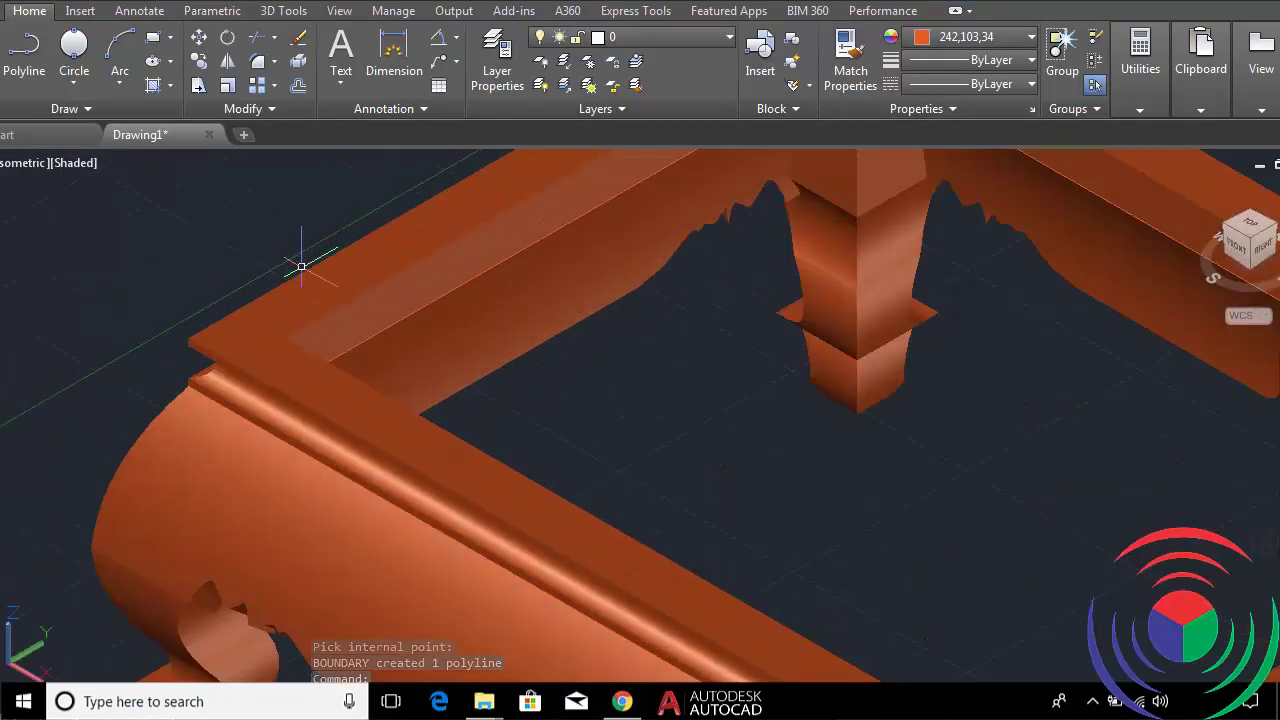
scroll(301, 265, "down", 5)
type("3")
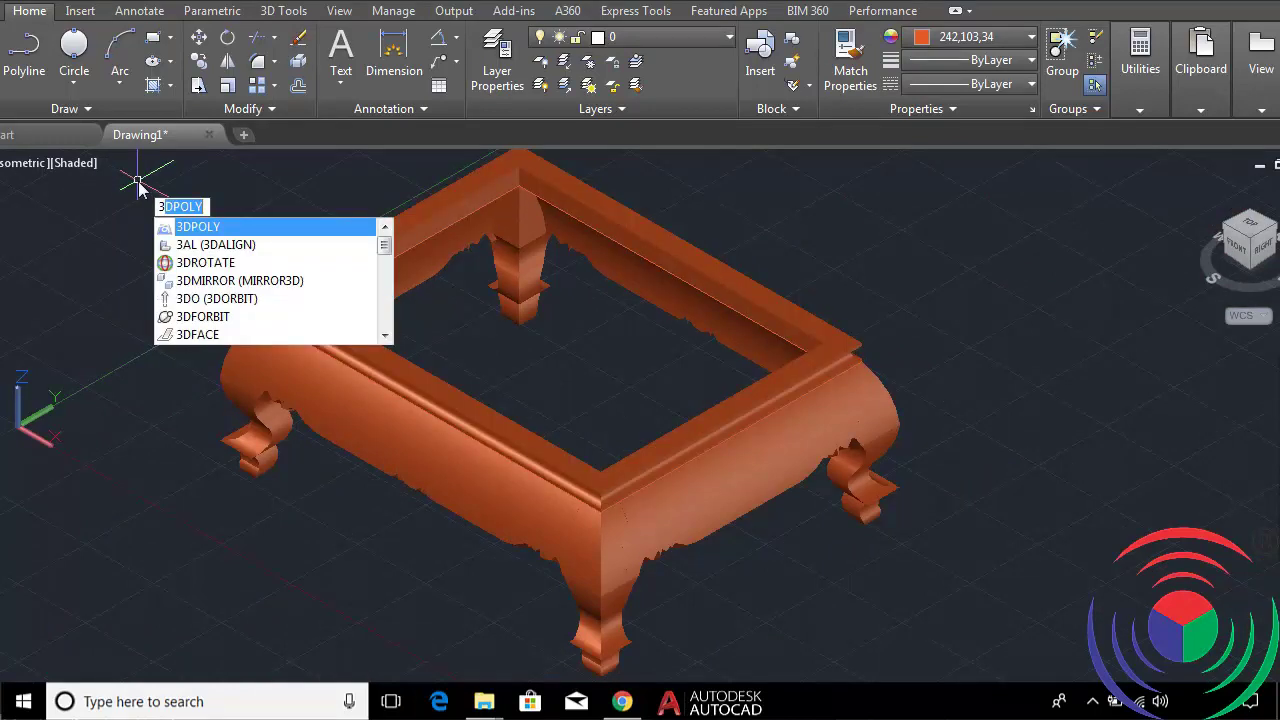
Start a 3D polyline at a rim corner with Ortho turned on.
type("dpoly")
key("Return")
scroll(228, 268, "up", 3)
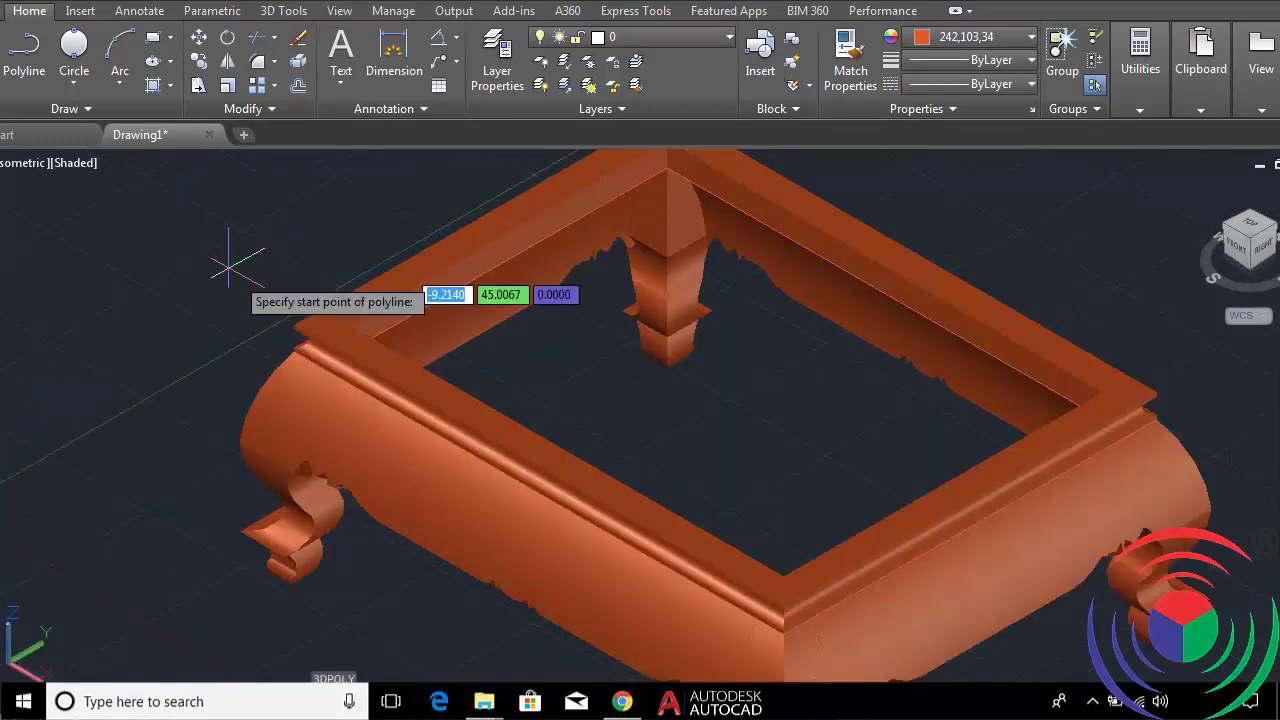
scroll(270, 290, "up", 3)
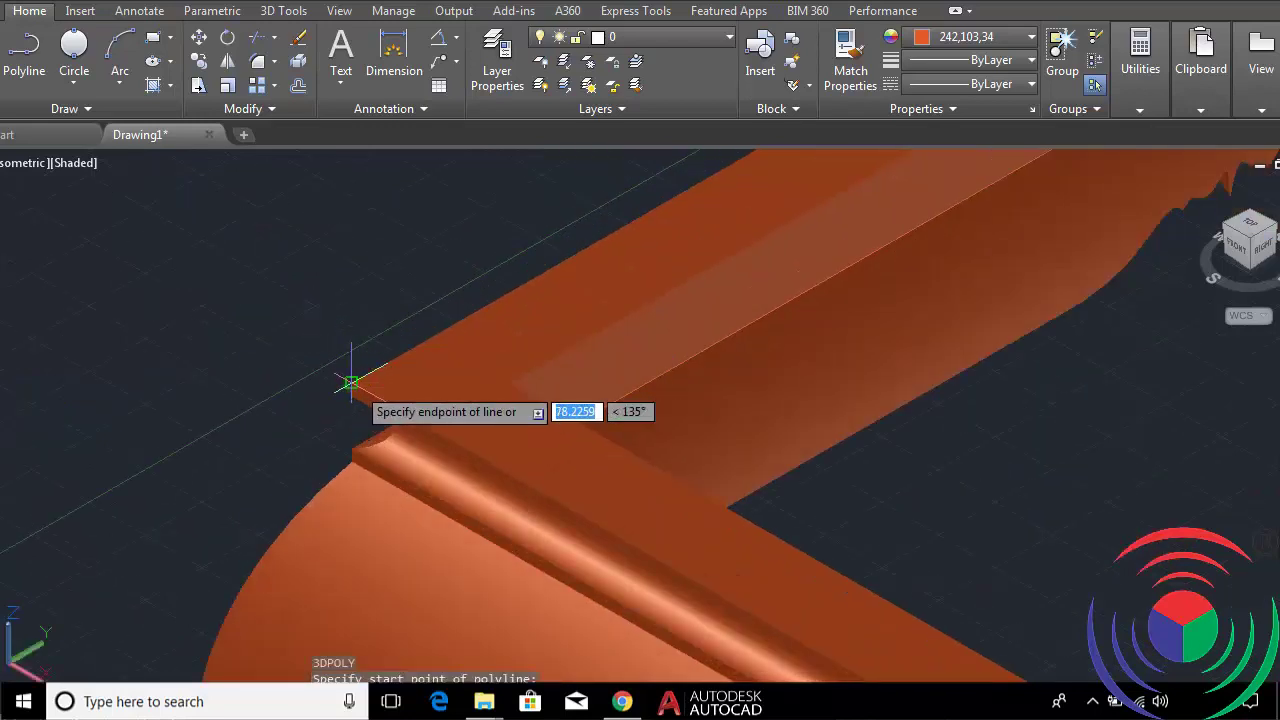
scroll(350, 383, "down", 5)
scroll(640, 214, "up", 4)
scroll(560, 260, "up", 2)
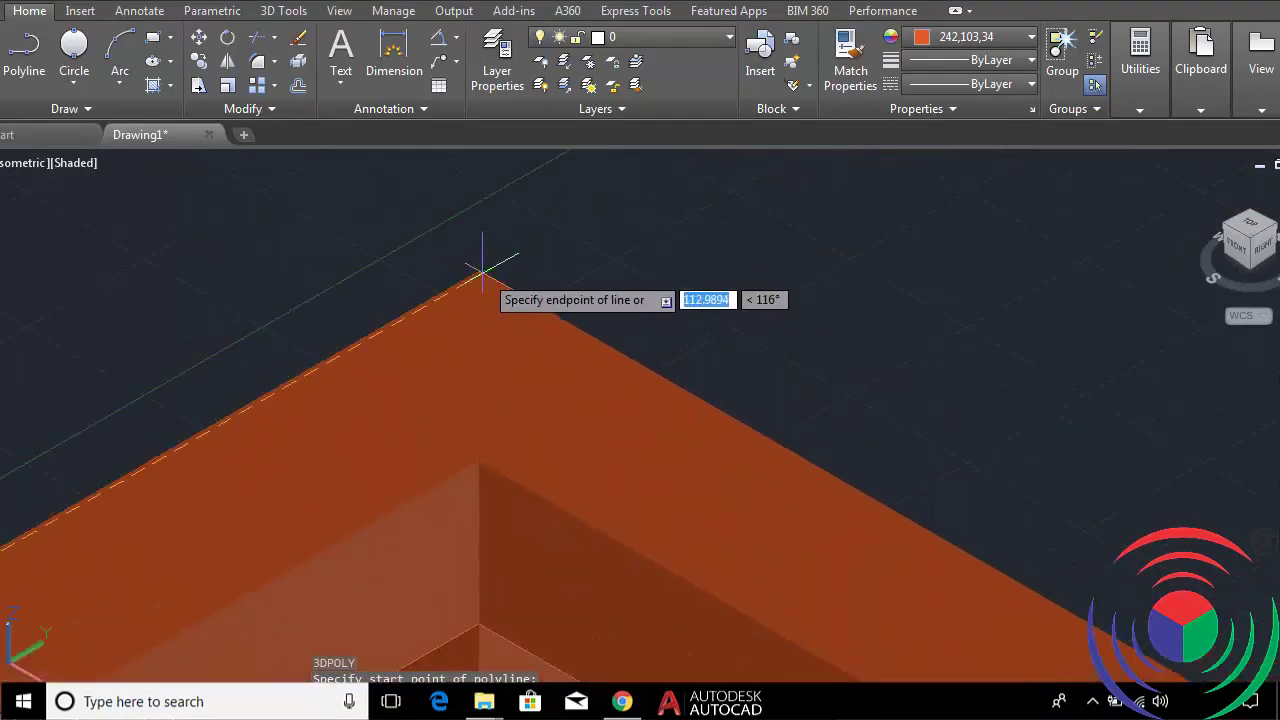
left_click(480, 270)
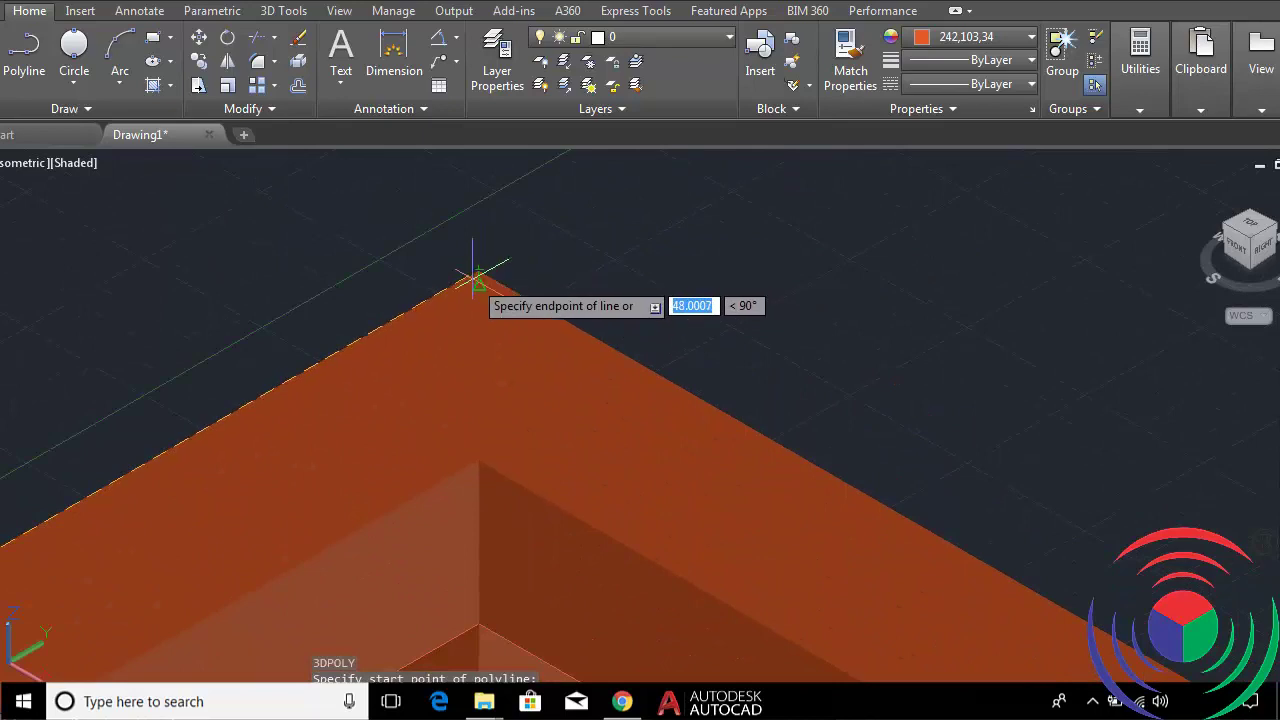
key("F8")
scroll(480, 275, "down", 2)
scroll(480, 280, "down", 2)
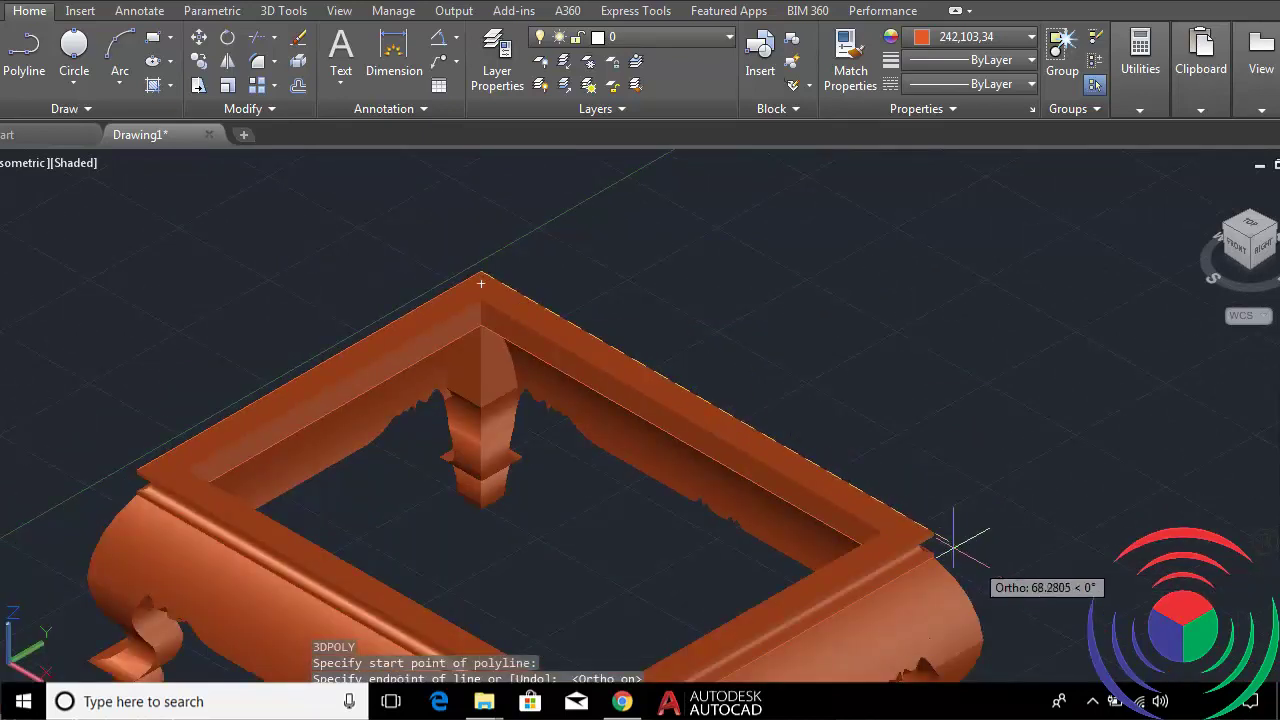
scroll(900, 505, "up", 3)
Add the next two path points at the table's rim corners.
left_click(894, 538)
scroll(894, 520, "down", 2)
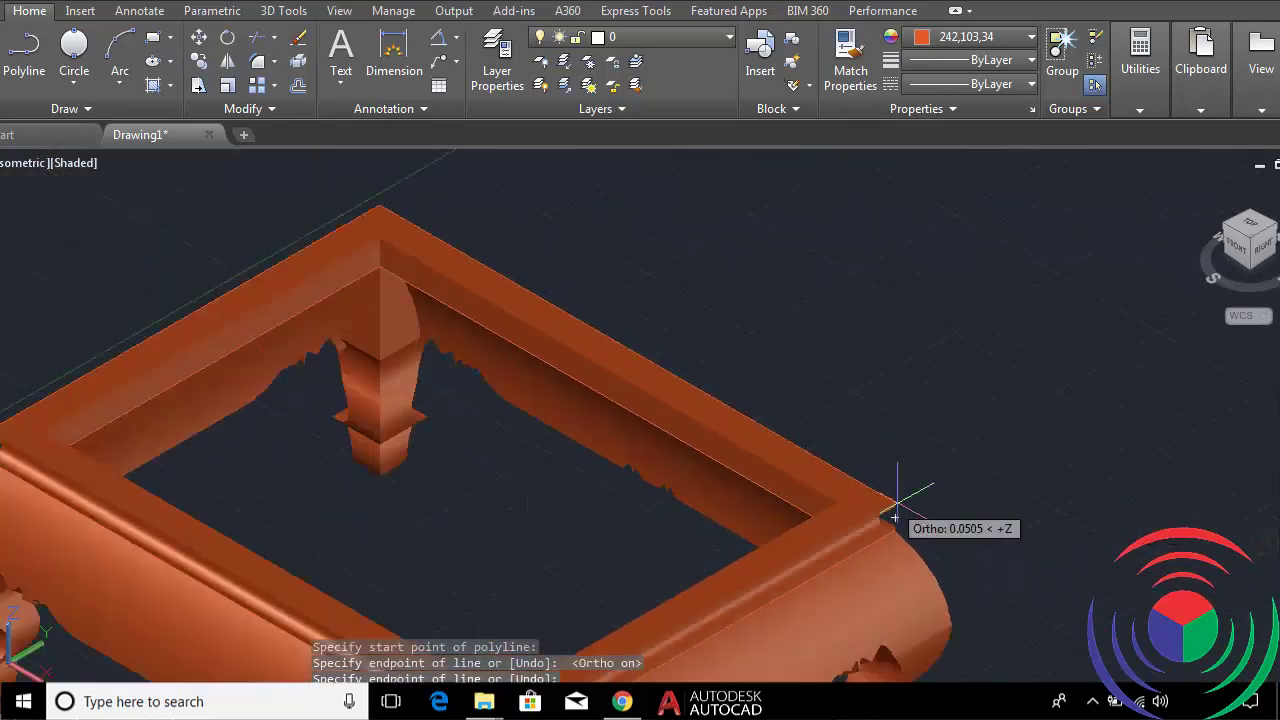
scroll(660, 605, "down", 2)
scroll(655, 600, "up", 4)
scroll(655, 600, "down", 3)
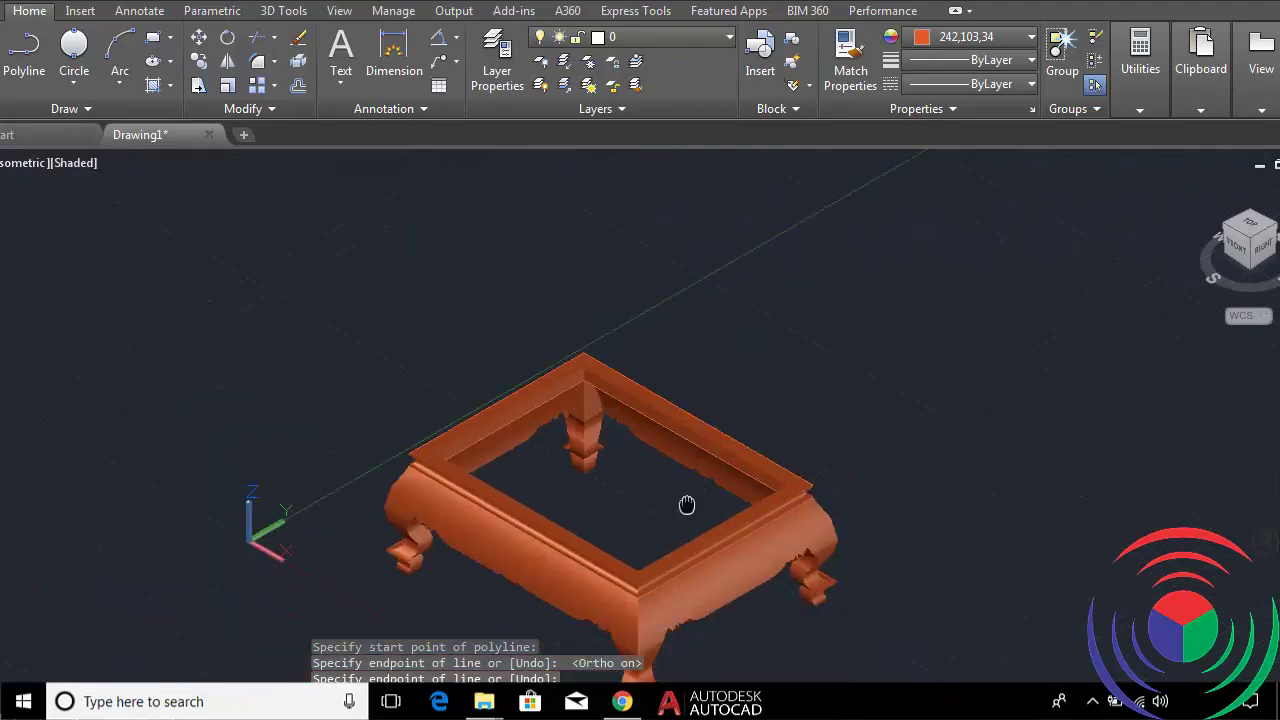
middle_click_drag(686, 506, 729, 443)
left_click(729, 443)
scroll(677, 520, "up", 3)
scroll(660, 518, "up", 2)
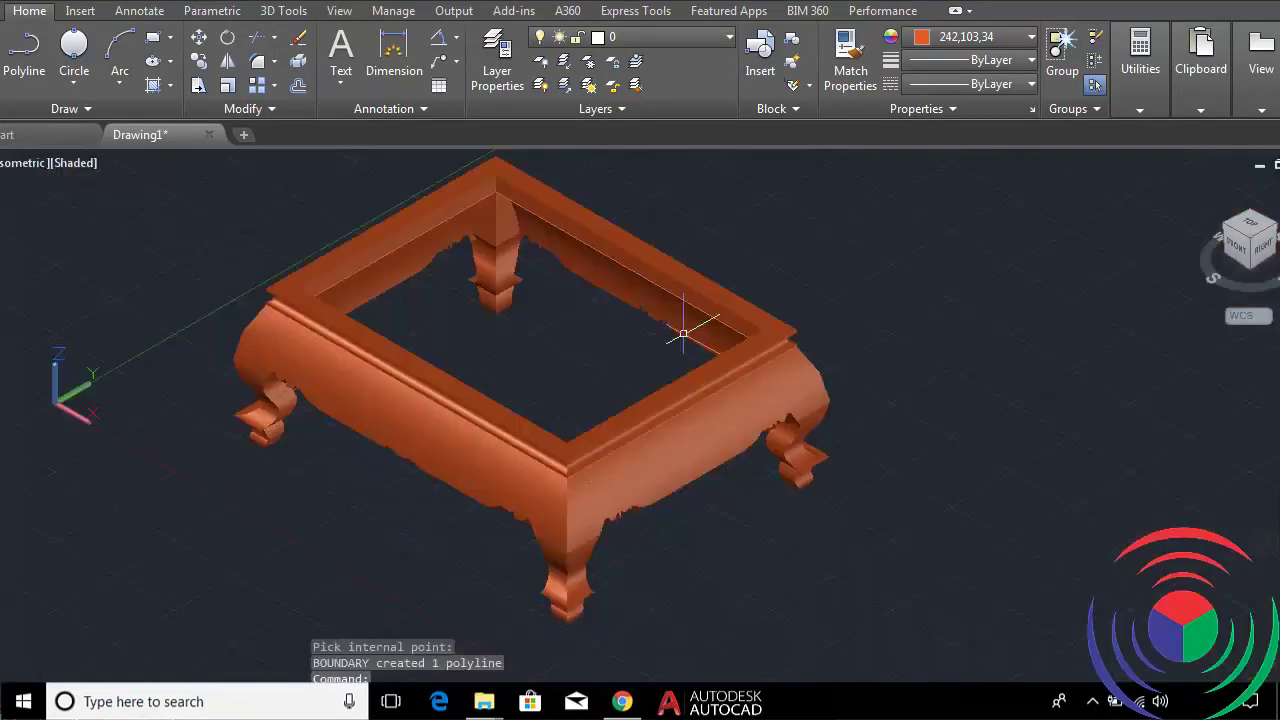
scroll(686, 329, "up", 3)
scroll(305, 262, "up", 2)
scroll(301, 266, "down", 3)
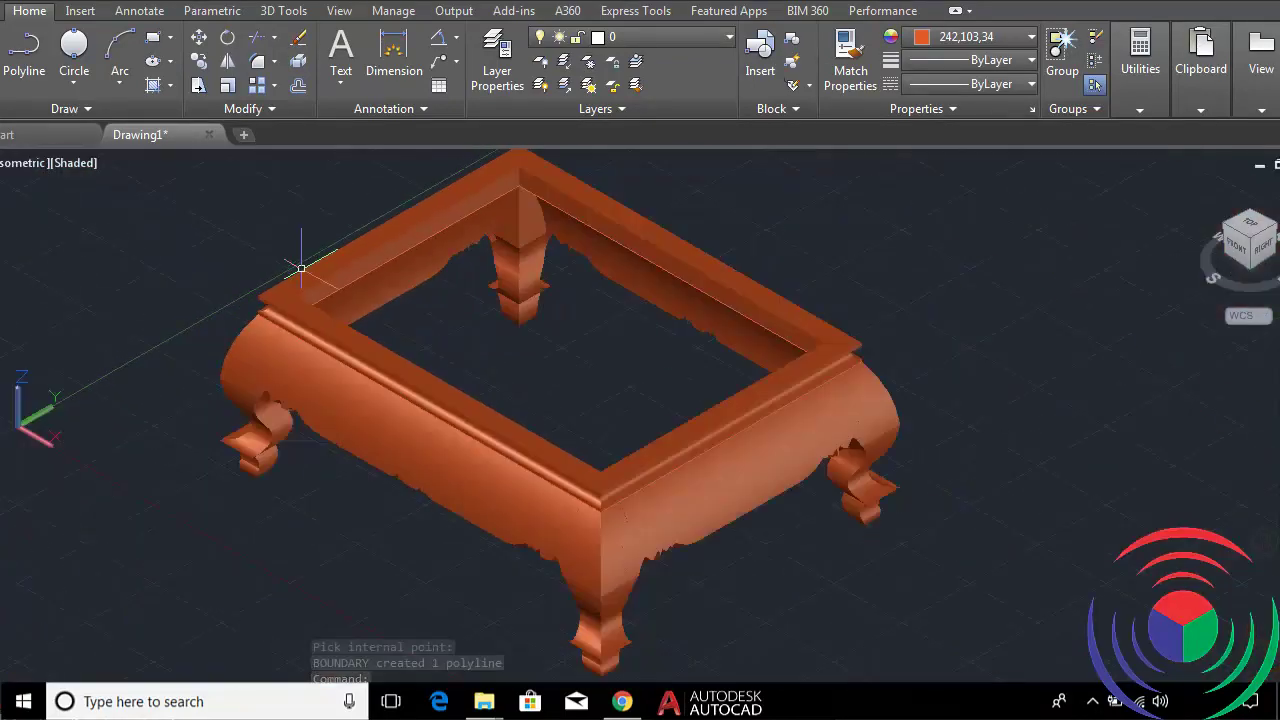
scroll(301, 266, "up", 3)
scroll(301, 267, "down", 2)
type("3p")
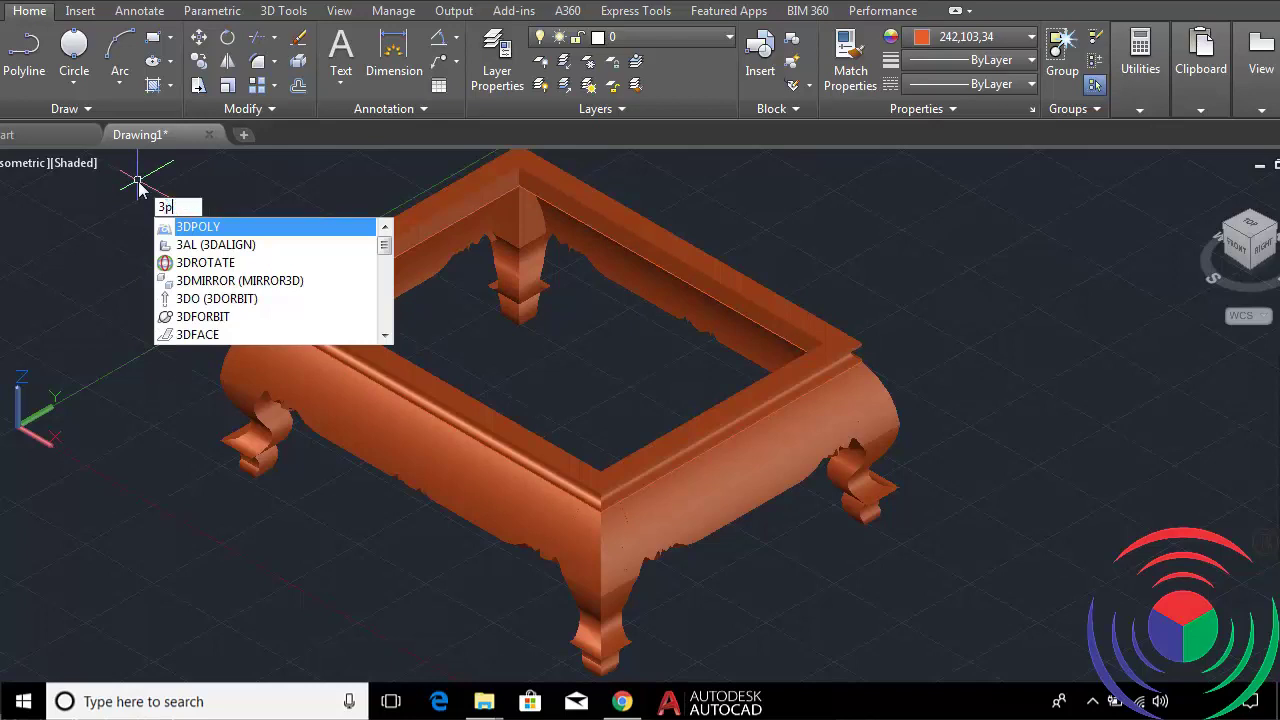
Begin the 3D polyline at the near rim corner with Ortho on.
key("Return")
scroll(330, 335, "up", 3)
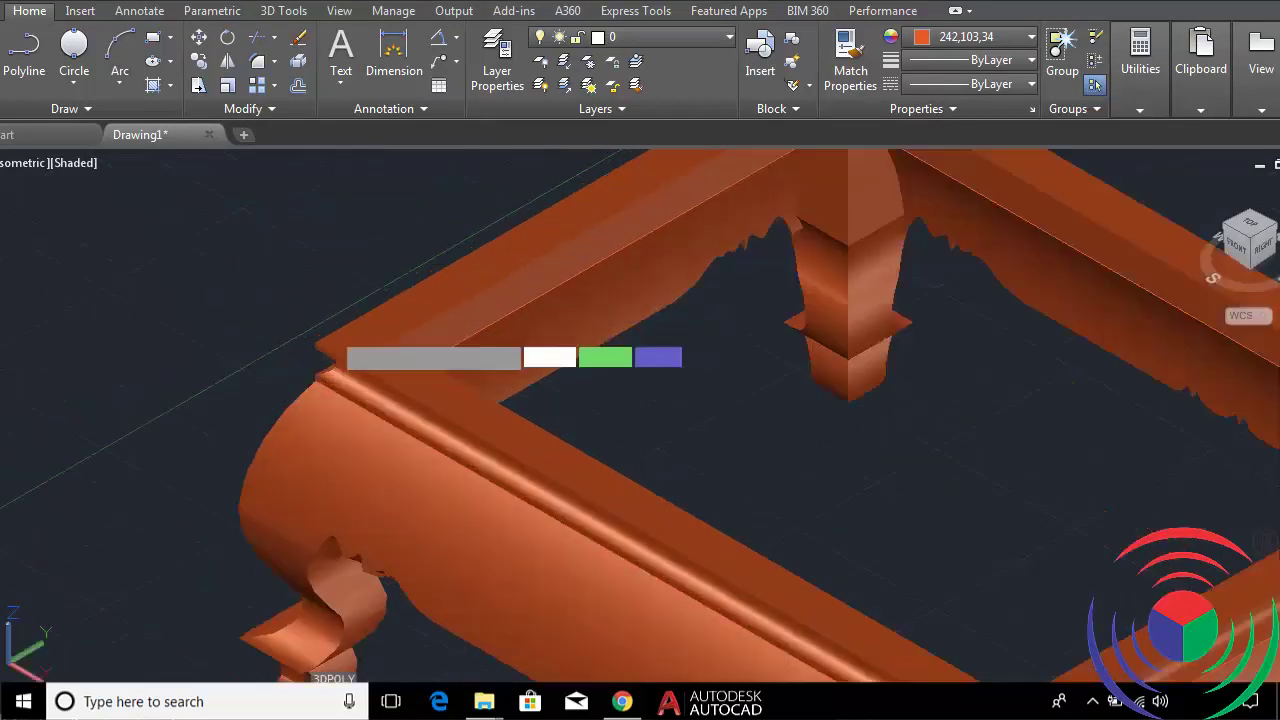
scroll(325, 330, "up", 2)
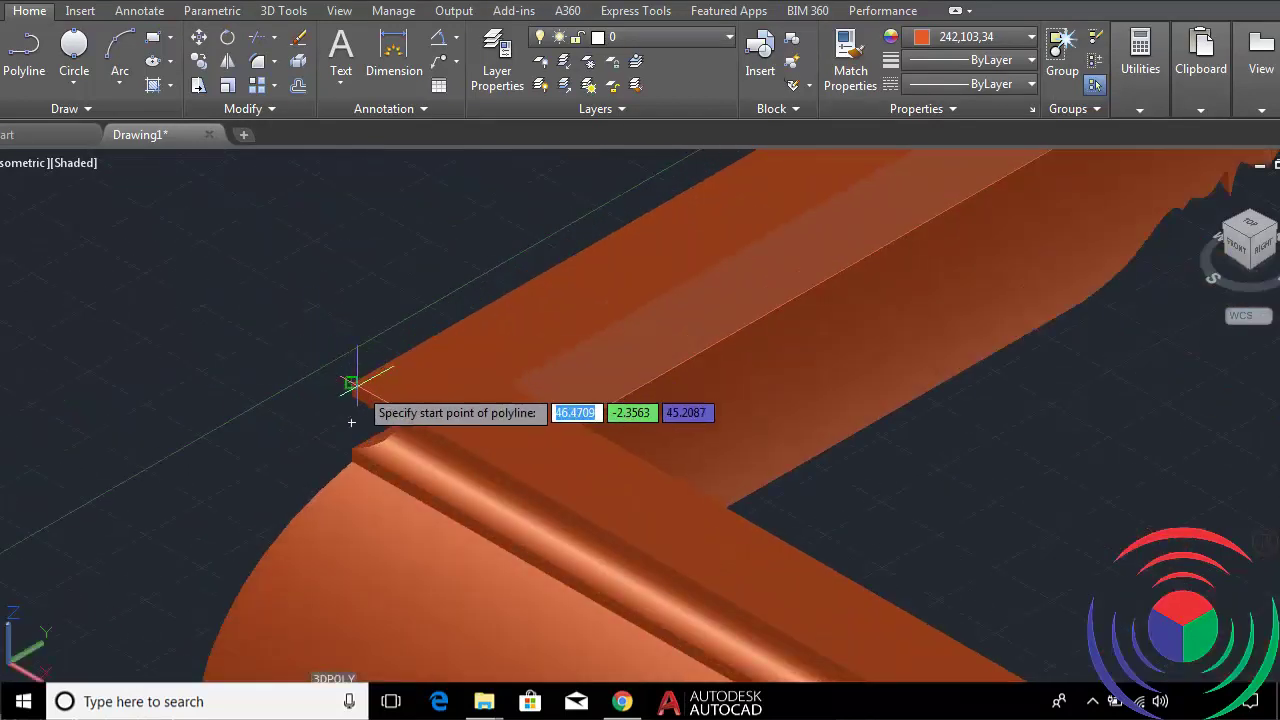
left_click(351, 383)
scroll(349, 380, "down", 3)
scroll(614, 240, "up", 3)
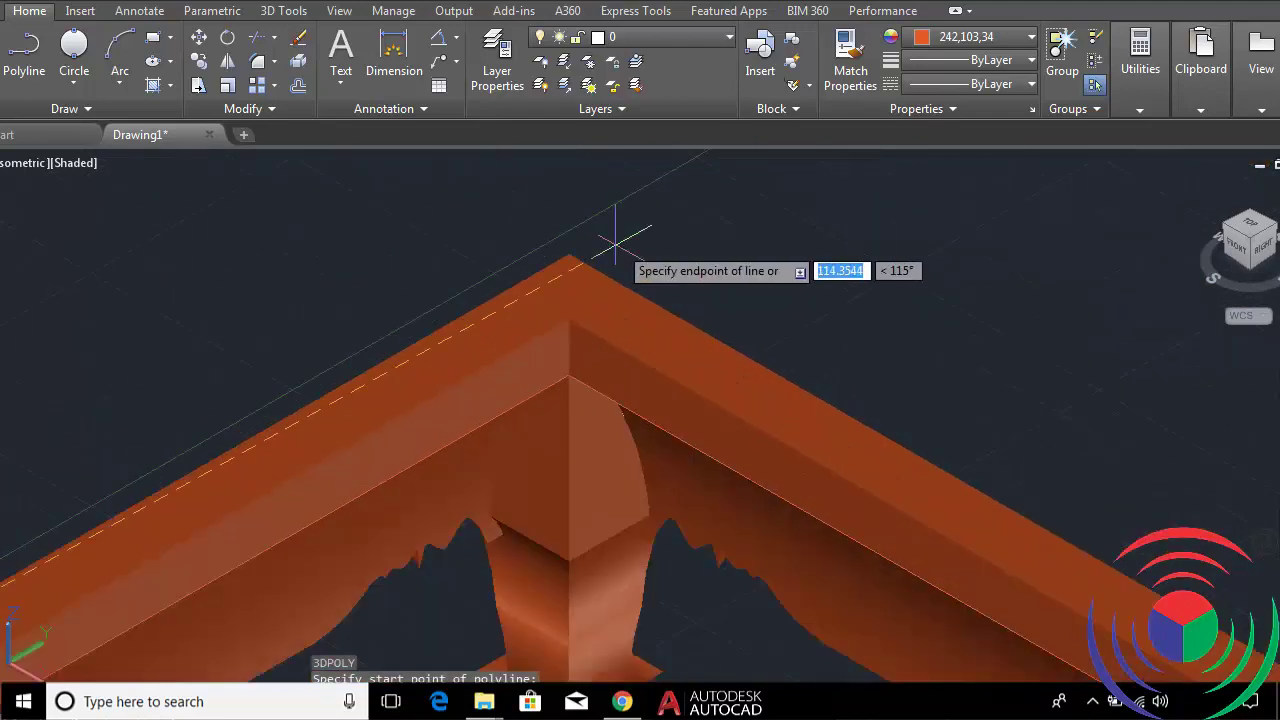
scroll(476, 270, "up", 1)
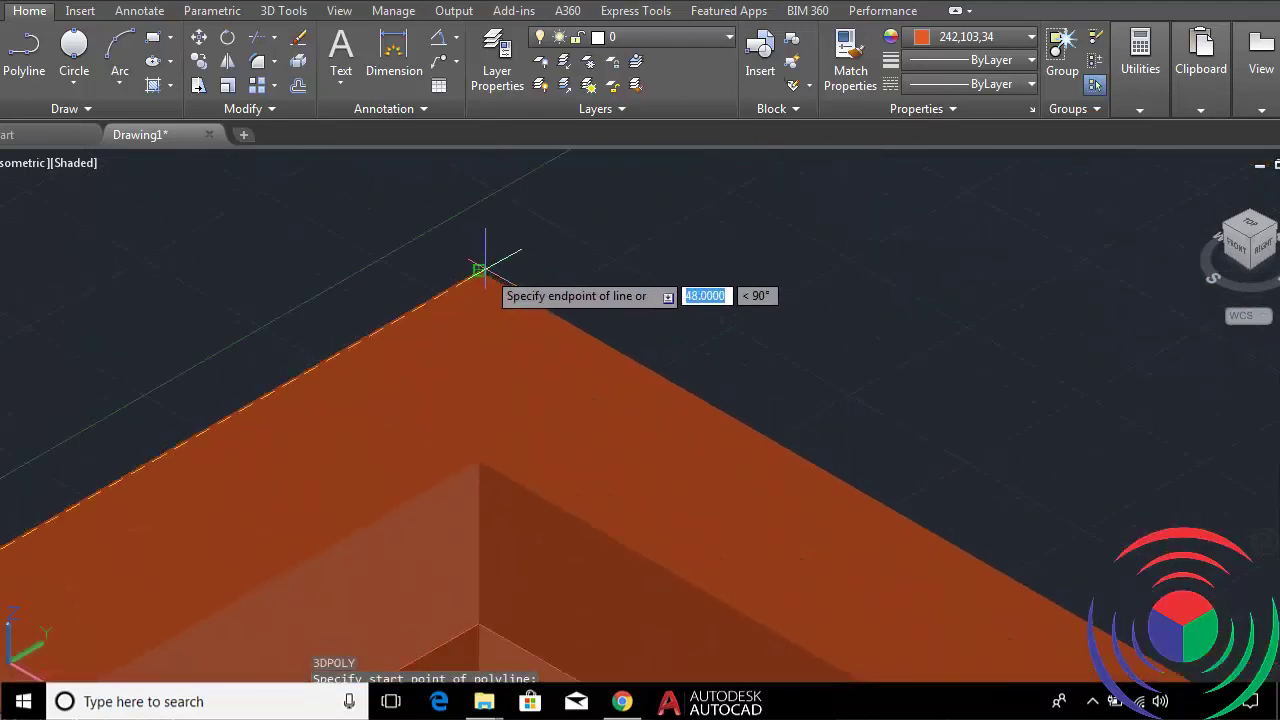
key("F8")
scroll(485, 272, "down", 3)
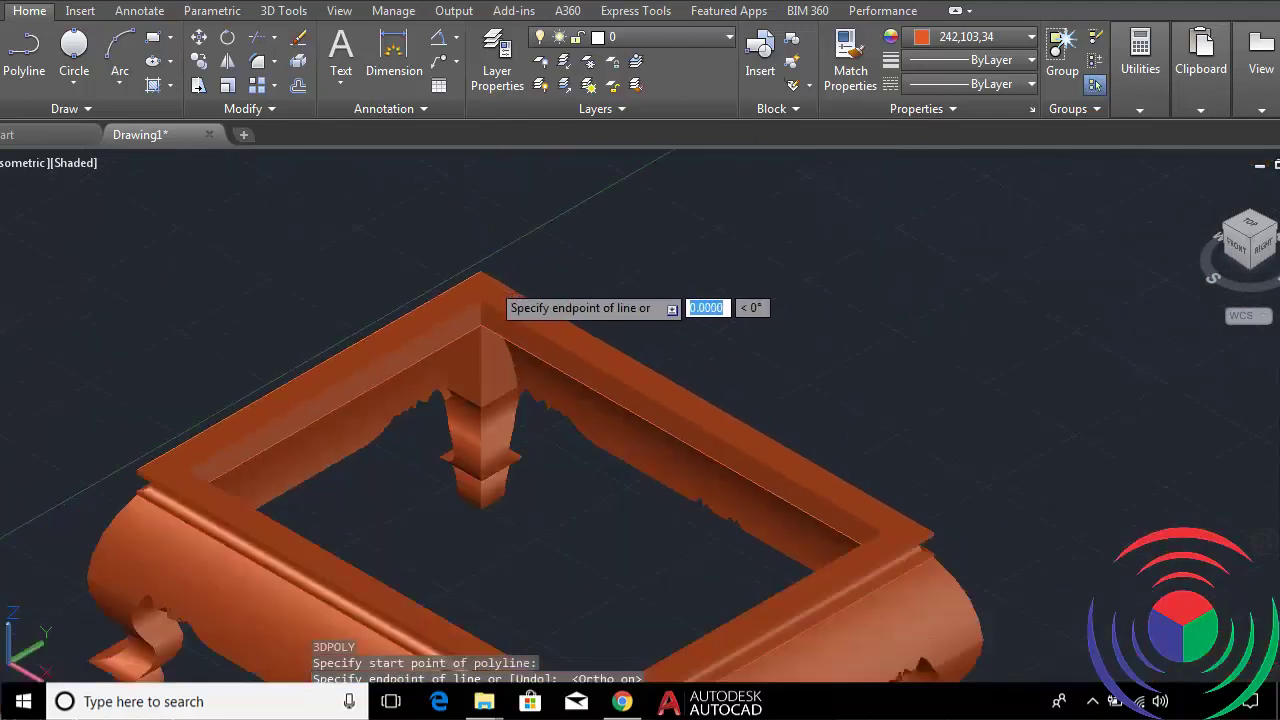
scroll(923, 522, "up", 3)
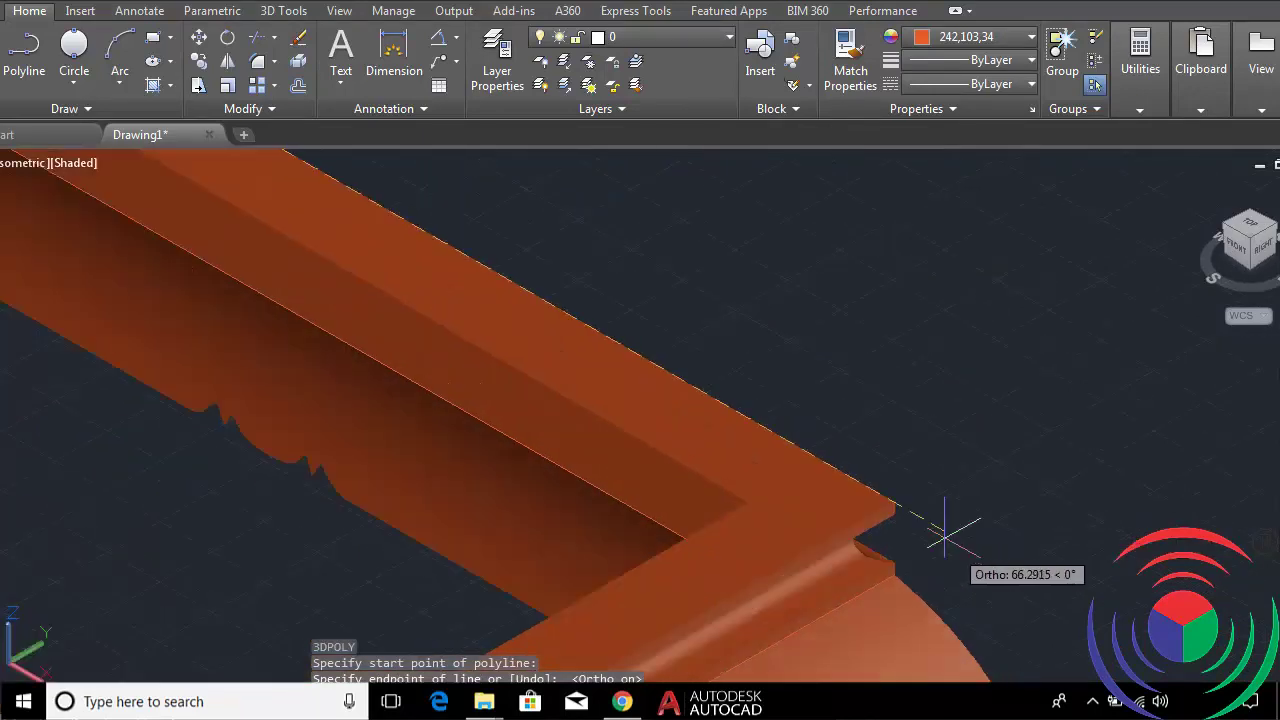
Trace the path through the right, next, inner and near-rail rim corners.
left_click(894, 502)
scroll(810, 570, "down", 3)
scroll(670, 614, "down", 3)
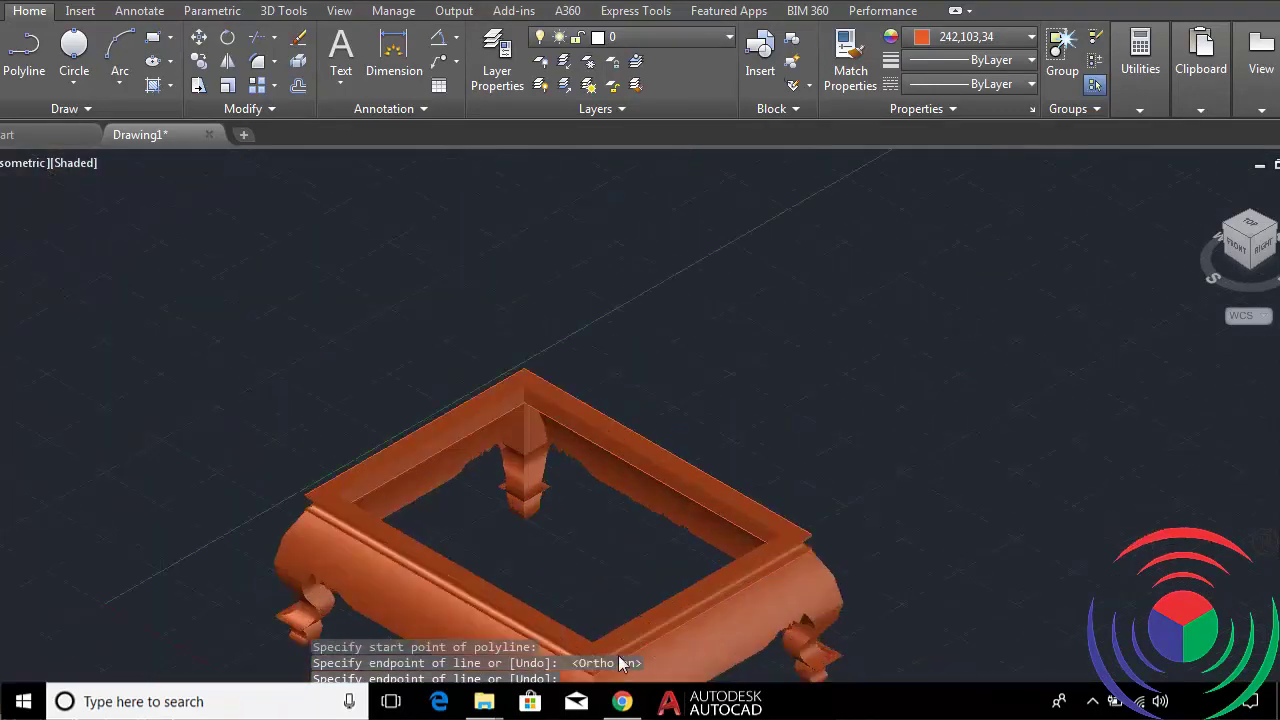
scroll(640, 620, "down", 1)
scroll(726, 443, "up", 1)
left_click(726, 443)
scroll(700, 480, "up", 5)
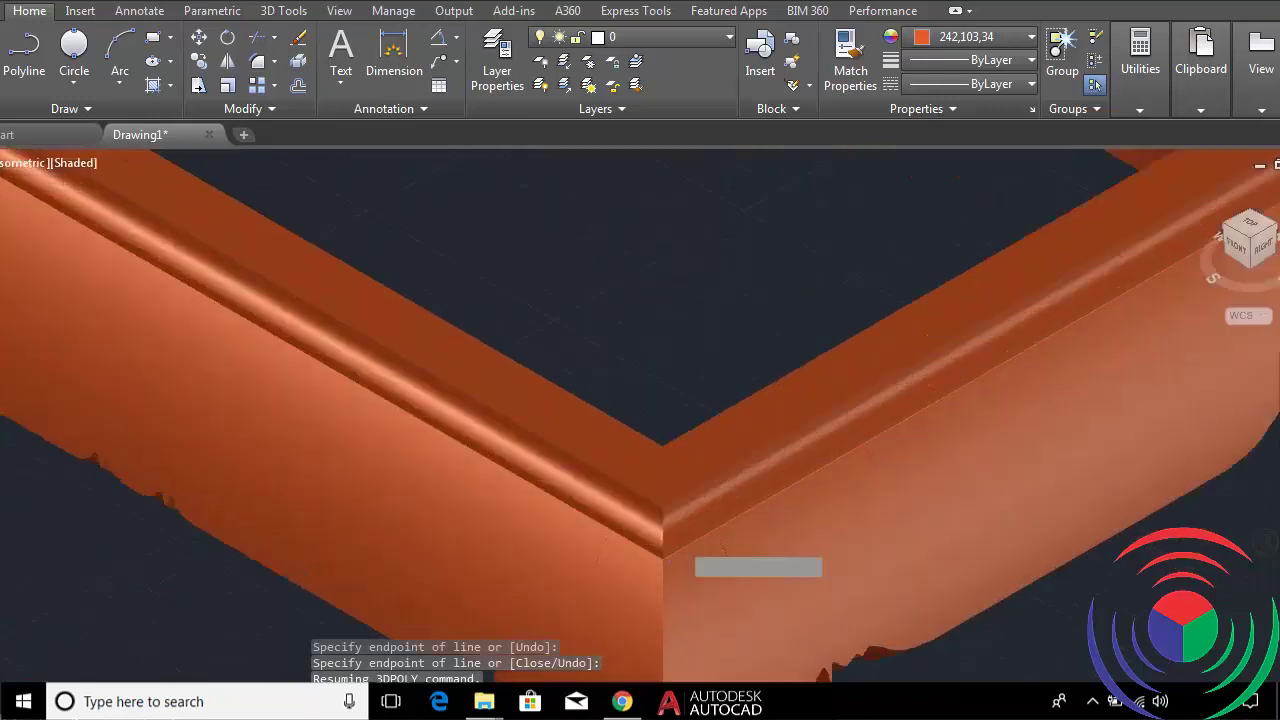
scroll(657, 512, "up", 3)
left_click(624, 382)
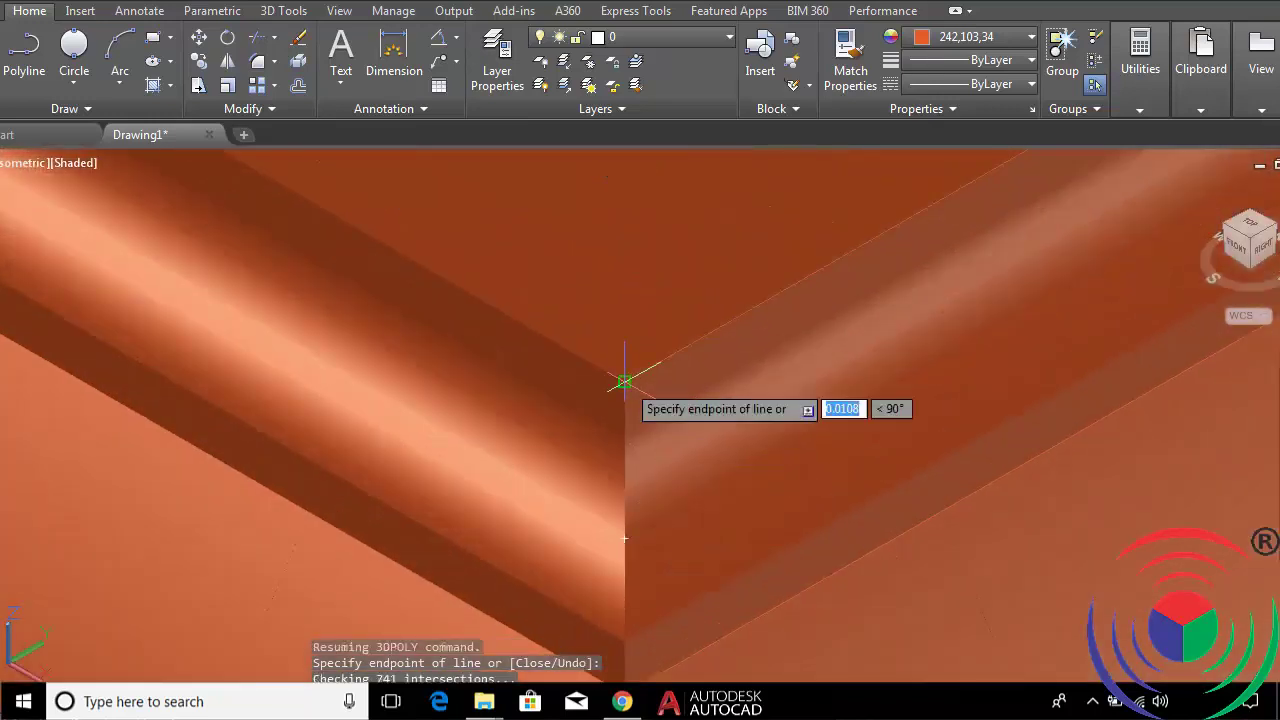
scroll(623, 400, "down", 3)
scroll(628, 428, "down", 3)
scroll(275, 225, "up", 1)
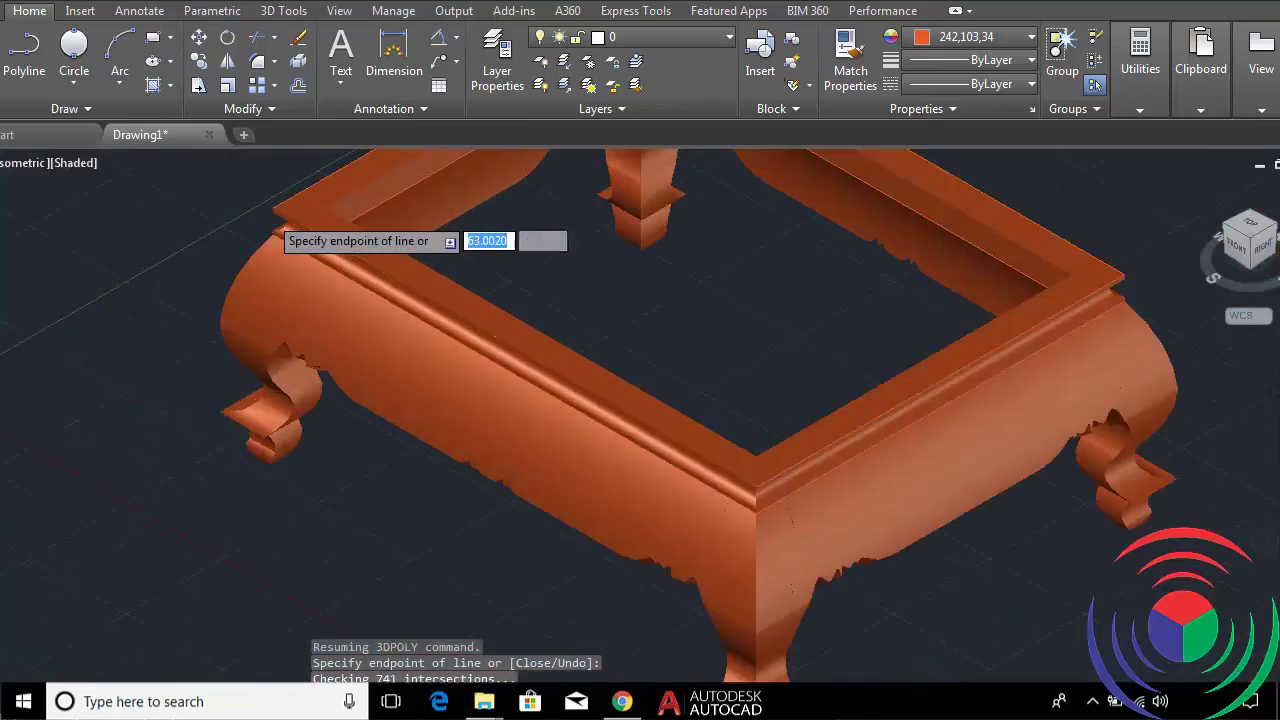
scroll(280, 215, "up", 3)
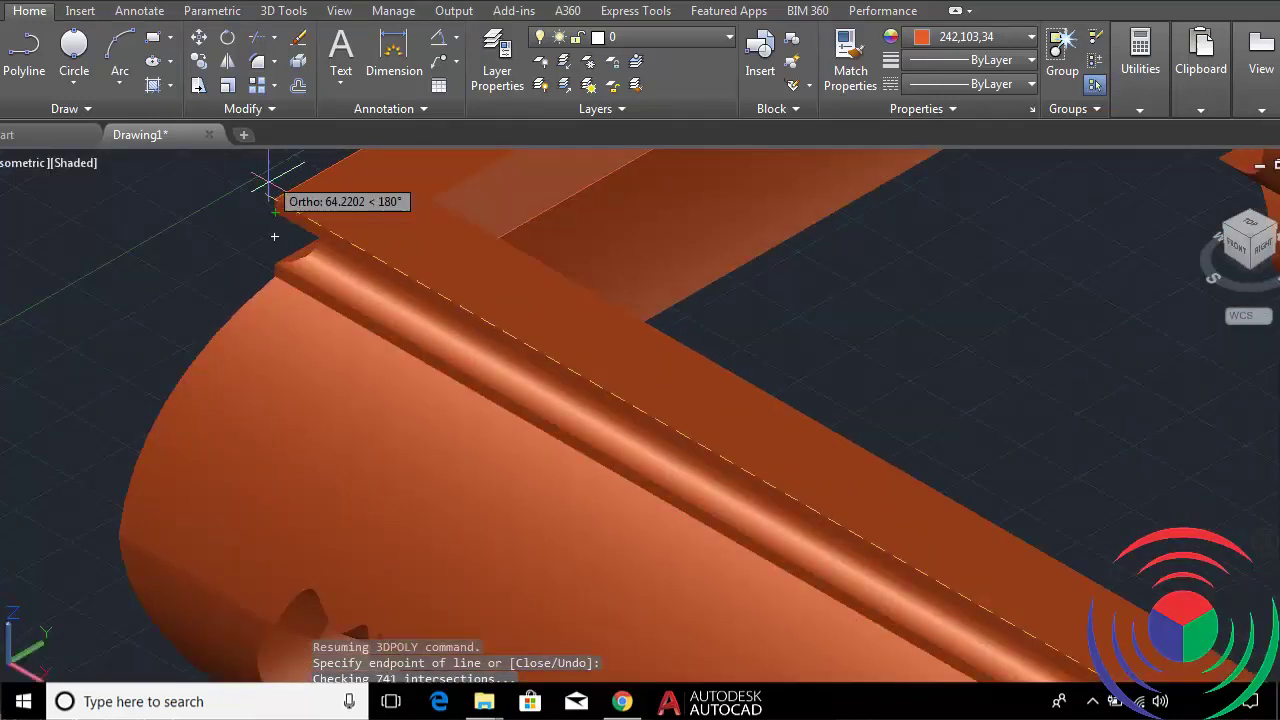
left_click(203, 165)
scroll(184, 274, "down", 5)
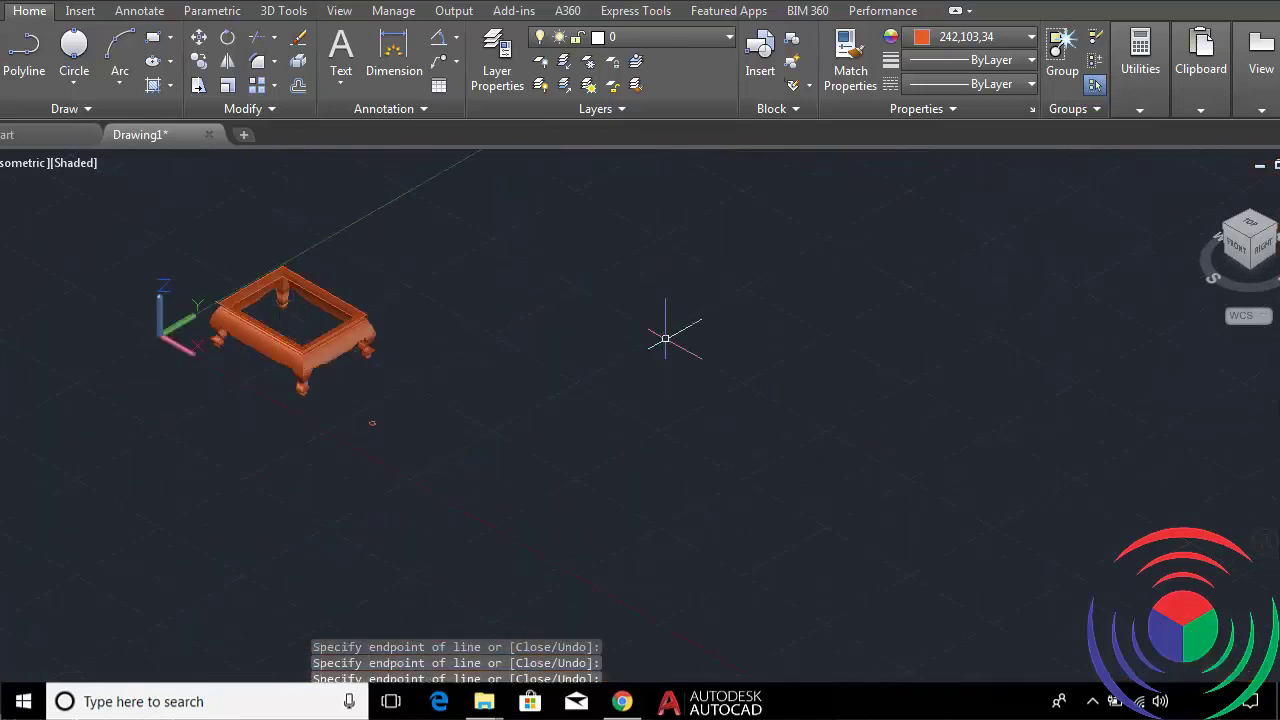
Finish the rim path in Top view and select the inner frame to move.
left_click(1250, 228)
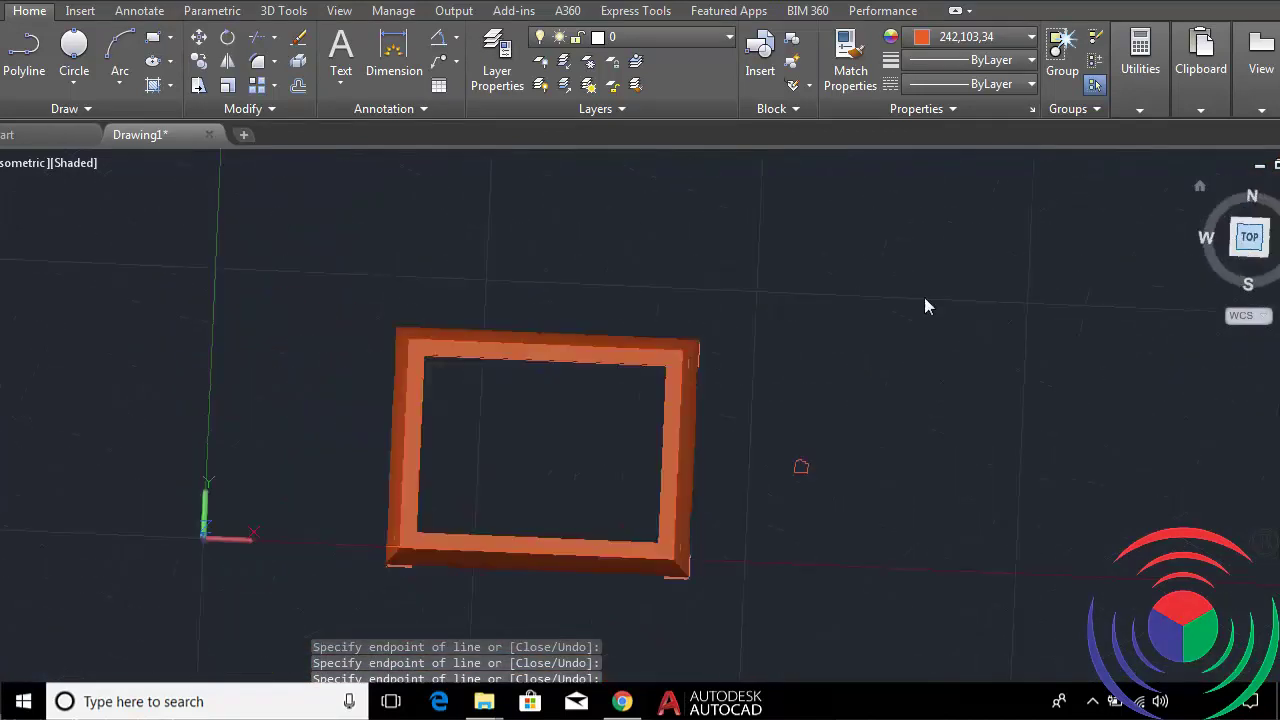
key("Return")
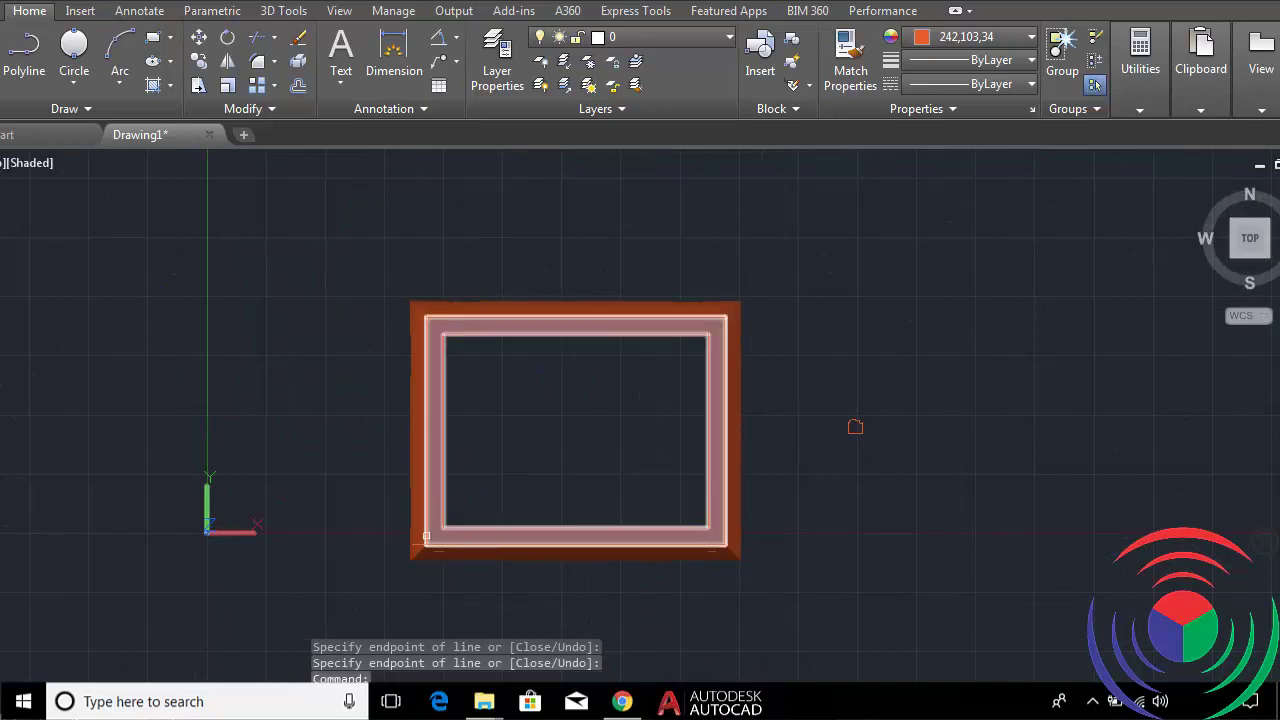
type("m")
key("Return")
left_click(424, 540)
Pick a base point for moving the inner frame, then switch to isometric view.
key("Return")
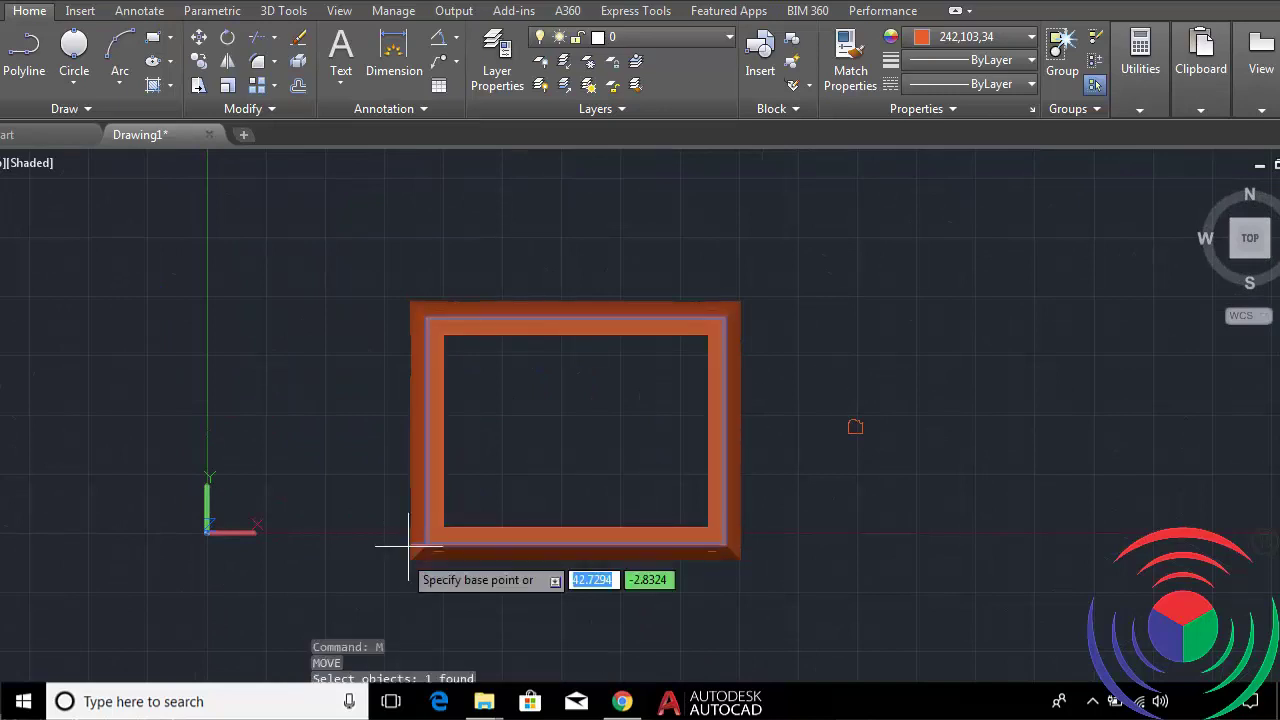
left_click(355, 550)
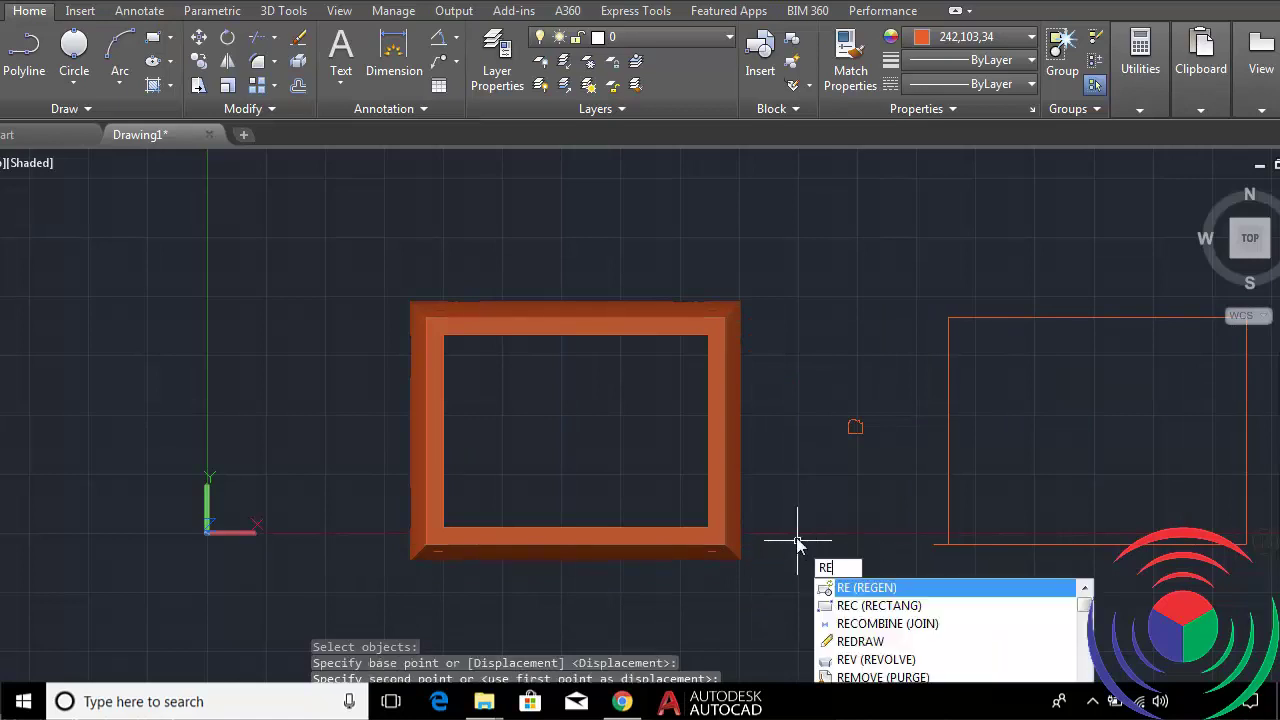
key("BackSpace")
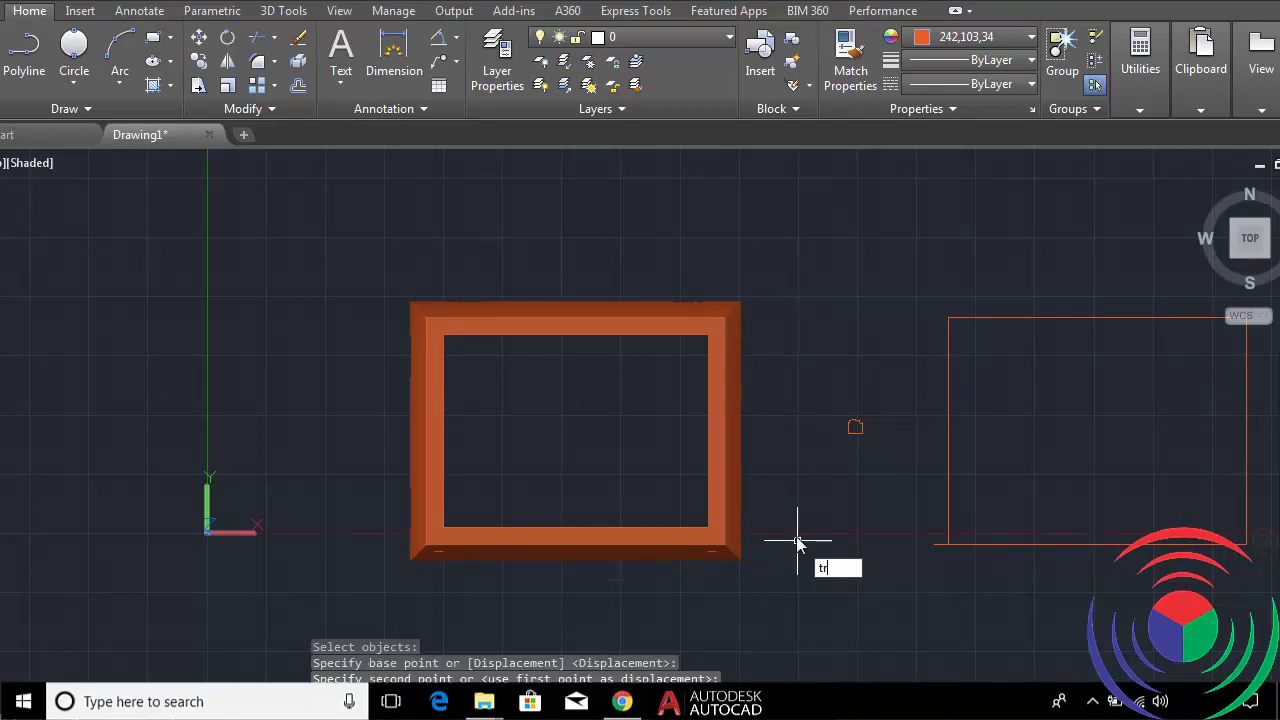
key("Return")
scroll(980, 557, "up", 5)
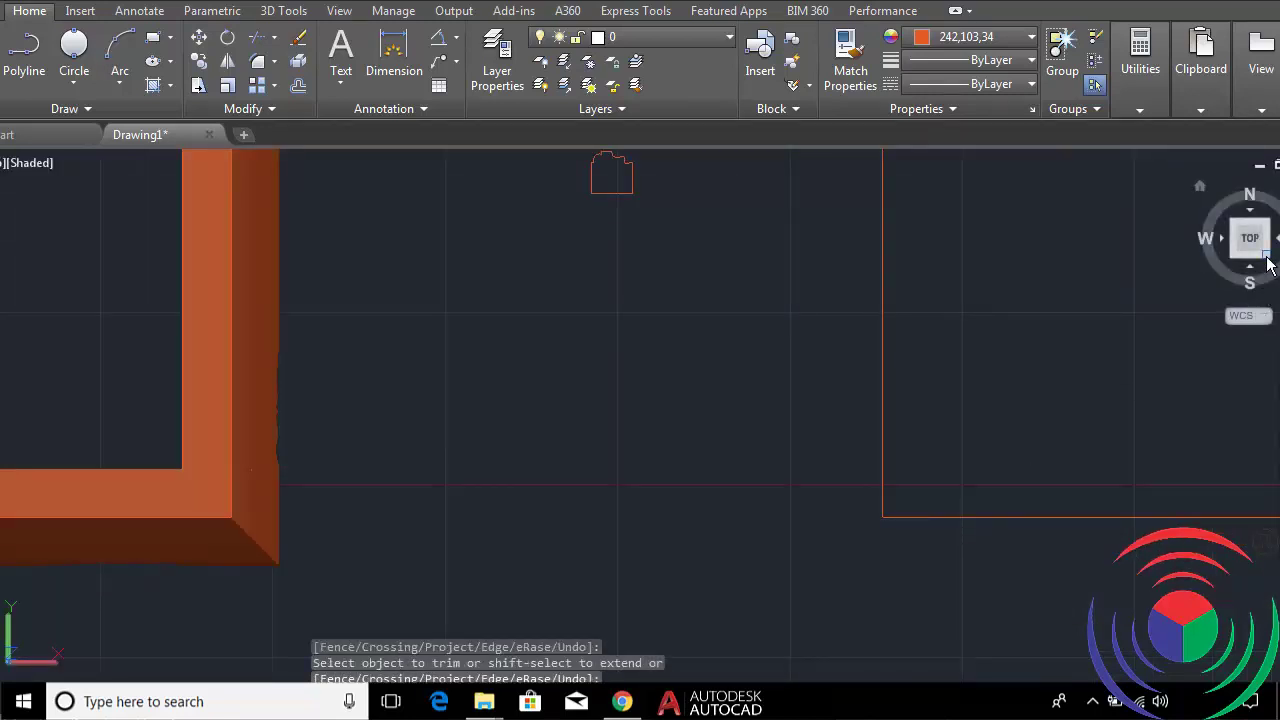
left_click(1265, 257)
scroll(666, 491, "up", 3)
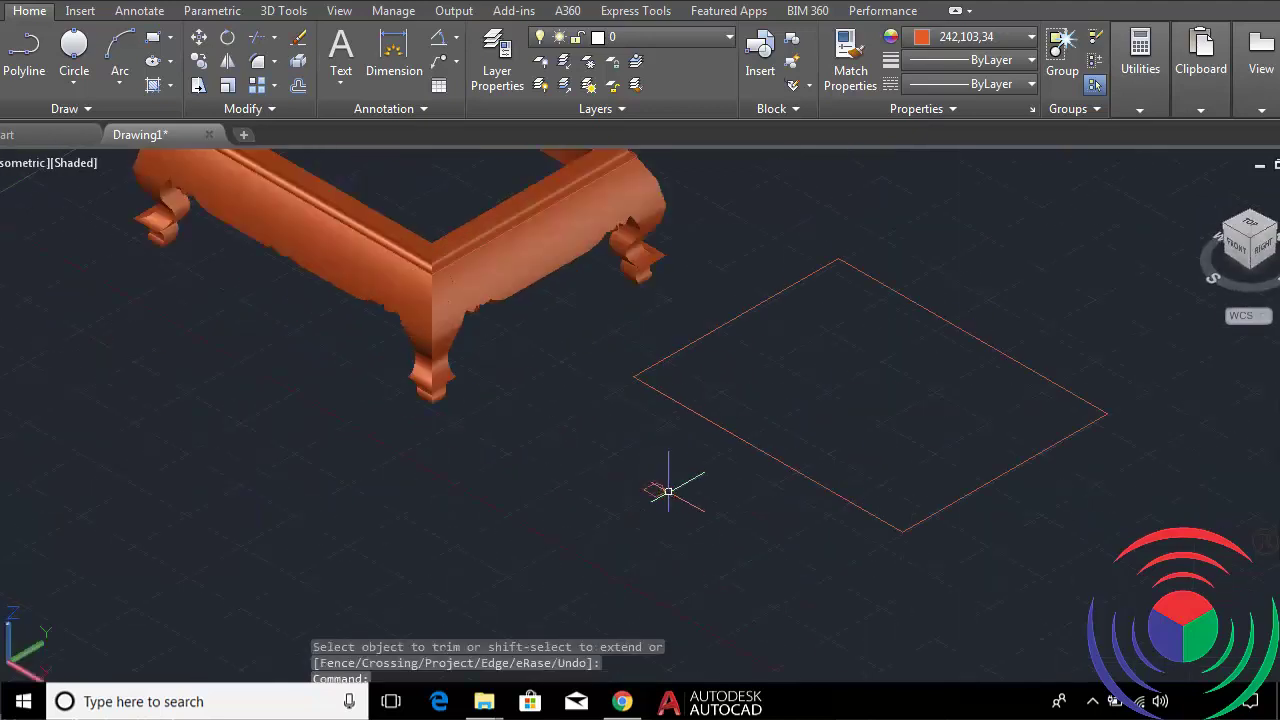
Abandon a second move and trim the short overhang at the rectangle's lower-left corner.
type("m")
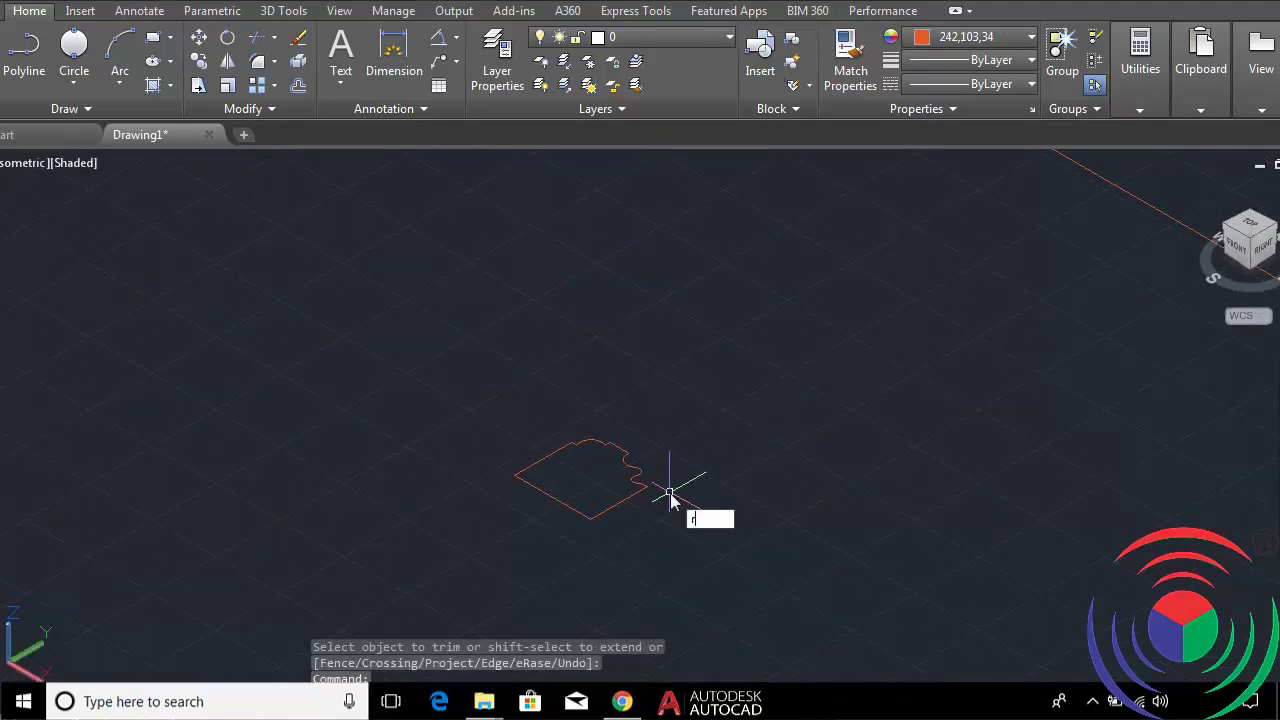
key("Return")
left_click(410, 545)
key("Return")
left_click(337, 550)
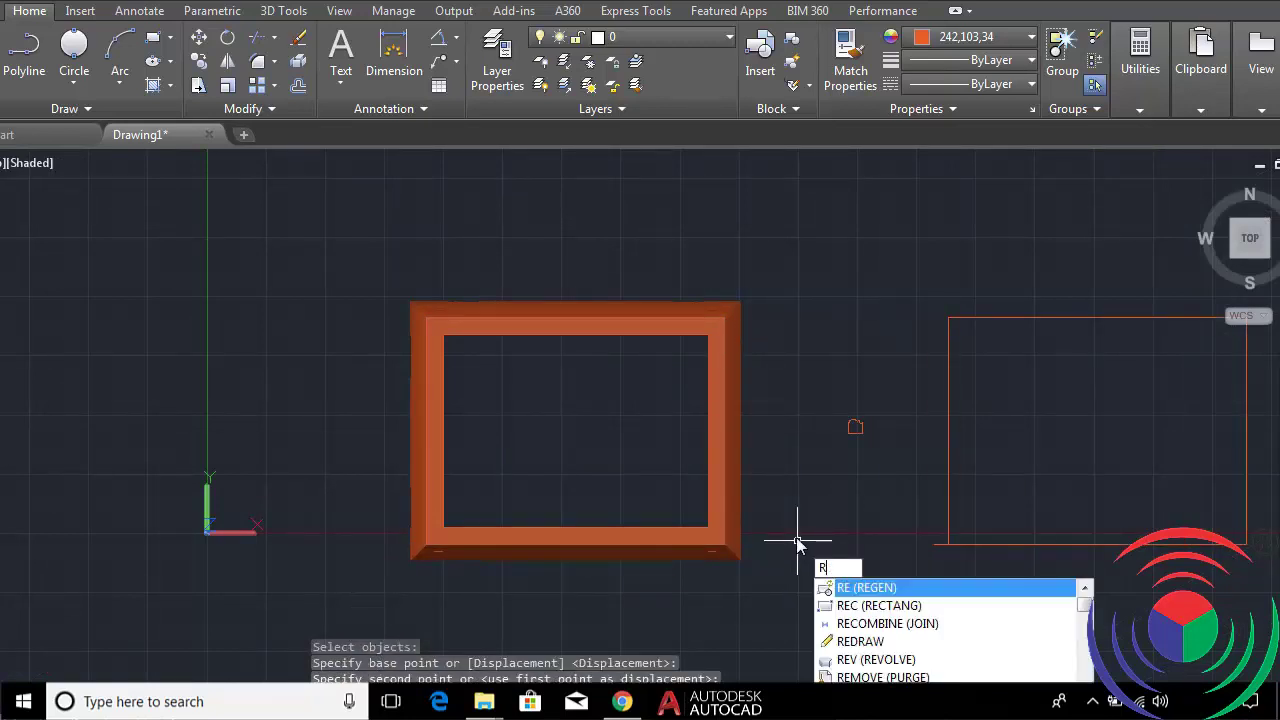
key("BackSpace")
key("BackSpace")
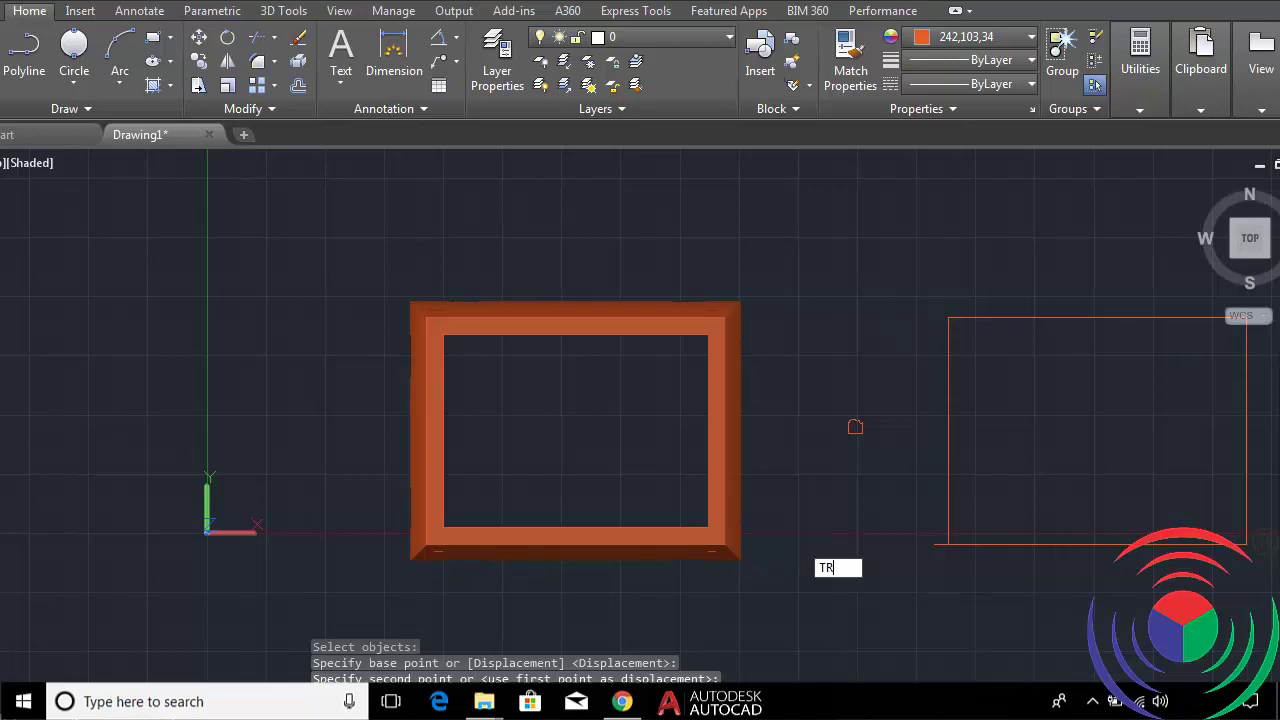
key("Return")
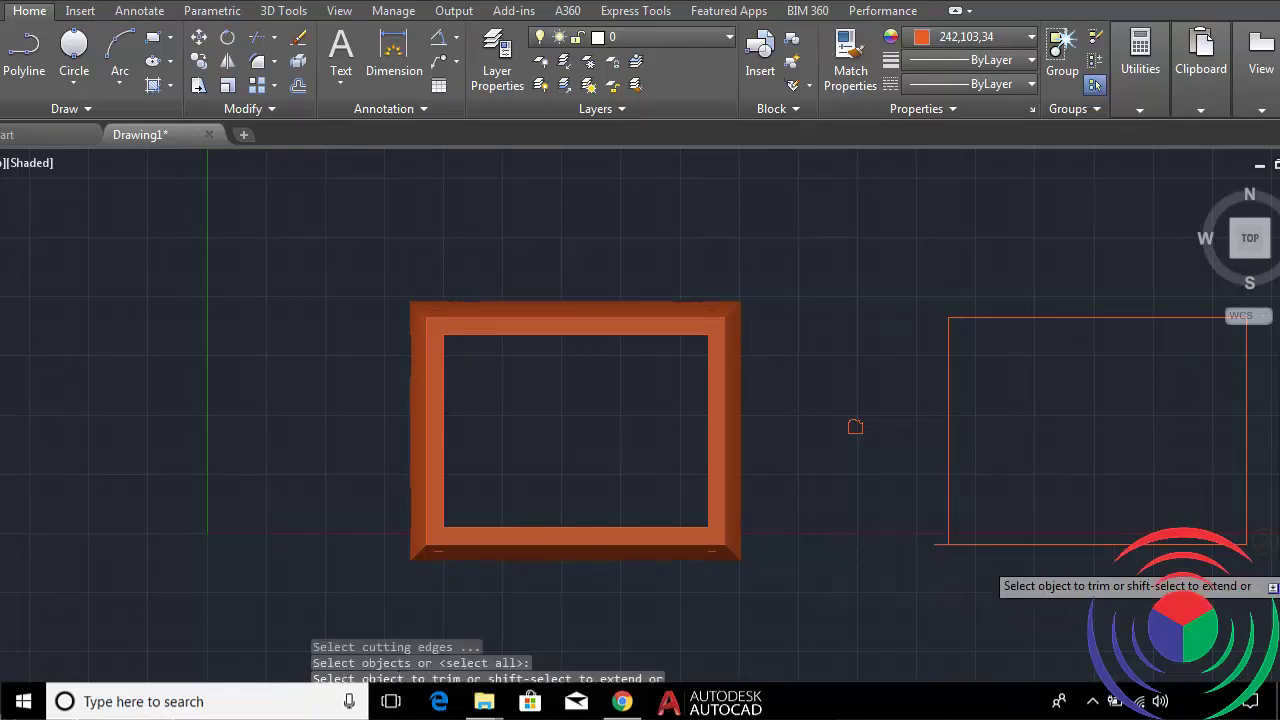
scroll(882, 518, "up", 3)
left_click(850, 515)
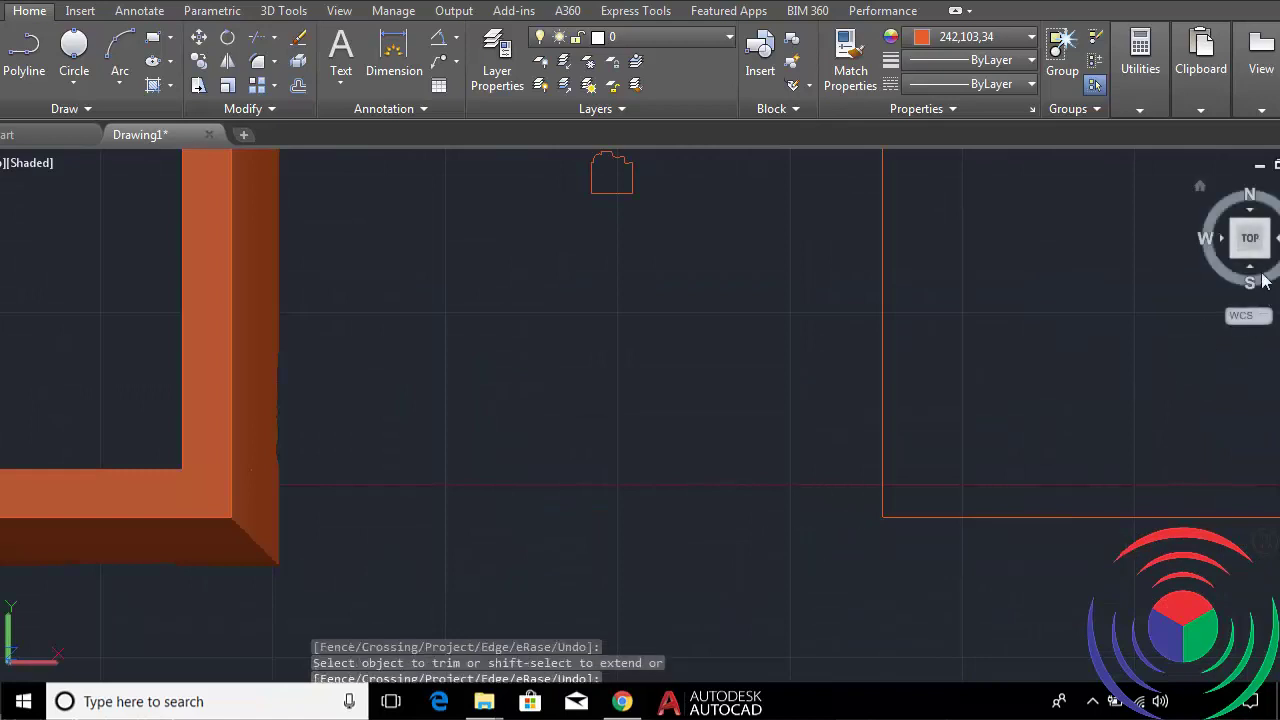
Return to an isometric 3D view of the table.
left_click(1266, 262)
key("ctrl+z")
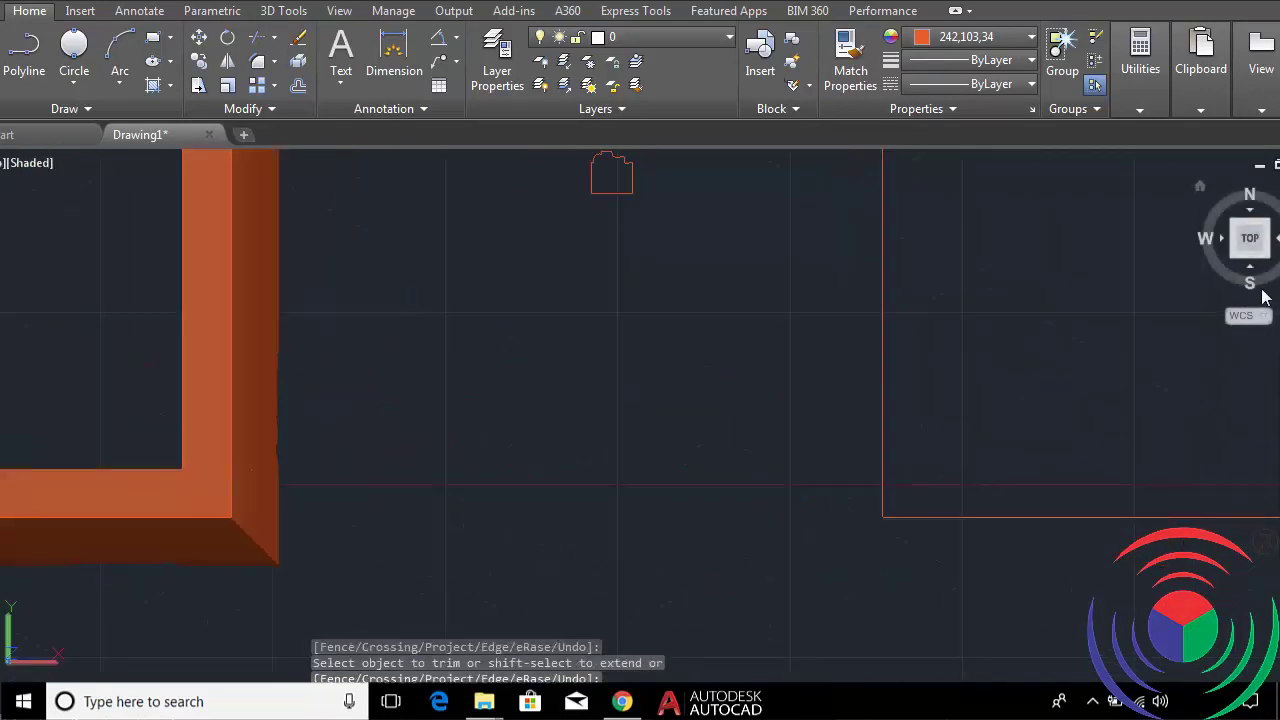
left_click(1266, 262)
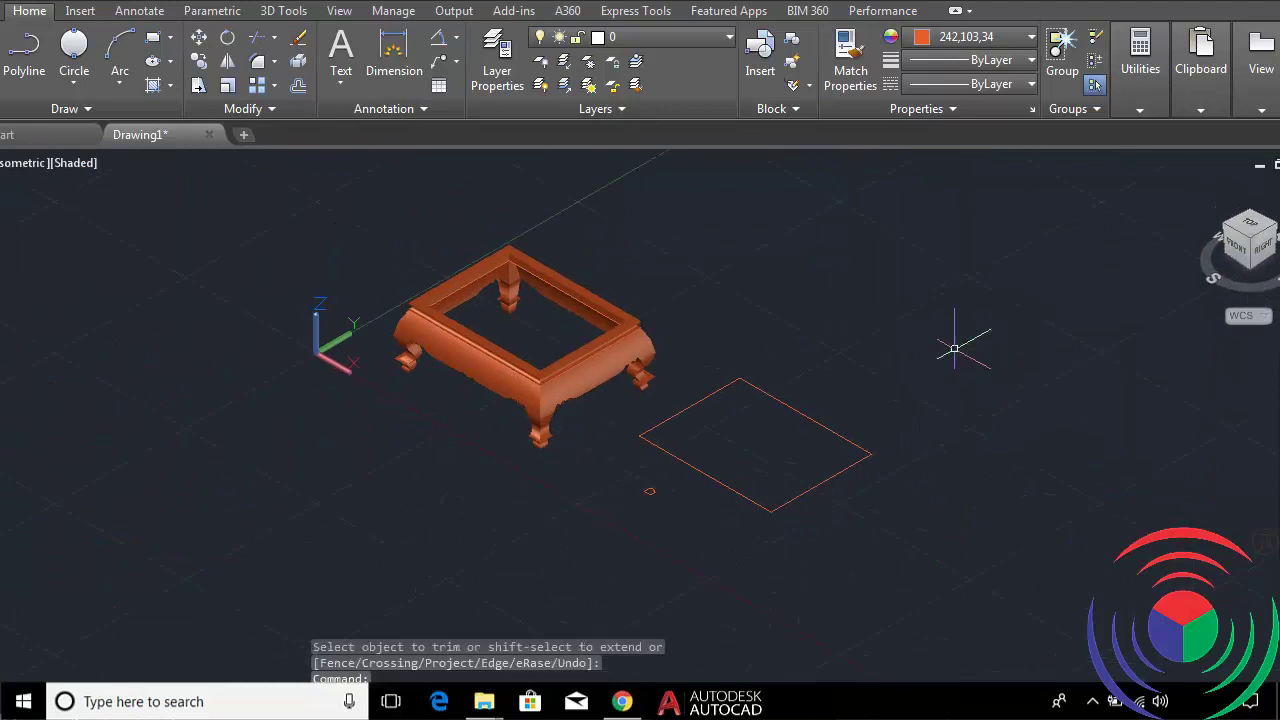
scroll(645, 498, "up", 3)
scroll(665, 494, "up", 3)
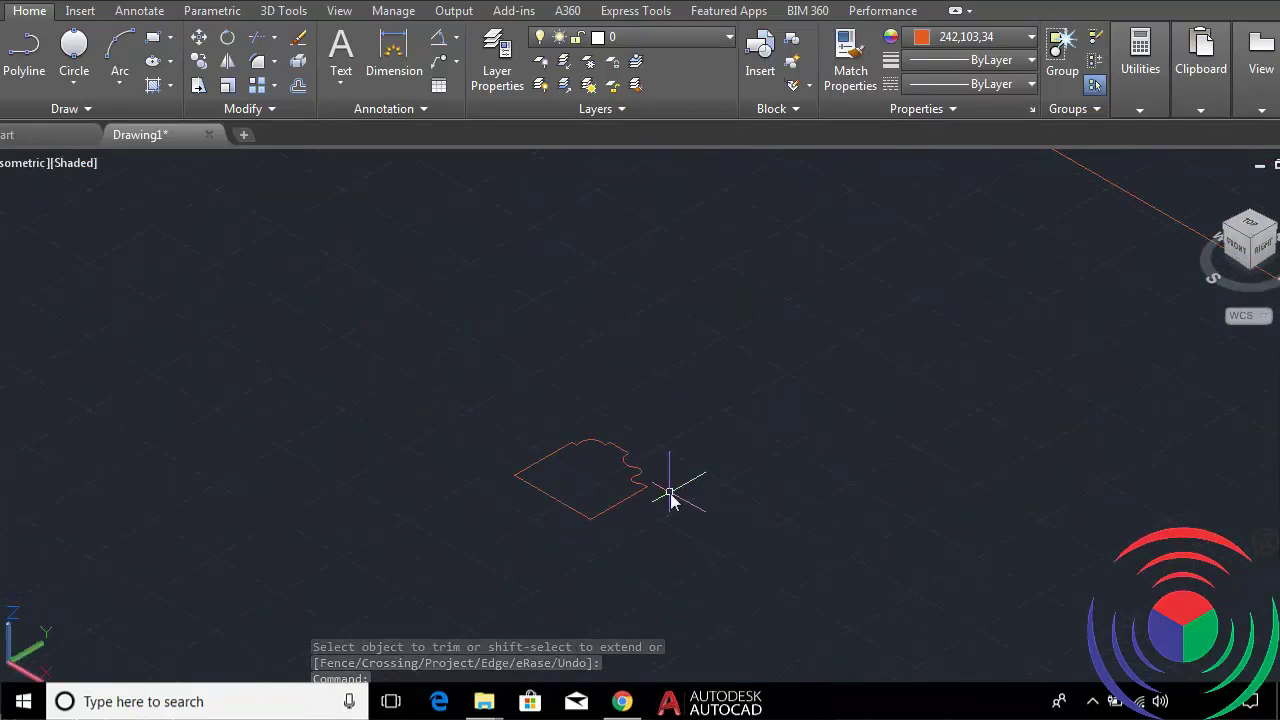
Rotate the small molding profile 90° about its edge to stand it upright.
type("r")
left_click(744, 560)
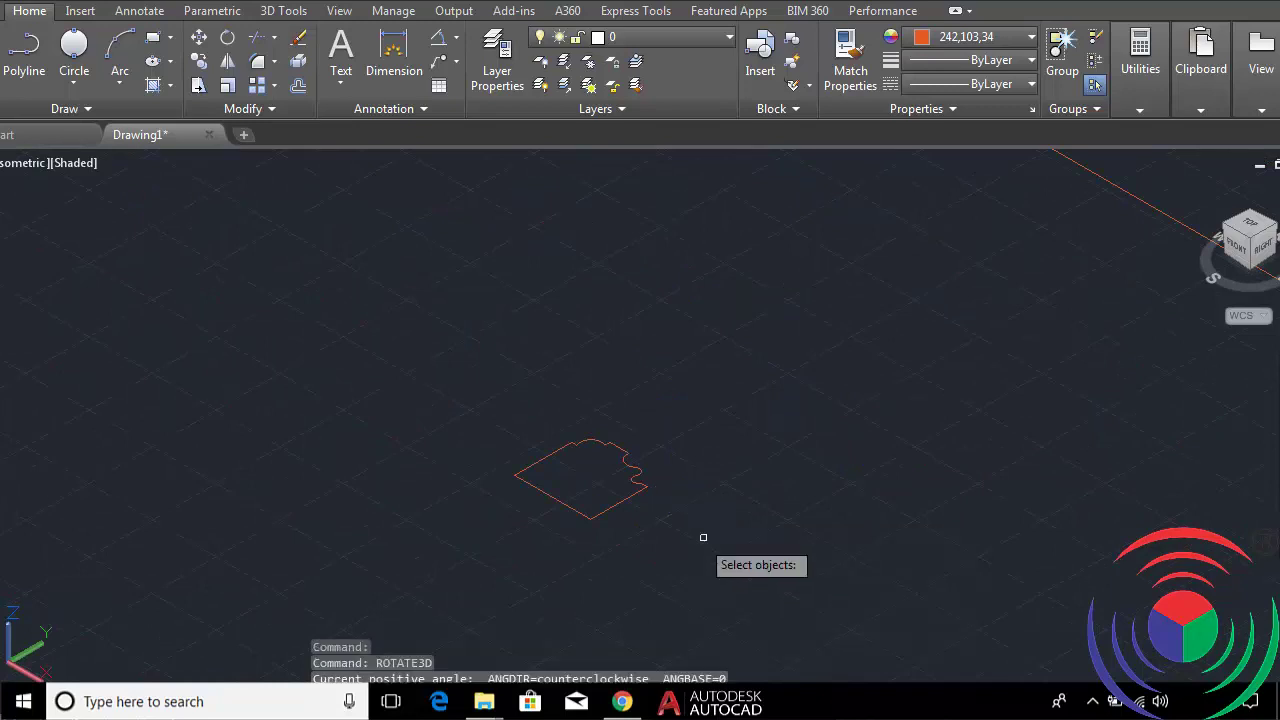
left_click(674, 437)
left_click(614, 523)
key("Return")
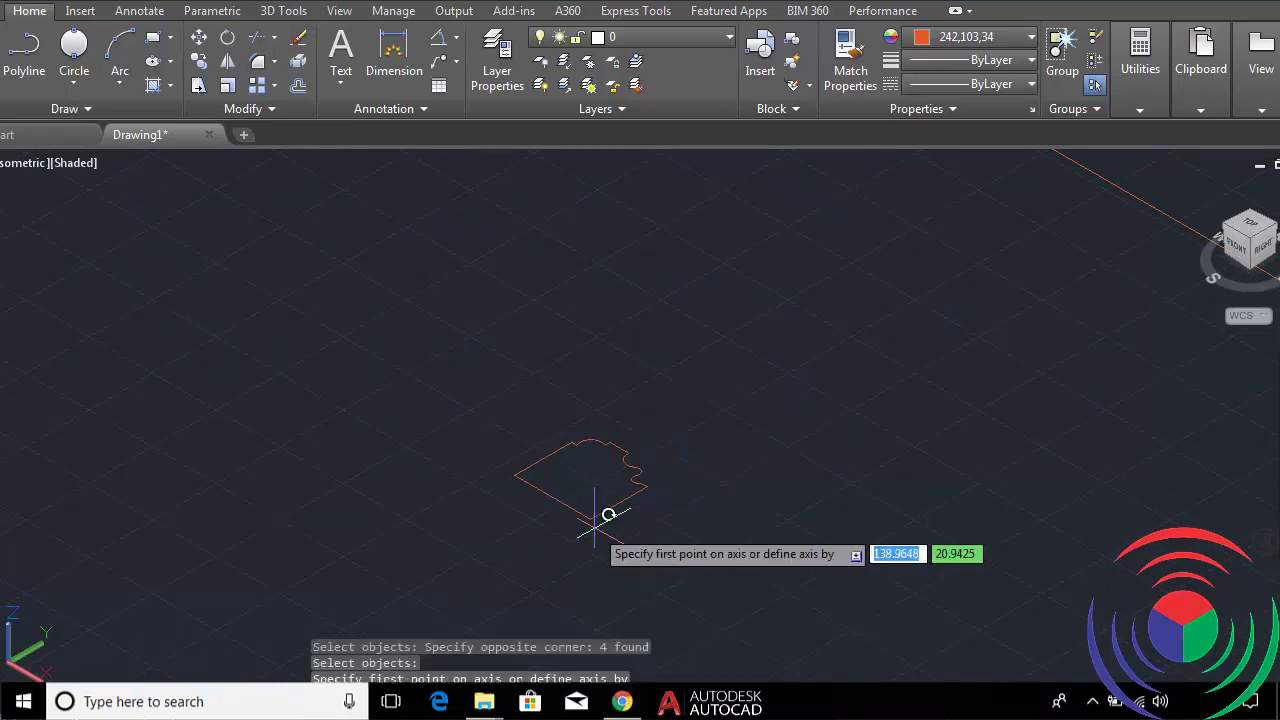
left_click(646, 487)
type("90")
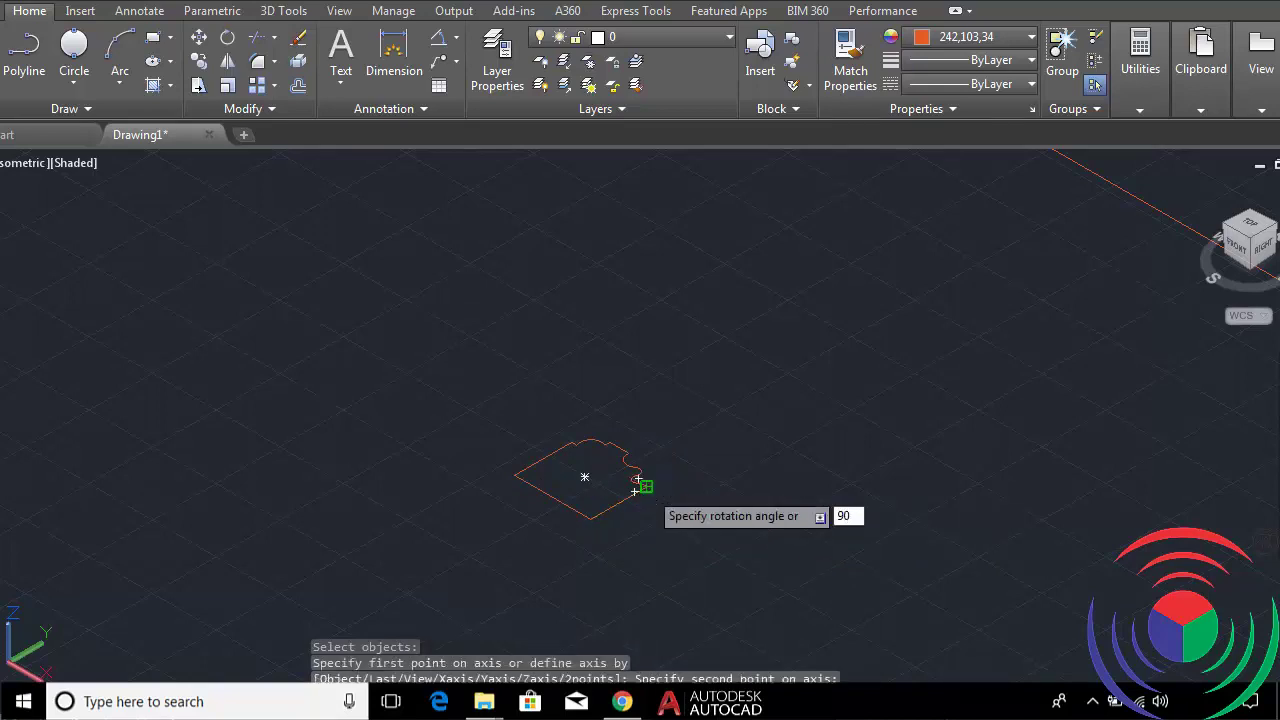
key("Return")
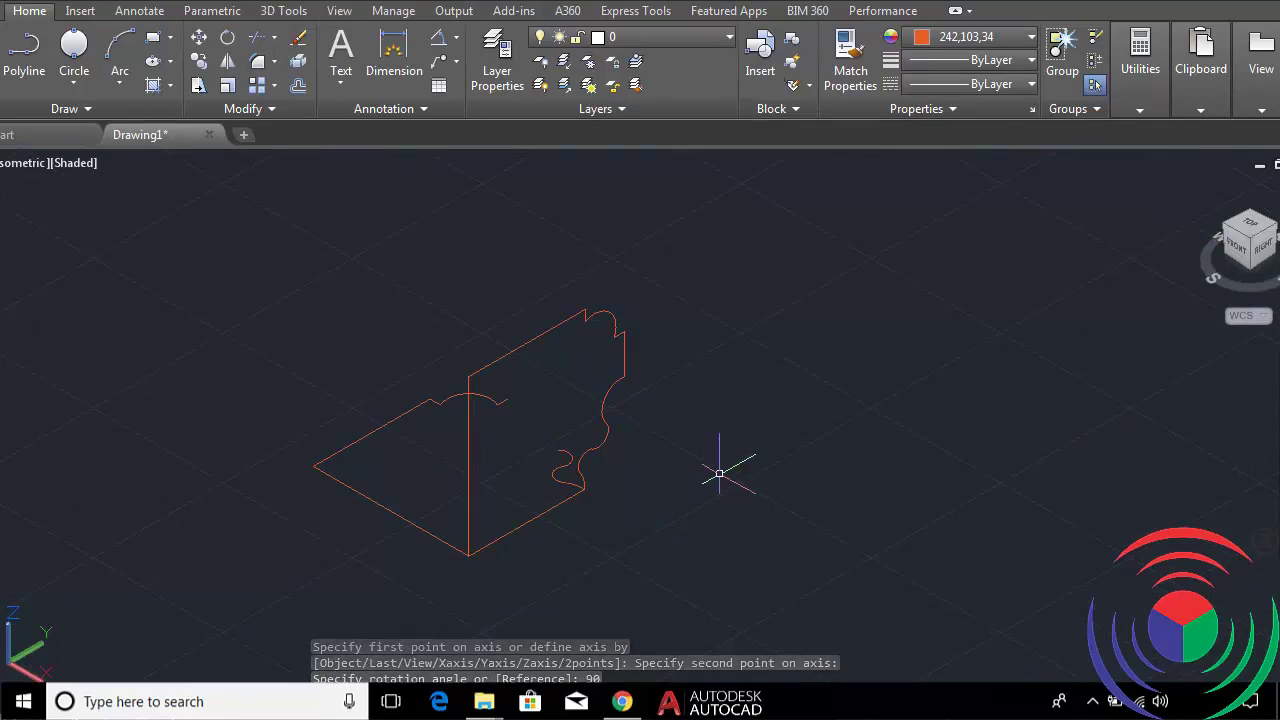
Select the upright profile and pick its base point for moving.
type("m")
key("Return")
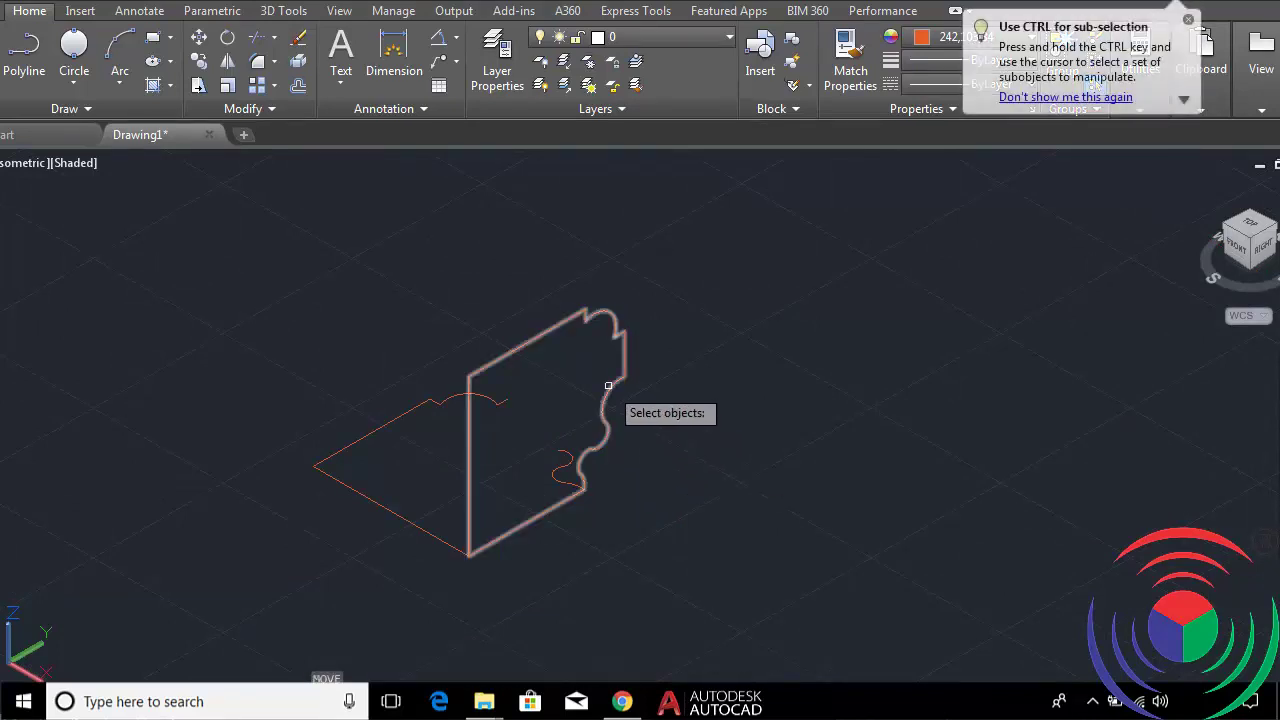
left_click(608, 385)
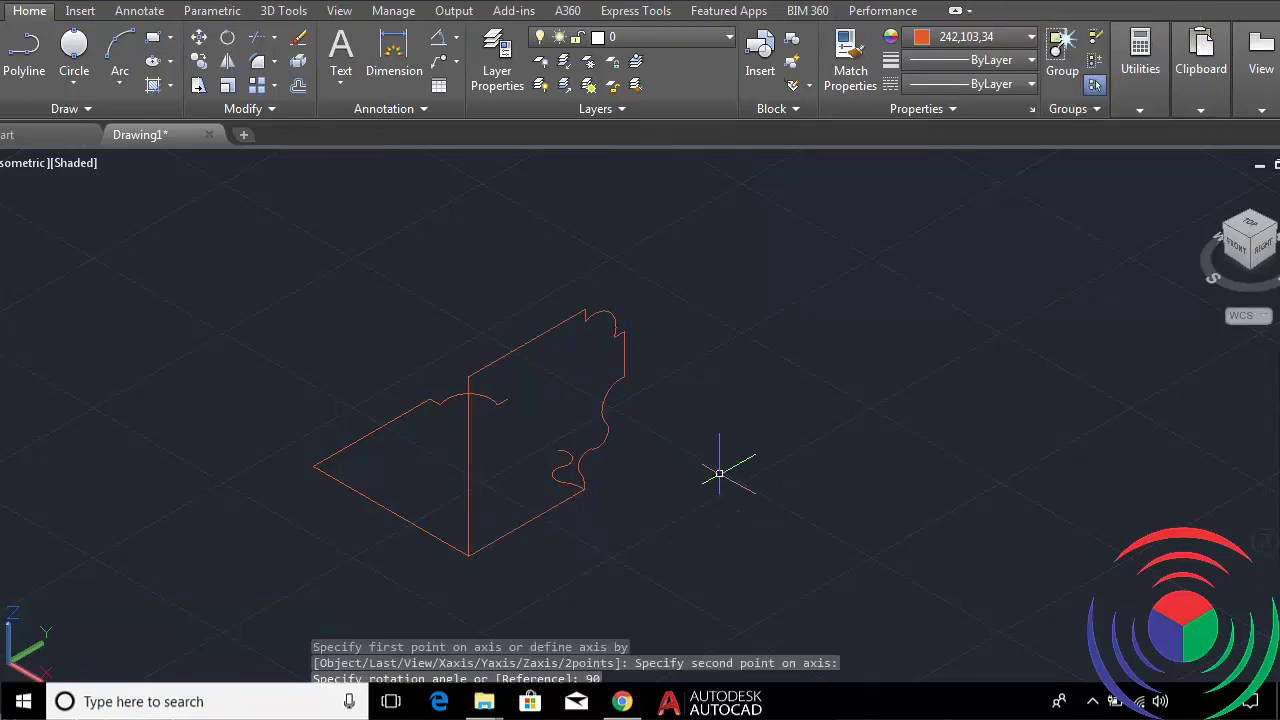
type("m")
key("Return")
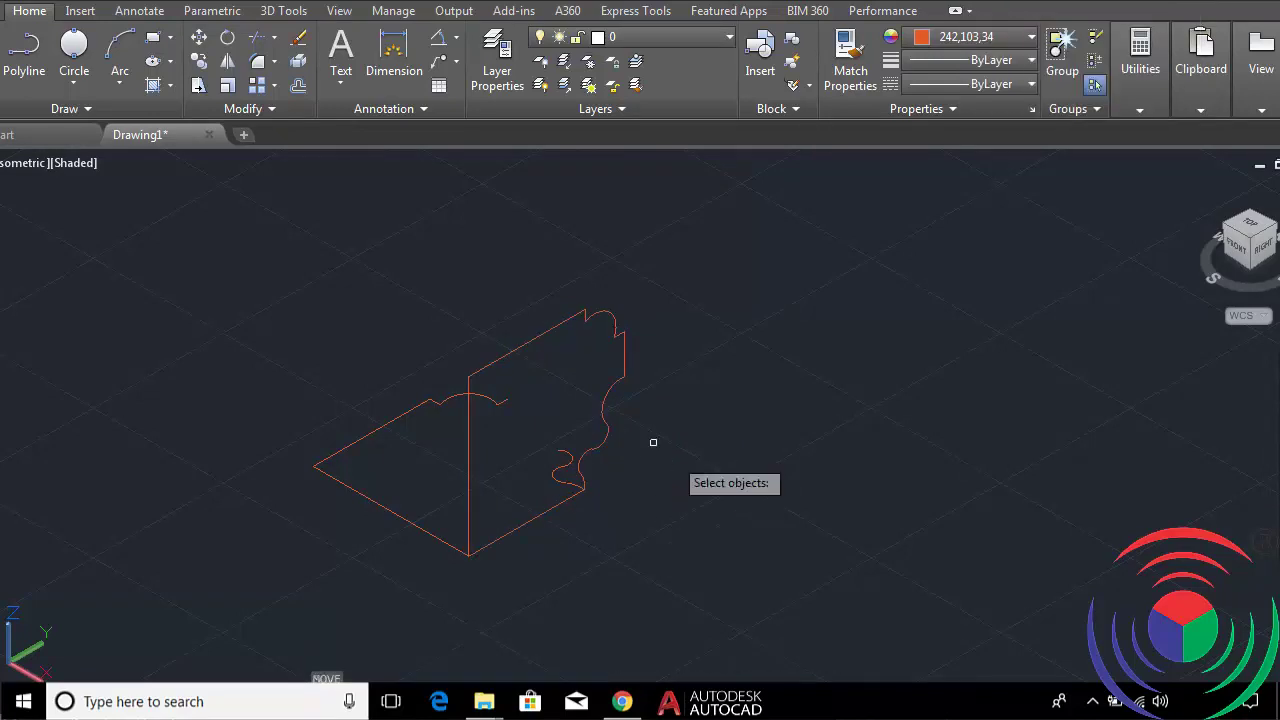
left_click(604, 396)
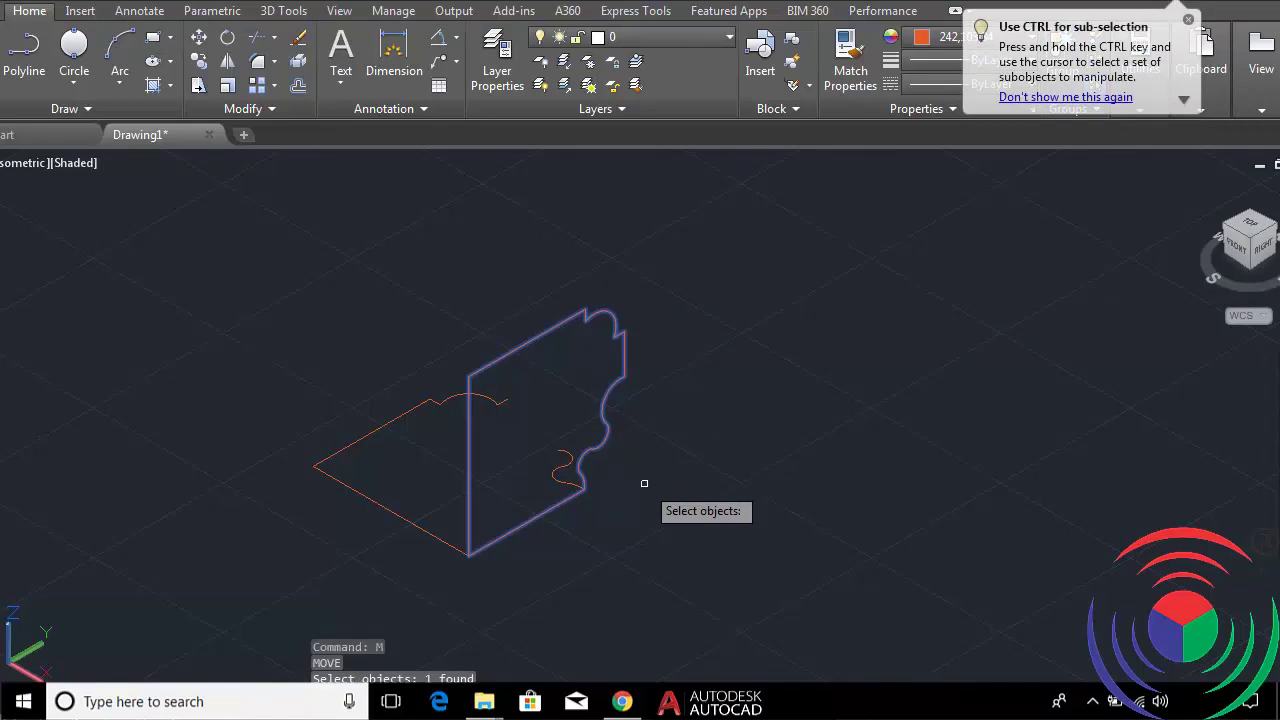
key("Return")
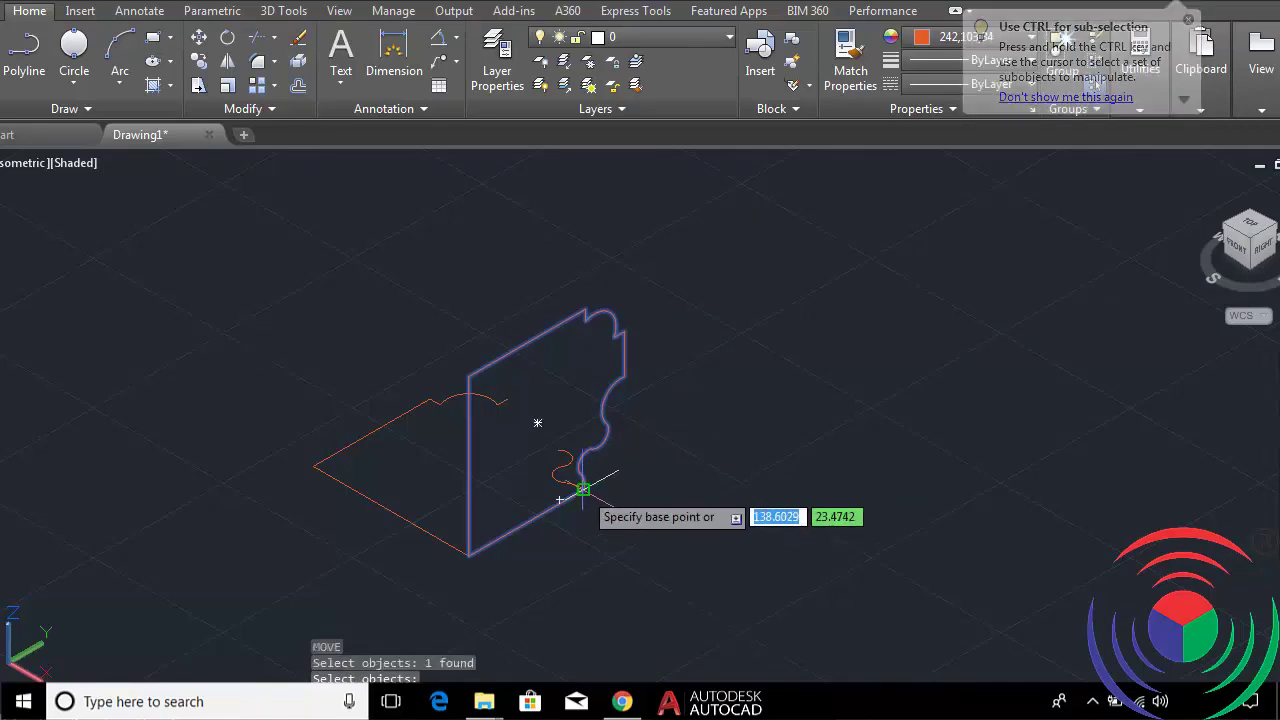
left_click(580, 490)
Place the upright profile onto the rim rectangle's edge.
scroll(596, 475, "down", 5)
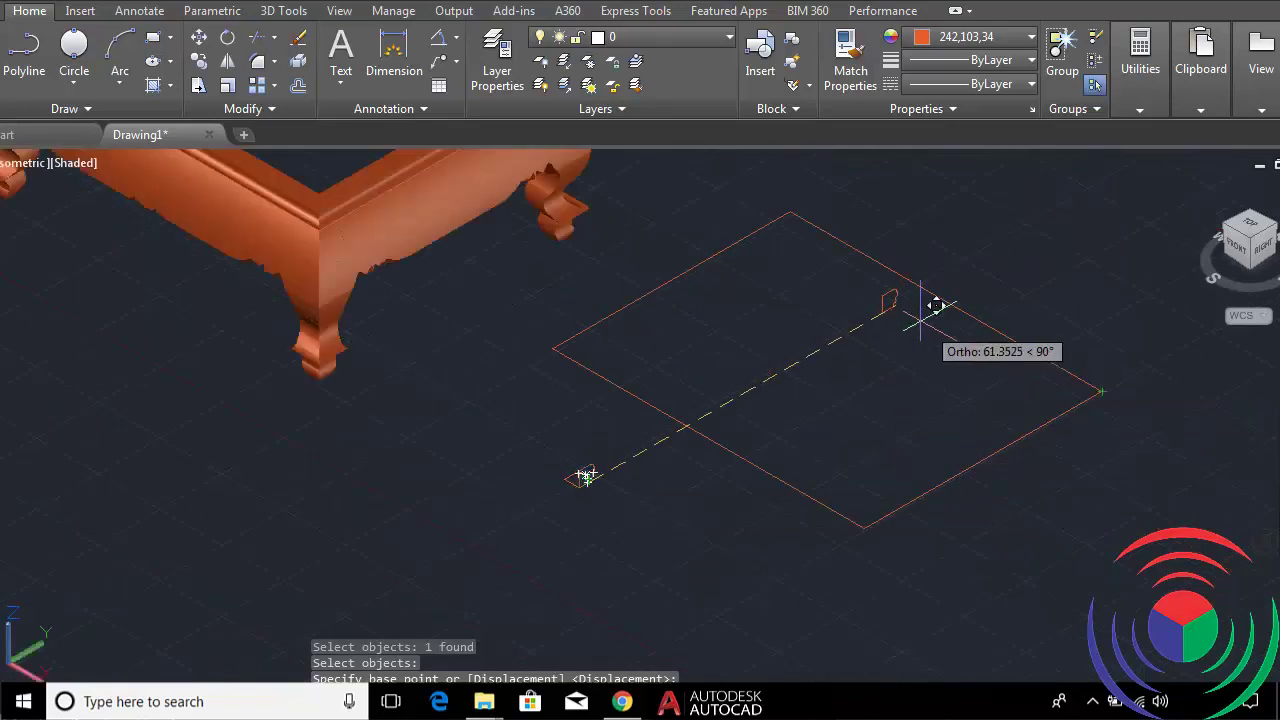
scroll(937, 306, "up", 3)
scroll(930, 285, "up", 2)
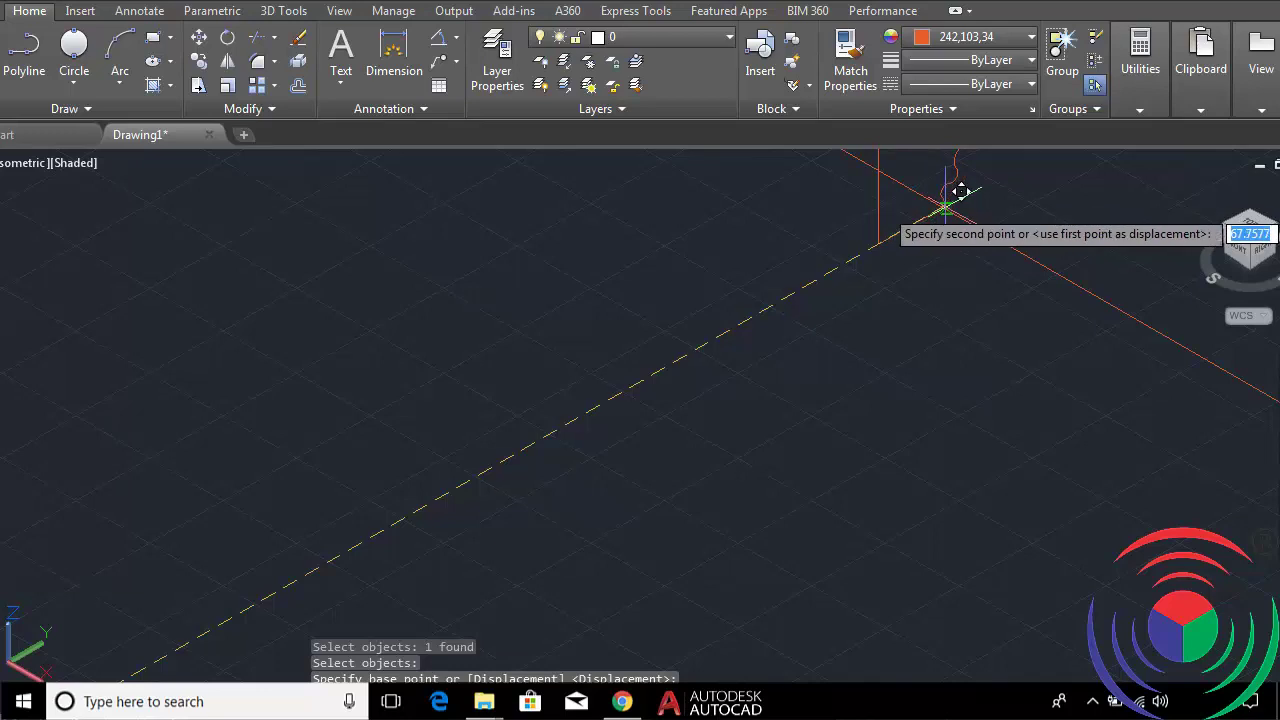
left_click(958, 192)
scroll(922, 274, "down", 3)
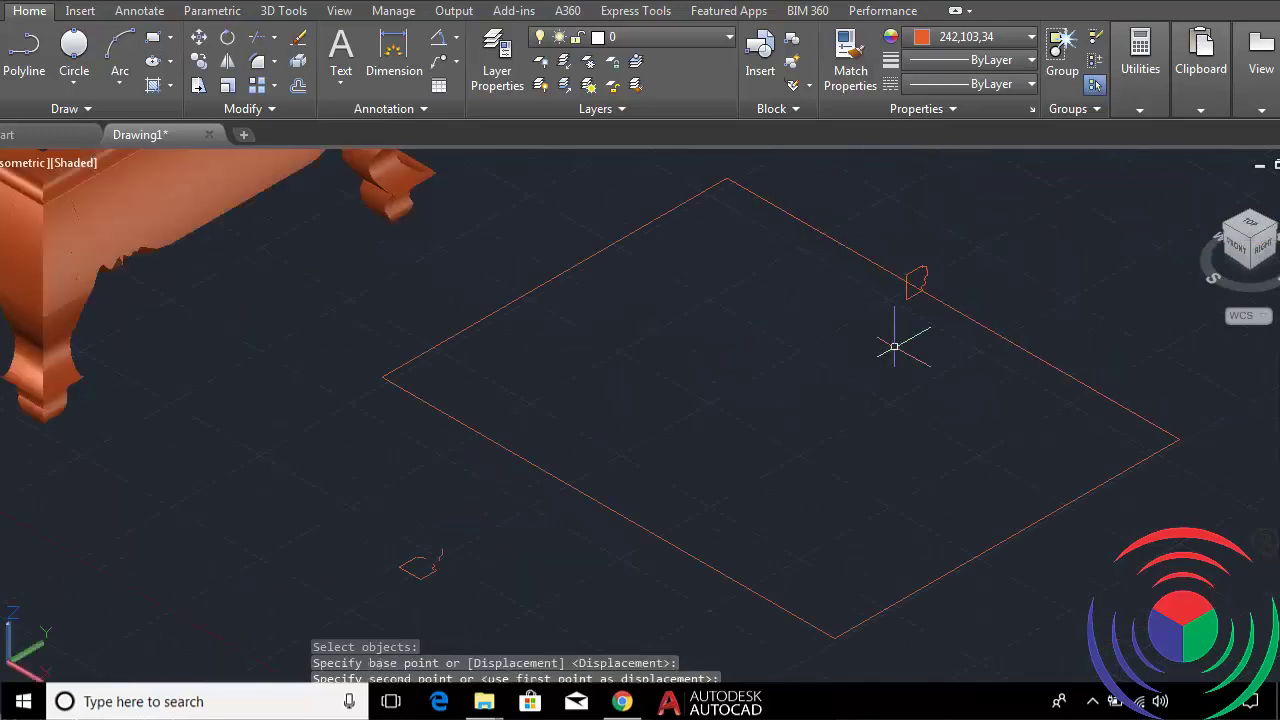
left_click(285, 11)
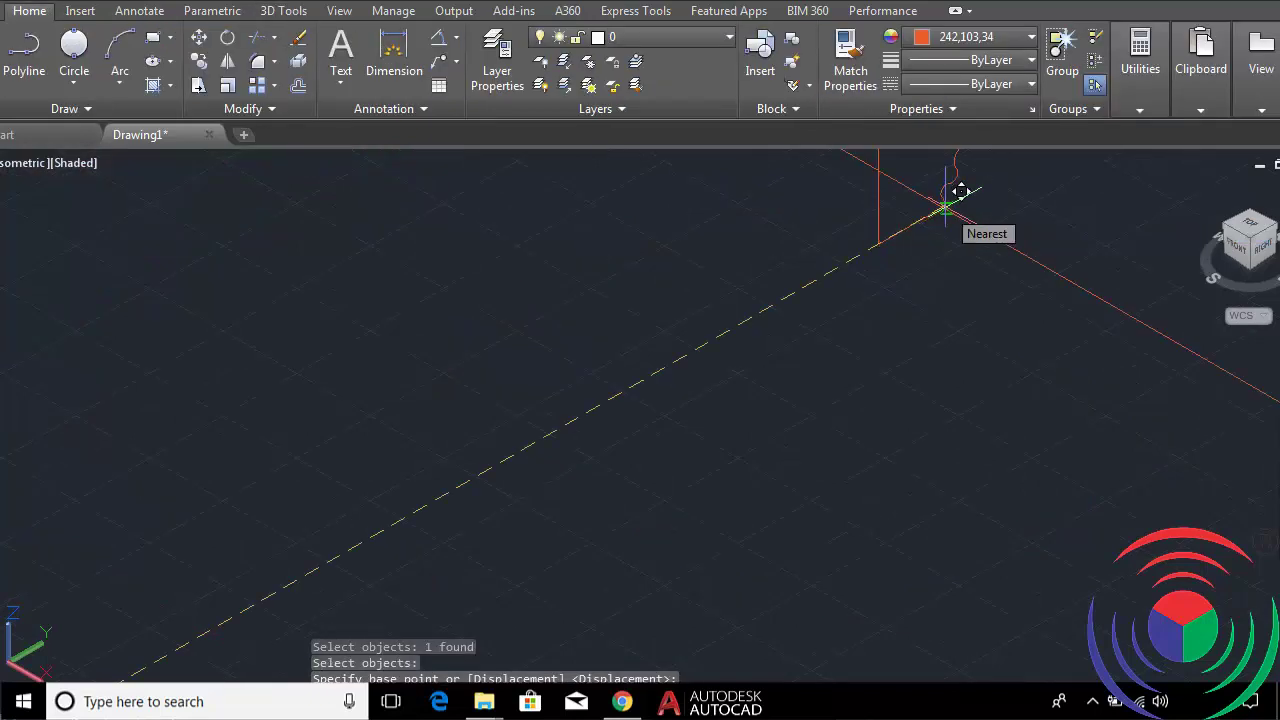
left_click(958, 192)
scroll(920, 277, "down", 3)
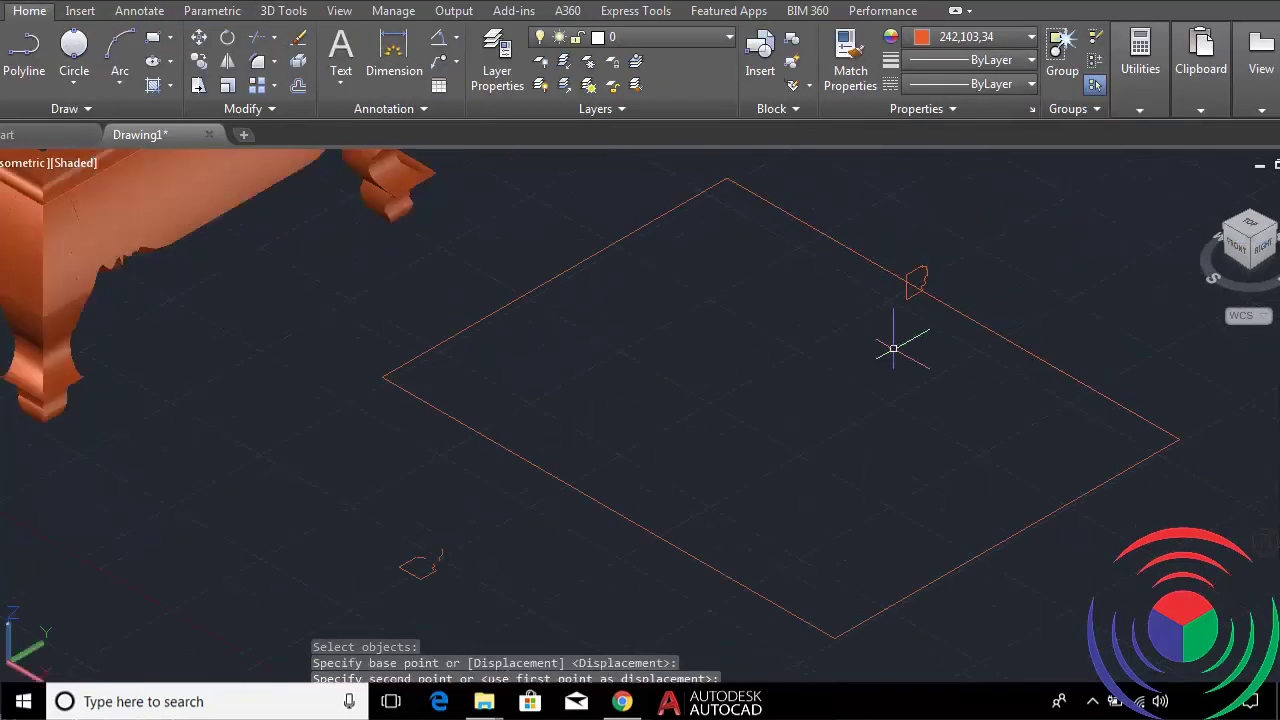
left_click(285, 11)
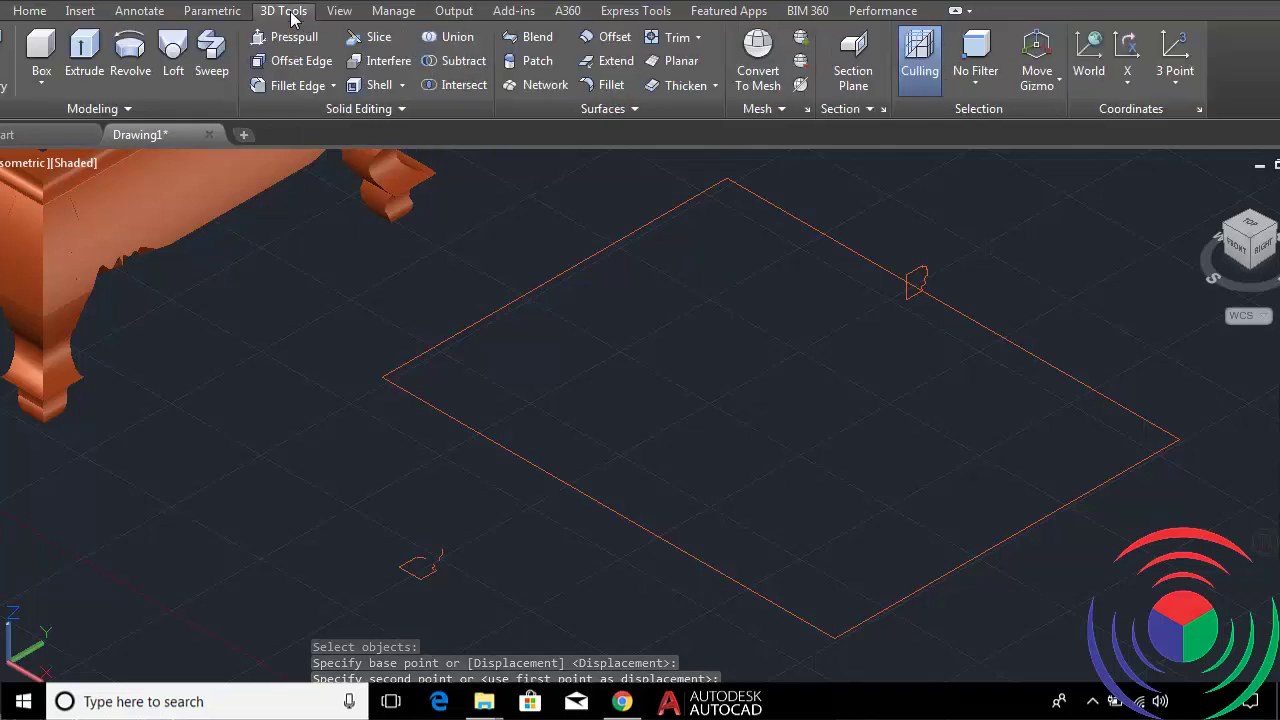
left_click(213, 62)
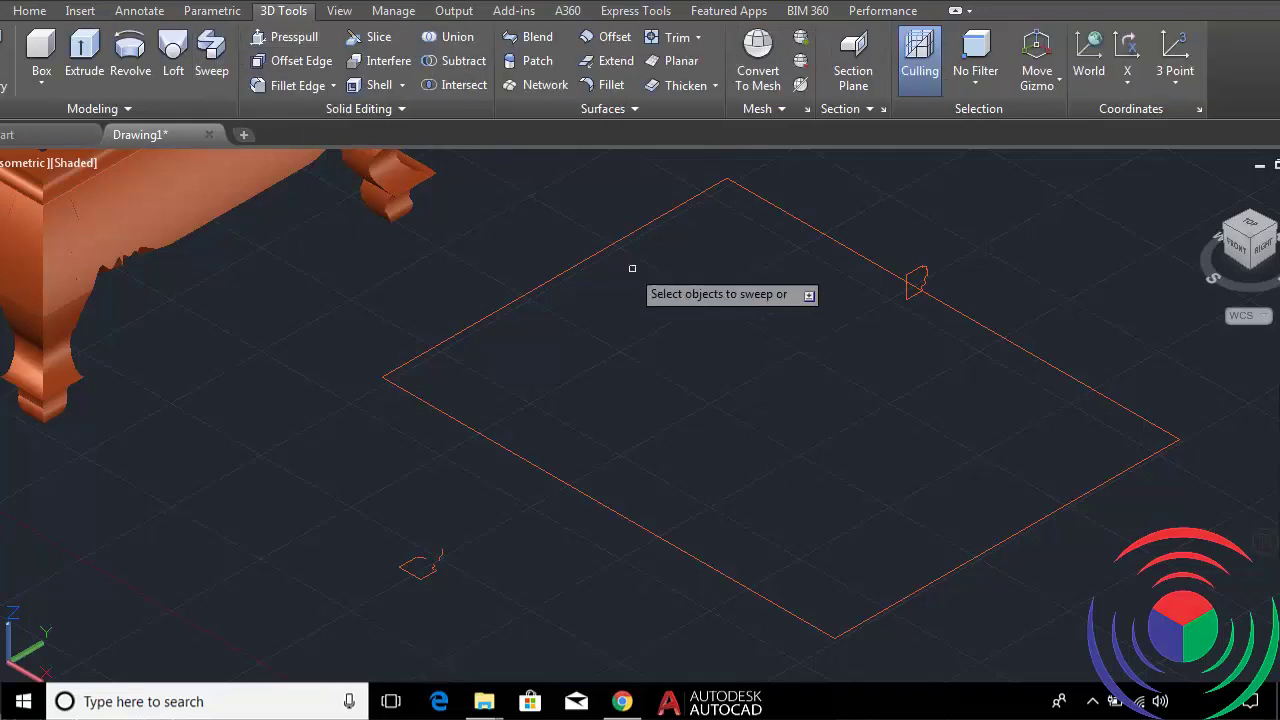
left_click(909, 297)
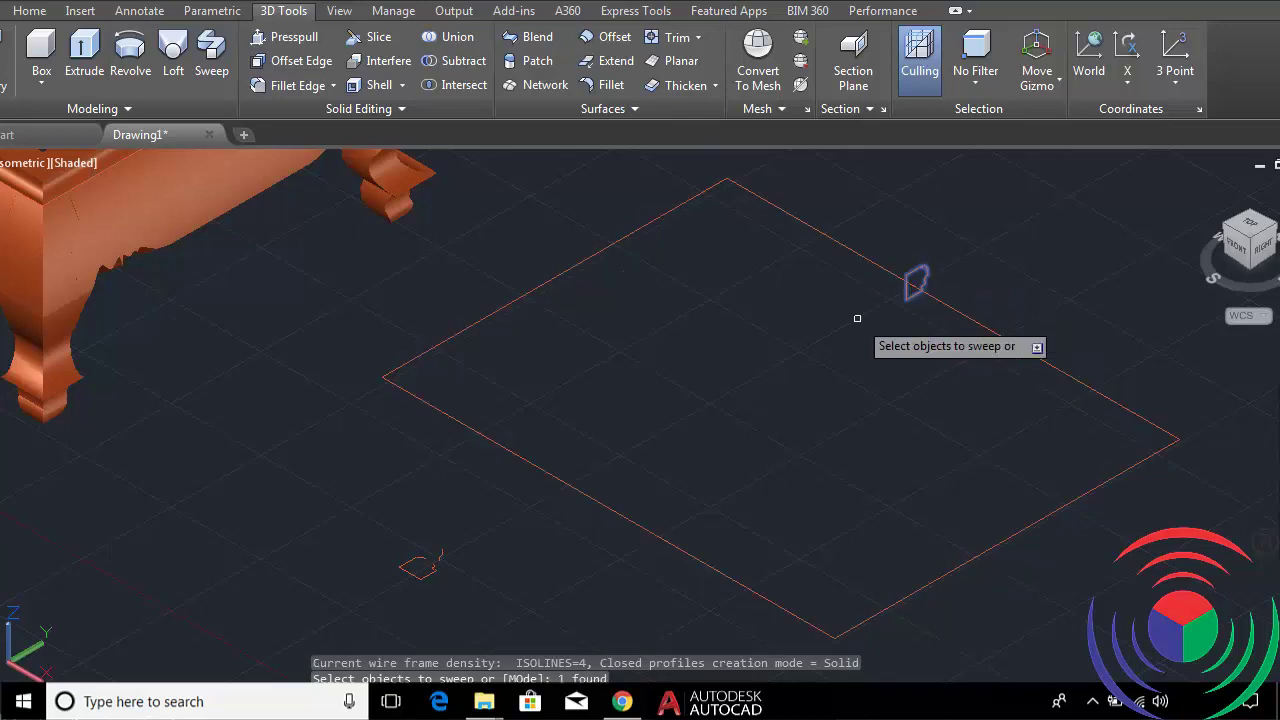
key("Return")
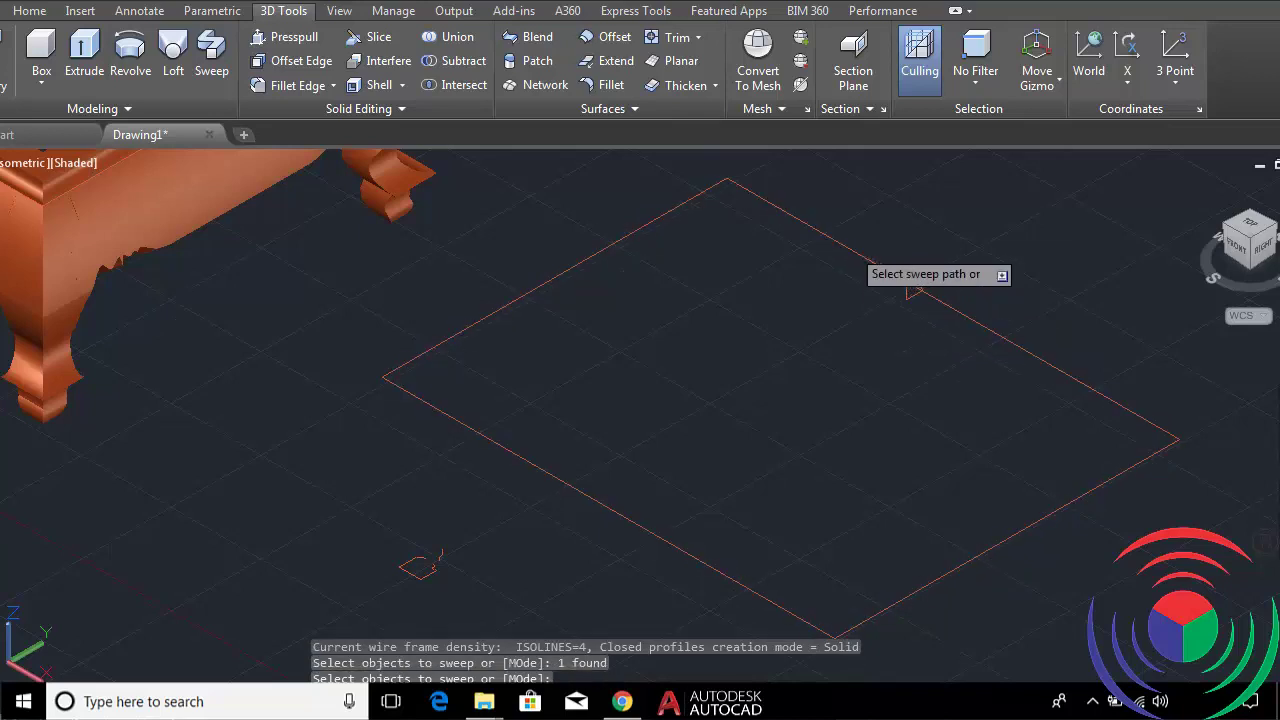
left_click(848, 250)
scroll(888, 490, "up", 2)
scroll(880, 491, "up", 3)
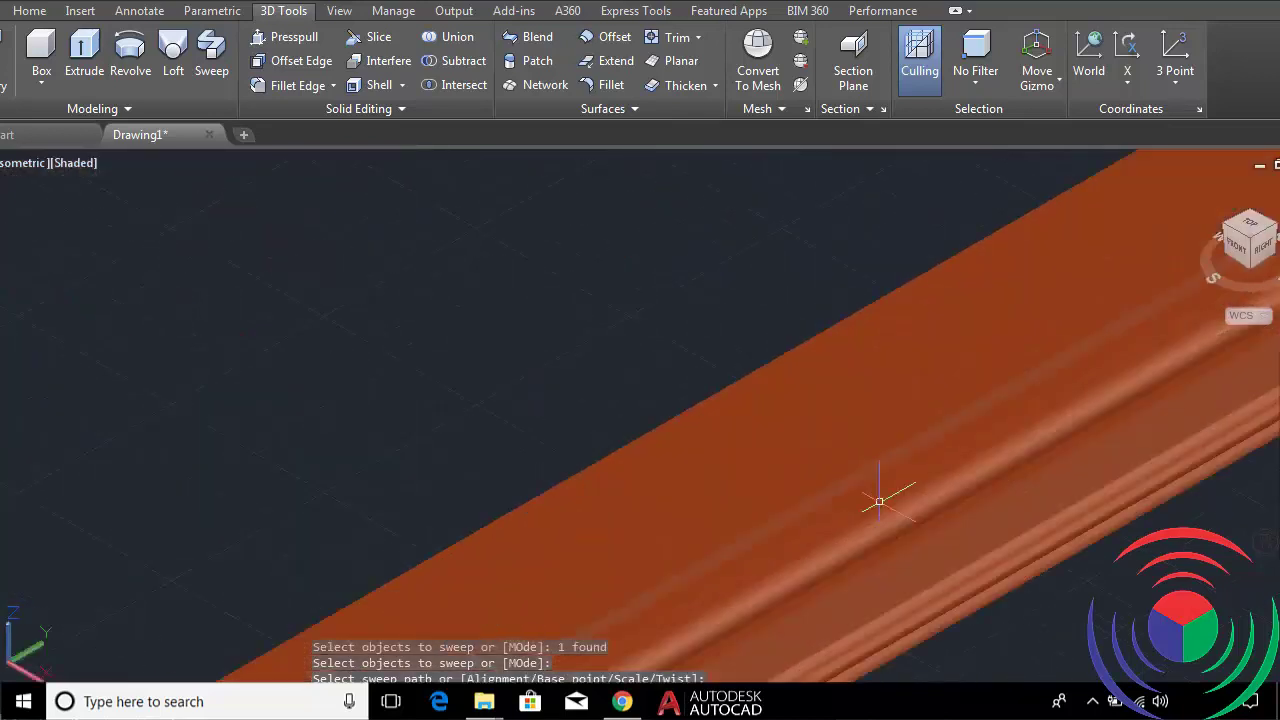
scroll(940, 530, "down", 3)
scroll(1005, 575, "down", 3)
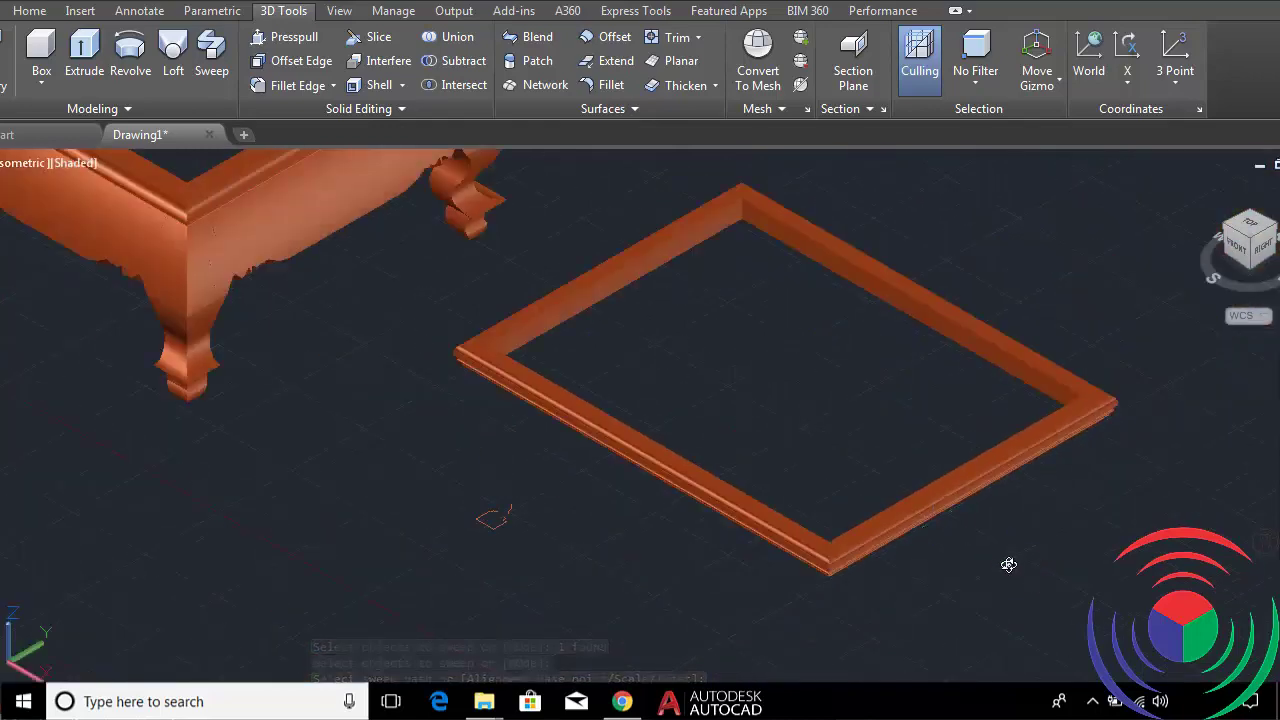
mouse_move(1006, 563)
middle_mouse_down("shift")
mouse_move(980, 511)
mouse_move(897, 500)
mouse_move(879, 471)
middle_mouse_up("shift")
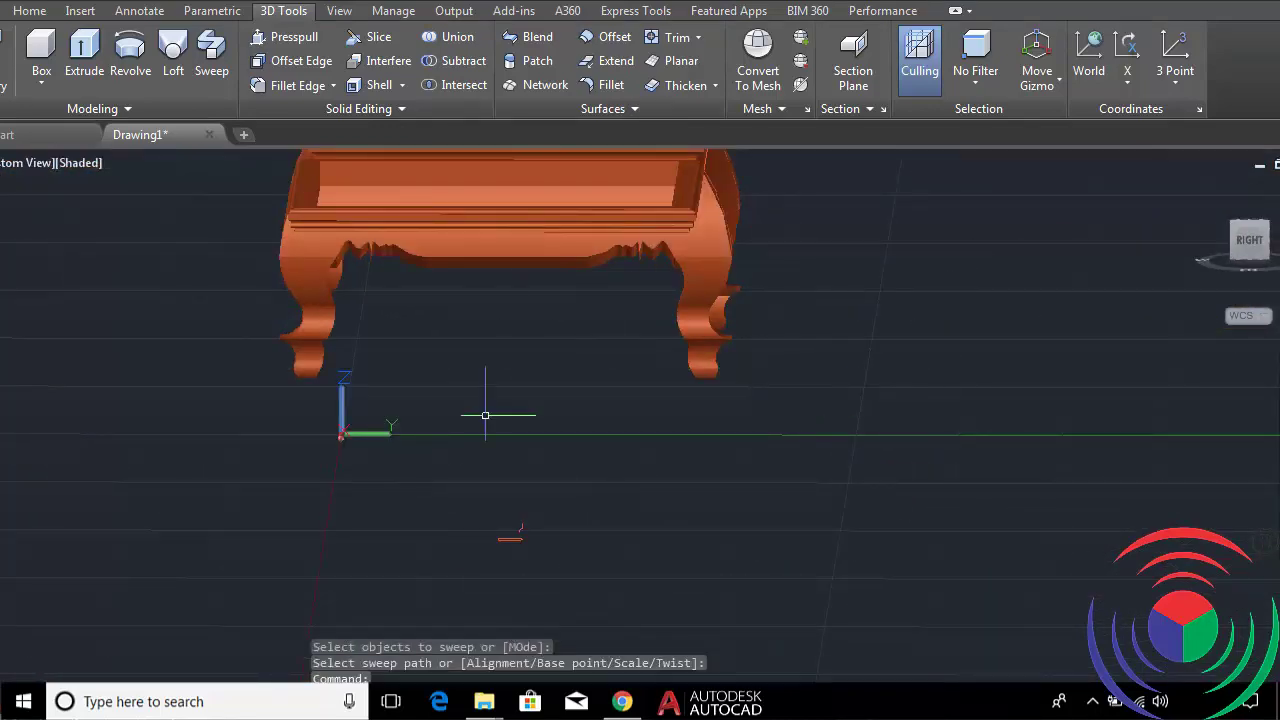
mouse_move(485, 415)
middle_mouse_down("shift")
mouse_move(520, 443)
mouse_move(666, 423)
mouse_move(617, 446)
mouse_move(911, 313)
middle_mouse_up("shift")
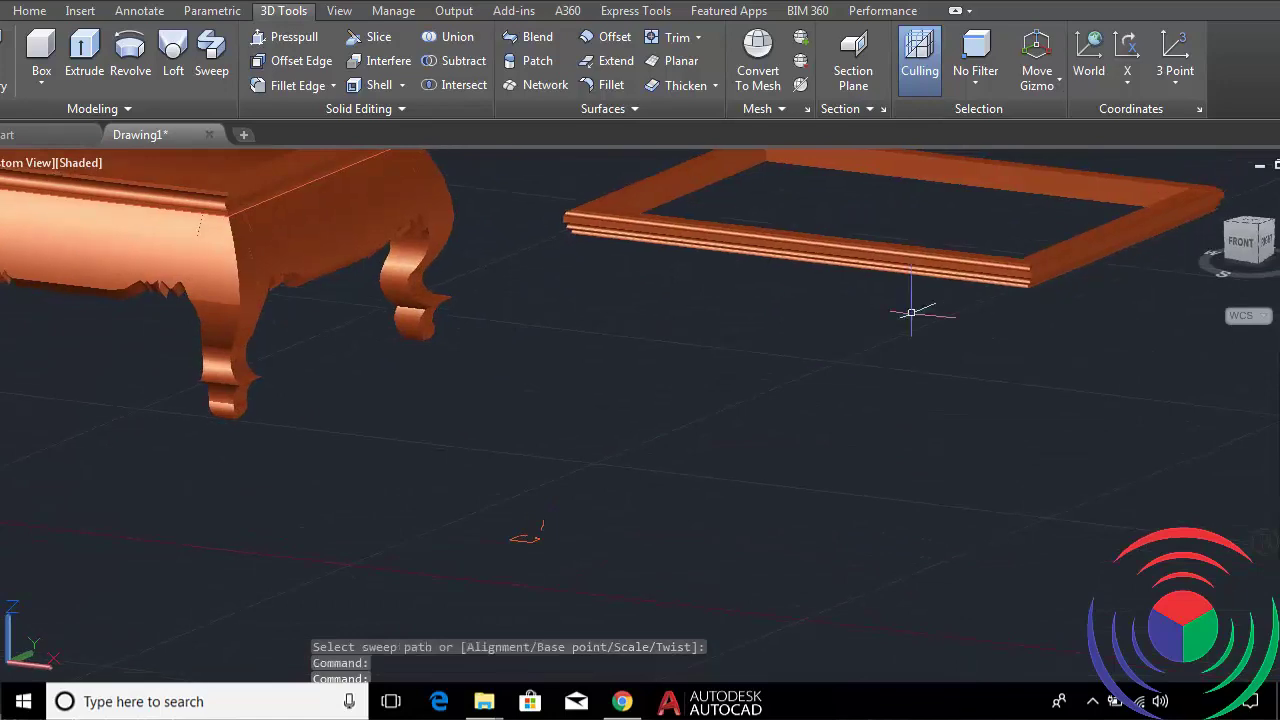
scroll(1014, 277, "up", 3)
scroll(1014, 277, "up", 2)
scroll(991, 360, "down", 3)
mouse_move(991, 360)
middle_mouse_down("shift")
mouse_move(1000, 380)
mouse_move(966, 277)
mouse_move(914, 271)
mouse_move(757, 303)
mouse_move(811, 304)
mouse_move(967, 381)
mouse_move(968, 281)
mouse_move(929, 266)
mouse_move(757, 303)
mouse_move(860, 298)
mouse_move(800, 300)
mouse_move(789, 317)
mouse_move(823, 351)
mouse_move(914, 334)
mouse_move(940, 291)
mouse_move(920, 320)
middle_mouse_up("shift")
scroll(903, 355, "down", 5)
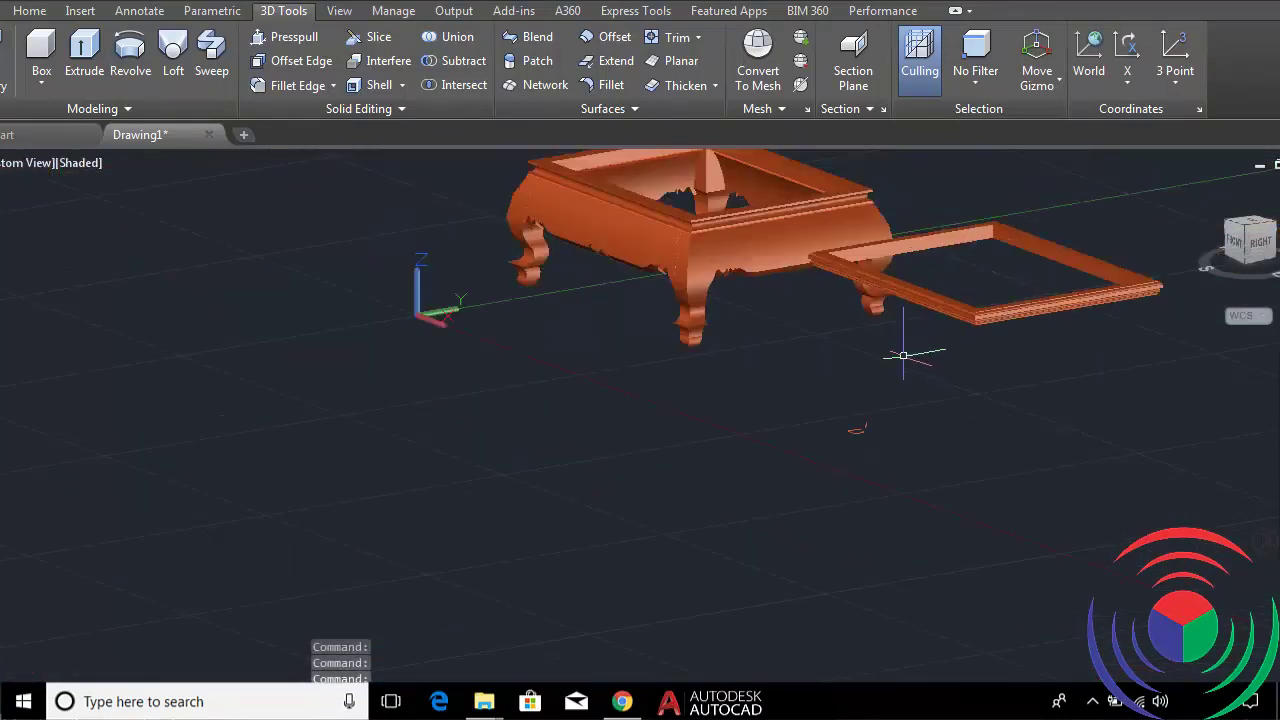
scroll(903, 355, "down", 1)
scroll(908, 351, "up", 2)
scroll(927, 323, "up", 2)
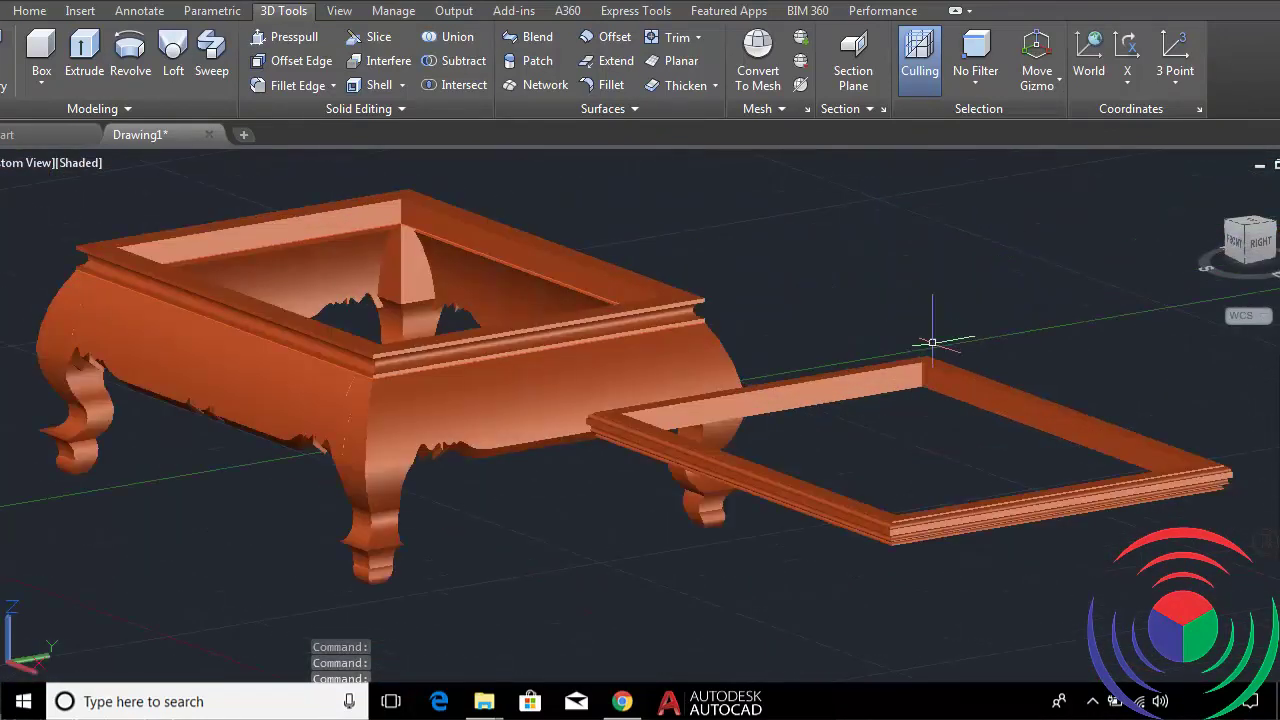
scroll(935, 350, "up", 1)
scroll(1000, 365, "down", 3)
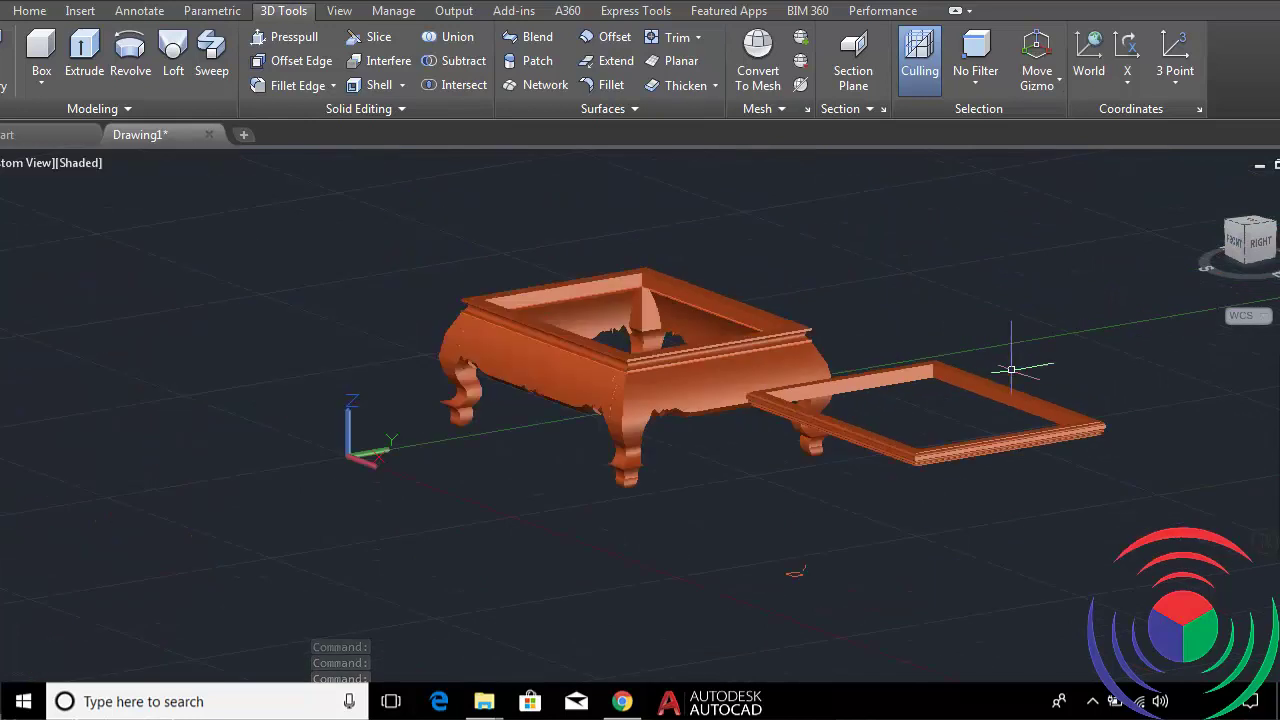
left_click(1246, 230)
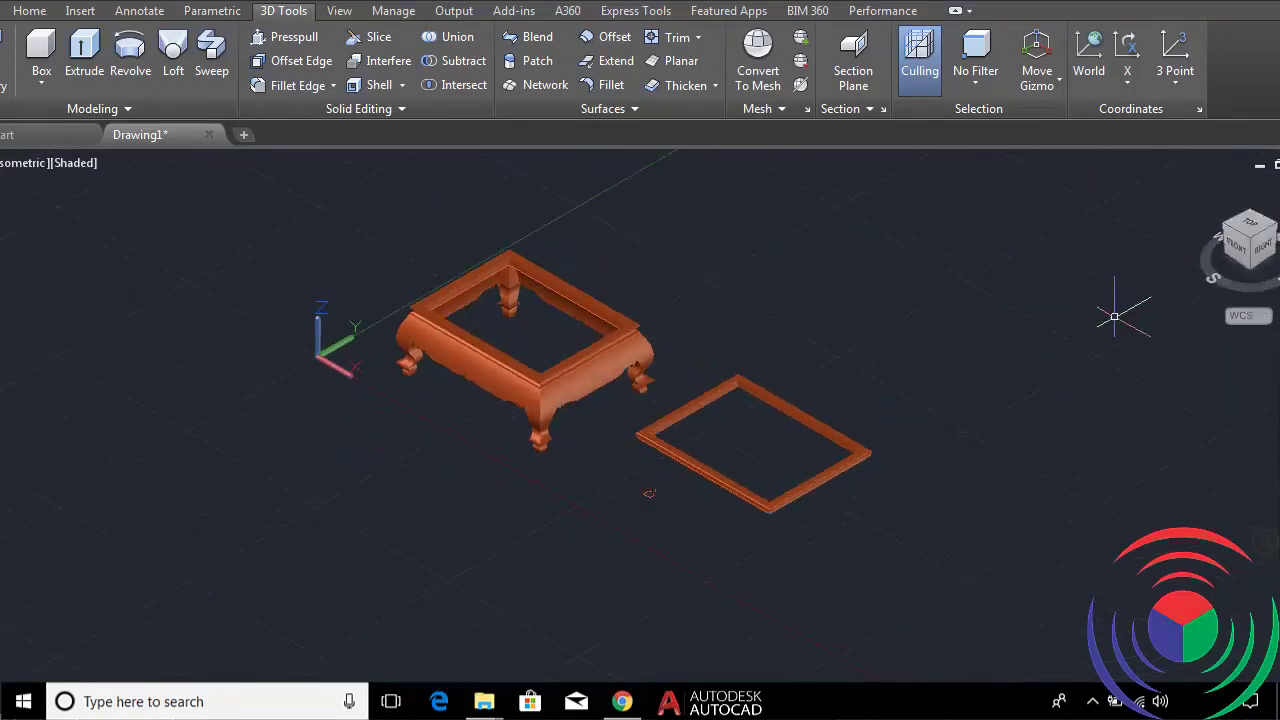
Select the swept frame for MOVE and pick its inner corner as the base point.
scroll(748, 378, "up", 3)
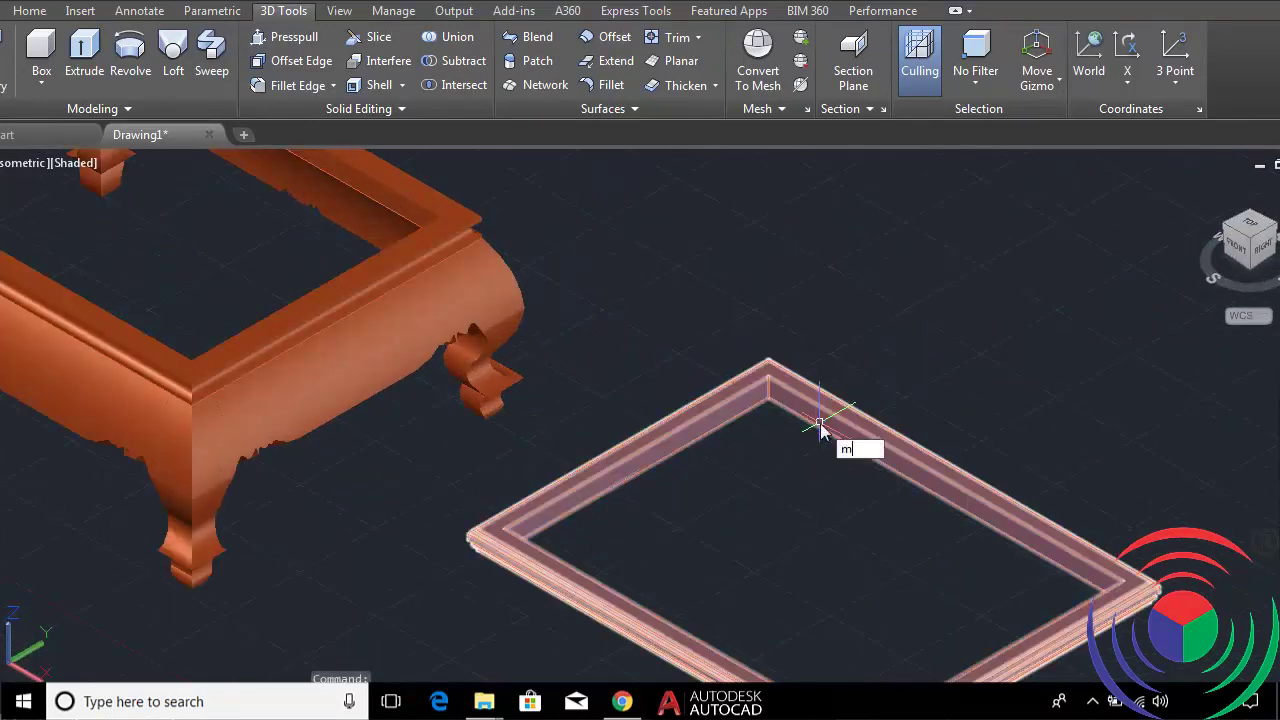
left_click(868, 420)
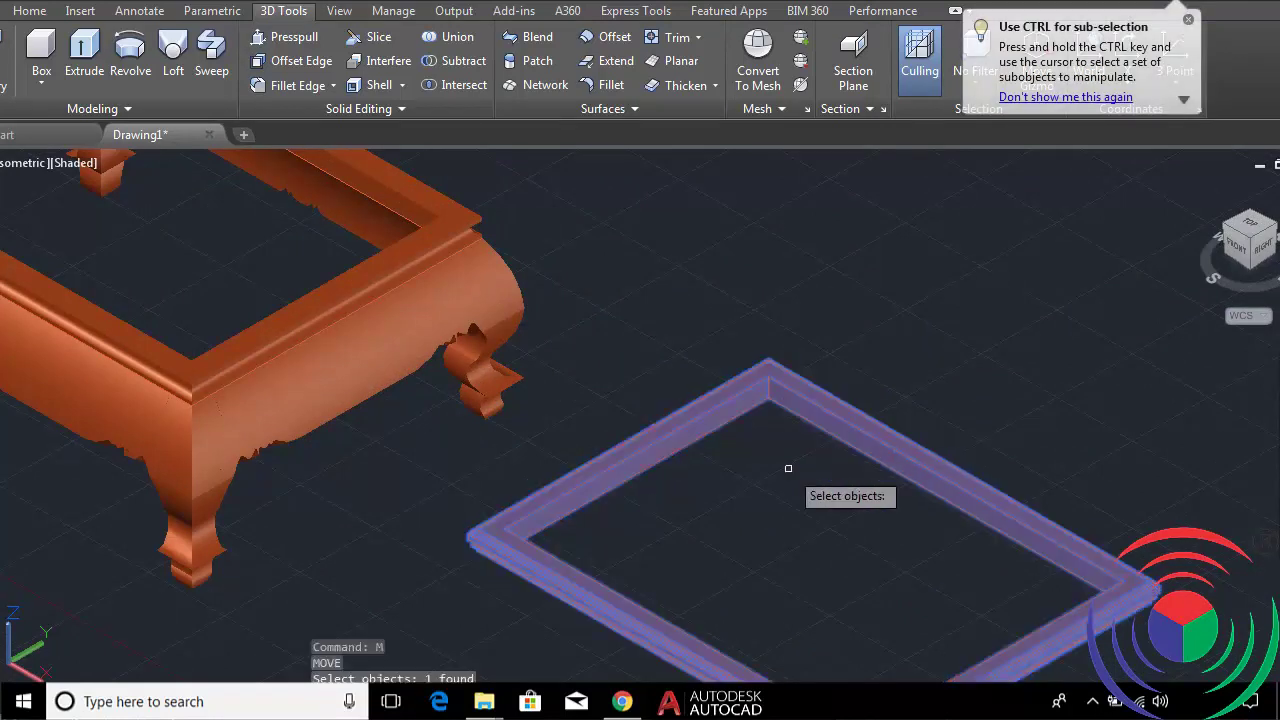
key("Return")
scroll(768, 400, "up", 3)
scroll(760, 395, "up", 2)
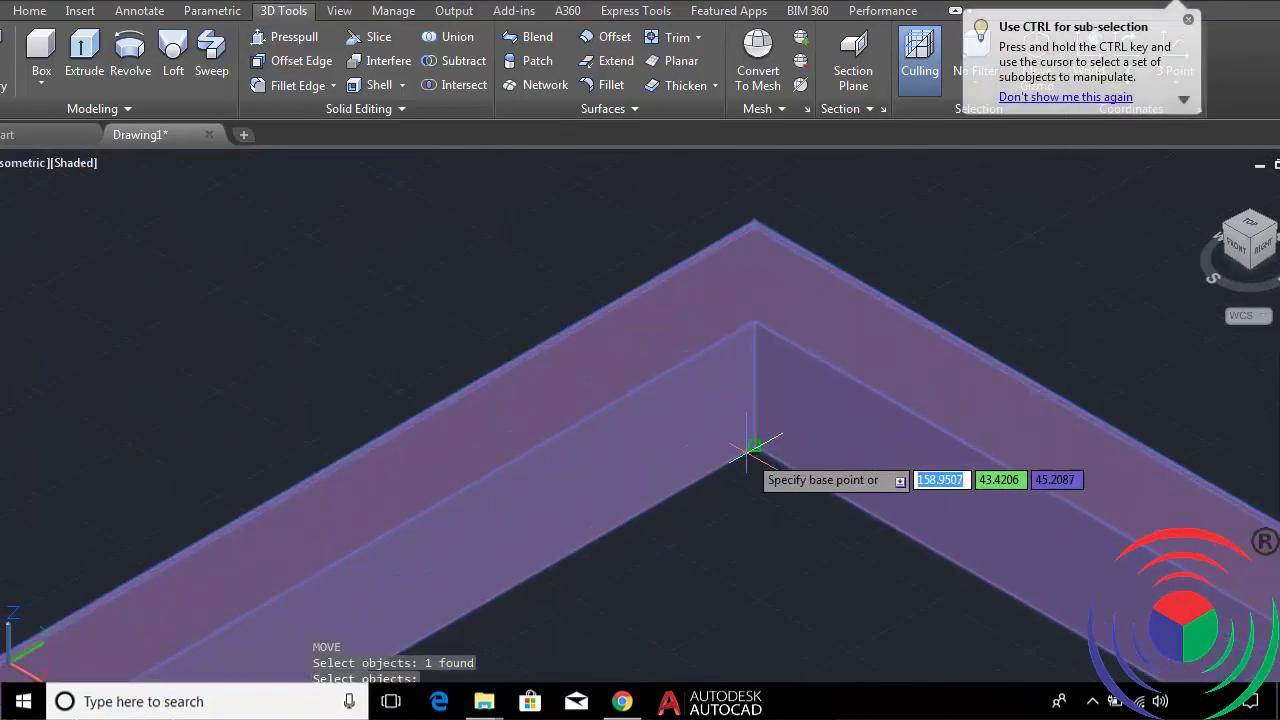
left_click(755, 445)
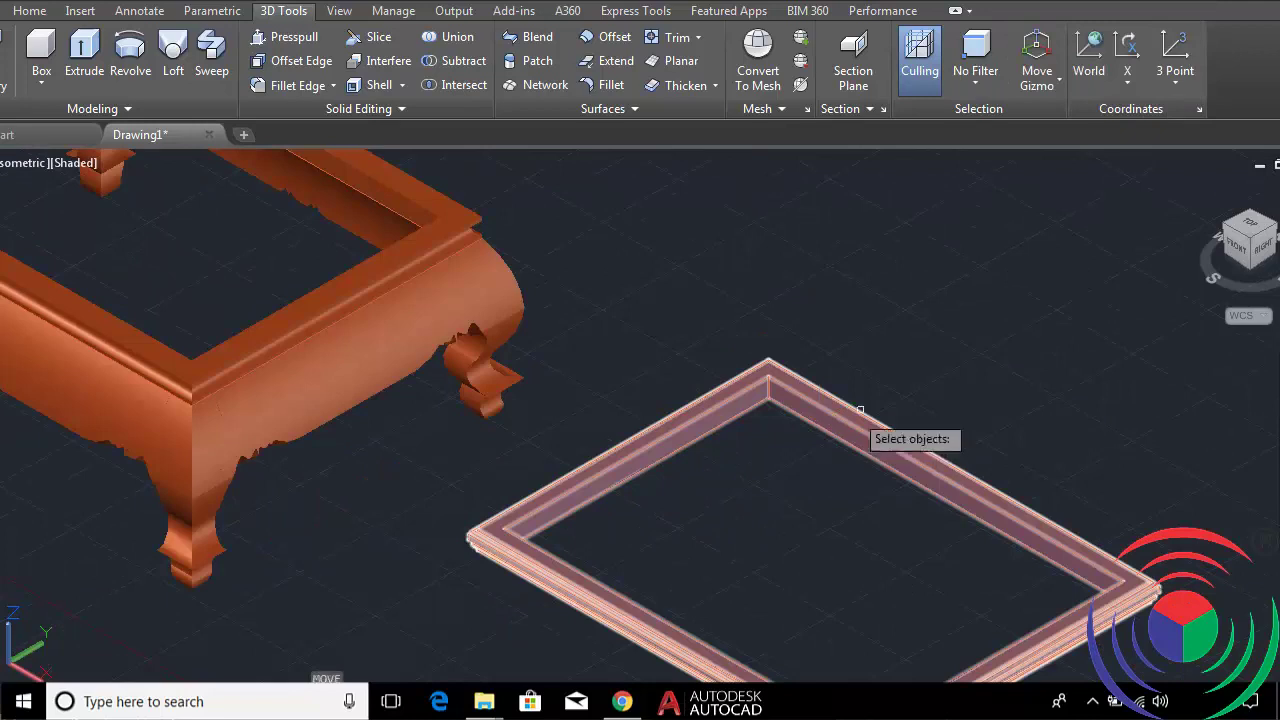
Reselect the frame, pick its corner as base point again, then abandon that move.
left_click(868, 420)
key("Return")
scroll(768, 390, "up", 3)
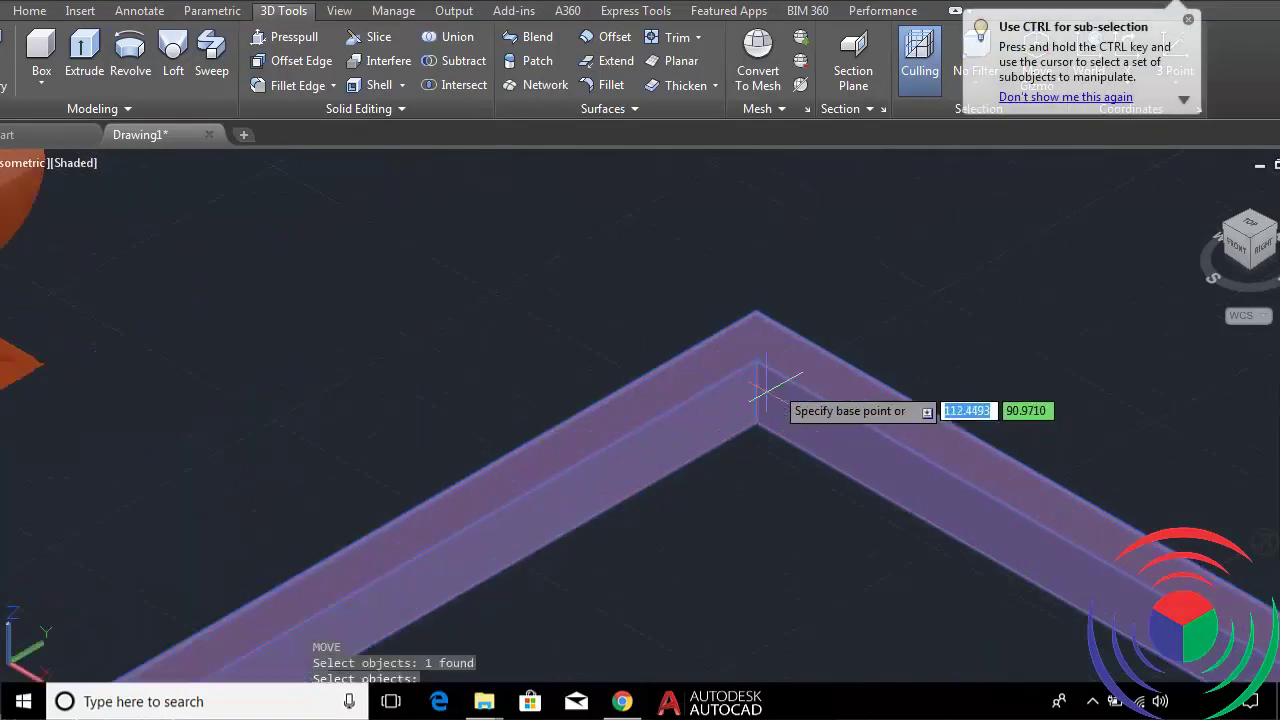
scroll(760, 420, "up", 2)
left_click(757, 445)
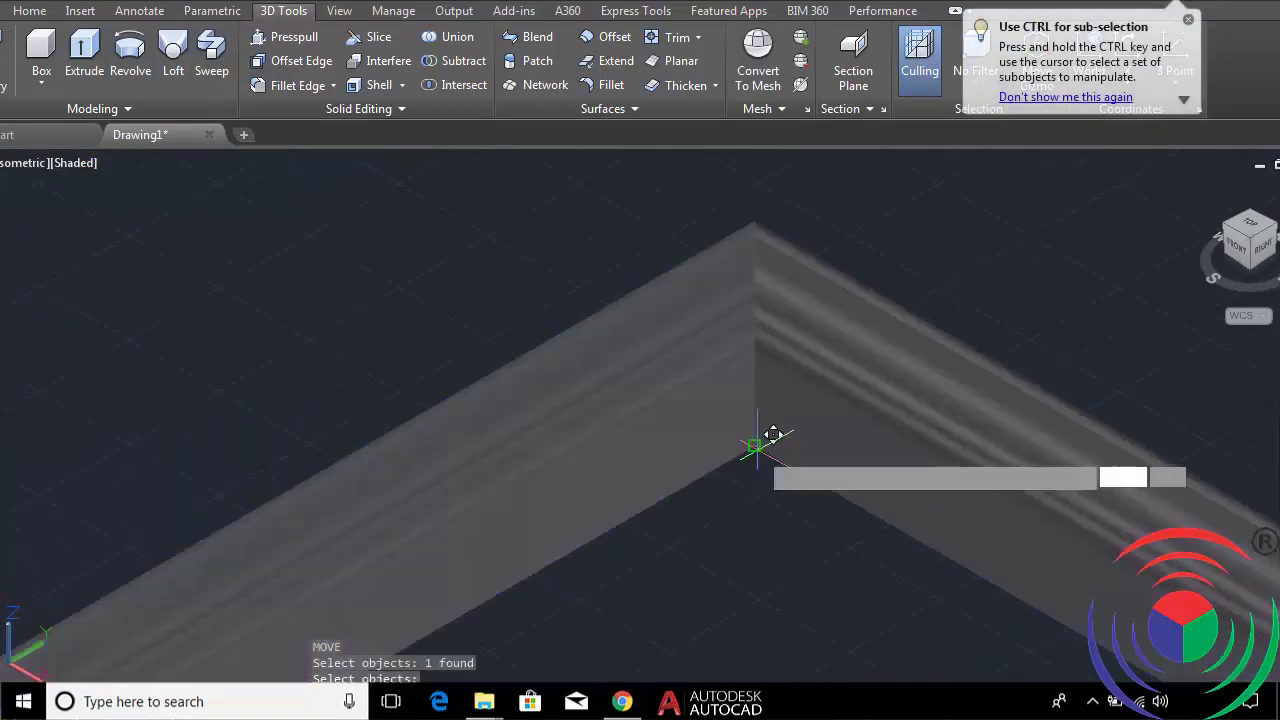
scroll(760, 430, "down", 3)
scroll(730, 420, "down", 3)
right_click(600, 365)
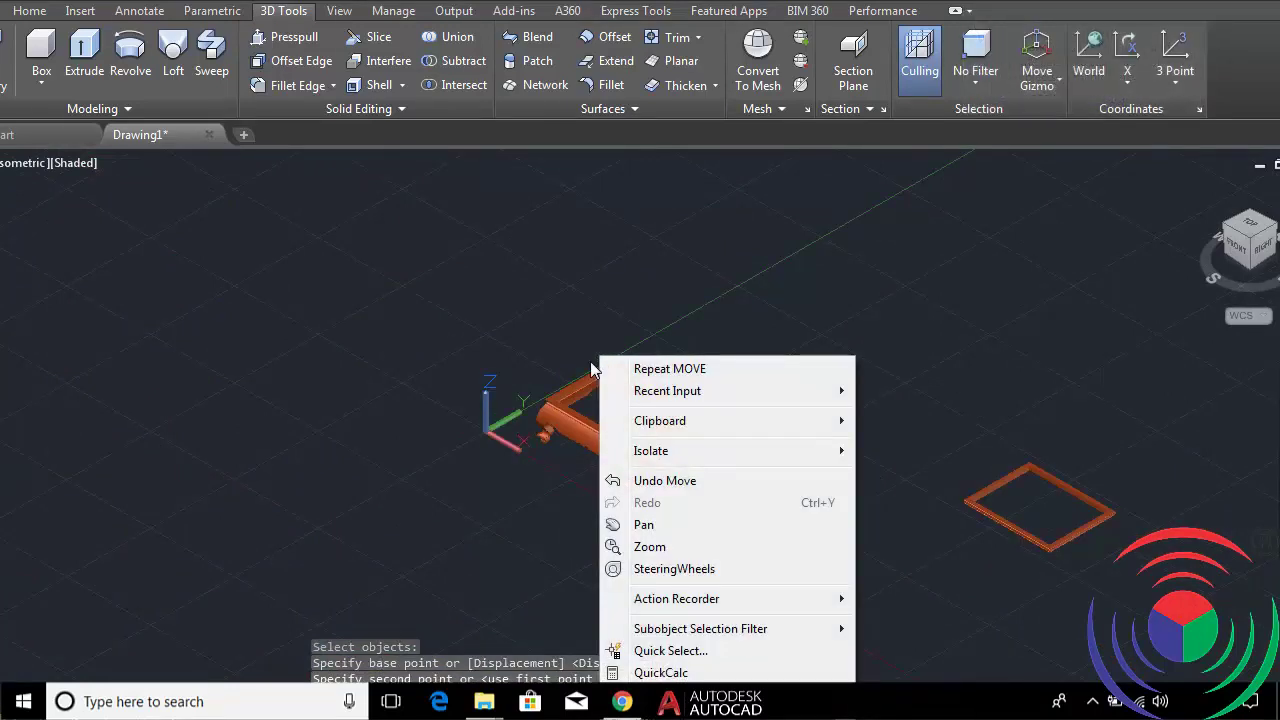
left_click(656, 293)
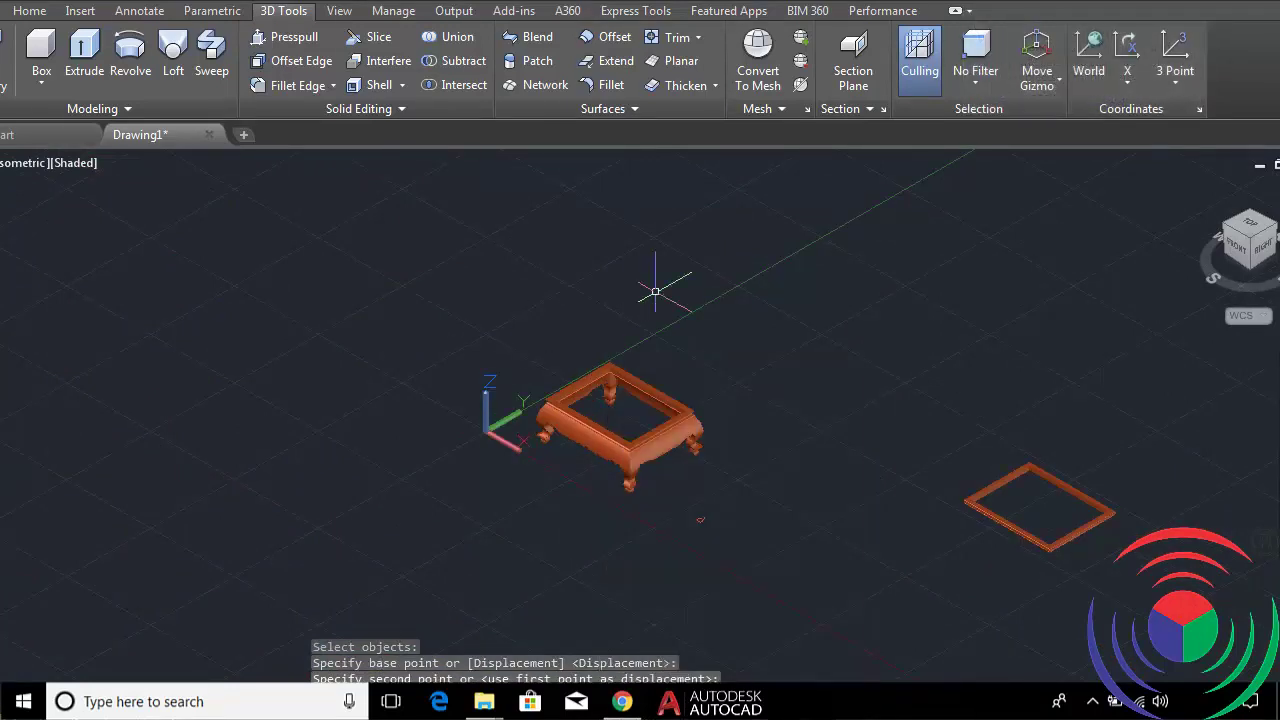
type("m")
Move the frame a short distance to a clicked spot near its base point.
key("Return")
scroll(1060, 485, "up", 2)
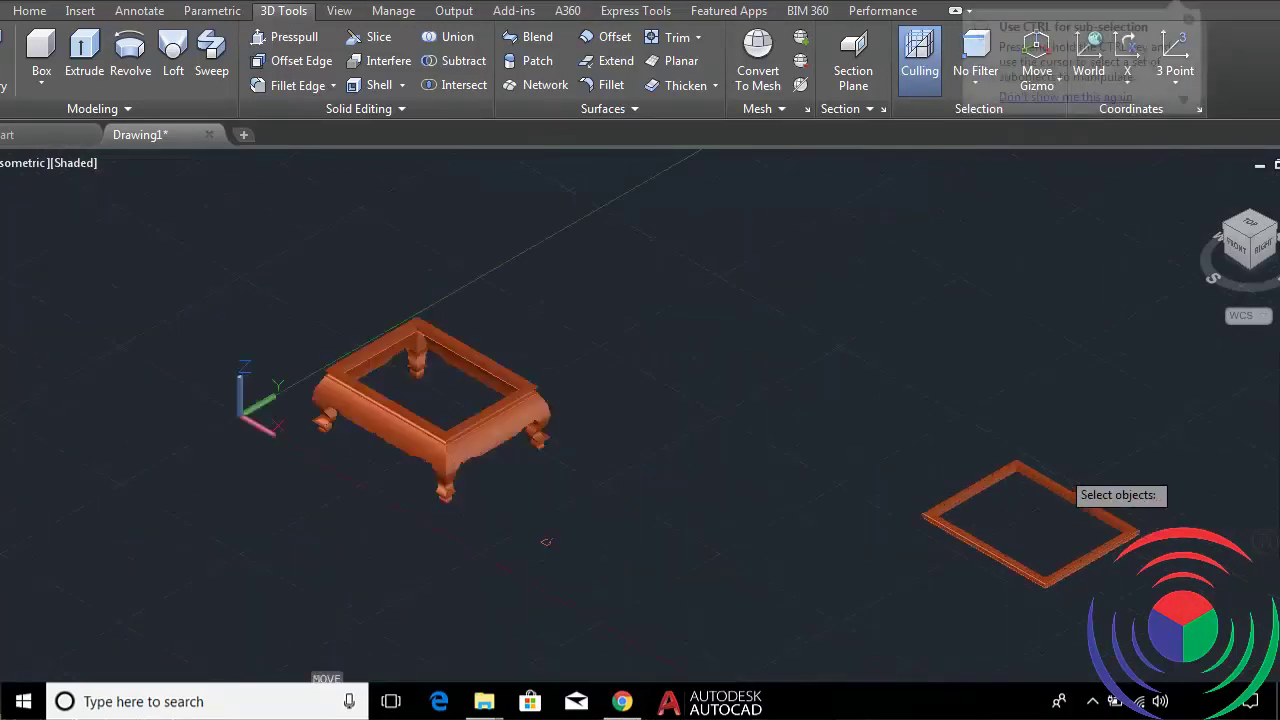
scroll(1000, 478, "up", 4)
left_click(988, 474)
key("Return")
left_click(897, 500)
scroll(790, 365, "down", 5)
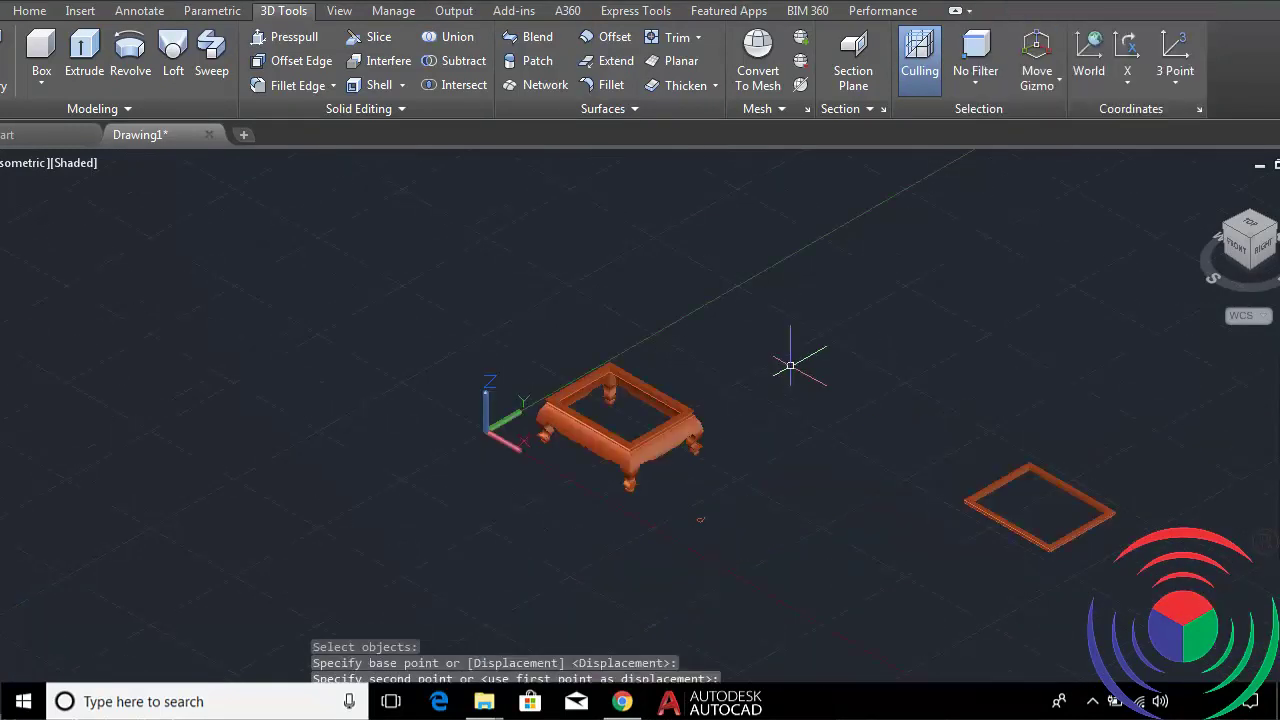
left_click(947, 500)
Start another move of the frame and set its corner as the base point.
key("Return")
scroll(1040, 490, "up", 4)
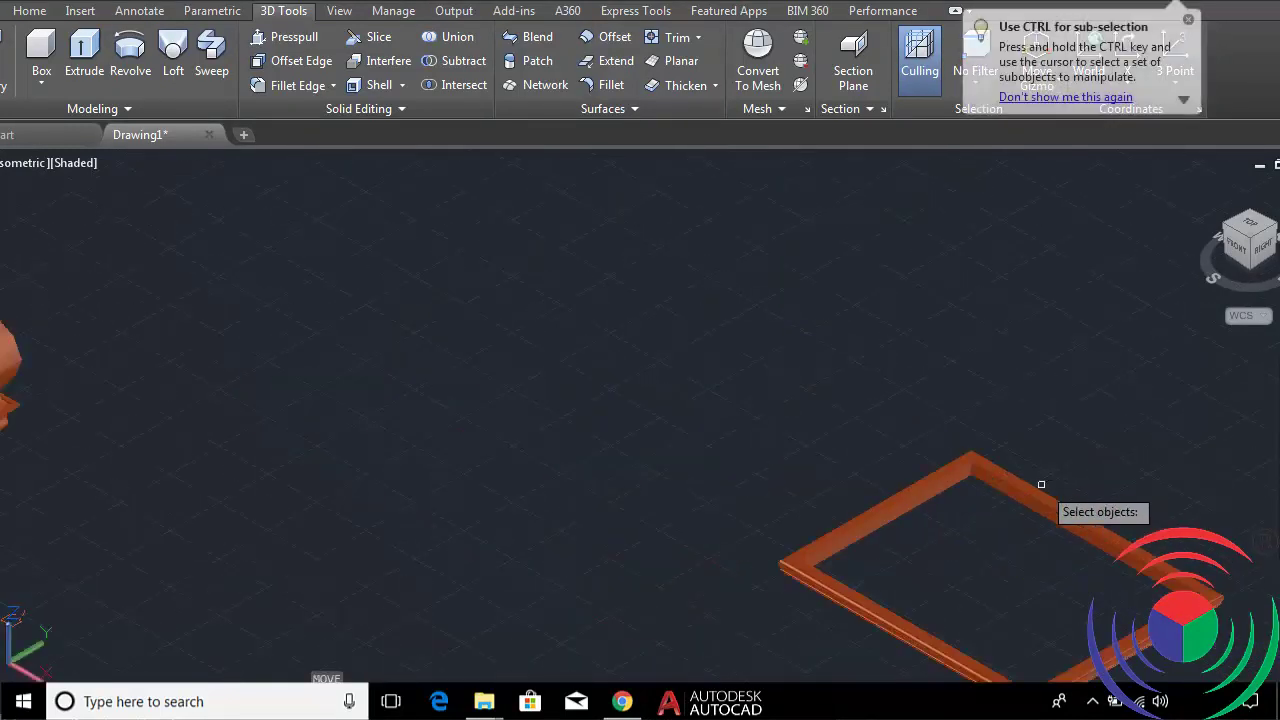
scroll(989, 474, "up", 2)
left_click(989, 474)
scroll(922, 492, "up", 3)
key("Return")
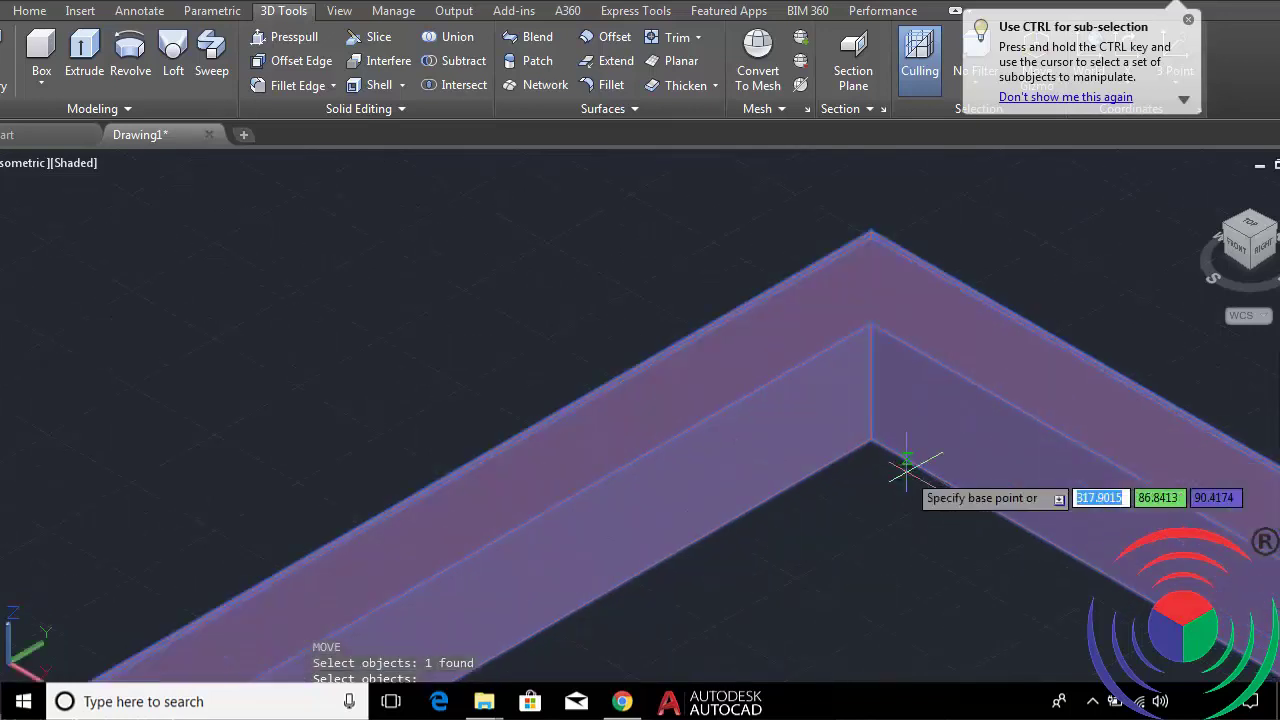
left_click(871, 438)
scroll(880, 442, "down", 2)
scroll(866, 491, "down", 4)
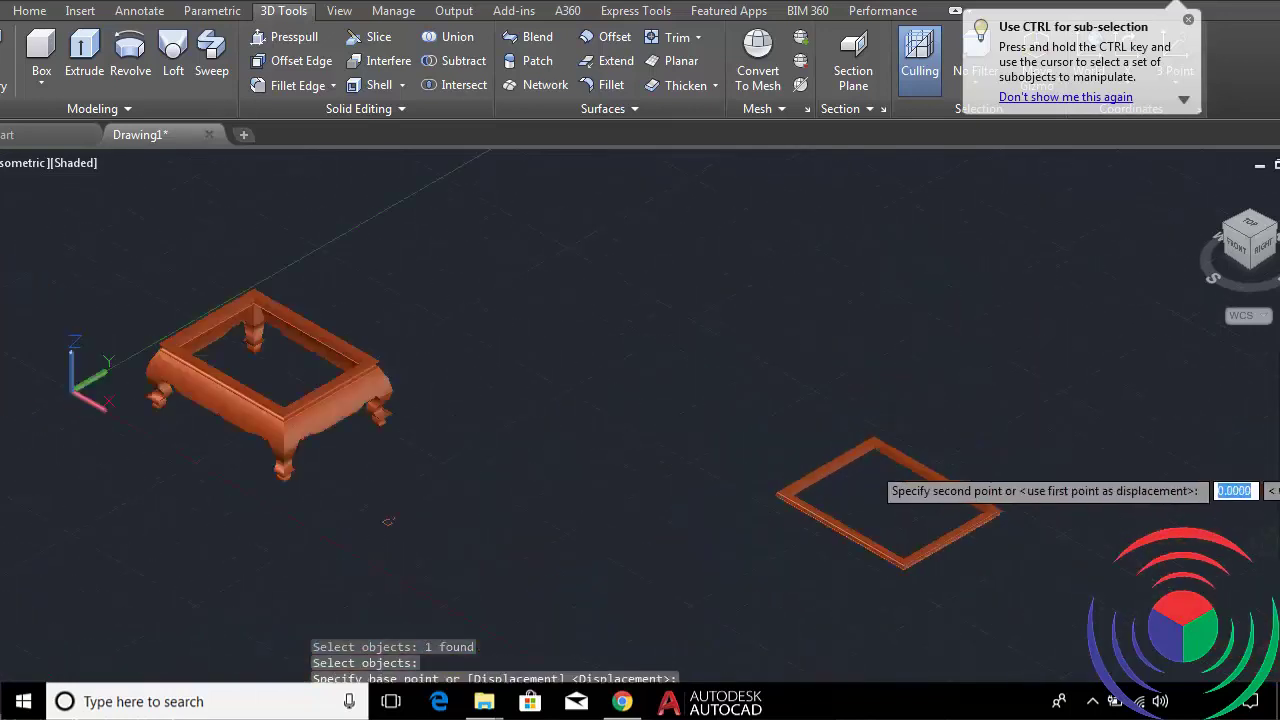
scroll(607, 377, "up", 4)
scroll(607, 377, "up", 3)
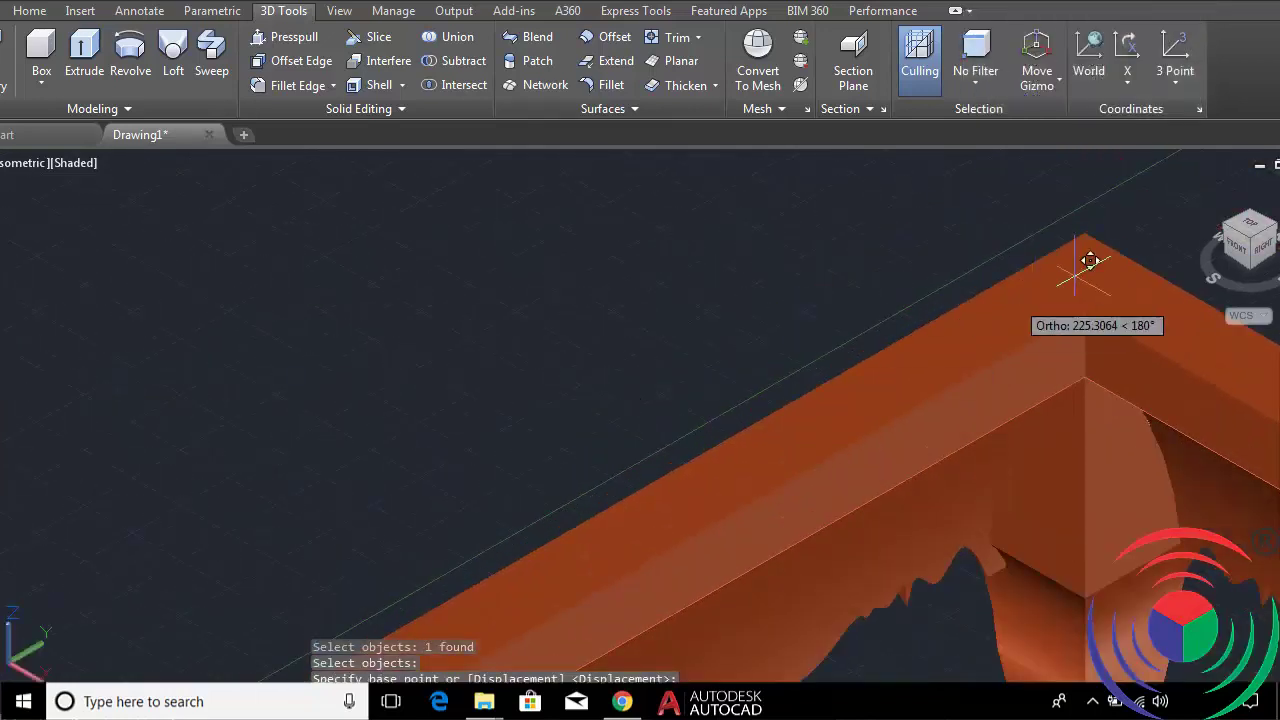
scroll(1131, 207, "up", 1)
scroll(1108, 220, "up", 2)
scroll(1103, 220, "up", 1)
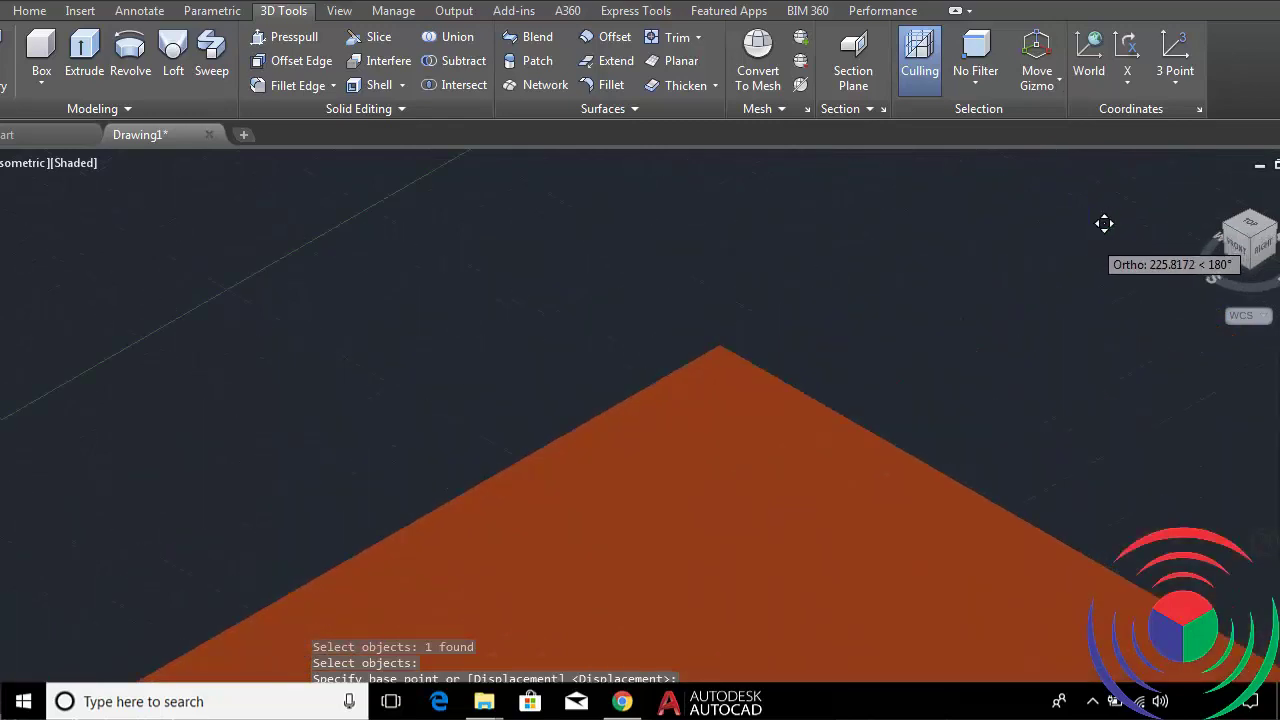
scroll(1060, 240, "up", 1)
Snap the frame's corner onto the table top's corner to seat it.
left_click(561, 389)
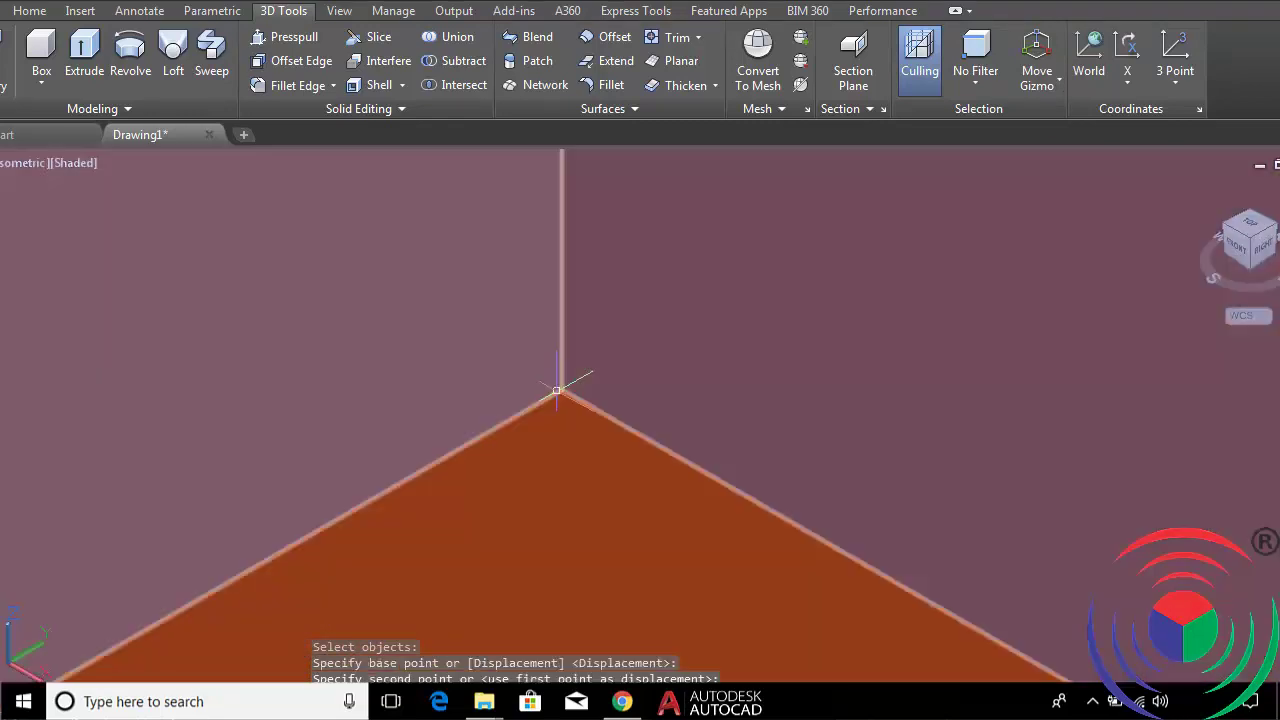
scroll(620, 376, "down", 3)
scroll(620, 380, "down", 2)
scroll(622, 387, "down", 2)
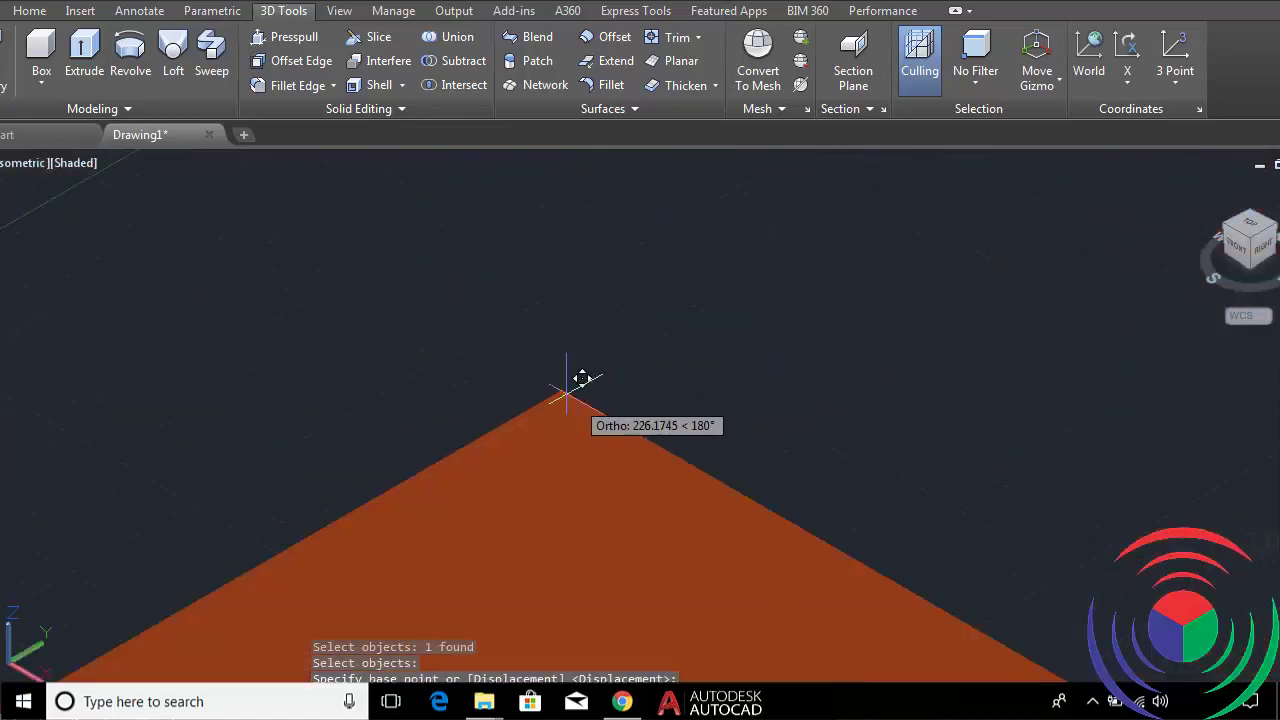
left_click(562, 390)
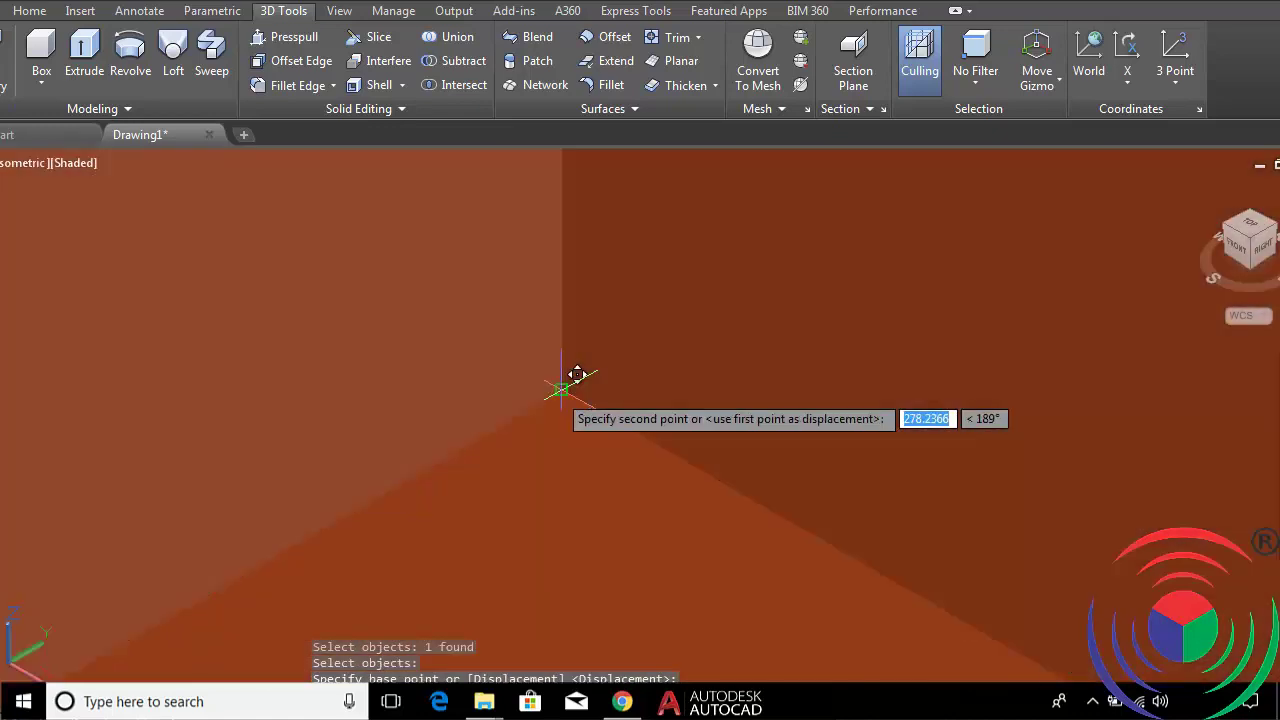
scroll(565, 392, "down", 1)
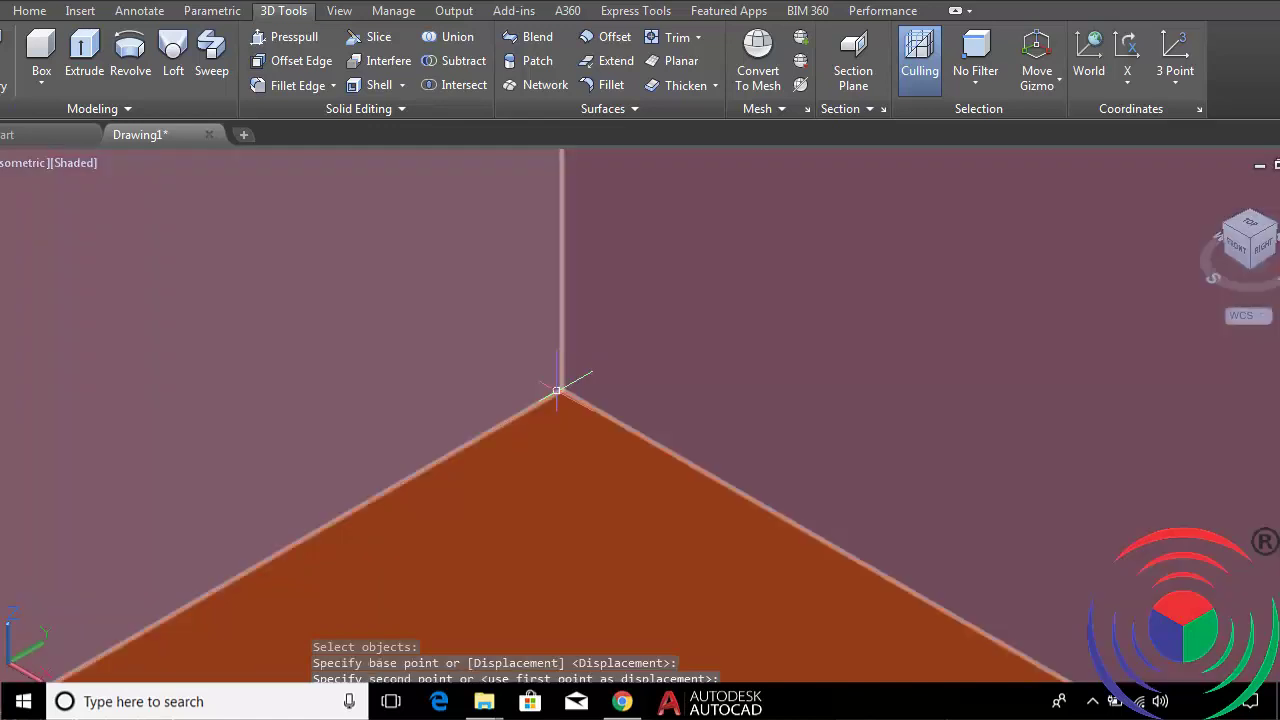
scroll(610, 370, "down", 1)
scroll(620, 380, "down", 2)
scroll(622, 388, "down", 2)
scroll(646, 397, "down", 2)
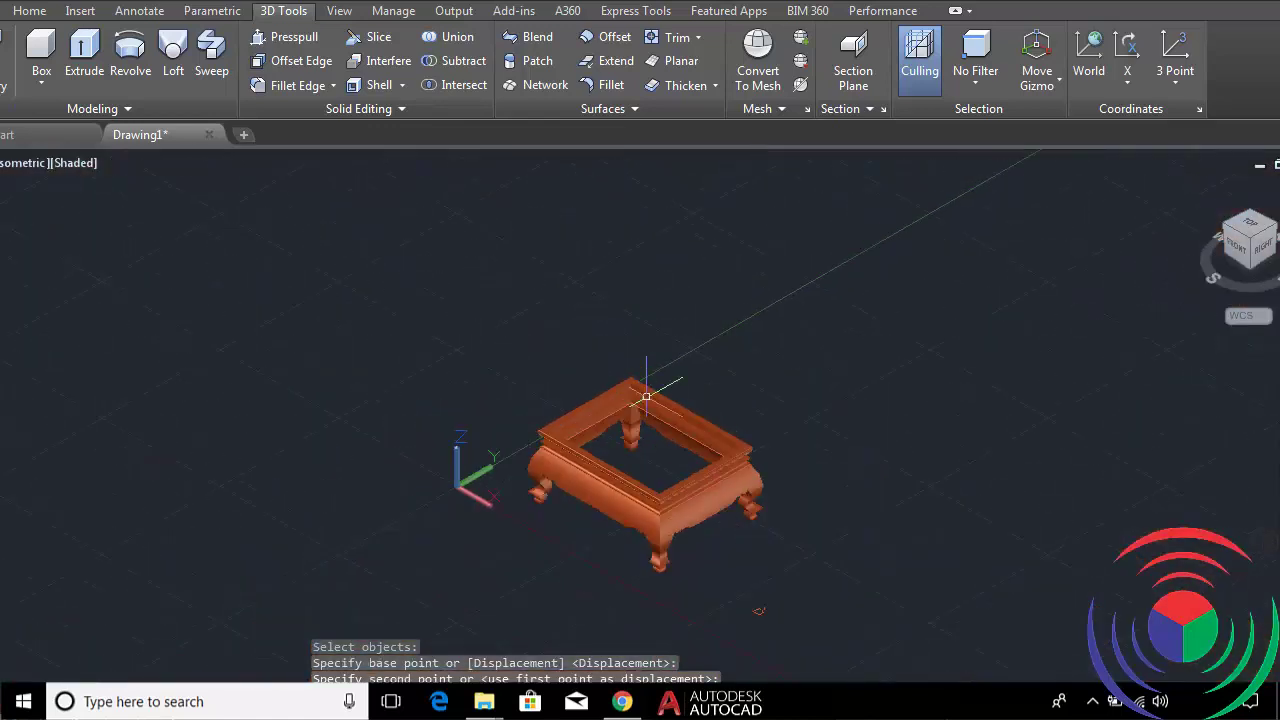
scroll(802, 497, "up", 3)
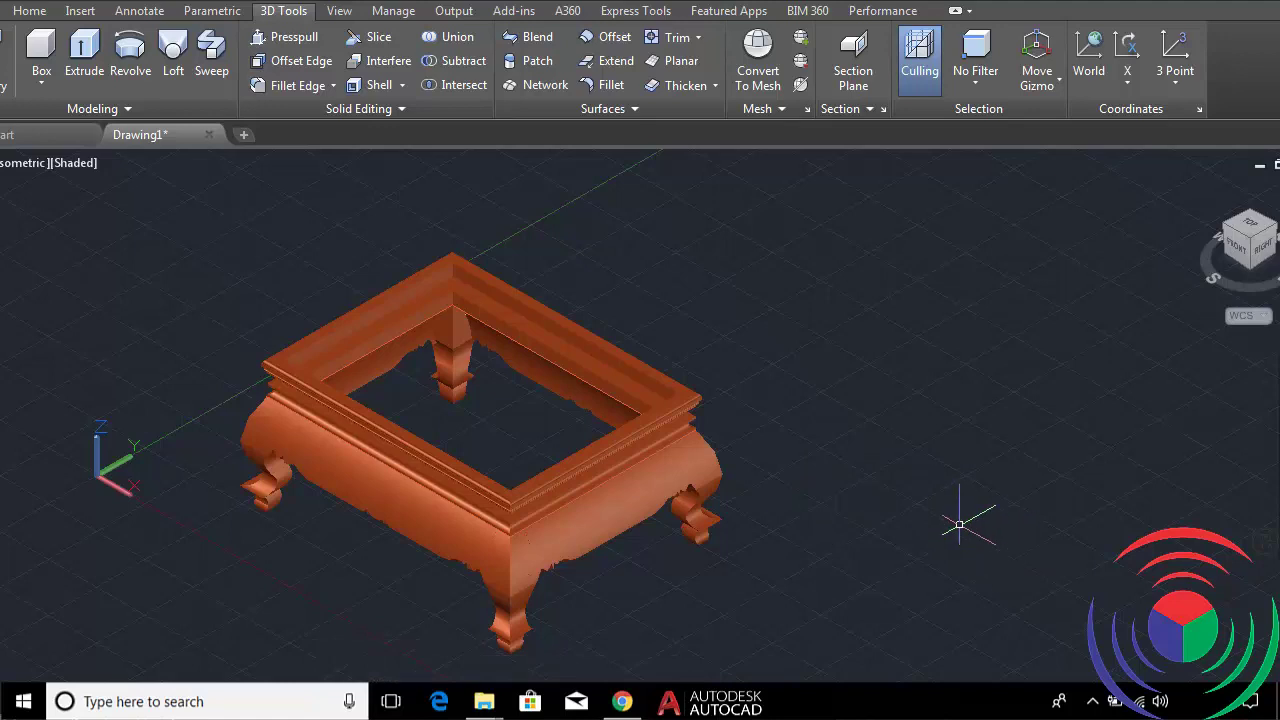
scroll(930, 470, "up", 1)
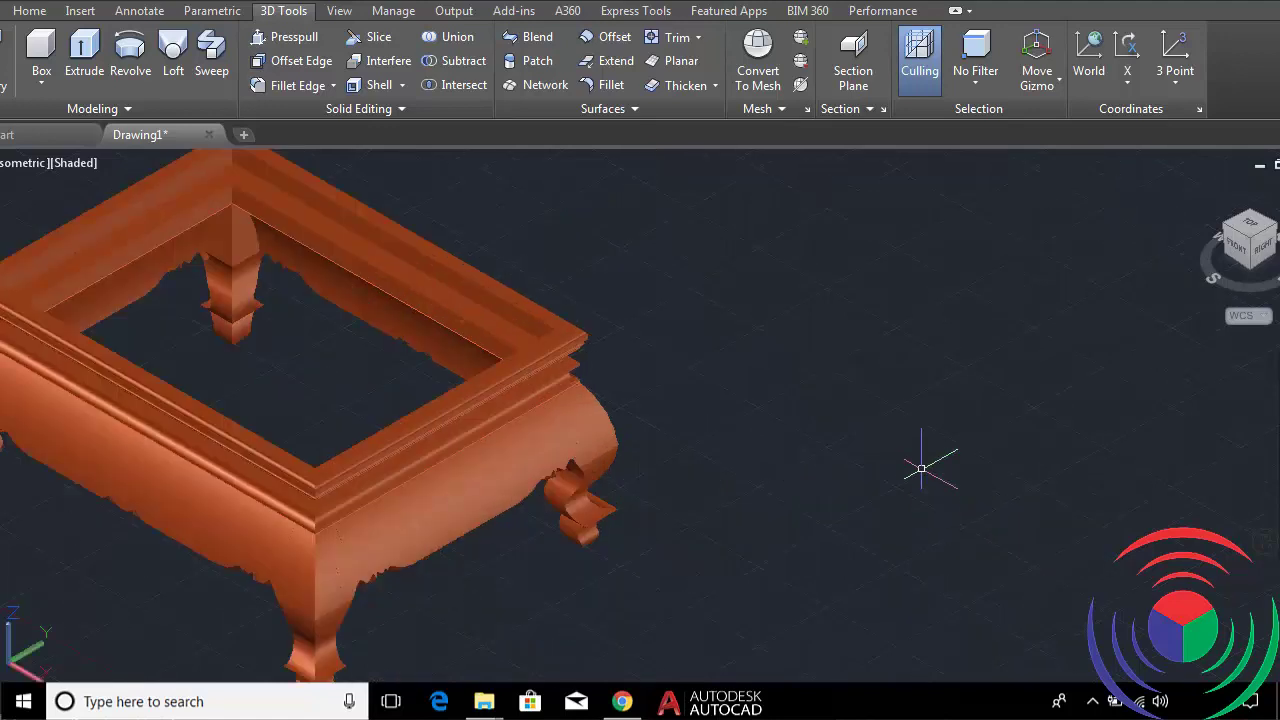
scroll(920, 460, "down", 1)
scroll(907, 530, "down", 3)
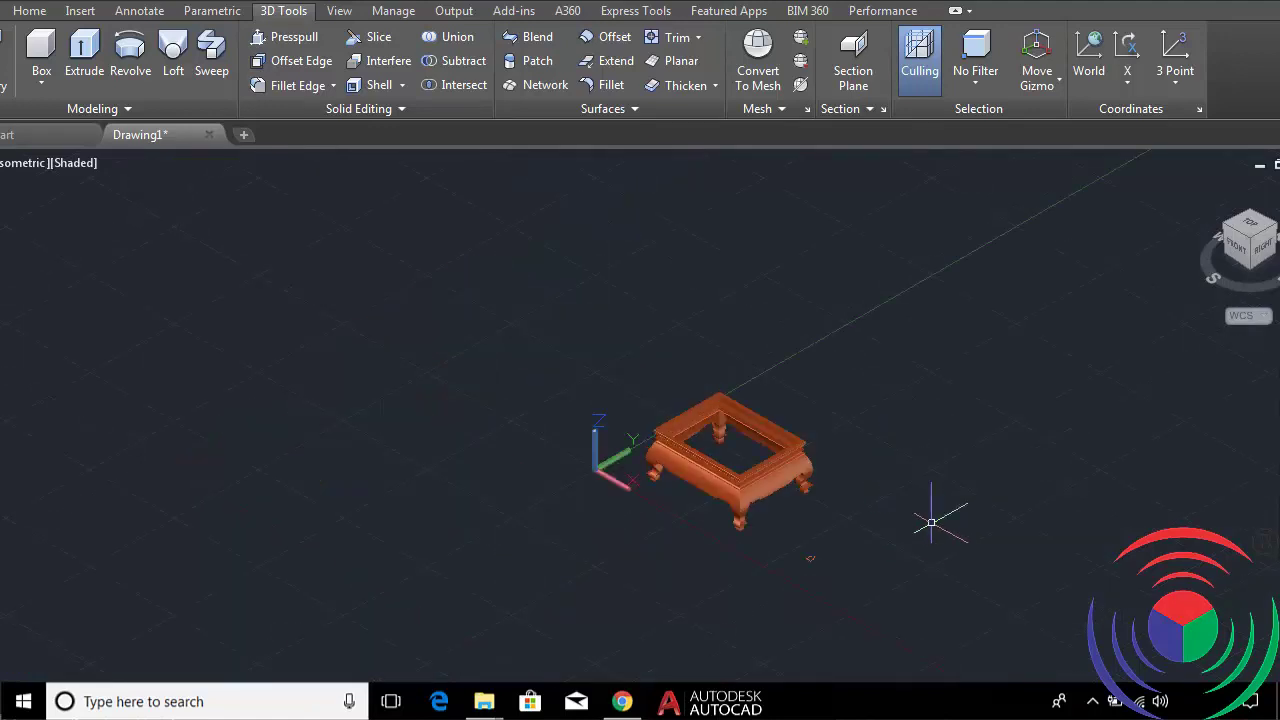
Orbit to a side view and undo the last two changes.
mouse_move(931, 522)
middle_mouse_down("shift")
mouse_move(920, 471)
mouse_move(880, 431)
mouse_move(773, 407)
mouse_move(846, 409)
mouse_move(763, 428)
mouse_move(826, 514)
mouse_move(926, 426)
mouse_move(874, 443)
mouse_move(943, 409)
mouse_move(723, 431)
mouse_move(790, 406)
mouse_move(843, 409)
mouse_move(777, 424)
mouse_move(783, 506)
mouse_move(937, 434)
mouse_move(877, 437)
mouse_move(878, 451)
mouse_move(943, 420)
mouse_move(860, 414)
mouse_move(729, 437)
mouse_move(705, 406)
mouse_move(657, 409)
mouse_move(749, 486)
mouse_move(933, 407)
mouse_move(939, 500)
middle_mouse_up("shift")
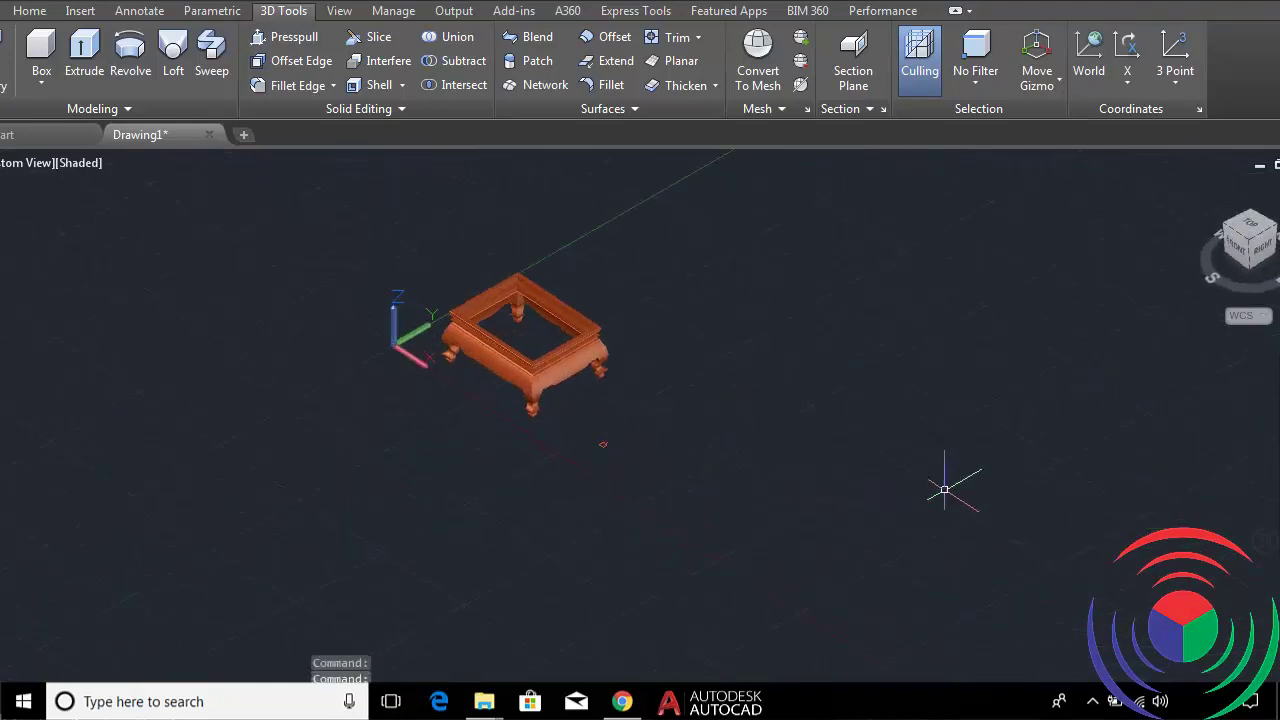
key("ctrl+z")
key("ctrl+z")
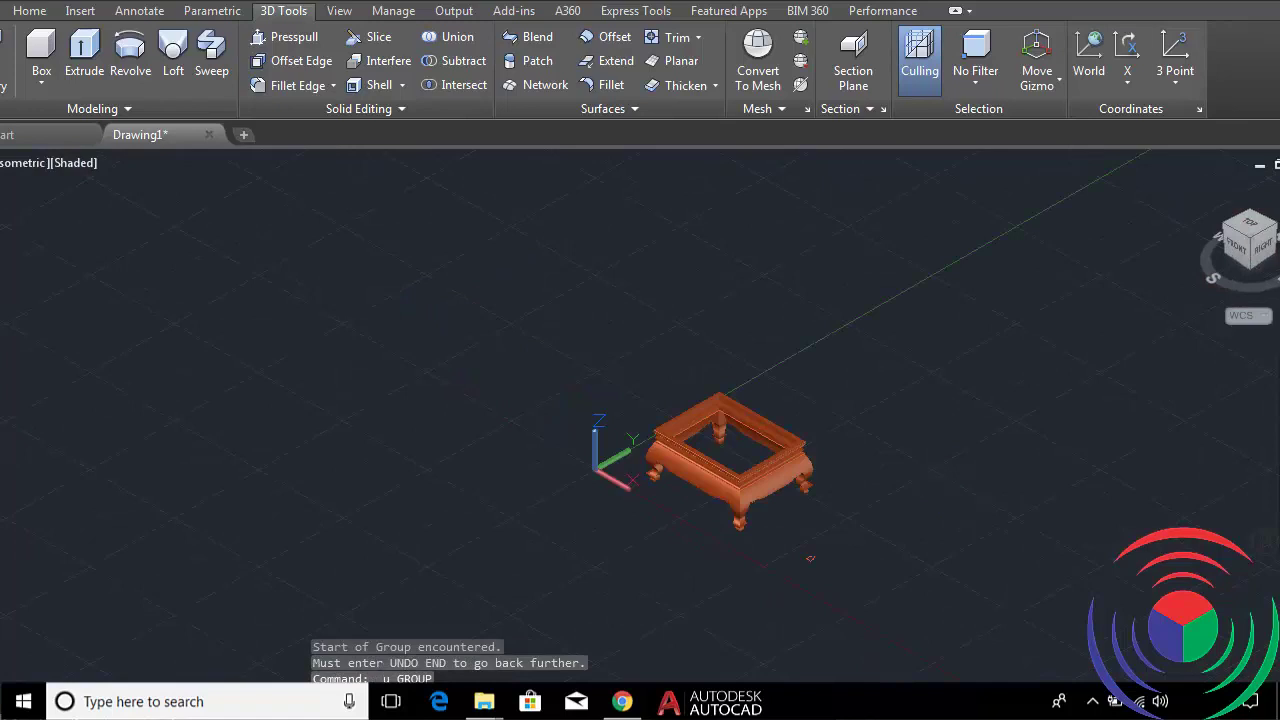
key("ctrl+z")
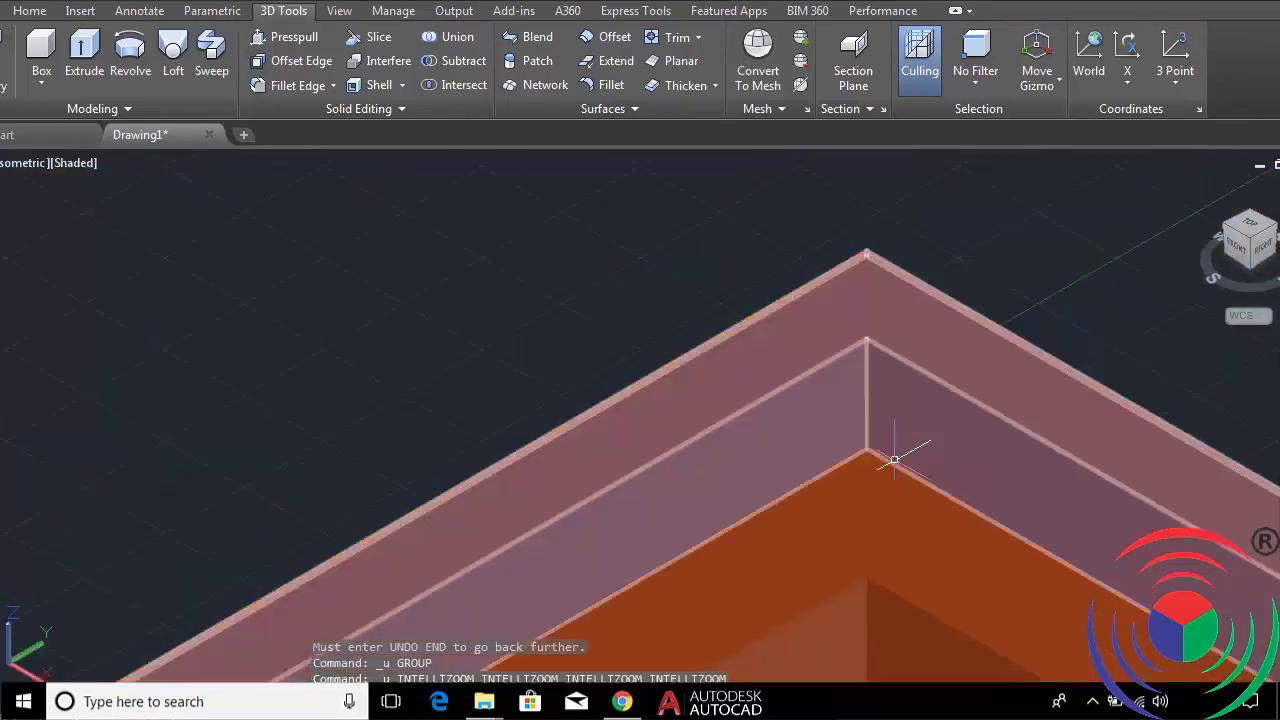
scroll(895, 460, "down", 3)
scroll(893, 450, "down", 2)
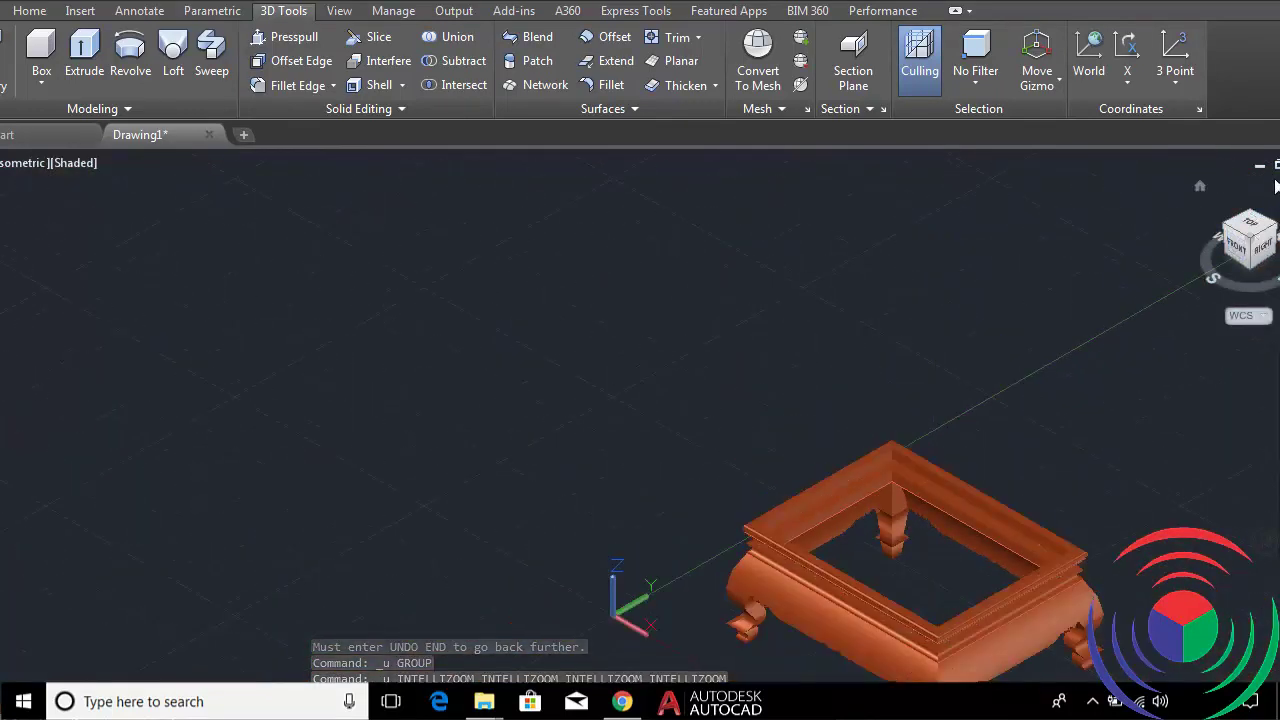
Switch to the Top ViewCube view and select the orange frame beside the table.
left_click(1250, 224)
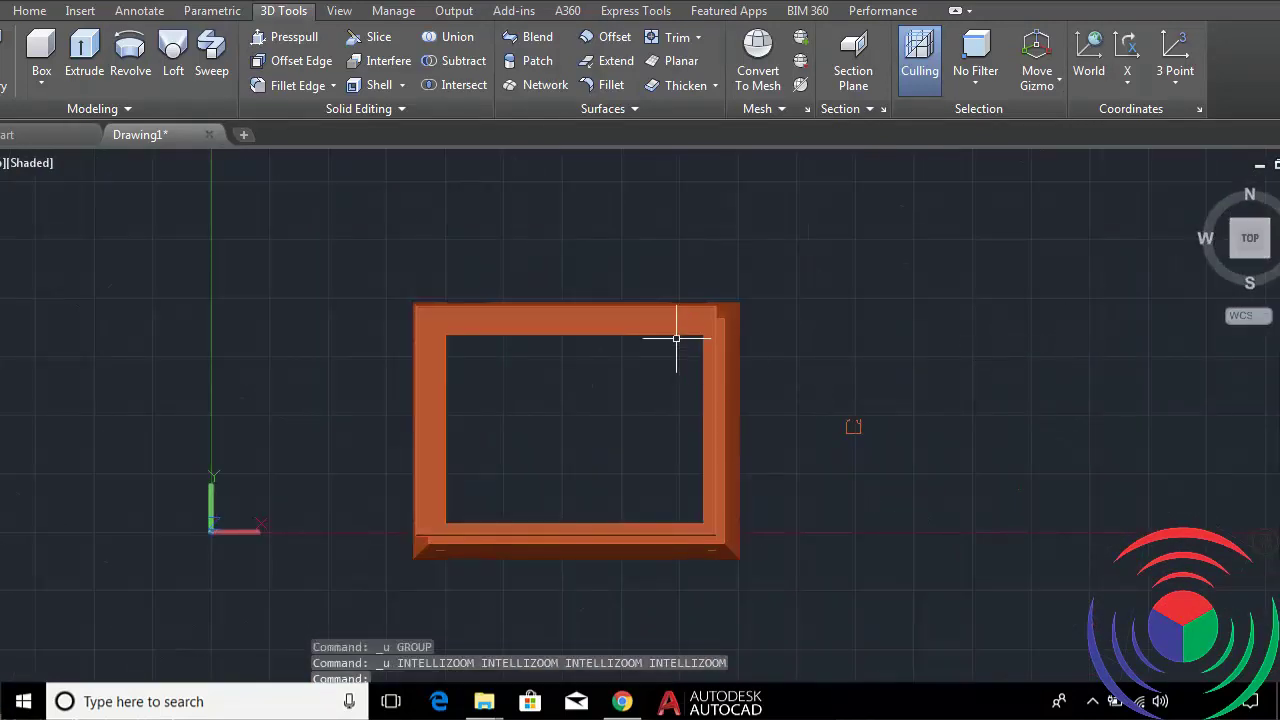
scroll(676, 338, "up", 4)
scroll(684, 334, "down", 2)
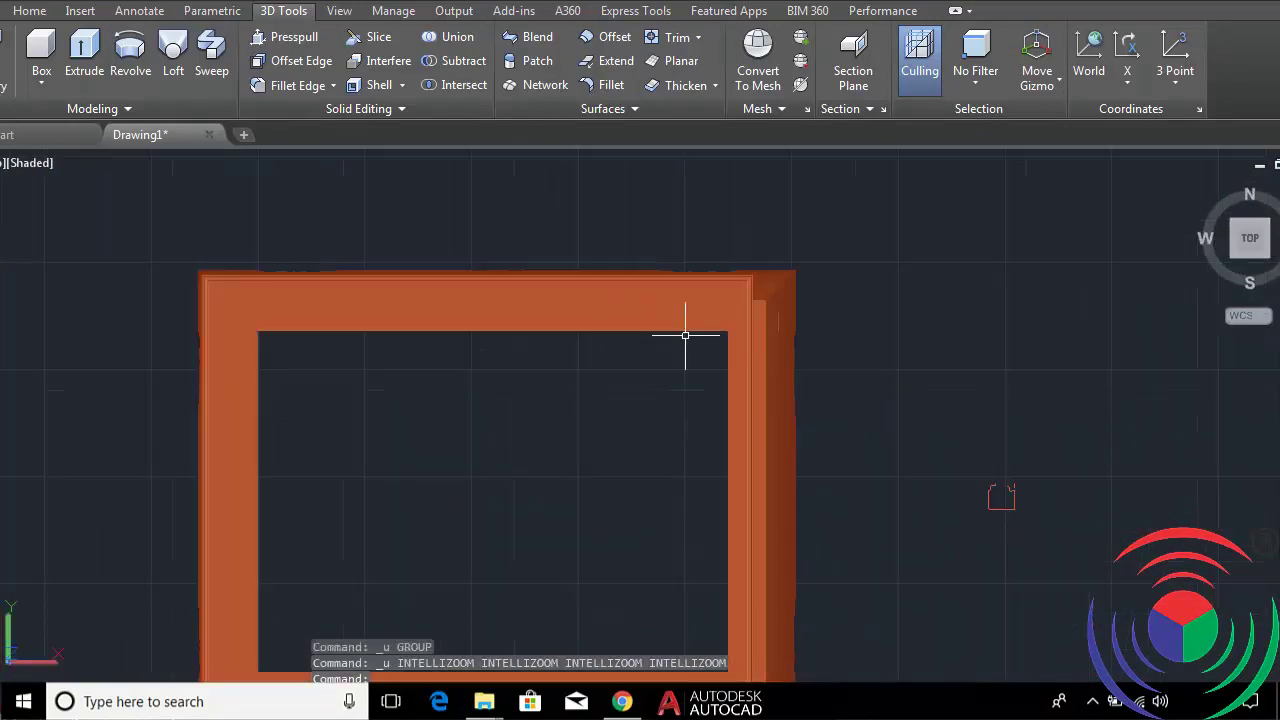
left_click(671, 272)
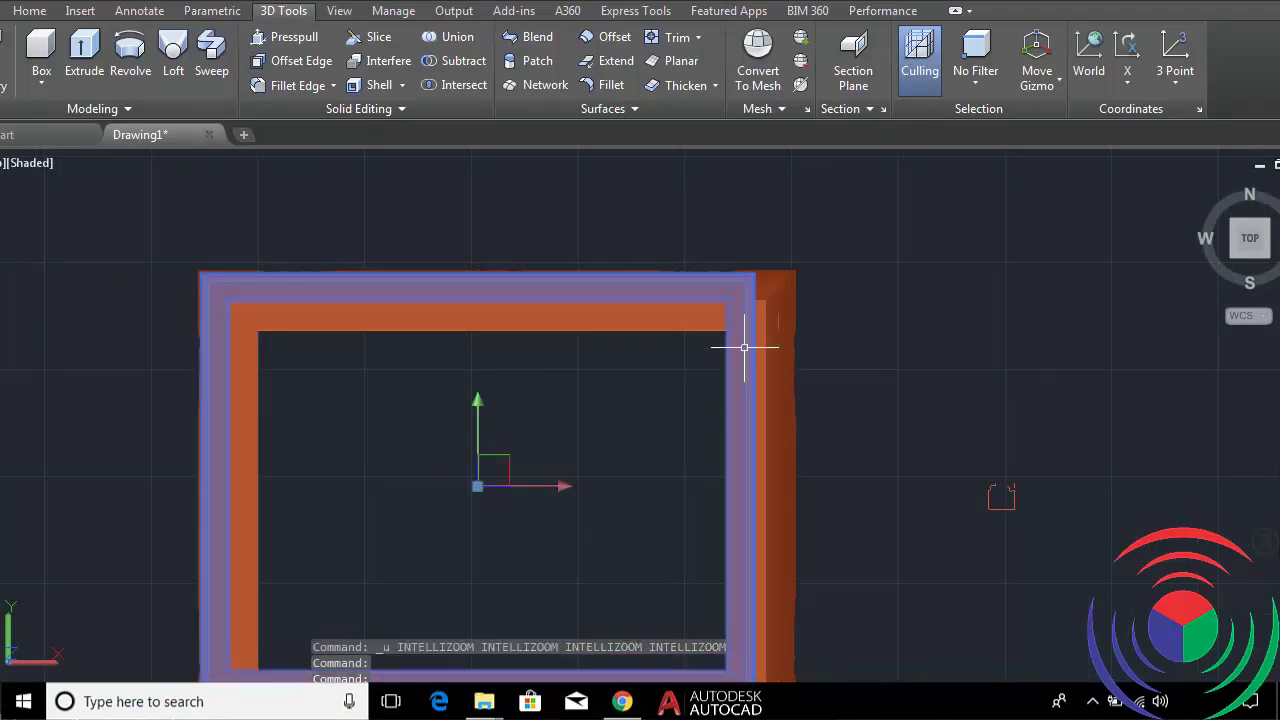
mouse_move(744, 347)
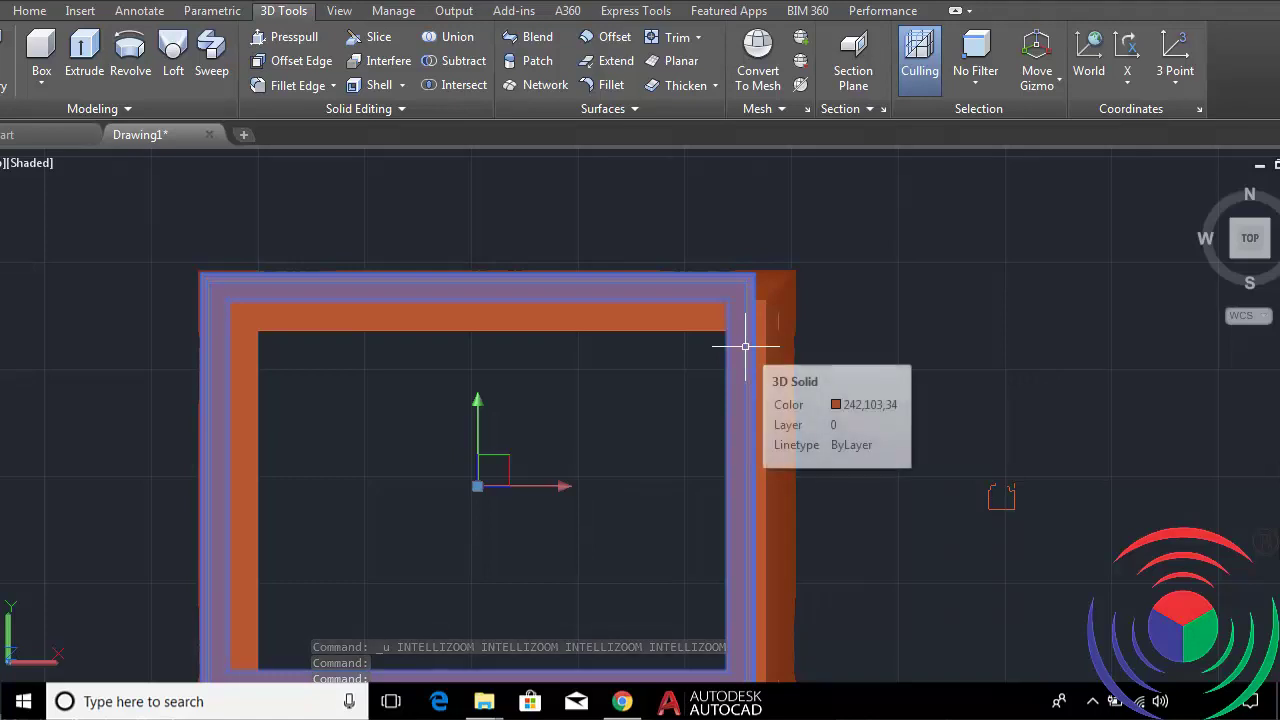
scroll(745, 346, "up", 5)
scroll(745, 346, "down", 10)
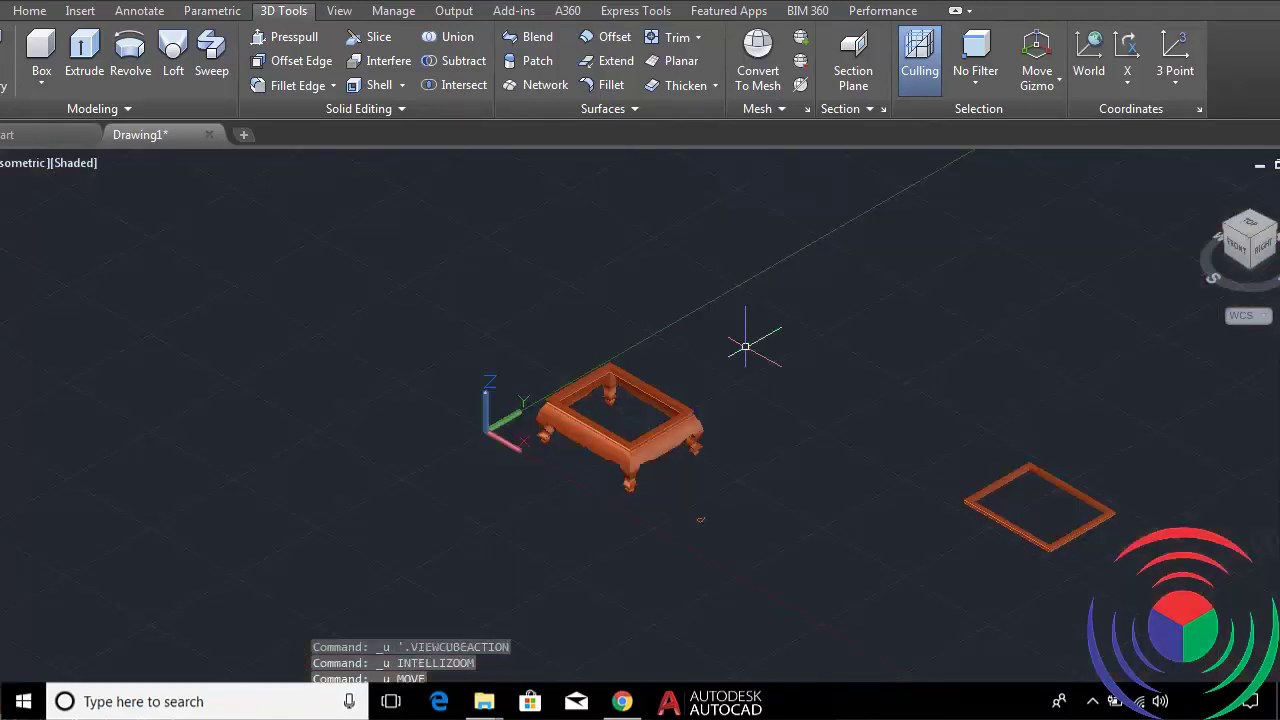
scroll(743, 346, "up", 5)
scroll(745, 346, "down", 5)
scroll(745, 346, "up", 2)
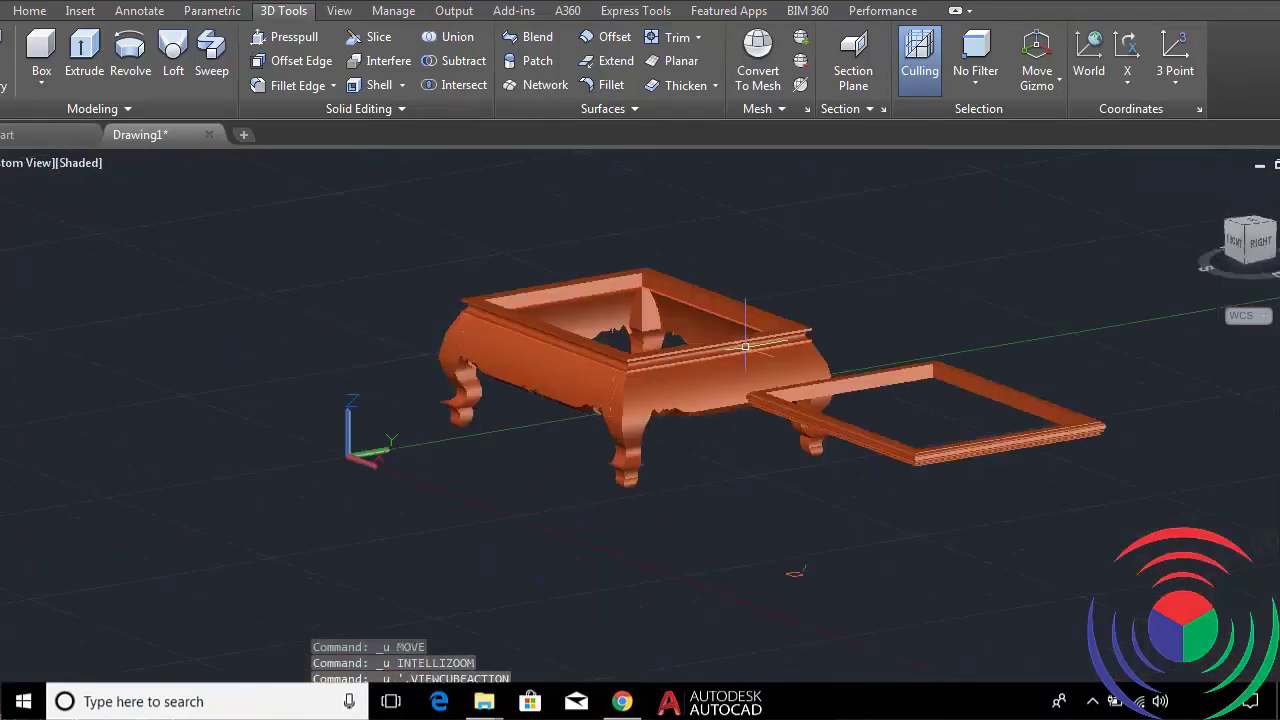
scroll(745, 346, "up", 2)
Undo the sweep, leaving the separate profile and rectangle path.
scroll(745, 346, "up", 2)
key("ctrl+z")
key("ctrl+z")
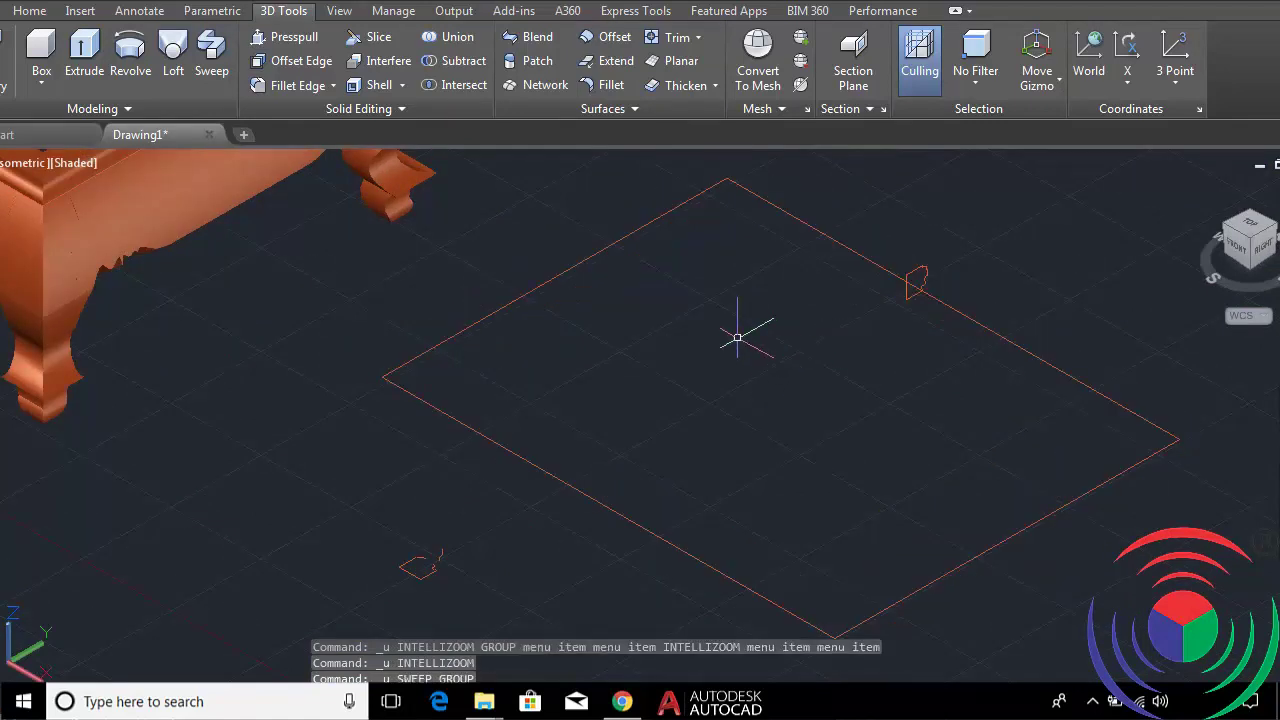
scroll(913, 295, "up", 2)
scroll(920, 300, "up", 1)
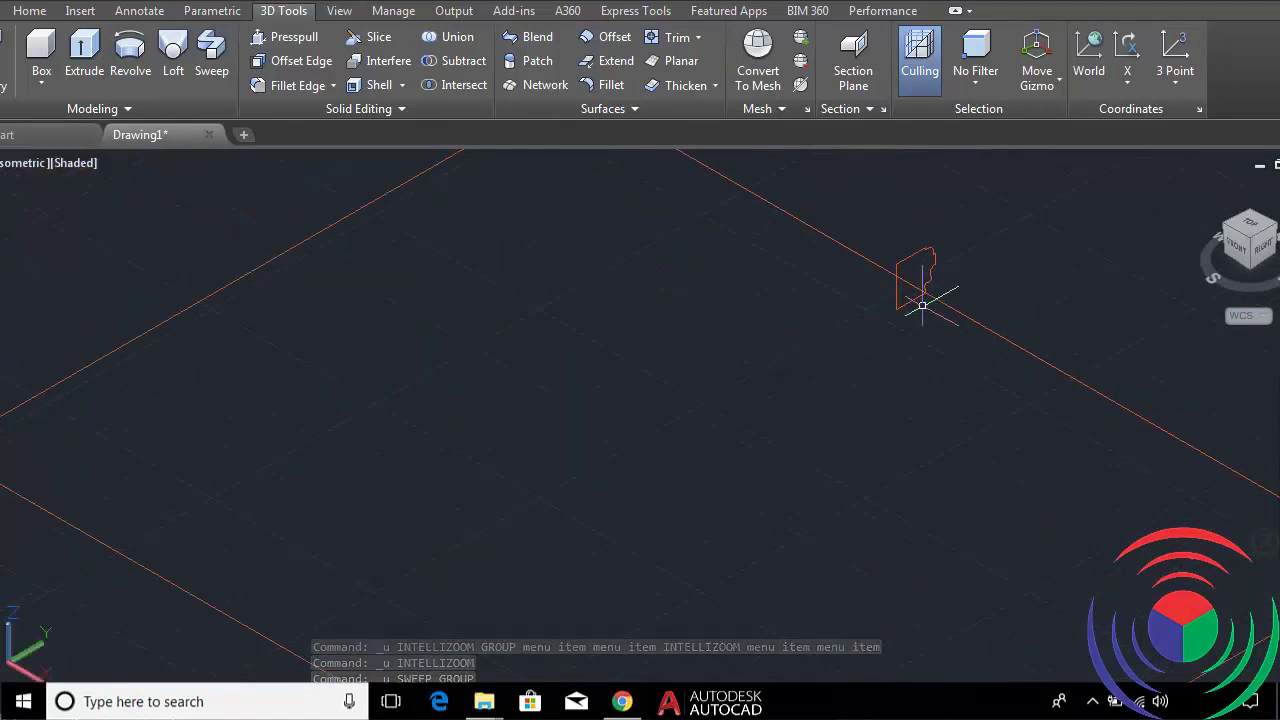
Move the profile with M so its endpoint sits on the rectangle's corner.
type("m")
key("Return")
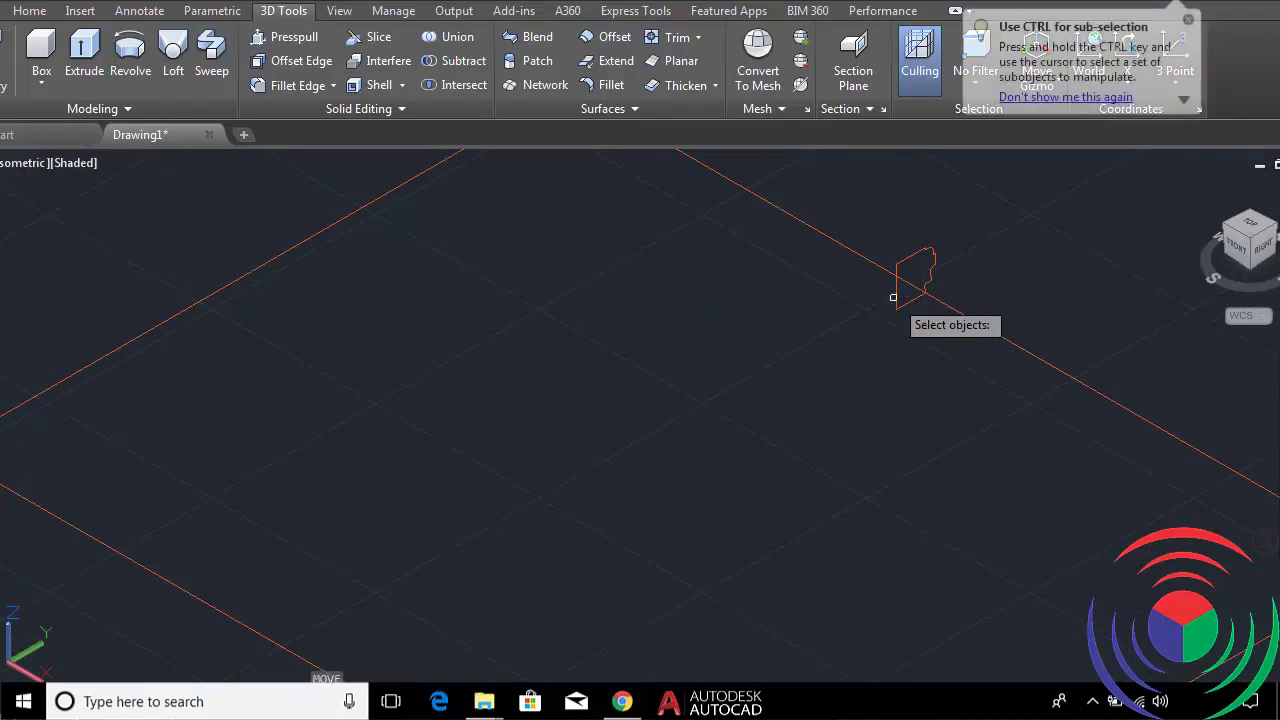
left_click(894, 297)
key("Return")
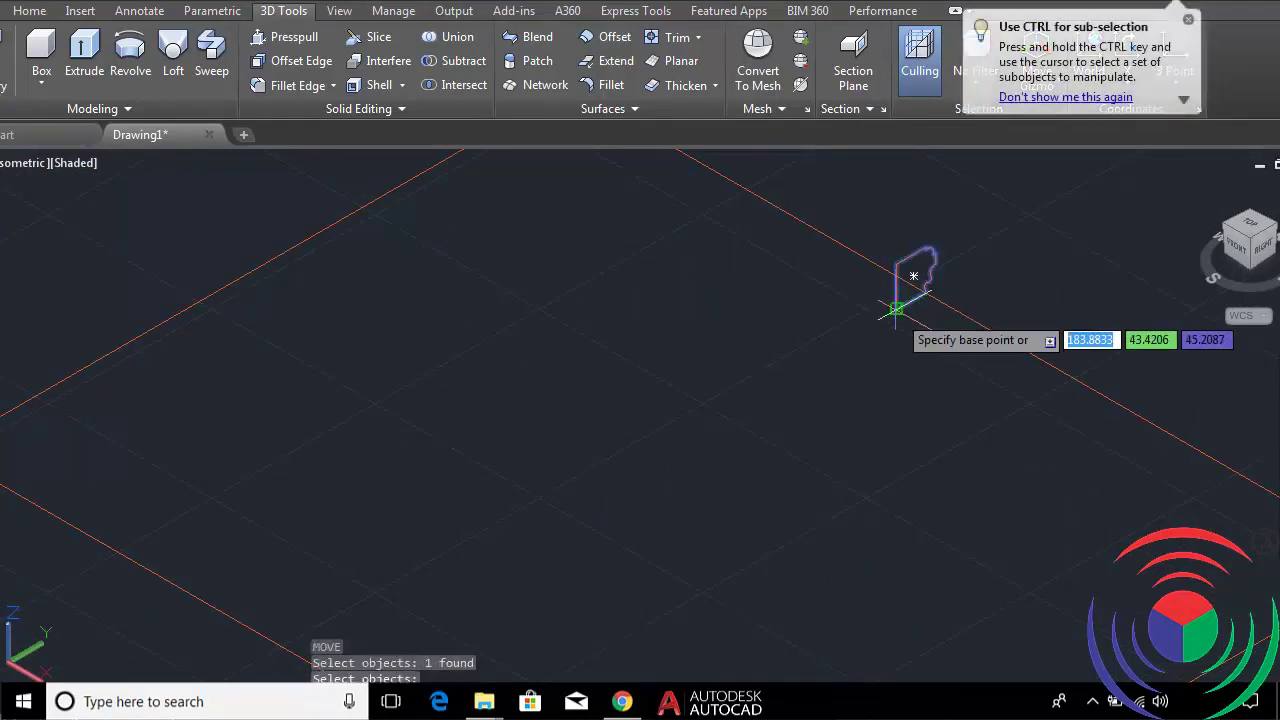
left_click(896, 309)
left_click(913, 294)
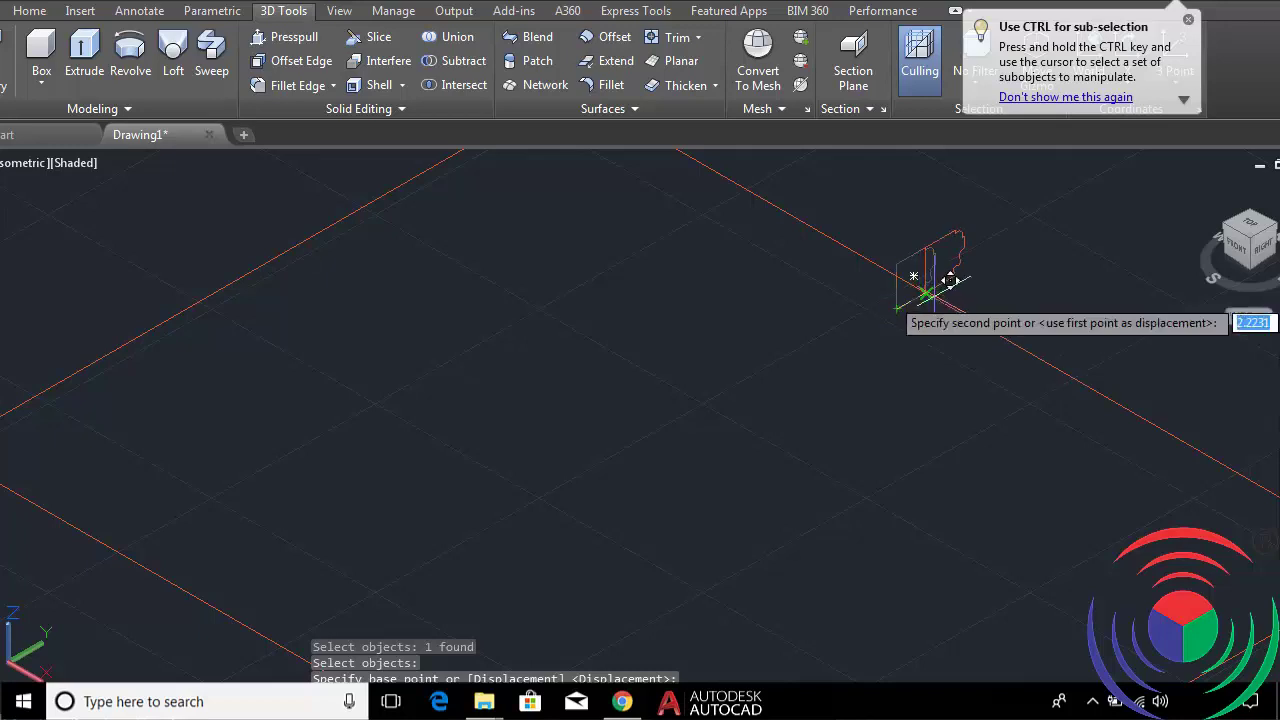
left_click(920, 282)
key("space")
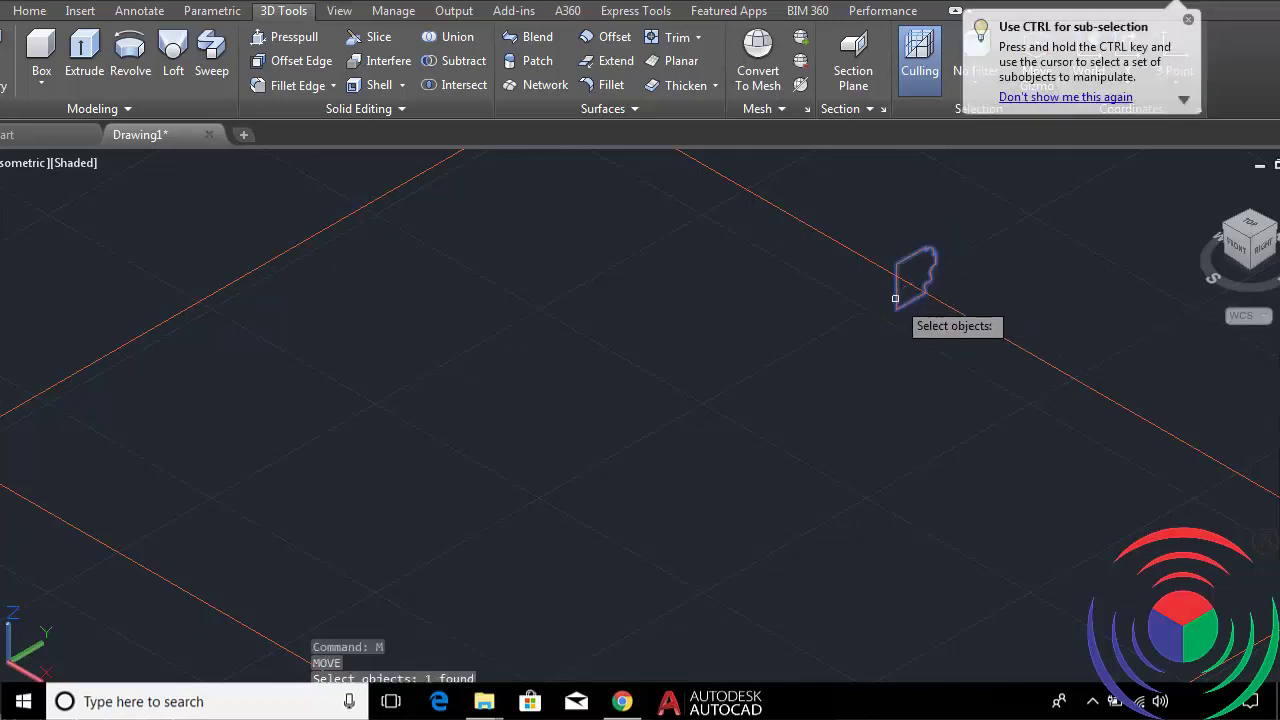
left_click(903, 297)
key("Return")
left_click(896, 309)
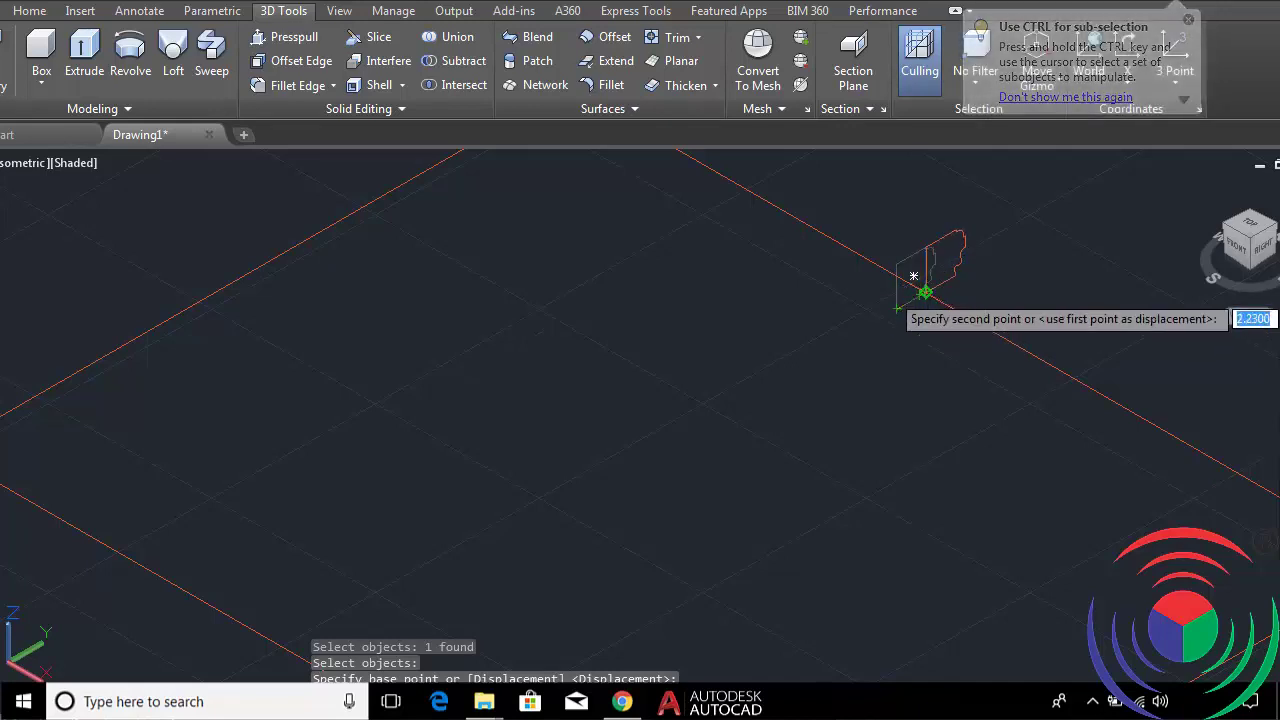
left_click(925, 292)
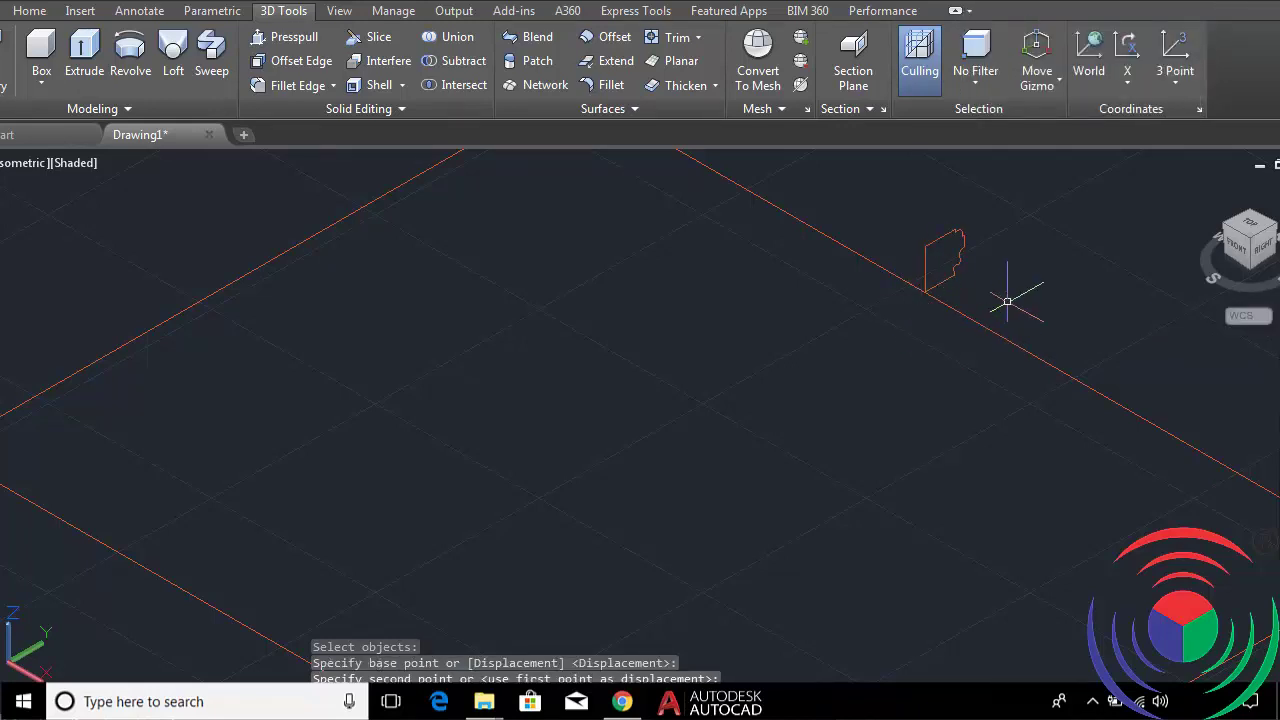
Sweep the profile along the rectangle path to form the molded frame.
left_click(222, 58)
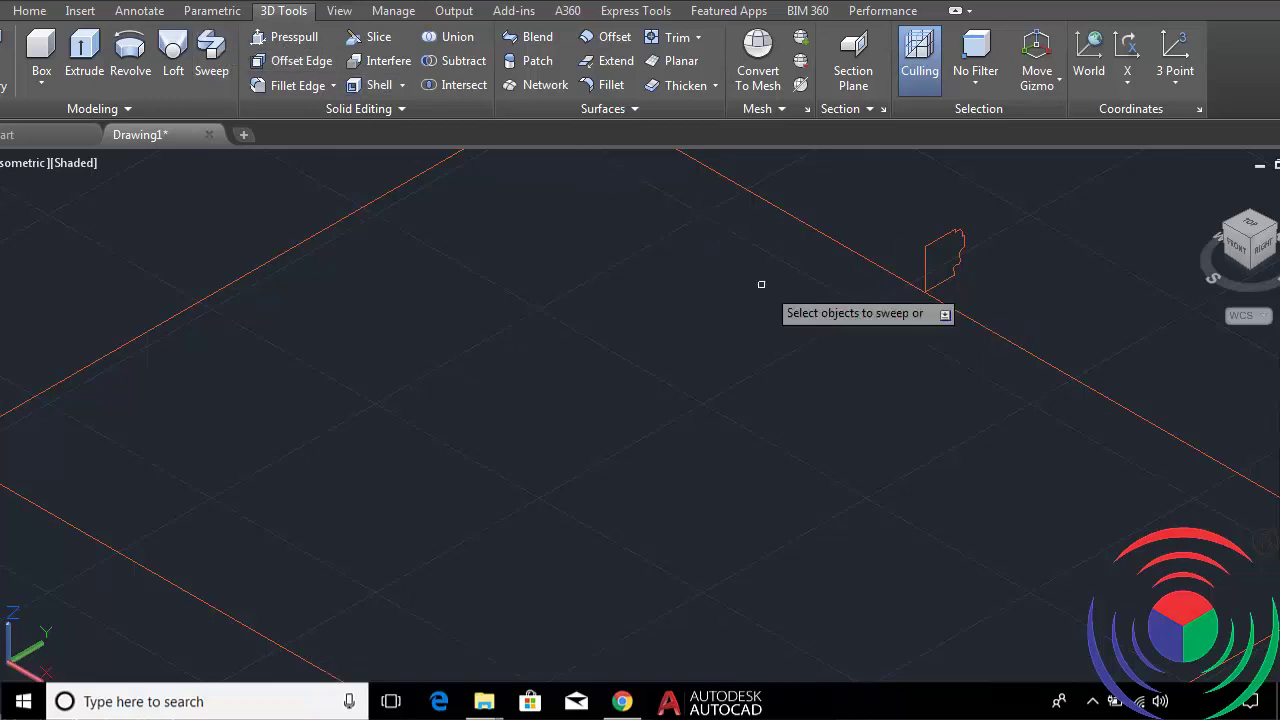
scroll(846, 255, "down", 5)
left_click(857, 270)
key("Return")
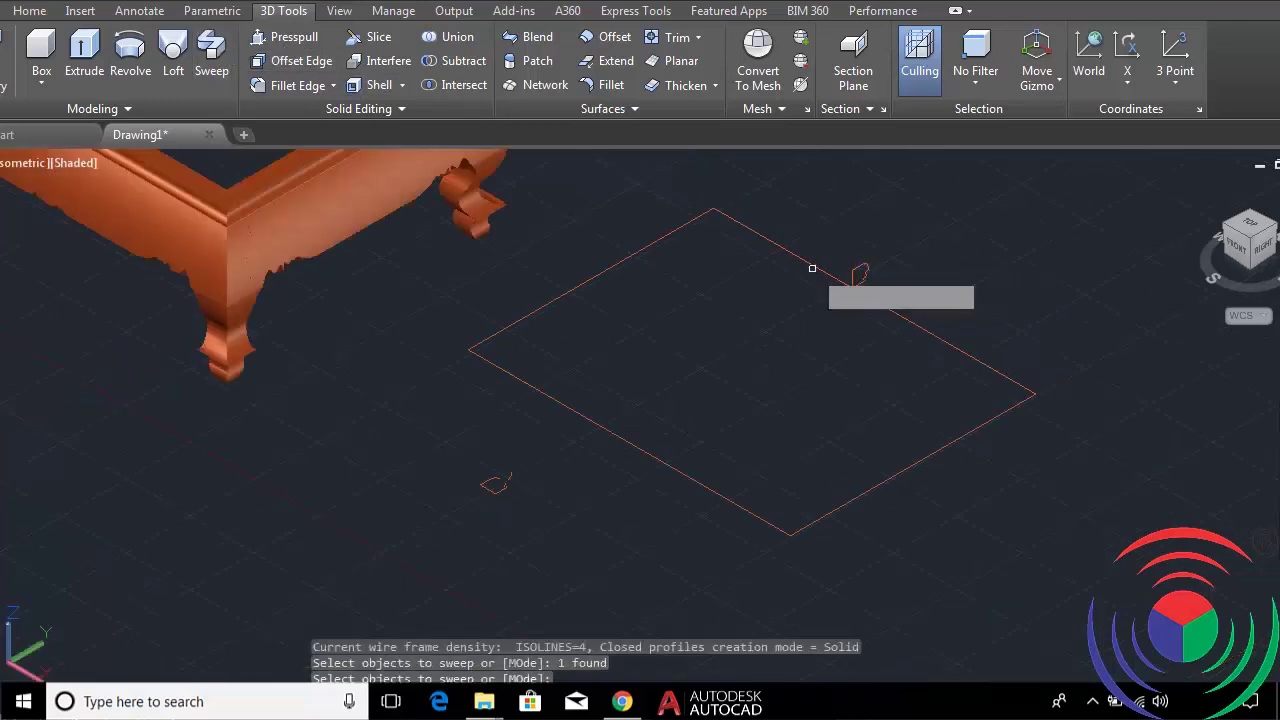
left_click(859, 272)
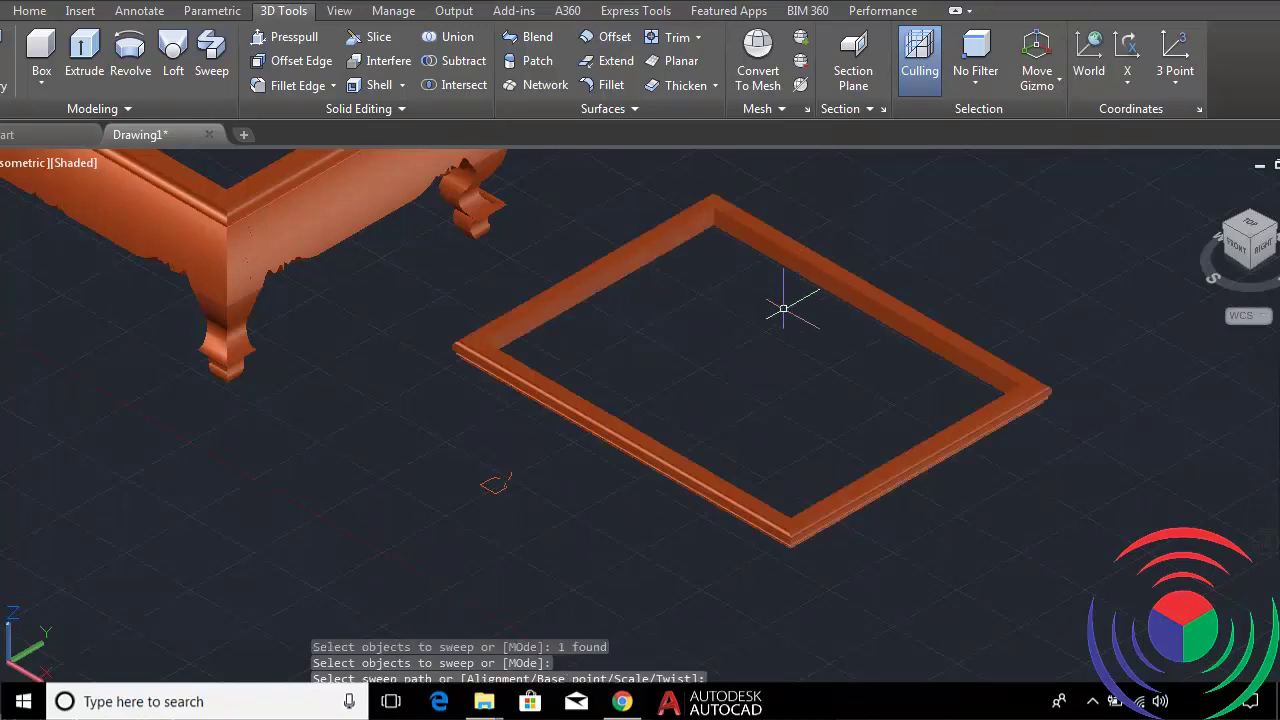
scroll(761, 286, "down", 3)
scroll(743, 251, "up", 3)
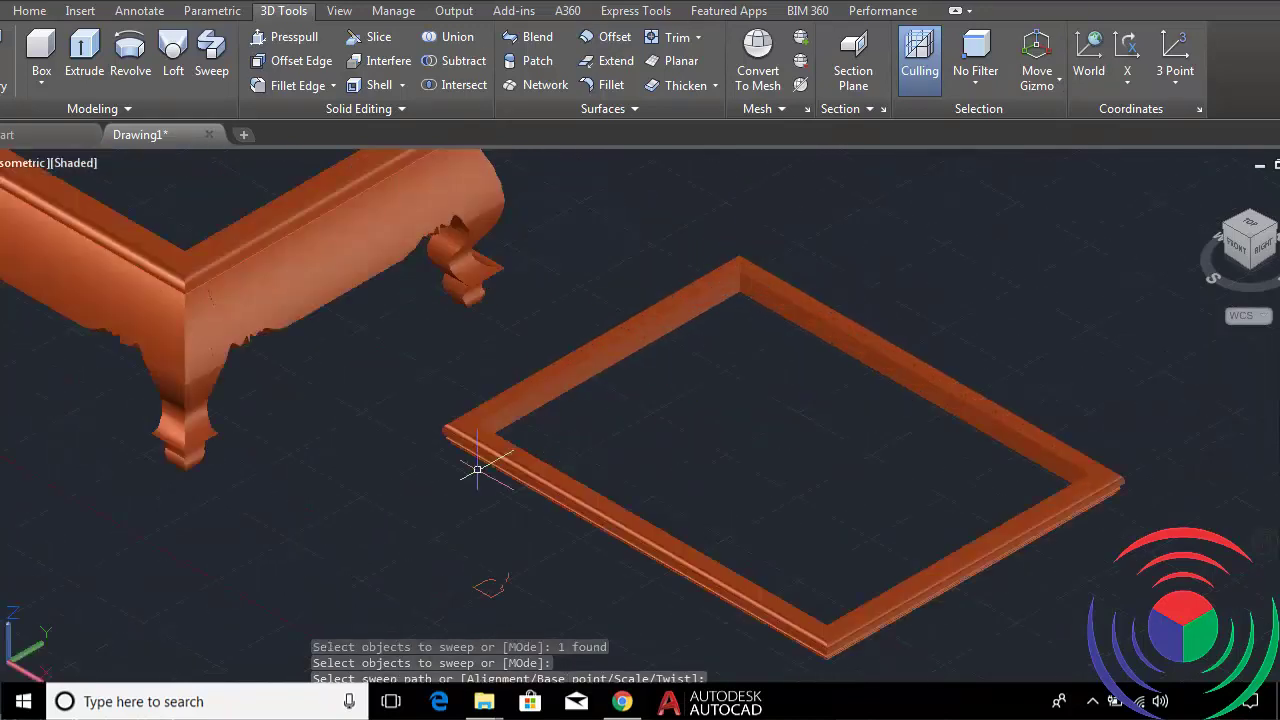
scroll(486, 449, "up", 2)
scroll(486, 449, "down", 4)
scroll(599, 369, "up", 3)
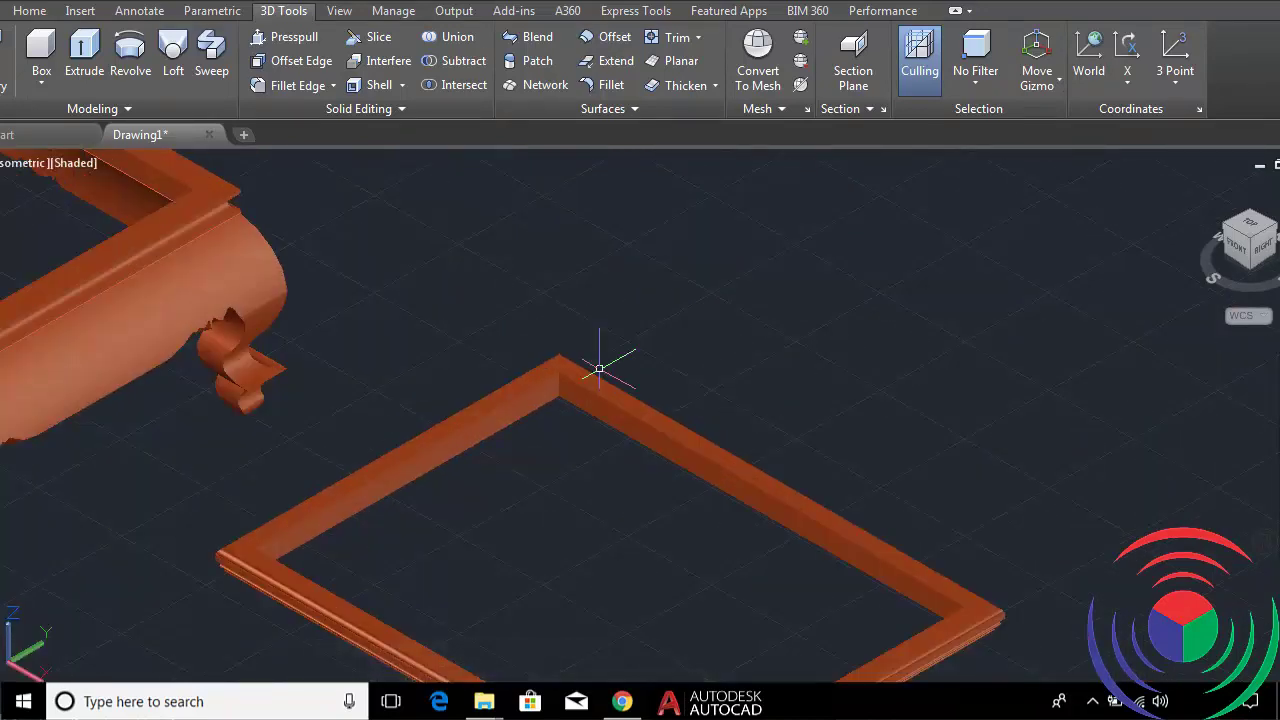
Select the rebuilt molded frame and pick its corner as the move base point.
left_click(603, 388)
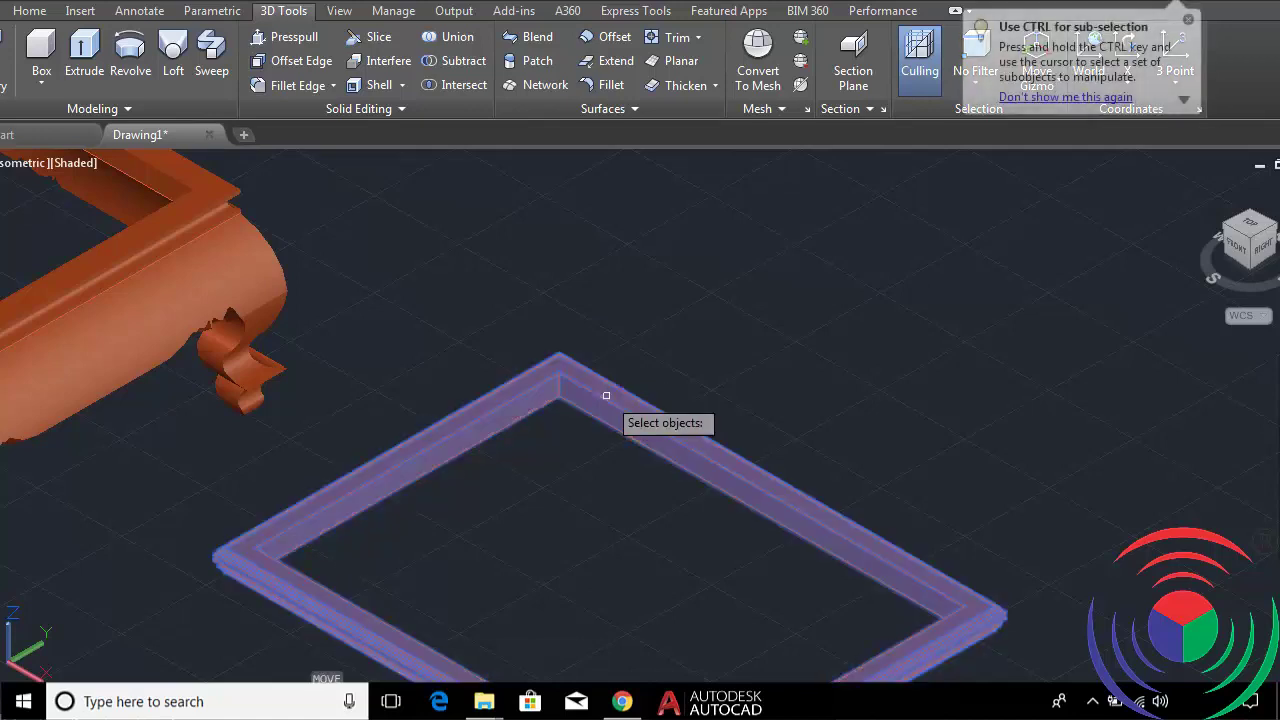
key("Return")
scroll(576, 392, "up", 2)
scroll(517, 418, "up", 3)
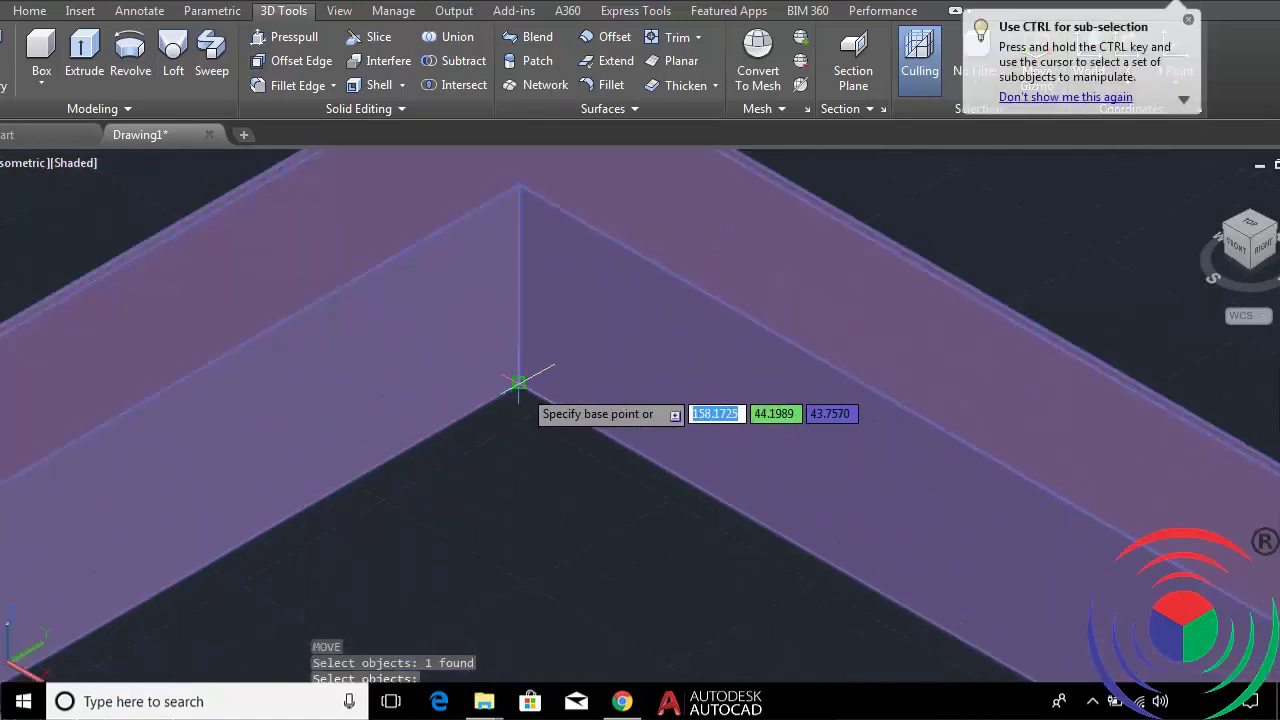
left_click(518, 383)
scroll(525, 382, "down", 4)
scroll(408, 289, "down", 2)
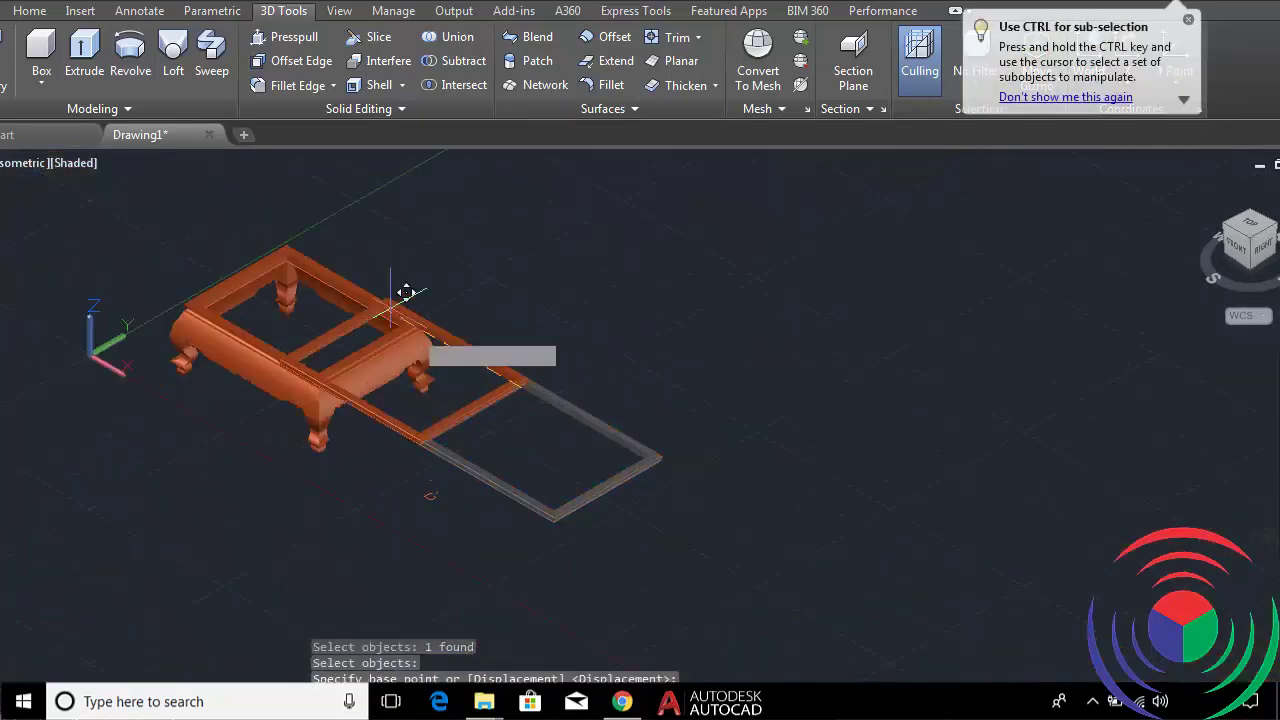
scroll(300, 240, "up", 3)
scroll(306, 251, "up", 2)
scroll(309, 257, "up", 2)
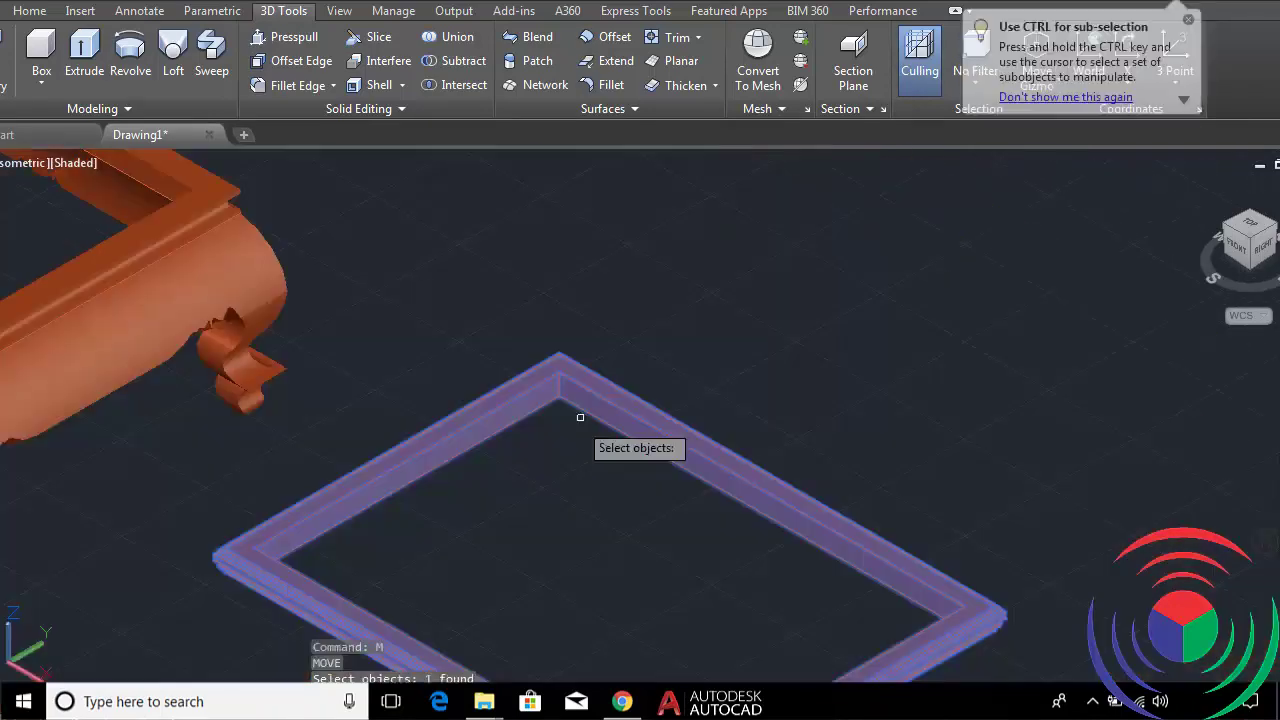
Restart the move from the frame's corner and pan toward the table's top corner.
key("Return")
scroll(560, 400, "up", 3)
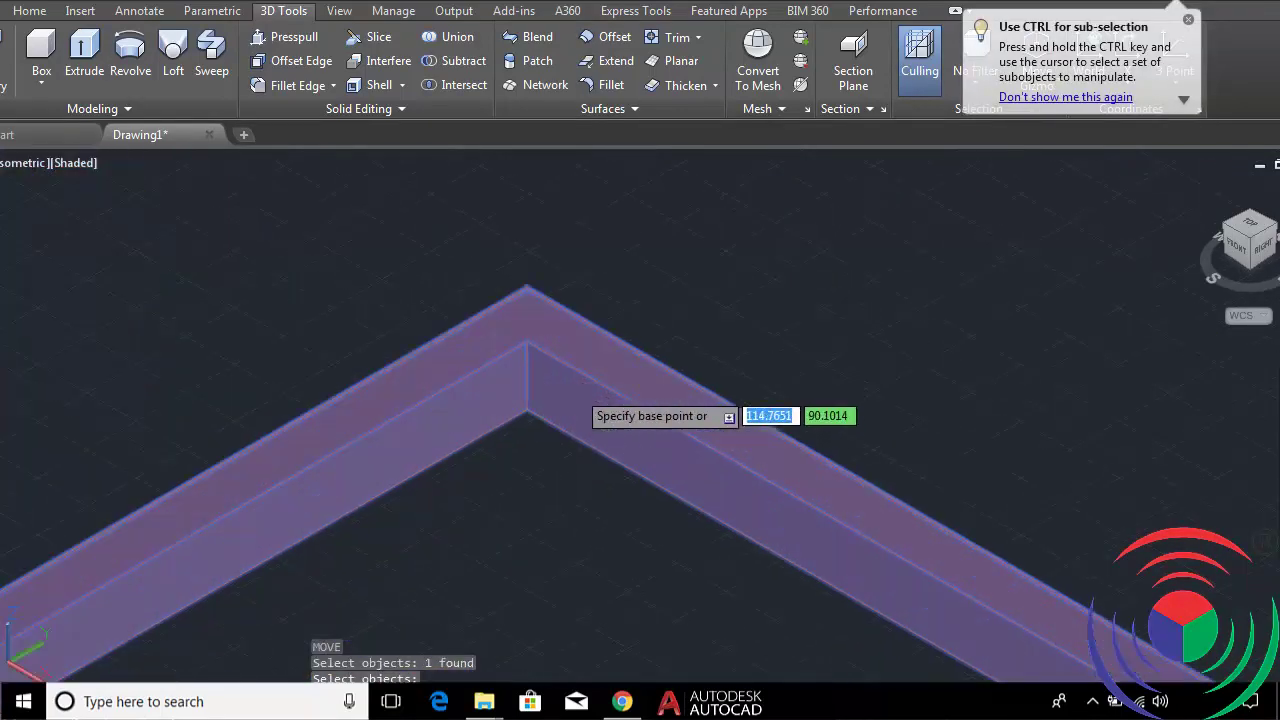
scroll(512, 408, "up", 2)
left_click(518, 383)
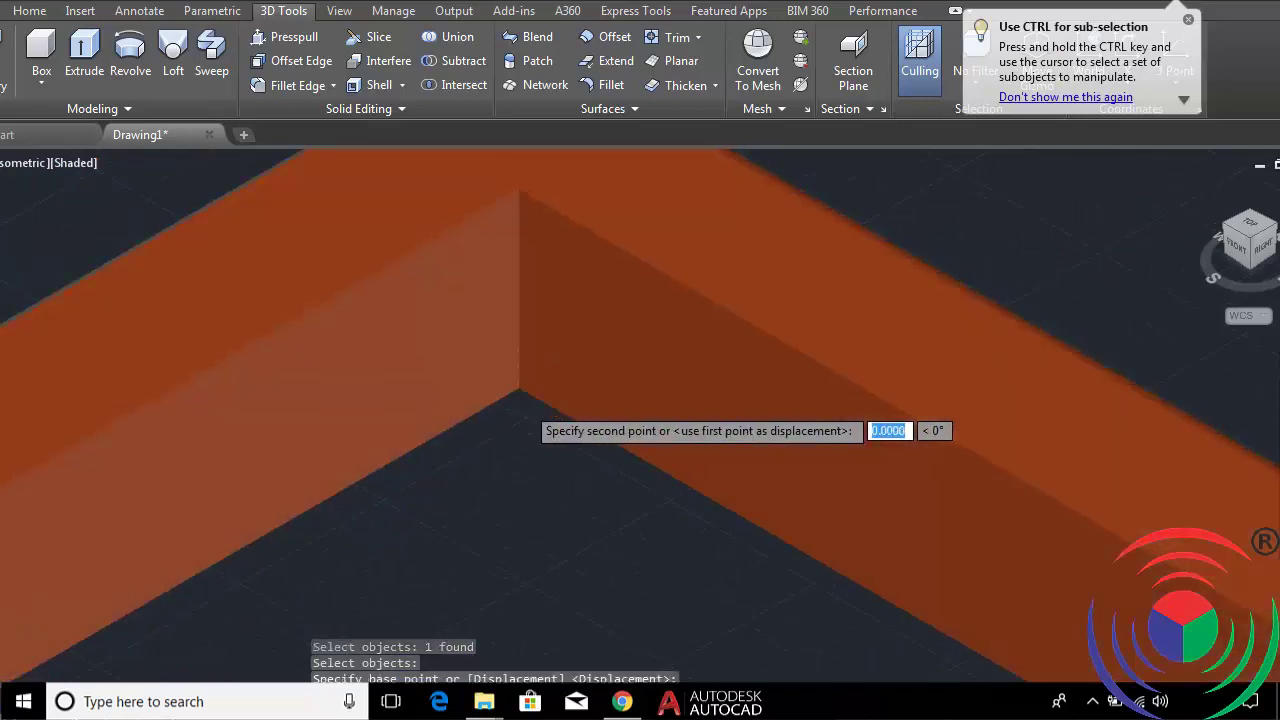
scroll(518, 383, "down", 5)
scroll(290, 248, "up", 3)
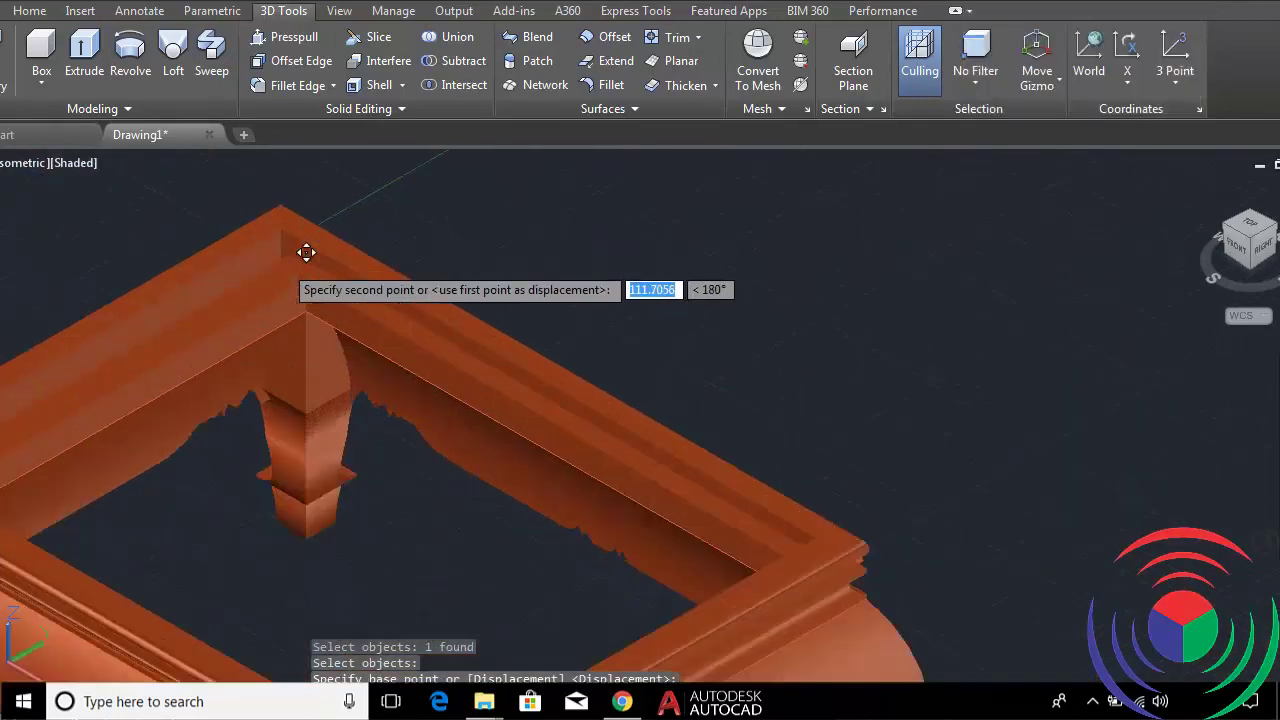
scroll(306, 251, "up", 2)
scroll(314, 280, "up", 2)
middle_click_drag(356, 260, 514, 443)
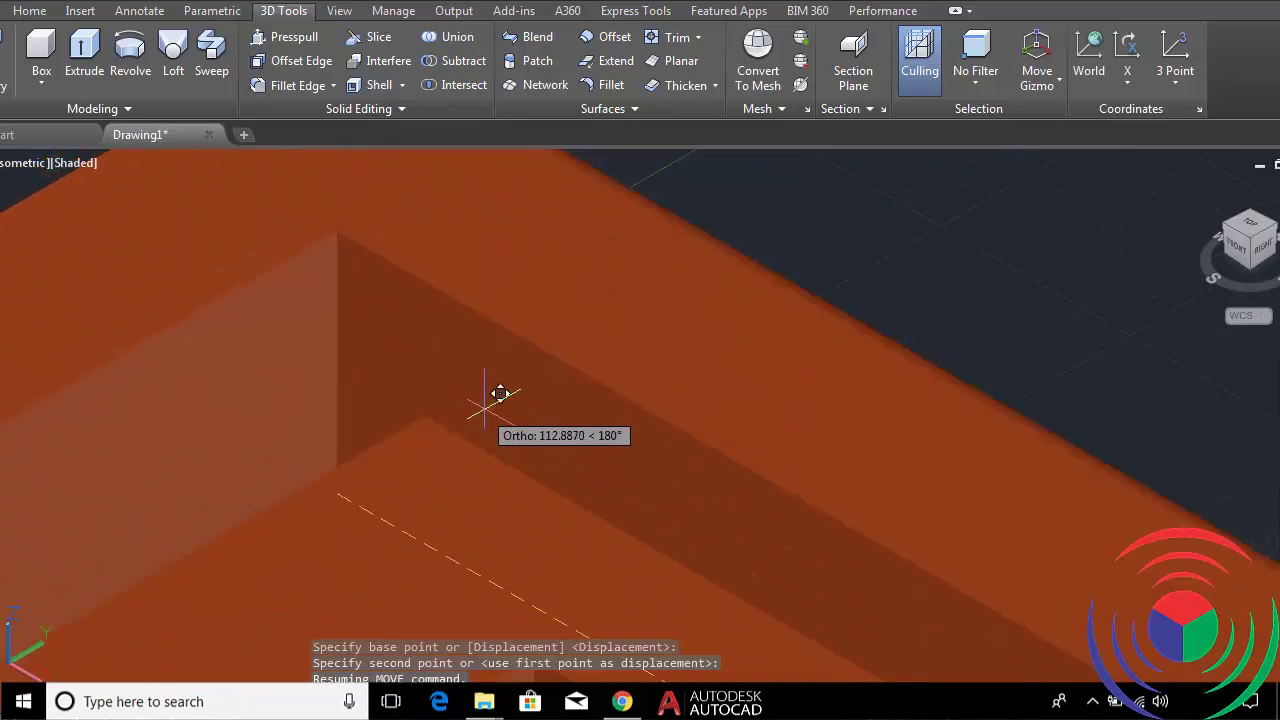
scroll(499, 392, "down", 2)
scroll(500, 395, "down", 2)
scroll(505, 390, "down", 2)
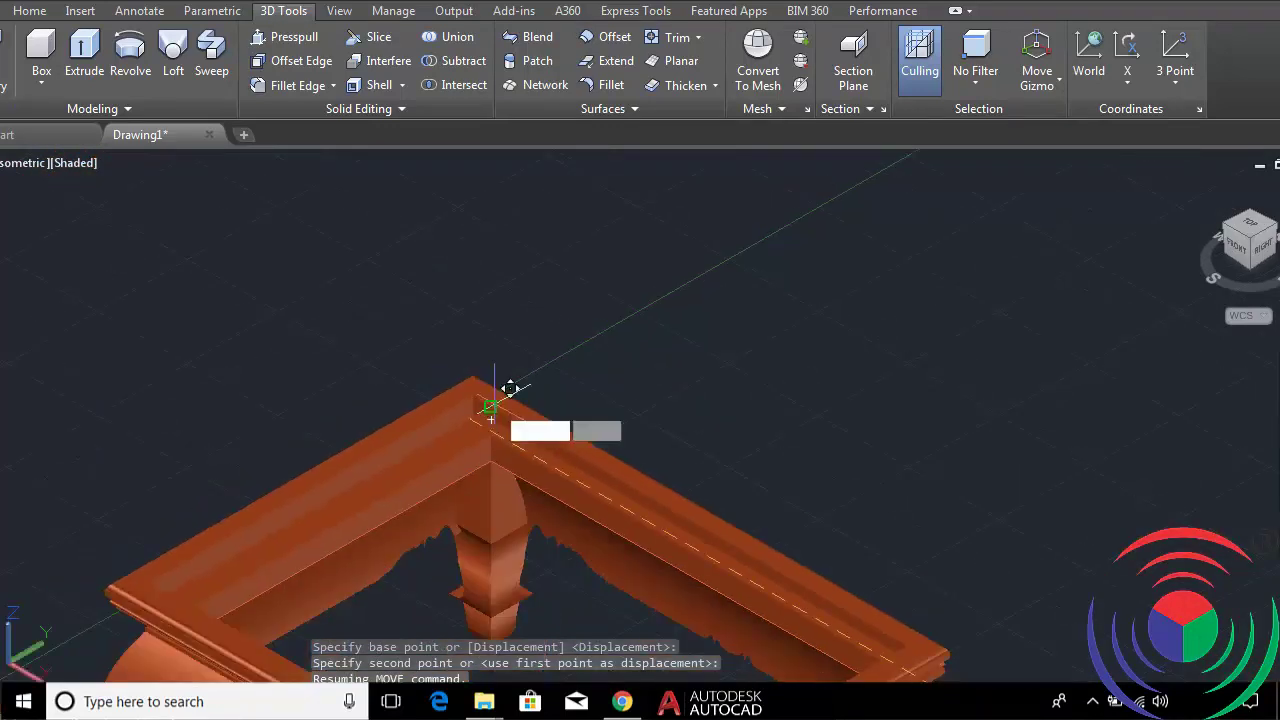
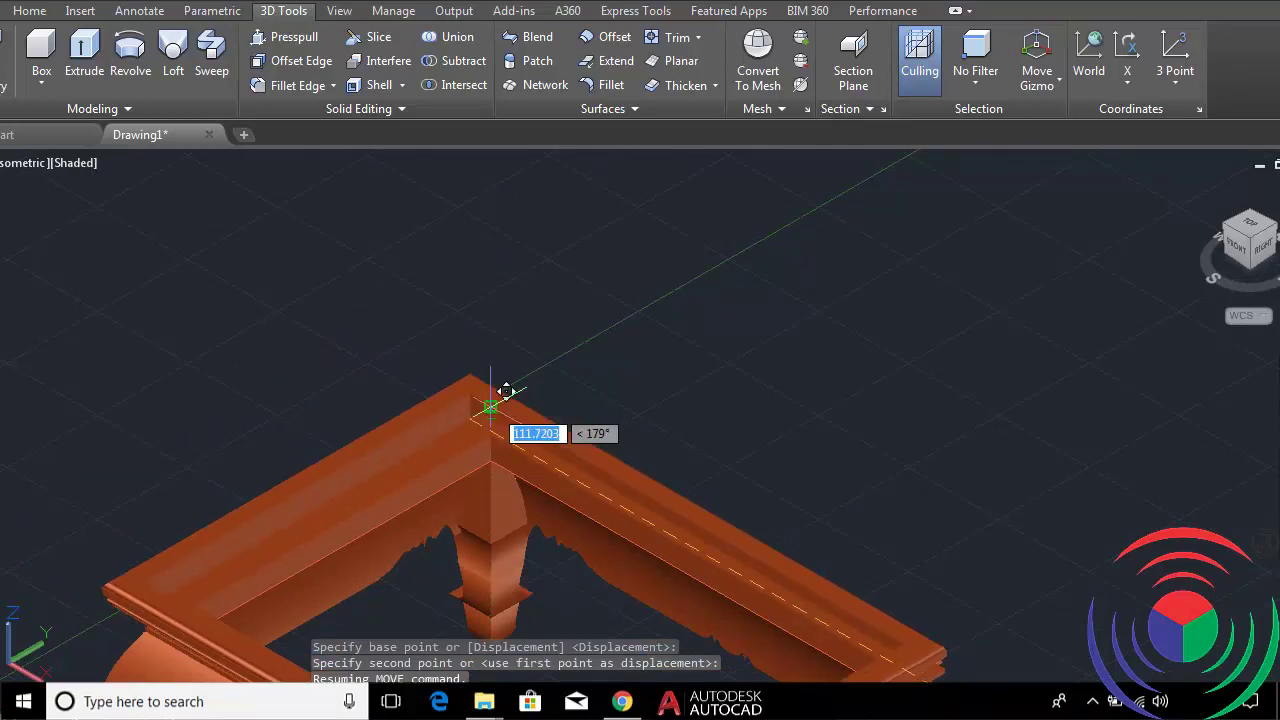
Drop the top frame onto the rim corner and check the alignment from the Top view.
left_click(490, 406)
scroll(492, 406, "down", 5)
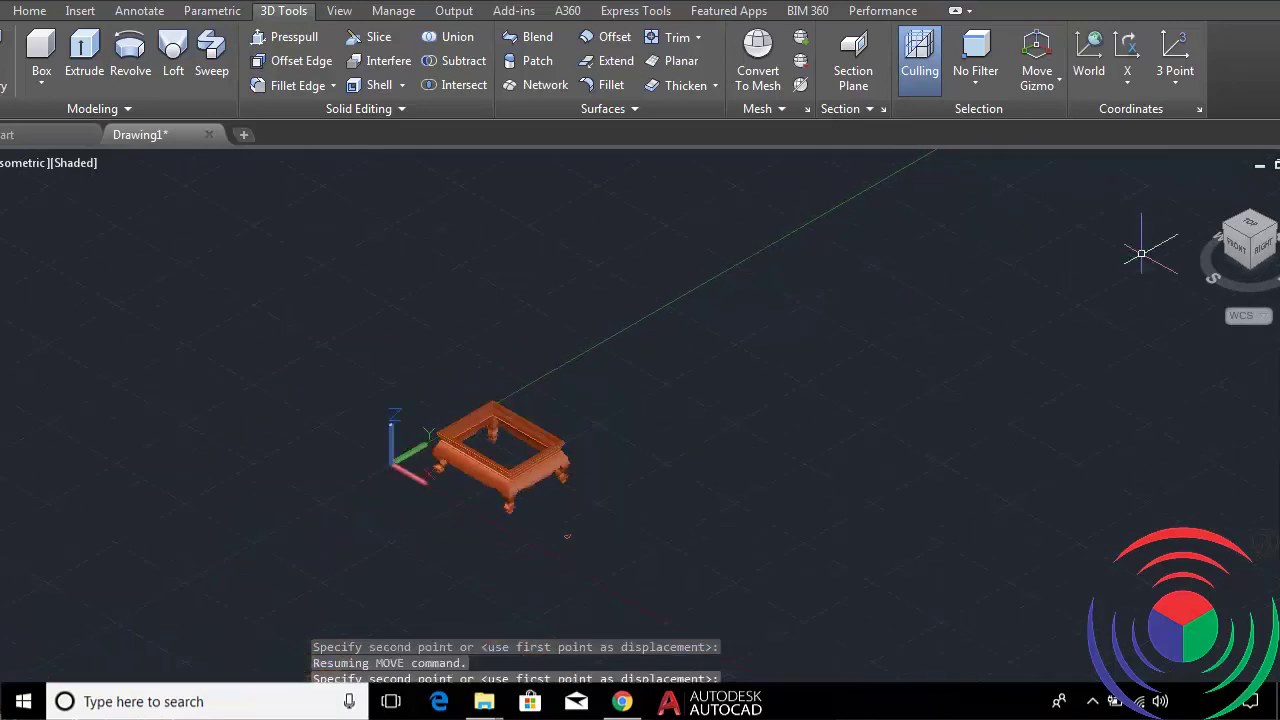
left_click(1252, 228)
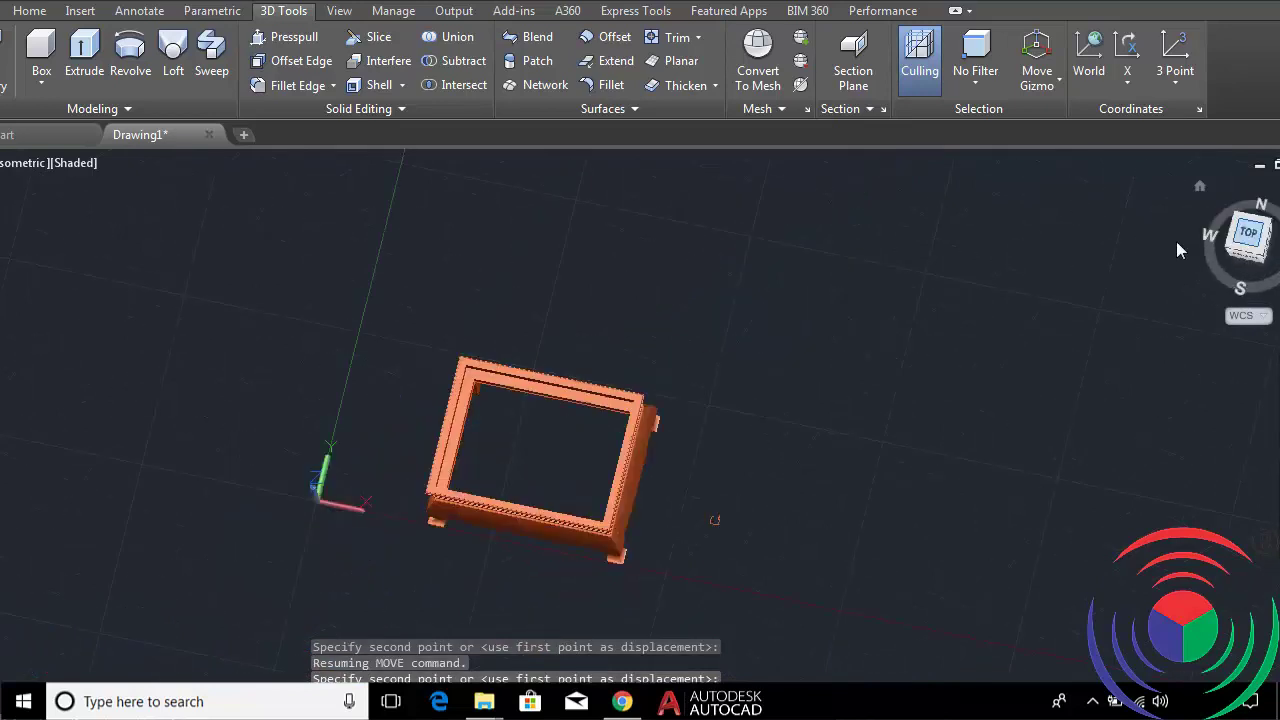
scroll(707, 308, "up", 2)
scroll(707, 308, "up", 2)
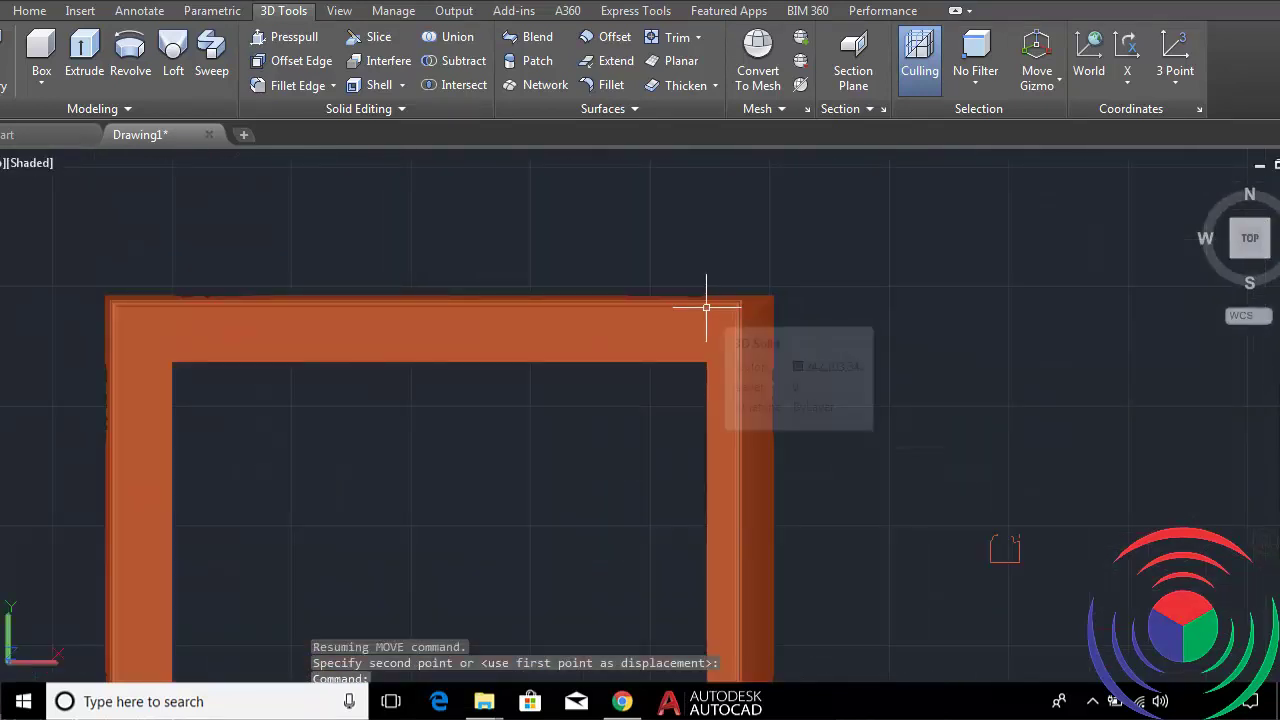
scroll(716, 397, "down", 4)
scroll(628, 473, "up", 3)
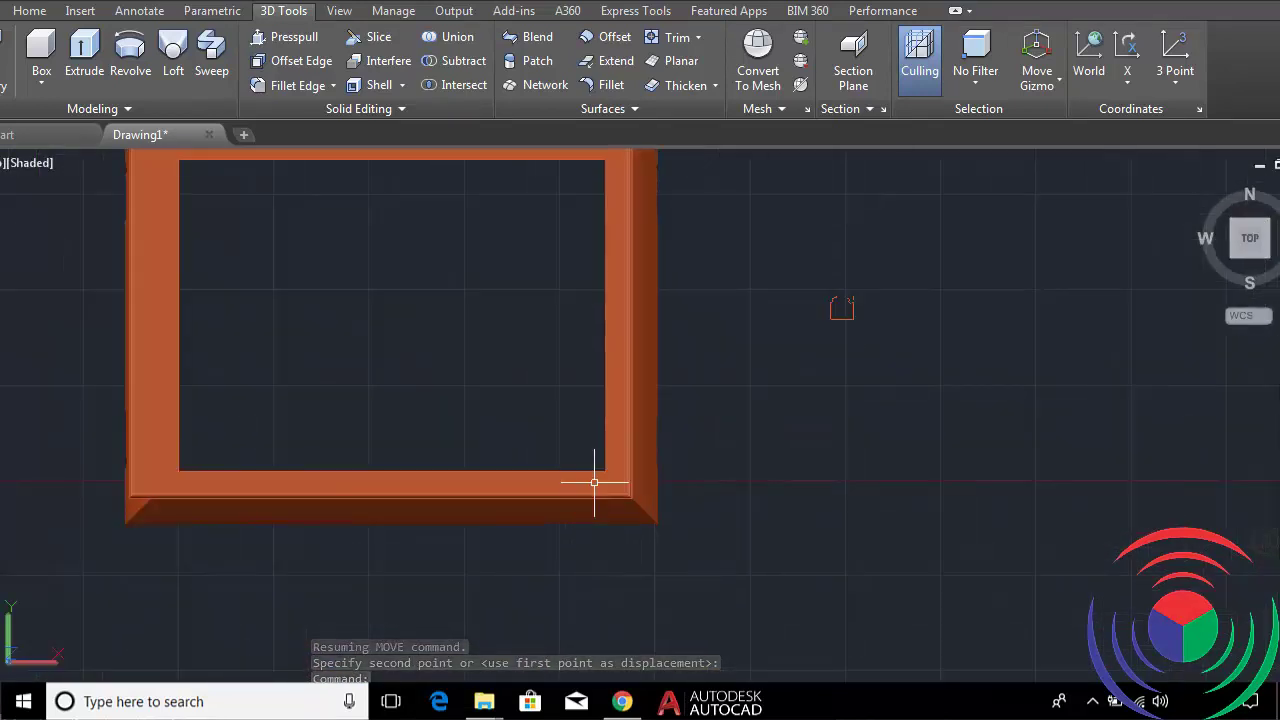
scroll(594, 483, "down", 3)
scroll(806, 449, "up", 1)
scroll(651, 437, "down", 1)
scroll(594, 483, "up", 3)
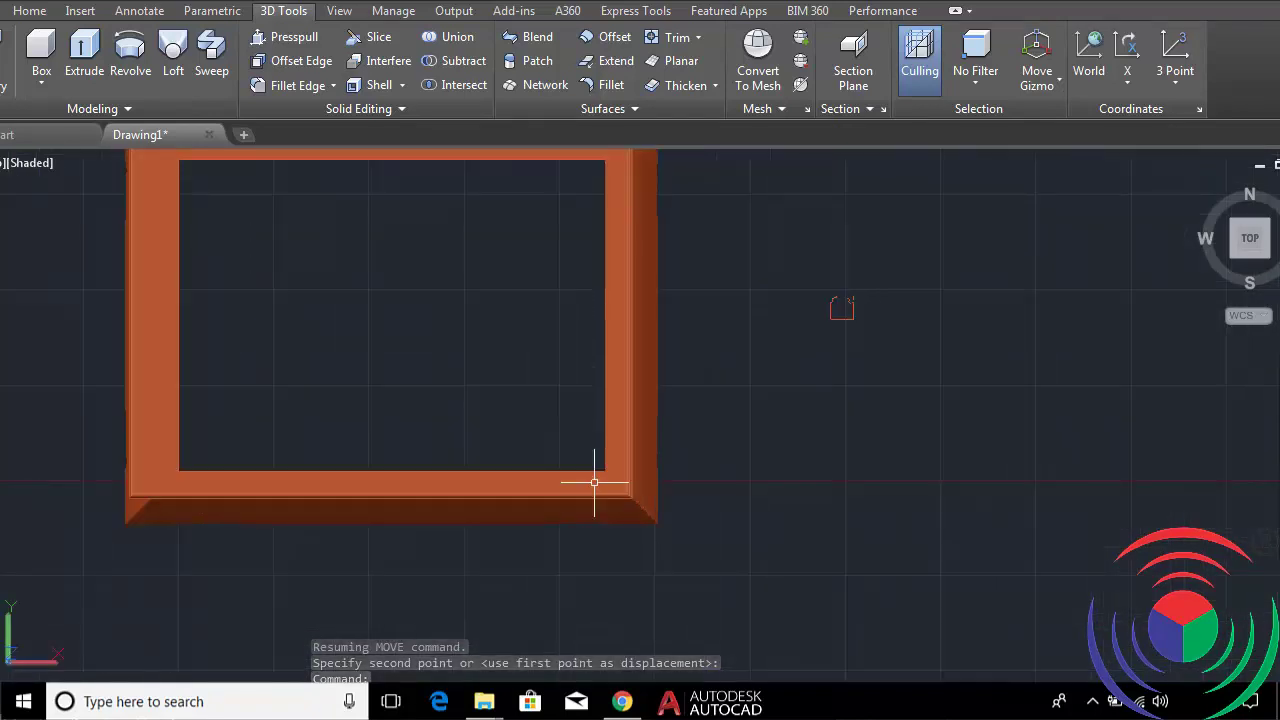
scroll(594, 483, "down", 2)
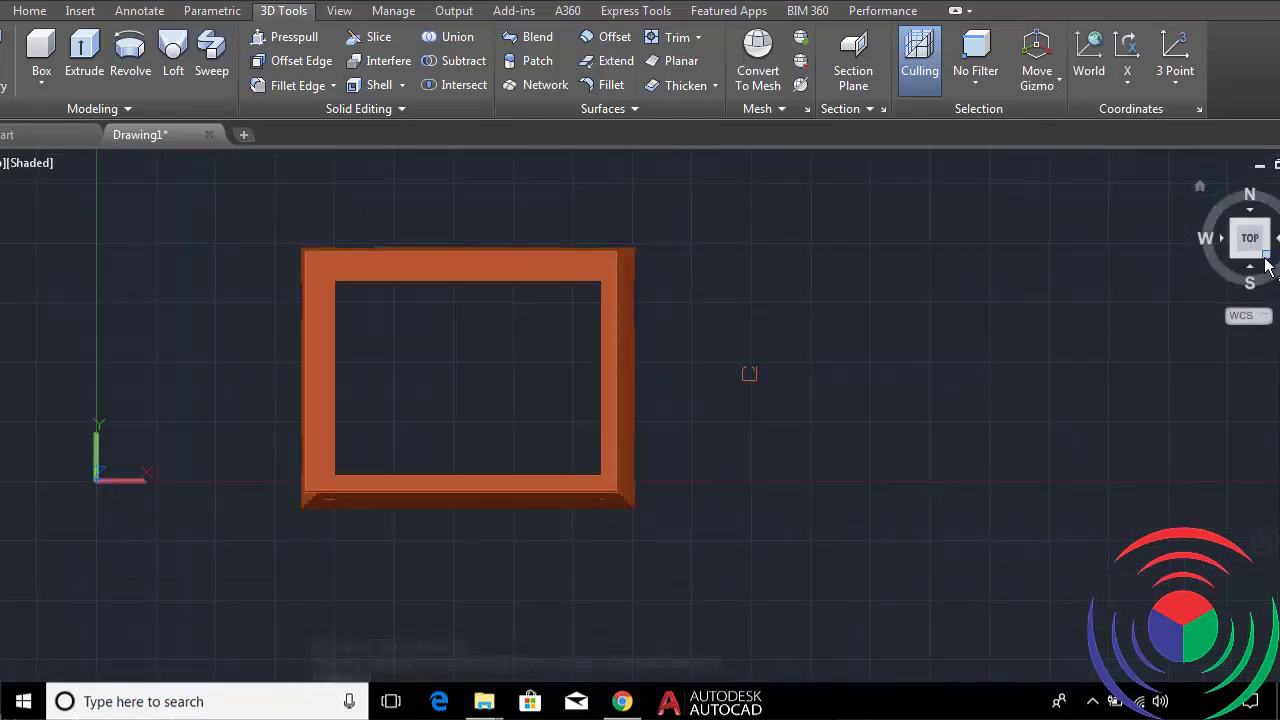
left_click(1265, 263)
scroll(715, 500, "up", 3)
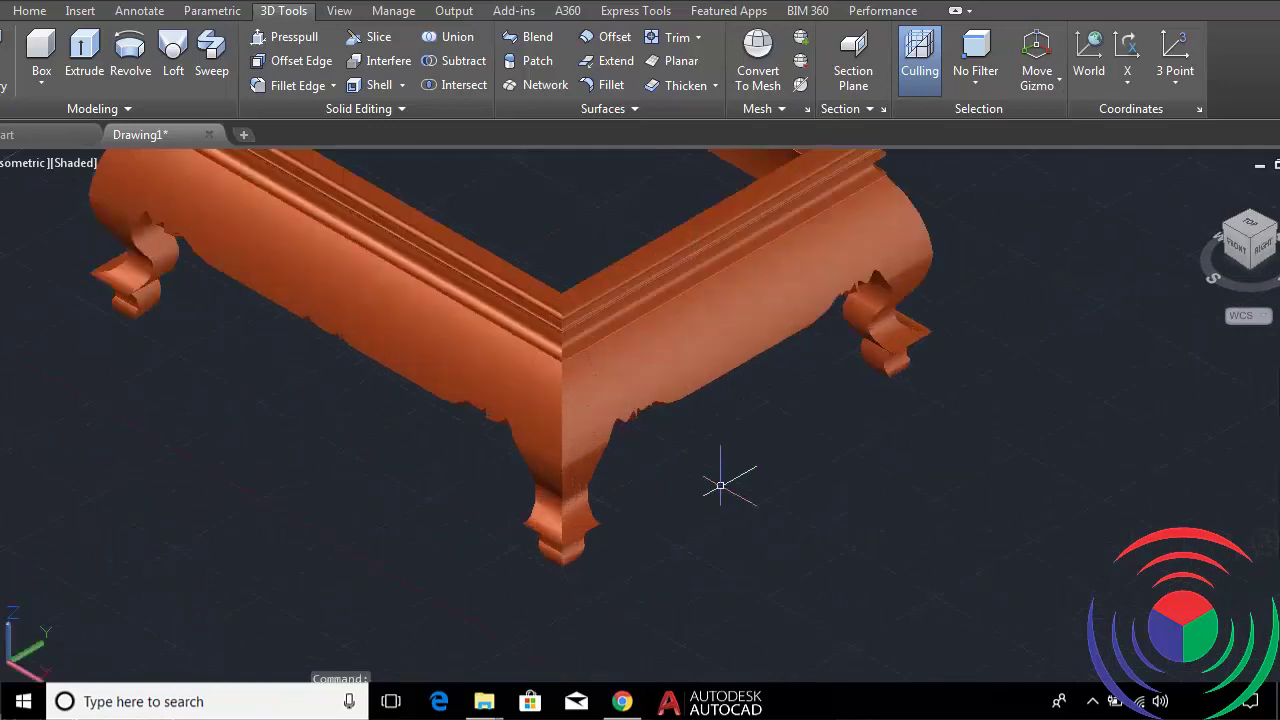
scroll(750, 540, "down", 2)
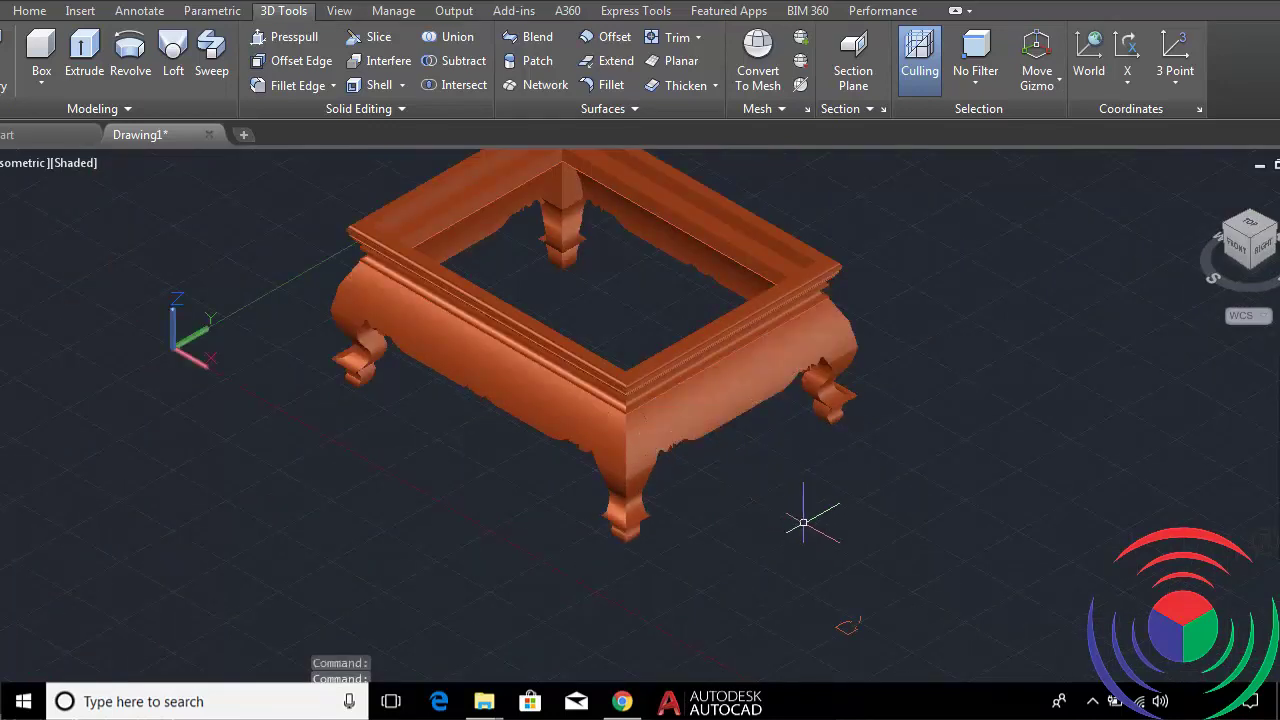
middle_click_drag(803, 522, 773, 456, "shift")
key("ctrl+z")
middle_click_drag(780, 440, 753, 415, "shift")
scroll(850, 448, "down", 3)
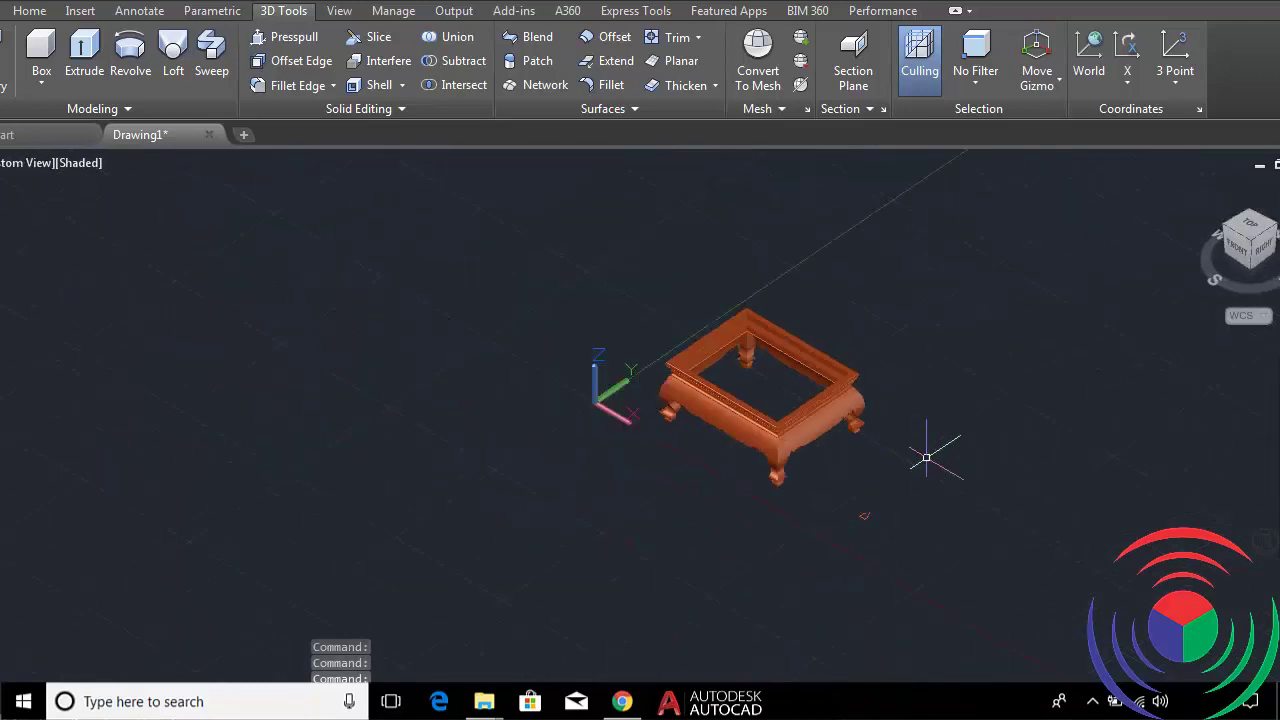
mouse_move(920, 451)
middle_mouse_down("shift")
mouse_move(781, 350)
mouse_move(864, 366)
mouse_move(999, 425)
middle_mouse_up("shift")
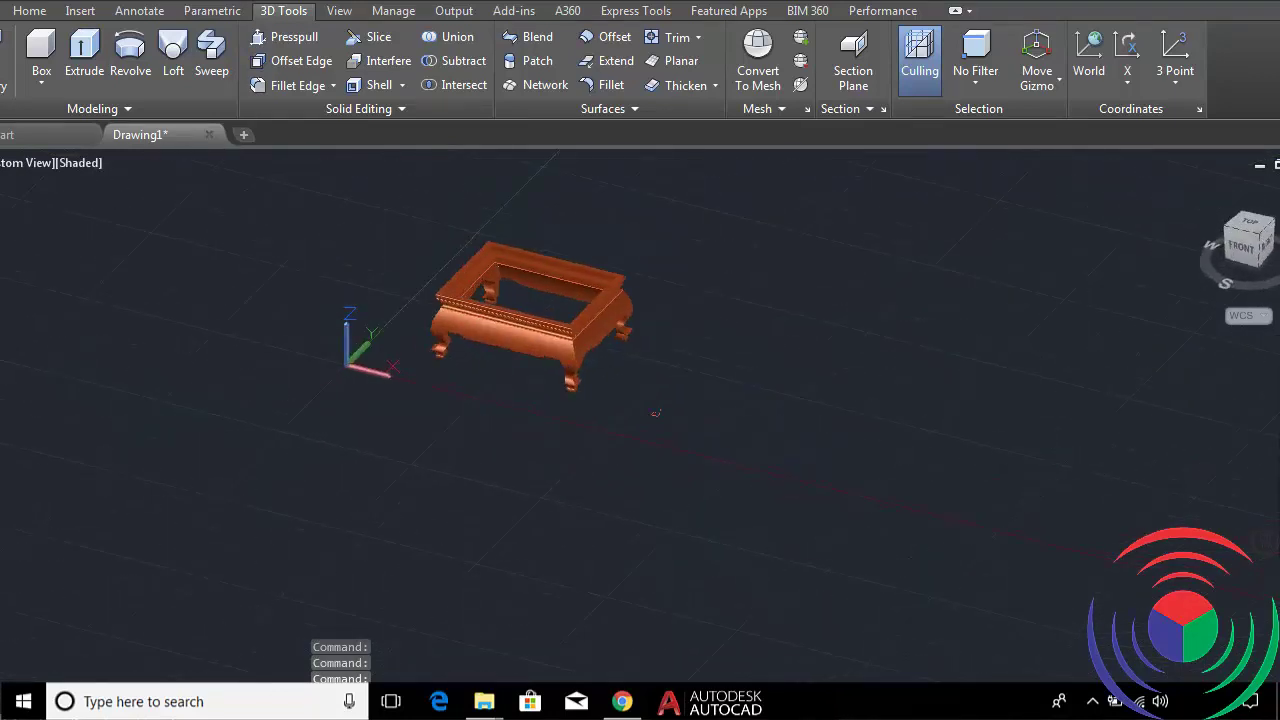
scroll(692, 458, "up", 4)
mouse_move(746, 537)
middle_mouse_down("shift")
mouse_move(897, 428)
mouse_move(886, 443)
mouse_move(846, 400)
mouse_move(780, 384)
mouse_move(689, 380)
mouse_move(629, 406)
mouse_move(786, 500)
mouse_move(894, 426)
mouse_move(883, 443)
mouse_move(846, 400)
mouse_move(777, 380)
mouse_move(689, 383)
mouse_move(629, 414)
mouse_move(614, 377)
mouse_move(556, 362)
mouse_move(574, 406)
mouse_move(786, 423)
mouse_move(814, 529)
mouse_move(766, 534)
mouse_move(749, 414)
mouse_move(791, 437)
mouse_move(809, 509)
mouse_move(765, 544)
middle_mouse_up("shift")
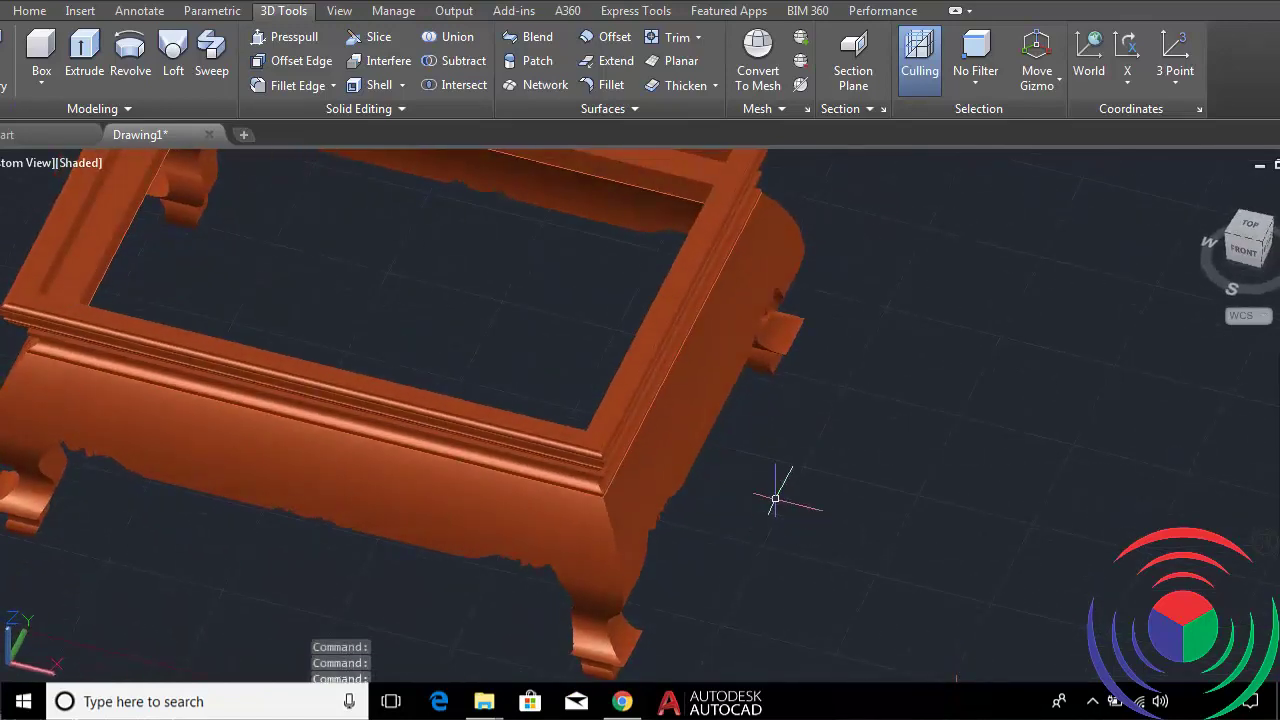
scroll(775, 498, "down", 5)
scroll(618, 326, "up", 5)
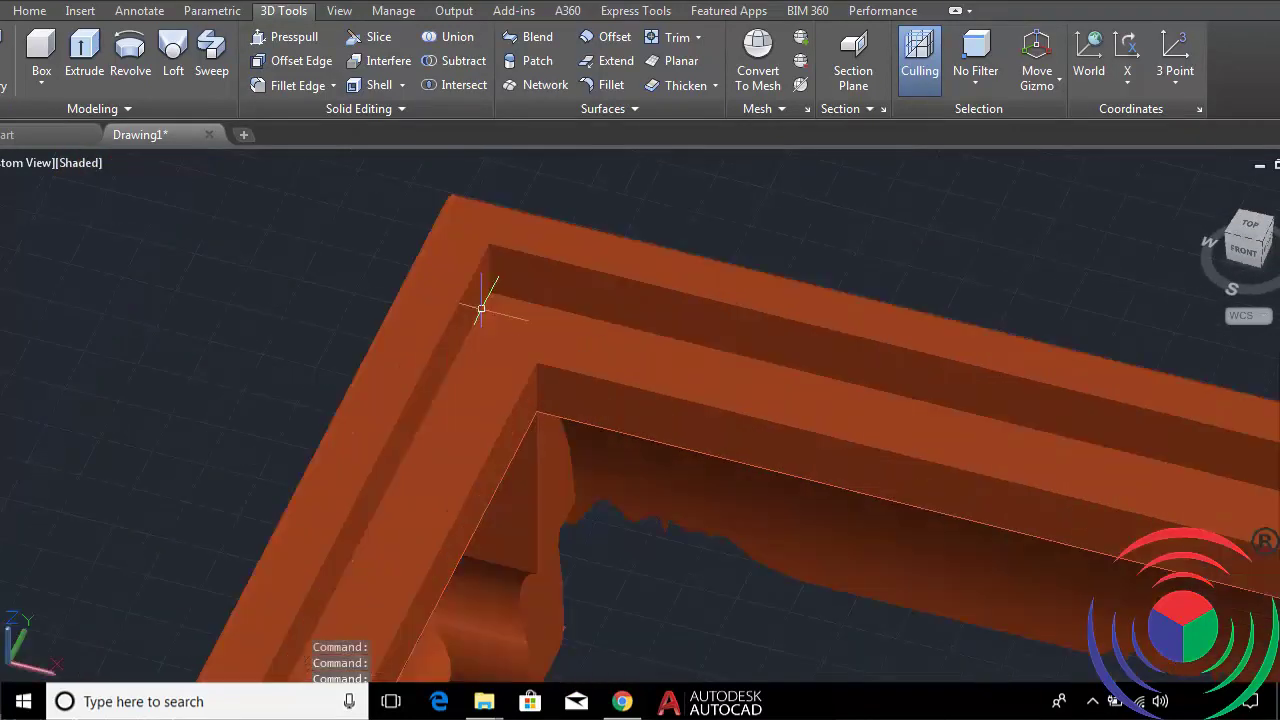
scroll(486, 286, "down", 6)
scroll(749, 544, "down", 3)
scroll(900, 470, "up", 5)
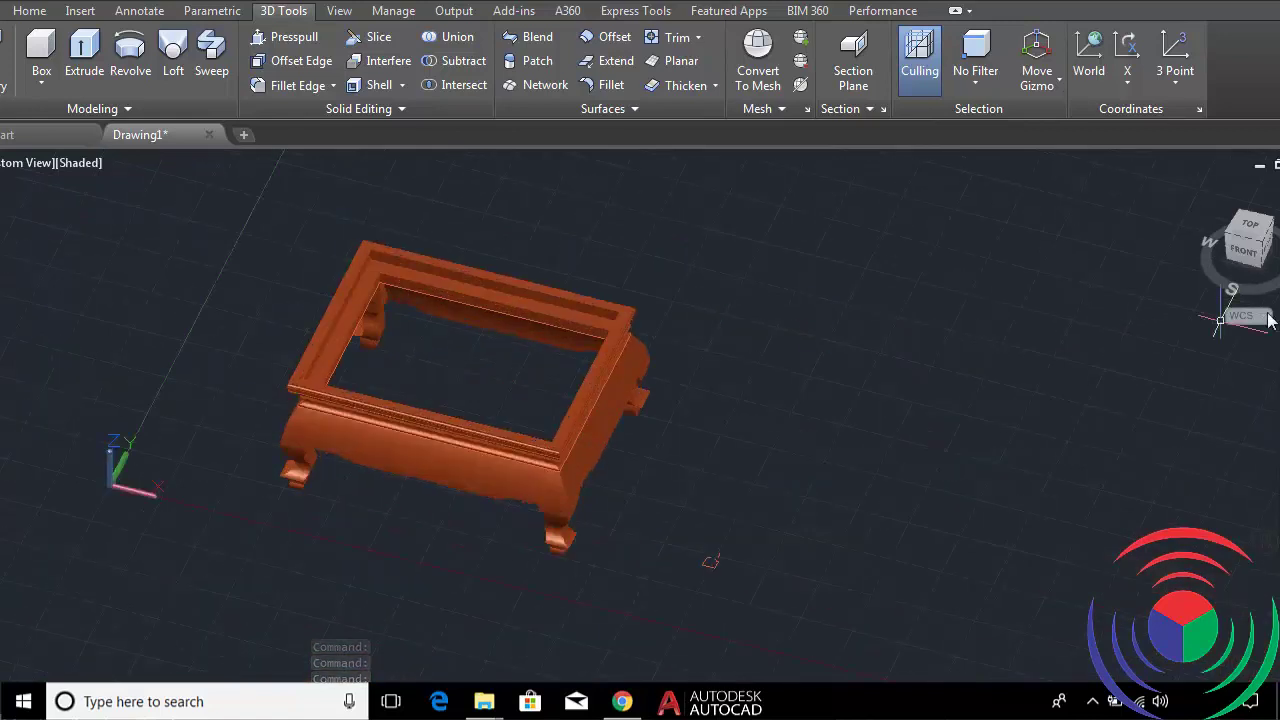
scroll(575, 355, "down", 3)
scroll(600, 350, "up", 3)
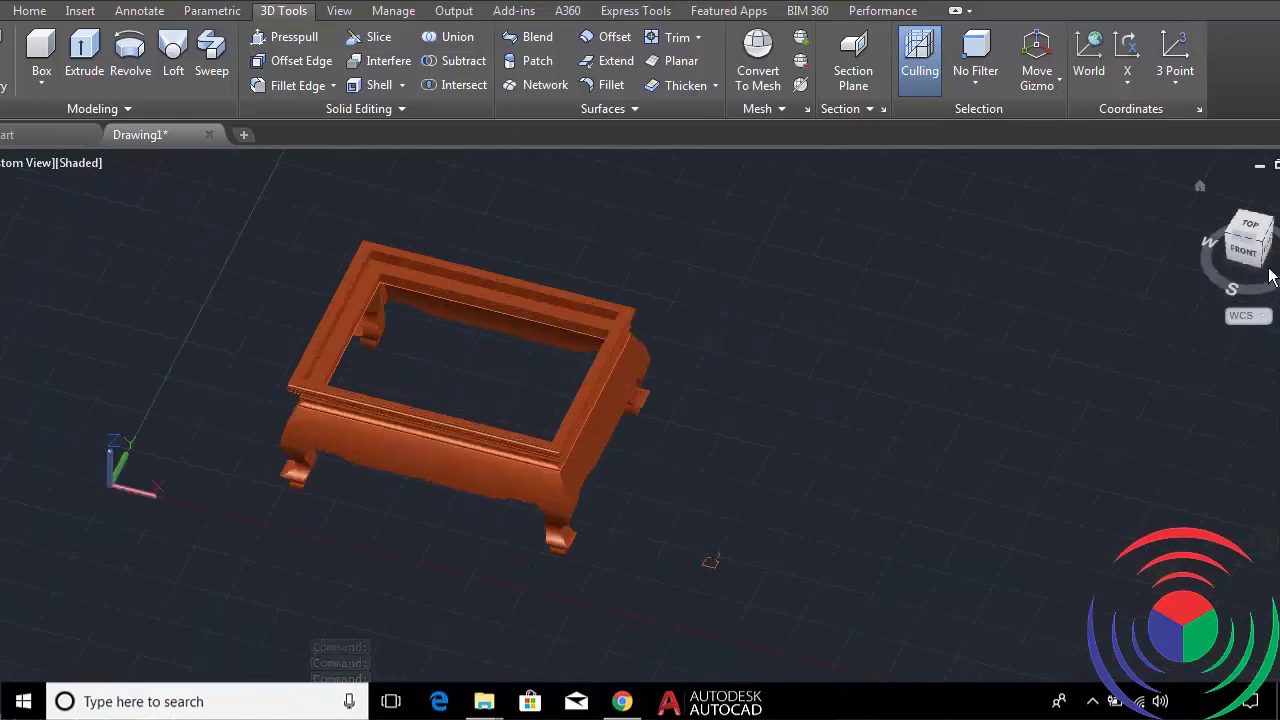
left_click(1261, 244)
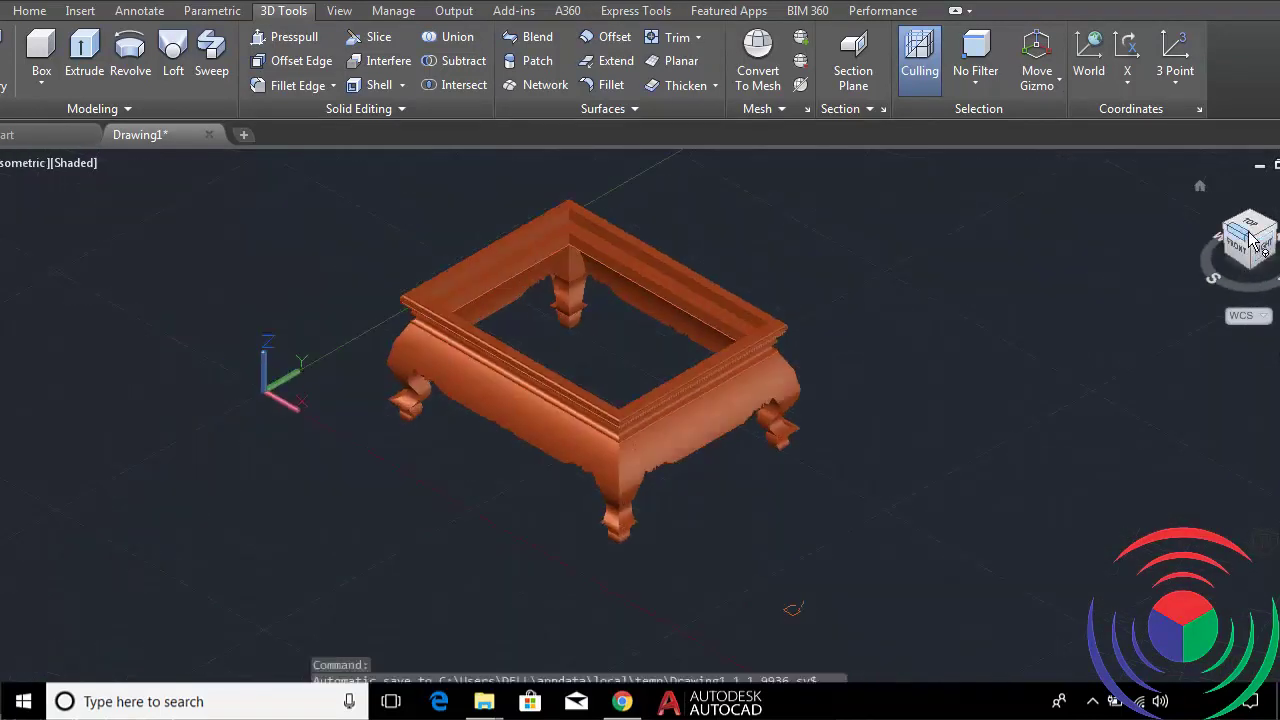
left_click_drag(1250, 237, 1263, 250)
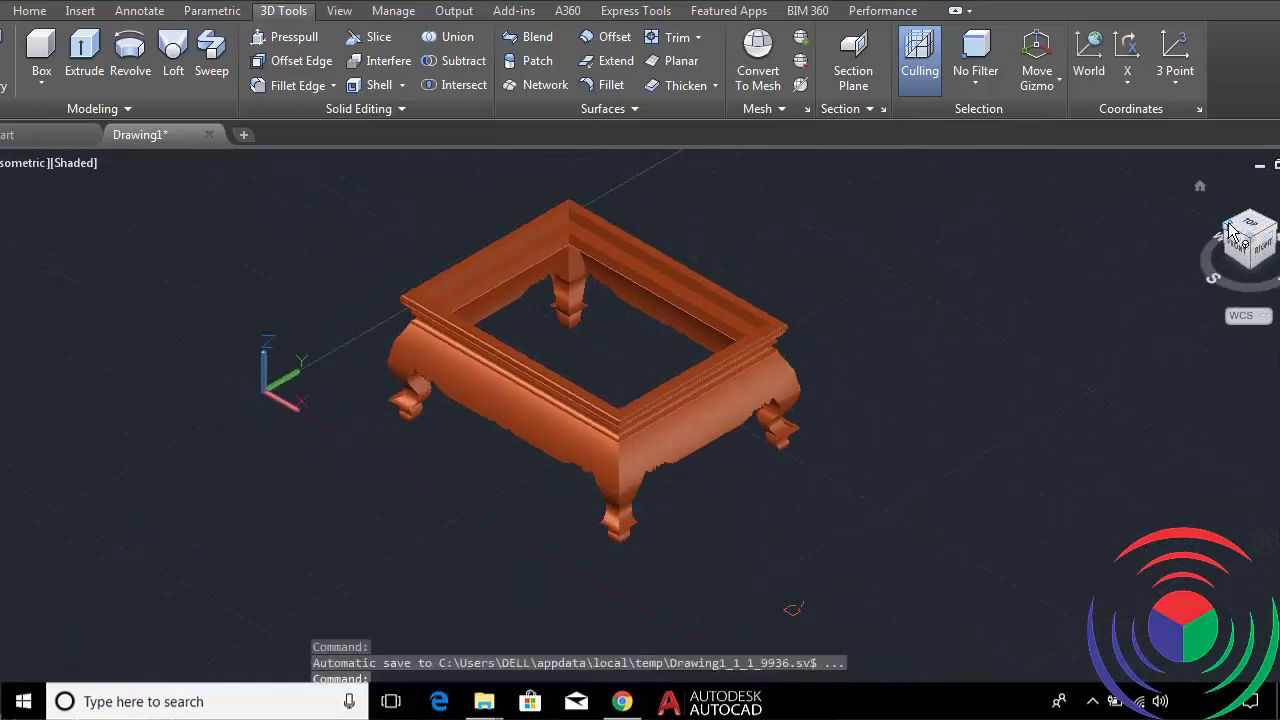
left_click(1231, 232)
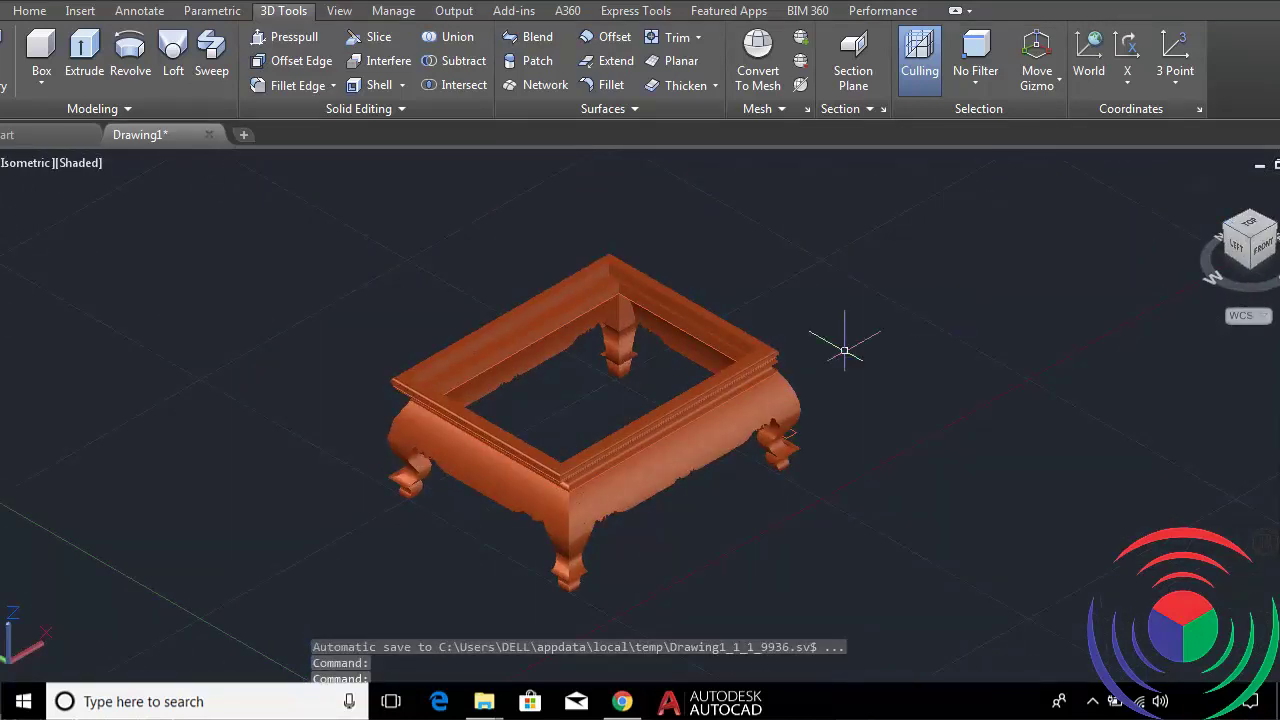
scroll(420, 405, "up", 3)
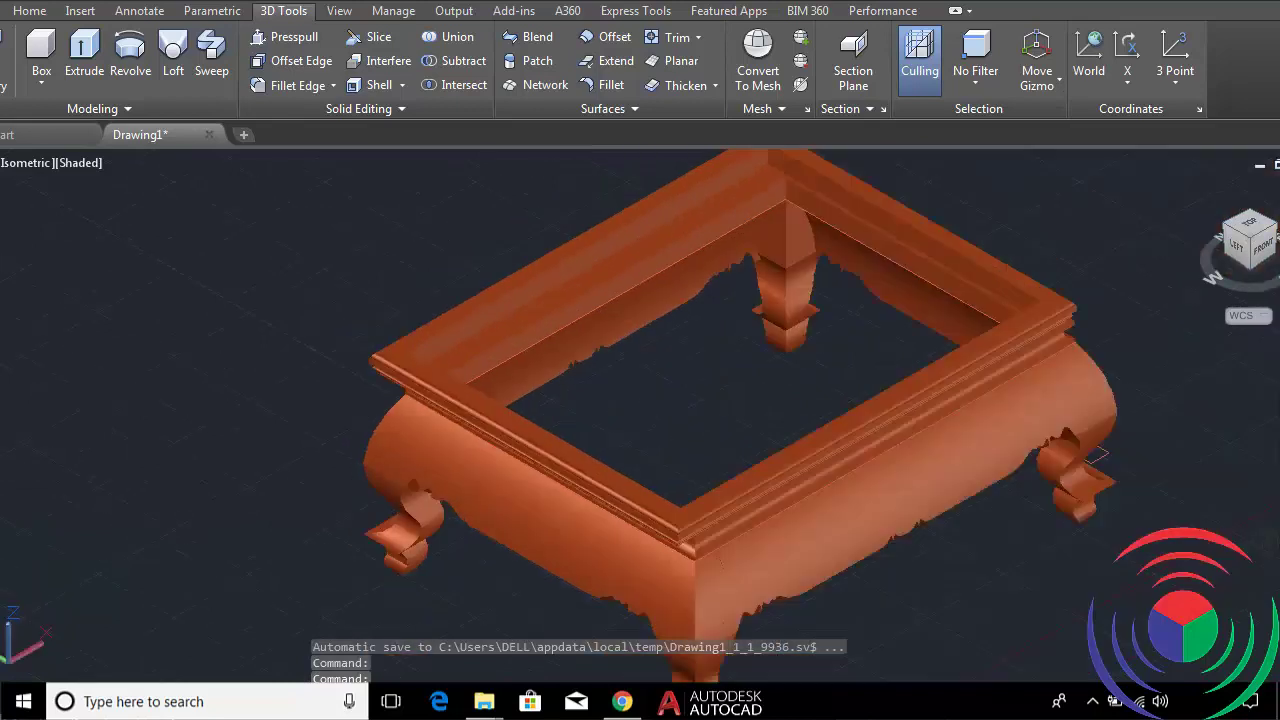
scroll(415, 407, "down", 2)
Move the top frame by 1 unit toward the moulded rim.
type("m")
key("Return")
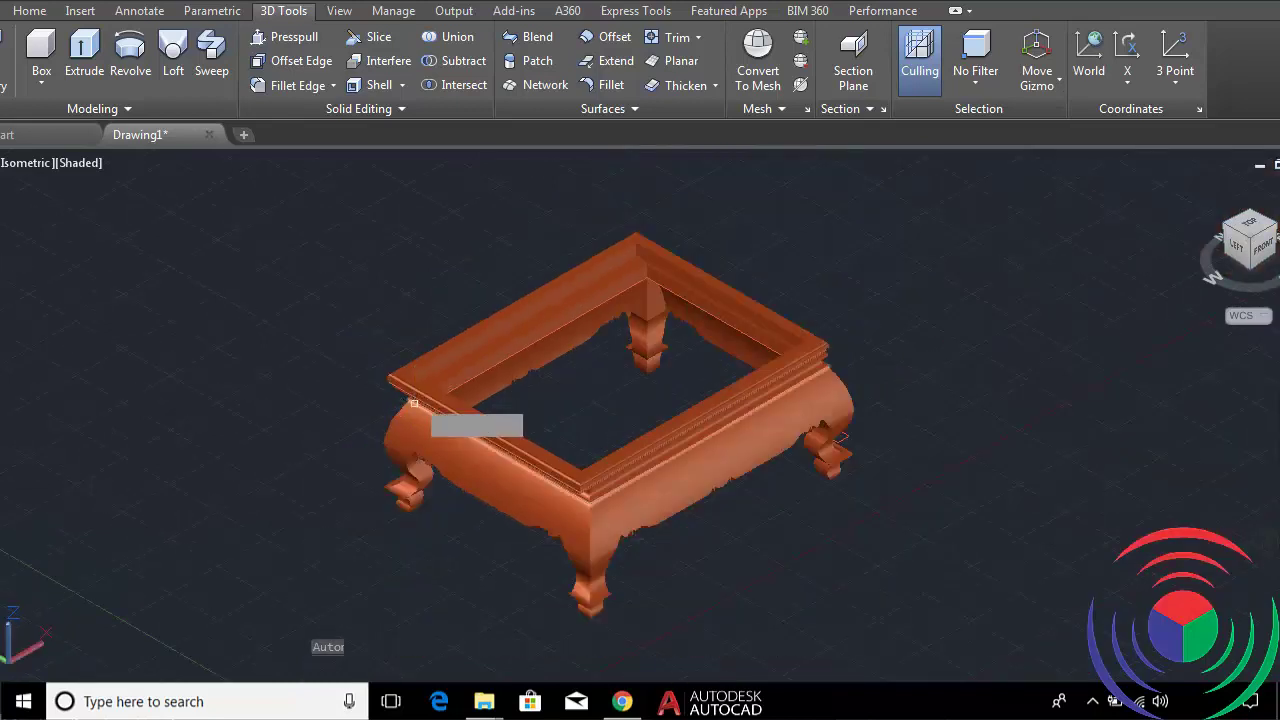
left_click(414, 402)
key("Return")
left_click(284, 545)
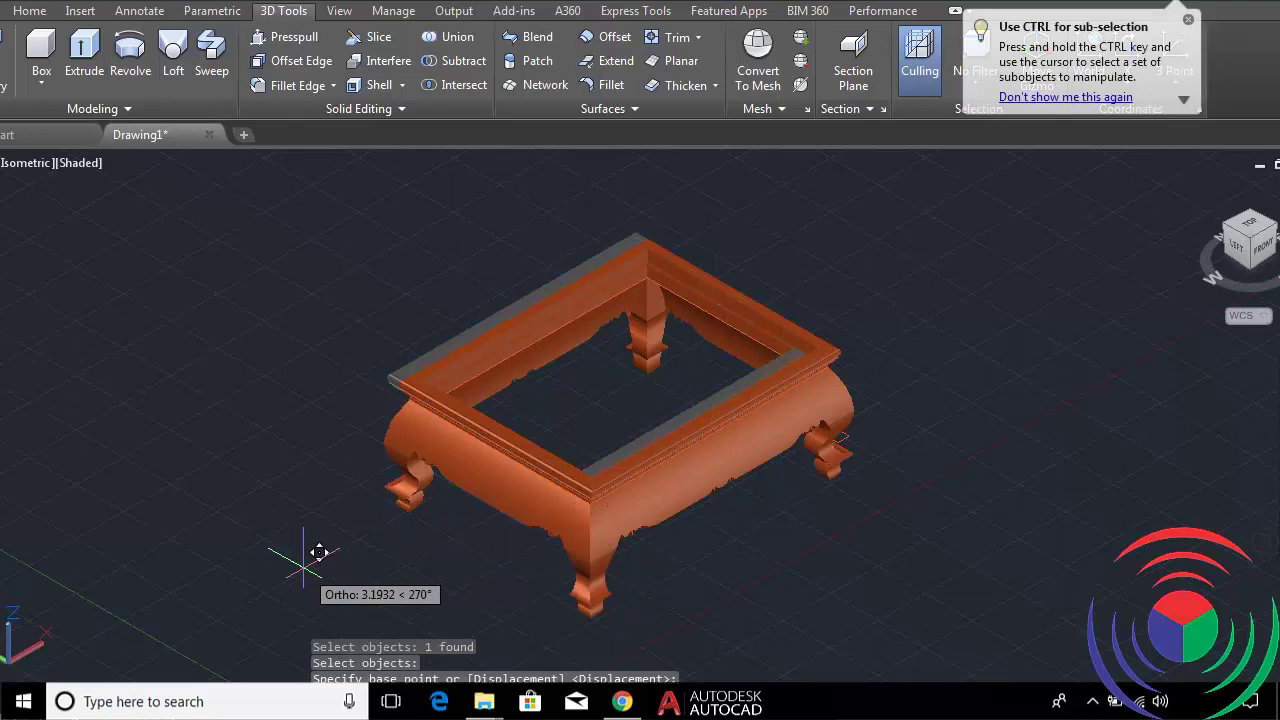
type("1")
key("Return")
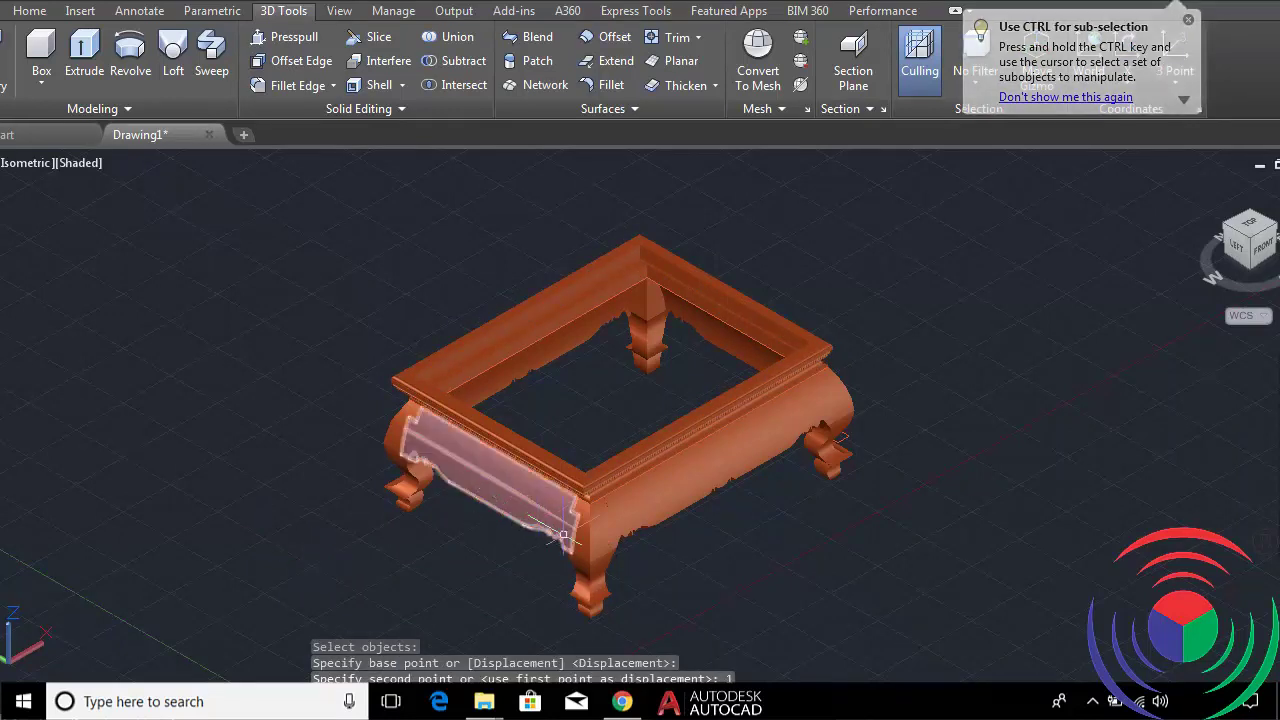
Shift the top frame by a second 1-unit displacement.
key("Return")
left_click(592, 512)
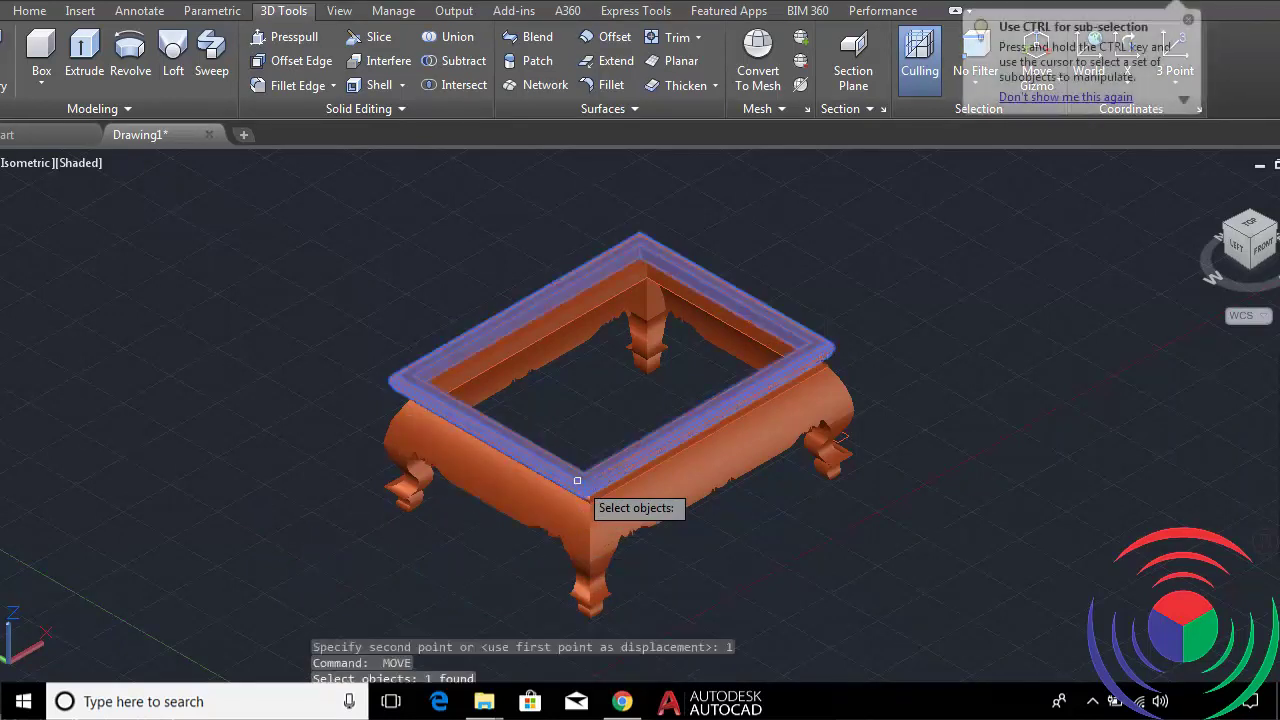
key("Return")
left_click(693, 597)
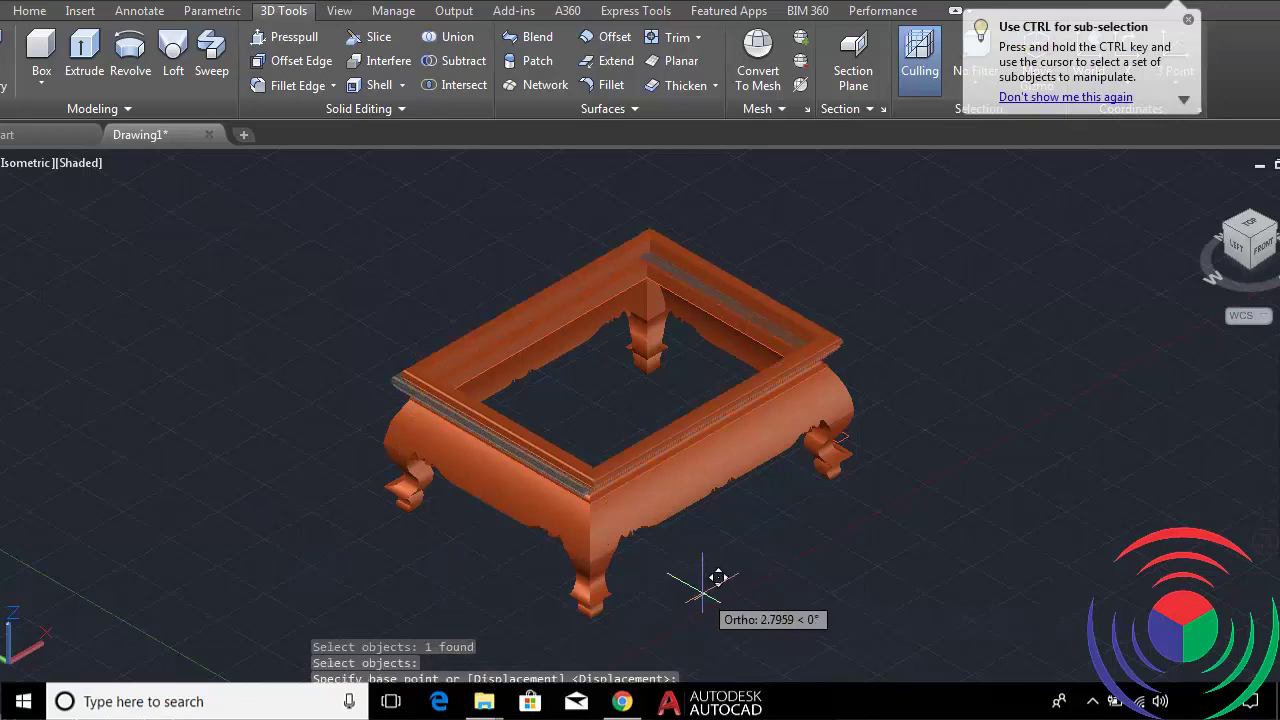
type("1")
key("Return")
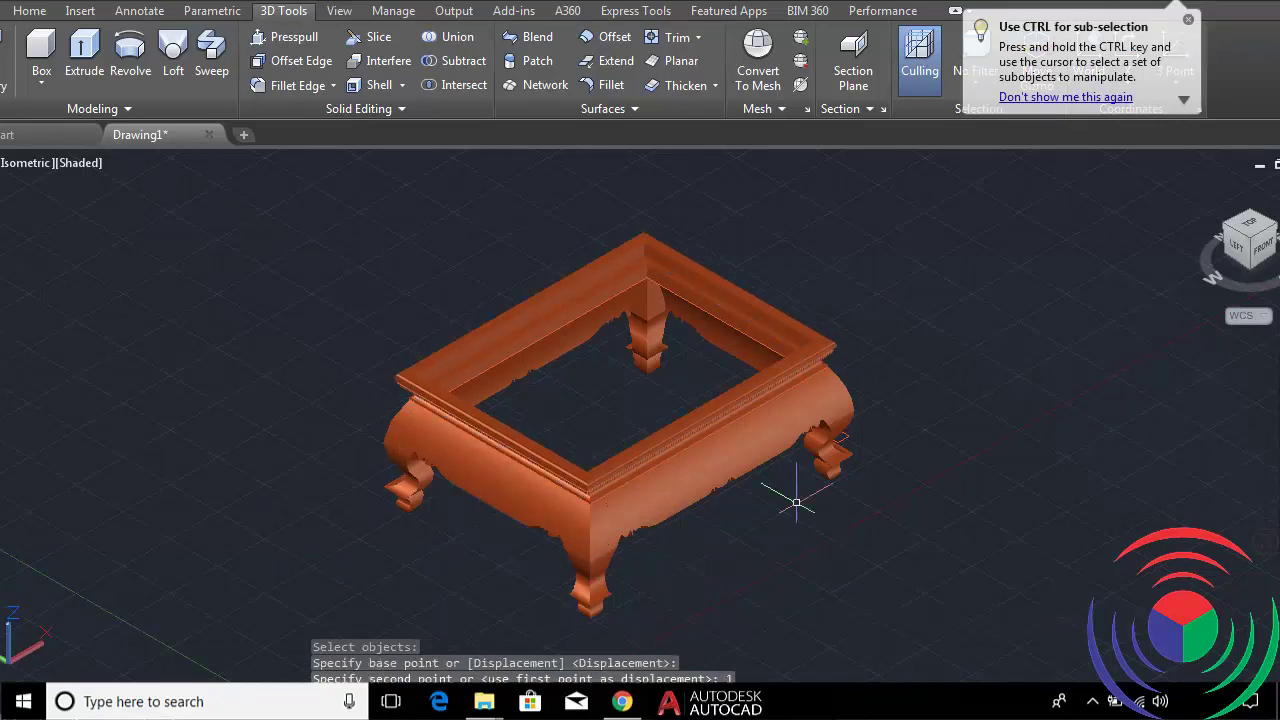
Orbit and zoom to inspect the table from the front and a near side.
mouse_move(1003, 374)
middle_mouse_down("shift")
mouse_move(983, 323)
mouse_move(890, 240)
mouse_move(740, 209)
mouse_move(651, 237)
mouse_move(628, 193)
mouse_move(663, 180)
mouse_move(760, 217)
mouse_move(835, 205)
middle_mouse_up("shift")
scroll(523, 266, "up", 3)
scroll(563, 349, "up", 2)
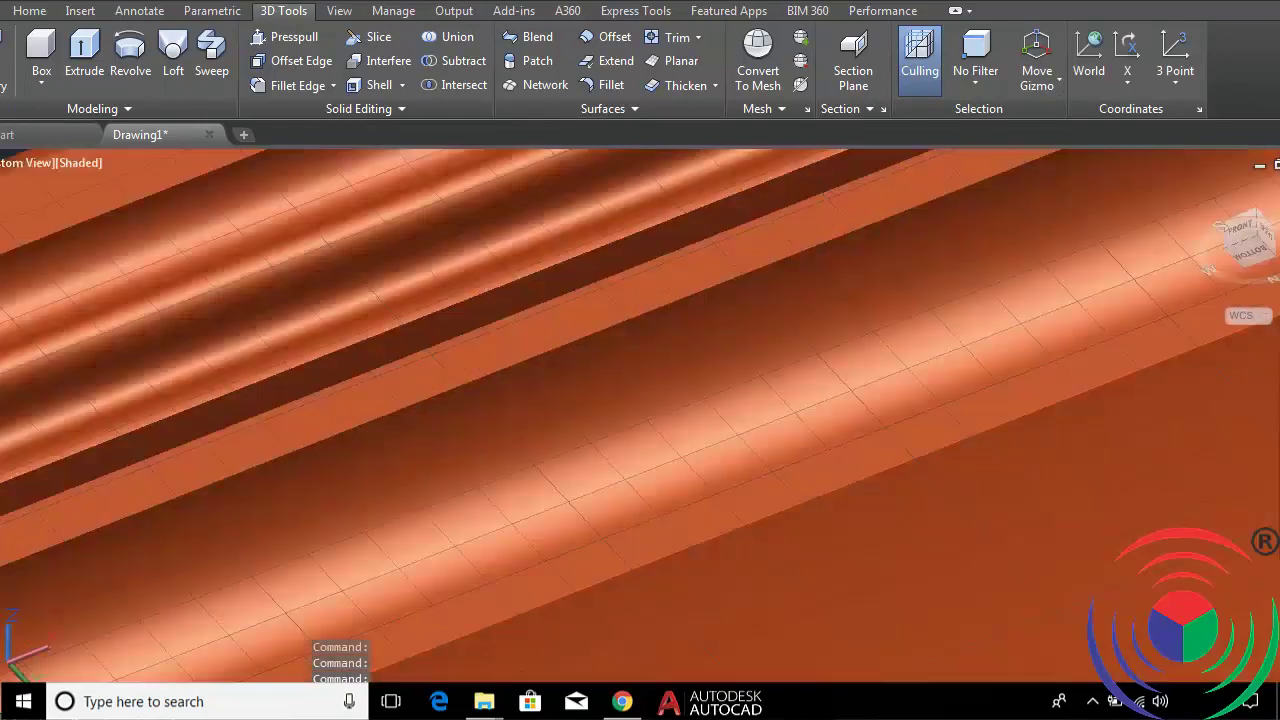
scroll(700, 300, "down", 3)
scroll(867, 257, "down", 2)
mouse_move(867, 257)
middle_mouse_down("shift")
mouse_move(757, 363)
mouse_move(866, 263)
mouse_move(777, 394)
mouse_move(676, 386)
mouse_move(735, 205)
mouse_move(629, 194)
mouse_move(657, 180)
mouse_move(749, 211)
mouse_move(811, 211)
mouse_move(857, 443)
middle_mouse_up("shift")
scroll(735, 205, "up", 3)
scroll(735, 205, "up", 2)
scroll(735, 205, "up", 2)
scroll(735, 205, "down", 5)
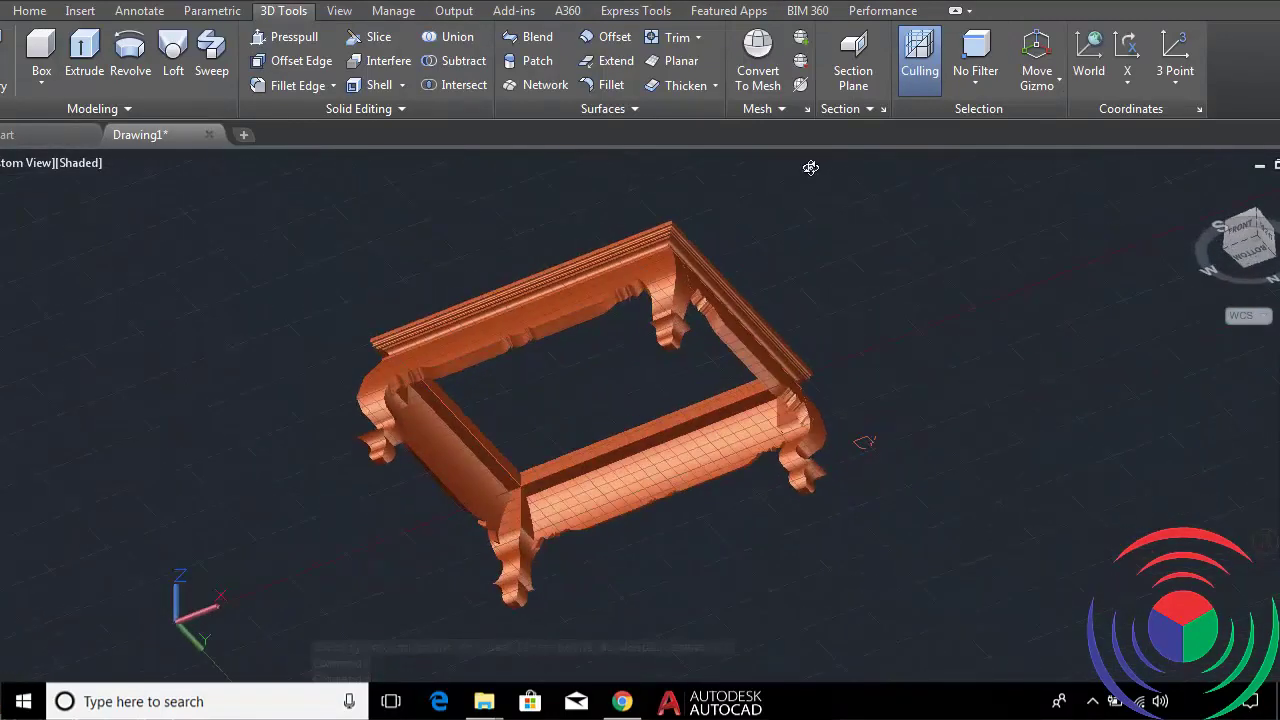
scroll(543, 251, "up", 5)
scroll(867, 257, "down", 2)
scroll(867, 257, "down", 3)
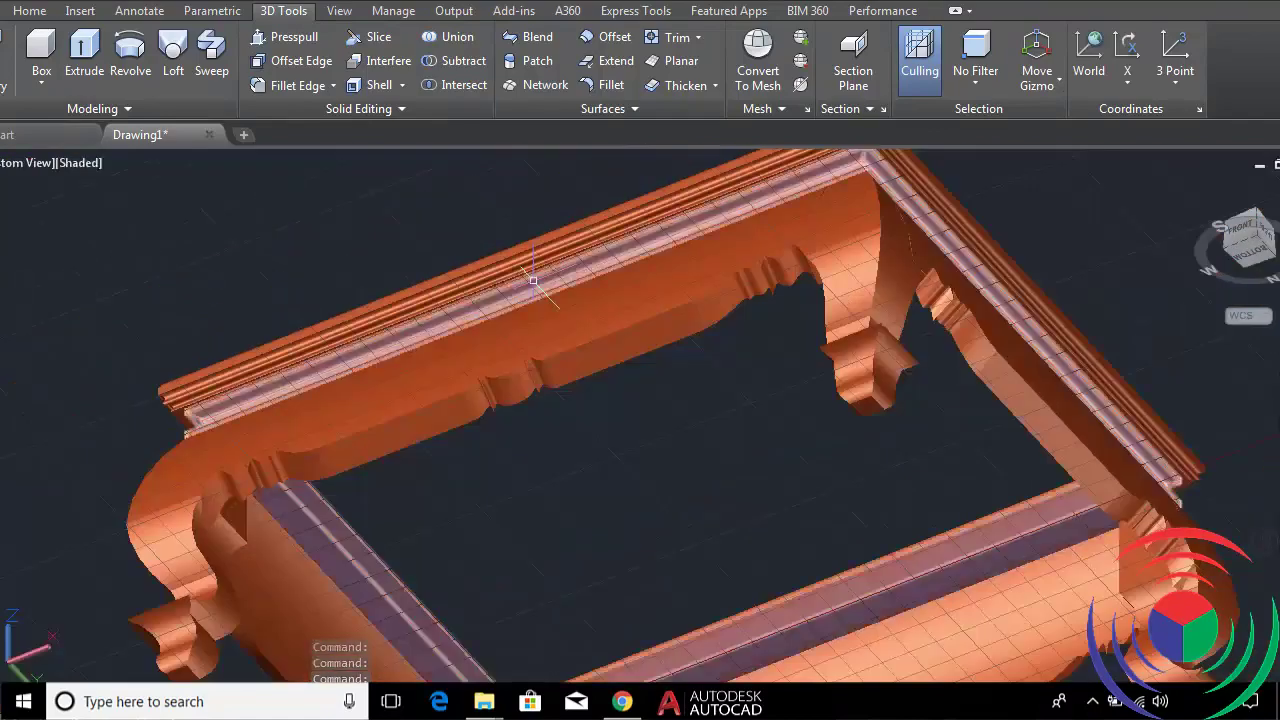
scroll(867, 257, "down", 2)
Orbit down to a low side view and zoom in on the seated rim.
mouse_move(887, 423)
middle_mouse_down("shift")
mouse_move(863, 263)
mouse_move(760, 420)
middle_mouse_up("shift")
scroll(710, 362, "up", 1)
scroll(710, 362, "up", 3)
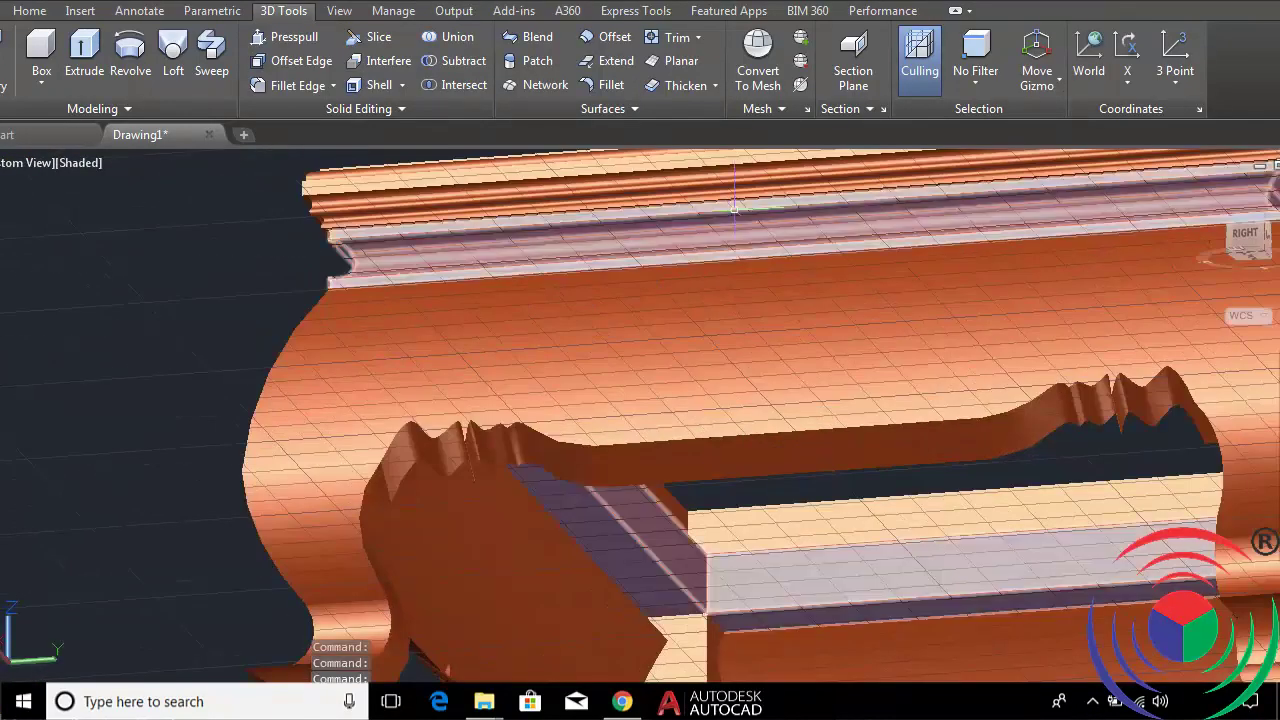
scroll(710, 362, "up", 2)
scroll(710, 362, "down", 5)
scroll(943, 234, "down", 3)
scroll(920, 260, "up", 4)
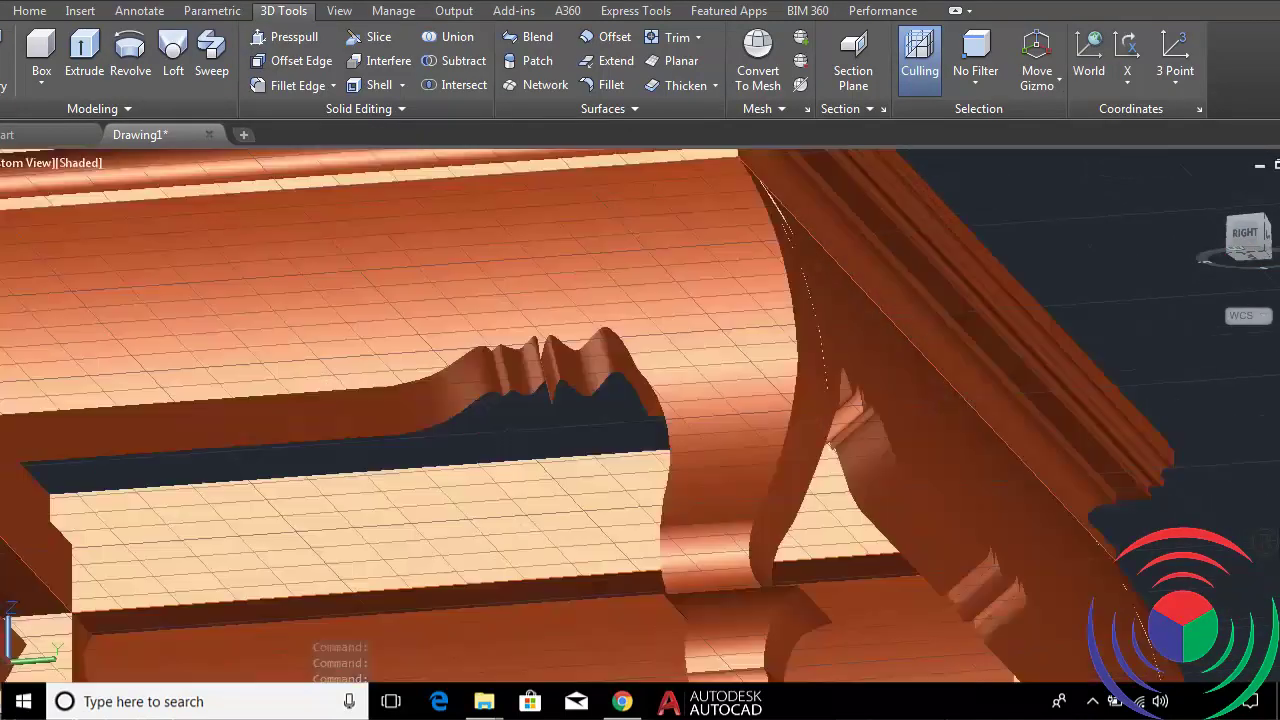
scroll(900, 280, "up", 2)
scroll(1005, 322, "down", 7)
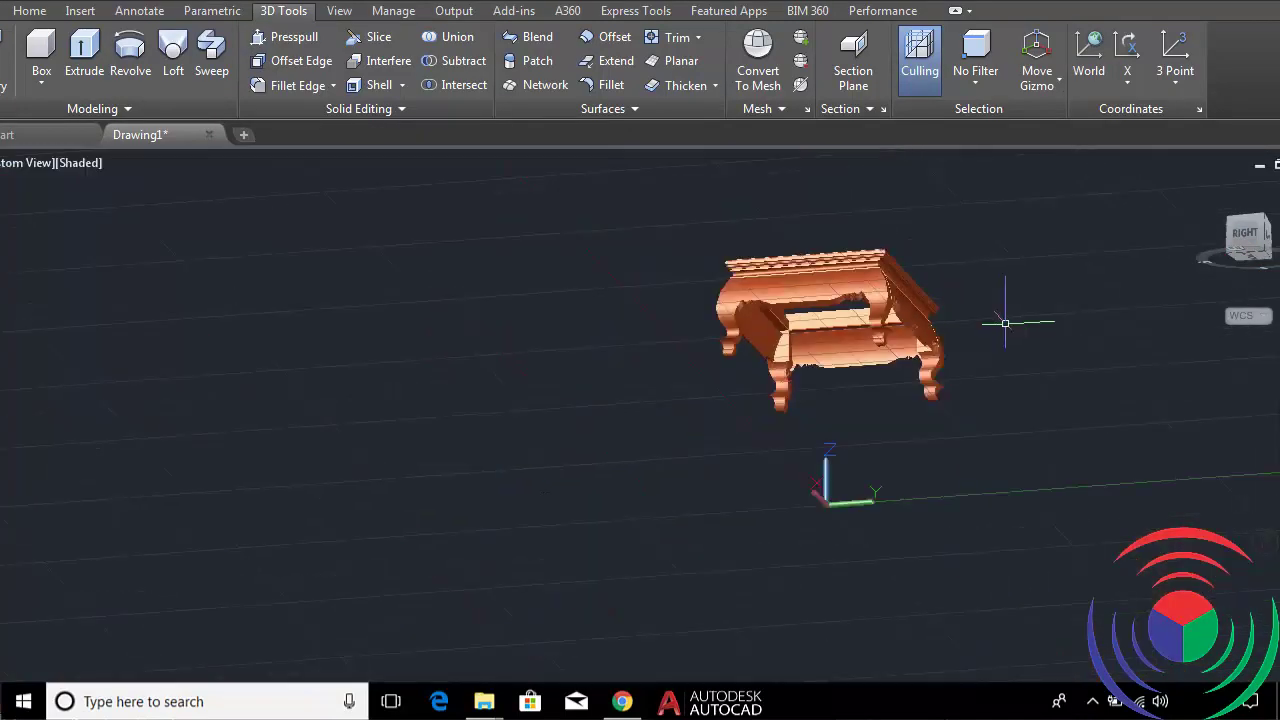
Step through ViewCube corners to the back-left isometric view.
left_click(1264, 220)
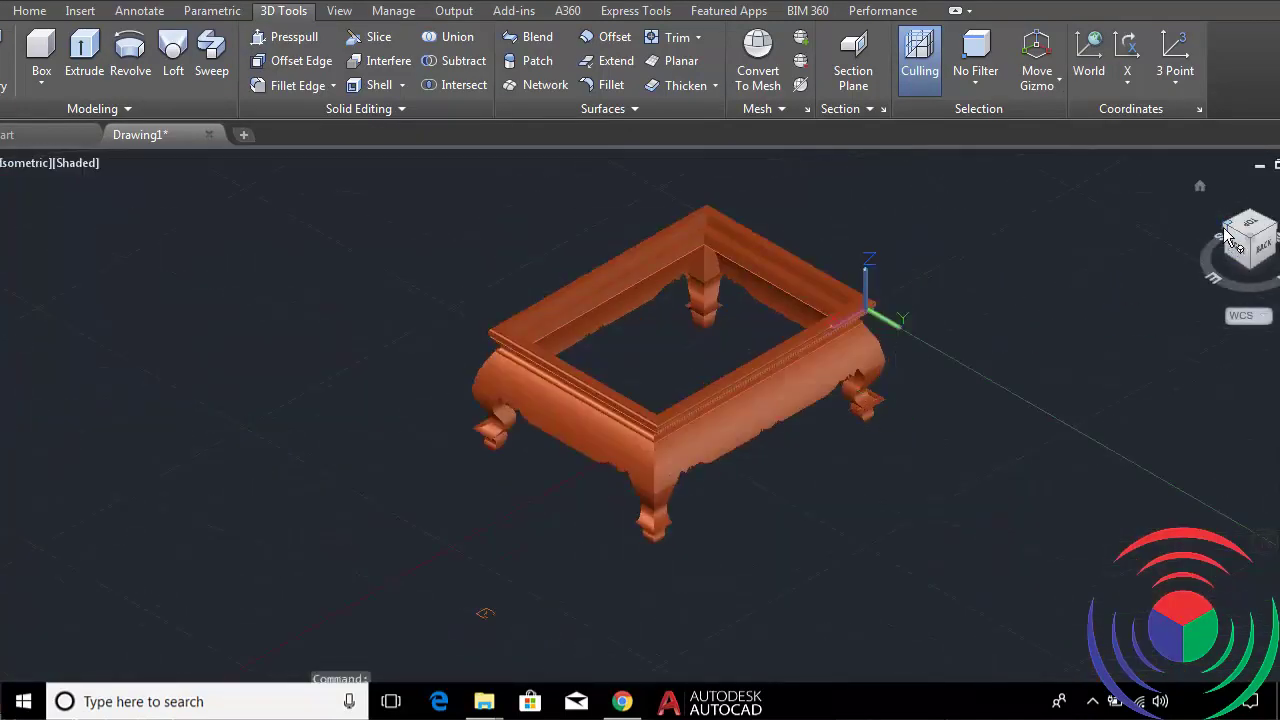
left_click(1226, 232)
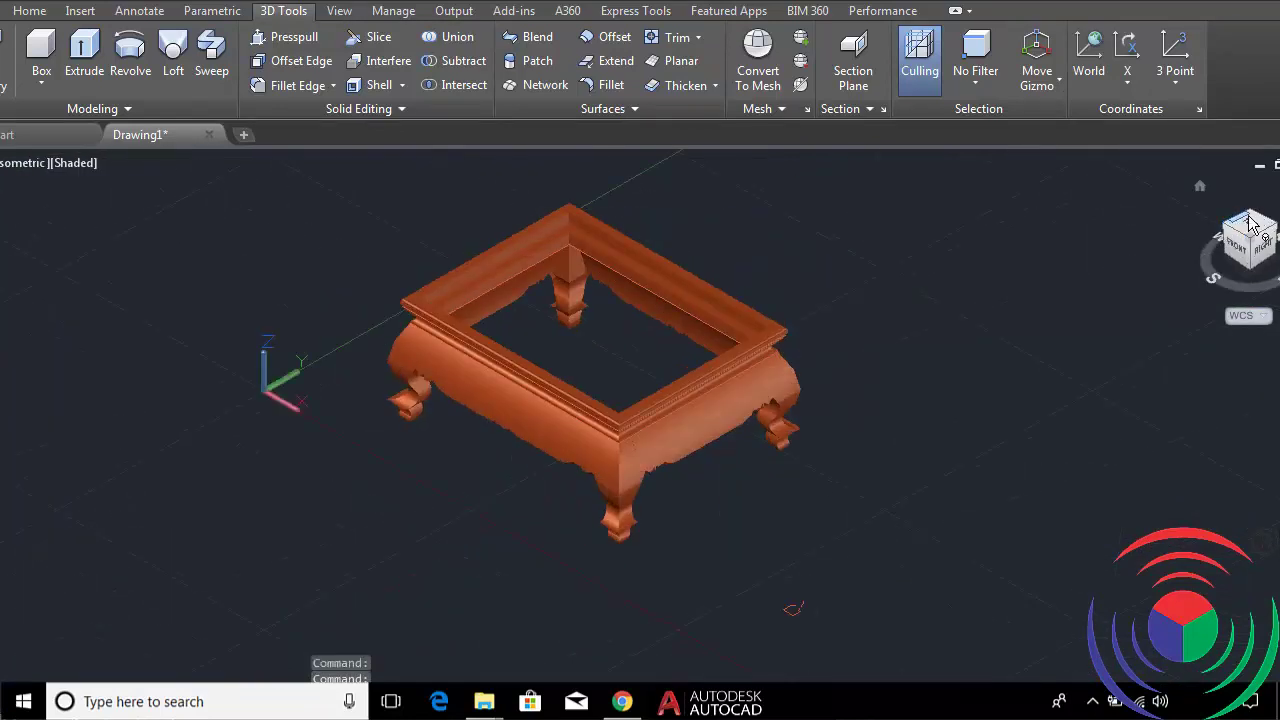
left_click(1252, 220)
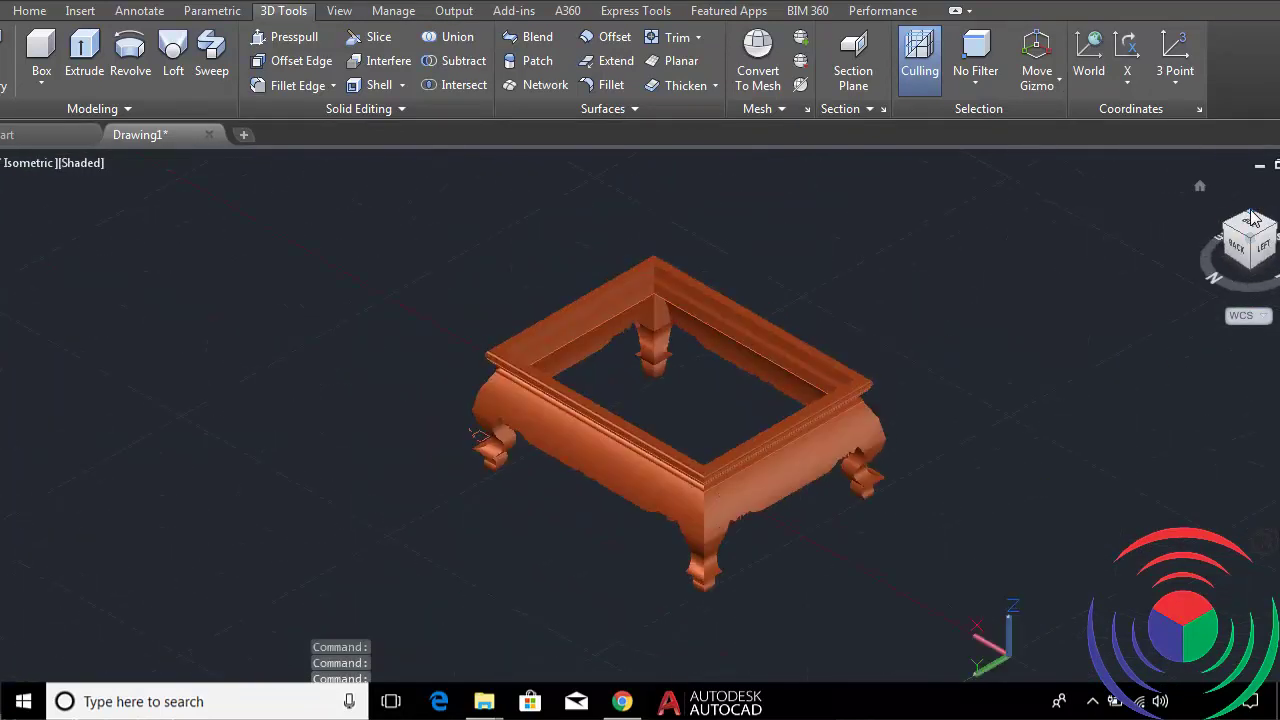
scroll(910, 365, "up", 2)
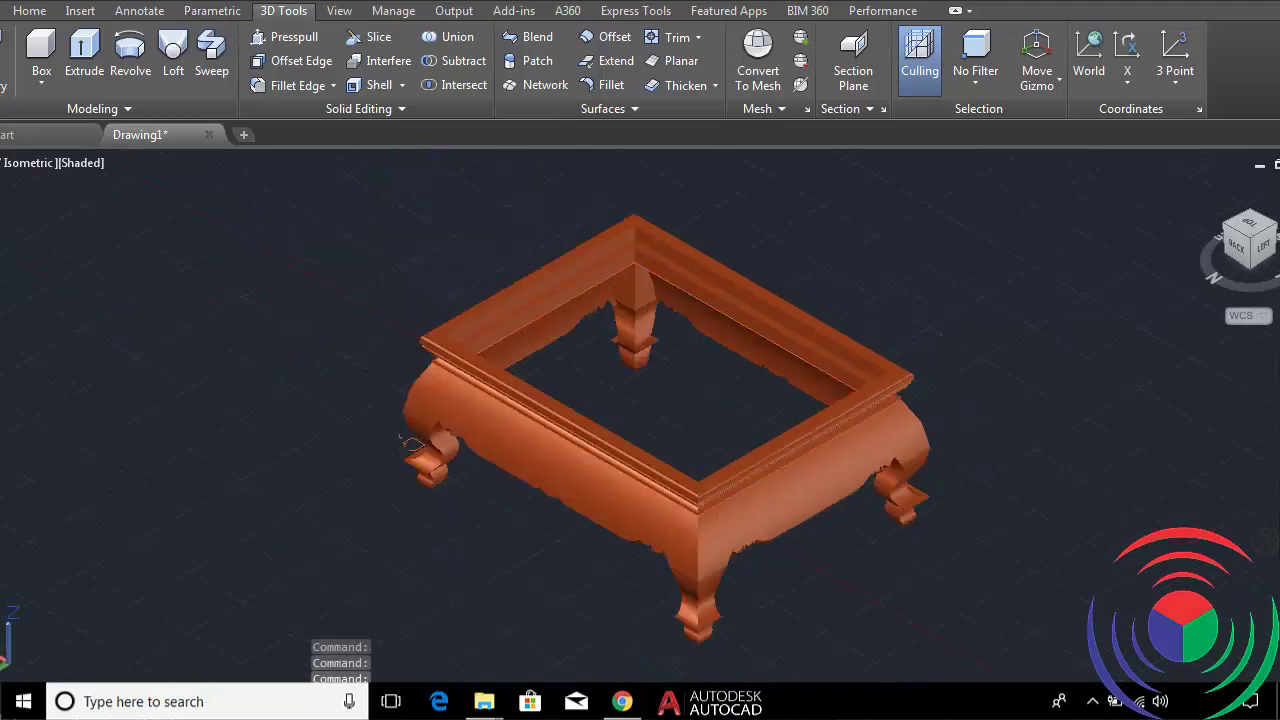
Move the moulded top frame by 1 unit.
type("m")
key("Return")
left_click(855, 422)
key("Return")
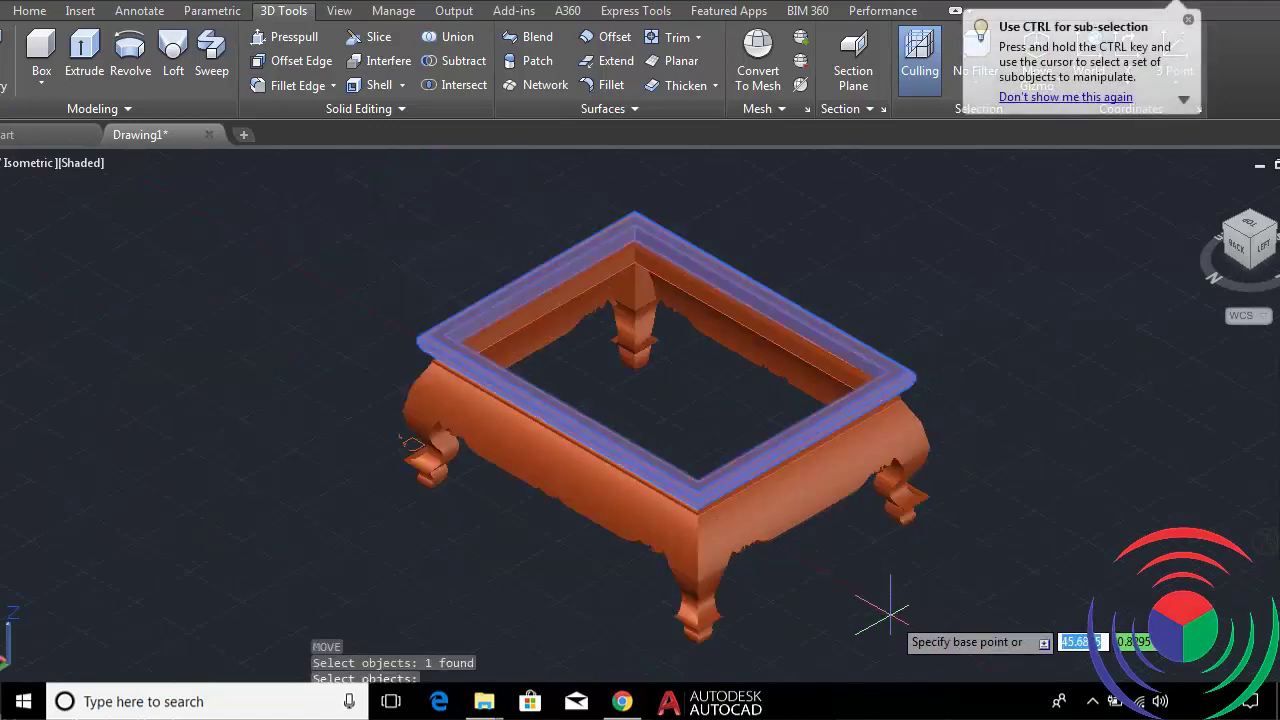
left_click(890, 610)
type("1")
key("Return")
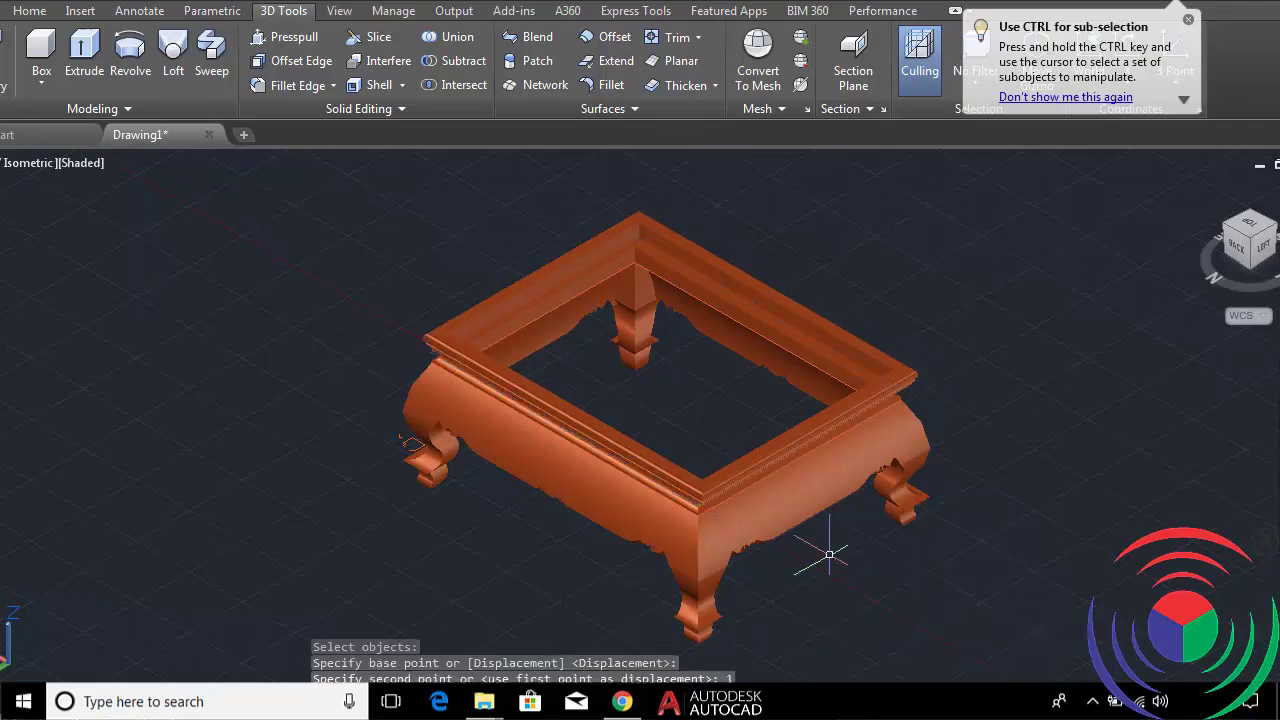
Move the top frame another 1 unit, then view from the left-front corner.
key("Return")
left_click(768, 446)
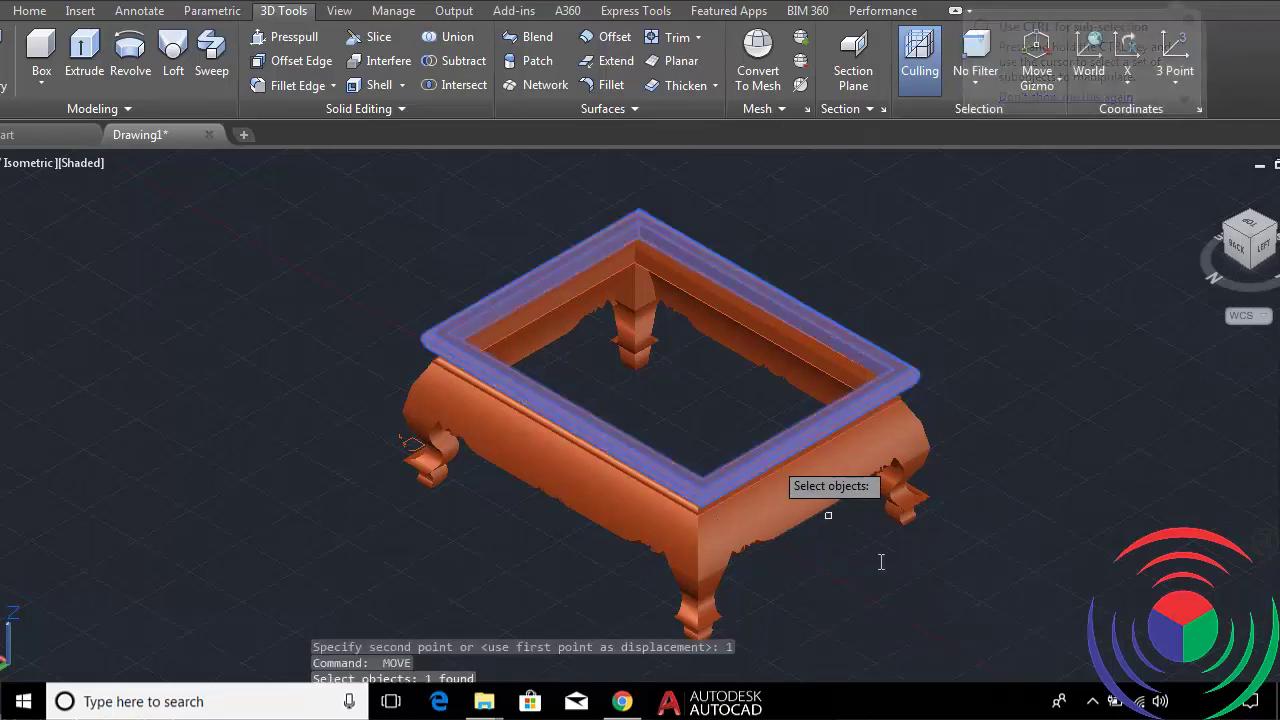
key("Return")
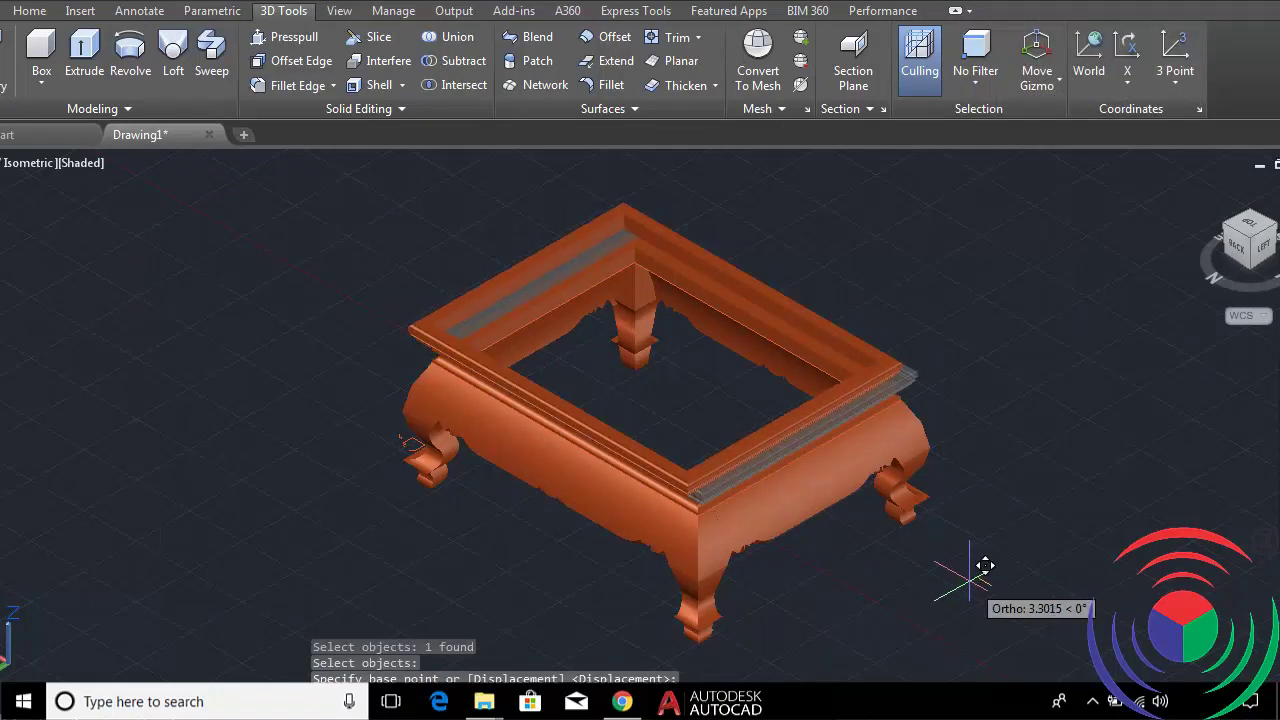
left_click(969, 576)
key("Return")
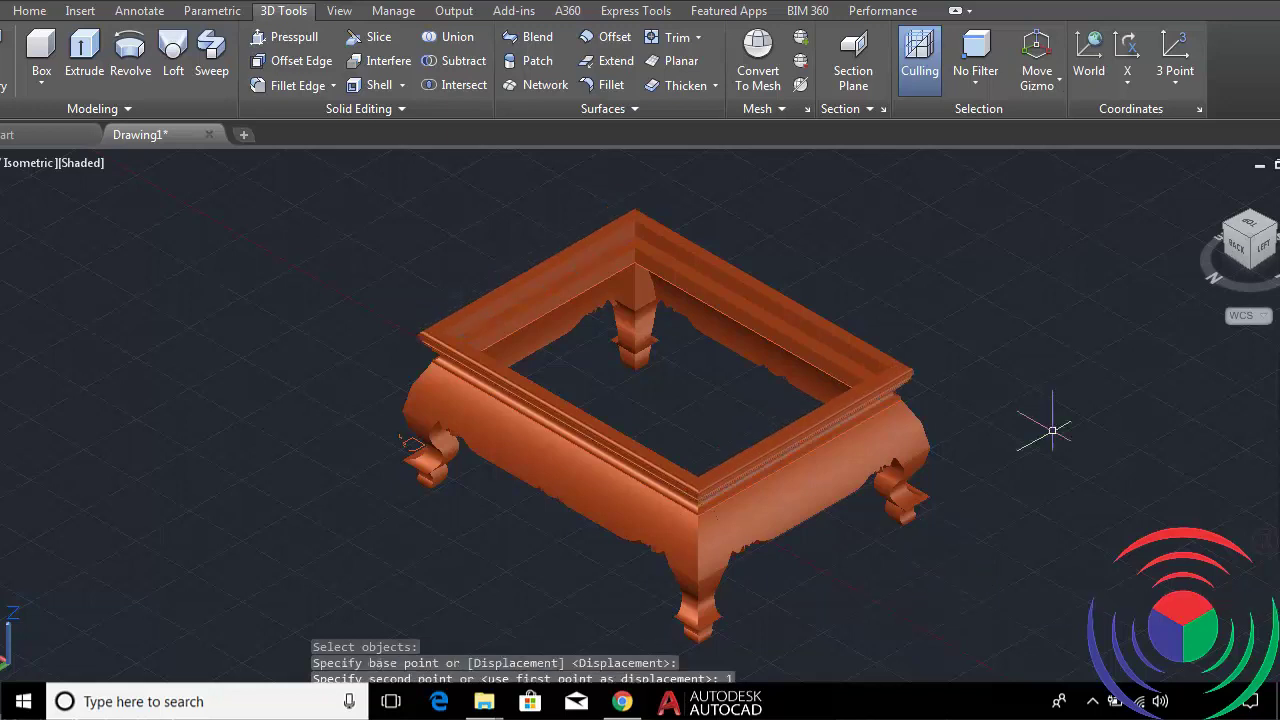
scroll(1010, 441, "down", 2)
scroll(829, 400, "up", 3)
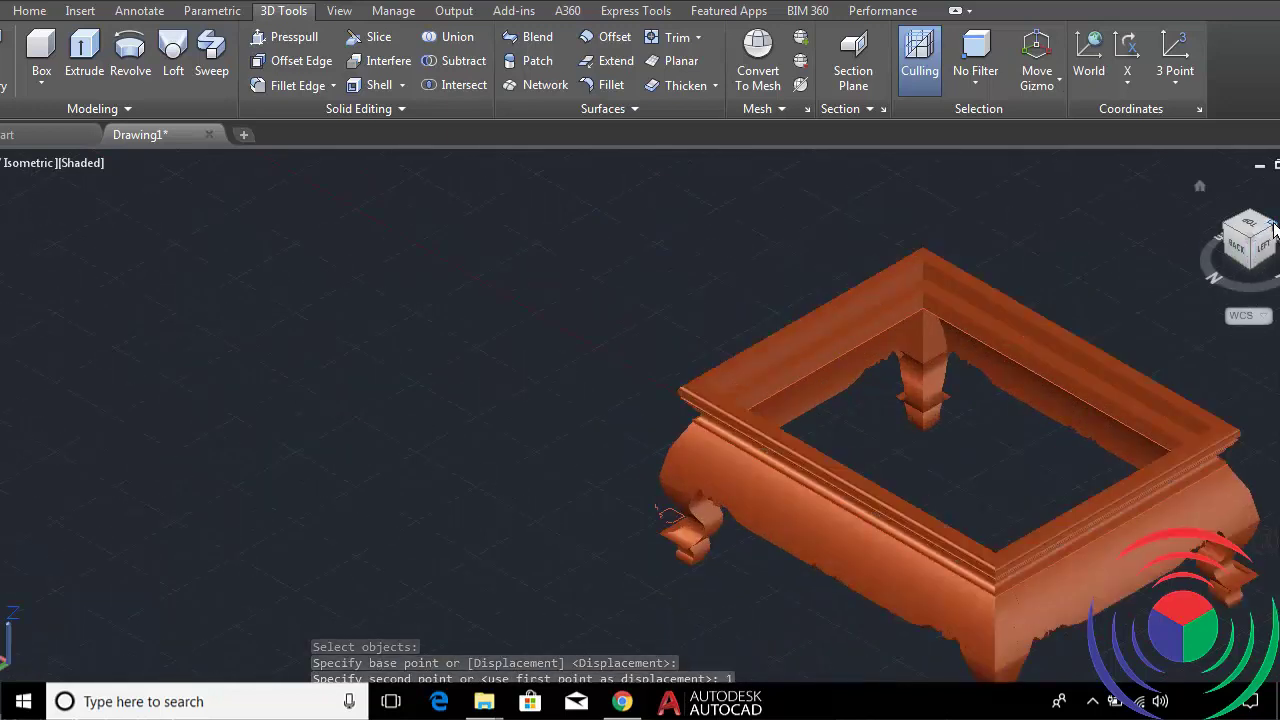
left_click(1274, 228)
scroll(652, 377, "up", 3)
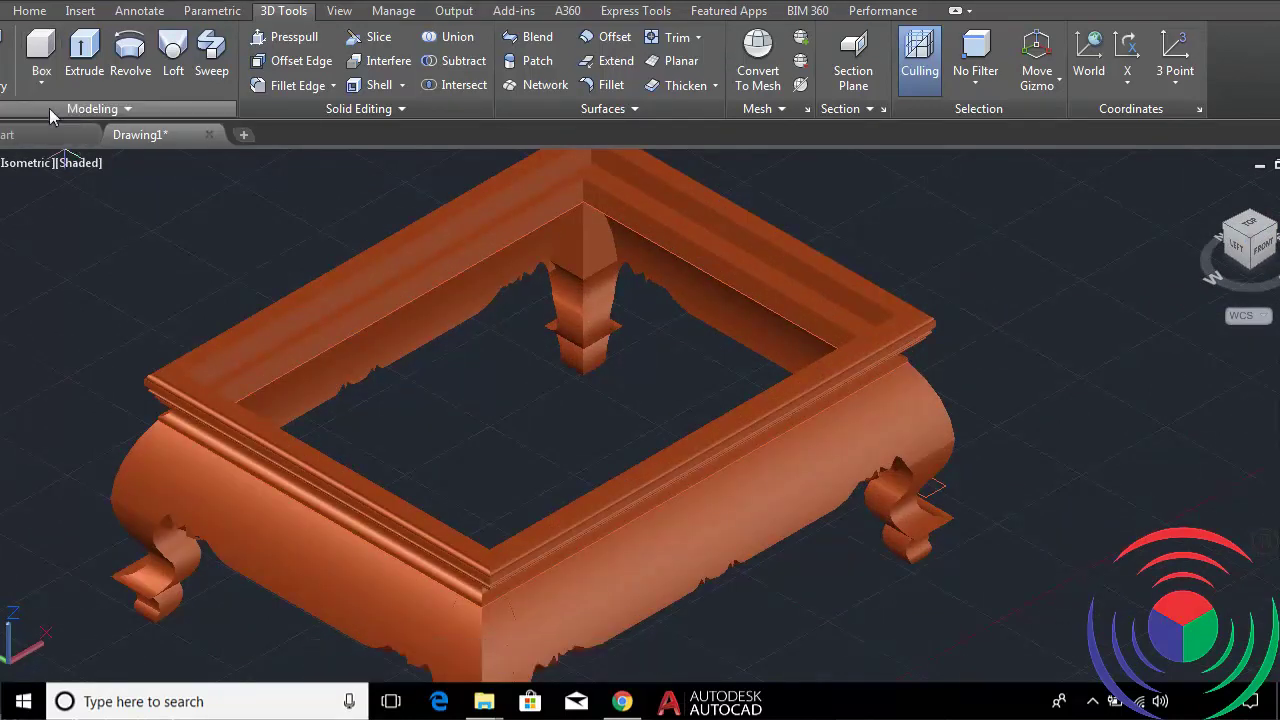
Start a box on the frame, then cancel the misplaced corner.
left_click(45, 42)
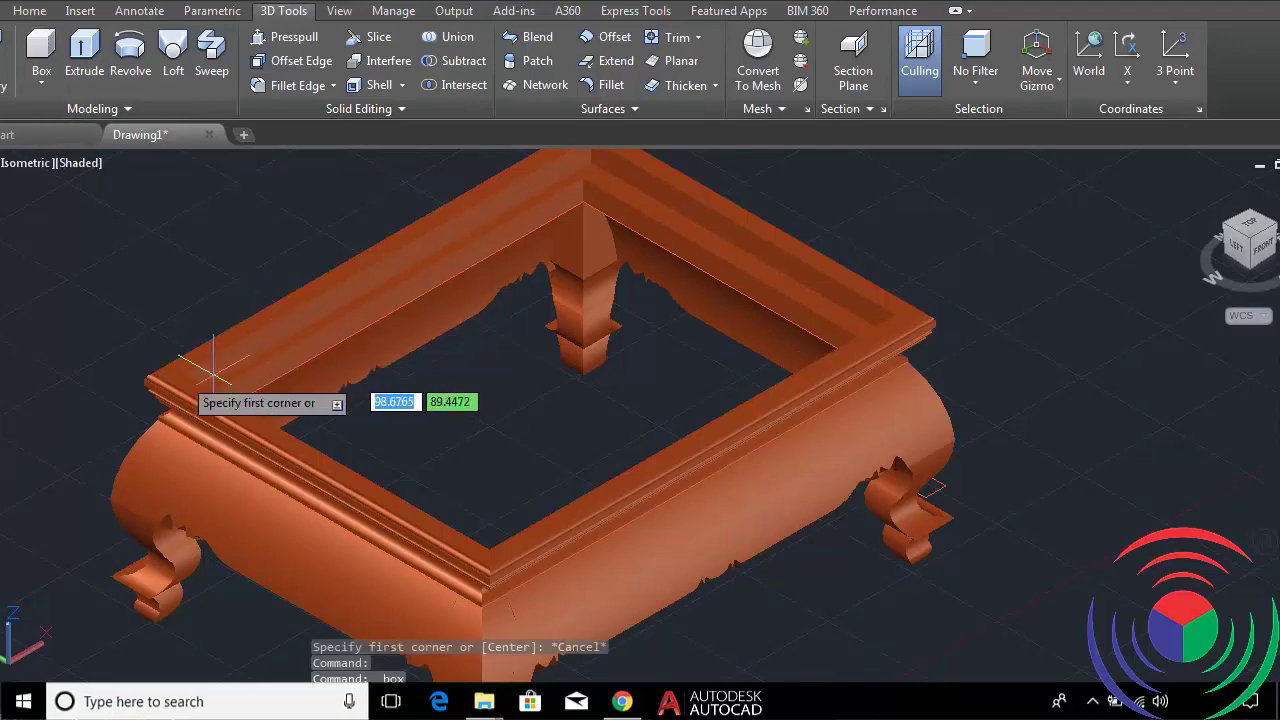
scroll(224, 398, "up", 3)
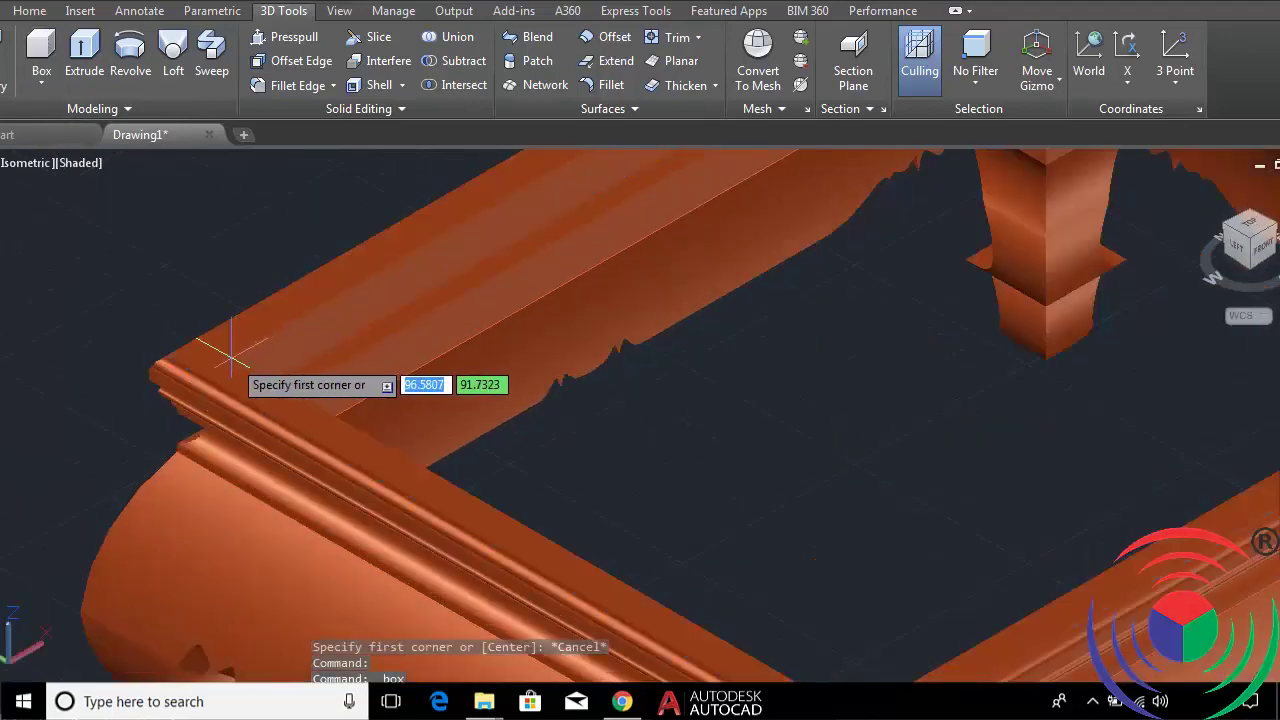
scroll(230, 362, "up", 2)
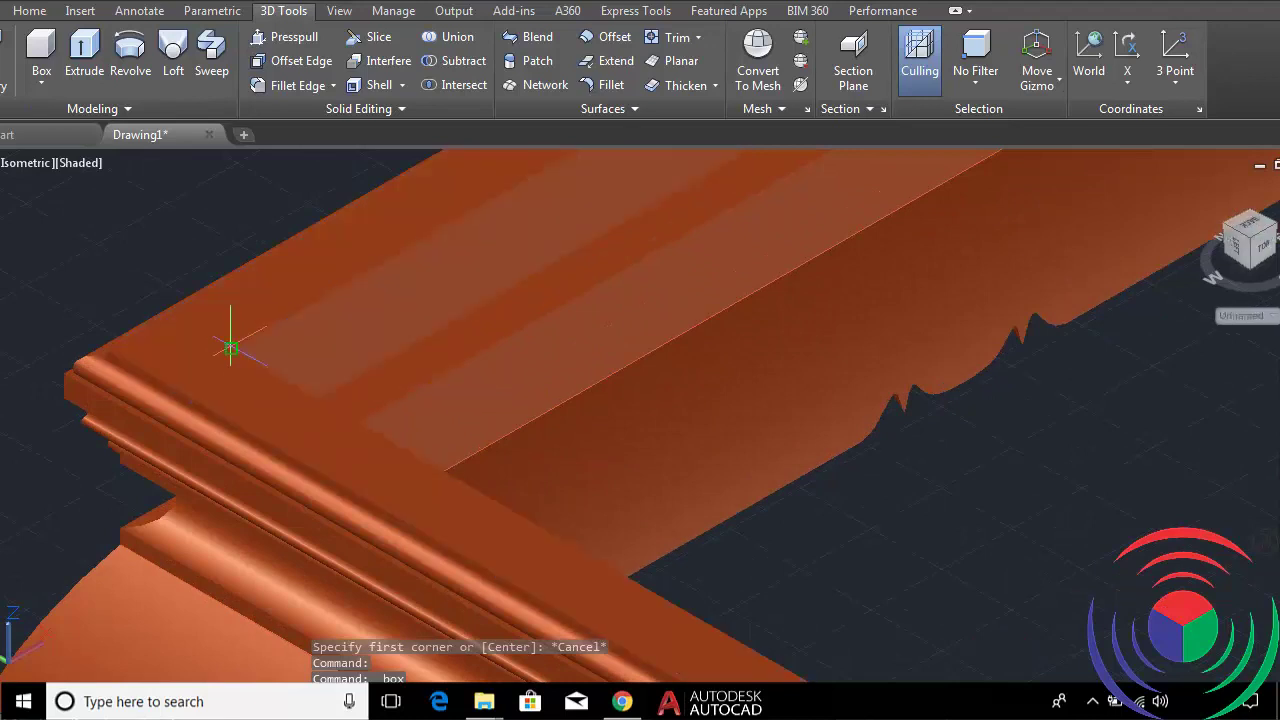
left_click(232, 350)
scroll(232, 350, "down", 3)
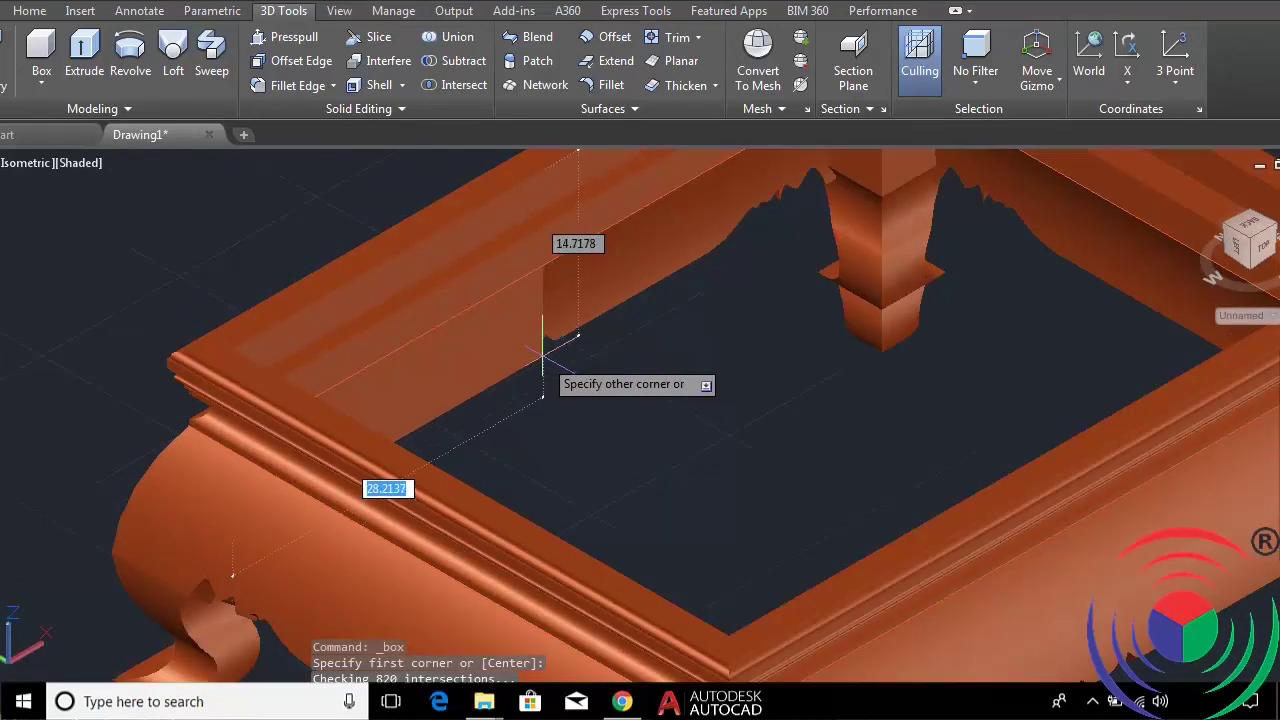
key("Escape")
Restart the box with its first corner at the frame's outer corner.
left_click(28, 62)
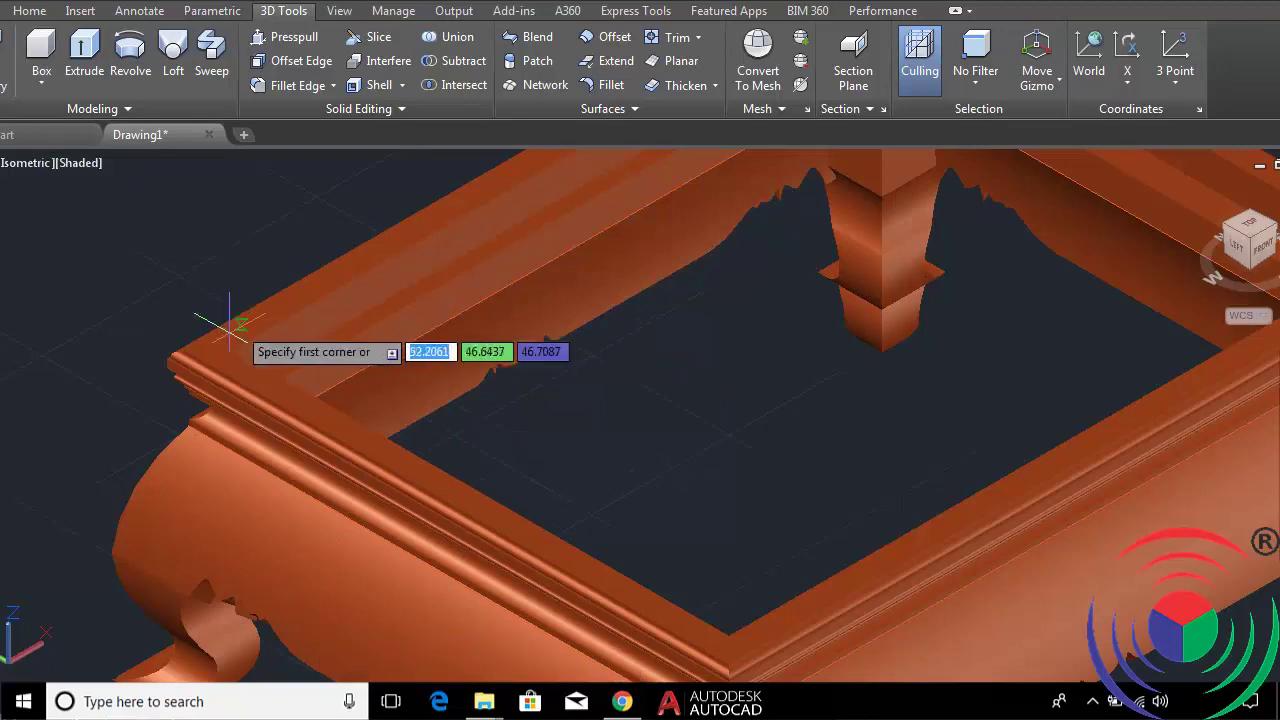
scroll(200, 330, "up", 2)
scroll(240, 330, "up", 2)
left_click(251, 325)
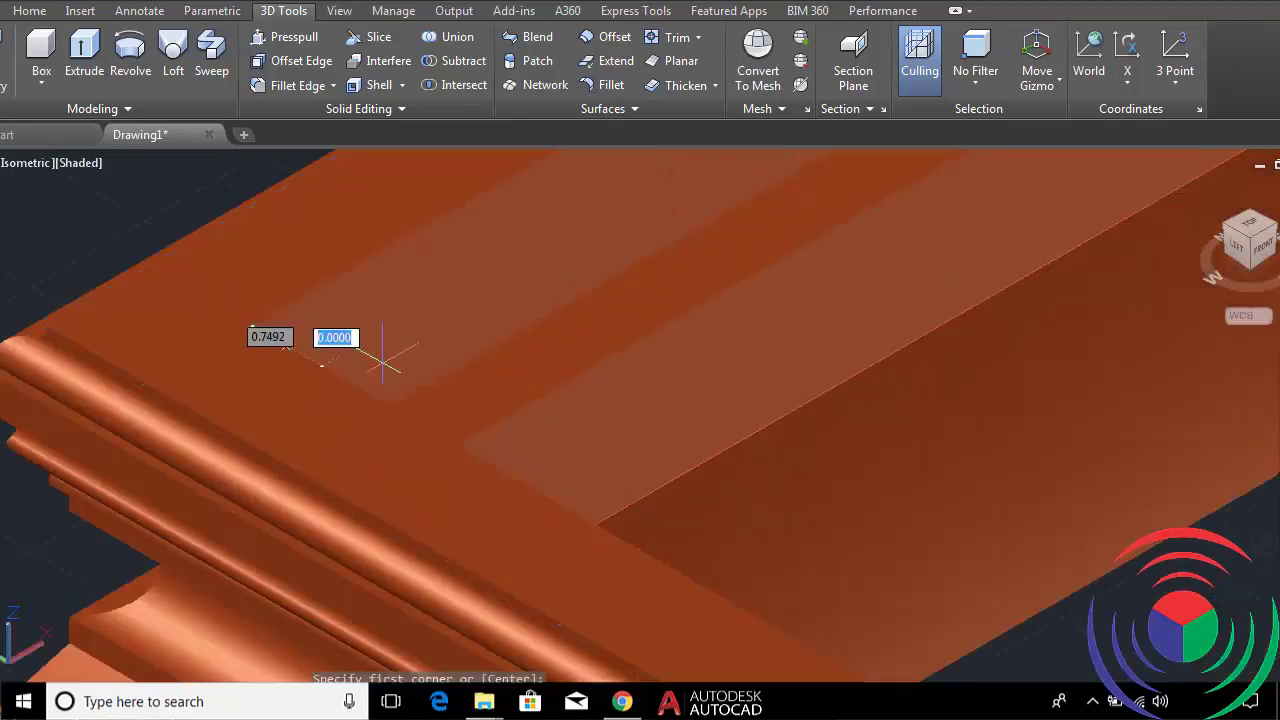
scroll(500, 345, "down", 2)
scroll(766, 290, "down", 2)
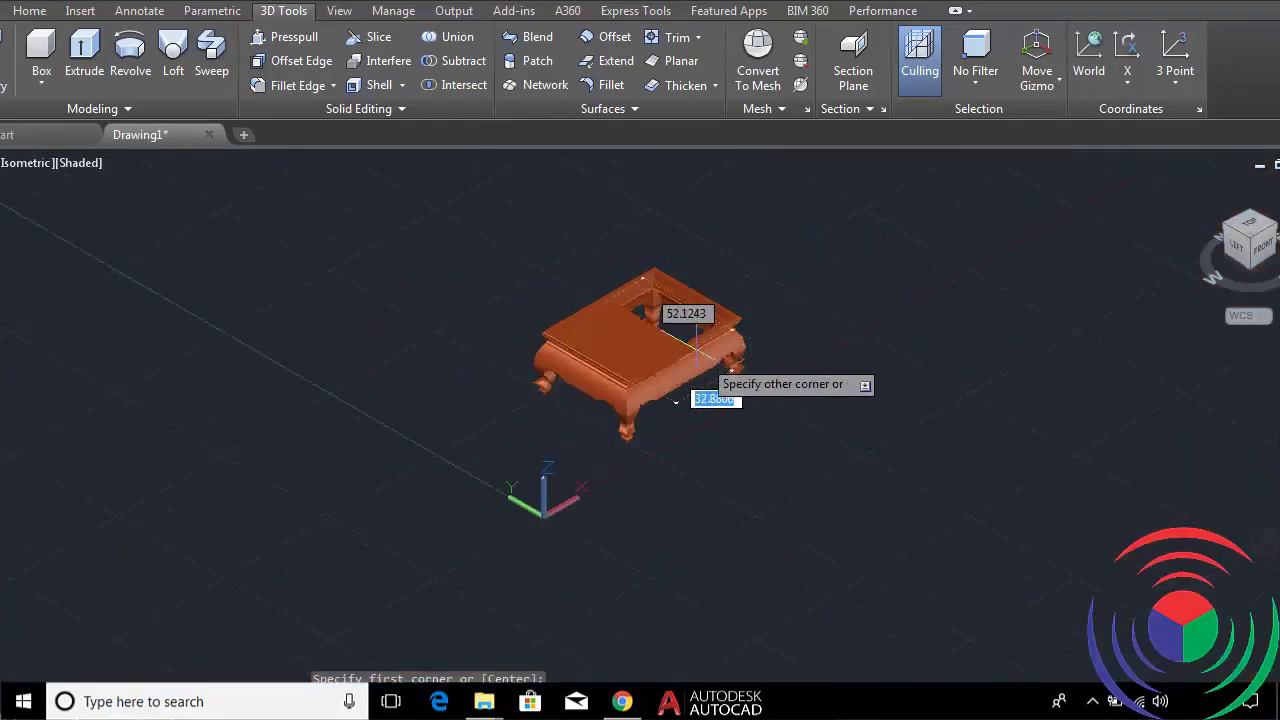
scroll(766, 290, "up", 2)
scroll(843, 214, "up", 2)
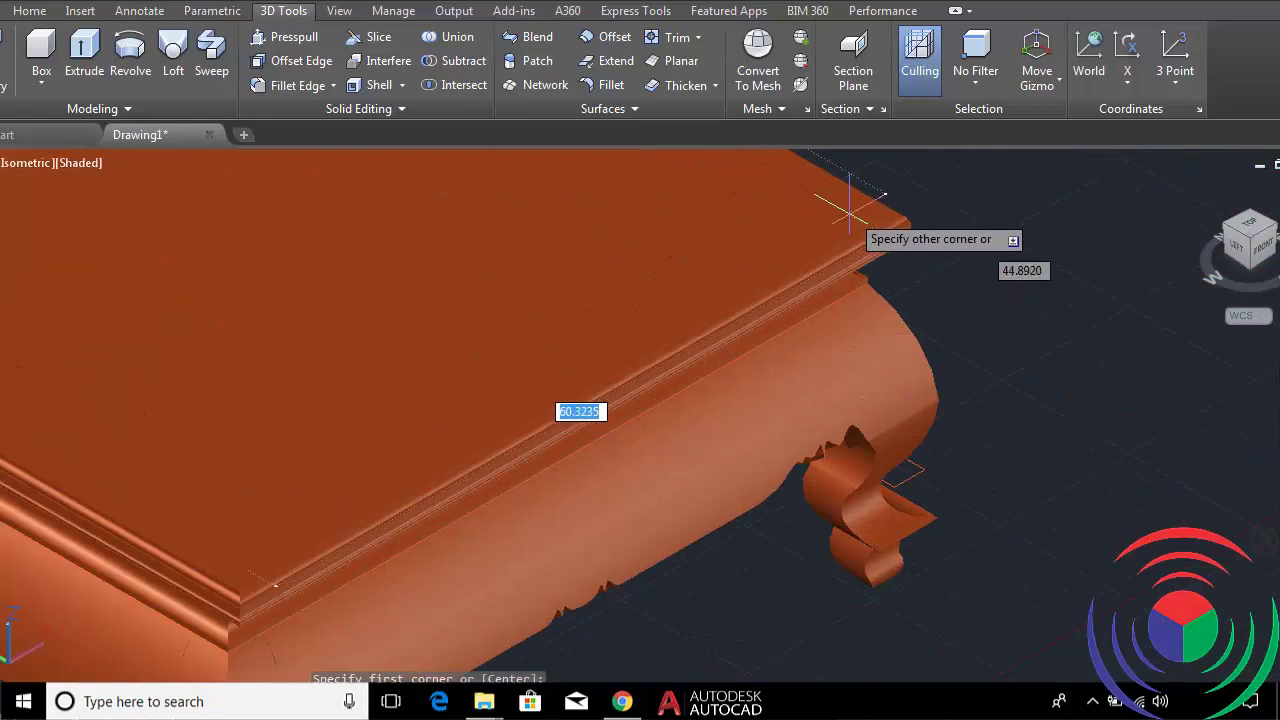
scroll(845, 210, "up", 1)
scroll(838, 218, "up", 1)
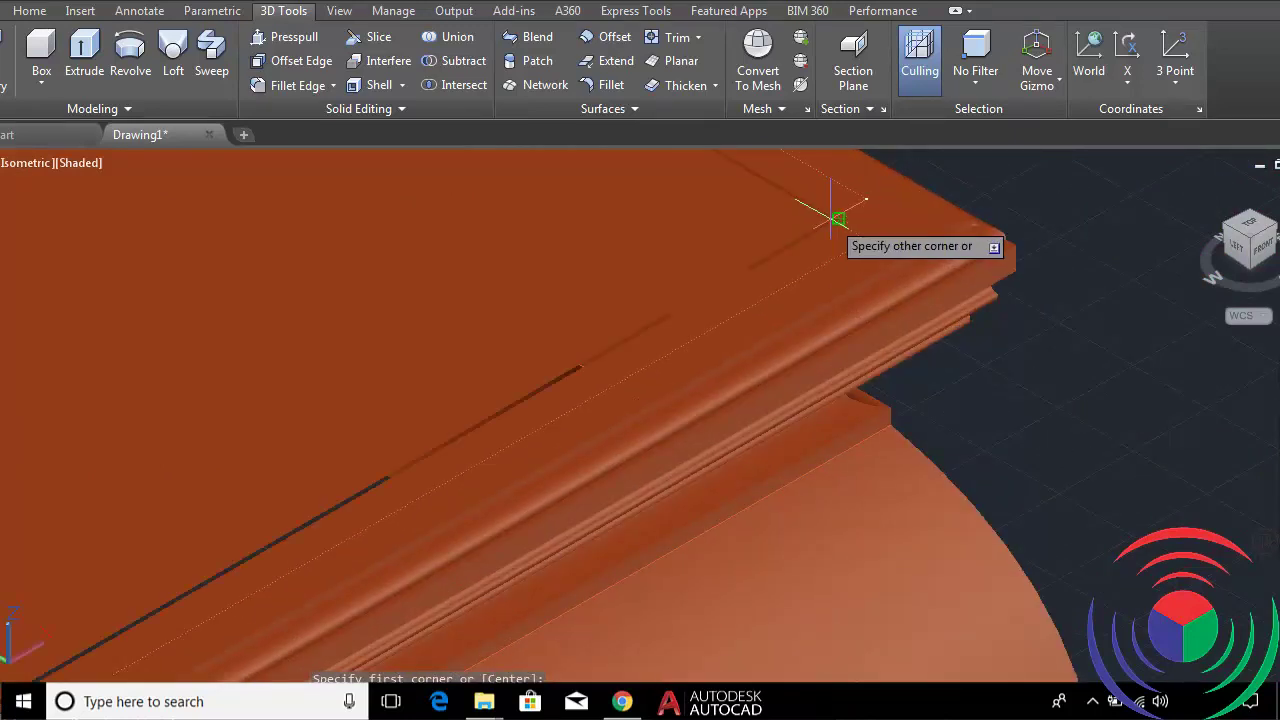
Set the opposite corner at the far frame corner and give the box height 3.
left_click(838, 218)
left_click(873, 240)
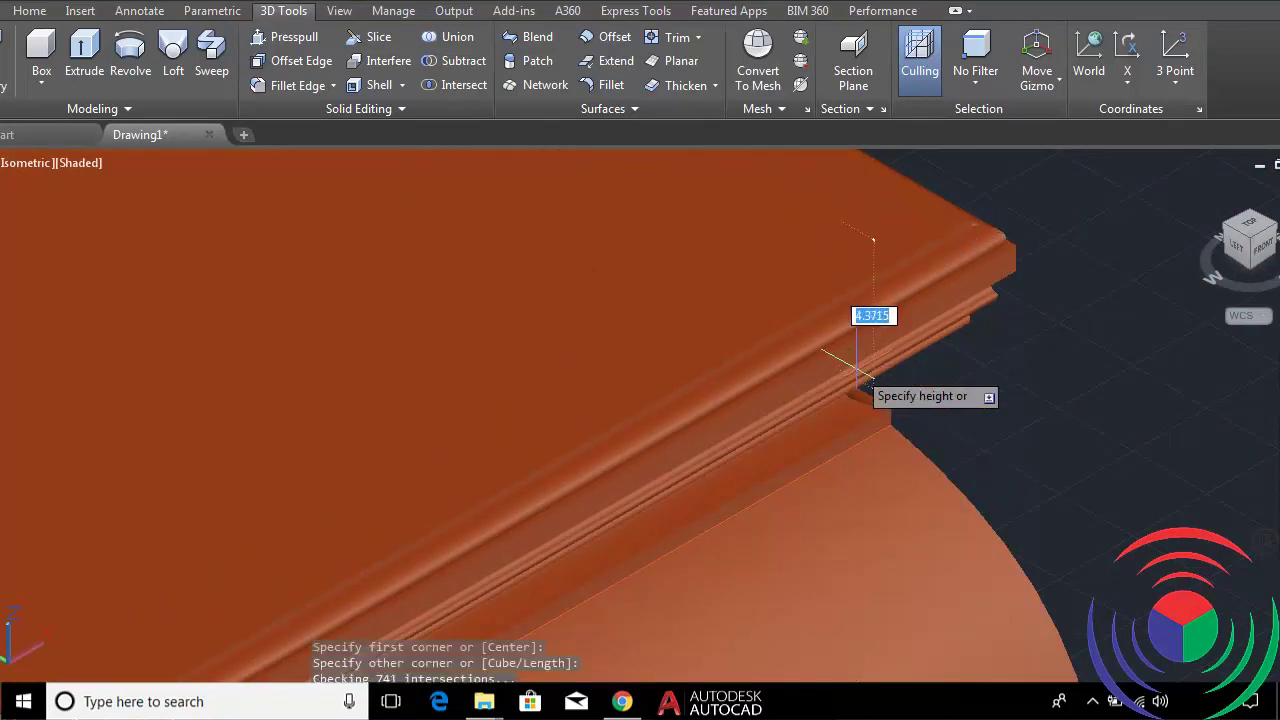
type("3")
key("Return")
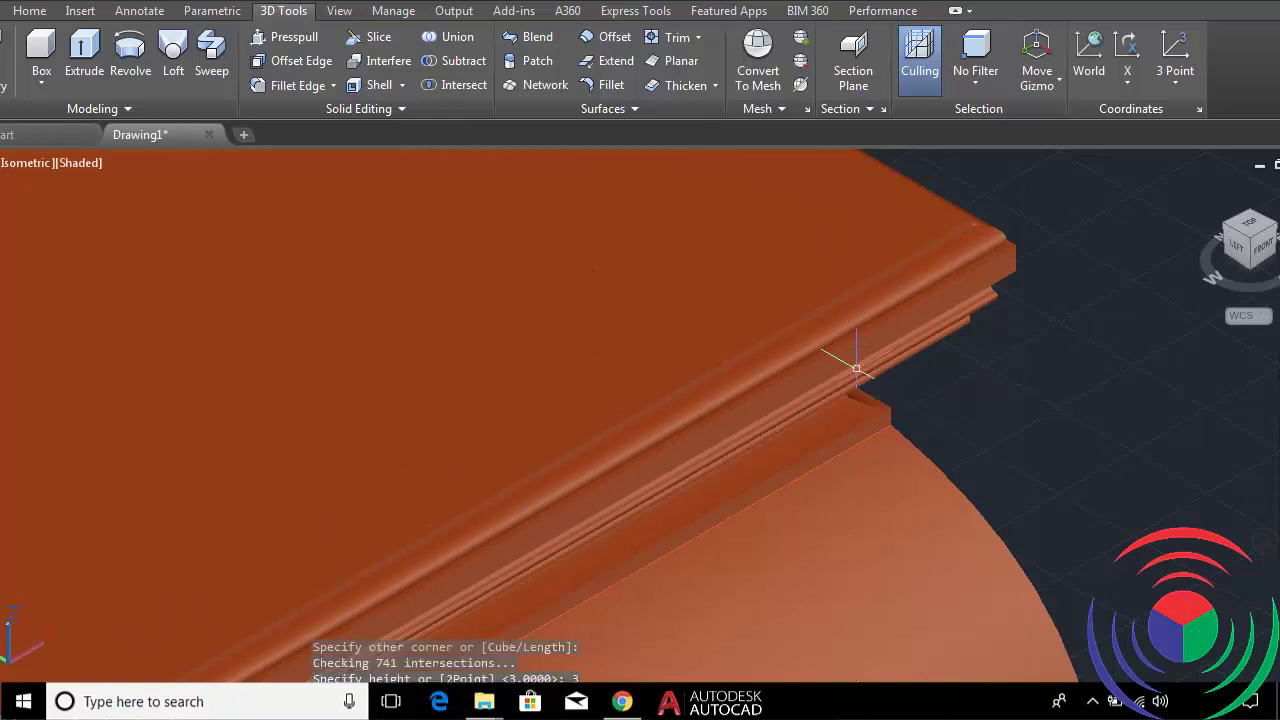
scroll(850, 363, "down", 2)
scroll(857, 357, "down", 4)
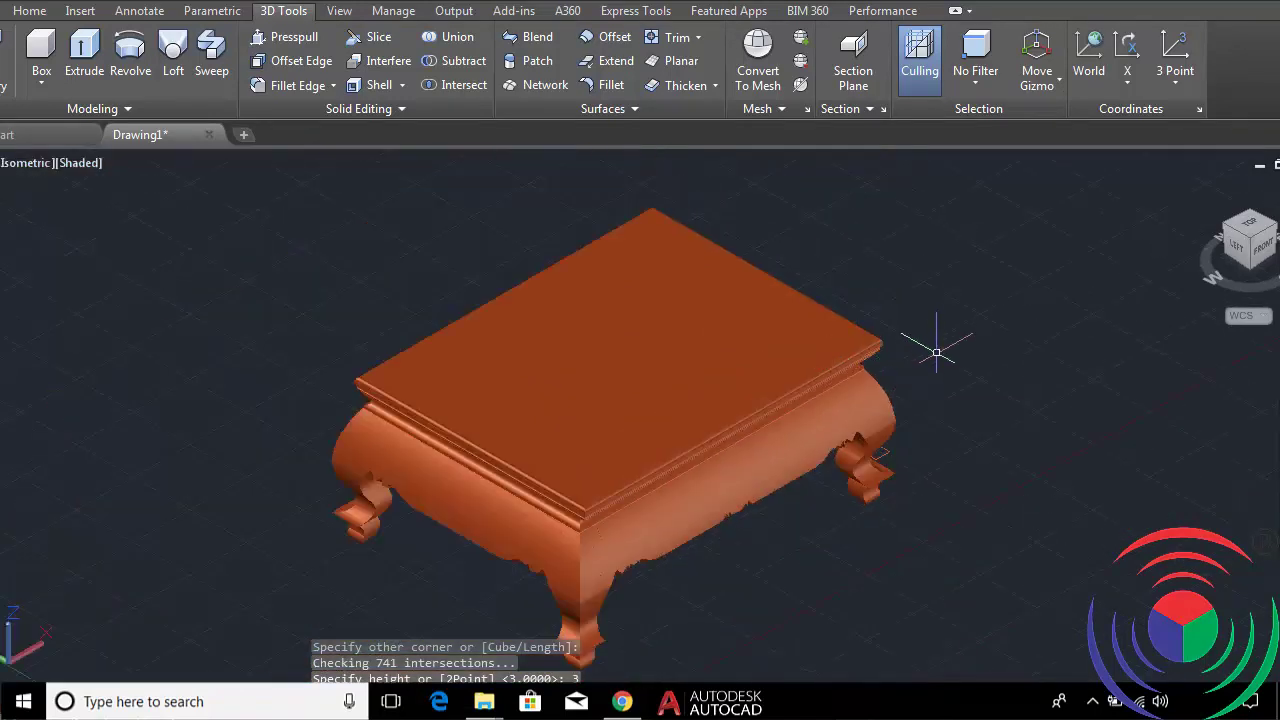
key("Return")
middle_click_drag(1014, 371, 943, 323, "shift")
Place a first box corner on the rim, then cancel the misplaced attempt.
scroll(229, 351, "up", 5)
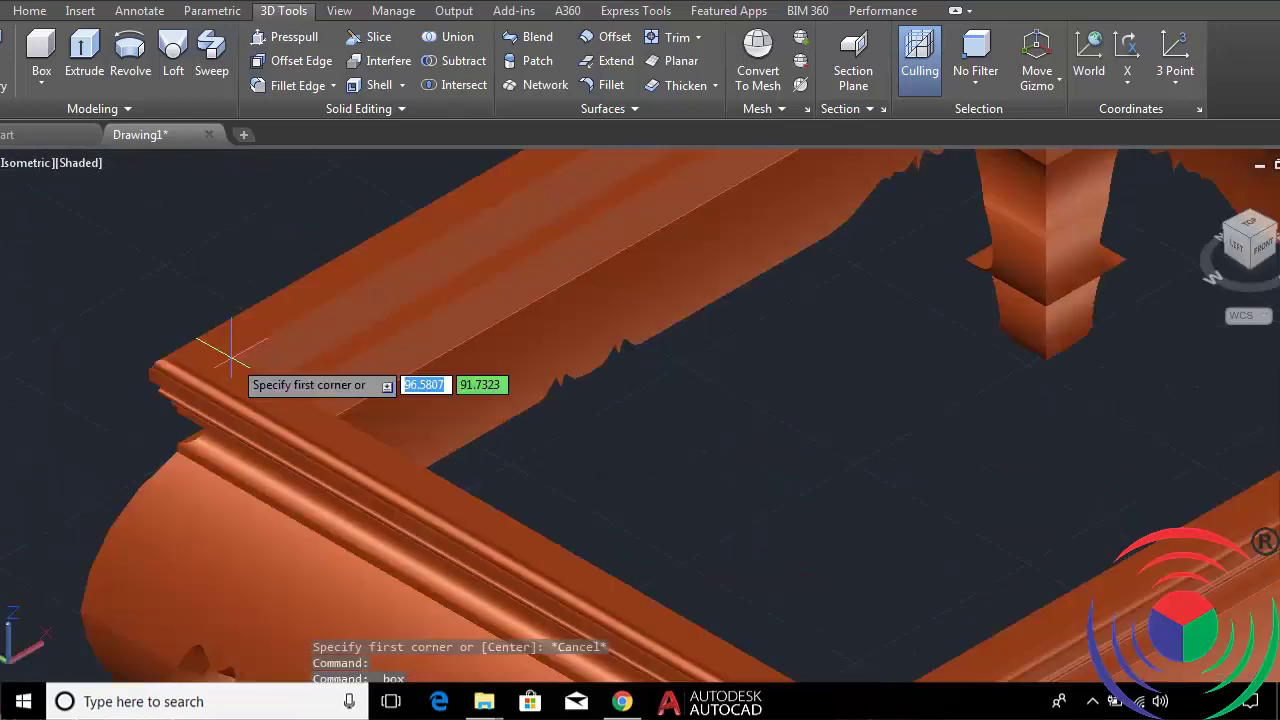
scroll(220, 352, "up", 2)
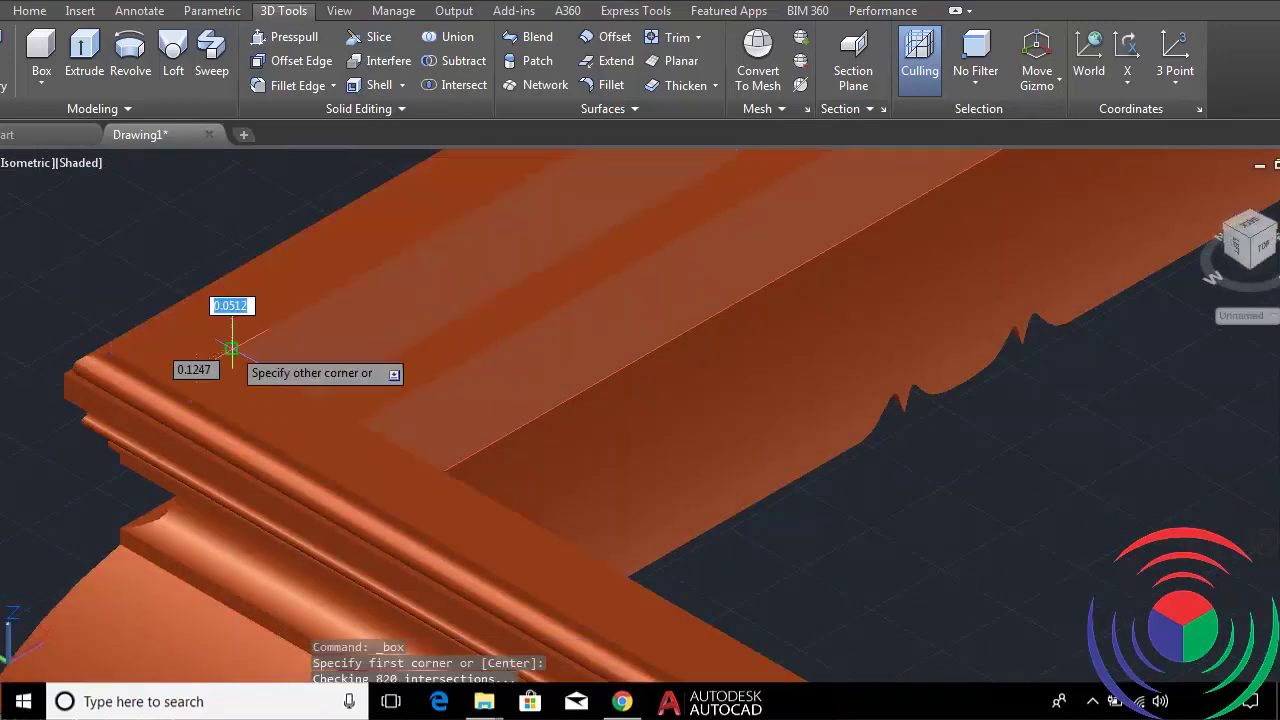
scroll(230, 345, "down", 5)
left_click(229, 343)
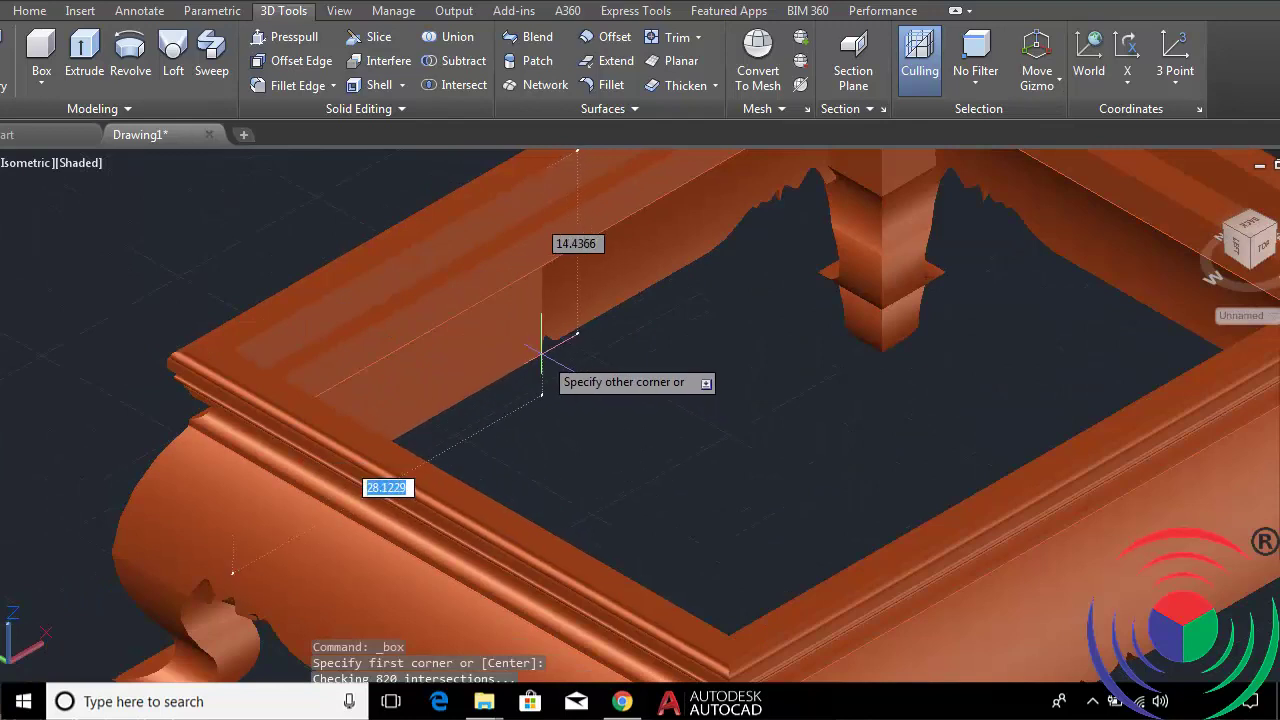
key("Escape")
Redraw the box from the rim's outer corner to its opposite corner, 3 units high.
key("Return")
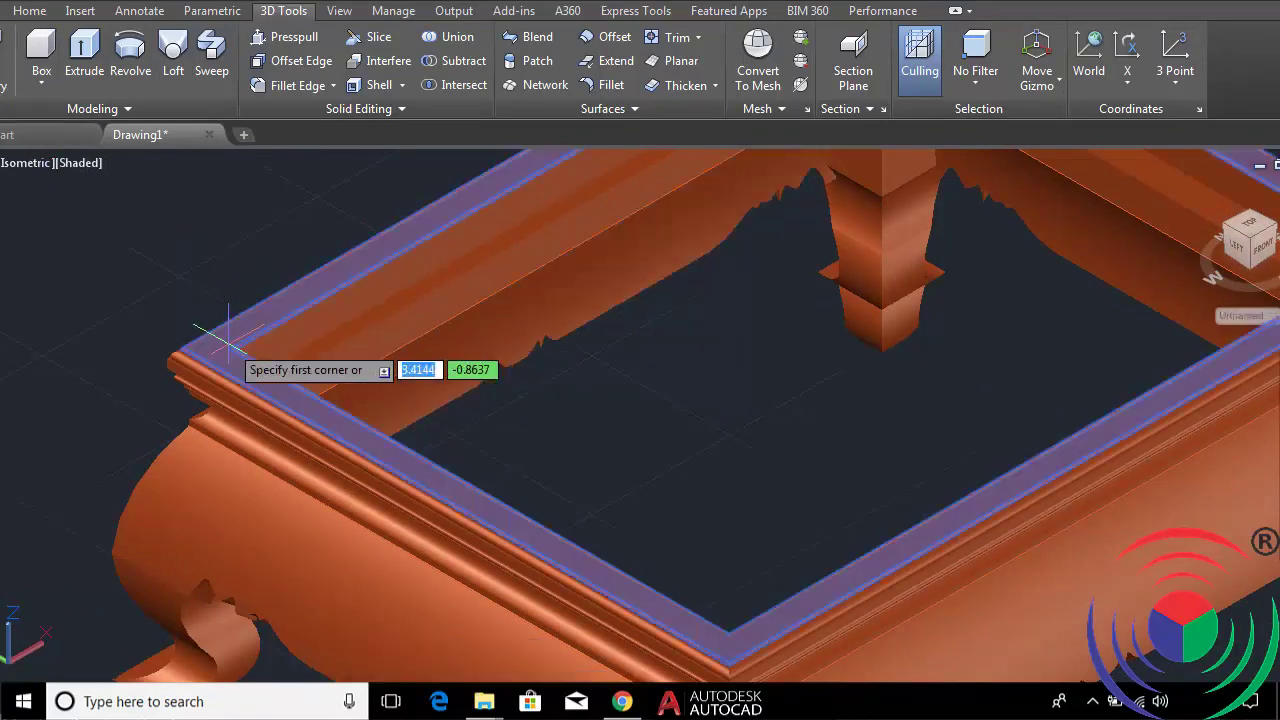
scroll(240, 345, "up", 3)
scroll(251, 325, "up", 3)
left_click(251, 325)
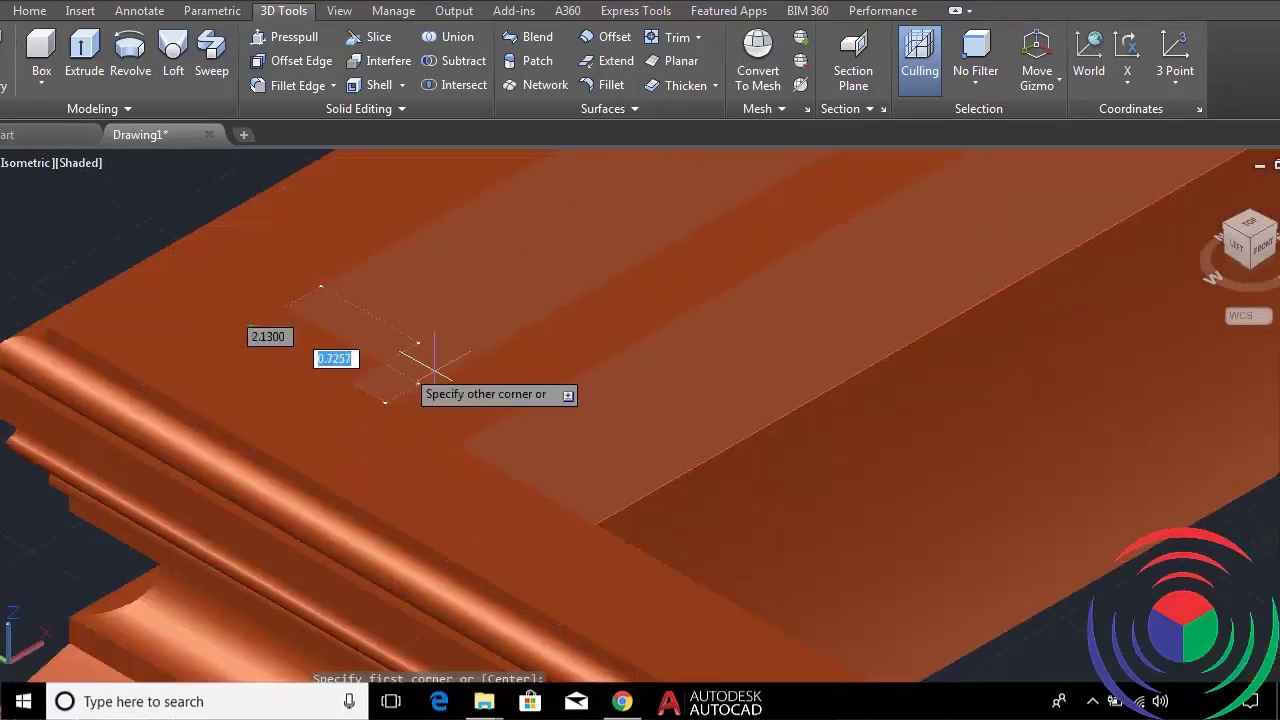
scroll(486, 389, "down", 3)
scroll(557, 343, "down", 4)
scroll(720, 345, "up", 2)
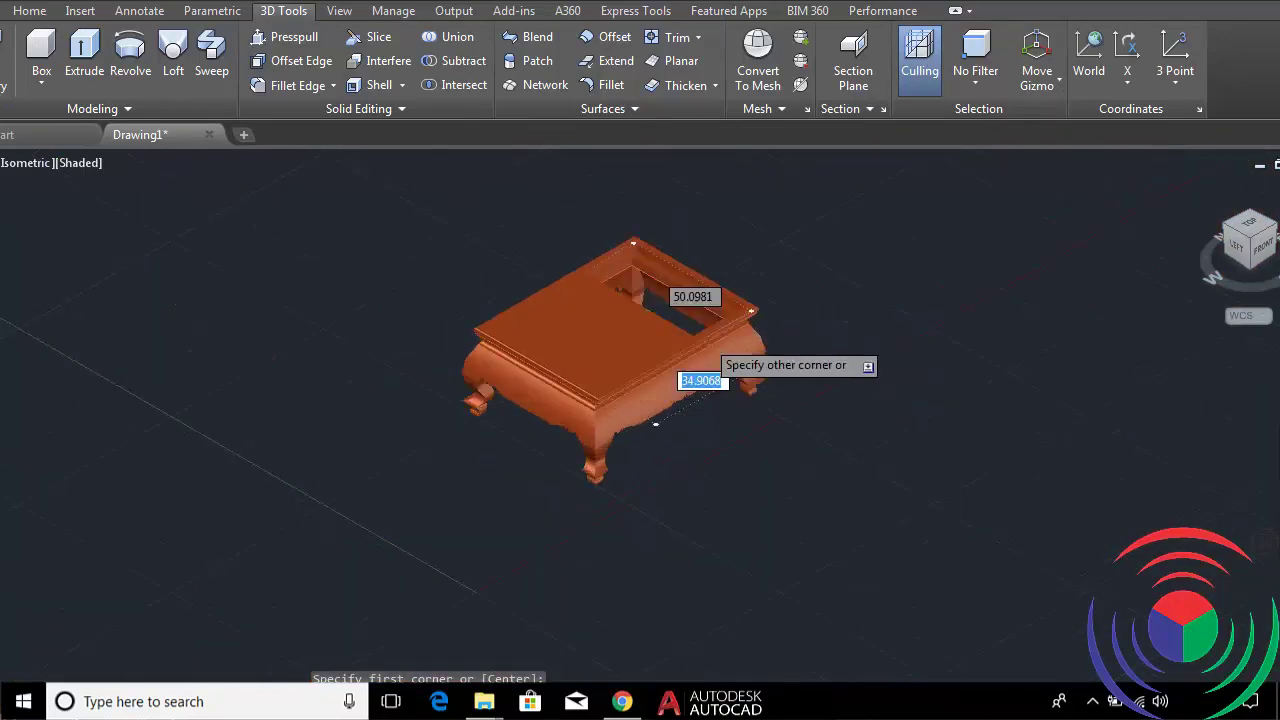
scroll(785, 316, "up", 4)
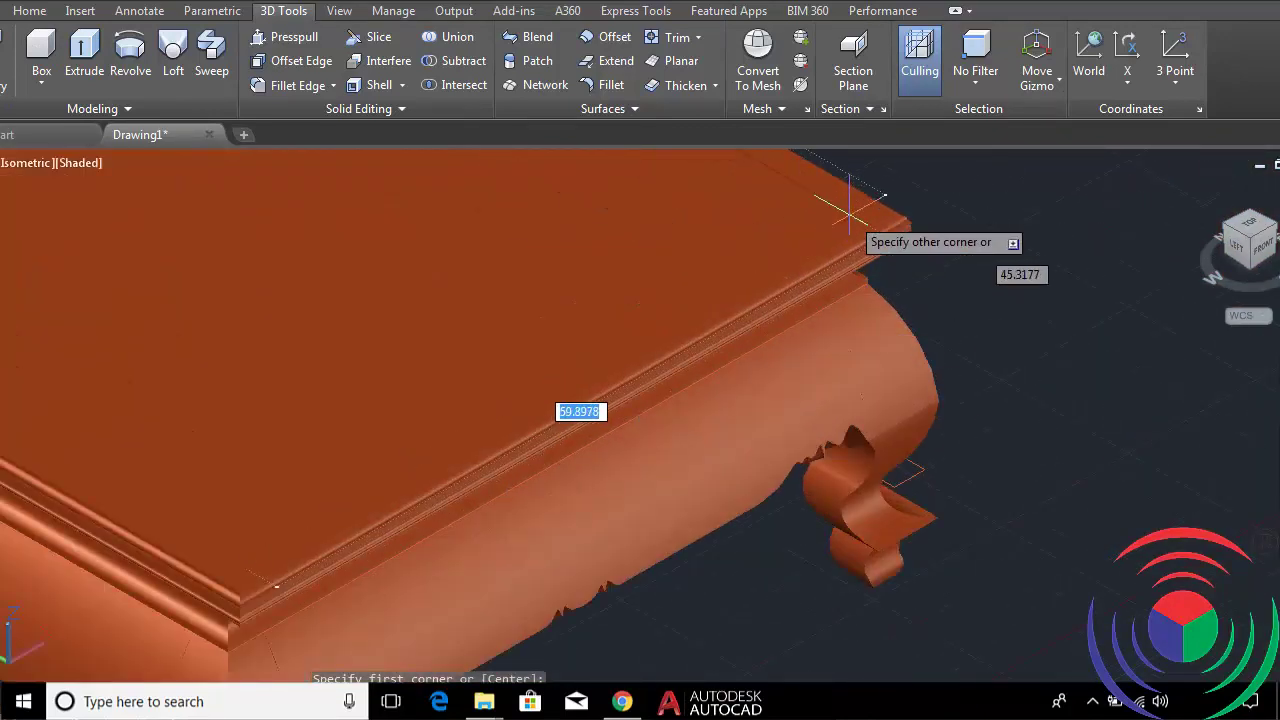
scroll(849, 212, "up", 2)
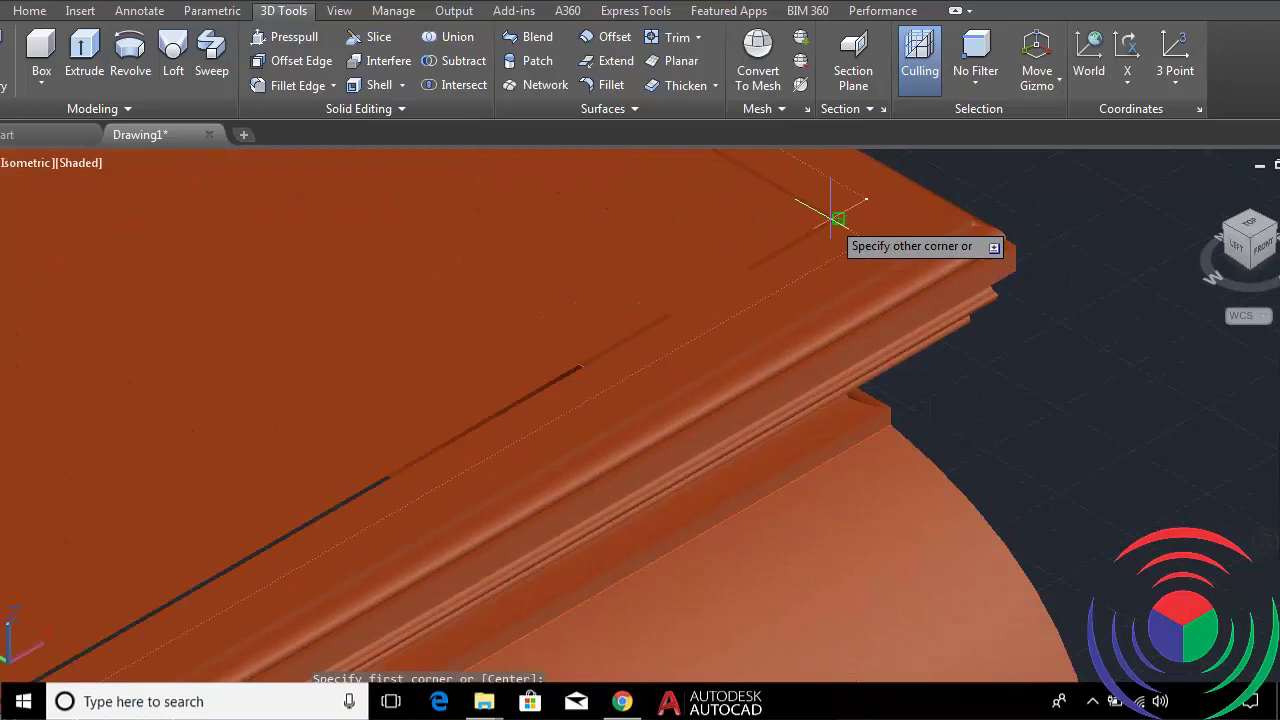
left_click(838, 217)
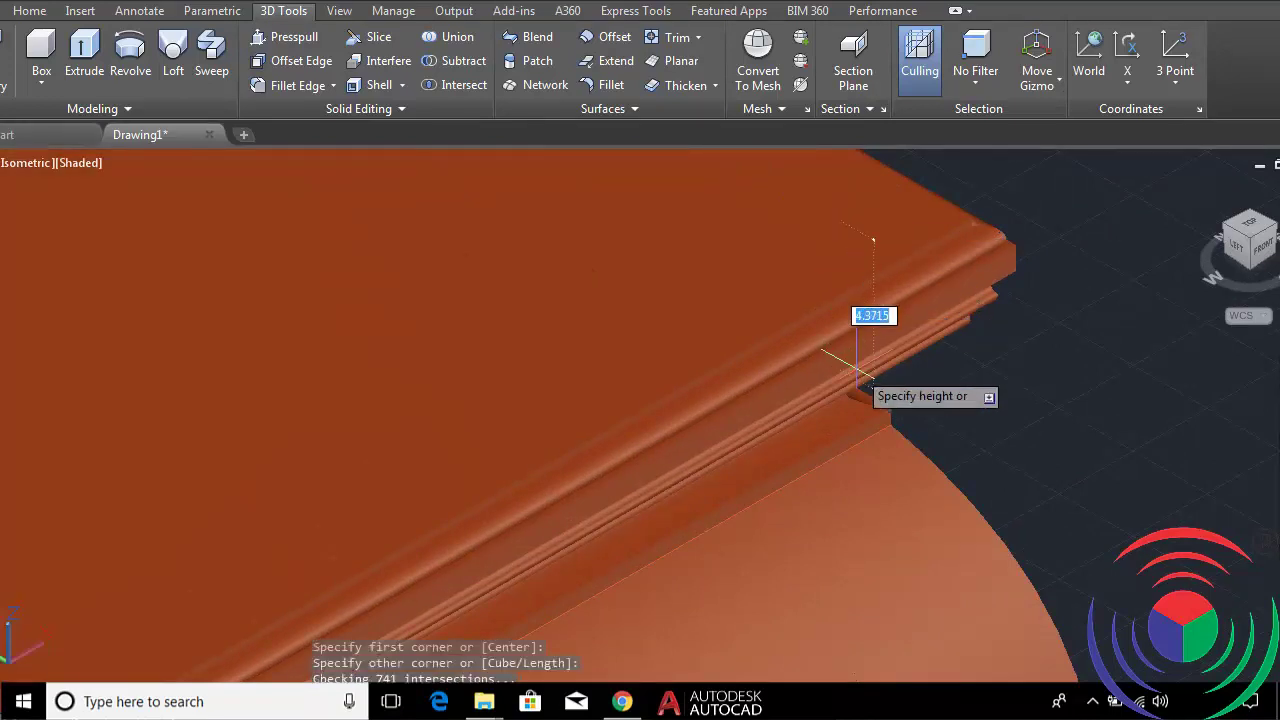
type("3")
key("Return")
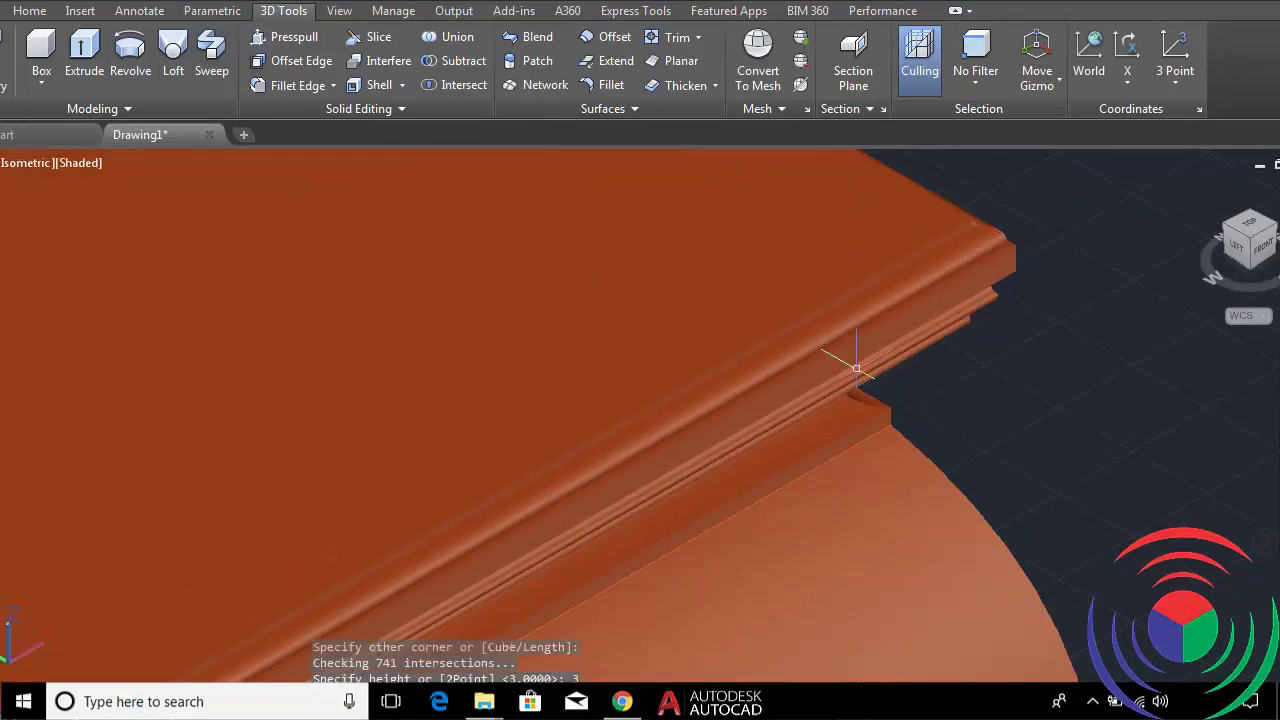
scroll(850, 365, "down", 3)
scroll(859, 356, "down", 4)
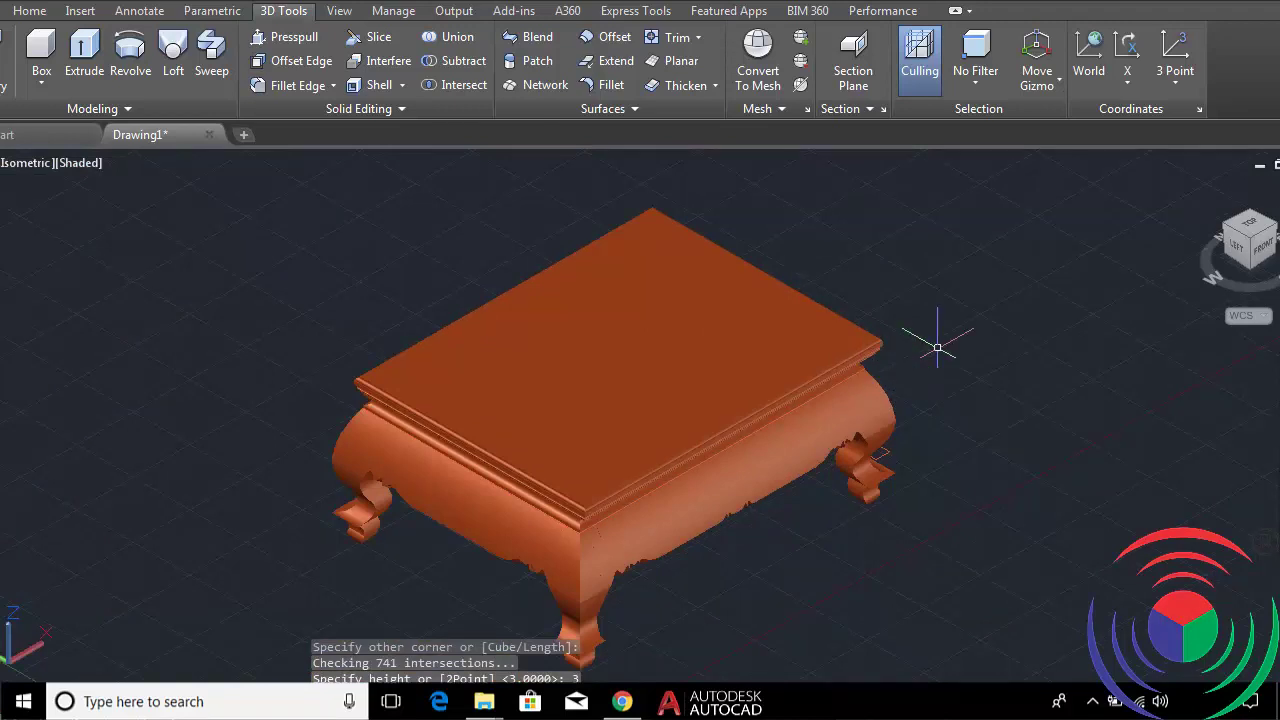
Confirm the 3-unit height to finish the box and orbit to a low side view.
mouse_move(1032, 407)
middle_mouse_down("shift")
mouse_move(697, 318)
mouse_move(571, 337)
middle_mouse_up("shift")
scroll(837, 209, "up", 5)
scroll(834, 209, "up", 2)
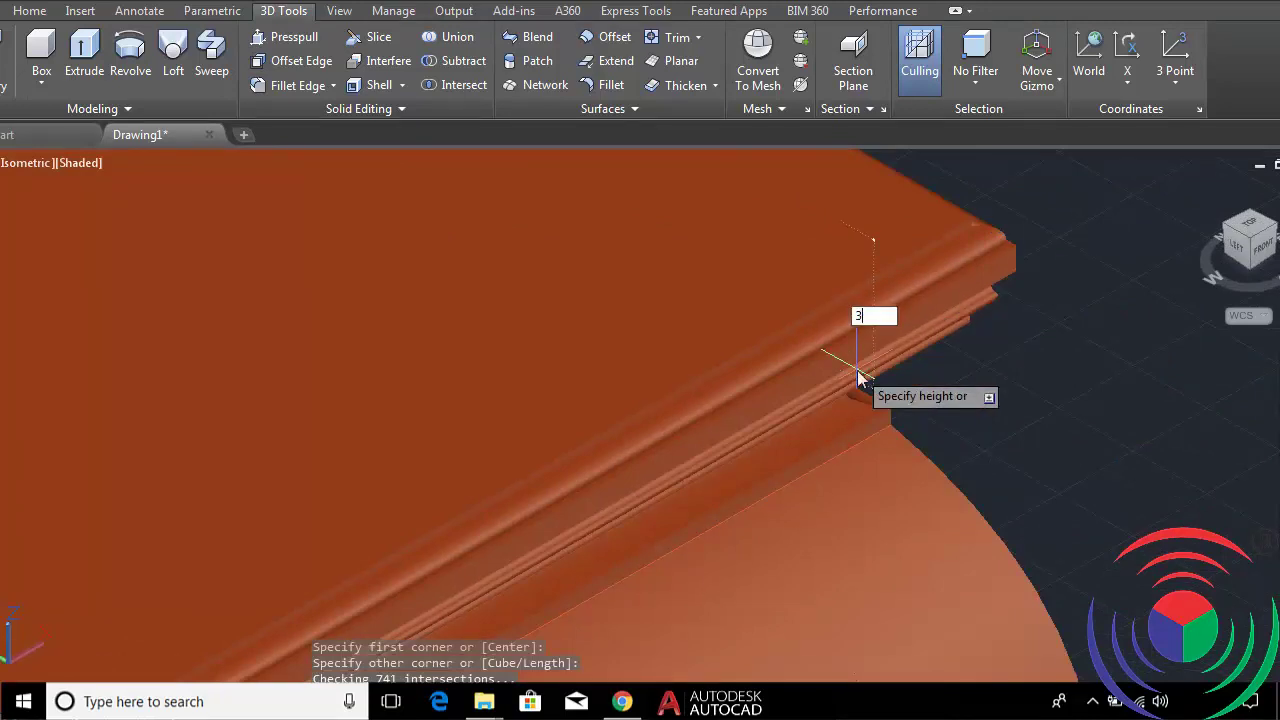
key("Return")
scroll(859, 356, "down", 5)
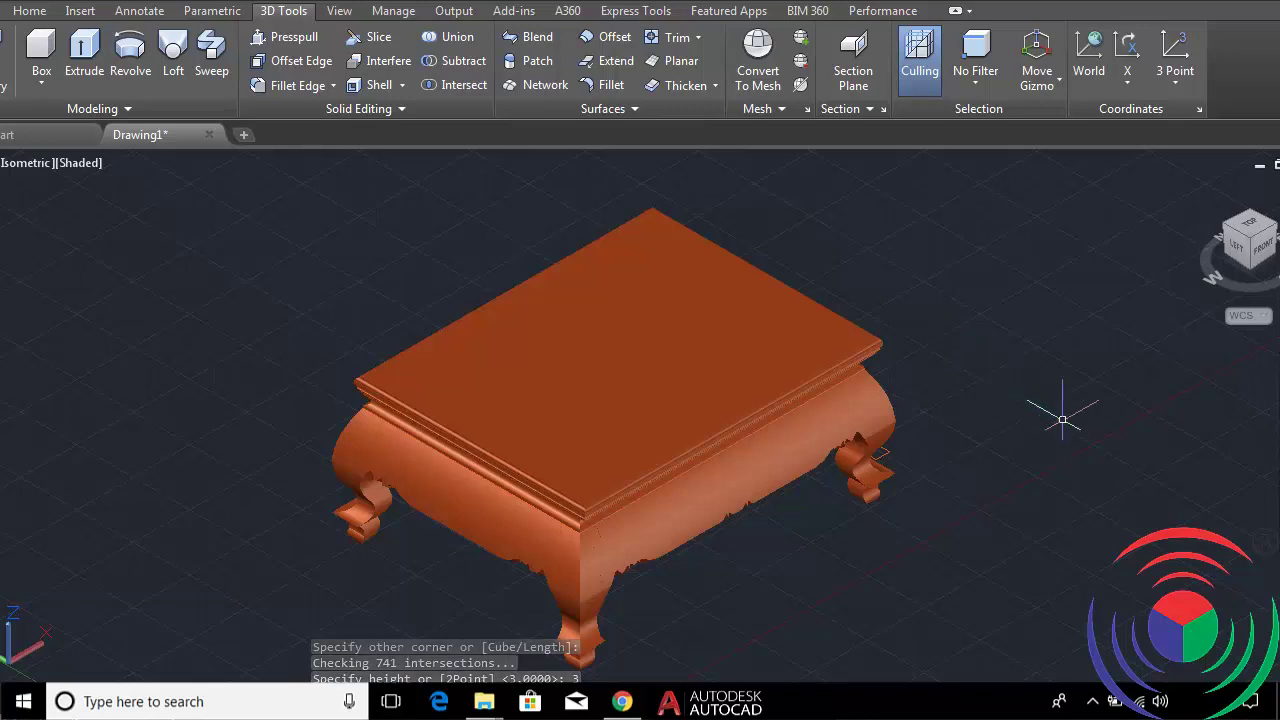
mouse_move(1040, 400)
middle_mouse_down("shift")
mouse_move(986, 331)
mouse_move(891, 309)
mouse_move(772, 306)
mouse_move(1057, 420)
mouse_move(963, 334)
mouse_move(851, 297)
mouse_move(503, 360)
mouse_move(777, 443)
mouse_move(861, 355)
mouse_move(809, 295)
mouse_move(791, 334)
middle_mouse_up("shift")
left_click(1247, 257)
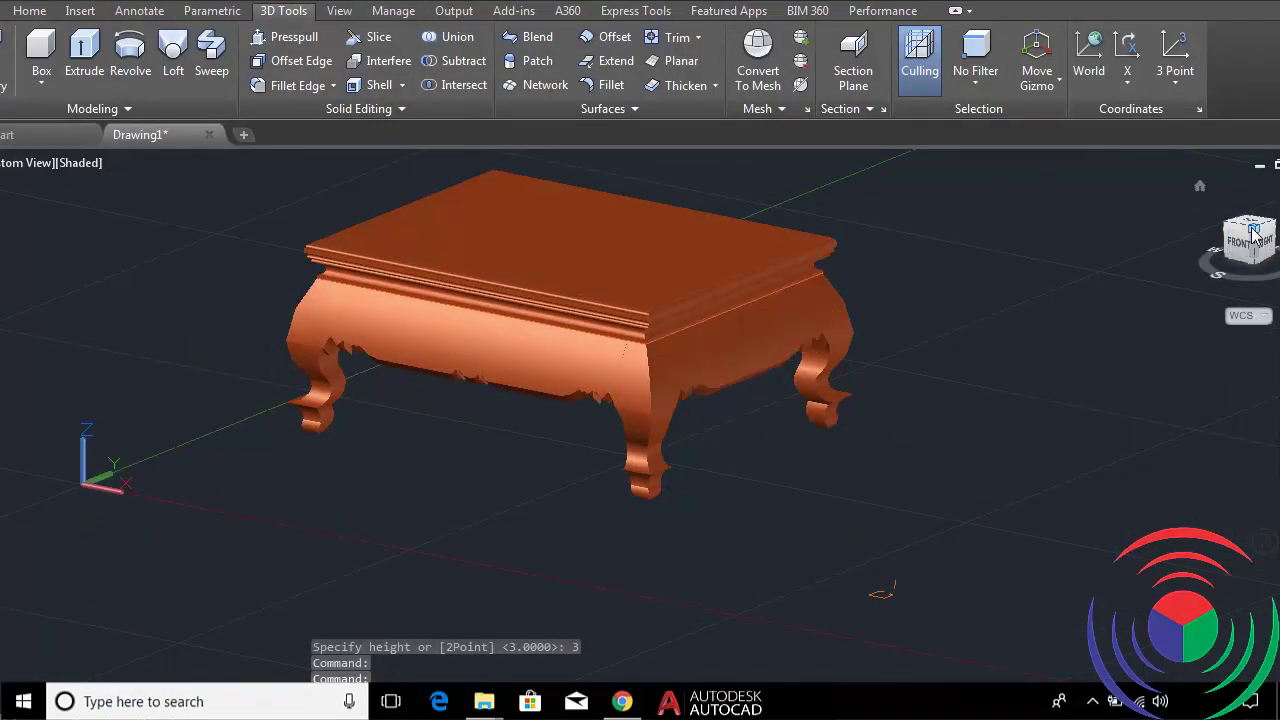
scroll(774, 502, "up", 2)
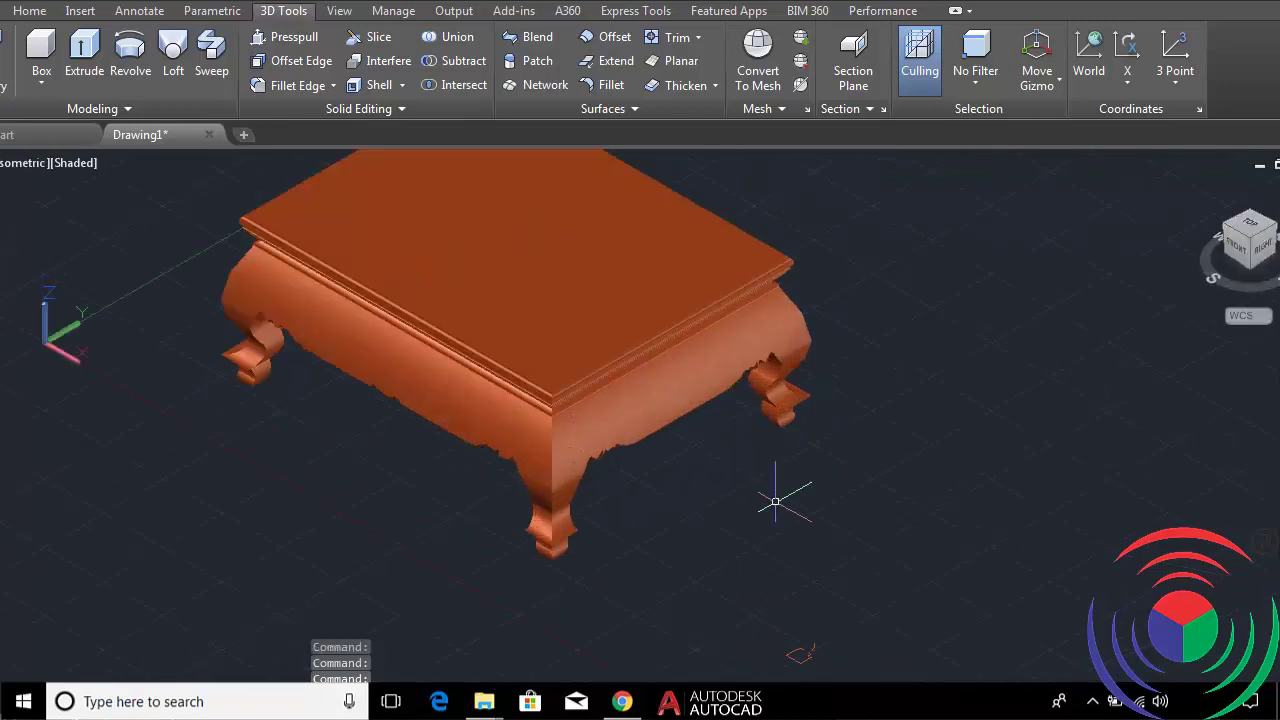
scroll(790, 488, "down", 3)
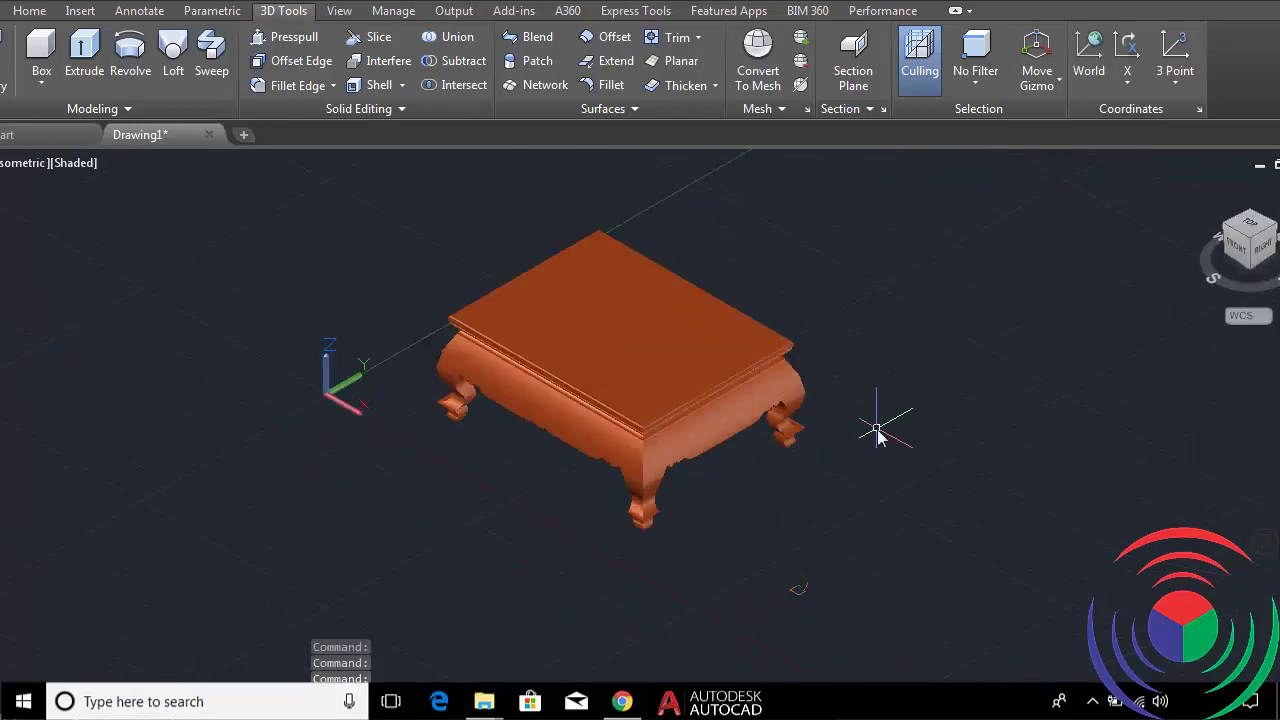
type("UNI")
Union all 13 table pieces, selected with a crossing window, into one solid.
key("Return")
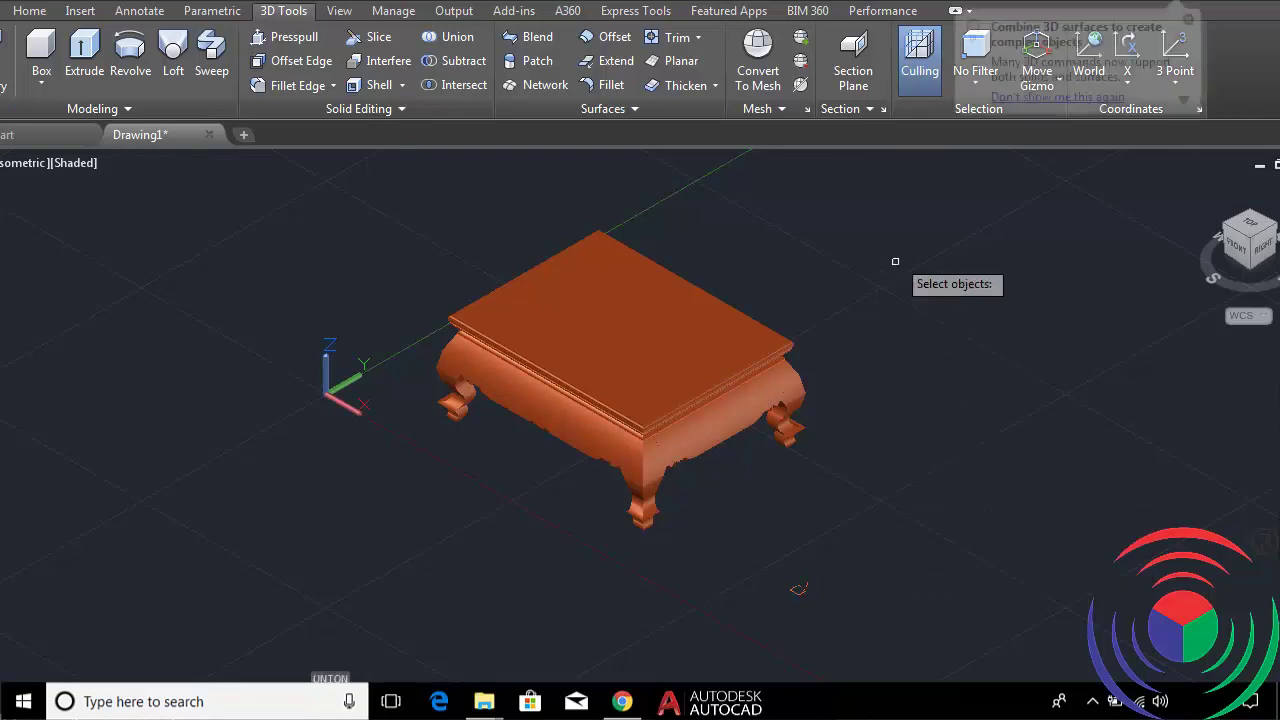
left_click(887, 196)
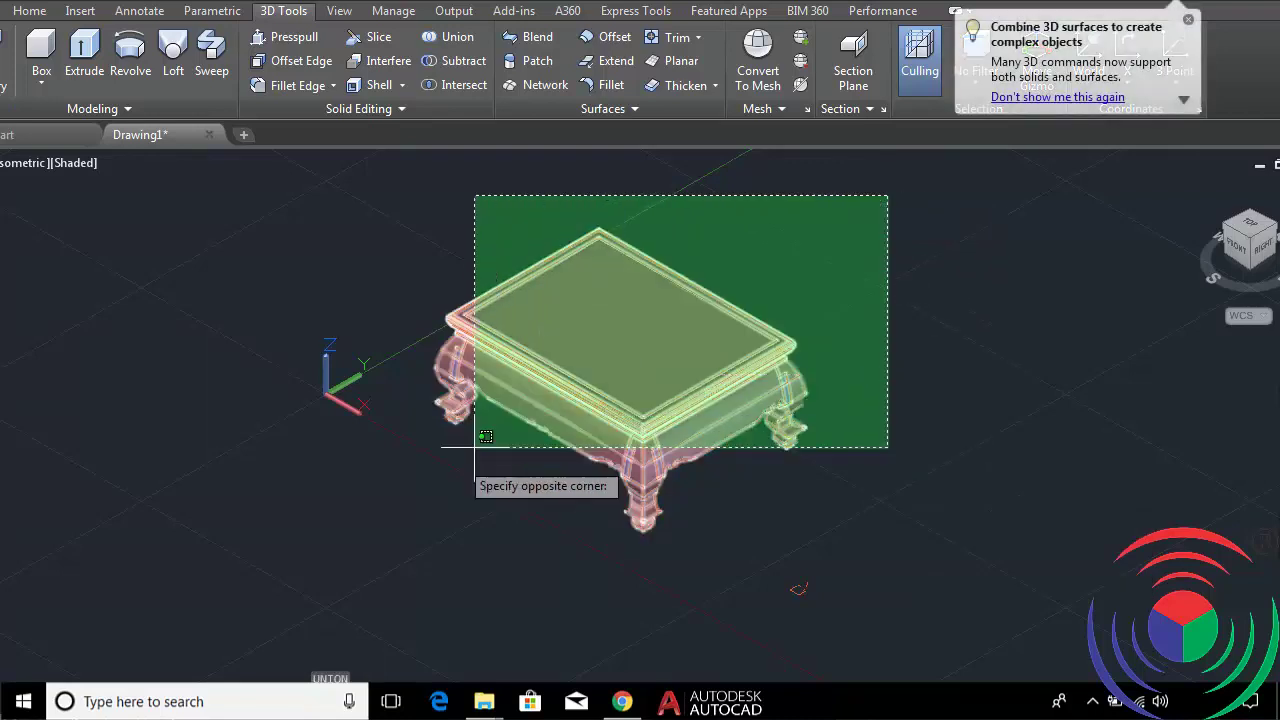
left_click(414, 525)
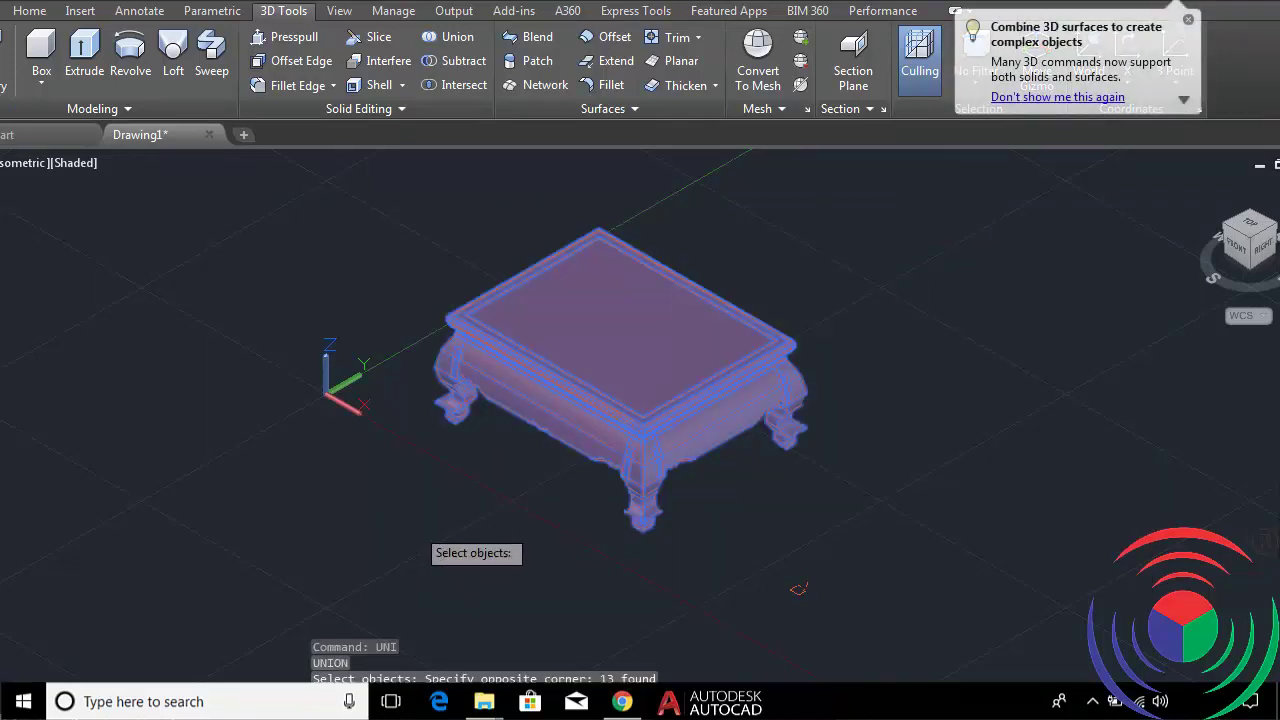
key("Return")
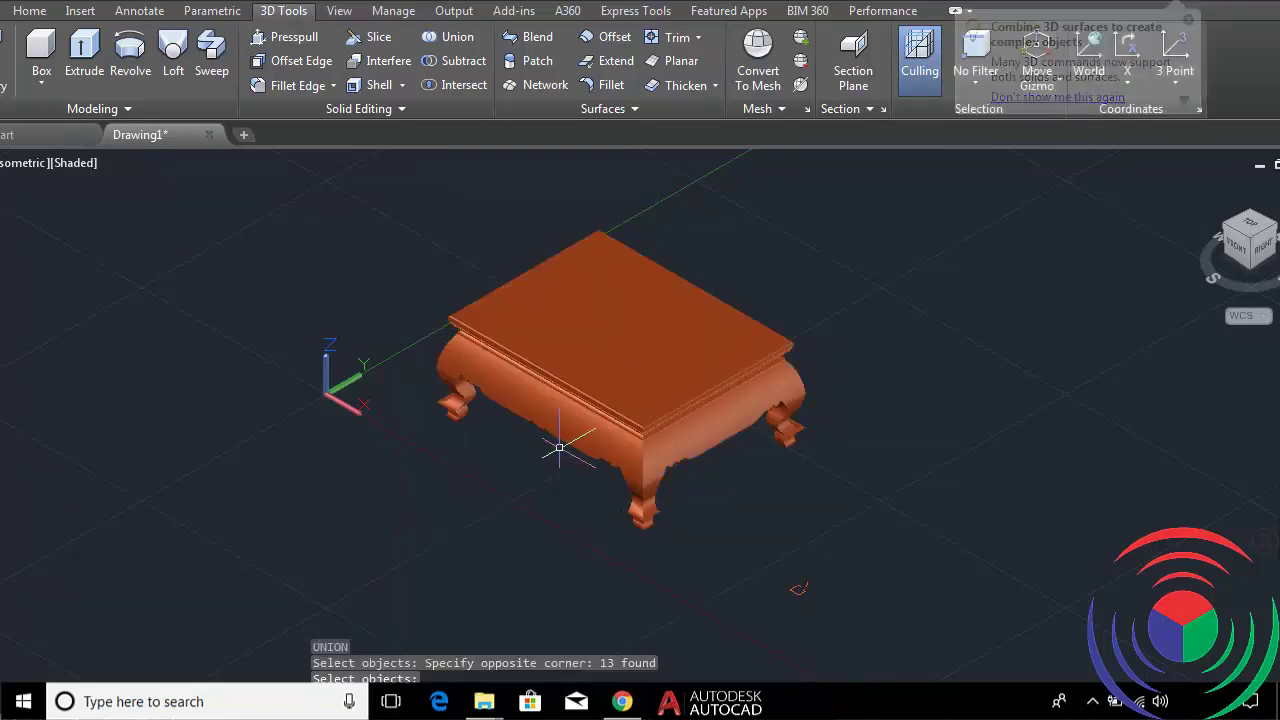
scroll(561, 445, "up", 3)
scroll(561, 452, "down", 2)
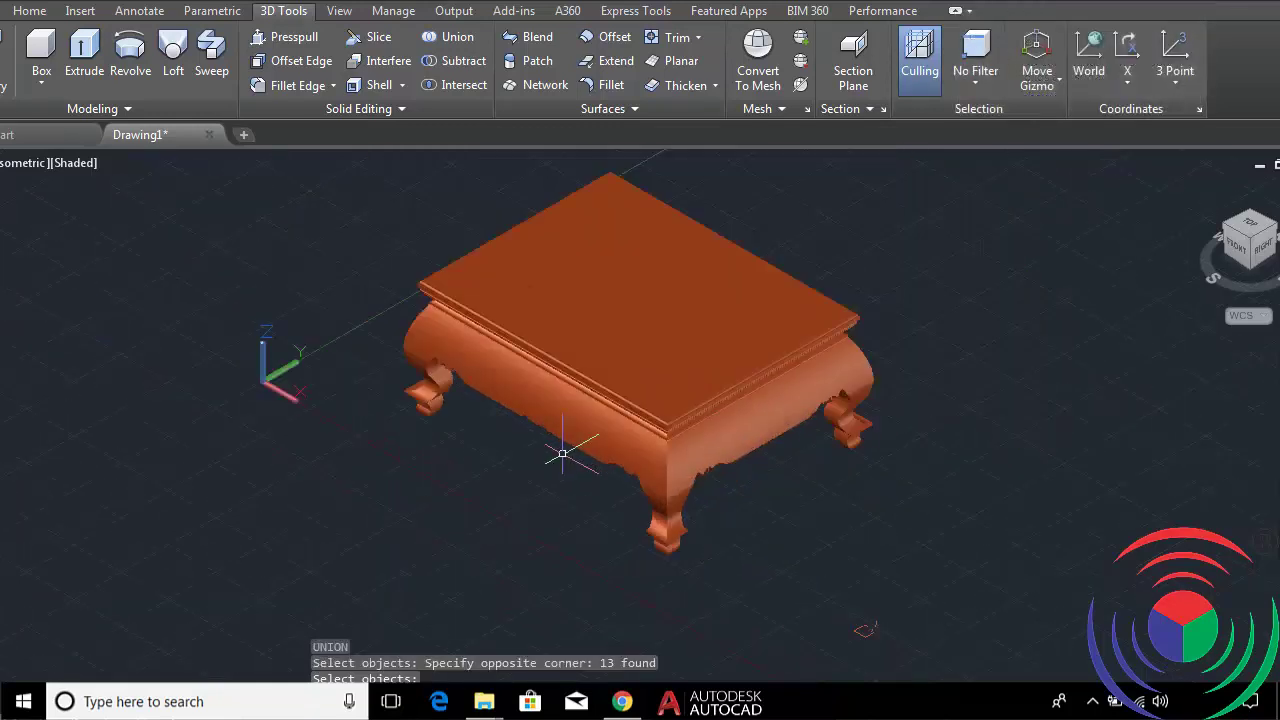
scroll(527, 530, "up", 2)
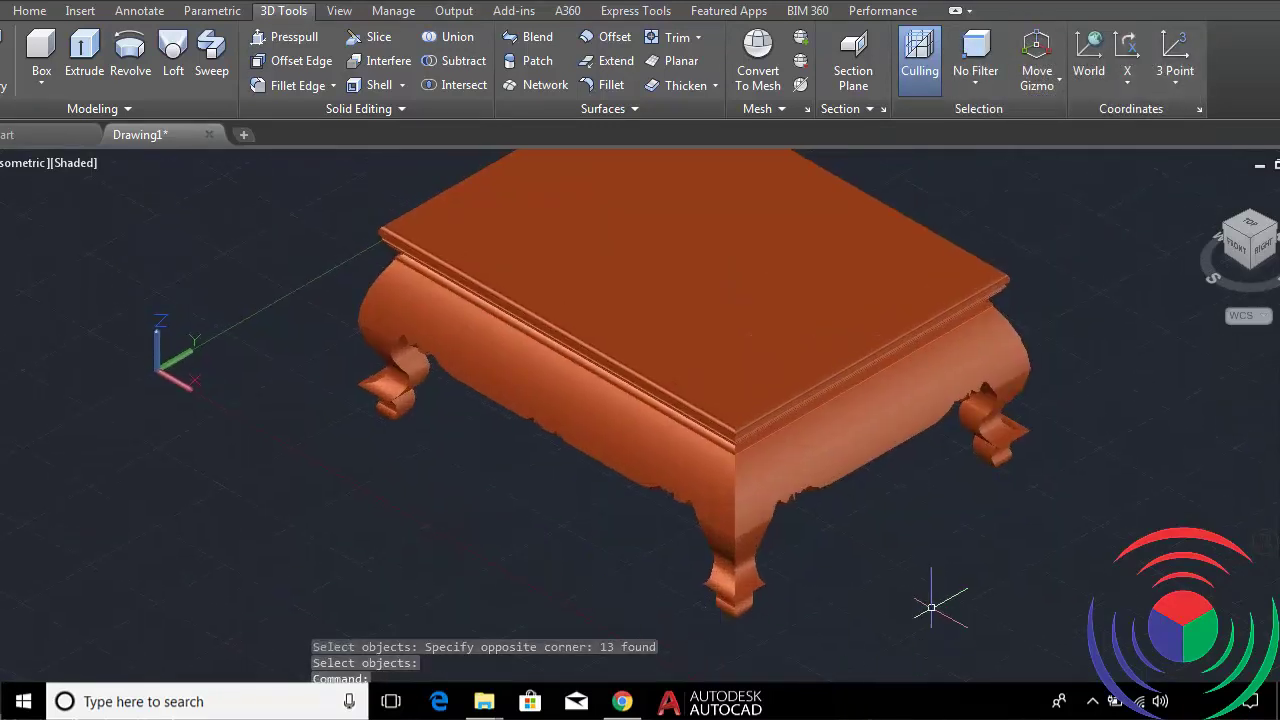
mouse_move(931, 607)
middle_mouse_down("shift")
mouse_move(1155, 530)
mouse_move(1094, 560)
mouse_move(974, 543)
mouse_move(966, 522)
mouse_move(963, 539)
middle_mouse_up("shift")
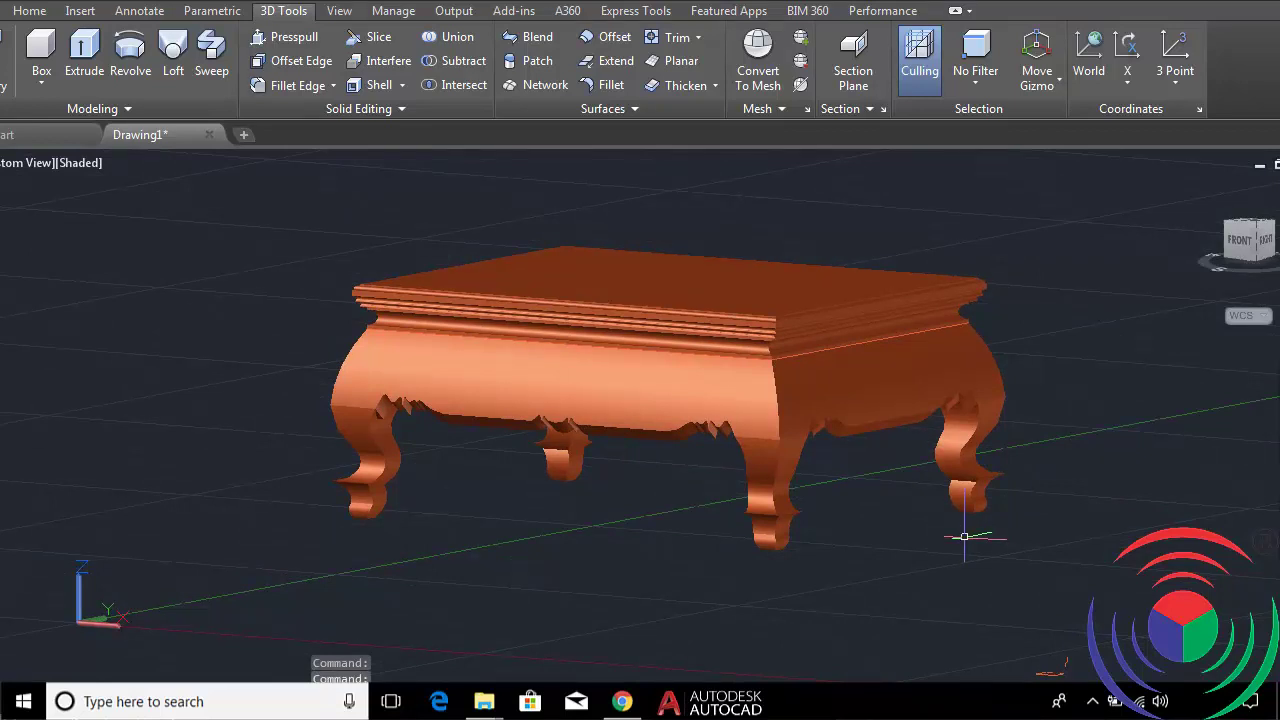
mouse_move(964, 537)
middle_mouse_down("shift")
mouse_move(966, 520)
mouse_move(963, 541)
middle_mouse_up("shift")
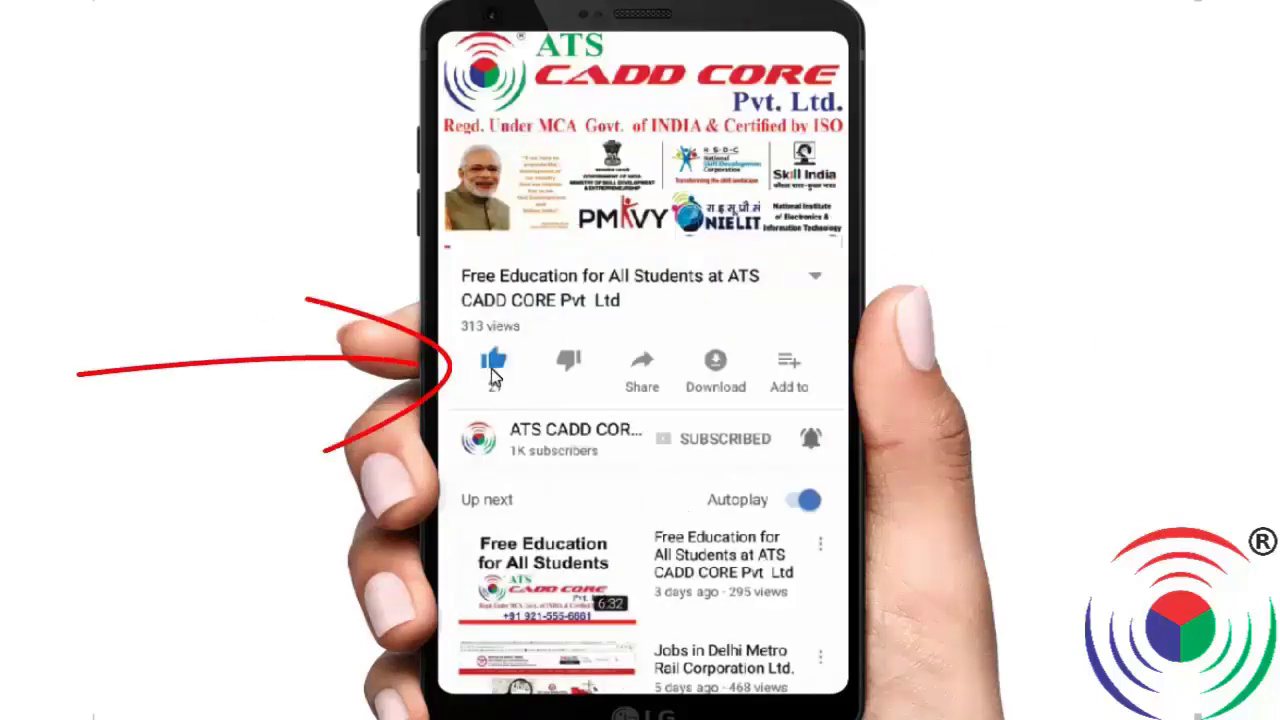
left_click(643, 385)
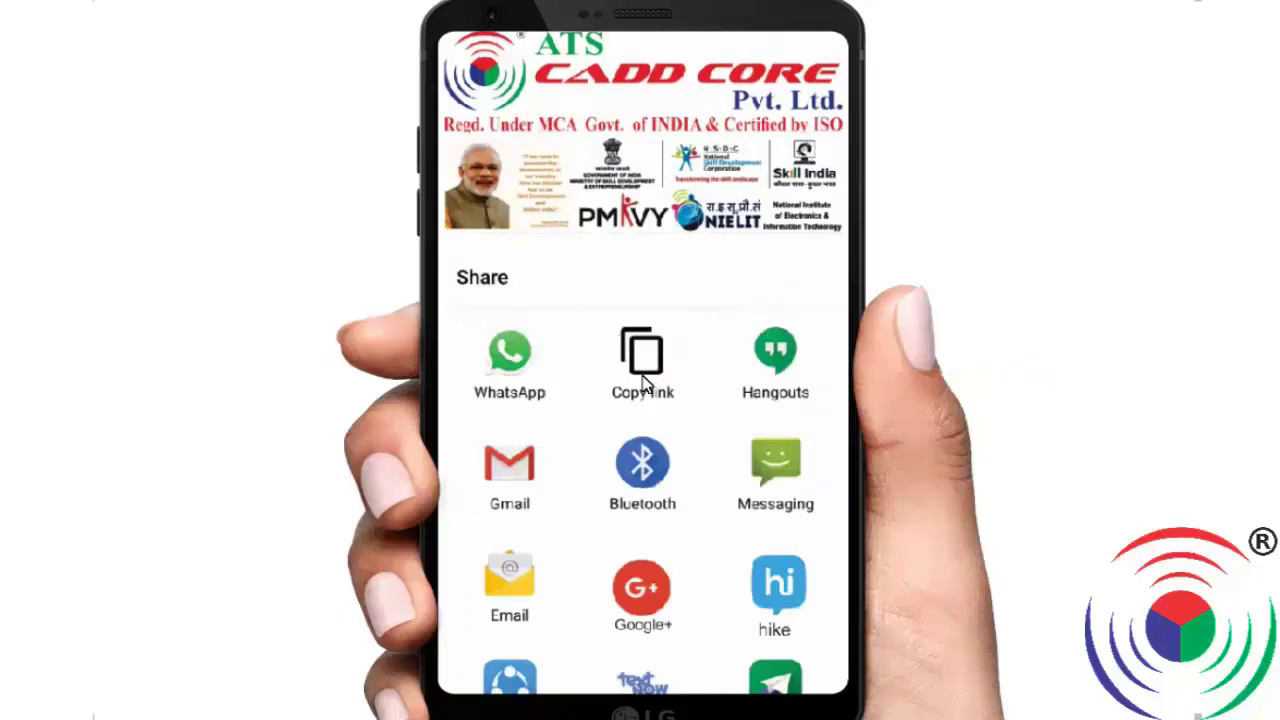
left_click(643, 385)
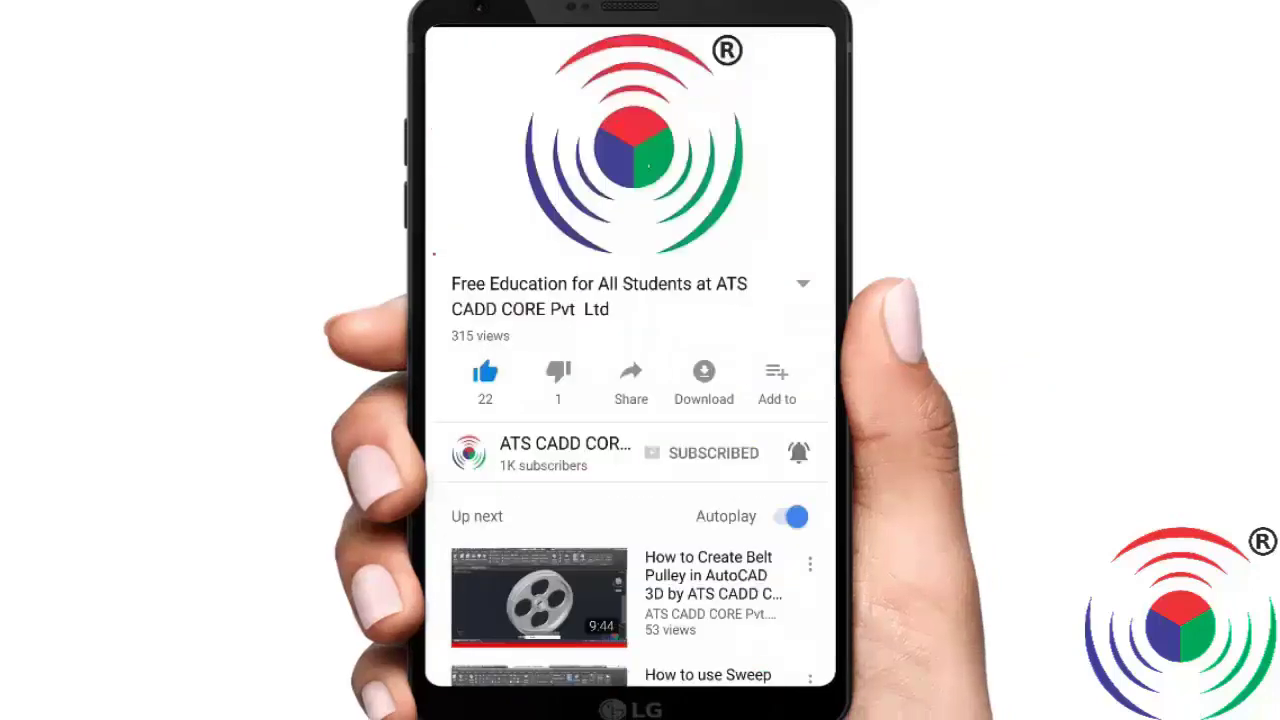
scroll(640, 450, "down", 5)
scroll(640, 450, "down", 2)
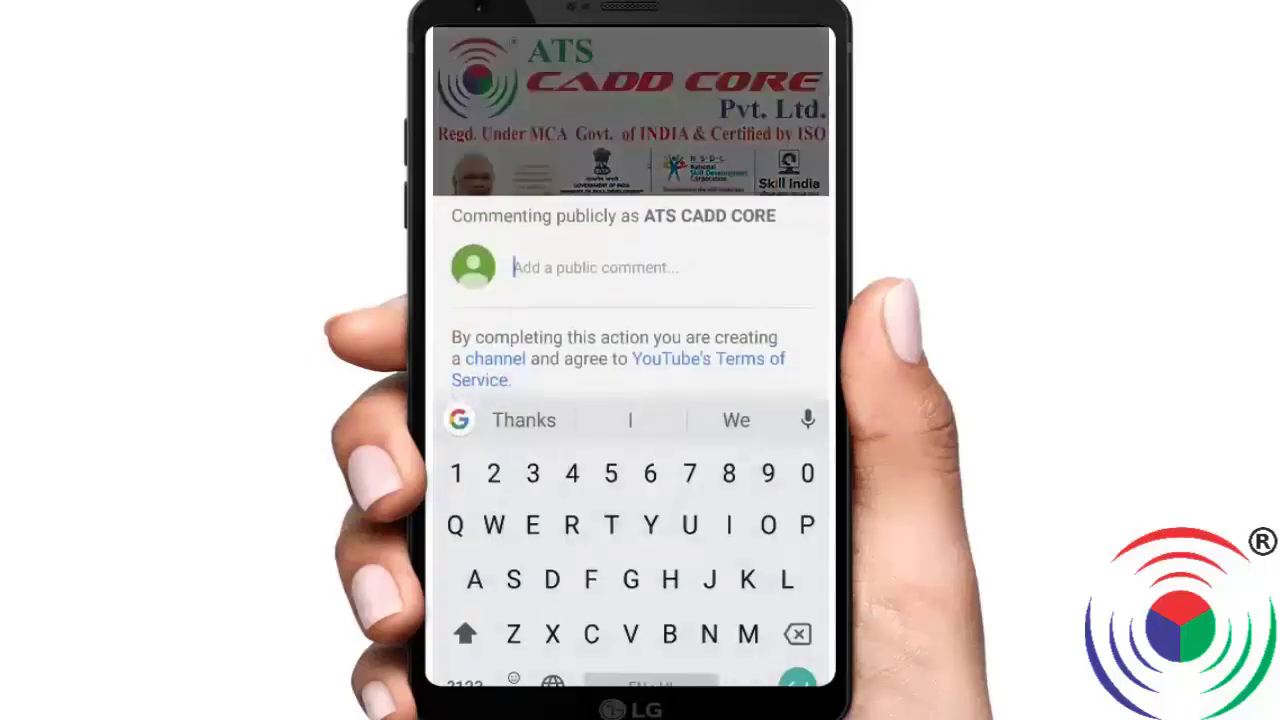